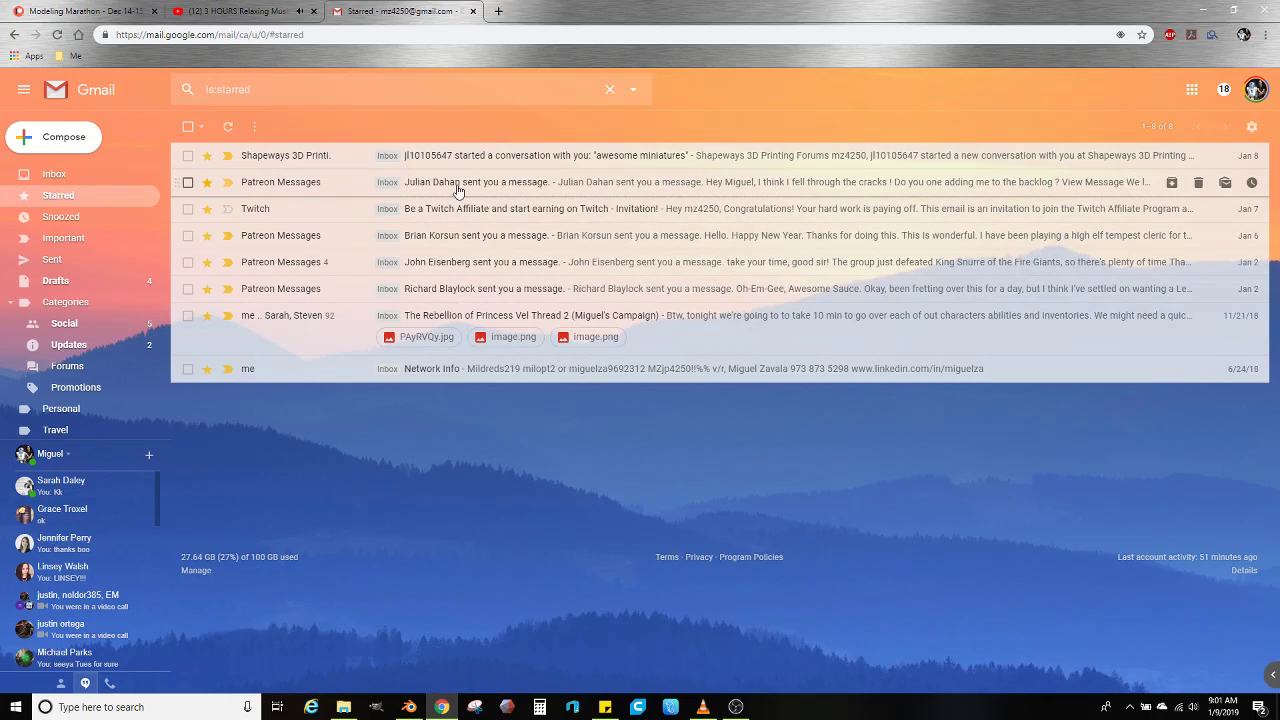
Open the starred Patreon message about being added to the backlog and read its full conversation on Patreon for the miniature request
{"action": "left_click", "coordinate": [465, 186]}
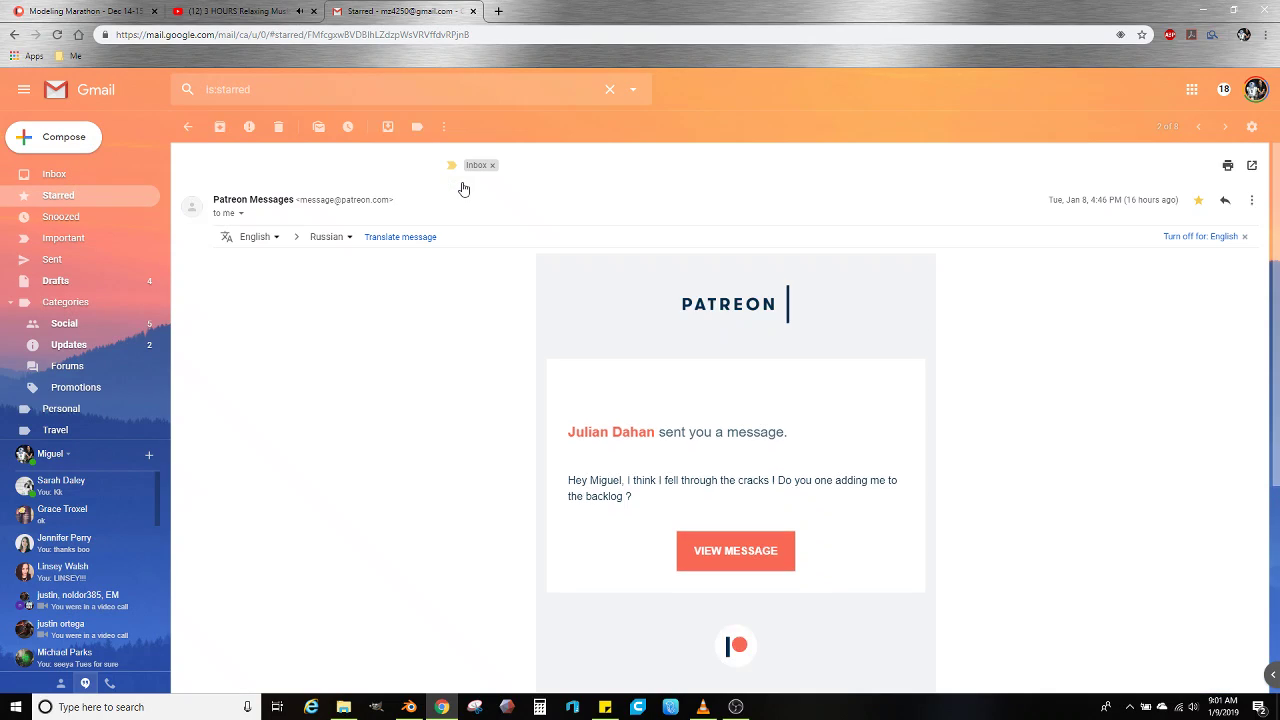
{"action": "left_click", "coordinate": [748, 550]}
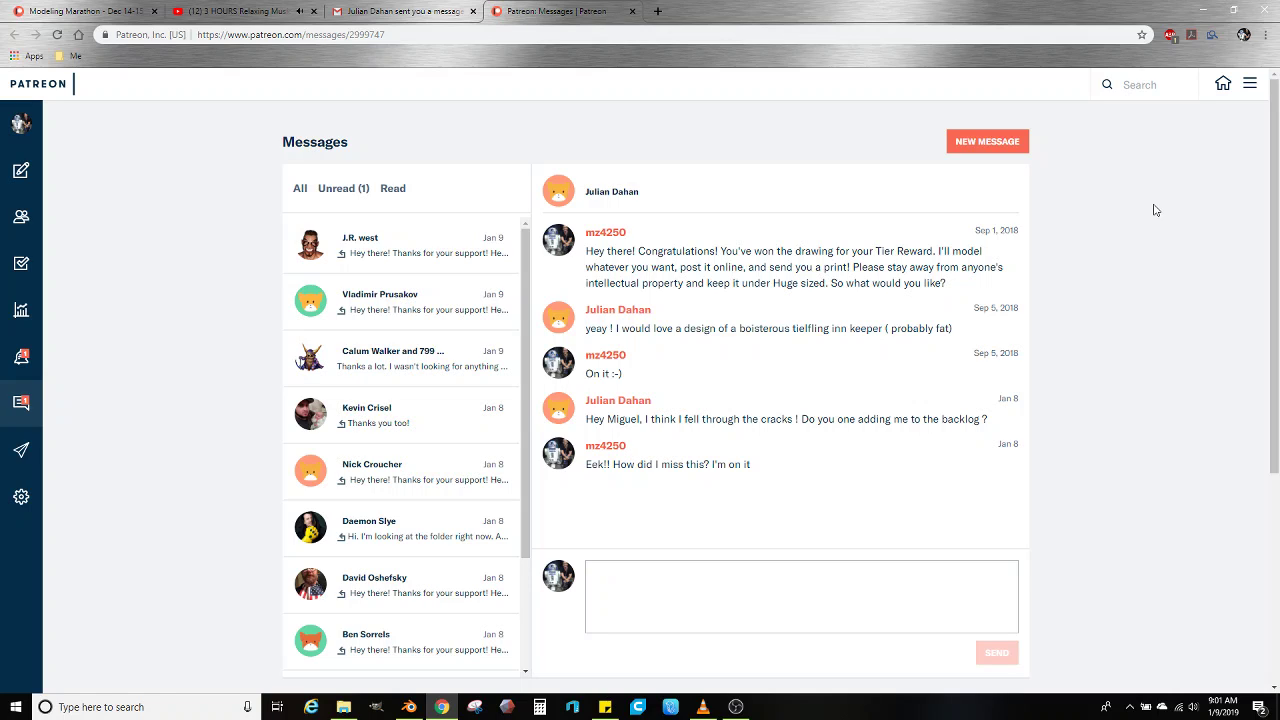
{"action": "left_click", "coordinate": [1203, 10]}
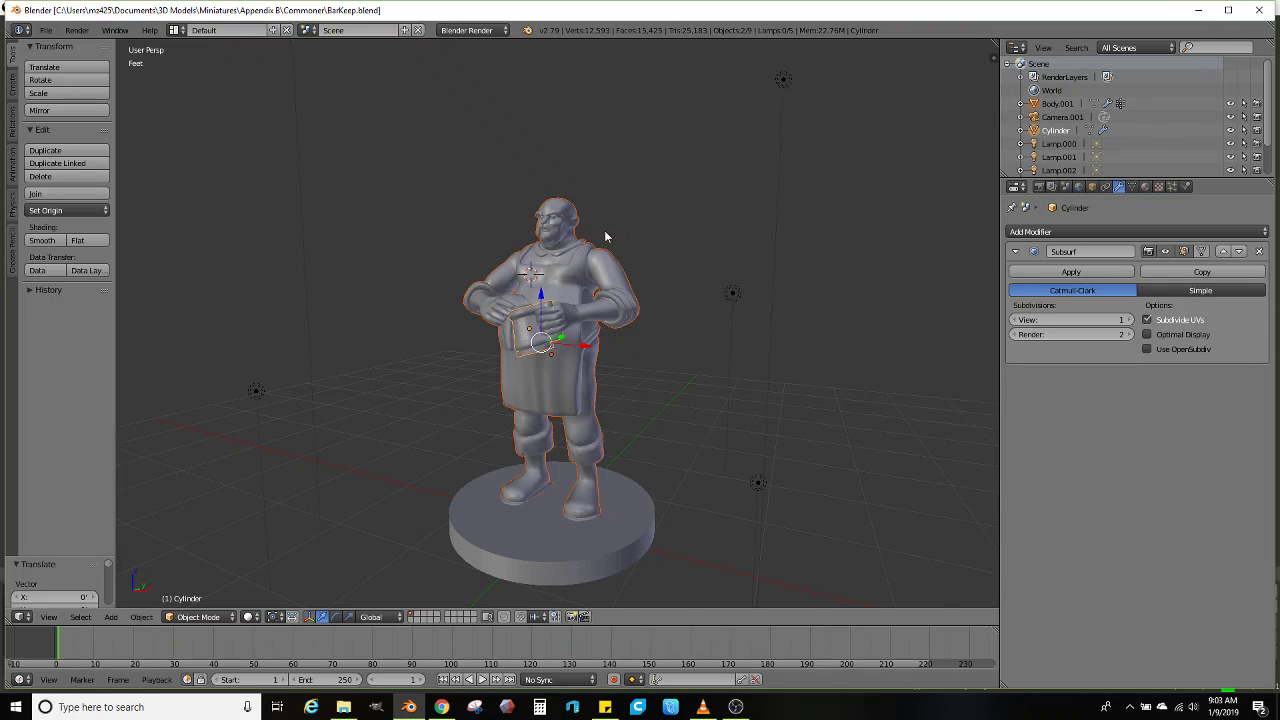
In Blender, delete all faces of the barkeep's head down to the neck loop of the body mesh
{"action": "scroll", "coordinate": [489, 231], "scroll_direction": "up", "scroll_amount": 4}
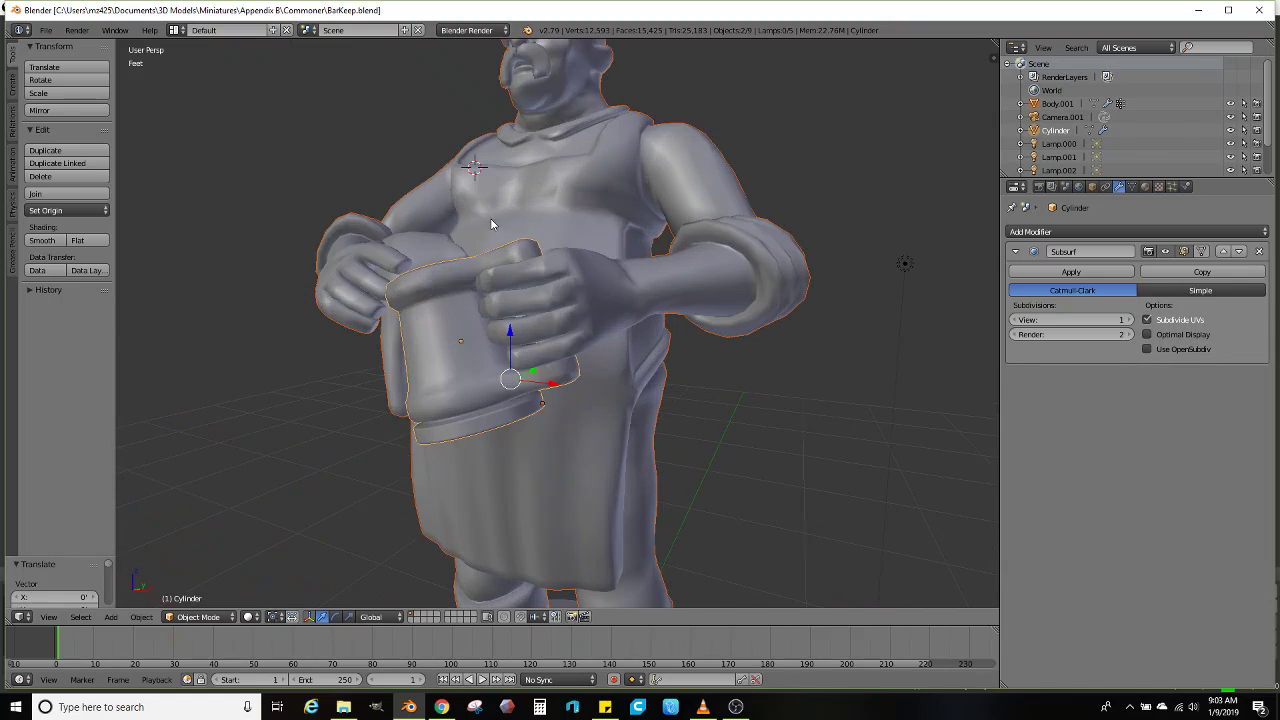
{"action": "middle_click_drag", "start_coordinate": [490, 218], "coordinate": [572, 338]}
{"action": "scroll", "coordinate": [600, 345], "scroll_direction": "up", "scroll_amount": 3}
{"action": "right_click", "coordinate": [589, 371]}
{"action": "scroll", "coordinate": [584, 358], "scroll_direction": "up", "scroll_amount": 4}
{"action": "key", "text": "Tab"}
{"action": "right_click", "coordinate": [654, 335], "text": "alt"}
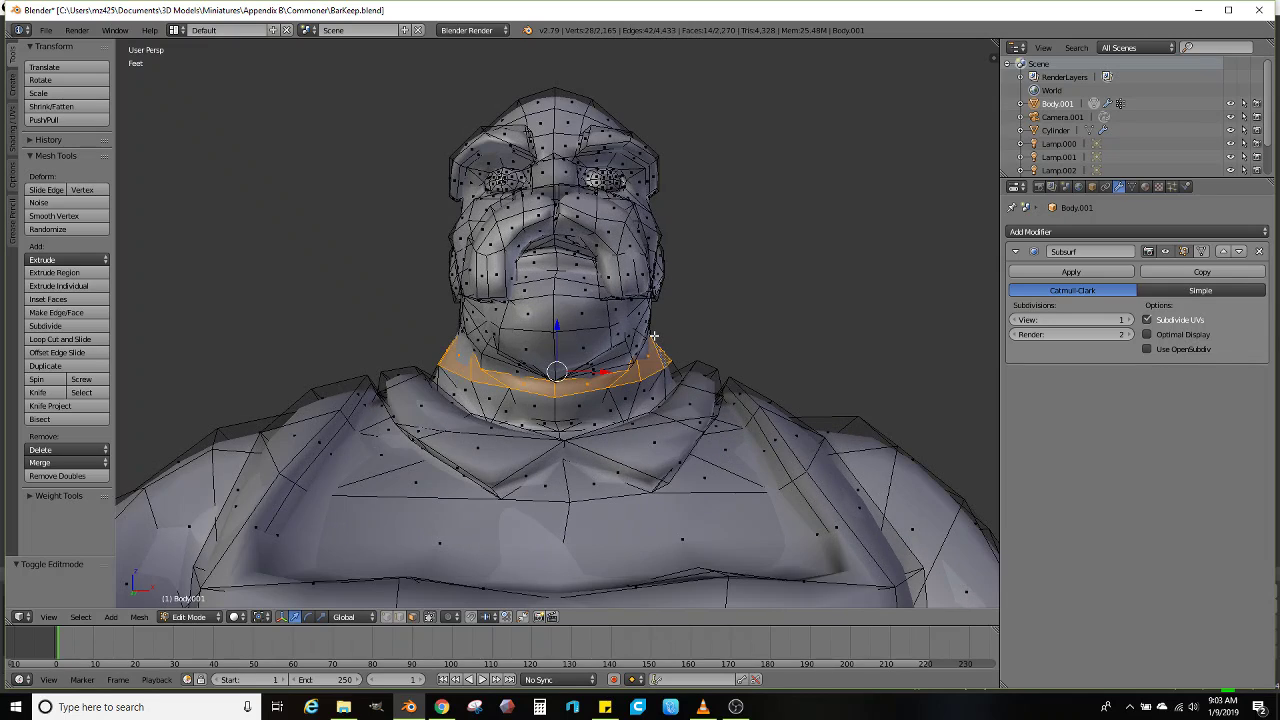
{"action": "key", "text": "z"}
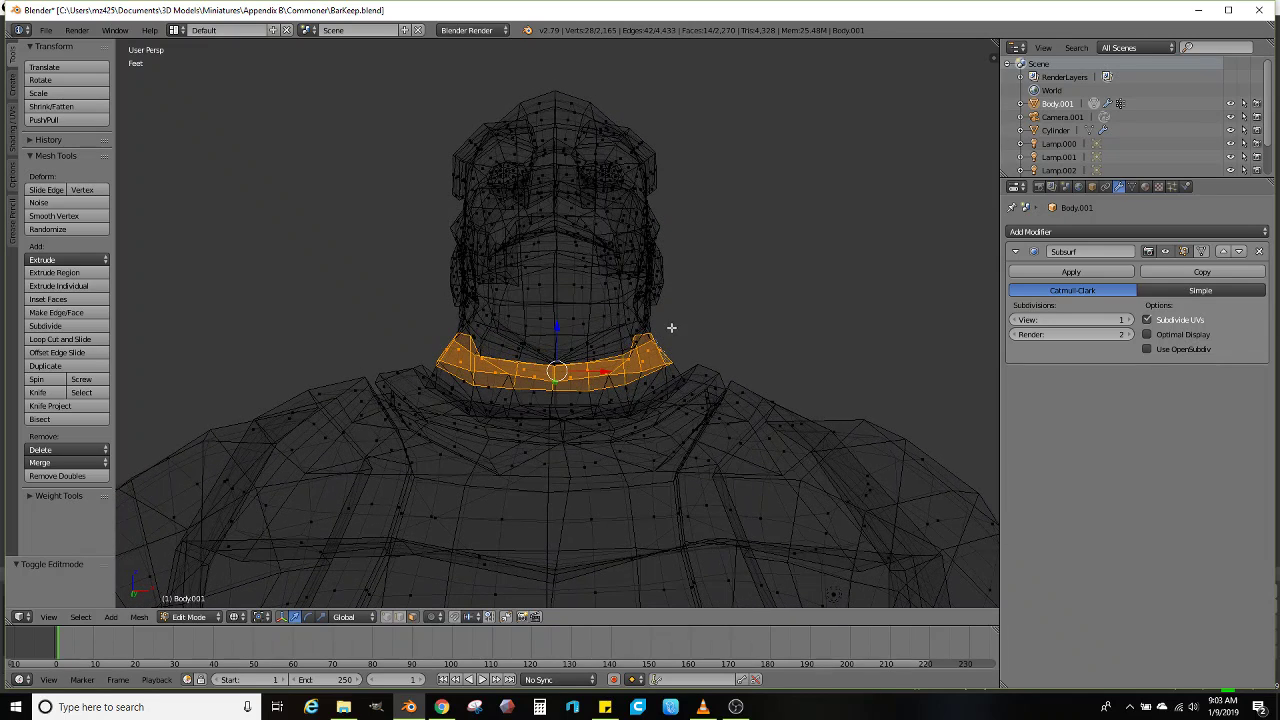
{"action": "mouse_move", "coordinate": [624, 358]}
{"action": "left_mouse_down", "text": "ctrl"}
{"action": "mouse_move", "coordinate": [548, 372]}
{"action": "mouse_move", "coordinate": [490, 356]}
{"action": "mouse_move", "coordinate": [396, 200]}
{"action": "mouse_move", "coordinate": [682, 40]}
{"action": "mouse_move", "coordinate": [743, 166]}
{"action": "left_mouse_up", "text": "ctrl"}
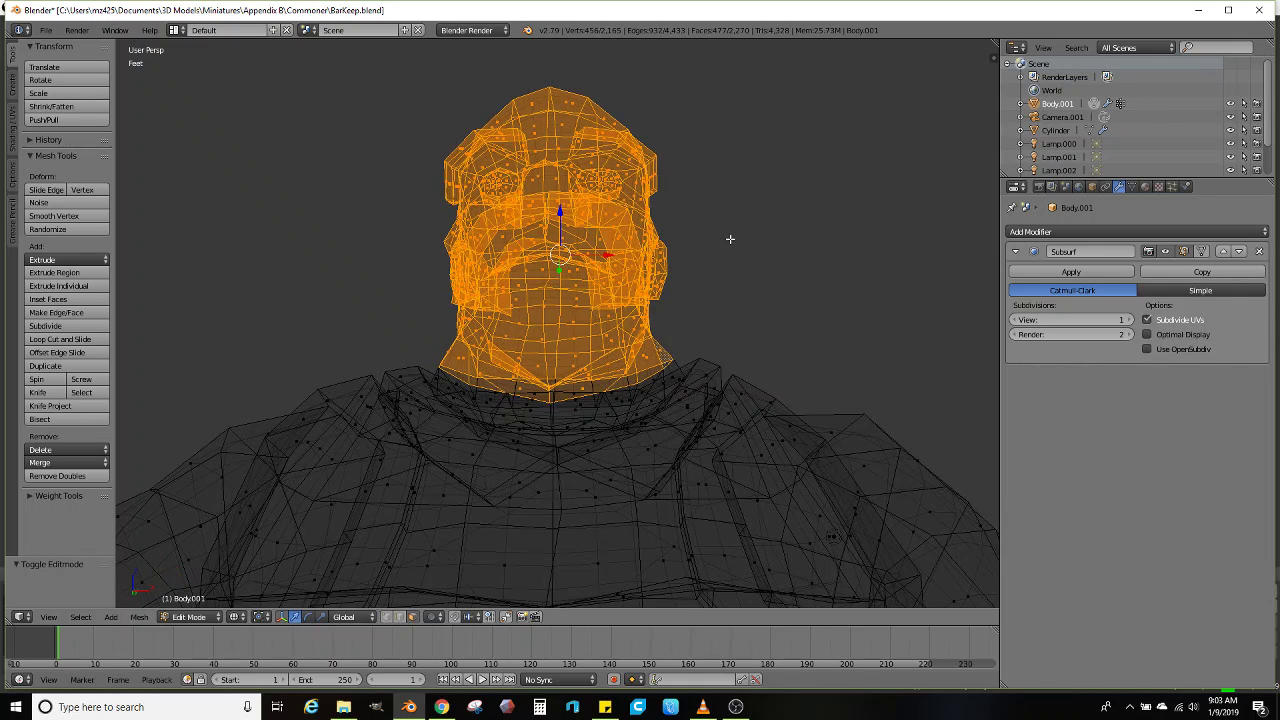
{"action": "key", "text": "x"}
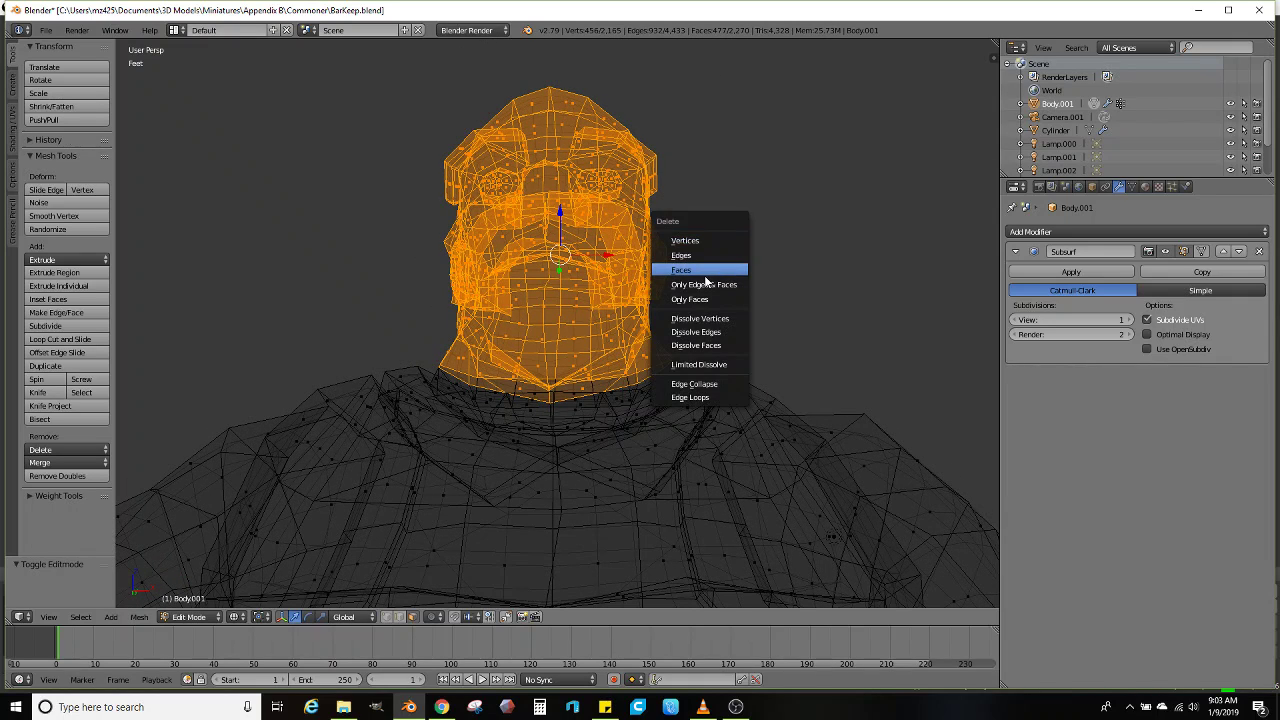
{"action": "left_click", "coordinate": [705, 270]}
{"action": "scroll", "coordinate": [480, 289], "scroll_direction": "up", "scroll_amount": 2}
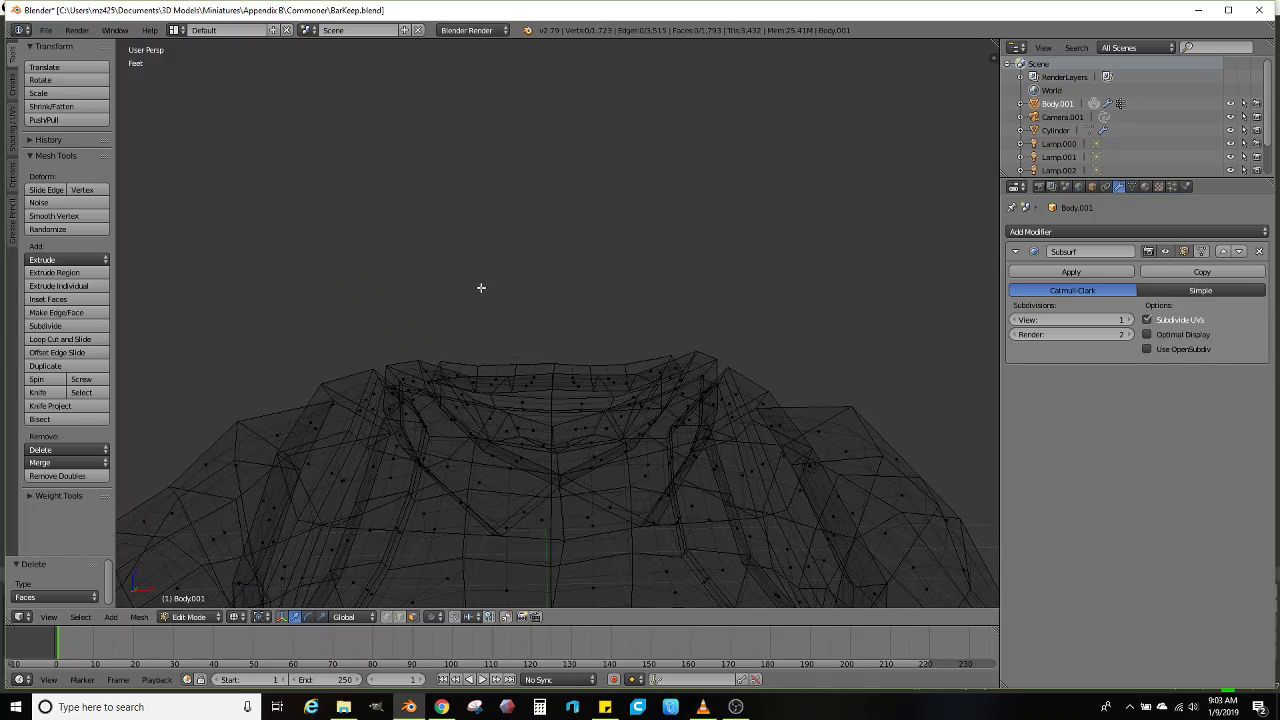
{"action": "key", "text": "z"}
{"action": "scroll", "coordinate": [545, 327], "scroll_direction": "down", "scroll_amount": 5}
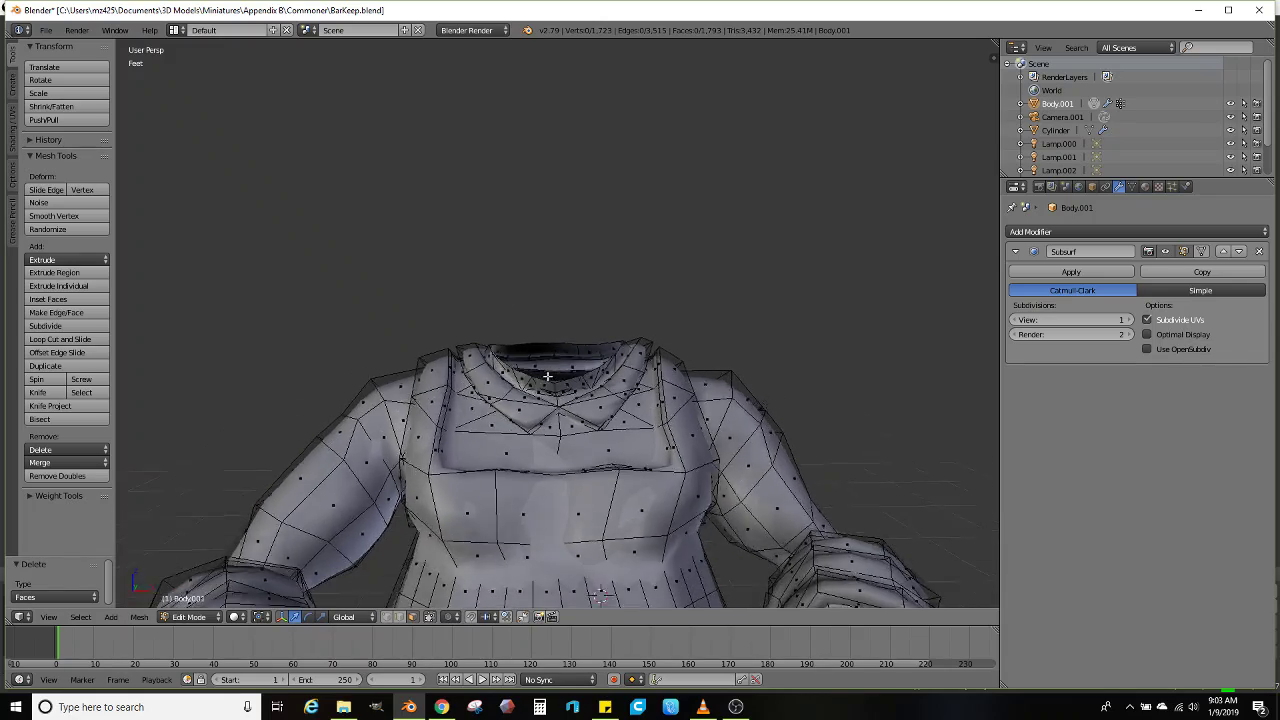
Switch to edge selection and scale an edge loop around the barkeep's belly to about 0.948
{"action": "middle_click_drag", "start_coordinate": [569, 318], "coordinate": [610, 392]}
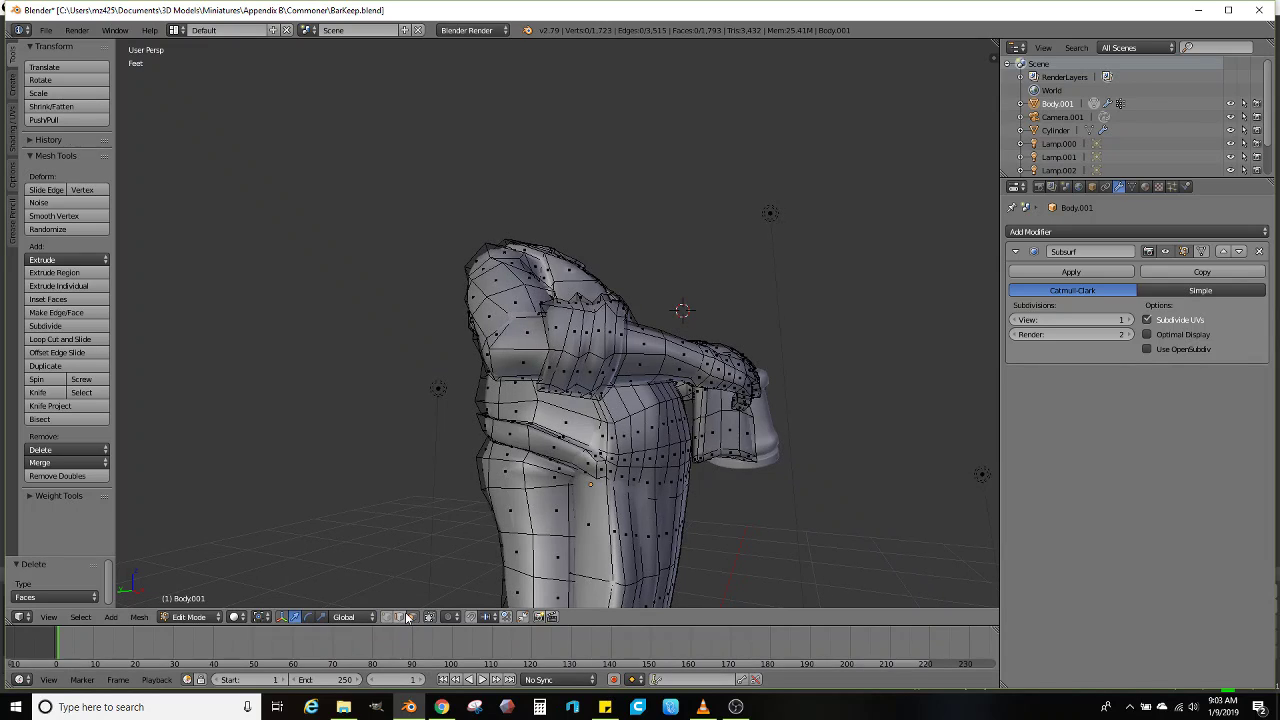
{"action": "middle_click_drag", "start_coordinate": [570, 462], "coordinate": [653, 431]}
{"action": "scroll", "coordinate": [618, 430], "scroll_direction": "up", "scroll_amount": 1}
{"action": "right_click", "coordinate": [668, 428], "text": "alt"}
{"action": "key", "text": "s"}
{"action": "left_click", "coordinate": [748, 402]}
Scale the horizontal edge loop around the waist, level with the top of the belt, to about 0.975
{"action": "right_click", "coordinate": [638, 469], "text": "alt"}
{"action": "right_click", "coordinate": [641, 470], "text": "alt"}
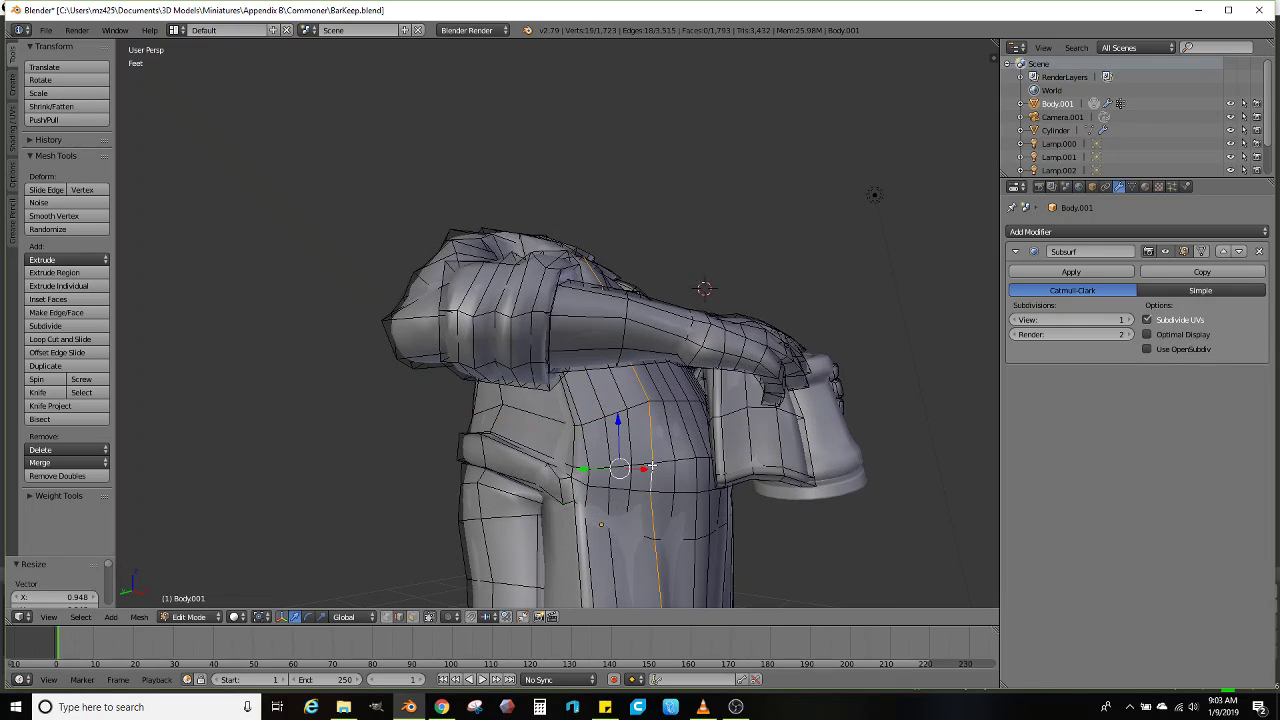
{"action": "right_click", "coordinate": [688, 461], "text": "alt"}
{"action": "key", "text": "s"}
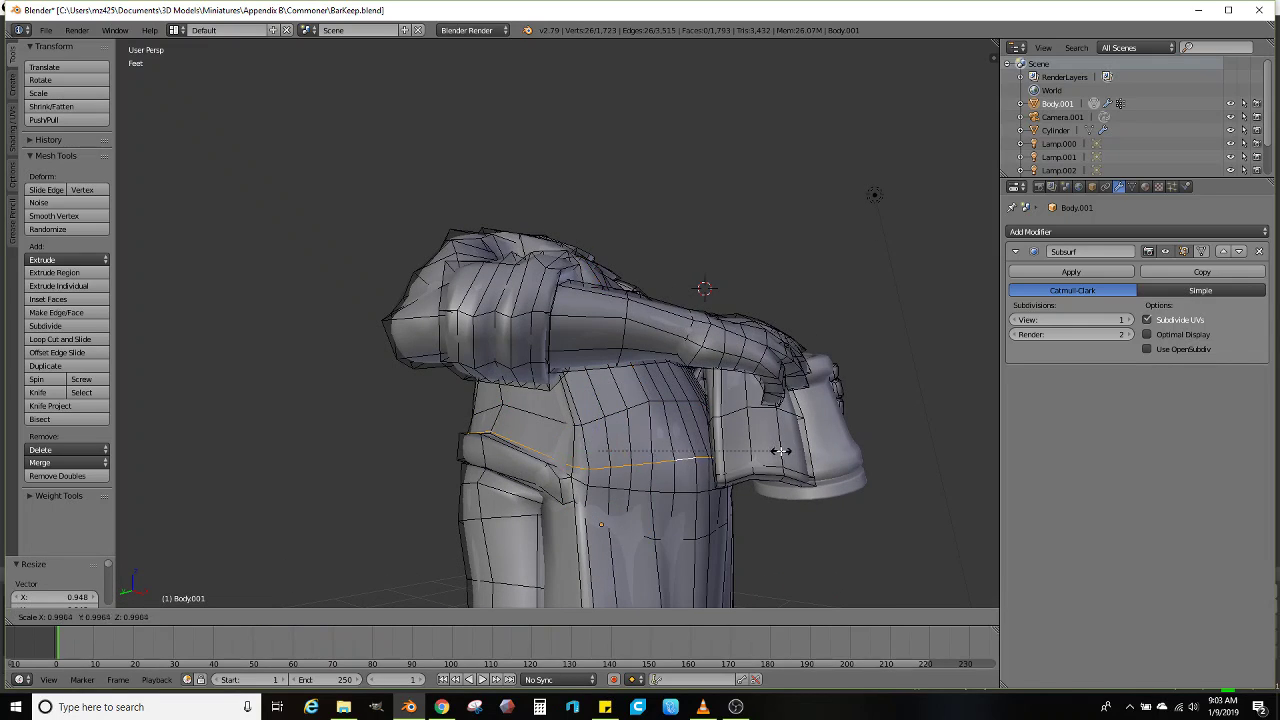
{"action": "left_click", "coordinate": [702, 488]}
Scale the apron's edge loop just below the waist to about 0.953 and shift it along the Y axis
{"action": "right_click", "coordinate": [700, 478], "text": "alt"}
{"action": "key", "text": "s"}
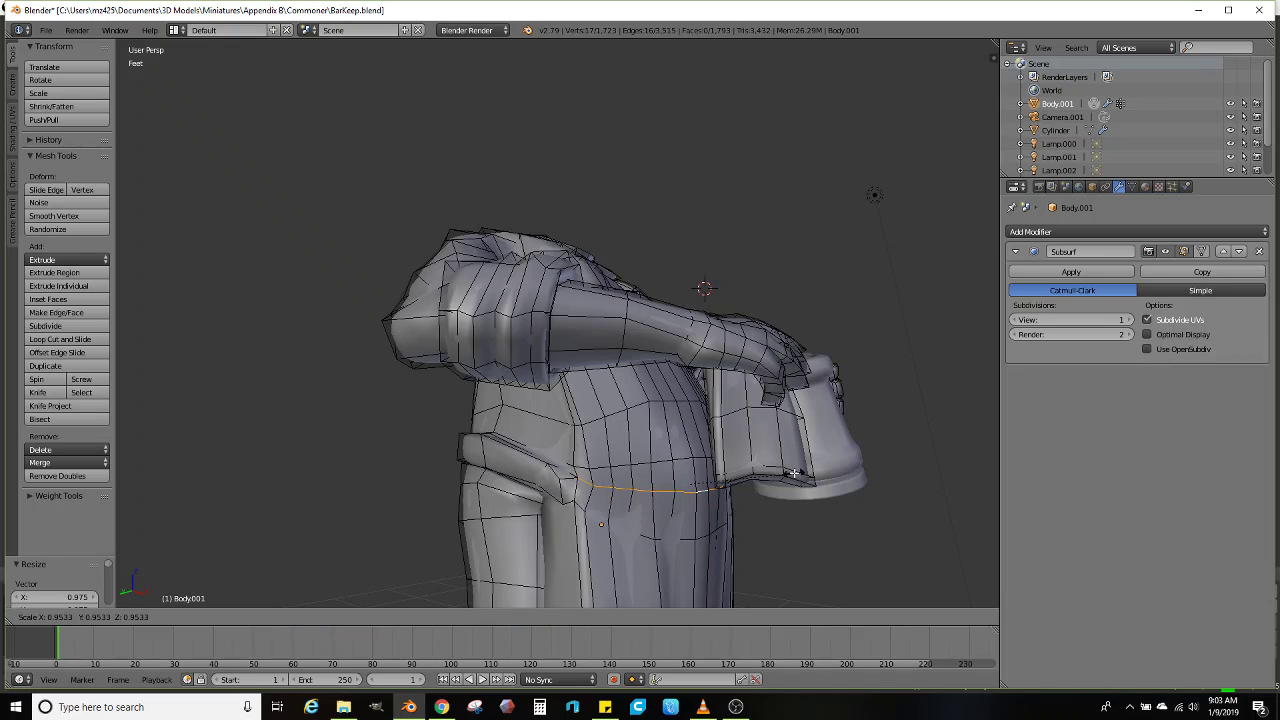
{"action": "left_click", "coordinate": [795, 474]}
{"action": "middle_click_drag", "start_coordinate": [795, 474], "coordinate": [733, 482]}
{"action": "key", "text": "g"}
{"action": "key", "text": "y"}
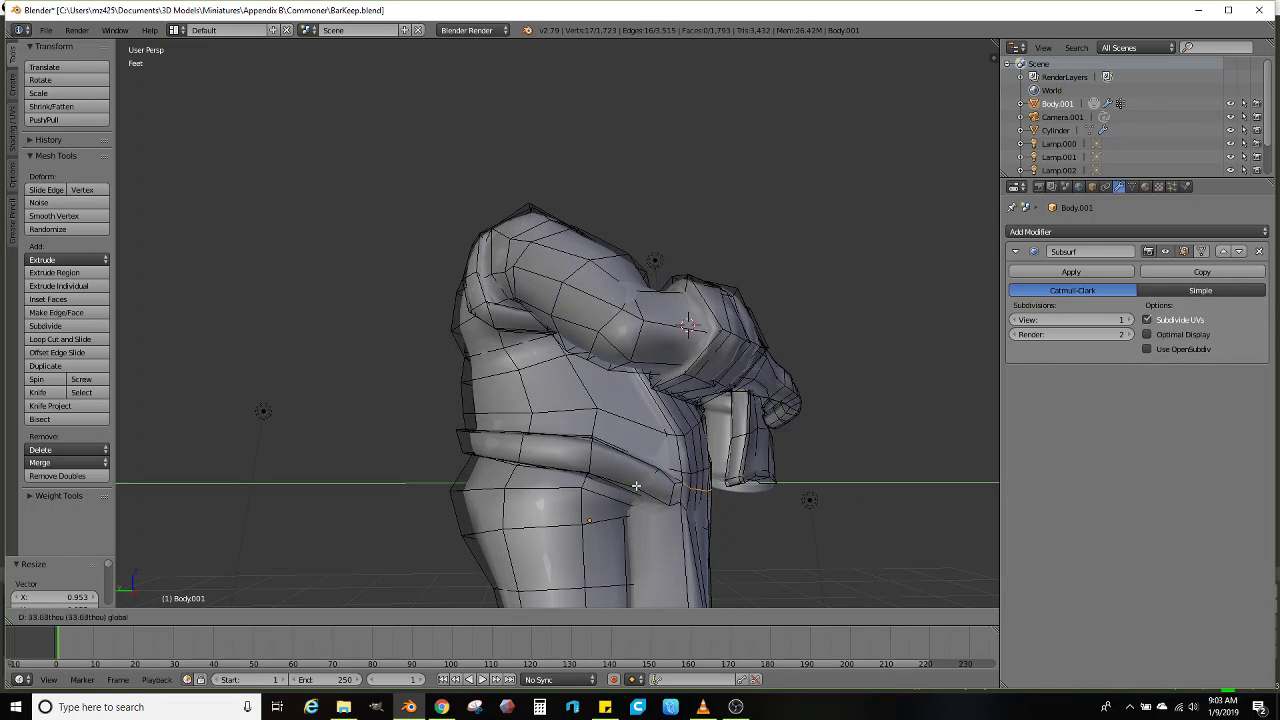
{"action": "left_click", "coordinate": [687, 469]}
Reselect the waist edge loop level with the top of the belt and scale it to about 0.976
{"action": "right_click", "coordinate": [689, 469], "text": "alt"}
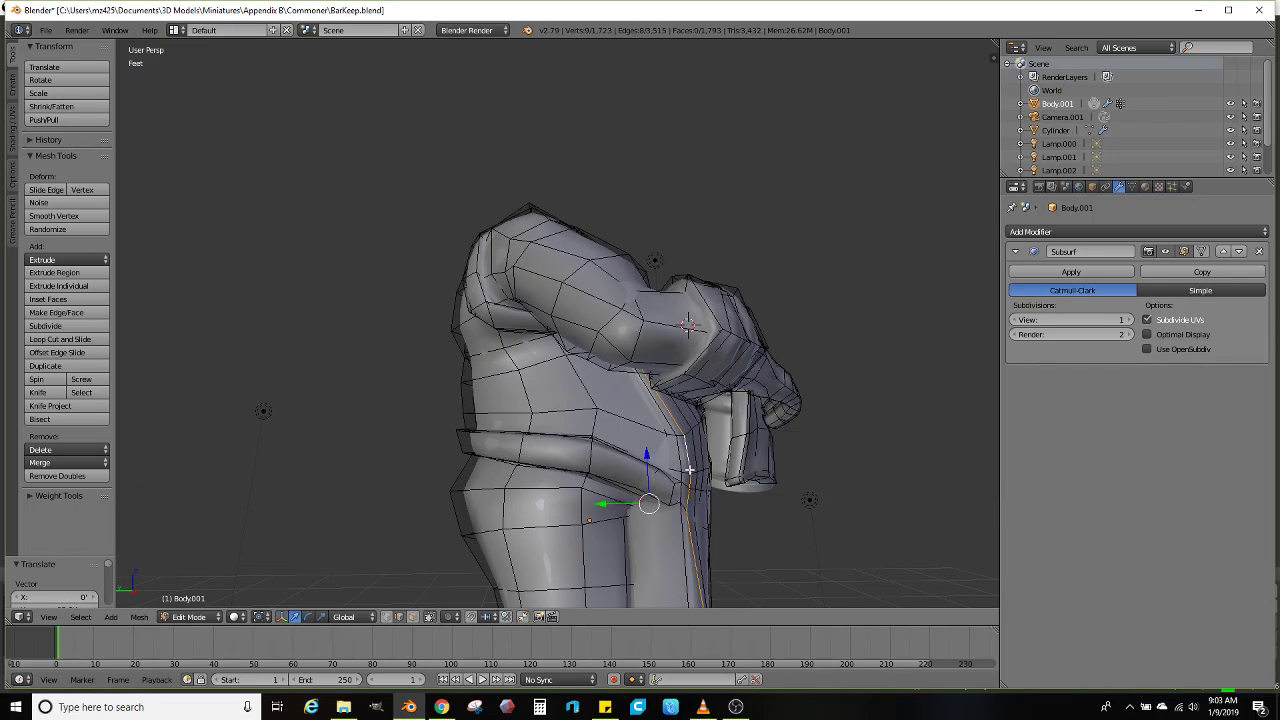
{"action": "right_click", "coordinate": [695, 469], "text": "alt+shift"}
{"action": "right_click", "coordinate": [694, 469], "text": "alt"}
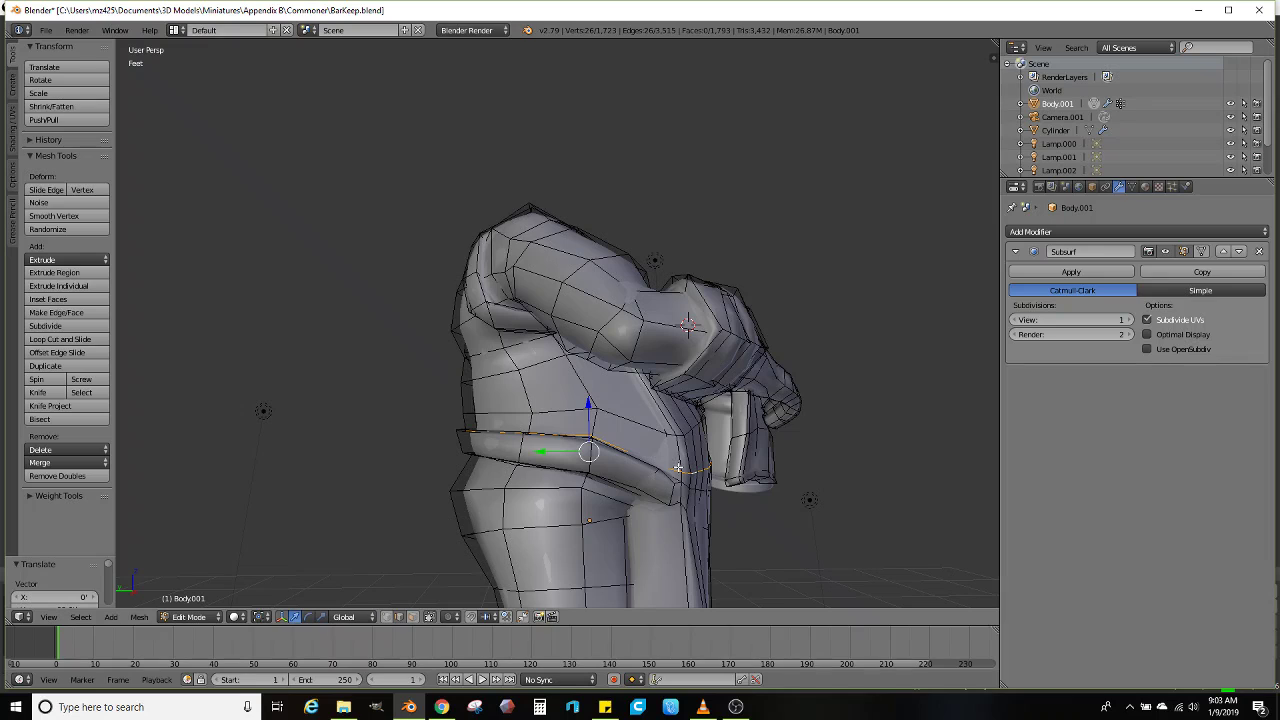
{"action": "middle_click_drag", "start_coordinate": [694, 469], "coordinate": [600, 385]}
{"action": "scroll", "coordinate": [610, 403], "scroll_direction": "up", "scroll_amount": 2}
{"action": "key", "text": "s"}
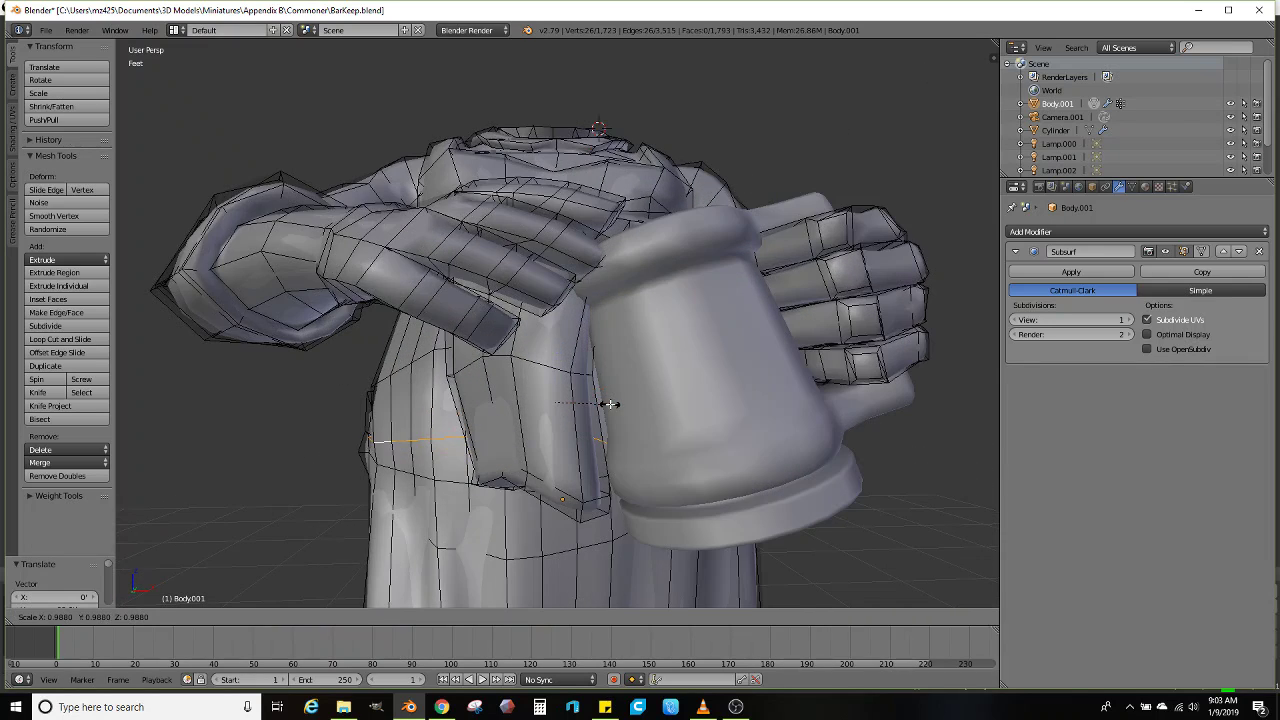
{"action": "left_click", "coordinate": [609, 403]}
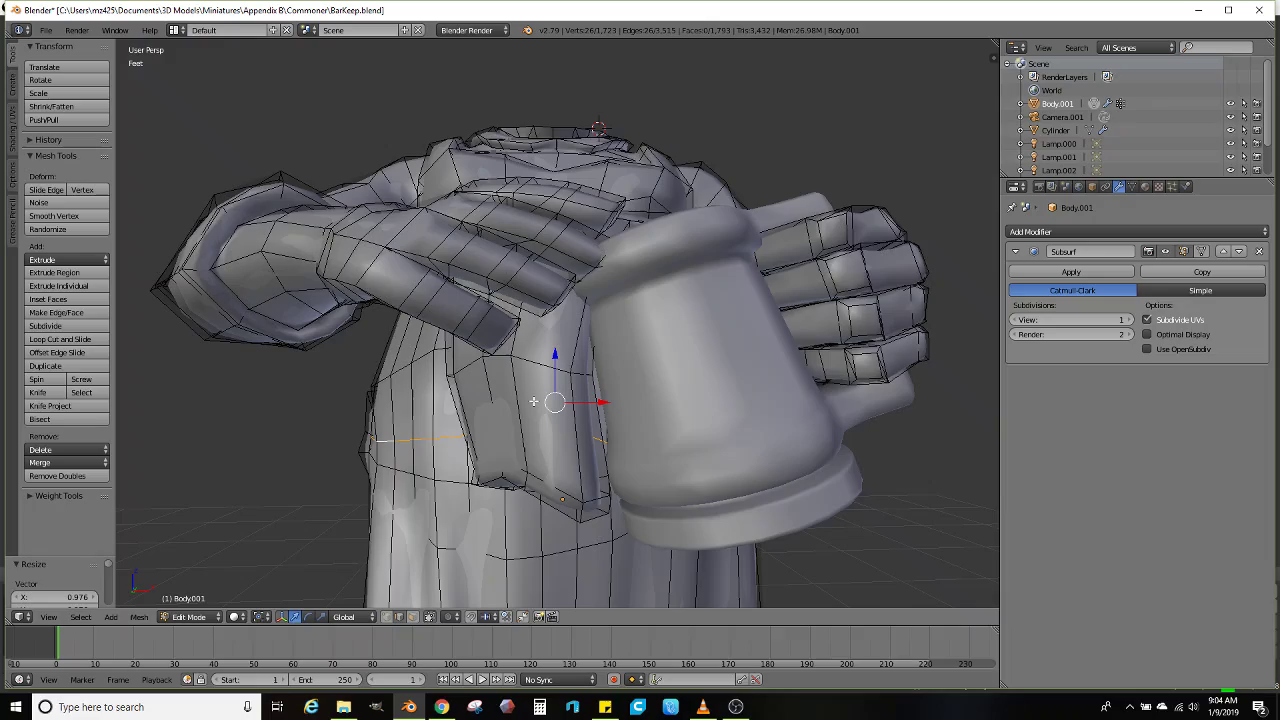
Scale the next belly edge loop above the waist to about 0.967 and check the body's overall shape
{"action": "right_click", "coordinate": [421, 360], "text": "alt"}
{"action": "key", "text": "s"}
{"action": "left_click", "coordinate": [610, 356]}
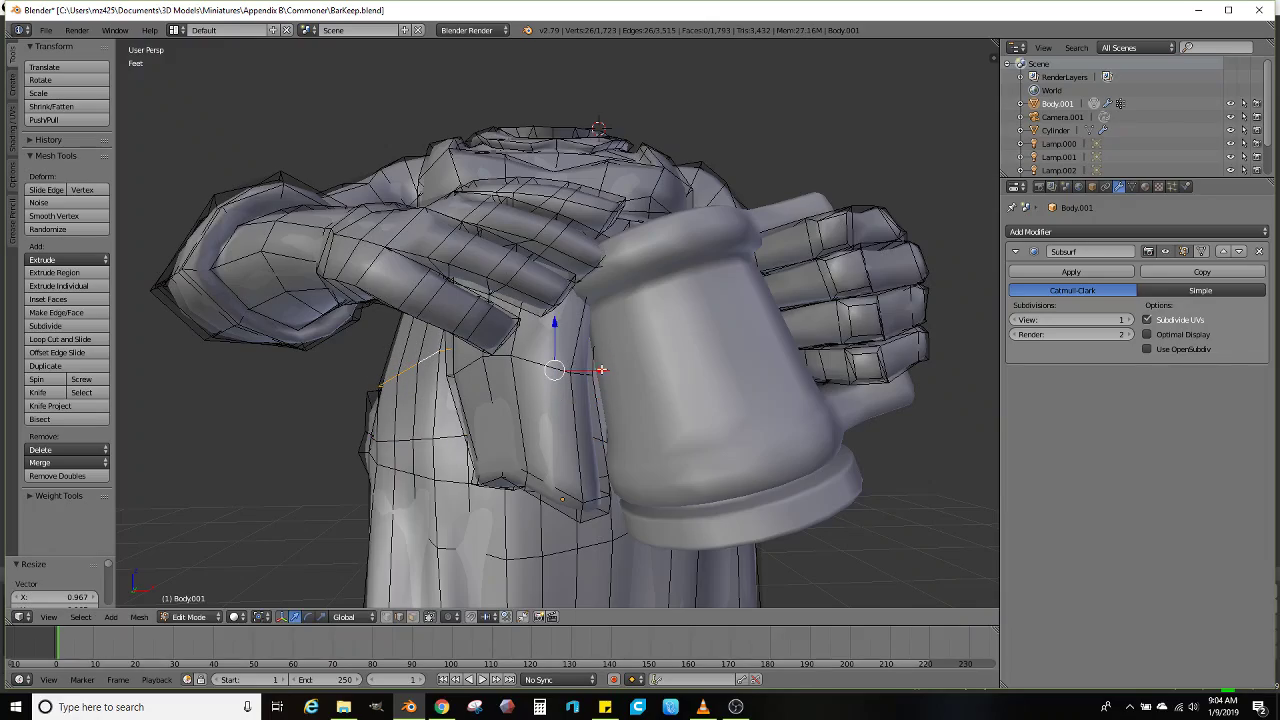
{"action": "middle_click_drag", "start_coordinate": [602, 370], "coordinate": [560, 364]}
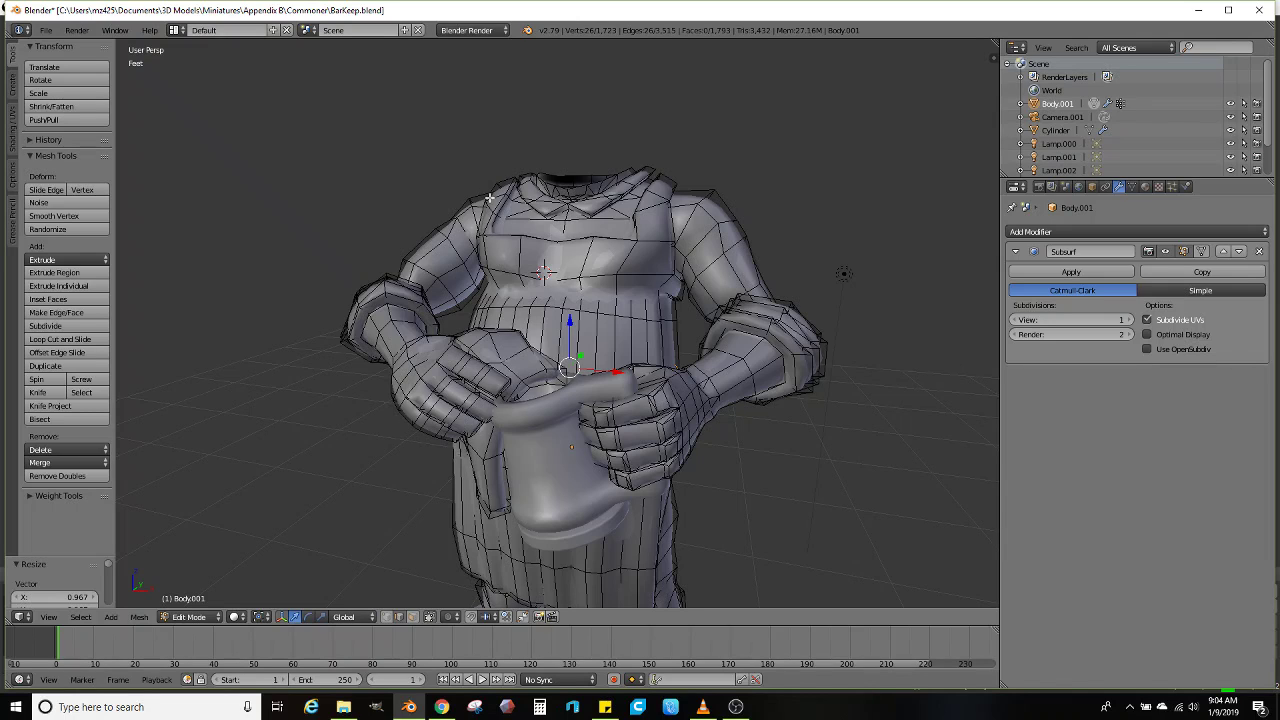
{"action": "middle_click_drag", "start_coordinate": [440, 192], "coordinate": [485, 200]}
{"action": "scroll", "coordinate": [450, 200], "scroll_direction": "down", "scroll_amount": 2}
{"action": "middle_click_drag", "start_coordinate": [385, 204], "coordinate": [303, 206]}
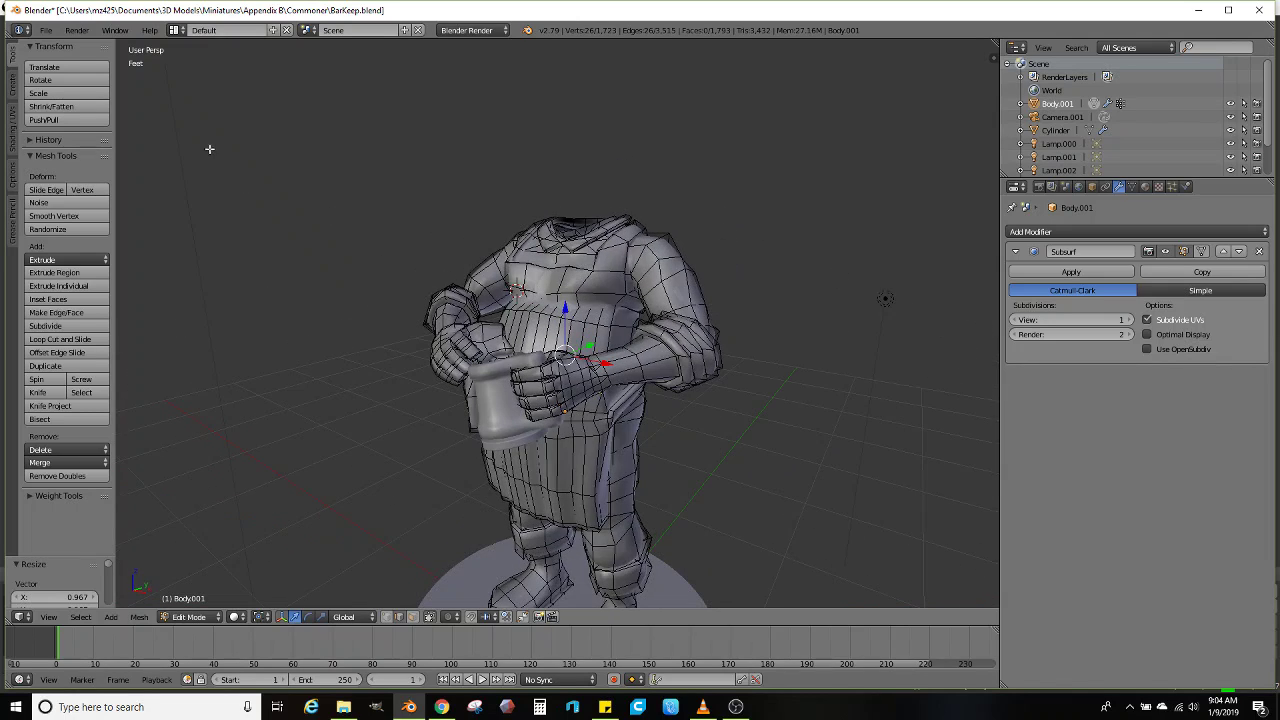
Save the headless model as a new file named Tiefling BarKeep.blend in the Commoner folder
{"action": "left_click", "coordinate": [44, 31]}
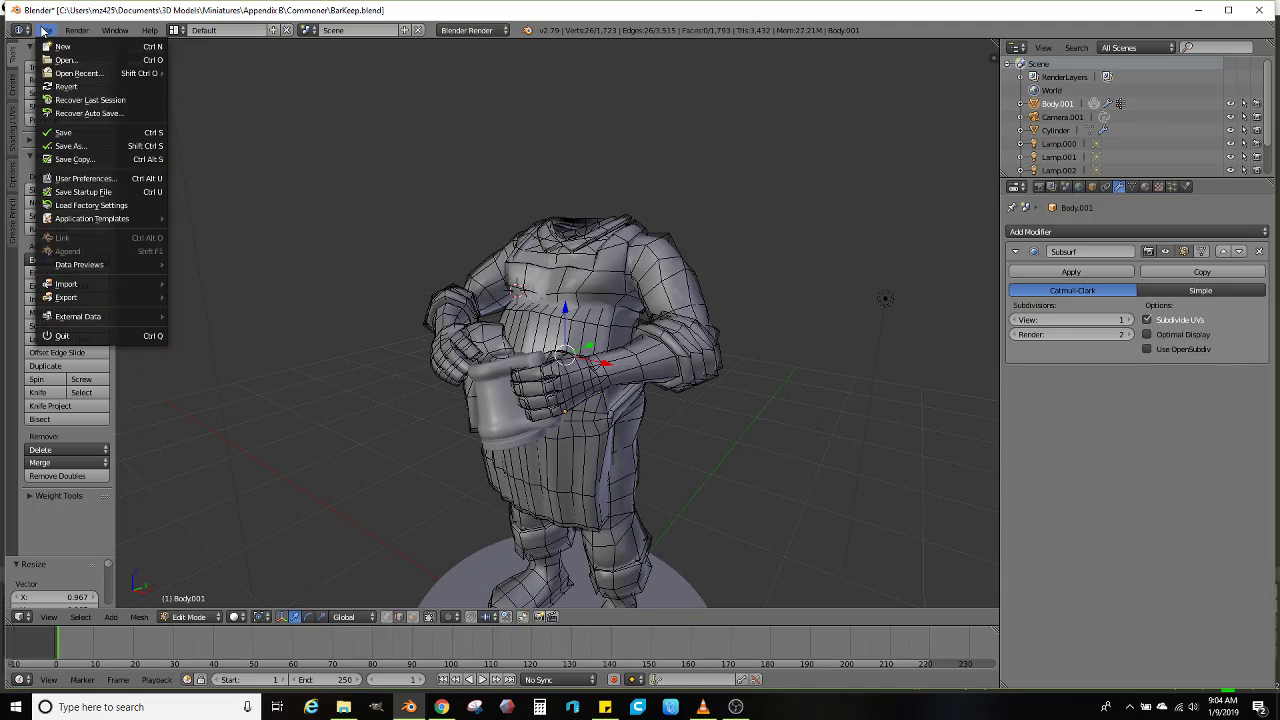
{"action": "left_click", "coordinate": [69, 141]}
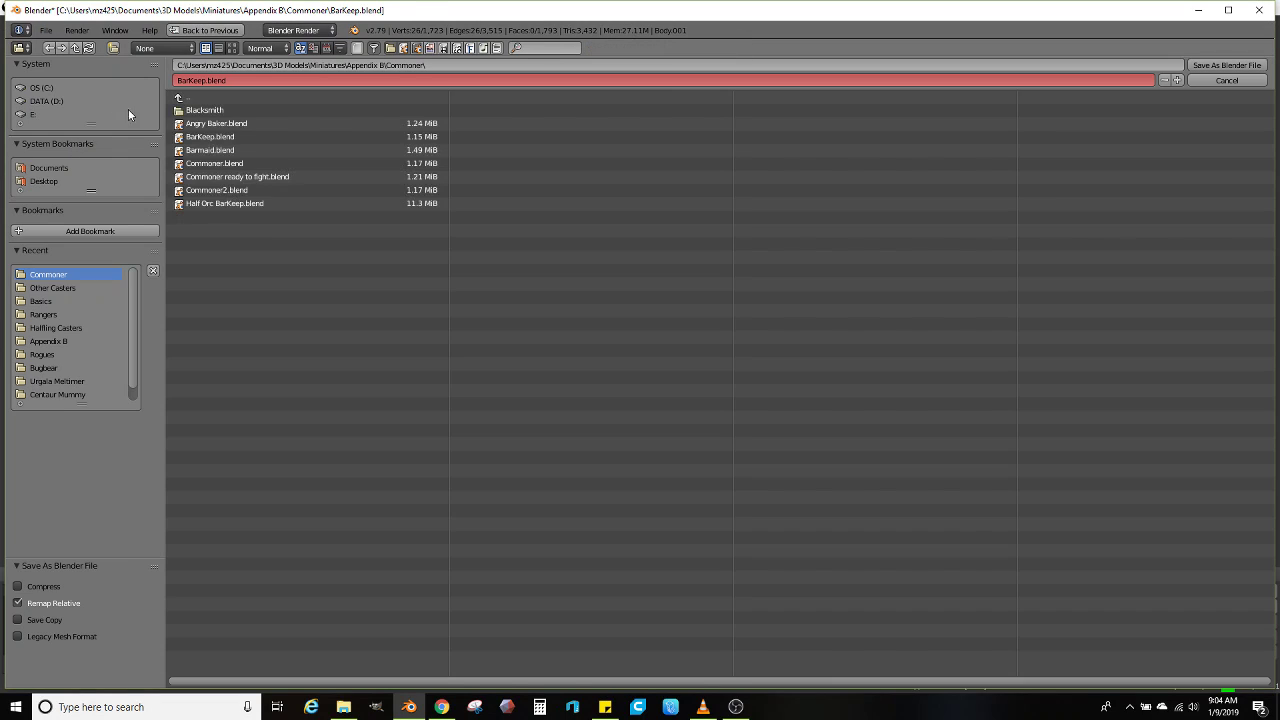
{"action": "left_click", "coordinate": [179, 82]}
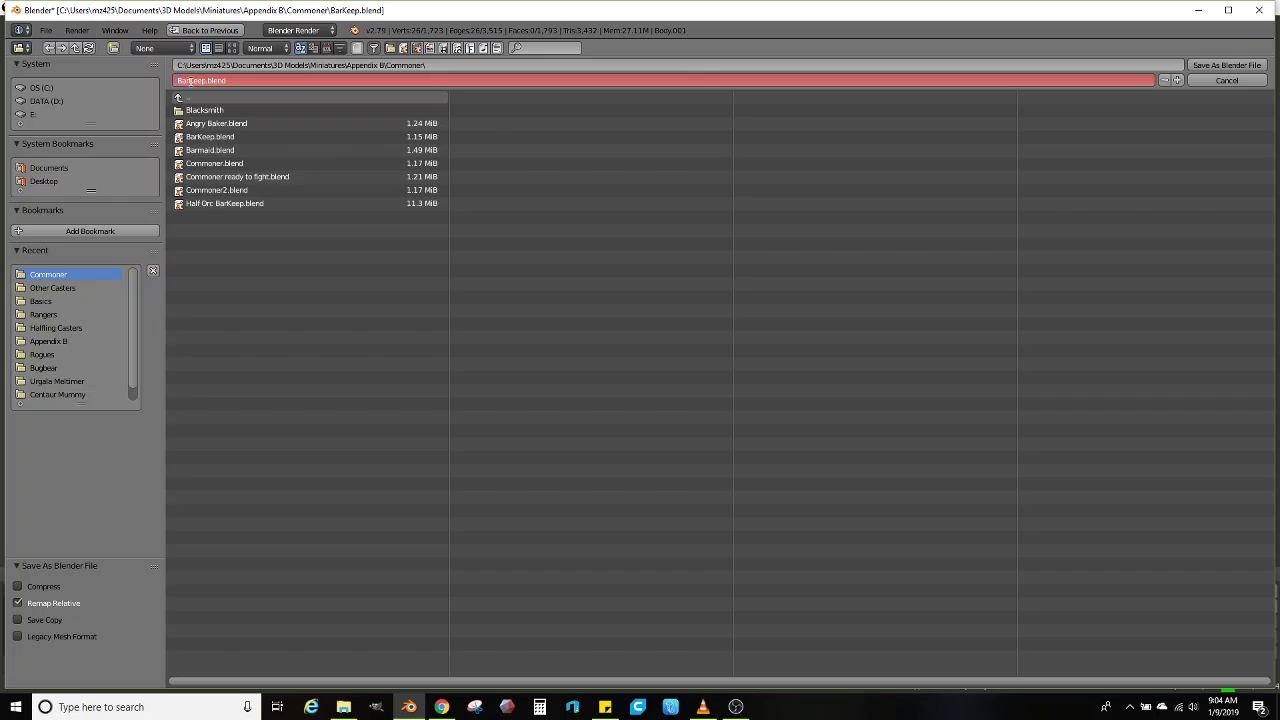
{"action": "type", "text": "Tiefling"}
{"action": "key", "text": "Return"}
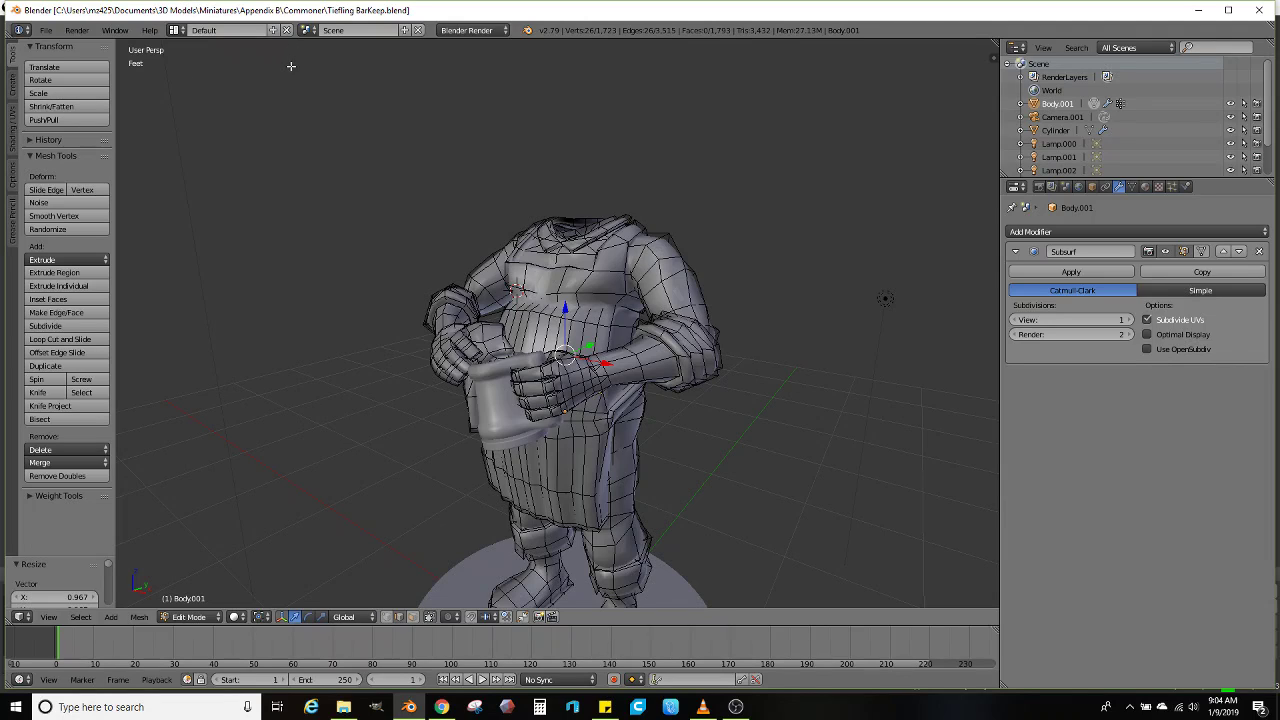
Open Human Male Head.blend from the Basics folder and copy the head object
{"action": "left_click", "coordinate": [46, 30]}
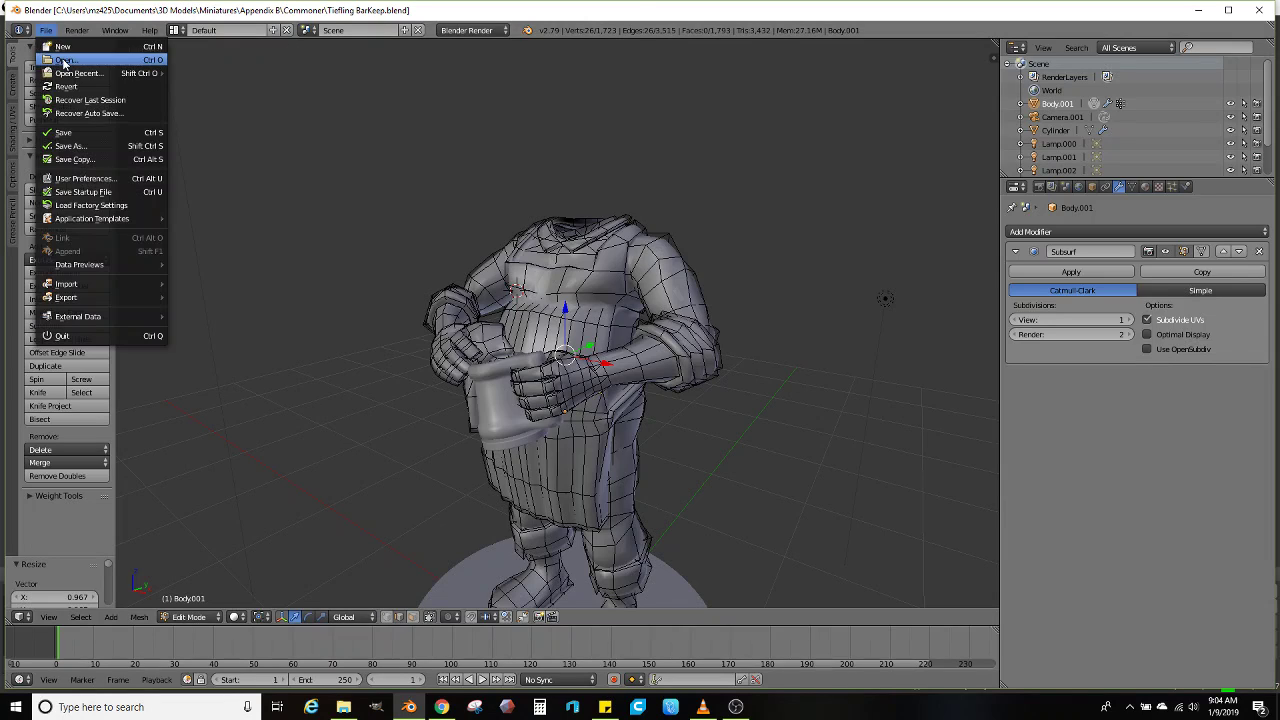
{"action": "left_click", "coordinate": [64, 61]}
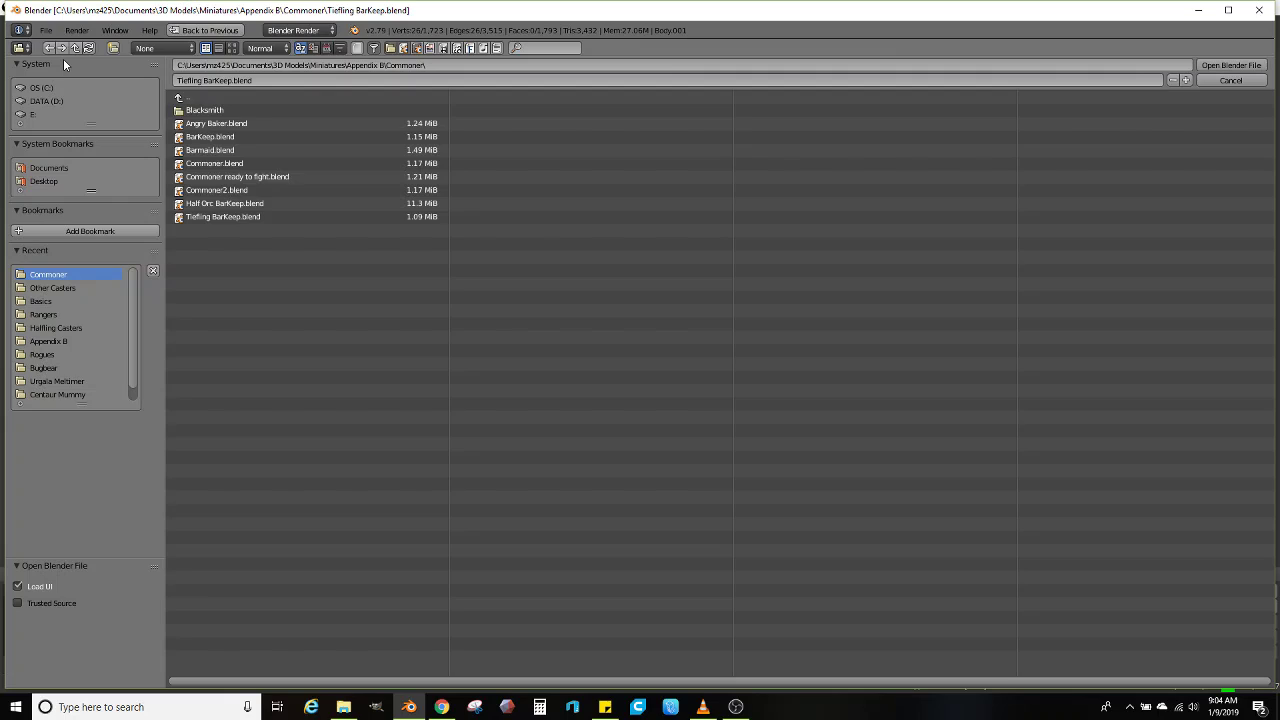
{"action": "left_click", "coordinate": [55, 302]}
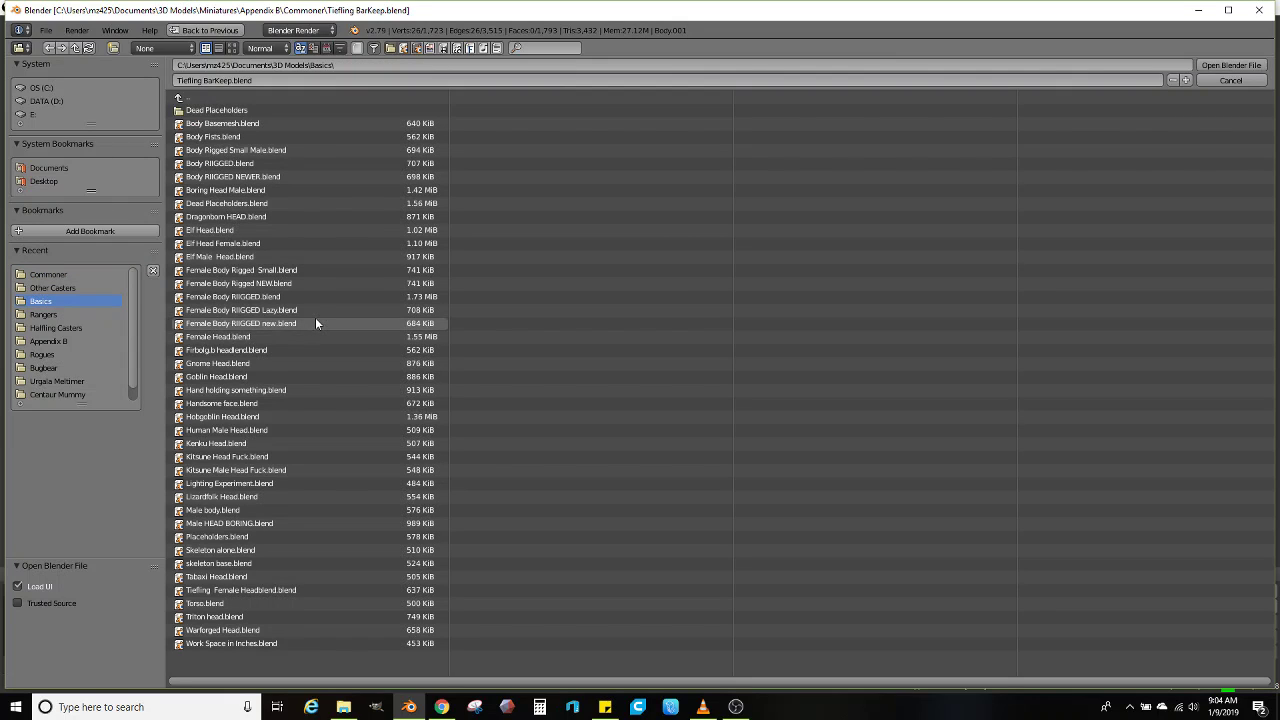
{"action": "double_click", "coordinate": [210, 433]}
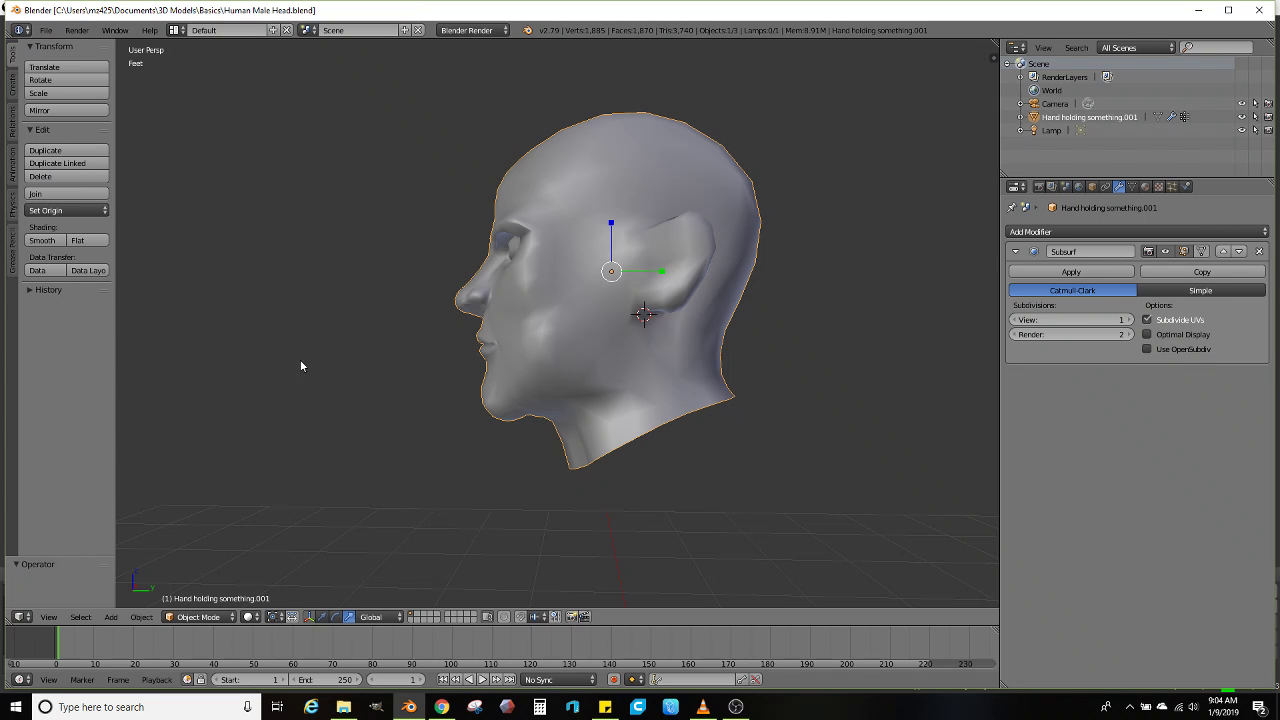
{"action": "middle_click_drag", "start_coordinate": [536, 327], "coordinate": [521, 358]}
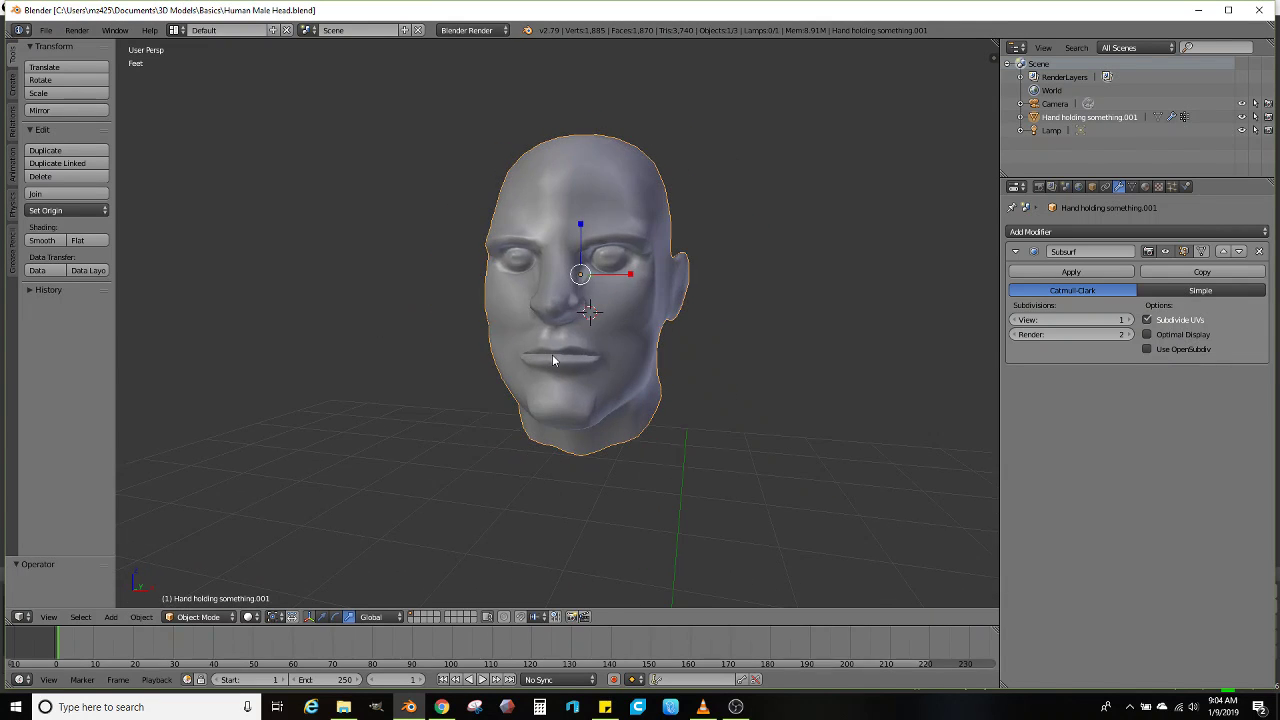
{"action": "key", "text": "ctrl+c"}
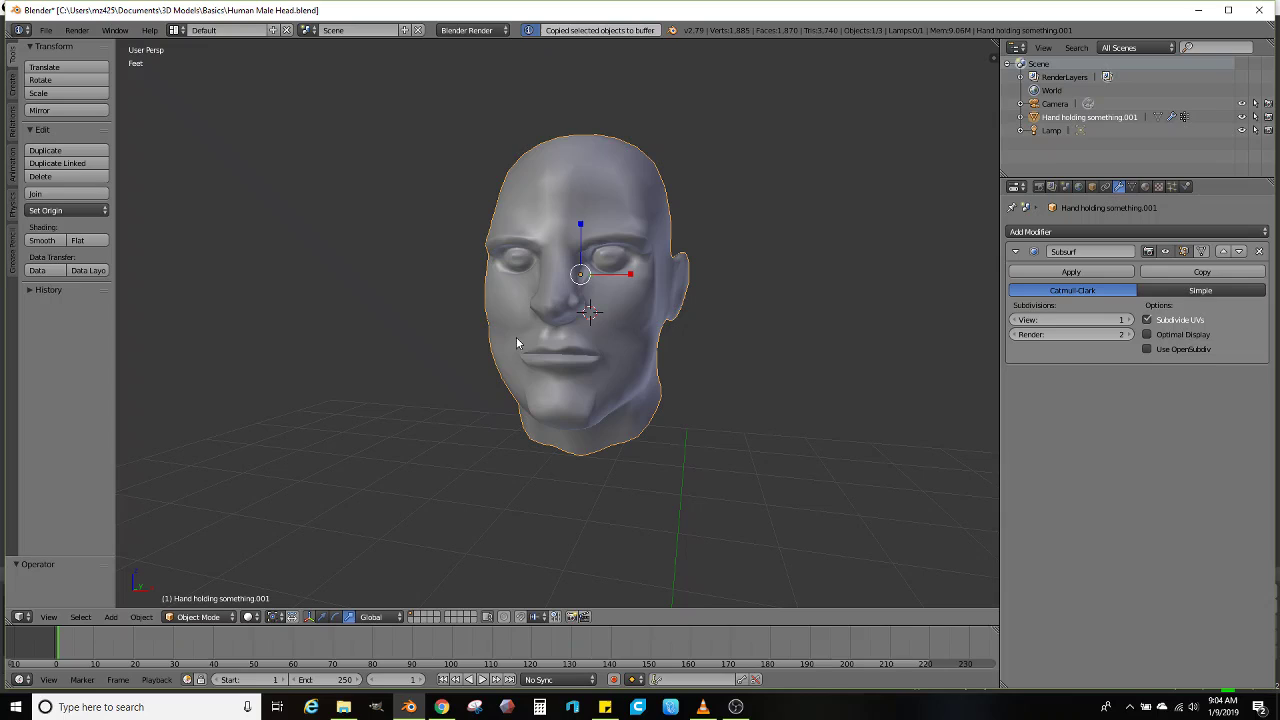
Reopen the recently used Tiefling BarKeep.blend file
{"action": "left_click", "coordinate": [46, 30]}
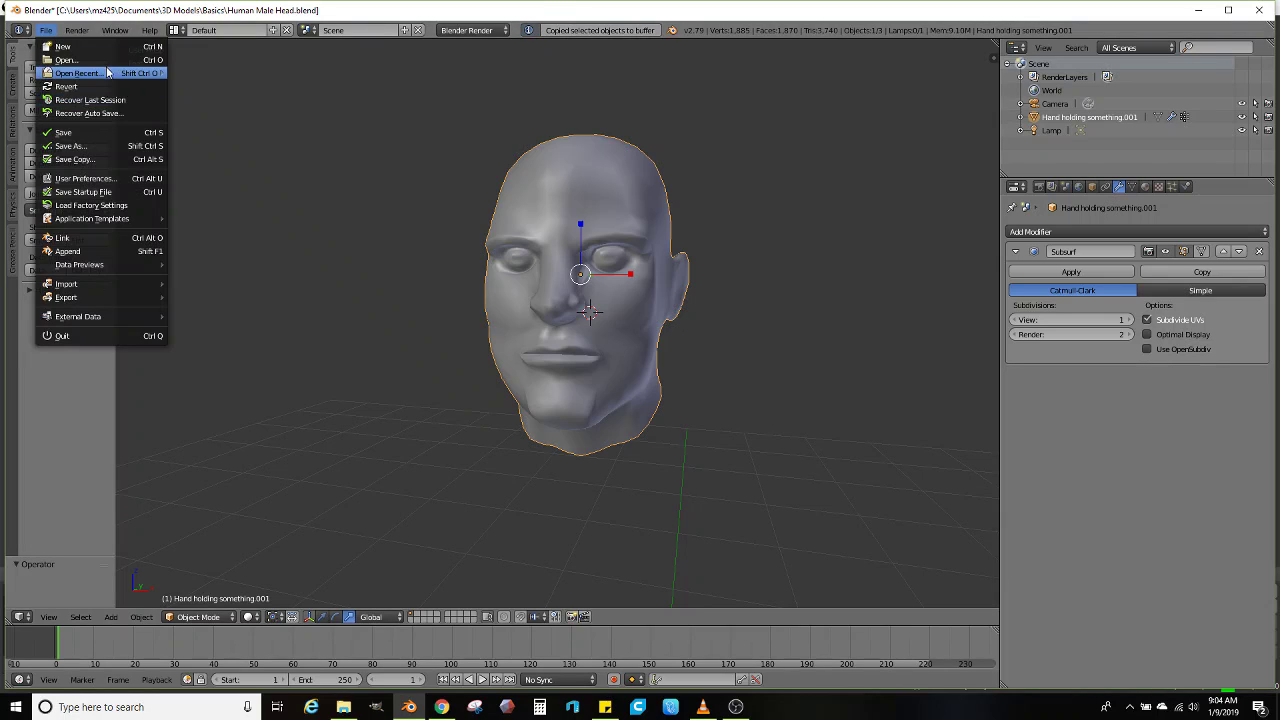
{"action": "mouse_move", "coordinate": [100, 77]}
{"action": "left_click", "coordinate": [225, 86]}
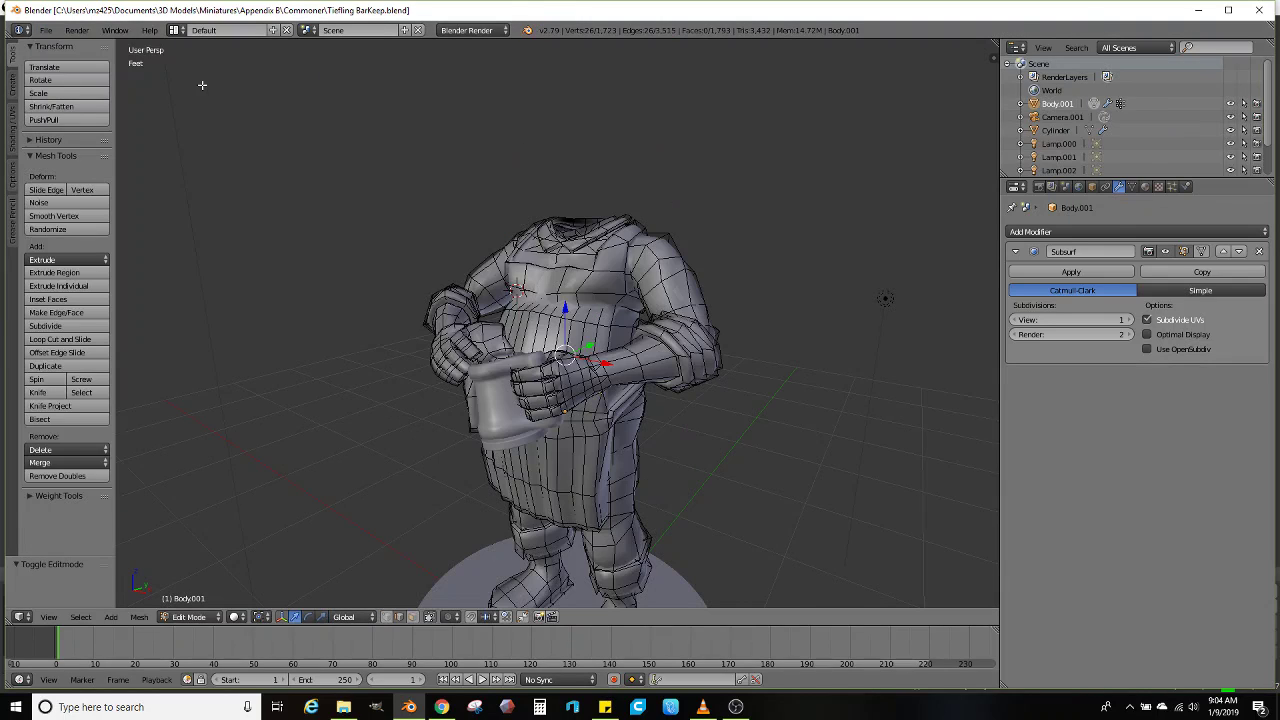
{"action": "scroll", "coordinate": [567, 243], "scroll_direction": "up", "scroll_amount": 2}
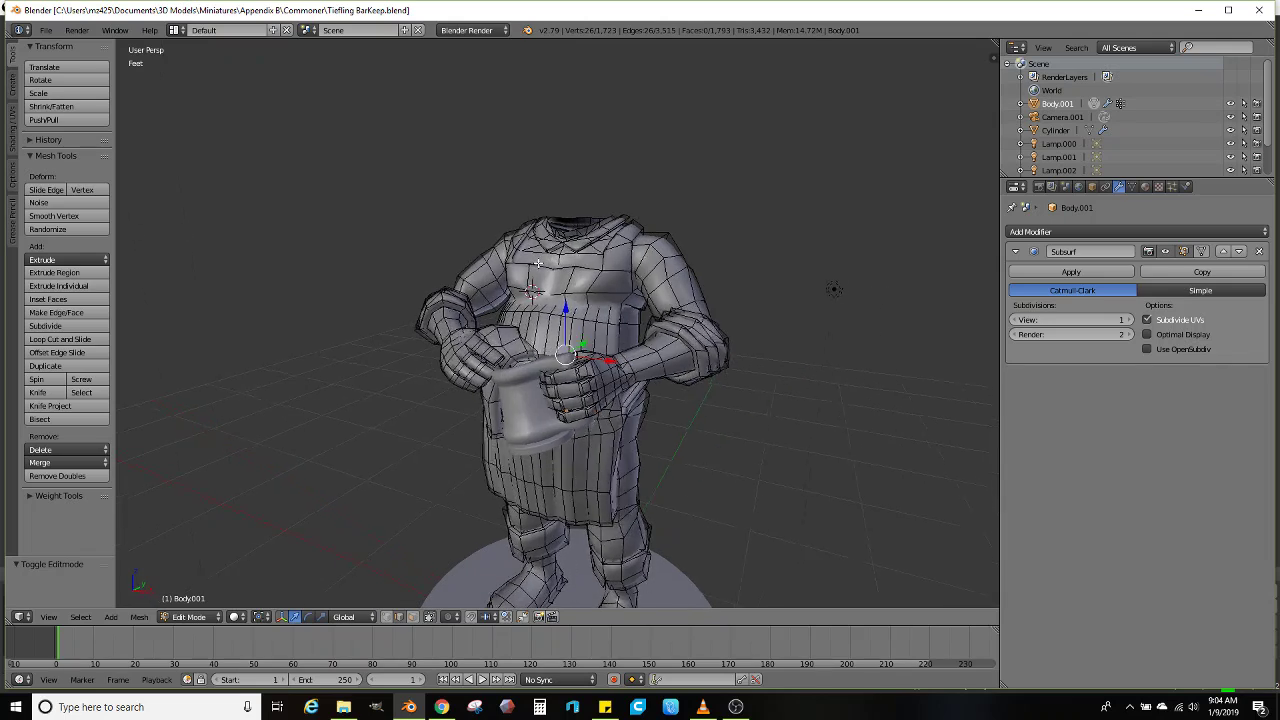
Paste the copied male head into the barkeep scene in Object Mode and raise it along Z to above neck height
{"action": "key", "text": "Tab"}
{"action": "middle_click_drag", "start_coordinate": [567, 238], "coordinate": [468, 319]}
{"action": "key", "text": "ctrl+v"}
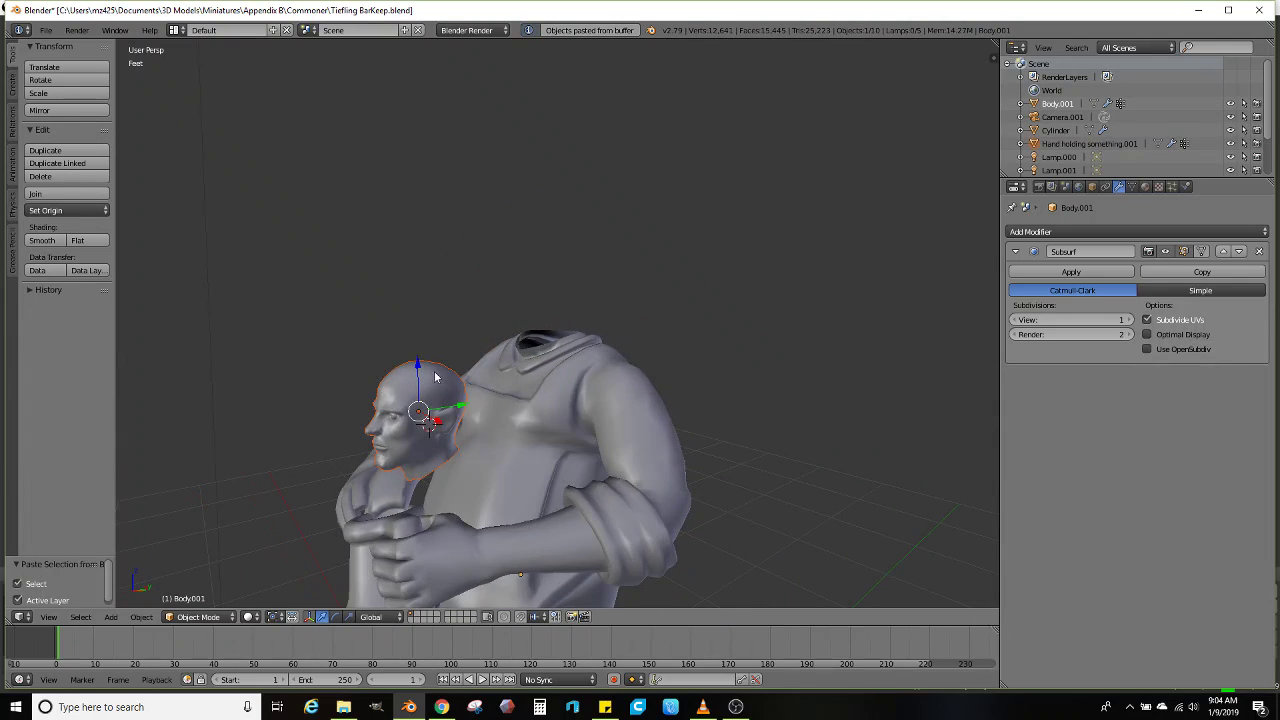
{"action": "key", "text": "g"}
{"action": "key", "text": "z"}
{"action": "left_click", "coordinate": [443, 272]}
{"action": "middle_click_drag", "start_coordinate": [443, 272], "coordinate": [443, 305]}
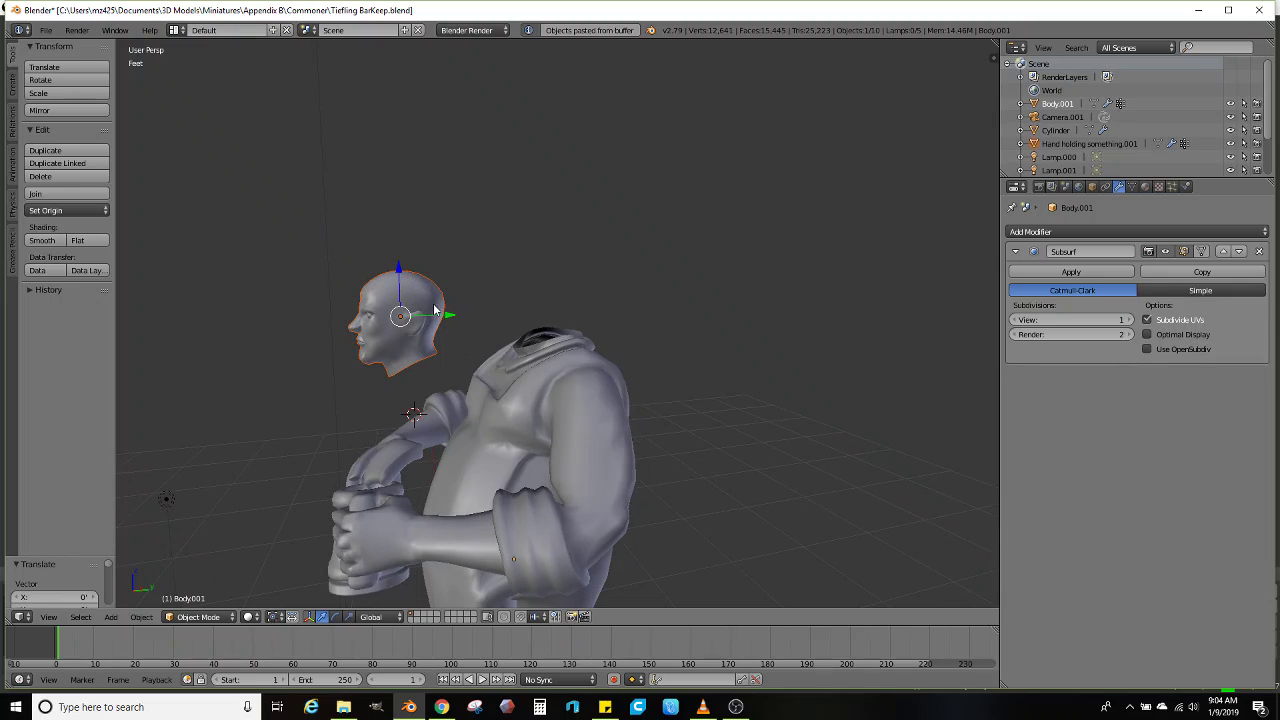
Move the head along Y over the collar, raise it slightly, and centre it on the neck by about -539 thou along X
{"action": "key", "text": "g"}
{"action": "key", "text": "y"}
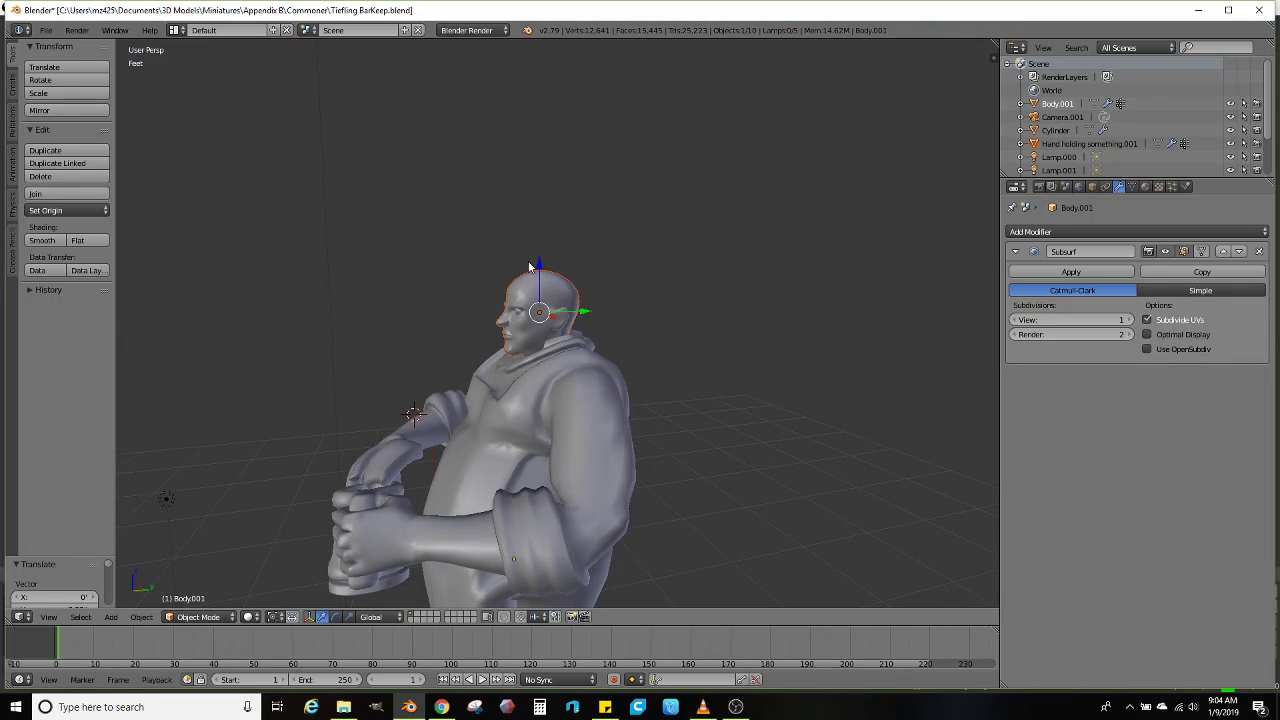
{"action": "left_click_drag", "start_coordinate": [539, 264], "coordinate": [549, 240]}
{"action": "middle_click_drag", "start_coordinate": [549, 240], "coordinate": [577, 345]}
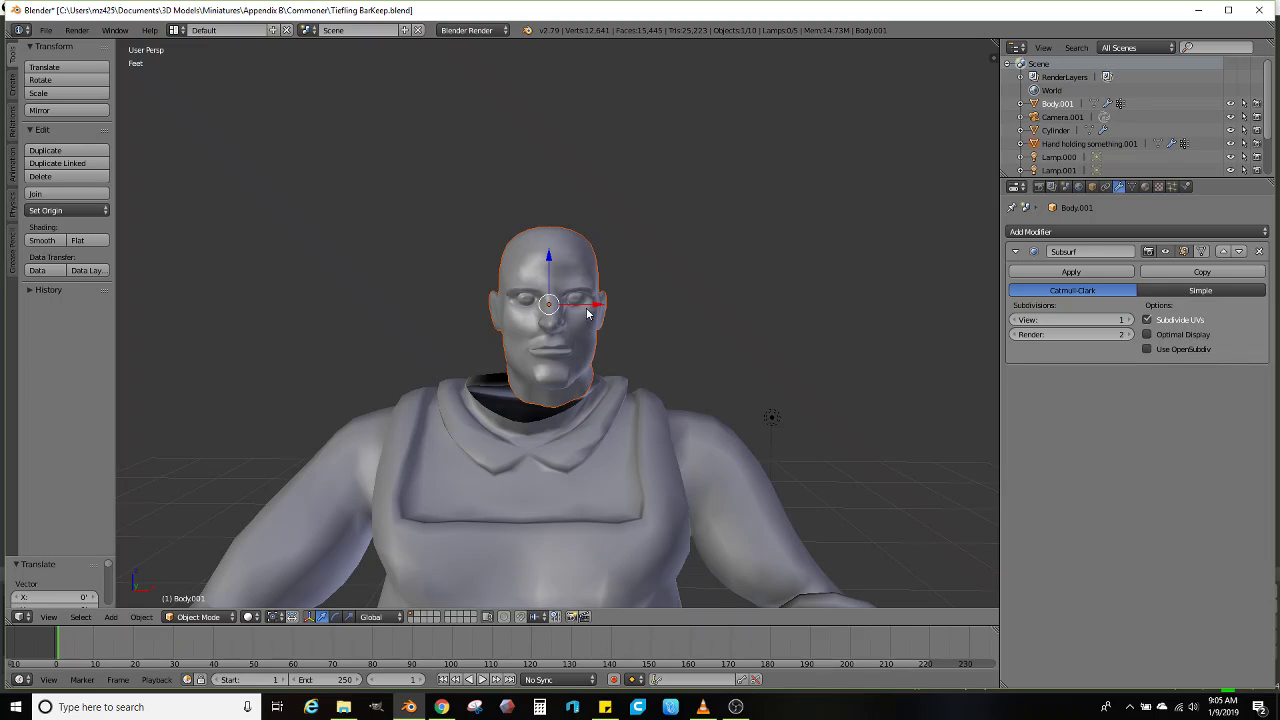
{"action": "left_click_drag", "start_coordinate": [597, 304], "coordinate": [583, 312]}
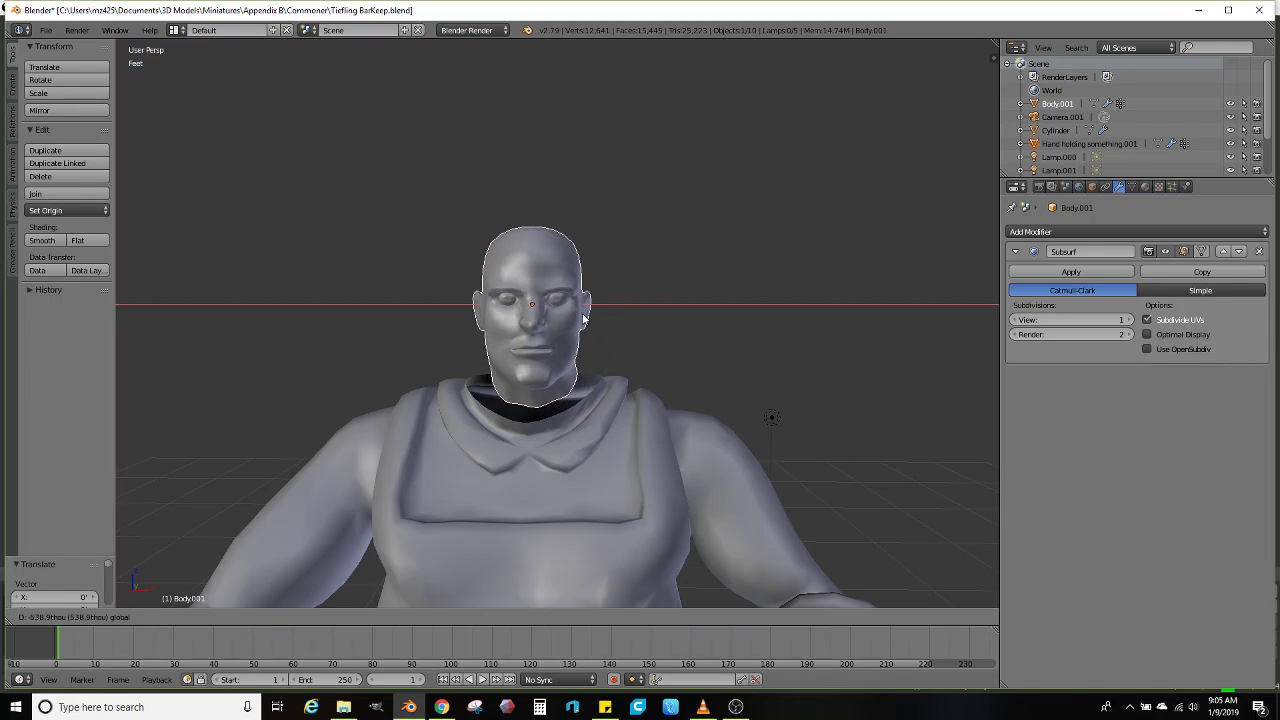
Scale the head up to about 1.169 and raise it slightly on the neck
{"action": "middle_click_drag", "start_coordinate": [583, 312], "coordinate": [511, 317]}
{"action": "key", "text": "s"}
{"action": "left_click", "coordinate": [647, 322]}
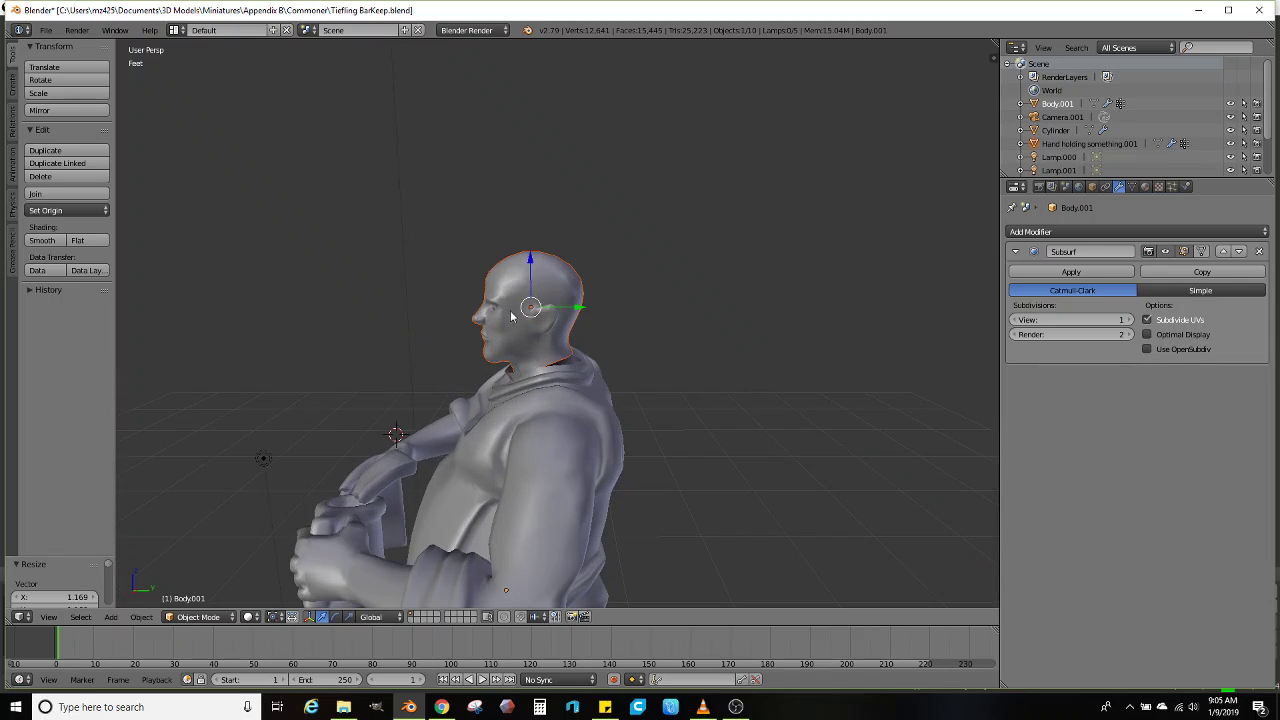
{"action": "left_click_drag", "start_coordinate": [533, 257], "coordinate": [533, 248]}
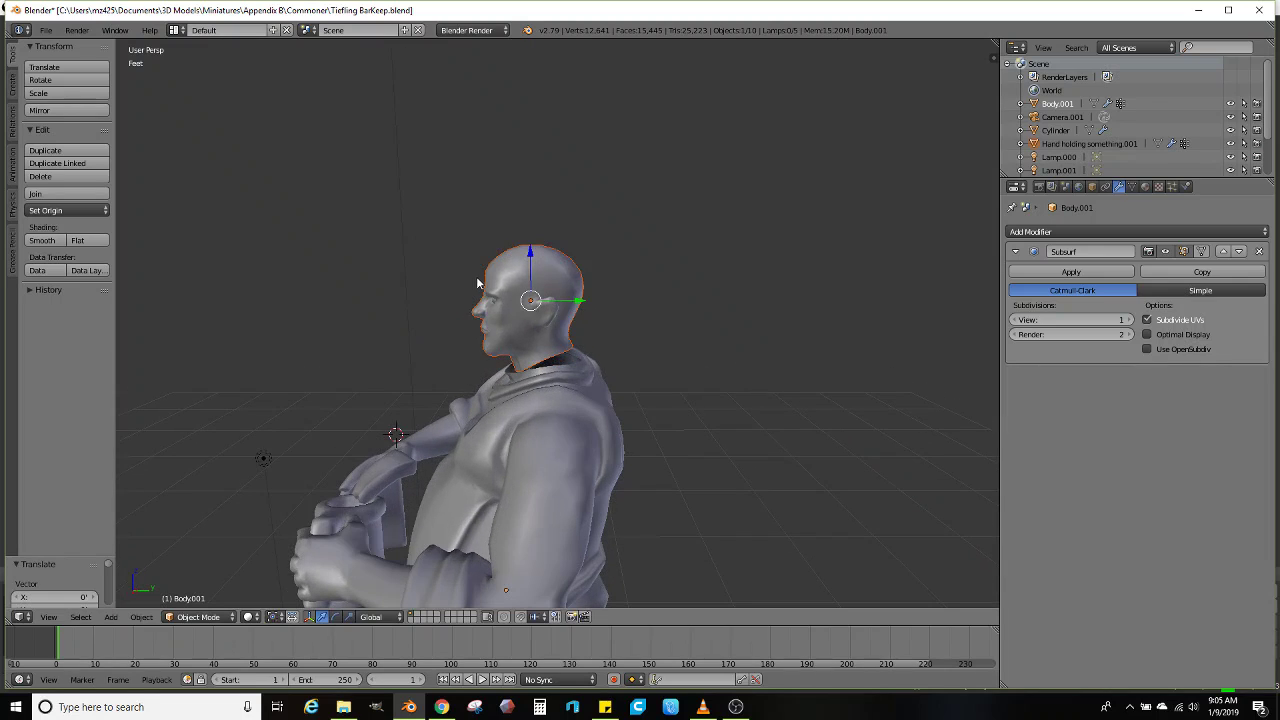
Enlarge the head by a further factor of about 1.137 and check its proportion against the whole body
{"action": "middle_click_drag", "start_coordinate": [477, 278], "coordinate": [620, 290]}
{"action": "key", "text": "s"}
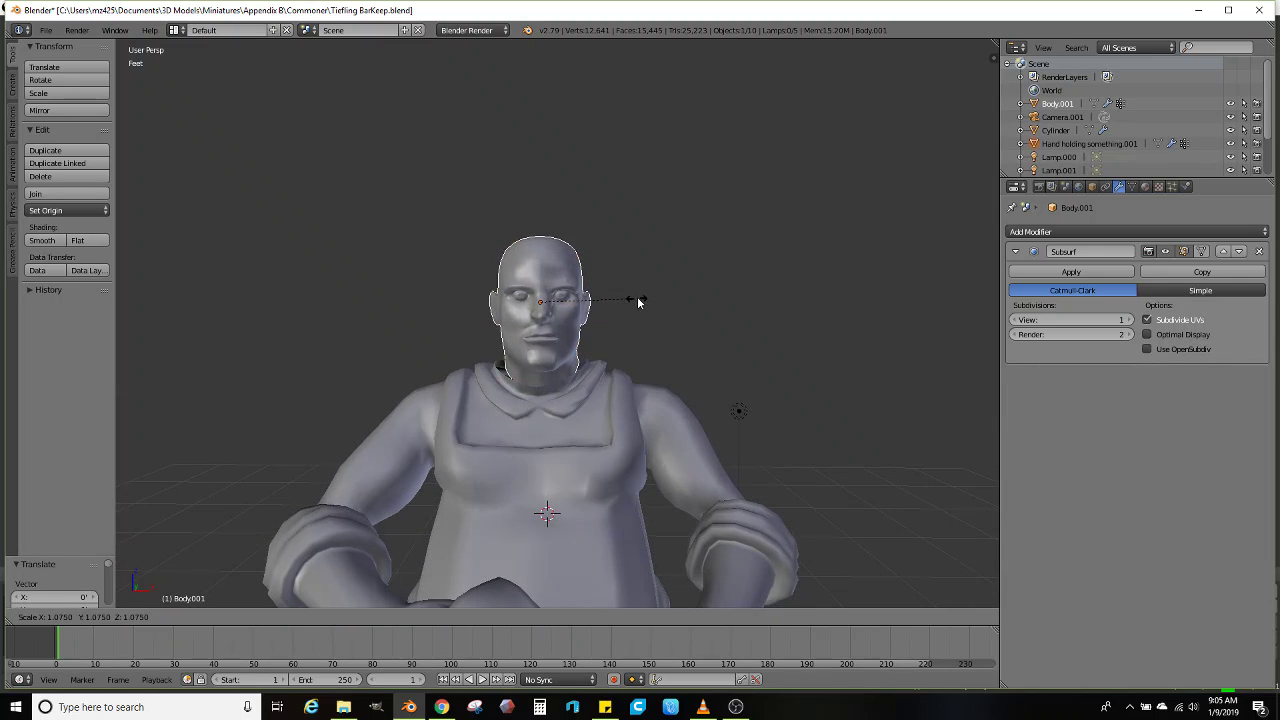
{"action": "left_click", "coordinate": [641, 296]}
{"action": "scroll", "coordinate": [634, 307], "scroll_direction": "down", "scroll_amount": 4}
{"action": "scroll", "coordinate": [624, 323], "scroll_direction": "up", "scroll_amount": 1}
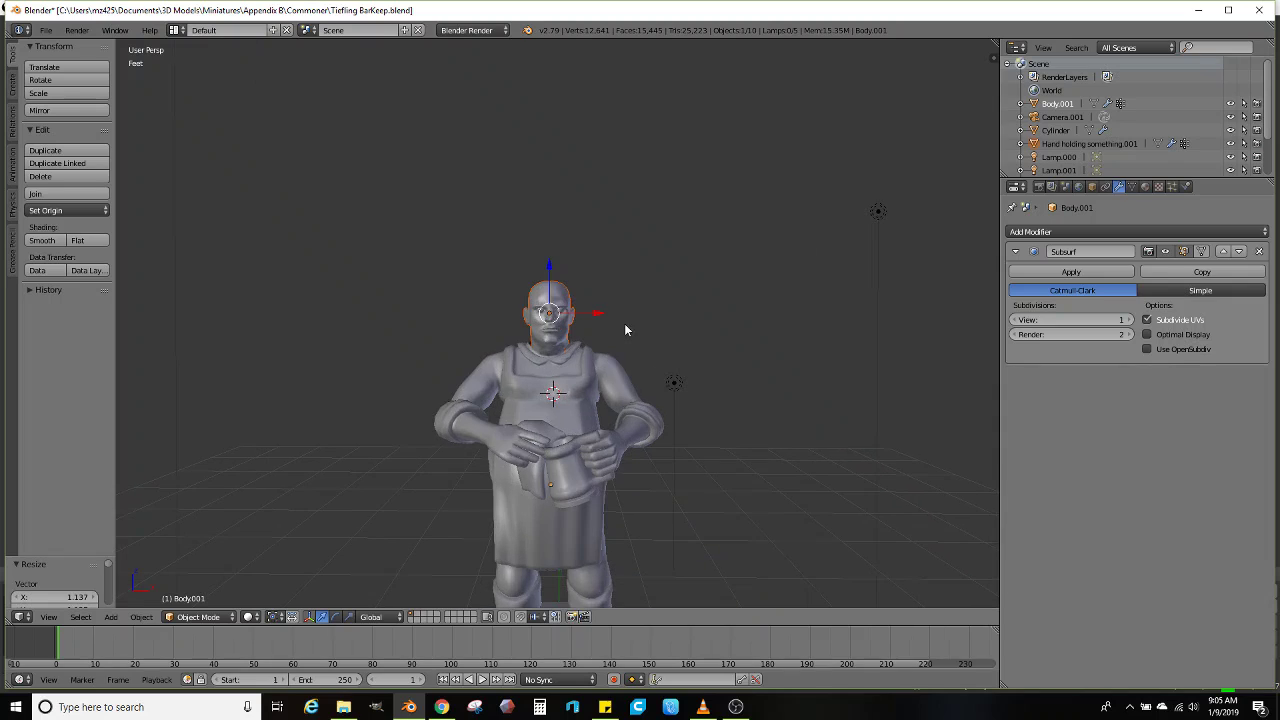
Shrink the head by a factor of about 0.927 and compare it with the body from far and near
{"action": "key", "text": "s"}
{"action": "left_click", "coordinate": [628, 323]}
{"action": "scroll", "coordinate": [622, 325], "scroll_direction": "down", "scroll_amount": 4}
{"action": "mouse_move", "coordinate": [622, 325]}
{"action": "middle_mouse_down"}
{"action": "mouse_move", "coordinate": [572, 325]}
{"action": "mouse_move", "coordinate": [620, 327]}
{"action": "middle_mouse_up"}
{"action": "scroll", "coordinate": [611, 332], "scroll_direction": "up", "scroll_amount": 3}
{"action": "scroll", "coordinate": [612, 332], "scroll_direction": "up", "scroll_amount": 4}
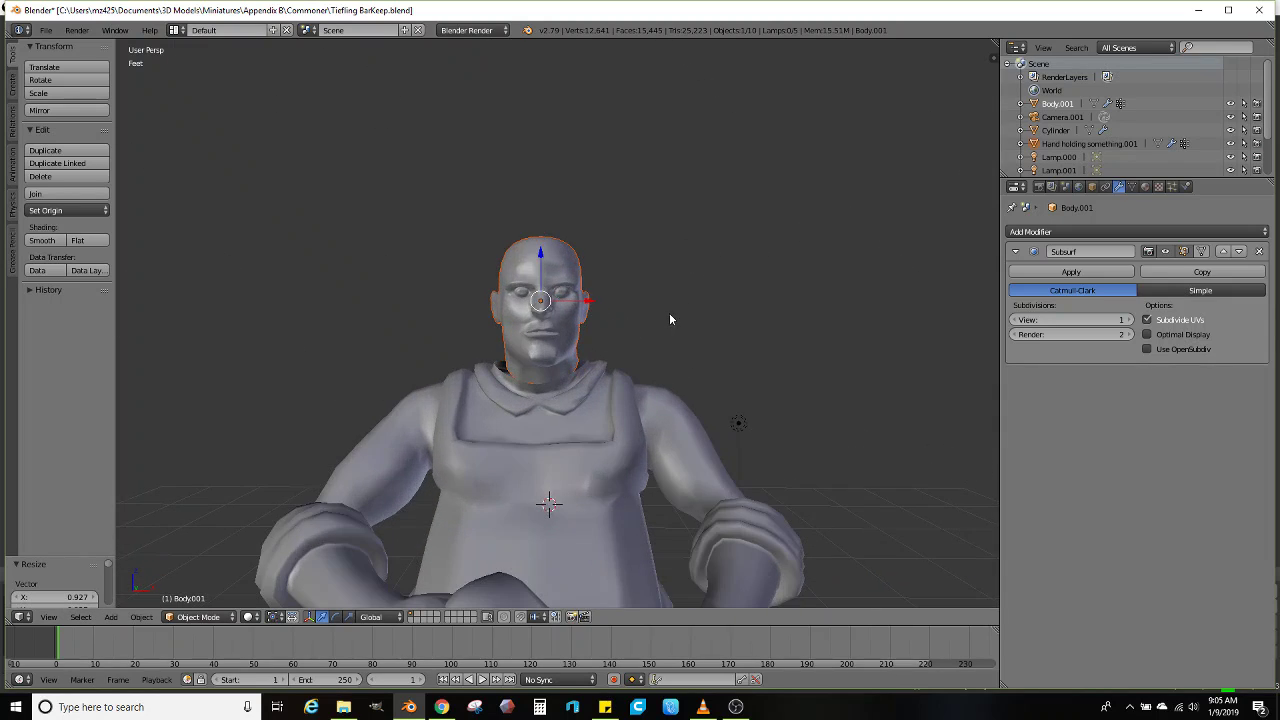
Scale the head by about 0.974 and adjust its position along X over the collar
{"action": "key", "text": "s"}
{"action": "left_click", "coordinate": [624, 319]}
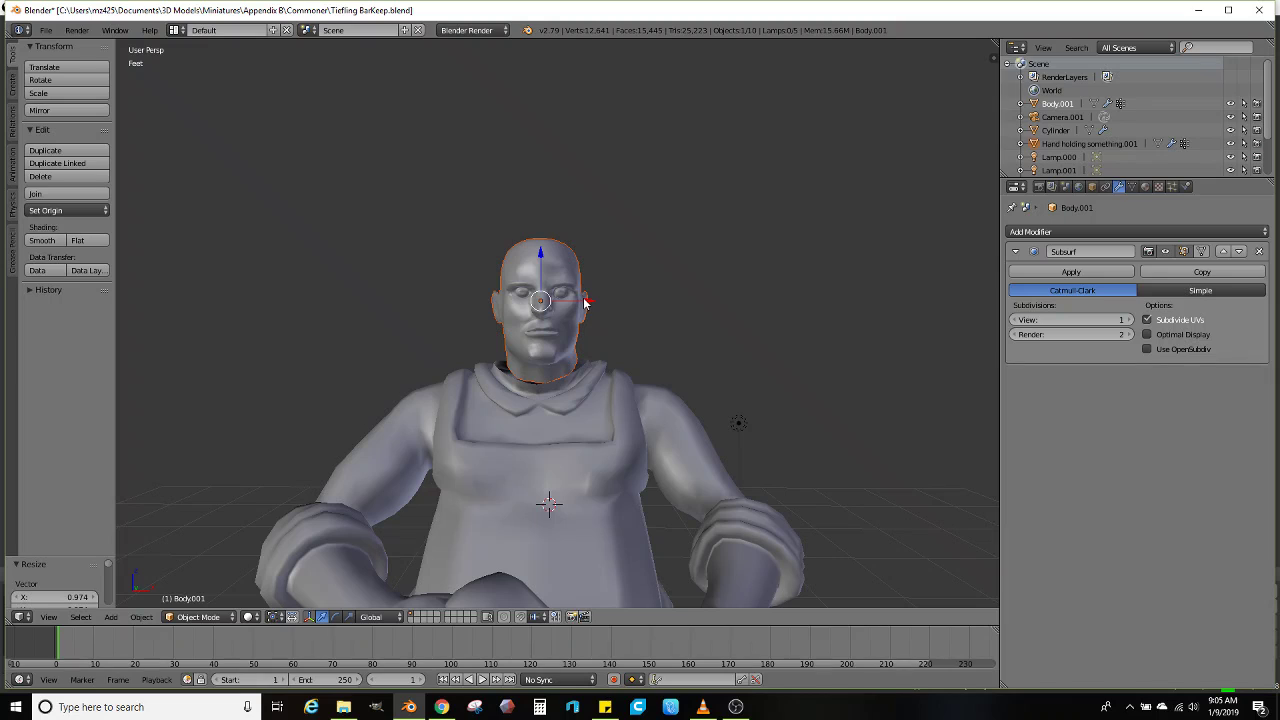
{"action": "key", "text": "g"}
{"action": "key", "text": "x"}
{"action": "left_click", "coordinate": [585, 305]}
Scale the head by about 1.022 and check its size against the full figure
{"action": "mouse_move", "coordinate": [585, 305]}
{"action": "middle_mouse_down"}
{"action": "mouse_move", "coordinate": [625, 322]}
{"action": "mouse_move", "coordinate": [663, 314]}
{"action": "mouse_move", "coordinate": [602, 398]}
{"action": "mouse_move", "coordinate": [608, 309]}
{"action": "middle_mouse_up"}
{"action": "scroll", "coordinate": [656, 334], "scroll_direction": "down", "scroll_amount": 4}
{"action": "scroll", "coordinate": [606, 347], "scroll_direction": "up", "scroll_amount": 3}
{"action": "key", "text": "s"}
{"action": "left_click", "coordinate": [734, 319]}
{"action": "scroll", "coordinate": [658, 330], "scroll_direction": "down", "scroll_amount": 3}
{"action": "scroll", "coordinate": [620, 328], "scroll_direction": "up", "scroll_amount": 5}
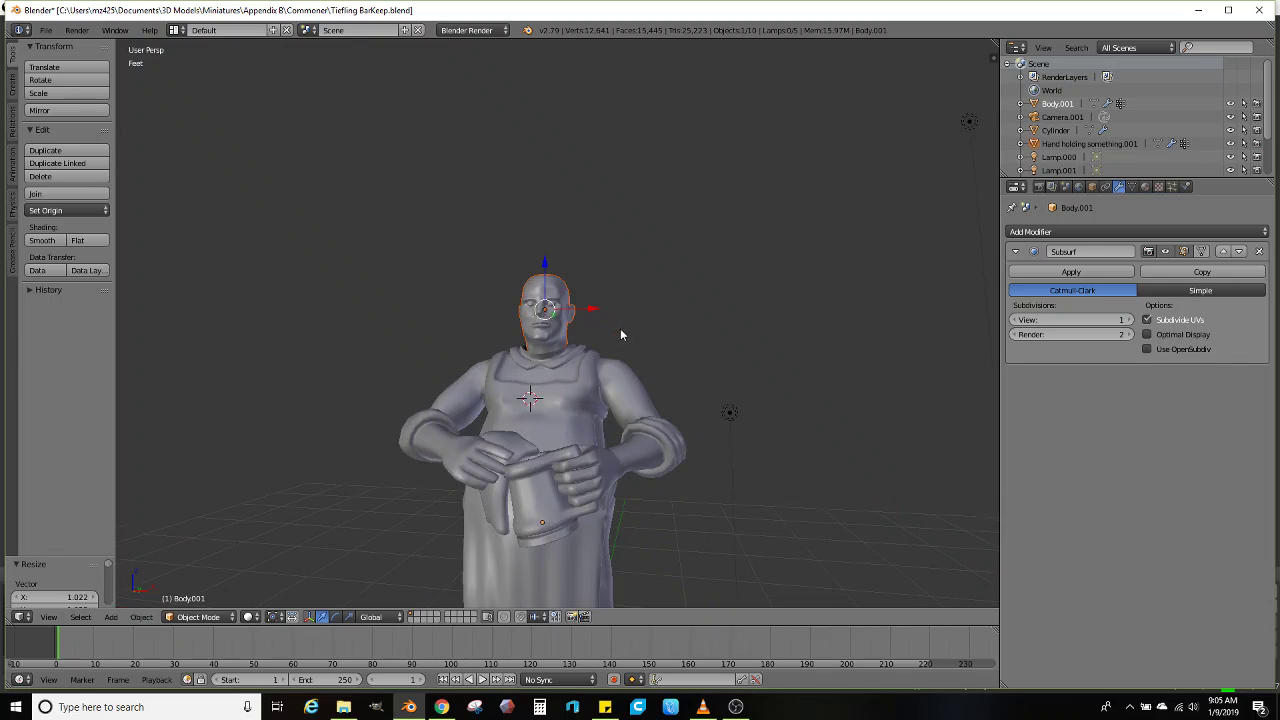
Select the ring of neck faces below the jaw in the head's mesh and delete those faces
{"action": "scroll", "coordinate": [596, 364], "scroll_direction": "up", "scroll_amount": 3}
{"action": "right_click", "coordinate": [595, 364]}
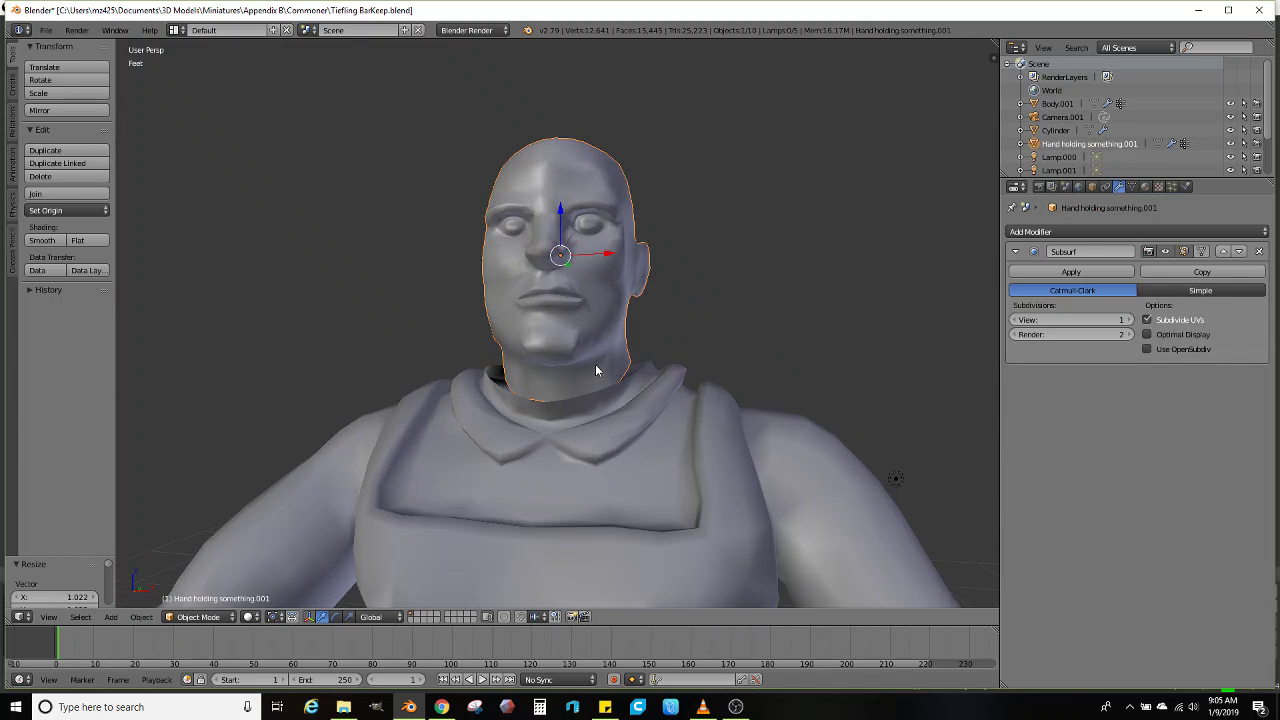
{"action": "key", "text": "Tab"}
{"action": "left_click", "coordinate": [413, 617]}
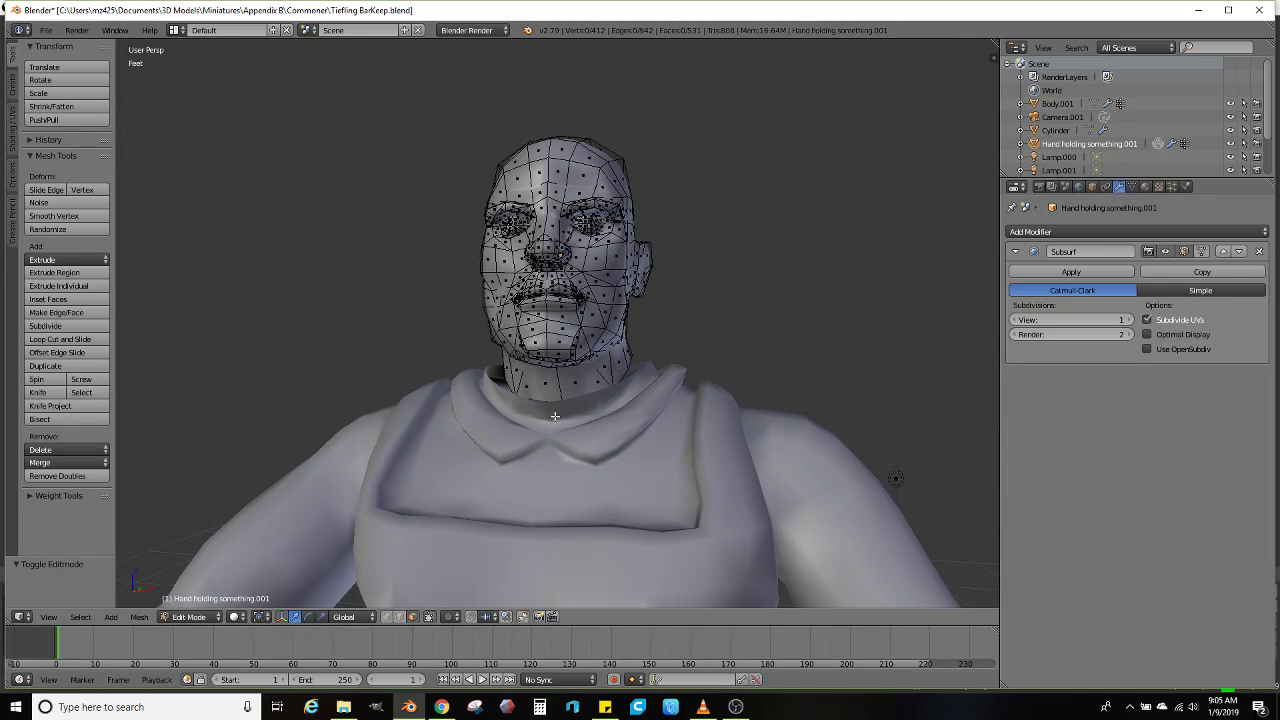
{"action": "middle_click_drag", "start_coordinate": [556, 415], "coordinate": [624, 392]}
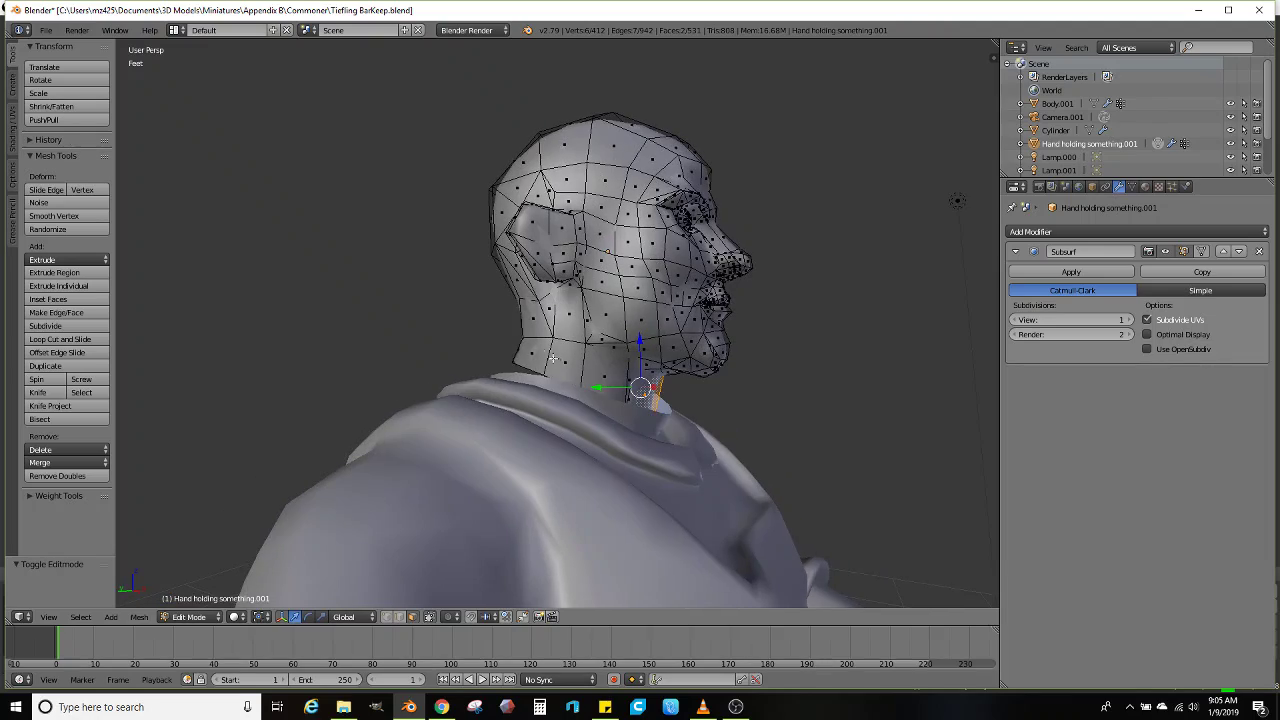
{"action": "right_click", "coordinate": [555, 358], "text": "ctrl"}
{"action": "middle_click_drag", "start_coordinate": [448, 362], "coordinate": [638, 358]}
{"action": "right_click", "coordinate": [492, 359], "text": "ctrl"}
{"action": "right_click", "coordinate": [554, 396], "text": "ctrl"}
{"action": "middle_click_drag", "start_coordinate": [558, 395], "coordinate": [621, 402]}
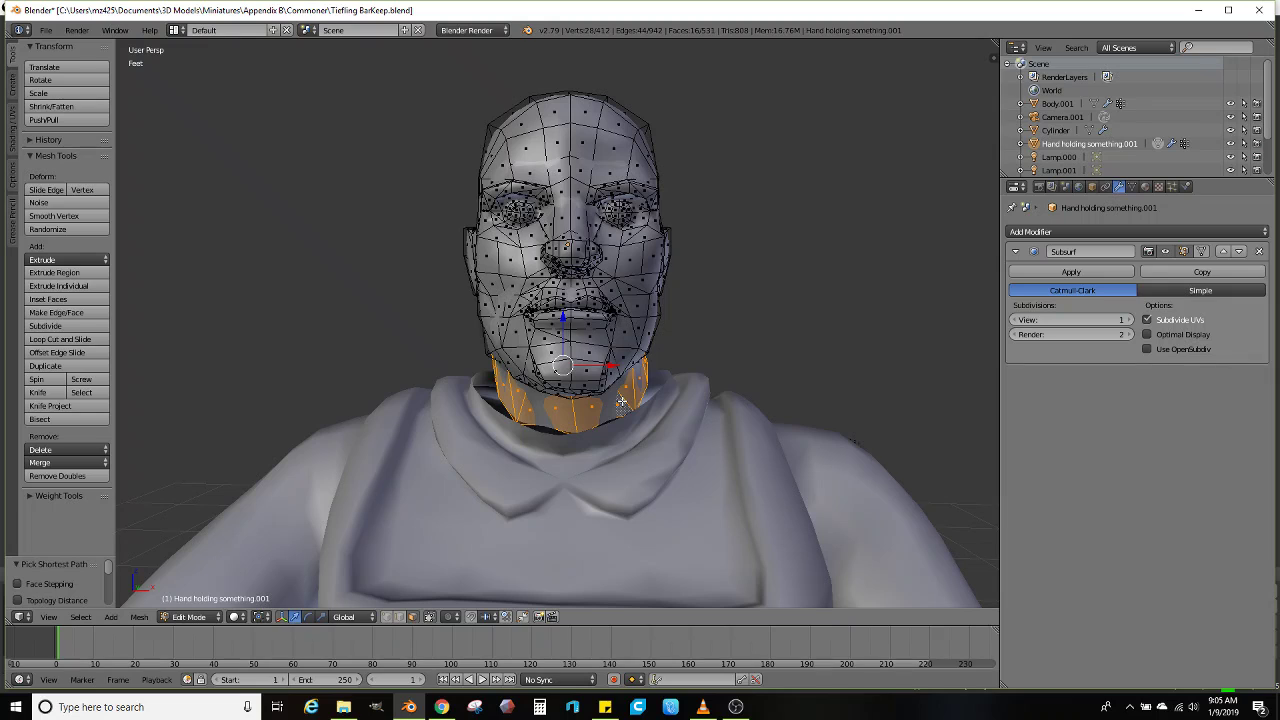
{"action": "key", "text": "x"}
{"action": "left_click", "coordinate": [621, 402]}
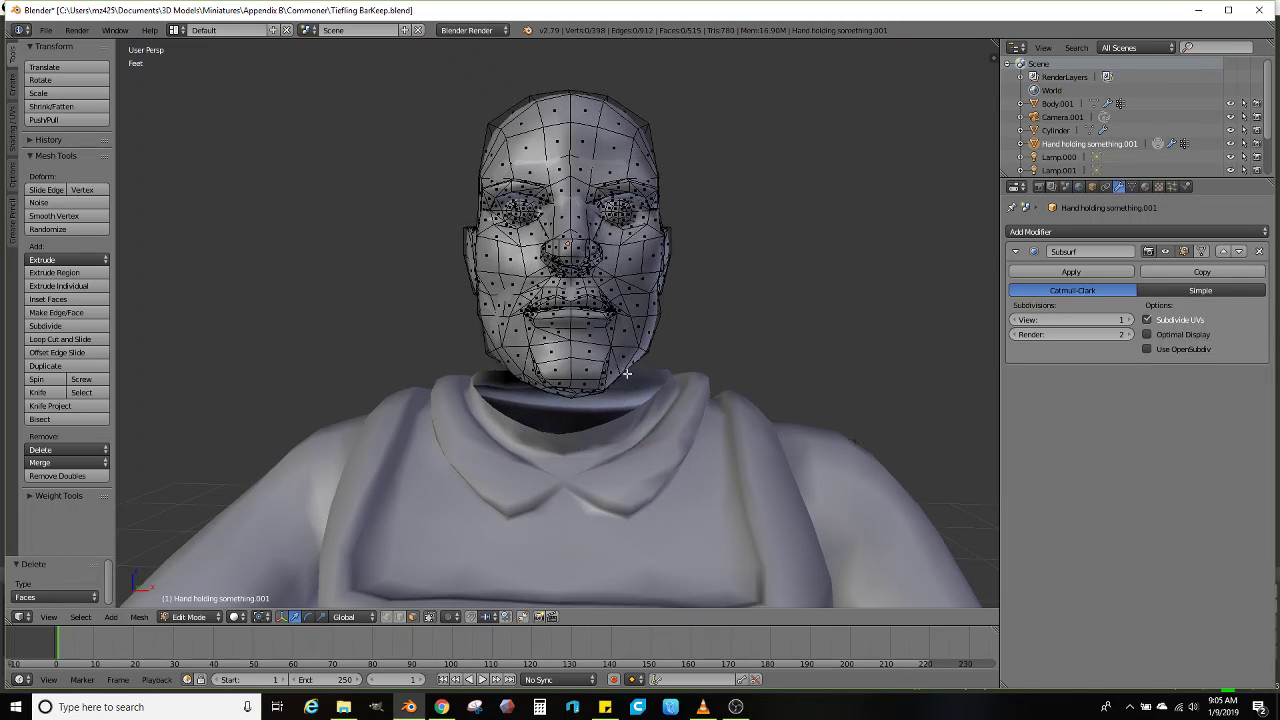
Select the cheek faces below both eyes and move them slightly upward along Z to lift the cheekbones
{"action": "middle_click_drag", "start_coordinate": [621, 402], "coordinate": [626, 320], "text": "shift"}
{"action": "middle_click_drag", "start_coordinate": [543, 245], "coordinate": [547, 297], "text": "shift"}
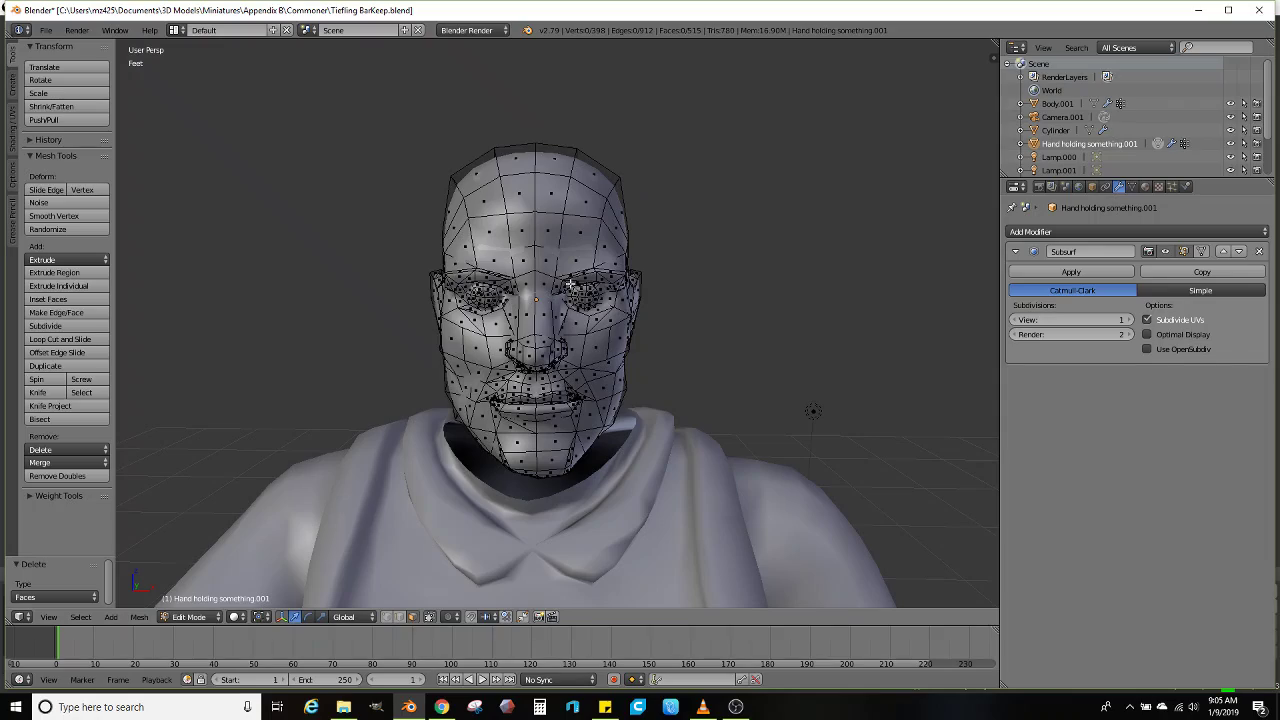
{"action": "middle_click_drag", "start_coordinate": [685, 271], "coordinate": [579, 319]}
{"action": "scroll", "coordinate": [579, 319], "scroll_direction": "up", "scroll_amount": 1}
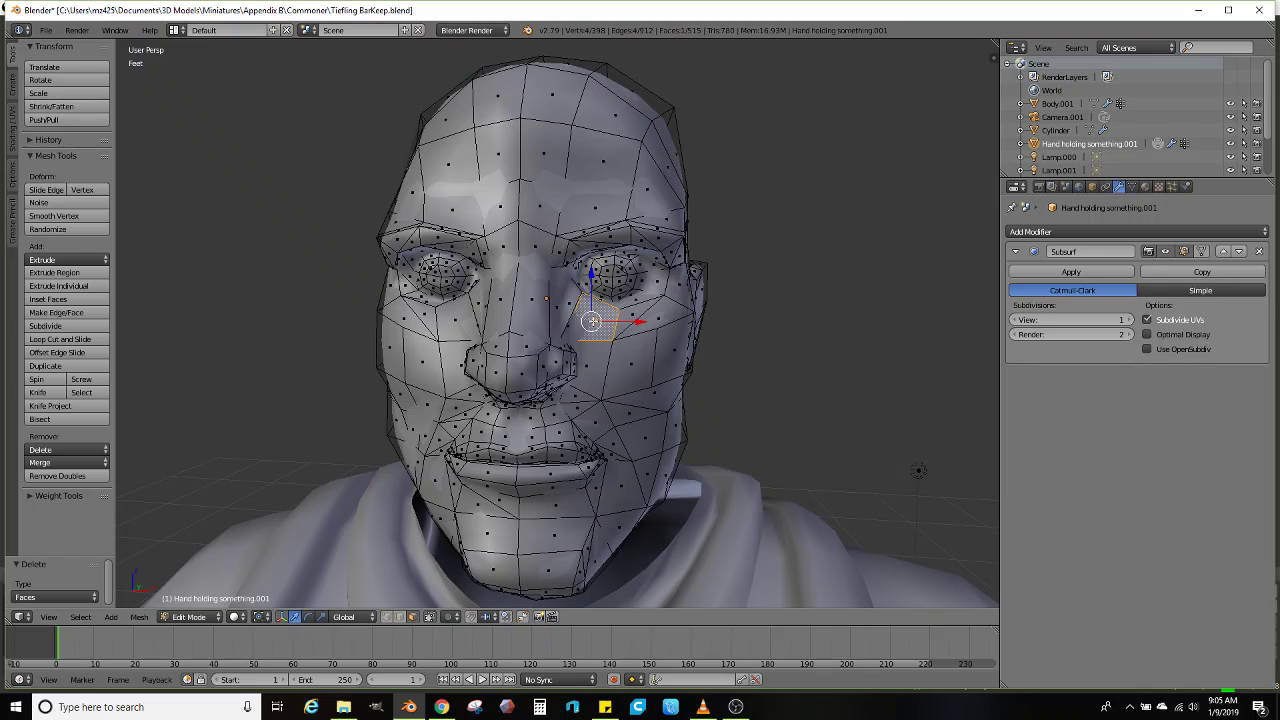
{"action": "middle_click_drag", "start_coordinate": [583, 331], "coordinate": [497, 309]}
{"action": "right_click", "coordinate": [636, 336], "text": "shift"}
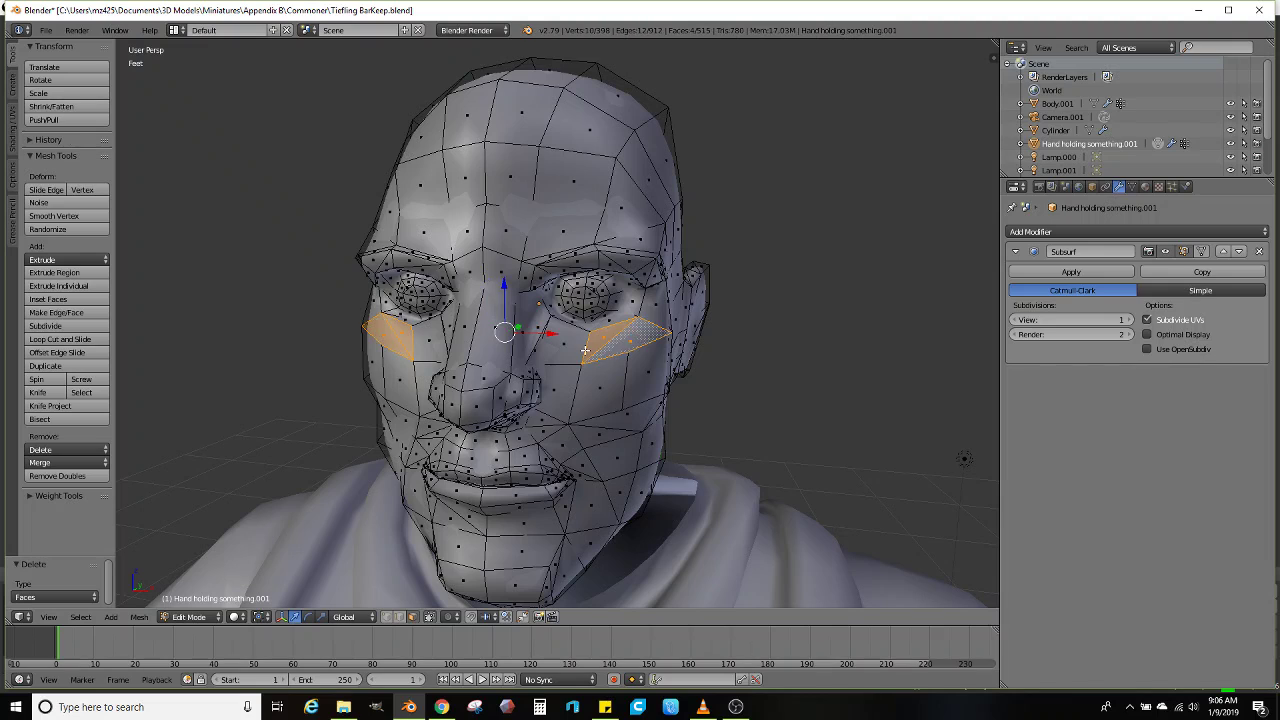
{"action": "middle_click_drag", "start_coordinate": [636, 336], "coordinate": [595, 340]}
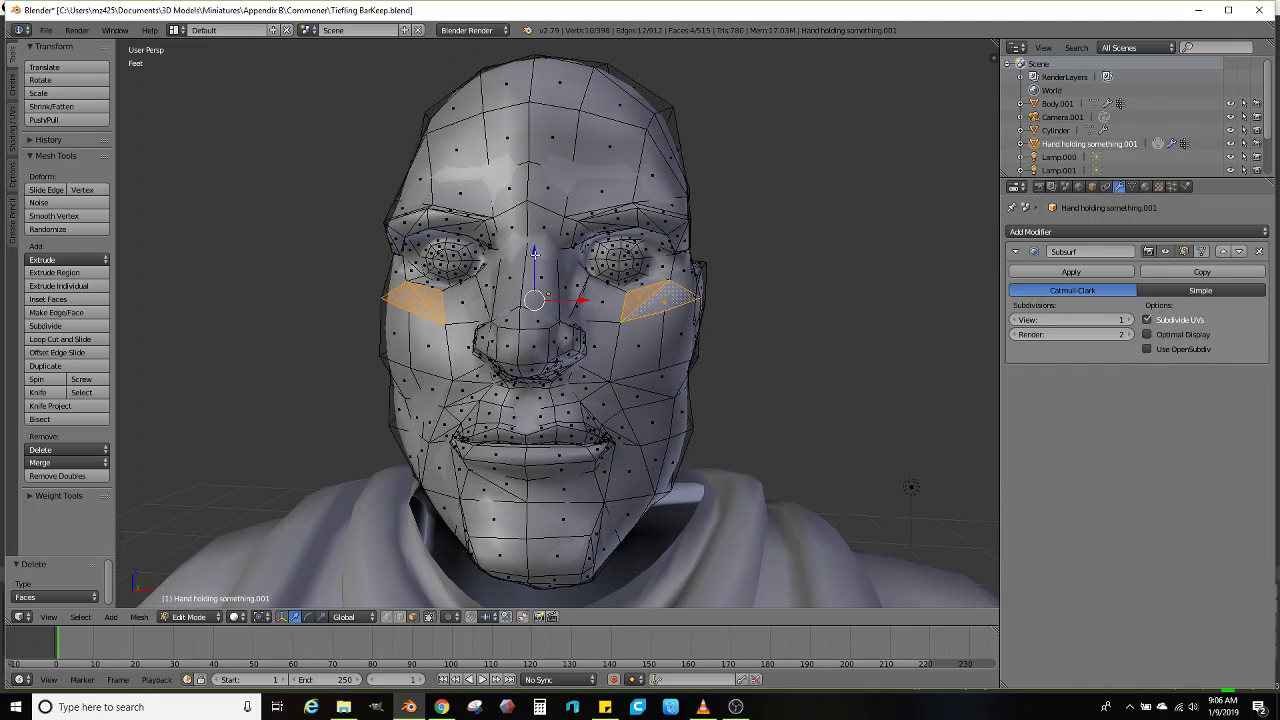
{"action": "left_click_drag", "start_coordinate": [535, 254], "coordinate": [543, 242]}
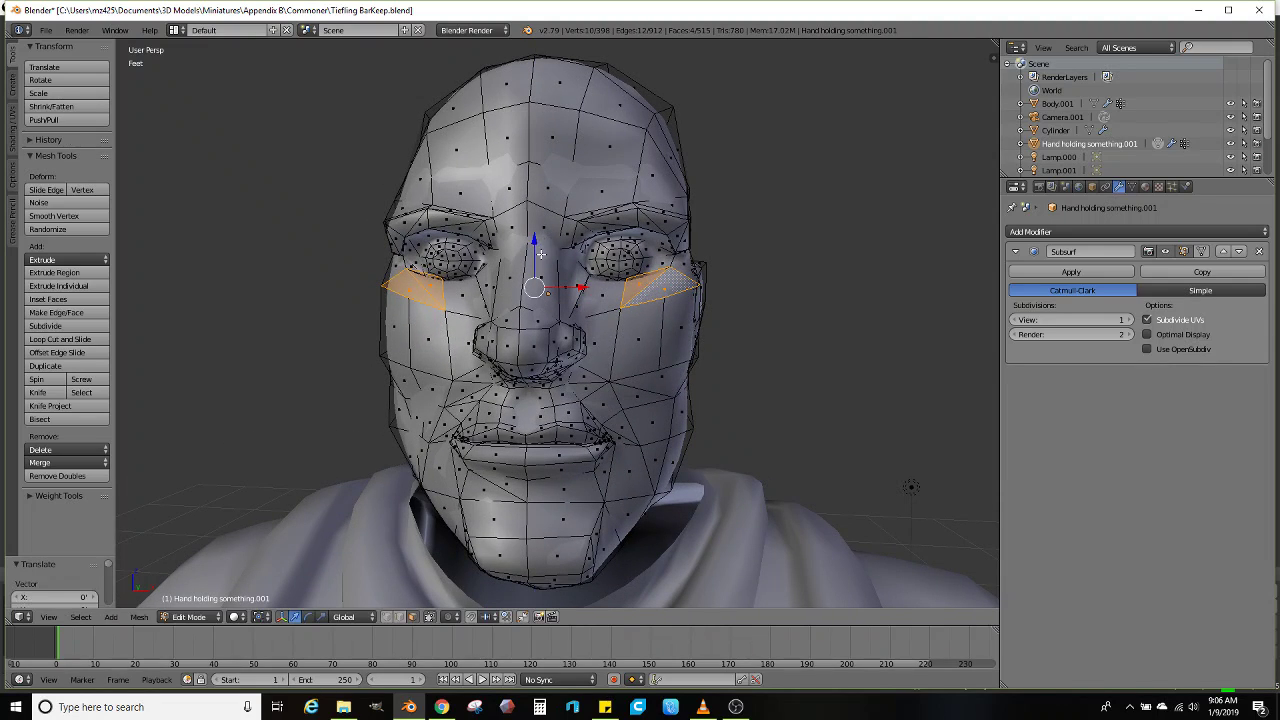
Reposition the small face beside the mouth corner to reshape the side of the mouth
{"action": "mouse_move", "coordinate": [543, 242]}
{"action": "middle_mouse_down"}
{"action": "mouse_move", "coordinate": [529, 380]}
{"action": "mouse_move", "coordinate": [581, 360]}
{"action": "mouse_move", "coordinate": [494, 374]}
{"action": "mouse_move", "coordinate": [589, 349]}
{"action": "mouse_move", "coordinate": [565, 360]}
{"action": "mouse_move", "coordinate": [620, 388]}
{"action": "mouse_move", "coordinate": [596, 383]}
{"action": "mouse_move", "coordinate": [650, 360]}
{"action": "mouse_move", "coordinate": [466, 356]}
{"action": "mouse_move", "coordinate": [450, 365]}
{"action": "mouse_move", "coordinate": [440, 408]}
{"action": "mouse_move", "coordinate": [492, 373]}
{"action": "middle_mouse_up"}
{"action": "scroll", "coordinate": [529, 380], "scroll_direction": "up", "scroll_amount": 2}
{"action": "right_click", "coordinate": [596, 383]}
{"action": "key", "text": "g"}
{"action": "left_click", "coordinate": [663, 349]}
{"action": "key", "text": "g"}
{"action": "left_click", "coordinate": [454, 348]}
Lasso-select all the chin faces through the mesh in wireframe and move them down along Z to lengthen the chin
{"action": "key", "text": "z"}
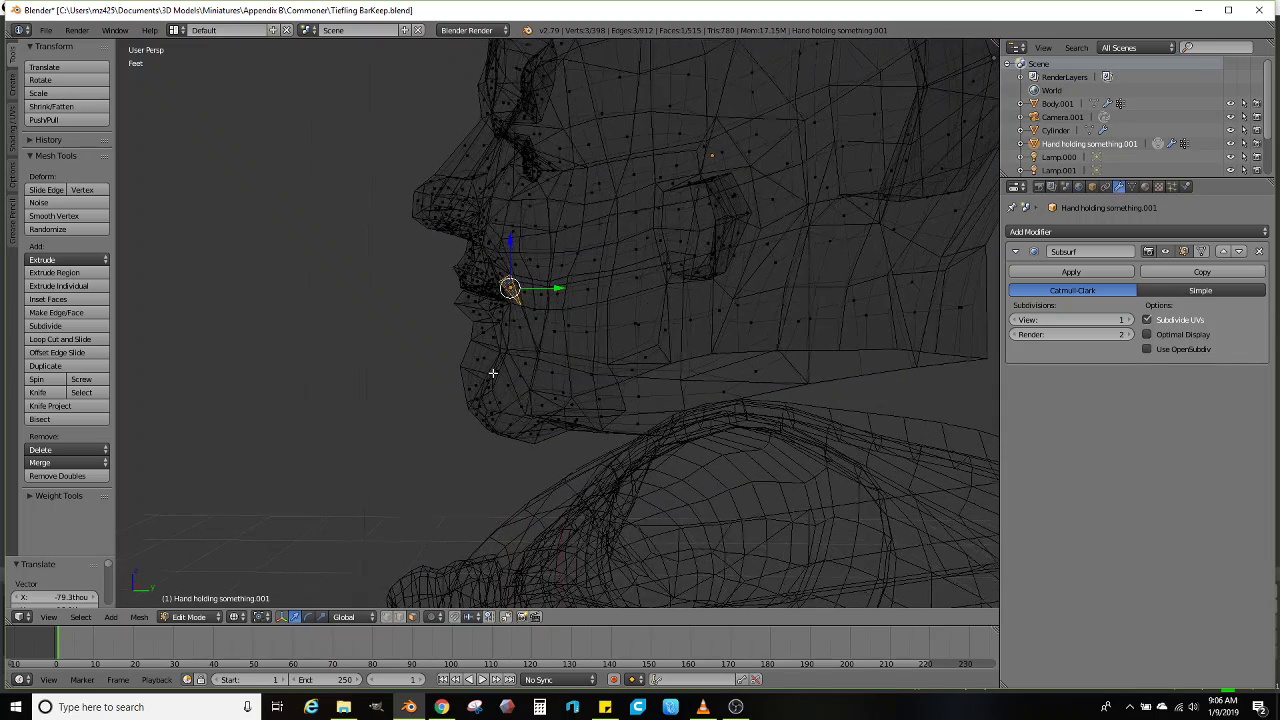
{"action": "right_click", "coordinate": [476, 382]}
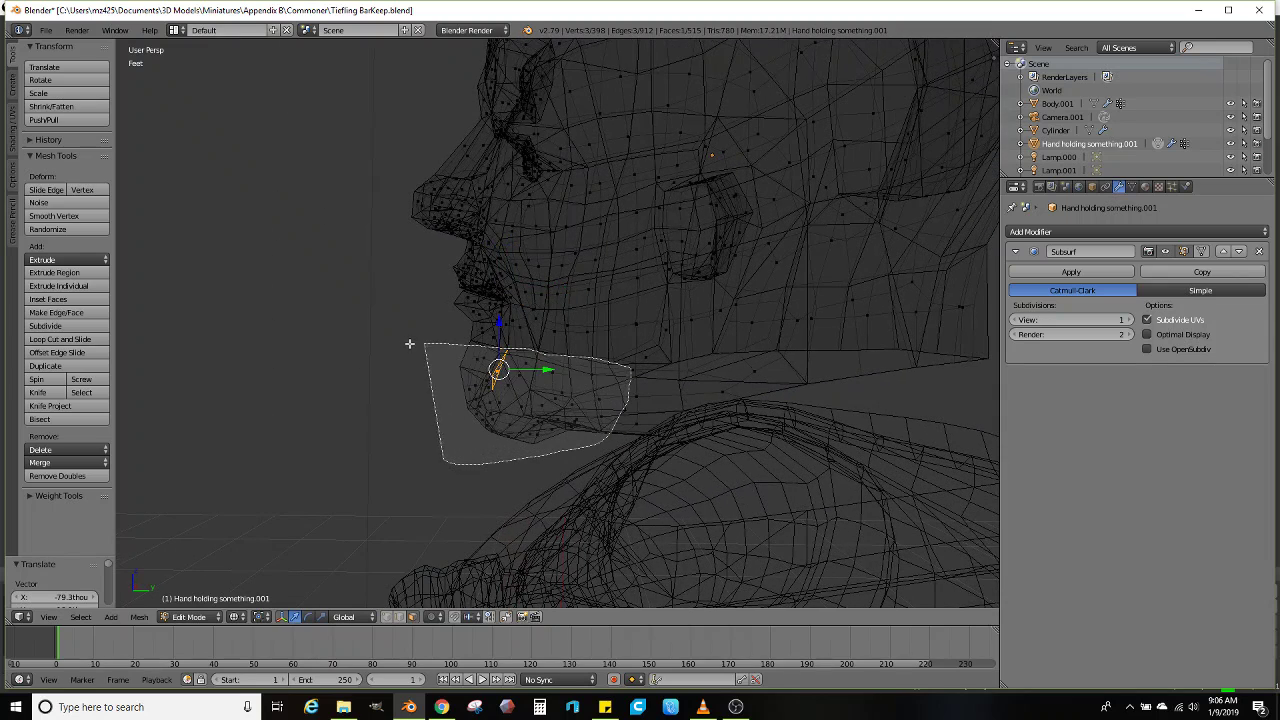
{"action": "left_click_drag", "start_coordinate": [409, 343], "coordinate": [415, 343], "text": "ctrl"}
{"action": "key", "text": "z"}
{"action": "middle_click_drag", "start_coordinate": [585, 375], "coordinate": [669, 353]}
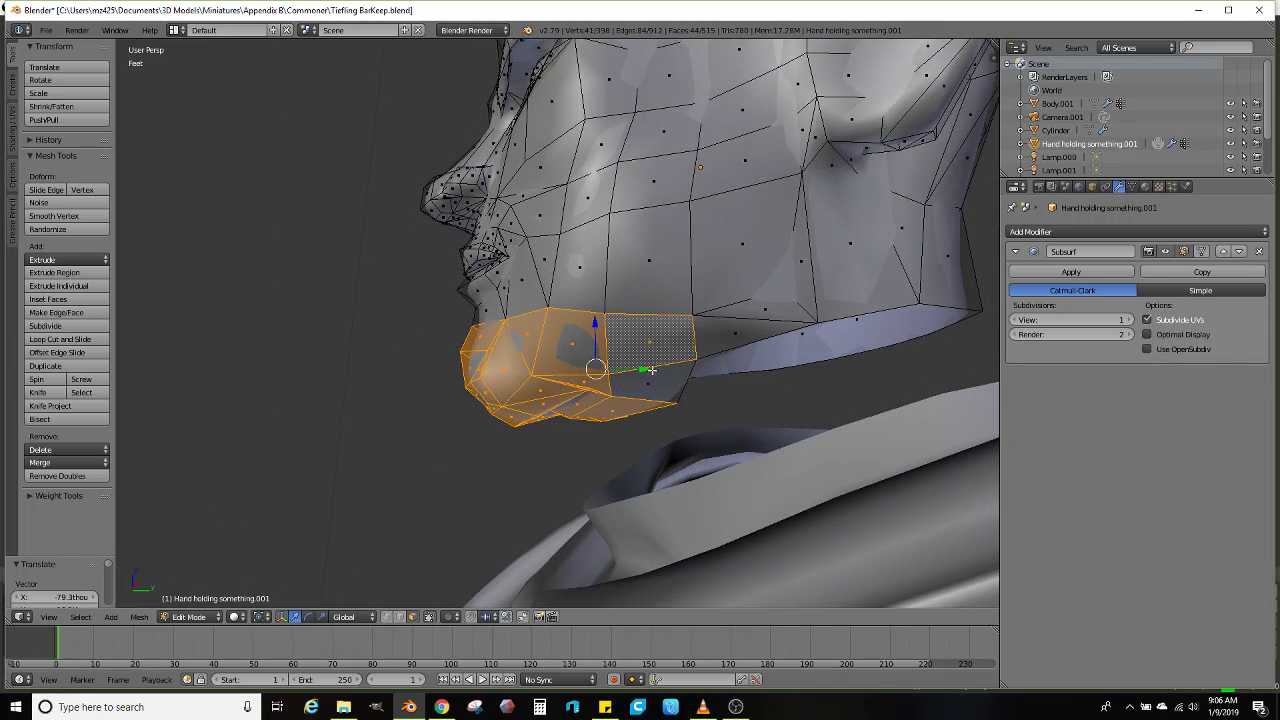
{"action": "middle_click_drag", "start_coordinate": [592, 385], "coordinate": [574, 348]}
{"action": "left_click_drag", "start_coordinate": [597, 326], "coordinate": [597, 345]}
Select the upper and lower lip faces without the outer corner faces and delete them to open the mouth
{"action": "middle_click_drag", "start_coordinate": [597, 345], "coordinate": [516, 300]}
{"action": "right_click", "coordinate": [641, 319]}
{"action": "right_click", "coordinate": [531, 296], "text": "ctrl"}
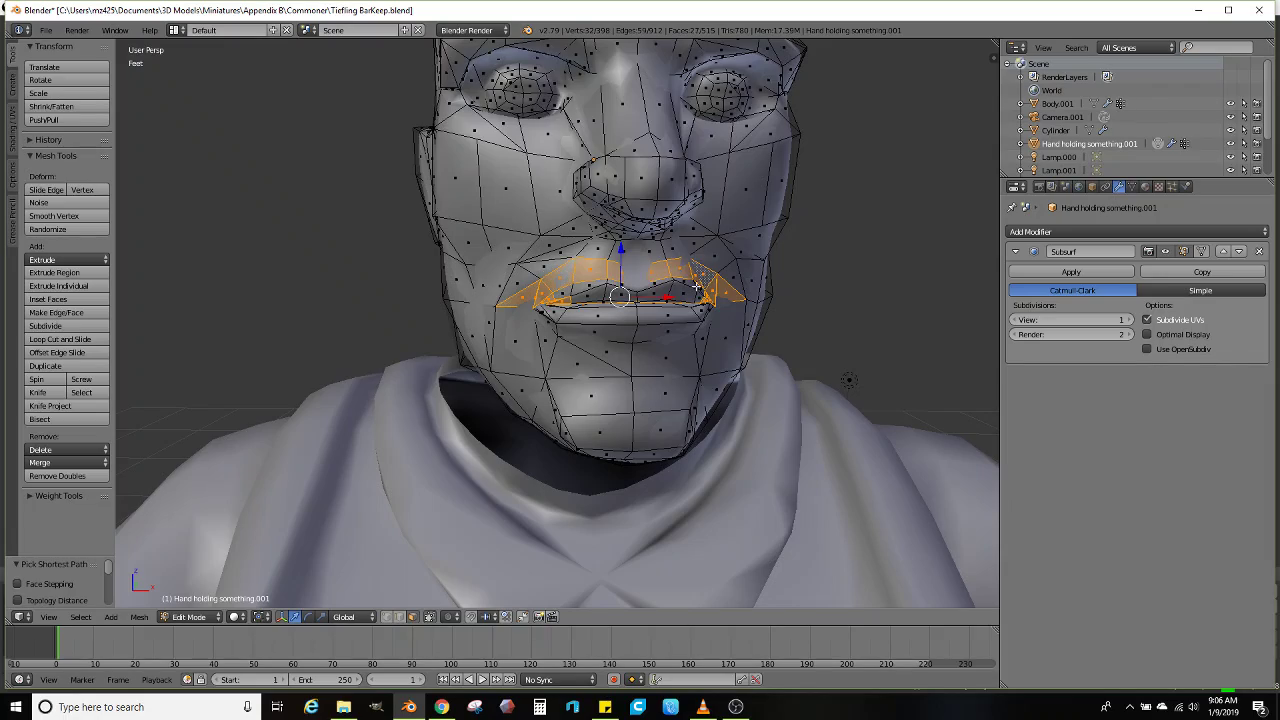
{"action": "mouse_move", "coordinate": [697, 287]}
{"action": "middle_mouse_down"}
{"action": "mouse_move", "coordinate": [530, 289]}
{"action": "mouse_move", "coordinate": [574, 280]}
{"action": "mouse_move", "coordinate": [602, 322]}
{"action": "middle_mouse_up"}
{"action": "scroll", "coordinate": [640, 284], "scroll_direction": "up", "scroll_amount": 4}
{"action": "key", "text": "z"}
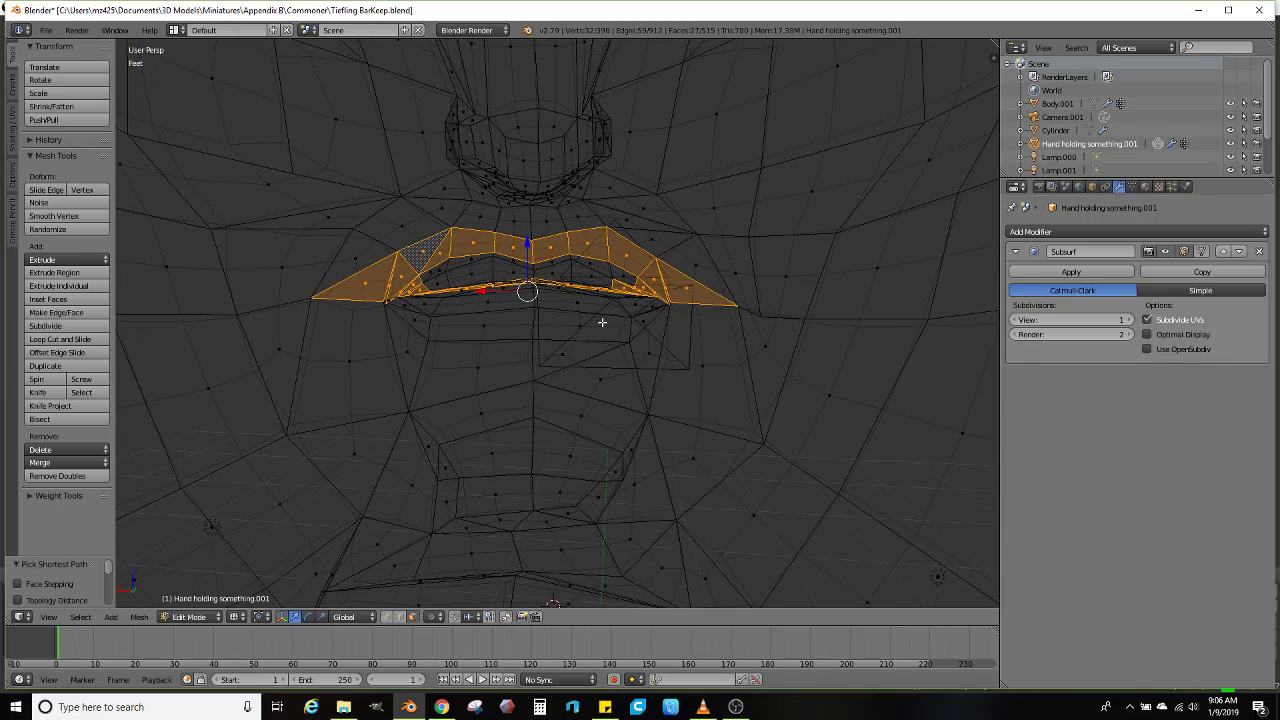
{"action": "right_click", "coordinate": [736, 304], "text": "shift"}
{"action": "right_click", "coordinate": [361, 286], "text": "shift"}
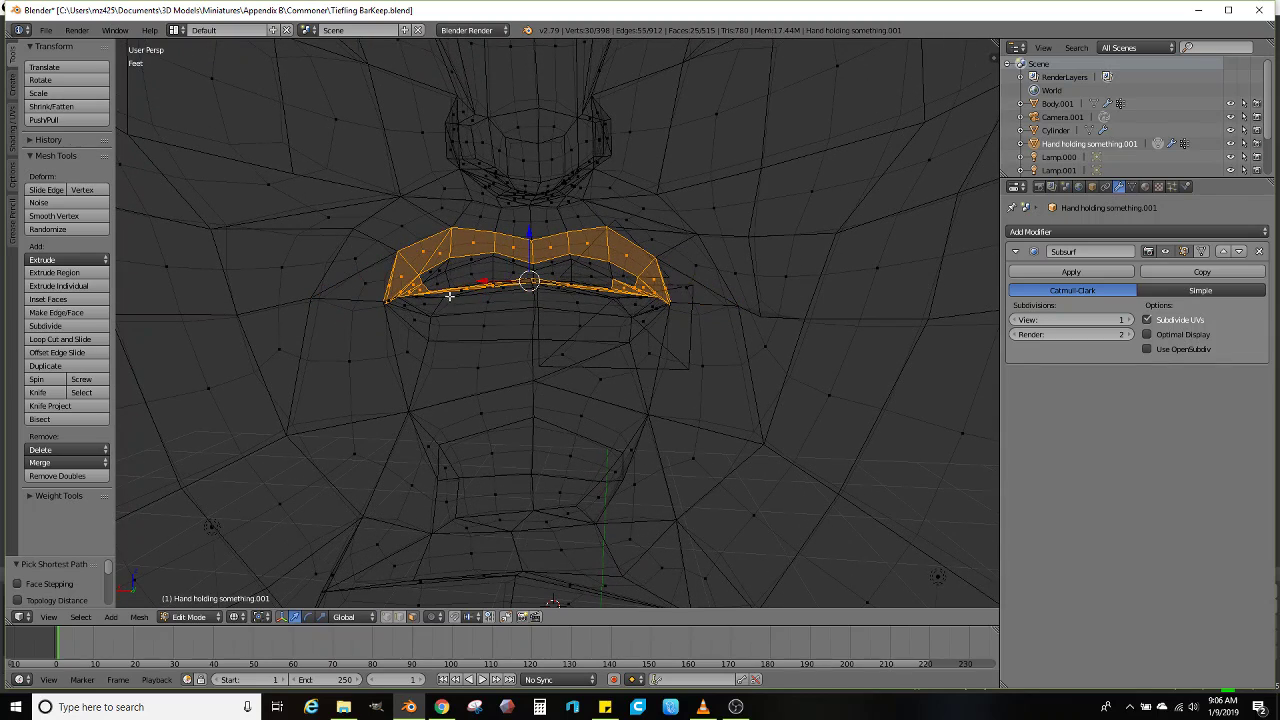
{"action": "middle_click_drag", "start_coordinate": [449, 289], "coordinate": [493, 312]}
{"action": "mouse_move", "coordinate": [538, 343]}
{"action": "left_mouse_down", "text": "ctrl"}
{"action": "mouse_move", "coordinate": [662, 300]}
{"action": "mouse_move", "coordinate": [486, 260]}
{"action": "mouse_move", "coordinate": [395, 300]}
{"action": "mouse_move", "coordinate": [509, 334]}
{"action": "left_mouse_up", "text": "ctrl"}
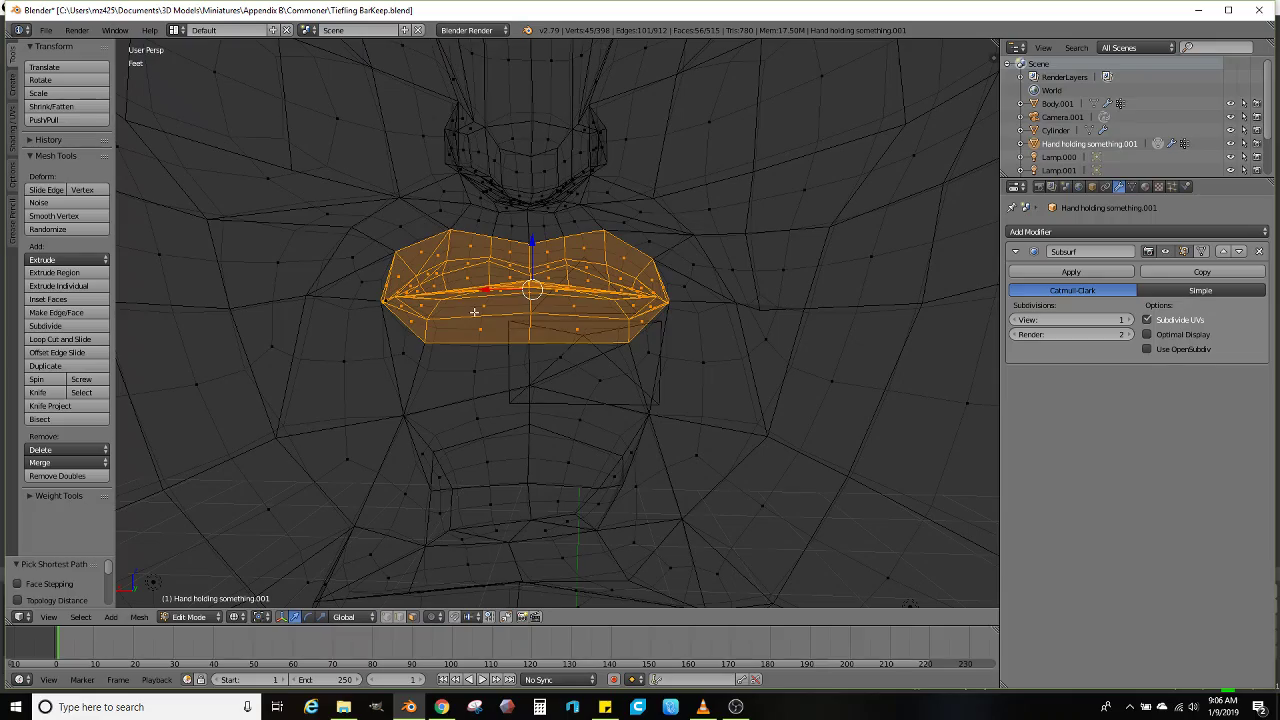
{"action": "mouse_move", "coordinate": [474, 312]}
{"action": "middle_mouse_down"}
{"action": "mouse_move", "coordinate": [677, 317]}
{"action": "mouse_move", "coordinate": [620, 300]}
{"action": "mouse_move", "coordinate": [641, 320]}
{"action": "mouse_move", "coordinate": [600, 316]}
{"action": "mouse_move", "coordinate": [622, 304]}
{"action": "mouse_move", "coordinate": [601, 322]}
{"action": "middle_mouse_up"}
{"action": "key", "text": "z"}
{"action": "key", "text": "x"}
{"action": "left_click", "coordinate": [635, 312]}
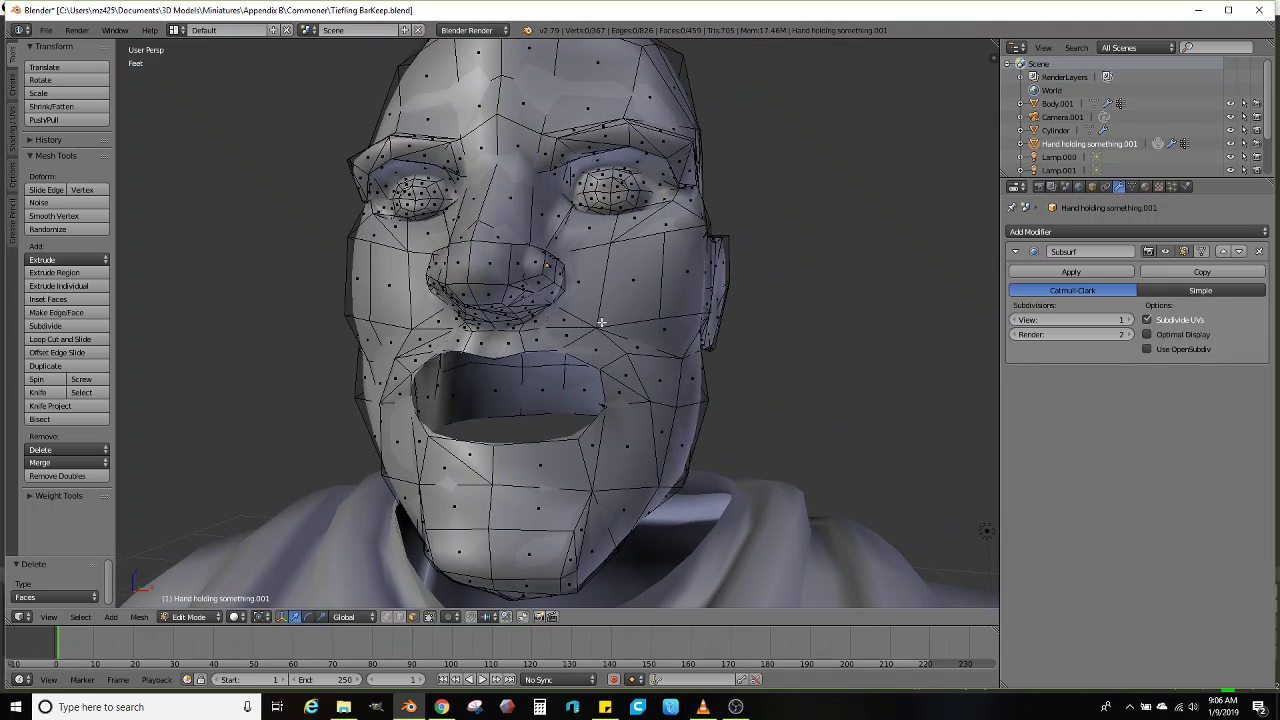
Select the cheek vertices beside the nose on both sides, raise them along Z and scale them to reshape the cheeks
{"action": "left_click", "coordinate": [47, 342]}
{"action": "right_click", "coordinate": [420, 303]}
{"action": "middle_click_drag", "start_coordinate": [560, 328], "coordinate": [599, 336]}
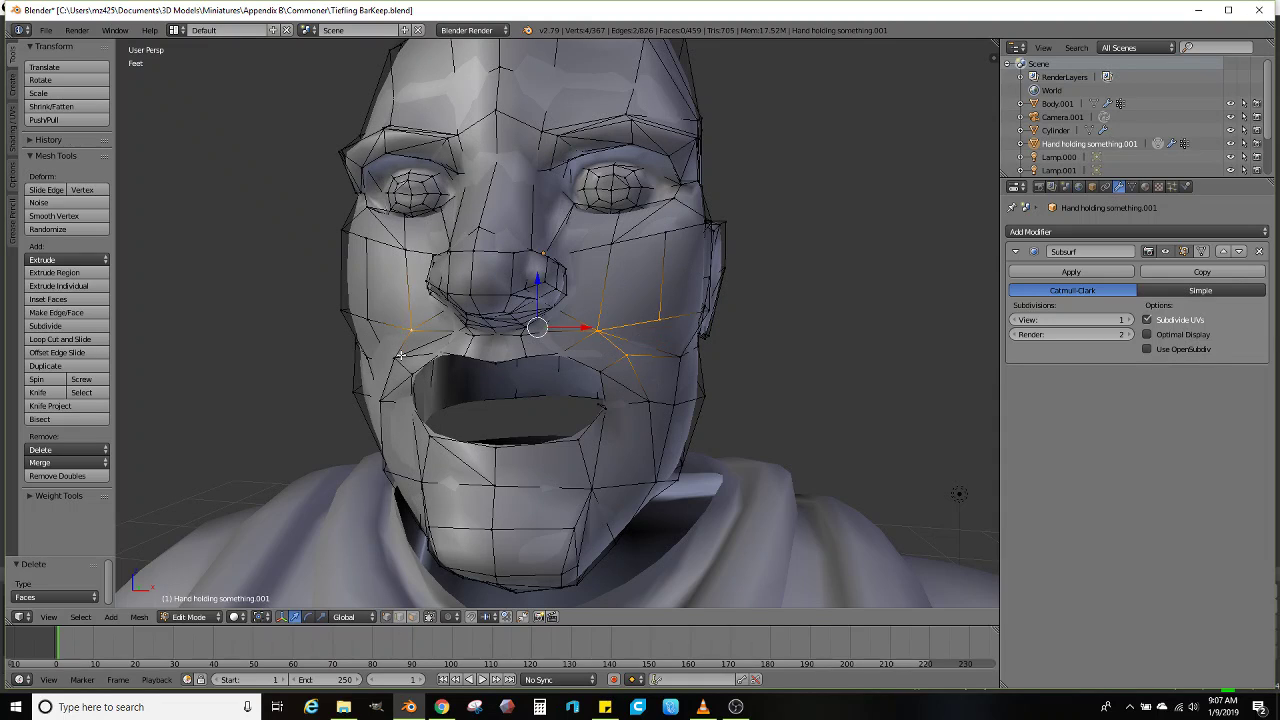
{"action": "right_click", "coordinate": [374, 323], "text": "shift"}
{"action": "middle_click_drag", "start_coordinate": [374, 323], "coordinate": [488, 307]}
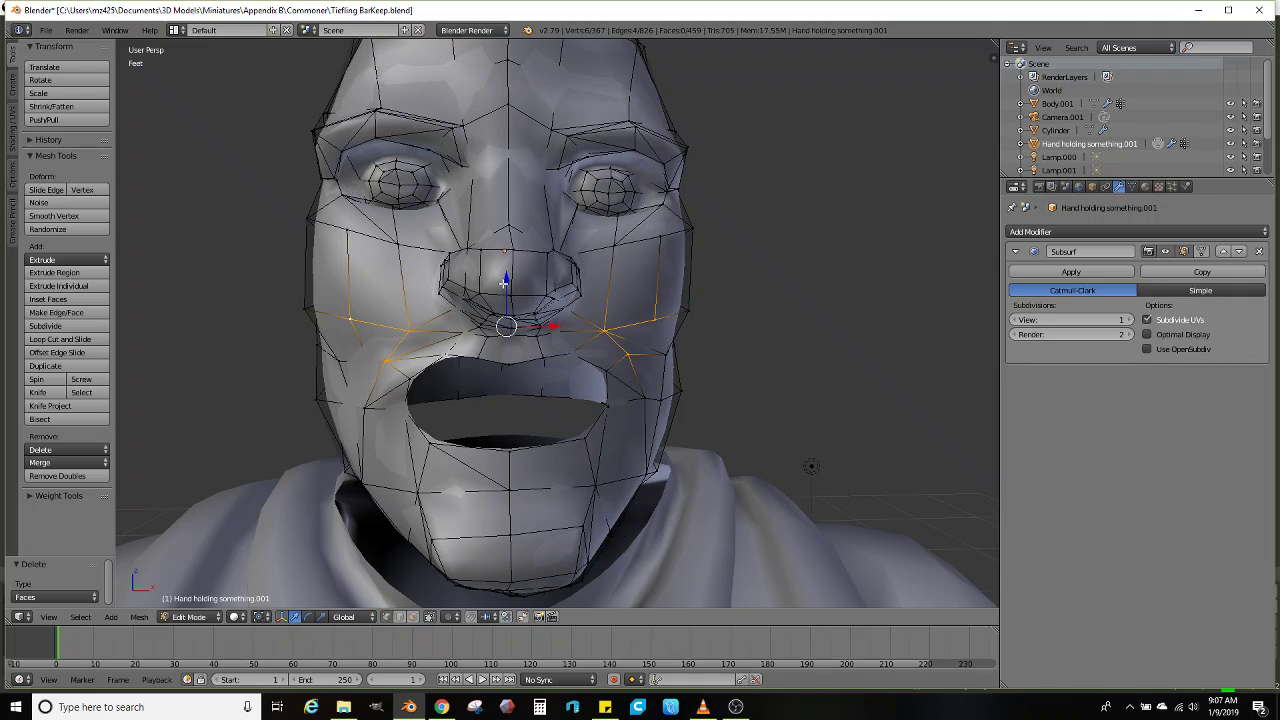
{"action": "left_click_drag", "start_coordinate": [504, 283], "coordinate": [529, 291]}
{"action": "middle_click_drag", "start_coordinate": [529, 291], "coordinate": [477, 369]}
{"action": "key", "text": "s"}
{"action": "left_click", "coordinate": [662, 312]}
Raise the two upper corner vertices of the mouth opening along Z and scale them apart to about 1.110 in X
{"action": "right_click", "coordinate": [585, 371]}
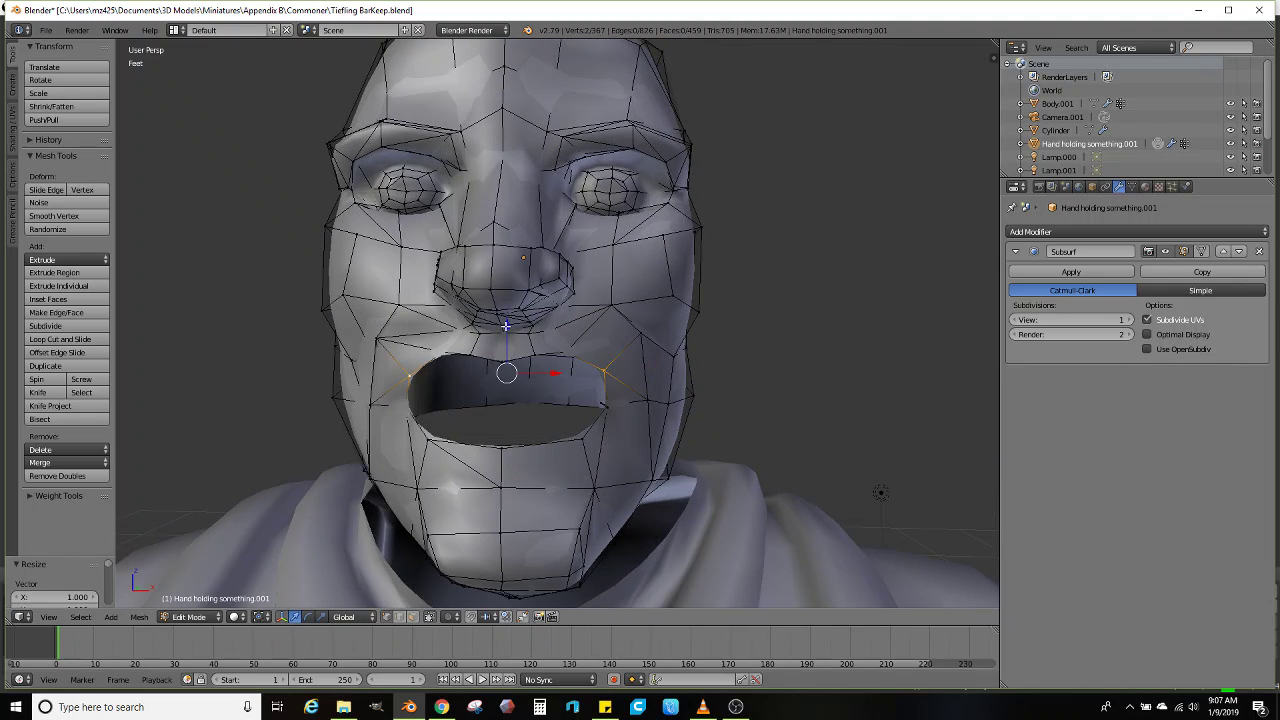
{"action": "left_click_drag", "start_coordinate": [506, 325], "coordinate": [522, 310]}
{"action": "middle_click_drag", "start_coordinate": [522, 310], "coordinate": [562, 349]}
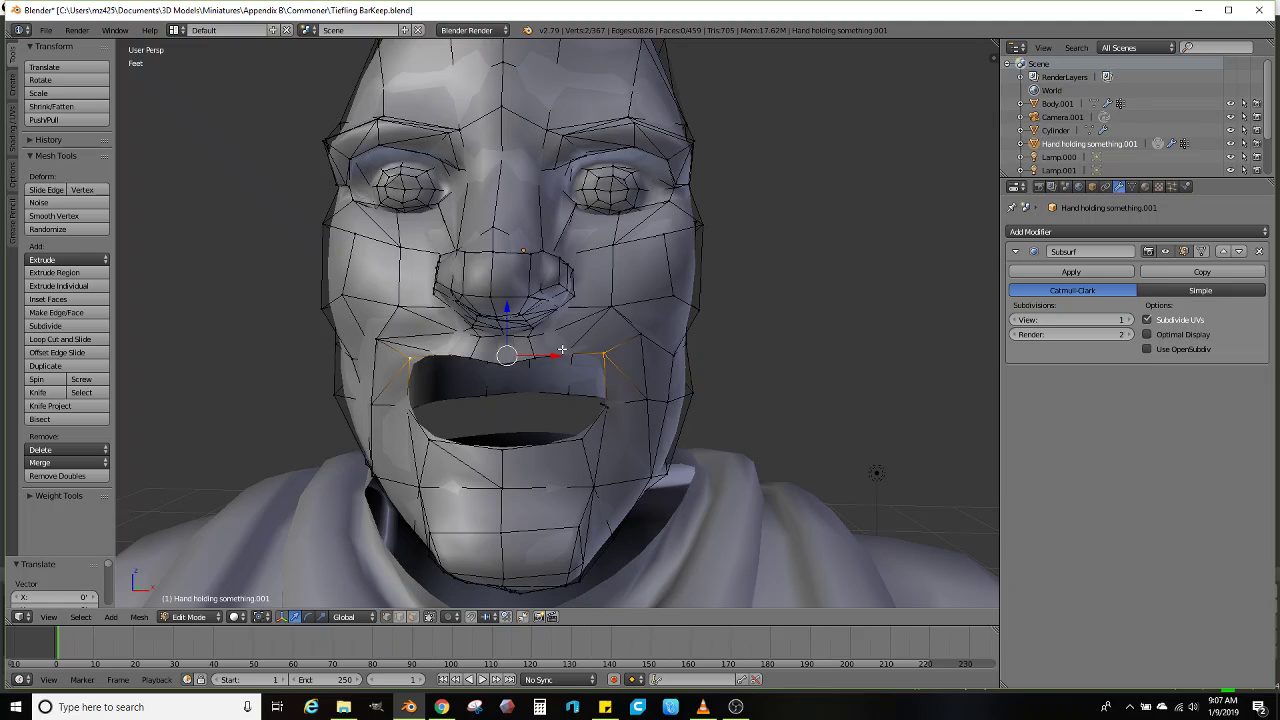
{"action": "key", "text": "s"}
{"action": "left_click", "coordinate": [740, 357]}
{"action": "middle_click_drag", "start_coordinate": [740, 357], "coordinate": [591, 350]}
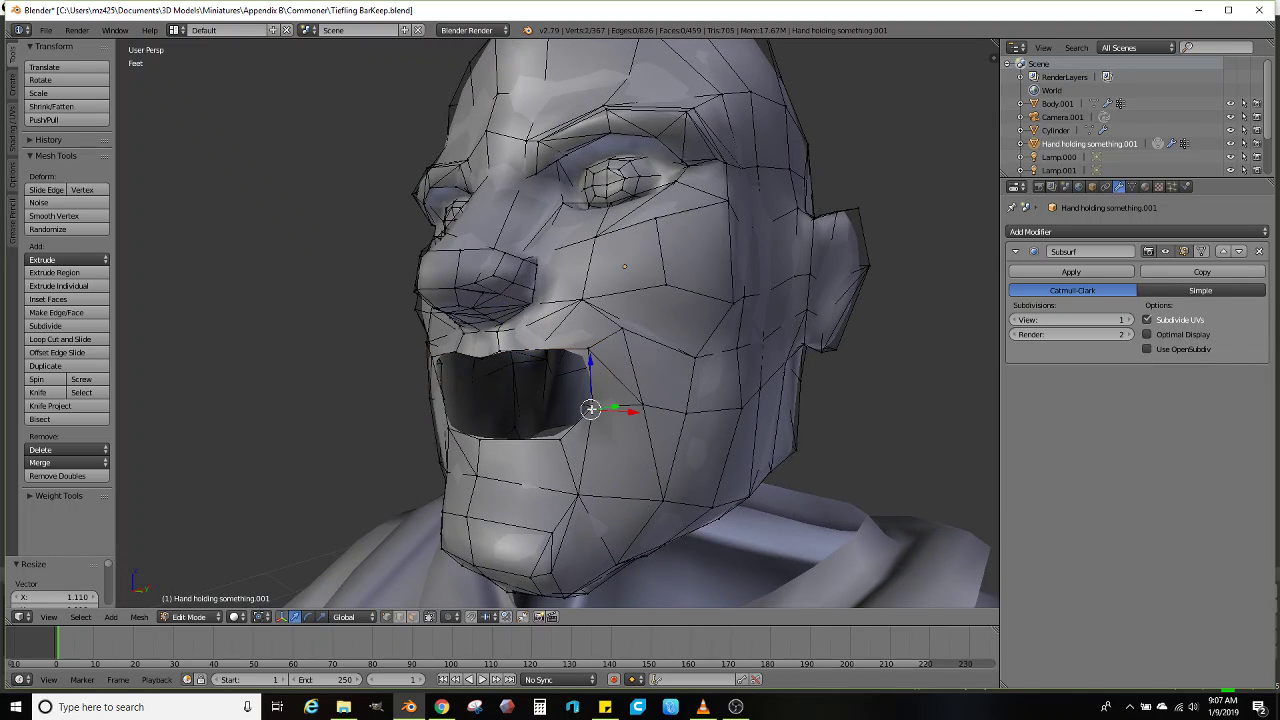
Delete the small stray face sticking out at the corner of the mouth opening
{"action": "mouse_move", "coordinate": [605, 413]}
{"action": "middle_mouse_down"}
{"action": "mouse_move", "coordinate": [640, 418]}
{"action": "mouse_move", "coordinate": [620, 424]}
{"action": "middle_mouse_up"}
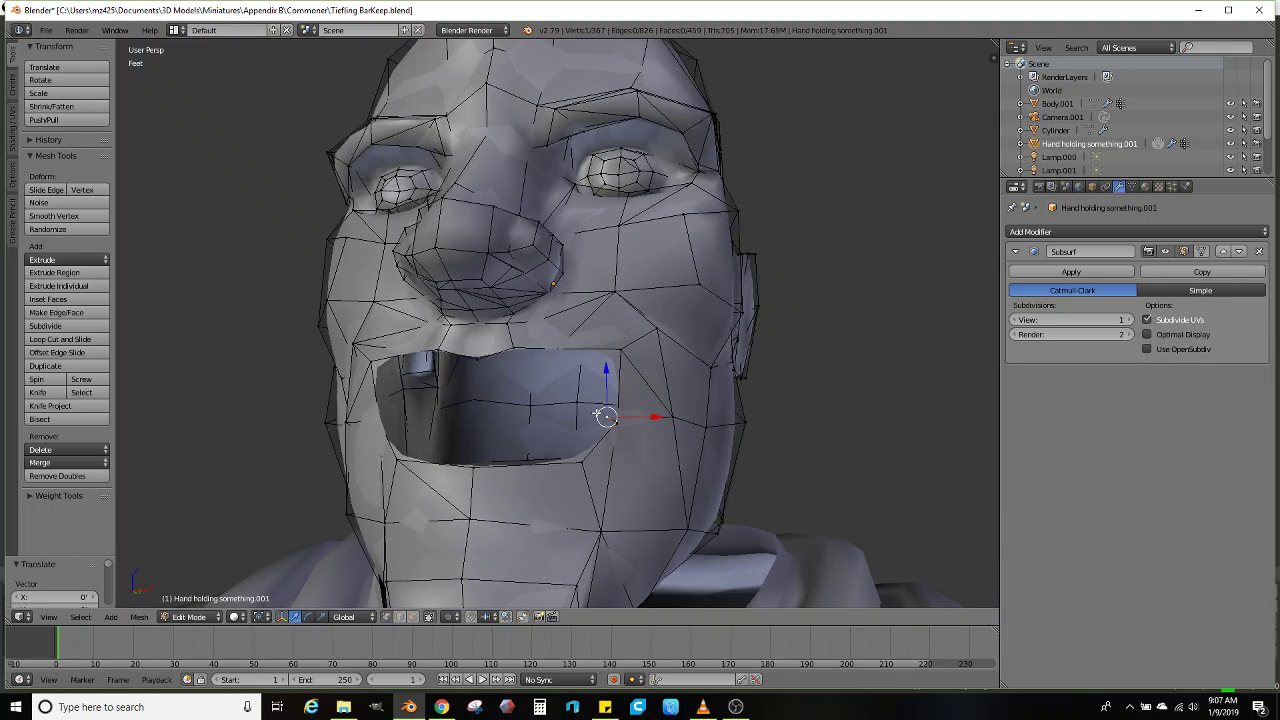
{"action": "scroll", "coordinate": [612, 418], "scroll_direction": "up", "scroll_amount": 2}
{"action": "scroll", "coordinate": [654, 447], "scroll_direction": "up", "scroll_amount": 6}
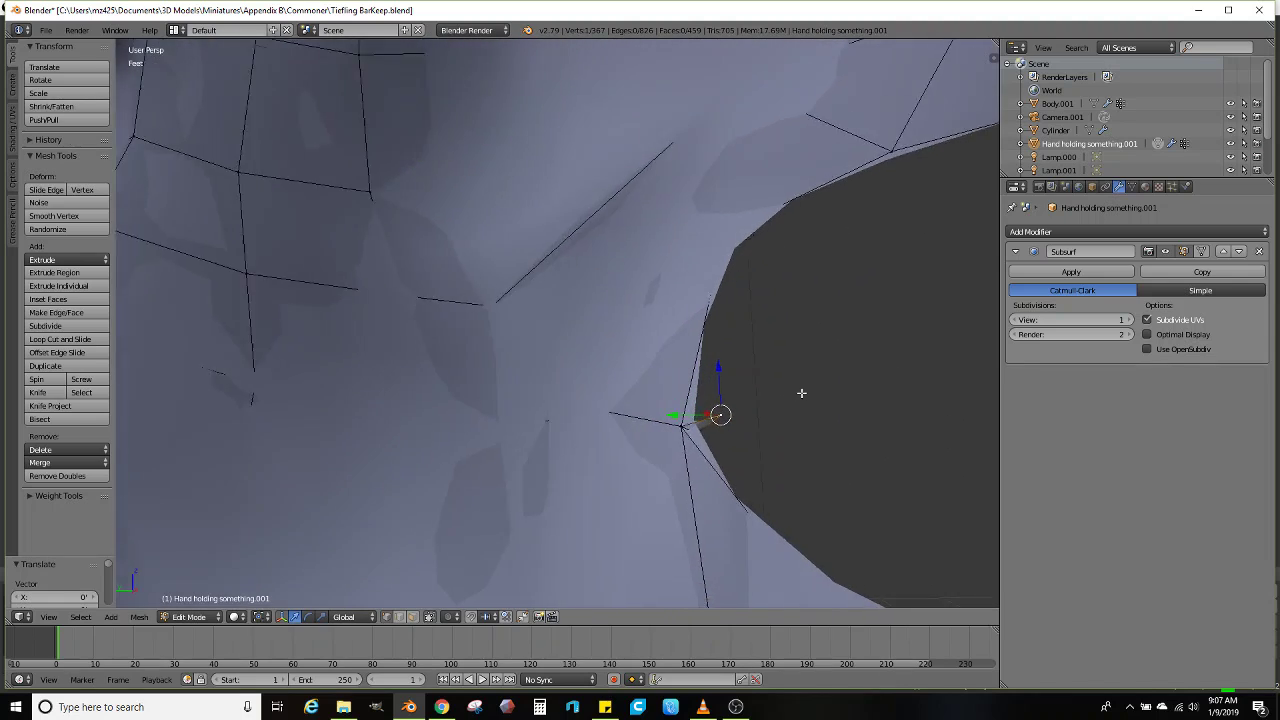
{"action": "middle_click_drag", "start_coordinate": [801, 393], "coordinate": [770, 400]}
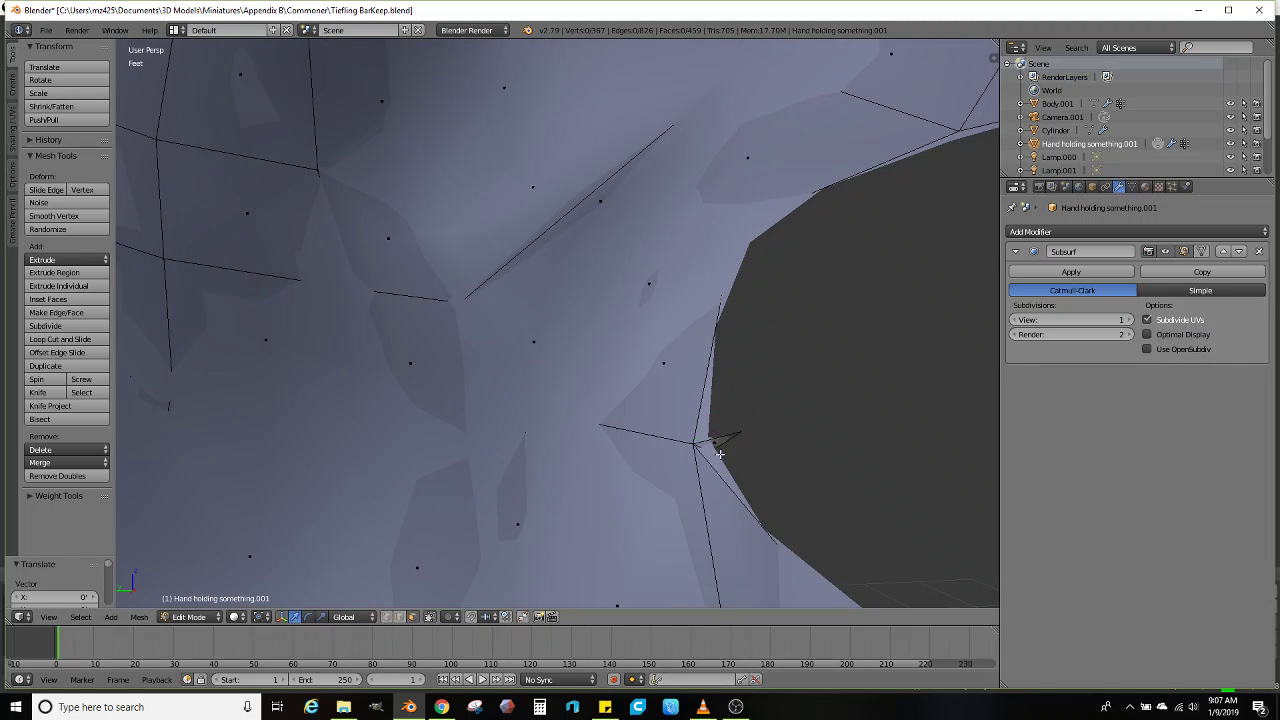
{"action": "key", "text": "x"}
{"action": "left_click", "coordinate": [720, 434]}
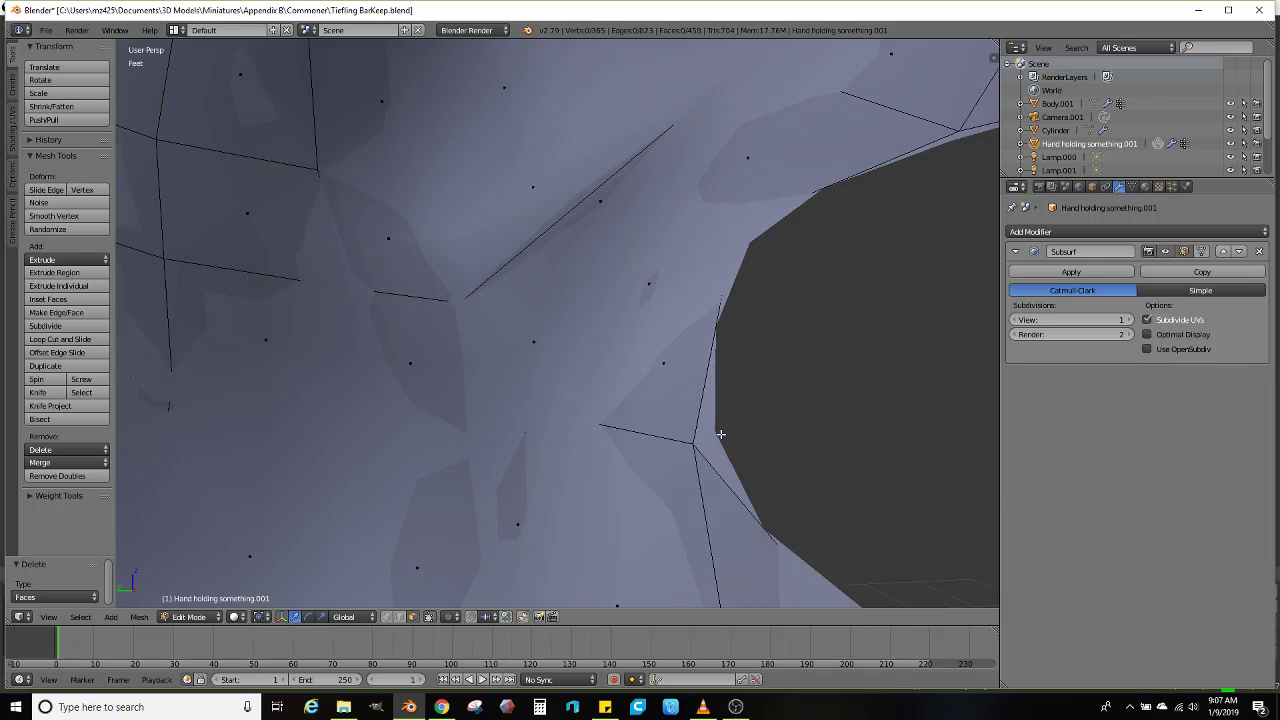
Select the edge loop around the mouth opening and fill it with faces
{"action": "scroll", "coordinate": [720, 434], "scroll_direction": "down", "scroll_amount": 8}
{"action": "middle_click_drag", "start_coordinate": [640, 410], "coordinate": [514, 377]}
{"action": "scroll", "coordinate": [512, 393], "scroll_direction": "up", "scroll_amount": 2}
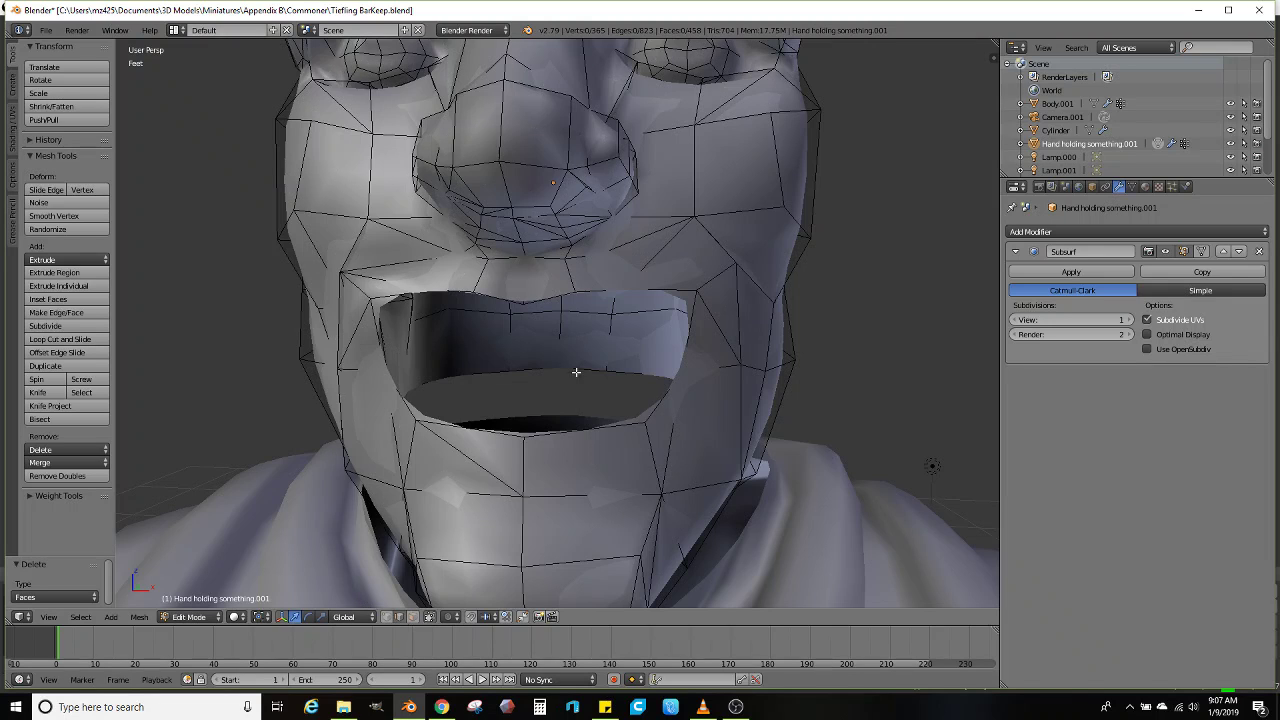
{"action": "right_click", "coordinate": [637, 289], "text": "alt"}
{"action": "middle_click_drag", "start_coordinate": [637, 289], "coordinate": [610, 287]}
{"action": "key", "text": "alt+f"}
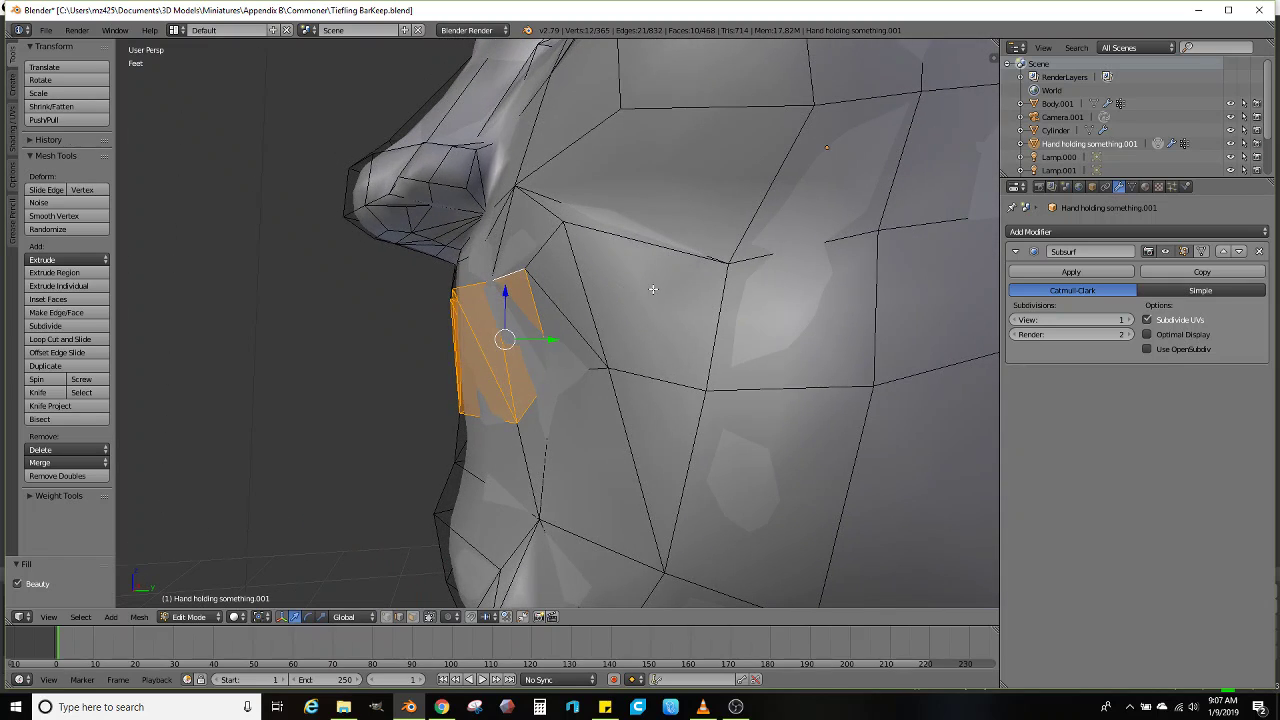
Extrude the filled mouth faces twice into the head and scale the result to about 0.957
{"action": "key", "text": "e"}
{"action": "left_click", "coordinate": [673, 288]}
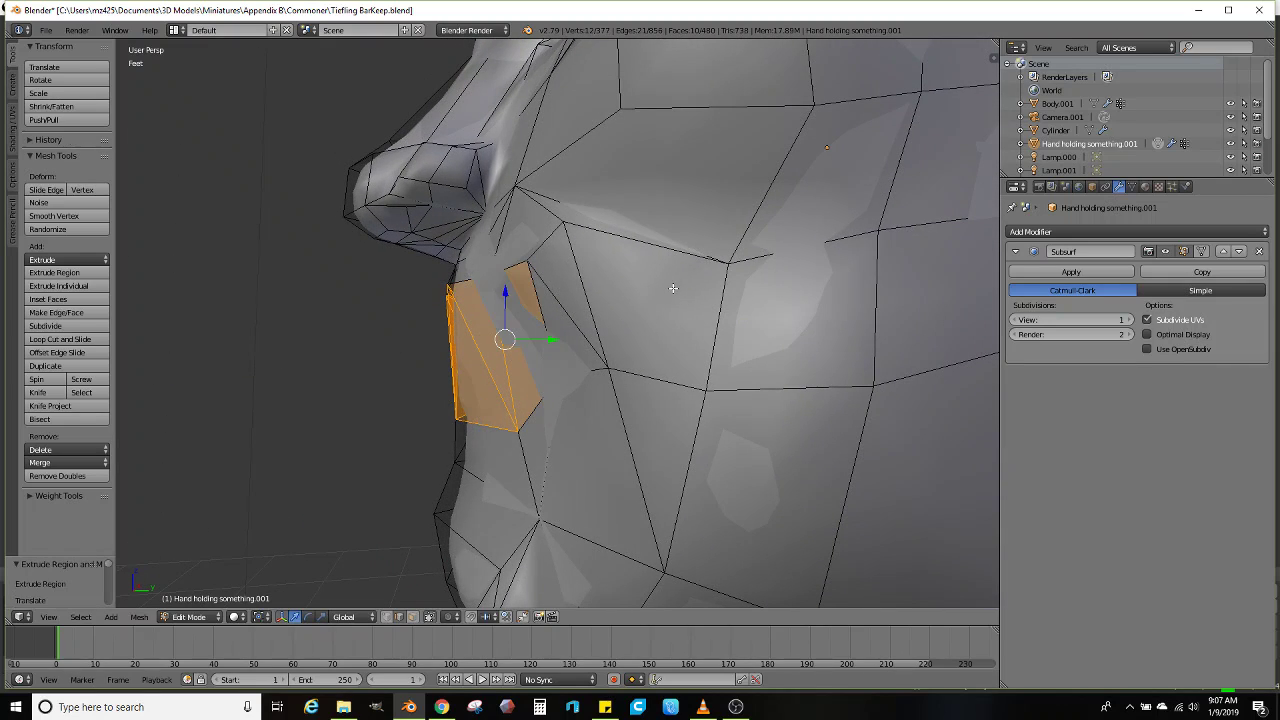
{"action": "key", "text": "e"}
{"action": "left_click", "coordinate": [694, 280]}
{"action": "middle_click_drag", "start_coordinate": [694, 280], "coordinate": [651, 283]}
{"action": "key", "text": "s"}
{"action": "left_click", "coordinate": [709, 286]}
Extrude the mouth faces twice more, deeper into the head, and shrink the back of the cavity to about 0.769
{"action": "key", "text": "e"}
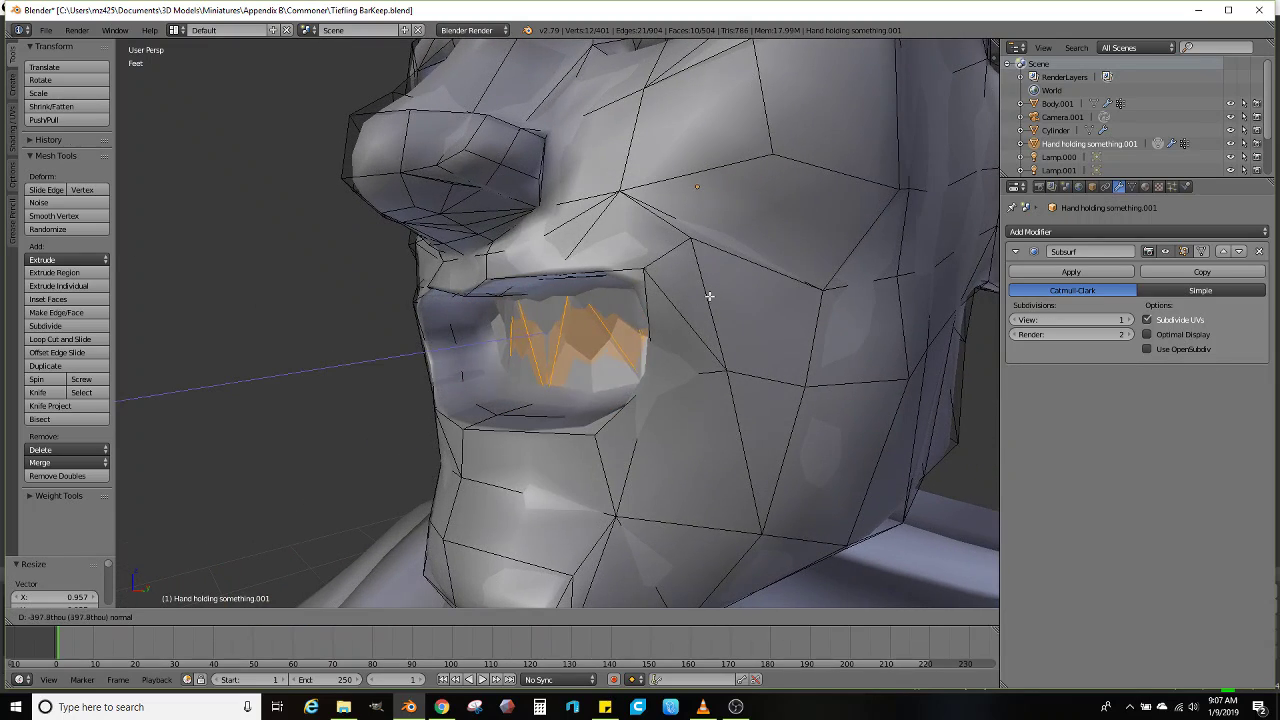
{"action": "left_click", "coordinate": [697, 298]}
{"action": "key", "text": "e"}
{"action": "left_click", "coordinate": [766, 294]}
{"action": "key", "text": "s"}
{"action": "left_click", "coordinate": [686, 297]}
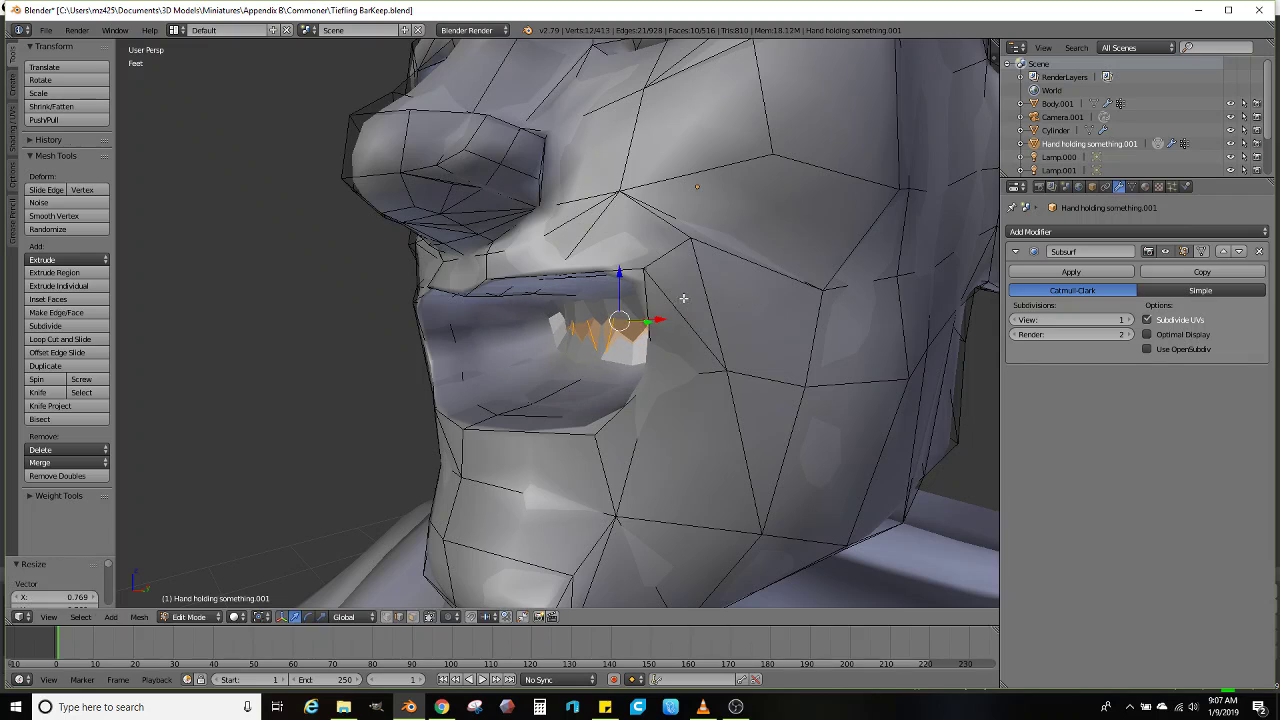
Dissolve the diagonal edge in the face just below the lower edge of the mouth
{"action": "middle_click_drag", "start_coordinate": [686, 297], "coordinate": [509, 434]}
{"action": "right_click", "coordinate": [503, 438]}
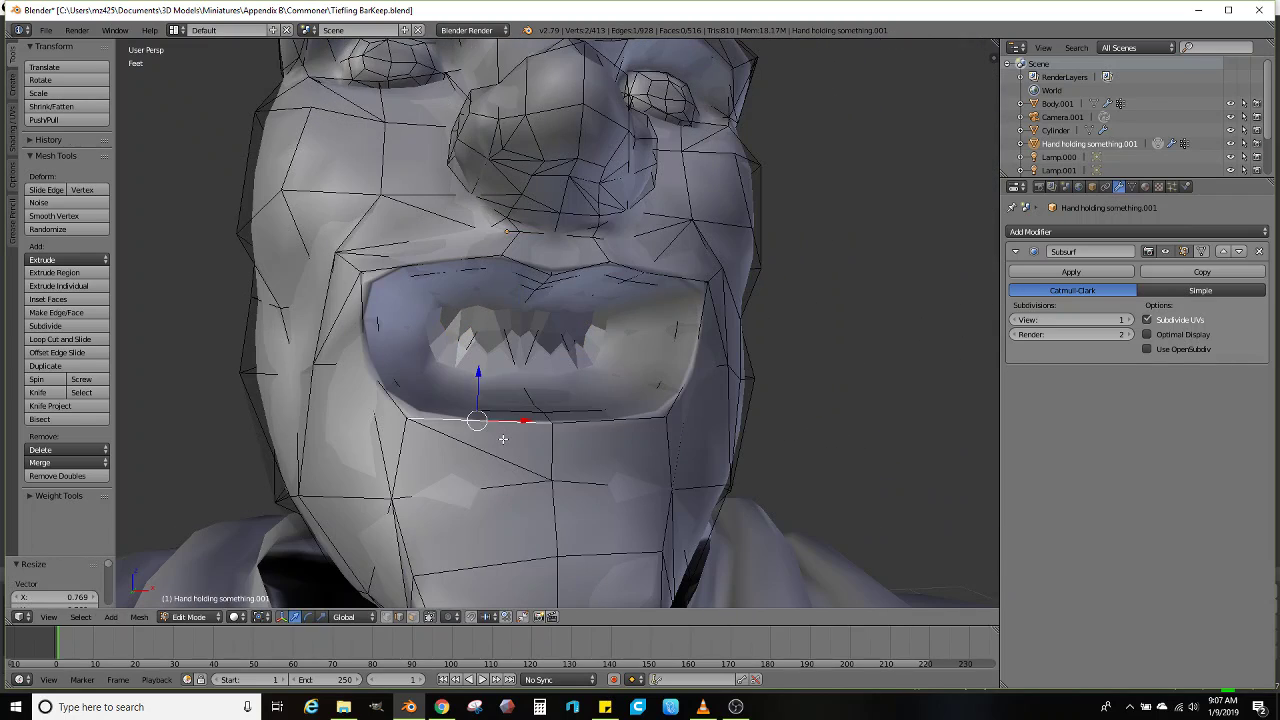
{"action": "key", "text": "x"}
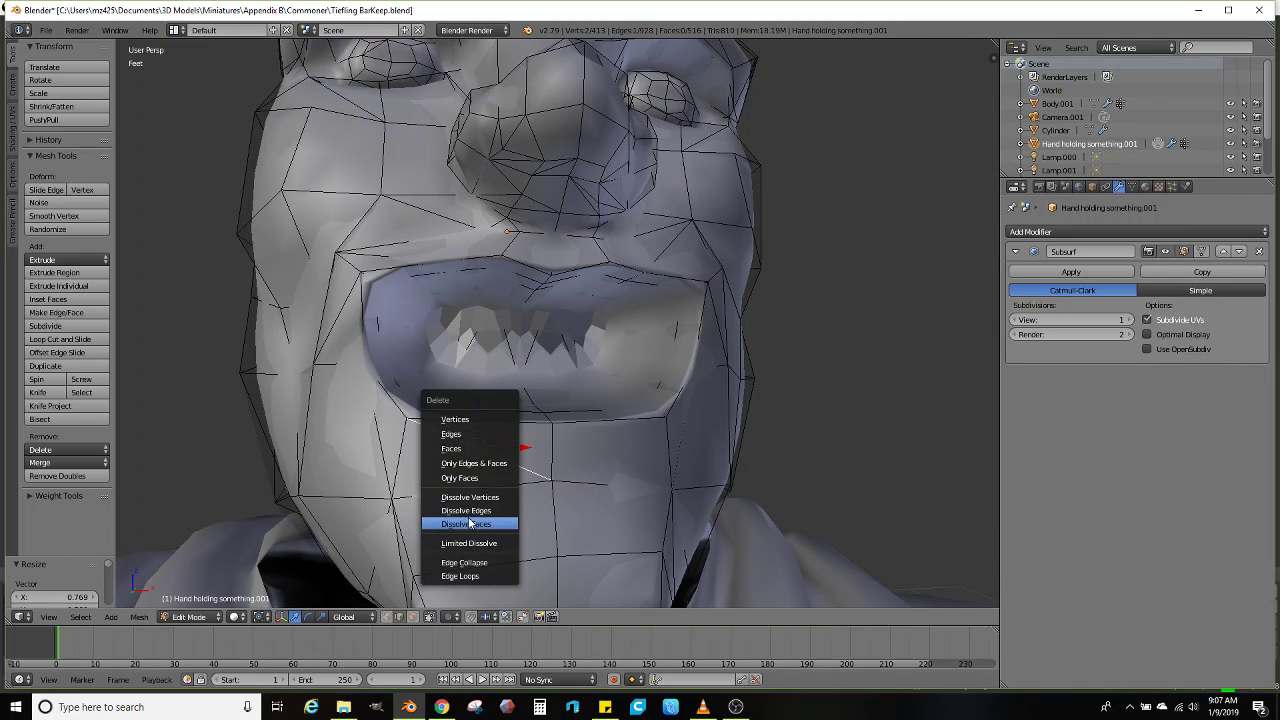
{"action": "left_click", "coordinate": [486, 514]}
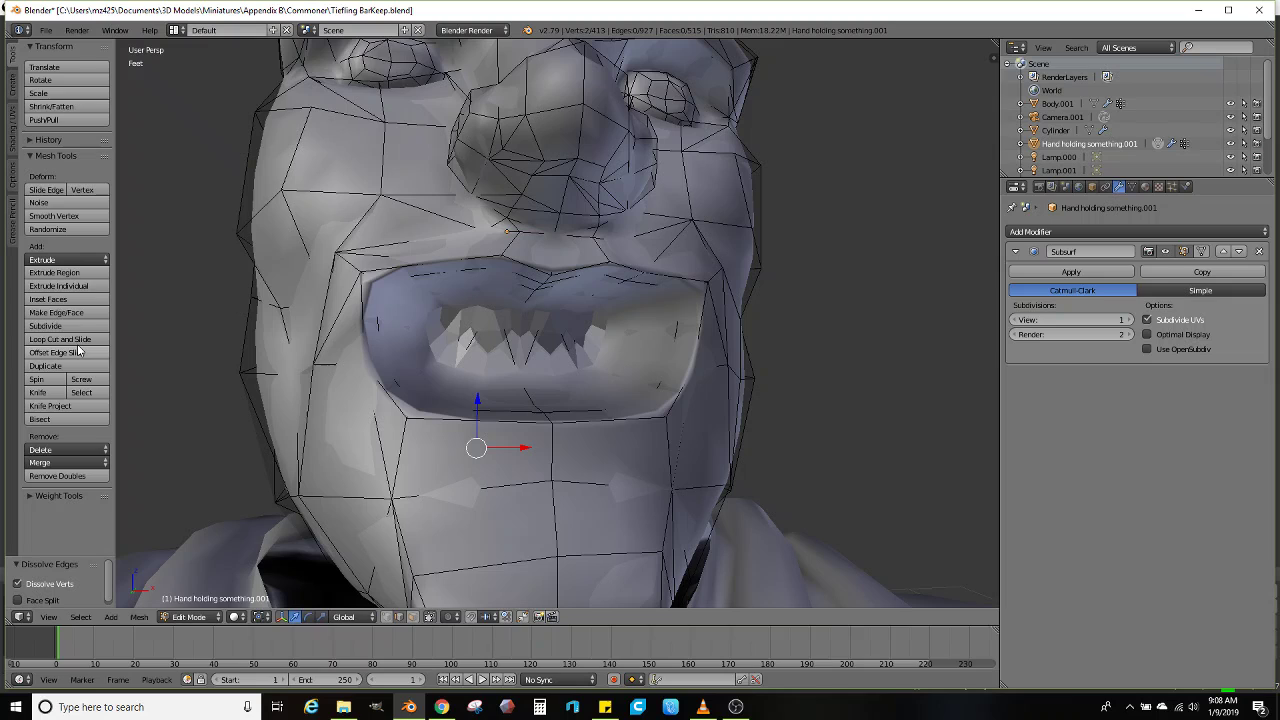
Add two horizontal loop cuts across the faces between the lower edge of the mouth and the chin
{"action": "left_click", "coordinate": [60, 339]}
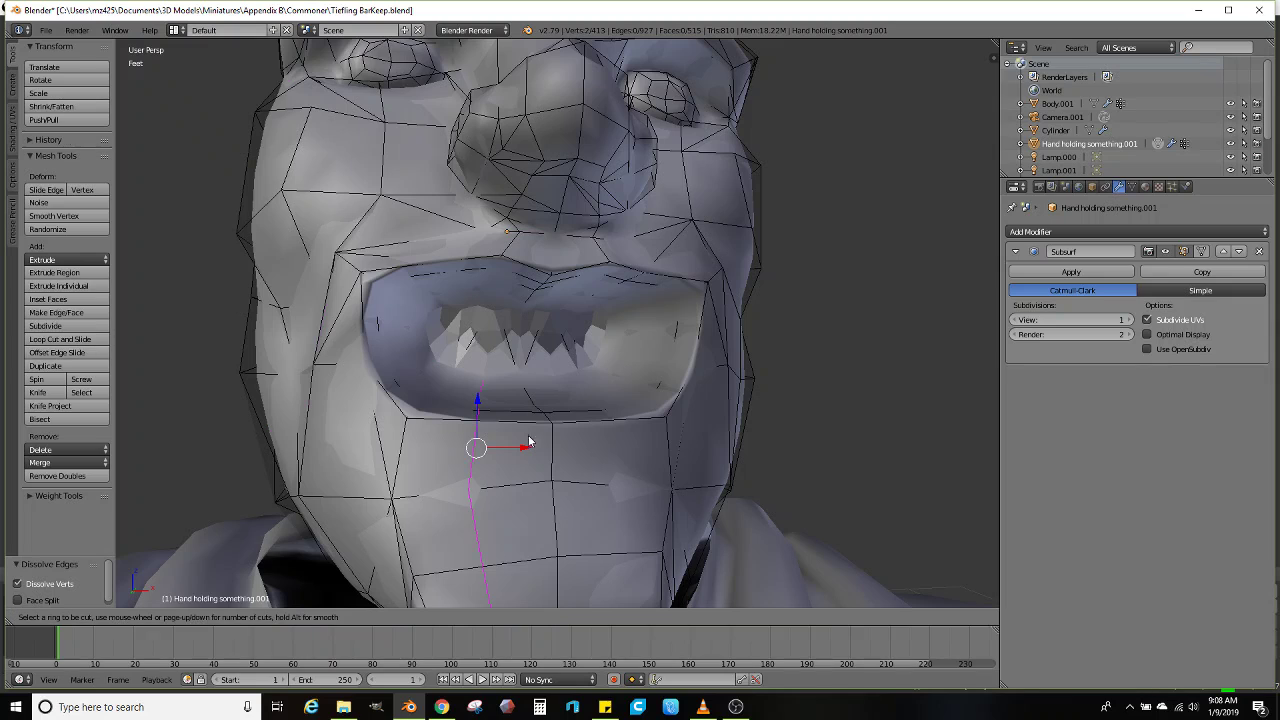
{"action": "left_click", "coordinate": [566, 449]}
{"action": "left_click", "coordinate": [571, 446]}
{"action": "middle_click_drag", "start_coordinate": [571, 446], "coordinate": [484, 462]}
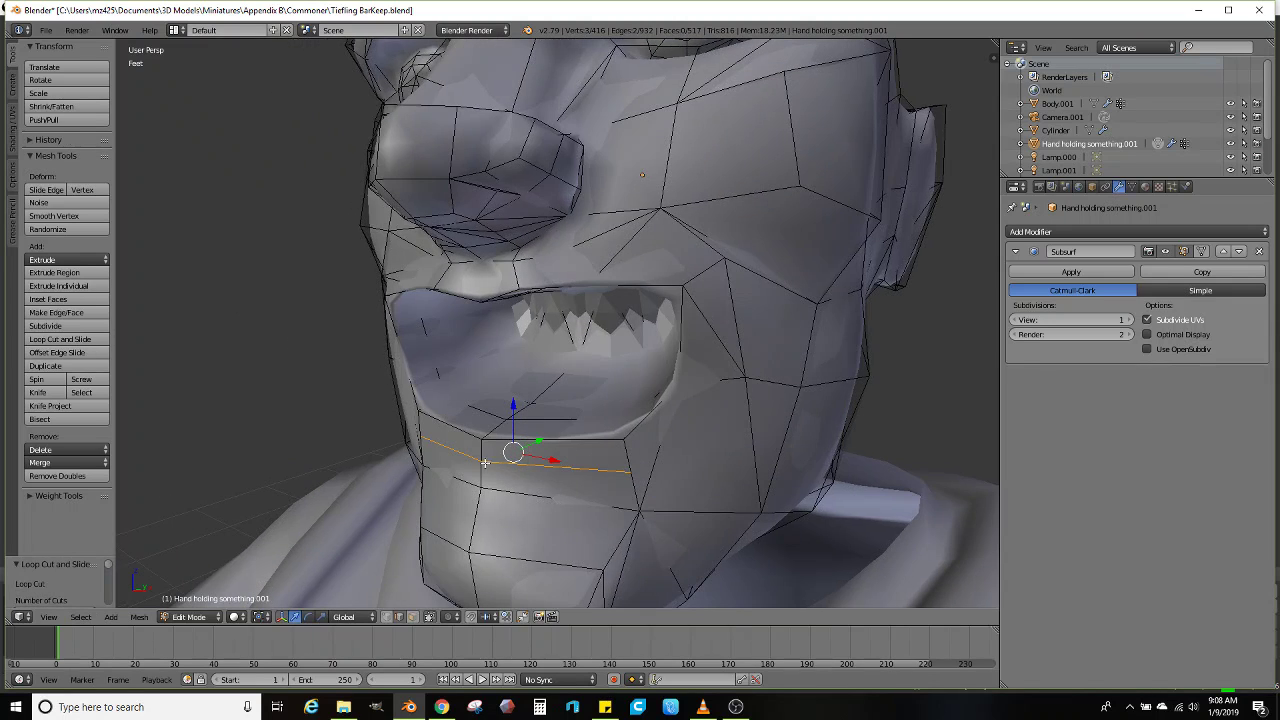
{"action": "middle_click_drag", "start_coordinate": [423, 599], "coordinate": [147, 393]}
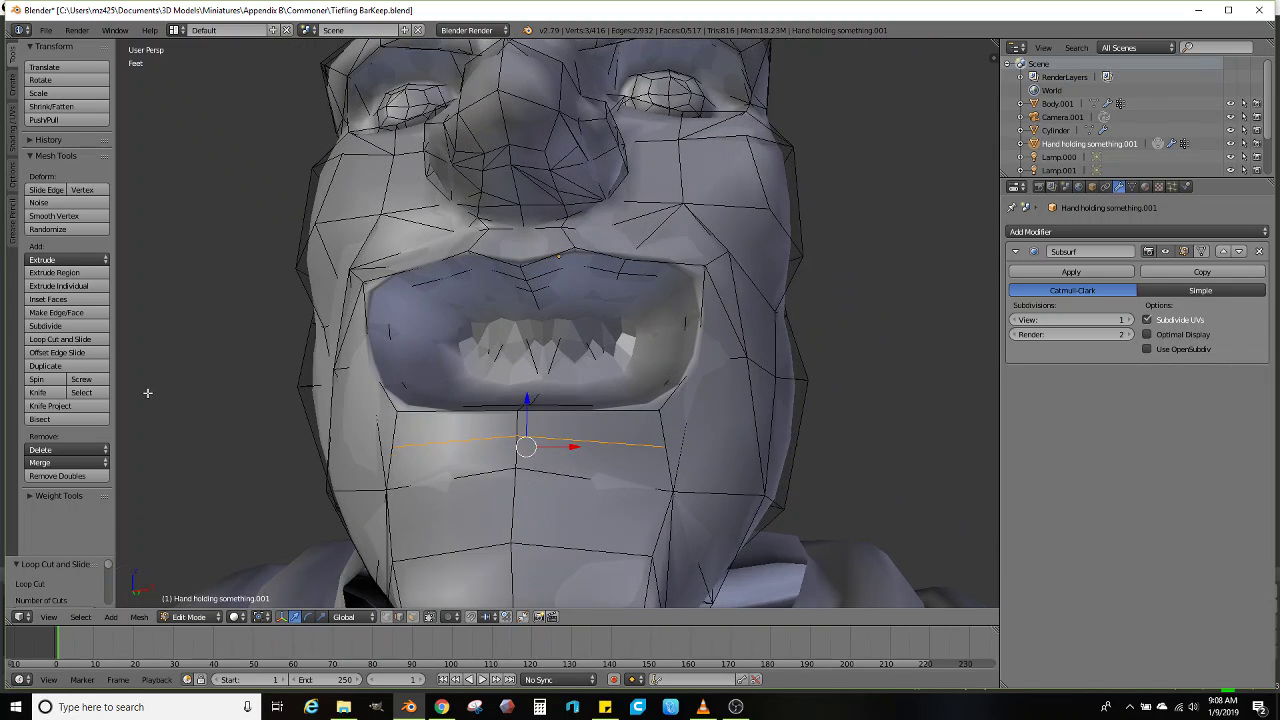
{"action": "left_click", "coordinate": [85, 341]}
{"action": "left_click", "coordinate": [520, 455]}
{"action": "right_click", "coordinate": [520, 455]}
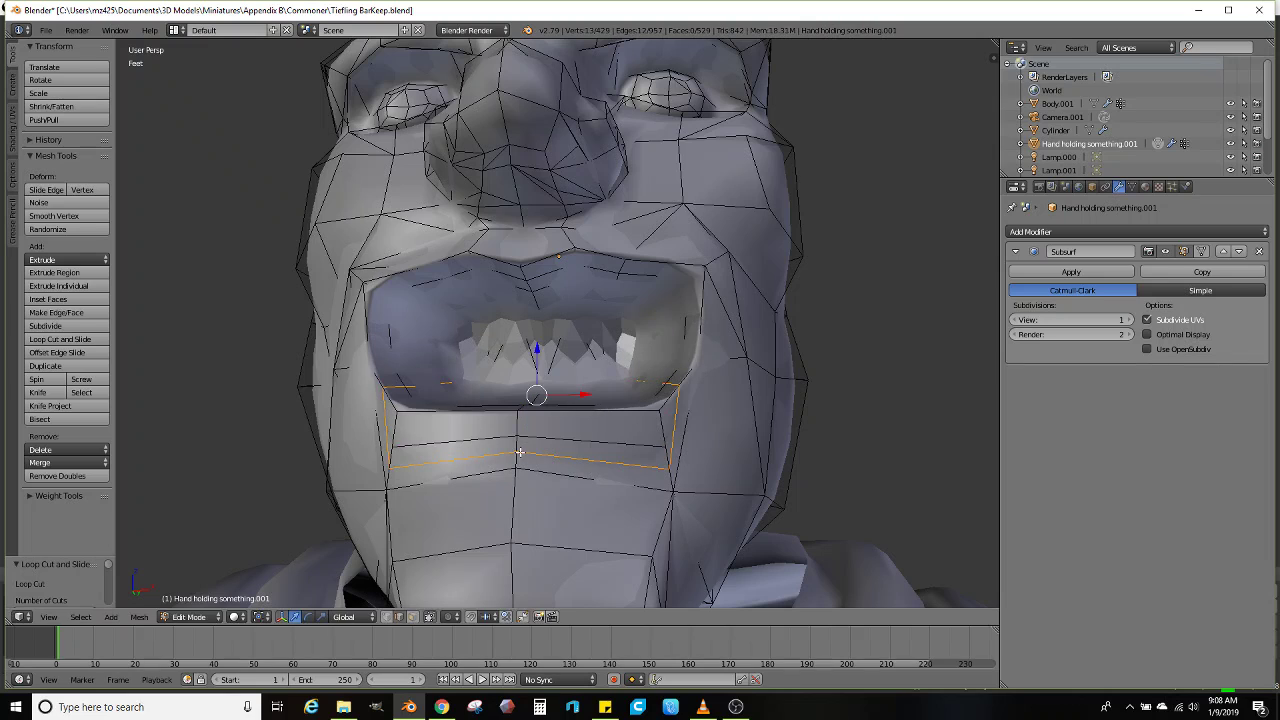
Move the first loop cut's lip edges forward along Y and scale the lip's two end edges together to about 0.84
{"action": "middle_click_drag", "start_coordinate": [484, 432], "coordinate": [405, 467]}
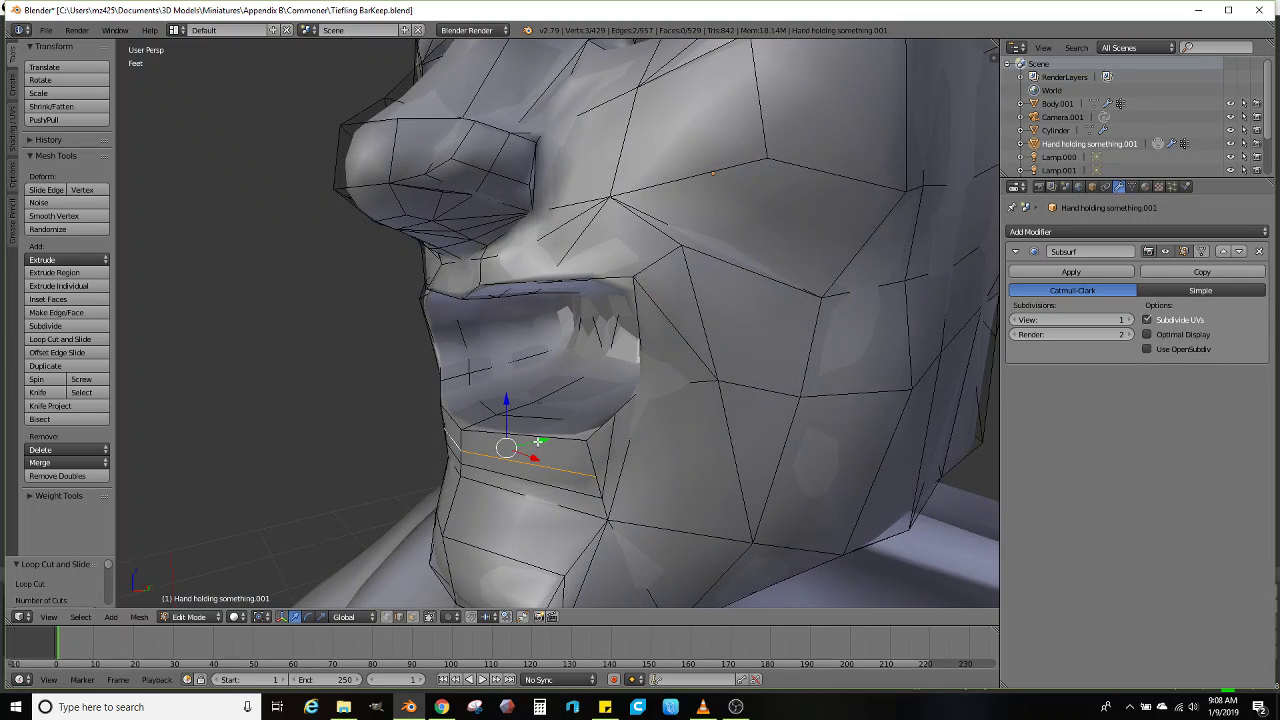
{"action": "left_click_drag", "start_coordinate": [538, 441], "coordinate": [530, 444]}
{"action": "middle_click_drag", "start_coordinate": [530, 444], "coordinate": [434, 440]}
{"action": "key", "text": "s"}
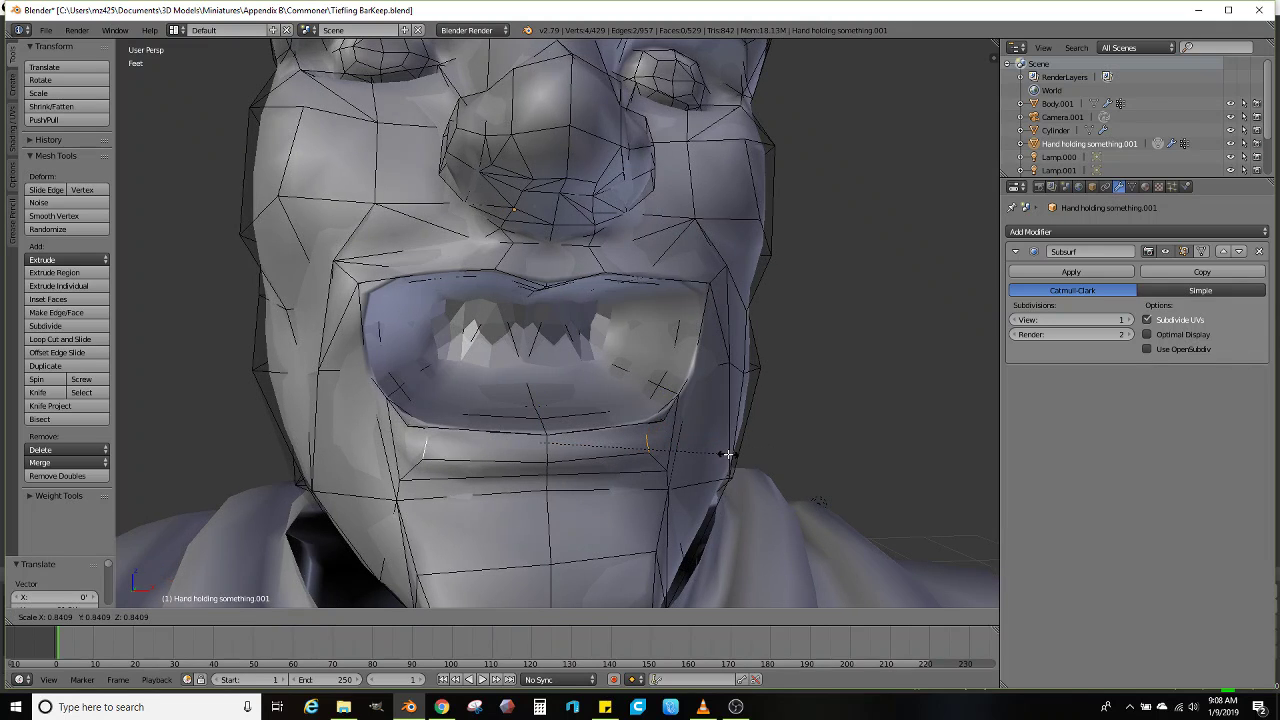
{"action": "left_click", "coordinate": [730, 452]}
Move the two end edges of the lower lip forward along Y and preview the smoothed lip outside Edit Mode
{"action": "middle_click_drag", "start_coordinate": [730, 452], "coordinate": [511, 438]}
{"action": "left_click_drag", "start_coordinate": [536, 428], "coordinate": [523, 432]}
{"action": "middle_click_drag", "start_coordinate": [523, 432], "coordinate": [536, 407]}
{"action": "scroll", "coordinate": [577, 441], "scroll_direction": "down", "scroll_amount": 3}
{"action": "key", "text": "Tab"}
{"action": "key", "text": "Tab"}
{"action": "scroll", "coordinate": [536, 407], "scroll_direction": "up", "scroll_amount": 4}
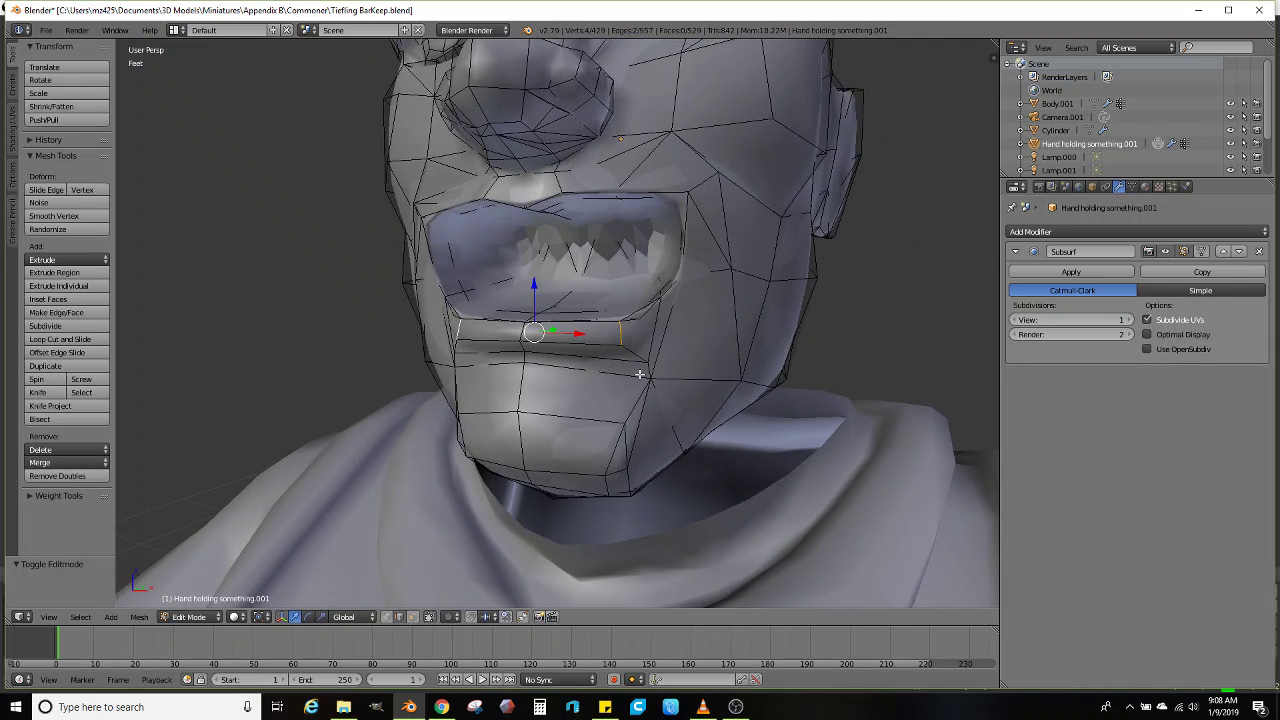
Examine the lower lip and chin, including the smoothed head outside Edit Mode
{"action": "middle_click_drag", "start_coordinate": [555, 389], "coordinate": [591, 383]}
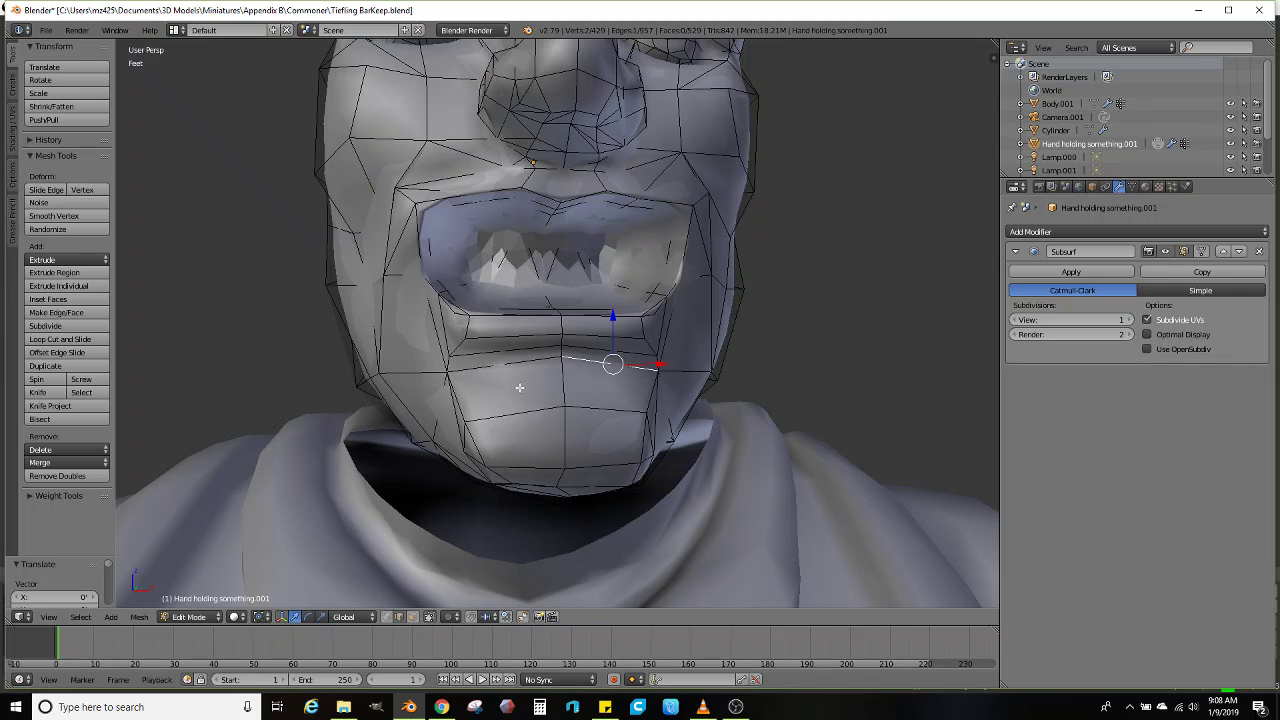
{"action": "middle_click_drag", "start_coordinate": [634, 365], "coordinate": [667, 393]}
{"action": "scroll", "coordinate": [590, 421], "scroll_direction": "down", "scroll_amount": 4}
{"action": "key", "text": "Tab"}
{"action": "scroll", "coordinate": [624, 348], "scroll_direction": "down", "scroll_amount": 3}
{"action": "middle_click_drag", "start_coordinate": [620, 349], "coordinate": [568, 371]}
{"action": "scroll", "coordinate": [595, 377], "scroll_direction": "up", "scroll_amount": 3}
{"action": "key", "text": "Tab"}
{"action": "scroll", "coordinate": [610, 312], "scroll_direction": "up", "scroll_amount": 1}
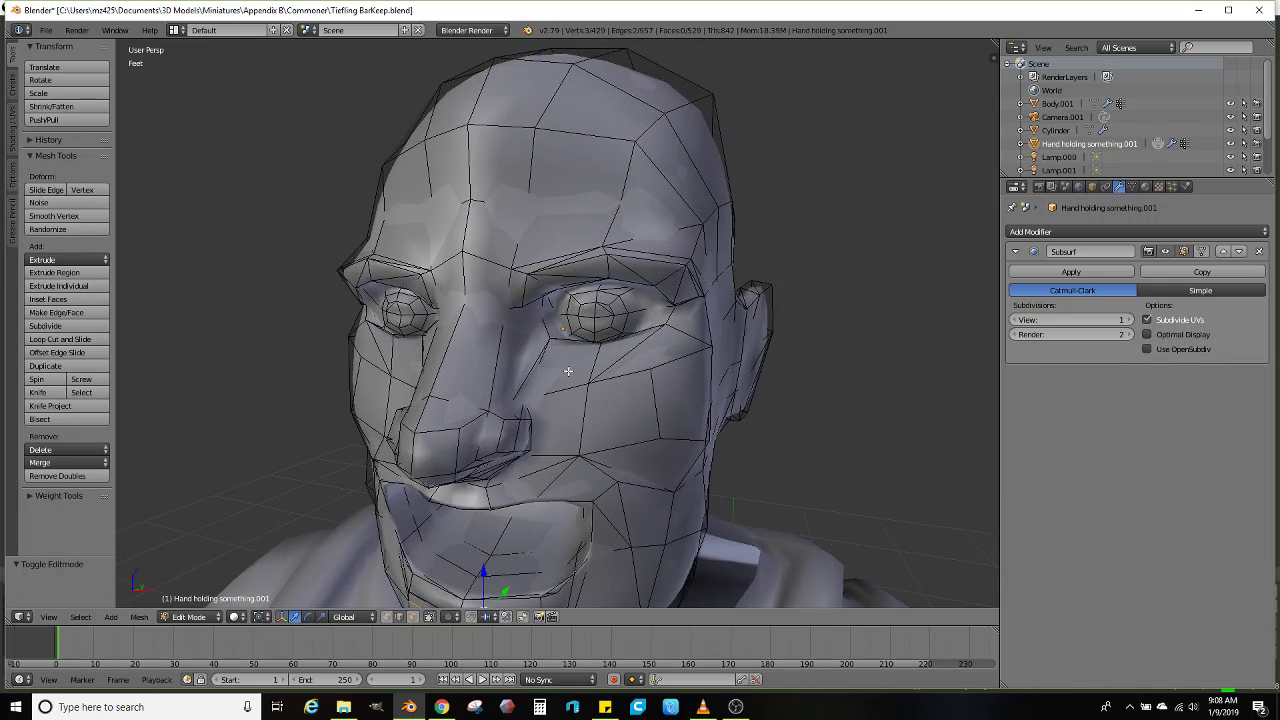
Select the cheek edges beneath both eyes beside the nose and raise them along Z
{"action": "scroll", "coordinate": [560, 383], "scroll_direction": "up", "scroll_amount": 2}
{"action": "middle_click_drag", "start_coordinate": [532, 424], "coordinate": [441, 364]}
{"action": "left_click_drag", "start_coordinate": [475, 362], "coordinate": [475, 336]}
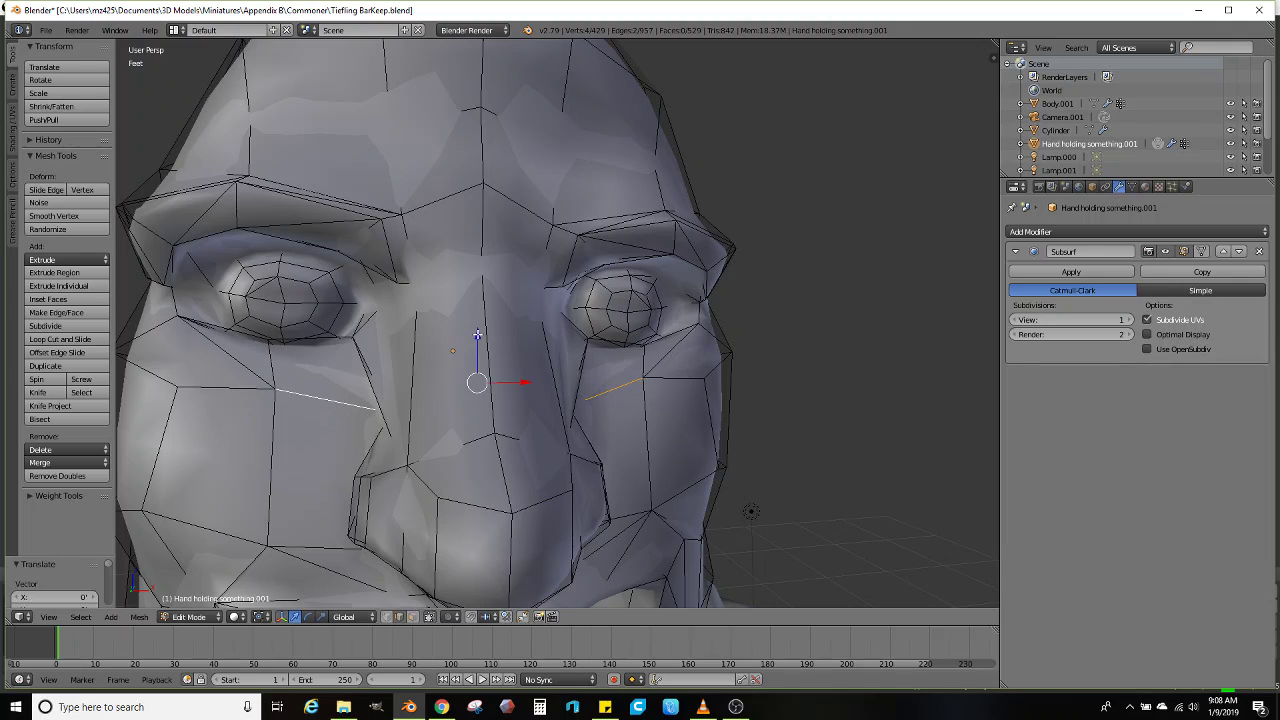
Rotate the cheek edge under the character's left eye toward level and move it outward about 86 thou in X
{"action": "middle_click_drag", "start_coordinate": [476, 335], "coordinate": [446, 345]}
{"action": "right_click", "coordinate": [602, 395]}
{"action": "middle_click_drag", "start_coordinate": [602, 395], "coordinate": [630, 392]}
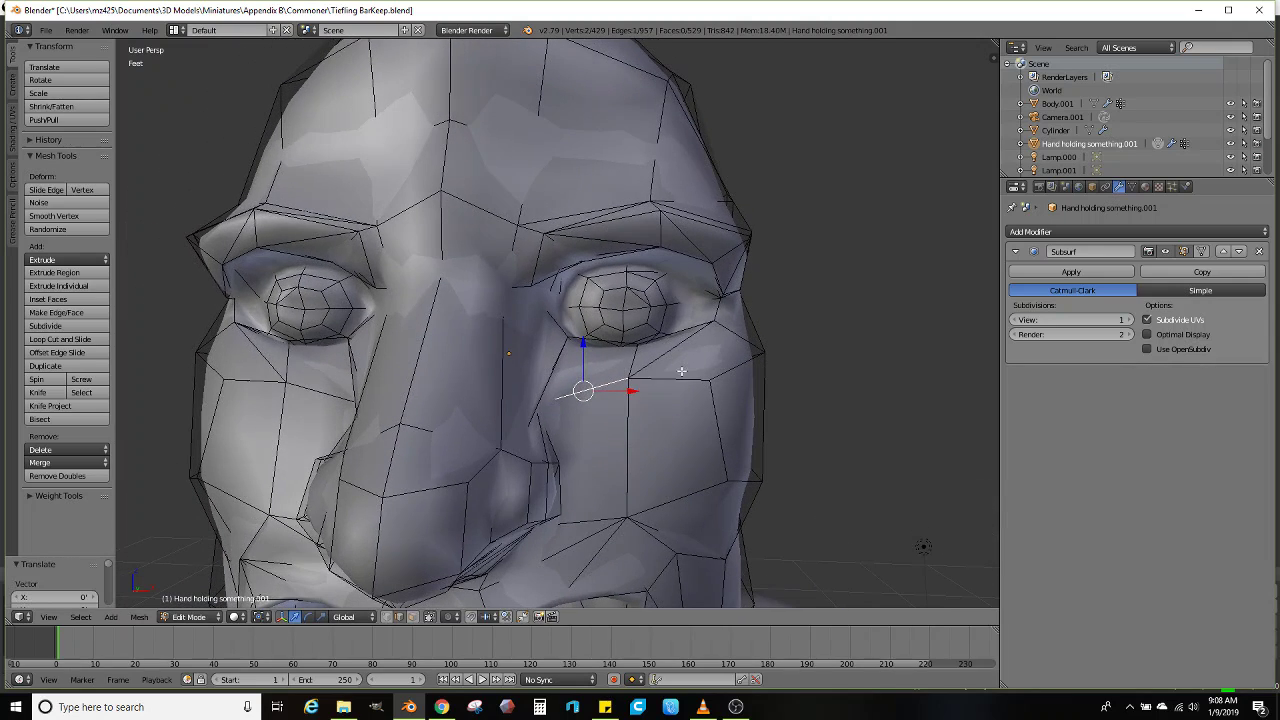
{"action": "key", "text": "r"}
{"action": "left_click", "coordinate": [696, 391]}
{"action": "key", "text": "g"}
{"action": "left_click", "coordinate": [712, 391]}
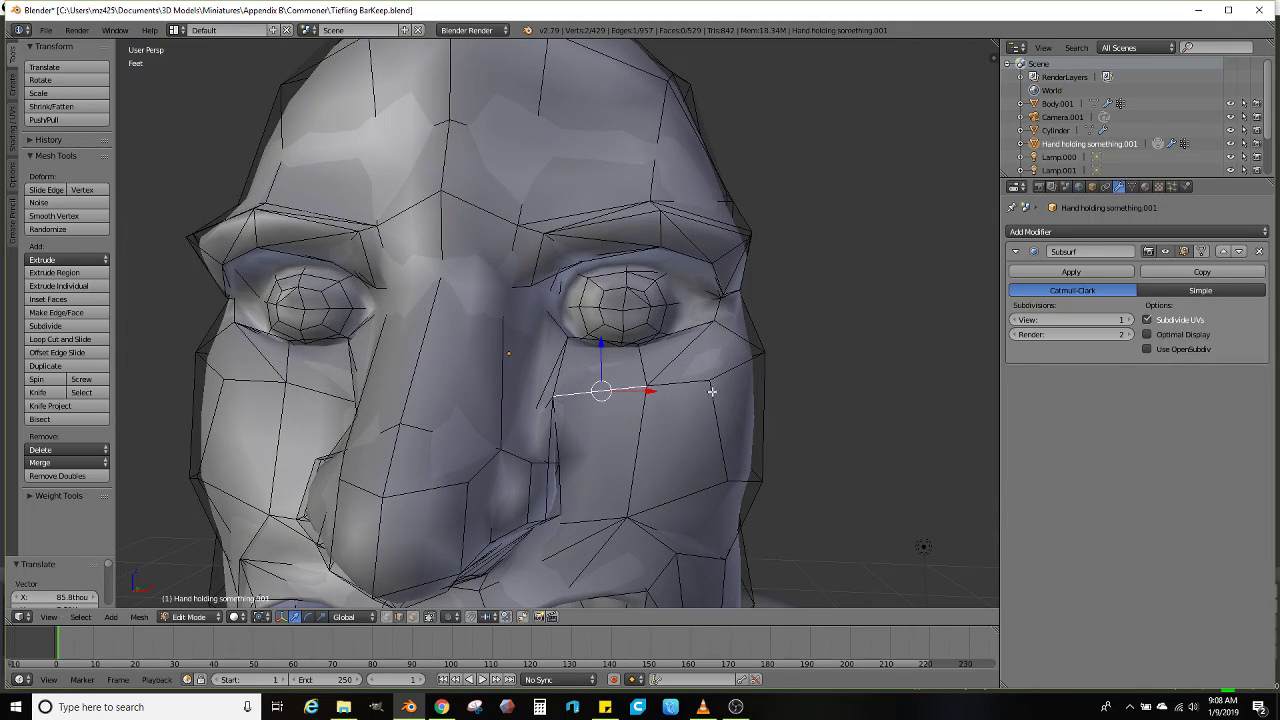
Move the cheek edge under the character's right eye outward about 72 thou in X and rotate it about -7.39°
{"action": "right_click", "coordinate": [324, 405]}
{"action": "middle_click_drag", "start_coordinate": [324, 405], "coordinate": [338, 392]}
{"action": "key", "text": "g"}
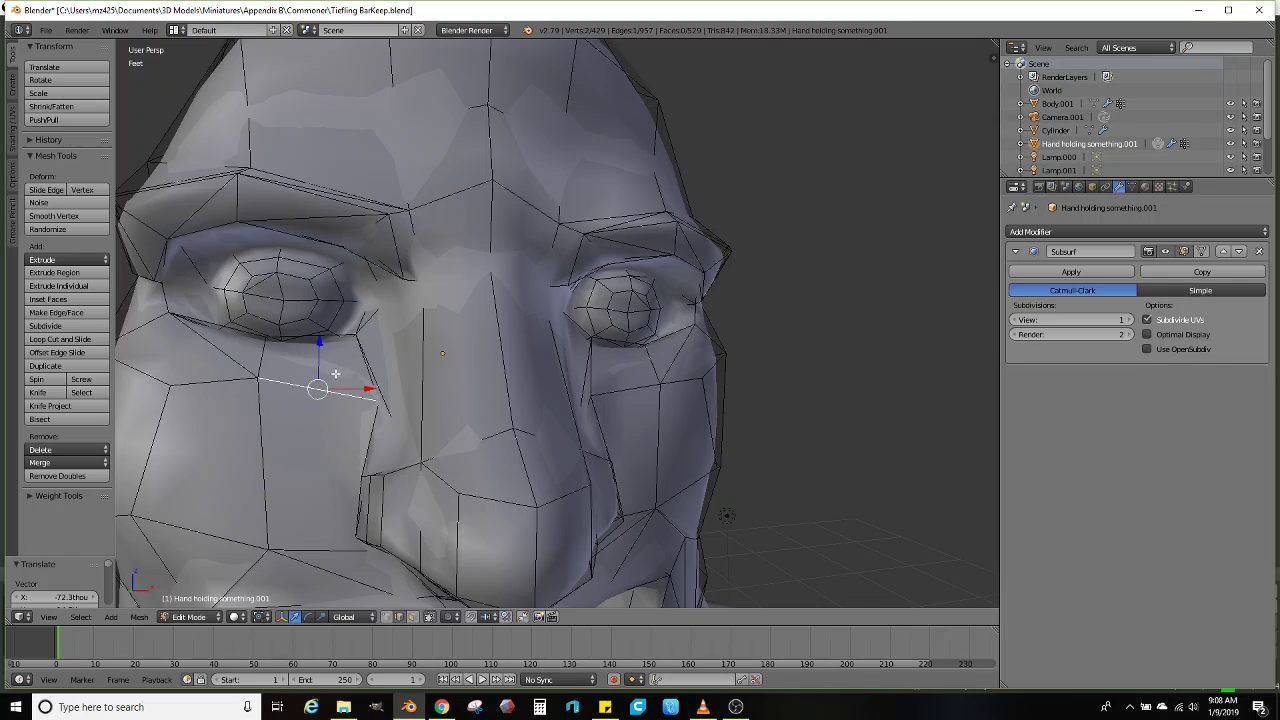
{"action": "key", "text": "r"}
{"action": "left_click", "coordinate": [434, 363]}
Select the lower eyelid edges of both eyes and raise them along Z over the eyeballs
{"action": "scroll", "coordinate": [440, 360], "scroll_direction": "down", "scroll_amount": 4}
{"action": "middle_click_drag", "start_coordinate": [480, 357], "coordinate": [569, 407]}
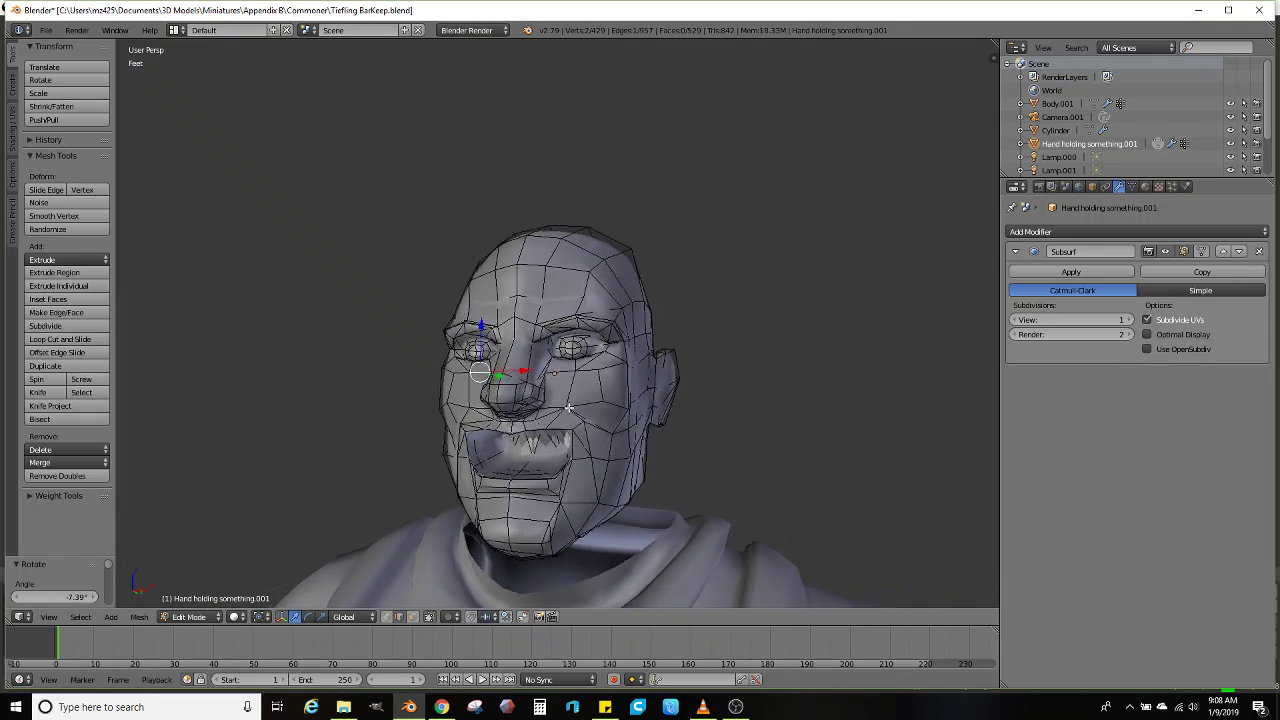
{"action": "scroll", "coordinate": [569, 407], "scroll_direction": "up", "scroll_amount": 8}
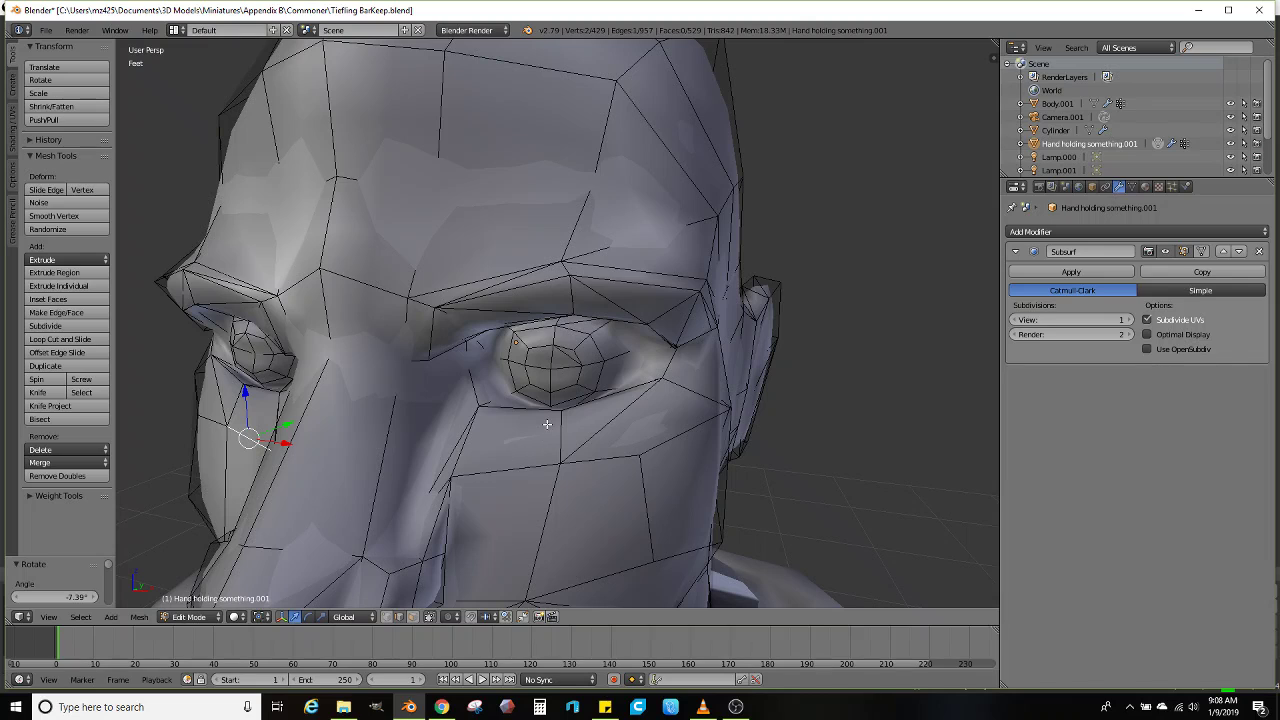
{"action": "middle_click_drag", "start_coordinate": [454, 420], "coordinate": [475, 350]}
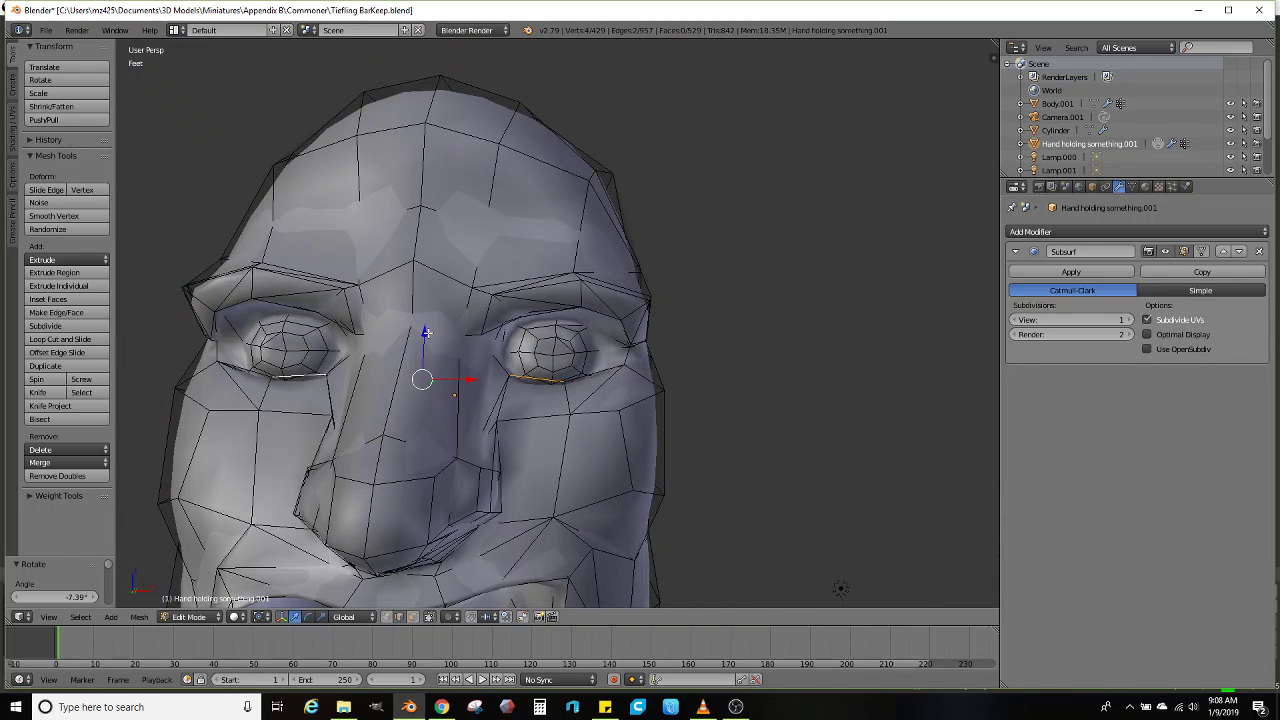
{"action": "left_click_drag", "start_coordinate": [426, 333], "coordinate": [435, 318]}
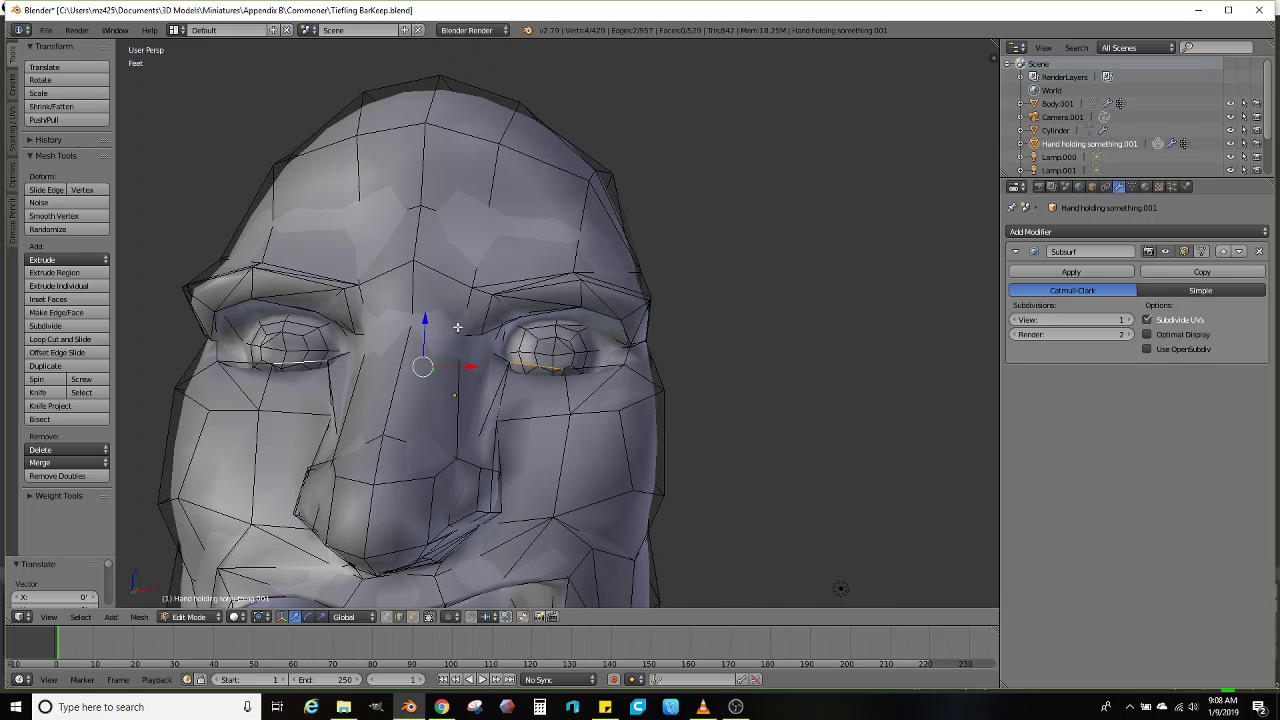
Select the upper eyelid faces above both eyes, lower them about 56 thou along Z and preview the smoothed head
{"action": "middle_click_drag", "start_coordinate": [435, 318], "coordinate": [508, 308]}
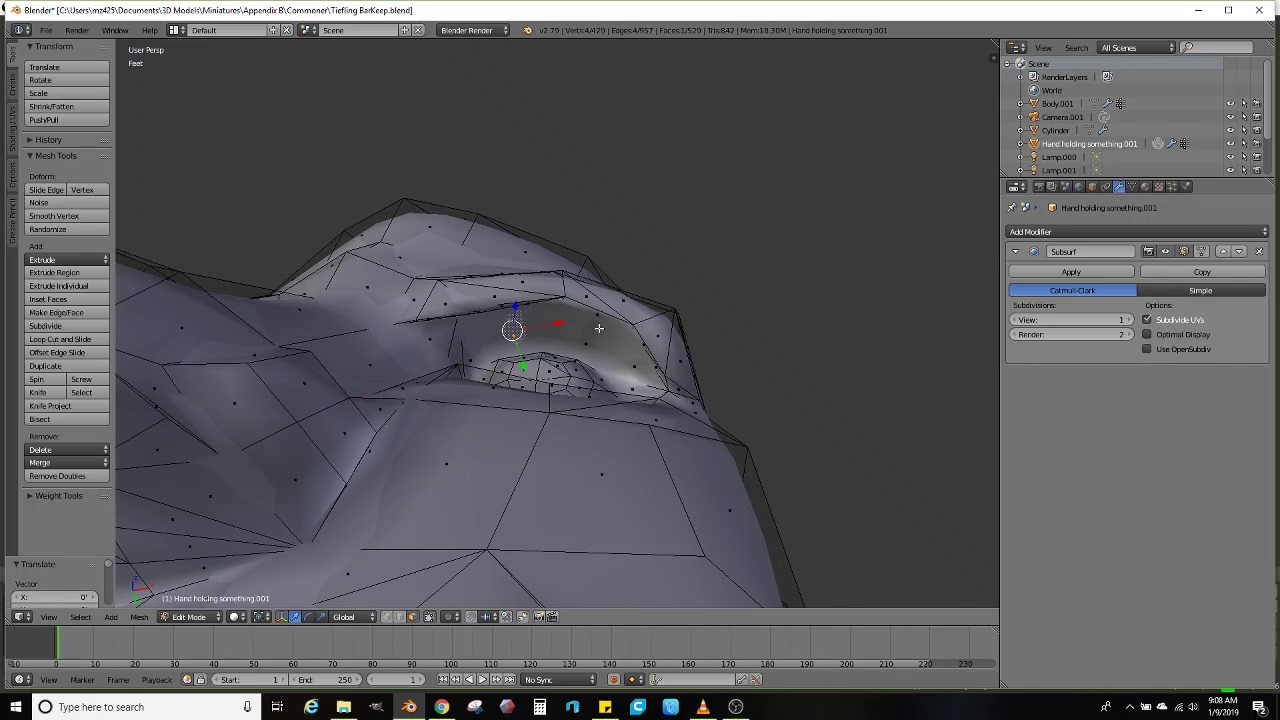
{"action": "middle_click_drag", "start_coordinate": [549, 330], "coordinate": [566, 352]}
{"action": "middle_click_drag", "start_coordinate": [356, 359], "coordinate": [354, 293]}
{"action": "middle_click_drag", "start_coordinate": [325, 240], "coordinate": [505, 260]}
{"action": "left_click_drag", "start_coordinate": [522, 251], "coordinate": [527, 261]}
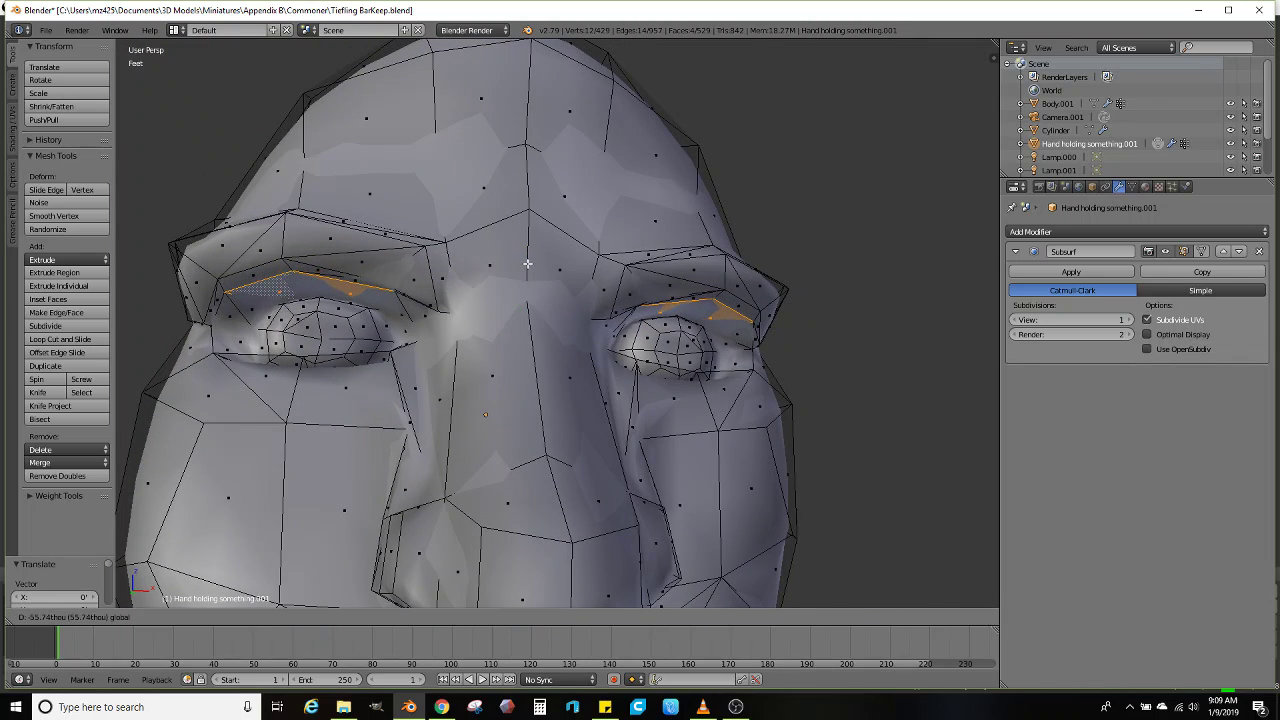
{"action": "scroll", "coordinate": [529, 264], "scroll_direction": "down", "scroll_amount": 6}
{"action": "middle_click_drag", "start_coordinate": [529, 264], "coordinate": [468, 290]}
{"action": "key", "text": "Tab"}
{"action": "scroll", "coordinate": [530, 375], "scroll_direction": "down", "scroll_amount": 3}
{"action": "middle_click_drag", "start_coordinate": [530, 375], "coordinate": [578, 428]}
{"action": "scroll", "coordinate": [557, 388], "scroll_direction": "up", "scroll_amount": 3}
{"action": "key", "text": "Tab"}
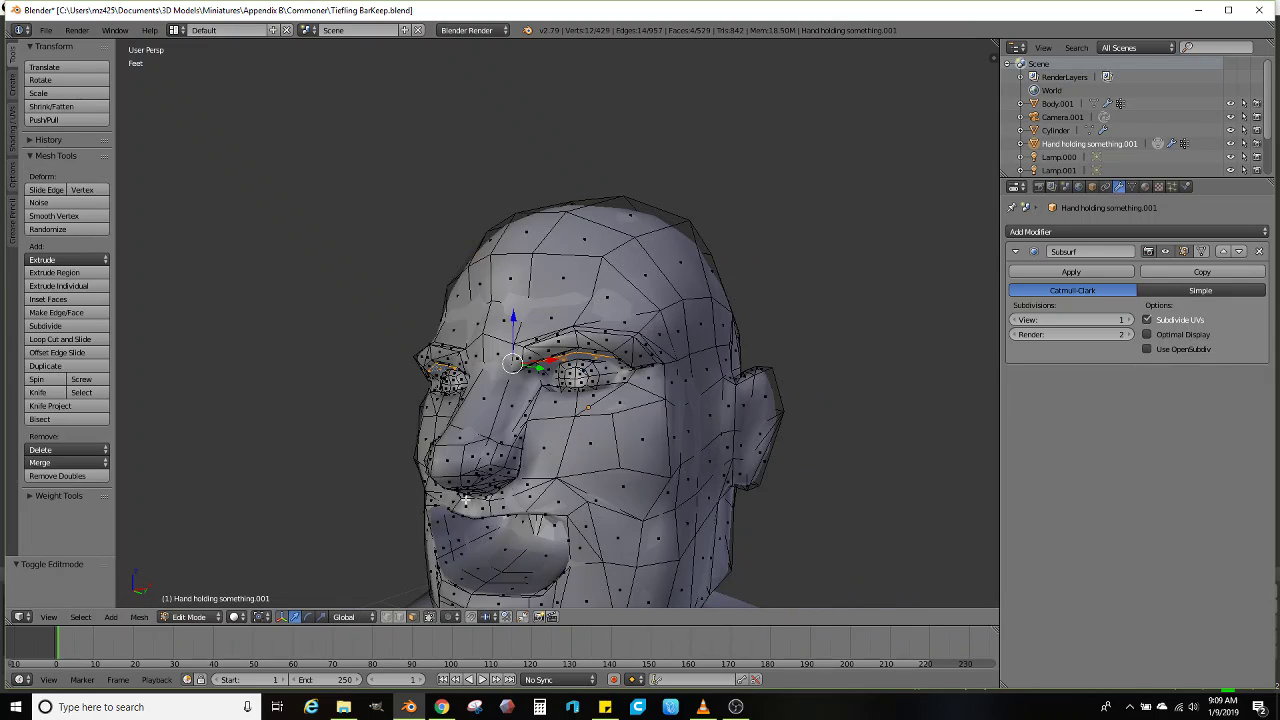
Switch the head to Sculpt Mode and inspect the face from several angles
{"action": "left_click", "coordinate": [180, 617]}
{"action": "left_click", "coordinate": [210, 575]}
{"action": "scroll", "coordinate": [234, 251], "scroll_direction": "down", "scroll_amount": 2}
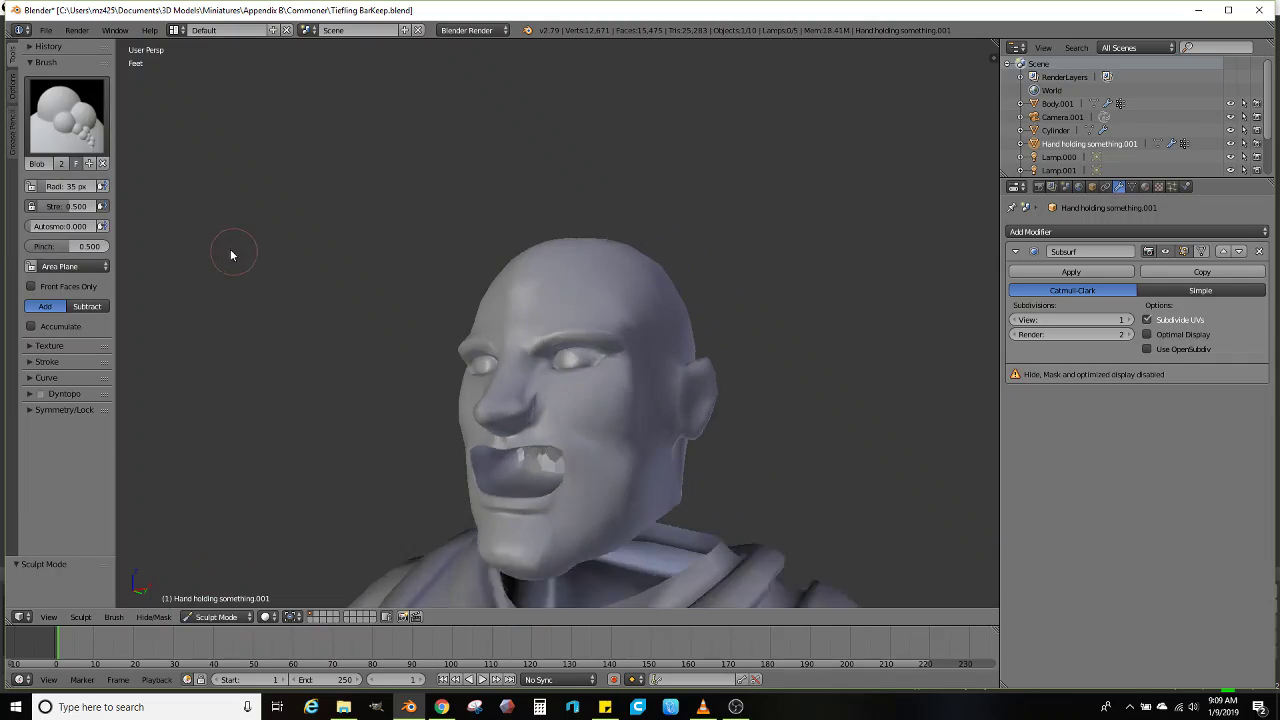
{"action": "mouse_move", "coordinate": [234, 251]}
{"action": "middle_mouse_down"}
{"action": "mouse_move", "coordinate": [514, 400]}
{"action": "mouse_move", "coordinate": [580, 388]}
{"action": "middle_mouse_up"}
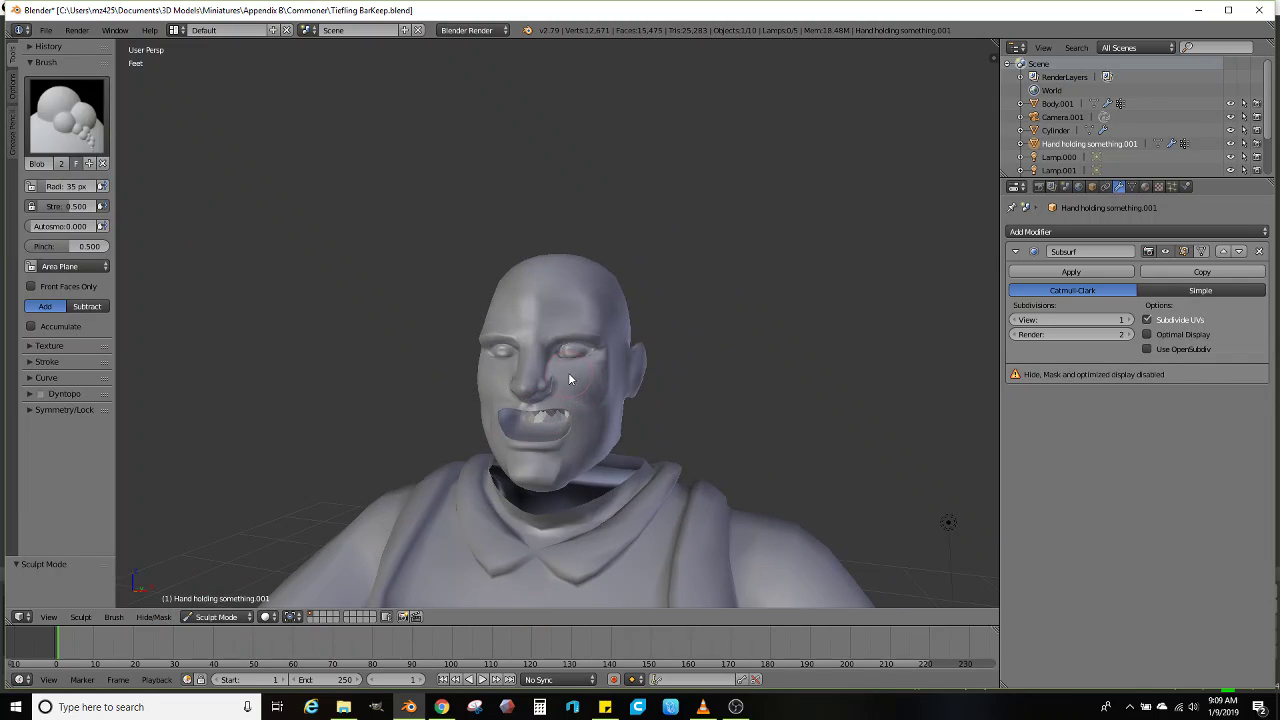
{"action": "middle_click_drag", "start_coordinate": [597, 436], "coordinate": [554, 418]}
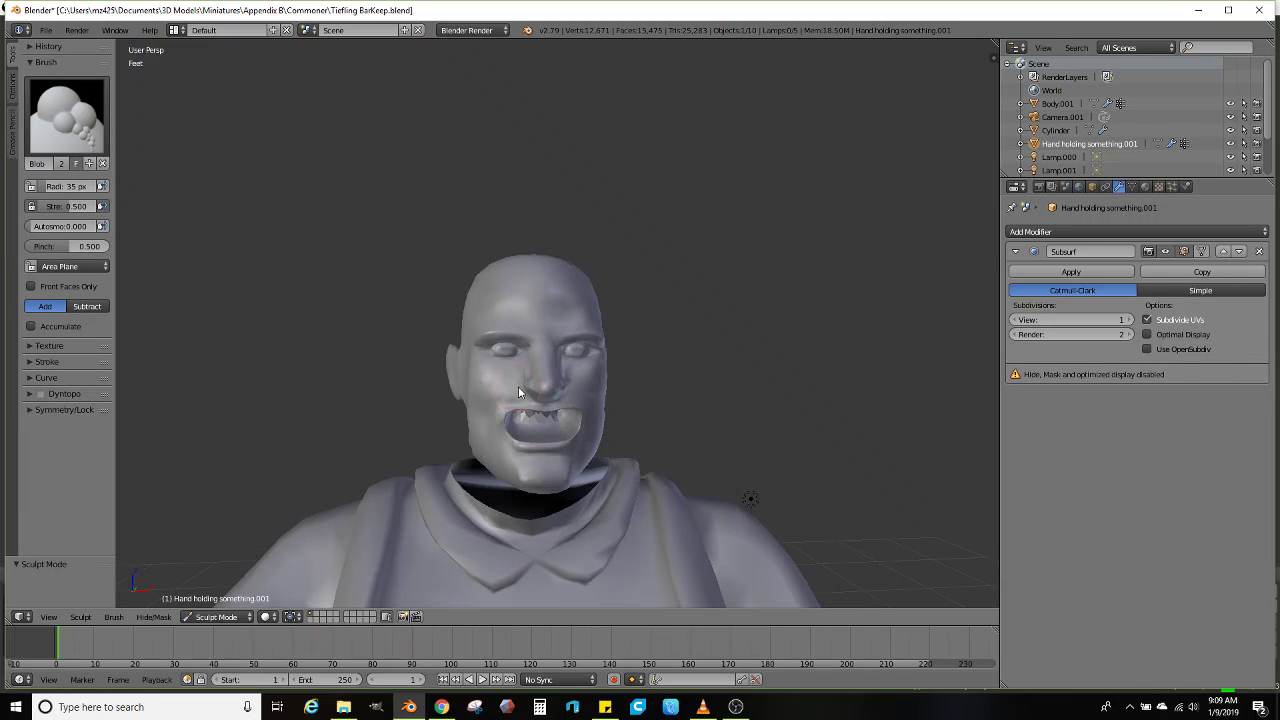
Select the two faces along the upper lip's inner edge, lower them along Z and preview the smoothed head in Sculpt Mode
{"action": "mouse_move", "coordinate": [479, 377]}
{"action": "middle_mouse_down"}
{"action": "mouse_move", "coordinate": [525, 430]}
{"action": "mouse_move", "coordinate": [623, 409]}
{"action": "mouse_move", "coordinate": [611, 437]}
{"action": "middle_mouse_up"}
{"action": "scroll", "coordinate": [611, 437], "scroll_direction": "up", "scroll_amount": 4}
{"action": "key", "text": "Tab"}
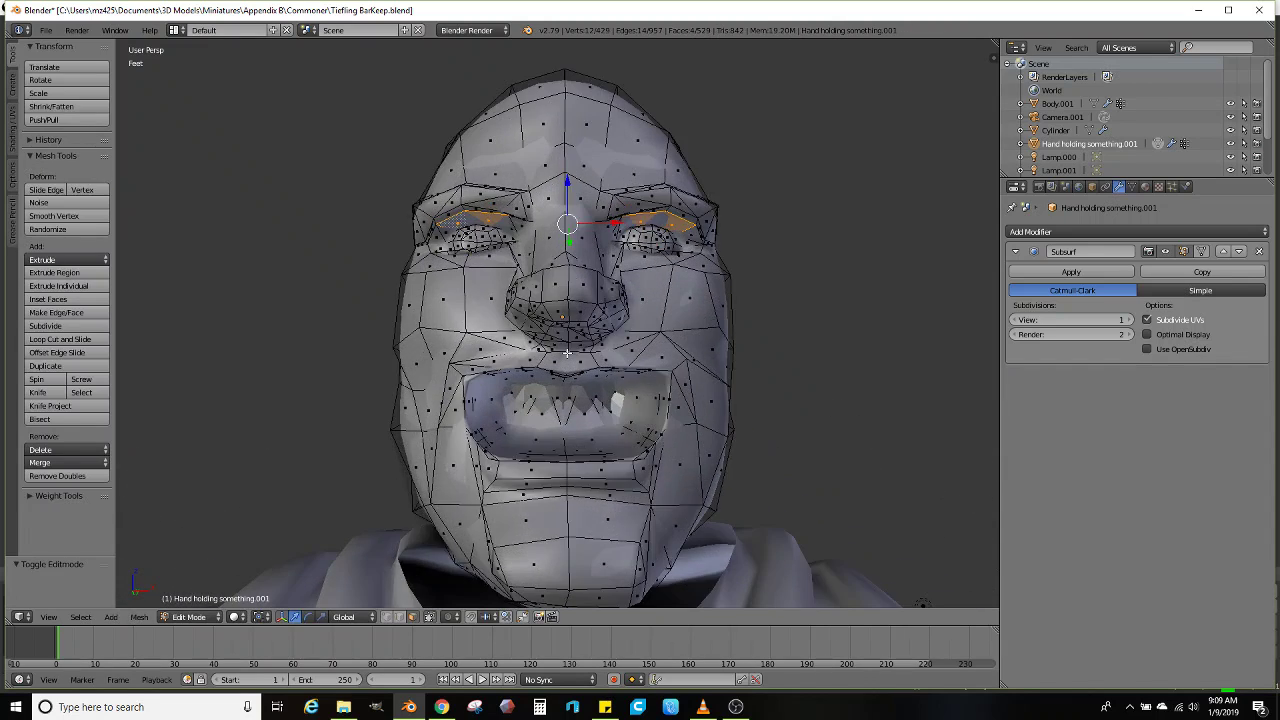
{"action": "middle_click_drag", "start_coordinate": [567, 353], "coordinate": [465, 394]}
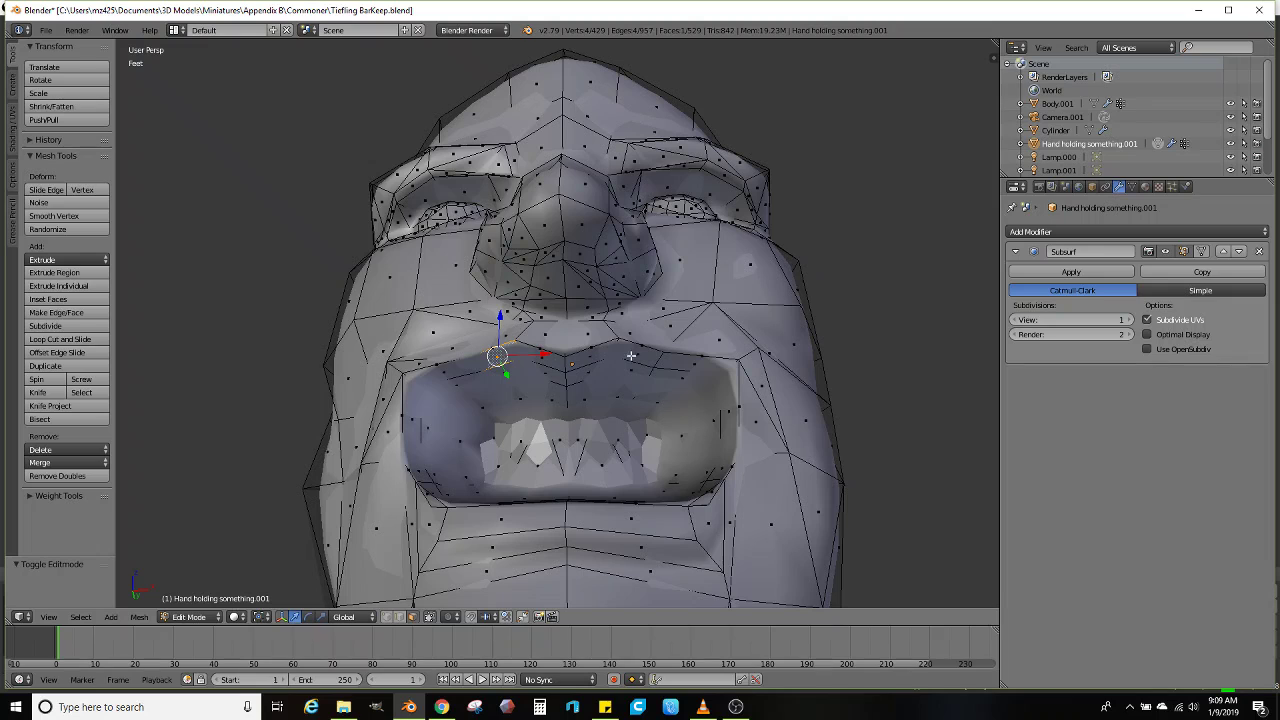
{"action": "middle_click_drag", "start_coordinate": [621, 356], "coordinate": [547, 363]}
{"action": "left_click_drag", "start_coordinate": [572, 358], "coordinate": [575, 362]}
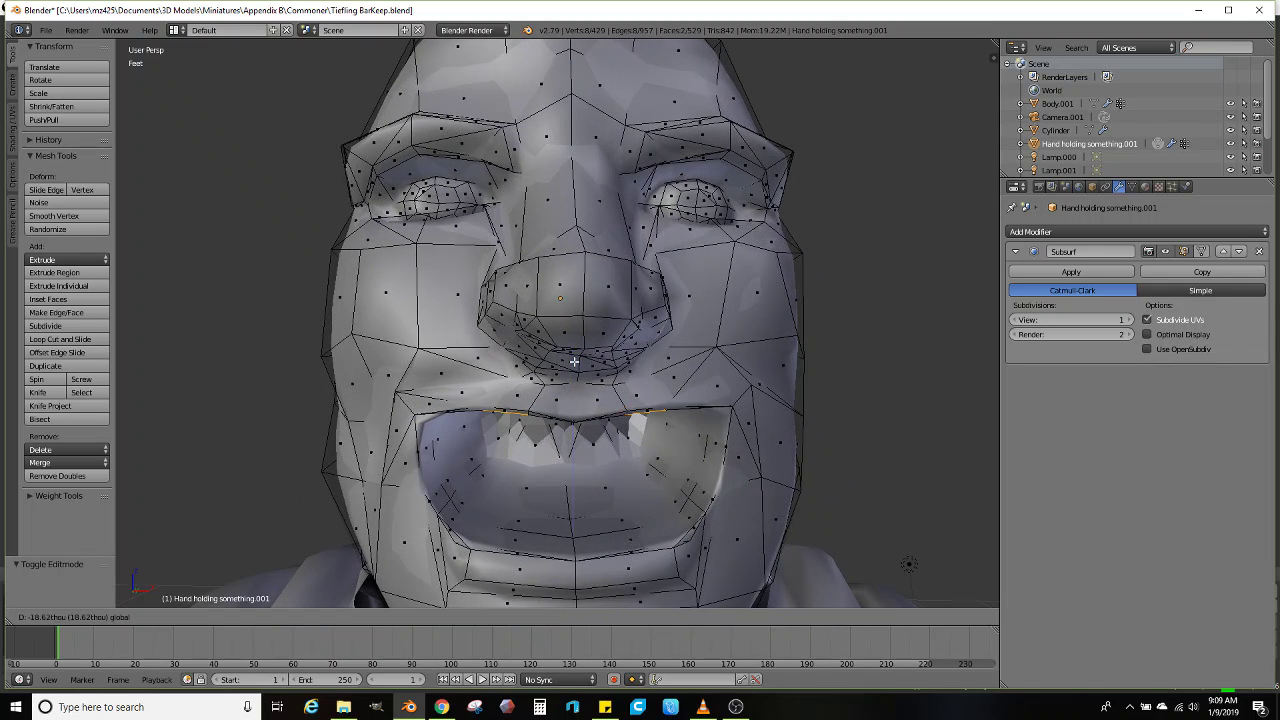
{"action": "left_click", "coordinate": [574, 371]}
{"action": "key", "text": "ctrl+Tab"}
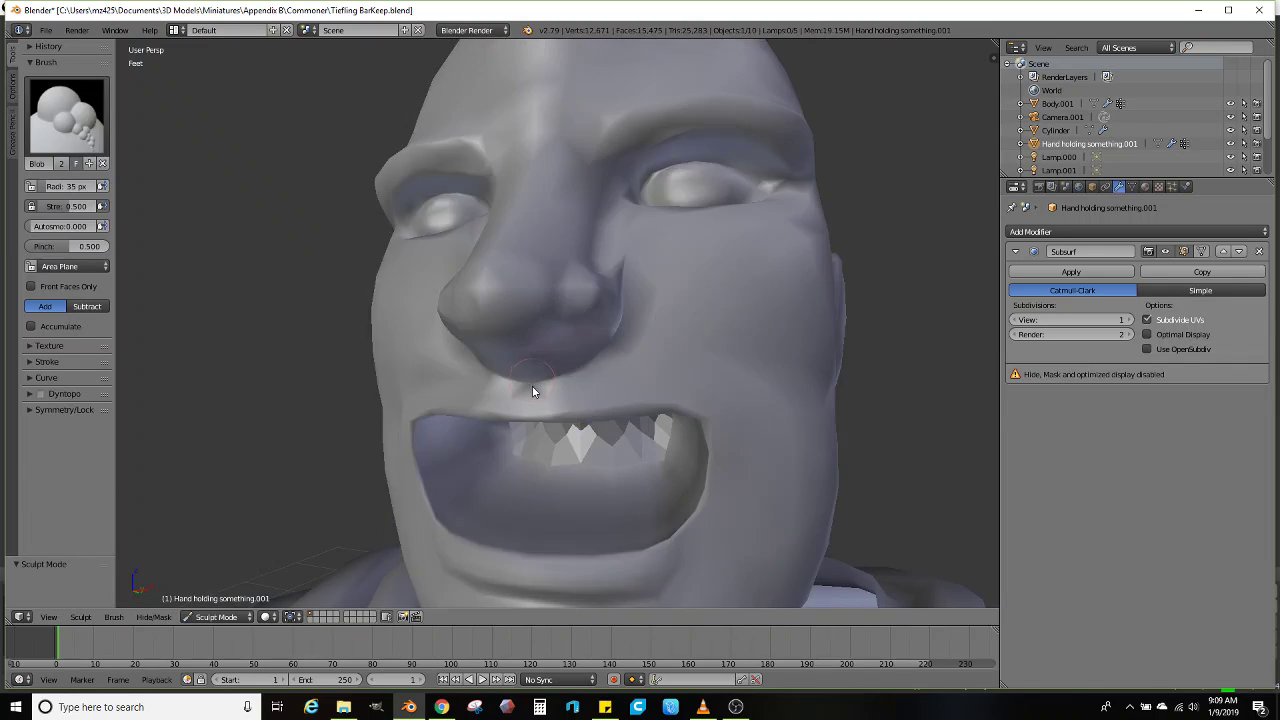
{"action": "scroll", "coordinate": [534, 391], "scroll_direction": "down", "scroll_amount": 3}
{"action": "mouse_move", "coordinate": [534, 391]}
{"action": "middle_mouse_down"}
{"action": "mouse_move", "coordinate": [477, 439]}
{"action": "mouse_move", "coordinate": [514, 416]}
{"action": "mouse_move", "coordinate": [544, 447]}
{"action": "middle_mouse_up"}
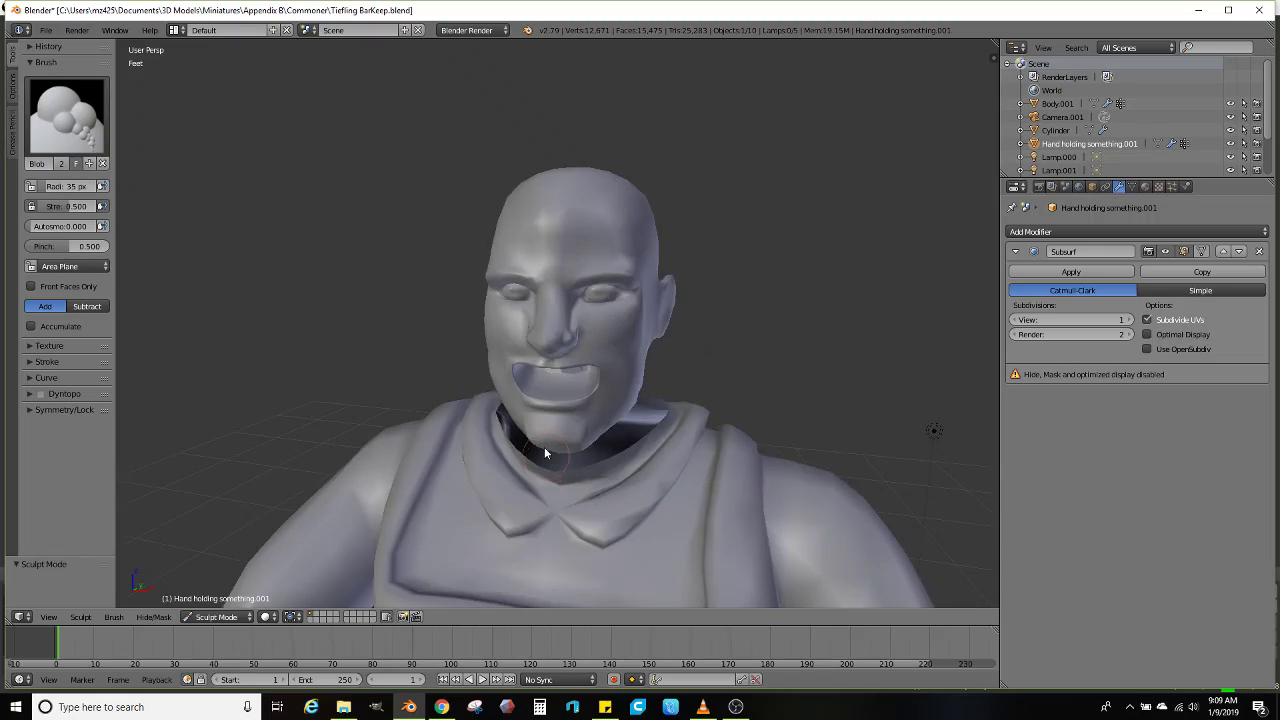
{"action": "scroll", "coordinate": [544, 447], "scroll_direction": "down", "scroll_amount": 3}
Cut a centred edge loop around the inside of the mouth and shift the new loop
{"action": "key", "text": "Tab"}
{"action": "scroll", "coordinate": [562, 299], "scroll_direction": "up", "scroll_amount": 1}
{"action": "scroll", "coordinate": [562, 299], "scroll_direction": "up", "scroll_amount": 2}
{"action": "middle_click_drag", "start_coordinate": [562, 299], "coordinate": [487, 360]}
{"action": "left_click", "coordinate": [99, 341]}
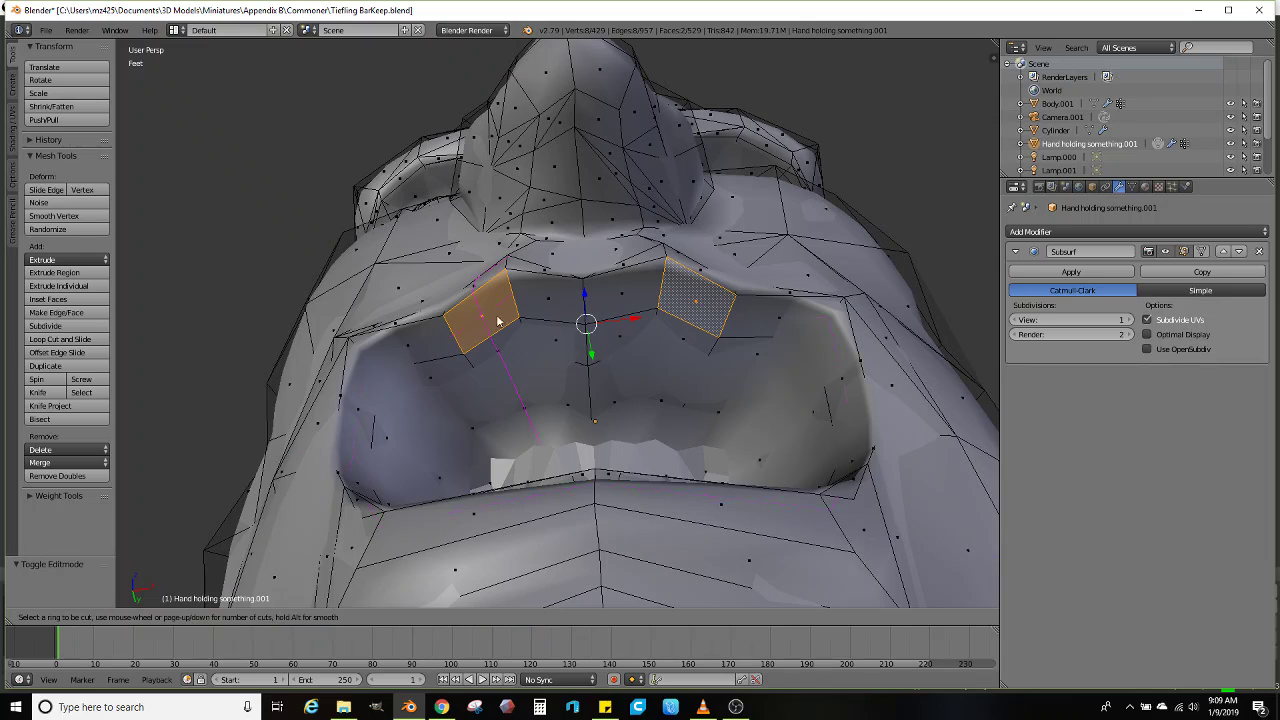
{"action": "left_click", "coordinate": [511, 297]}
{"action": "right_click", "coordinate": [517, 286]}
{"action": "middle_click_drag", "start_coordinate": [517, 286], "coordinate": [554, 404]}
{"action": "left_click_drag", "start_coordinate": [543, 404], "coordinate": [527, 404]}
{"action": "middle_click_drag", "start_coordinate": [527, 404], "coordinate": [403, 547]}
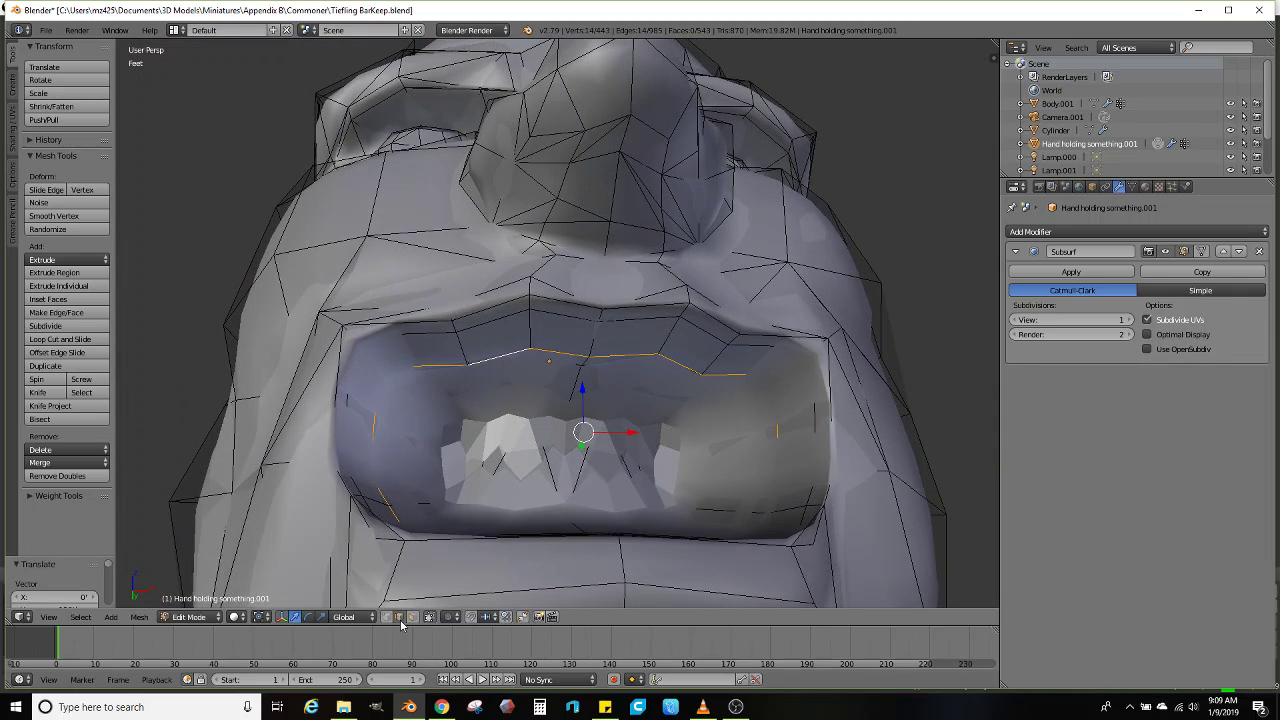
Select the row of faces just inside the upper lip and extrude it downward as an upper ridge of teeth
{"action": "left_click", "coordinate": [444, 349], "text": "ctrl"}
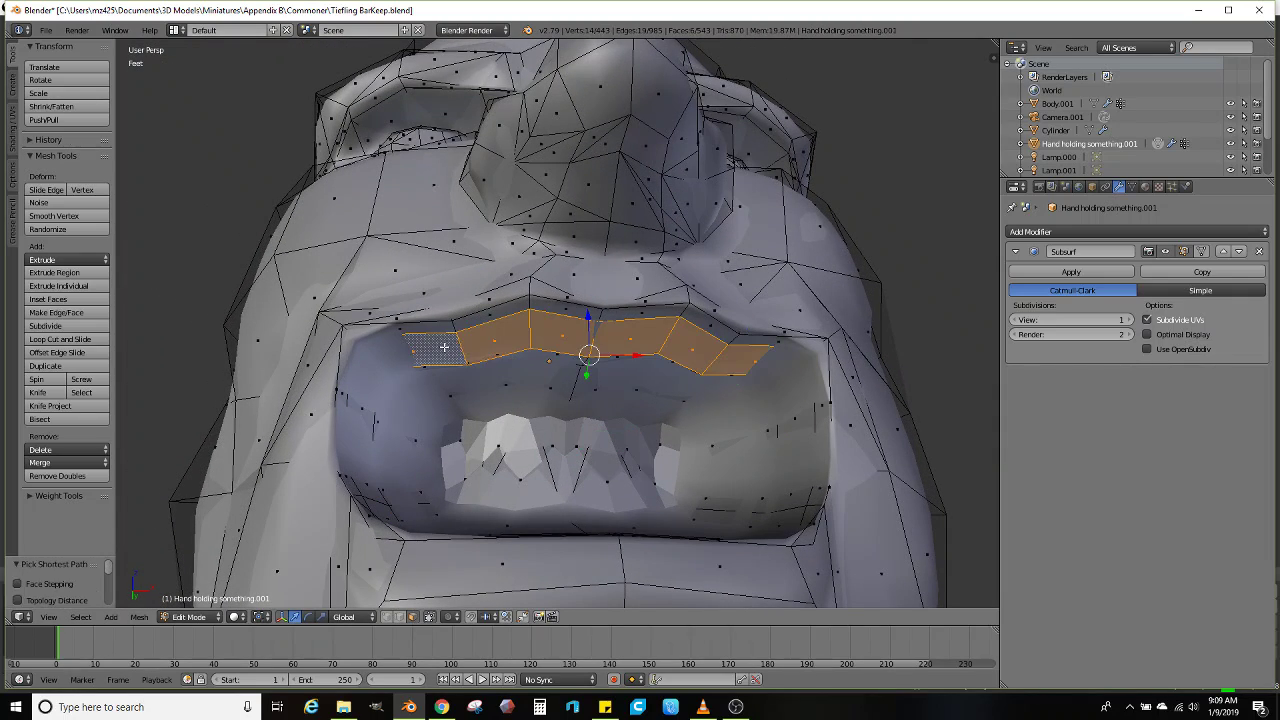
{"action": "middle_click_drag", "start_coordinate": [566, 322], "coordinate": [712, 463]}
{"action": "key", "text": "e"}
{"action": "left_click", "coordinate": [739, 351]}
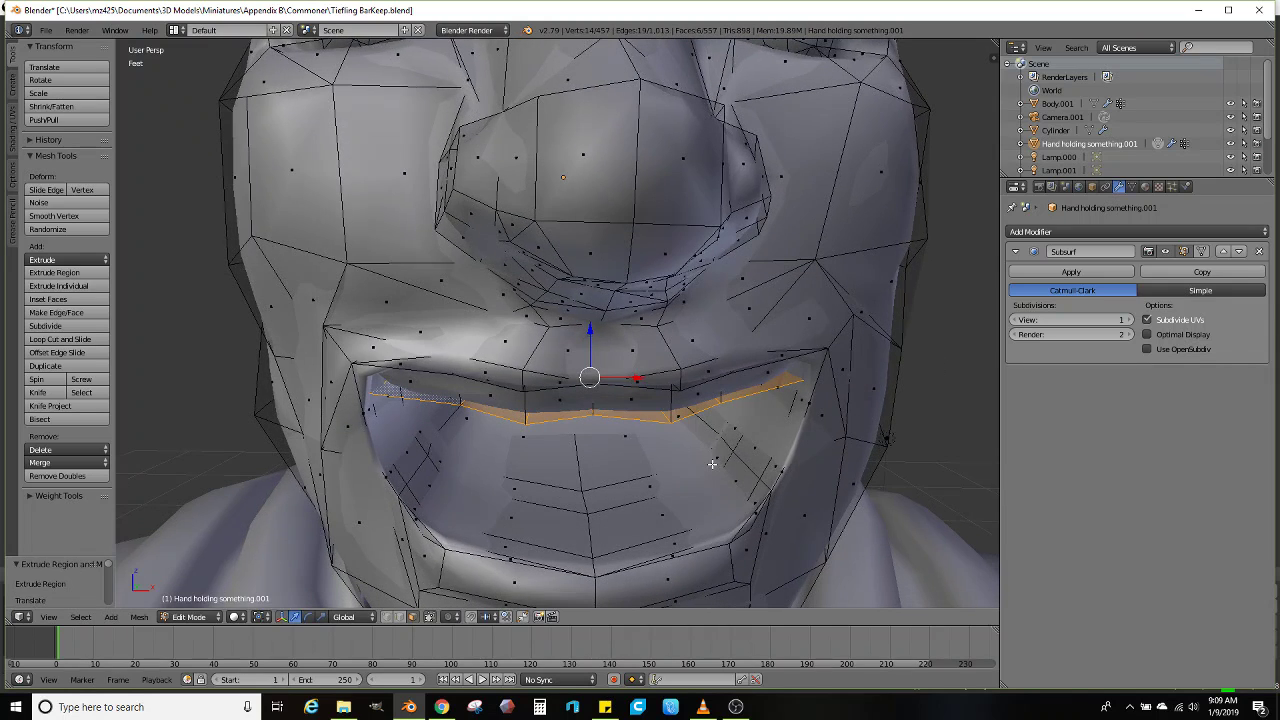
Select the row of faces just inside the lower lip and extrude it about 117 thou upward as a lower ridge of teeth
{"action": "middle_click_drag", "start_coordinate": [709, 521], "coordinate": [748, 436]}
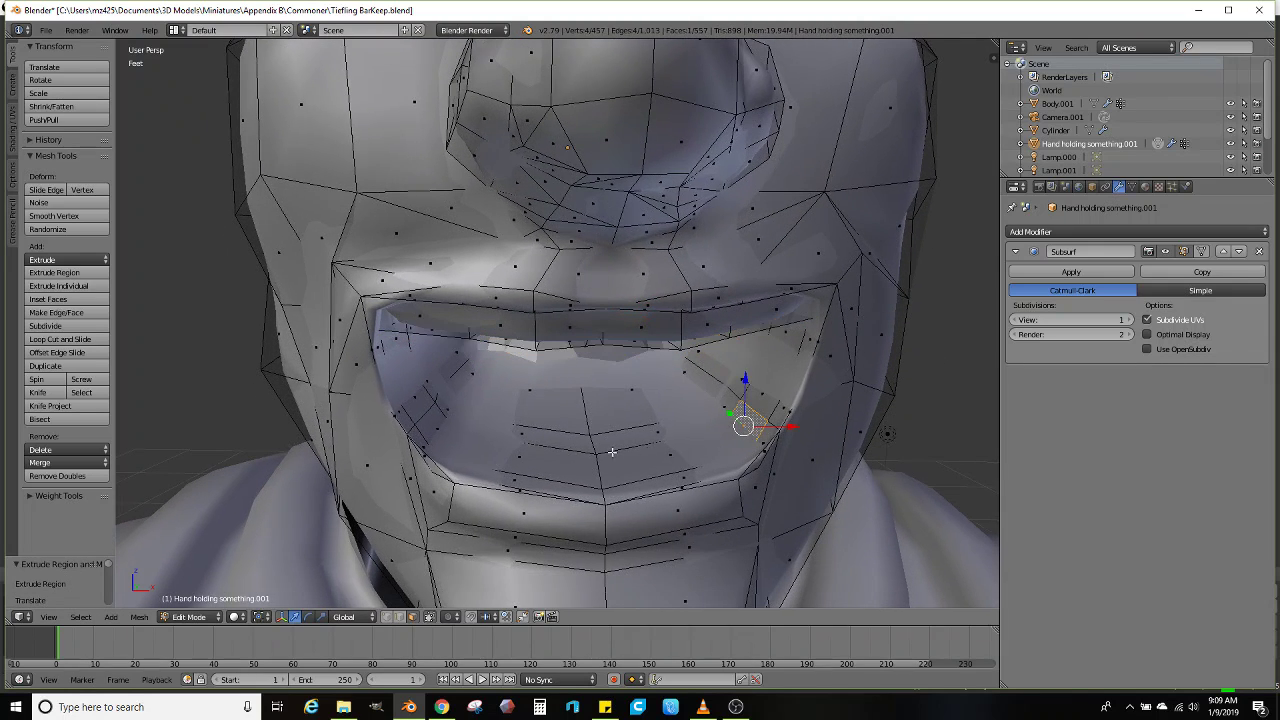
{"action": "left_click", "coordinate": [449, 430], "text": "ctrl"}
{"action": "middle_click_drag", "start_coordinate": [449, 430], "coordinate": [745, 437]}
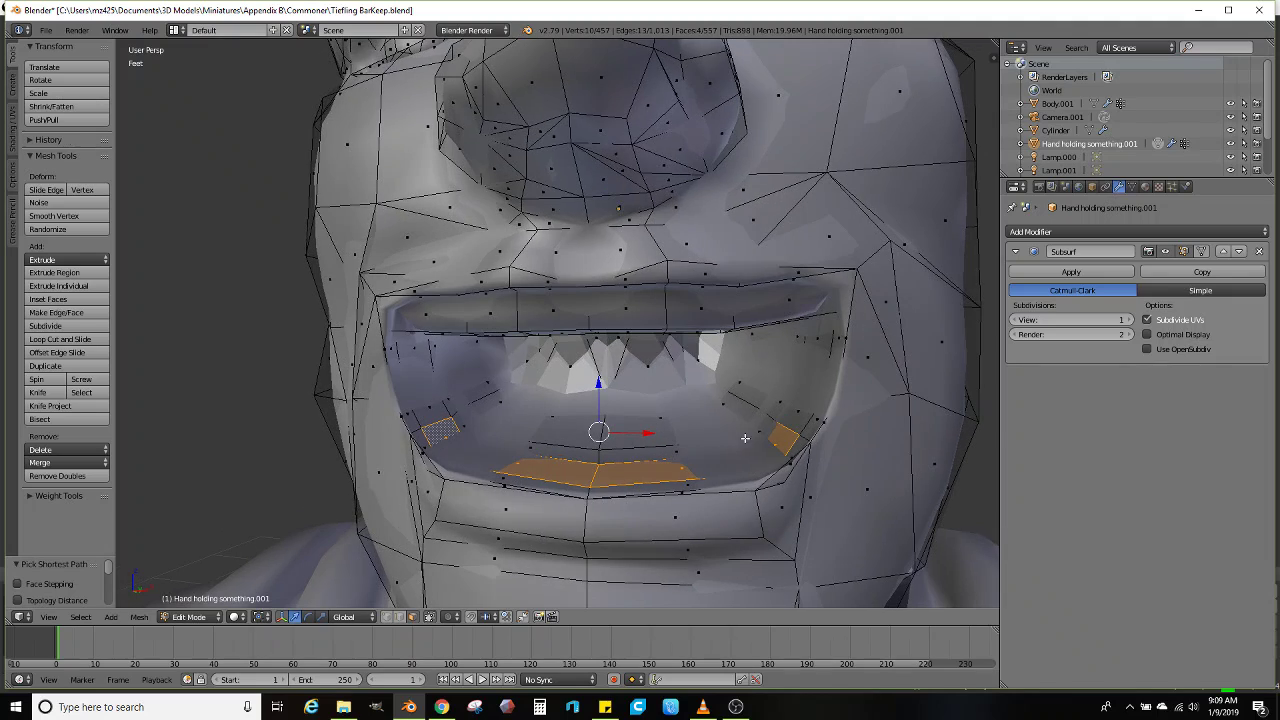
{"action": "key", "text": "e"}
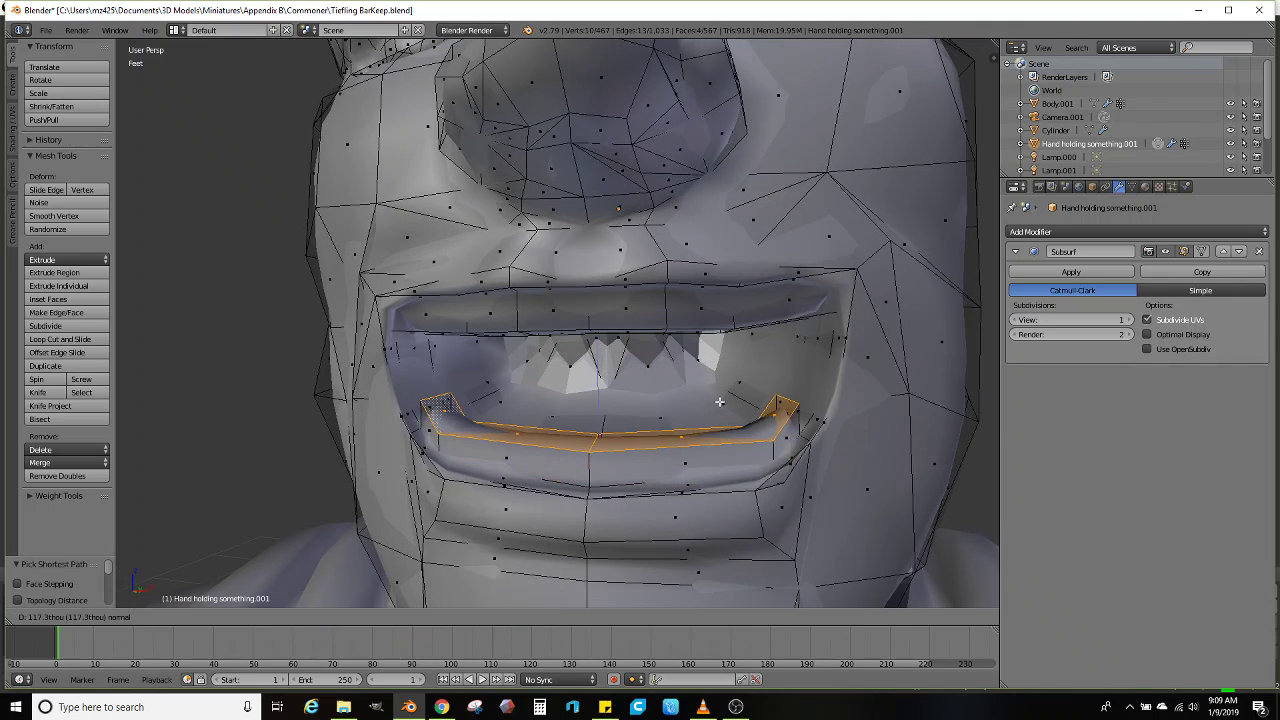
{"action": "left_click", "coordinate": [721, 401]}
{"action": "middle_click_drag", "start_coordinate": [721, 401], "coordinate": [654, 414]}
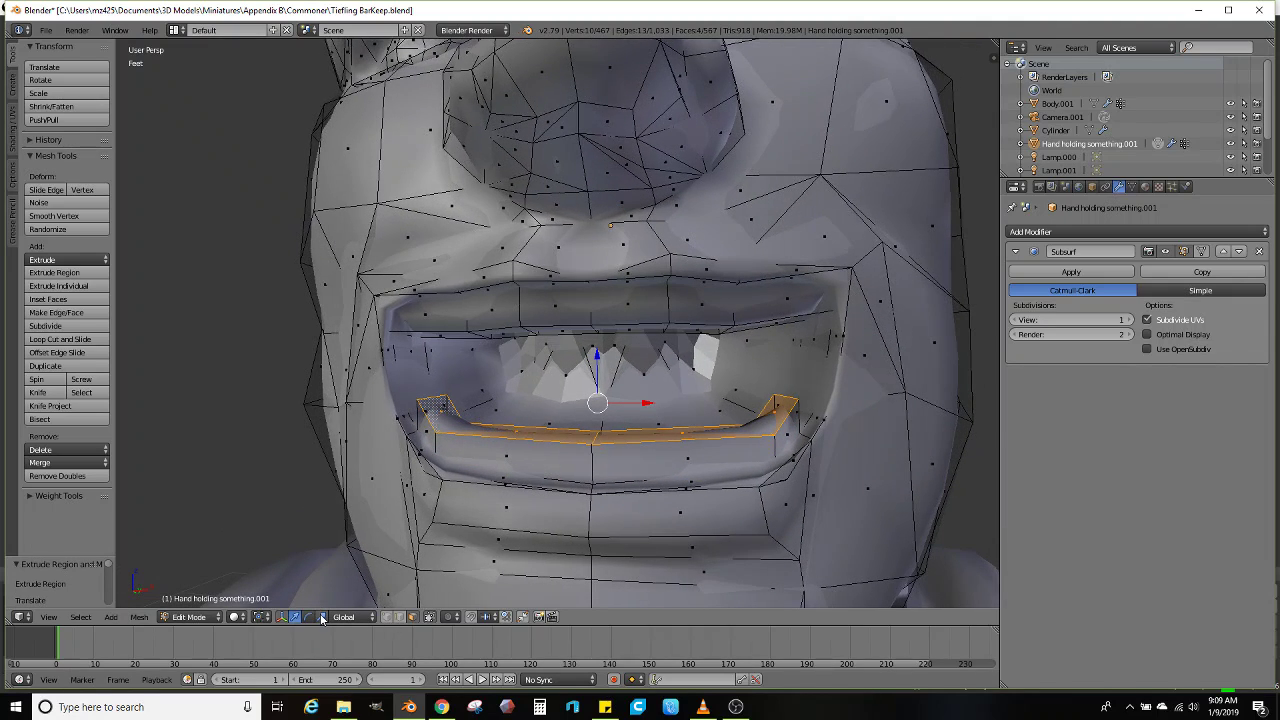
Flatten the lower teeth ridge by scaling it along Z, lower it about 109 thou and preview the mouth
{"action": "key", "text": "s"}
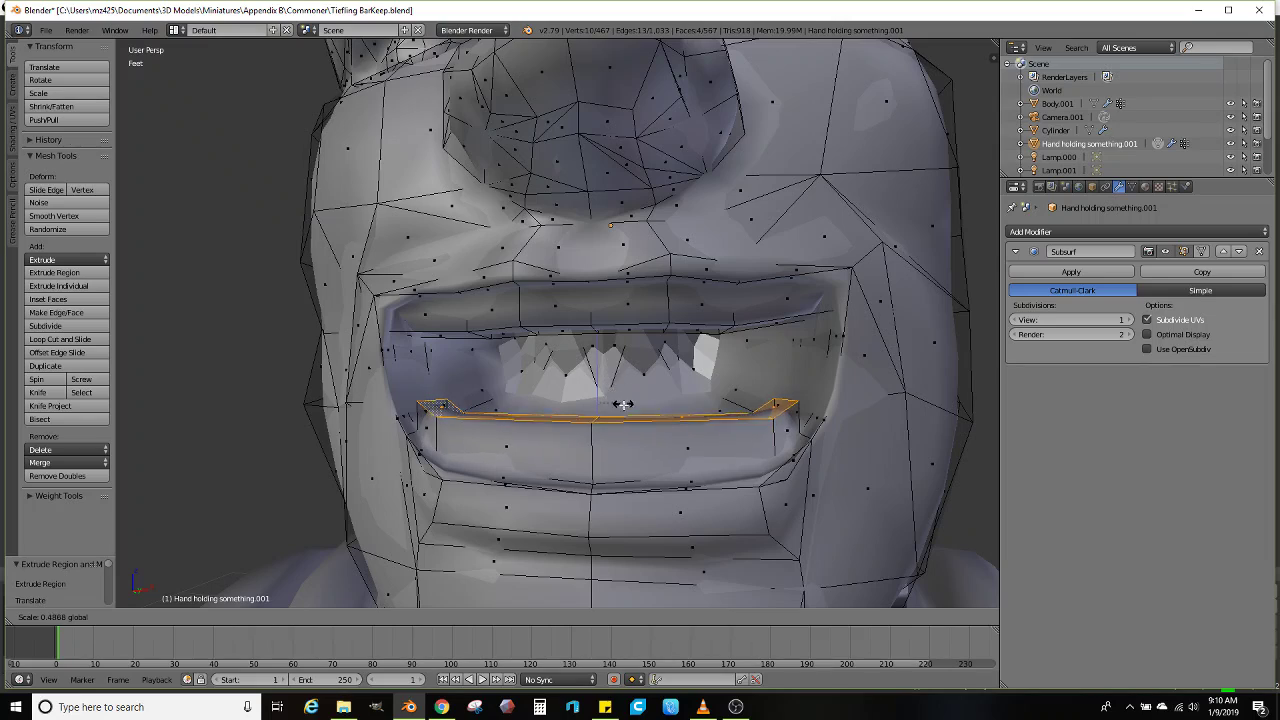
{"action": "left_click", "coordinate": [624, 421]}
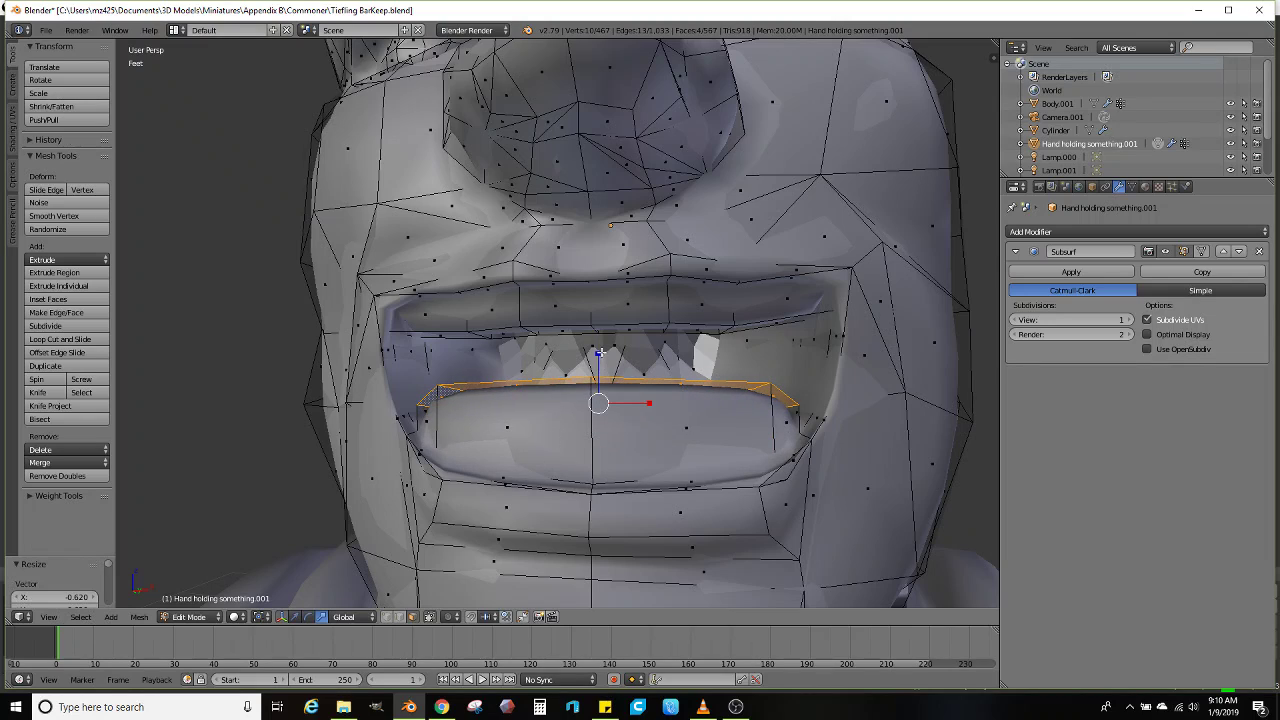
{"action": "key", "text": "s"}
{"action": "key", "text": "z"}
{"action": "left_click", "coordinate": [422, 472]}
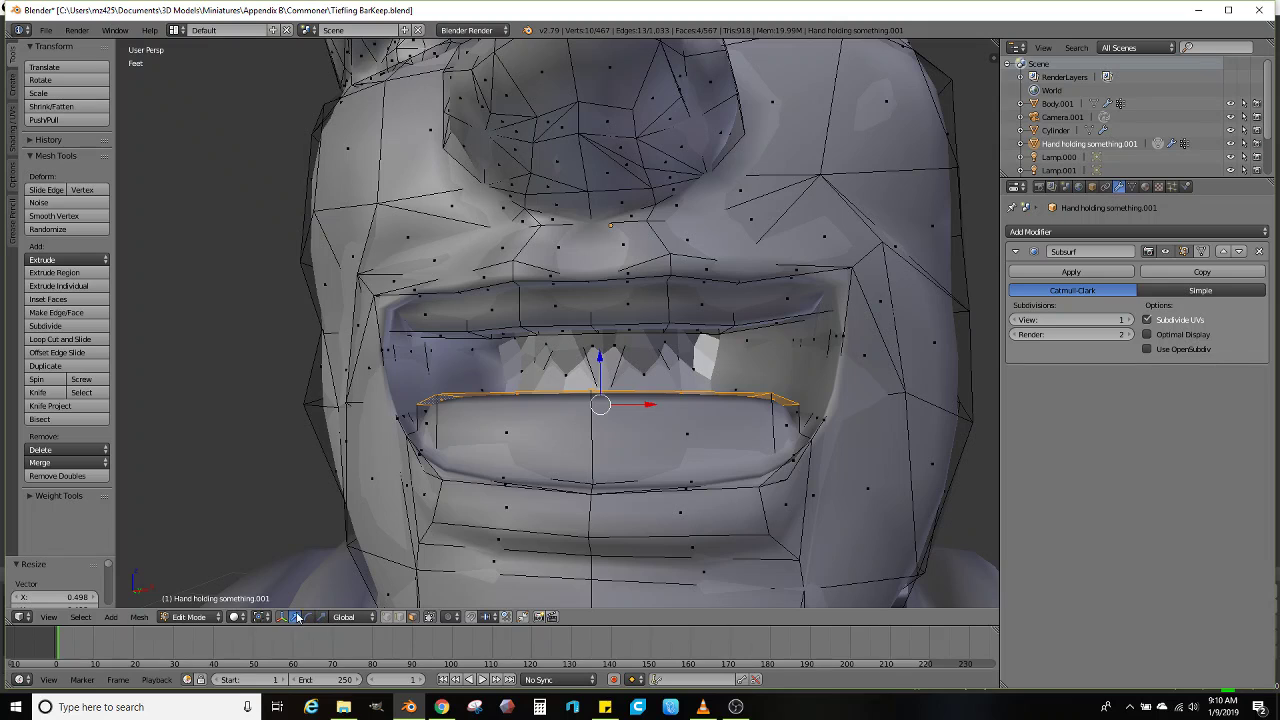
{"action": "left_click_drag", "start_coordinate": [599, 357], "coordinate": [607, 384]}
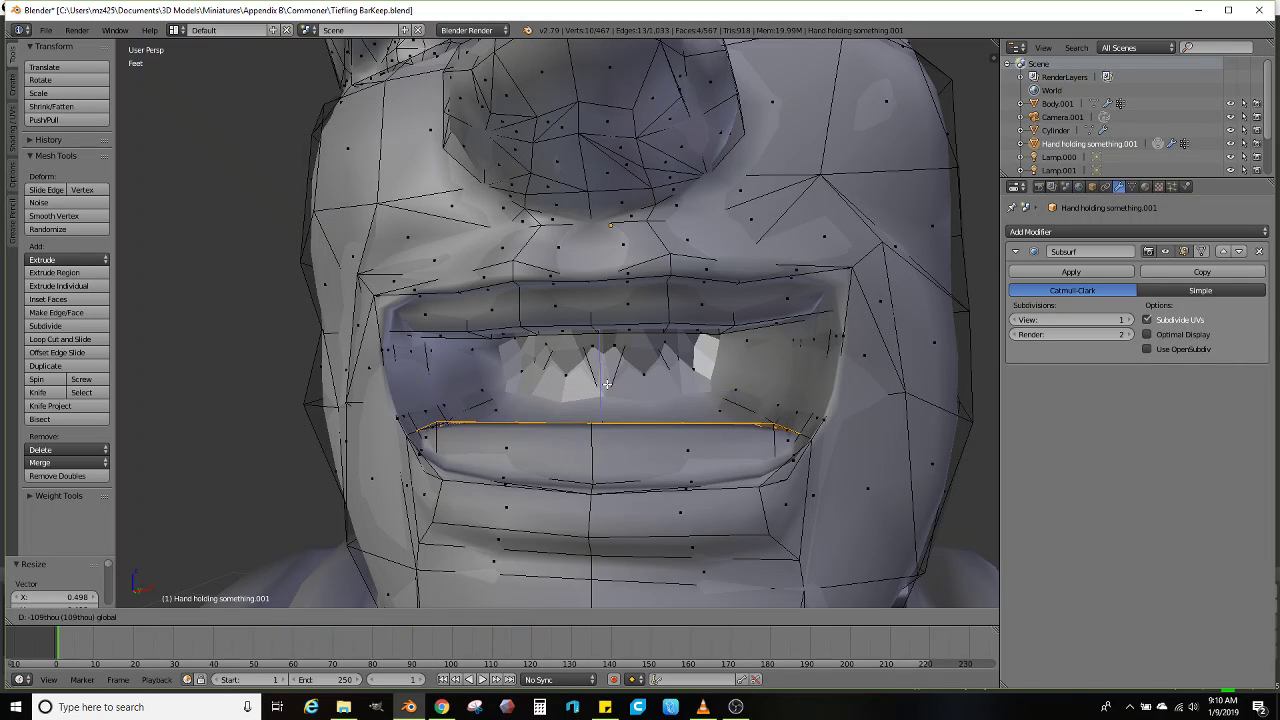
{"action": "left_click", "coordinate": [607, 384]}
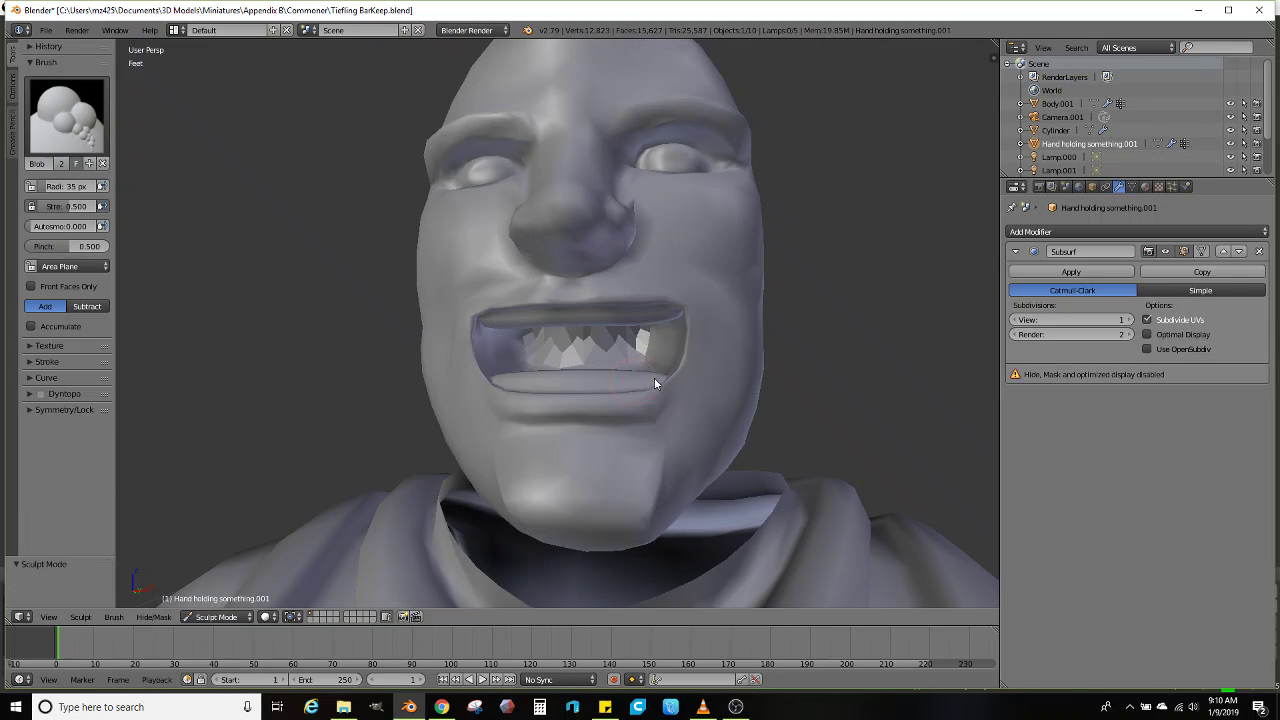
{"action": "mouse_move", "coordinate": [640, 390]}
{"action": "middle_mouse_down"}
{"action": "mouse_move", "coordinate": [594, 406]}
{"action": "mouse_move", "coordinate": [680, 411]}
{"action": "mouse_move", "coordinate": [591, 362]}
{"action": "mouse_move", "coordinate": [591, 338]}
{"action": "mouse_move", "coordinate": [502, 311]}
{"action": "mouse_move", "coordinate": [530, 326]}
{"action": "mouse_move", "coordinate": [505, 335]}
{"action": "mouse_move", "coordinate": [677, 337]}
{"action": "mouse_move", "coordinate": [565, 355]}
{"action": "middle_mouse_up"}
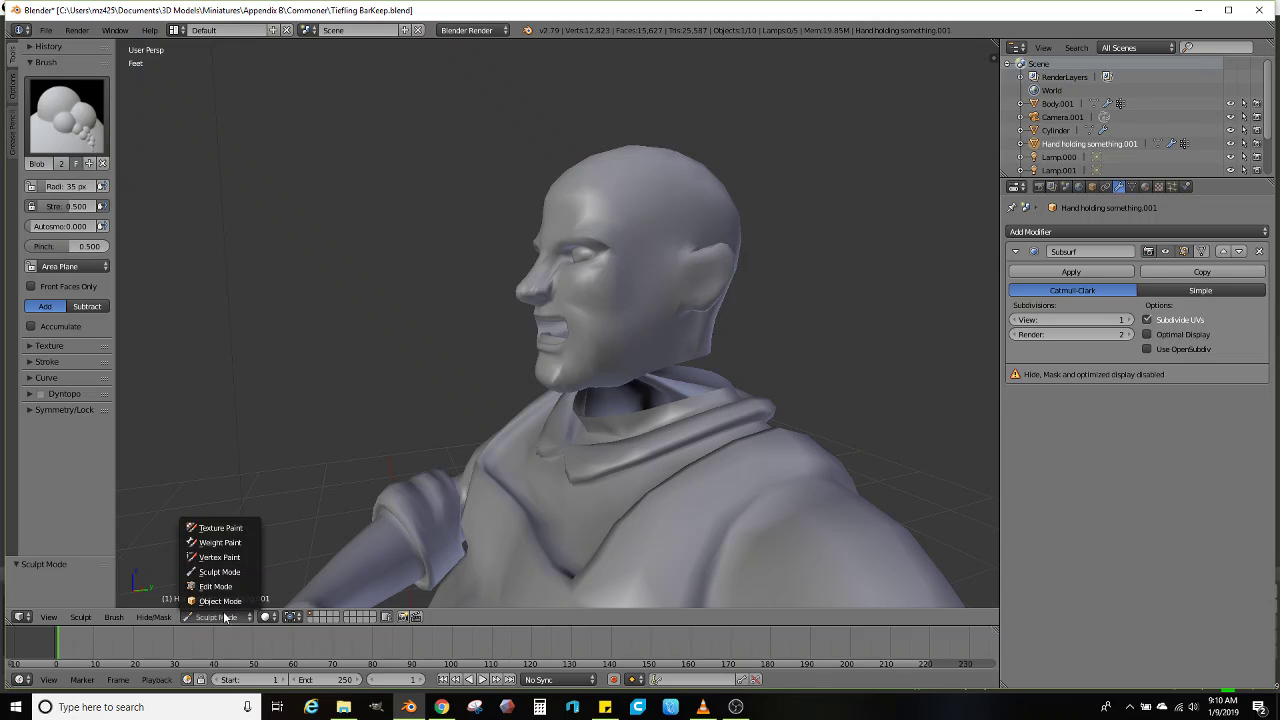
Switch to Object Mode and rotate the whole head about -10.9° around the X axis to tilt the face downward
{"action": "left_click", "coordinate": [225, 601]}
{"action": "middle_click_drag", "start_coordinate": [620, 320], "coordinate": [590, 330]}
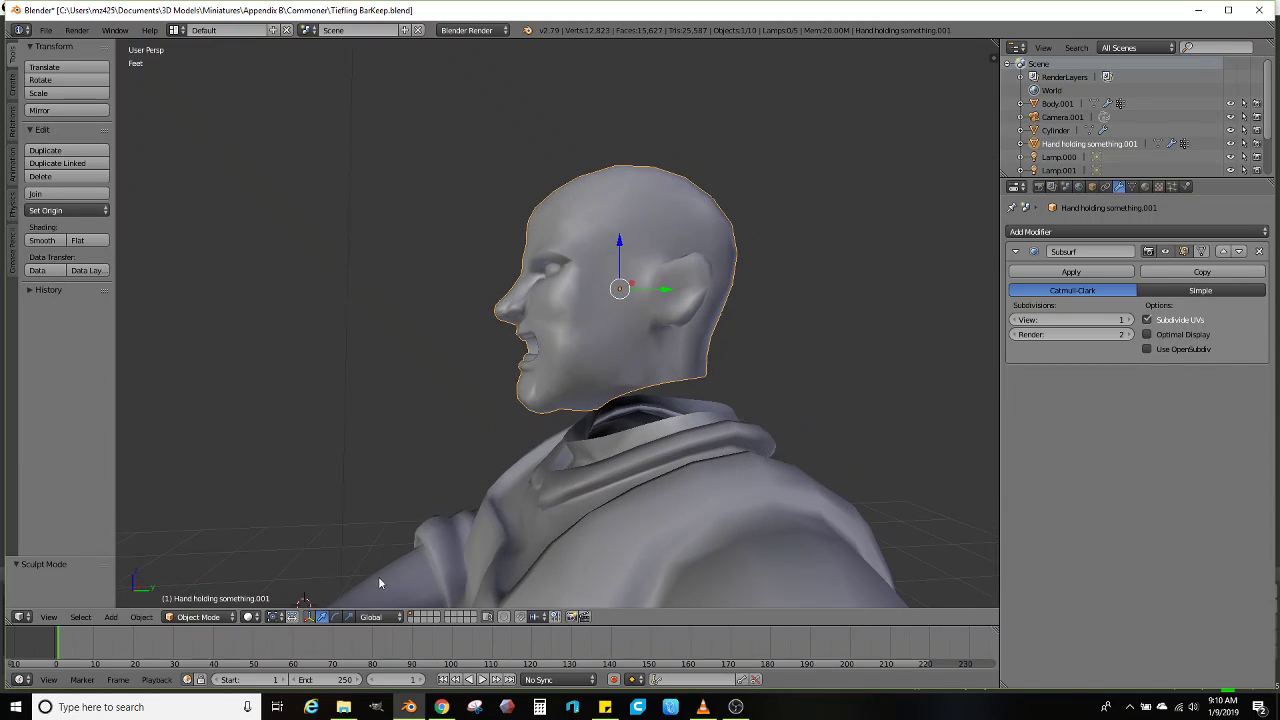
{"action": "left_click", "coordinate": [336, 616]}
{"action": "middle_click_drag", "start_coordinate": [560, 420], "coordinate": [616, 338]}
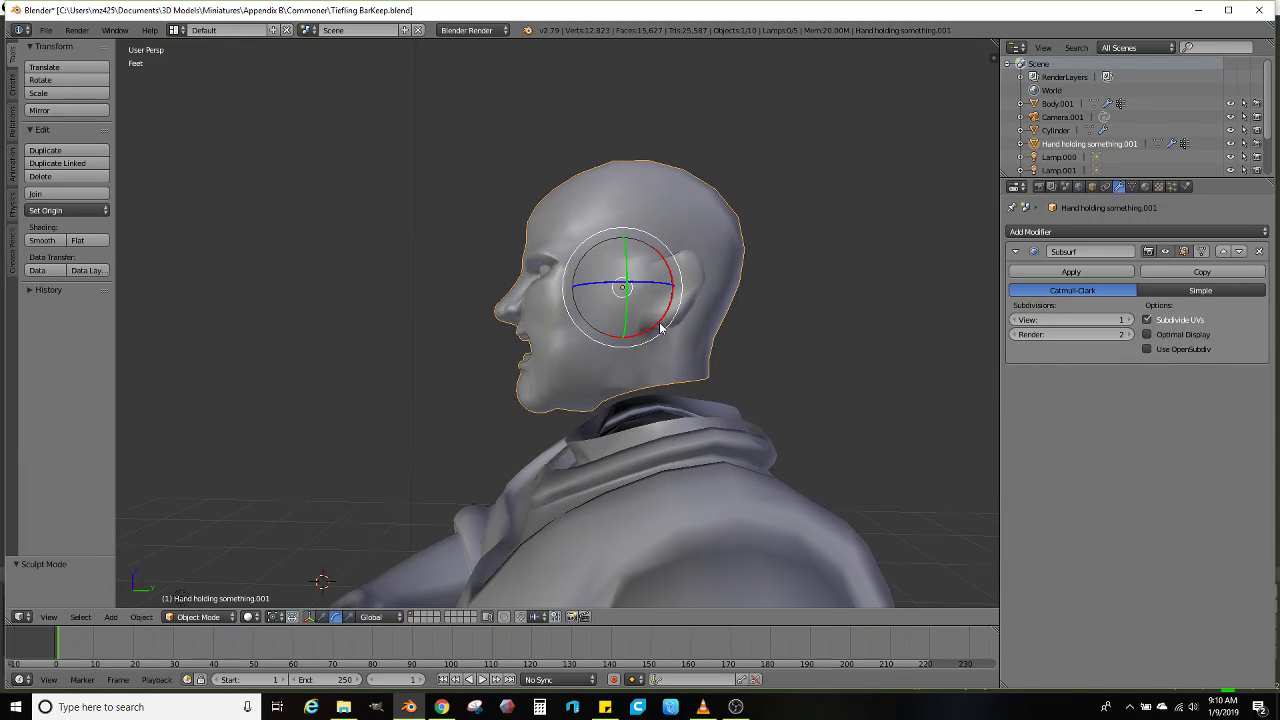
{"action": "left_click_drag", "start_coordinate": [668, 316], "coordinate": [670, 324]}
{"action": "middle_click_drag", "start_coordinate": [566, 366], "coordinate": [703, 381]}
{"action": "scroll", "coordinate": [650, 411], "scroll_direction": "down", "scroll_amount": 4}
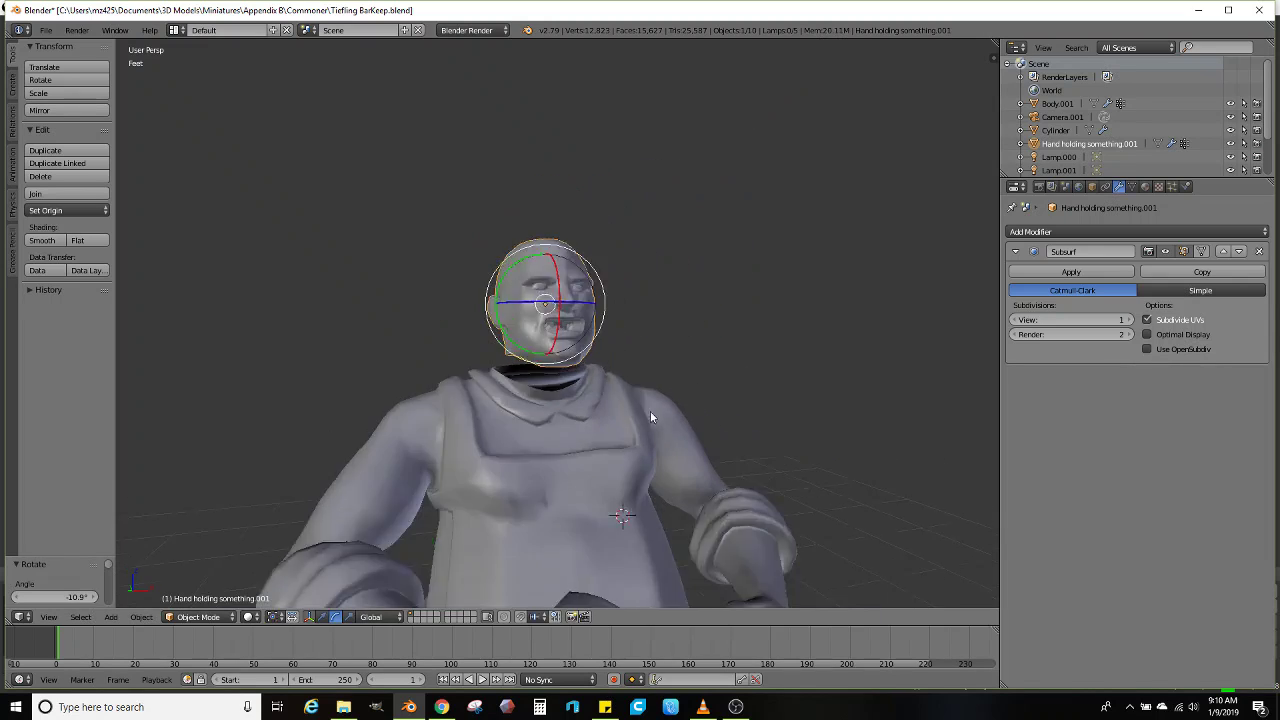
{"action": "middle_click_drag", "start_coordinate": [601, 436], "coordinate": [631, 410]}
{"action": "scroll", "coordinate": [631, 410], "scroll_direction": "up", "scroll_amount": 3}
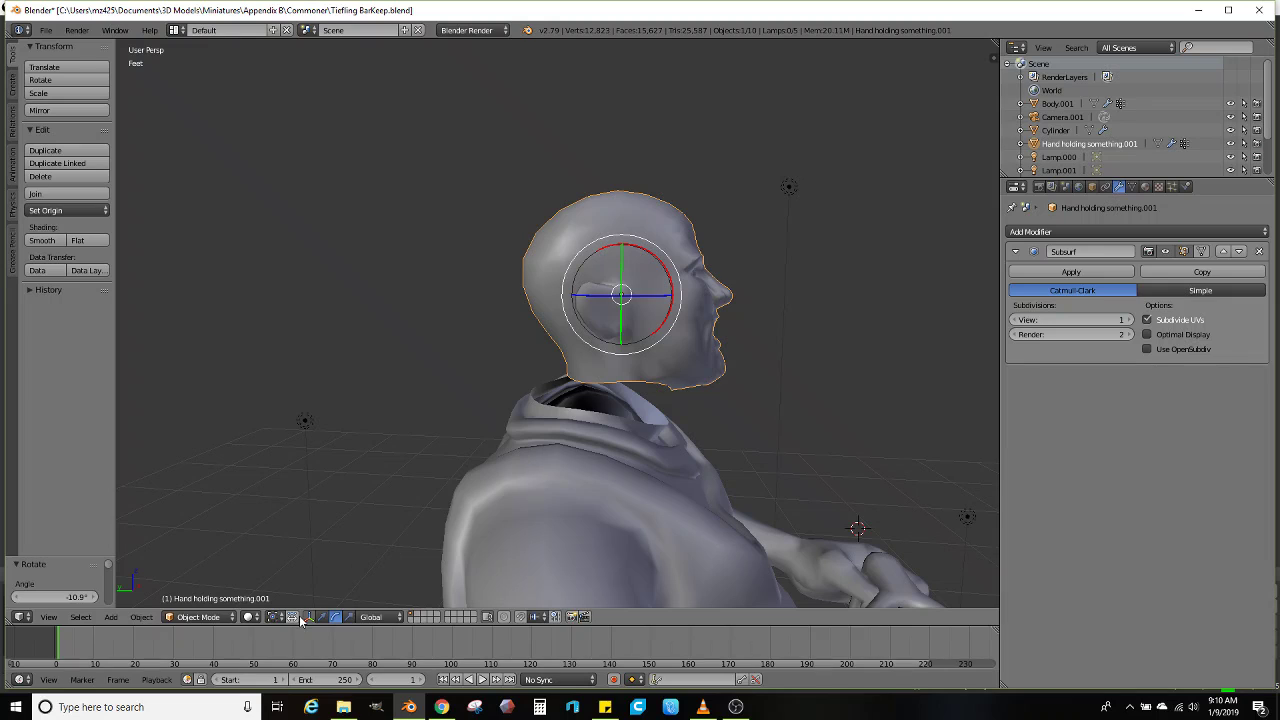
Move the head about 518 thou backward along Y over the collar and check its fit on the body
{"action": "left_click", "coordinate": [588, 297]}
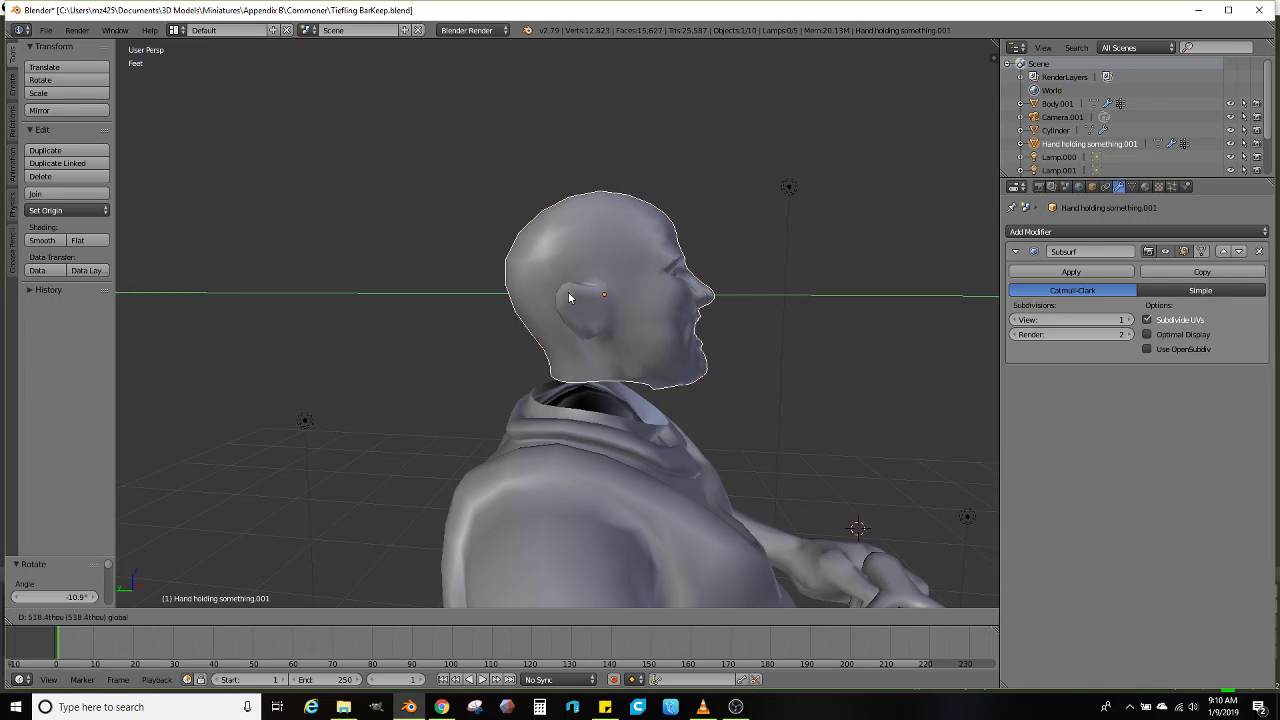
{"action": "scroll", "coordinate": [511, 314], "scroll_direction": "down", "scroll_amount": 3}
{"action": "middle_click_drag", "start_coordinate": [588, 297], "coordinate": [569, 387]}
{"action": "scroll", "coordinate": [535, 344], "scroll_direction": "up", "scroll_amount": 1}
{"action": "scroll", "coordinate": [535, 344], "scroll_direction": "up", "scroll_amount": 4}
Select the front centre vertex of each eyeball, pull both about 62 thou forward along Y and preview the head in Object Mode
{"action": "key", "text": "Tab"}
{"action": "scroll", "coordinate": [569, 388], "scroll_direction": "up", "scroll_amount": 5}
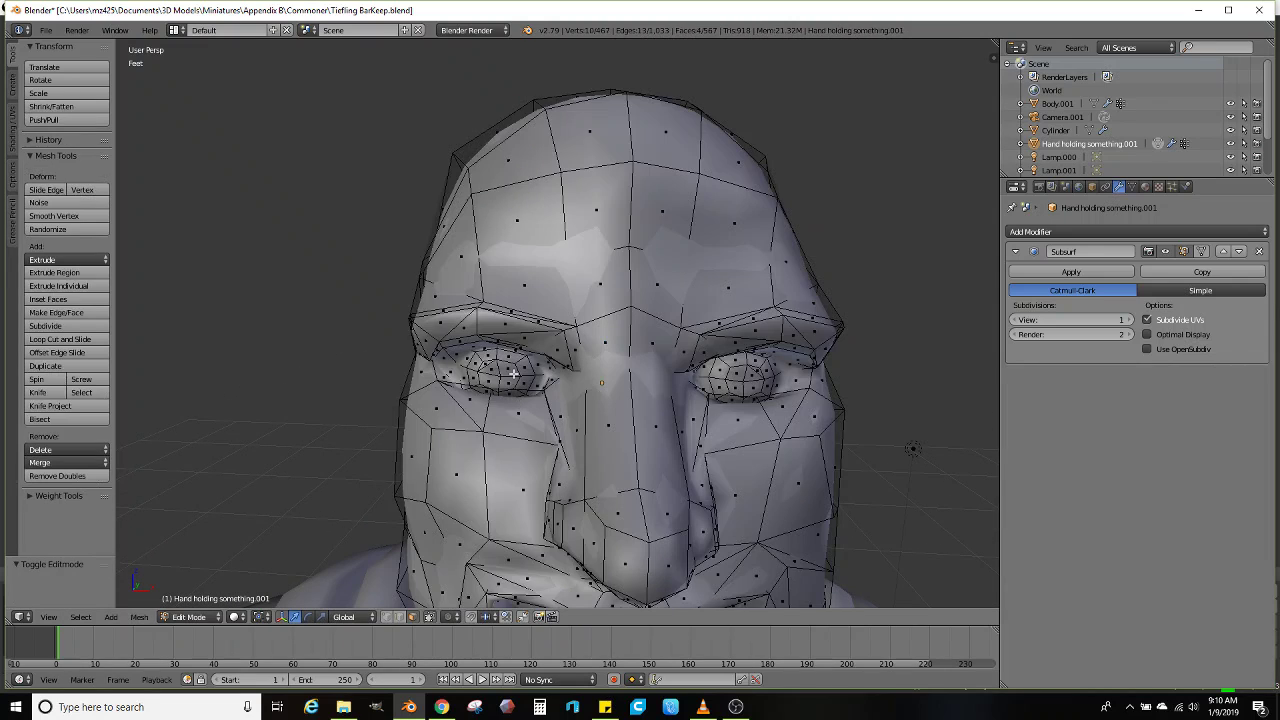
{"action": "scroll", "coordinate": [513, 373], "scroll_direction": "up", "scroll_amount": 2}
{"action": "middle_click_drag", "start_coordinate": [440, 540], "coordinate": [425, 588]}
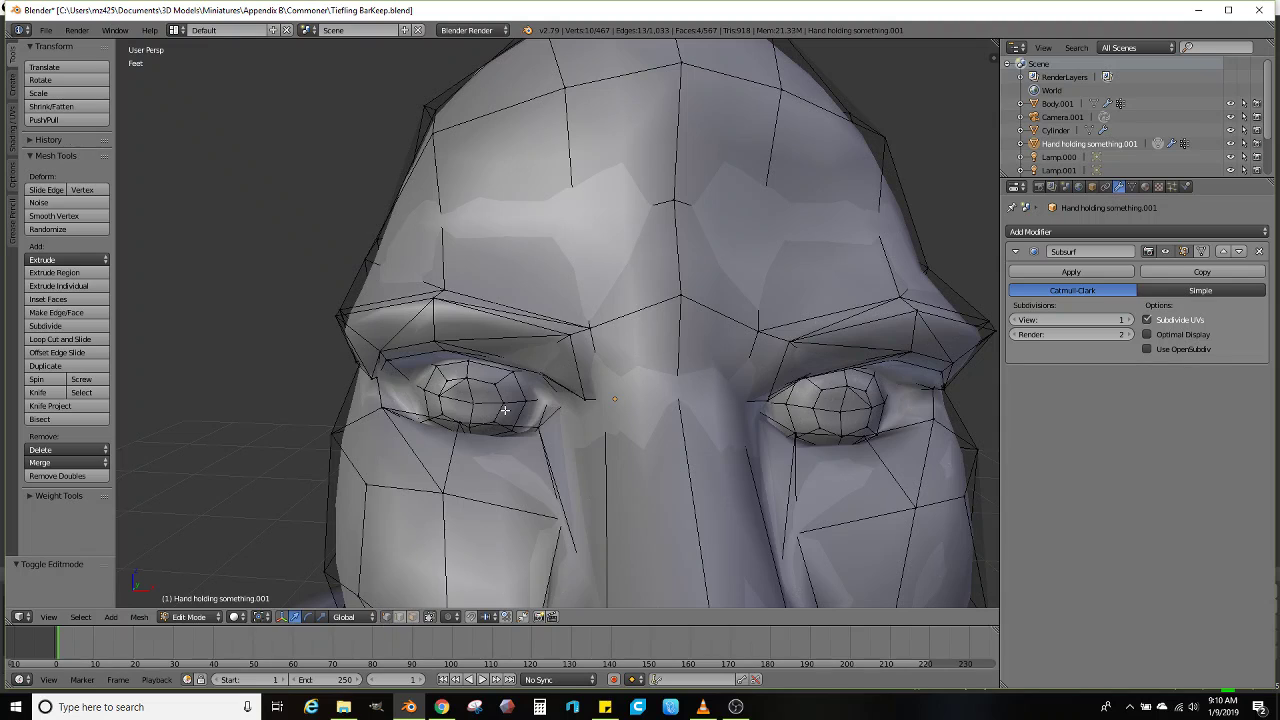
{"action": "middle_click_drag", "start_coordinate": [778, 420], "coordinate": [718, 382]}
{"action": "scroll", "coordinate": [718, 382], "scroll_direction": "up", "scroll_amount": 2}
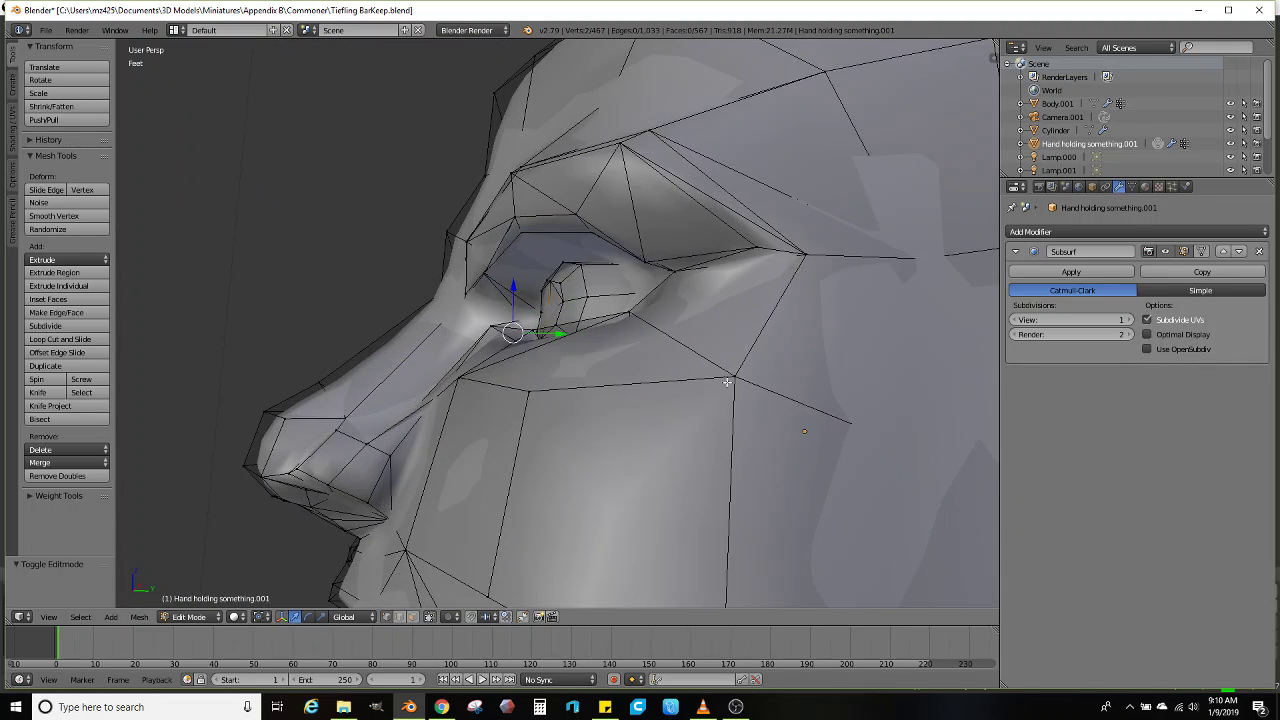
{"action": "scroll", "coordinate": [592, 389], "scroll_direction": "up", "scroll_amount": 2}
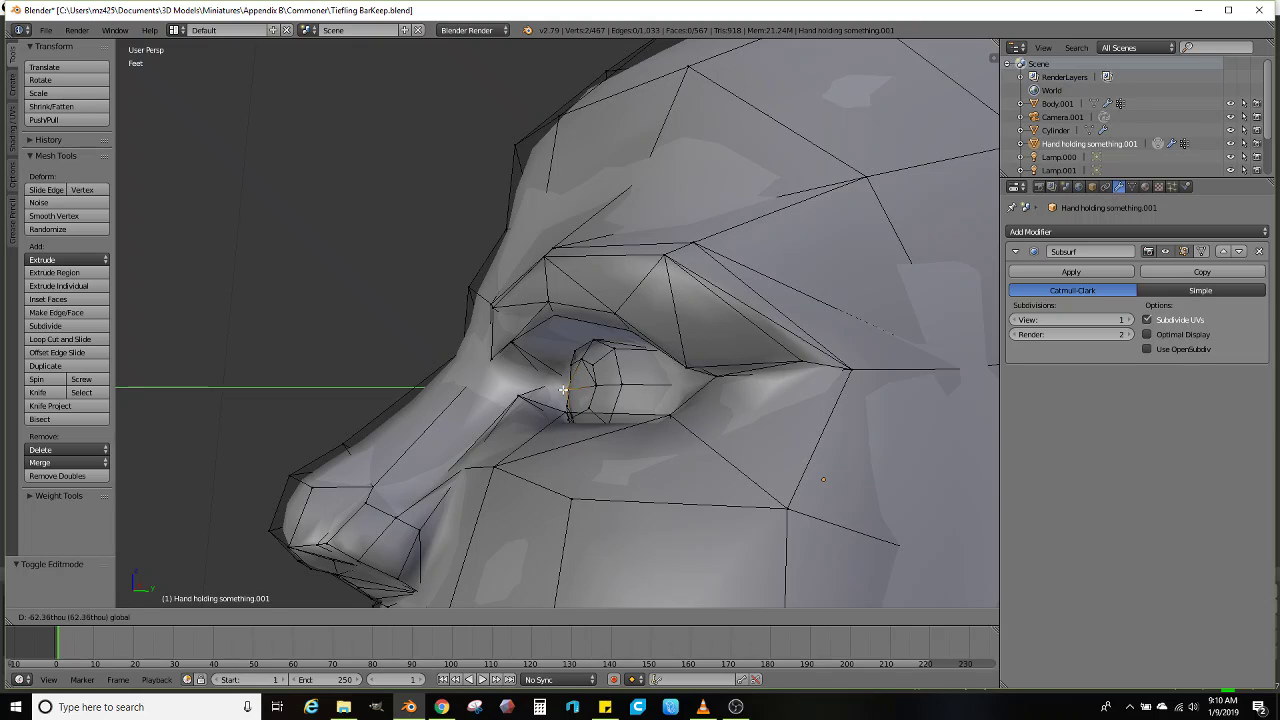
{"action": "left_click", "coordinate": [563, 390]}
{"action": "scroll", "coordinate": [530, 336], "scroll_direction": "down", "scroll_amount": 4}
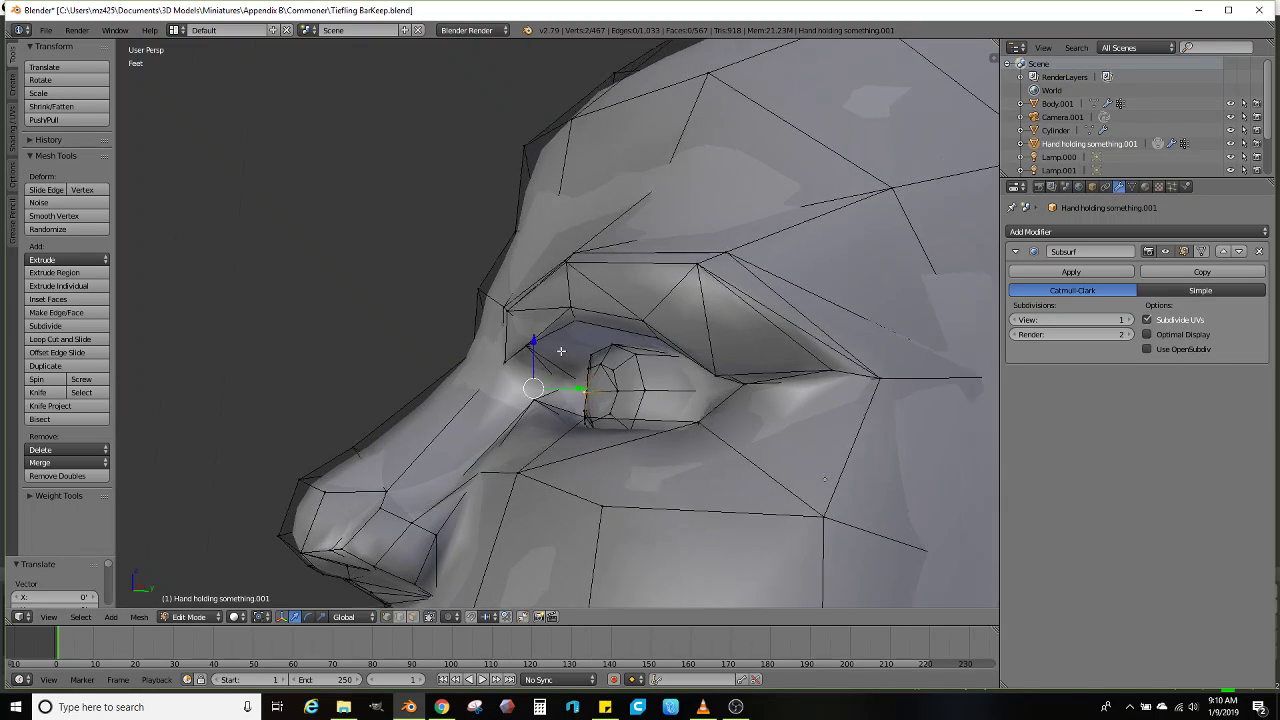
{"action": "middle_click_drag", "start_coordinate": [530, 336], "coordinate": [604, 428]}
{"action": "key", "text": "Tab"}
{"action": "scroll", "coordinate": [606, 405], "scroll_direction": "up", "scroll_amount": 5}
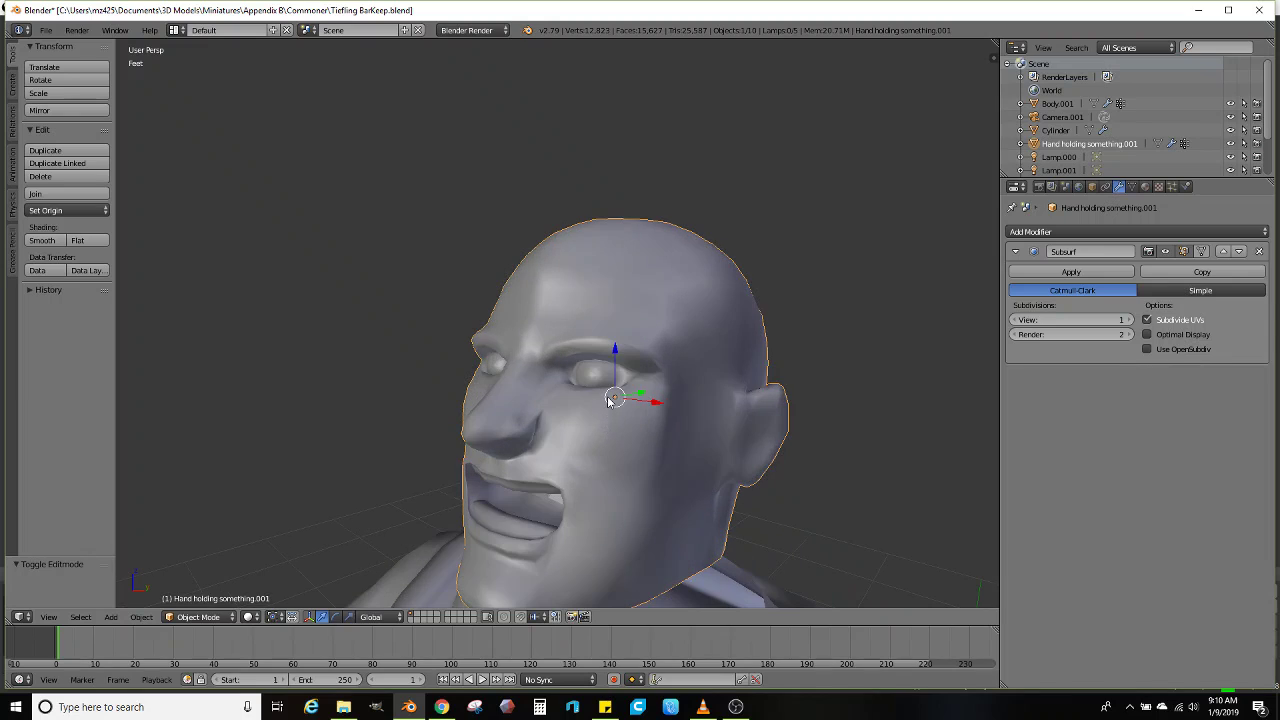
Return to Edit Mode, select the cheek face directly beneath each eye and raise both faces along Z
{"action": "key", "text": "Tab"}
{"action": "scroll", "coordinate": [610, 373], "scroll_direction": "up", "scroll_amount": 2}
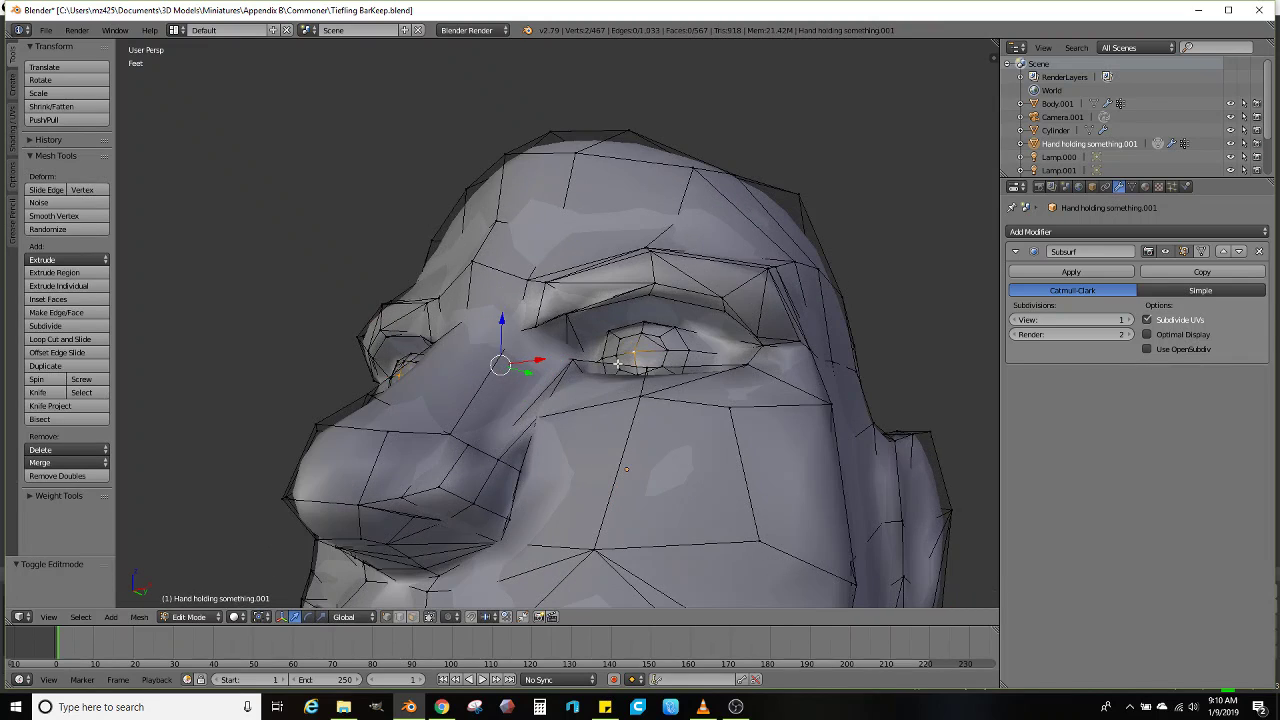
{"action": "left_click", "coordinate": [412, 617]}
{"action": "middle_click_drag", "start_coordinate": [520, 480], "coordinate": [686, 476]}
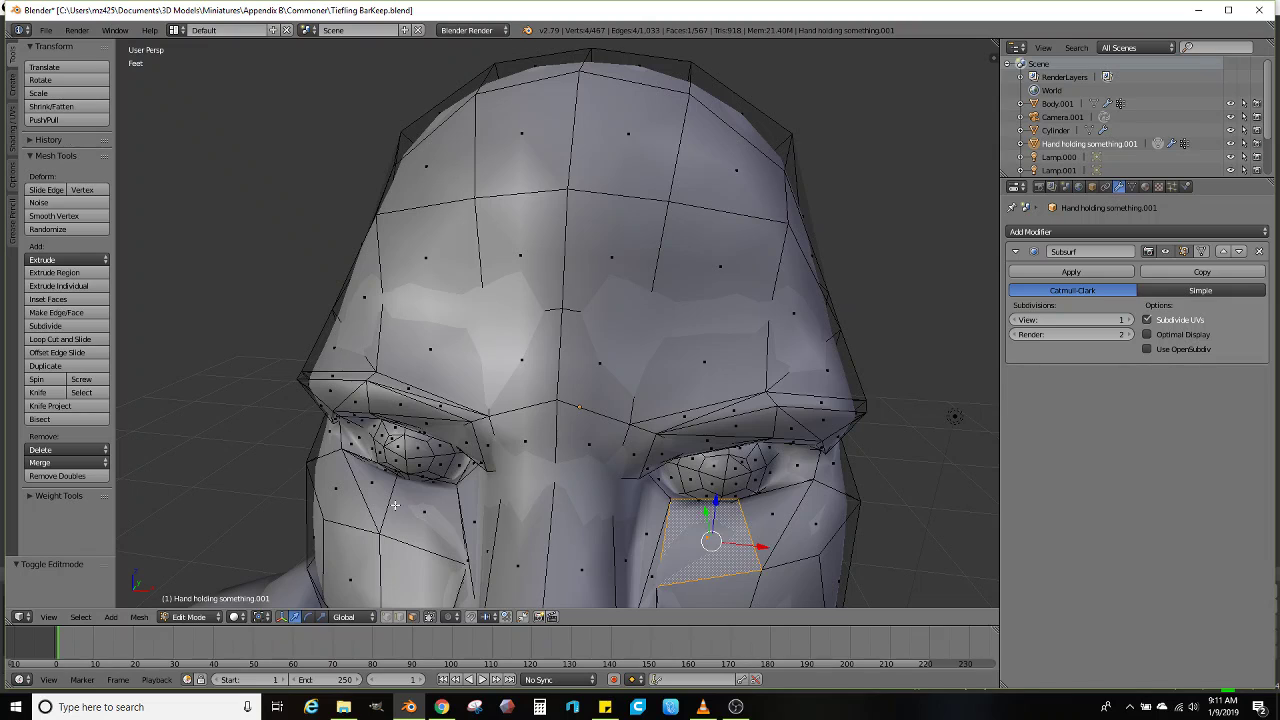
{"action": "middle_click_drag", "start_coordinate": [480, 491], "coordinate": [625, 415]}
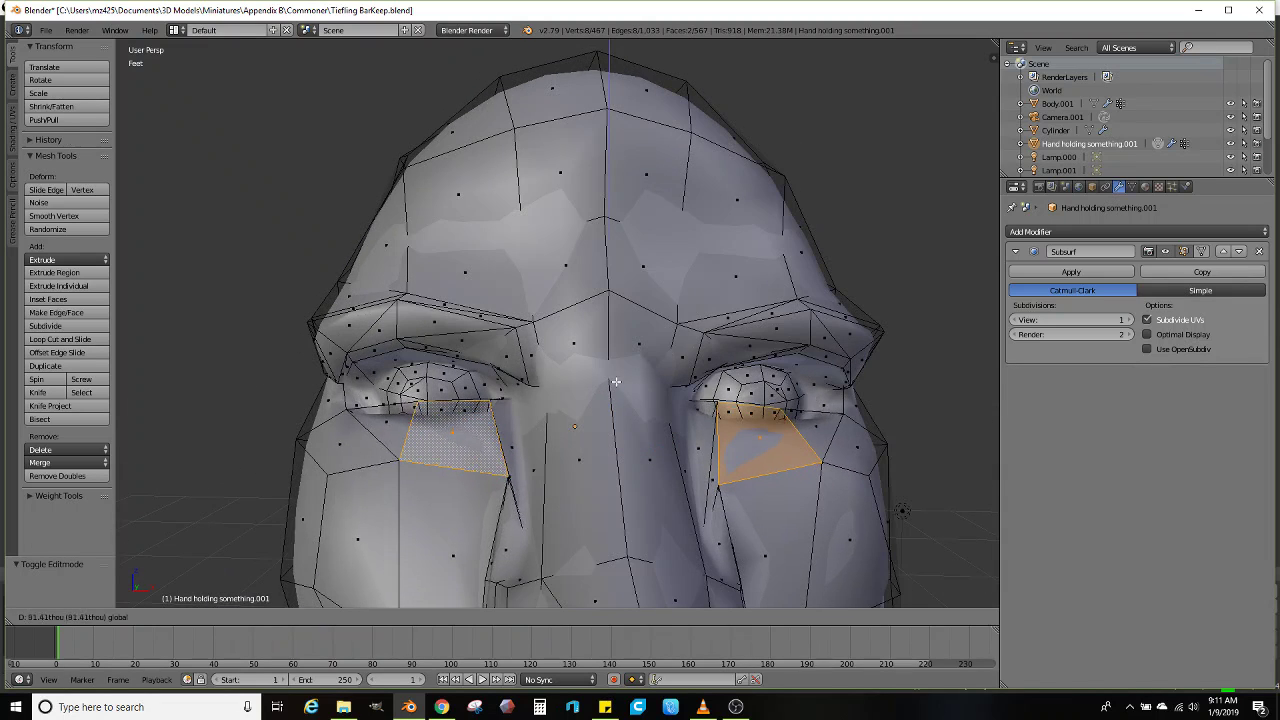
Switch the head to Object Mode, apply smooth shading and check it against the whole figure
{"action": "key", "text": "Tab"}
{"action": "scroll", "coordinate": [643, 432], "scroll_direction": "down", "scroll_amount": 5}
{"action": "middle_click_drag", "start_coordinate": [643, 432], "coordinate": [570, 384]}
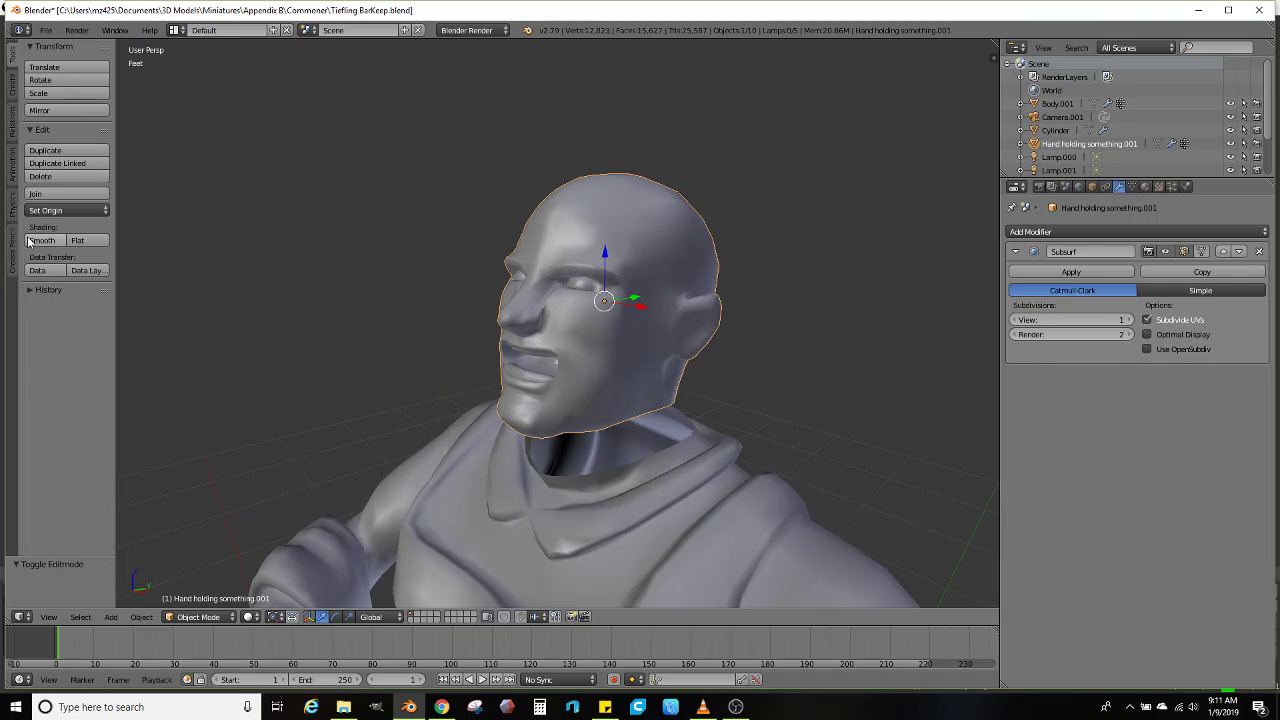
{"action": "middle_click_drag", "start_coordinate": [348, 291], "coordinate": [437, 314]}
{"action": "scroll", "coordinate": [640, 363], "scroll_direction": "down", "scroll_amount": 2}
{"action": "scroll", "coordinate": [638, 348], "scroll_direction": "up", "scroll_amount": 3}
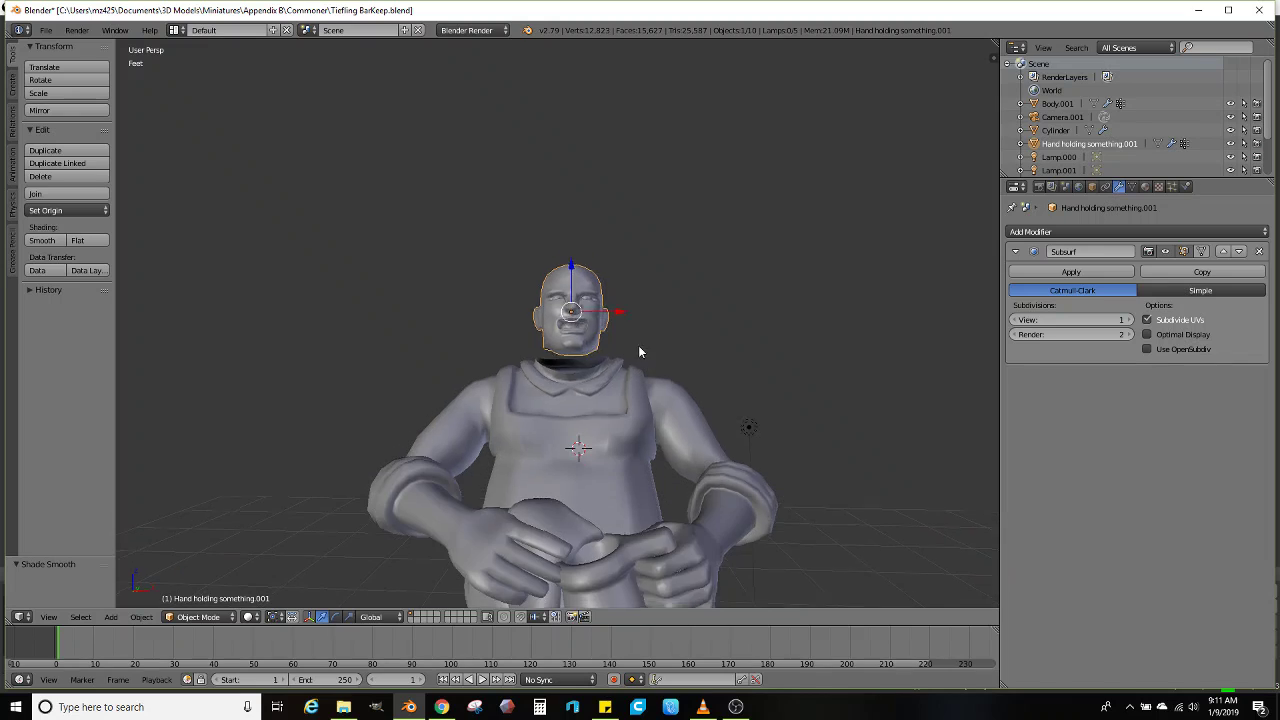
In the body's Edit Mode, scale the edge loop around the neck opening to match the base of the head
{"action": "middle_click_drag", "start_coordinate": [631, 331], "coordinate": [542, 345]}
{"action": "key", "text": "Tab"}
{"action": "key", "text": "Tab"}
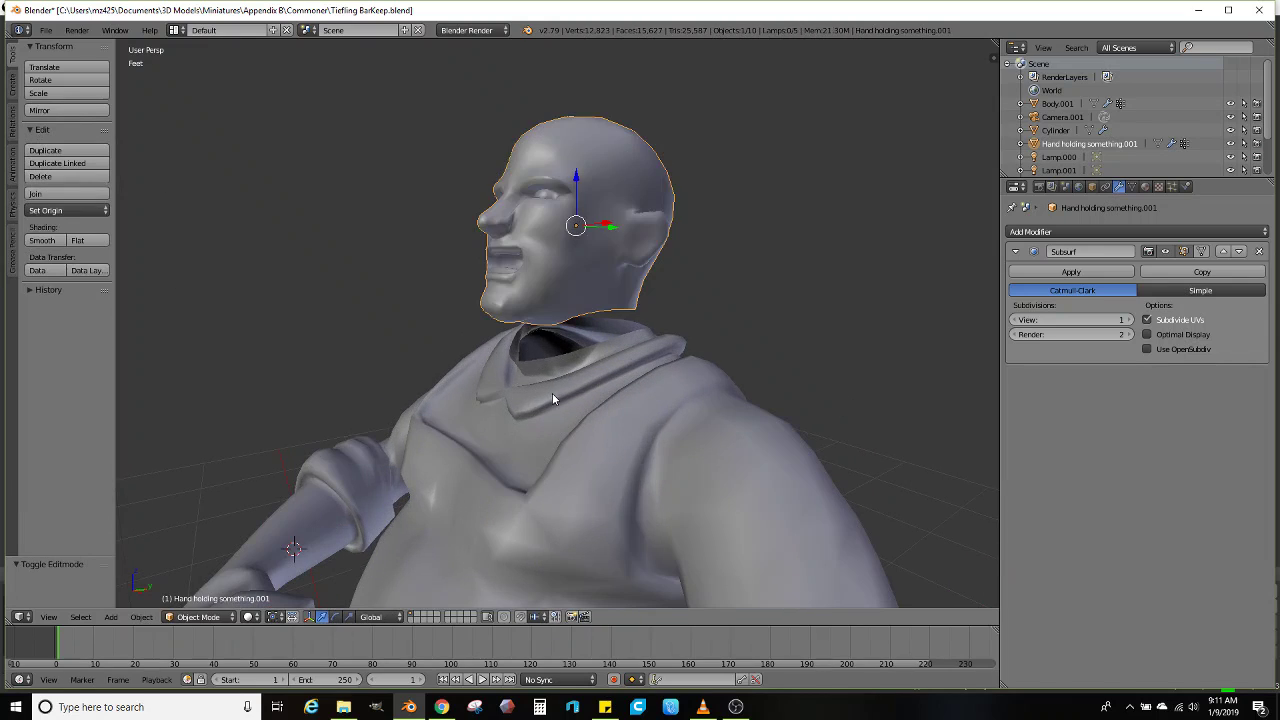
{"action": "right_click", "coordinate": [553, 398]}
{"action": "scroll", "coordinate": [552, 398], "scroll_direction": "up", "scroll_amount": 1}
{"action": "key", "text": "Tab"}
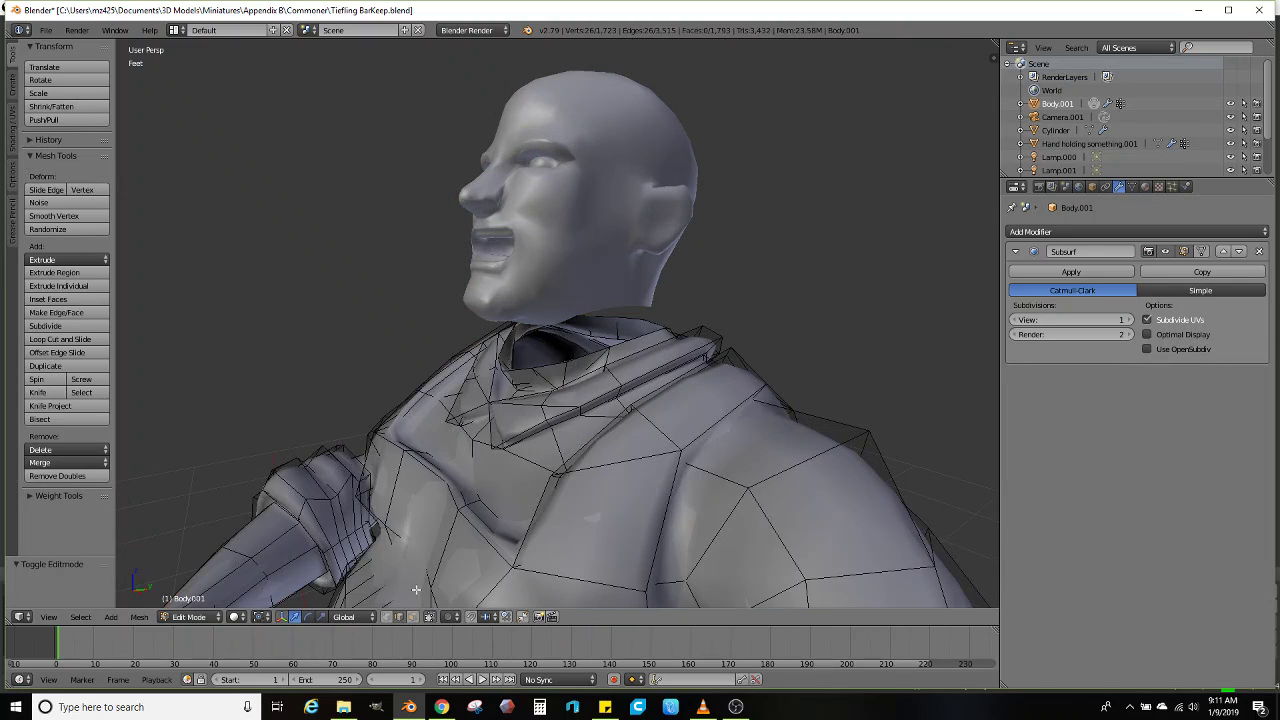
{"action": "mouse_move", "coordinate": [632, 336]}
{"action": "middle_mouse_down"}
{"action": "mouse_move", "coordinate": [760, 306]}
{"action": "mouse_move", "coordinate": [620, 327]}
{"action": "middle_mouse_up"}
{"action": "key", "text": "s"}
{"action": "left_click", "coordinate": [743, 312]}
{"action": "middle_click_drag", "start_coordinate": [724, 317], "coordinate": [574, 326]}
{"action": "key", "text": "s"}
{"action": "left_click", "coordinate": [705, 323]}
In the head's Edit Mode, select the edge loop along the neck base and scale it up to about 1.06
{"action": "key", "text": "Tab"}
{"action": "right_click", "coordinate": [636, 278]}
{"action": "key", "text": "Tab"}
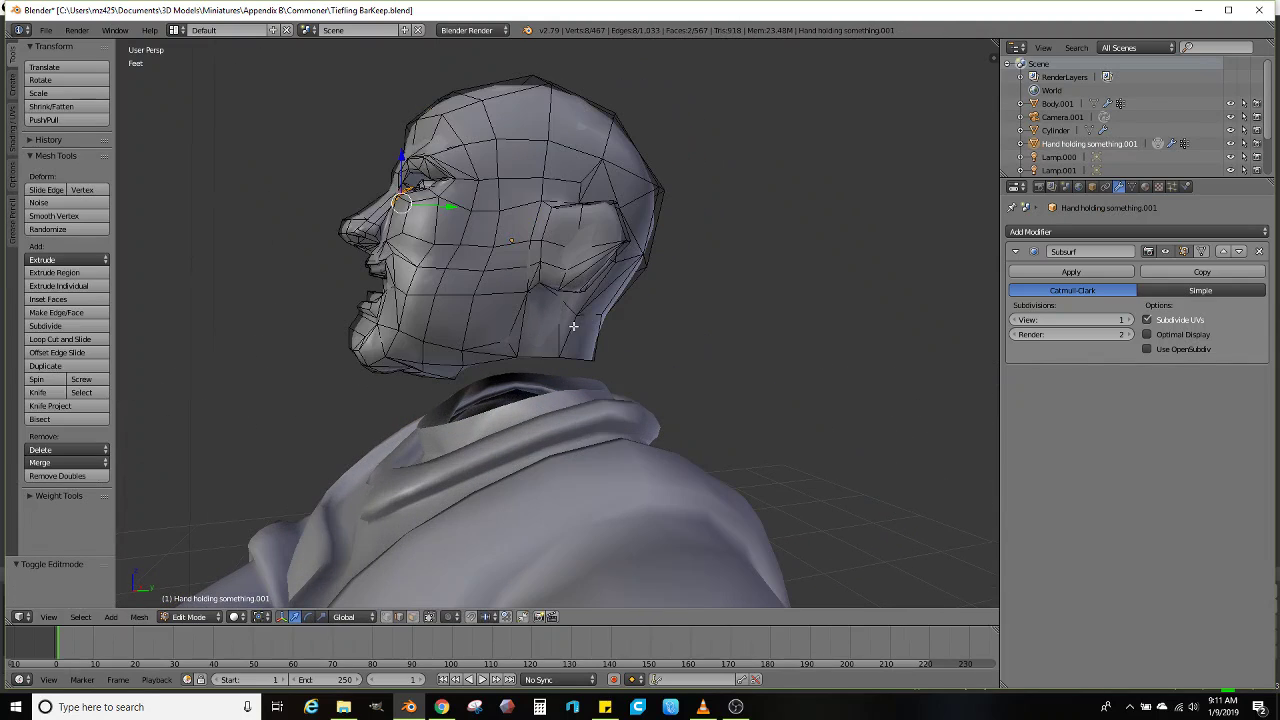
{"action": "key", "text": "s"}
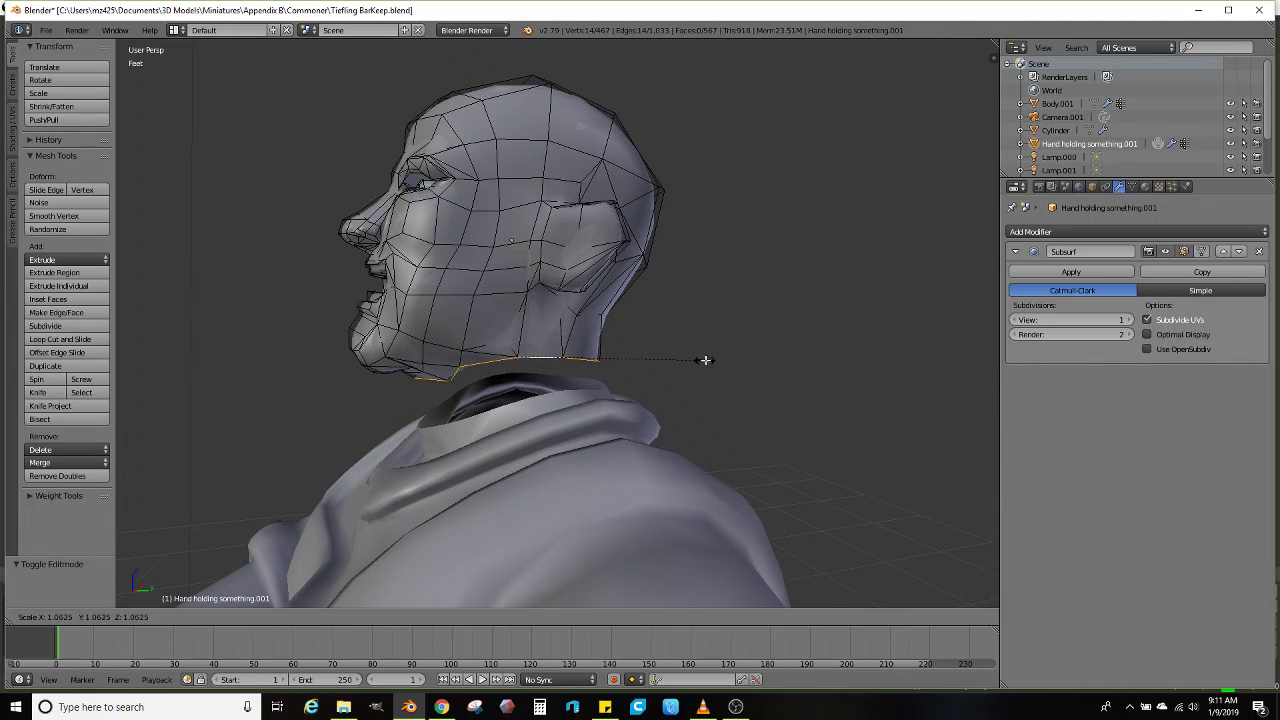
{"action": "left_click", "coordinate": [706, 360]}
Select the head together with the body, join them into one object and enter Edit Mode
{"action": "middle_click_drag", "start_coordinate": [706, 360], "coordinate": [575, 404]}
{"action": "key", "text": "Tab"}
{"action": "right_click", "coordinate": [550, 427], "text": "shift"}
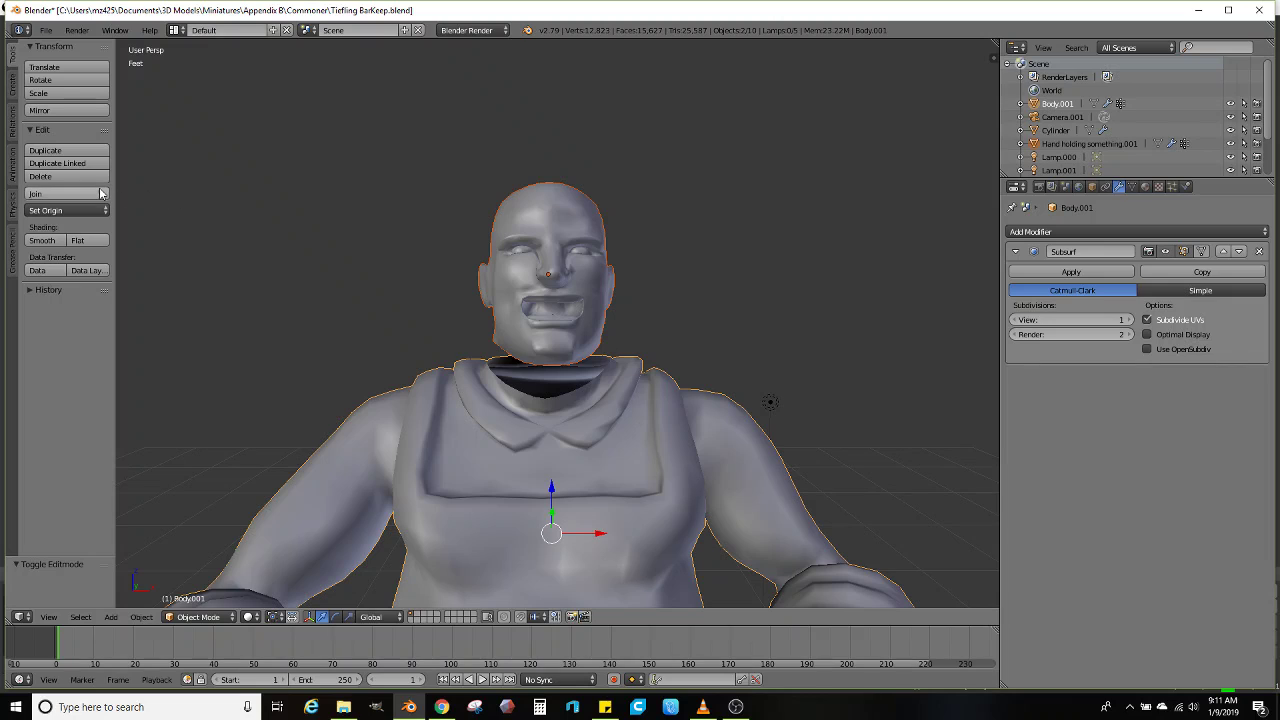
{"action": "scroll", "coordinate": [537, 376], "scroll_direction": "up", "scroll_amount": 2}
{"action": "key", "text": "Tab"}
Bridge the head's neck loop to the body's collar loop and preview the connected neck in Object Mode
{"action": "middle_click_drag", "start_coordinate": [537, 378], "coordinate": [634, 396]}
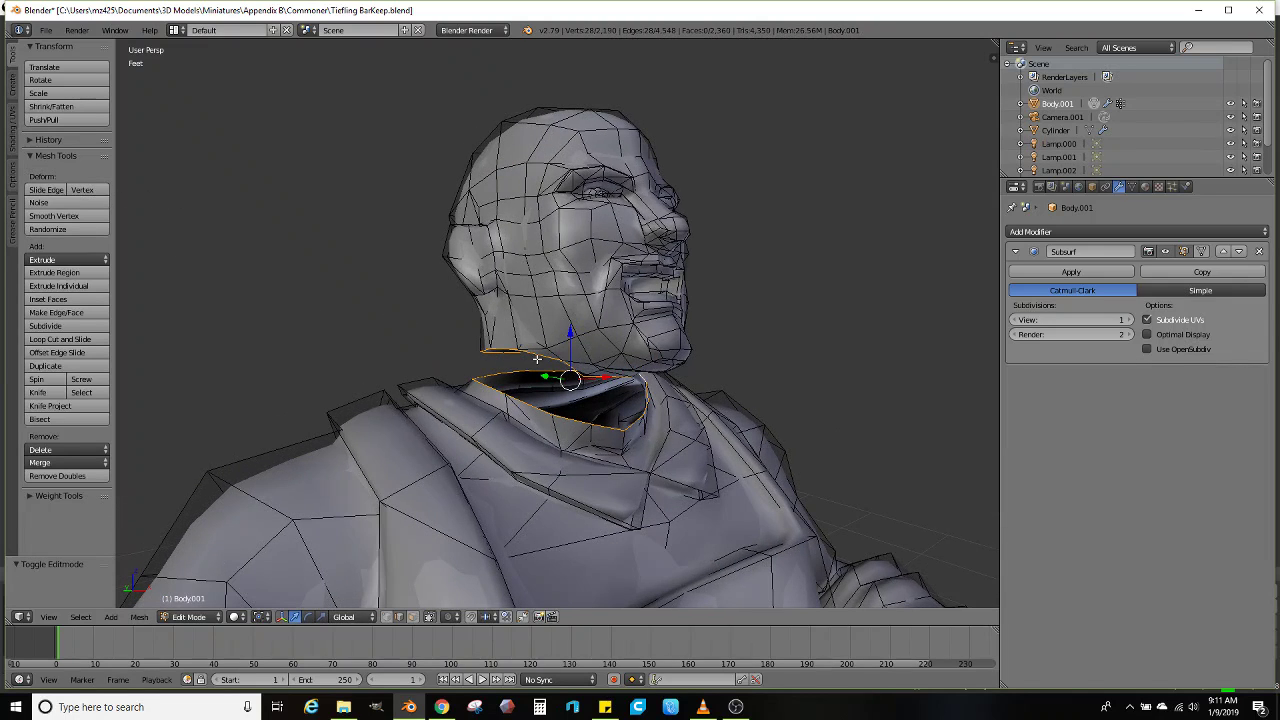
{"action": "left_click", "coordinate": [140, 617]}
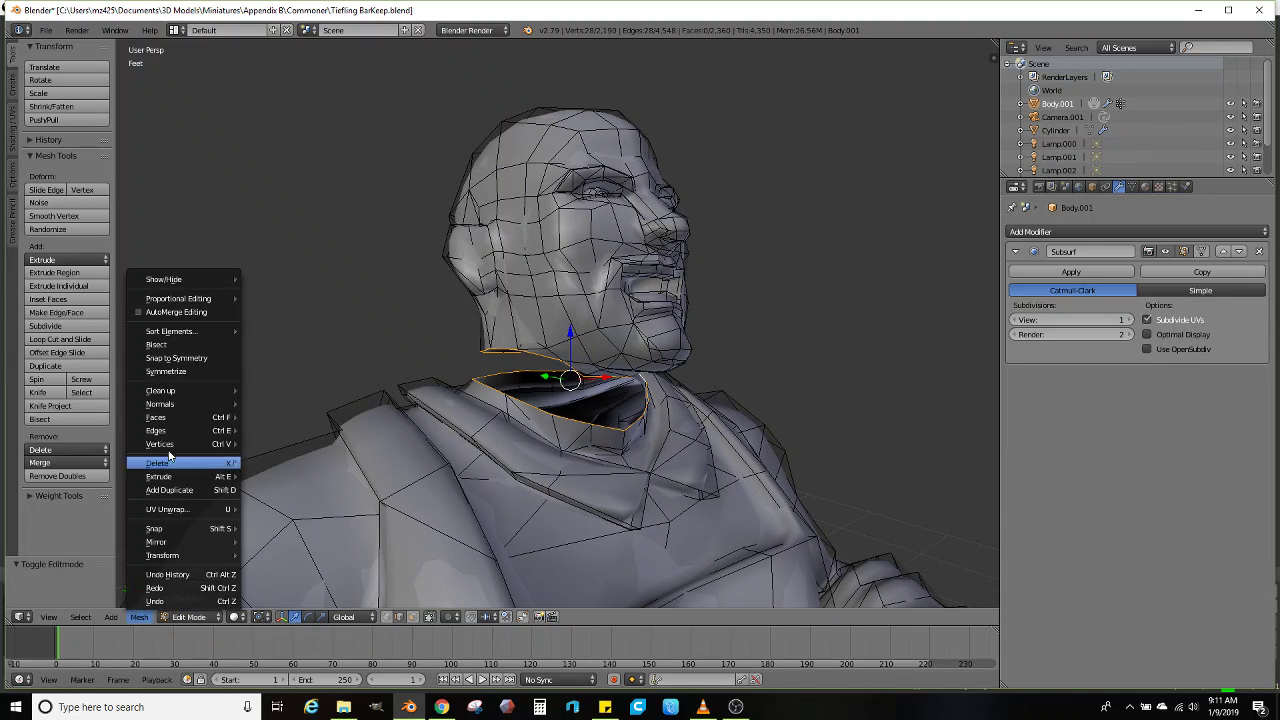
{"action": "mouse_move", "coordinate": [166, 437]}
{"action": "left_click", "coordinate": [325, 358]}
{"action": "middle_click_drag", "start_coordinate": [590, 384], "coordinate": [557, 428]}
{"action": "key", "text": "Tab"}
{"action": "scroll", "coordinate": [543, 402], "scroll_direction": "down", "scroll_amount": 2}
{"action": "scroll", "coordinate": [558, 428], "scroll_direction": "up", "scroll_amount": 3}
{"action": "mouse_move", "coordinate": [560, 370]}
{"action": "middle_mouse_down", "text": "shift"}
{"action": "mouse_move", "coordinate": [577, 451]}
{"action": "mouse_move", "coordinate": [535, 418]}
{"action": "mouse_move", "coordinate": [574, 414]}
{"action": "mouse_move", "coordinate": [460, 423]}
{"action": "mouse_move", "coordinate": [589, 361]}
{"action": "mouse_move", "coordinate": [566, 380]}
{"action": "mouse_move", "coordinate": [551, 353]}
{"action": "middle_mouse_up", "text": "shift"}
{"action": "scroll", "coordinate": [537, 412], "scroll_direction": "up", "scroll_amount": 1}
In Edit Mode, select the short edge on the -X side of the chin's underside and move it about -113 thou along X
{"action": "key", "text": "Tab"}
{"action": "right_click", "coordinate": [534, 340]}
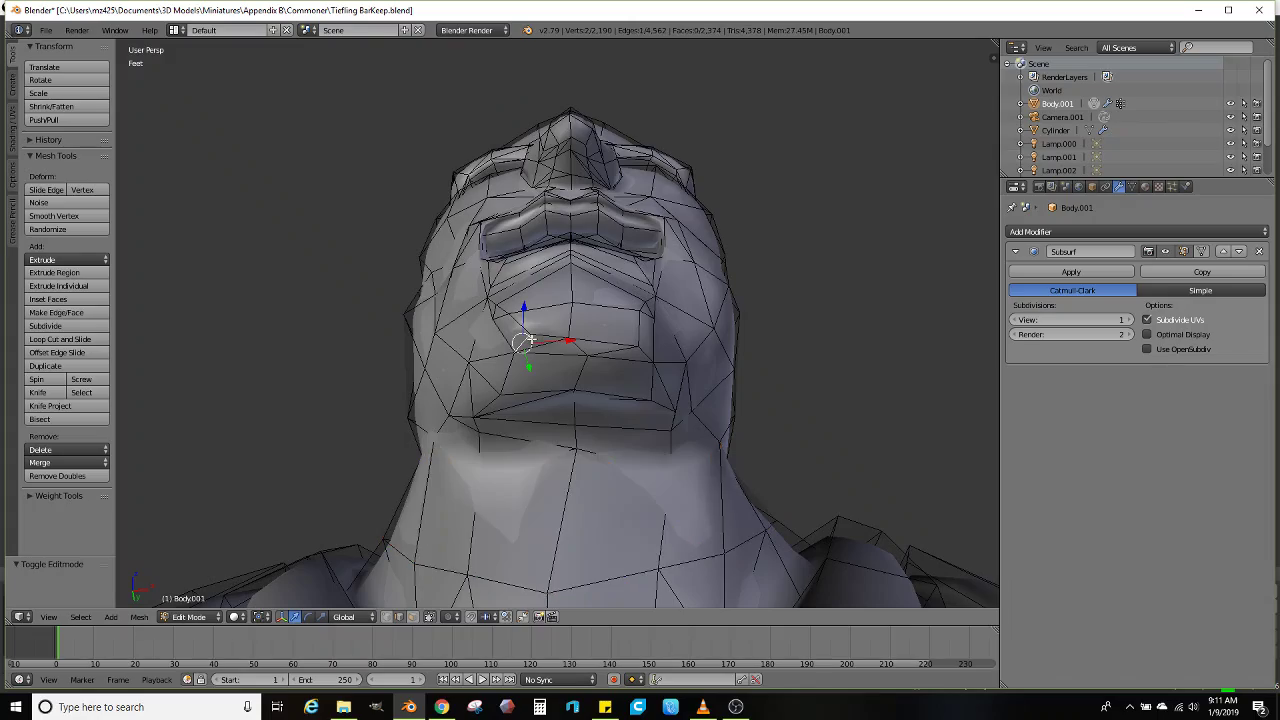
{"action": "scroll", "coordinate": [562, 348], "scroll_direction": "up", "scroll_amount": 2}
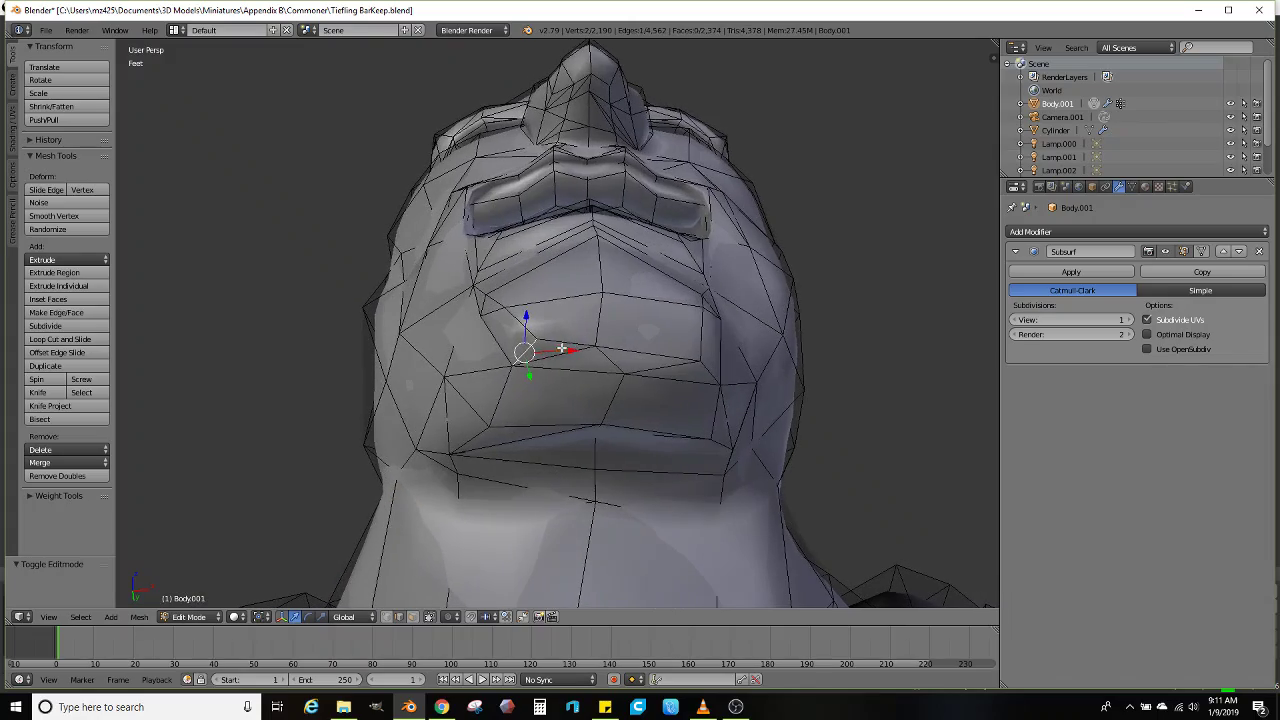
{"action": "left_click", "coordinate": [512, 357]}
{"action": "middle_click_drag", "start_coordinate": [512, 357], "coordinate": [587, 401]}
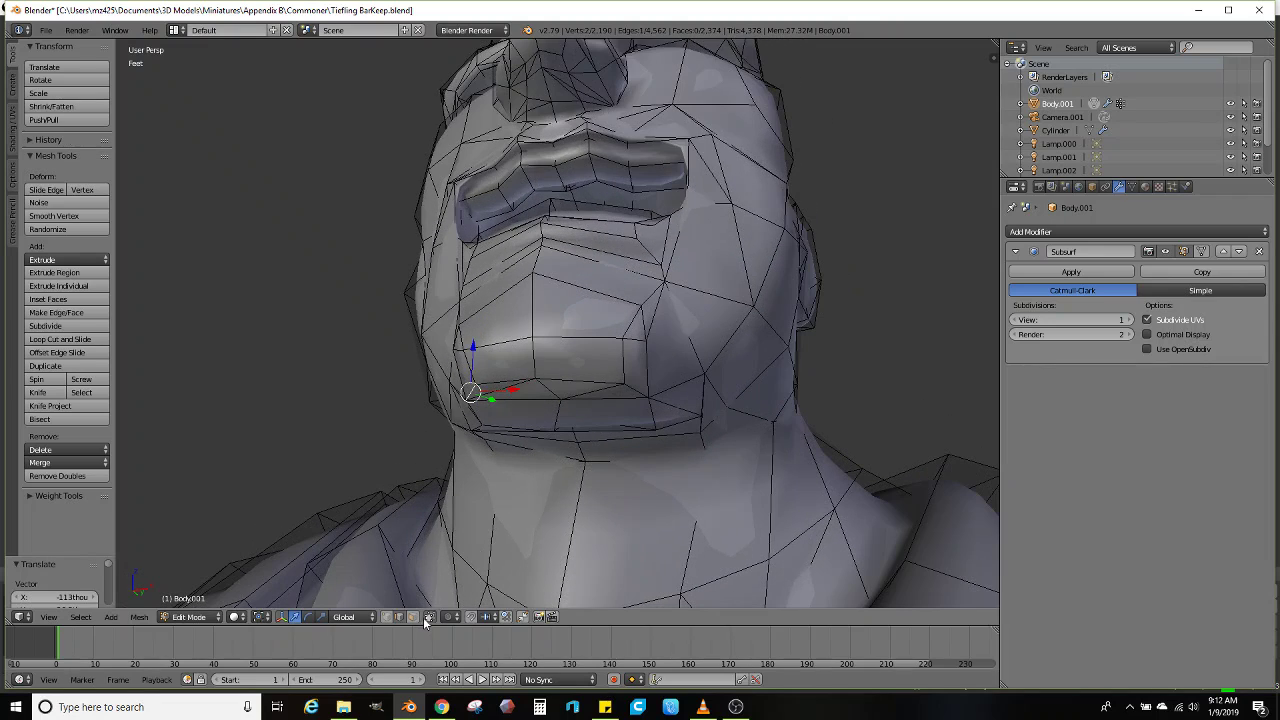
Select the faces on the character's left half of the chin, extrude them forward, scale them down and rotate them about -14.3°
{"action": "right_click", "coordinate": [633, 380], "text": "ctrl"}
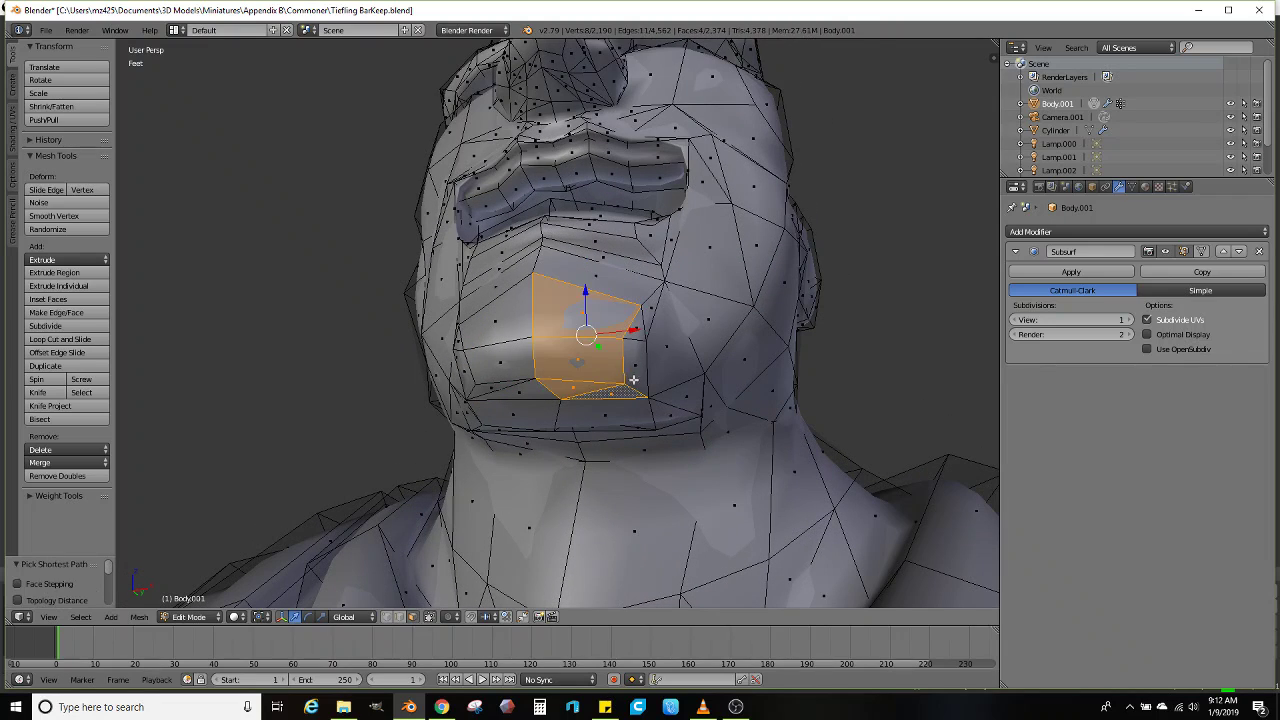
{"action": "middle_click_drag", "start_coordinate": [621, 366], "coordinate": [797, 409]}
{"action": "left_click", "coordinate": [801, 451]}
{"action": "key", "text": "s"}
{"action": "left_click", "coordinate": [766, 457]}
{"action": "key", "text": "r"}
{"action": "left_click", "coordinate": [820, 350]}
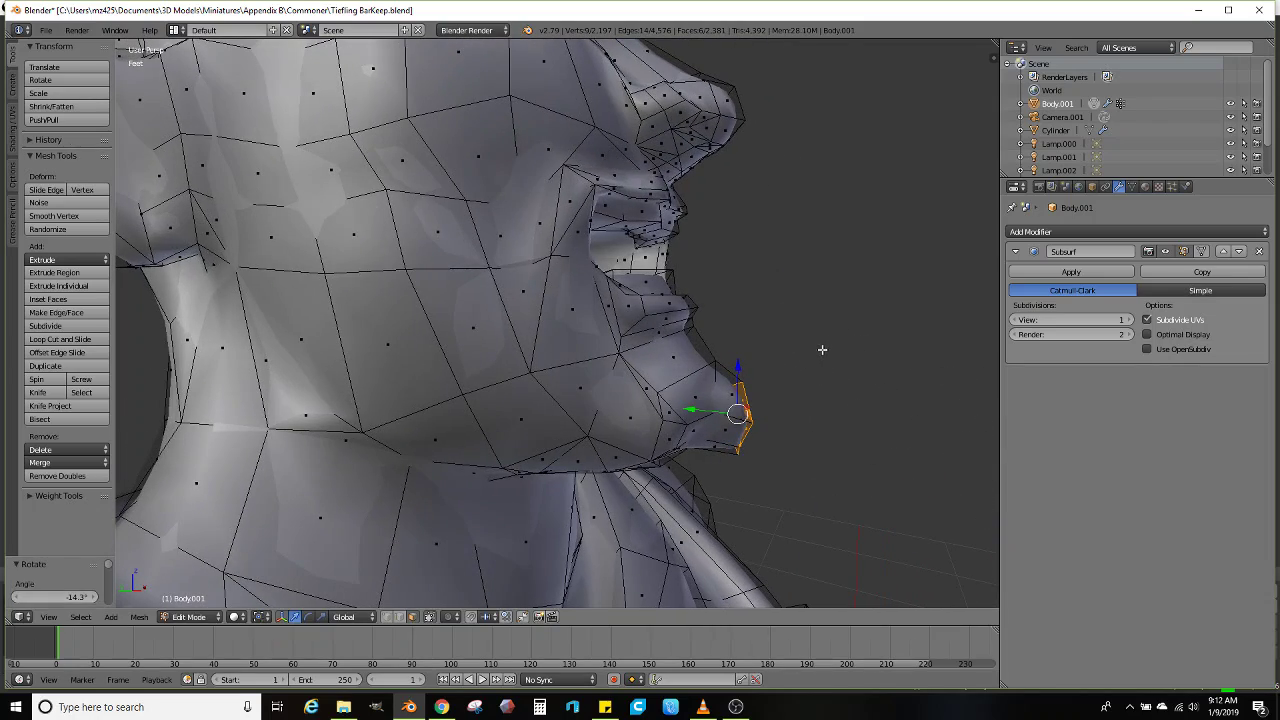
Extrude the left chin prong's end faces forward a second time, scale them to about 0.68 and reposition the tip
{"action": "key", "text": "g"}
{"action": "key", "text": "z"}
{"action": "key", "text": "z"}
{"action": "left_click", "coordinate": [849, 368]}
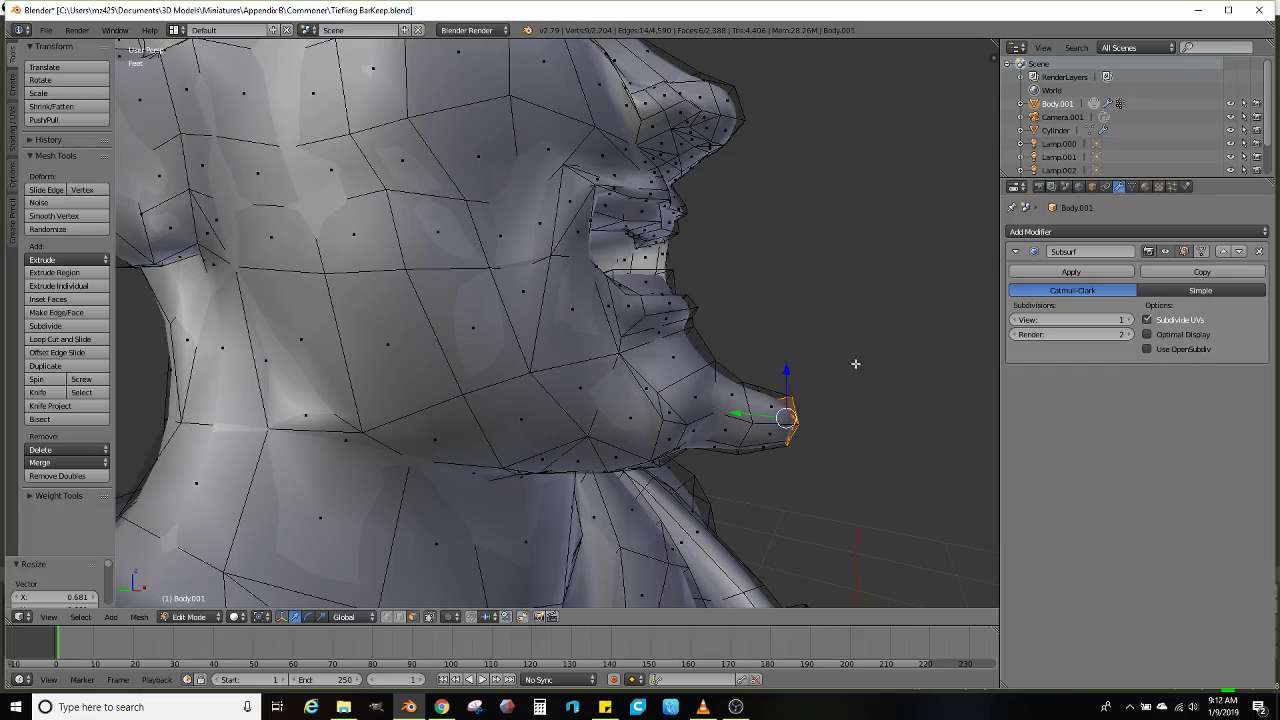
{"action": "key", "text": "g"}
{"action": "left_click", "coordinate": [869, 354]}
Select the matching faces on the right half of the chin, extrude them forward, scale them down and rotate them outward
{"action": "middle_click_drag", "start_coordinate": [869, 354], "coordinate": [580, 356]}
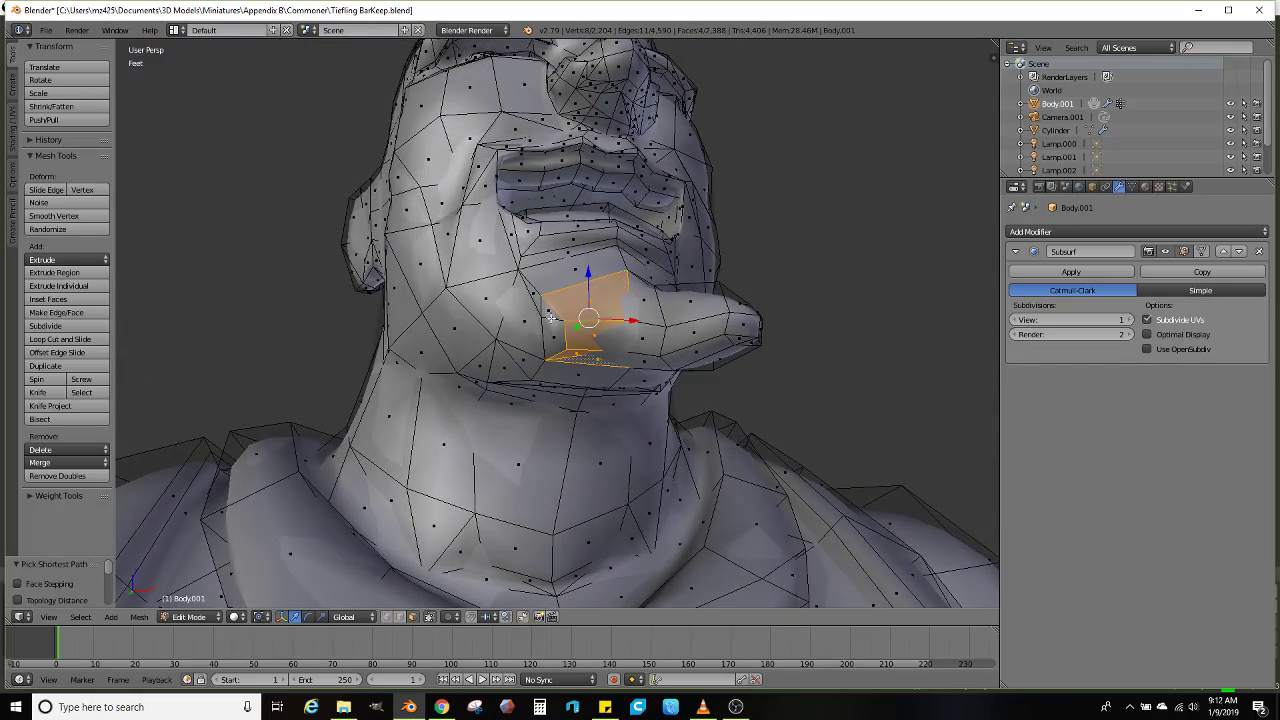
{"action": "middle_click_drag", "start_coordinate": [551, 310], "coordinate": [600, 406]}
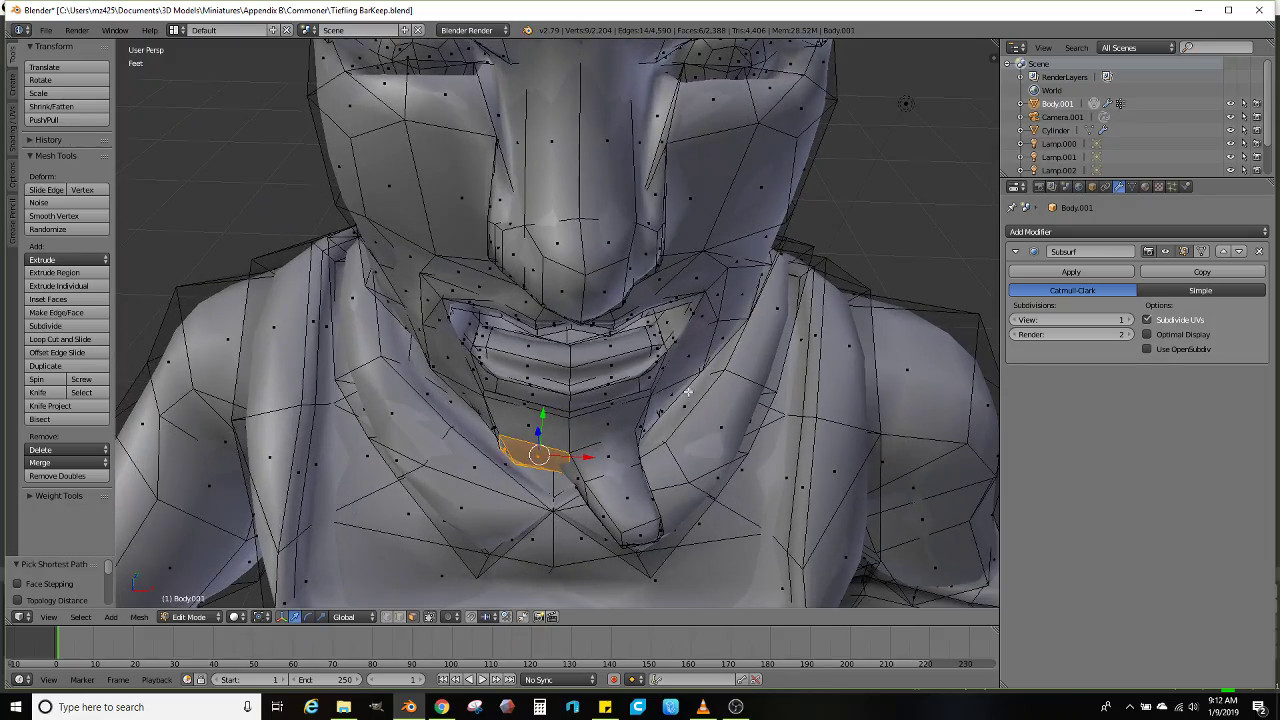
{"action": "key", "text": "e"}
{"action": "left_click", "coordinate": [690, 430]}
{"action": "key", "text": "s"}
{"action": "left_click", "coordinate": [660, 446]}
{"action": "middle_click_drag", "start_coordinate": [658, 448], "coordinate": [567, 377]}
{"action": "key", "text": "r"}
{"action": "left_click", "coordinate": [671, 464]}
Extrude the right chin prong two more segments, scaling them to about 0.77 and 0.63 and positioning each into a tapered tip
{"action": "key", "text": "e"}
{"action": "left_click", "coordinate": [638, 455]}
{"action": "key", "text": "s"}
{"action": "left_click", "coordinate": [590, 452]}
{"action": "key", "text": "g"}
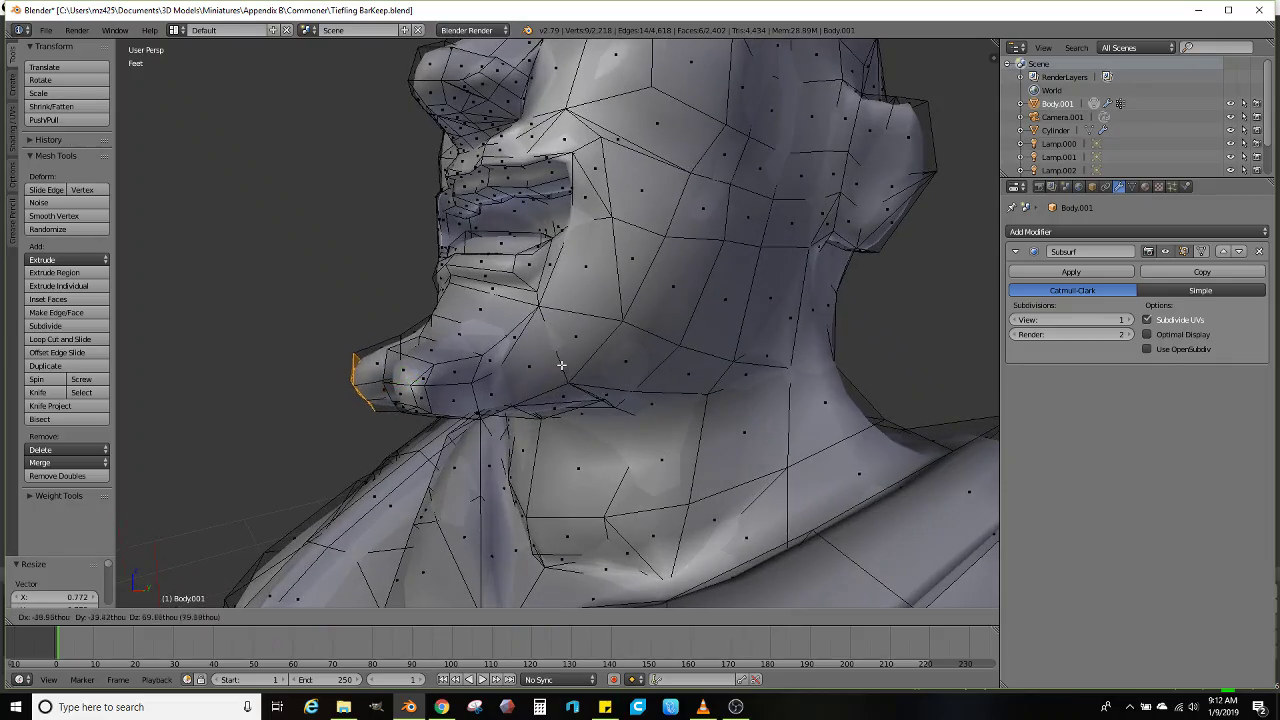
{"action": "left_click", "coordinate": [561, 365]}
{"action": "key", "text": "s"}
{"action": "left_click", "coordinate": [514, 357]}
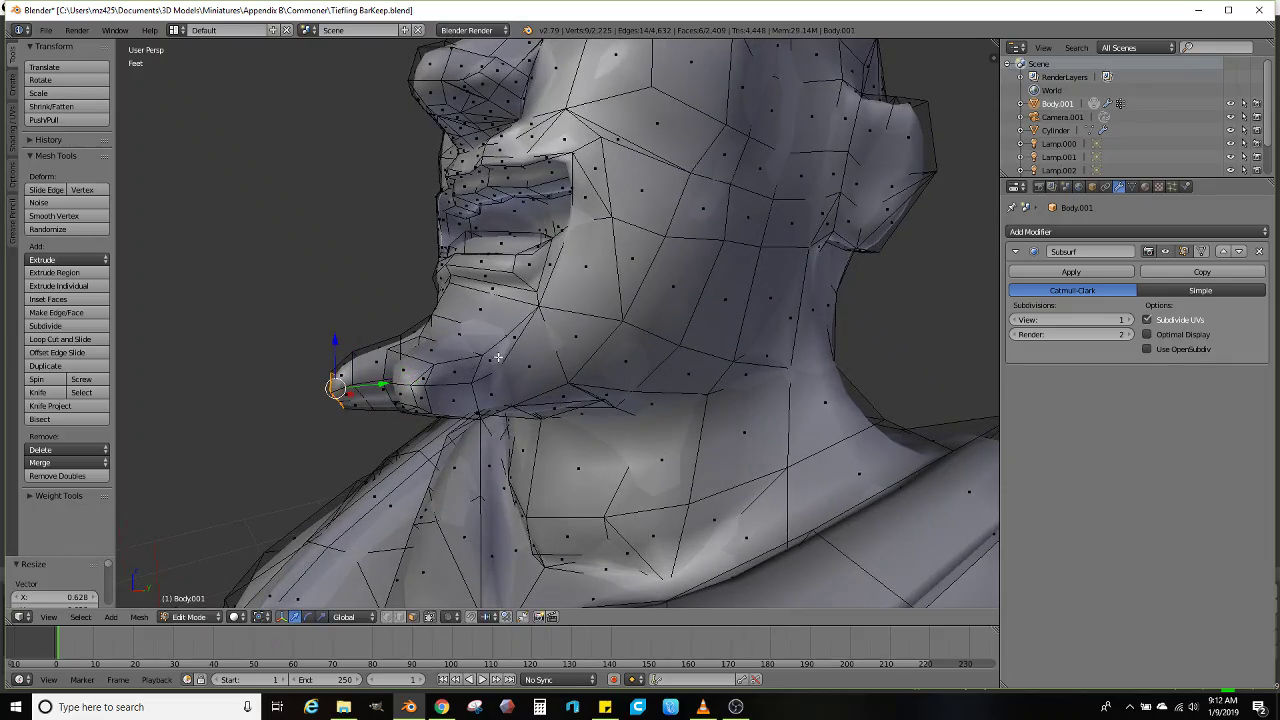
{"action": "key", "text": "g"}
{"action": "left_click", "coordinate": [480, 350]}
{"action": "middle_click_drag", "start_coordinate": [480, 350], "coordinate": [571, 385]}
Select the left chin prong's end faces, rotate them, extrude a third segment, scale it down and reposition the tip
{"action": "middle_click_drag", "start_coordinate": [405, 389], "coordinate": [477, 338]}
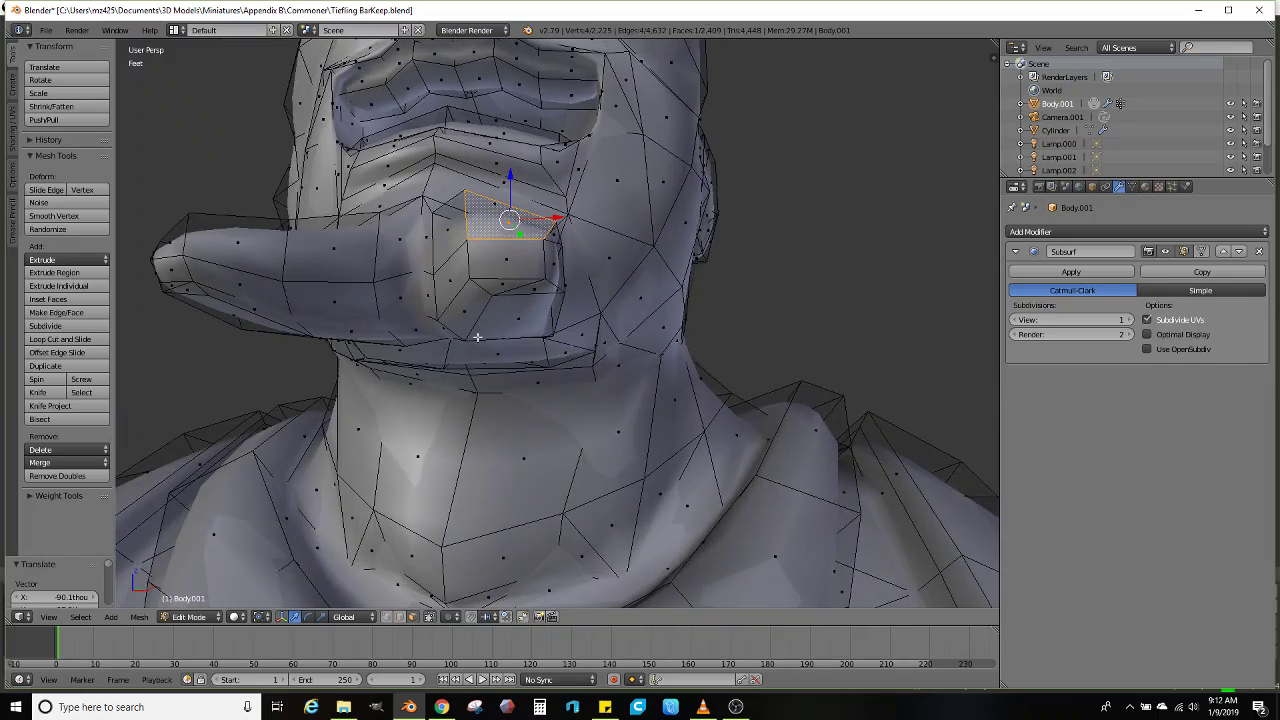
{"action": "left_click", "coordinate": [522, 292], "text": "ctrl"}
{"action": "middle_click_drag", "start_coordinate": [552, 234], "coordinate": [588, 376]}
{"action": "middle_click_drag", "start_coordinate": [623, 456], "coordinate": [672, 500]}
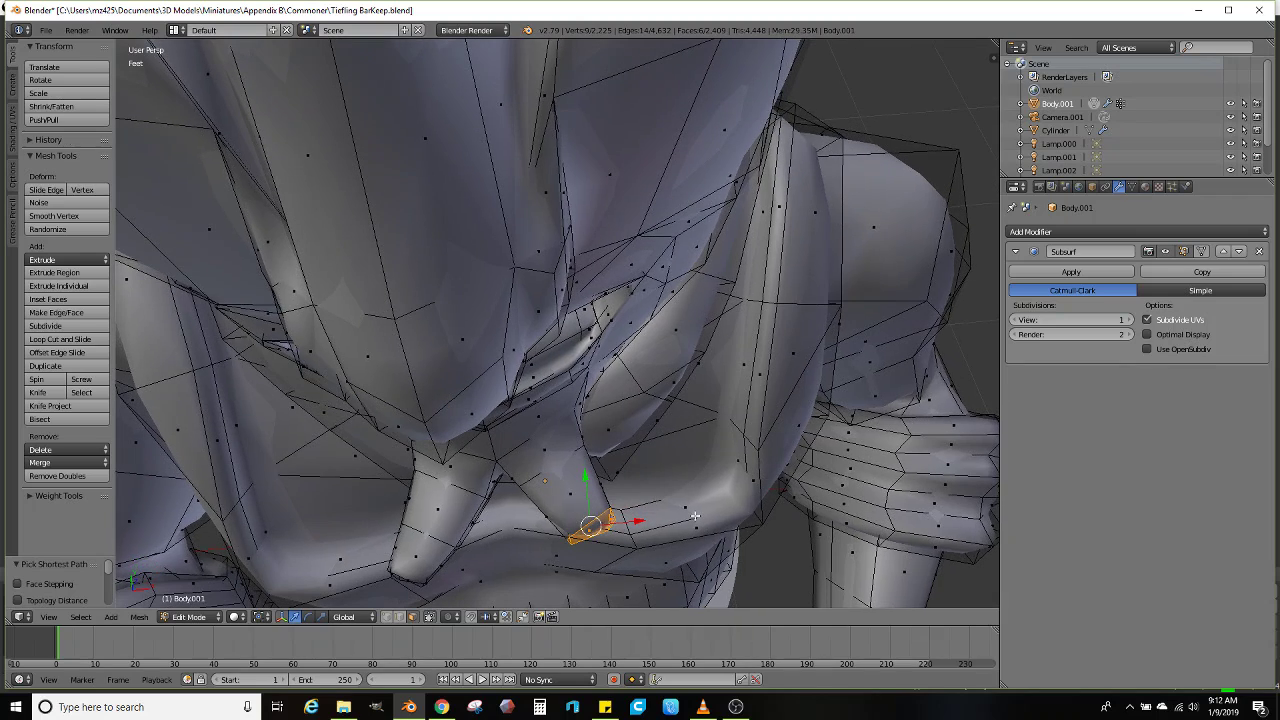
{"action": "key", "text": "r"}
{"action": "left_click", "coordinate": [683, 479]}
{"action": "key", "text": "e"}
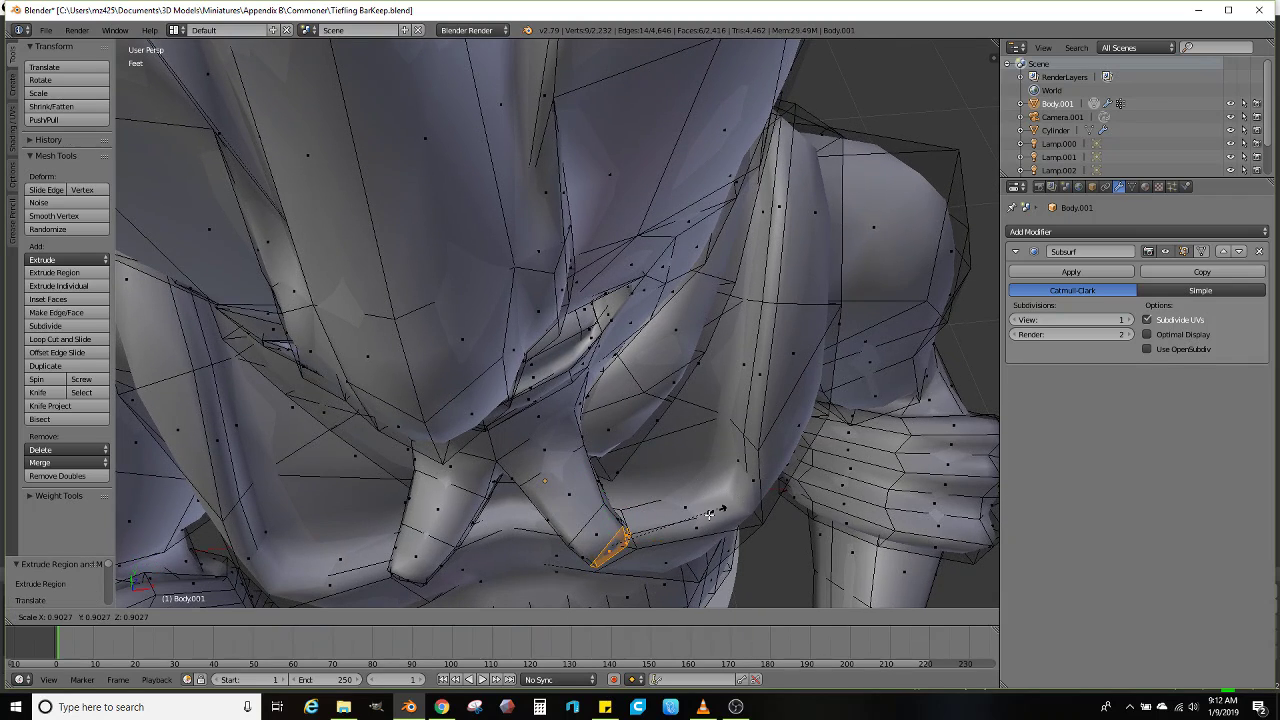
{"action": "middle_click_drag", "start_coordinate": [684, 529], "coordinate": [645, 420]}
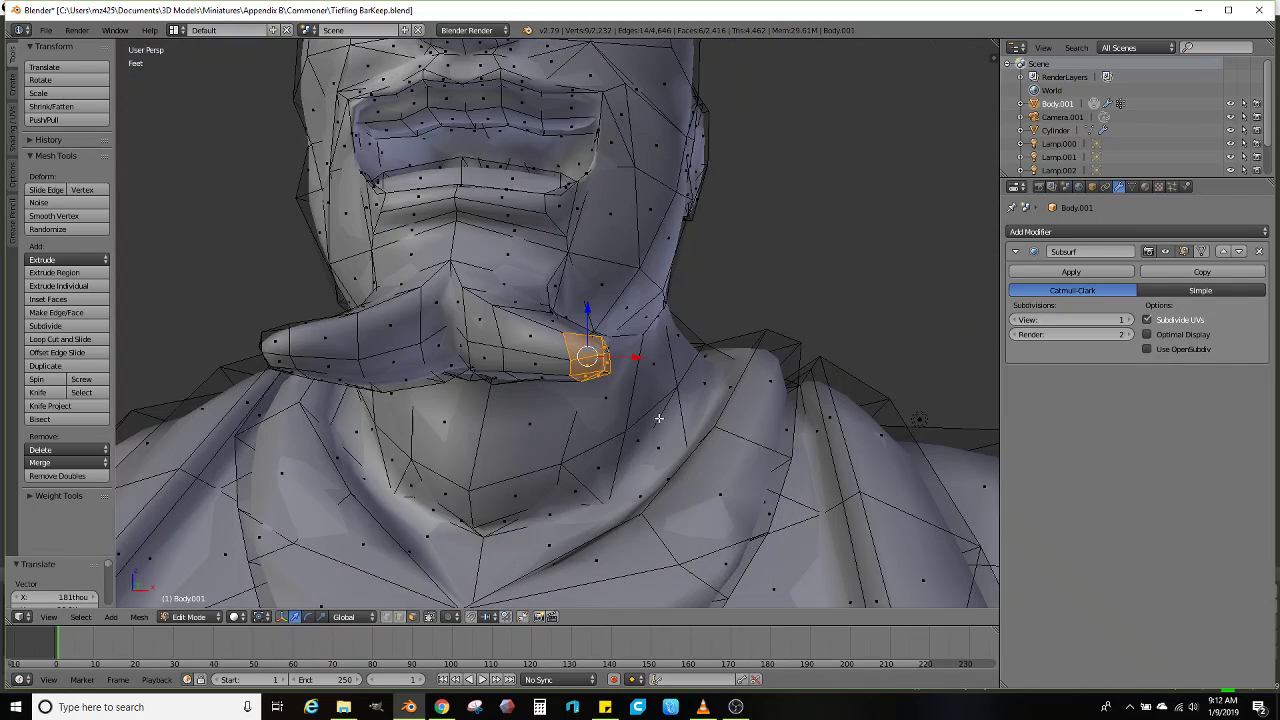
{"action": "key", "text": "g"}
{"action": "left_click", "coordinate": [627, 408]}
Preview the figure in Object Mode and examine the chin prongs and head shape from the front and side
{"action": "scroll", "coordinate": [590, 390], "scroll_direction": "down", "scroll_amount": 5}
{"action": "key", "text": "Tab"}
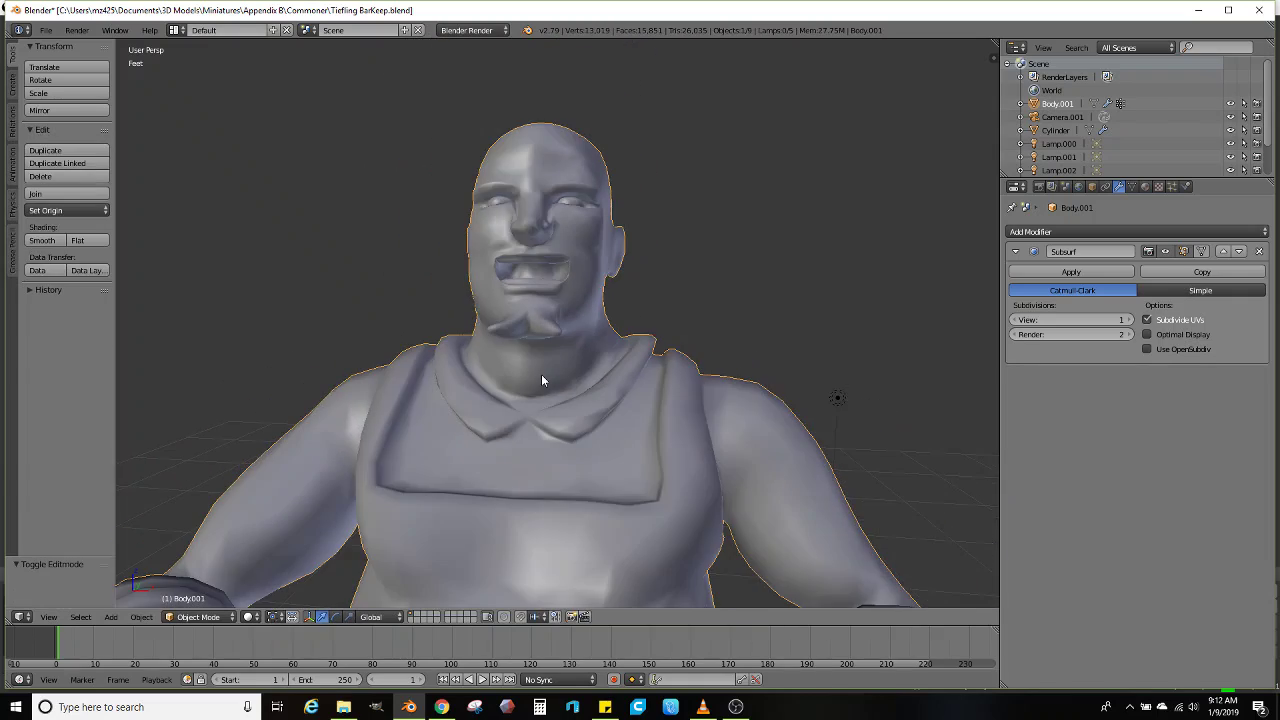
{"action": "middle_click_drag", "start_coordinate": [541, 374], "coordinate": [516, 486]}
{"action": "key", "text": "Tab"}
{"action": "scroll", "coordinate": [634, 443], "scroll_direction": "up", "scroll_amount": 3}
{"action": "scroll", "coordinate": [582, 474], "scroll_direction": "down", "scroll_amount": 3}
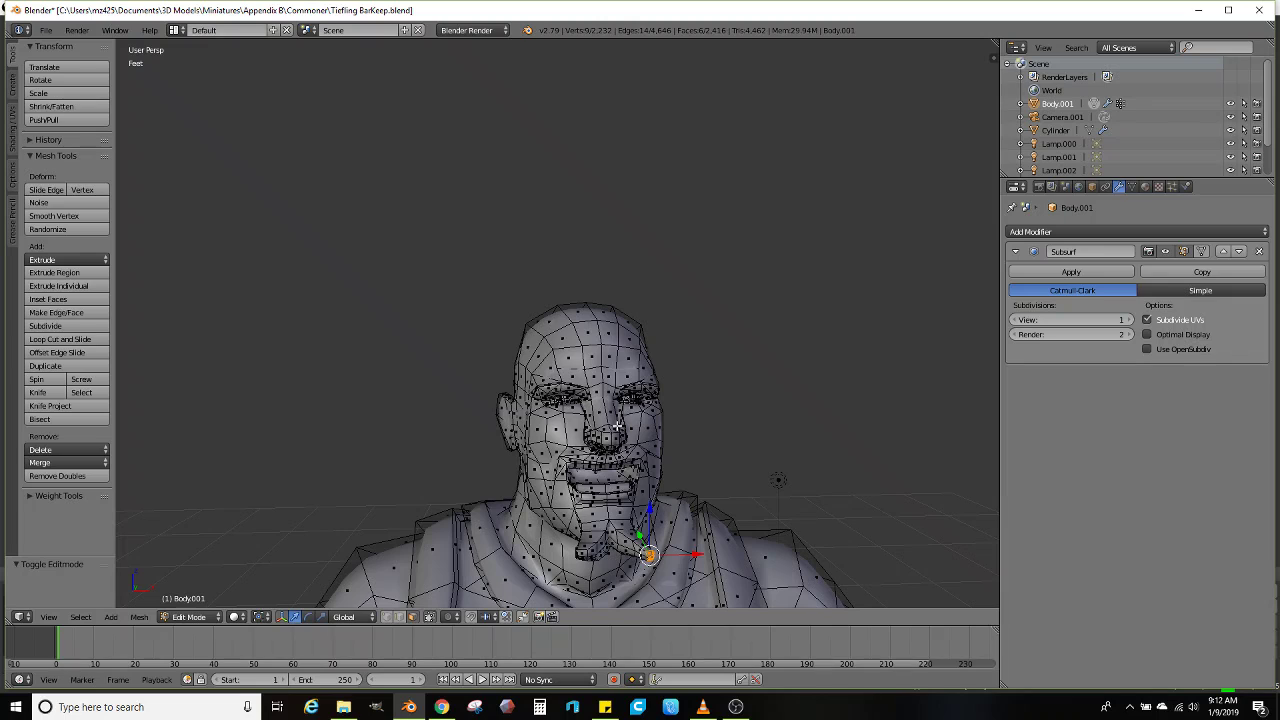
{"action": "middle_click_drag", "start_coordinate": [609, 385], "coordinate": [306, 479]}
{"action": "scroll", "coordinate": [564, 417], "scroll_direction": "up", "scroll_amount": 2}
{"action": "scroll", "coordinate": [561, 420], "scroll_direction": "up", "scroll_amount": 2}
{"action": "scroll", "coordinate": [705, 437], "scroll_direction": "down", "scroll_amount": 2}
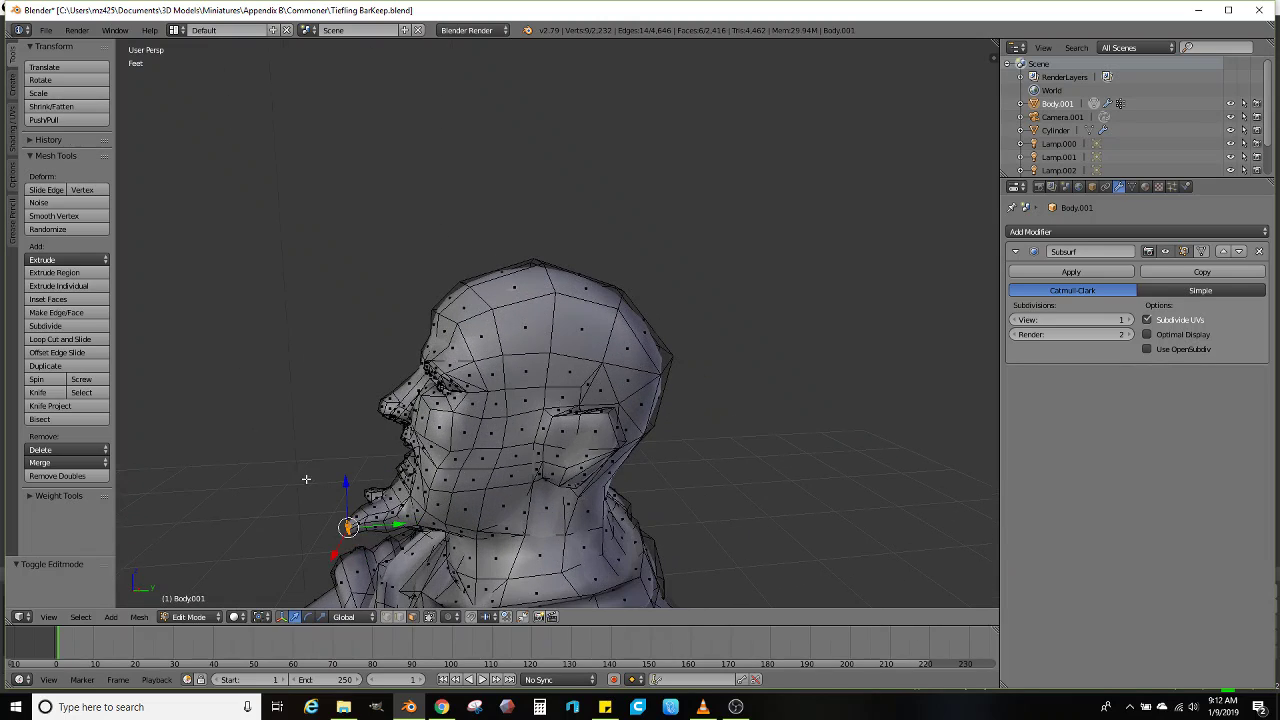
In vertex selection, select two vertices on the side of the skull above the ear and scale them apart to about 1.25
{"action": "middle_click_drag", "start_coordinate": [409, 575], "coordinate": [378, 526]}
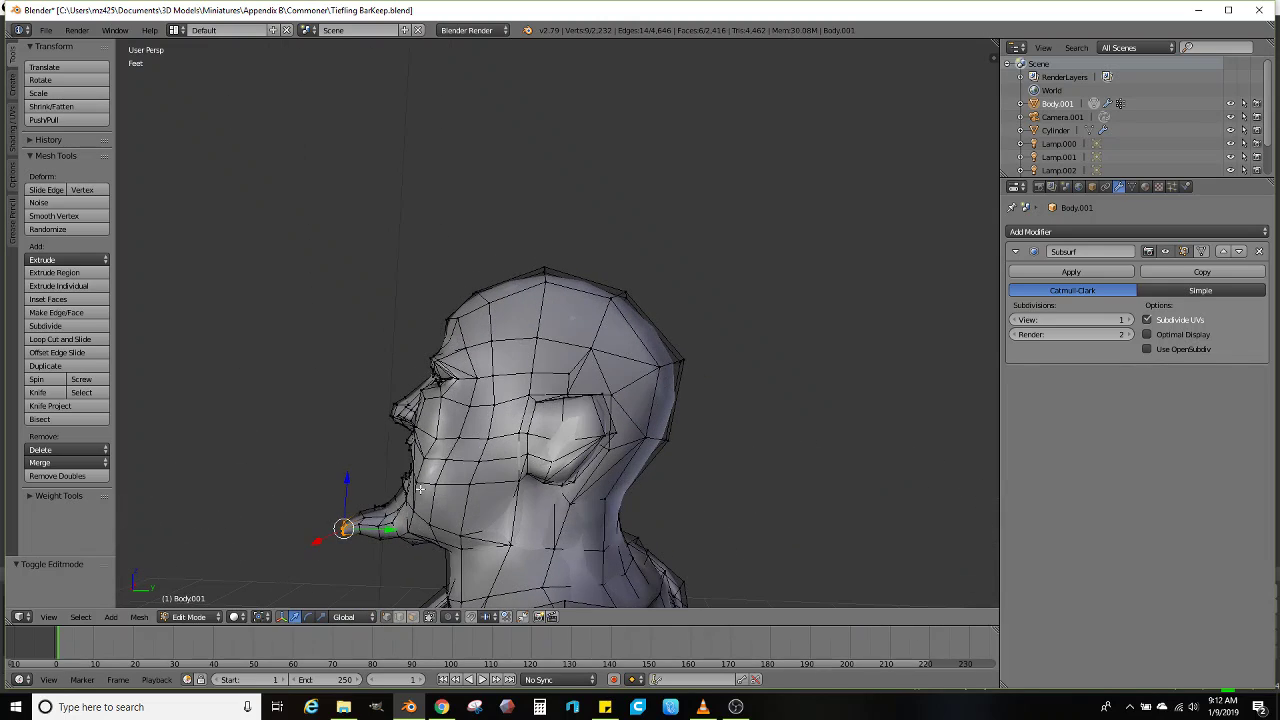
{"action": "middle_click_drag", "start_coordinate": [466, 474], "coordinate": [488, 330]}
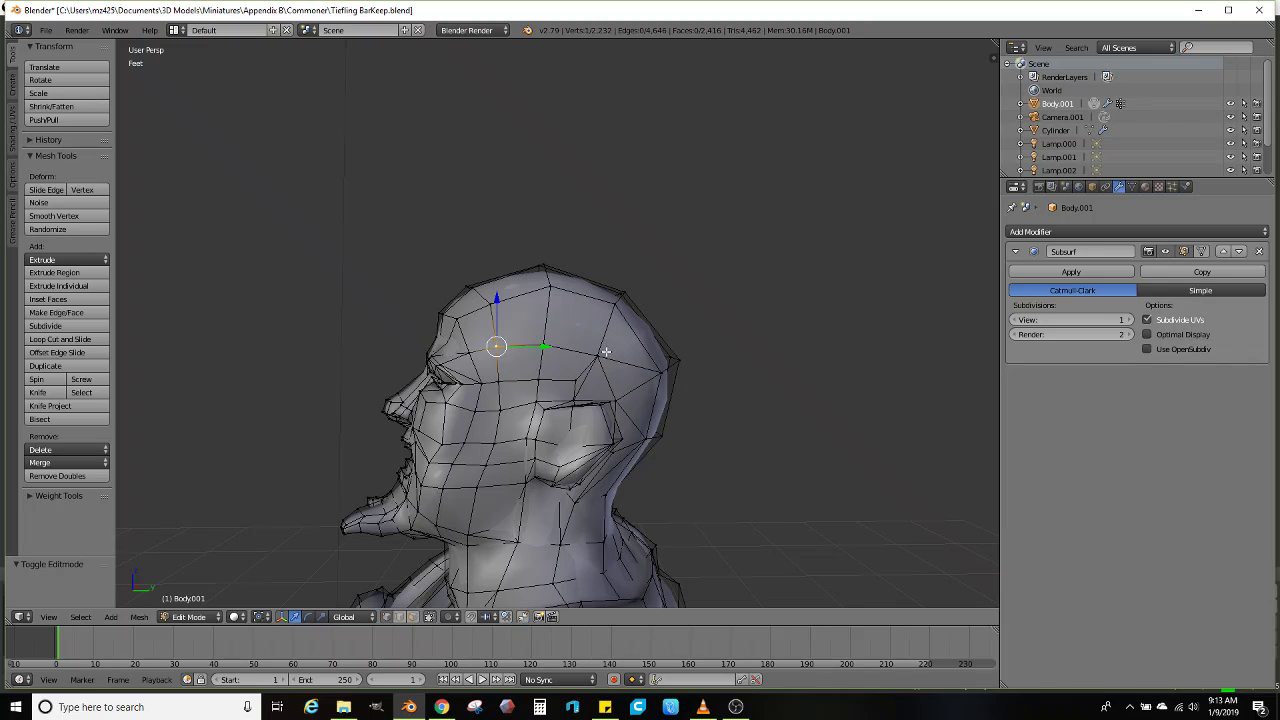
{"action": "scroll", "coordinate": [600, 358], "scroll_direction": "up", "scroll_amount": 2}
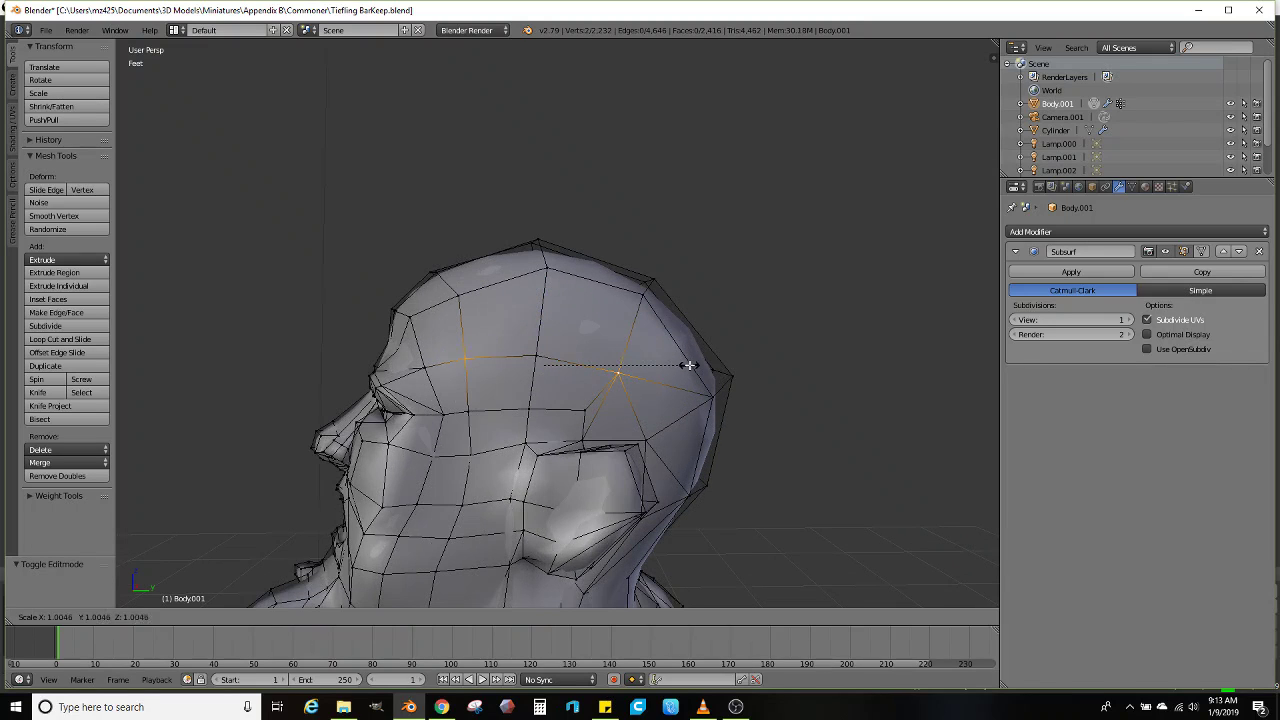
{"action": "left_click", "coordinate": [723, 365]}
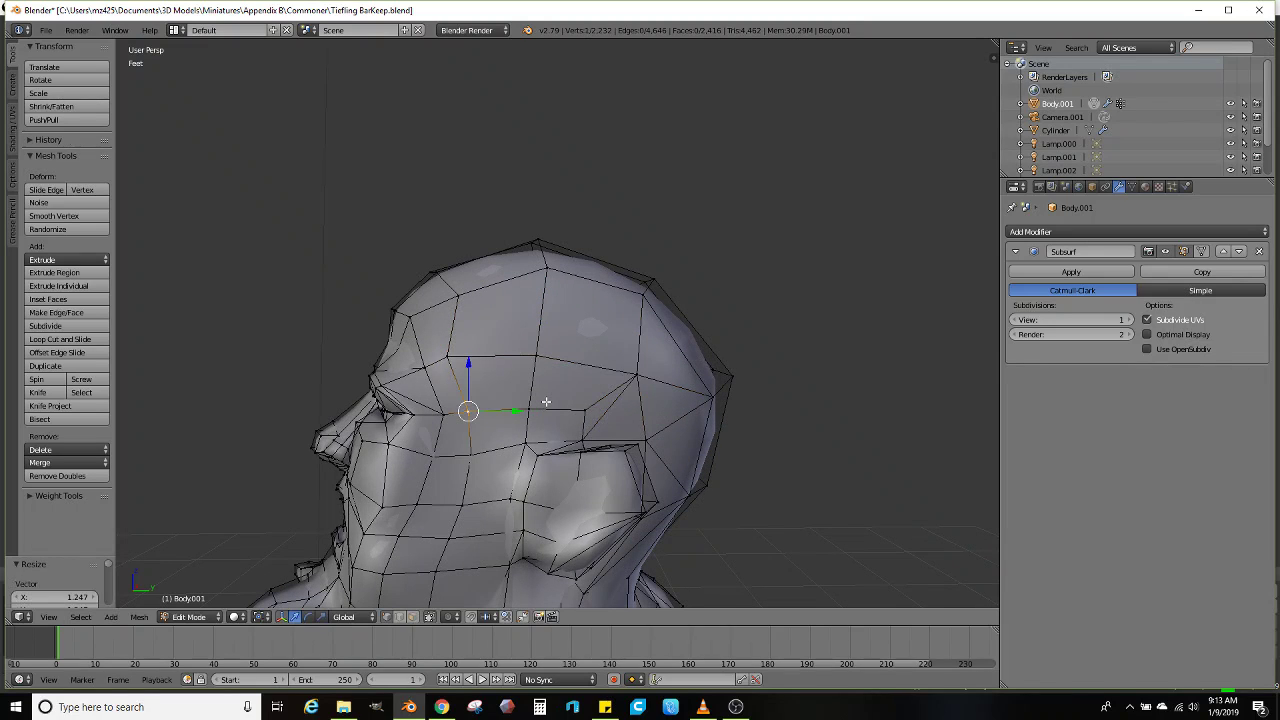
Move the row of vertices between the temple and the ear individually to widen the face area on the skull's side
{"action": "middle_click_drag", "start_coordinate": [546, 402], "coordinate": [535, 410]}
{"action": "key", "text": "g"}
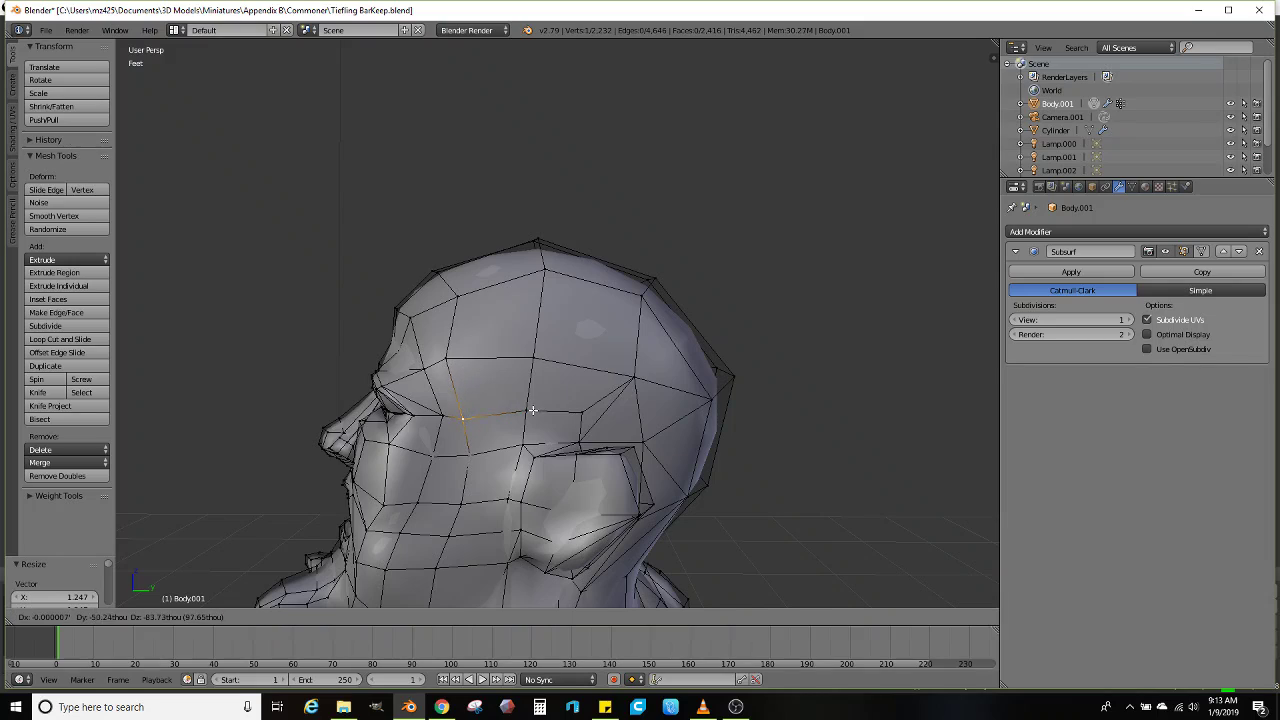
{"action": "right_click", "coordinate": [533, 410]}
{"action": "key", "text": "g"}
{"action": "left_click", "coordinate": [535, 418]}
{"action": "key", "text": "g"}
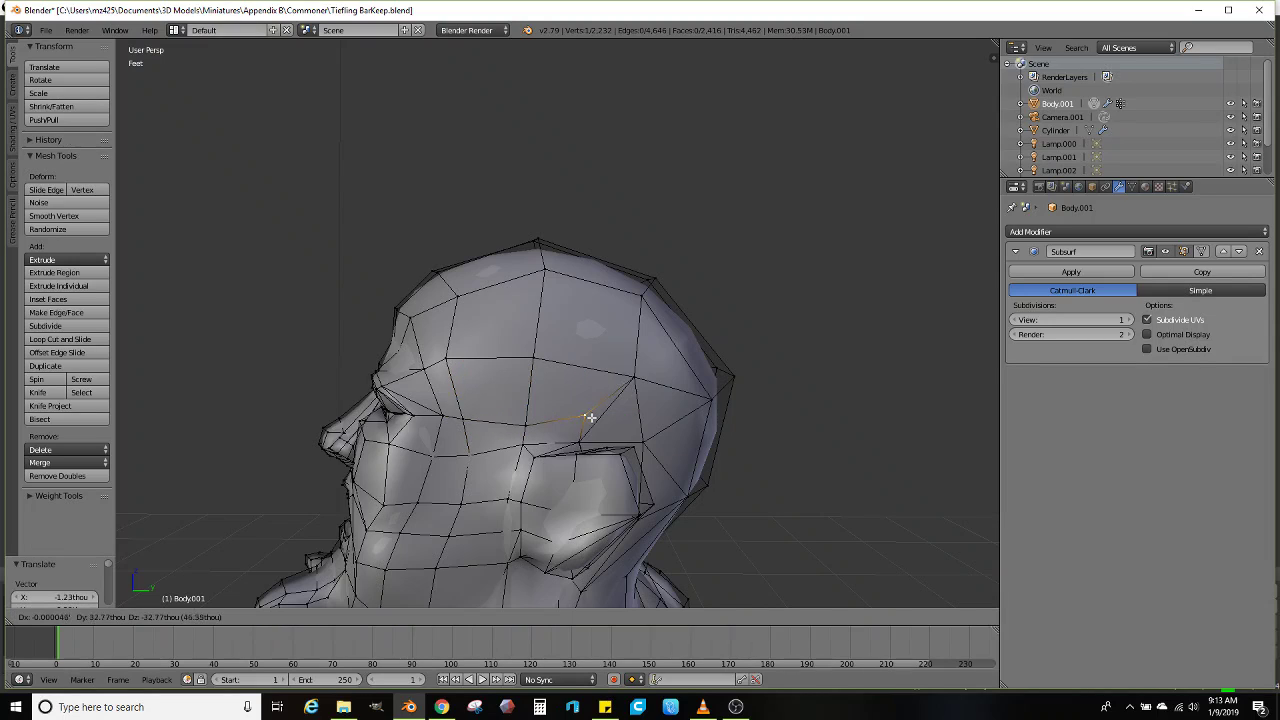
{"action": "left_click", "coordinate": [590, 418]}
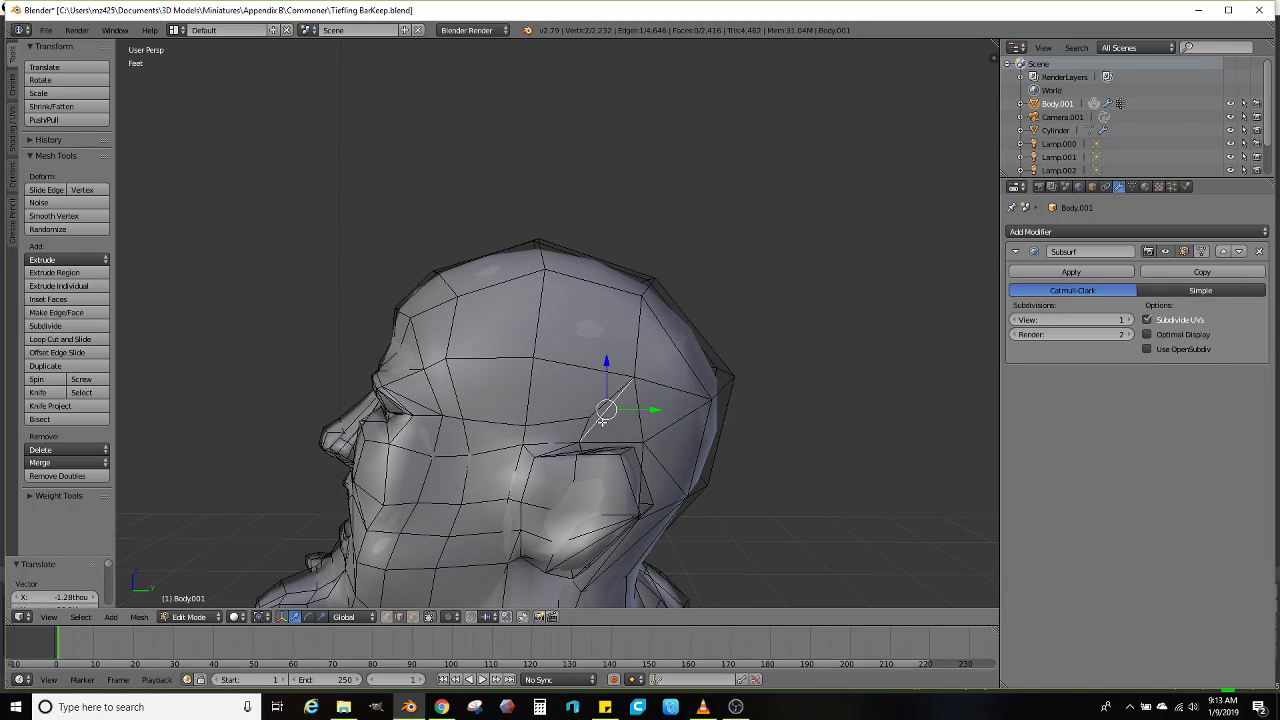
Dissolve the diagonal edge above the ear on both sides of the head
{"action": "key", "text": "x"}
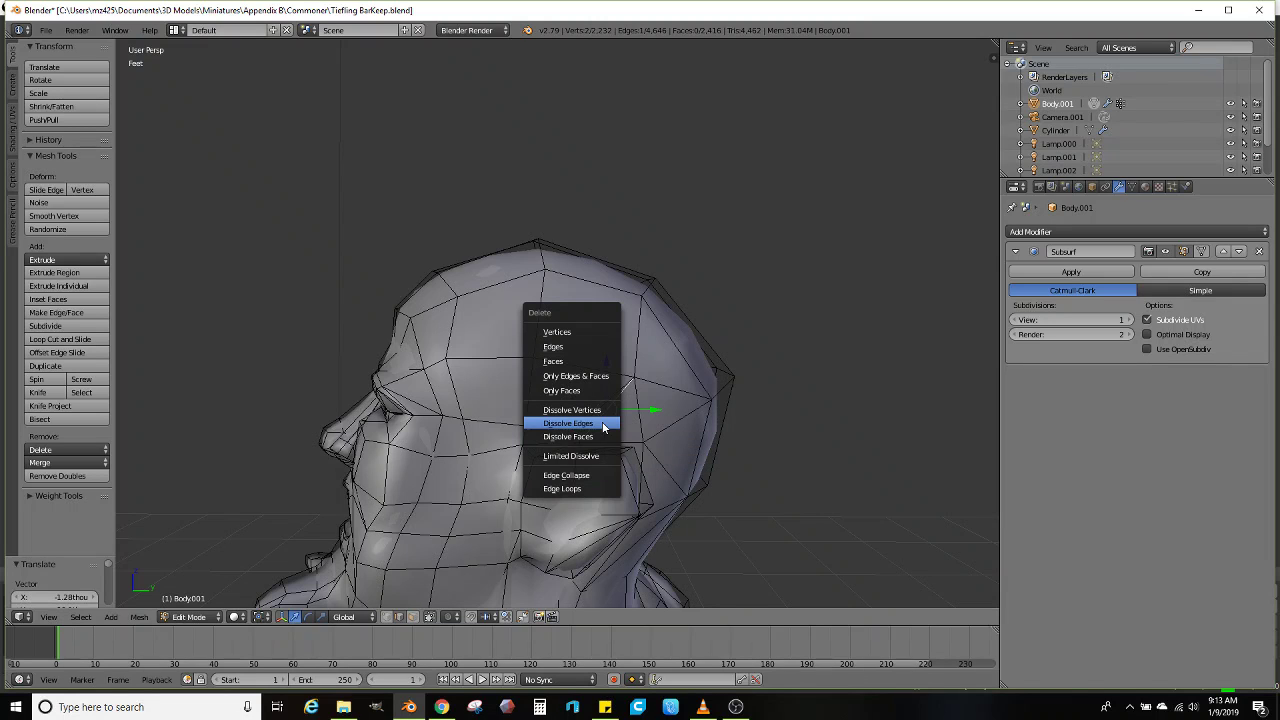
{"action": "left_click", "coordinate": [603, 427]}
{"action": "middle_click_drag", "start_coordinate": [603, 427], "coordinate": [564, 358]}
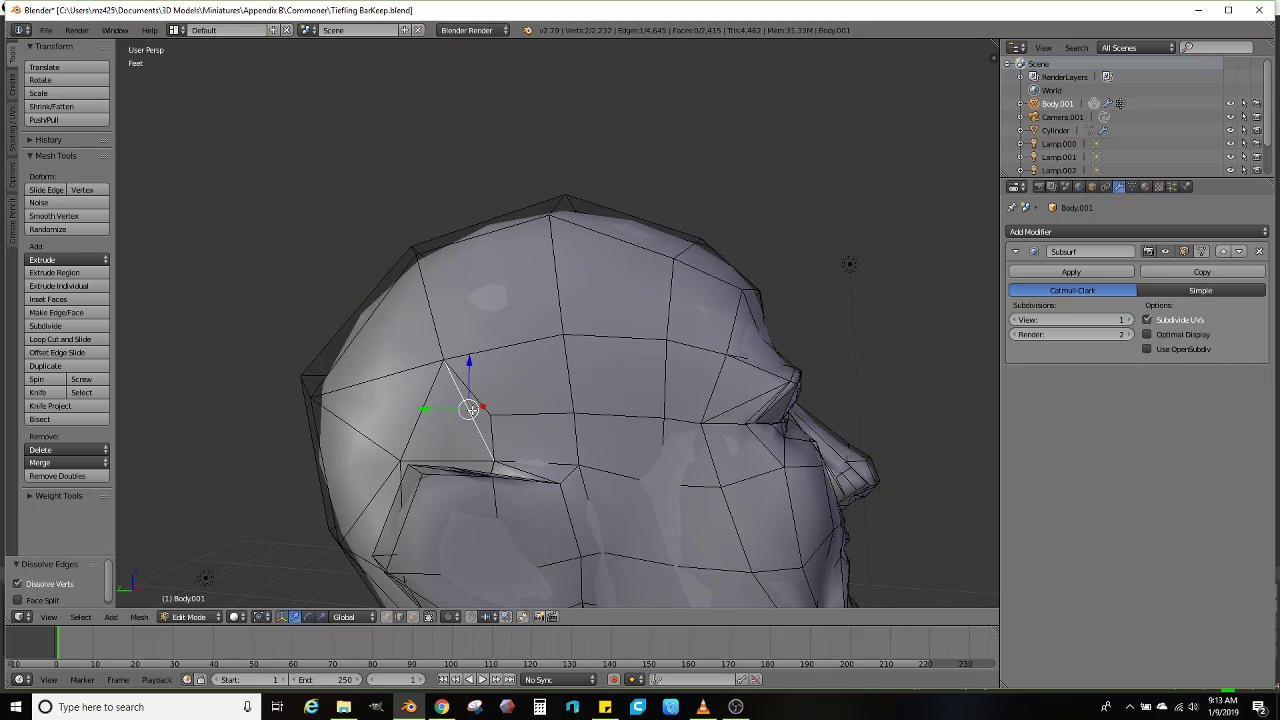
{"action": "key", "text": "x"}
{"action": "left_click", "coordinate": [468, 409]}
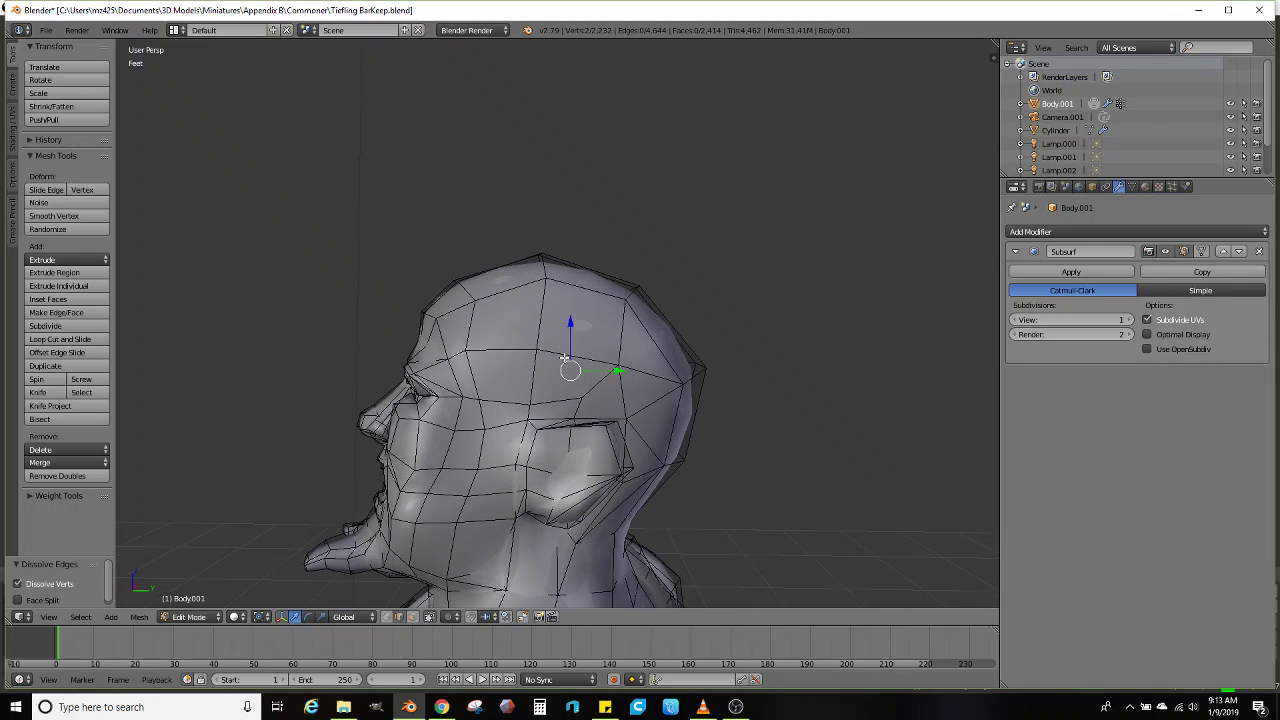
Move the edge above the ear and the vertex at the skull's upper rear to even out the side faces
{"action": "right_click", "coordinate": [649, 351]}
{"action": "key", "text": "g"}
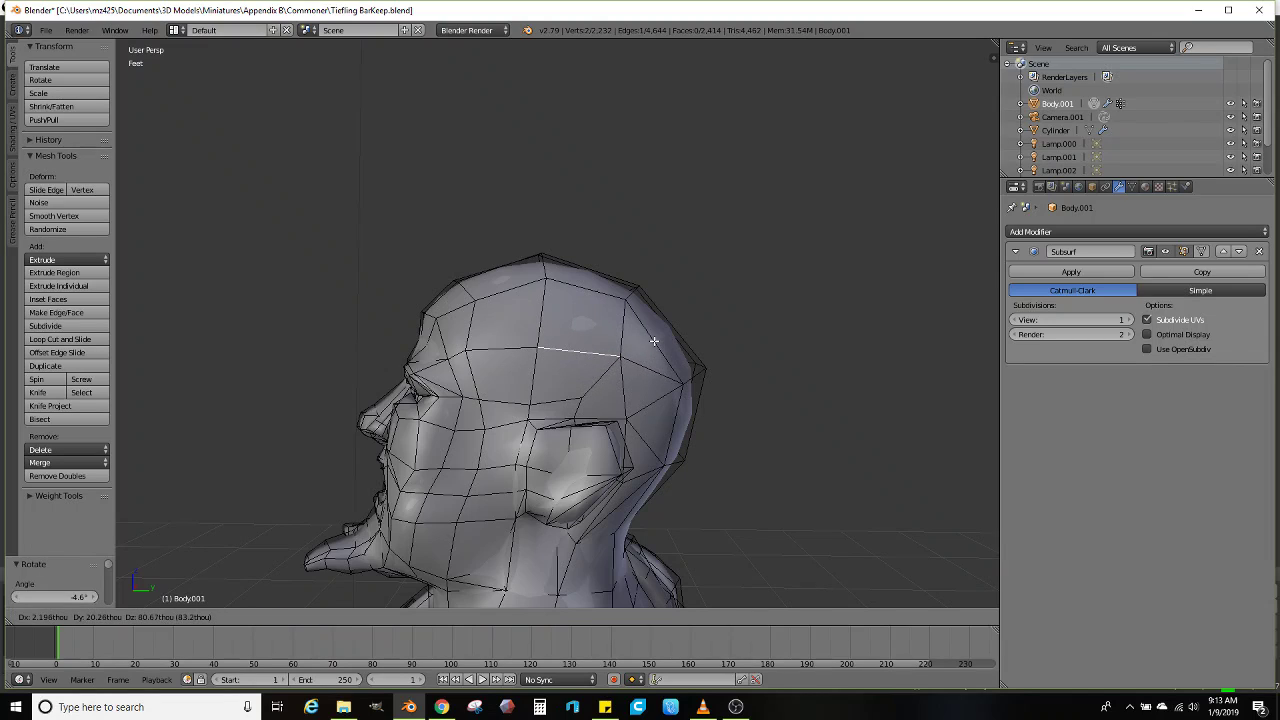
{"action": "left_click", "coordinate": [605, 318]}
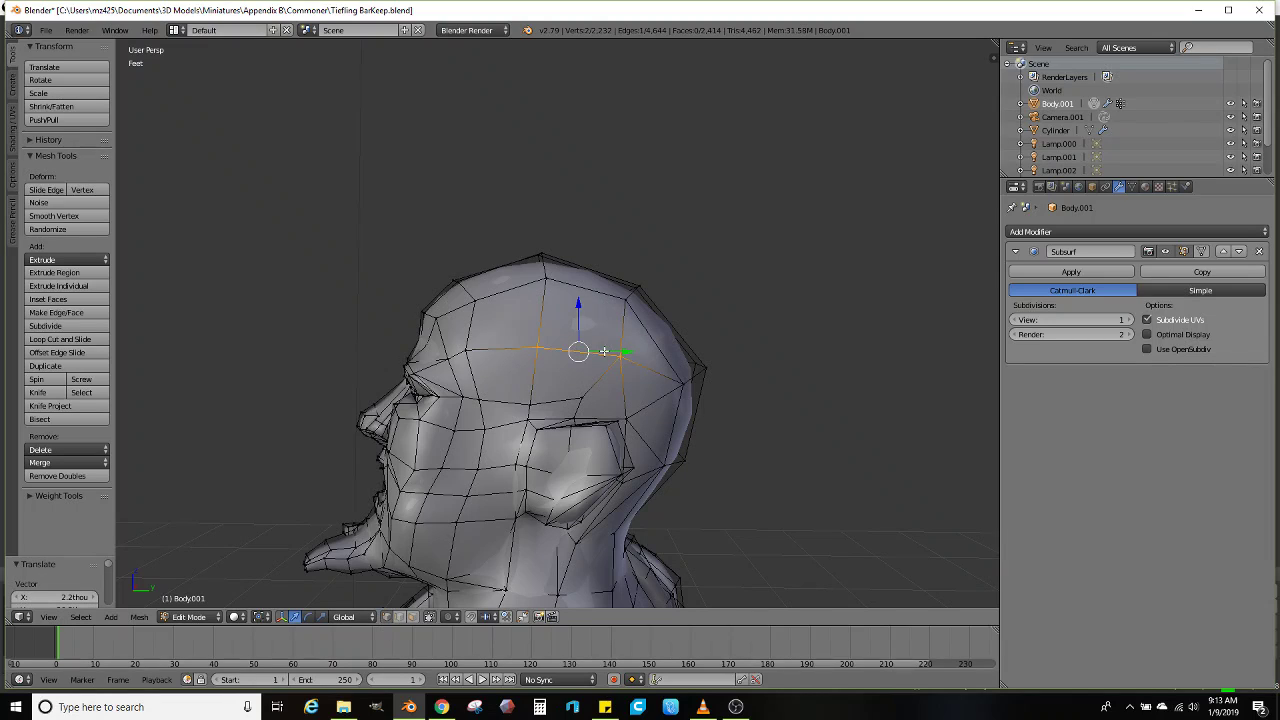
{"action": "key", "text": "g"}
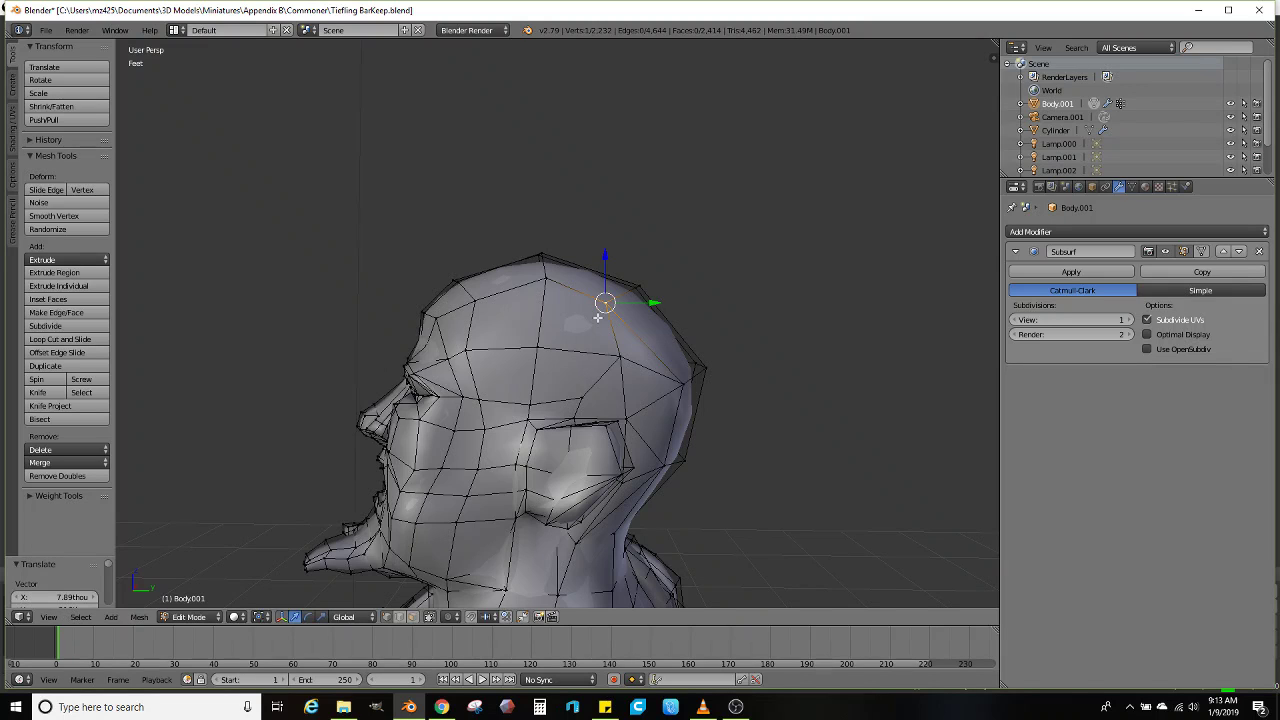
Select the four faces above the ear in face selection and extrude them outward as the base of a horn
{"action": "middle_click_drag", "start_coordinate": [596, 309], "coordinate": [597, 365]}
{"action": "scroll", "coordinate": [648, 341], "scroll_direction": "down", "scroll_amount": 3}
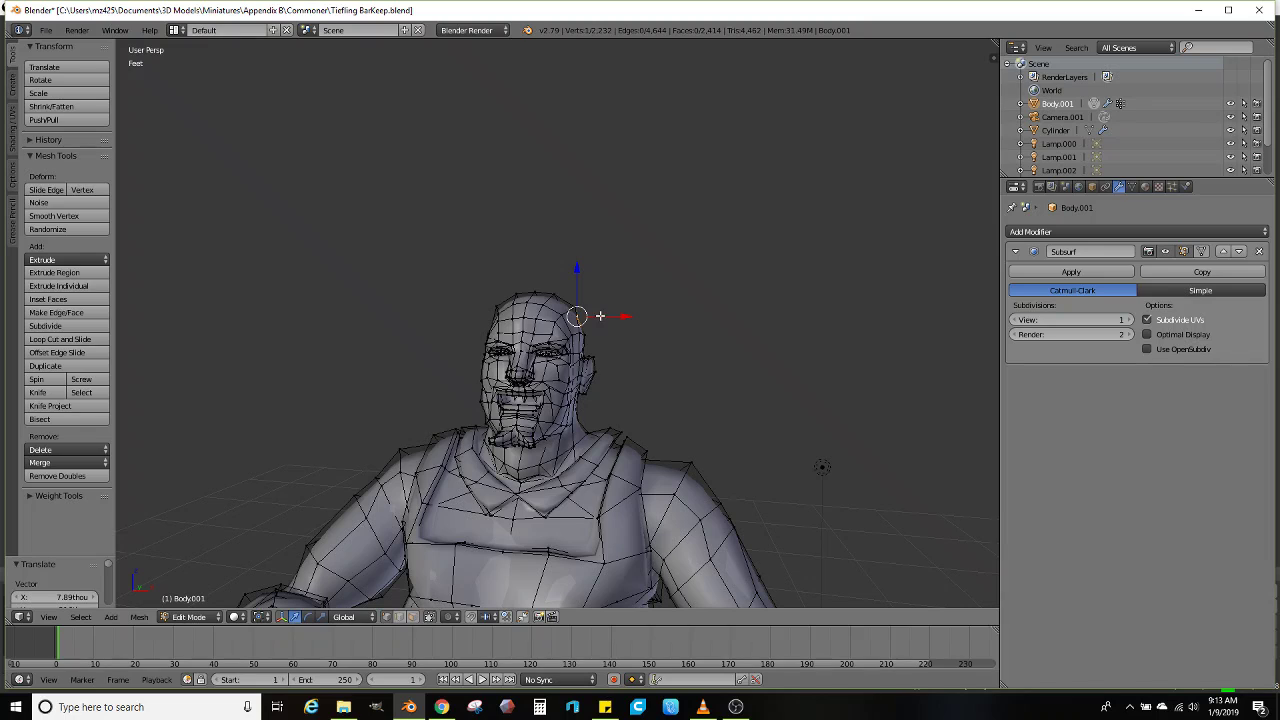
{"action": "middle_click_drag", "start_coordinate": [600, 316], "coordinate": [535, 445]}
{"action": "scroll", "coordinate": [535, 445], "scroll_direction": "up", "scroll_amount": 4}
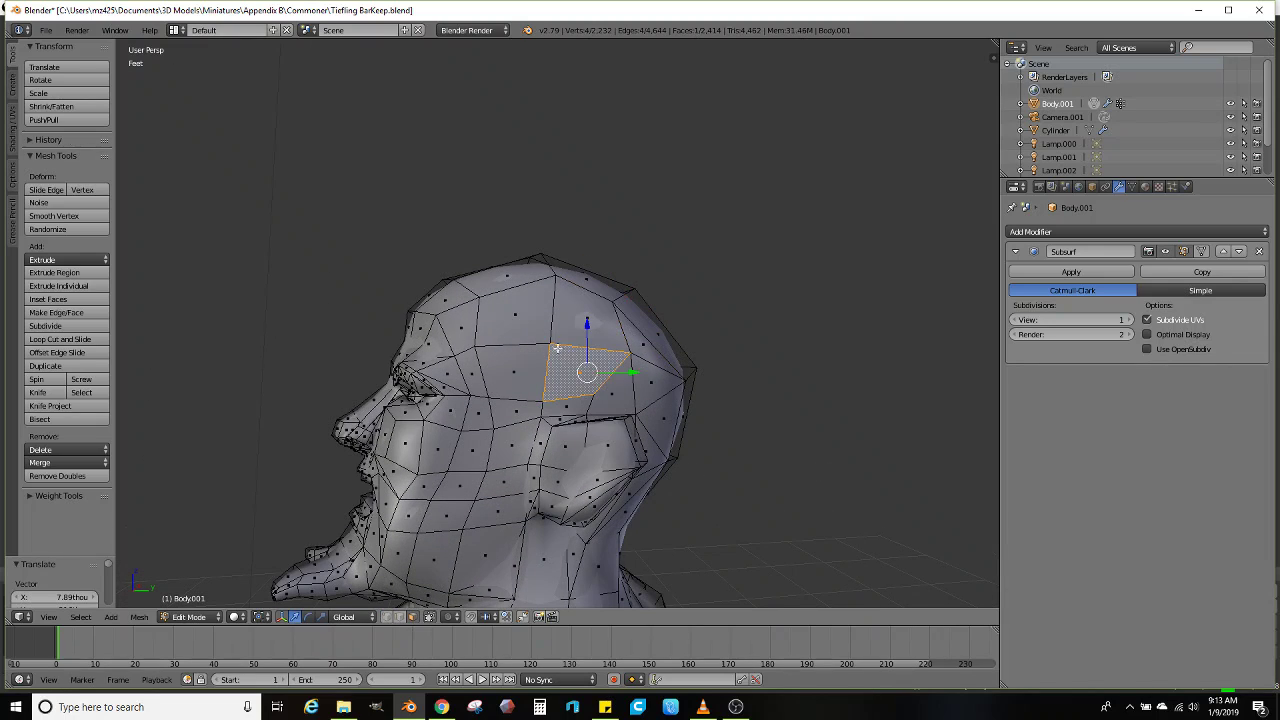
{"action": "middle_click_drag", "start_coordinate": [573, 323], "coordinate": [648, 334]}
{"action": "key", "text": "e"}
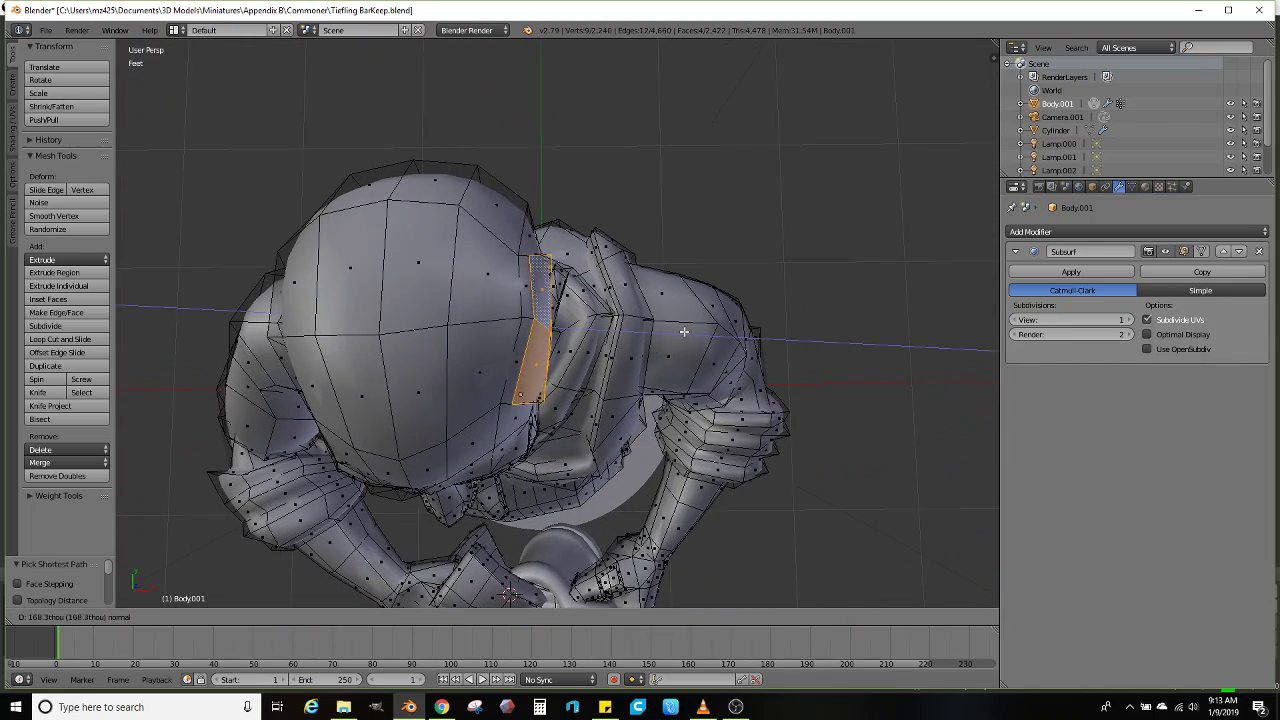
{"action": "left_click", "coordinate": [705, 331]}
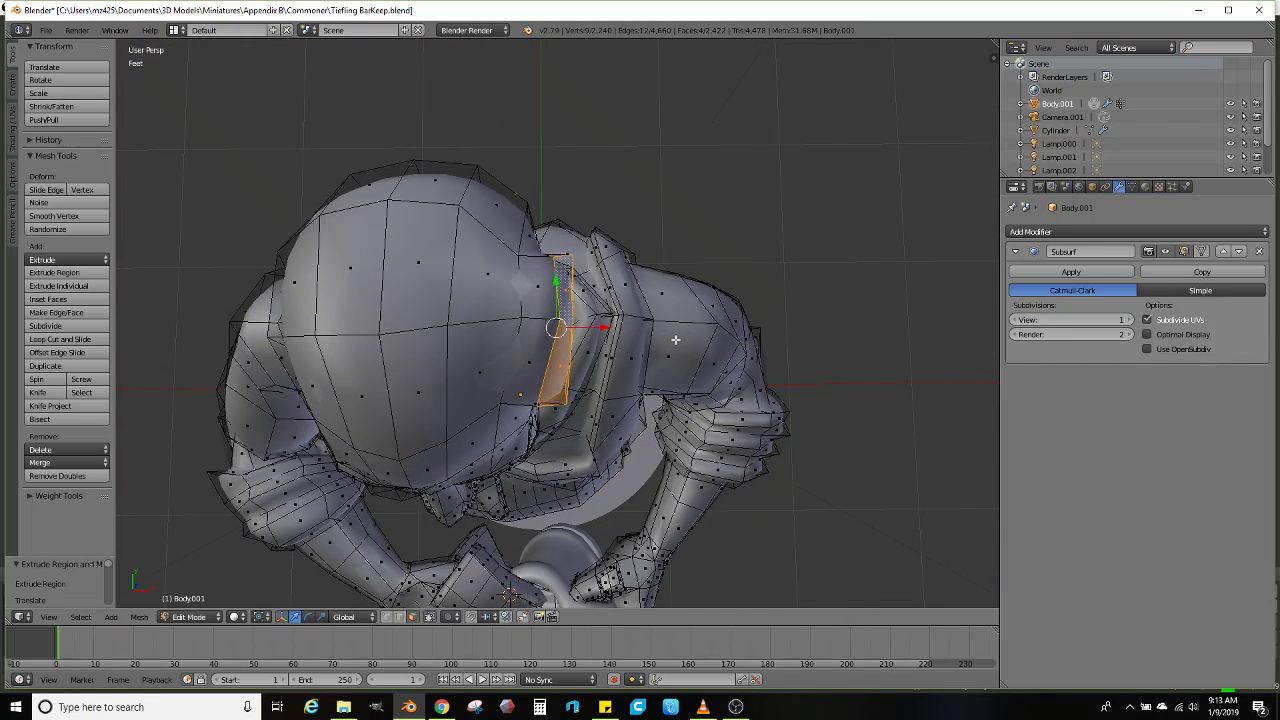
Move the horn's extruded base faces outward and up from the skull, and rotate them about -17°
{"action": "left_click", "coordinate": [684, 300]}
{"action": "key", "text": "g"}
{"action": "left_click", "coordinate": [700, 292]}
{"action": "middle_click_drag", "start_coordinate": [700, 292], "coordinate": [594, 217]}
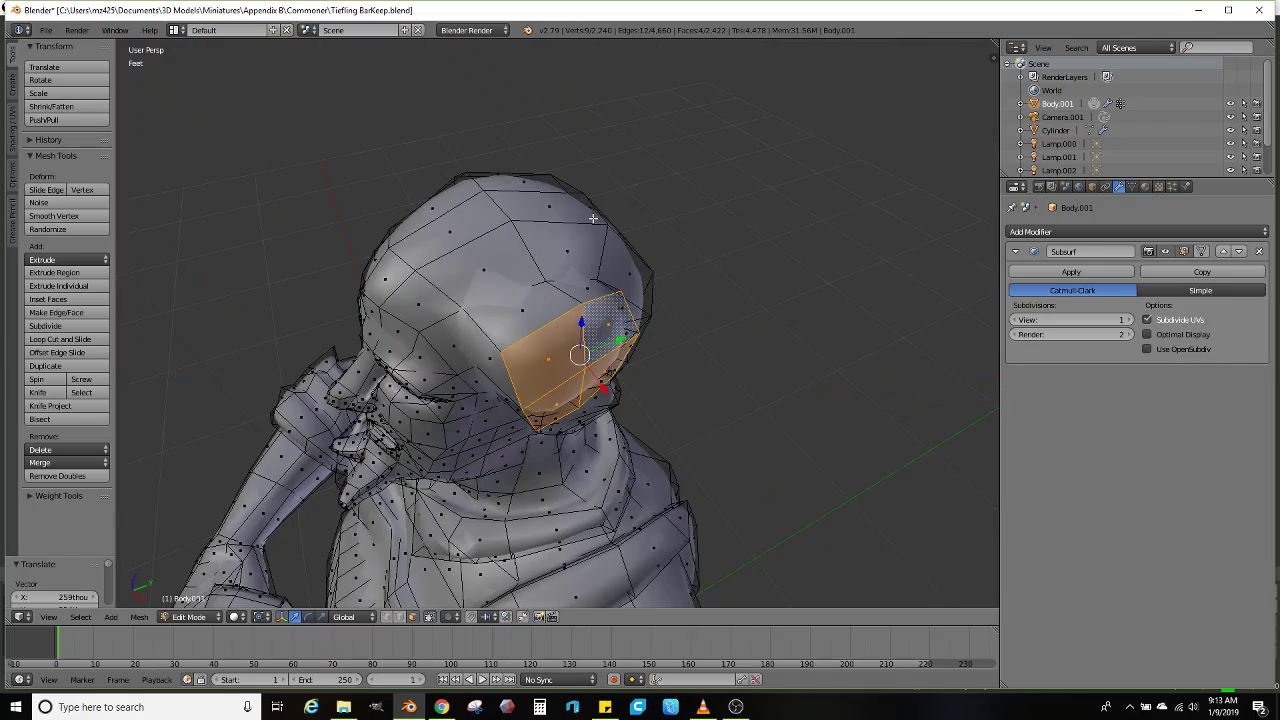
{"action": "middle_click_drag", "start_coordinate": [648, 355], "coordinate": [613, 295]}
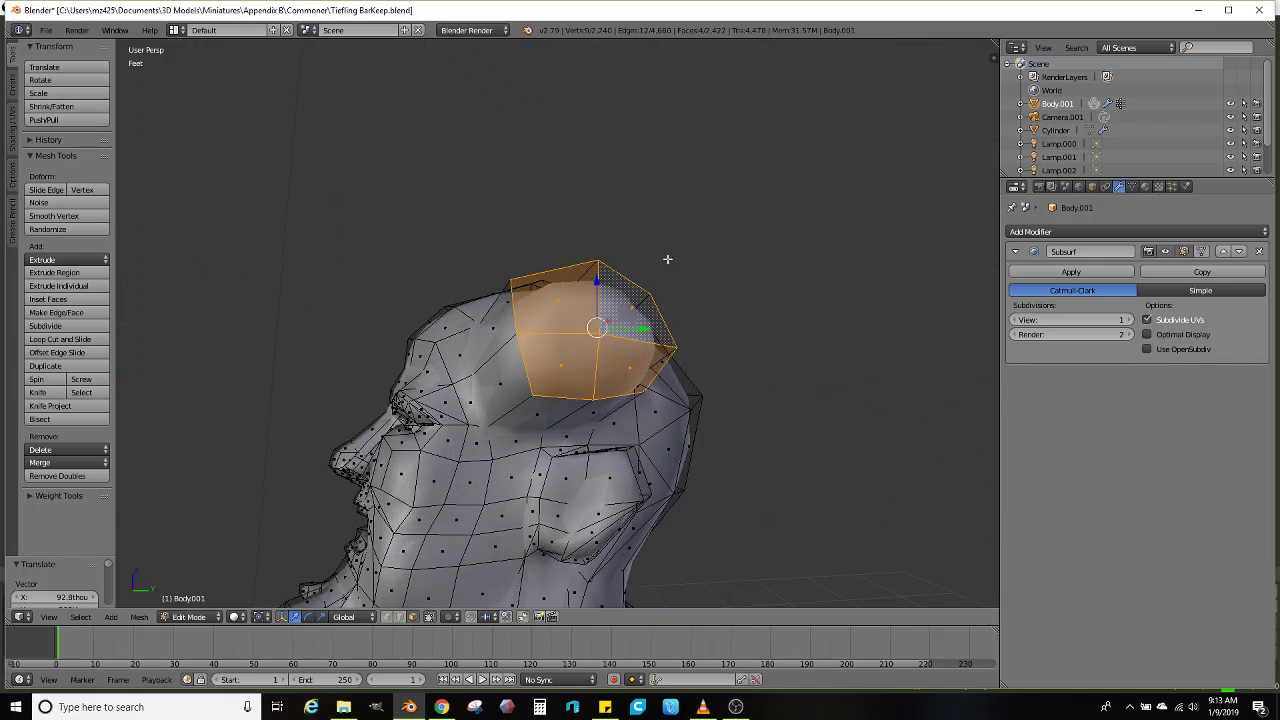
{"action": "scroll", "coordinate": [573, 386], "scroll_direction": "down", "scroll_amount": 2}
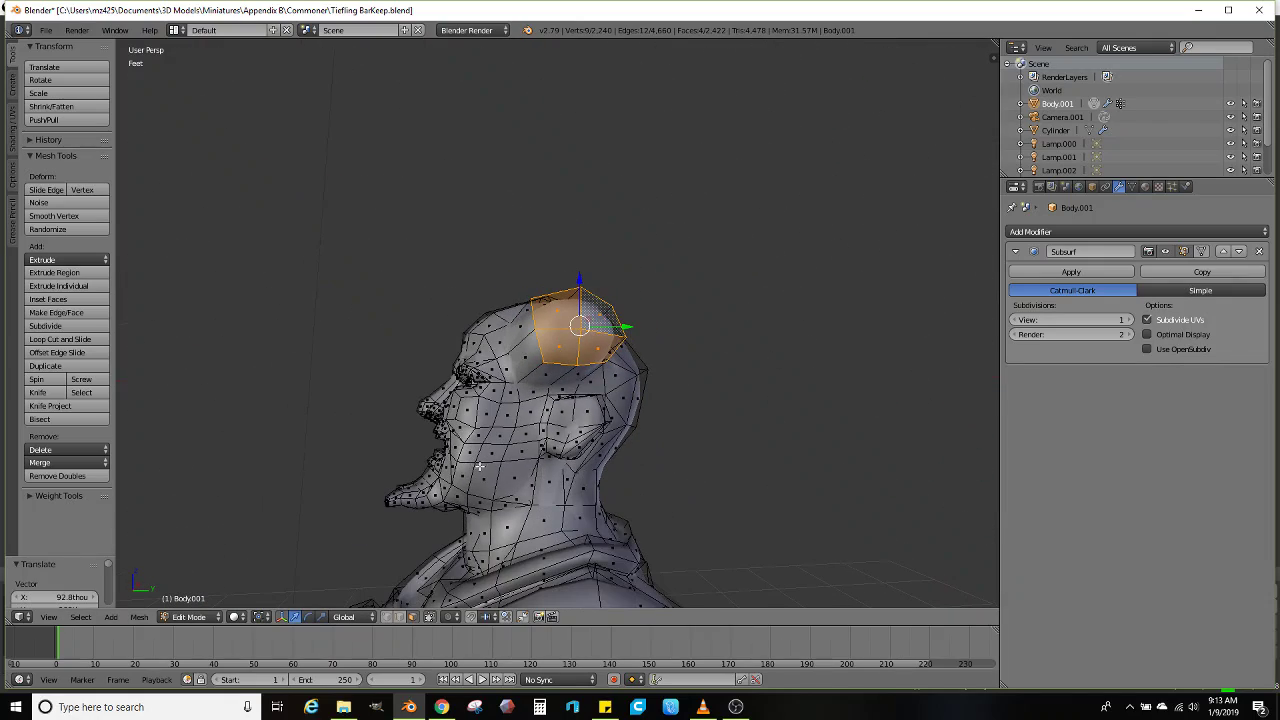
{"action": "middle_click_drag", "start_coordinate": [467, 455], "coordinate": [725, 435]}
{"action": "left_click", "coordinate": [748, 366]}
{"action": "middle_click_drag", "start_coordinate": [746, 360], "coordinate": [716, 398]}
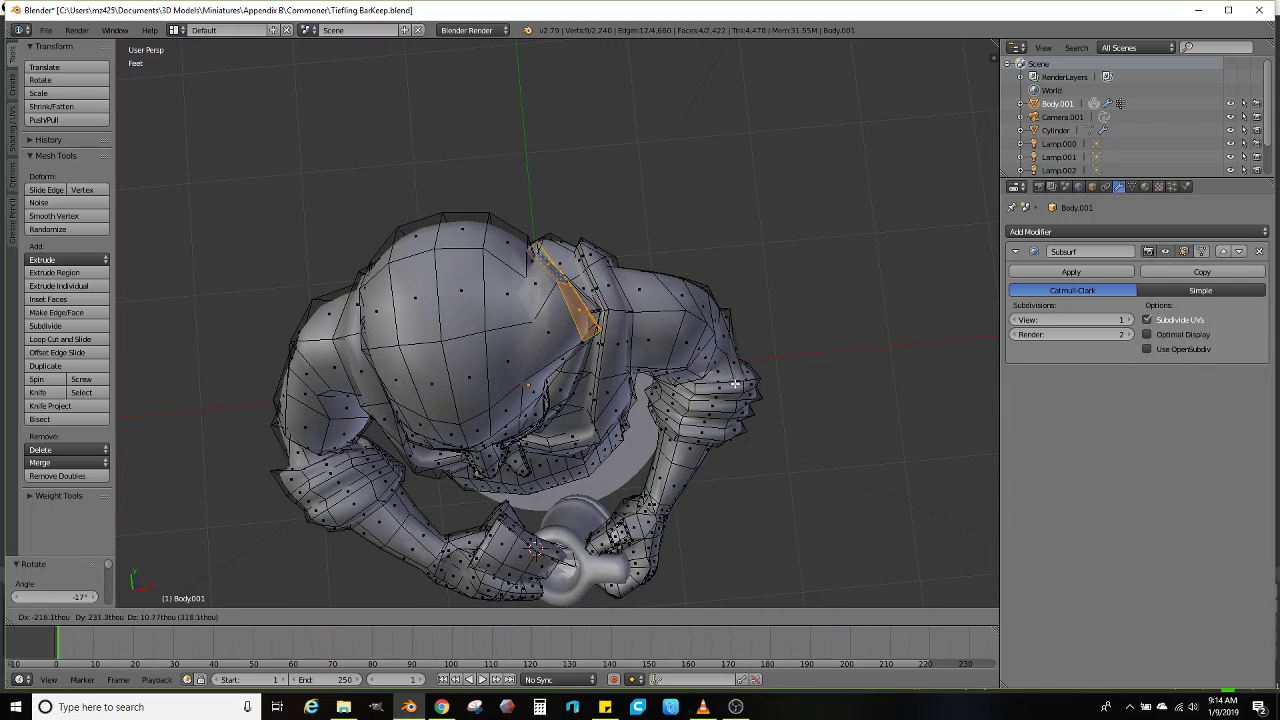
Extrude a second horn segment outward, rotate its end faces about -28.5° and move them toward the back of the head
{"action": "right_click", "coordinate": [733, 386]}
{"action": "key", "text": "e"}
{"action": "left_click", "coordinate": [762, 348]}
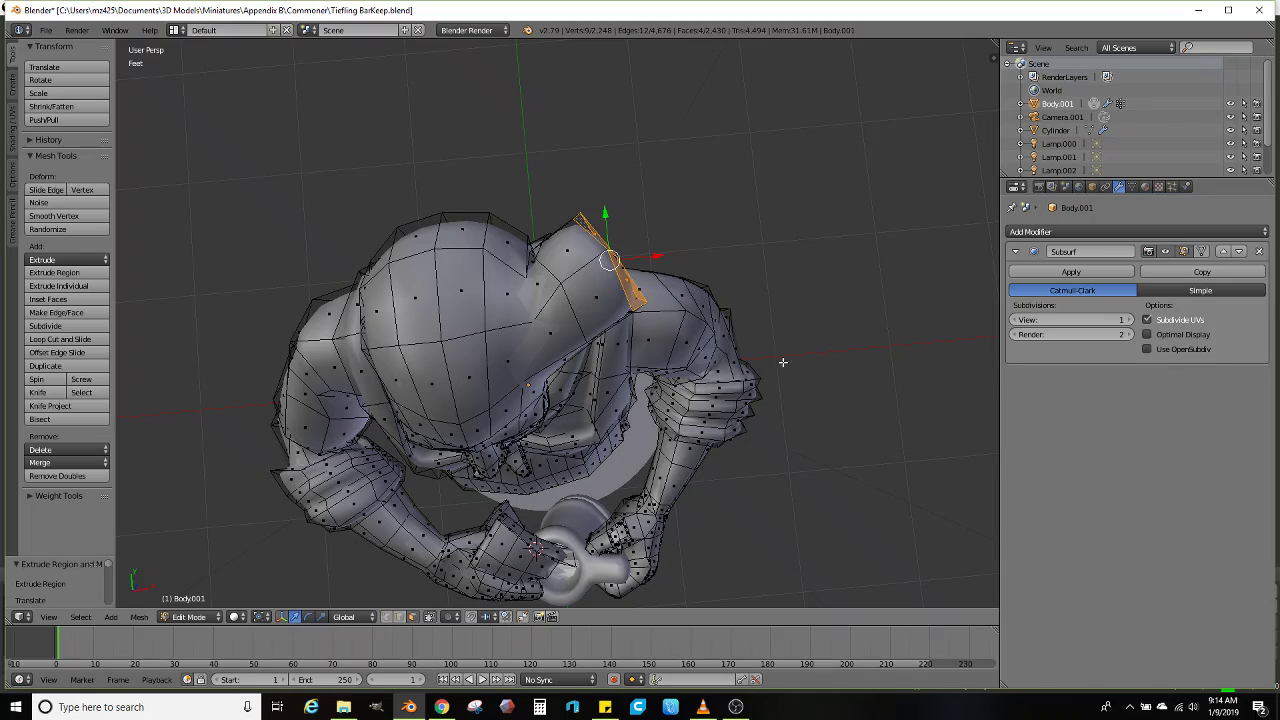
{"action": "key", "text": "r"}
{"action": "left_click", "coordinate": [694, 276]}
{"action": "key", "text": "g"}
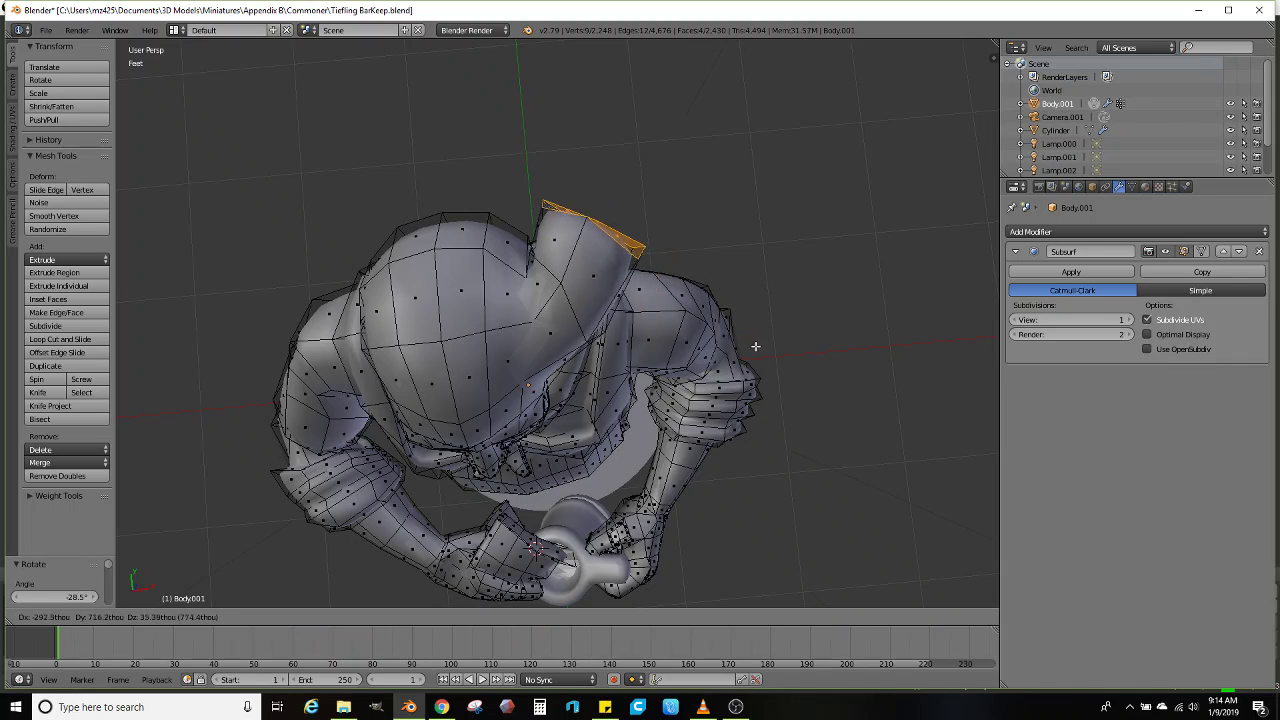
{"action": "left_click", "coordinate": [777, 366]}
{"action": "middle_click_drag", "start_coordinate": [777, 366], "coordinate": [814, 371]}
Scale, rotate and reposition the second horn segment's end faces so the horn runs back above the skull
{"action": "key", "text": "g"}
{"action": "left_click", "coordinate": [777, 333]}
{"action": "key", "text": "s"}
{"action": "left_click", "coordinate": [777, 357]}
{"action": "key", "text": "g"}
{"action": "left_click", "coordinate": [640, 368]}
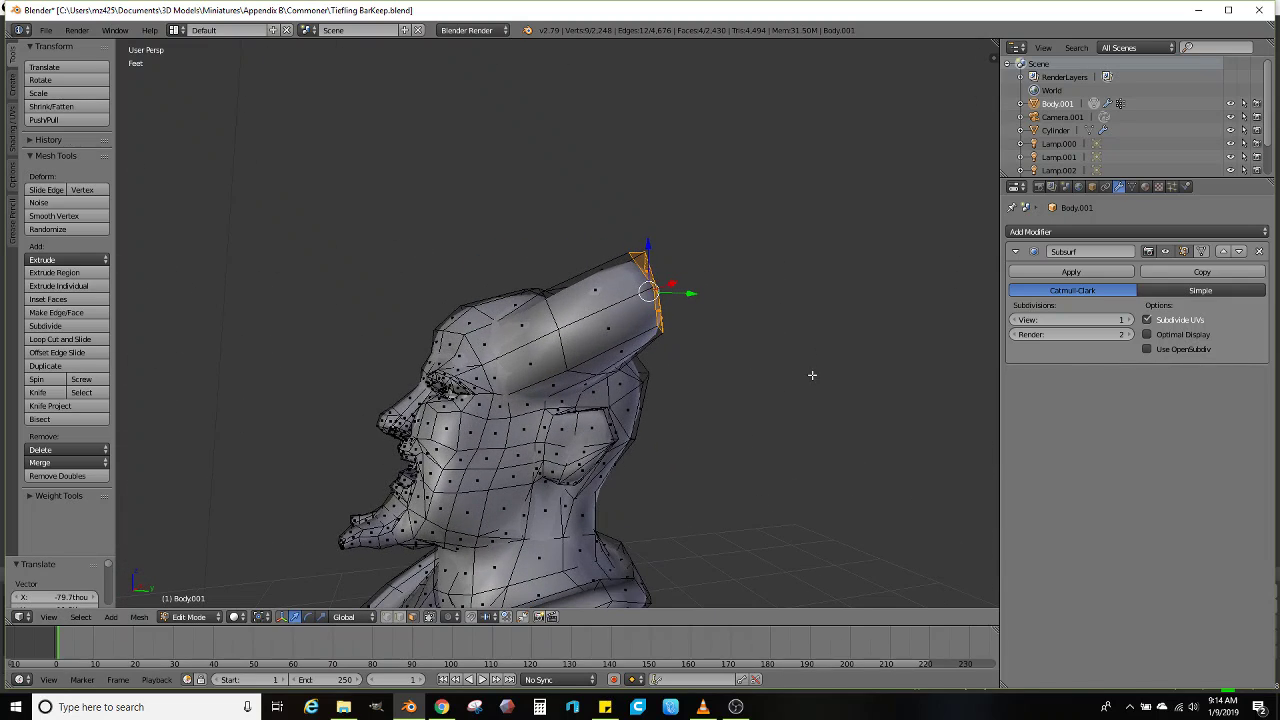
{"action": "key", "text": "r"}
{"action": "left_click", "coordinate": [800, 404]}
{"action": "key", "text": "g"}
{"action": "left_click", "coordinate": [777, 380]}
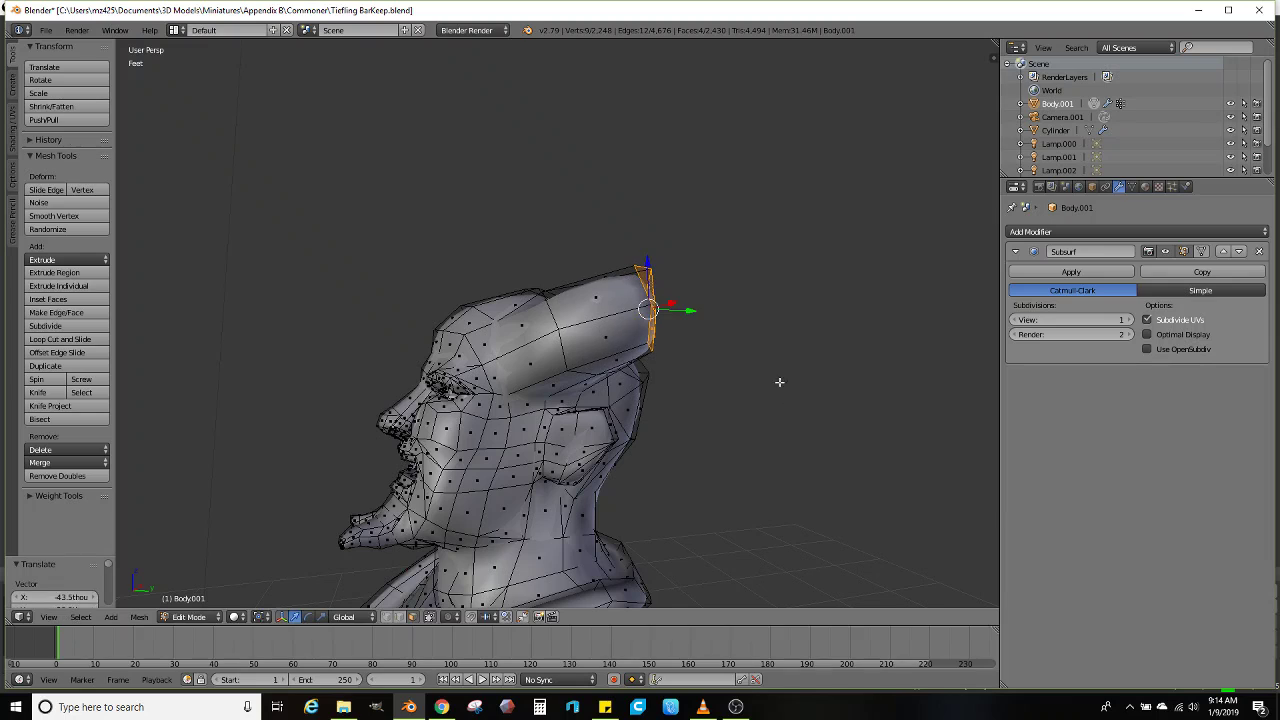
Extrude a third horn segment backward, and rotate and move its end faces to start the downward curl
{"action": "key", "text": "g"}
{"action": "key", "text": "z"}
{"action": "key", "text": "z"}
{"action": "left_click", "coordinate": [838, 373]}
{"action": "key", "text": "r"}
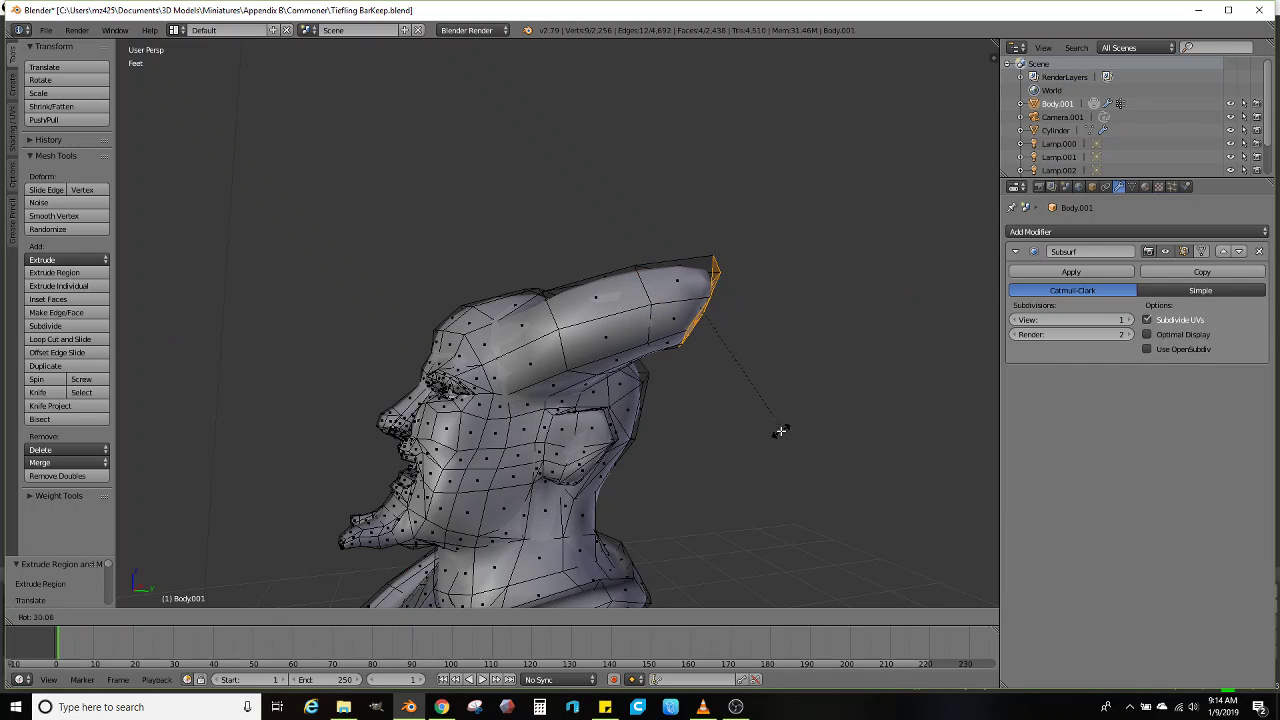
{"action": "left_click", "coordinate": [776, 444]}
{"action": "key", "text": "g"}
{"action": "left_click", "coordinate": [790, 458]}
Adjust the third horn segment's end faces sideways beside the head and rotate them about 14.1°
{"action": "middle_click_drag", "start_coordinate": [820, 446], "coordinate": [615, 532]}
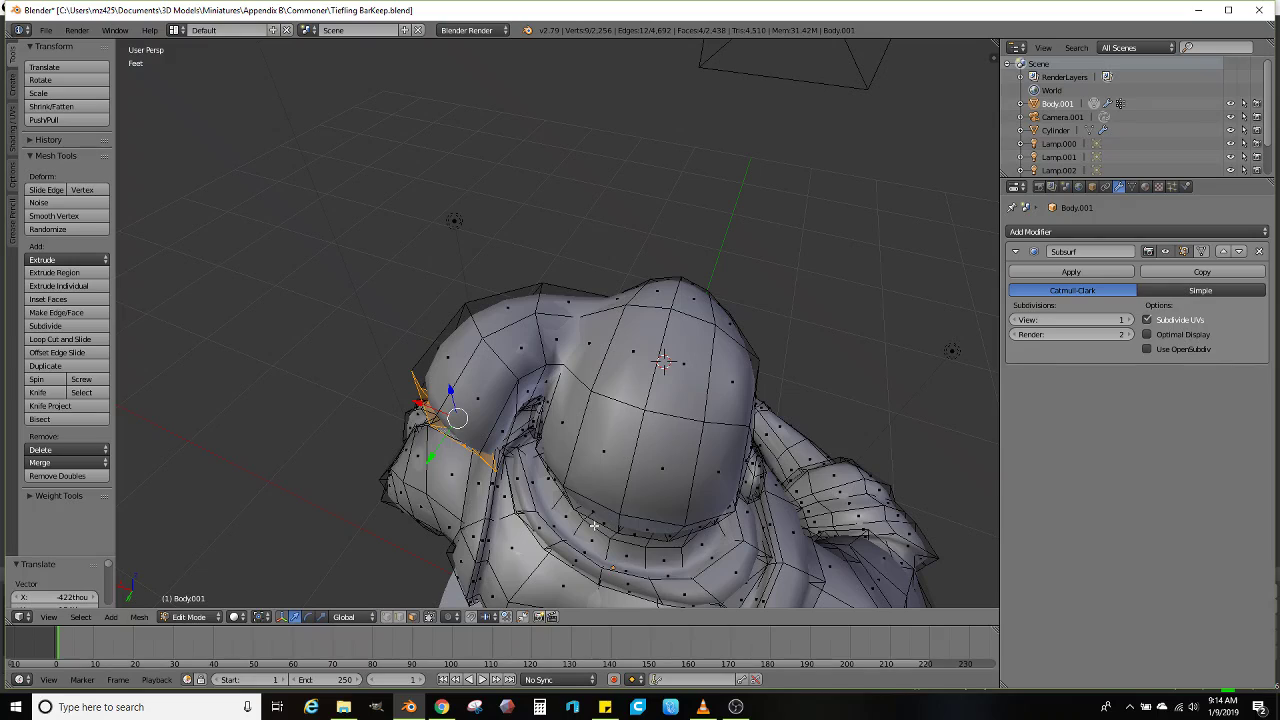
{"action": "left_click", "coordinate": [632, 452]}
{"action": "middle_click_drag", "start_coordinate": [632, 452], "coordinate": [859, 402]}
{"action": "key", "text": "r"}
{"action": "left_click", "coordinate": [851, 449]}
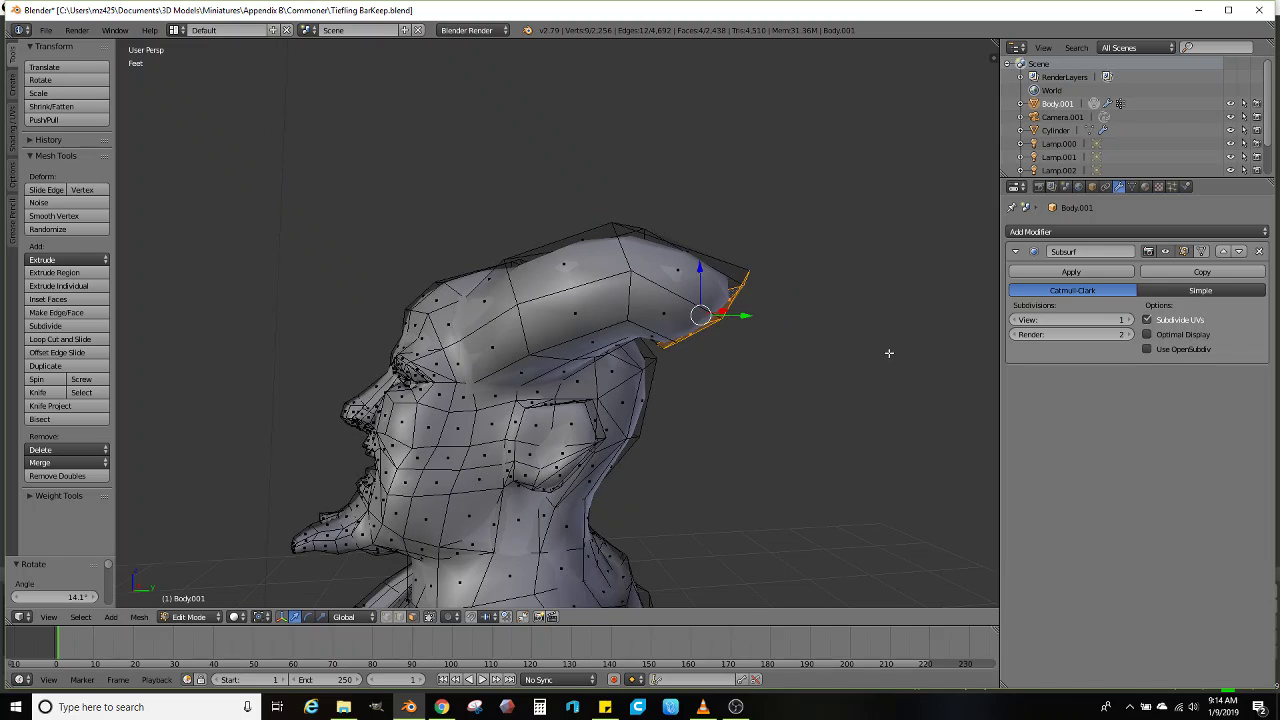
Extrude a fourth horn segment downward behind the head, rotate its end faces along the curl and scale them
{"action": "key", "text": "e"}
{"action": "left_click", "coordinate": [880, 430]}
{"action": "key", "text": "r"}
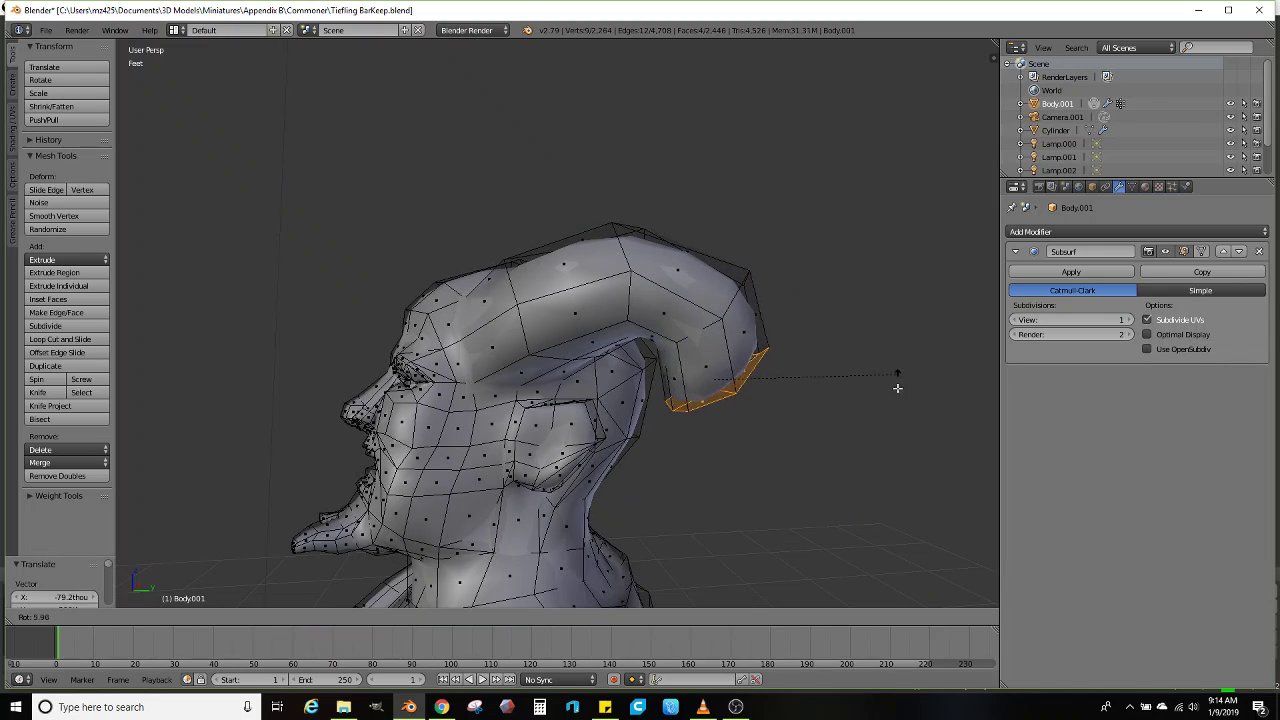
{"action": "left_click", "coordinate": [866, 462]}
{"action": "key", "text": "s"}
{"action": "left_click", "coordinate": [866, 443]}
{"action": "mouse_move", "coordinate": [866, 443]}
{"action": "middle_mouse_down"}
{"action": "mouse_move", "coordinate": [801, 438]}
{"action": "mouse_move", "coordinate": [817, 463]}
{"action": "mouse_move", "coordinate": [837, 463]}
{"action": "mouse_move", "coordinate": [808, 451]}
{"action": "mouse_move", "coordinate": [855, 457]}
{"action": "mouse_move", "coordinate": [757, 463]}
{"action": "mouse_move", "coordinate": [829, 437]}
{"action": "mouse_move", "coordinate": [845, 450]}
{"action": "middle_mouse_up"}
{"action": "left_click", "coordinate": [783, 467]}
Extrude a fifth horn segment toward the nape, rotate its end faces forward and scale them to about 0.836
{"action": "left_click", "coordinate": [860, 453]}
{"action": "key", "text": "e"}
{"action": "left_click", "coordinate": [866, 466]}
{"action": "key", "text": "s"}
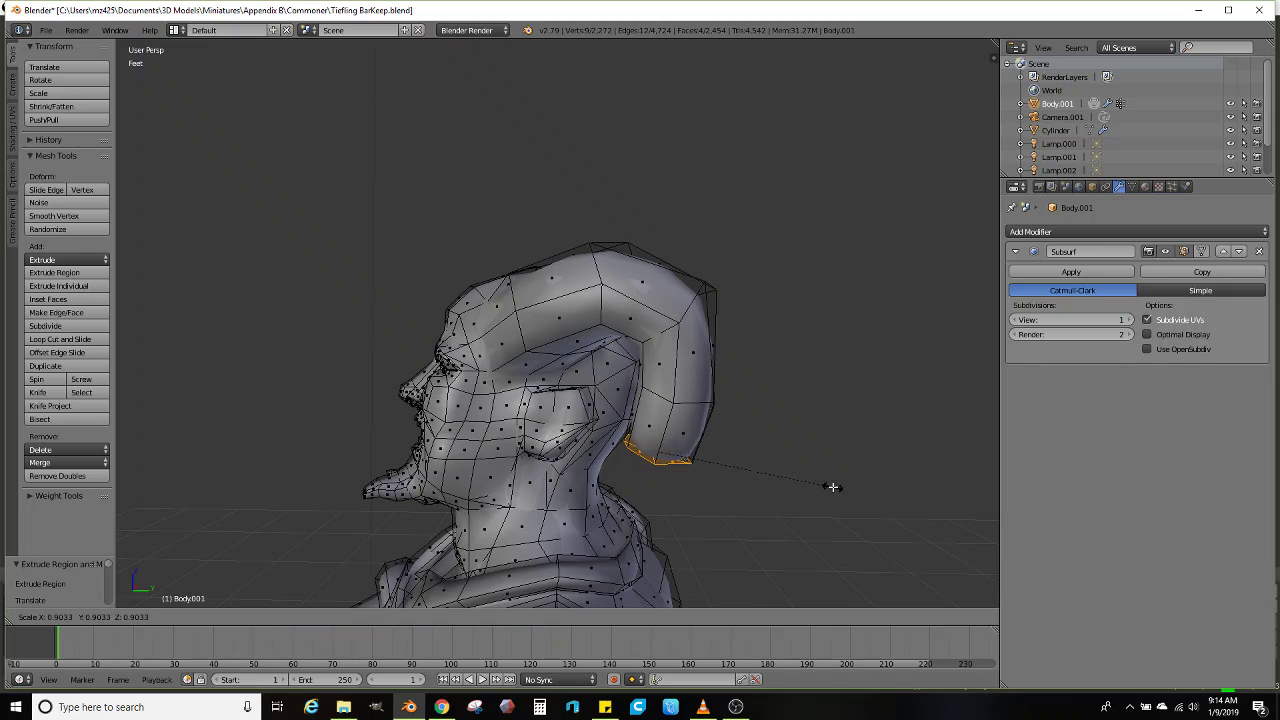
{"action": "left_click", "coordinate": [833, 487]}
{"action": "key", "text": "g"}
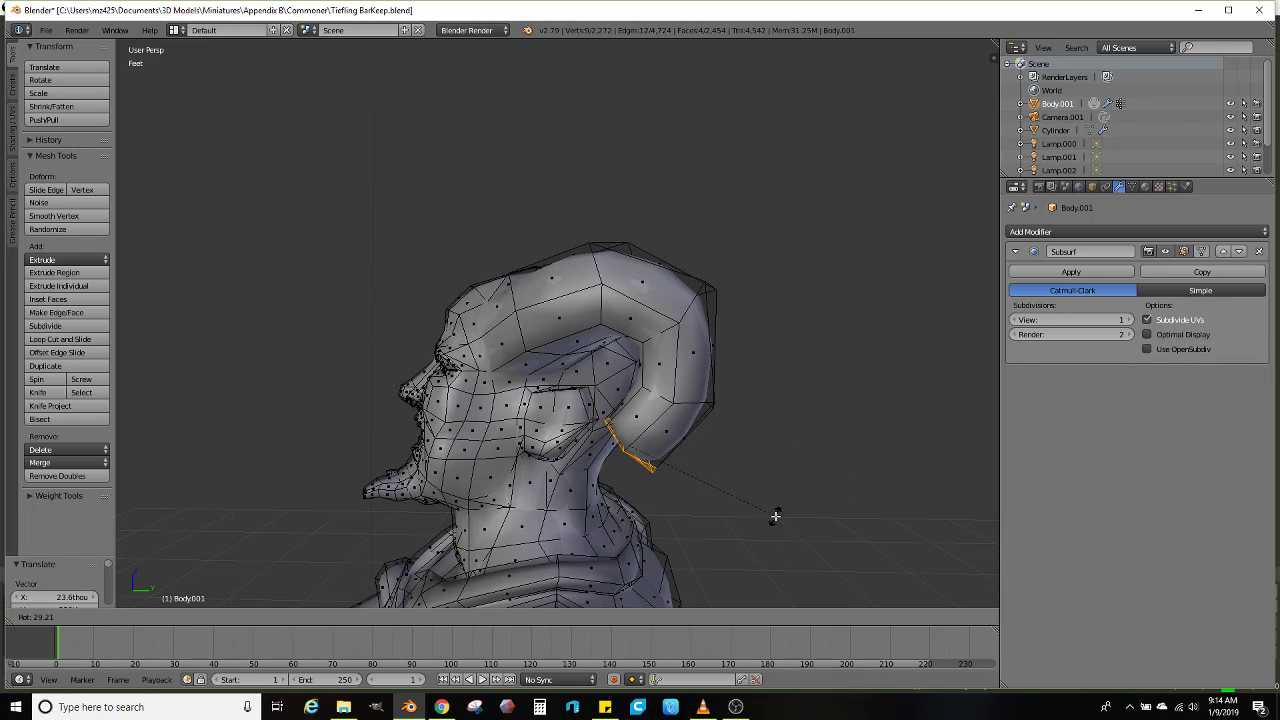
{"action": "left_click", "coordinate": [775, 516]}
{"action": "left_click", "coordinate": [832, 412]}
{"action": "mouse_move", "coordinate": [814, 414]}
{"action": "middle_mouse_down"}
{"action": "mouse_move", "coordinate": [871, 423]}
{"action": "mouse_move", "coordinate": [923, 397]}
{"action": "mouse_move", "coordinate": [769, 413]}
{"action": "mouse_move", "coordinate": [810, 410]}
{"action": "middle_mouse_up"}
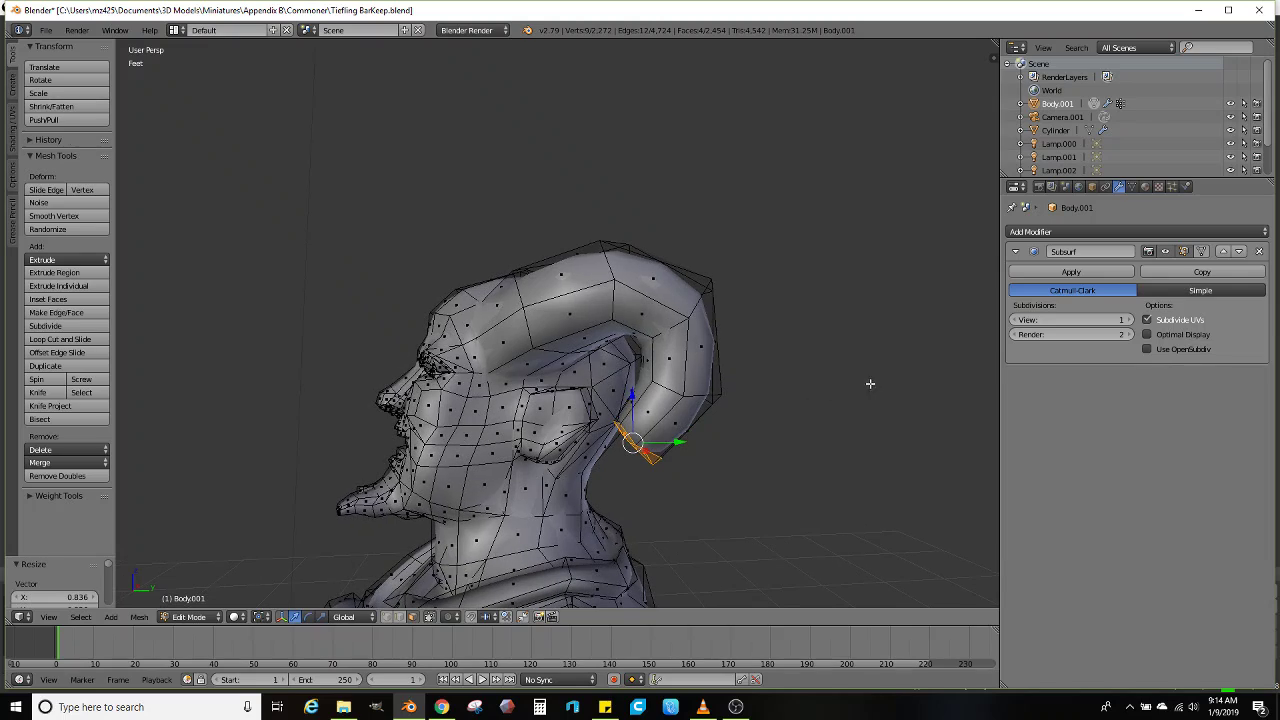
Extrude a sixth horn segment forward below the ear, scale its end to about 0.801 and rotate it about 24.7°
{"action": "left_click", "coordinate": [744, 427]}
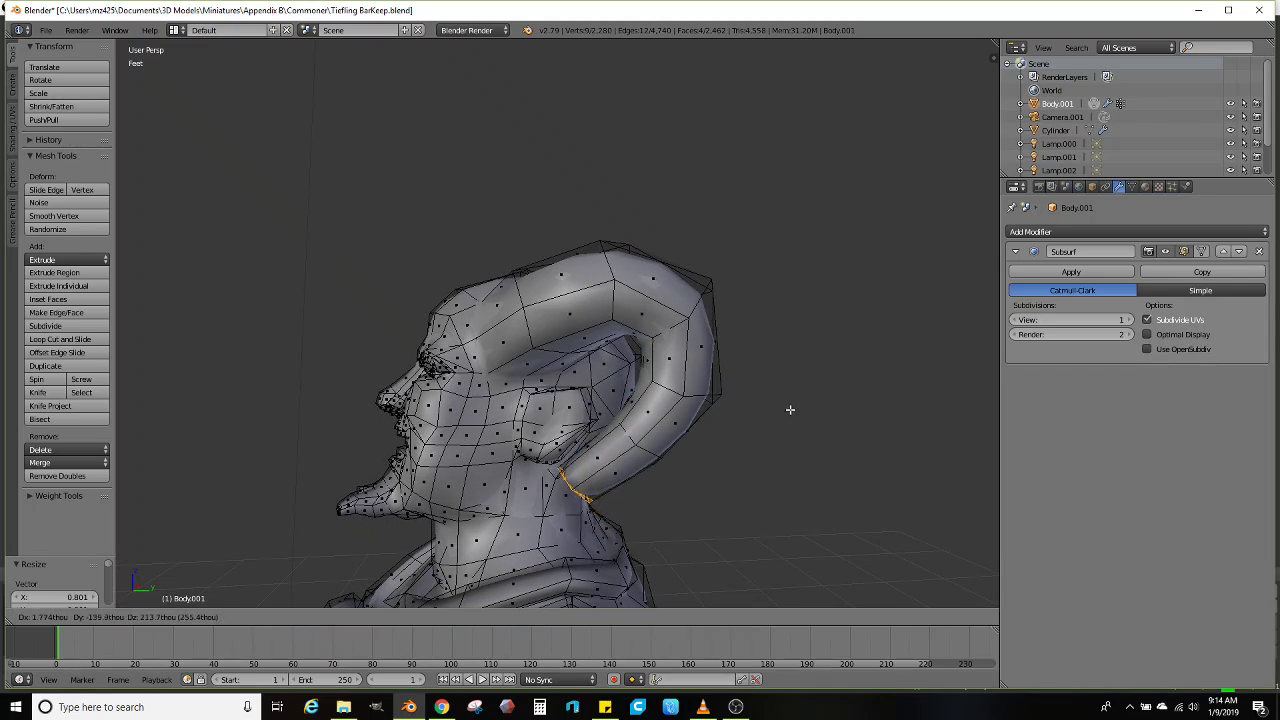
{"action": "middle_click_drag", "start_coordinate": [787, 399], "coordinate": [707, 406]}
{"action": "left_click", "coordinate": [700, 453]}
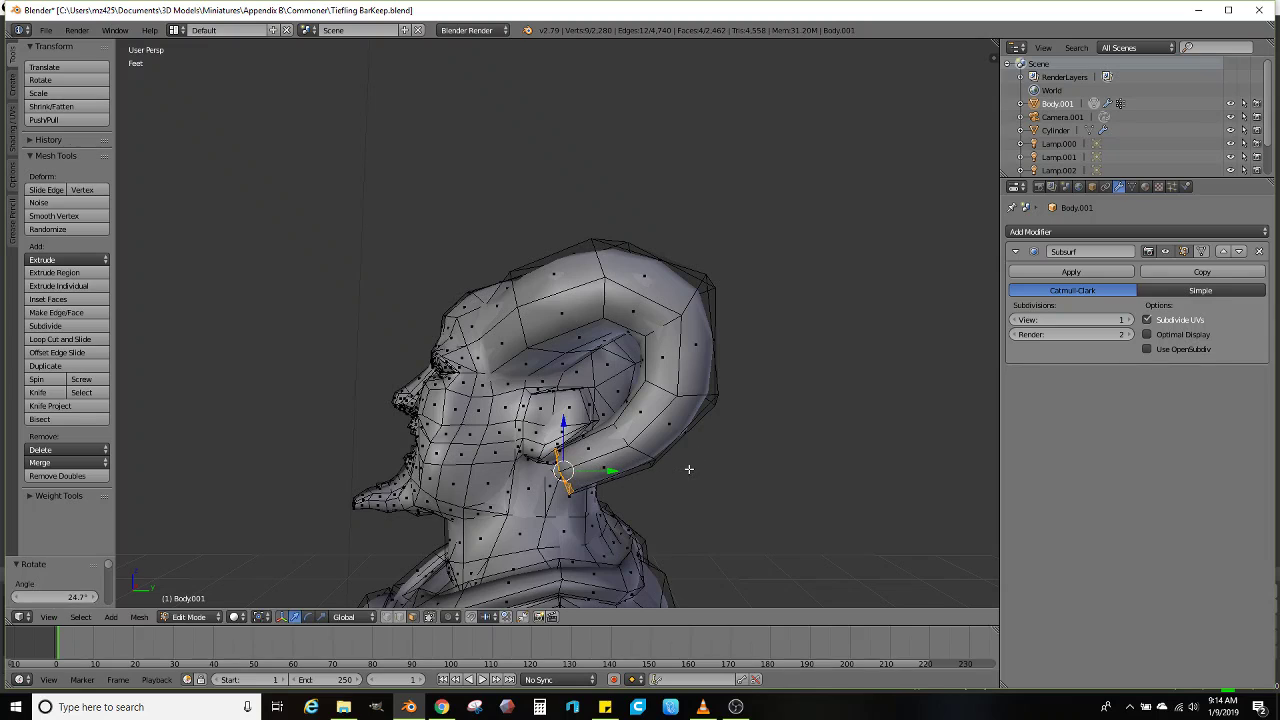
{"action": "middle_click_drag", "start_coordinate": [700, 453], "coordinate": [776, 458]}
{"action": "middle_click_drag", "start_coordinate": [704, 466], "coordinate": [806, 434]}
Extrude the horn's tip segment forward along the jaw and scale its end faces to about 0.561
{"action": "key", "text": "g"}
{"action": "key", "text": "z"}
{"action": "key", "text": "z"}
{"action": "key", "text": "Escape"}
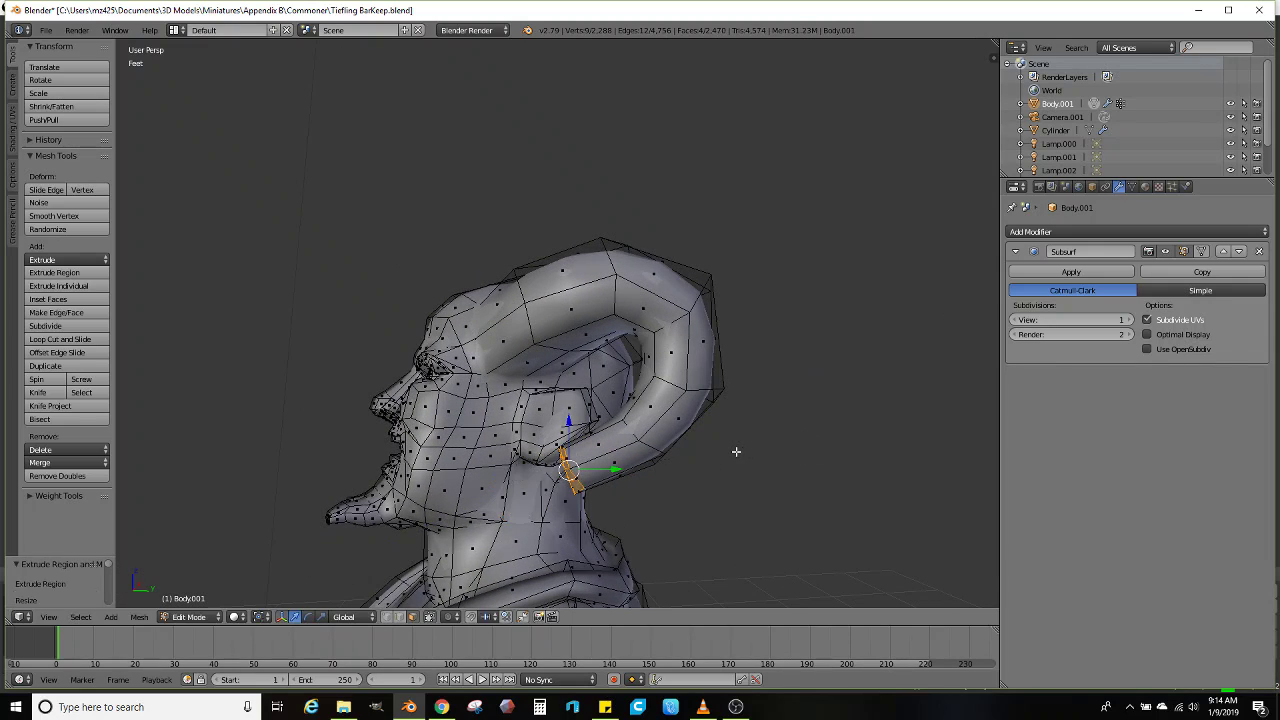
{"action": "key", "text": "e"}
{"action": "key", "text": "z"}
{"action": "key", "text": "z"}
{"action": "left_click", "coordinate": [790, 448]}
{"action": "key", "text": "s"}
{"action": "left_click", "coordinate": [652, 442]}
Move the horn's tip faces upward beside the cheek and rotate them about 29.7°
{"action": "key", "text": "g"}
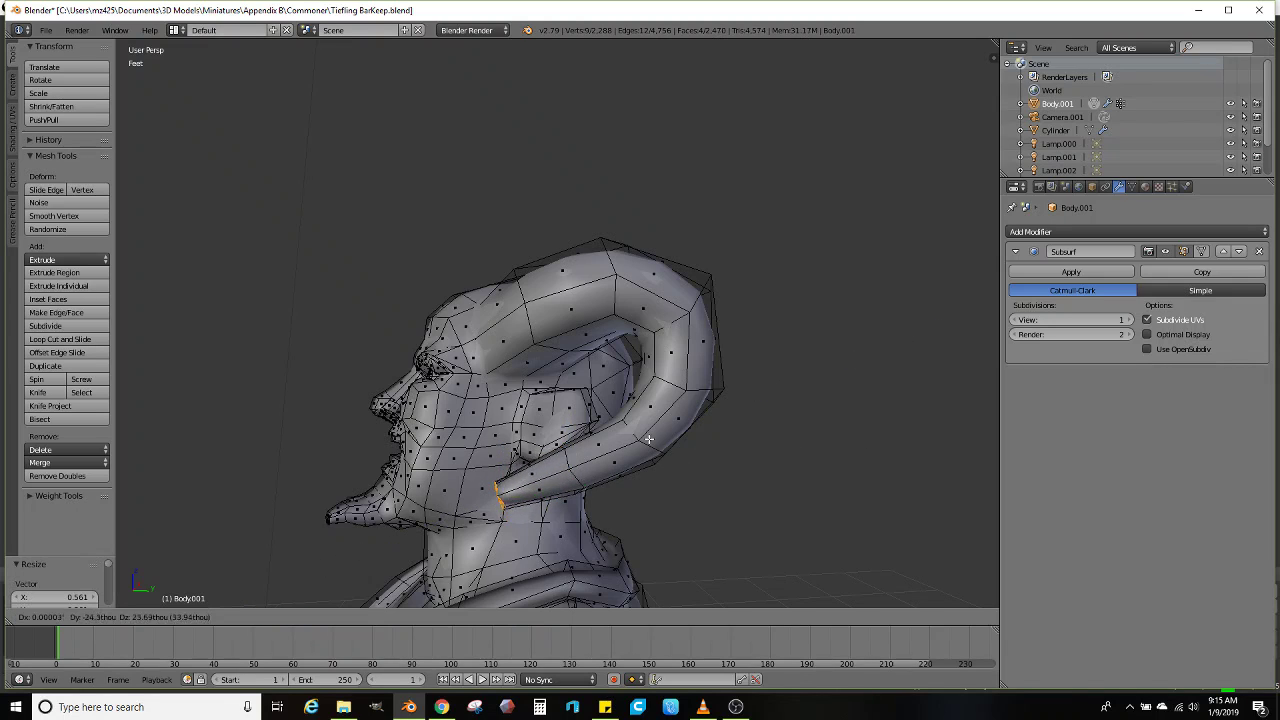
{"action": "left_click", "coordinate": [646, 406]}
{"action": "middle_click_drag", "start_coordinate": [646, 406], "coordinate": [640, 431]}
{"action": "key", "text": "r"}
{"action": "left_click", "coordinate": [614, 500]}
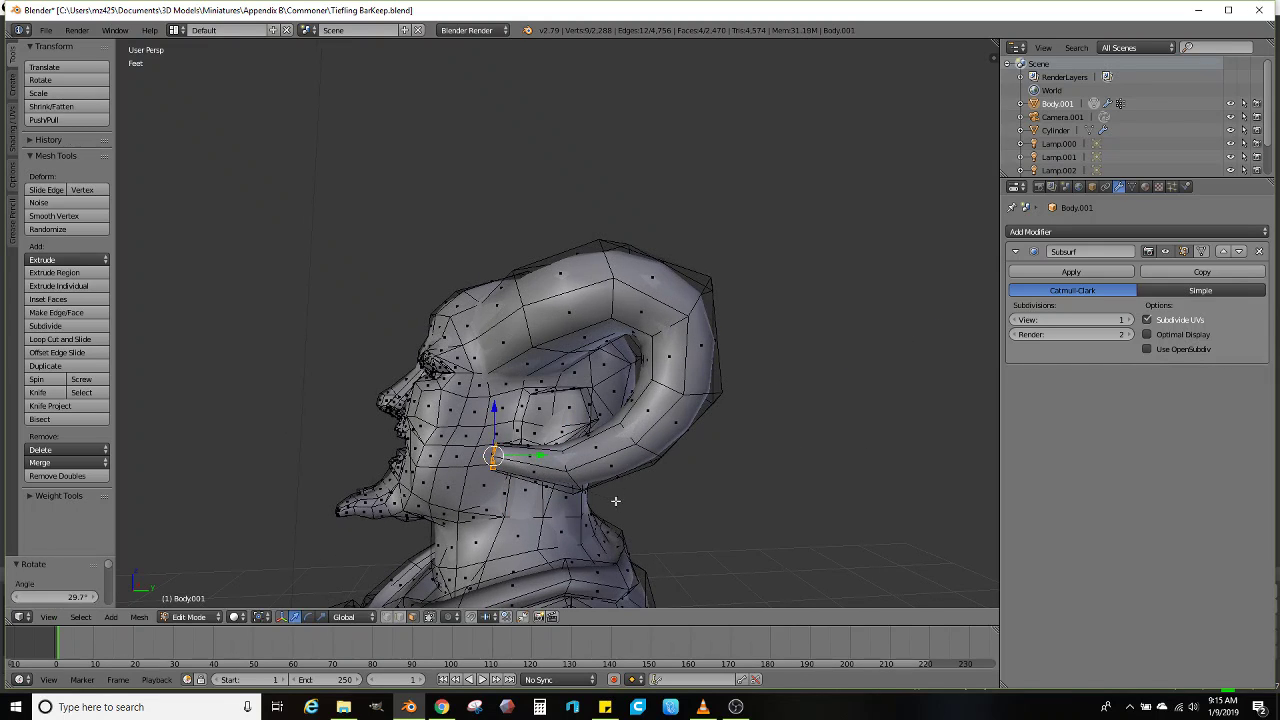
In edge selection, select the edge loop behind the horn's tip segment and scale it to about 1.168
{"action": "mouse_move", "coordinate": [614, 500]}
{"action": "middle_mouse_down"}
{"action": "mouse_move", "coordinate": [692, 489]}
{"action": "mouse_move", "coordinate": [743, 534]}
{"action": "mouse_move", "coordinate": [535, 490]}
{"action": "mouse_move", "coordinate": [760, 486]}
{"action": "mouse_move", "coordinate": [604, 505]}
{"action": "middle_mouse_up"}
{"action": "scroll", "coordinate": [867, 443], "scroll_direction": "up", "scroll_amount": 3}
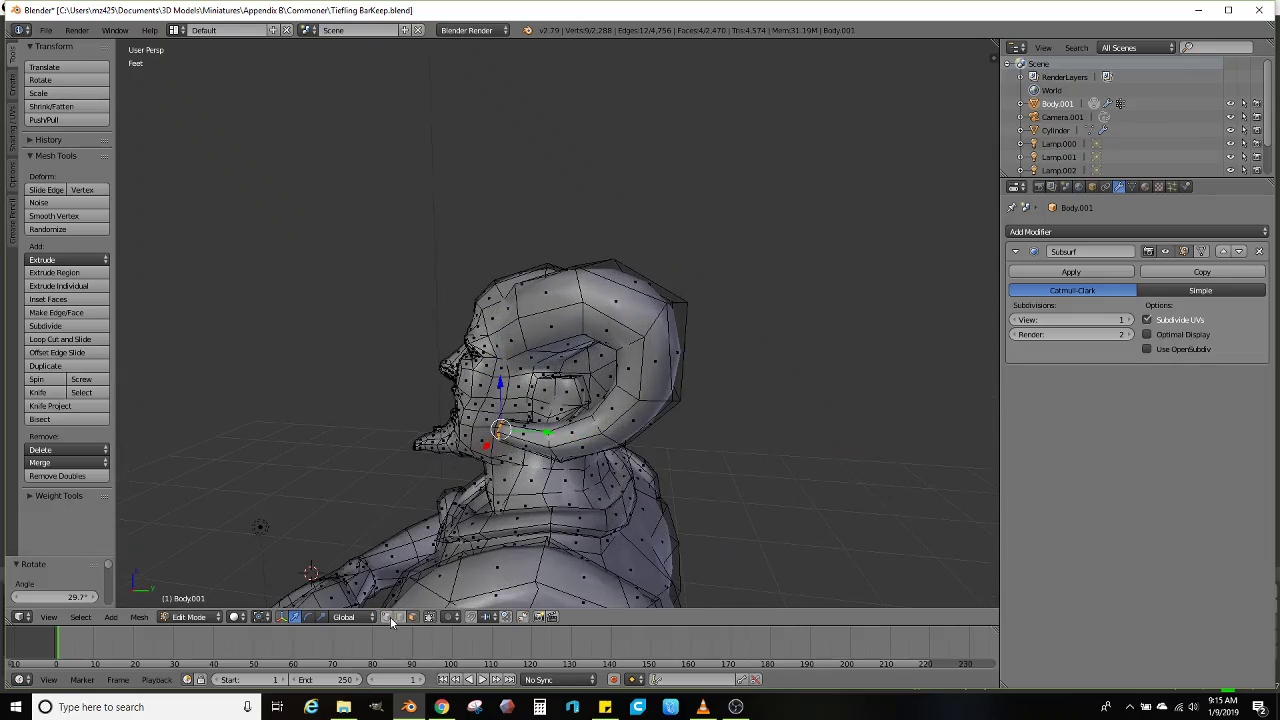
{"action": "middle_click_drag", "start_coordinate": [454, 572], "coordinate": [557, 502]}
{"action": "scroll", "coordinate": [551, 480], "scroll_direction": "up", "scroll_amount": 1}
{"action": "right_click", "coordinate": [578, 472], "text": "alt"}
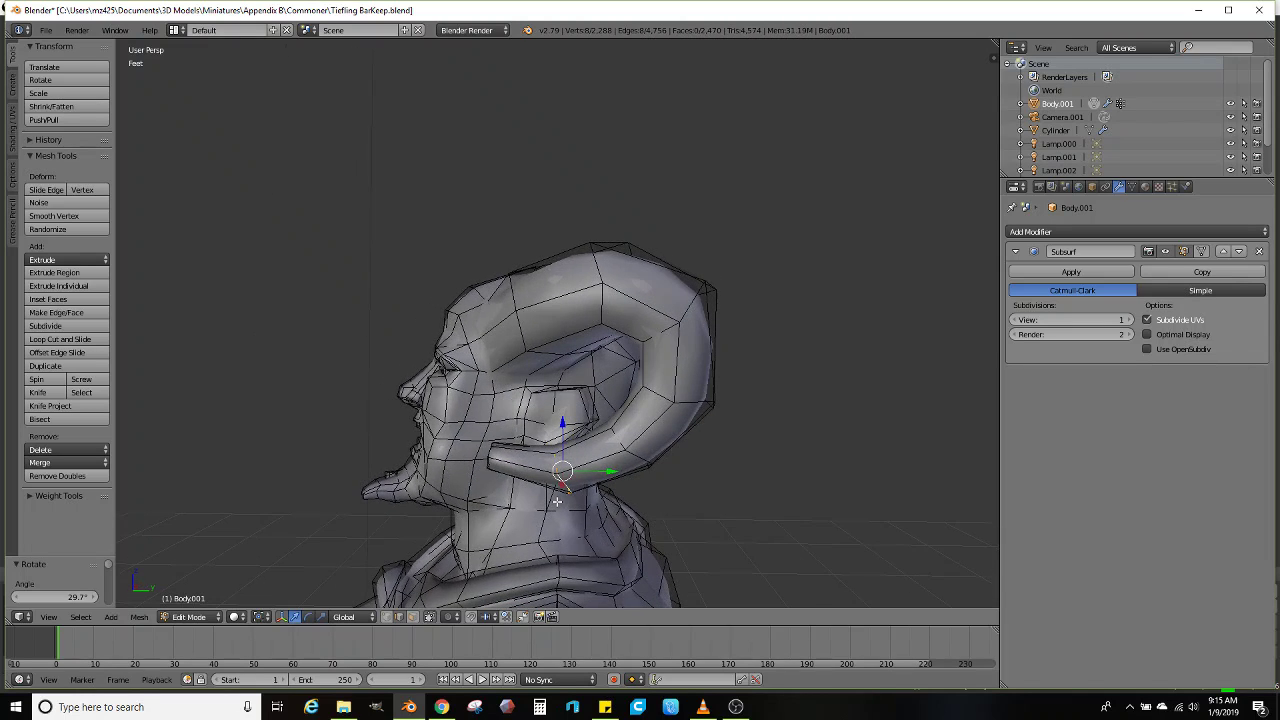
{"action": "key", "text": "s"}
{"action": "left_click", "coordinate": [673, 491]}
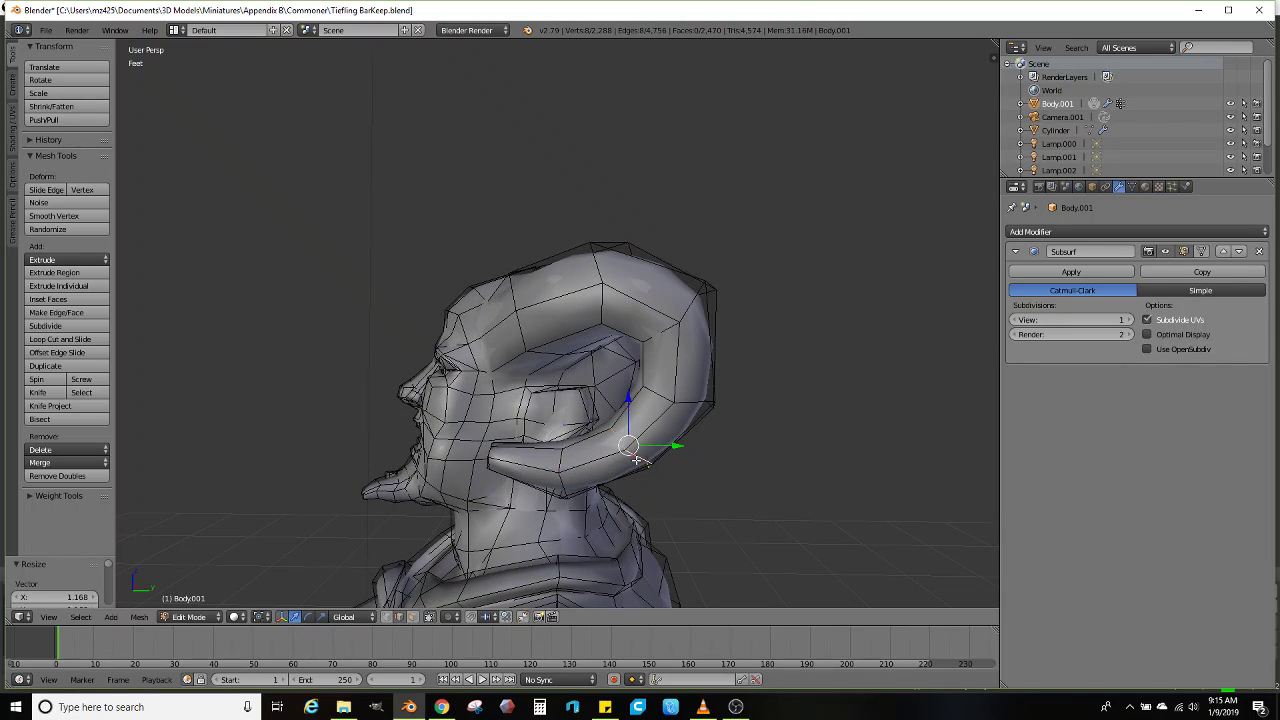
Rotate the horn's second edge loop from the tip about 9.62° and scale it to about 1.232
{"action": "key", "text": "r"}
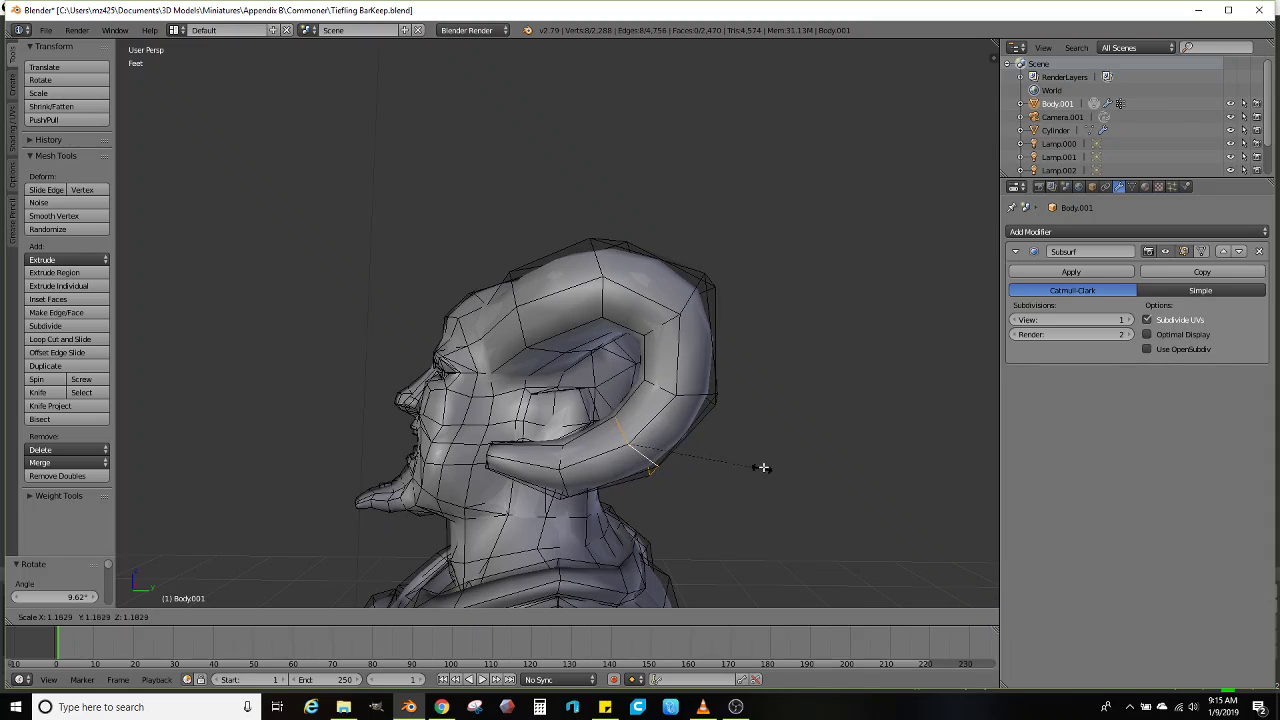
{"action": "left_click", "coordinate": [762, 468]}
{"action": "key", "text": "space"}
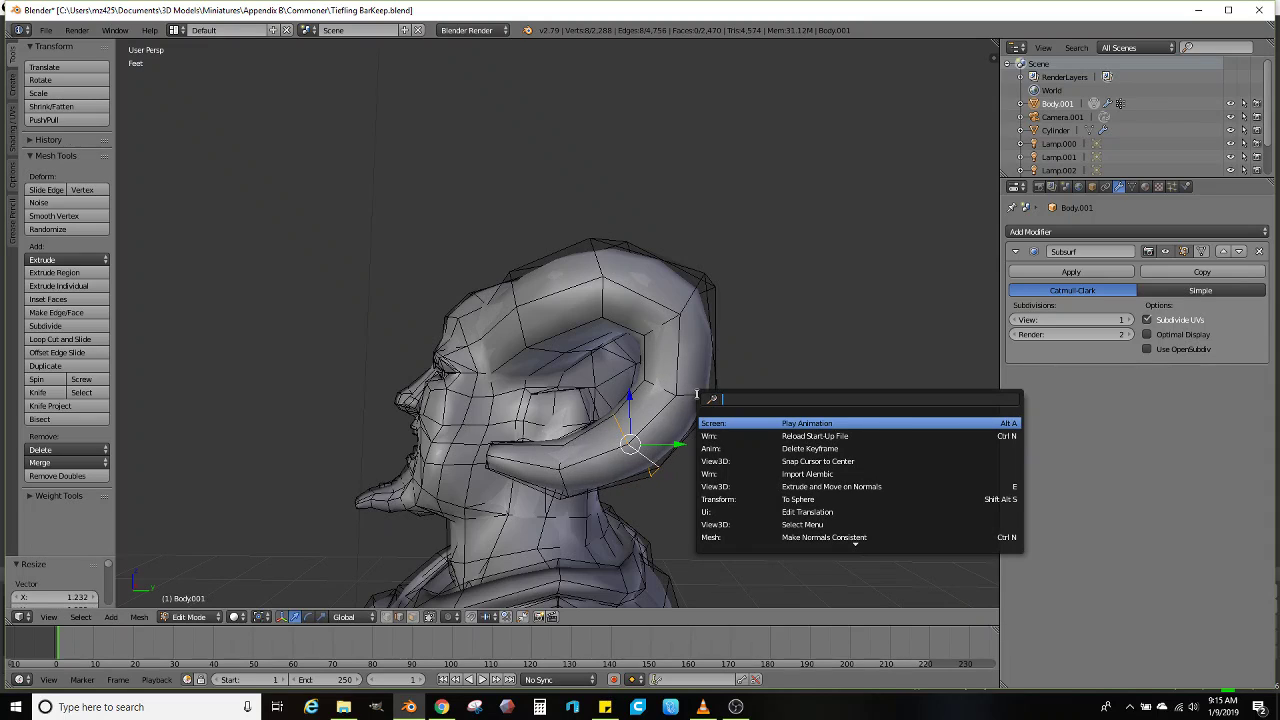
{"action": "key", "text": "Escape"}
Scale the edge loop at the horn's lower rear bend to about 1.287
{"action": "middle_click_drag", "start_coordinate": [724, 397], "coordinate": [720, 408]}
{"action": "key", "text": "s"}
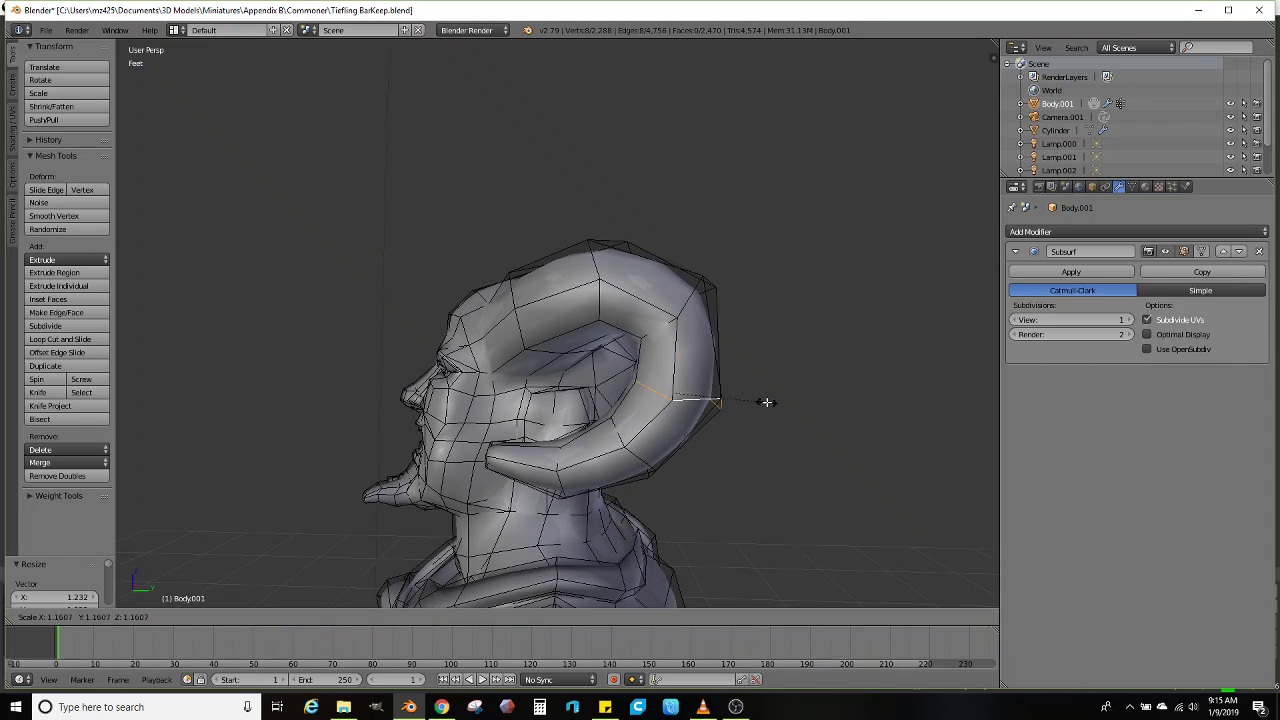
{"action": "left_click", "coordinate": [777, 402]}
Select the edge loop at the horn's upper rear bend, rotate it about 7.15° and scale it to about 1.087
{"action": "right_click", "coordinate": [689, 297], "text": "alt"}
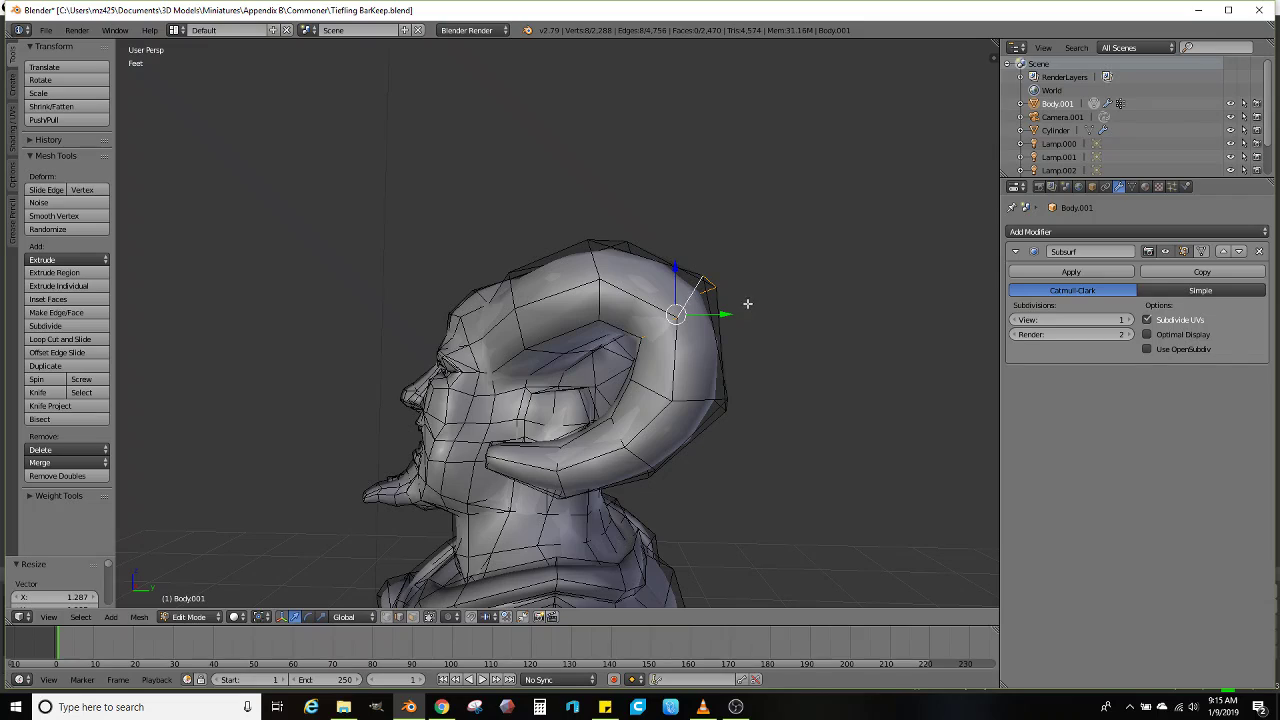
{"action": "key", "text": "r"}
{"action": "left_click", "coordinate": [792, 334]}
{"action": "key", "text": "s"}
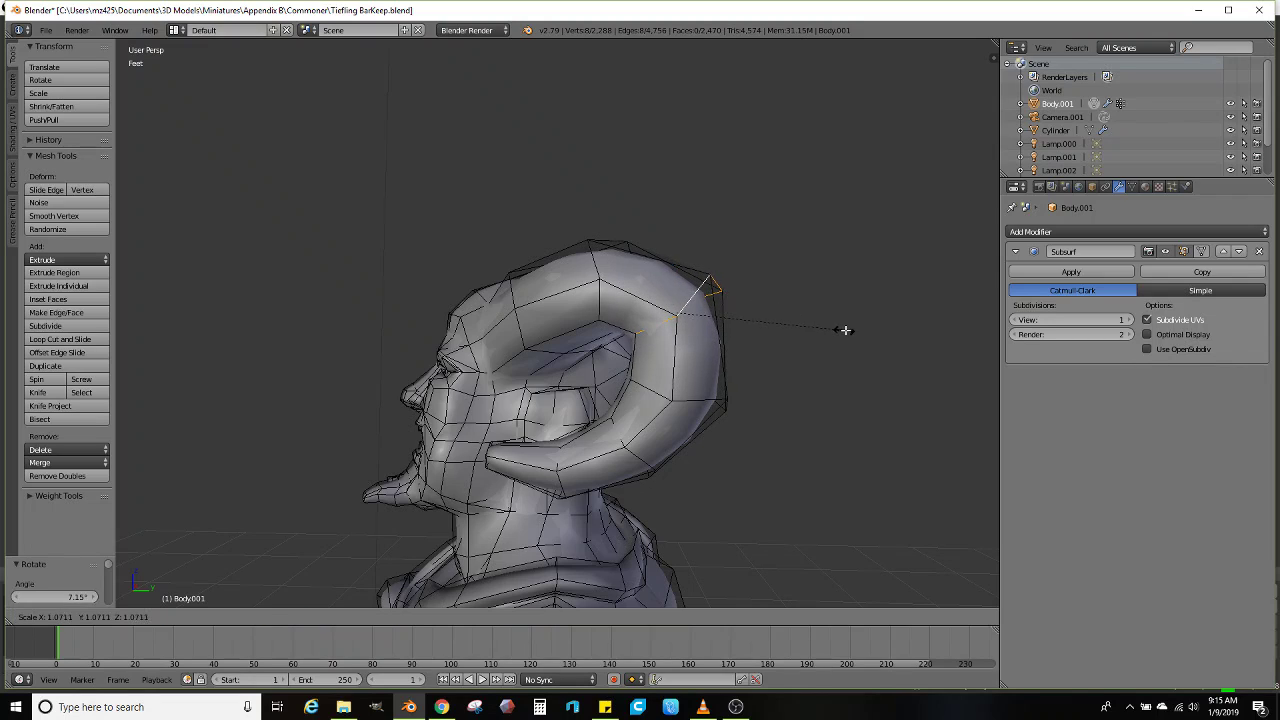
{"action": "left_click", "coordinate": [846, 330]}
Scale the edge loop at the horn's crest and the next one toward its base to about 1.11
{"action": "key", "text": "s"}
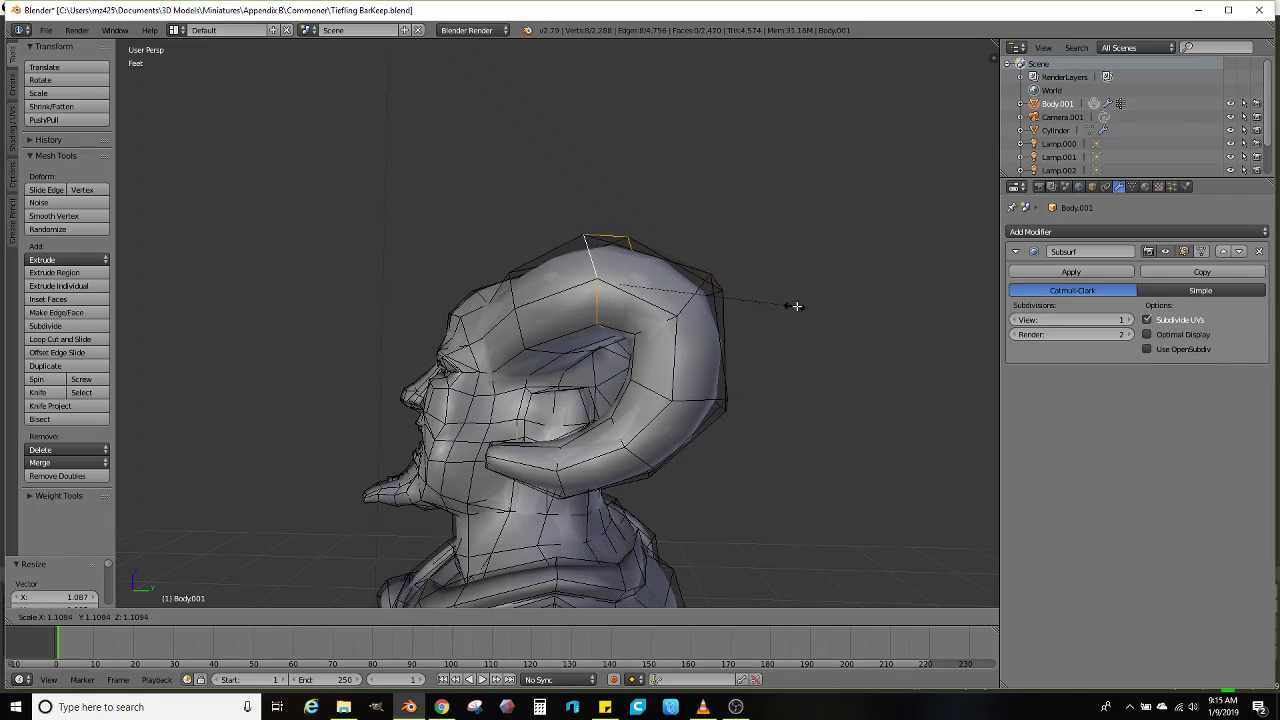
{"action": "left_click", "coordinate": [802, 308]}
{"action": "right_click", "coordinate": [520, 294], "text": "alt"}
{"action": "middle_click_drag", "start_coordinate": [682, 293], "coordinate": [615, 384]}
{"action": "key", "text": "s"}
{"action": "left_click", "coordinate": [754, 326]}
In face selection, select the four faces on the back of the ear beneath the horn and move them along X toward the skull
{"action": "scroll", "coordinate": [615, 384], "scroll_direction": "up", "scroll_amount": 5}
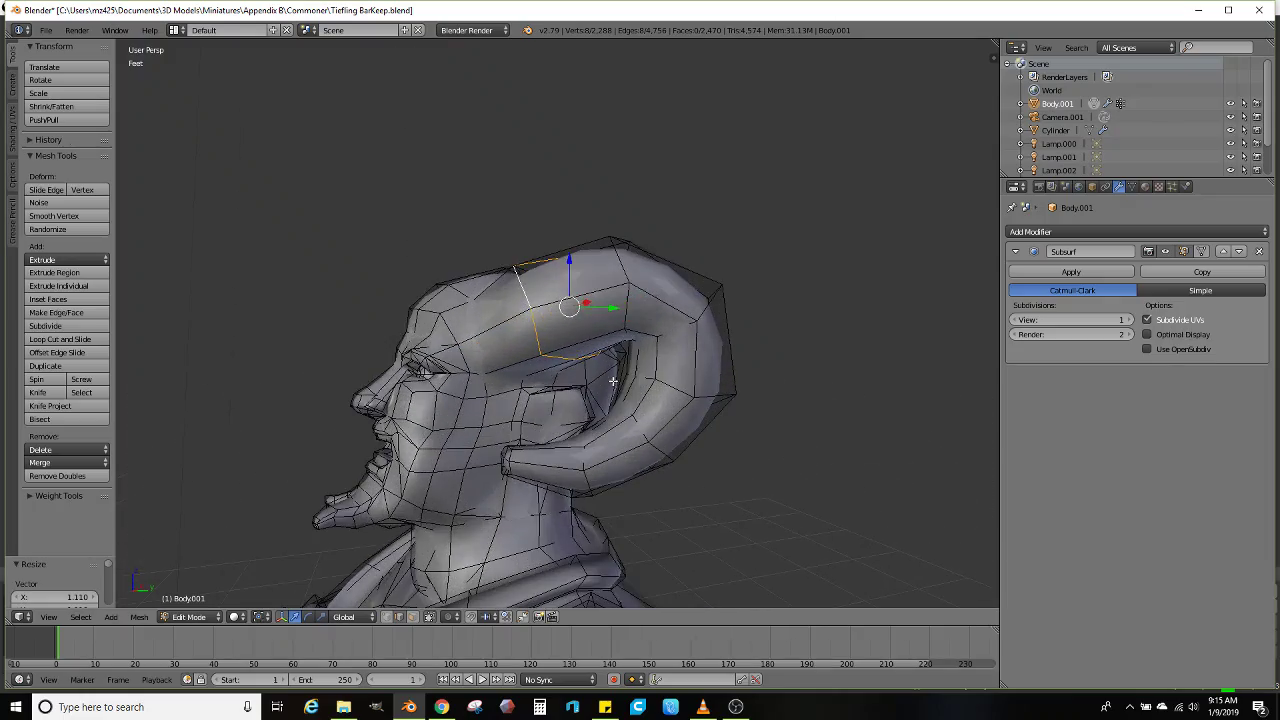
{"action": "scroll", "coordinate": [600, 416], "scroll_direction": "up", "scroll_amount": 8}
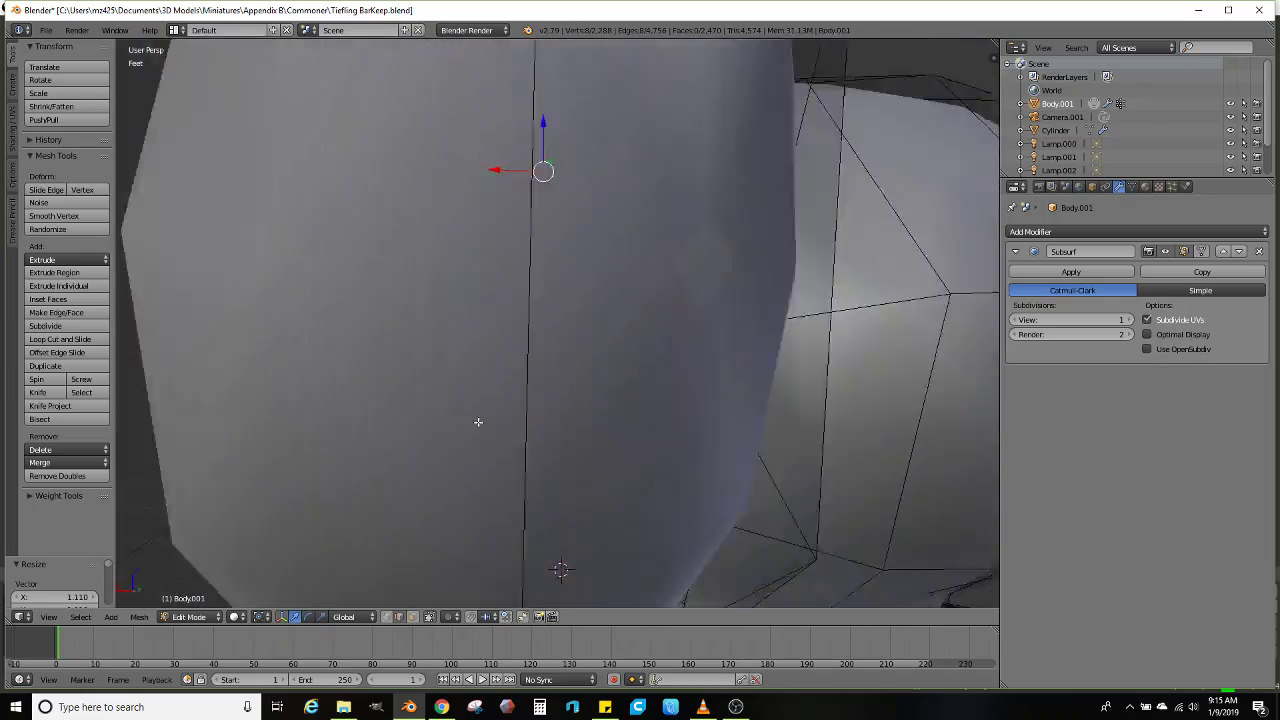
{"action": "middle_click_drag", "start_coordinate": [478, 422], "coordinate": [509, 406]}
{"action": "scroll", "coordinate": [603, 423], "scroll_direction": "up", "scroll_amount": 2}
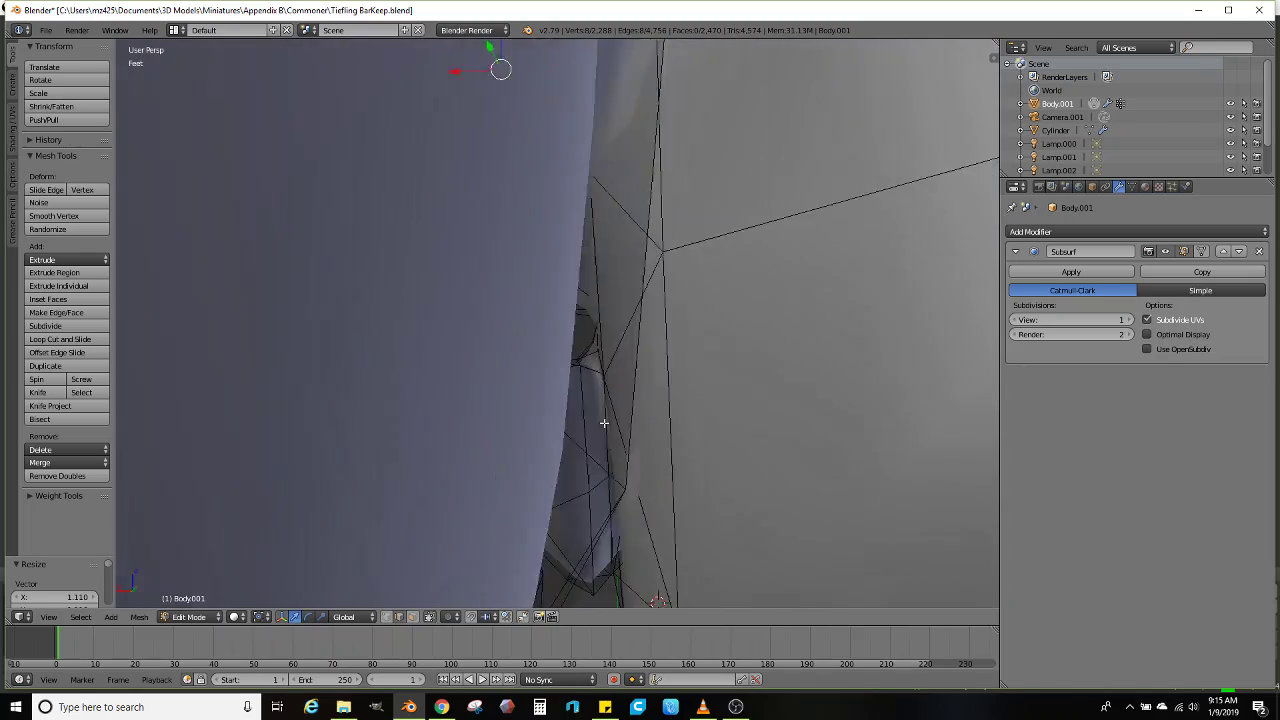
{"action": "middle_click_drag", "start_coordinate": [603, 423], "coordinate": [594, 441]}
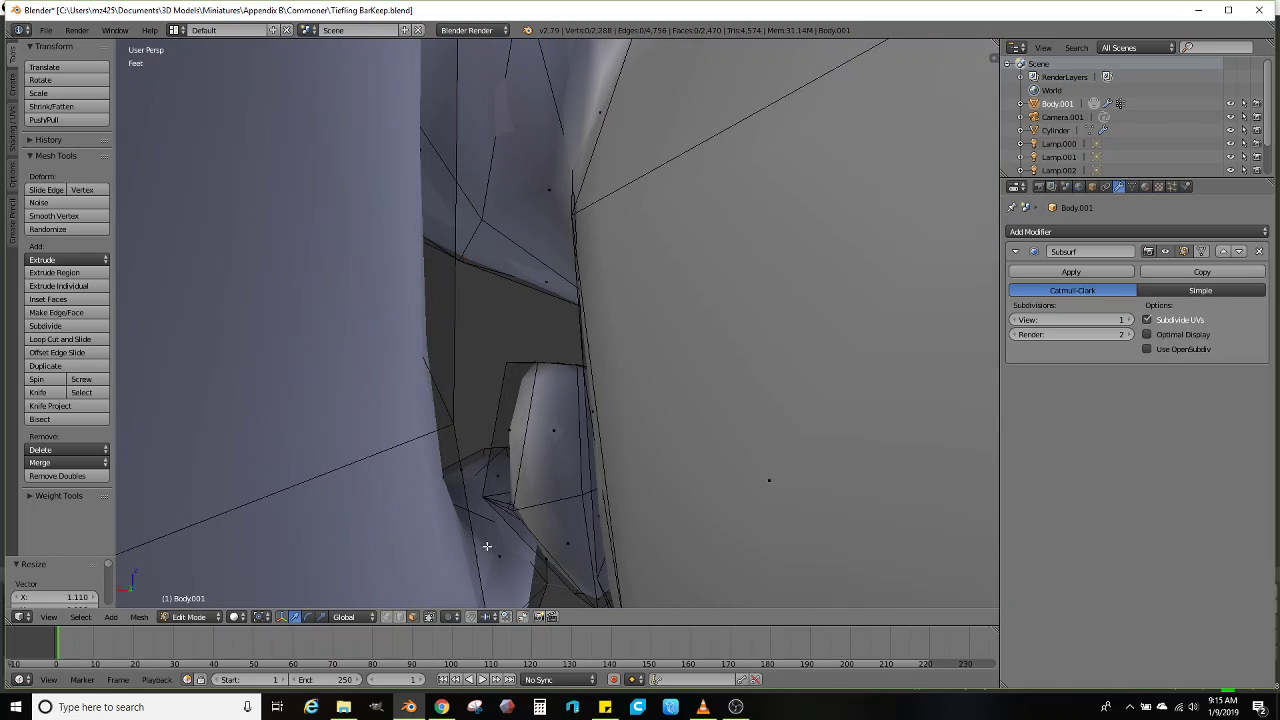
{"action": "middle_click_drag", "start_coordinate": [487, 546], "coordinate": [537, 473]}
{"action": "right_click", "coordinate": [573, 457], "text": "ctrl"}
{"action": "left_click_drag", "start_coordinate": [518, 472], "coordinate": [599, 456]}
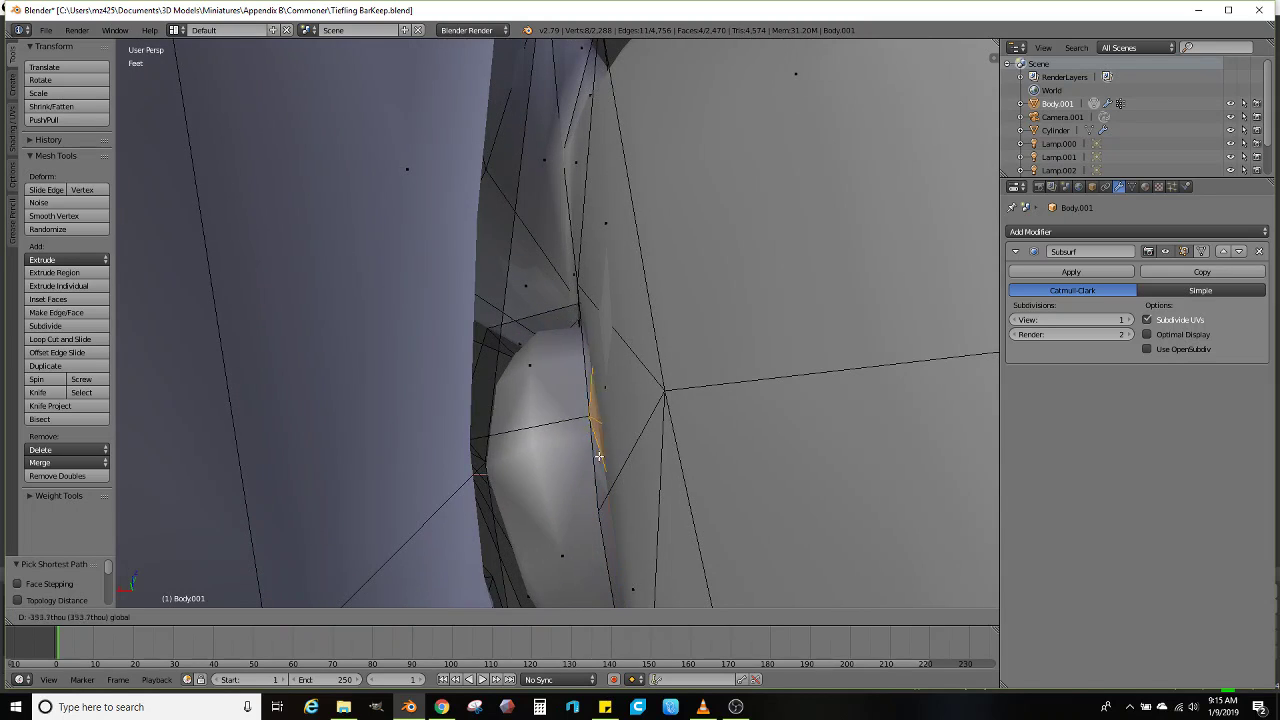
Extrude the upper rear face of the ear beneath the horn backward and scale it to about 0.547
{"action": "scroll", "coordinate": [600, 456], "scroll_direction": "down", "scroll_amount": 6}
{"action": "middle_click_drag", "start_coordinate": [563, 460], "coordinate": [686, 455]}
{"action": "scroll", "coordinate": [680, 449], "scroll_direction": "up", "scroll_amount": 4}
{"action": "key", "text": "e"}
{"action": "left_click", "coordinate": [809, 422]}
{"action": "key", "text": "s"}
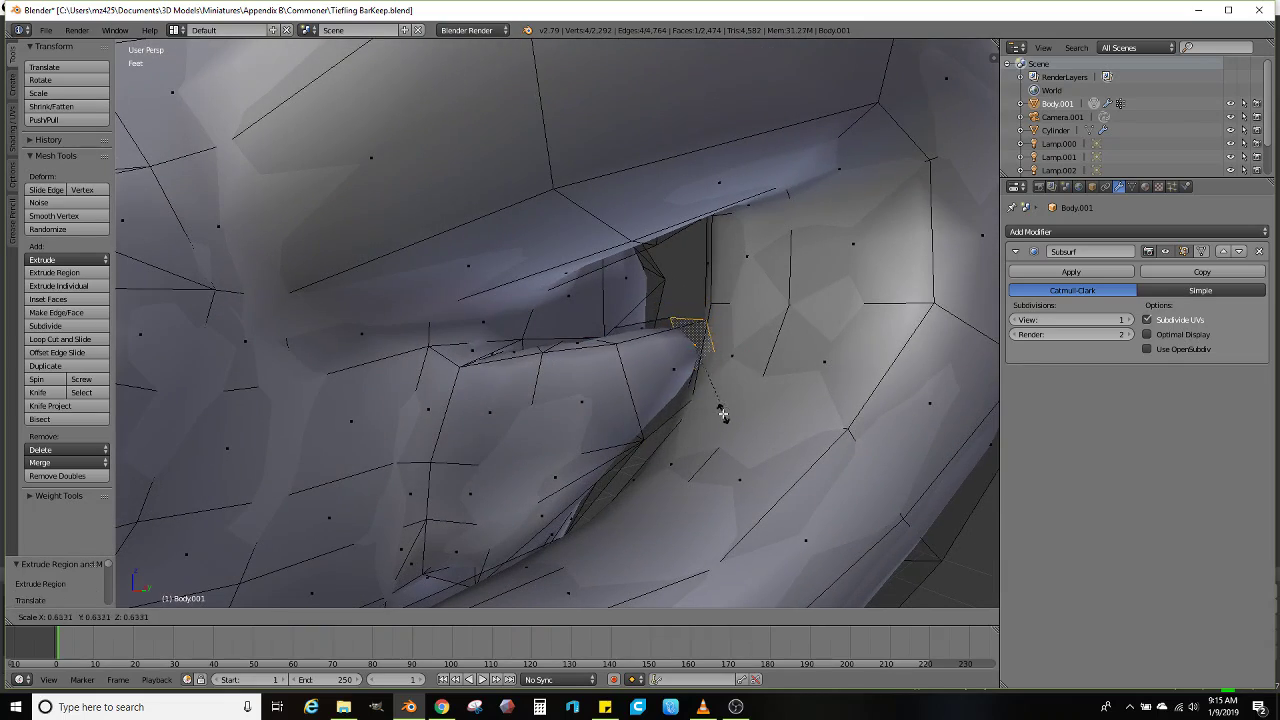
{"action": "left_click", "coordinate": [718, 412]}
Move the extruded ear tip inside the horn's curl to shape a pointed ear
{"action": "scroll", "coordinate": [705, 416], "scroll_direction": "down", "scroll_amount": 5}
{"action": "middle_click_drag", "start_coordinate": [700, 419], "coordinate": [726, 440]}
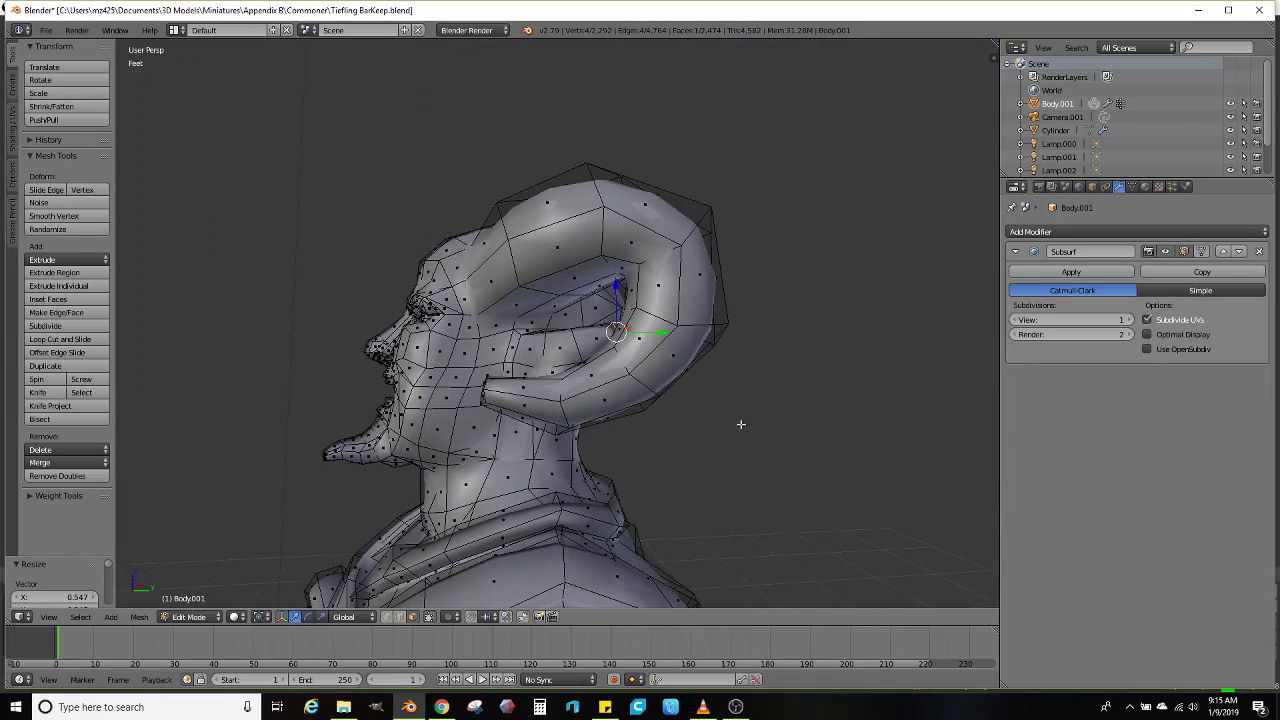
{"action": "key", "text": "g"}
{"action": "left_click", "coordinate": [742, 390]}
{"action": "middle_click_drag", "start_coordinate": [706, 397], "coordinate": [649, 442]}
{"action": "scroll", "coordinate": [533, 342], "scroll_direction": "up", "scroll_amount": 5}
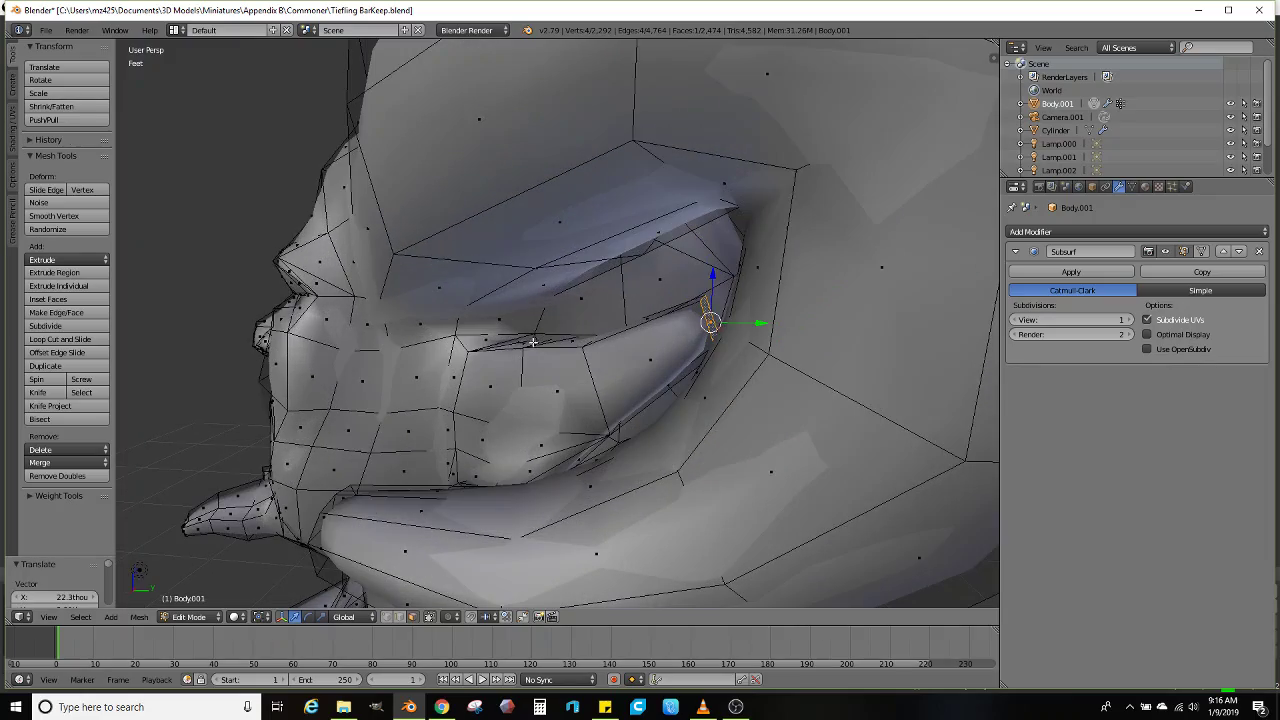
{"action": "middle_click_drag", "start_coordinate": [589, 360], "coordinate": [505, 418]}
{"action": "key", "text": "g"}
{"action": "left_click", "coordinate": [665, 369]}
Select the back faces of the ear on the hornless side and move them about 422 thou along X toward the skull
{"action": "scroll", "coordinate": [665, 369], "scroll_direction": "down", "scroll_amount": 5}
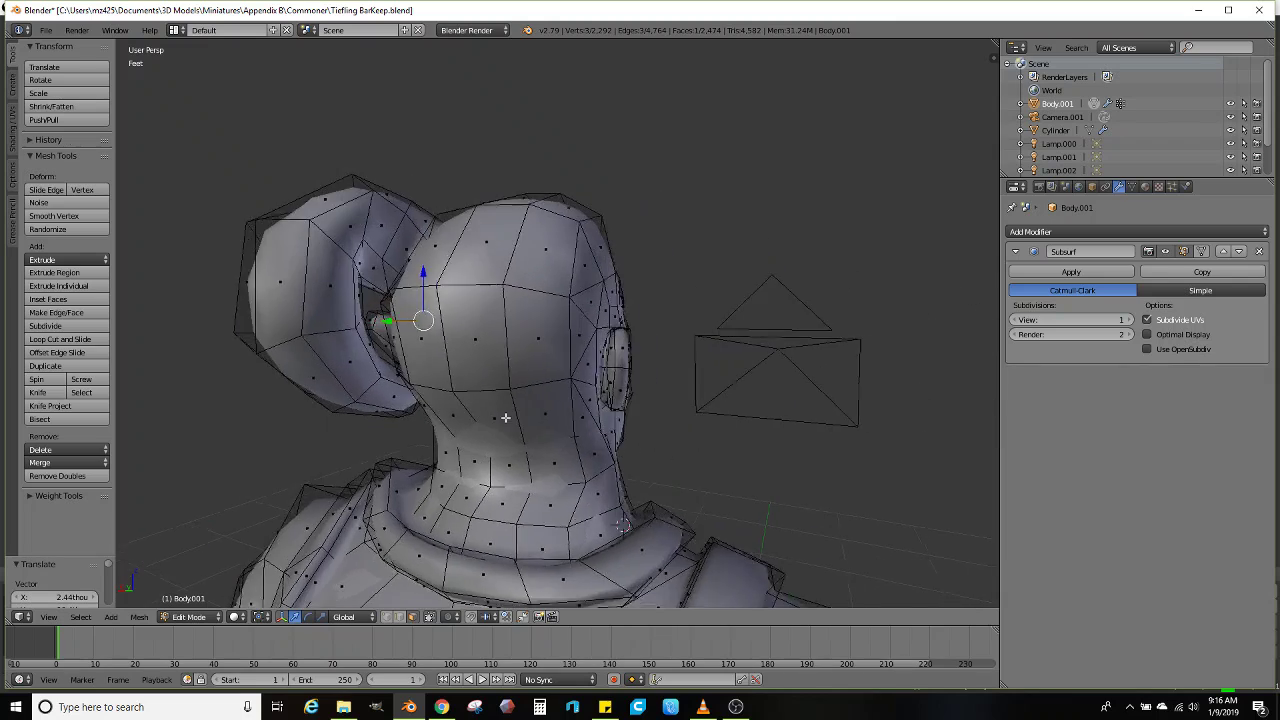
{"action": "scroll", "coordinate": [505, 418], "scroll_direction": "up", "scroll_amount": 10}
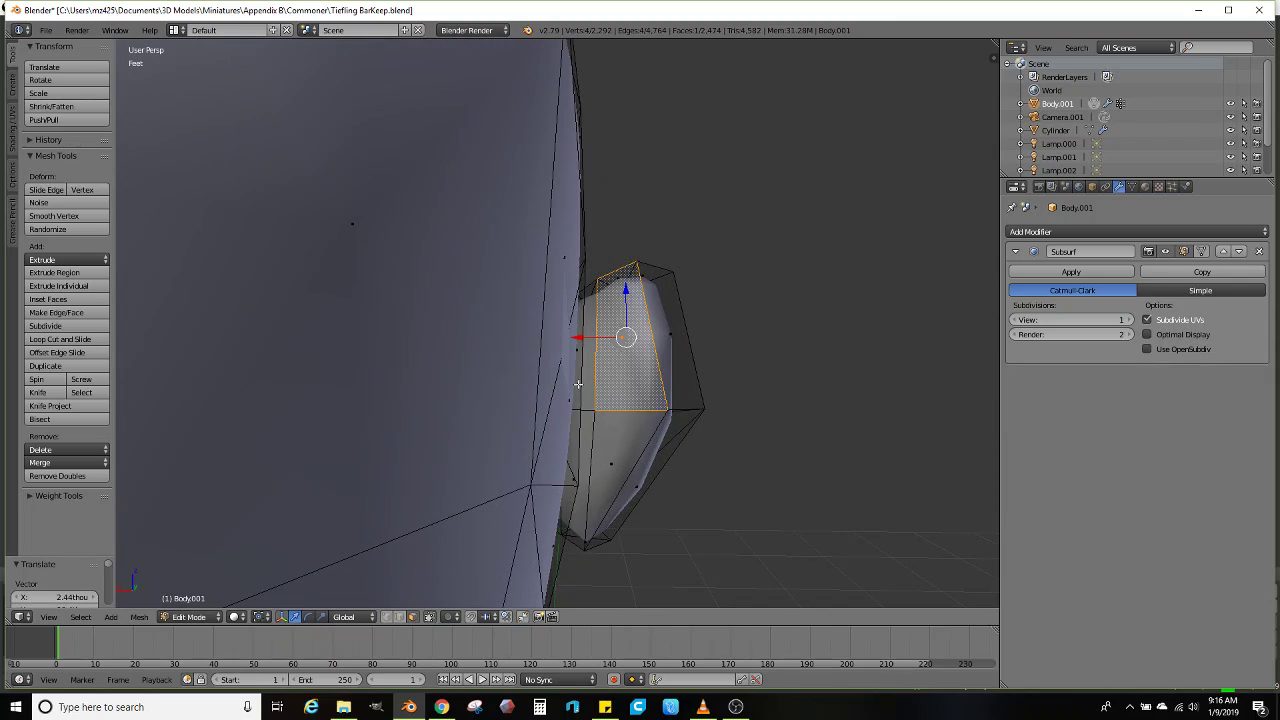
{"action": "middle_click_drag", "start_coordinate": [578, 384], "coordinate": [546, 378]}
{"action": "right_click", "coordinate": [524, 381], "text": "ctrl"}
{"action": "right_click", "coordinate": [519, 432], "text": "ctrl"}
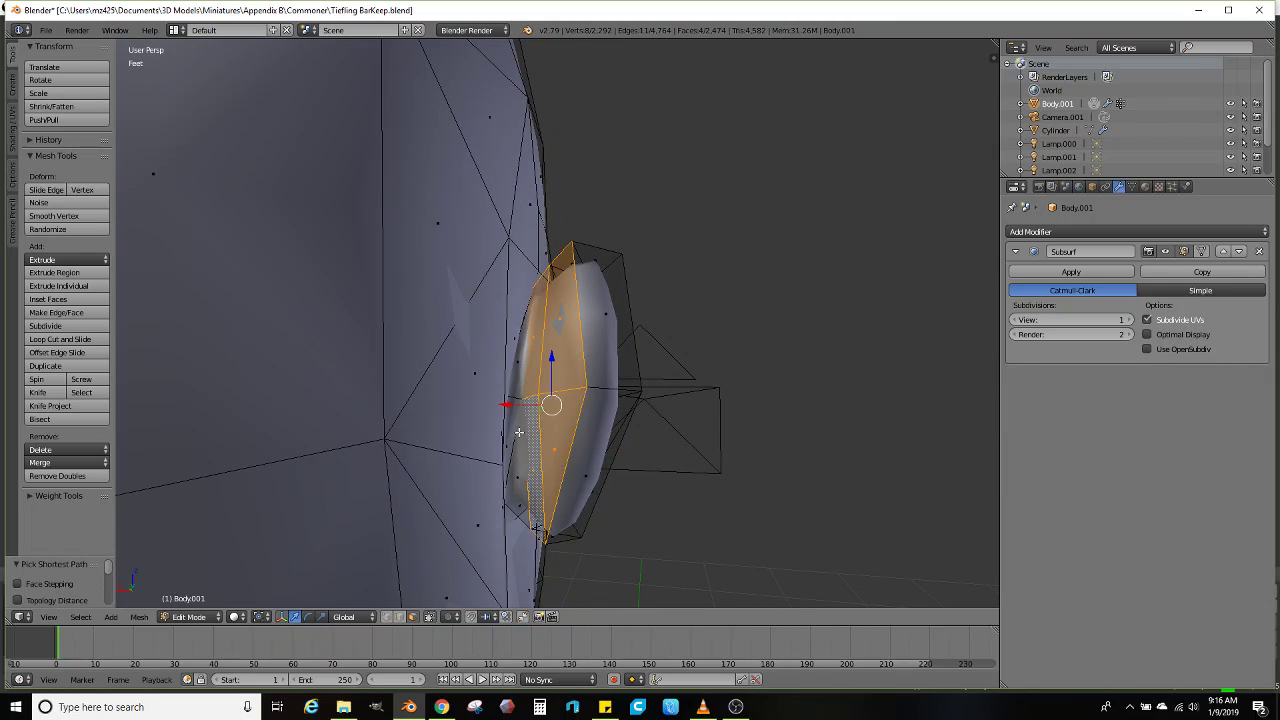
{"action": "right_click", "coordinate": [506, 396]}
{"action": "key", "text": "ctrl+z"}
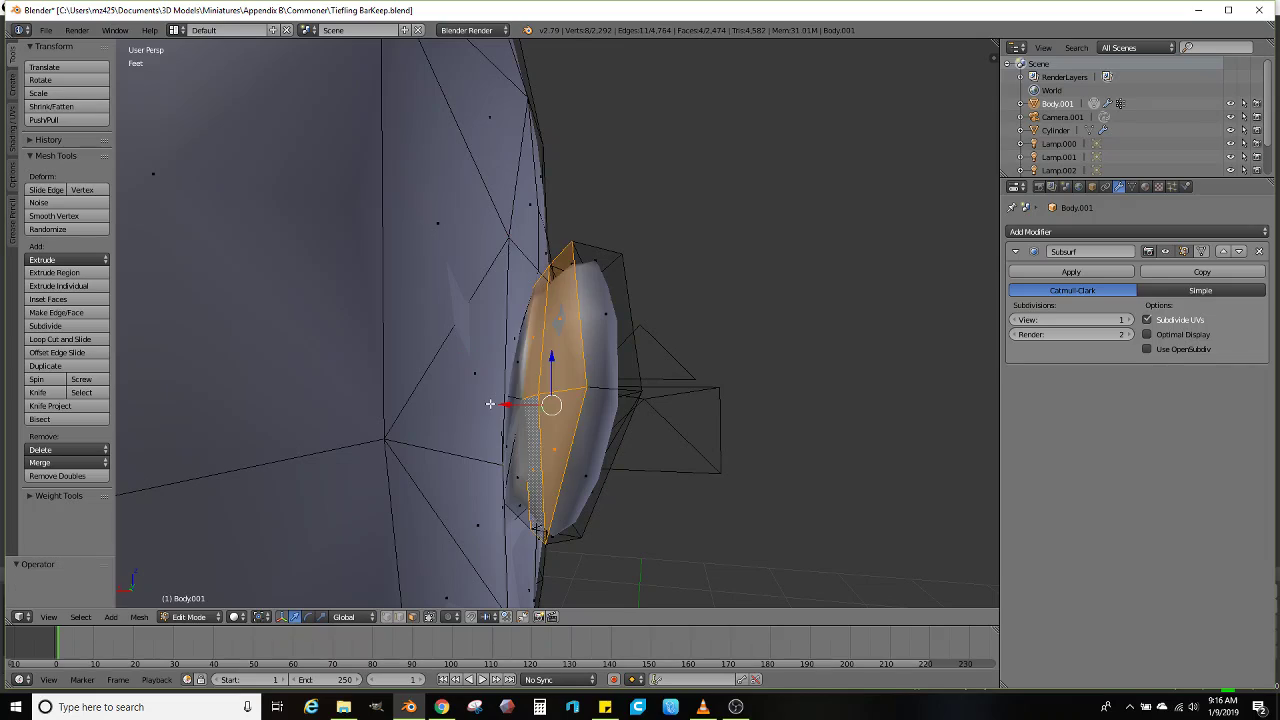
{"action": "left_click_drag", "start_coordinate": [513, 409], "coordinate": [425, 409]}
Extrude the upper rear face of the hornless side's ear, scale it to about 0.634 and move the tip upward
{"action": "middle_click_drag", "start_coordinate": [425, 409], "coordinate": [513, 402]}
{"action": "scroll", "coordinate": [513, 402], "scroll_direction": "up", "scroll_amount": 1}
{"action": "right_click", "coordinate": [342, 339]}
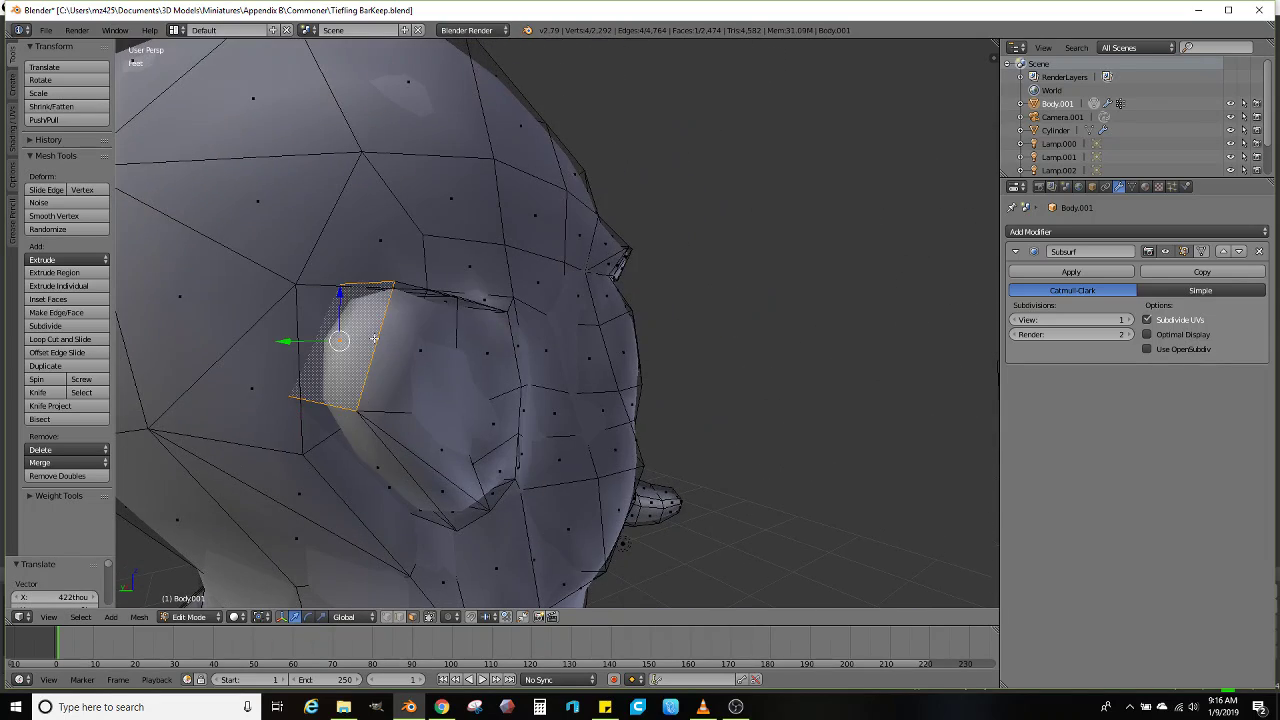
{"action": "scroll", "coordinate": [342, 339], "scroll_direction": "down", "scroll_amount": 3}
{"action": "middle_click_drag", "start_coordinate": [342, 339], "coordinate": [530, 322]}
{"action": "key", "text": "e"}
{"action": "left_click", "coordinate": [576, 373]}
{"action": "key", "text": "s"}
{"action": "left_click", "coordinate": [475, 350]}
{"action": "key", "text": "g"}
{"action": "left_click", "coordinate": [486, 329]}
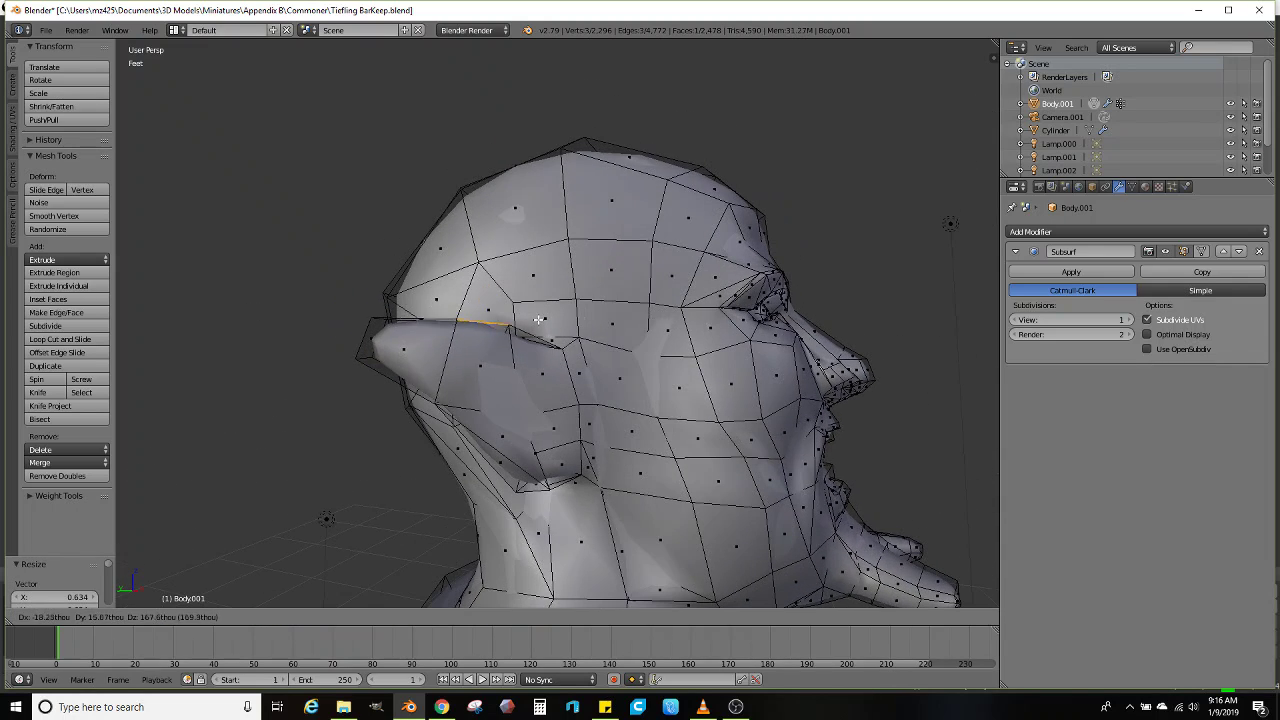
Examine the horn and ears from the front and side in Object Mode, and return to Edit Mode
{"action": "key", "text": "Tab"}
{"action": "scroll", "coordinate": [538, 319], "scroll_direction": "down", "scroll_amount": 3}
{"action": "middle_click_drag", "start_coordinate": [572, 372], "coordinate": [378, 405]}
{"action": "scroll", "coordinate": [540, 414], "scroll_direction": "down", "scroll_amount": 2}
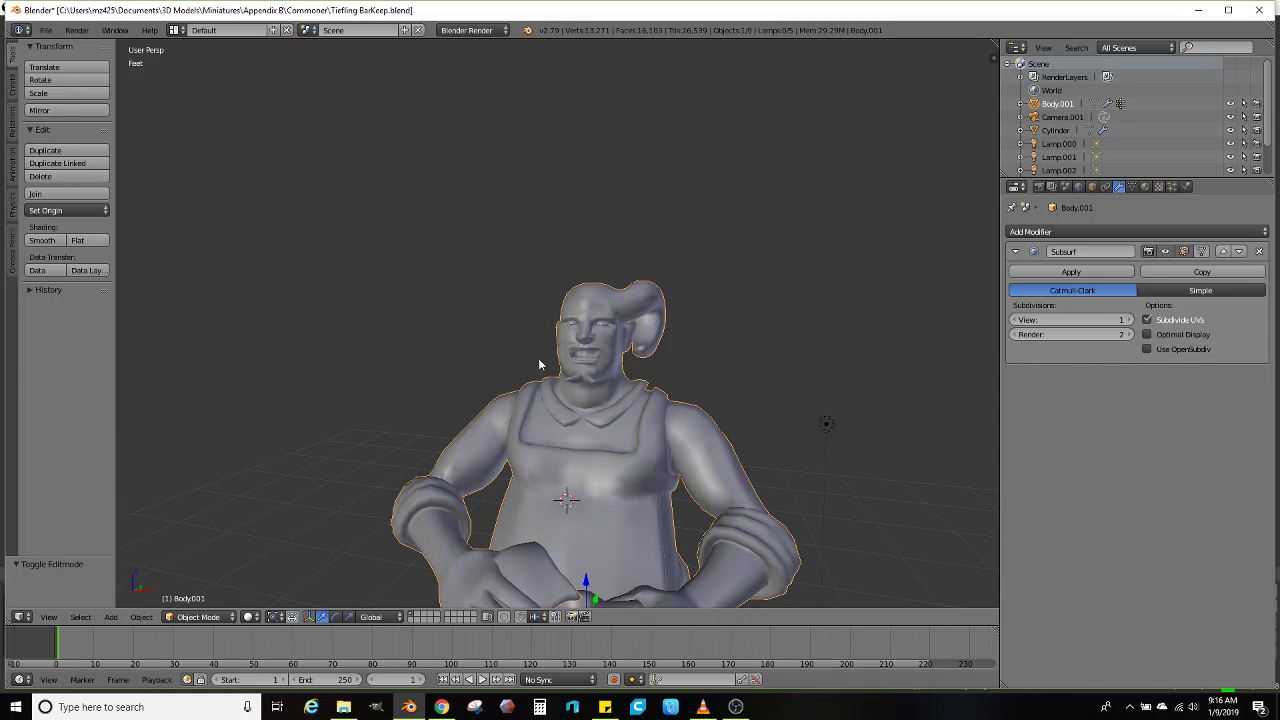
{"action": "middle_click_drag", "start_coordinate": [634, 347], "coordinate": [517, 341]}
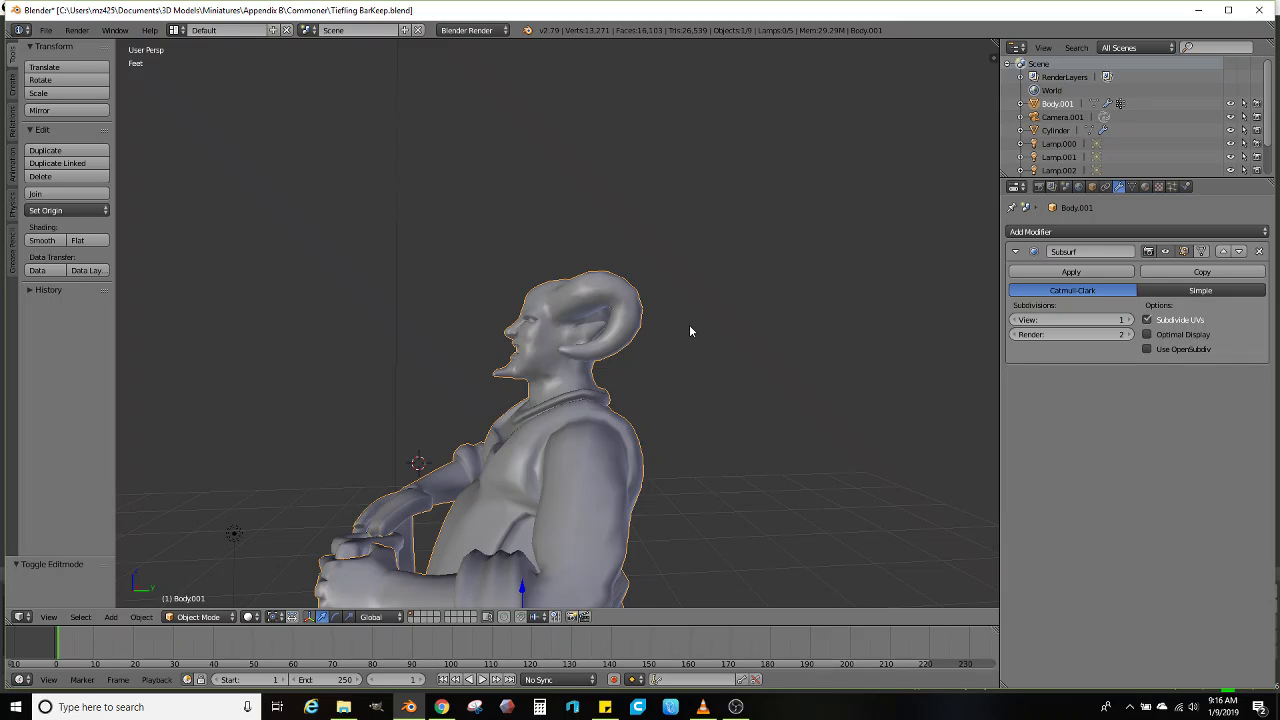
{"action": "scroll", "coordinate": [689, 331], "scroll_direction": "up", "scroll_amount": 4}
{"action": "key", "text": "Tab"}
{"action": "middle_click_drag", "start_coordinate": [705, 315], "coordinate": [637, 355]}
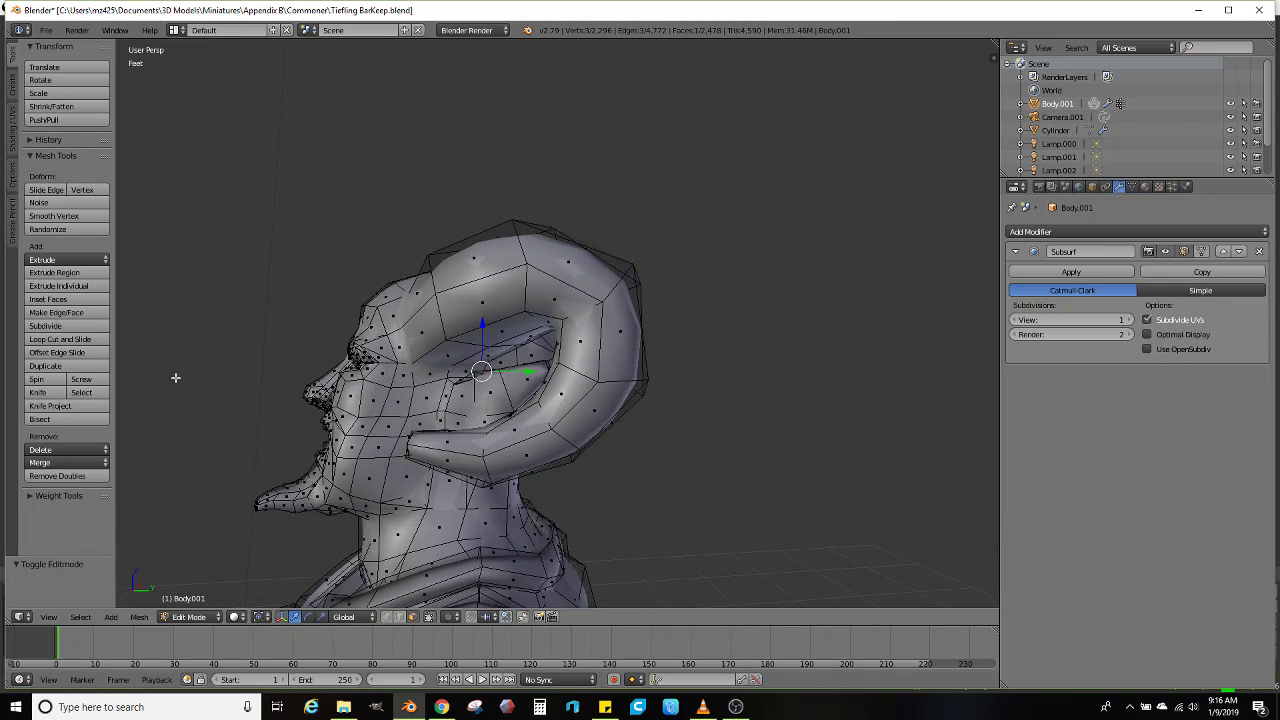
Add a loop cut across the horn's rear bend and move the new loop outward to round the curve
{"action": "left_click", "coordinate": [78, 340]}
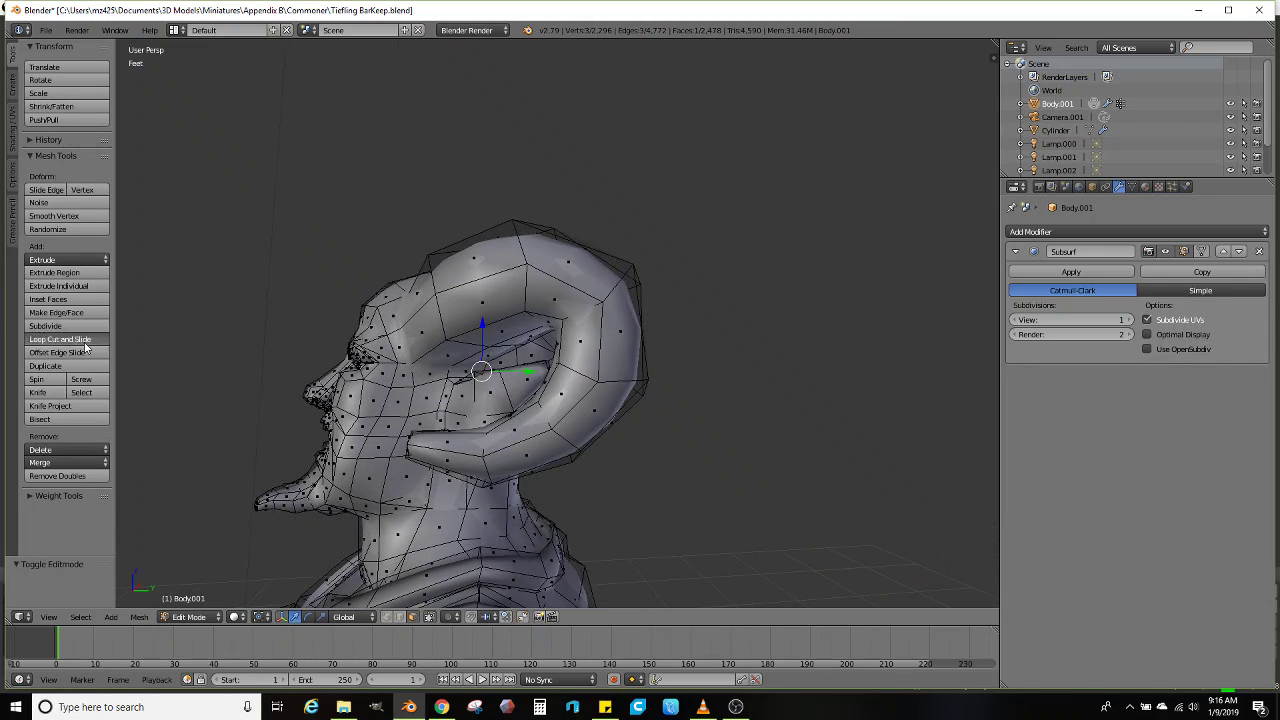
{"action": "left_click", "coordinate": [619, 347]}
{"action": "middle_click_drag", "start_coordinate": [619, 347], "coordinate": [624, 344]}
{"action": "key", "text": "g"}
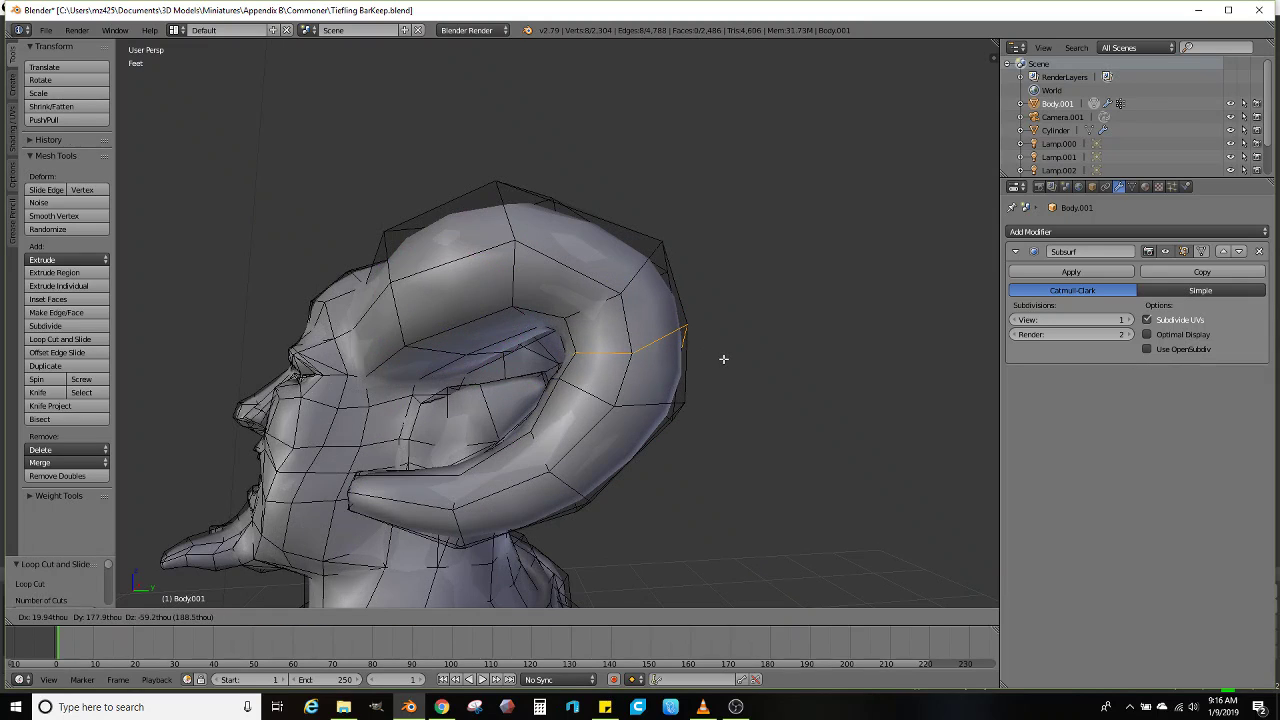
{"action": "left_click", "coordinate": [702, 374]}
Select the edge loop just below the new cut on the horn's rear bend and move it to smooth the curl
{"action": "right_click", "coordinate": [653, 403], "text": "alt"}
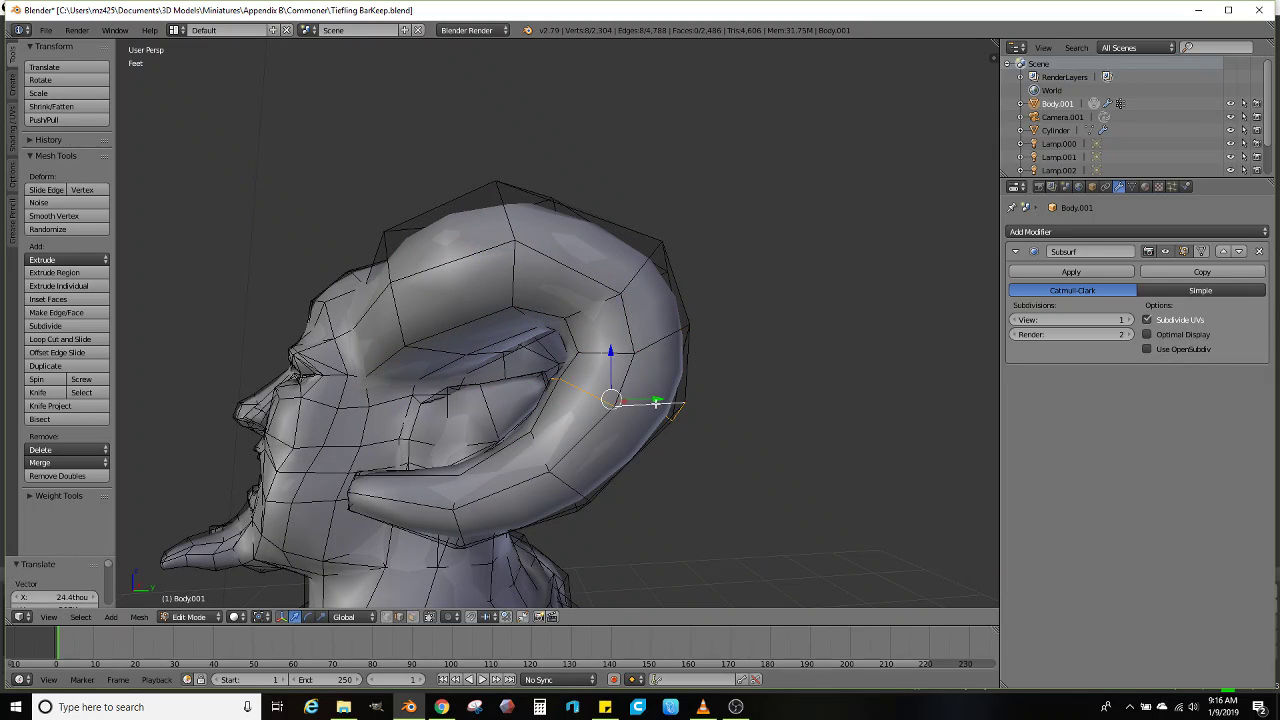
{"action": "key", "text": "g"}
{"action": "middle_click_drag", "start_coordinate": [686, 407], "coordinate": [621, 376], "text": "shift"}
{"action": "left_click", "coordinate": [686, 437]}
{"action": "key", "text": "Tab"}
{"action": "key", "text": "Tab"}
Add a loop cut across the horn's tip segment and move the new loop to refine the curve
{"action": "scroll", "coordinate": [621, 376], "scroll_direction": "up", "scroll_amount": 3}
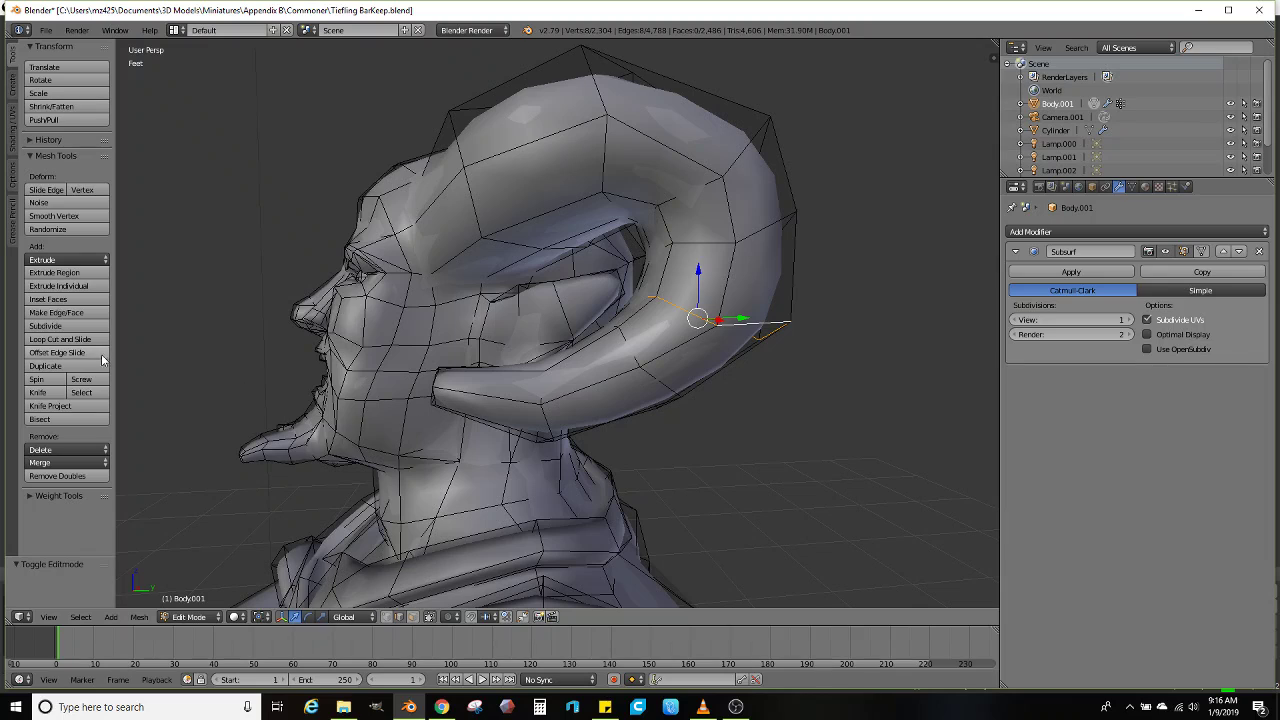
{"action": "left_click", "coordinate": [86, 339]}
{"action": "left_click", "coordinate": [500, 386]}
{"action": "left_click", "coordinate": [505, 383]}
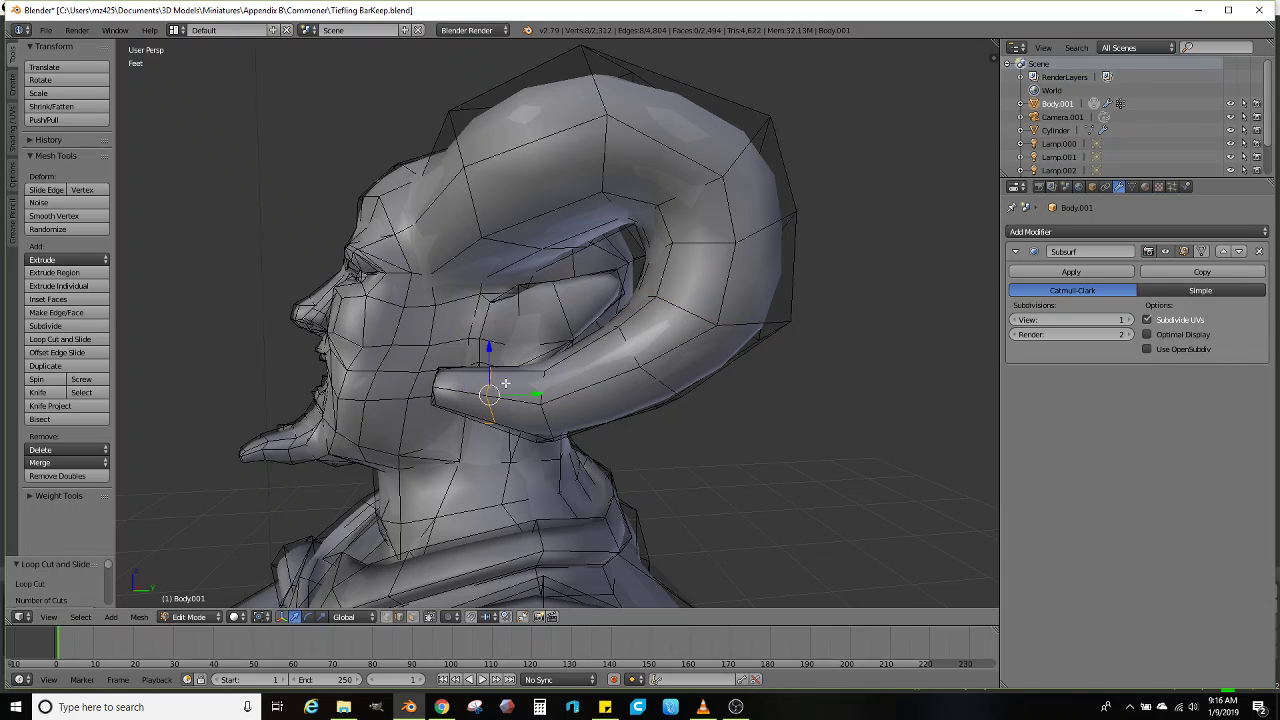
{"action": "middle_click_drag", "start_coordinate": [505, 383], "coordinate": [577, 365]}
{"action": "key", "text": "g"}
{"action": "left_click", "coordinate": [509, 363]}
In face selection, select the four end faces of the horn's tip and rotate them about 11°
{"action": "middle_click_drag", "start_coordinate": [743, 381], "coordinate": [506, 532]}
{"action": "left_click", "coordinate": [412, 617]}
{"action": "middle_click_drag", "start_coordinate": [520, 460], "coordinate": [600, 458]}
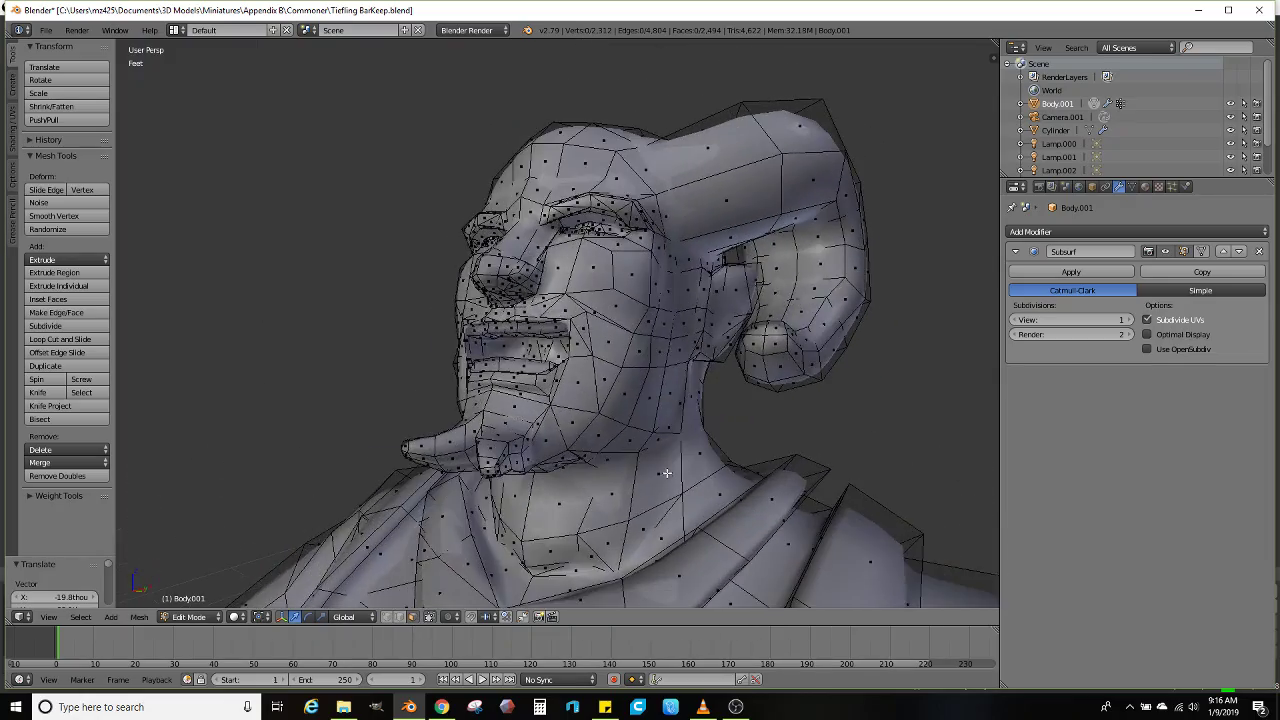
{"action": "scroll", "coordinate": [615, 458], "scroll_direction": "up", "scroll_amount": 5}
{"action": "right_click", "coordinate": [703, 393], "text": "ctrl"}
{"action": "right_click", "coordinate": [705, 415], "text": "ctrl"}
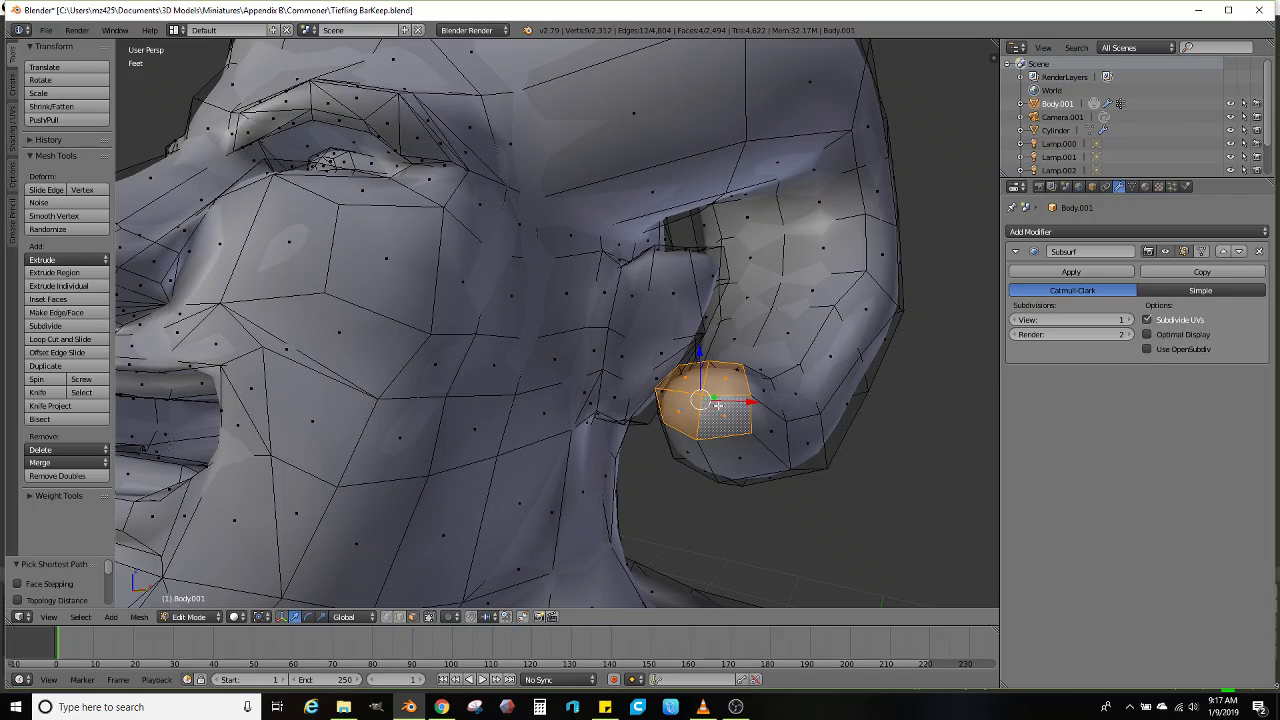
{"action": "mouse_move", "coordinate": [705, 415]}
{"action": "middle_mouse_down"}
{"action": "mouse_move", "coordinate": [640, 403]}
{"action": "mouse_move", "coordinate": [763, 430]}
{"action": "mouse_move", "coordinate": [720, 425]}
{"action": "middle_mouse_up"}
{"action": "key", "text": "r"}
{"action": "left_click", "coordinate": [735, 480]}
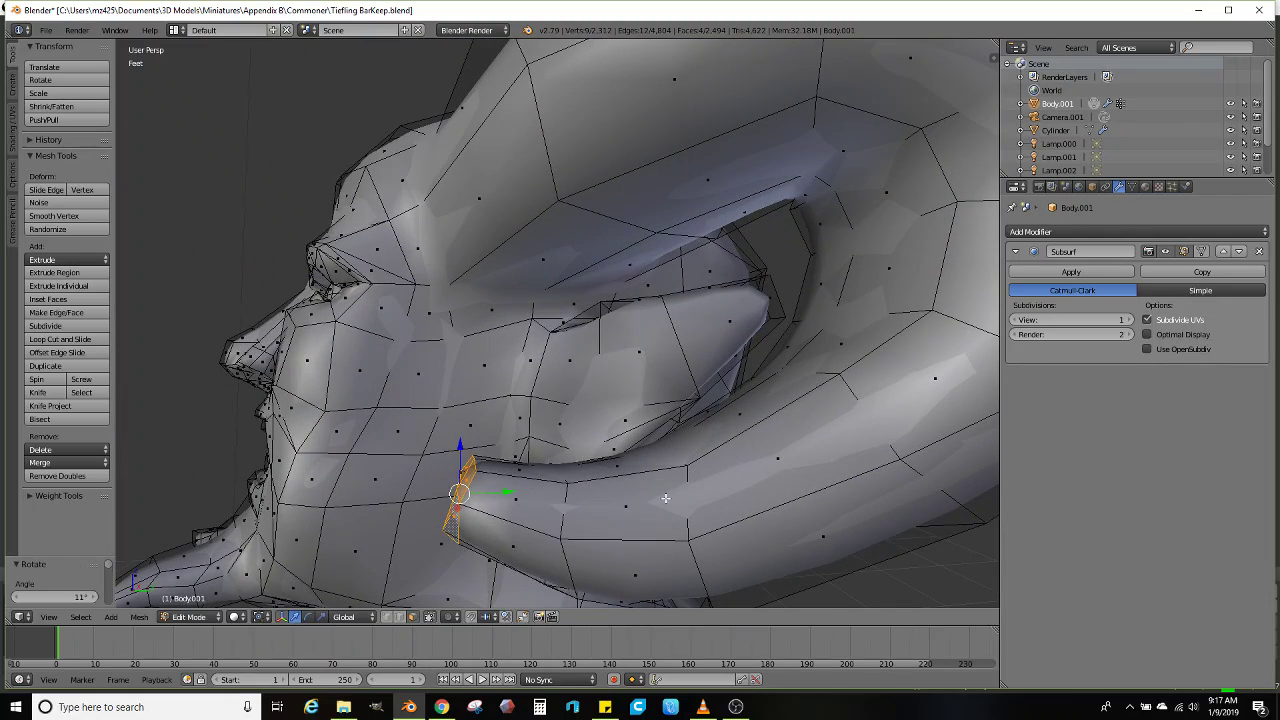
Reposition the horn's end faces, extrude them forward along the cheek and scale the new end down
{"action": "middle_click_drag", "start_coordinate": [666, 498], "coordinate": [672, 480]}
{"action": "key", "text": "g"}
{"action": "left_click", "coordinate": [666, 486]}
{"action": "key", "text": "e"}
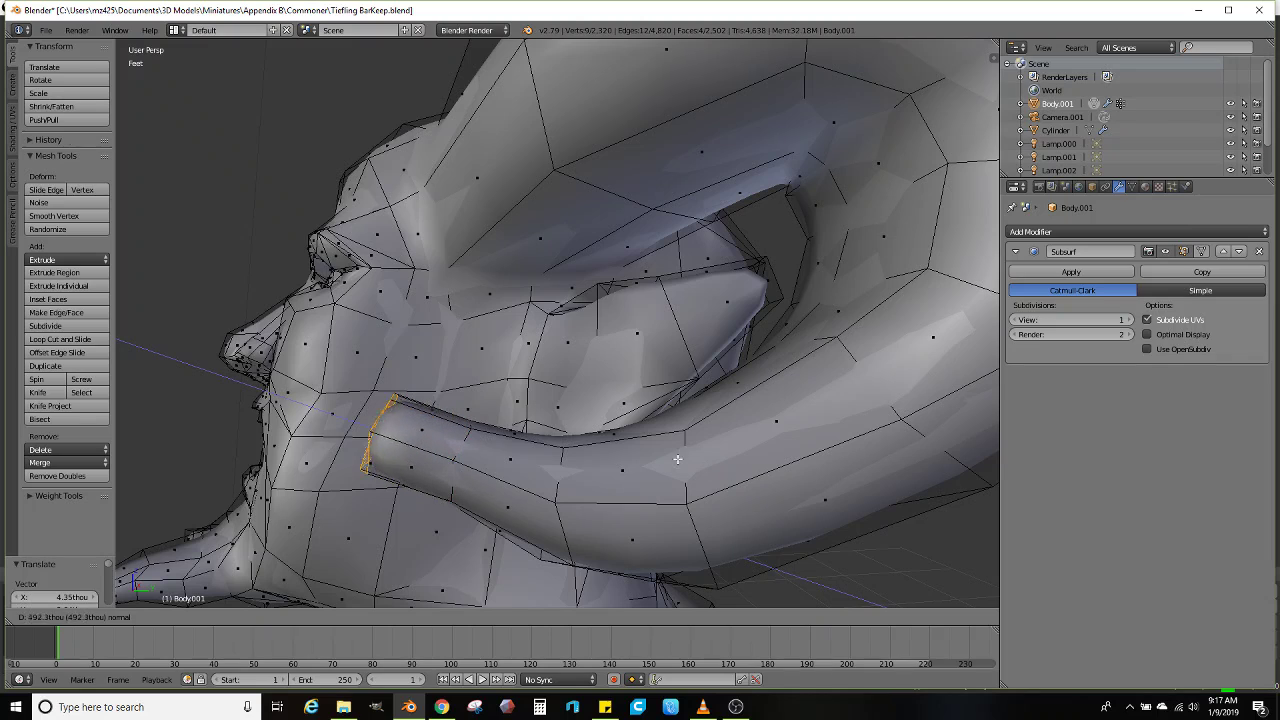
{"action": "left_click", "coordinate": [593, 452]}
{"action": "key", "text": "s"}
{"action": "left_click", "coordinate": [507, 461]}
Move the horn's narrowed tip upward and rotate it about 23.5° to continue the curl
{"action": "key", "text": "r"}
{"action": "left_click", "coordinate": [532, 416]}
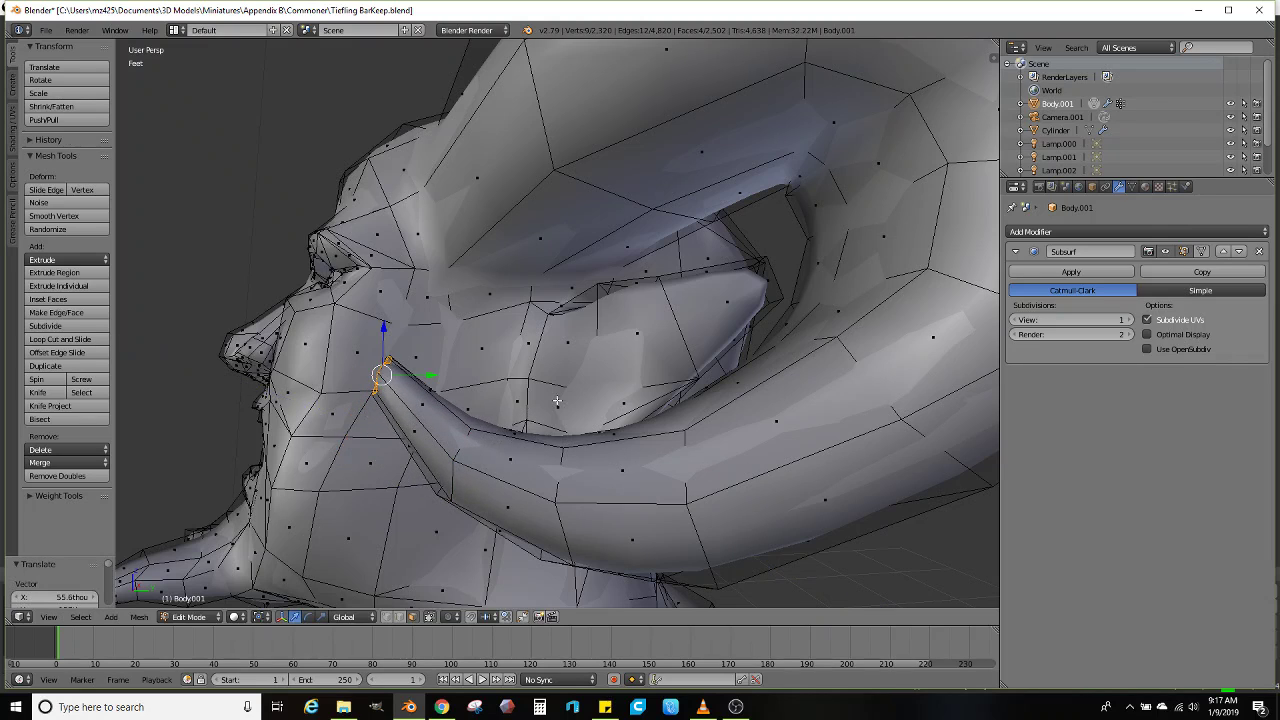
{"action": "key", "text": "r"}
{"action": "left_click", "coordinate": [557, 495]}
{"action": "scroll", "coordinate": [561, 464], "scroll_direction": "down", "scroll_amount": 5}
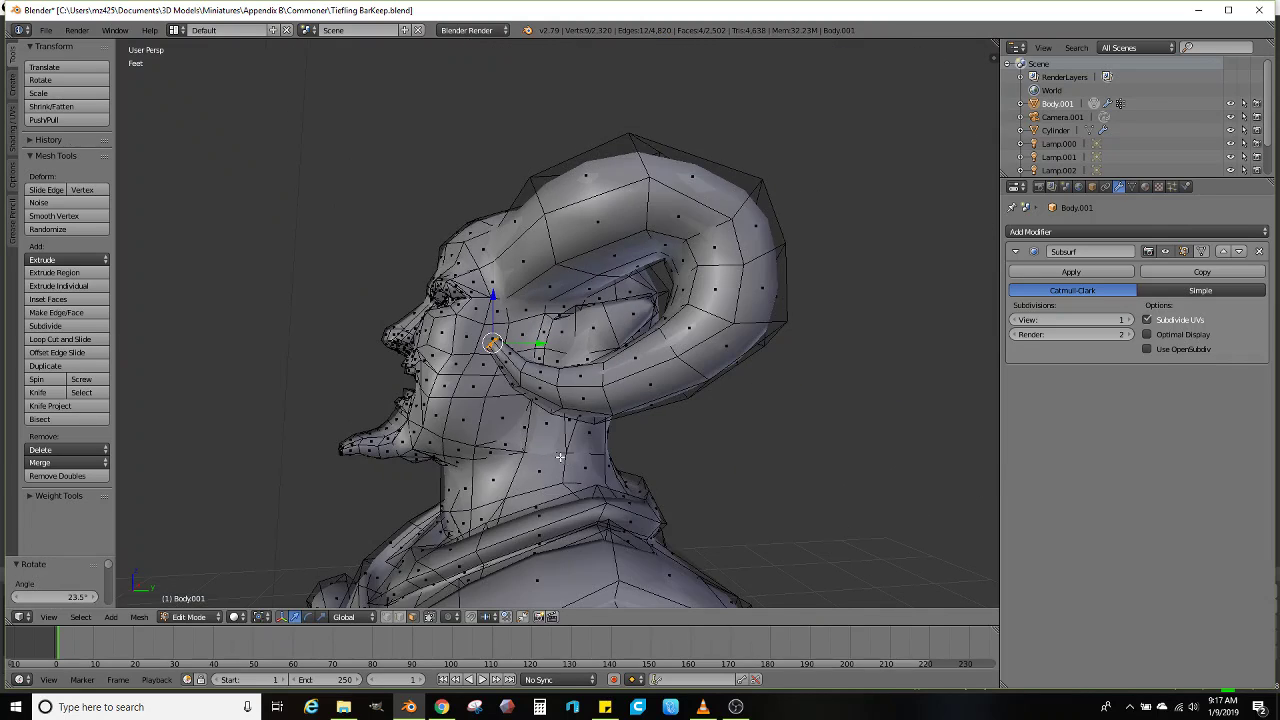
Add six evenly spaced loop cuts around the horn's base segment without sliding them
{"action": "key", "text": "Tab"}
{"action": "mouse_move", "coordinate": [591, 449]}
{"action": "middle_mouse_down"}
{"action": "mouse_move", "coordinate": [691, 466]}
{"action": "mouse_move", "coordinate": [790, 428]}
{"action": "mouse_move", "coordinate": [622, 412]}
{"action": "mouse_move", "coordinate": [558, 466]}
{"action": "mouse_move", "coordinate": [686, 446]}
{"action": "mouse_move", "coordinate": [598, 445]}
{"action": "middle_mouse_up"}
{"action": "key", "text": "Tab"}
{"action": "scroll", "coordinate": [656, 443], "scroll_direction": "up", "scroll_amount": 3}
{"action": "left_click", "coordinate": [62, 339]}
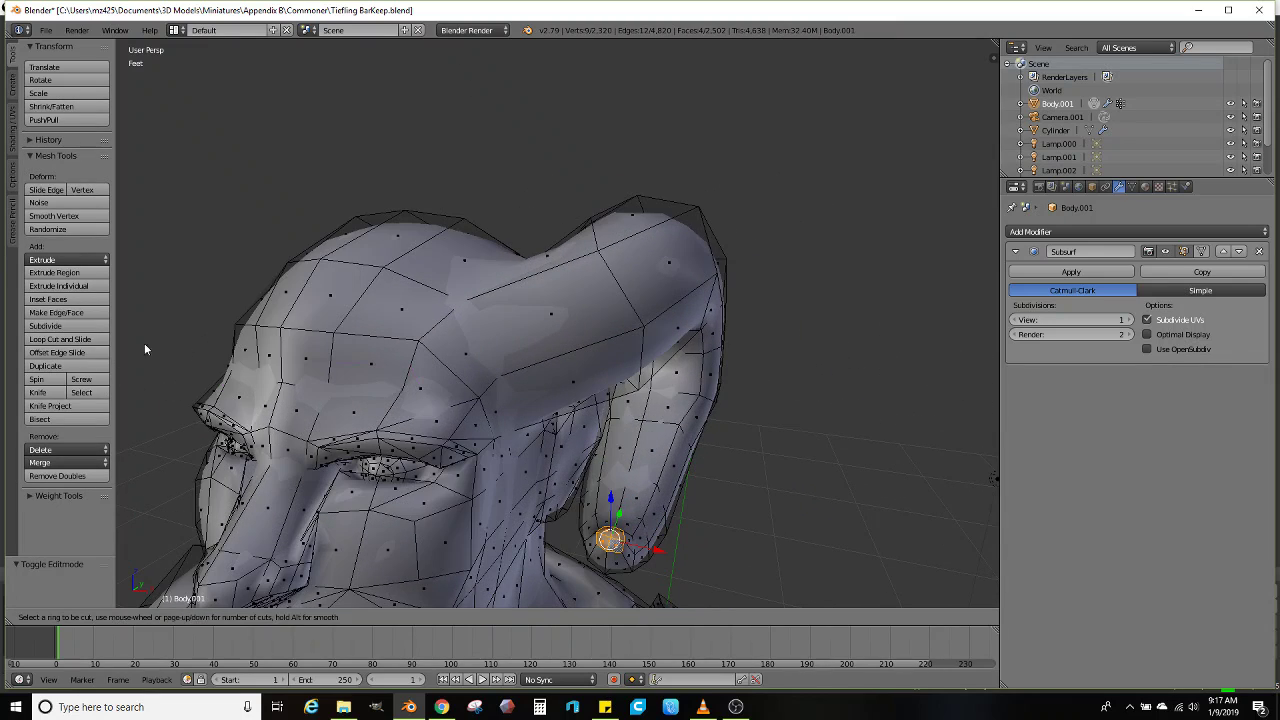
{"action": "scroll", "coordinate": [596, 359], "scroll_direction": "up", "scroll_amount": 7}
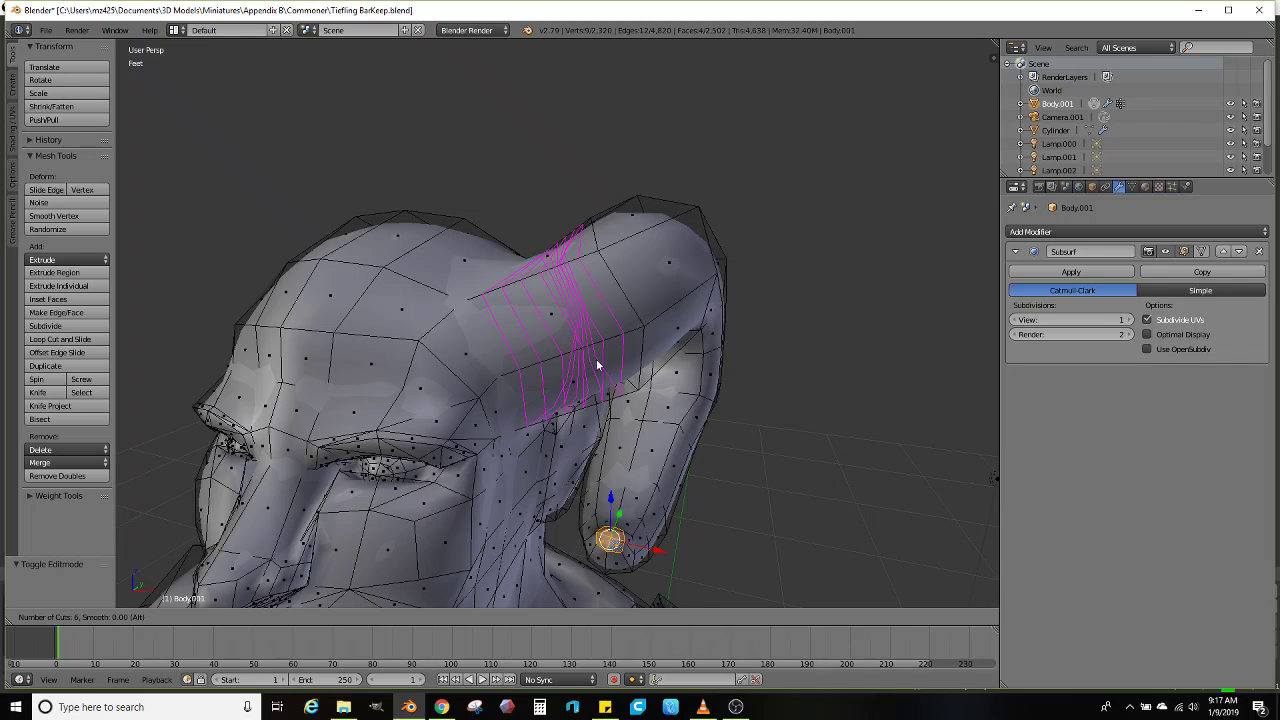
{"action": "left_click", "coordinate": [596, 359]}
{"action": "right_click", "coordinate": [596, 359]}
Add six evenly spaced loop cuts around the horn segment between the base segment and the crest
{"action": "middle_click_drag", "start_coordinate": [596, 359], "coordinate": [522, 383]}
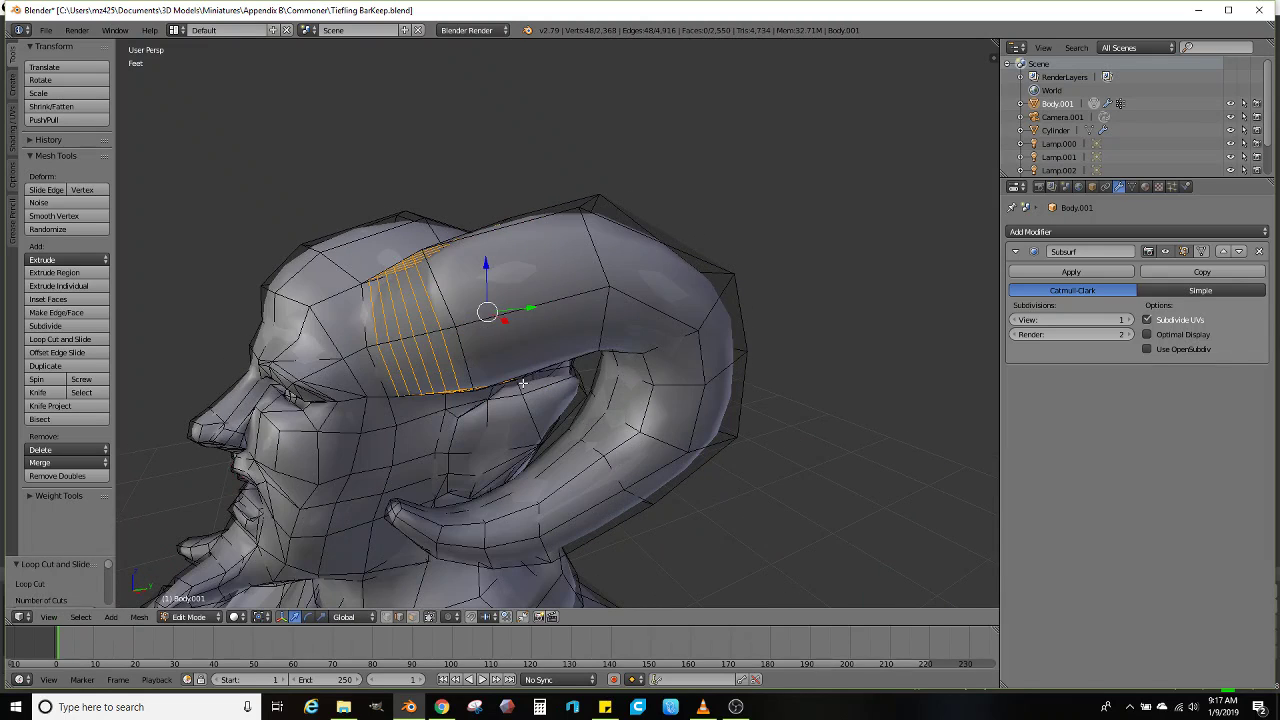
{"action": "left_click", "coordinate": [76, 341]}
{"action": "scroll", "coordinate": [527, 318], "scroll_direction": "up", "scroll_amount": 6}
{"action": "left_click", "coordinate": [527, 318]}
{"action": "right_click", "coordinate": [527, 318]}
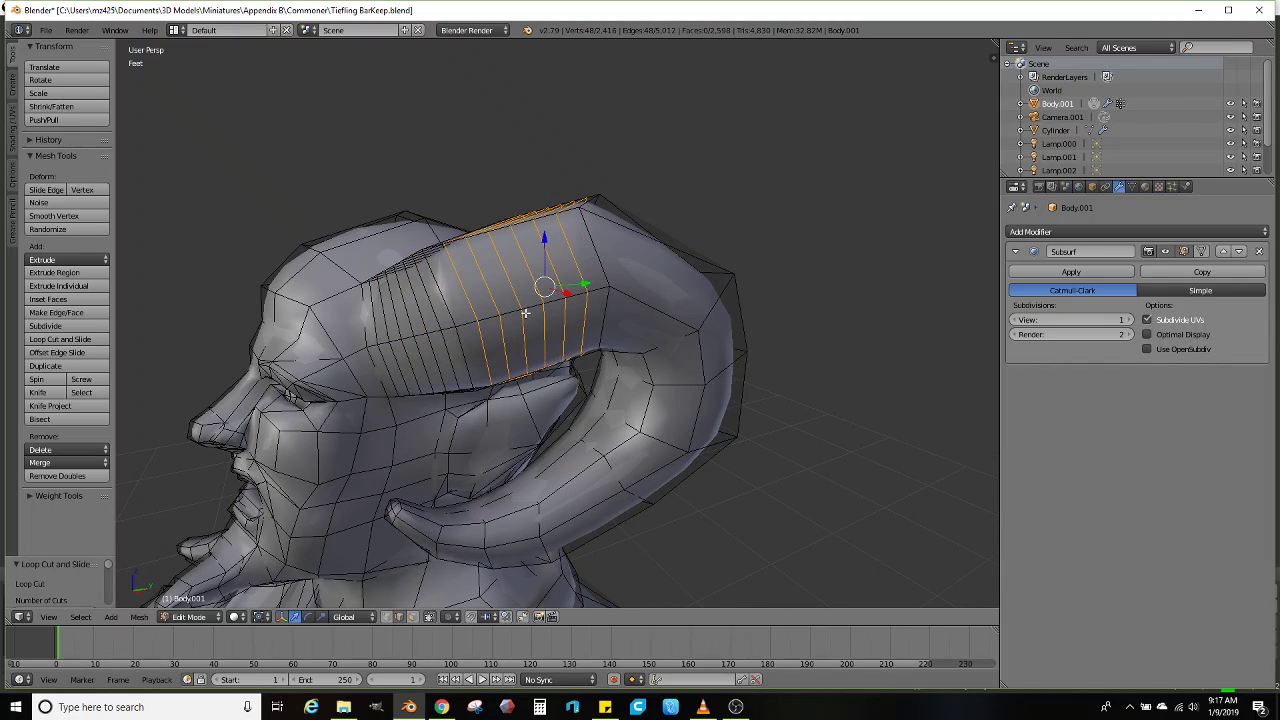
Add six evenly spaced loop cuts around the horn segment just behind the crest, without sliding them
{"action": "middle_click_drag", "start_coordinate": [540, 295], "coordinate": [213, 323]}
{"action": "left_click", "coordinate": [85, 342]}
{"action": "scroll", "coordinate": [578, 302], "scroll_direction": "up", "scroll_amount": 3}
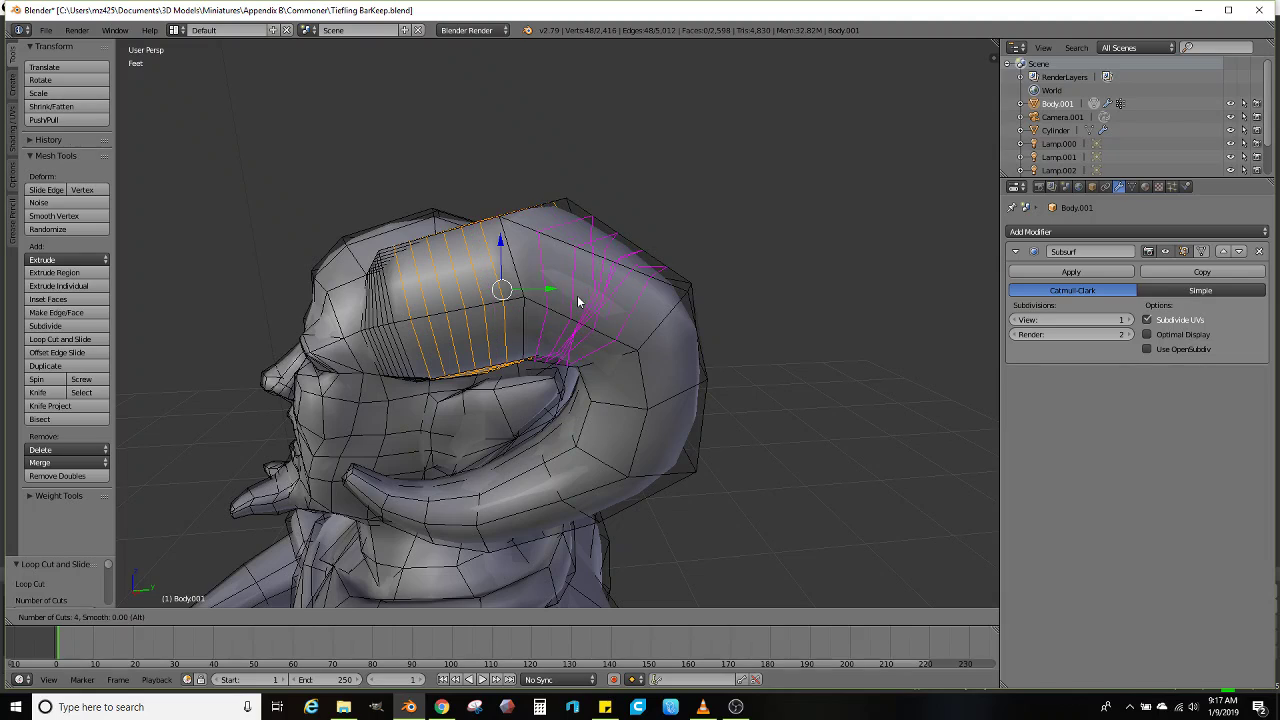
{"action": "left_click", "coordinate": [578, 302]}
{"action": "right_click", "coordinate": [577, 296]}
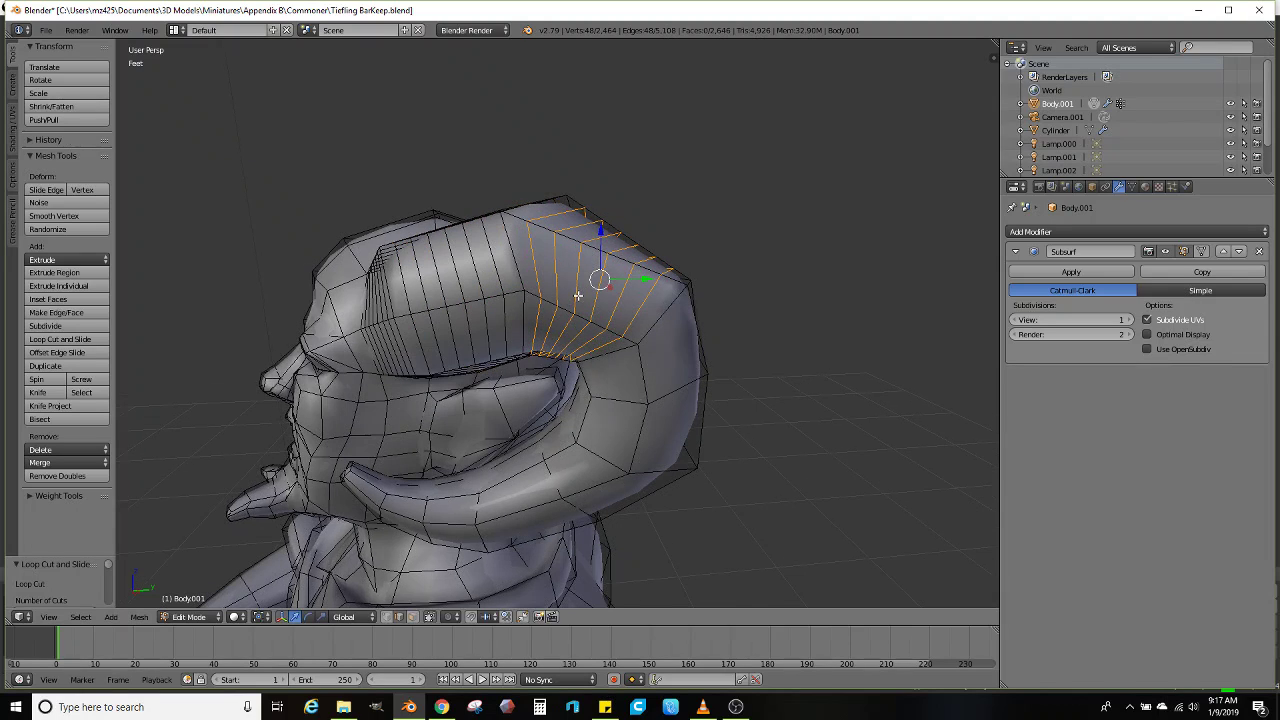
Add five evenly spaced loop cuts around the next horn segment, at the upper part of the rear bend
{"action": "left_click", "coordinate": [101, 340]}
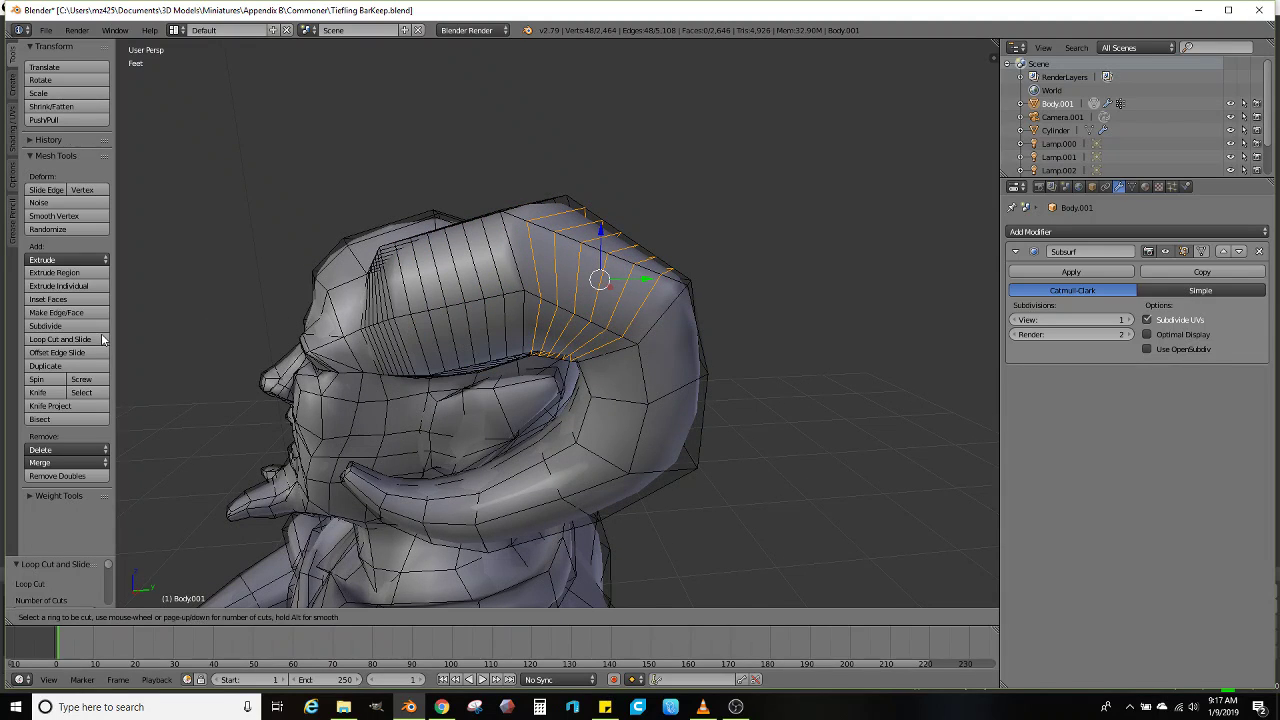
{"action": "scroll", "coordinate": [648, 375], "scroll_direction": "up", "scroll_amount": 4}
{"action": "left_click", "coordinate": [648, 375]}
{"action": "right_click", "coordinate": [648, 375]}
{"action": "middle_click_drag", "start_coordinate": [648, 375], "coordinate": [241, 342]}
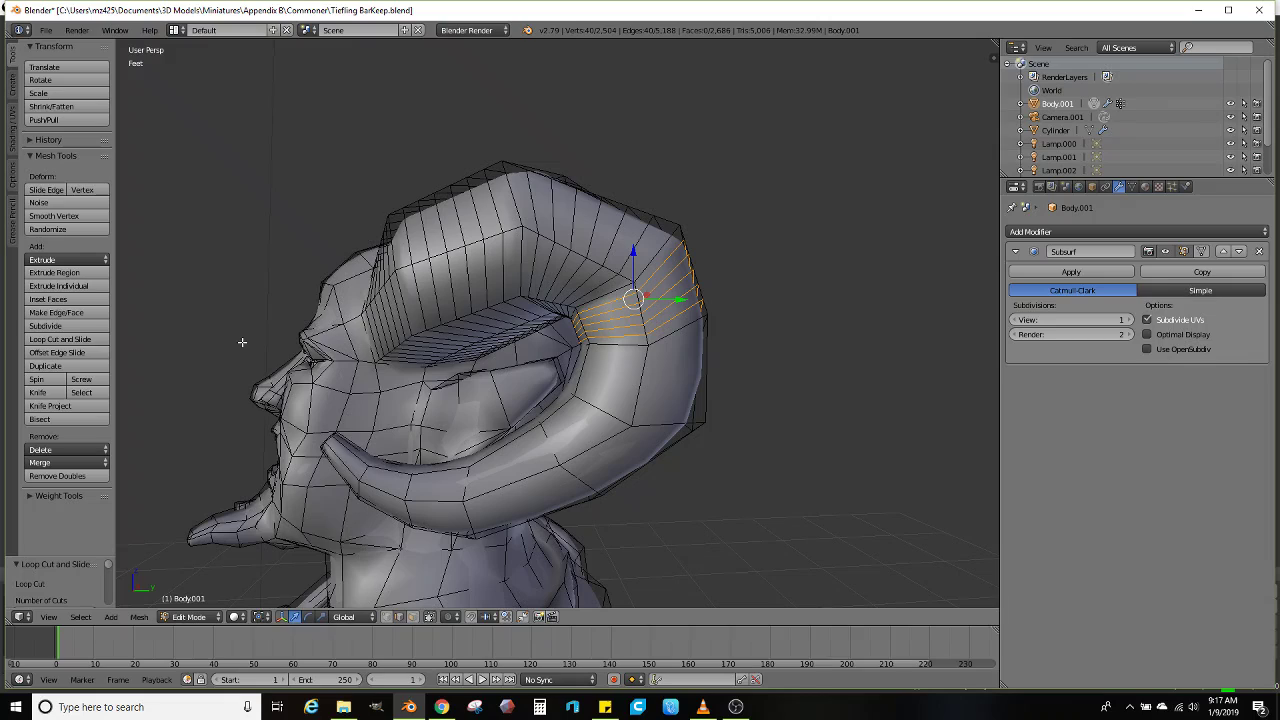
Add four unslid loop cuts to each of the next two horn segments, down the back of the curl
{"action": "left_click", "coordinate": [86, 341]}
{"action": "left_click", "coordinate": [616, 380]}
{"action": "right_click", "coordinate": [616, 380]}
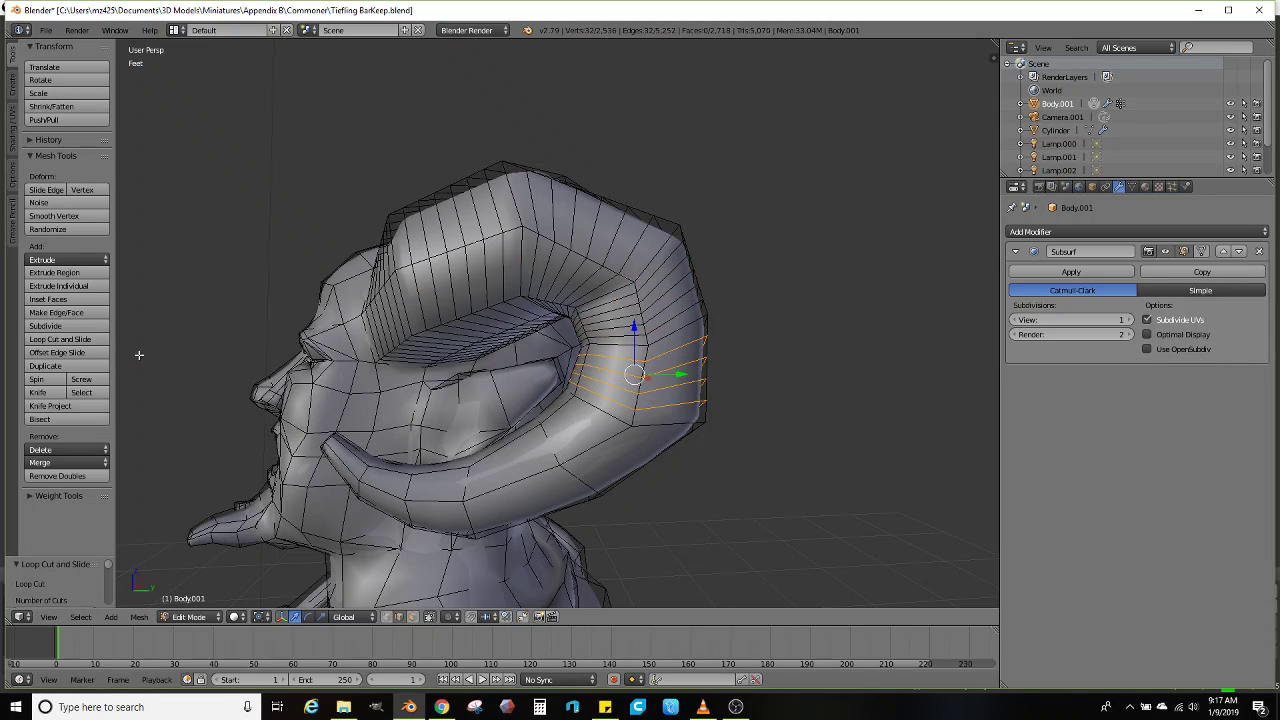
{"action": "left_click", "coordinate": [82, 339]}
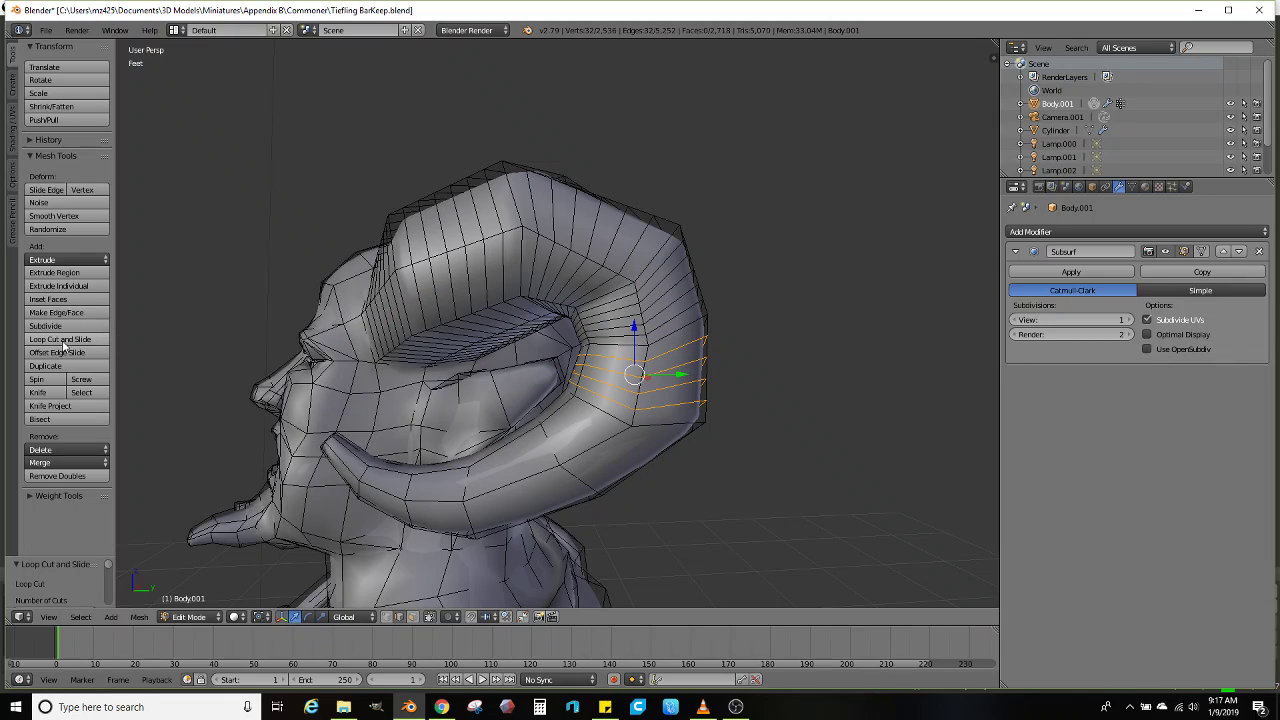
{"action": "left_click", "coordinate": [592, 442]}
{"action": "right_click", "coordinate": [592, 442]}
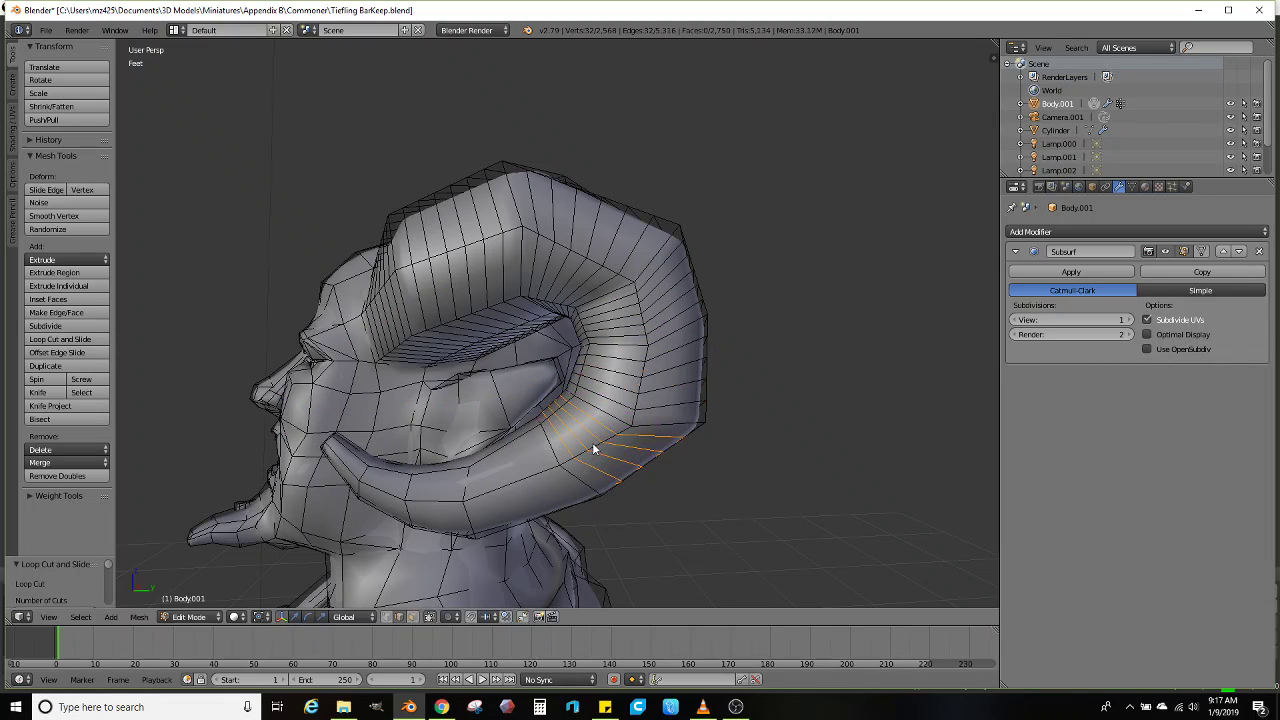
Add five loop cuts to the horn's next underside segment and three to the shorter segment in front of it
{"action": "left_click", "coordinate": [85, 340]}
{"action": "left_click", "coordinate": [522, 508]}
{"action": "right_click", "coordinate": [522, 508]}
{"action": "middle_click_drag", "start_coordinate": [522, 508], "coordinate": [380, 461]}
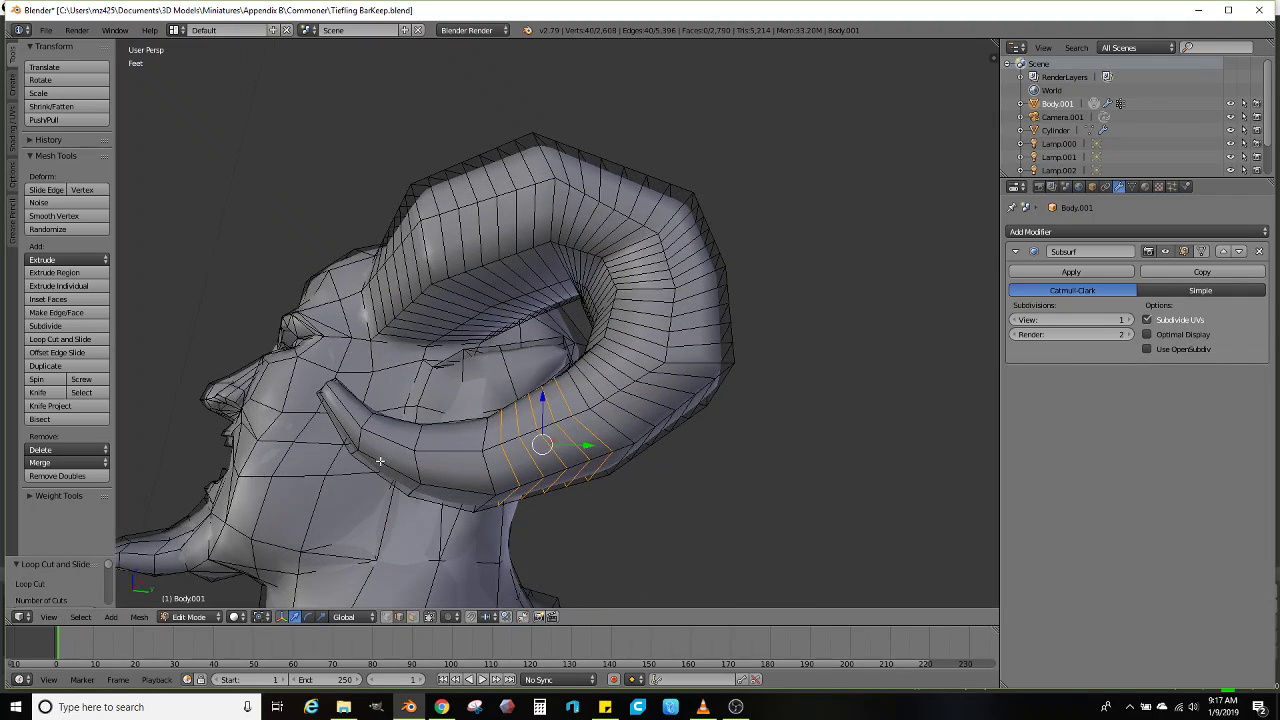
{"action": "left_click", "coordinate": [62, 339]}
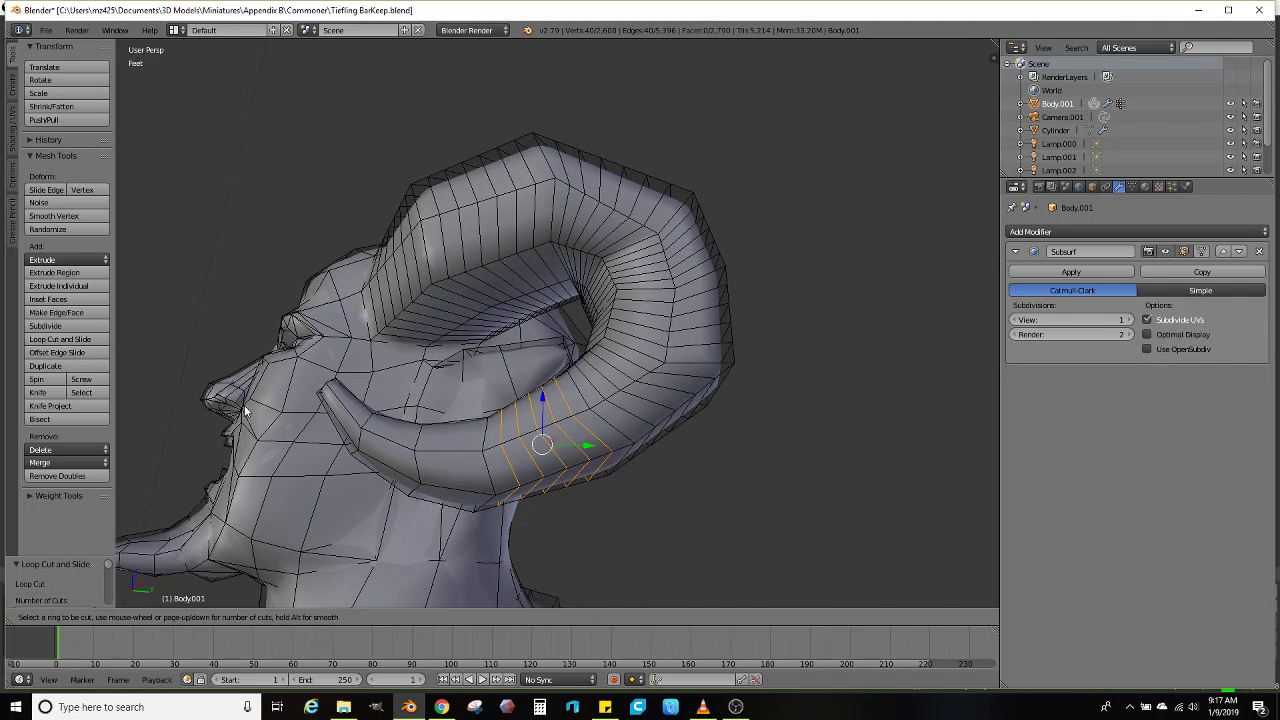
{"action": "left_click", "coordinate": [455, 479]}
{"action": "right_click", "coordinate": [455, 479]}
Add four loop cuts to the segment before the horn's tip and three to the tip segment, without sliding them
{"action": "left_click", "coordinate": [62, 339]}
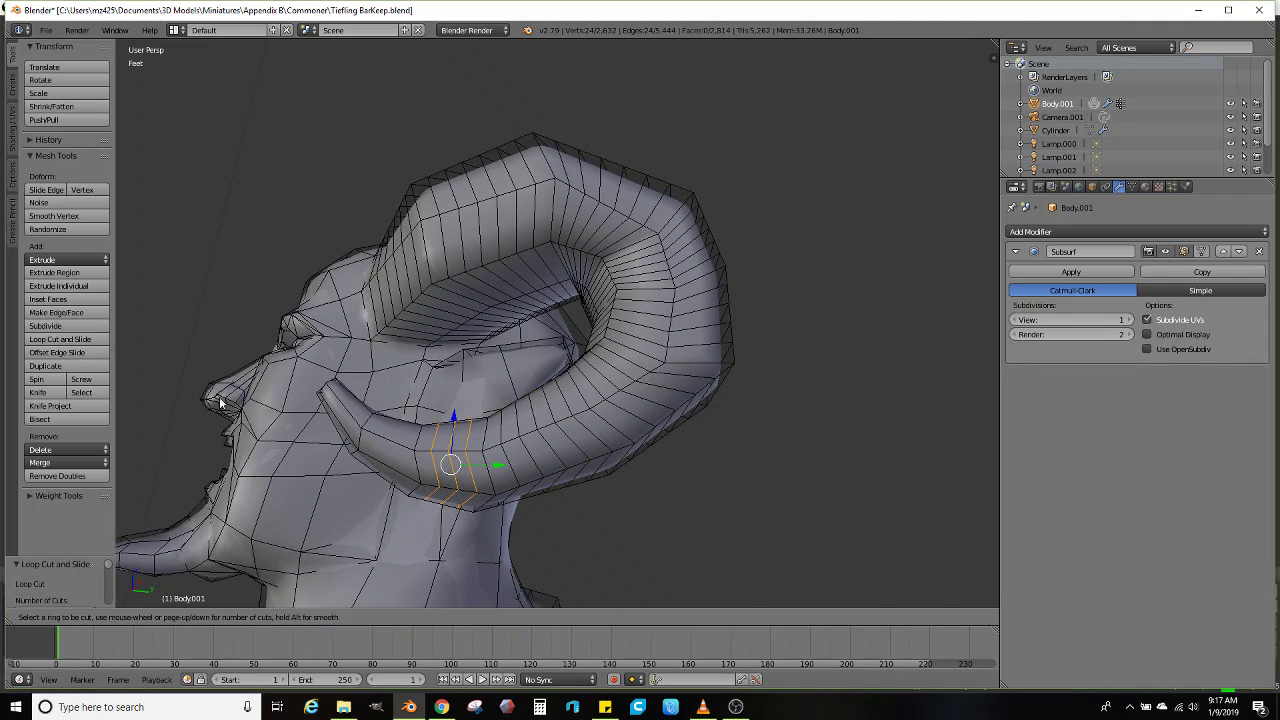
{"action": "left_click", "coordinate": [384, 447]}
{"action": "right_click", "coordinate": [383, 445]}
{"action": "left_click", "coordinate": [86, 341]}
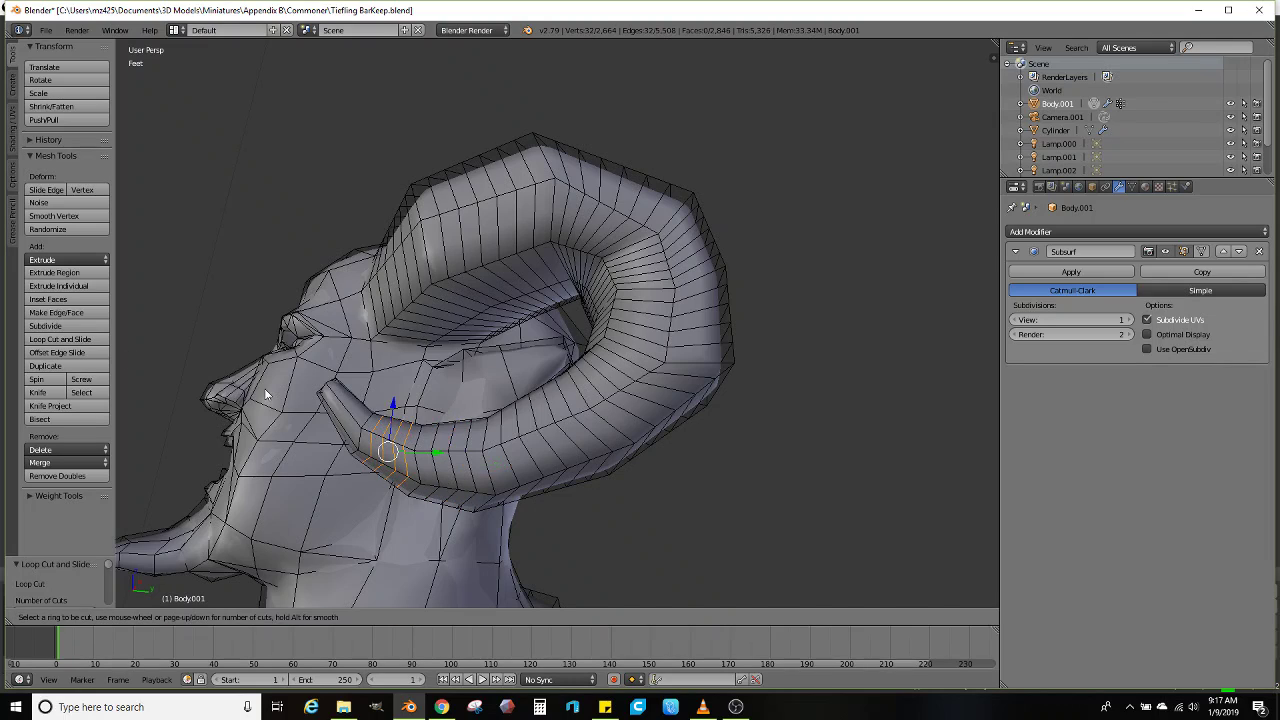
{"action": "left_click", "coordinate": [358, 422]}
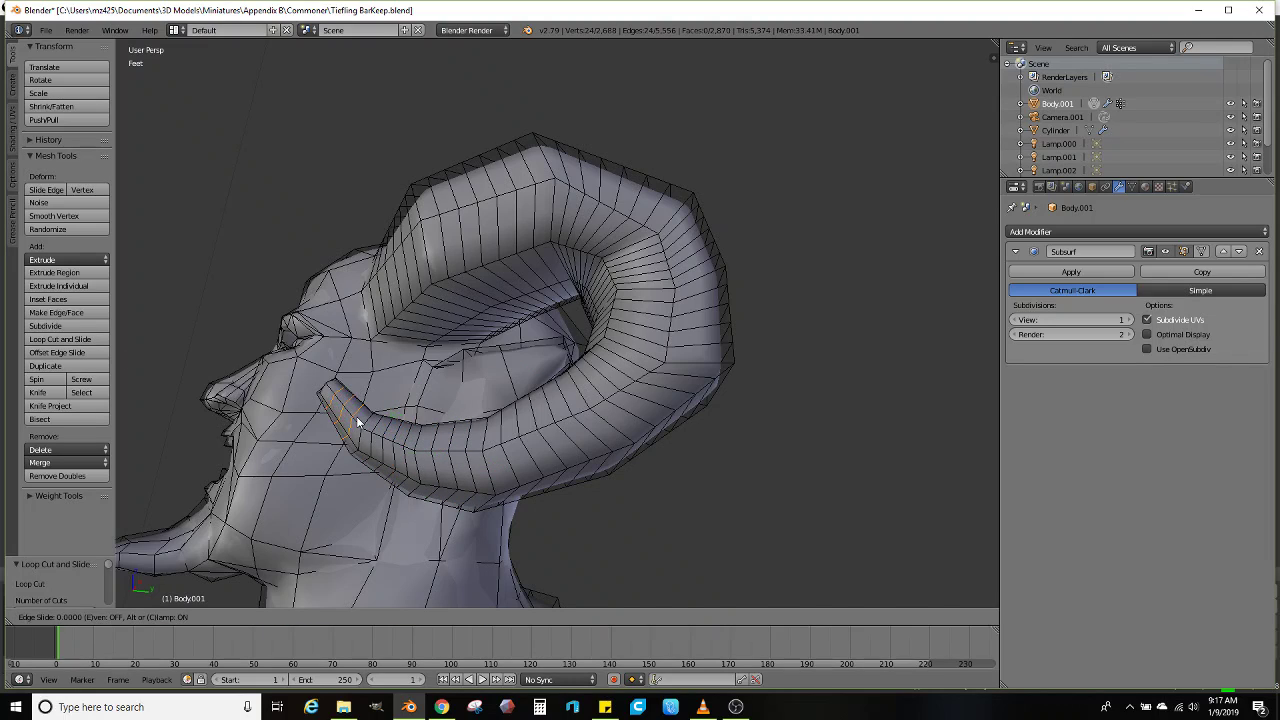
{"action": "right_click", "coordinate": [359, 424]}
Select all the edge loops around the horn, from the tip around the curl to the base at the head
{"action": "scroll", "coordinate": [359, 441], "scroll_direction": "up", "scroll_amount": 1}
{"action": "middle_click_drag", "start_coordinate": [356, 469], "coordinate": [404, 435]}
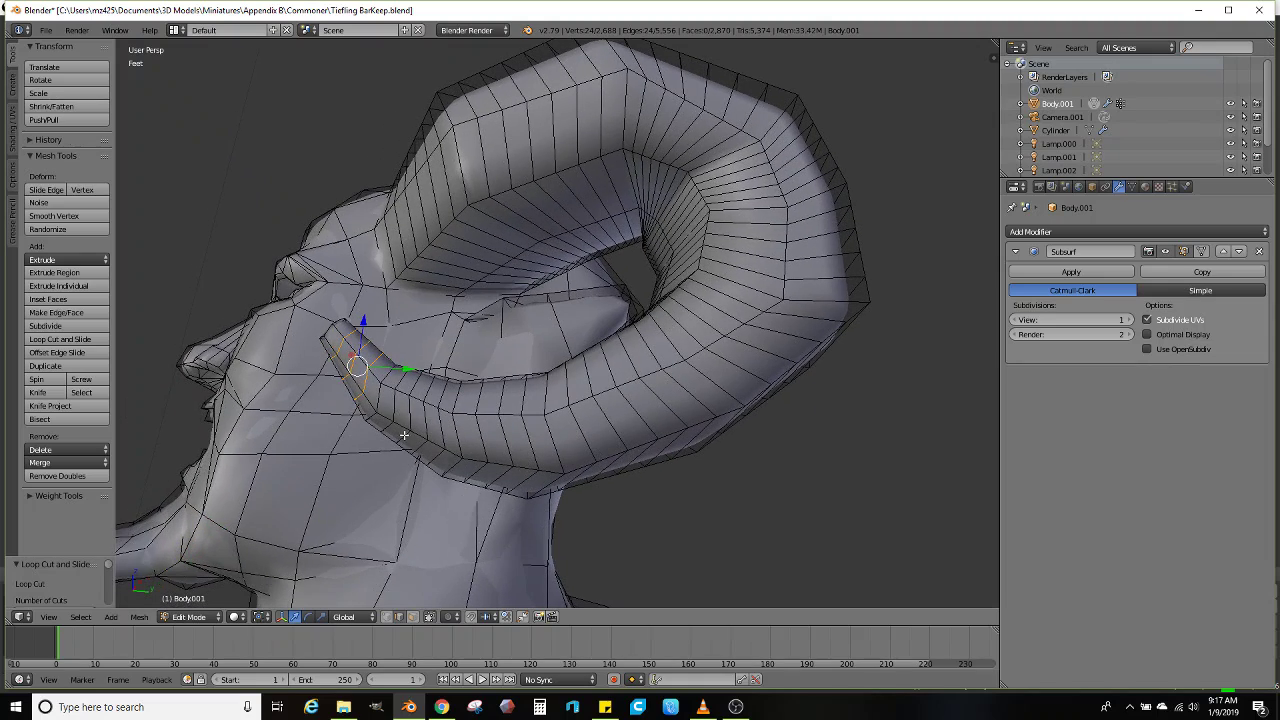
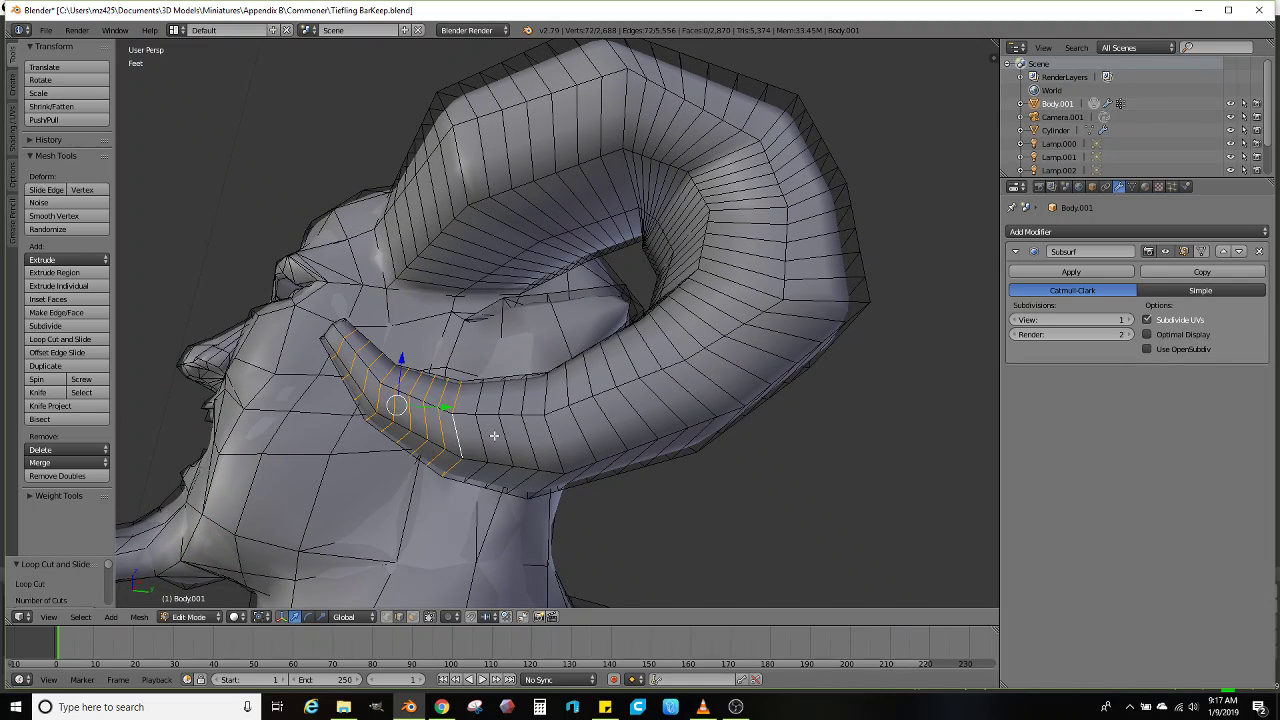
{"action": "right_click", "coordinate": [535, 440], "text": "alt+shift"}
{"action": "right_click", "coordinate": [561, 442], "text": "alt+shift"}
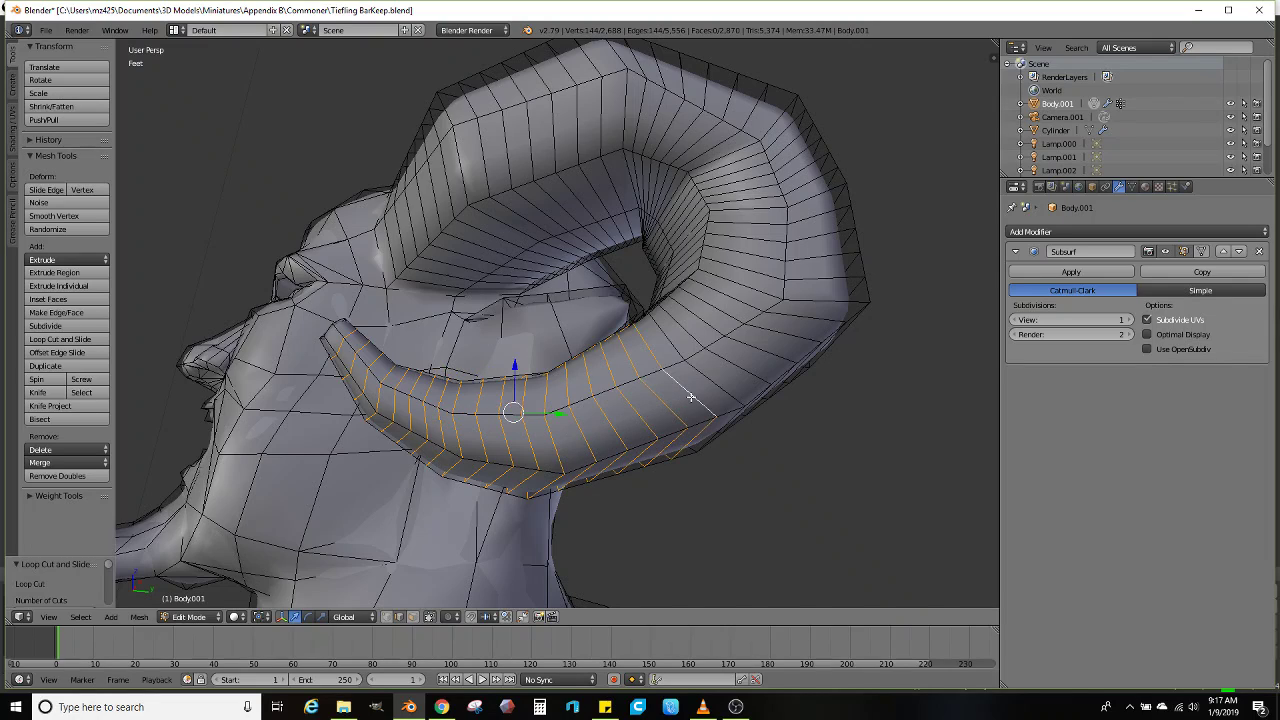
{"action": "right_click", "coordinate": [722, 378], "text": "alt+shift"}
{"action": "right_click", "coordinate": [745, 350], "text": "alt+shift"}
{"action": "right_click", "coordinate": [757, 338], "text": "alt+shift"}
{"action": "right_click", "coordinate": [774, 322], "text": "alt+shift"}
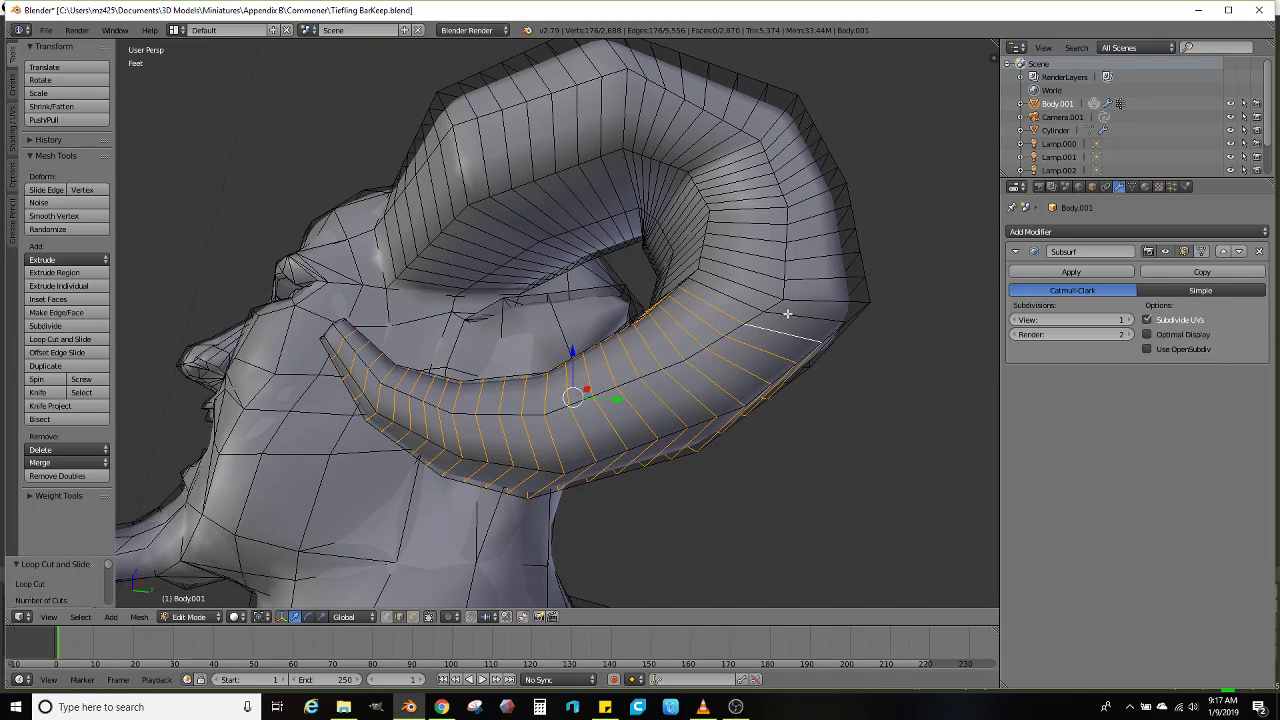
{"action": "right_click", "coordinate": [790, 305], "text": "alt+shift"}
{"action": "right_click", "coordinate": [804, 294], "text": "alt+shift"}
{"action": "right_click", "coordinate": [810, 274], "text": "alt+shift"}
{"action": "right_click", "coordinate": [814, 252], "text": "alt+shift"}
{"action": "right_click", "coordinate": [810, 232], "text": "alt+shift"}
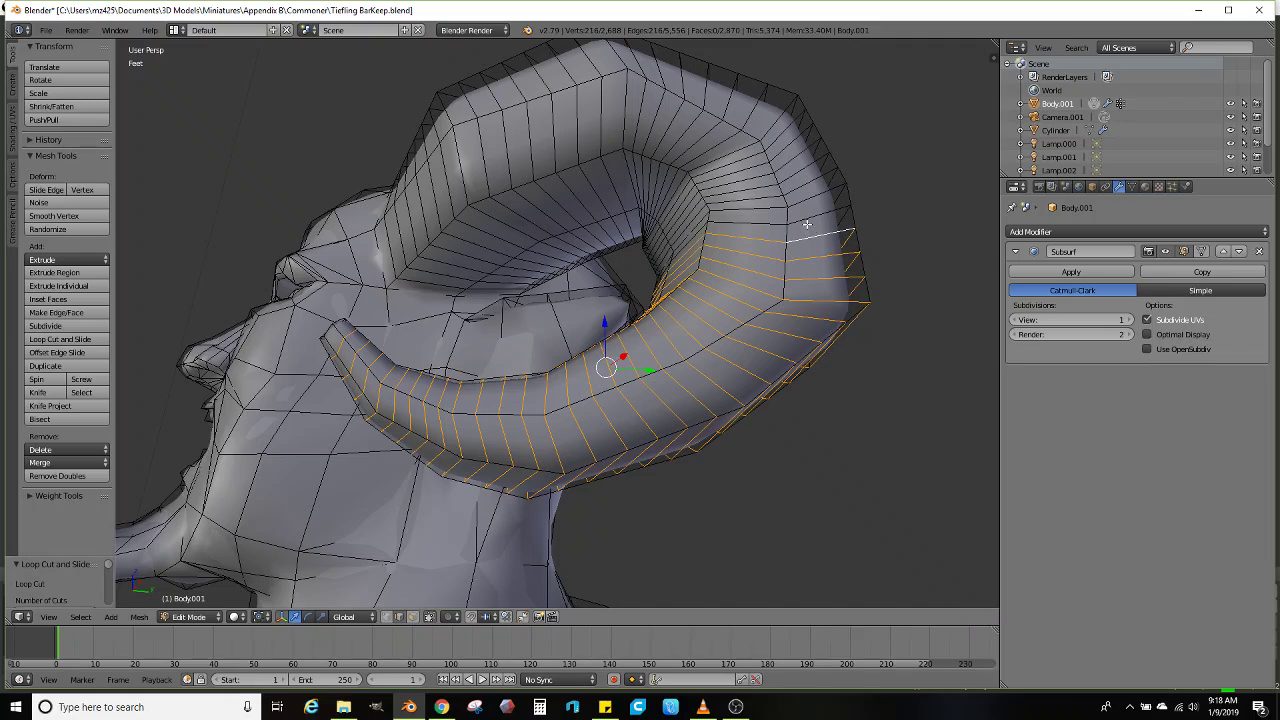
{"action": "right_click", "coordinate": [797, 208], "text": "alt+shift"}
{"action": "right_click", "coordinate": [748, 200], "text": "alt+shift"}
{"action": "right_click", "coordinate": [738, 190], "text": "alt+shift"}
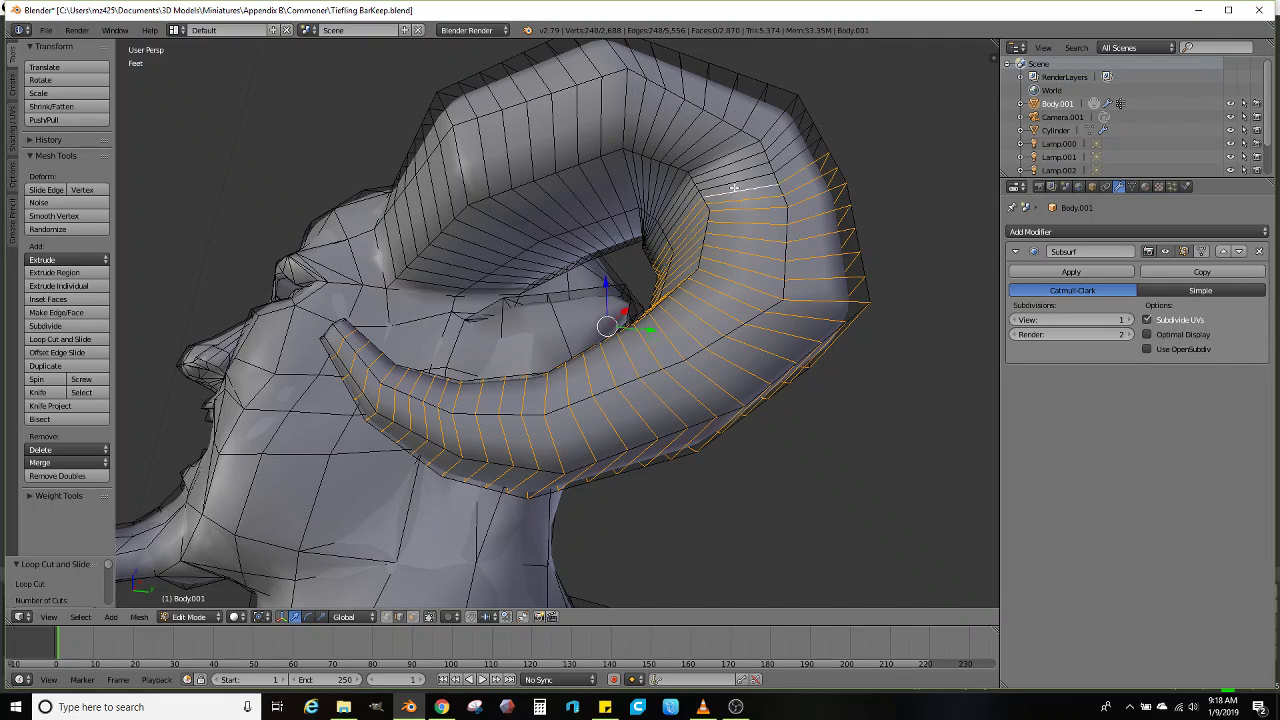
{"action": "right_click", "coordinate": [727, 178], "text": "alt+shift"}
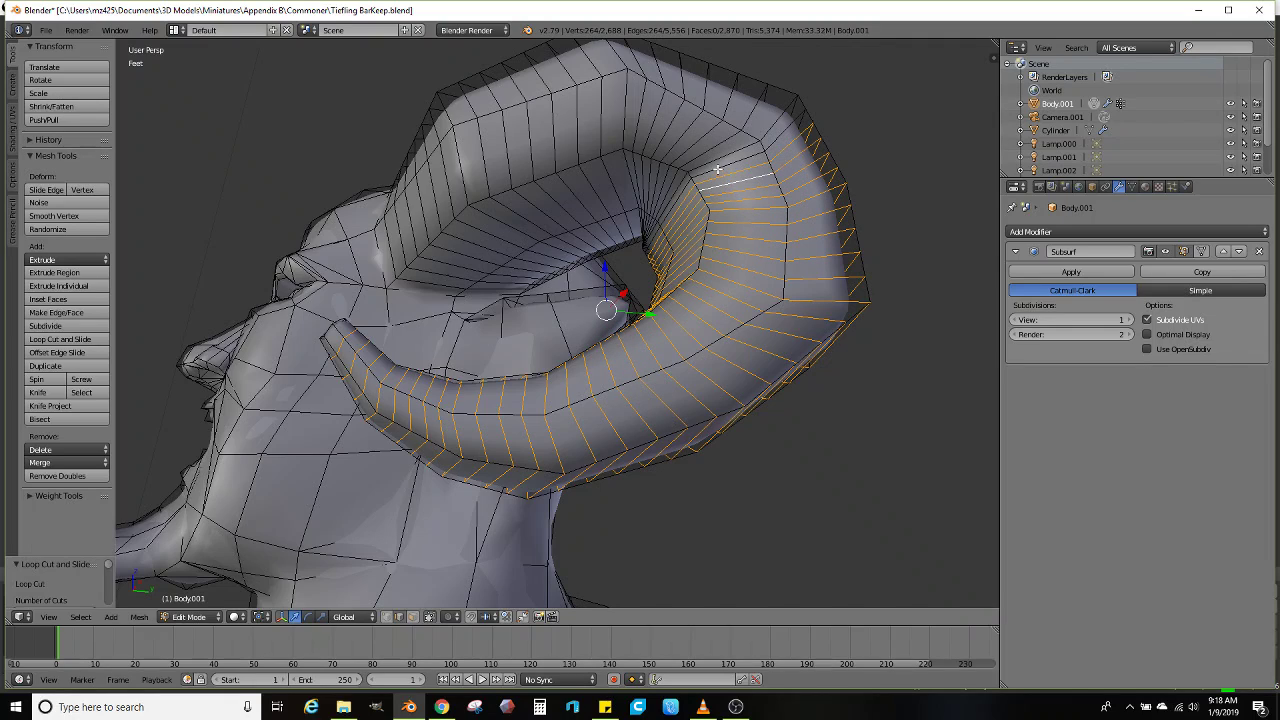
{"action": "right_click", "coordinate": [716, 168], "text": "alt+shift"}
{"action": "right_click", "coordinate": [711, 158], "text": "alt+shift"}
{"action": "right_click", "coordinate": [702, 150], "text": "alt+shift"}
{"action": "right_click", "coordinate": [692, 147], "text": "alt+shift"}
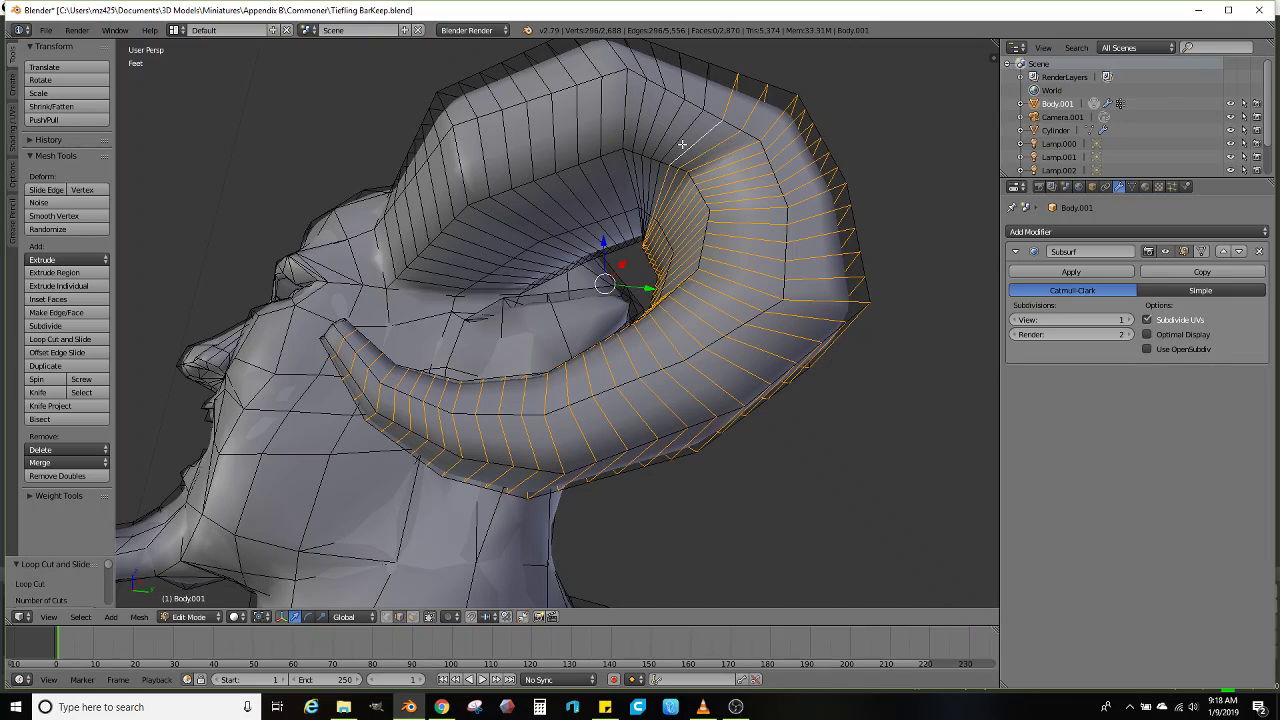
{"action": "right_click", "coordinate": [676, 138], "text": "alt+shift"}
{"action": "right_click", "coordinate": [655, 125], "text": "alt+shift"}
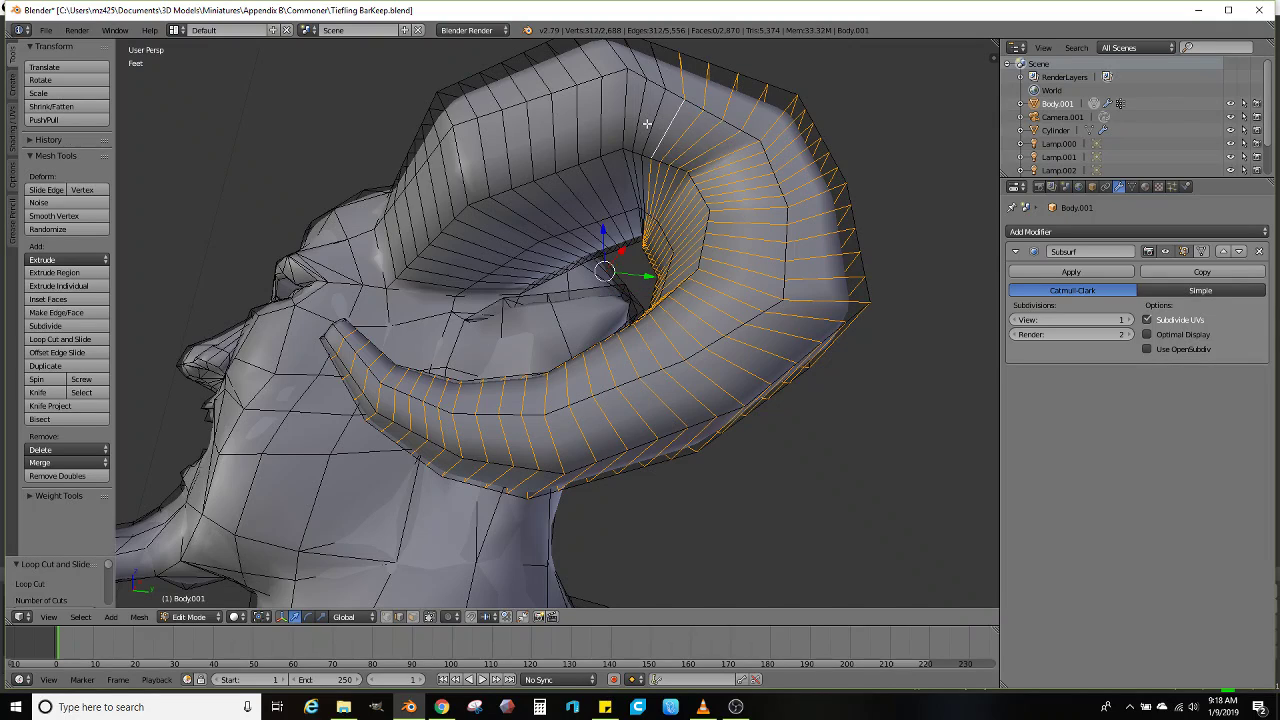
{"action": "right_click", "coordinate": [645, 122], "text": "alt+shift"}
{"action": "right_click", "coordinate": [635, 120], "text": "alt+shift"}
{"action": "right_click", "coordinate": [618, 118], "text": "alt+shift"}
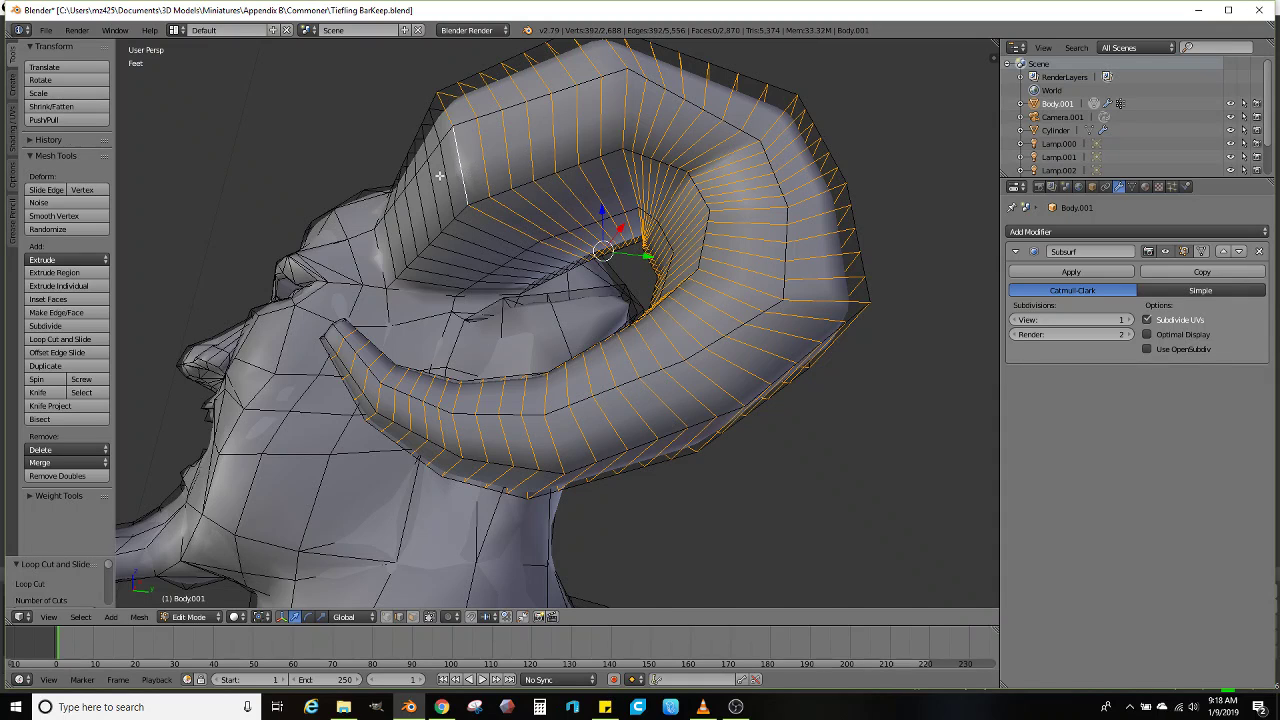
{"action": "middle_click_drag", "start_coordinate": [439, 176], "coordinate": [524, 211]}
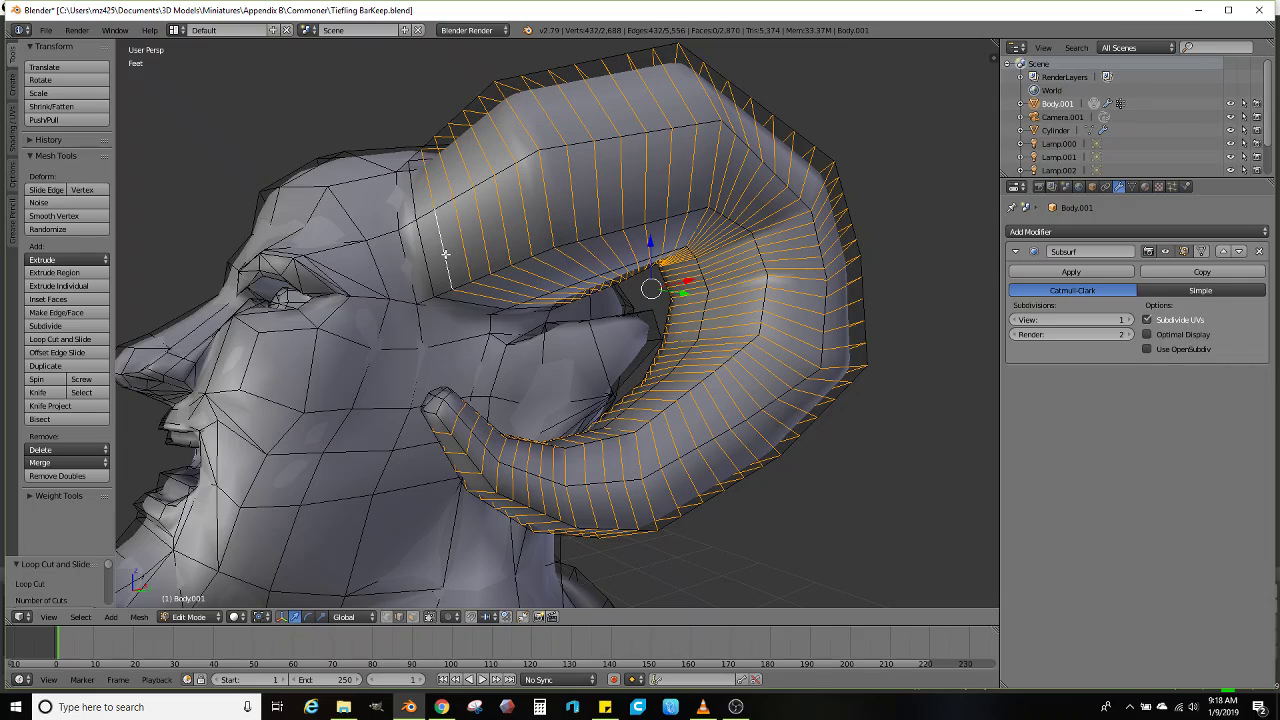
{"action": "middle_click_drag", "start_coordinate": [506, 257], "coordinate": [577, 322]}
{"action": "scroll", "coordinate": [654, 327], "scroll_direction": "down", "scroll_amount": 3}
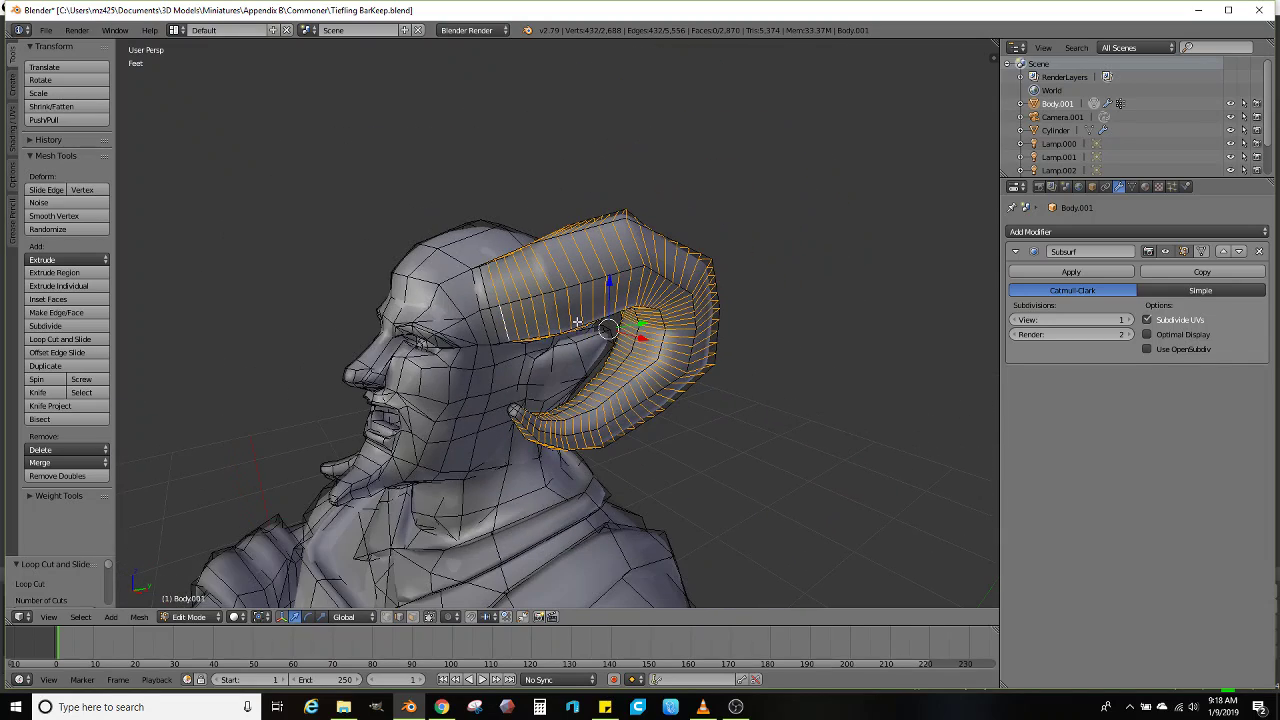
Randomize the selected horn loops twice with an amount of 0.100 and check the roughened horn in Object Mode
{"action": "left_click", "coordinate": [56, 216]}
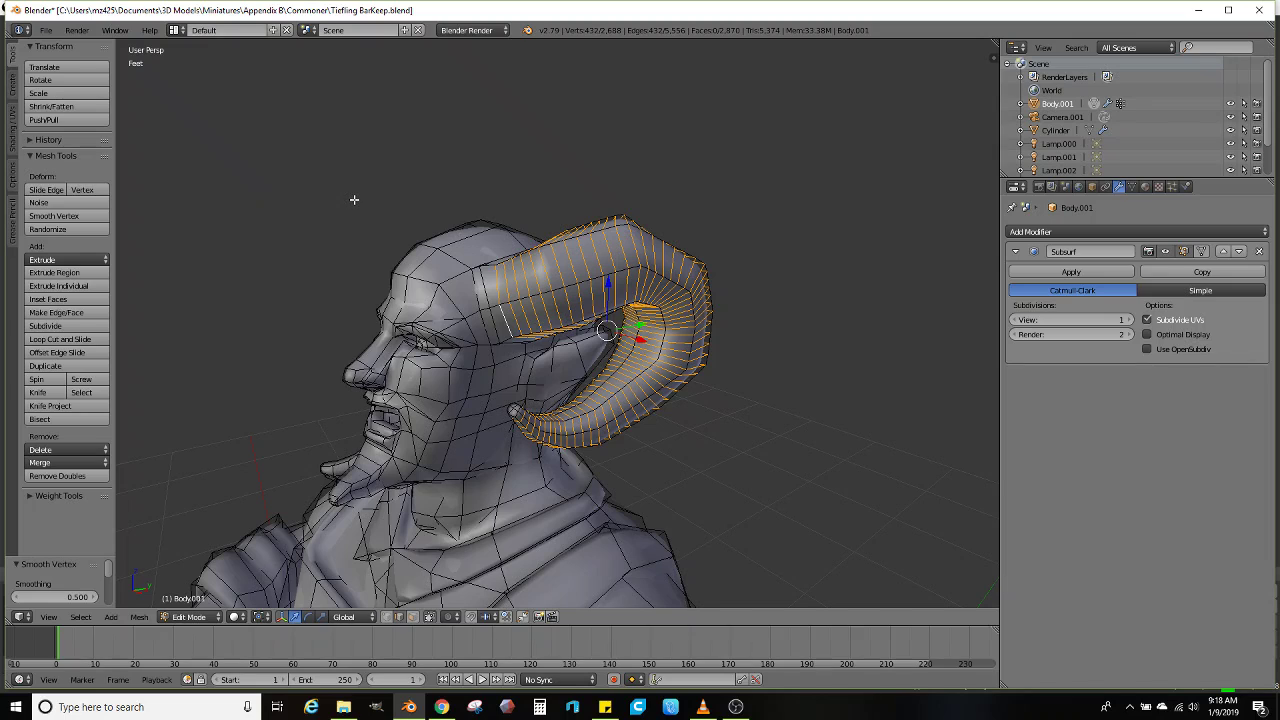
{"action": "key", "text": "ctrl+z"}
{"action": "left_click", "coordinate": [66, 230]}
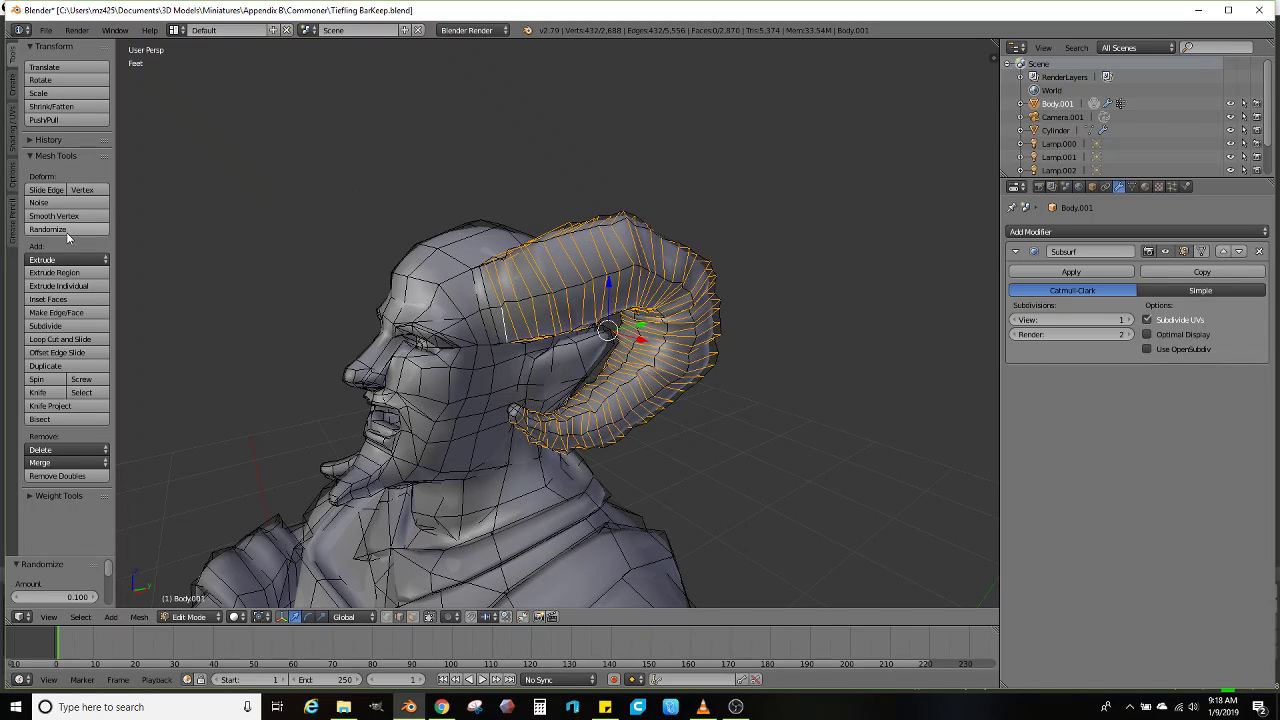
{"action": "left_click", "coordinate": [68, 236]}
{"action": "middle_click_drag", "start_coordinate": [400, 238], "coordinate": [577, 264]}
{"action": "key", "text": "Tab"}
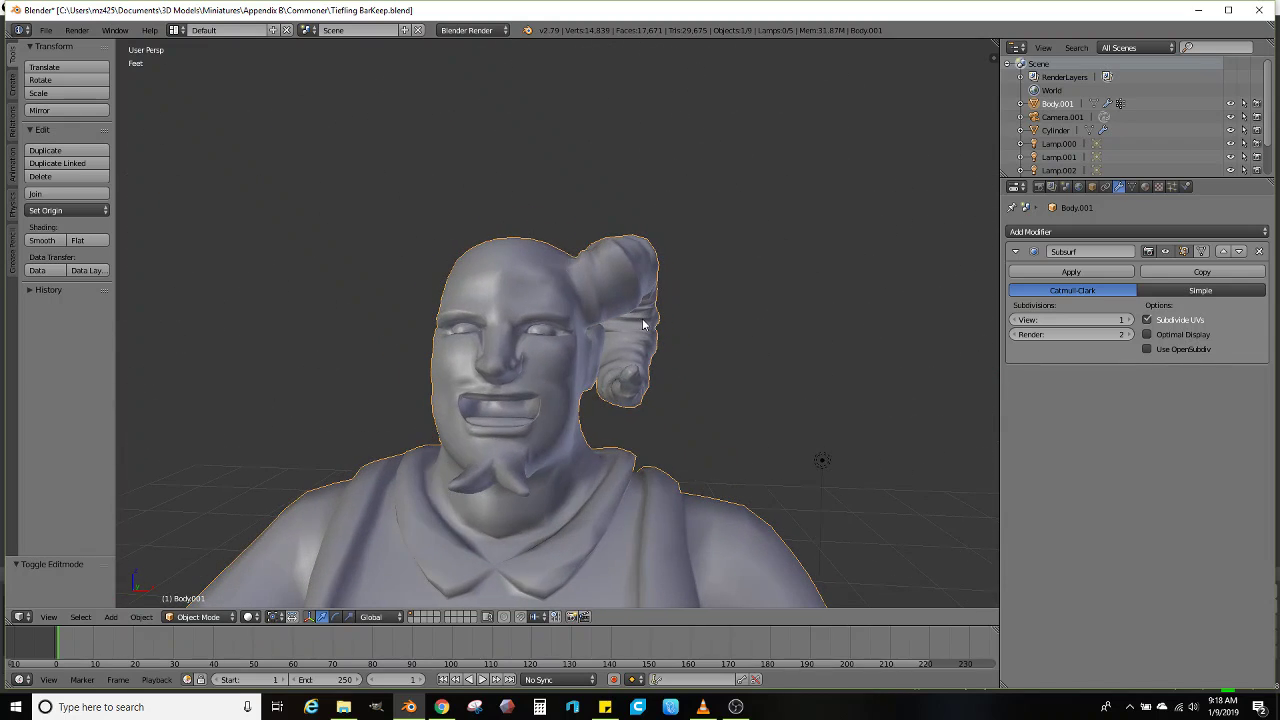
{"action": "middle_click_drag", "start_coordinate": [643, 323], "coordinate": [460, 555]}
{"action": "key", "text": "Tab"}
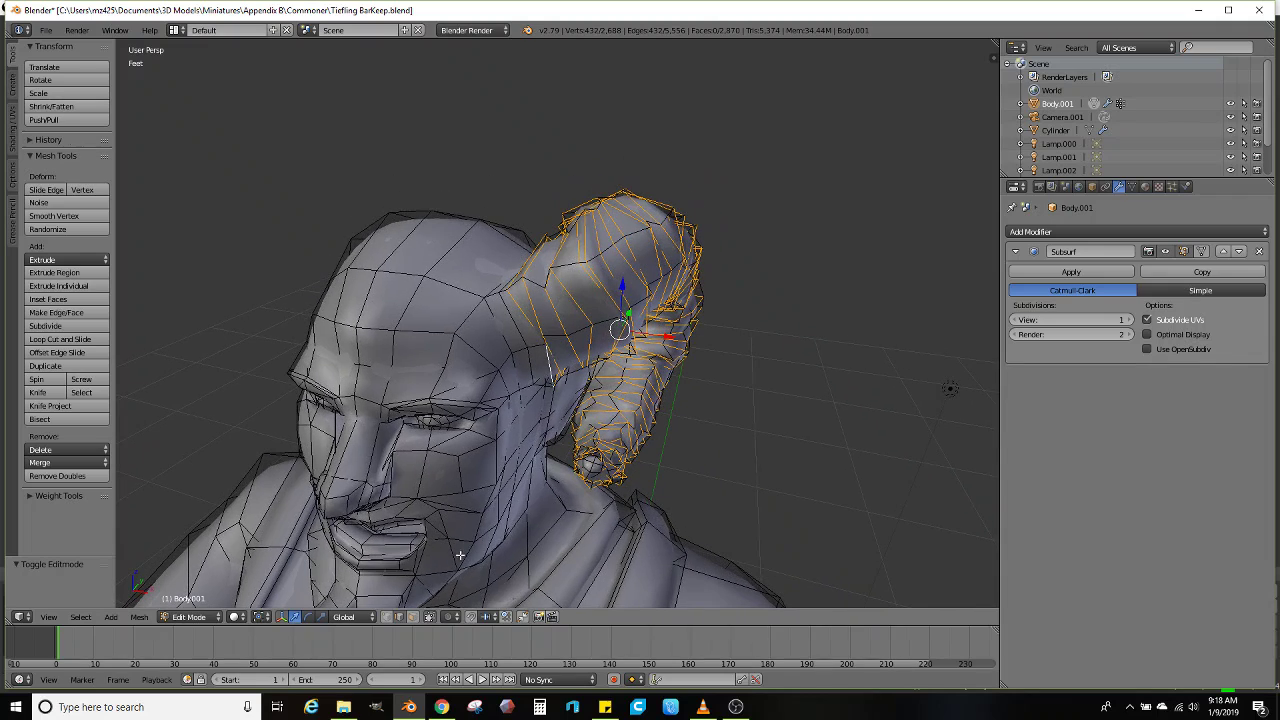
Switch to face selection and select the neighbouring face loops around the horn's base beside the head
{"action": "left_click", "coordinate": [415, 617]}
{"action": "middle_click_drag", "start_coordinate": [505, 400], "coordinate": [570, 382]}
{"action": "scroll", "coordinate": [541, 361], "scroll_direction": "up", "scroll_amount": 2}
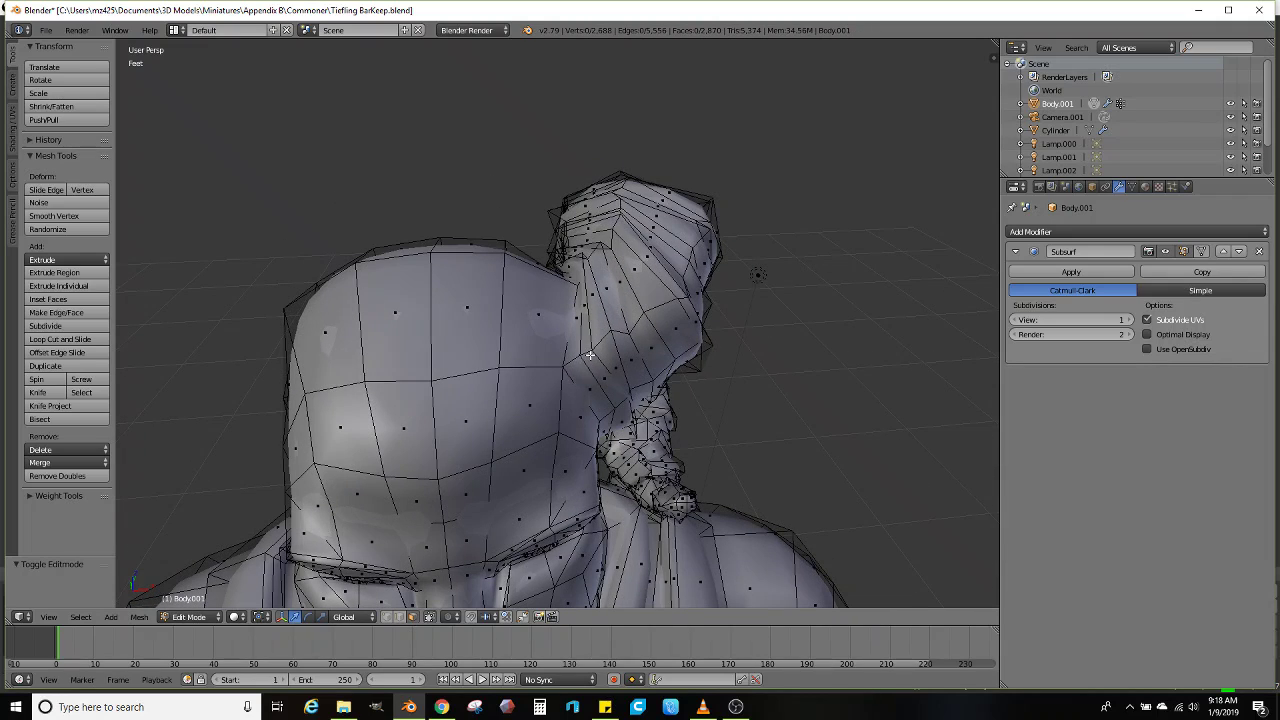
{"action": "right_click", "coordinate": [579, 356], "text": "alt"}
{"action": "right_click", "coordinate": [589, 355], "text": "alt"}
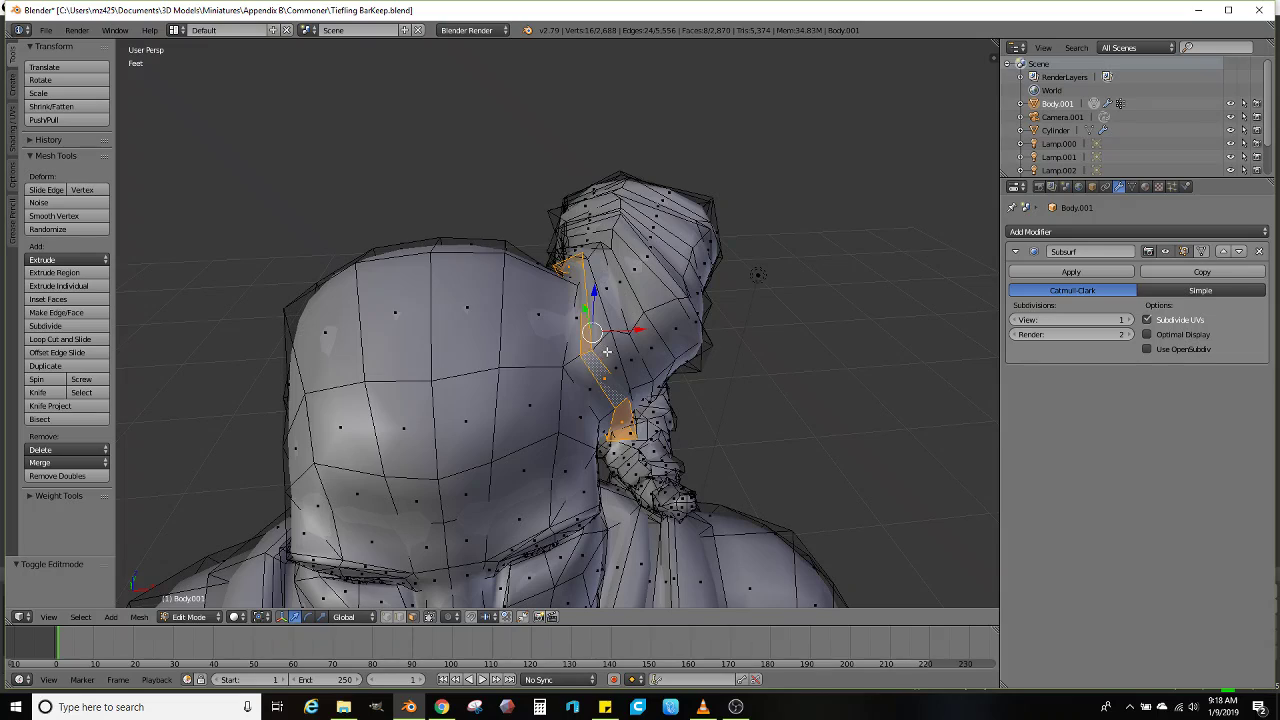
{"action": "middle_click_drag", "start_coordinate": [607, 352], "coordinate": [610, 368]}
{"action": "right_click", "coordinate": [611, 378], "text": "alt+shift"}
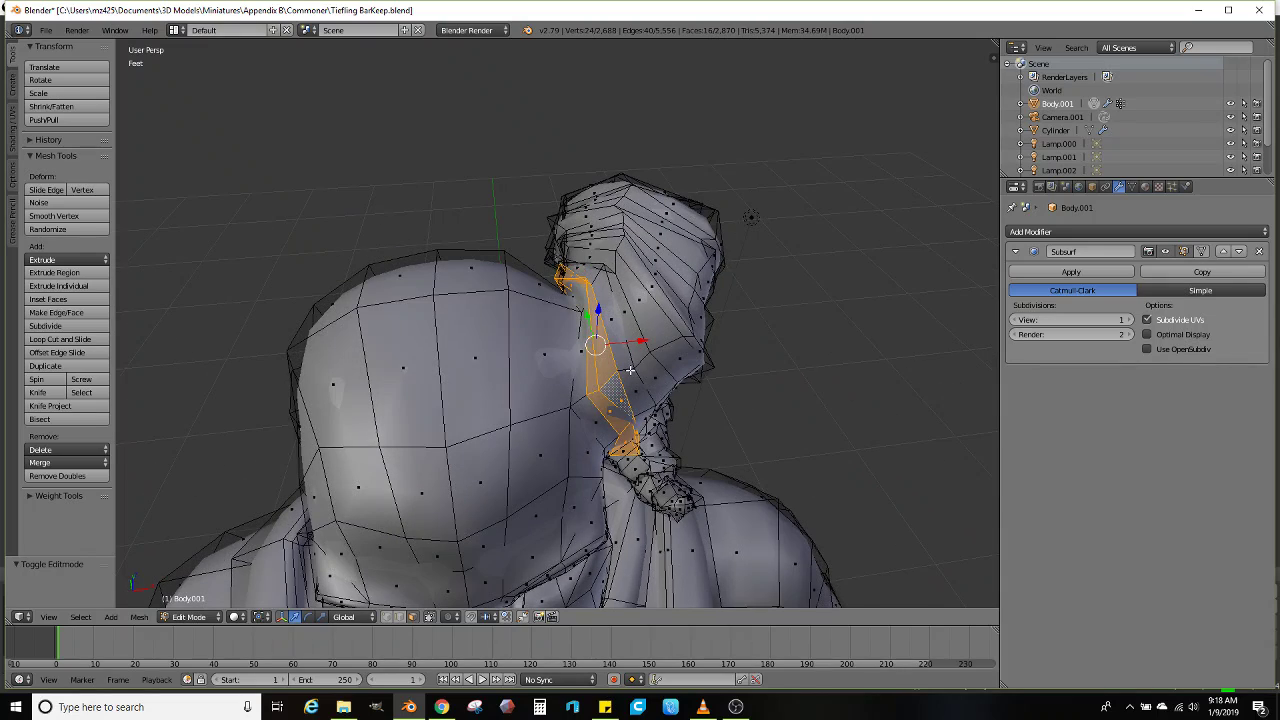
Add five neighbouring face loops around the back of the horn's curl to the selected base loops
{"action": "middle_click_drag", "start_coordinate": [722, 343], "coordinate": [655, 347]}
{"action": "right_click", "coordinate": [701, 302], "text": "alt+shift"}
{"action": "middle_click_drag", "start_coordinate": [701, 302], "coordinate": [676, 312]}
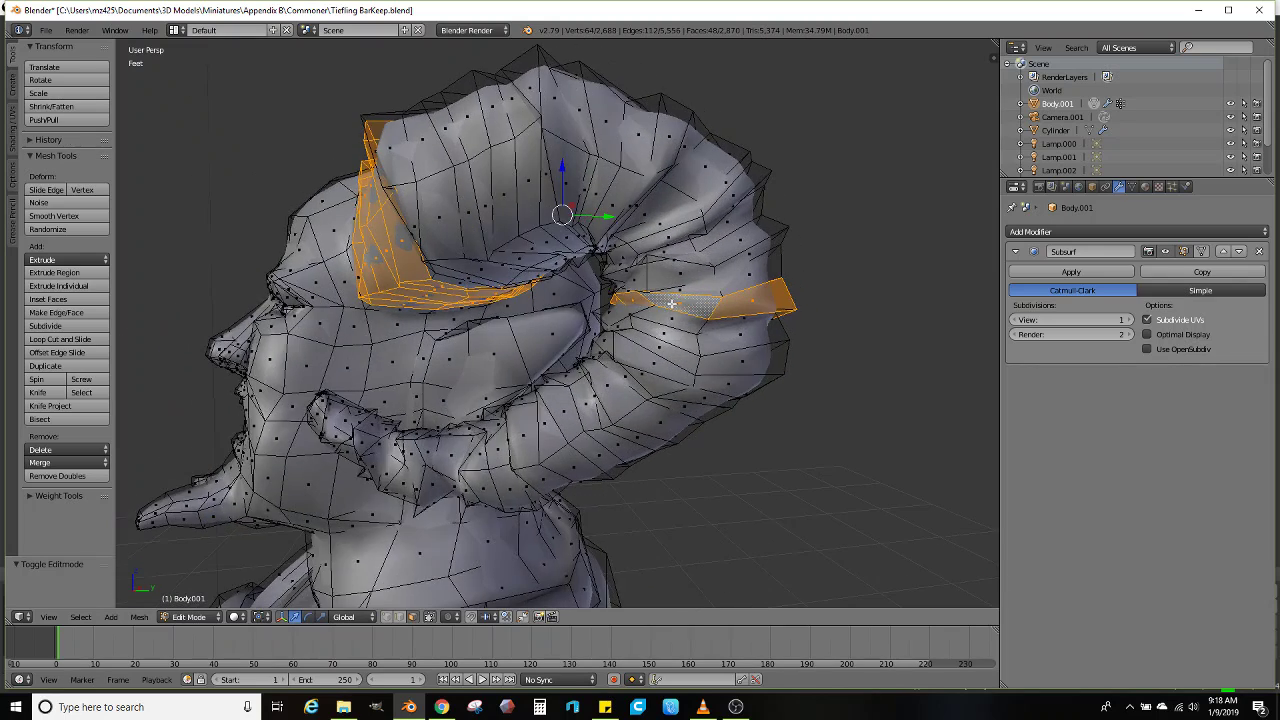
{"action": "scroll", "coordinate": [676, 312], "scroll_direction": "up", "scroll_amount": 3}
{"action": "right_click", "coordinate": [683, 340], "text": "alt+shift"}
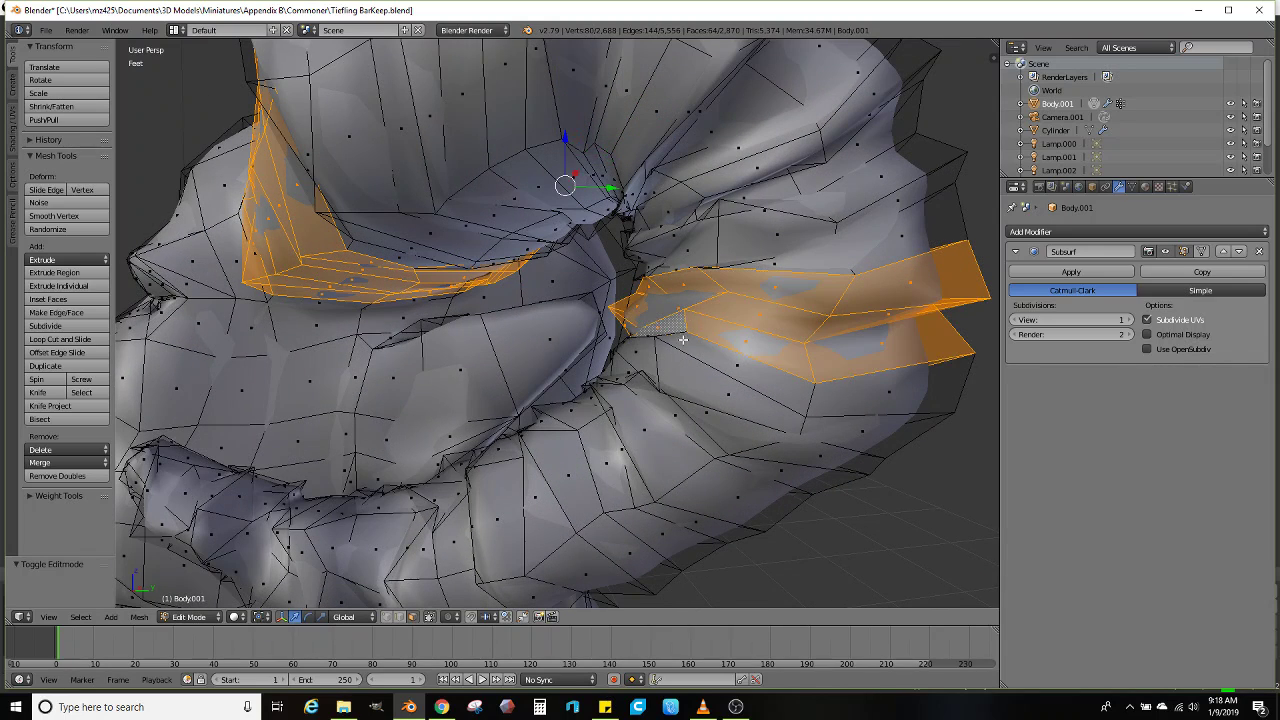
{"action": "right_click", "coordinate": [667, 352], "text": "alt+shift"}
{"action": "right_click", "coordinate": [665, 355], "text": "alt+shift"}
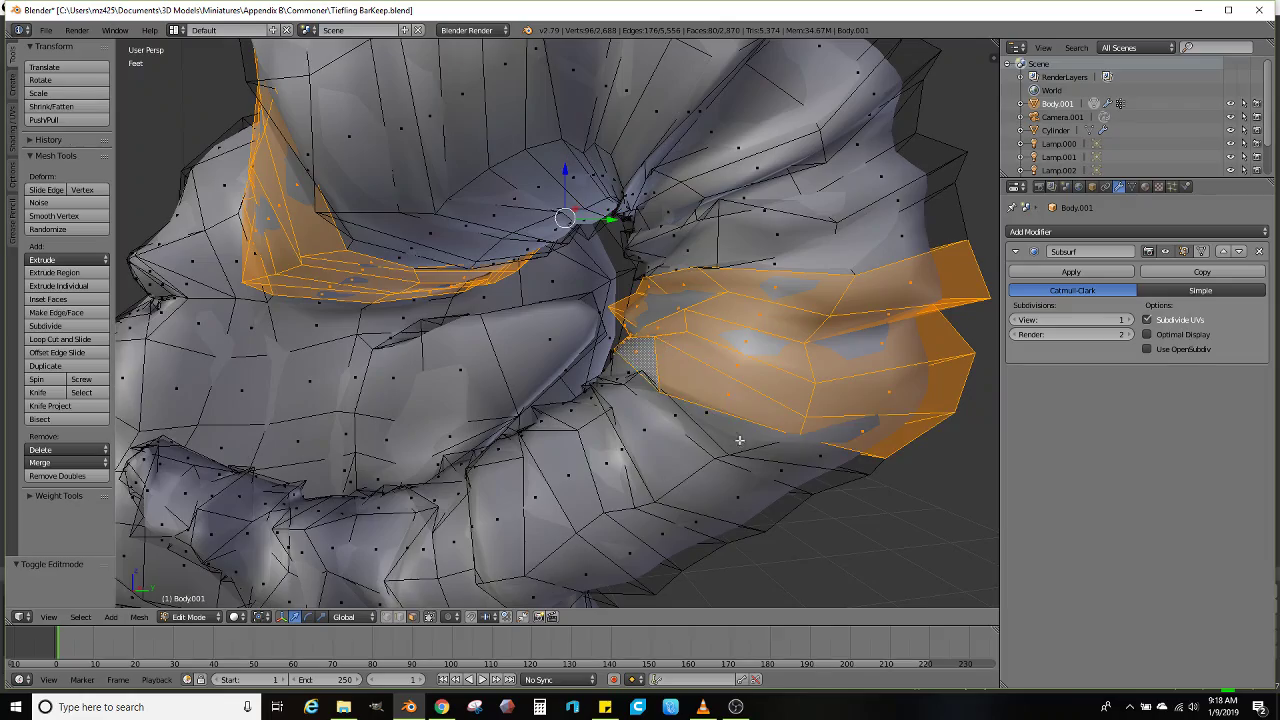
{"action": "right_click", "coordinate": [770, 430], "text": "alt+shift"}
{"action": "right_click", "coordinate": [845, 267], "text": "alt+shift"}
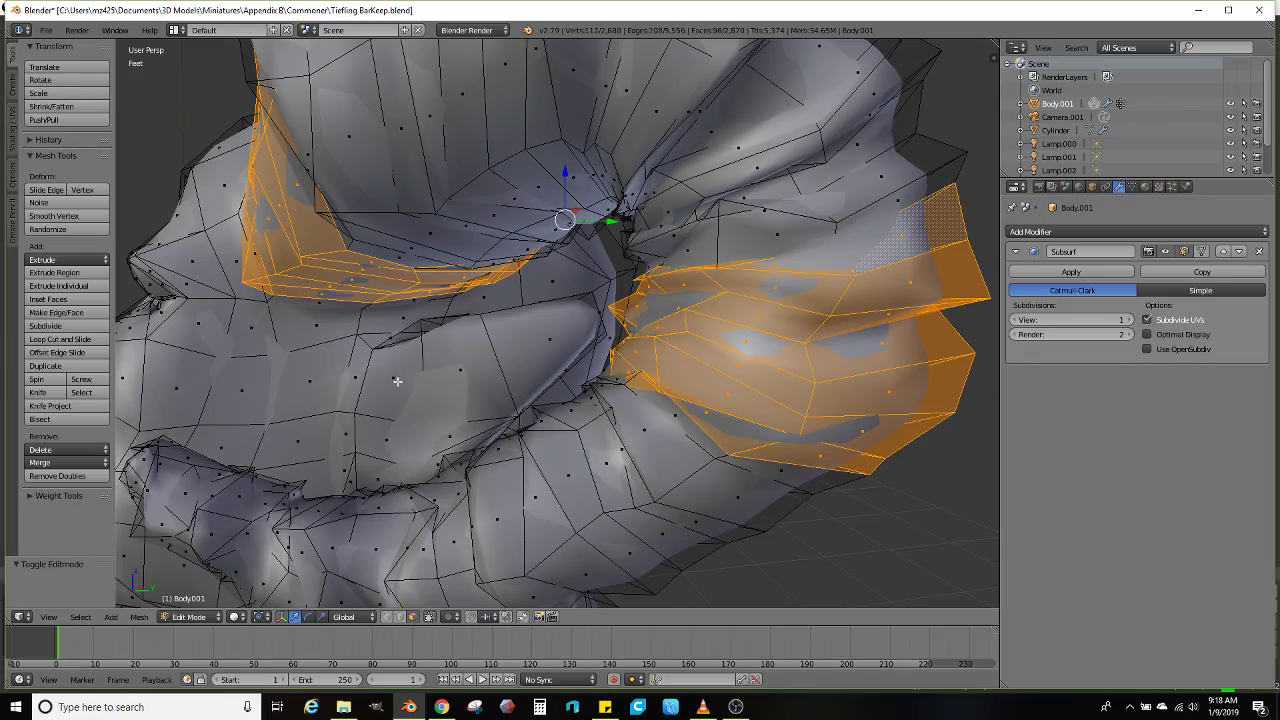
Add the faces of the horn's tip section to the selection in wireframe view with the lasso
{"action": "mouse_move", "coordinate": [398, 382]}
{"action": "middle_mouse_down"}
{"action": "mouse_move", "coordinate": [461, 351]}
{"action": "mouse_move", "coordinate": [500, 372]}
{"action": "mouse_move", "coordinate": [510, 404]}
{"action": "mouse_move", "coordinate": [654, 366]}
{"action": "mouse_move", "coordinate": [654, 334]}
{"action": "mouse_move", "coordinate": [721, 465]}
{"action": "middle_mouse_up"}
{"action": "key", "text": "z"}
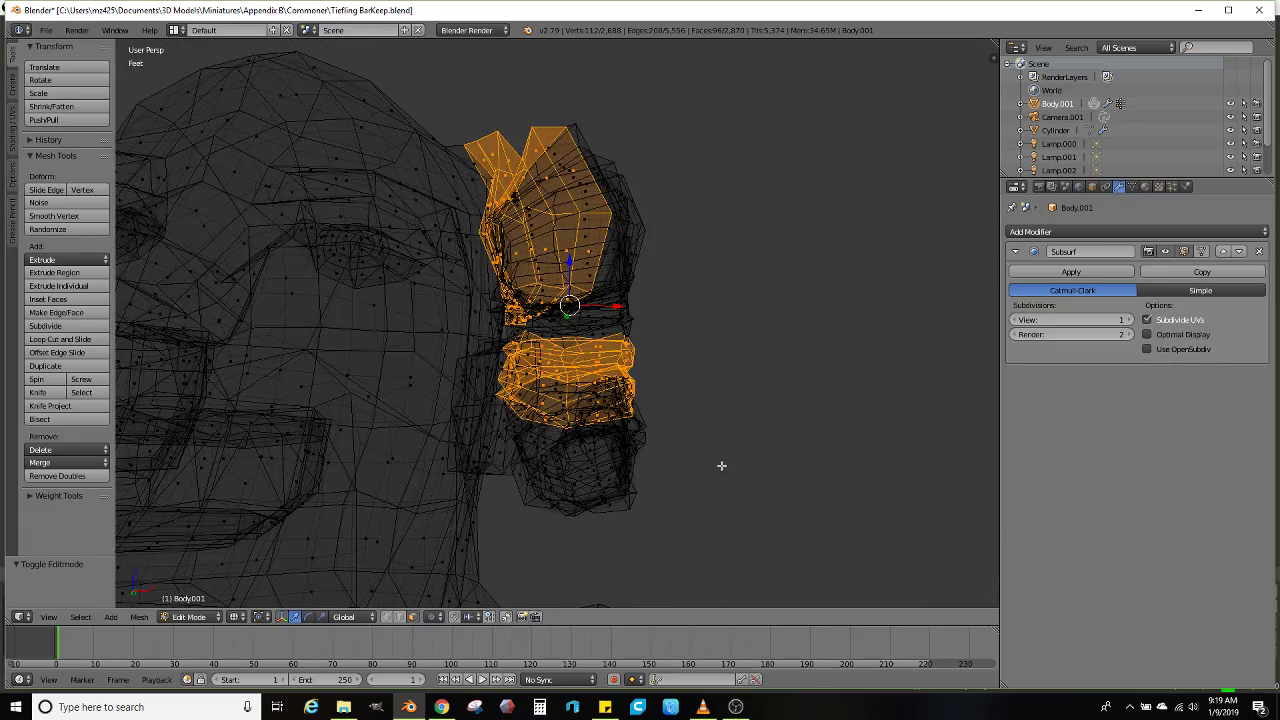
{"action": "left_click_drag", "start_coordinate": [595, 541], "coordinate": [518, 524], "text": "ctrl"}
{"action": "middle_click_drag", "start_coordinate": [709, 423], "coordinate": [675, 456]}
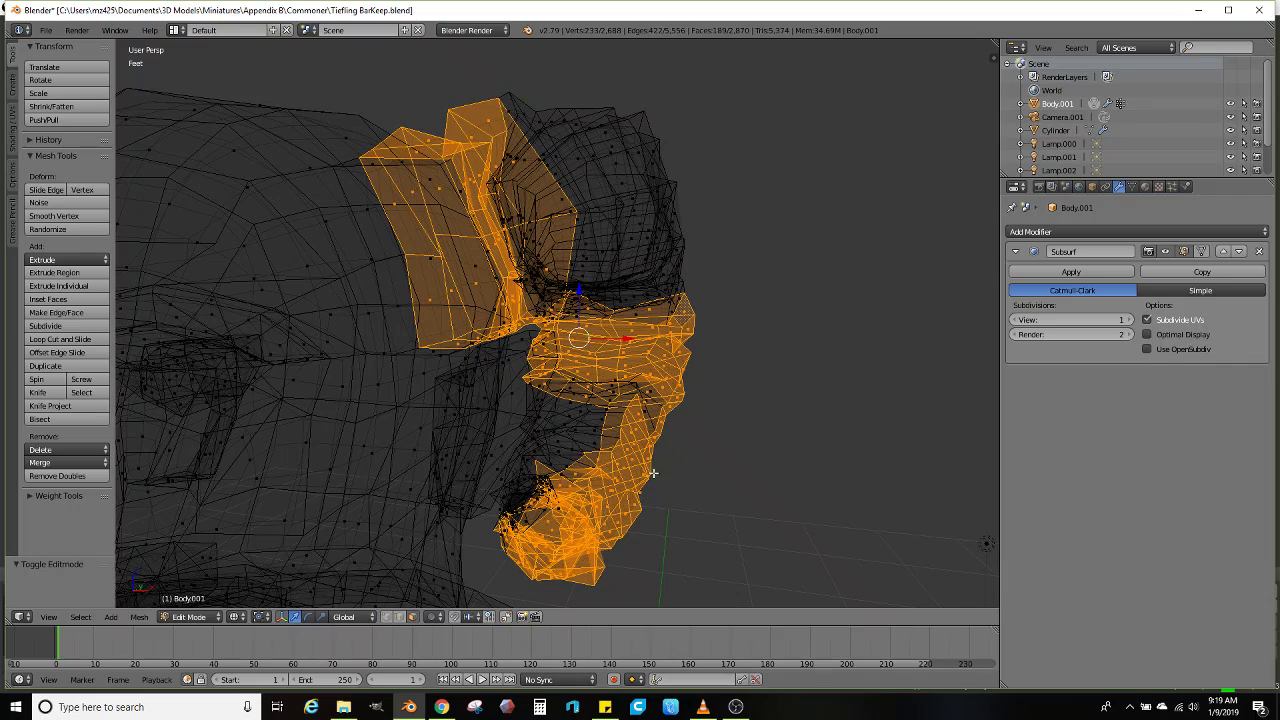
{"action": "key", "text": "z"}
{"action": "scroll", "coordinate": [650, 465], "scroll_direction": "up", "scroll_amount": 4}
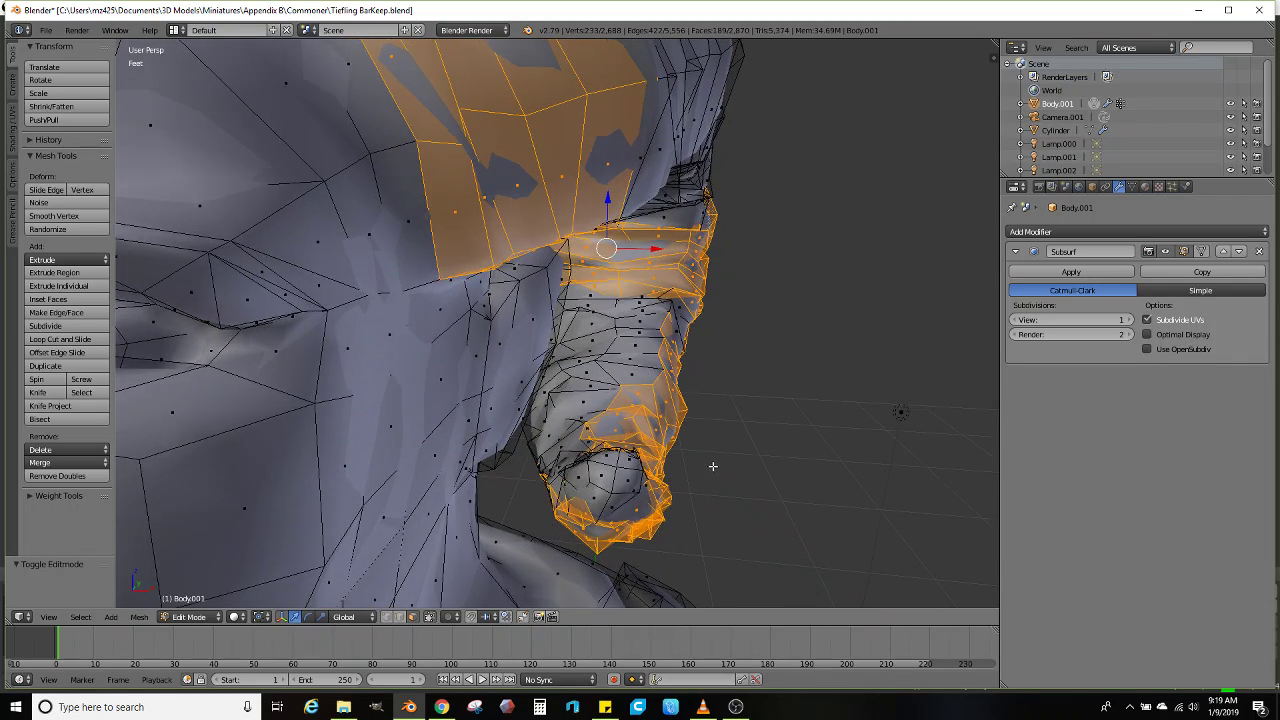
{"action": "key", "text": "z"}
{"action": "left_click_drag", "start_coordinate": [540, 463], "coordinate": [548, 450], "text": "ctrl"}
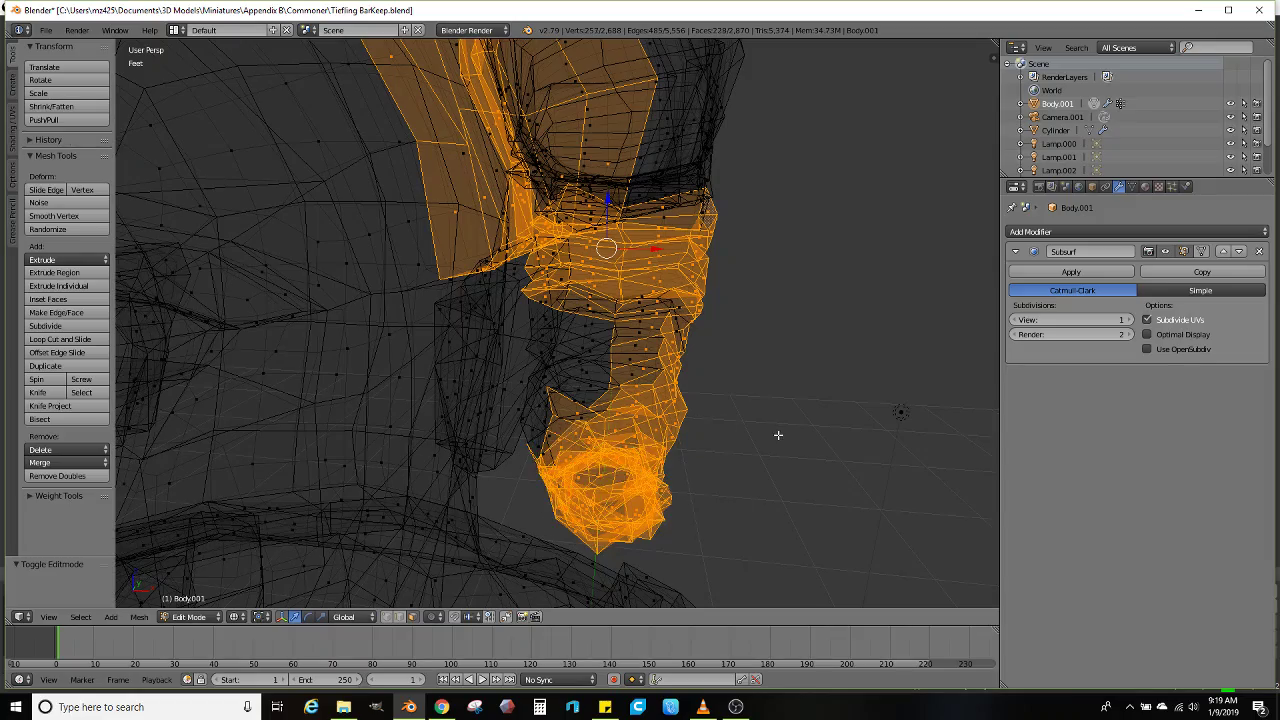
Lasso-select the faces of the horn's lower curl between the tip and the selected back loops
{"action": "middle_click_drag", "start_coordinate": [777, 434], "coordinate": [711, 473]}
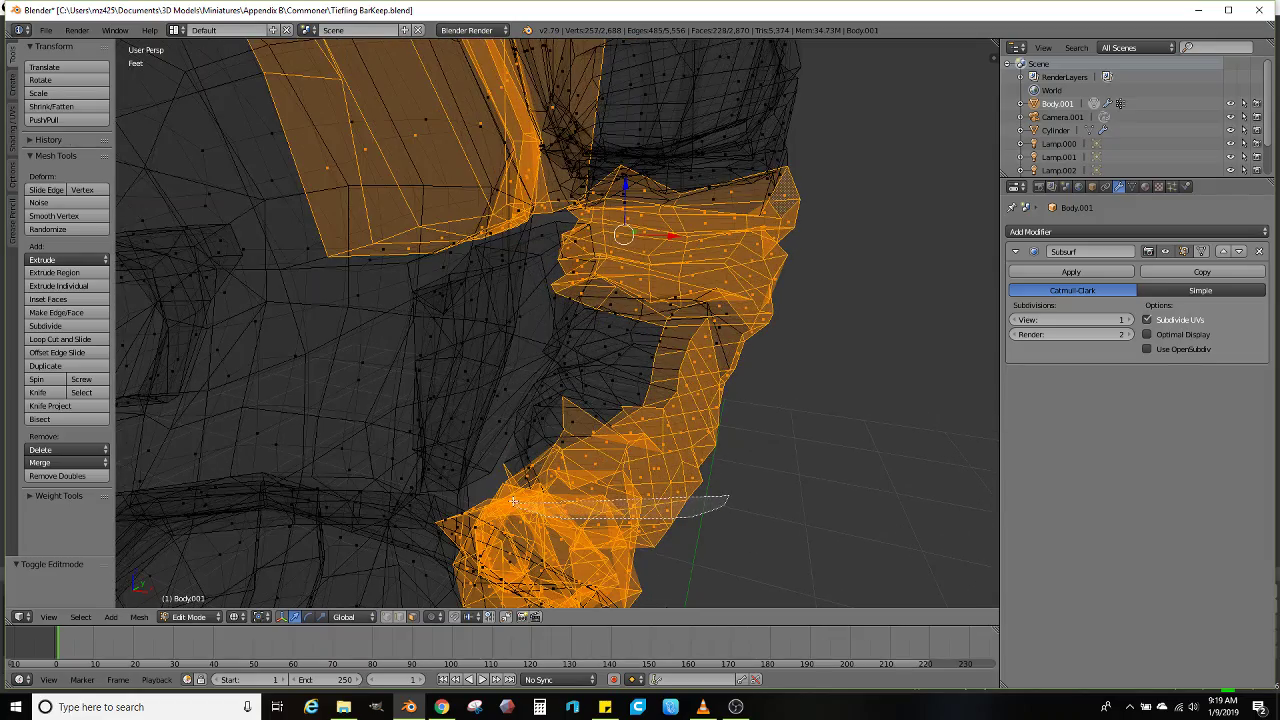
{"action": "mouse_move", "coordinate": [513, 502]}
{"action": "left_mouse_down", "text": "ctrl"}
{"action": "mouse_move", "coordinate": [519, 423]}
{"action": "mouse_move", "coordinate": [766, 366]}
{"action": "mouse_move", "coordinate": [791, 414]}
{"action": "left_mouse_up", "text": "ctrl"}
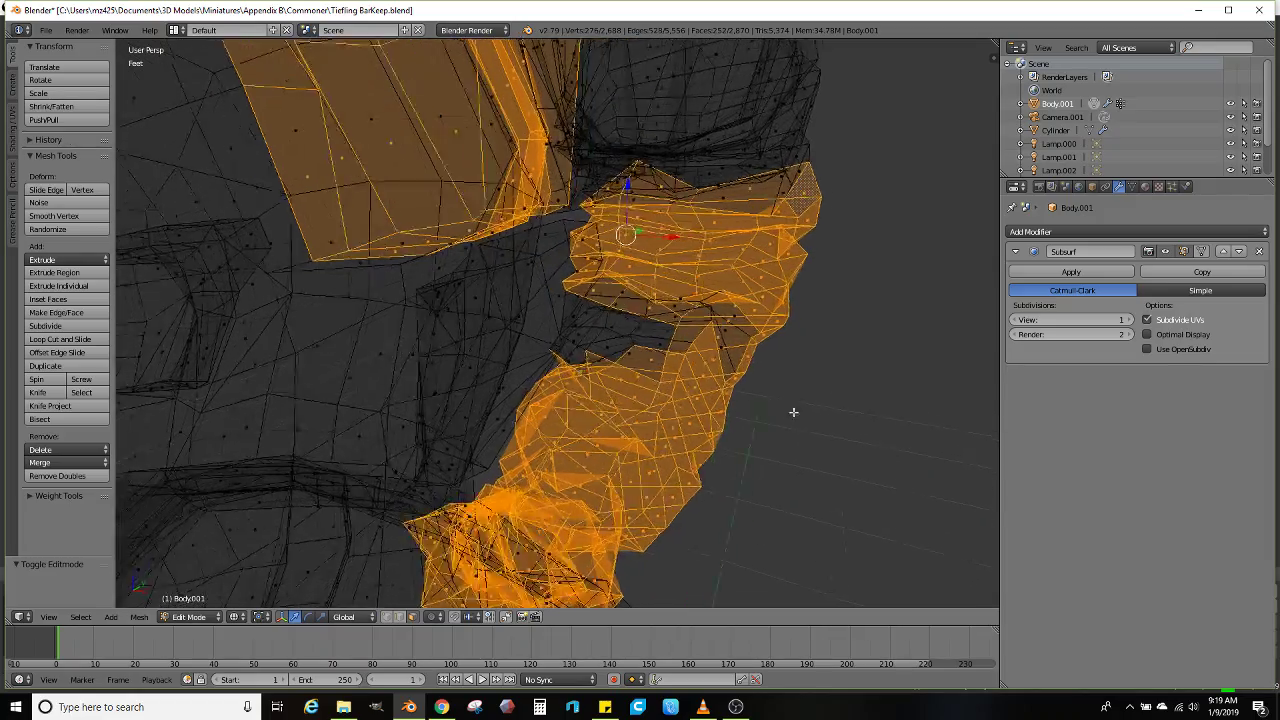
{"action": "mouse_move", "coordinate": [791, 414]}
{"action": "middle_mouse_down"}
{"action": "mouse_move", "coordinate": [728, 408]}
{"action": "mouse_move", "coordinate": [774, 415]}
{"action": "middle_mouse_up"}
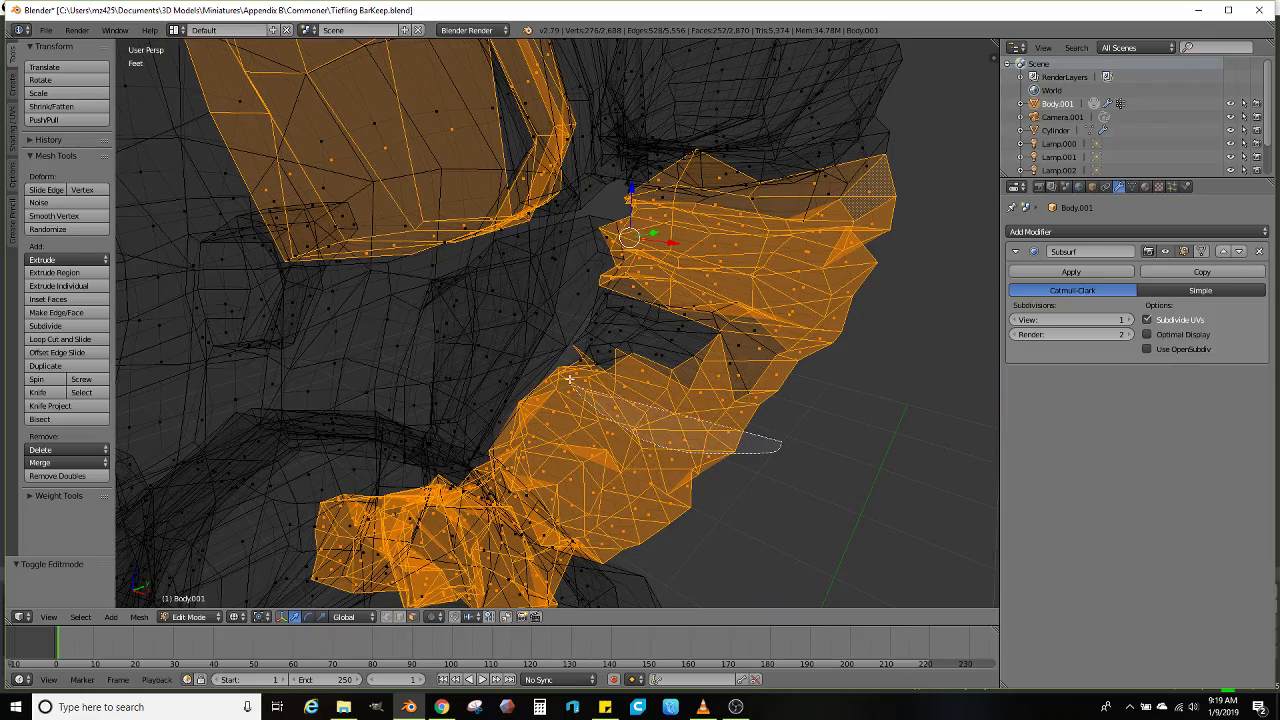
{"action": "left_click_drag", "start_coordinate": [569, 379], "coordinate": [572, 382], "text": "ctrl"}
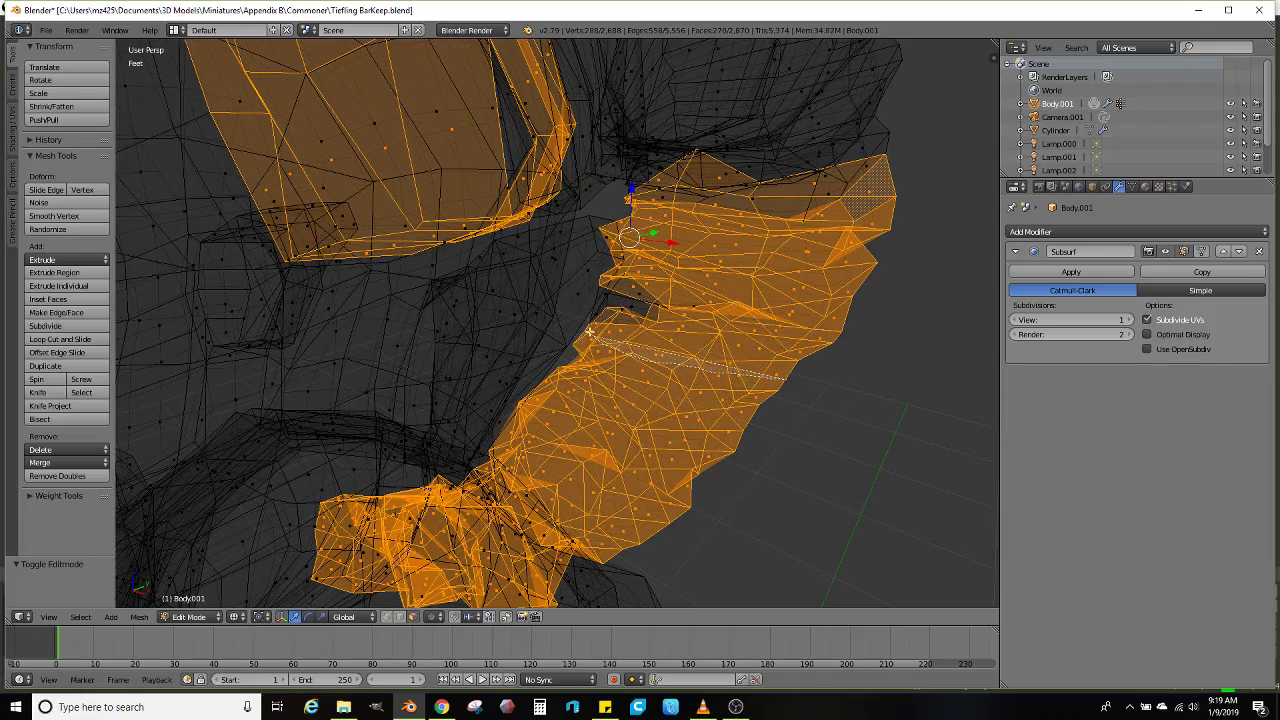
{"action": "mouse_move", "coordinate": [590, 332]}
{"action": "left_mouse_down", "text": "ctrl"}
{"action": "mouse_move", "coordinate": [616, 282]}
{"action": "mouse_move", "coordinate": [826, 298]}
{"action": "left_mouse_up", "text": "ctrl"}
{"action": "scroll", "coordinate": [784, 353], "scroll_direction": "down", "scroll_amount": 3}
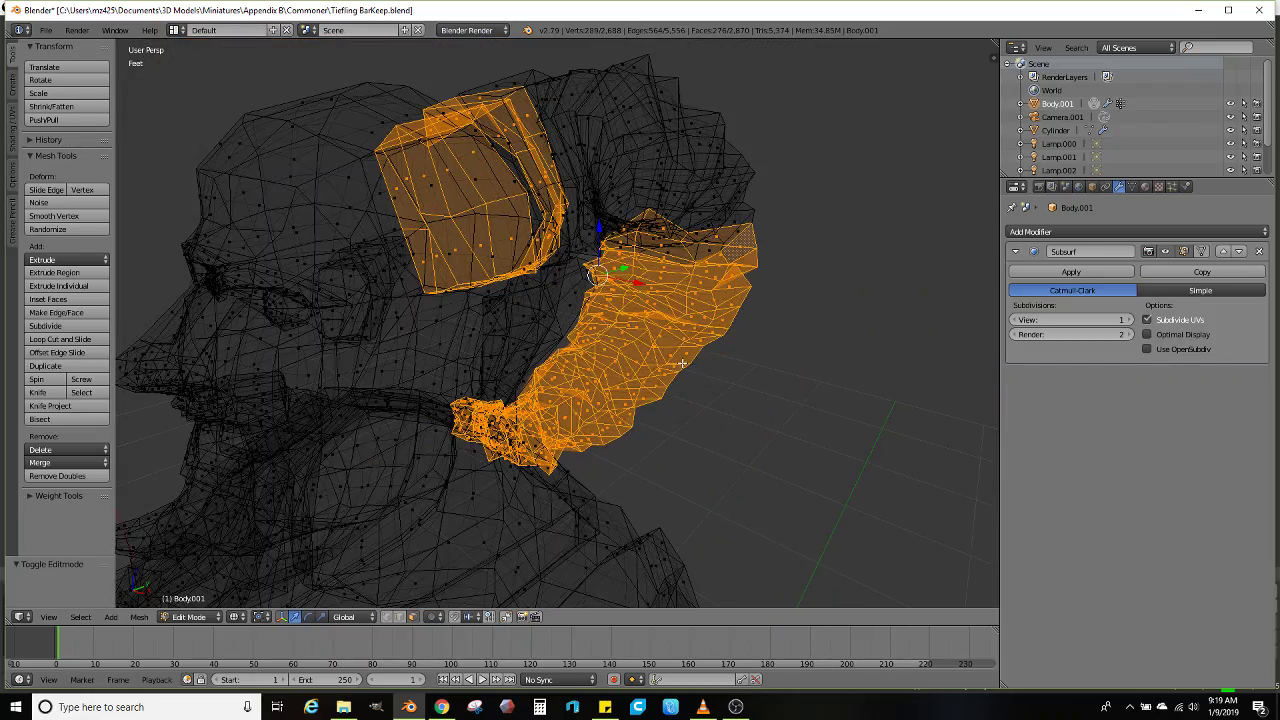
Lasso-select the remaining faces of the horn's back and upper curl up to its base at the head
{"action": "middle_click_drag", "start_coordinate": [682, 363], "coordinate": [674, 407]}
{"action": "scroll", "coordinate": [690, 382], "scroll_direction": "up", "scroll_amount": 2}
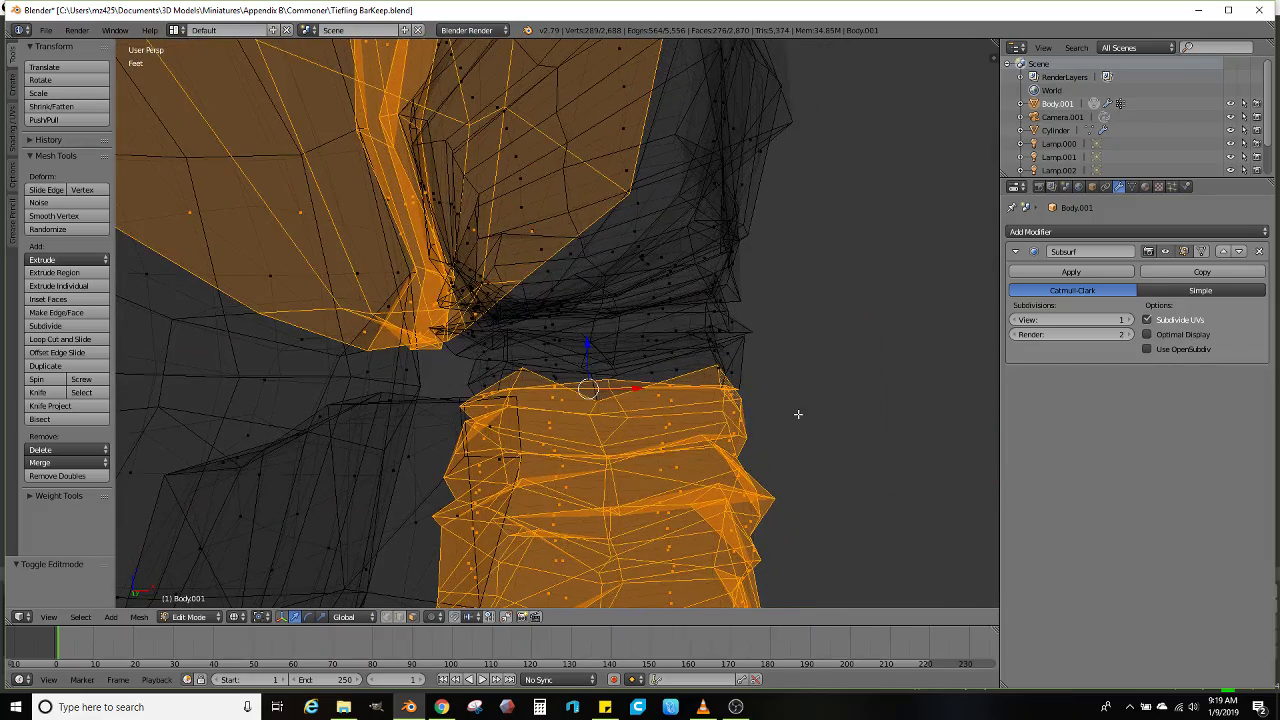
{"action": "key", "text": "Escape"}
{"action": "middle_click_drag", "start_coordinate": [951, 314], "coordinate": [833, 340]}
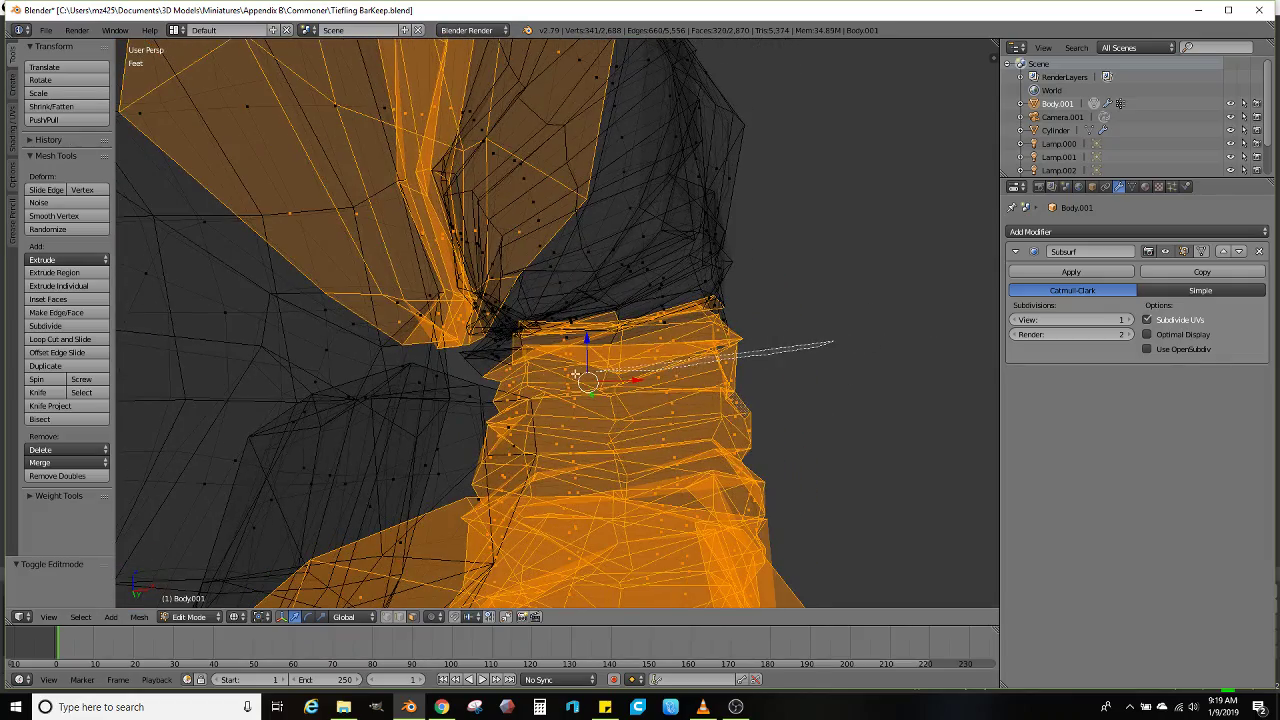
{"action": "left_click_drag", "start_coordinate": [688, 240], "coordinate": [877, 257], "text": "ctrl"}
{"action": "mouse_move", "coordinate": [877, 257]}
{"action": "middle_mouse_down"}
{"action": "mouse_move", "coordinate": [731, 306]}
{"action": "mouse_move", "coordinate": [737, 349]}
{"action": "mouse_move", "coordinate": [734, 317]}
{"action": "mouse_move", "coordinate": [714, 349]}
{"action": "mouse_move", "coordinate": [834, 410]}
{"action": "mouse_move", "coordinate": [934, 288]}
{"action": "mouse_move", "coordinate": [694, 286]}
{"action": "mouse_move", "coordinate": [626, 374]}
{"action": "mouse_move", "coordinate": [467, 428]}
{"action": "middle_mouse_up"}
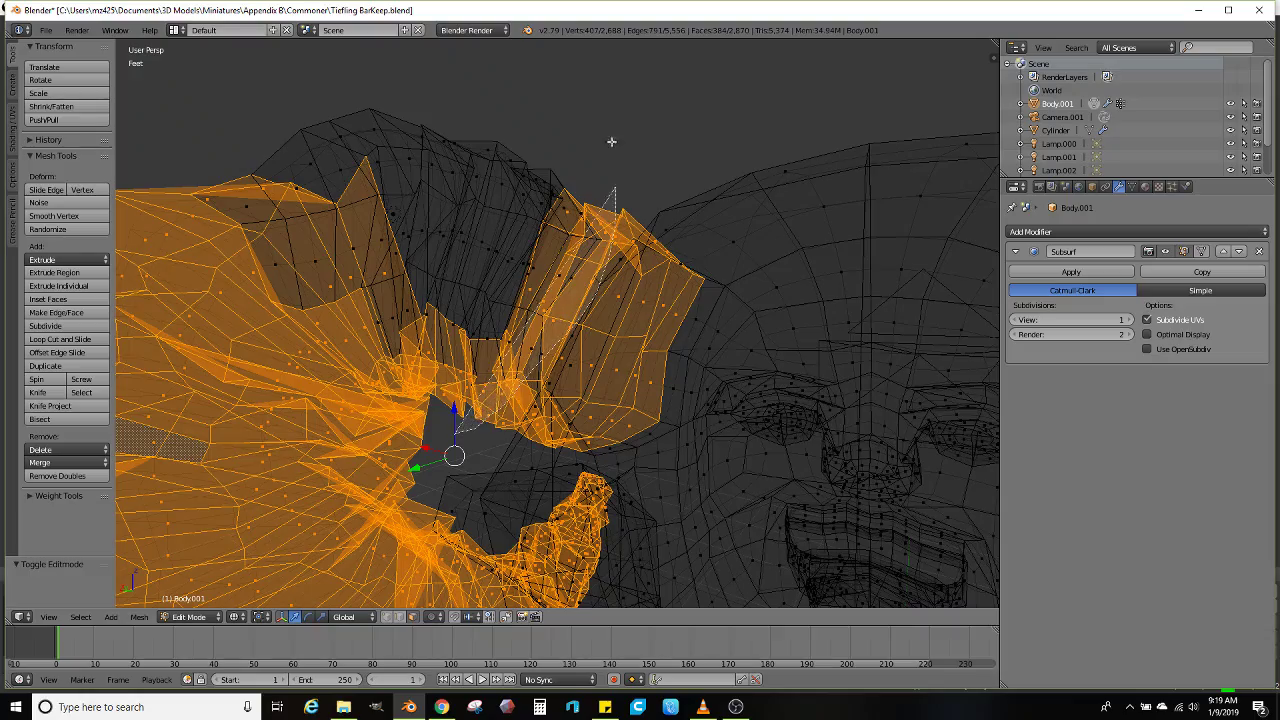
{"action": "middle_click_drag", "start_coordinate": [611, 142], "coordinate": [313, 249]}
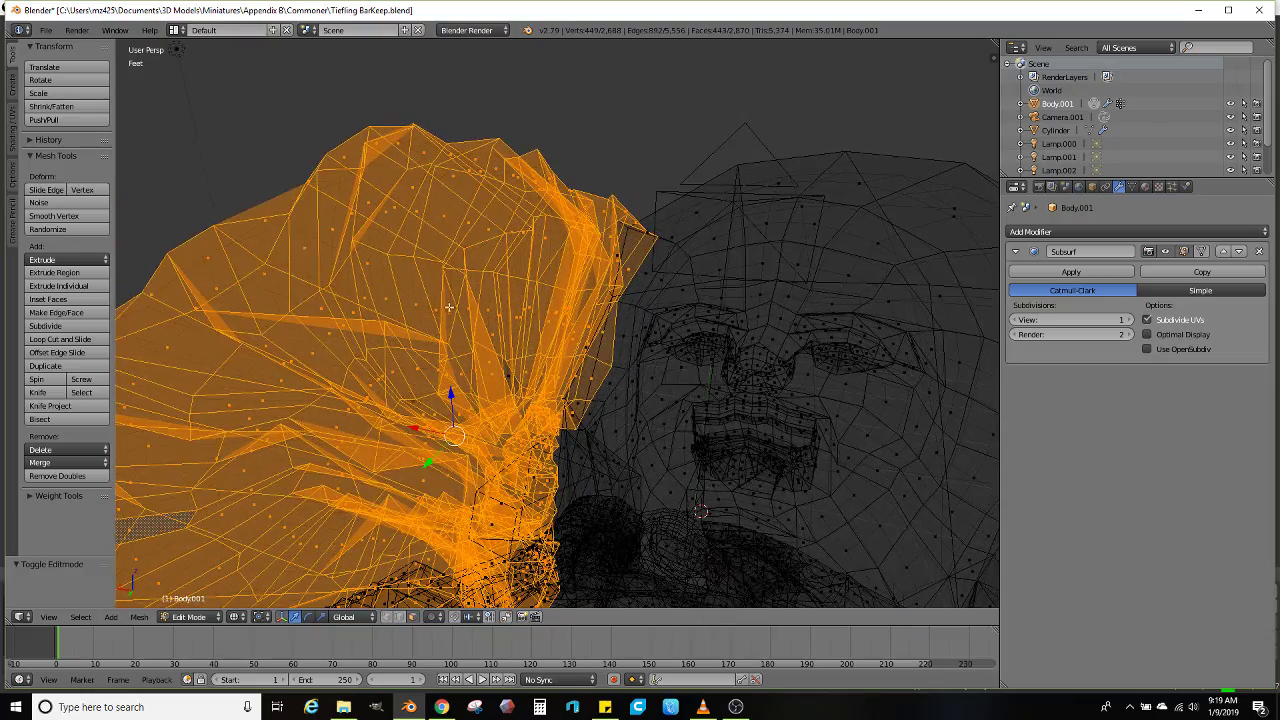
{"action": "middle_click_drag", "start_coordinate": [449, 307], "coordinate": [445, 355]}
{"action": "mouse_move", "coordinate": [540, 339]}
{"action": "middle_mouse_down"}
{"action": "mouse_move", "coordinate": [725, 294]}
{"action": "mouse_move", "coordinate": [694, 260]}
{"action": "mouse_move", "coordinate": [663, 300]}
{"action": "mouse_move", "coordinate": [669, 403]}
{"action": "mouse_move", "coordinate": [675, 326]}
{"action": "mouse_move", "coordinate": [660, 320]}
{"action": "mouse_move", "coordinate": [257, 303]}
{"action": "mouse_move", "coordinate": [219, 331]}
{"action": "middle_mouse_up"}
Duplicate the selected horn and move the copy about -9.35" along X to the head's opposite side
{"action": "key", "text": "z"}
{"action": "left_click", "coordinate": [89, 367]}
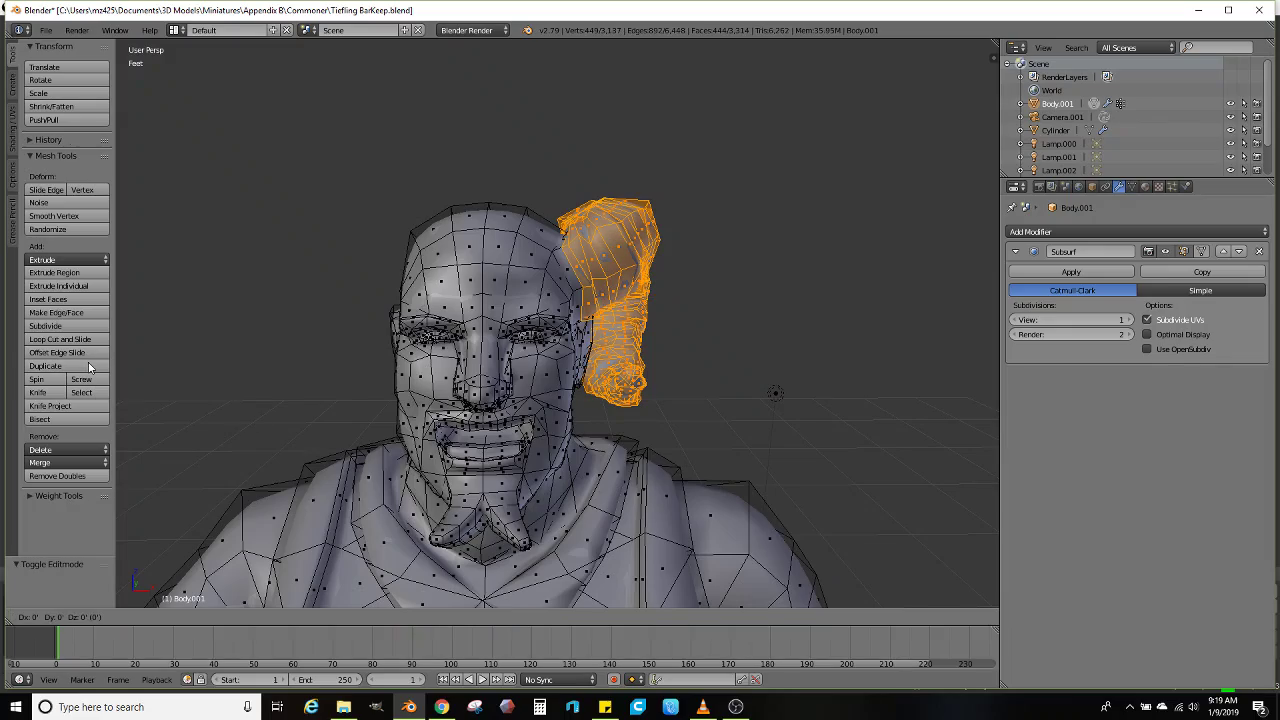
{"action": "right_click", "coordinate": [463, 310]}
{"action": "left_click_drag", "start_coordinate": [643, 301], "coordinate": [245, 300]}
{"action": "middle_click_drag", "start_coordinate": [245, 300], "coordinate": [563, 366]}
Mirror the duplicated horn by scaling it to -1.000 along X and recalculate its normals
{"action": "key", "text": "s"}
{"action": "key", "text": "x"}
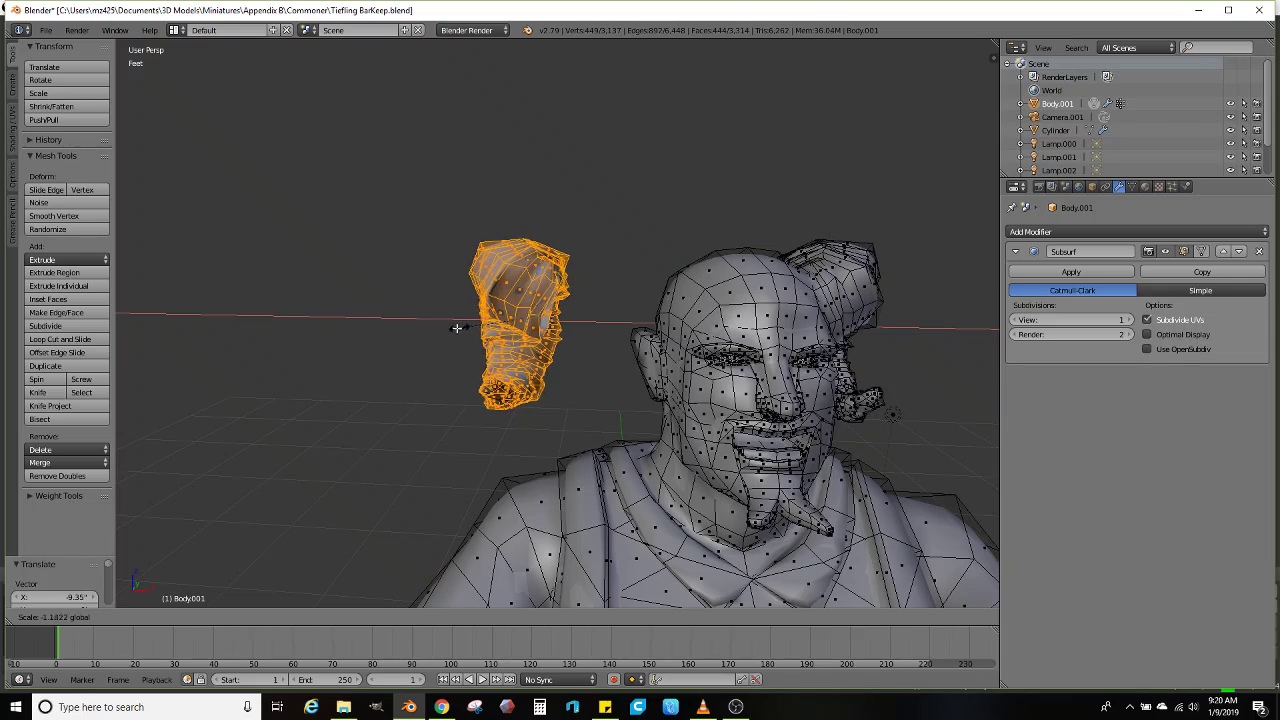
{"action": "left_click", "coordinate": [435, 335]}
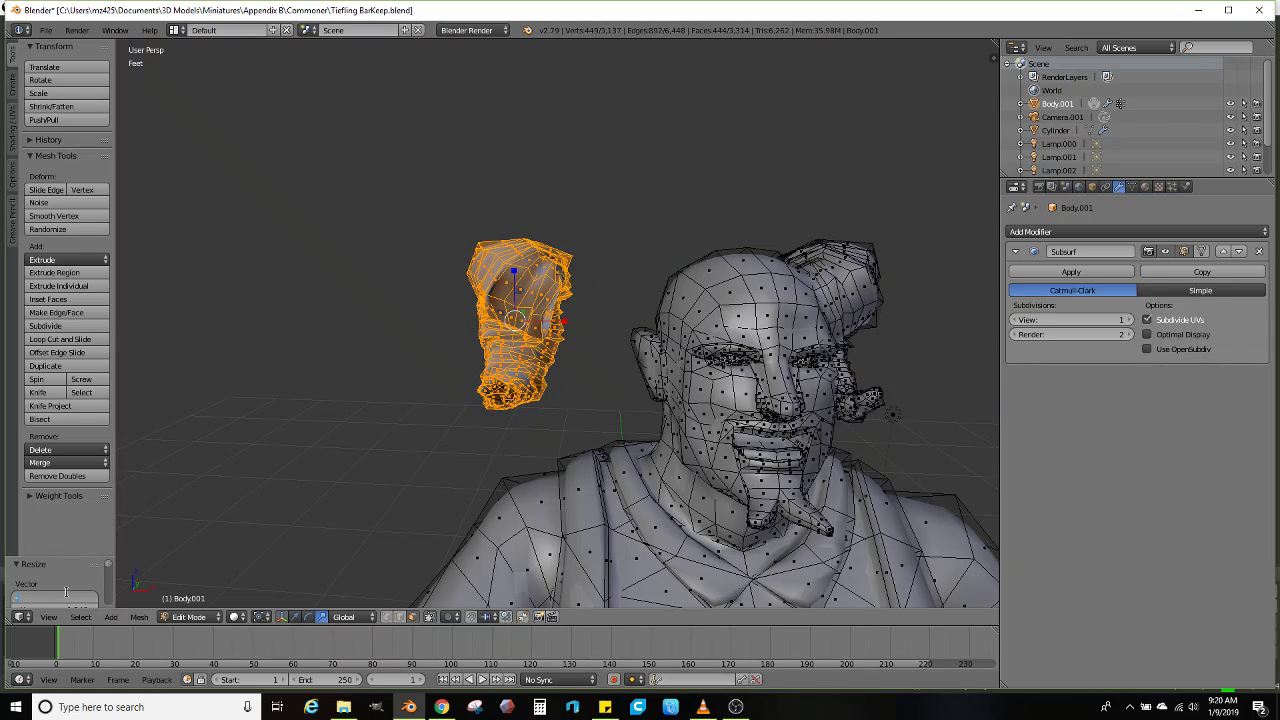
{"action": "key", "text": "Return"}
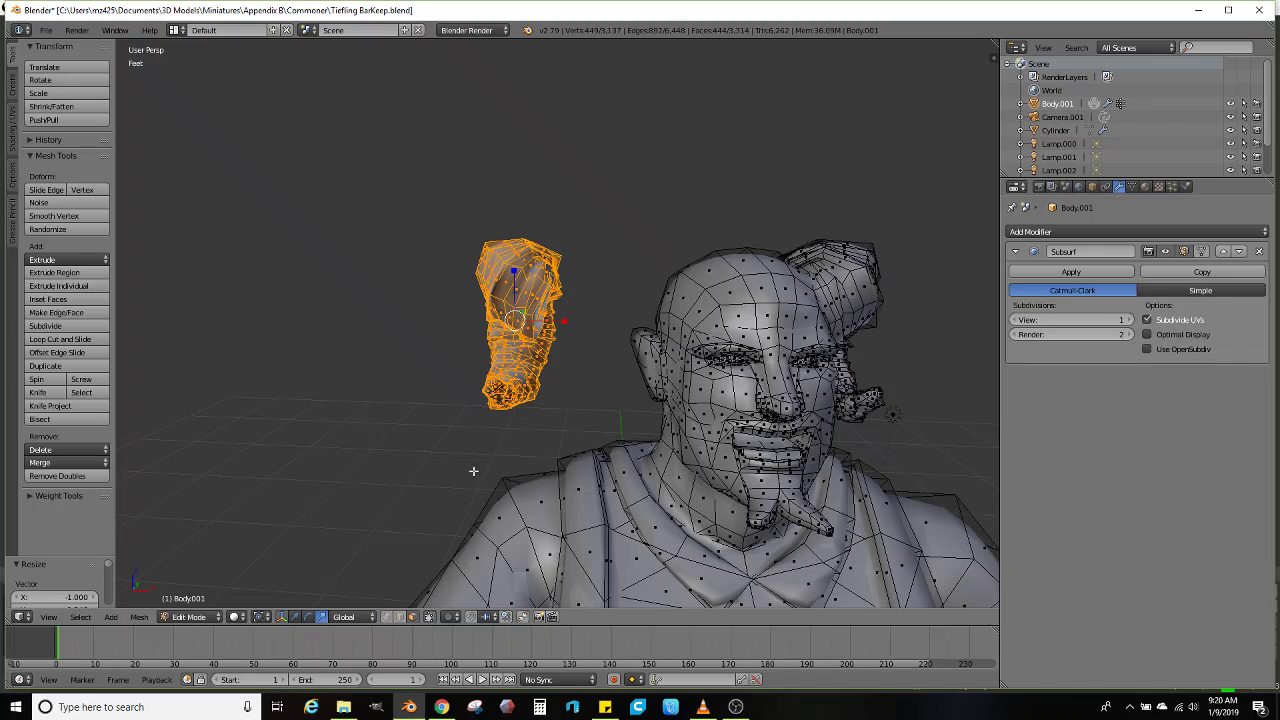
{"action": "key", "text": "ctrl+n"}
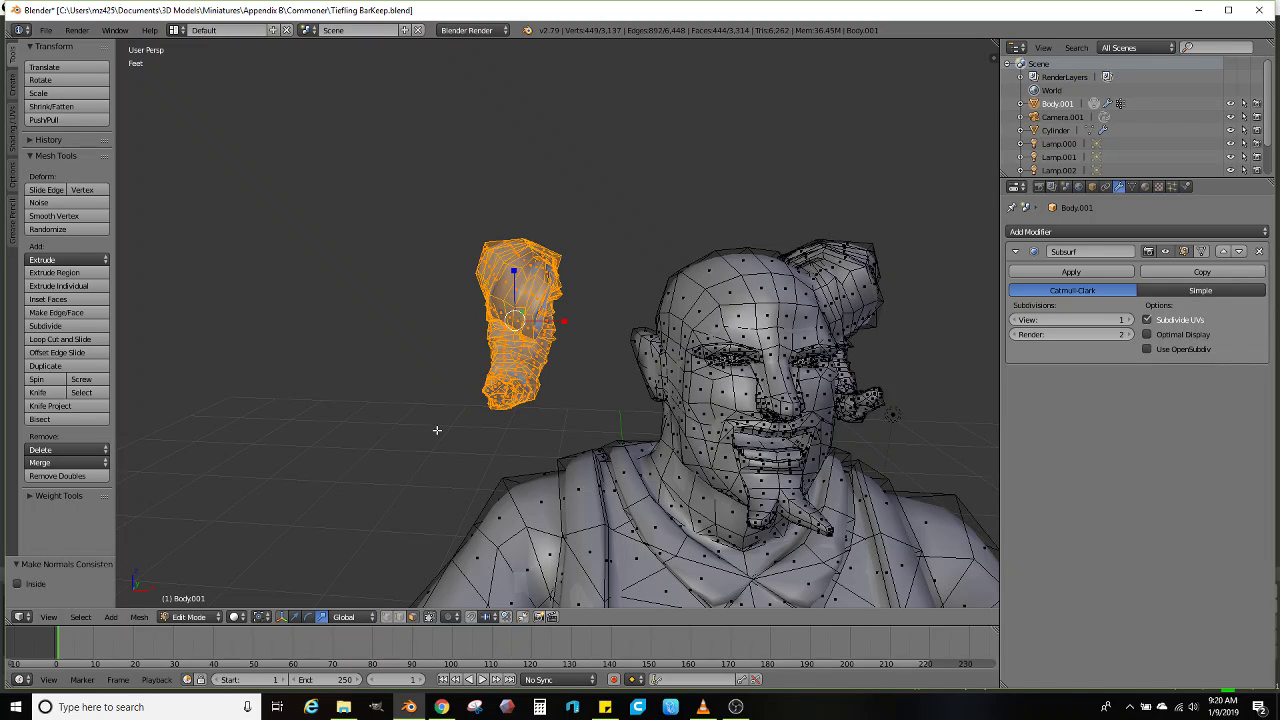
Move the mirrored horn about 3.5" along X against the head and fine-tune its sideways position
{"action": "middle_click_drag", "start_coordinate": [299, 597], "coordinate": [515, 325]}
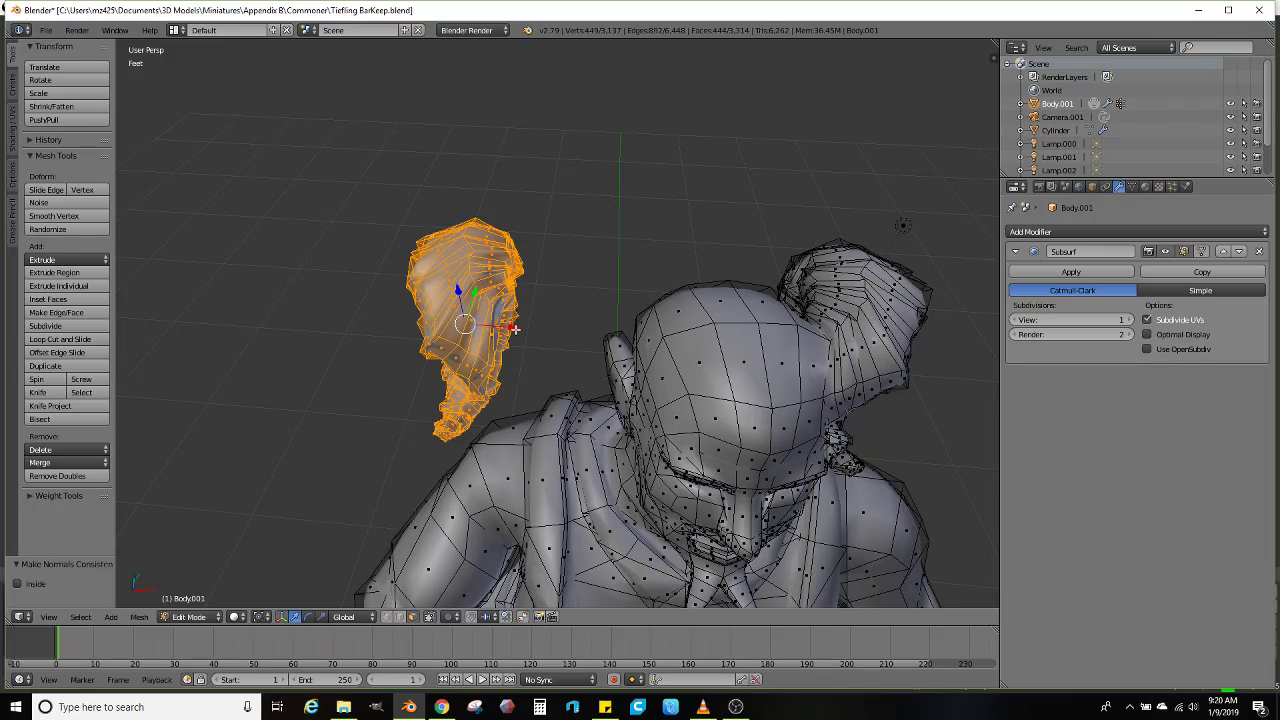
{"action": "left_click_drag", "start_coordinate": [514, 328], "coordinate": [646, 314]}
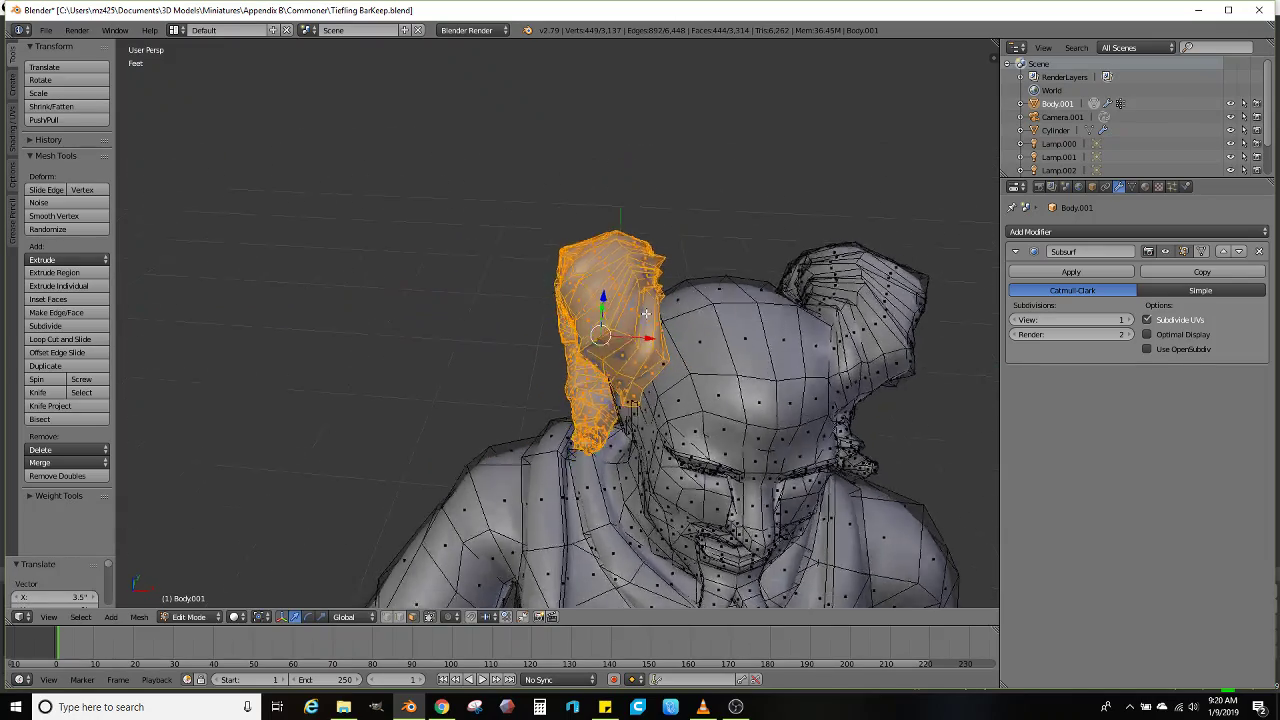
{"action": "middle_click_drag", "start_coordinate": [646, 314], "coordinate": [480, 394]}
{"action": "scroll", "coordinate": [480, 394], "scroll_direction": "up", "scroll_amount": 6}
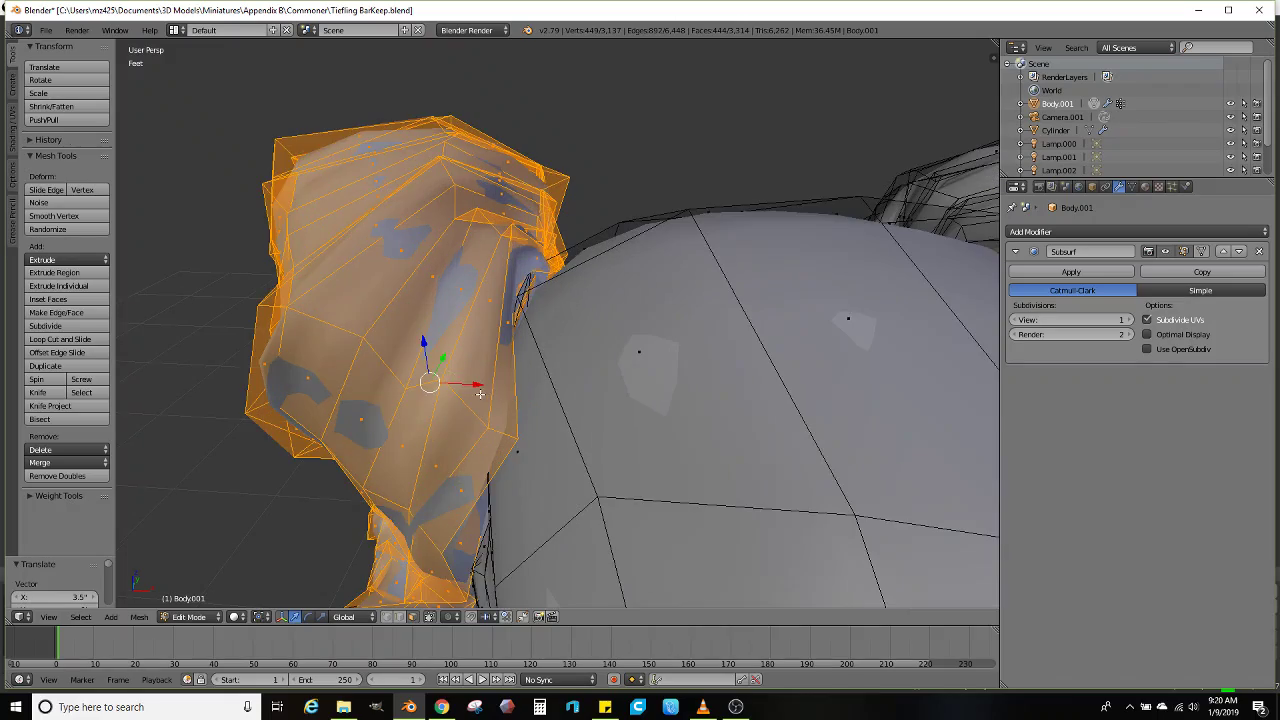
{"action": "left_click_drag", "start_coordinate": [479, 387], "coordinate": [463, 386]}
{"action": "middle_click_drag", "start_coordinate": [463, 386], "coordinate": [546, 385]}
Try dissolving the edges of the head faces beside the mirrored horn, undo it, and delete those faces instead
{"action": "scroll", "coordinate": [483, 425], "scroll_direction": "down", "scroll_amount": 6}
{"action": "scroll", "coordinate": [583, 350], "scroll_direction": "up", "scroll_amount": 3}
{"action": "right_click", "coordinate": [598, 345]}
{"action": "right_click", "coordinate": [549, 387], "text": "ctrl"}
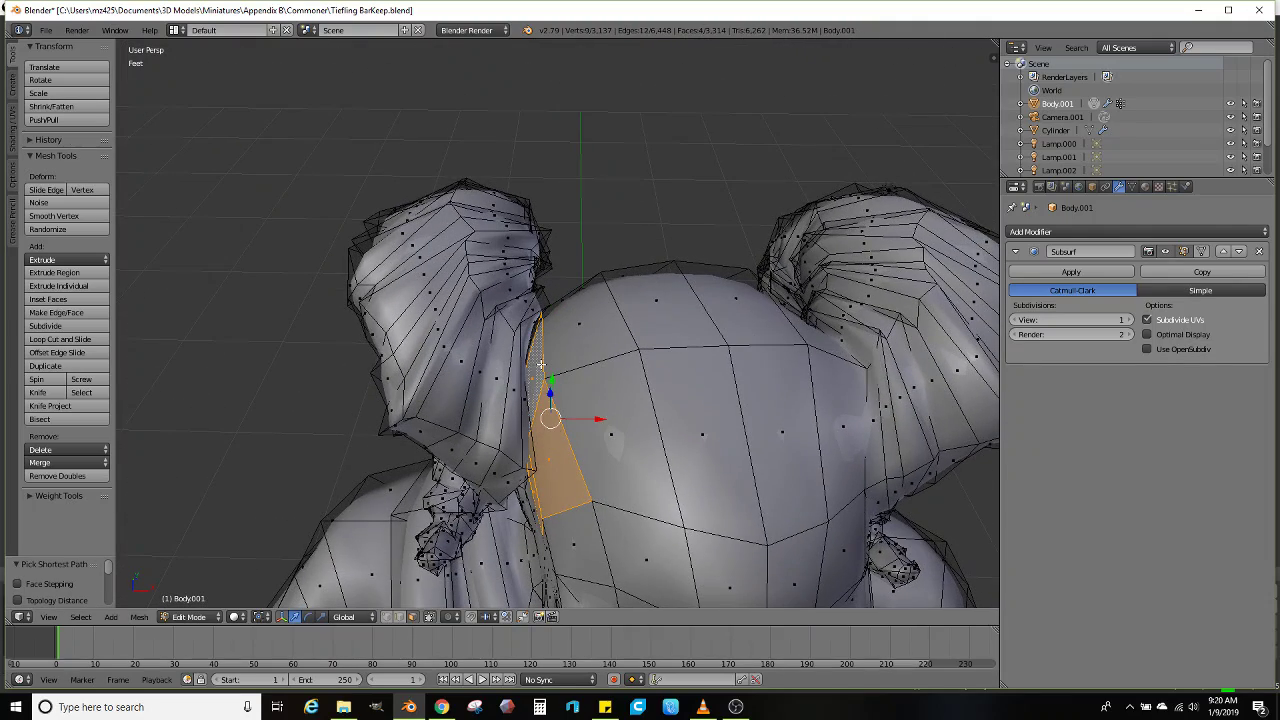
{"action": "left_click", "coordinate": [541, 367]}
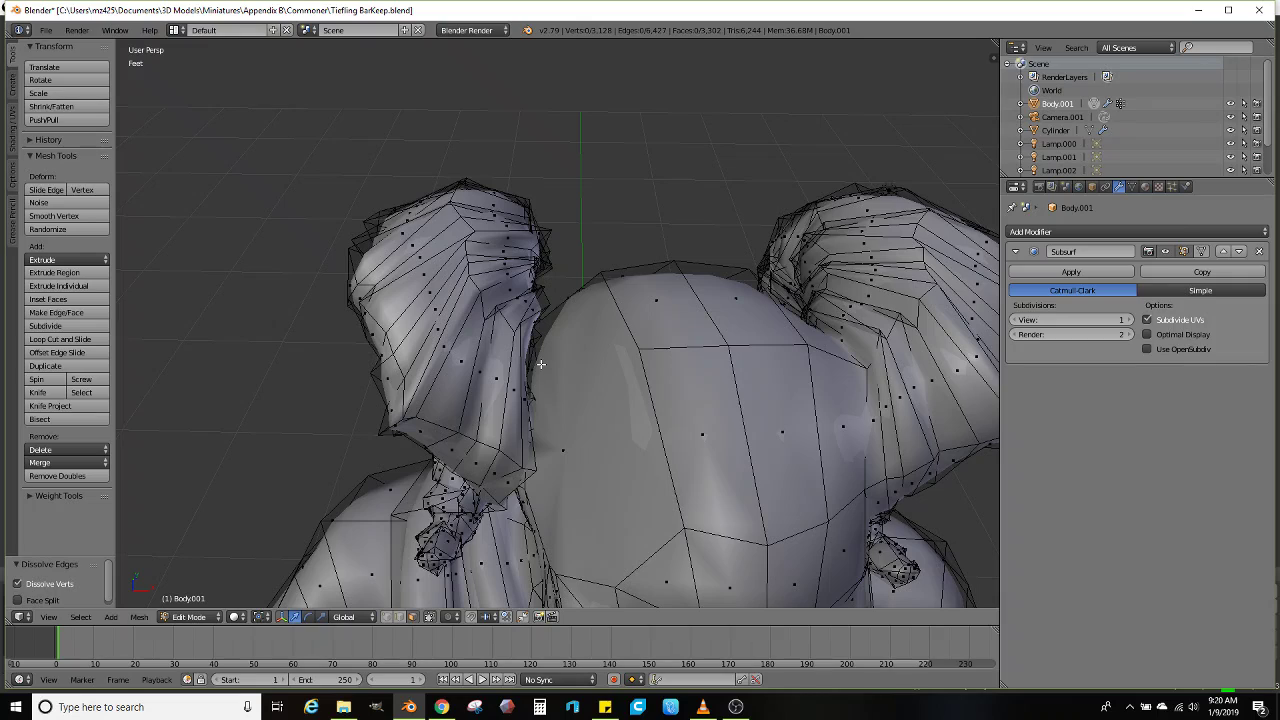
{"action": "key", "text": "ctrl+z"}
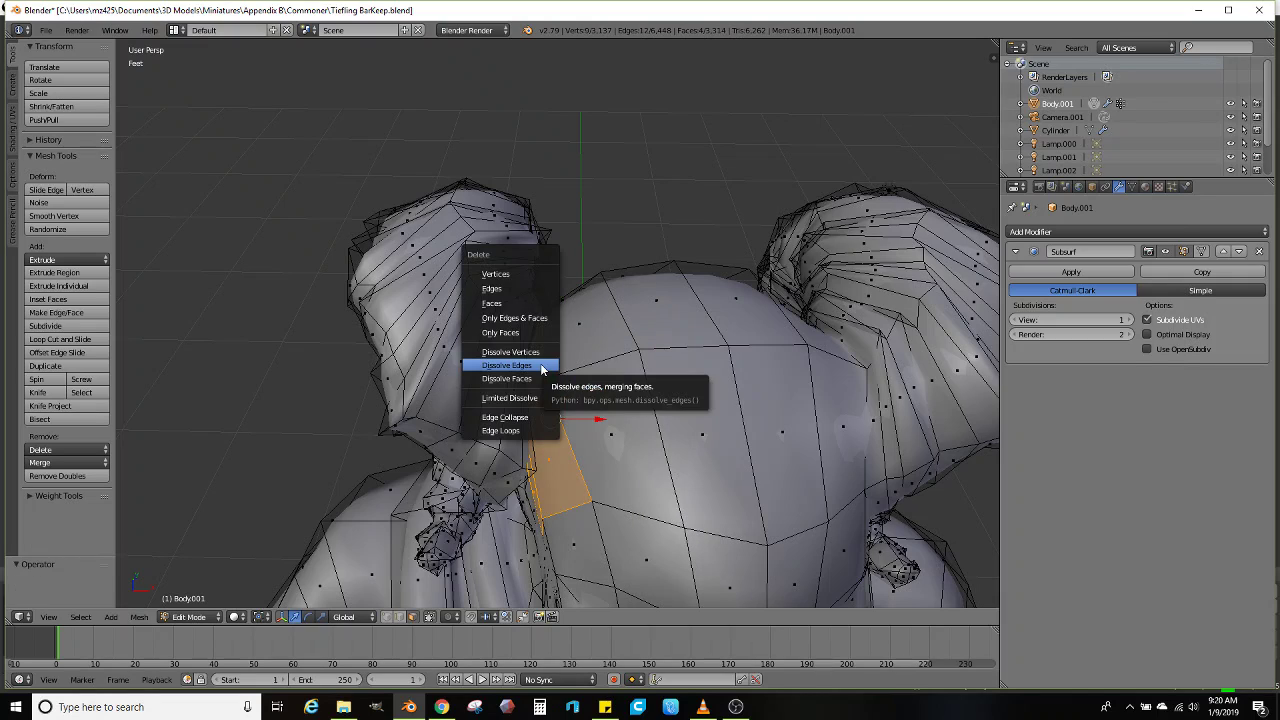
{"action": "left_click", "coordinate": [491, 303]}
{"action": "middle_click_drag", "start_coordinate": [491, 303], "coordinate": [612, 395]}
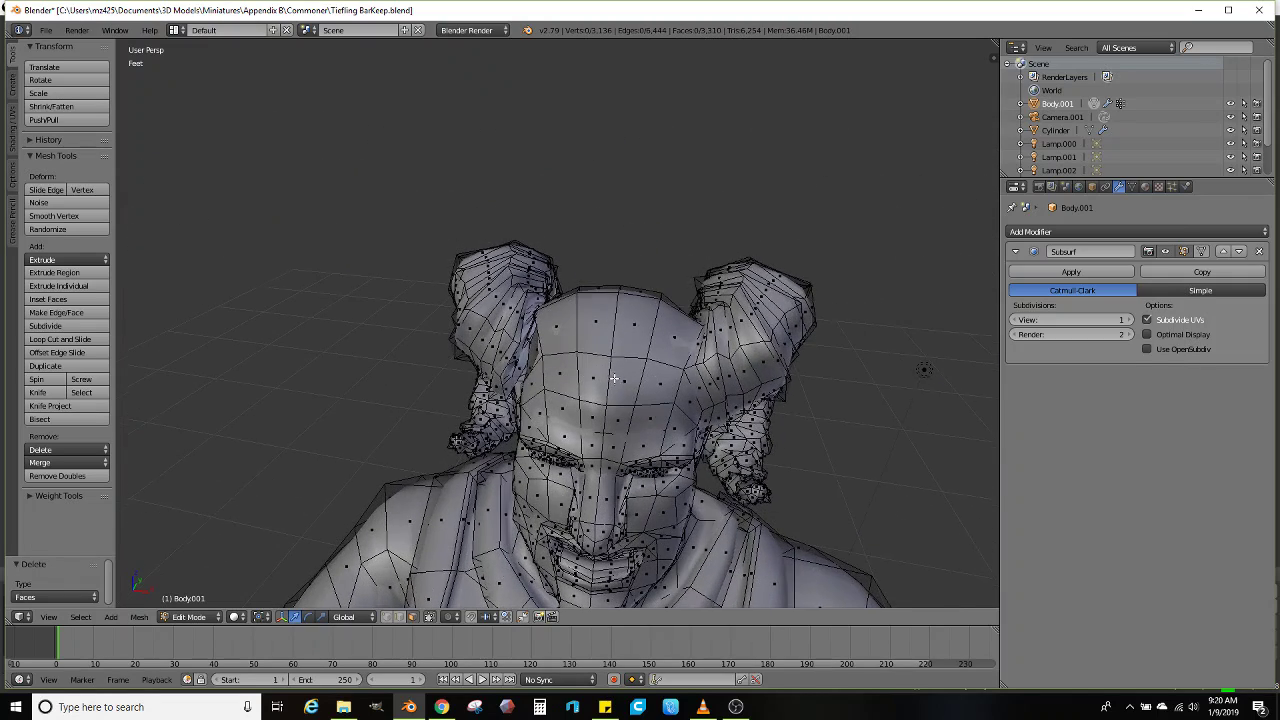
Select the border edges of the head opening and horn base, and undo back to the fully selected mirrored horn
{"action": "scroll", "coordinate": [615, 391], "scroll_direction": "up", "scroll_amount": 4}
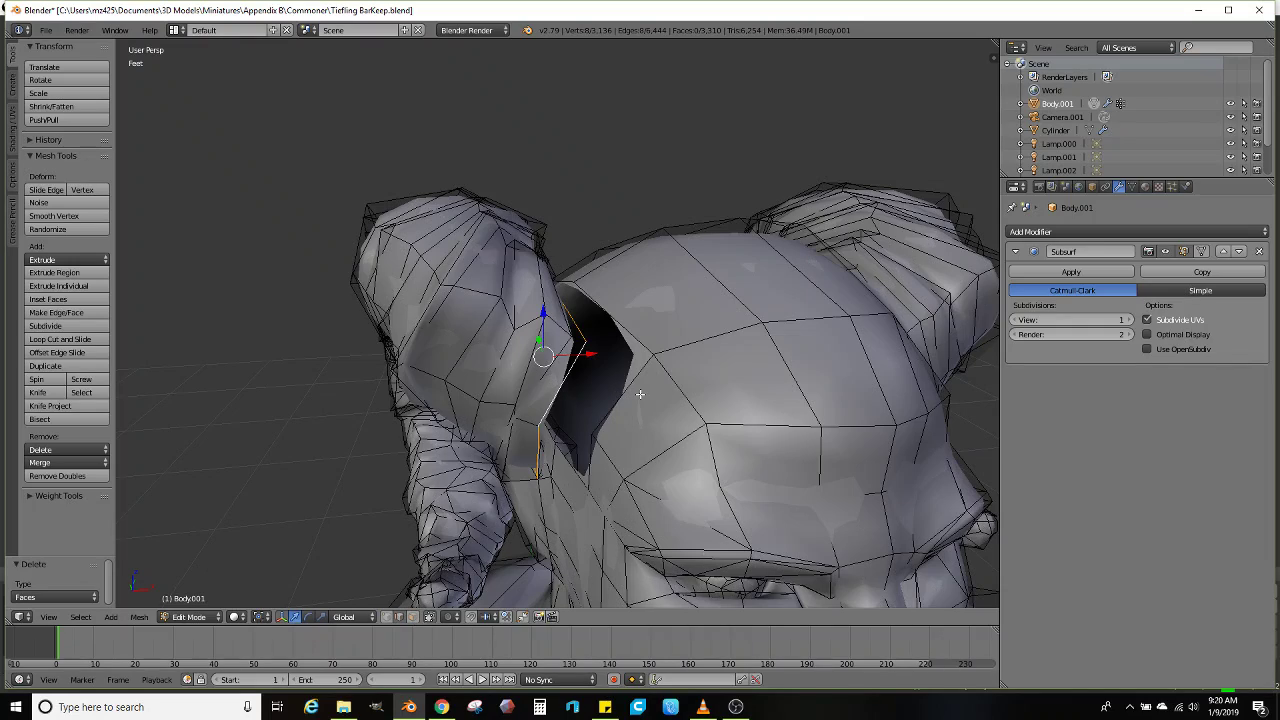
{"action": "scroll", "coordinate": [640, 394], "scroll_direction": "down", "scroll_amount": 4}
{"action": "middle_click_drag", "start_coordinate": [640, 394], "coordinate": [569, 449]}
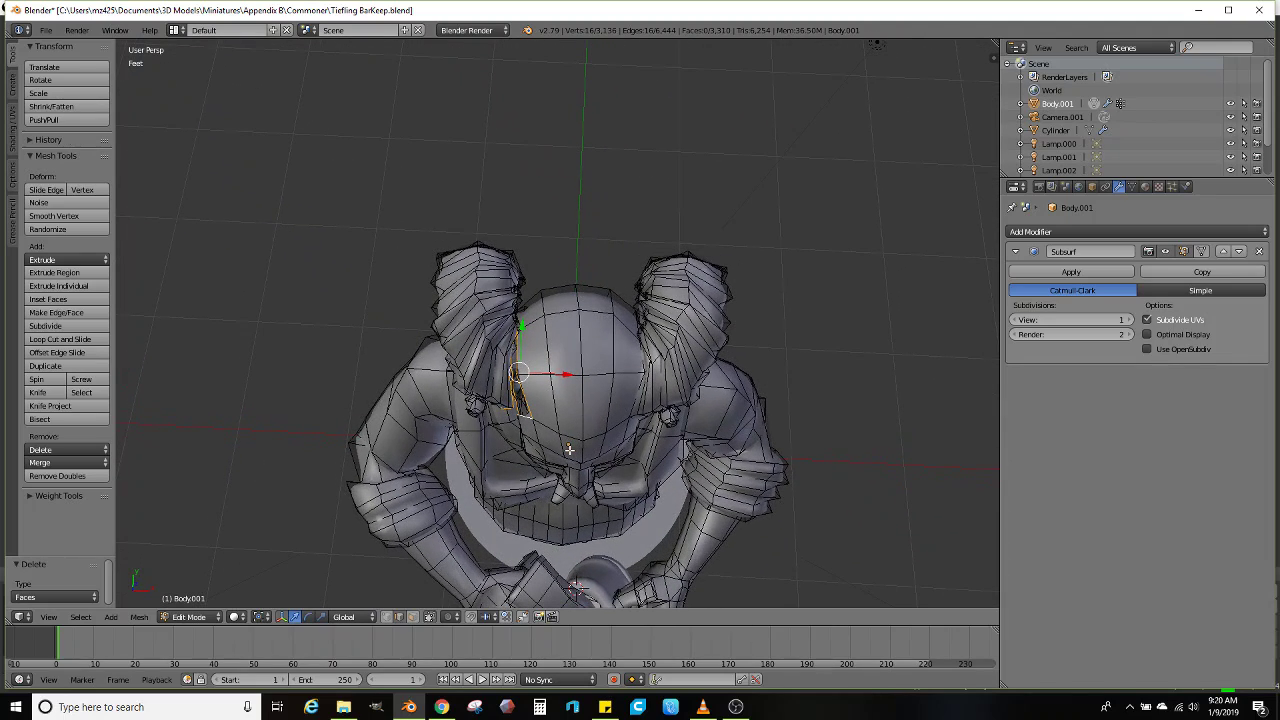
{"action": "scroll", "coordinate": [569, 449], "scroll_direction": "up", "scroll_amount": 2}
{"action": "key", "text": "ctrl+z"}
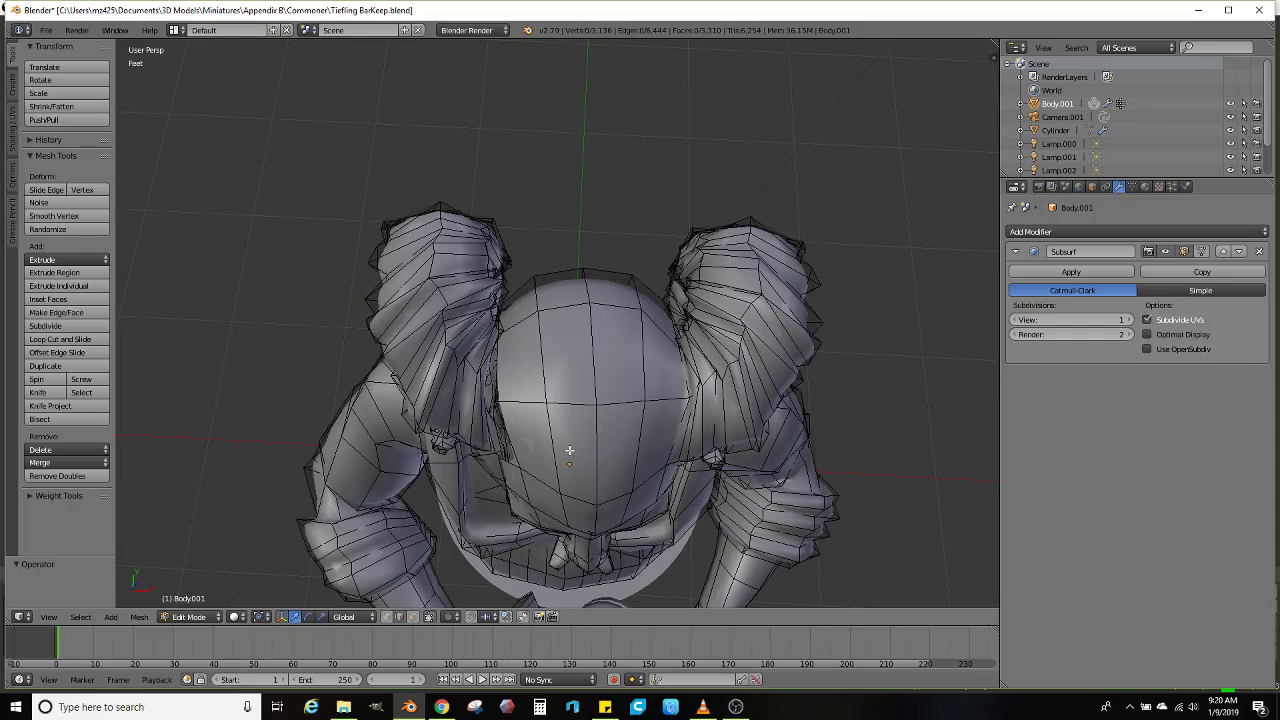
{"action": "key", "text": "ctrl+z"}
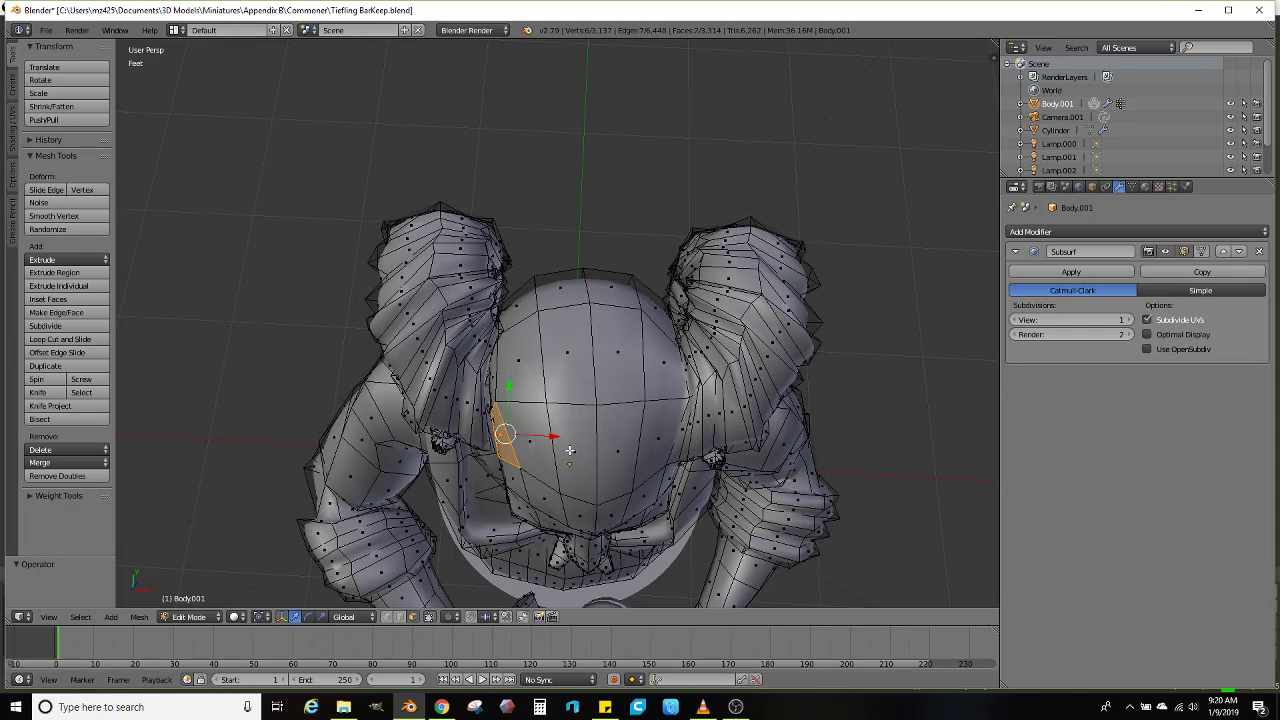
{"action": "key", "text": "ctrl+z"}
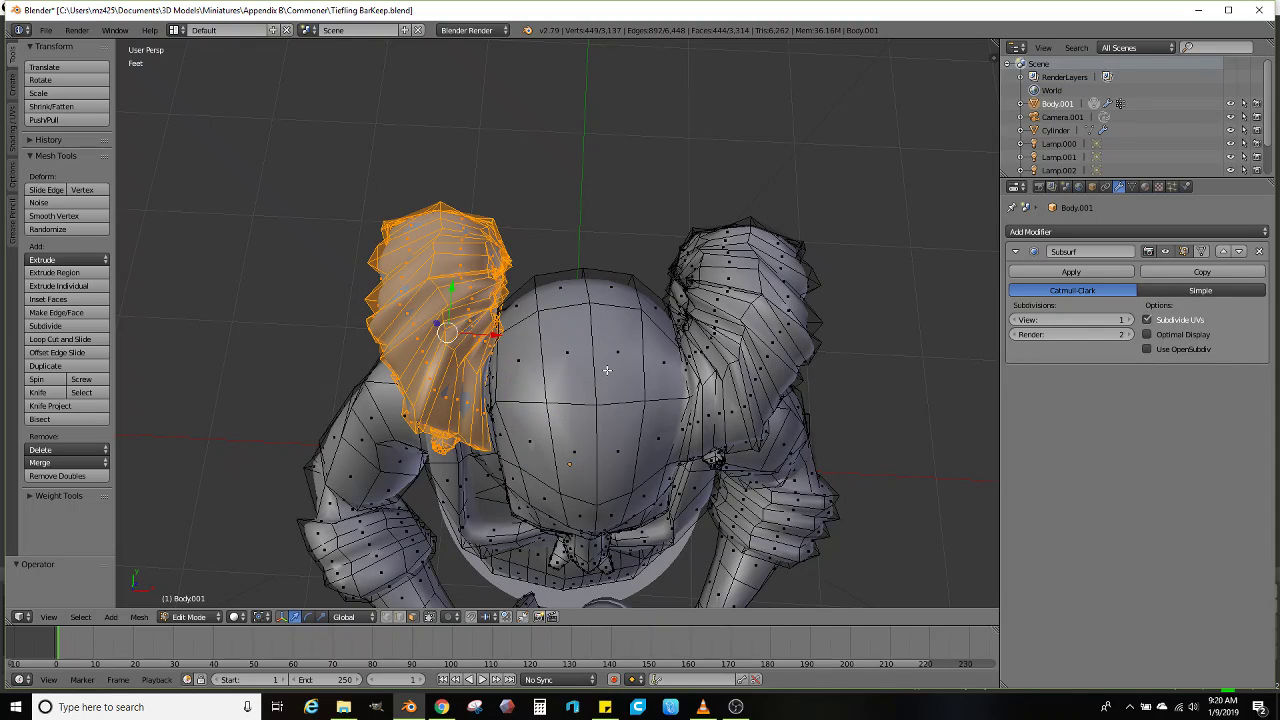
Rotate the mirrored horn by -3.58° and nudge it along the head's depth to line up with the opposite horn
{"action": "key", "text": "r"}
{"action": "left_click", "coordinate": [607, 370]}
{"action": "key", "text": "g"}
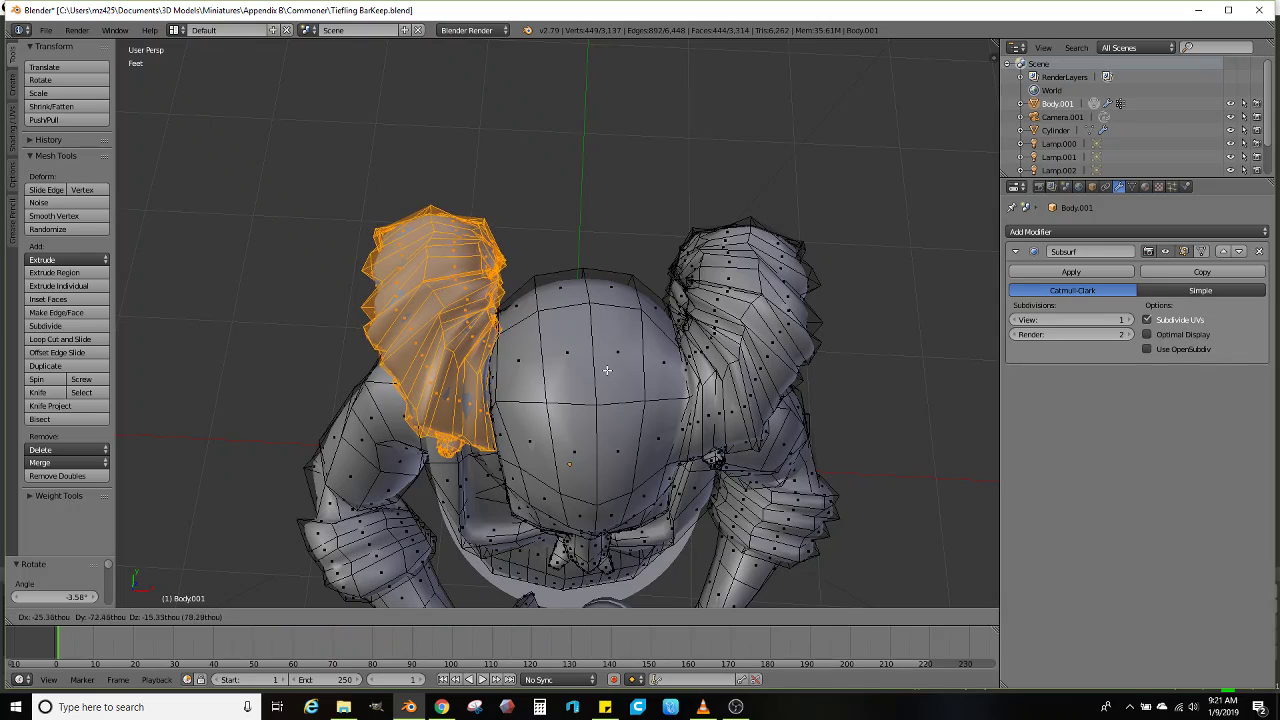
{"action": "left_click", "coordinate": [607, 370]}
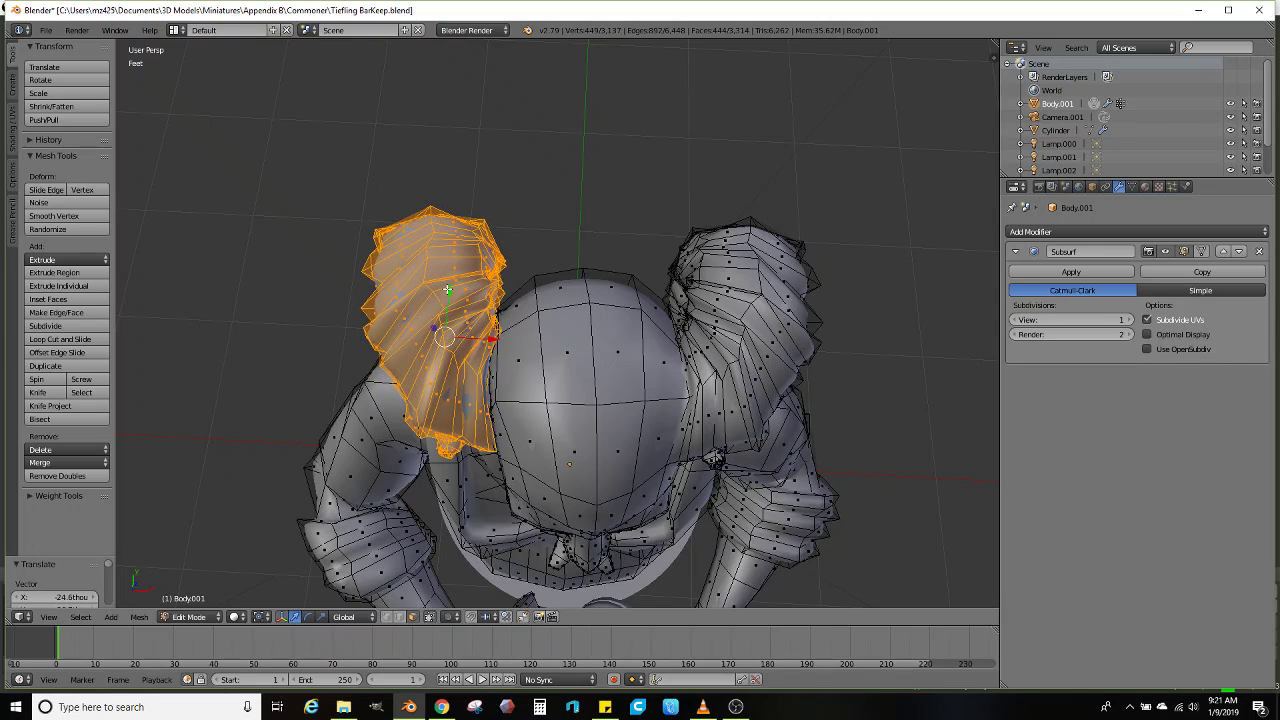
{"action": "key", "text": "g"}
{"action": "left_click", "coordinate": [512, 359]}
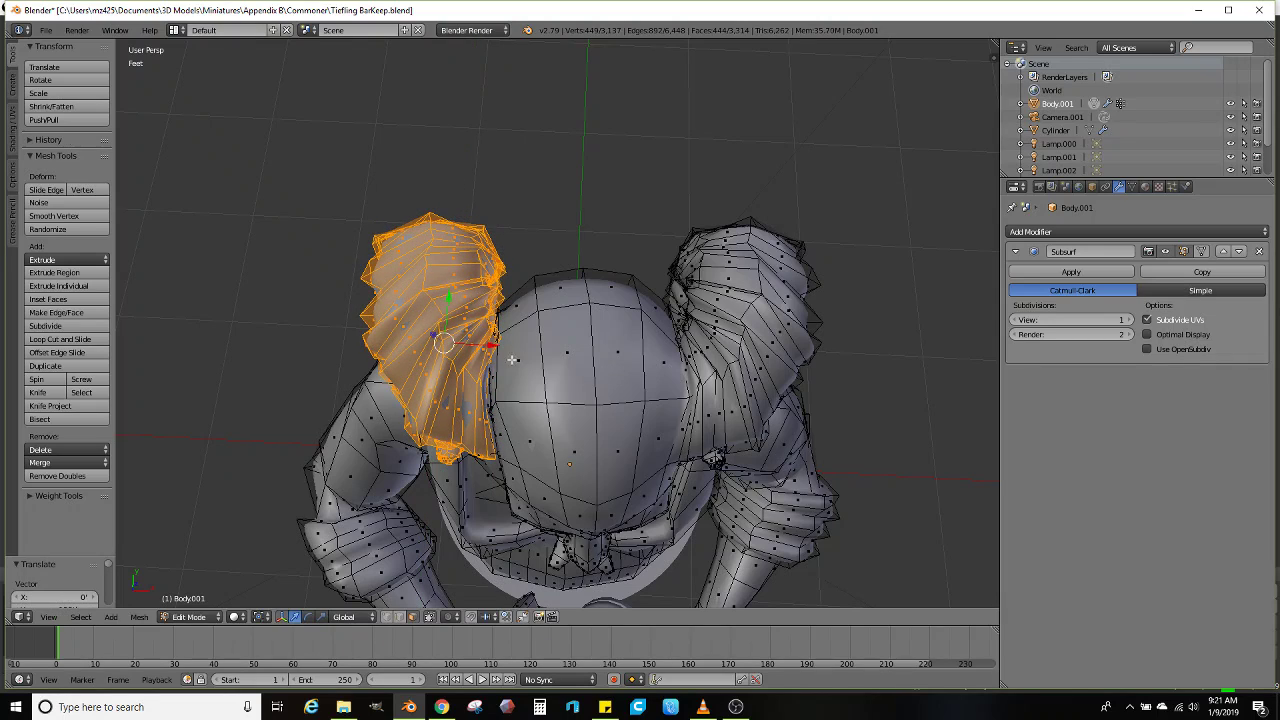
Rotate the mirrored horn another -2.78° and fine-tune its front-to-back and sideways position against the head
{"action": "key", "text": "r"}
{"action": "left_click", "coordinate": [648, 330]}
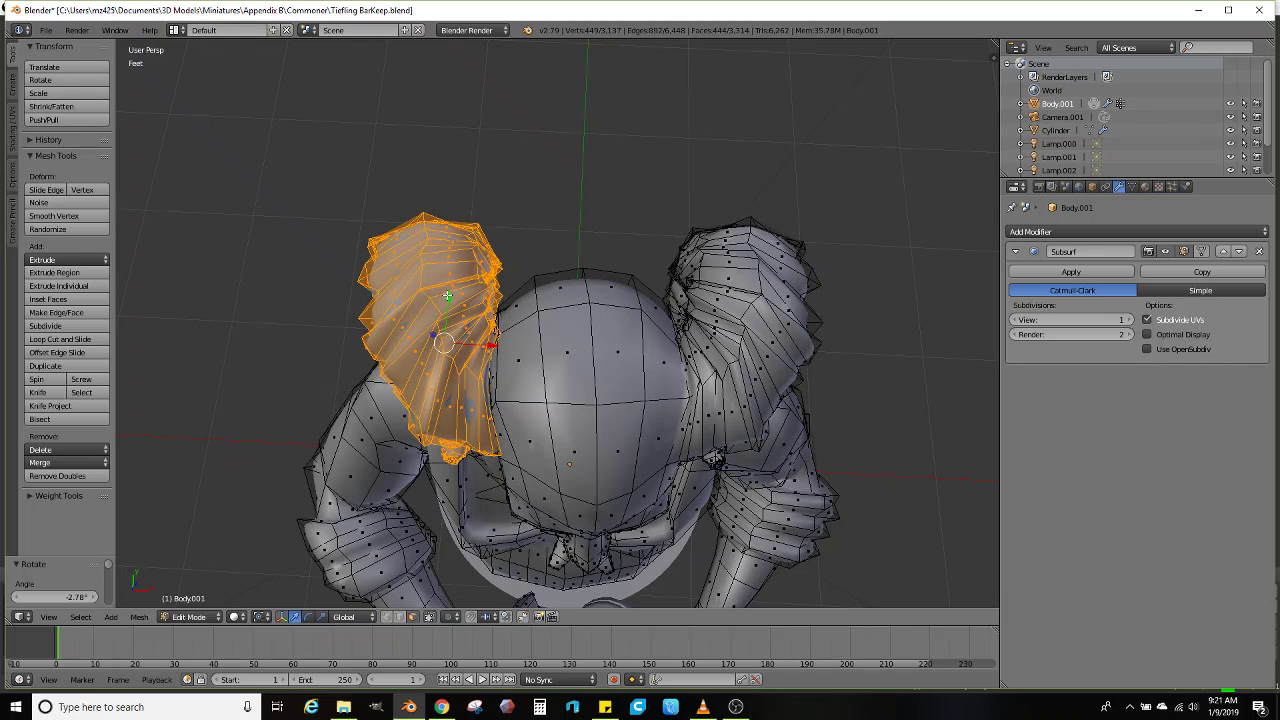
{"action": "key", "text": "g"}
{"action": "left_click", "coordinate": [470, 361]}
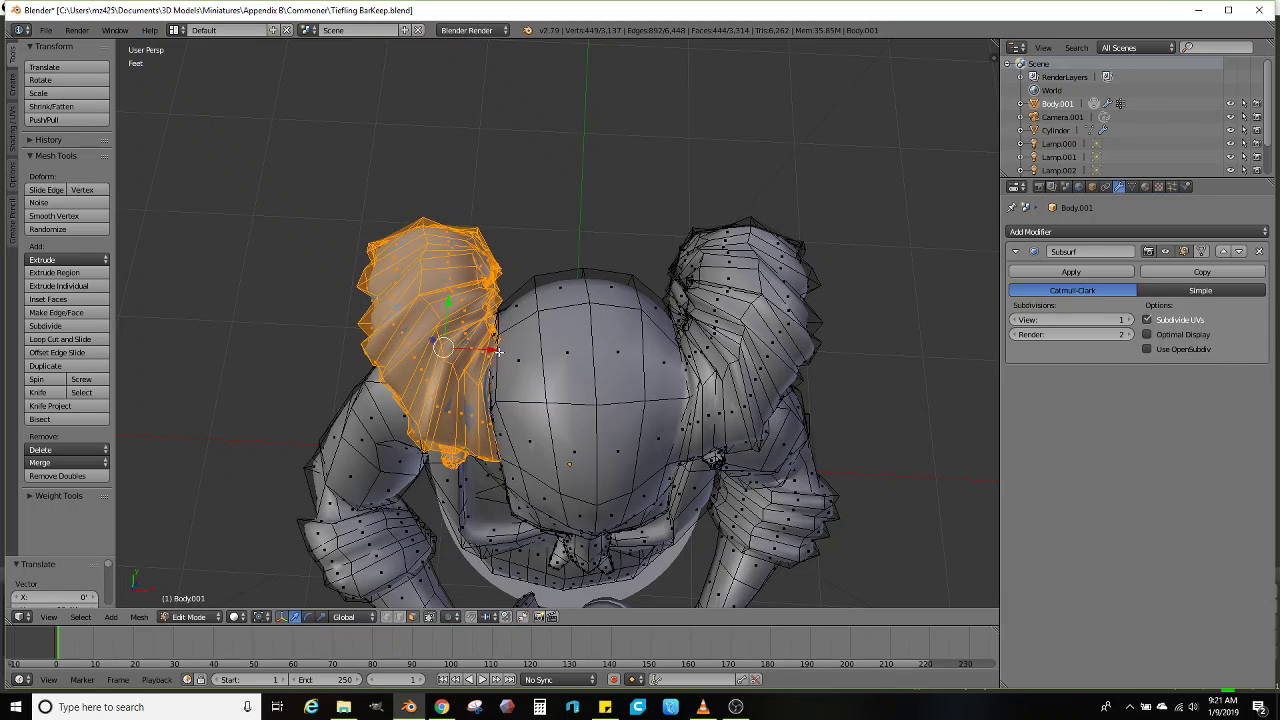
{"action": "key", "text": "g"}
{"action": "left_click", "coordinate": [490, 360]}
Delete the four head faces beside the mirrored horn's base
{"action": "scroll", "coordinate": [485, 380], "scroll_direction": "up", "scroll_amount": 3}
{"action": "middle_click_drag", "start_coordinate": [485, 380], "coordinate": [523, 378]}
{"action": "right_click", "coordinate": [480, 355]}
{"action": "right_click", "coordinate": [498, 395], "text": "ctrl"}
{"action": "scroll", "coordinate": [523, 378], "scroll_direction": "up", "scroll_amount": 2}
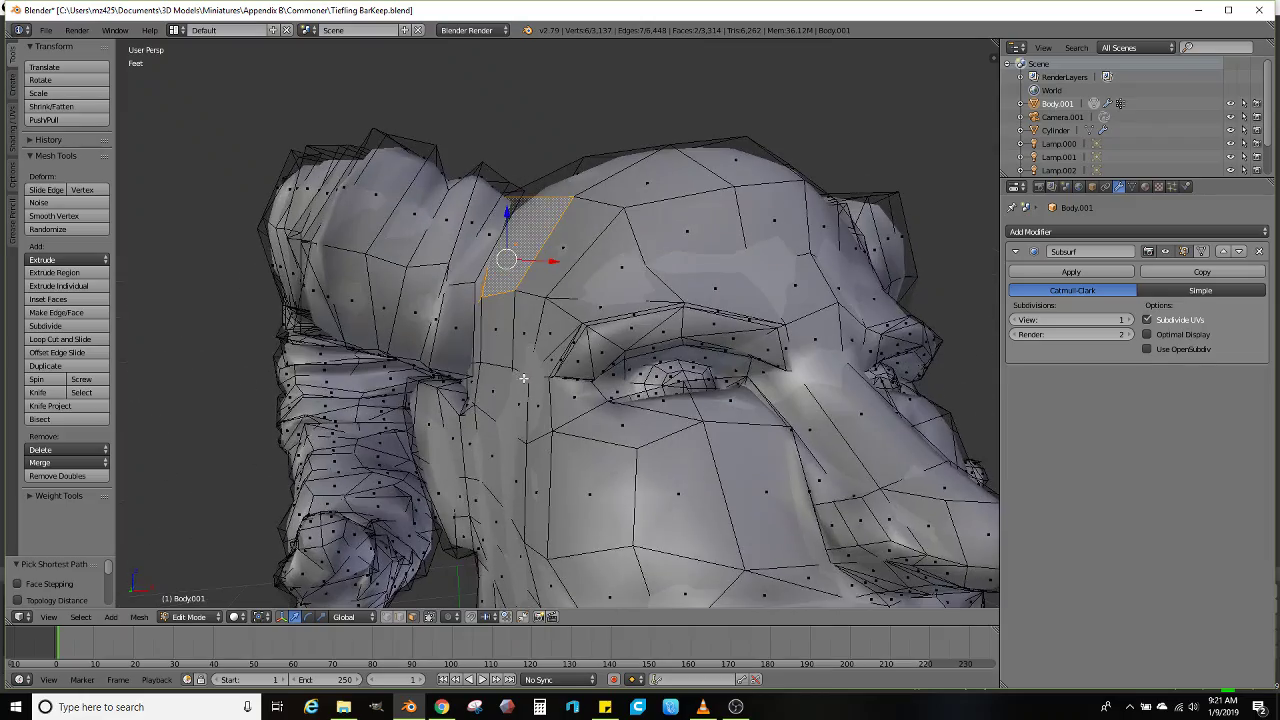
{"action": "right_click", "coordinate": [477, 341], "text": "ctrl"}
{"action": "key", "text": "x"}
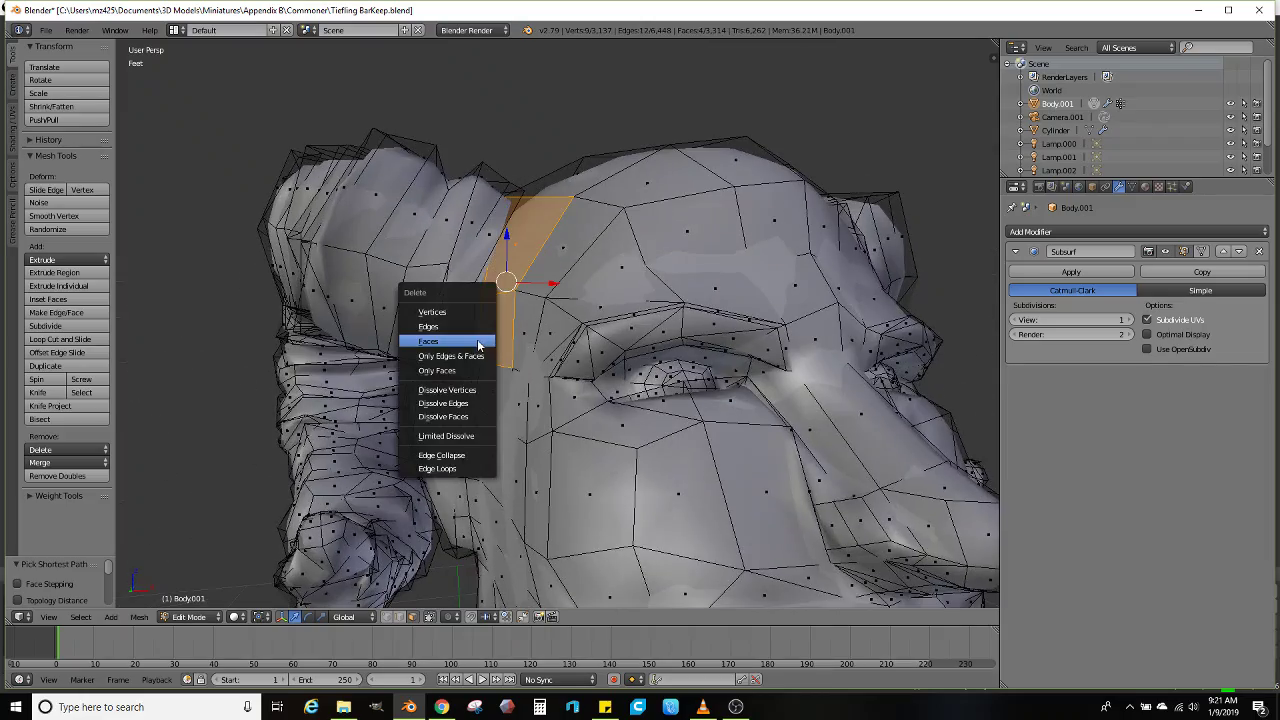
{"action": "left_click", "coordinate": [477, 341]}
{"action": "middle_click_drag", "start_coordinate": [477, 341], "coordinate": [421, 541]}
{"action": "scroll", "coordinate": [478, 368], "scroll_direction": "down", "scroll_amount": 4}
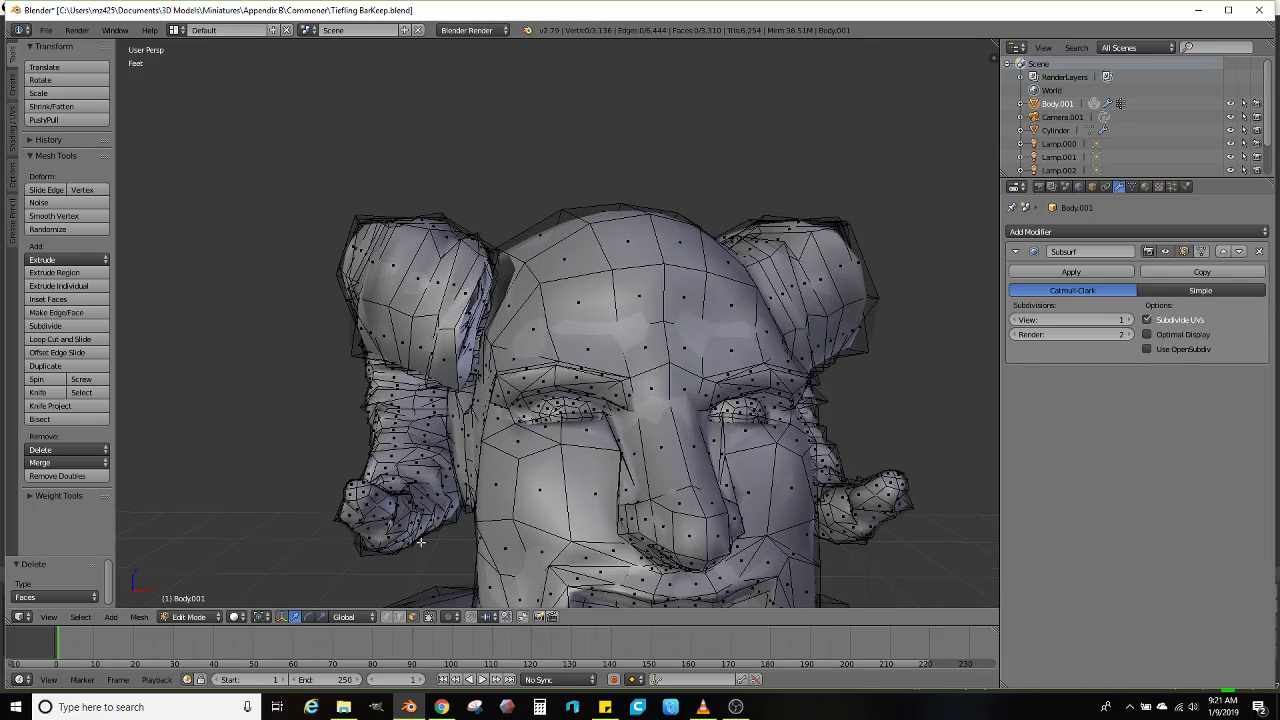
Select the border loops of the head opening and mirrored horn base, and join them with Bridge Edge Loops
{"action": "middle_click_drag", "start_coordinate": [405, 592], "coordinate": [460, 470]}
{"action": "scroll", "coordinate": [446, 415], "scroll_direction": "up", "scroll_amount": 3}
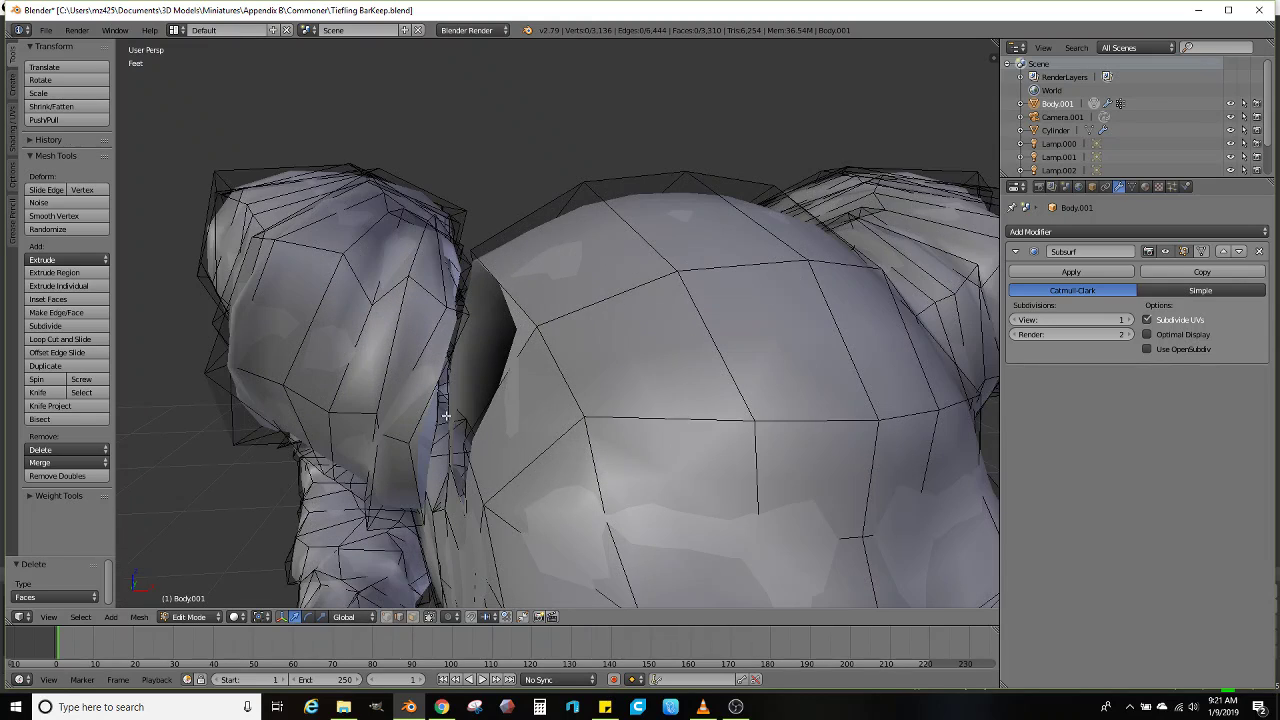
{"action": "right_click", "coordinate": [496, 408], "text": "alt+shift"}
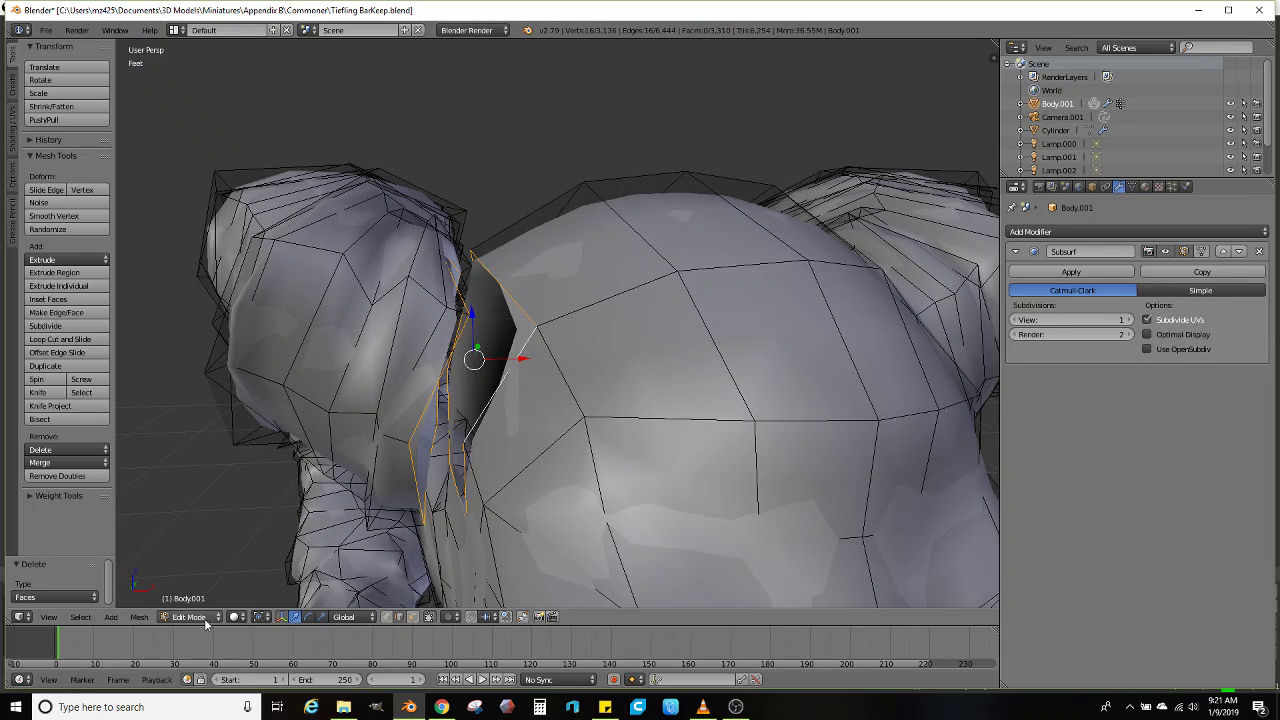
{"action": "left_click", "coordinate": [140, 617]}
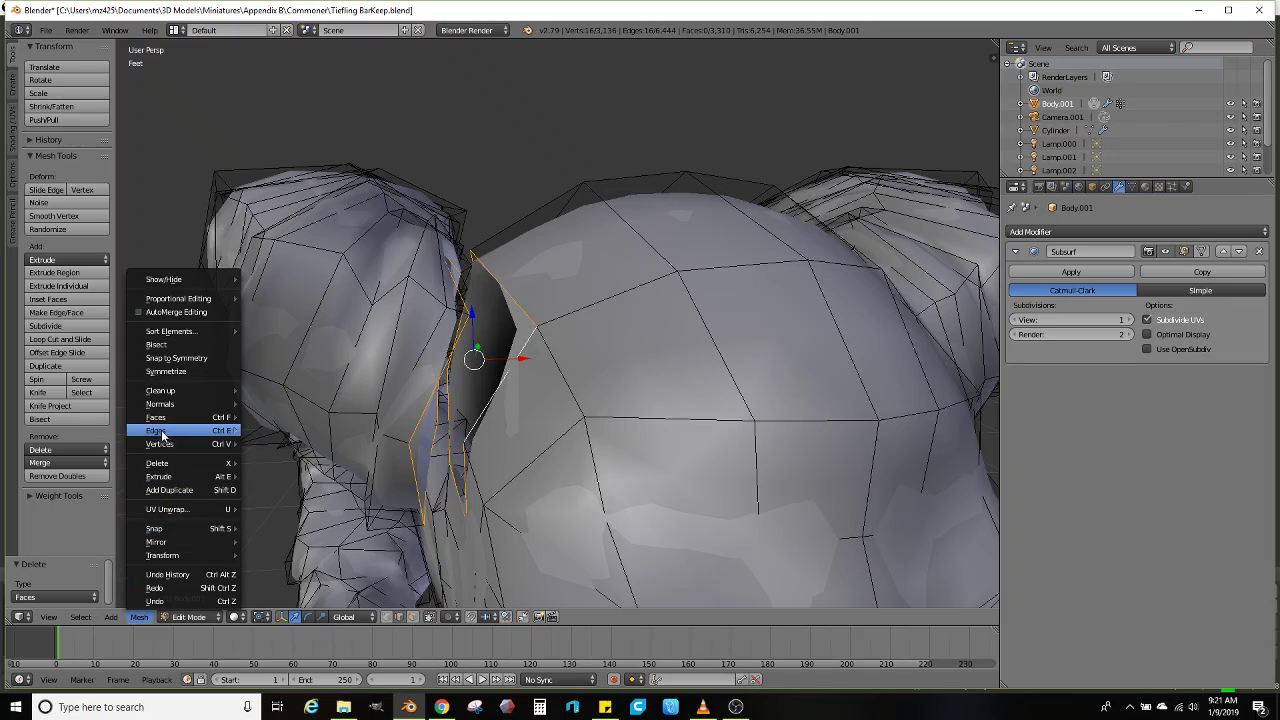
{"action": "mouse_move", "coordinate": [163, 431]}
{"action": "left_click", "coordinate": [325, 358]}
{"action": "scroll", "coordinate": [481, 391], "scroll_direction": "down", "scroll_amount": 6}
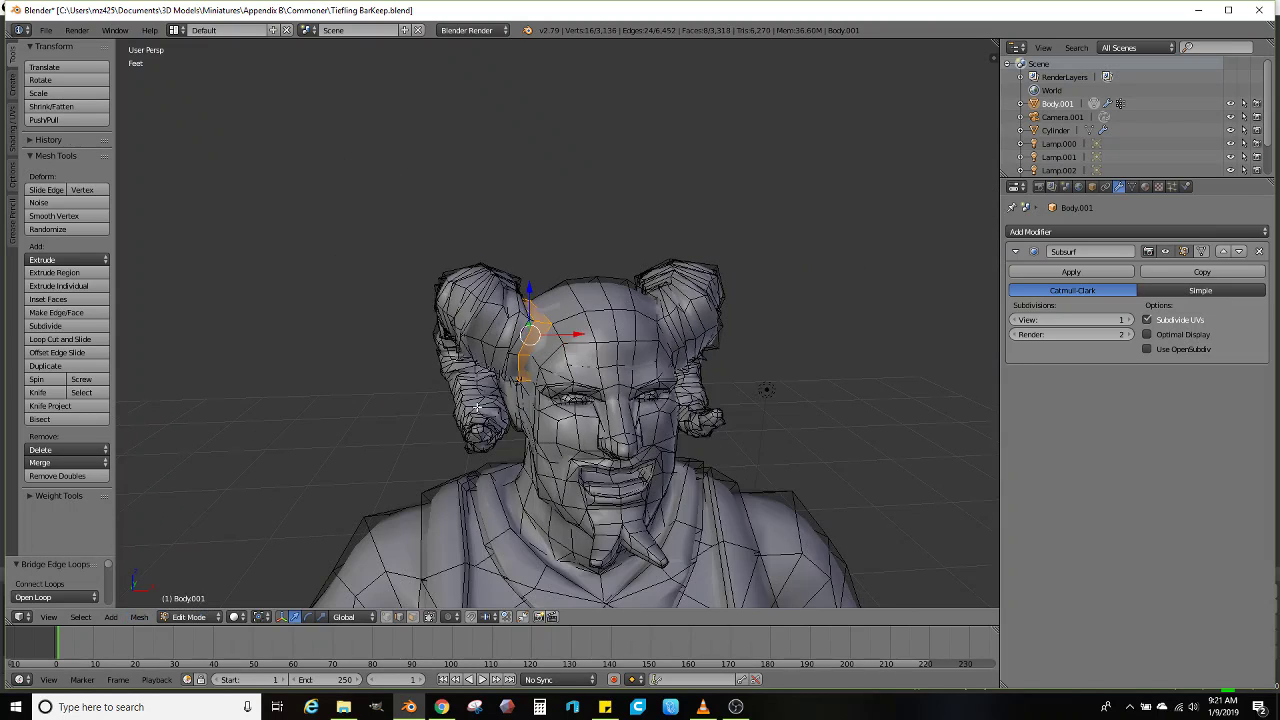
Examine both attached horns from the front and back of the head in Object Mode and Edit Mode
{"action": "key", "text": "Tab"}
{"action": "scroll", "coordinate": [474, 380], "scroll_direction": "up", "scroll_amount": 2}
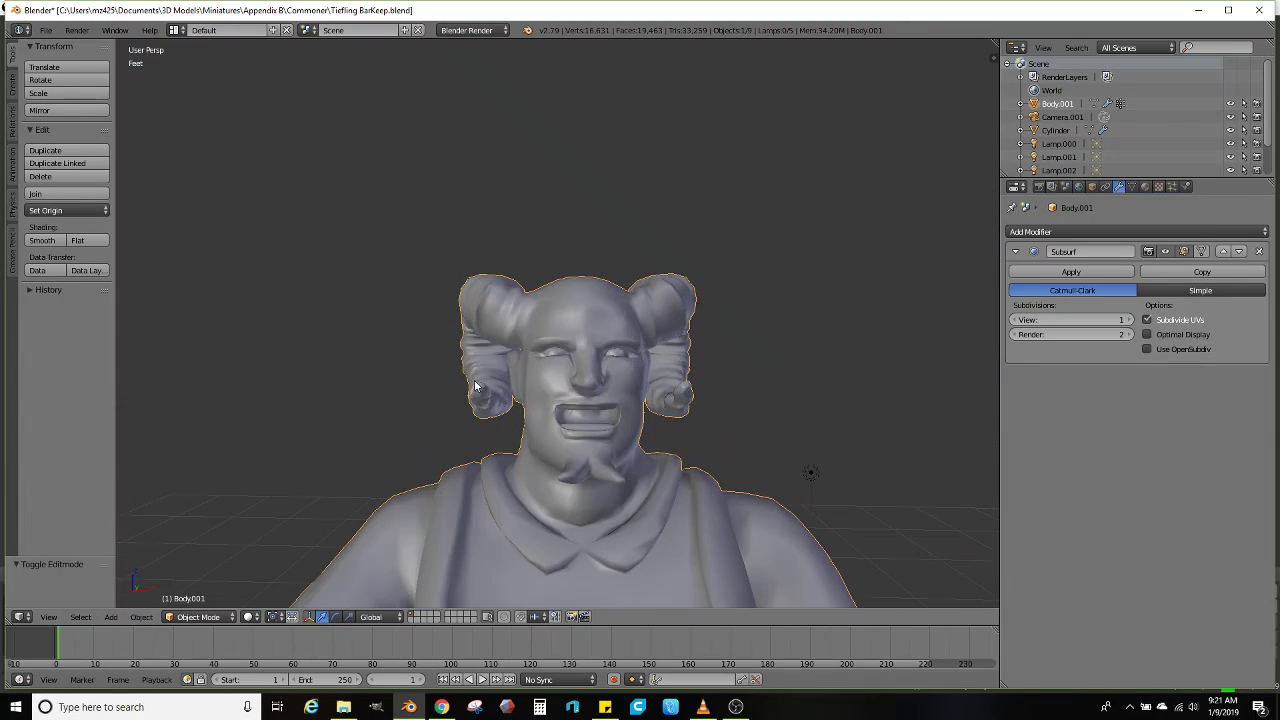
{"action": "key", "text": "Tab"}
{"action": "scroll", "coordinate": [474, 380], "scroll_direction": "down", "scroll_amount": 5}
{"action": "key", "text": "Tab"}
{"action": "middle_click_drag", "start_coordinate": [472, 422], "coordinate": [452, 515]}
{"action": "scroll", "coordinate": [520, 380], "scroll_direction": "down", "scroll_amount": 3}
{"action": "scroll", "coordinate": [460, 471], "scroll_direction": "up", "scroll_amount": 3}
{"action": "key", "text": "Tab"}
{"action": "middle_click_drag", "start_coordinate": [476, 495], "coordinate": [543, 360]}
{"action": "scroll", "coordinate": [540, 458], "scroll_direction": "up", "scroll_amount": 3}
{"action": "scroll", "coordinate": [574, 424], "scroll_direction": "down", "scroll_amount": 1}
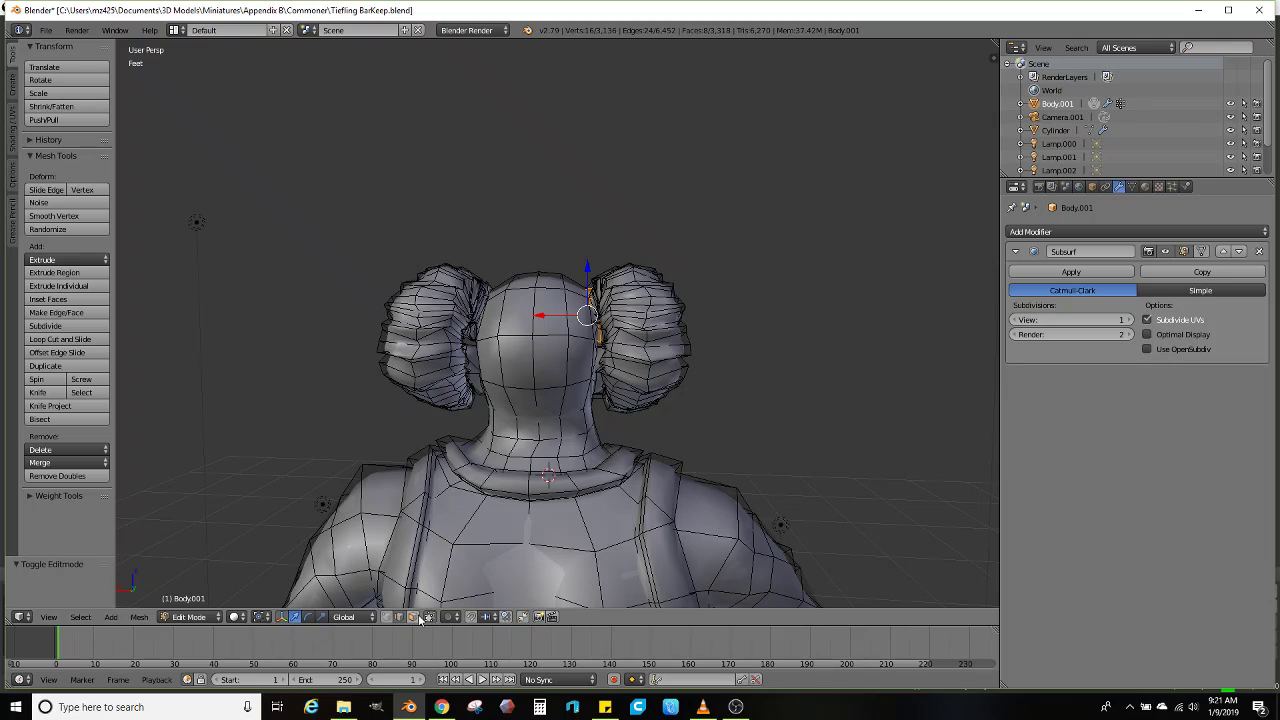
Select the lower band of faces around the back of the head, from behind one ear to the other
{"action": "scroll", "coordinate": [595, 425], "scroll_direction": "up", "scroll_amount": 1}
{"action": "middle_click_drag", "start_coordinate": [595, 425], "coordinate": [642, 400]}
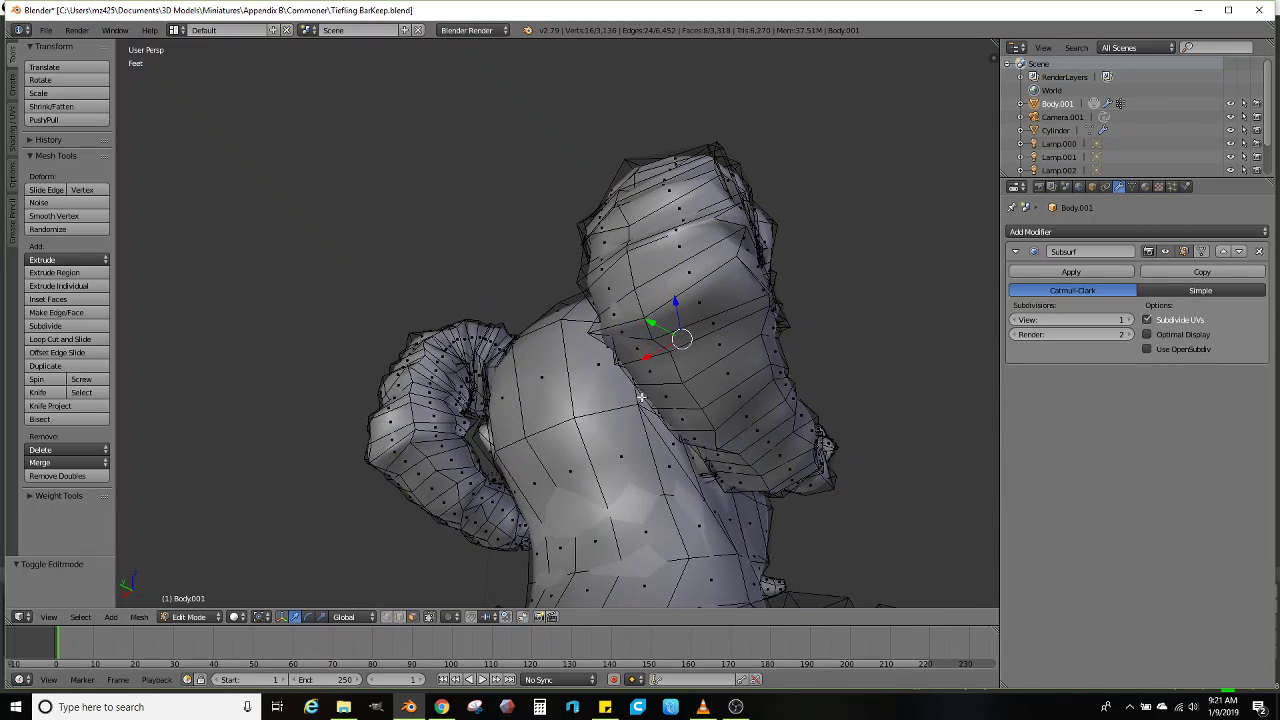
{"action": "right_click", "coordinate": [642, 400]}
{"action": "right_click", "coordinate": [664, 457], "text": "ctrl"}
{"action": "right_click", "coordinate": [566, 465], "text": "ctrl"}
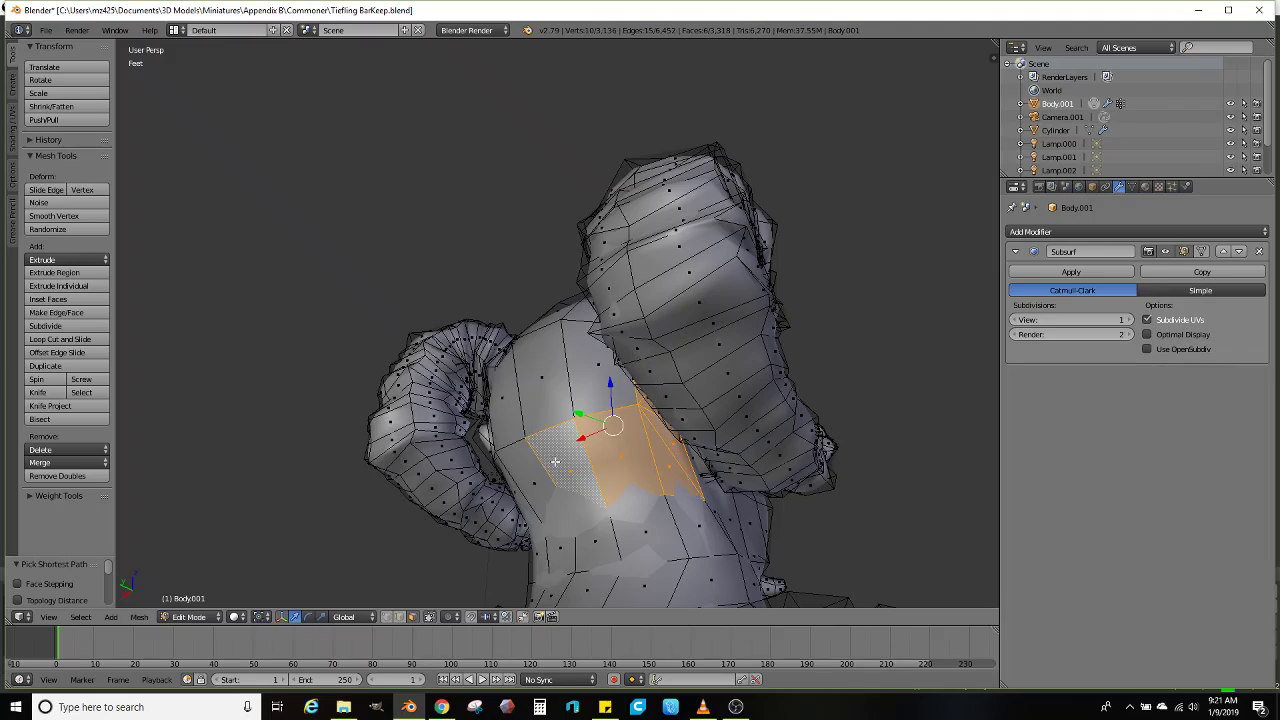
{"action": "middle_click_drag", "start_coordinate": [505, 464], "coordinate": [603, 474]}
{"action": "right_click", "coordinate": [366, 461], "text": "ctrl"}
{"action": "right_click", "coordinate": [361, 423], "text": "ctrl"}
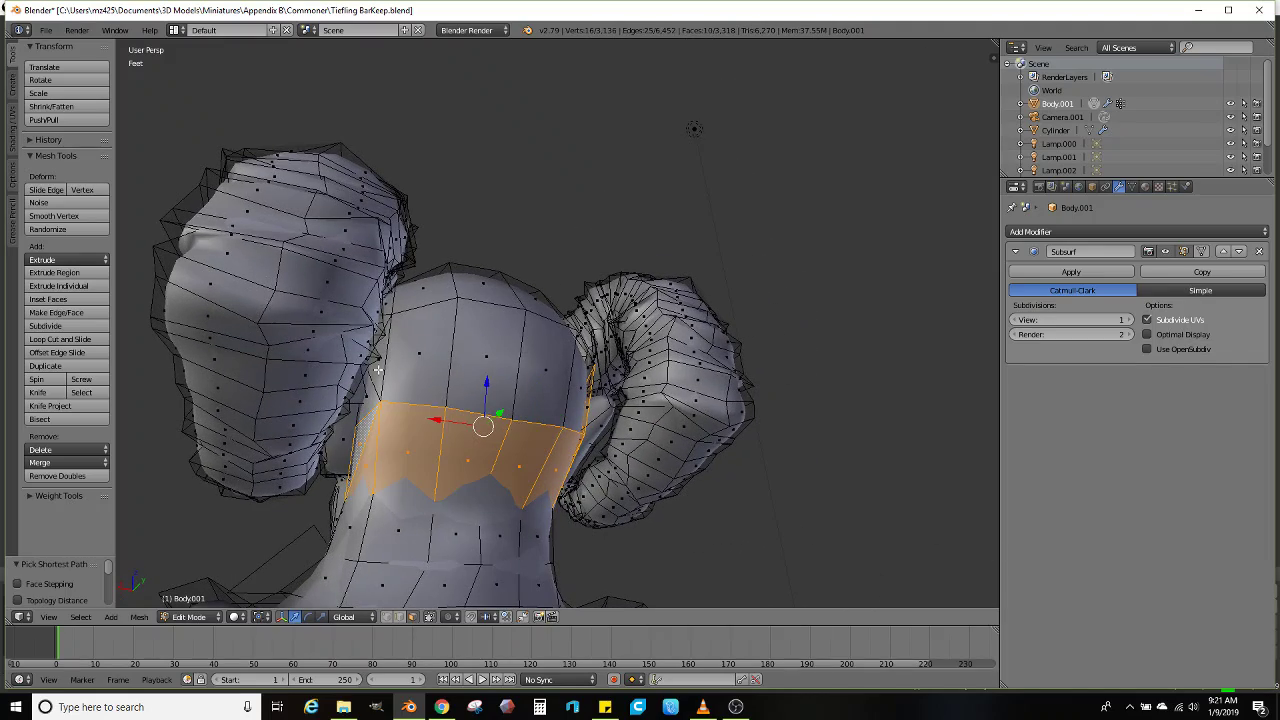
{"action": "right_click", "coordinate": [377, 370], "text": "ctrl"}
Extend the face selection up the back of the head through the upper rows between the horns
{"action": "middle_click_drag", "start_coordinate": [588, 388], "coordinate": [490, 247]}
{"action": "middle_click_drag", "start_coordinate": [542, 295], "coordinate": [709, 226]}
{"action": "scroll", "coordinate": [581, 315], "scroll_direction": "up", "scroll_amount": 4}
{"action": "scroll", "coordinate": [581, 315], "scroll_direction": "down", "scroll_amount": 4}
{"action": "middle_click_drag", "start_coordinate": [600, 320], "coordinate": [425, 361]}
{"action": "middle_click_drag", "start_coordinate": [575, 340], "coordinate": [561, 308]}
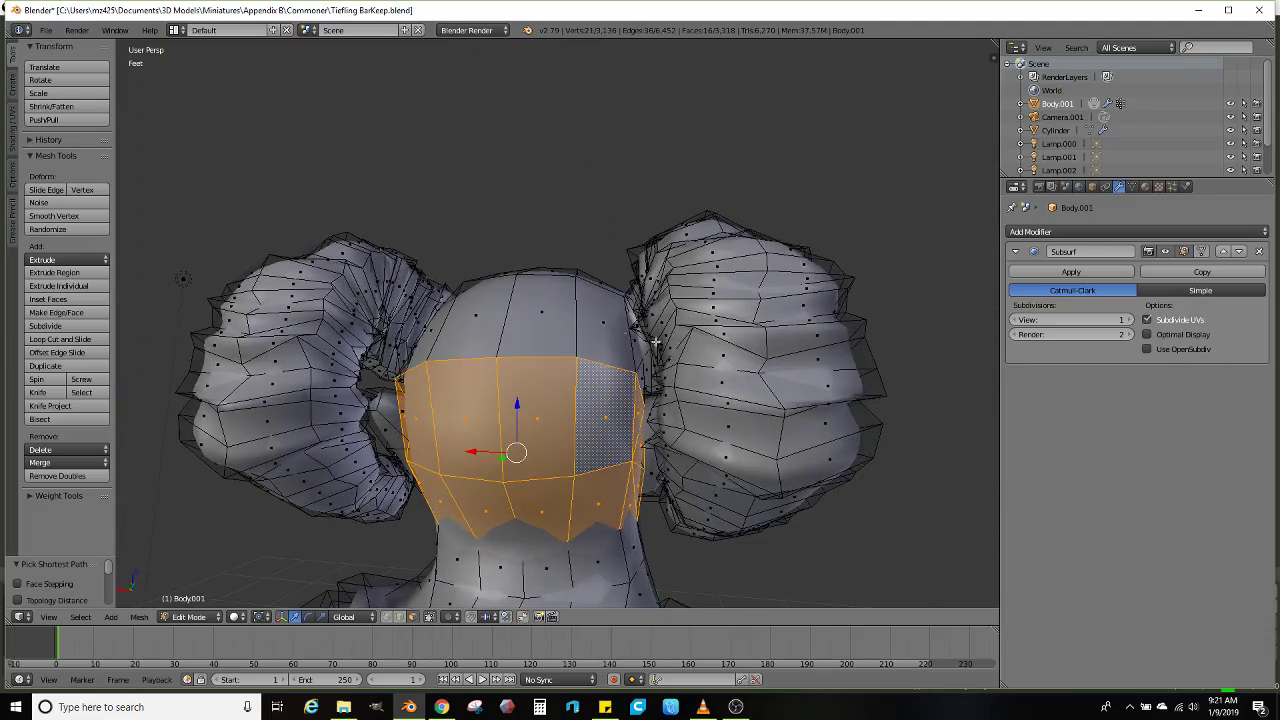
{"action": "scroll", "coordinate": [674, 363], "scroll_direction": "up", "scroll_amount": 1}
{"action": "middle_click_drag", "start_coordinate": [714, 372], "coordinate": [685, 389]}
{"action": "scroll", "coordinate": [685, 390], "scroll_direction": "up", "scroll_amount": 1}
{"action": "right_click", "coordinate": [692, 402], "text": "ctrl"}
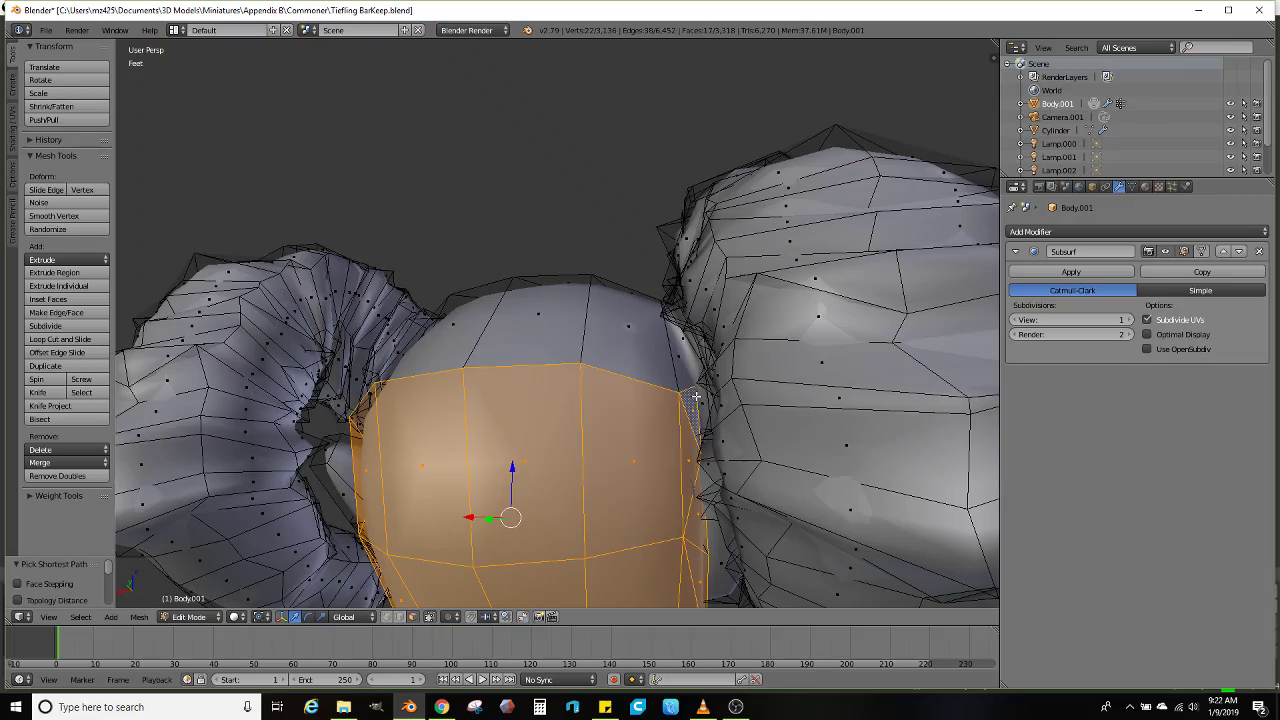
{"action": "right_click", "coordinate": [624, 348], "text": "ctrl"}
{"action": "middle_click_drag", "start_coordinate": [566, 370], "coordinate": [656, 392]}
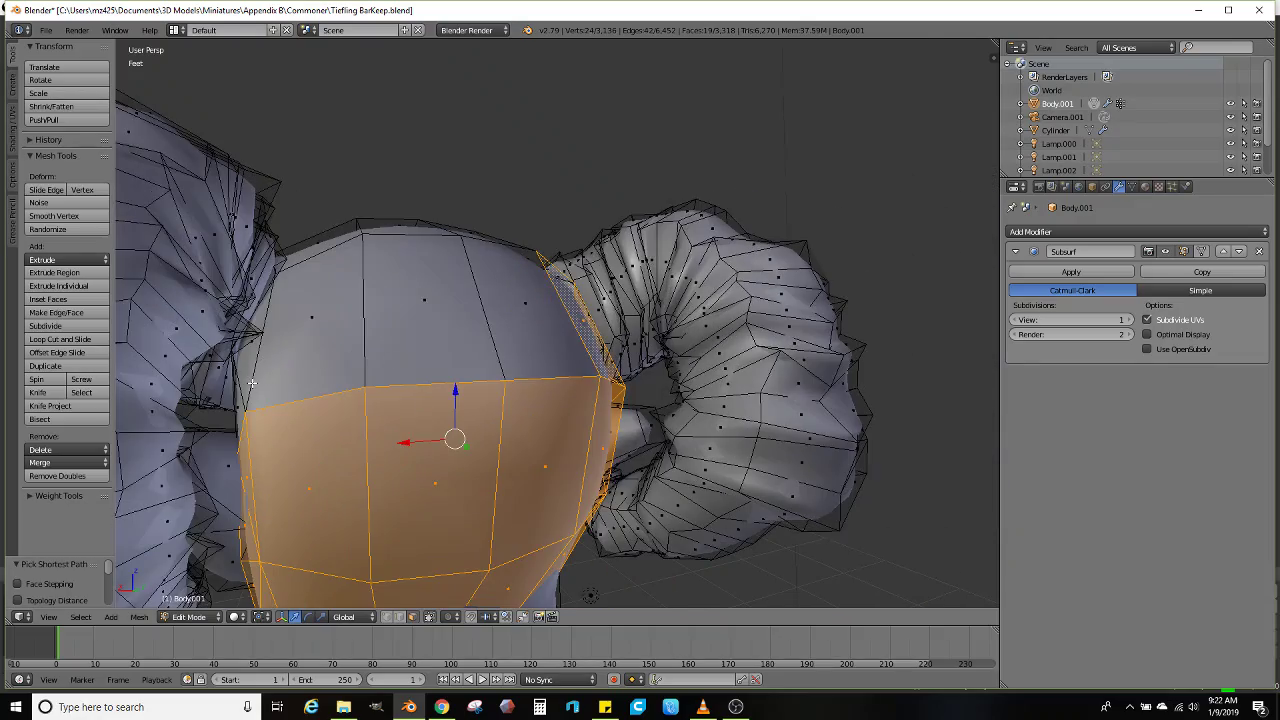
{"action": "right_click", "coordinate": [252, 383], "text": "ctrl"}
{"action": "middle_click_drag", "start_coordinate": [260, 368], "coordinate": [300, 346]}
{"action": "right_click", "coordinate": [205, 383], "text": "ctrl"}
{"action": "scroll", "coordinate": [469, 347], "scroll_direction": "down", "scroll_amount": 3}
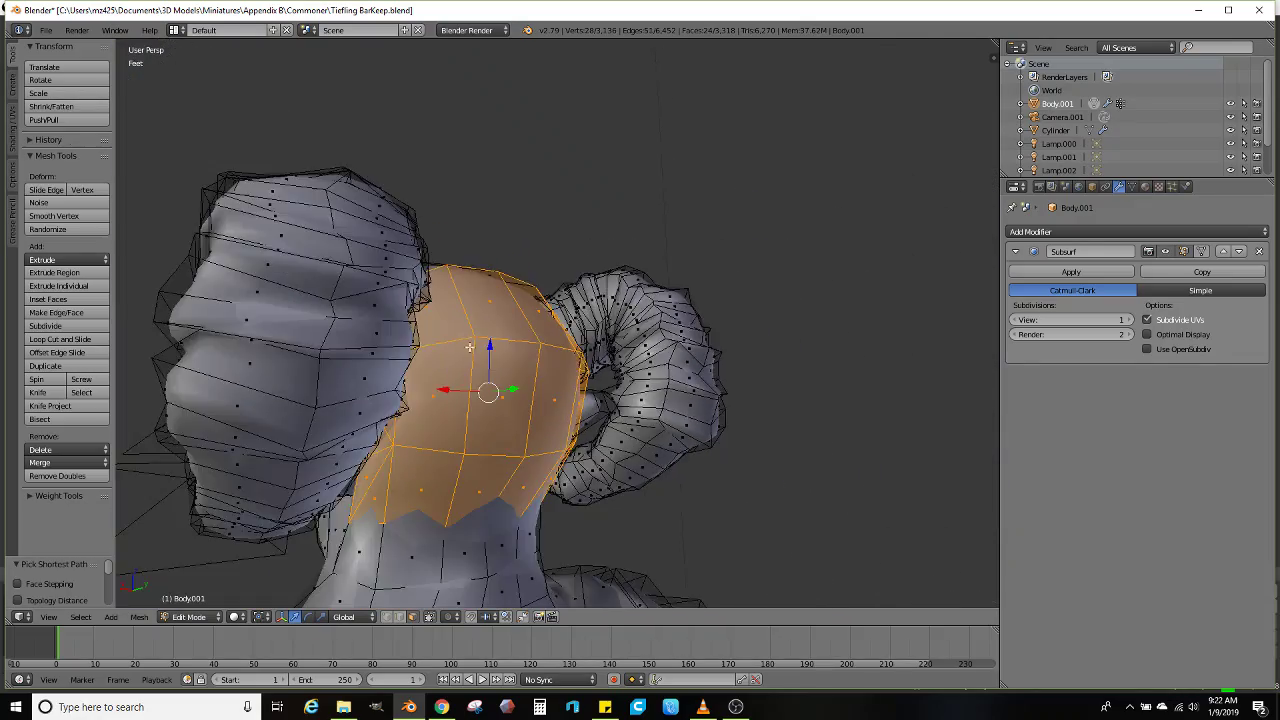
Add the strips of faces above both ears, reaching forward to the temples, to the selection
{"action": "middle_click_drag", "start_coordinate": [469, 347], "coordinate": [557, 364]}
{"action": "scroll", "coordinate": [582, 392], "scroll_direction": "up", "scroll_amount": 2}
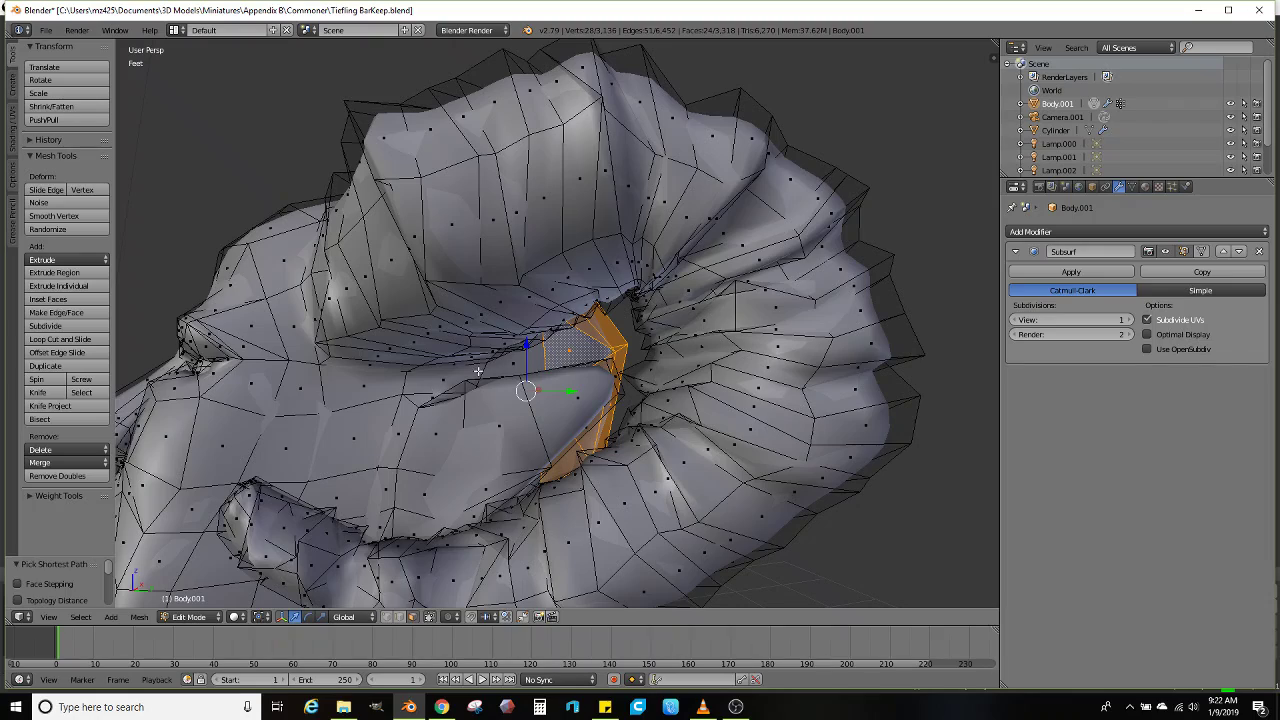
{"action": "right_click", "coordinate": [397, 389], "text": "ctrl"}
{"action": "scroll", "coordinate": [412, 413], "scroll_direction": "down", "scroll_amount": 3}
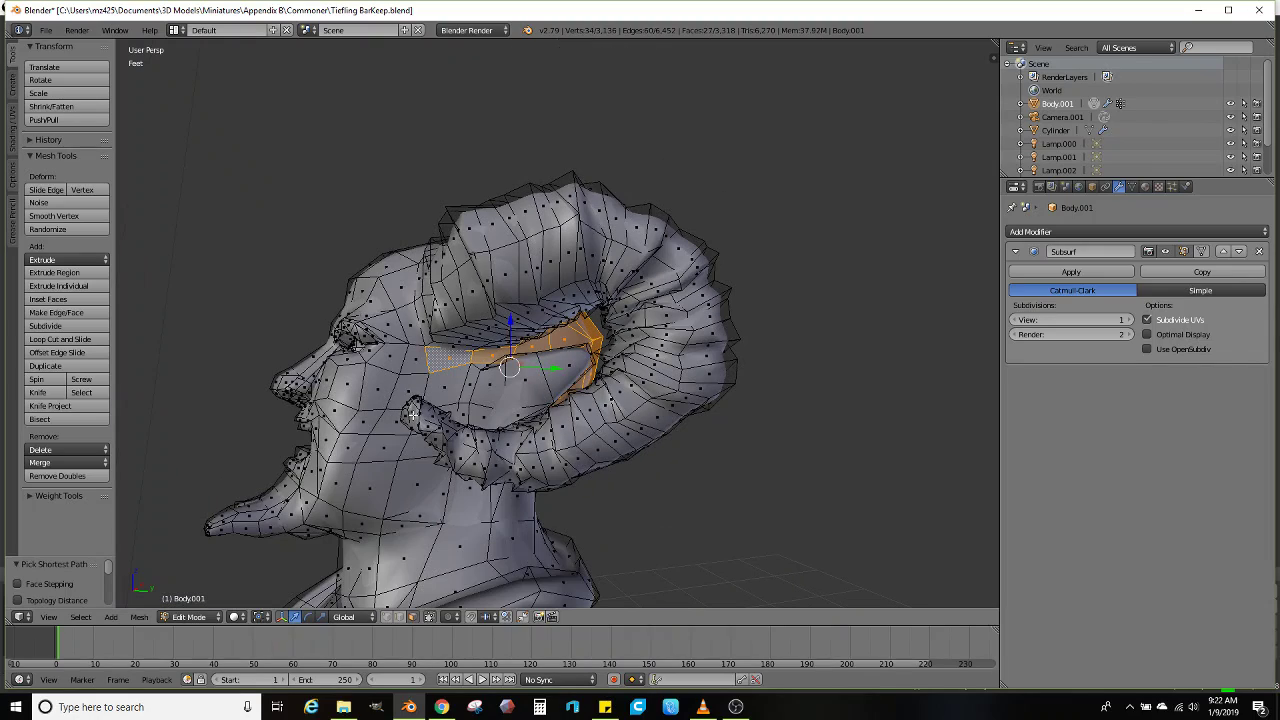
{"action": "middle_click_drag", "start_coordinate": [414, 415], "coordinate": [590, 432]}
{"action": "right_click", "coordinate": [410, 440], "text": "ctrl"}
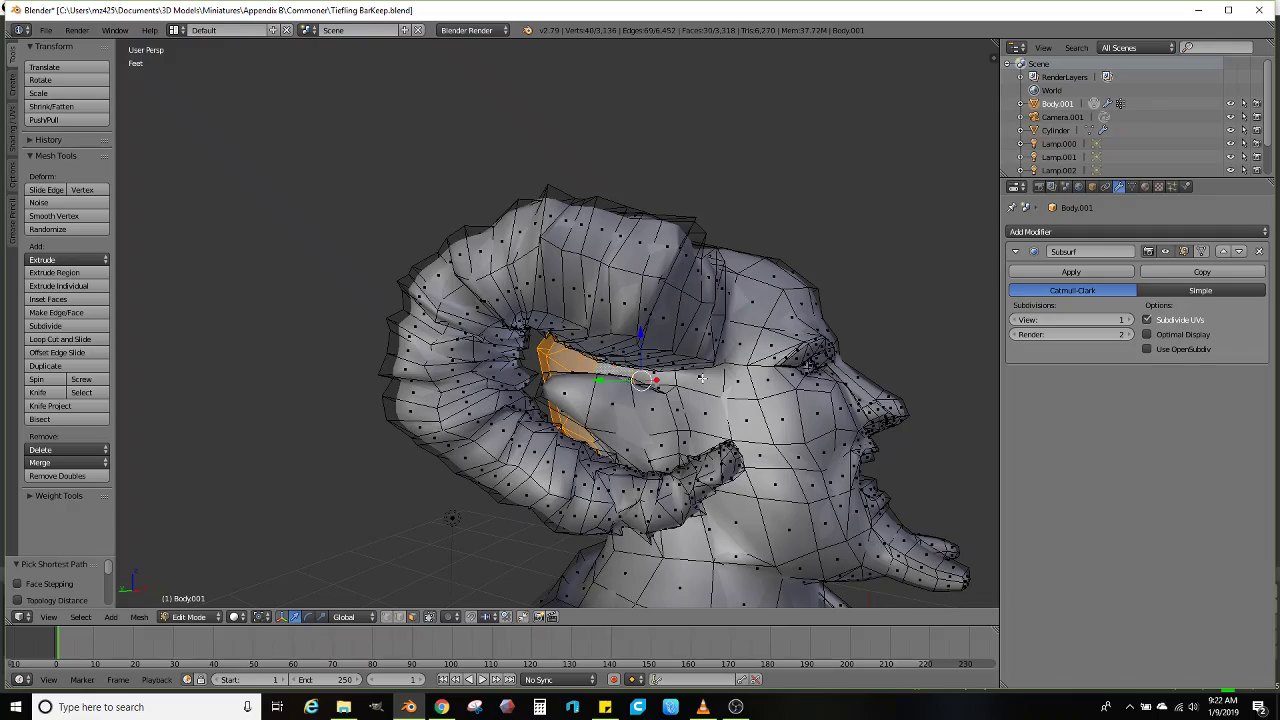
{"action": "right_click", "coordinate": [707, 440], "text": "ctrl"}
Extrude the selected head faces and scale them up slightly to form a raised layer around the back of the head
{"action": "middle_click_drag", "start_coordinate": [707, 440], "coordinate": [650, 390]}
{"action": "scroll", "coordinate": [650, 387], "scroll_direction": "up", "scroll_amount": 5}
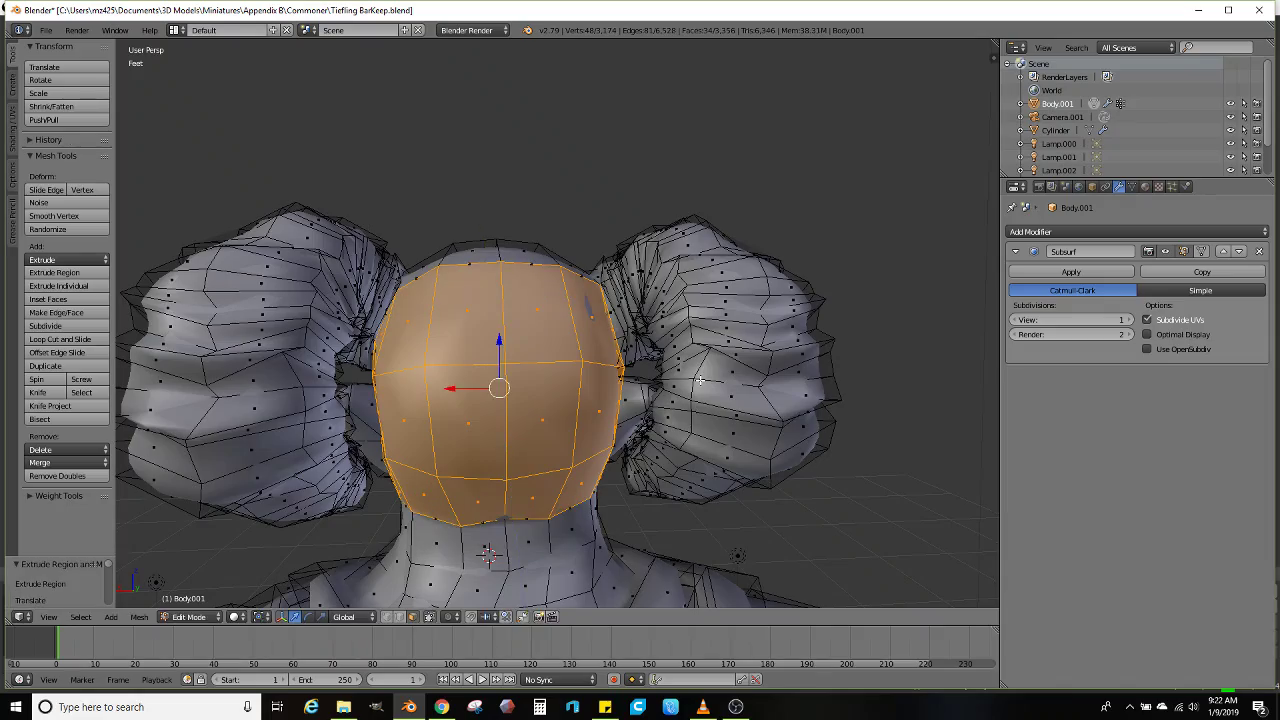
{"action": "key", "text": "s"}
{"action": "left_click", "coordinate": [604, 391]}
{"action": "middle_click_drag", "start_coordinate": [604, 391], "coordinate": [526, 355]}
{"action": "key", "text": "Tab"}
{"action": "key", "text": "Tab"}
{"action": "scroll", "coordinate": [525, 363], "scroll_direction": "up", "scroll_amount": 2}
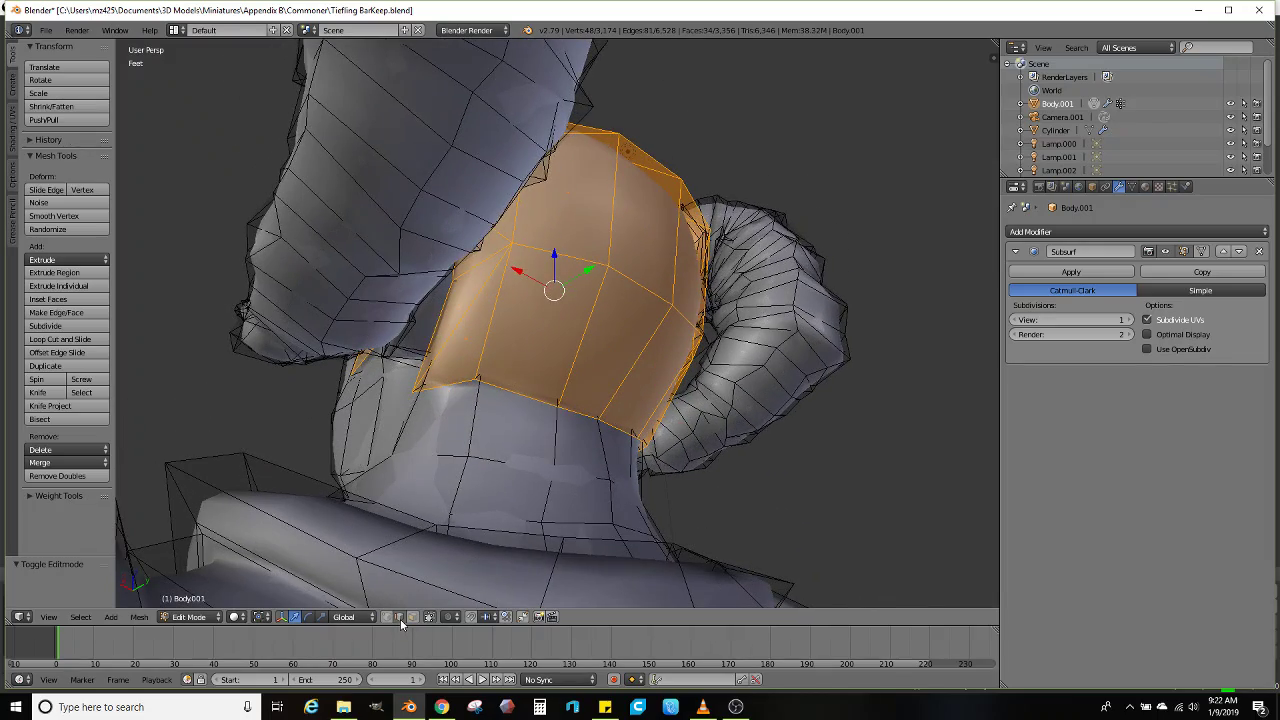
Select the lower rear edges of the raised layer and scale them by 1.165
{"action": "middle_click_drag", "start_coordinate": [450, 446], "coordinate": [434, 517]}
{"action": "right_click", "coordinate": [446, 349]}
{"action": "scroll", "coordinate": [669, 432], "scroll_direction": "up", "scroll_amount": 3}
{"action": "right_click", "coordinate": [669, 432], "text": "ctrl"}
{"action": "left_click", "coordinate": [493, 455]}
{"action": "key", "text": "s"}
{"action": "left_click", "coordinate": [669, 429]}
Dissolve the two edges at each side of the raised layer behind the ears, and check the smoothed head in Object Mode
{"action": "left_click", "coordinate": [387, 616]}
{"action": "middle_click_drag", "start_coordinate": [410, 605], "coordinate": [426, 607]}
{"action": "left_click", "coordinate": [400, 616]}
{"action": "scroll", "coordinate": [419, 472], "scroll_direction": "up", "scroll_amount": 2}
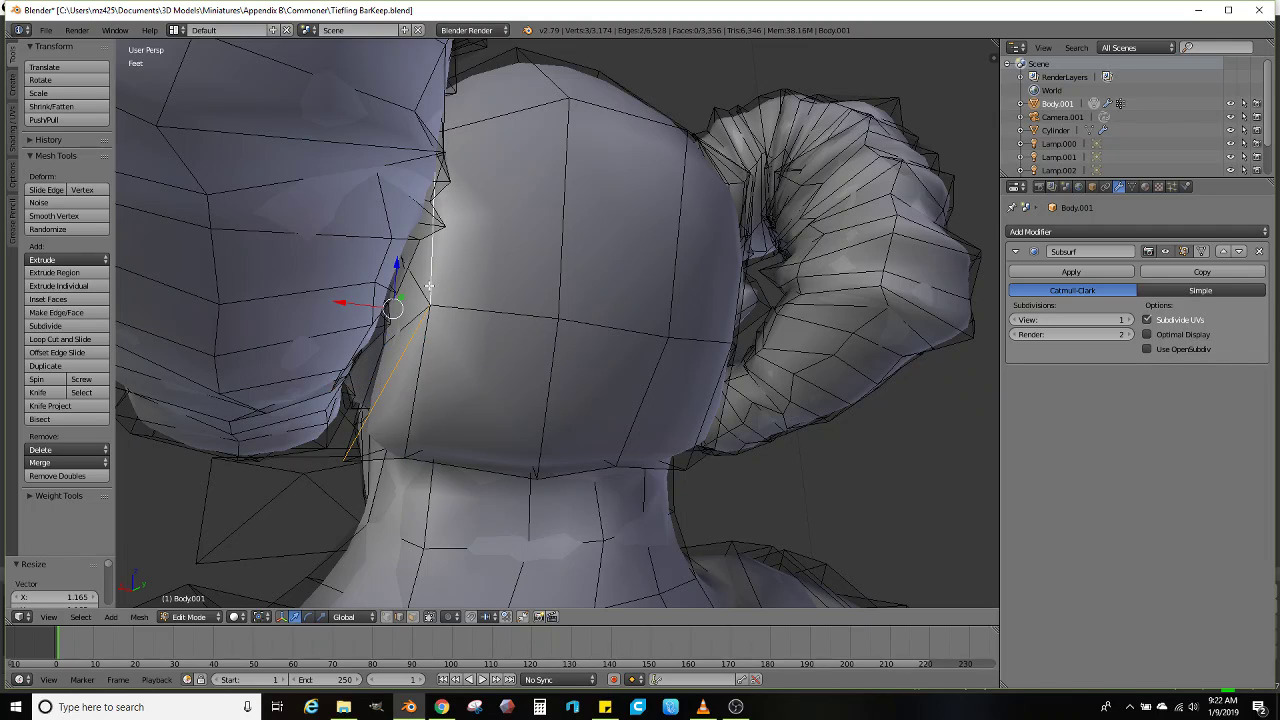
{"action": "middle_click_drag", "start_coordinate": [645, 278], "coordinate": [611, 244]}
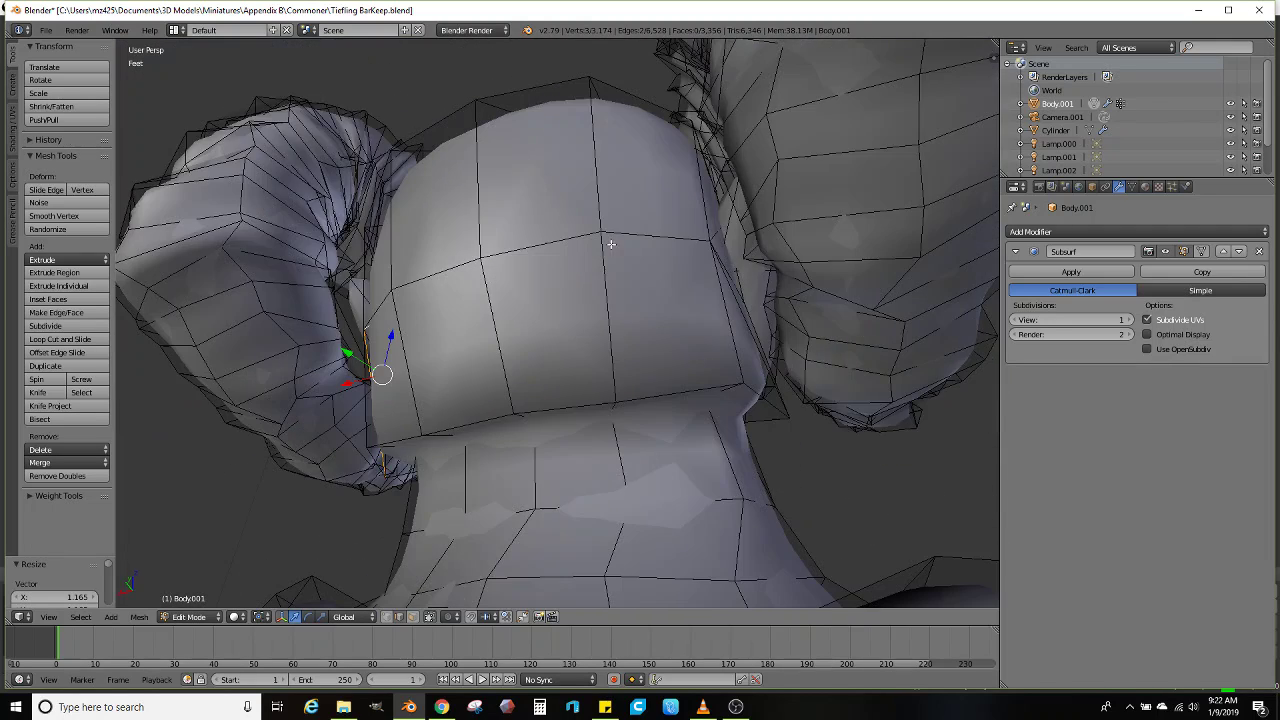
{"action": "middle_click_drag", "start_coordinate": [767, 271], "coordinate": [732, 293]}
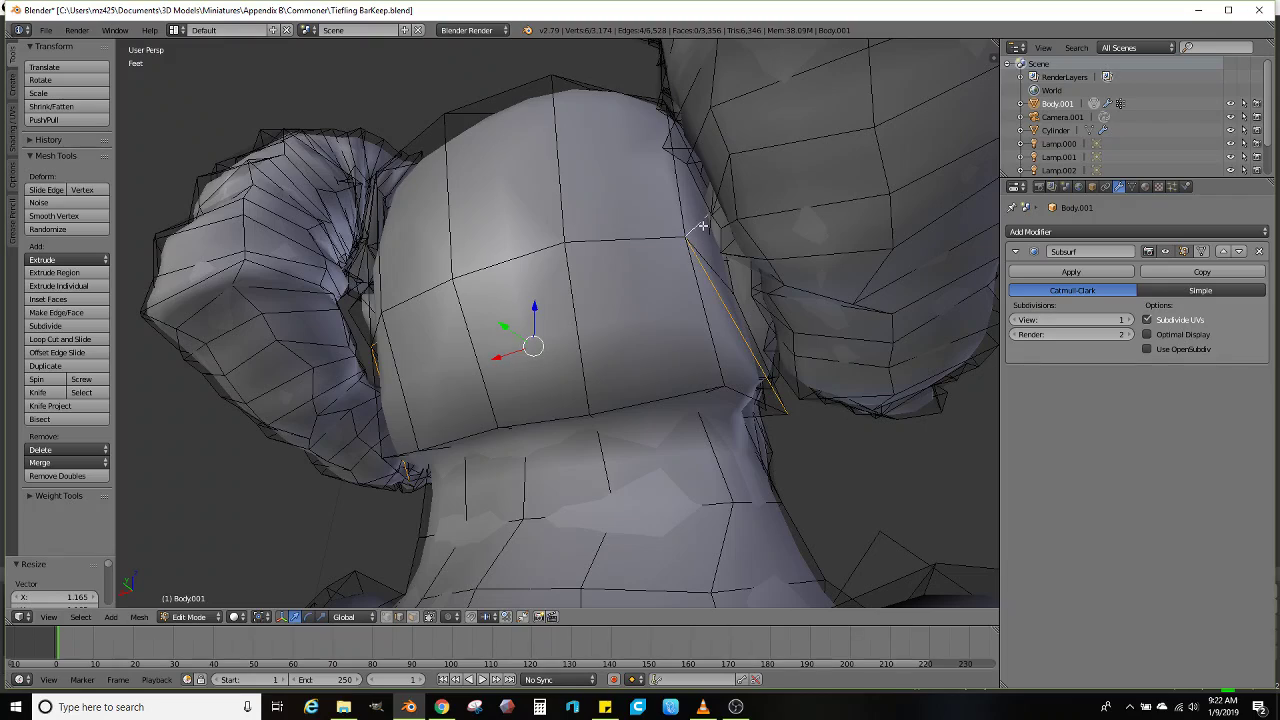
{"action": "key", "text": "x"}
{"action": "left_click", "coordinate": [676, 288]}
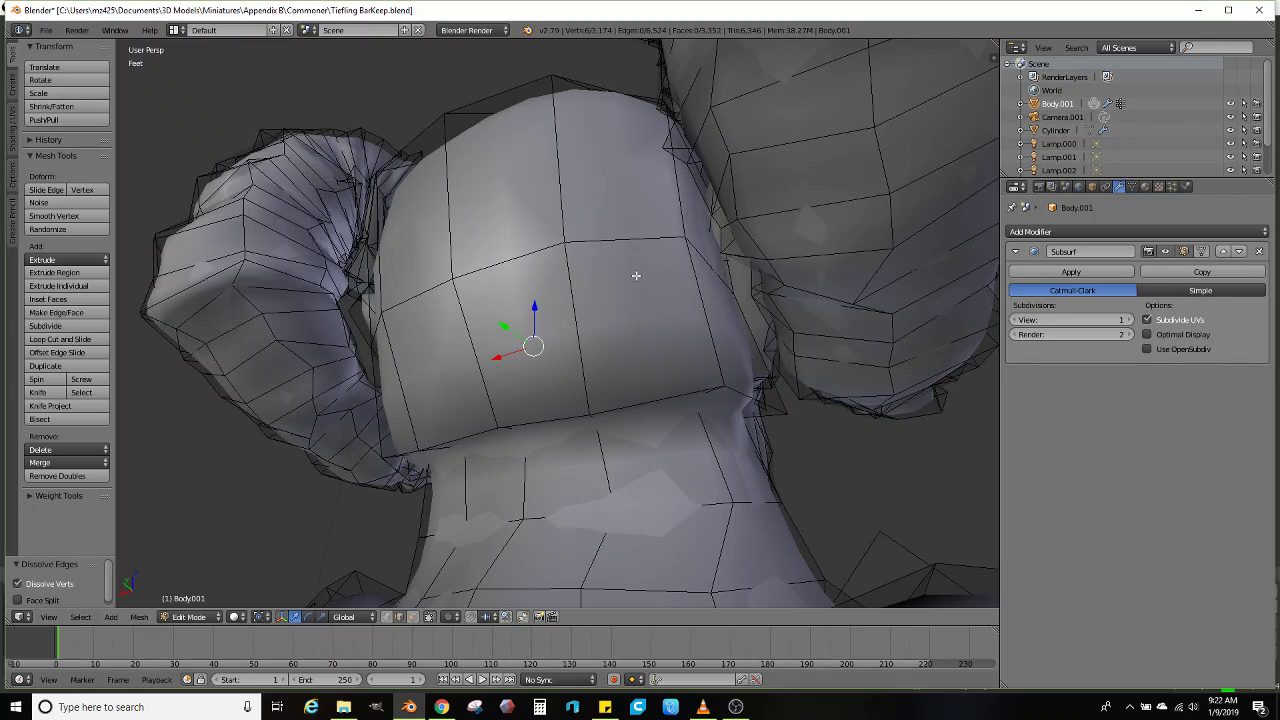
{"action": "scroll", "coordinate": [609, 294], "scroll_direction": "down", "scroll_amount": 5}
{"action": "key", "text": "Tab"}
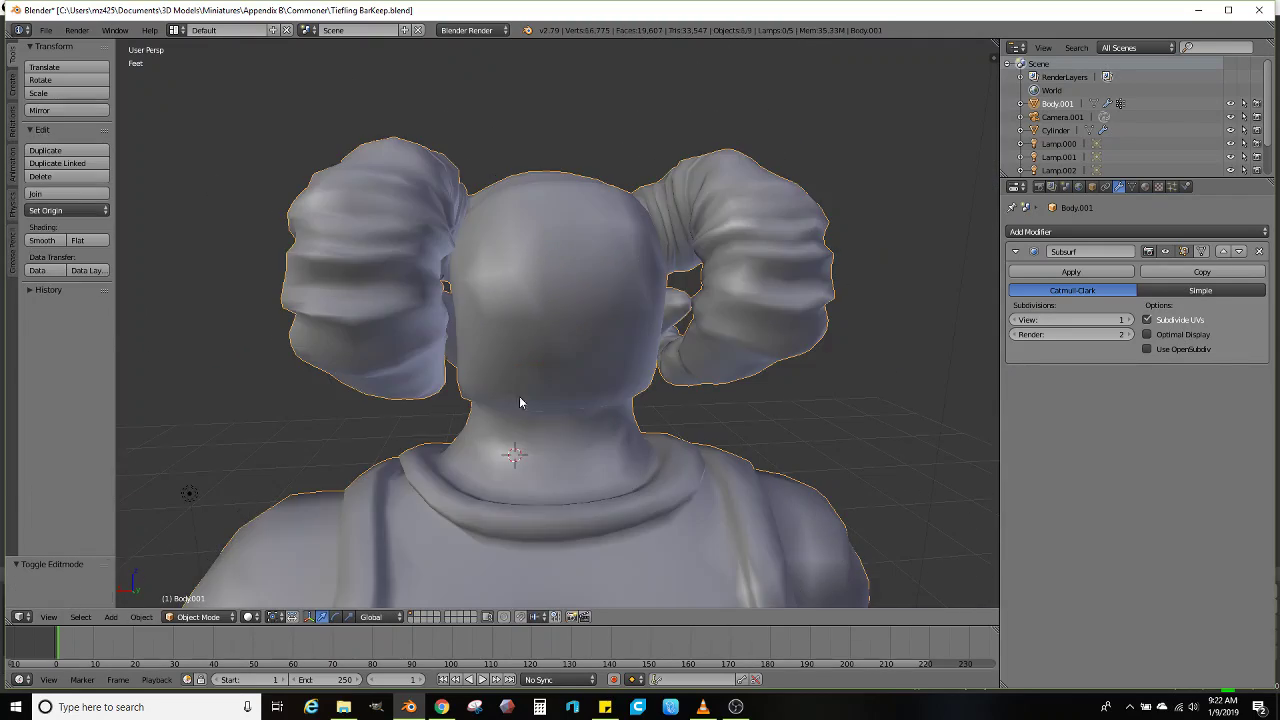
{"action": "middle_click_drag", "start_coordinate": [519, 396], "coordinate": [569, 396]}
Select the raised layer's faces from the temple down the sideburn in front of the ear, in face select mode
{"action": "key", "text": "Tab"}
{"action": "scroll", "coordinate": [638, 435], "scroll_direction": "up", "scroll_amount": 2}
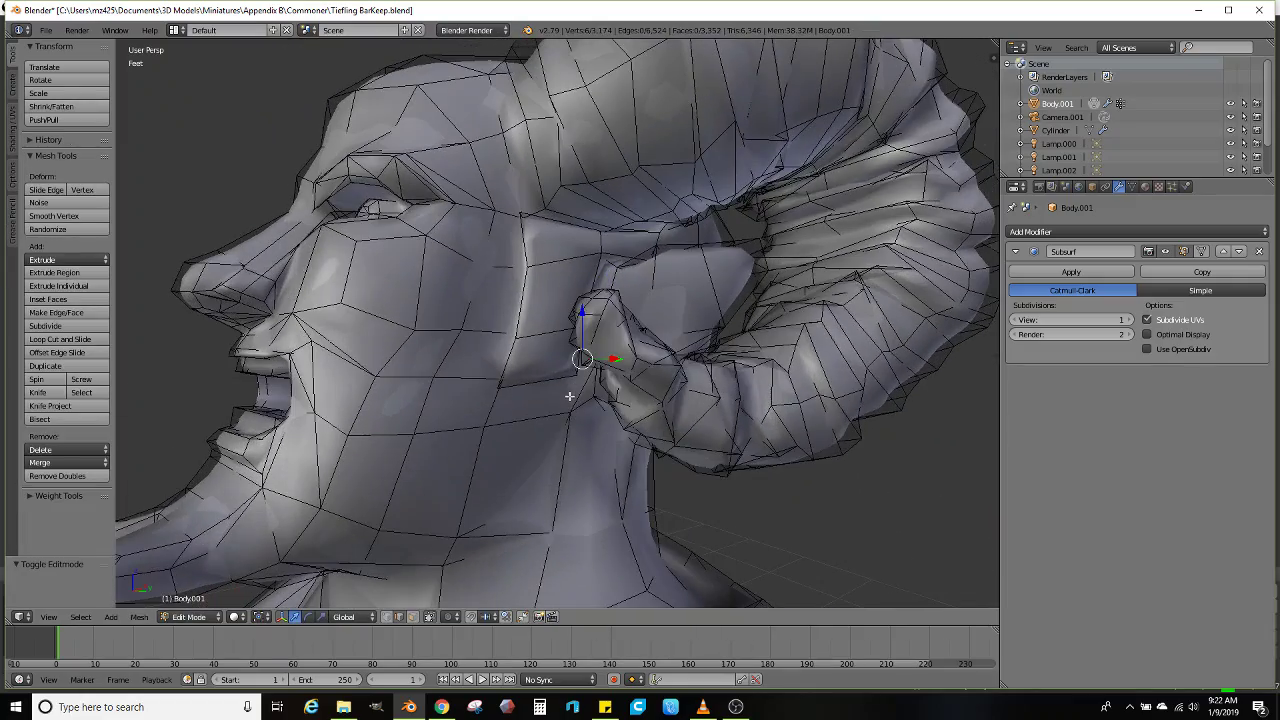
{"action": "left_click", "coordinate": [412, 617]}
{"action": "middle_click_drag", "start_coordinate": [520, 480], "coordinate": [638, 288]}
{"action": "left_click", "coordinate": [622, 262]}
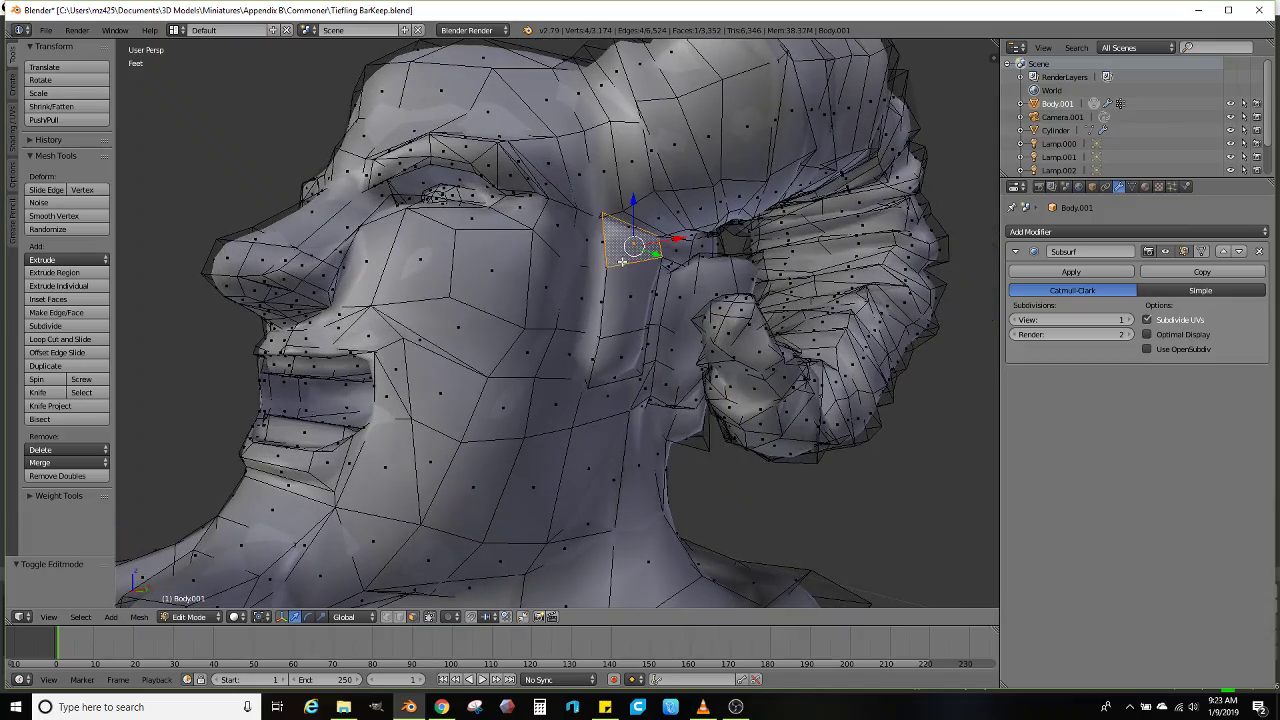
{"action": "left_click", "coordinate": [606, 352], "text": "ctrl"}
{"action": "left_click", "coordinate": [615, 380], "text": "ctrl"}
Extend the face selection around the head through the strip above the other ear and down its sideburn
{"action": "middle_click_drag", "start_coordinate": [615, 380], "coordinate": [494, 231]}
{"action": "left_click", "coordinate": [530, 246], "text": "ctrl"}
{"action": "left_click", "coordinate": [541, 234], "text": "ctrl"}
{"action": "left_click", "coordinate": [607, 251], "text": "ctrl"}
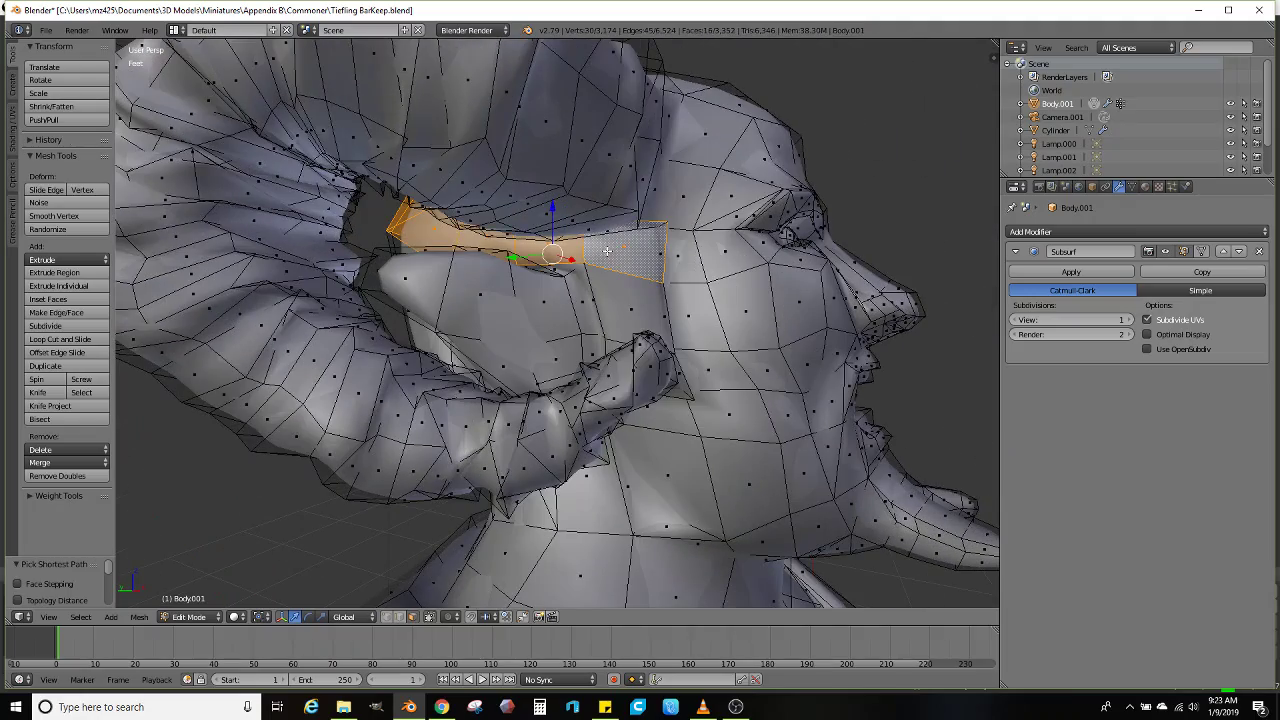
{"action": "left_click", "coordinate": [609, 349], "text": "ctrl"}
{"action": "middle_click_drag", "start_coordinate": [609, 349], "coordinate": [629, 343]}
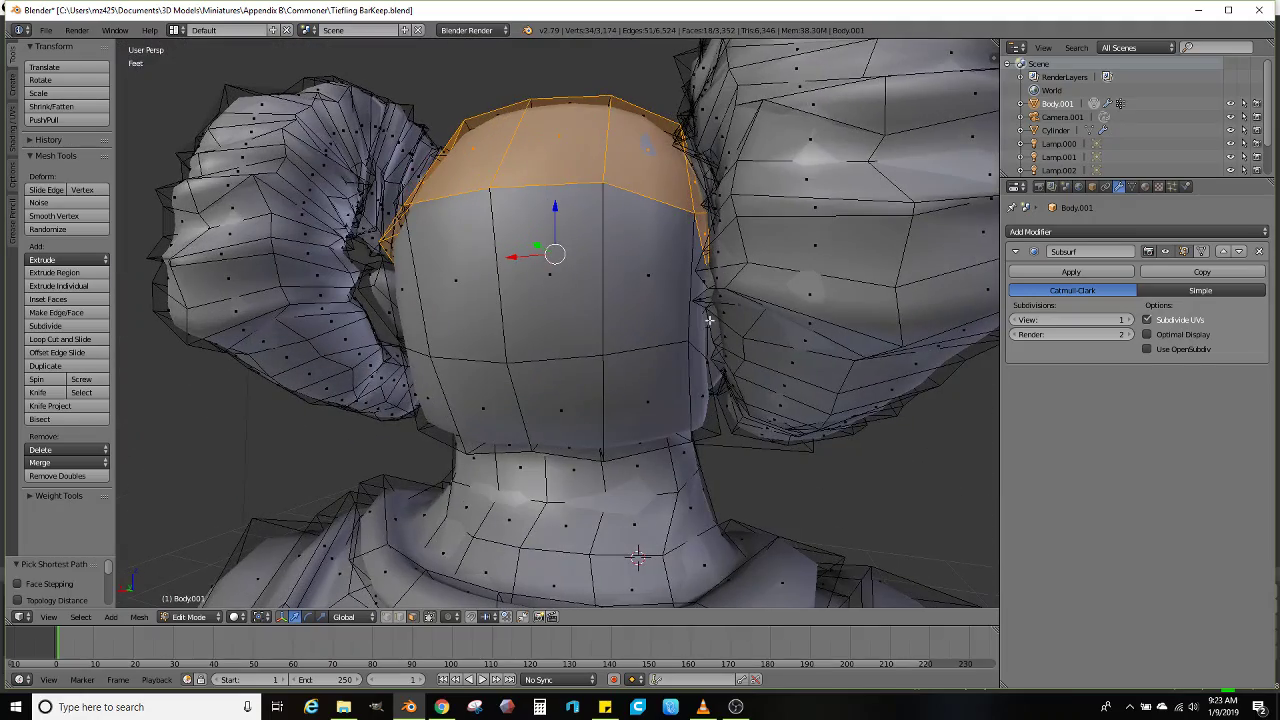
Add the remaining raised-layer faces on the back of the head, down to the nape and behind both ears
{"action": "left_click", "coordinate": [629, 343], "text": "ctrl"}
{"action": "left_click", "coordinate": [641, 387], "text": "ctrl"}
{"action": "left_click", "coordinate": [694, 384], "text": "ctrl"}
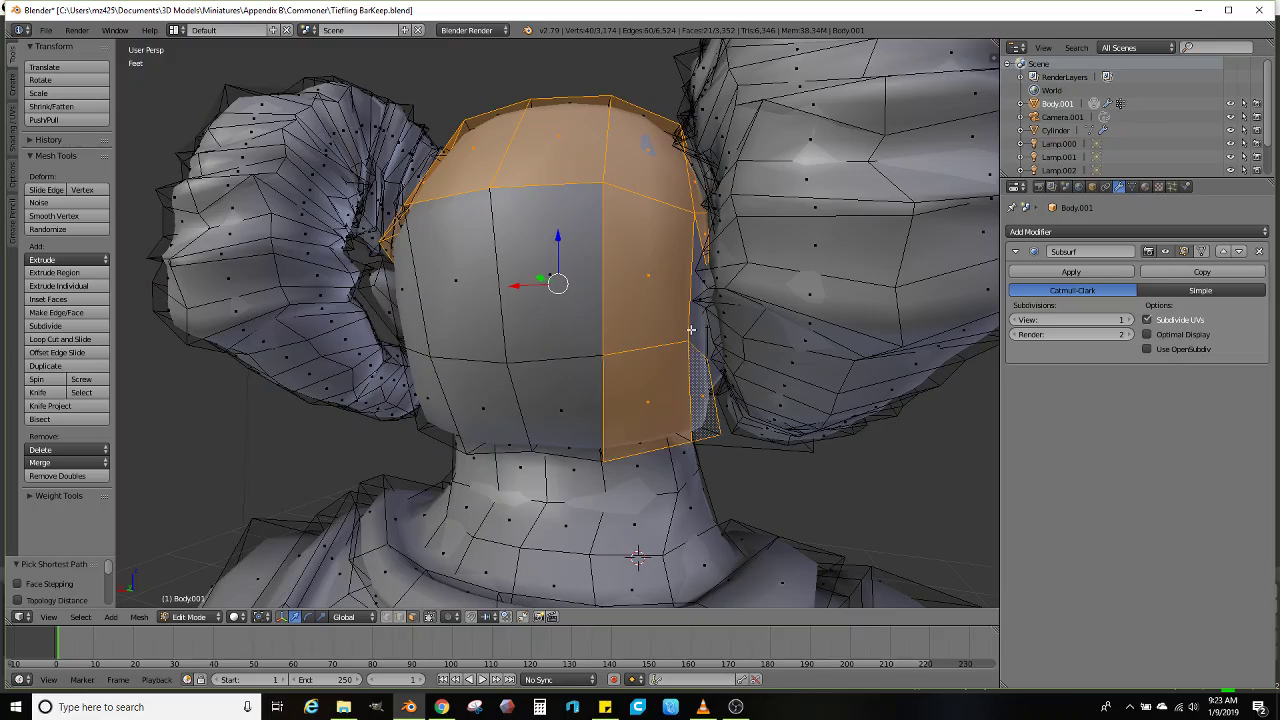
{"action": "left_click", "coordinate": [693, 330], "text": "ctrl"}
{"action": "left_click", "coordinate": [445, 338], "text": "ctrl"}
{"action": "left_click", "coordinate": [548, 388], "text": "ctrl"}
{"action": "middle_click_drag", "start_coordinate": [570, 398], "coordinate": [590, 363]}
{"action": "left_click", "coordinate": [554, 348], "text": "ctrl"}
{"action": "middle_click_drag", "start_coordinate": [510, 381], "coordinate": [449, 320]}
{"action": "left_click", "coordinate": [449, 320], "text": "ctrl"}
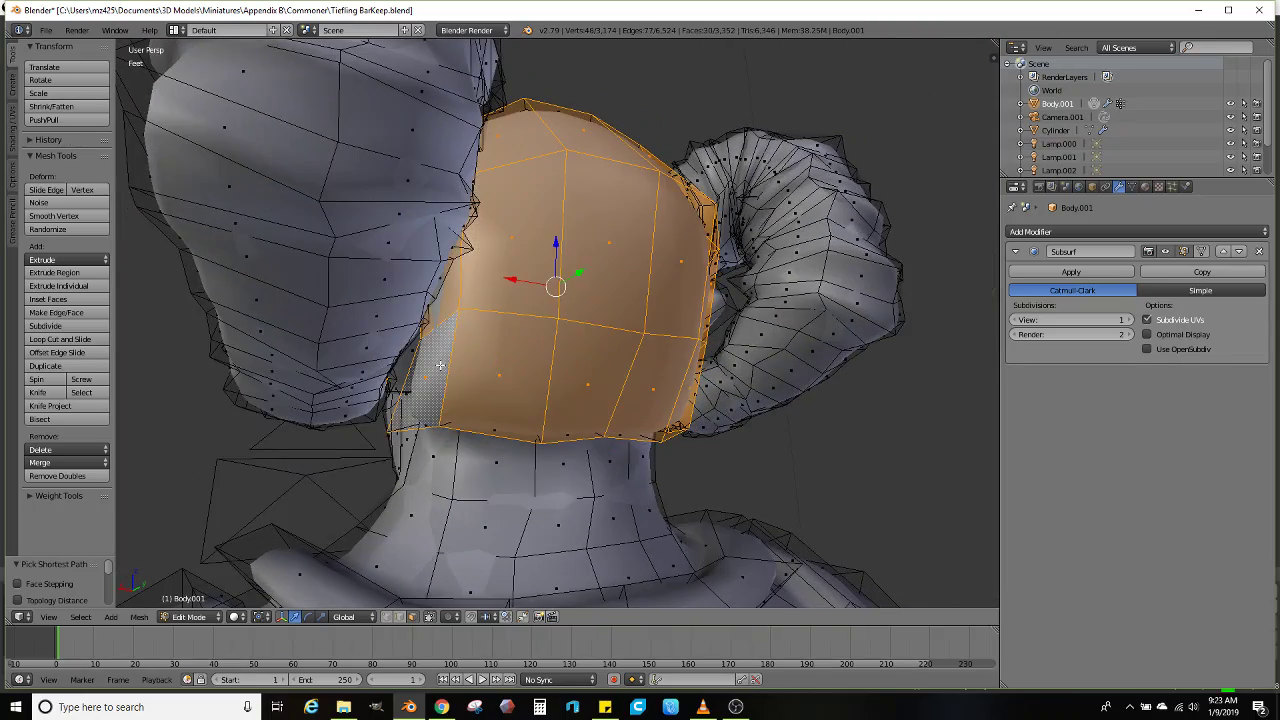
Subdivide the selected hair layer faces twice with one cut each
{"action": "middle_click_drag", "start_coordinate": [470, 400], "coordinate": [643, 423]}
{"action": "scroll", "coordinate": [643, 422], "scroll_direction": "down", "scroll_amount": 3}
{"action": "middle_click_drag", "start_coordinate": [449, 414], "coordinate": [171, 339]}
{"action": "scroll", "coordinate": [118, 361], "scroll_direction": "up", "scroll_amount": 3}
{"action": "left_click", "coordinate": [96, 327]}
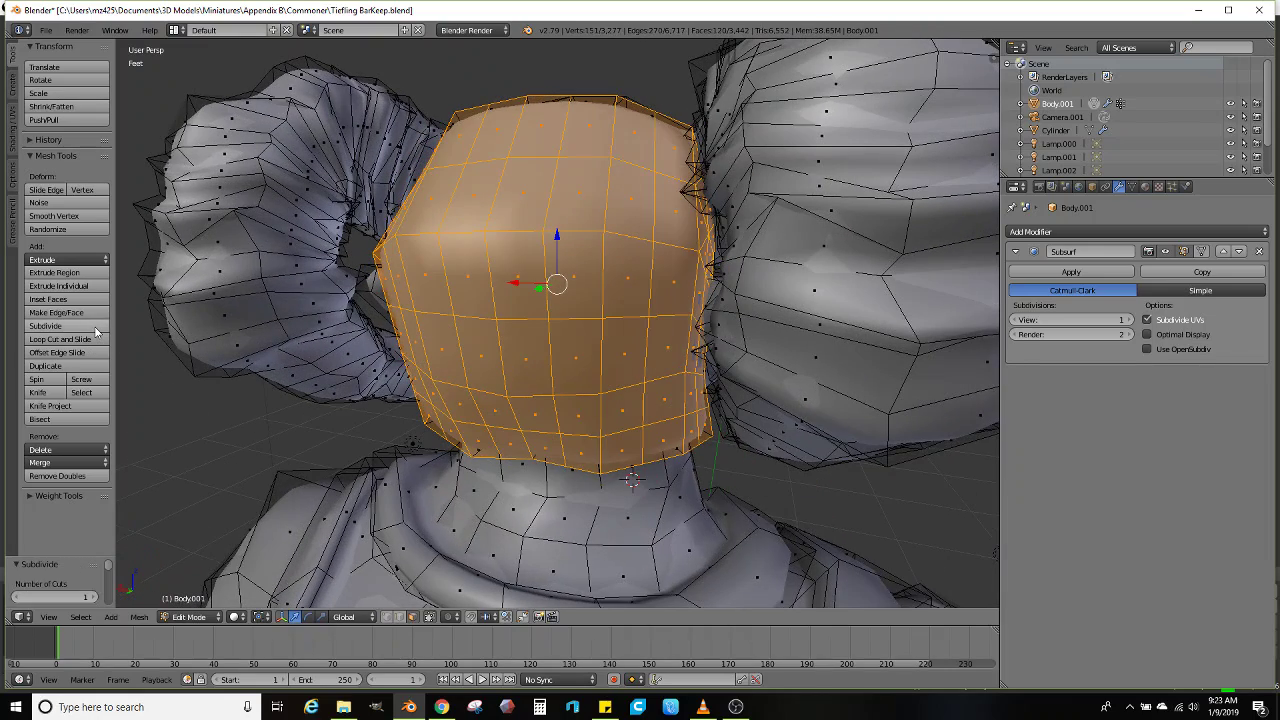
{"action": "left_click", "coordinate": [96, 327]}
Smooth the subdivided hair vertices by 0.5 and randomize them by 0.1
{"action": "left_click", "coordinate": [87, 218]}
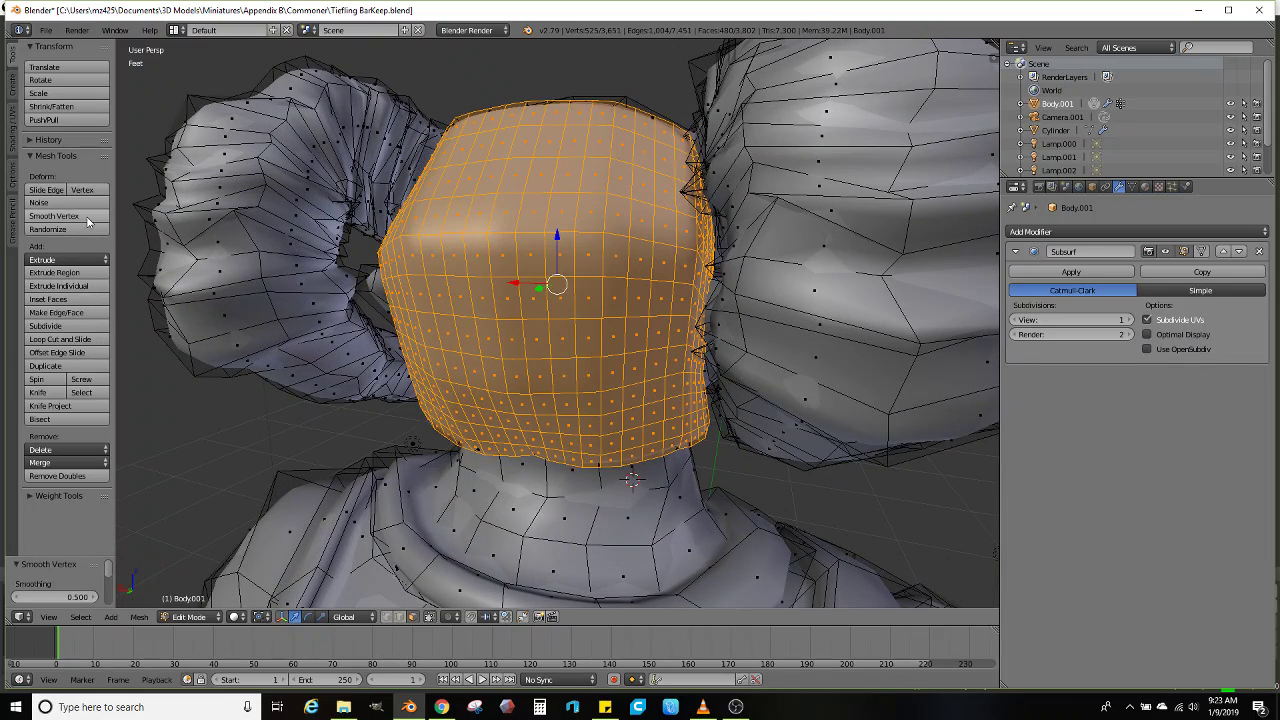
{"action": "left_click", "coordinate": [75, 230]}
{"action": "left_click", "coordinate": [75, 230]}
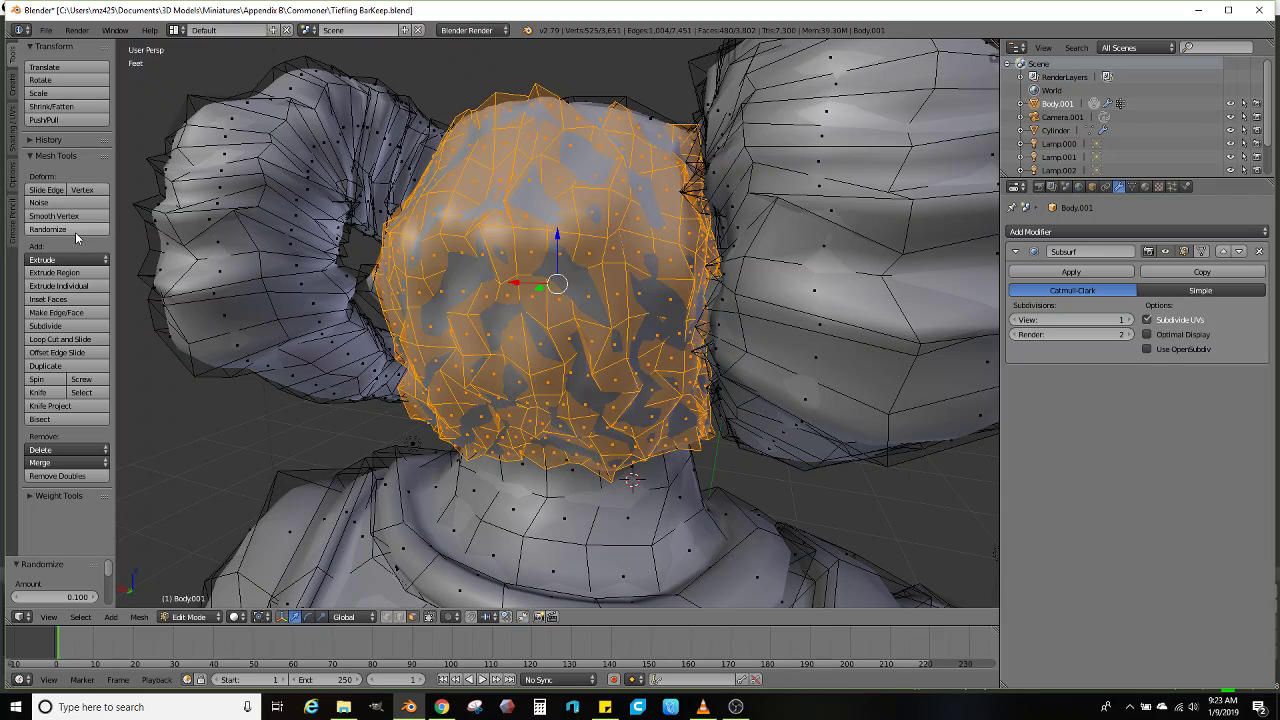
Examine the roughened hair from the sides, front and back, comparing Edit Mode with the smoothed Object Mode view
{"action": "scroll", "coordinate": [415, 255], "scroll_direction": "down", "scroll_amount": 2}
{"action": "key", "text": "Tab"}
{"action": "middle_click_drag", "start_coordinate": [451, 288], "coordinate": [651, 284]}
{"action": "scroll", "coordinate": [576, 290], "scroll_direction": "up", "scroll_amount": 3}
{"action": "key", "text": "Tab"}
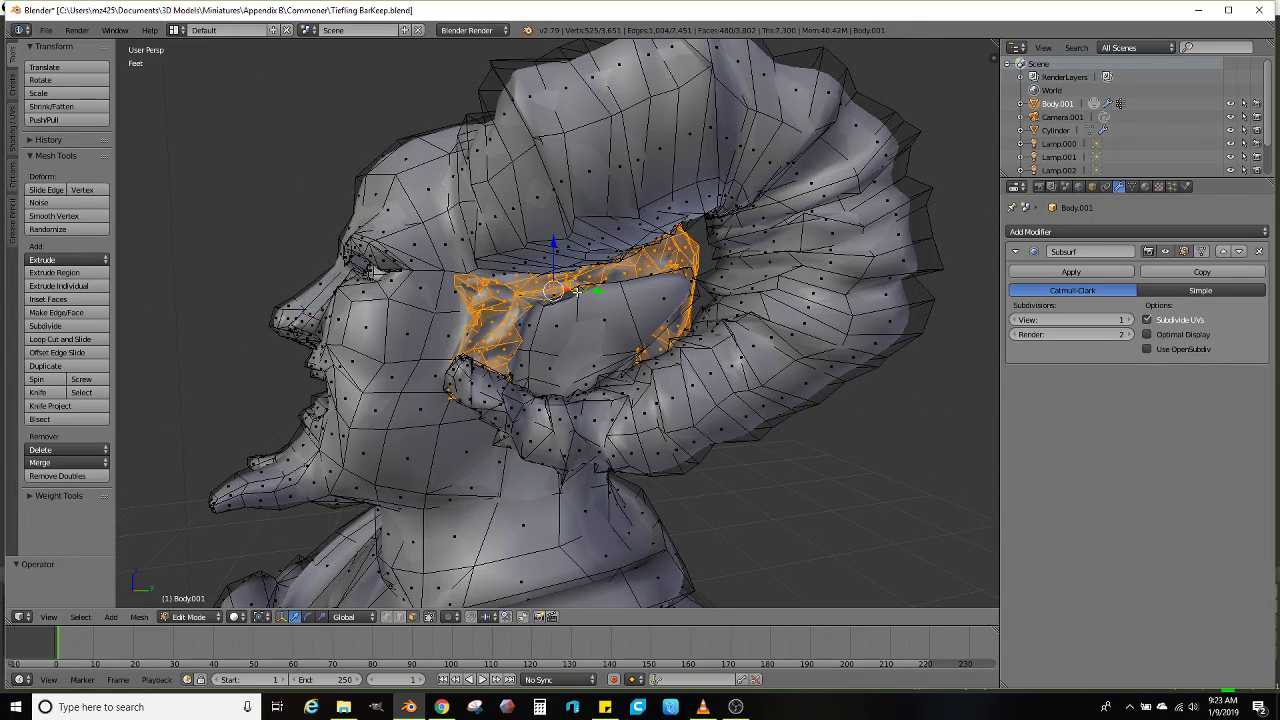
{"action": "key", "text": "Tab"}
{"action": "mouse_move", "coordinate": [604, 296]}
{"action": "middle_mouse_down"}
{"action": "mouse_move", "coordinate": [438, 314]}
{"action": "mouse_move", "coordinate": [537, 309]}
{"action": "mouse_move", "coordinate": [334, 297]}
{"action": "mouse_move", "coordinate": [497, 285]}
{"action": "middle_mouse_up"}
{"action": "scroll", "coordinate": [546, 323], "scroll_direction": "up", "scroll_amount": 1}
{"action": "middle_click_drag", "start_coordinate": [243, 598], "coordinate": [650, 418]}
{"action": "key", "text": "Tab"}
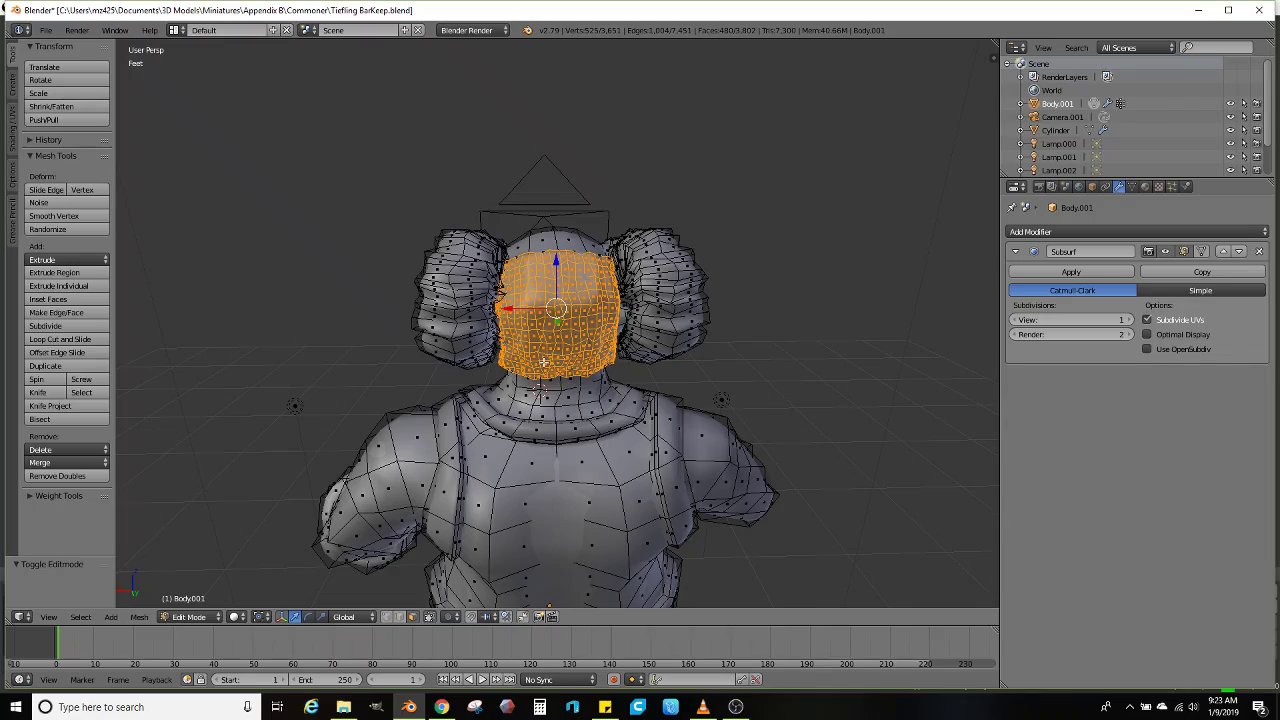
{"action": "middle_click_drag", "start_coordinate": [544, 362], "coordinate": [317, 371]}
{"action": "key", "text": "Tab"}
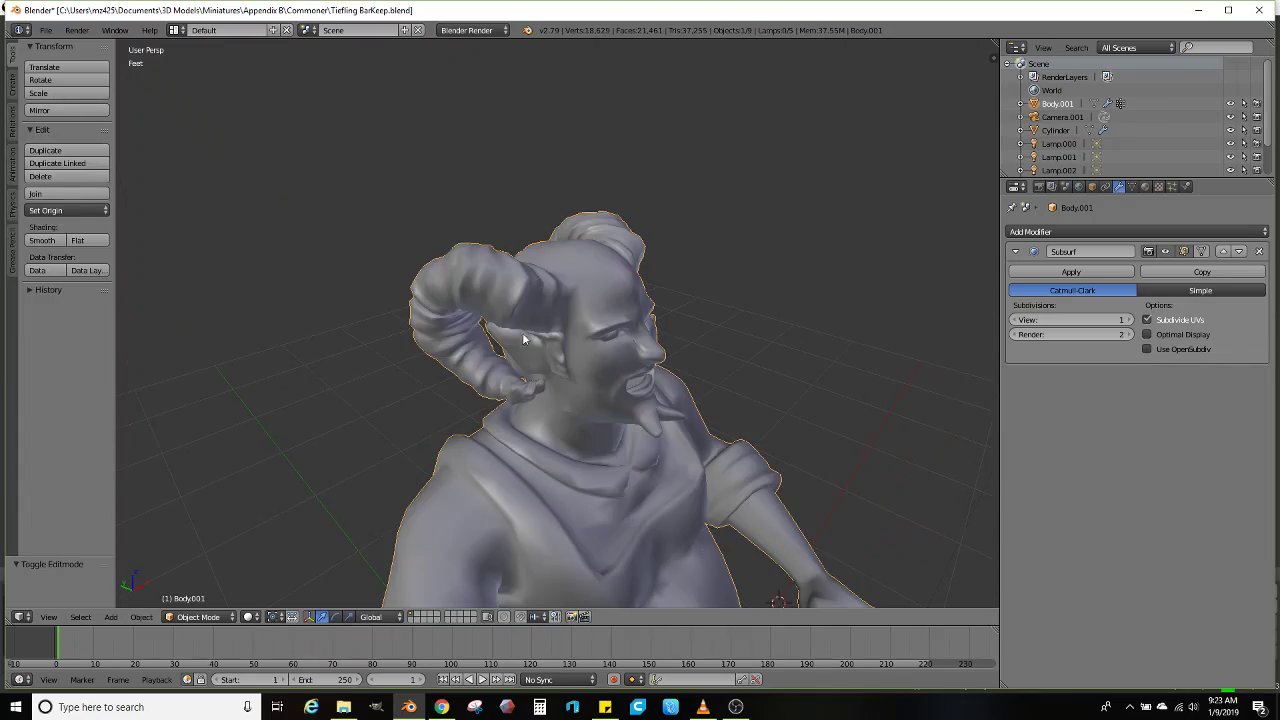
{"action": "middle_click_drag", "start_coordinate": [522, 340], "coordinate": [746, 293]}
{"action": "middle_click_drag", "start_coordinate": [577, 329], "coordinate": [545, 370]}
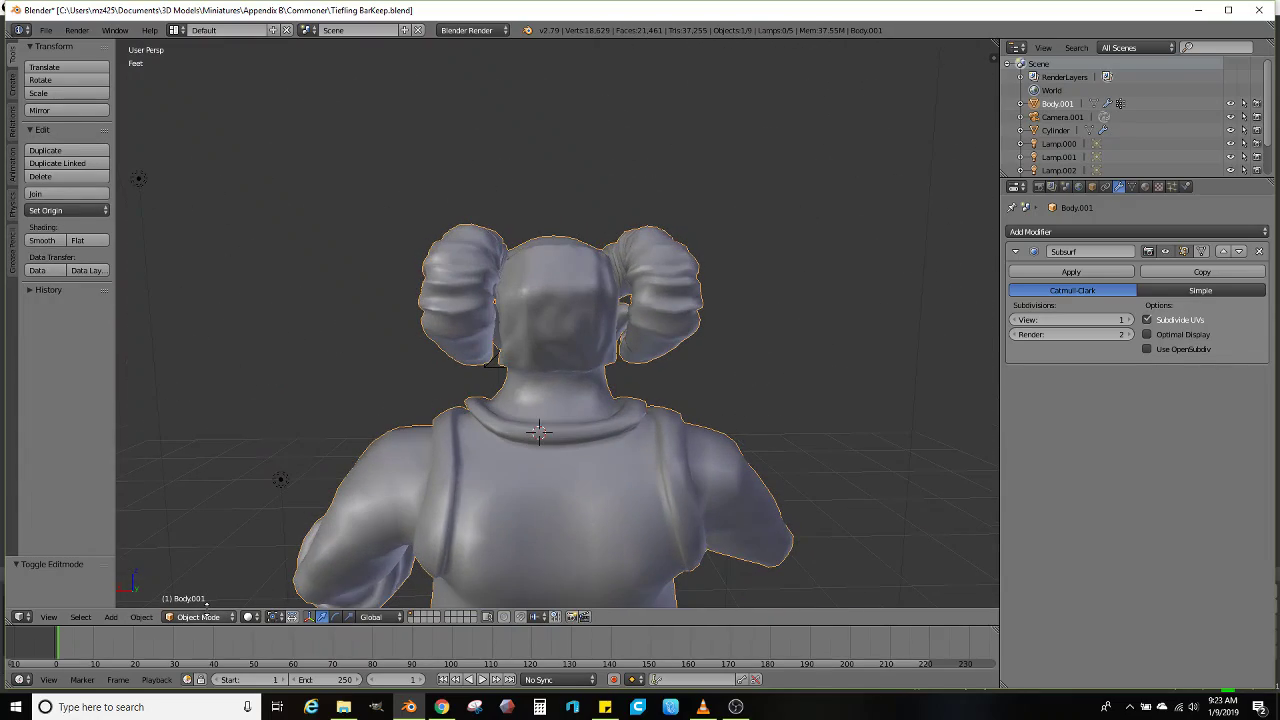
Select the Body.001 mesh and switch it to Sculpt Mode
{"action": "right_click", "coordinate": [532, 297]}
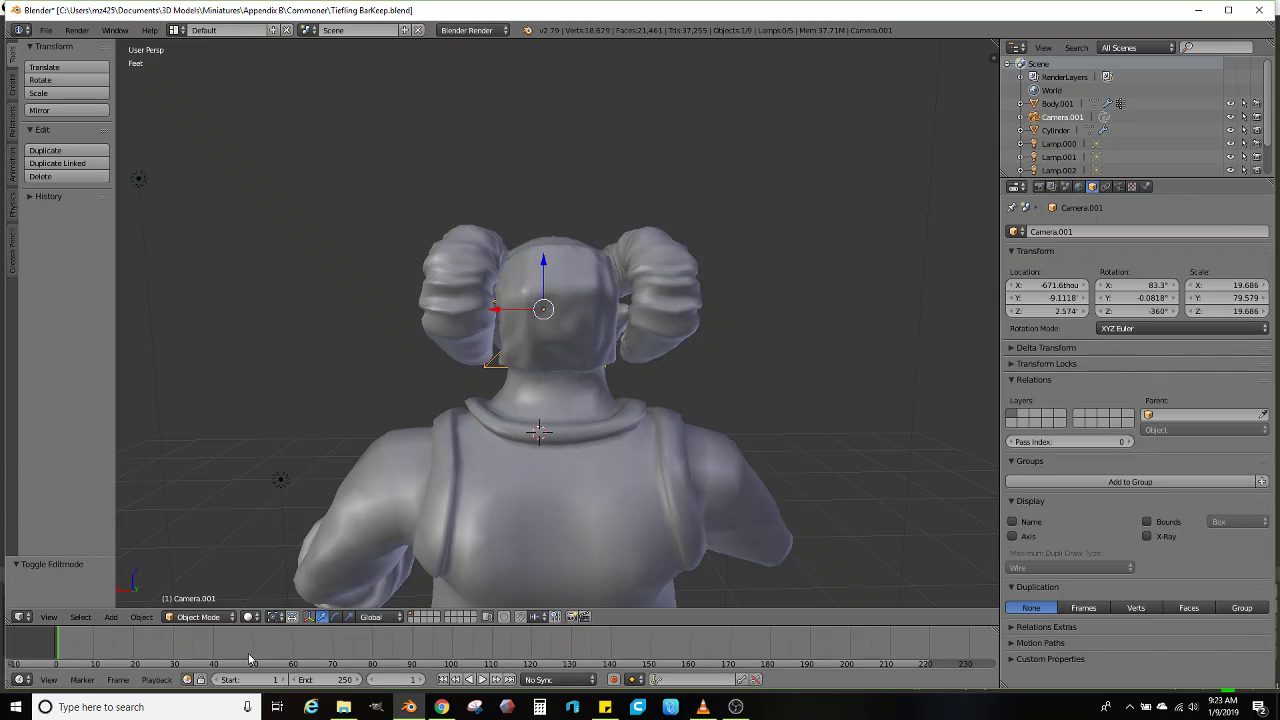
{"action": "right_click", "coordinate": [566, 407]}
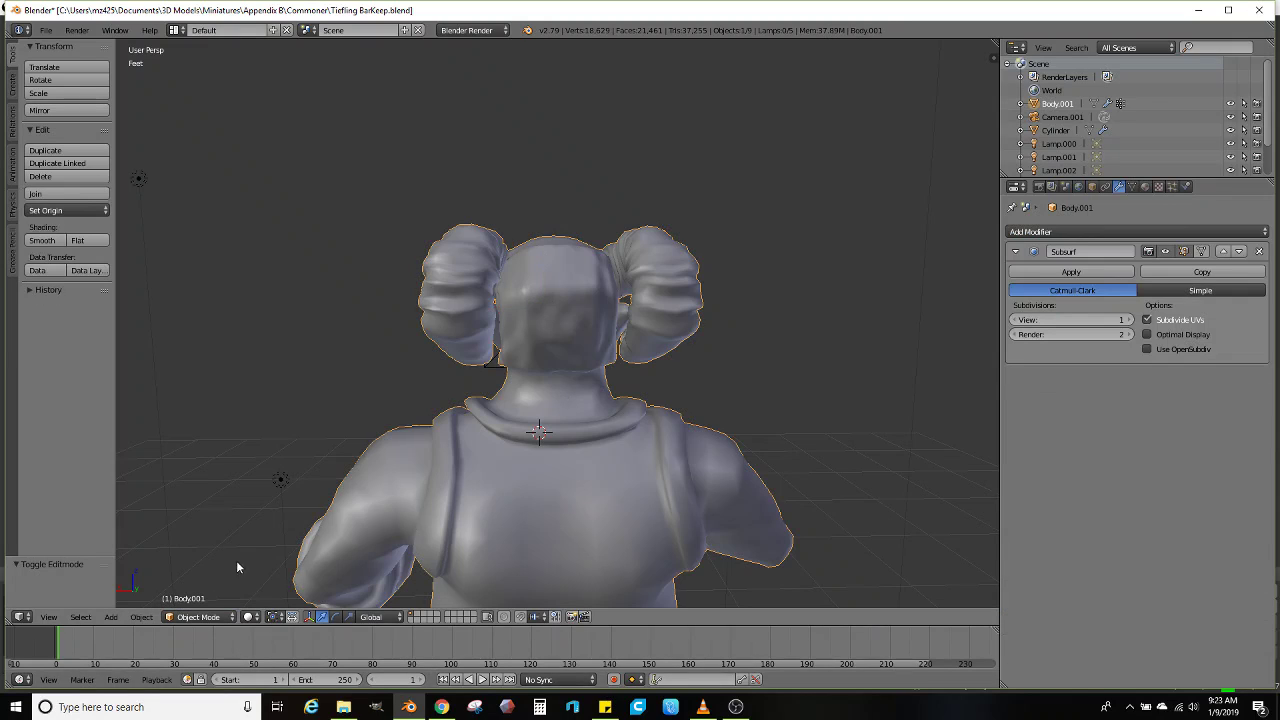
{"action": "left_click", "coordinate": [198, 616]}
{"action": "left_click", "coordinate": [208, 548]}
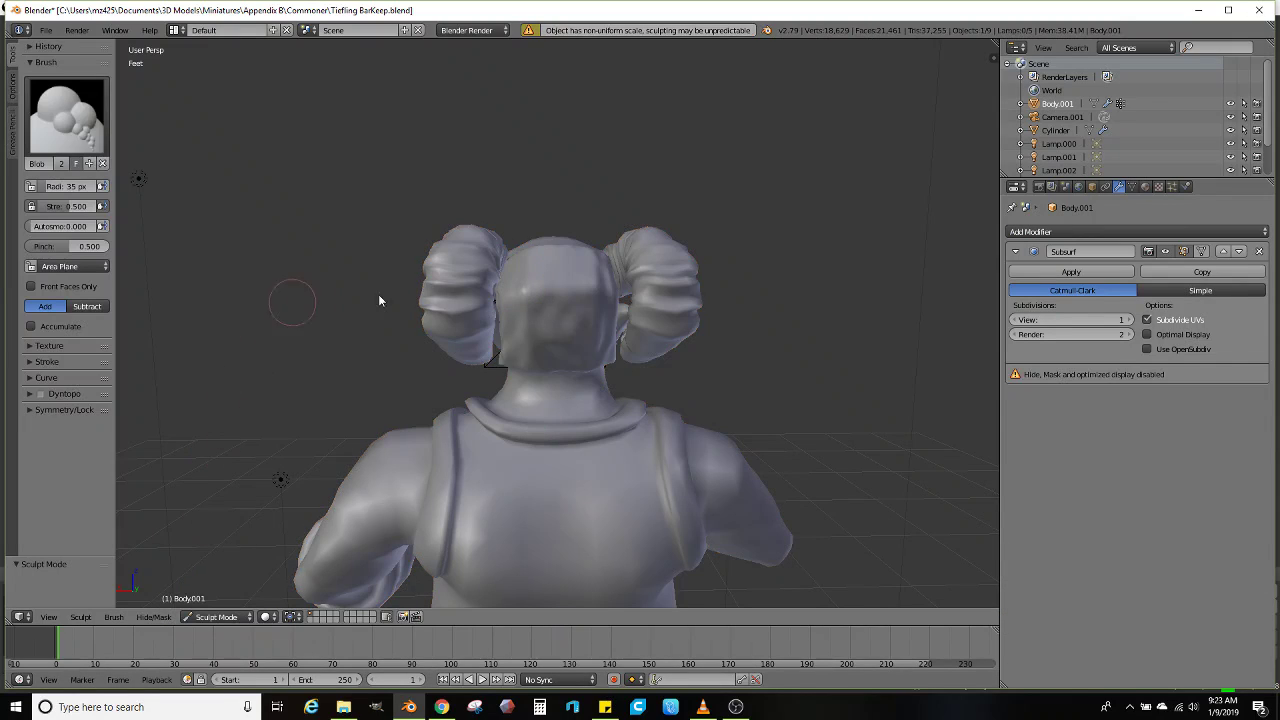
Sculpt the hair around both ears with short Blob brush strokes at 35 px radius and 0.5 strength
{"action": "middle_click_drag", "start_coordinate": [379, 300], "coordinate": [531, 297]}
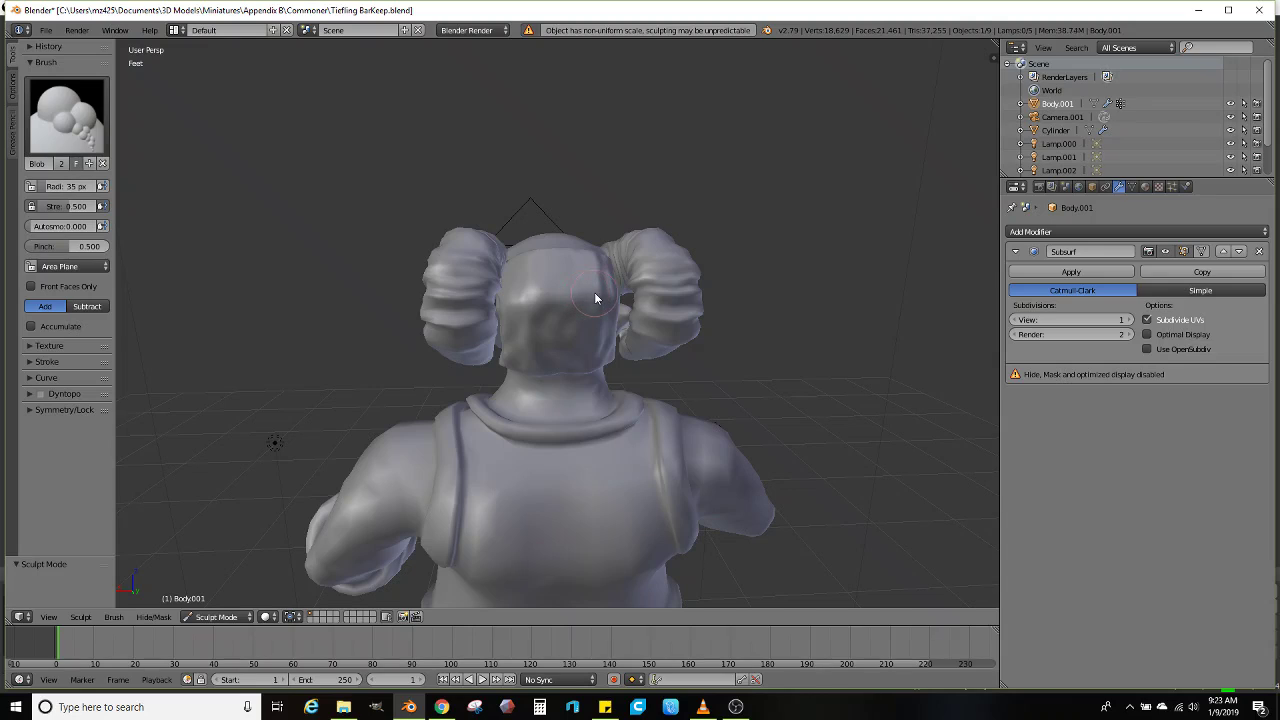
{"action": "middle_click_drag", "start_coordinate": [609, 306], "coordinate": [587, 328]}
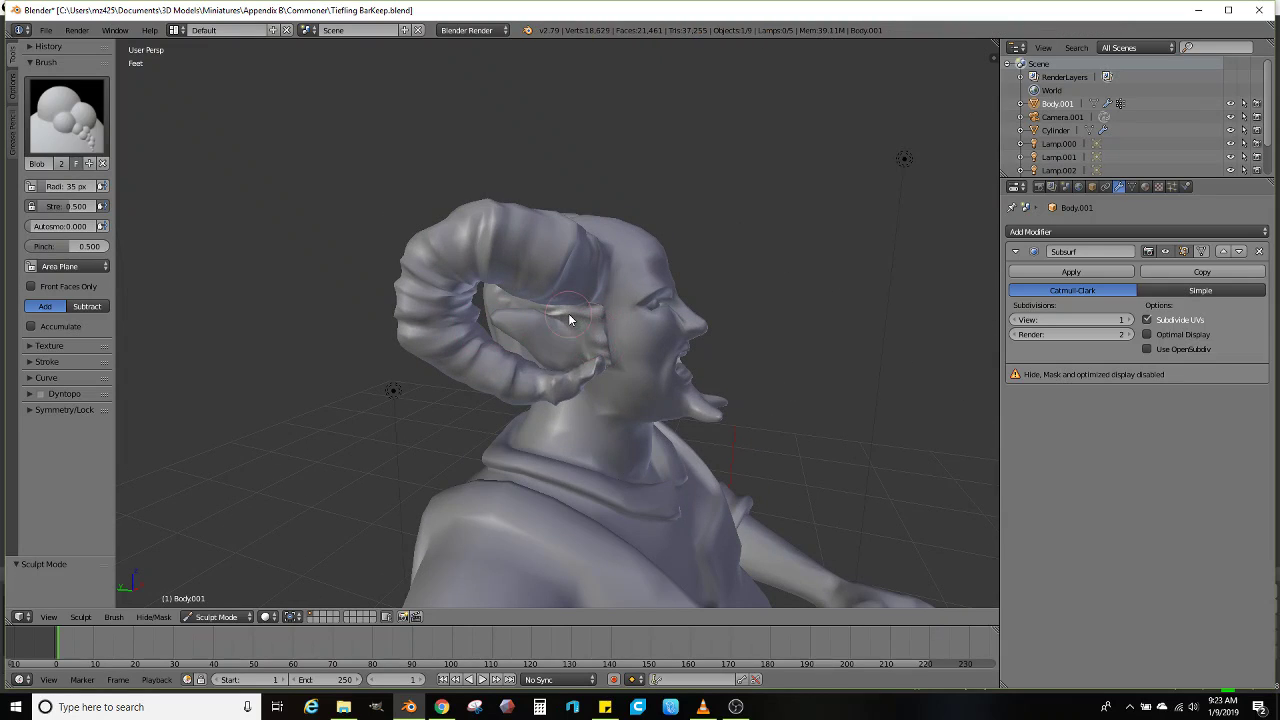
{"action": "scroll", "coordinate": [574, 318], "scroll_direction": "up", "scroll_amount": 2}
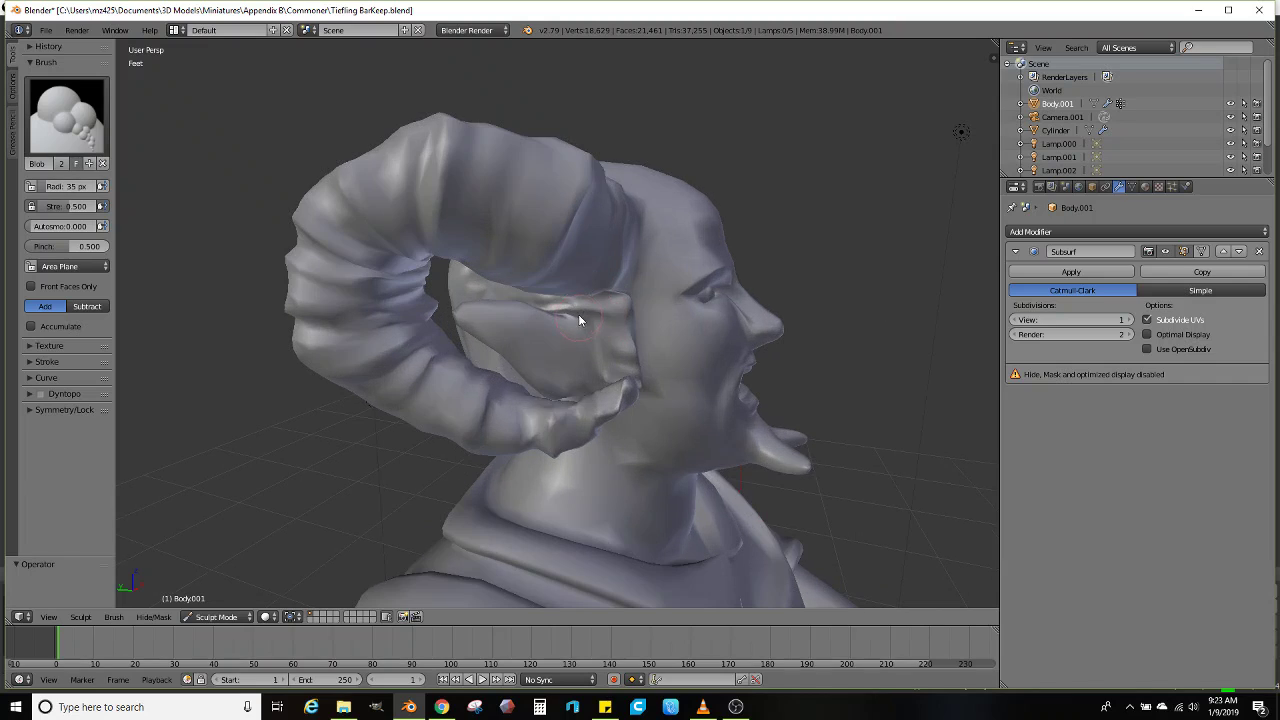
{"action": "left_click_drag", "start_coordinate": [592, 318], "coordinate": [595, 319]}
{"action": "middle_click_drag", "start_coordinate": [601, 318], "coordinate": [458, 314]}
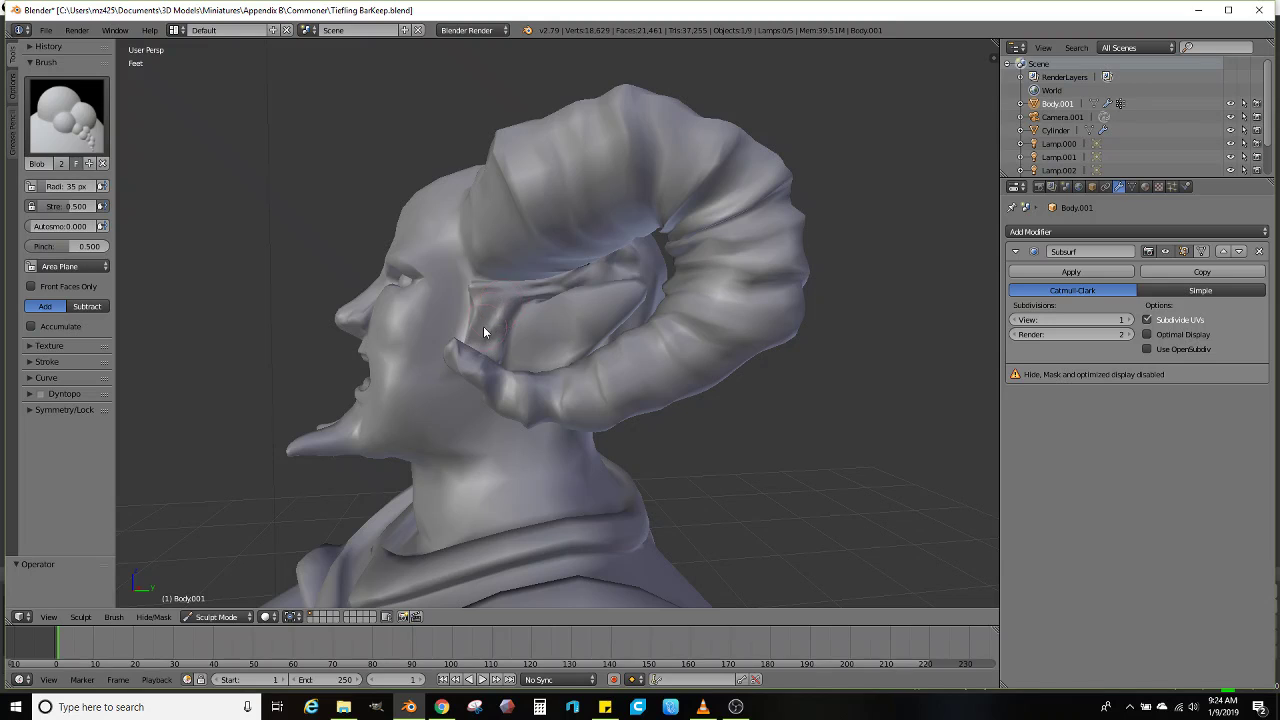
{"action": "left_click_drag", "start_coordinate": [483, 326], "coordinate": [572, 338]}
Examine the sculpted head and the whole figure from the front and back
{"action": "scroll", "coordinate": [572, 338], "scroll_direction": "down", "scroll_amount": 5}
{"action": "key", "text": "Tab"}
{"action": "key", "text": "Tab"}
{"action": "mouse_move", "coordinate": [572, 338]}
{"action": "middle_mouse_down"}
{"action": "mouse_move", "coordinate": [651, 364]}
{"action": "mouse_move", "coordinate": [732, 338]}
{"action": "mouse_move", "coordinate": [900, 357]}
{"action": "mouse_move", "coordinate": [686, 409]}
{"action": "mouse_move", "coordinate": [586, 357]}
{"action": "mouse_move", "coordinate": [526, 377]}
{"action": "mouse_move", "coordinate": [563, 385]}
{"action": "mouse_move", "coordinate": [518, 386]}
{"action": "middle_mouse_up"}
{"action": "scroll", "coordinate": [580, 359], "scroll_direction": "up", "scroll_amount": 2}
{"action": "key", "text": "Tab"}
{"action": "key", "text": "Tab"}
{"action": "scroll", "coordinate": [563, 385], "scroll_direction": "up", "scroll_amount": 1}
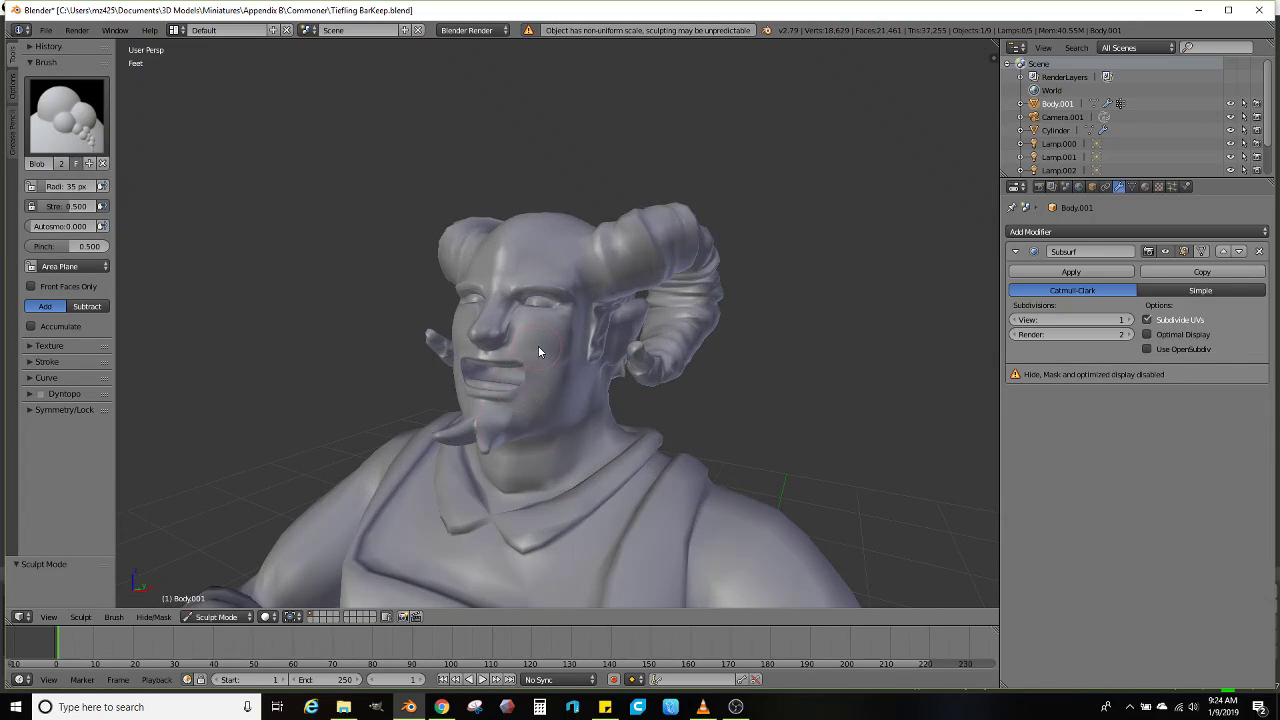
{"action": "middle_click_drag", "start_coordinate": [539, 381], "coordinate": [492, 384]}
{"action": "mouse_move", "coordinate": [414, 388]}
{"action": "middle_mouse_down"}
{"action": "mouse_move", "coordinate": [591, 386]}
{"action": "mouse_move", "coordinate": [464, 366]}
{"action": "mouse_move", "coordinate": [559, 368]}
{"action": "mouse_move", "coordinate": [440, 392]}
{"action": "mouse_move", "coordinate": [630, 383]}
{"action": "mouse_move", "coordinate": [595, 380]}
{"action": "mouse_move", "coordinate": [596, 302]}
{"action": "mouse_move", "coordinate": [578, 306]}
{"action": "mouse_move", "coordinate": [623, 343]}
{"action": "mouse_move", "coordinate": [643, 300]}
{"action": "mouse_move", "coordinate": [580, 343]}
{"action": "mouse_move", "coordinate": [569, 303]}
{"action": "mouse_move", "coordinate": [471, 314]}
{"action": "mouse_move", "coordinate": [480, 323]}
{"action": "middle_mouse_up"}
{"action": "key", "text": "Tab"}
{"action": "scroll", "coordinate": [547, 379], "scroll_direction": "up", "scroll_amount": 3}
{"action": "scroll", "coordinate": [632, 380], "scroll_direction": "down", "scroll_amount": 5}
{"action": "key", "text": "Tab"}
{"action": "scroll", "coordinate": [595, 380], "scroll_direction": "down", "scroll_amount": 3}
{"action": "scroll", "coordinate": [596, 302], "scroll_direction": "down", "scroll_amount": 2}
{"action": "scroll", "coordinate": [569, 303], "scroll_direction": "up", "scroll_amount": 2}
{"action": "scroll", "coordinate": [480, 323], "scroll_direction": "up", "scroll_amount": 2}
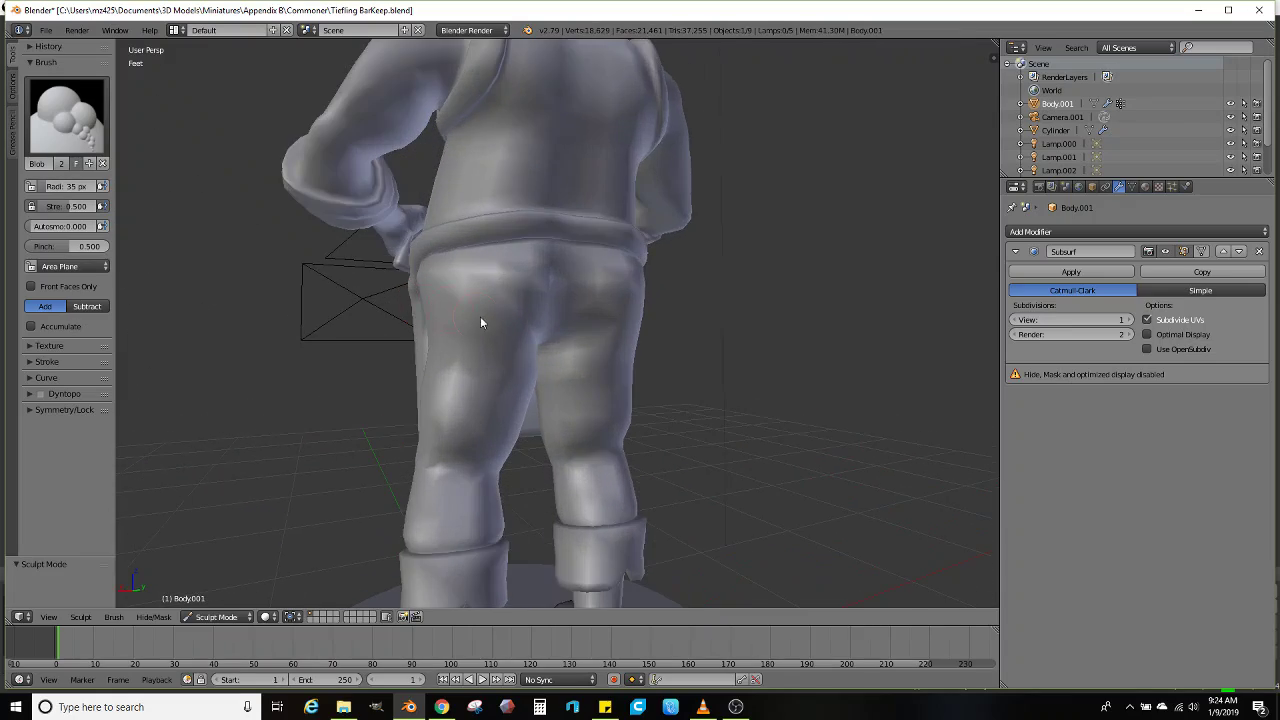
In Edit Mode, select the face on each side of the trousers' rear centre line, just below the waistband
{"action": "scroll", "coordinate": [440, 334], "scroll_direction": "down", "scroll_amount": 1}
{"action": "key", "text": "Tab"}
{"action": "scroll", "coordinate": [456, 352], "scroll_direction": "up", "scroll_amount": 1}
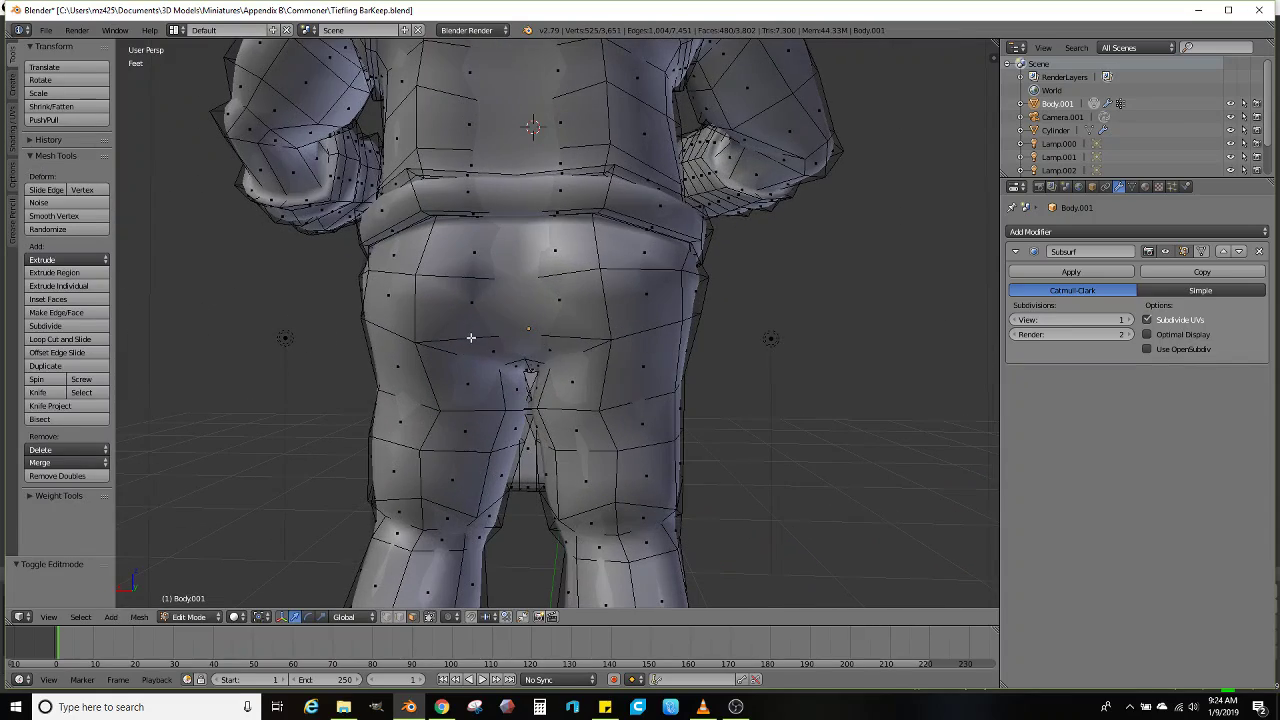
{"action": "scroll", "coordinate": [471, 343], "scroll_direction": "up", "scroll_amount": 2}
{"action": "middle_click_drag", "start_coordinate": [513, 326], "coordinate": [544, 388]}
{"action": "right_click", "coordinate": [588, 344]}
{"action": "right_click", "coordinate": [584, 391], "text": "ctrl"}
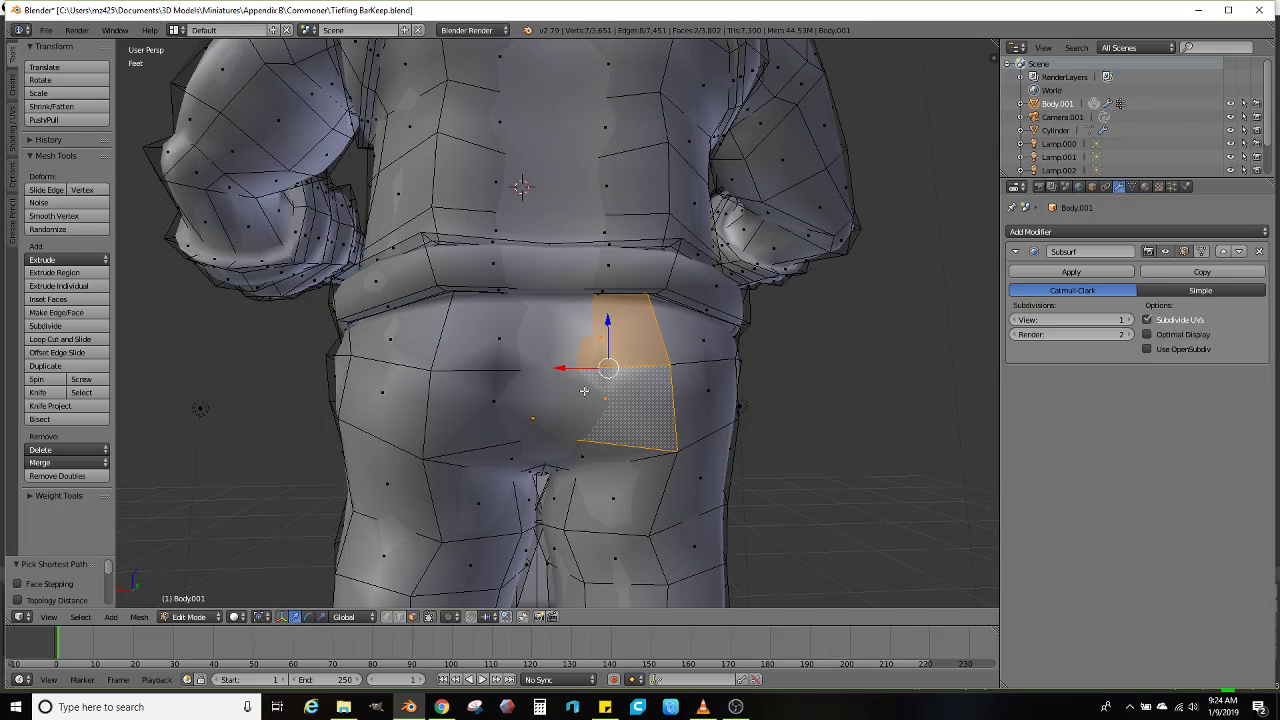
{"action": "right_click", "coordinate": [521, 340]}
{"action": "middle_click_drag", "start_coordinate": [543, 322], "coordinate": [585, 362]}
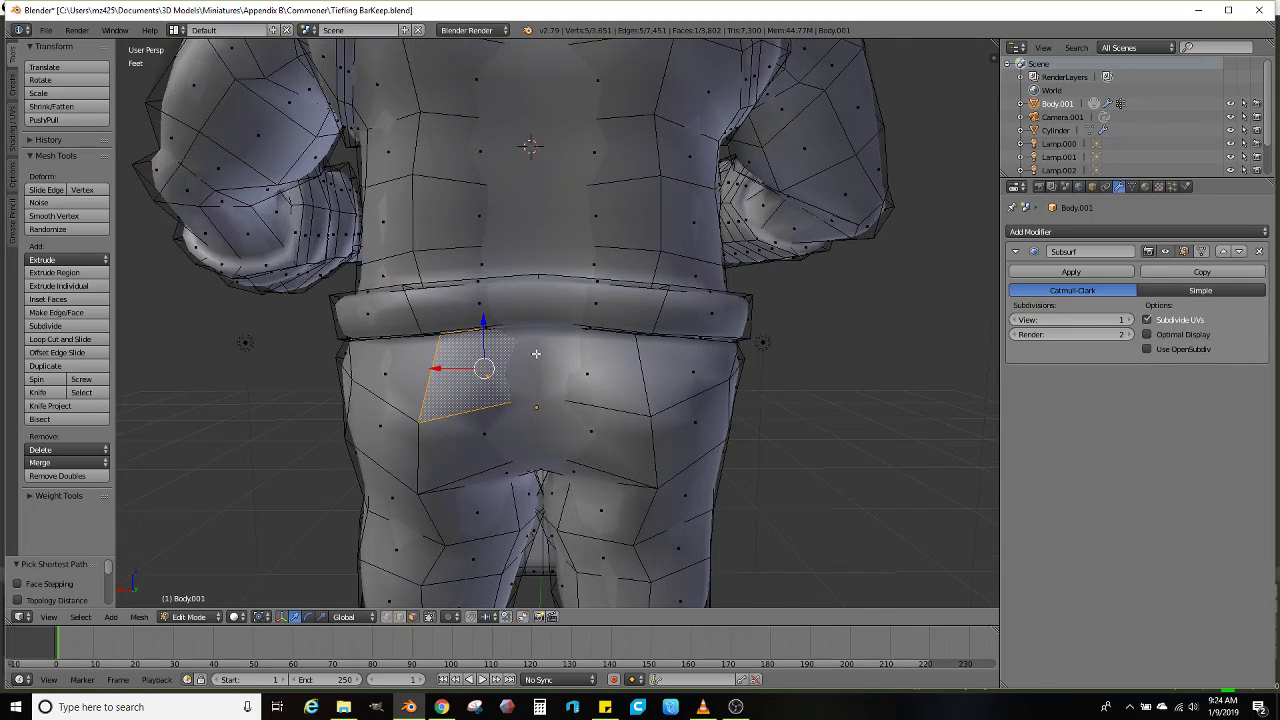
{"action": "right_click", "coordinate": [591, 369], "text": "shift"}
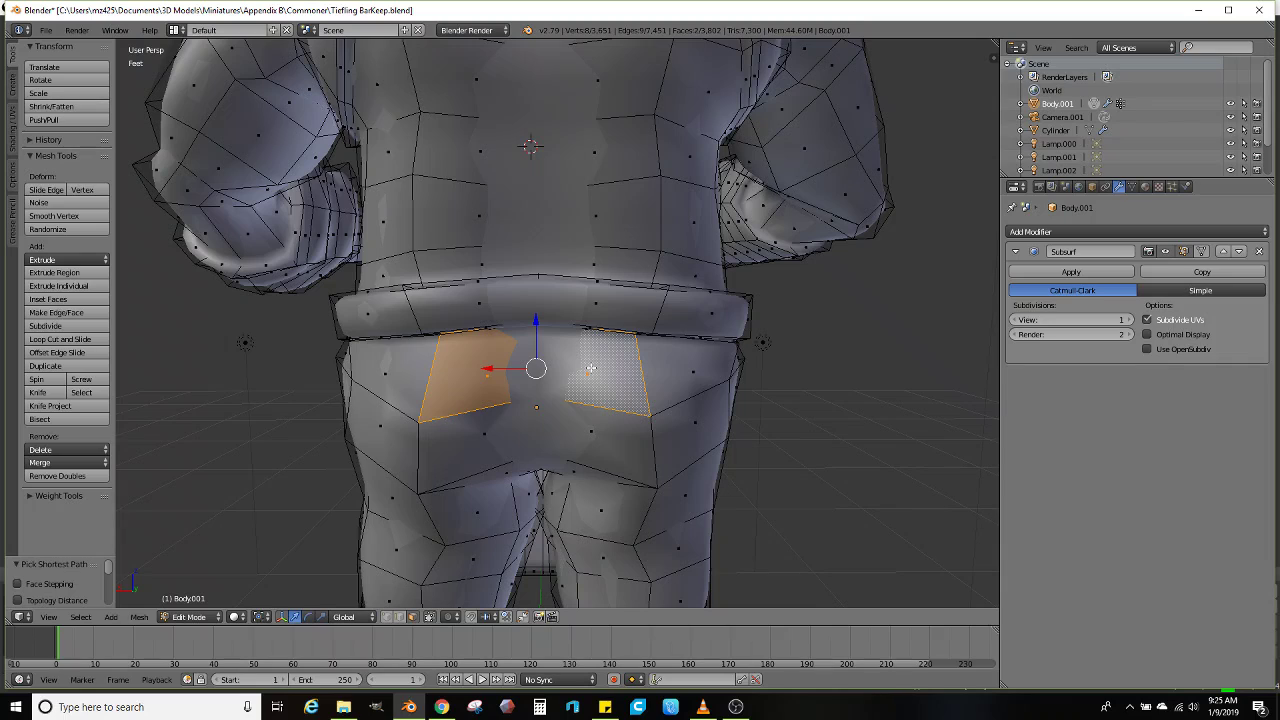
Add the two faces directly below to the selection on the seat of the trousers
{"action": "scroll", "coordinate": [590, 387], "scroll_direction": "down", "scroll_amount": 6}
{"action": "middle_click_drag", "start_coordinate": [590, 387], "coordinate": [577, 363]}
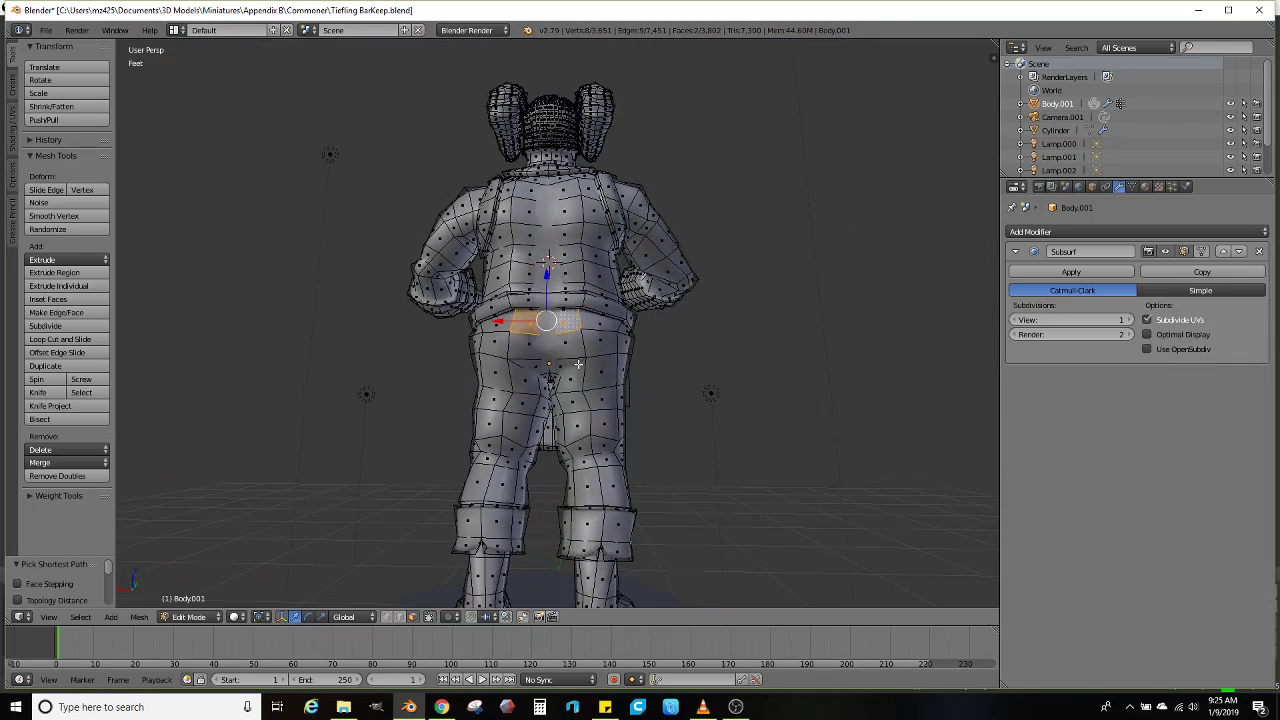
{"action": "scroll", "coordinate": [565, 366], "scroll_direction": "up", "scroll_amount": 3}
{"action": "right_click", "coordinate": [557, 367], "text": "shift"}
{"action": "right_click", "coordinate": [533, 366], "text": "shift"}
{"action": "scroll", "coordinate": [675, 375], "scroll_direction": "up", "scroll_amount": 3}
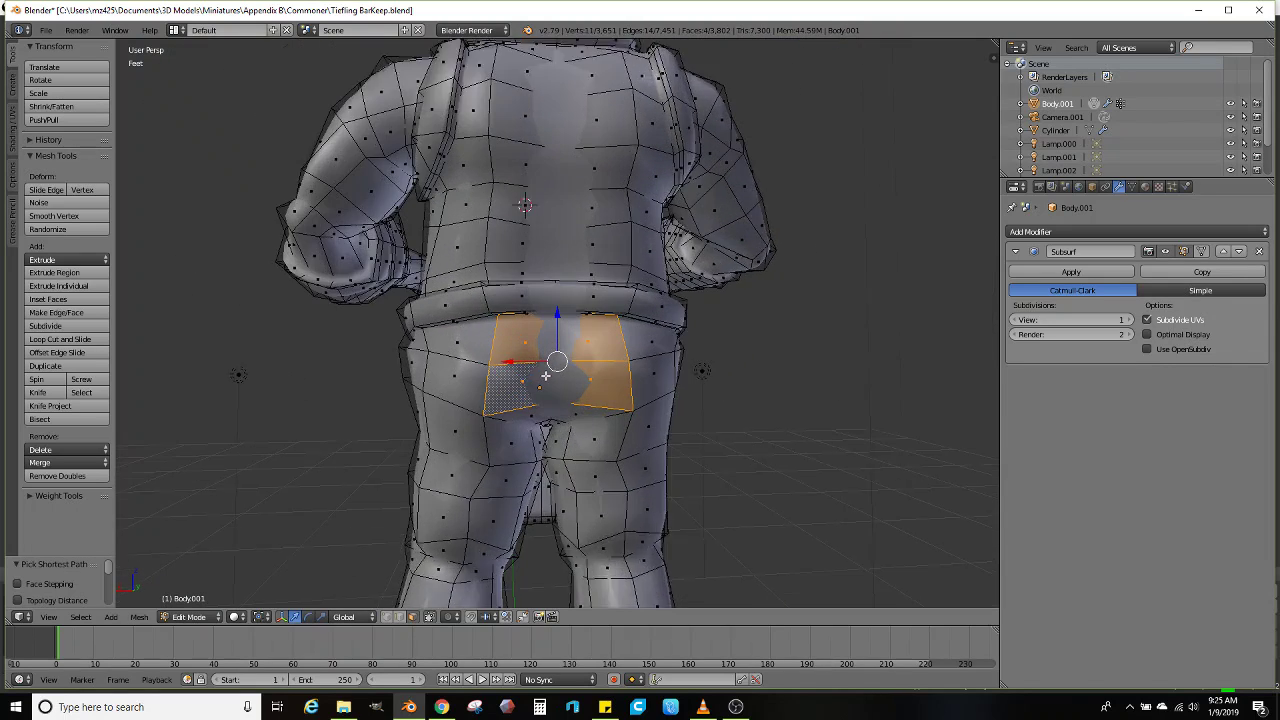
Extrude the four seat faces in place, scale them to 0.49 and move them up slightly toward the waistband
{"action": "middle_click_drag", "start_coordinate": [675, 375], "coordinate": [648, 388]}
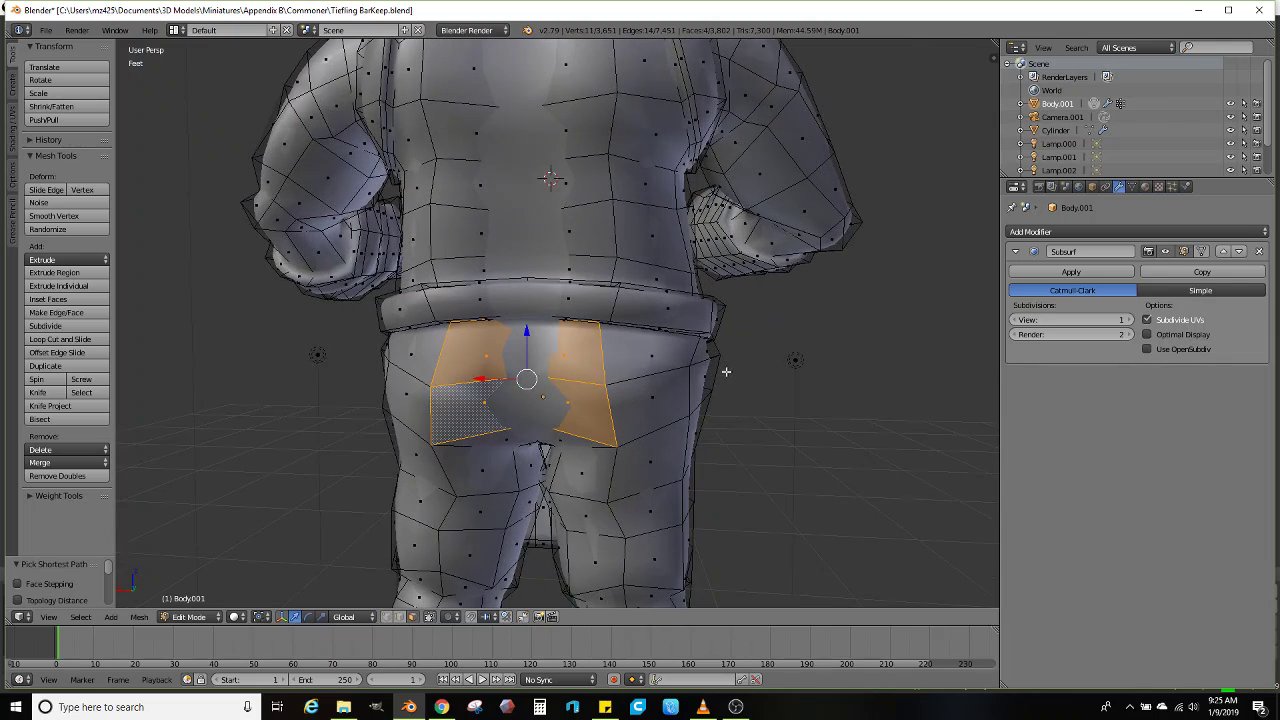
{"action": "key", "text": "e"}
{"action": "right_click", "coordinate": [727, 372]}
{"action": "key", "text": "s"}
{"action": "left_click", "coordinate": [586, 372]}
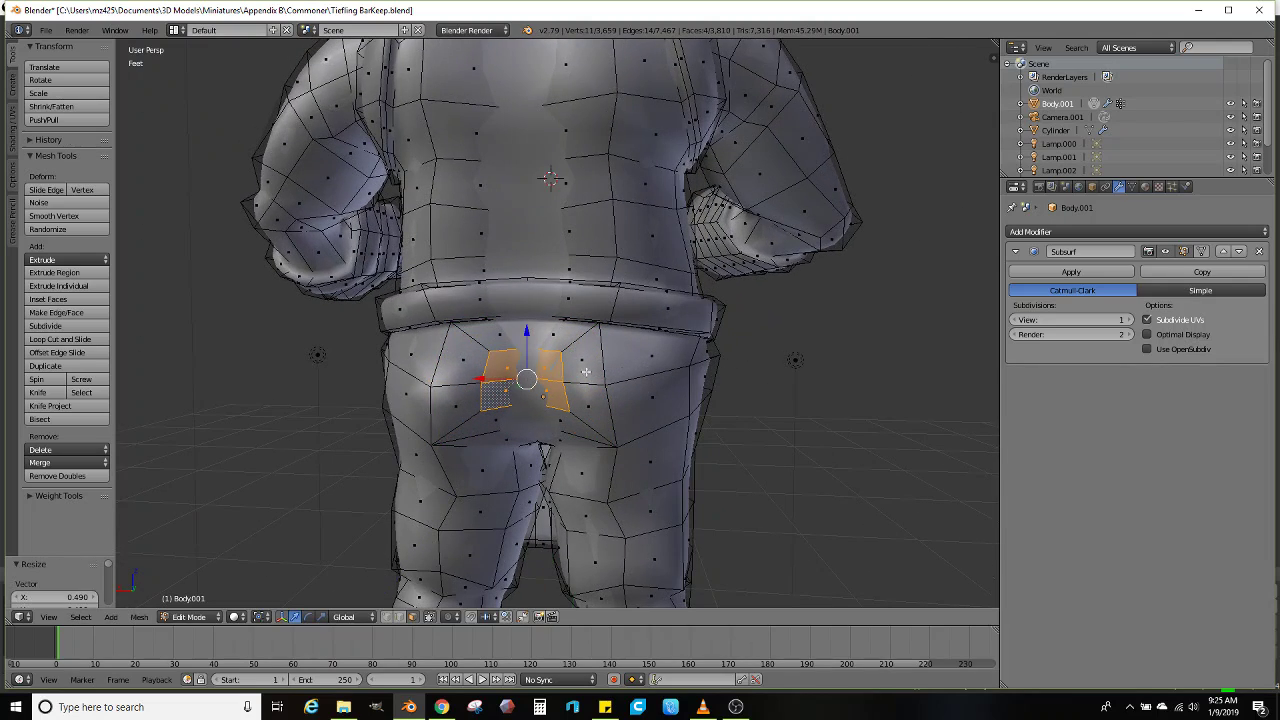
{"action": "left_click_drag", "start_coordinate": [527, 335], "coordinate": [521, 313]}
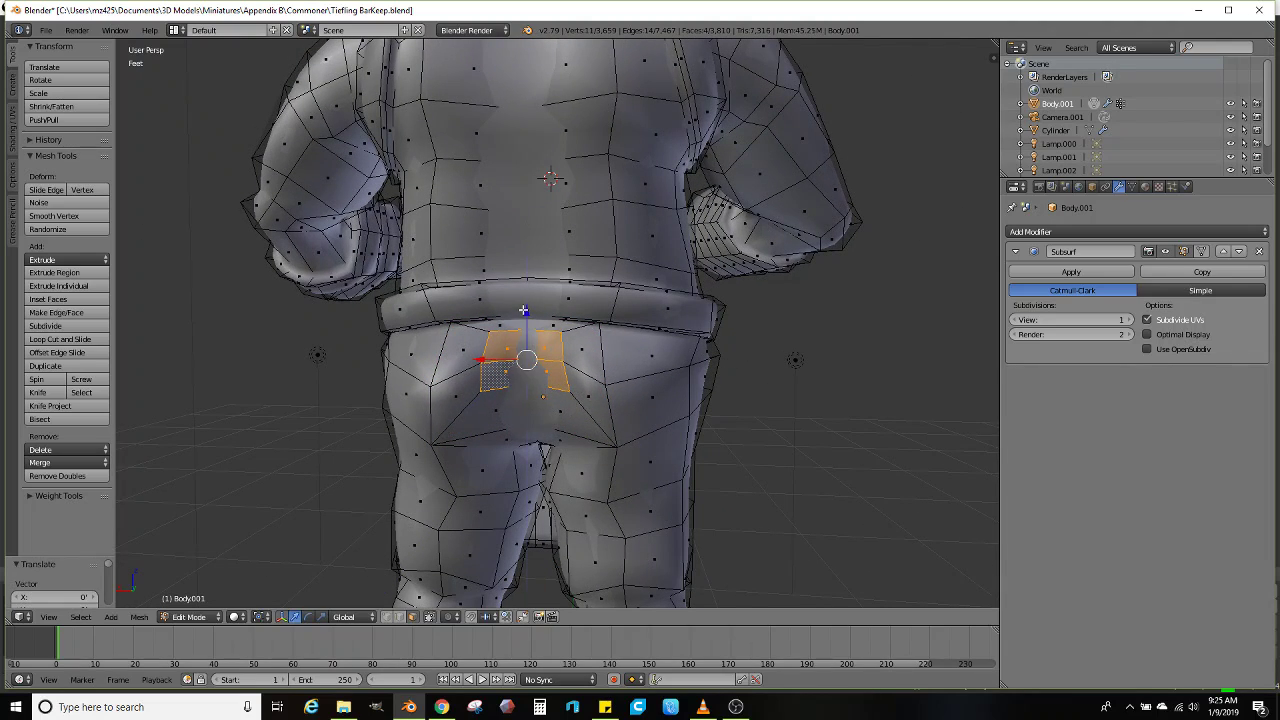
In vertex select mode, scale the upper and lower centre vertices of the extruded seat patch by 1.485
{"action": "scroll", "coordinate": [471, 432], "scroll_direction": "up", "scroll_amount": 1}
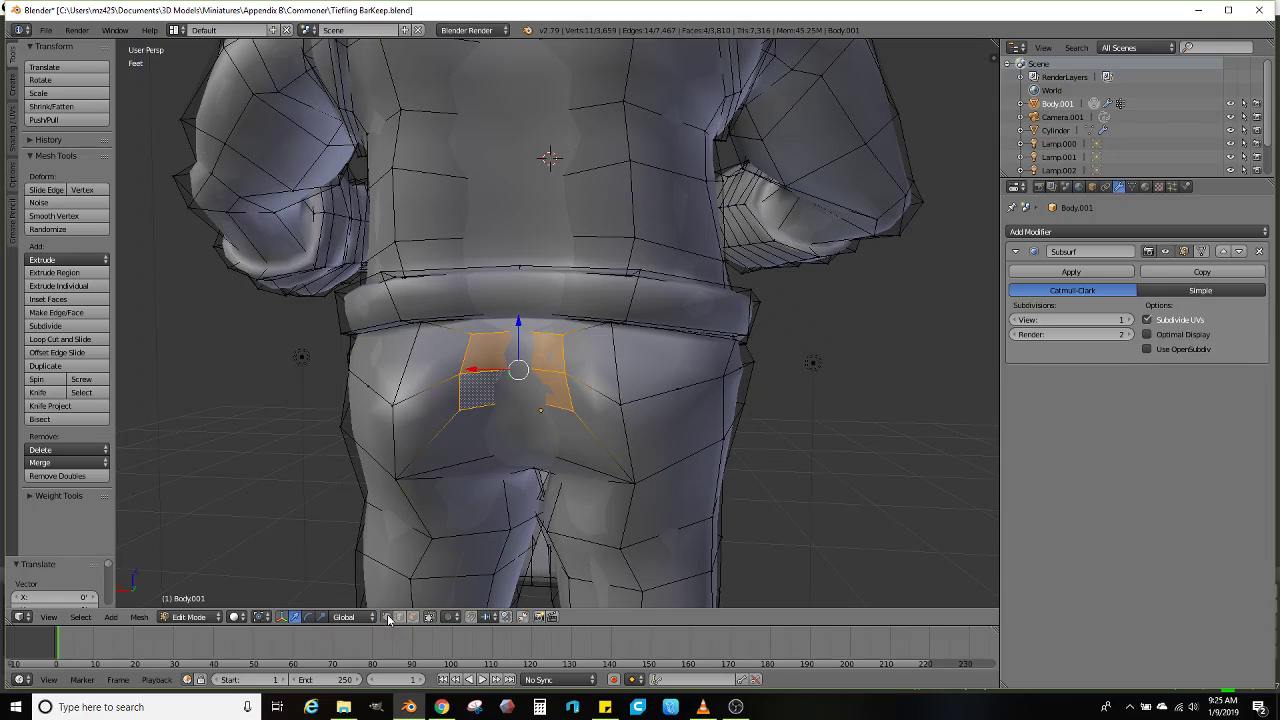
{"action": "scroll", "coordinate": [521, 428], "scroll_direction": "up", "scroll_amount": 2}
{"action": "right_click", "coordinate": [502, 339]}
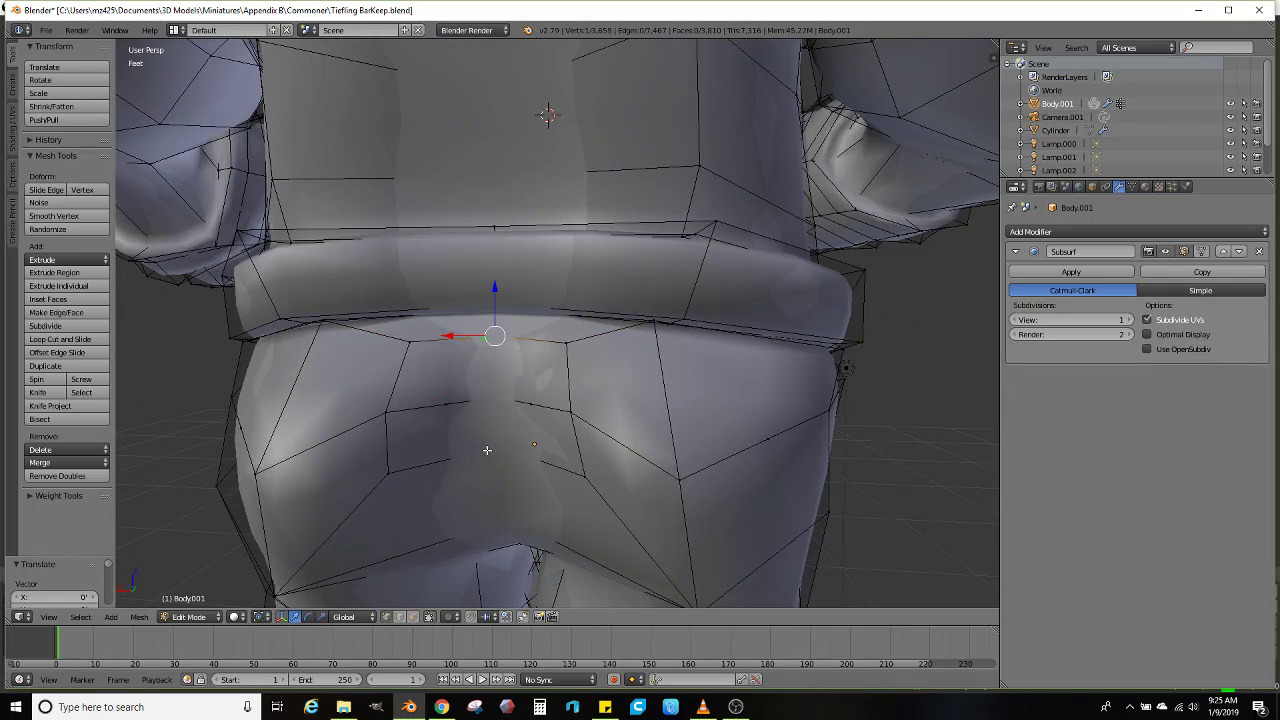
{"action": "middle_click_drag", "start_coordinate": [532, 440], "coordinate": [543, 413]}
{"action": "key", "text": "s"}
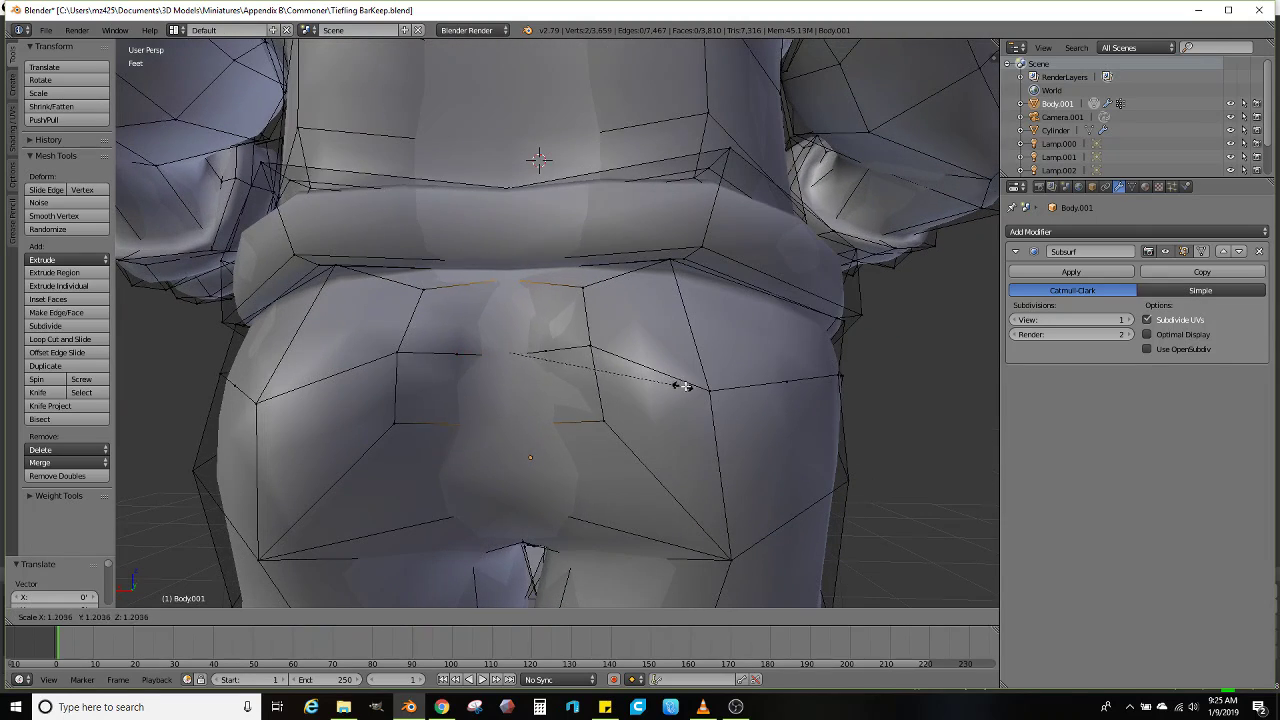
{"action": "left_click", "coordinate": [713, 375]}
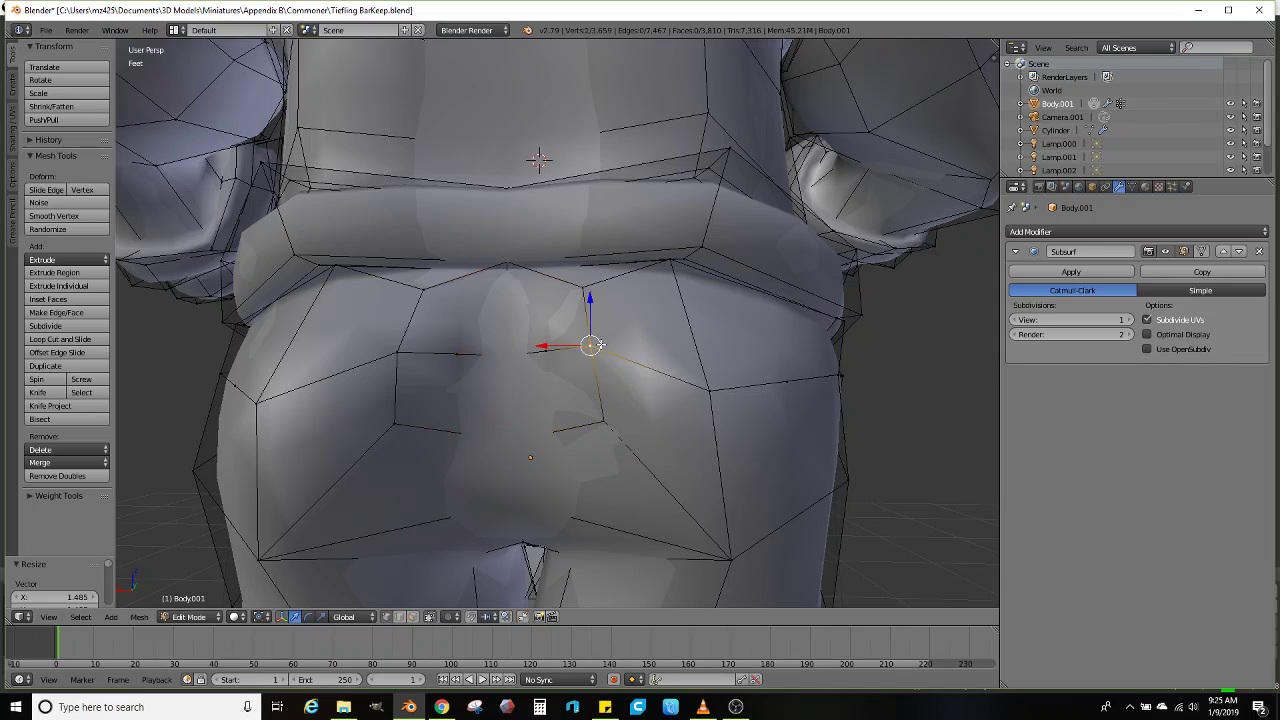
Scale the two middle side vertices of the seat patch by 1.172 and dissolve two vertices between them
{"action": "key", "text": "s"}
{"action": "left_click", "coordinate": [697, 353]}
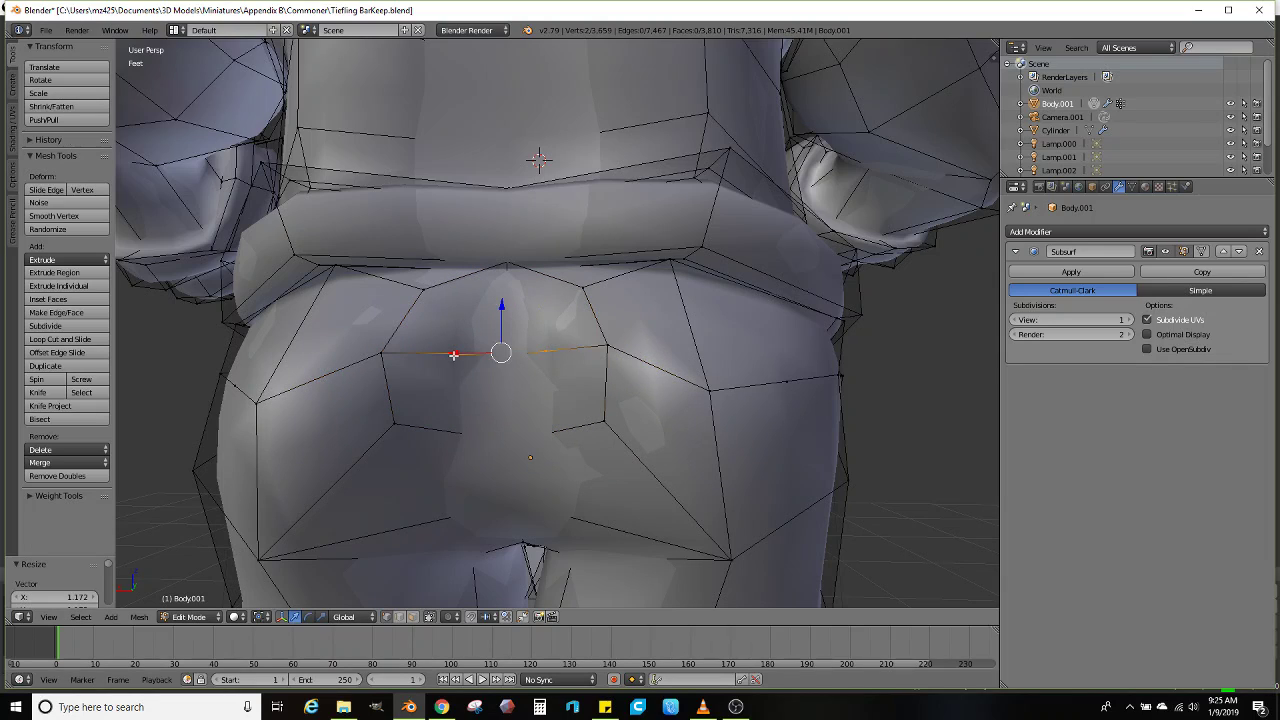
{"action": "key", "text": "x"}
{"action": "left_click", "coordinate": [457, 361]}
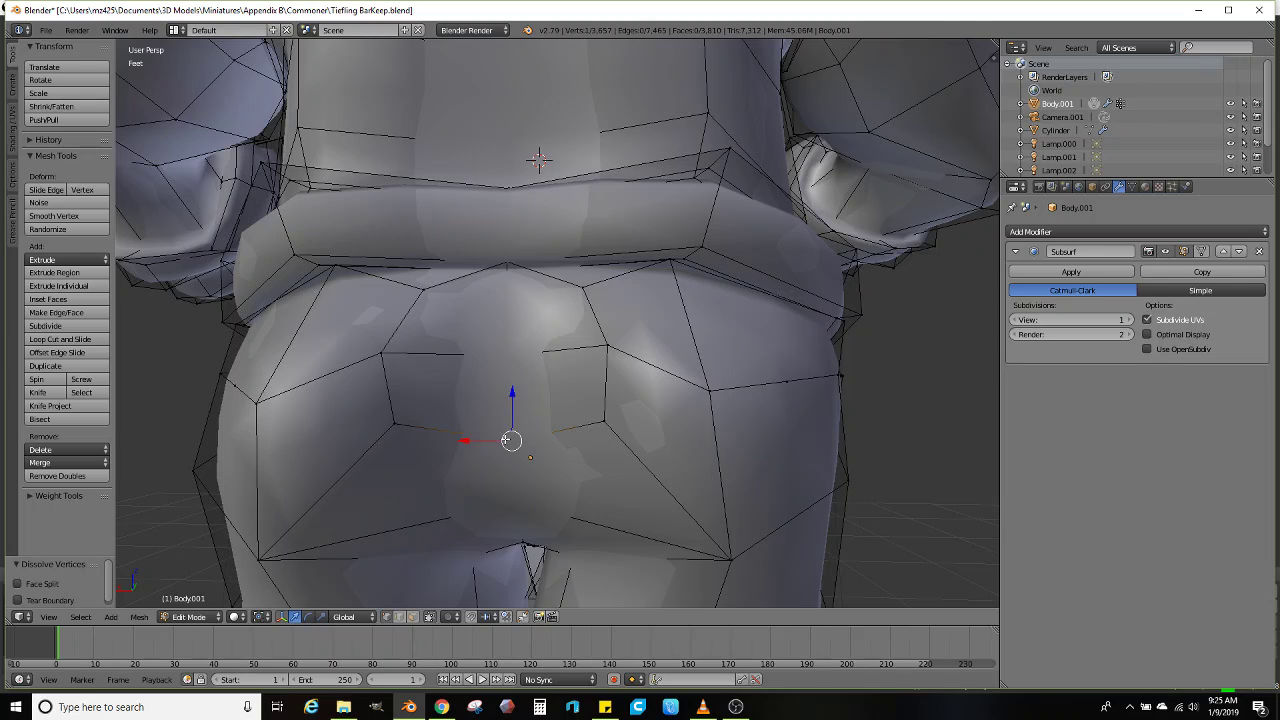
Move the seat patch's lower centre vertex down slightly and select the four faces of the patch below the waistband
{"action": "middle_click_drag", "start_coordinate": [505, 439], "coordinate": [519, 385]}
{"action": "left_click_drag", "start_coordinate": [521, 359], "coordinate": [521, 382]}
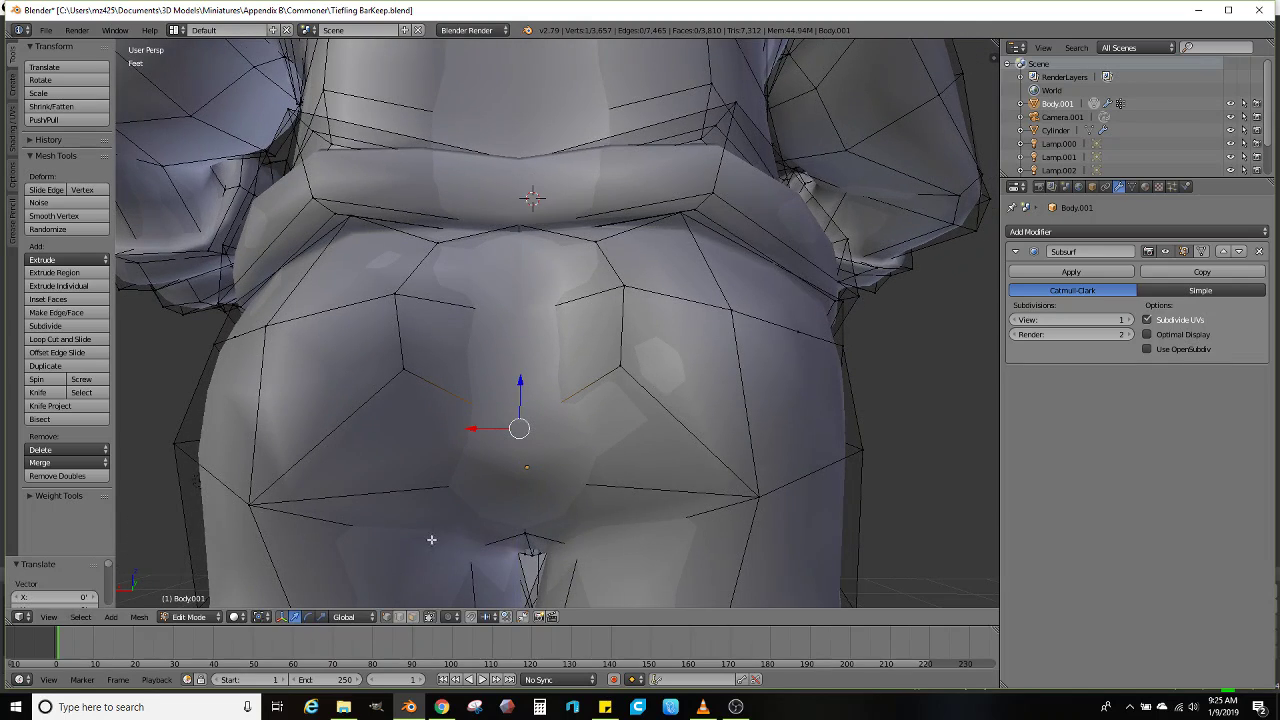
{"action": "right_click", "coordinate": [562, 296]}
{"action": "right_click", "coordinate": [486, 343], "text": "ctrl"}
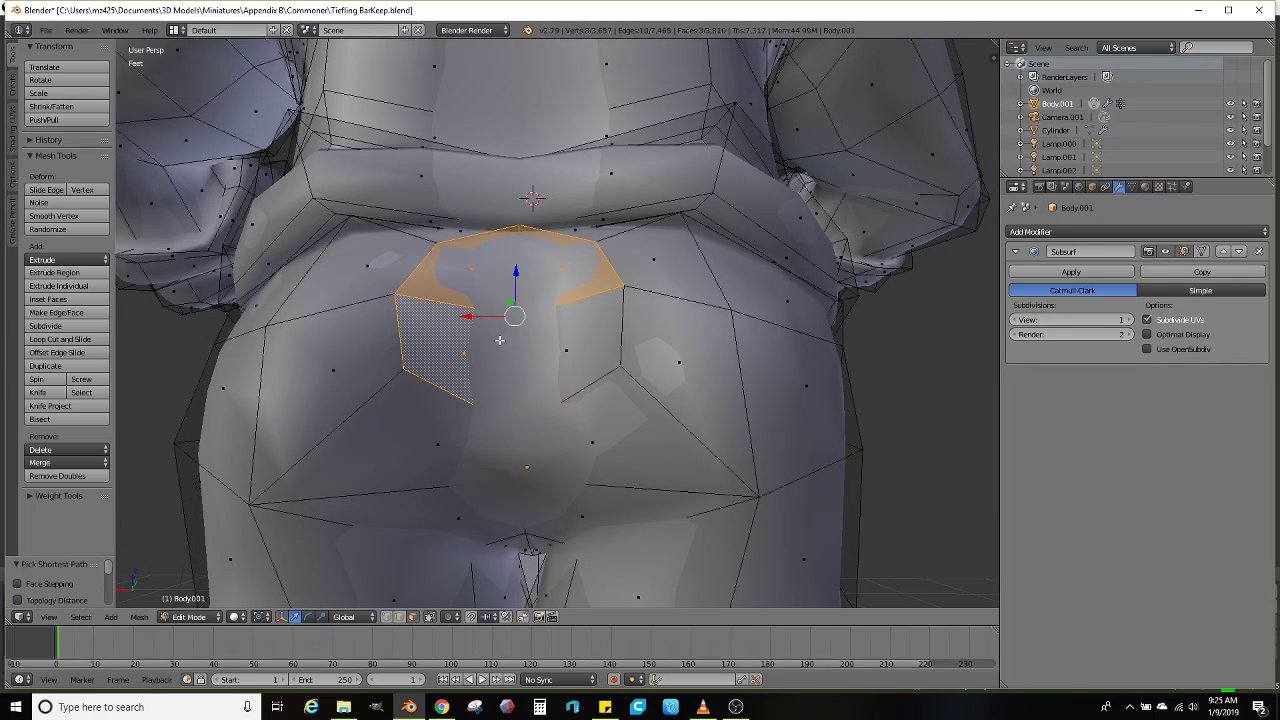
{"action": "right_click", "coordinate": [580, 345], "text": "ctrl"}
Extrude the four seat faces backward as the tail's first section, then rotate and move the end downward
{"action": "scroll", "coordinate": [585, 348], "scroll_direction": "down", "scroll_amount": 3}
{"action": "mouse_move", "coordinate": [590, 350]}
{"action": "middle_mouse_down"}
{"action": "mouse_move", "coordinate": [665, 384]}
{"action": "mouse_move", "coordinate": [771, 374]}
{"action": "mouse_move", "coordinate": [577, 414]}
{"action": "mouse_move", "coordinate": [584, 350]}
{"action": "middle_mouse_up"}
{"action": "key", "text": "e"}
{"action": "left_click", "coordinate": [571, 354]}
{"action": "key", "text": "r"}
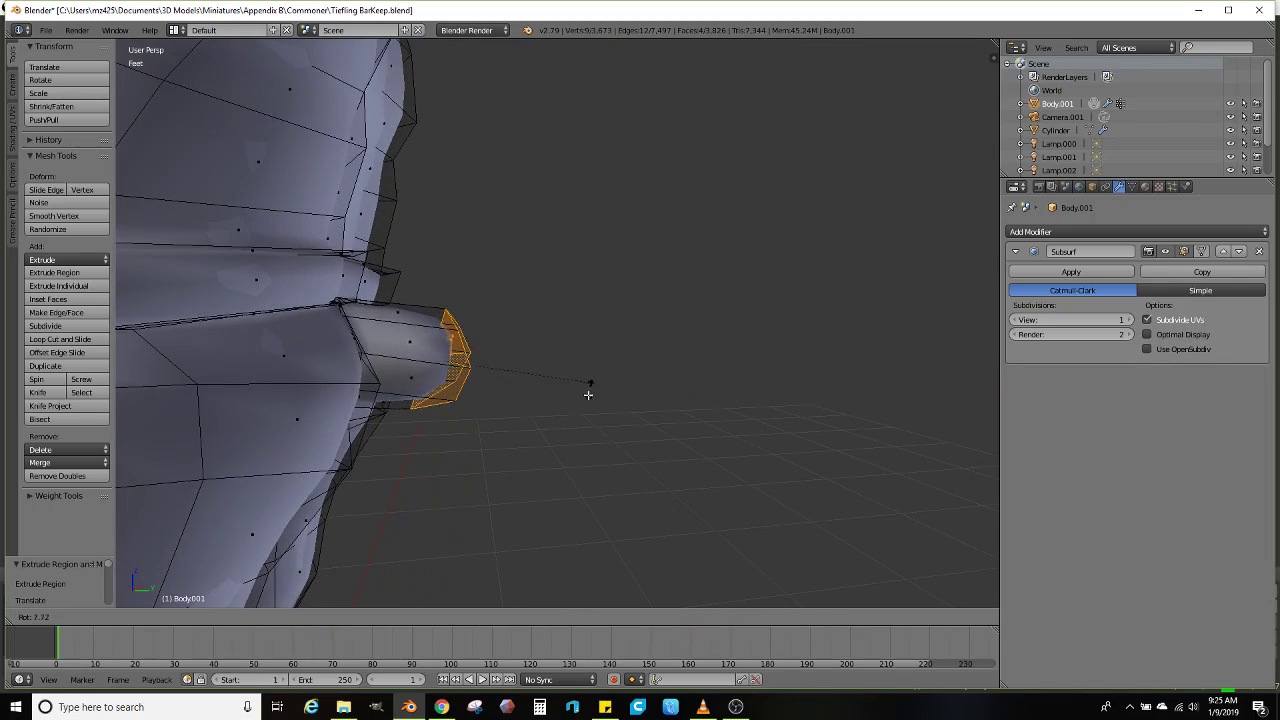
{"action": "left_click", "coordinate": [565, 445]}
{"action": "key", "text": "g"}
{"action": "left_click", "coordinate": [543, 538]}
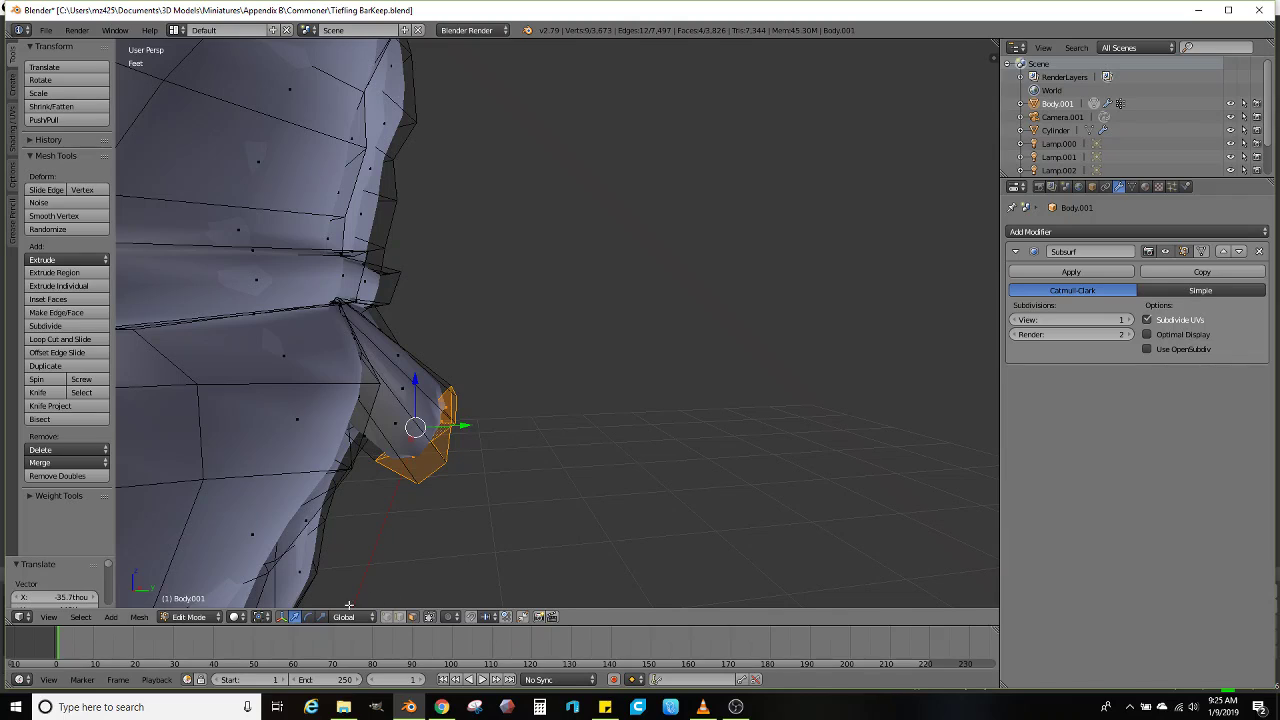
Set the transform orientation to Normal, scale the tail's end faces flat and rotate them to follow the tail's direction
{"action": "left_click", "coordinate": [344, 616]}
{"action": "left_click", "coordinate": [352, 567]}
{"action": "middle_click_drag", "start_coordinate": [492, 554], "coordinate": [316, 566]}
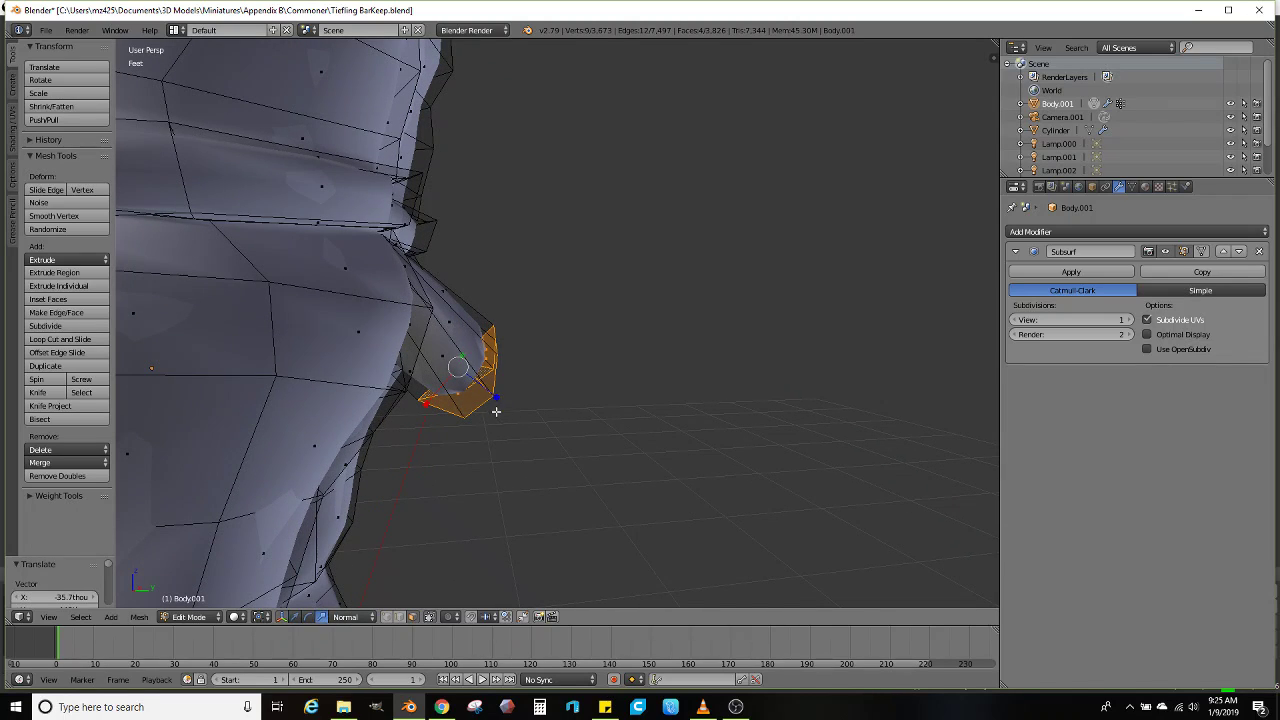
{"action": "key", "text": "s"}
{"action": "left_click", "coordinate": [442, 352]}
{"action": "middle_click_drag", "start_coordinate": [442, 352], "coordinate": [578, 365]}
{"action": "scroll", "coordinate": [428, 418], "scroll_direction": "up", "scroll_amount": 1}
{"action": "key", "text": "r"}
{"action": "left_click", "coordinate": [657, 380]}
Extrude the flattened end faces along their normal to lengthen the tail diagonally down behind the legs
{"action": "scroll", "coordinate": [654, 360], "scroll_direction": "down", "scroll_amount": 5}
{"action": "middle_click_drag", "start_coordinate": [448, 365], "coordinate": [568, 350]}
{"action": "scroll", "coordinate": [568, 363], "scroll_direction": "up", "scroll_amount": 3}
{"action": "scroll", "coordinate": [600, 350], "scroll_direction": "up", "scroll_amount": 1}
{"action": "key", "text": "e"}
{"action": "left_click", "coordinate": [686, 389]}
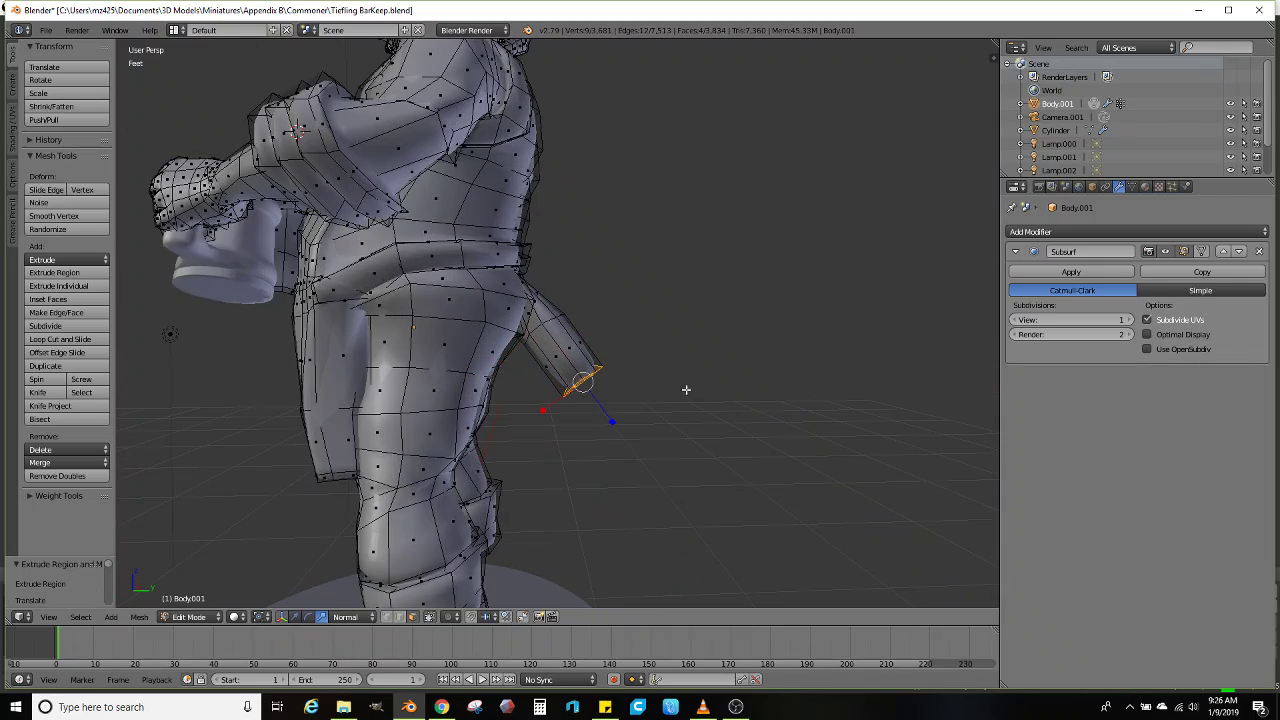
Rotate the tail's end faces downward, rotate them 17.1° as seen from behind and shift them slightly sideways
{"action": "key", "text": "r"}
{"action": "left_click", "coordinate": [679, 430]}
{"action": "key", "text": "r"}
{"action": "left_click", "coordinate": [663, 449]}
{"action": "middle_click_drag", "start_coordinate": [663, 449], "coordinate": [657, 386]}
{"action": "key", "text": "r"}
{"action": "left_click", "coordinate": [669, 411]}
{"action": "key", "text": "g"}
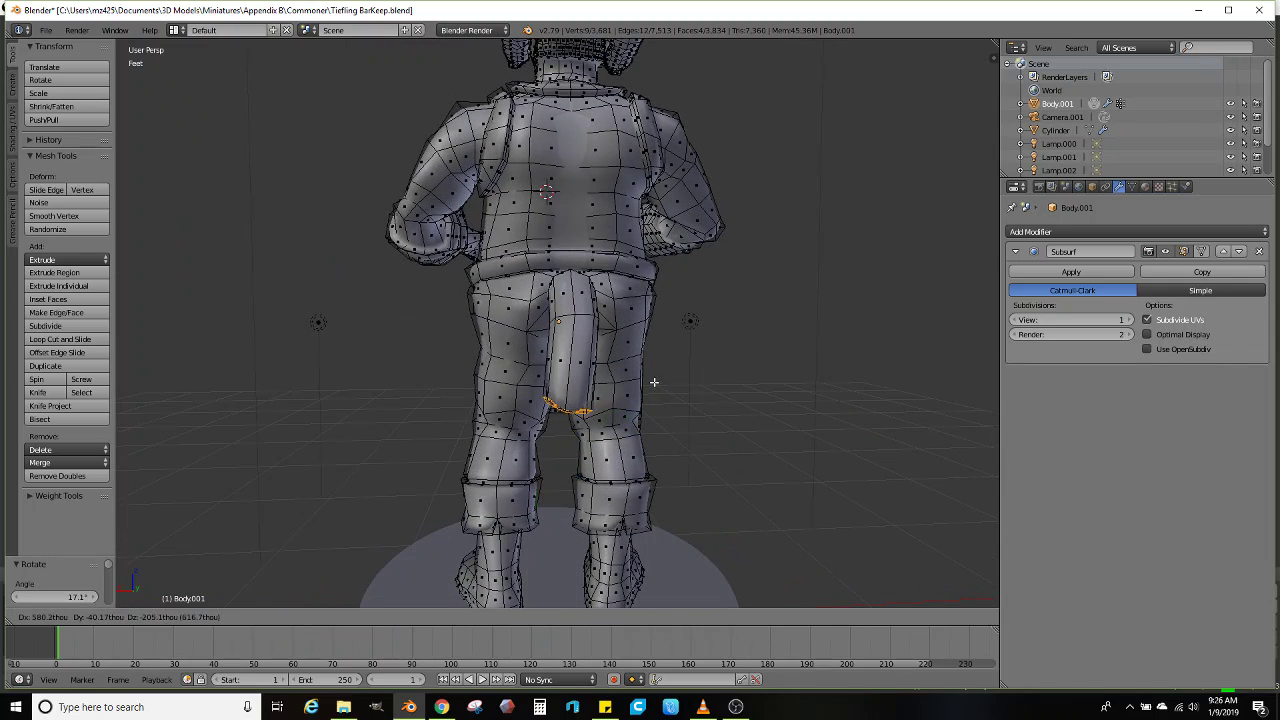
{"action": "left_click", "coordinate": [665, 376]}
Extrude a further tail section down toward the boot tops, then reposition and rotate its end
{"action": "key", "text": "e"}
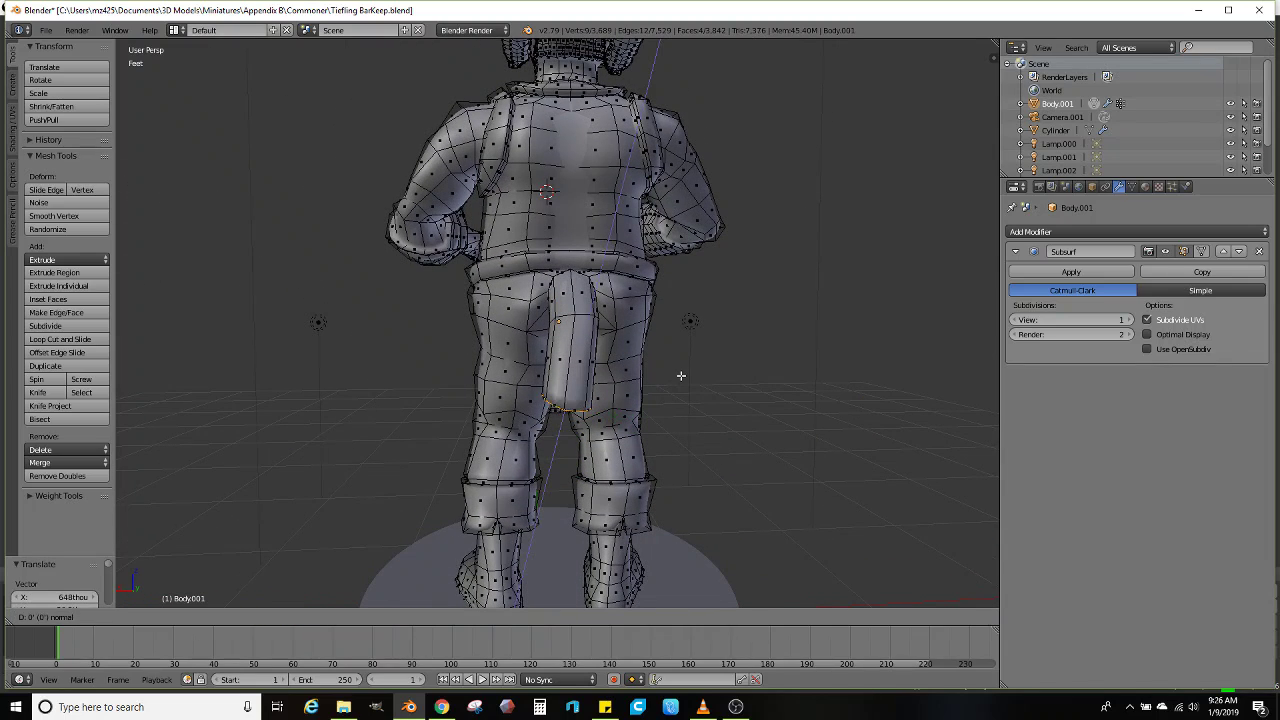
{"action": "left_click", "coordinate": [632, 458]}
{"action": "middle_click_drag", "start_coordinate": [652, 424], "coordinate": [655, 406]}
{"action": "key", "text": "g"}
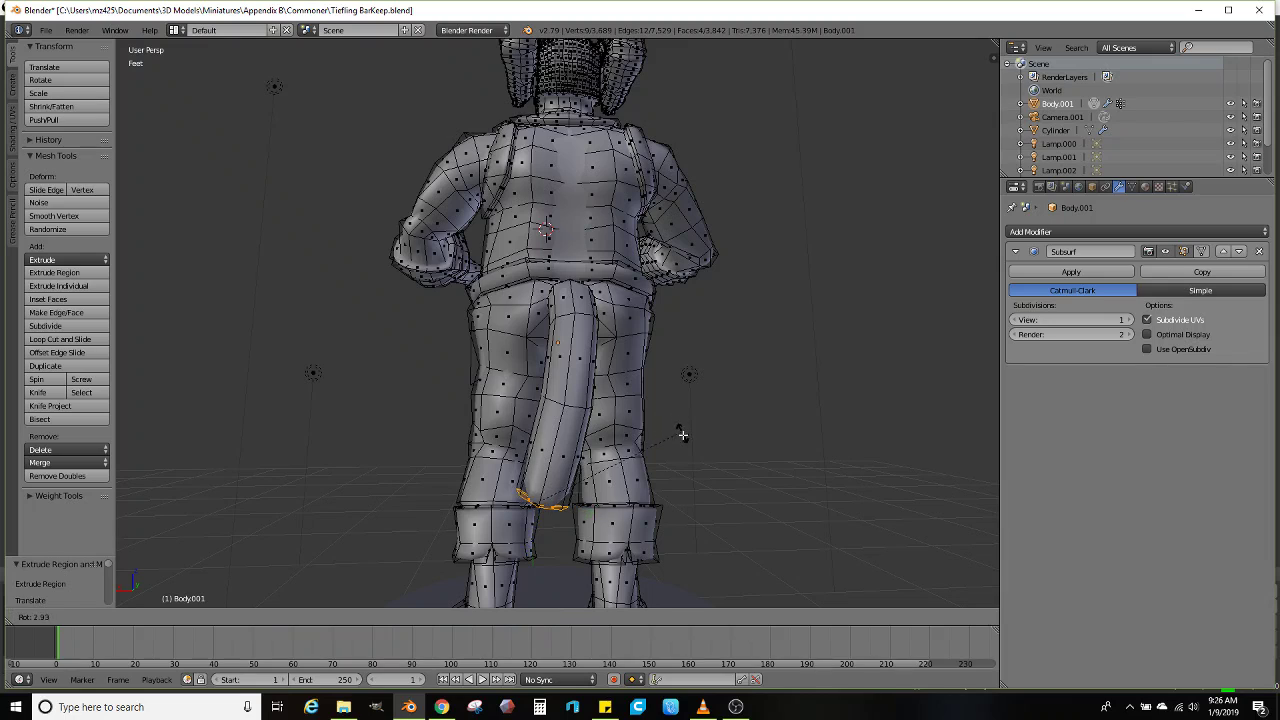
{"action": "left_click", "coordinate": [684, 445]}
Taper the tail's end faces by scaling them to 0.858 and rotate them by -0.59°
{"action": "key", "text": "s"}
{"action": "left_click", "coordinate": [676, 442]}
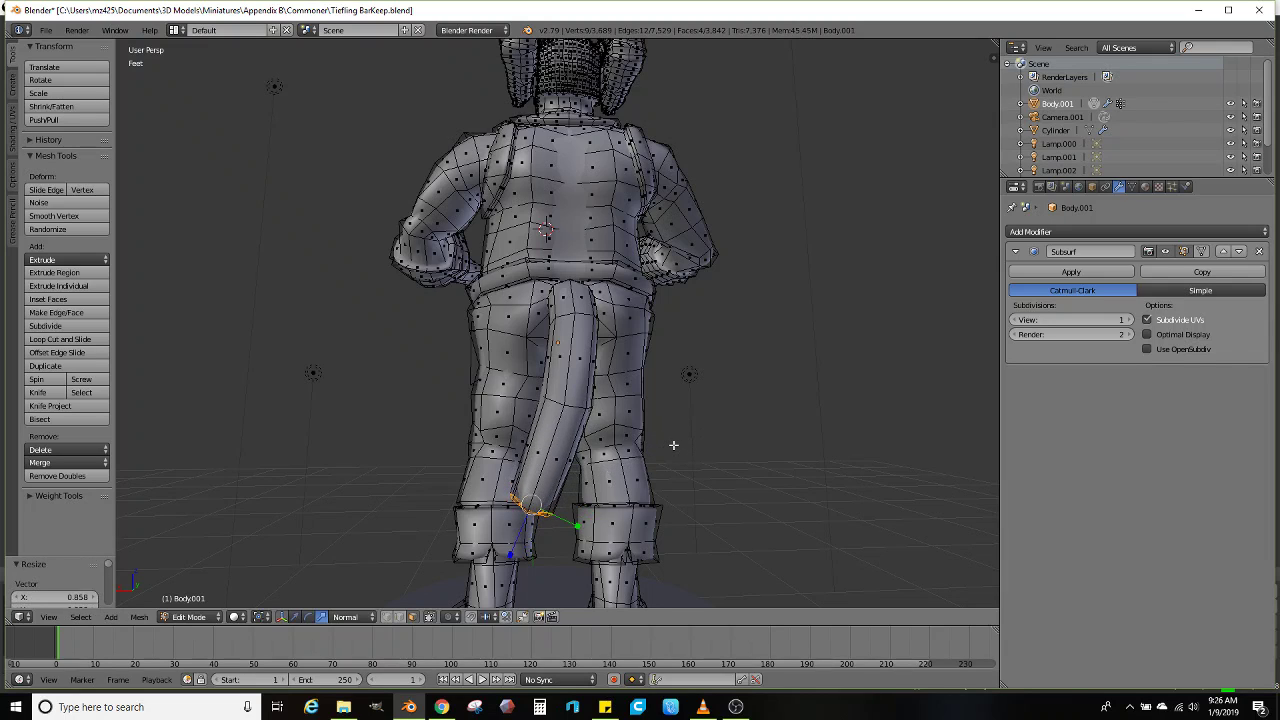
{"action": "scroll", "coordinate": [676, 442], "scroll_direction": "down", "scroll_amount": 1}
{"action": "key", "text": "r"}
{"action": "left_click", "coordinate": [670, 446]}
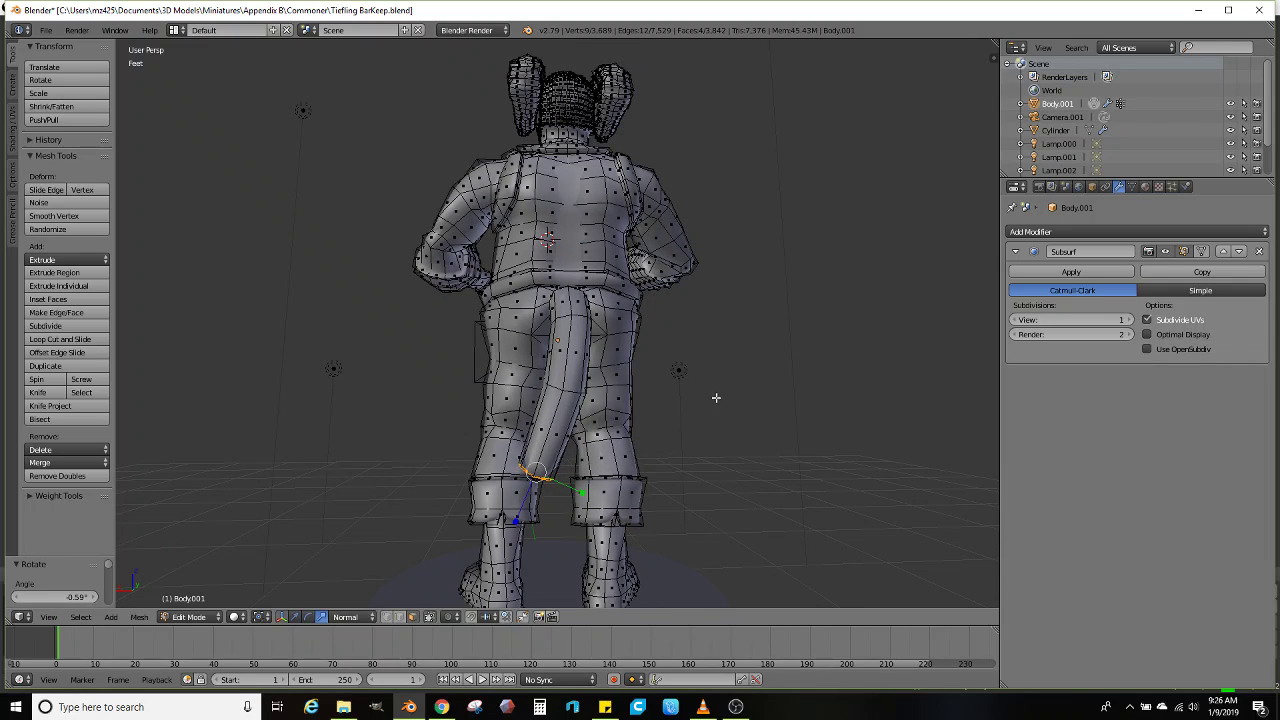
Extrude another tail section down toward the base, rotate its end 22.7° and move it forward toward the legs
{"action": "key", "text": "e"}
{"action": "left_click", "coordinate": [665, 470]}
{"action": "middle_click_drag", "start_coordinate": [665, 470], "coordinate": [726, 417]}
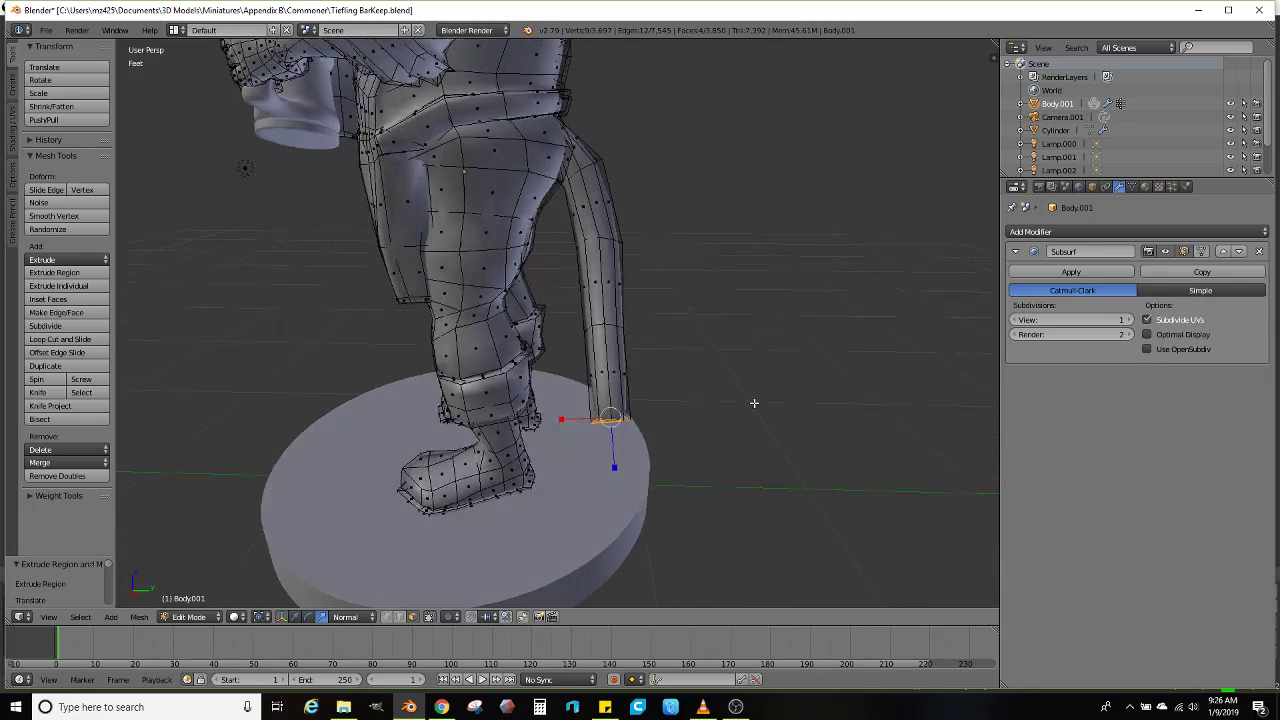
{"action": "scroll", "coordinate": [743, 409], "scroll_direction": "up", "scroll_amount": 1}
{"action": "key", "text": "r"}
{"action": "left_click", "coordinate": [740, 421]}
{"action": "key", "text": "g"}
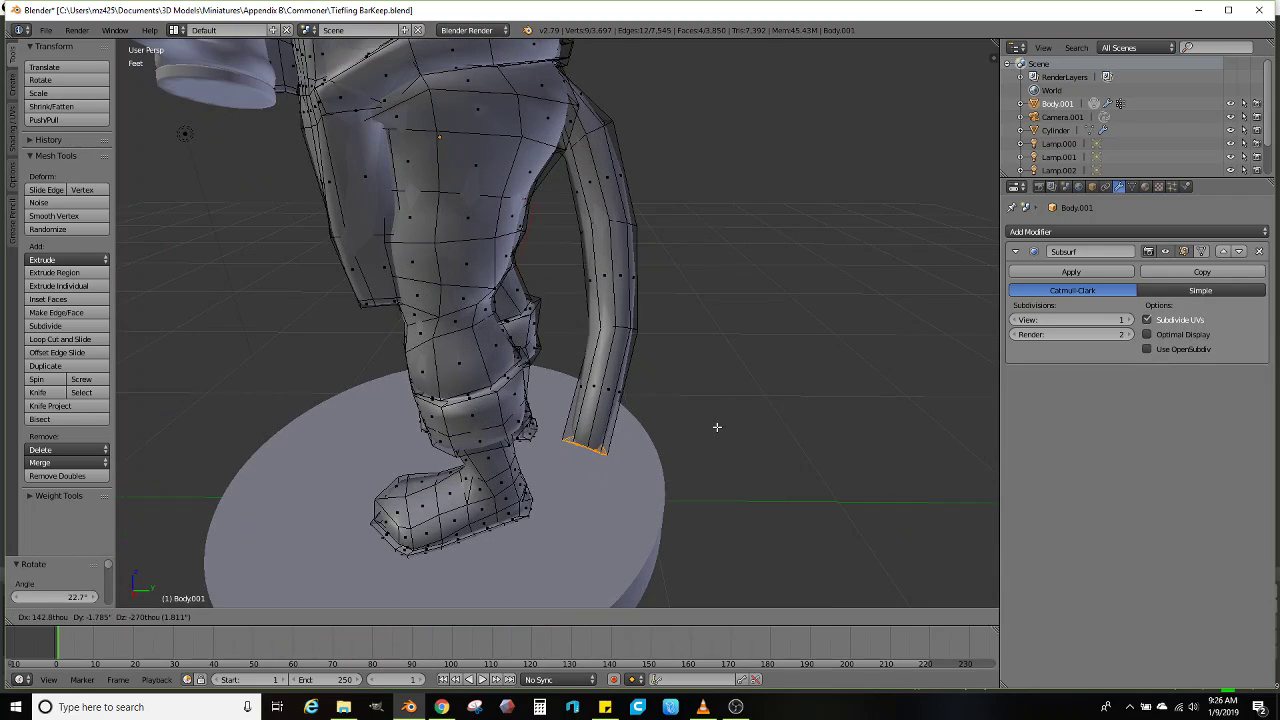
{"action": "left_click", "coordinate": [718, 427]}
Grow the selection to the whole last tail section and move it slightly closer to the legs
{"action": "key", "text": "ctrl+KP_Add"}
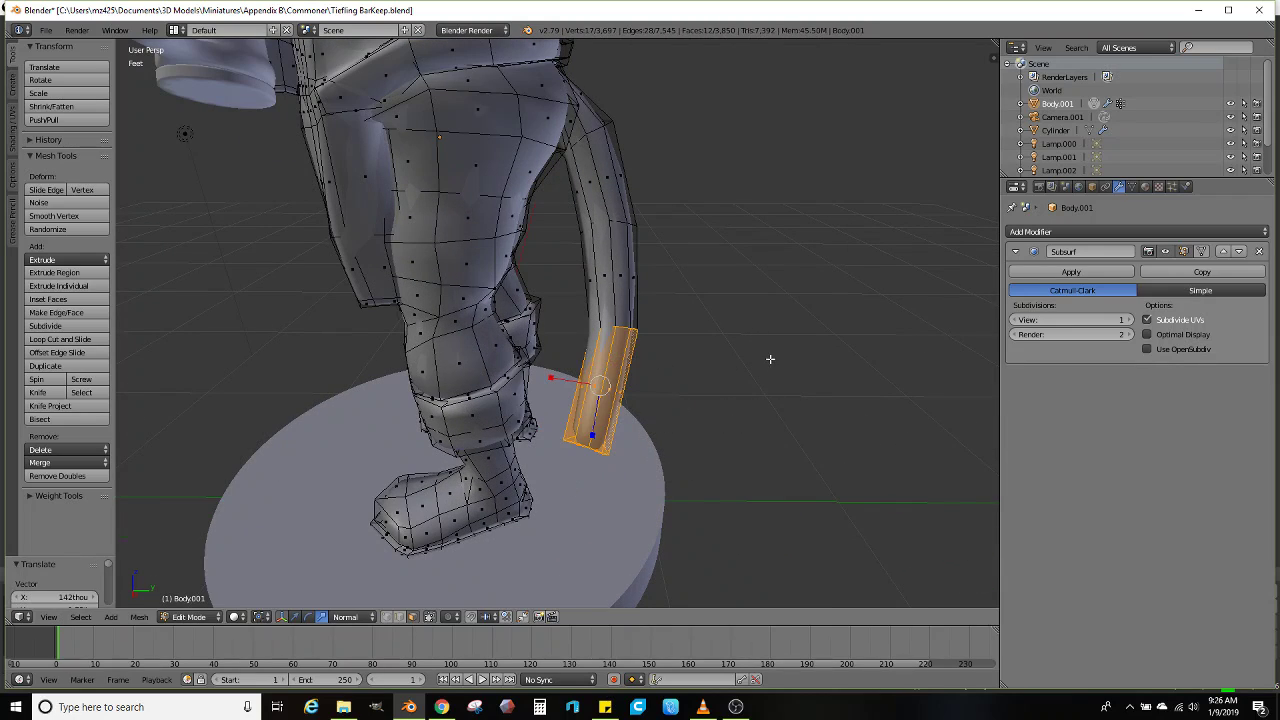
{"action": "key", "text": "g"}
{"action": "right_click", "coordinate": [768, 376]}
{"action": "key", "text": "g"}
{"action": "left_click", "coordinate": [752, 373]}
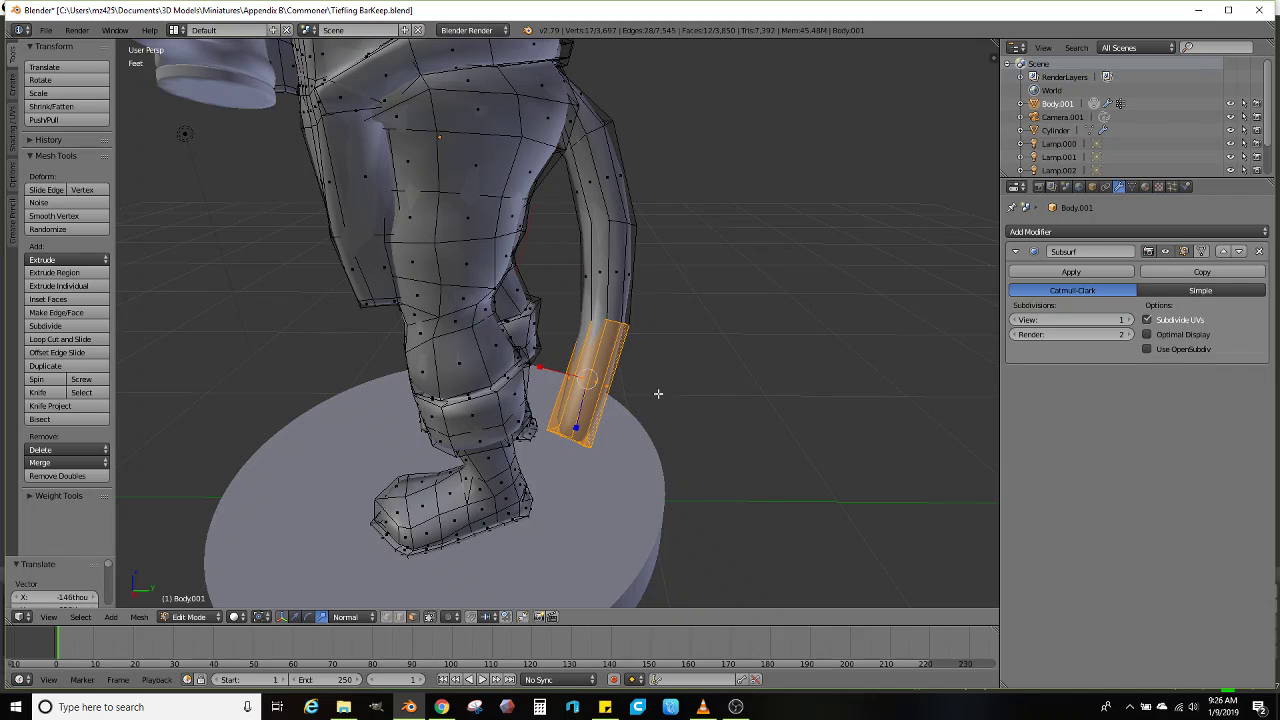
Shrink the selection to the tail's end faces, extrude them toward the foot, rotate them 17.4° and move them forward
{"action": "key", "text": "ctrl+KP_Subtract"}
{"action": "key", "text": "e"}
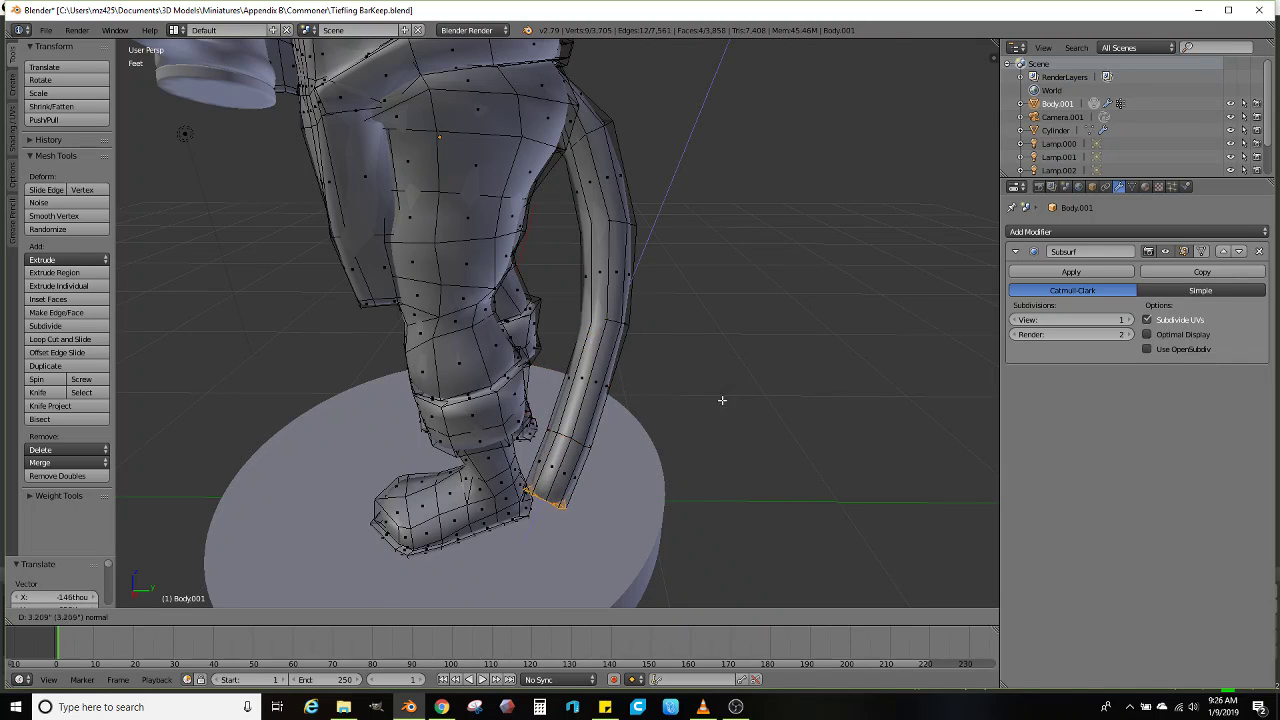
{"action": "left_click", "coordinate": [702, 418]}
{"action": "key", "text": "r"}
{"action": "left_click", "coordinate": [766, 460]}
{"action": "key", "text": "g"}
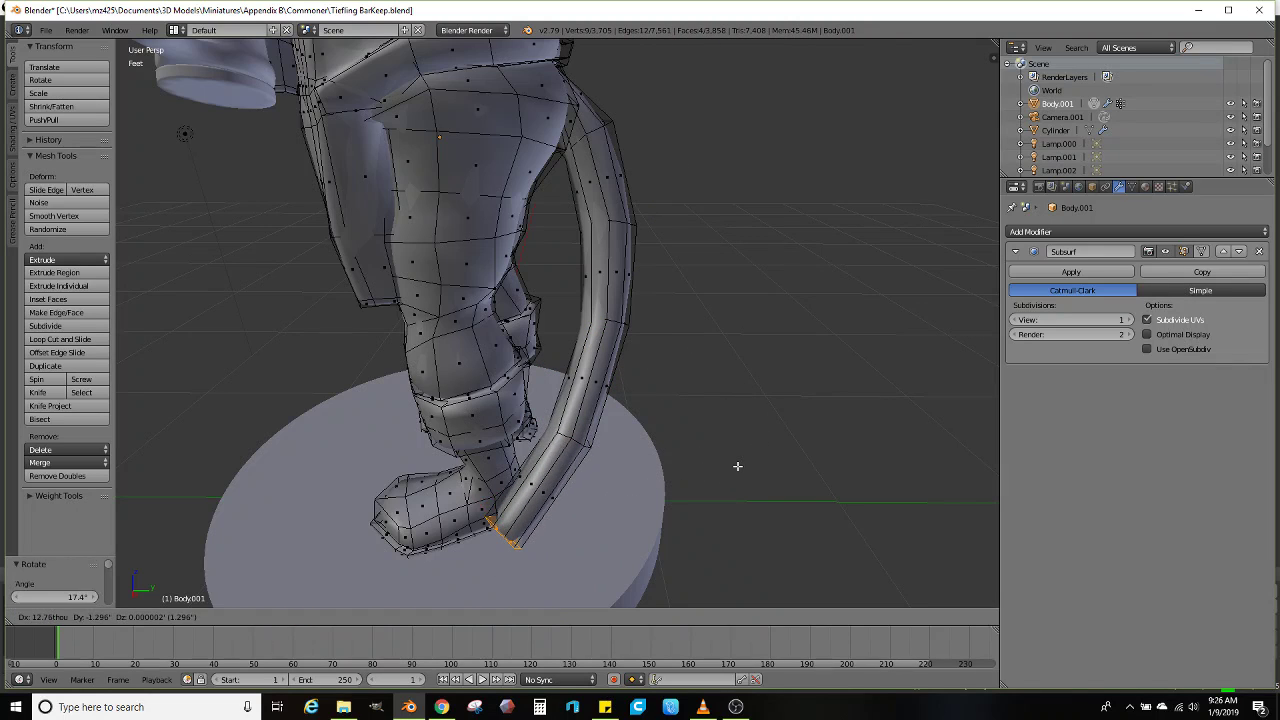
{"action": "left_click", "coordinate": [737, 466]}
{"action": "middle_click_drag", "start_coordinate": [737, 466], "coordinate": [733, 396]}
{"action": "key", "text": "g"}
{"action": "left_click", "coordinate": [700, 403]}
Extrude a tail section forward beside the foot, raise its end and rotate it 20.5°
{"action": "key", "text": "e"}
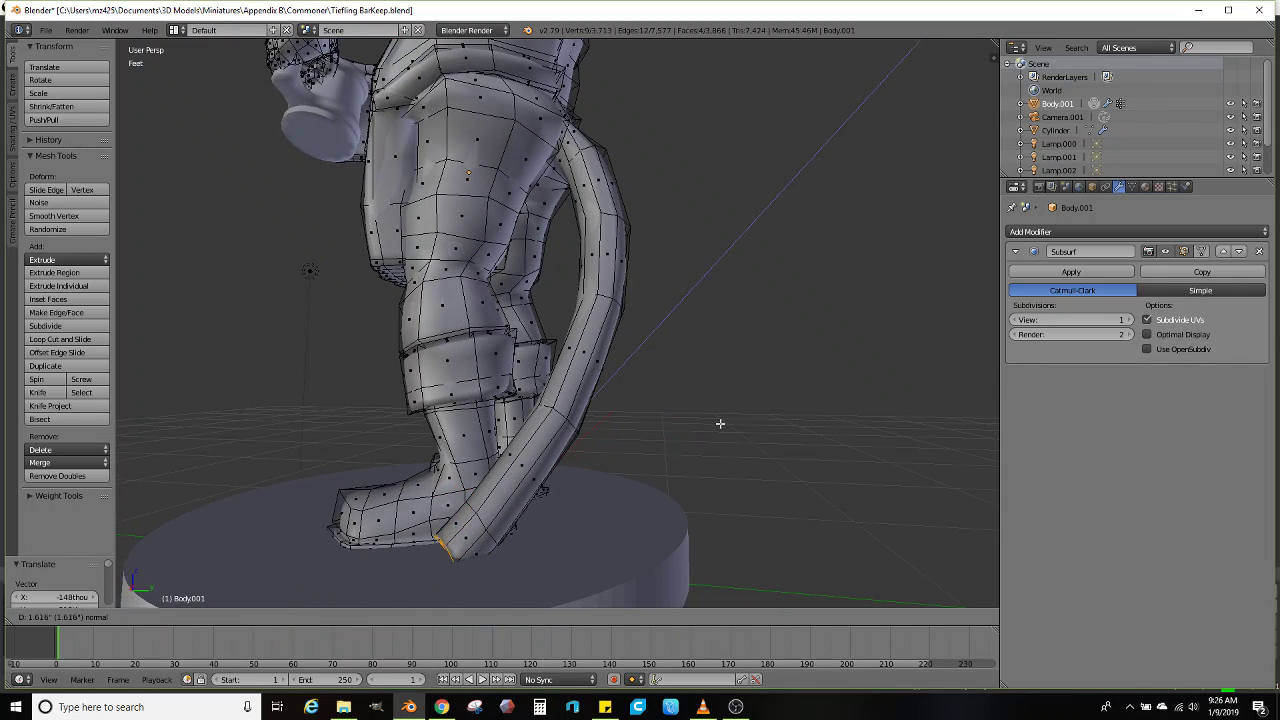
{"action": "left_click", "coordinate": [680, 423]}
{"action": "key", "text": "g"}
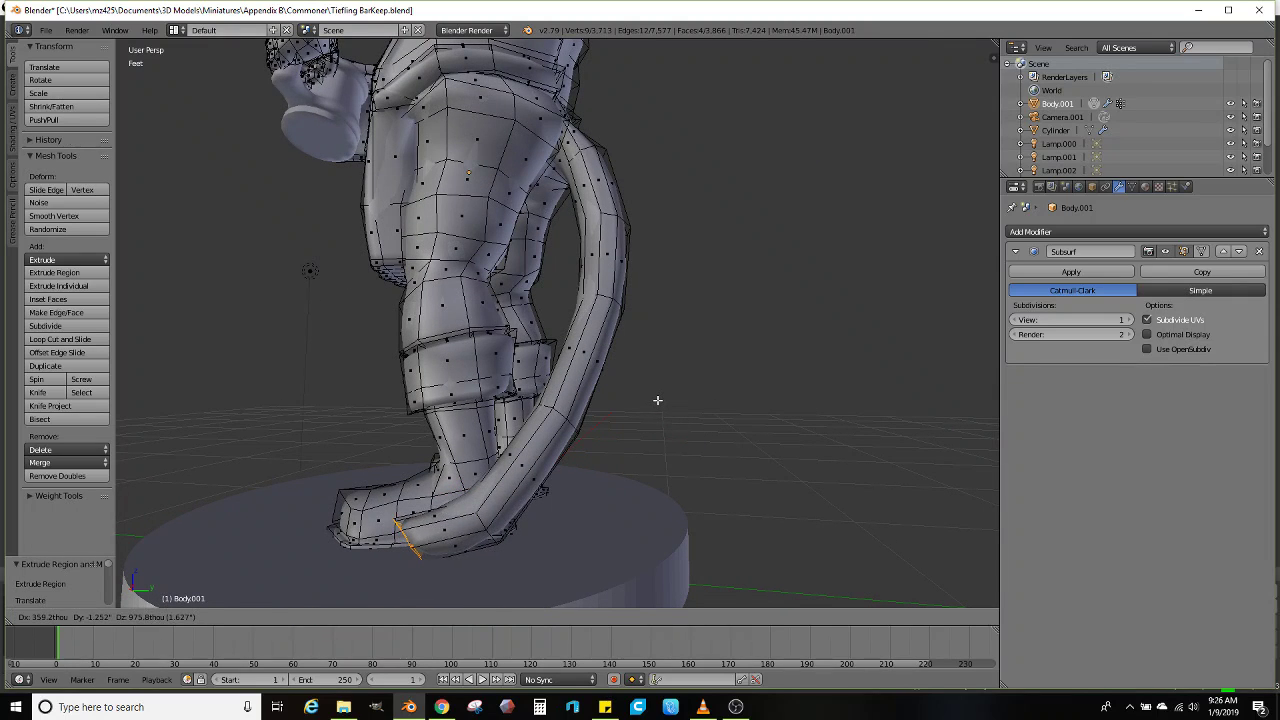
{"action": "left_click", "coordinate": [657, 400]}
{"action": "key", "text": "r"}
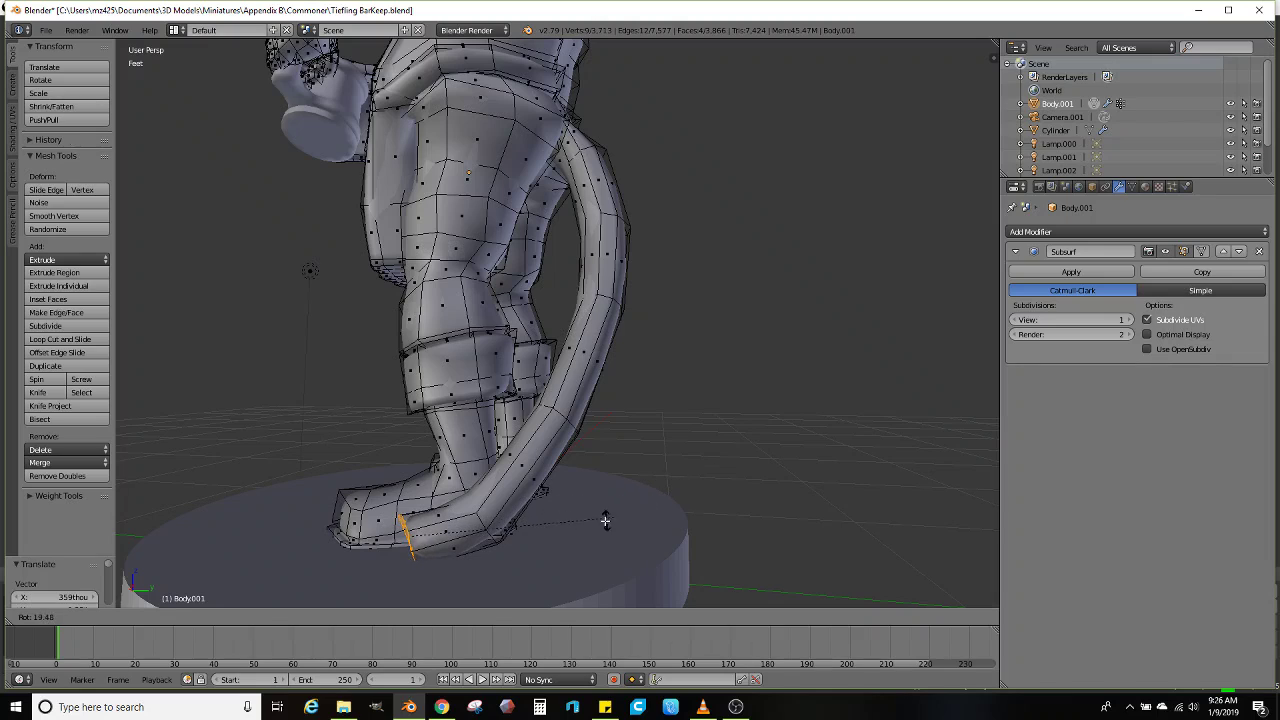
{"action": "left_click", "coordinate": [606, 519]}
Extrude the tail about 2.68 inches forward past the foot, move its end upward and rotate it
{"action": "middle_click_drag", "start_coordinate": [677, 417], "coordinate": [684, 416]}
{"action": "key", "text": "g"}
{"action": "key", "text": "z"}
{"action": "key", "text": "z"}
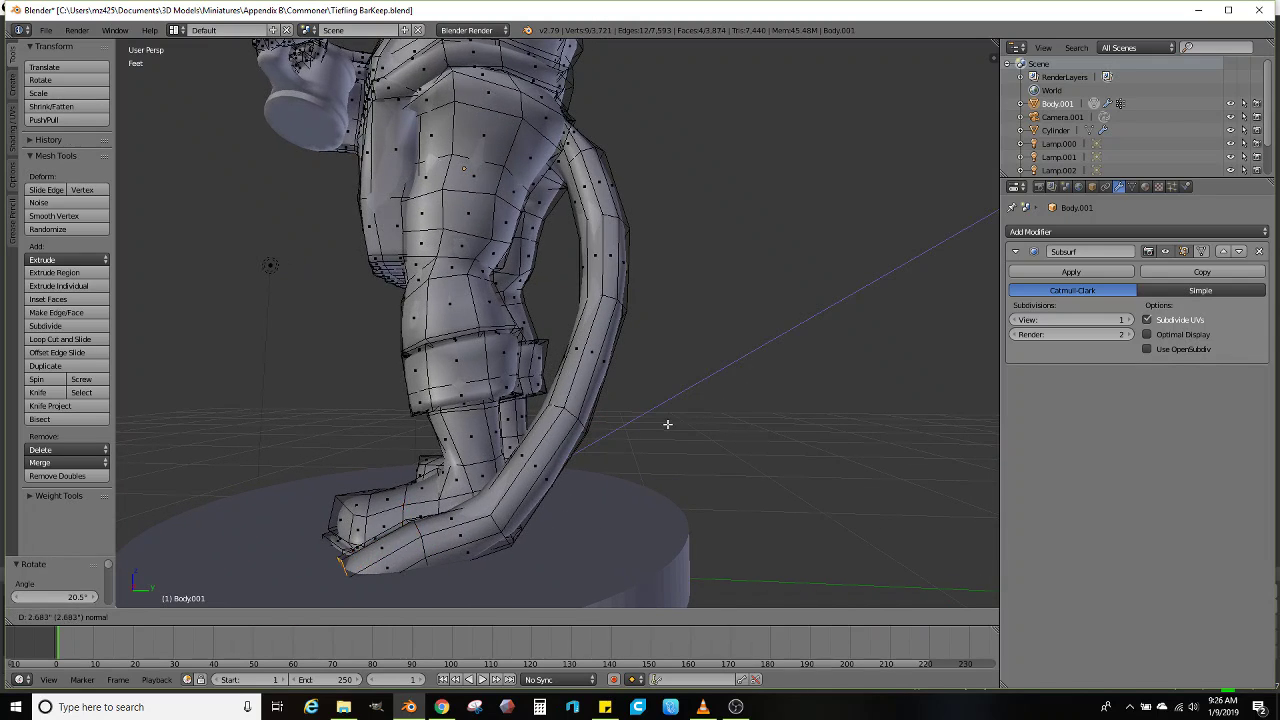
{"action": "left_click", "coordinate": [667, 424]}
{"action": "key", "text": "e"}
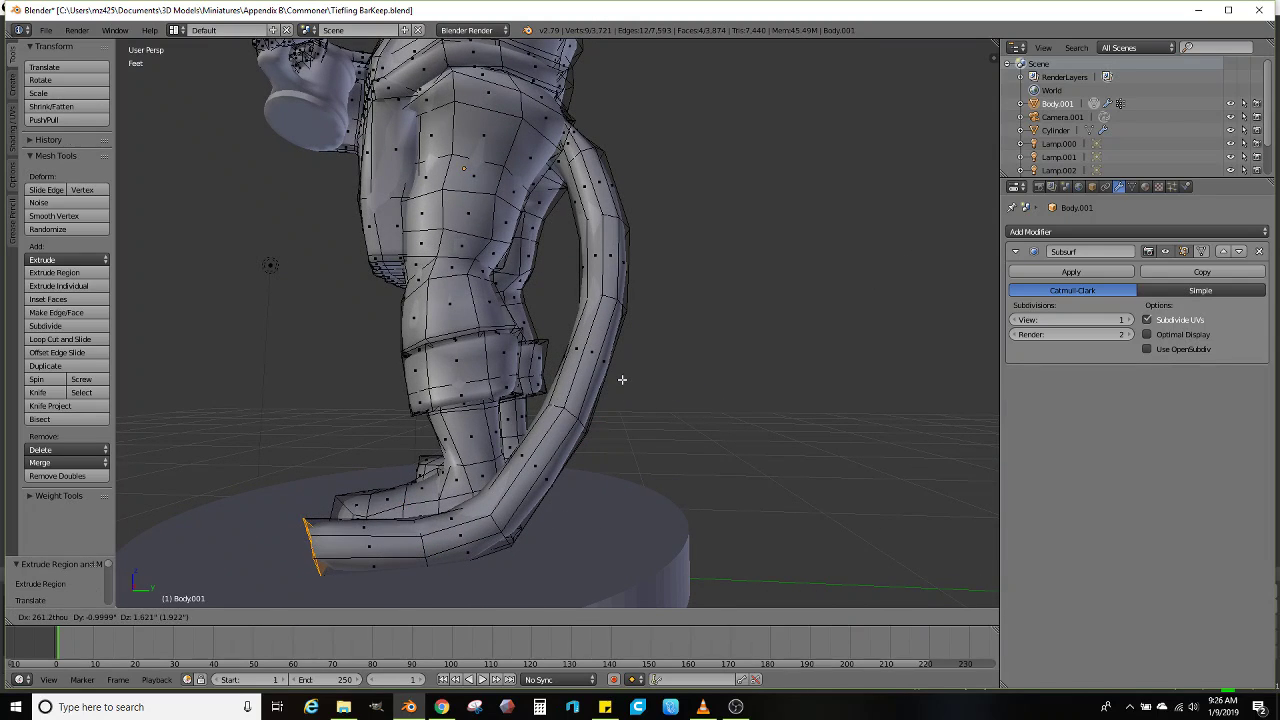
{"action": "left_click", "coordinate": [622, 380]}
{"action": "key", "text": "r"}
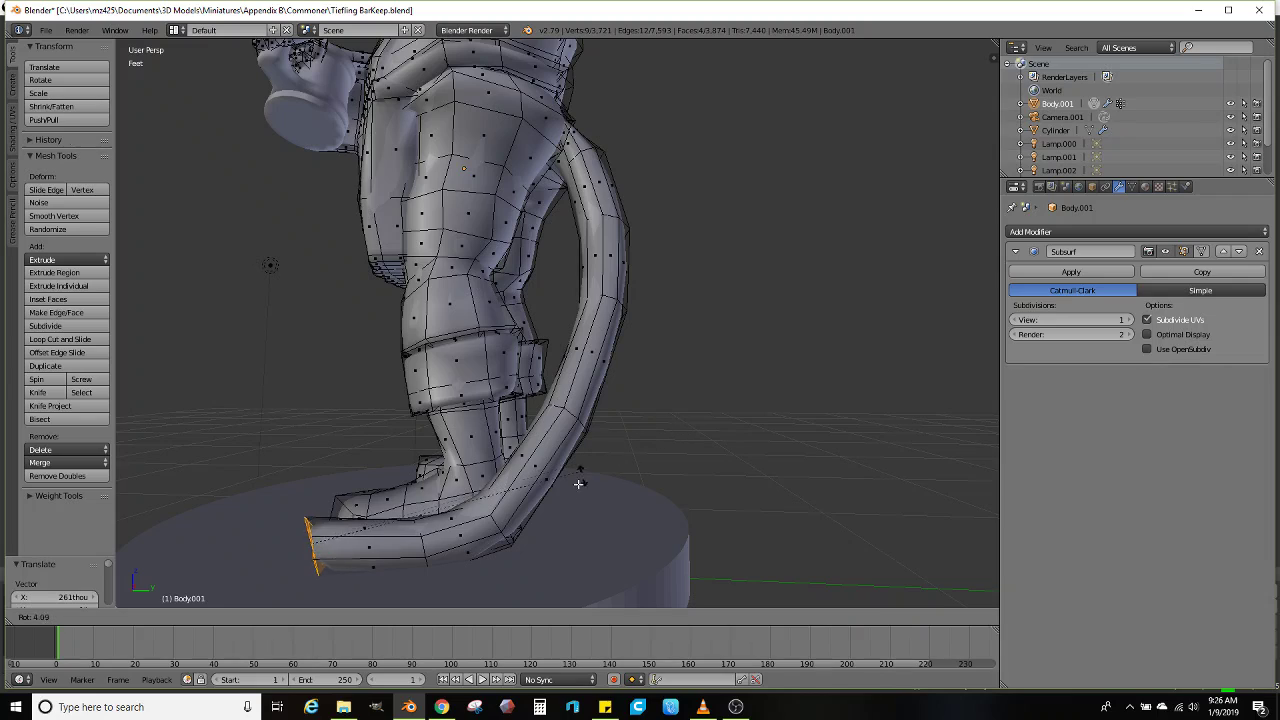
Rotate the end face of the tail about 21° and scale it to about 0.8
{"action": "left_click", "coordinate": [655, 455]}
{"action": "key", "text": "r"}
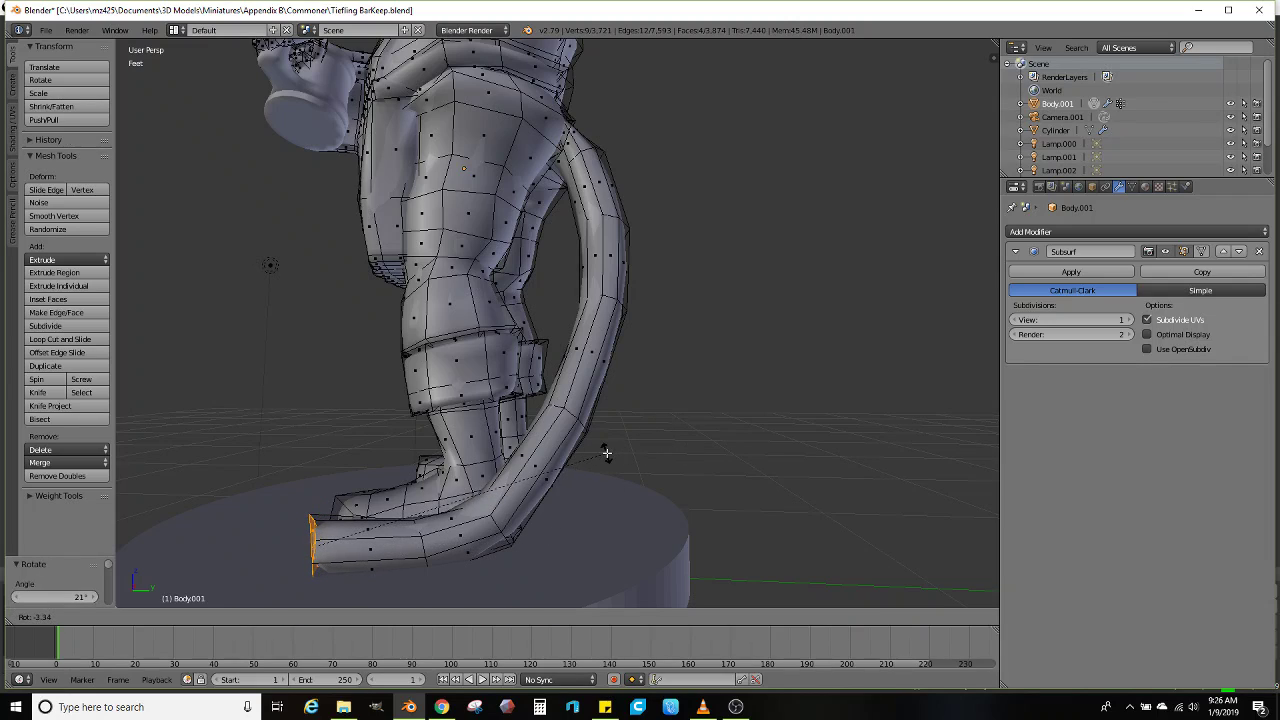
{"action": "right_click", "coordinate": [606, 453]}
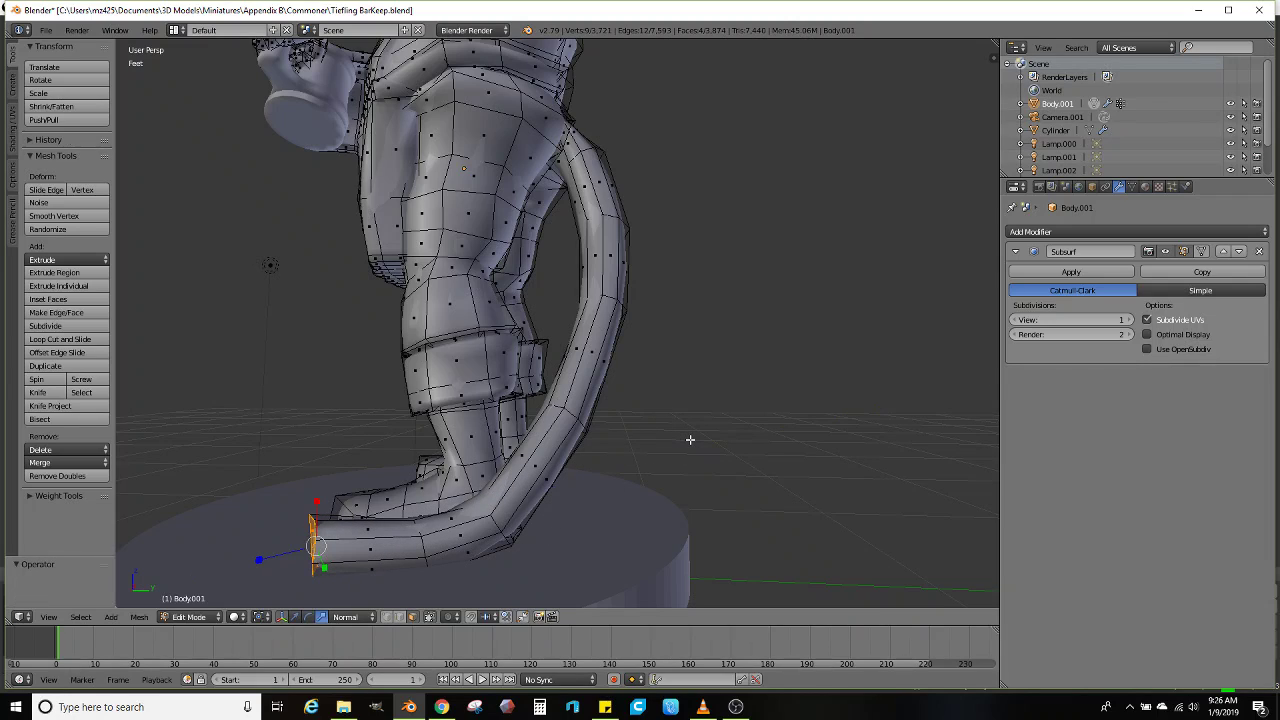
{"action": "key", "text": "s"}
{"action": "left_click", "coordinate": [652, 456]}
Rotate the tail's end face and move it so the last segment rests along the top of the base
{"action": "key", "text": "r"}
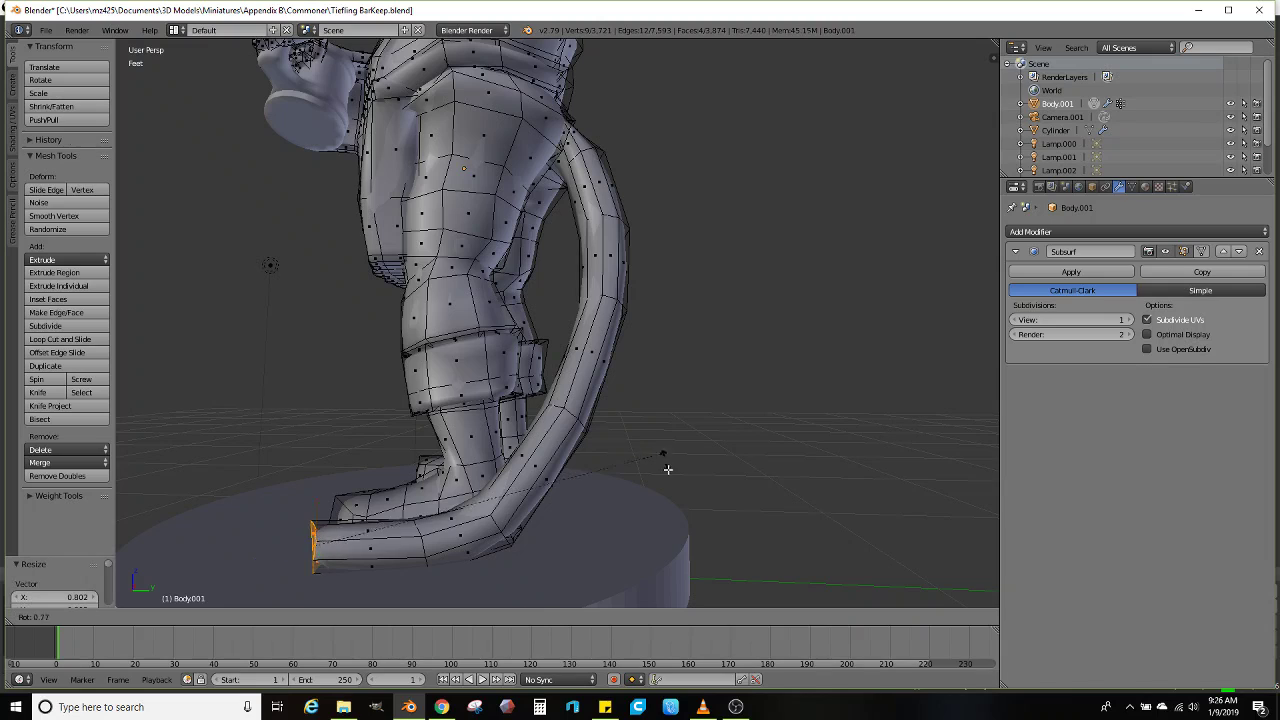
{"action": "left_click", "coordinate": [631, 540]}
{"action": "key", "text": "g"}
{"action": "left_click", "coordinate": [645, 491]}
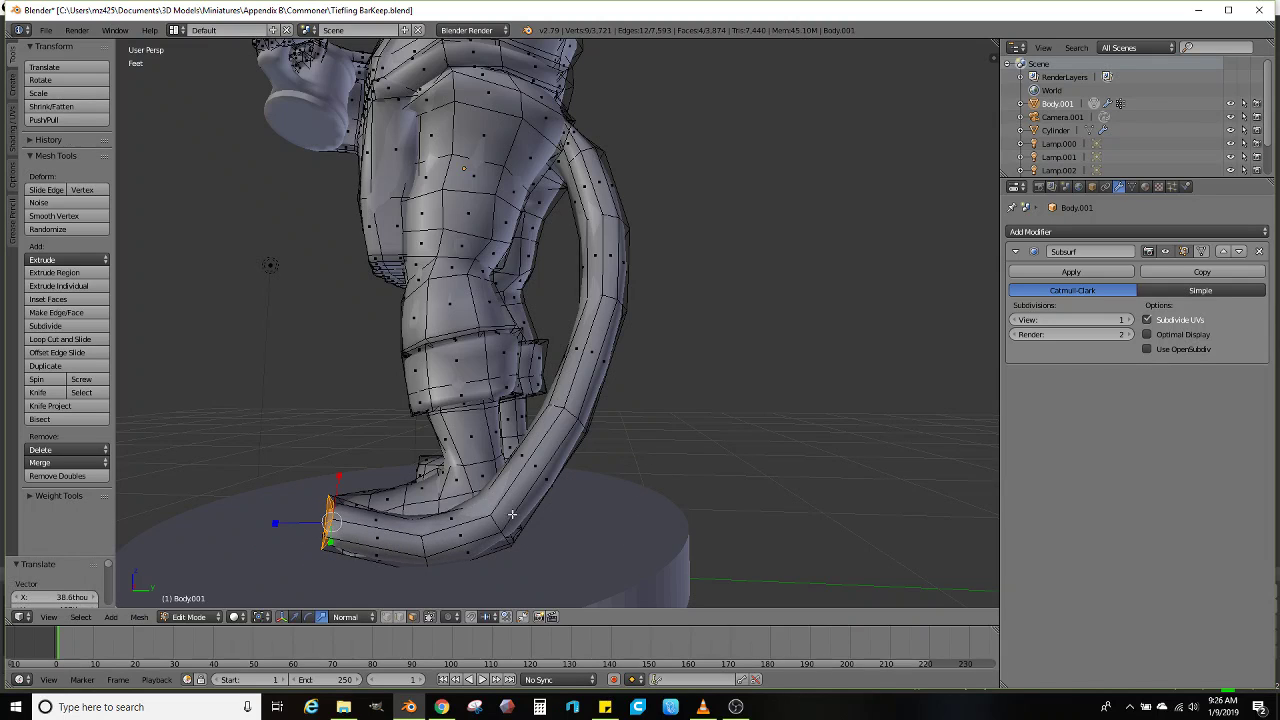
{"action": "middle_click_drag", "start_coordinate": [512, 514], "coordinate": [592, 429]}
{"action": "key", "text": "g"}
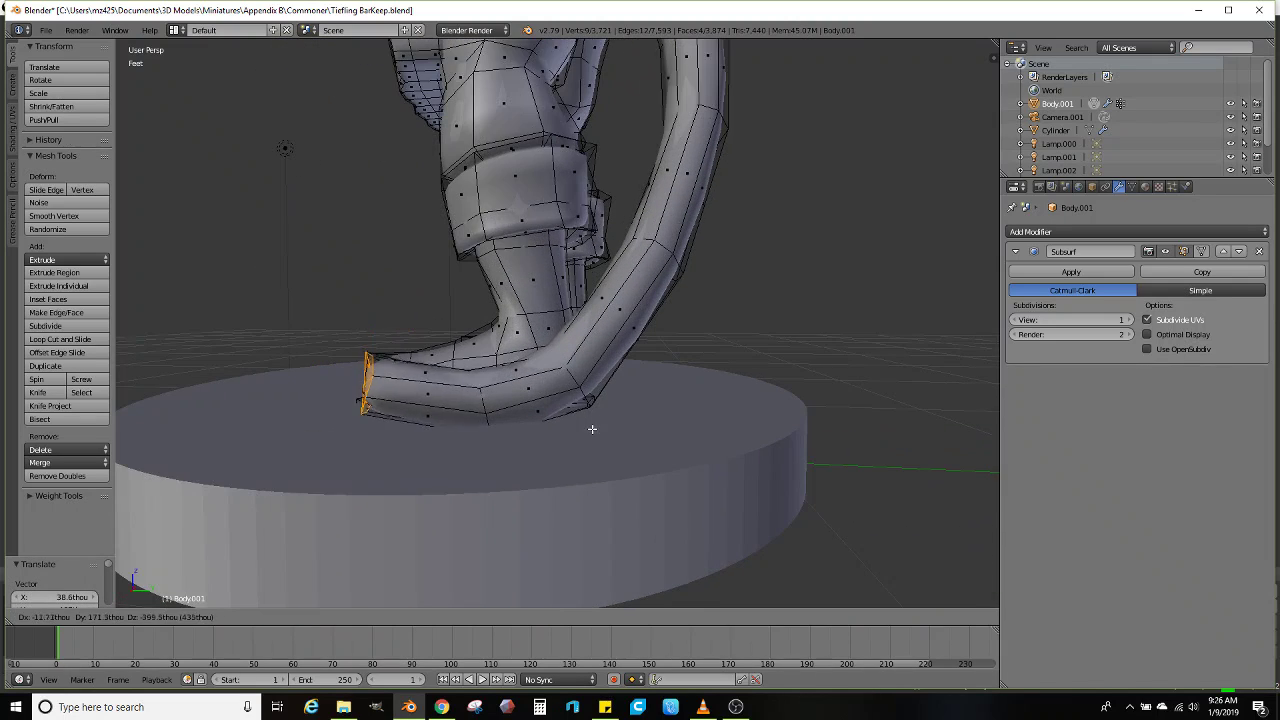
{"action": "left_click", "coordinate": [591, 436]}
{"action": "key", "text": "g"}
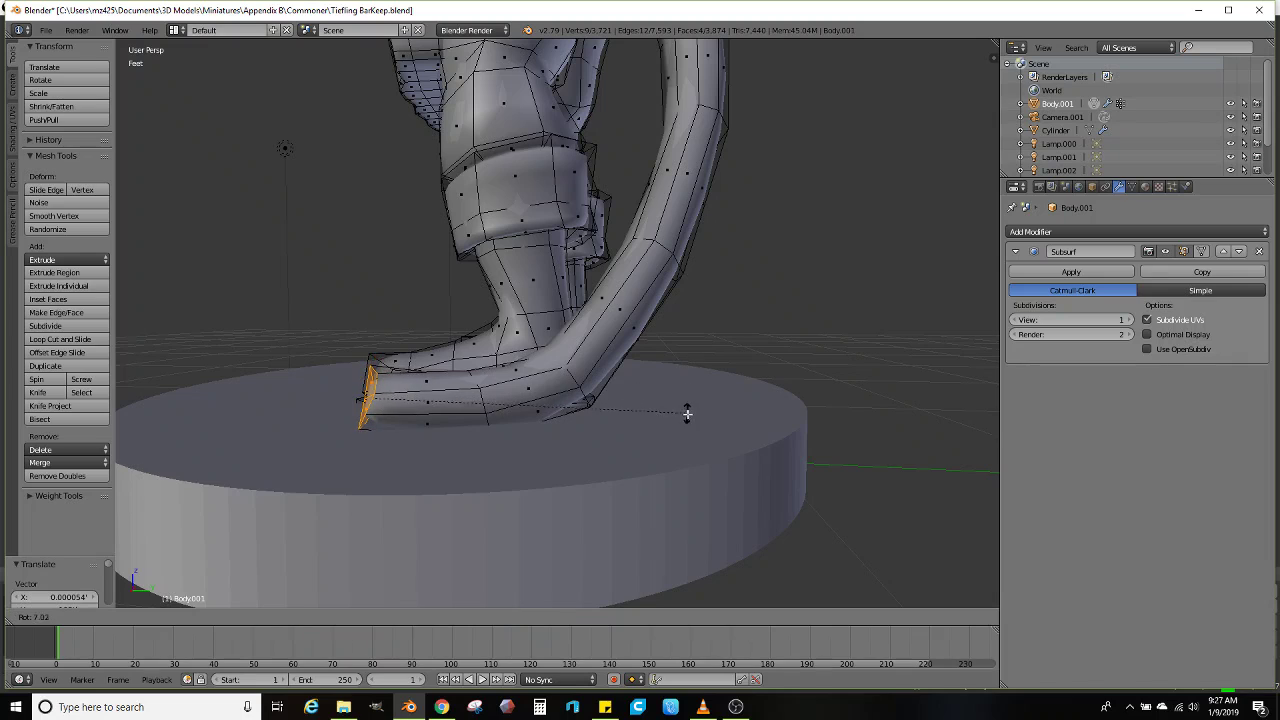
{"action": "right_click", "coordinate": [680, 414]}
Extrude a new tail segment rising from the base and rotate its end face about 35.7°
{"action": "key", "text": "e"}
{"action": "left_click", "coordinate": [561, 368]}
{"action": "key", "text": "g"}
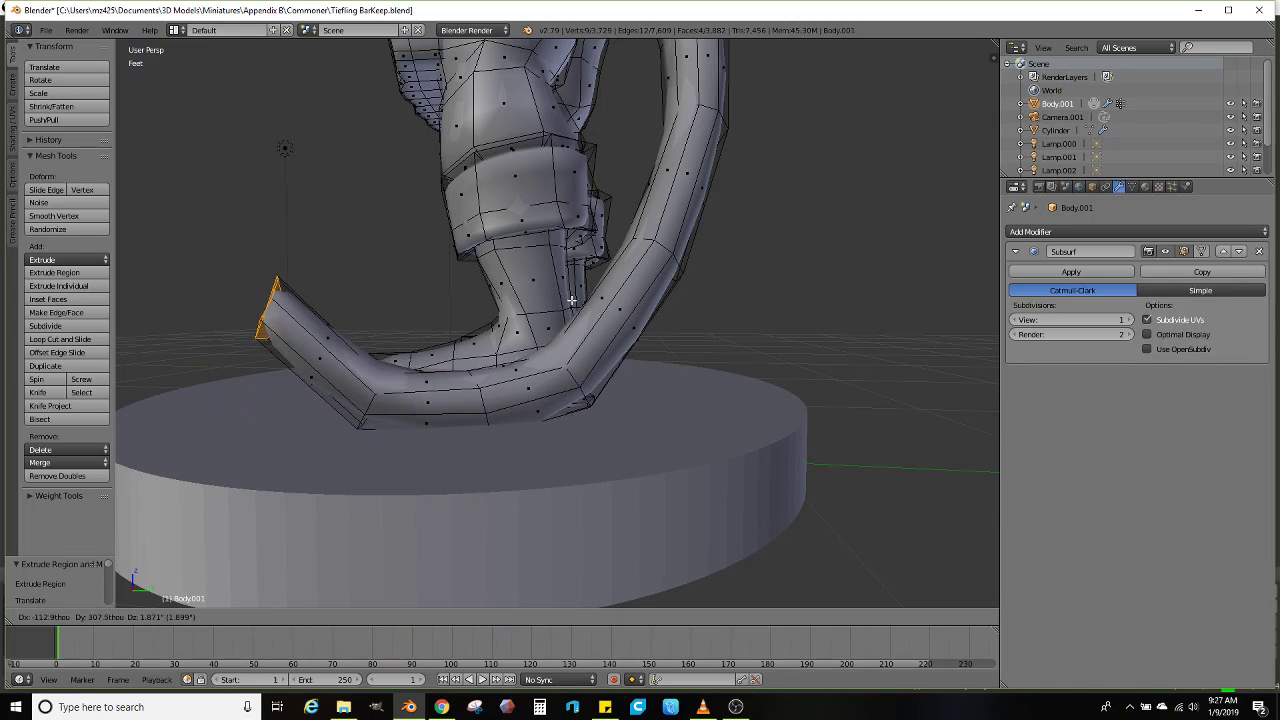
{"action": "left_click", "coordinate": [577, 300]}
{"action": "key", "text": "r"}
{"action": "left_click", "coordinate": [440, 394]}
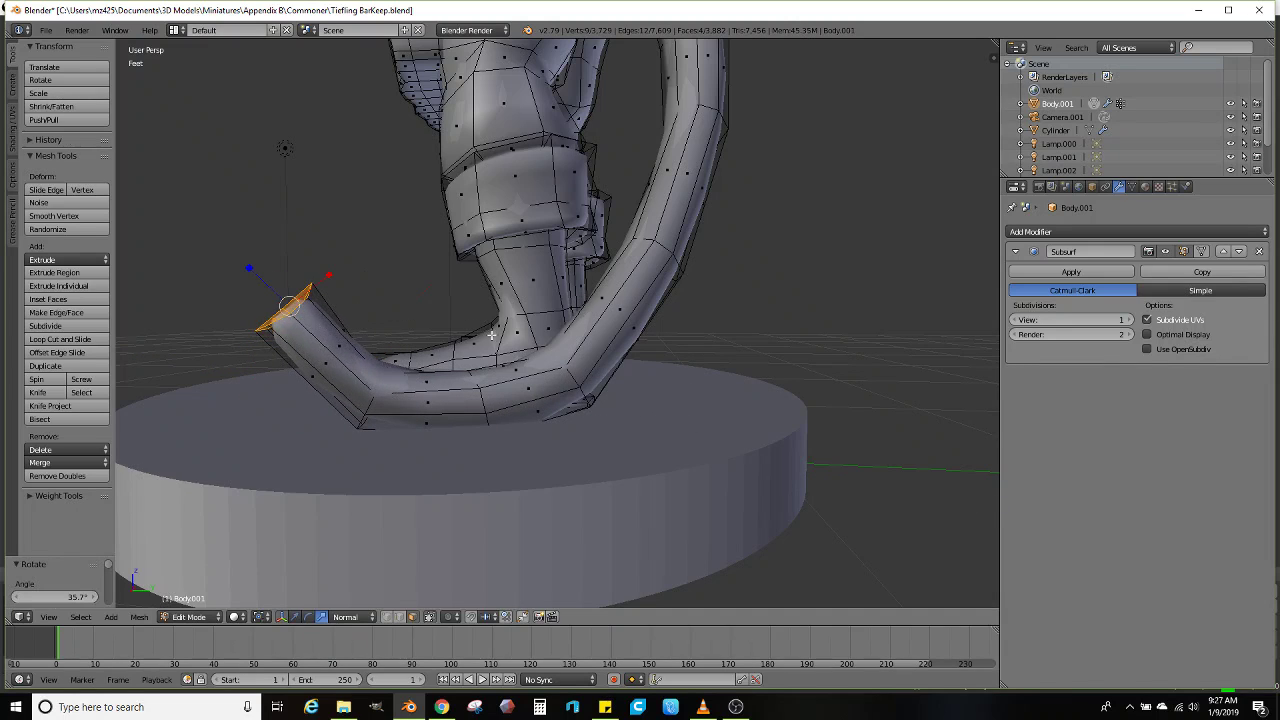
Grow the selection to the last tail segments, then rotate them about -8° and shift them away from the foot
{"action": "middle_click_drag", "start_coordinate": [440, 394], "coordinate": [685, 411]}
{"action": "scroll", "coordinate": [646, 349], "scroll_direction": "up", "scroll_amount": 3}
{"action": "key", "text": "ctrl+KP_Add"}
{"action": "key", "text": "ctrl+KP_Add"}
{"action": "key", "text": "r"}
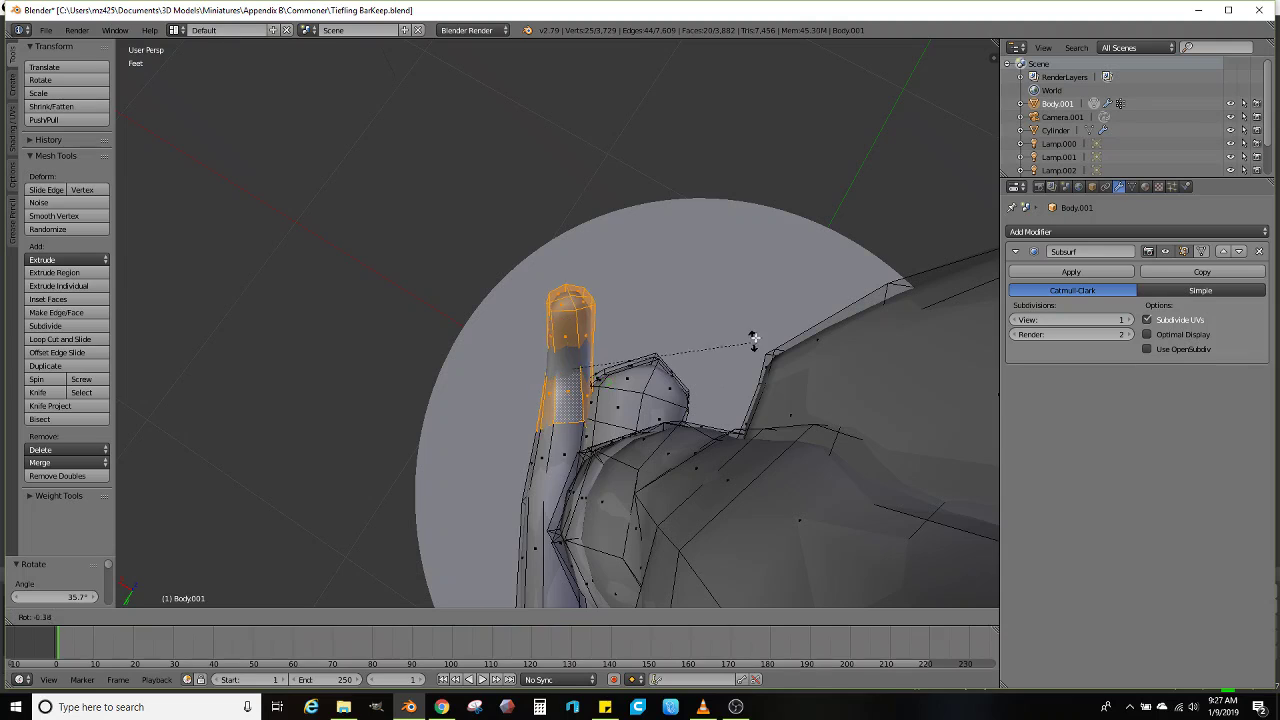
{"action": "left_click", "coordinate": [761, 314]}
{"action": "key", "text": "g"}
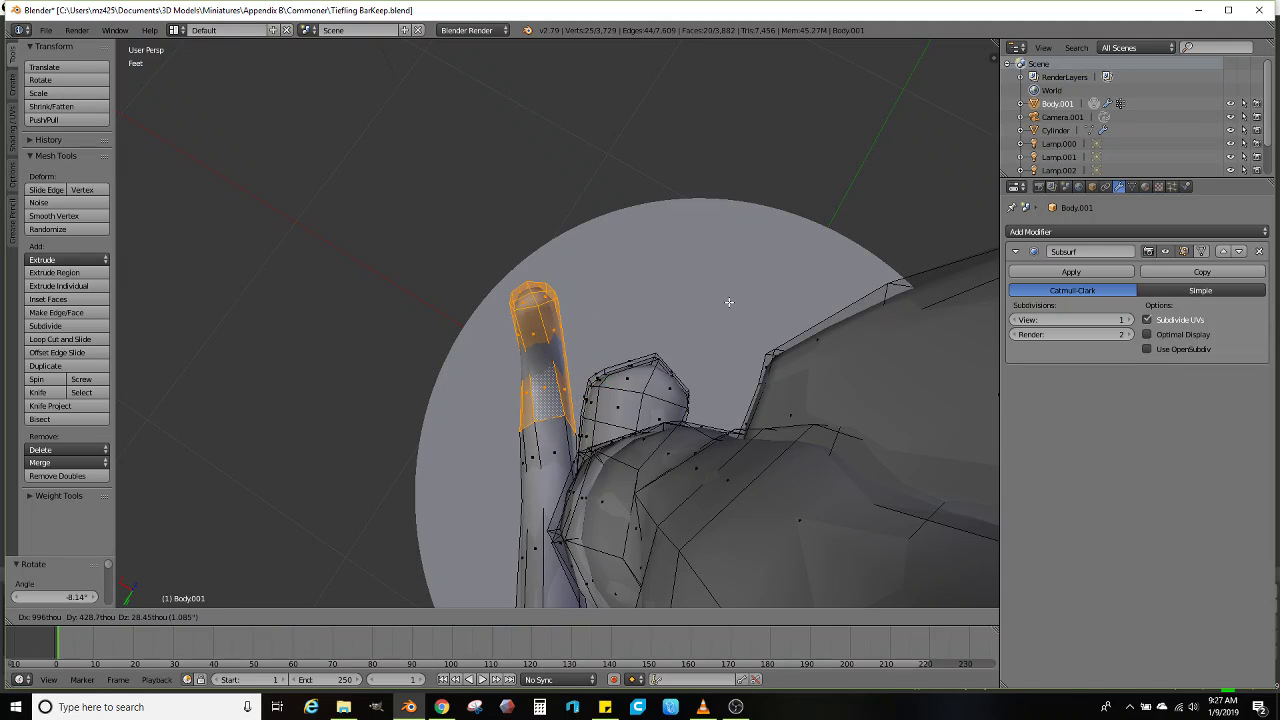
{"action": "left_click", "coordinate": [720, 308]}
Reselect only the tail's end face and rotate it about 21°
{"action": "key", "text": "KP_Decimal"}
{"action": "scroll", "coordinate": [616, 376], "scroll_direction": "down", "scroll_amount": 5}
{"action": "middle_click_drag", "start_coordinate": [616, 376], "coordinate": [546, 420]}
{"action": "key", "text": "r"}
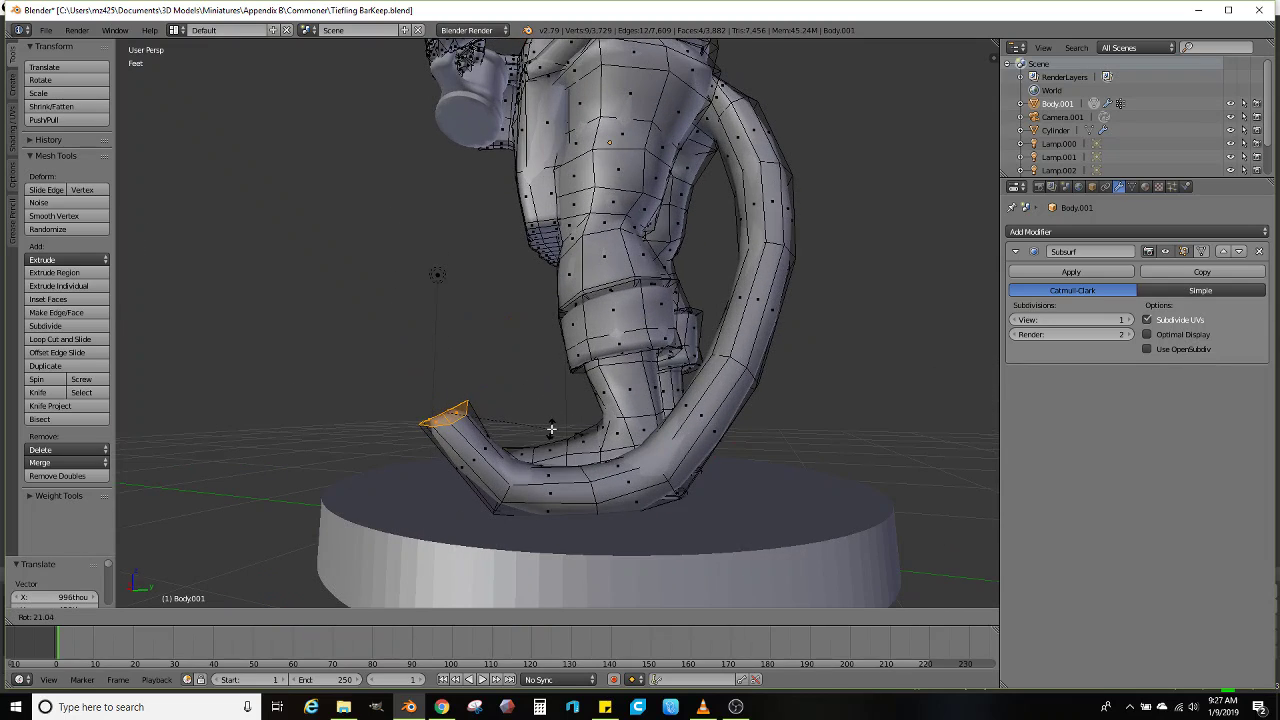
{"action": "left_click", "coordinate": [551, 429]}
Extrude the tail further upward, then rotate and adjust its end face so the tail points straight up
{"action": "key", "text": "e"}
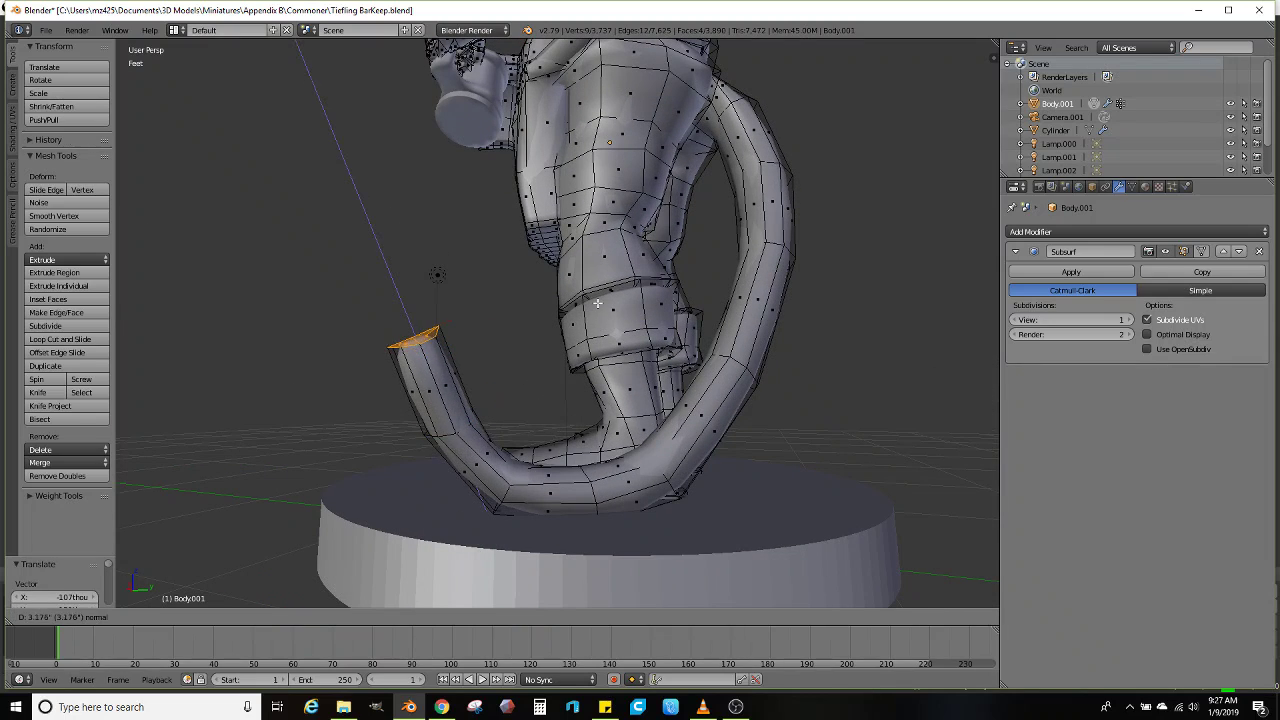
{"action": "left_click", "coordinate": [596, 348]}
{"action": "key", "text": "r"}
{"action": "left_click", "coordinate": [560, 390]}
{"action": "key", "text": "s"}
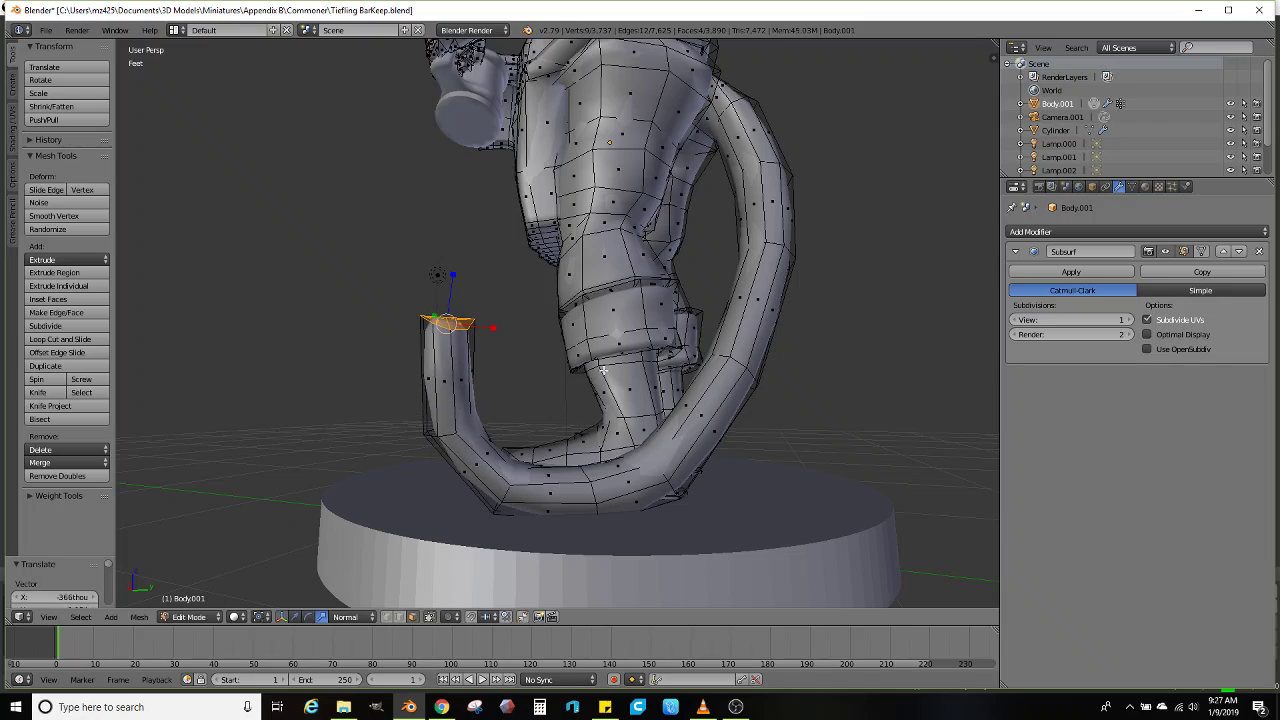
{"action": "left_click", "coordinate": [565, 370]}
Shift the tail's upper end face beside the leg and level it, finishing with a rotation of about -3.5°
{"action": "middle_click_drag", "start_coordinate": [565, 370], "coordinate": [703, 374]}
{"action": "key", "text": "g"}
{"action": "left_click", "coordinate": [657, 374]}
{"action": "key", "text": "r"}
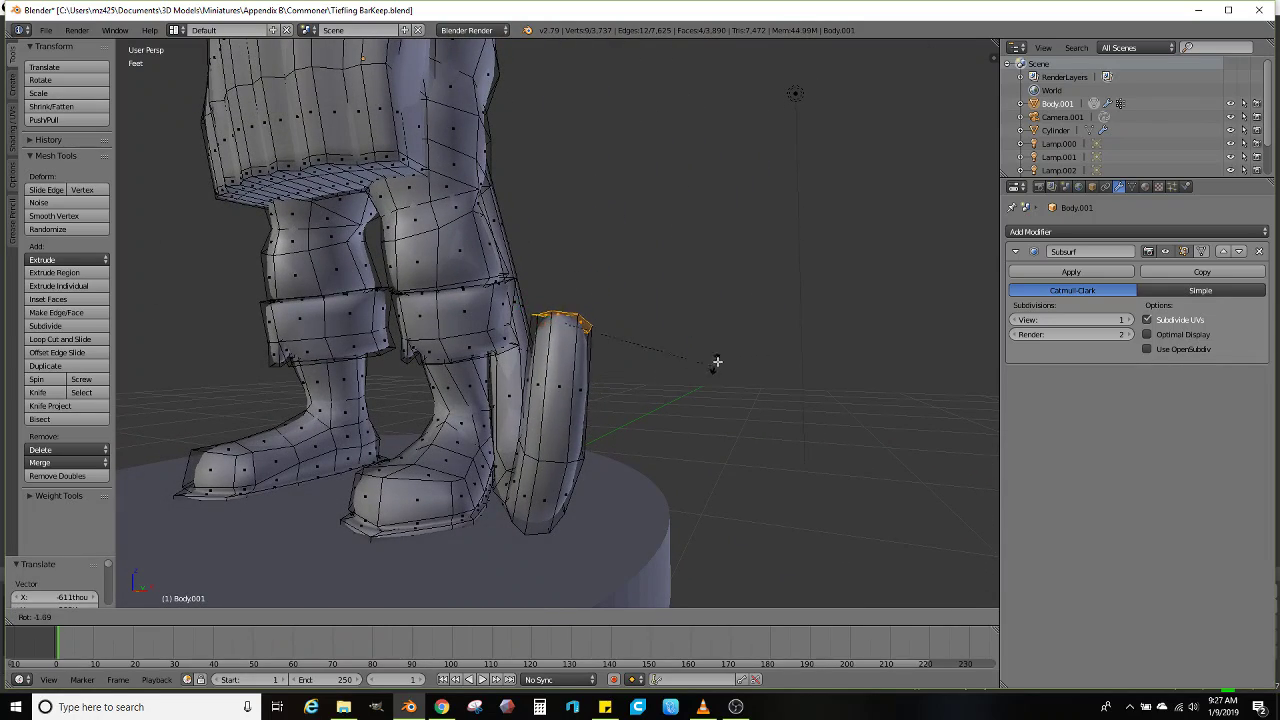
{"action": "left_click", "coordinate": [731, 331]}
{"action": "middle_click_drag", "start_coordinate": [731, 331], "coordinate": [683, 354]}
{"action": "key", "text": "g"}
{"action": "left_click", "coordinate": [509, 349]}
{"action": "scroll", "coordinate": [700, 371], "scroll_direction": "up", "scroll_amount": 3}
{"action": "key", "text": "r"}
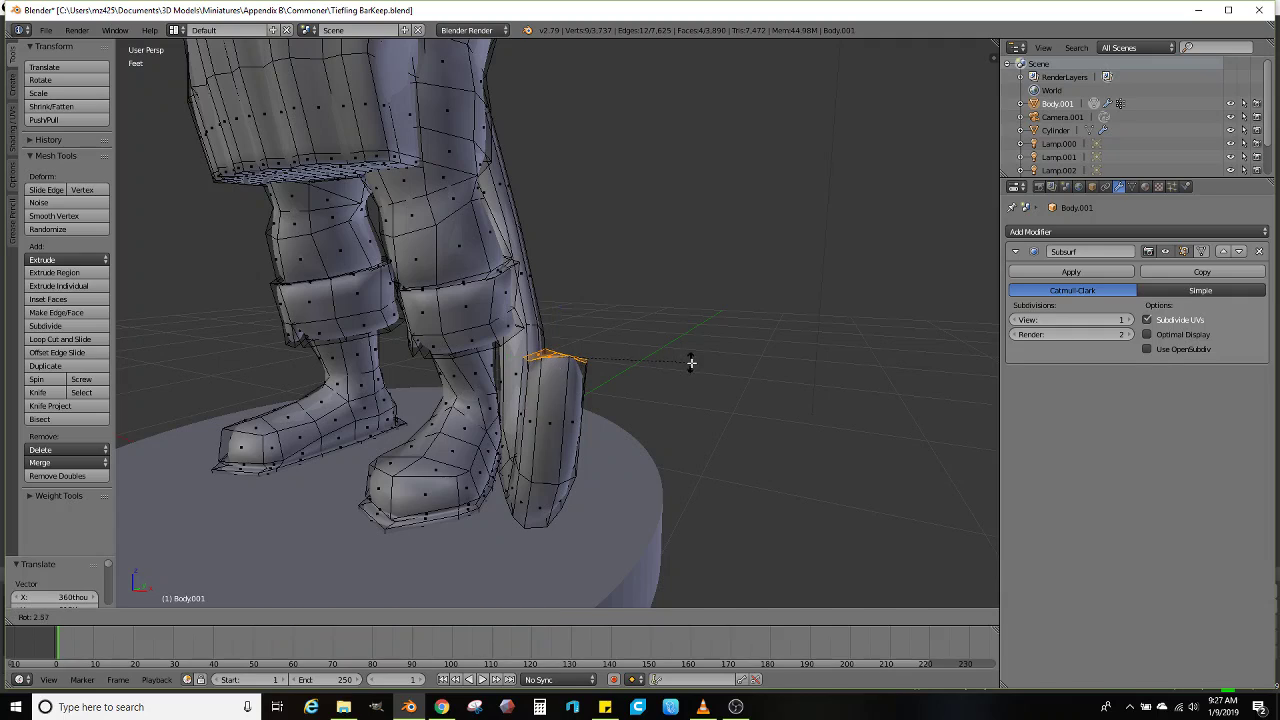
{"action": "left_click", "coordinate": [714, 334]}
Extrude two short segments from the tail's upper end face
{"action": "key", "text": "g"}
{"action": "key", "text": "z"}
{"action": "key", "text": "z"}
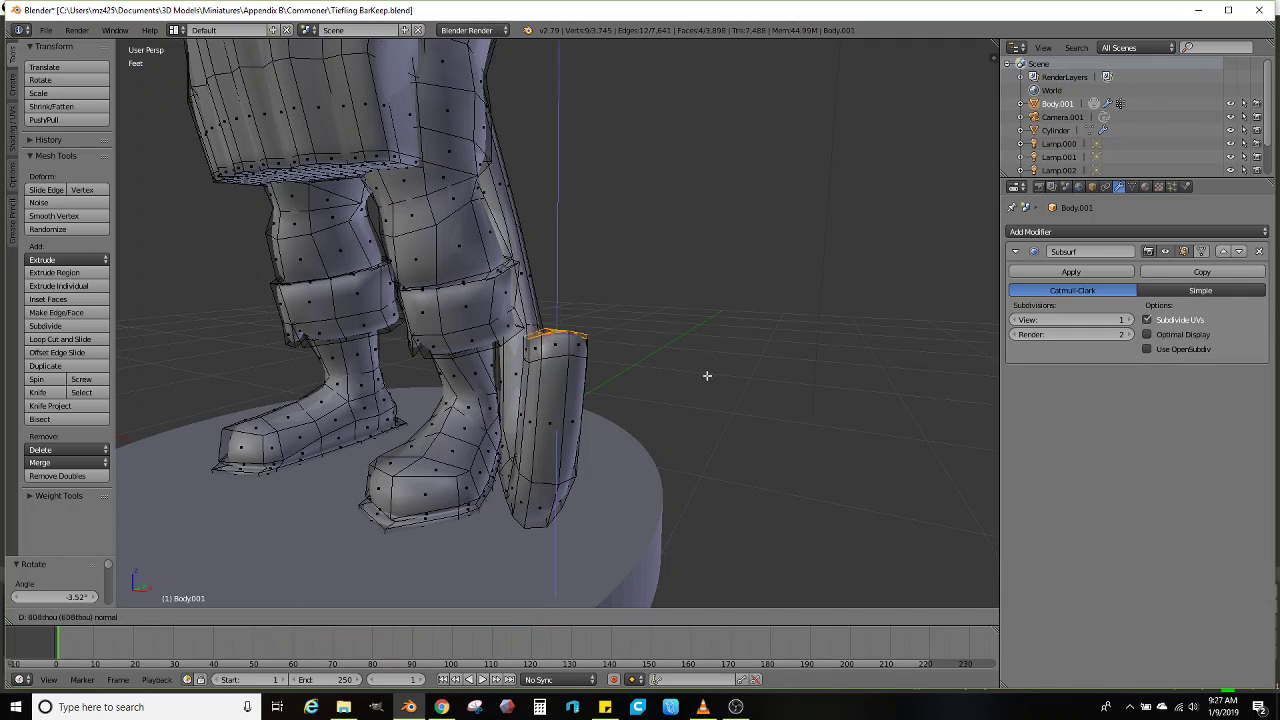
{"action": "left_click", "coordinate": [707, 375]}
{"action": "middle_click_drag", "start_coordinate": [729, 300], "coordinate": [632, 403]}
{"action": "middle_click_drag", "start_coordinate": [648, 349], "coordinate": [651, 363]}
{"action": "key", "text": "e"}
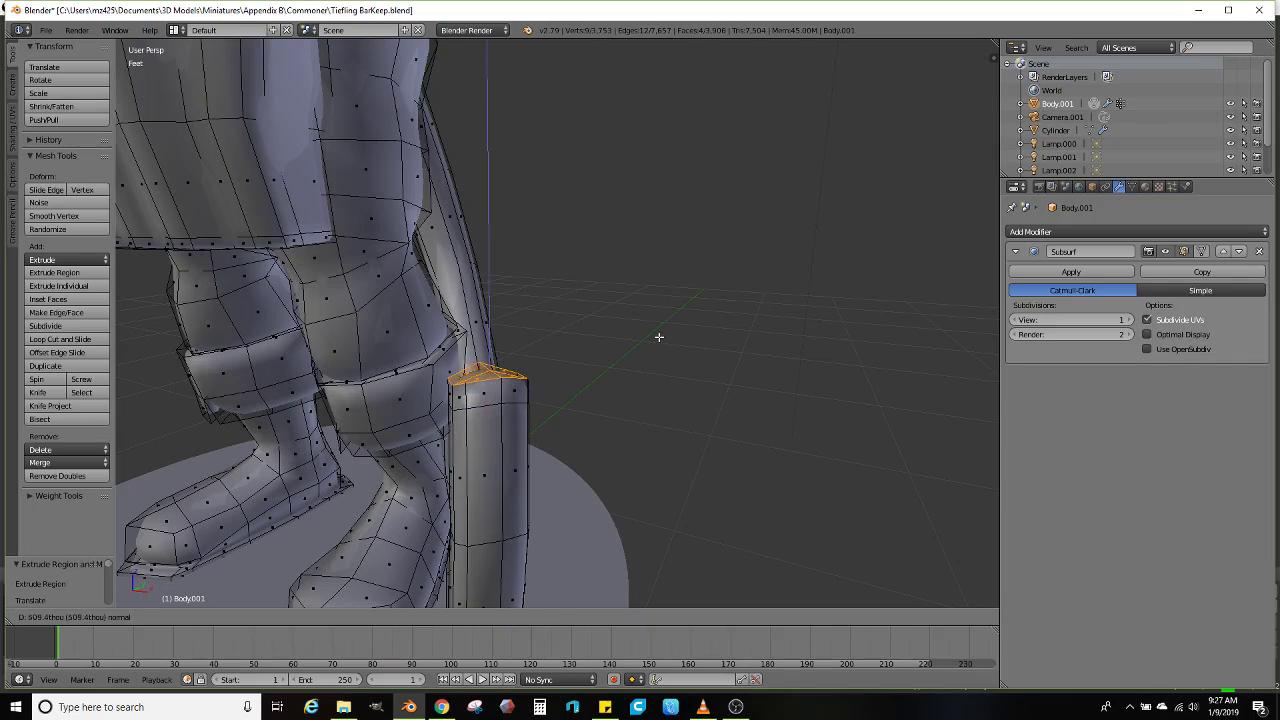
{"action": "right_click", "coordinate": [657, 340]}
Scale the tail's end face to about 0.46 along its local Z and about 2.47 along its local Y
{"action": "key", "text": "s"}
{"action": "key", "text": "z"}
{"action": "key", "text": "z"}
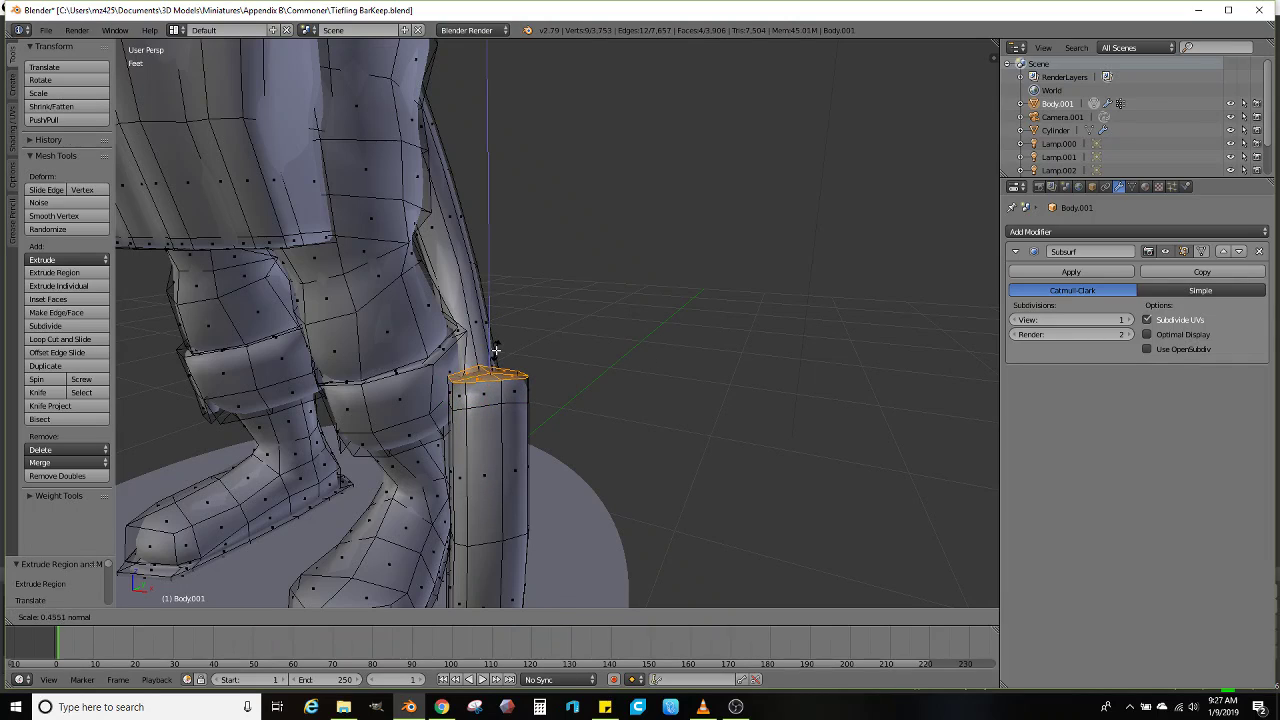
{"action": "left_click", "coordinate": [495, 349]}
{"action": "key", "text": "s"}
{"action": "key", "text": "y"}
{"action": "key", "text": "y"}
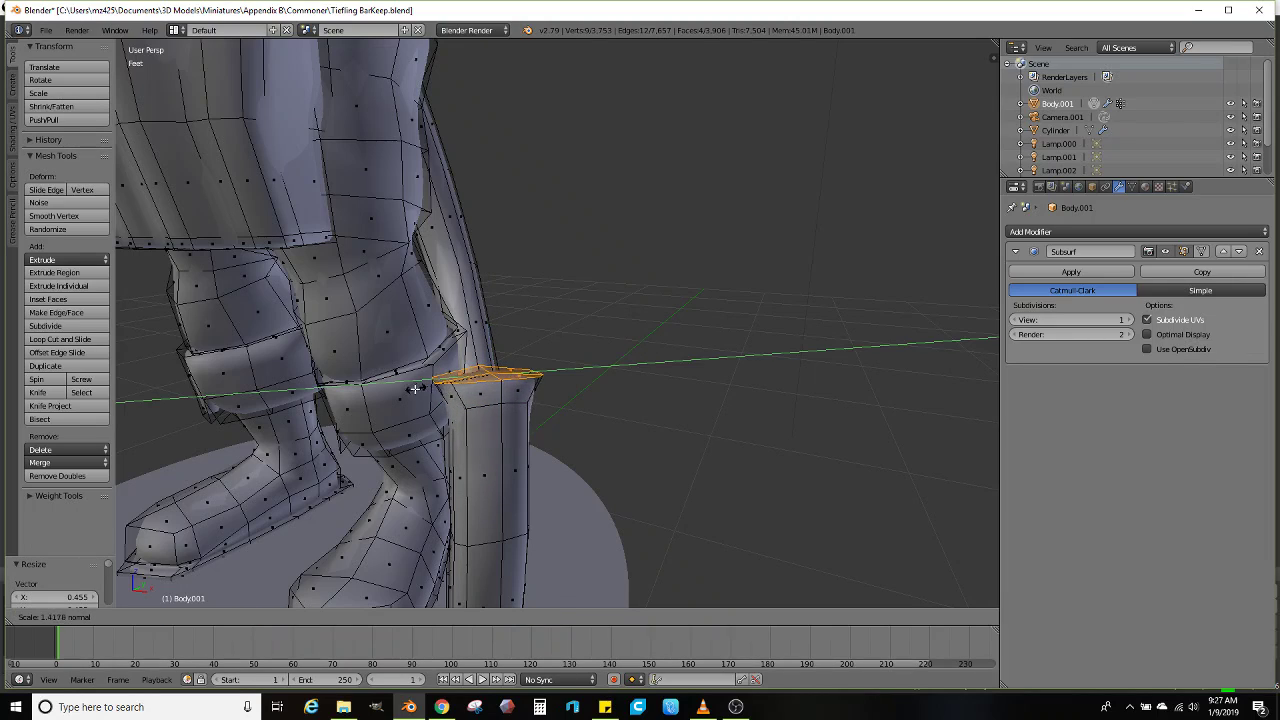
{"action": "left_click", "coordinate": [361, 399]}
Extrude the widened end face upward as the base of a spade-shaped tip and adjust its width
{"action": "key", "text": "e"}
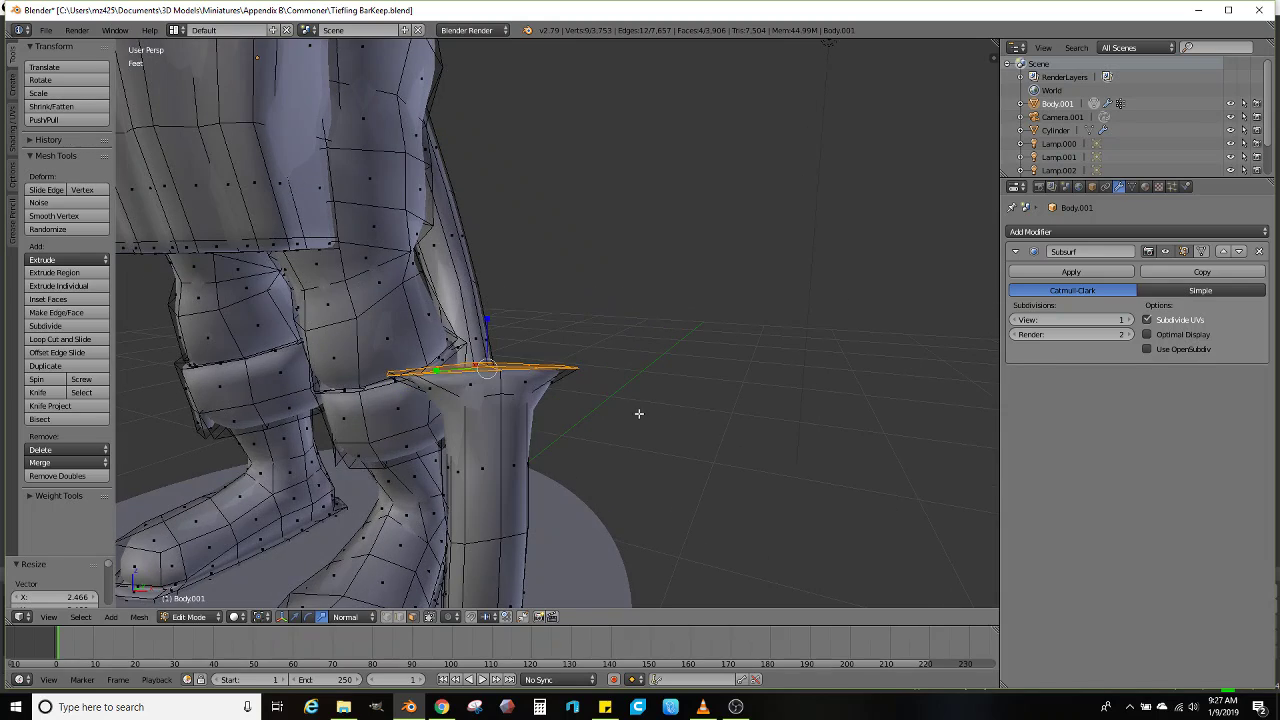
{"action": "left_click", "coordinate": [691, 306]}
{"action": "scroll", "coordinate": [669, 323], "scroll_direction": "down", "scroll_amount": 2}
{"action": "middle_click_drag", "start_coordinate": [691, 306], "coordinate": [655, 315]}
{"action": "key", "text": "s"}
{"action": "left_click", "coordinate": [660, 307]}
Extrude the tail tip upward again, scale its end to about 0.59 and rotate it about -8°
{"action": "key", "text": "e"}
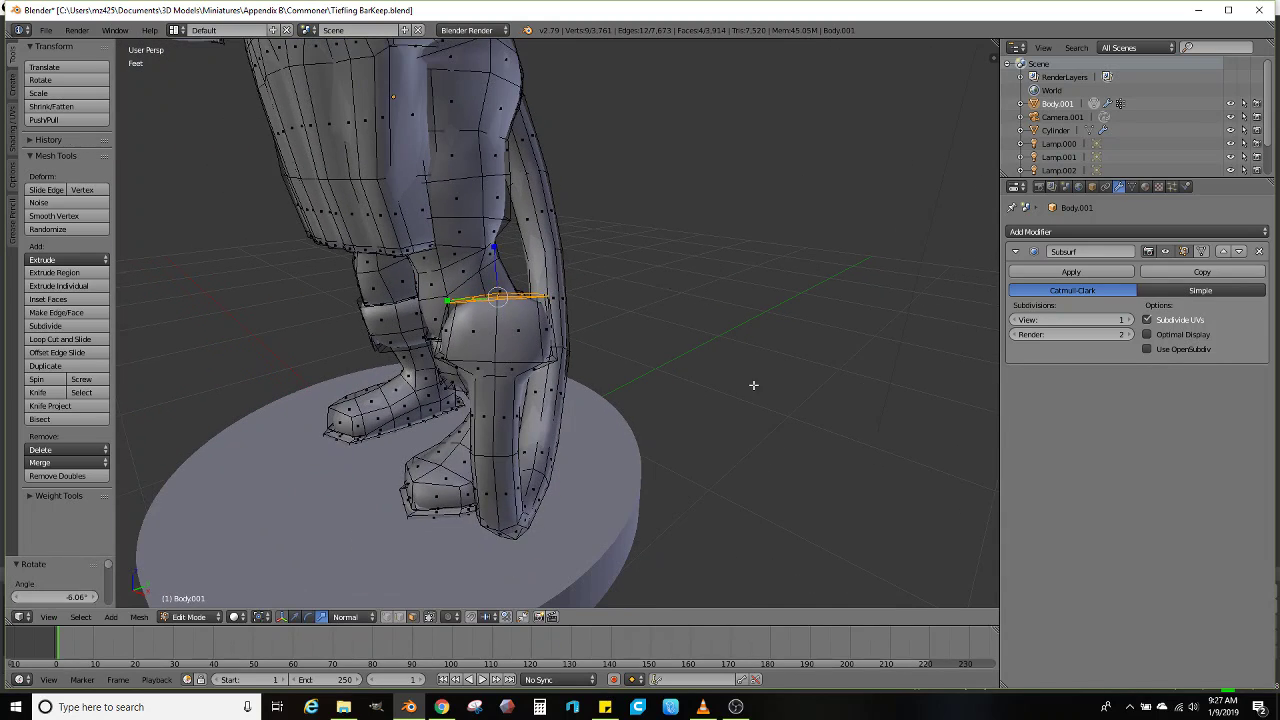
{"action": "left_click", "coordinate": [771, 296]}
{"action": "key", "text": "r"}
{"action": "left_click", "coordinate": [690, 290]}
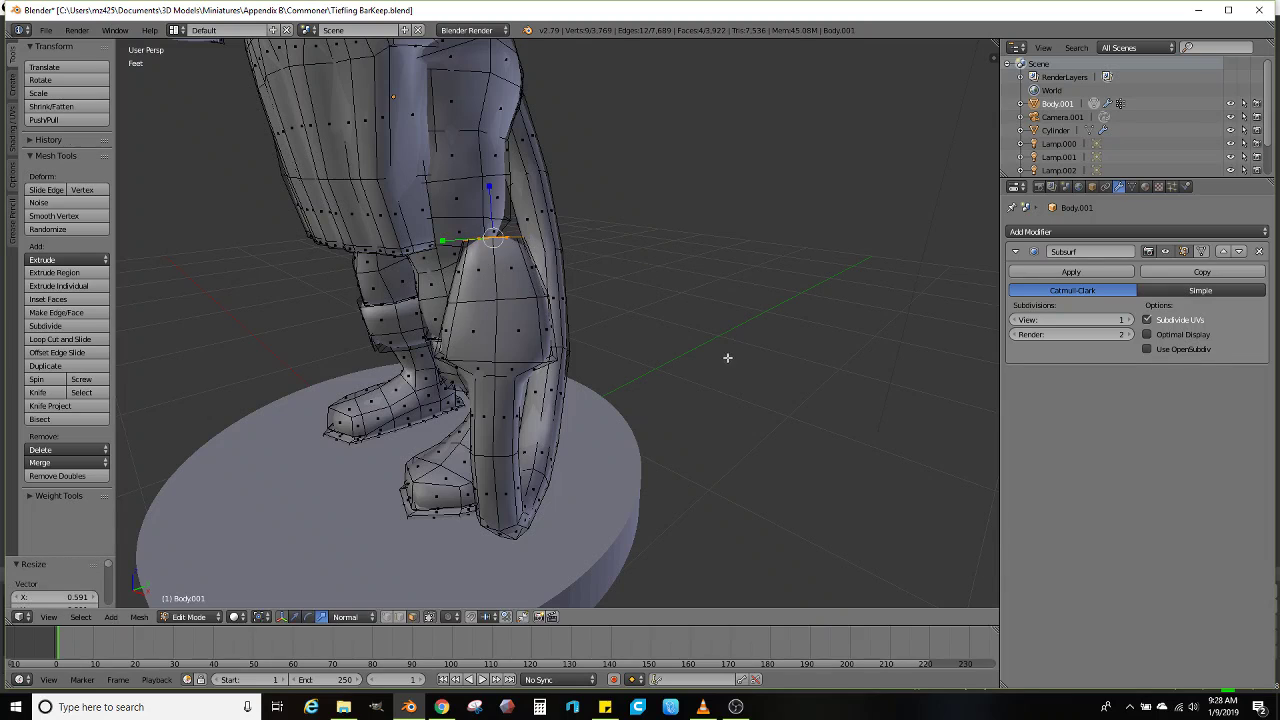
{"action": "key", "text": "r"}
{"action": "left_click", "coordinate": [721, 283]}
Extrude the last tip segment, scale its end down to a point and move it into line with the tail
{"action": "key", "text": "e"}
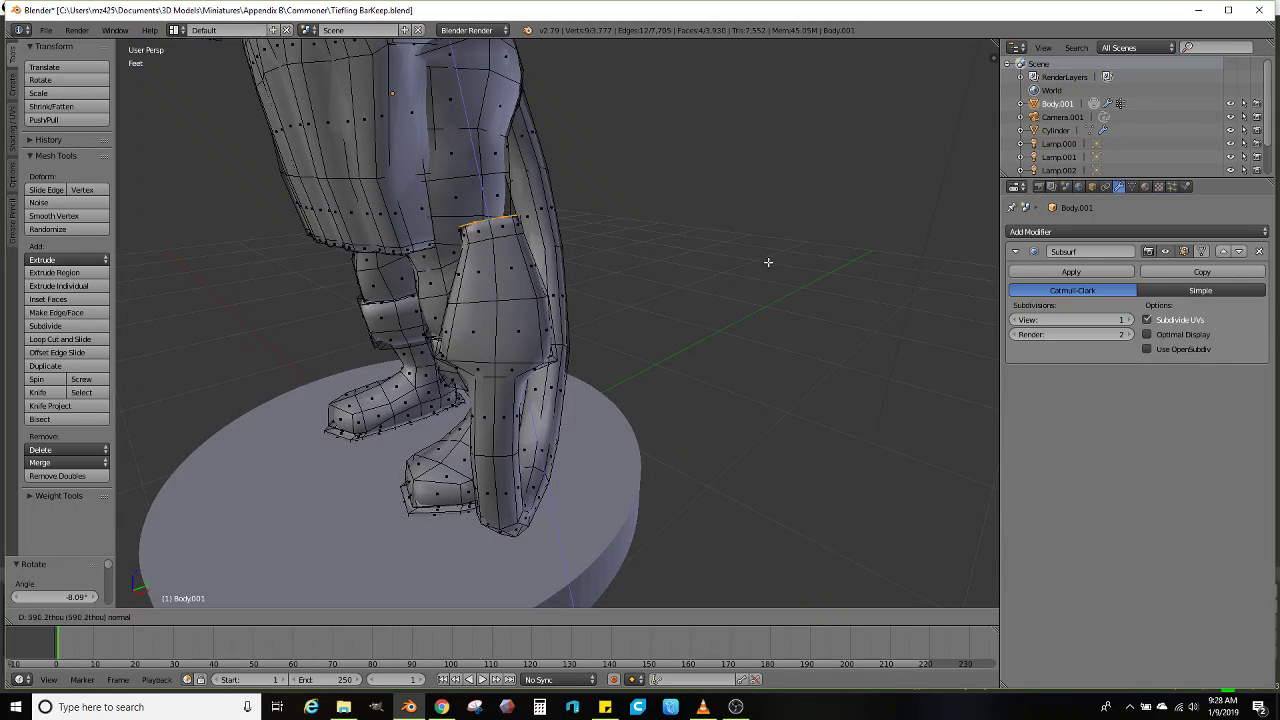
{"action": "left_click", "coordinate": [752, 236]}
{"action": "key", "text": "s"}
{"action": "left_click", "coordinate": [584, 224]}
{"action": "middle_click_drag", "start_coordinate": [654, 240], "coordinate": [788, 229]}
{"action": "key", "text": "g"}
{"action": "left_click", "coordinate": [805, 228]}
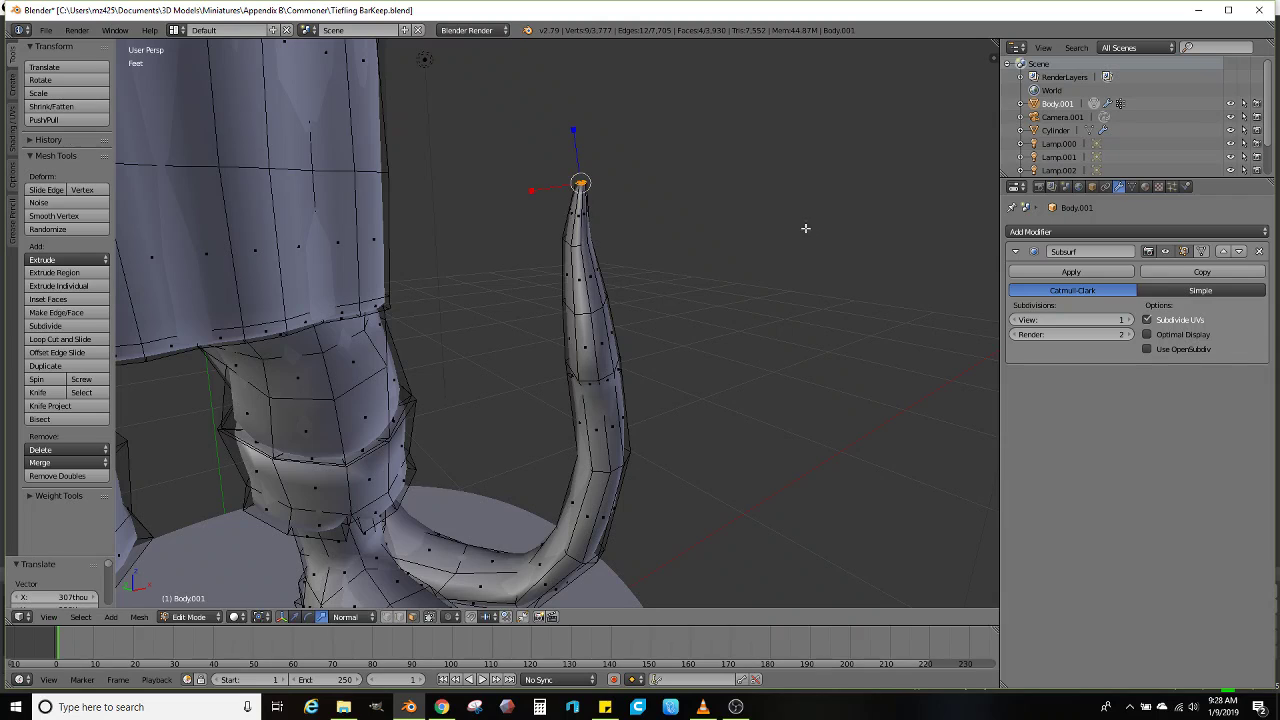
Extend the selection to the tip's last segment, rotate it about 10.5° and shift it outward
{"action": "key", "text": "ctrl+KP_Add"}
{"action": "middle_click_drag", "start_coordinate": [578, 210], "coordinate": [709, 200]}
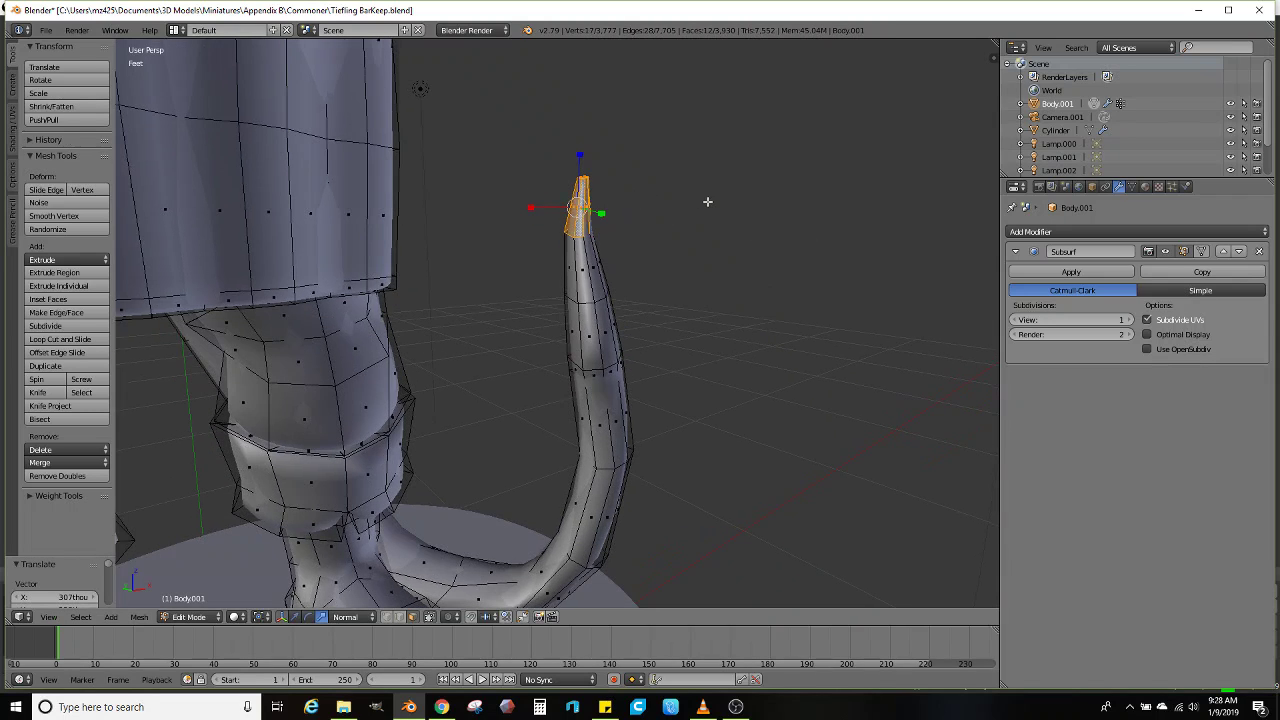
{"action": "key", "text": "r"}
{"action": "left_click", "coordinate": [735, 233]}
{"action": "key", "text": "g"}
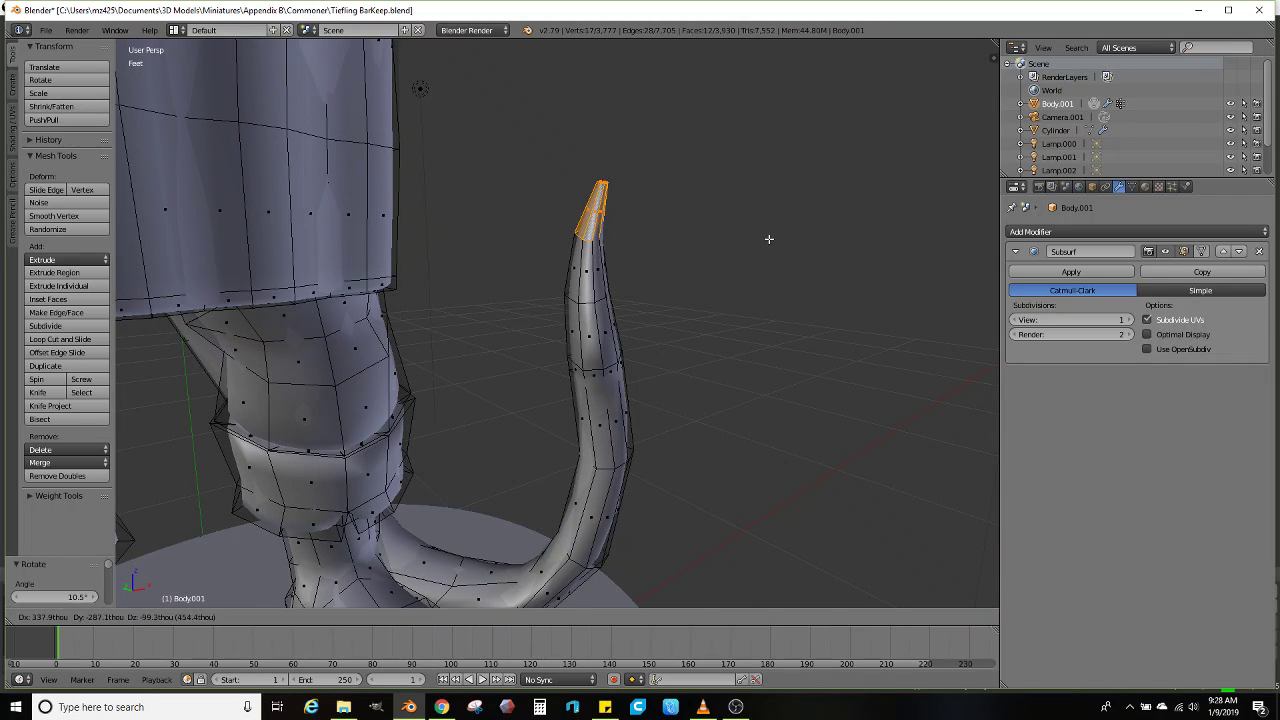
{"action": "left_click", "coordinate": [769, 239]}
Leave Edit Mode and examine the tail and the whole figure from the front, side and back
{"action": "scroll", "coordinate": [603, 234], "scroll_direction": "down", "scroll_amount": 4}
{"action": "mouse_move", "coordinate": [769, 239]}
{"action": "middle_mouse_down"}
{"action": "mouse_move", "coordinate": [603, 234]}
{"action": "mouse_move", "coordinate": [554, 289]}
{"action": "mouse_move", "coordinate": [669, 326]}
{"action": "mouse_move", "coordinate": [758, 320]}
{"action": "mouse_move", "coordinate": [689, 320]}
{"action": "mouse_move", "coordinate": [697, 351]}
{"action": "mouse_move", "coordinate": [865, 412]}
{"action": "mouse_move", "coordinate": [802, 389]}
{"action": "middle_mouse_up"}
{"action": "scroll", "coordinate": [554, 289], "scroll_direction": "down", "scroll_amount": 2}
{"action": "key", "text": "Tab"}
{"action": "scroll", "coordinate": [740, 329], "scroll_direction": "down", "scroll_amount": 3}
{"action": "middle_click_drag", "start_coordinate": [759, 379], "coordinate": [694, 443]}
{"action": "scroll", "coordinate": [569, 409], "scroll_direction": "up", "scroll_amount": 4}
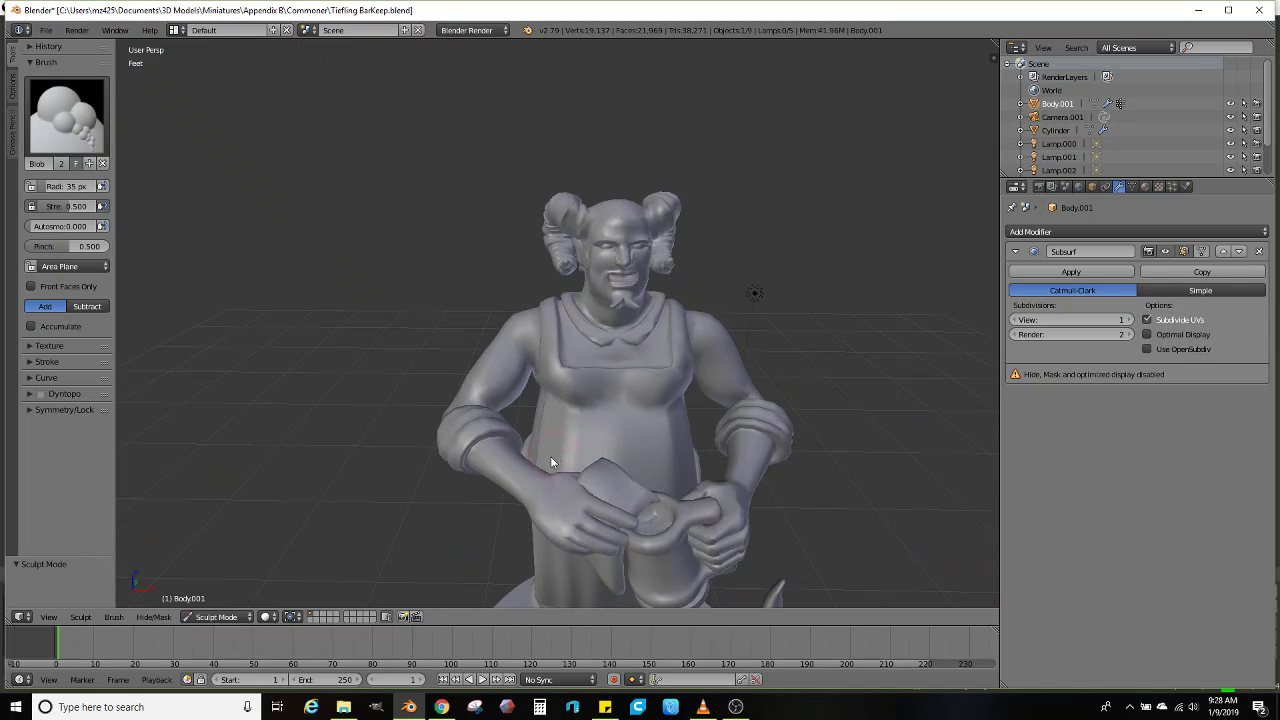
{"action": "scroll", "coordinate": [525, 518], "scroll_direction": "down", "scroll_amount": 3}
{"action": "middle_click_drag", "start_coordinate": [520, 514], "coordinate": [560, 524]}
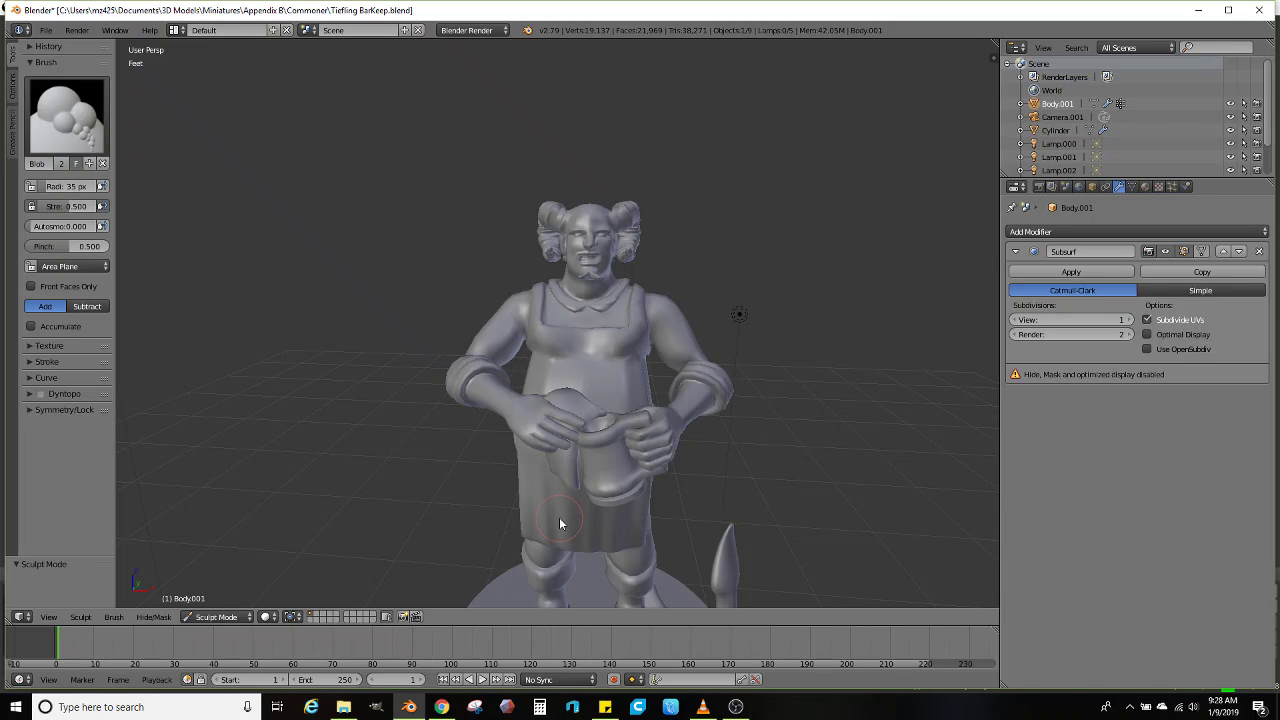
{"action": "scroll", "coordinate": [720, 340], "scroll_direction": "down", "scroll_amount": 3}
{"action": "middle_click_drag", "start_coordinate": [708, 346], "coordinate": [527, 388]}
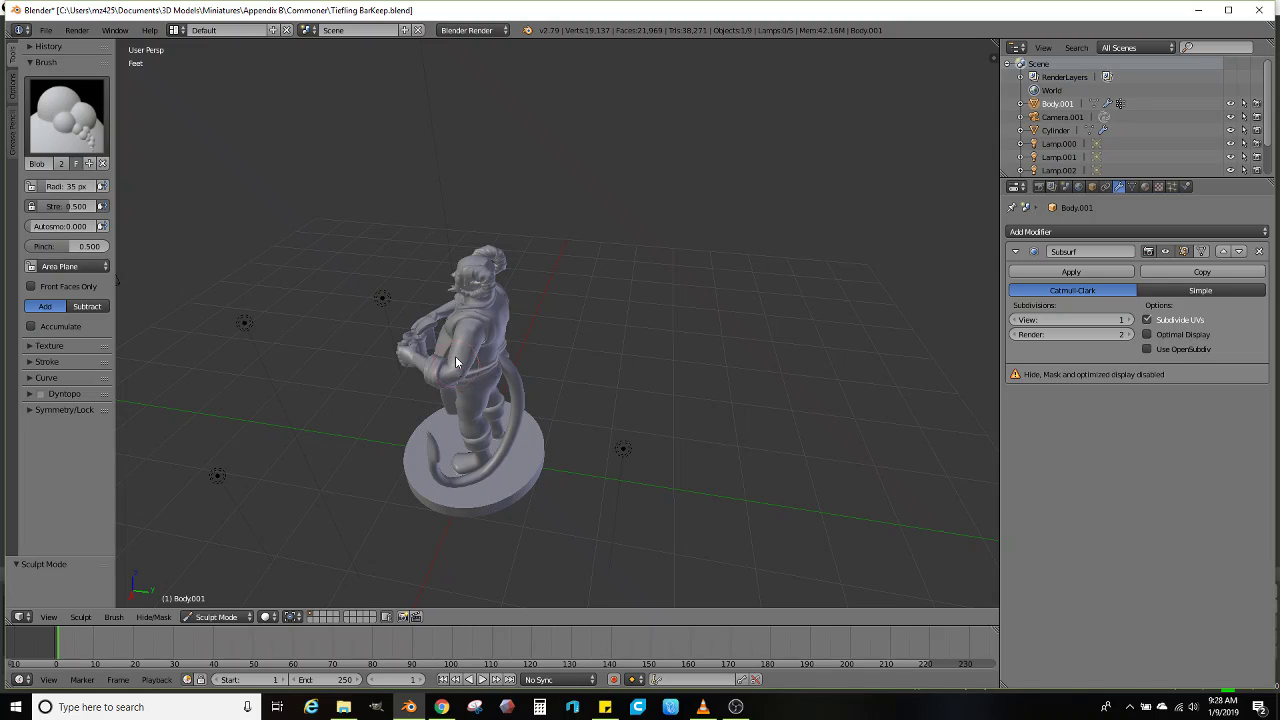
{"action": "middle_click_drag", "start_coordinate": [455, 356], "coordinate": [607, 340]}
{"action": "scroll", "coordinate": [713, 366], "scroll_direction": "up", "scroll_amount": 3}
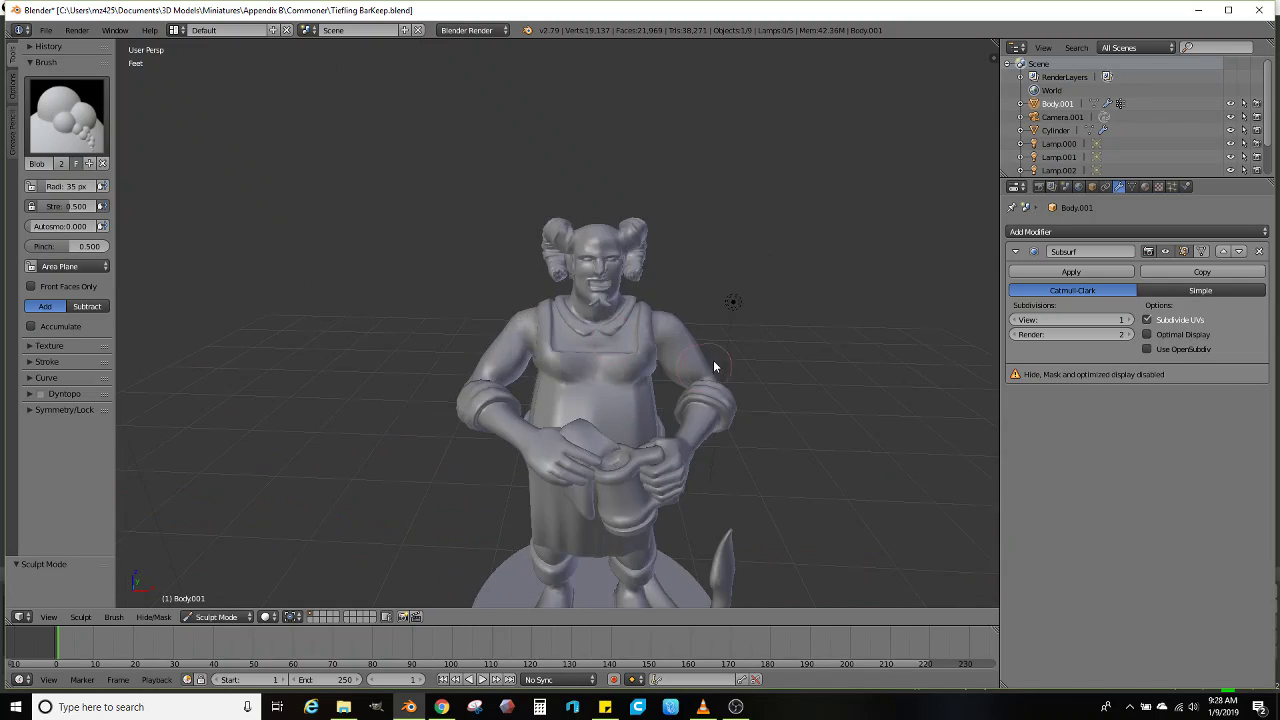
{"action": "middle_click_drag", "start_coordinate": [713, 366], "coordinate": [533, 376]}
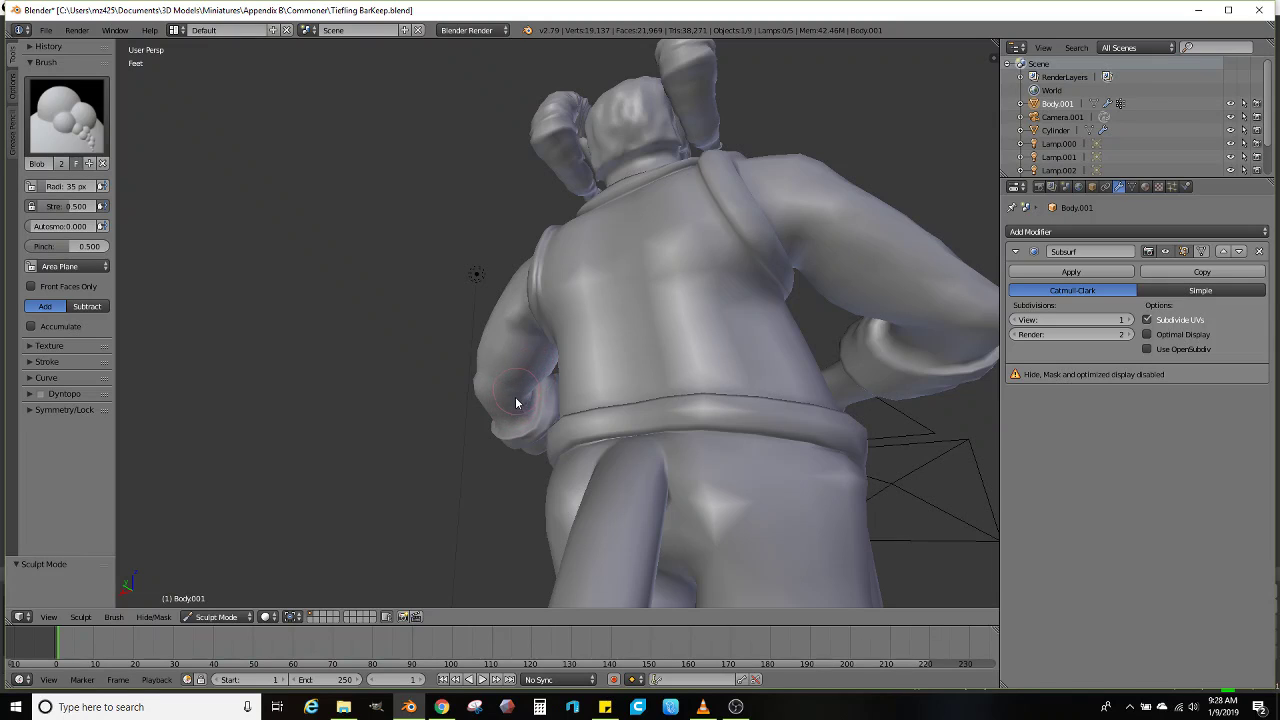
{"action": "middle_click_drag", "start_coordinate": [516, 390], "coordinate": [704, 396]}
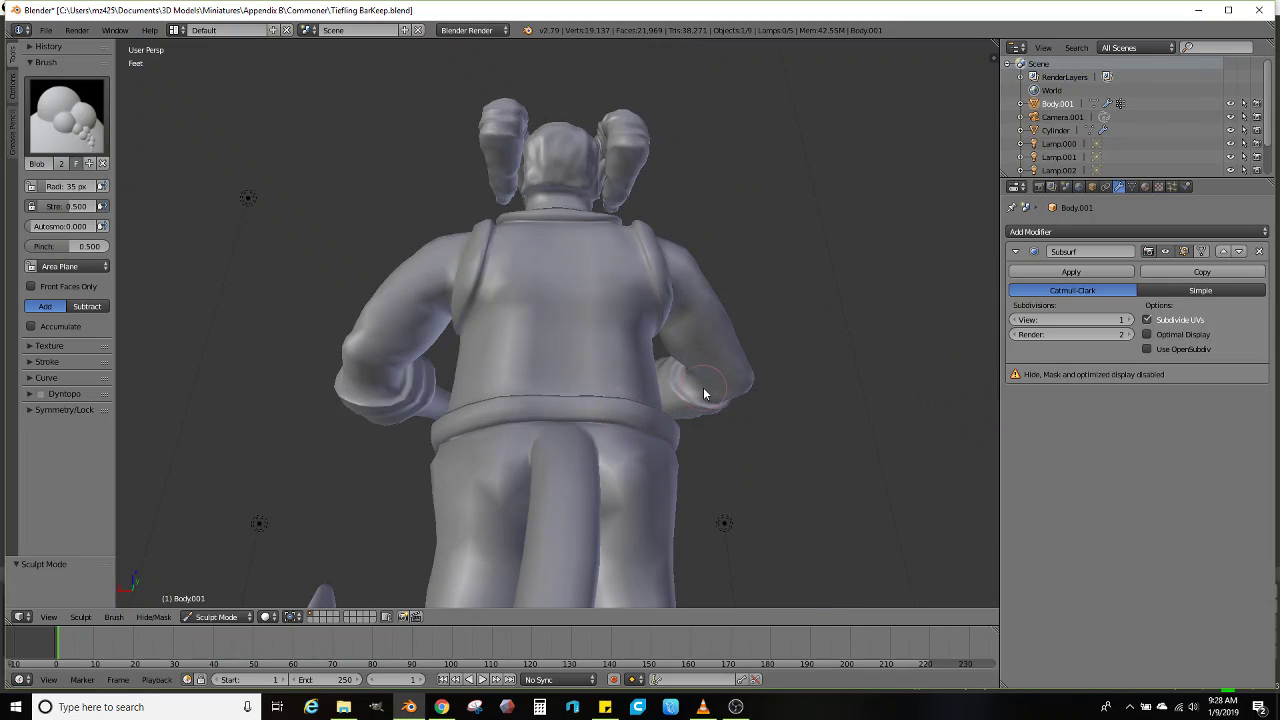
{"action": "mouse_move", "coordinate": [498, 390]}
{"action": "middle_mouse_down"}
{"action": "mouse_move", "coordinate": [517, 414]}
{"action": "mouse_move", "coordinate": [491, 429]}
{"action": "mouse_move", "coordinate": [520, 437]}
{"action": "mouse_move", "coordinate": [487, 395]}
{"action": "mouse_move", "coordinate": [450, 412]}
{"action": "mouse_move", "coordinate": [349, 380]}
{"action": "mouse_move", "coordinate": [711, 411]}
{"action": "mouse_move", "coordinate": [661, 386]}
{"action": "mouse_move", "coordinate": [557, 434]}
{"action": "mouse_move", "coordinate": [420, 580]}
{"action": "middle_mouse_up"}
Return to Edit Mode with edge selection, select two adjacent edges at the back of one elbow and move them
{"action": "key", "text": "Tab"}
{"action": "scroll", "coordinate": [487, 395], "scroll_direction": "up", "scroll_amount": 2}
{"action": "scroll", "coordinate": [711, 411], "scroll_direction": "up", "scroll_amount": 4}
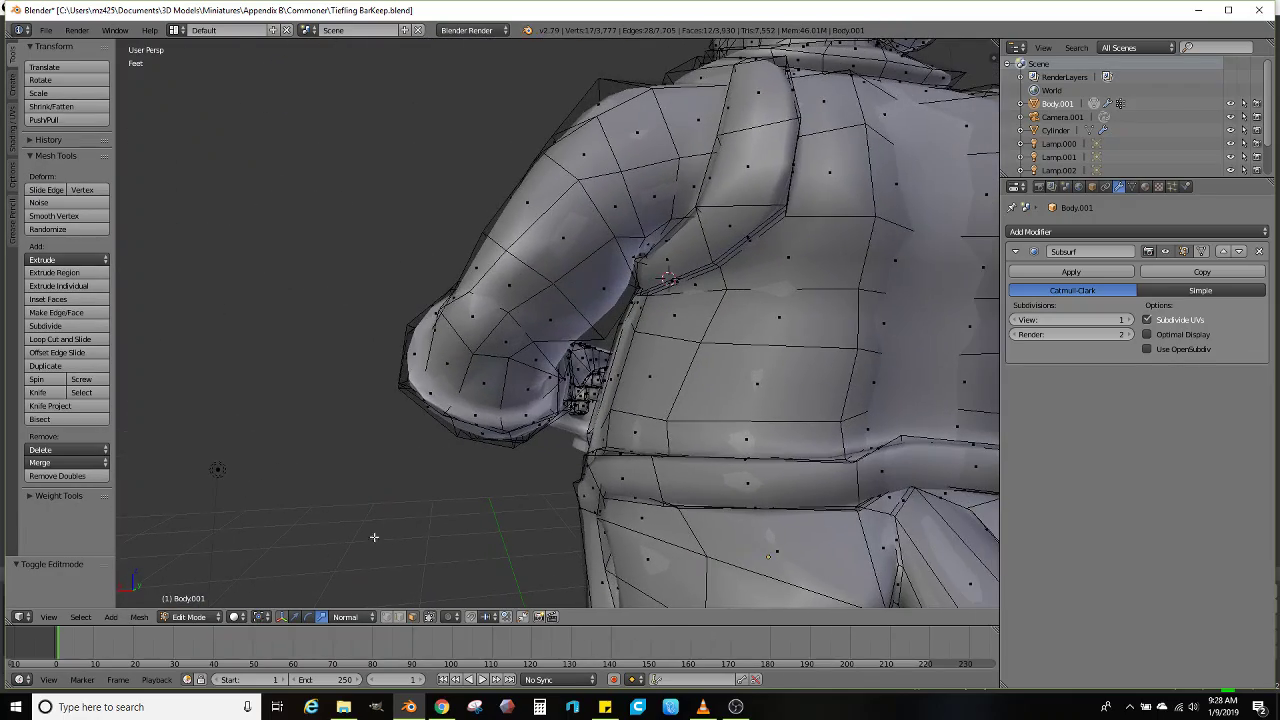
{"action": "left_click", "coordinate": [398, 617]}
{"action": "middle_click_drag", "start_coordinate": [407, 500], "coordinate": [414, 458]}
{"action": "right_click", "coordinate": [446, 330]}
{"action": "right_click", "coordinate": [473, 363], "text": "shift"}
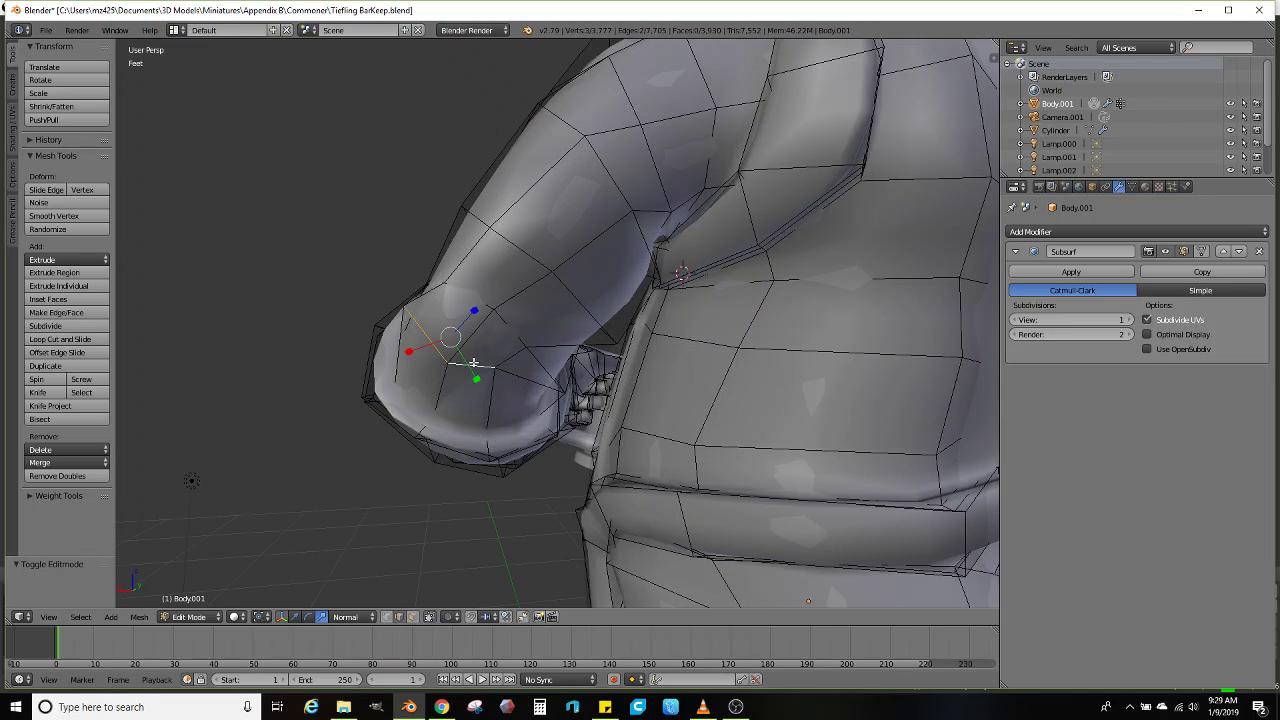
{"action": "key", "text": "g"}
{"action": "left_click", "coordinate": [450, 385]}
Move the matching pair of edges at the figure's other elbow to reshape its point
{"action": "middle_click_drag", "start_coordinate": [450, 385], "coordinate": [604, 376]}
{"action": "scroll", "coordinate": [800, 443], "scroll_direction": "down", "scroll_amount": 3}
{"action": "key", "text": "g"}
{"action": "left_click", "coordinate": [770, 436]}
{"action": "scroll", "coordinate": [671, 420], "scroll_direction": "up", "scroll_amount": 4}
{"action": "middle_click_drag", "start_coordinate": [922, 404], "coordinate": [634, 374]}
{"action": "key", "text": "g"}
{"action": "left_click", "coordinate": [647, 397]}
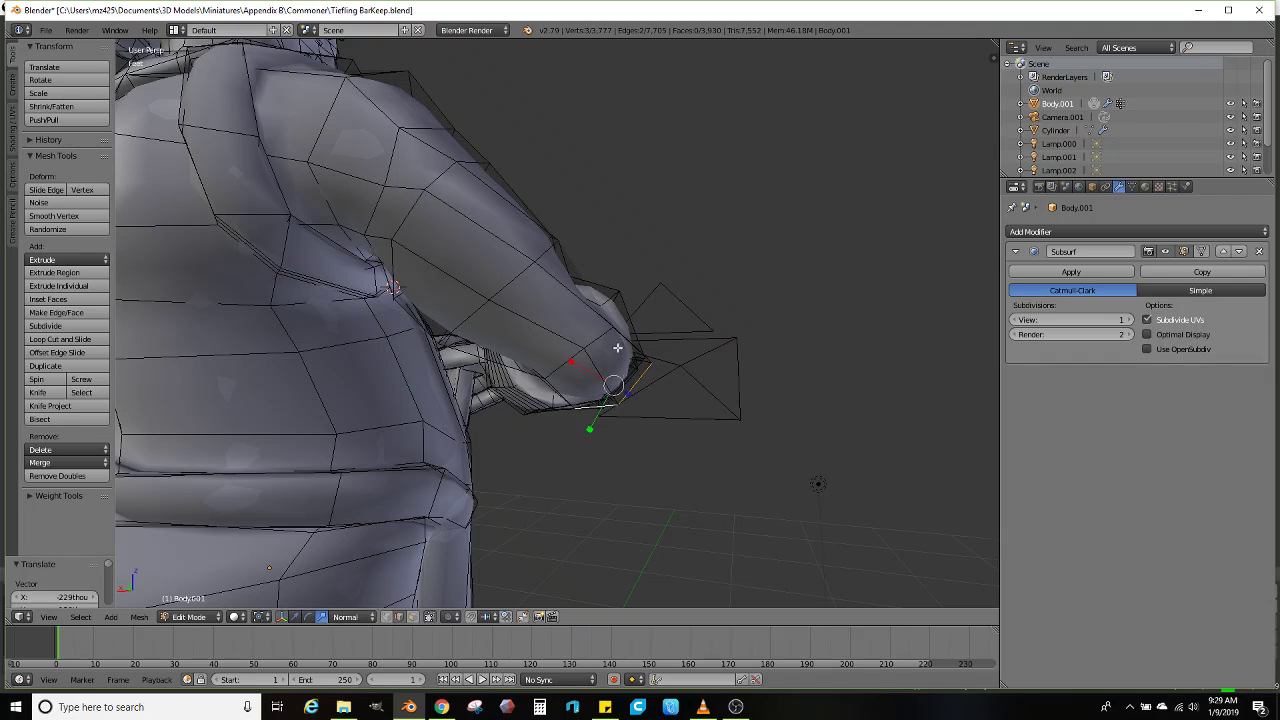
Select two adjacent edges on the arm just beside the elbow and move them outward to round the shape
{"action": "right_click", "coordinate": [616, 344]}
{"action": "right_click", "coordinate": [578, 361], "text": "ctrl"}
{"action": "key", "text": "s"}
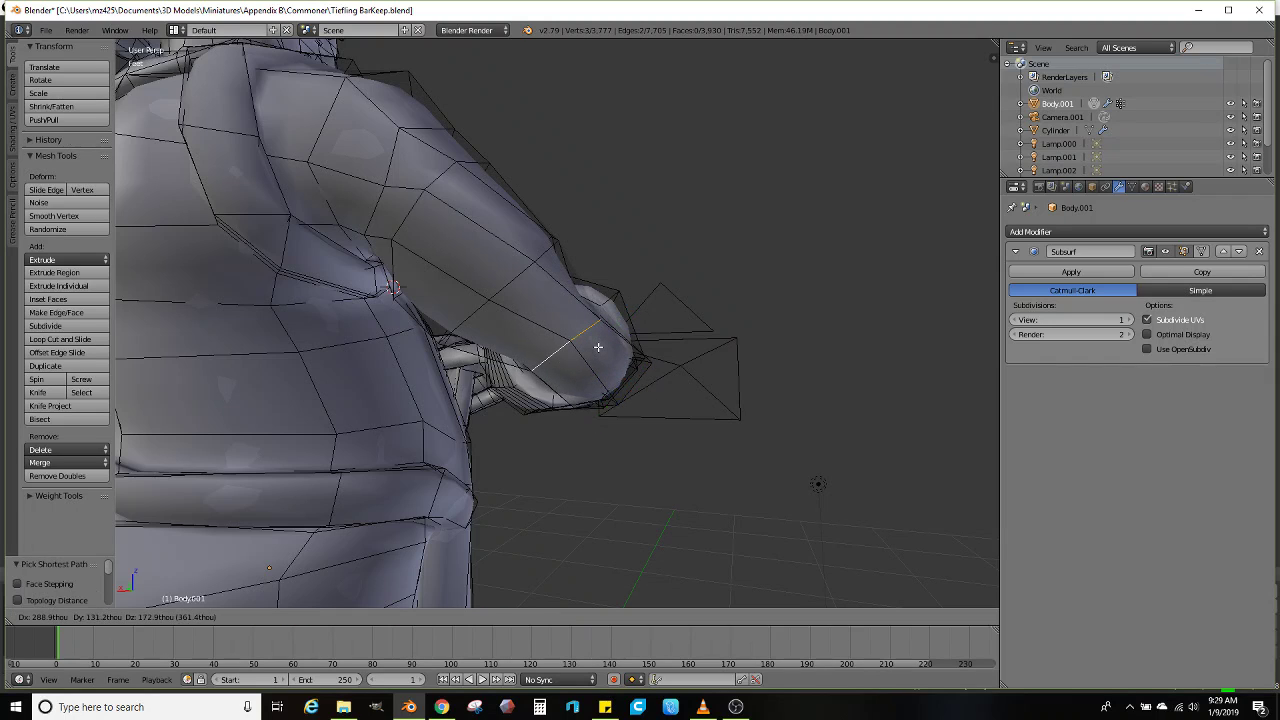
{"action": "left_click", "coordinate": [610, 348]}
{"action": "middle_click_drag", "start_coordinate": [671, 337], "coordinate": [549, 402]}
Switch the body from Edit Mode to Sculpt Mode and save the Blender file
{"action": "key", "text": "f"}
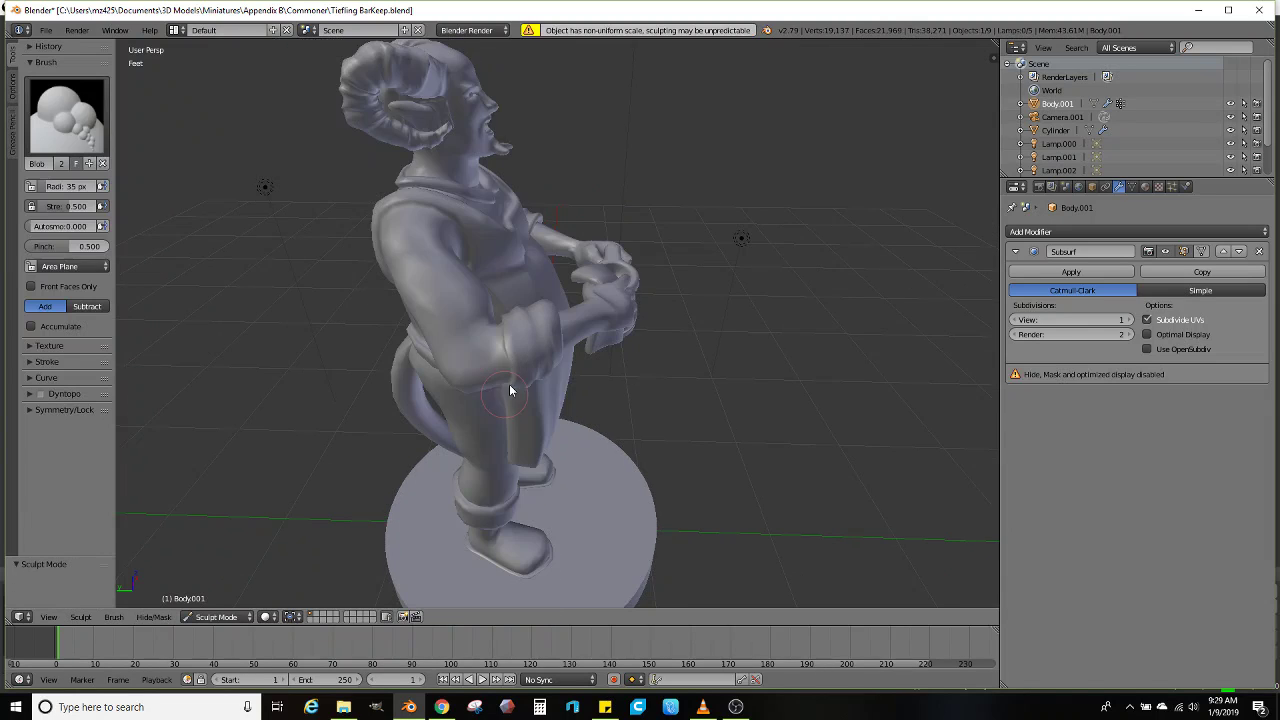
{"action": "mouse_move", "coordinate": [510, 390]}
{"action": "middle_mouse_down"}
{"action": "mouse_move", "coordinate": [354, 349]}
{"action": "mouse_move", "coordinate": [529, 386]}
{"action": "mouse_move", "coordinate": [471, 200]}
{"action": "mouse_move", "coordinate": [643, 299]}
{"action": "mouse_move", "coordinate": [680, 337]}
{"action": "mouse_move", "coordinate": [672, 411]}
{"action": "mouse_move", "coordinate": [454, 295]}
{"action": "mouse_move", "coordinate": [414, 402]}
{"action": "mouse_move", "coordinate": [423, 446]}
{"action": "mouse_move", "coordinate": [638, 366]}
{"action": "mouse_move", "coordinate": [603, 403]}
{"action": "mouse_move", "coordinate": [694, 335]}
{"action": "mouse_move", "coordinate": [705, 355]}
{"action": "mouse_move", "coordinate": [477, 420]}
{"action": "mouse_move", "coordinate": [584, 412]}
{"action": "mouse_move", "coordinate": [586, 380]}
{"action": "mouse_move", "coordinate": [555, 408]}
{"action": "mouse_move", "coordinate": [592, 329]}
{"action": "mouse_move", "coordinate": [640, 366]}
{"action": "mouse_move", "coordinate": [651, 343]}
{"action": "mouse_move", "coordinate": [651, 357]}
{"action": "mouse_move", "coordinate": [623, 366]}
{"action": "mouse_move", "coordinate": [652, 369]}
{"action": "mouse_move", "coordinate": [565, 405]}
{"action": "middle_mouse_up"}
{"action": "scroll", "coordinate": [651, 357], "scroll_direction": "down", "scroll_amount": 2}
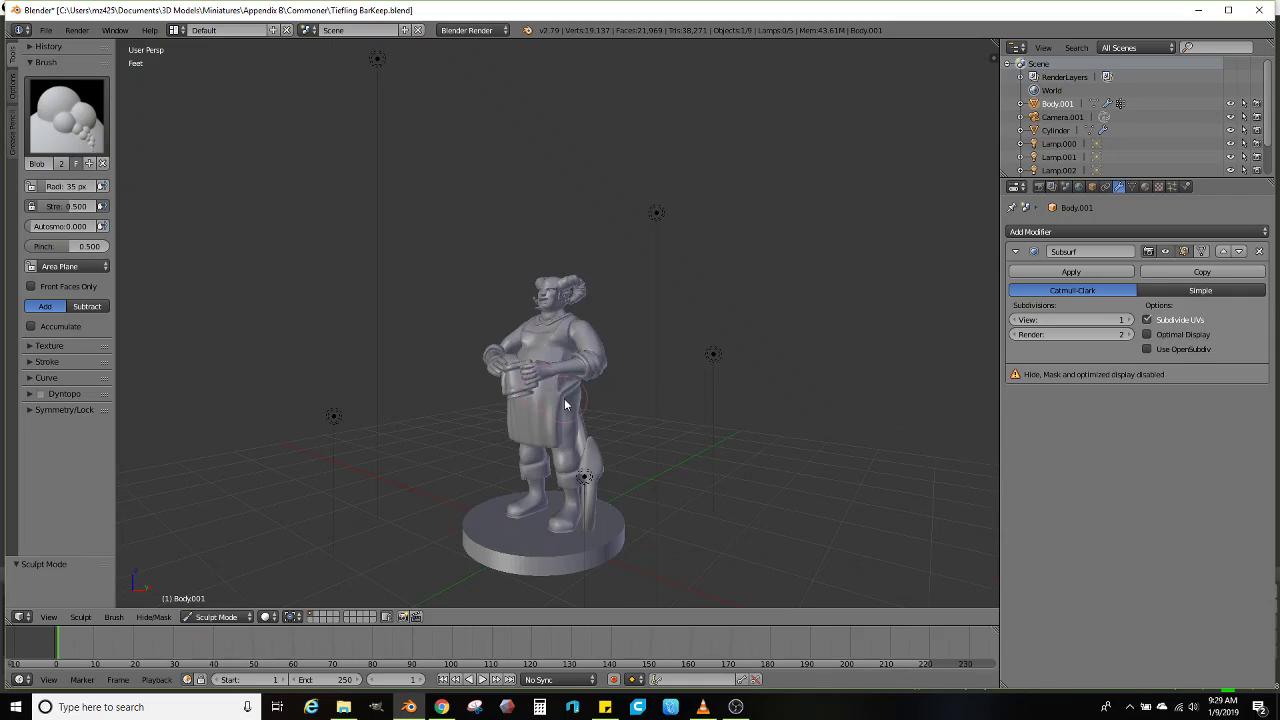
{"action": "left_click", "coordinate": [46, 30]}
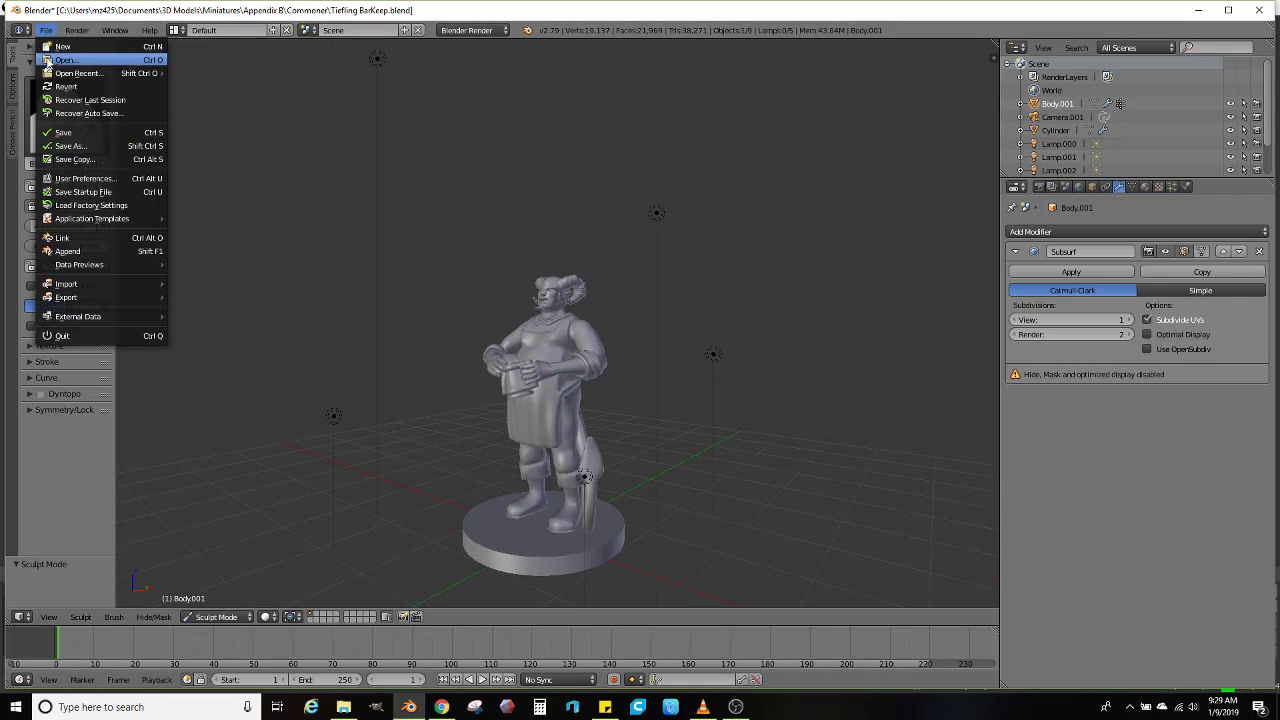
{"action": "left_click", "coordinate": [83, 134]}
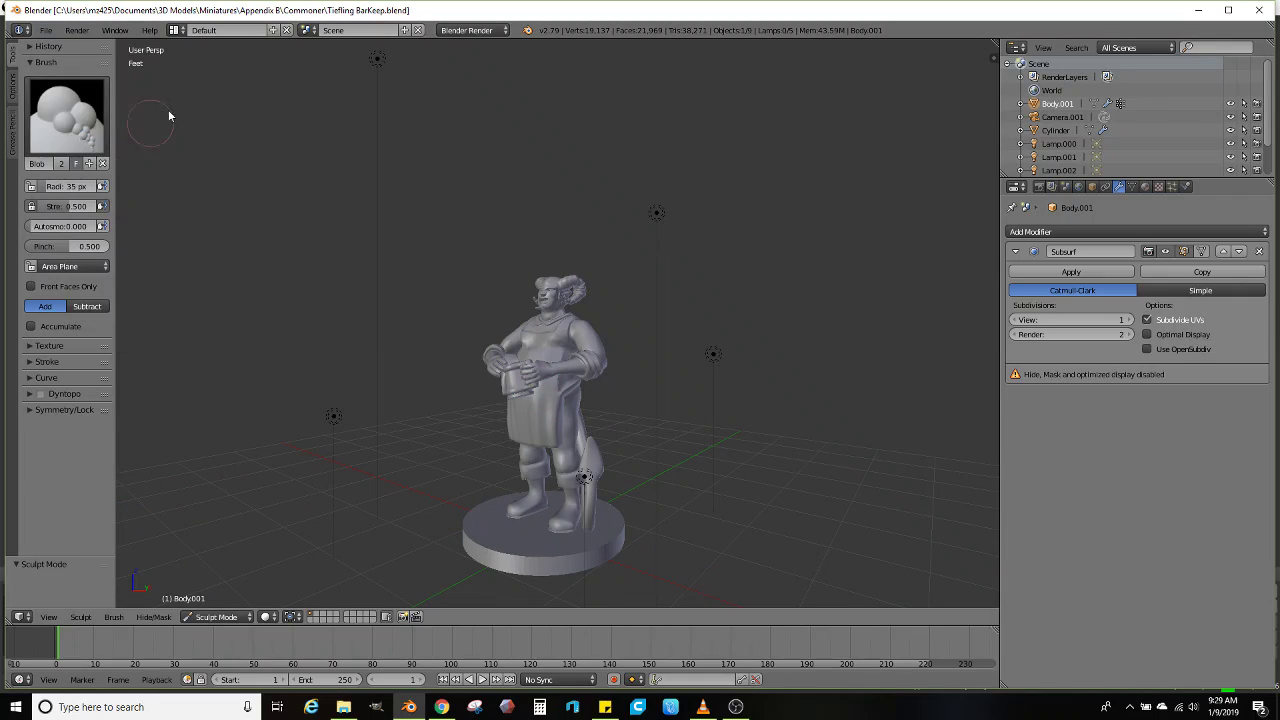
Export the miniature as an STL file named Tiefling BarKeep.stl in the Commoner folder
{"action": "left_click", "coordinate": [43, 31]}
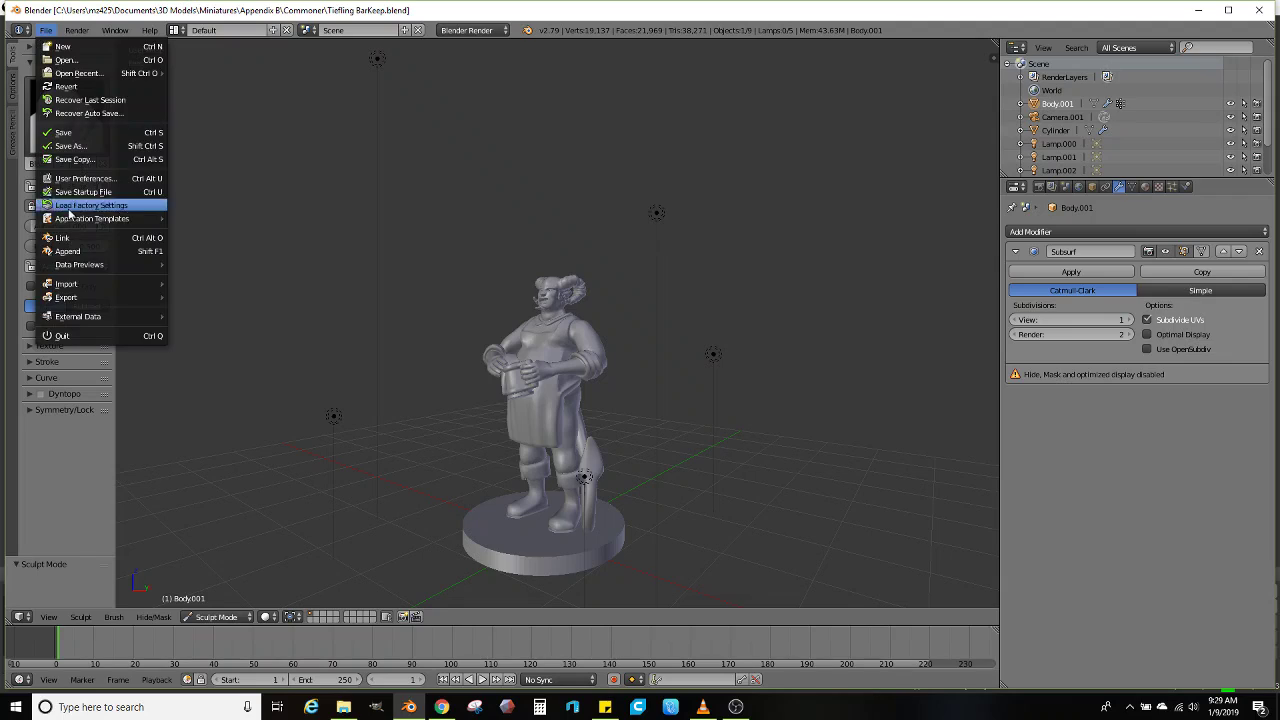
{"action": "mouse_move", "coordinate": [66, 298]}
{"action": "left_click", "coordinate": [208, 405]}
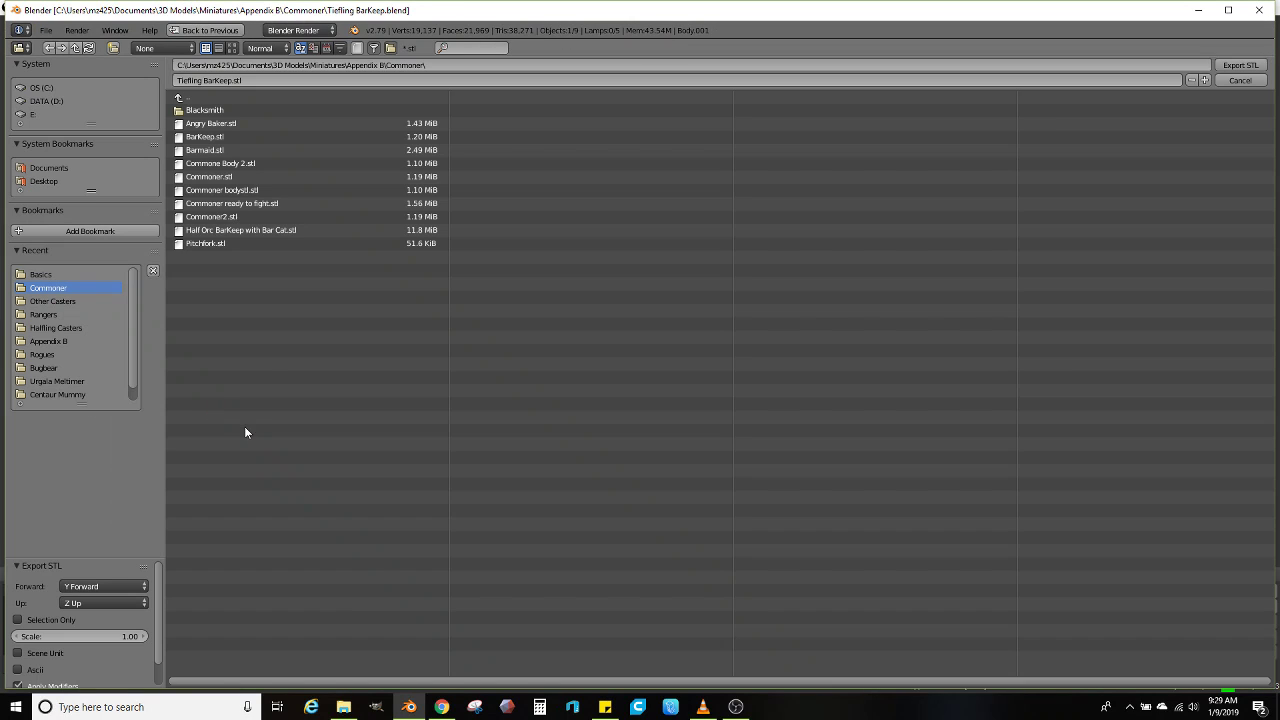
{"action": "left_click", "coordinate": [1240, 65]}
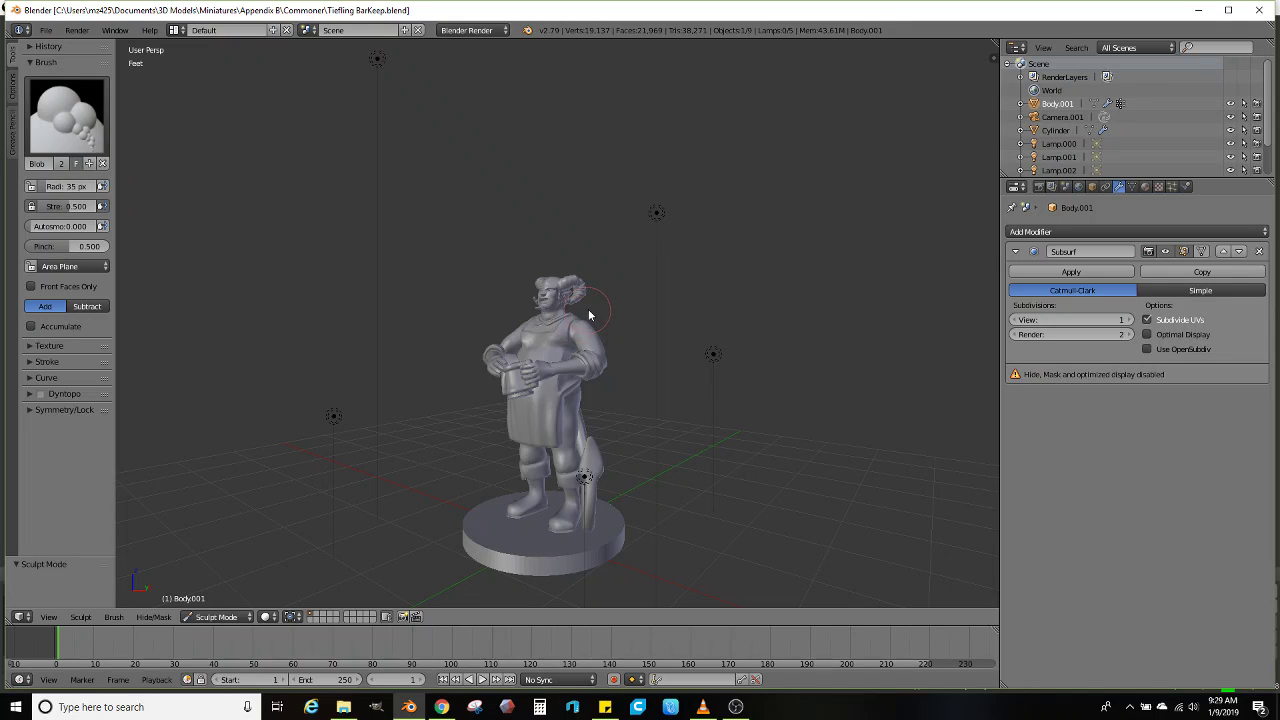
View the miniature from the front and preview it with Rendered viewport shading
{"action": "mouse_move", "coordinate": [589, 315]}
{"action": "middle_mouse_down"}
{"action": "mouse_move", "coordinate": [609, 266]}
{"action": "mouse_move", "coordinate": [666, 283]}
{"action": "mouse_move", "coordinate": [657, 266]}
{"action": "mouse_move", "coordinate": [629, 343]}
{"action": "mouse_move", "coordinate": [629, 260]}
{"action": "middle_mouse_up"}
{"action": "scroll", "coordinate": [657, 266], "scroll_direction": "up", "scroll_amount": 5}
{"action": "scroll", "coordinate": [638, 308], "scroll_direction": "up", "scroll_amount": 2}
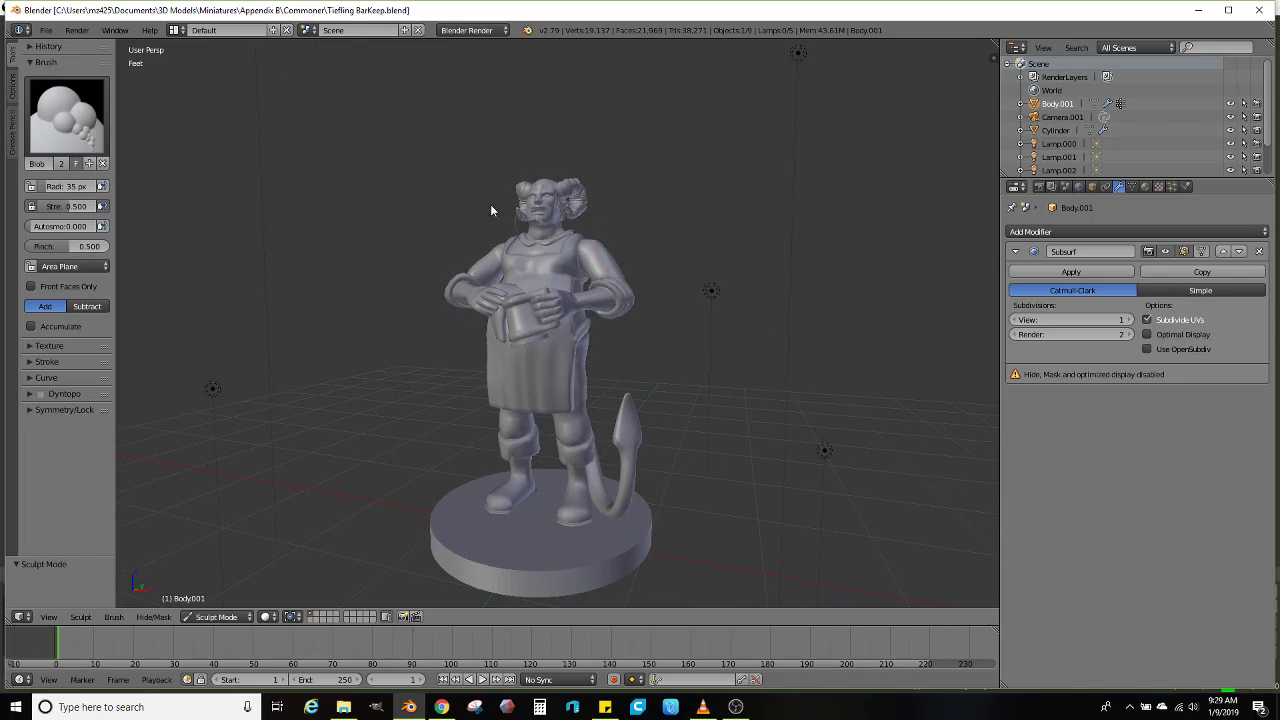
{"action": "left_click", "coordinate": [212, 616]}
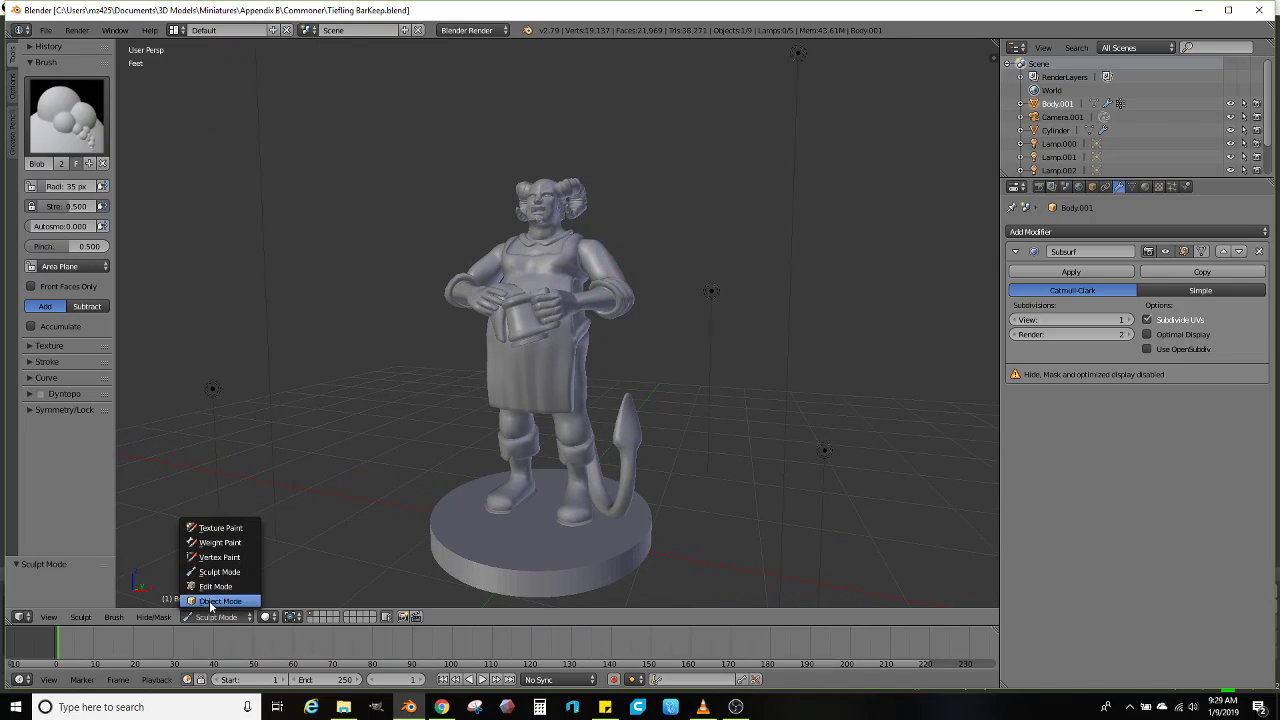
{"action": "left_click", "coordinate": [267, 622]}
{"action": "left_click", "coordinate": [266, 616]}
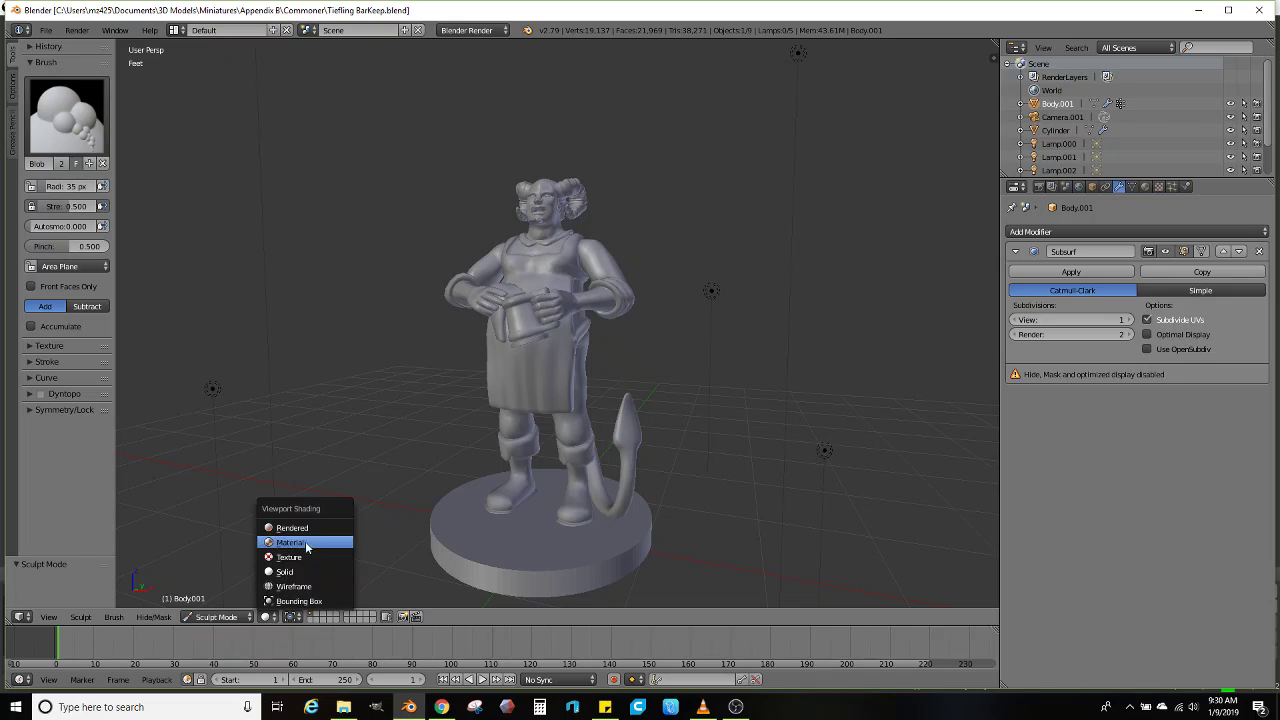
{"action": "left_click", "coordinate": [320, 527]}
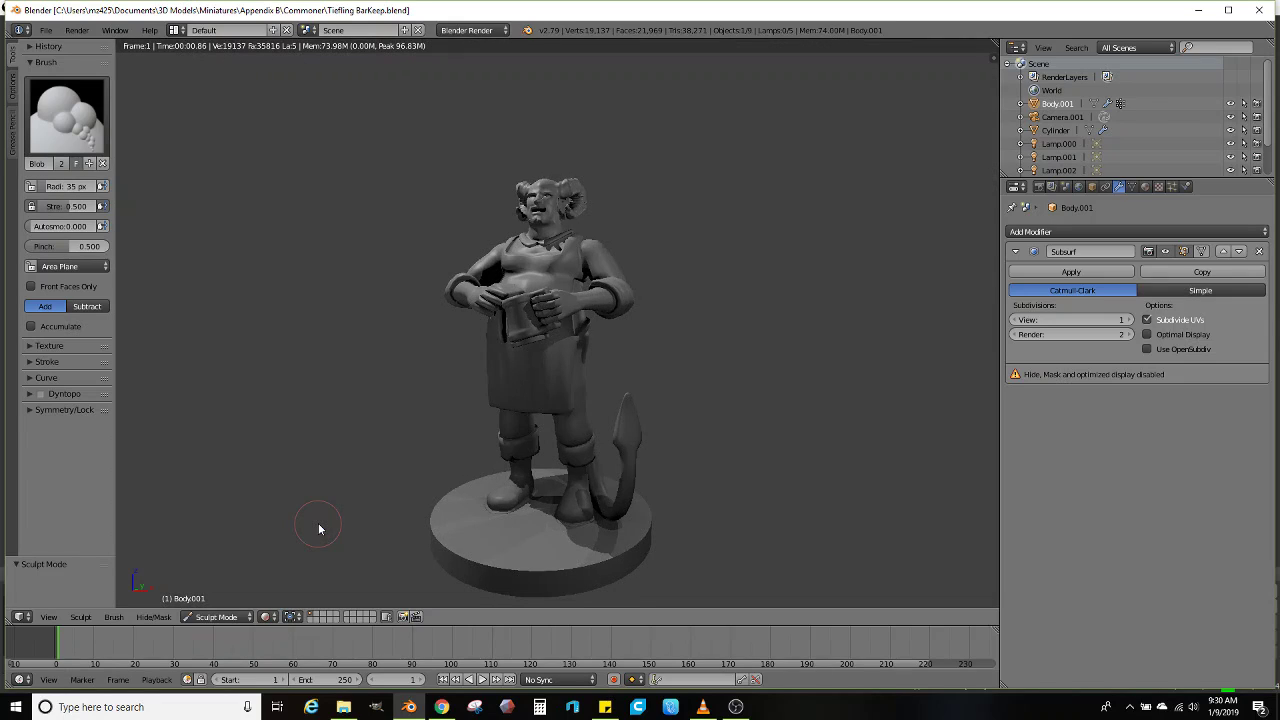
Return the viewport to Solid shading and switch from Sculpt Mode to Object Mode
{"action": "left_click", "coordinate": [216, 617]}
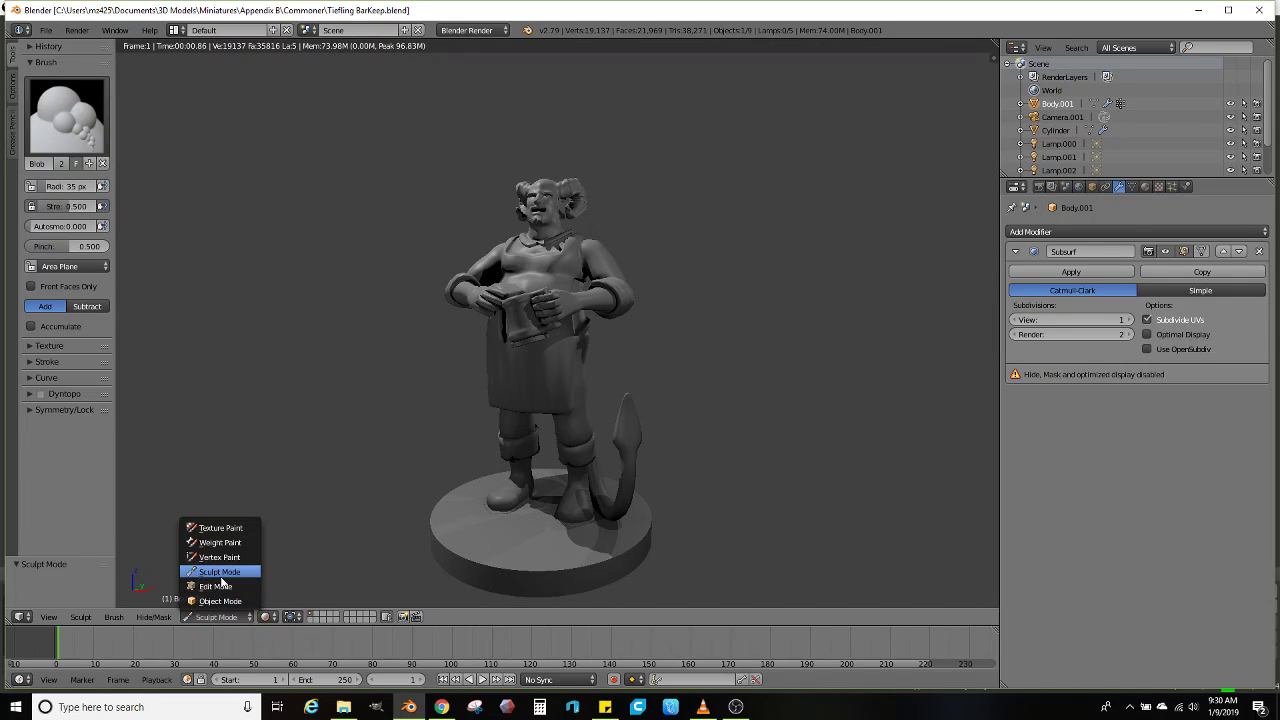
{"action": "left_click", "coordinate": [274, 617]}
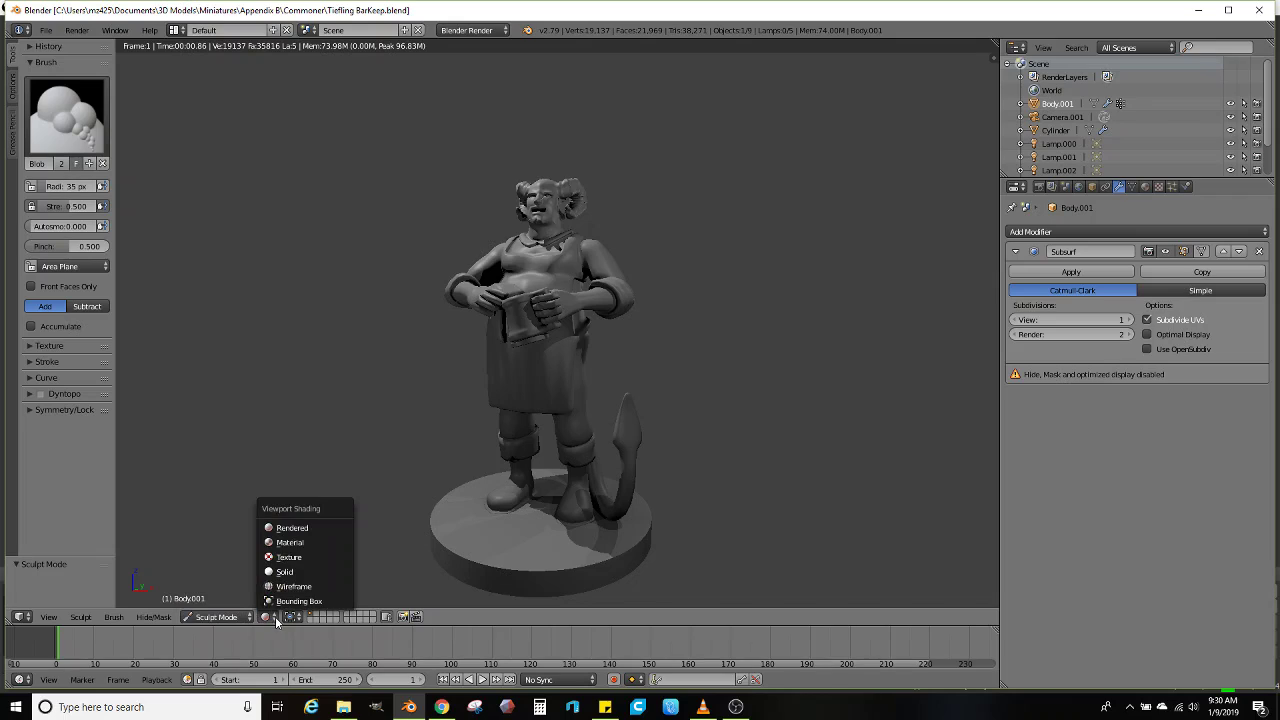
{"action": "left_click", "coordinate": [285, 571]}
{"action": "scroll", "coordinate": [405, 302], "scroll_direction": "down", "scroll_amount": 4}
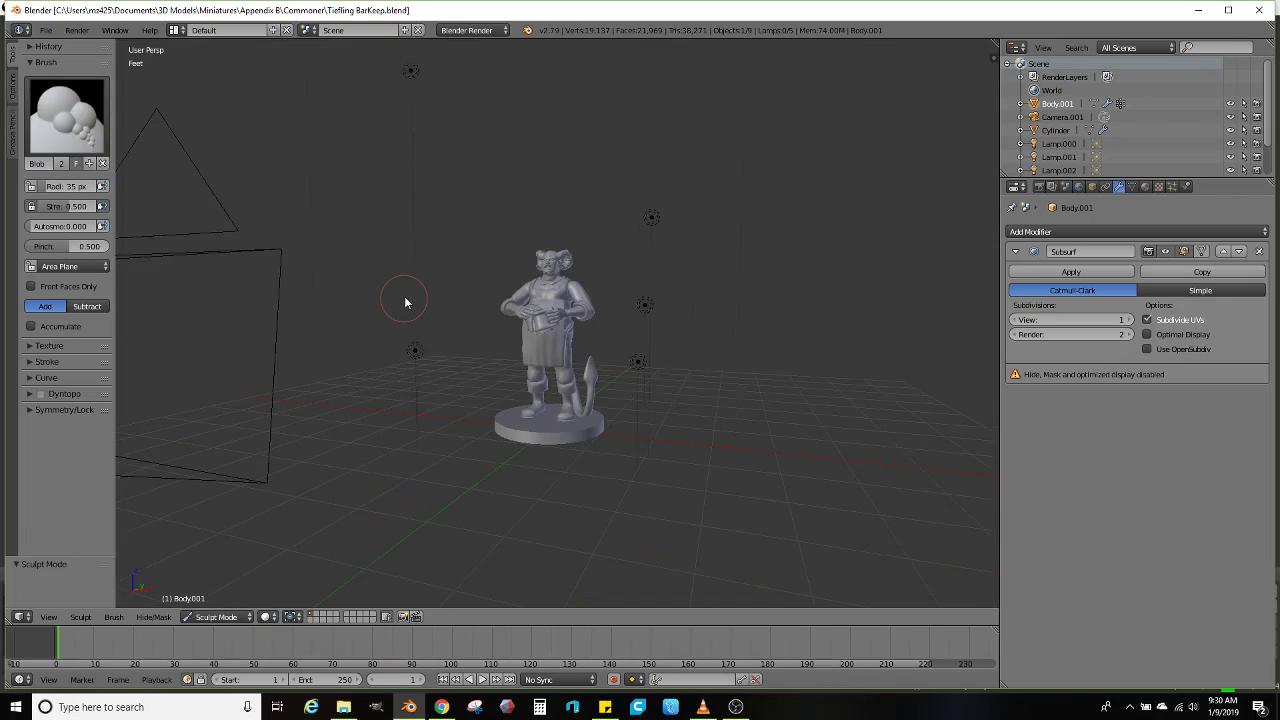
{"action": "middle_click_drag", "start_coordinate": [405, 302], "coordinate": [418, 272]}
{"action": "left_click", "coordinate": [216, 617]}
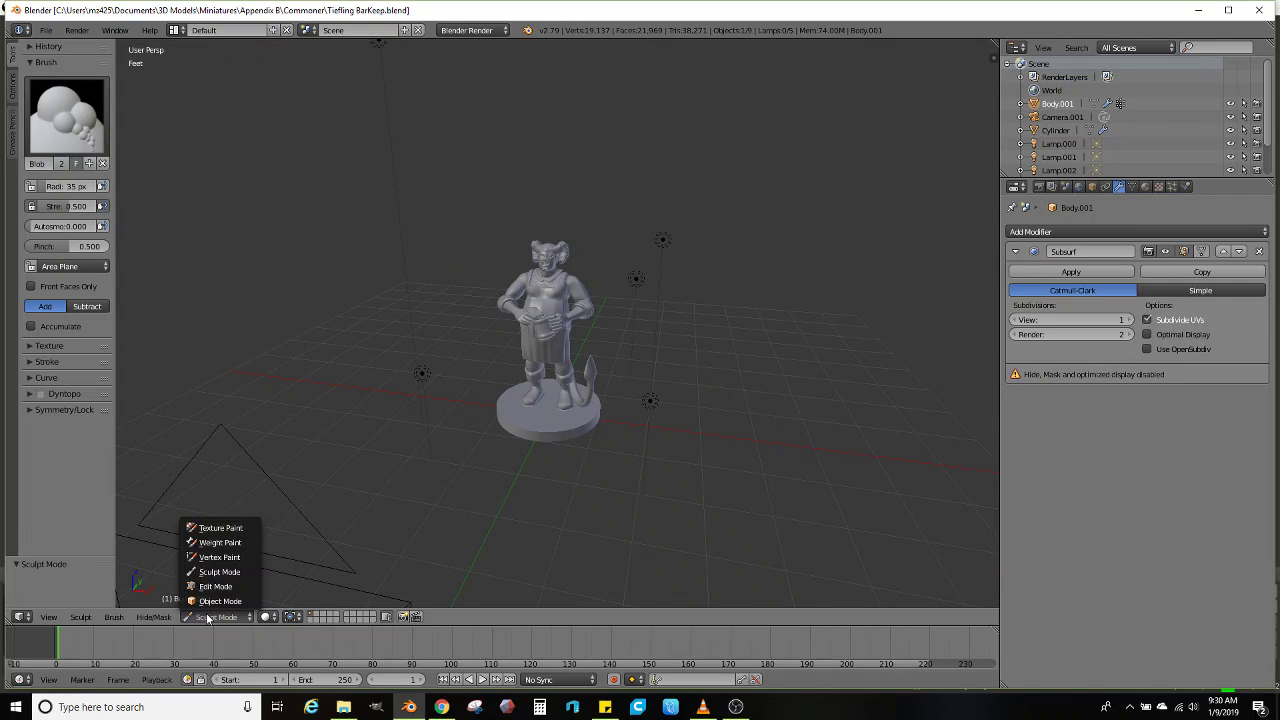
{"action": "left_click", "coordinate": [220, 603]}
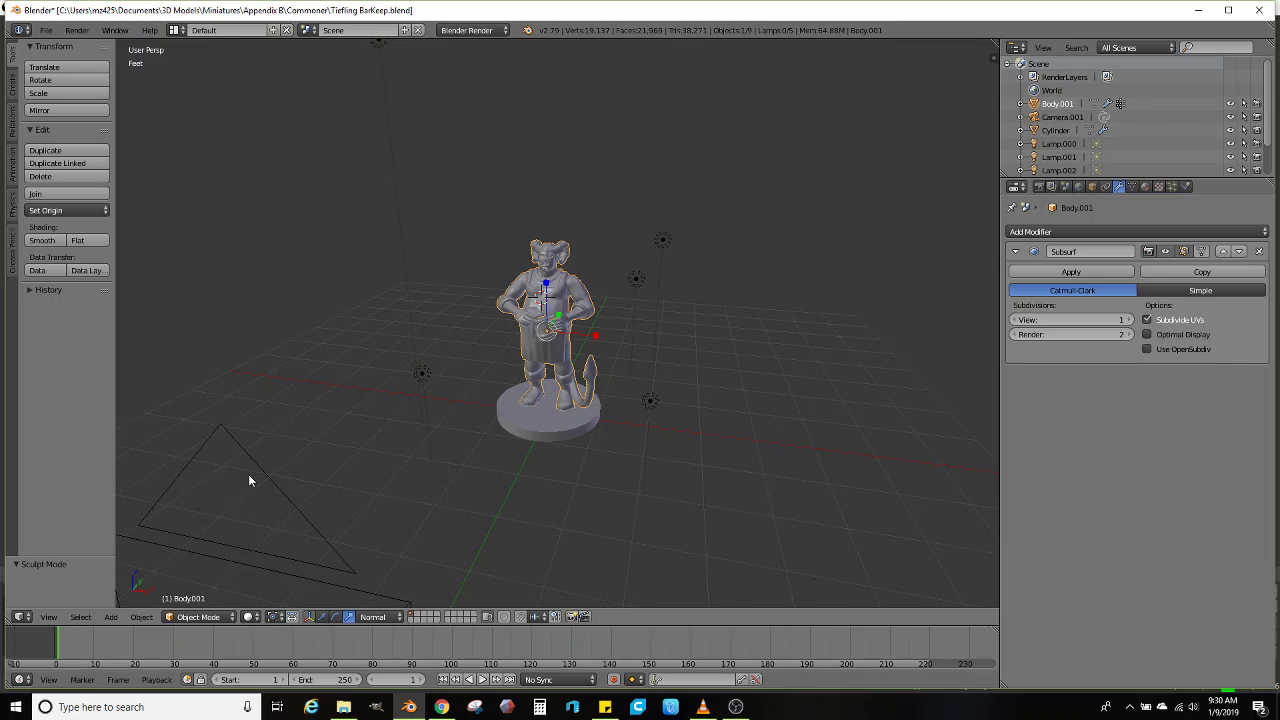
Select the high lamp, Lamp.002, and move it sideways to sit above the figure's head
{"action": "middle_click_drag", "start_coordinate": [354, 193], "coordinate": [430, 142]}
{"action": "right_click", "coordinate": [449, 157]}
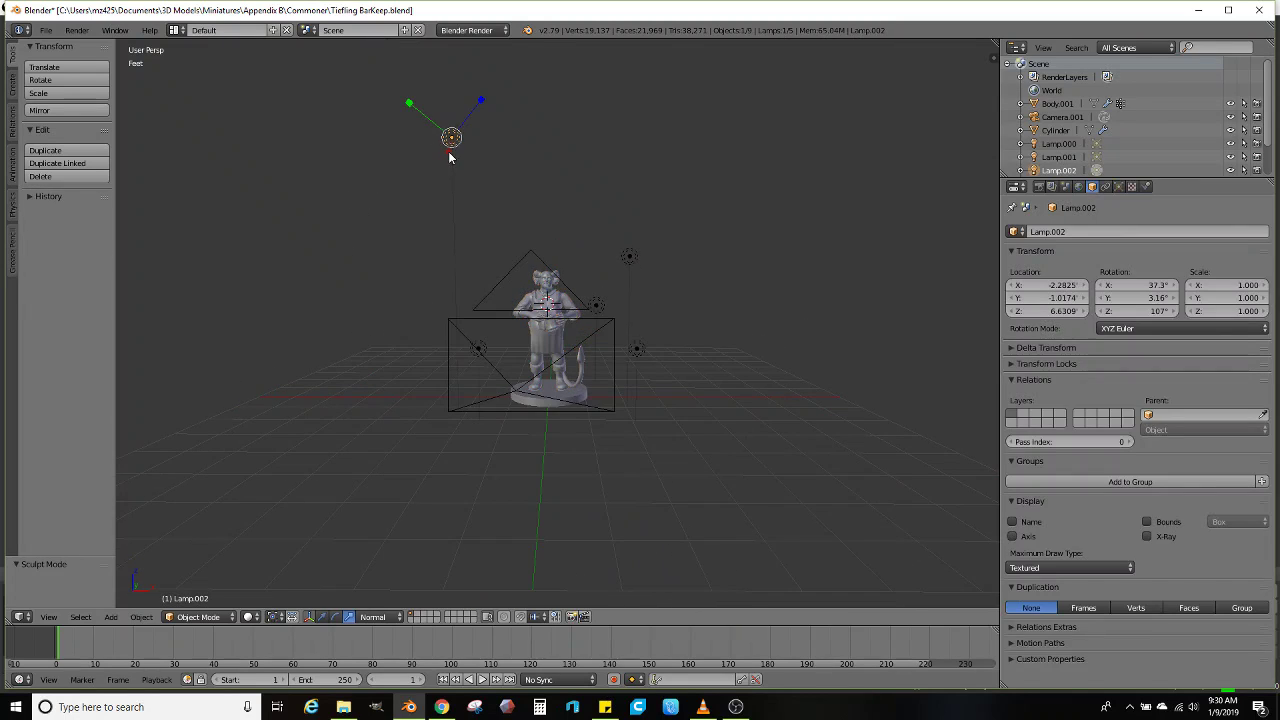
{"action": "key", "text": "g"}
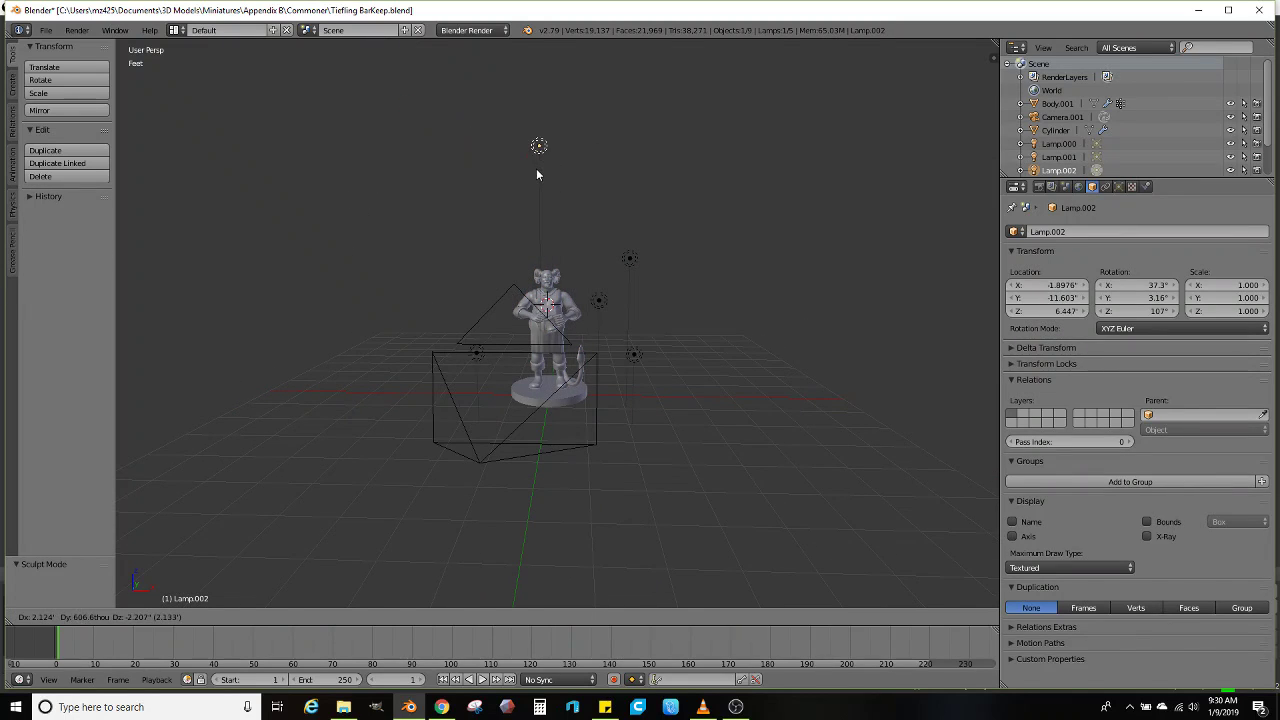
{"action": "left_click", "coordinate": [536, 175]}
{"action": "middle_click_drag", "start_coordinate": [536, 175], "coordinate": [559, 246]}
Select Lamp.004 beside the figure and reposition it away from the neighbouring lamp
{"action": "right_click", "coordinate": [636, 295]}
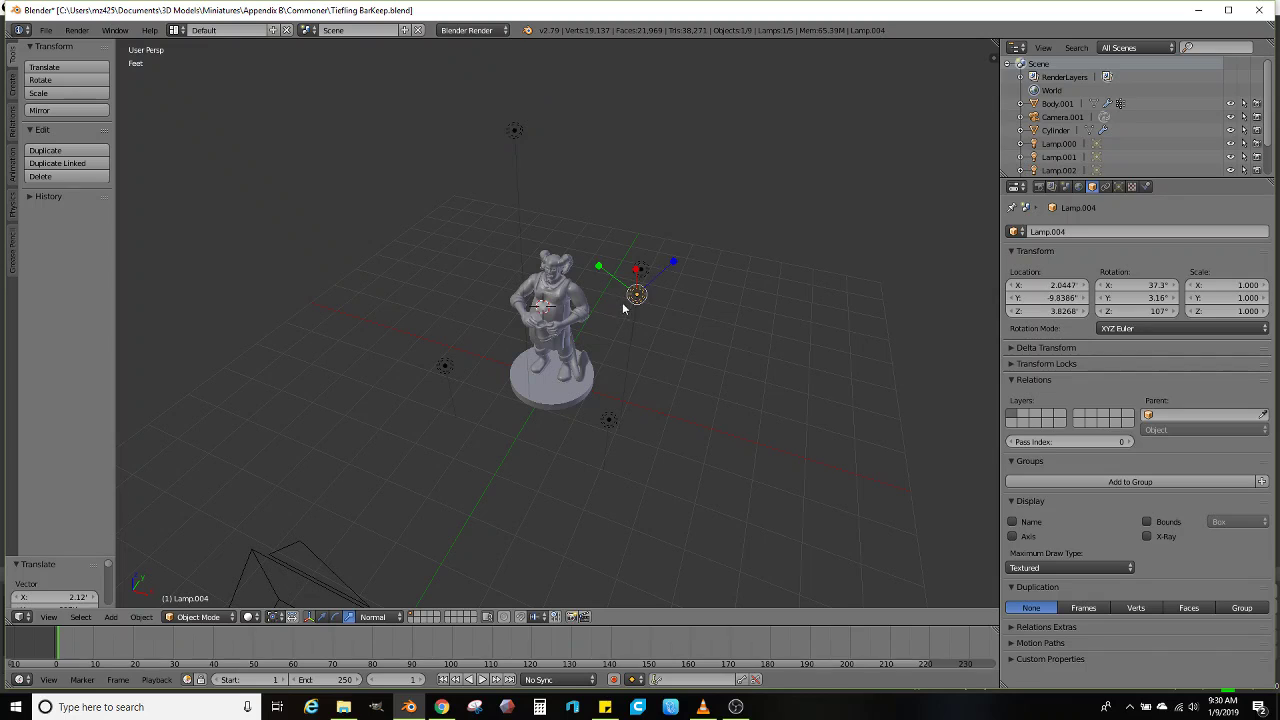
{"action": "middle_click_drag", "start_coordinate": [622, 302], "coordinate": [737, 291]}
{"action": "key", "text": "g"}
{"action": "left_click", "coordinate": [550, 350]}
{"action": "key", "text": "g"}
{"action": "middle_click_drag", "start_coordinate": [550, 350], "coordinate": [635, 182]}
{"action": "left_click", "coordinate": [474, 346]}
Select the overhead lamp, Lamp.002, again and move it to about X -1.51', Y -1.69', Z 6.24'
{"action": "right_click", "coordinate": [586, 99]}
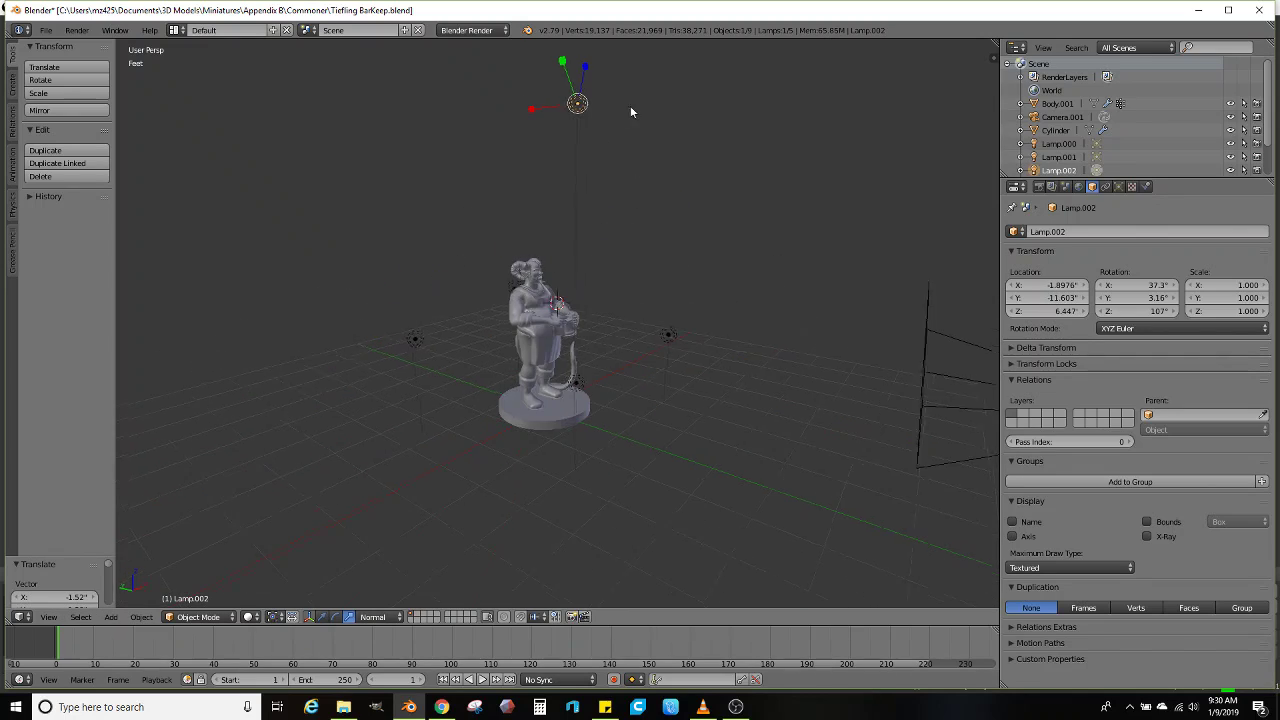
{"action": "middle_click_drag", "start_coordinate": [630, 105], "coordinate": [560, 134]}
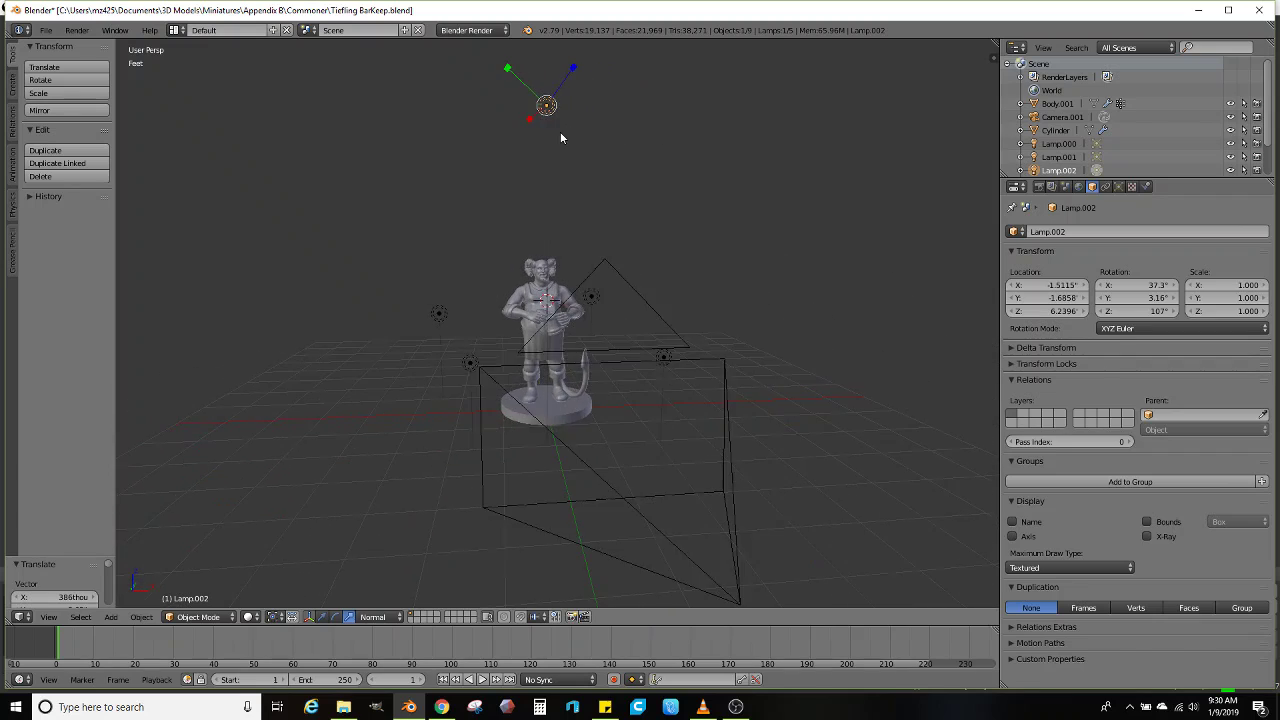
{"action": "scroll", "coordinate": [594, 229], "scroll_direction": "up", "scroll_amount": 4}
{"action": "middle_click_drag", "start_coordinate": [594, 229], "coordinate": [697, 318]}
{"action": "middle_click_drag", "start_coordinate": [855, 433], "coordinate": [748, 366]}
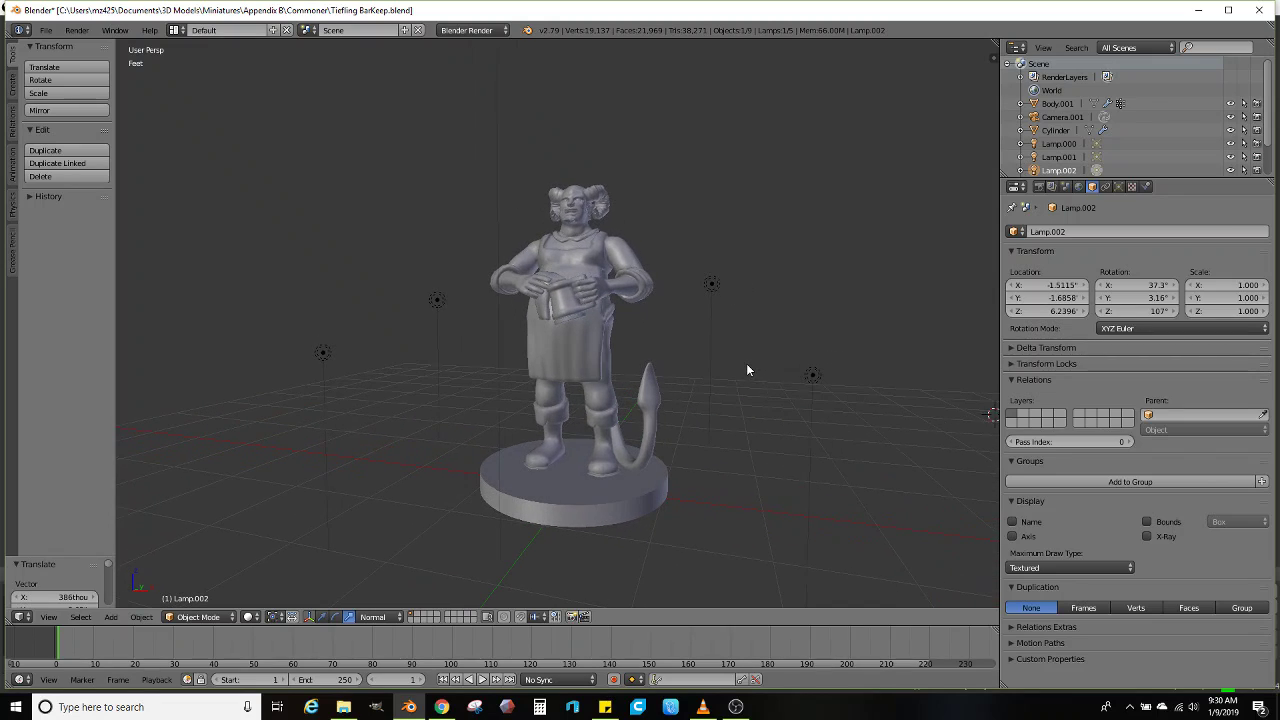
Check the new lighting on the miniature in Rendered shading, then return to Solid shading
{"action": "left_click", "coordinate": [250, 617]}
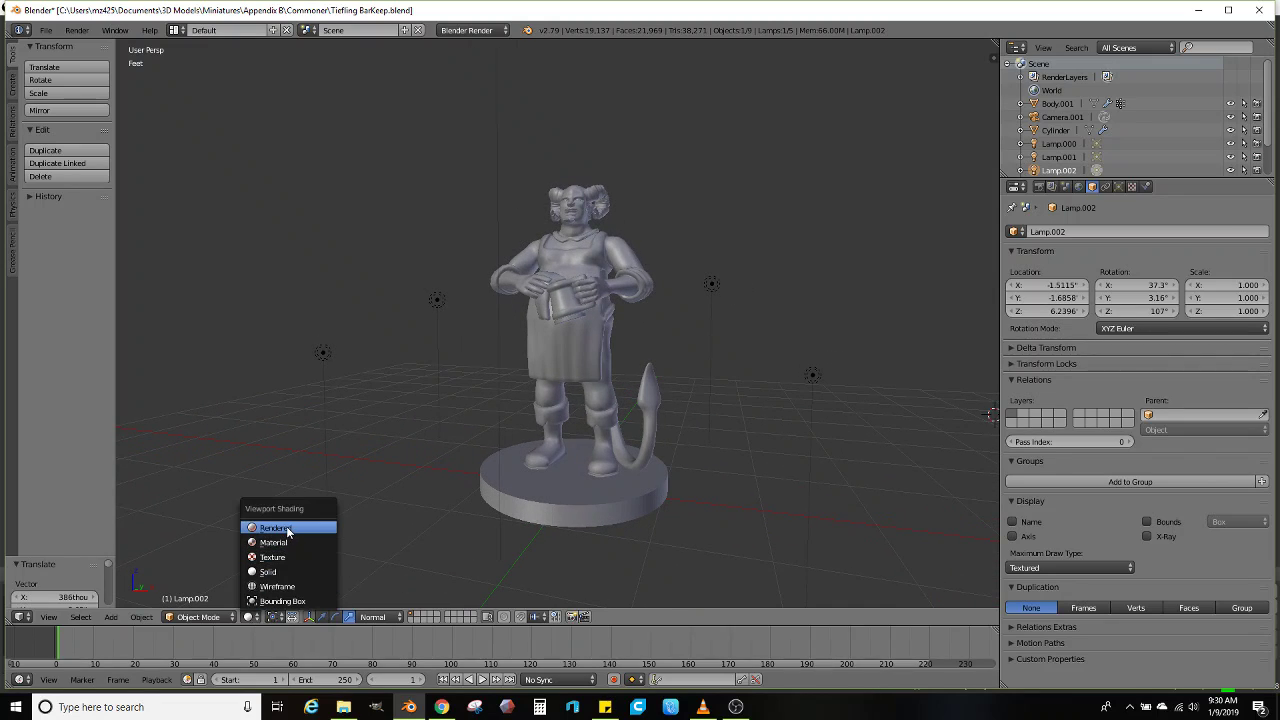
{"action": "left_click", "coordinate": [286, 527]}
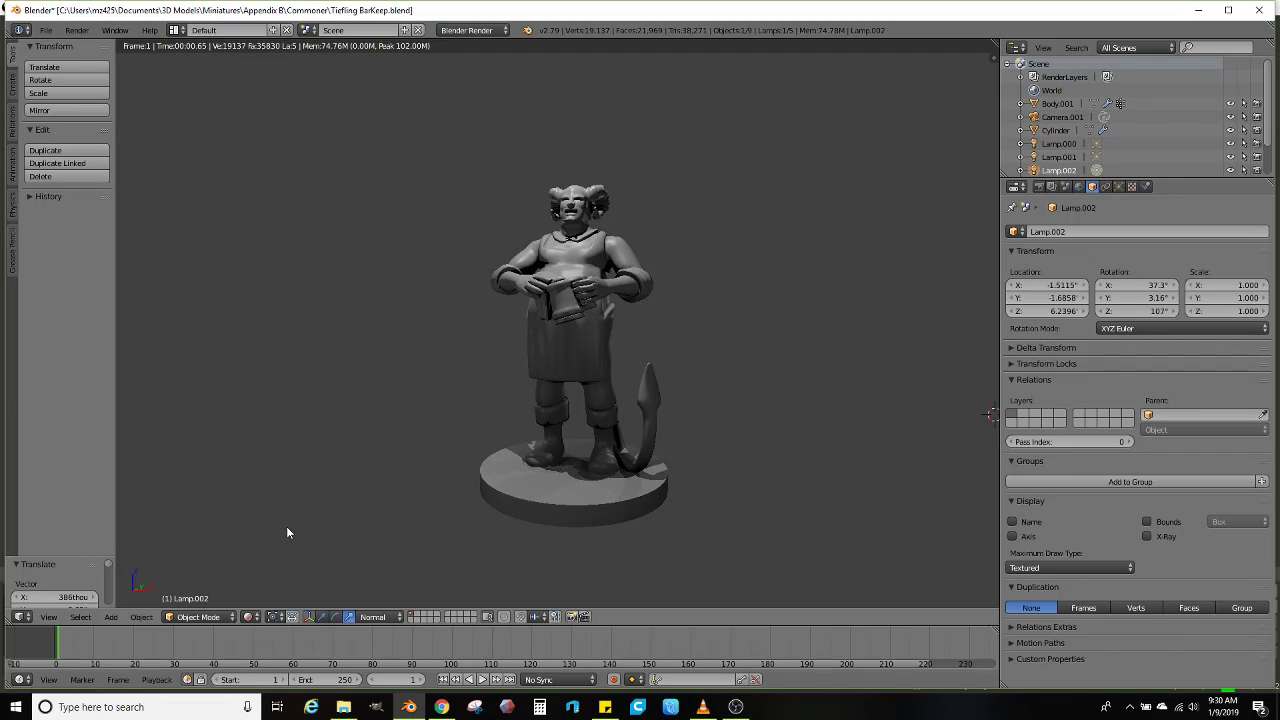
{"action": "left_click", "coordinate": [251, 616]}
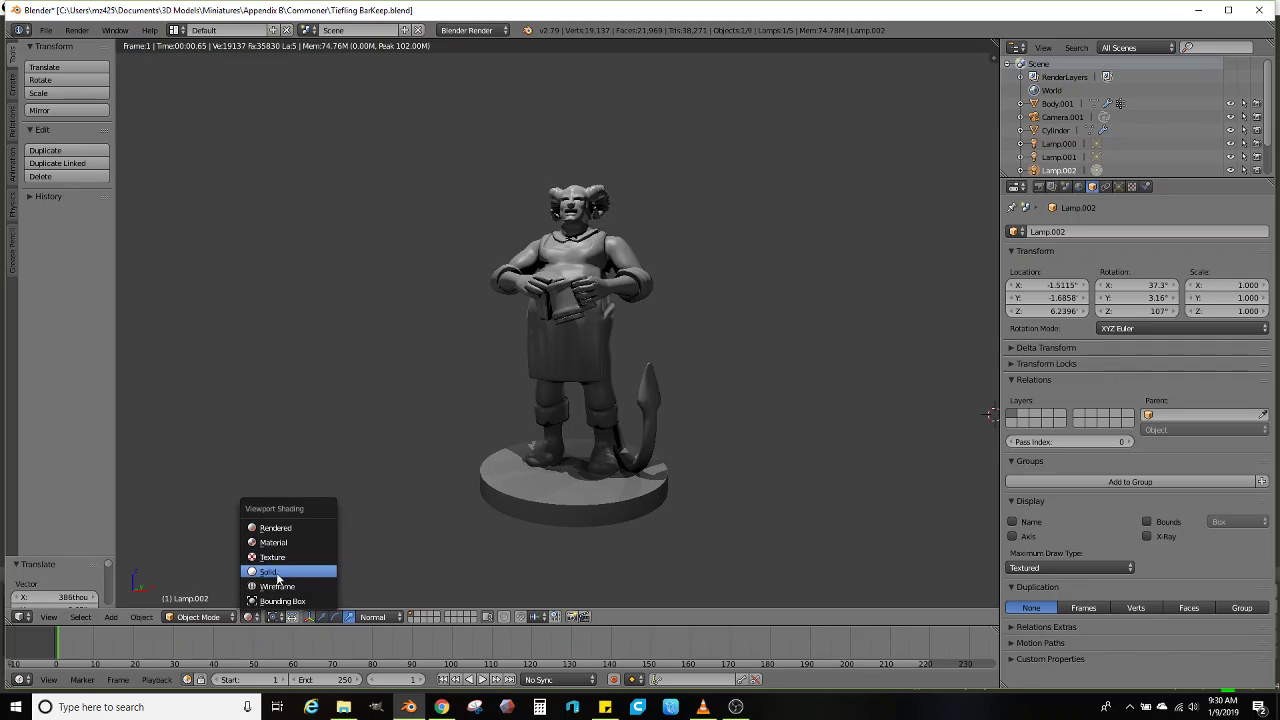
{"action": "left_click", "coordinate": [277, 575]}
Move the overhead lamp farther out in front of the figure
{"action": "mouse_move", "coordinate": [423, 206]}
{"action": "middle_mouse_down"}
{"action": "mouse_move", "coordinate": [466, 180]}
{"action": "mouse_move", "coordinate": [414, 171]}
{"action": "mouse_move", "coordinate": [479, 150]}
{"action": "middle_mouse_up"}
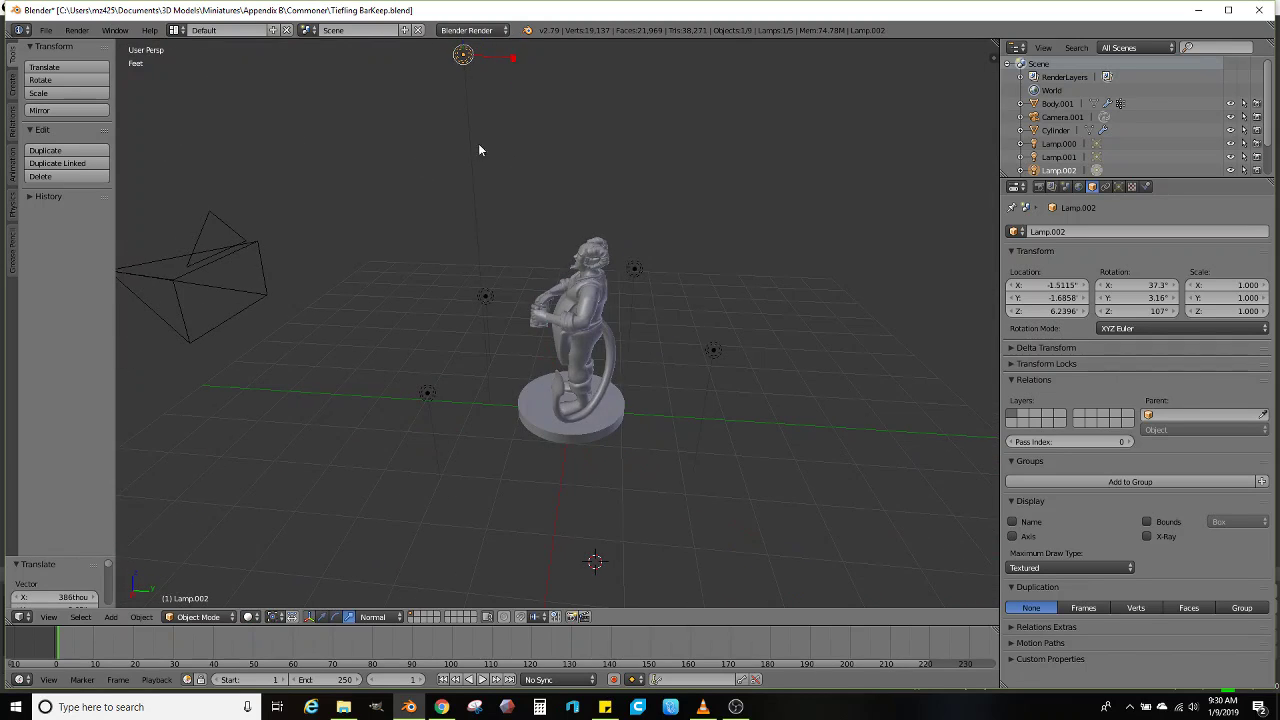
{"action": "key", "text": "g"}
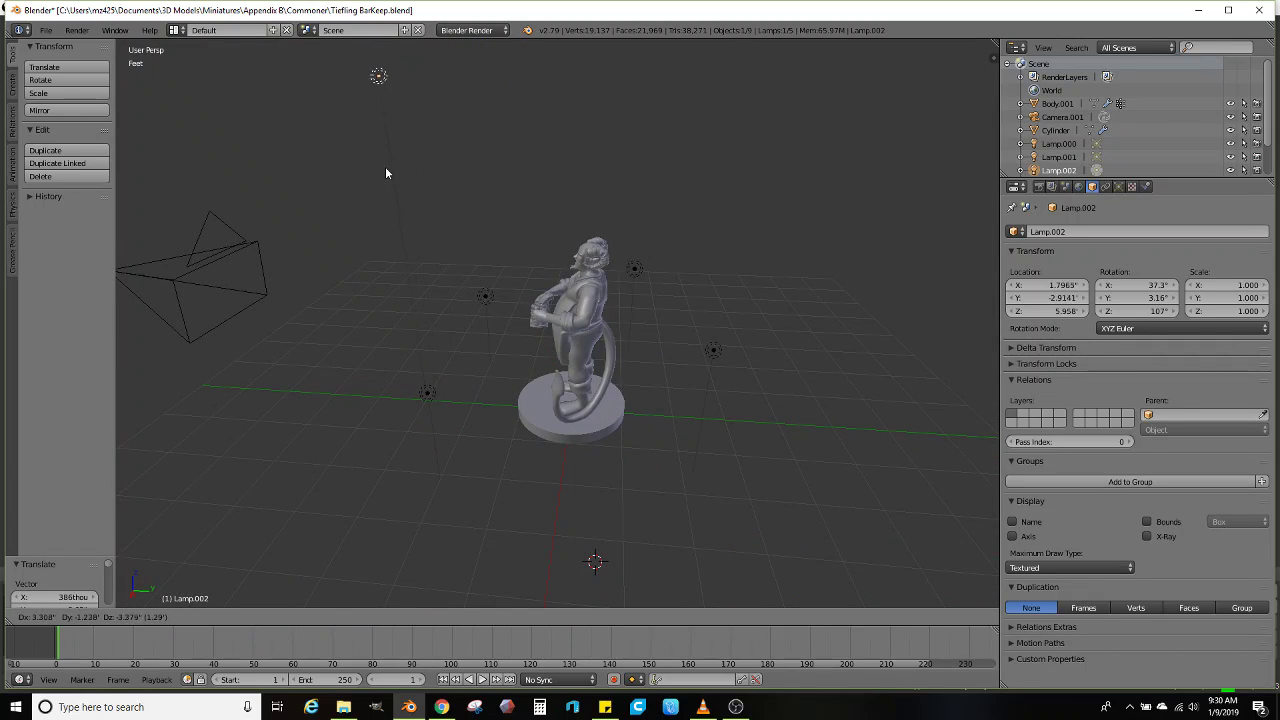
{"action": "left_click", "coordinate": [386, 172]}
Set the energy of Lamp.002 to 50
{"action": "left_click", "coordinate": [1119, 188]}
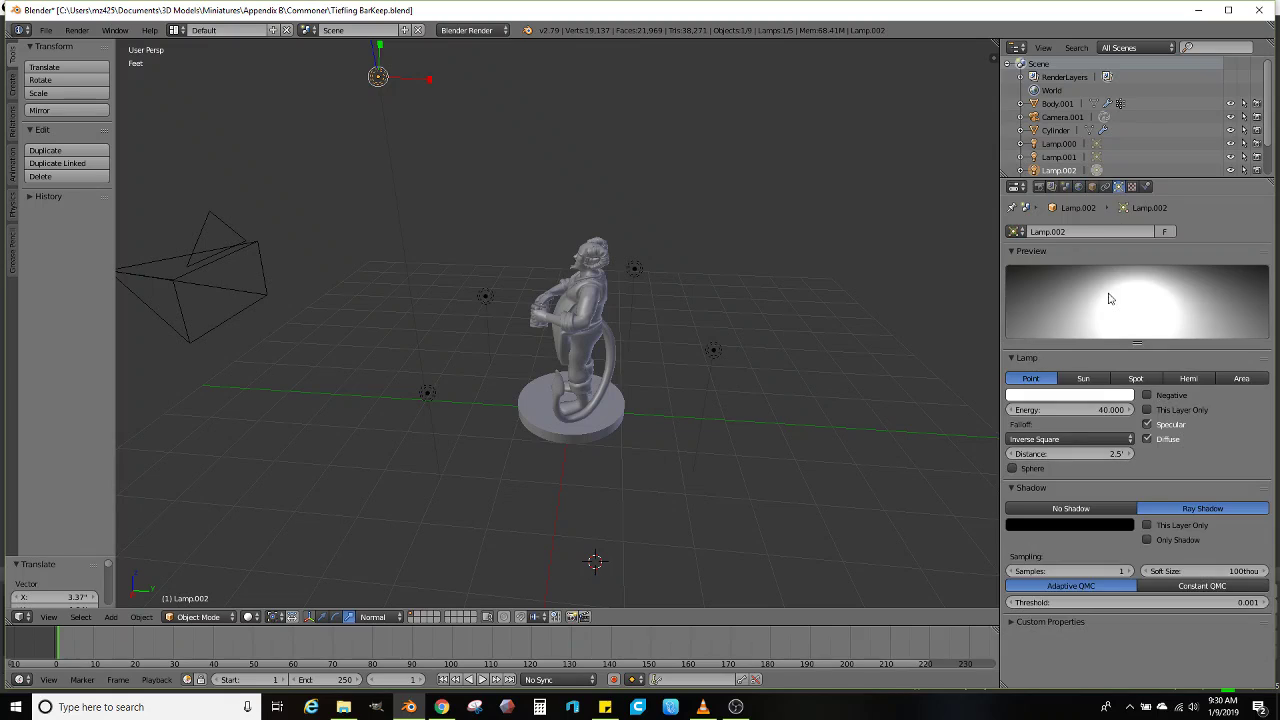
{"action": "left_click", "coordinate": [1118, 406]}
{"action": "type", "text": "5"}
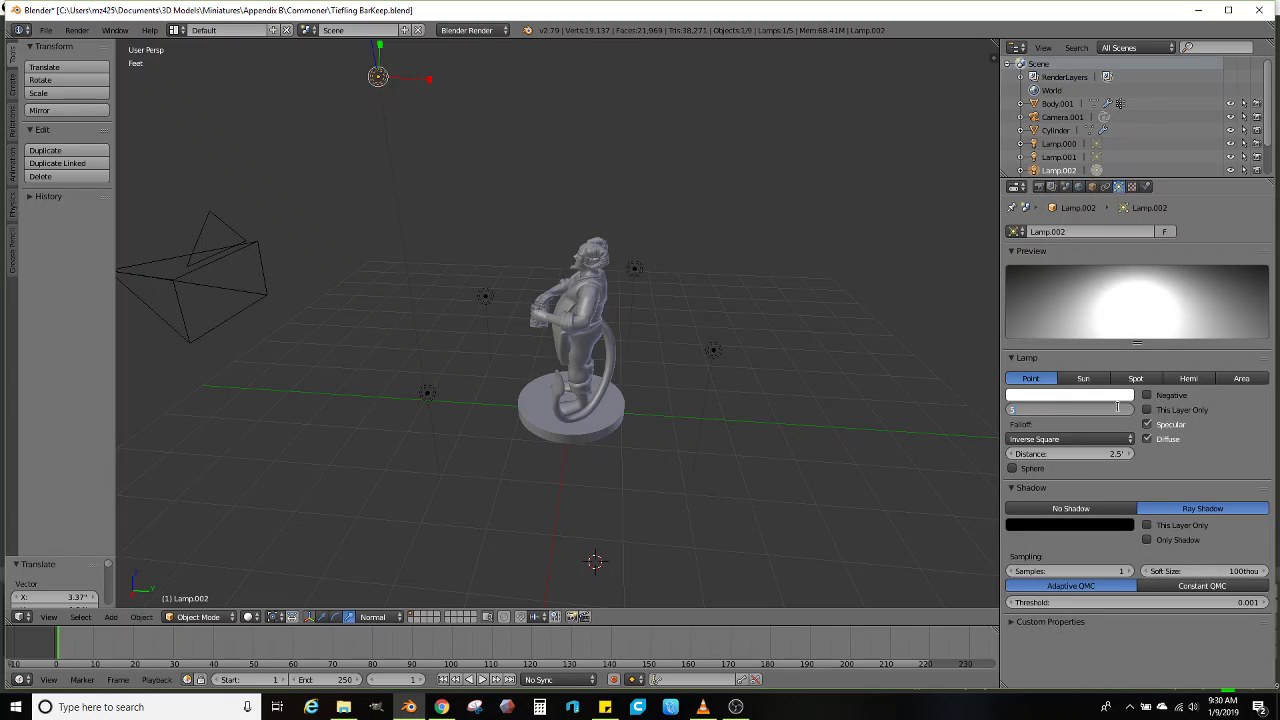
{"action": "type", "text": "0.0"}
{"action": "key", "text": "Return"}
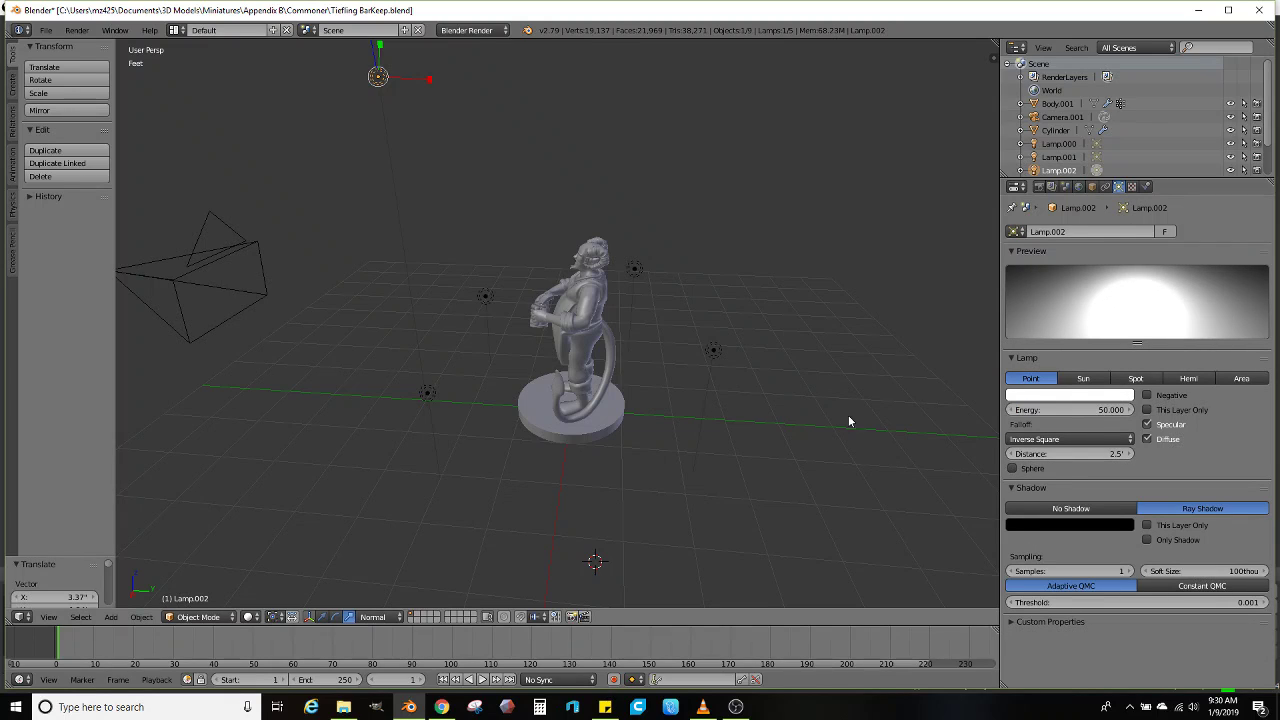
Frame the miniature from the front in Rendered viewport shading and fine-tune the viewing angle
{"action": "middle_click_drag", "start_coordinate": [848, 415], "coordinate": [776, 366]}
{"action": "scroll", "coordinate": [773, 358], "scroll_direction": "up", "scroll_amount": 3}
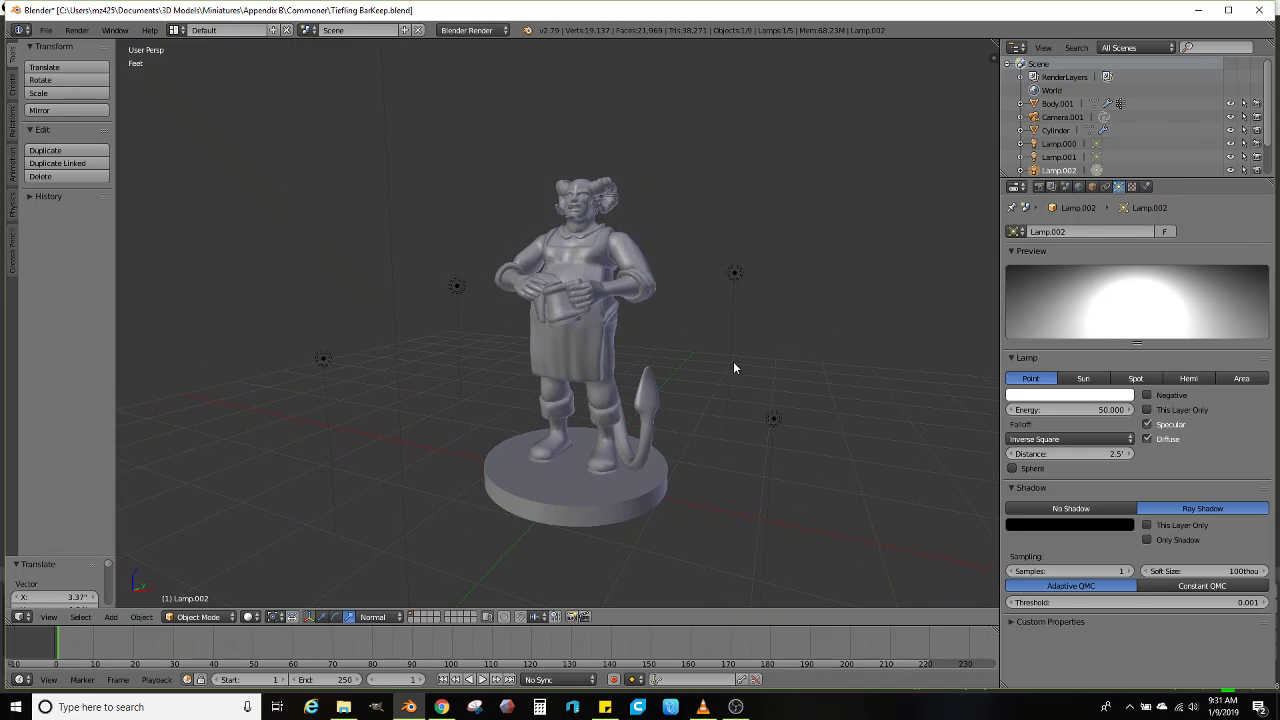
{"action": "left_click", "coordinate": [248, 616]}
{"action": "left_click", "coordinate": [288, 529]}
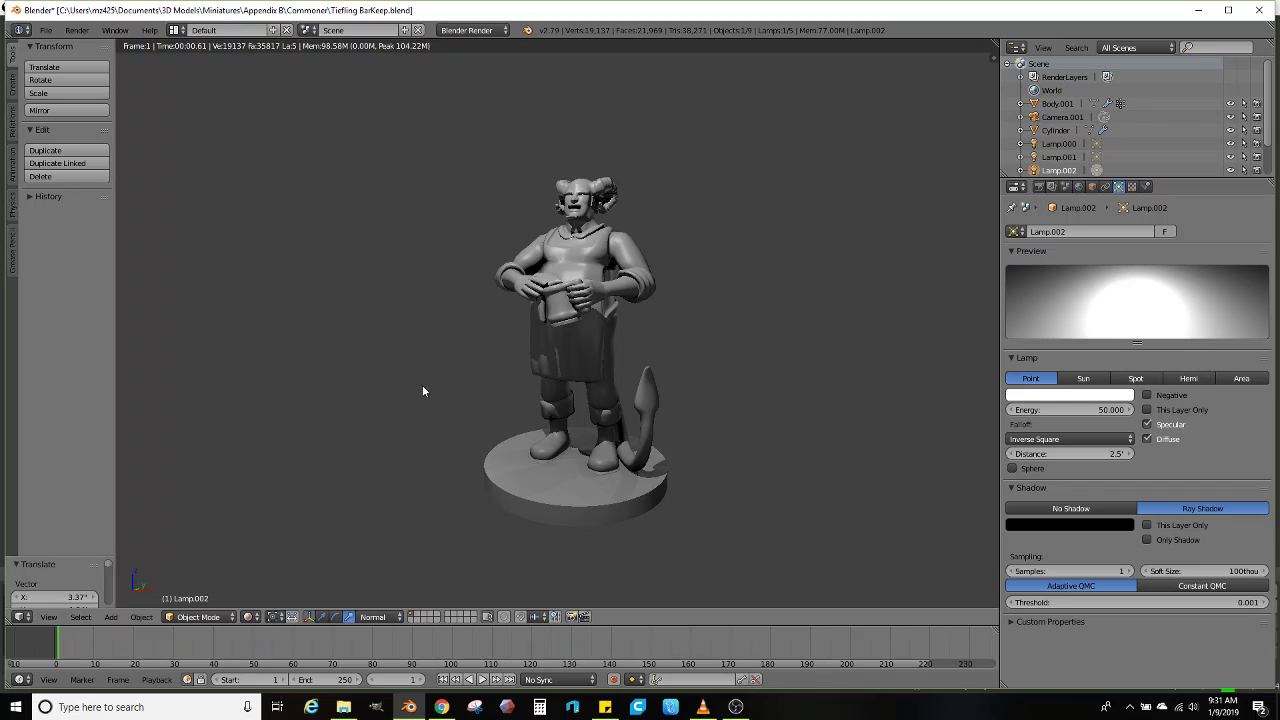
{"action": "middle_click_drag", "start_coordinate": [416, 370], "coordinate": [416, 363]}
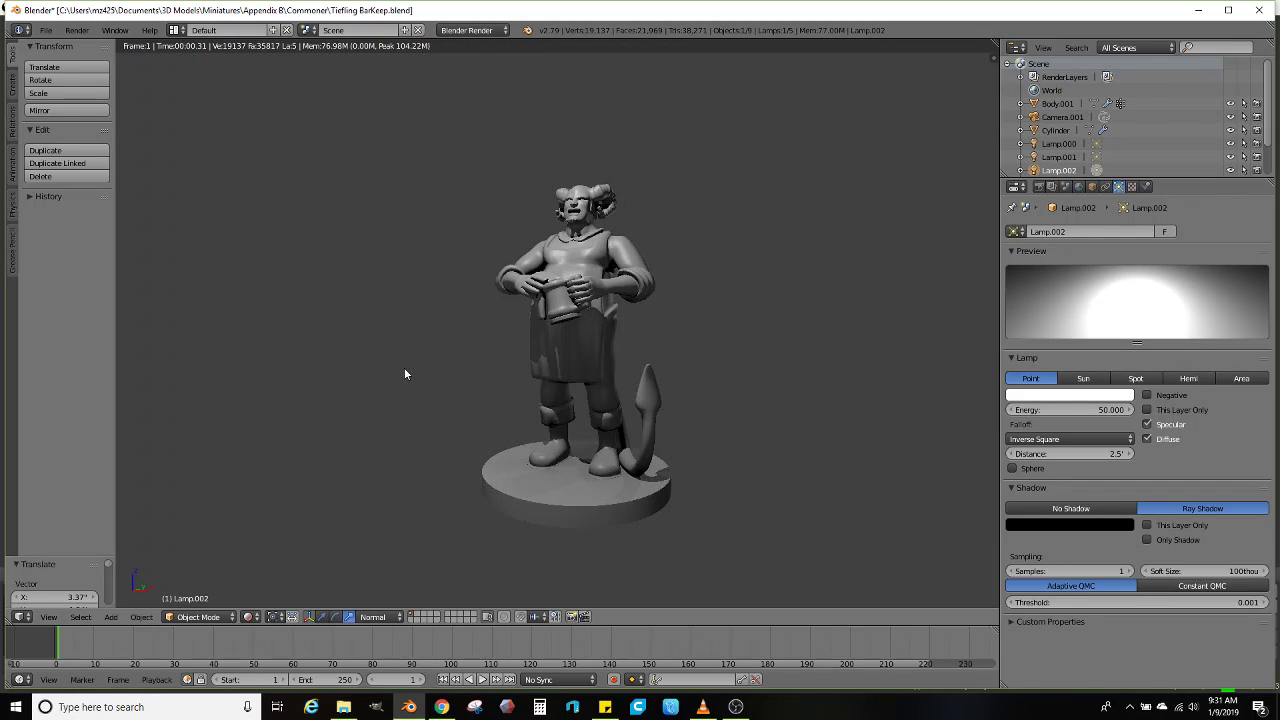
{"action": "middle_click_drag", "start_coordinate": [404, 367], "coordinate": [400, 359]}
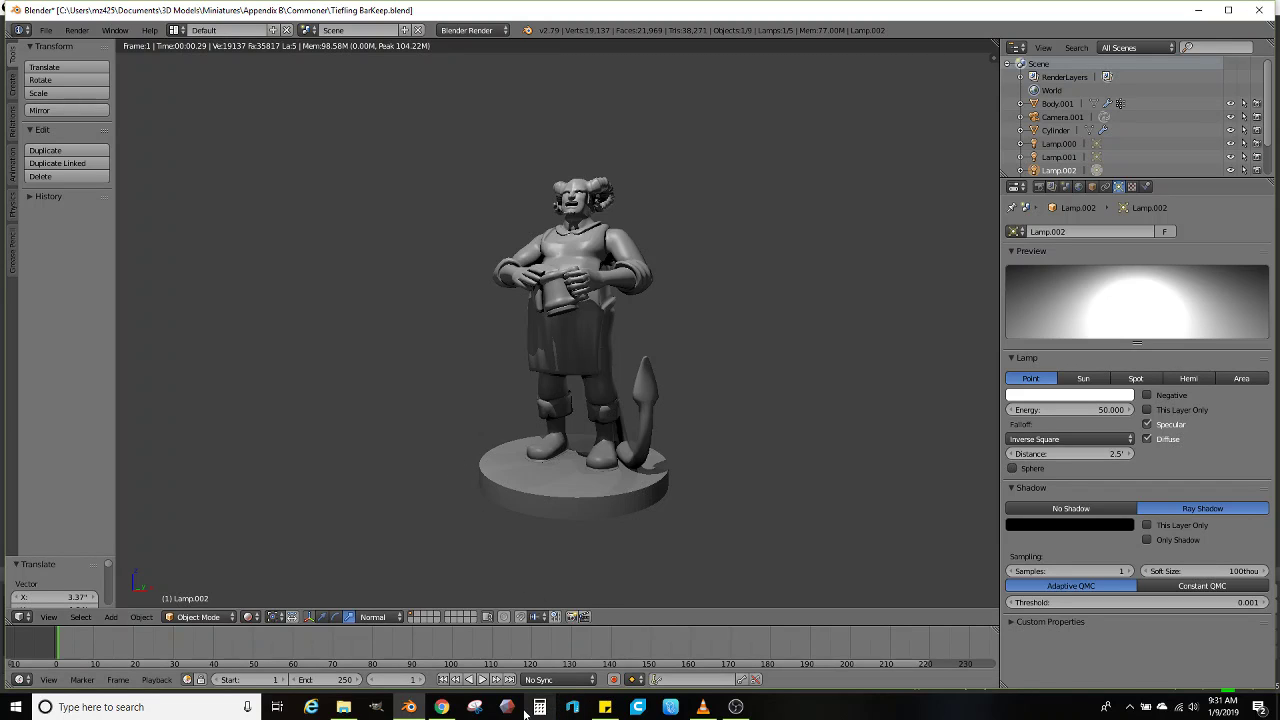
Switch to Snipping Tool and capture a rectangular snip of the full rendered miniature, including its base and tail
{"action": "left_click", "coordinate": [474, 707]}
{"action": "left_click", "coordinate": [1031, 533]}
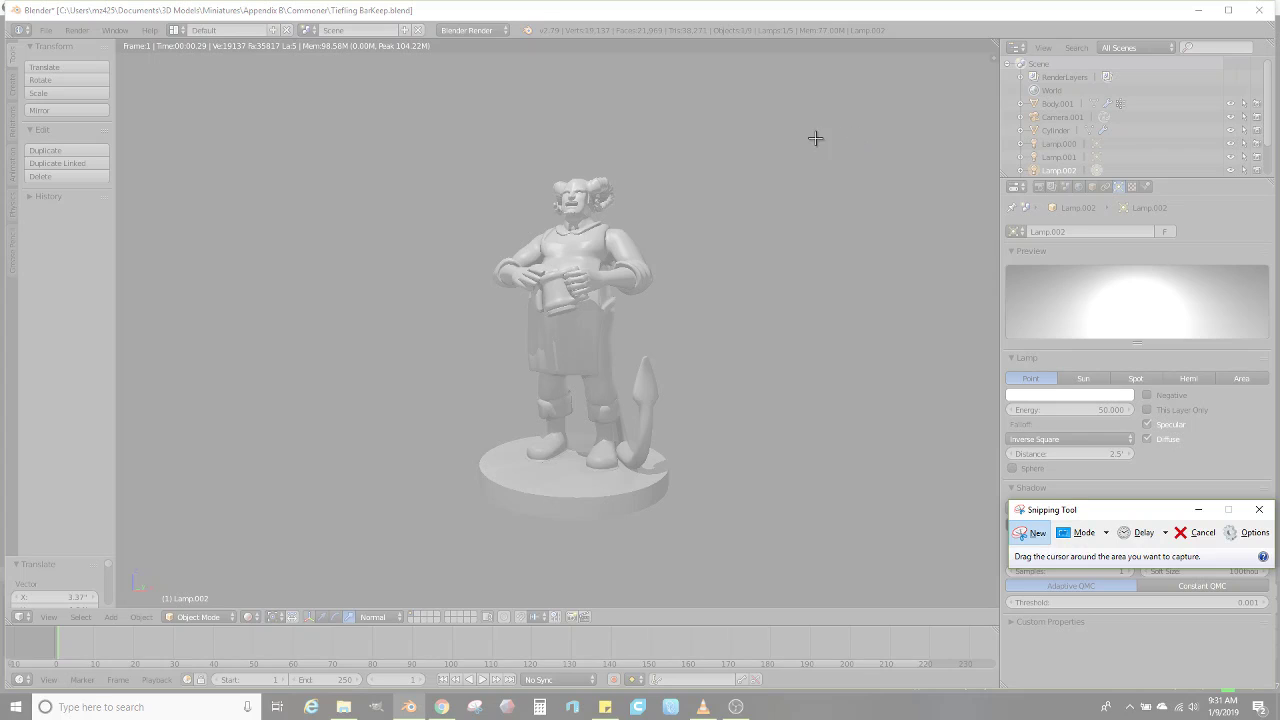
{"action": "left_click_drag", "start_coordinate": [815, 137], "coordinate": [349, 551]}
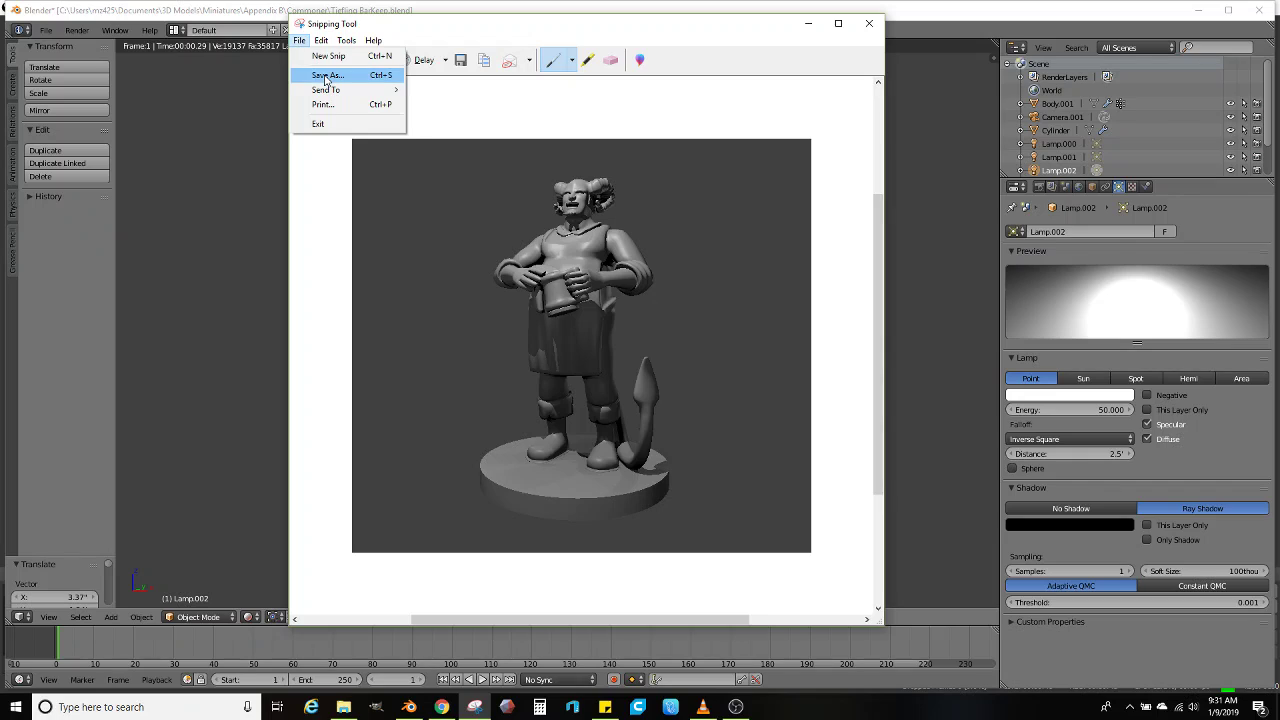
Save the snip as a JPEG named Tiefling Barkeep in the Miniatures > Appendix B > Commoner folder
{"action": "left_click", "coordinate": [326, 76]}
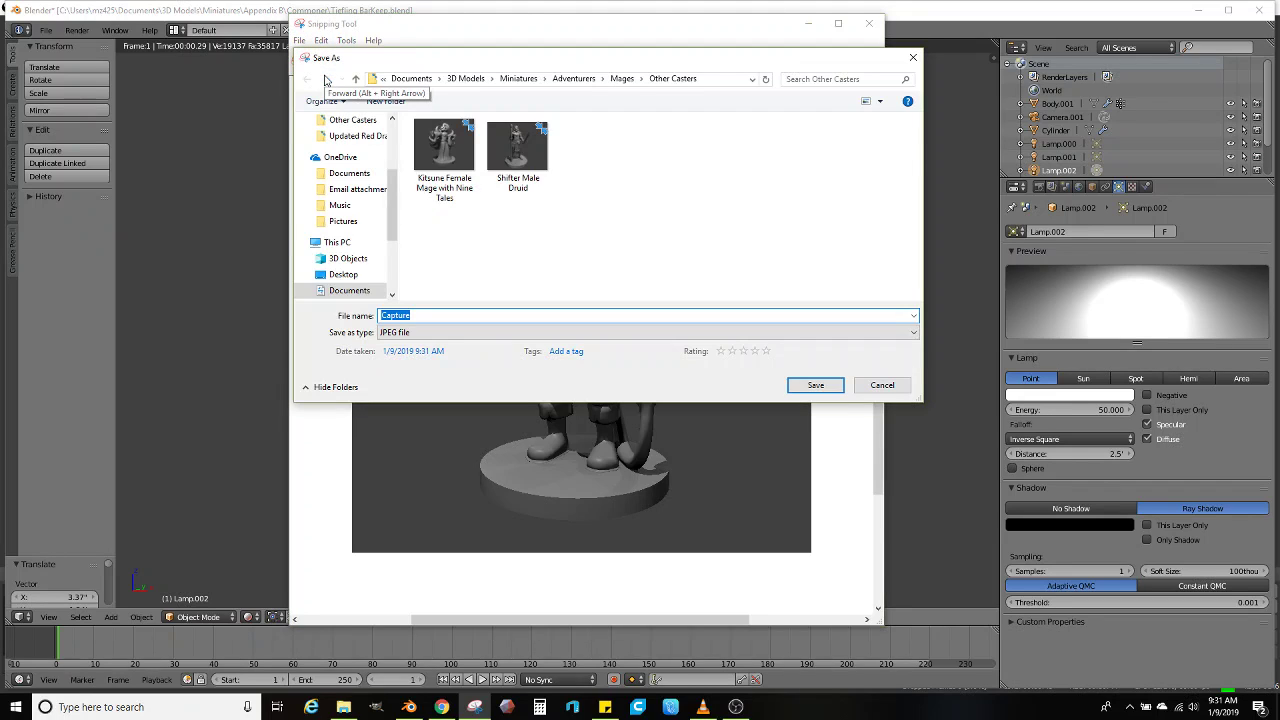
{"action": "left_click", "coordinate": [516, 79]}
{"action": "double_click", "coordinate": [467, 196]}
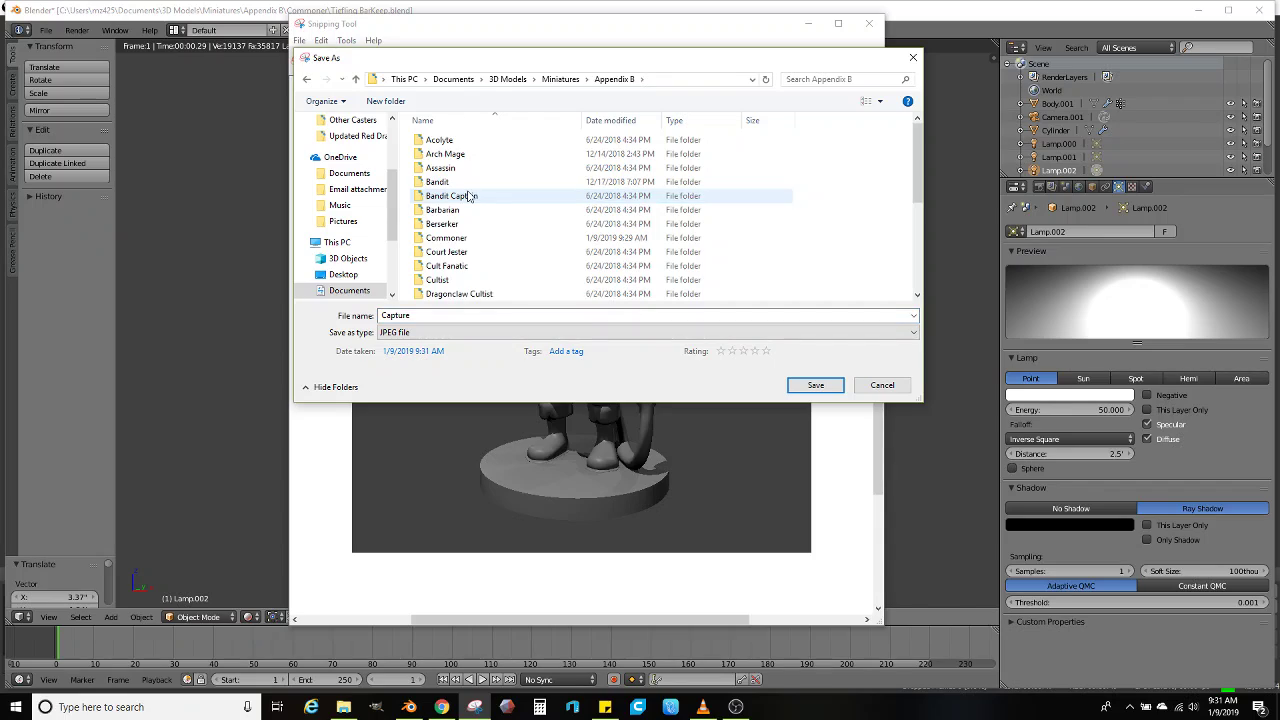
{"action": "double_click", "coordinate": [458, 237]}
{"action": "double_click", "coordinate": [441, 315]}
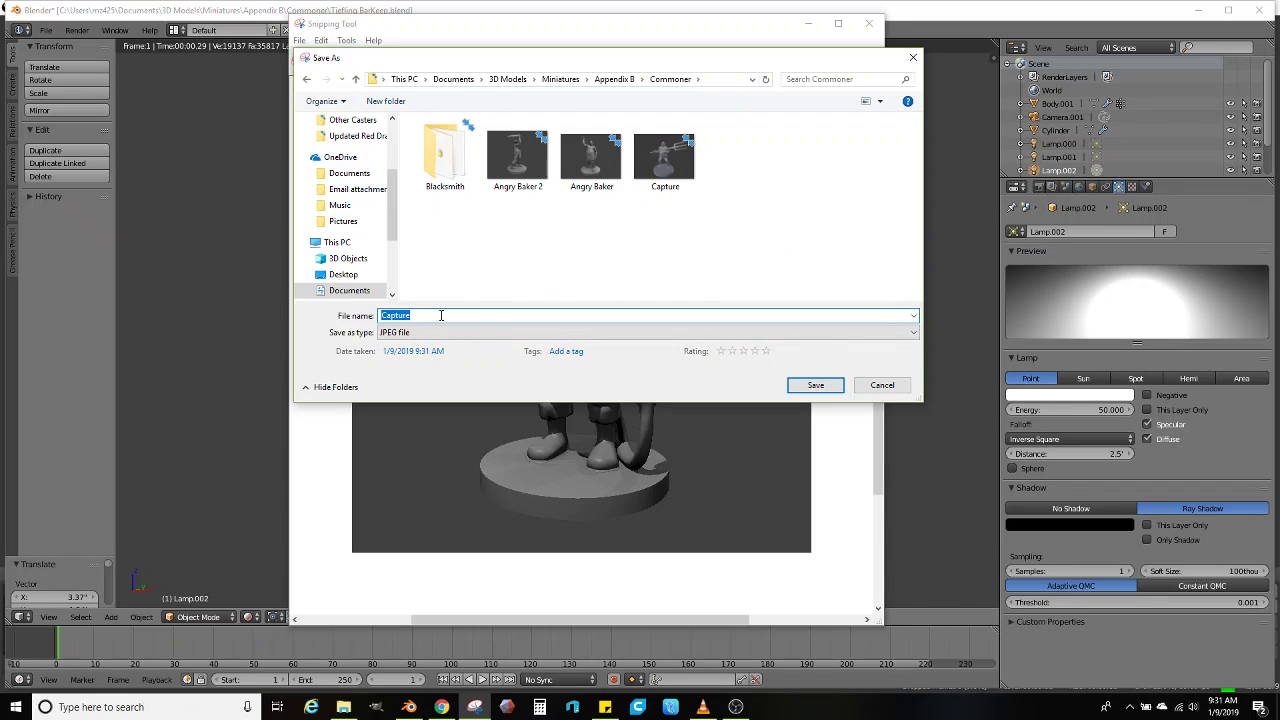
{"action": "type", "text": "Tiefling Barkeep"}
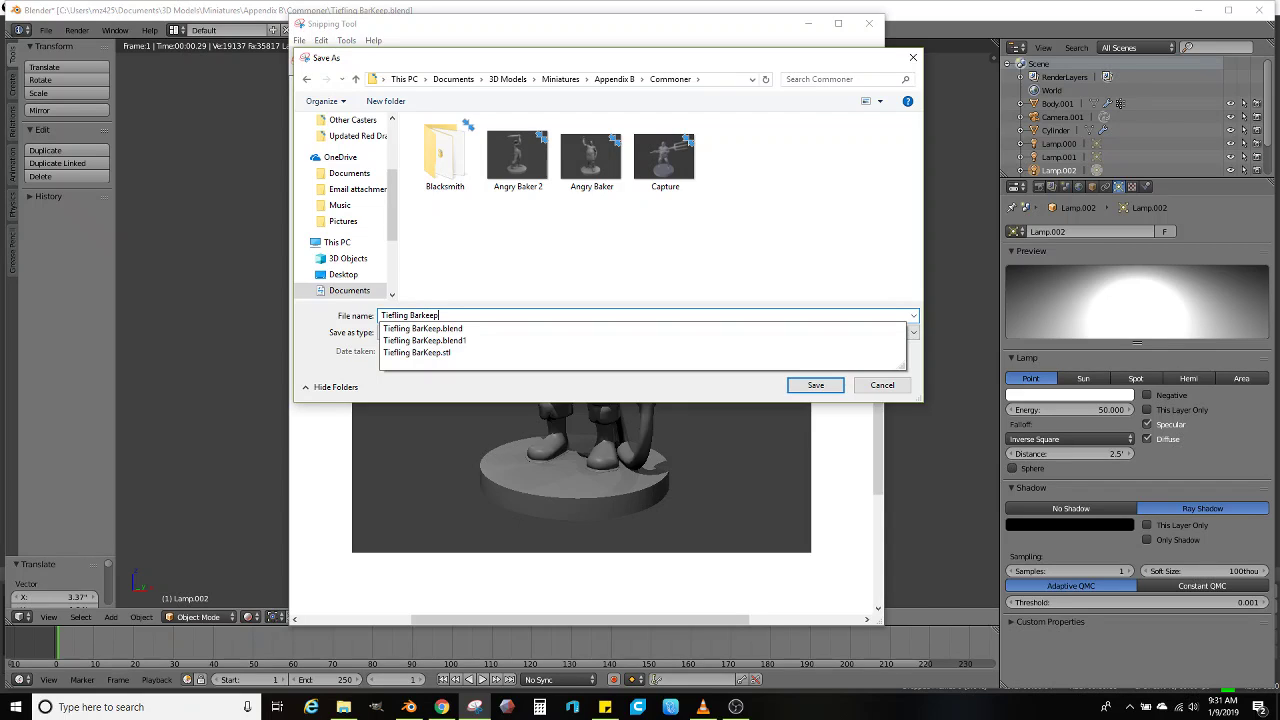
{"action": "key", "text": "Return"}
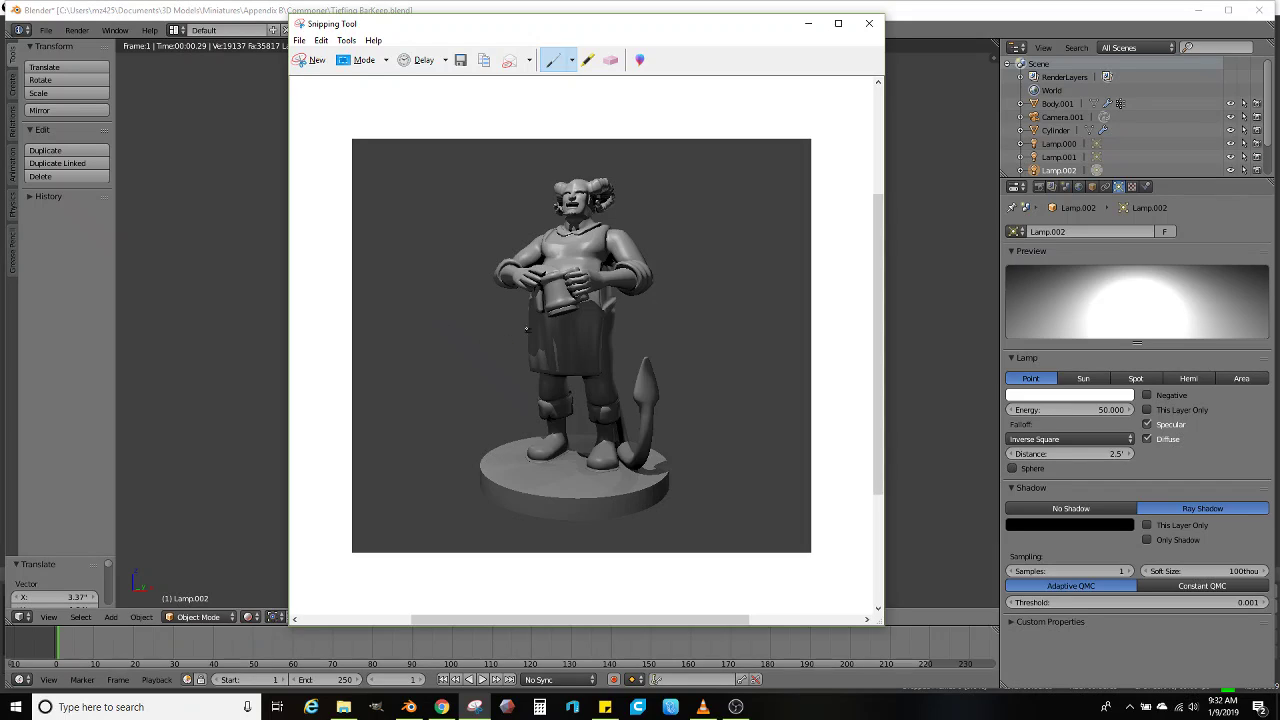
Switch to 3D Builder and import the Tiefling BarKeep model from the Appendix B > Commoner folder with millimetre units
{"action": "left_click", "coordinate": [572, 707]}
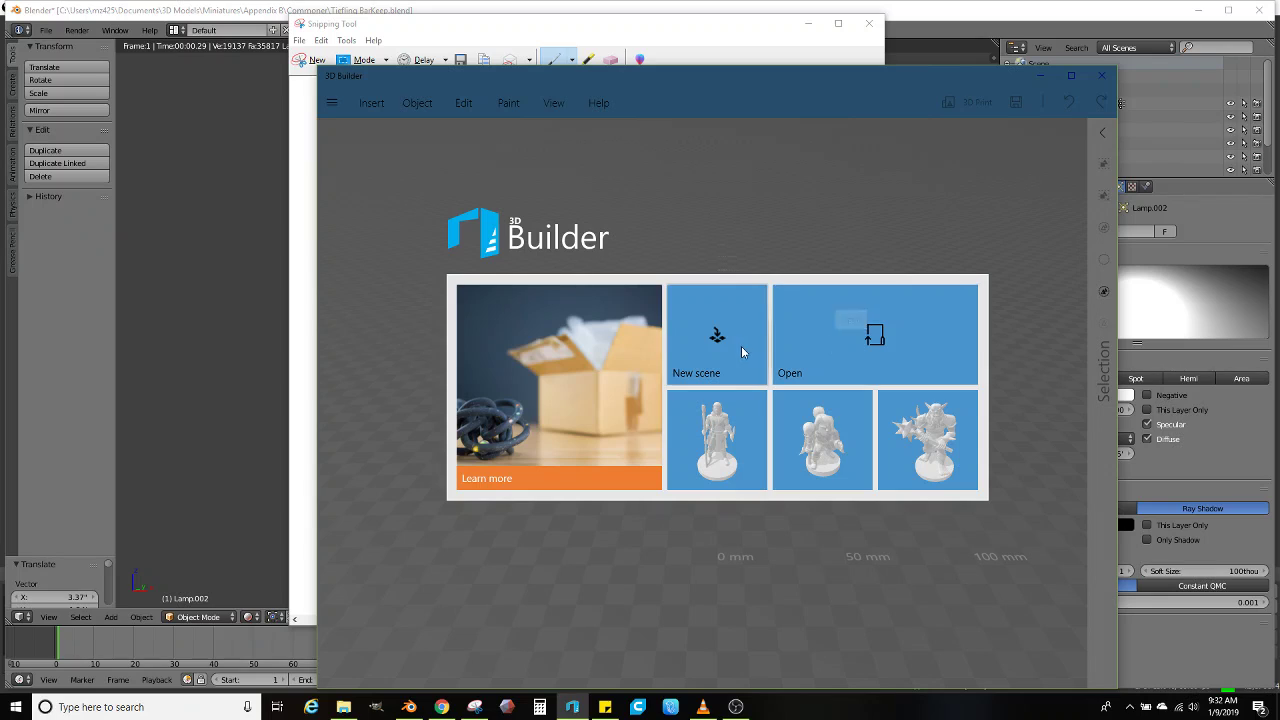
{"action": "left_click", "coordinate": [811, 336]}
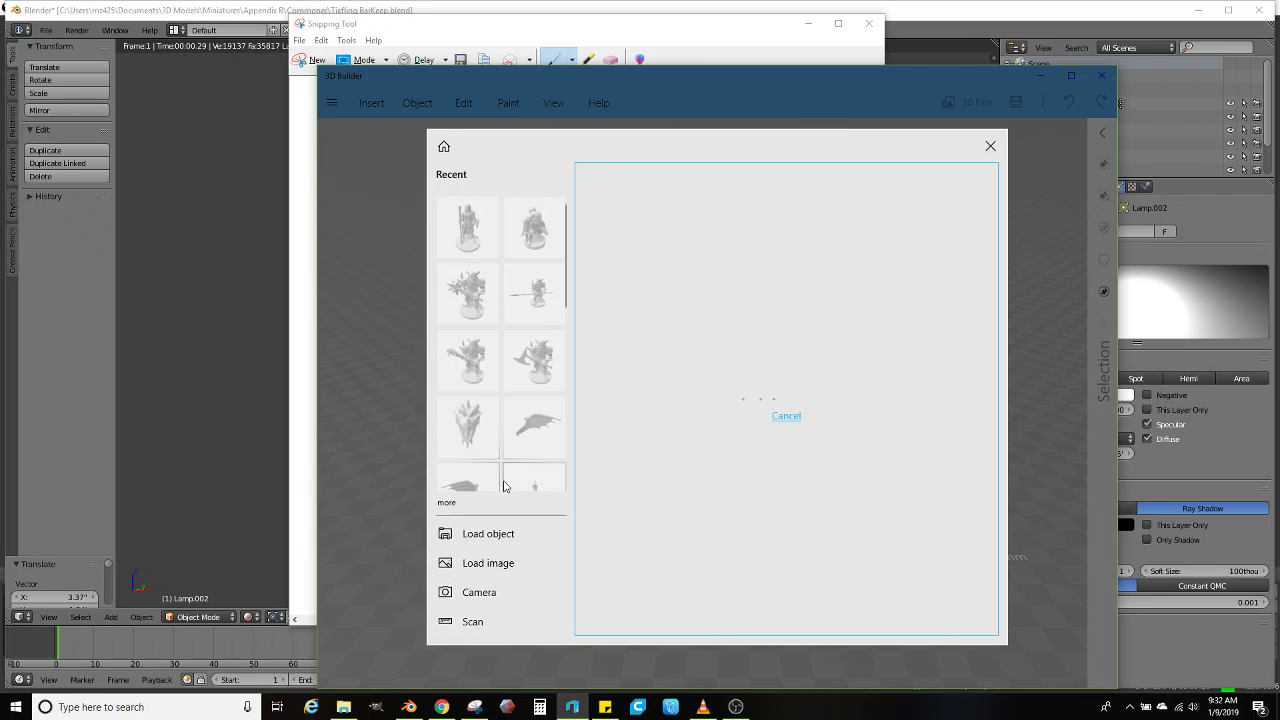
{"action": "left_click", "coordinate": [507, 536]}
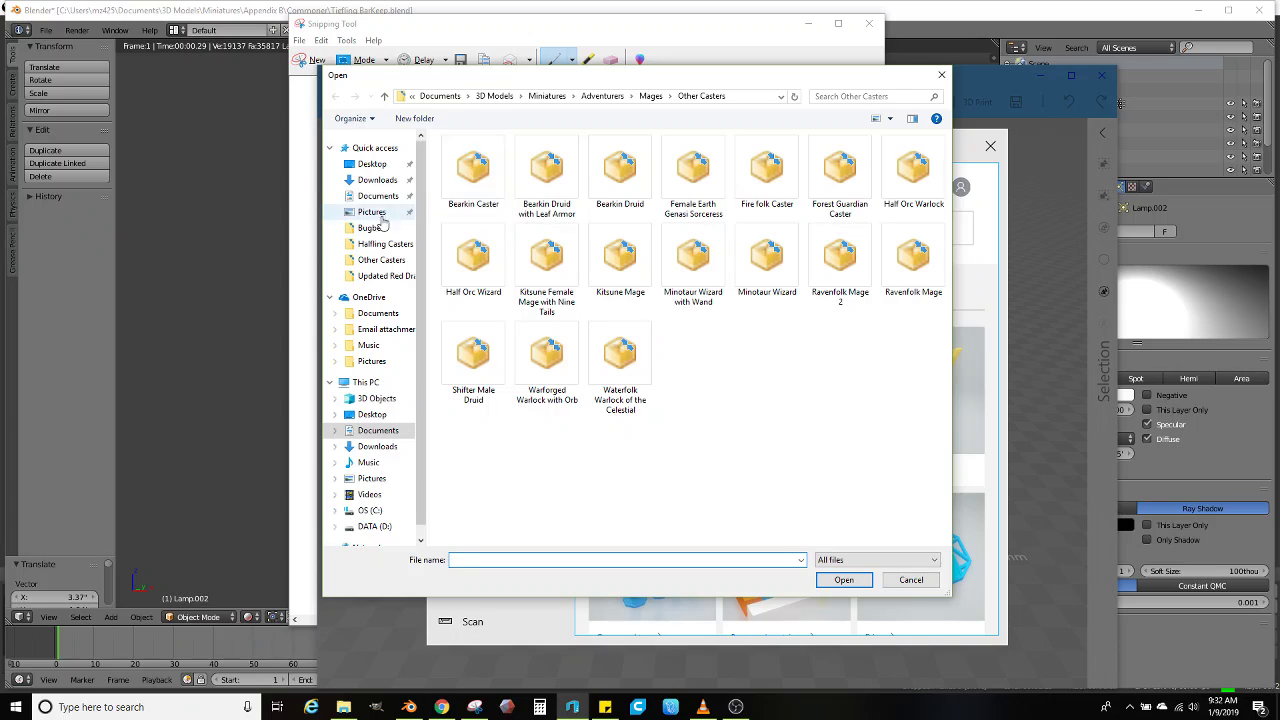
{"action": "left_click", "coordinate": [547, 96]}
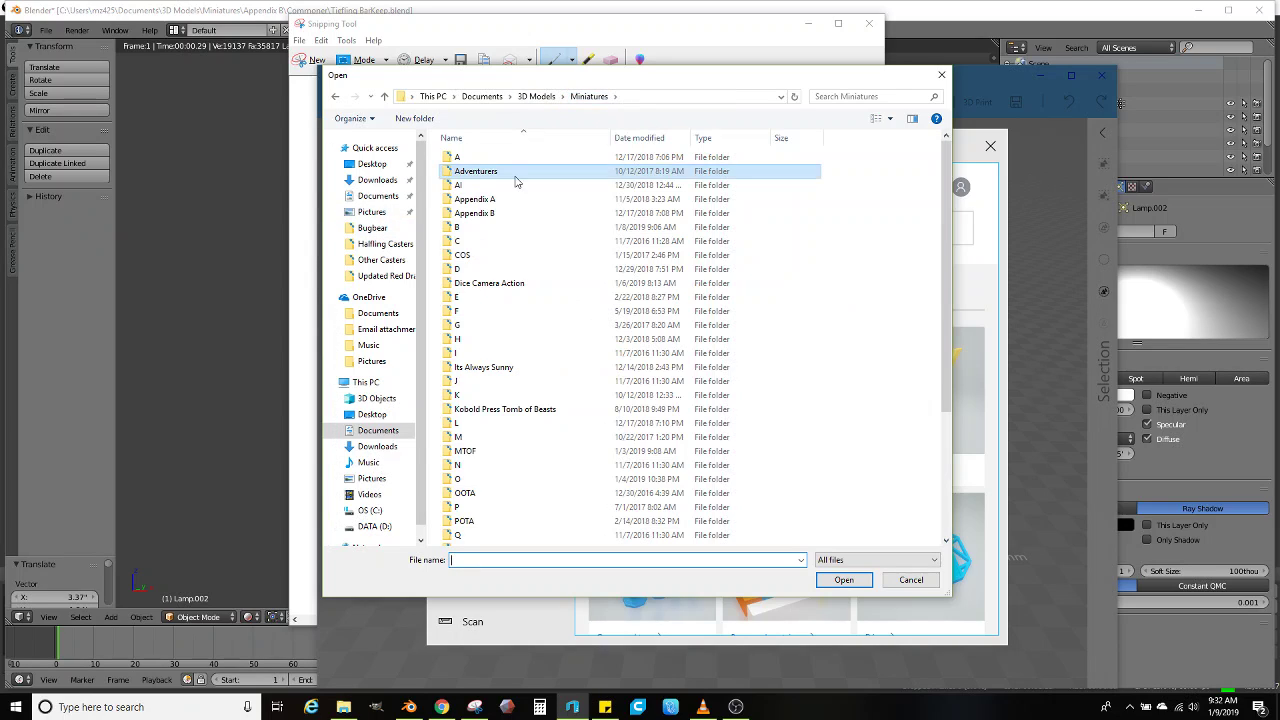
{"action": "double_click", "coordinate": [490, 200]}
{"action": "double_click", "coordinate": [480, 255]}
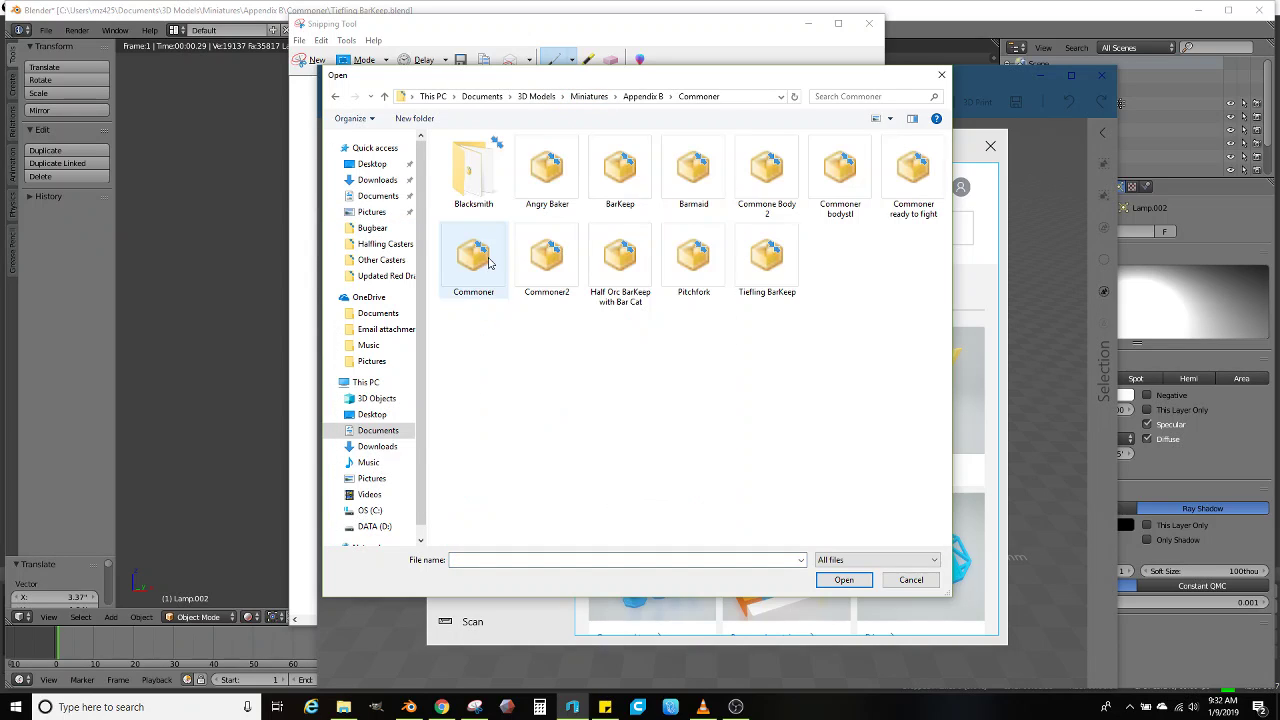
{"action": "double_click", "coordinate": [790, 265]}
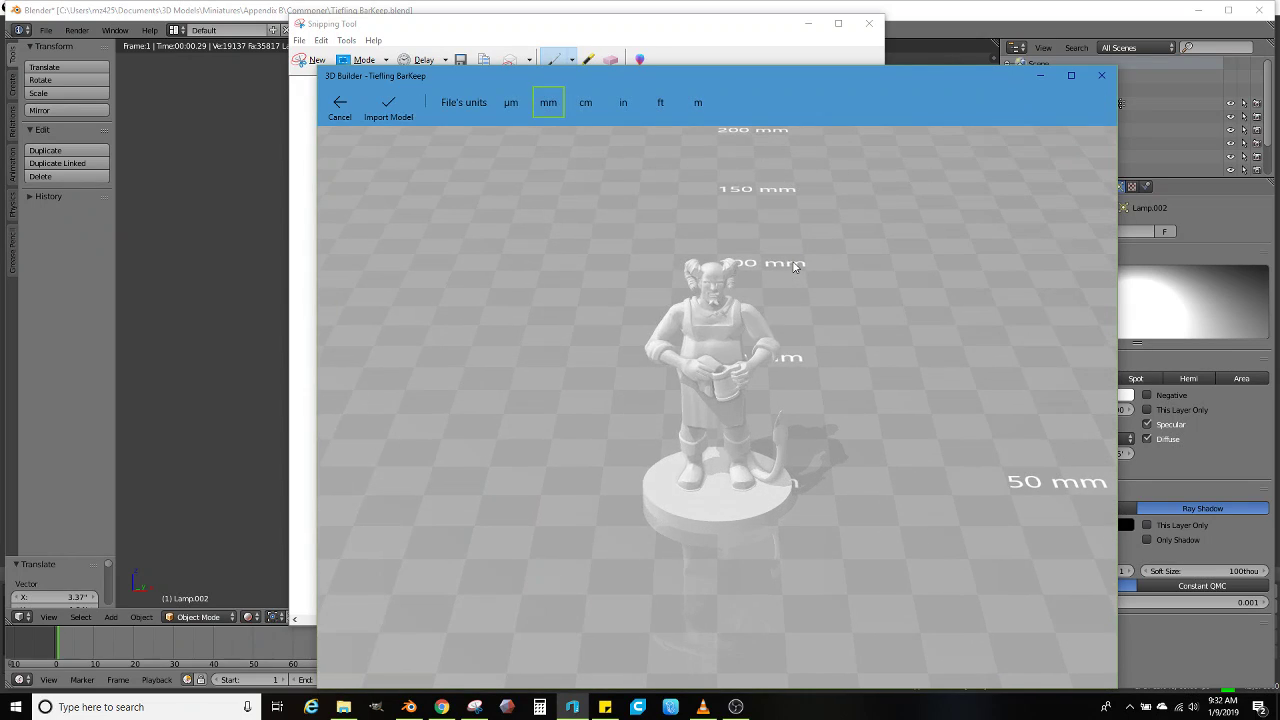
{"action": "left_click", "coordinate": [384, 117]}
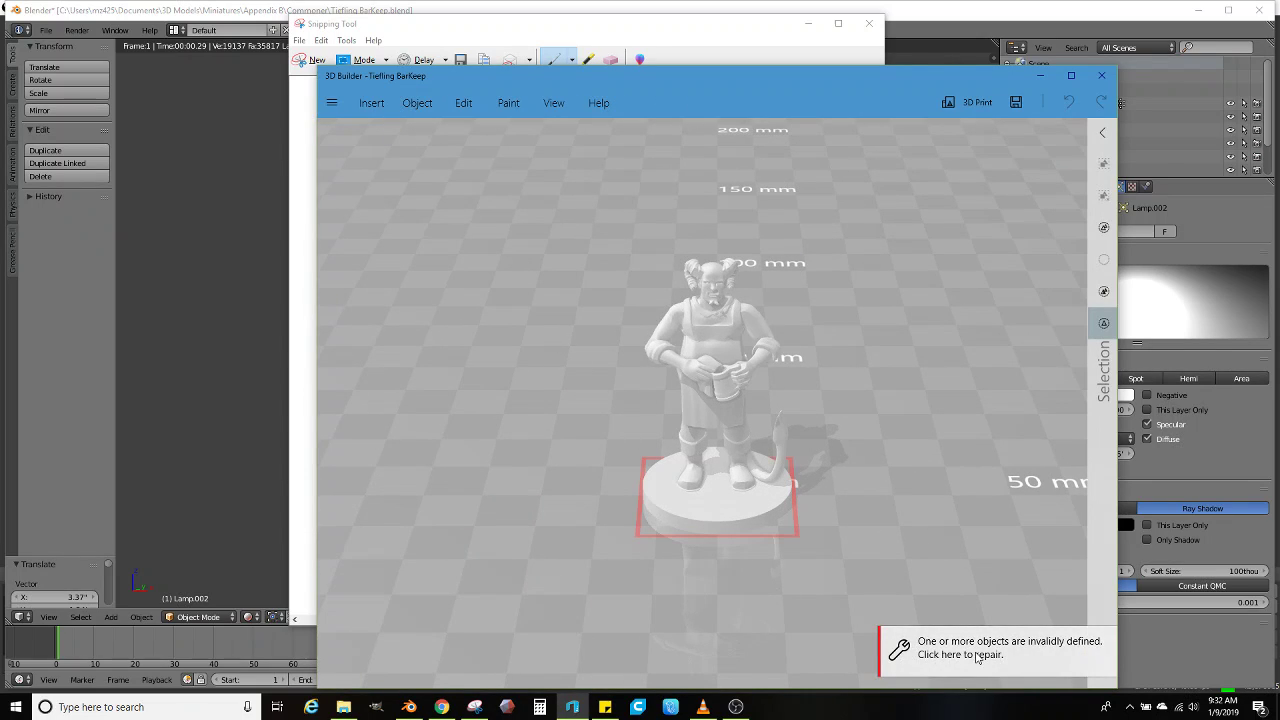
Repair the invalid Tiefling BarKeep model, save it in its existing format and close 3D Builder
{"action": "left_click", "coordinate": [977, 655]}
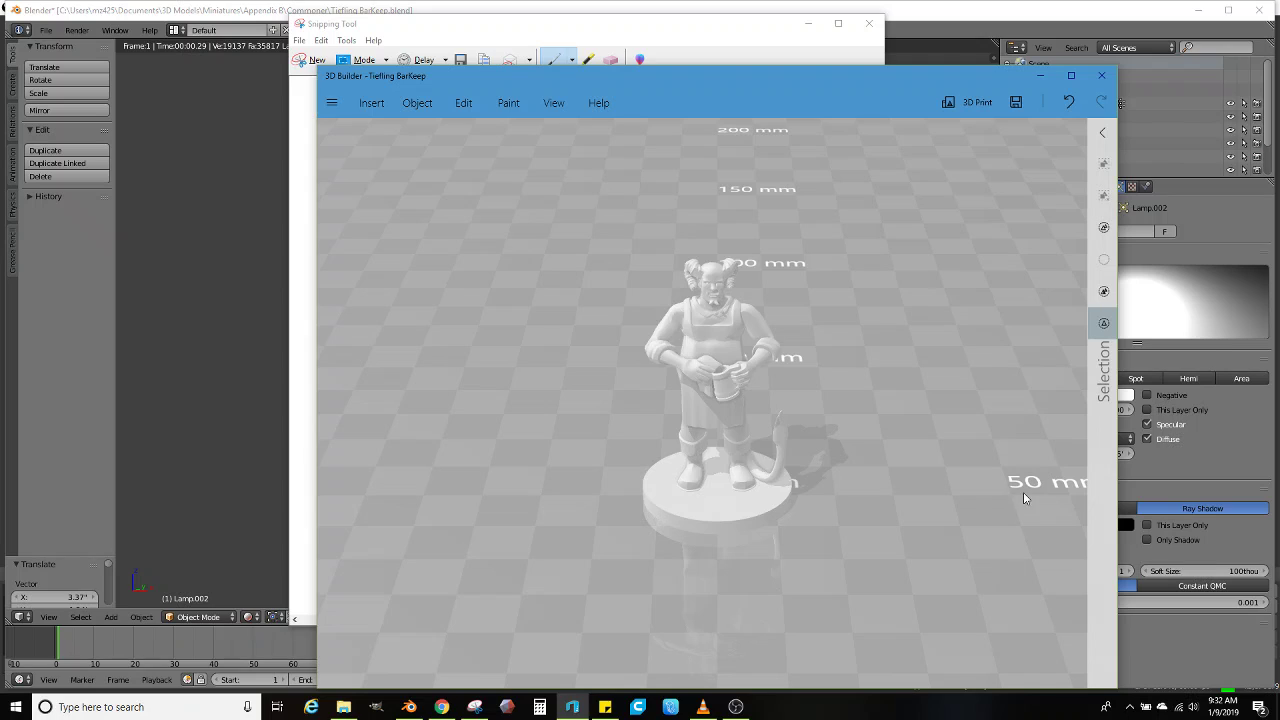
{"action": "left_click", "coordinate": [332, 102]}
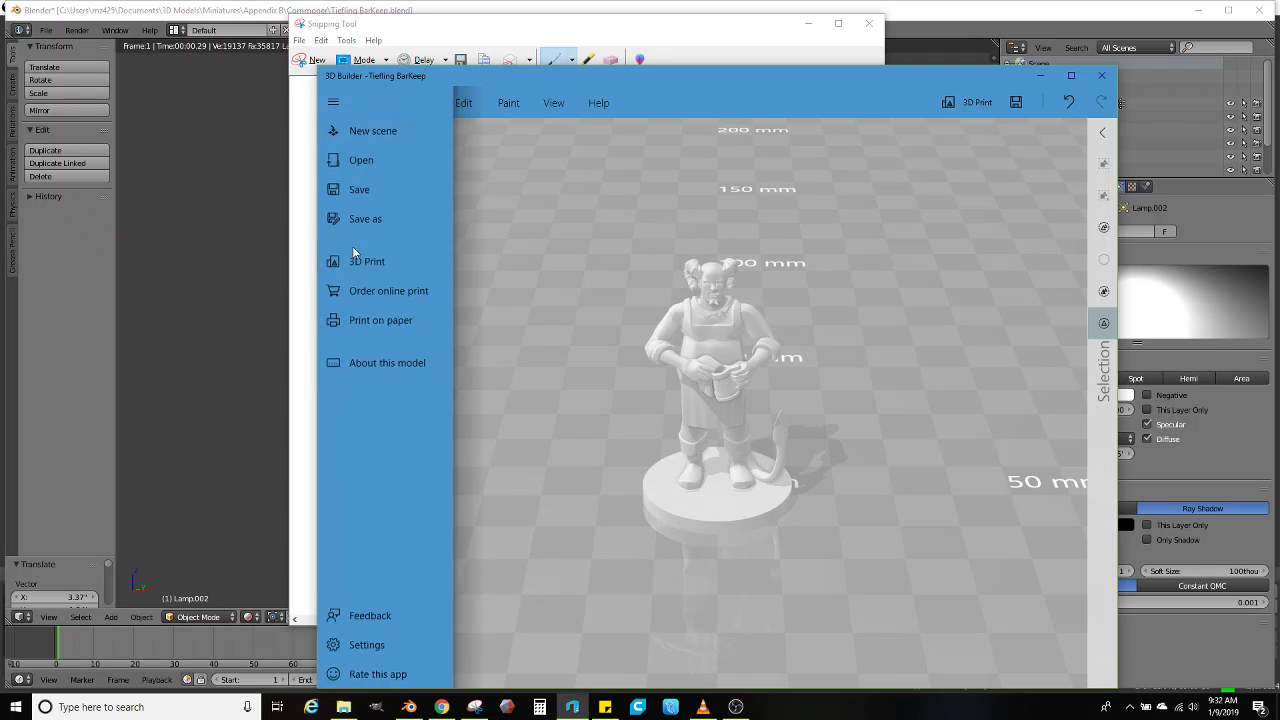
{"action": "left_click", "coordinate": [362, 190]}
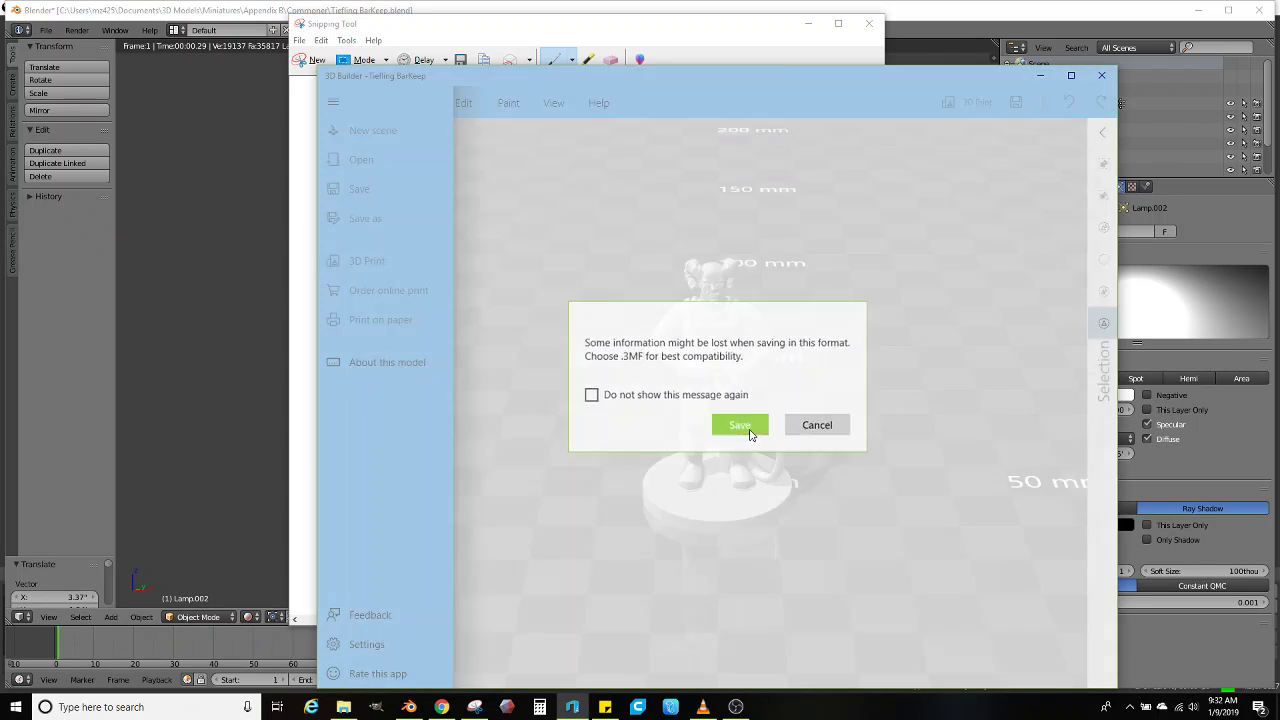
{"action": "left_click", "coordinate": [738, 424]}
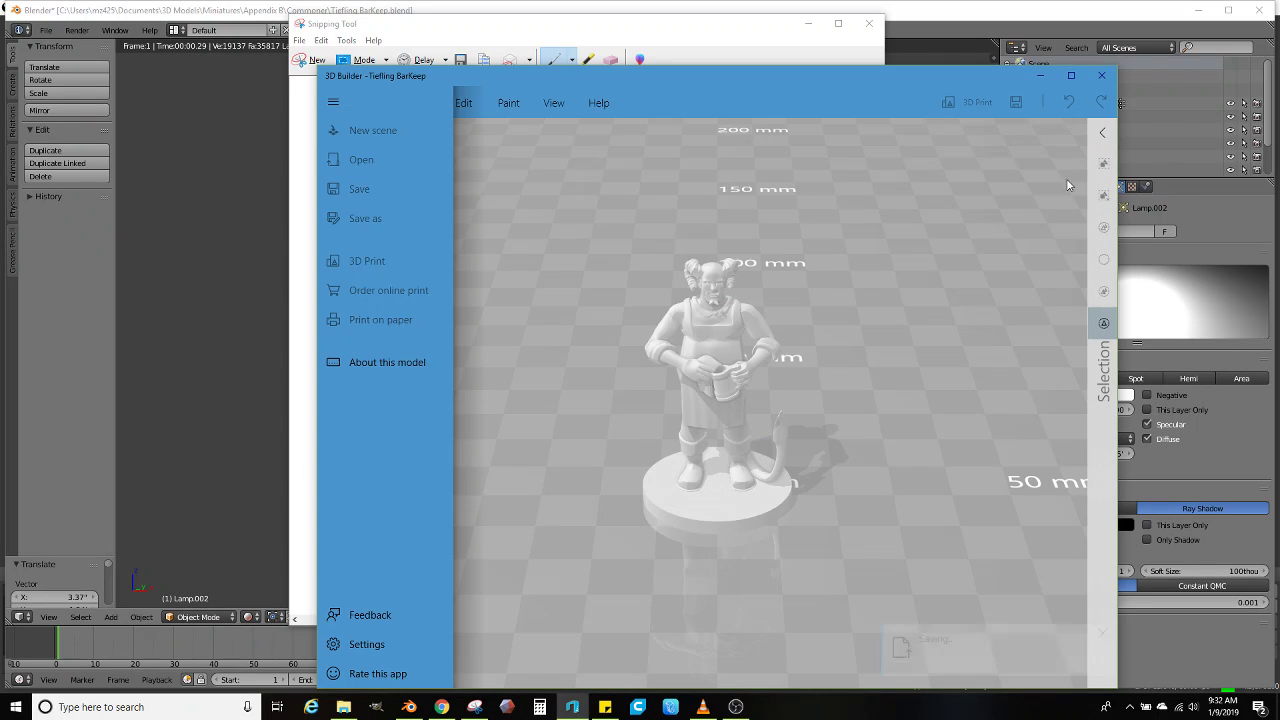
{"action": "left_click", "coordinate": [1102, 75]}
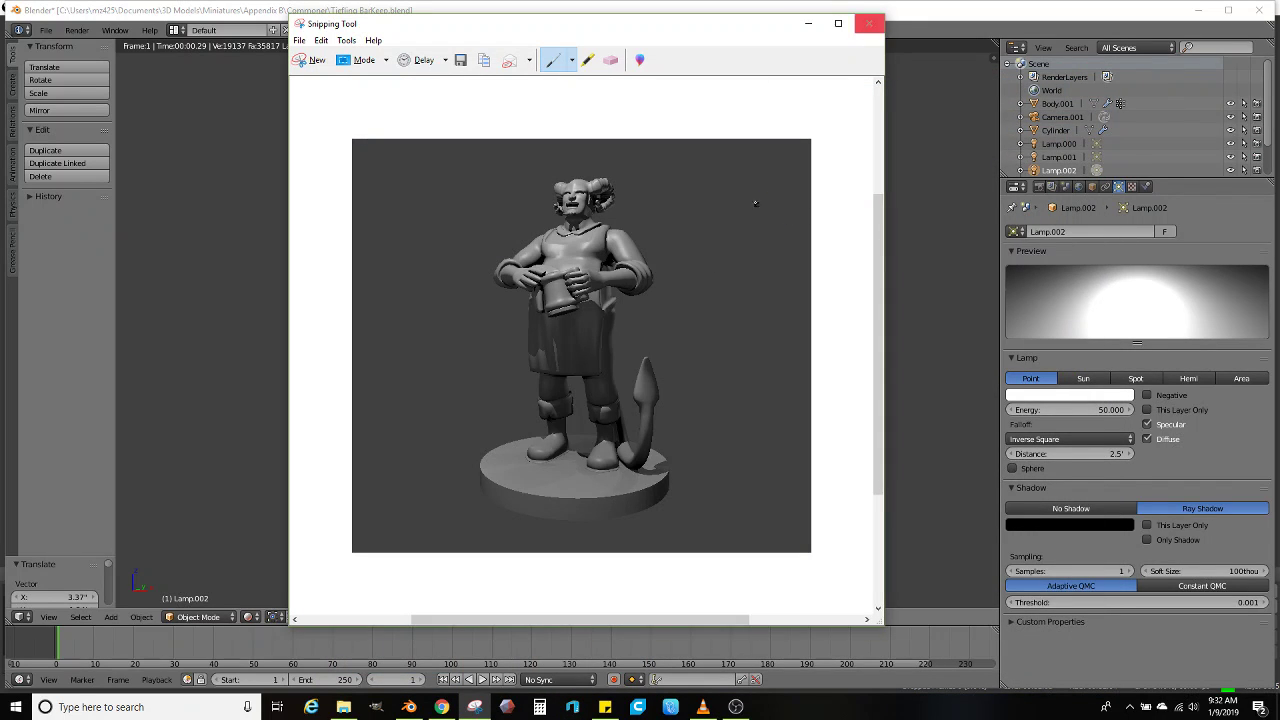
Switch to Chrome and open Google Drive and the mz4250 Shapeways shop in two new browser tabs
{"action": "left_click", "coordinate": [441, 707]}
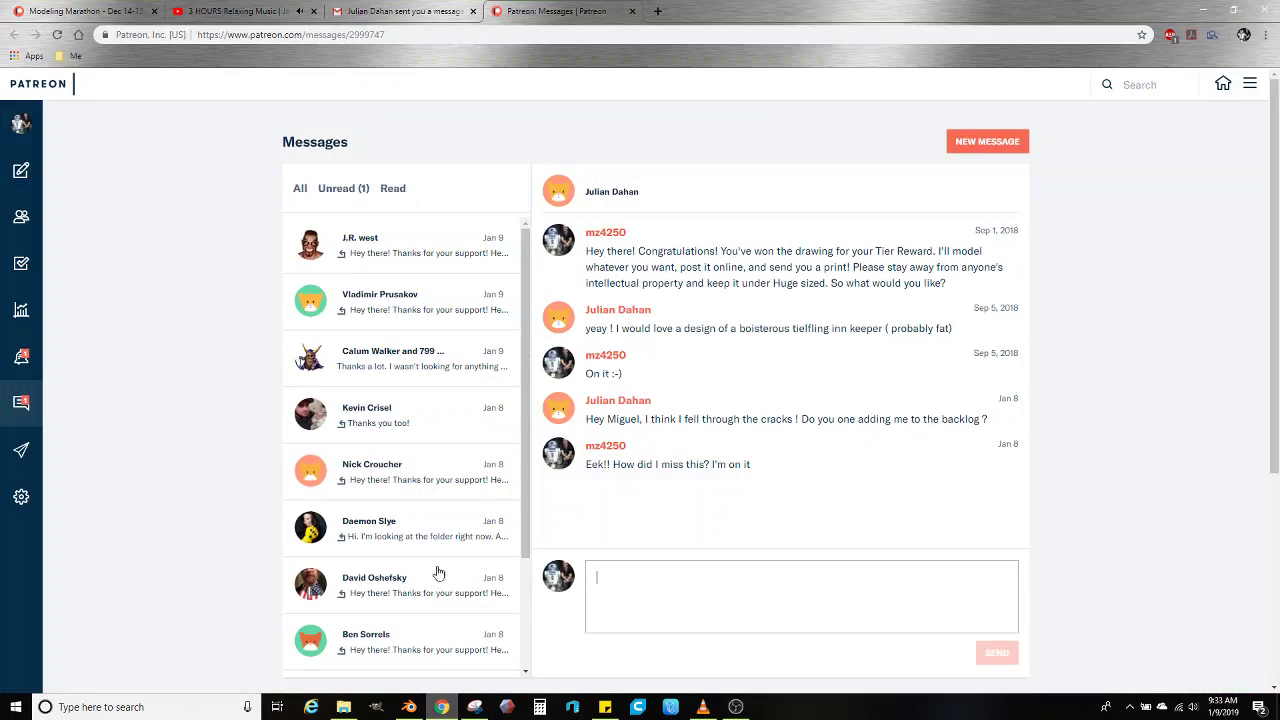
{"action": "left_click", "coordinate": [658, 11]}
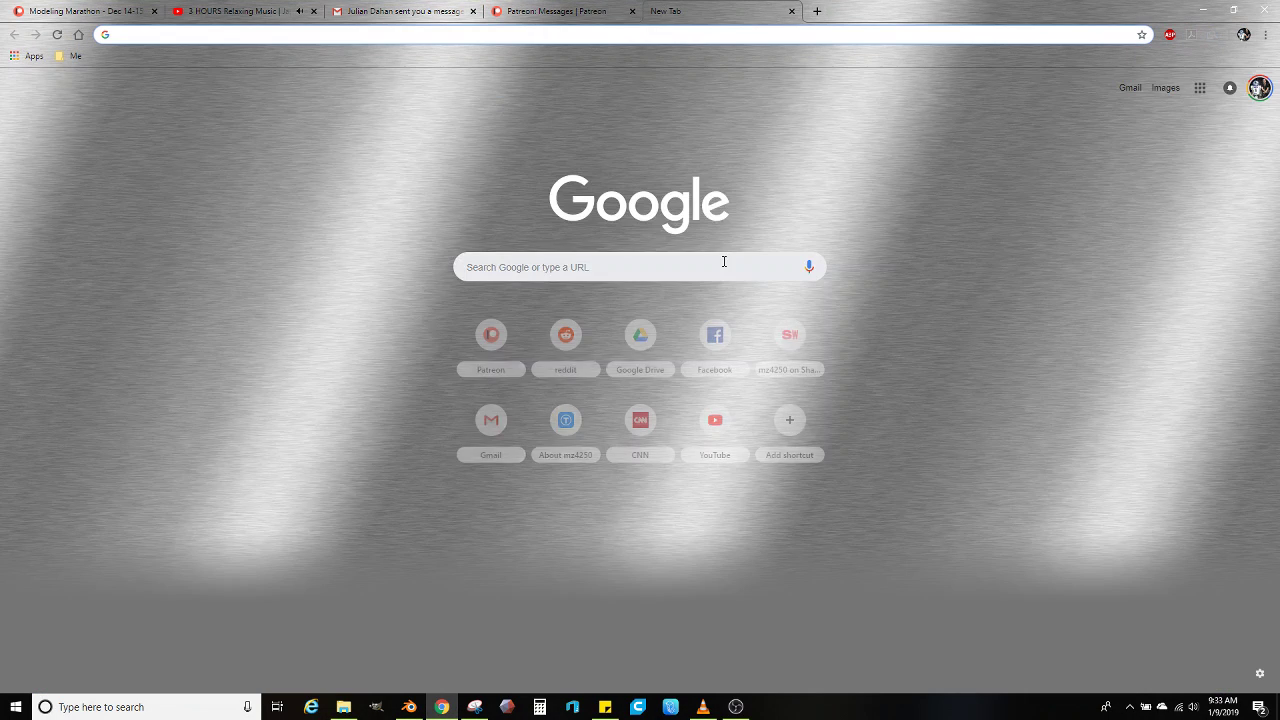
{"action": "left_click", "coordinate": [641, 340]}
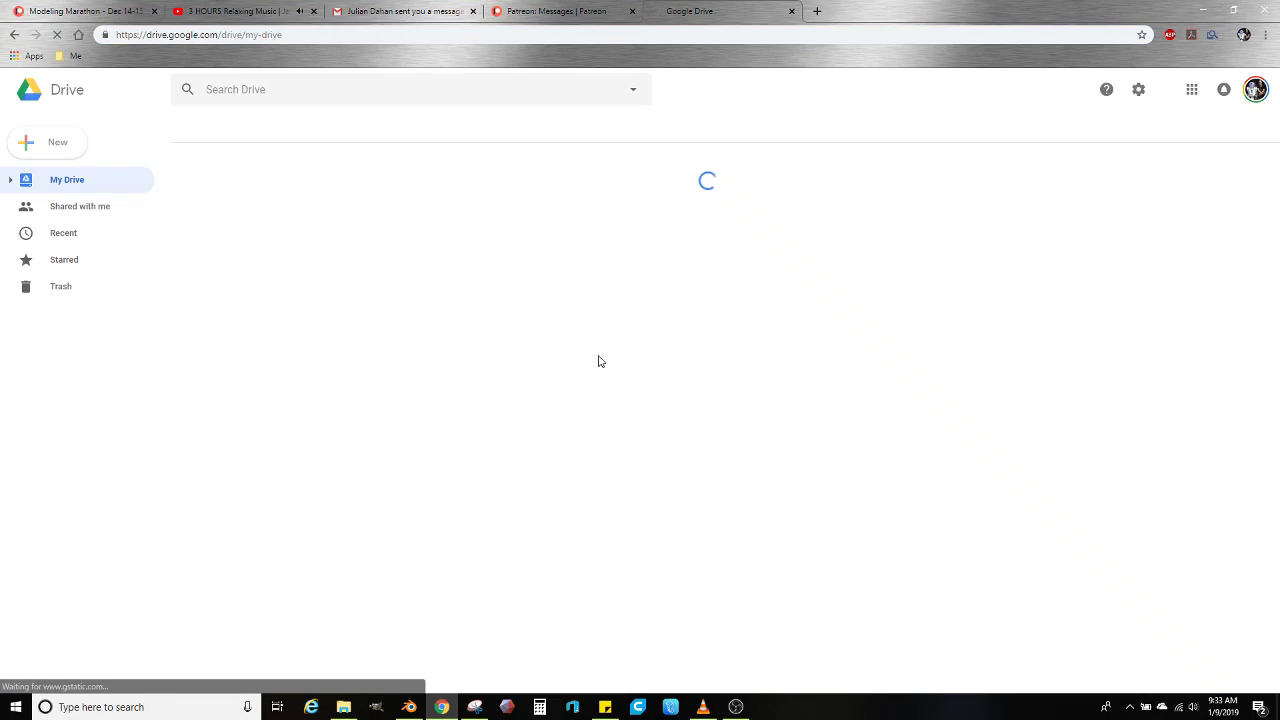
{"action": "left_click", "coordinate": [822, 10]}
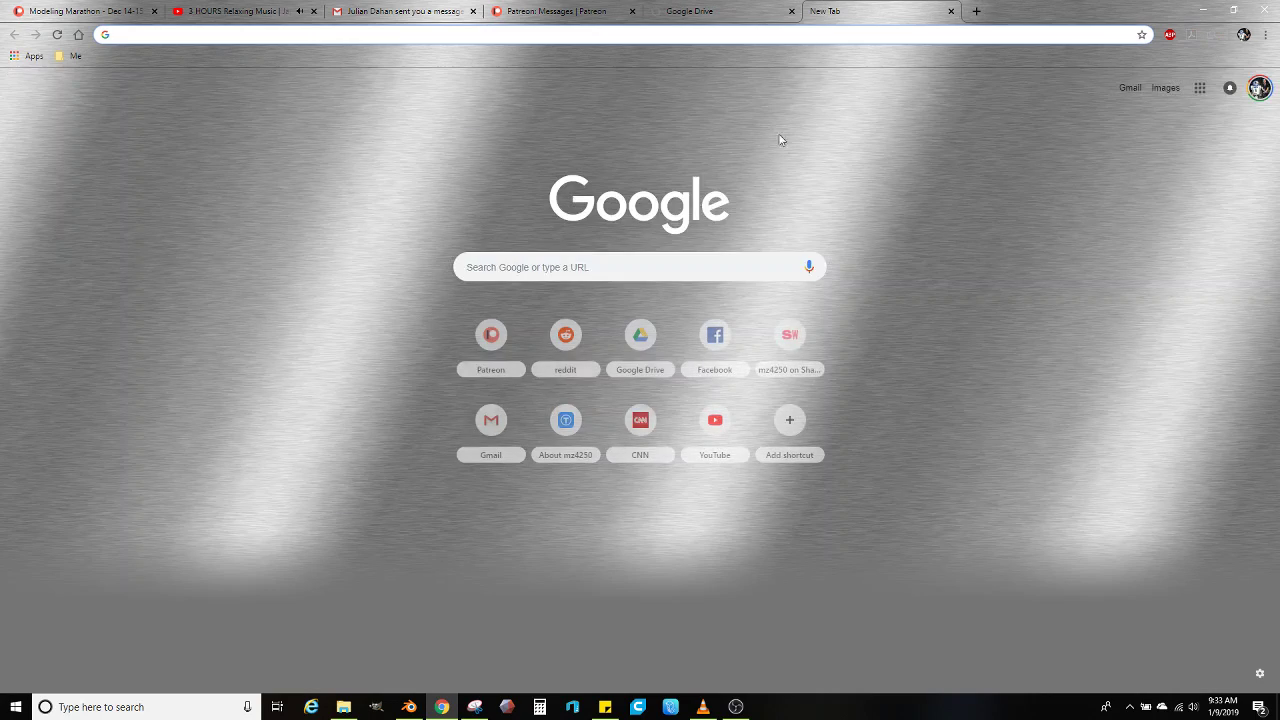
{"action": "left_click", "coordinate": [788, 358]}
In Google Drive, go to 3D Miniature Models - Commercial Ready - Jan 2019 > Appendix B: Misc NPCs and select the Commoner folder
{"action": "left_click", "coordinate": [734, 14]}
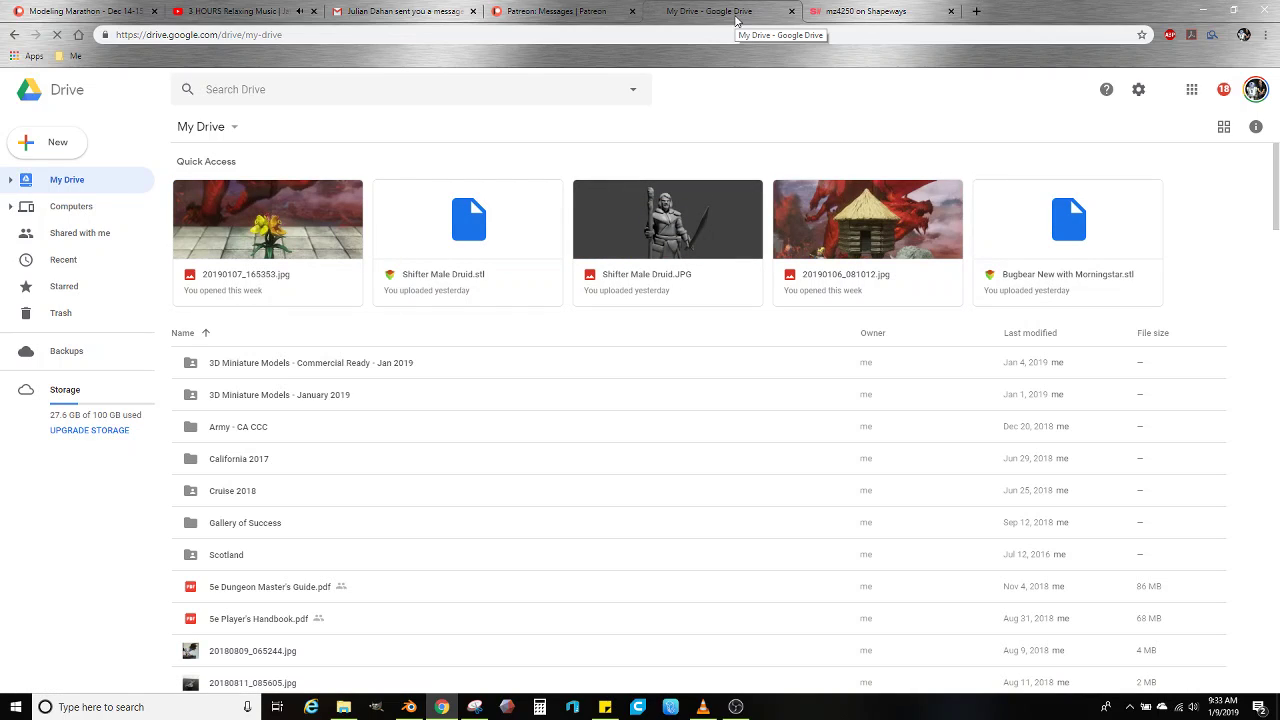
{"action": "left_click", "coordinate": [282, 362]}
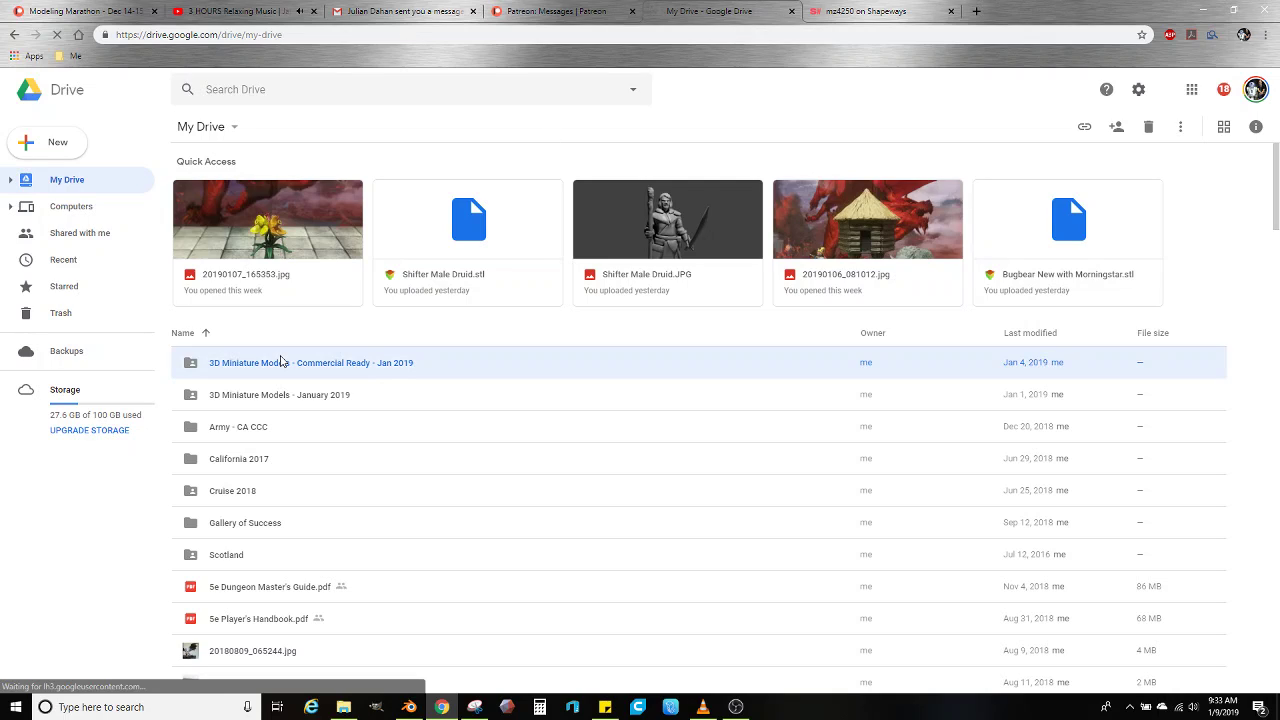
{"action": "left_click", "coordinate": [275, 395]}
{"action": "double_click", "coordinate": [318, 364]}
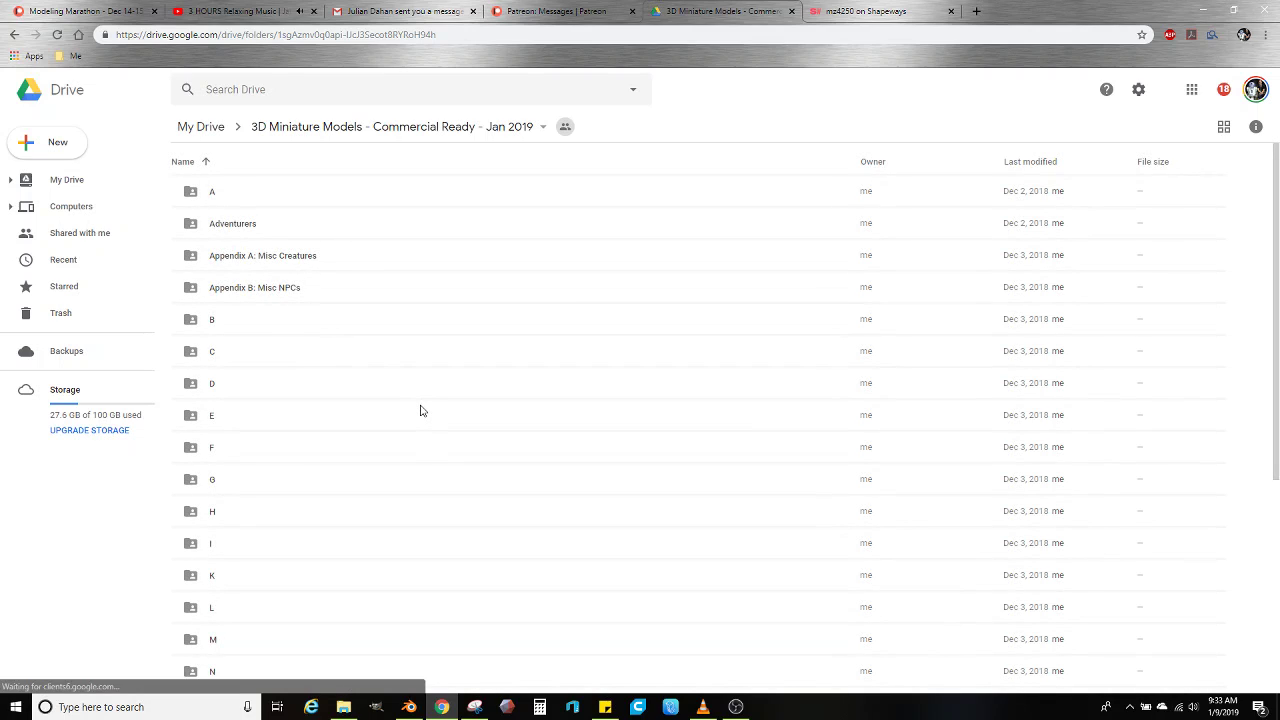
{"action": "left_click", "coordinate": [241, 258]}
{"action": "left_click", "coordinate": [267, 290]}
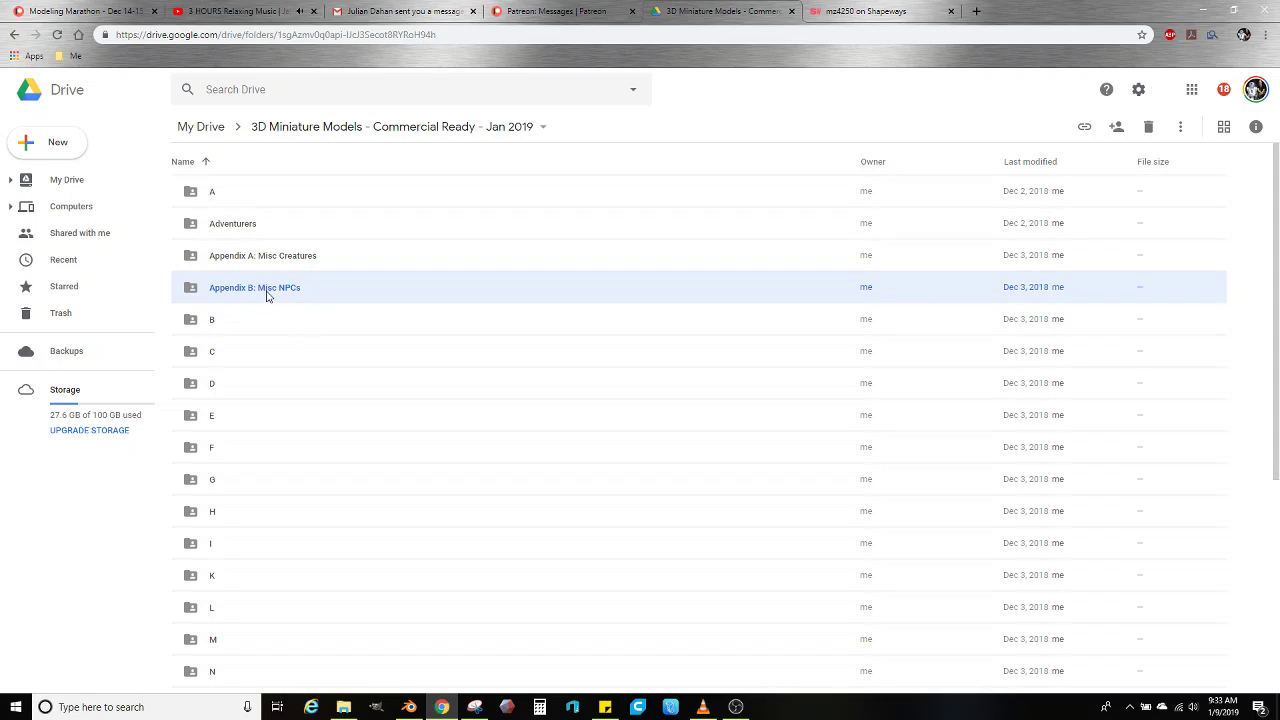
{"action": "double_click", "coordinate": [267, 292]}
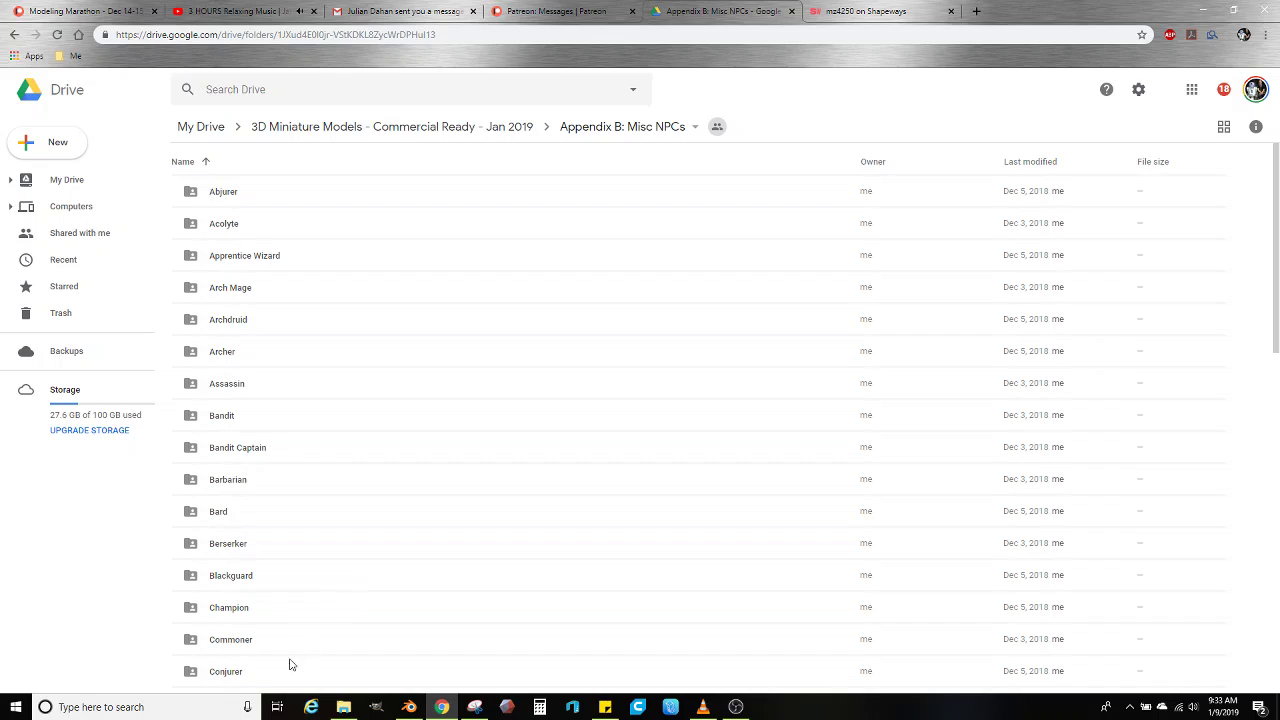
{"action": "left_click", "coordinate": [237, 645]}
Upload the Tiefling BarKeep blend, JPG and STL files from the local Commoner folder into the Drive's Commoner folder
{"action": "left_click", "coordinate": [343, 707]}
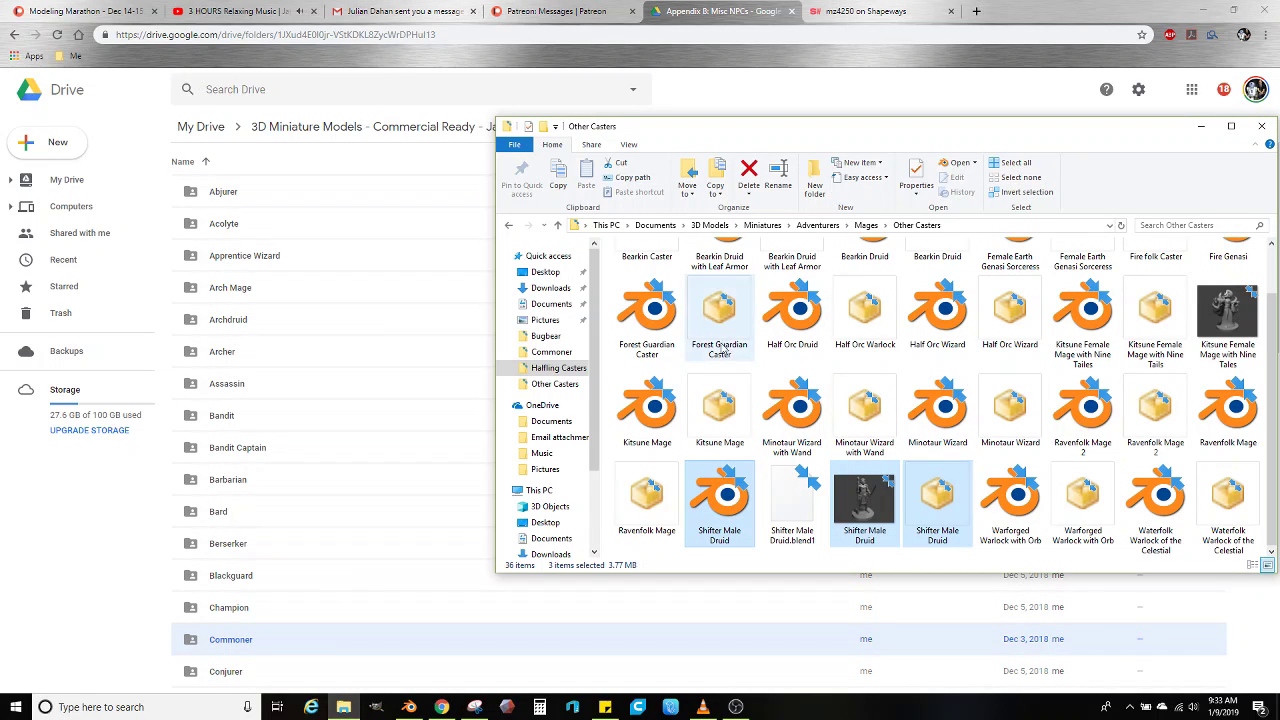
{"action": "left_click", "coordinate": [555, 354]}
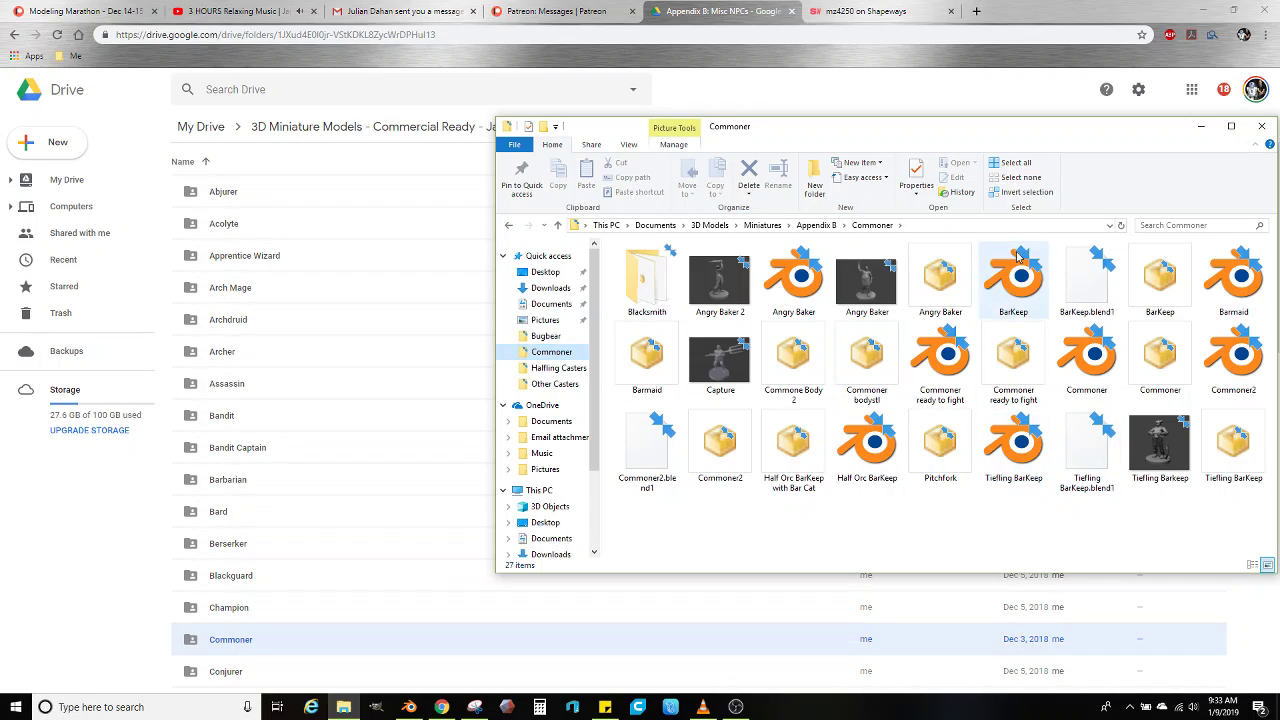
{"action": "left_click", "coordinate": [1033, 485]}
{"action": "left_click", "coordinate": [1160, 445], "text": "ctrl"}
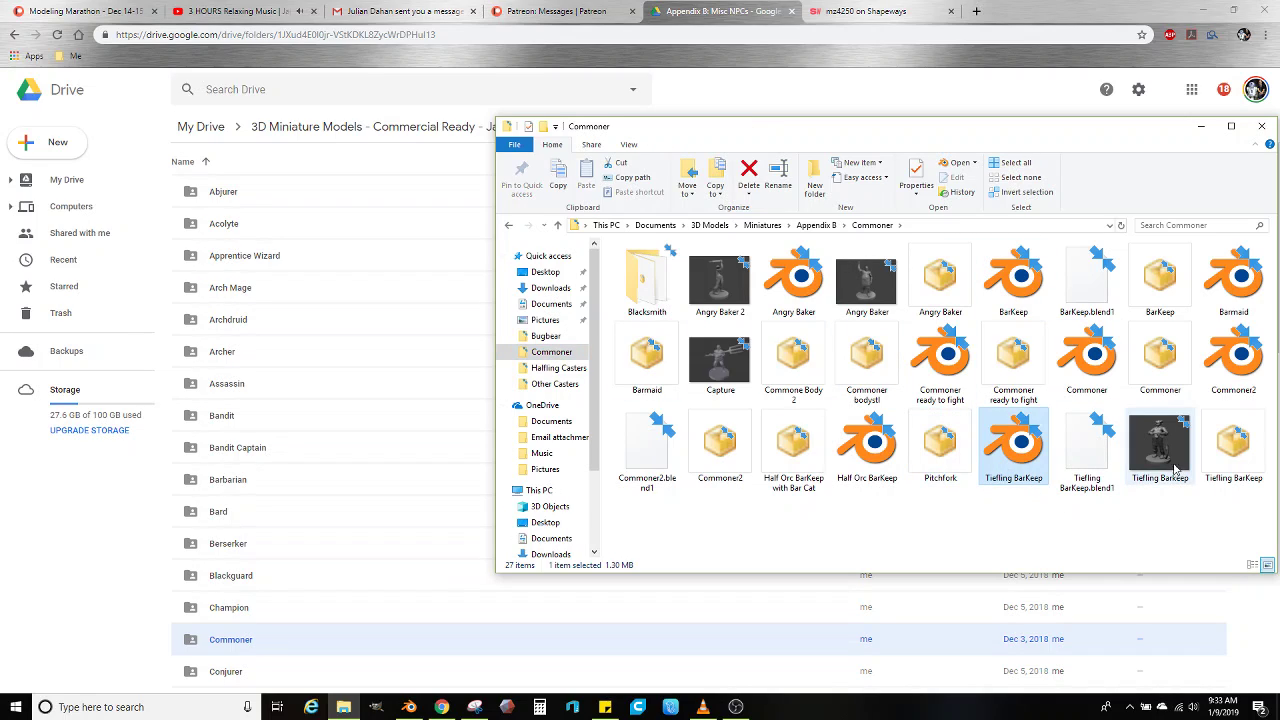
{"action": "left_click", "coordinate": [1233, 445], "text": "ctrl"}
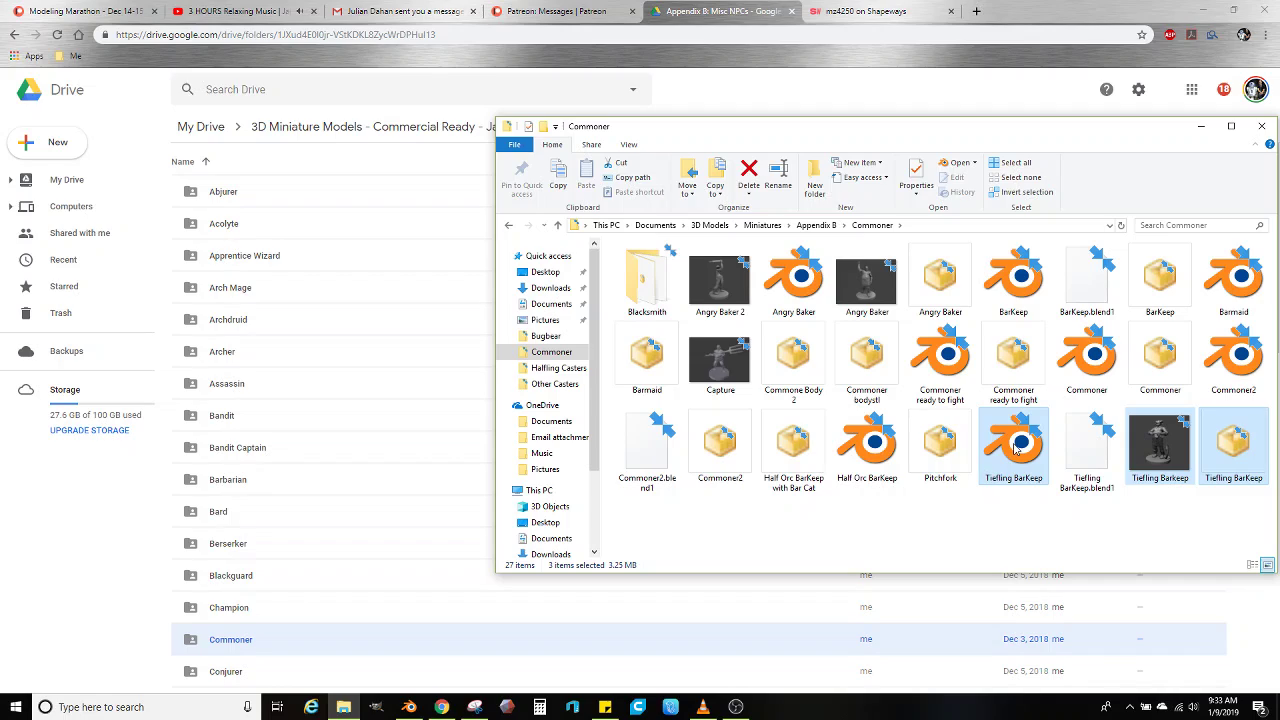
{"action": "left_click_drag", "start_coordinate": [988, 472], "coordinate": [245, 642]}
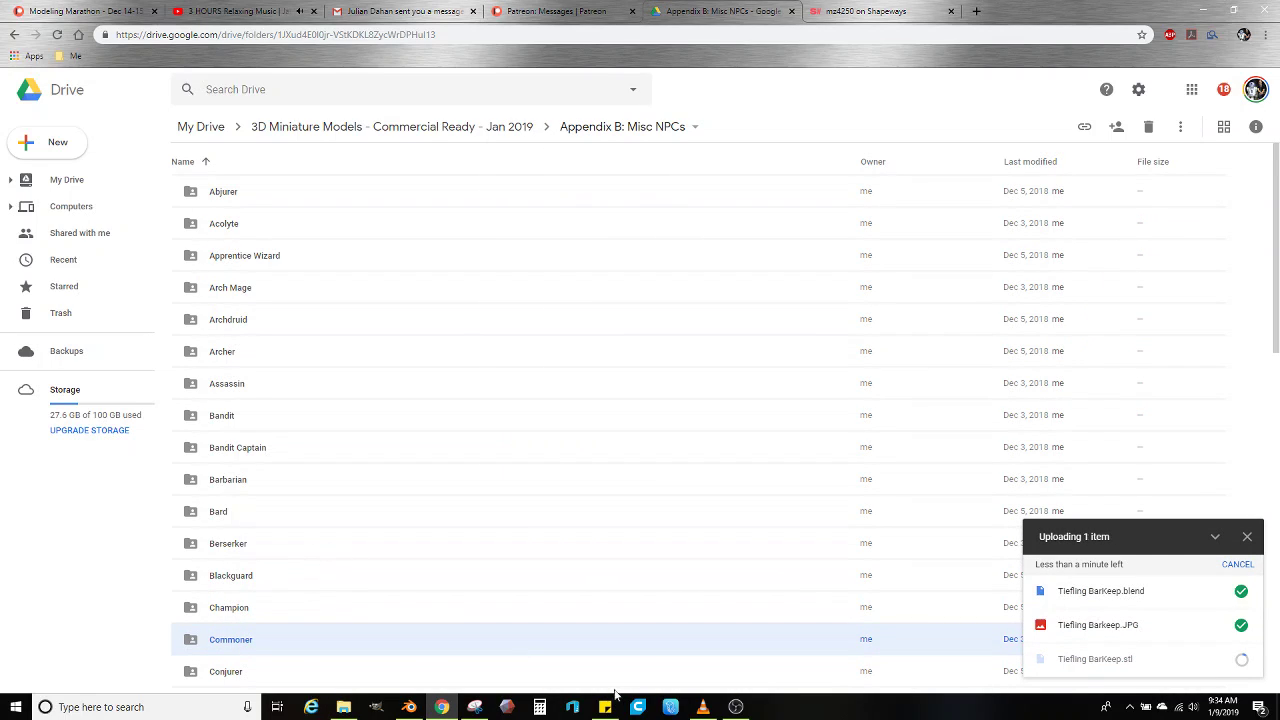
Bring up the idle VLC media player and close it
{"action": "left_click", "coordinate": [704, 707]}
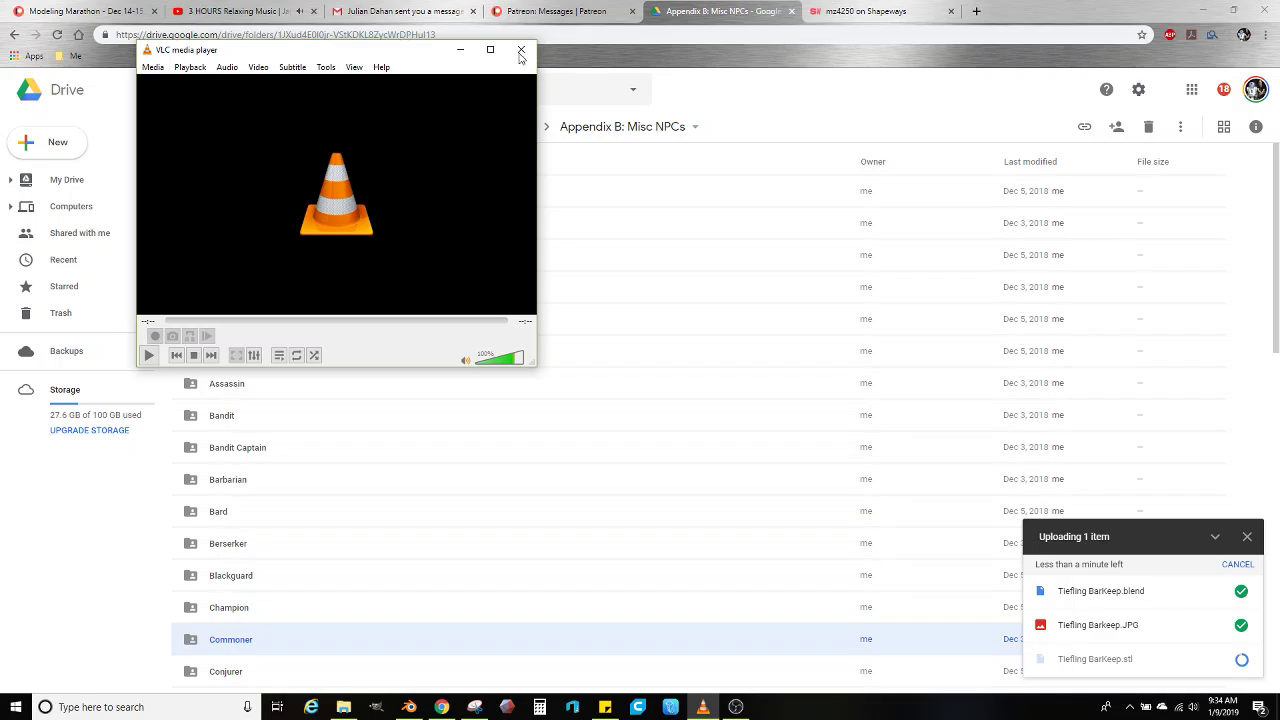
{"action": "left_click", "coordinate": [521, 50]}
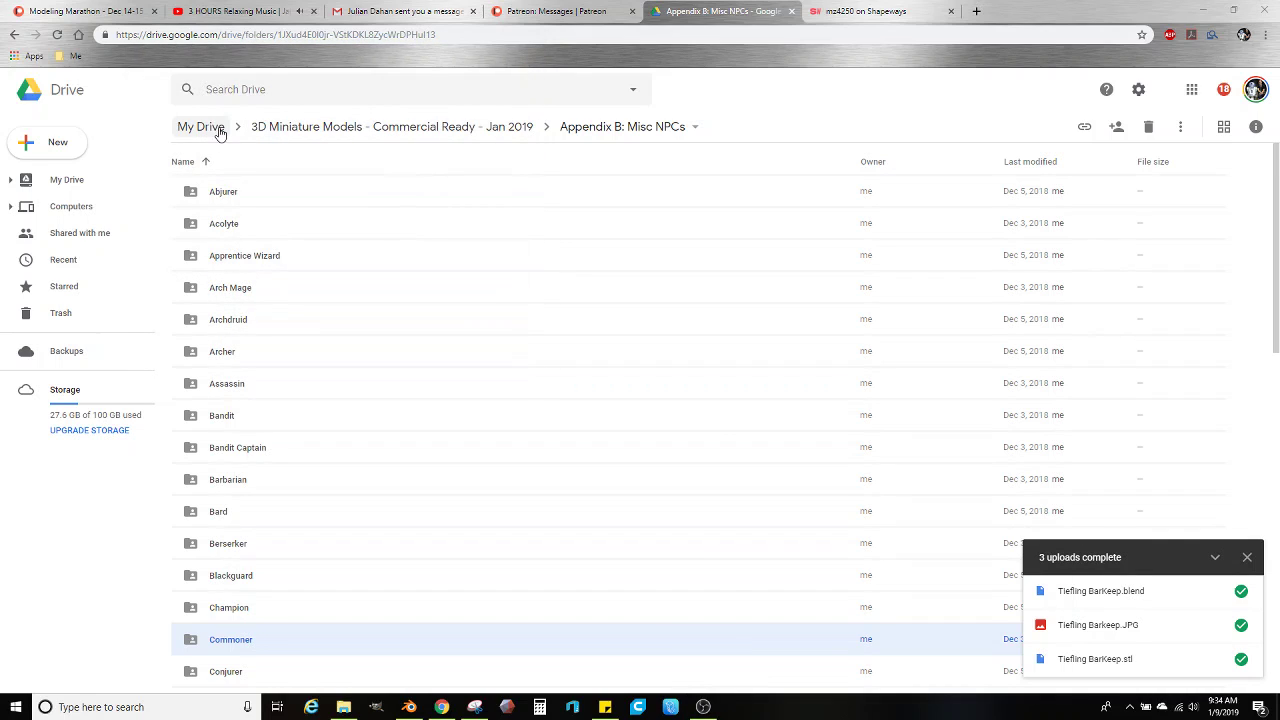
Go back to My Drive and open the 3D Miniature Models - January 2019 folder
{"action": "left_click", "coordinate": [201, 127]}
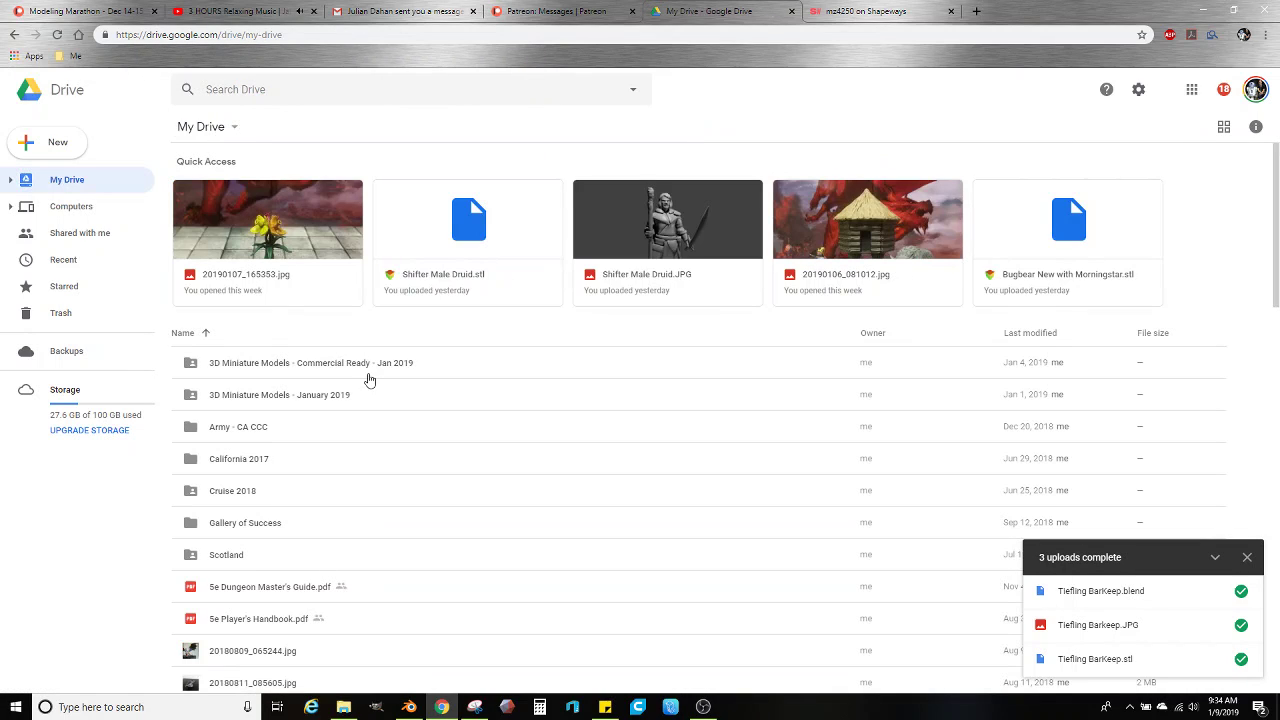
{"action": "left_click", "coordinate": [260, 401]}
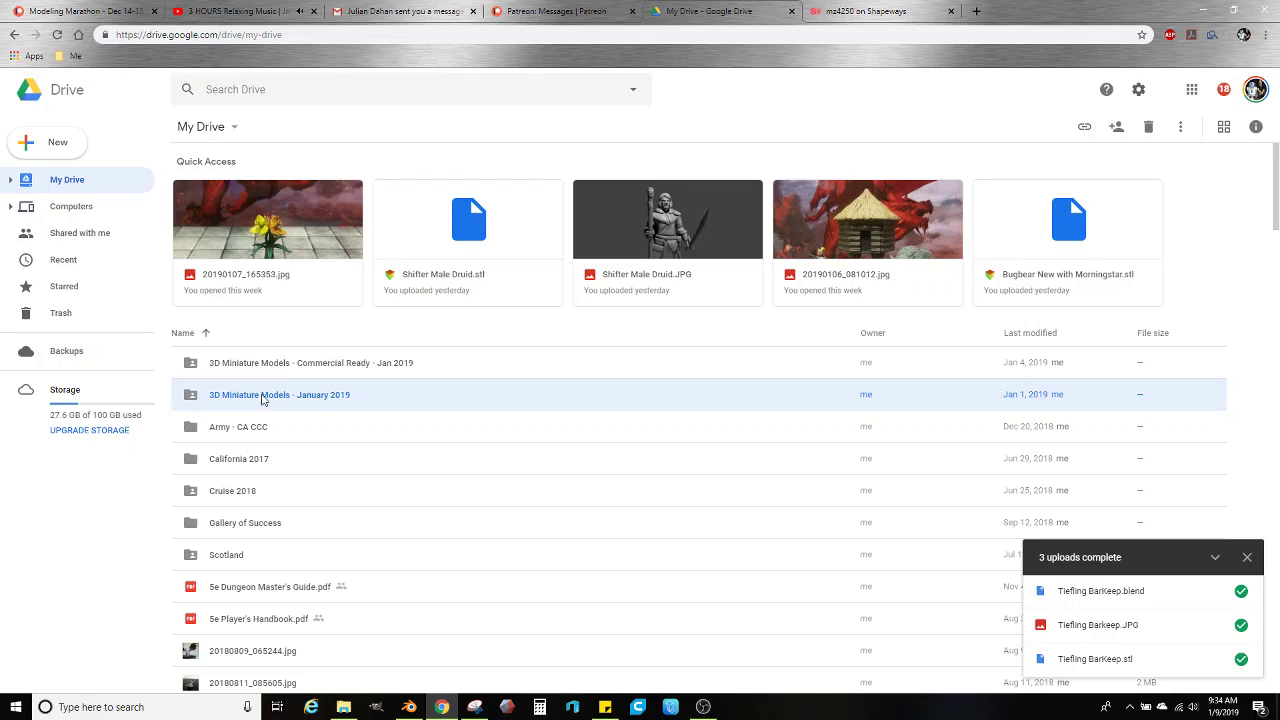
{"action": "double_click", "coordinate": [262, 399]}
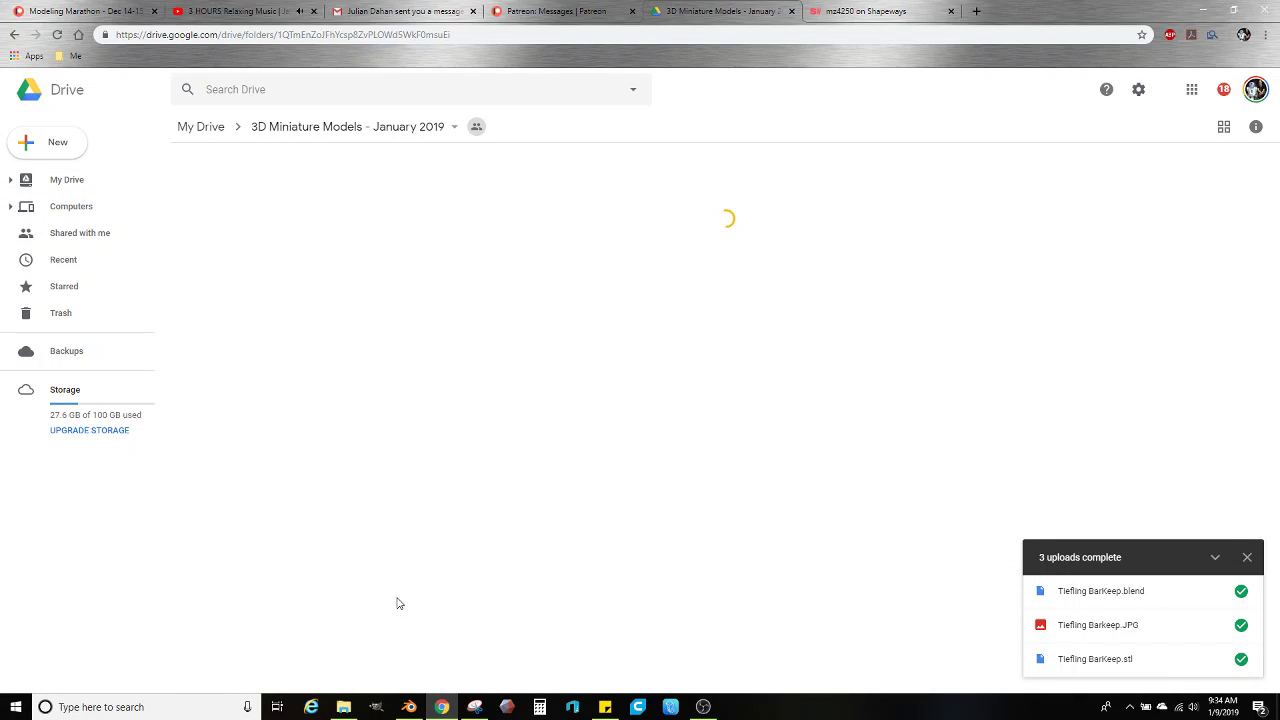
Delete the Tiefling BarKeep.blend1 backup file from the local Commoner folder
{"action": "left_click", "coordinate": [344, 706]}
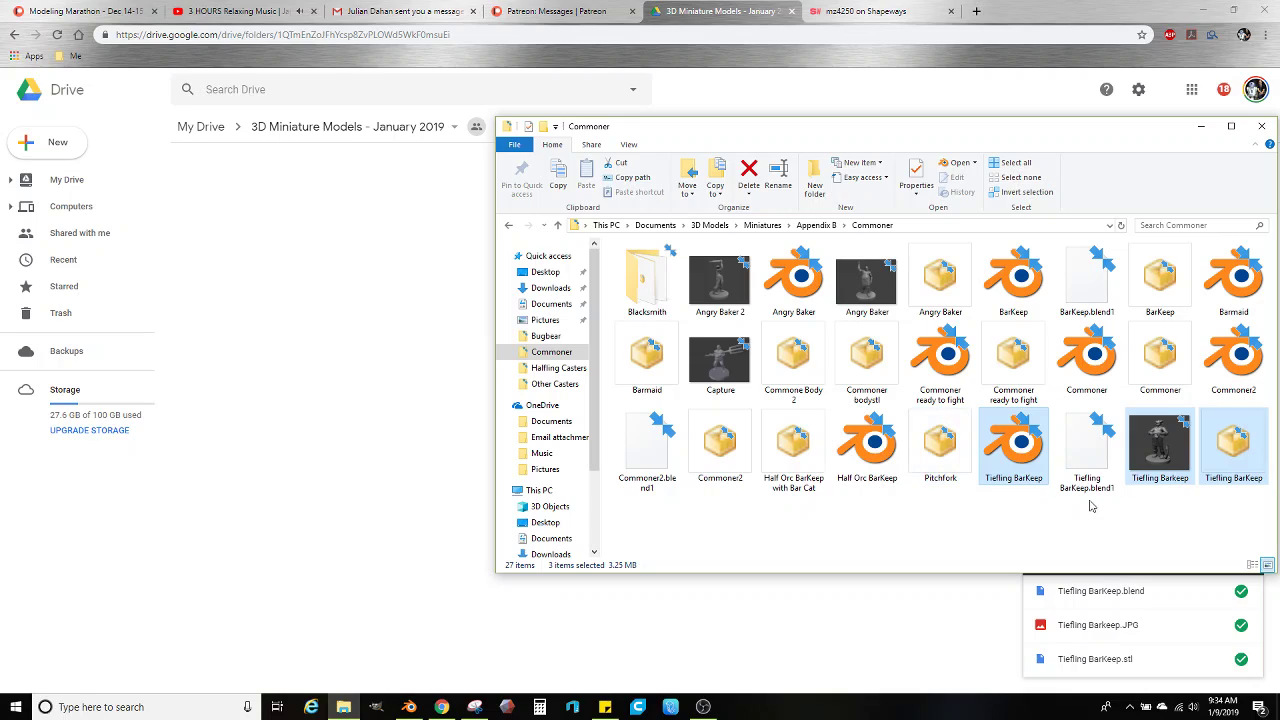
{"action": "left_click", "coordinate": [1088, 456]}
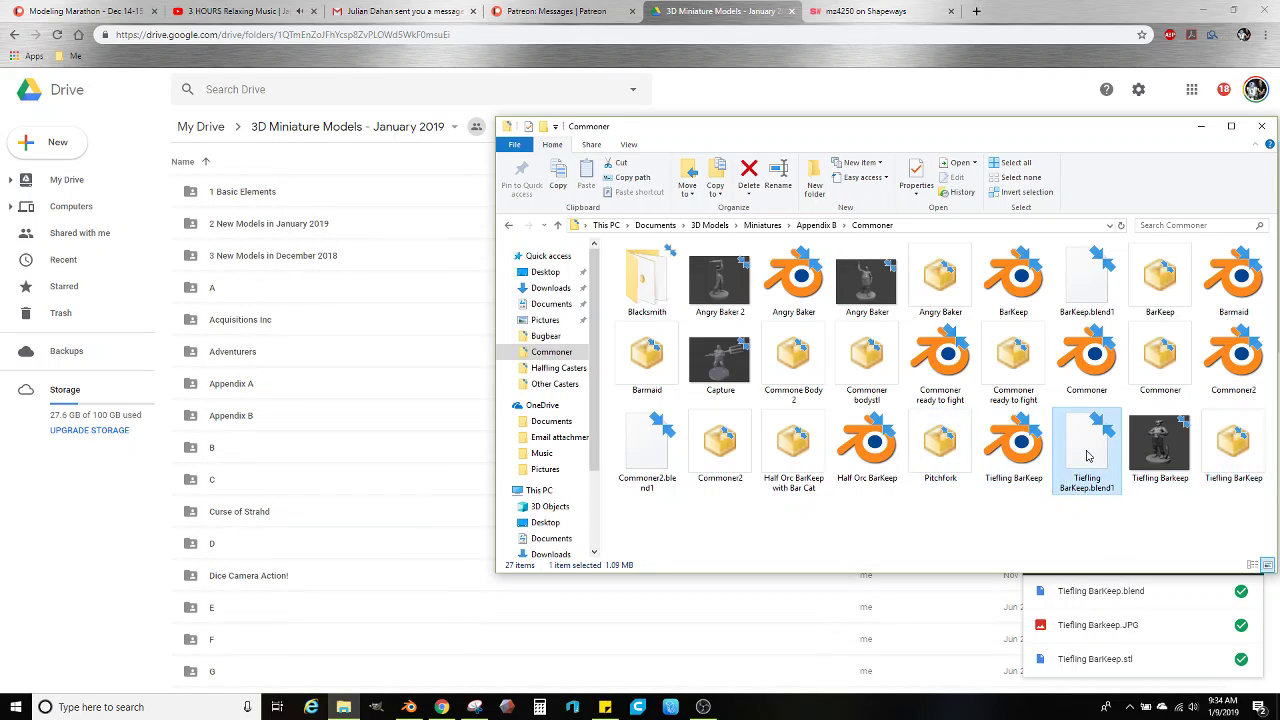
{"action": "key", "text": "Delete"}
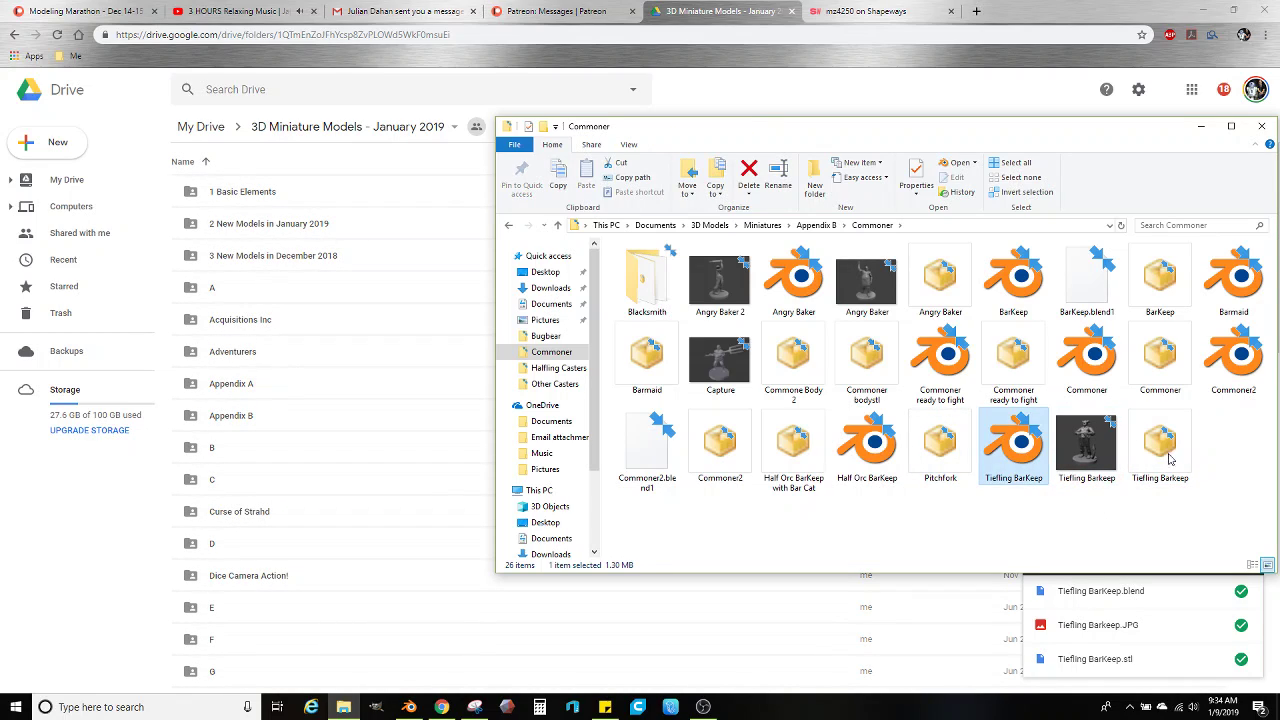
Upload the Tiefling BarKeep blend, JPG and STL files to the Drive folders 2 New Models in January 2019 and Appendix B > Commoner
{"action": "left_click", "coordinate": [1169, 458], "text": "shift"}
{"action": "left_click_drag", "start_coordinate": [1013, 457], "coordinate": [320, 224]}
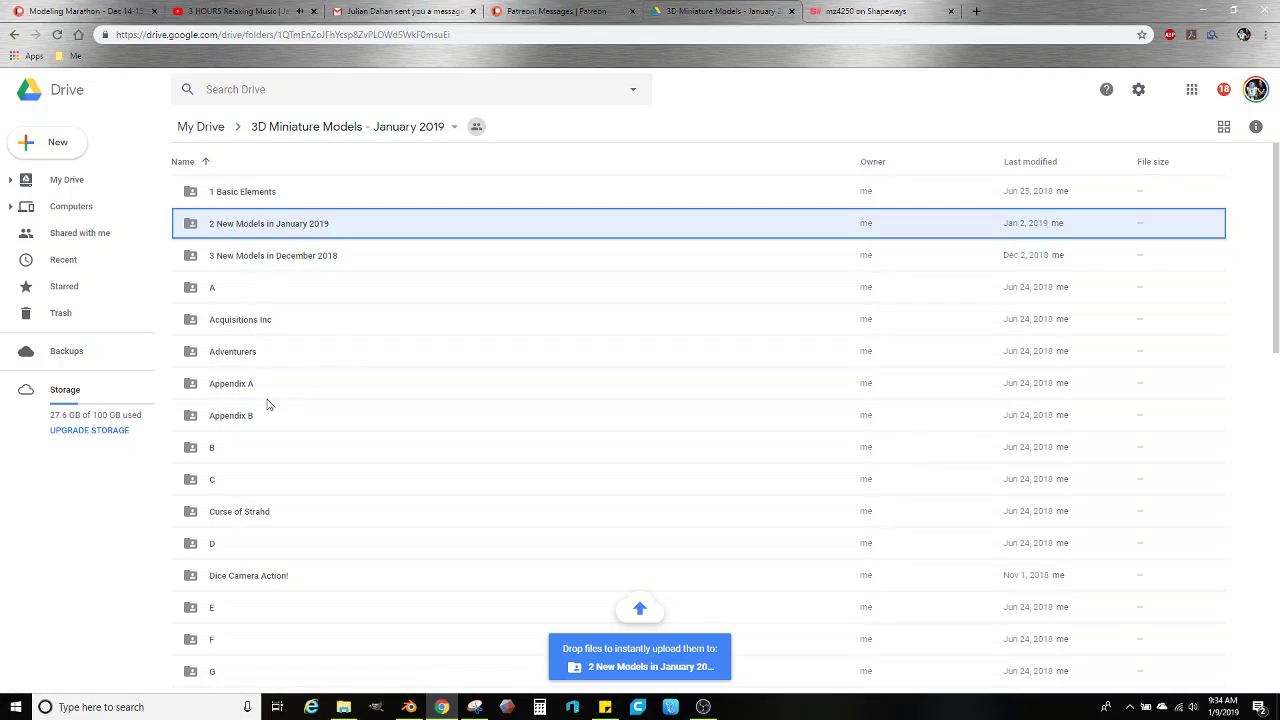
{"action": "left_click", "coordinate": [343, 707]}
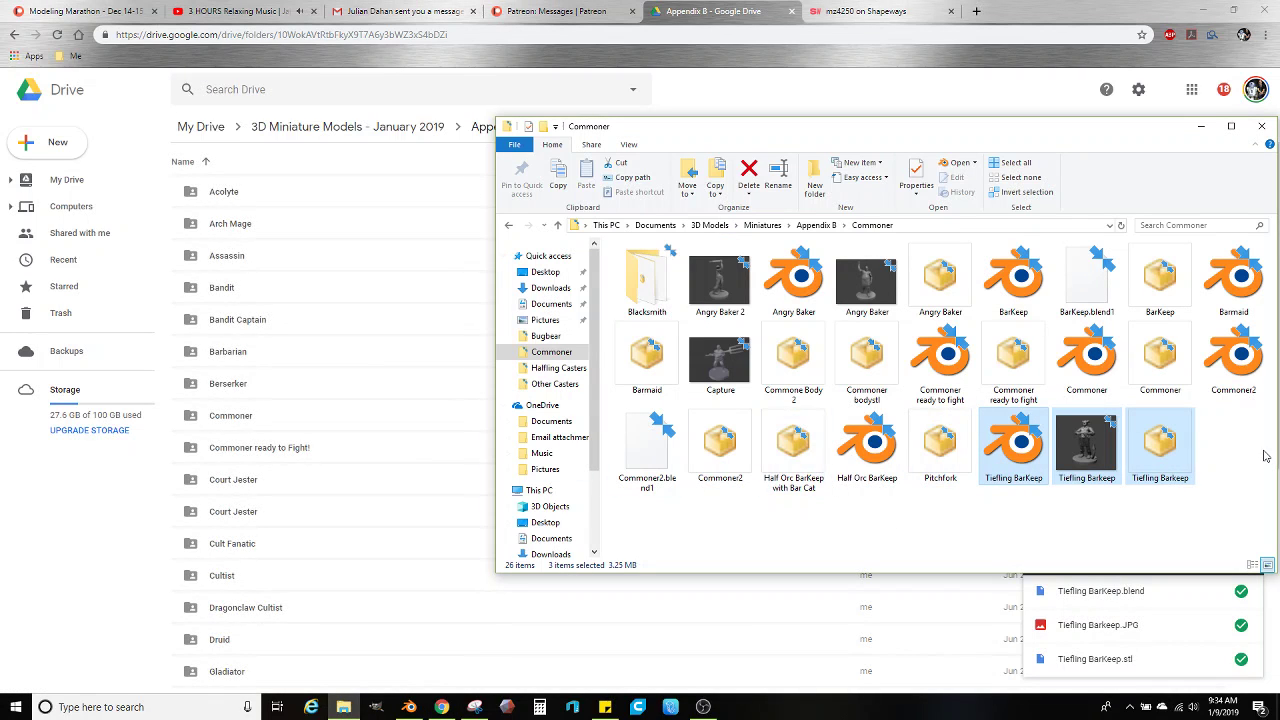
{"action": "left_click_drag", "start_coordinate": [1068, 452], "coordinate": [236, 417]}
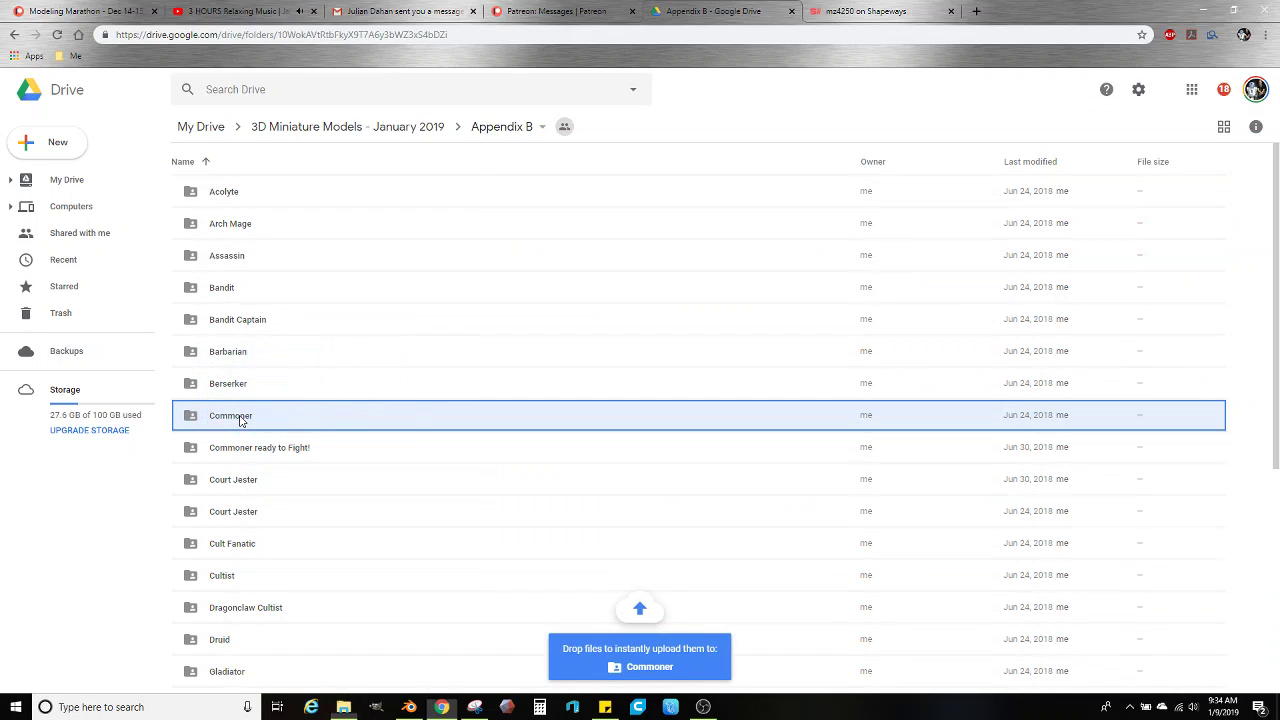
On Shapeways, open the Bugbear with a Morningstar product page and copy its full product description
{"action": "left_click", "coordinate": [866, 11]}
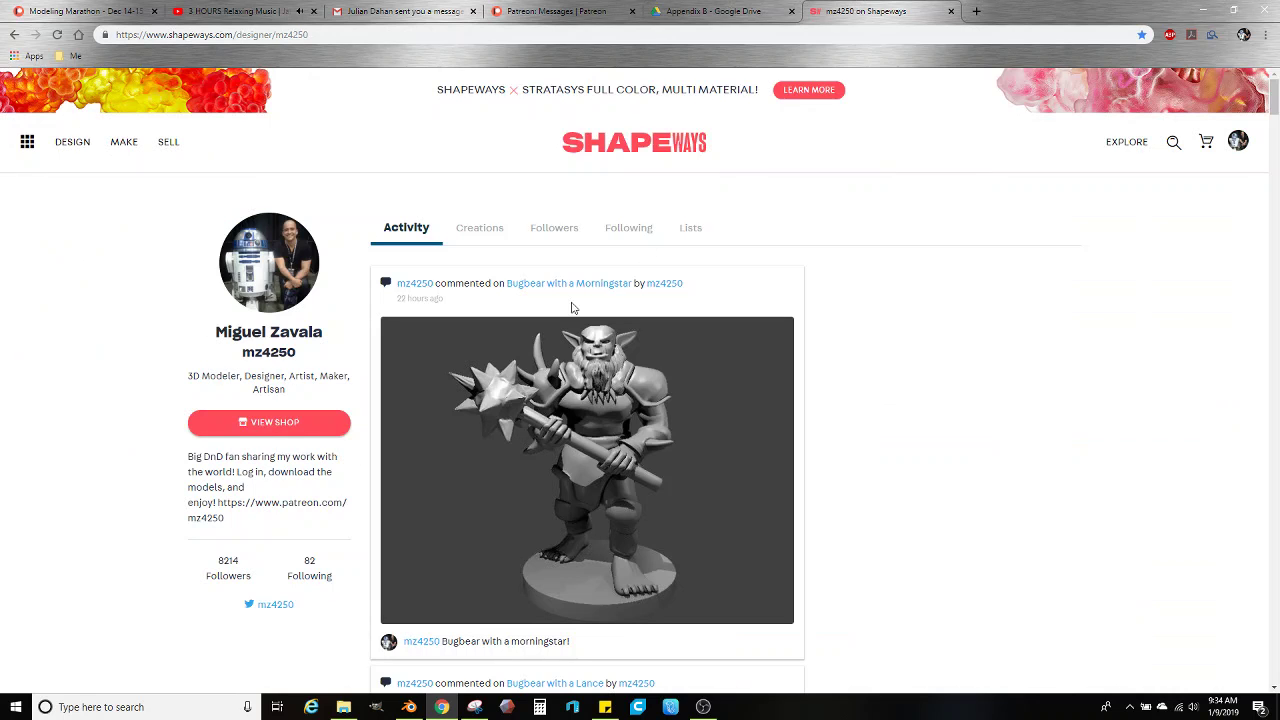
{"action": "scroll", "coordinate": [432, 387], "scroll_direction": "down", "scroll_amount": 1}
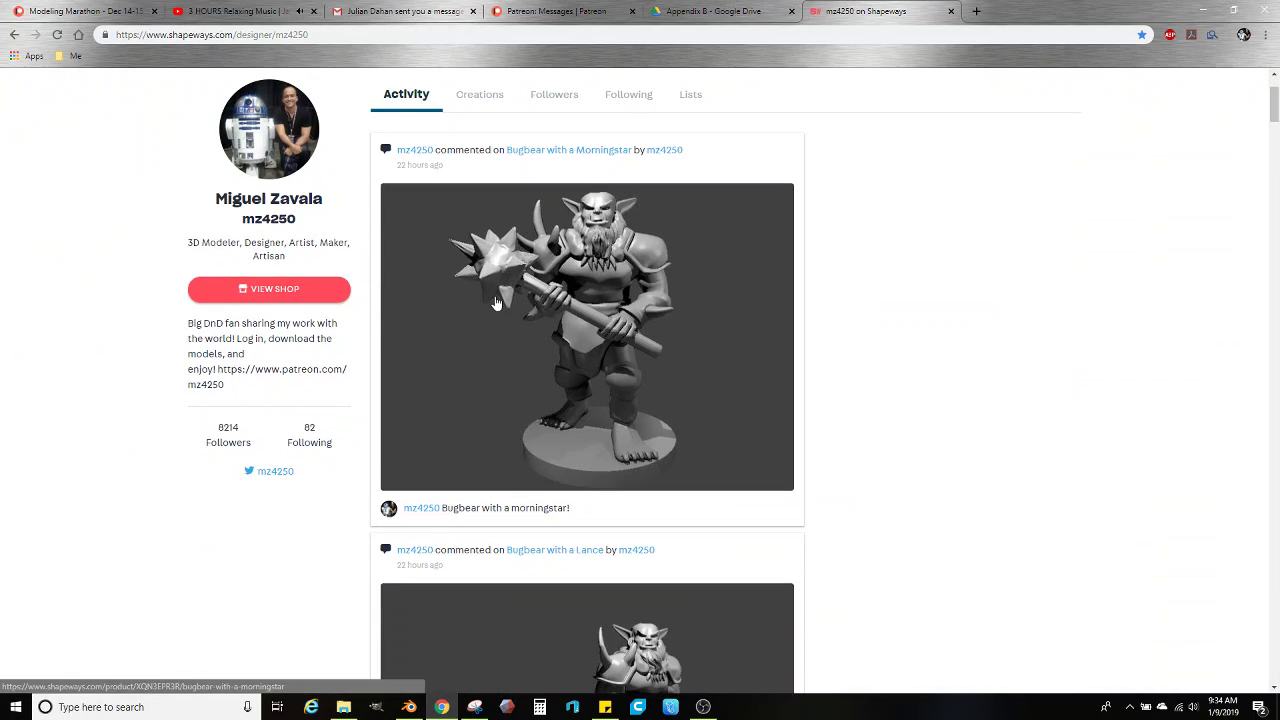
{"action": "left_click", "coordinate": [510, 428]}
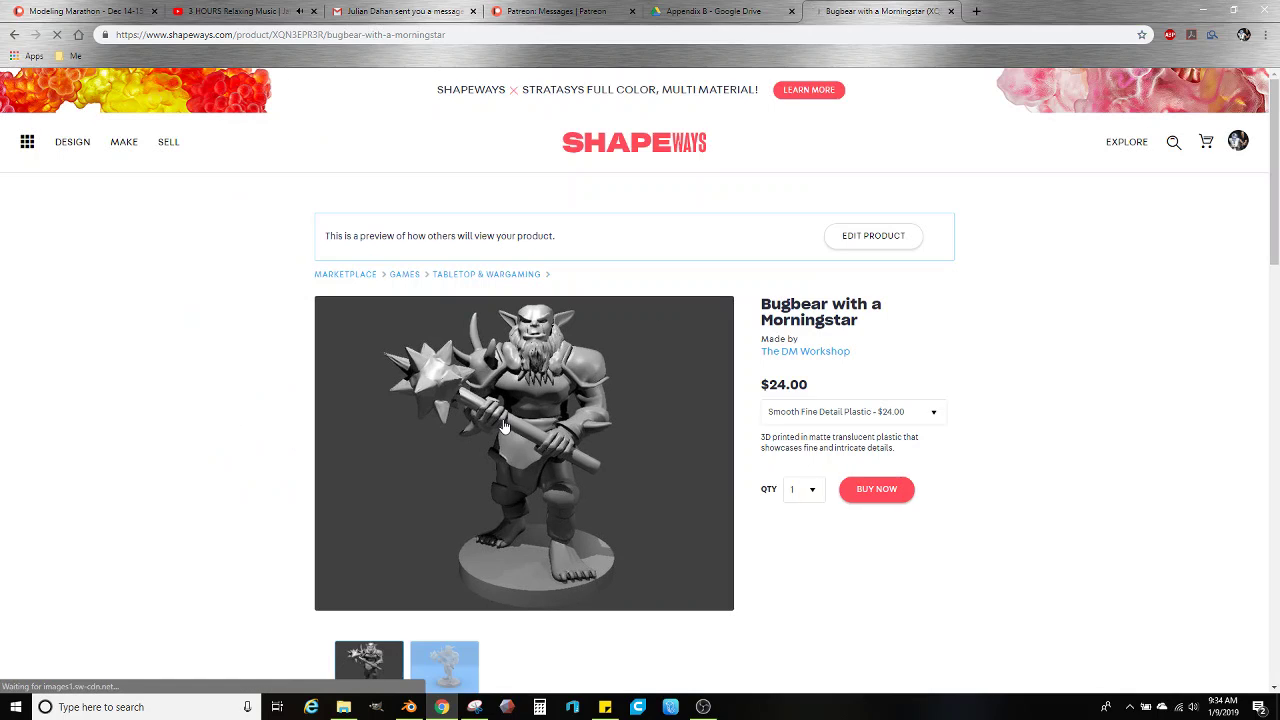
{"action": "scroll", "coordinate": [334, 524], "scroll_direction": "down", "scroll_amount": 4}
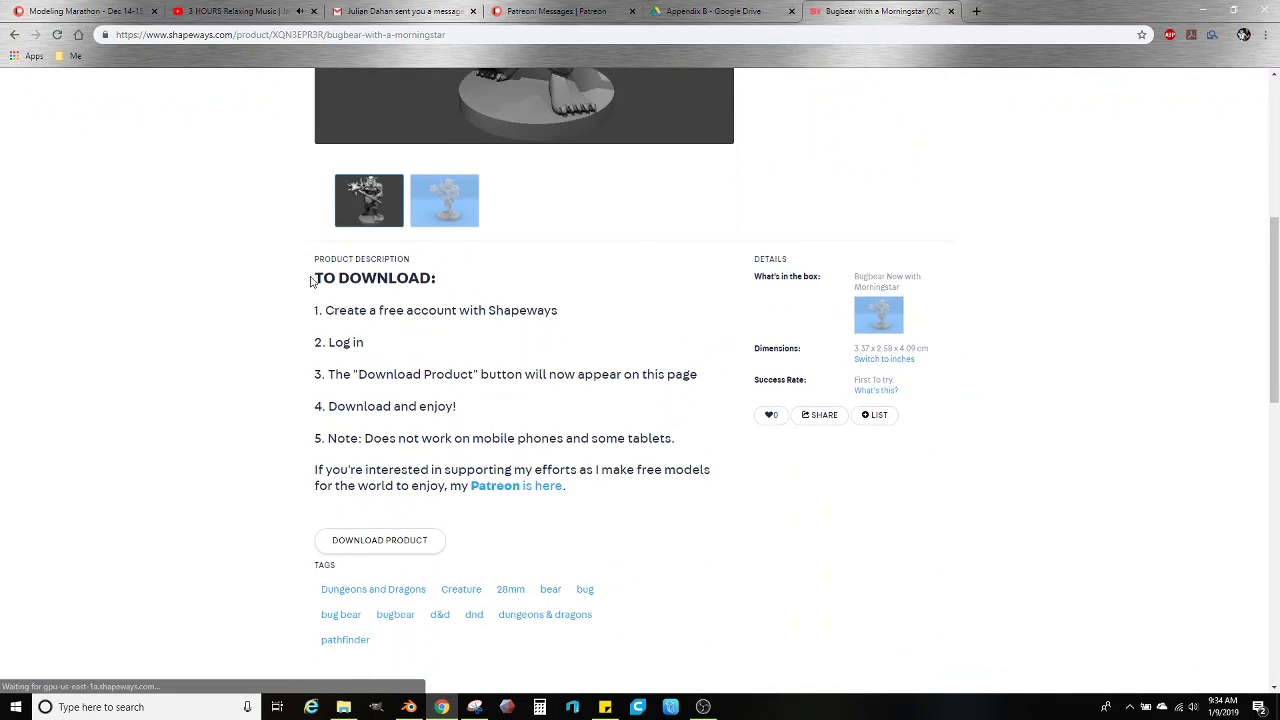
{"action": "left_click_drag", "start_coordinate": [316, 277], "coordinate": [588, 499]}
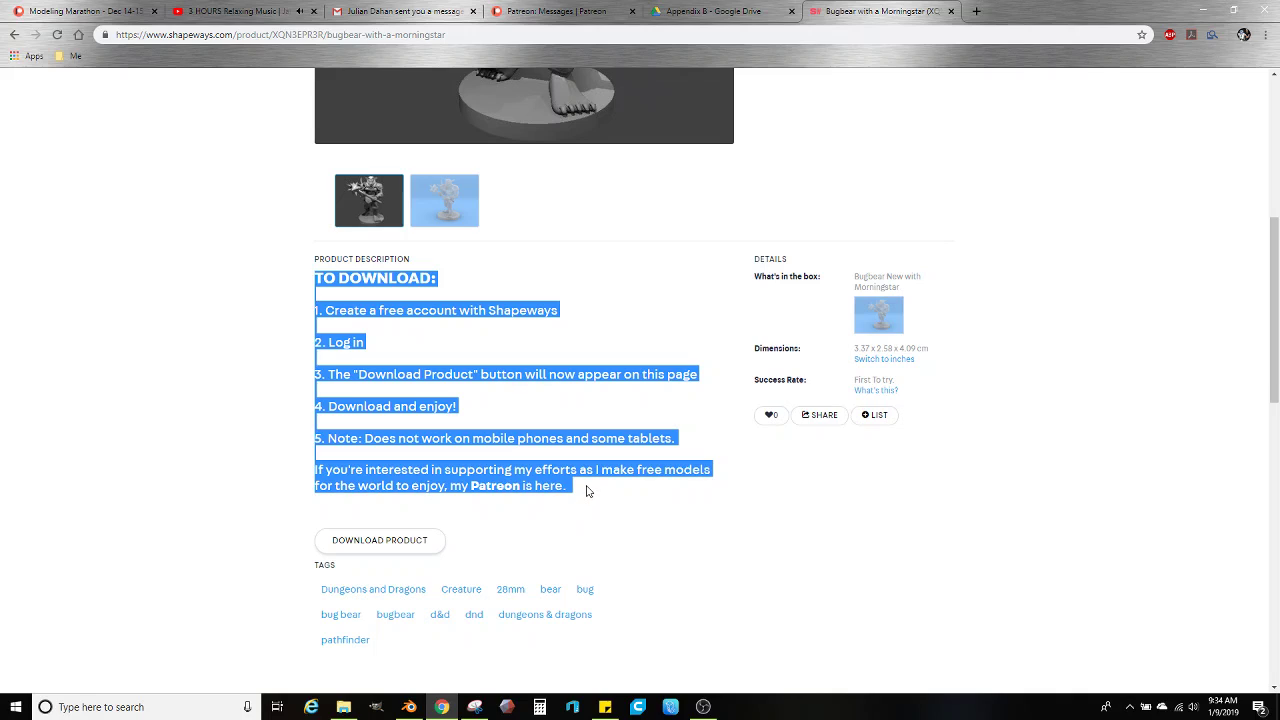
Upload the Tiefling BarKeep STL from the local Commoner folder to the Shapeways 3D Models list
{"action": "scroll", "coordinate": [432, 472], "scroll_direction": "up", "scroll_amount": 4}
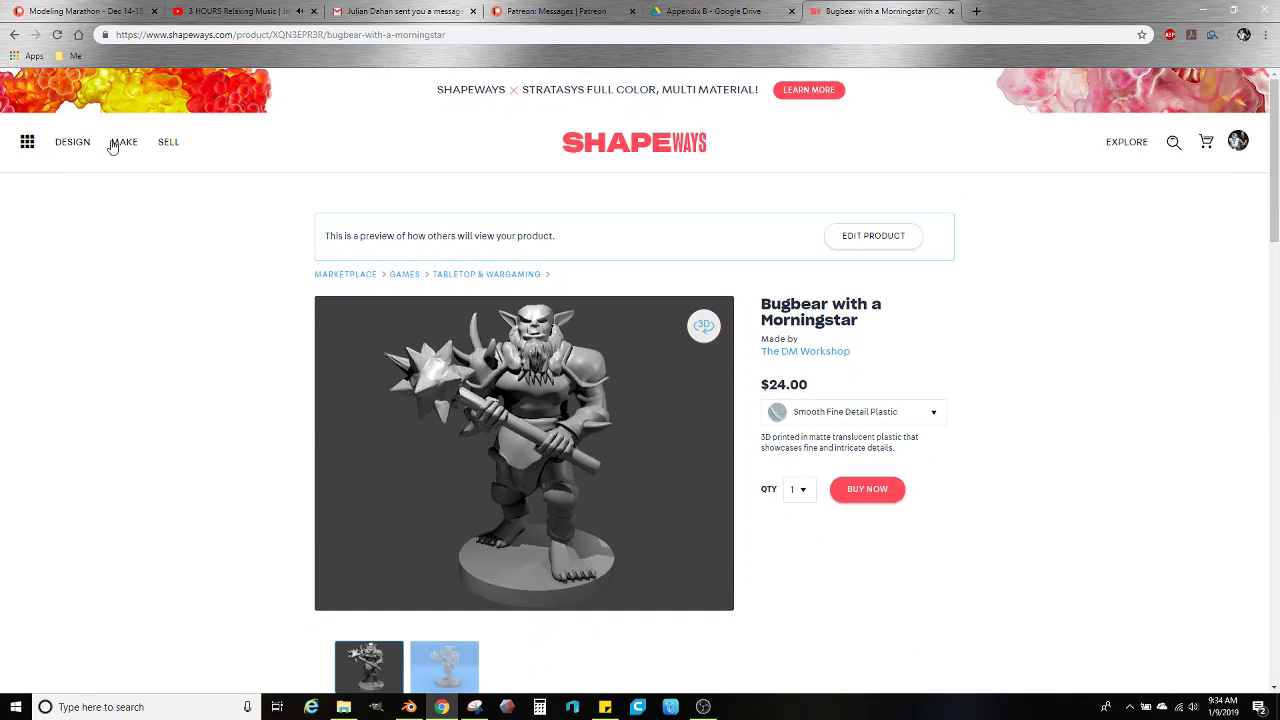
{"action": "left_click", "coordinate": [25, 144]}
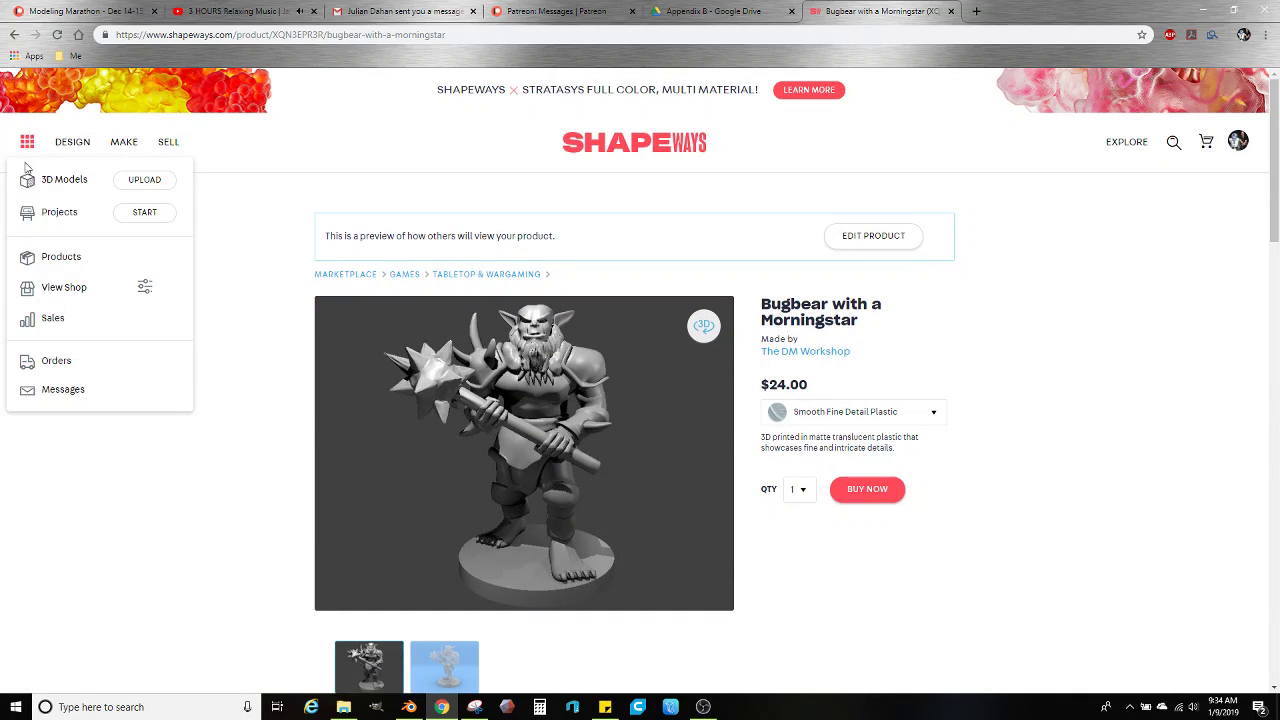
{"action": "left_click", "coordinate": [72, 187]}
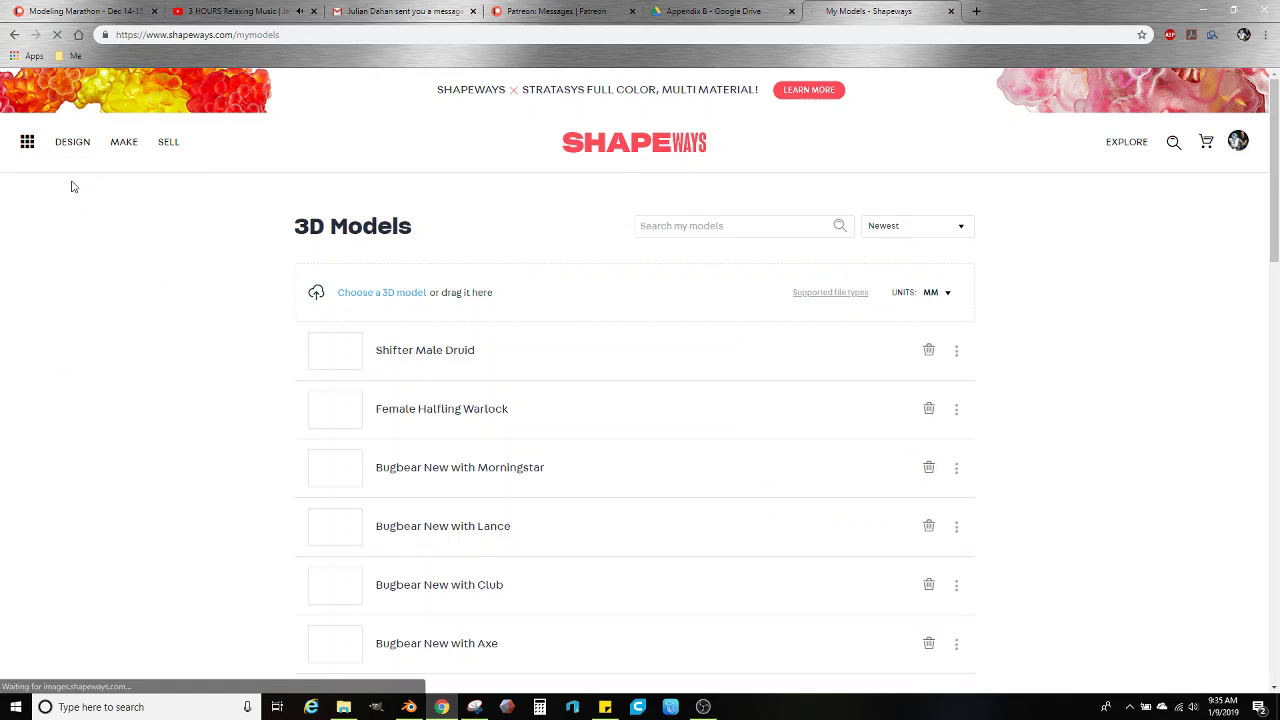
{"action": "left_click", "coordinate": [366, 294]}
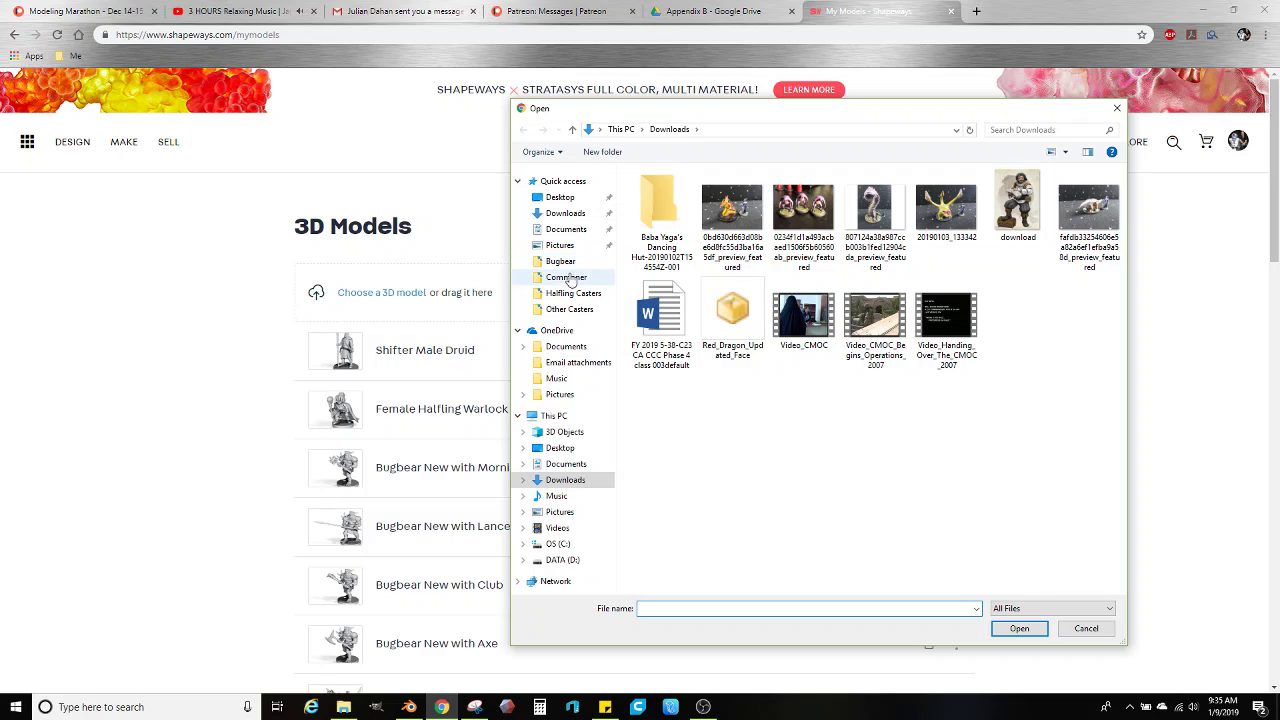
{"action": "left_click", "coordinate": [563, 277]}
{"action": "left_click", "coordinate": [945, 462]}
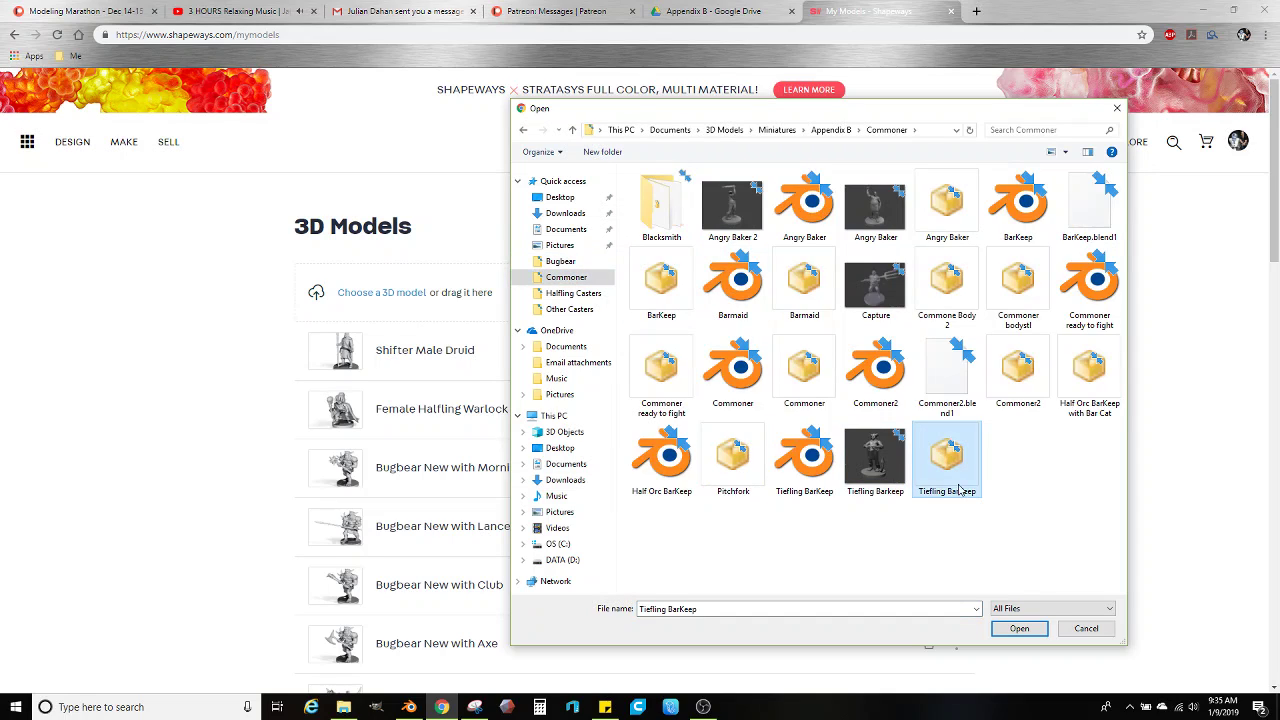
{"action": "left_click", "coordinate": [1019, 628]}
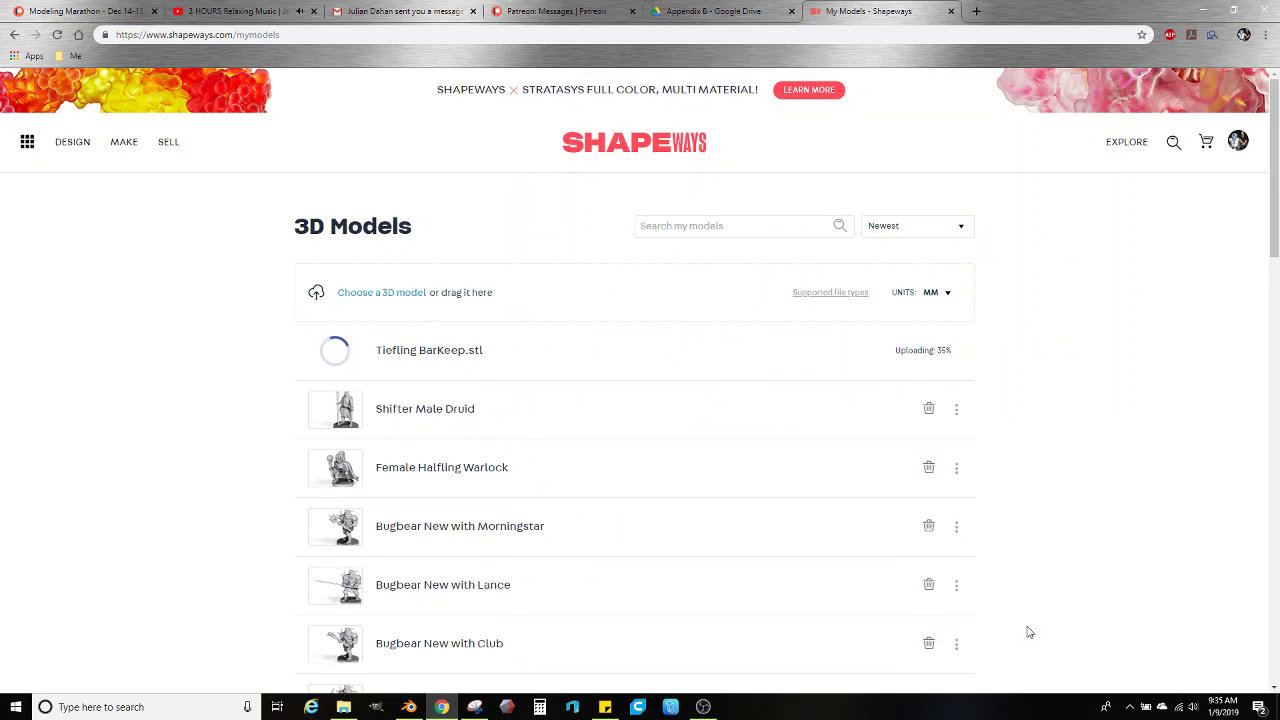
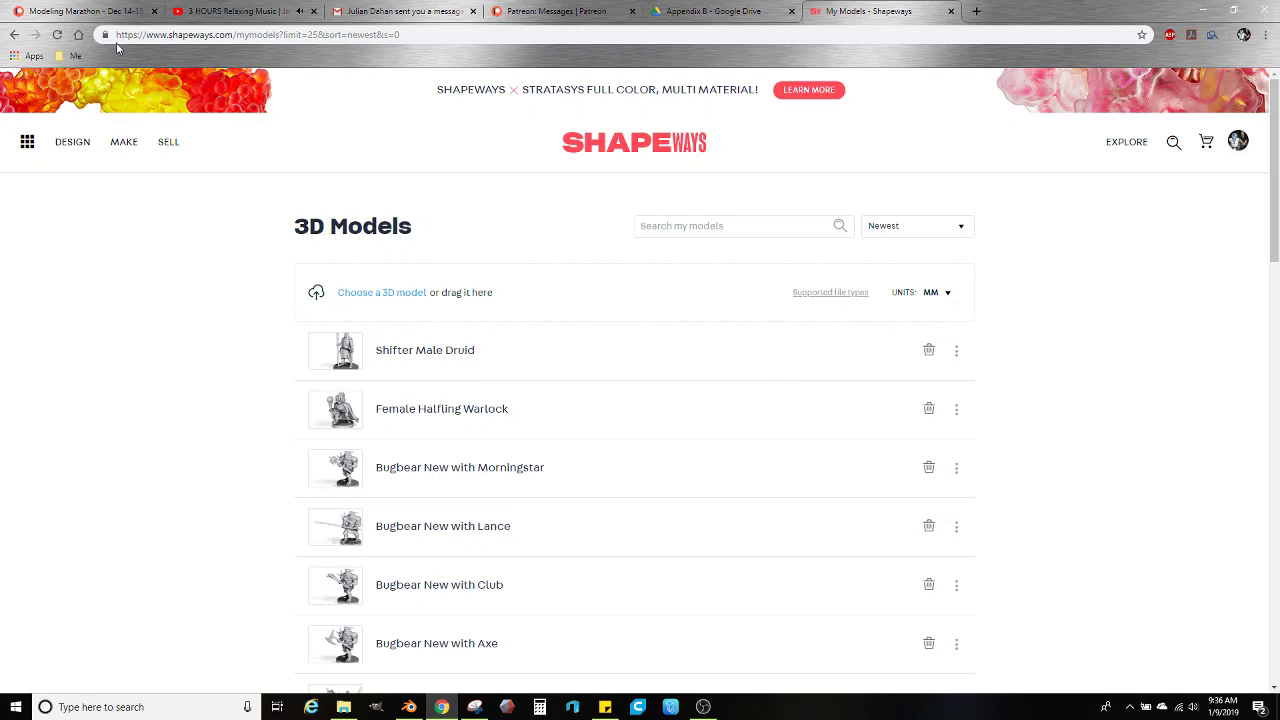
Refresh the Shapeways 3D Models list and create a product from the Tiefling BarKeep model
{"action": "left_click", "coordinate": [57, 36]}
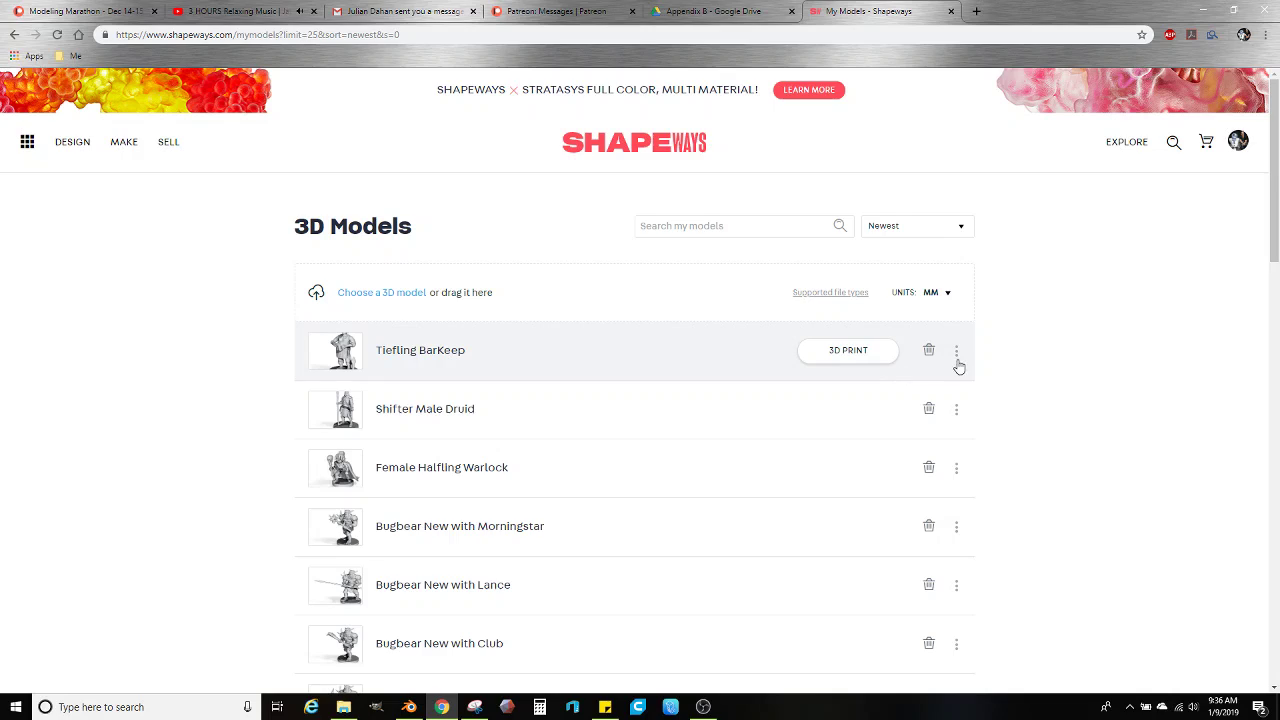
{"action": "left_click", "coordinate": [957, 354]}
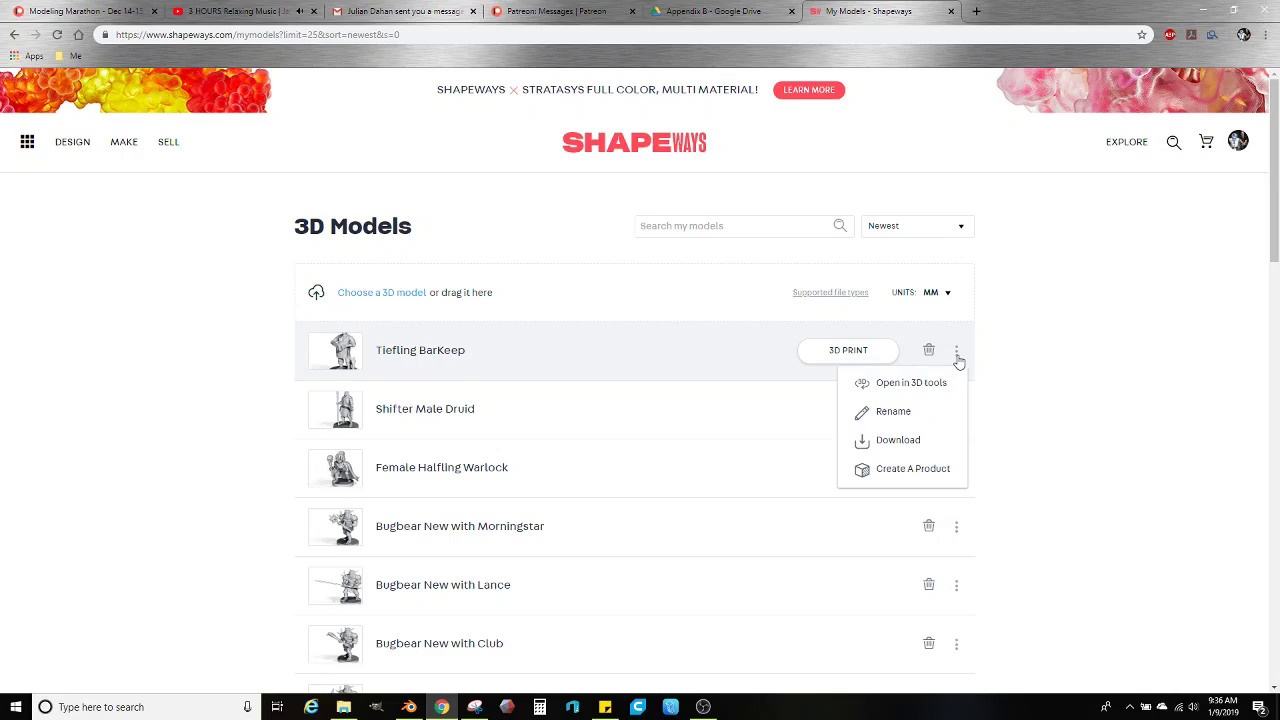
{"action": "left_click", "coordinate": [886, 470]}
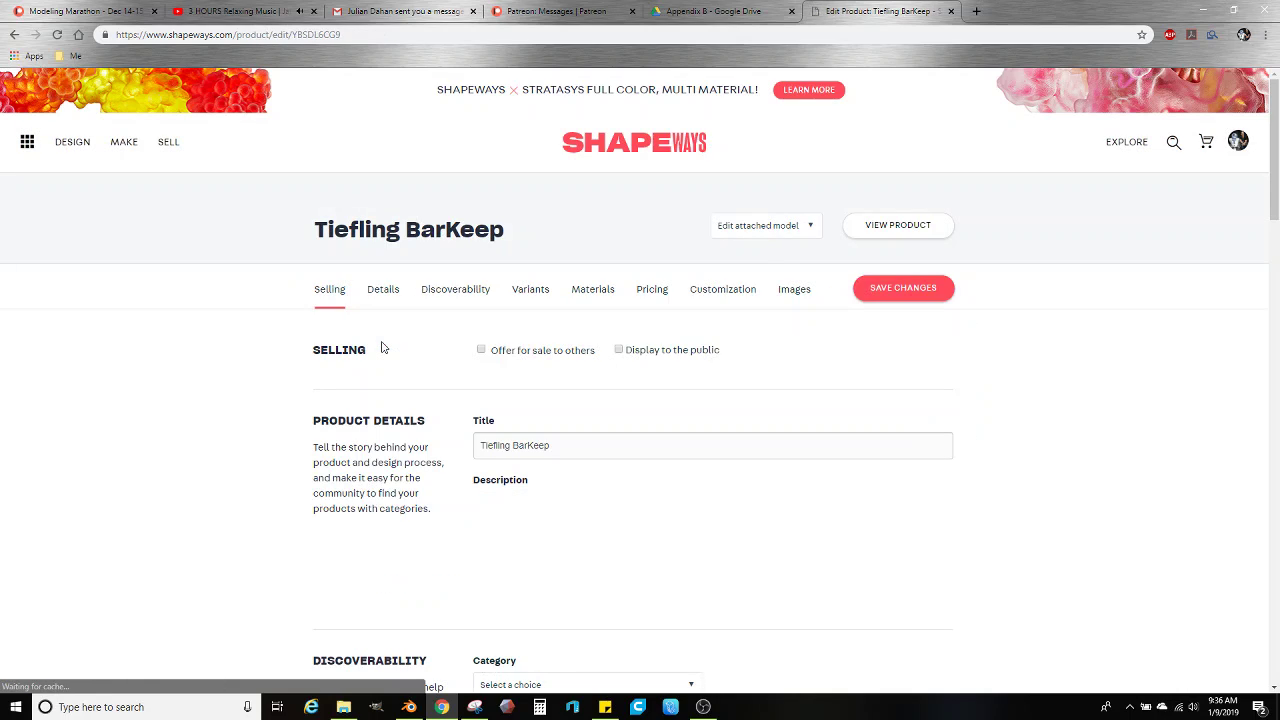
Offer the product for sale, display it to the public, and paste the copied download instructions as its description
{"action": "left_click", "coordinate": [617, 350]}
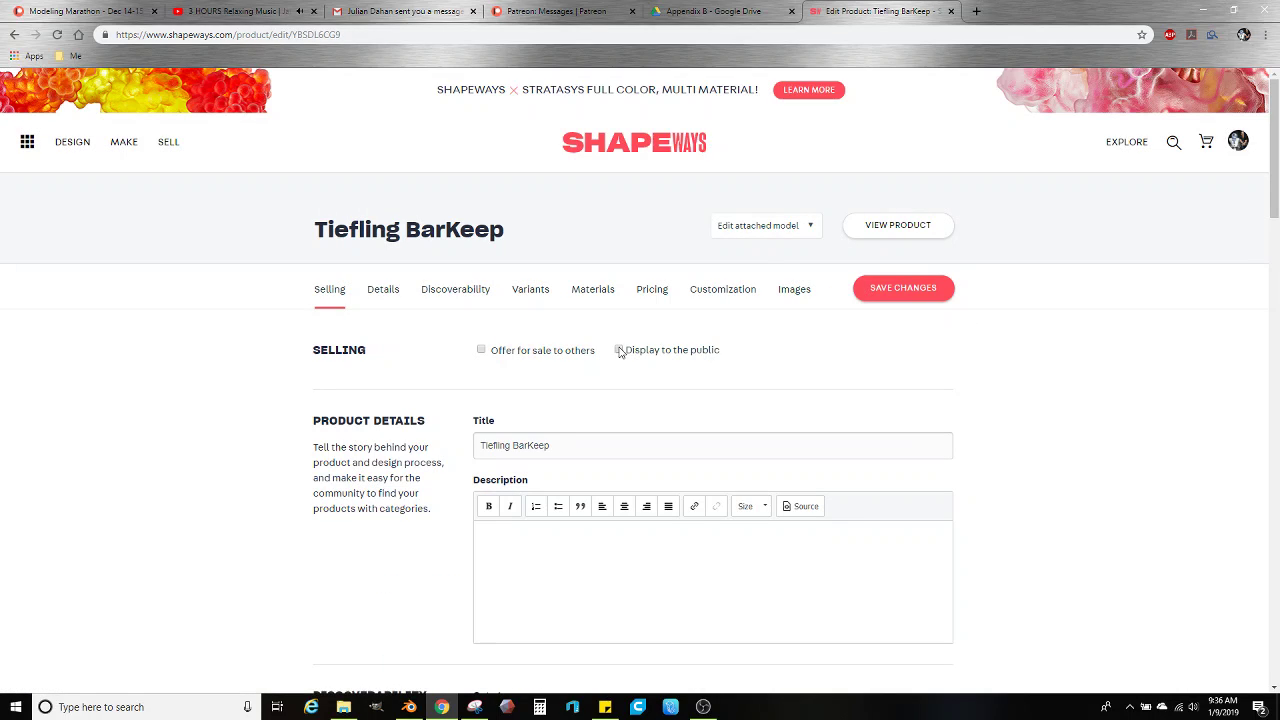
{"action": "left_click", "coordinate": [544, 355]}
{"action": "left_click", "coordinate": [561, 558]}
{"action": "key", "text": "ctrl+v"}
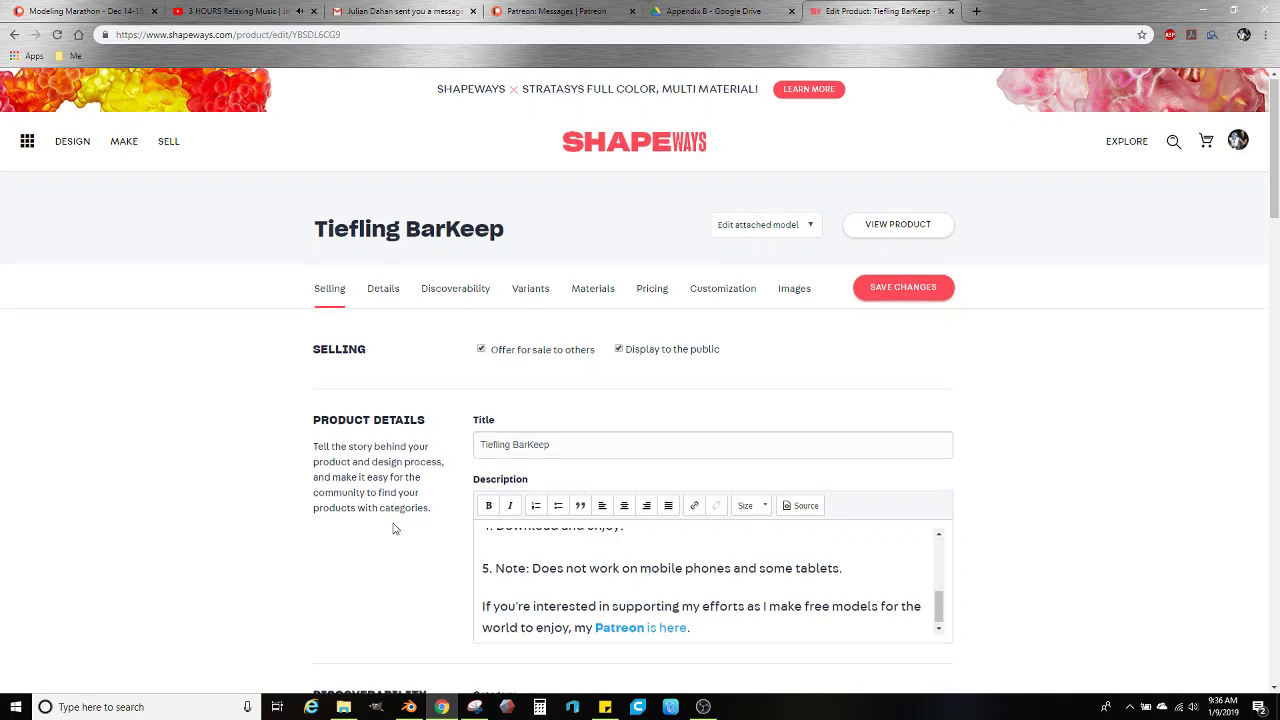
Set the category to Tabletop & Wargaming, with Dungeons and Dragons compatibility, 28mm scale and Character type
{"action": "scroll", "coordinate": [394, 526], "scroll_direction": "down", "scroll_amount": 3}
{"action": "left_click", "coordinate": [528, 458]}
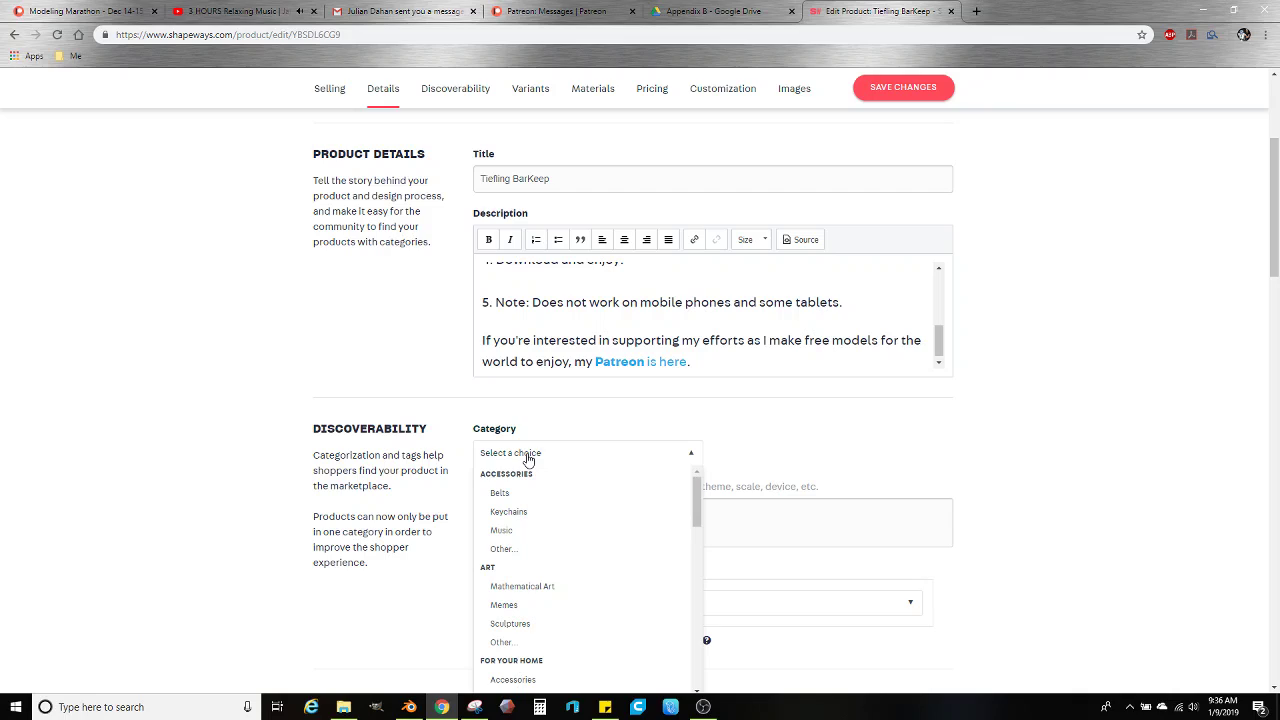
{"action": "type", "text": "ta"}
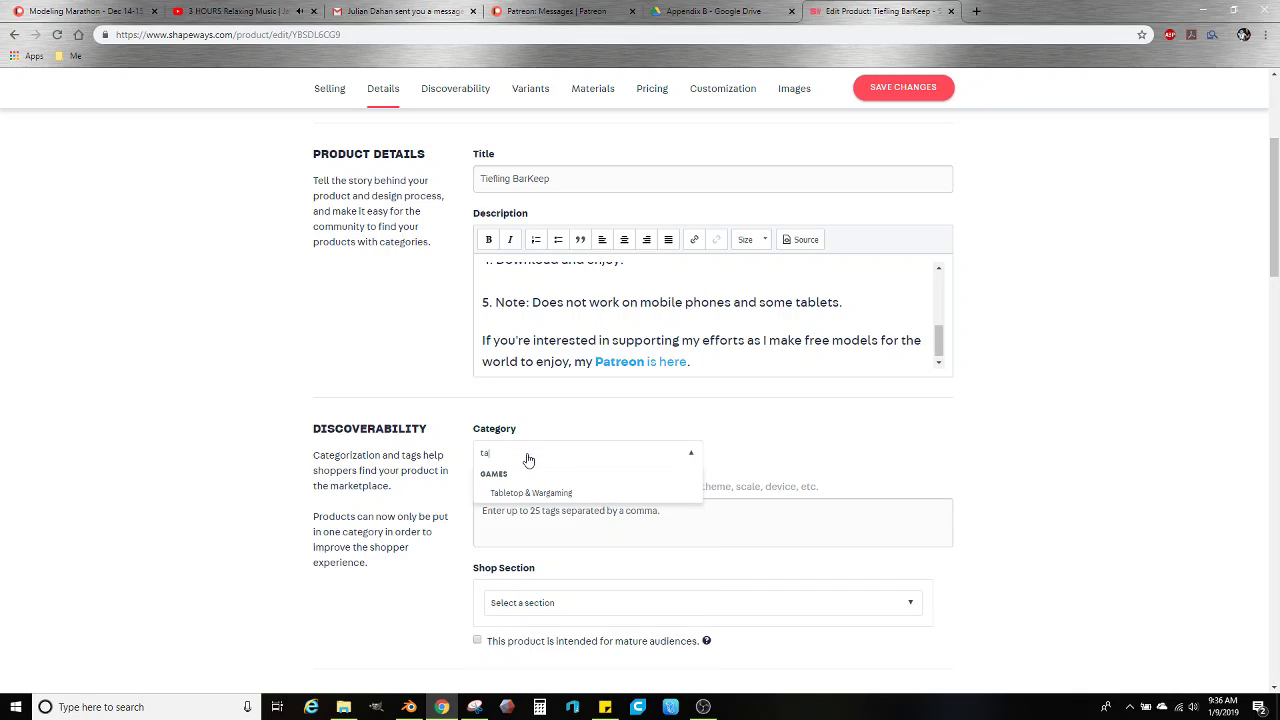
{"action": "left_click", "coordinate": [510, 492]}
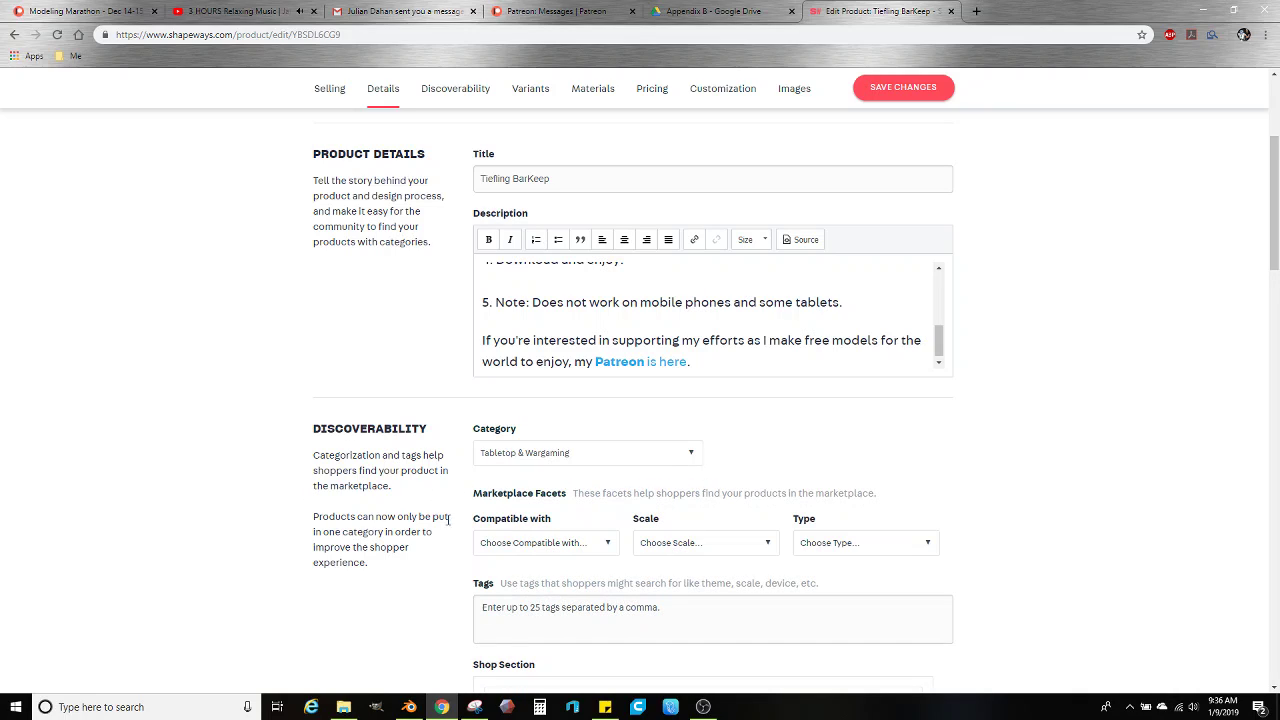
{"action": "left_click", "coordinate": [540, 552]}
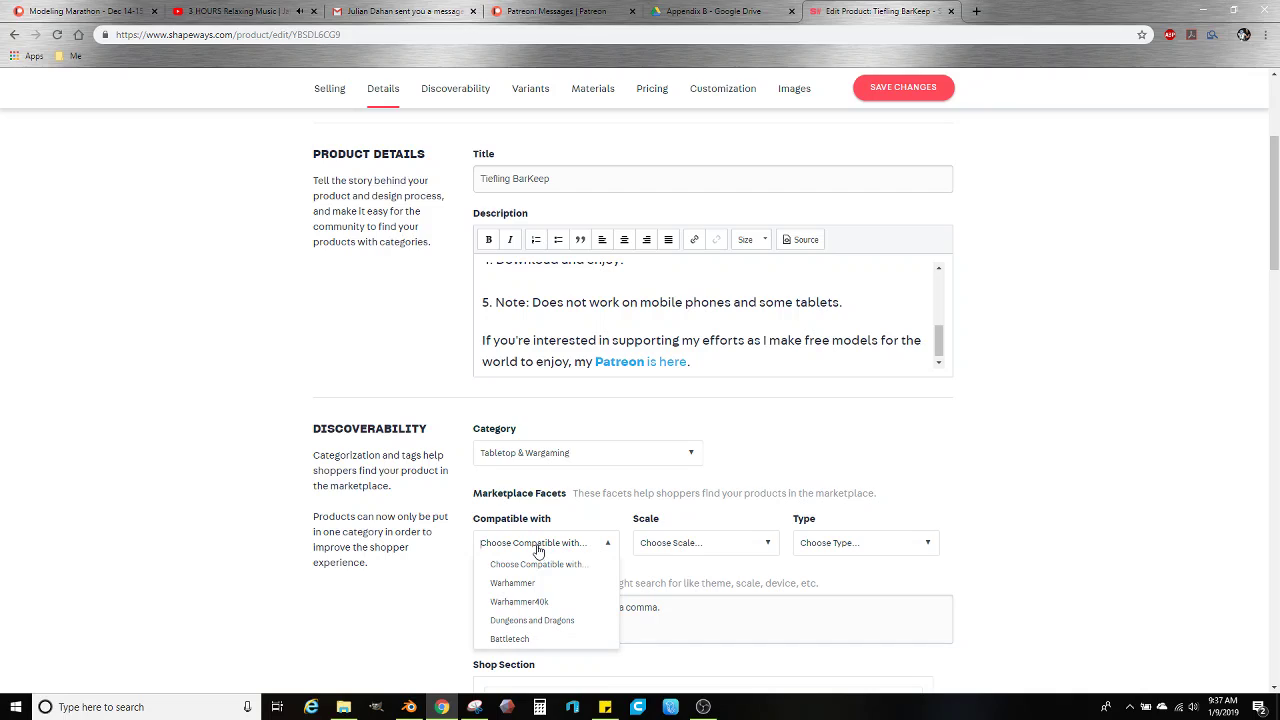
{"action": "left_click", "coordinate": [541, 627]}
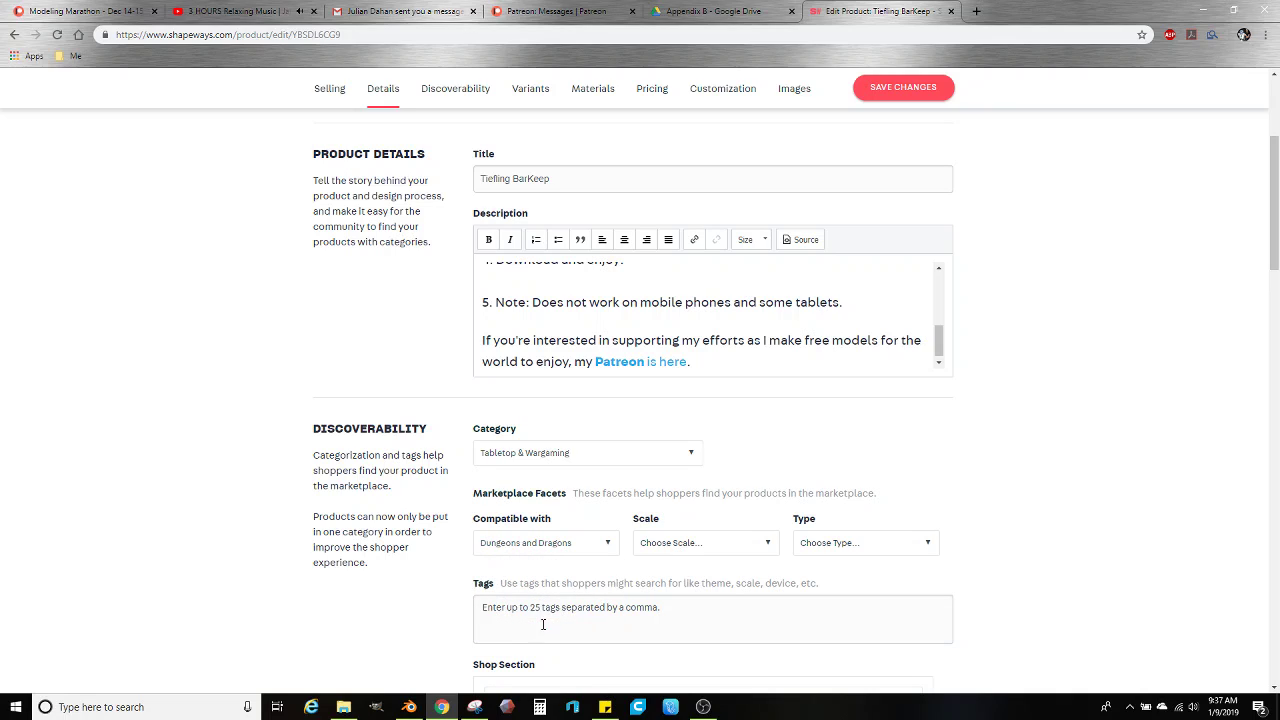
{"action": "left_click", "coordinate": [648, 547]}
{"action": "left_click", "coordinate": [656, 628]}
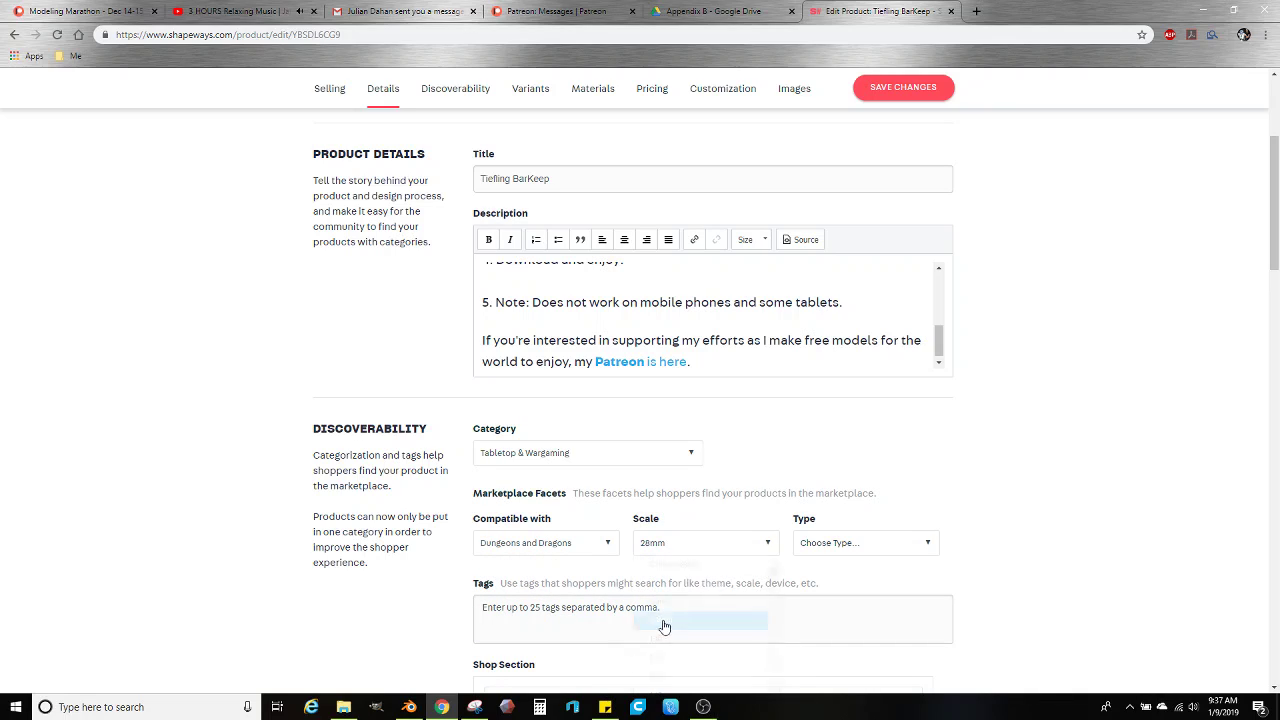
{"action": "left_click", "coordinate": [900, 545]}
{"action": "left_click", "coordinate": [830, 586]}
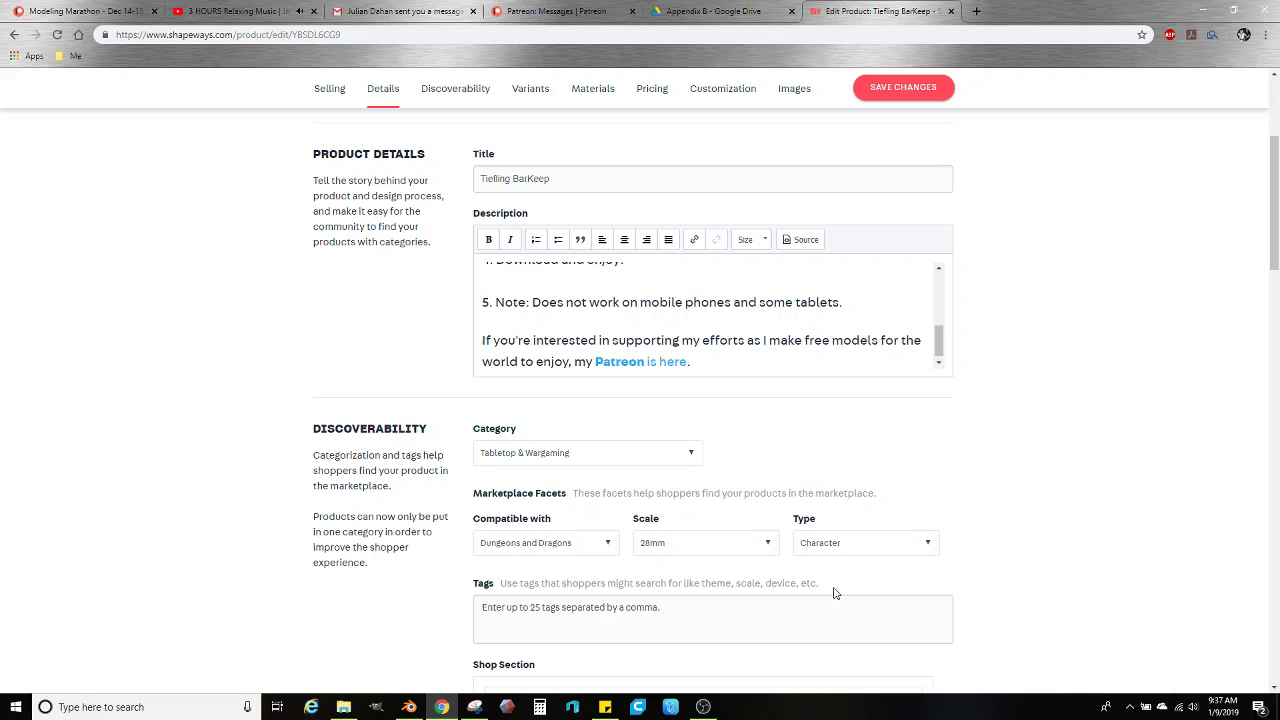
Add the tags "tiefling" and "devil" to the product
{"action": "left_click", "coordinate": [734, 618]}
{"action": "type", "text": "t"}
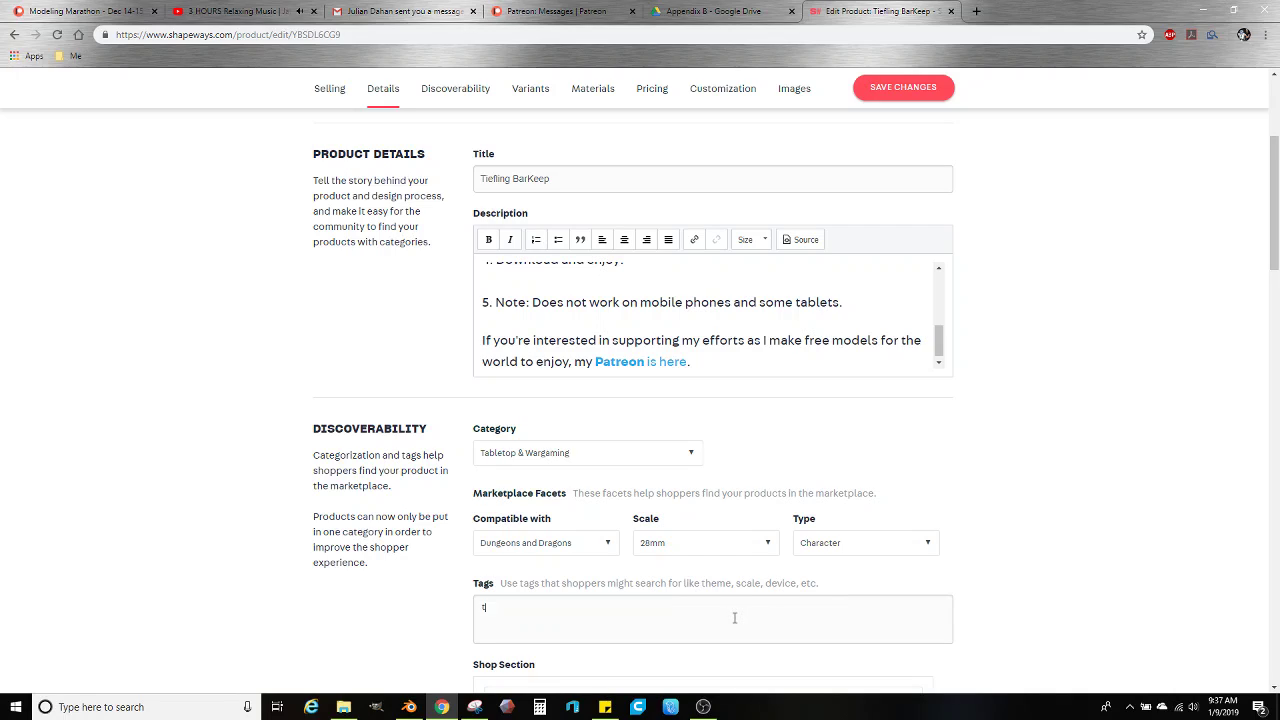
{"action": "type", "text": "iefling"}
{"action": "key", "text": "Return"}
{"action": "type", "text": "devil"}
{"action": "key", "text": "Return"}
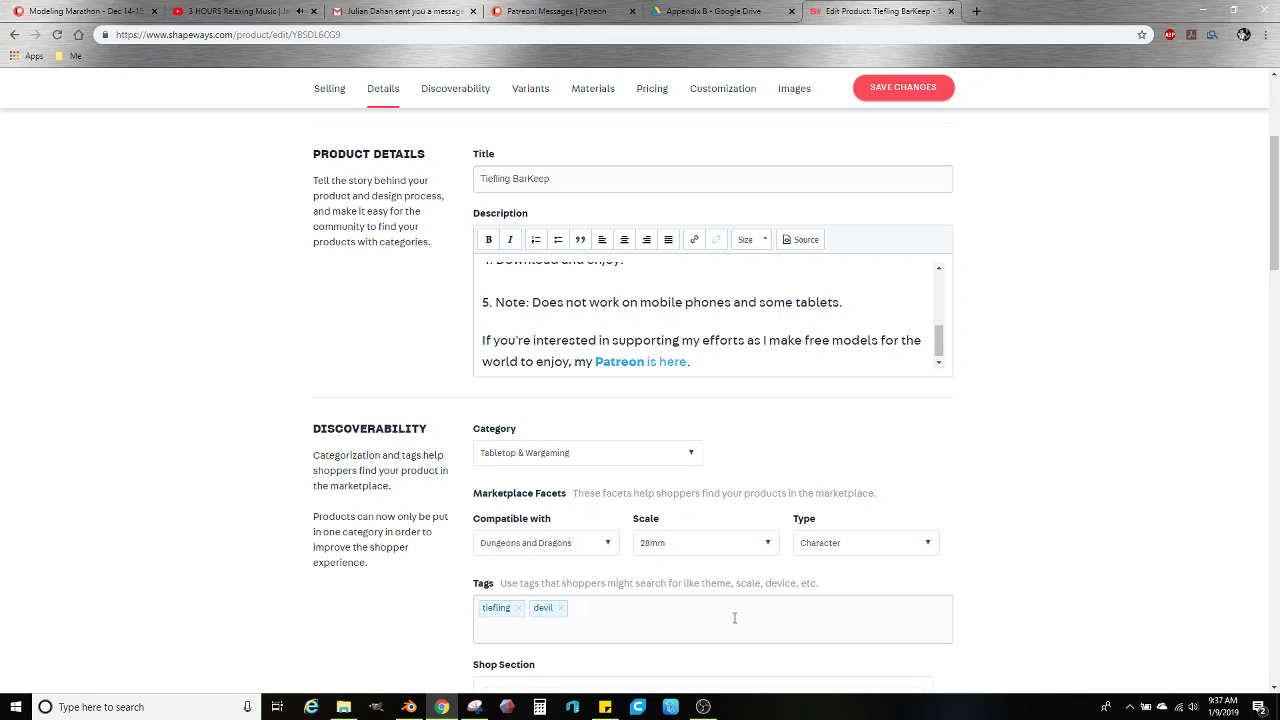
Add the tags "demon", "demons" and "devils" to the product
{"action": "type", "text": "demons"}
{"action": "key", "text": "BackSpace"}
{"action": "key", "text": "Return"}
{"action": "type", "text": "demons"}
{"action": "key", "text": "Return"}
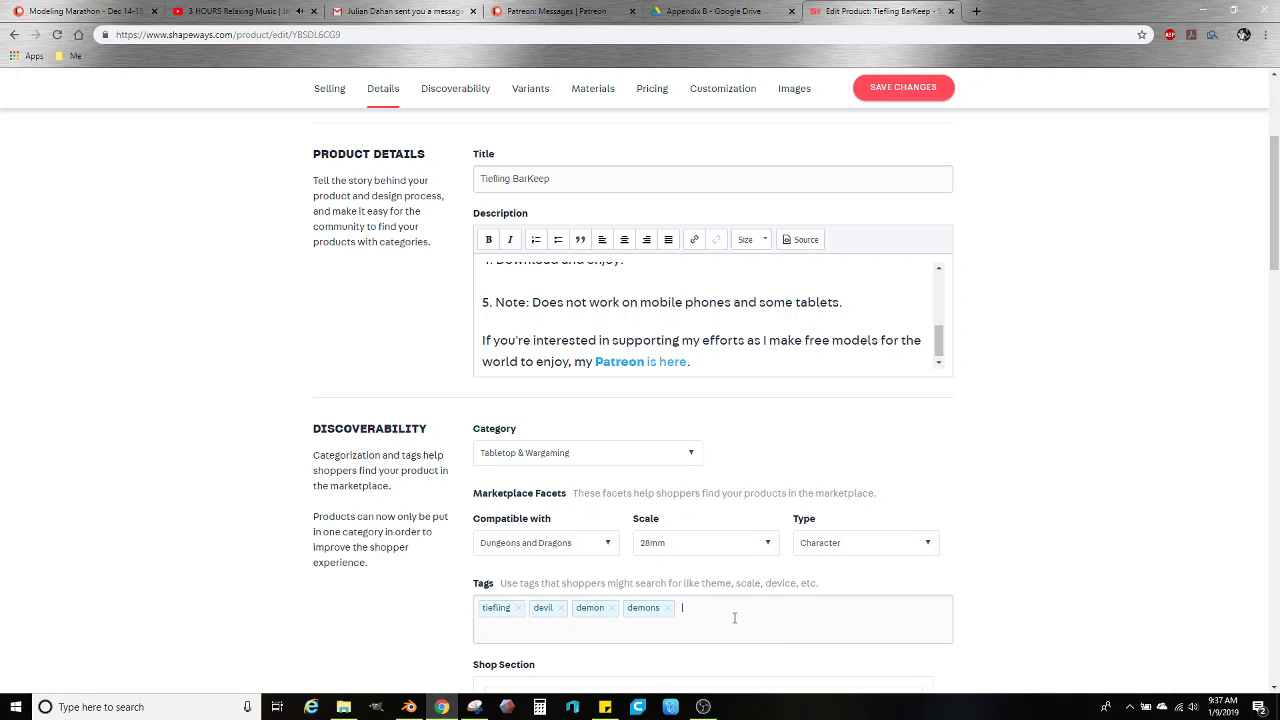
{"action": "type", "text": "devils"}
{"action": "key", "text": "Return"}
Add the tags "bar", "keep", "barkeep" and "bartender" to the product
{"action": "type", "text": "barbarianec"}
{"action": "key", "text": "Return"}
{"action": "key", "text": "BackSpace"}
{"action": "type", "text": "bar"}
{"action": "key", "text": "Return"}
{"action": "type", "text": "keep"}
{"action": "key", "text": "Return"}
{"action": "type", "text": "bar"}
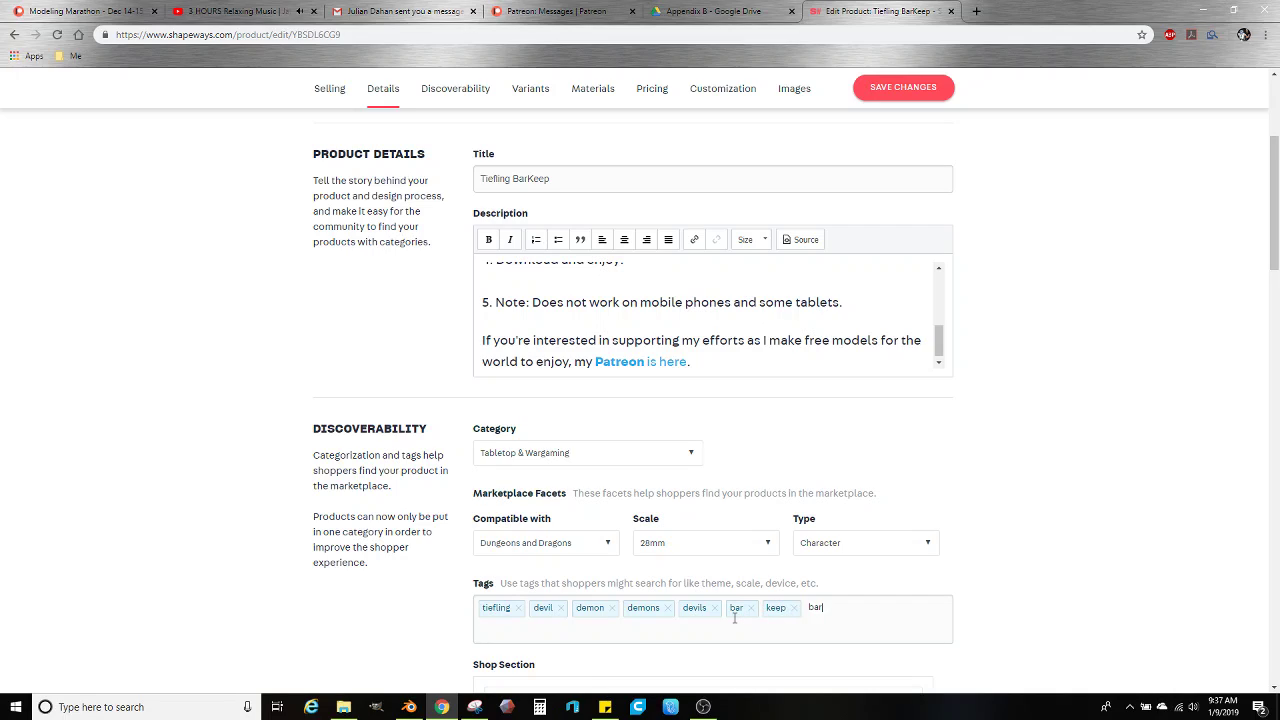
{"action": "type", "text": "keep"}
{"action": "key", "text": "Return"}
{"action": "type", "text": "bartender"}
{"action": "key", "text": "Return"}
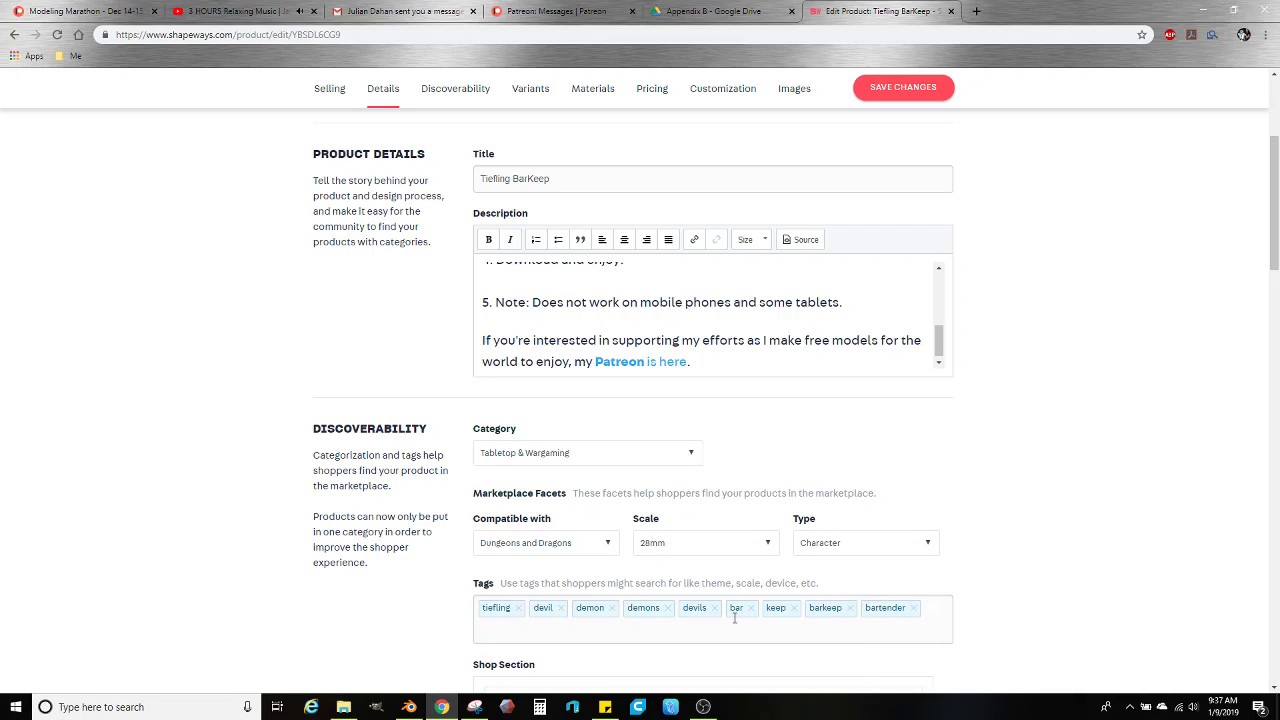
Add the game tags "dnd", "pathfinder", "d&d" and "dungeons & dragons" to the product
{"action": "type", "text": "dnd"}
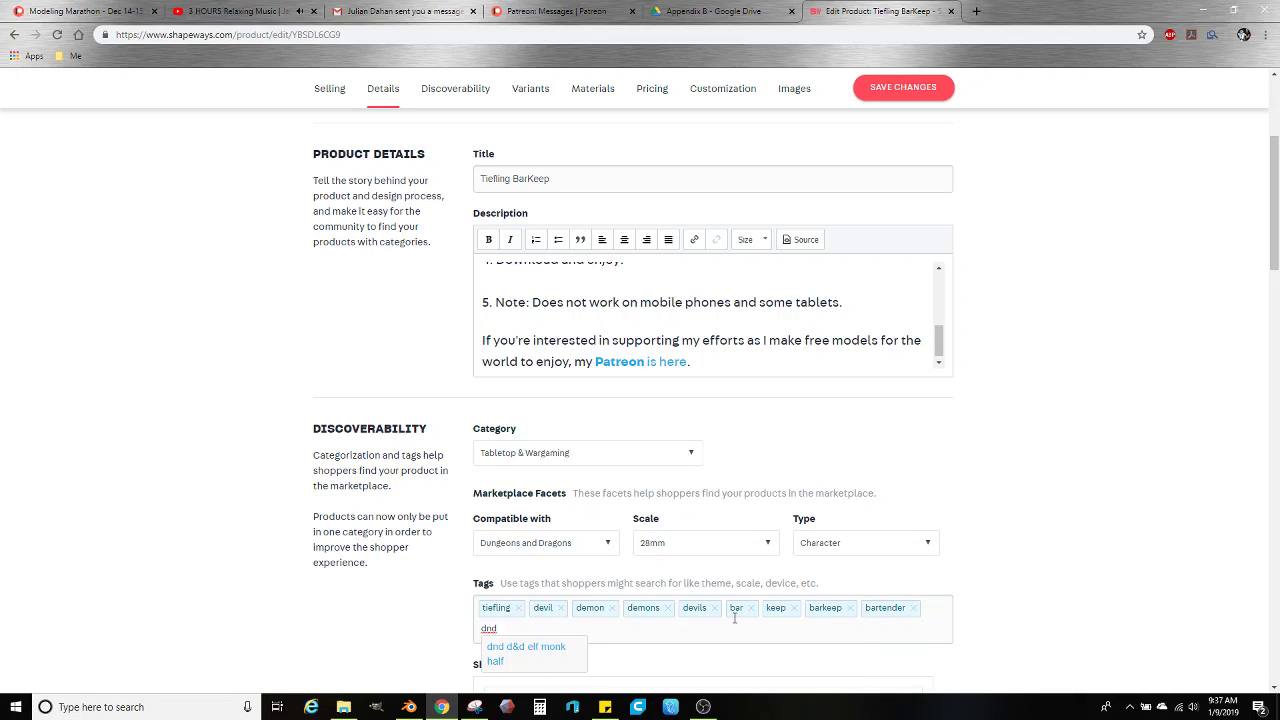
{"action": "key", "text": "Return"}
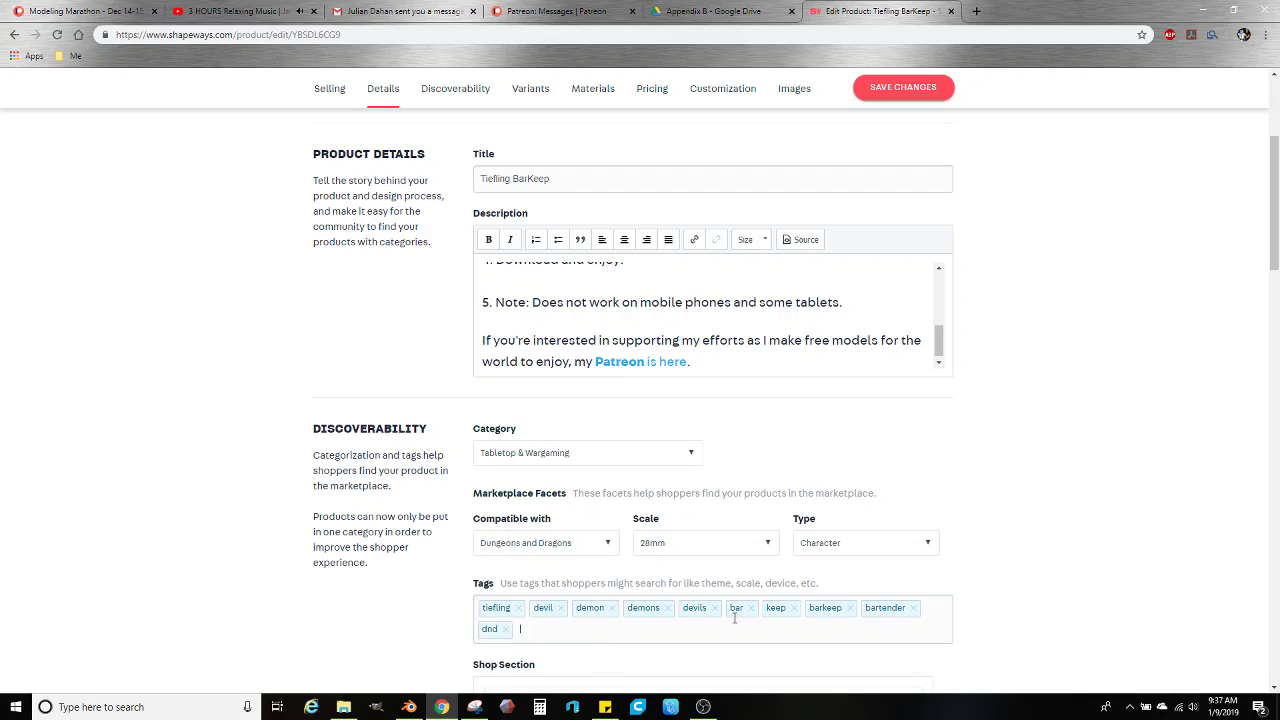
{"action": "type", "text": "pathfinder"}
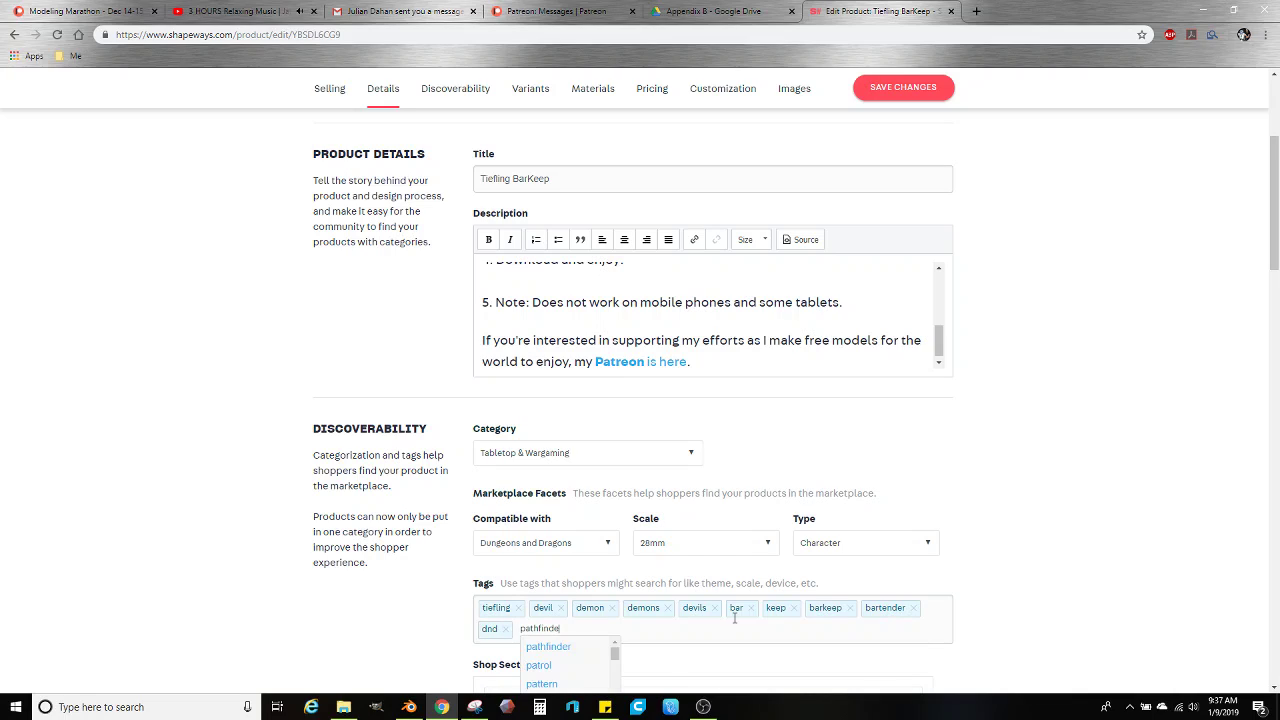
{"action": "key", "text": "Return"}
{"action": "type", "text": "d&d"}
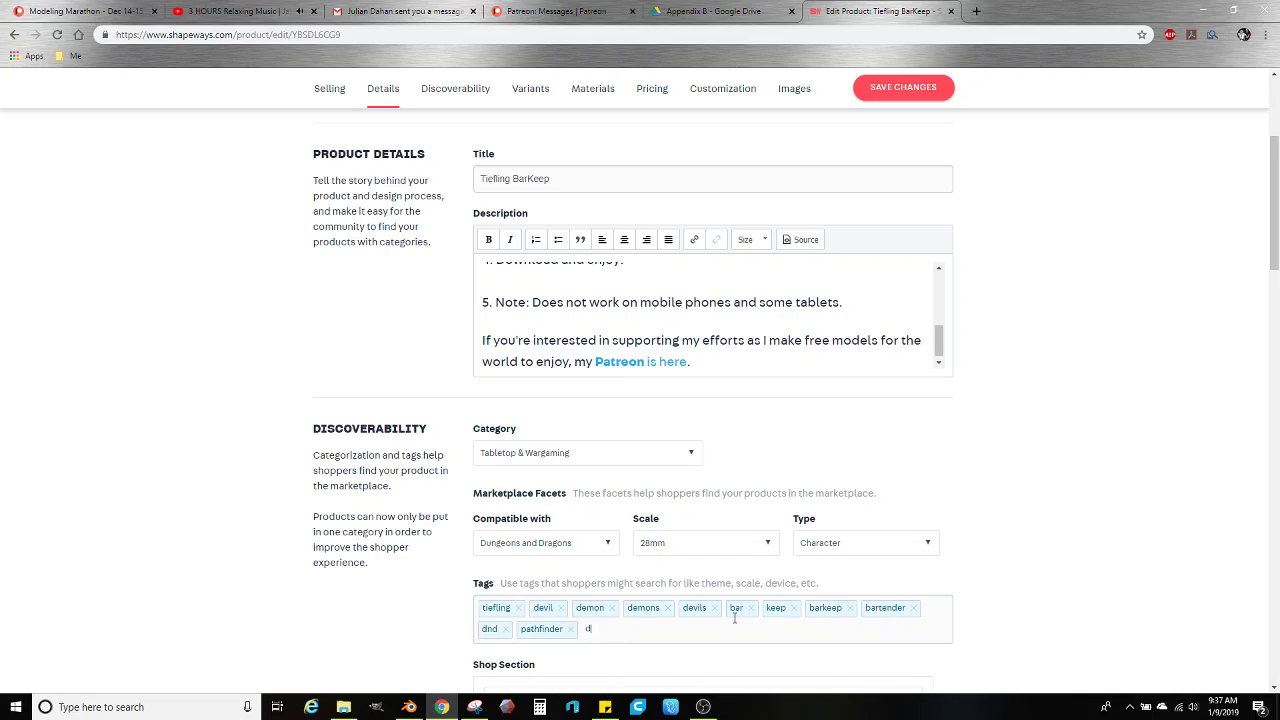
{"action": "key", "text": "Return"}
{"action": "type", "text": "dungeo"}
{"action": "left_click", "coordinate": [703, 648]}
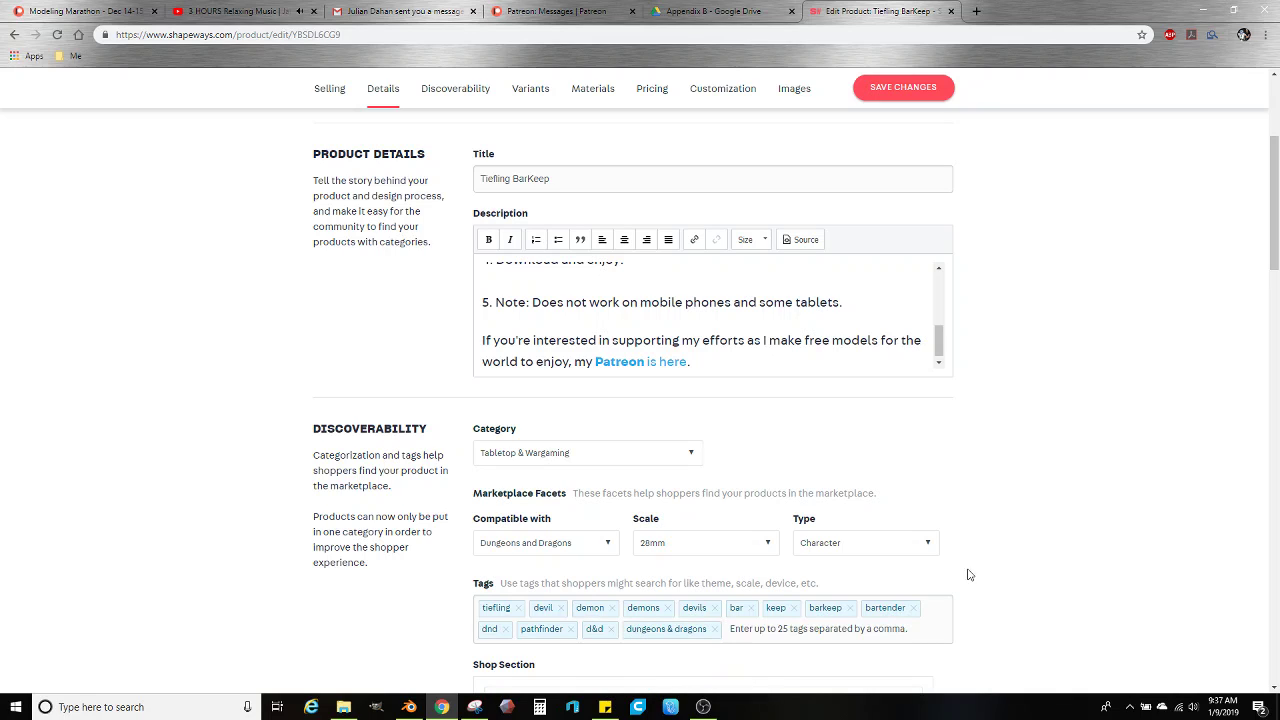
Add Smooth Fine Detail Plastic as the product's material
{"action": "scroll", "coordinate": [886, 549], "scroll_direction": "down", "scroll_amount": 5}
{"action": "left_click", "coordinate": [542, 492]}
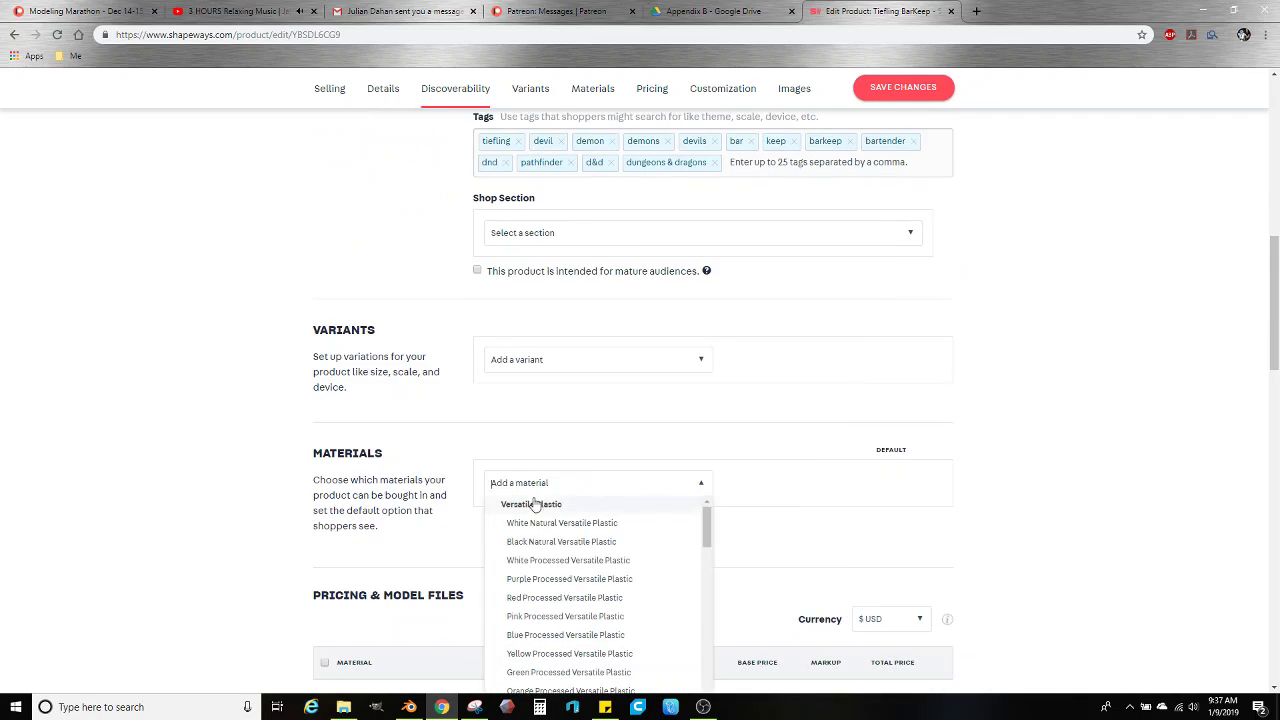
{"action": "scroll", "coordinate": [549, 540], "scroll_direction": "down", "scroll_amount": 1}
{"action": "scroll", "coordinate": [552, 550], "scroll_direction": "down", "scroll_amount": 4}
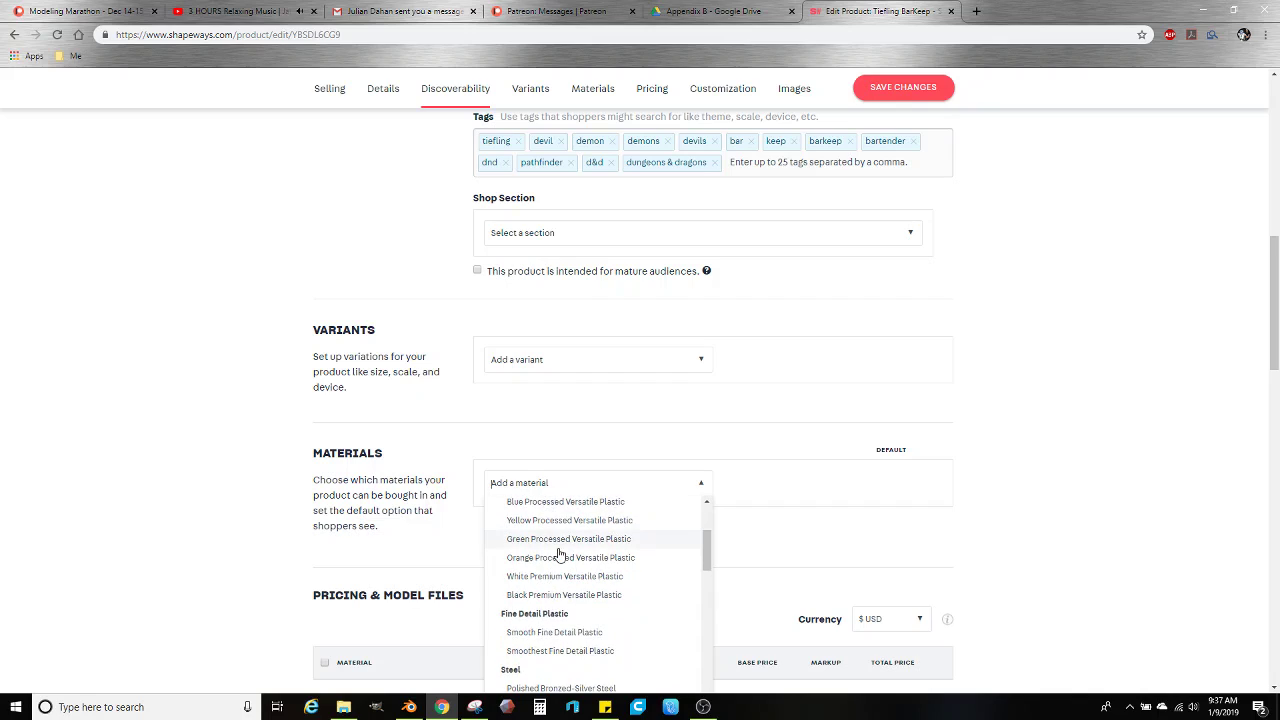
{"action": "left_click", "coordinate": [562, 568]}
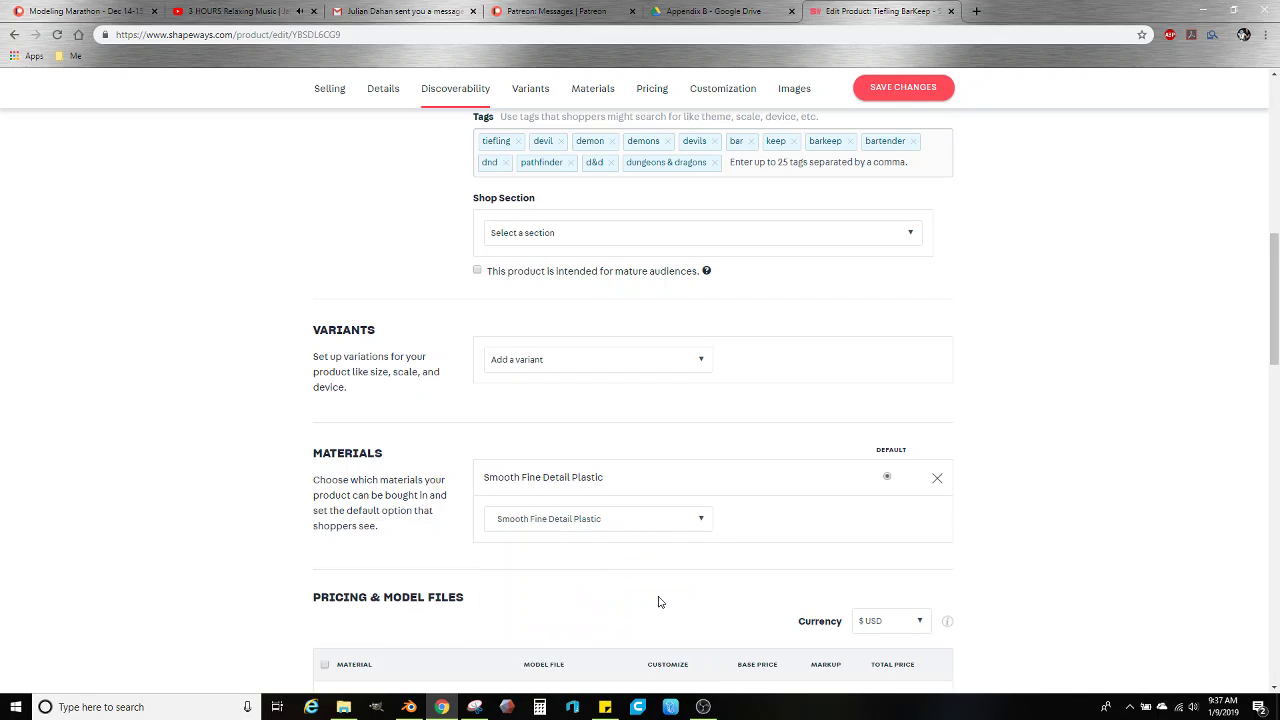
Allow customers to download the product's STL file and set its total price to $20
{"action": "scroll", "coordinate": [730, 575], "scroll_direction": "down", "scroll_amount": 3}
{"action": "left_click", "coordinate": [830, 541]}
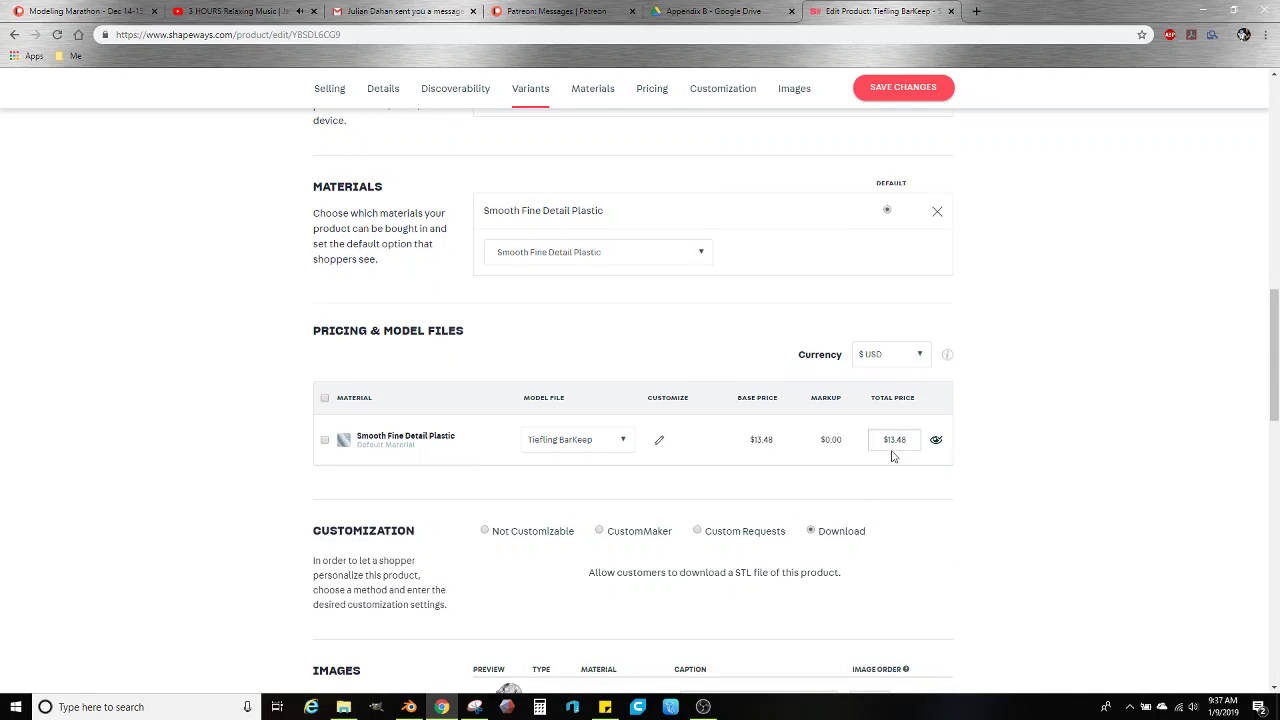
{"action": "double_click", "coordinate": [893, 442]}
{"action": "type", "text": "20"}
{"action": "left_click", "coordinate": [989, 557]}
Upload the Tiefling Barkeep picture as a product image, place it first in the image order, and save the product
{"action": "scroll", "coordinate": [980, 569], "scroll_direction": "down", "scroll_amount": 2}
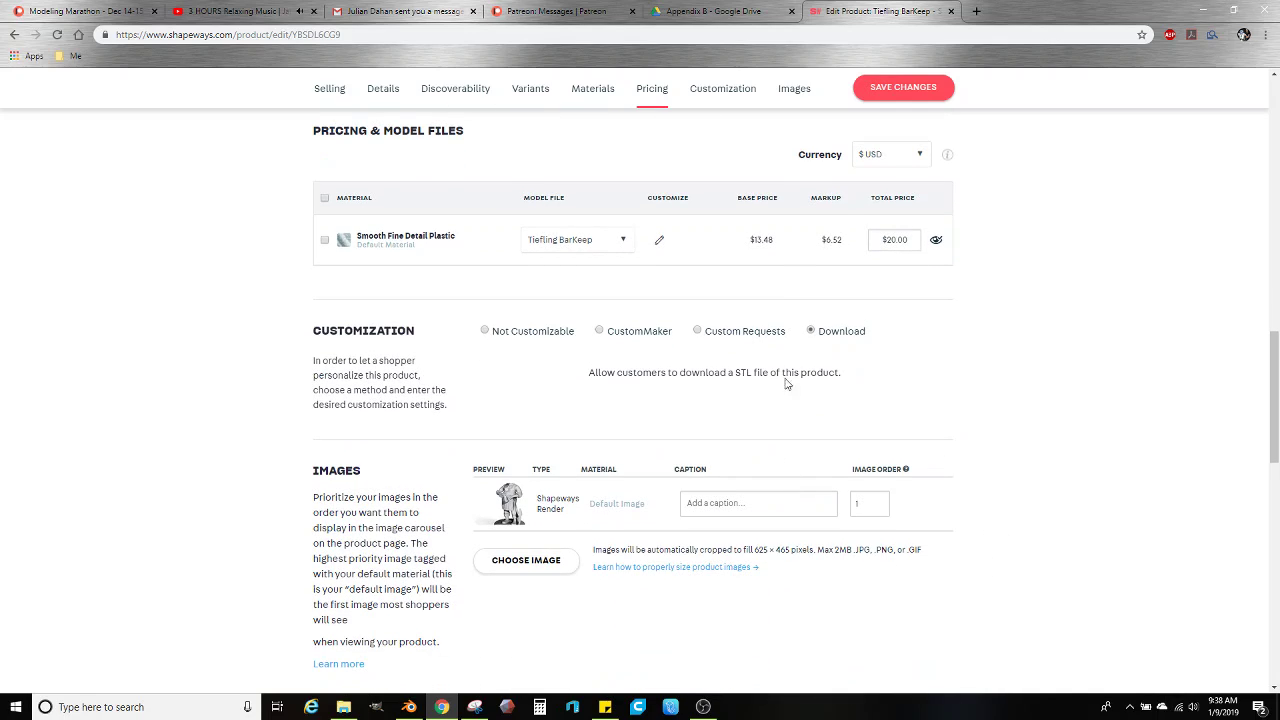
{"action": "left_click", "coordinate": [539, 561]}
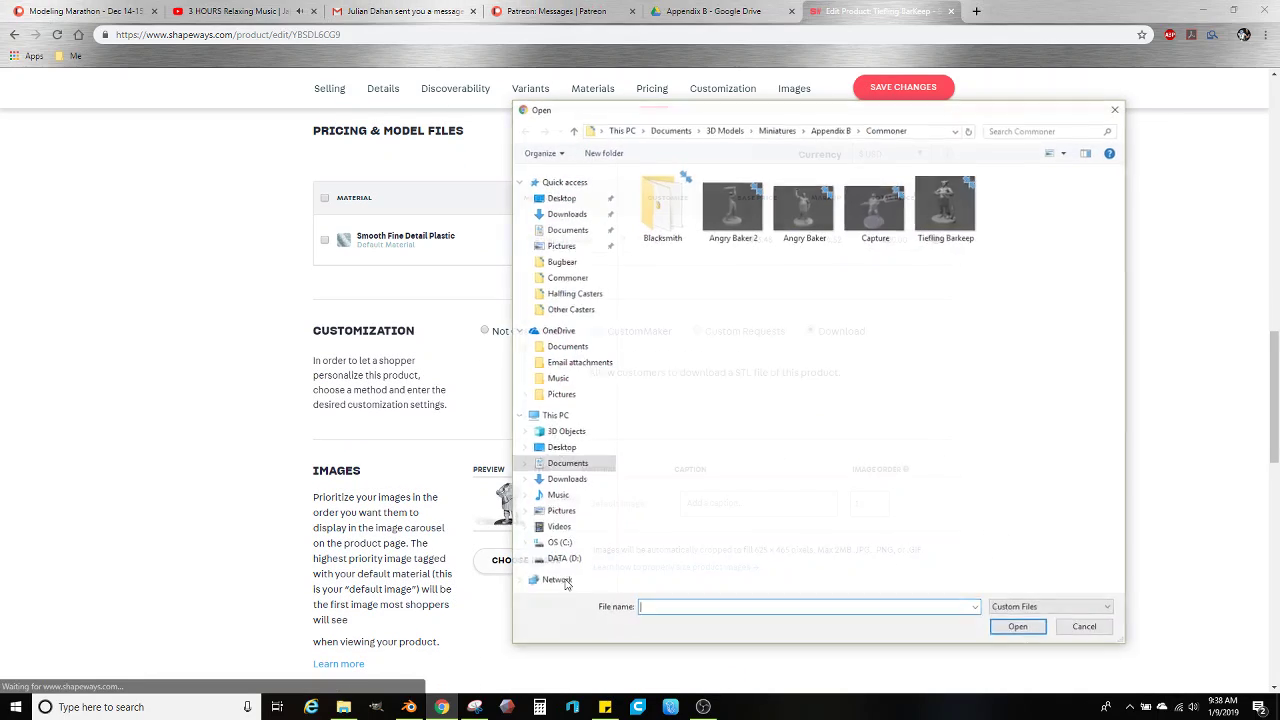
{"action": "left_click", "coordinate": [946, 208]}
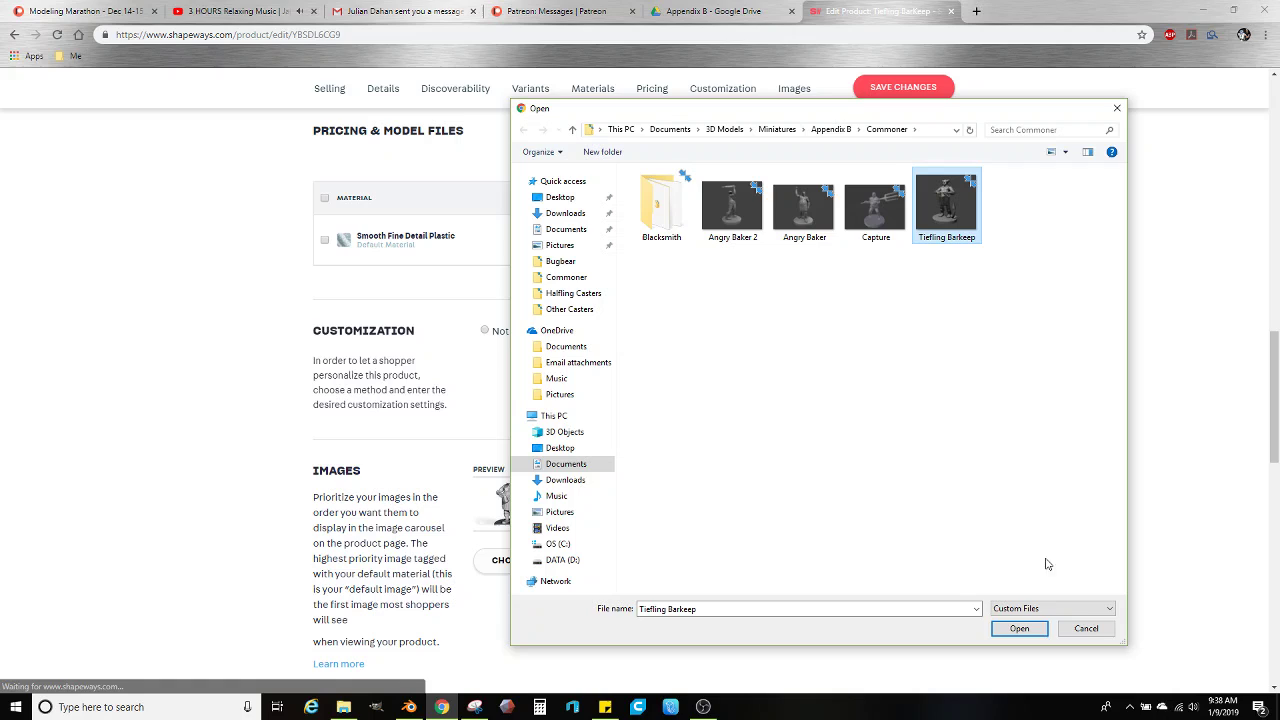
{"action": "left_click", "coordinate": [1017, 629]}
{"action": "left_click", "coordinate": [628, 558]}
{"action": "left_click", "coordinate": [626, 584]}
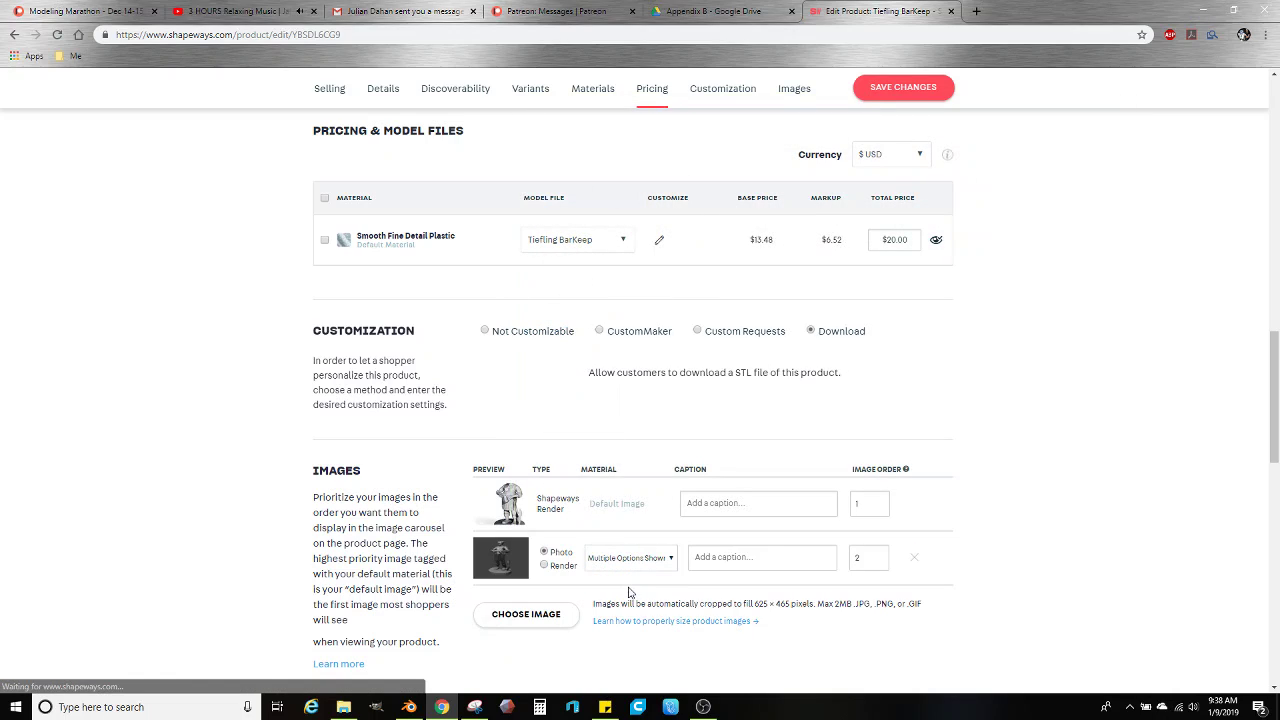
{"action": "left_click_drag", "start_coordinate": [932, 555], "coordinate": [945, 503]}
{"action": "scroll", "coordinate": [1077, 474], "scroll_direction": "up", "scroll_amount": 15}
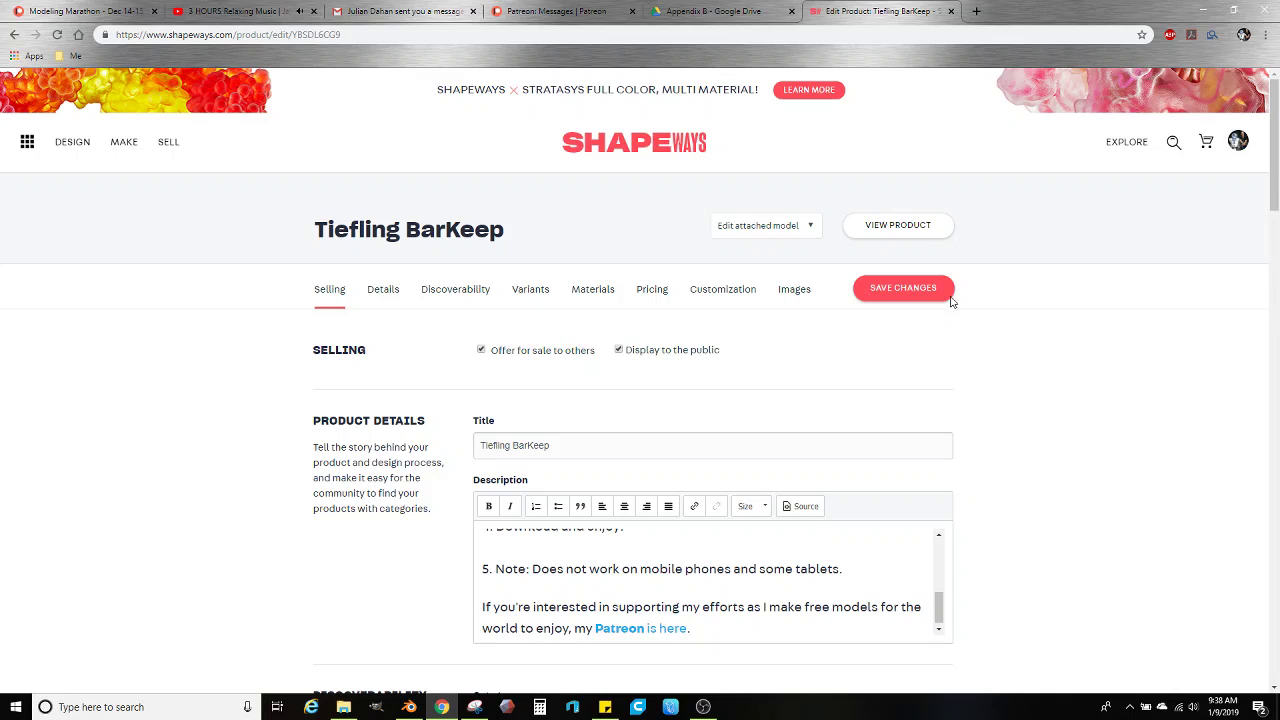
{"action": "left_click", "coordinate": [897, 290]}
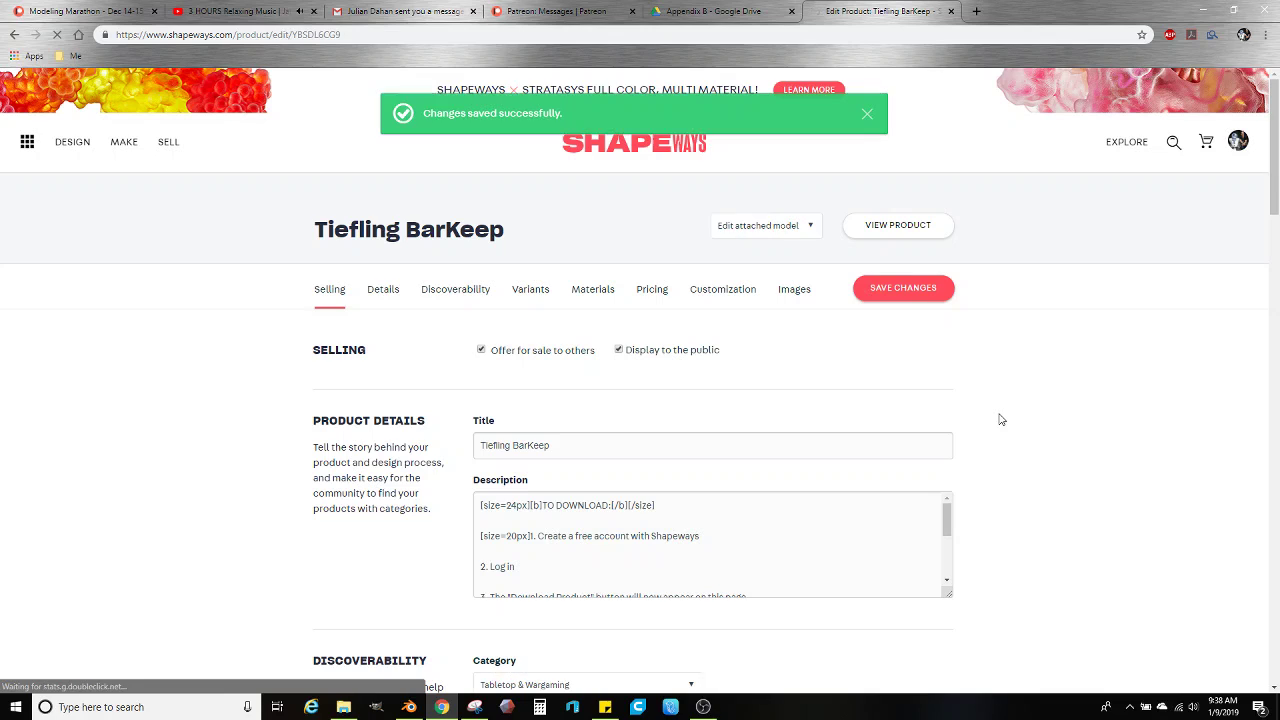
Assign Smooth Fine Detail Plastic as the material of the uploaded photo and save the product
{"action": "scroll", "coordinate": [1002, 419], "scroll_direction": "down", "scroll_amount": 4}
{"action": "scroll", "coordinate": [1003, 419], "scroll_direction": "down", "scroll_amount": 7}
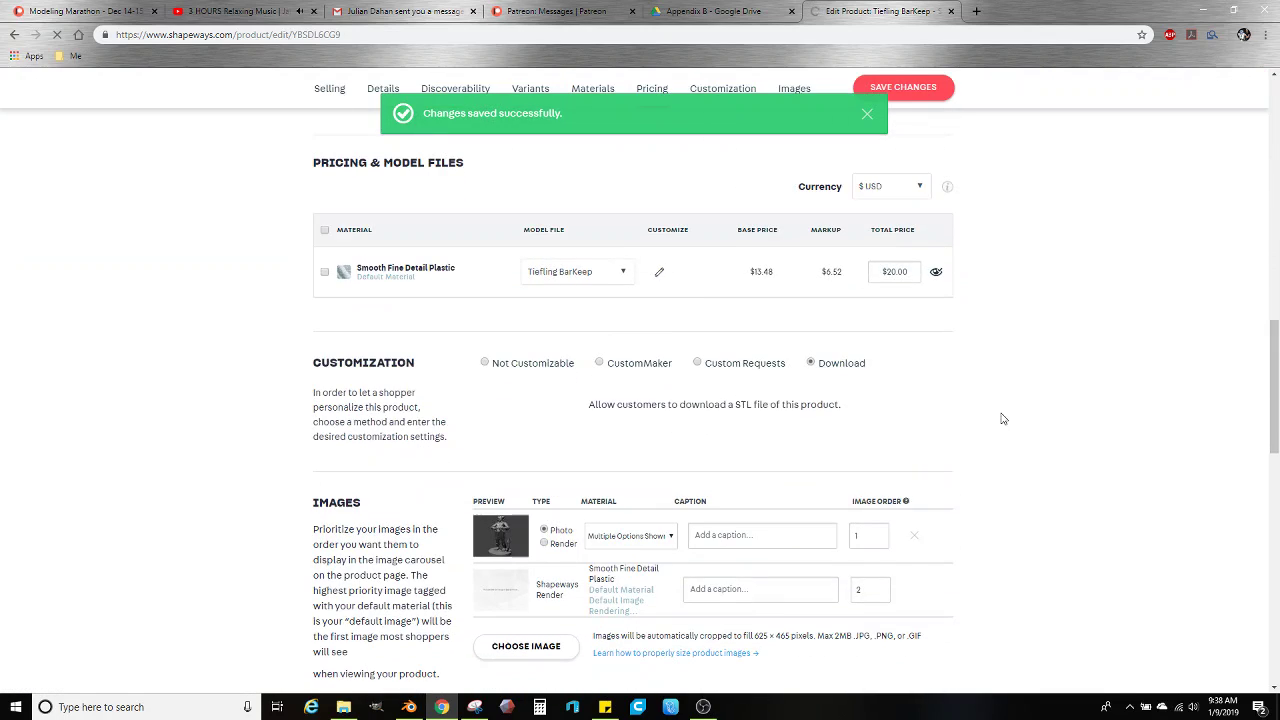
{"action": "scroll", "coordinate": [1000, 417], "scroll_direction": "down", "scroll_amount": 1}
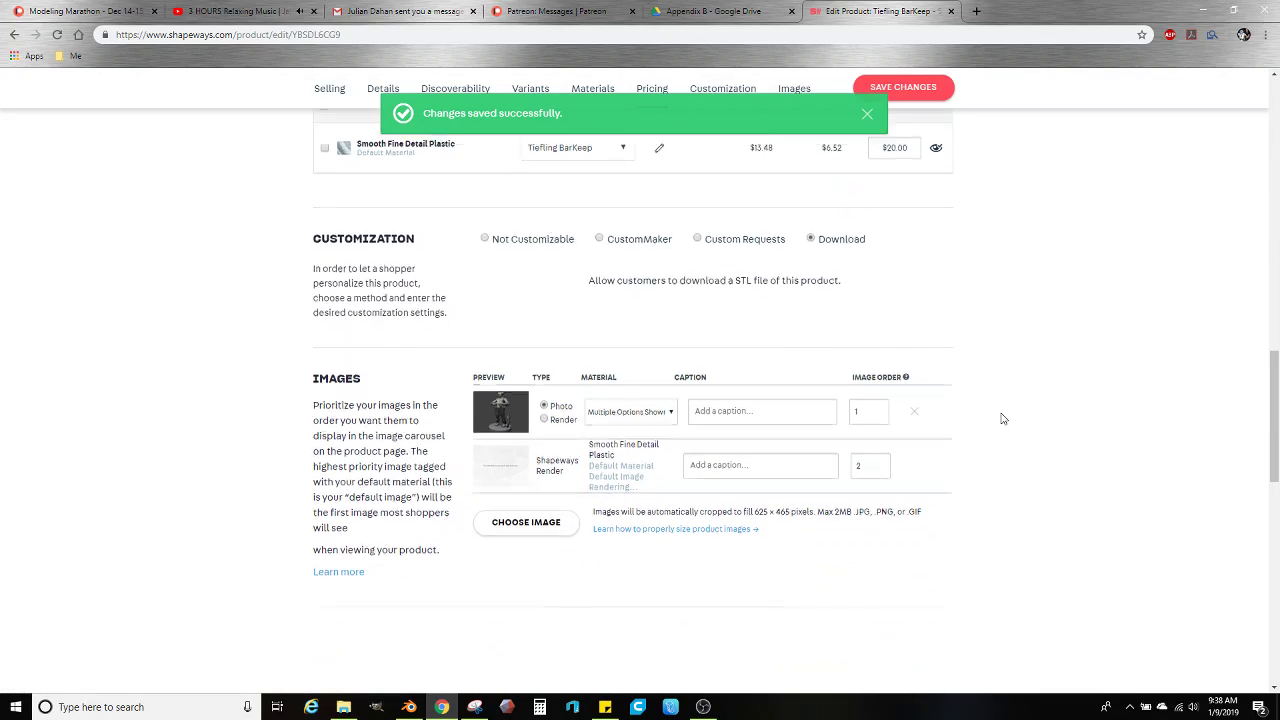
{"action": "left_click", "coordinate": [640, 403]}
{"action": "left_click", "coordinate": [630, 438]}
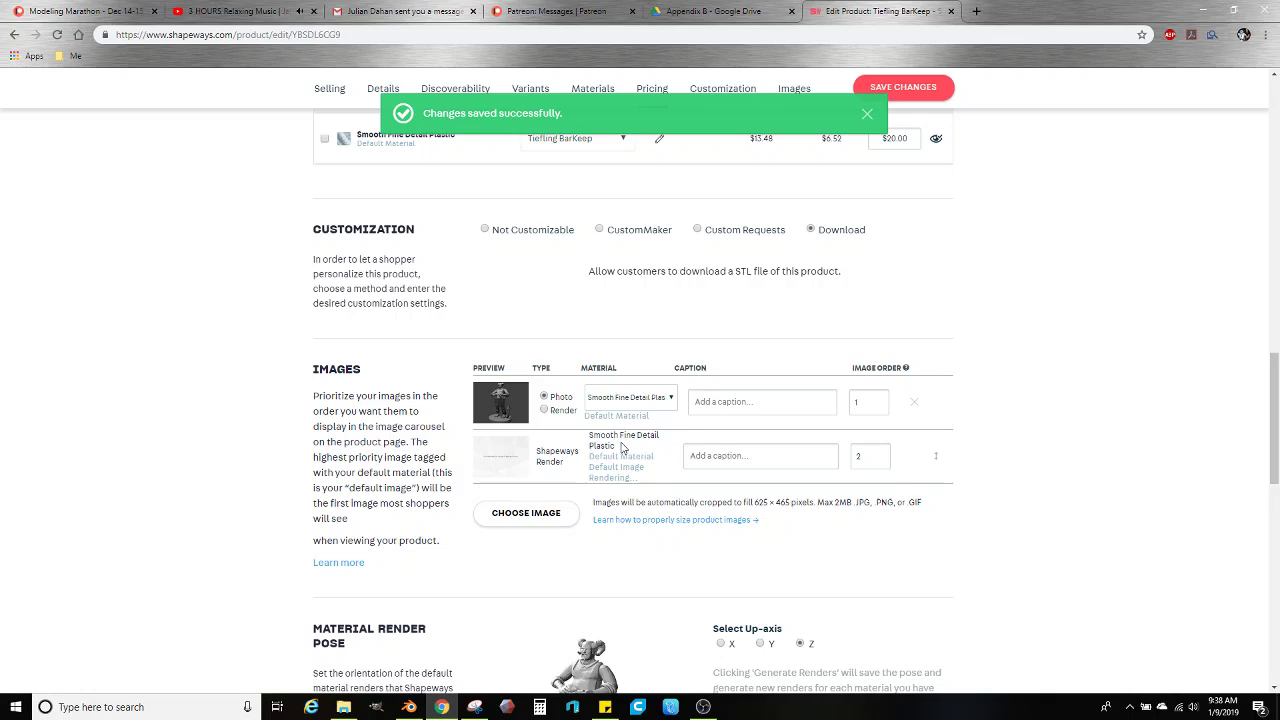
{"action": "left_click", "coordinate": [905, 87]}
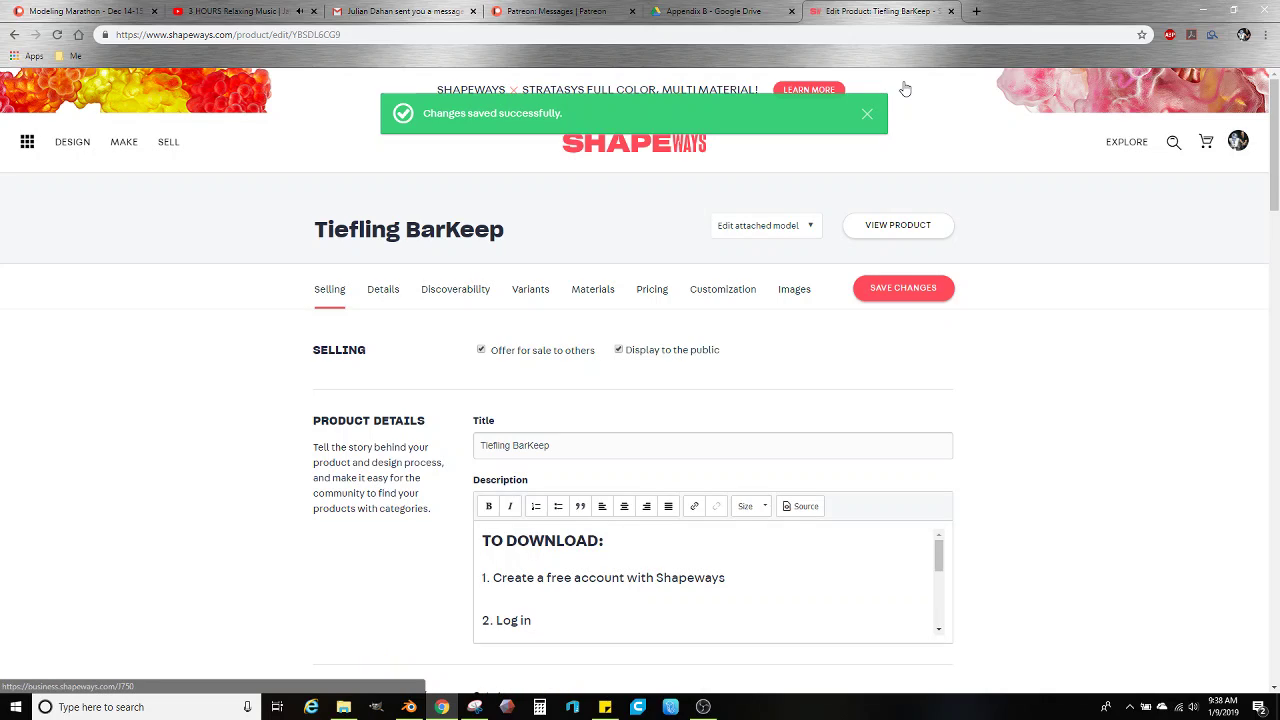
View the finished product page and copy its web address
{"action": "left_click", "coordinate": [912, 235]}
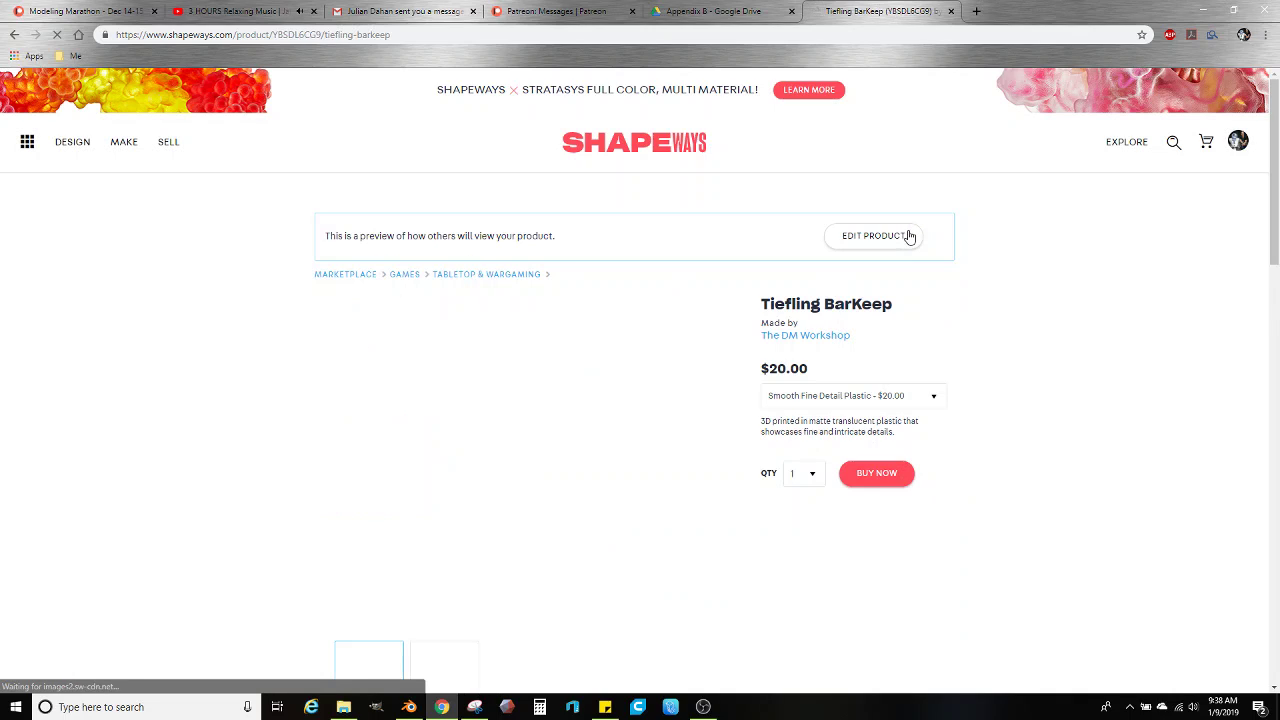
{"action": "left_click", "coordinate": [213, 36]}
{"action": "key", "text": "ctrl+c"}
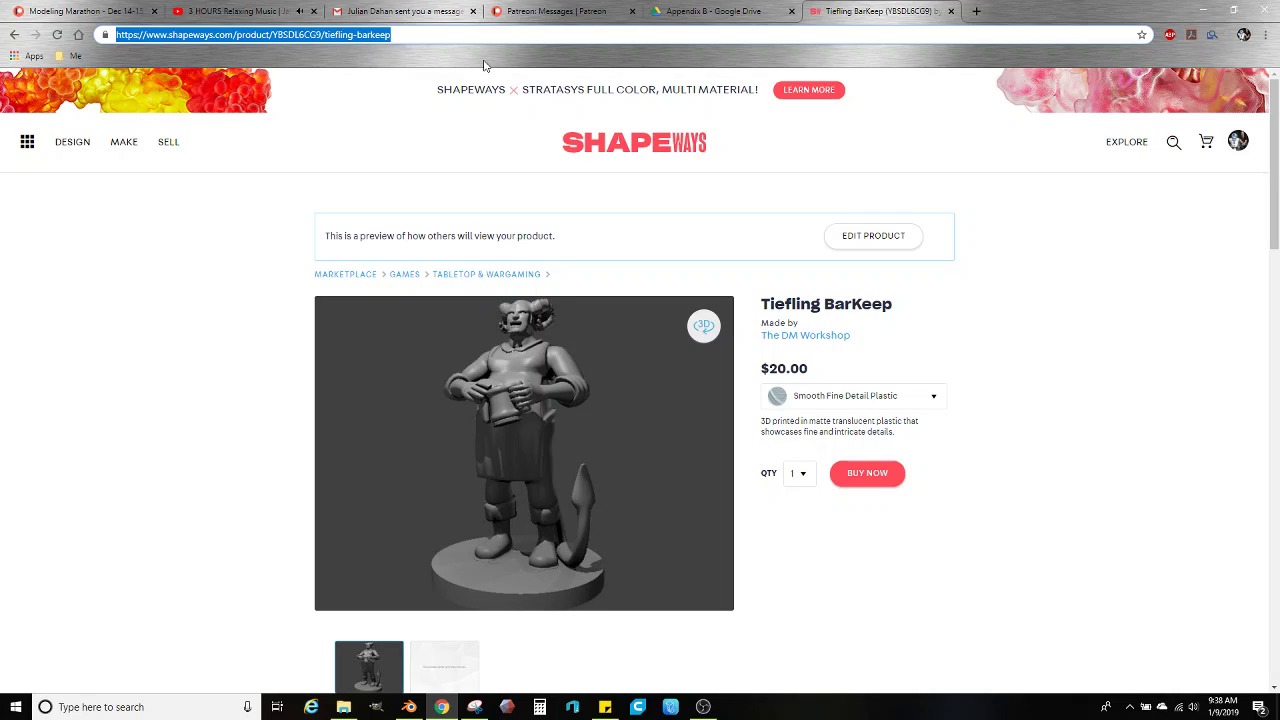
Send the patron the Patreon reply "Here he is! If this works I will print him today!" with the copied product link below it
{"action": "left_click", "coordinate": [524, 10]}
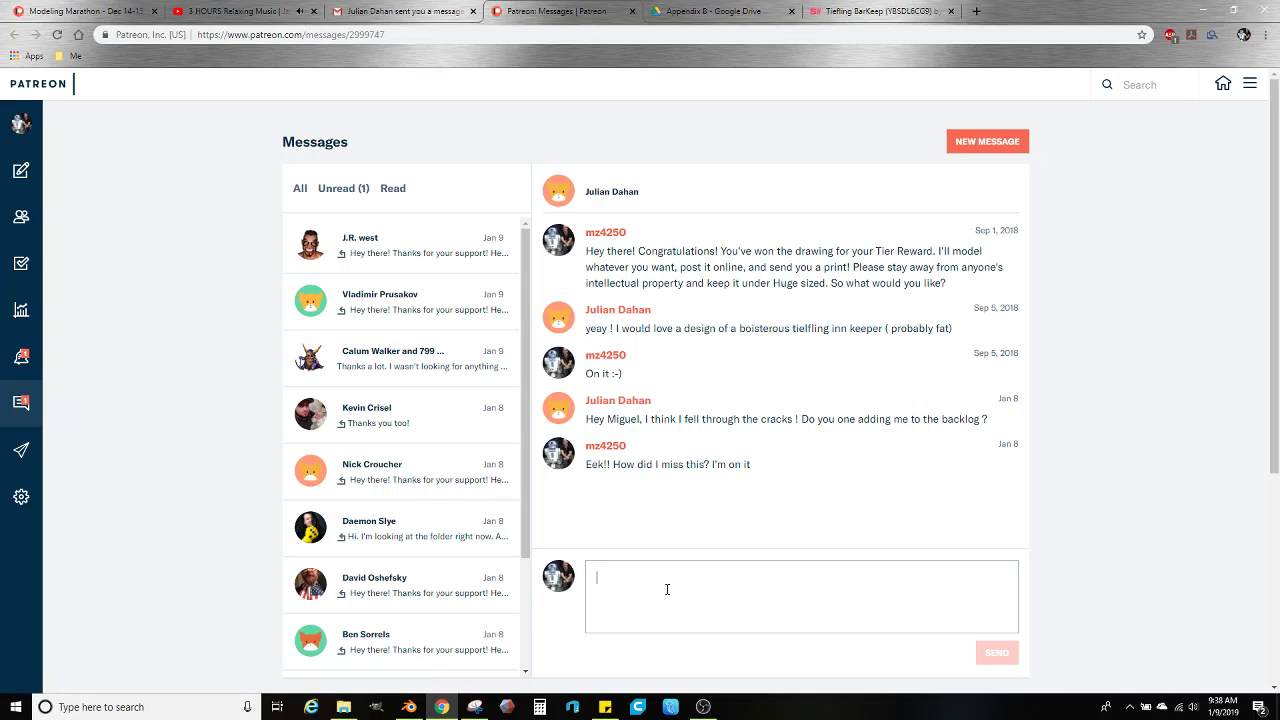
{"action": "type", "text": "Here he is!"}
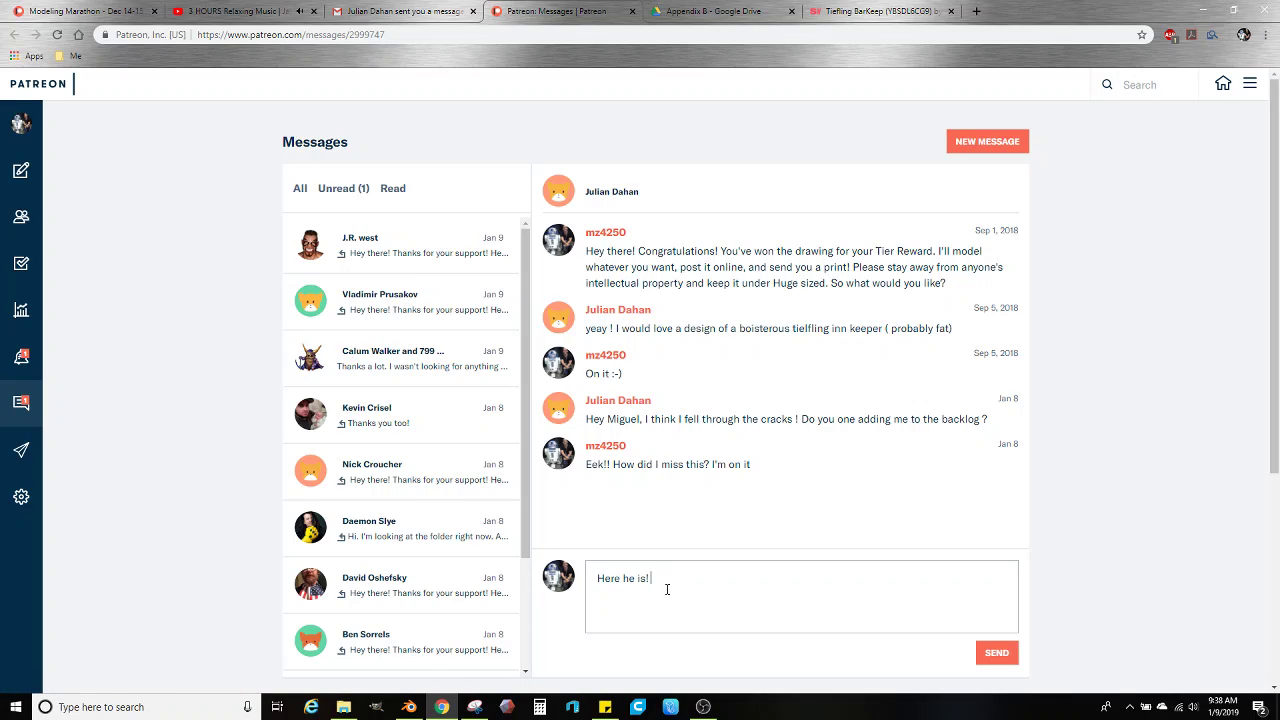
{"action": "type", "text": " If this works I will print him today!"}
{"action": "key", "text": "Return"}
{"action": "key", "text": "ctrl+v"}
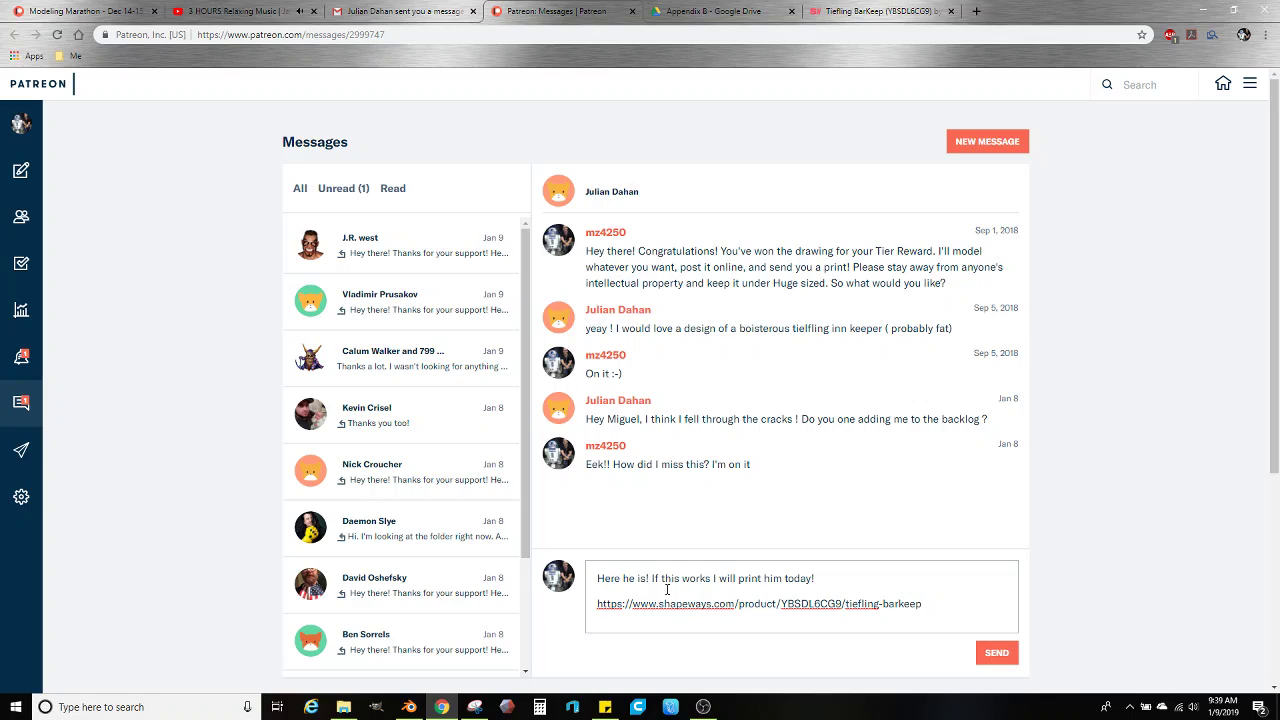
{"action": "left_click", "coordinate": [997, 653]}
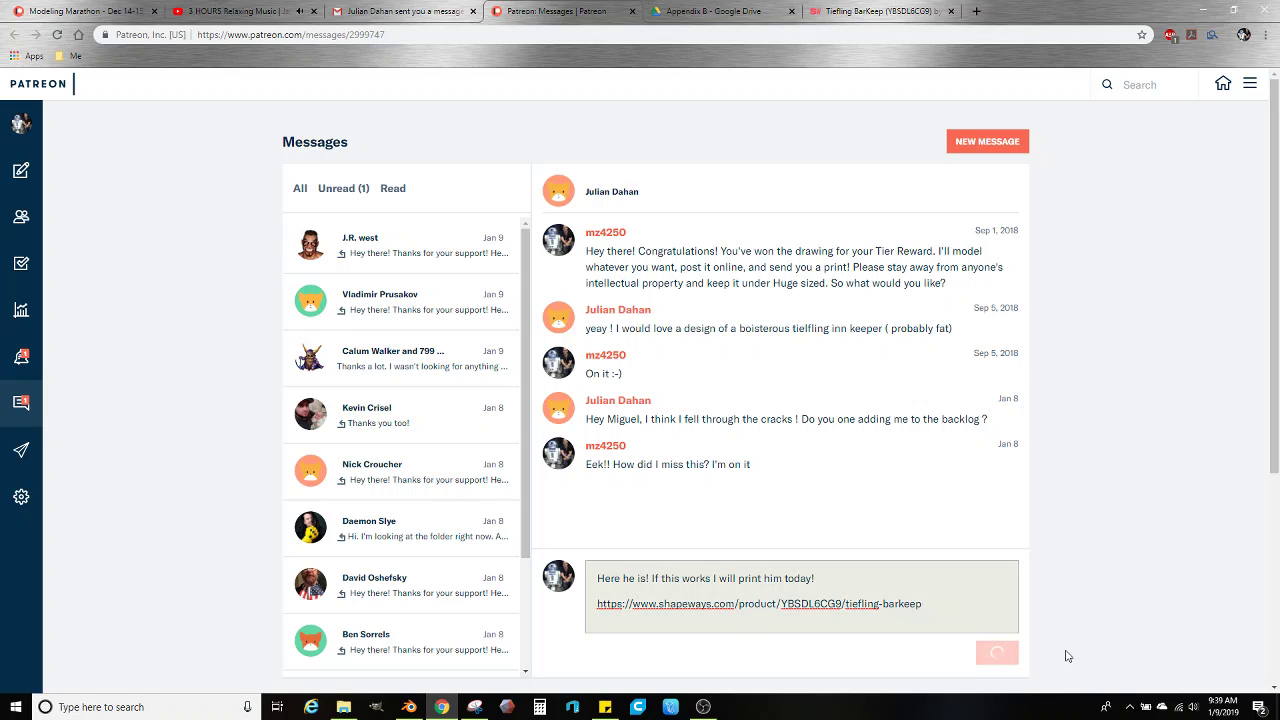
Open the starred Gmail message about the Leshen request and examine the creature's reference picture and description on the linked Witcher wiki page
{"action": "left_click", "coordinate": [400, 11]}
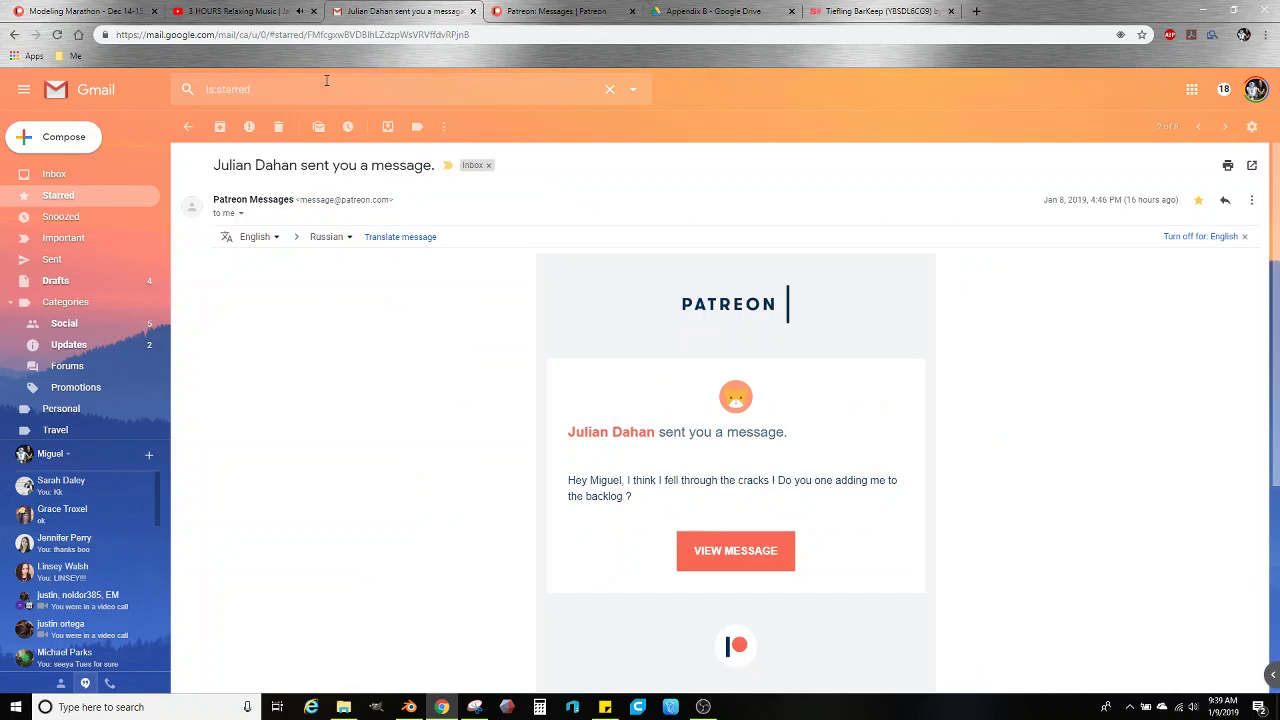
{"action": "left_click", "coordinate": [60, 195]}
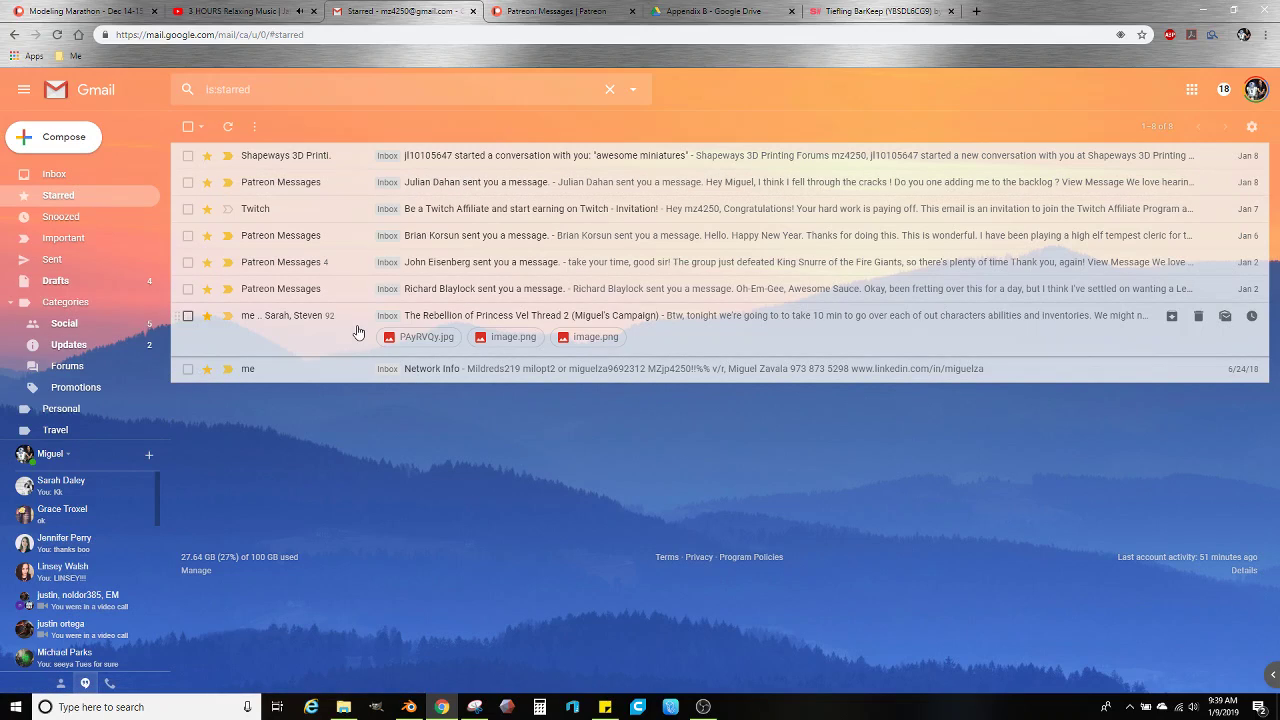
{"action": "left_click", "coordinate": [469, 290]}
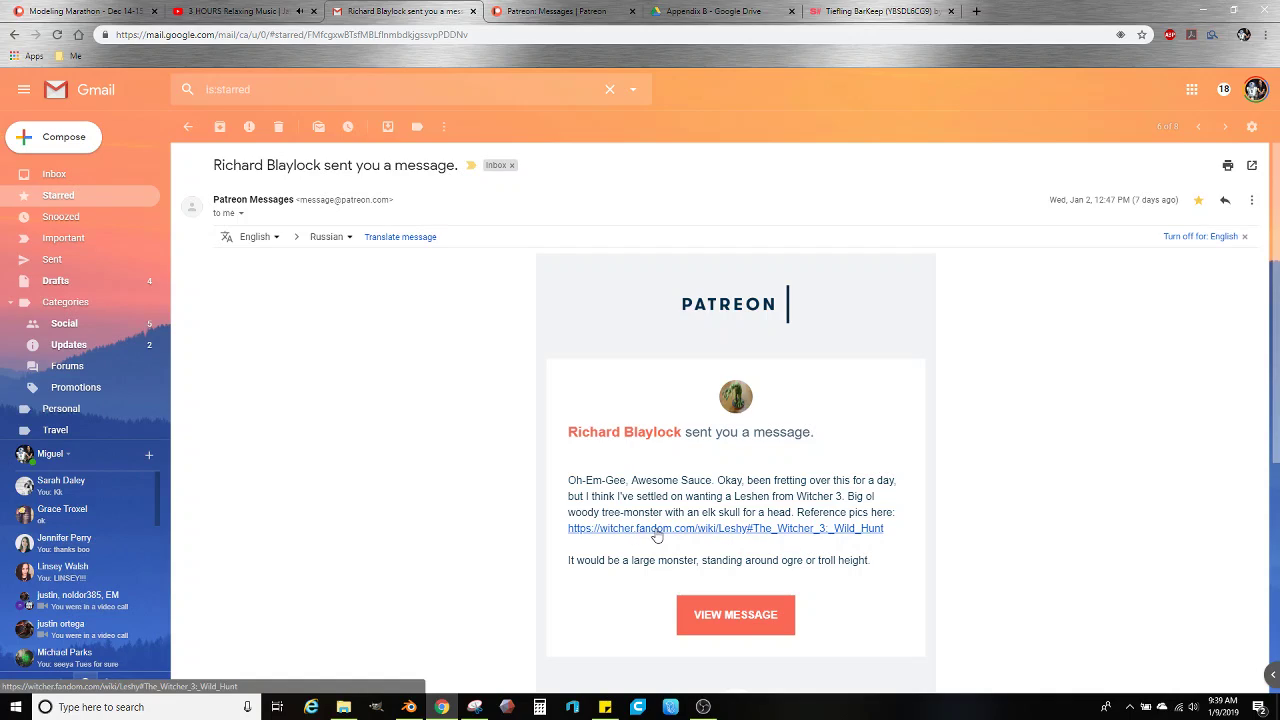
{"action": "left_click", "coordinate": [660, 530]}
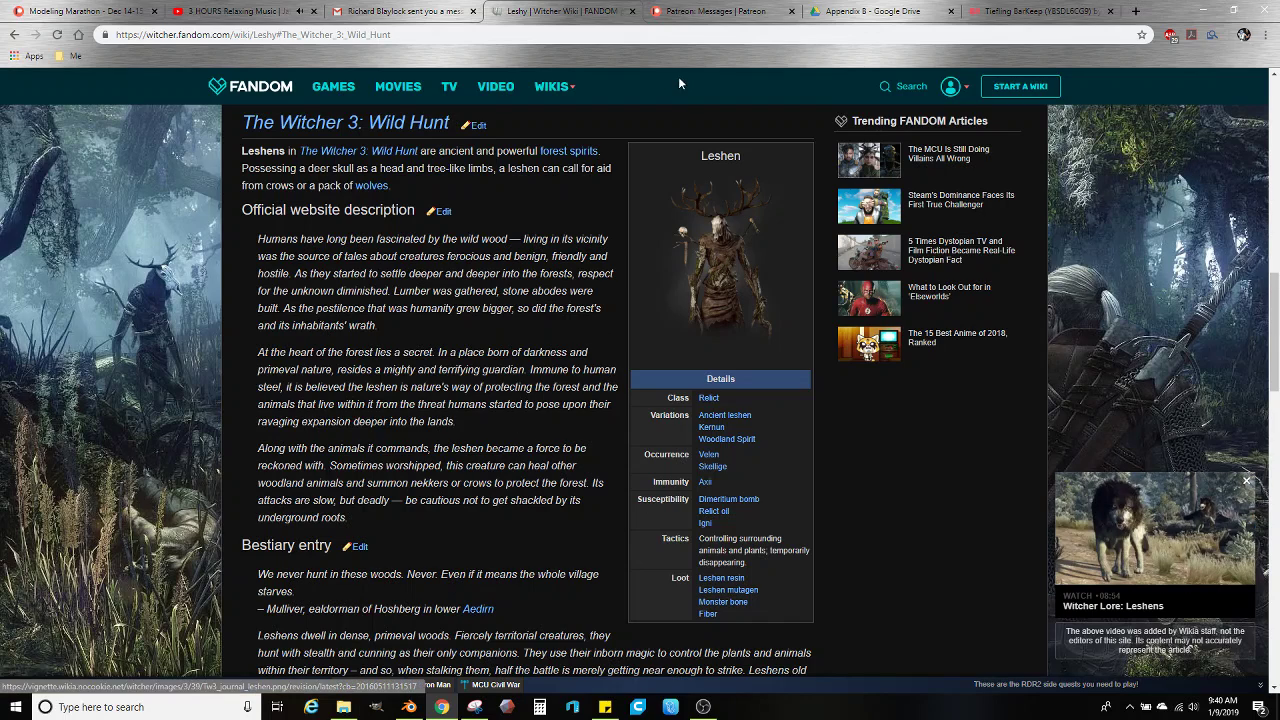
{"action": "left_click", "coordinate": [632, 14]}
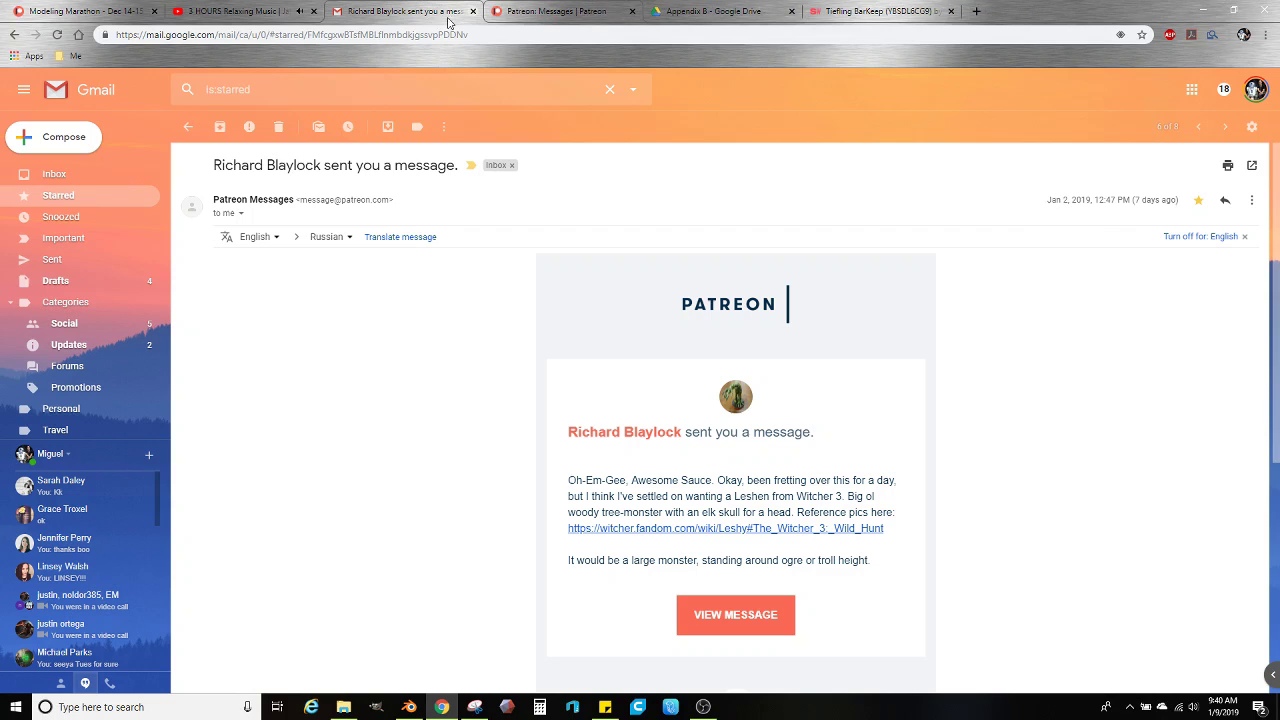
Switch from the Patreon messages to Blender and save the Tiefling BarKeep.blend file
{"action": "left_click", "coordinate": [585, 13]}
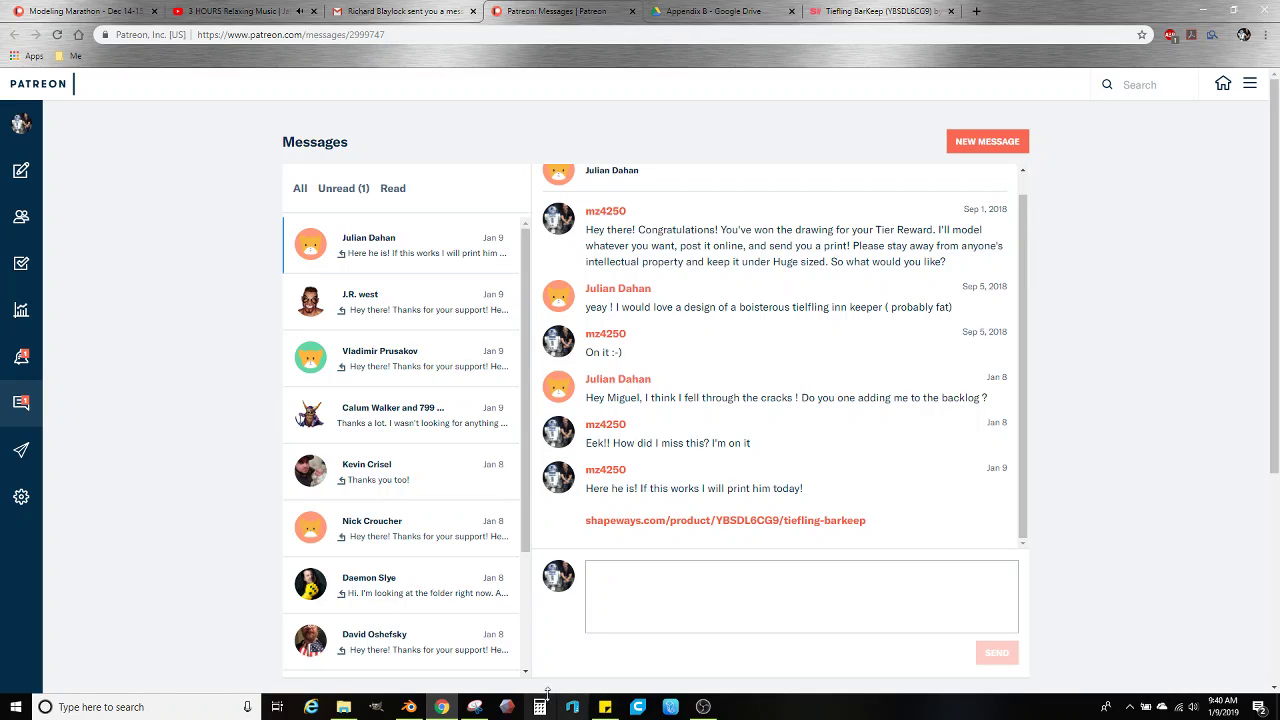
{"action": "left_click", "coordinate": [411, 707]}
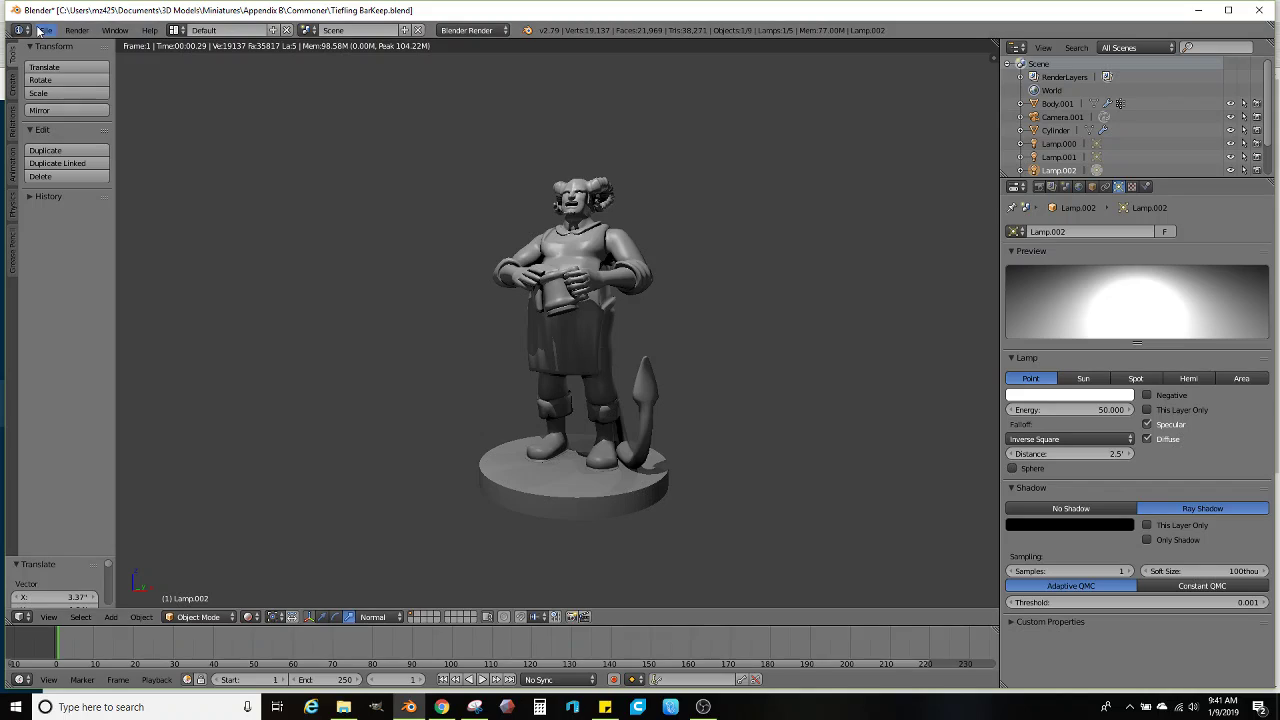
{"action": "left_click", "coordinate": [47, 32]}
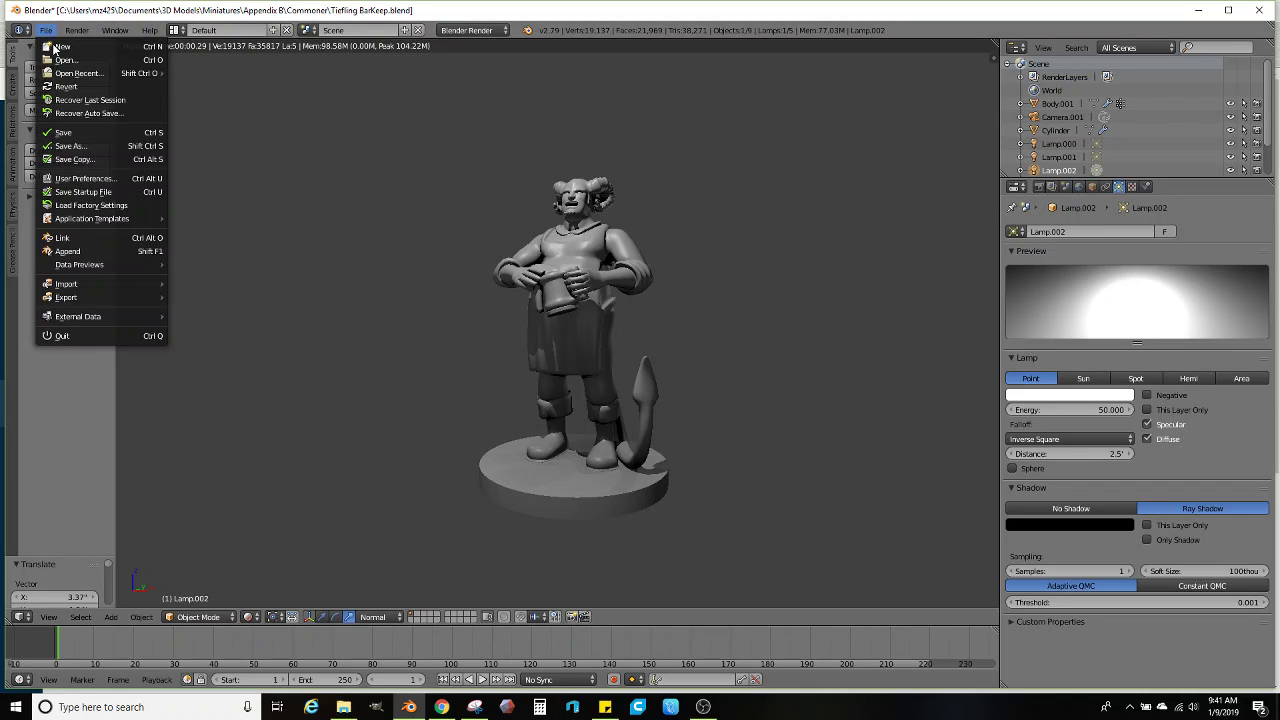
{"action": "left_click", "coordinate": [85, 136]}
Open Body RIIGGED NEWER.blend from the Basics folder as the base body
{"action": "left_click", "coordinate": [46, 30]}
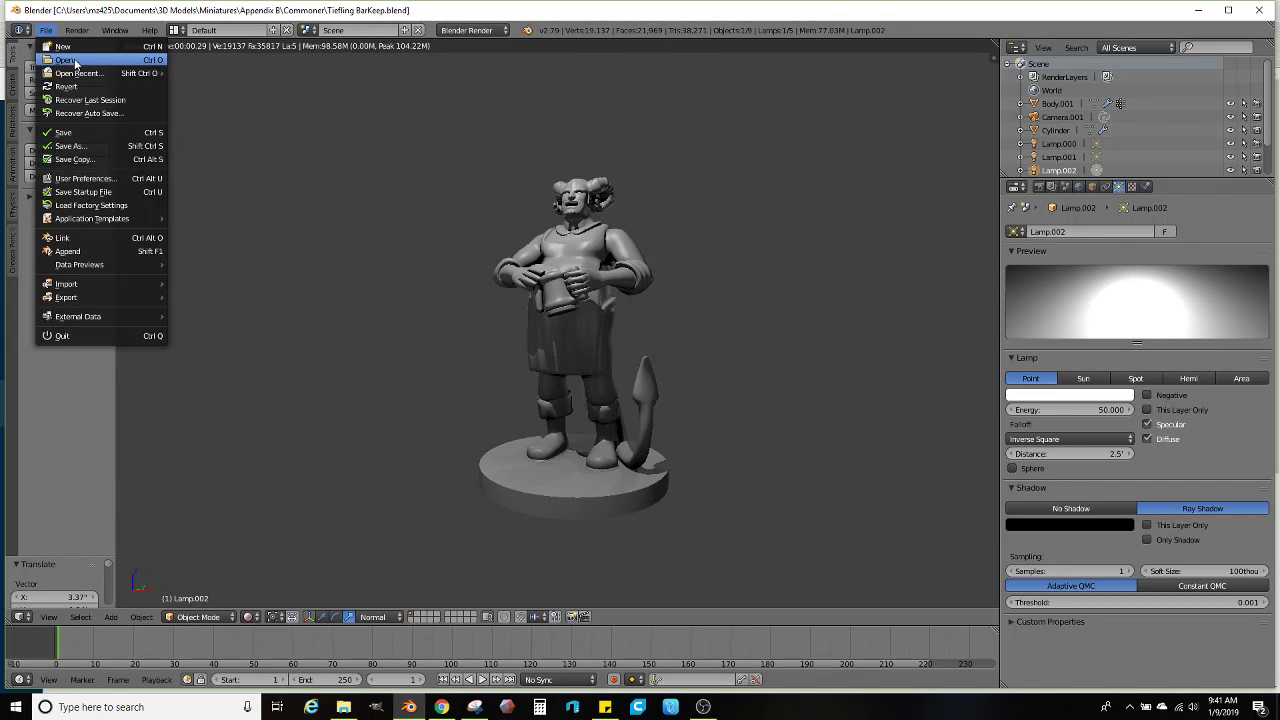
{"action": "left_click", "coordinate": [70, 60]}
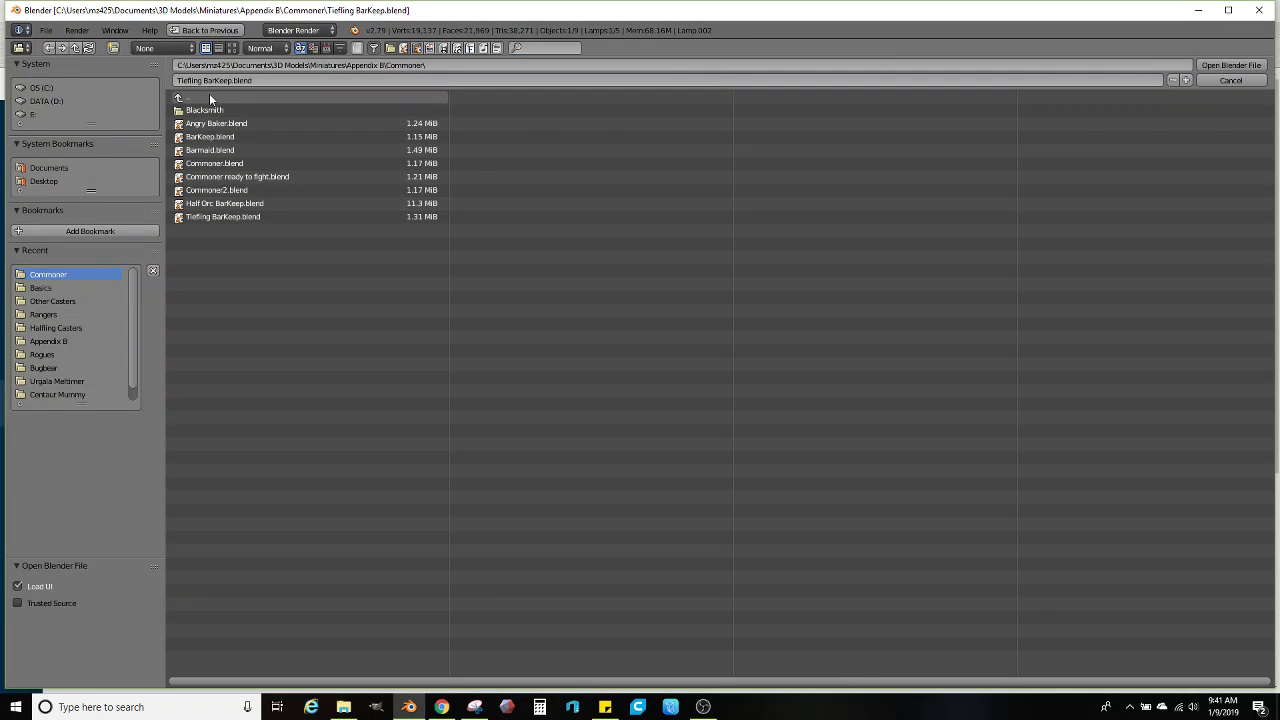
{"action": "left_click", "coordinate": [41, 288]}
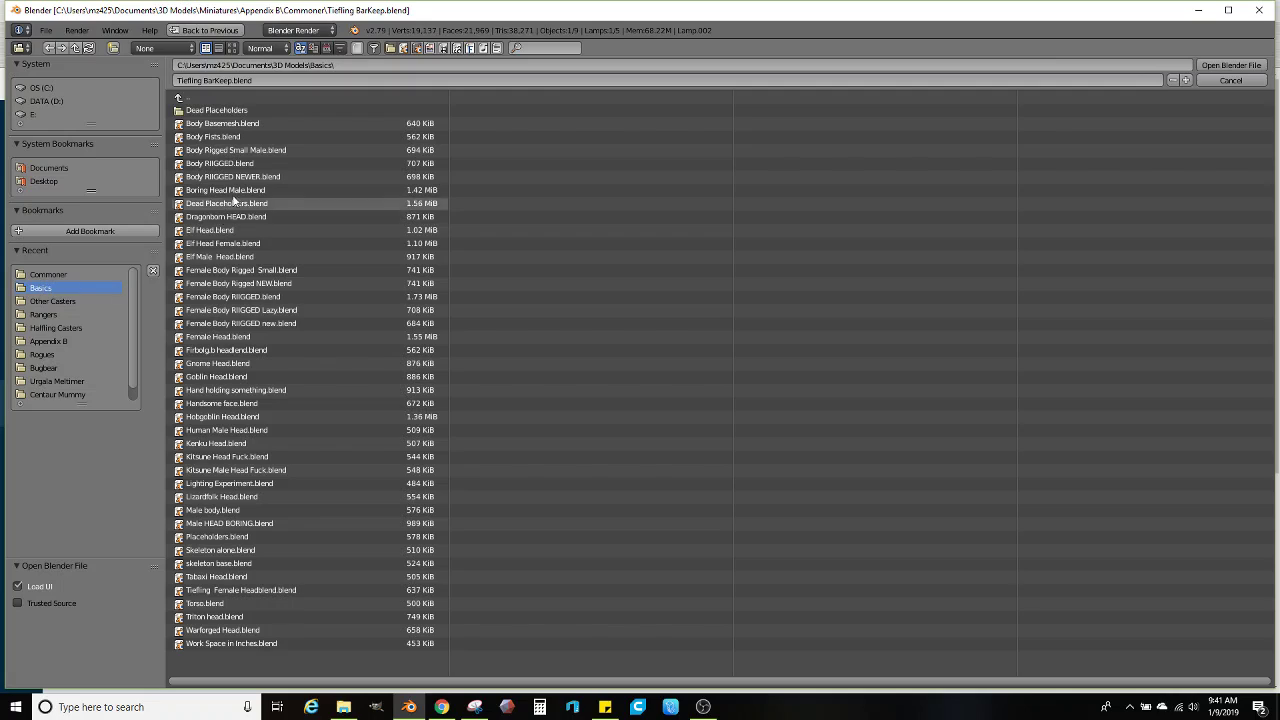
{"action": "double_click", "coordinate": [250, 177]}
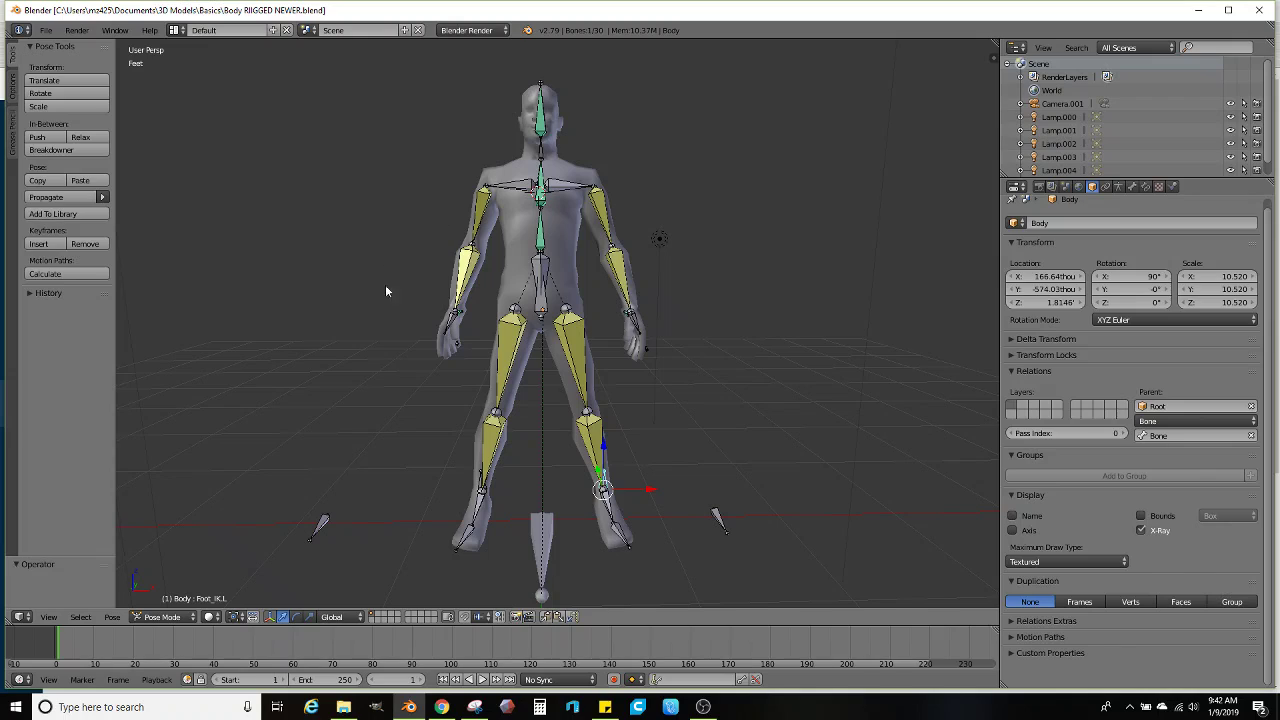
{"action": "scroll", "coordinate": [435, 440], "scroll_direction": "down", "scroll_amount": 1}
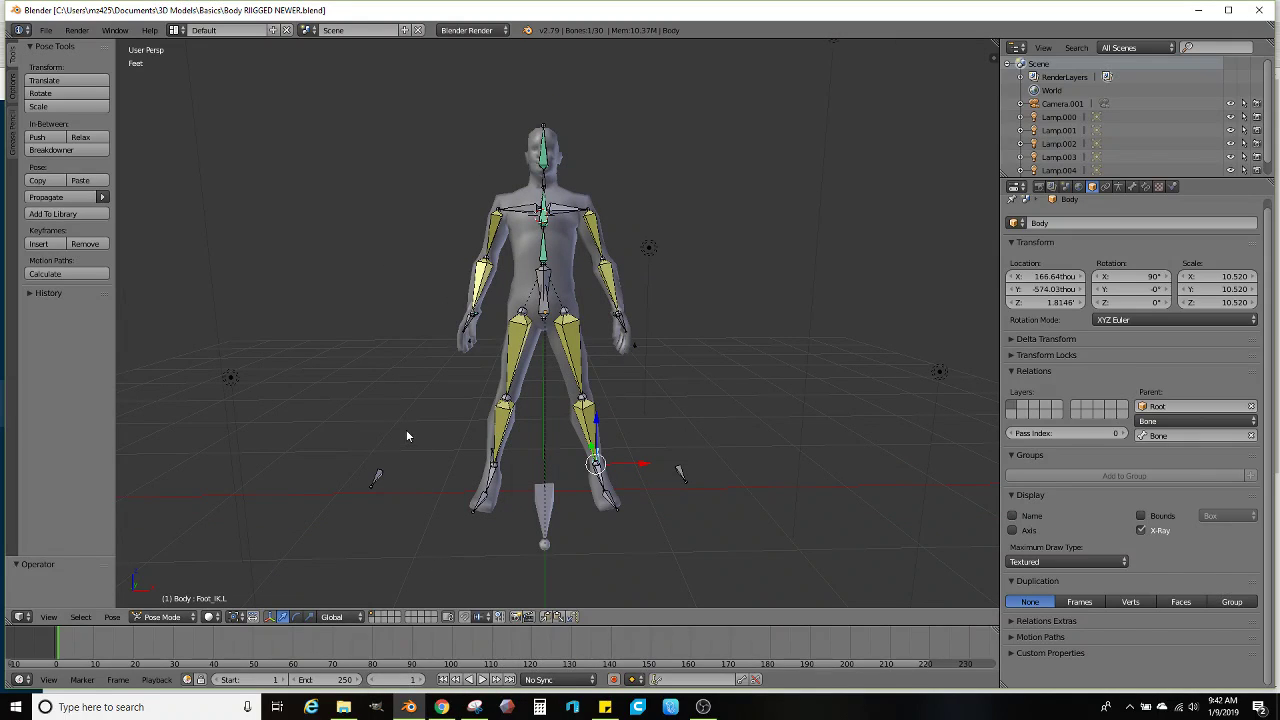
{"action": "middle_click_drag", "start_coordinate": [435, 318], "coordinate": [380, 328]}
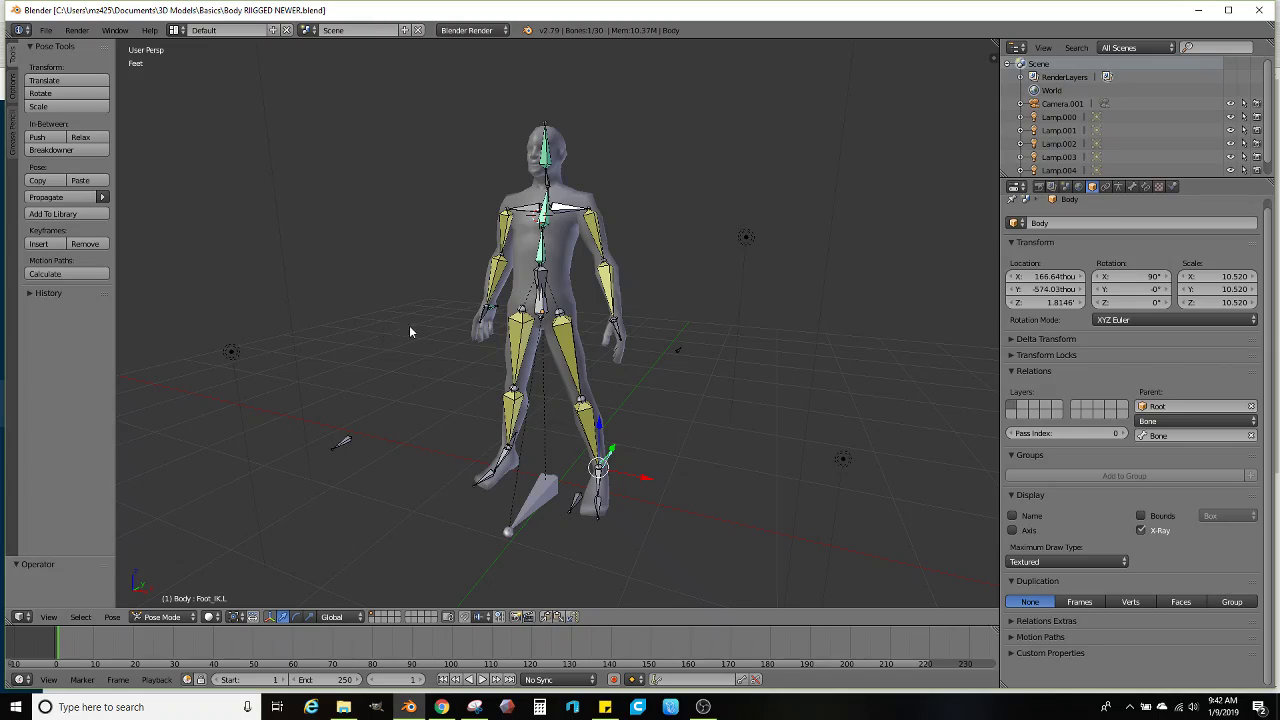
{"action": "middle_click_drag", "start_coordinate": [409, 325], "coordinate": [586, 410]}
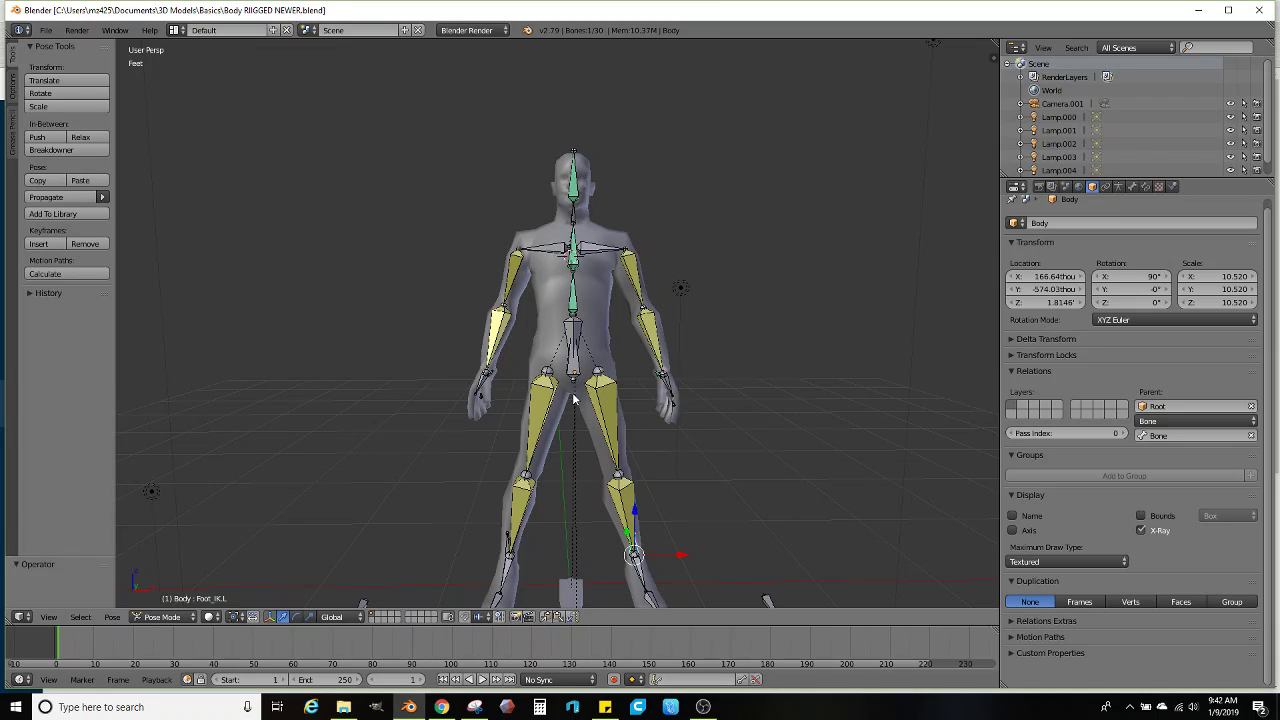
{"action": "middle_click_drag", "start_coordinate": [614, 395], "coordinate": [604, 326]}
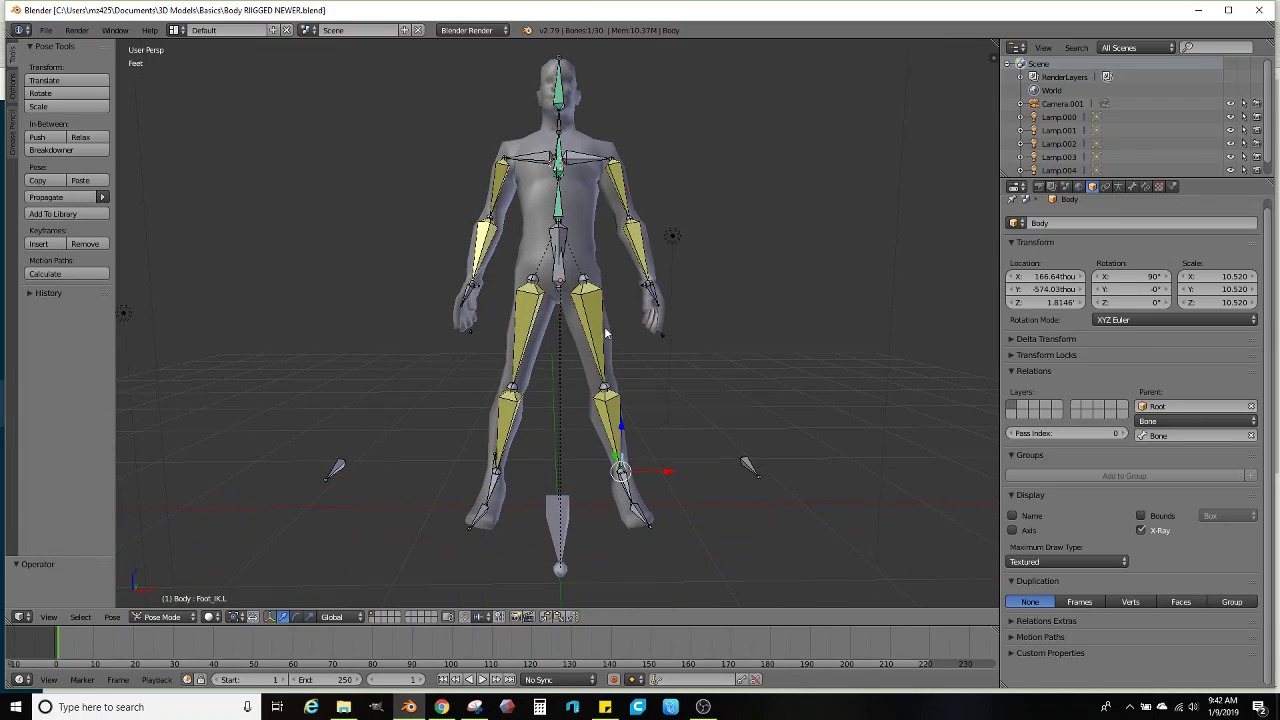
{"action": "middle_click_drag", "start_coordinate": [560, 408], "coordinate": [550, 372]}
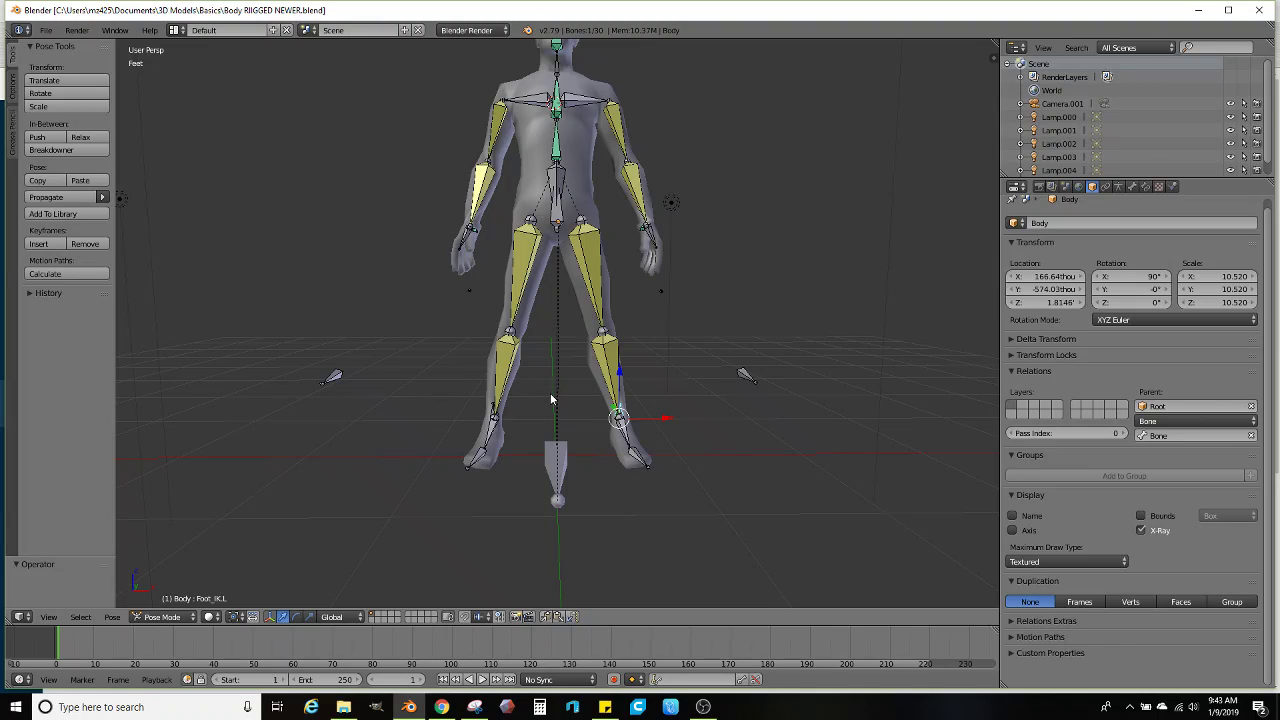
{"action": "scroll", "coordinate": [551, 370], "scroll_direction": "up", "scroll_amount": 5}
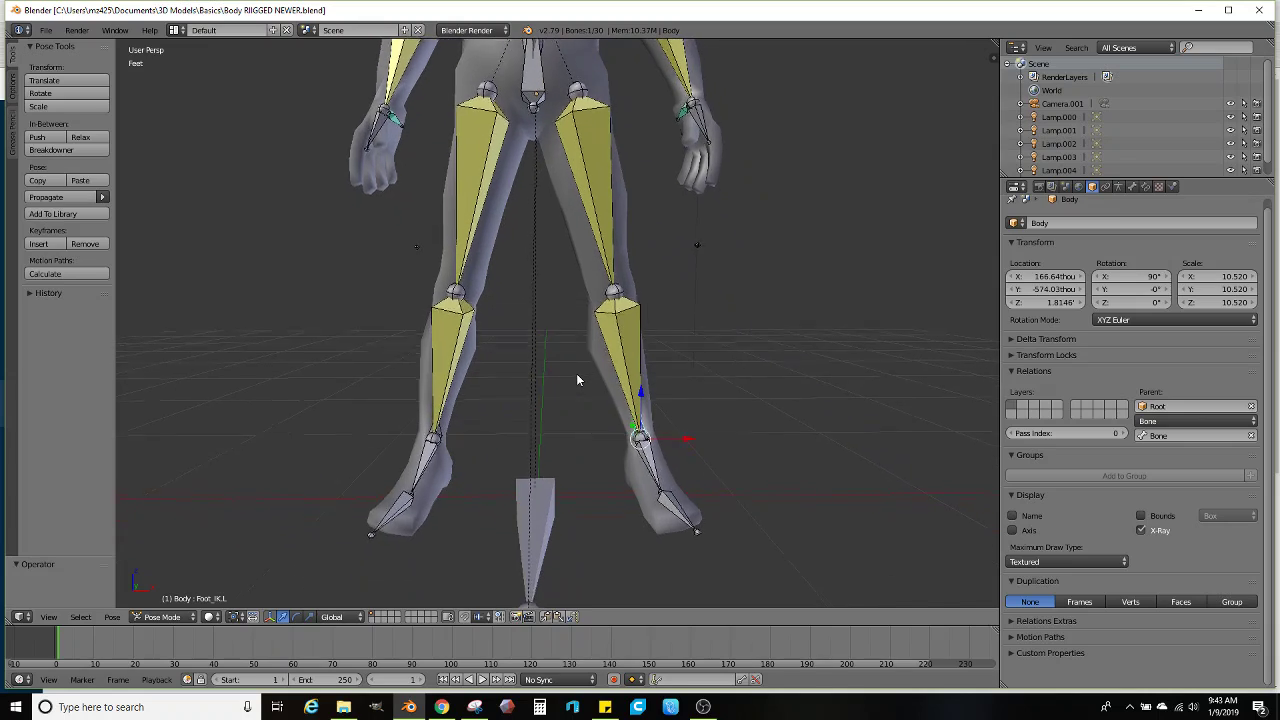
{"action": "middle_click_drag", "start_coordinate": [580, 377], "coordinate": [535, 393]}
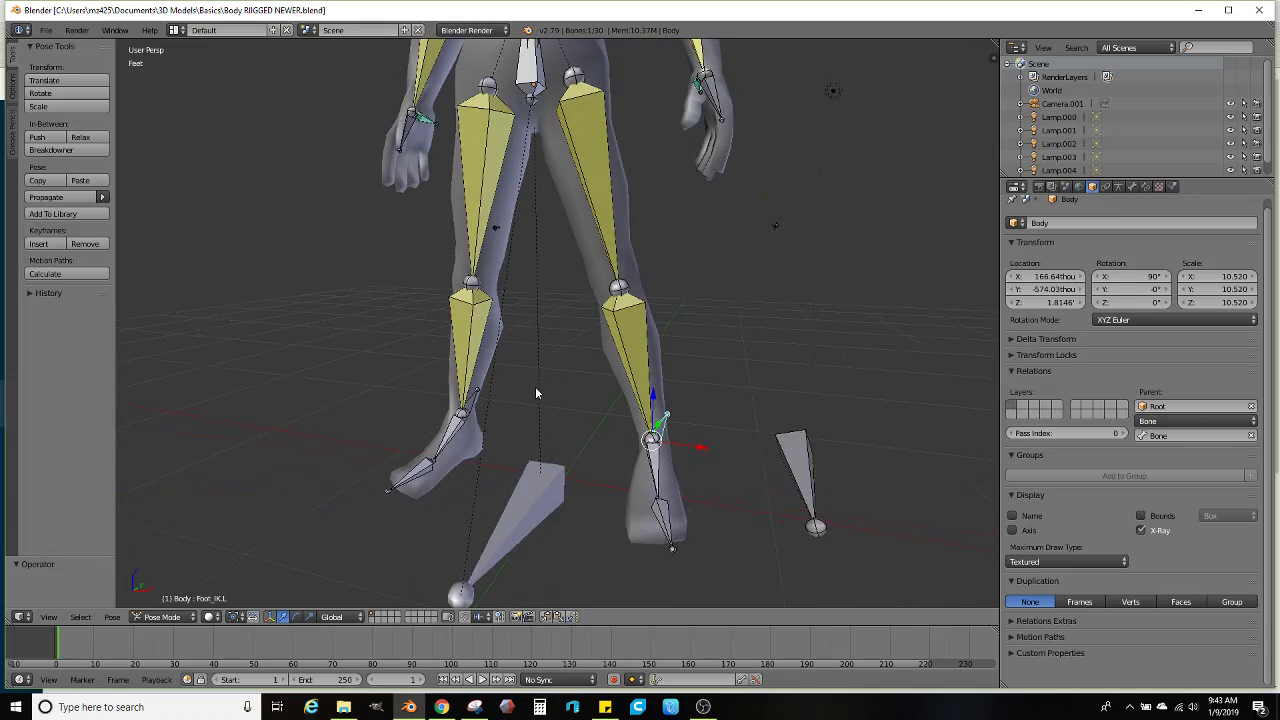
Save the rigged body as a new file named Dryad King in the Miniatures\D\DRYAD folder
{"action": "left_click", "coordinate": [45, 30]}
{"action": "left_click", "coordinate": [72, 146]}
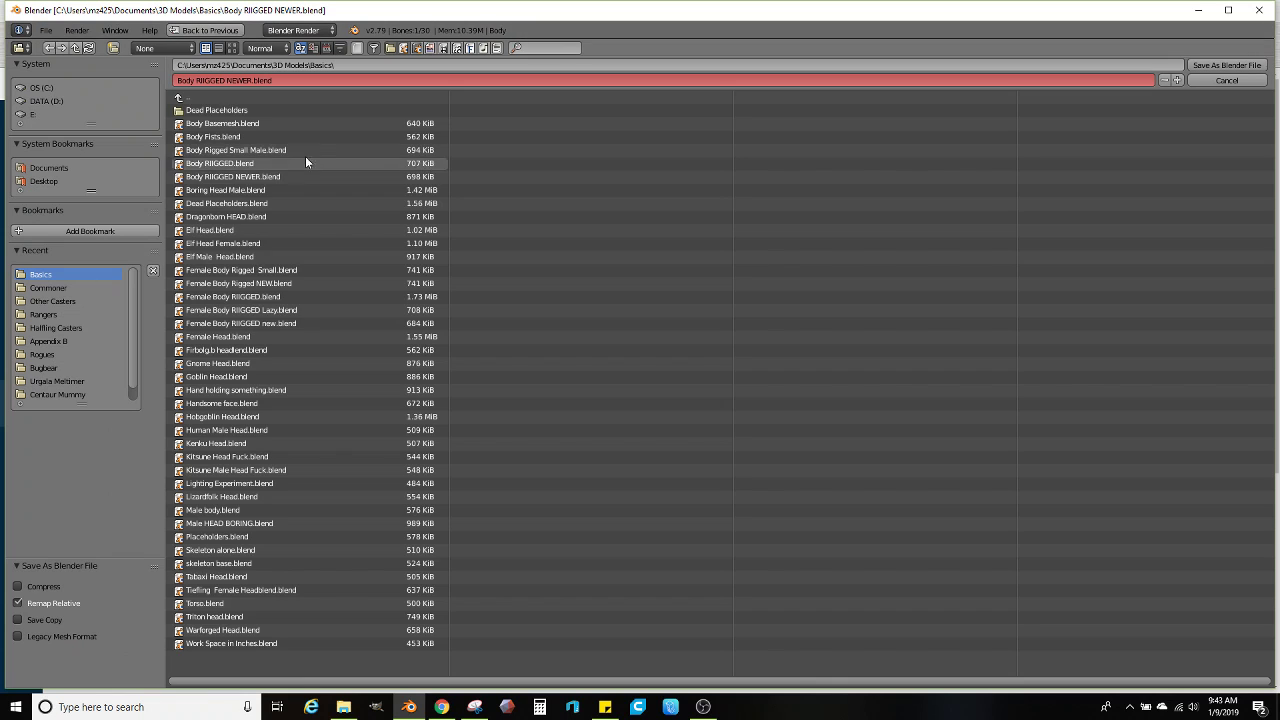
{"action": "left_click", "coordinate": [220, 97]}
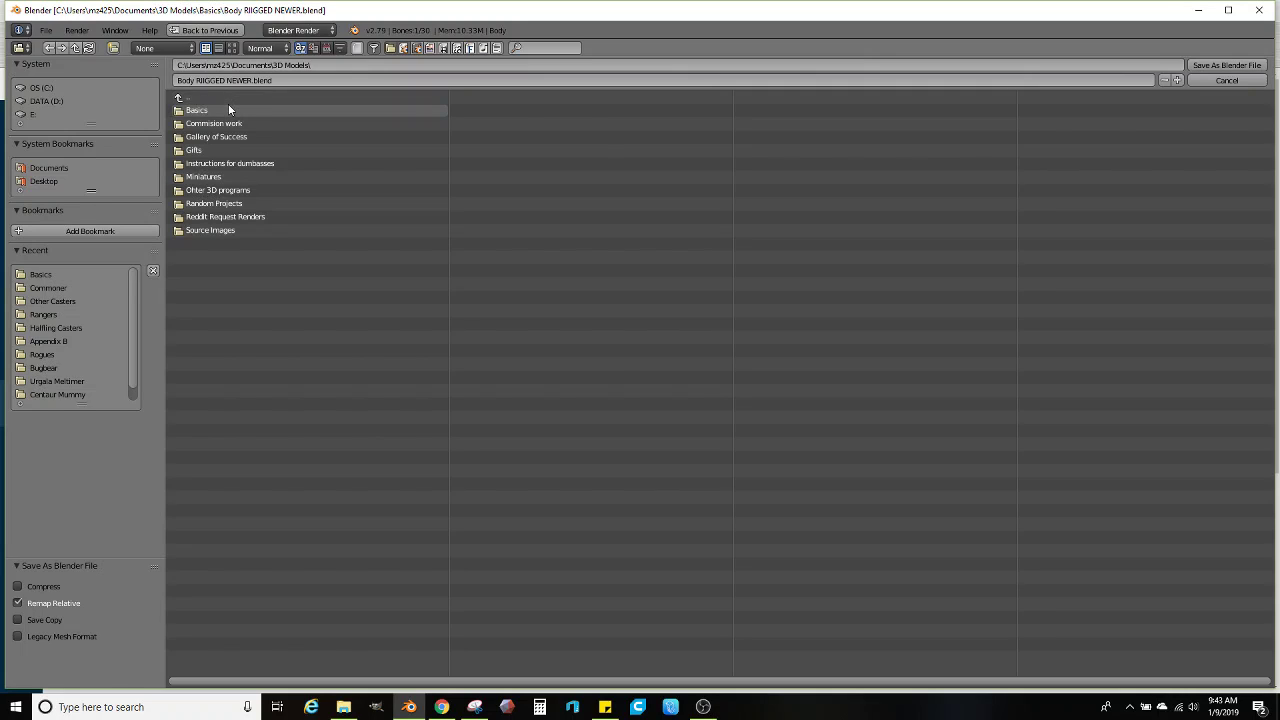
{"action": "left_click", "coordinate": [213, 176]}
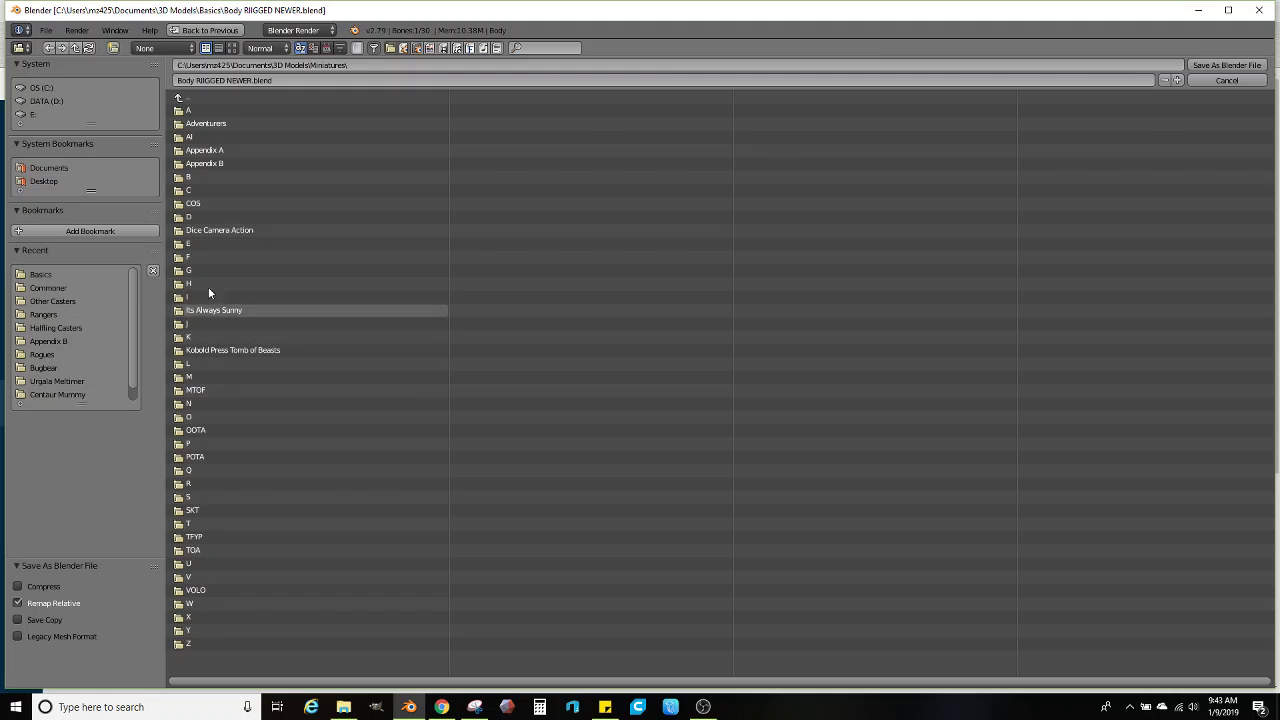
{"action": "left_click", "coordinate": [215, 217]}
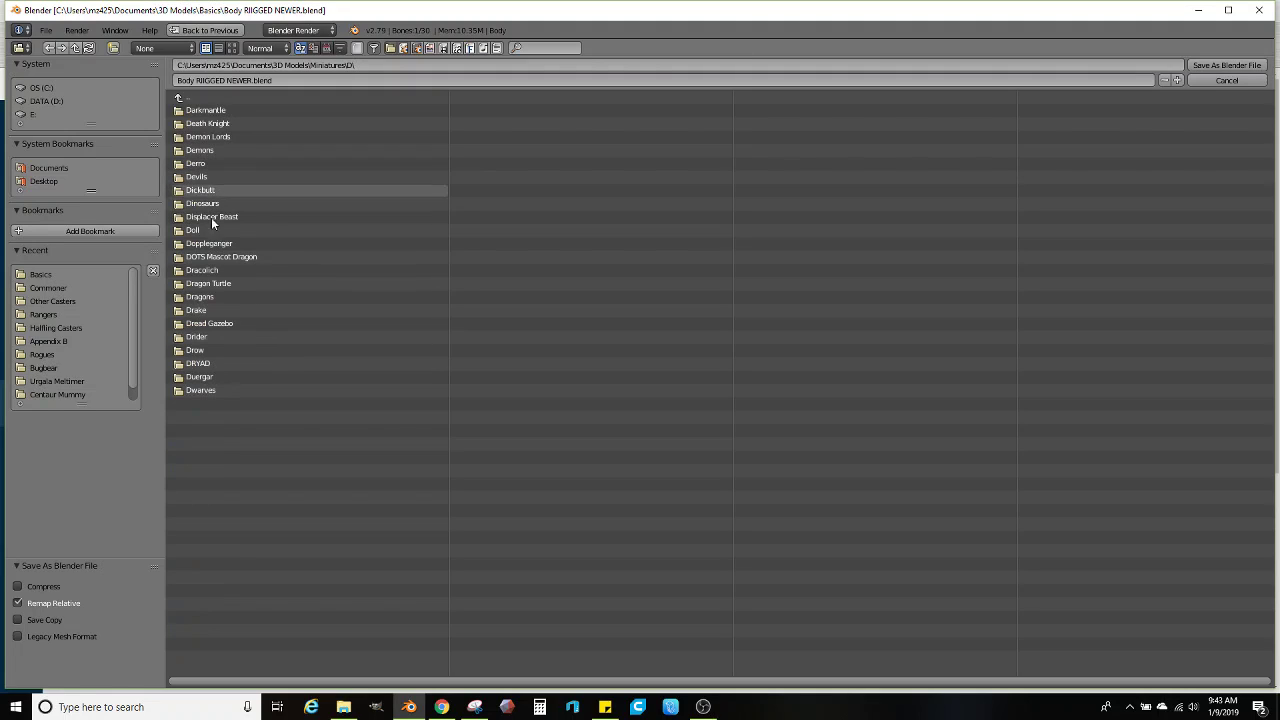
{"action": "left_click", "coordinate": [215, 364]}
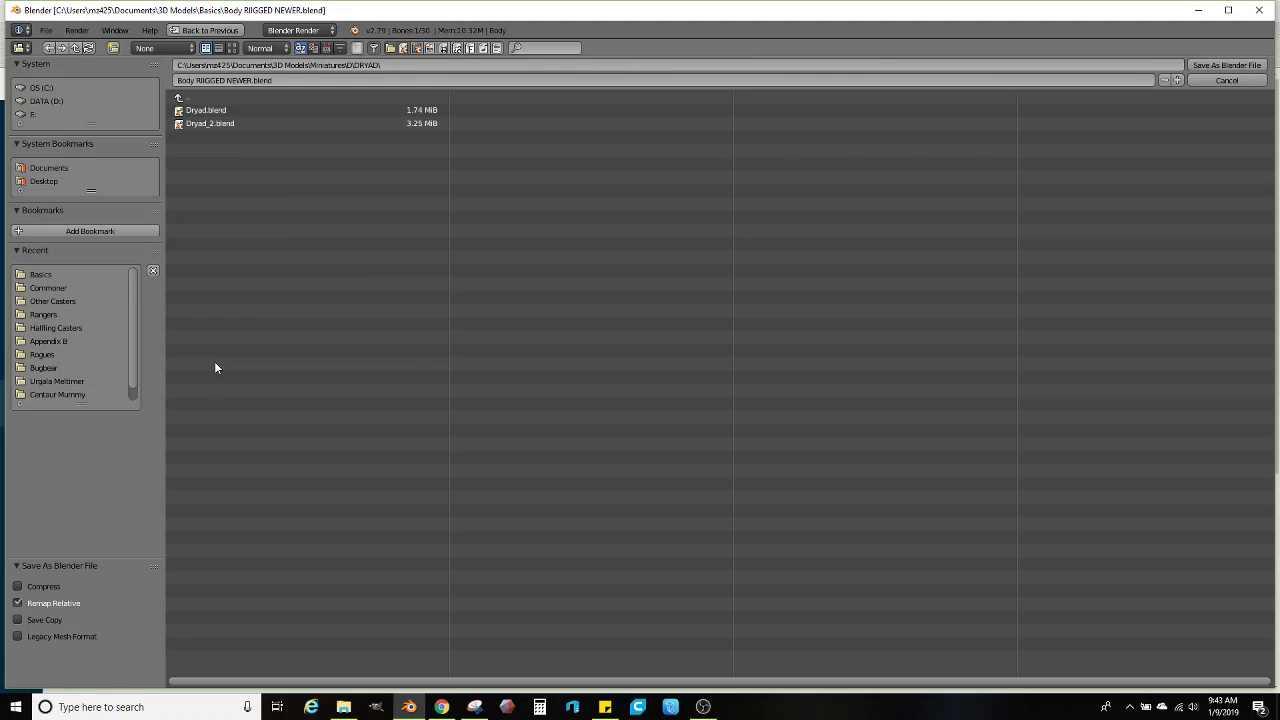
{"action": "left_click", "coordinate": [234, 78]}
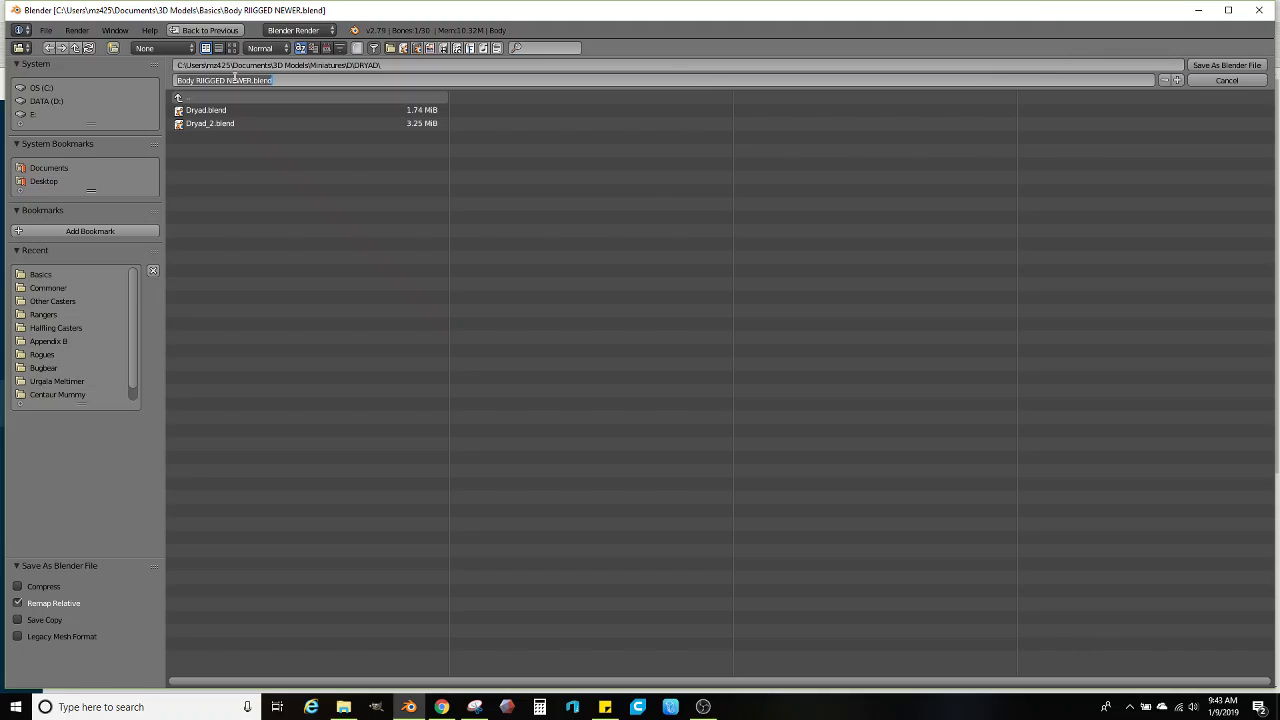
{"action": "type", "text": "Dryad King"}
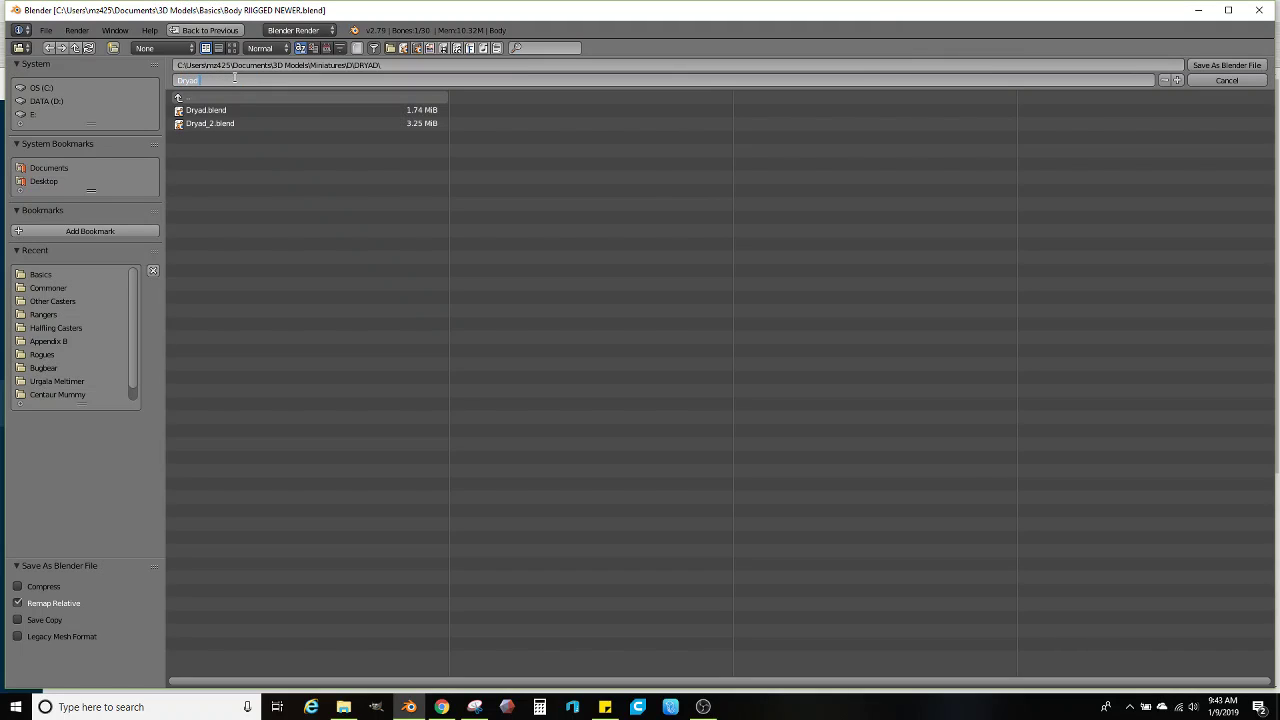
{"action": "key", "text": "Return"}
{"action": "key", "text": "Return"}
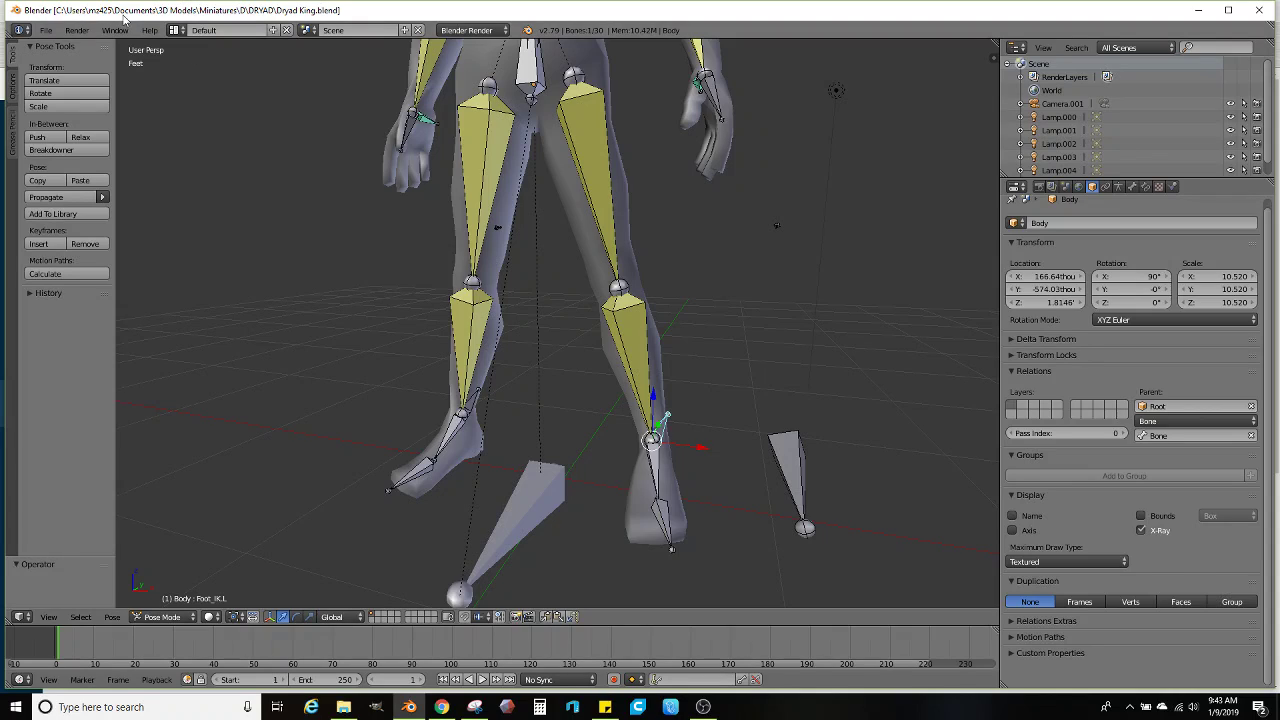
Move the left foot's IK bone inward along the global X axis by about -941 thou
{"action": "scroll", "coordinate": [500, 318], "scroll_direction": "down", "scroll_amount": 2}
{"action": "middle_click_drag", "start_coordinate": [505, 328], "coordinate": [600, 334]}
{"action": "scroll", "coordinate": [600, 334], "scroll_direction": "up", "scroll_amount": 3}
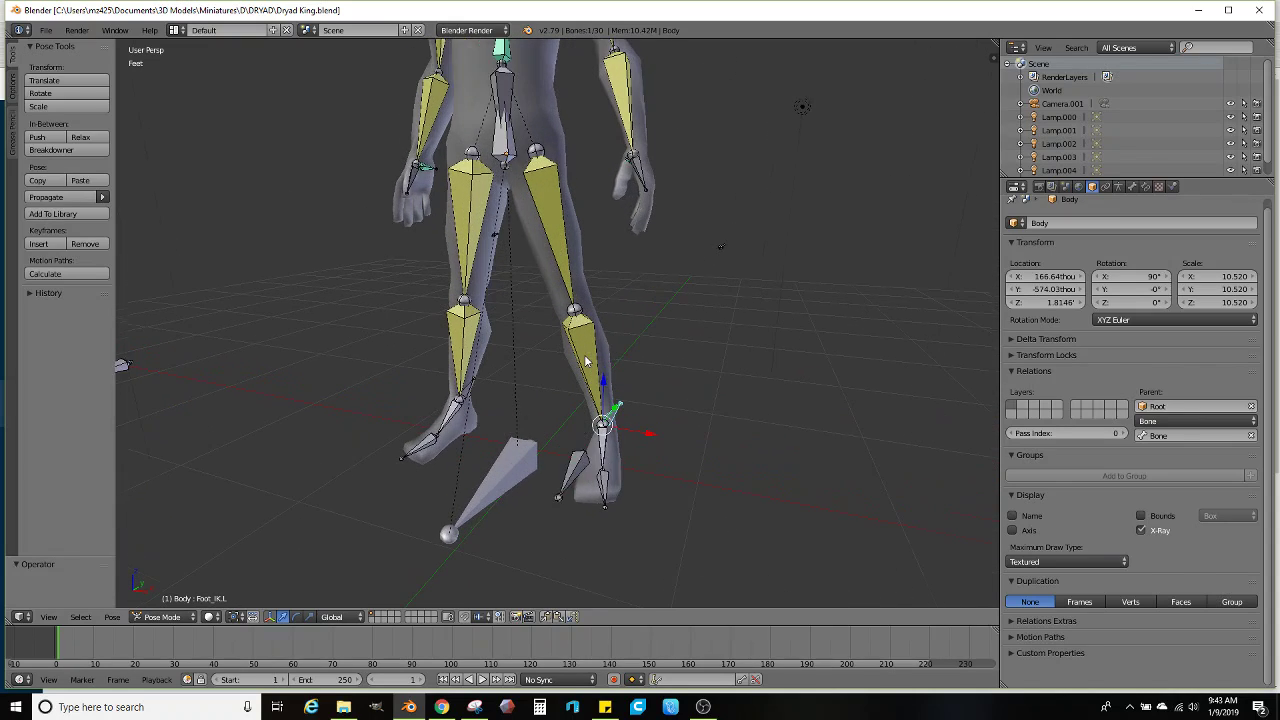
{"action": "middle_click_drag", "start_coordinate": [632, 447], "coordinate": [720, 404]}
{"action": "scroll", "coordinate": [720, 404], "scroll_direction": "down", "scroll_amount": 2}
{"action": "middle_click_drag", "start_coordinate": [481, 321], "coordinate": [496, 371]}
{"action": "scroll", "coordinate": [496, 371], "scroll_direction": "down", "scroll_amount": 2}
{"action": "scroll", "coordinate": [575, 377], "scroll_direction": "up", "scroll_amount": 2}
{"action": "scroll", "coordinate": [666, 429], "scroll_direction": "up", "scroll_amount": 1}
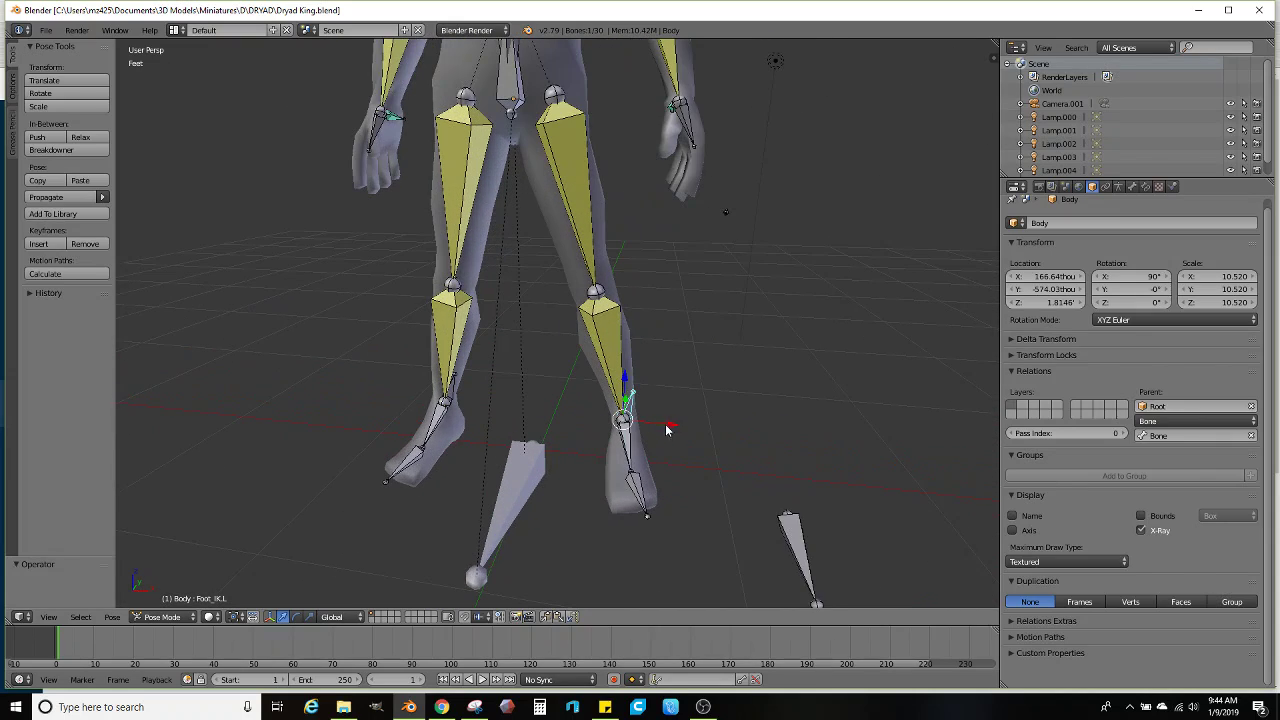
{"action": "key", "text": "g"}
{"action": "key", "text": "x"}
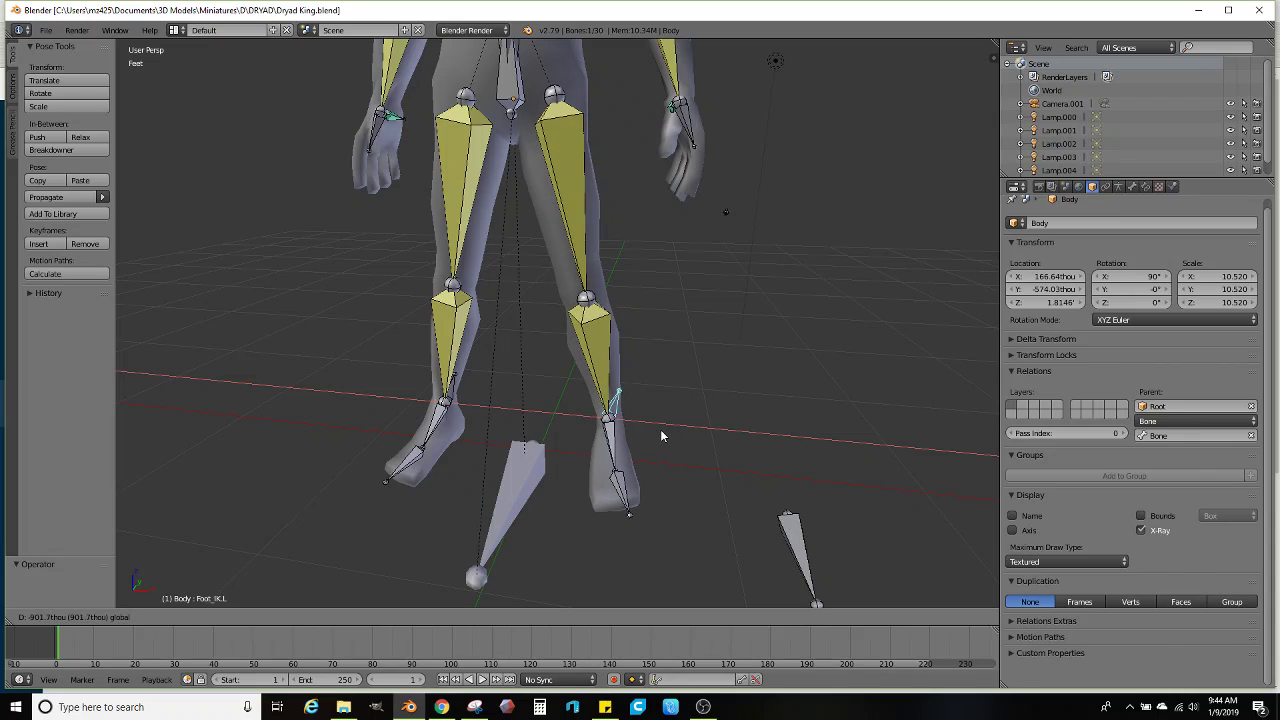
{"action": "left_click", "coordinate": [663, 434]}
Reposition the right foot's IK bone along the global Y axis and about 1.59" along X, bringing that foot forward
{"action": "middle_click_drag", "start_coordinate": [640, 430], "coordinate": [520, 455]}
{"action": "right_click", "coordinate": [403, 470]}
{"action": "key", "text": "g"}
{"action": "key", "text": "y"}
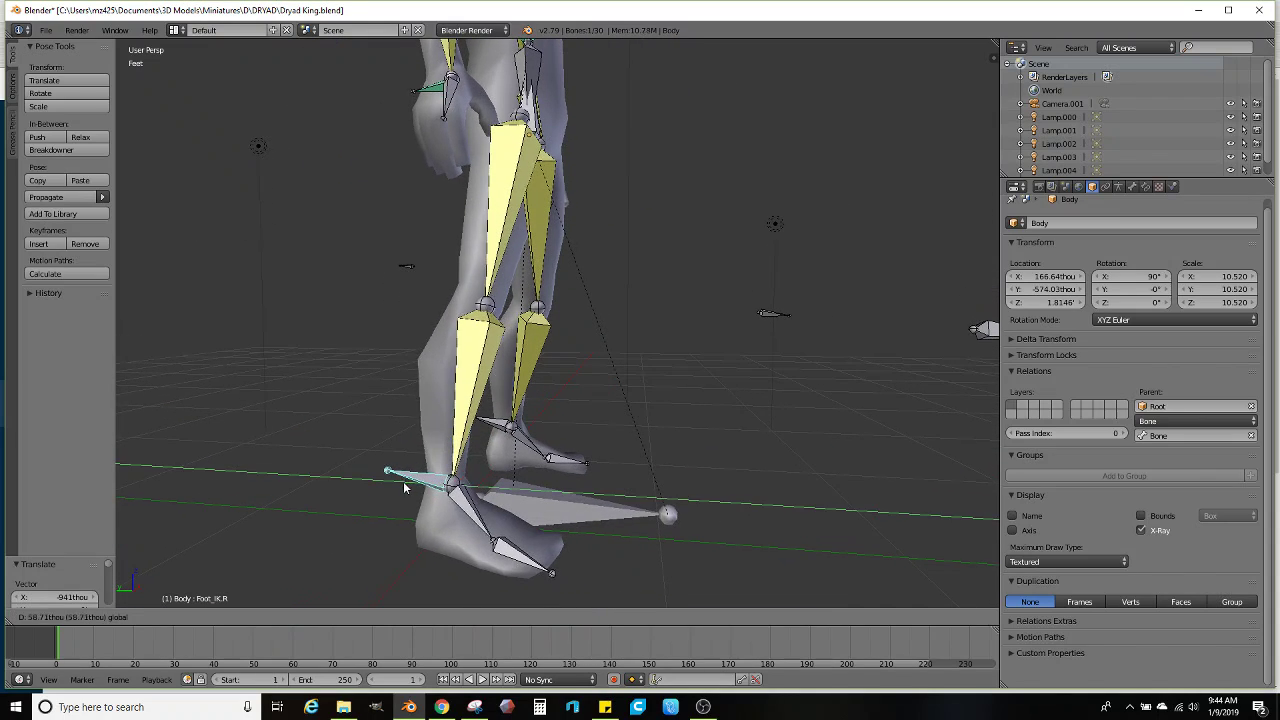
{"action": "left_click", "coordinate": [430, 490]}
{"action": "mouse_move", "coordinate": [430, 490]}
{"action": "middle_mouse_down"}
{"action": "mouse_move", "coordinate": [490, 472]}
{"action": "mouse_move", "coordinate": [472, 452]}
{"action": "mouse_move", "coordinate": [440, 500]}
{"action": "middle_mouse_up"}
{"action": "key", "text": "g"}
{"action": "key", "text": "x"}
{"action": "left_click", "coordinate": [477, 461]}
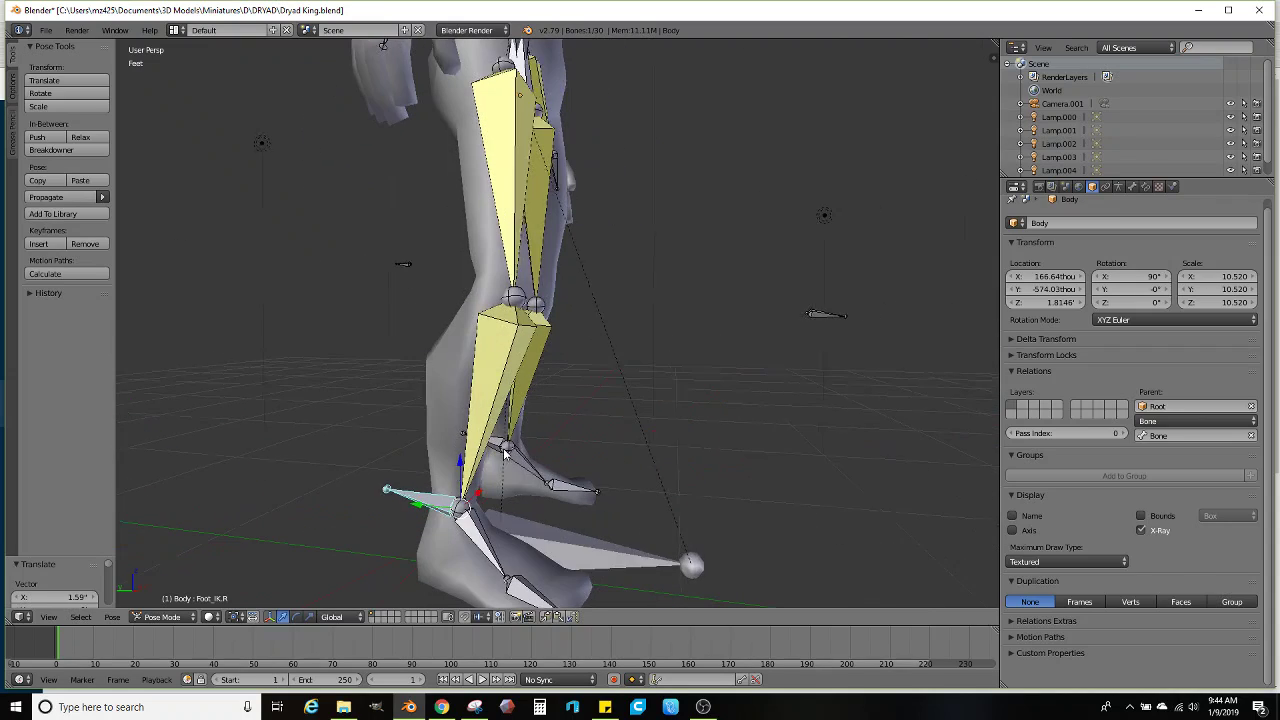
{"action": "key", "text": "g"}
{"action": "key", "text": "y"}
{"action": "left_click", "coordinate": [450, 511]}
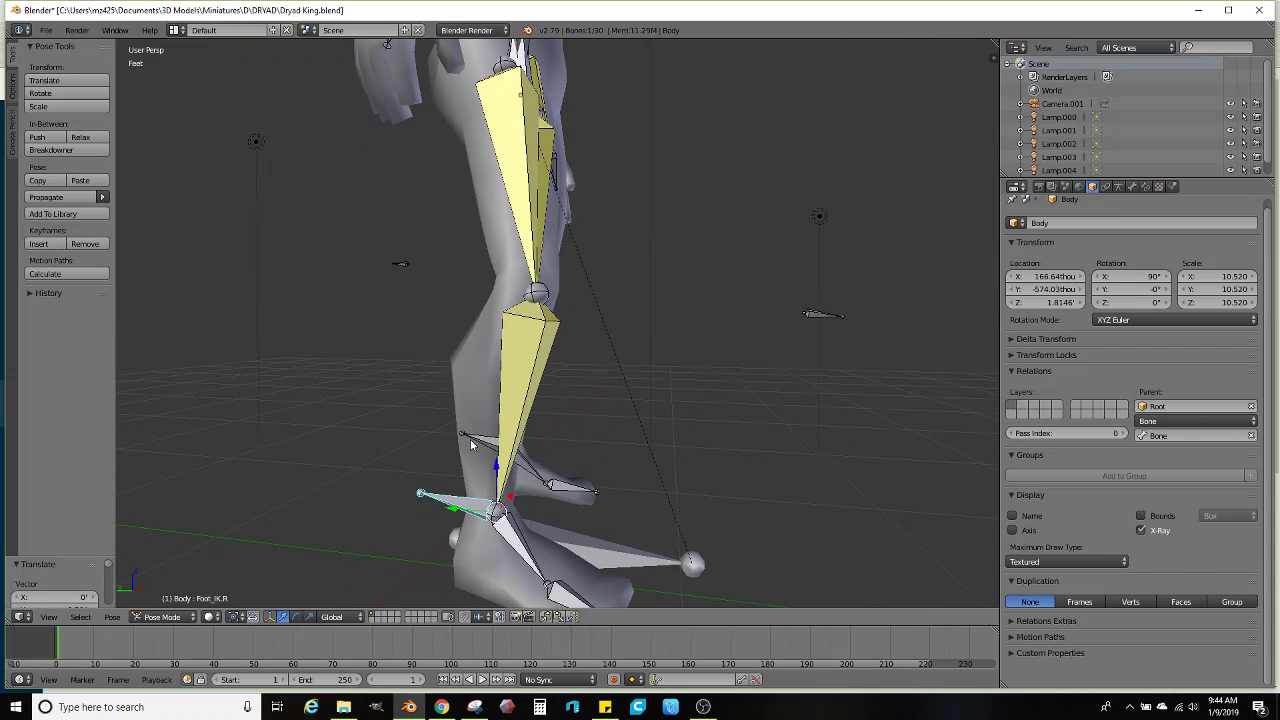
Move the left foot's IK bone back about 867 thou along global Y and about -745 thou along X
{"action": "right_click", "coordinate": [468, 441]}
{"action": "key", "text": "g"}
{"action": "key", "text": "y"}
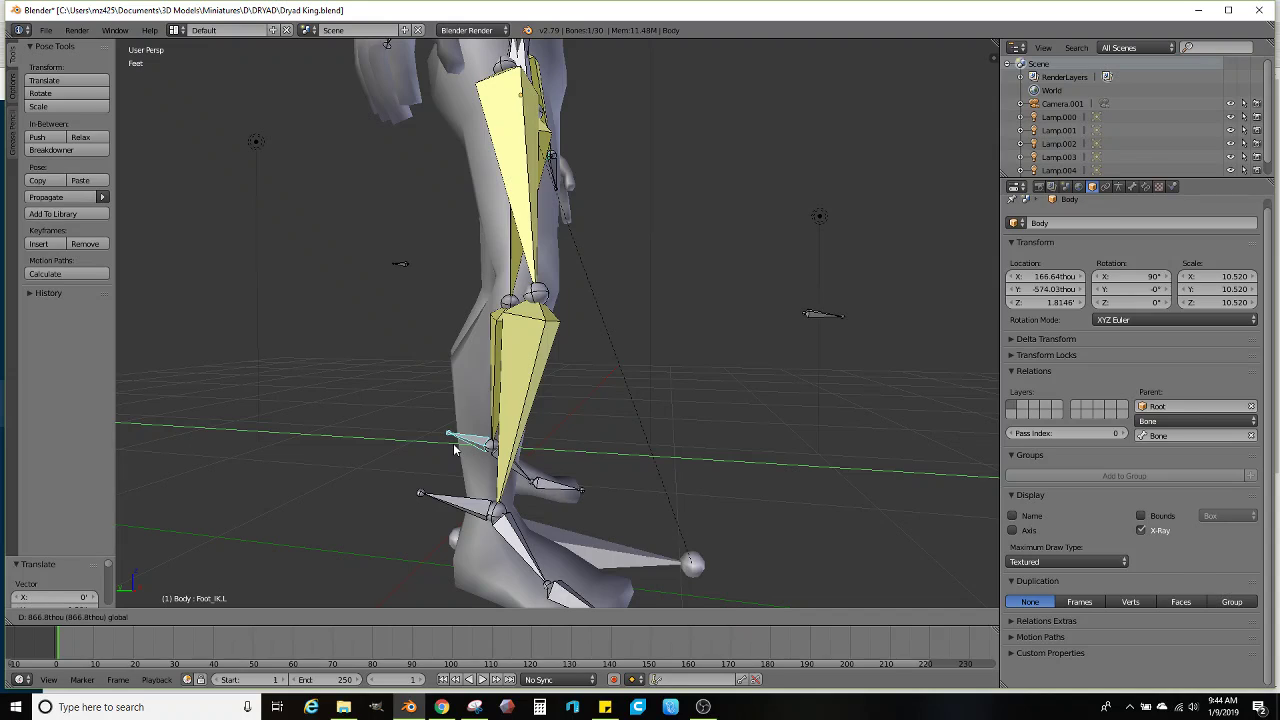
{"action": "left_click", "coordinate": [455, 449]}
{"action": "middle_click_drag", "start_coordinate": [455, 449], "coordinate": [545, 334]}
{"action": "key", "text": "g"}
{"action": "key", "text": "x"}
{"action": "left_click", "coordinate": [622, 434]}
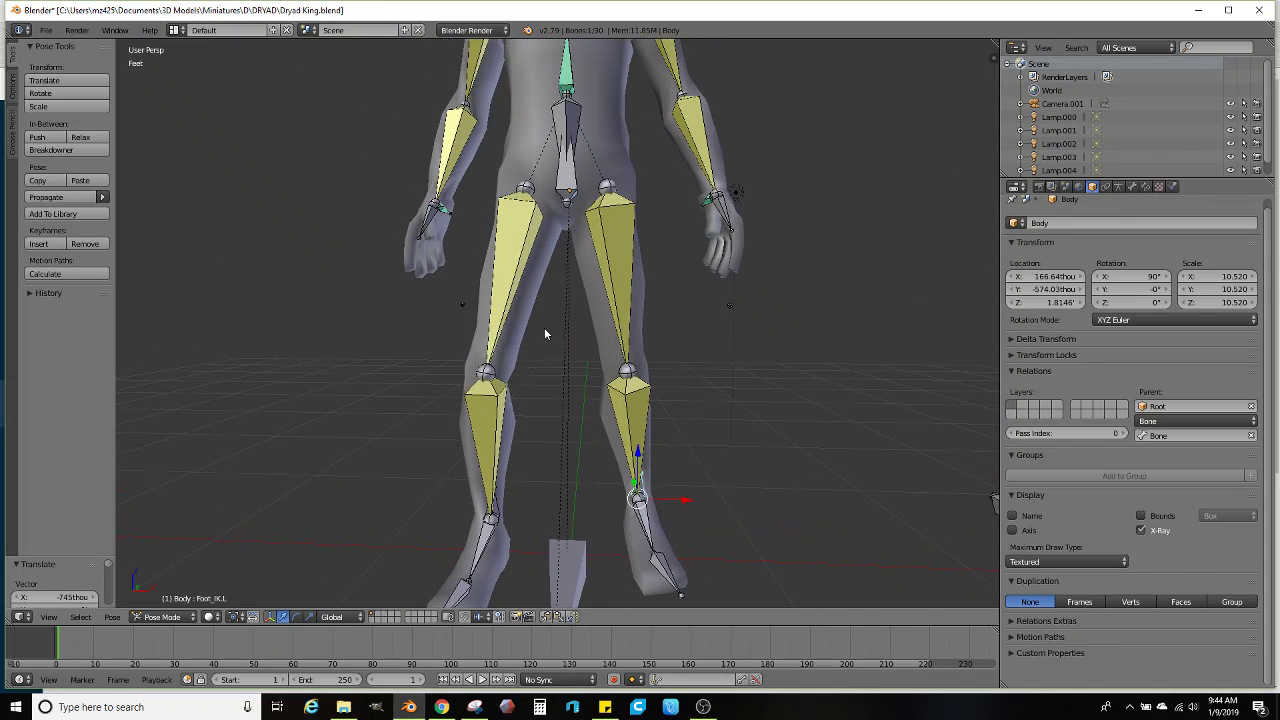
Rotate the Hips.001 bone about 3.8° around the vertical axis and finish with a slight free rotation of the same bone
{"action": "middle_click_drag", "start_coordinate": [525, 270], "coordinate": [558, 305]}
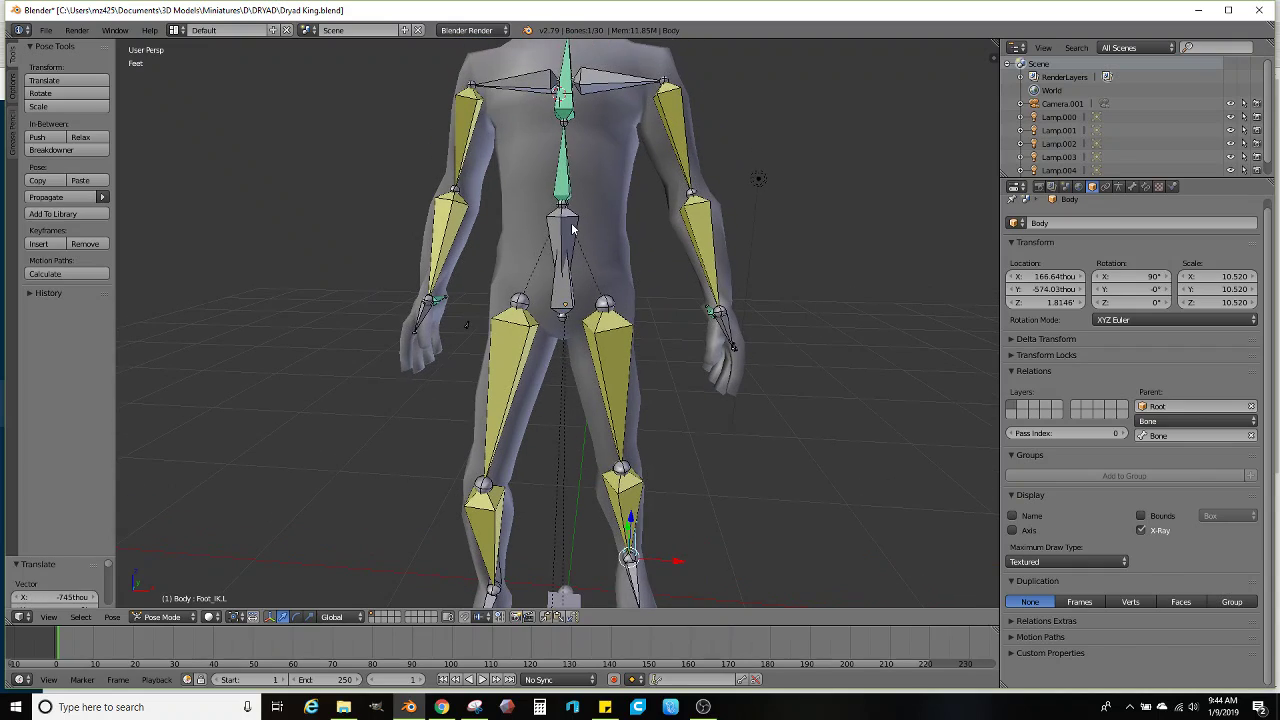
{"action": "right_click", "coordinate": [560, 307]}
{"action": "scroll", "coordinate": [560, 307], "scroll_direction": "up", "scroll_amount": 2}
{"action": "left_click", "coordinate": [296, 616]}
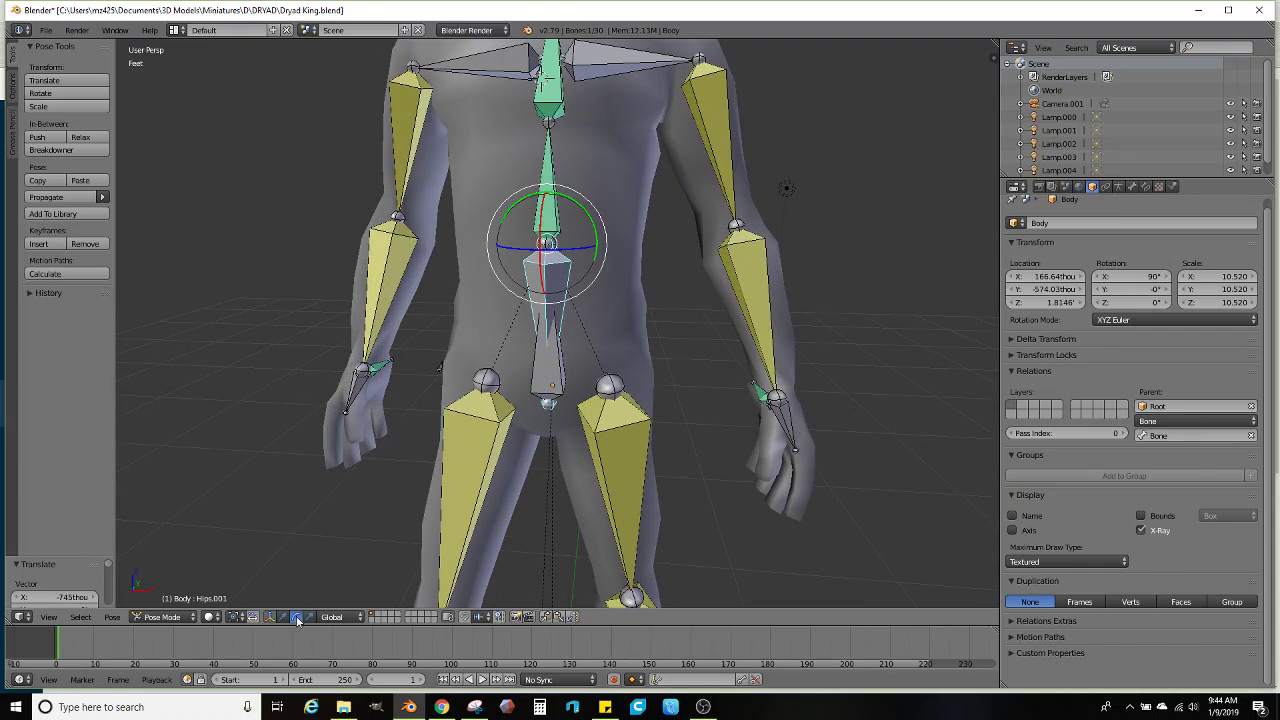
{"action": "left_click_drag", "start_coordinate": [580, 250], "coordinate": [590, 247]}
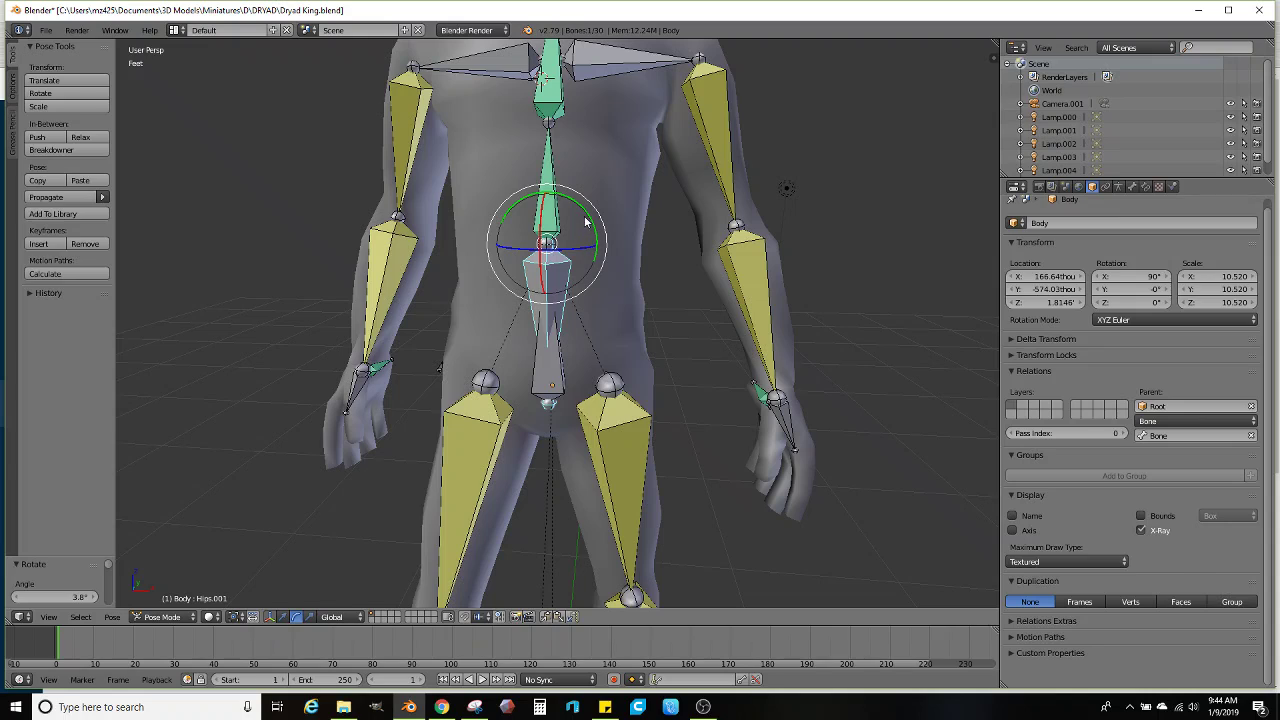
{"action": "key", "text": "r"}
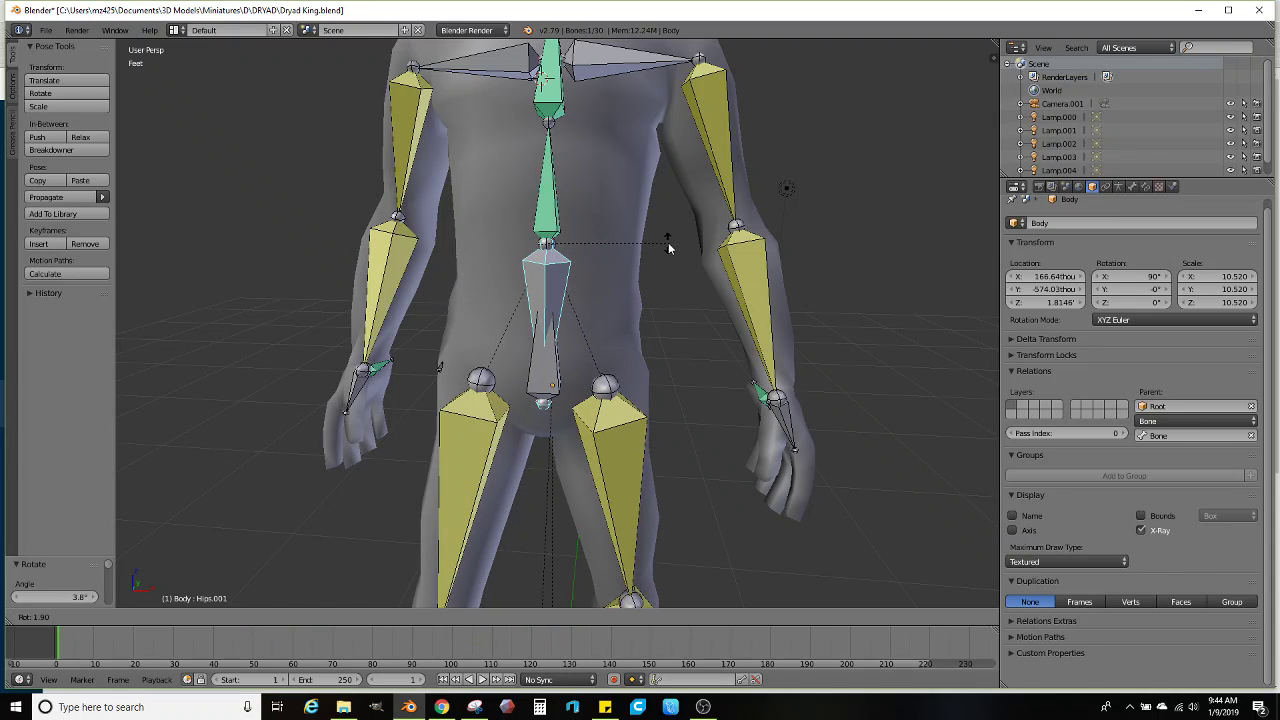
{"action": "left_click", "coordinate": [668, 240]}
{"action": "scroll", "coordinate": [664, 268], "scroll_direction": "down", "scroll_amount": 5}
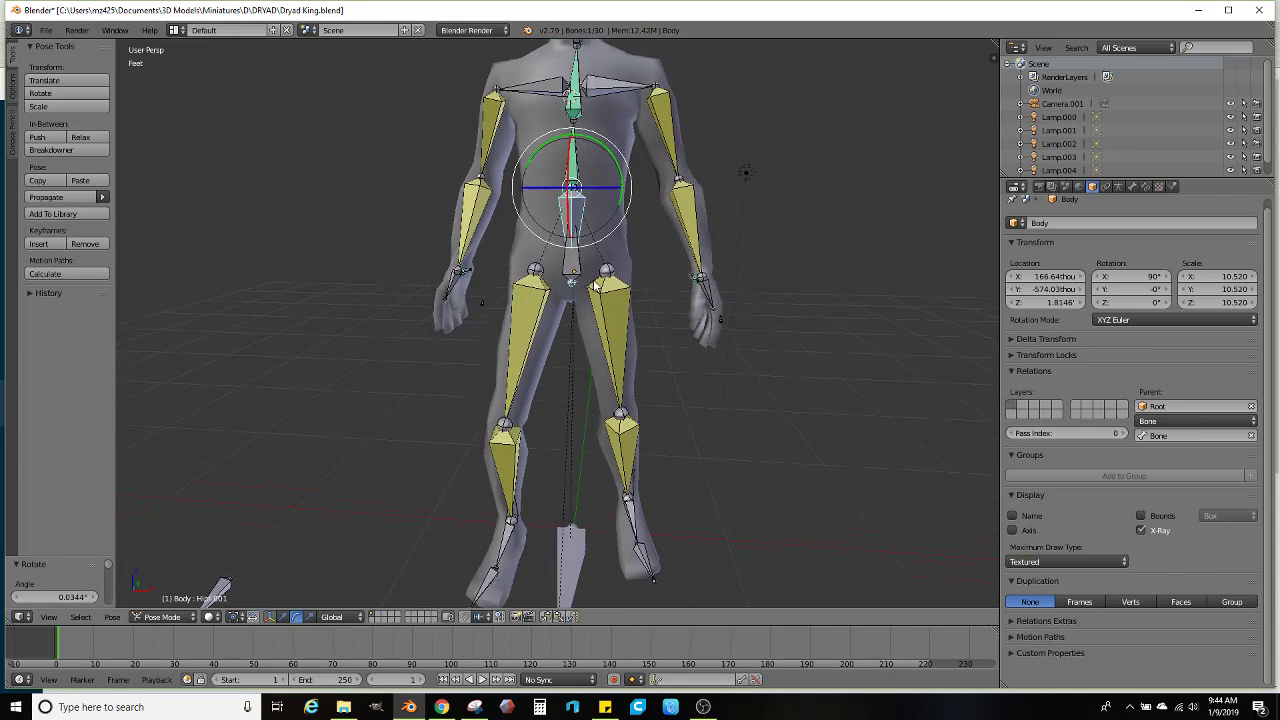
Move the right knee's IK bone inward by about 4.18" along global X
{"action": "right_click", "coordinate": [521, 322]}
{"action": "scroll", "coordinate": [576, 326], "scroll_direction": "down", "scroll_amount": 3}
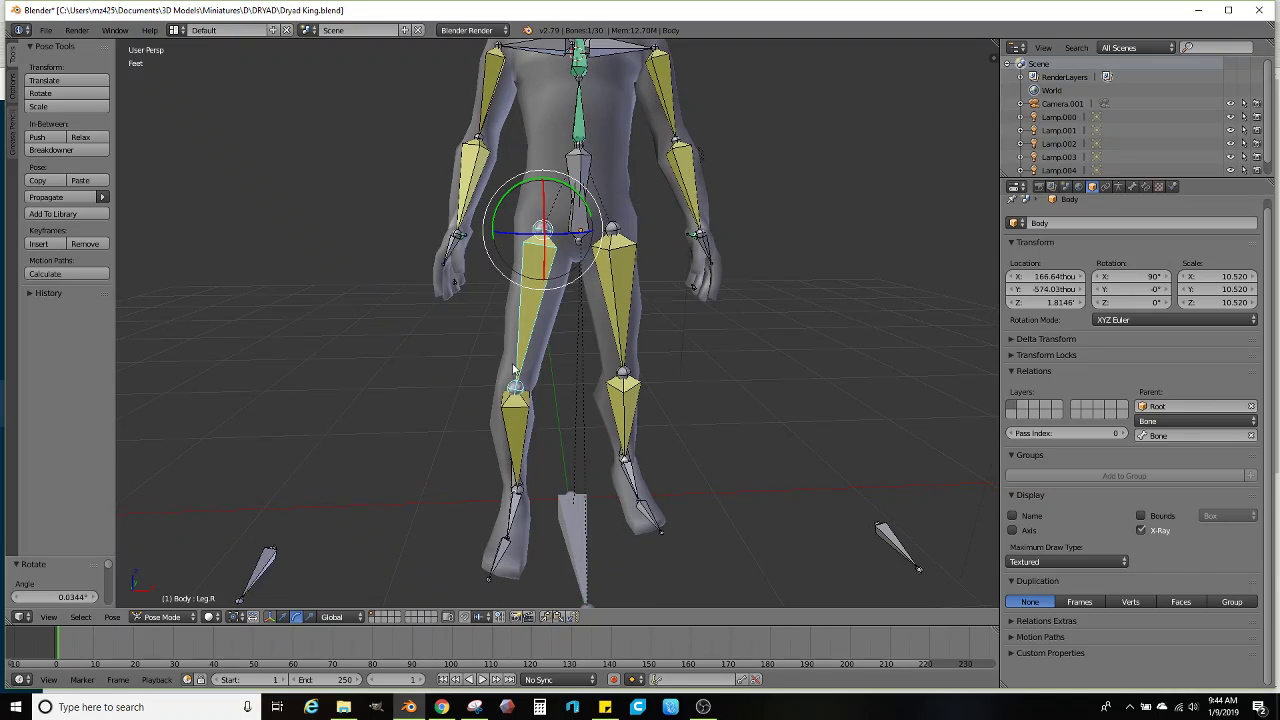
{"action": "right_click", "coordinate": [338, 503]}
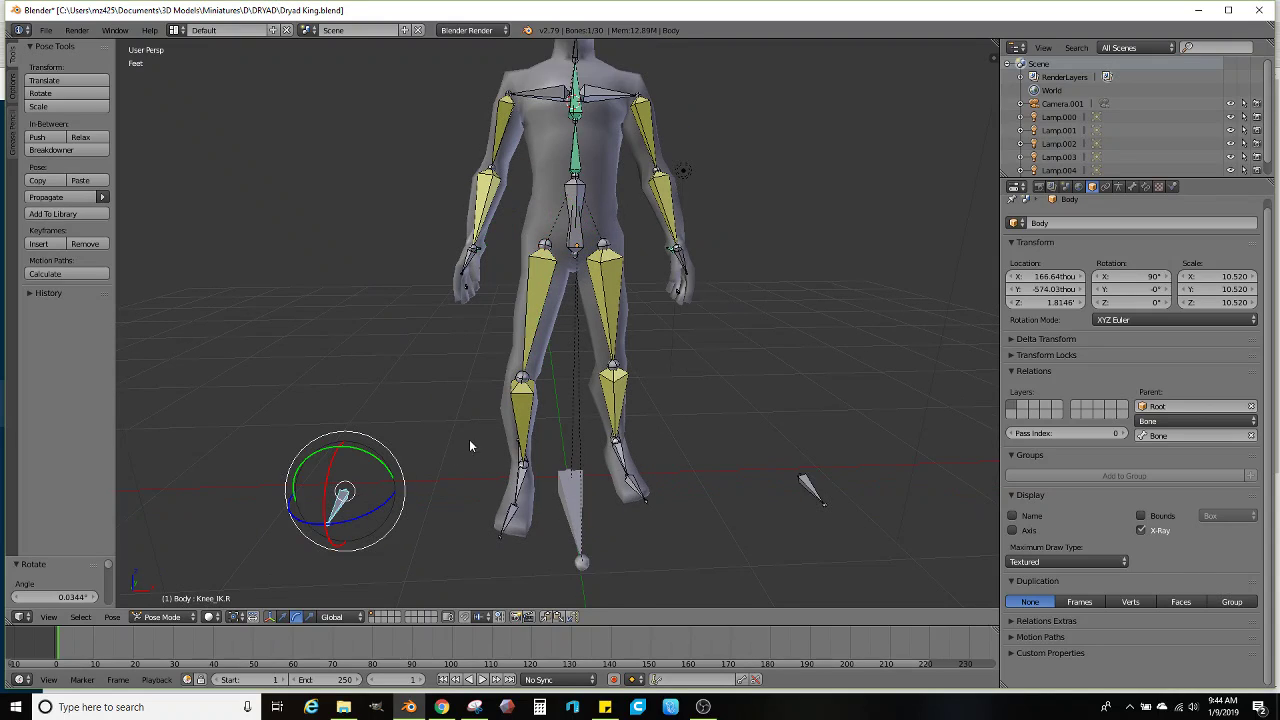
{"action": "key", "text": "g"}
{"action": "left_click", "coordinate": [593, 400]}
{"action": "middle_click_drag", "start_coordinate": [593, 400], "coordinate": [545, 310]}
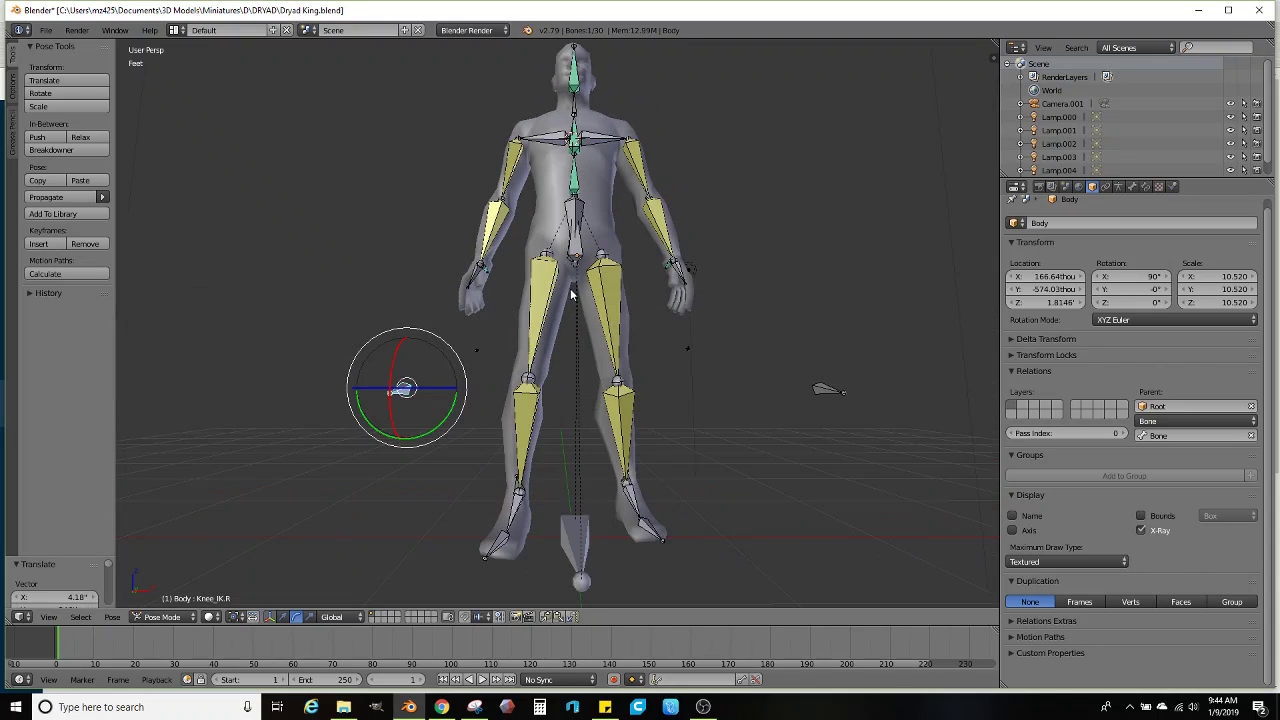
Rotate the right thigh bone Leg.R by about -16.3° around the global vertical axis
{"action": "right_click", "coordinate": [545, 308]}
{"action": "scroll", "coordinate": [572, 255], "scroll_direction": "up", "scroll_amount": 2}
{"action": "key", "text": "r"}
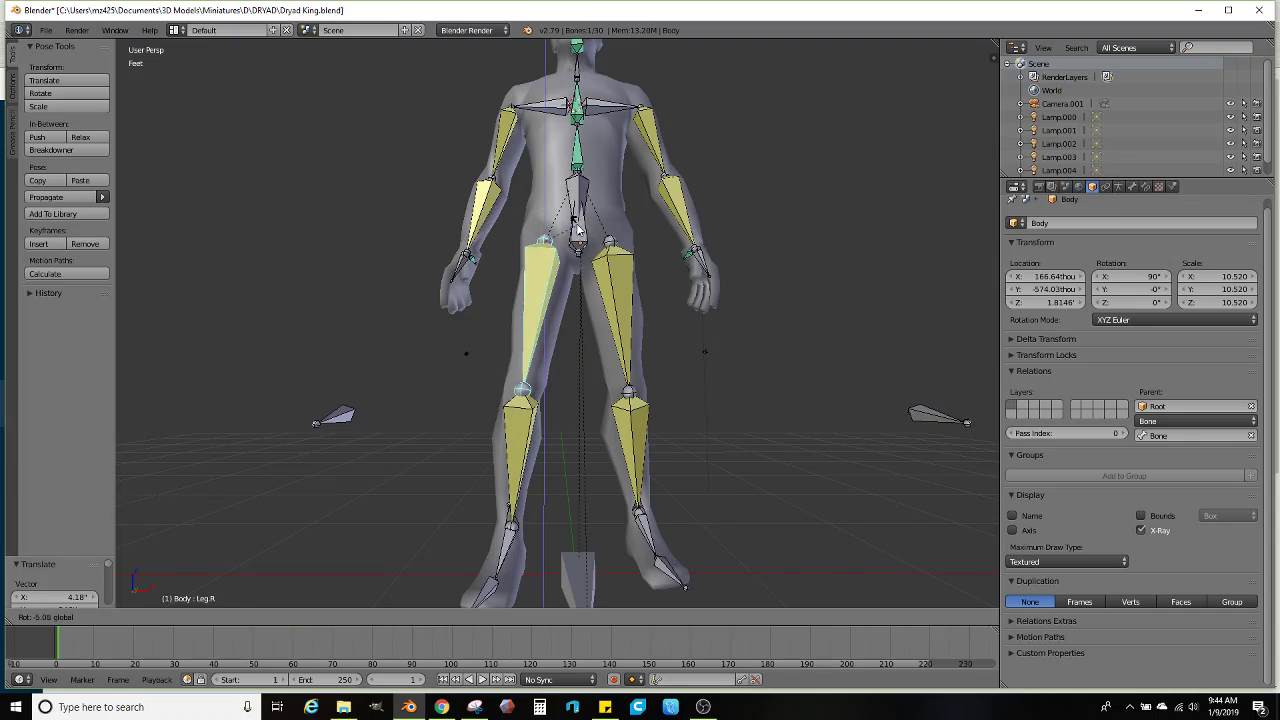
{"action": "left_click", "coordinate": [575, 244]}
{"action": "middle_click_drag", "start_coordinate": [577, 244], "coordinate": [540, 420]}
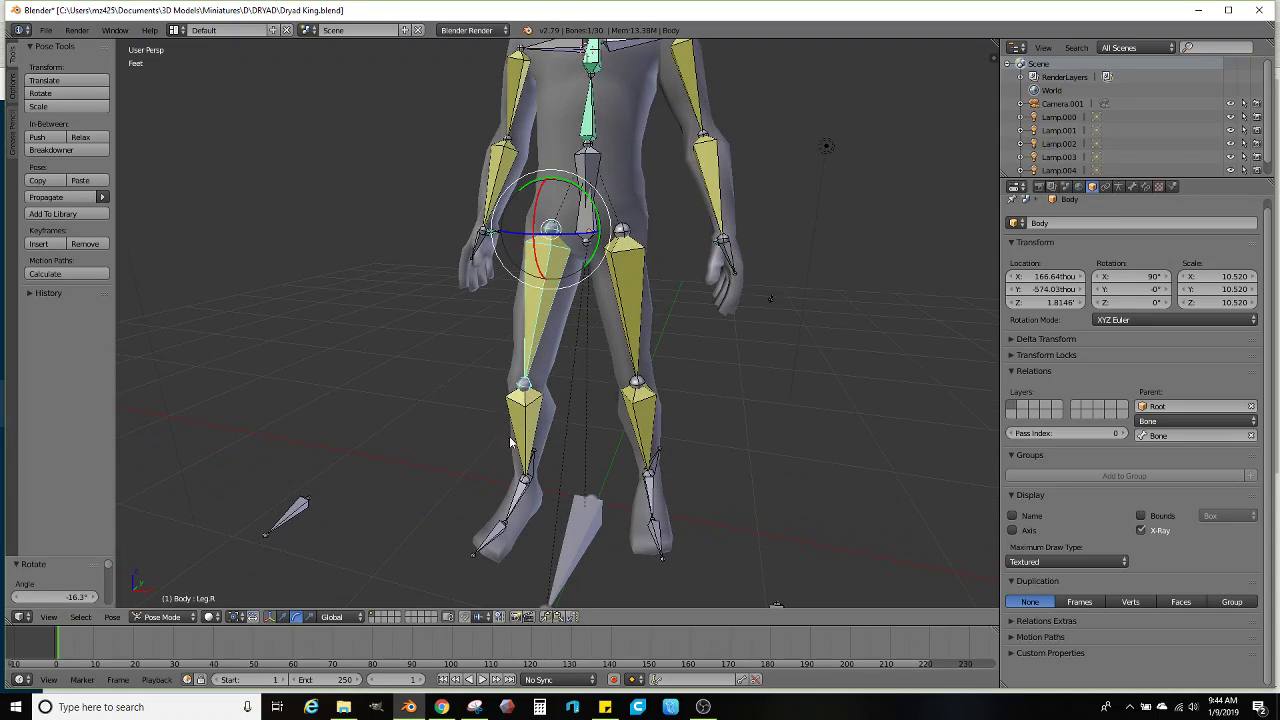
Rotate the Foot.R bone by about -4.56° and the Foot.L bone by about 3.78° around the vertical axis
{"action": "right_click", "coordinate": [520, 492]}
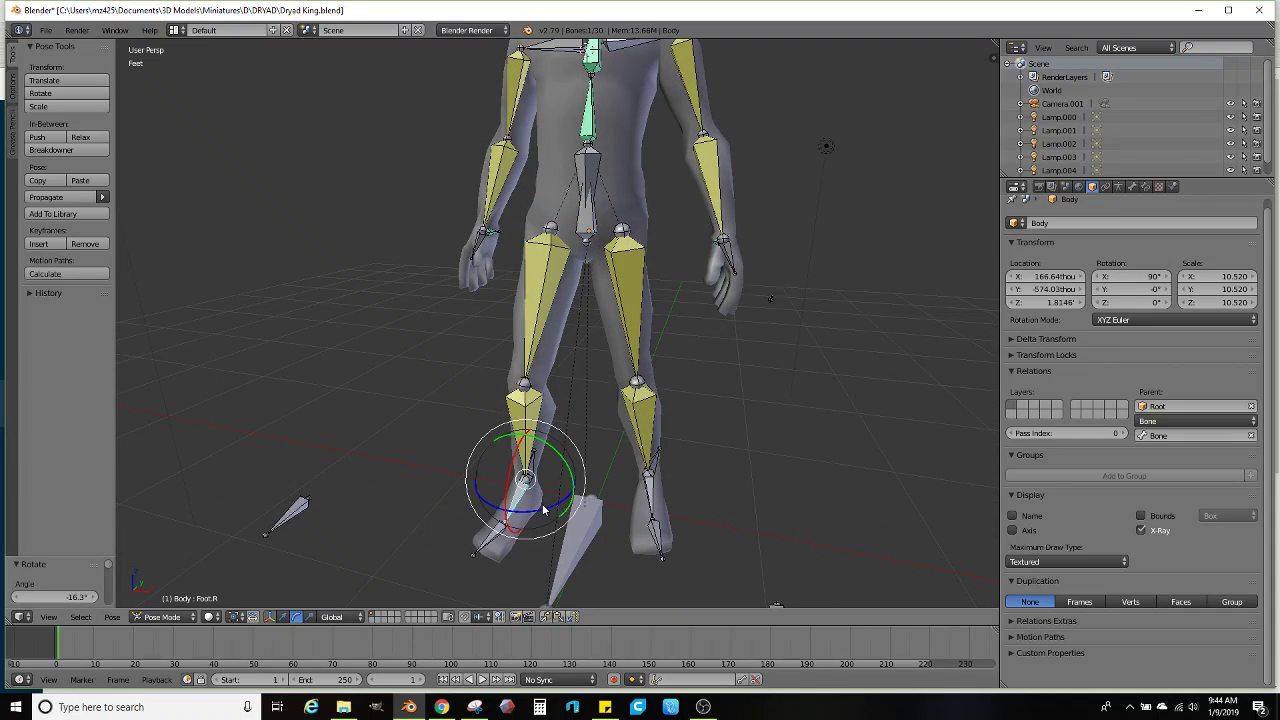
{"action": "left_click_drag", "start_coordinate": [546, 508], "coordinate": [540, 511]}
{"action": "right_click", "coordinate": [652, 506]}
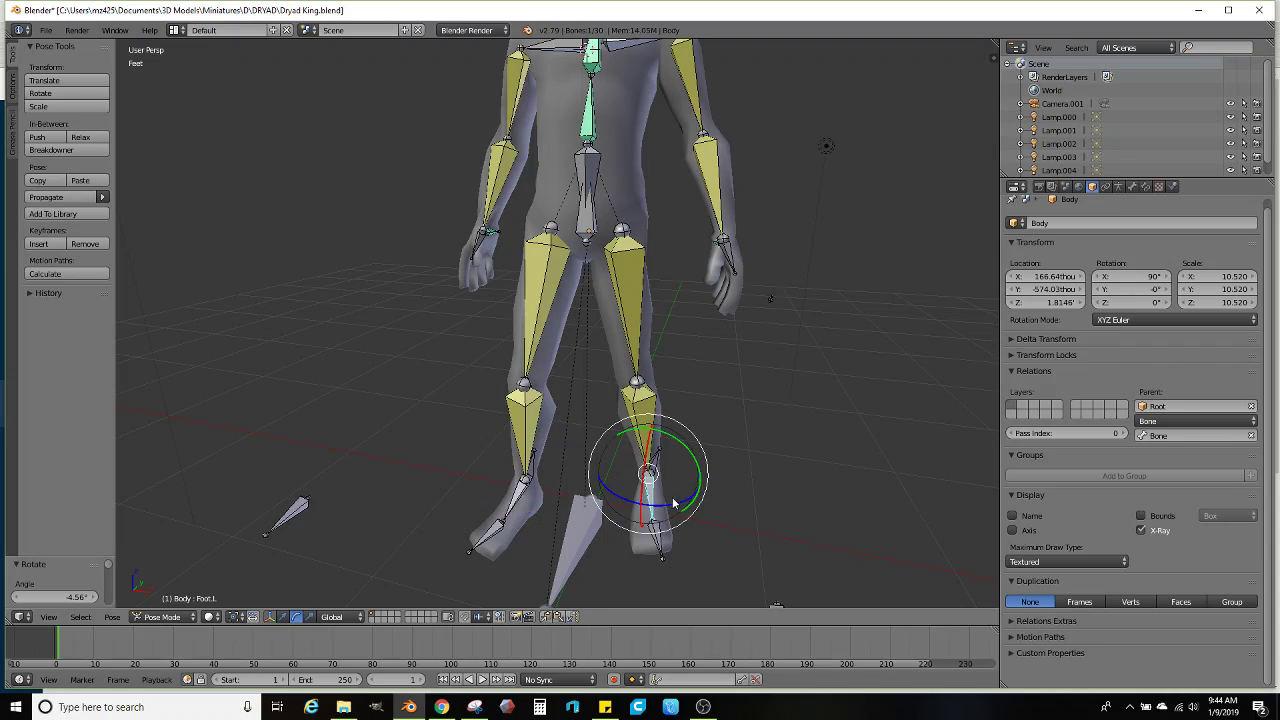
{"action": "key", "text": "r"}
{"action": "key", "text": "z"}
{"action": "left_click", "coordinate": [680, 506]}
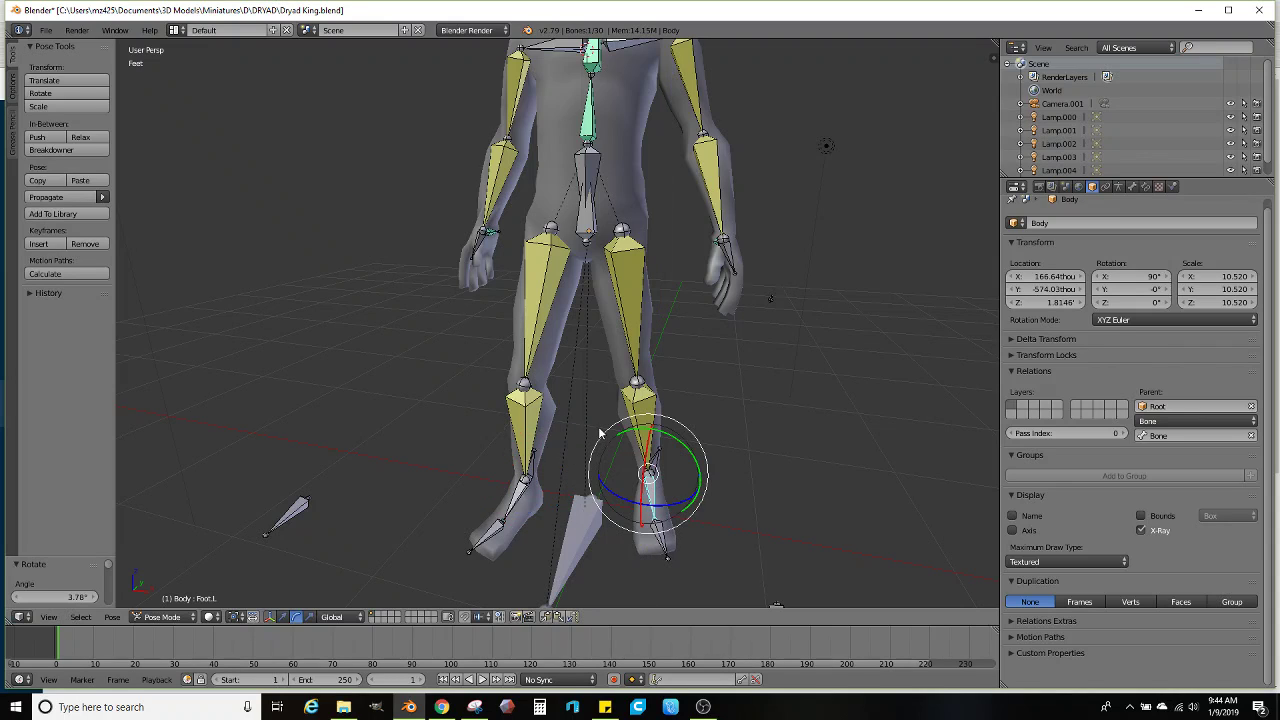
Select the Back bone from a side view and rotate it slightly to adjust the torso's lean
{"action": "middle_click_drag", "start_coordinate": [533, 405], "coordinate": [584, 352]}
{"action": "right_click", "coordinate": [583, 350]}
{"action": "middle_click_drag", "start_coordinate": [655, 348], "coordinate": [658, 347]}
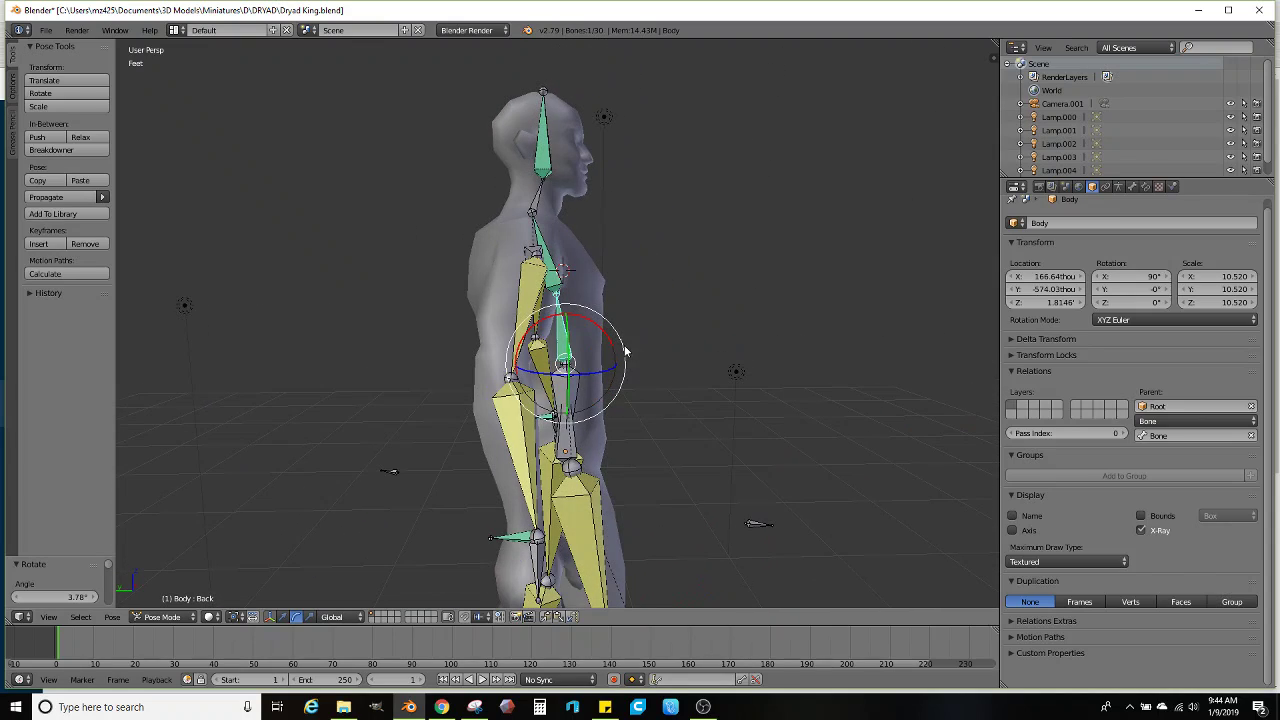
{"action": "left_click_drag", "start_coordinate": [618, 348], "coordinate": [626, 354]}
{"action": "middle_click_drag", "start_coordinate": [626, 354], "coordinate": [519, 354]}
Reposition the right arm's IK bone in several moves, checking the hand's placement from the side and front
{"action": "right_click", "coordinate": [494, 364]}
{"action": "key", "text": "g"}
{"action": "left_click", "coordinate": [600, 341]}
{"action": "key", "text": "g"}
{"action": "left_click", "coordinate": [550, 362]}
{"action": "middle_click_drag", "start_coordinate": [630, 362], "coordinate": [486, 358]}
{"action": "key", "text": "g"}
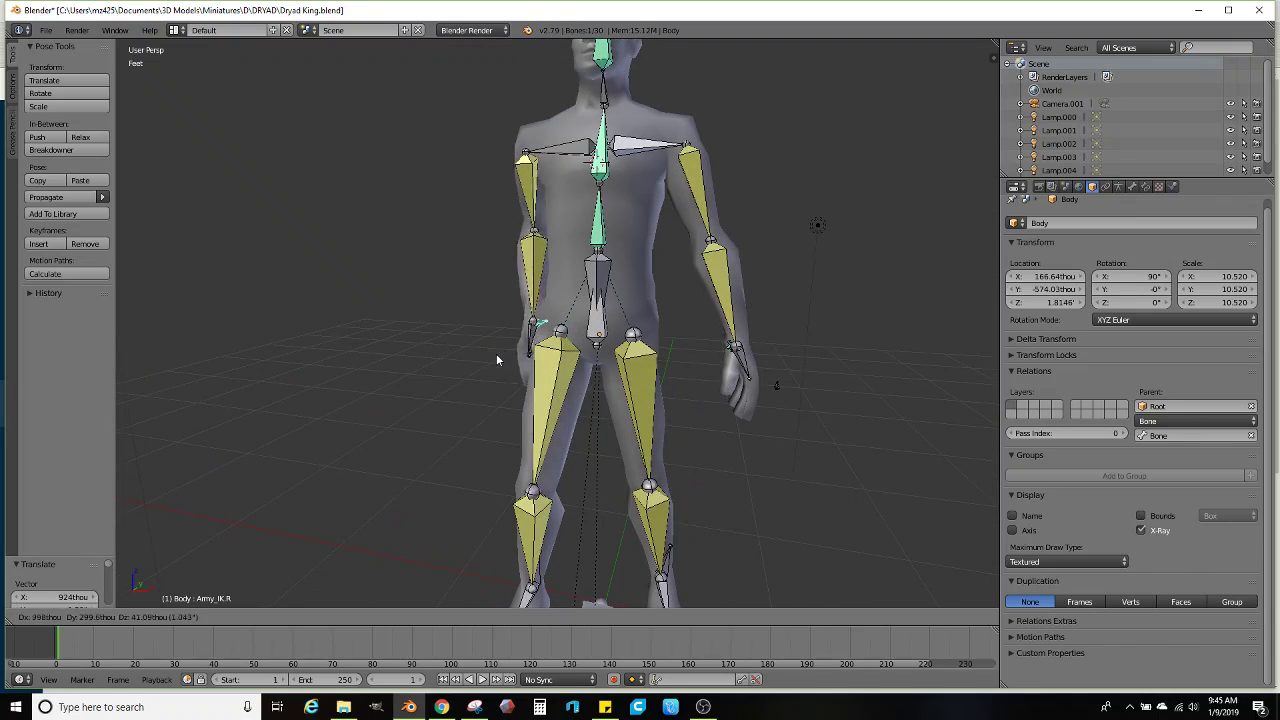
{"action": "left_click", "coordinate": [468, 363]}
Move the left arm's IK bone in two passes, the last one about 210 thou along X
{"action": "middle_click_drag", "start_coordinate": [669, 370], "coordinate": [729, 389]}
{"action": "right_click", "coordinate": [625, 409]}
{"action": "key", "text": "g"}
{"action": "left_click", "coordinate": [723, 393]}
{"action": "key", "text": "g"}
{"action": "left_click", "coordinate": [731, 390]}
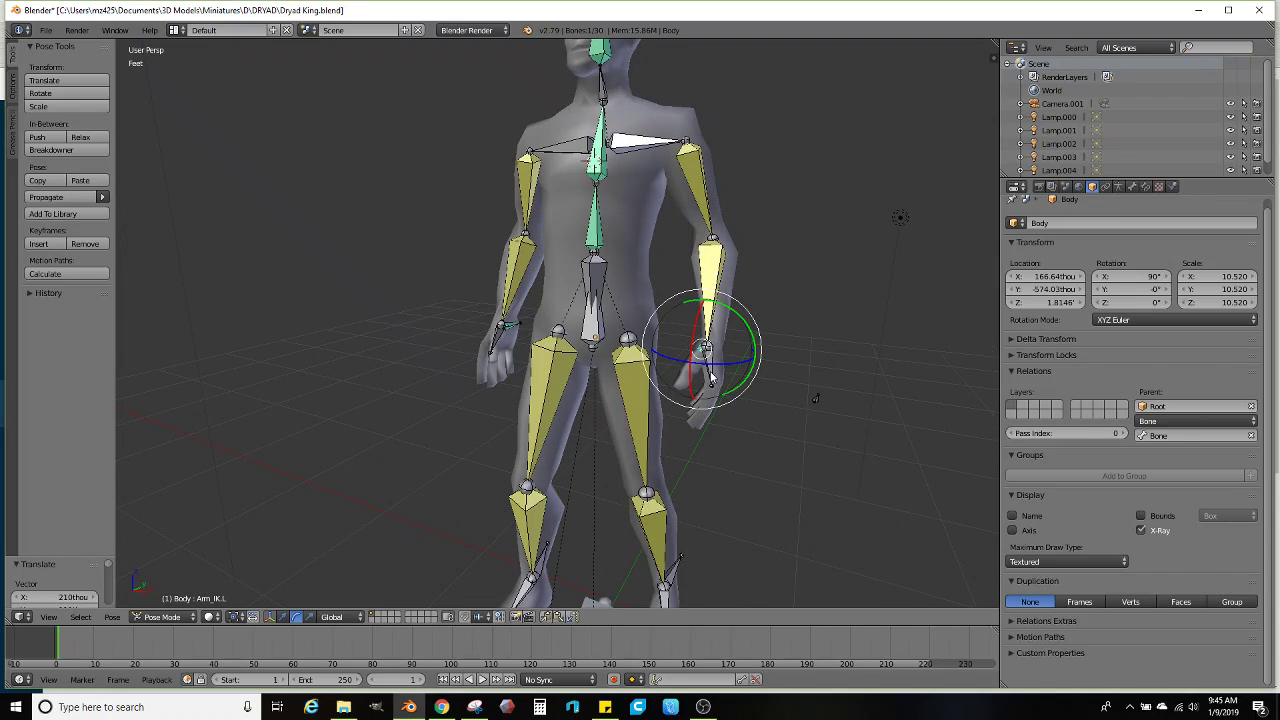
Rotate the Hand.L bone in several free rotations from different views to pose the left hand
{"action": "middle_click_drag", "start_coordinate": [712, 378], "coordinate": [724, 370]}
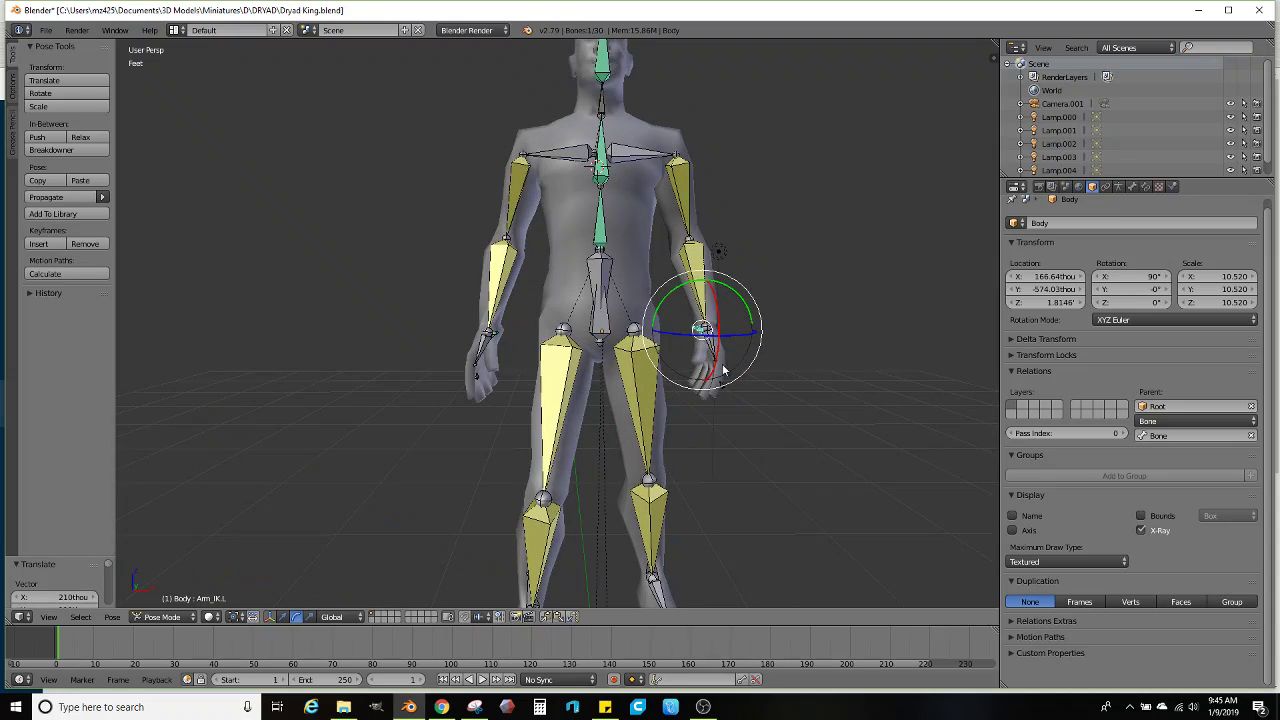
{"action": "middle_click_drag", "start_coordinate": [604, 378], "coordinate": [575, 342], "text": "shift"}
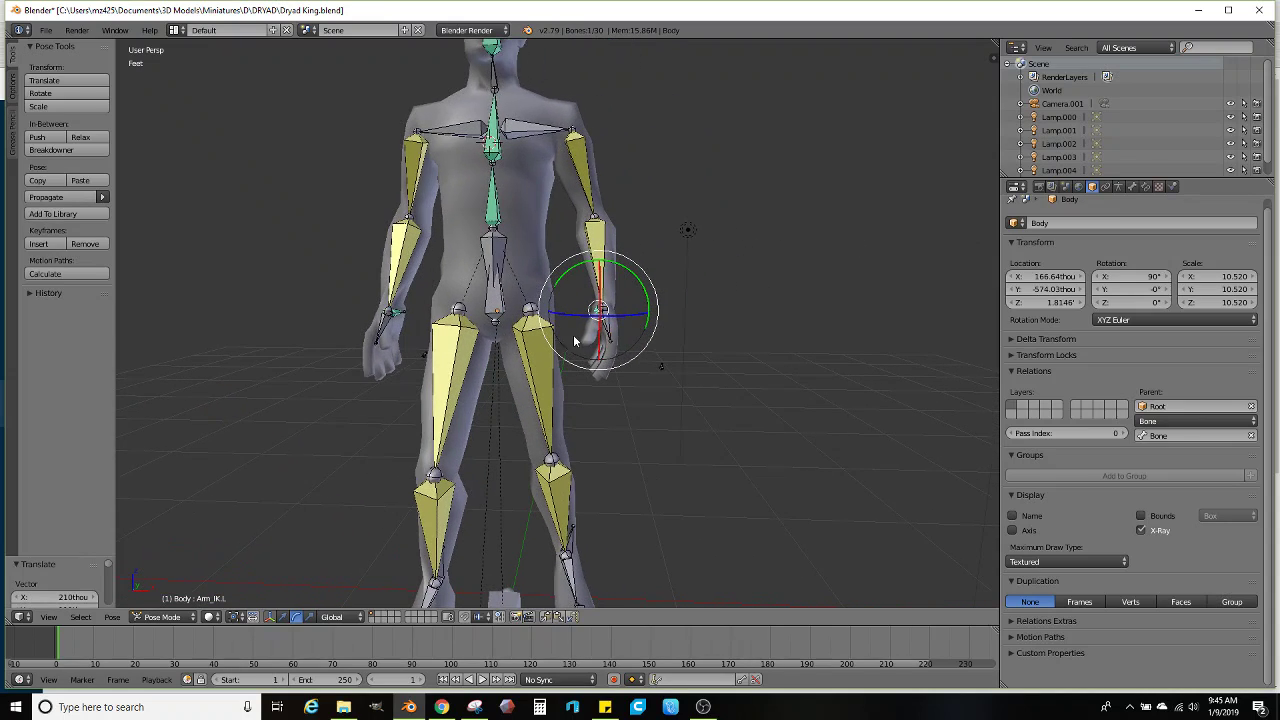
{"action": "scroll", "coordinate": [636, 345], "scroll_direction": "up", "scroll_amount": 2}
{"action": "right_click", "coordinate": [636, 343]}
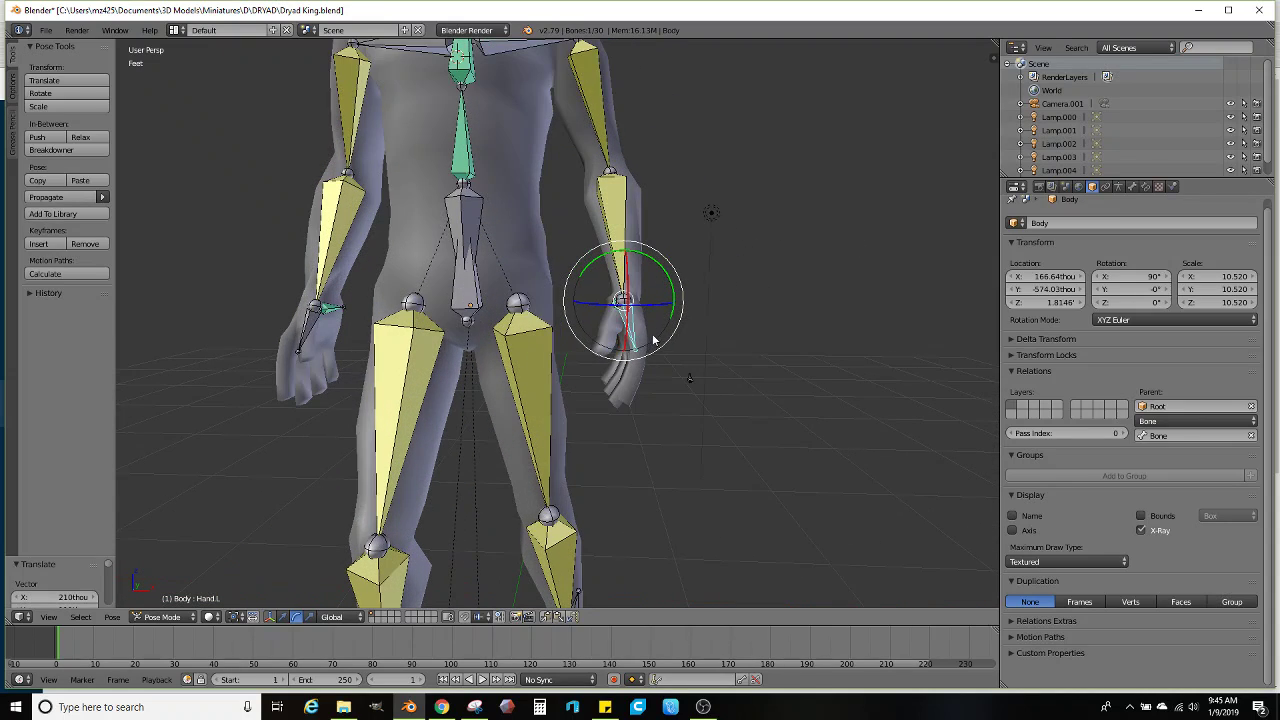
{"action": "middle_click_drag", "start_coordinate": [653, 336], "coordinate": [657, 343]}
{"action": "key", "text": "r"}
{"action": "left_click", "coordinate": [781, 307]}
{"action": "middle_click_drag", "start_coordinate": [781, 307], "coordinate": [815, 326]}
{"action": "key", "text": "r"}
{"action": "left_click", "coordinate": [772, 370]}
{"action": "key", "text": "r"}
{"action": "left_click", "coordinate": [770, 323]}
Rotate the right hand bone with two free rotations from different views
{"action": "right_click", "coordinate": [267, 371]}
{"action": "middle_click_drag", "start_coordinate": [328, 358], "coordinate": [555, 409]}
{"action": "key", "text": "r"}
{"action": "left_click", "coordinate": [693, 440]}
{"action": "key", "text": "r"}
{"action": "left_click", "coordinate": [598, 356]}
Fine-tune the arm placement, moving the right arm's IK bone in small steps, the last about 64.1 thou along X
{"action": "right_click", "coordinate": [552, 383]}
{"action": "key", "text": "g"}
{"action": "left_click", "coordinate": [593, 376]}
{"action": "key", "text": "ctrl+Tab"}
{"action": "right_click", "coordinate": [506, 414]}
{"action": "right_click", "coordinate": [506, 414]}
{"action": "key", "text": "ctrl+Tab"}
{"action": "key", "text": "g"}
{"action": "left_click", "coordinate": [630, 405]}
{"action": "key", "text": "g"}
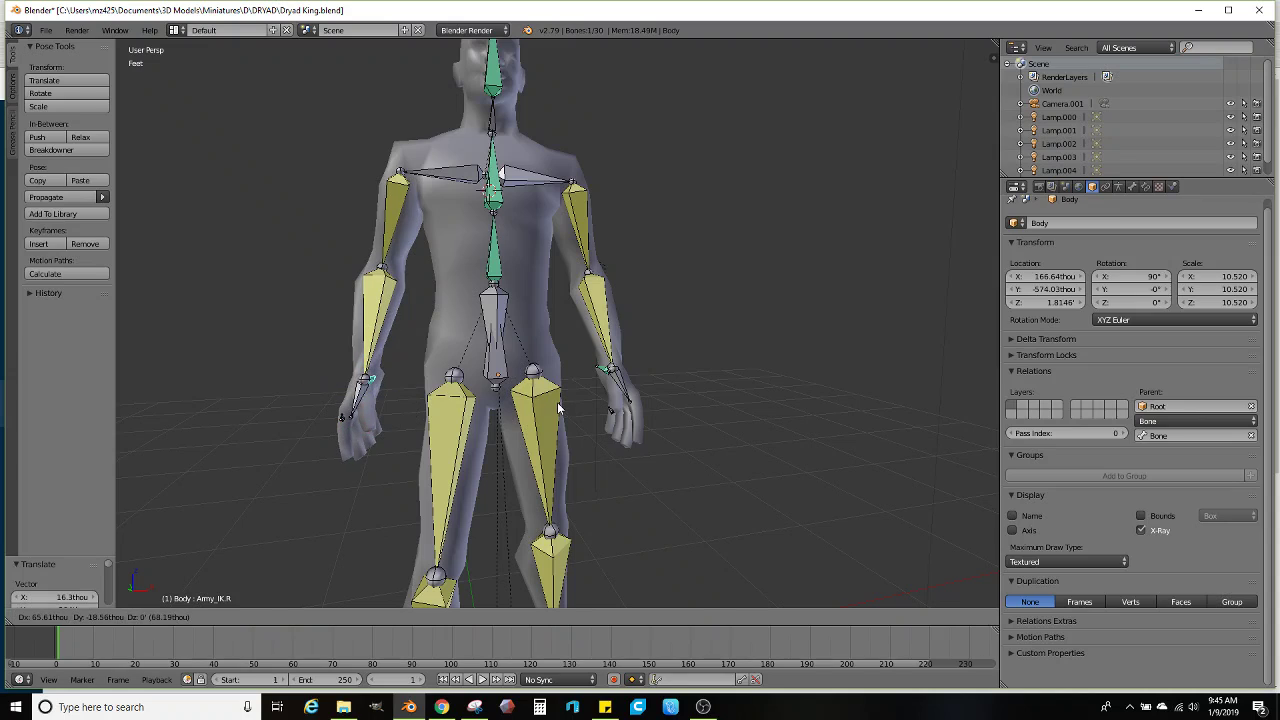
{"action": "left_click", "coordinate": [558, 407]}
Rotate the Neck bone by about -14.3°
{"action": "scroll", "coordinate": [565, 400], "scroll_direction": "down", "scroll_amount": 5}
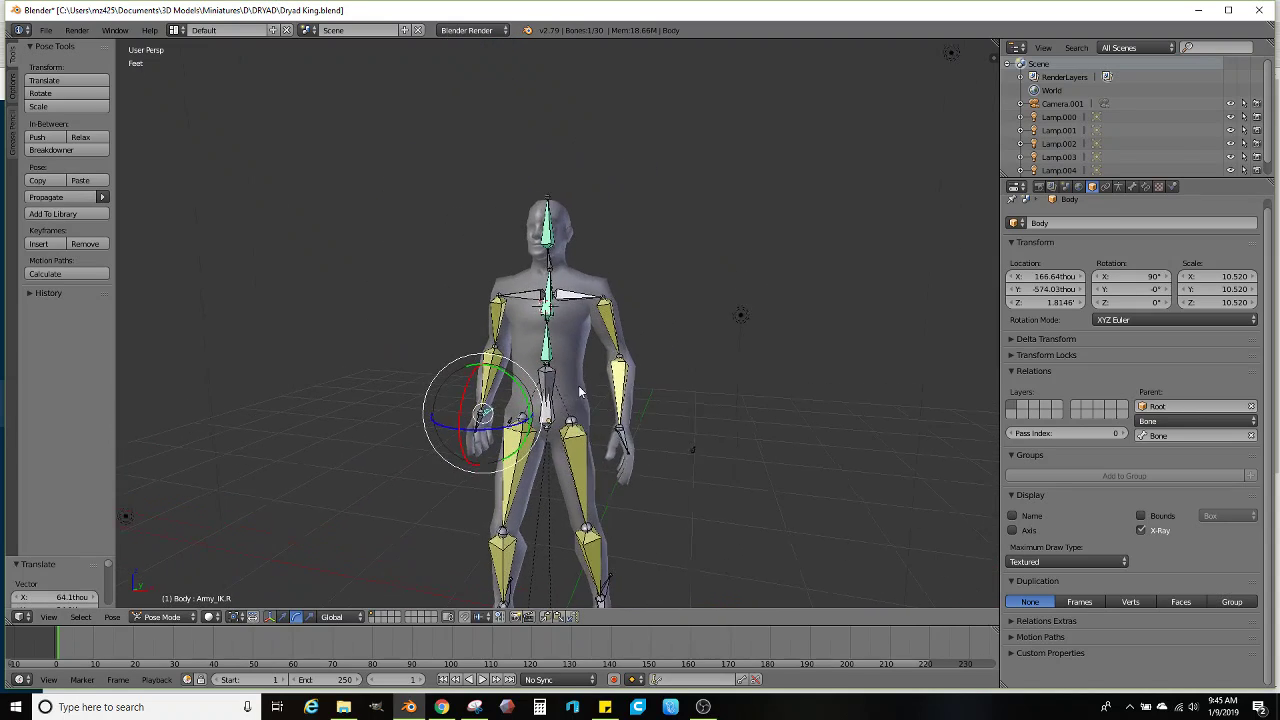
{"action": "scroll", "coordinate": [578, 385], "scroll_direction": "up", "scroll_amount": 5}
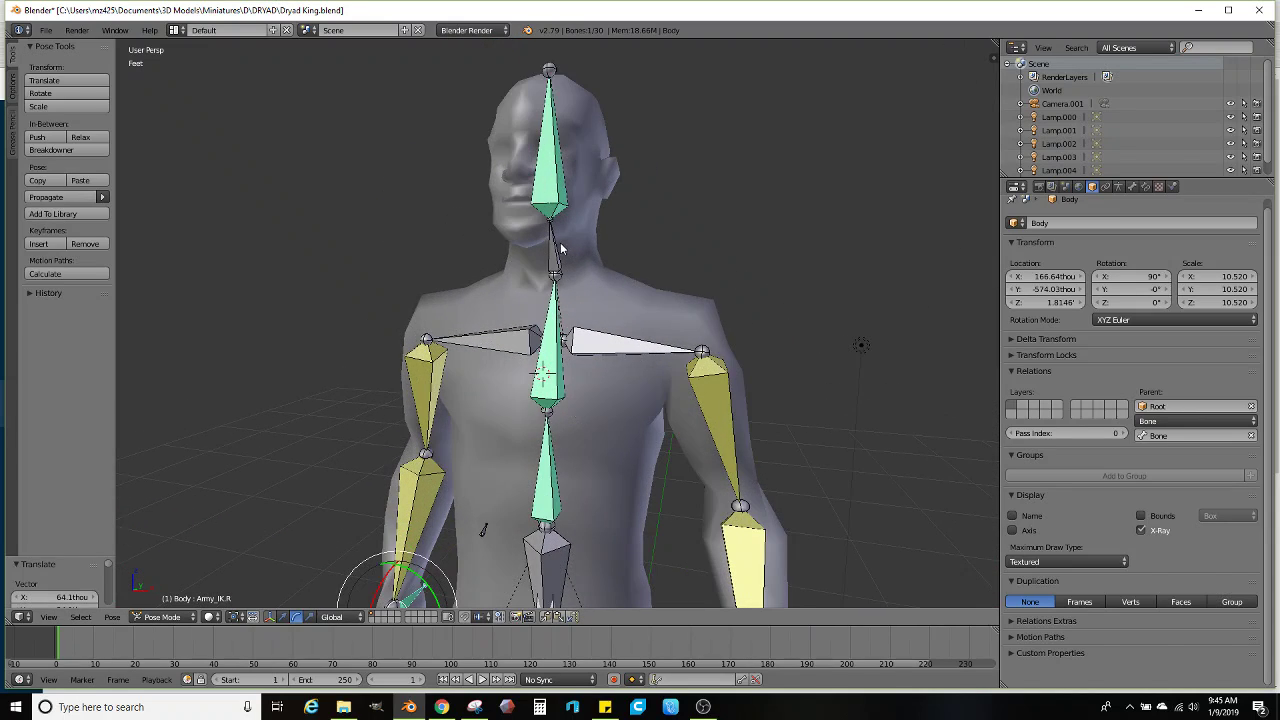
{"action": "right_click", "coordinate": [561, 248]}
{"action": "scroll", "coordinate": [585, 330], "scroll_direction": "up", "scroll_amount": 3}
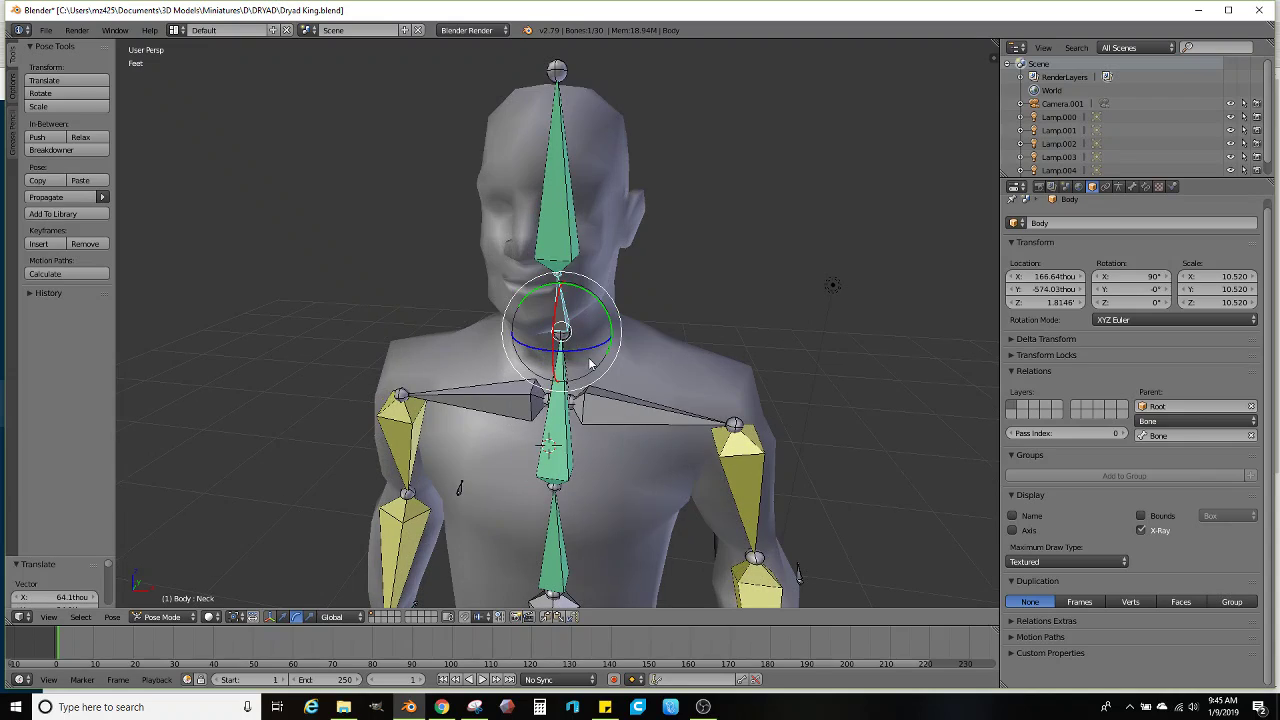
{"action": "scroll", "coordinate": [600, 350], "scroll_direction": "down", "scroll_amount": 6}
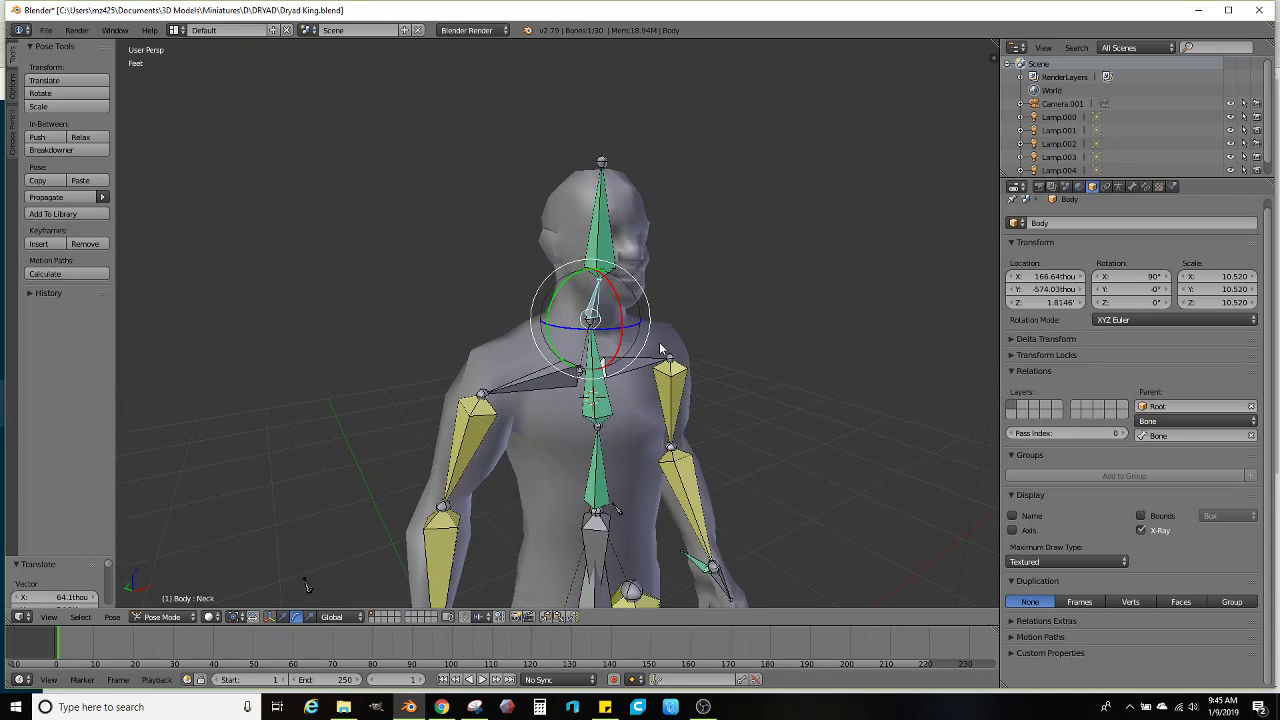
{"action": "scroll", "coordinate": [648, 355], "scroll_direction": "up", "scroll_amount": 3}
{"action": "left_click_drag", "start_coordinate": [618, 330], "coordinate": [607, 283]}
Tilt the Head bone by about 5.23° with a free rotation and check the whole pose
{"action": "right_click", "coordinate": [629, 258]}
{"action": "key", "text": "r"}
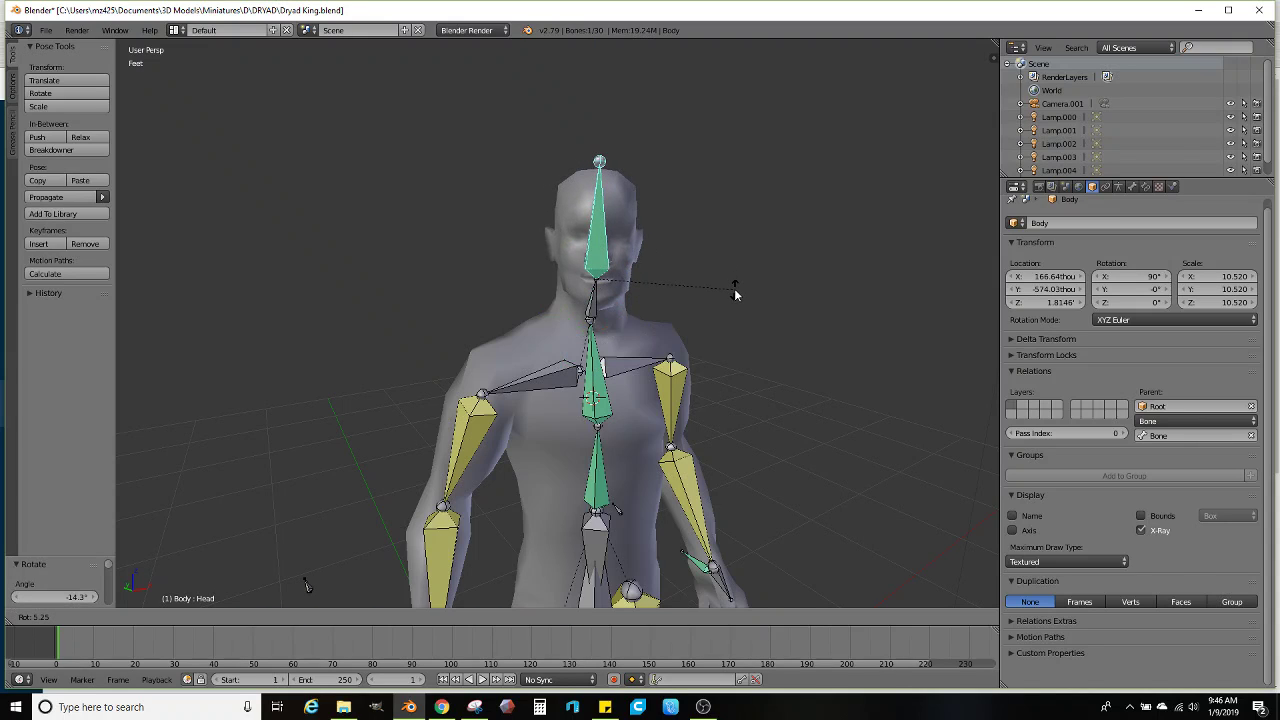
{"action": "left_click", "coordinate": [735, 288]}
{"action": "scroll", "coordinate": [735, 288], "scroll_direction": "down", "scroll_amount": 6}
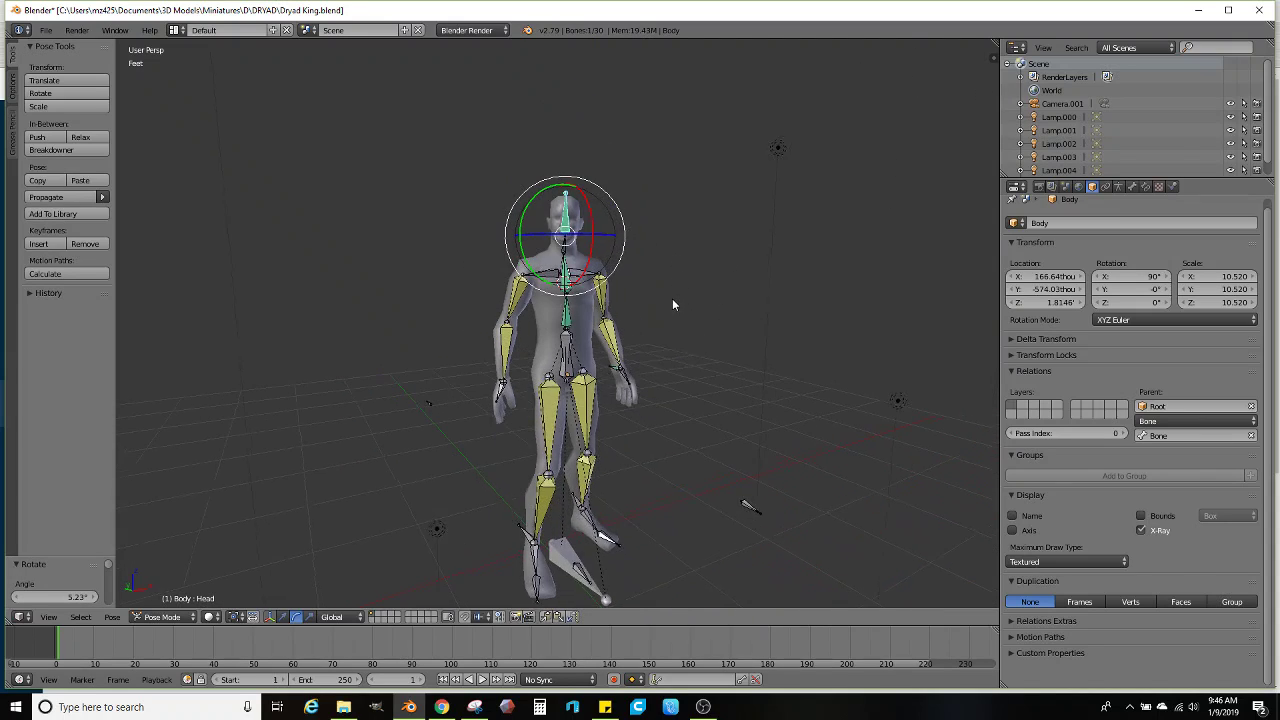
{"action": "mouse_move", "coordinate": [672, 298]}
{"action": "middle_mouse_down"}
{"action": "mouse_move", "coordinate": [693, 270]}
{"action": "mouse_move", "coordinate": [651, 291]}
{"action": "middle_mouse_up"}
{"action": "scroll", "coordinate": [650, 320], "scroll_direction": "up", "scroll_amount": 3}
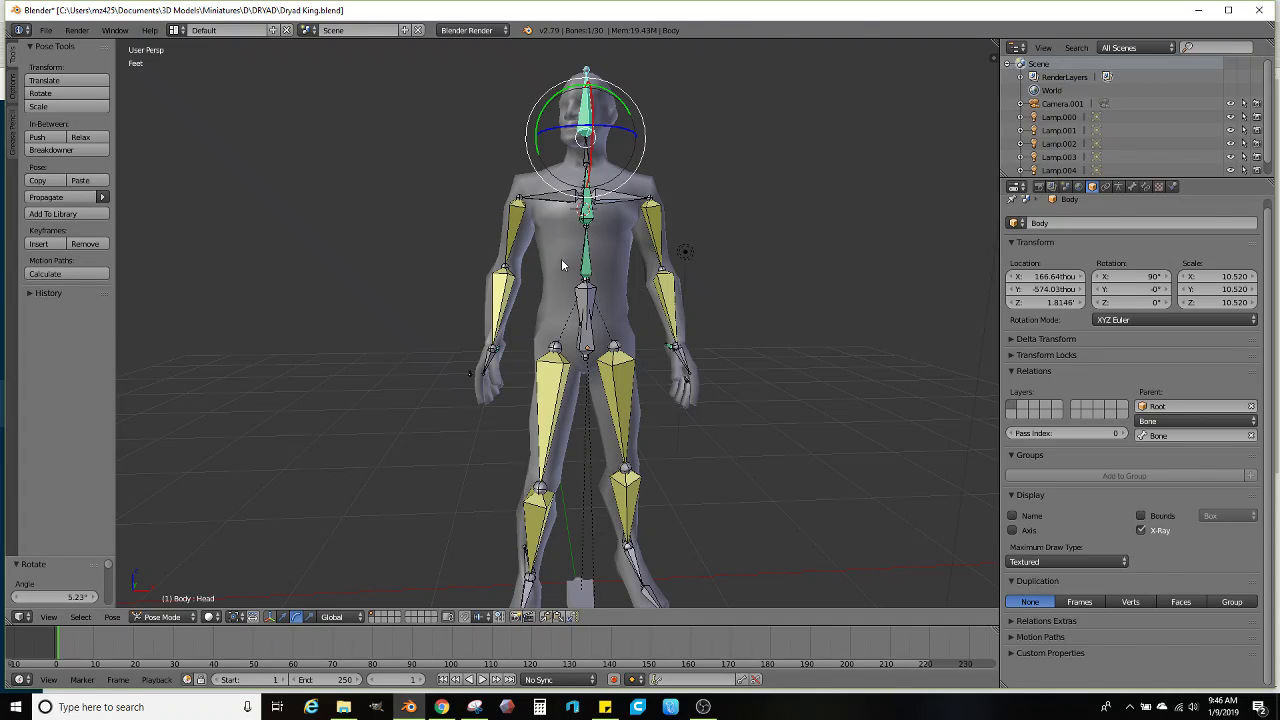
Apply the Armature modifier on the Body.001 mesh and run Set Parent with Object (Keep Transform)
{"action": "right_click", "coordinate": [629, 278]}
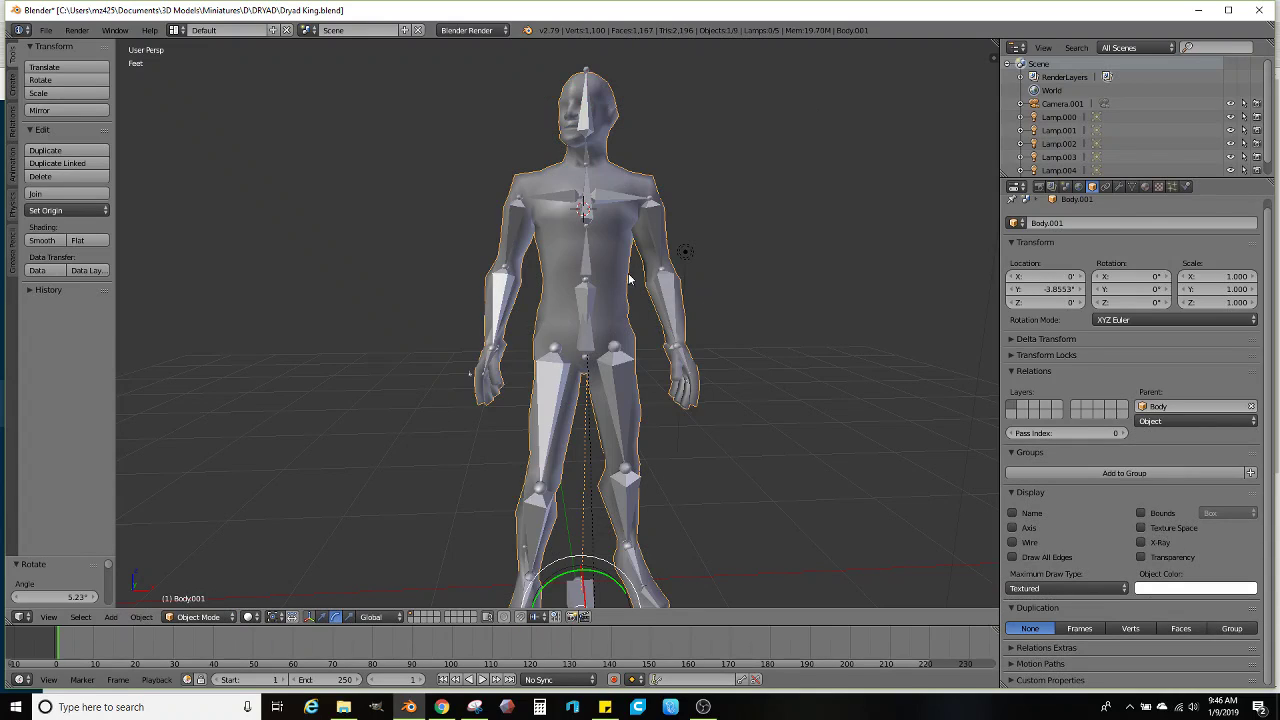
{"action": "left_click", "coordinate": [1119, 186]}
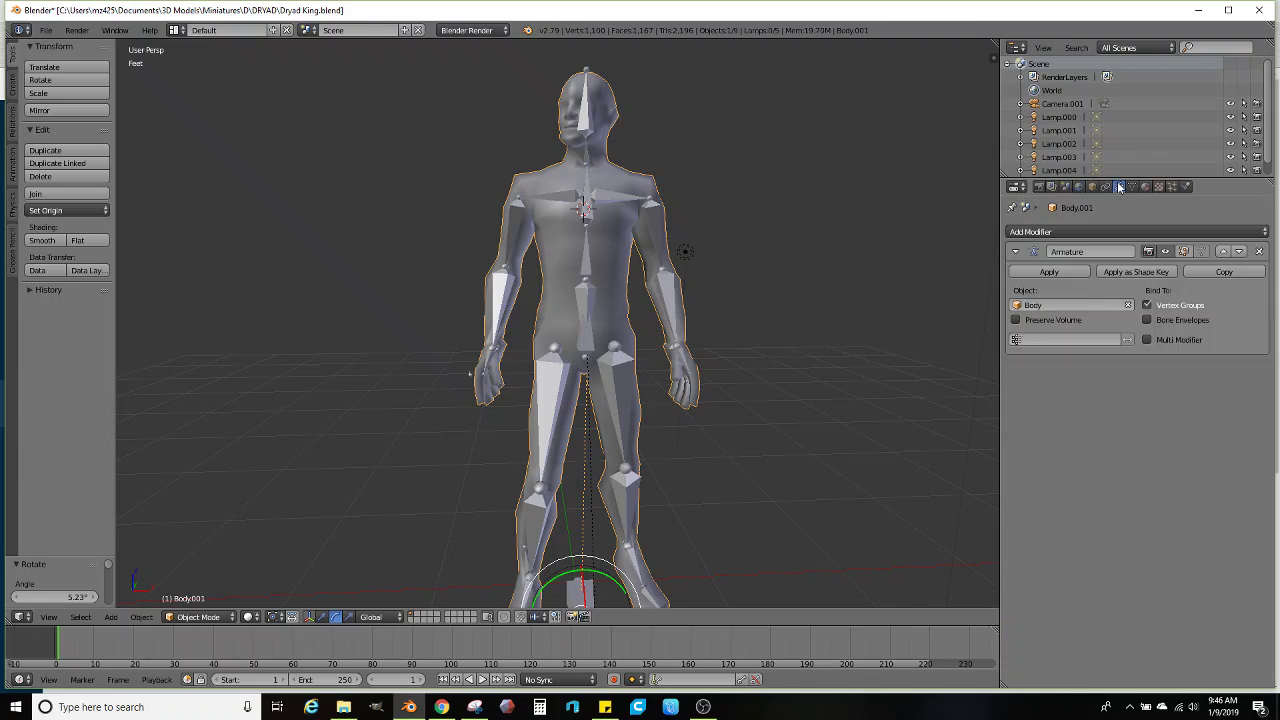
{"action": "left_click", "coordinate": [1047, 272]}
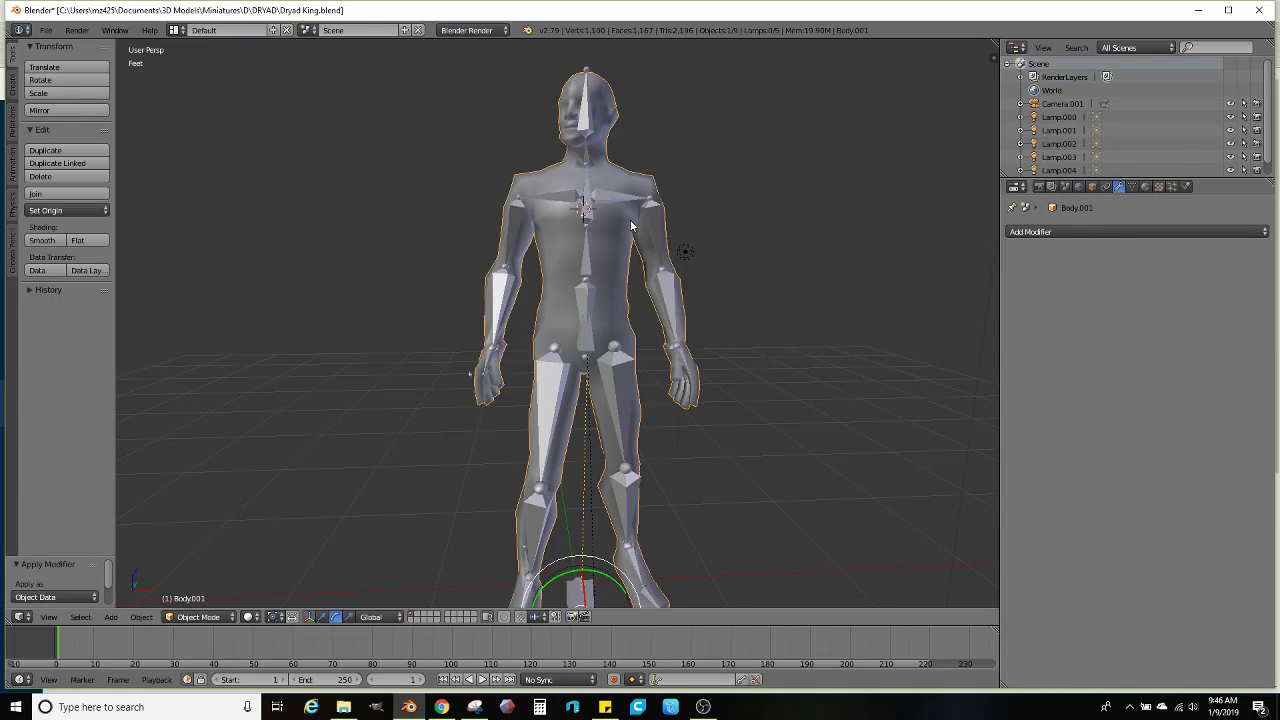
{"action": "key", "text": "ctrl+p"}
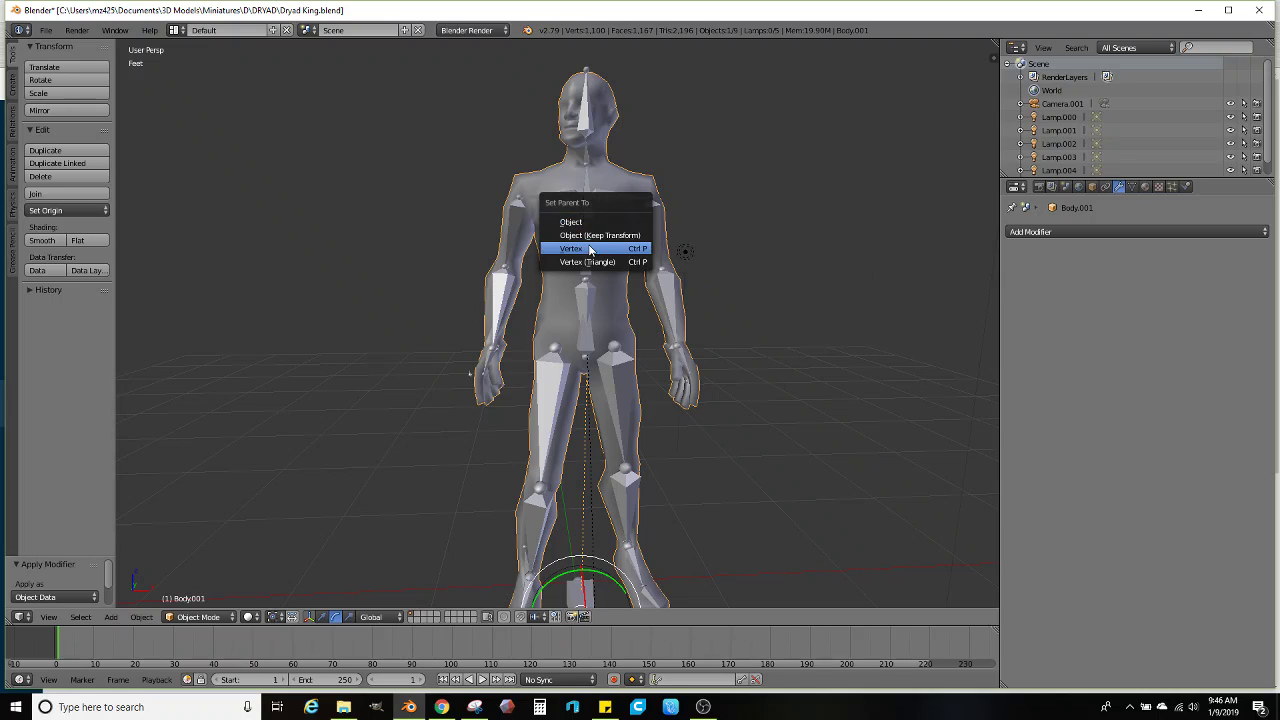
{"action": "left_click", "coordinate": [600, 240]}
Switch the Body armature from Pose Mode to Object Mode and delete it
{"action": "middle_click_drag", "start_coordinate": [528, 359], "coordinate": [593, 217]}
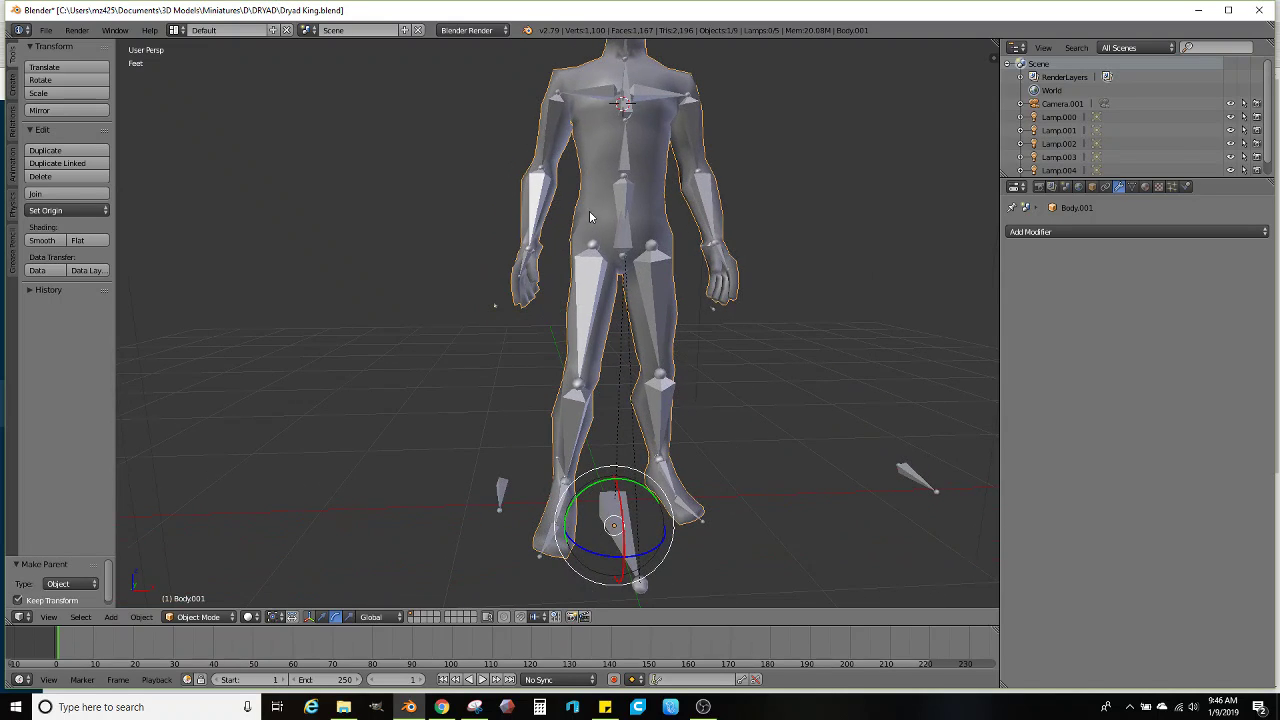
{"action": "key", "text": "ctrl+Tab"}
{"action": "left_click", "coordinate": [172, 616]}
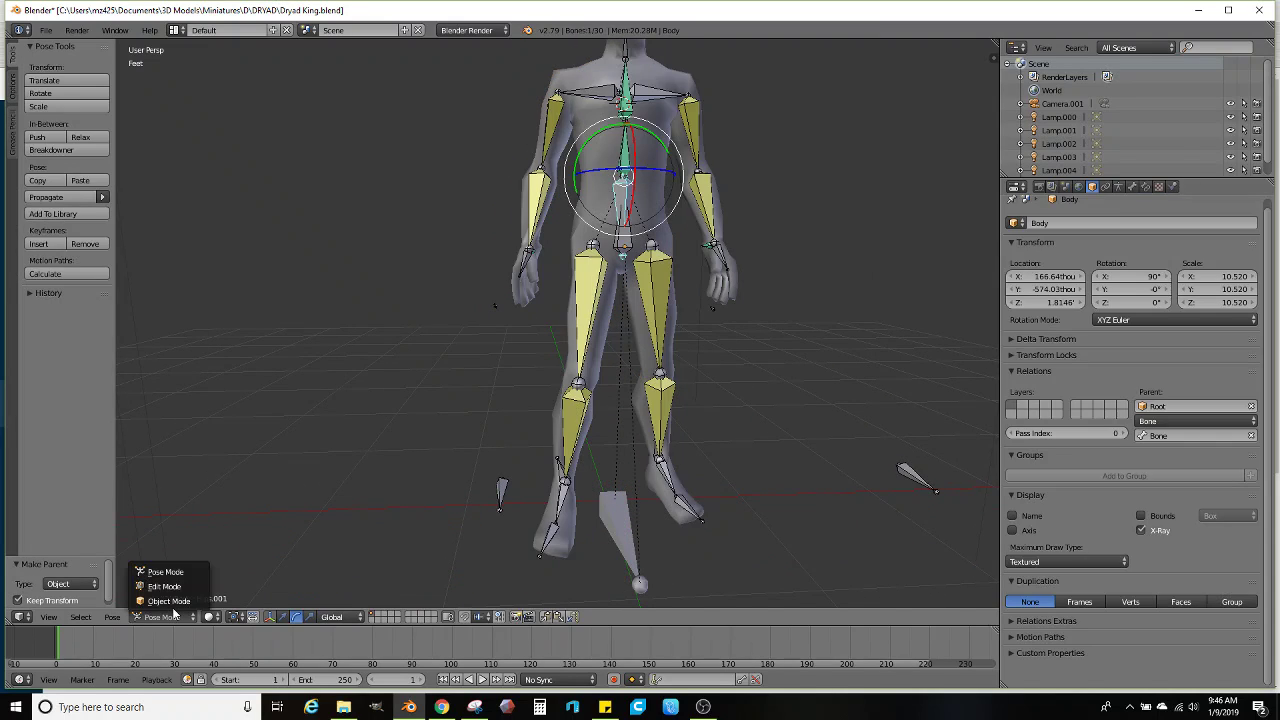
{"action": "left_click", "coordinate": [170, 601]}
{"action": "key", "text": "x"}
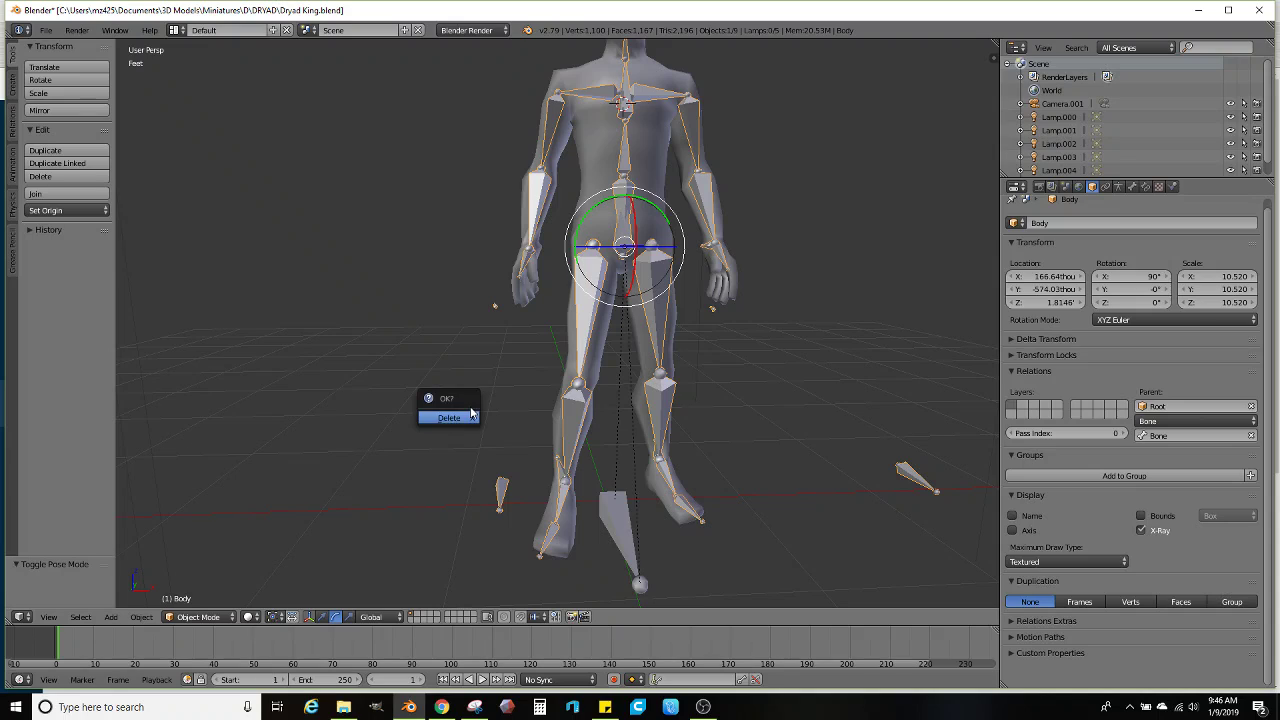
{"action": "key", "text": "x"}
{"action": "left_click", "coordinate": [480, 437]}
Switch the remaining Root armature at the feet to Object Mode and delete it
{"action": "right_click", "coordinate": [629, 517]}
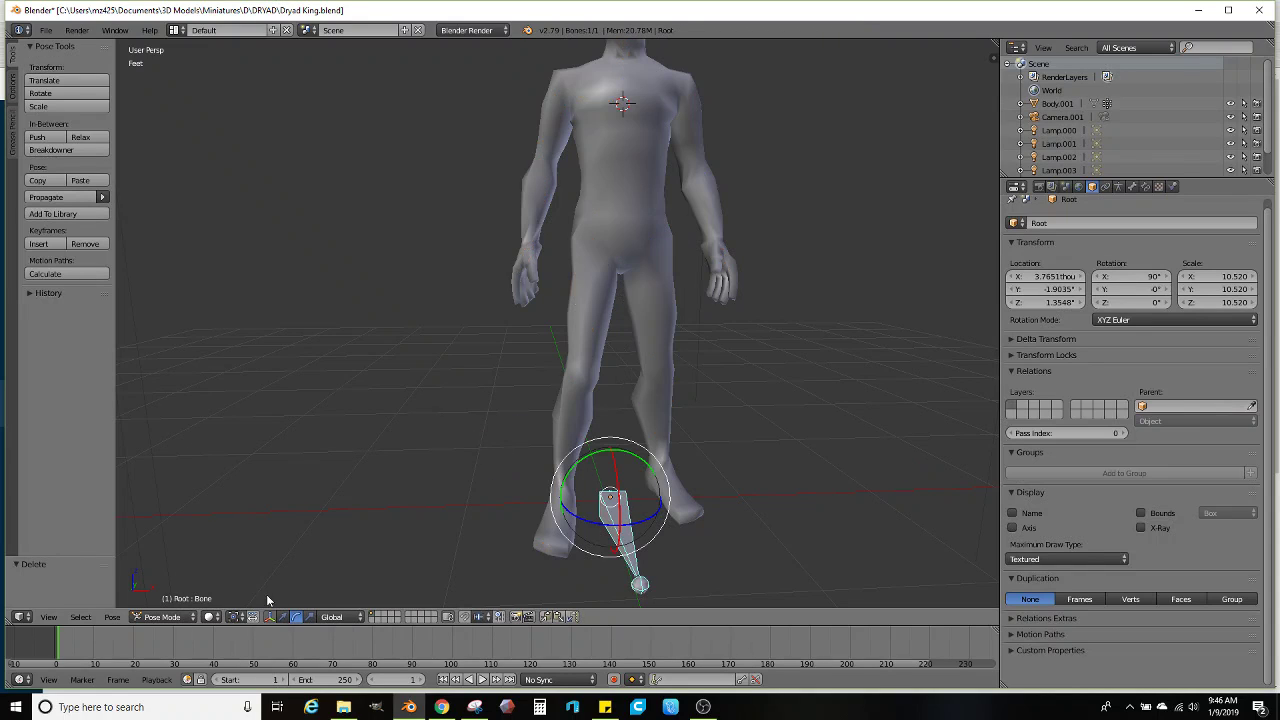
{"action": "left_click", "coordinate": [172, 616]}
{"action": "left_click", "coordinate": [170, 601]}
{"action": "key", "text": "x"}
{"action": "left_click", "coordinate": [406, 512]}
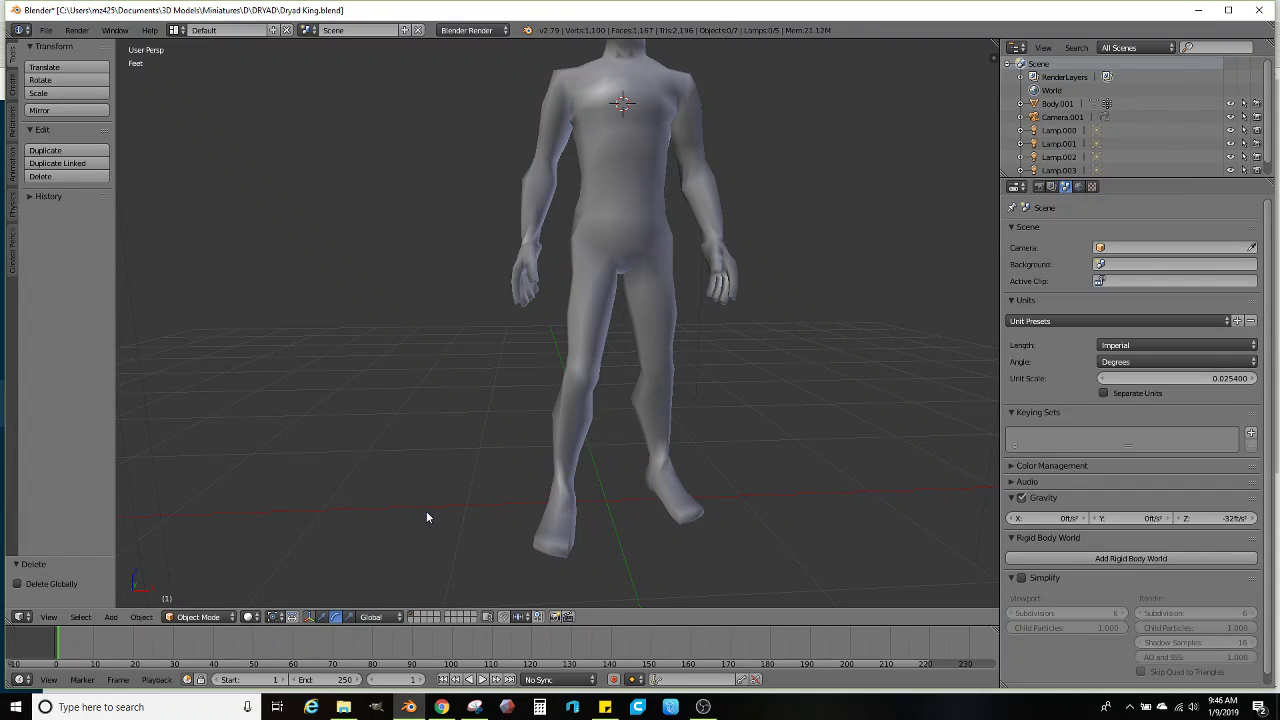
Scale the Body.001 mesh down uniformly to about 0.953
{"action": "right_click", "coordinate": [580, 313]}
{"action": "key", "text": "s"}
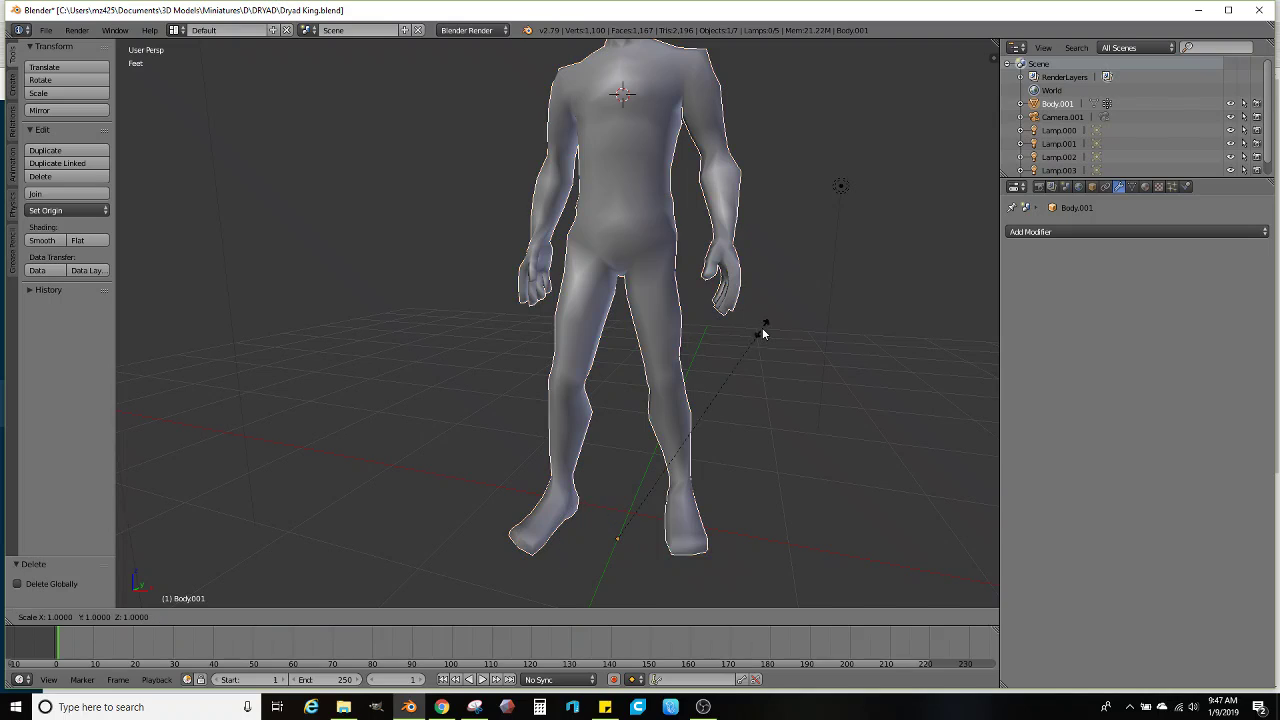
{"action": "left_click", "coordinate": [749, 342]}
Import the round base model "medium creature.stl" from the Basics folder
{"action": "left_click", "coordinate": [198, 616]}
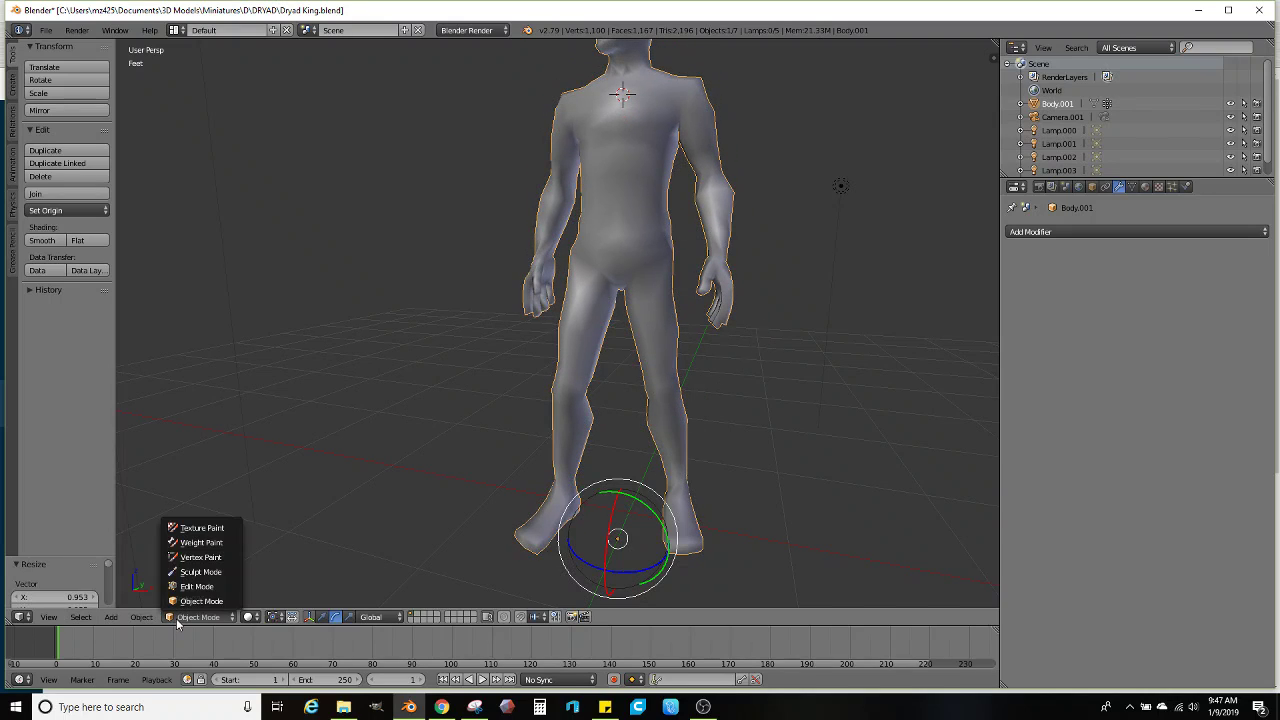
{"action": "left_click", "coordinate": [46, 30]}
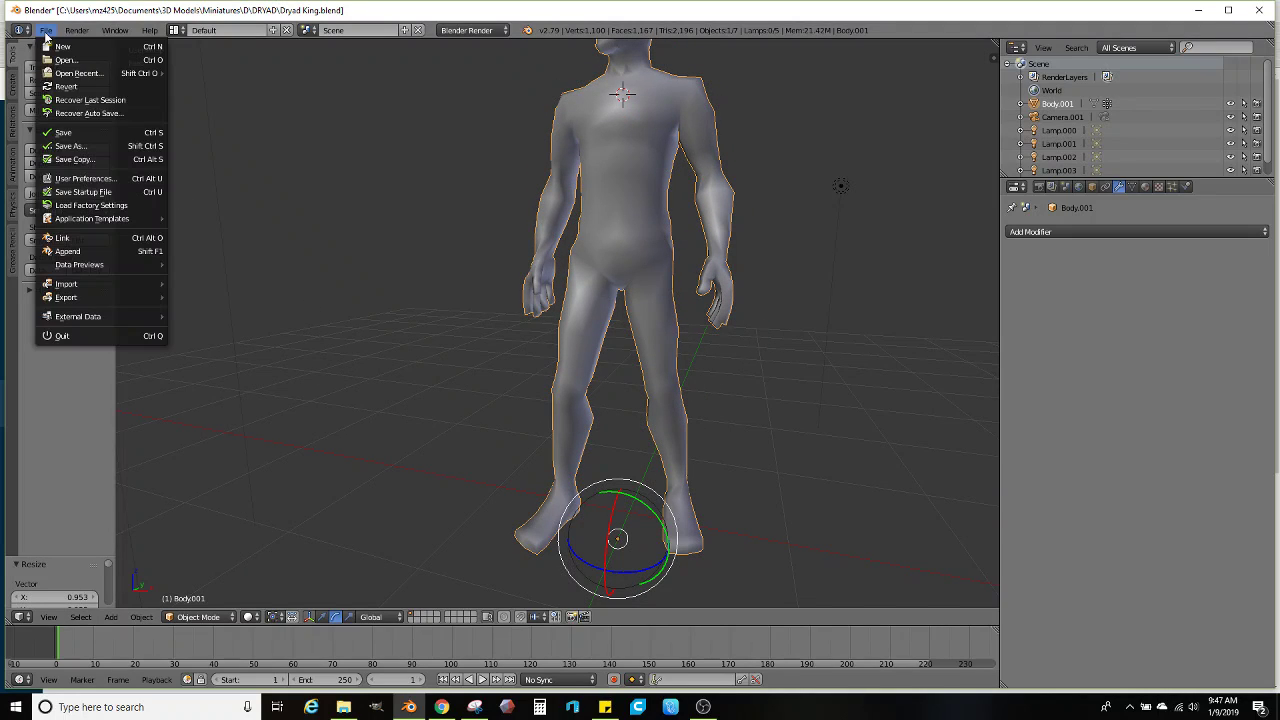
{"action": "mouse_move", "coordinate": [73, 284]}
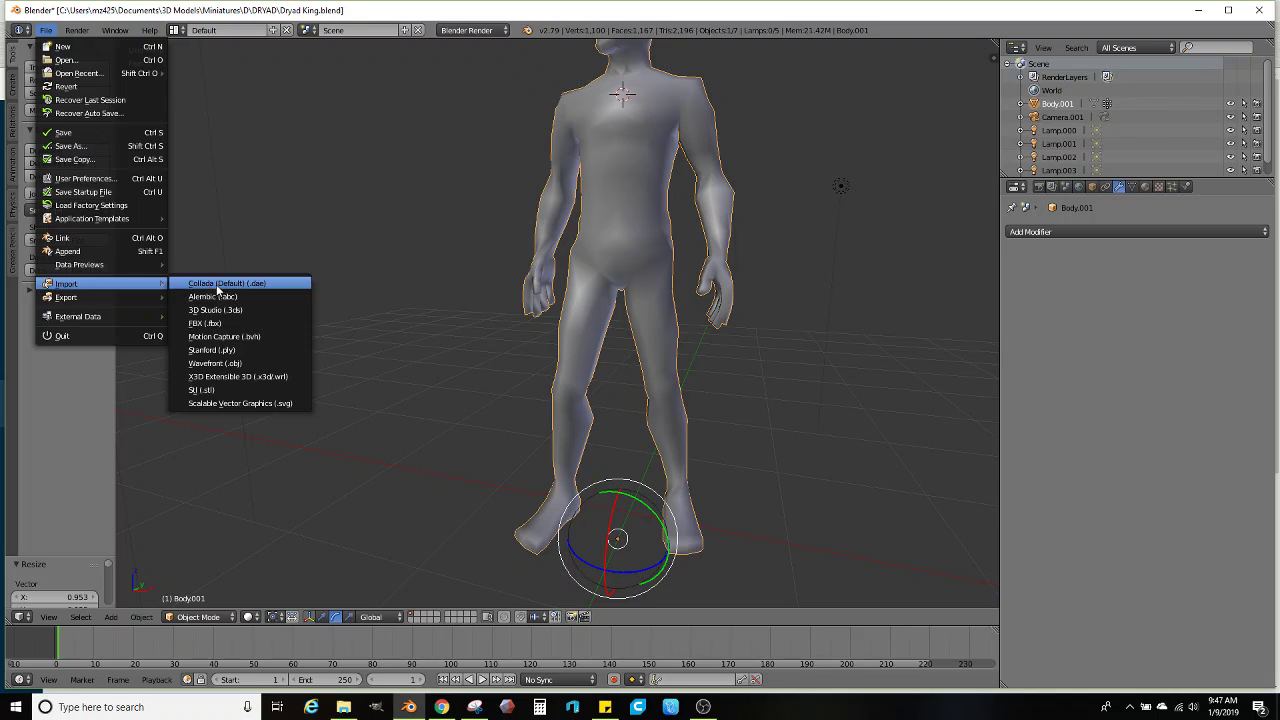
{"action": "left_click", "coordinate": [205, 385]}
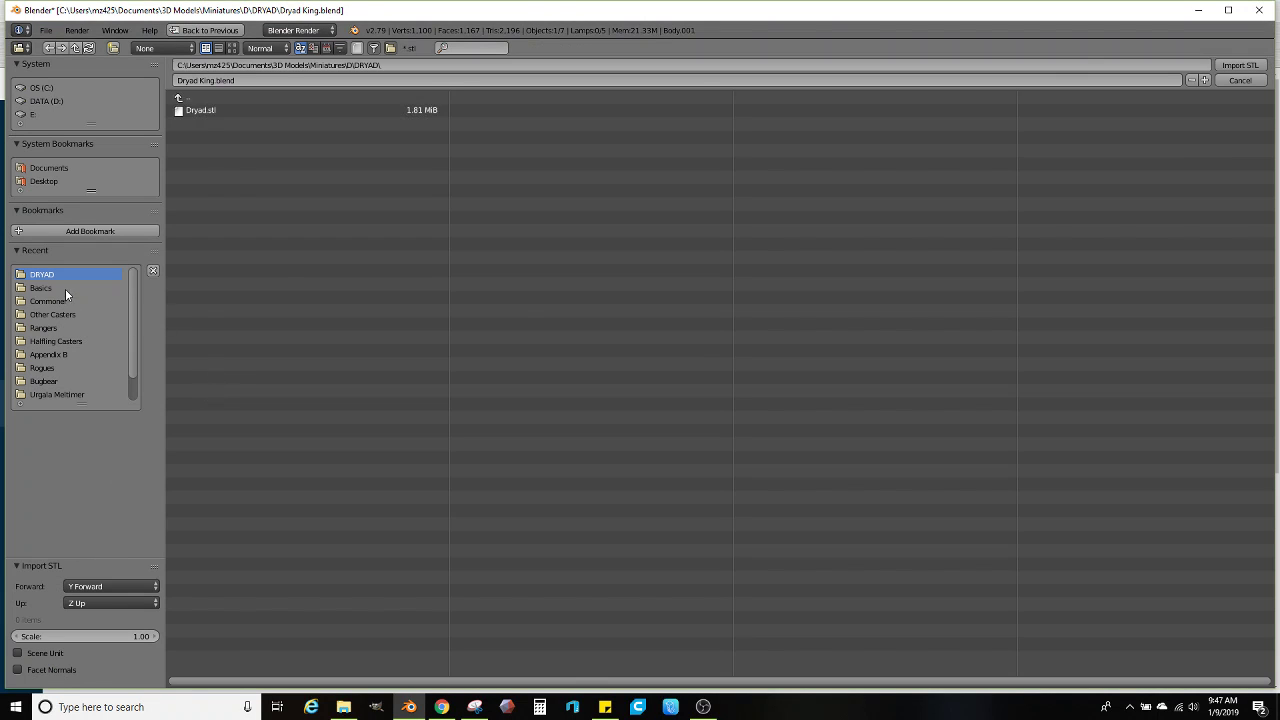
{"action": "left_click", "coordinate": [38, 288]}
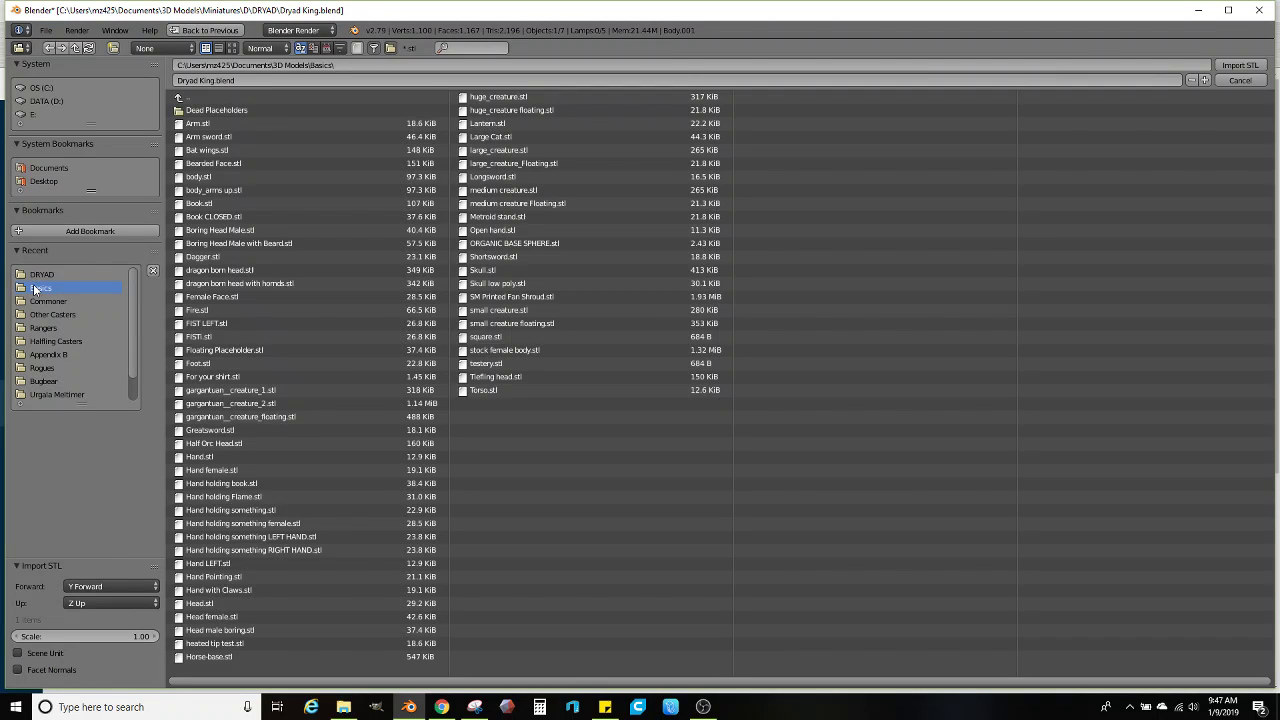
{"action": "double_click", "coordinate": [485, 191]}
Raise the Body.001 mesh vertically so its feet rest on top of the round base
{"action": "middle_click_drag", "start_coordinate": [490, 414], "coordinate": [359, 384]}
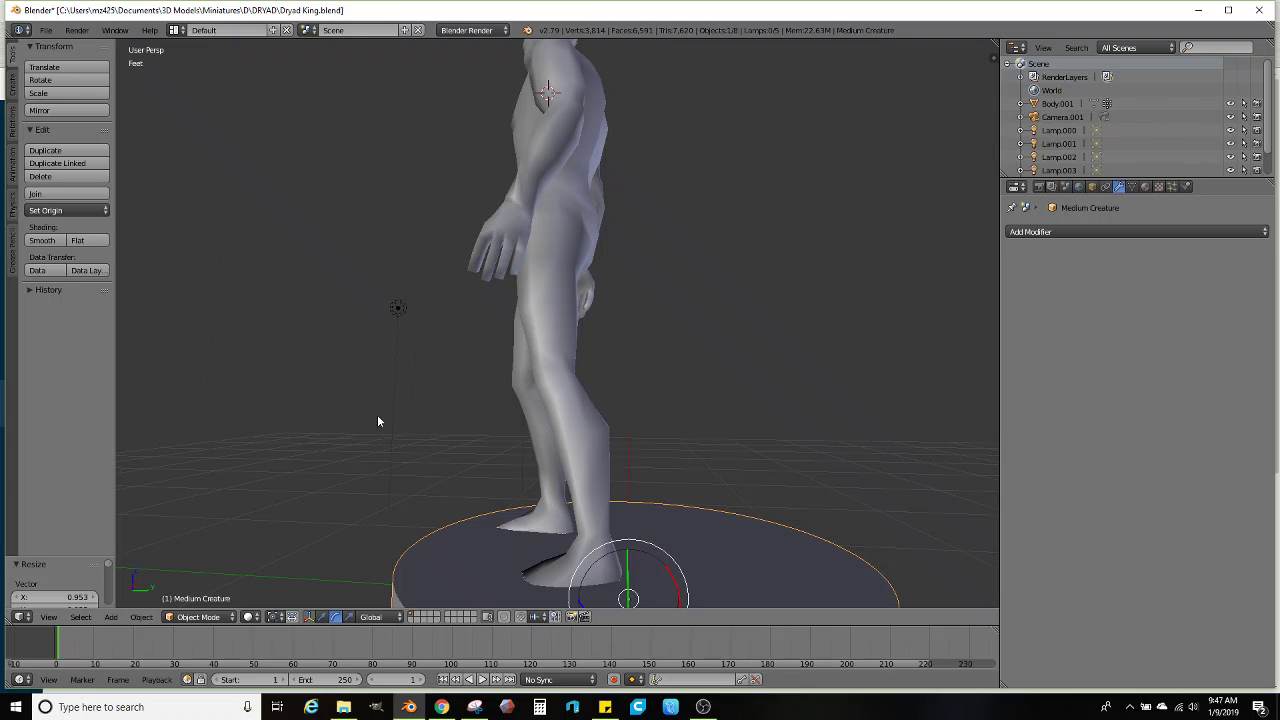
{"action": "scroll", "coordinate": [377, 421], "scroll_direction": "down", "scroll_amount": 3}
{"action": "right_click", "coordinate": [552, 377]}
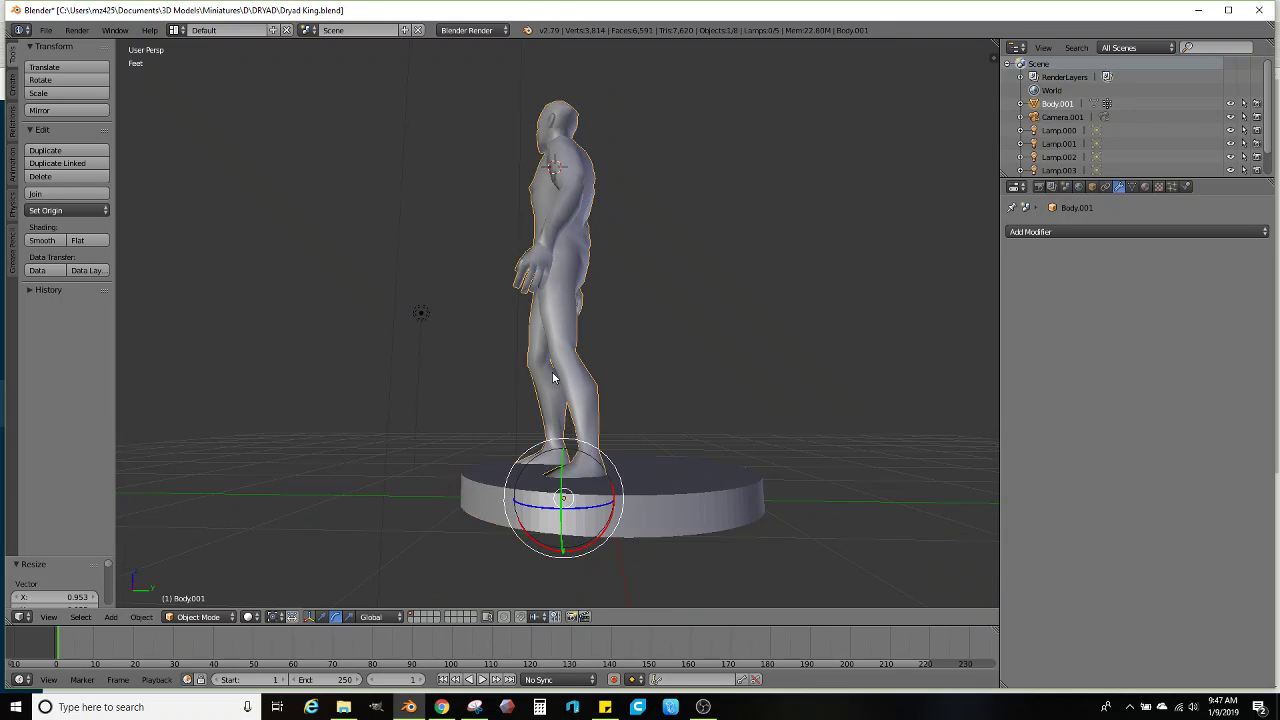
{"action": "left_click", "coordinate": [322, 616]}
{"action": "mouse_move", "coordinate": [560, 450]}
{"action": "left_mouse_down"}
{"action": "mouse_move", "coordinate": [564, 462]}
{"action": "mouse_move", "coordinate": [573, 453]}
{"action": "left_mouse_up"}
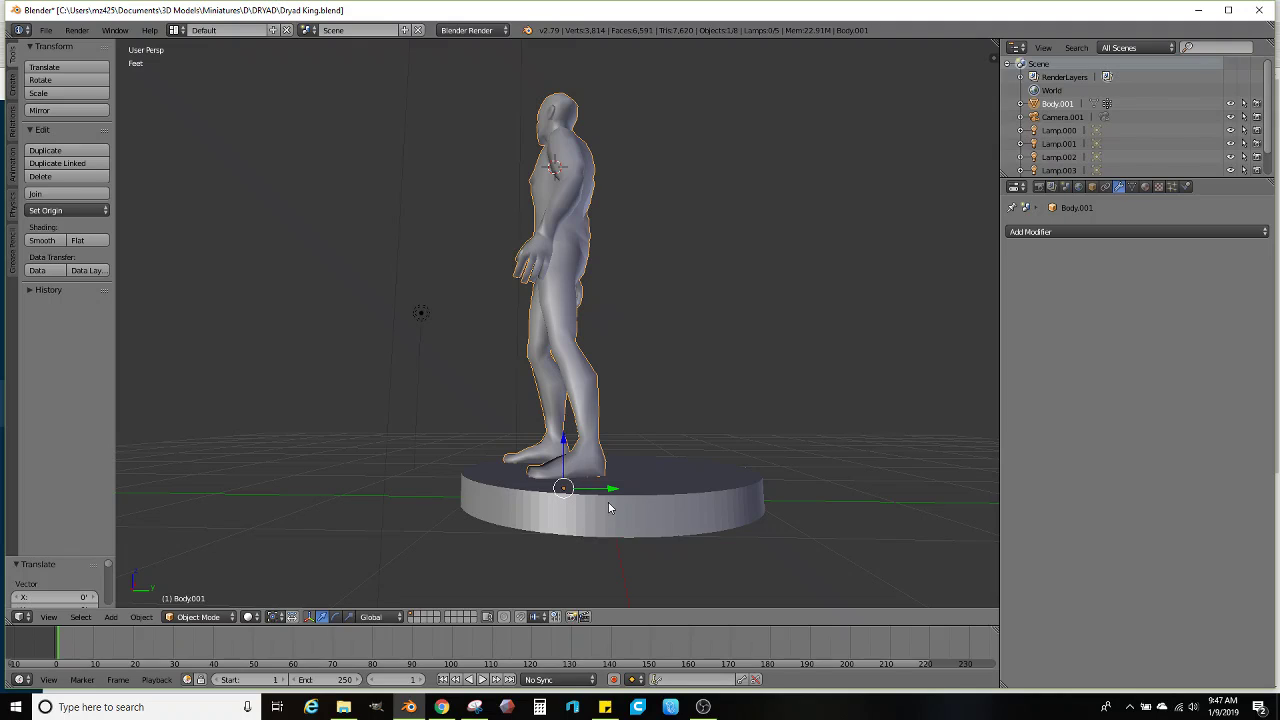
{"action": "middle_click_drag", "start_coordinate": [613, 492], "coordinate": [719, 481]}
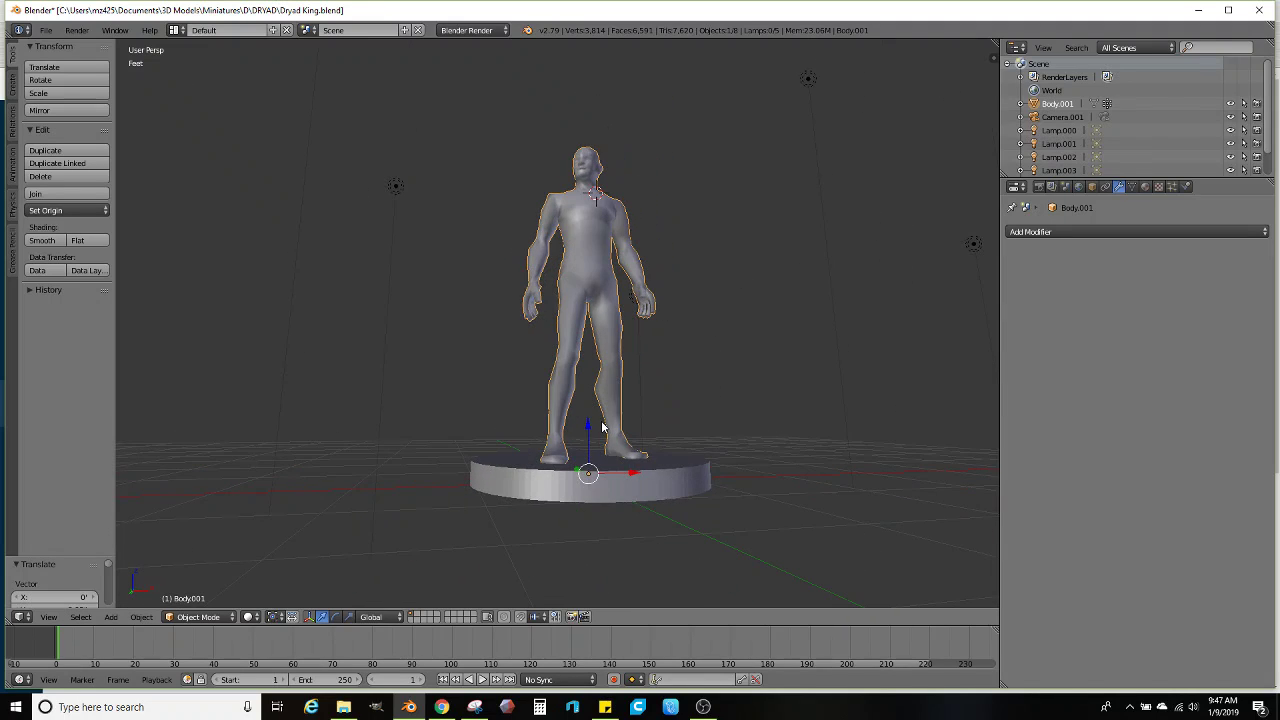
{"action": "middle_click_drag", "start_coordinate": [572, 423], "coordinate": [573, 368]}
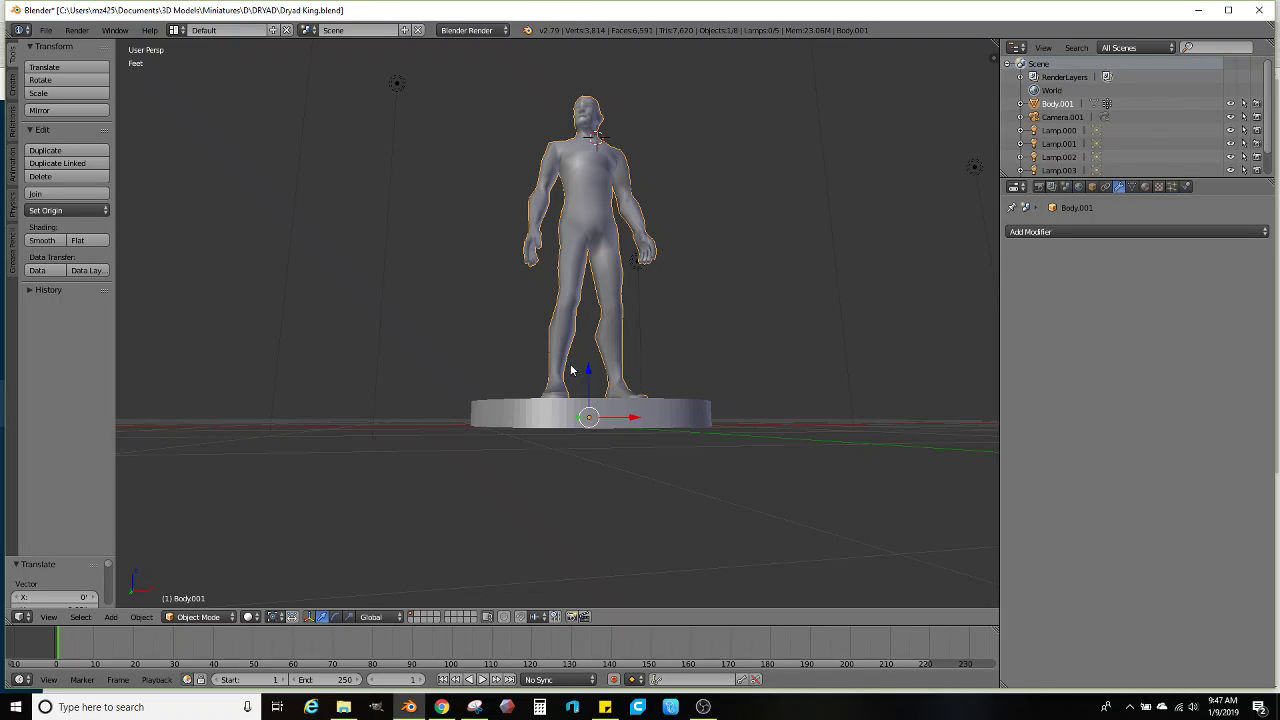
{"action": "key", "text": "z"}
{"action": "middle_click_drag", "start_coordinate": [553, 406], "coordinate": [543, 427]}
{"action": "key", "text": "z"}
In Edit Mode, reposition one leg's ankle edge loop from the side and scale it up to about 1.064
{"action": "scroll", "coordinate": [539, 402], "scroll_direction": "up", "scroll_amount": 4}
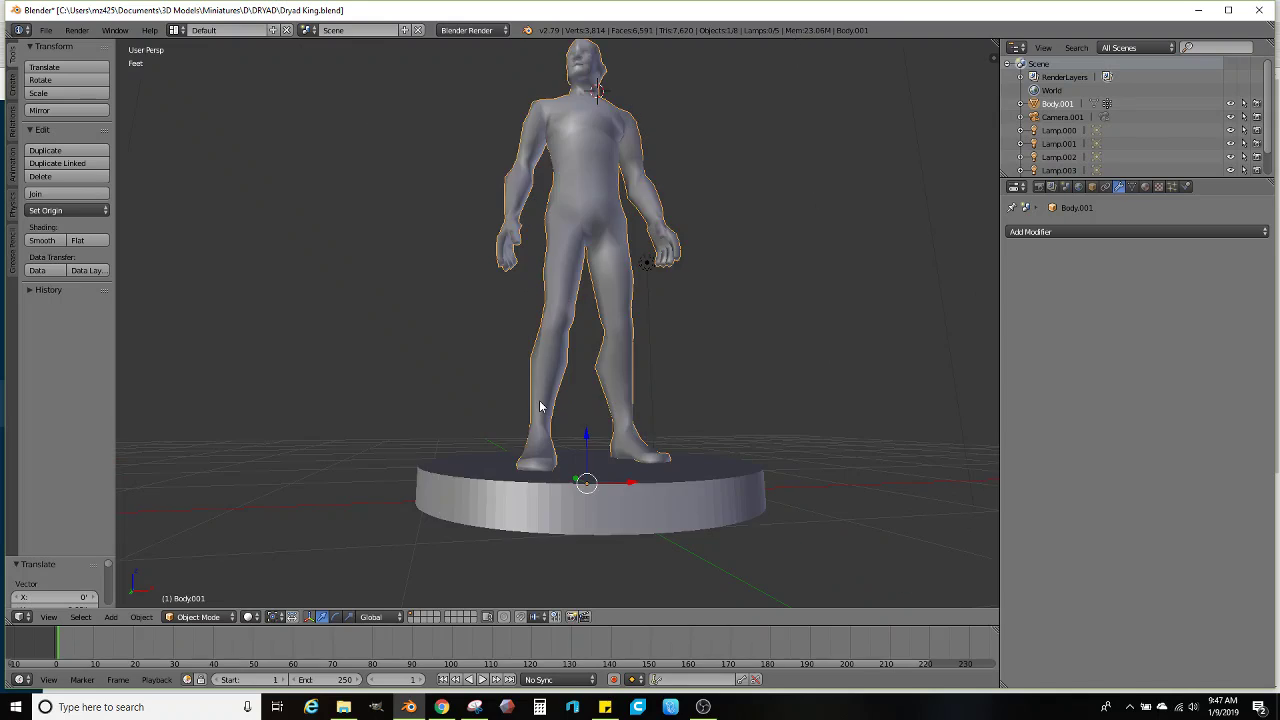
{"action": "scroll", "coordinate": [537, 400], "scroll_direction": "up", "scroll_amount": 2}
{"action": "mouse_move", "coordinate": [536, 402]}
{"action": "middle_mouse_down"}
{"action": "mouse_move", "coordinate": [534, 366]}
{"action": "mouse_move", "coordinate": [531, 423]}
{"action": "mouse_move", "coordinate": [543, 374]}
{"action": "mouse_move", "coordinate": [514, 409]}
{"action": "mouse_move", "coordinate": [563, 434]}
{"action": "mouse_move", "coordinate": [571, 462]}
{"action": "mouse_move", "coordinate": [546, 503]}
{"action": "mouse_move", "coordinate": [527, 465]}
{"action": "mouse_move", "coordinate": [546, 449]}
{"action": "mouse_move", "coordinate": [531, 463]}
{"action": "mouse_move", "coordinate": [460, 434]}
{"action": "mouse_move", "coordinate": [491, 385]}
{"action": "mouse_move", "coordinate": [529, 391]}
{"action": "mouse_move", "coordinate": [543, 420]}
{"action": "mouse_move", "coordinate": [565, 376]}
{"action": "mouse_move", "coordinate": [648, 368]}
{"action": "mouse_move", "coordinate": [571, 349]}
{"action": "mouse_move", "coordinate": [654, 351]}
{"action": "mouse_move", "coordinate": [538, 399]}
{"action": "mouse_move", "coordinate": [571, 314]}
{"action": "mouse_move", "coordinate": [534, 283]}
{"action": "mouse_move", "coordinate": [544, 389]}
{"action": "middle_mouse_up"}
{"action": "key", "text": "Tab"}
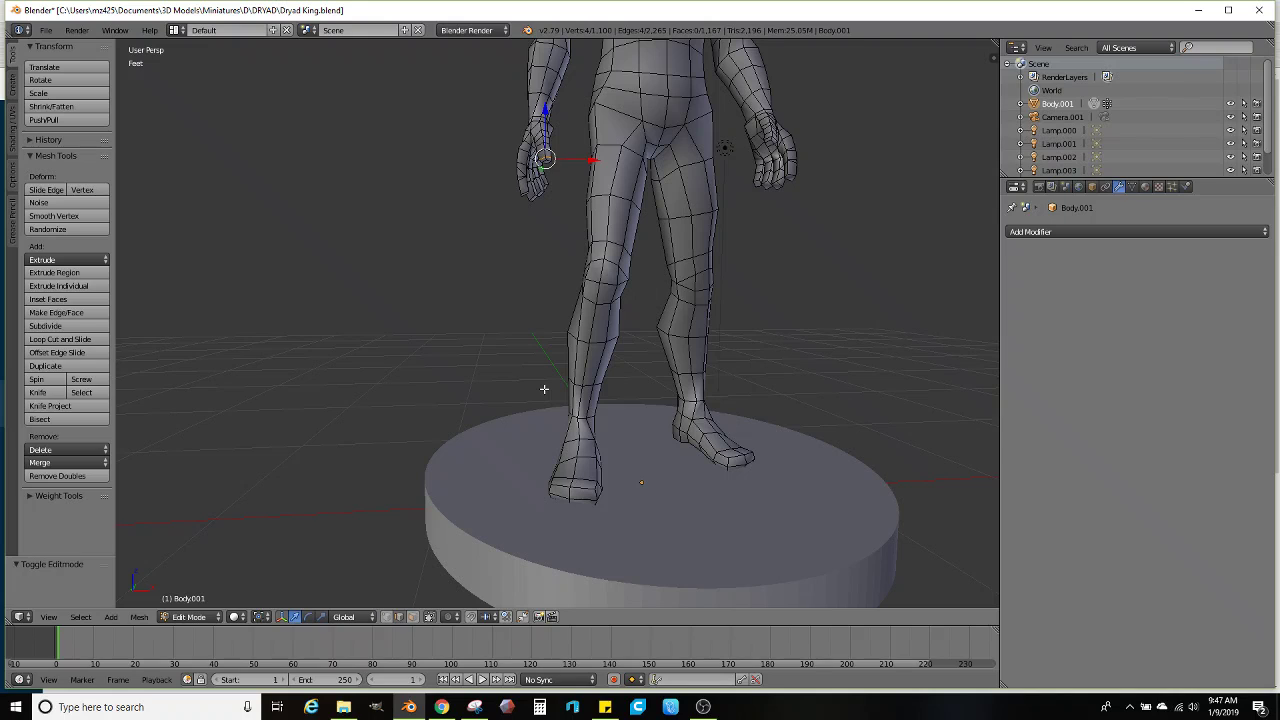
{"action": "middle_click_drag", "start_coordinate": [567, 432], "coordinate": [560, 405]}
{"action": "scroll", "coordinate": [560, 405], "scroll_direction": "up", "scroll_amount": 3}
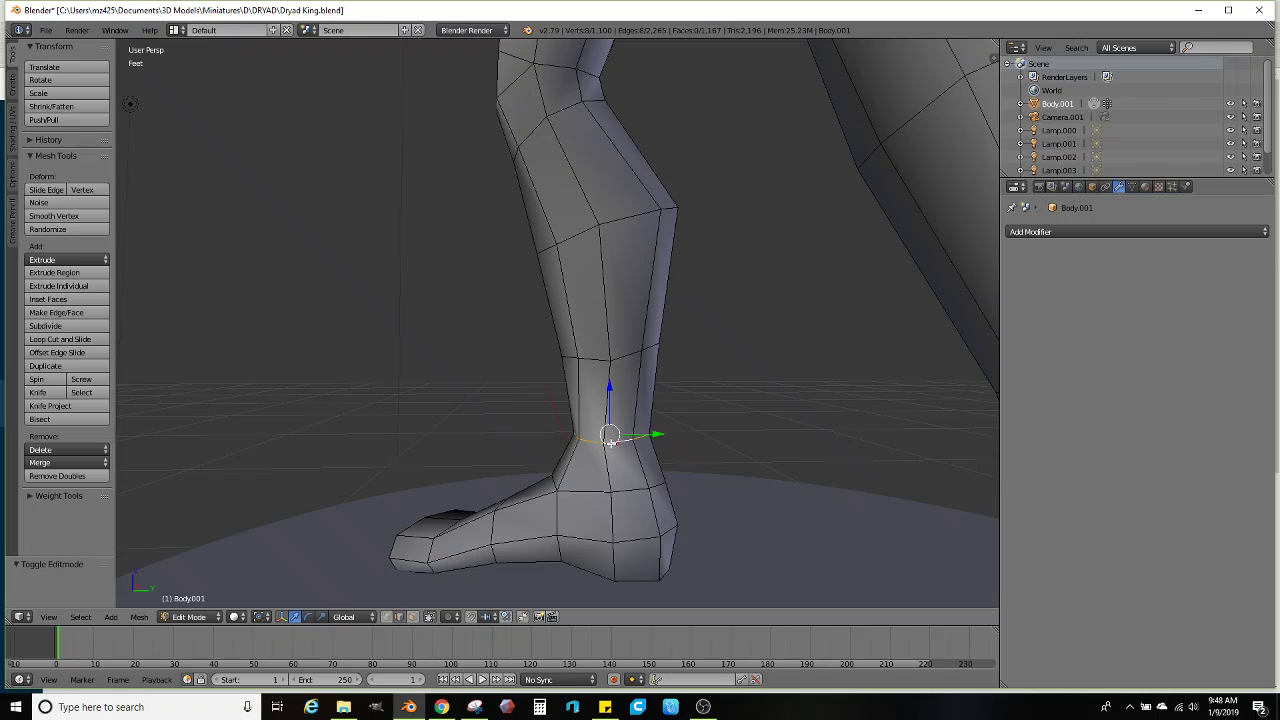
{"action": "mouse_move", "coordinate": [610, 440]}
{"action": "middle_mouse_down"}
{"action": "mouse_move", "coordinate": [580, 429]}
{"action": "mouse_move", "coordinate": [593, 428]}
{"action": "middle_mouse_up"}
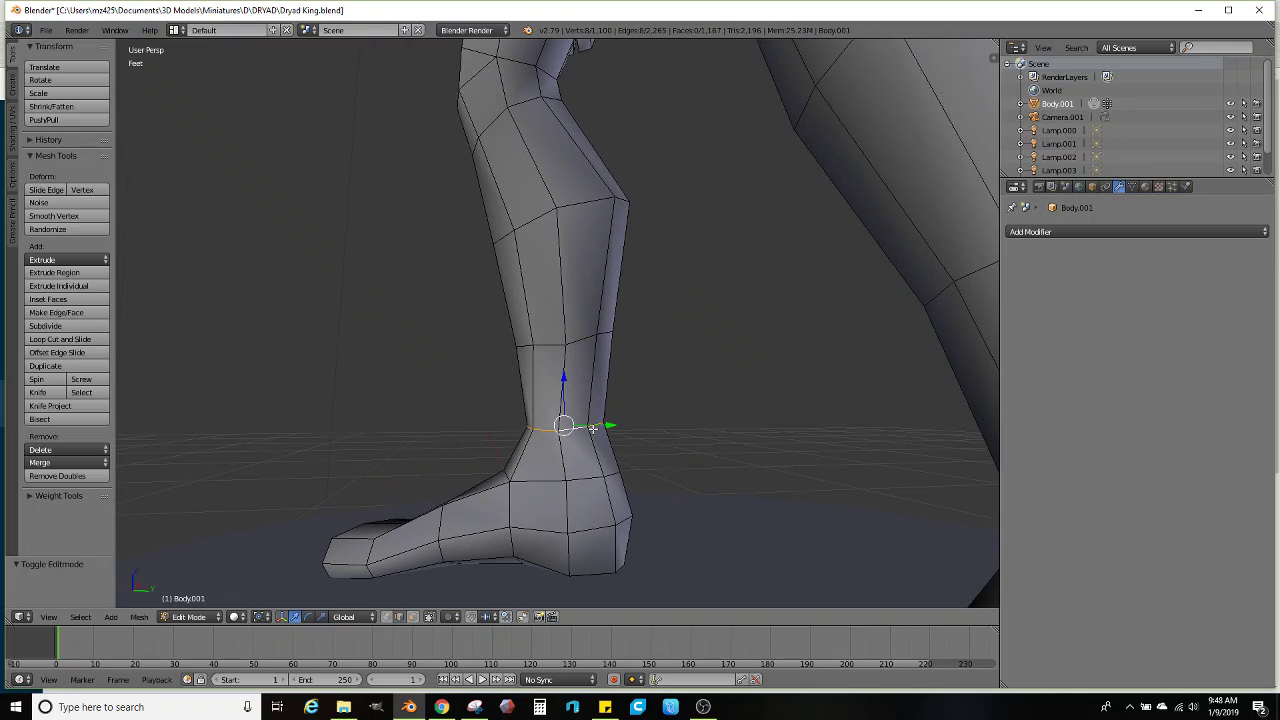
{"action": "key", "text": "g"}
{"action": "left_click", "coordinate": [720, 424]}
{"action": "key", "text": "g"}
{"action": "left_click", "coordinate": [724, 422]}
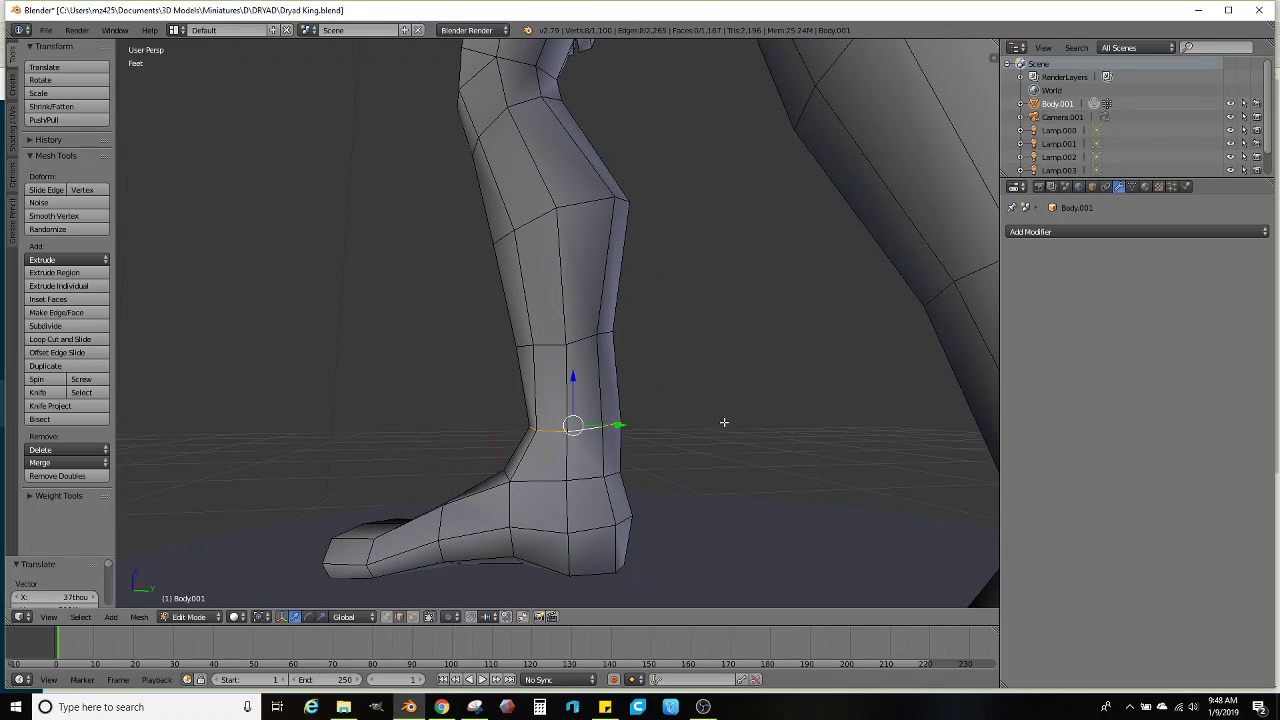
{"action": "key", "text": "g"}
{"action": "left_click", "coordinate": [691, 424]}
{"action": "key", "text": "s"}
{"action": "left_click", "coordinate": [711, 422]}
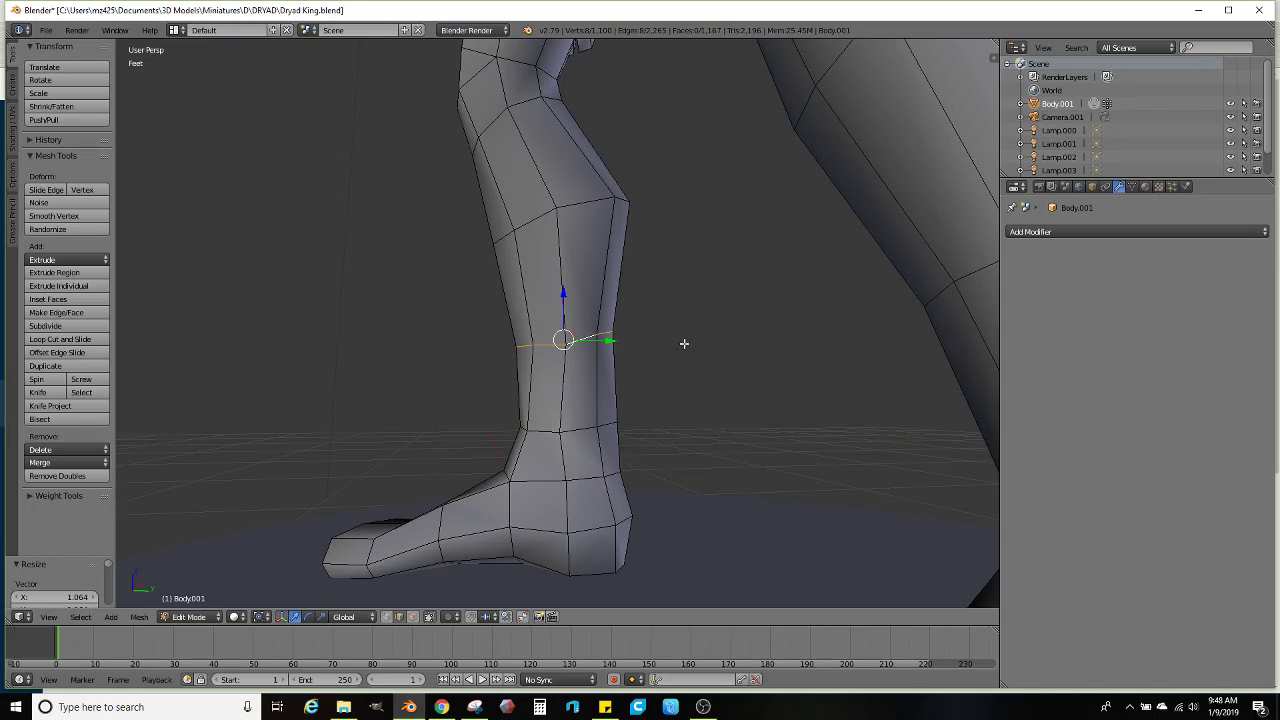
Scale up the lower calf edge loop just above that ankle to about 1.2
{"action": "key", "text": "s"}
{"action": "left_click", "coordinate": [737, 343]}
{"action": "middle_click_drag", "start_coordinate": [737, 343], "coordinate": [670, 326]}
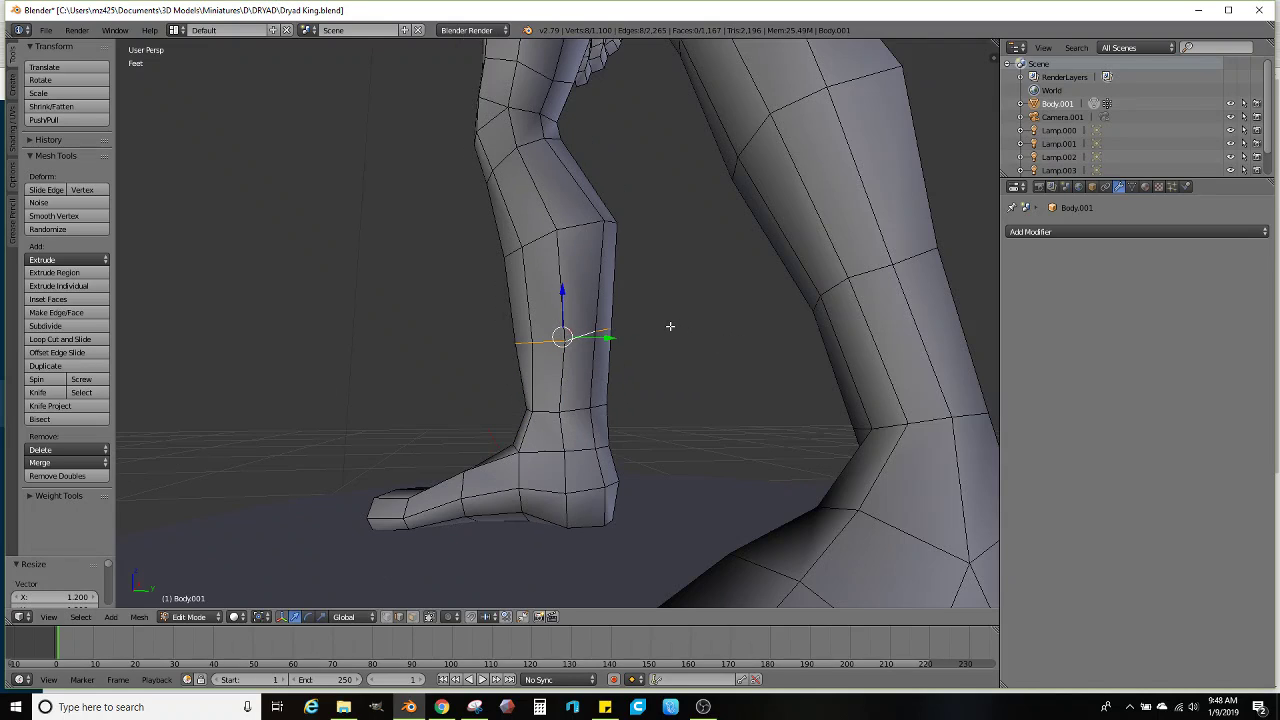
Examine the legs' shape and their placement on the base in wireframe and solid shading
{"action": "scroll", "coordinate": [485, 344], "scroll_direction": "down", "scroll_amount": 3}
{"action": "mouse_move", "coordinate": [434, 357]}
{"action": "middle_mouse_down"}
{"action": "mouse_move", "coordinate": [635, 385]}
{"action": "mouse_move", "coordinate": [617, 406]}
{"action": "mouse_move", "coordinate": [671, 397]}
{"action": "mouse_move", "coordinate": [618, 412]}
{"action": "mouse_move", "coordinate": [635, 415]}
{"action": "middle_mouse_up"}
{"action": "key", "text": "z"}
{"action": "middle_click_drag", "start_coordinate": [604, 412], "coordinate": [543, 401]}
{"action": "scroll", "coordinate": [626, 398], "scroll_direction": "up", "scroll_amount": 3}
{"action": "scroll", "coordinate": [569, 400], "scroll_direction": "down", "scroll_amount": 3}
{"action": "key", "text": "z"}
{"action": "key", "text": "z"}
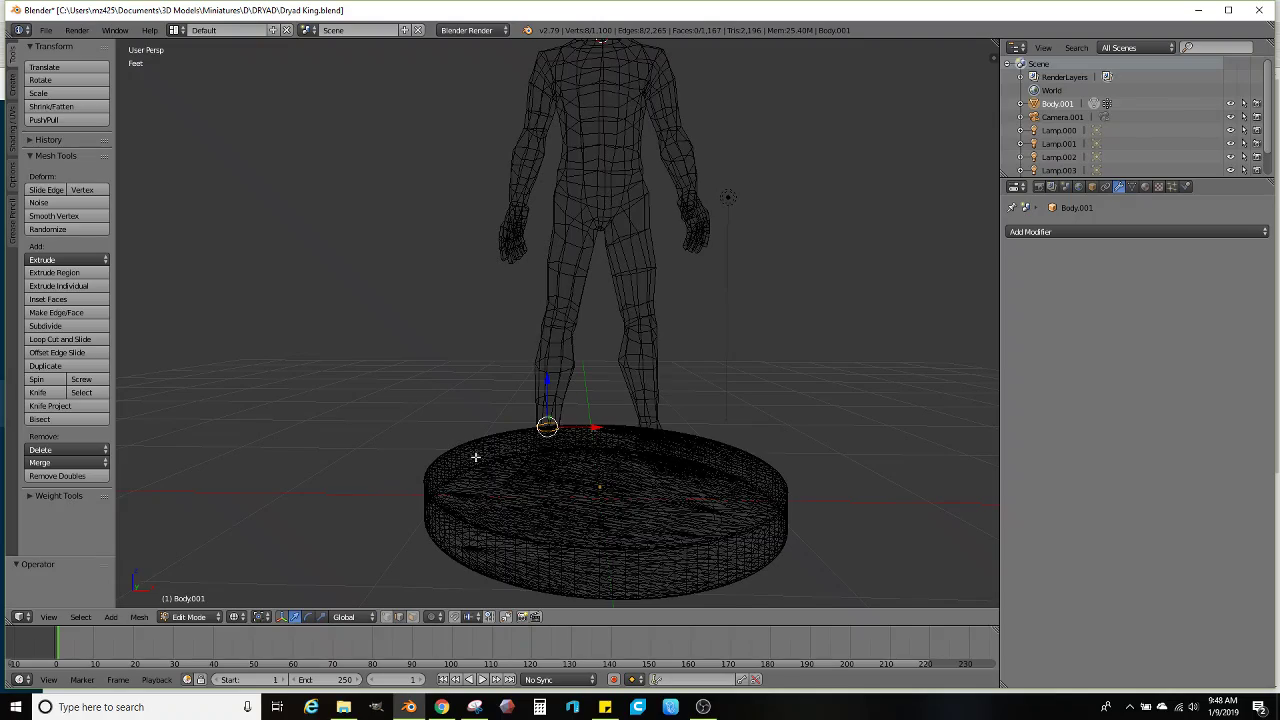
{"action": "mouse_move", "coordinate": [475, 457]}
{"action": "middle_mouse_down"}
{"action": "mouse_move", "coordinate": [530, 450]}
{"action": "mouse_move", "coordinate": [497, 445]}
{"action": "mouse_move", "coordinate": [540, 425]}
{"action": "mouse_move", "coordinate": [586, 374]}
{"action": "mouse_move", "coordinate": [574, 386]}
{"action": "mouse_move", "coordinate": [591, 397]}
{"action": "mouse_move", "coordinate": [737, 397]}
{"action": "middle_mouse_up"}
{"action": "key", "text": "z"}
{"action": "scroll", "coordinate": [737, 397], "scroll_direction": "up", "scroll_amount": 1}
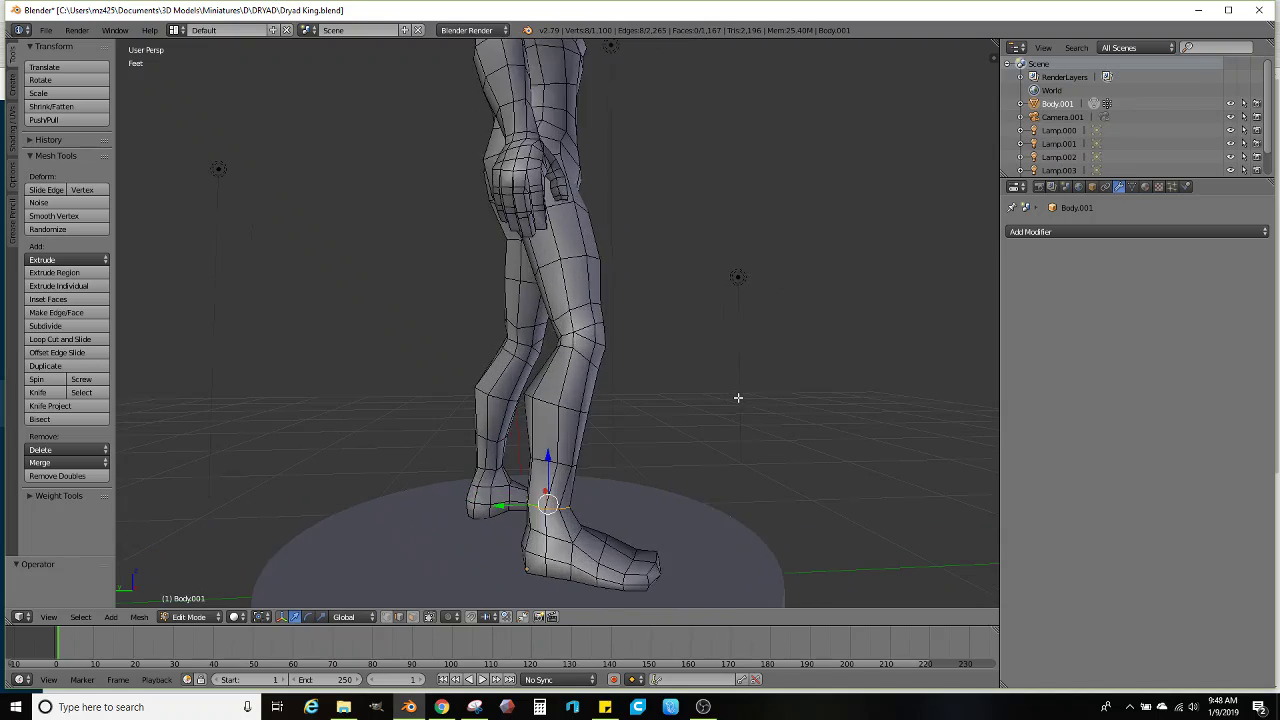
Lasso both knee sections through the mesh, move them up slightly and scale them
{"action": "key", "text": "z"}
{"action": "scroll", "coordinate": [611, 389], "scroll_direction": "up", "scroll_amount": 2}
{"action": "right_click", "coordinate": [570, 373]}
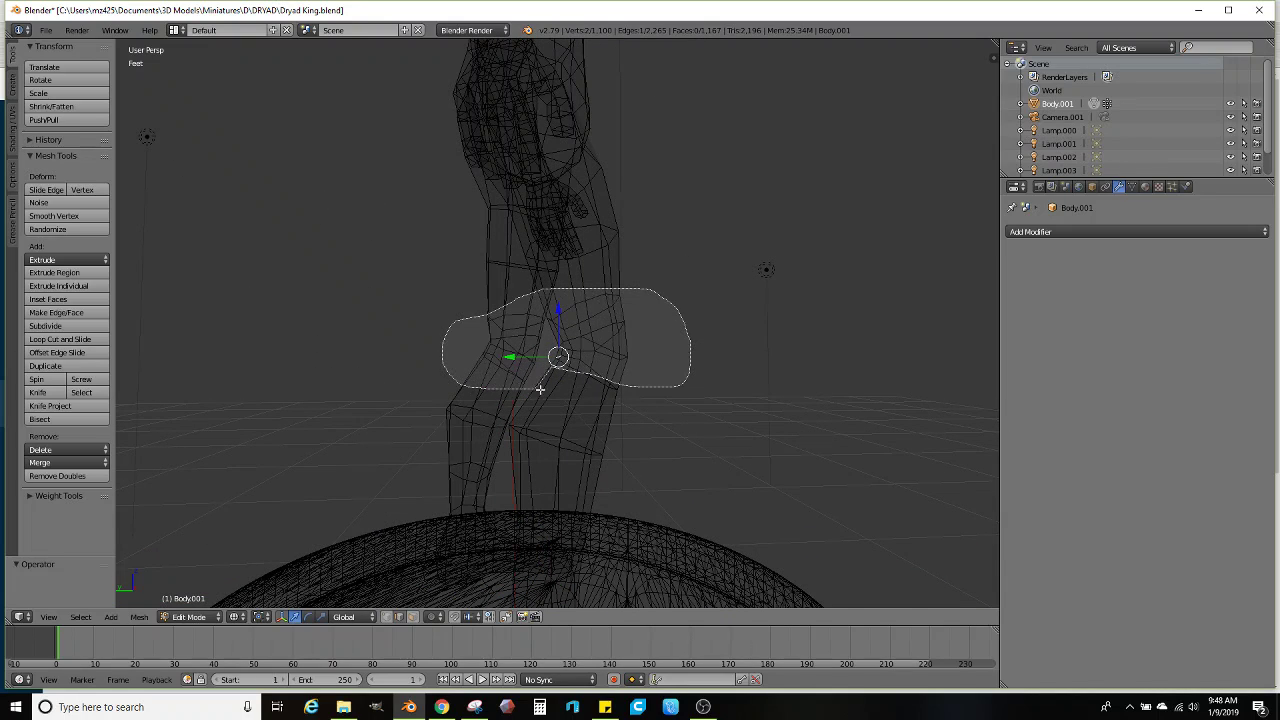
{"action": "left_click_drag", "start_coordinate": [652, 400], "coordinate": [659, 401], "text": "ctrl"}
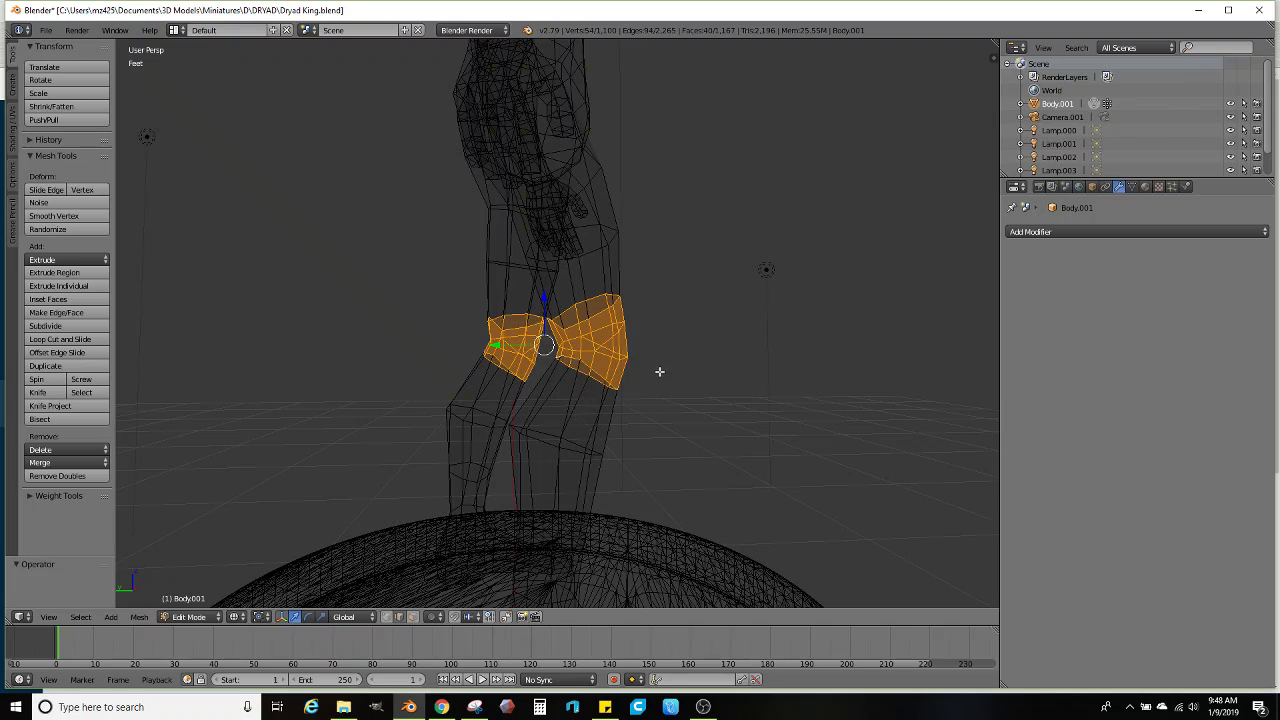
{"action": "key", "text": "z"}
{"action": "middle_click_drag", "start_coordinate": [610, 373], "coordinate": [452, 374]}
{"action": "middle_click_drag", "start_coordinate": [627, 346], "coordinate": [568, 348]}
{"action": "middle_click_drag", "start_coordinate": [616, 350], "coordinate": [592, 394], "text": "shift"}
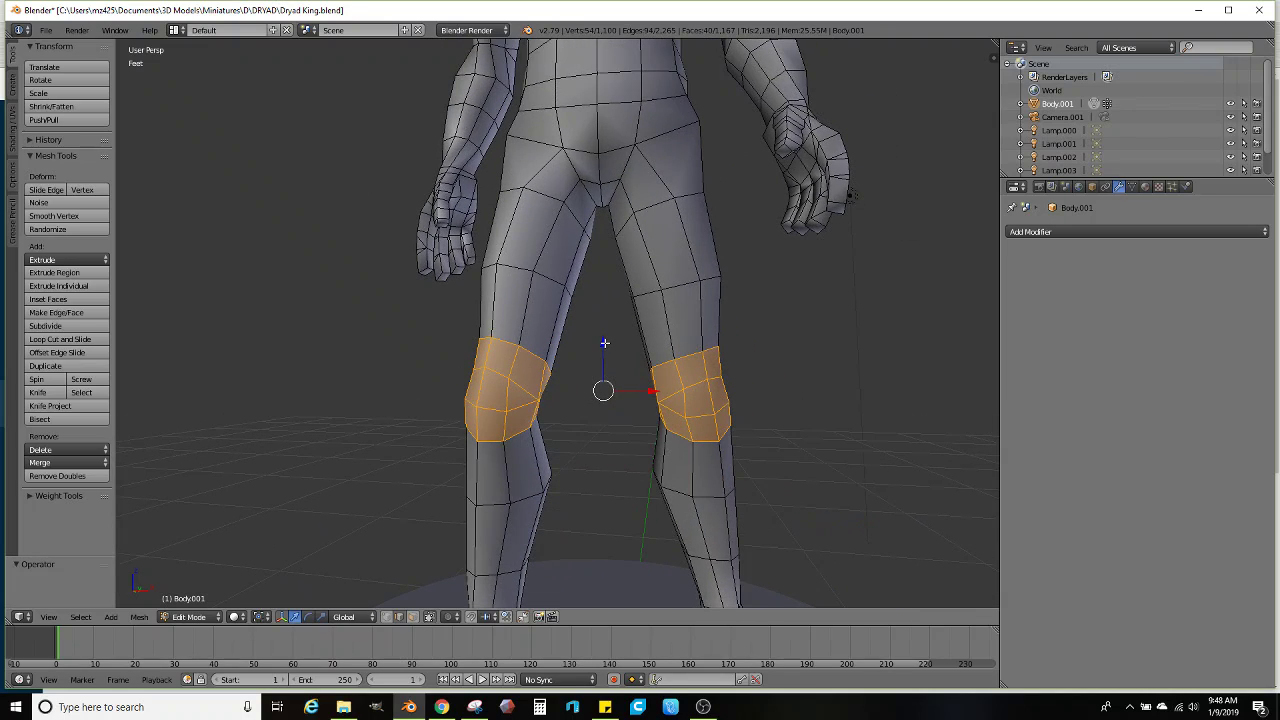
{"action": "left_click_drag", "start_coordinate": [604, 343], "coordinate": [604, 336]}
{"action": "left_click", "coordinate": [603, 323]}
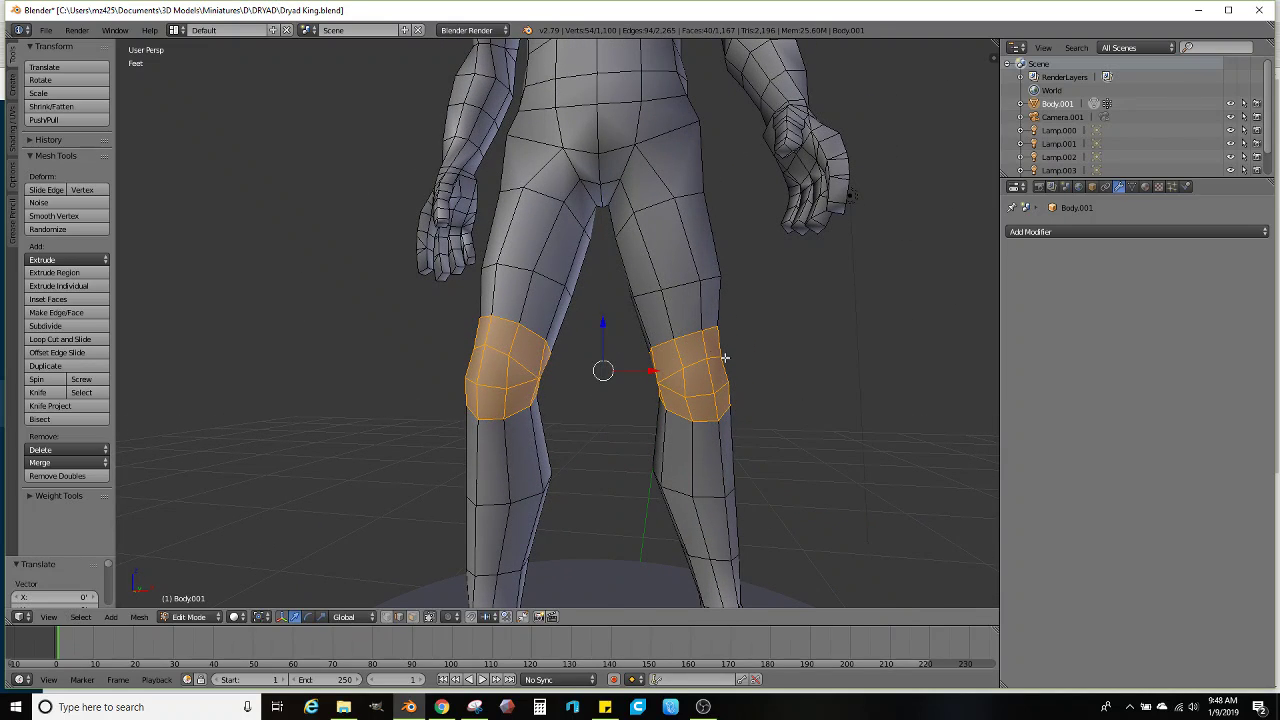
{"action": "key", "text": "s"}
{"action": "left_click", "coordinate": [841, 377]}
Reposition the right leg's ankle edge loop in side view to refine the ankle profile
{"action": "scroll", "coordinate": [760, 383], "scroll_direction": "down", "scroll_amount": 3}
{"action": "middle_click_drag", "start_coordinate": [757, 383], "coordinate": [626, 354]}
{"action": "scroll", "coordinate": [729, 395], "scroll_direction": "down", "scroll_amount": 2}
{"action": "key", "text": "Tab"}
{"action": "key", "text": "Tab"}
{"action": "scroll", "coordinate": [631, 365], "scroll_direction": "up", "scroll_amount": 5}
{"action": "scroll", "coordinate": [612, 352], "scroll_direction": "up", "scroll_amount": 2}
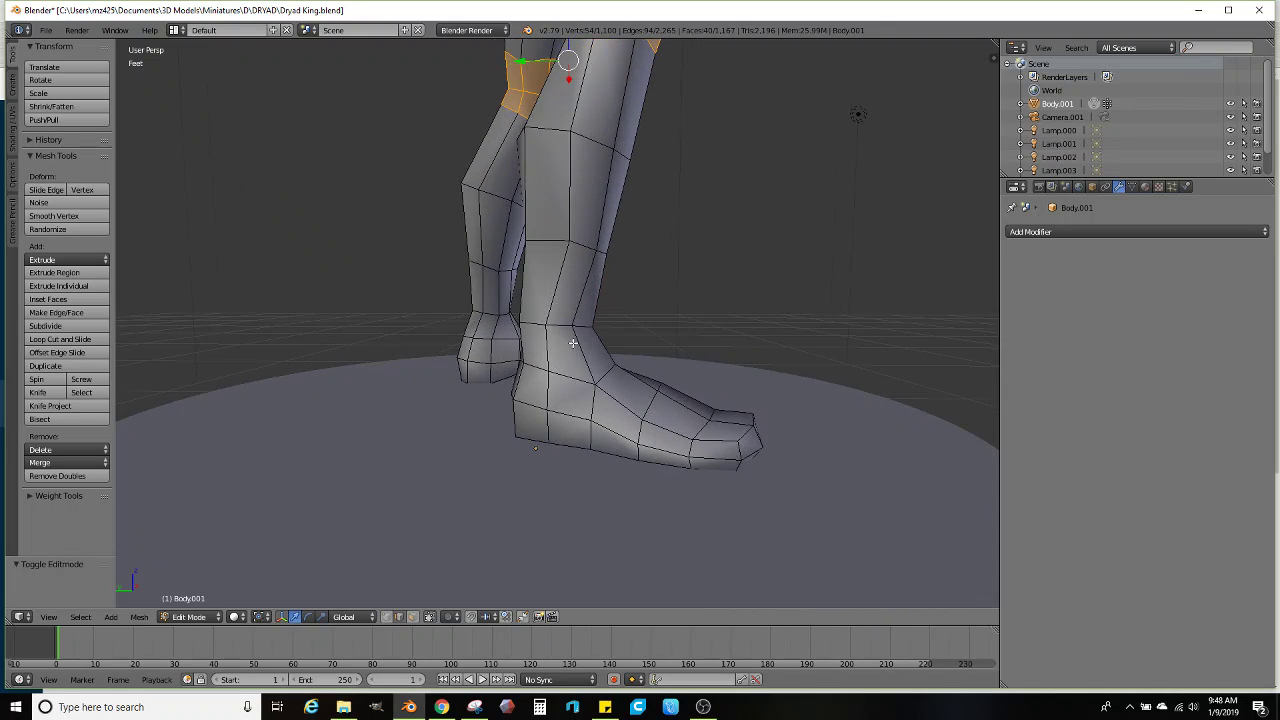
{"action": "scroll", "coordinate": [559, 326], "scroll_direction": "up", "scroll_amount": 2}
{"action": "scroll", "coordinate": [559, 327], "scroll_direction": "up", "scroll_amount": 1}
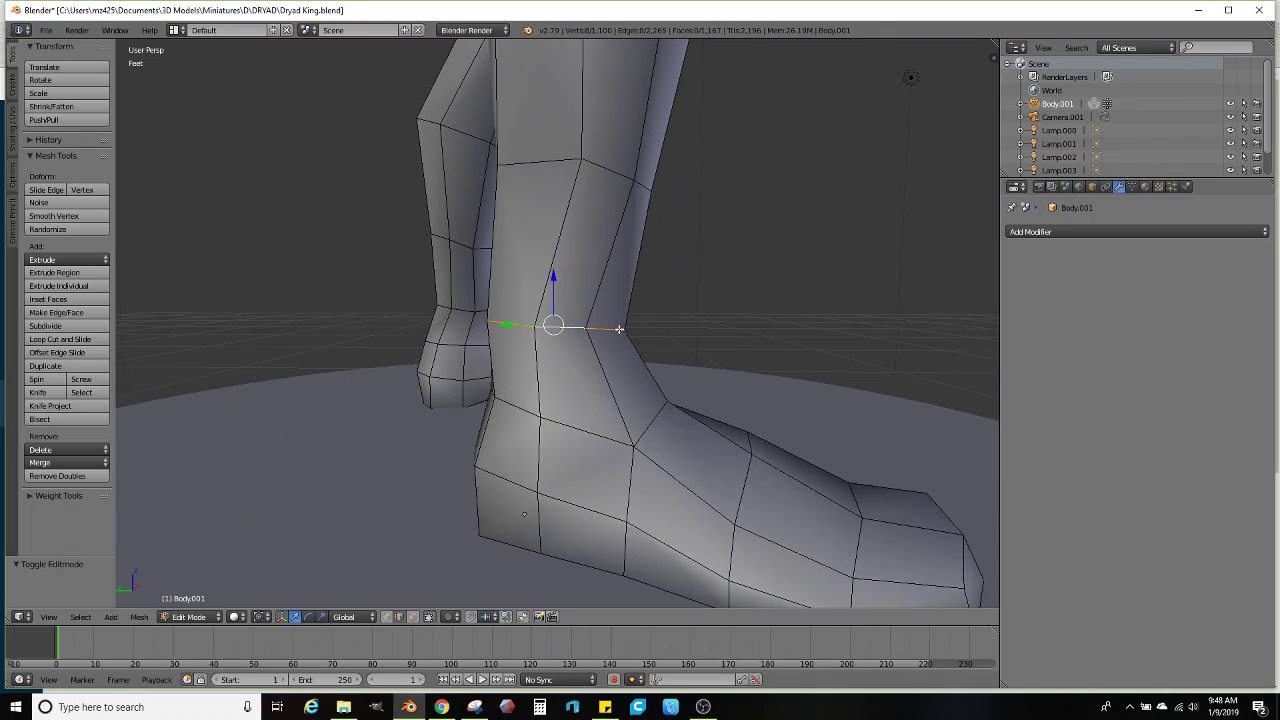
{"action": "key", "text": "g"}
{"action": "left_click", "coordinate": [674, 329]}
Reposition an ankle edge at the front of each foot to even out the ankle shape
{"action": "middle_click_drag", "start_coordinate": [714, 328], "coordinate": [598, 328]}
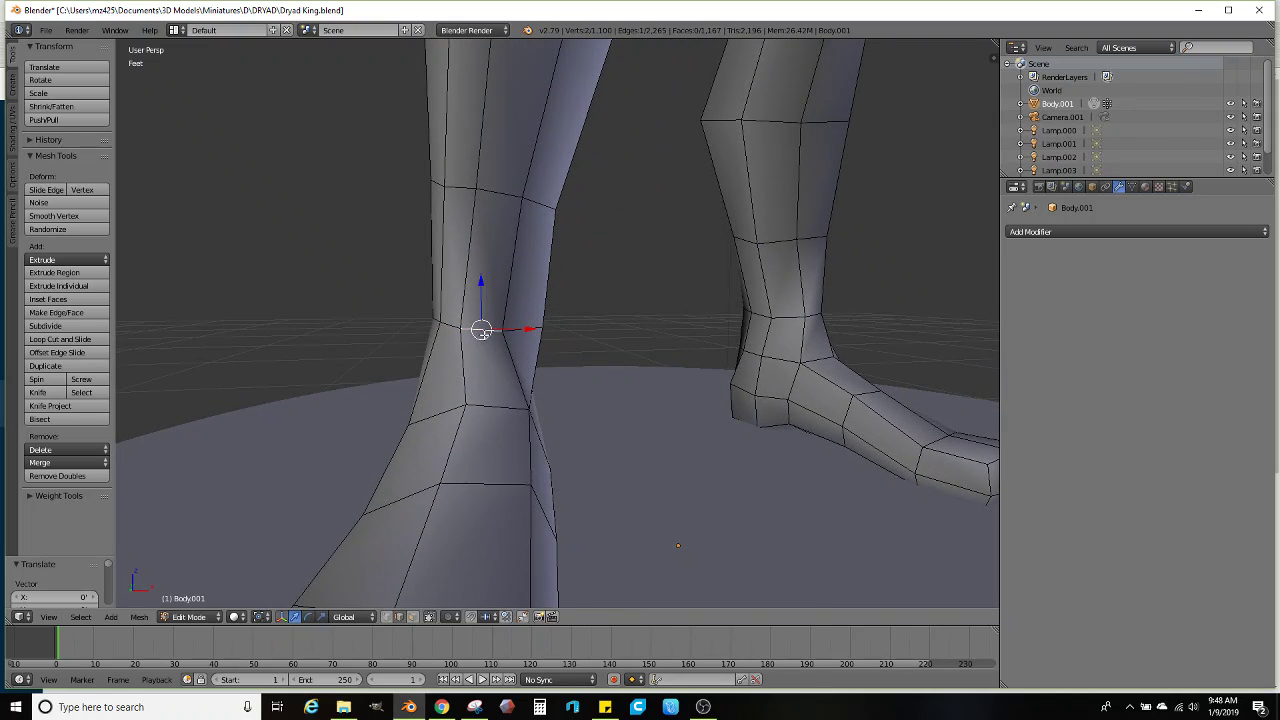
{"action": "left_click", "coordinate": [497, 334]}
{"action": "middle_click_drag", "start_coordinate": [497, 334], "coordinate": [615, 337]}
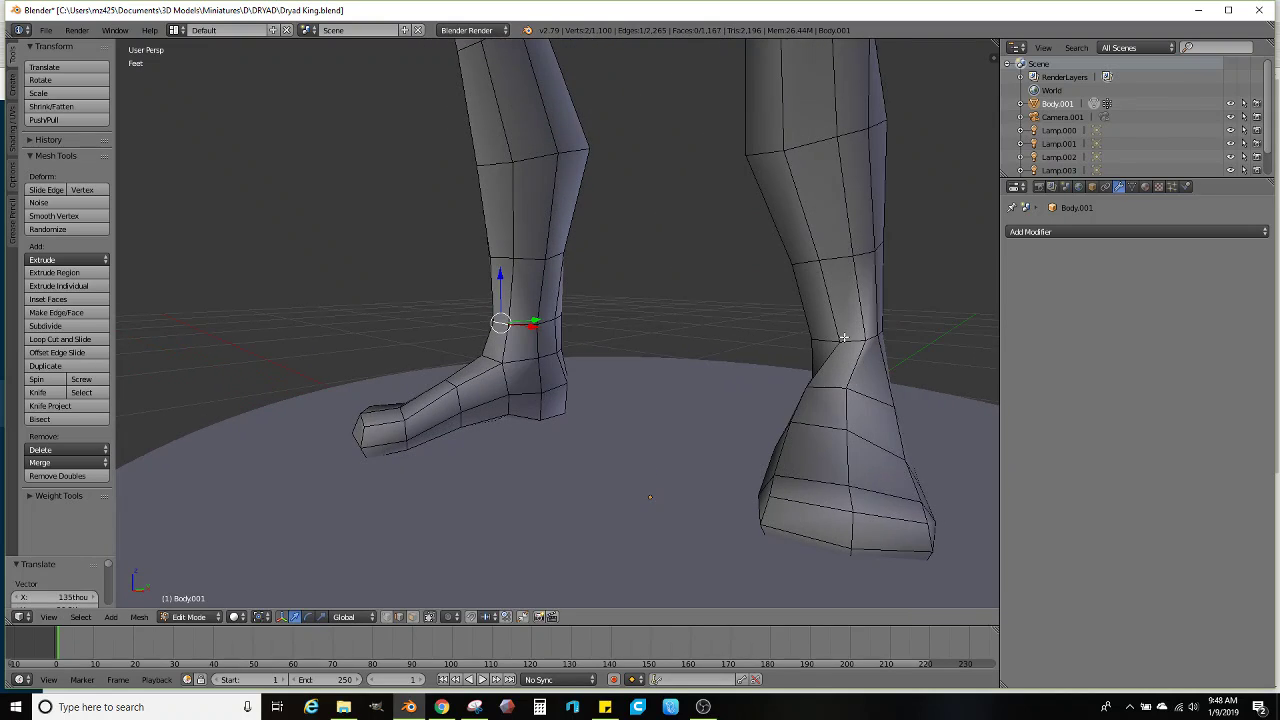
{"action": "key", "text": "g"}
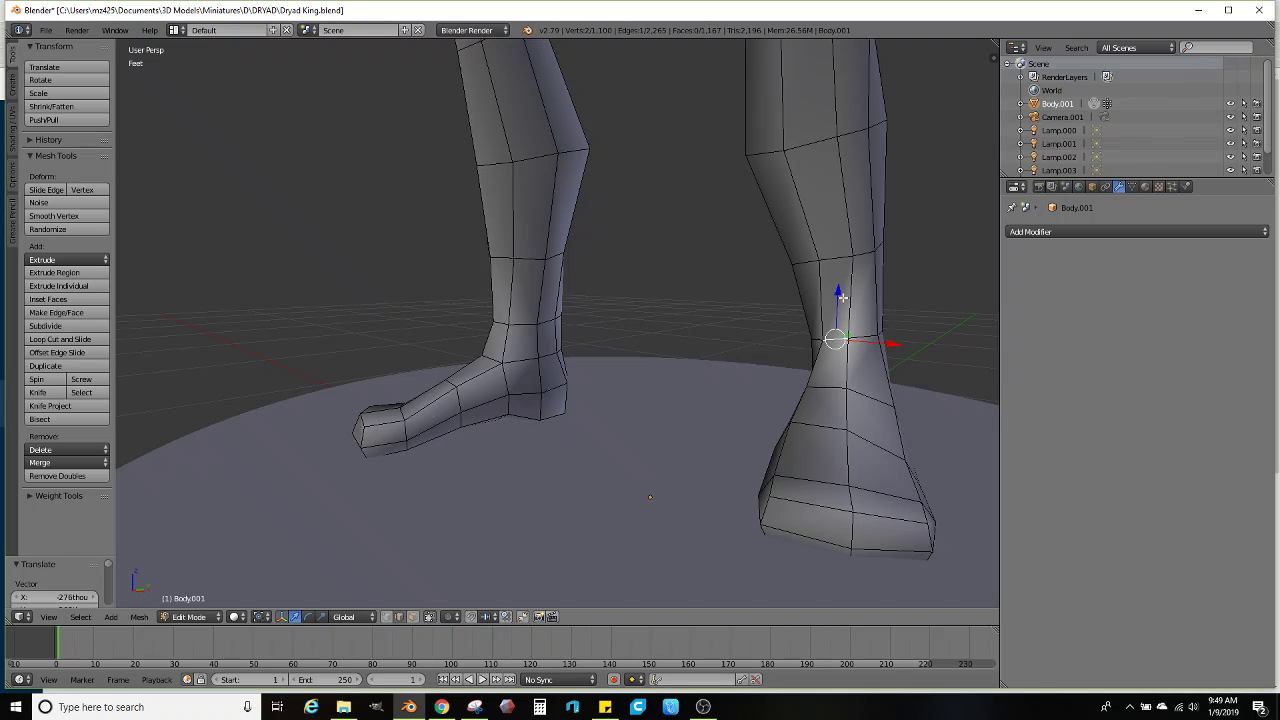
Select the faces of the right foot from the instep to the toes and delete them
{"action": "middle_click_drag", "start_coordinate": [843, 297], "coordinate": [605, 444]}
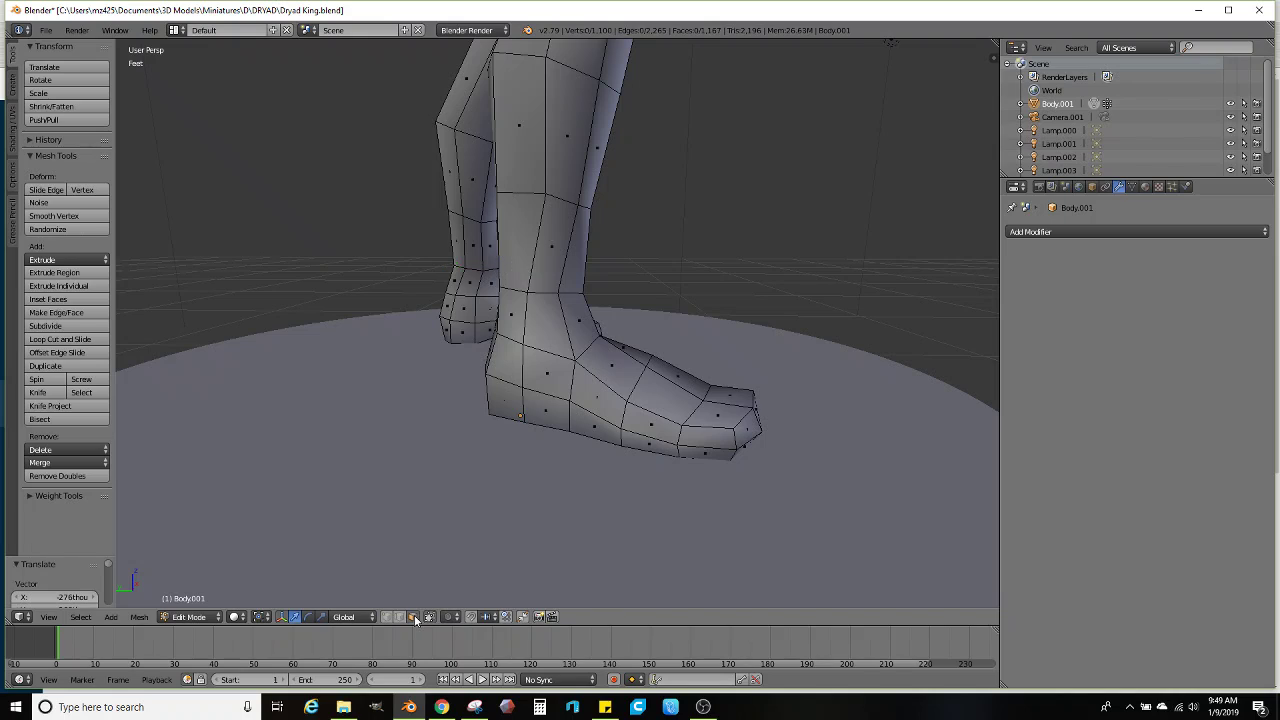
{"action": "scroll", "coordinate": [575, 420], "scroll_direction": "up", "scroll_amount": 2}
{"action": "left_click", "coordinate": [640, 357], "text": "alt"}
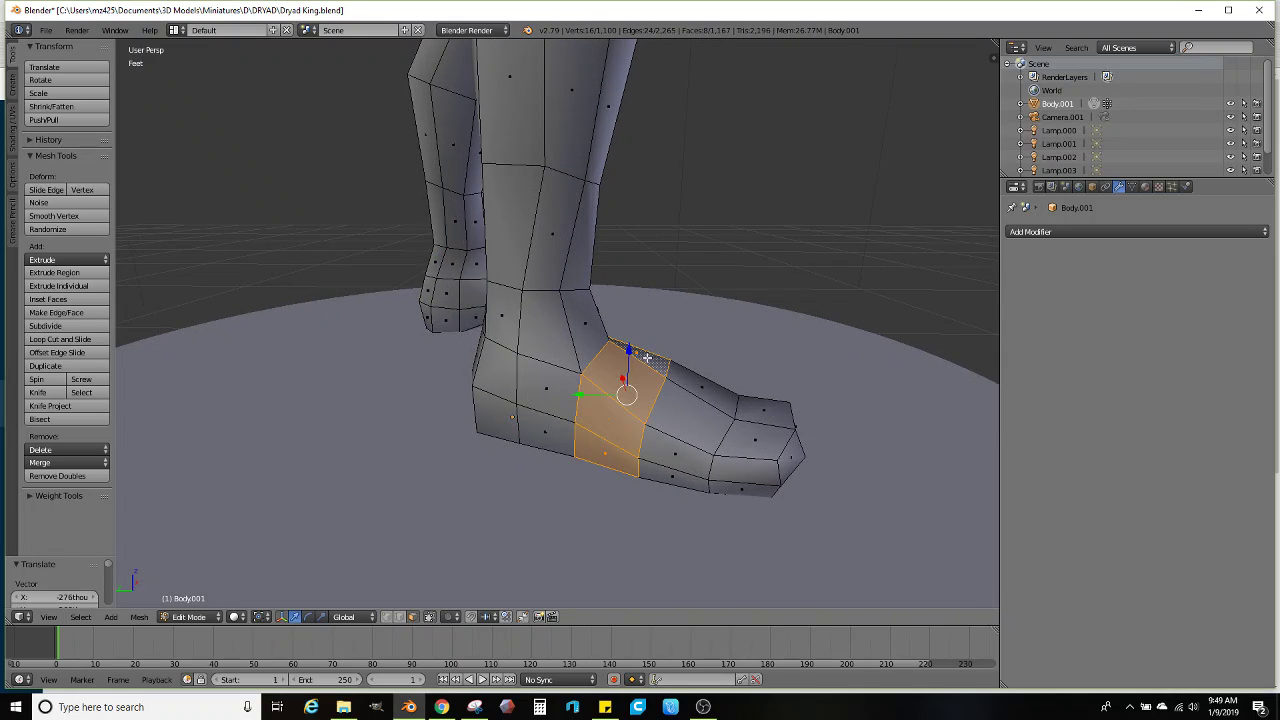
{"action": "middle_click_drag", "start_coordinate": [640, 357], "coordinate": [694, 420]}
{"action": "left_click", "coordinate": [700, 426], "text": "ctrl"}
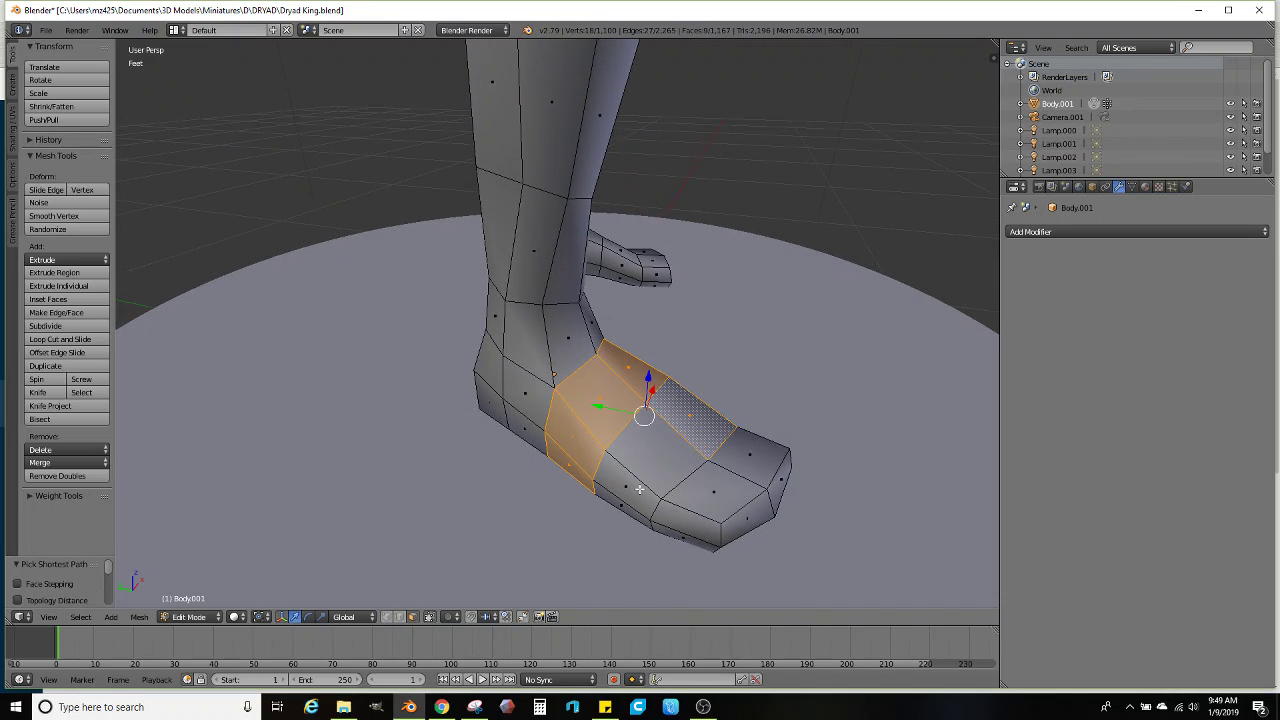
{"action": "key", "text": "z"}
{"action": "mouse_move", "coordinate": [614, 526]}
{"action": "left_mouse_down", "text": "ctrl"}
{"action": "mouse_move", "coordinate": [803, 434]}
{"action": "mouse_move", "coordinate": [692, 397]}
{"action": "mouse_move", "coordinate": [705, 405]}
{"action": "left_mouse_up", "text": "ctrl"}
{"action": "key", "text": "z"}
{"action": "key", "text": "x"}
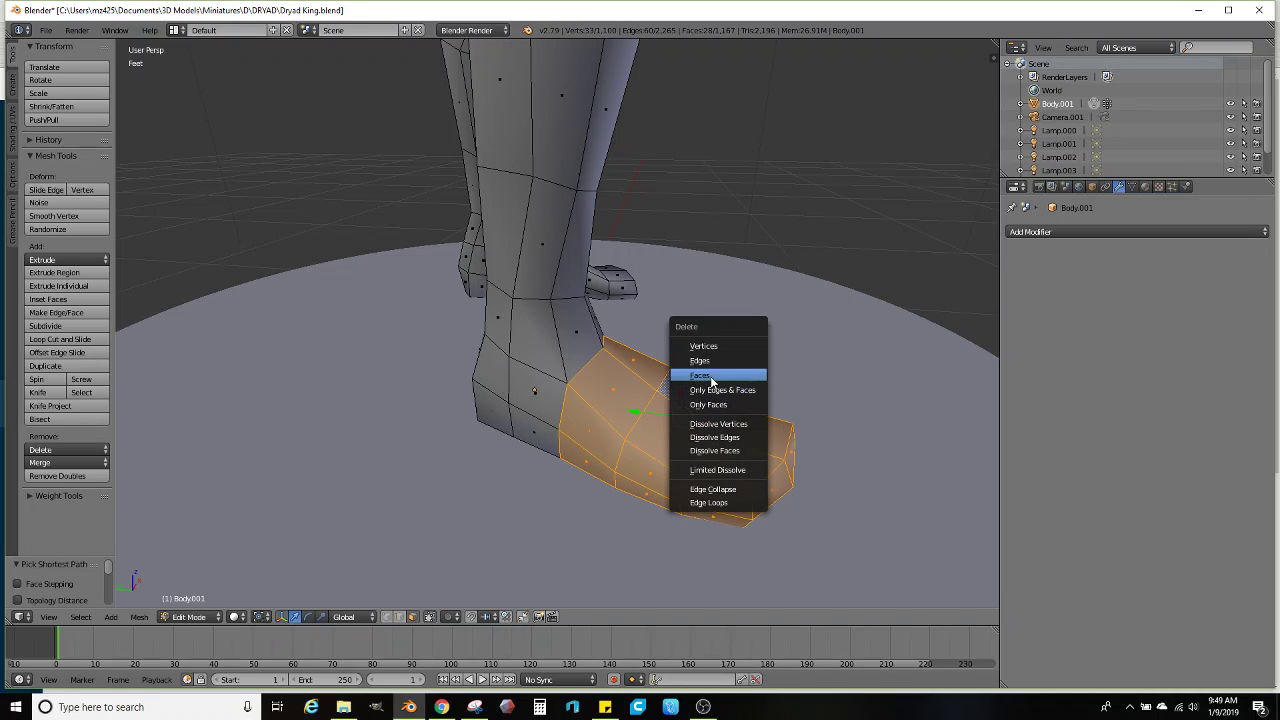
{"action": "left_click", "coordinate": [711, 381]}
Fill the open edge loop at the front of the cut right foot with faces
{"action": "middle_click_drag", "start_coordinate": [714, 380], "coordinate": [480, 543]}
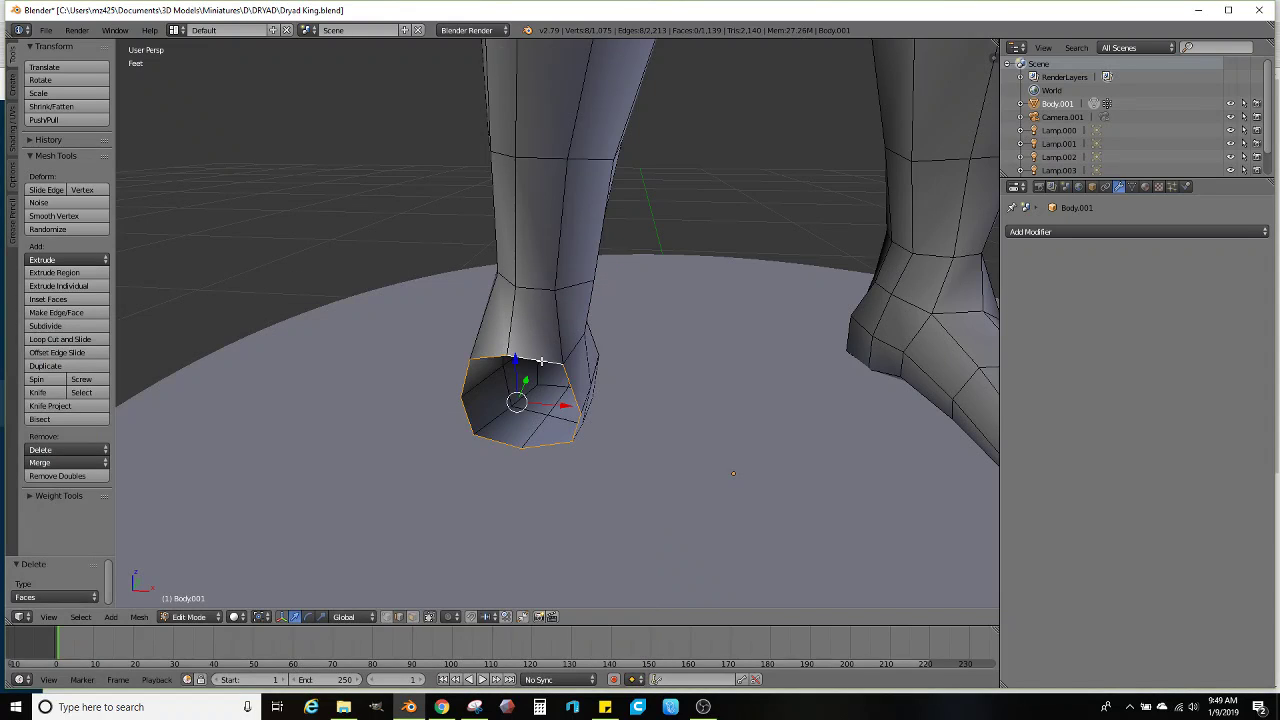
{"action": "key", "text": "alt+f"}
{"action": "middle_click_drag", "start_coordinate": [482, 560], "coordinate": [535, 486]}
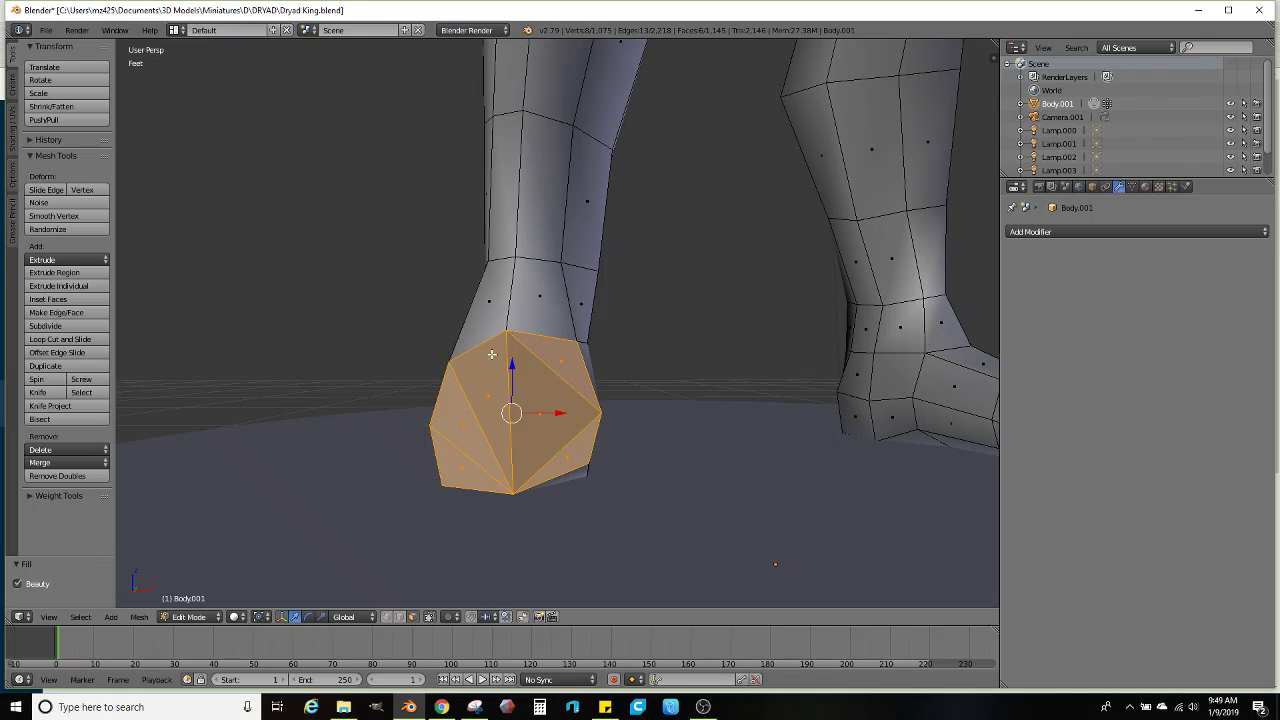
Extrude the outer lower faces of the filled foot end into a root-like stub, scale and move it, and smooth its vertices at 0.500
{"action": "right_click", "coordinate": [478, 404]}
{"action": "right_click", "coordinate": [443, 466], "text": "ctrl"}
{"action": "middle_click_drag", "start_coordinate": [443, 466], "coordinate": [518, 424]}
{"action": "key", "text": "s"}
{"action": "left_click", "coordinate": [657, 431]}
{"action": "key", "text": "g"}
{"action": "left_click", "coordinate": [674, 428]}
{"action": "left_click", "coordinate": [55, 216]}
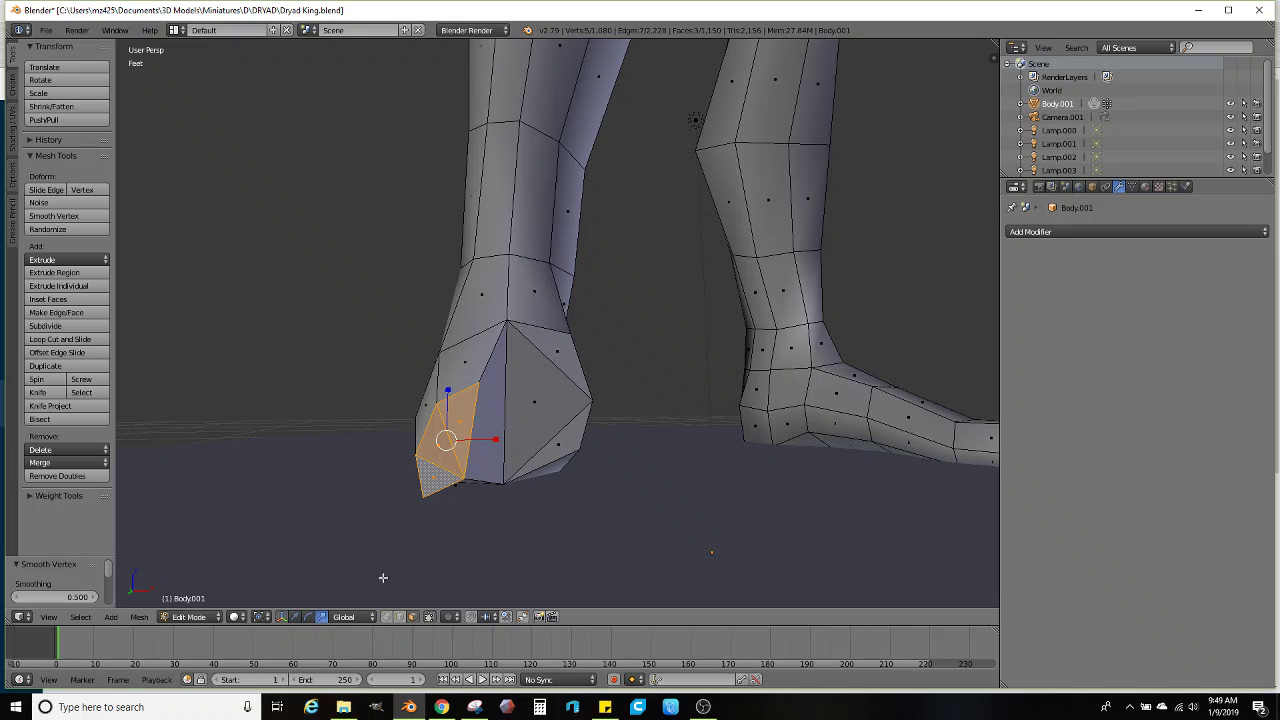
Scale the root stub's end faces to about 1.93 along X and reposition their corner vertices to even out the end
{"action": "key", "text": "s"}
{"action": "key", "text": "x"}
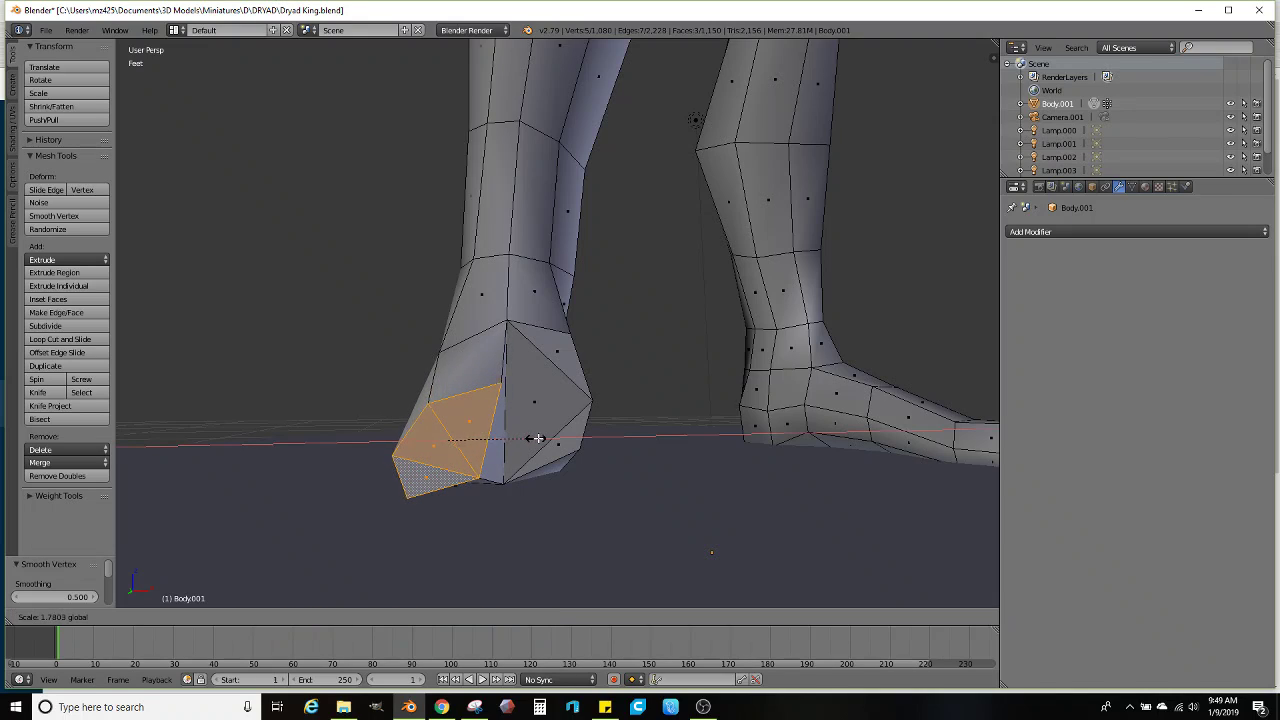
{"action": "left_click", "coordinate": [530, 438]}
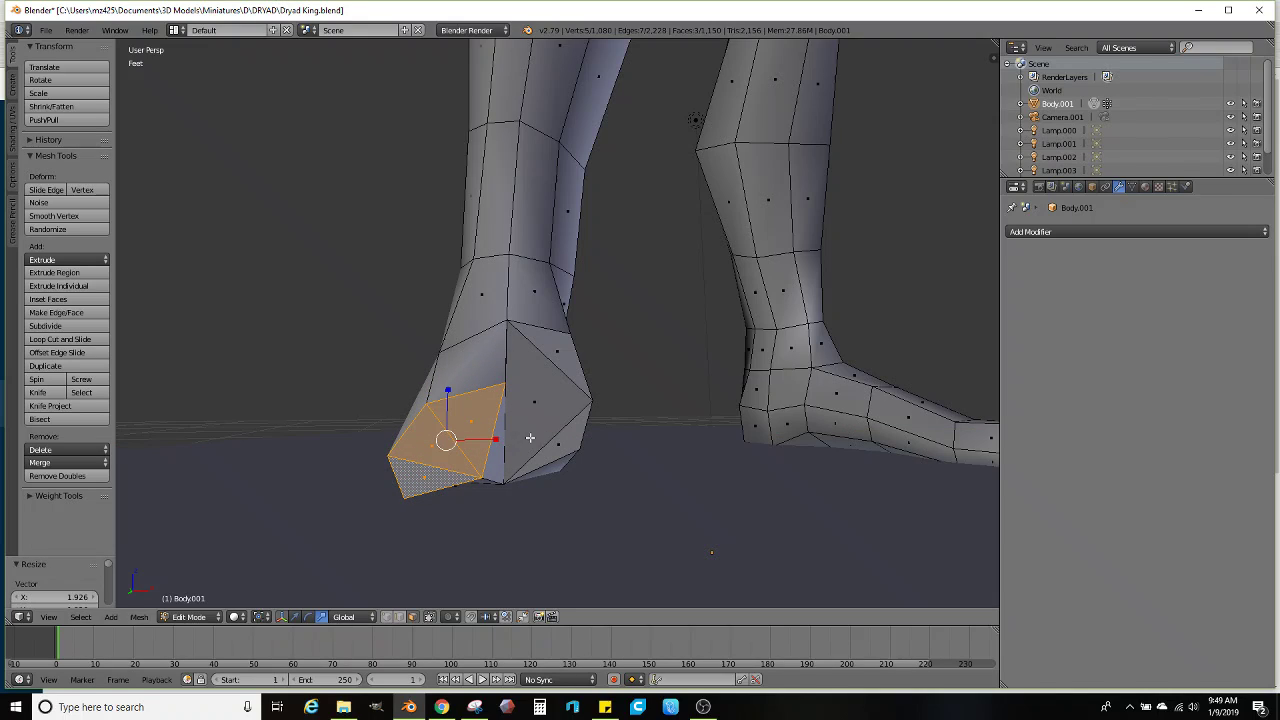
{"action": "right_click", "coordinate": [485, 470]}
{"action": "key", "text": "g"}
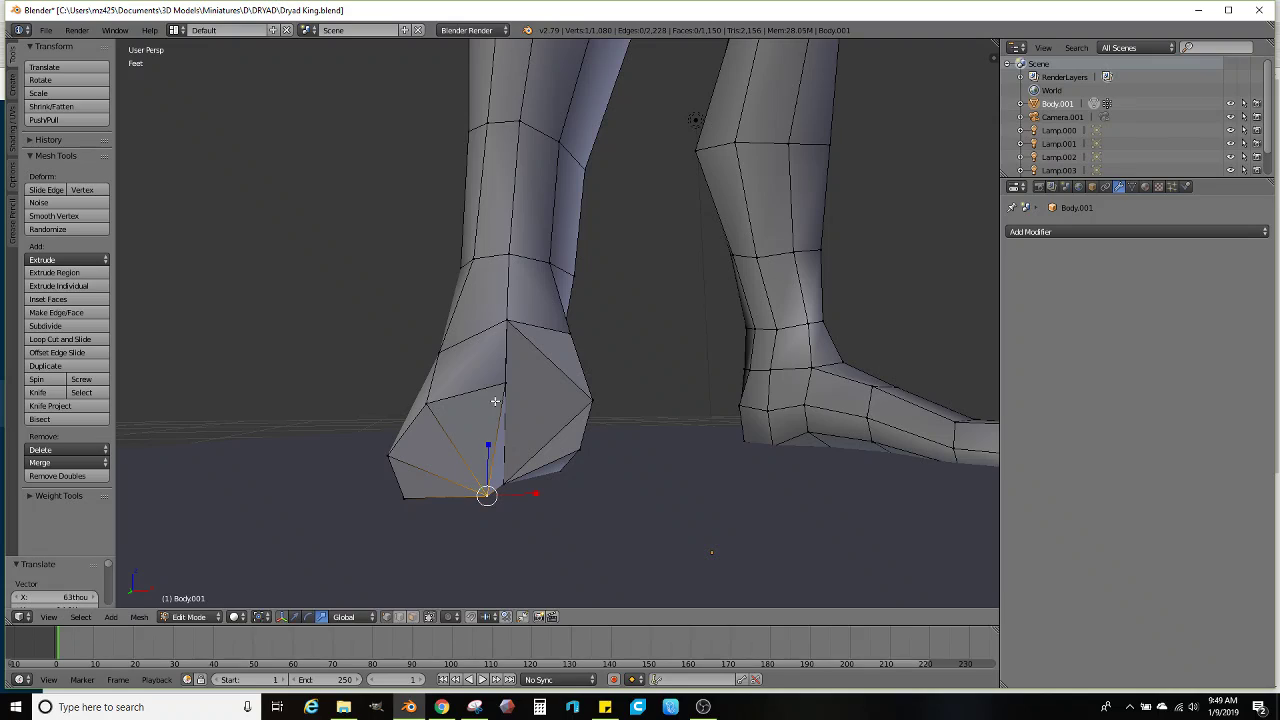
{"action": "key", "text": "g"}
{"action": "key", "text": "g"}
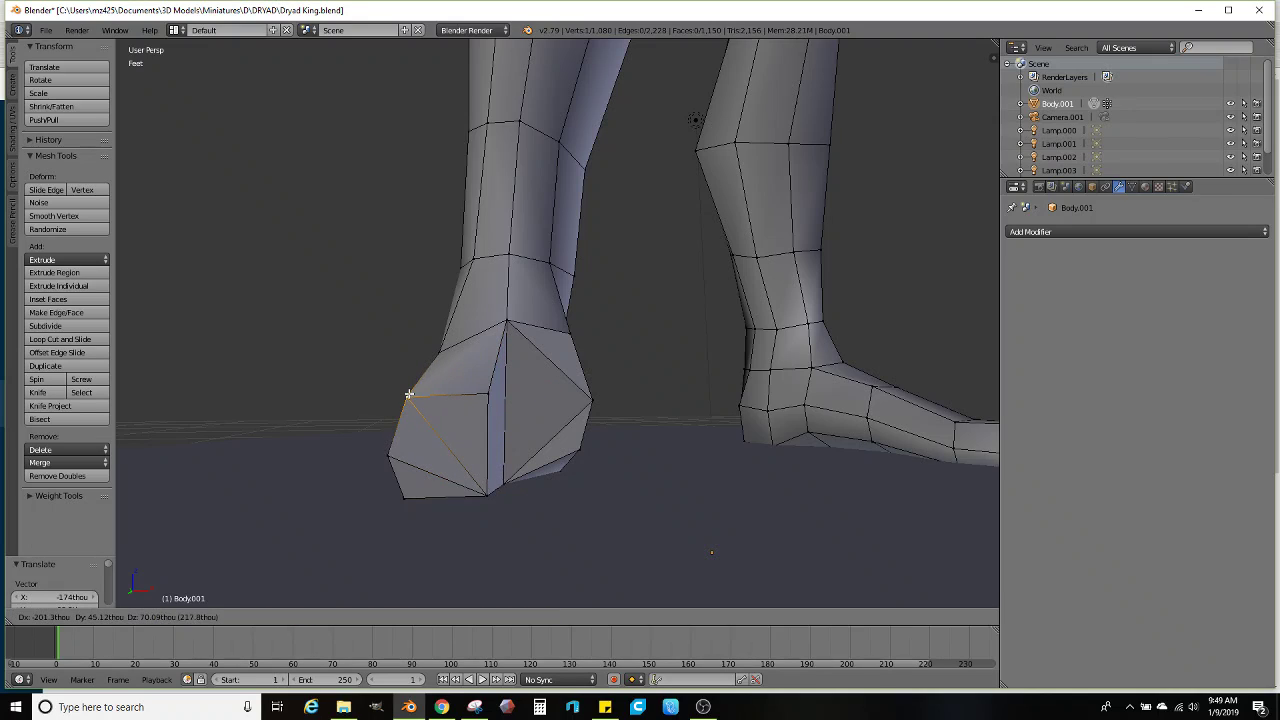
{"action": "key", "text": "g"}
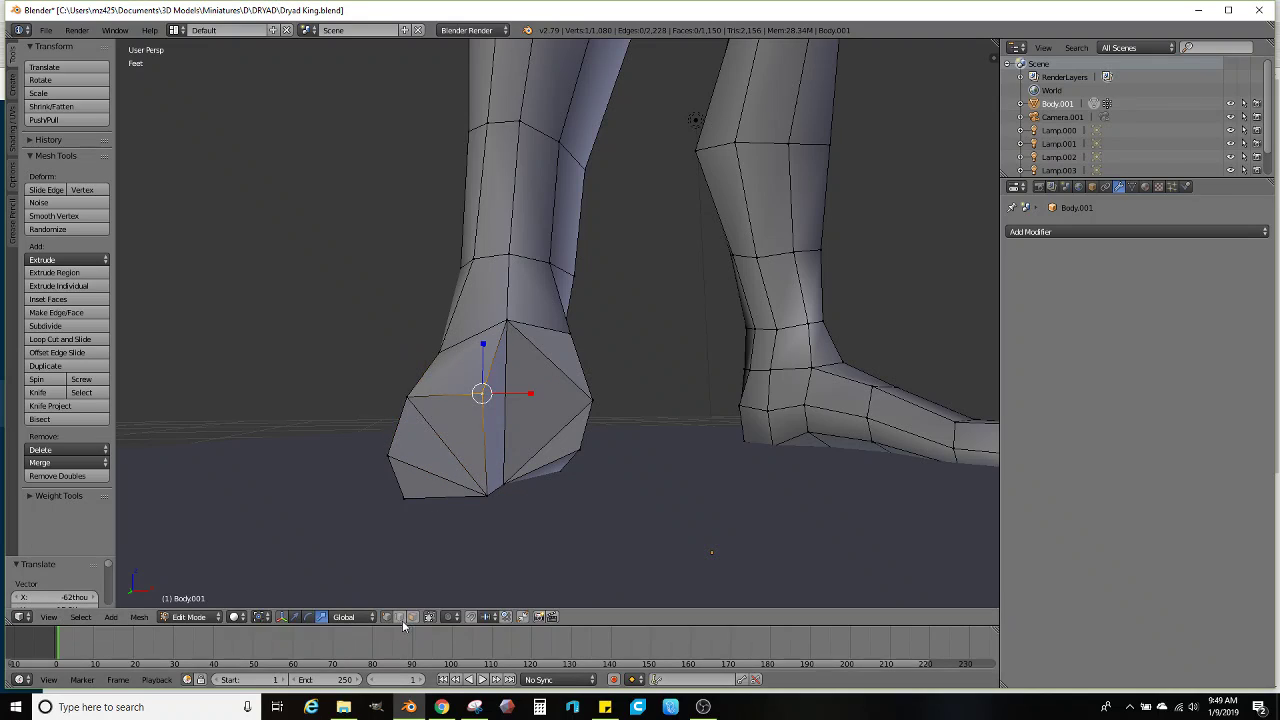
Select the end faces of the outer root stub and move them so the root points forward
{"action": "right_click", "coordinate": [420, 470], "text": "ctrl"}
{"action": "middle_click_drag", "start_coordinate": [425, 490], "coordinate": [543, 399]}
{"action": "key", "text": "g"}
{"action": "left_click", "coordinate": [579, 515]}
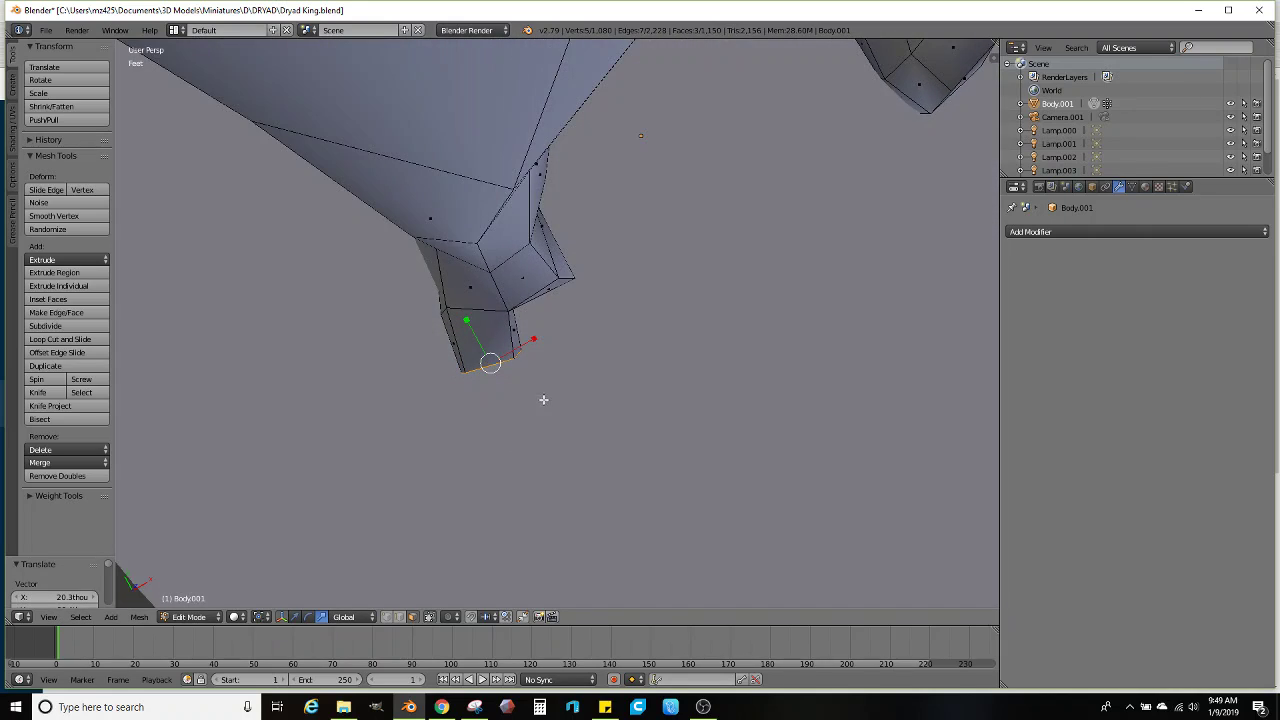
{"action": "key", "text": "g"}
{"action": "left_click", "coordinate": [599, 395]}
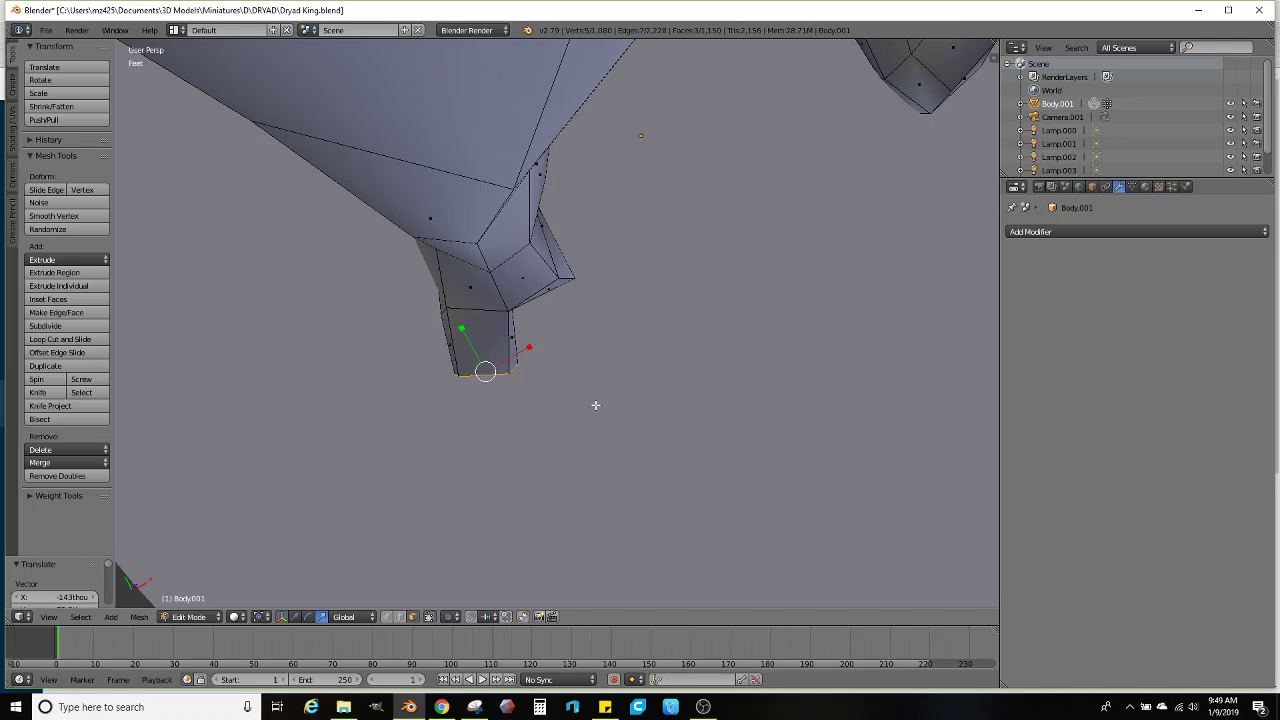
Extrude the outer root two segments forward, scale each end, and rotate the last one by about -18.2°
{"action": "key", "text": "e"}
{"action": "left_click", "coordinate": [617, 431]}
{"action": "key", "text": "s"}
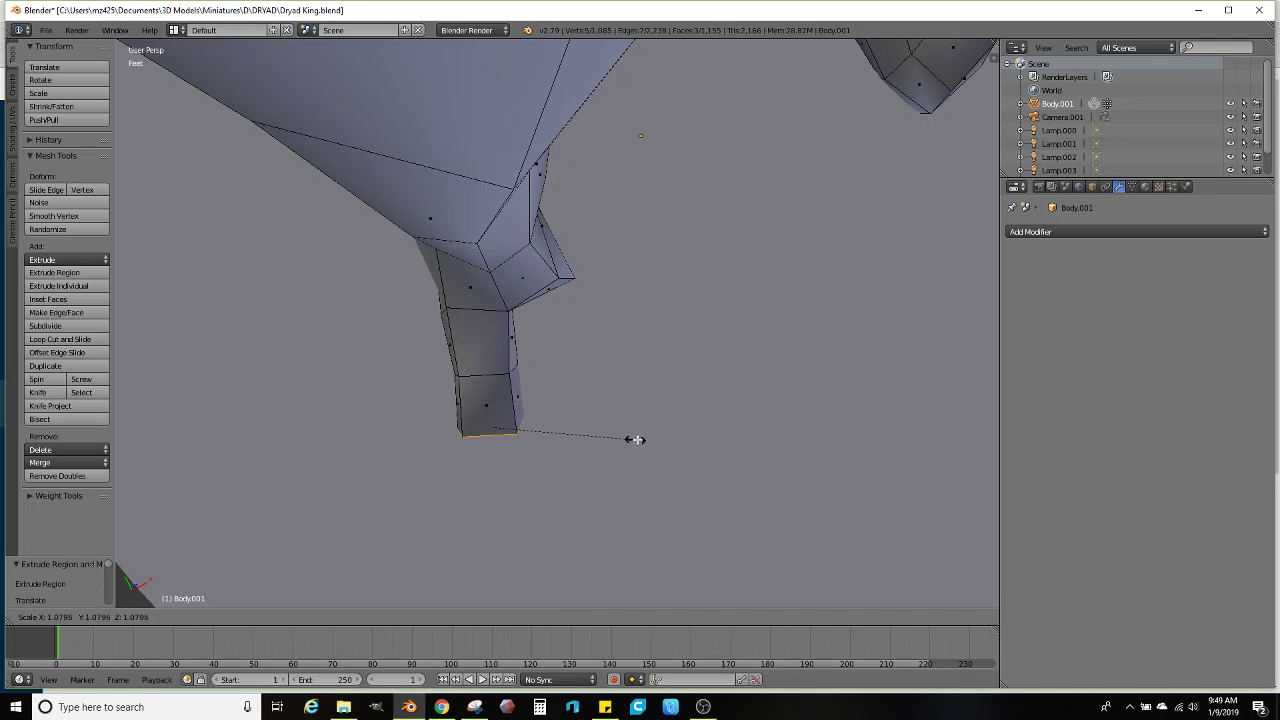
{"action": "left_click", "coordinate": [638, 505]}
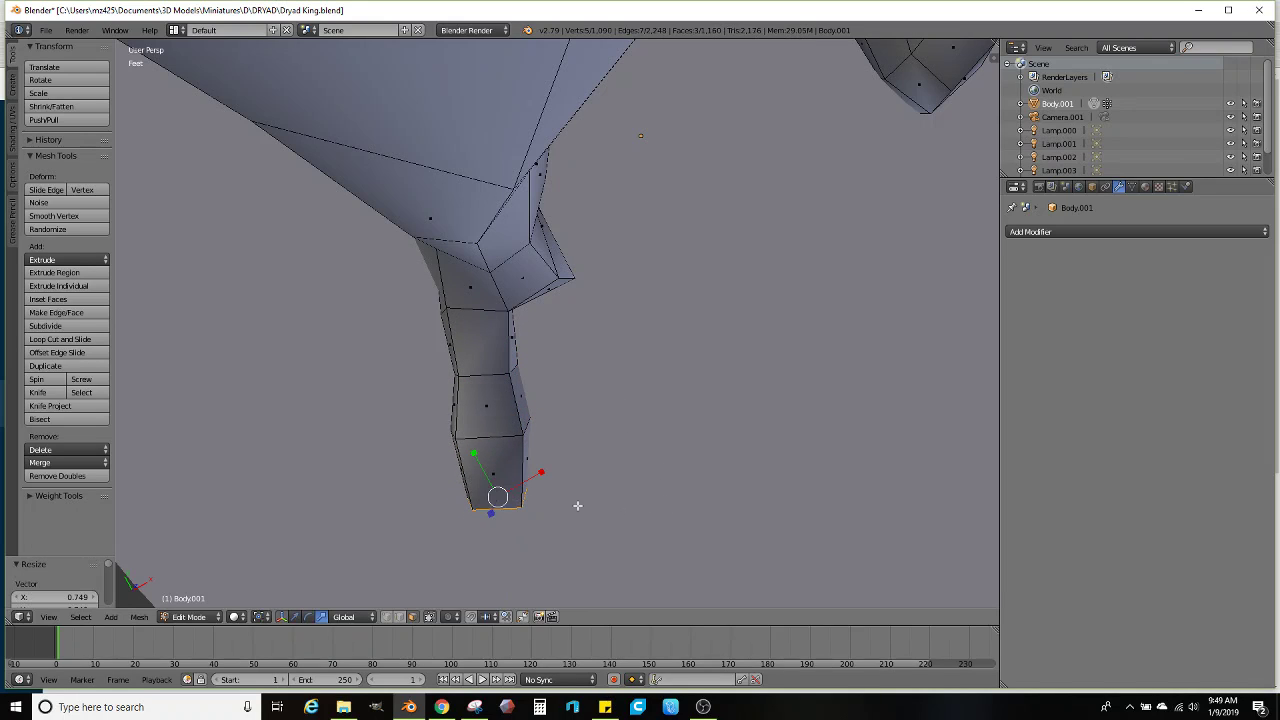
{"action": "middle_click_drag", "start_coordinate": [577, 508], "coordinate": [600, 423]}
{"action": "key", "text": "r"}
{"action": "left_click", "coordinate": [636, 380]}
Extrude two more segments from the outer root, scaling each one down and moving it to form a tapered tip
{"action": "key", "text": "e"}
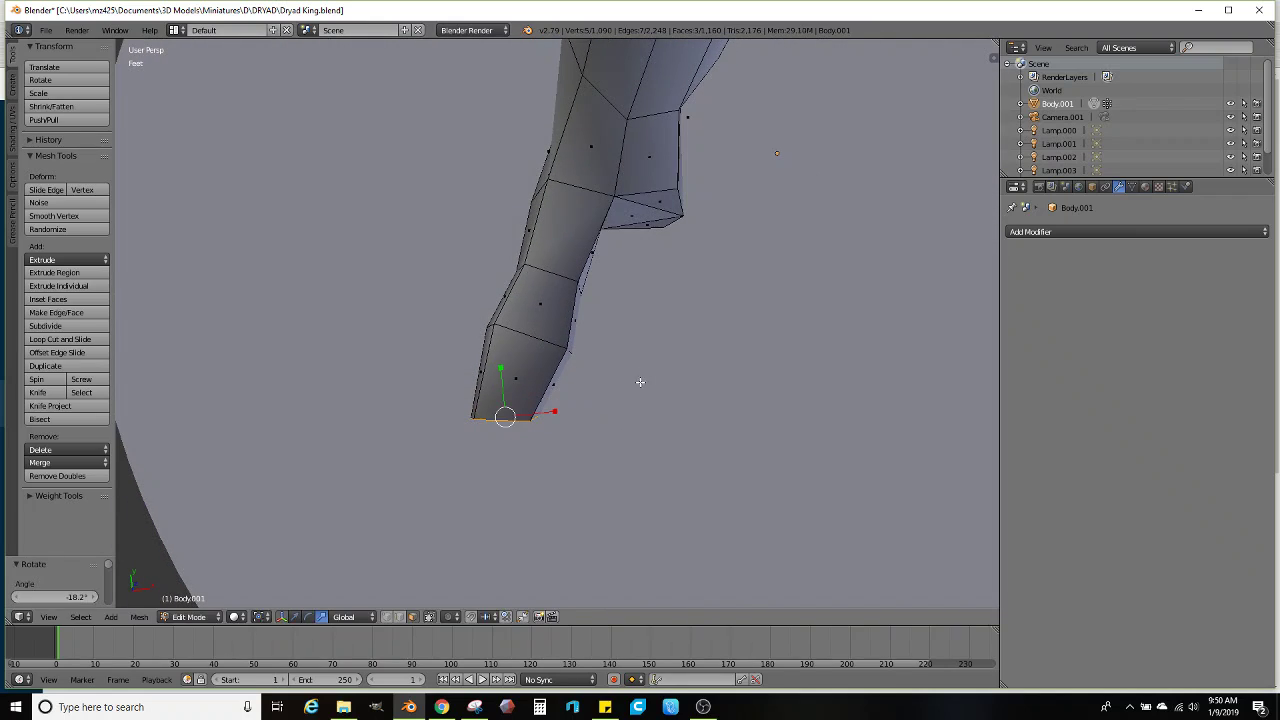
{"action": "left_click", "coordinate": [657, 434]}
{"action": "key", "text": "s"}
{"action": "left_click", "coordinate": [604, 465]}
{"action": "middle_click_drag", "start_coordinate": [604, 465], "coordinate": [610, 320]}
{"action": "key", "text": "g"}
{"action": "key", "text": "e"}
{"action": "left_click", "coordinate": [785, 376]}
{"action": "key", "text": "s"}
{"action": "left_click", "coordinate": [730, 401]}
{"action": "key", "text": "g"}
{"action": "left_click", "coordinate": [651, 498]}
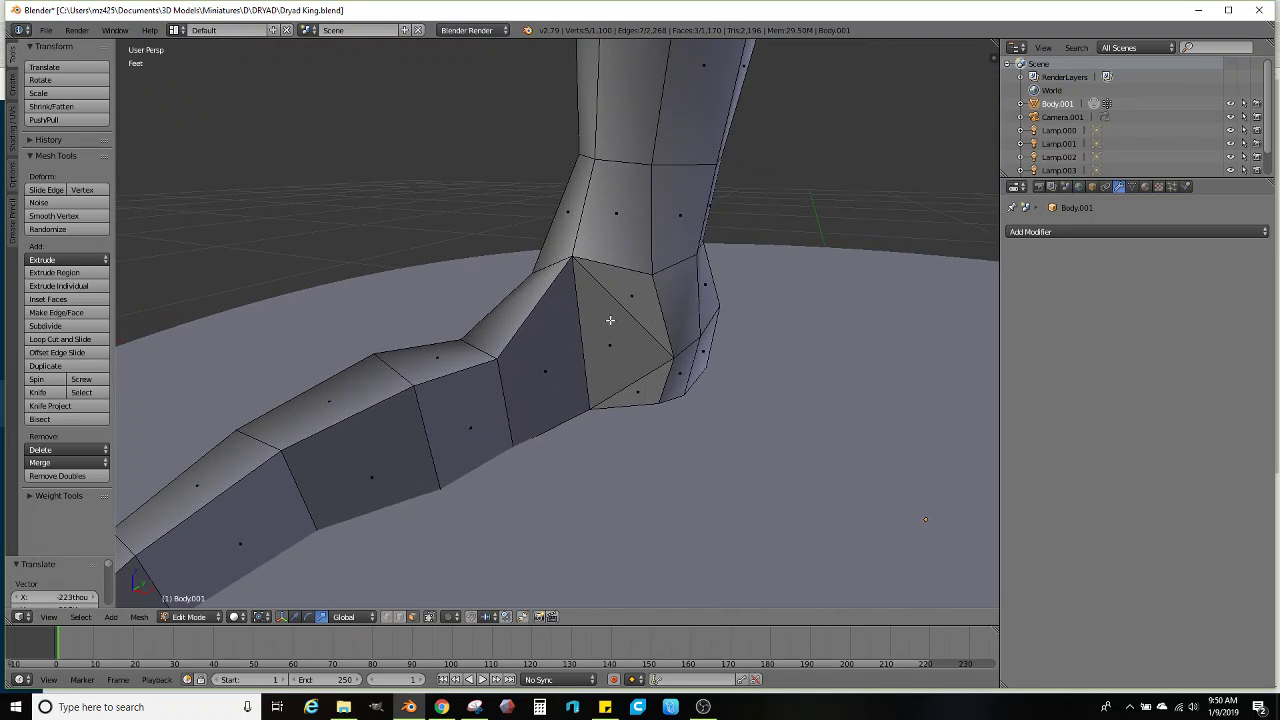
Select the remaining open-front faces beside the outer root and add a Subdivision Surface modifier to the body
{"action": "right_click", "coordinate": [632, 390], "text": "ctrl"}
{"action": "left_click", "coordinate": [1020, 232]}
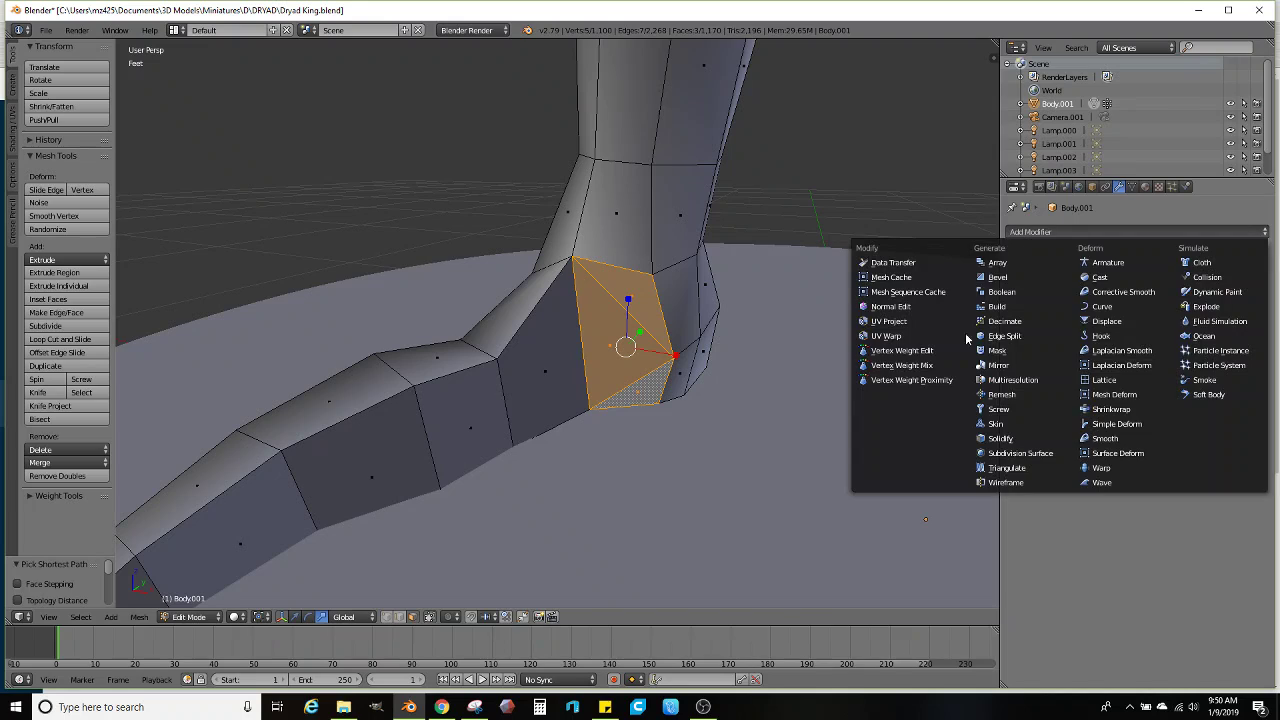
{"action": "left_click", "coordinate": [1012, 453]}
{"action": "scroll", "coordinate": [322, 352], "scroll_direction": "down", "scroll_amount": 4}
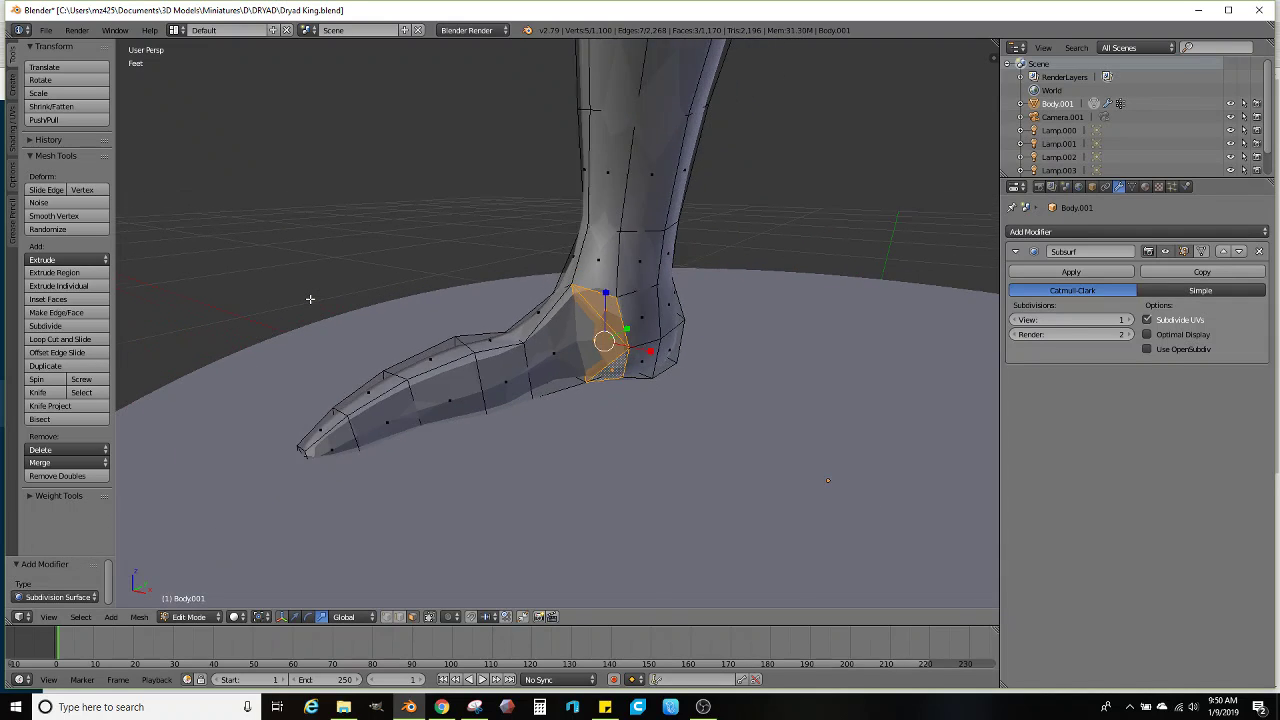
{"action": "key", "text": "Tab"}
{"action": "key", "text": "Tab"}
{"action": "scroll", "coordinate": [600, 340], "scroll_direction": "up", "scroll_amount": 3}
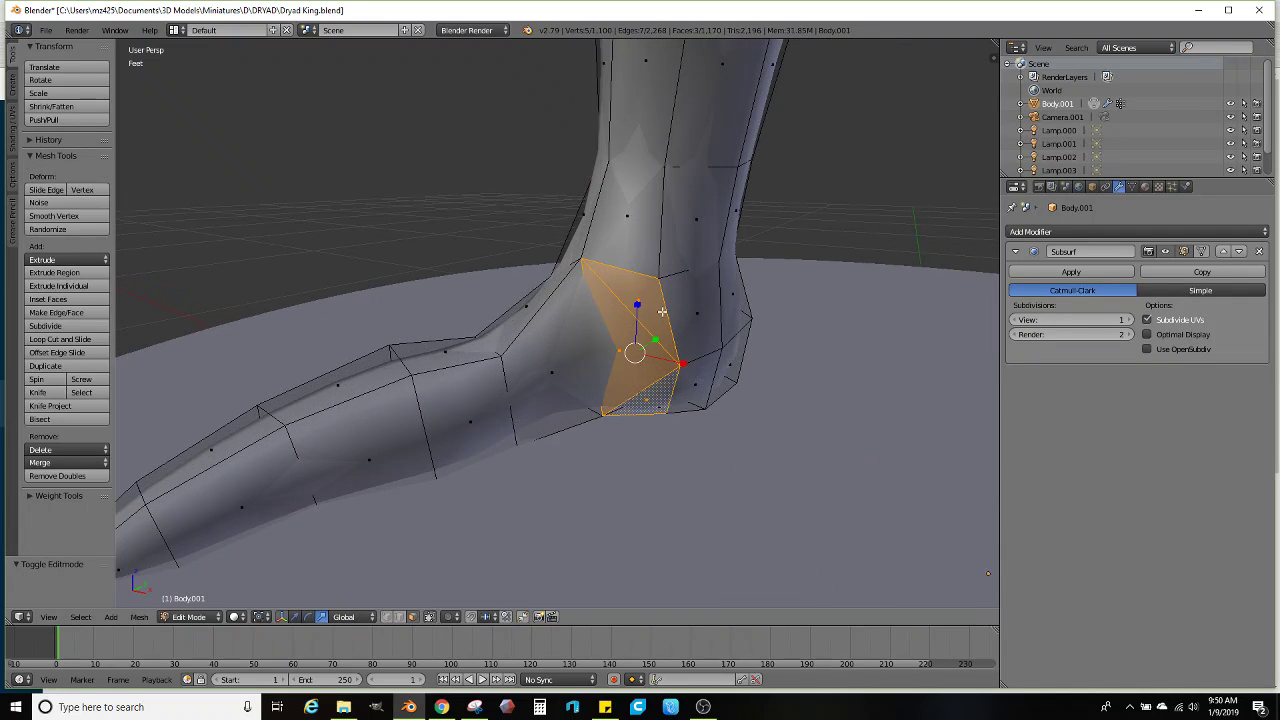
Extrude the selected faces into the first segment of a second root, then scale and reposition its end
{"action": "middle_click_drag", "start_coordinate": [600, 340], "coordinate": [606, 240]}
{"action": "key", "text": "e"}
{"action": "left_click", "coordinate": [665, 246]}
{"action": "key", "text": "s"}
{"action": "left_click", "coordinate": [520, 270]}
{"action": "middle_click_drag", "start_coordinate": [520, 270], "coordinate": [621, 304]}
{"action": "key", "text": "g"}
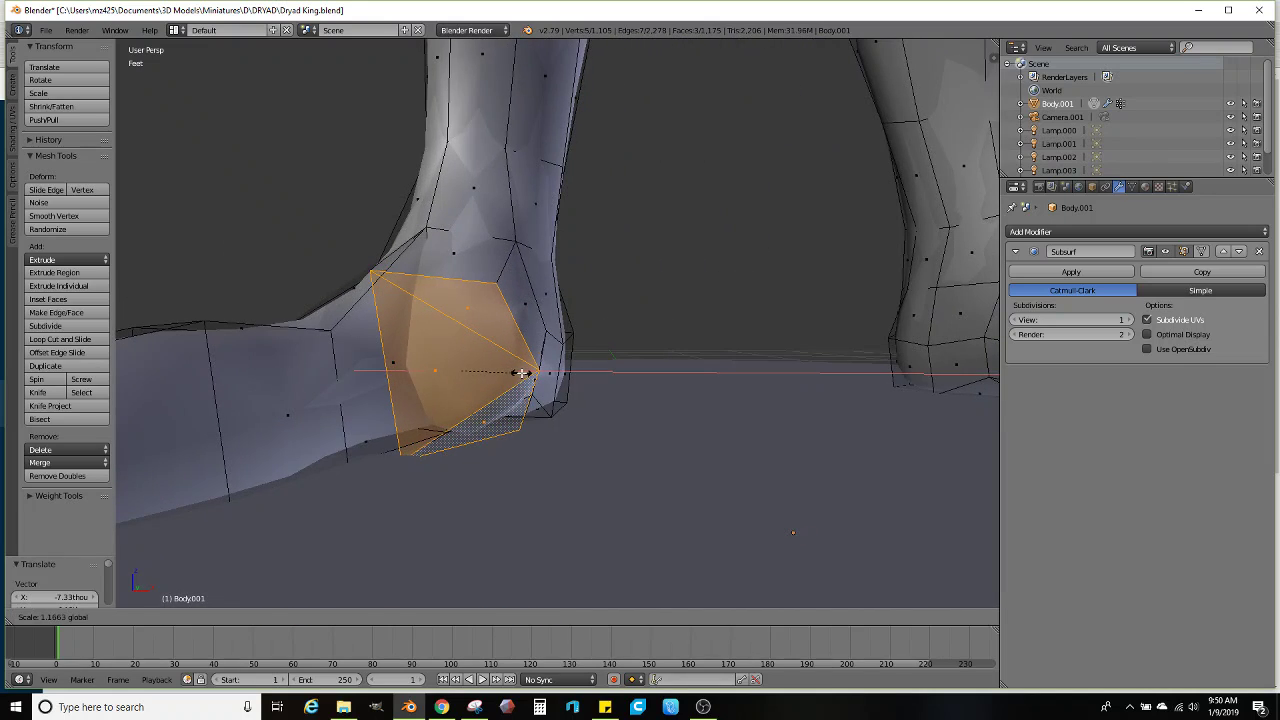
{"action": "key", "text": "s"}
{"action": "left_click", "coordinate": [514, 371]}
{"action": "middle_click_drag", "start_coordinate": [514, 371], "coordinate": [586, 354]}
Extrude a second segment on the inner root, scale its end faces, and move them into line
{"action": "key", "text": "e"}
{"action": "left_click", "coordinate": [491, 337]}
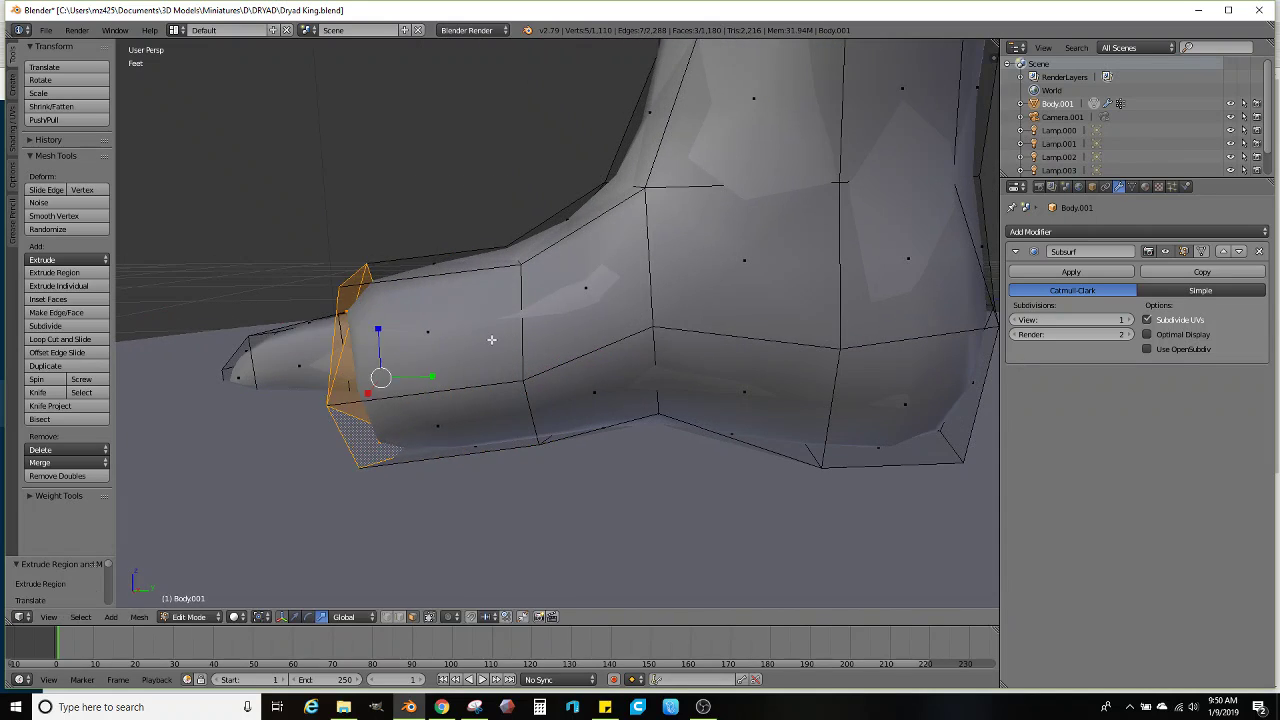
{"action": "key", "text": "s"}
{"action": "left_click", "coordinate": [466, 349]}
{"action": "middle_click_drag", "start_coordinate": [466, 349], "coordinate": [635, 311]}
{"action": "key", "text": "g"}
{"action": "left_click", "coordinate": [514, 343]}
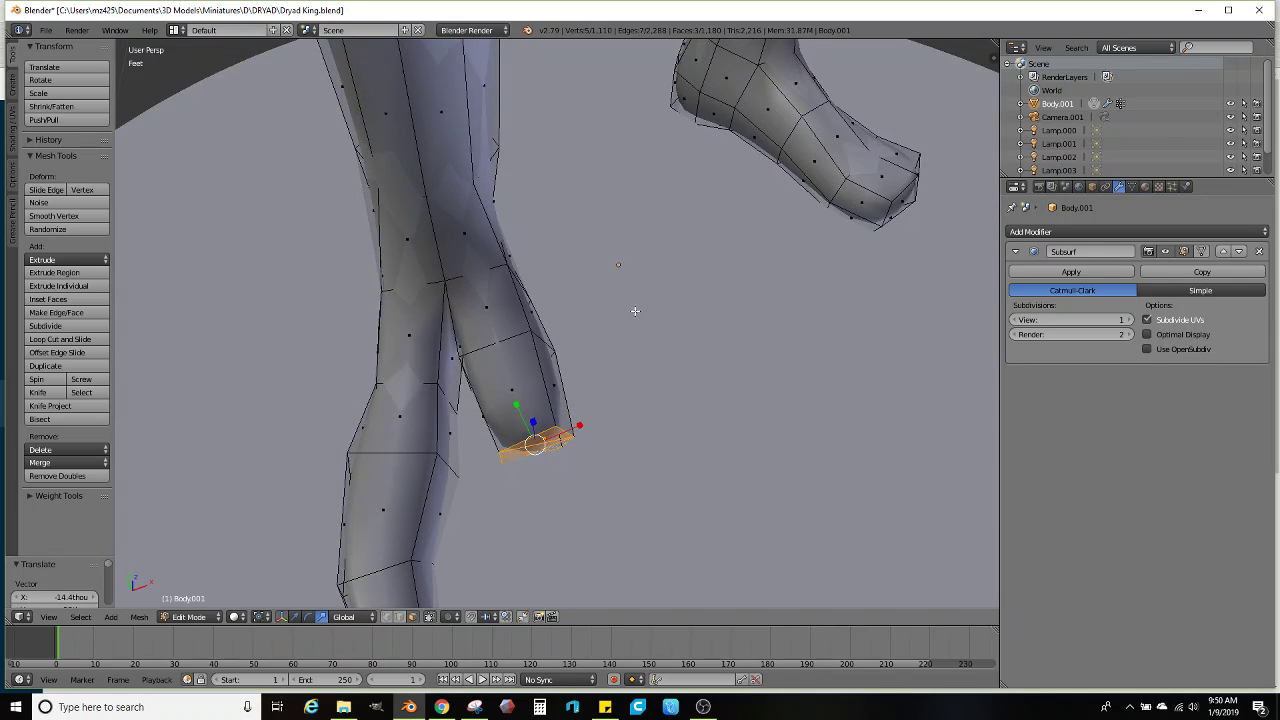
Scale the inner root's end to about 1.27, extrude a third segment, rotate it about 9.7°, and move it inward
{"action": "key", "text": "s"}
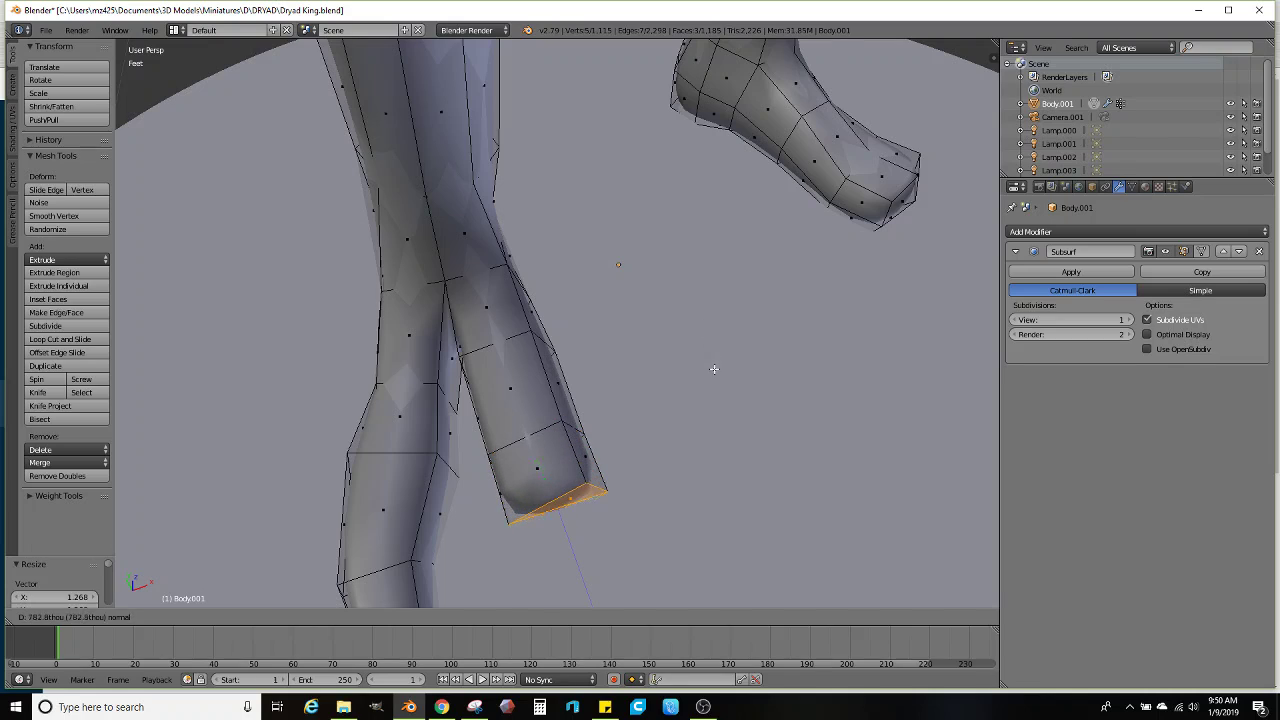
{"action": "left_click", "coordinate": [714, 369]}
{"action": "key", "text": "r"}
{"action": "right_click", "coordinate": [610, 485]}
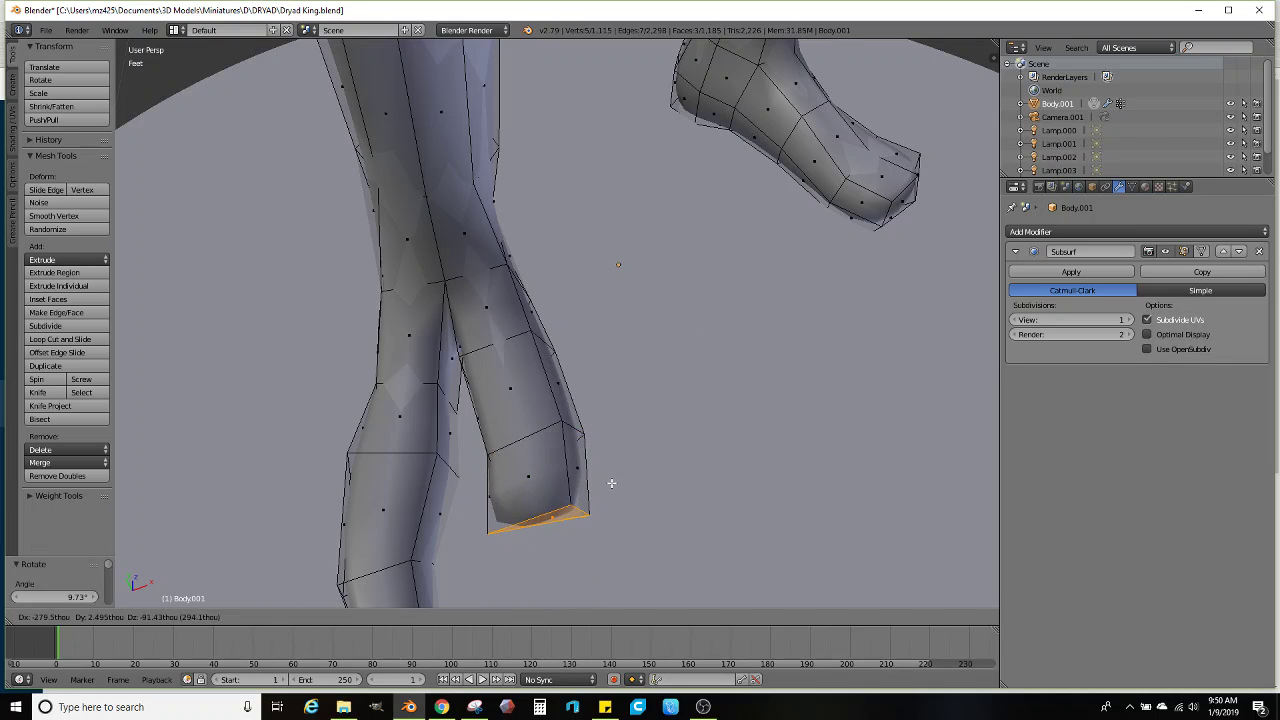
{"action": "middle_click_drag", "start_coordinate": [608, 486], "coordinate": [664, 328]}
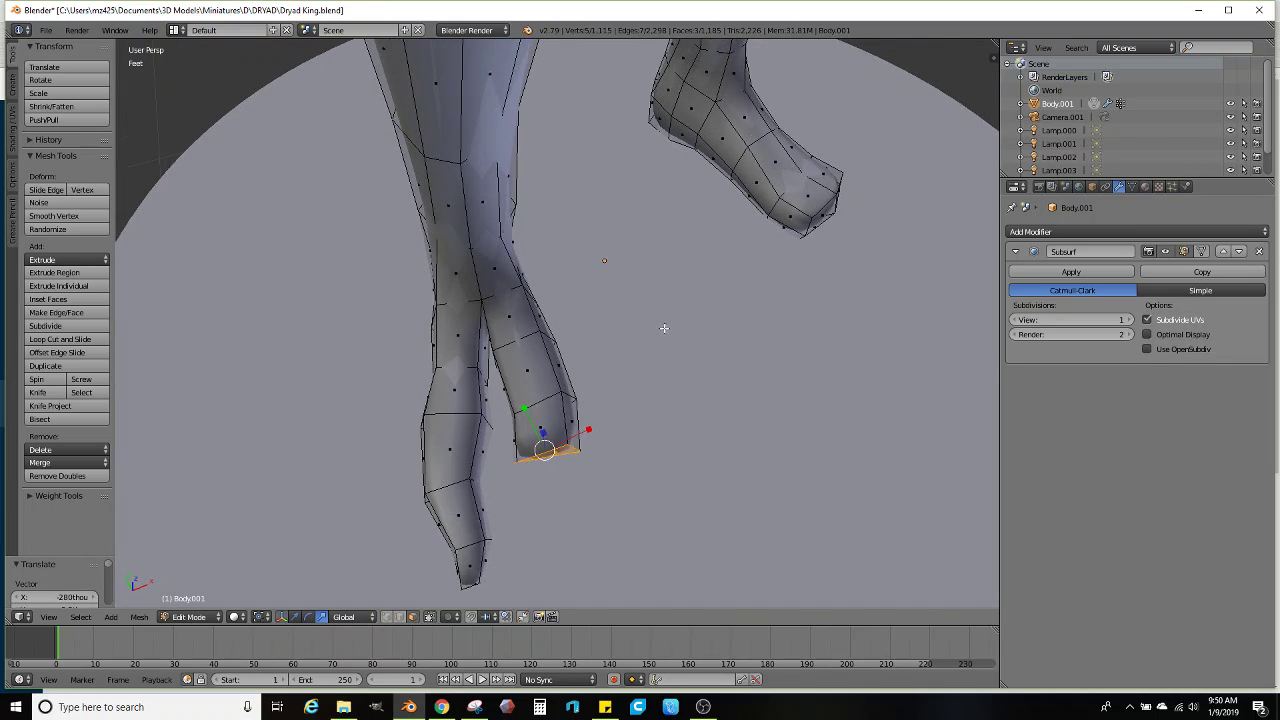
Extrude two tapering segments at the inner root's end and offset them to opposite sides to make a crooked tip
{"action": "left_click", "coordinate": [676, 393]}
{"action": "key", "text": "s"}
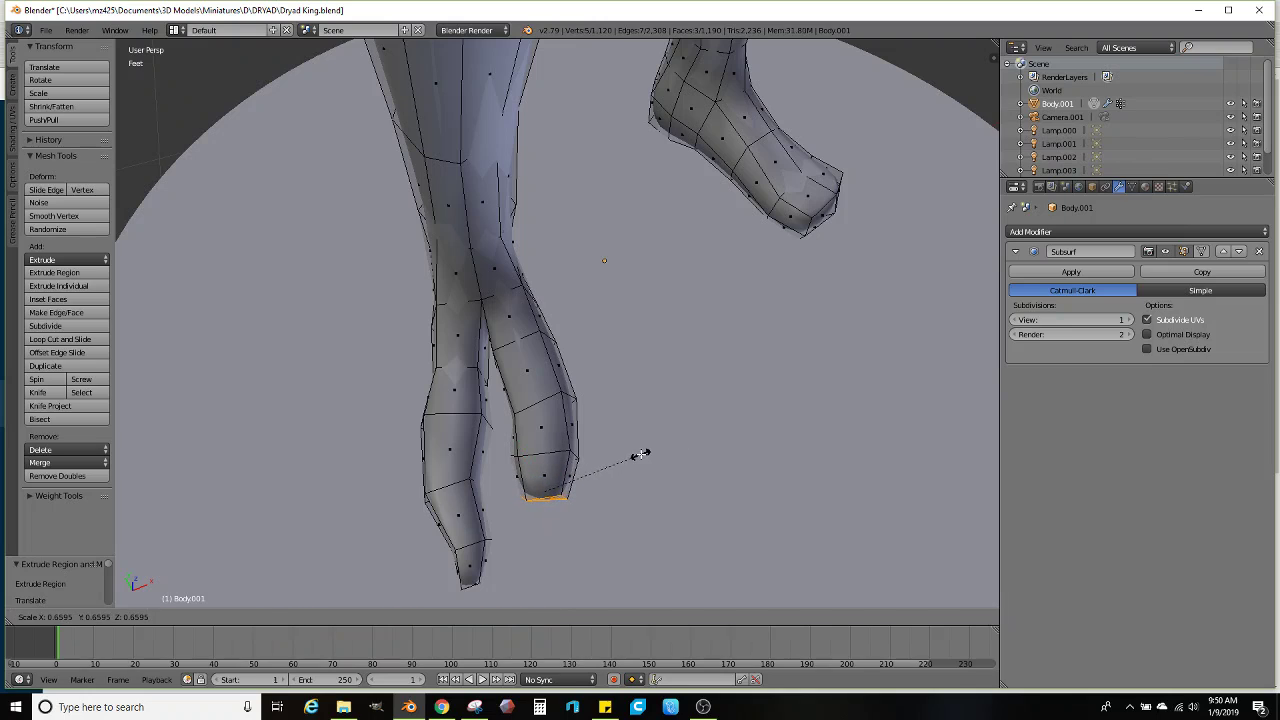
{"action": "left_click", "coordinate": [660, 440]}
{"action": "key", "text": "g"}
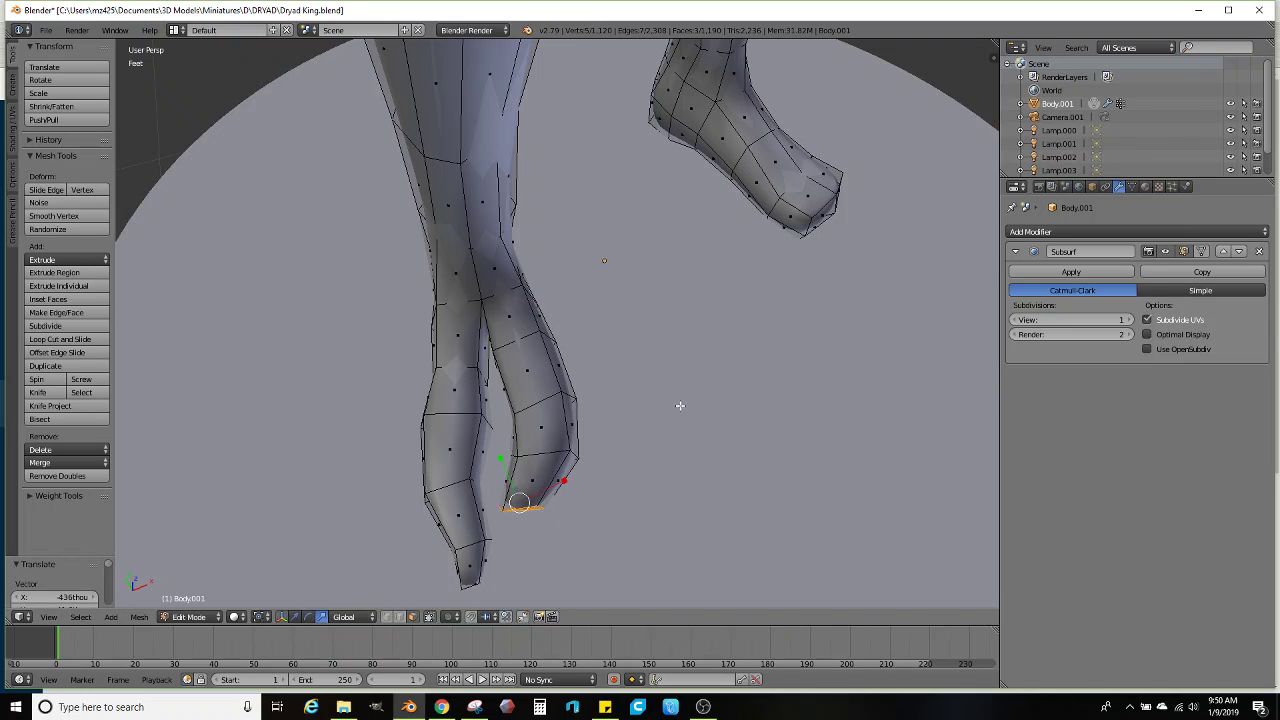
{"action": "left_click", "coordinate": [686, 463]}
{"action": "key", "text": "s"}
{"action": "left_click", "coordinate": [620, 476]}
{"action": "key", "text": "g"}
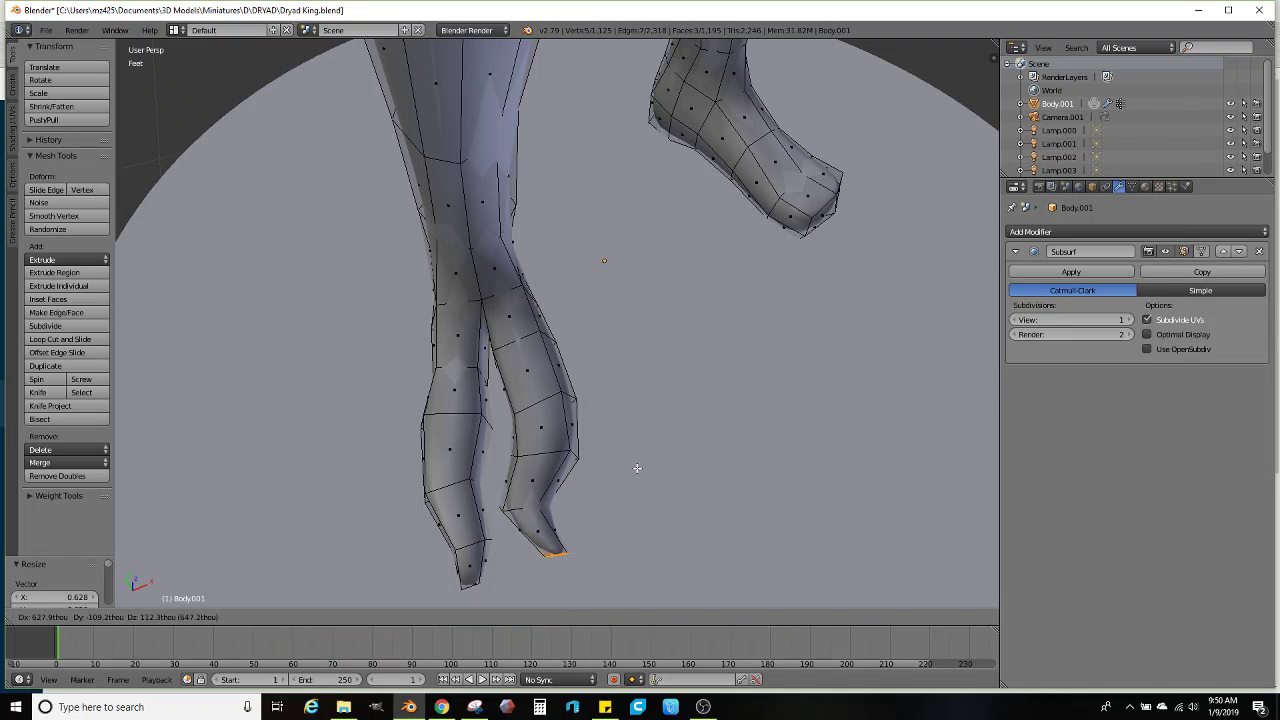
Select the face rings near the inner root's end and raise them slightly along Z
{"action": "middle_click_drag", "start_coordinate": [510, 445], "coordinate": [475, 380]}
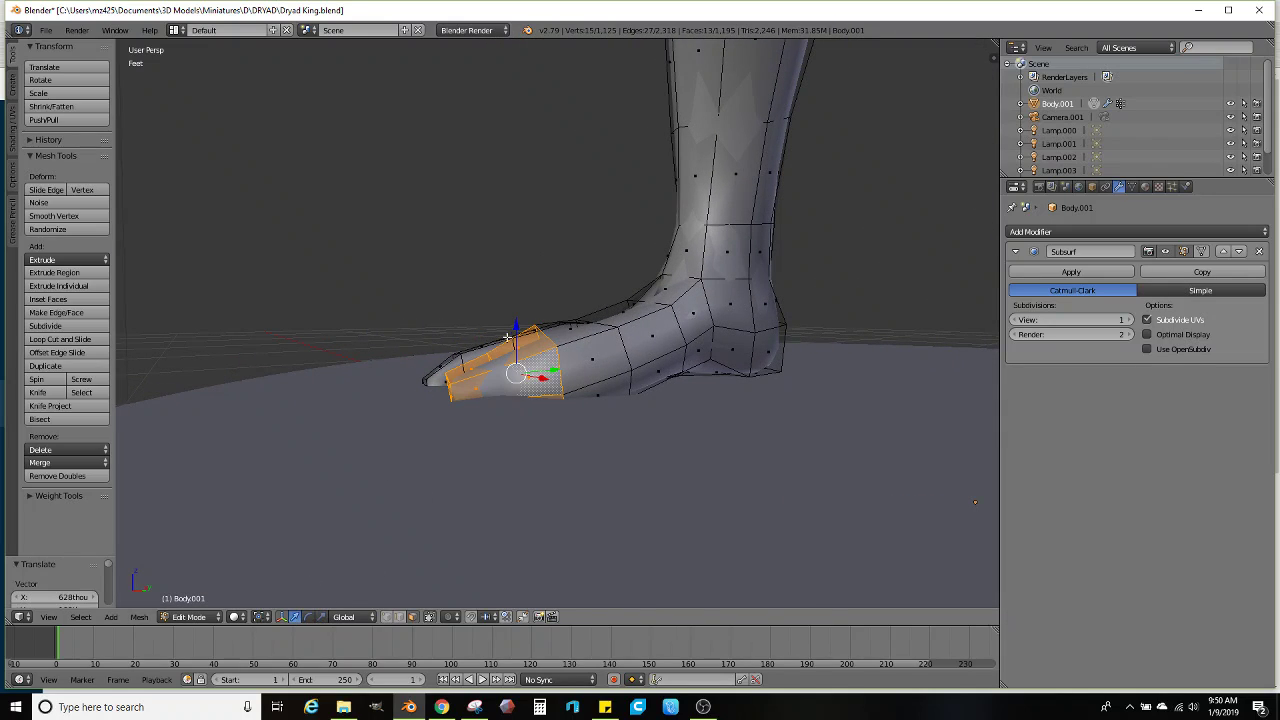
{"action": "left_click_drag", "start_coordinate": [514, 330], "coordinate": [515, 312]}
{"action": "key", "text": "Tab"}
{"action": "middle_click_drag", "start_coordinate": [515, 312], "coordinate": [631, 342]}
{"action": "key", "text": "Tab"}
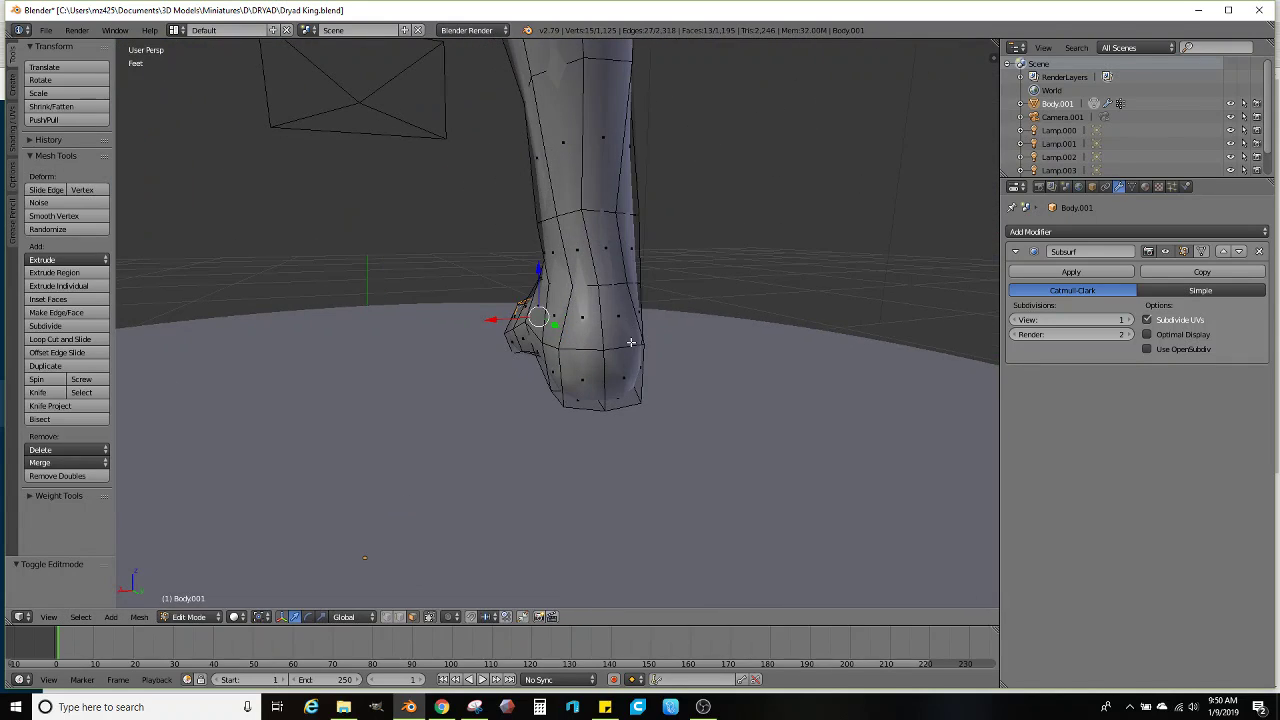
Select the four faces at the back of the right heel, extrude them backward, and scale, move and rotate the end
{"action": "middle_click_drag", "start_coordinate": [573, 391], "coordinate": [617, 286]}
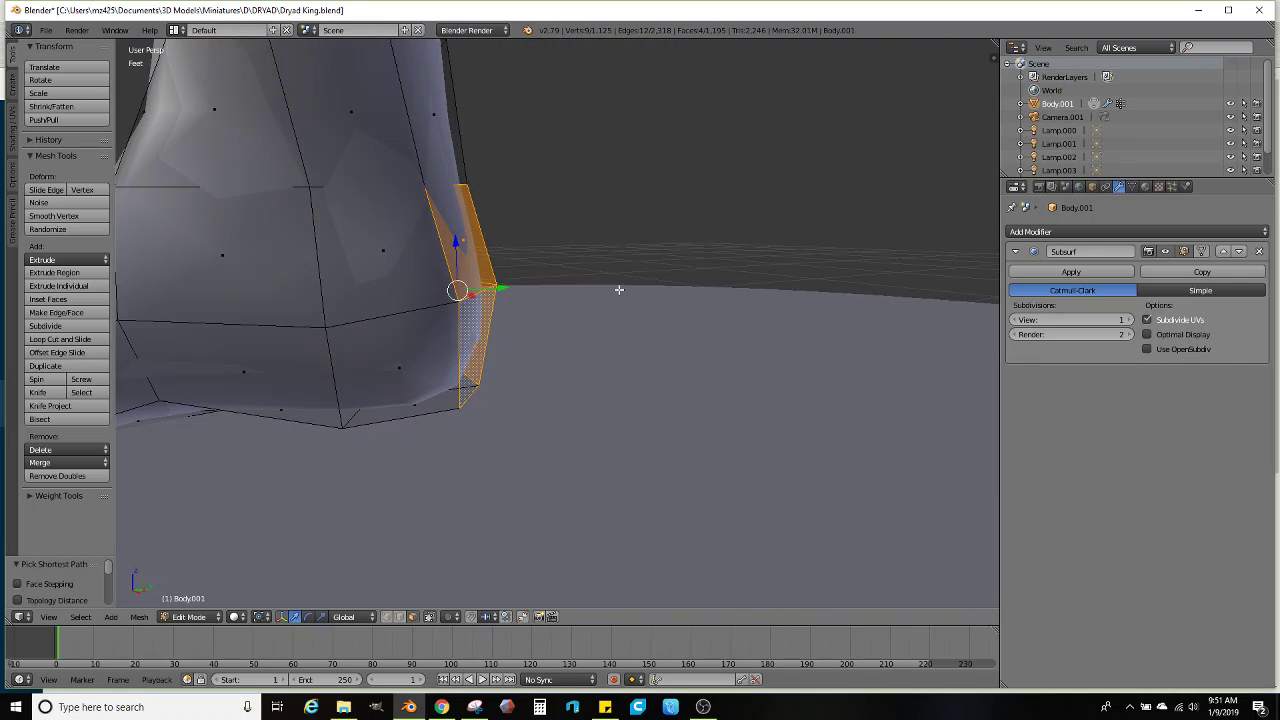
{"action": "key", "text": "s"}
{"action": "left_click", "coordinate": [626, 289]}
{"action": "key", "text": "g"}
{"action": "left_click", "coordinate": [656, 340]}
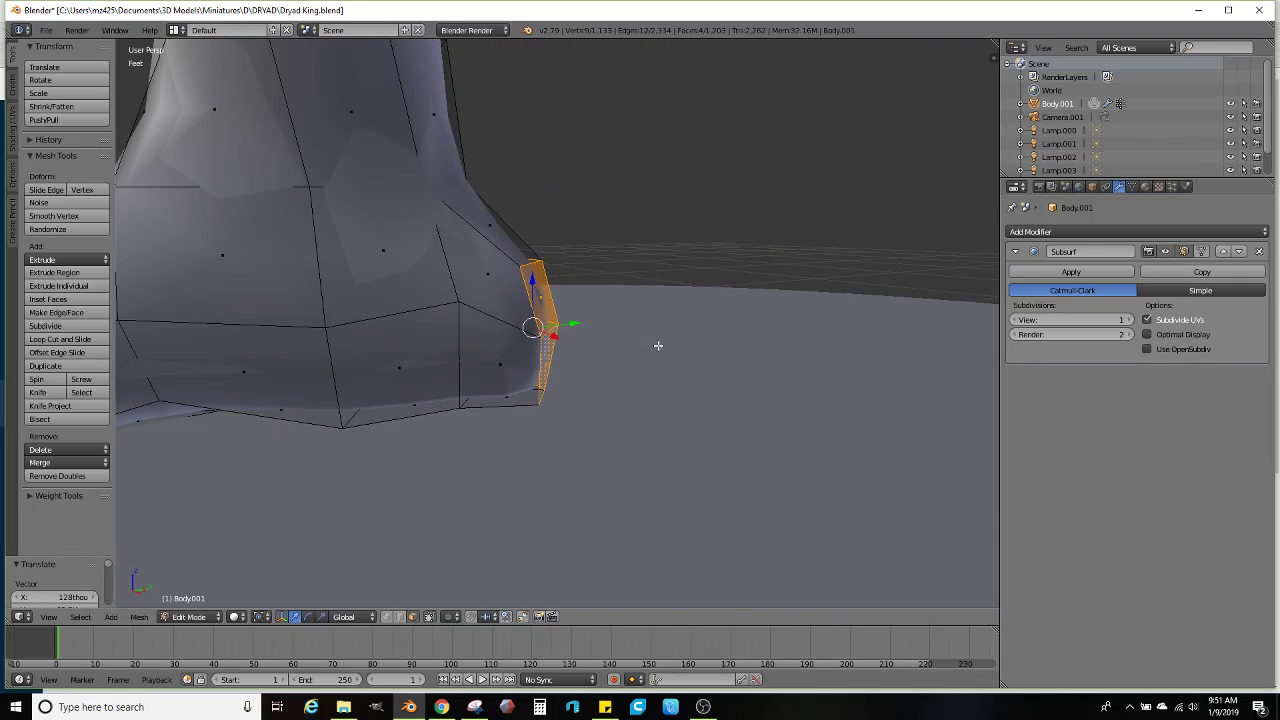
{"action": "key", "text": "r"}
{"action": "left_click", "coordinate": [684, 330]}
Extrude two more segments from the heel root, scaling and rotating their ends to bend it sideways
{"action": "middle_click_drag", "start_coordinate": [686, 334], "coordinate": [573, 407]}
{"action": "key", "text": "e"}
{"action": "key", "text": "s"}
{"action": "left_click", "coordinate": [720, 320]}
{"action": "left_click", "coordinate": [674, 334]}
{"action": "key", "text": "e"}
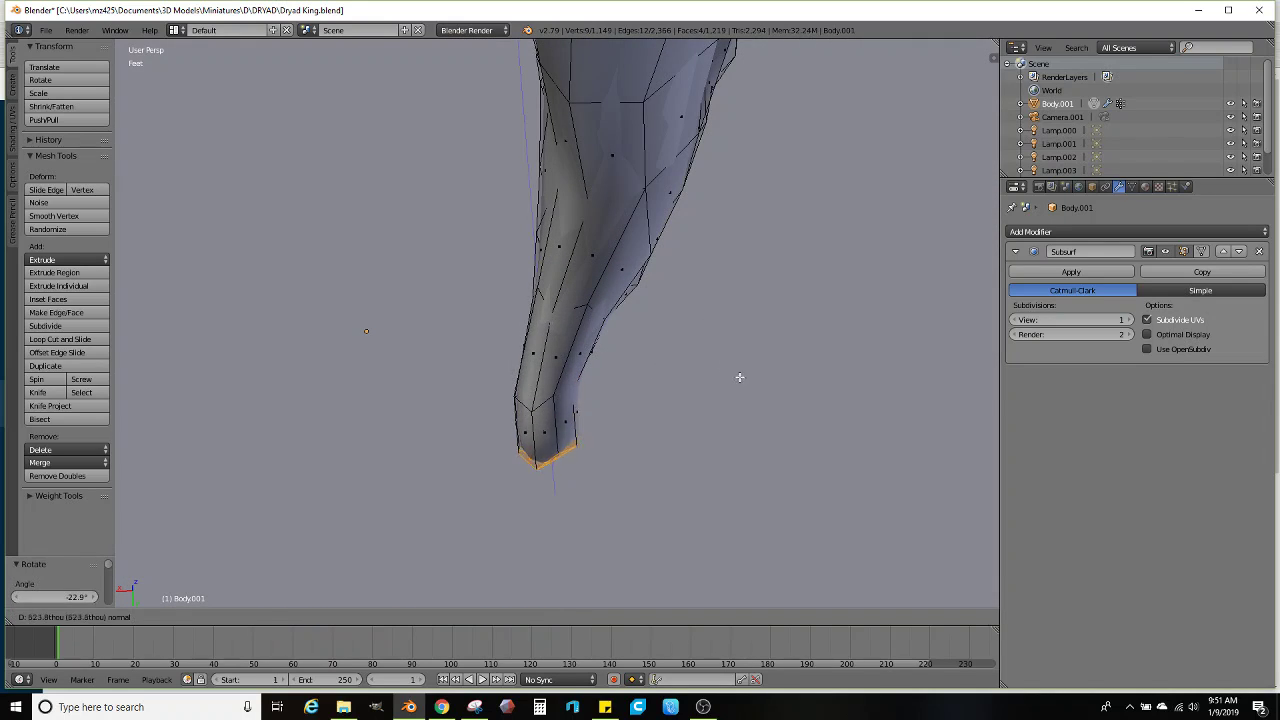
{"action": "left_click", "coordinate": [677, 394]}
{"action": "key", "text": "r"}
{"action": "left_click", "coordinate": [677, 359]}
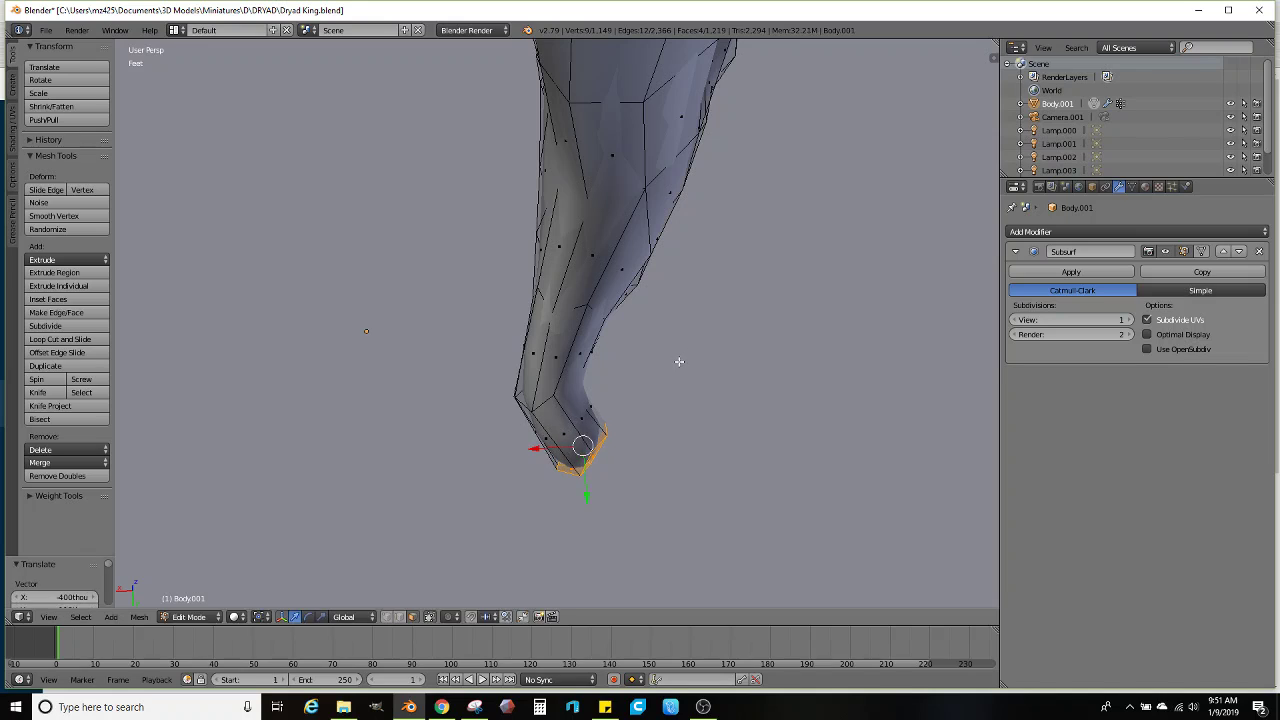
Extrude and reposition the tip of the heel root, and inspect the smoothed foot from several angles in Object Mode
{"action": "key", "text": "g"}
{"action": "key", "text": "z"}
{"action": "key", "text": "z"}
{"action": "left_click", "coordinate": [684, 430]}
{"action": "key", "text": "g"}
{"action": "middle_click_drag", "start_coordinate": [684, 430], "coordinate": [534, 263]}
{"action": "key", "text": "Tab"}
{"action": "scroll", "coordinate": [534, 263], "scroll_direction": "down", "scroll_amount": 5}
{"action": "scroll", "coordinate": [591, 306], "scroll_direction": "up", "scroll_amount": 6}
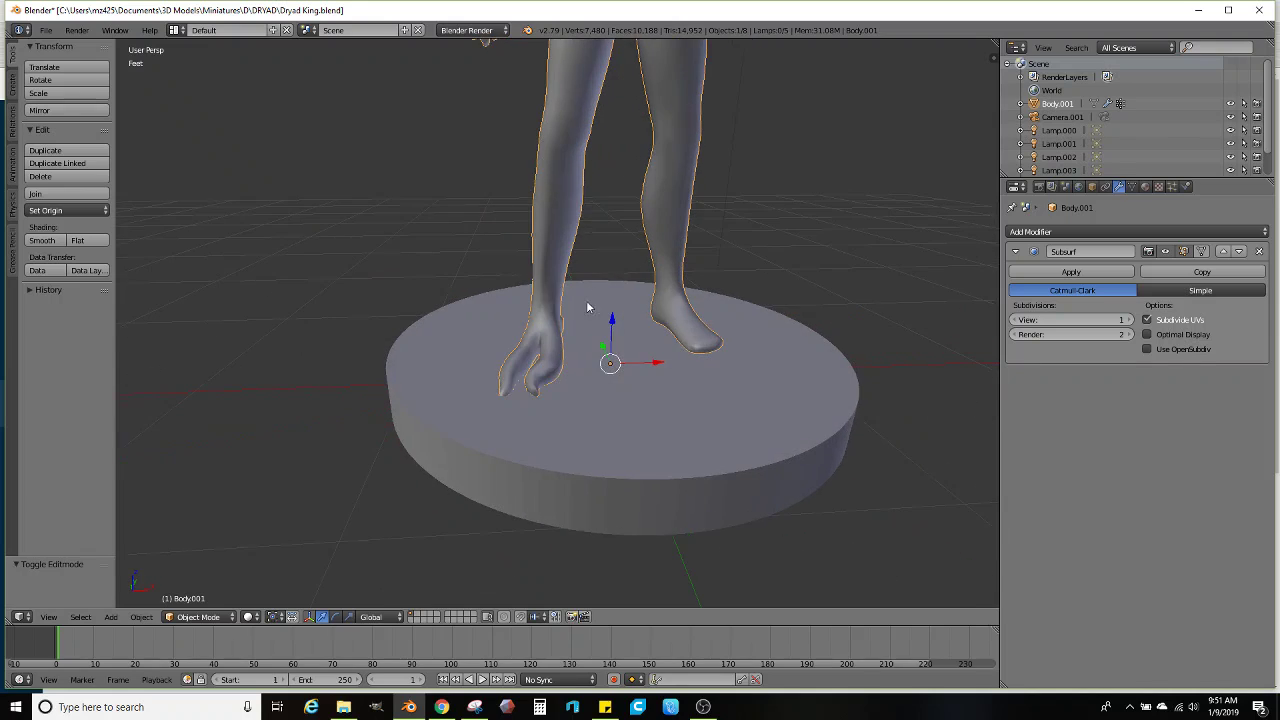
{"action": "middle_click_drag", "start_coordinate": [481, 313], "coordinate": [700, 316]}
In Edit Mode, select the faces along the inner half of the left foot's upper surface, extrude them upward and scale them down slightly
{"action": "key", "text": "Tab"}
{"action": "scroll", "coordinate": [676, 316], "scroll_direction": "down", "scroll_amount": 4}
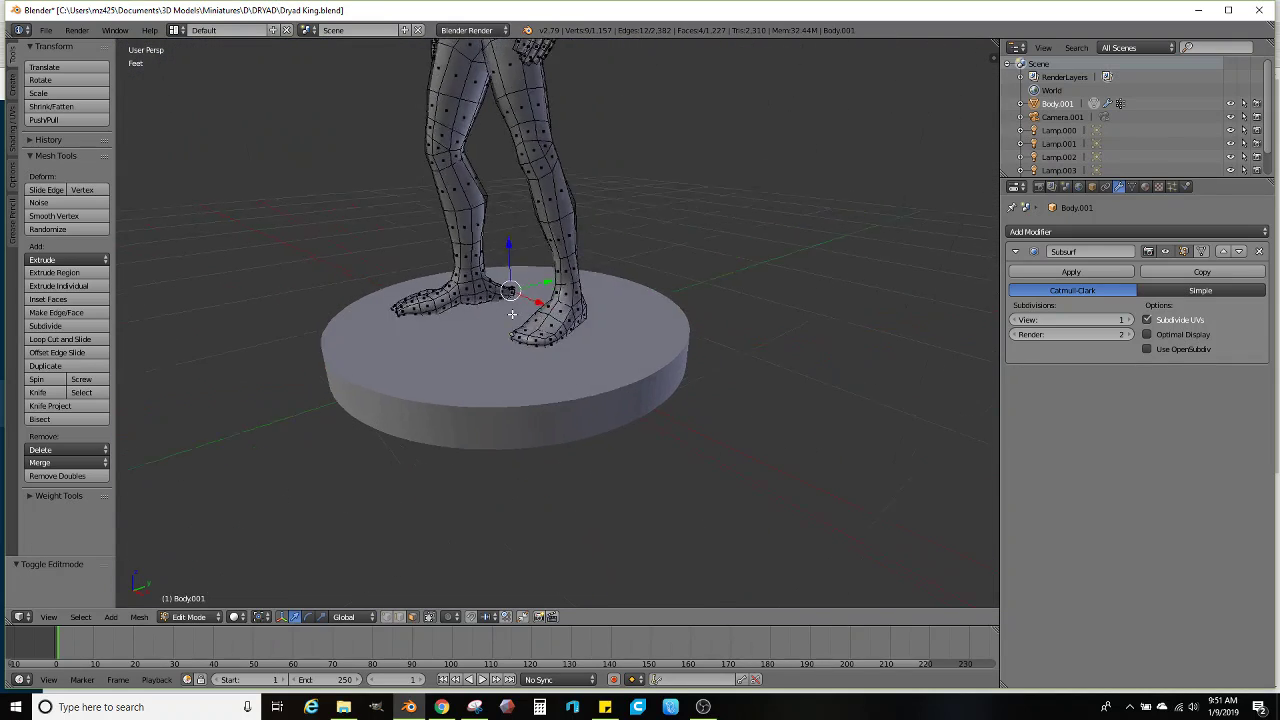
{"action": "scroll", "coordinate": [507, 313], "scroll_direction": "up", "scroll_amount": 2}
{"action": "scroll", "coordinate": [507, 313], "scroll_direction": "up", "scroll_amount": 5}
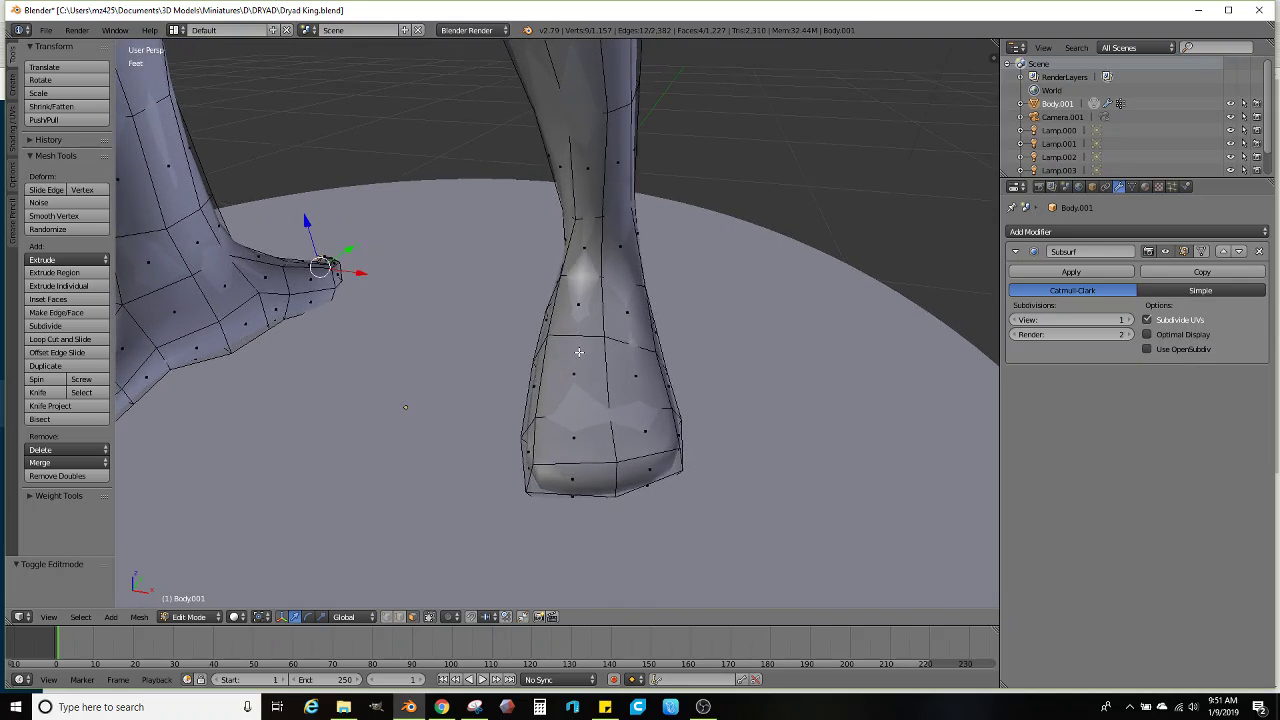
{"action": "mouse_move", "coordinate": [586, 353]}
{"action": "middle_mouse_down"}
{"action": "mouse_move", "coordinate": [606, 314]}
{"action": "mouse_move", "coordinate": [607, 339]}
{"action": "mouse_move", "coordinate": [581, 358]}
{"action": "middle_mouse_up"}
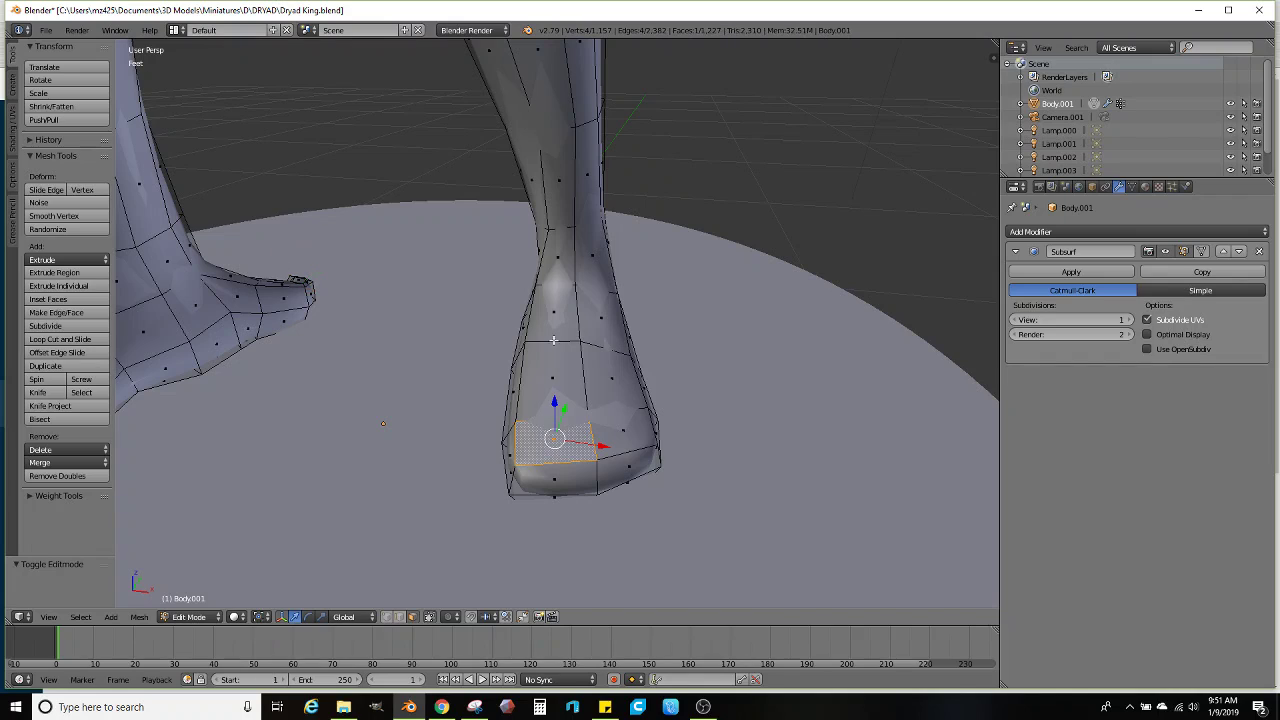
{"action": "left_click", "coordinate": [553, 340], "text": "ctrl"}
{"action": "middle_click_drag", "start_coordinate": [553, 340], "coordinate": [642, 350]}
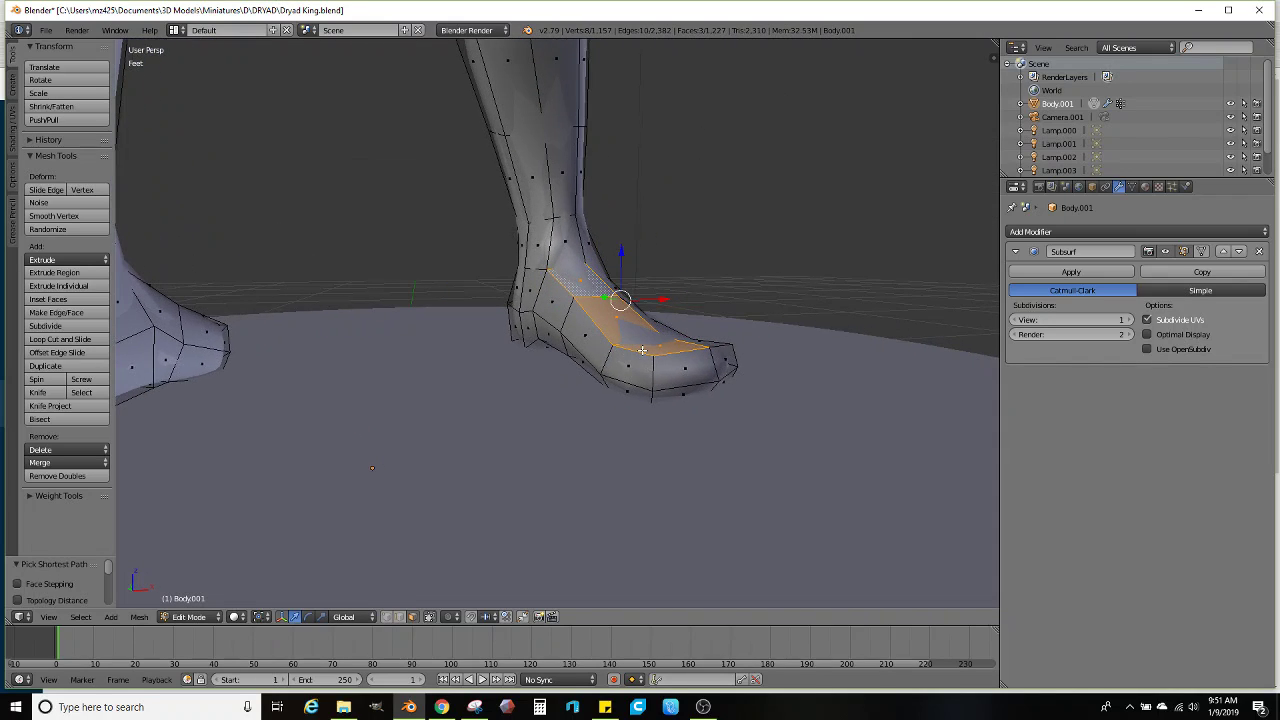
{"action": "key", "text": "e"}
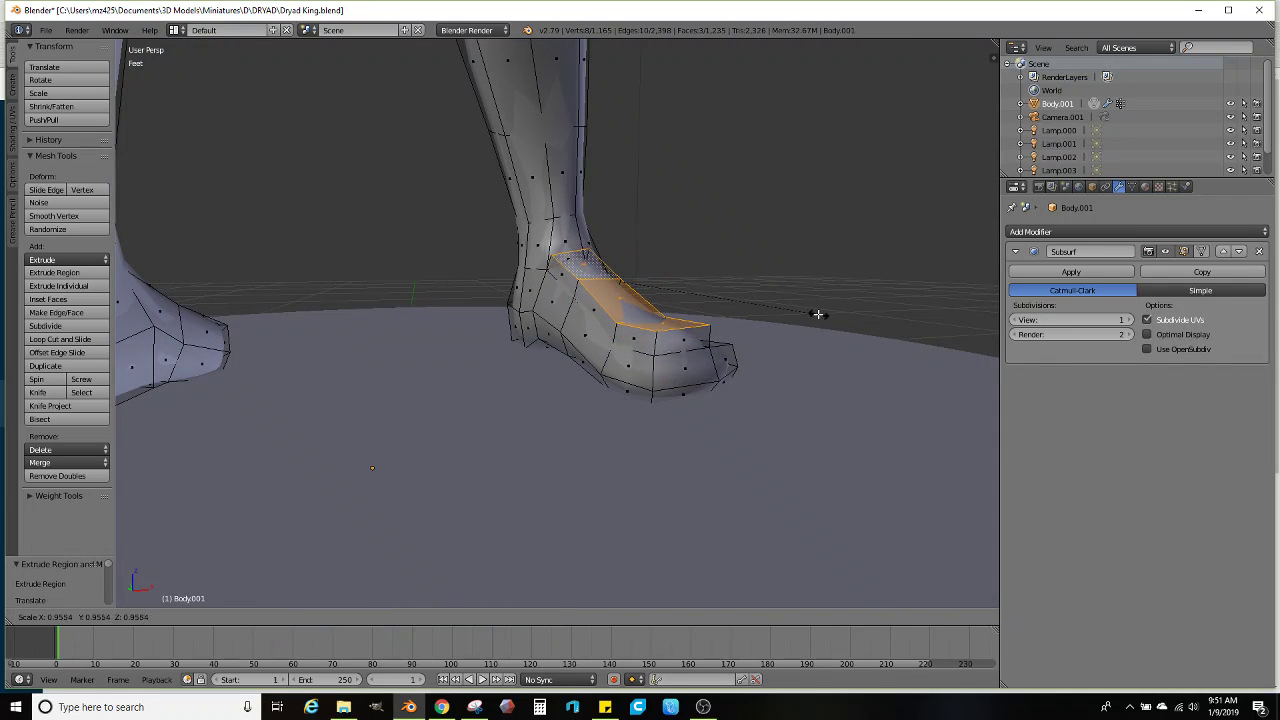
{"action": "left_click", "coordinate": [810, 316]}
Select the front faces of the left foot's inner half, extrude them forward and scale down the end
{"action": "right_click", "coordinate": [686, 346]}
{"action": "right_click", "coordinate": [676, 394], "text": "ctrl"}
{"action": "middle_click_drag", "start_coordinate": [676, 394], "coordinate": [660, 364]}
{"action": "scroll", "coordinate": [661, 362], "scroll_direction": "up", "scroll_amount": 1}
{"action": "scroll", "coordinate": [698, 334], "scroll_direction": "up", "scroll_amount": 1}
{"action": "key", "text": "3"}
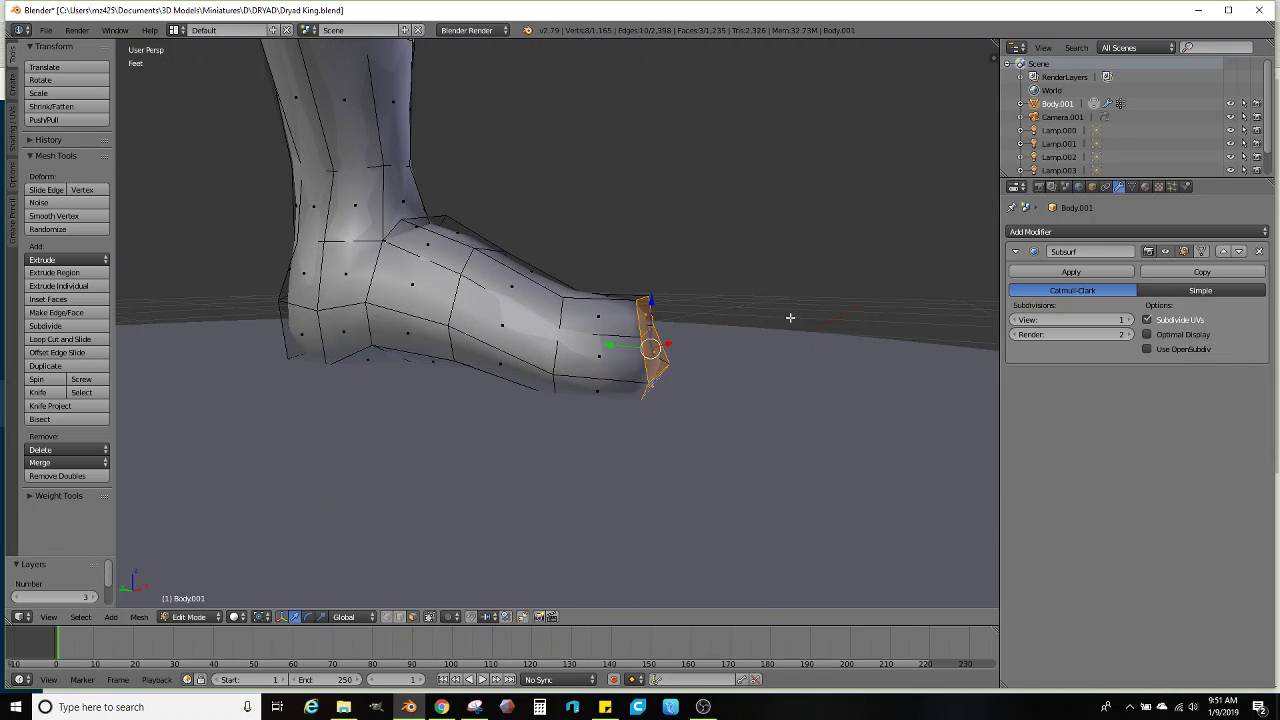
{"action": "key", "text": "e"}
{"action": "left_click", "coordinate": [874, 334]}
{"action": "key", "text": "s"}
{"action": "left_click", "coordinate": [802, 348]}
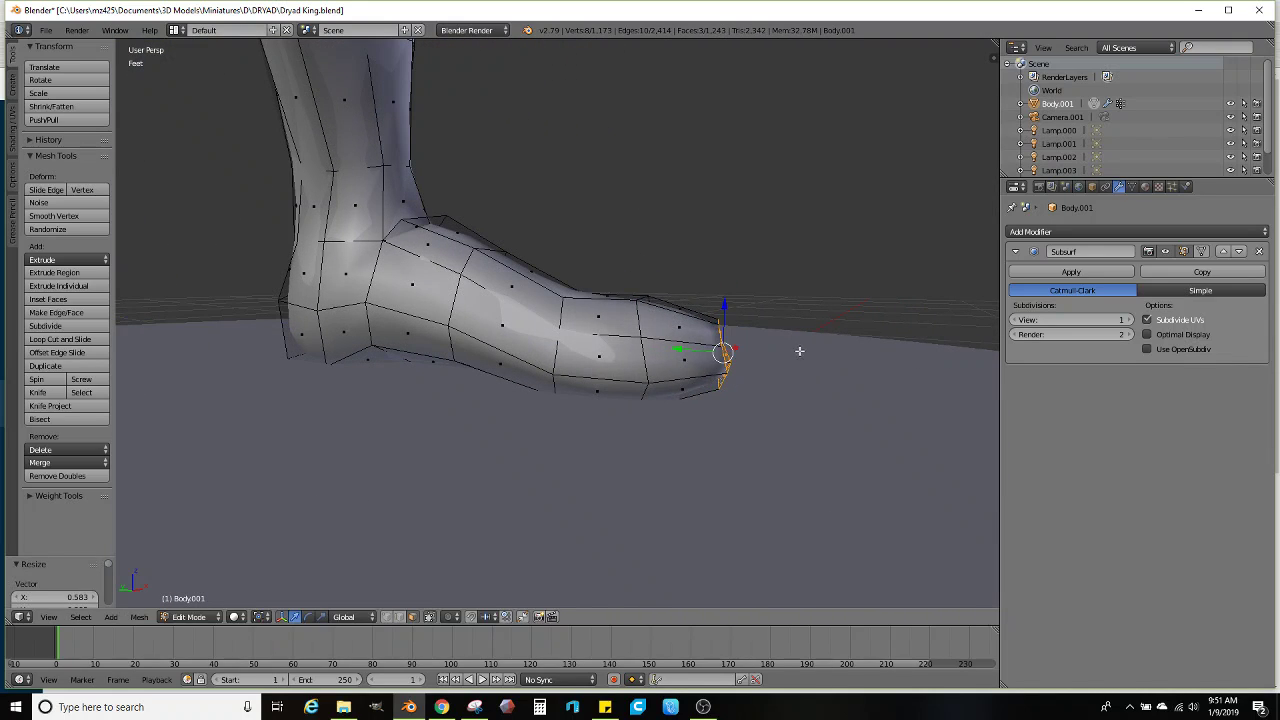
Move the end of the left foot's inner root down toward the base, then extrude and reposition a narrow tip
{"action": "key", "text": "g"}
{"action": "left_click", "coordinate": [797, 367]}
{"action": "middle_click_drag", "start_coordinate": [797, 367], "coordinate": [719, 369]}
{"action": "key", "text": "g"}
{"action": "left_click", "coordinate": [643, 422]}
{"action": "key", "text": "e"}
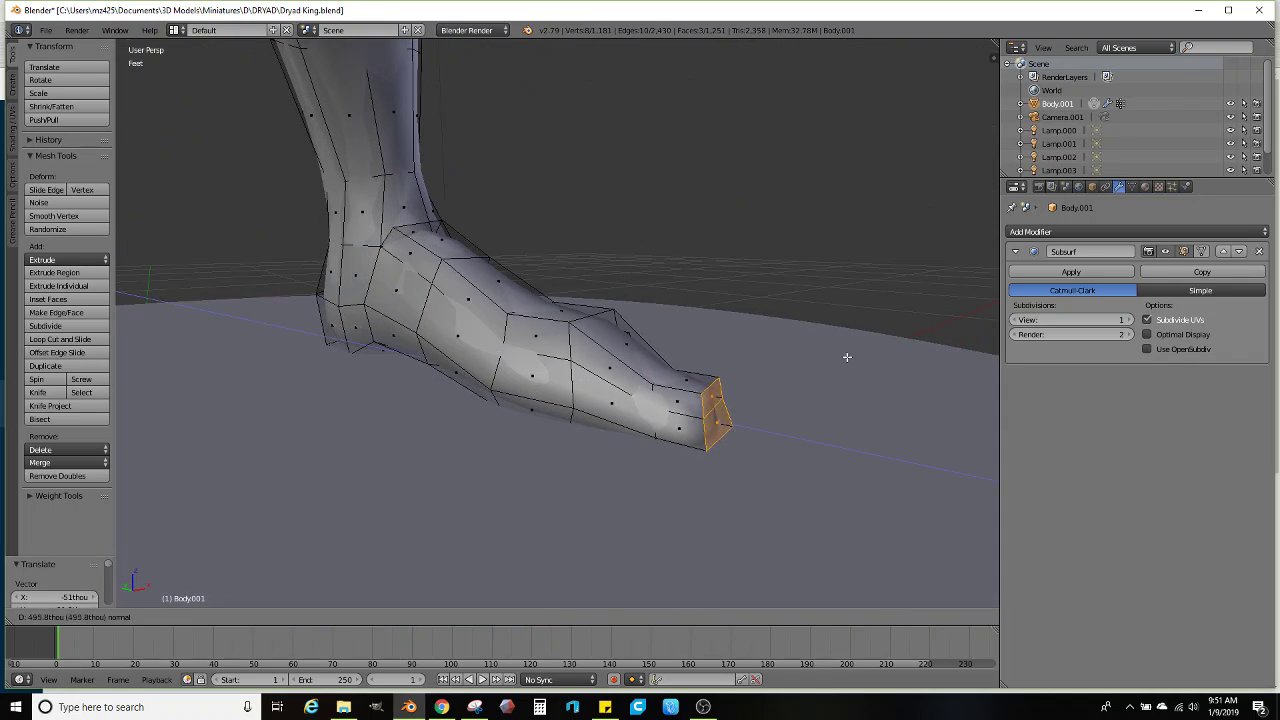
{"action": "left_click", "coordinate": [775, 387]}
{"action": "key", "text": "g"}
{"action": "left_click", "coordinate": [761, 413]}
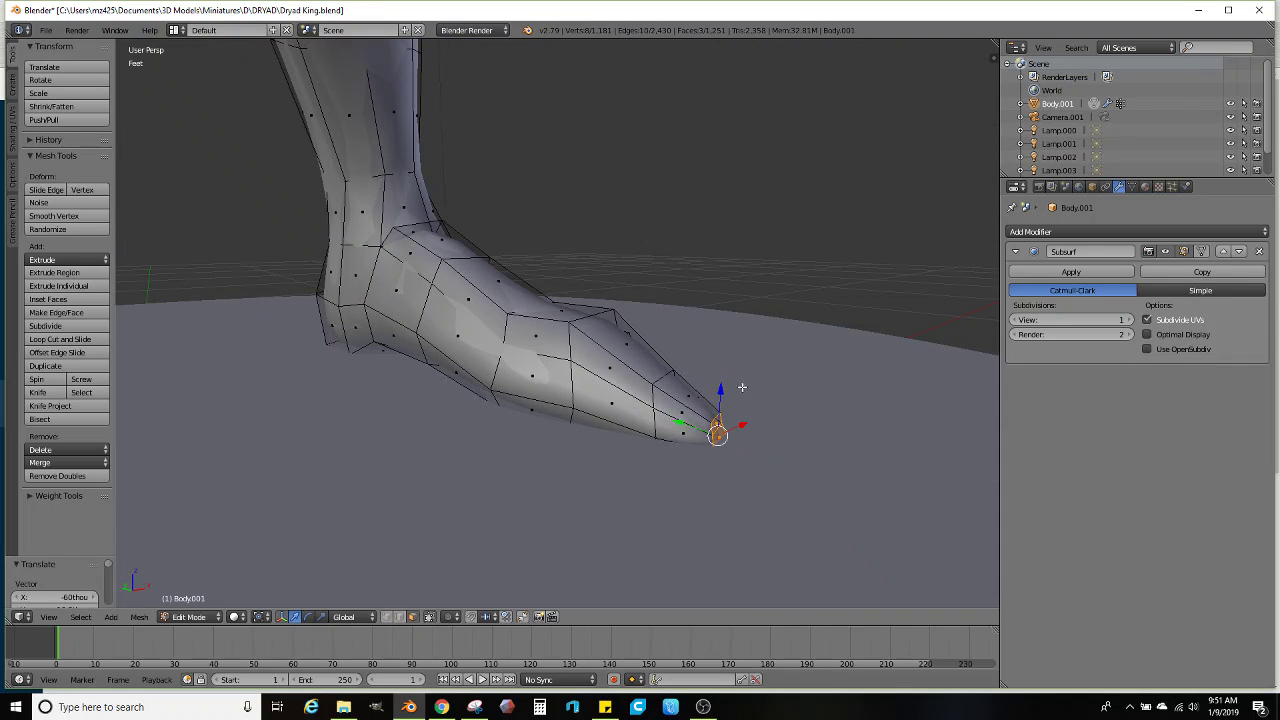
Select the faces along the outer half of the left foot's upper surface, extrude them and scale them down
{"action": "middle_click_drag", "start_coordinate": [743, 387], "coordinate": [551, 221]}
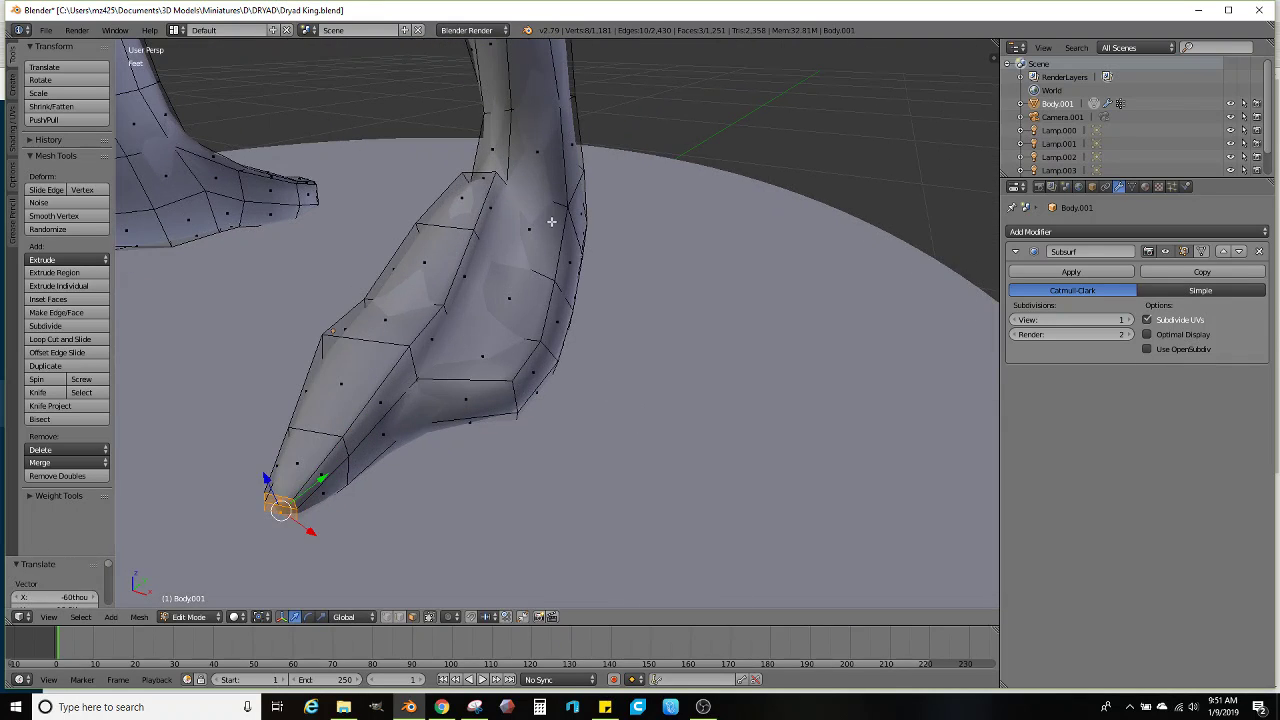
{"action": "right_click", "coordinate": [514, 356], "text": "ctrl"}
{"action": "middle_click_drag", "start_coordinate": [540, 350], "coordinate": [529, 317]}
{"action": "scroll", "coordinate": [531, 317], "scroll_direction": "up", "scroll_amount": 1}
{"action": "key", "text": "e"}
{"action": "left_click", "coordinate": [712, 266]}
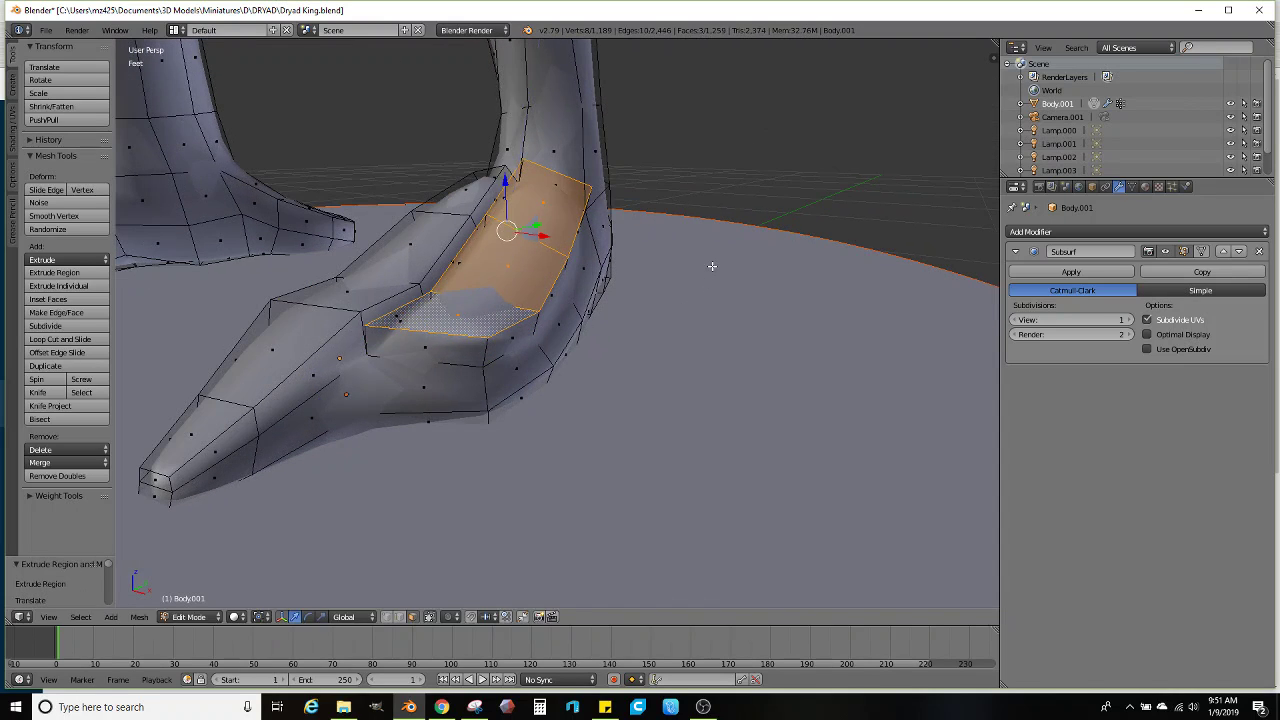
{"action": "key", "text": "s"}
{"action": "left_click", "coordinate": [654, 266]}
Select the front faces of the left foot's outer half, extrude them forward, and scale, move and rotate the end
{"action": "right_click", "coordinate": [474, 327]}
{"action": "right_click", "coordinate": [442, 416], "text": "ctrl"}
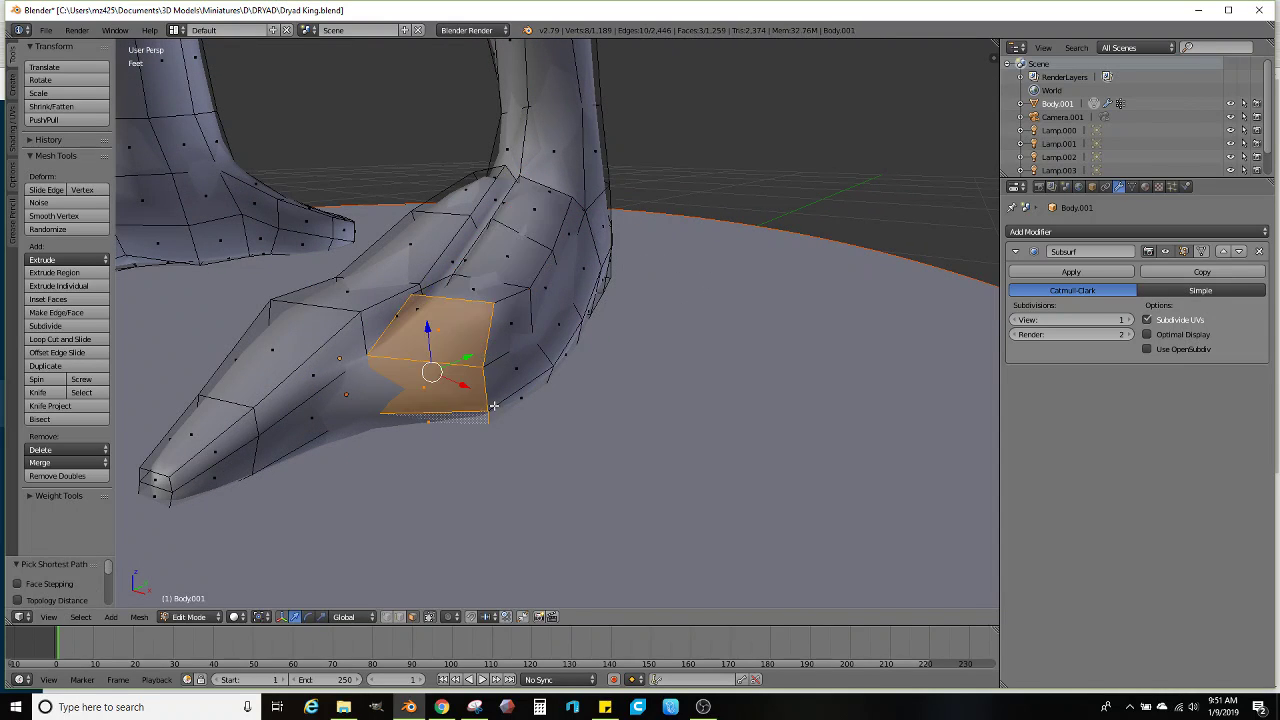
{"action": "middle_click_drag", "start_coordinate": [493, 406], "coordinate": [569, 334]}
{"action": "key", "text": "e"}
{"action": "left_click", "coordinate": [563, 337]}
{"action": "key", "text": "s"}
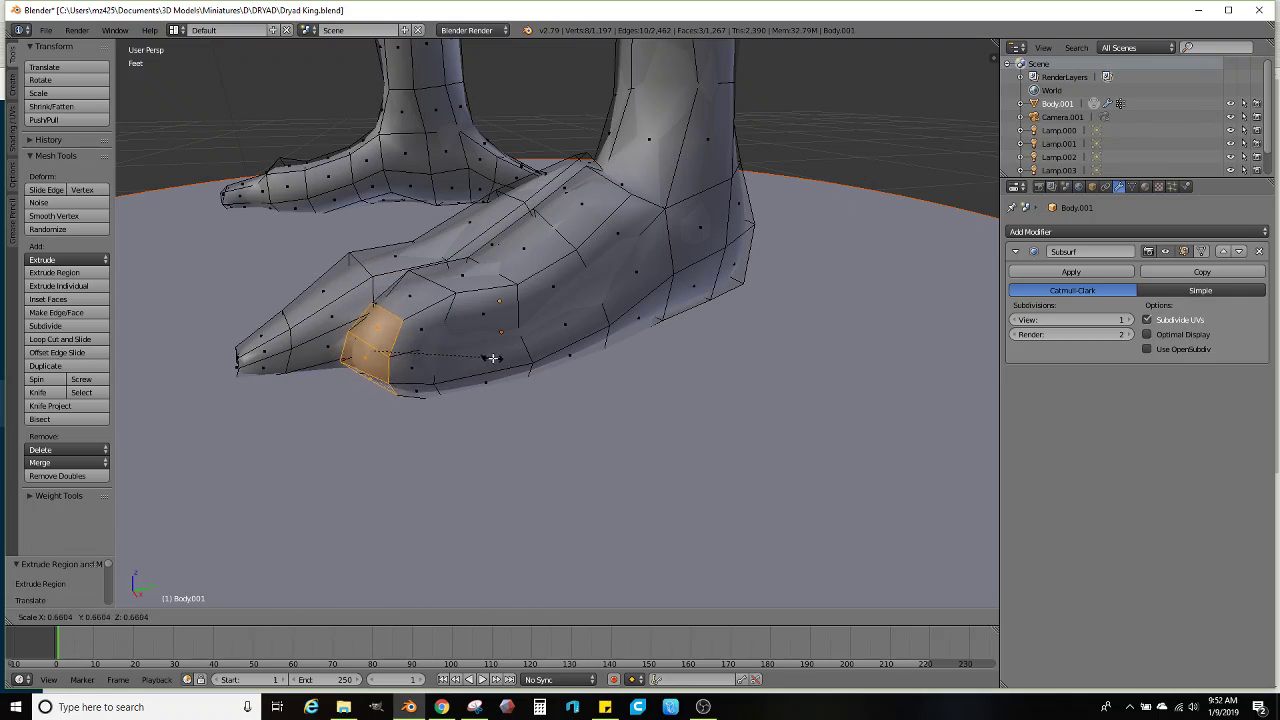
{"action": "left_click", "coordinate": [493, 357]}
{"action": "middle_click_drag", "start_coordinate": [493, 357], "coordinate": [525, 330]}
{"action": "key", "text": "g"}
{"action": "left_click", "coordinate": [528, 327]}
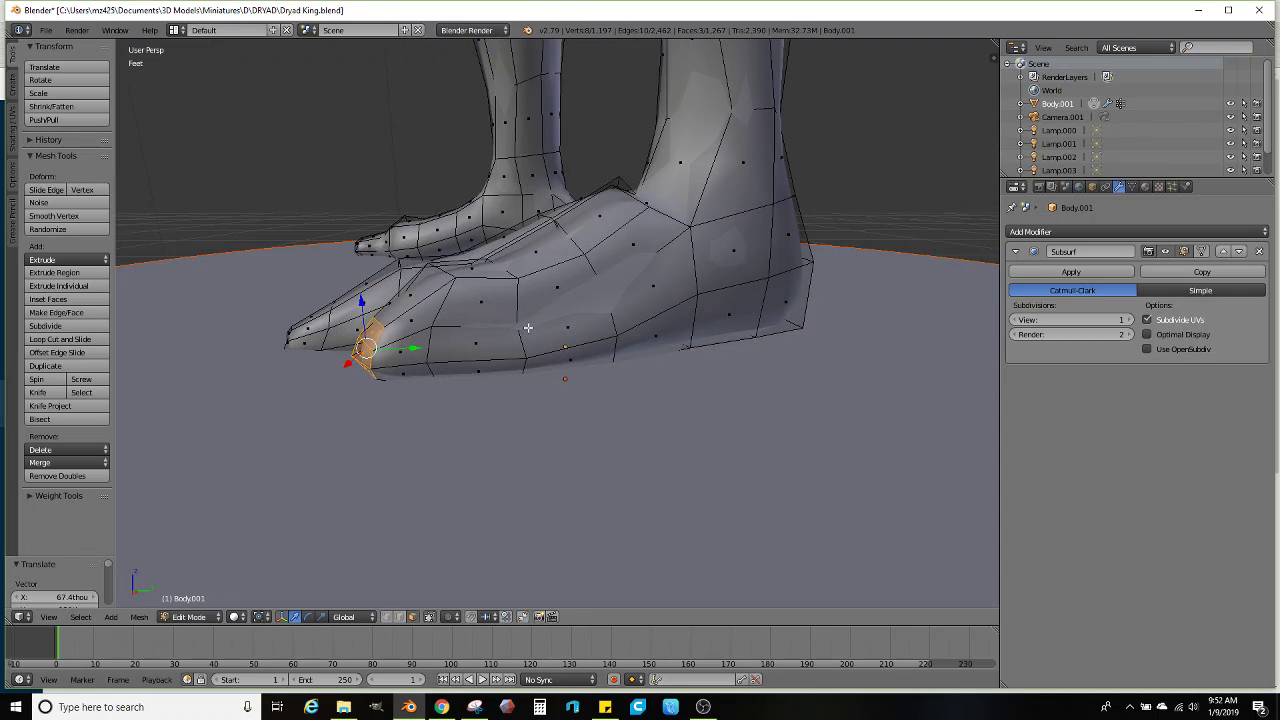
{"action": "key", "text": "r"}
{"action": "left_click", "coordinate": [561, 262]}
Extrude the left foot's outer front root once more, scaling its end to a tip and moving it down
{"action": "key", "text": "e"}
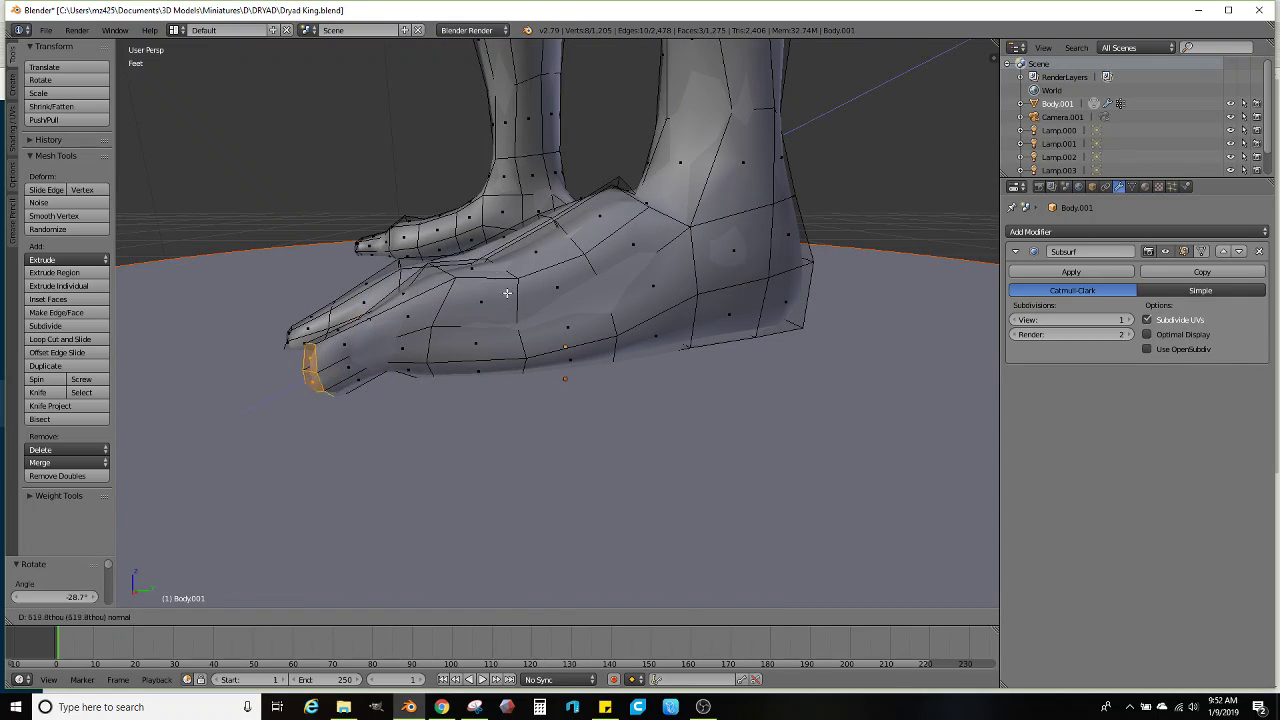
{"action": "left_click", "coordinate": [494, 298]}
{"action": "key", "text": "s"}
{"action": "left_click", "coordinate": [386, 326]}
{"action": "key", "text": "g"}
{"action": "left_click", "coordinate": [412, 366]}
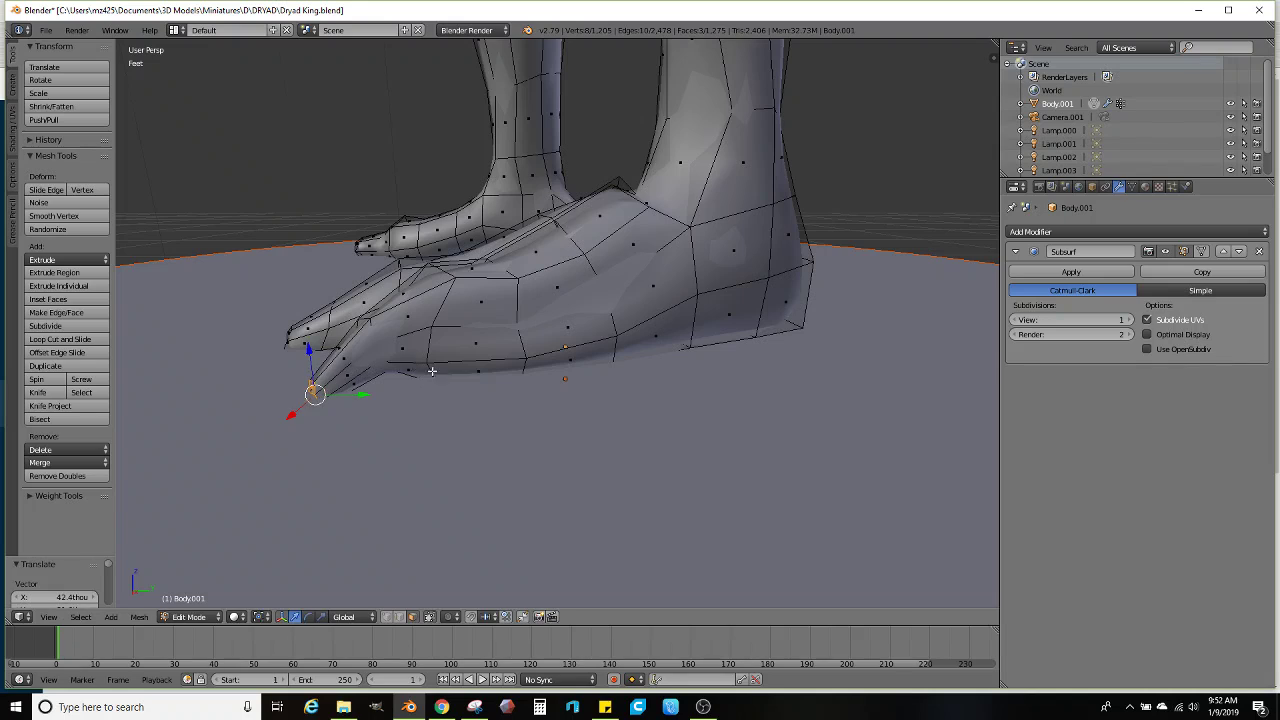
Extrude the four faces on the inner side of the left ankle and scale them down
{"action": "middle_click_drag", "start_coordinate": [432, 372], "coordinate": [631, 329]}
{"action": "key", "text": "grave"}
{"action": "scroll", "coordinate": [572, 384], "scroll_direction": "down", "scroll_amount": 3}
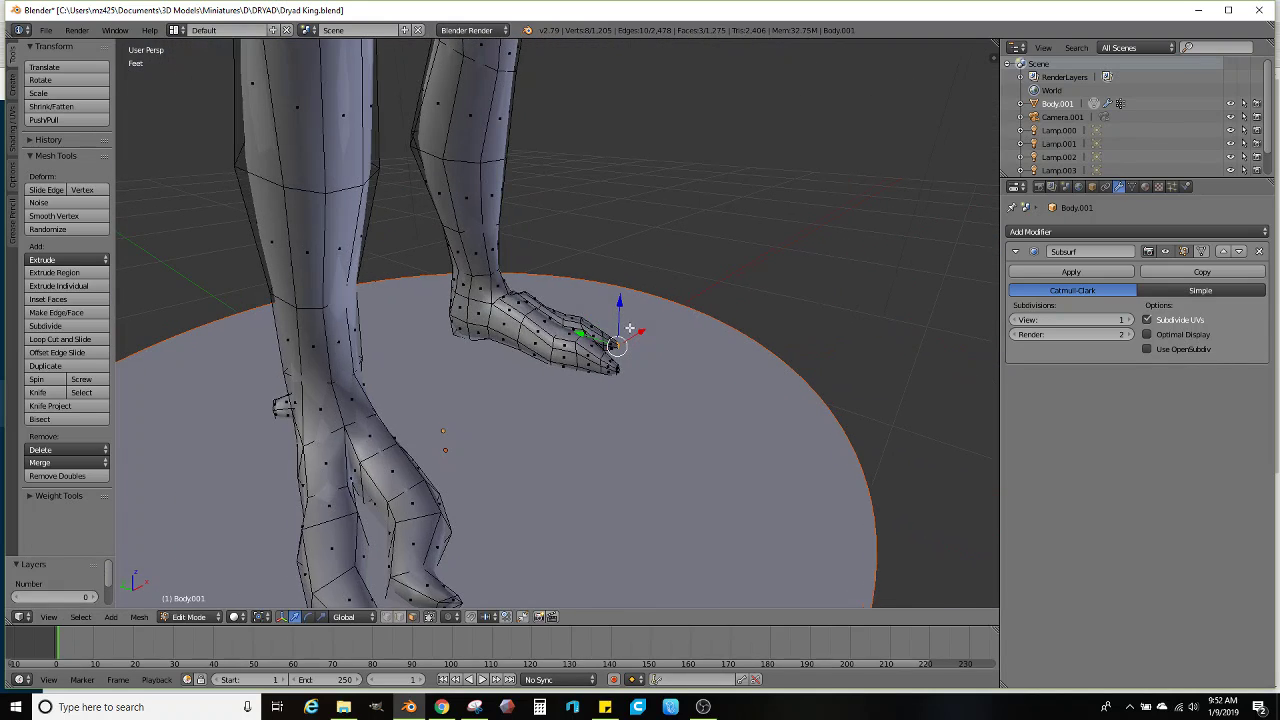
{"action": "middle_click_drag", "start_coordinate": [478, 339], "coordinate": [446, 299]}
{"action": "key", "text": "s"}
{"action": "left_click", "coordinate": [580, 315]}
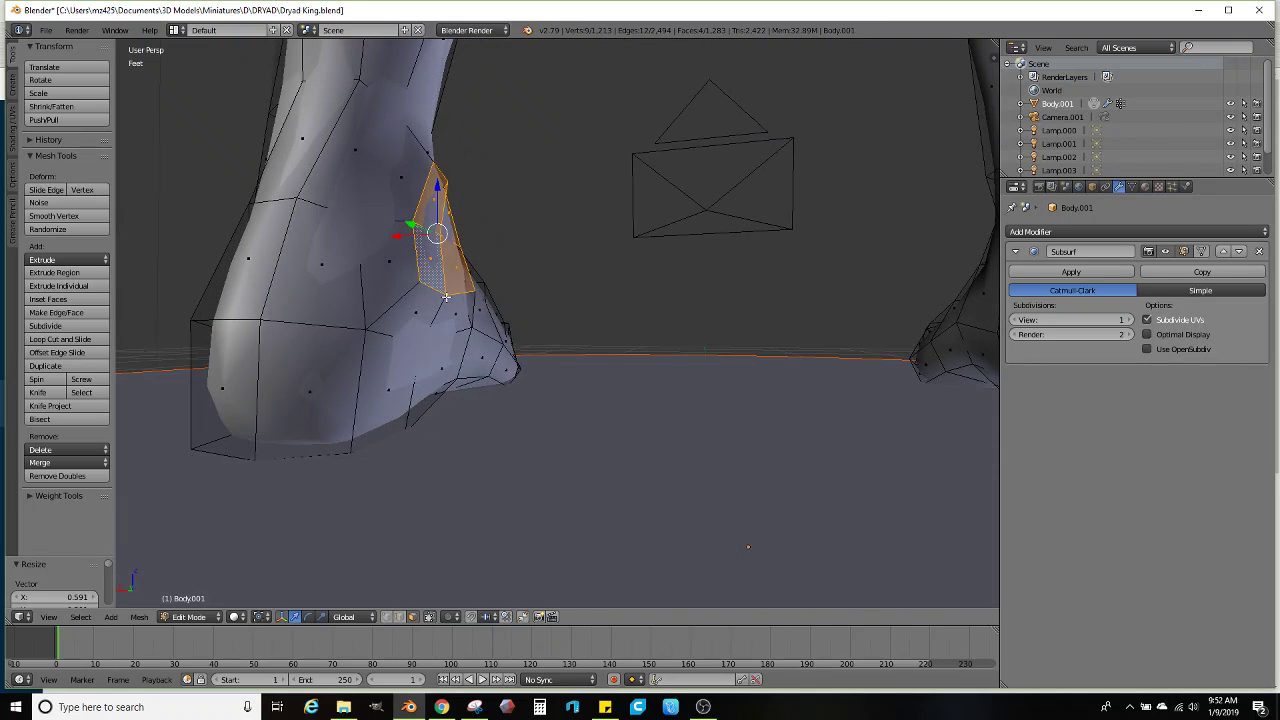
Select the lower faces on the inner side of the left heel, extrude them inward, and scale, move and rotate the end
{"action": "right_click", "coordinate": [429, 319]}
{"action": "right_click", "coordinate": [410, 364], "text": "shift"}
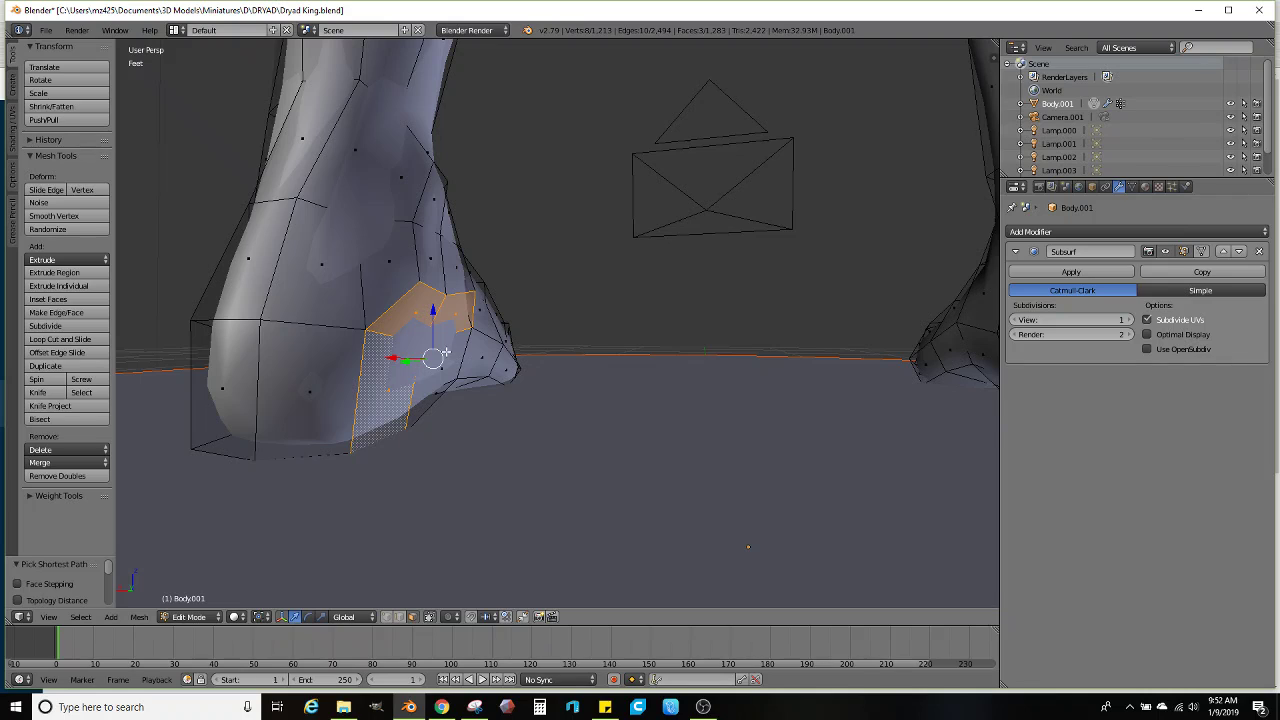
{"action": "middle_click_drag", "start_coordinate": [445, 352], "coordinate": [590, 344]}
{"action": "key", "text": "e"}
{"action": "key", "text": "s"}
{"action": "left_click", "coordinate": [574, 392]}
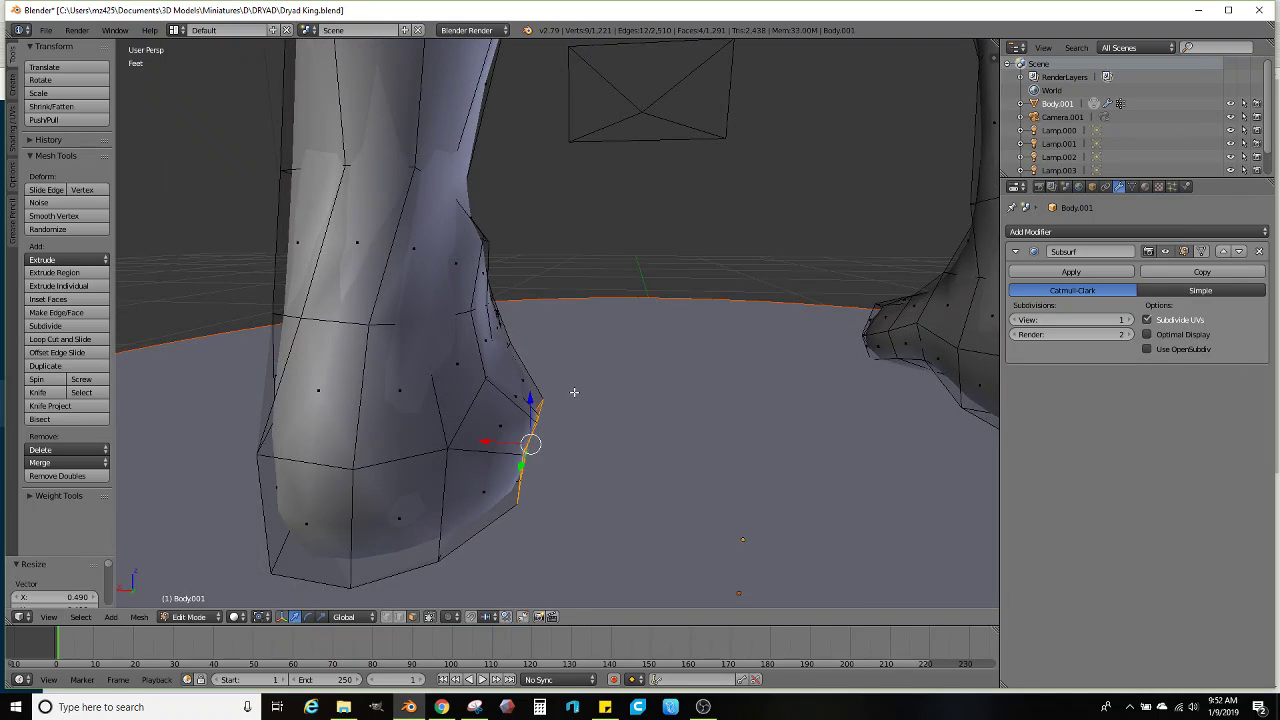
{"action": "key", "text": "g"}
{"action": "left_click", "coordinate": [603, 434]}
{"action": "middle_click_drag", "start_coordinate": [603, 434], "coordinate": [603, 366]}
{"action": "key", "text": "r"}
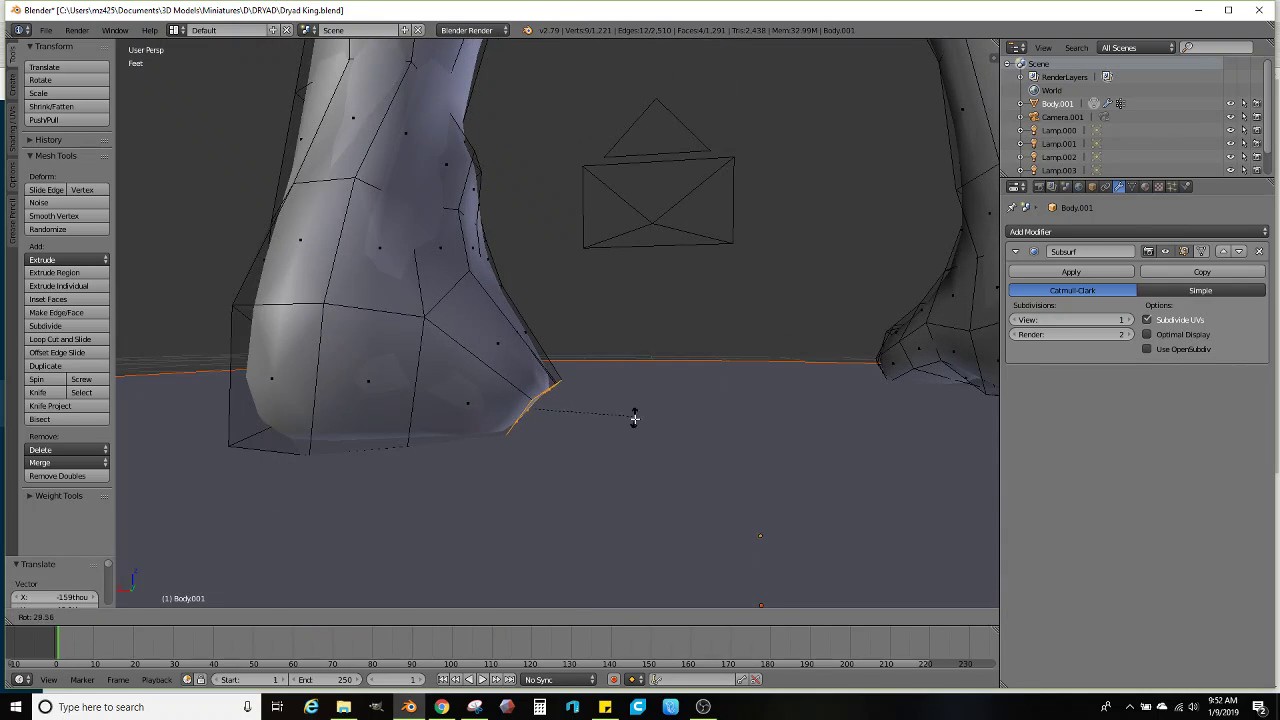
{"action": "left_click", "coordinate": [634, 418]}
Extrude the left foot's inner heel root again, scaling its end down and repositioning it near the base
{"action": "key", "text": "e"}
{"action": "left_click", "coordinate": [690, 390]}
{"action": "key", "text": "s"}
{"action": "left_click", "coordinate": [680, 410]}
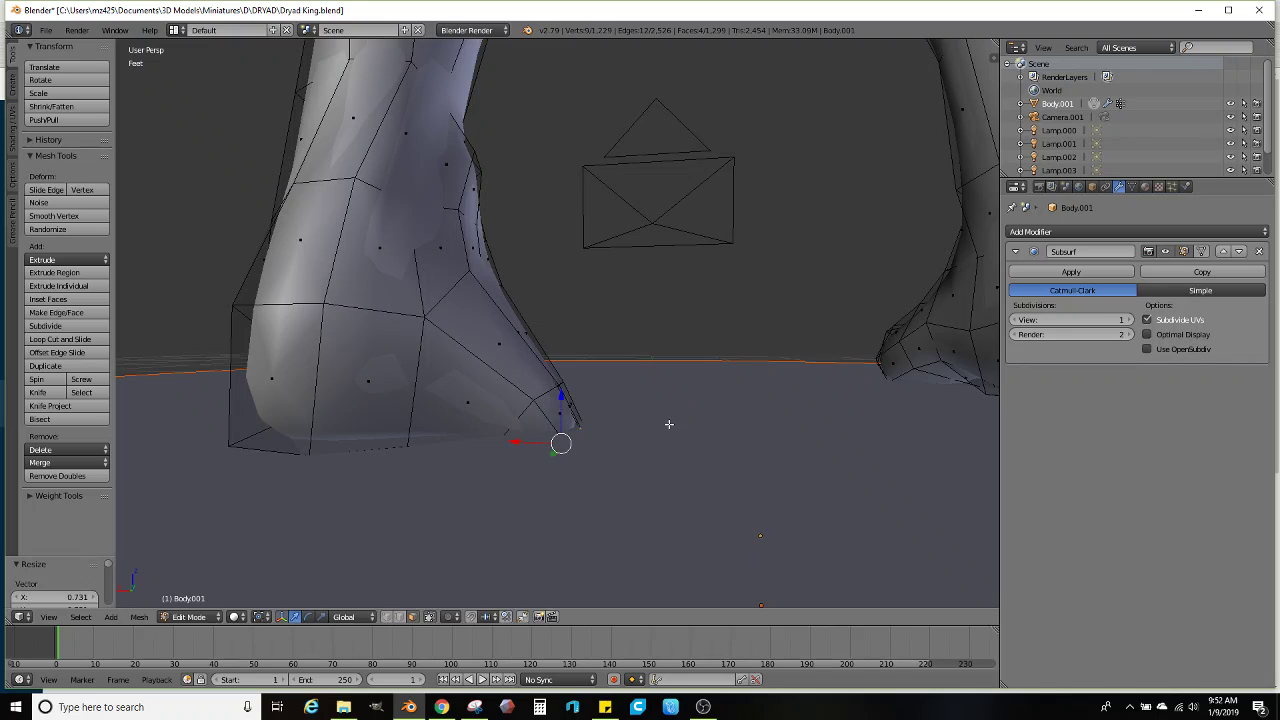
{"action": "key", "text": "g"}
{"action": "left_click", "coordinate": [657, 417]}
Select the faces on the outer side of the left heel, extrude them outward, and scale and move the end
{"action": "middle_click_drag", "start_coordinate": [657, 417], "coordinate": [586, 400]}
{"action": "right_click", "coordinate": [774, 420]}
{"action": "right_click", "coordinate": [742, 458], "text": "ctrl"}
{"action": "right_click", "coordinate": [699, 440], "text": "ctrl"}
{"action": "key", "text": "e"}
{"action": "left_click", "coordinate": [684, 379]}
{"action": "key", "text": "s"}
{"action": "left_click", "coordinate": [640, 380]}
{"action": "key", "text": "g"}
{"action": "left_click", "coordinate": [544, 388]}
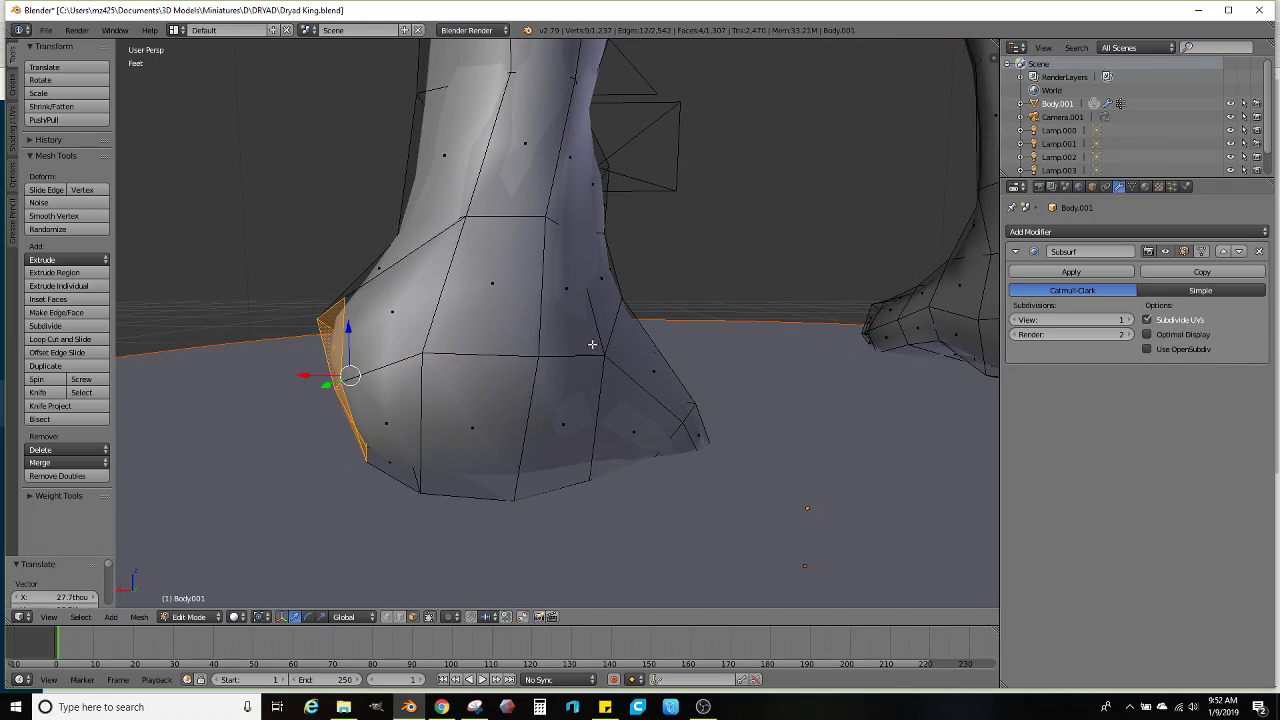
Extrude a second segment of the left foot's outer heel root, scale its end, and bend it down toward the base
{"action": "key", "text": "e"}
{"action": "left_click", "coordinate": [466, 380]}
{"action": "key", "text": "s"}
{"action": "left_click", "coordinate": [411, 392]}
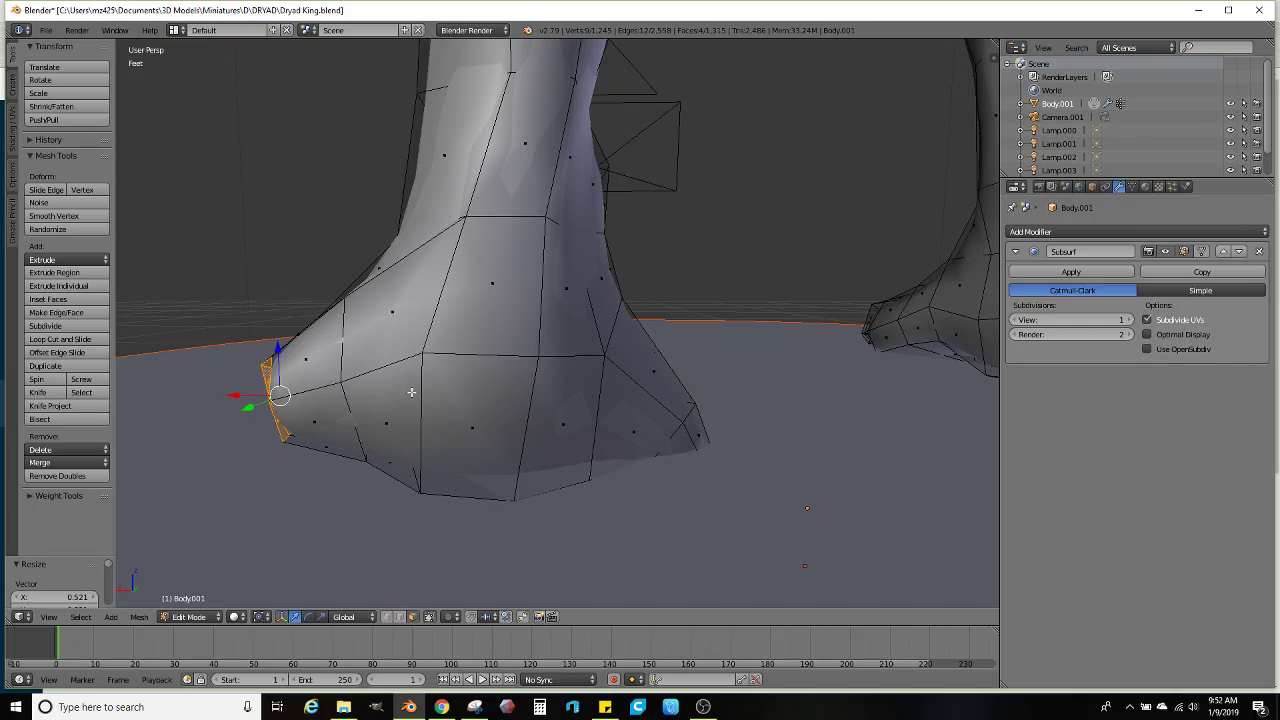
{"action": "key", "text": "g"}
{"action": "left_click", "coordinate": [430, 455]}
{"action": "key", "text": "r"}
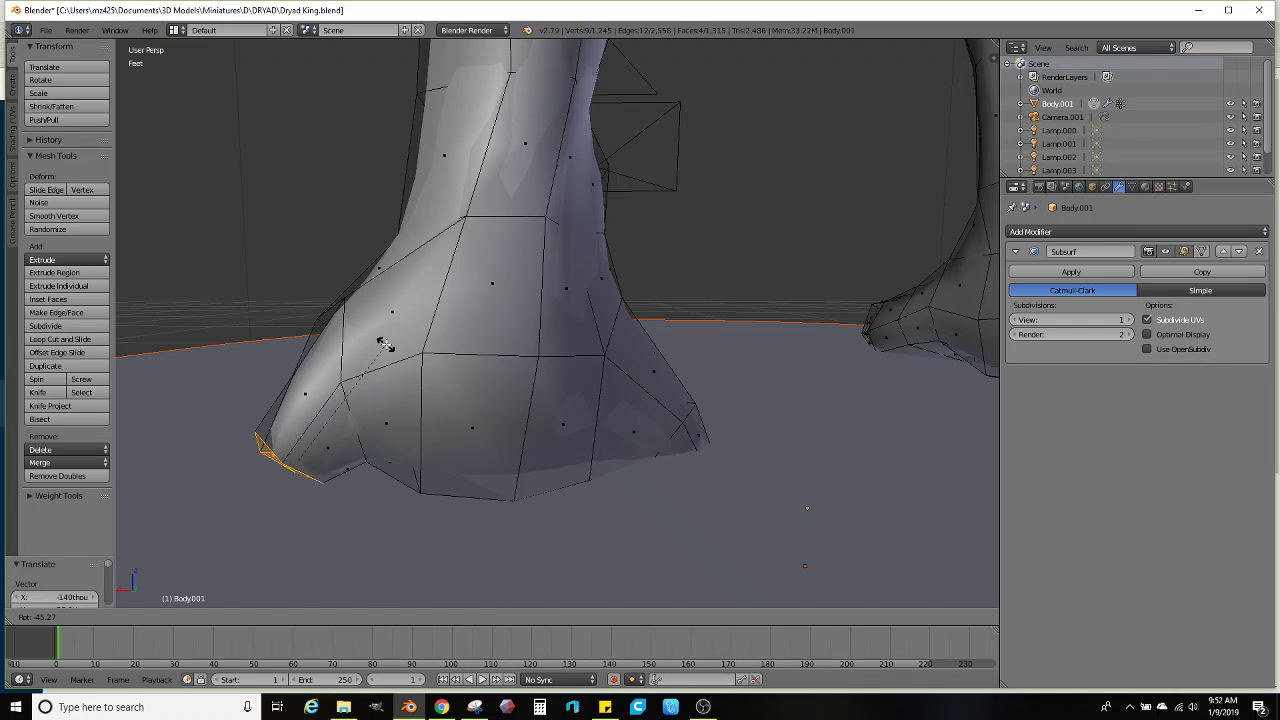
{"action": "left_click", "coordinate": [385, 344]}
Select the faces on the outer side of the right foot, extrude them outward and reposition the end
{"action": "middle_click_drag", "start_coordinate": [390, 346], "coordinate": [650, 380]}
{"action": "scroll", "coordinate": [650, 380], "scroll_direction": "down", "scroll_amount": 3}
{"action": "middle_click_drag", "start_coordinate": [745, 410], "coordinate": [534, 357]}
{"action": "scroll", "coordinate": [534, 357], "scroll_direction": "up", "scroll_amount": 5}
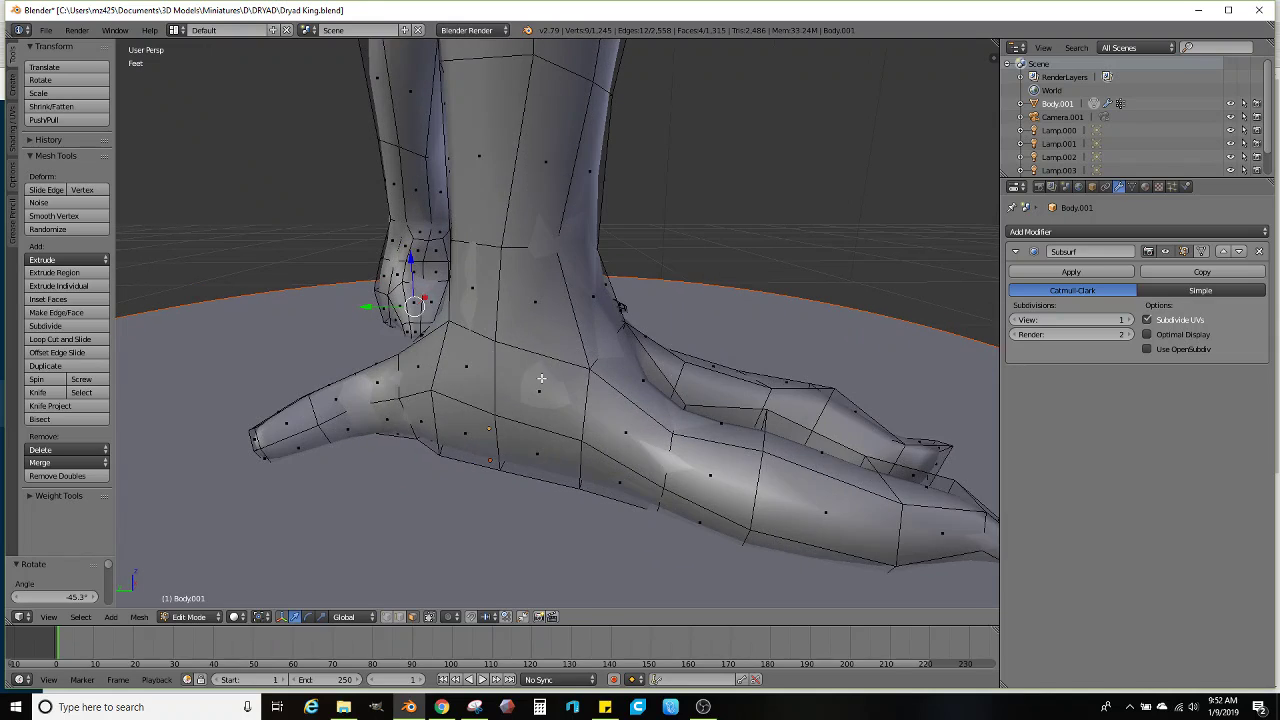
{"action": "left_click", "coordinate": [541, 378]}
{"action": "left_click", "coordinate": [460, 393], "text": "ctrl"}
{"action": "middle_click_drag", "start_coordinate": [474, 428], "coordinate": [520, 300]}
{"action": "scroll", "coordinate": [514, 401], "scroll_direction": "up", "scroll_amount": 4}
{"action": "key", "text": "e"}
{"action": "left_click", "coordinate": [513, 365]}
{"action": "key", "text": "g"}
{"action": "left_click", "coordinate": [526, 278]}
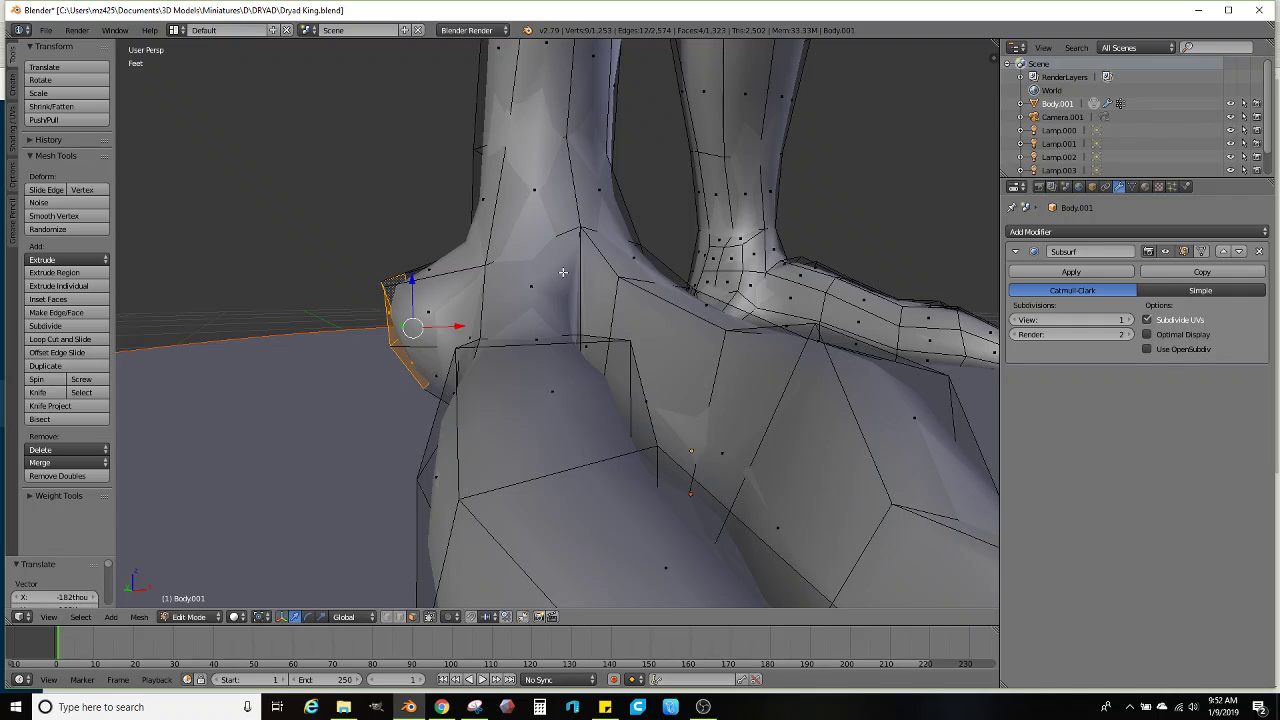
Extrude two more segments of the right foot's outer side root, angling them down to a narrow tip, and return to Object Mode
{"action": "key", "text": "e"}
{"action": "left_click", "coordinate": [433, 381]}
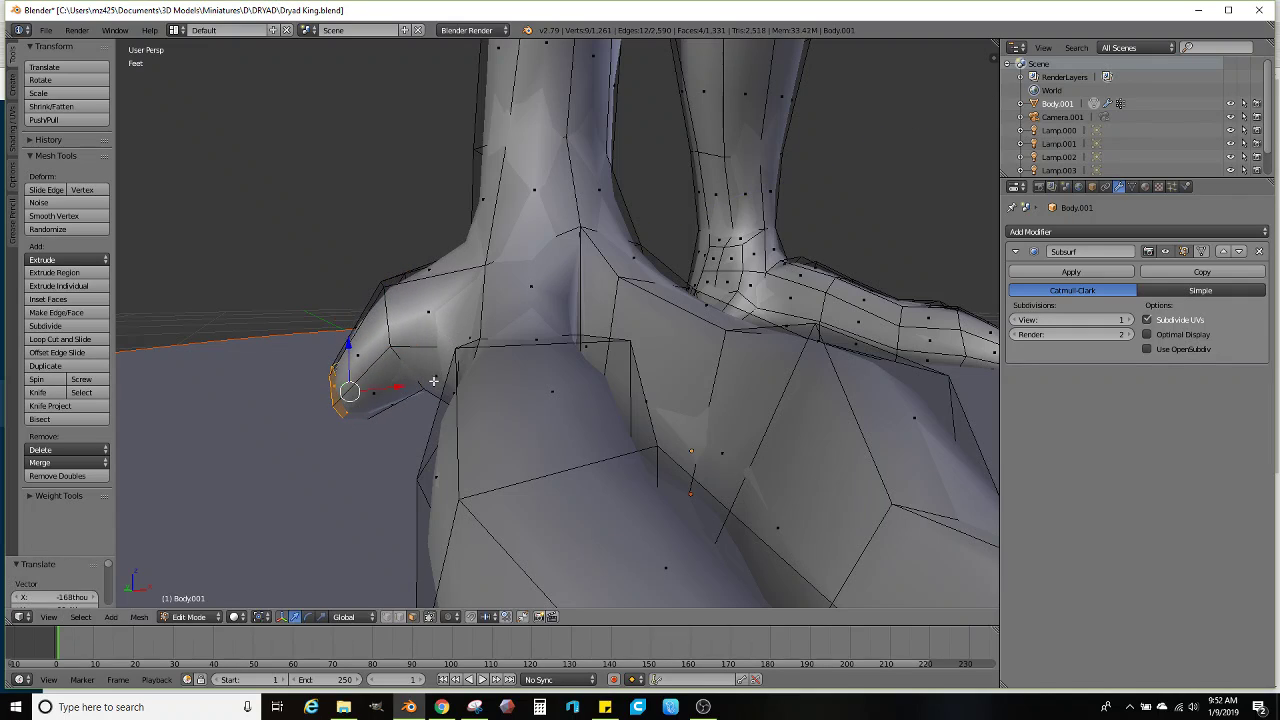
{"action": "key", "text": "r"}
{"action": "left_click", "coordinate": [453, 292]}
{"action": "key", "text": "e"}
{"action": "left_click", "coordinate": [331, 417]}
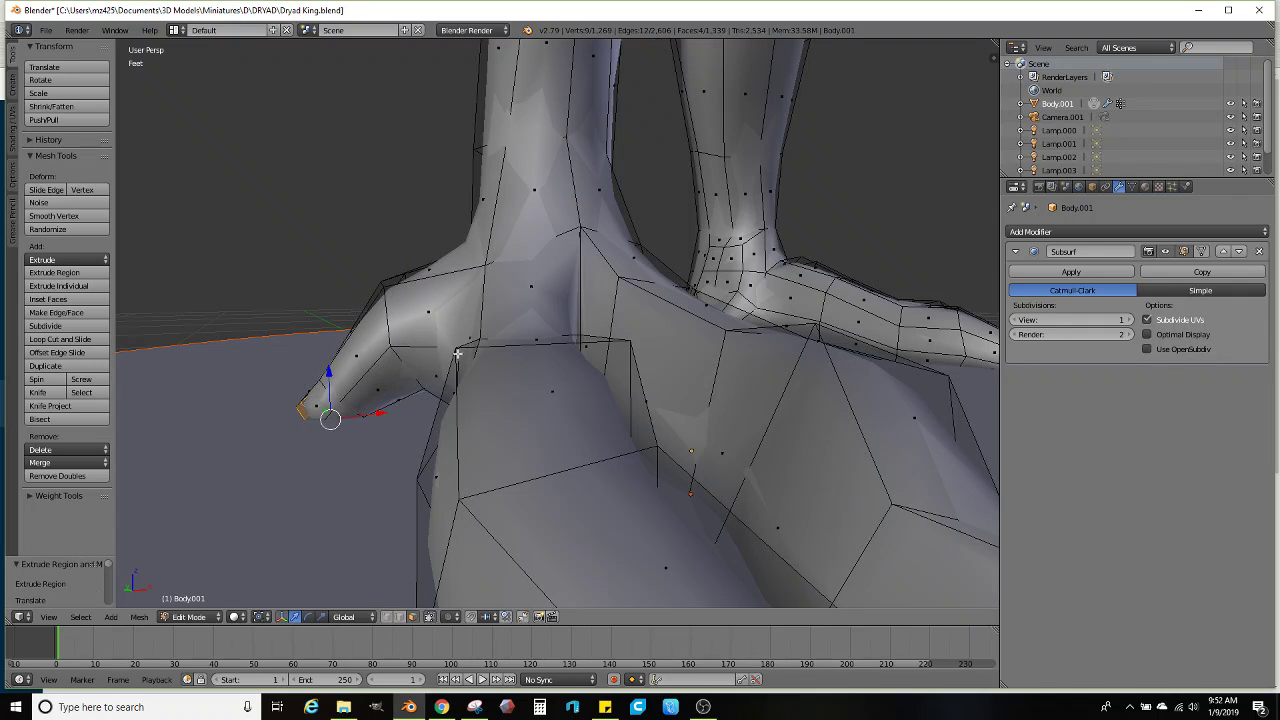
{"action": "key", "text": "s"}
{"action": "left_click", "coordinate": [321, 384]}
{"action": "key", "text": "Tab"}
{"action": "scroll", "coordinate": [457, 368], "scroll_direction": "down", "scroll_amount": 5}
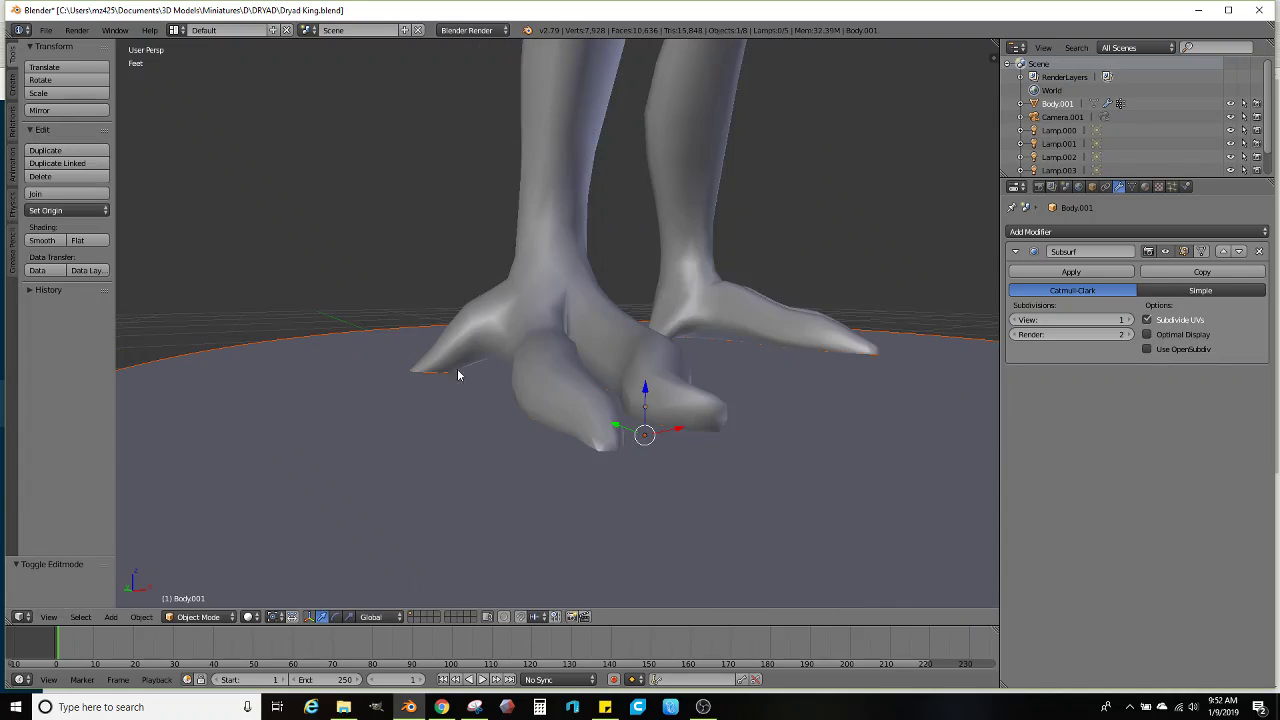
In Edit Mode, select the faces on the inner side of the right foot, extrude them outward and rotate the end
{"action": "middle_click_drag", "start_coordinate": [457, 368], "coordinate": [694, 340]}
{"action": "scroll", "coordinate": [498, 362], "scroll_direction": "up", "scroll_amount": 5}
{"action": "key", "text": "Tab"}
{"action": "right_click", "coordinate": [557, 323]}
{"action": "right_click", "coordinate": [526, 323], "text": "ctrl"}
{"action": "key", "text": "e"}
{"action": "left_click", "coordinate": [715, 337]}
{"action": "key", "text": "r"}
{"action": "left_click", "coordinate": [686, 330]}
Extrude two more segments of the right foot's inner side root, rotating and scaling down their ends to curve it downward
{"action": "key", "text": "e"}
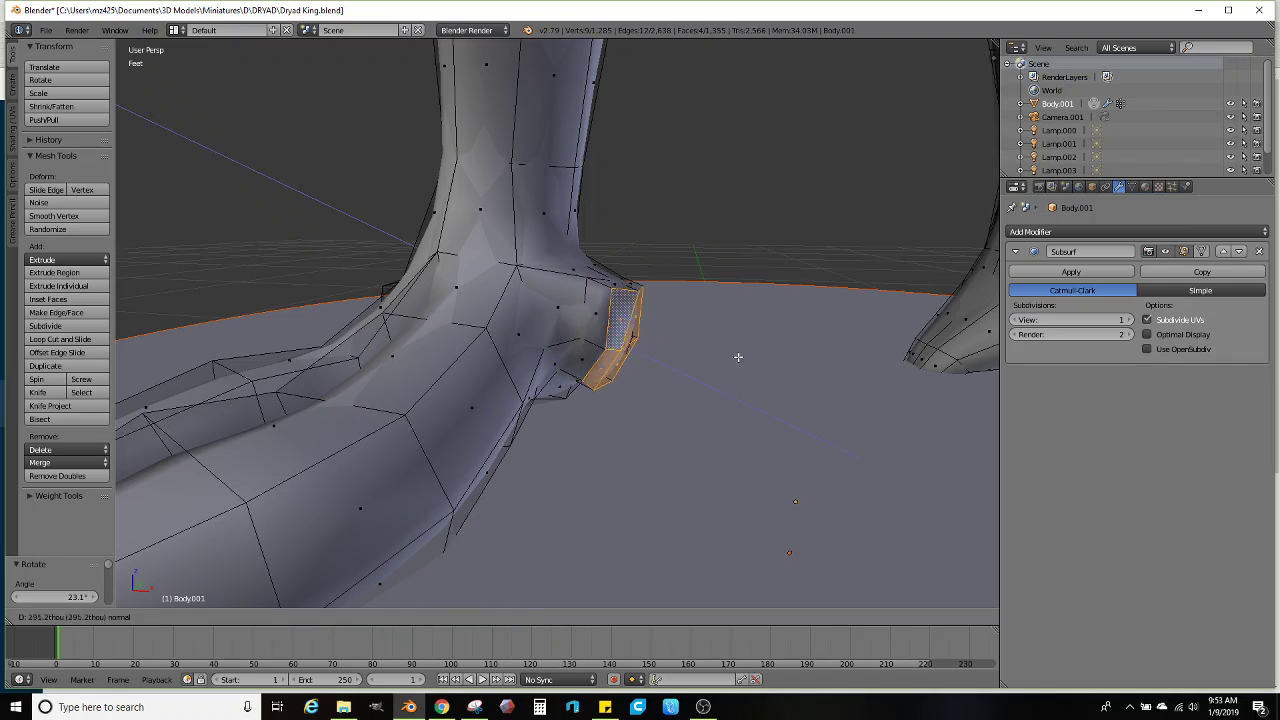
{"action": "left_click", "coordinate": [716, 357]}
{"action": "key", "text": "r"}
{"action": "left_click", "coordinate": [715, 404]}
{"action": "key", "text": "e"}
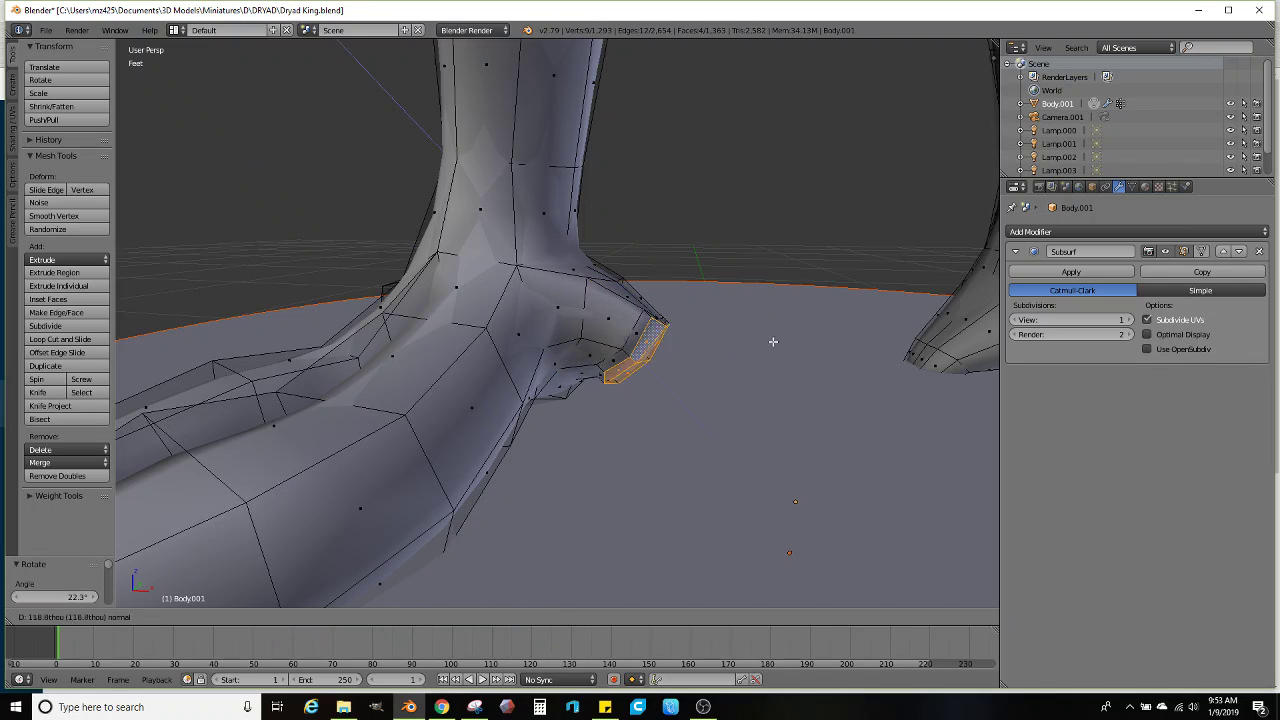
{"action": "left_click", "coordinate": [800, 383]}
{"action": "key", "text": "s"}
{"action": "left_click", "coordinate": [752, 402]}
Extrude the tip of the right foot's inner side root, scale, move and rotate it, and return to Object Mode
{"action": "key", "text": "e"}
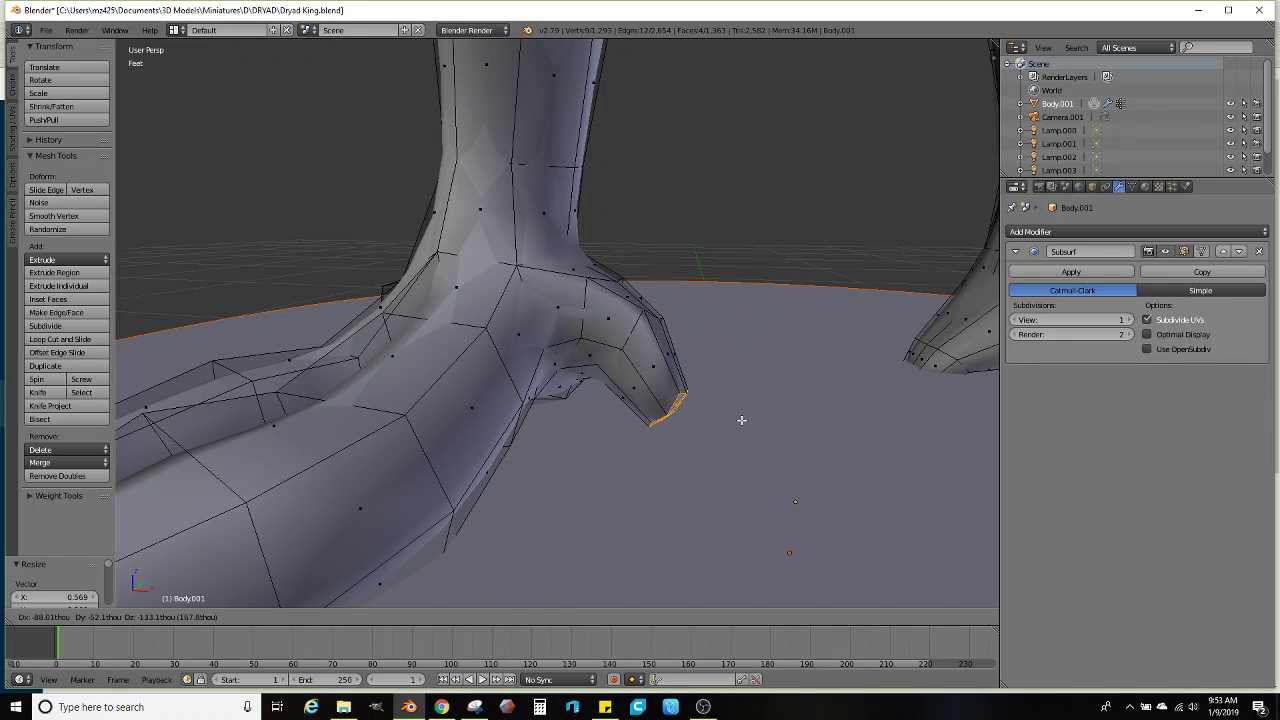
{"action": "left_click", "coordinate": [742, 420]}
{"action": "key", "text": "s"}
{"action": "left_click", "coordinate": [800, 429]}
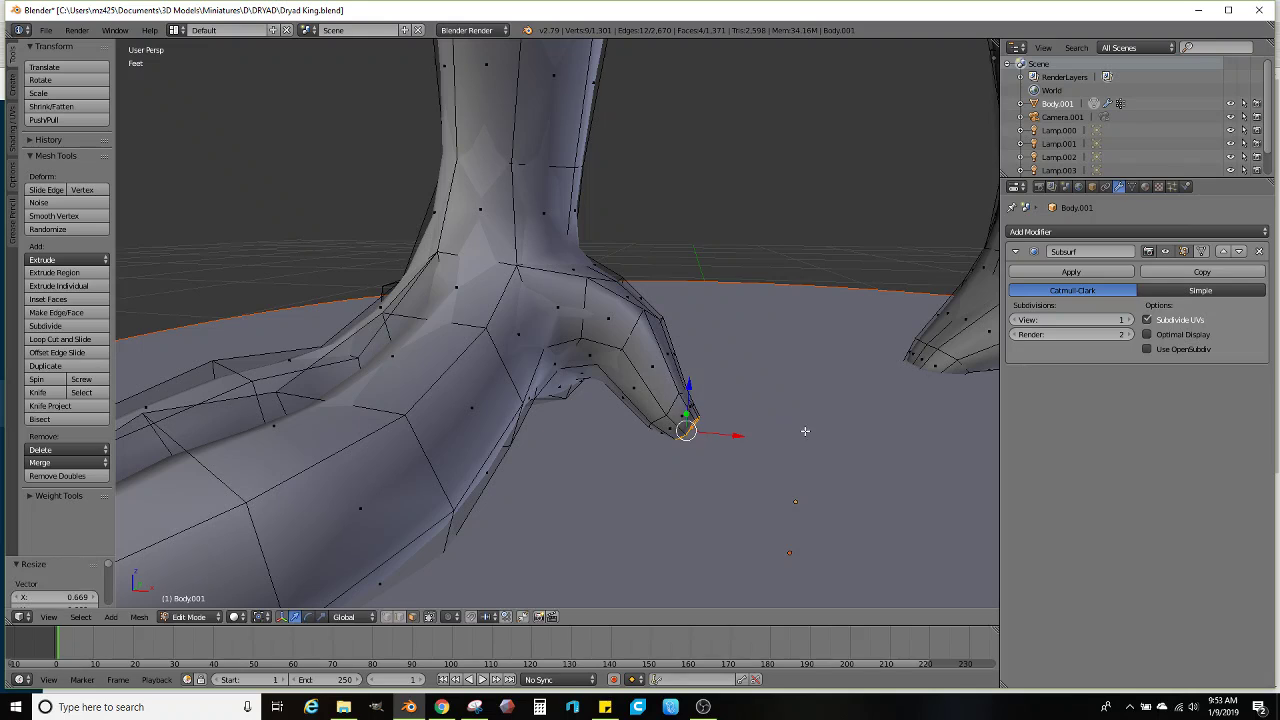
{"action": "key", "text": "g"}
{"action": "left_click", "coordinate": [860, 430]}
{"action": "key", "text": "r"}
{"action": "left_click", "coordinate": [834, 390]}
{"action": "key", "text": "Tab"}
{"action": "scroll", "coordinate": [834, 390], "scroll_direction": "down", "scroll_amount": 4}
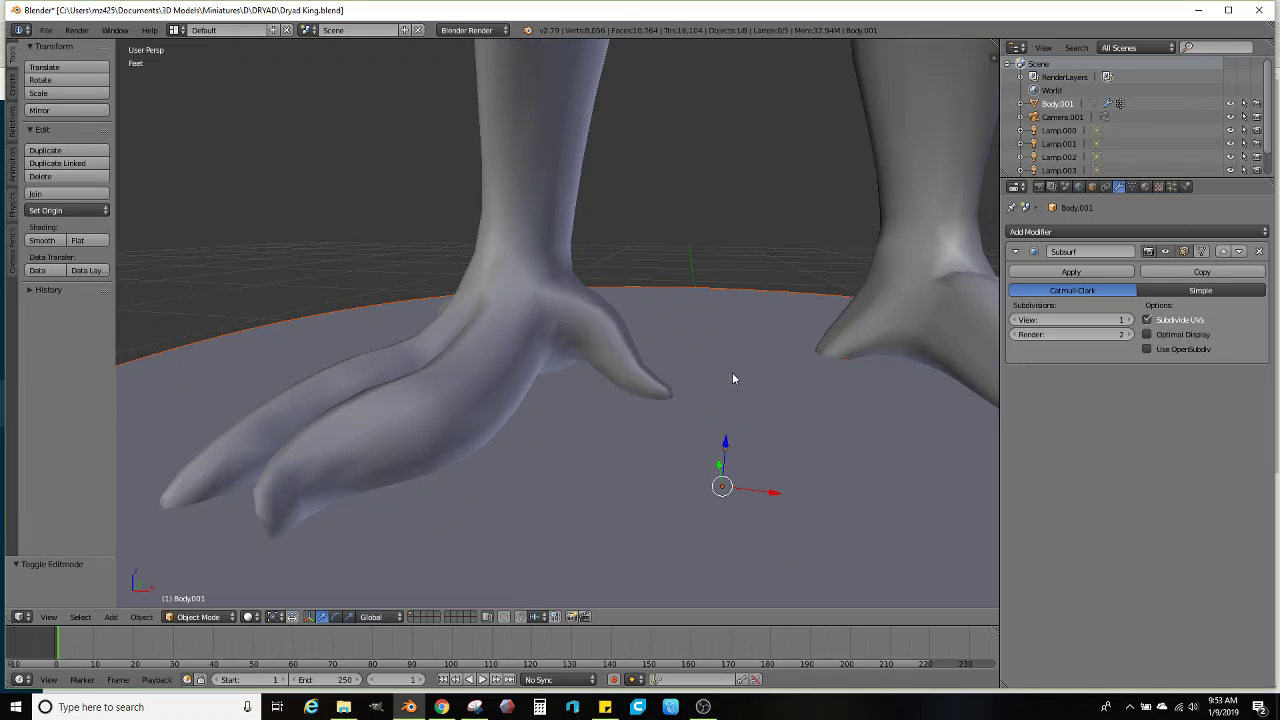
In Edit Mode, select the whole right foot up to the ankle and scale it up by about 1.12
{"action": "middle_click_drag", "start_coordinate": [834, 390], "coordinate": [451, 315]}
{"action": "scroll", "coordinate": [560, 412], "scroll_direction": "up", "scroll_amount": 3}
{"action": "scroll", "coordinate": [557, 271], "scroll_direction": "down", "scroll_amount": 2}
{"action": "key", "text": "Tab"}
{"action": "scroll", "coordinate": [491, 349], "scroll_direction": "up", "scroll_amount": 3}
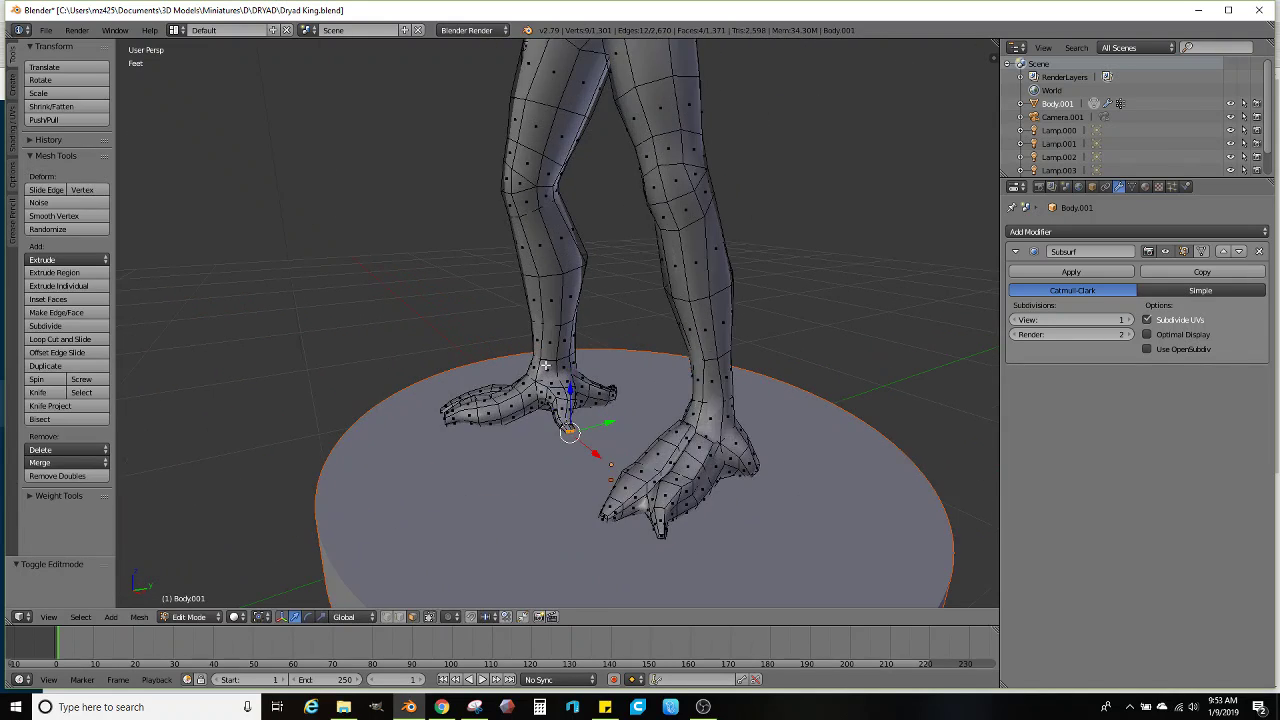
{"action": "key", "text": "z"}
{"action": "middle_click_drag", "start_coordinate": [546, 358], "coordinate": [545, 375]}
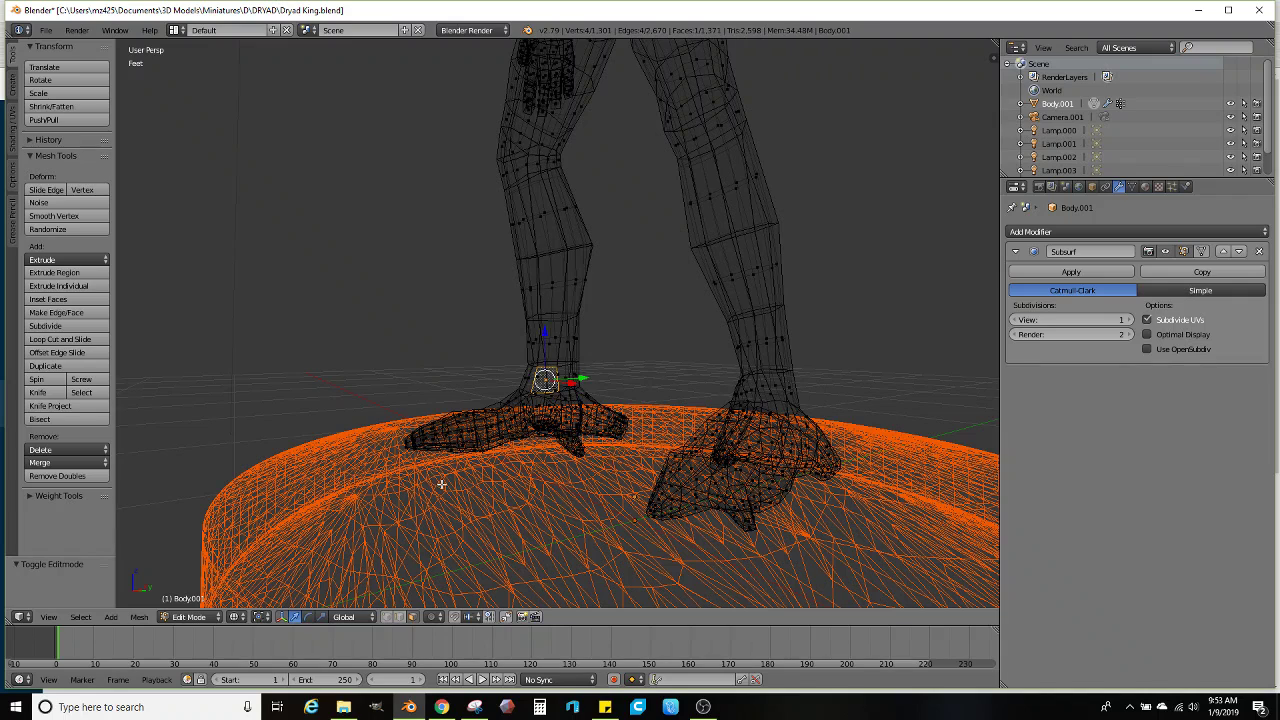
{"action": "mouse_move", "coordinate": [633, 450]}
{"action": "left_mouse_down", "text": "ctrl"}
{"action": "mouse_move", "coordinate": [600, 372]}
{"action": "mouse_move", "coordinate": [641, 400]}
{"action": "left_mouse_up", "text": "ctrl"}
{"action": "key", "text": "z"}
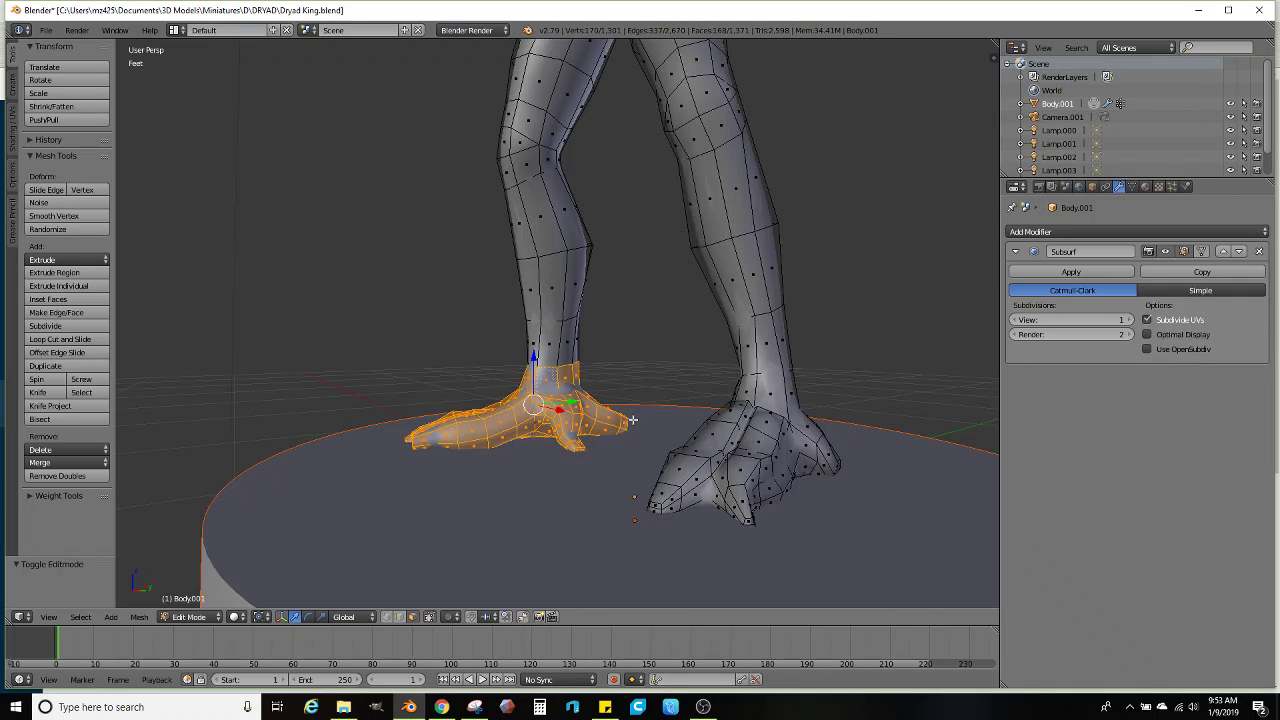
{"action": "key", "text": "s"}
{"action": "left_click", "coordinate": [674, 394]}
Select the whole left foot up to the ankle, scale it up by about 1.09, reposition it, and return to Object Mode
{"action": "middle_click_drag", "start_coordinate": [674, 394], "coordinate": [640, 408]}
{"action": "right_click", "coordinate": [627, 405]}
{"action": "key", "text": "z"}
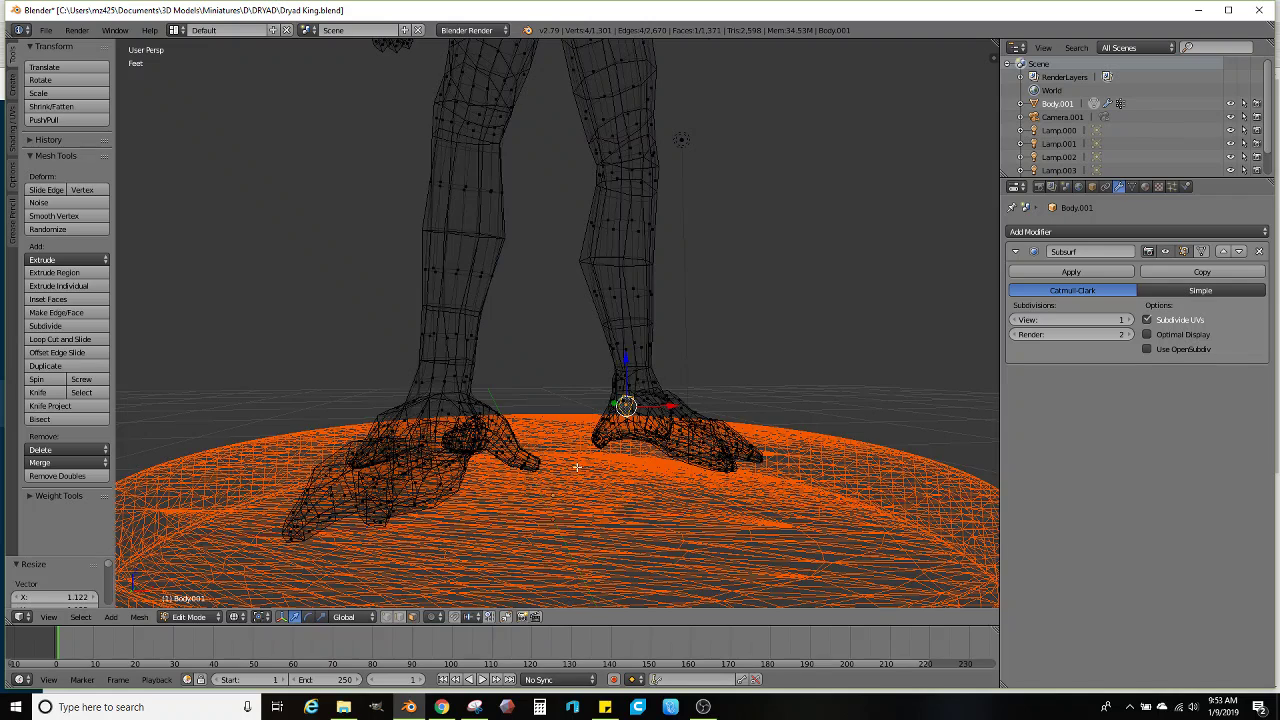
{"action": "mouse_move", "coordinate": [882, 449]}
{"action": "left_mouse_down", "text": "ctrl"}
{"action": "mouse_move", "coordinate": [686, 363]}
{"action": "mouse_move", "coordinate": [600, 400]}
{"action": "left_mouse_up", "text": "ctrl"}
{"action": "key", "text": "z"}
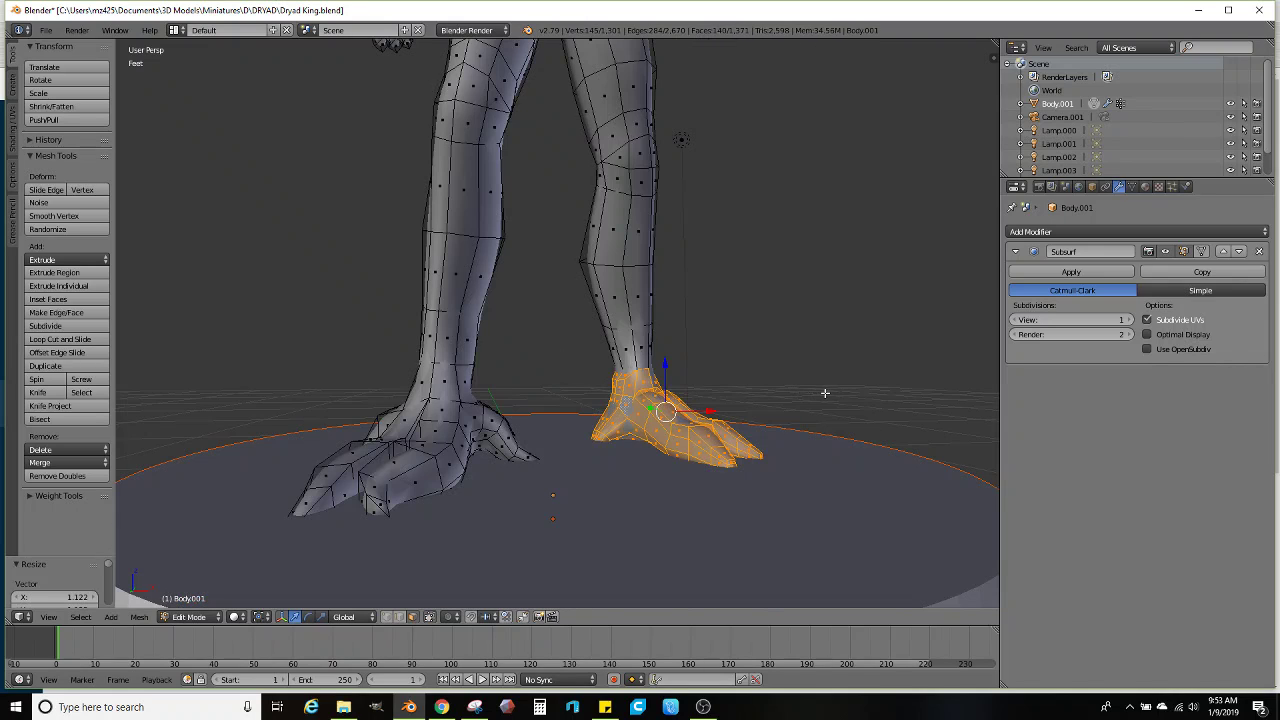
{"action": "key", "text": "s"}
{"action": "left_click", "coordinate": [858, 397]}
{"action": "middle_click_drag", "start_coordinate": [858, 397], "coordinate": [778, 378]}
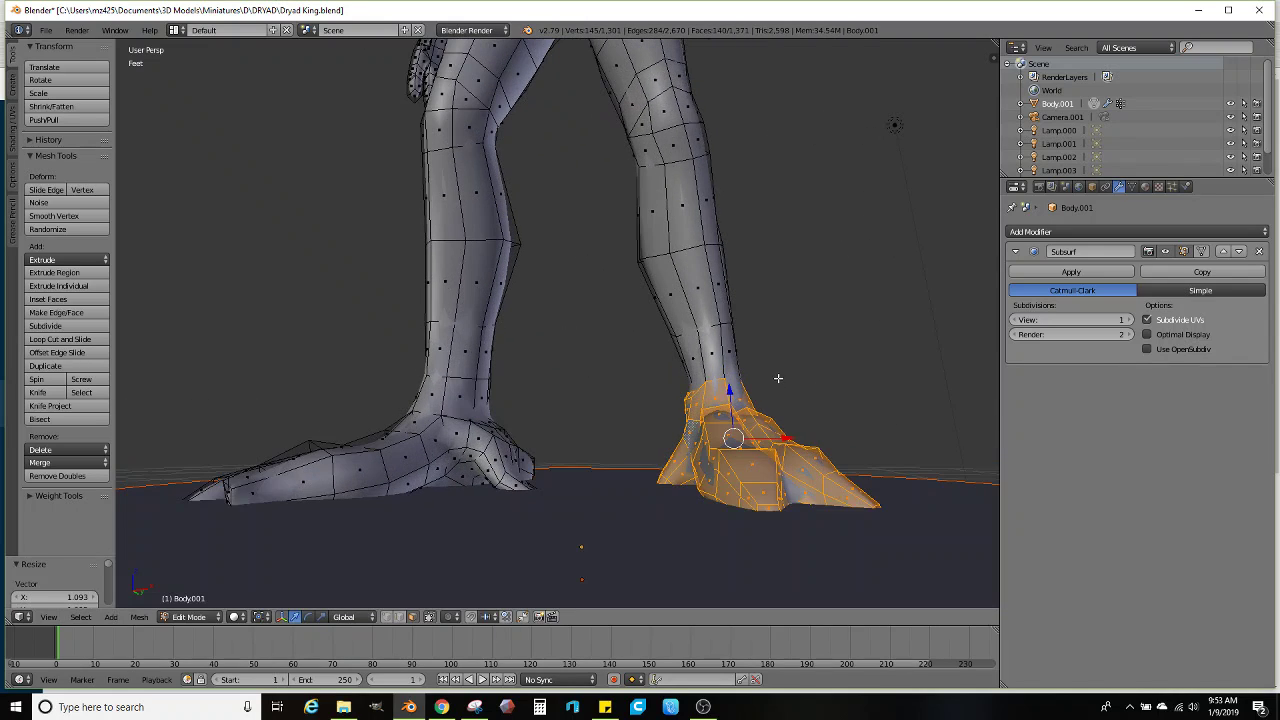
{"action": "key", "text": "g"}
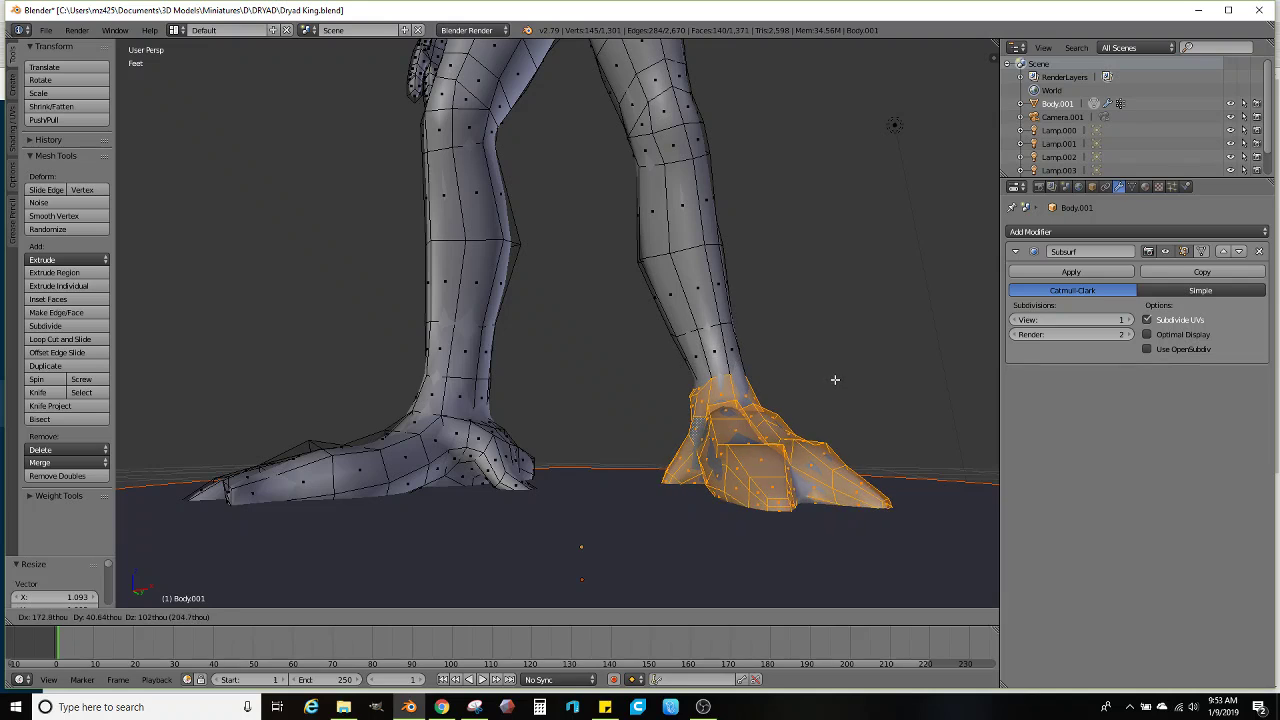
{"action": "left_click", "coordinate": [648, 382]}
{"action": "scroll", "coordinate": [562, 384], "scroll_direction": "down", "scroll_amount": 8}
{"action": "key", "text": "Tab"}
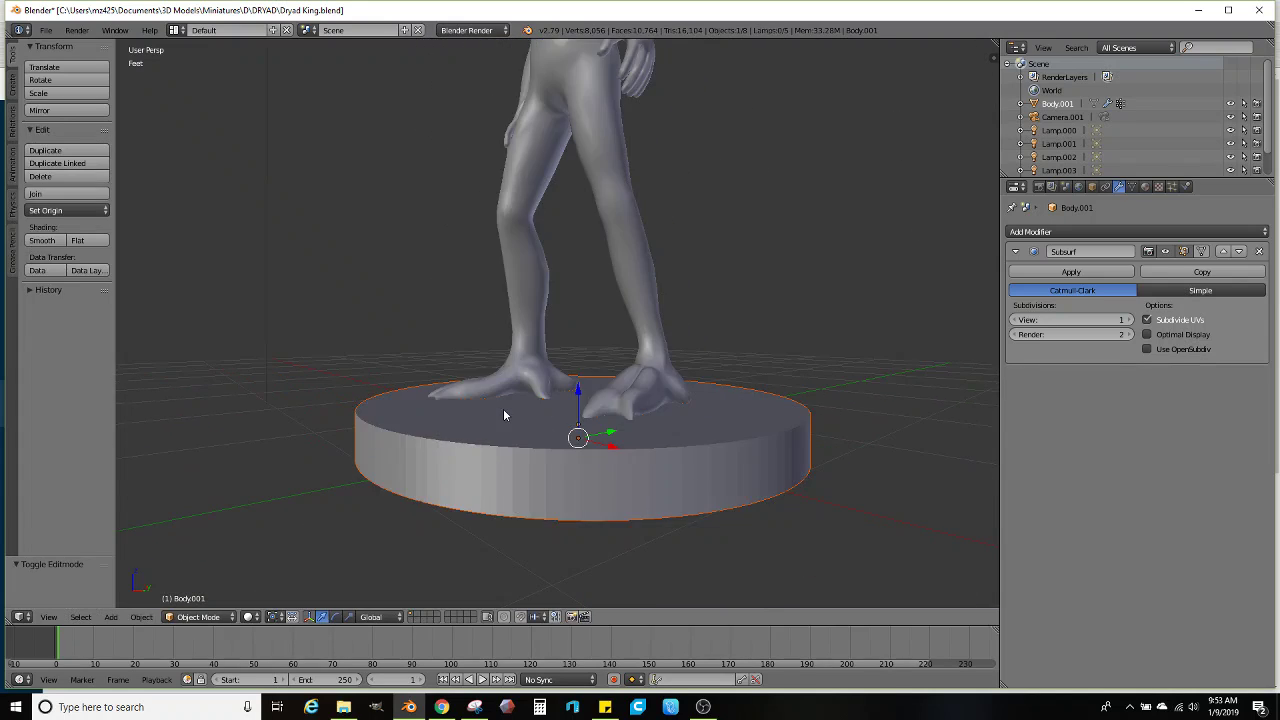
In Edit Mode, scale up the calf edge loops, the right leg's by about 1.11 and the left leg's by about 1.05
{"action": "scroll", "coordinate": [589, 414], "scroll_direction": "up", "scroll_amount": 3}
{"action": "middle_click_drag", "start_coordinate": [590, 405], "coordinate": [562, 378]}
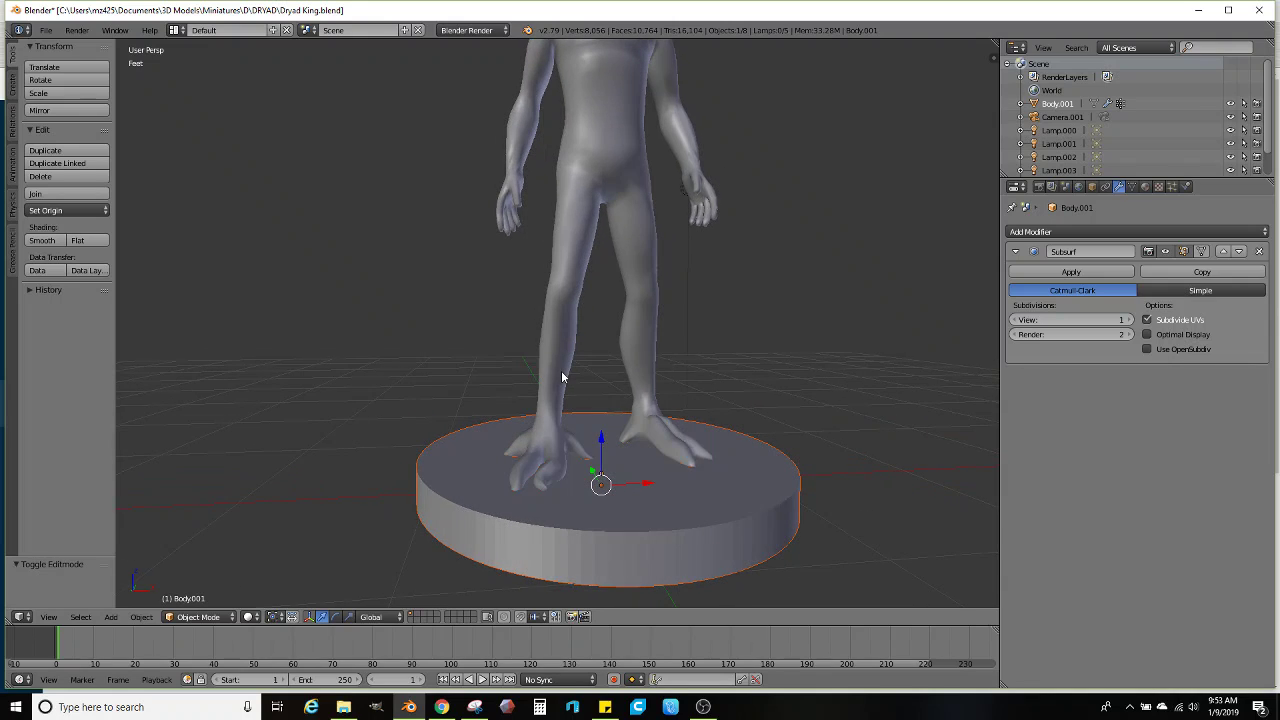
{"action": "middle_click_drag", "start_coordinate": [574, 290], "coordinate": [560, 340]}
{"action": "key", "text": "Tab"}
{"action": "scroll", "coordinate": [565, 310], "scroll_direction": "up", "scroll_amount": 4}
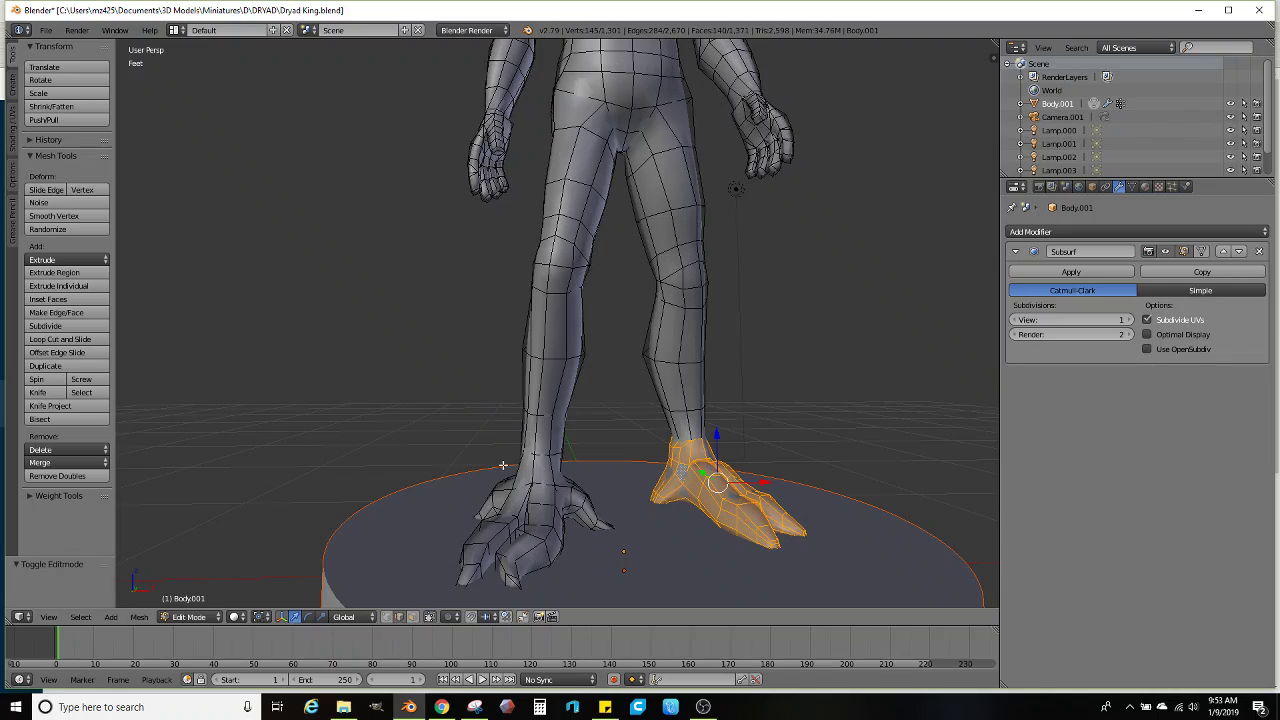
{"action": "right_click", "coordinate": [553, 360], "text": "alt"}
{"action": "key", "text": "s"}
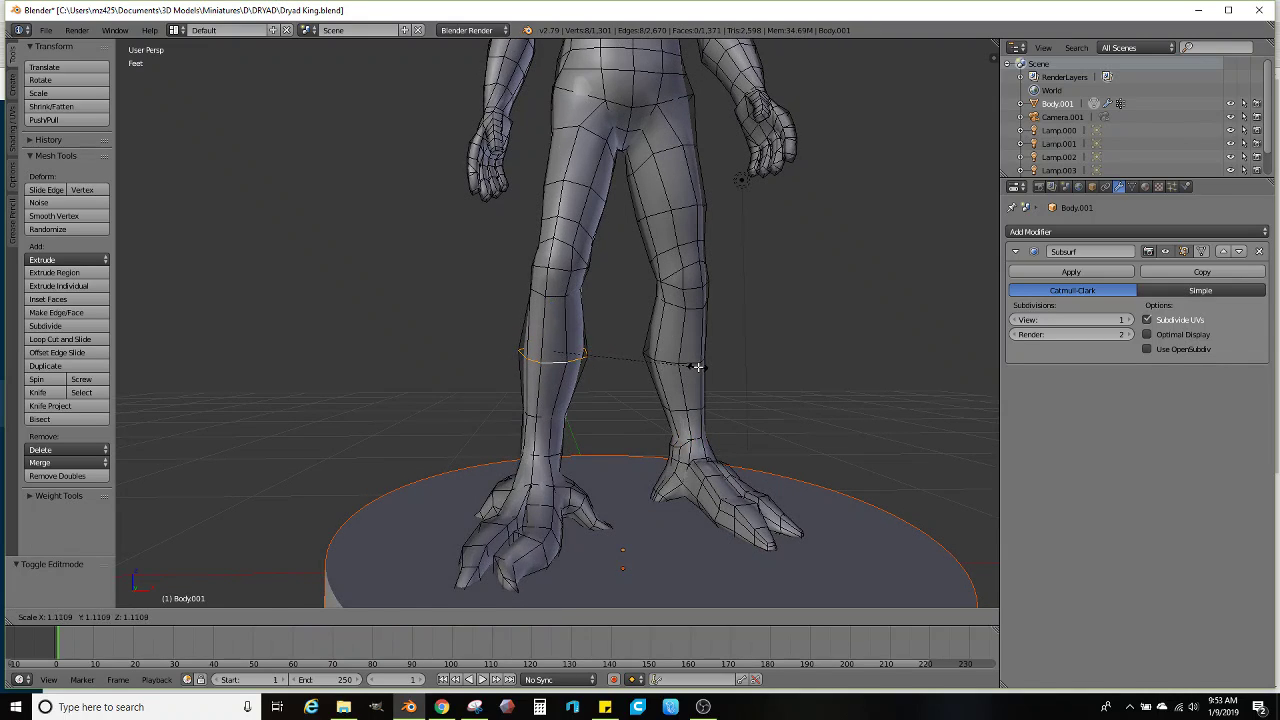
{"action": "left_click", "coordinate": [697, 367]}
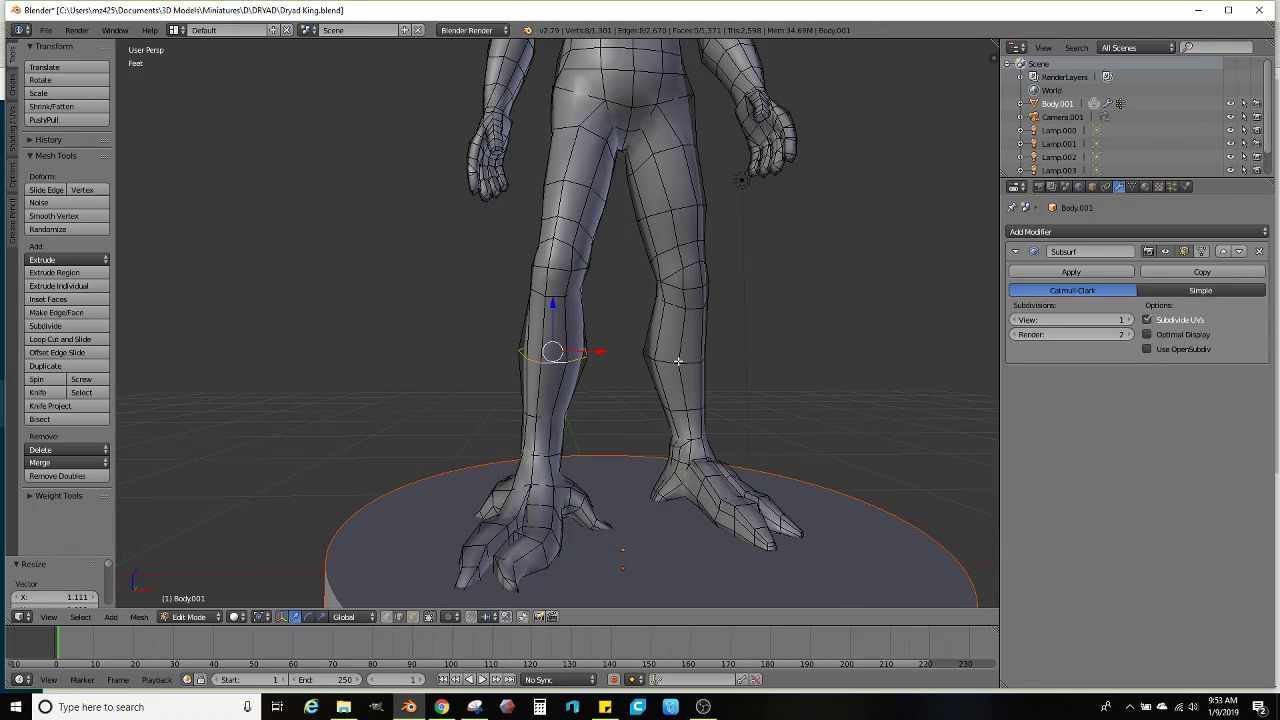
{"action": "key", "text": "s"}
{"action": "left_click", "coordinate": [759, 369]}
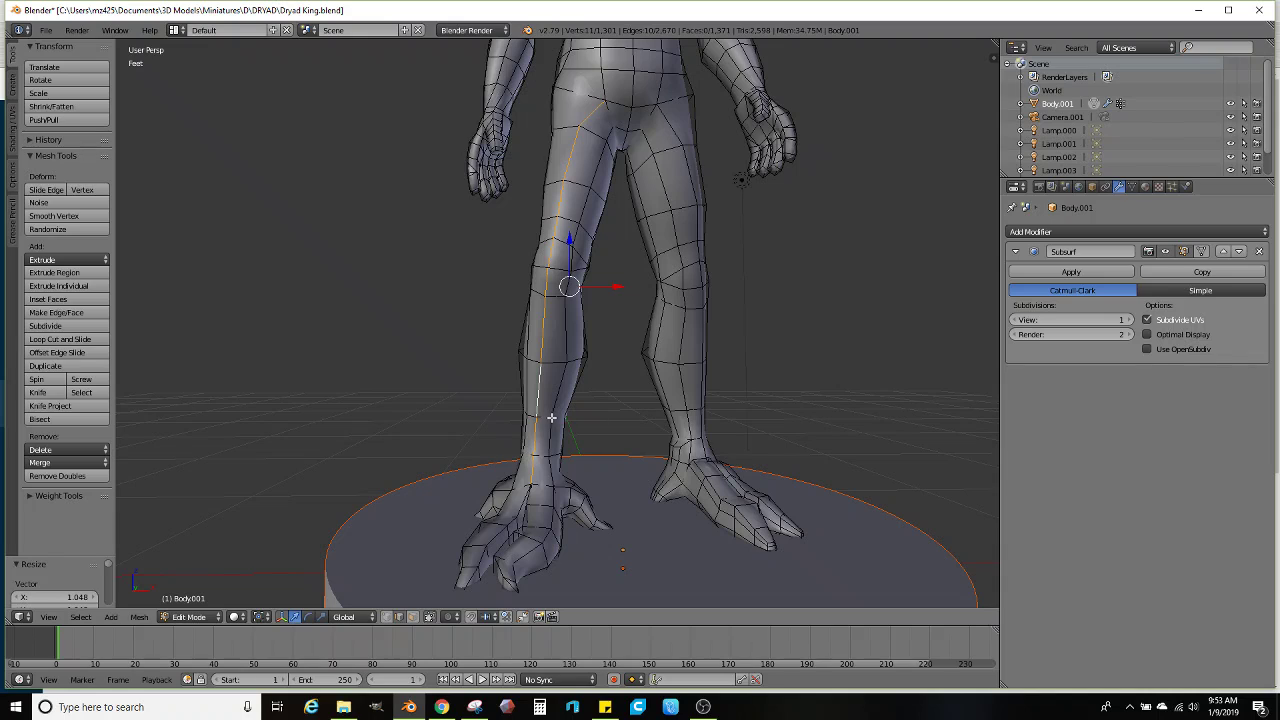
Scale up the lower shin edge loops, the right leg's by about 1.07 and the left leg's by about 1.05
{"action": "key", "text": "s"}
{"action": "left_click", "coordinate": [672, 414]}
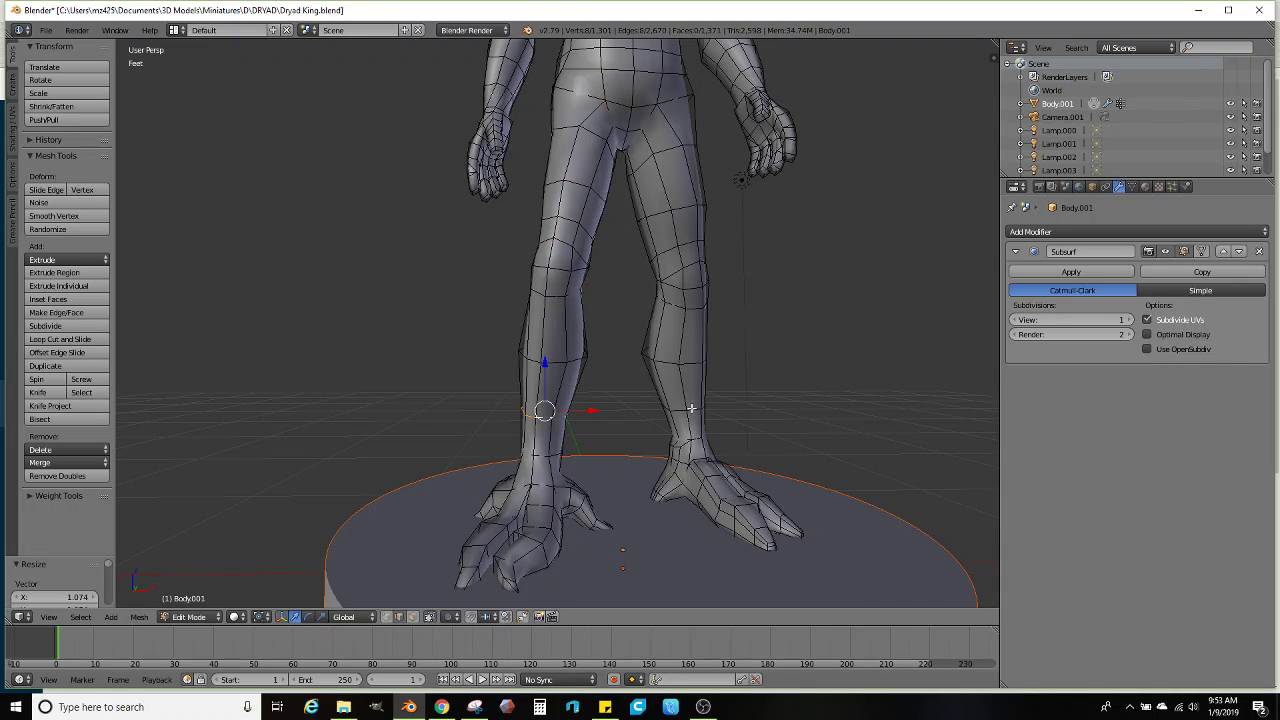
{"action": "key", "text": "s"}
{"action": "left_click", "coordinate": [800, 412]}
Thicken the right thigh by scaling up its lower, middle and upper edge loops, the middle by about 1.10 and the upper by about 1.09
{"action": "middle_click_drag", "start_coordinate": [800, 412], "coordinate": [648, 400]}
{"action": "key", "text": "s"}
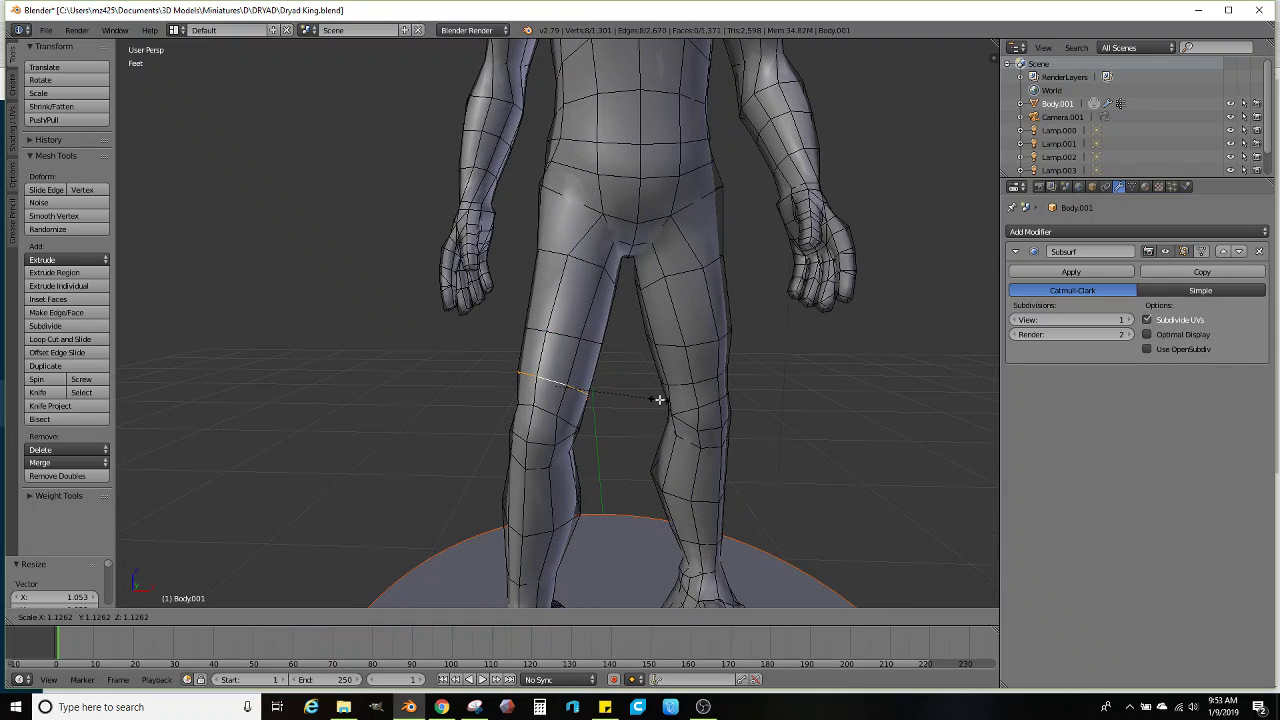
{"action": "left_click", "coordinate": [616, 378]}
{"action": "key", "text": "s"}
{"action": "left_click", "coordinate": [707, 368]}
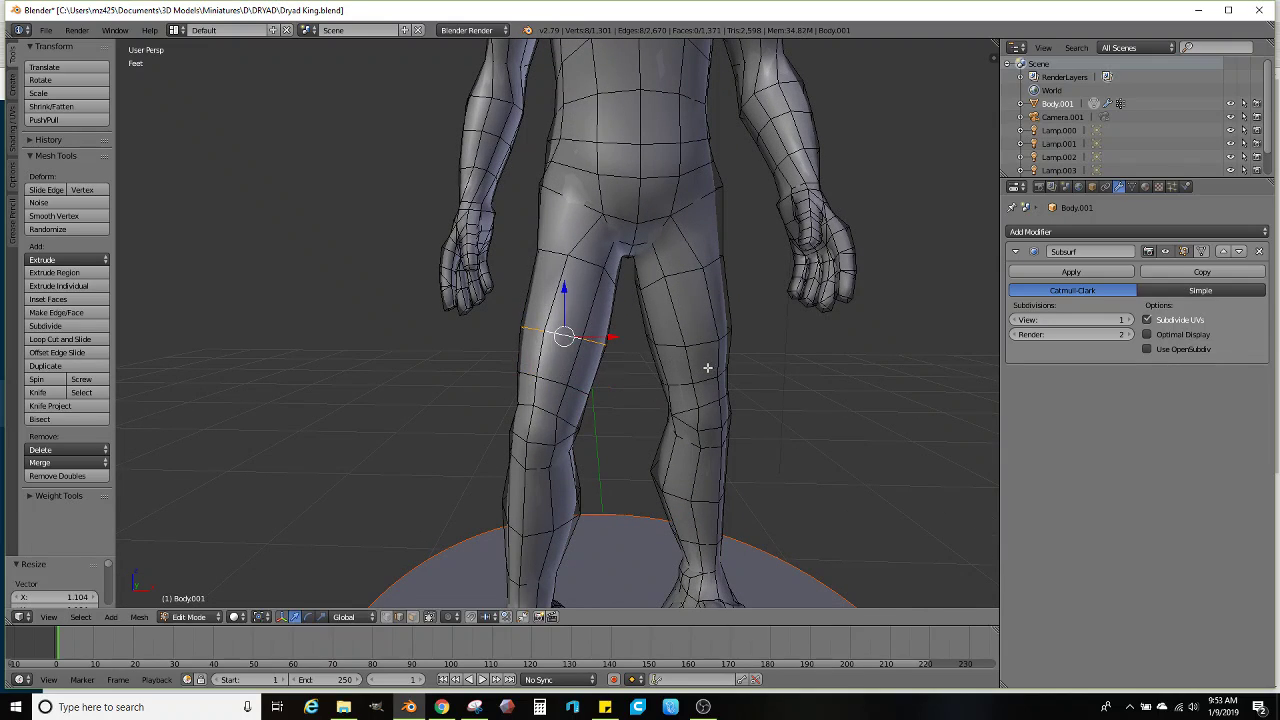
{"action": "right_click", "coordinate": [585, 260], "text": "alt"}
{"action": "key", "text": "s"}
{"action": "left_click", "coordinate": [711, 293]}
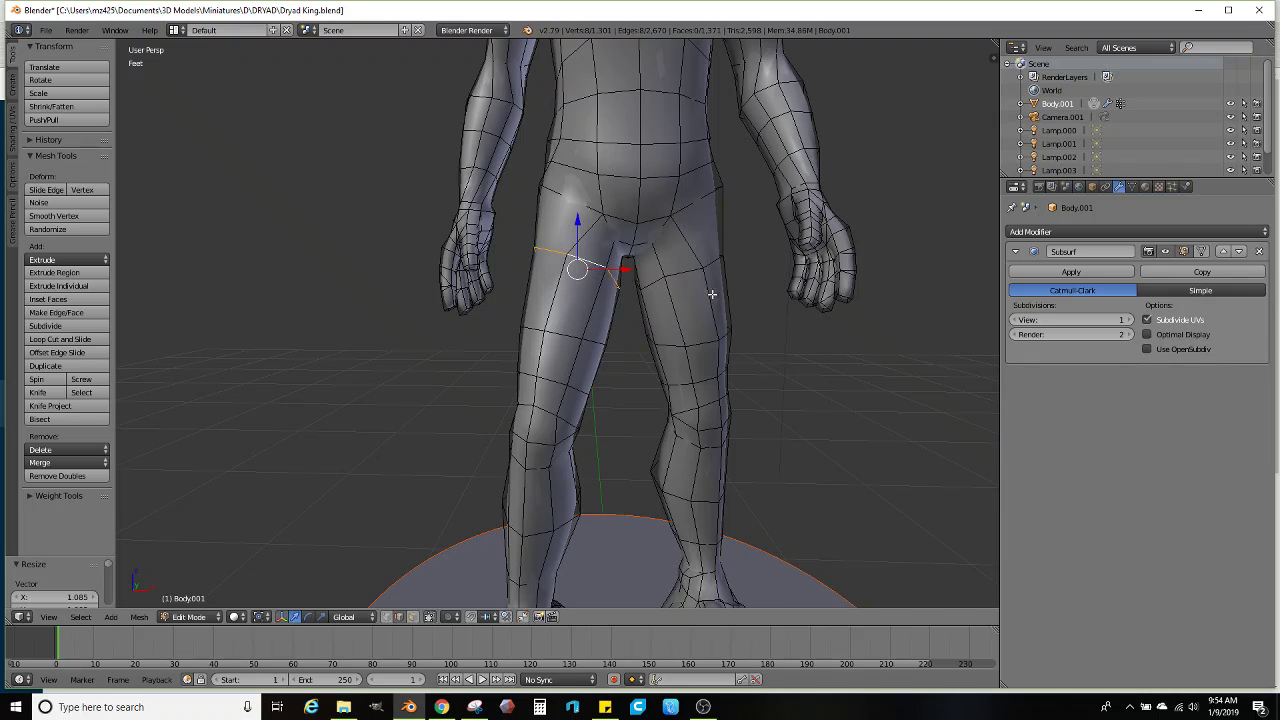
Scale the left thigh's upper edge loop by about 1.06 and its middle loop by about 1.12, and return to Object Mode
{"action": "middle_click_drag", "start_coordinate": [720, 285], "coordinate": [792, 314]}
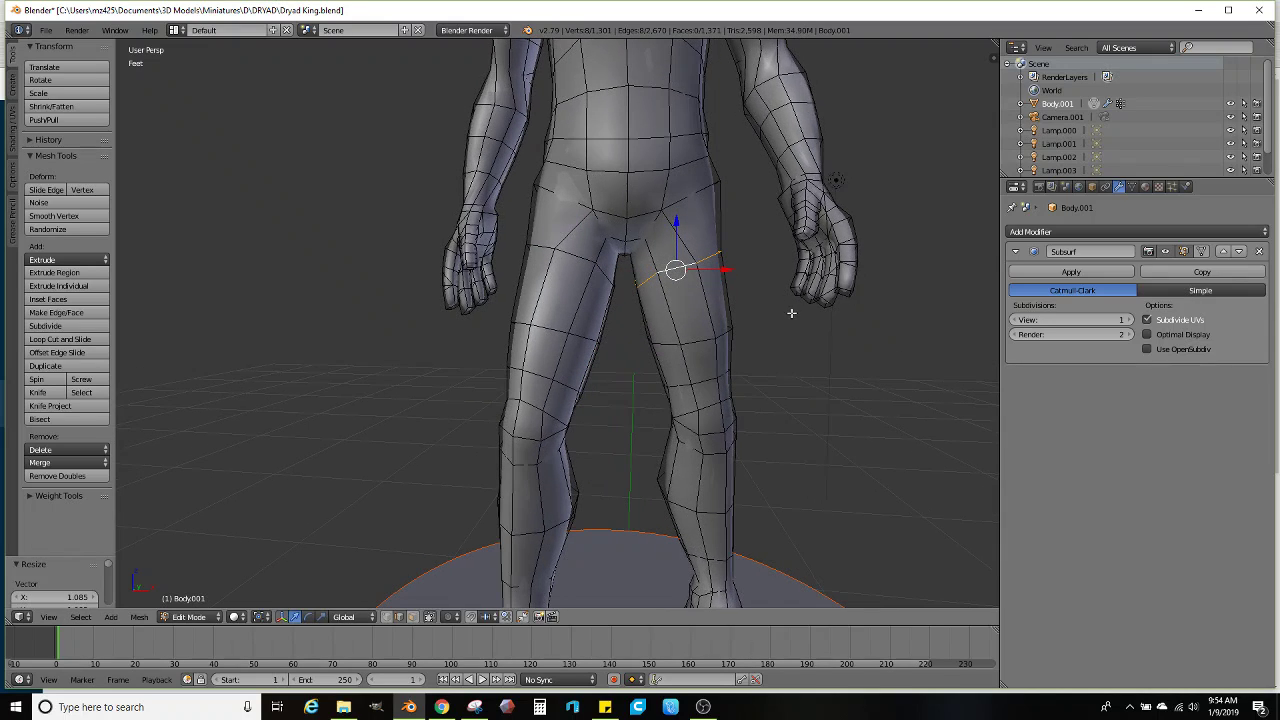
{"action": "key", "text": "s"}
{"action": "left_click", "coordinate": [736, 336]}
{"action": "key", "text": "s"}
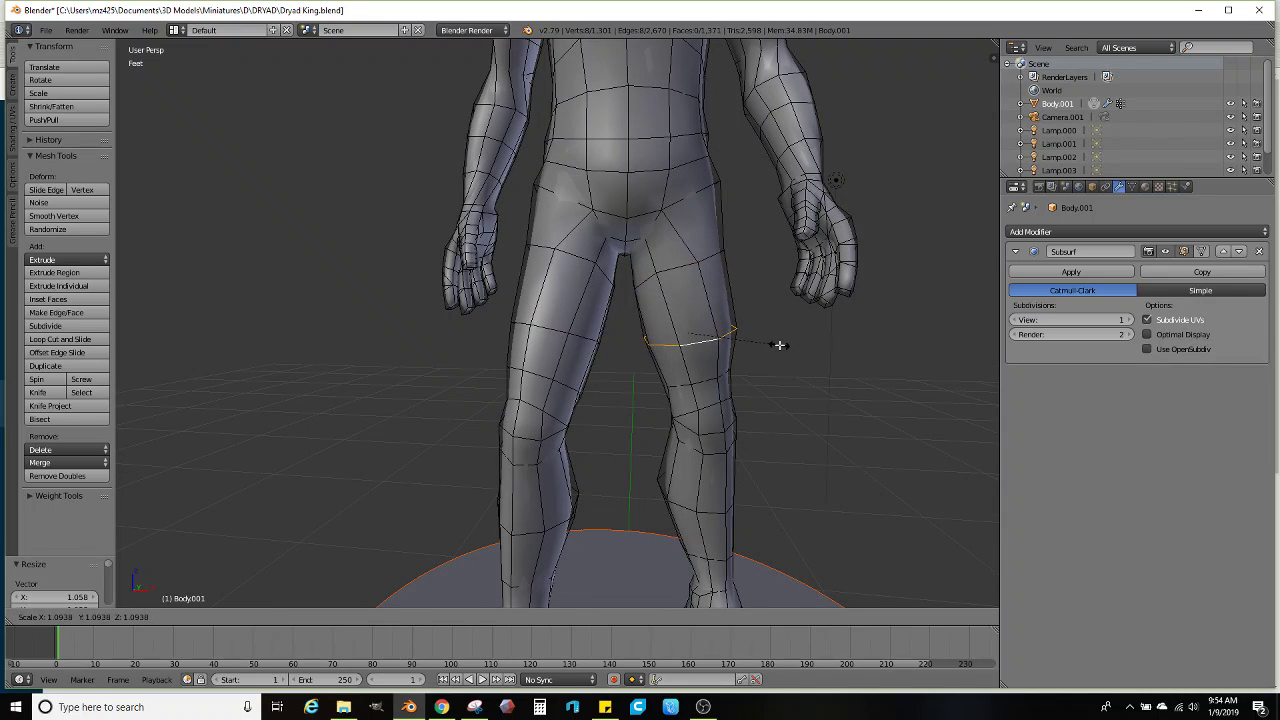
{"action": "left_click", "coordinate": [760, 358]}
{"action": "scroll", "coordinate": [751, 377], "scroll_direction": "down", "scroll_amount": 6}
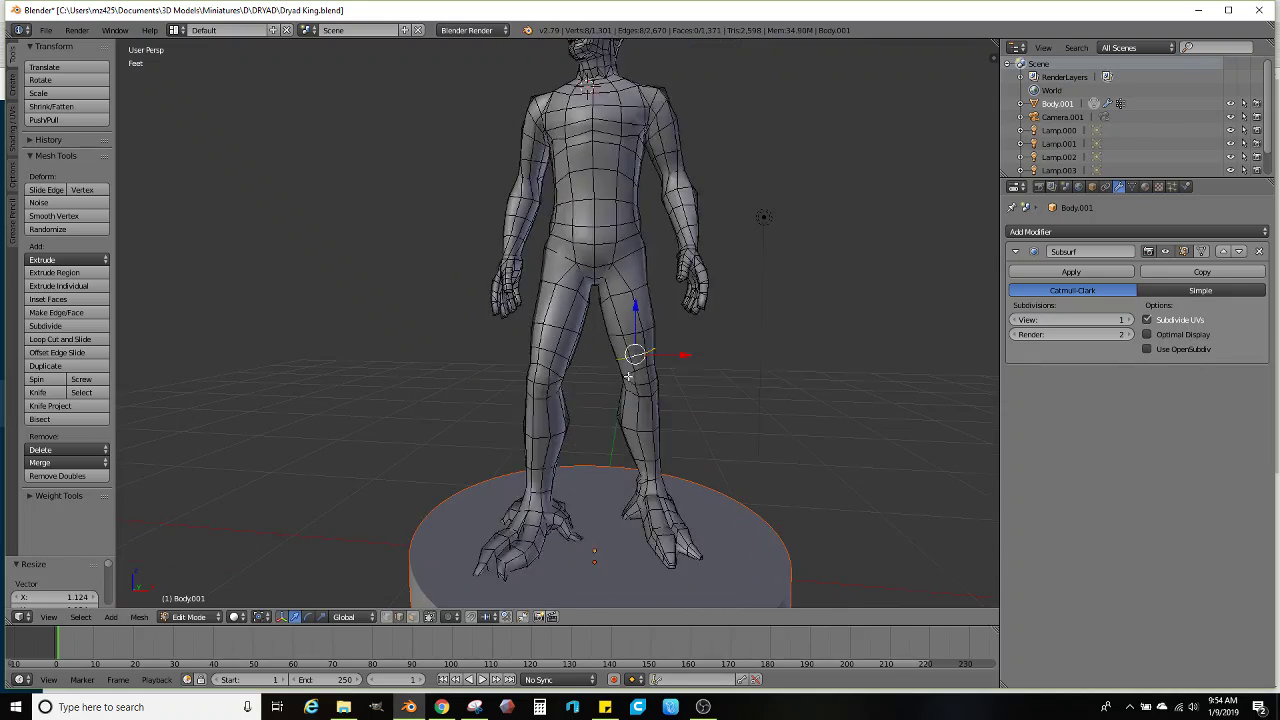
{"action": "key", "text": "Tab"}
In Edit Mode, add one centred edge loop around the waist between the two existing loops above the hips
{"action": "middle_click_drag", "start_coordinate": [519, 384], "coordinate": [406, 380]}
{"action": "scroll", "coordinate": [406, 386], "scroll_direction": "up", "scroll_amount": 3}
{"action": "middle_click_drag", "start_coordinate": [480, 363], "coordinate": [615, 408]}
{"action": "scroll", "coordinate": [603, 423], "scroll_direction": "up", "scroll_amount": 3}
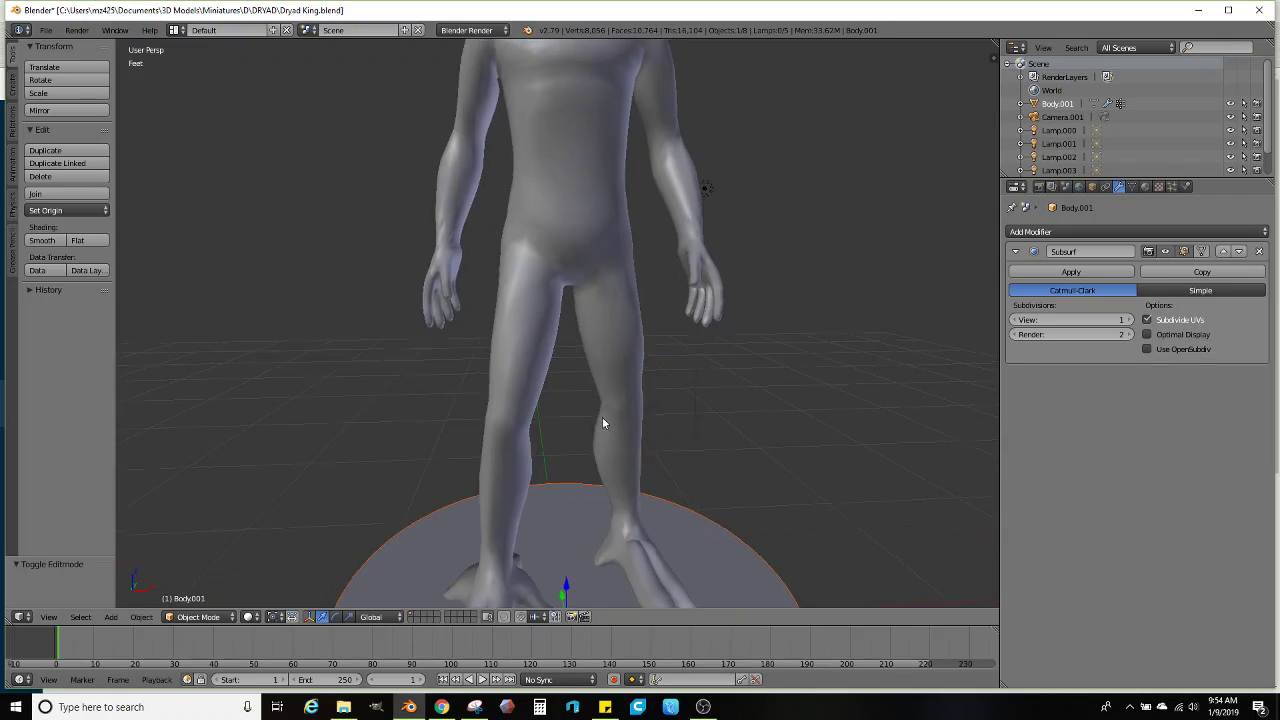
{"action": "middle_click_drag", "start_coordinate": [596, 462], "coordinate": [549, 351]}
{"action": "scroll", "coordinate": [559, 448], "scroll_direction": "up", "scroll_amount": 2}
{"action": "key", "text": "Tab"}
{"action": "scroll", "coordinate": [547, 403], "scroll_direction": "up", "scroll_amount": 2}
{"action": "scroll", "coordinate": [697, 389], "scroll_direction": "up", "scroll_amount": 1}
{"action": "scroll", "coordinate": [549, 351], "scroll_direction": "up", "scroll_amount": 2}
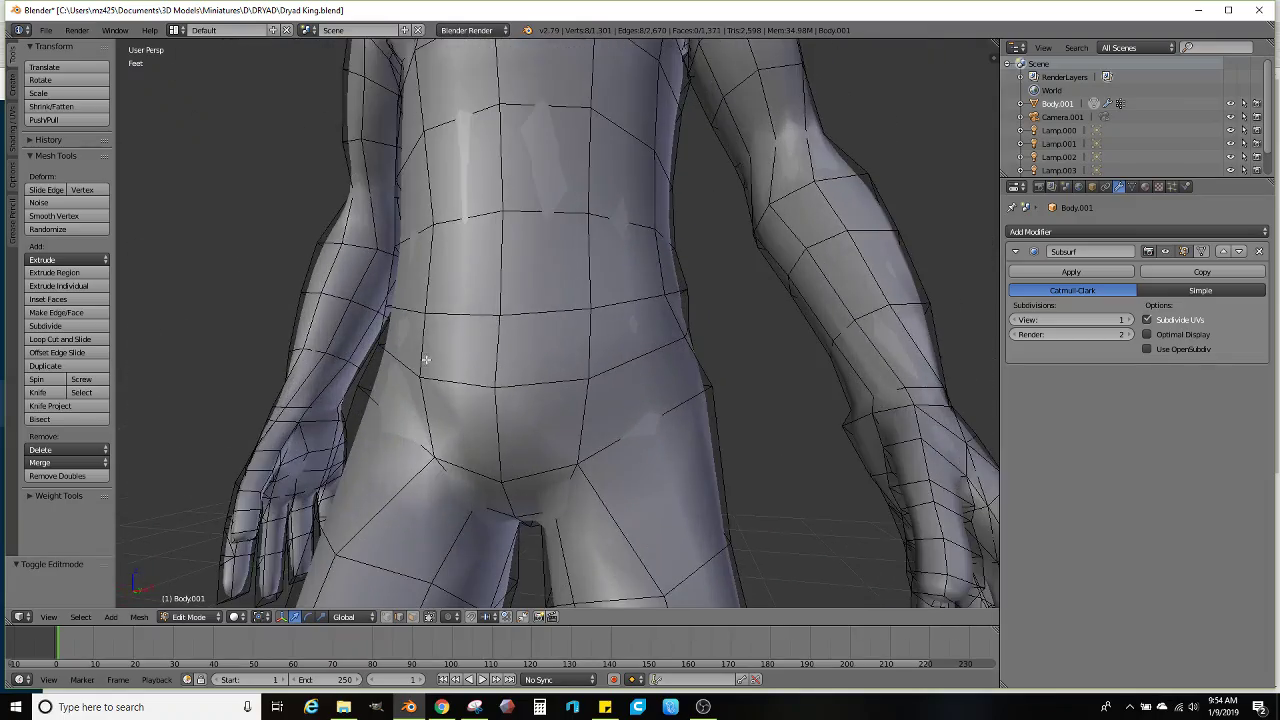
{"action": "middle_click_drag", "start_coordinate": [435, 355], "coordinate": [512, 358]}
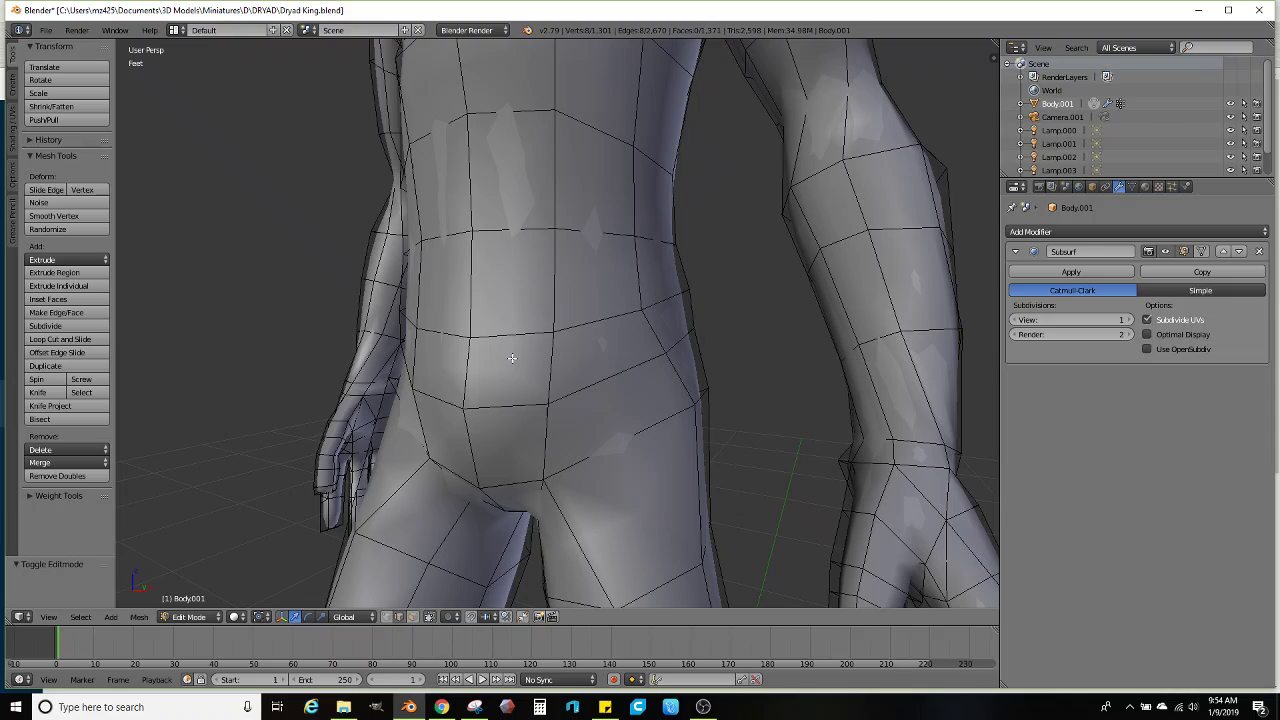
{"action": "left_click", "coordinate": [58, 340]}
{"action": "left_click", "coordinate": [465, 310]}
{"action": "right_click", "coordinate": [466, 314]}
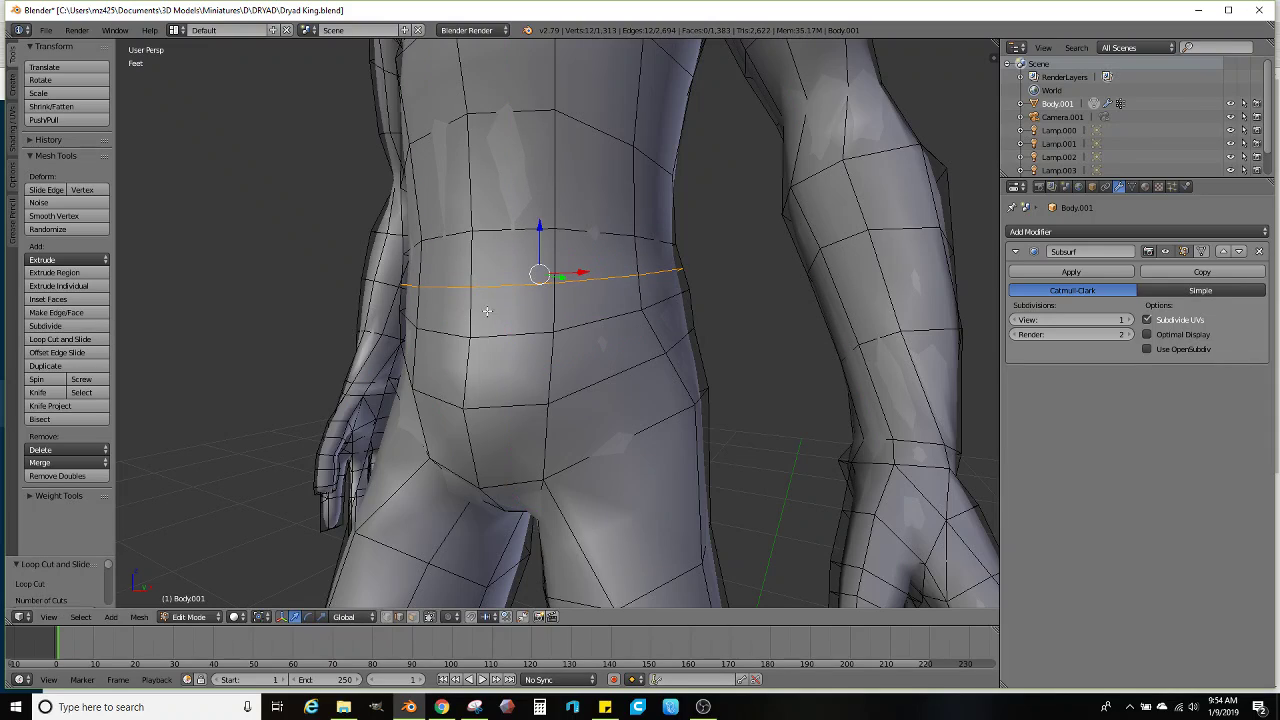
Select the short central edge on the lower back just below the new loop and move it slightly down
{"action": "middle_click_drag", "start_coordinate": [466, 314], "coordinate": [472, 348]}
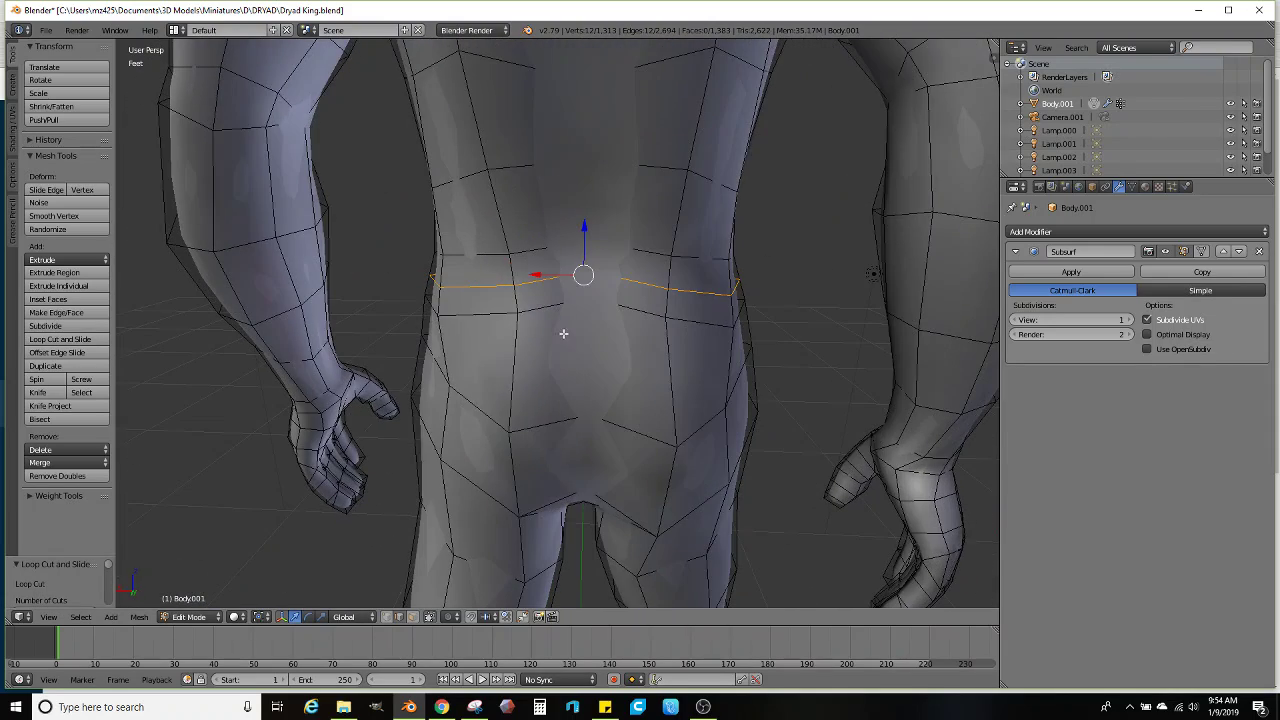
{"action": "middle_click_drag", "start_coordinate": [555, 313], "coordinate": [540, 335]}
{"action": "scroll", "coordinate": [533, 344], "scroll_direction": "up", "scroll_amount": 1}
{"action": "key", "text": "g"}
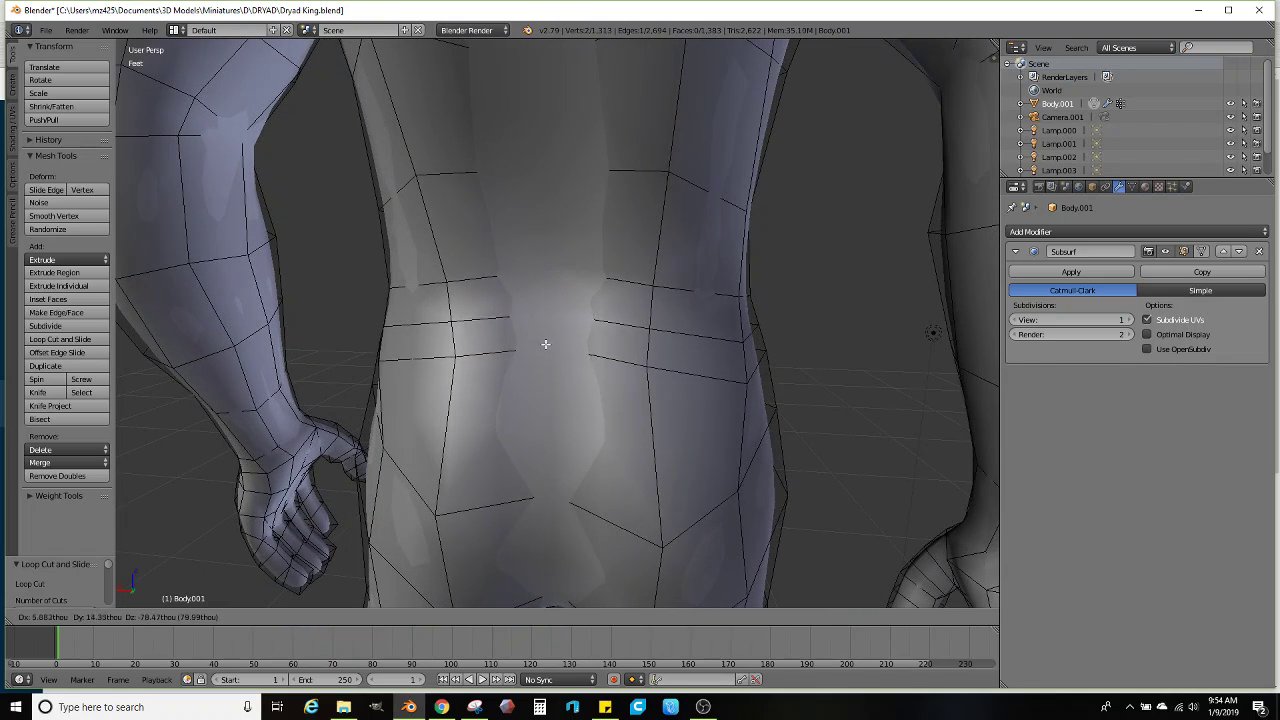
{"action": "left_click", "coordinate": [541, 359]}
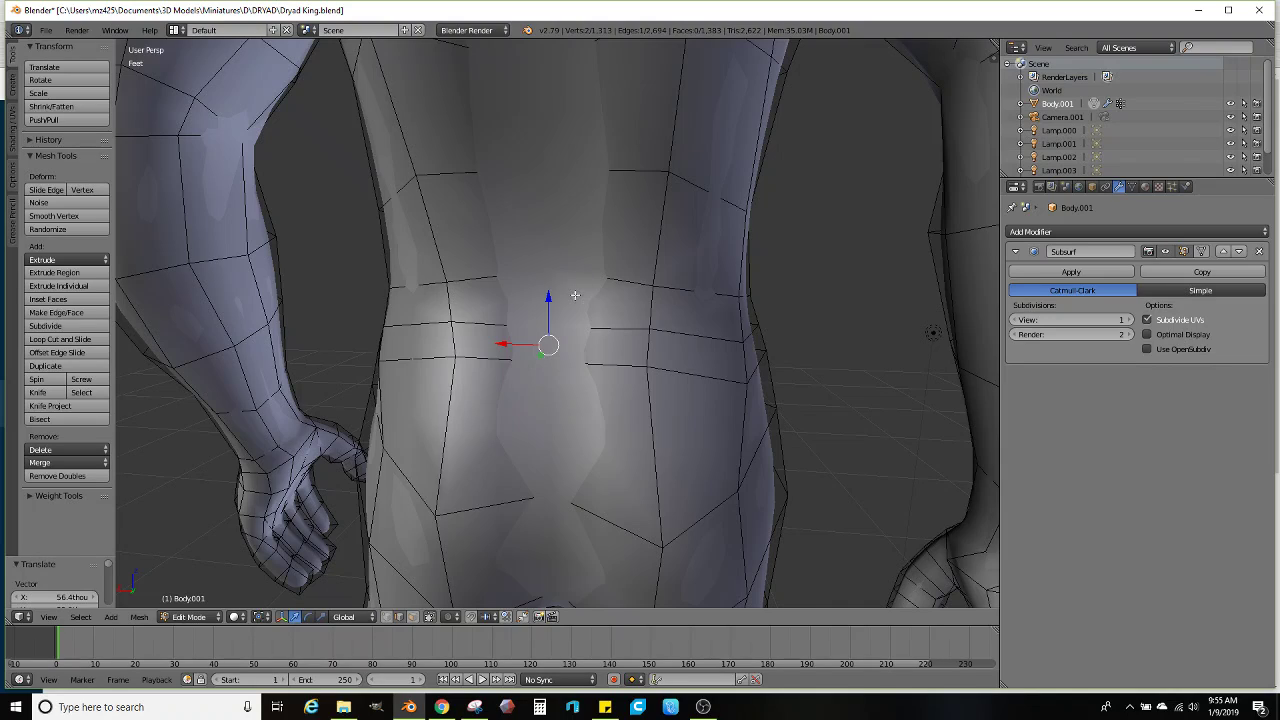
Scale up the lower back's central edge by about 1.17, shift it along the Y axis, and enlarge the selection by about 1.11
{"action": "middle_click_drag", "start_coordinate": [658, 374], "coordinate": [752, 371]}
{"action": "key", "text": "s"}
{"action": "left_click", "coordinate": [675, 370]}
{"action": "key", "text": "g"}
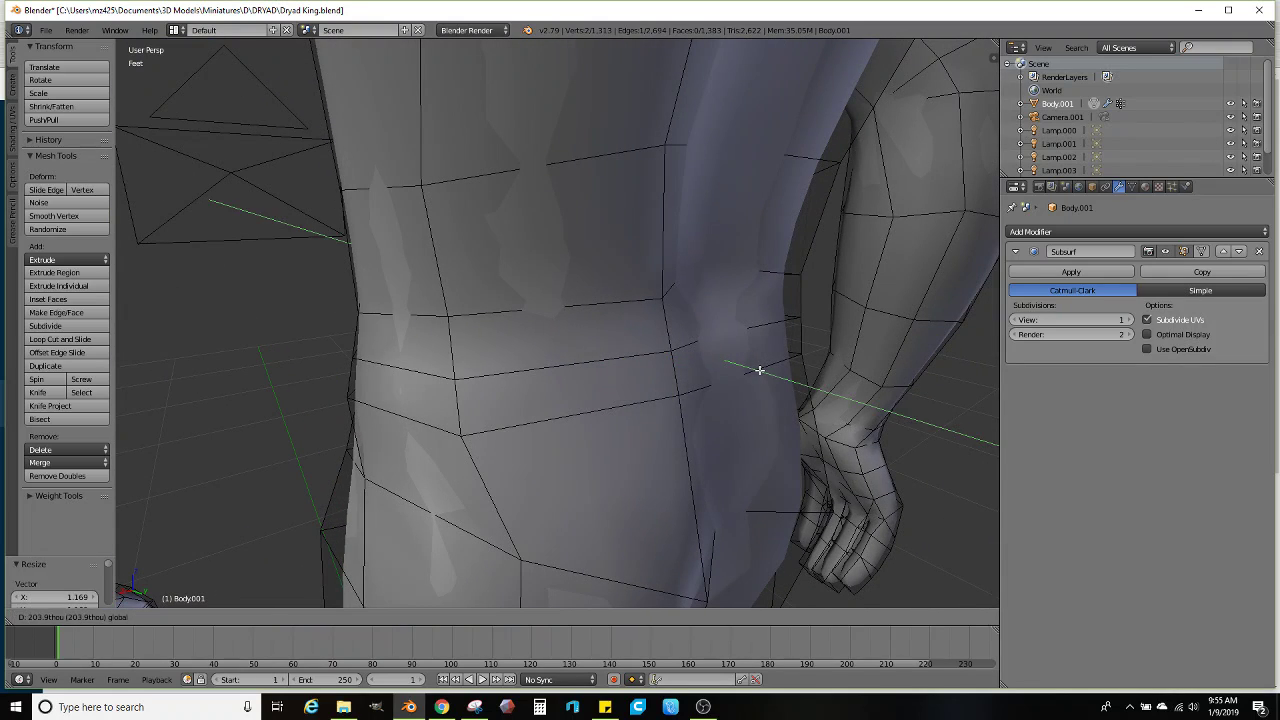
{"action": "left_click", "coordinate": [746, 372]}
{"action": "mouse_move", "coordinate": [675, 369]}
{"action": "middle_mouse_down"}
{"action": "mouse_move", "coordinate": [623, 366]}
{"action": "mouse_move", "coordinate": [666, 366]}
{"action": "middle_mouse_up"}
{"action": "key", "text": "s"}
{"action": "left_click", "coordinate": [695, 371]}
Rotate and move the short edges on both sides of the lower back's centre, first the left one, then the right one
{"action": "key", "text": "r"}
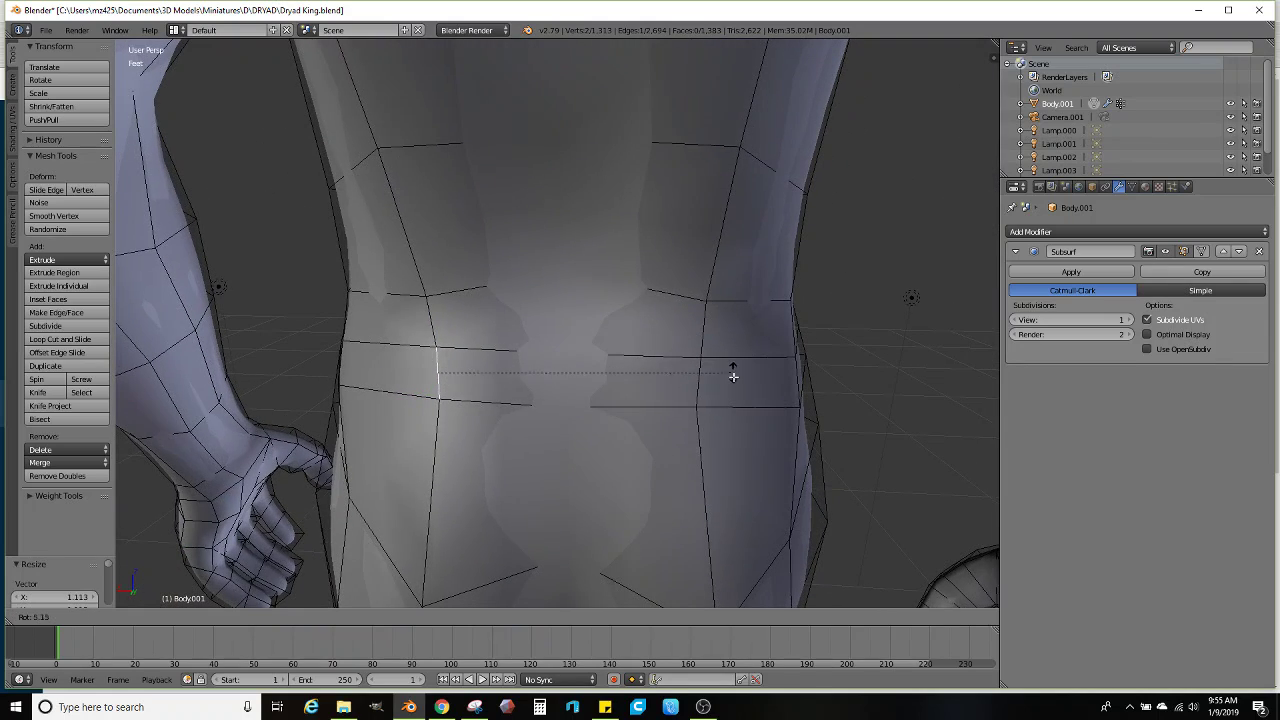
{"action": "left_click", "coordinate": [731, 391]}
{"action": "key", "text": "g"}
{"action": "left_click", "coordinate": [712, 398]}
{"action": "right_click", "coordinate": [699, 385]}
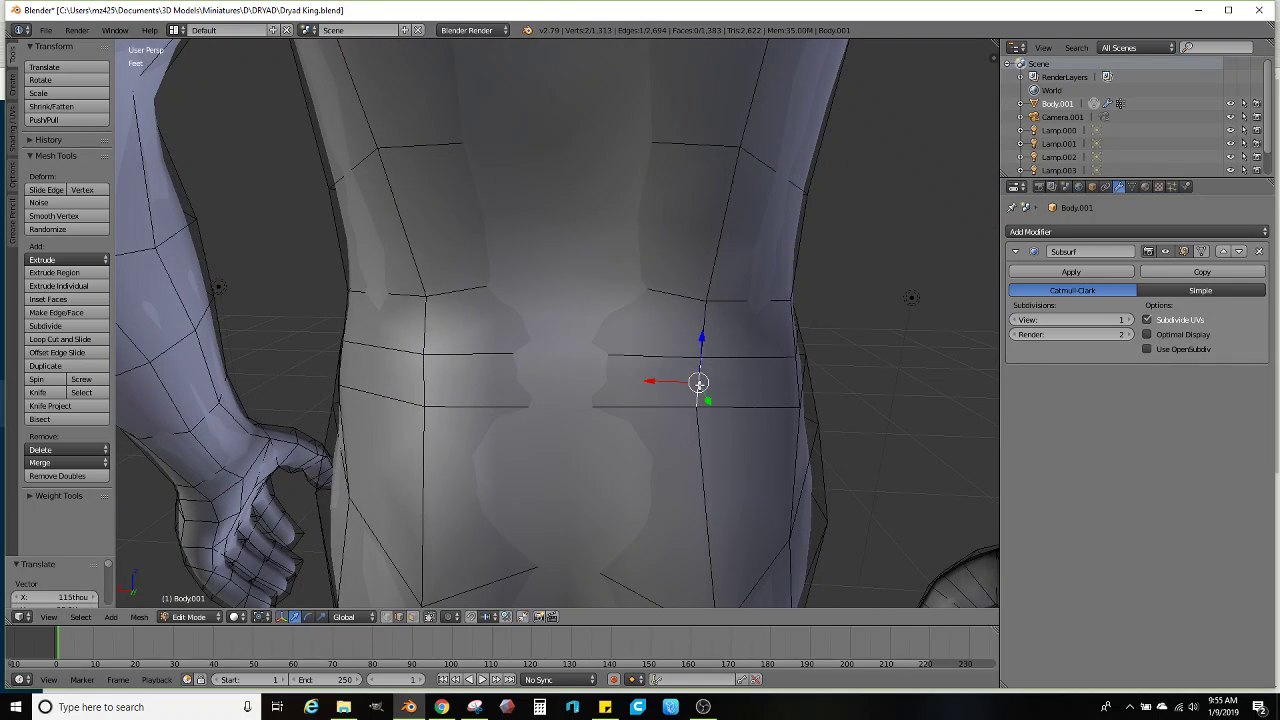
{"action": "key", "text": "r"}
{"action": "left_click", "coordinate": [779, 335]}
{"action": "key", "text": "g"}
{"action": "left_click", "coordinate": [802, 342]}
{"action": "scroll", "coordinate": [816, 380], "scroll_direction": "down", "scroll_amount": 3}
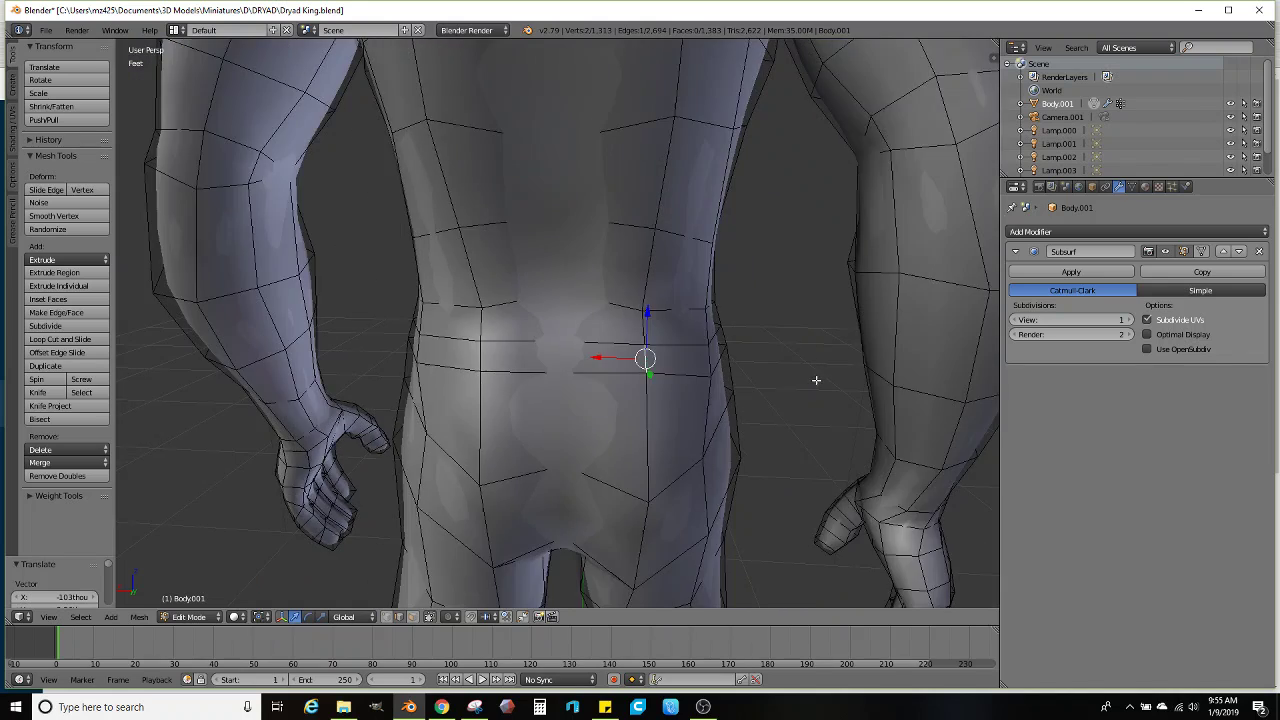
From the side, move the lower back's right edge upward and rotate it by about -4.8°
{"action": "middle_click_drag", "start_coordinate": [816, 380], "coordinate": [541, 365]}
{"action": "middle_click_drag", "start_coordinate": [453, 347], "coordinate": [440, 340]}
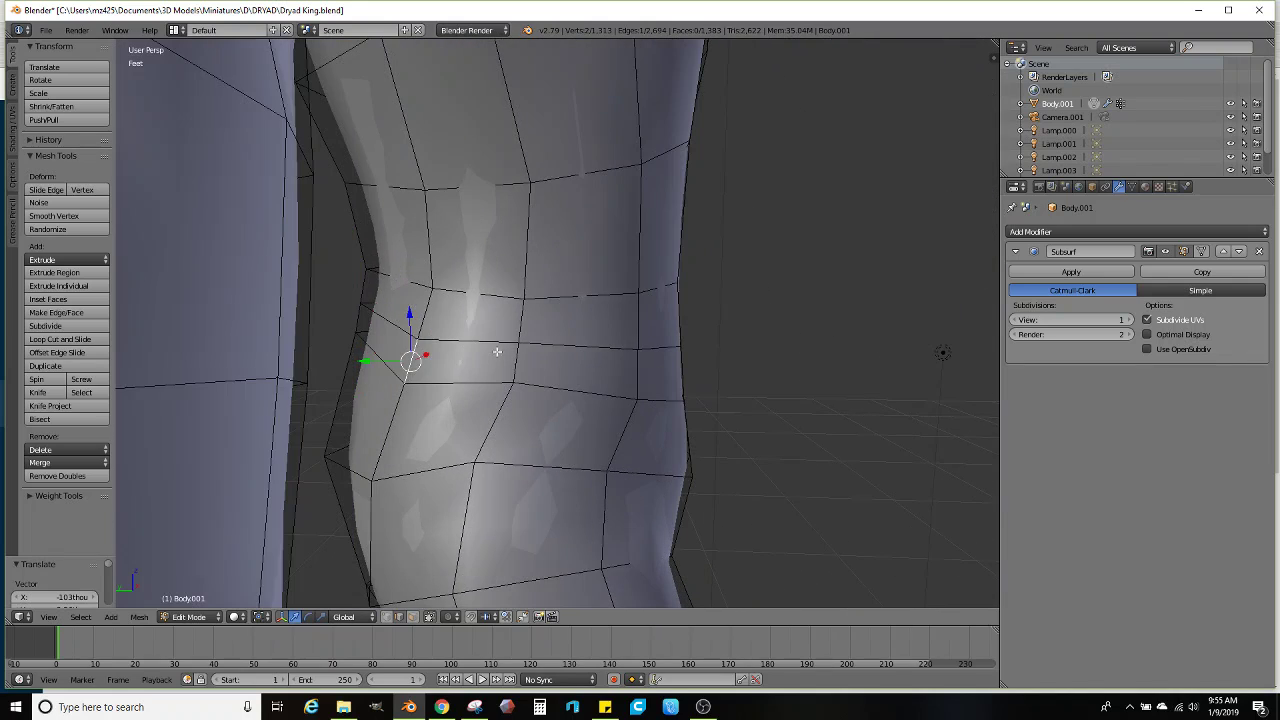
{"action": "key", "text": "g"}
{"action": "left_click", "coordinate": [501, 334]}
{"action": "key", "text": "r"}
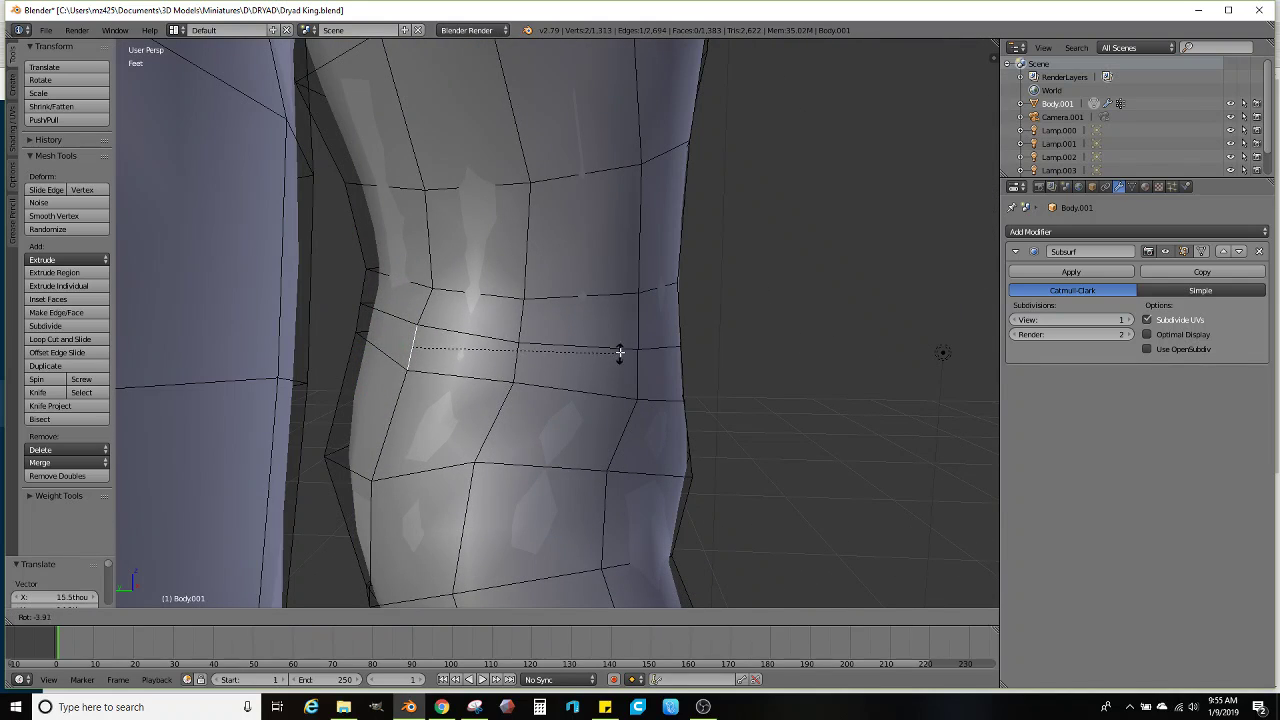
{"action": "left_click", "coordinate": [526, 365]}
Move the short edge on the right side of the front abdomen and scale it down to about 0.84
{"action": "middle_click_drag", "start_coordinate": [684, 379], "coordinate": [563, 369]}
{"action": "key", "text": "g"}
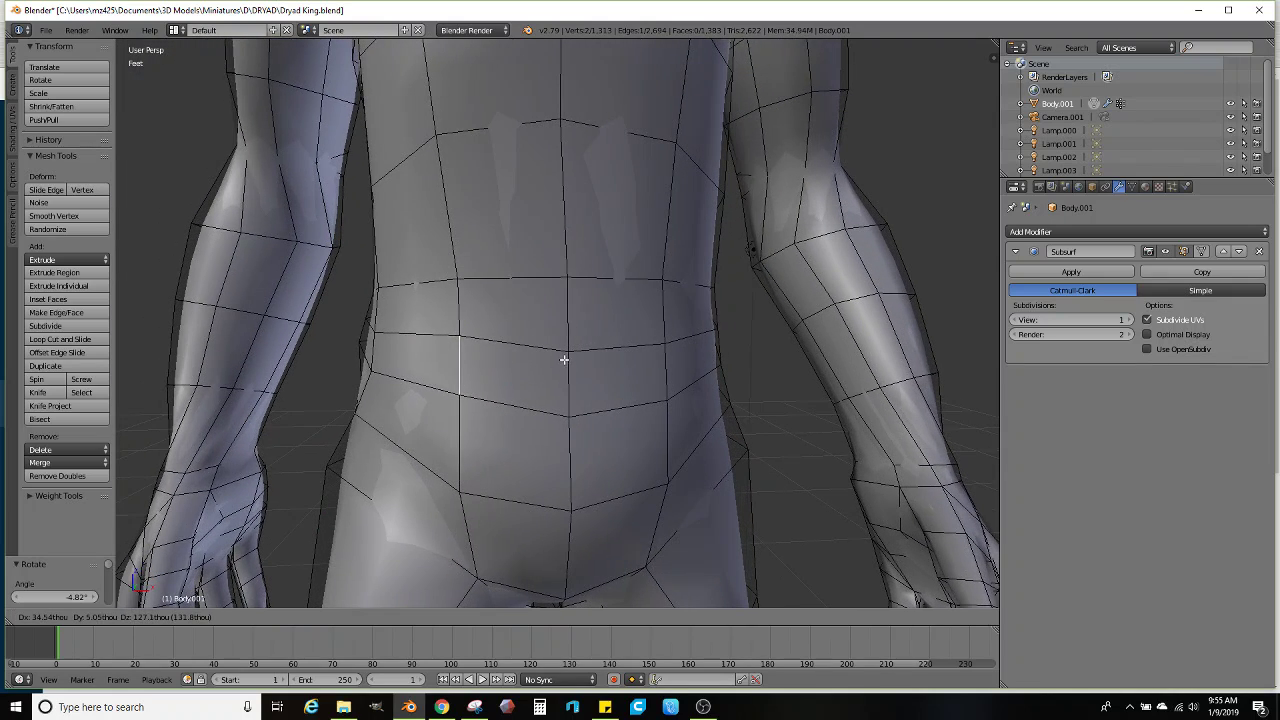
{"action": "left_click", "coordinate": [573, 364]}
{"action": "key", "text": "s"}
{"action": "left_click", "coordinate": [594, 368]}
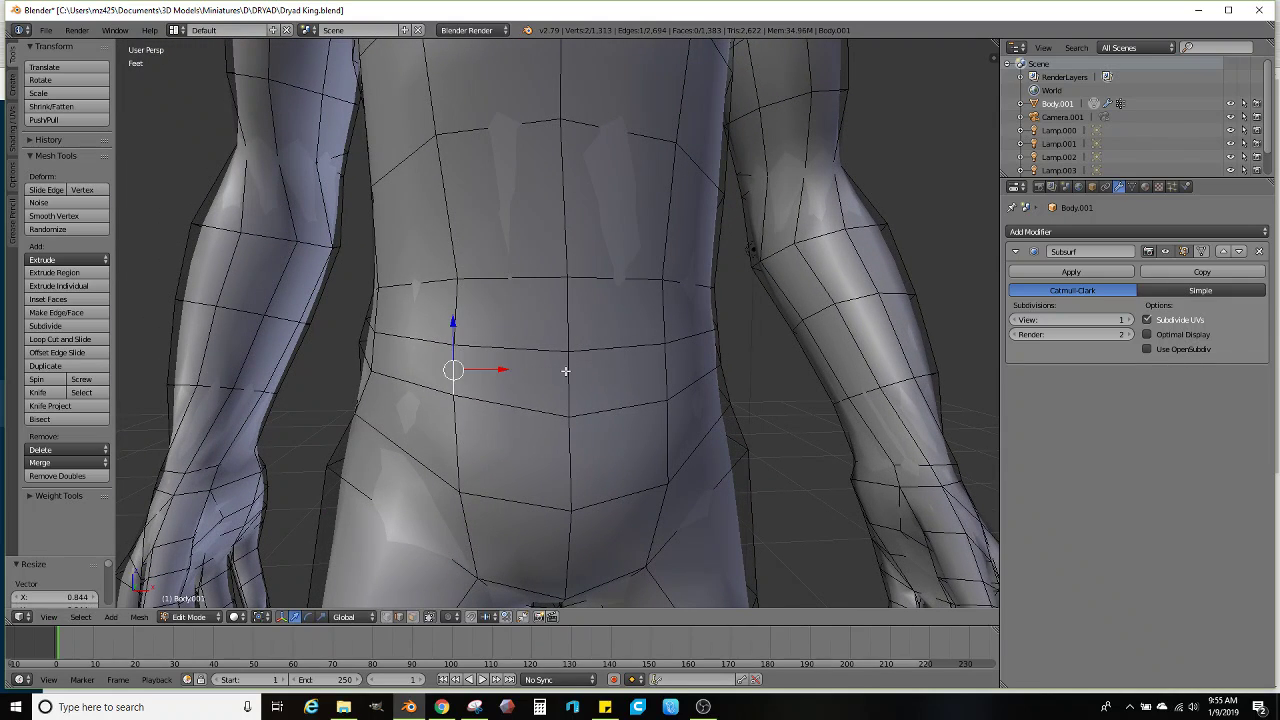
Scale the short central edge of the front abdomen down to about 0.70 and move it slightly
{"action": "key", "text": "s"}
{"action": "left_click", "coordinate": [630, 372]}
{"action": "middle_click_drag", "start_coordinate": [630, 372], "coordinate": [651, 365]}
{"action": "key", "text": "g"}
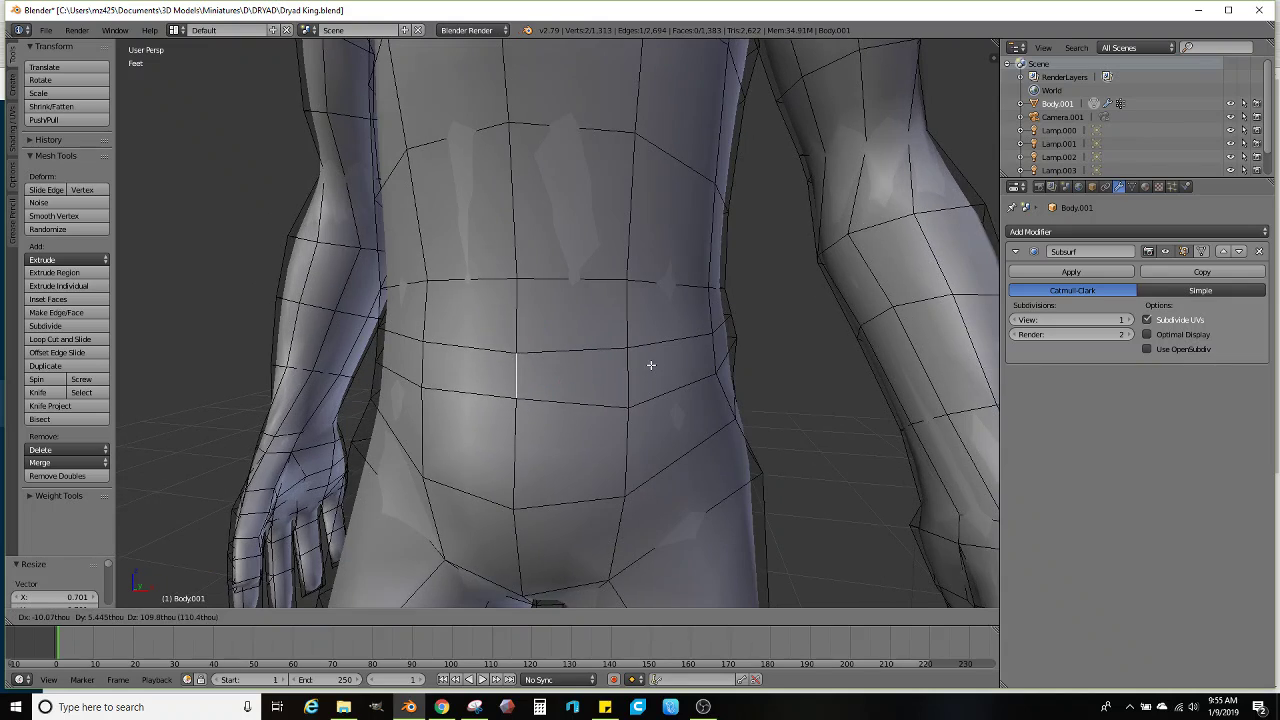
{"action": "left_click", "coordinate": [651, 365]}
Scale the short abdomen edge right of centre to about 0.75 and move it, and reposition the outermost edge on that side
{"action": "right_click", "coordinate": [631, 374]}
{"action": "key", "text": "s"}
{"action": "left_click", "coordinate": [671, 374]}
{"action": "key", "text": "g"}
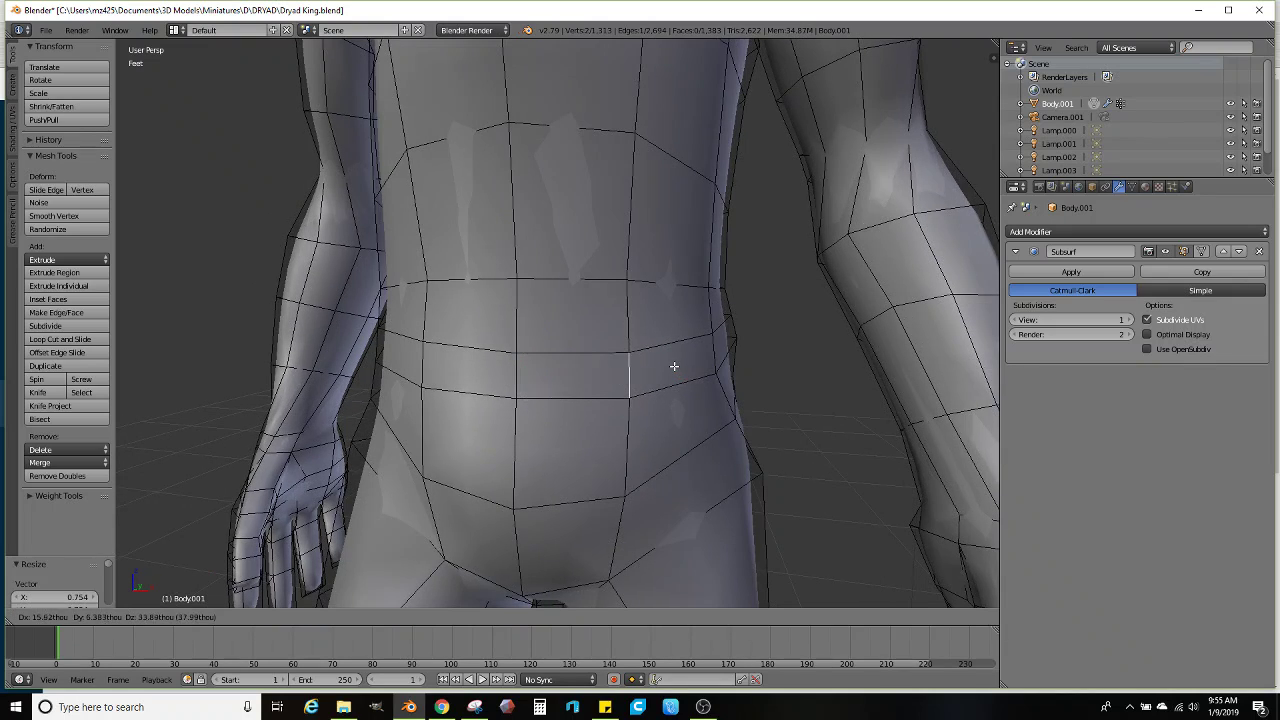
{"action": "left_click", "coordinate": [674, 366]}
{"action": "middle_click_drag", "start_coordinate": [676, 366], "coordinate": [609, 360]}
{"action": "key", "text": "g"}
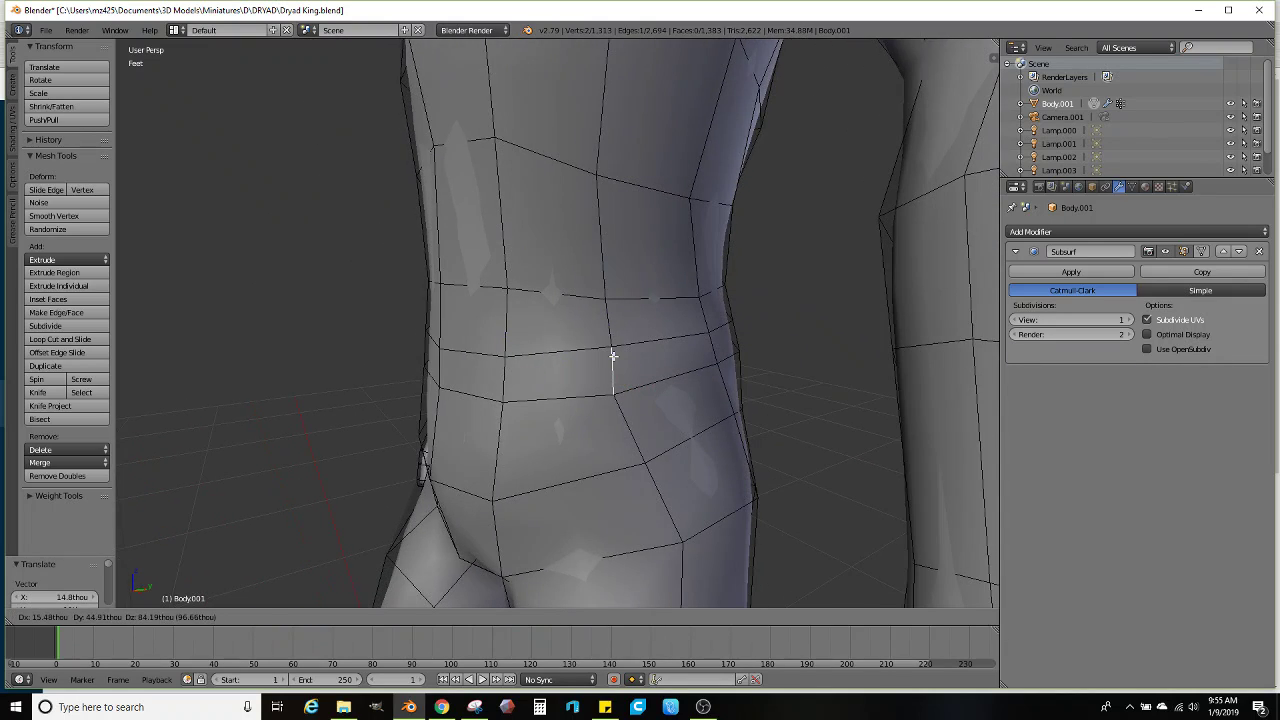
{"action": "left_click", "coordinate": [612, 357]}
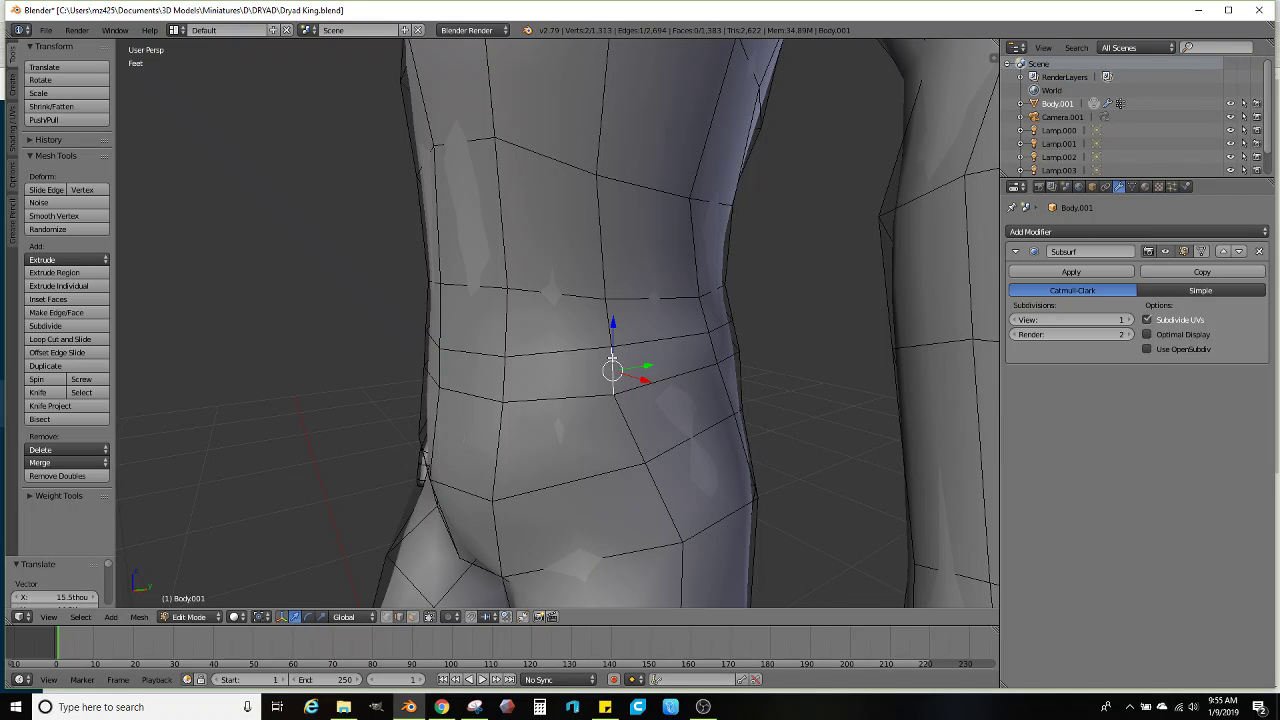
Extrude the ring of narrow faces around the waist and scale it outward by about 1.14 to form a belt
{"action": "middle_click_drag", "start_coordinate": [612, 357], "coordinate": [598, 380]}
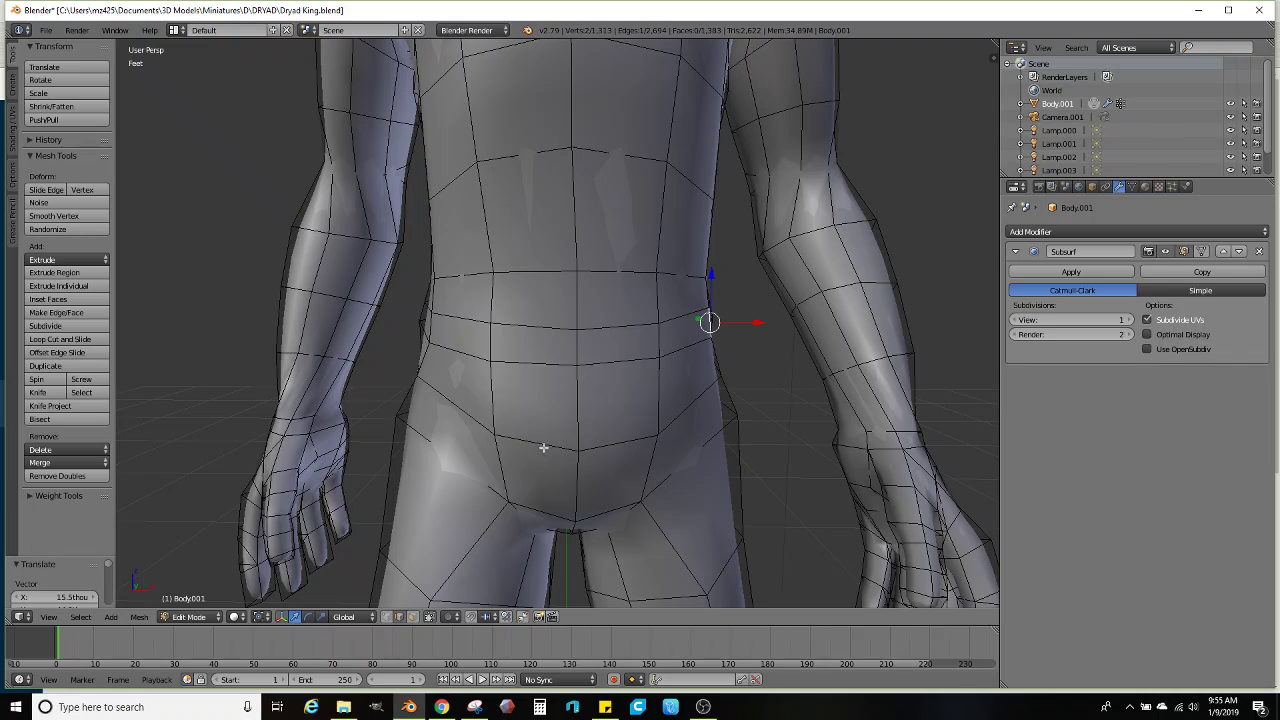
{"action": "right_click", "coordinate": [509, 339], "text": "alt"}
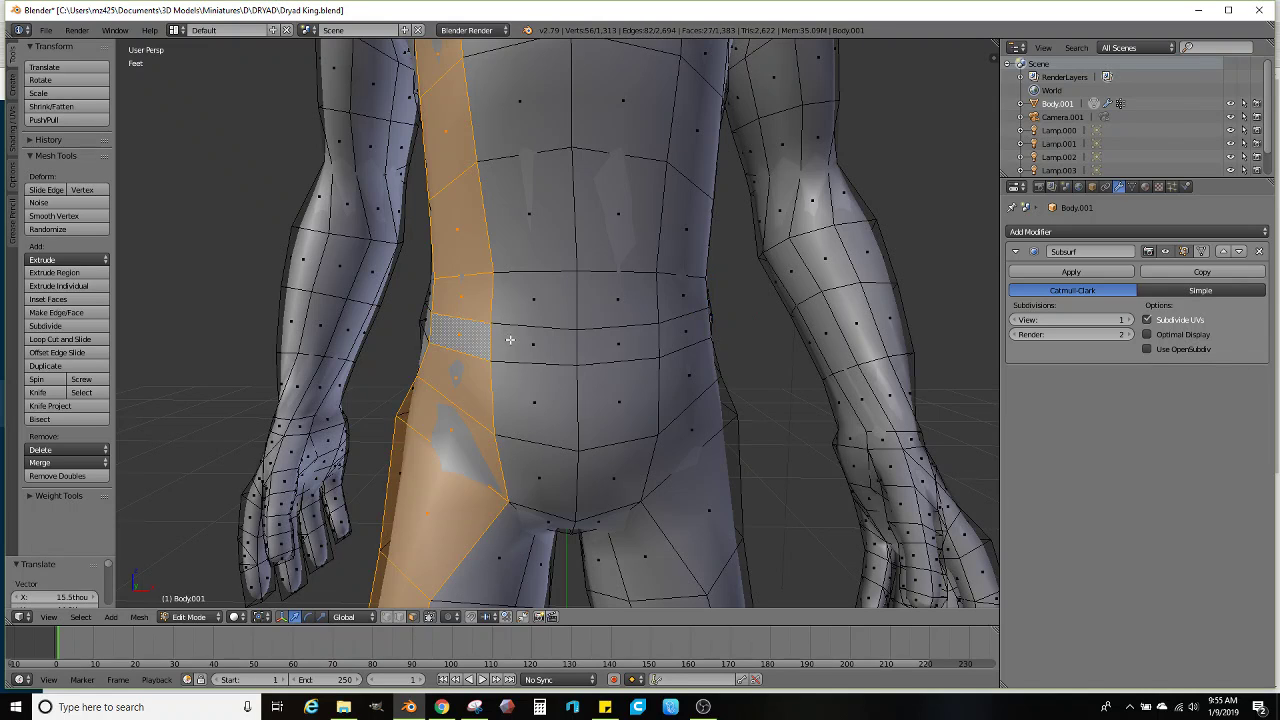
{"action": "right_click", "coordinate": [486, 338], "text": "alt"}
{"action": "middle_click_drag", "start_coordinate": [629, 360], "coordinate": [617, 360]}
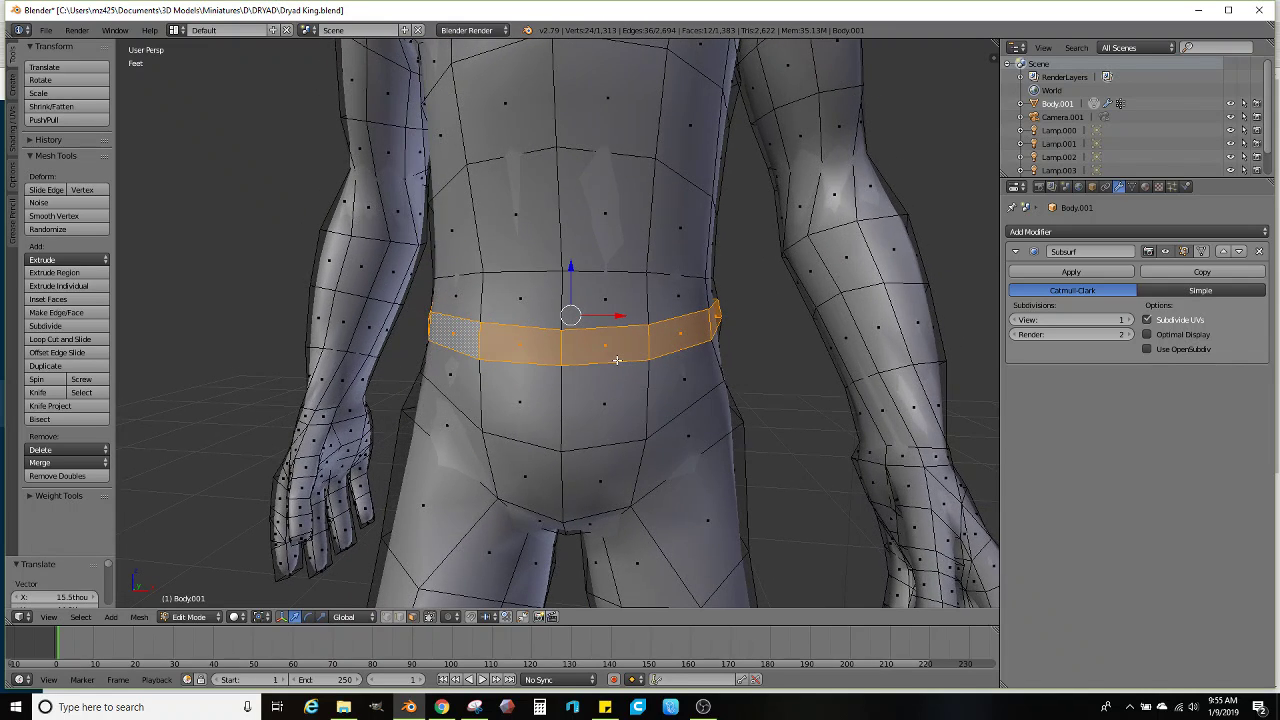
{"action": "scroll", "coordinate": [704, 372], "scroll_direction": "up", "scroll_amount": 1}
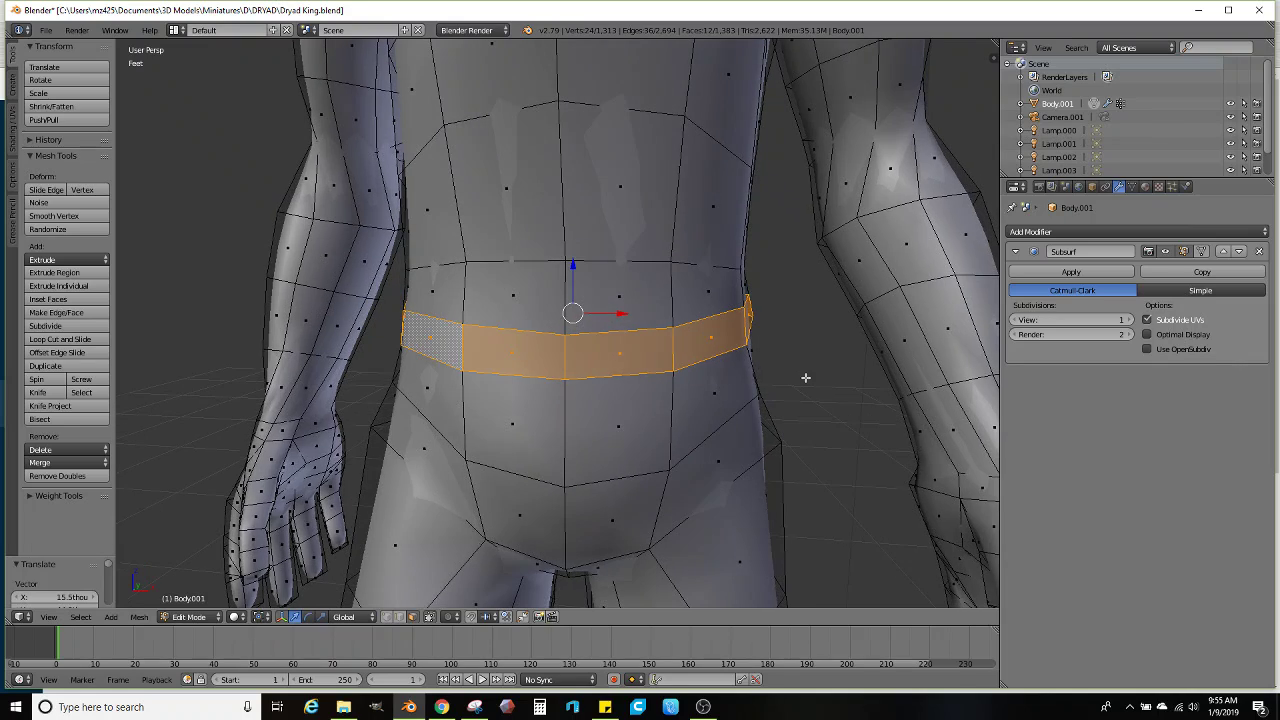
{"action": "key", "text": "e"}
{"action": "key", "text": "s"}
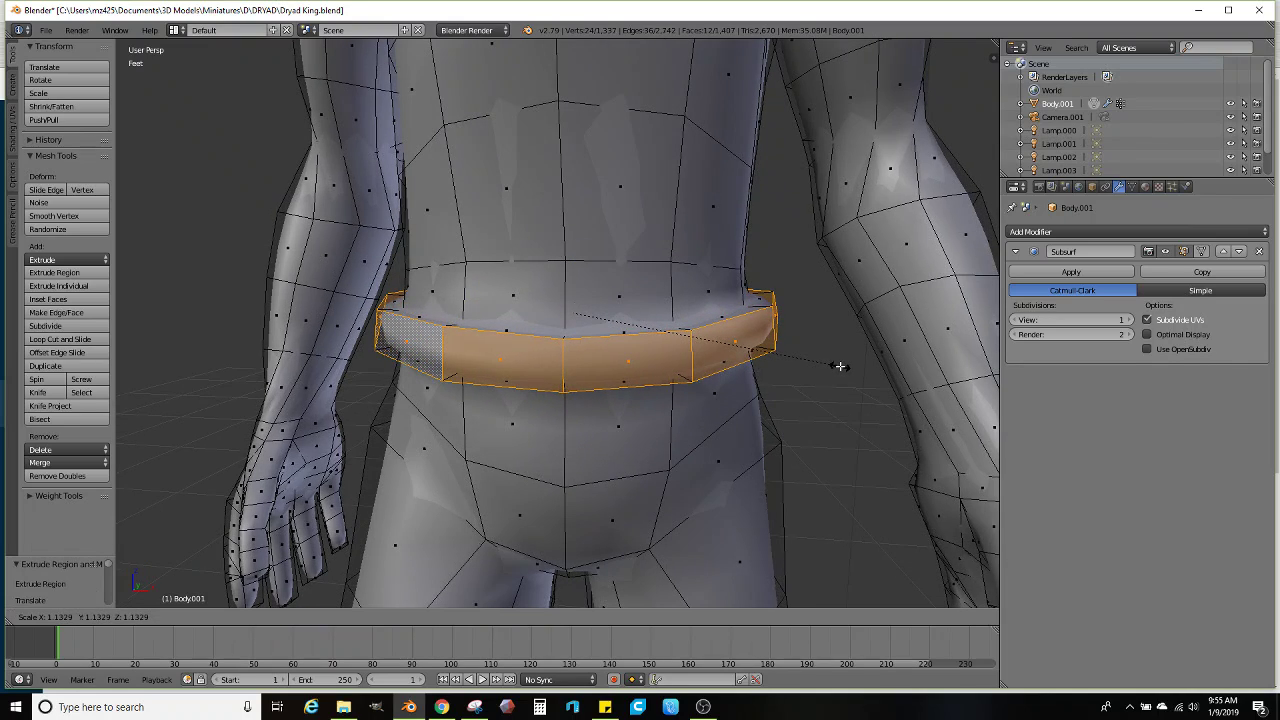
{"action": "left_click", "coordinate": [842, 366]}
Add a loop cut around the pelvis below the belt and slide it down close to the tops of the legs
{"action": "scroll", "coordinate": [652, 370], "scroll_direction": "down", "scroll_amount": 1}
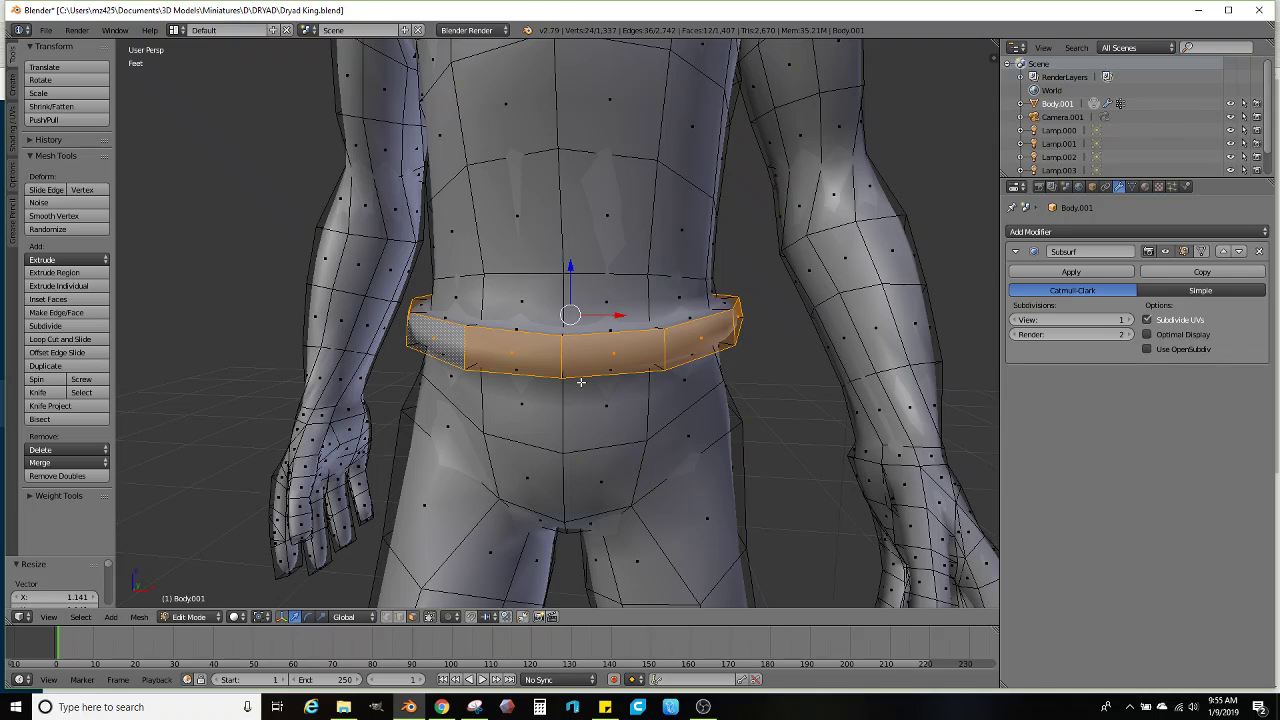
{"action": "middle_click_drag", "start_coordinate": [587, 401], "coordinate": [569, 413]}
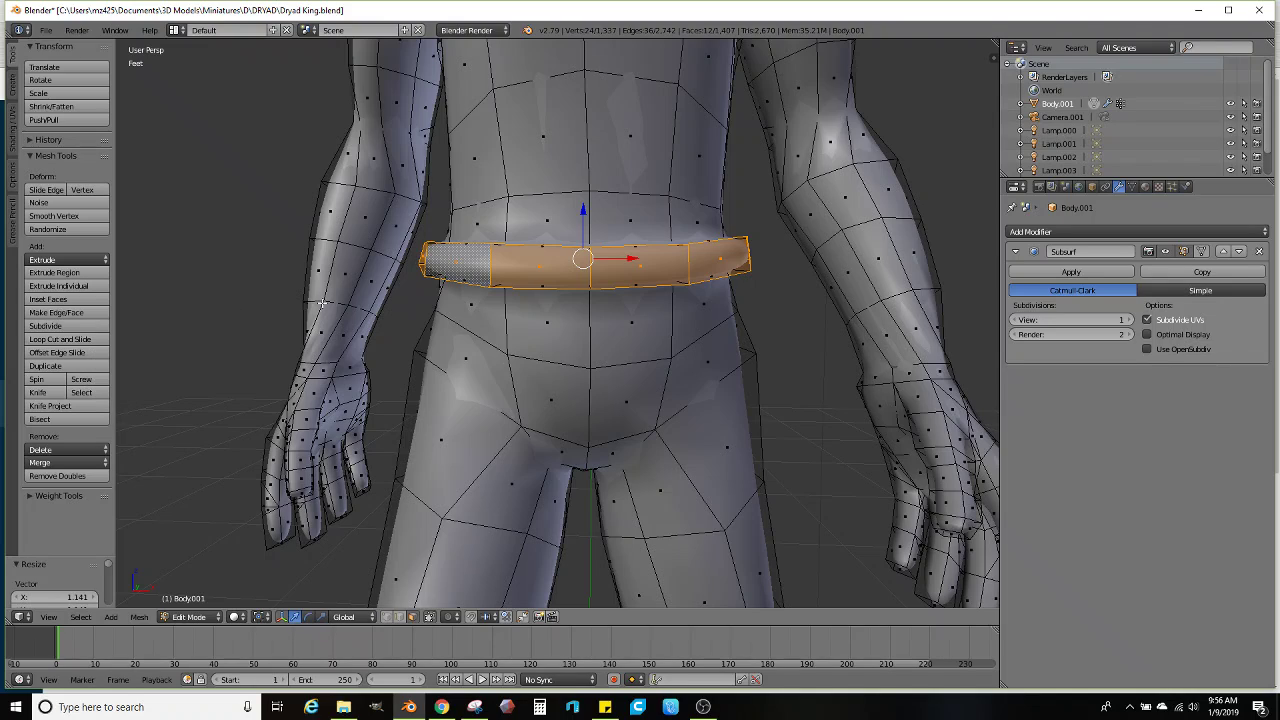
{"action": "left_click", "coordinate": [63, 342]}
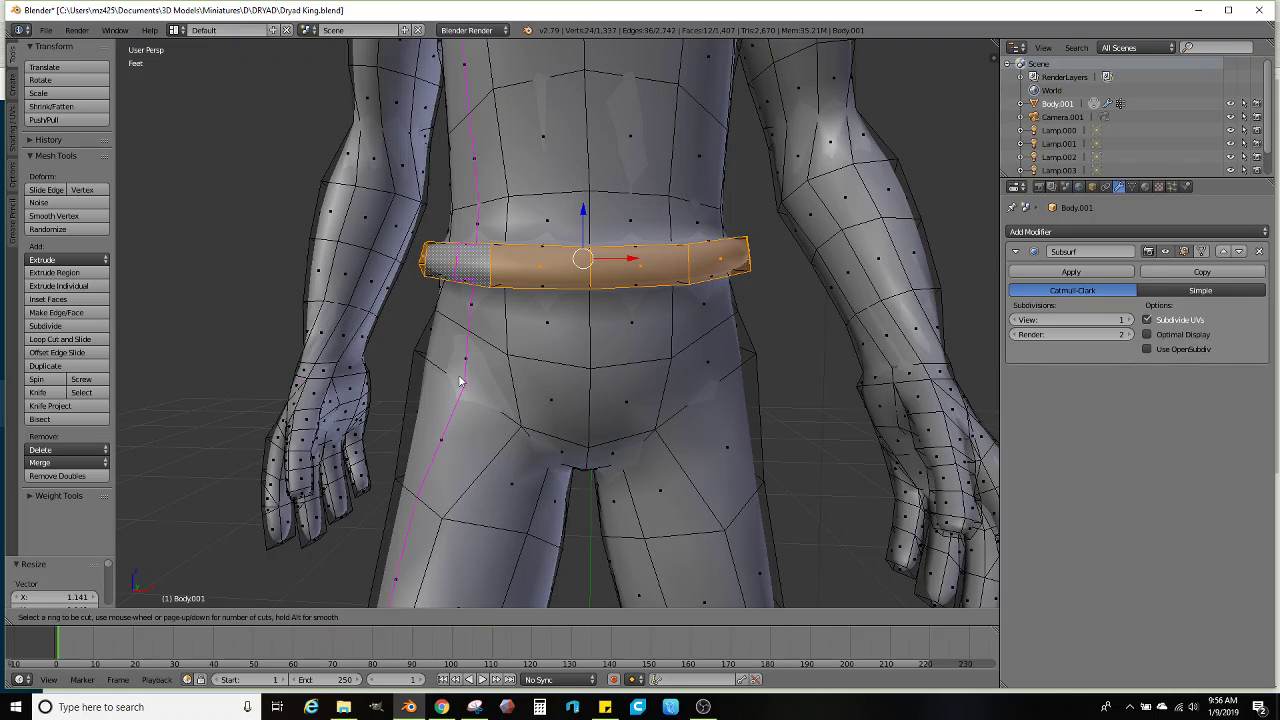
{"action": "left_click", "coordinate": [517, 389]}
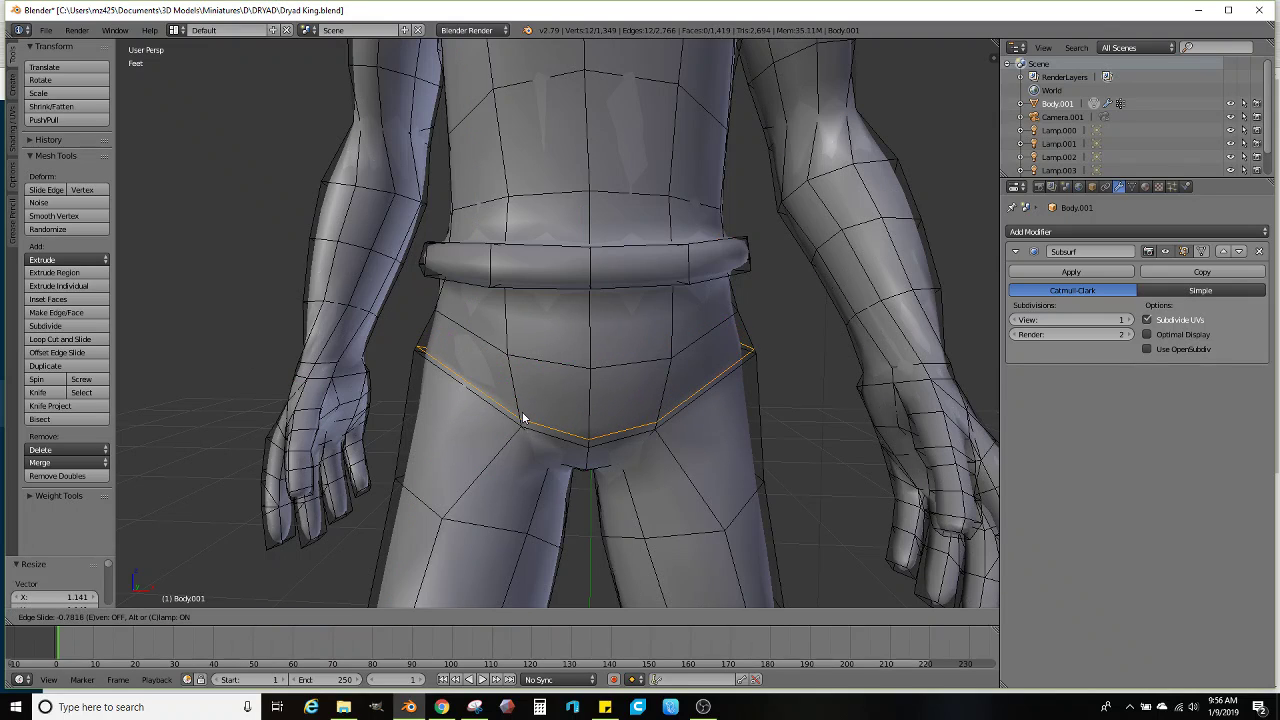
{"action": "left_click", "coordinate": [522, 418]}
Enlarge the new pelvis loop by about 1.13 and the edge loop above it by about 1.10
{"action": "middle_click_drag", "start_coordinate": [522, 418], "coordinate": [624, 387]}
{"action": "key", "text": "s"}
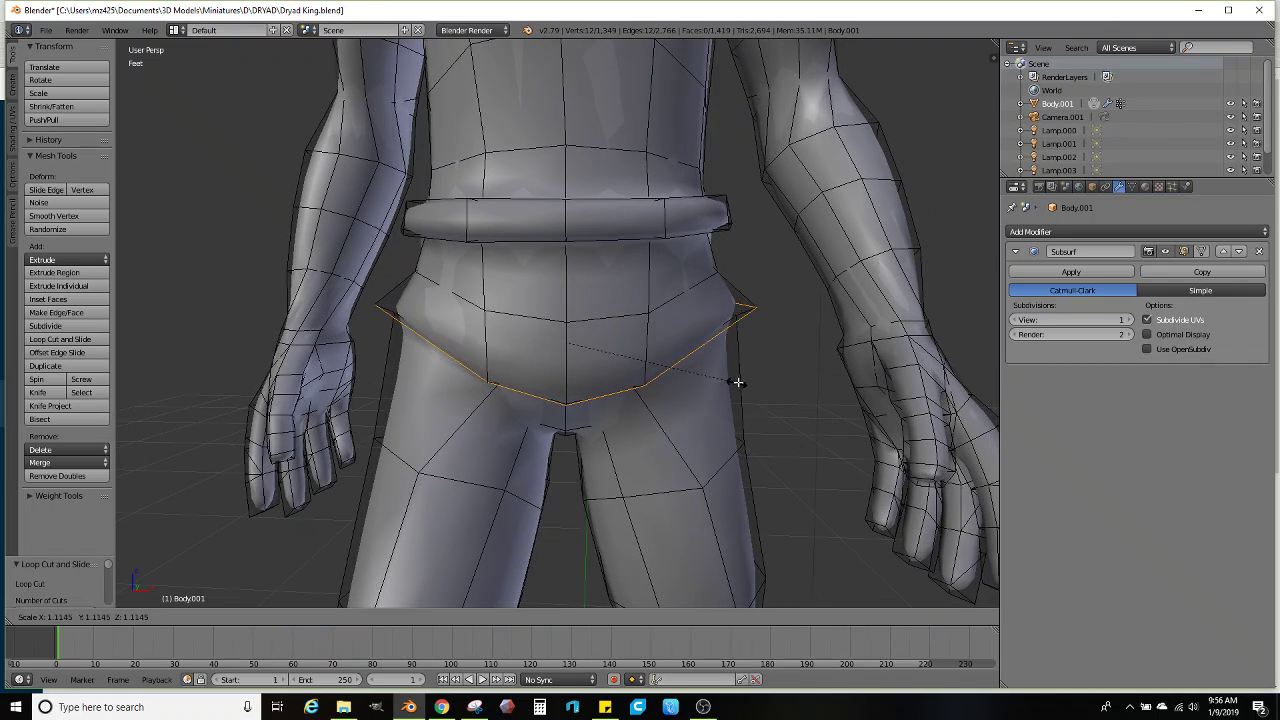
{"action": "left_click", "coordinate": [740, 381]}
{"action": "key", "text": "s"}
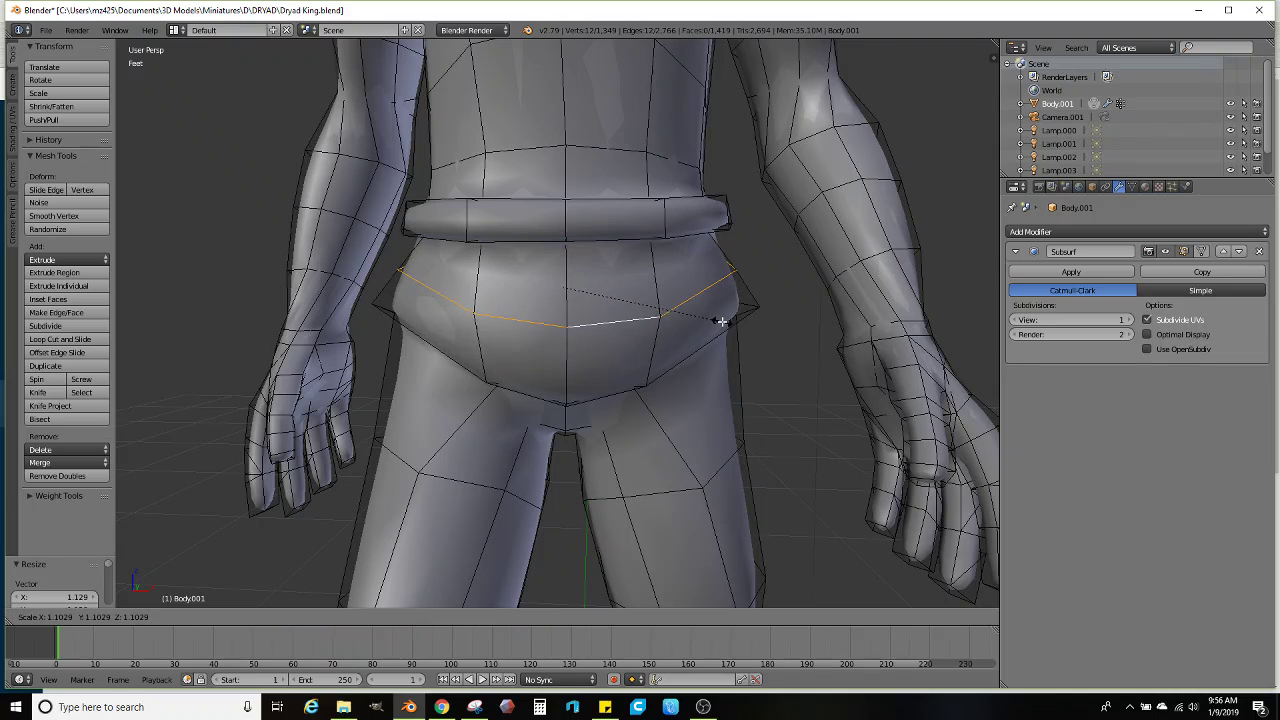
{"action": "left_click", "coordinate": [609, 375]}
Scale the edge loop at the tops of the legs, beneath the flared pelvis loop, down to about 0.92
{"action": "middle_click_drag", "start_coordinate": [609, 375], "coordinate": [539, 357]}
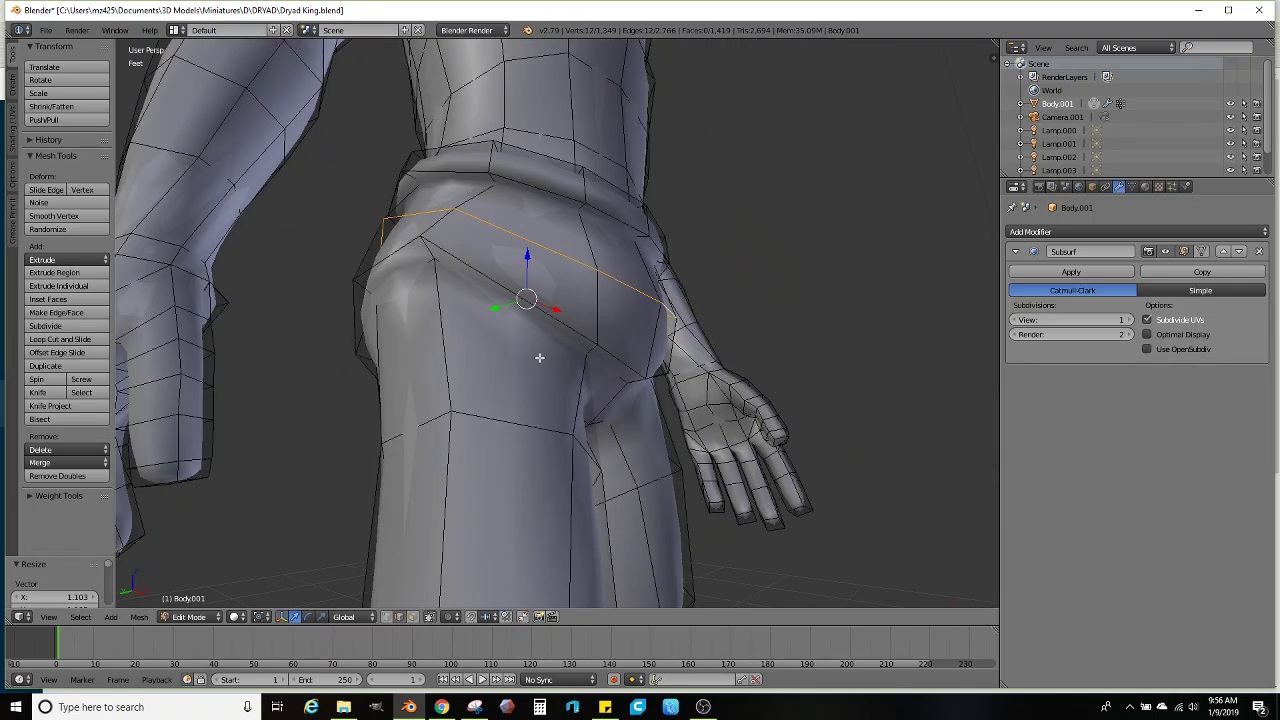
{"action": "right_click", "coordinate": [480, 290]}
{"action": "middle_click_drag", "start_coordinate": [480, 290], "coordinate": [492, 333]}
{"action": "right_click", "coordinate": [681, 330], "text": "alt"}
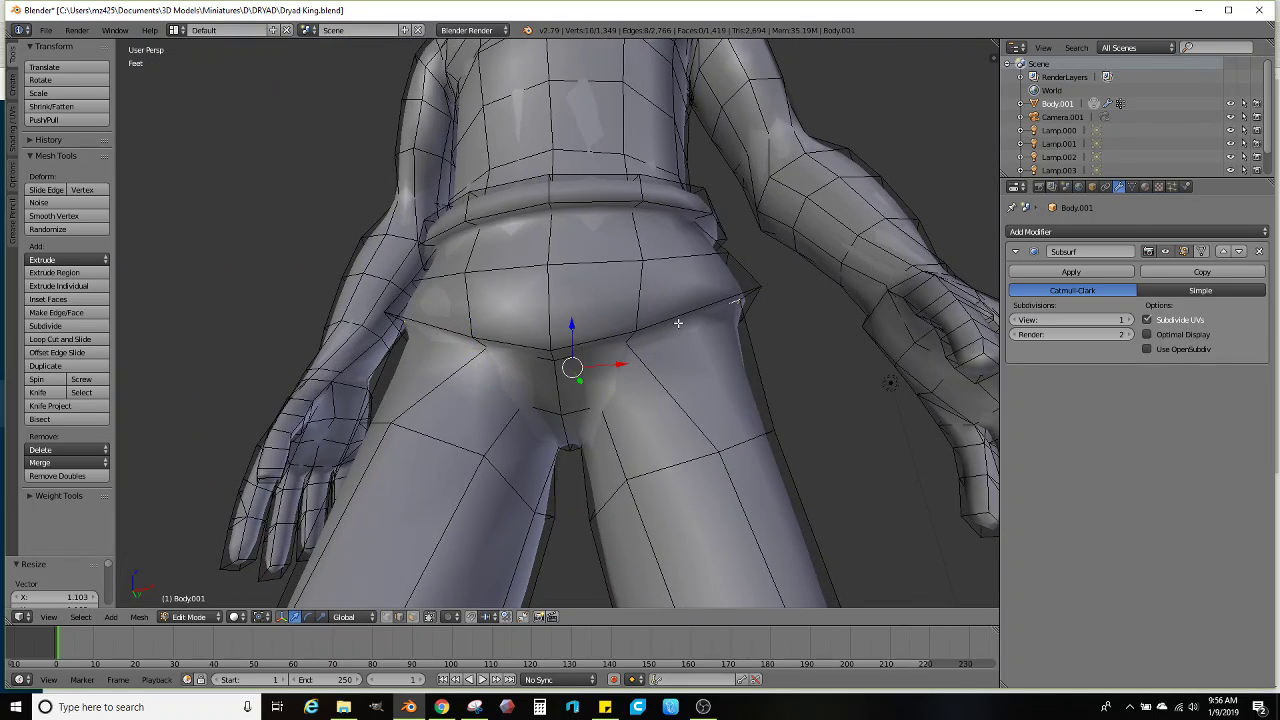
{"action": "middle_click_drag", "start_coordinate": [712, 346], "coordinate": [575, 414]}
{"action": "key", "text": "s"}
{"action": "left_click", "coordinate": [743, 387]}
{"action": "scroll", "coordinate": [714, 382], "scroll_direction": "down", "scroll_amount": 1}
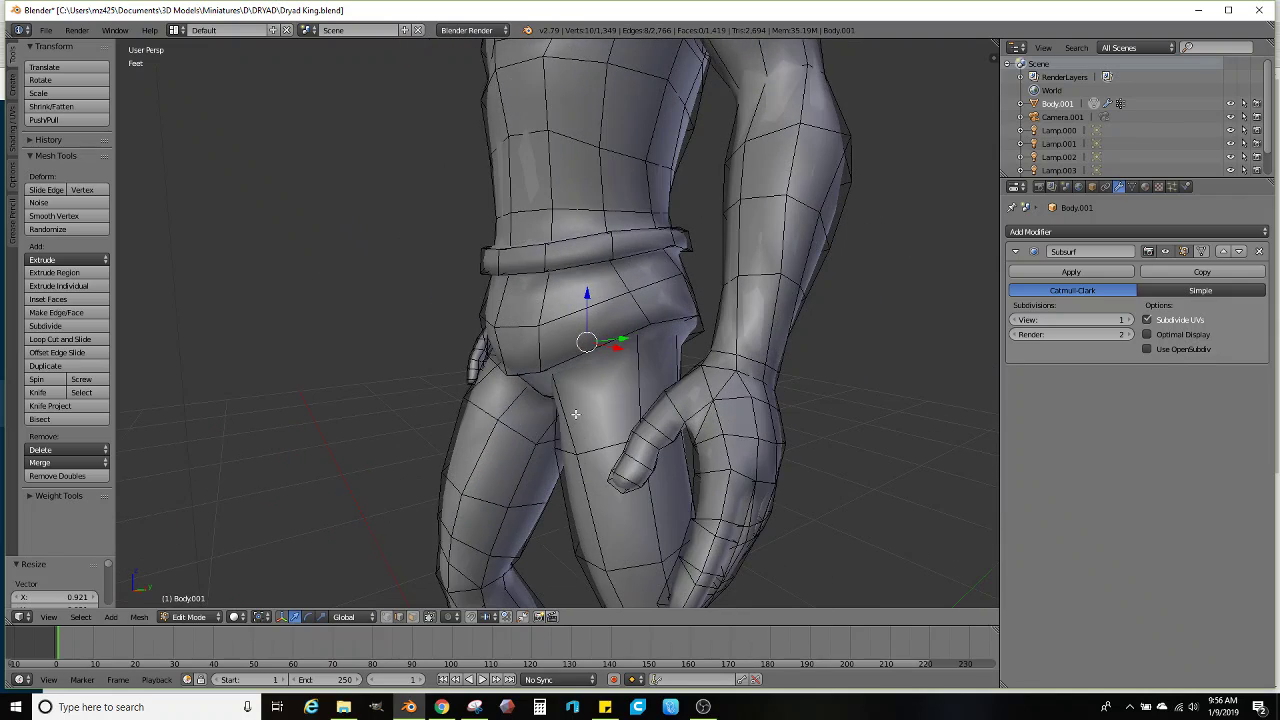
Select the strip of faces under the pelvis flare around the sides and back and extrude it downward as a skirt
{"action": "left_click", "coordinate": [413, 616]}
{"action": "middle_click_drag", "start_coordinate": [430, 605], "coordinate": [490, 524]}
{"action": "middle_click_drag", "start_coordinate": [566, 352], "coordinate": [588, 314]}
{"action": "right_click", "coordinate": [554, 333]}
{"action": "right_click", "coordinate": [588, 311]}
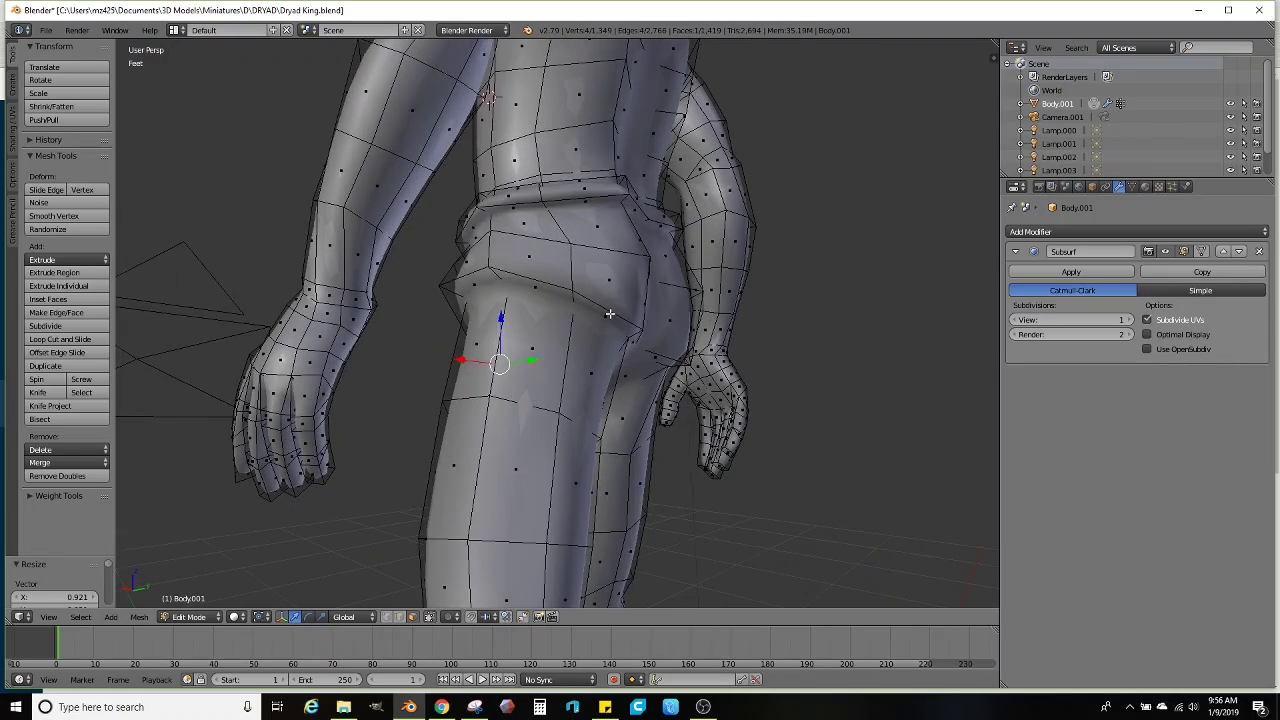
{"action": "right_click", "coordinate": [610, 314], "text": "ctrl"}
{"action": "middle_click_drag", "start_coordinate": [685, 338], "coordinate": [636, 355]}
{"action": "right_click", "coordinate": [622, 314], "text": "ctrl"}
{"action": "key", "text": "e"}
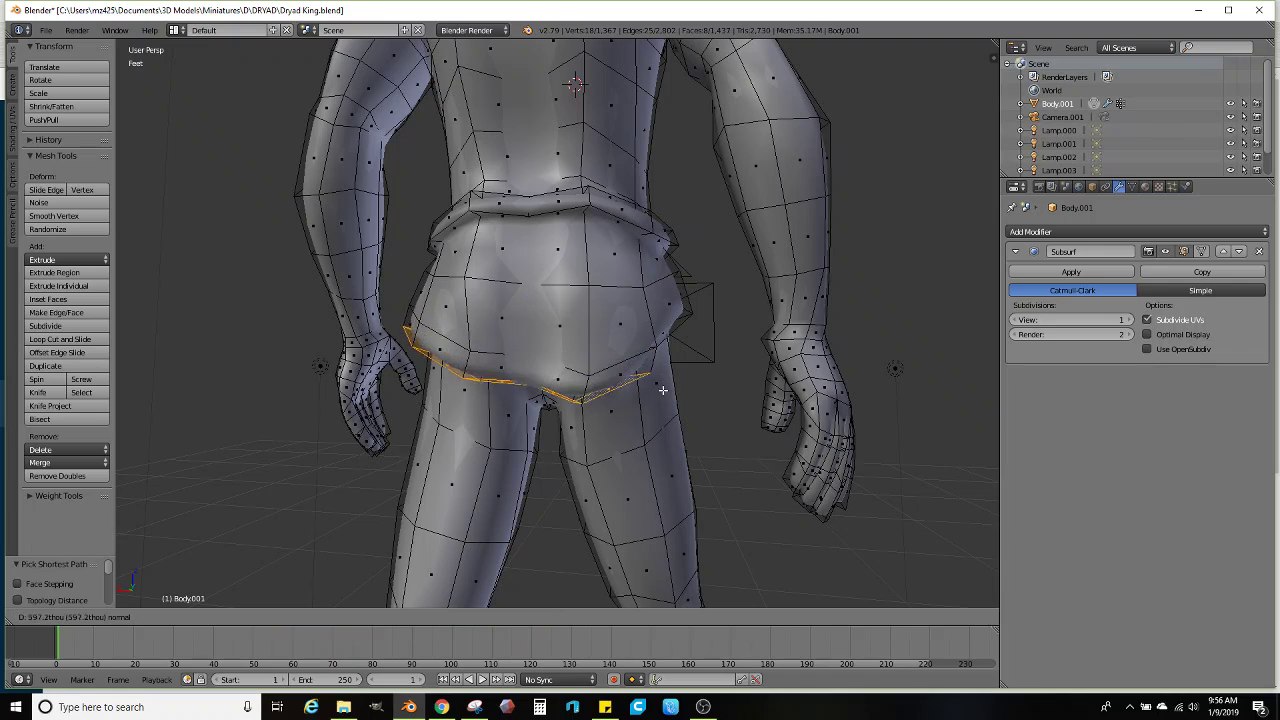
{"action": "left_click", "coordinate": [654, 420]}
Enlarge the lower rim of the extruded skirt in two small scalings, the last by about 1.045
{"action": "mouse_move", "coordinate": [654, 420]}
{"action": "middle_mouse_down"}
{"action": "mouse_move", "coordinate": [655, 437]}
{"action": "mouse_move", "coordinate": [663, 423]}
{"action": "middle_mouse_up"}
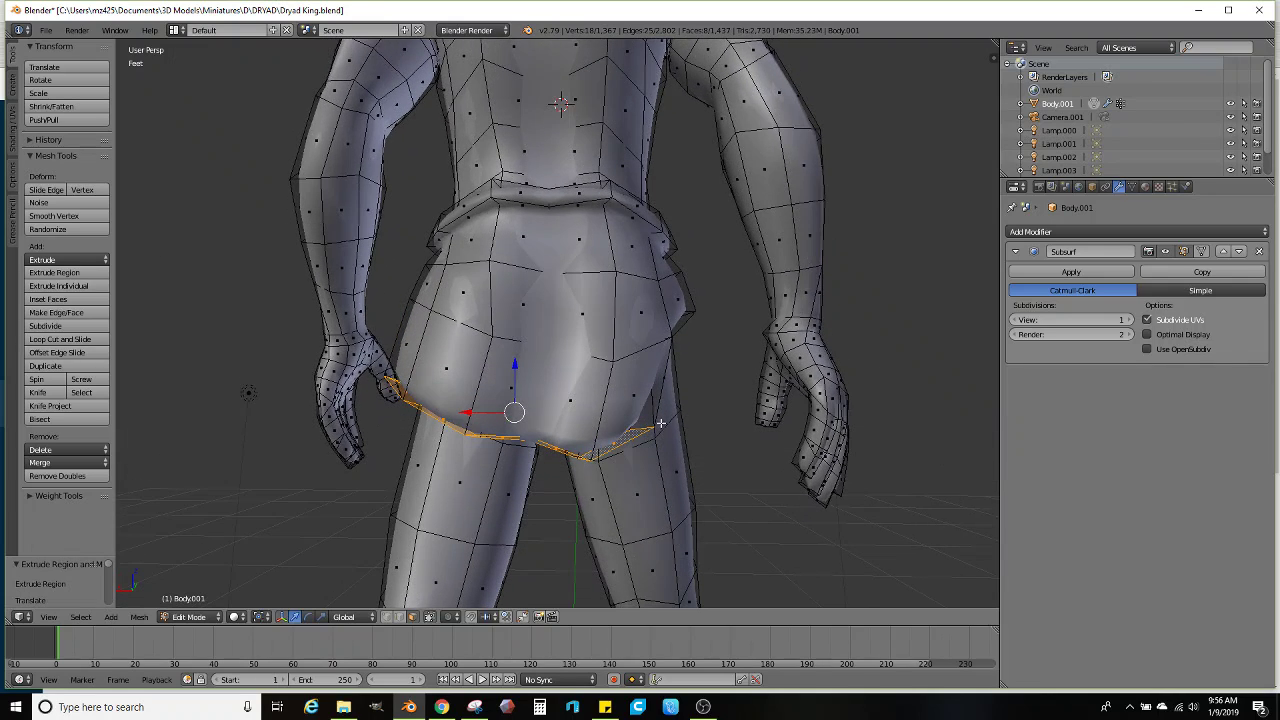
{"action": "key", "text": "s"}
{"action": "left_click", "coordinate": [666, 429]}
{"action": "key", "text": "s"}
{"action": "left_click", "coordinate": [669, 430]}
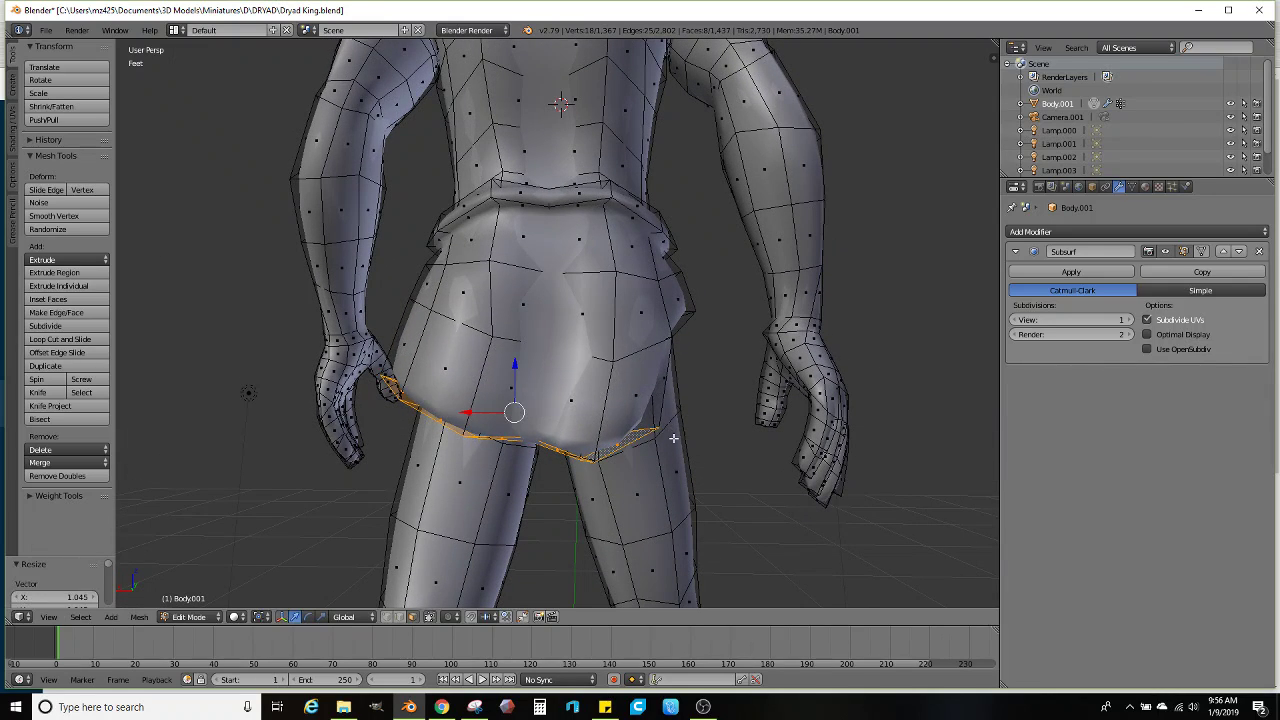
Move the selected hem faces of the waist cloth and rotate them by about 25 degrees
{"action": "key", "text": "g"}
{"action": "left_click", "coordinate": [669, 430]}
{"action": "mouse_move", "coordinate": [669, 430]}
{"action": "middle_mouse_down"}
{"action": "mouse_move", "coordinate": [790, 462]}
{"action": "mouse_move", "coordinate": [590, 398]}
{"action": "mouse_move", "coordinate": [661, 476]}
{"action": "mouse_move", "coordinate": [651, 429]}
{"action": "mouse_move", "coordinate": [636, 425]}
{"action": "mouse_move", "coordinate": [657, 437]}
{"action": "middle_mouse_up"}
{"action": "key", "text": "r"}
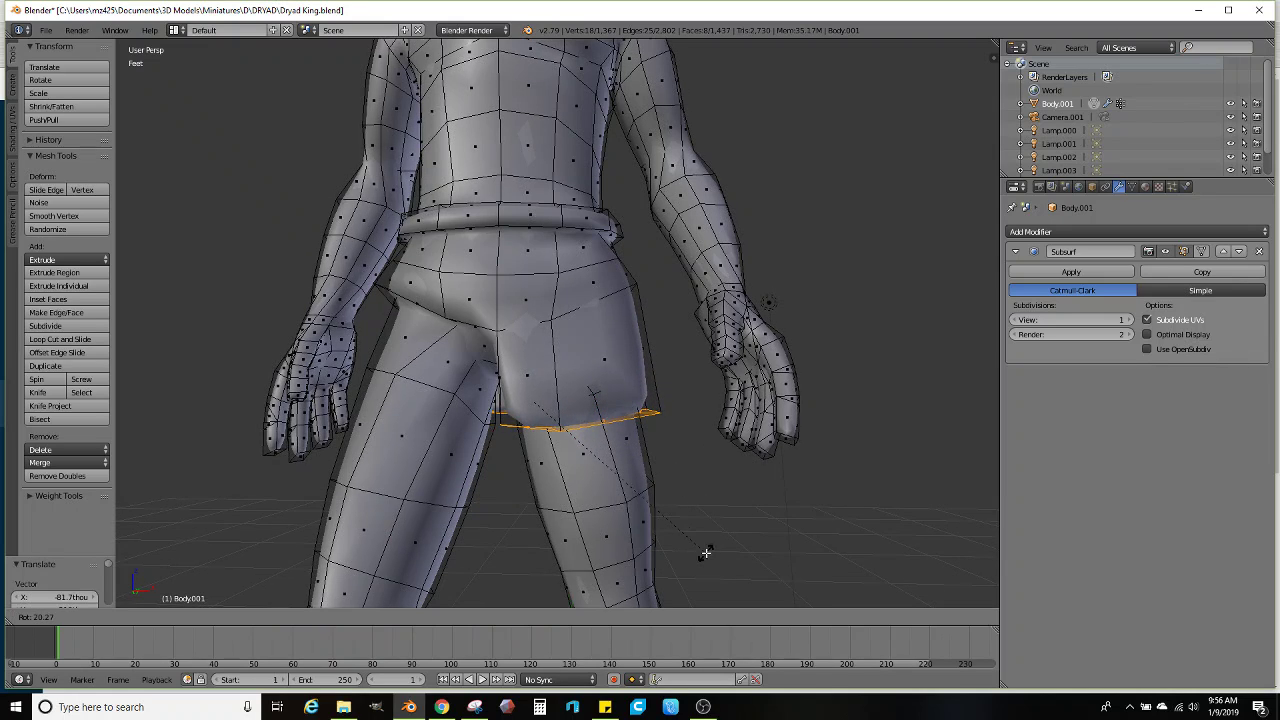
{"action": "left_click", "coordinate": [691, 566]}
Reposition the cloth's hem from below and from the front so it wraps around the left upper thigh
{"action": "middle_click_drag", "start_coordinate": [691, 566], "coordinate": [729, 400]}
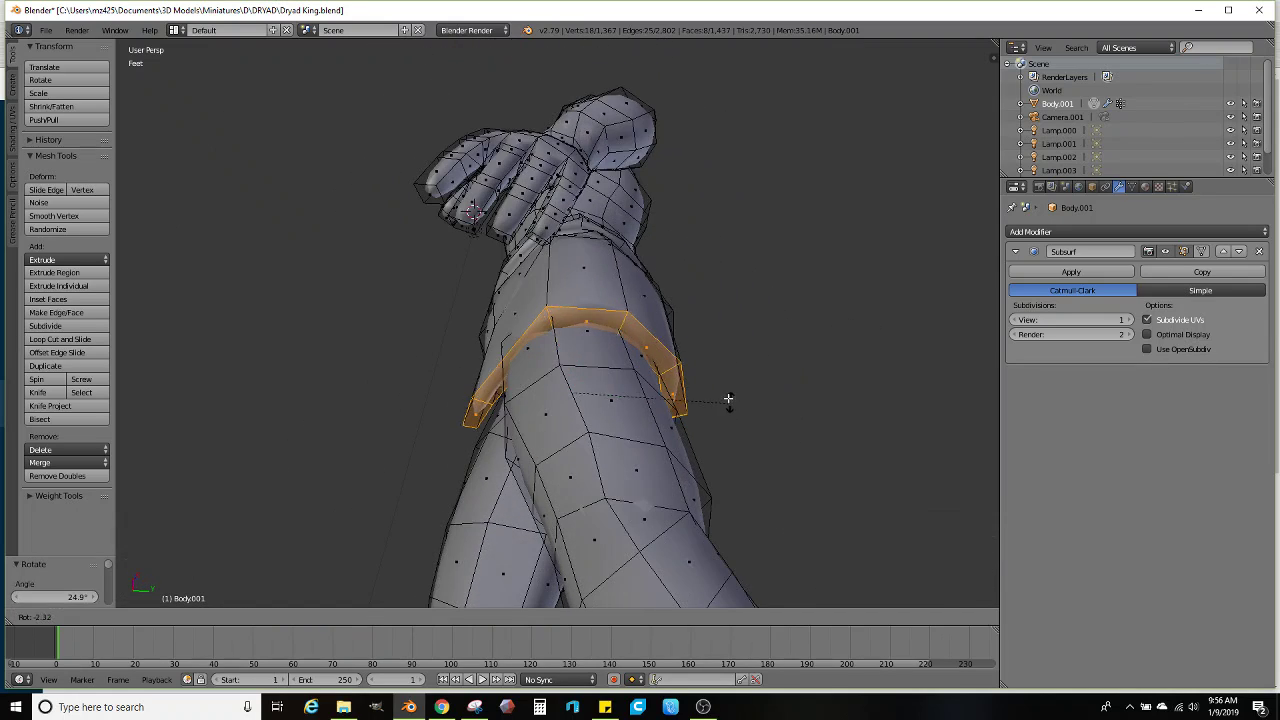
{"action": "key", "text": "g"}
{"action": "left_click", "coordinate": [571, 363]}
{"action": "middle_click_drag", "start_coordinate": [571, 363], "coordinate": [900, 280]}
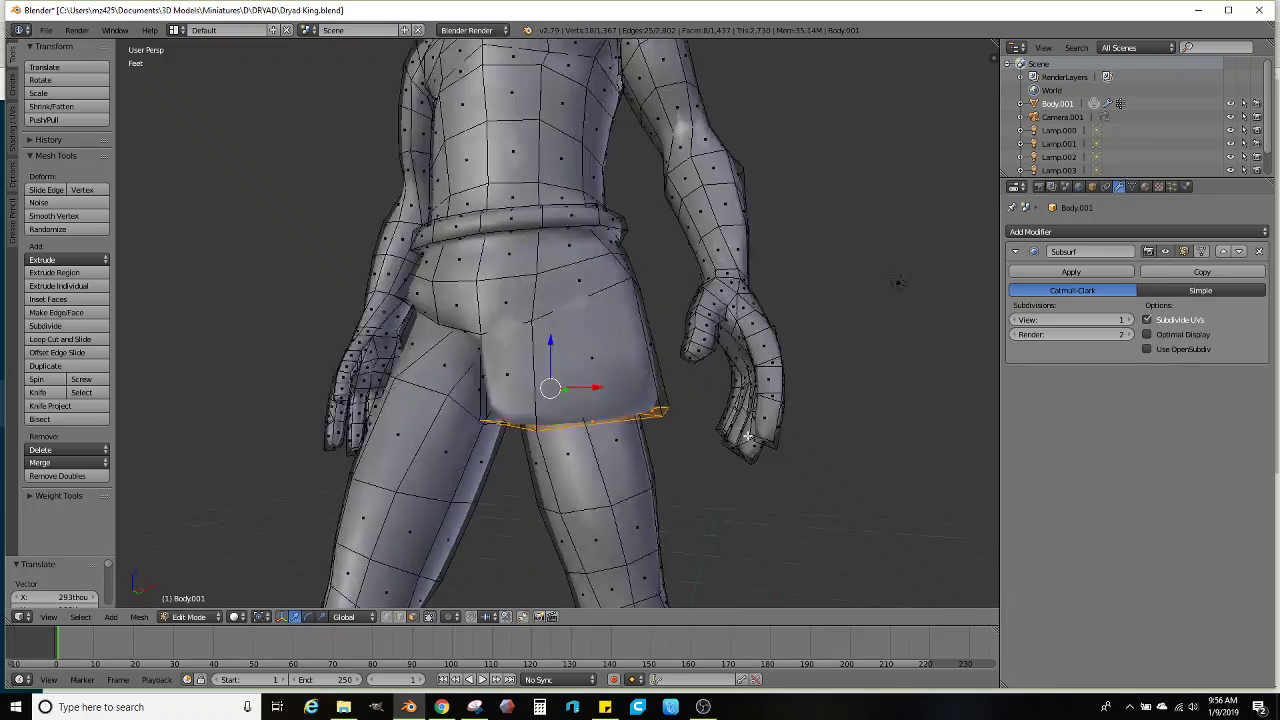
{"action": "scroll", "coordinate": [782, 445], "scroll_direction": "up", "scroll_amount": 2}
{"action": "key", "text": "g"}
{"action": "left_click", "coordinate": [745, 430]}
{"action": "middle_click_drag", "start_coordinate": [745, 430], "coordinate": [721, 416]}
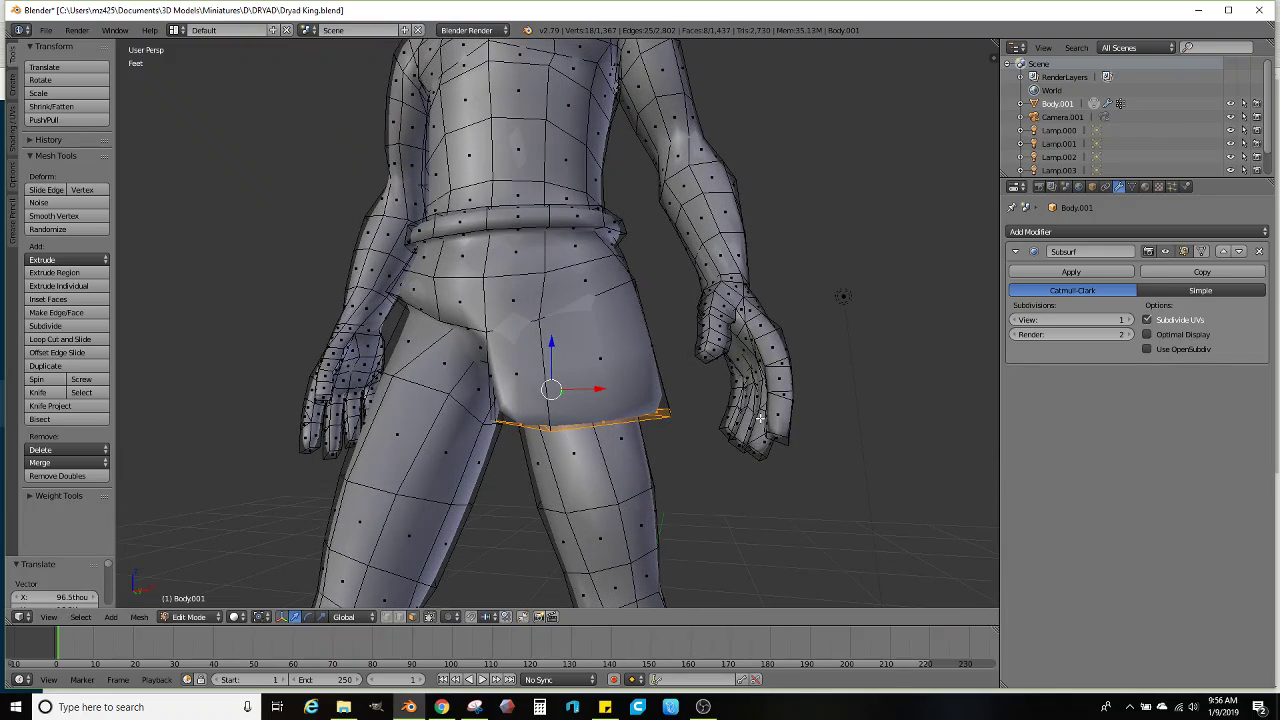
{"action": "key", "text": "g"}
{"action": "left_click", "coordinate": [760, 418]}
{"action": "scroll", "coordinate": [766, 430], "scroll_direction": "down", "scroll_amount": 3}
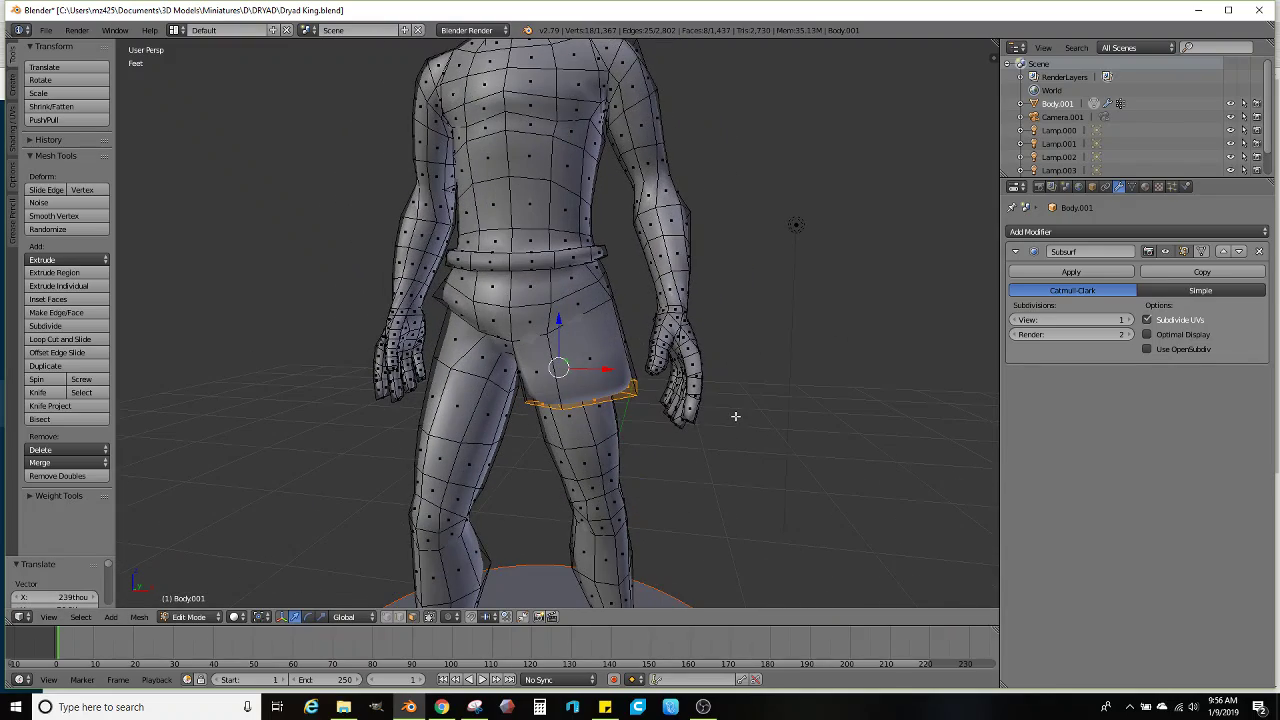
Rotate and move the cloth's hem so it slants across the left upper thigh
{"action": "key", "text": "r"}
{"action": "left_click", "coordinate": [709, 446]}
{"action": "key", "text": "g"}
{"action": "mouse_move", "coordinate": [709, 446]}
{"action": "middle_mouse_down"}
{"action": "mouse_move", "coordinate": [730, 415]}
{"action": "mouse_move", "coordinate": [697, 440]}
{"action": "middle_mouse_up"}
{"action": "left_click", "coordinate": [731, 408]}
{"action": "scroll", "coordinate": [731, 409], "scroll_direction": "down", "scroll_amount": 3}
{"action": "scroll", "coordinate": [677, 423], "scroll_direction": "up", "scroll_amount": 4}
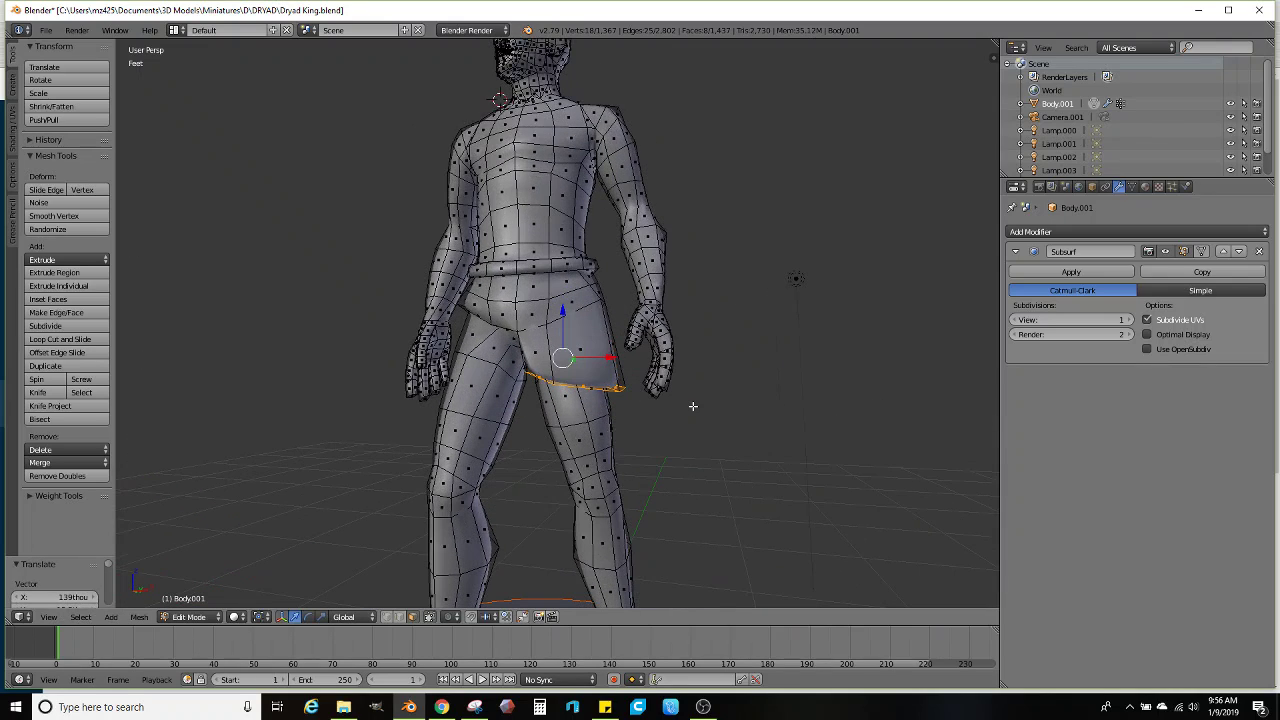
Extrude the hem faces down along the left thigh to lengthen the cloth
{"action": "key", "text": "g"}
{"action": "key", "text": "z"}
{"action": "key", "text": "z"}
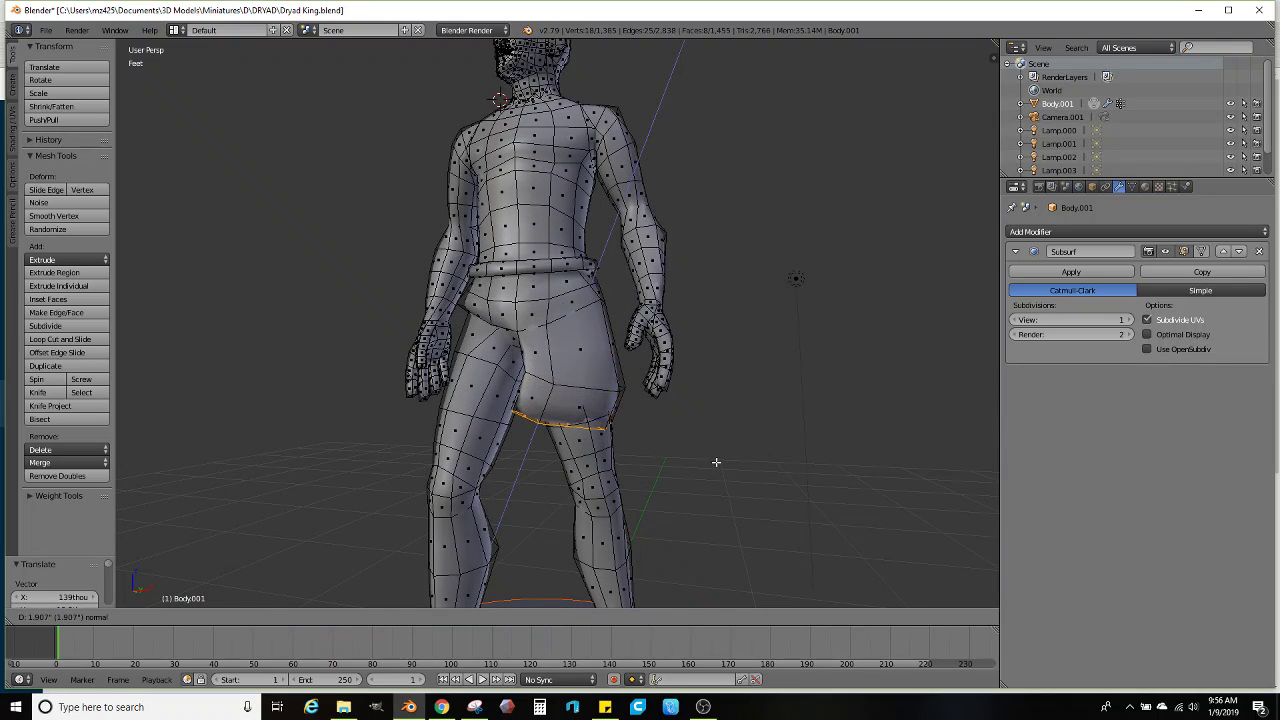
{"action": "left_click", "coordinate": [725, 437]}
{"action": "middle_click_drag", "start_coordinate": [731, 437], "coordinate": [730, 421]}
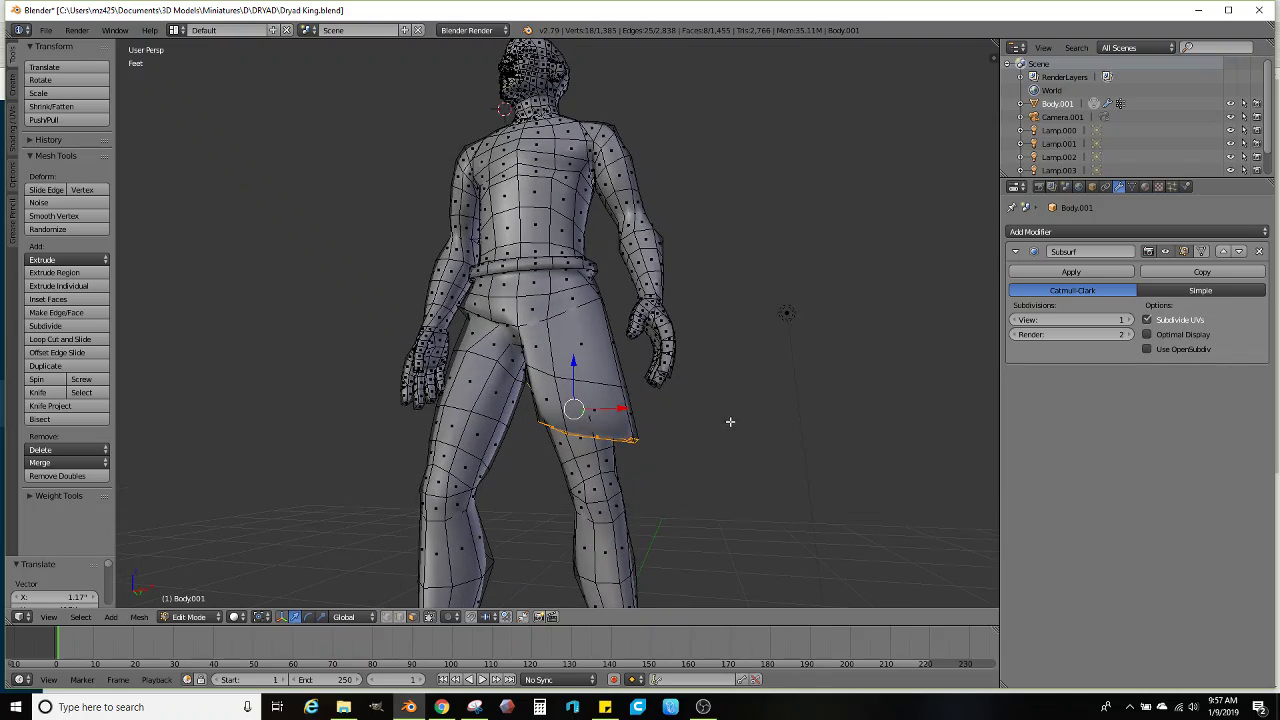
Rotate and move the extruded hem so it follows the left leg and slants down toward the knee
{"action": "key", "text": "r"}
{"action": "left_click", "coordinate": [737, 489]}
{"action": "middle_click_drag", "start_coordinate": [737, 489], "coordinate": [453, 471]}
{"action": "key", "text": "r"}
{"action": "left_click", "coordinate": [557, 477]}
{"action": "key", "text": "g"}
{"action": "left_click", "coordinate": [557, 477]}
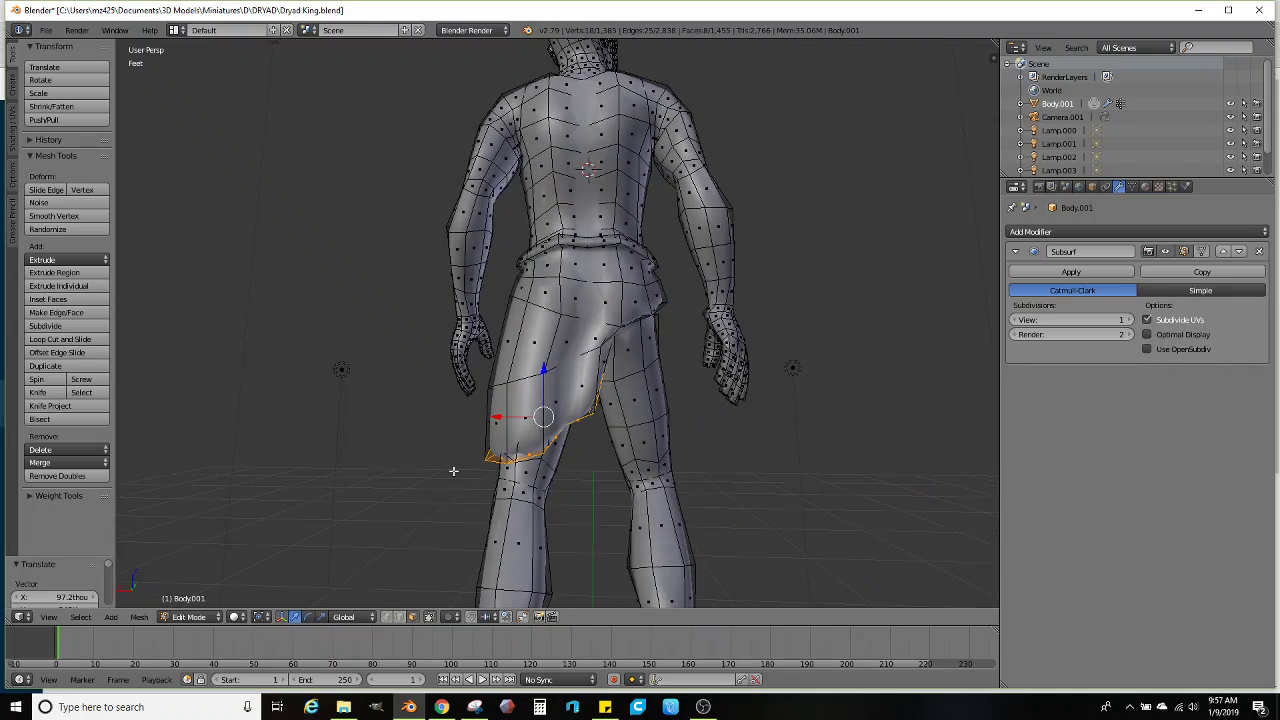
Select the cloth's rim edge just below the crotch and move it down onto the left thigh
{"action": "scroll", "coordinate": [600, 452], "scroll_direction": "up", "scroll_amount": 5}
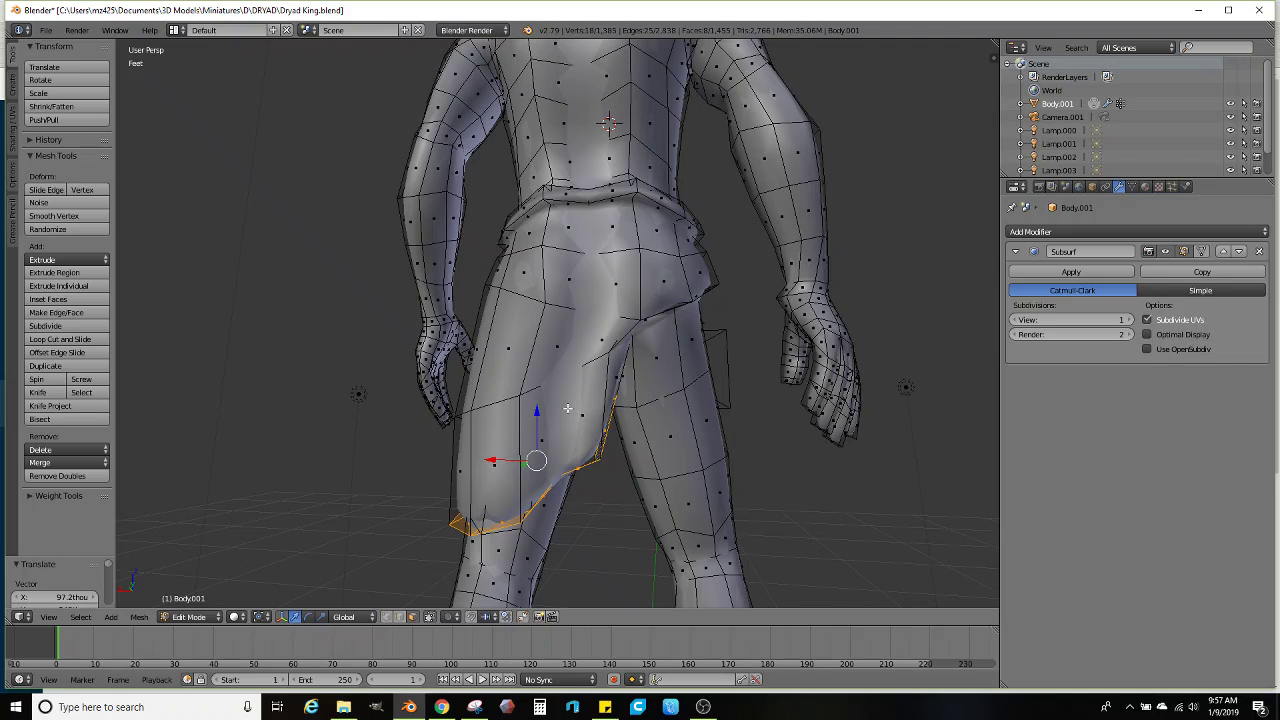
{"action": "middle_click_drag", "start_coordinate": [567, 408], "coordinate": [470, 540]}
{"action": "scroll", "coordinate": [510, 439], "scroll_direction": "up", "scroll_amount": 4}
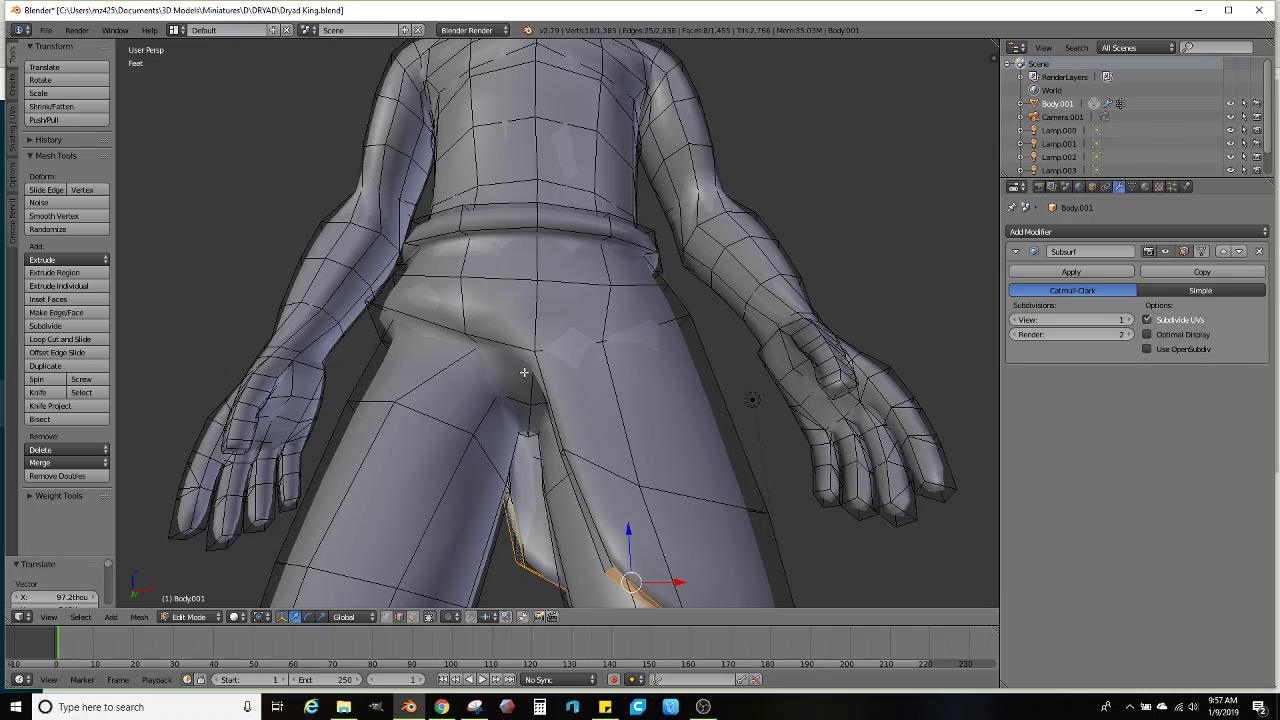
{"action": "middle_click_drag", "start_coordinate": [535, 355], "coordinate": [560, 423]}
{"action": "key", "text": "g"}
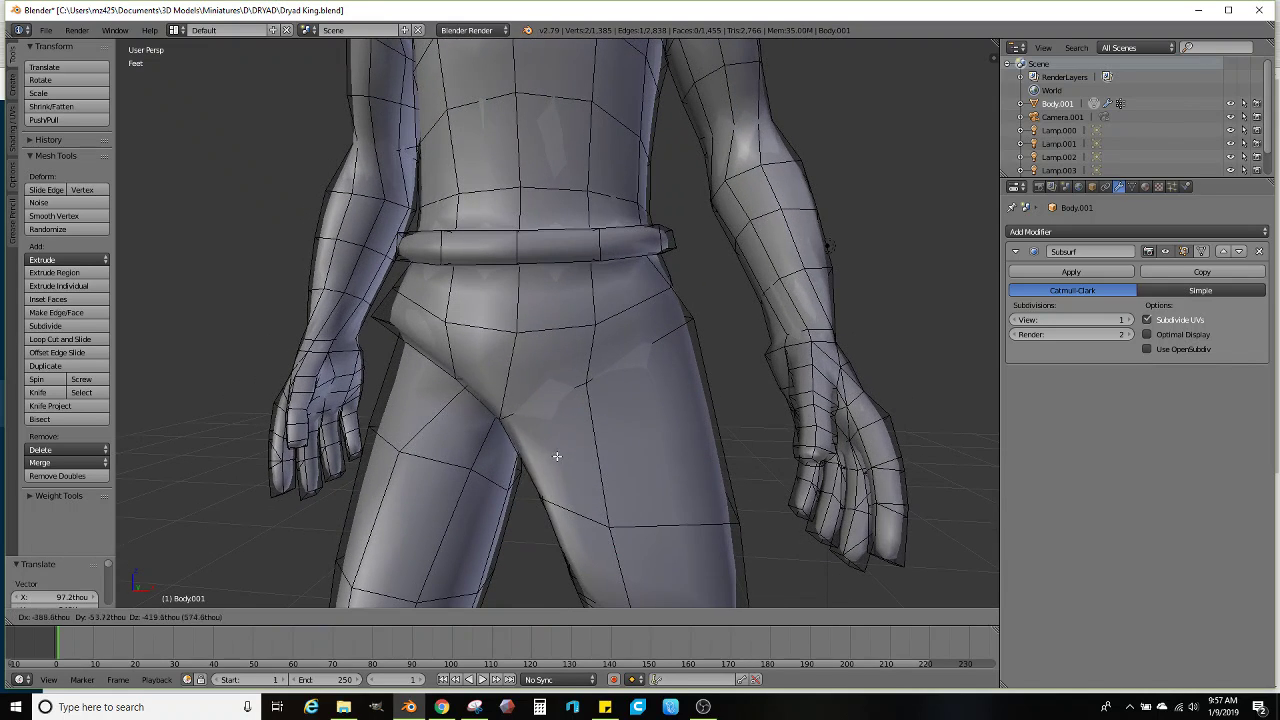
{"action": "left_click", "coordinate": [543, 471]}
{"action": "middle_click_drag", "start_coordinate": [543, 471], "coordinate": [643, 378]}
{"action": "key", "text": "g"}
{"action": "left_click", "coordinate": [623, 380]}
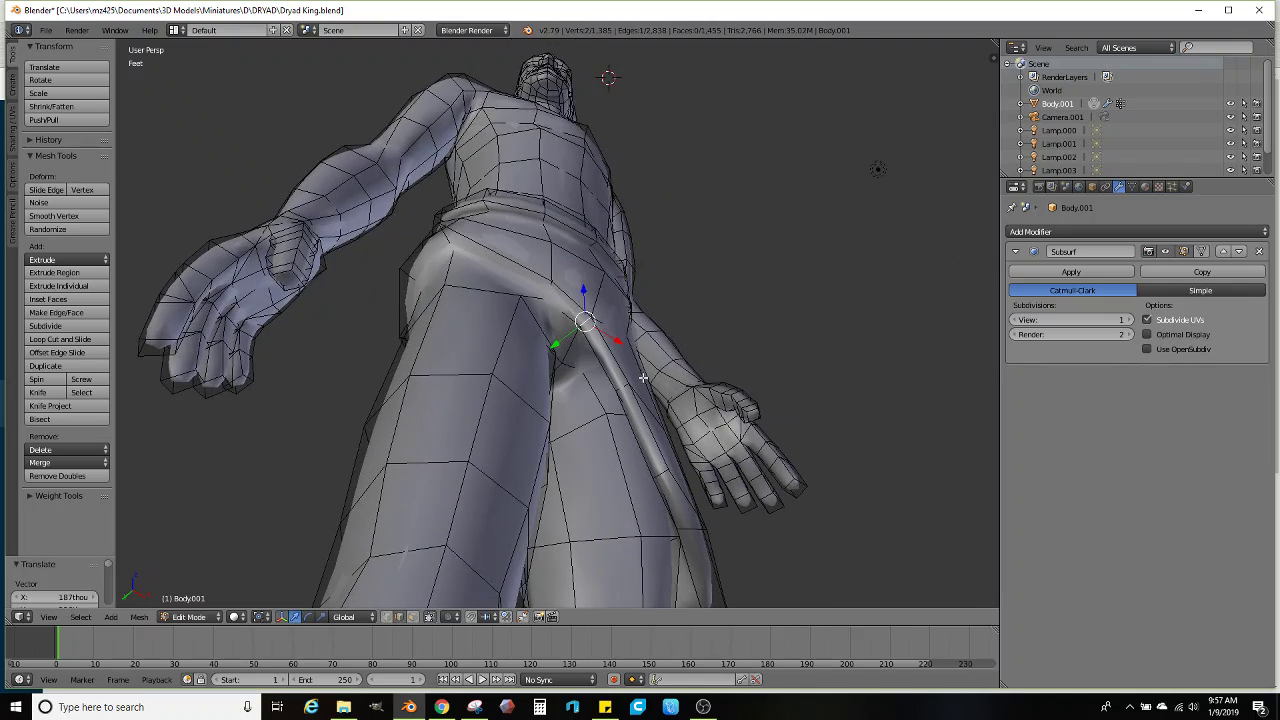
Thicken the cloth's inner front rim by scaling up successive cross edges, the last by about 1.93
{"action": "key", "text": "s"}
{"action": "left_click", "coordinate": [763, 373]}
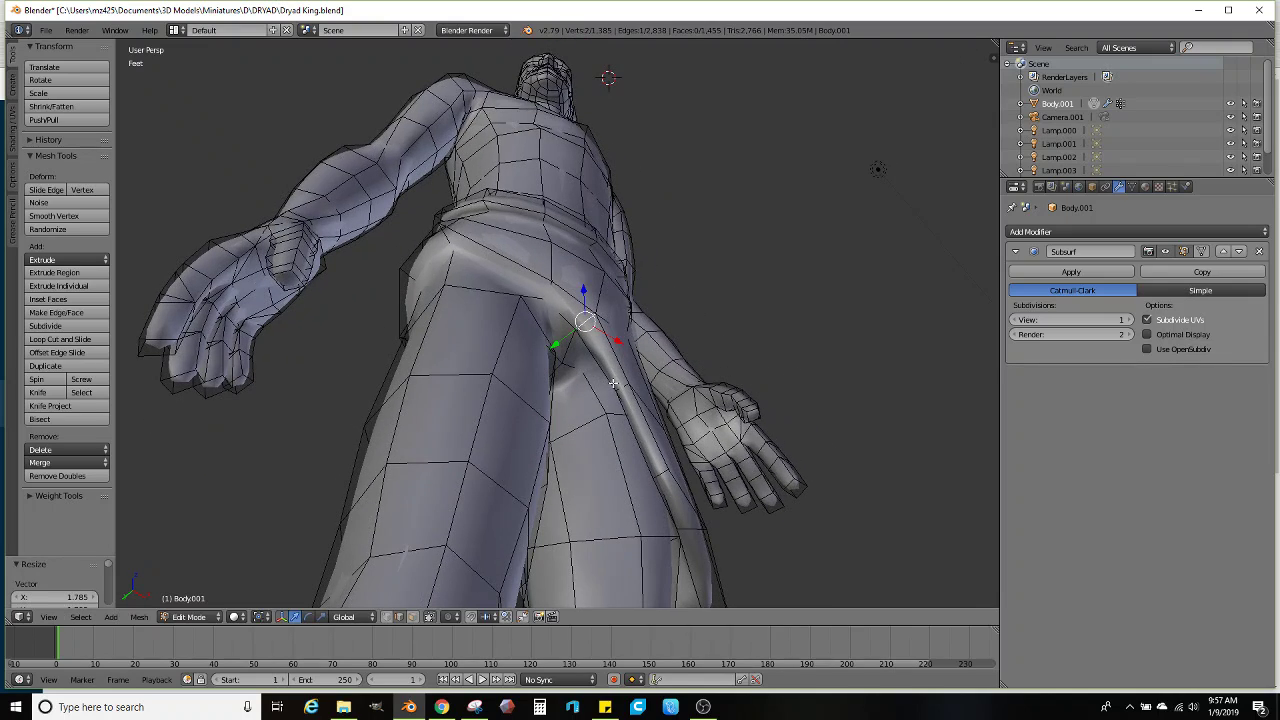
{"action": "key", "text": "s"}
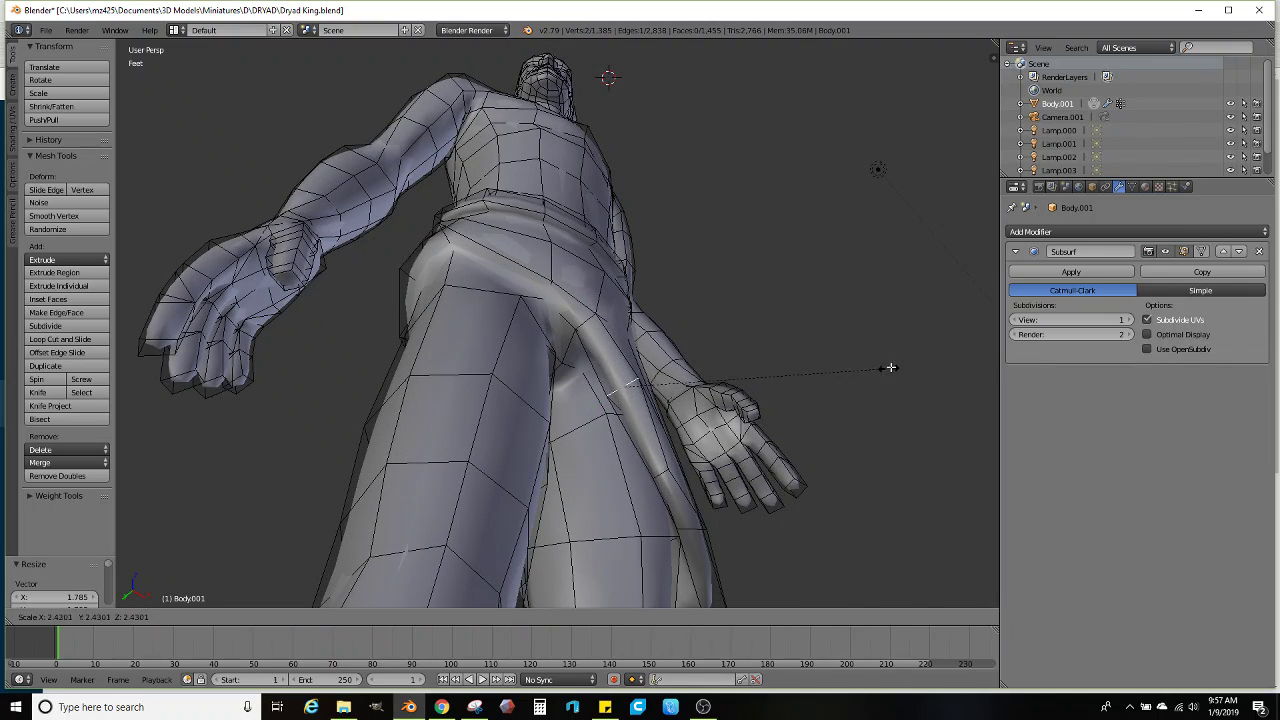
{"action": "left_click", "coordinate": [718, 451]}
{"action": "key", "text": "s"}
{"action": "left_click", "coordinate": [920, 443]}
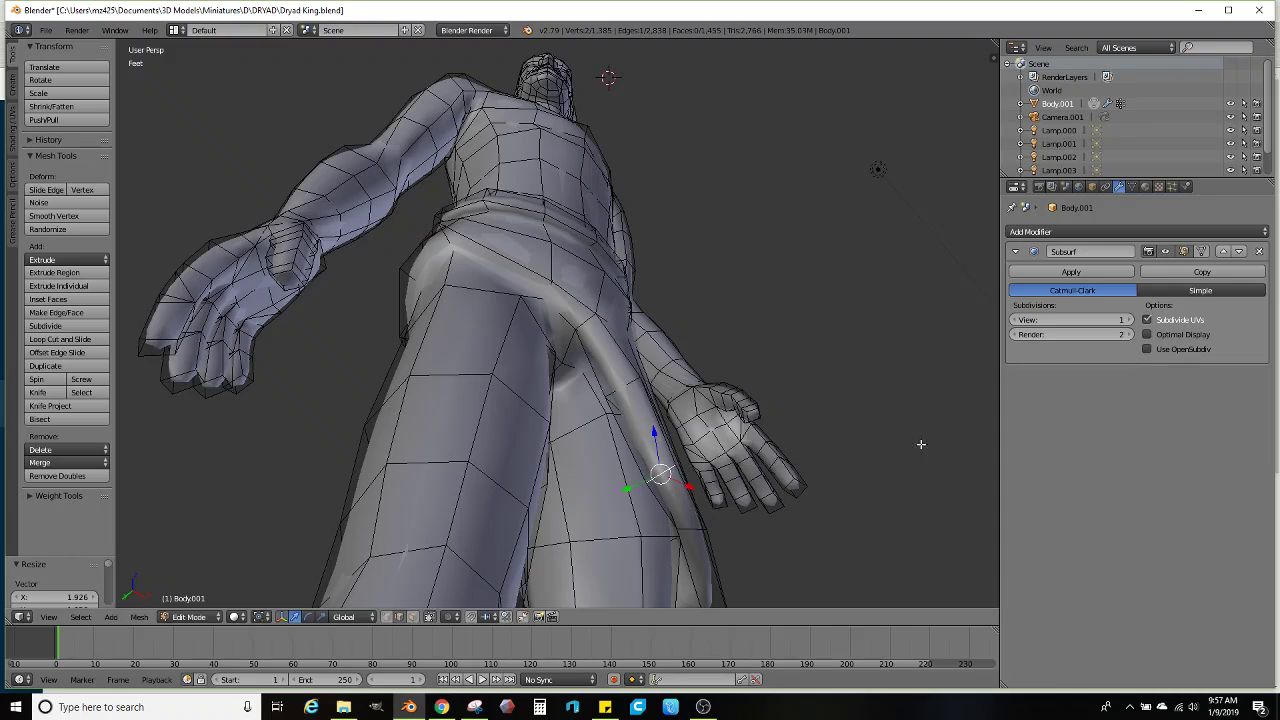
Move the thickness edges along the outer hem to clear the left thigh
{"action": "middle_click_drag", "start_coordinate": [682, 462], "coordinate": [538, 409]}
{"action": "middle_click_drag", "start_coordinate": [490, 305], "coordinate": [496, 310]}
{"action": "key", "text": "g"}
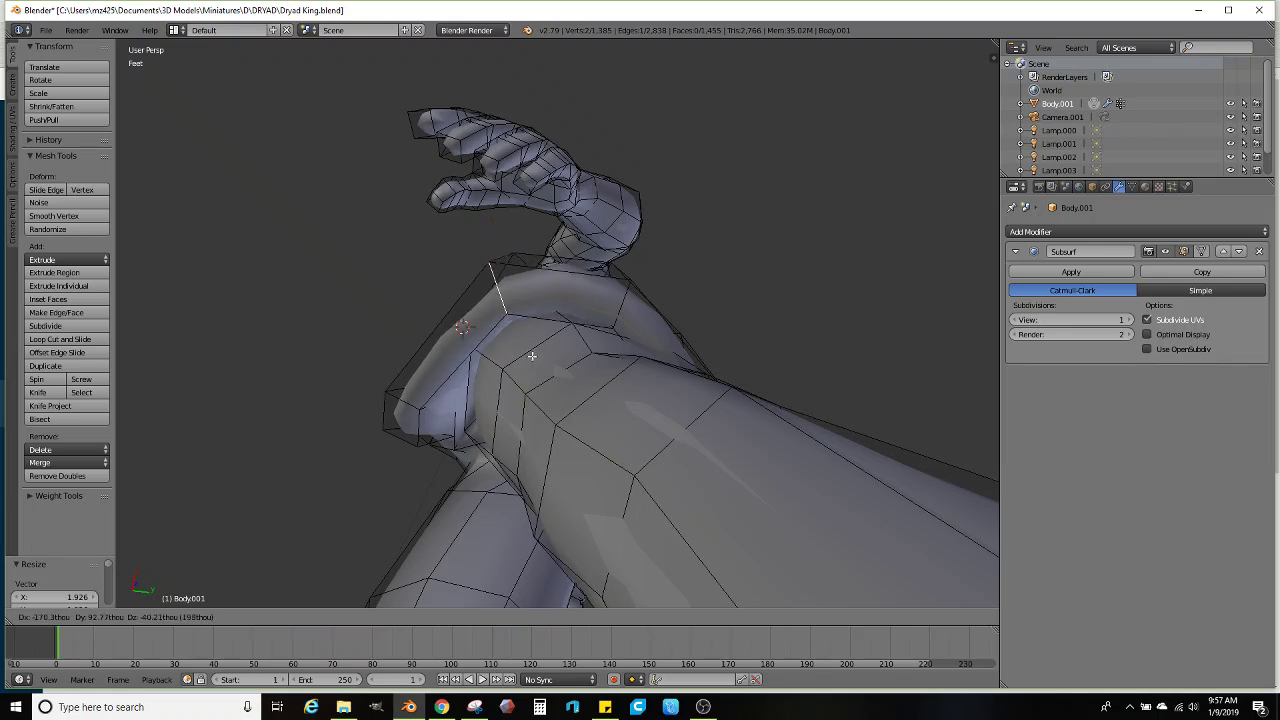
{"action": "left_click", "coordinate": [590, 358]}
{"action": "key", "text": "g"}
{"action": "left_click", "coordinate": [643, 286]}
{"action": "middle_click_drag", "start_coordinate": [643, 286], "coordinate": [668, 372]}
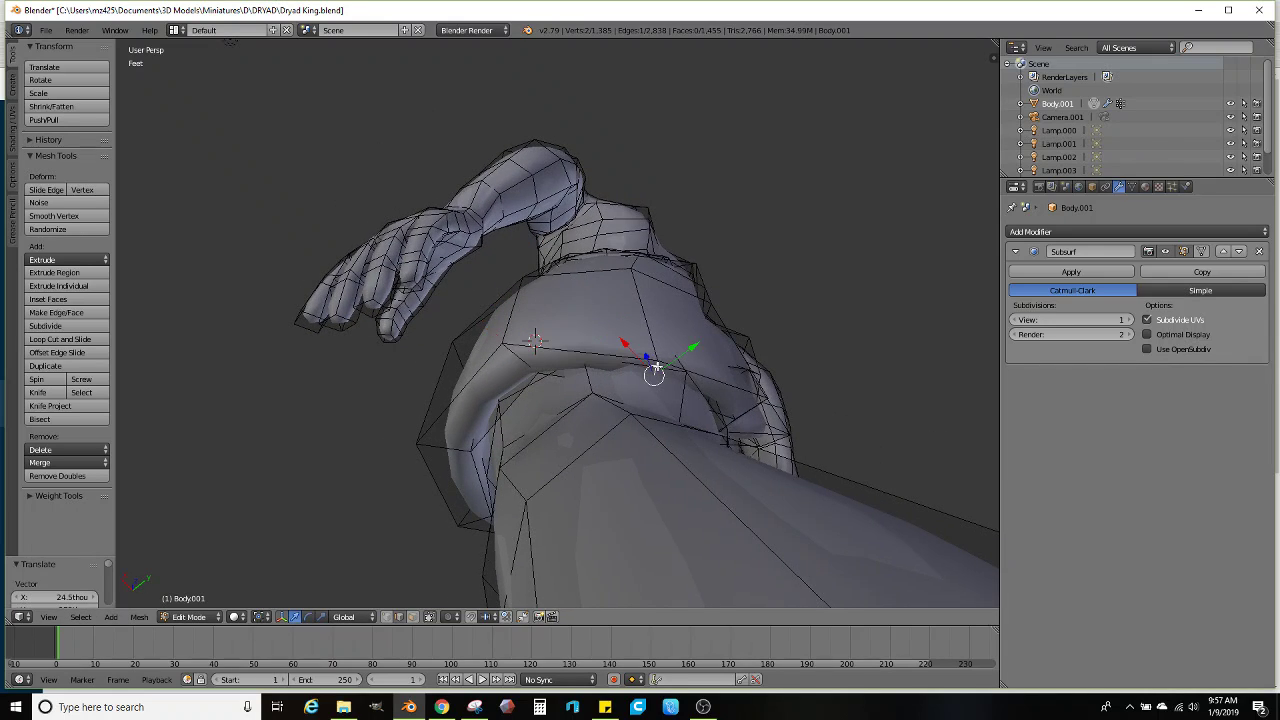
Move the hem edge at the back of the left thigh outward and scale it to about twice its length
{"action": "key", "text": "g"}
{"action": "left_click", "coordinate": [652, 309]}
{"action": "key", "text": "s"}
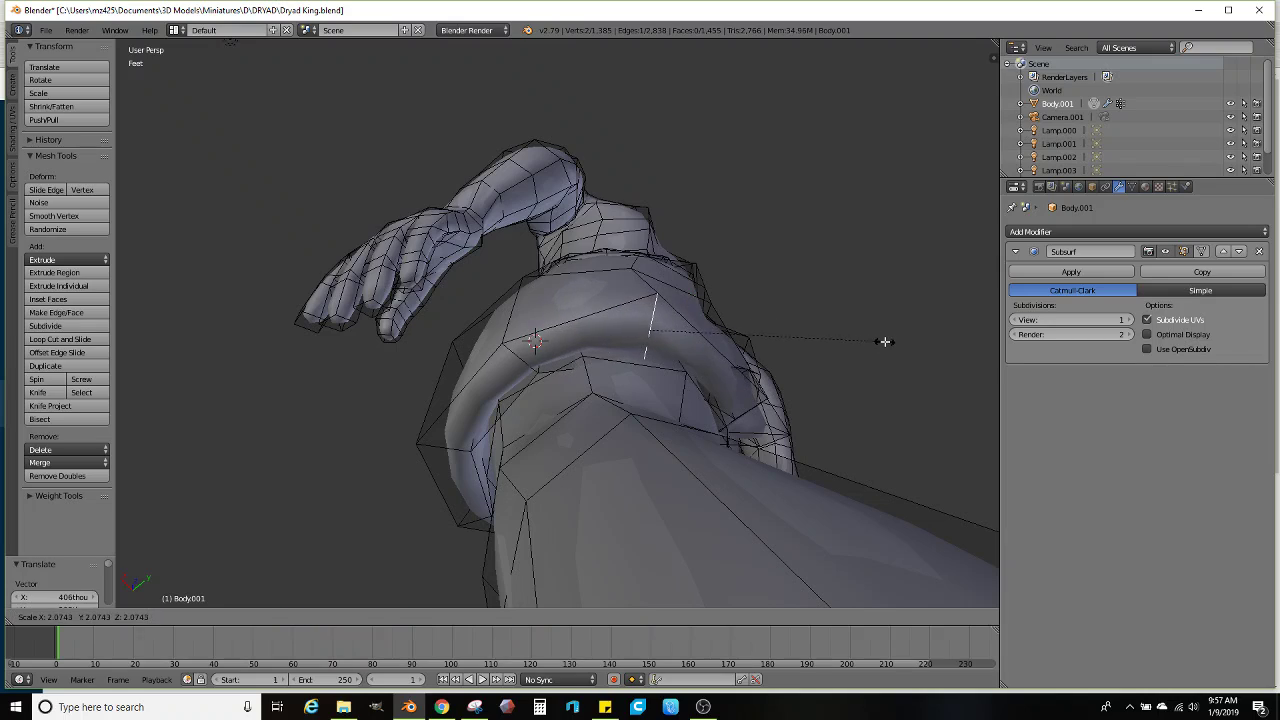
{"action": "left_click", "coordinate": [880, 343]}
Thicken and reposition the cross edge on the cloth's inner back rim behind the left thigh
{"action": "middle_click_drag", "start_coordinate": [778, 346], "coordinate": [546, 308]}
{"action": "key", "text": "g"}
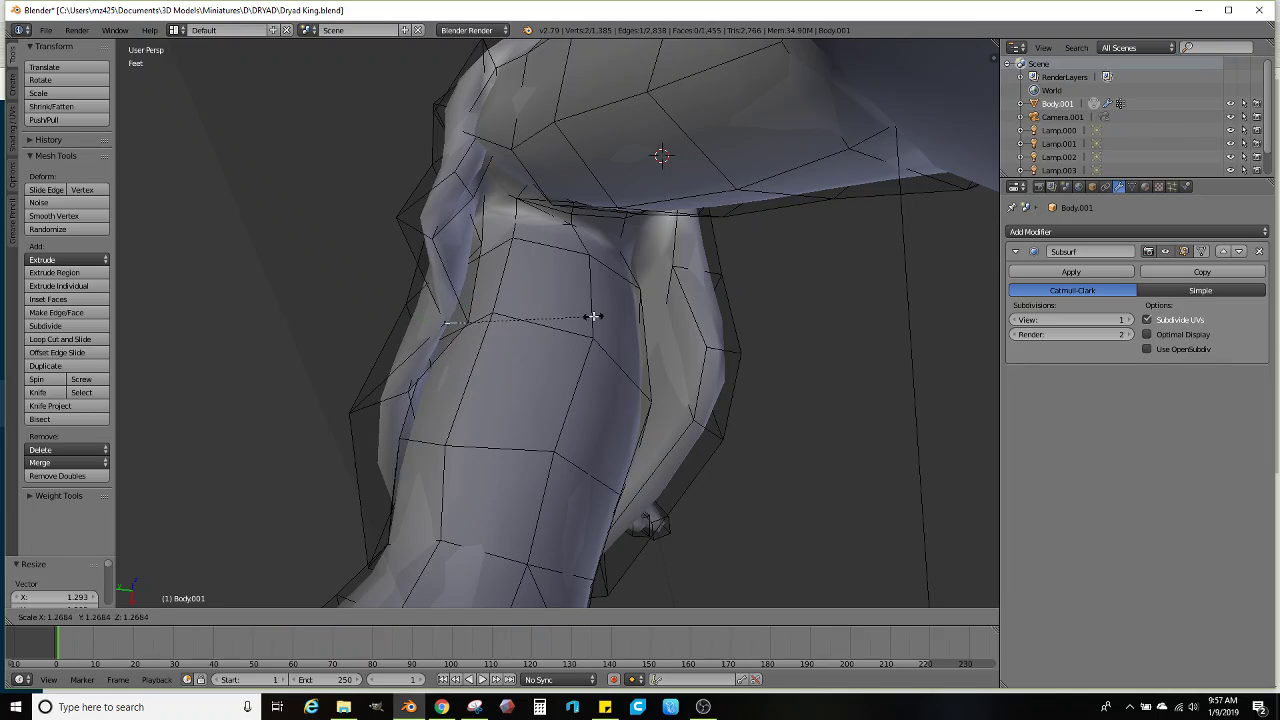
{"action": "left_click", "coordinate": [657, 318]}
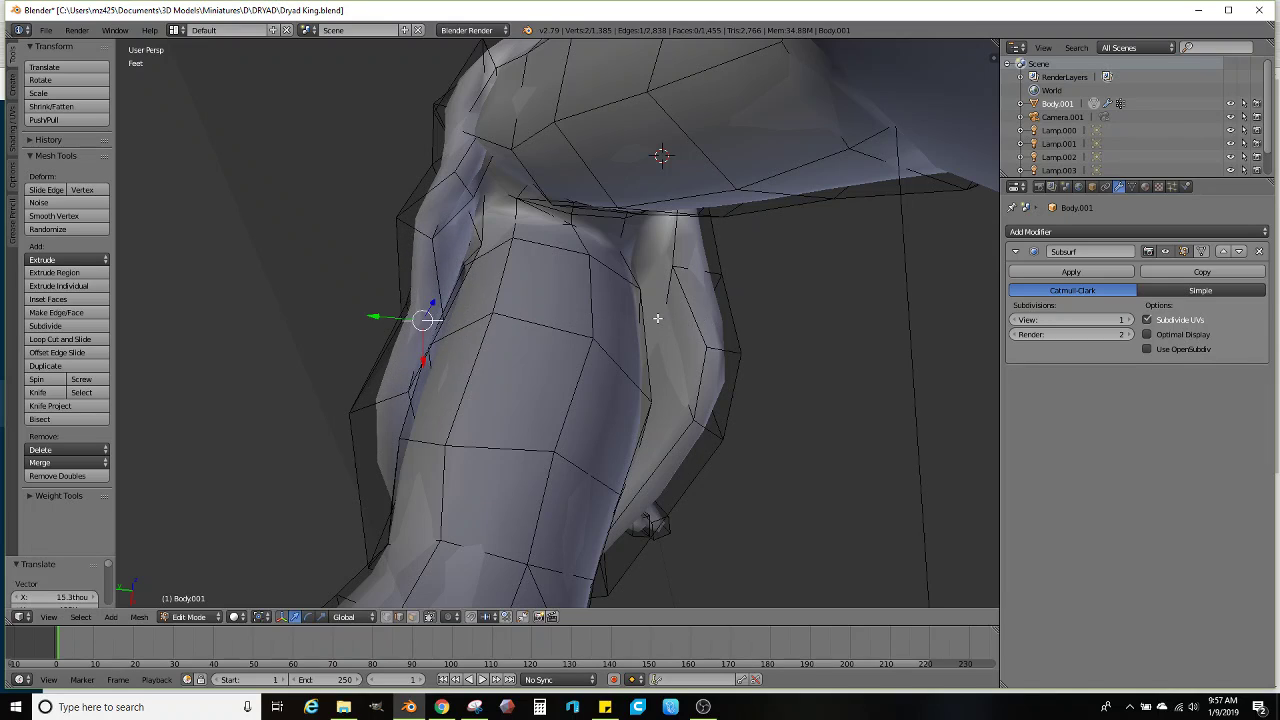
{"action": "key", "text": "g"}
{"action": "left_click", "coordinate": [421, 236]}
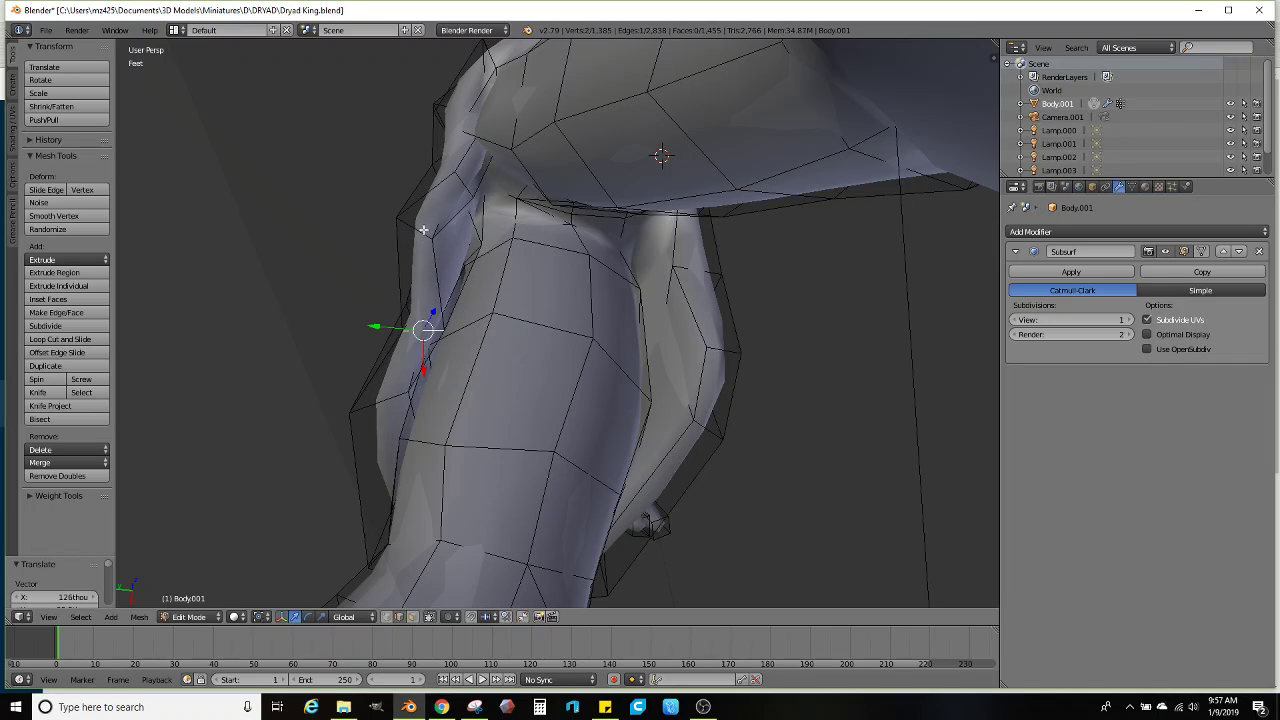
Move neighbouring edges along the inner back rim and lower hem to follow the left leg
{"action": "middle_click_drag", "start_coordinate": [434, 230], "coordinate": [460, 250]}
{"action": "key", "text": "g"}
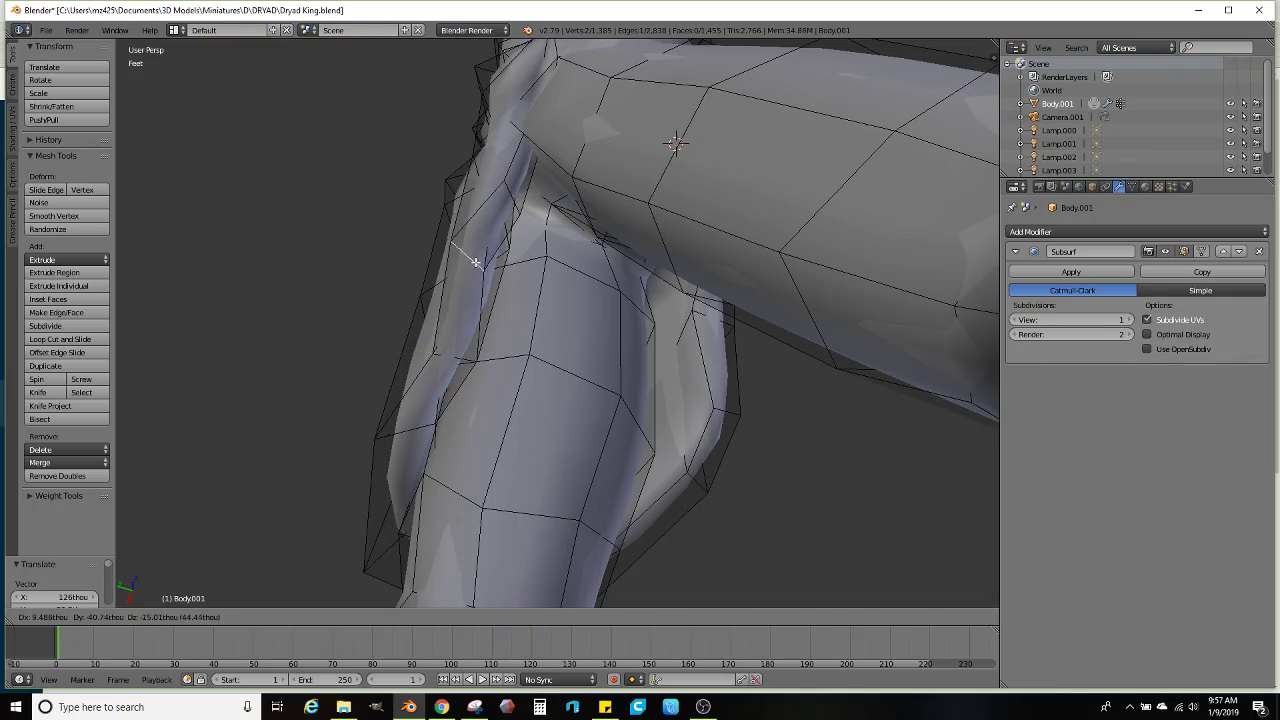
{"action": "left_click", "coordinate": [508, 290]}
{"action": "middle_click_drag", "start_coordinate": [508, 290], "coordinate": [501, 367]}
{"action": "key", "text": "g"}
{"action": "left_click", "coordinate": [563, 429]}
{"action": "middle_click_drag", "start_coordinate": [563, 429], "coordinate": [636, 404]}
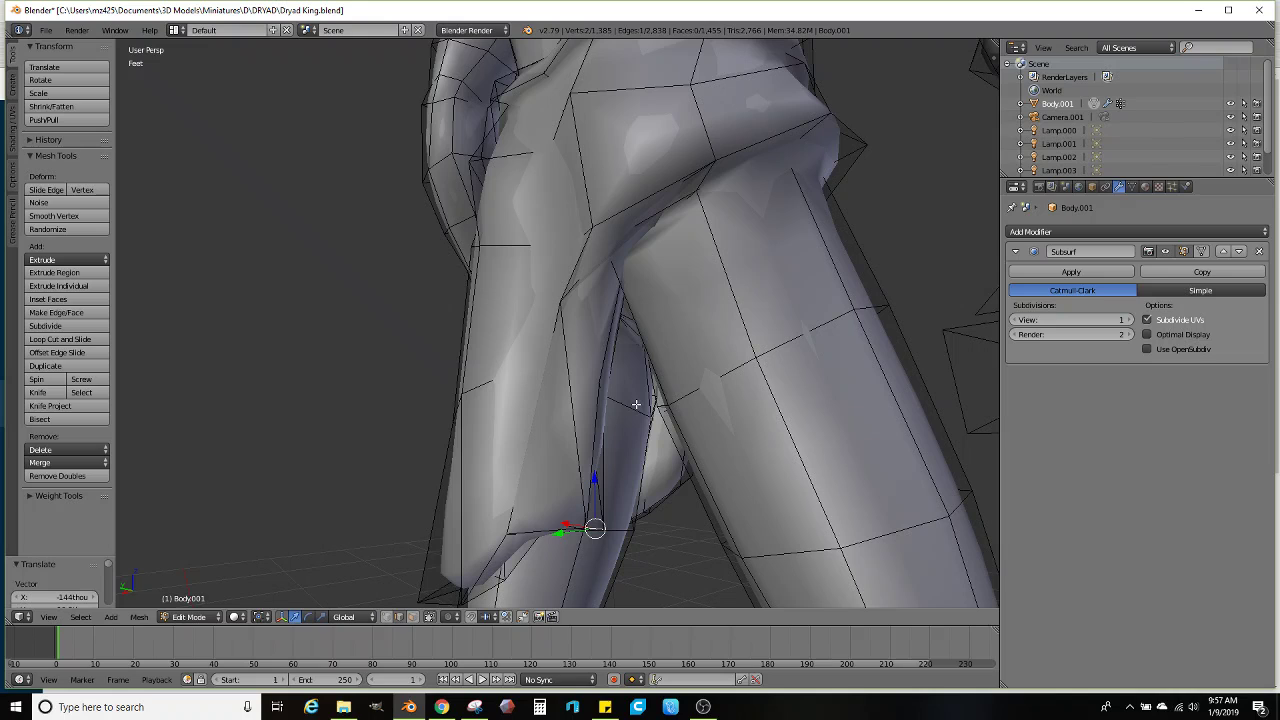
Move and rotate the upper edge of the inner back rim, scale it to about 0.67, and move it down
{"action": "right_click", "coordinate": [593, 288]}
{"action": "middle_click_drag", "start_coordinate": [592, 298], "coordinate": [700, 366]}
{"action": "right_click", "coordinate": [446, 264]}
{"action": "key", "text": "g"}
{"action": "left_click", "coordinate": [663, 380]}
{"action": "key", "text": "r"}
{"action": "left_click", "coordinate": [592, 487]}
{"action": "key", "text": "s"}
{"action": "left_click", "coordinate": [603, 337]}
{"action": "key", "text": "g"}
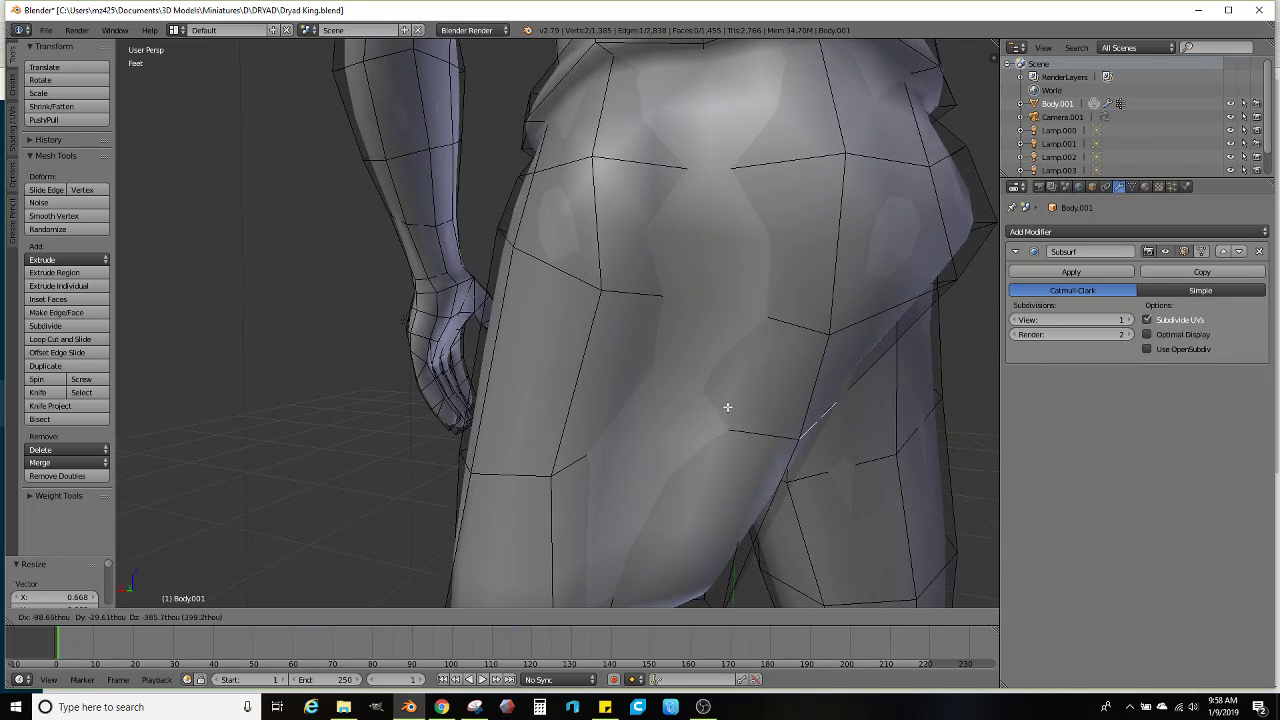
{"action": "left_click", "coordinate": [726, 408]}
Rotate the rim edge behind the right hip by about -22 degrees, enlarge it by about 1.125, and reposition it
{"action": "middle_click_drag", "start_coordinate": [726, 408], "coordinate": [759, 368]}
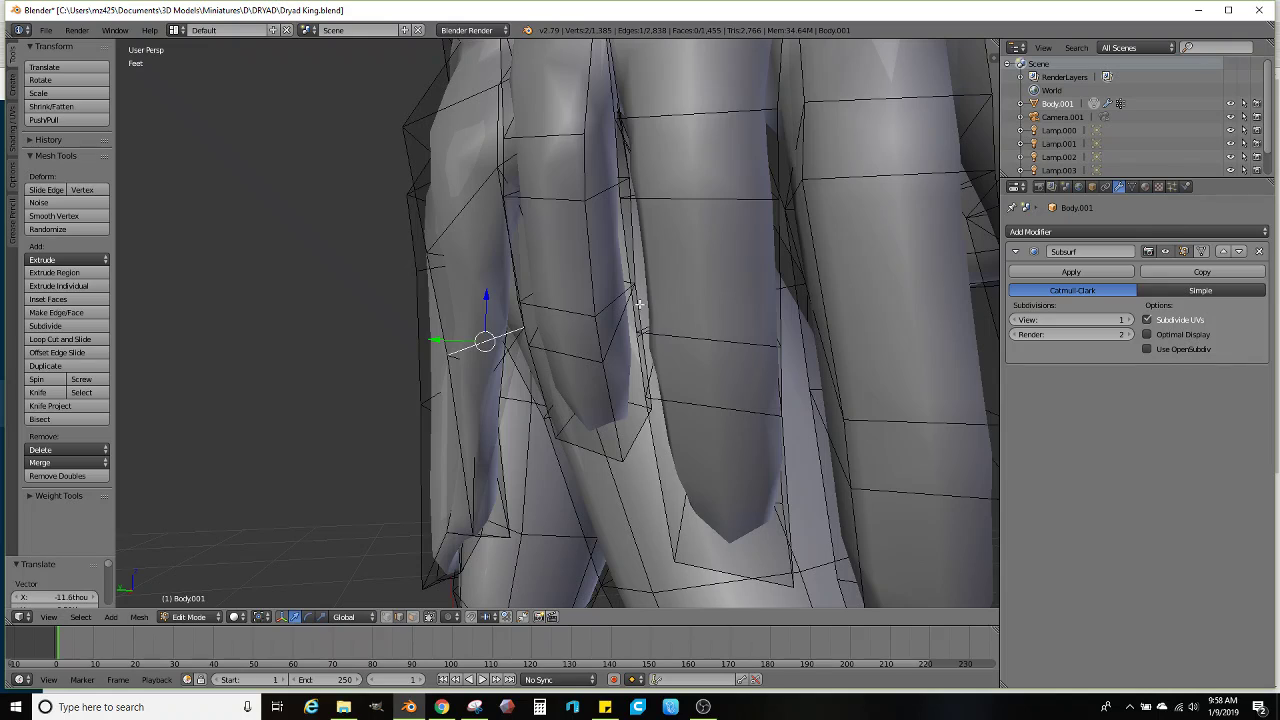
{"action": "scroll", "coordinate": [639, 303], "scroll_direction": "up", "scroll_amount": 3}
{"action": "middle_click_drag", "start_coordinate": [517, 289], "coordinate": [340, 275]}
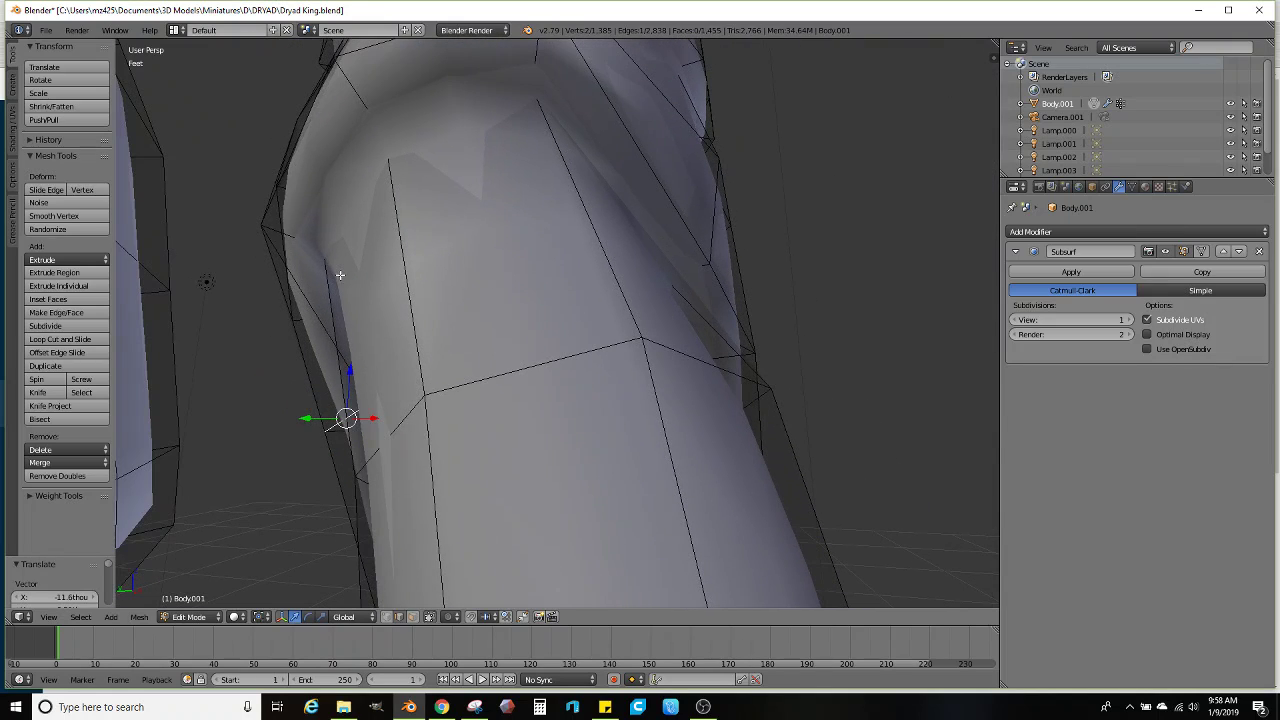
{"action": "right_click", "coordinate": [265, 236]}
{"action": "right_click", "coordinate": [288, 232]}
{"action": "key", "text": "r"}
{"action": "left_click", "coordinate": [384, 199]}
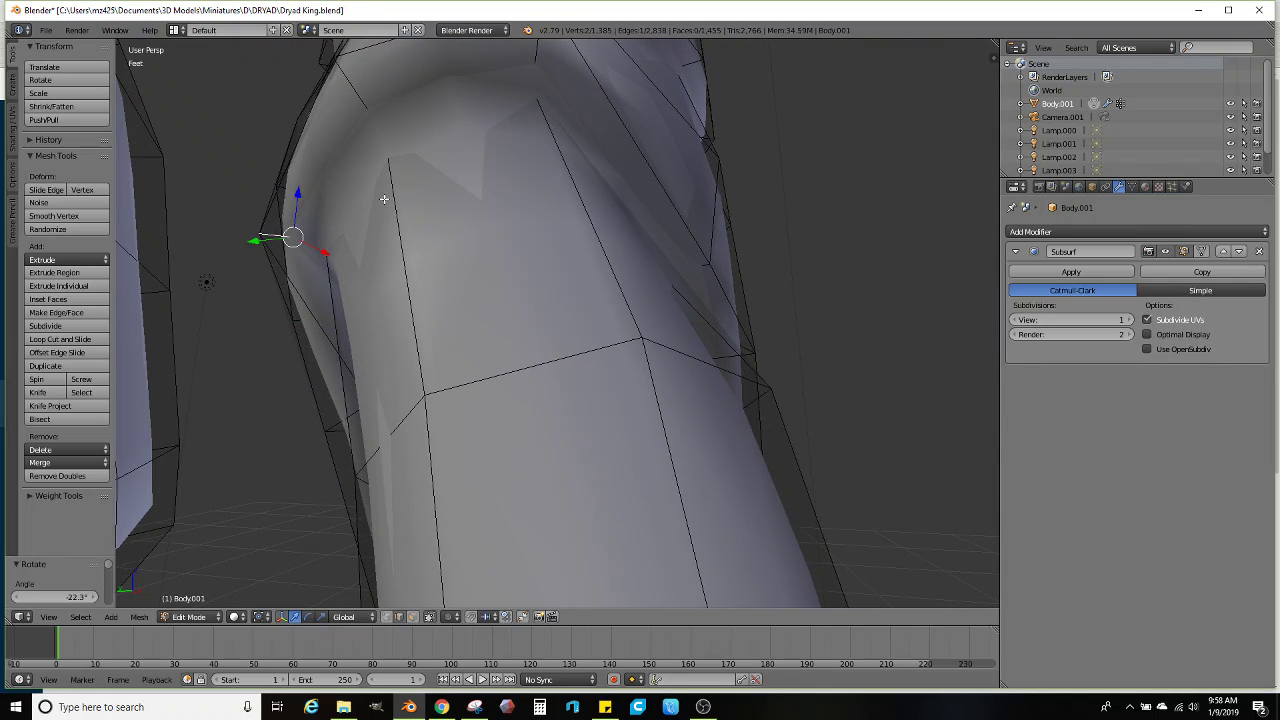
{"action": "key", "text": "g"}
{"action": "left_click", "coordinate": [449, 226]}
{"action": "middle_click_drag", "start_coordinate": [449, 226], "coordinate": [426, 283]}
{"action": "key", "text": "g"}
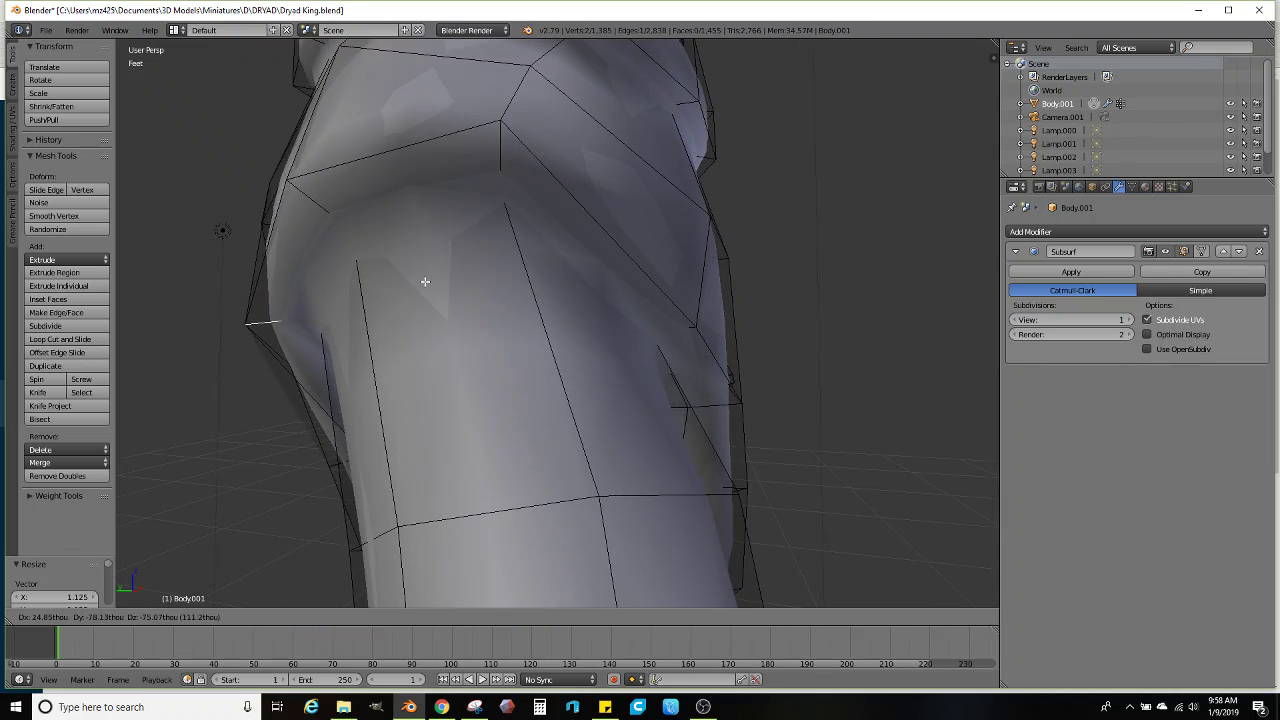
{"action": "left_click", "coordinate": [435, 280]}
Select the outer cloth faces around the front, side and back over the left thigh, extrude them, and scale them to 1.036
{"action": "scroll", "coordinate": [435, 280], "scroll_direction": "down", "scroll_amount": 5}
{"action": "scroll", "coordinate": [300, 289], "scroll_direction": "down", "scroll_amount": 1}
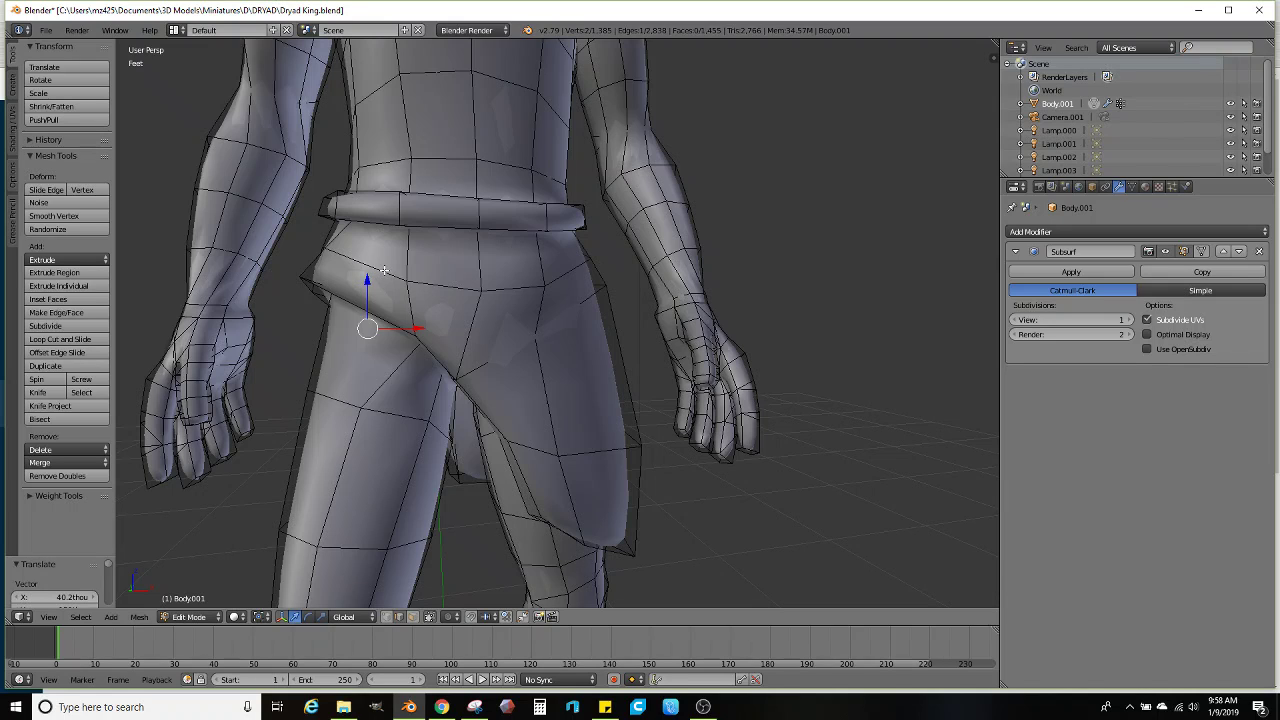
{"action": "middle_click_drag", "start_coordinate": [384, 270], "coordinate": [557, 380]}
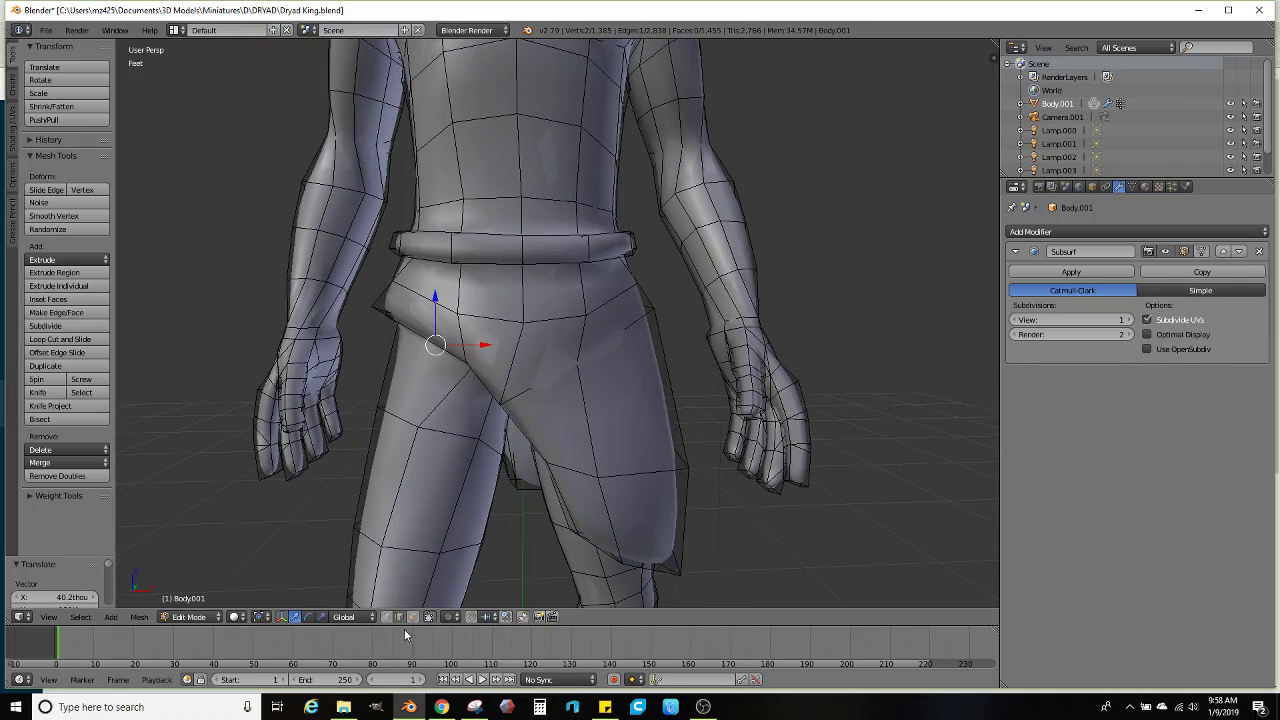
{"action": "right_click", "coordinate": [489, 303]}
{"action": "right_click", "coordinate": [507, 357], "text": "ctrl"}
{"action": "right_click", "coordinate": [547, 355], "text": "ctrl"}
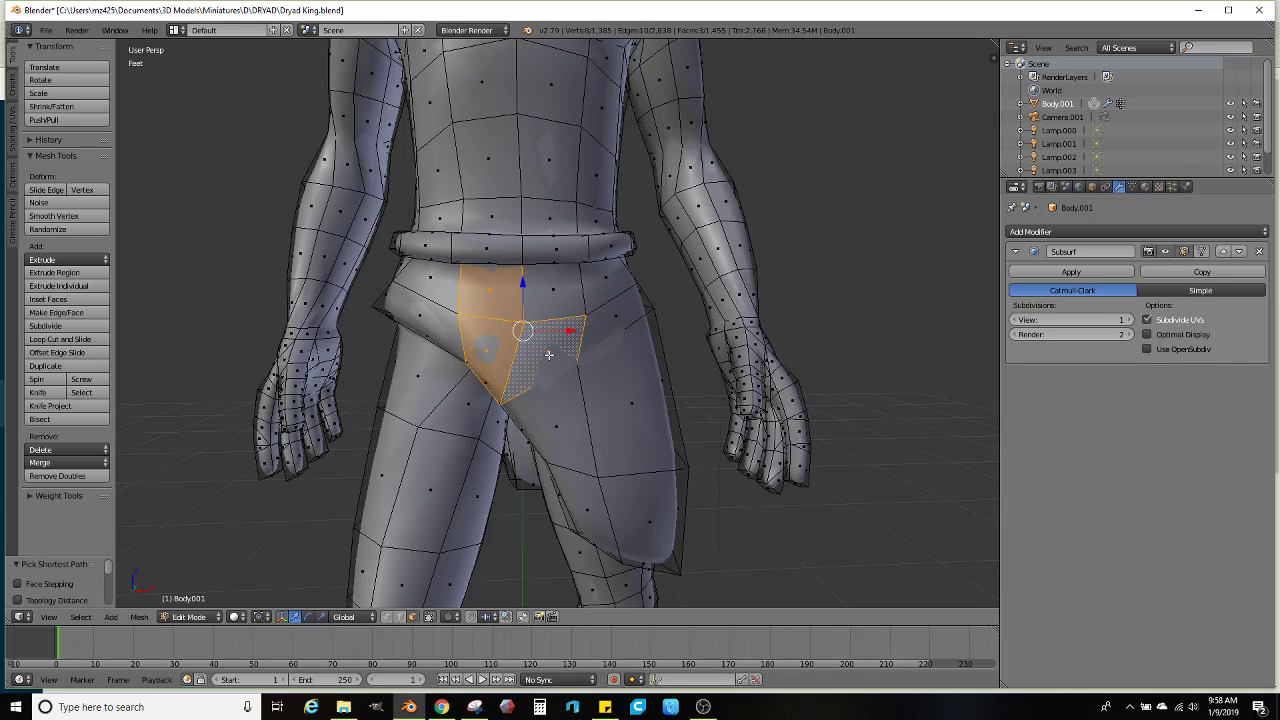
{"action": "right_click", "coordinate": [563, 307], "text": "ctrl"}
{"action": "right_click", "coordinate": [602, 290], "text": "ctrl"}
{"action": "right_click", "coordinate": [624, 320], "text": "ctrl"}
{"action": "right_click", "coordinate": [625, 418], "text": "ctrl"}
{"action": "right_click", "coordinate": [572, 430], "text": "ctrl"}
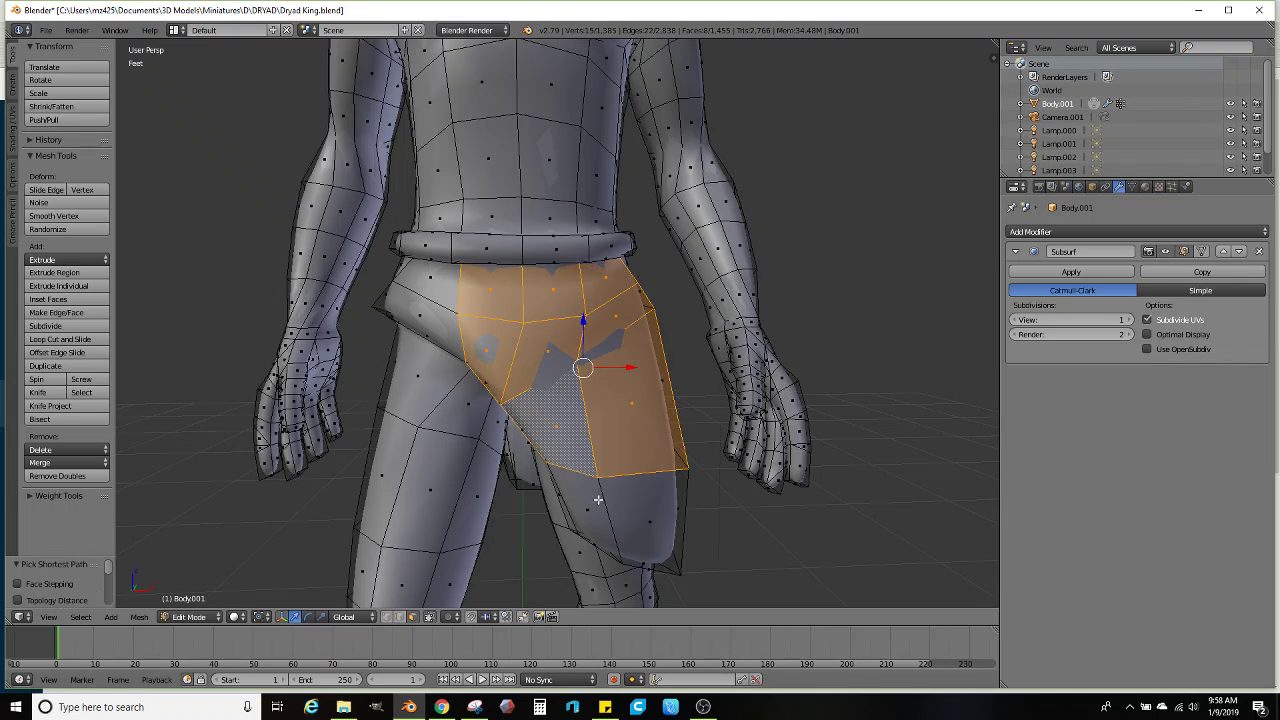
{"action": "right_click", "coordinate": [601, 504], "text": "ctrl"}
{"action": "right_click", "coordinate": [644, 508], "text": "ctrl"}
{"action": "middle_click_drag", "start_coordinate": [648, 505], "coordinate": [497, 321]}
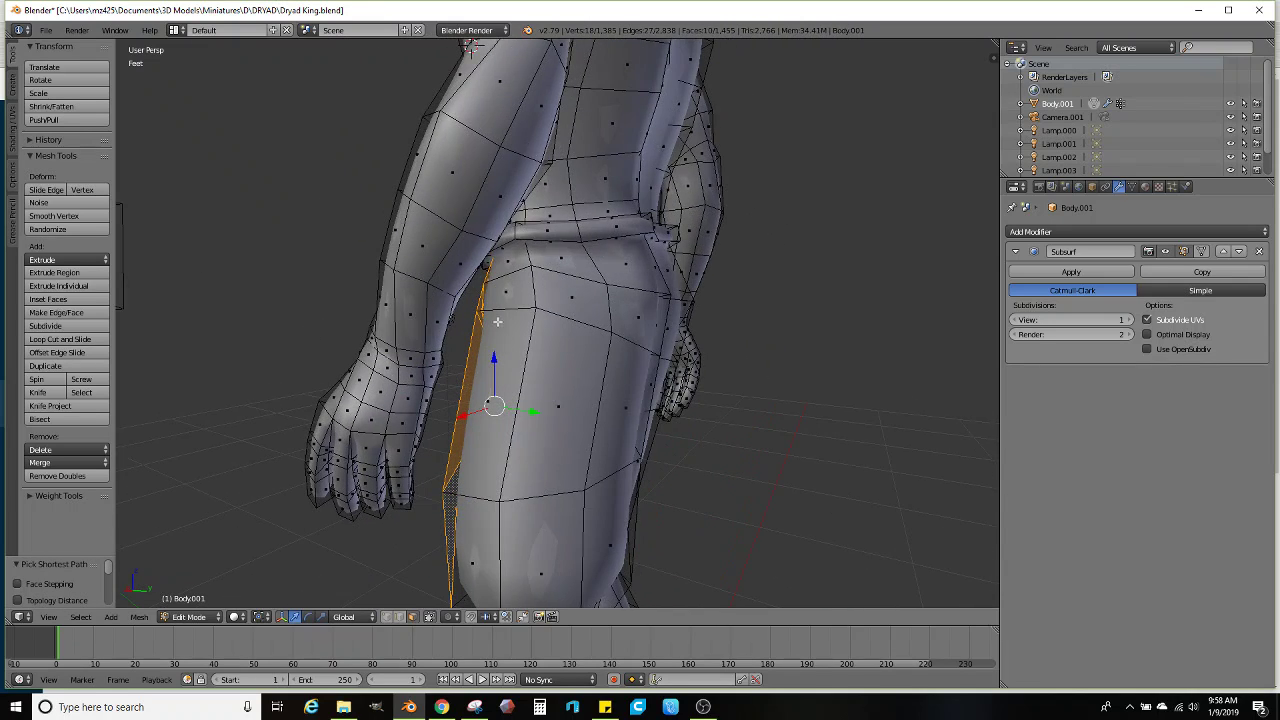
{"action": "right_click", "coordinate": [480, 549], "text": "ctrl"}
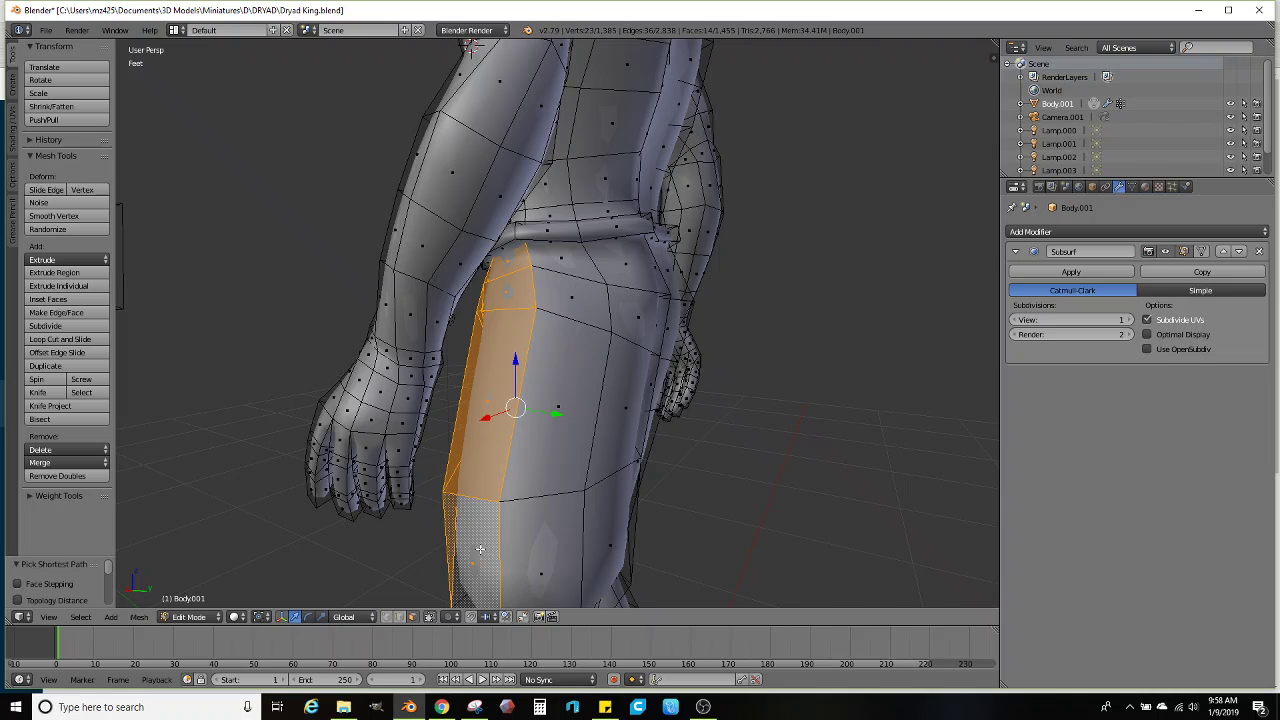
{"action": "right_click", "coordinate": [579, 276], "text": "shift"}
{"action": "right_click", "coordinate": [545, 538], "text": "ctrl"}
{"action": "middle_click_drag", "start_coordinate": [552, 531], "coordinate": [397, 516]}
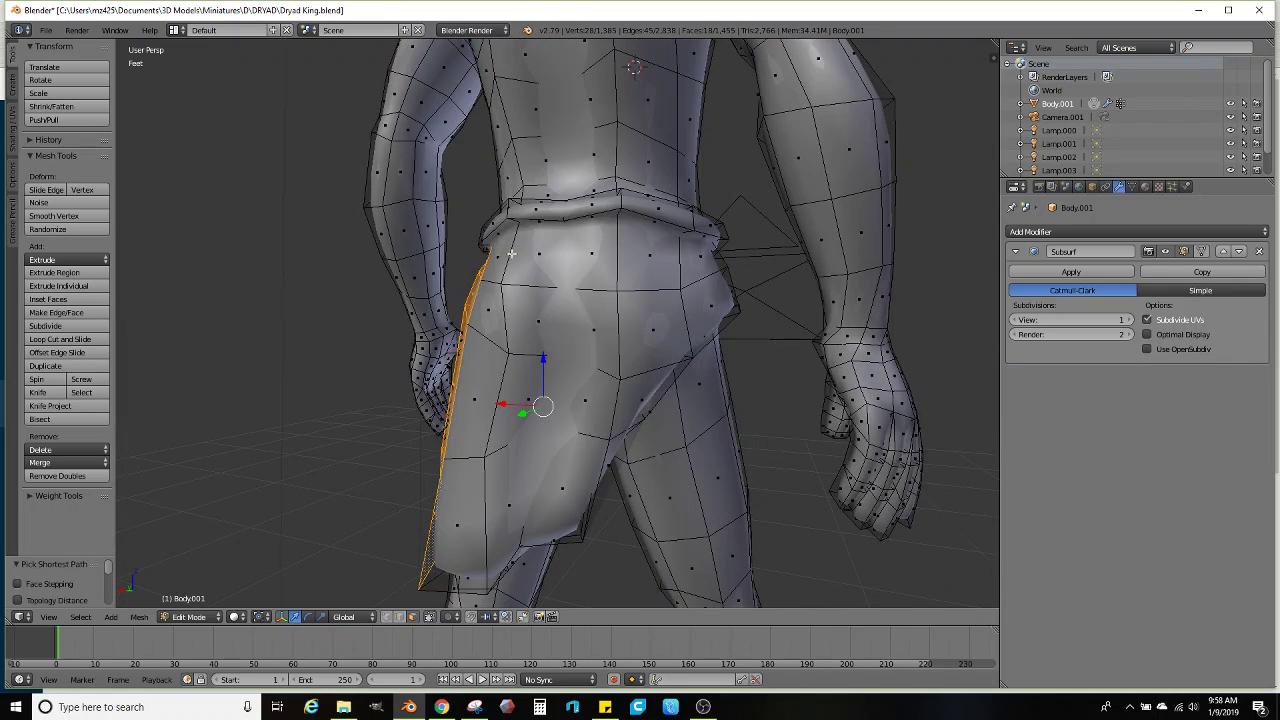
{"action": "right_click", "coordinate": [469, 540], "text": "ctrl"}
{"action": "right_click", "coordinate": [520, 262], "text": "shift"}
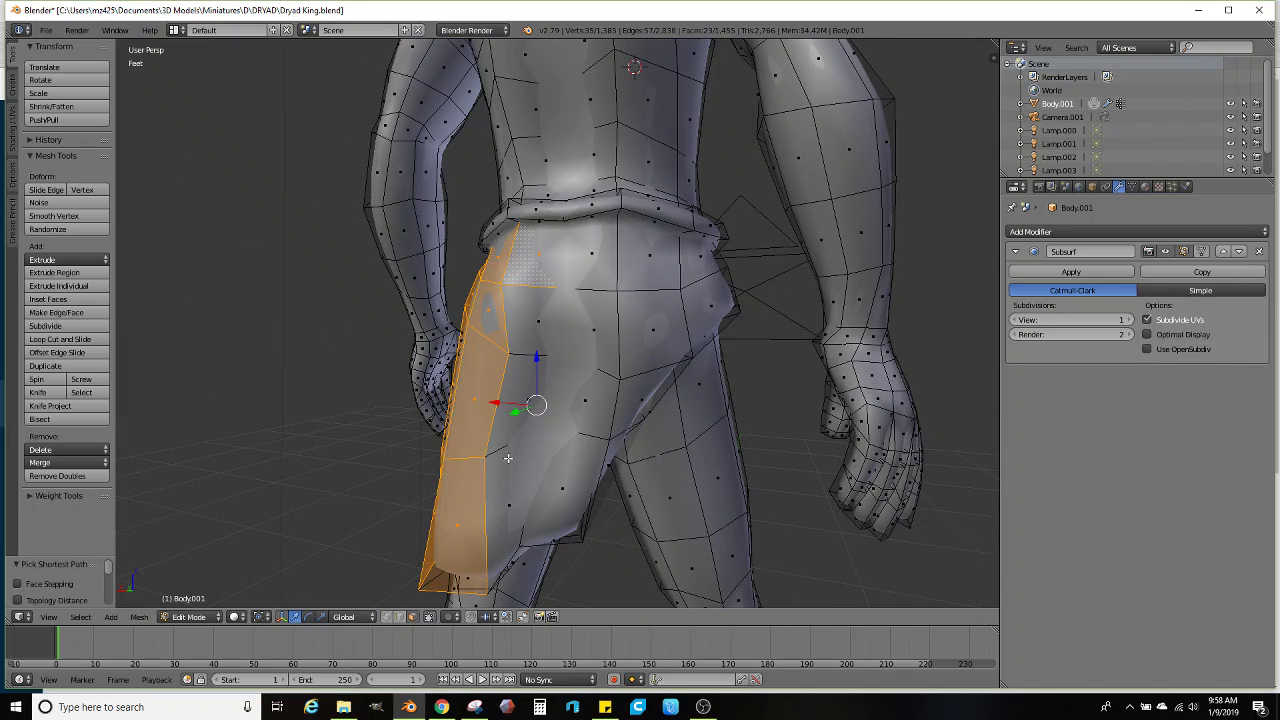
{"action": "right_click", "coordinate": [508, 472], "text": "ctrl"}
{"action": "right_click", "coordinate": [573, 474], "text": "ctrl"}
{"action": "right_click", "coordinate": [587, 411], "text": "ctrl"}
{"action": "right_click", "coordinate": [637, 340], "text": "ctrl"}
{"action": "right_click", "coordinate": [642, 263], "text": "ctrl"}
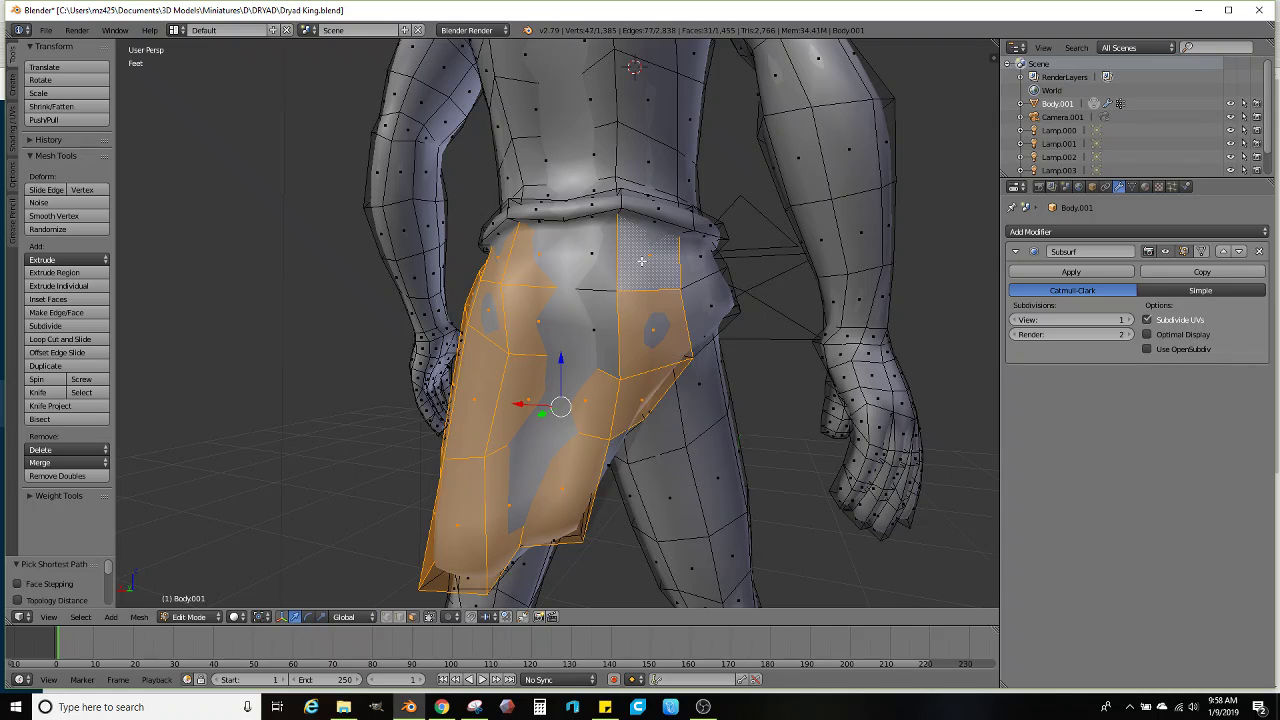
{"action": "right_click", "coordinate": [577, 293], "text": "ctrl"}
{"action": "middle_click_drag", "start_coordinate": [595, 276], "coordinate": [503, 284]}
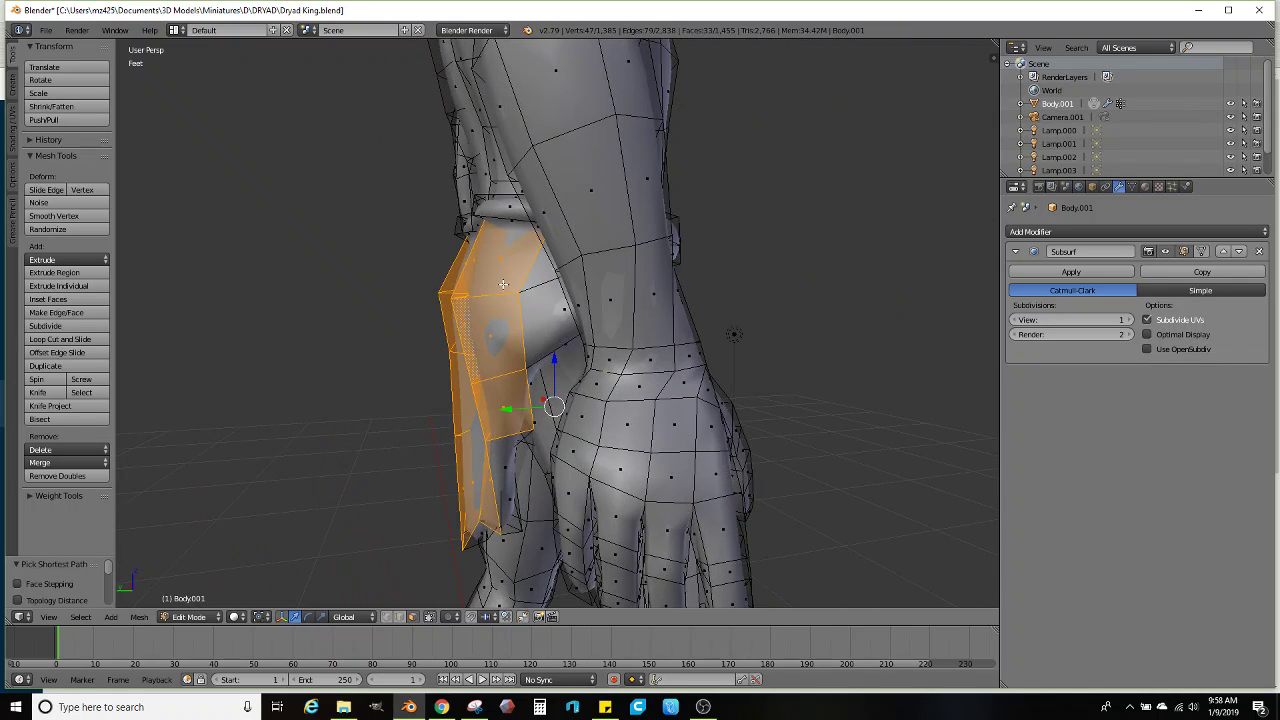
{"action": "key", "text": "e"}
{"action": "key", "text": "s"}
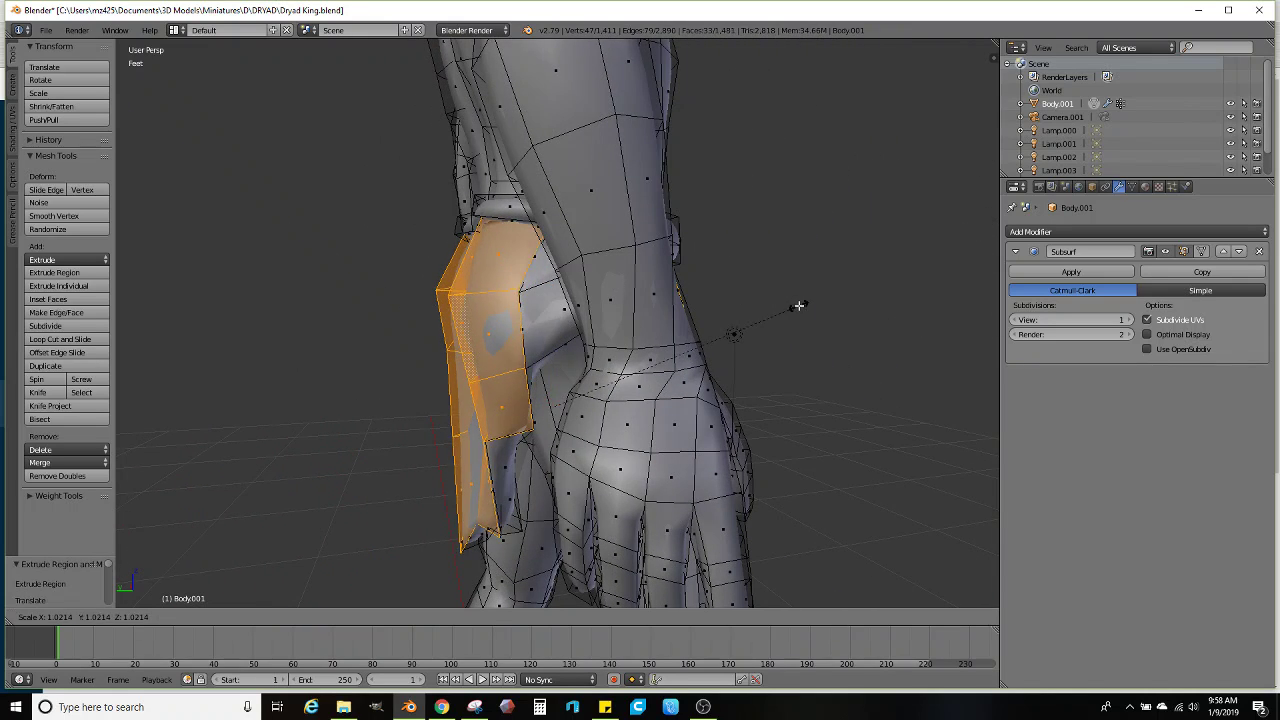
{"action": "left_click", "coordinate": [803, 305]}
{"action": "middle_click_drag", "start_coordinate": [803, 305], "coordinate": [662, 264]}
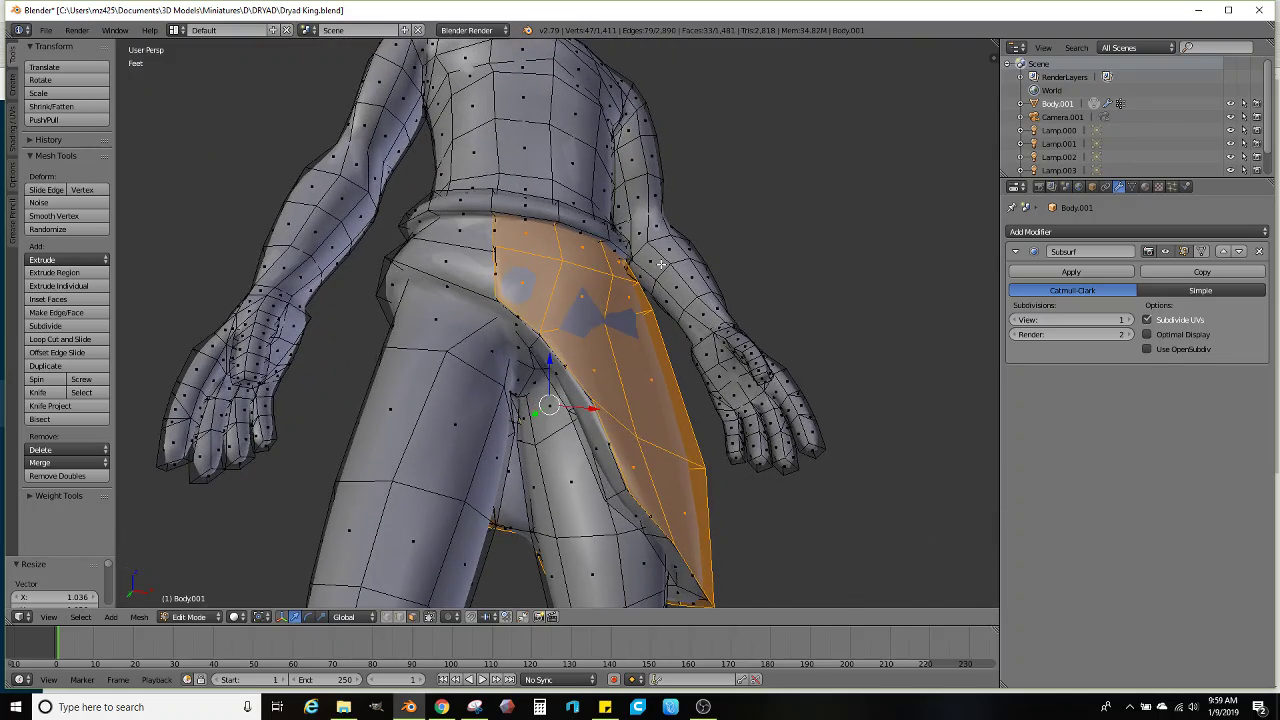
Move the front cloth face just above the groin slightly along the Y axis
{"action": "middle_click_drag", "start_coordinate": [552, 290], "coordinate": [592, 302]}
{"action": "right_click", "coordinate": [549, 300]}
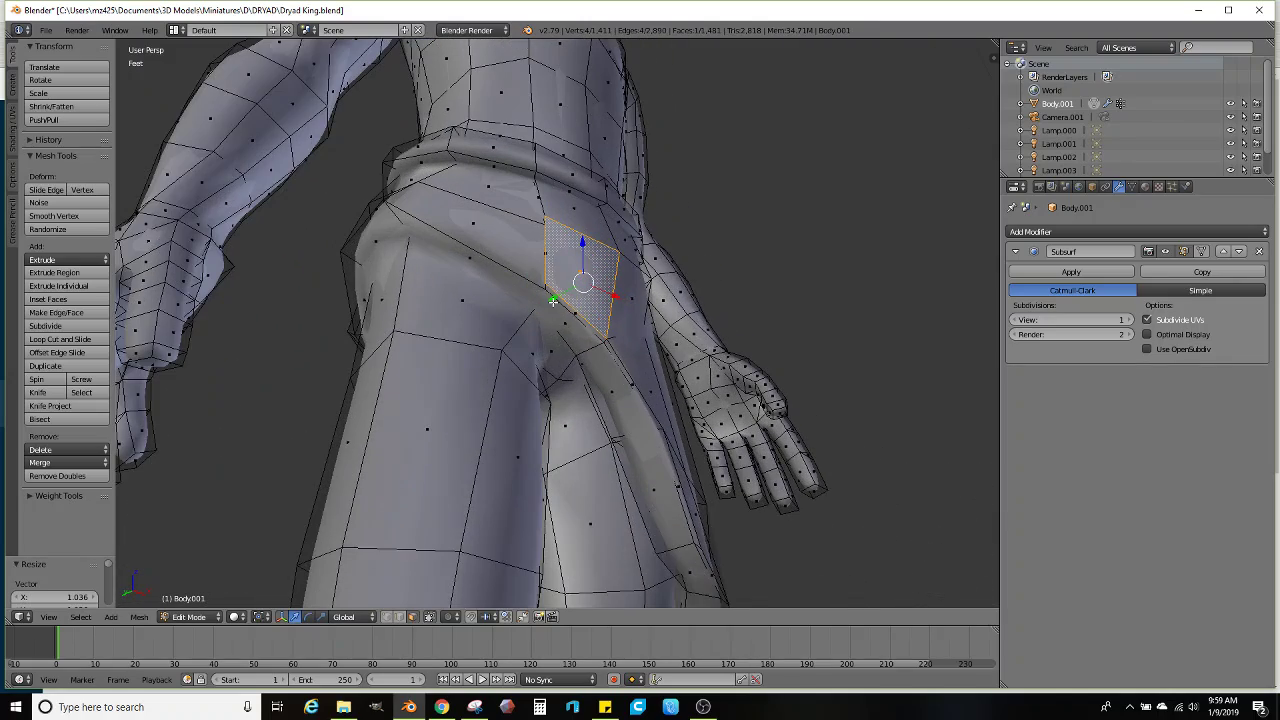
{"action": "left_click_drag", "start_coordinate": [553, 301], "coordinate": [562, 296]}
{"action": "middle_click_drag", "start_coordinate": [562, 296], "coordinate": [507, 323]}
Extrude the four underside rim faces from the groin around the right hip downward and rotate them by about -32 degrees
{"action": "middle_click_drag", "start_coordinate": [562, 370], "coordinate": [580, 348]}
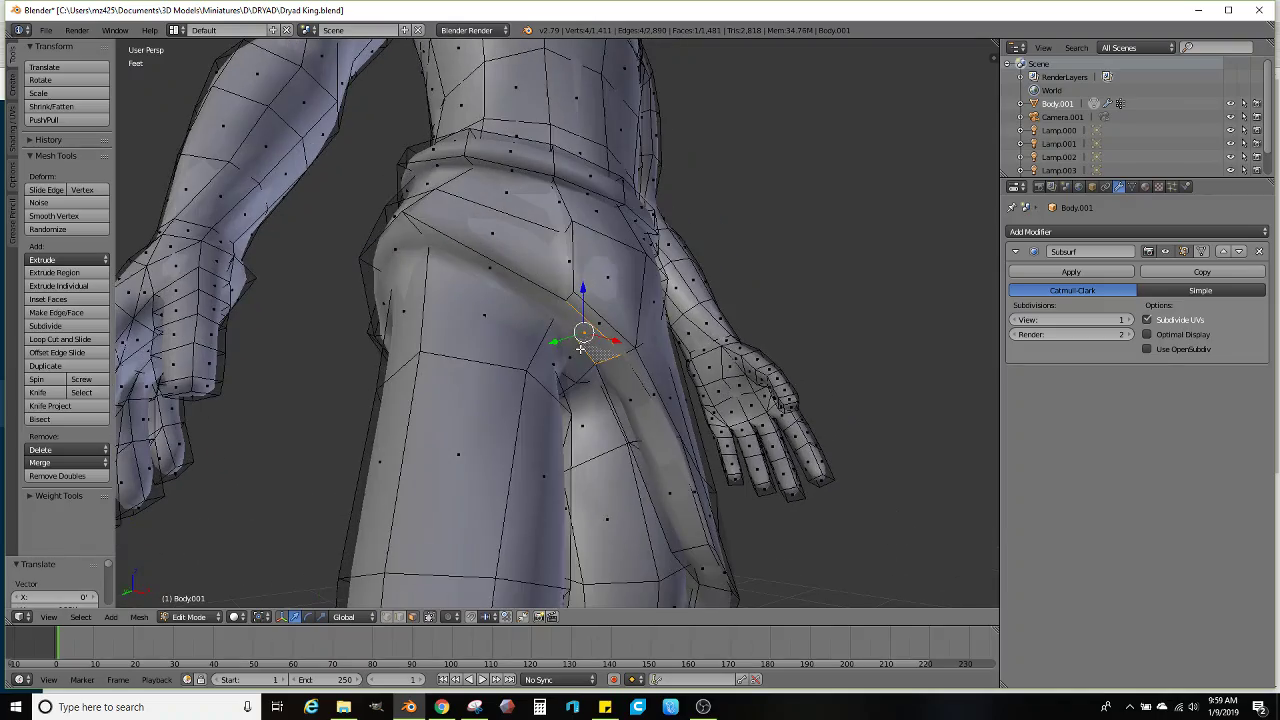
{"action": "left_click", "coordinate": [408, 239], "text": "ctrl"}
{"action": "middle_click_drag", "start_coordinate": [408, 239], "coordinate": [445, 290]}
{"action": "right_click", "coordinate": [581, 201], "text": "ctrl"}
{"action": "key", "text": "e"}
{"action": "left_click", "coordinate": [506, 330]}
{"action": "key", "text": "g"}
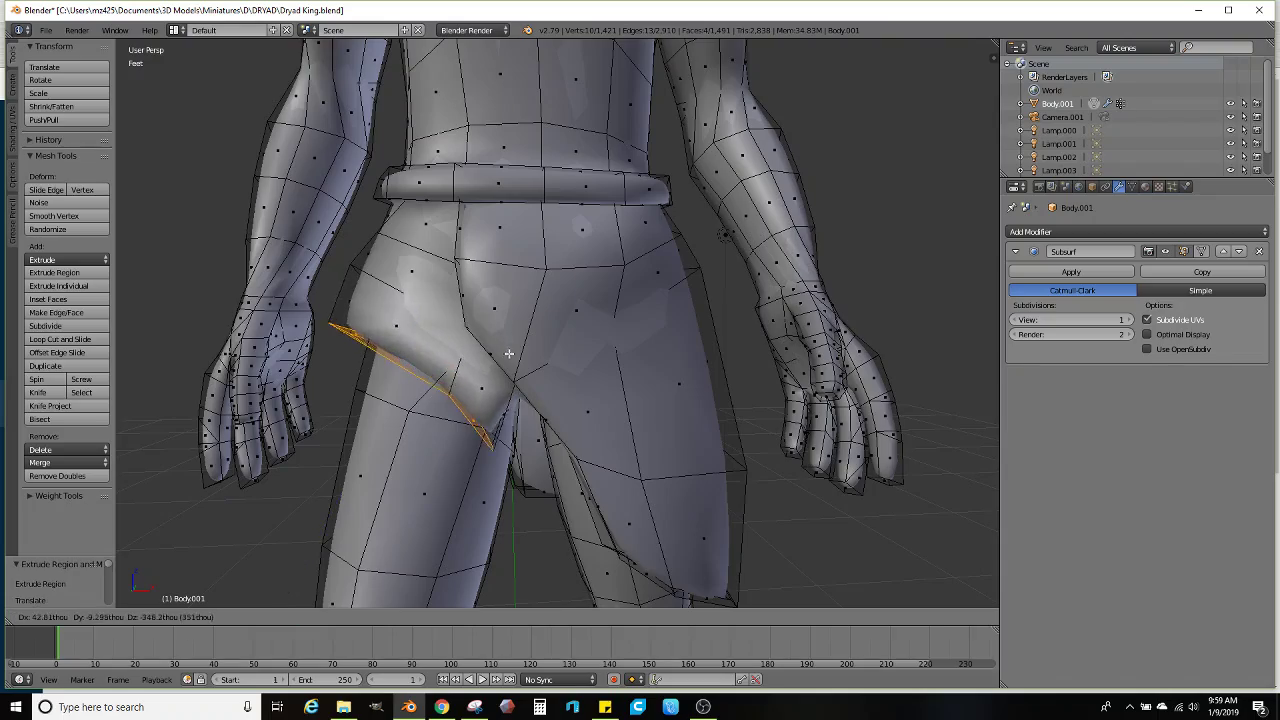
{"action": "left_click", "coordinate": [512, 368]}
{"action": "mouse_move", "coordinate": [512, 368]}
{"action": "middle_mouse_down"}
{"action": "mouse_move", "coordinate": [604, 341]}
{"action": "mouse_move", "coordinate": [512, 372]}
{"action": "middle_mouse_up"}
{"action": "key", "text": "r"}
{"action": "left_click", "coordinate": [542, 289]}
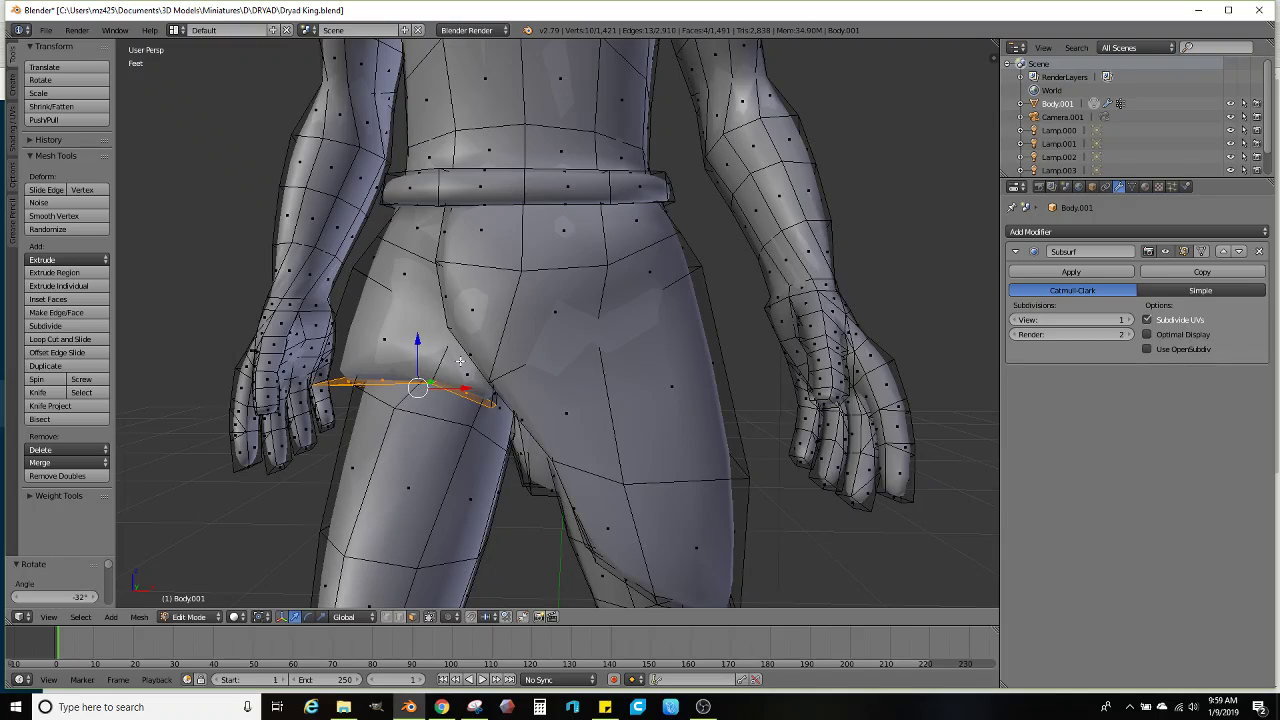
Reposition the underside faces of the new flap around the front of the right thigh
{"action": "middle_click_drag", "start_coordinate": [542, 289], "coordinate": [591, 300]}
{"action": "right_click", "coordinate": [481, 240]}
{"action": "middle_click_drag", "start_coordinate": [481, 240], "coordinate": [463, 325]}
{"action": "scroll", "coordinate": [494, 314], "scroll_direction": "up", "scroll_amount": 1}
{"action": "key", "text": "g"}
{"action": "left_click", "coordinate": [519, 340]}
{"action": "right_click", "coordinate": [505, 357]}
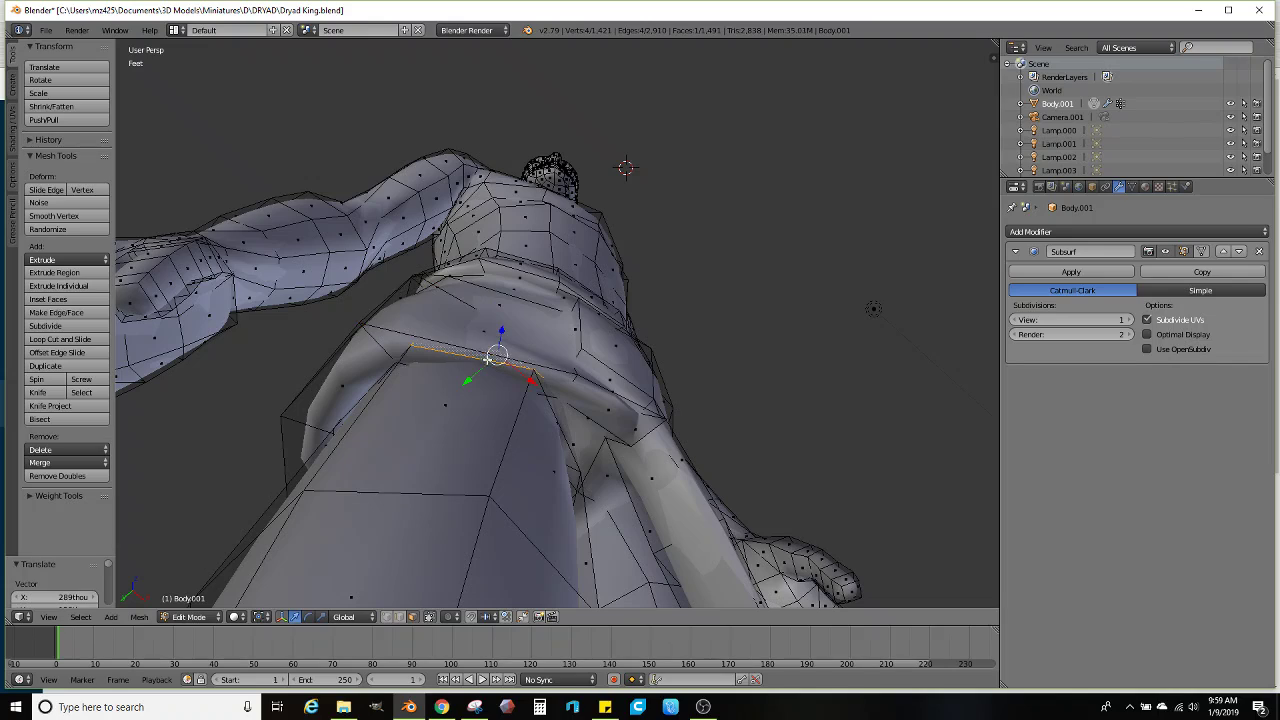
{"action": "key", "text": "g"}
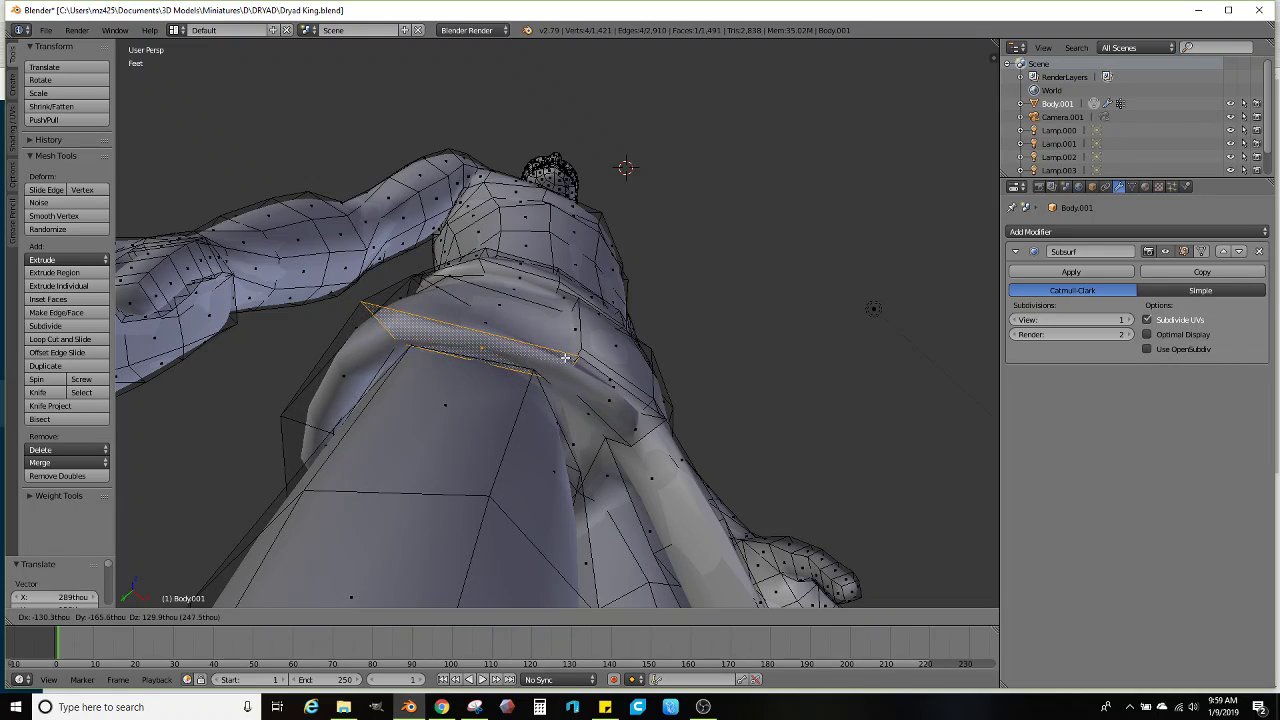
{"action": "left_click", "coordinate": [521, 387]}
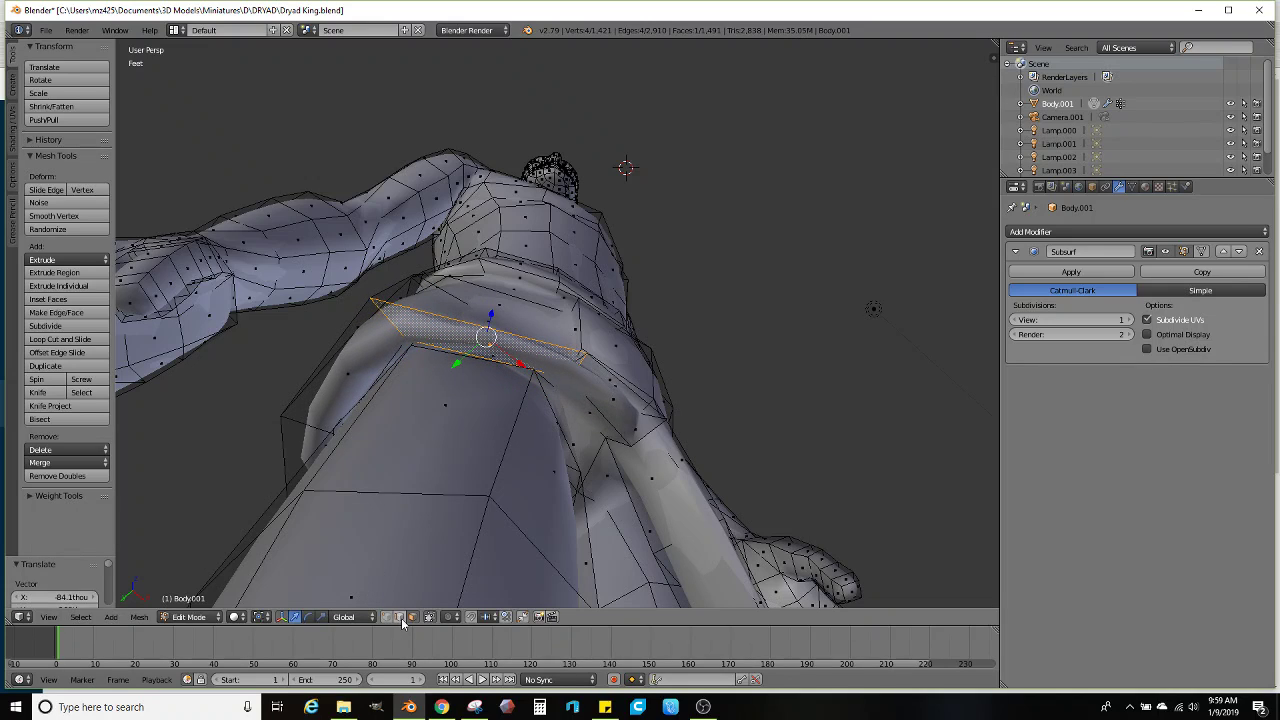
Adjust the flap's individual hem edges beside the groin and across the front of the right thigh
{"action": "right_click", "coordinate": [578, 363]}
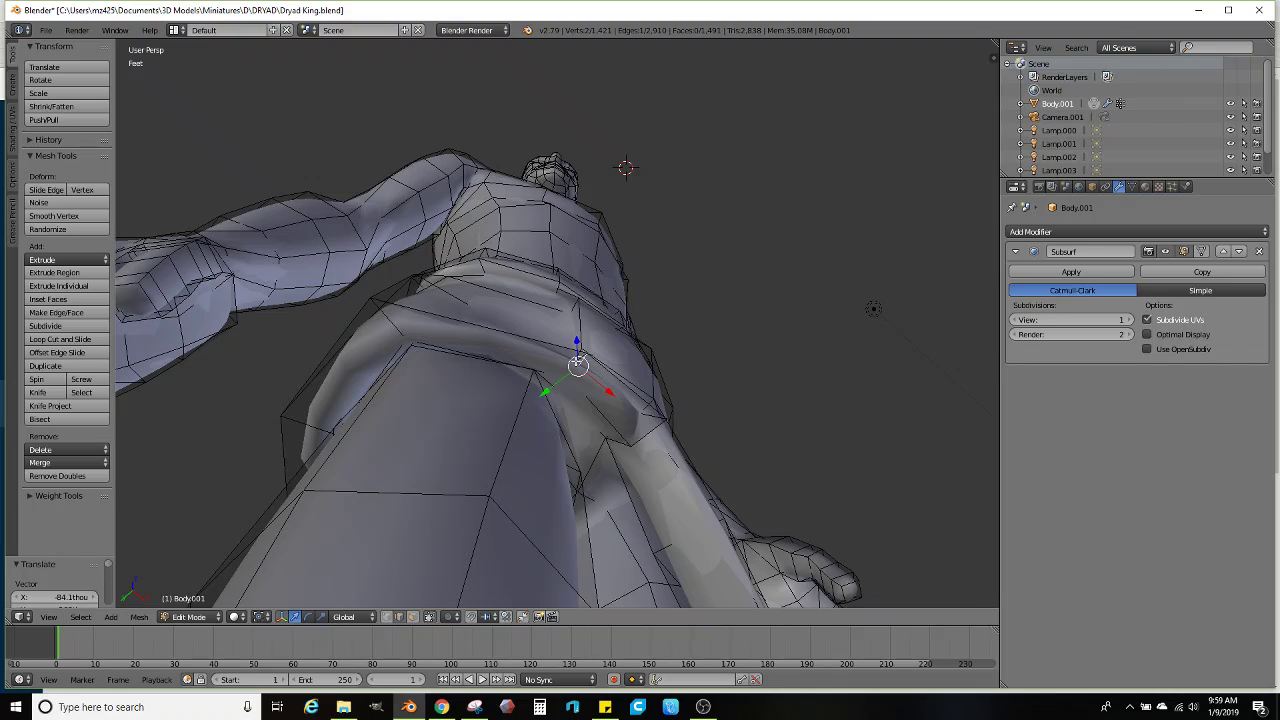
{"action": "middle_click_drag", "start_coordinate": [597, 367], "coordinate": [559, 473]}
{"action": "key", "text": "g"}
{"action": "left_click", "coordinate": [553, 352]}
{"action": "key", "text": "g"}
{"action": "left_click", "coordinate": [533, 469]}
{"action": "key", "text": "g"}
{"action": "left_click", "coordinate": [580, 531]}
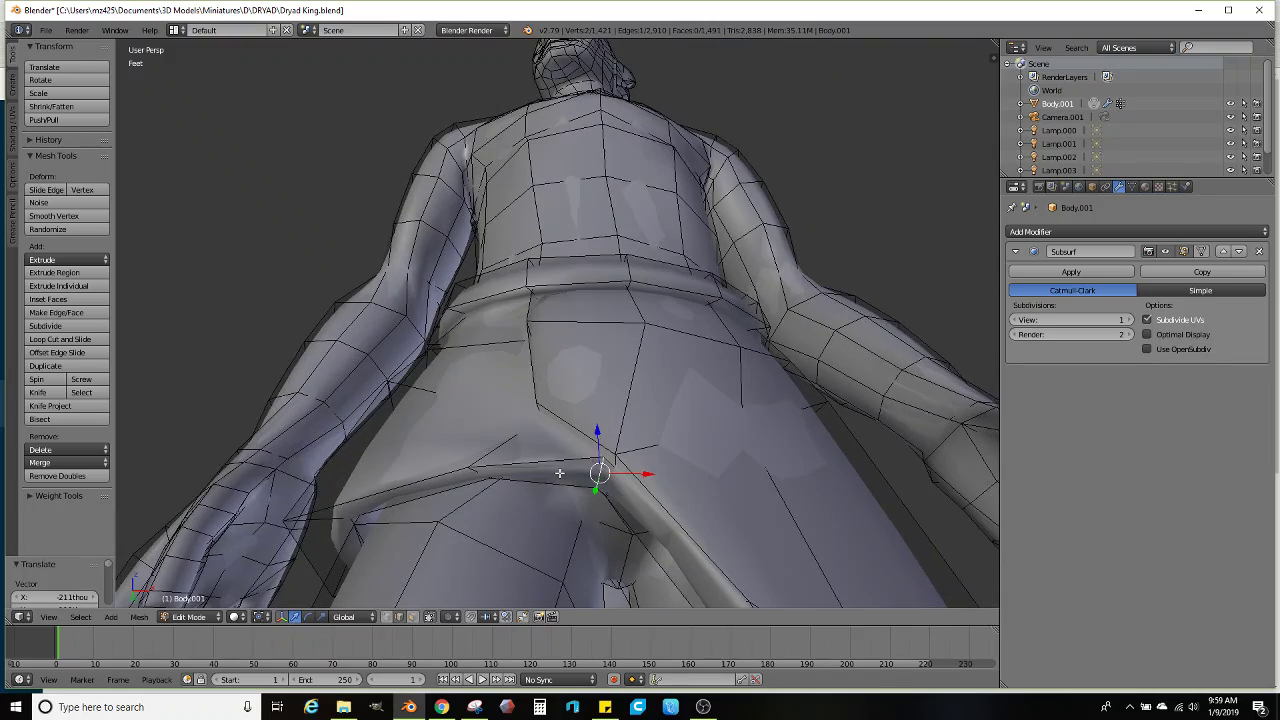
{"action": "middle_click_drag", "start_coordinate": [478, 473], "coordinate": [470, 515]}
{"action": "key", "text": "g"}
{"action": "left_click", "coordinate": [446, 531]}
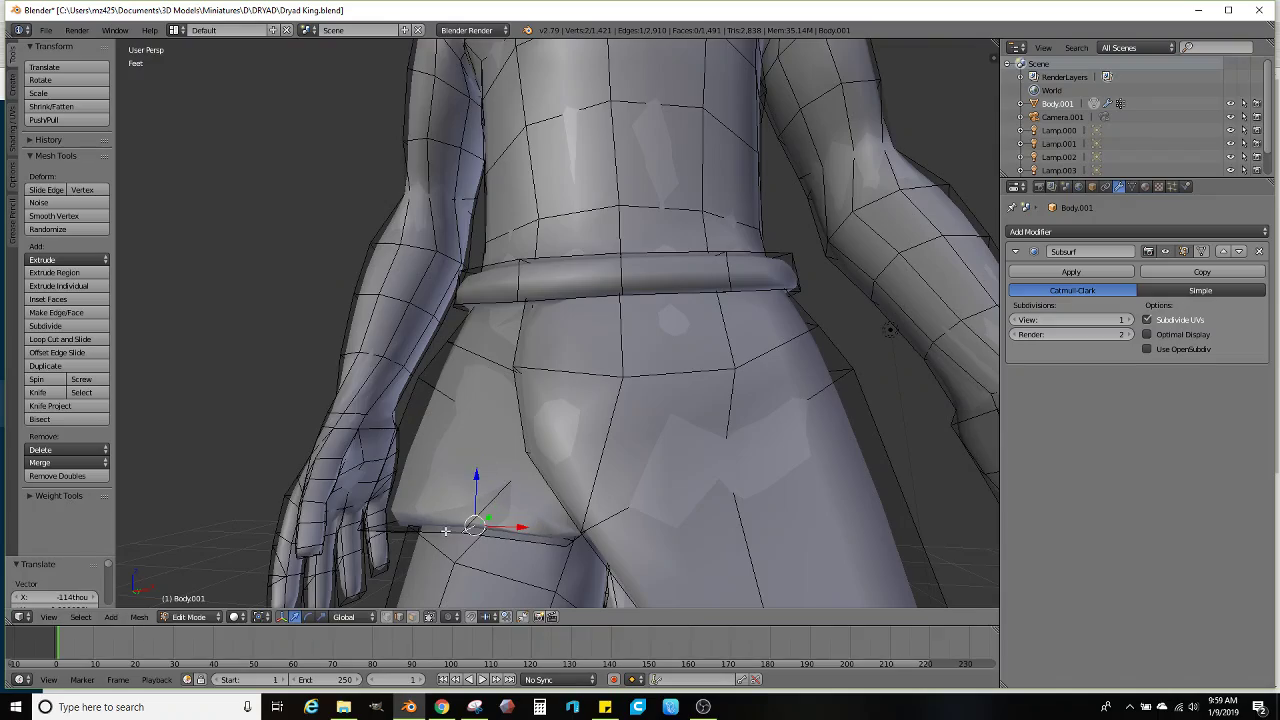
Move the cloth edge over the right hip and rotate it by about -9.2 degrees
{"action": "middle_click_drag", "start_coordinate": [487, 427], "coordinate": [617, 340]}
{"action": "key", "text": "g"}
{"action": "left_click", "coordinate": [619, 343]}
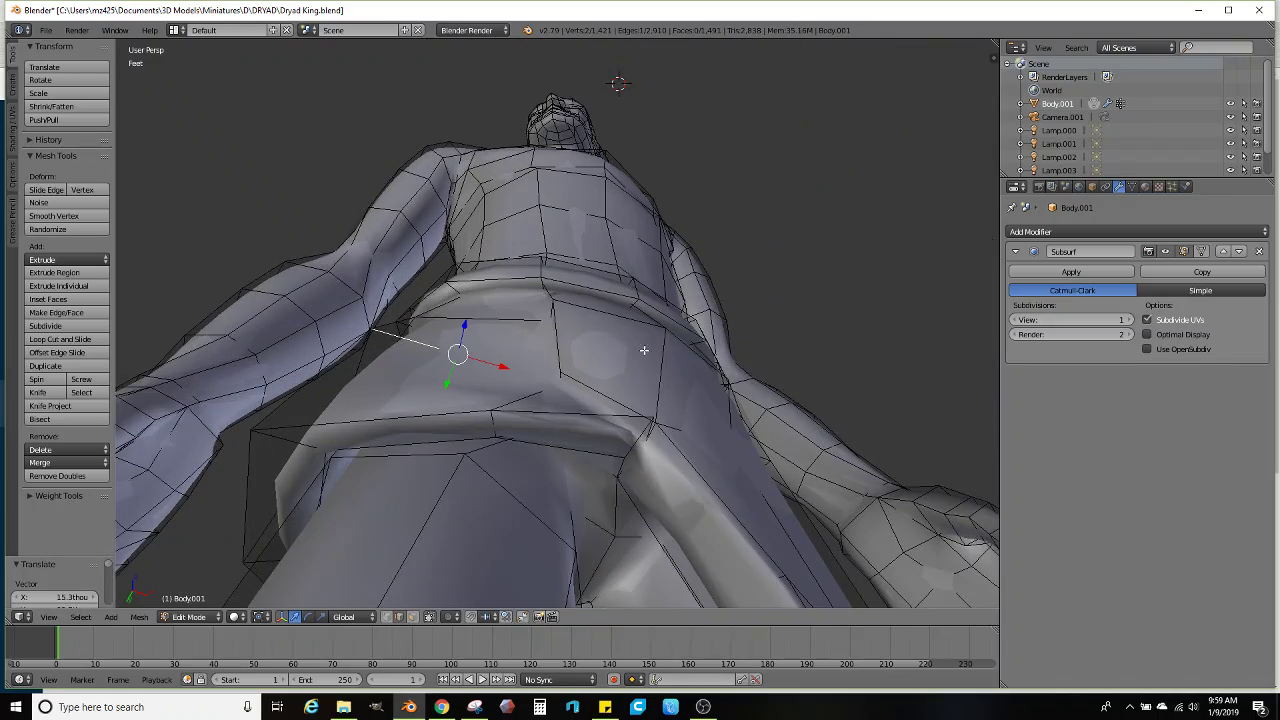
{"action": "key", "text": "r"}
{"action": "left_click", "coordinate": [655, 307]}
{"action": "middle_click_drag", "start_coordinate": [570, 390], "coordinate": [542, 423]}
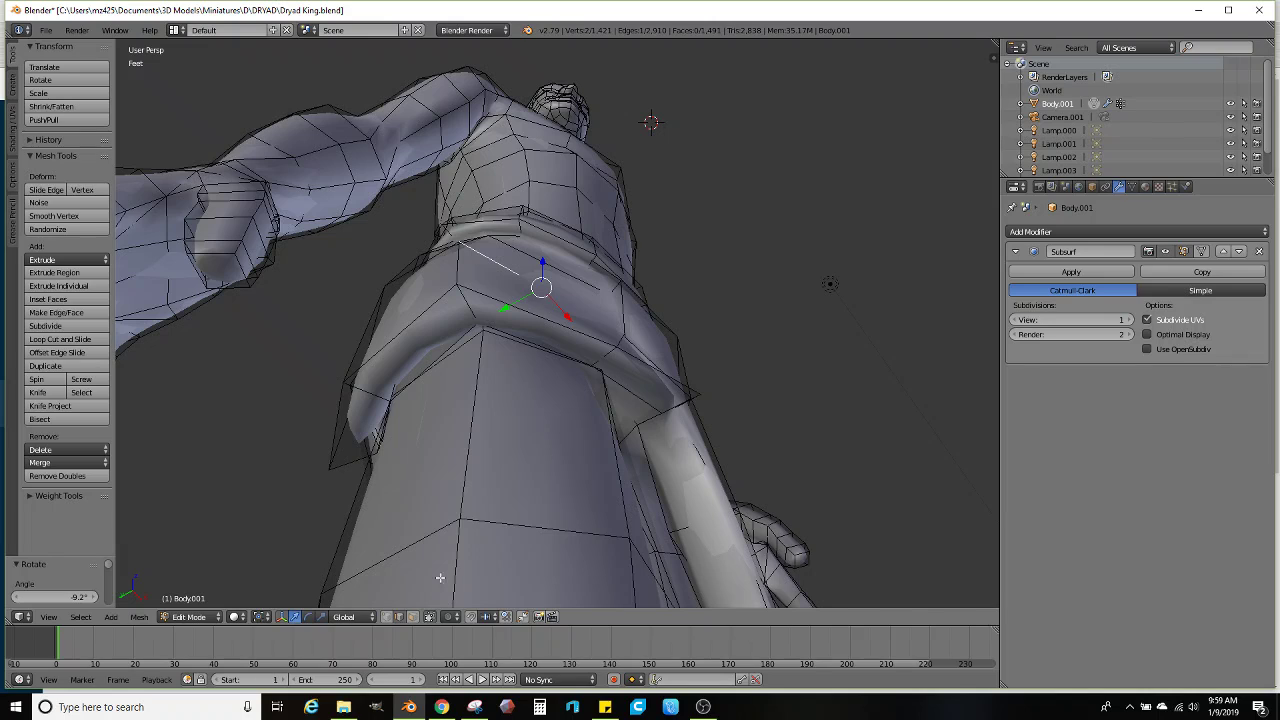
Reposition the hem edges around the outer right thigh, rotating one by about 7.26 degrees
{"action": "middle_click_drag", "start_coordinate": [442, 349], "coordinate": [547, 327]}
{"action": "key", "text": "g"}
{"action": "right_click", "coordinate": [651, 337]}
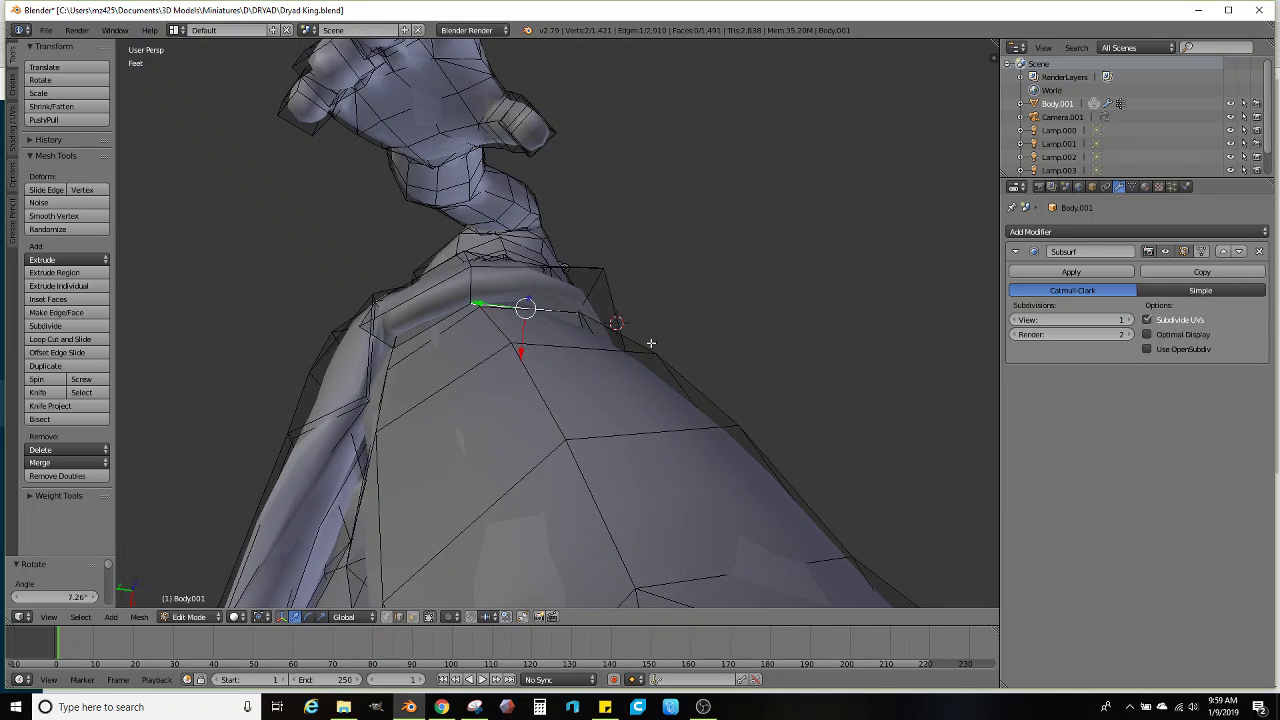
{"action": "key", "text": "g"}
{"action": "left_click", "coordinate": [651, 359]}
{"action": "key", "text": "g"}
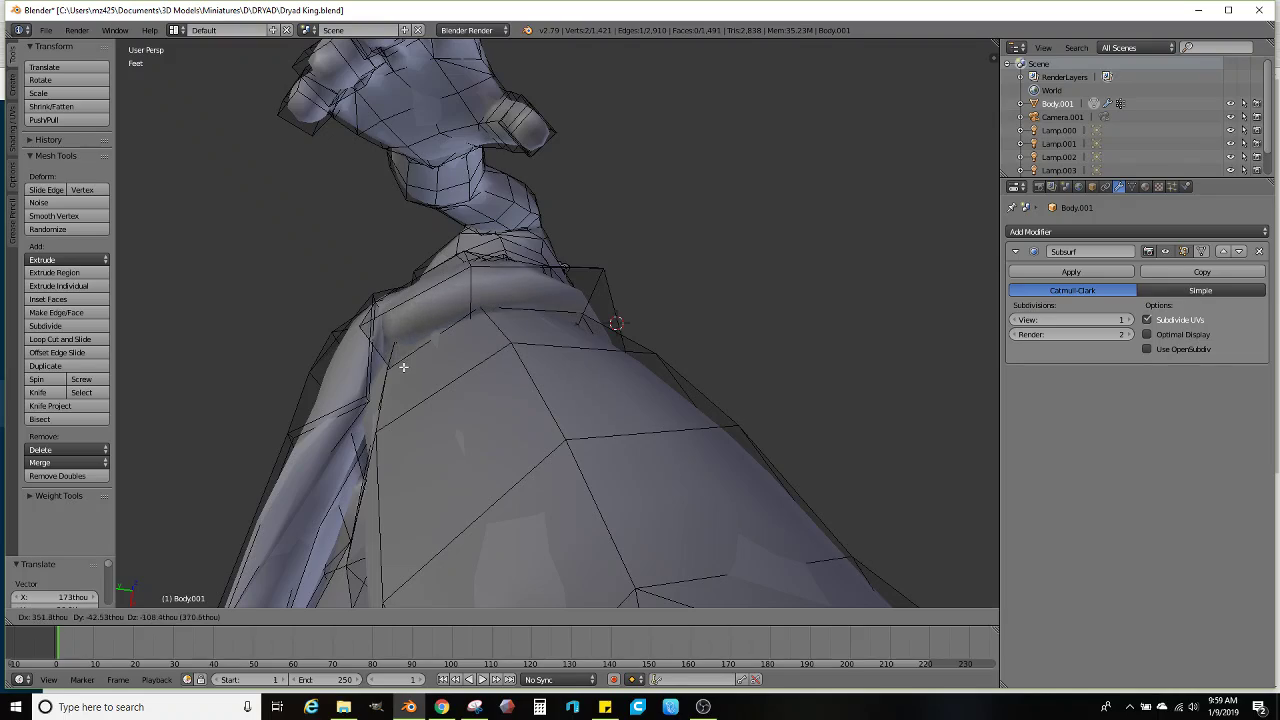
{"action": "left_click", "coordinate": [403, 367]}
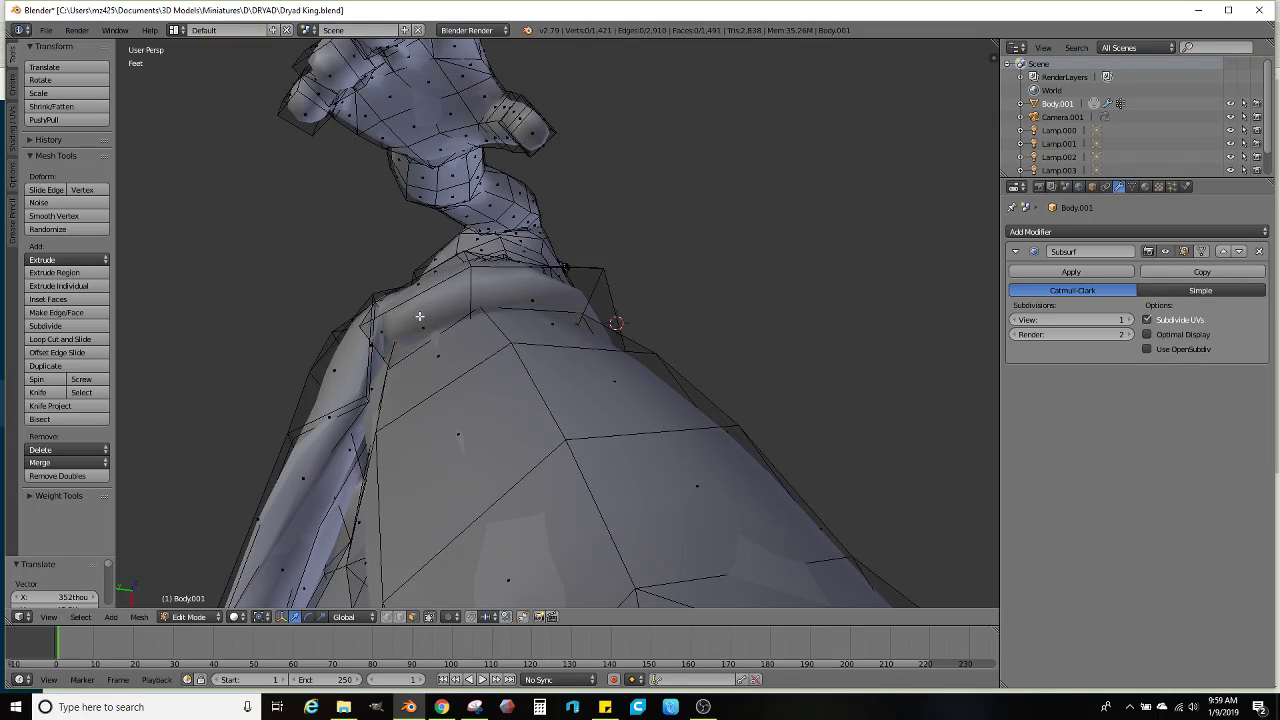
Extrude the four underside hem faces farther down the right thigh, and adjust the new hem's angle and position
{"action": "middle_click_drag", "start_coordinate": [420, 316], "coordinate": [530, 420]}
{"action": "right_click", "coordinate": [637, 380], "text": "ctrl"}
{"action": "middle_click_drag", "start_coordinate": [637, 380], "coordinate": [661, 400]}
{"action": "key", "text": "e"}
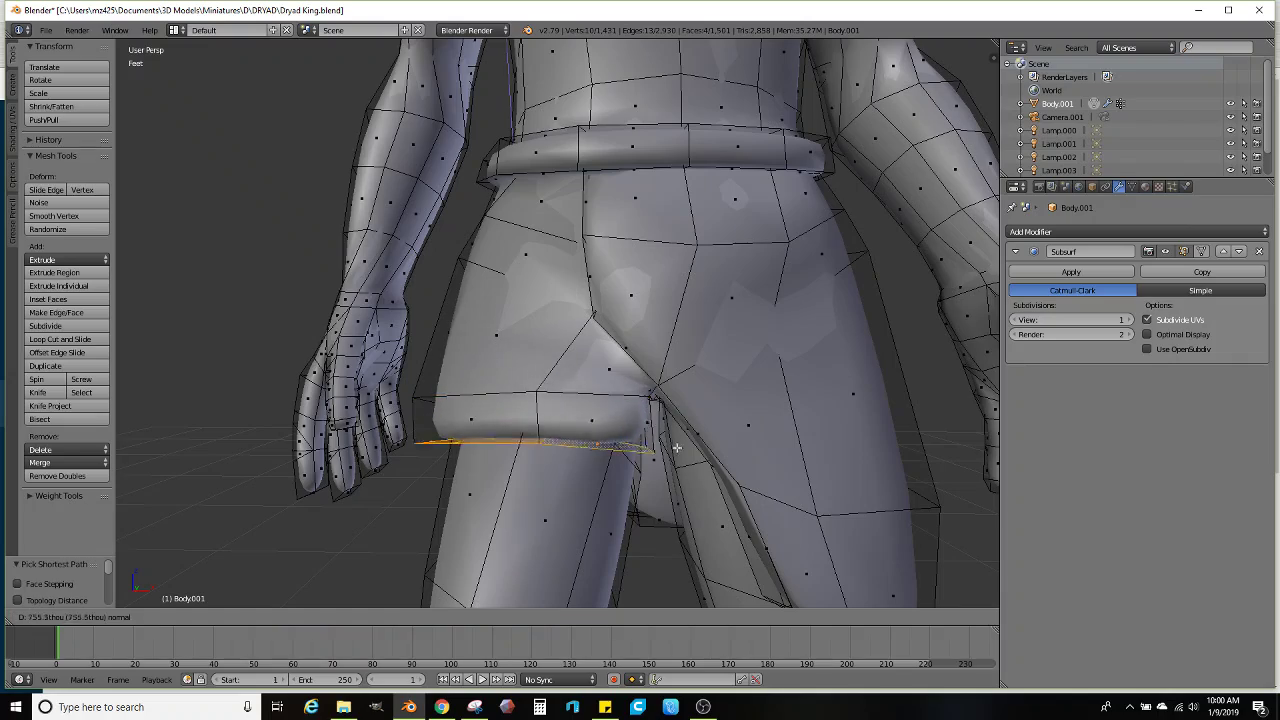
{"action": "left_click", "coordinate": [632, 543]}
{"action": "scroll", "coordinate": [632, 543], "scroll_direction": "down", "scroll_amount": 3}
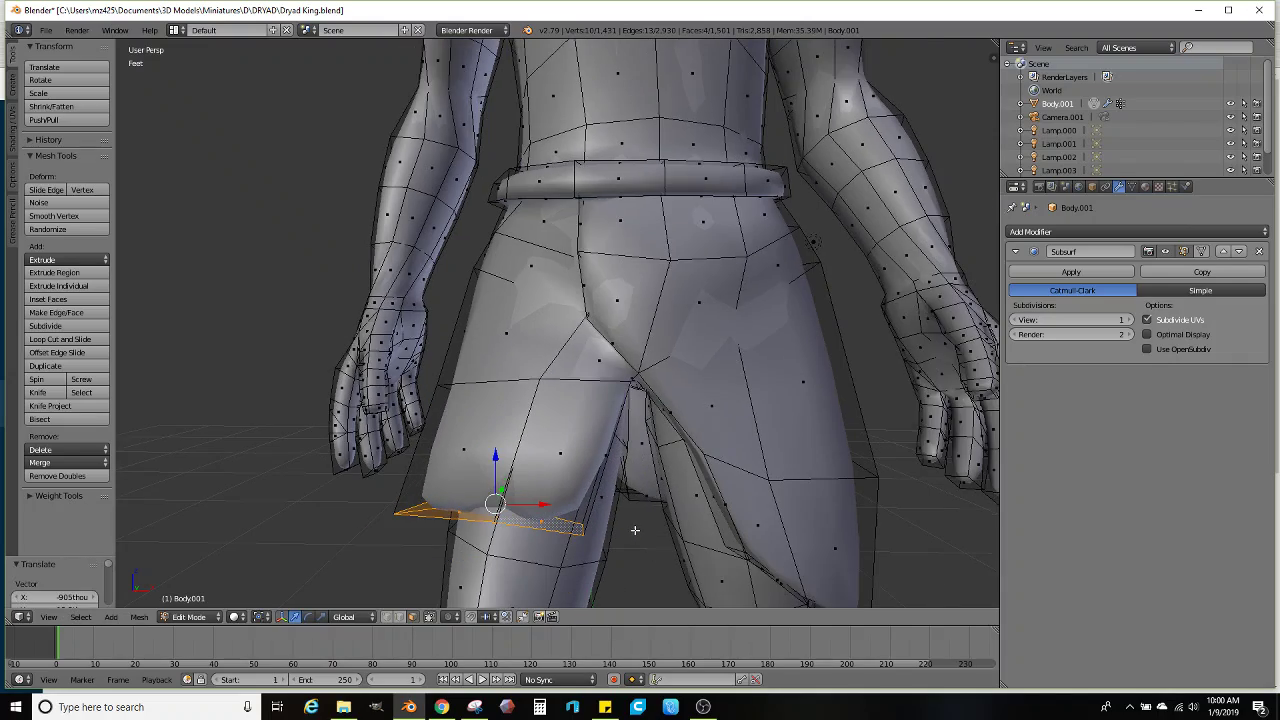
{"action": "key", "text": "r"}
{"action": "middle_click_drag", "start_coordinate": [632, 543], "coordinate": [563, 437]}
{"action": "left_click", "coordinate": [650, 394]}
{"action": "key", "text": "g"}
{"action": "left_click", "coordinate": [734, 374]}
Extrude the ring of faces under the waistband downward by about 499 thou and scale it to 1.085
{"action": "key", "text": "Tab"}
{"action": "scroll", "coordinate": [588, 392], "scroll_direction": "up", "scroll_amount": 4}
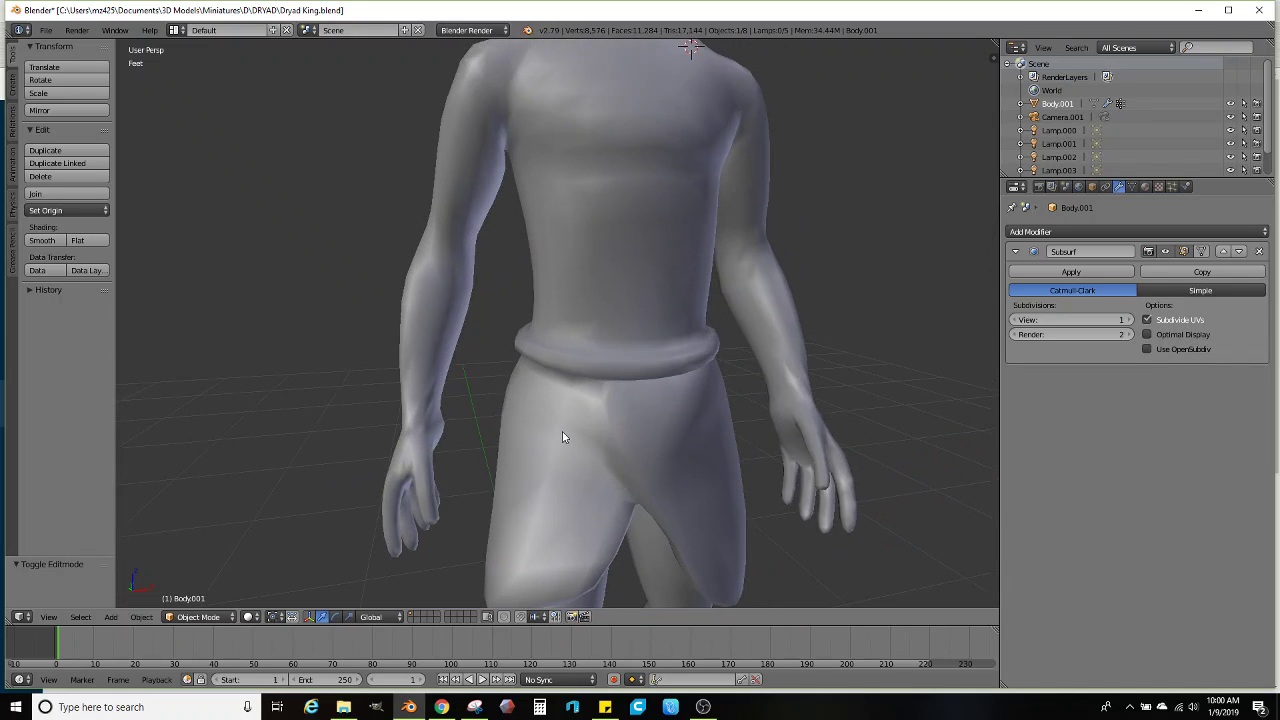
{"action": "scroll", "coordinate": [563, 437], "scroll_direction": "up", "scroll_amount": 4}
{"action": "key", "text": "Tab"}
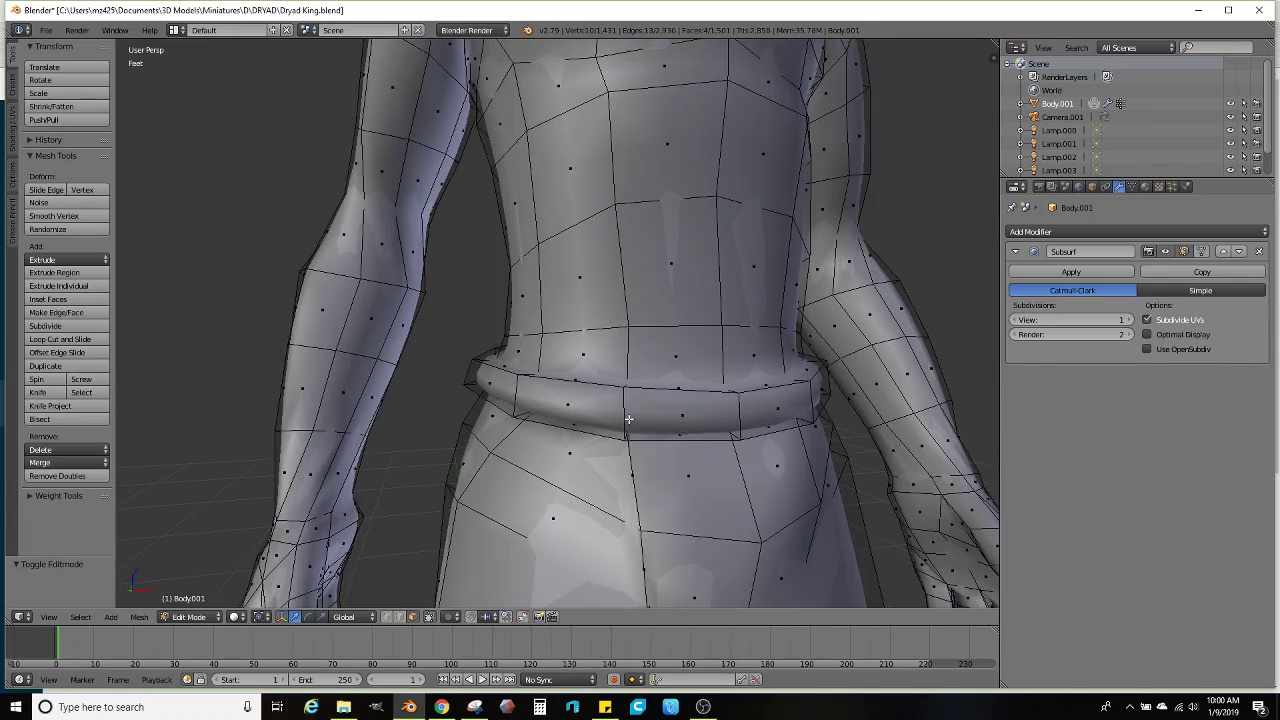
{"action": "middle_click_drag", "start_coordinate": [612, 403], "coordinate": [465, 585]}
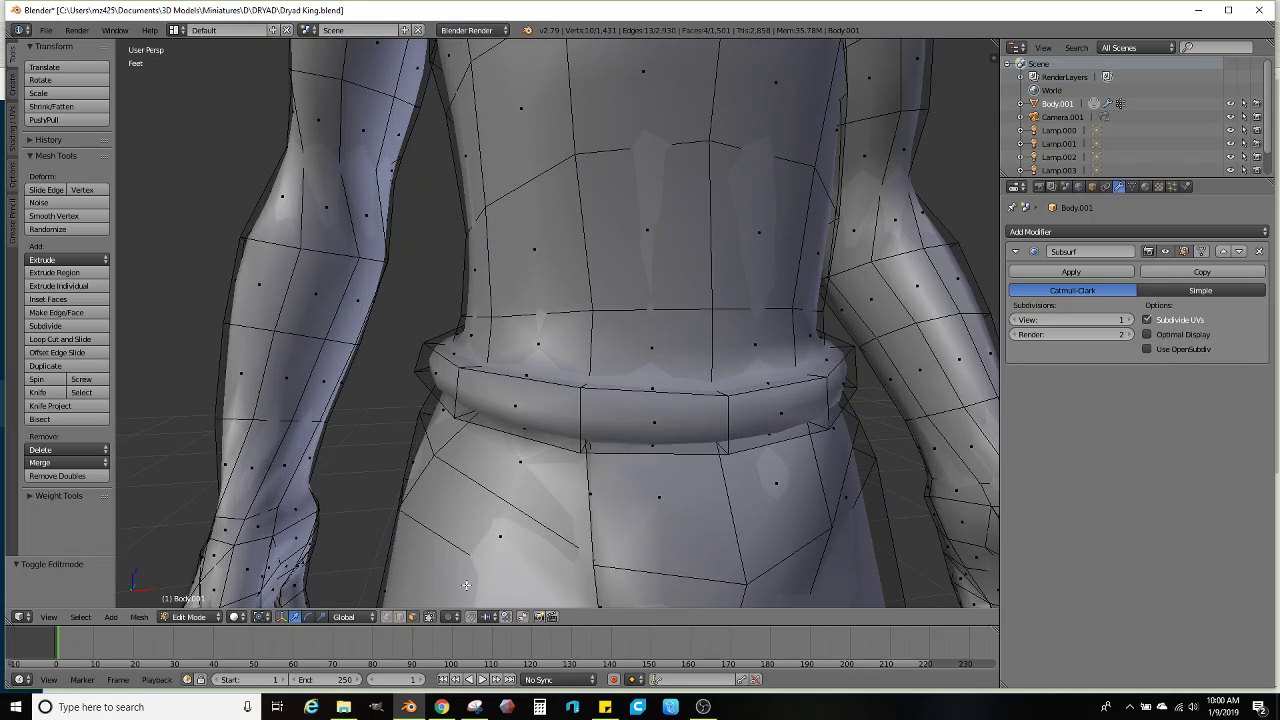
{"action": "middle_click_drag", "start_coordinate": [507, 454], "coordinate": [472, 396]}
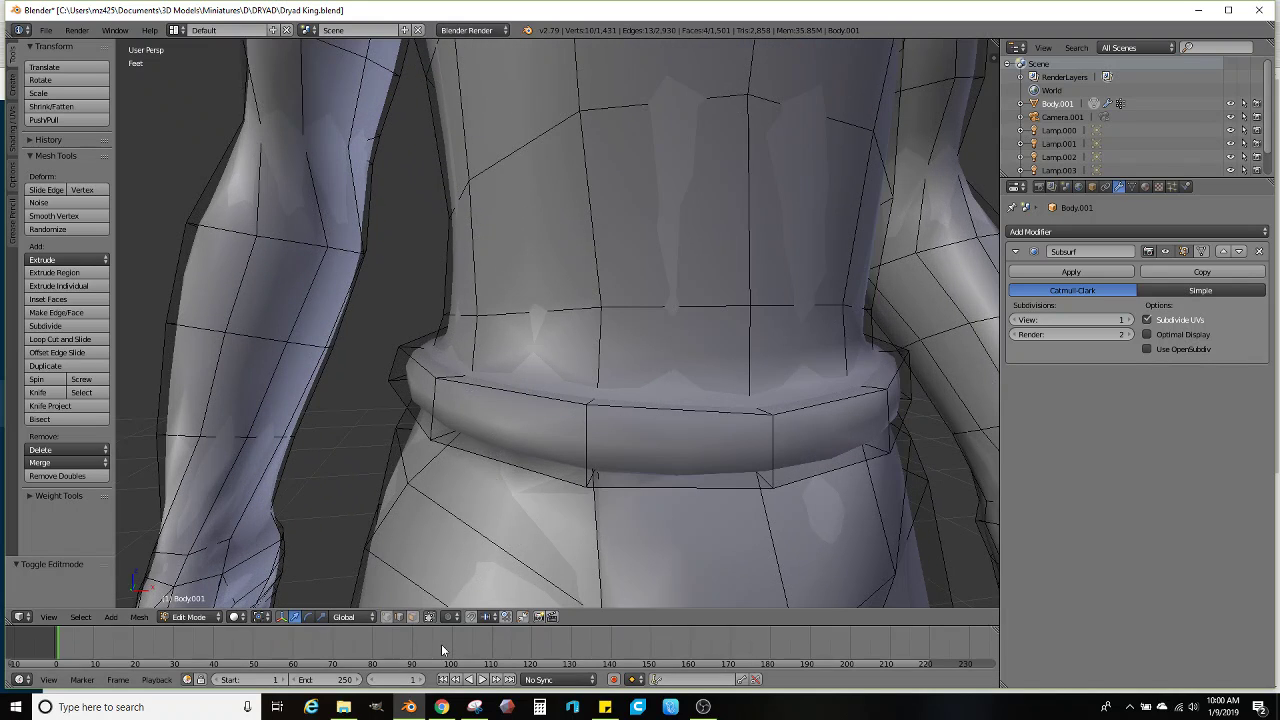
{"action": "left_click", "coordinate": [412, 616]}
{"action": "middle_click_drag", "start_coordinate": [471, 534], "coordinate": [497, 459]}
{"action": "middle_click_drag", "start_coordinate": [462, 397], "coordinate": [433, 412]}
{"action": "left_click", "coordinate": [458, 349], "text": "alt"}
{"action": "key", "text": "e"}
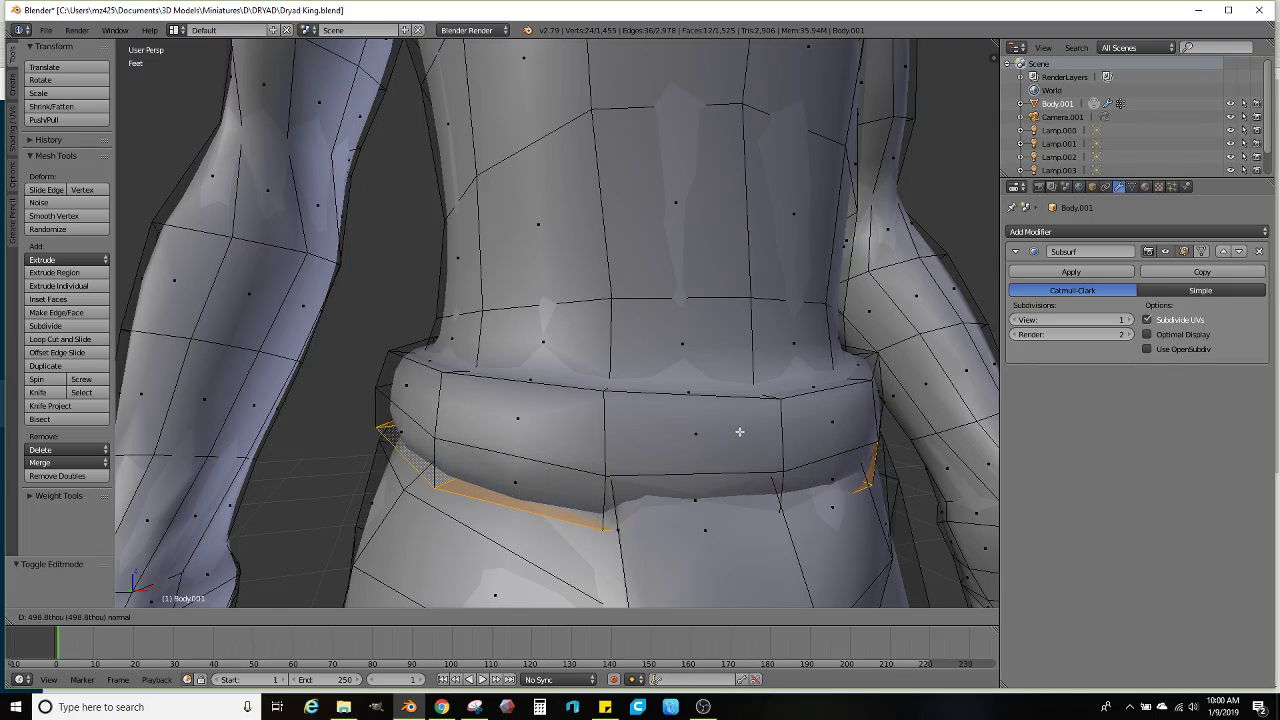
{"action": "left_click", "coordinate": [737, 429]}
{"action": "key", "text": "s"}
{"action": "left_click", "coordinate": [768, 434]}
{"action": "middle_click_drag", "start_coordinate": [768, 434], "coordinate": [452, 390]}
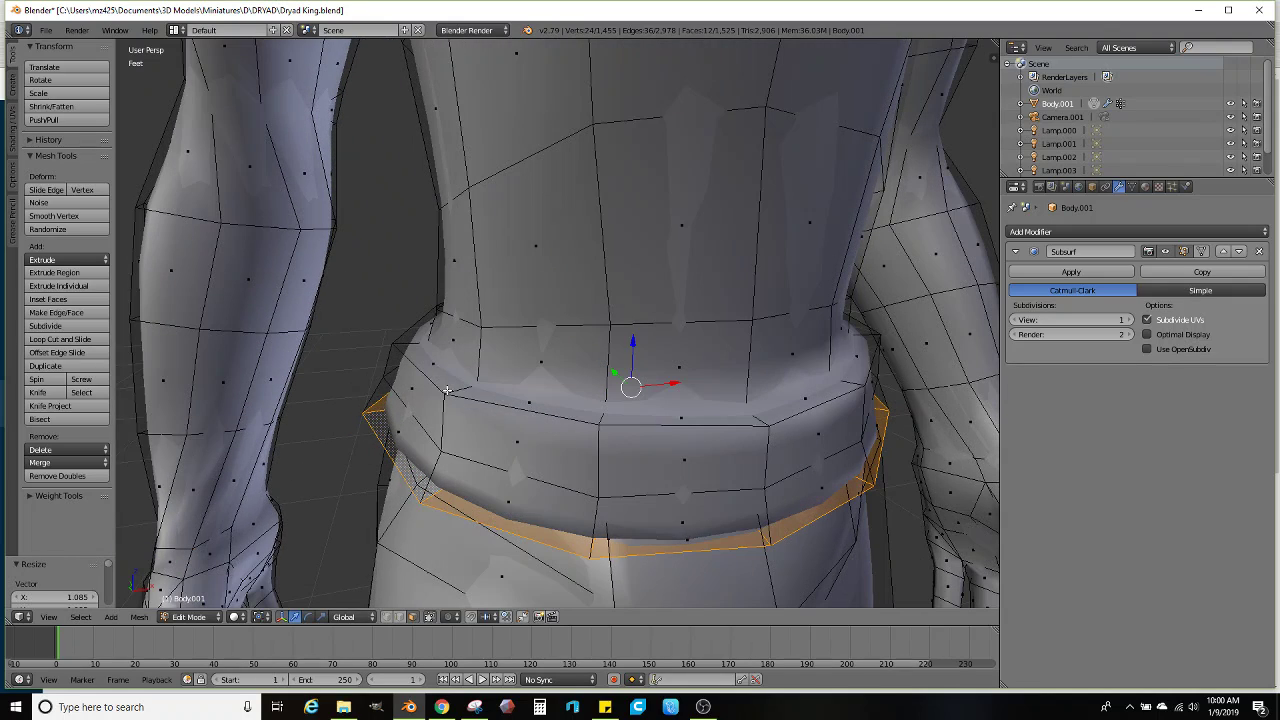
Extrude the ring of faces on top of the waistband upward and scale it to 0.987
{"action": "left_click", "coordinate": [458, 389], "text": "alt"}
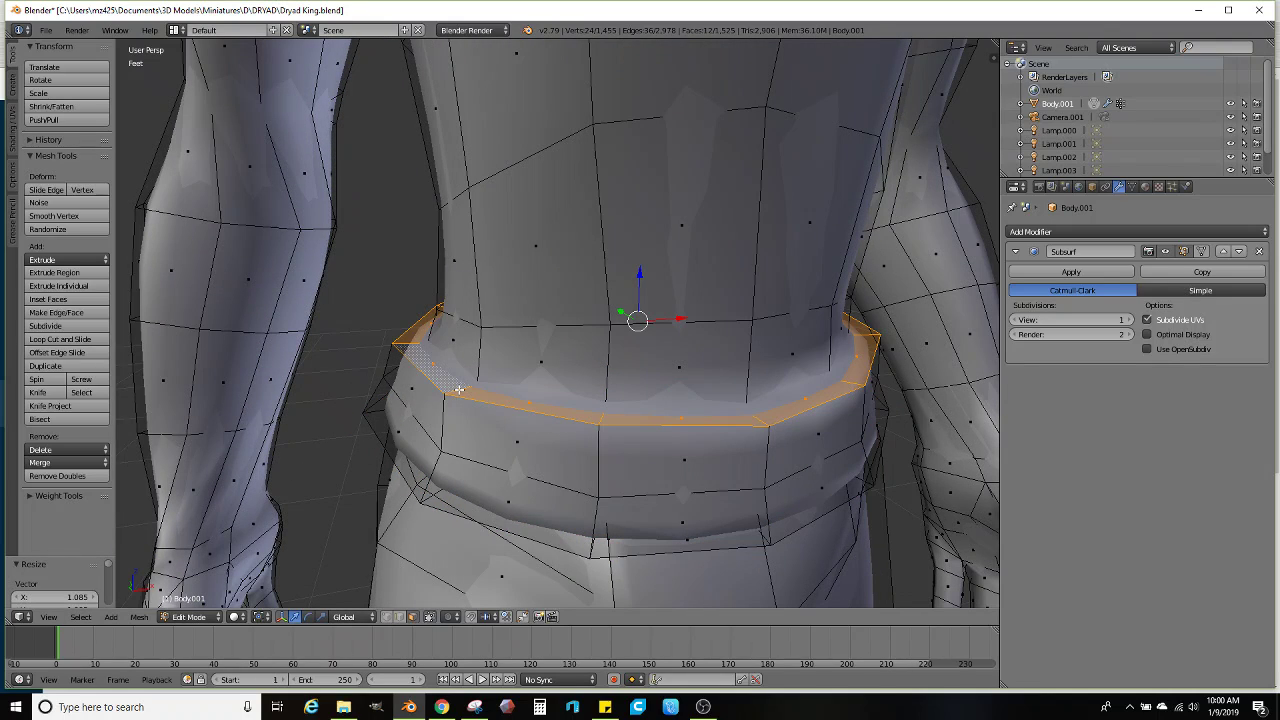
{"action": "key", "text": "s"}
{"action": "left_click", "coordinate": [772, 404]}
{"action": "key", "text": "ctrl+z"}
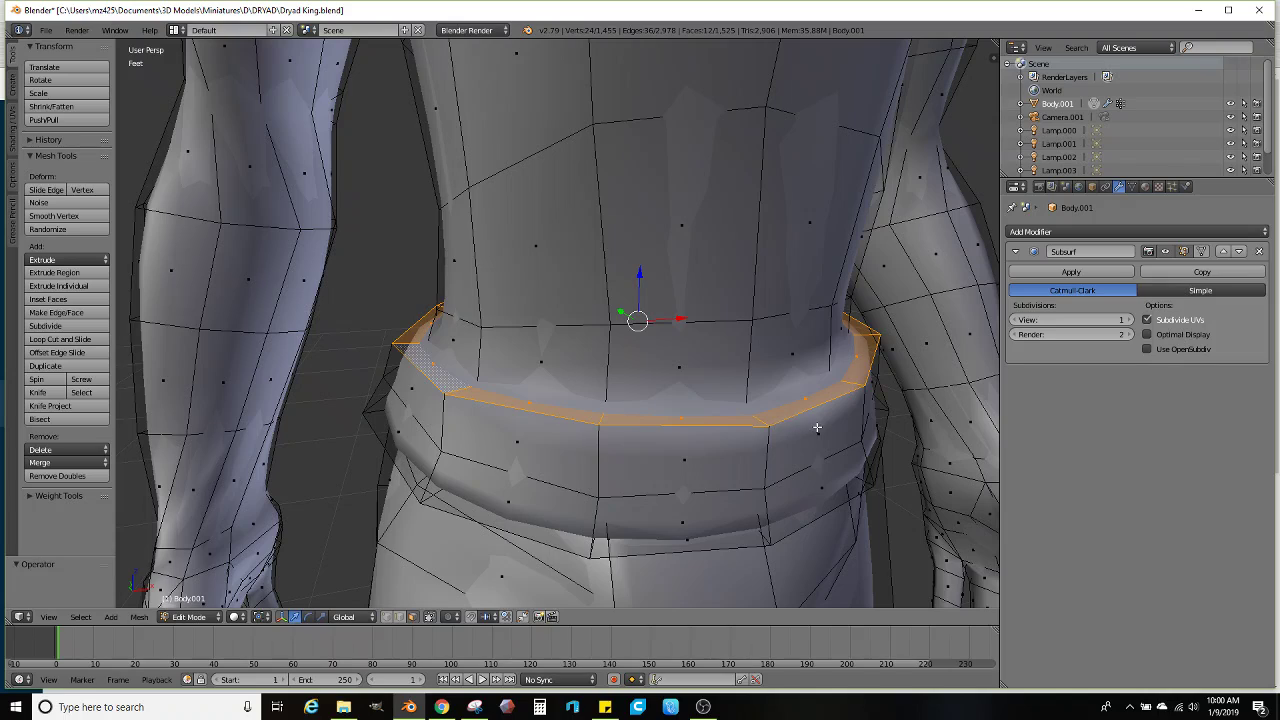
{"action": "key", "text": "e"}
{"action": "left_click", "coordinate": [814, 397]}
{"action": "key", "text": "s"}
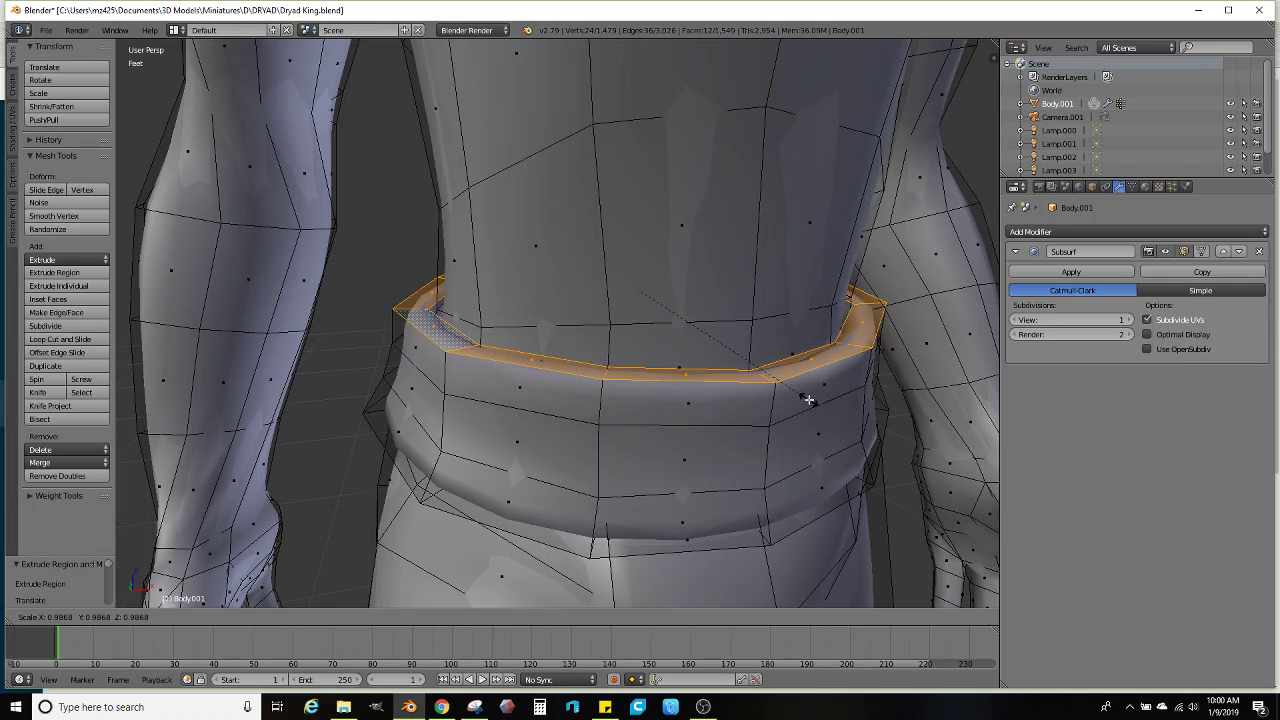
{"action": "left_click", "coordinate": [808, 399]}
{"action": "scroll", "coordinate": [808, 399], "scroll_direction": "down", "scroll_amount": 8}
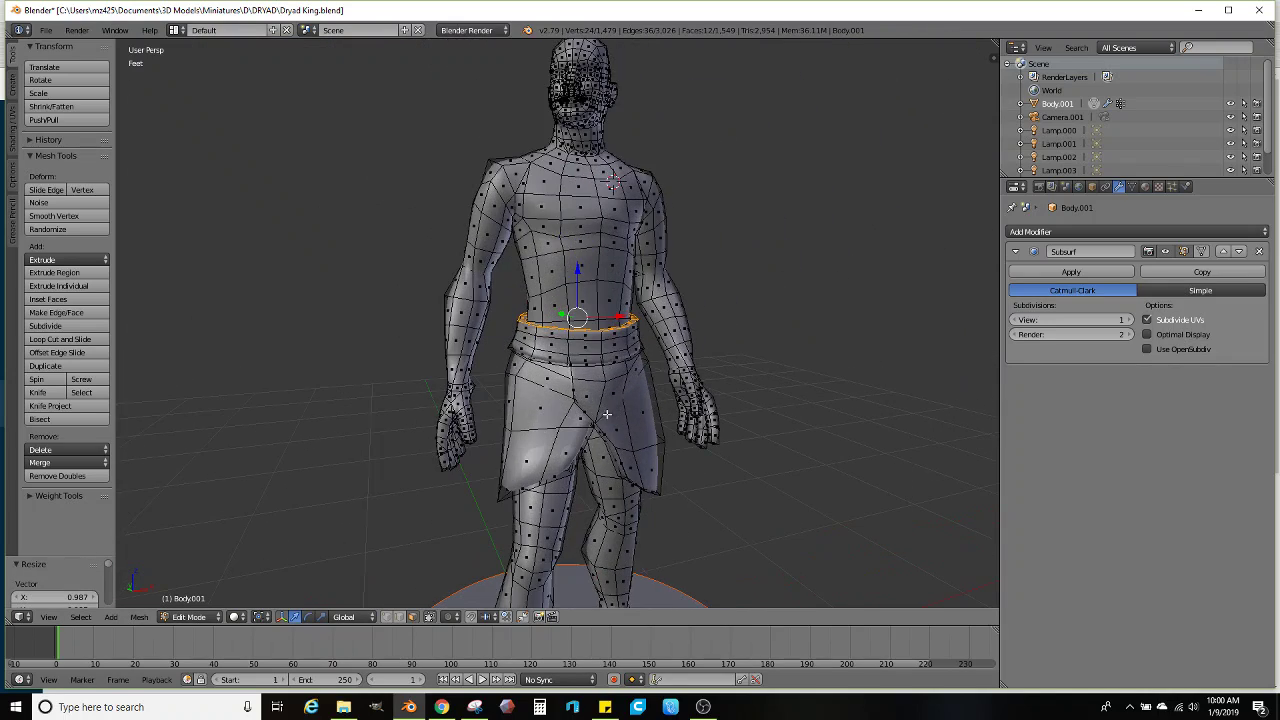
Try to extrude the lower ring of waistband faces and scale it outward
{"action": "scroll", "coordinate": [606, 413], "scroll_direction": "up", "scroll_amount": 6}
{"action": "key", "text": "e"}
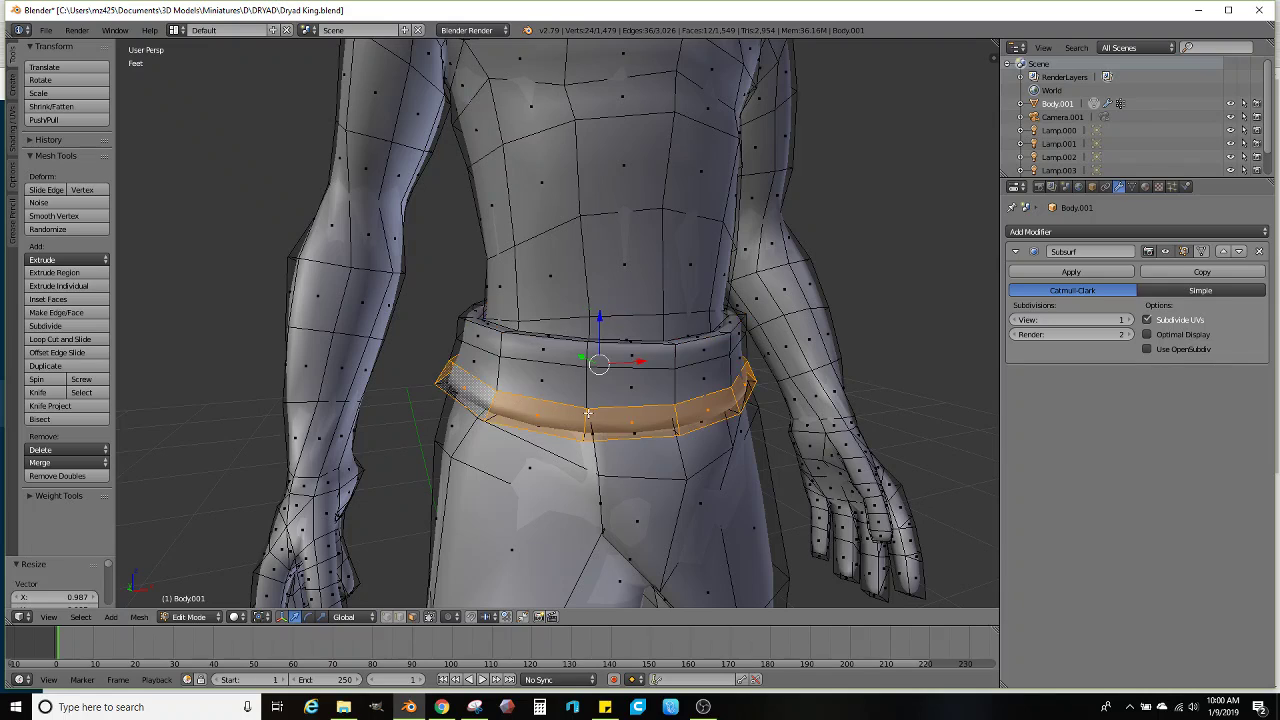
{"action": "scroll", "coordinate": [700, 420], "scroll_direction": "up", "scroll_amount": 3}
{"action": "key", "text": "s"}
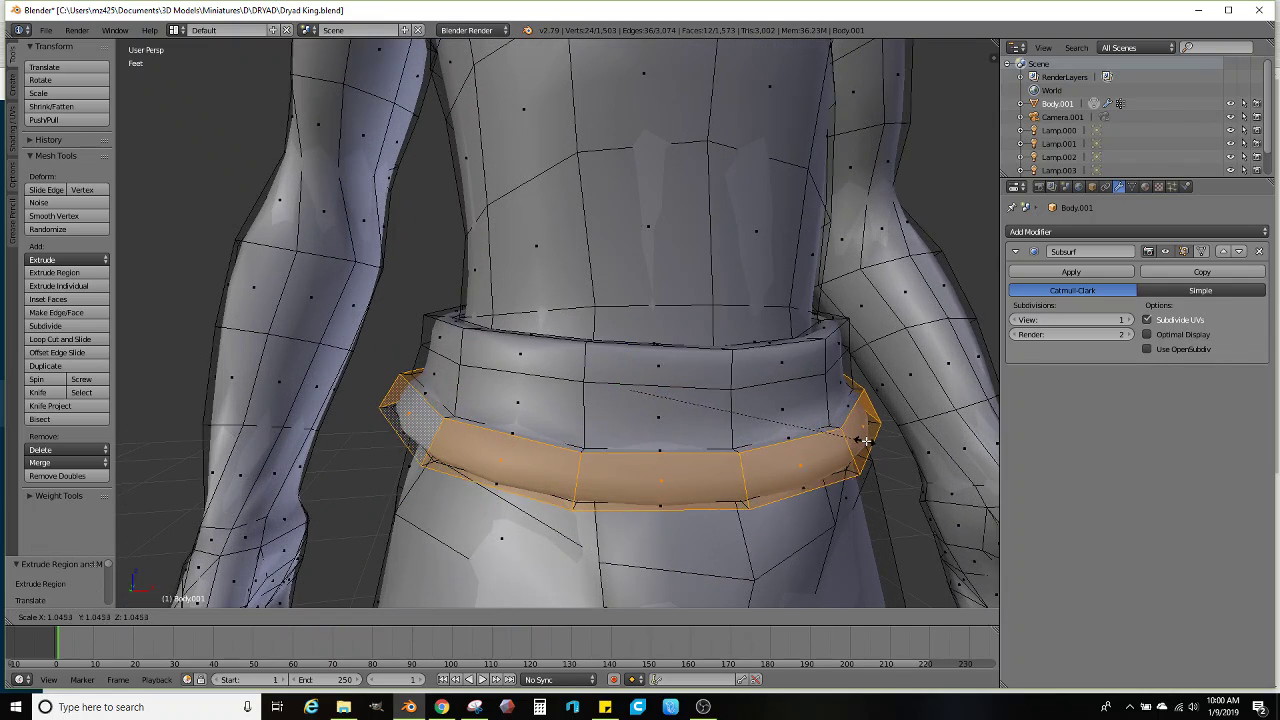
{"action": "left_click", "coordinate": [628, 381]}
{"action": "left_click", "coordinate": [589, 410], "text": "alt"}
{"action": "key", "text": "ctrl+z"}
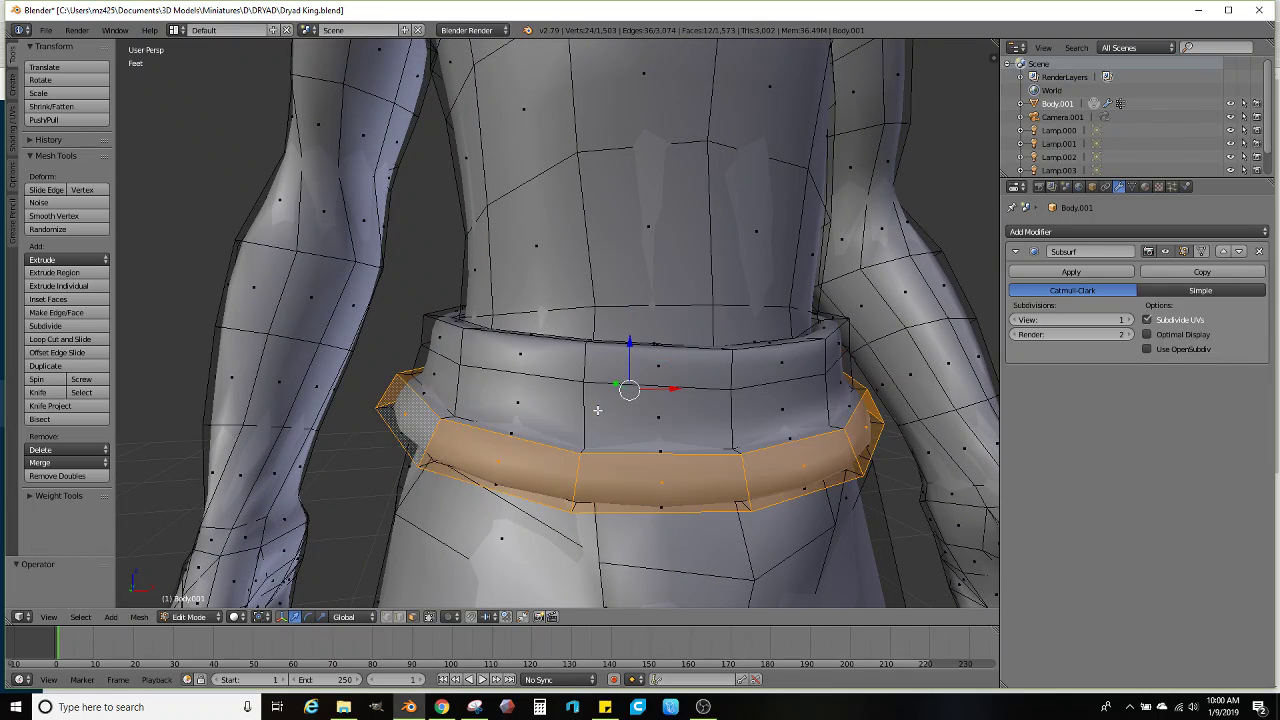
{"action": "left_click", "coordinate": [417, 417], "text": "alt"}
{"action": "key", "text": "ctrl+z"}
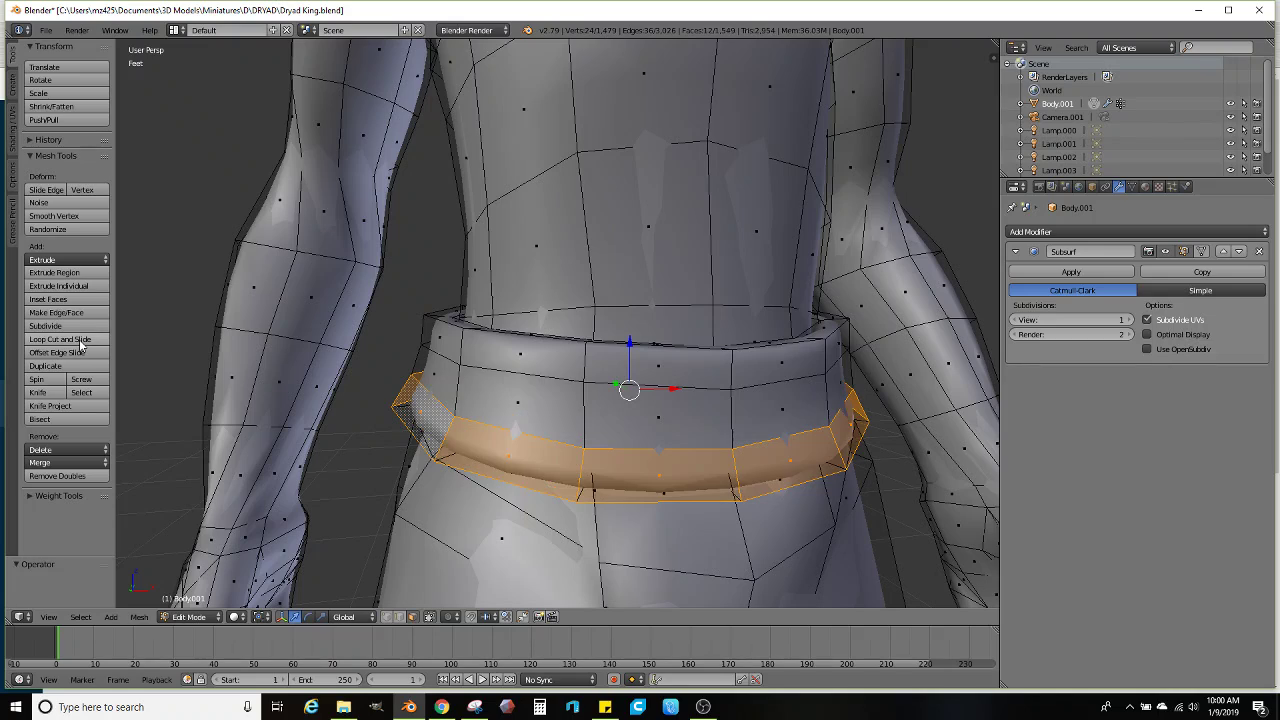
Add a horizontal loop cut around the lower waistband ring and scale it to 1.051 as a fold
{"action": "left_click", "coordinate": [52, 340]}
{"action": "left_click", "coordinate": [443, 431]}
{"action": "right_click", "coordinate": [447, 425]}
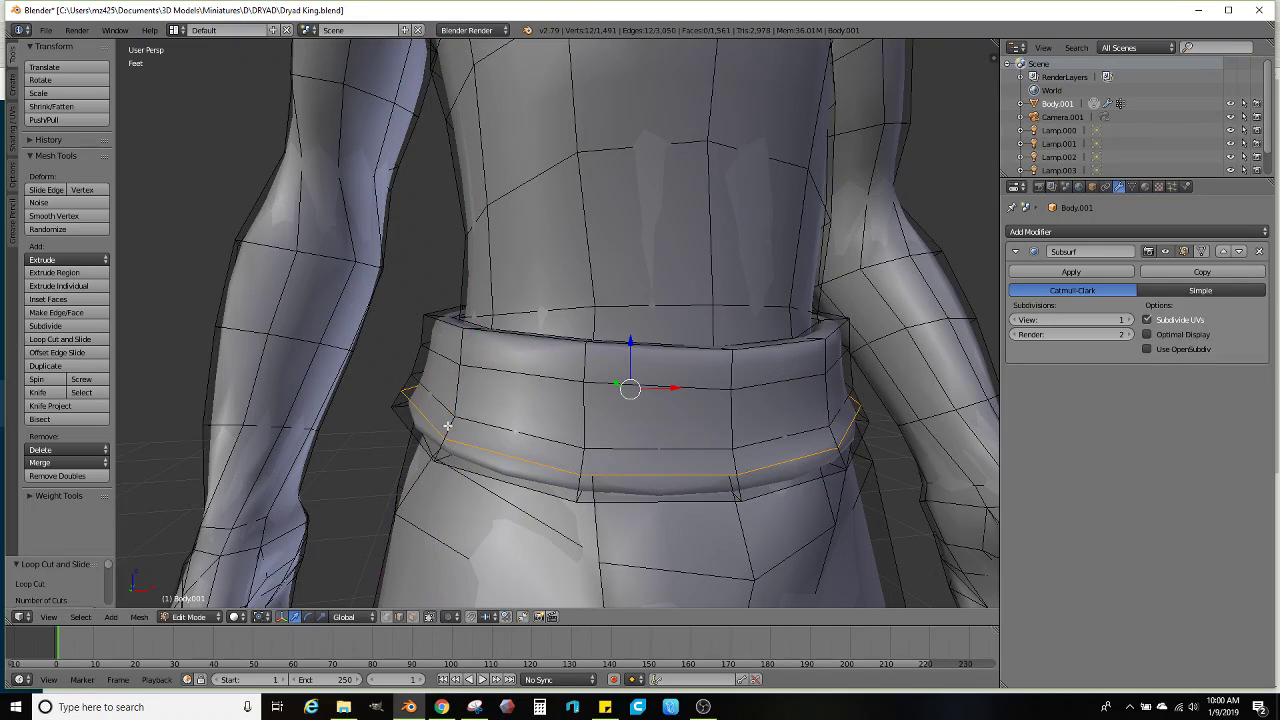
{"action": "key", "text": "s"}
{"action": "left_click", "coordinate": [776, 450]}
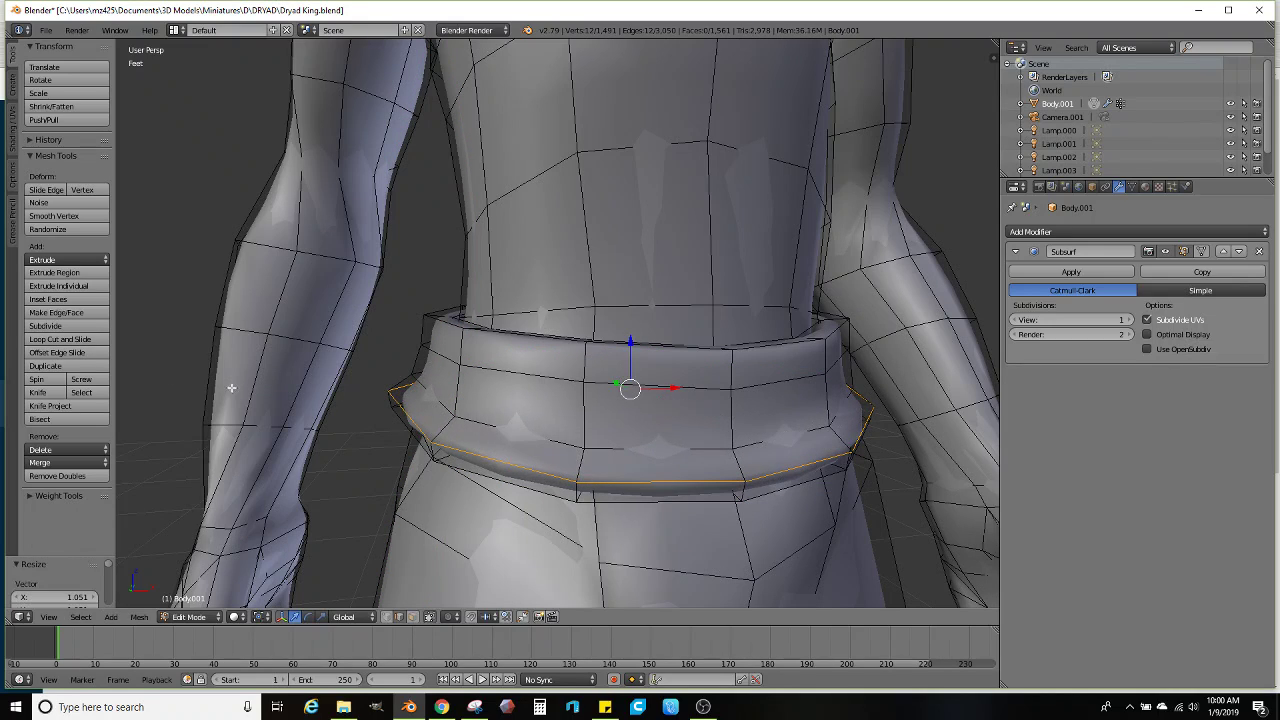
{"action": "left_click", "coordinate": [74, 341]}
{"action": "left_click", "coordinate": [479, 393]}
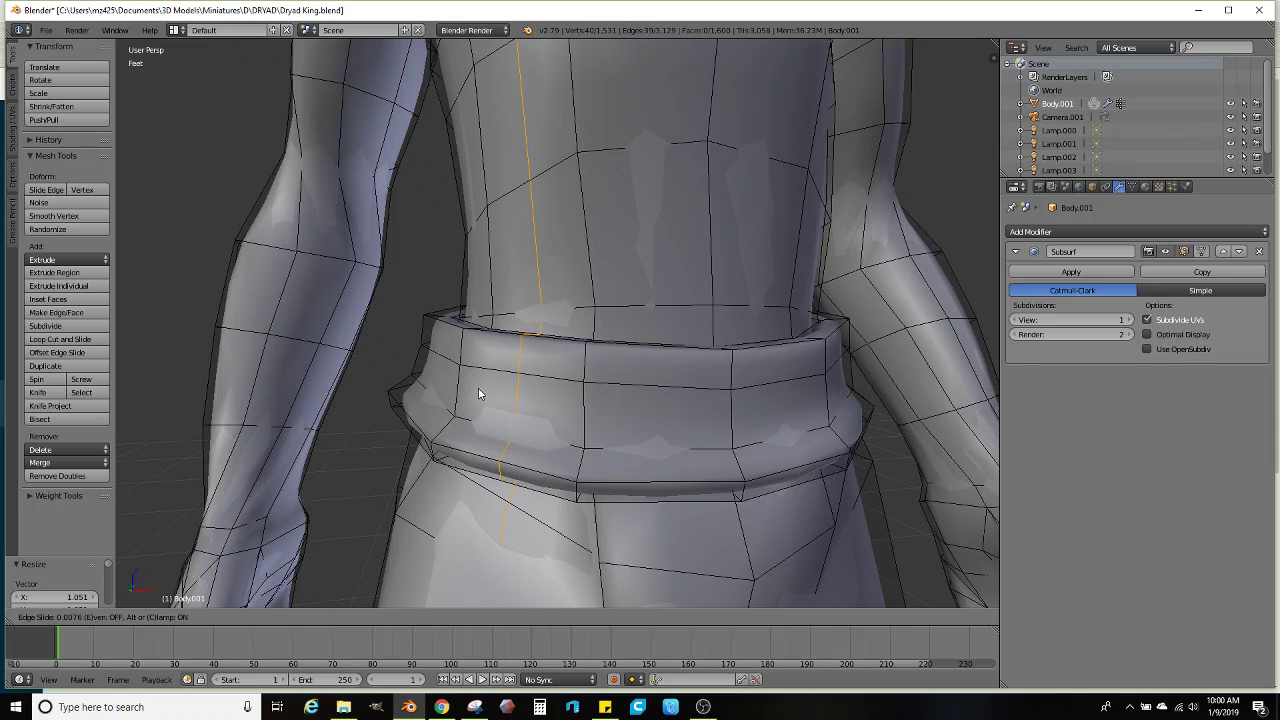
{"action": "right_click", "coordinate": [479, 393]}
{"action": "key", "text": "ctrl+z"}
Add a horizontal loop cut around the middle of the waistband and scale it to 1.089 as a second fold
{"action": "left_click", "coordinate": [83, 342]}
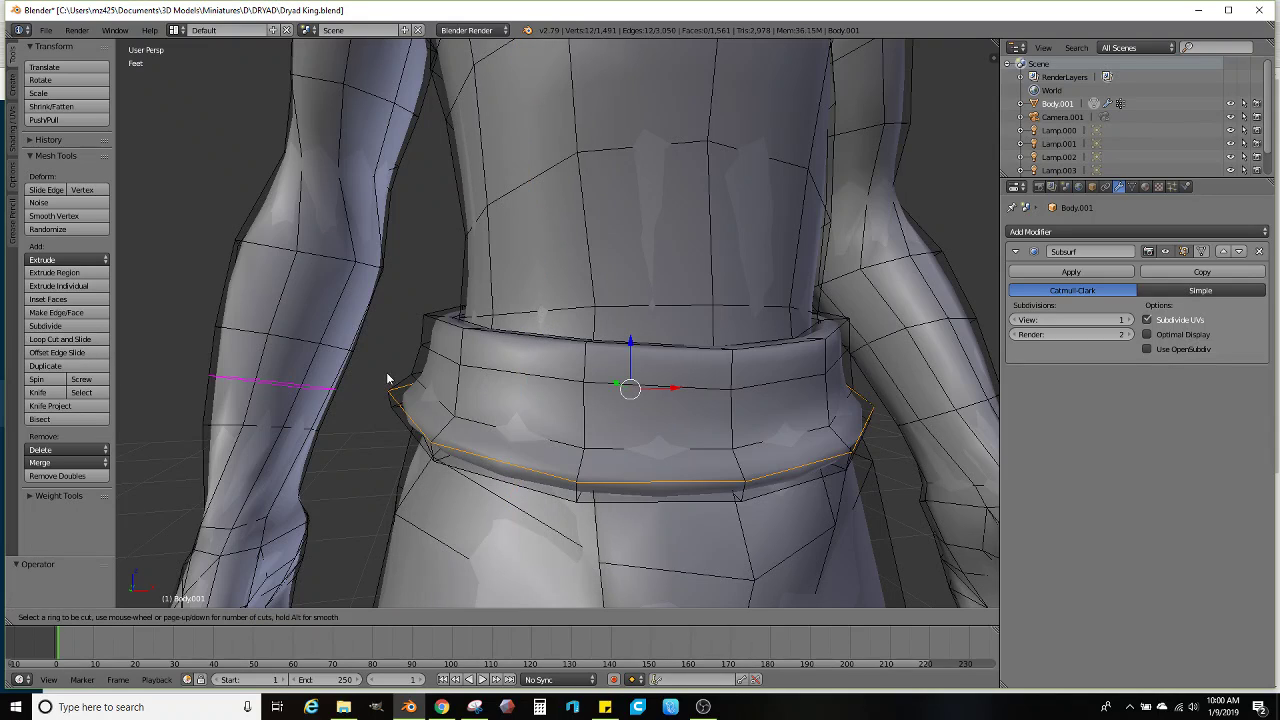
{"action": "left_click", "coordinate": [455, 385]}
{"action": "right_click", "coordinate": [470, 392]}
{"action": "key", "text": "s"}
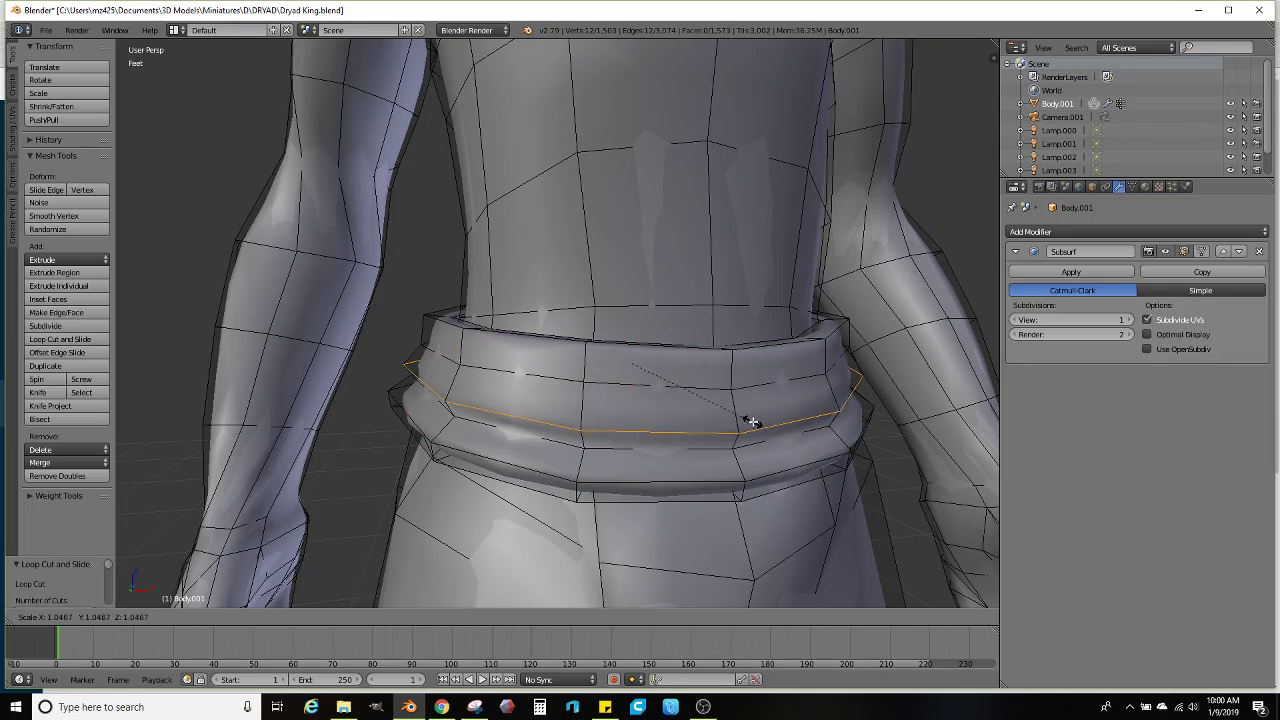
{"action": "left_click", "coordinate": [757, 422]}
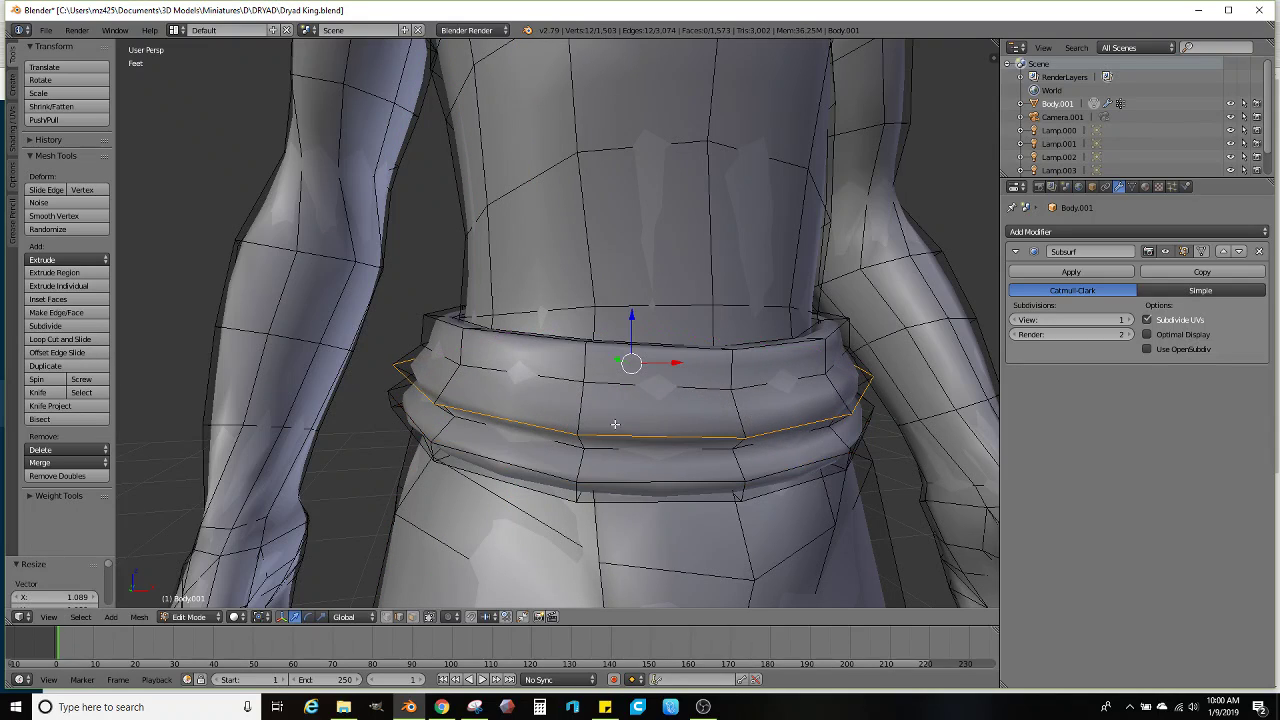
Add a horizontal loop cut around the upper waistband ring, scale it outward as a third fold, and check the smoothed shape
{"action": "left_click", "coordinate": [78, 341]}
{"action": "left_click", "coordinate": [458, 352]}
{"action": "right_click", "coordinate": [458, 352]}
{"action": "key", "text": "s"}
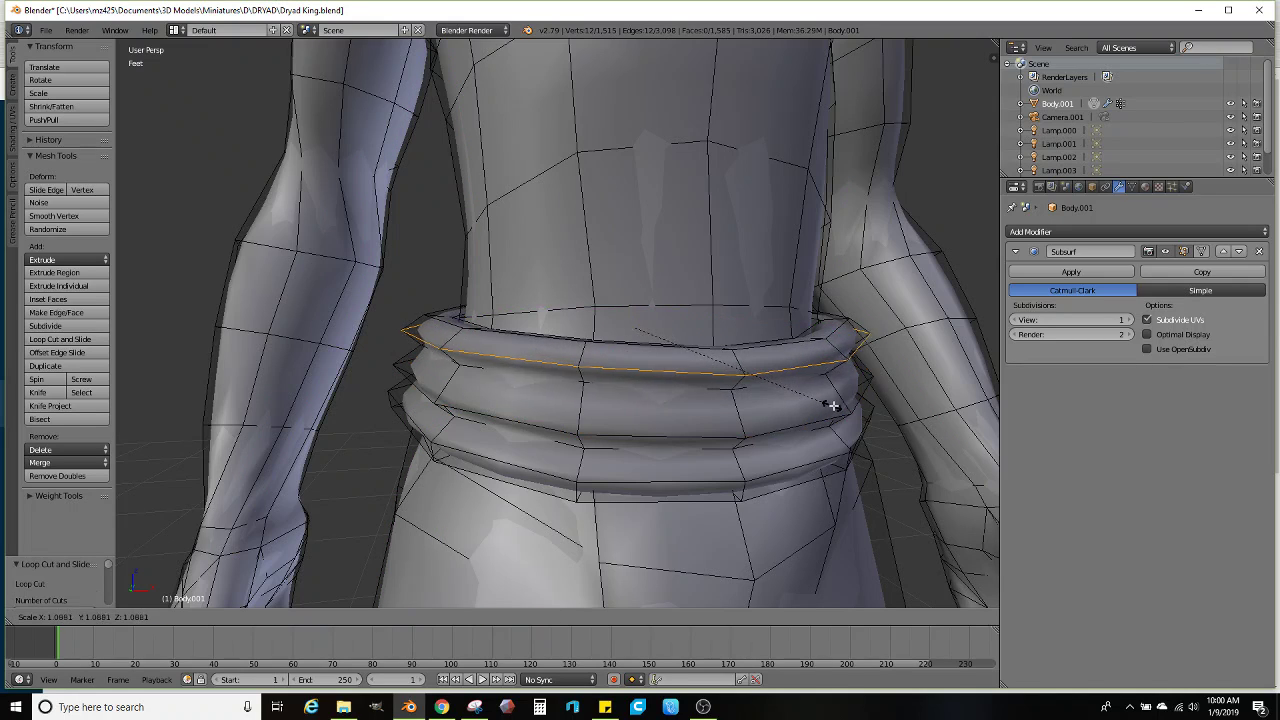
{"action": "left_click", "coordinate": [833, 405]}
{"action": "scroll", "coordinate": [589, 435], "scroll_direction": "down", "scroll_amount": 5}
{"action": "key", "text": "Tab"}
{"action": "mouse_move", "coordinate": [589, 435]}
{"action": "middle_mouse_down"}
{"action": "mouse_move", "coordinate": [482, 410]}
{"action": "mouse_move", "coordinate": [603, 432]}
{"action": "middle_mouse_up"}
{"action": "key", "text": "Tab"}
{"action": "scroll", "coordinate": [593, 413], "scroll_direction": "up", "scroll_amount": 4}
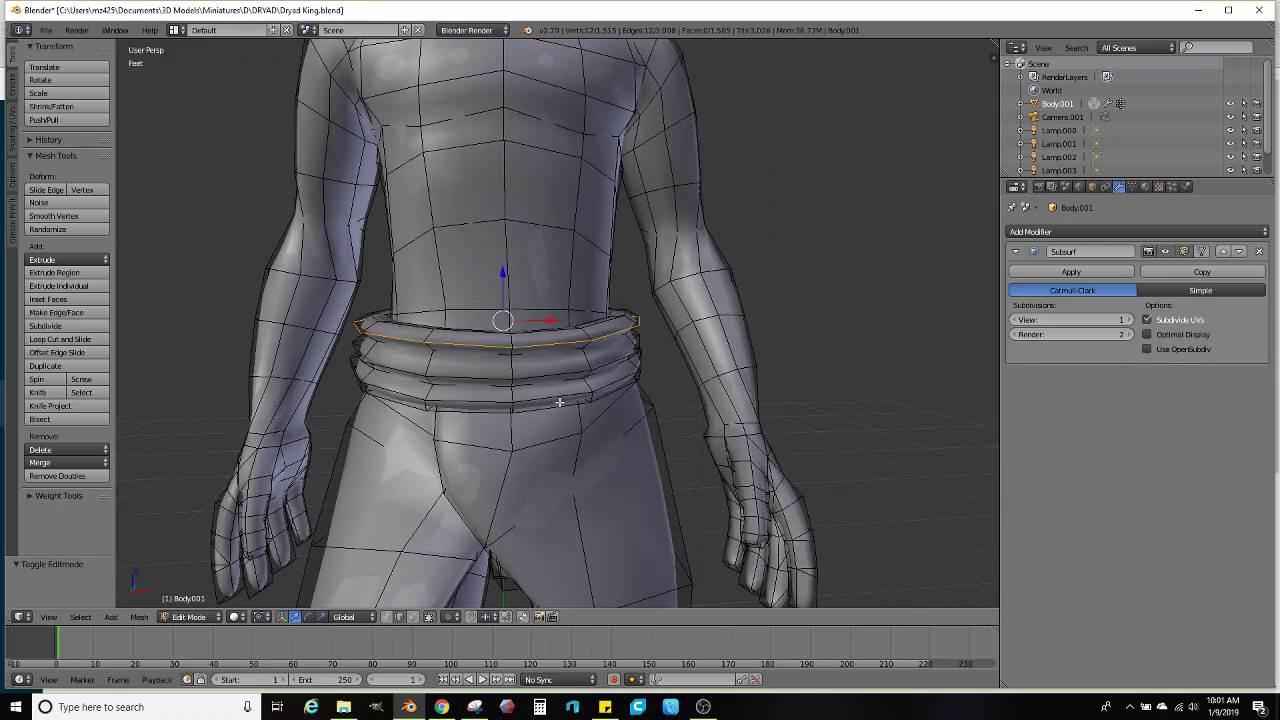
Select the vertical edge path across the waistband folds at the body's front left and scale it to 0.729
{"action": "middle_click_drag", "start_coordinate": [679, 364], "coordinate": [565, 368]}
{"action": "right_click", "coordinate": [559, 342]}
{"action": "right_click", "coordinate": [565, 444], "text": "ctrl"}
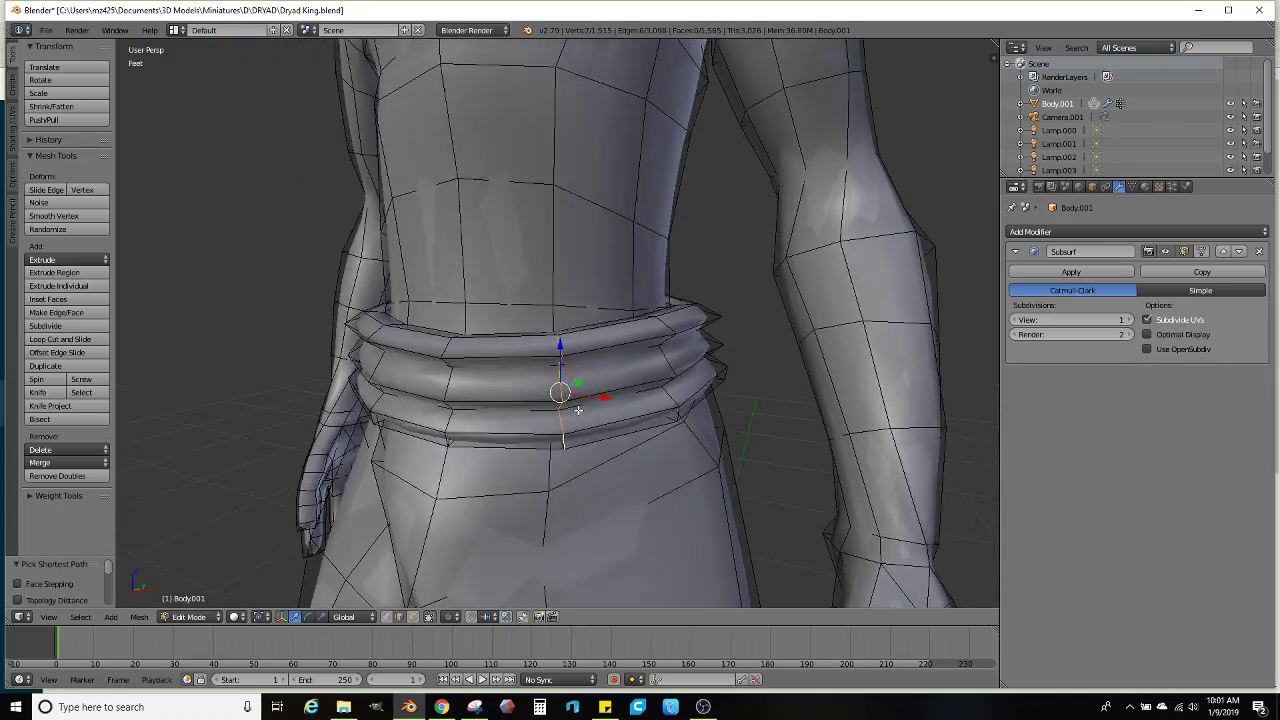
{"action": "middle_click_drag", "start_coordinate": [565, 444], "coordinate": [547, 364]}
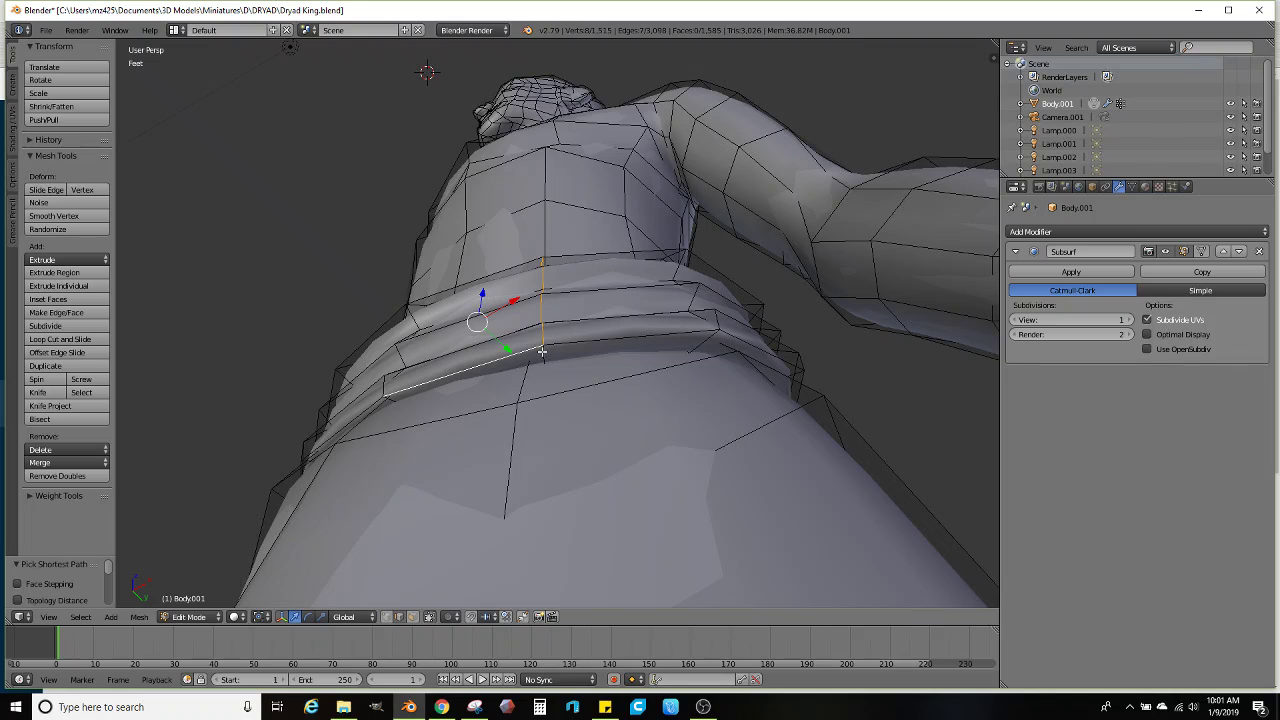
{"action": "middle_click_drag", "start_coordinate": [535, 347], "coordinate": [537, 511]}
{"action": "key", "text": "s"}
{"action": "left_click", "coordinate": [678, 416]}
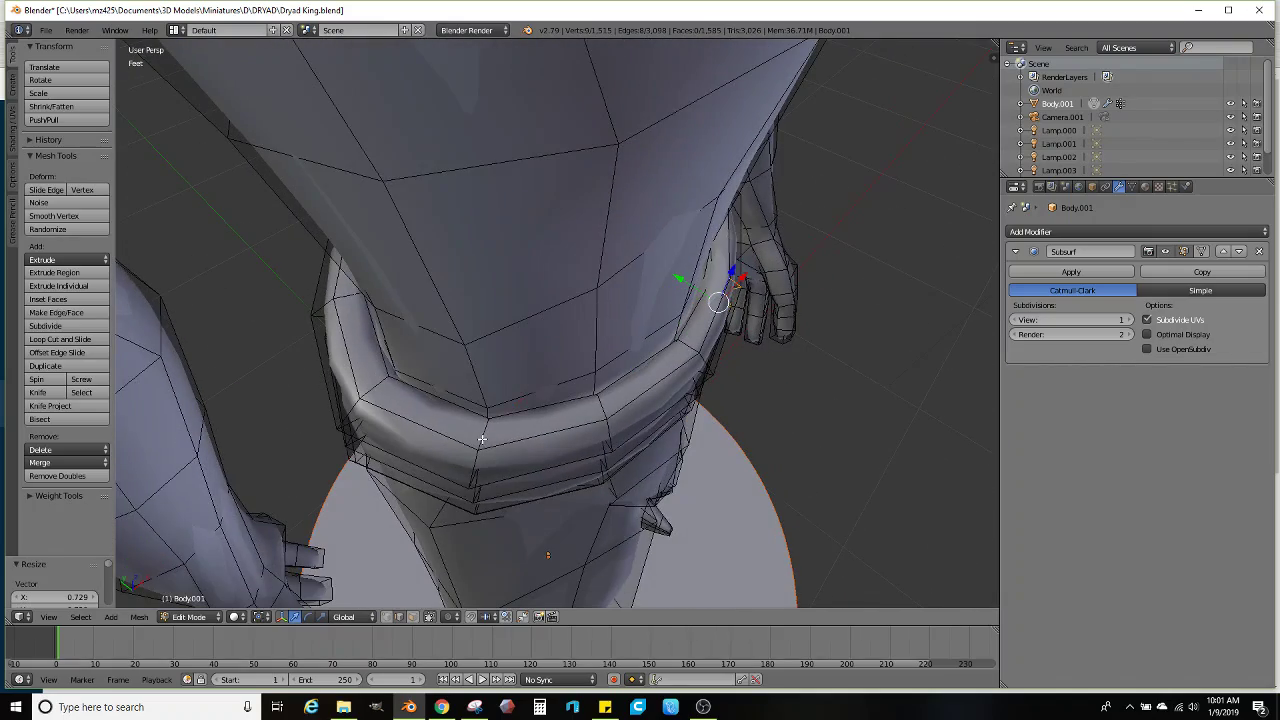
Select the vertical edge path across the waistband folds at the body's front right and scale it down
{"action": "middle_click_drag", "start_coordinate": [482, 440], "coordinate": [517, 351]}
{"action": "right_click", "coordinate": [488, 285], "text": "ctrl"}
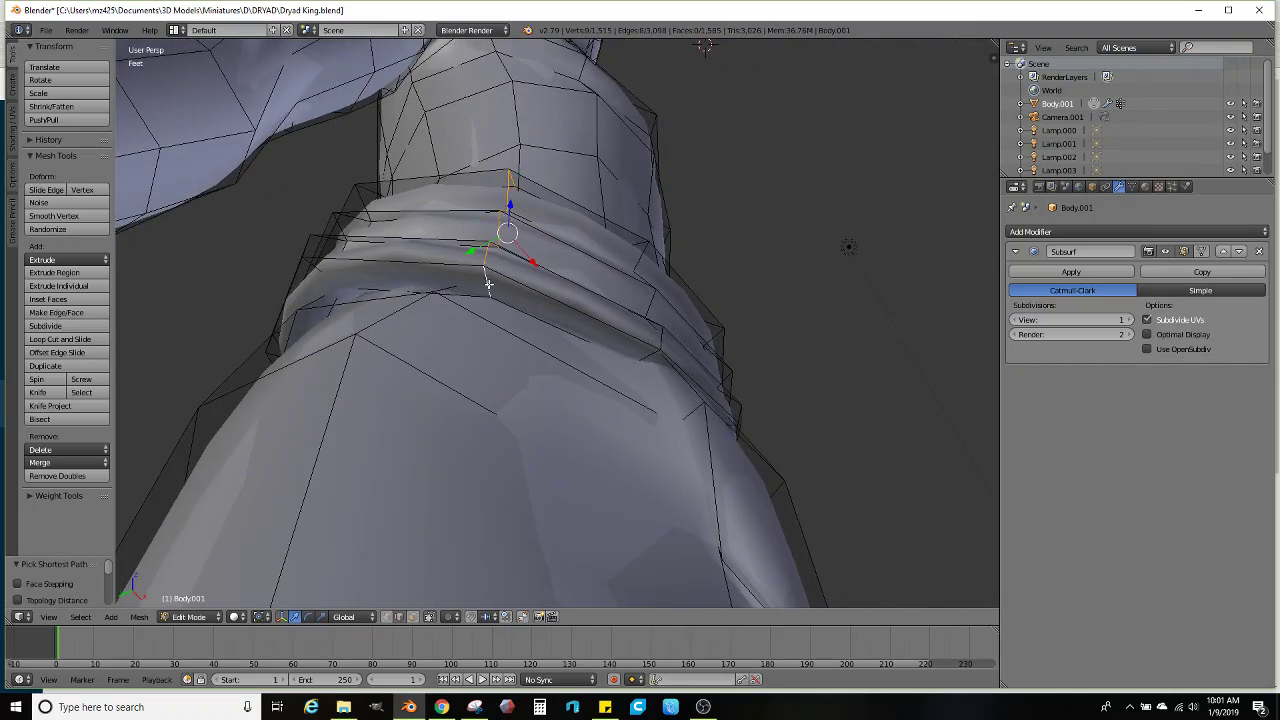
{"action": "middle_click_drag", "start_coordinate": [488, 285], "coordinate": [528, 331]}
{"action": "key", "text": "s"}
{"action": "left_click", "coordinate": [630, 397]}
Select the vertical edge path across the waistband folds at the body's back right and scale it to 0.594
{"action": "scroll", "coordinate": [634, 405], "scroll_direction": "down", "scroll_amount": 4}
{"action": "scroll", "coordinate": [736, 414], "scroll_direction": "up", "scroll_amount": 5}
{"action": "right_click", "coordinate": [517, 170], "text": "ctrl"}
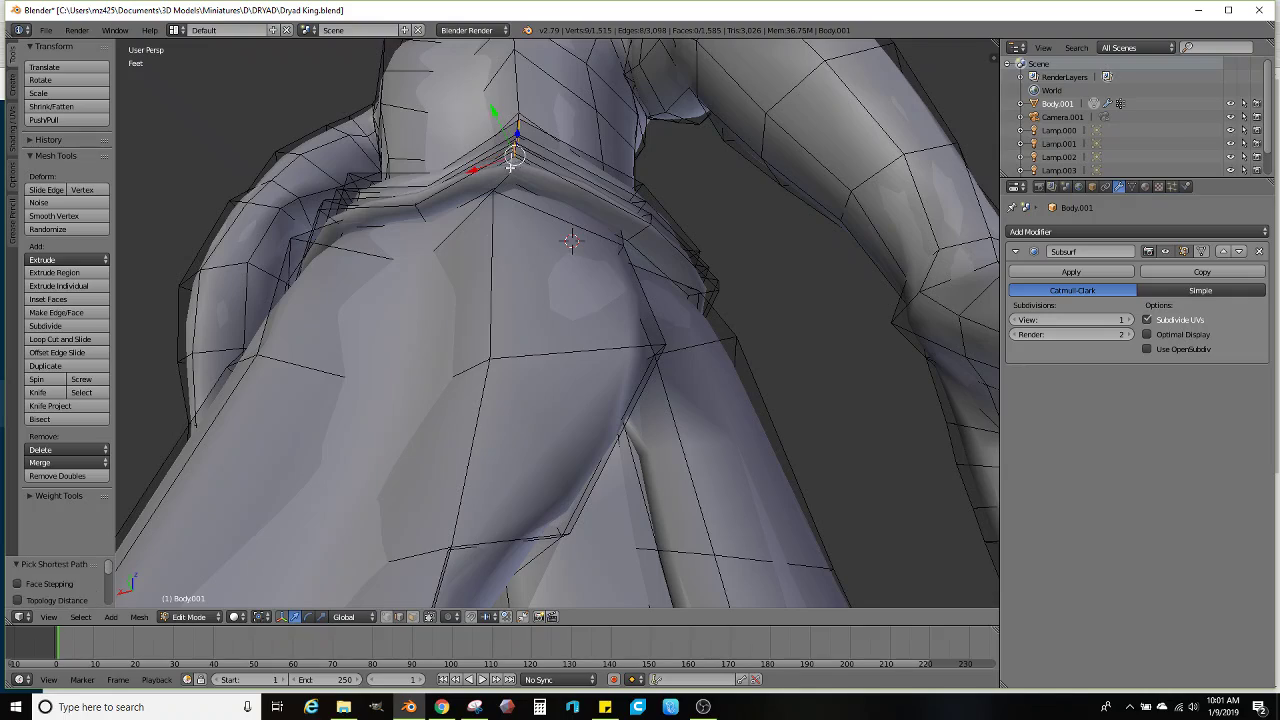
{"action": "middle_click_drag", "start_coordinate": [517, 170], "coordinate": [734, 297]}
{"action": "key", "text": "s"}
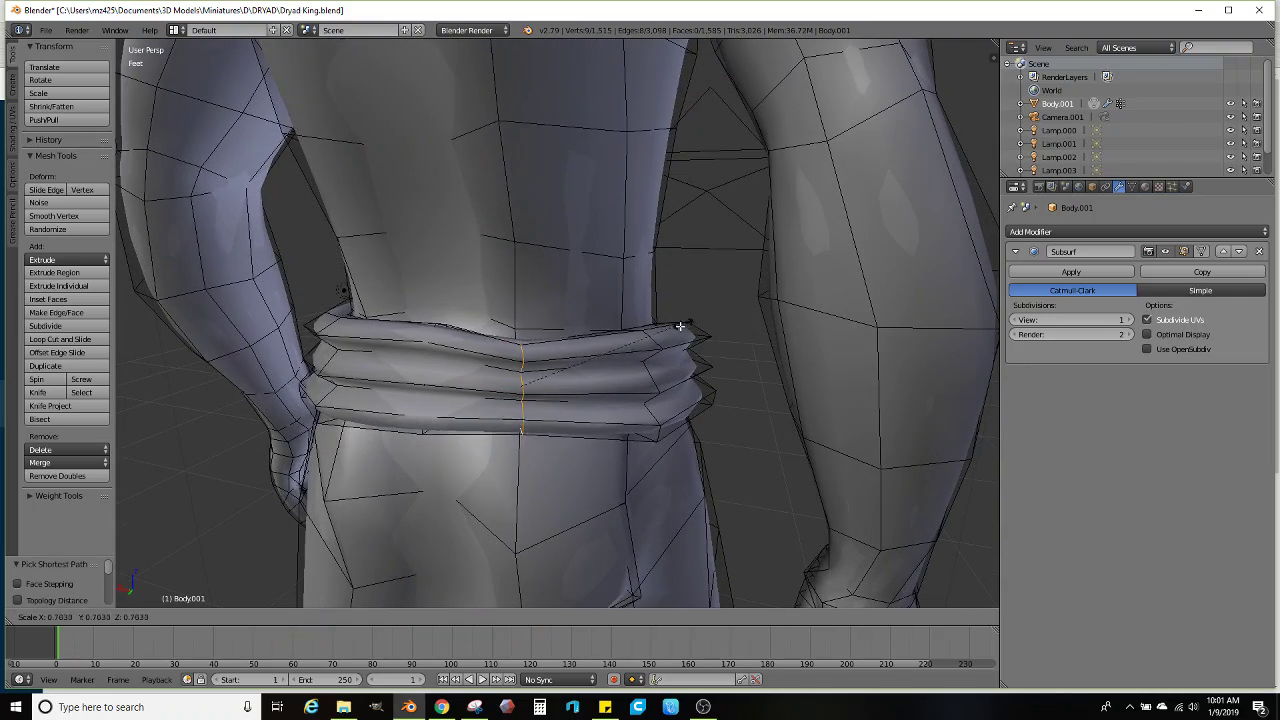
{"action": "left_click", "coordinate": [657, 349]}
Select the vertical edge path across the waistband folds at the body's back left
{"action": "mouse_move", "coordinate": [574, 349]}
{"action": "middle_mouse_down"}
{"action": "mouse_move", "coordinate": [637, 342]}
{"action": "mouse_move", "coordinate": [579, 374]}
{"action": "middle_mouse_up"}
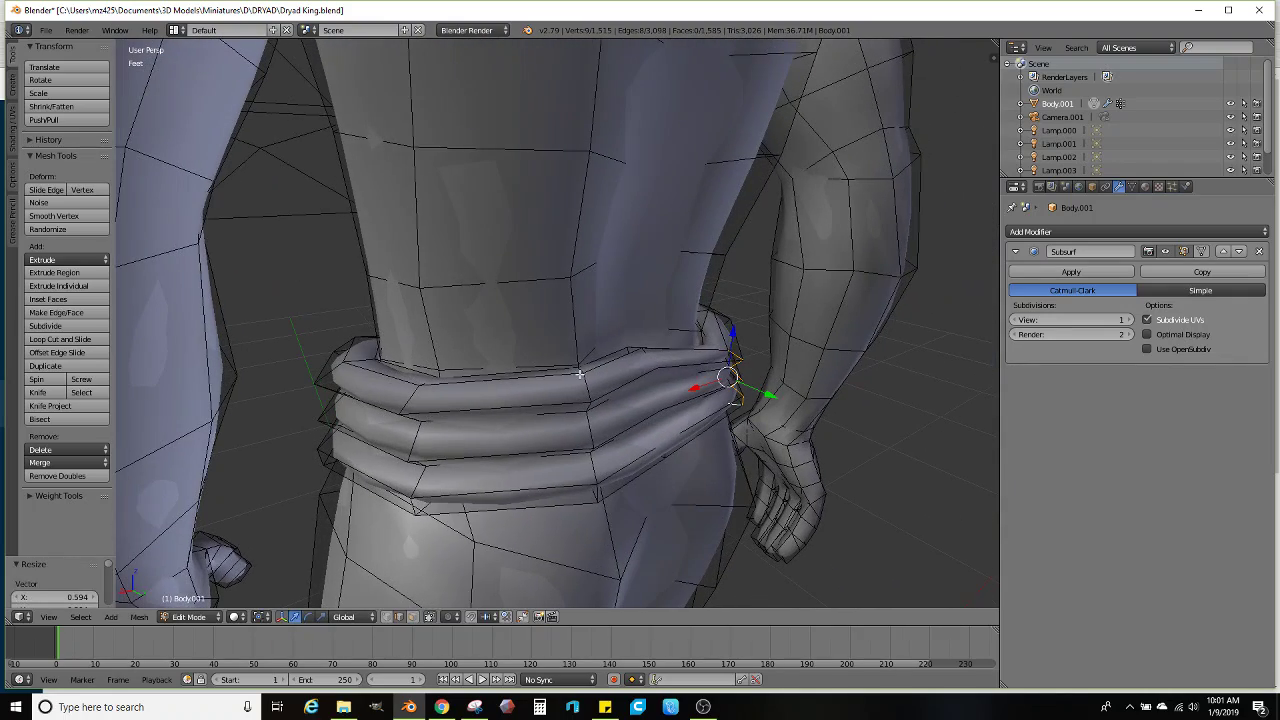
{"action": "middle_click_drag", "start_coordinate": [416, 394], "coordinate": [452, 319]}
{"action": "right_click", "coordinate": [487, 228], "text": "ctrl"}
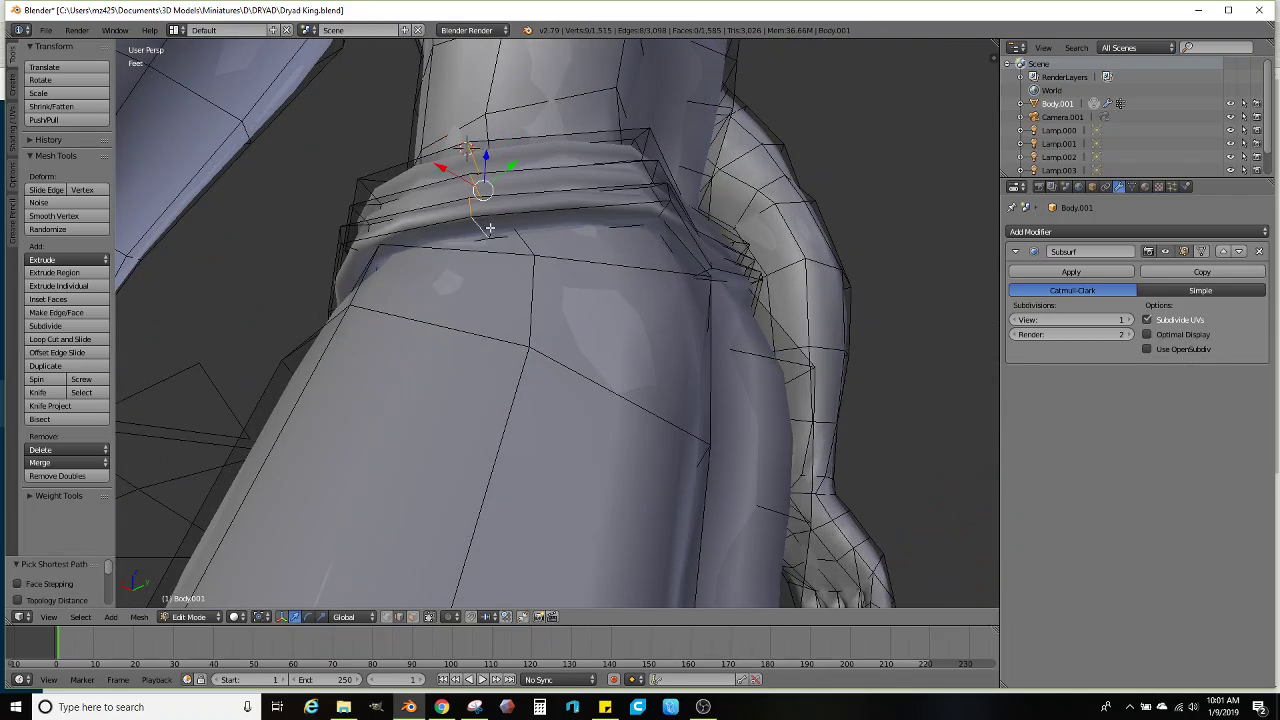
{"action": "middle_click_drag", "start_coordinate": [489, 229], "coordinate": [614, 329]}
Examine the folded waistband and cloth flaps from several angles, comparing the smoothed body with its editable mesh
{"action": "key", "text": "Tab"}
{"action": "scroll", "coordinate": [520, 371], "scroll_direction": "down", "scroll_amount": 3}
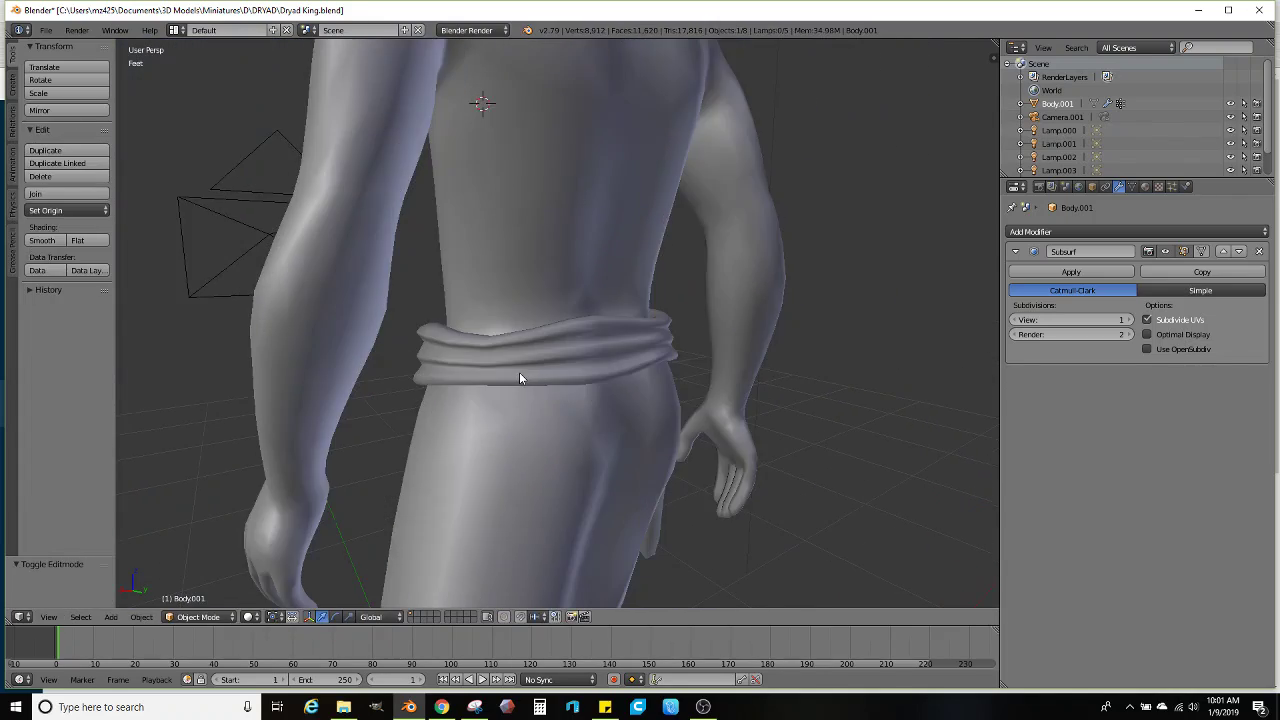
{"action": "middle_click_drag", "start_coordinate": [520, 371], "coordinate": [727, 401]}
{"action": "scroll", "coordinate": [707, 372], "scroll_direction": "down", "scroll_amount": 3}
{"action": "middle_click_drag", "start_coordinate": [561, 381], "coordinate": [617, 397]}
{"action": "key", "text": "Tab"}
{"action": "scroll", "coordinate": [614, 366], "scroll_direction": "up", "scroll_amount": 2}
{"action": "scroll", "coordinate": [594, 386], "scroll_direction": "up", "scroll_amount": 1}
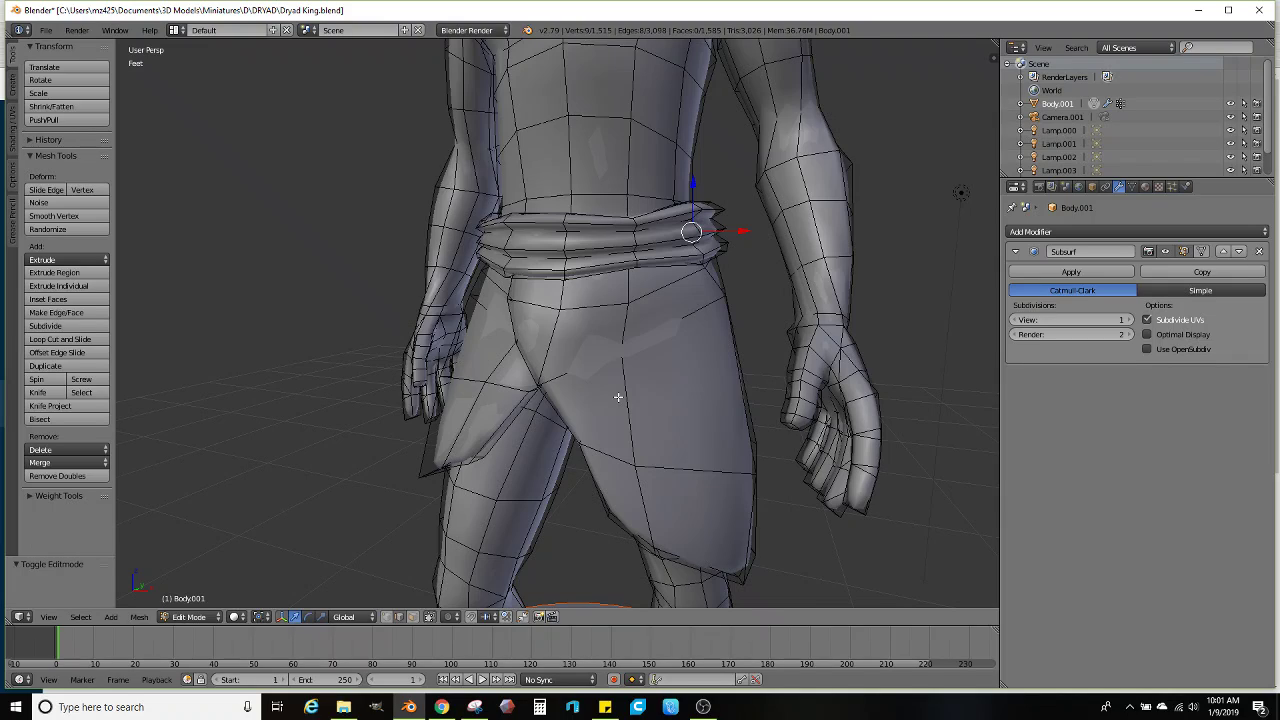
{"action": "scroll", "coordinate": [640, 362], "scroll_direction": "down", "scroll_amount": 5}
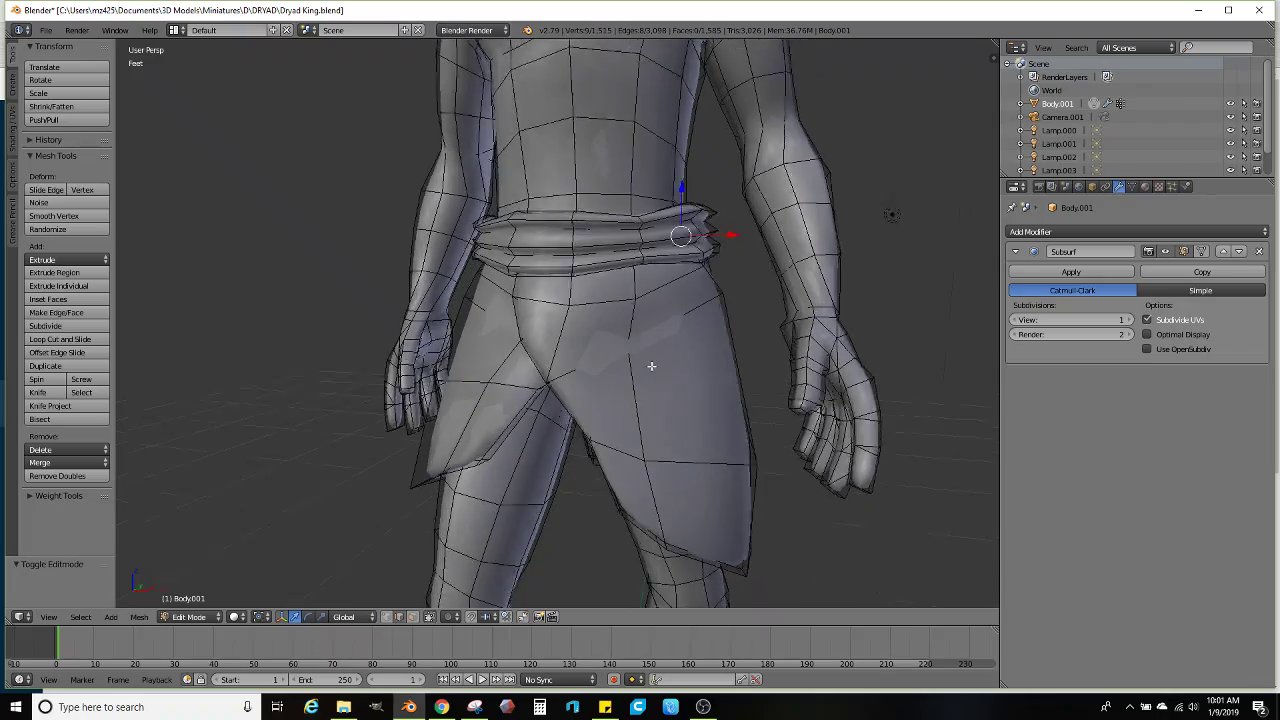
{"action": "middle_click_drag", "start_coordinate": [581, 378], "coordinate": [562, 318]}
{"action": "scroll", "coordinate": [548, 400], "scroll_direction": "up", "scroll_amount": 1}
{"action": "scroll", "coordinate": [625, 381], "scroll_direction": "down", "scroll_amount": 4}
{"action": "scroll", "coordinate": [555, 376], "scroll_direction": "up", "scroll_amount": 4}
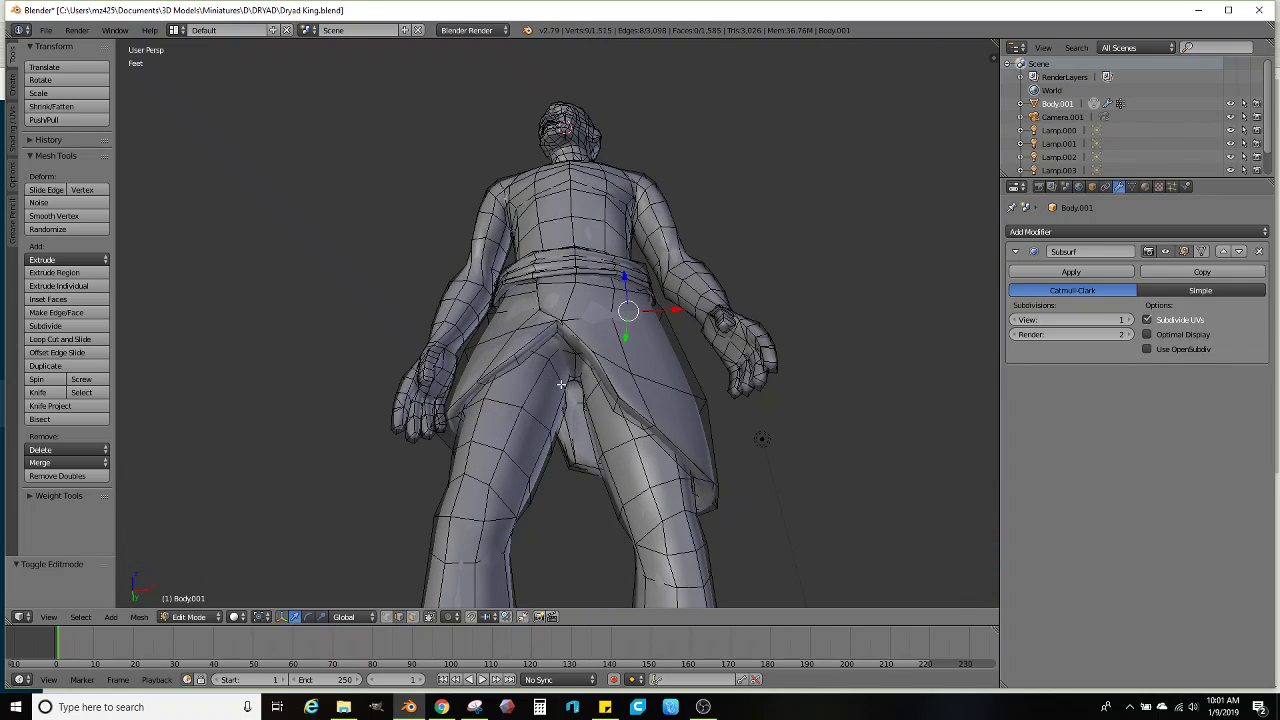
{"action": "middle_click_drag", "start_coordinate": [561, 384], "coordinate": [580, 446]}
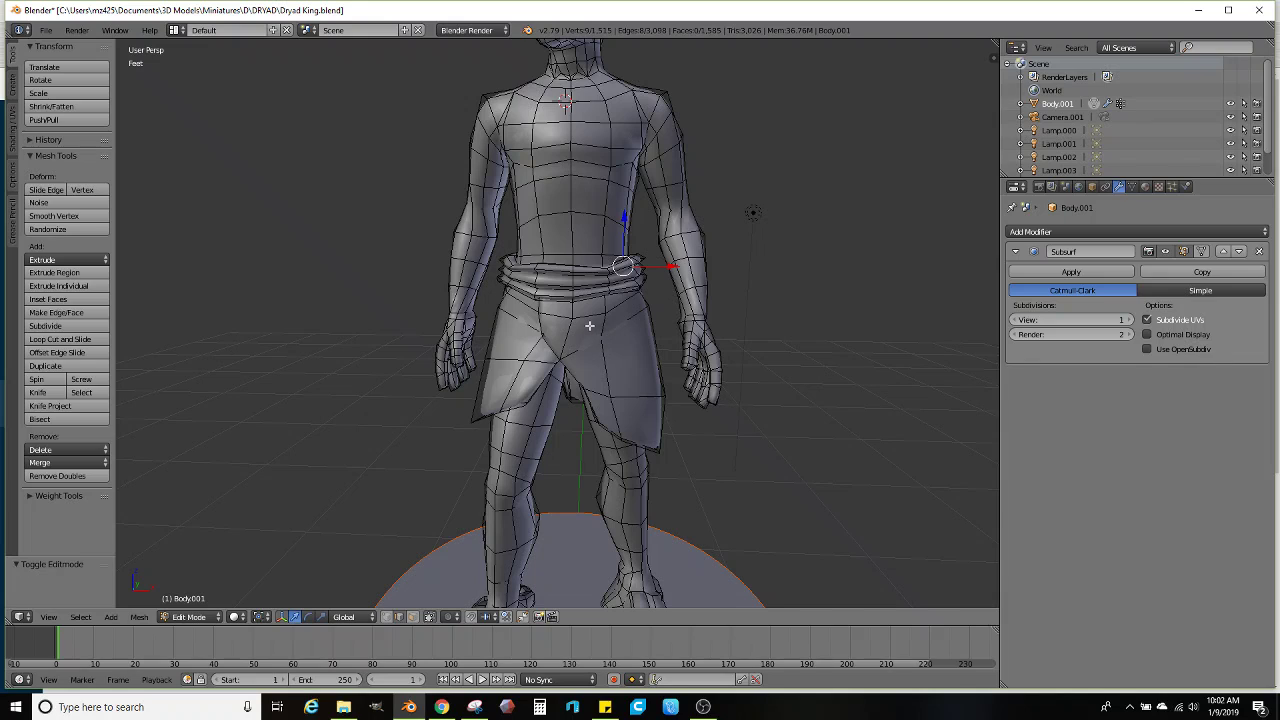
{"action": "scroll", "coordinate": [589, 325], "scroll_direction": "up", "scroll_amount": 5}
{"action": "key", "text": "Tab"}
{"action": "middle_click_drag", "start_coordinate": [610, 398], "coordinate": [583, 384]}
{"action": "scroll", "coordinate": [583, 384], "scroll_direction": "down", "scroll_amount": 4}
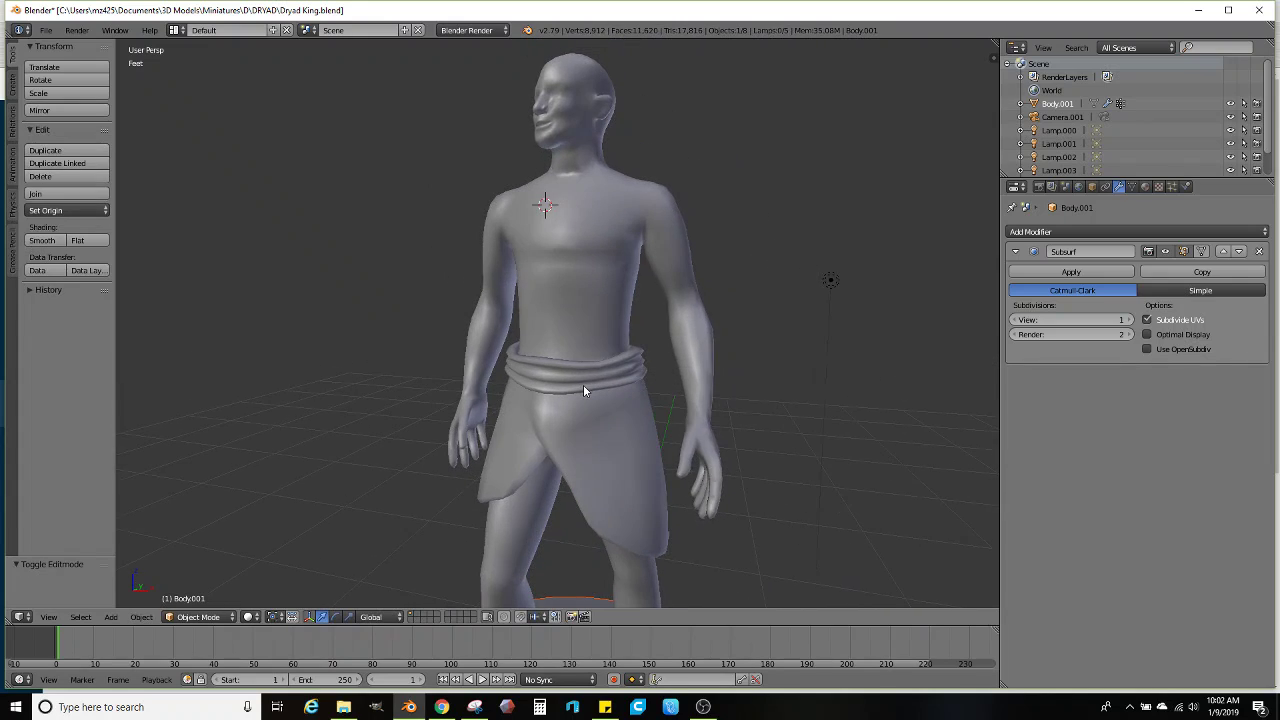
{"action": "key", "text": "Tab"}
{"action": "scroll", "coordinate": [584, 385], "scroll_direction": "up", "scroll_amount": 3}
{"action": "scroll", "coordinate": [590, 400], "scroll_direction": "up", "scroll_amount": 1}
{"action": "key", "text": "Tab"}
{"action": "scroll", "coordinate": [634, 424], "scroll_direction": "up", "scroll_amount": 2}
{"action": "key", "text": "Tab"}
{"action": "scroll", "coordinate": [603, 407], "scroll_direction": "up", "scroll_amount": 2}
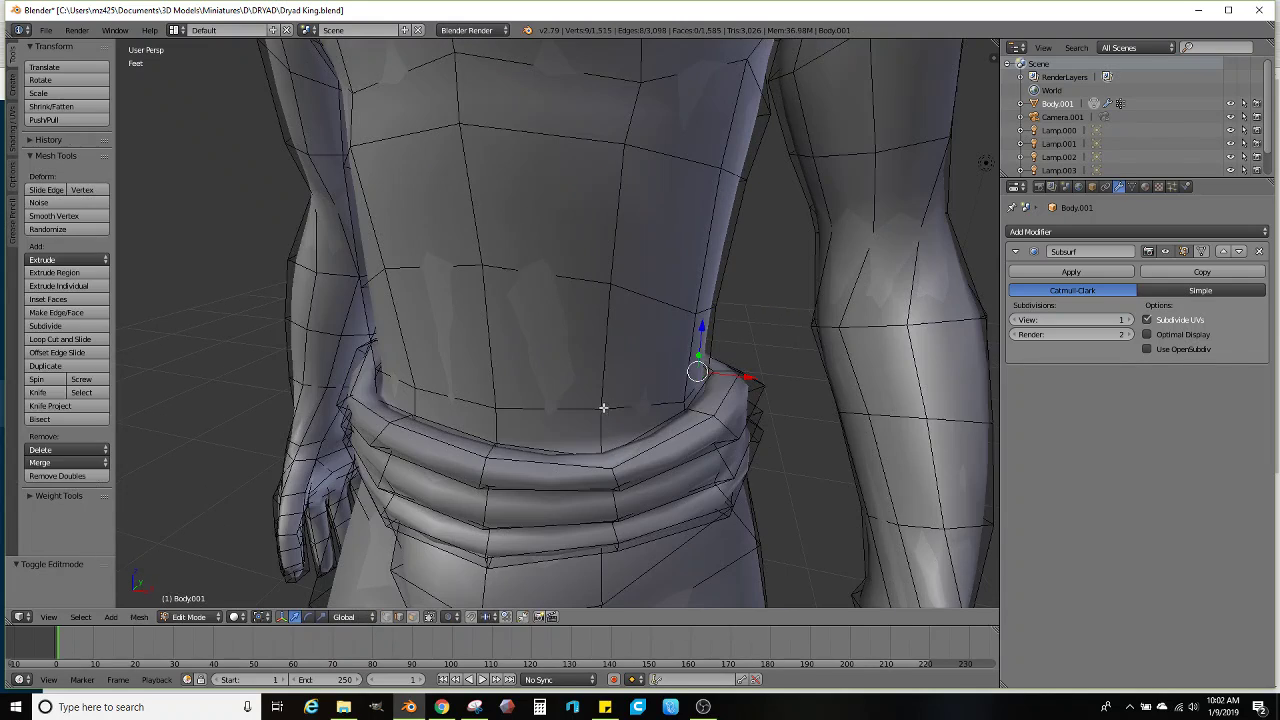
Build another fold on the waistband by extruding its top face loop upward, scaling it to 1.086, and extruding it once more
{"action": "left_click", "coordinate": [412, 616]}
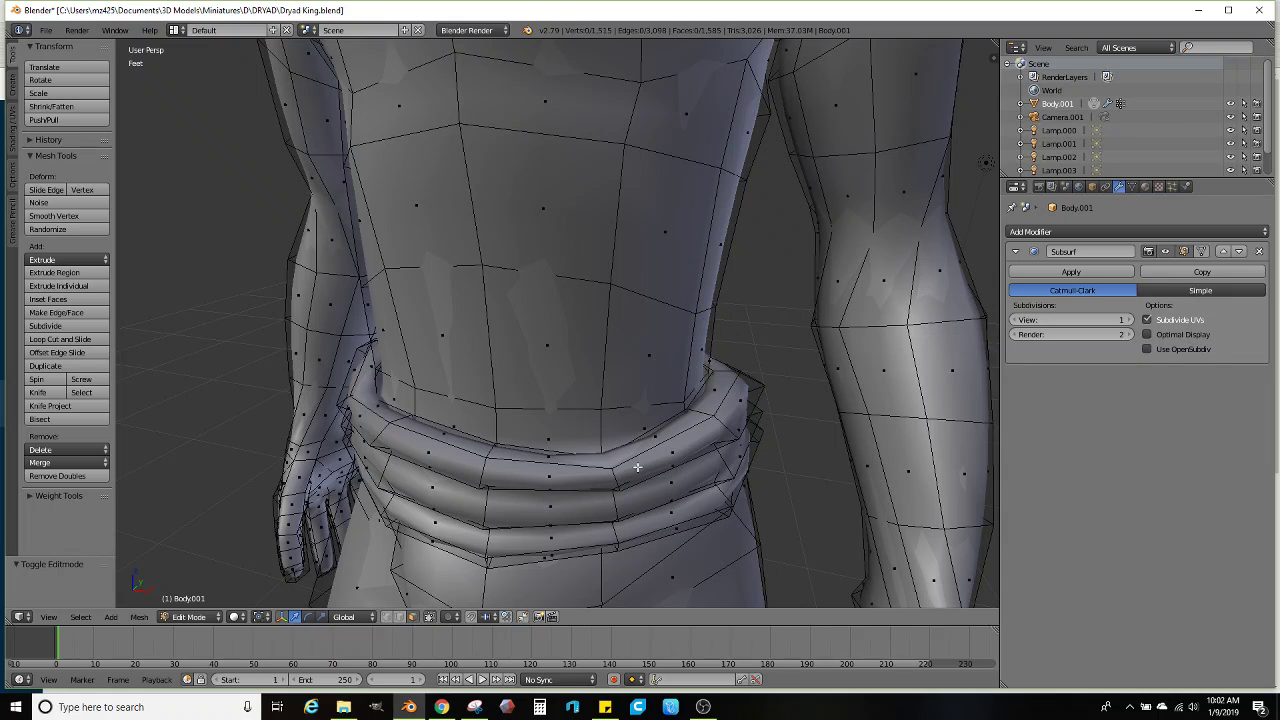
{"action": "right_click", "coordinate": [702, 409], "text": "alt"}
{"action": "middle_click_drag", "start_coordinate": [702, 409], "coordinate": [748, 378]}
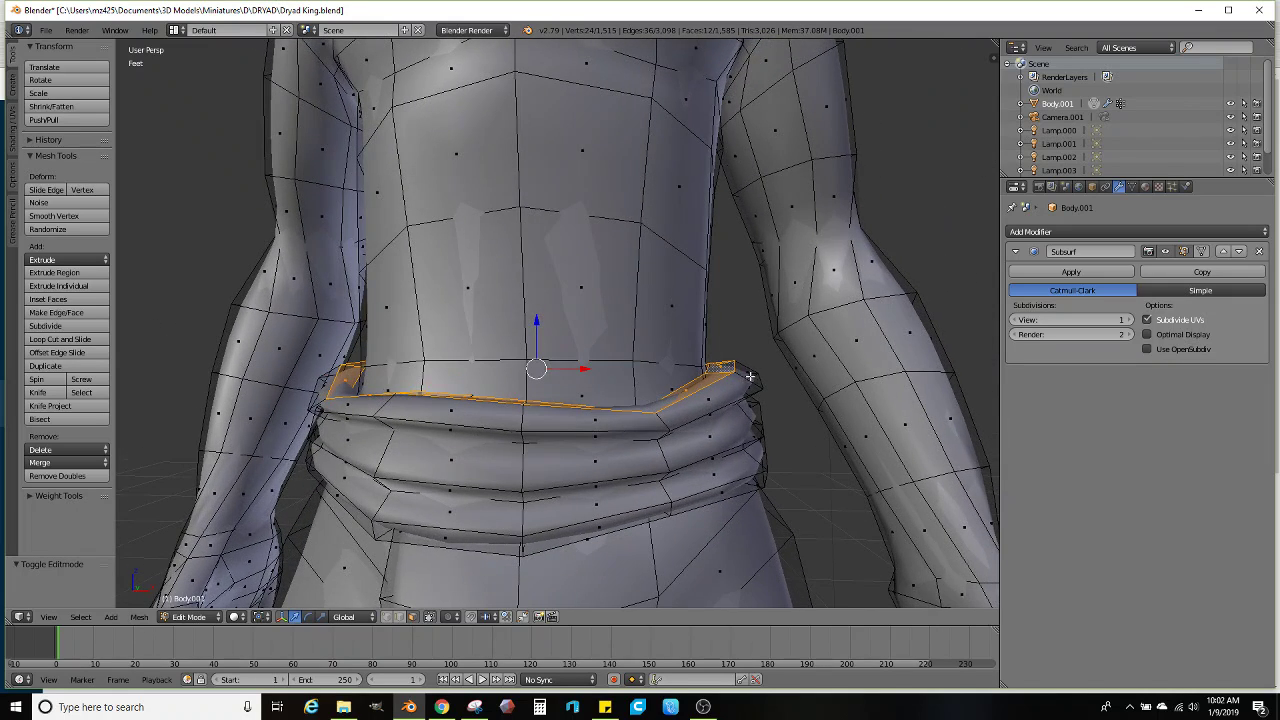
{"action": "key", "text": "e"}
{"action": "left_click", "coordinate": [760, 342]}
{"action": "key", "text": "s"}
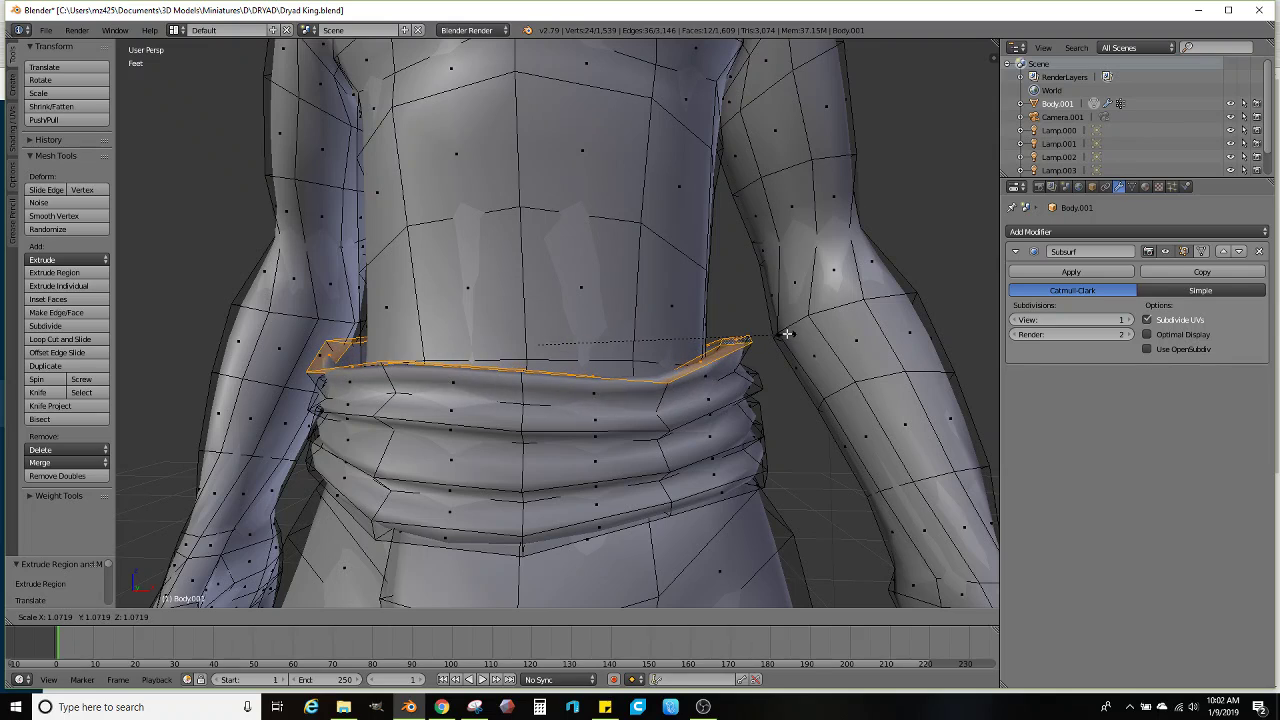
{"action": "left_click", "coordinate": [787, 333]}
{"action": "middle_click_drag", "start_coordinate": [787, 333], "coordinate": [773, 353]}
{"action": "key", "text": "s"}
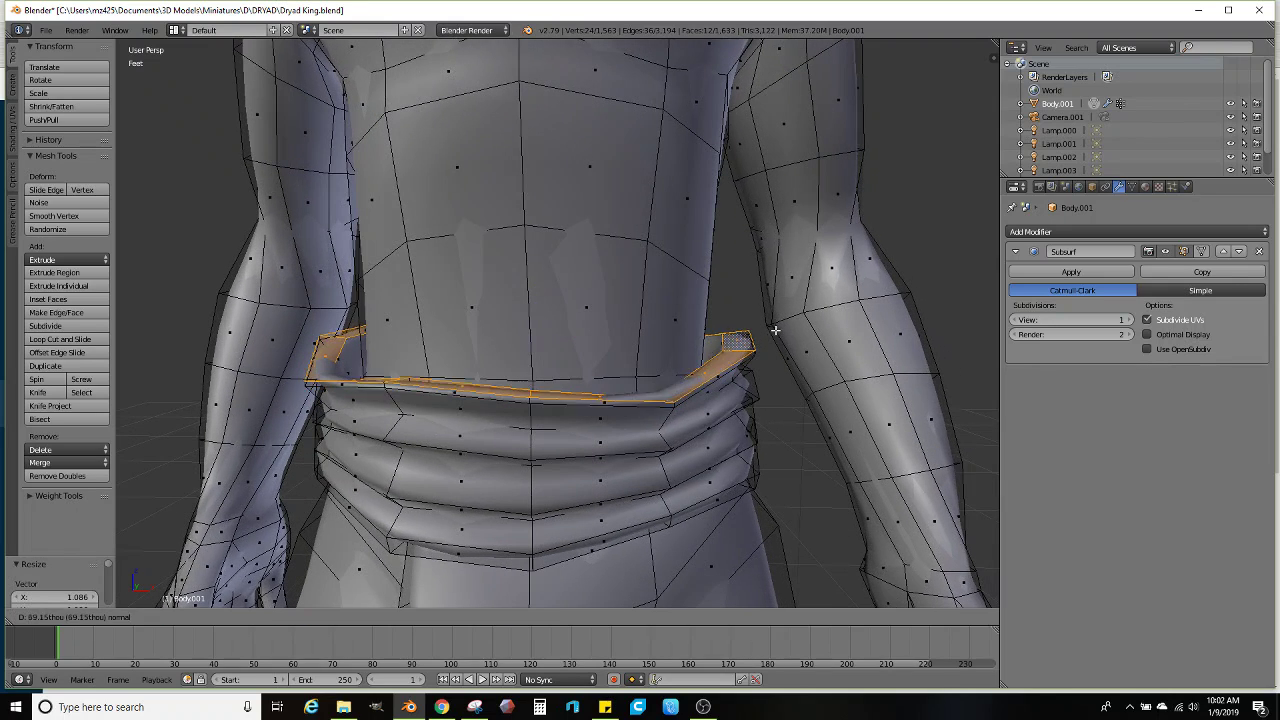
{"action": "left_click", "coordinate": [745, 350]}
Examine the smoothed figure and garment from several angles, then the editable mesh around the cloth flap and left hand
{"action": "key", "text": "Tab"}
{"action": "scroll", "coordinate": [670, 362], "scroll_direction": "down", "scroll_amount": 3}
{"action": "middle_click_drag", "start_coordinate": [670, 362], "coordinate": [503, 407]}
{"action": "scroll", "coordinate": [541, 340], "scroll_direction": "down", "scroll_amount": 3}
{"action": "scroll", "coordinate": [541, 340], "scroll_direction": "down", "scroll_amount": 2}
{"action": "scroll", "coordinate": [541, 340], "scroll_direction": "up", "scroll_amount": 2}
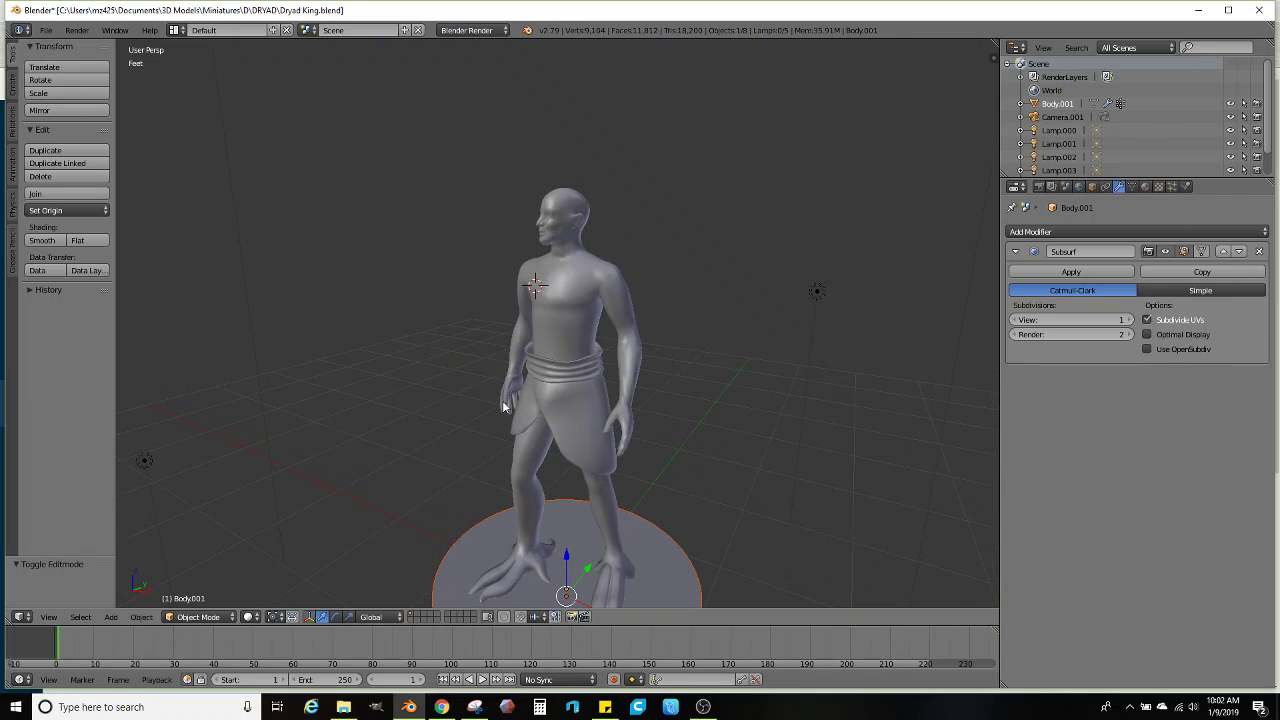
{"action": "mouse_move", "coordinate": [581, 356]}
{"action": "middle_mouse_down"}
{"action": "mouse_move", "coordinate": [607, 387]}
{"action": "mouse_move", "coordinate": [609, 420]}
{"action": "mouse_move", "coordinate": [594, 367]}
{"action": "middle_mouse_up"}
{"action": "scroll", "coordinate": [600, 370], "scroll_direction": "up", "scroll_amount": 2}
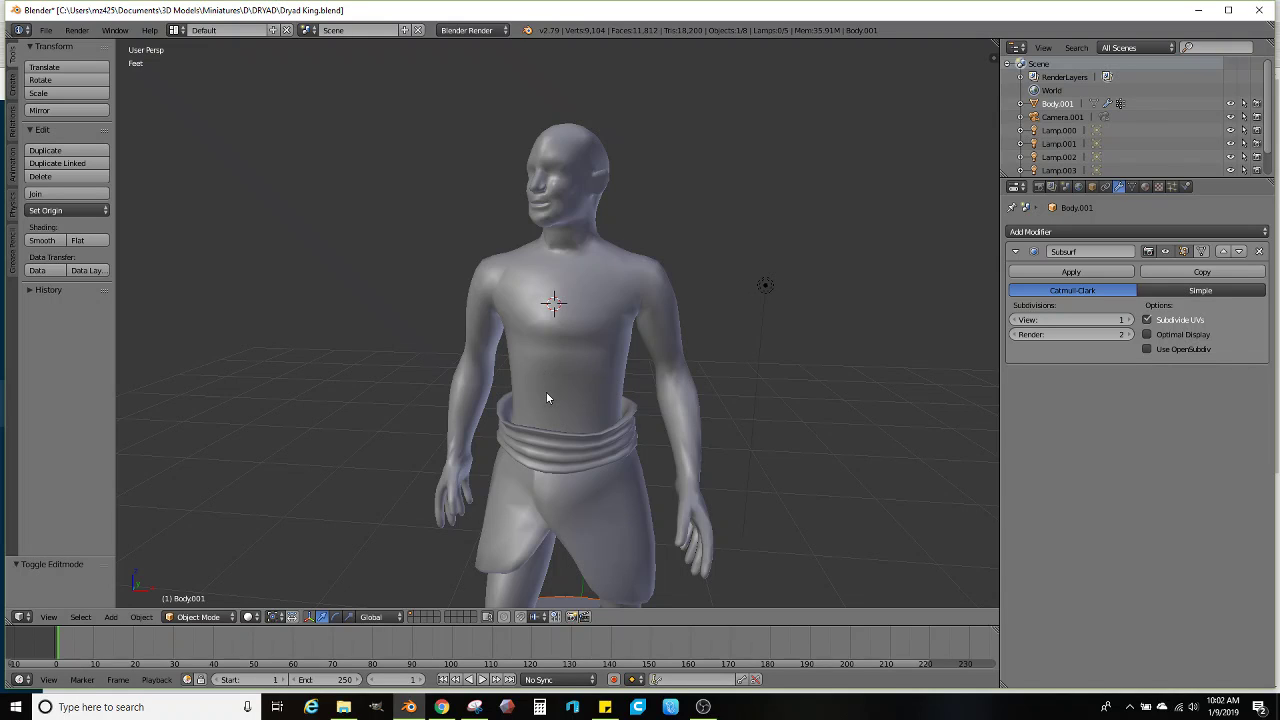
{"action": "scroll", "coordinate": [560, 360], "scroll_direction": "down", "scroll_amount": 4}
{"action": "middle_click_drag", "start_coordinate": [580, 300], "coordinate": [522, 346]}
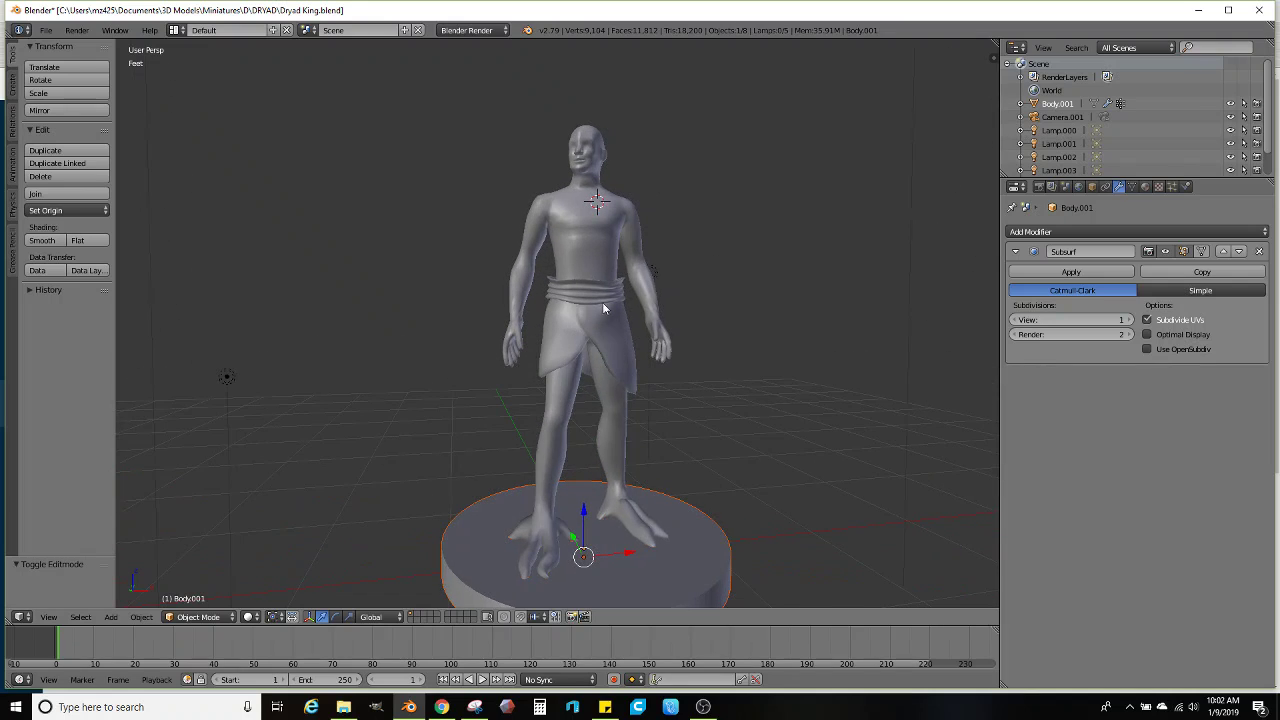
{"action": "middle_click_drag", "start_coordinate": [602, 302], "coordinate": [530, 335]}
{"action": "scroll", "coordinate": [532, 335], "scroll_direction": "up", "scroll_amount": 8}
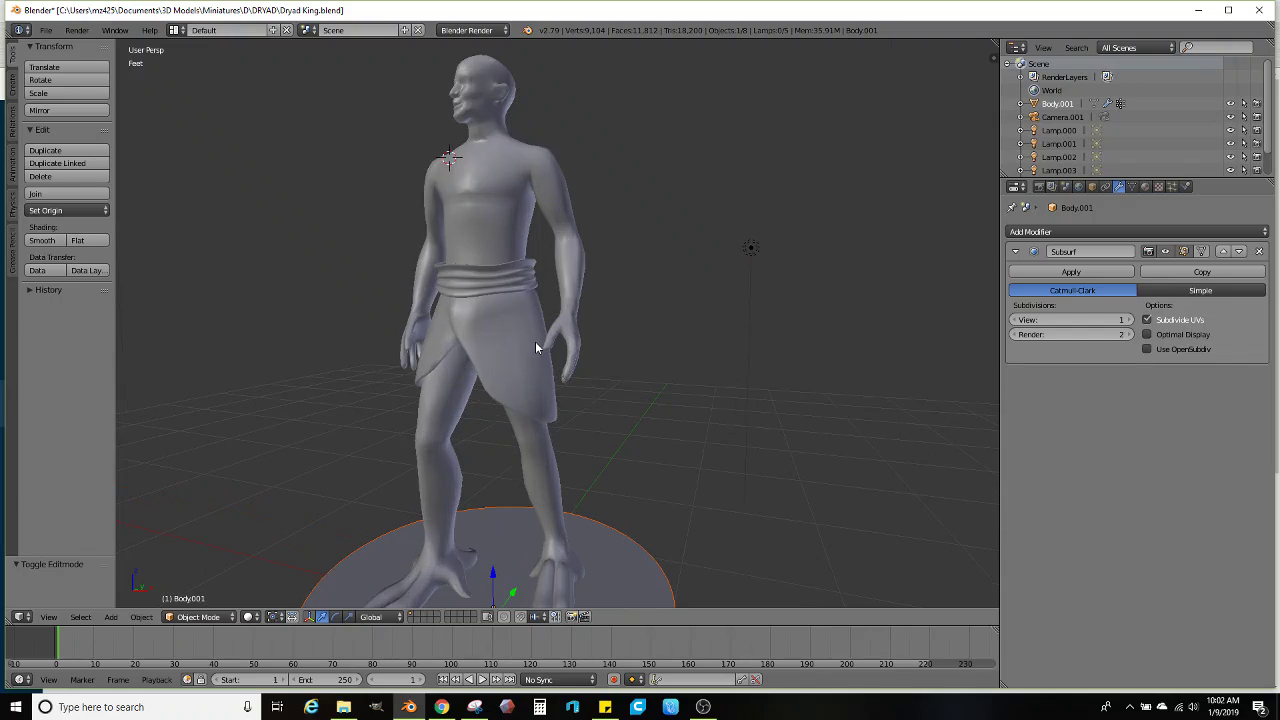
{"action": "key", "text": "Tab"}
{"action": "scroll", "coordinate": [591, 358], "scroll_direction": "up", "scroll_amount": 4}
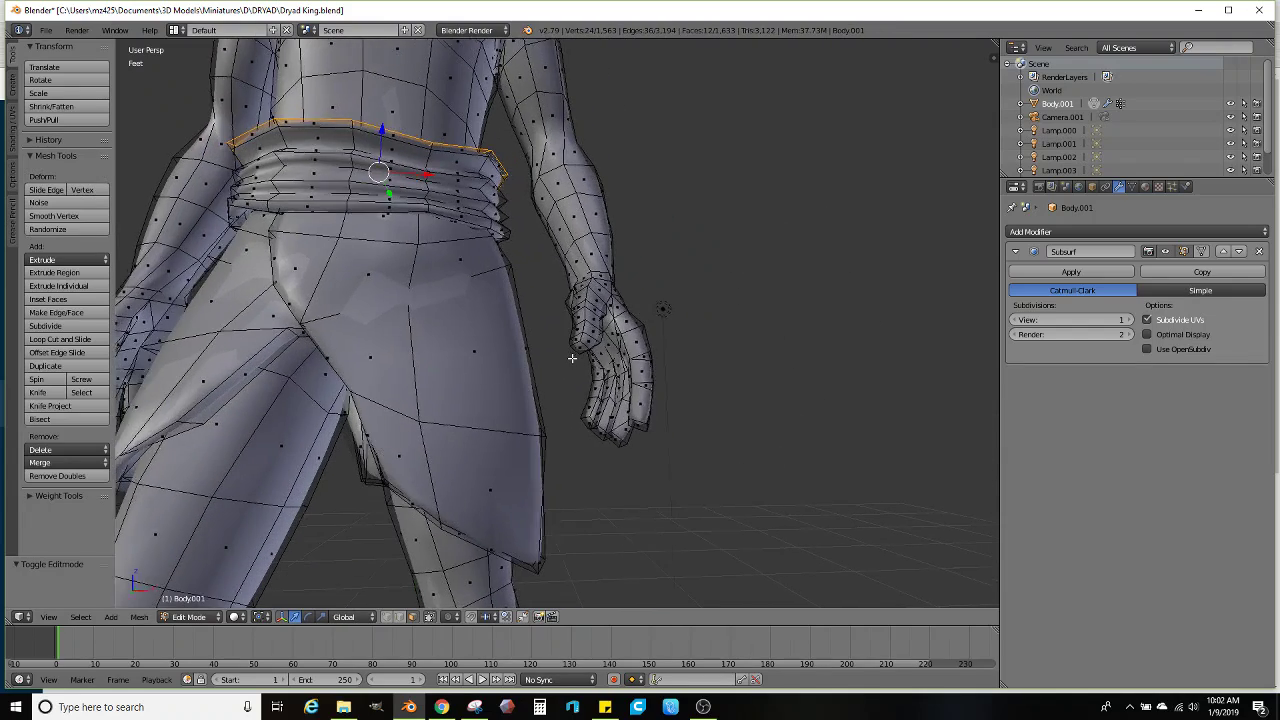
{"action": "scroll", "coordinate": [605, 357], "scroll_direction": "down", "scroll_amount": 3}
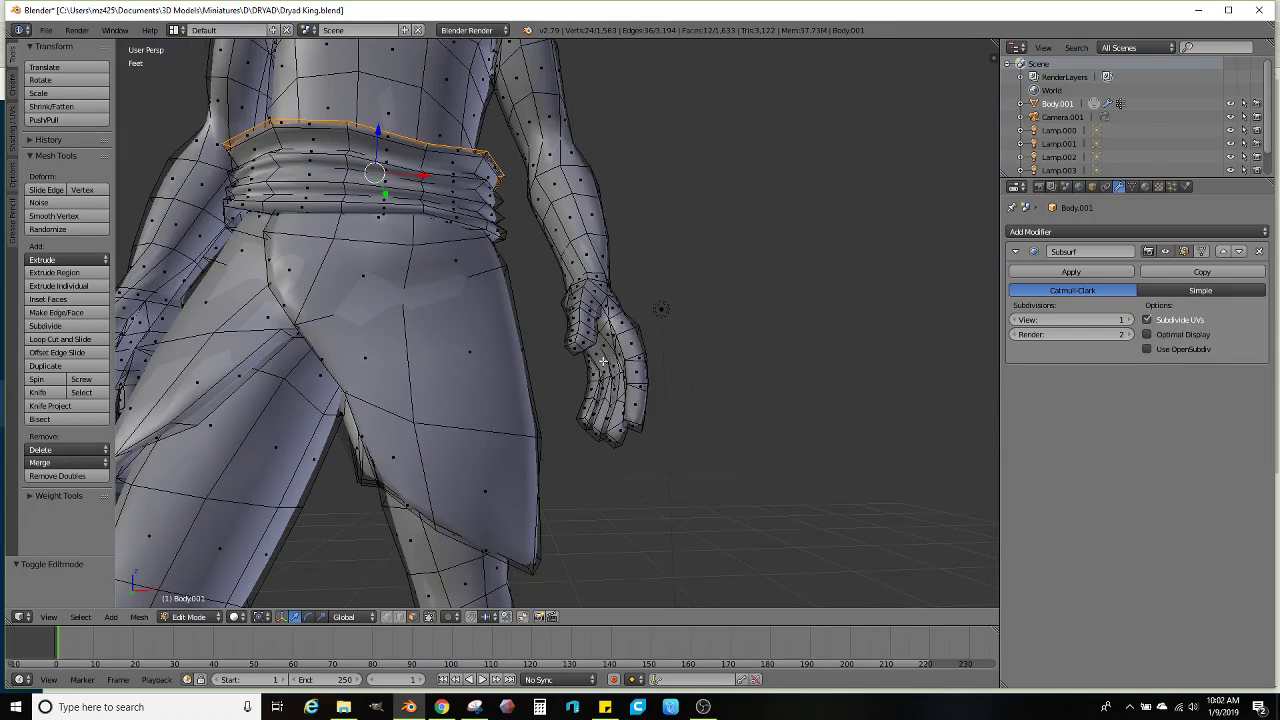
{"action": "middle_click_drag", "start_coordinate": [605, 357], "coordinate": [565, 373]}
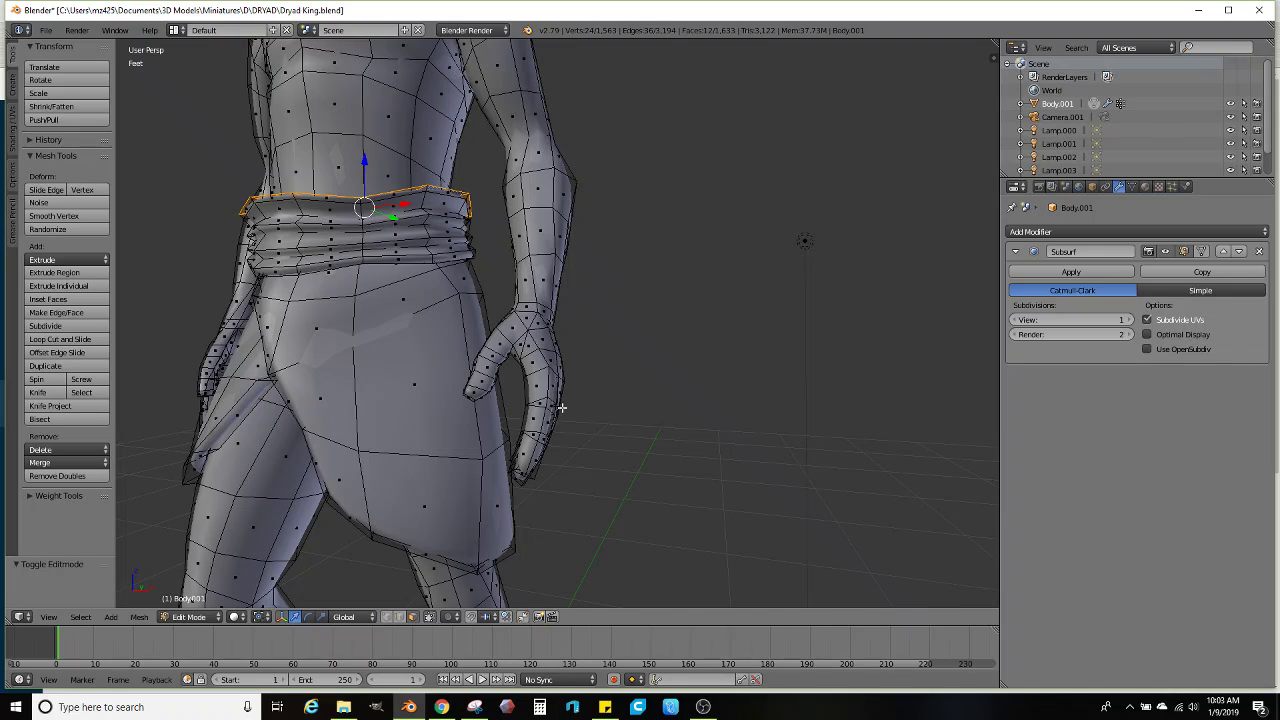
{"action": "scroll", "coordinate": [476, 422], "scroll_direction": "up", "scroll_amount": 3}
{"action": "scroll", "coordinate": [476, 428], "scroll_direction": "up", "scroll_amount": 2}
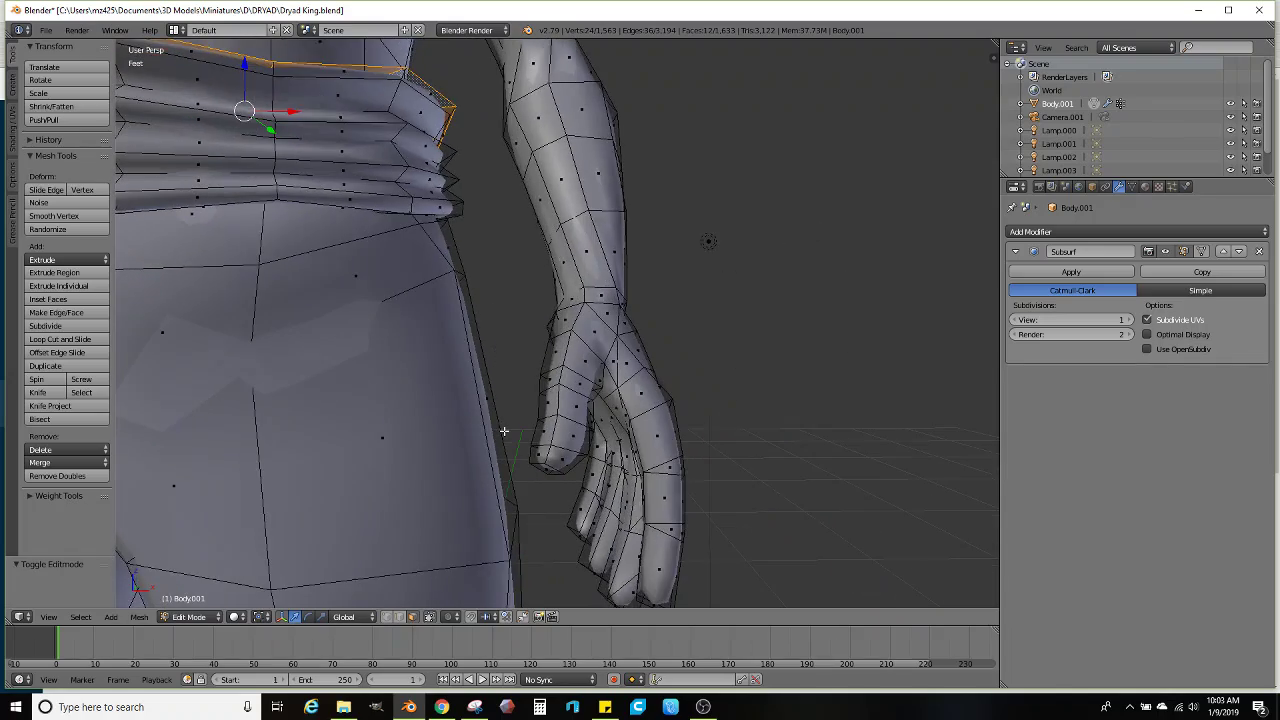
{"action": "scroll", "coordinate": [476, 428], "scroll_direction": "down", "scroll_amount": 2}
{"action": "middle_click_drag", "start_coordinate": [520, 418], "coordinate": [522, 338], "text": "shift"}
{"action": "scroll", "coordinate": [522, 340], "scroll_direction": "down", "scroll_amount": 2}
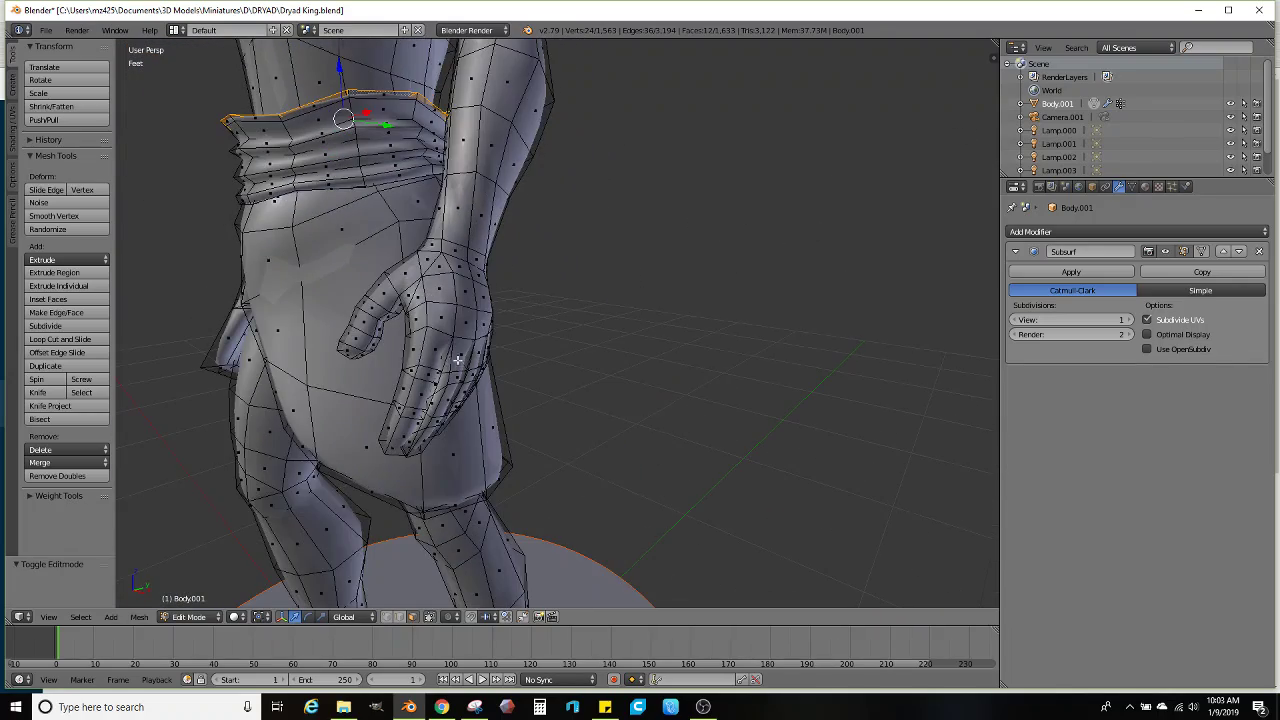
Scale the end face of the figure's left thumb to 1.153 and extrude it outward by about 399 thou
{"action": "middle_click_drag", "start_coordinate": [453, 360], "coordinate": [602, 367]}
{"action": "scroll", "coordinate": [598, 376], "scroll_direction": "up", "scroll_amount": 1}
{"action": "scroll", "coordinate": [550, 391], "scroll_direction": "up", "scroll_amount": 1}
{"action": "scroll", "coordinate": [652, 372], "scroll_direction": "up", "scroll_amount": 2}
{"action": "right_click", "coordinate": [586, 344]}
{"action": "scroll", "coordinate": [586, 344], "scroll_direction": "down", "scroll_amount": 2}
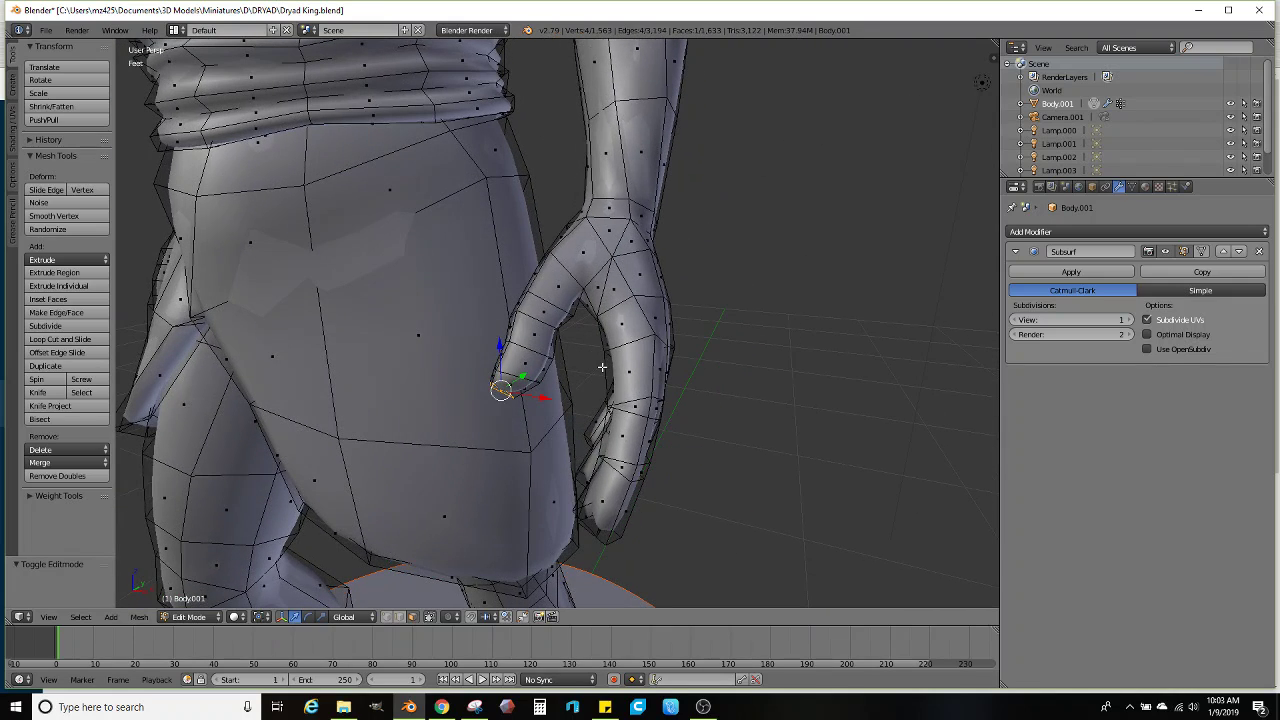
{"action": "scroll", "coordinate": [602, 367], "scroll_direction": "up", "scroll_amount": 2}
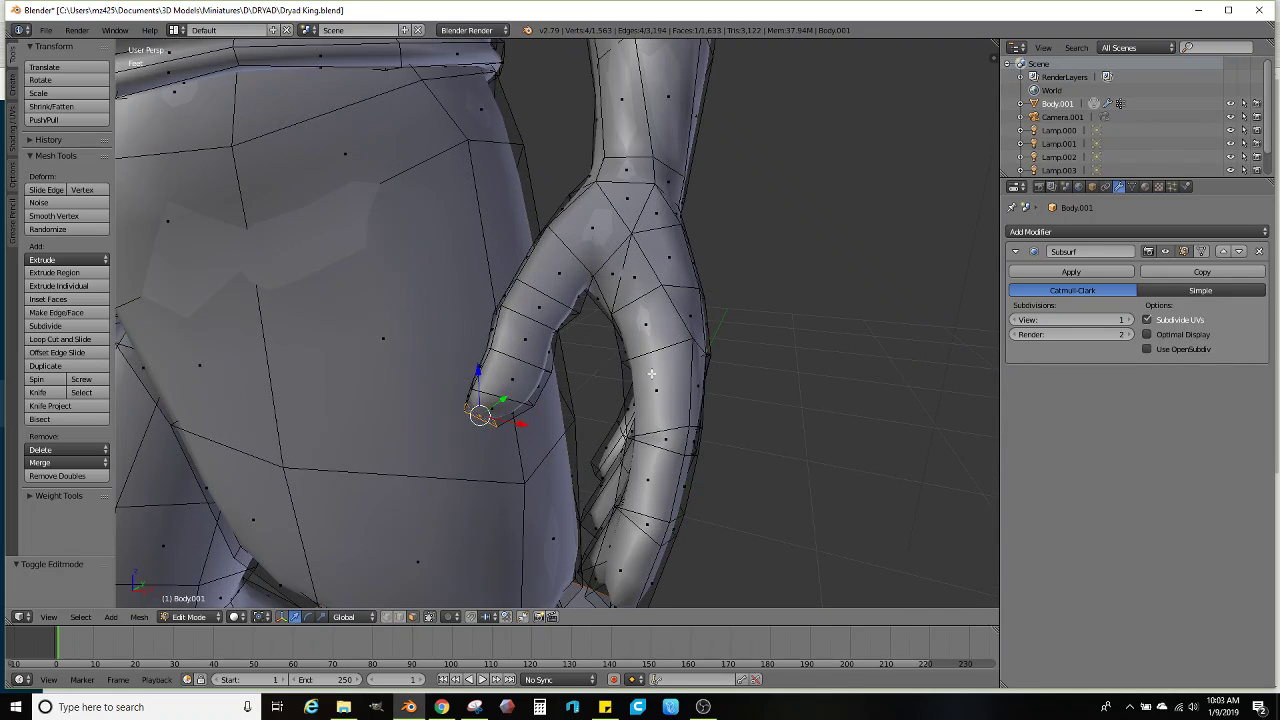
{"action": "key", "text": "s"}
{"action": "left_click", "coordinate": [689, 374]}
{"action": "scroll", "coordinate": [686, 370], "scroll_direction": "down", "scroll_amount": 2}
{"action": "key", "text": "e"}
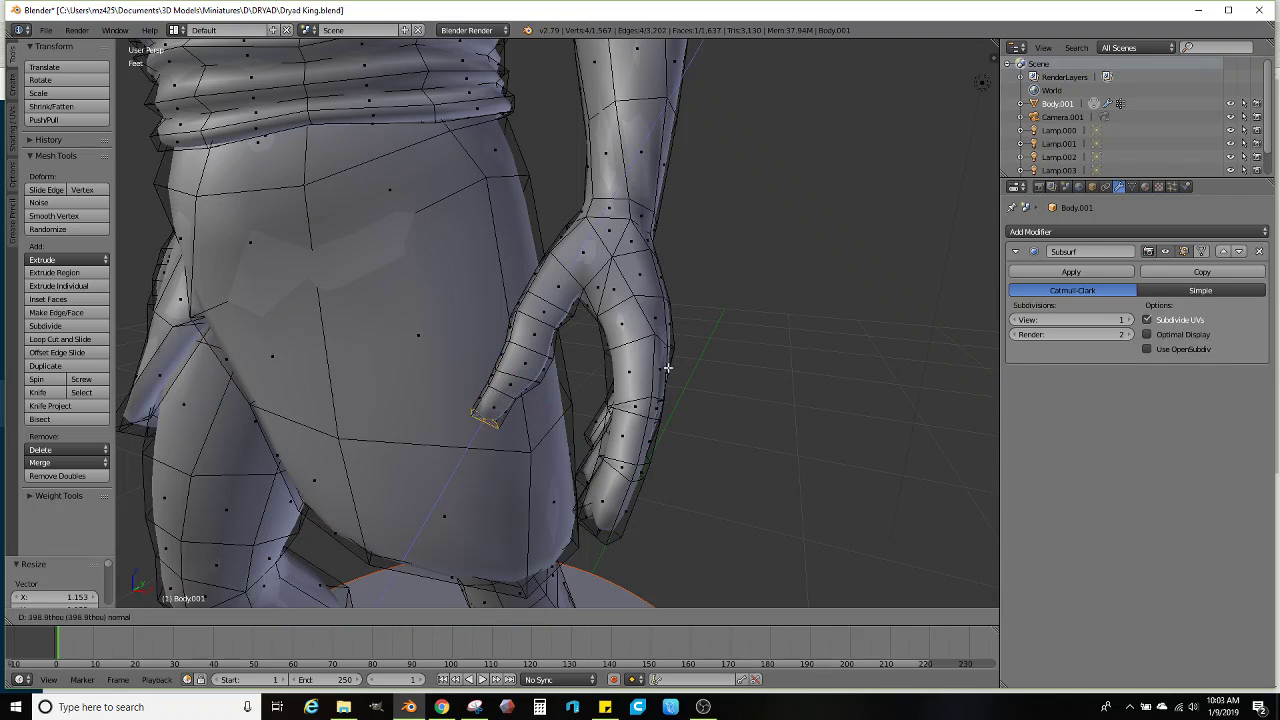
{"action": "left_click", "coordinate": [667, 368]}
Rotate the extruded thumb end by -24.8°, move it into line with the thumb, and rotate it a further -6.53°
{"action": "middle_click_drag", "start_coordinate": [667, 368], "coordinate": [624, 338]}
{"action": "key", "text": "r"}
{"action": "left_click", "coordinate": [586, 310]}
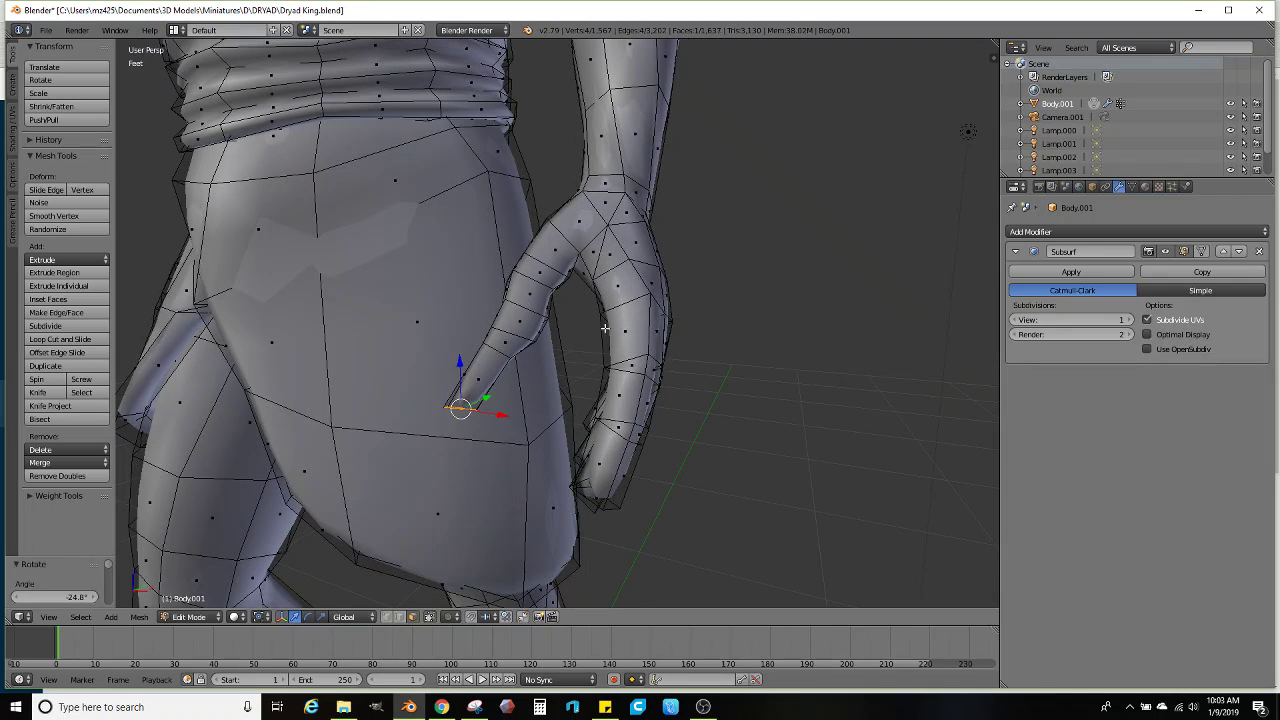
{"action": "key", "text": "g"}
{"action": "left_click", "coordinate": [689, 348]}
{"action": "middle_click_drag", "start_coordinate": [689, 348], "coordinate": [612, 339]}
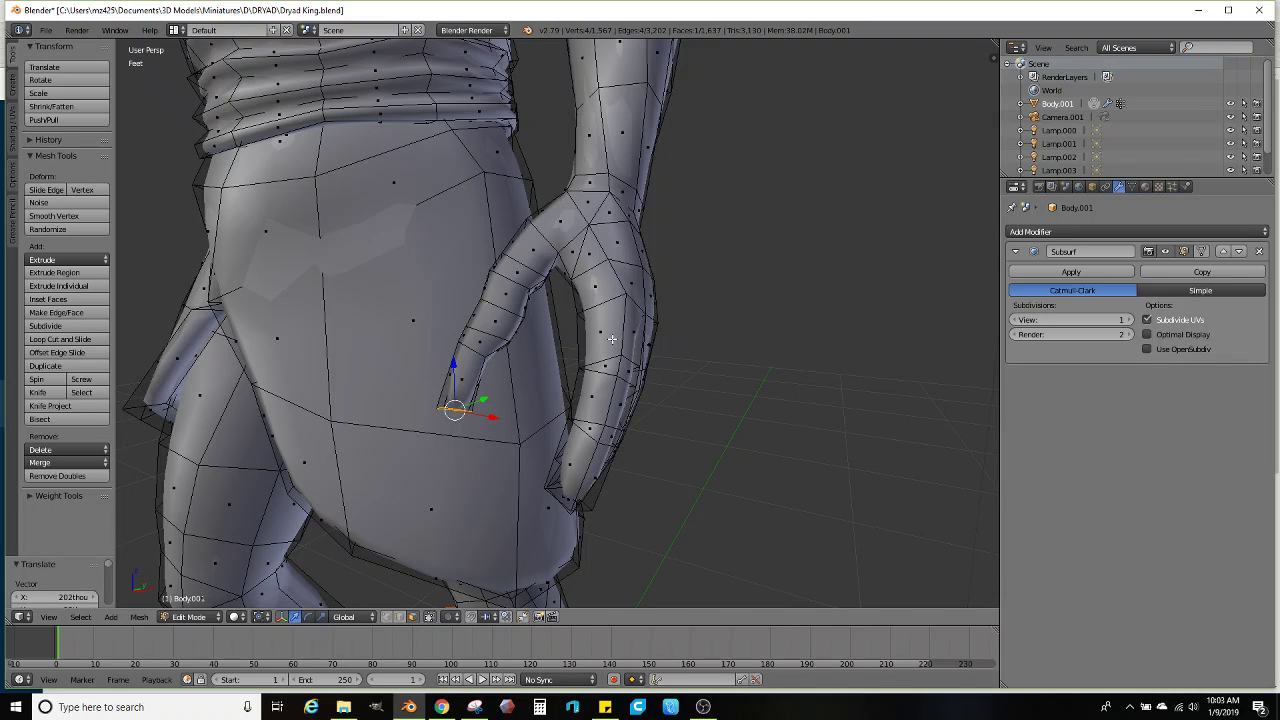
{"action": "key", "text": "r"}
{"action": "left_click", "coordinate": [702, 293]}
Extrude the thumb's end face downward again and taper it by scaling to 0.488
{"action": "key", "text": "e"}
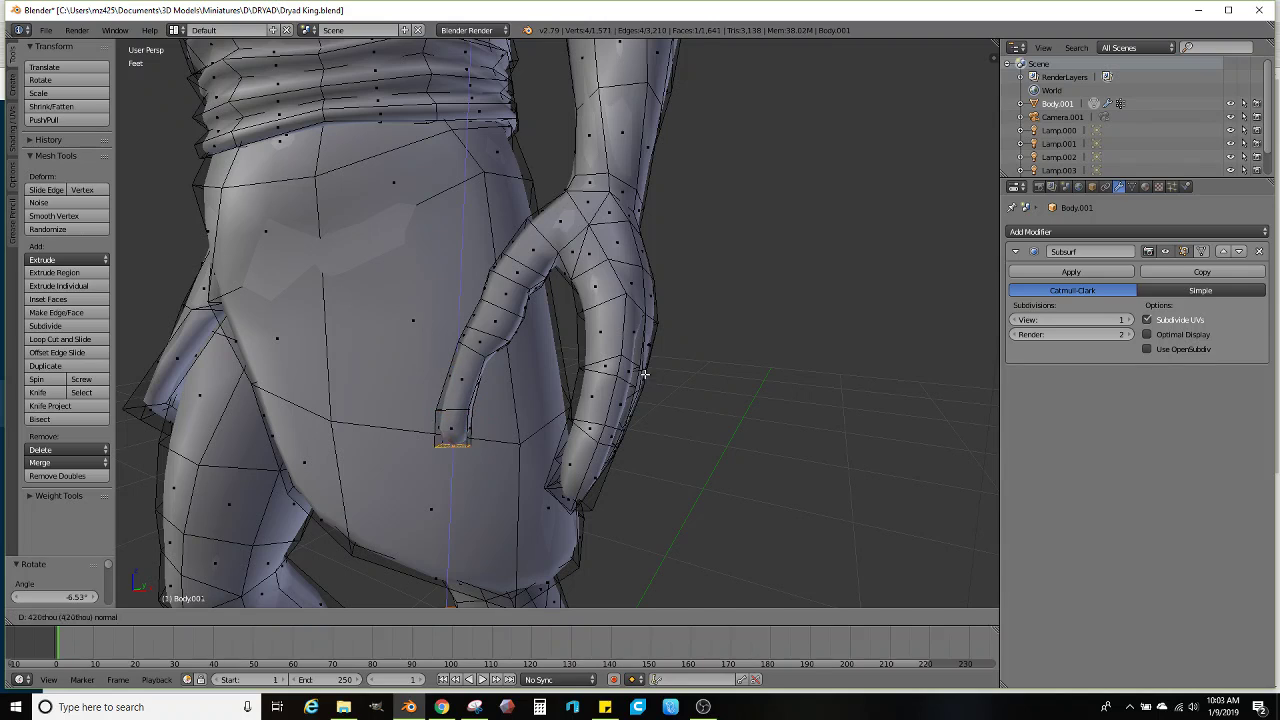
{"action": "left_click", "coordinate": [668, 408]}
{"action": "key", "text": "s"}
{"action": "left_click", "coordinate": [549, 397]}
Extend the face selection from the thumb's tip to its base, ending with the face near the wrist as the active one
{"action": "middle_click_drag", "start_coordinate": [549, 397], "coordinate": [540, 399]}
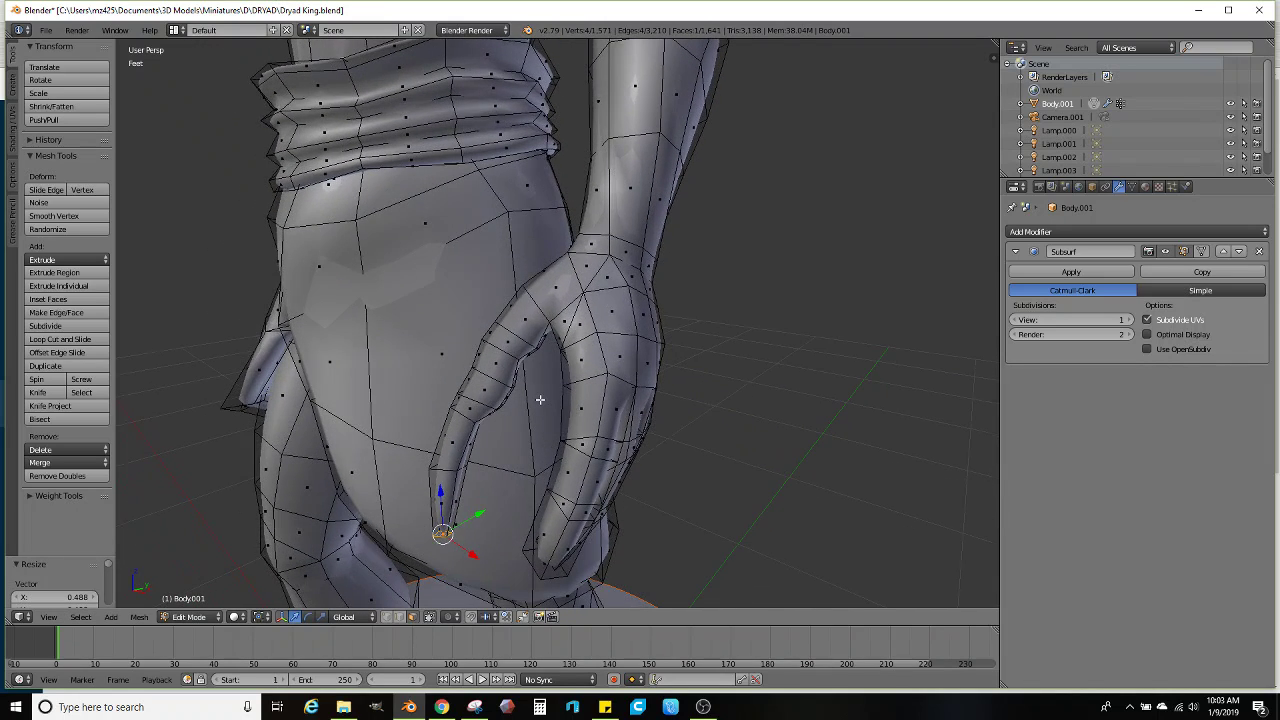
{"action": "right_click", "coordinate": [453, 487], "text": "shift"}
{"action": "right_click", "coordinate": [468, 432], "text": "shift"}
{"action": "right_click", "coordinate": [477, 419], "text": "shift"}
{"action": "right_click", "coordinate": [497, 400], "text": "shift"}
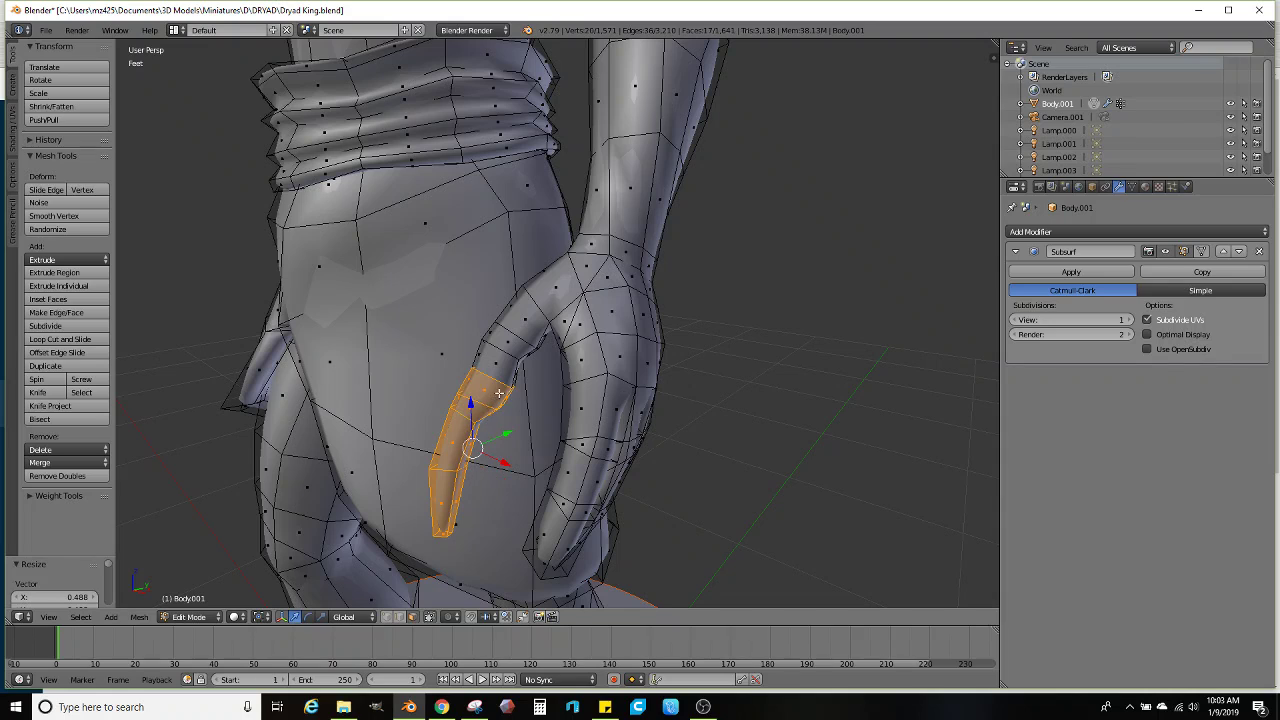
{"action": "right_click", "coordinate": [517, 353], "text": "alt"}
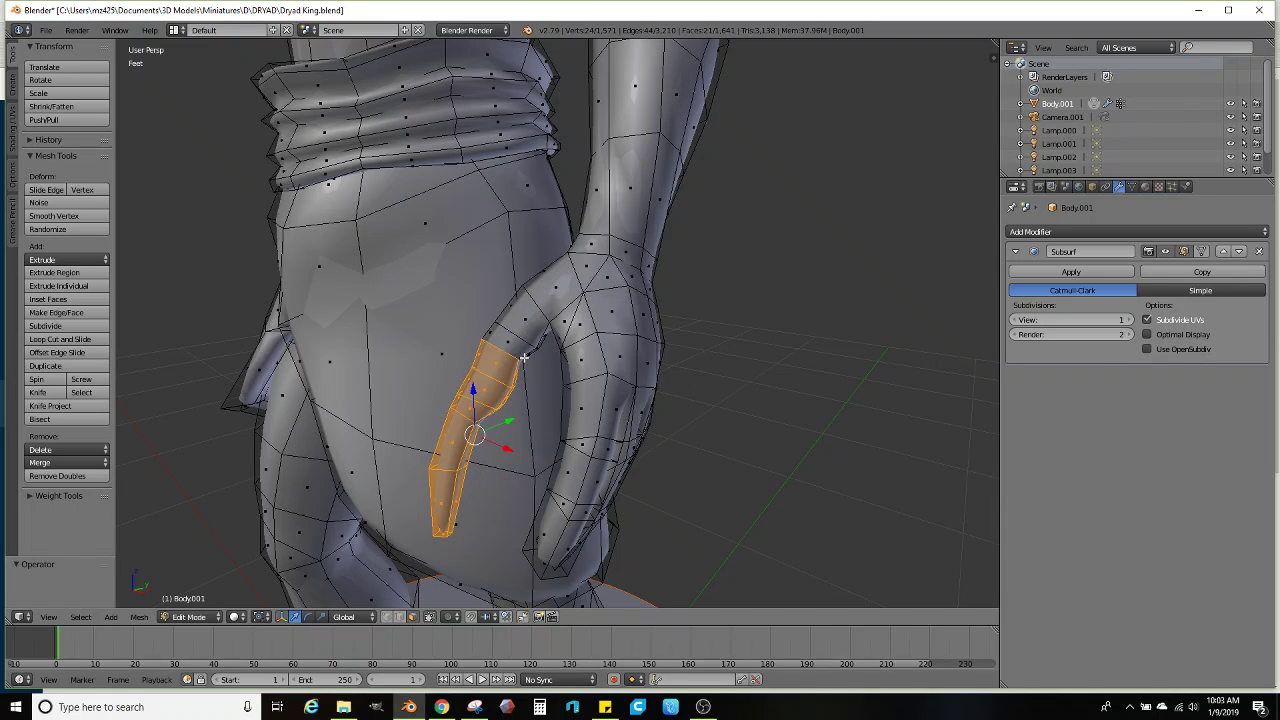
{"action": "right_click", "coordinate": [527, 352], "text": "shift"}
{"action": "right_click", "coordinate": [538, 336], "text": "shift"}
{"action": "middle_click_drag", "start_coordinate": [548, 291], "coordinate": [610, 330]}
{"action": "right_click", "coordinate": [640, 335], "text": "shift"}
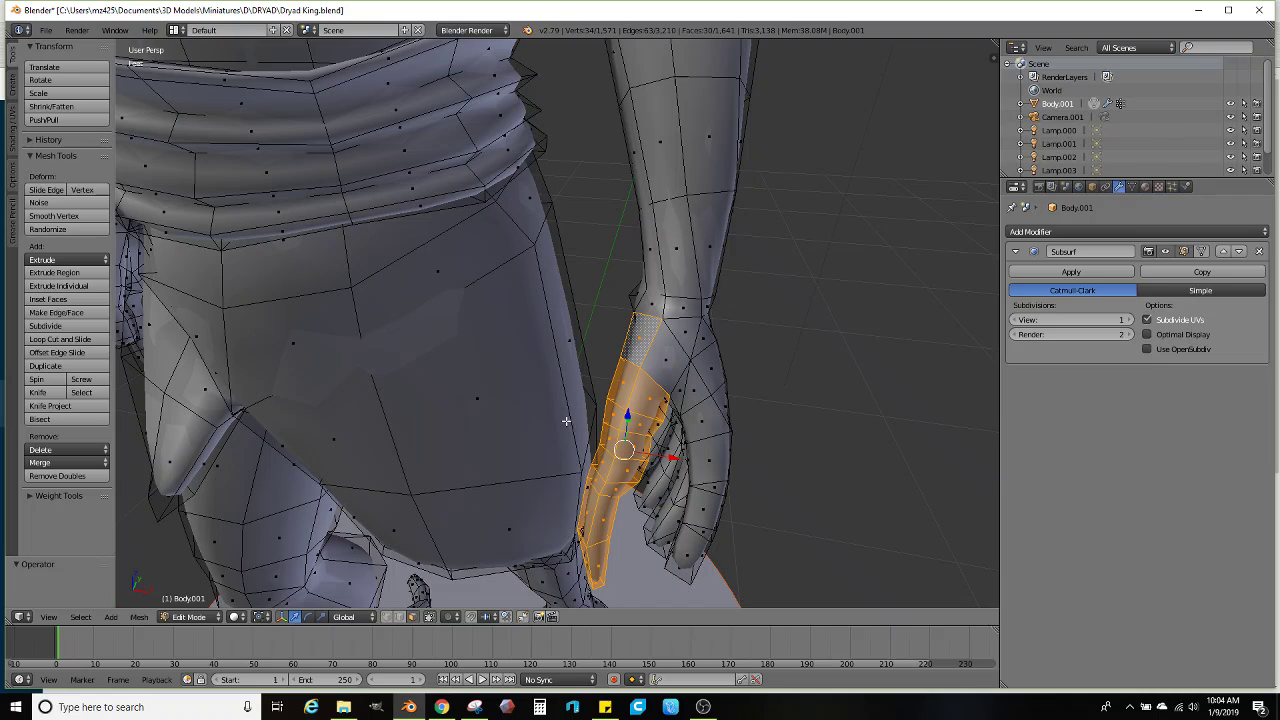
Set the pivot to the active element, then rotate the selected thumb outward about its base and shift it slightly
{"action": "left_click", "coordinate": [262, 614]}
{"action": "left_click", "coordinate": [268, 600]}
{"action": "left_click", "coordinate": [264, 616]}
{"action": "left_click", "coordinate": [300, 555]}
{"action": "middle_click_drag", "start_coordinate": [470, 360], "coordinate": [600, 330]}
{"action": "scroll", "coordinate": [654, 326], "scroll_direction": "up", "scroll_amount": 1}
{"action": "key", "text": "r"}
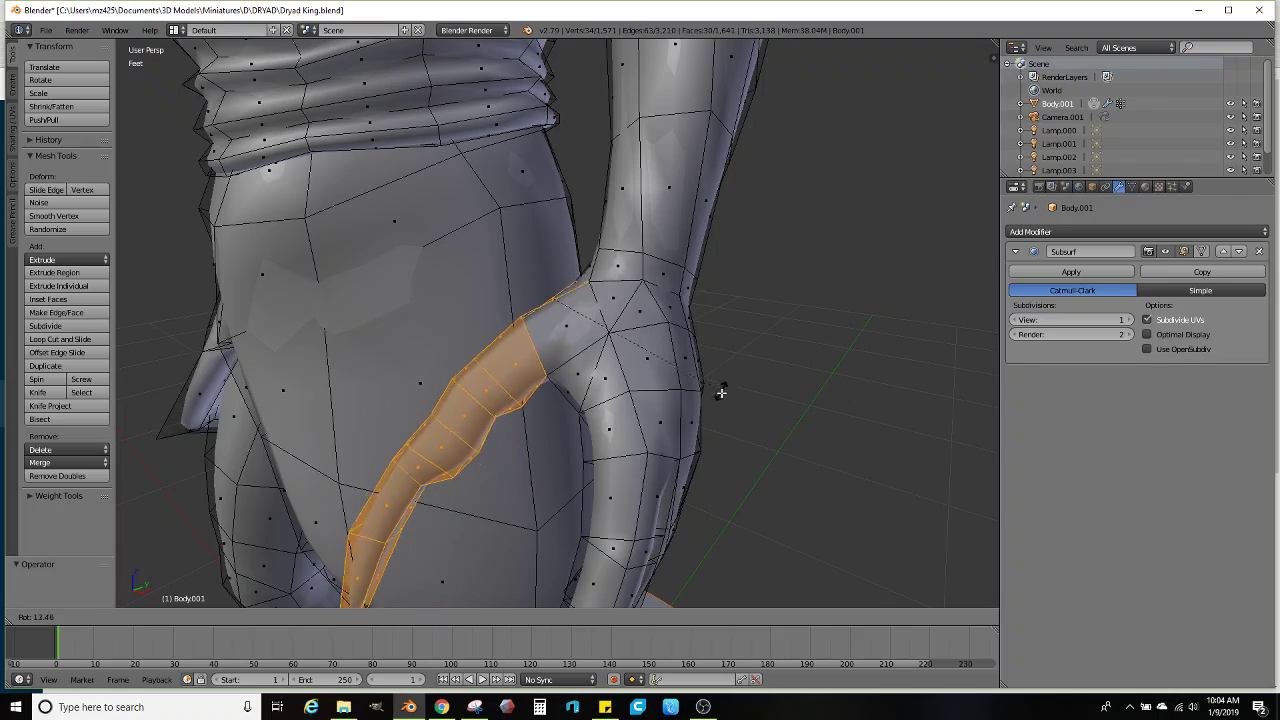
{"action": "key", "text": "g"}
{"action": "left_click", "coordinate": [720, 408]}
Extrude the tip face of the left hand's index finger and scale the new end to 0.667
{"action": "scroll", "coordinate": [668, 385], "scroll_direction": "down", "scroll_amount": 2}
{"action": "middle_click_drag", "start_coordinate": [720, 408], "coordinate": [666, 359]}
{"action": "right_click", "coordinate": [706, 302]}
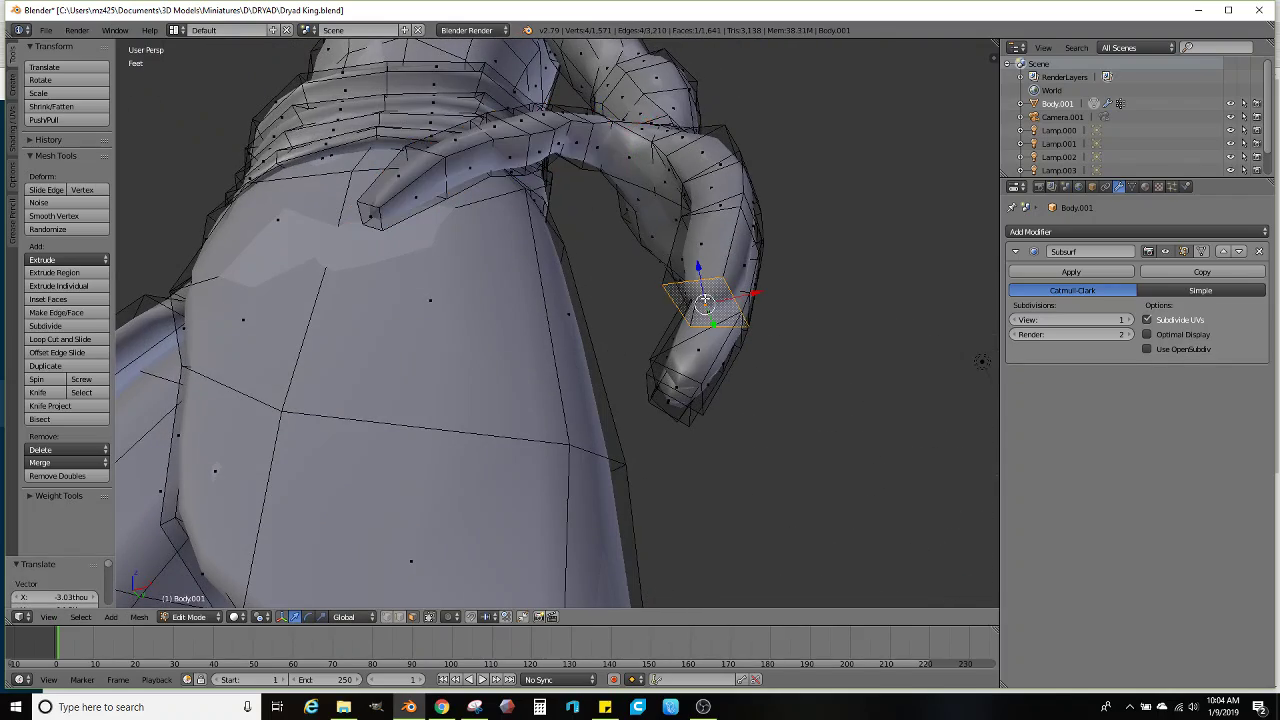
{"action": "middle_click_drag", "start_coordinate": [706, 302], "coordinate": [718, 380]}
{"action": "scroll", "coordinate": [634, 428], "scroll_direction": "up", "scroll_amount": 2}
{"action": "key", "text": "s"}
{"action": "left_click", "coordinate": [655, 431]}
{"action": "scroll", "coordinate": [657, 428], "scroll_direction": "down", "scroll_amount": 1}
{"action": "key", "text": "s"}
{"action": "left_click", "coordinate": [575, 451]}
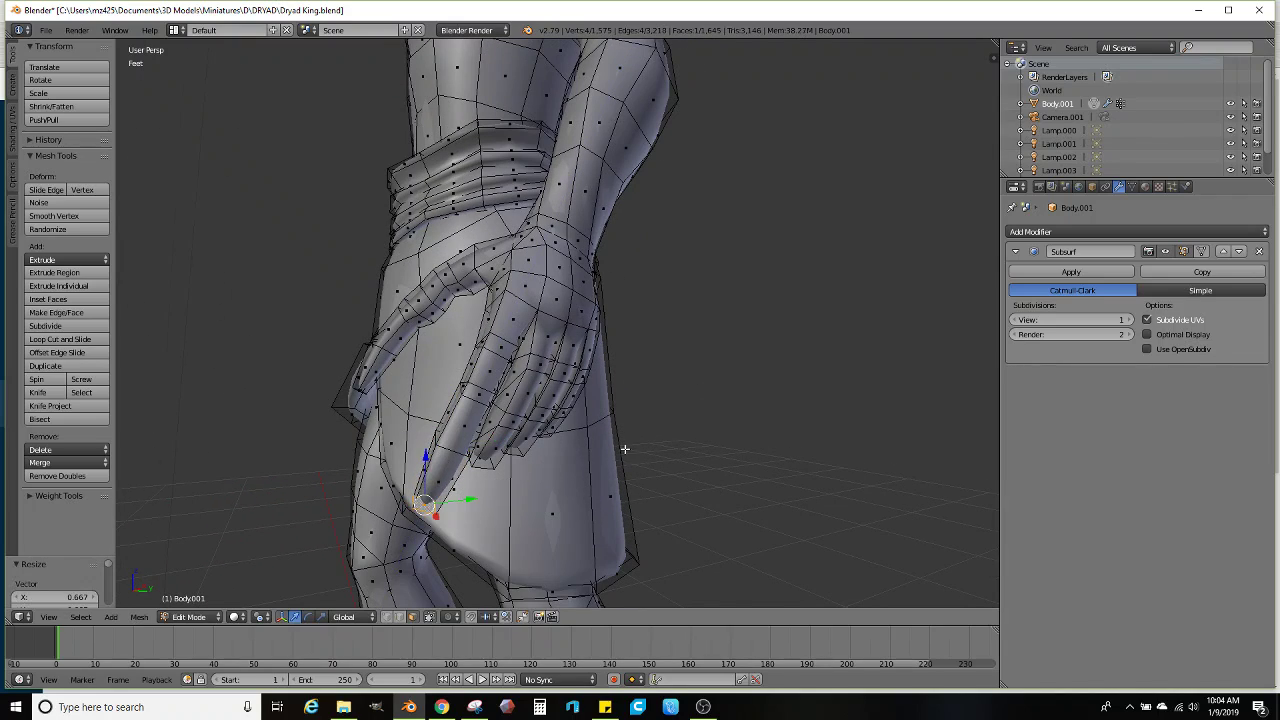
Move the index finger's extruded end inward and rotate it by 14.2° to curve the finger
{"action": "middle_click_drag", "start_coordinate": [625, 449], "coordinate": [749, 477]}
{"action": "key", "text": "g"}
{"action": "left_click", "coordinate": [730, 468]}
{"action": "key", "text": "r"}
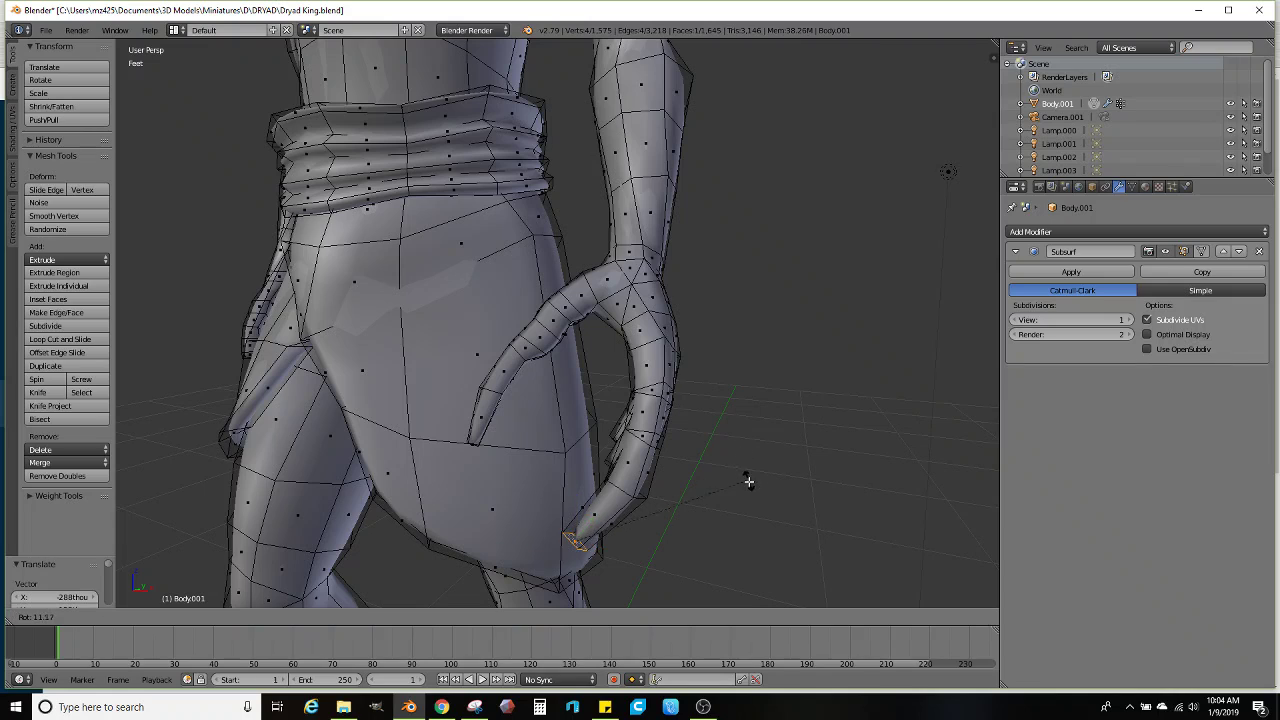
{"action": "left_click", "coordinate": [750, 487]}
Extrude the index finger's end again into a narrow point and reposition the tip to continue the curve
{"action": "middle_click_drag", "start_coordinate": [768, 432], "coordinate": [754, 420]}
{"action": "key", "text": "g"}
{"action": "key", "text": "z"}
{"action": "key", "text": "z"}
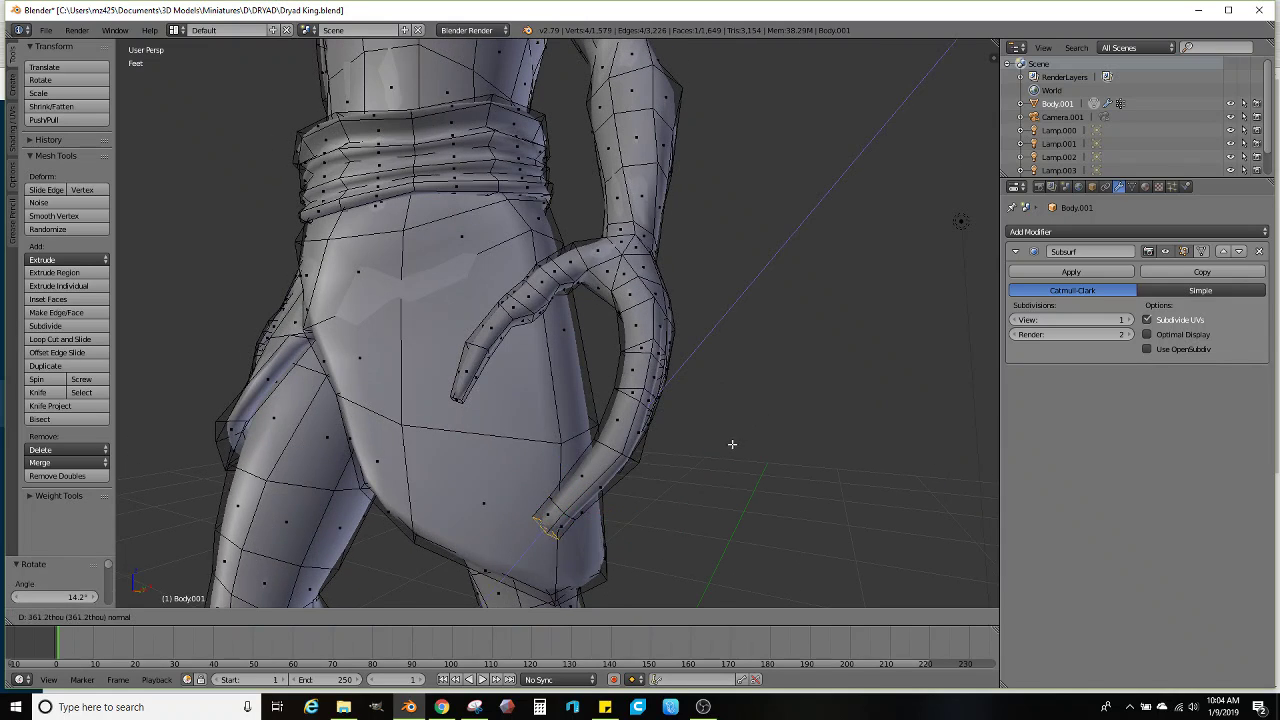
{"action": "left_click", "coordinate": [577, 480]}
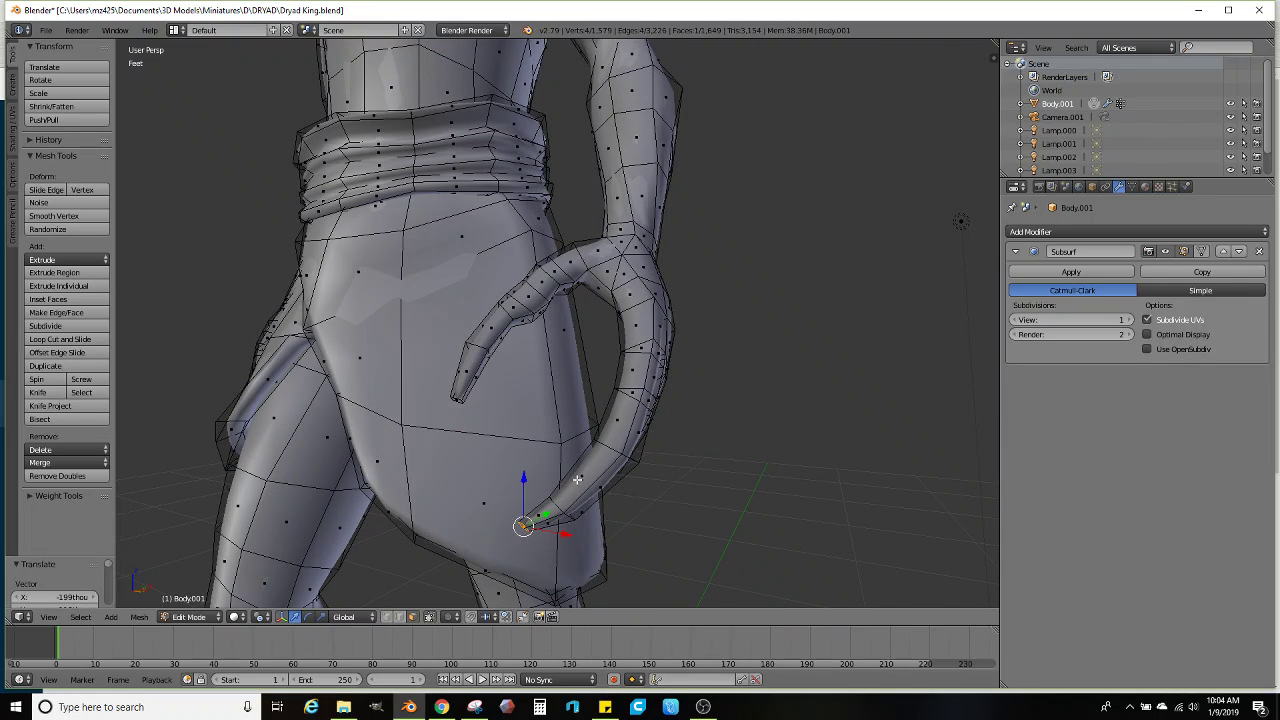
{"action": "middle_click_drag", "start_coordinate": [577, 480], "coordinate": [433, 397]}
{"action": "key", "text": "g"}
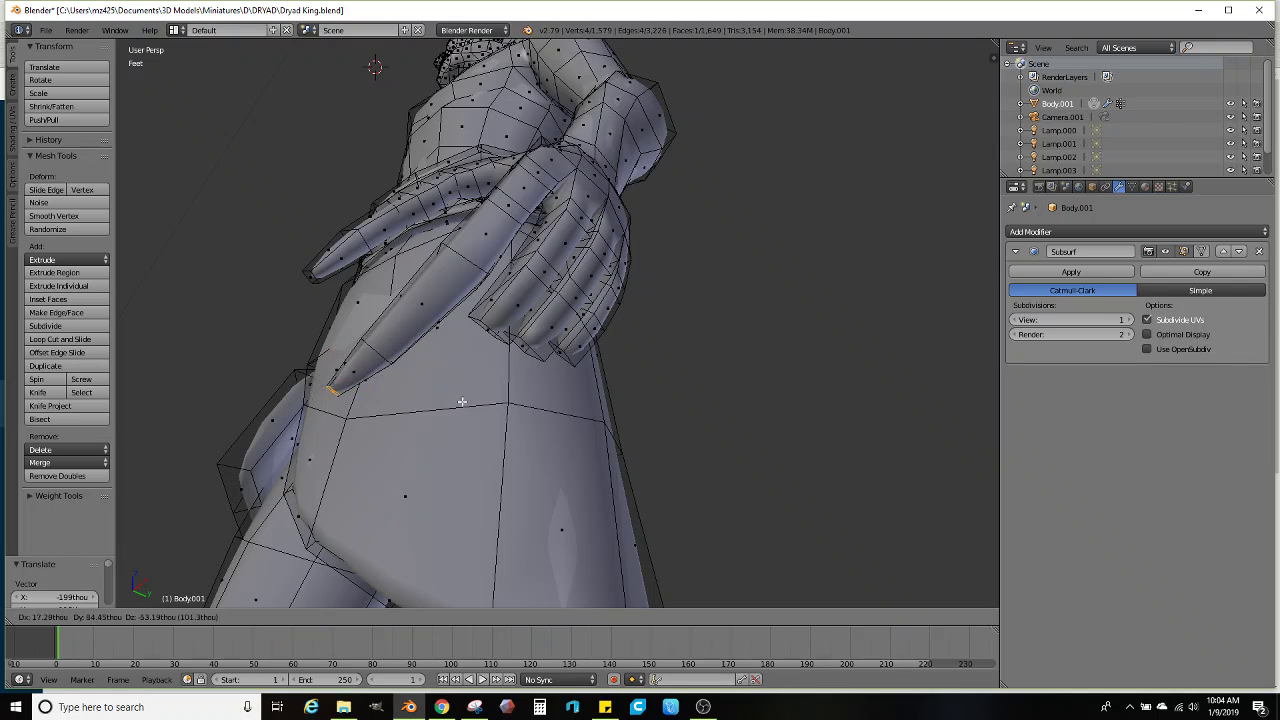
{"action": "left_click", "coordinate": [461, 401]}
Grow the face selection from the index finger's tip up to its knuckle
{"action": "key", "text": "ctrl+KP_Add"}
{"action": "key", "text": "ctrl+KP_Add"}
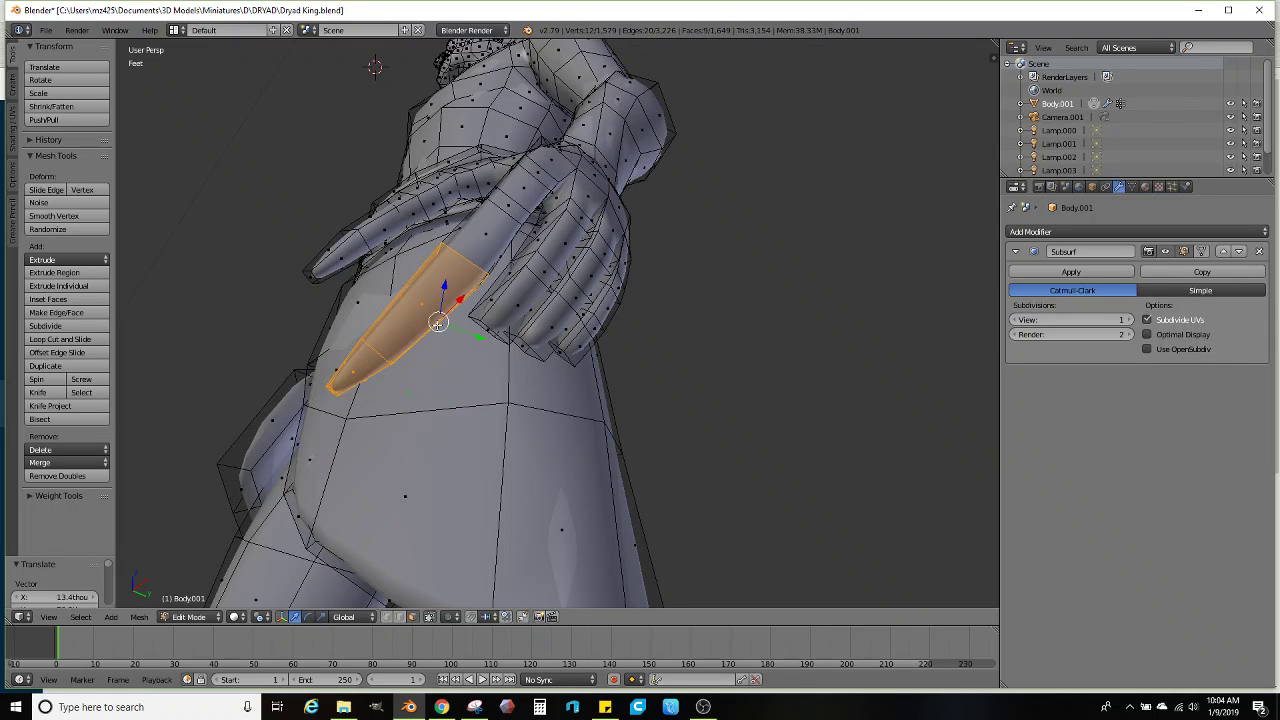
{"action": "middle_click_drag", "start_coordinate": [438, 327], "coordinate": [432, 350]}
{"action": "key", "text": "ctrl+KP_Add"}
{"action": "key", "text": "ctrl+KP_Add"}
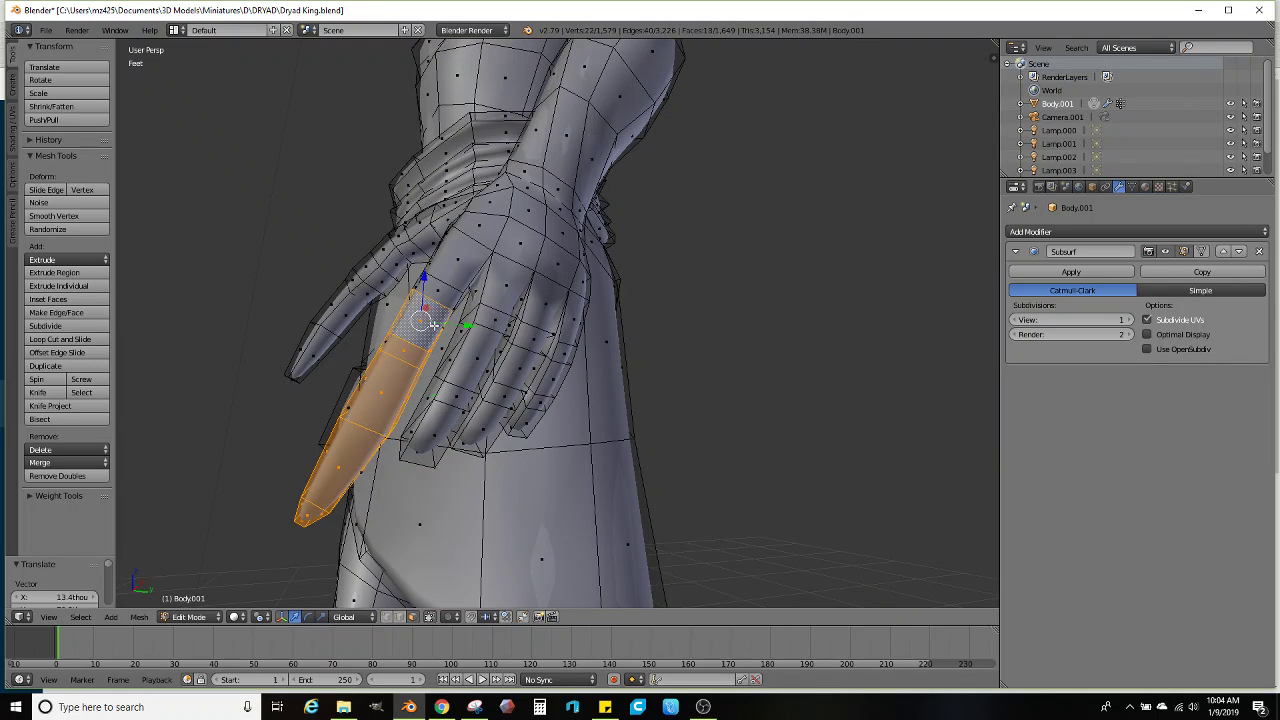
{"action": "key", "text": "ctrl+KP_Add"}
{"action": "middle_click_drag", "start_coordinate": [464, 280], "coordinate": [534, 316]}
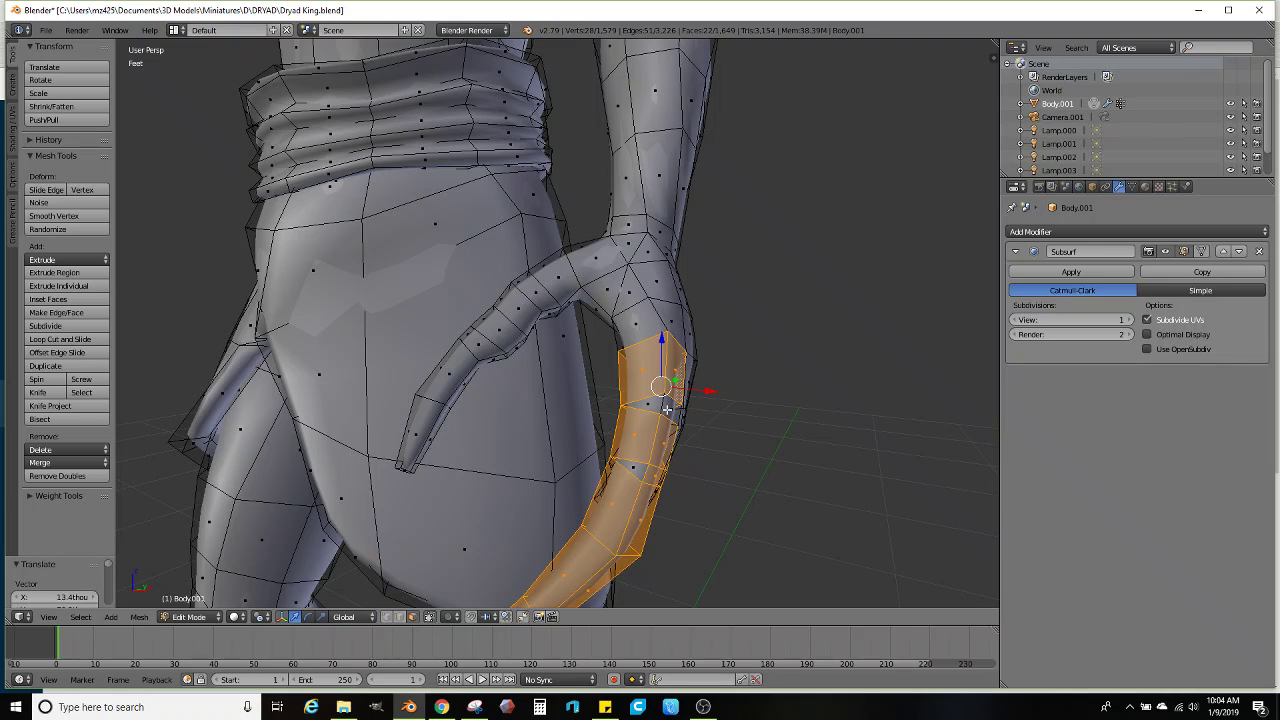
{"action": "key", "text": "ctrl+KP_Subtract"}
{"action": "key", "text": "ctrl+KP_Add"}
Add the remaining unselected faces around the left hand's index finger so the whole finger is selected up to the knuckle
{"action": "left_click", "coordinate": [665, 365], "text": "shift"}
{"action": "middle_click_drag", "start_coordinate": [667, 409], "coordinate": [572, 415]}
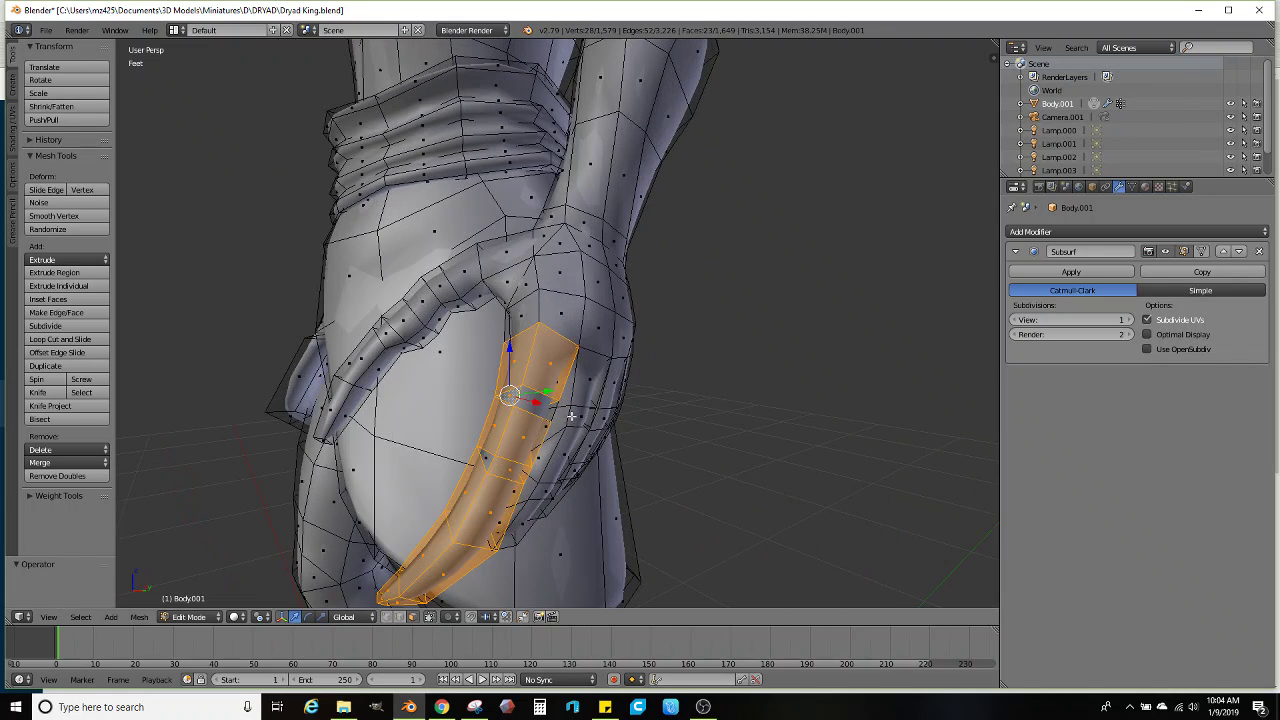
{"action": "left_click", "coordinate": [525, 419], "text": "ctrl"}
{"action": "left_click", "coordinate": [490, 455], "text": "ctrl"}
{"action": "middle_click_drag", "start_coordinate": [492, 455], "coordinate": [370, 388]}
{"action": "left_click", "coordinate": [326, 352], "text": "ctrl"}
{"action": "left_click", "coordinate": [318, 378], "text": "ctrl"}
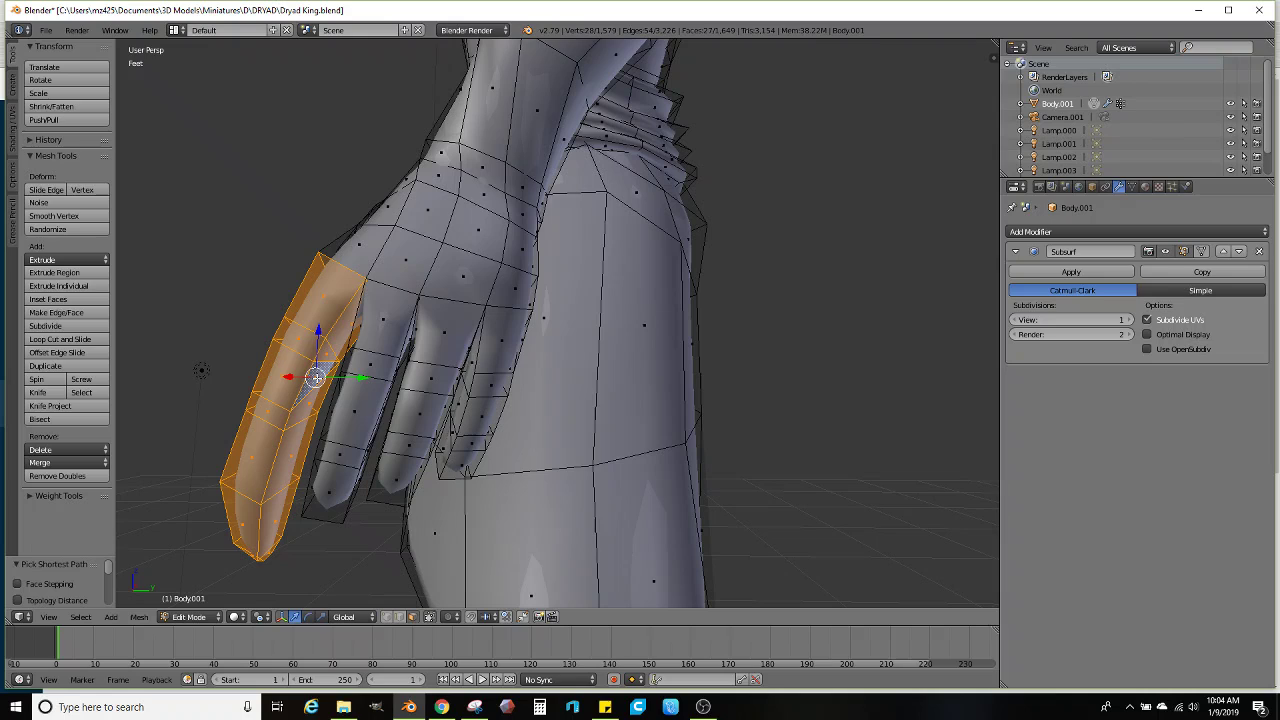
{"action": "left_click", "coordinate": [349, 260], "text": "ctrl"}
{"action": "left_click", "coordinate": [347, 264], "text": "shift"}
Rotate the selected index finger by 19° and refine its angle from two more viewpoints to splay it away from the hand
{"action": "middle_click_drag", "start_coordinate": [347, 264], "coordinate": [569, 328]}
{"action": "key", "text": "r"}
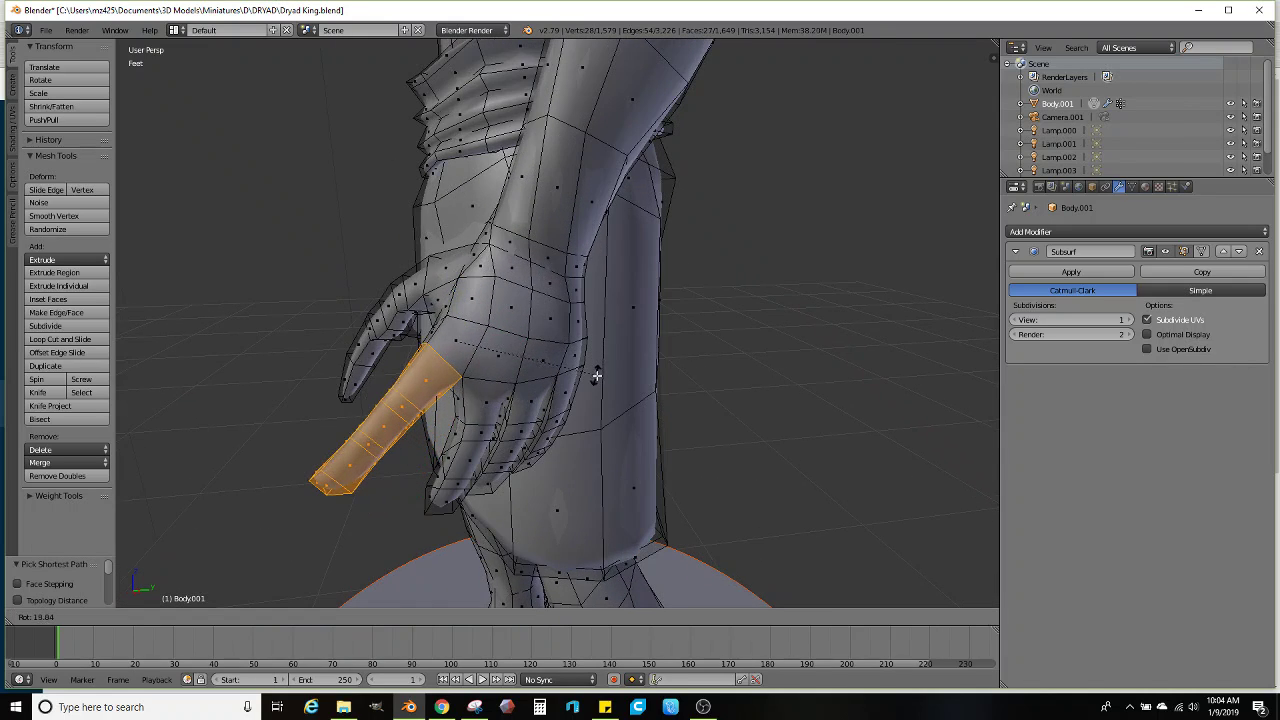
{"action": "left_click", "coordinate": [597, 371]}
{"action": "middle_click_drag", "start_coordinate": [597, 371], "coordinate": [651, 361]}
{"action": "key", "text": "r"}
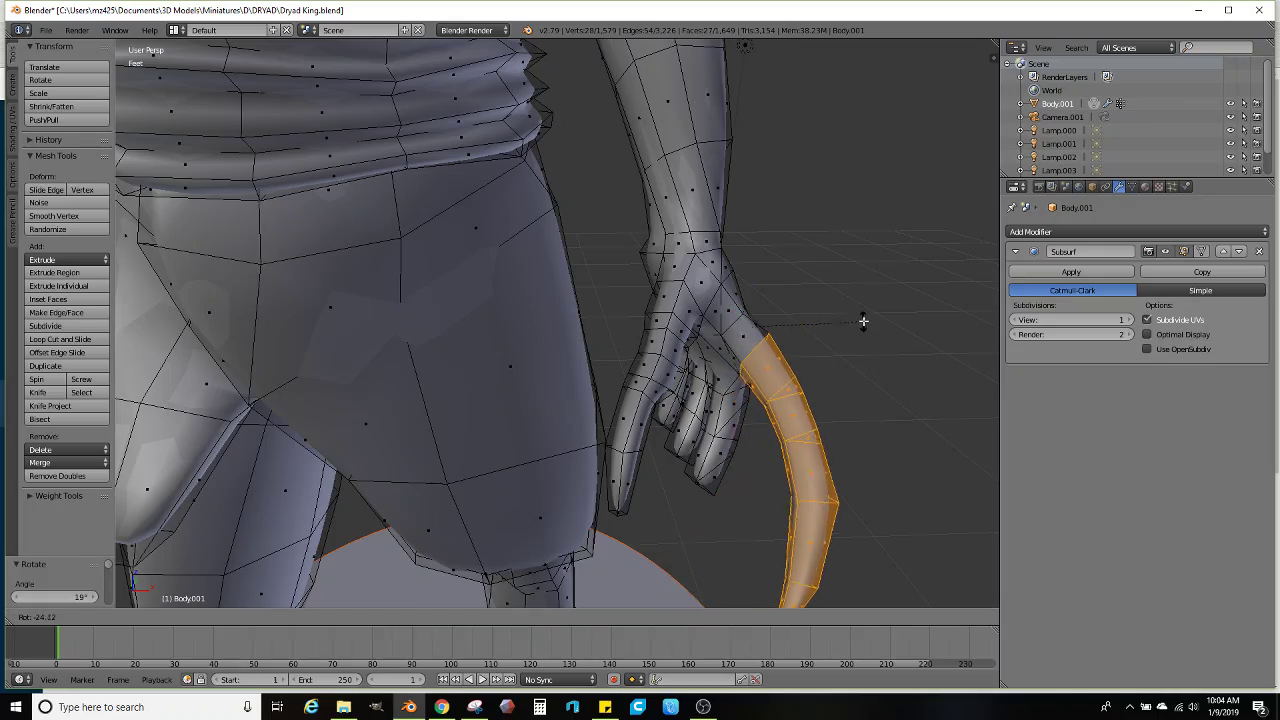
{"action": "left_click", "coordinate": [837, 326]}
{"action": "middle_click_drag", "start_coordinate": [837, 326], "coordinate": [667, 437]}
{"action": "key", "text": "r"}
{"action": "left_click", "coordinate": [700, 289]}
Scale the middle finger's tip face, extrude it, and rotate the new end by 18.3° to begin an inward curve
{"action": "scroll", "coordinate": [549, 345], "scroll_direction": "up", "scroll_amount": 4}
{"action": "right_click", "coordinate": [515, 332]}
{"action": "key", "text": "s"}
{"action": "left_click", "coordinate": [698, 410]}
{"action": "key", "text": "e"}
{"action": "left_click", "coordinate": [698, 415]}
{"action": "key", "text": "r"}
{"action": "left_click", "coordinate": [682, 455]}
{"action": "key", "text": "s"}
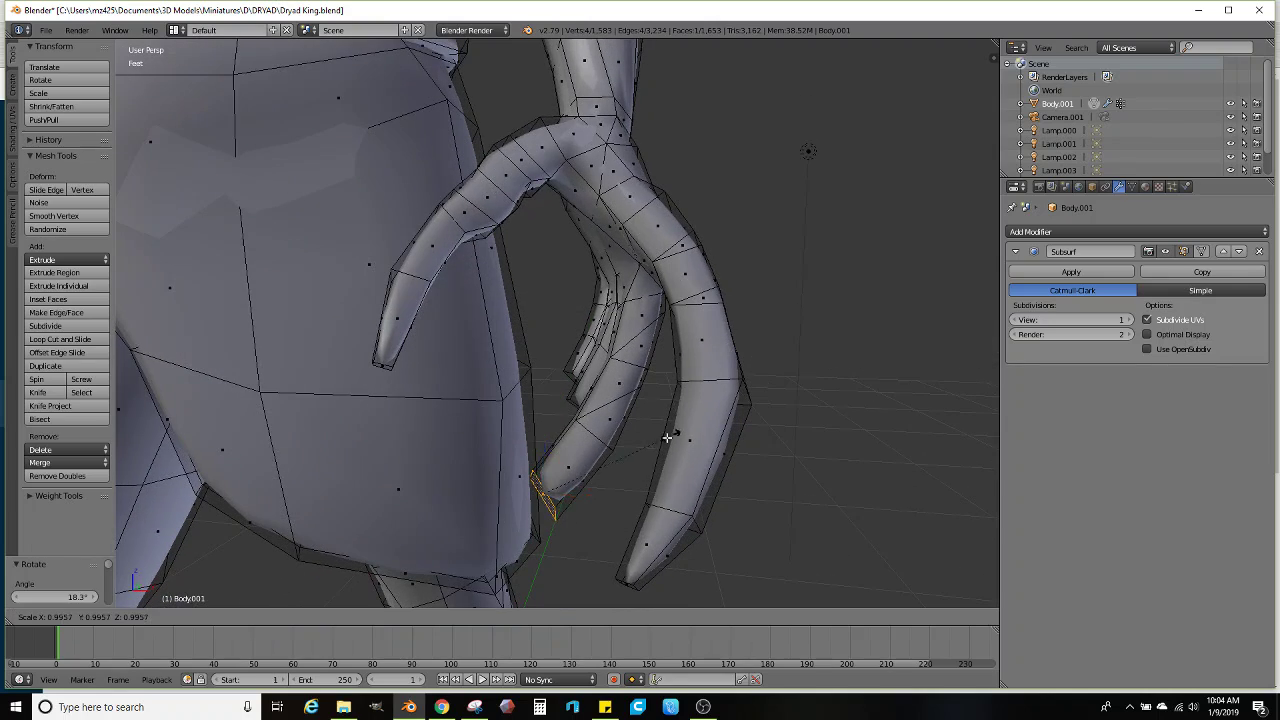
{"action": "left_click", "coordinate": [648, 452]}
Reposition the middle finger's end, extrude it once more along its normal, and scale the new tip to 0.402
{"action": "key", "text": "g"}
{"action": "key", "text": "g"}
{"action": "key", "text": "z"}
{"action": "key", "text": "z"}
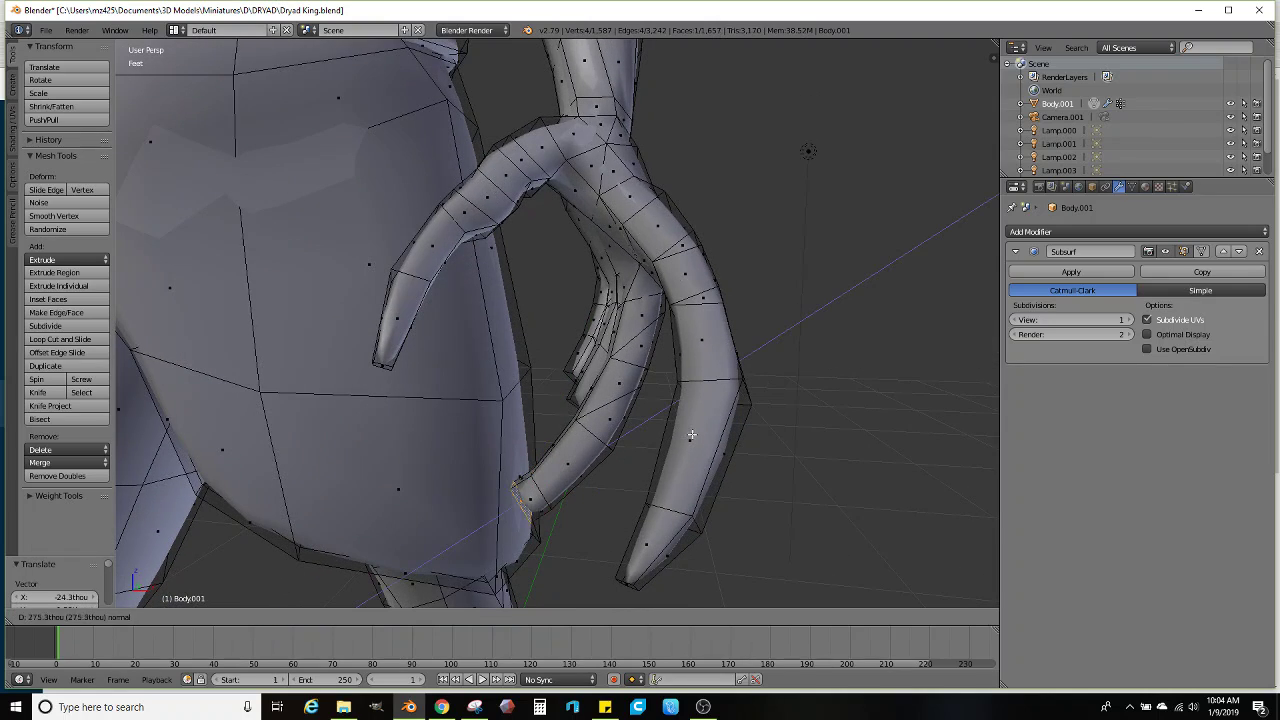
{"action": "left_click", "coordinate": [560, 472]}
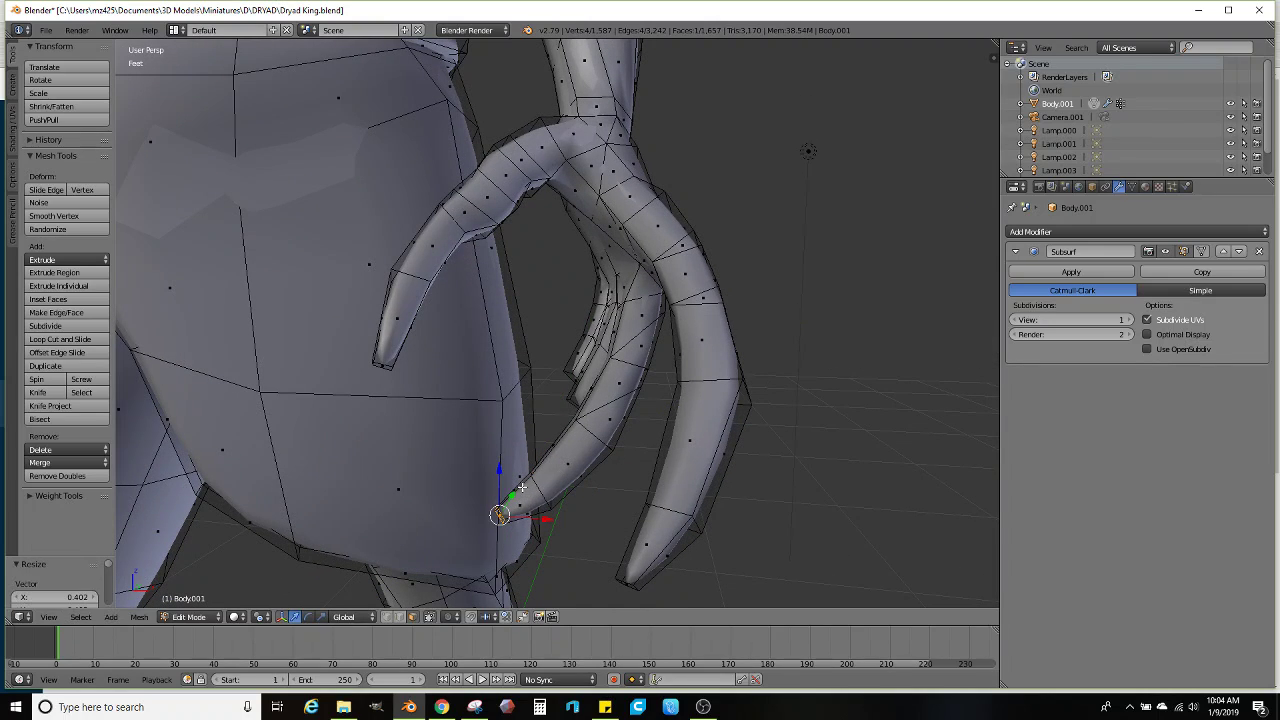
Select all faces of the middle finger from tip to knuckle, leaving out the neighbouring finger's faces
{"action": "right_click", "coordinate": [558, 450], "text": "alt+shift"}
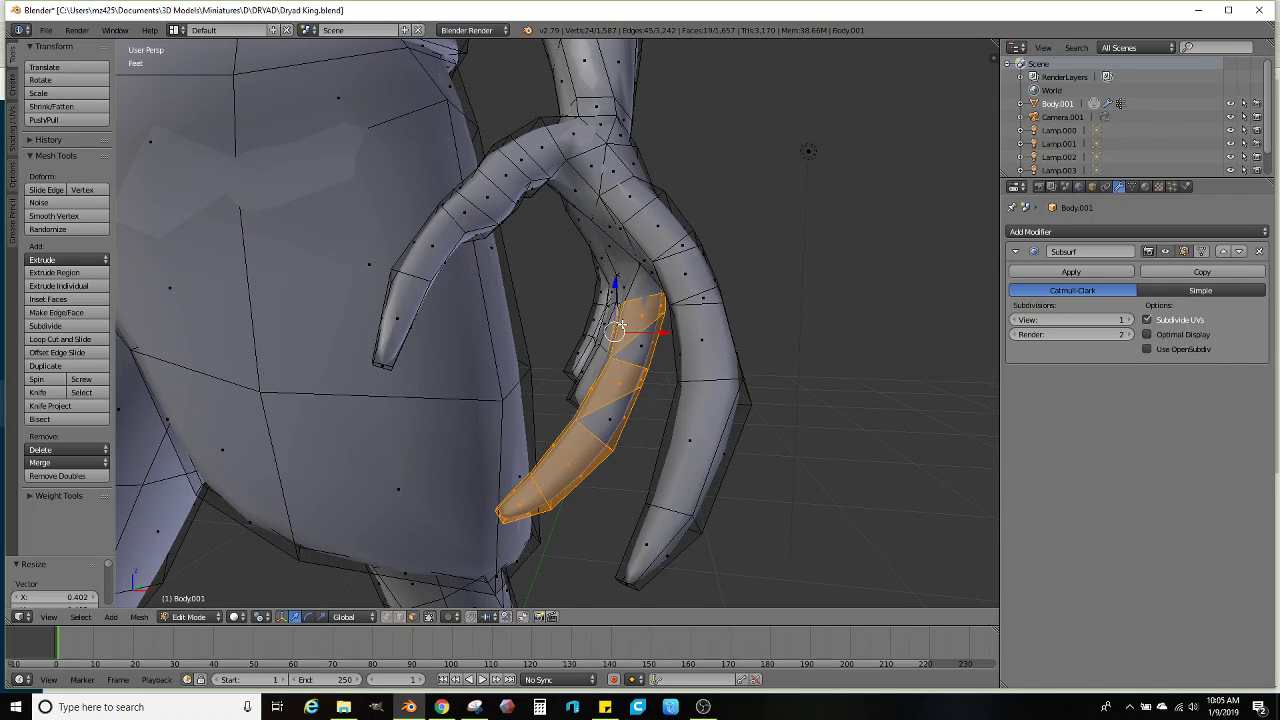
{"action": "middle_click_drag", "start_coordinate": [633, 296], "coordinate": [455, 377]}
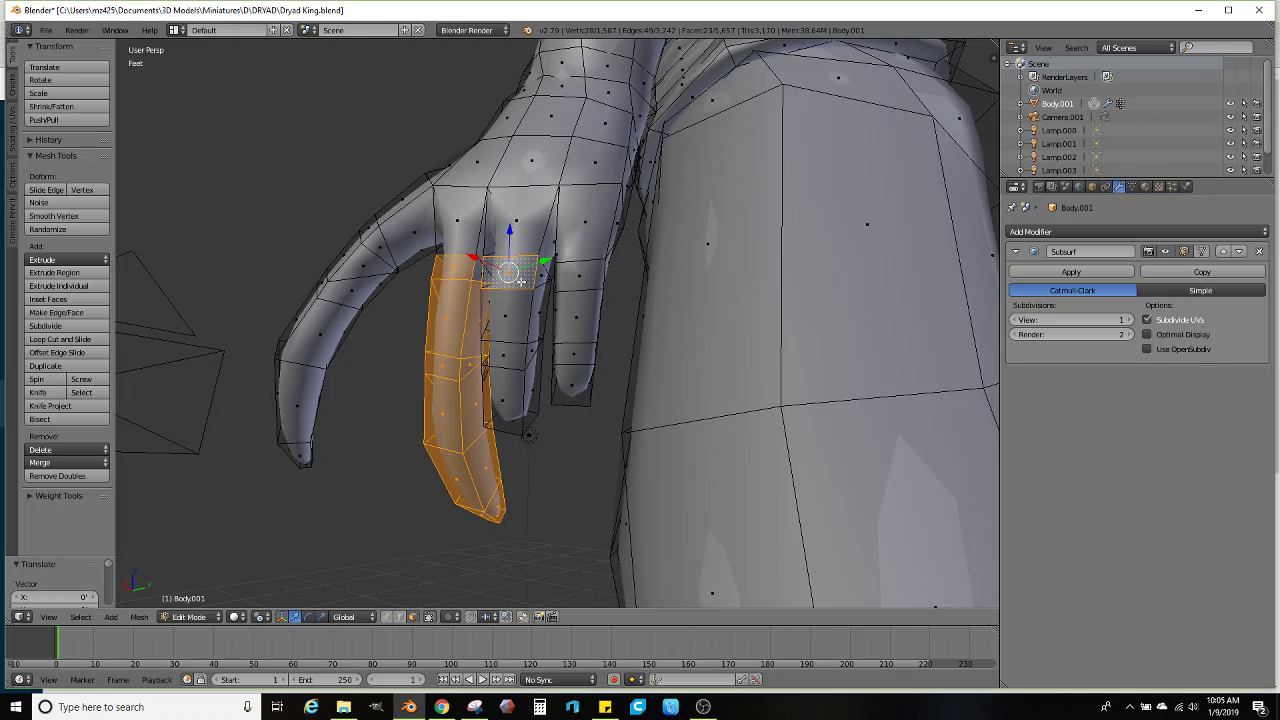
{"action": "scroll", "coordinate": [519, 282], "scroll_direction": "up", "scroll_amount": 2}
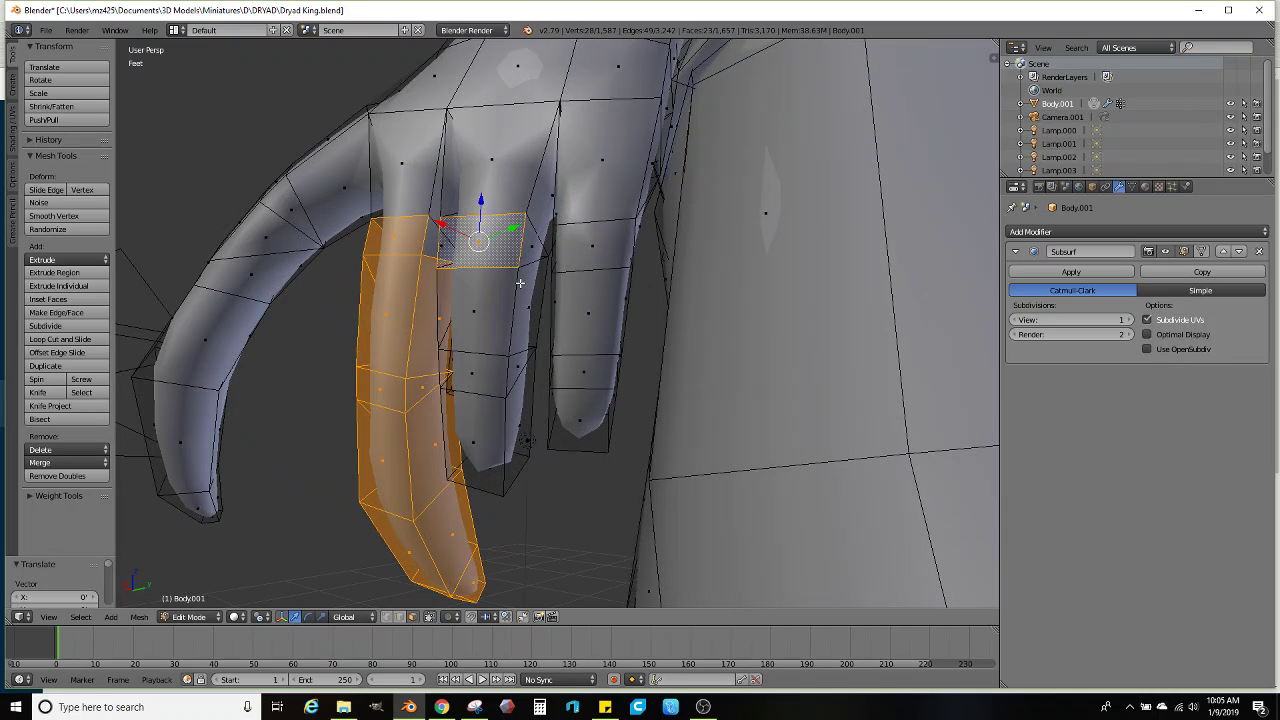
{"action": "right_click", "coordinate": [435, 258], "text": "shift"}
{"action": "right_click", "coordinate": [415, 198], "text": "shift"}
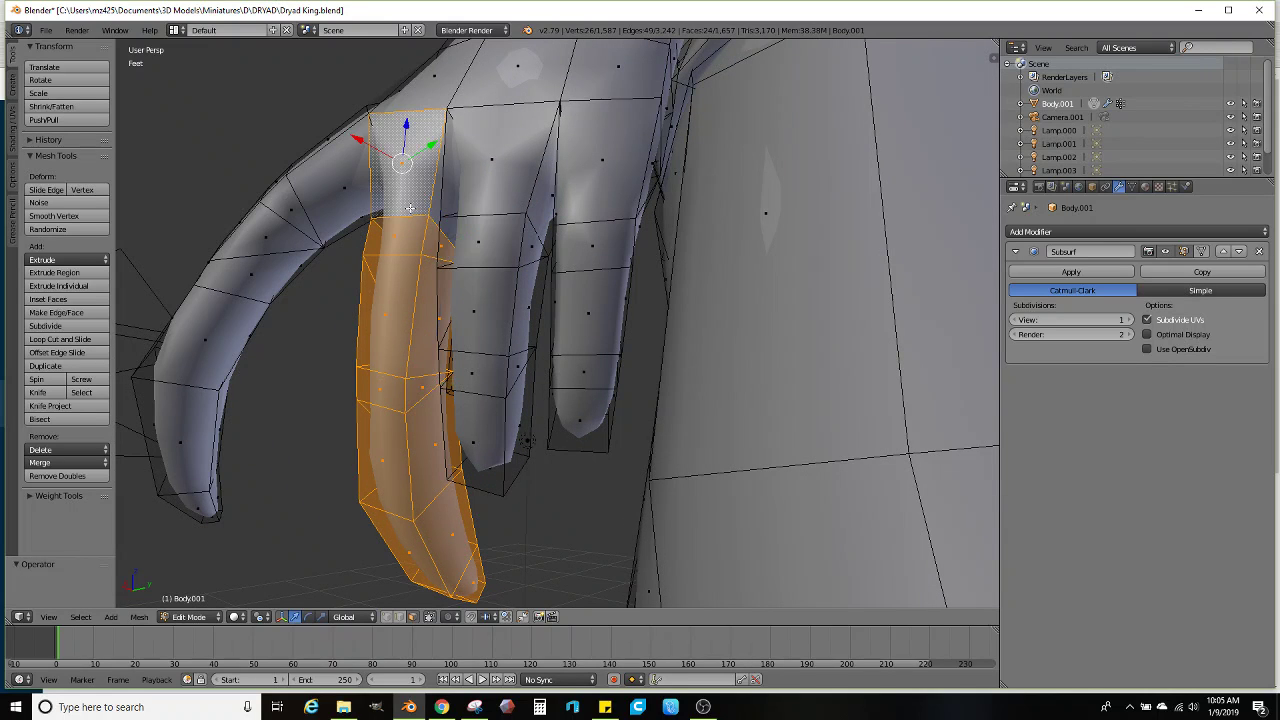
{"action": "scroll", "coordinate": [479, 321], "scroll_direction": "down", "scroll_amount": 3}
{"action": "right_click", "coordinate": [491, 286], "text": "shift"}
Rotate the selected middle finger outward at the knuckle and move it back into line with its base
{"action": "middle_click_drag", "start_coordinate": [285, 222], "coordinate": [686, 321]}
{"action": "key", "text": "r"}
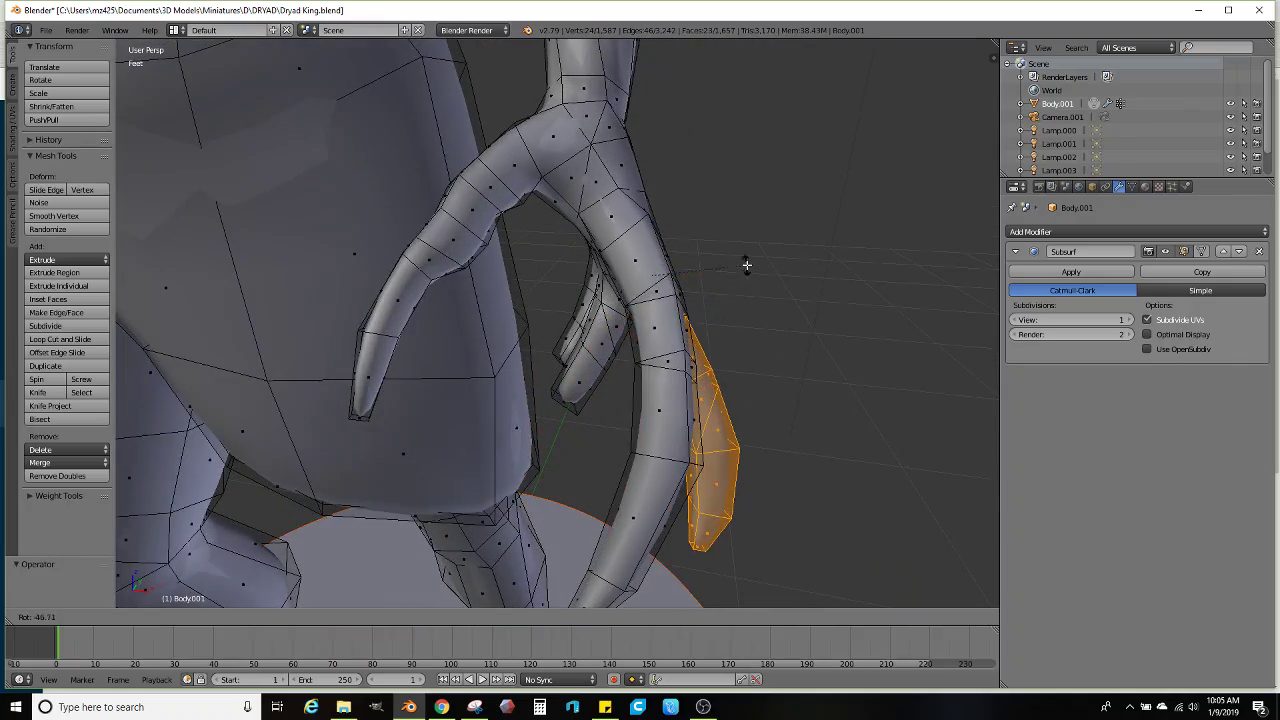
{"action": "left_click", "coordinate": [743, 263]}
{"action": "middle_click_drag", "start_coordinate": [743, 263], "coordinate": [618, 317]}
{"action": "scroll", "coordinate": [481, 264], "scroll_direction": "up", "scroll_amount": 1}
{"action": "key", "text": "g"}
{"action": "left_click", "coordinate": [463, 246]}
Resize the ring finger's tip face, extrude it downward, and scale the new end to 0.648
{"action": "scroll", "coordinate": [614, 307], "scroll_direction": "down", "scroll_amount": 3}
{"action": "scroll", "coordinate": [618, 317], "scroll_direction": "up", "scroll_amount": 3}
{"action": "scroll", "coordinate": [618, 317], "scroll_direction": "up", "scroll_amount": 2}
{"action": "scroll", "coordinate": [786, 389], "scroll_direction": "up", "scroll_amount": 1}
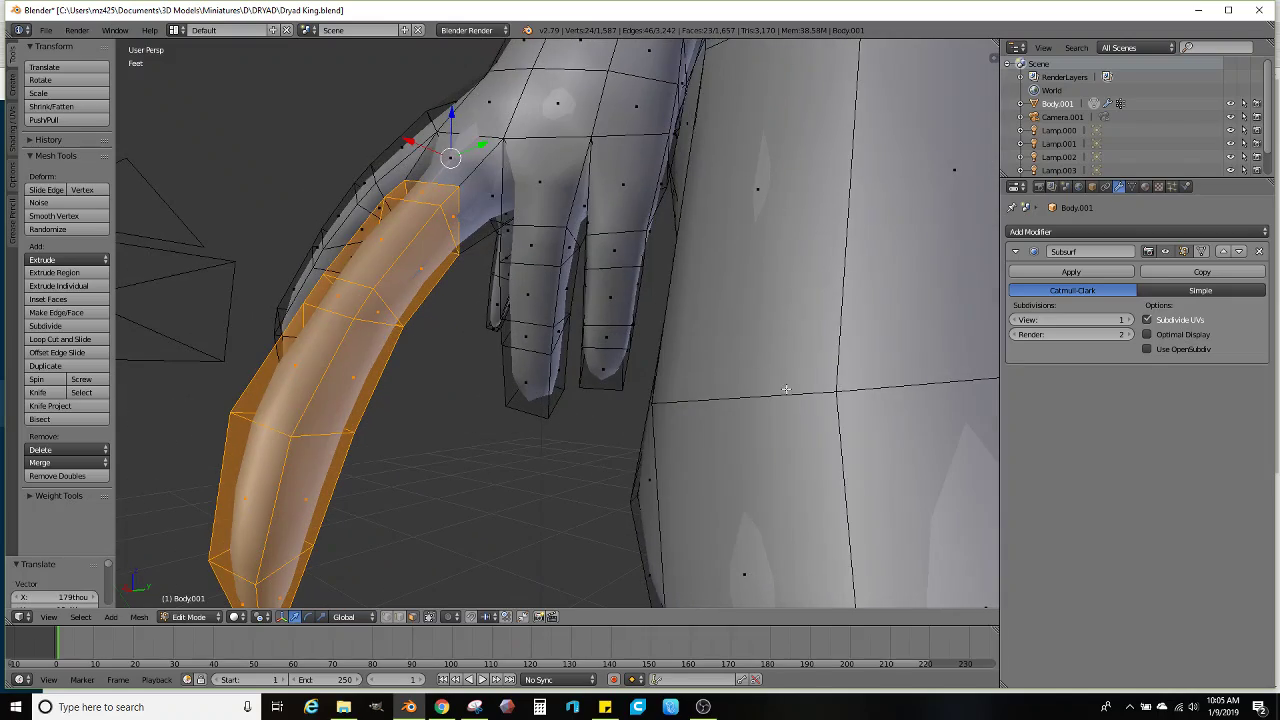
{"action": "scroll", "coordinate": [591, 366], "scroll_direction": "down", "scroll_amount": 2}
{"action": "middle_click_drag", "start_coordinate": [591, 366], "coordinate": [568, 320]}
{"action": "middle_click_drag", "start_coordinate": [580, 420], "coordinate": [587, 483]}
{"action": "right_click", "coordinate": [540, 422]}
{"action": "middle_click_drag", "start_coordinate": [668, 430], "coordinate": [674, 417]}
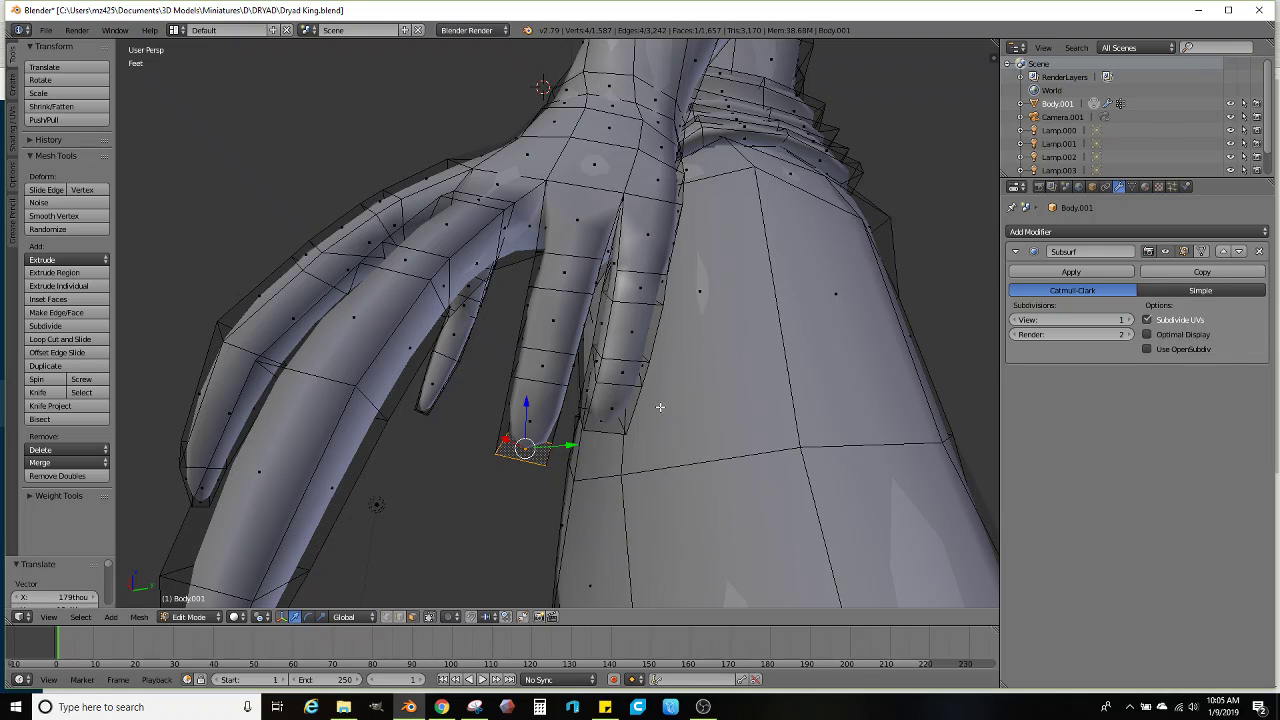
{"action": "key", "text": "s"}
{"action": "left_click", "coordinate": [722, 424]}
{"action": "key", "text": "e"}
{"action": "left_click", "coordinate": [717, 522]}
{"action": "key", "text": "s"}
{"action": "left_click", "coordinate": [643, 526]}
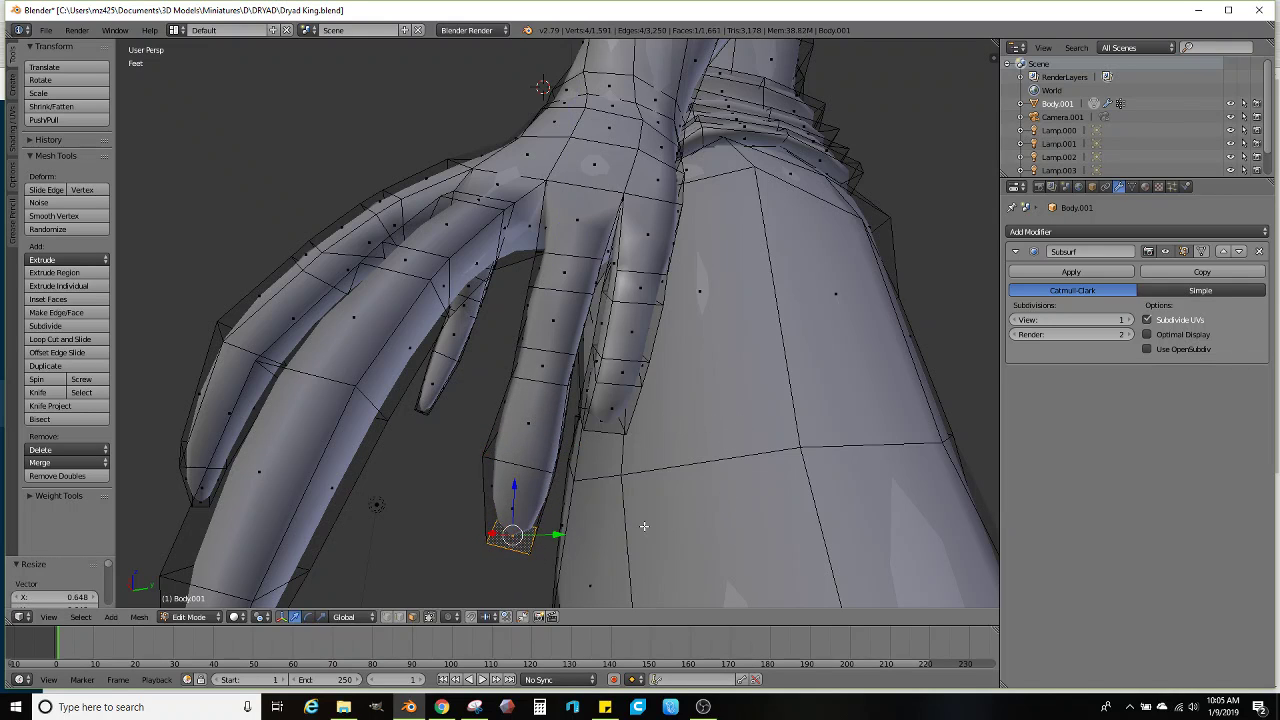
Rotate the ring finger's extruded end and move it inward to curve the finger
{"action": "middle_click_drag", "start_coordinate": [560, 488], "coordinate": [712, 530]}
{"action": "middle_click_drag", "start_coordinate": [592, 501], "coordinate": [606, 488]}
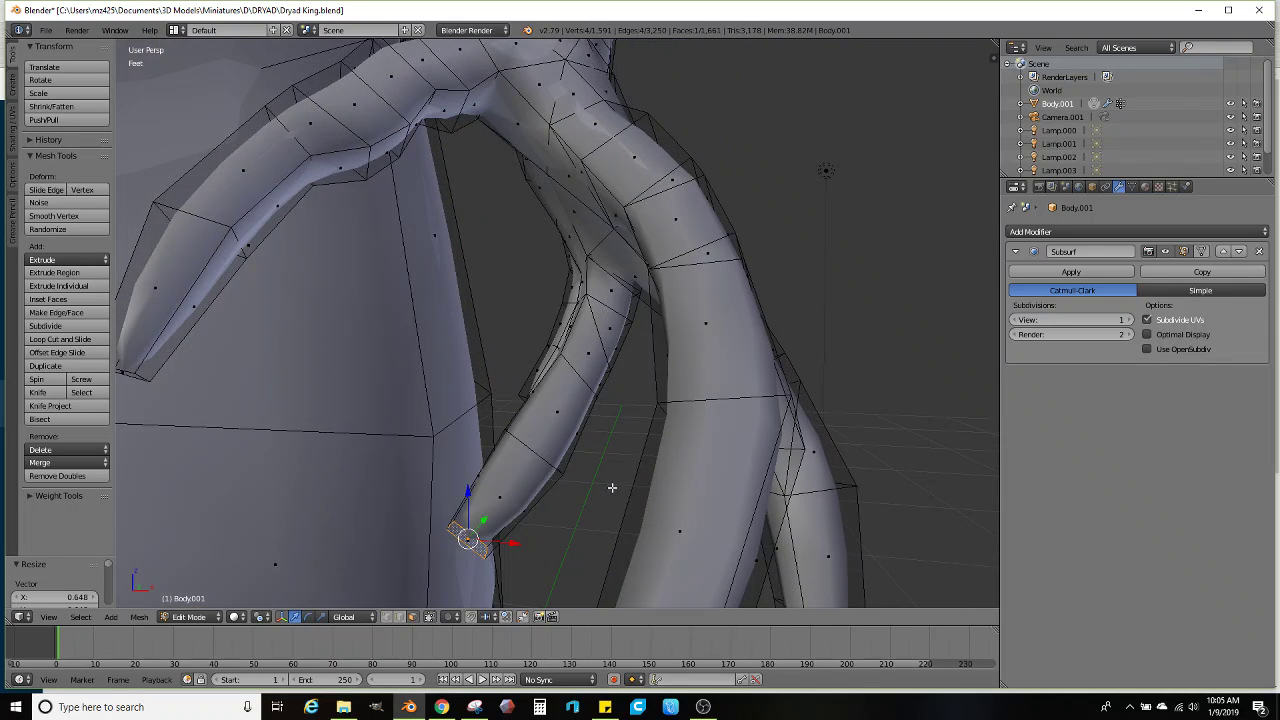
{"action": "key", "text": "r"}
{"action": "left_click", "coordinate": [611, 524]}
{"action": "key", "text": "g"}
{"action": "left_click", "coordinate": [654, 463]}
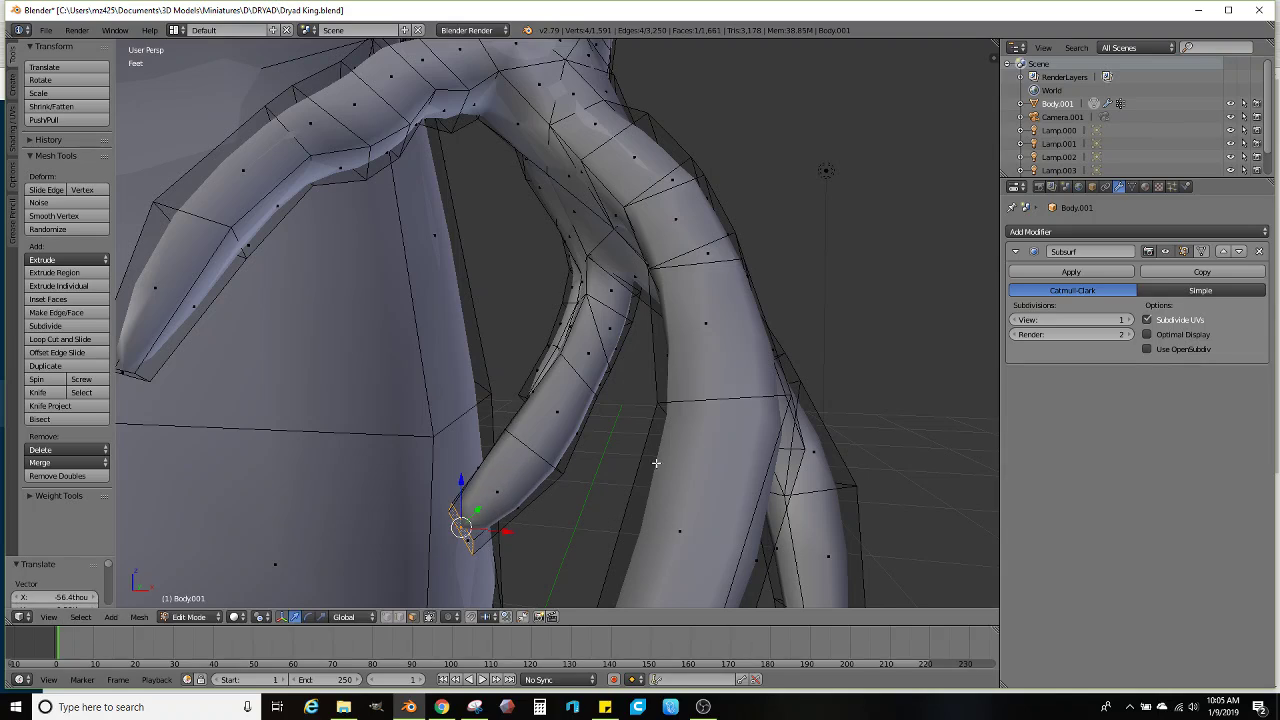
Extrude the ring finger's end again, scale it to 0.423 as a narrow point, and reposition the tip
{"action": "key", "text": "e"}
{"action": "left_click", "coordinate": [572, 502]}
{"action": "key", "text": "s"}
{"action": "left_click", "coordinate": [467, 512]}
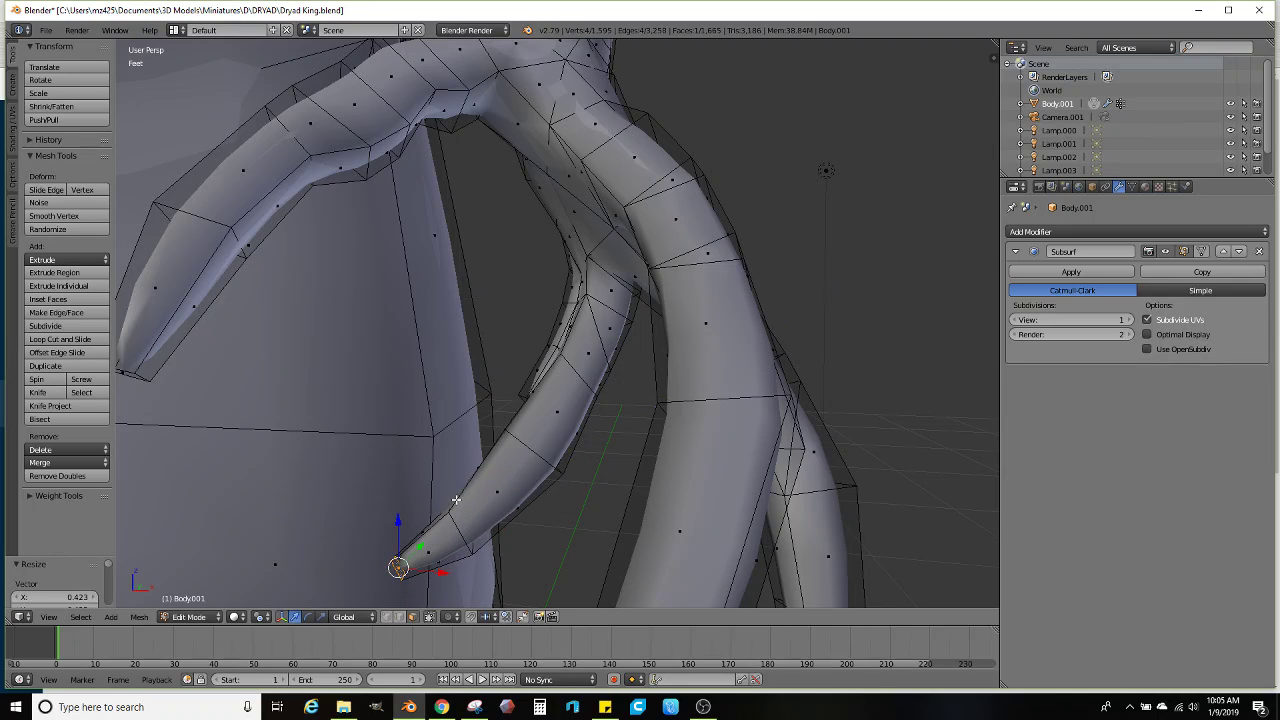
{"action": "key", "text": "g"}
{"action": "left_click", "coordinate": [446, 480]}
Grow the selection from the ring finger's tip to its knuckle and exclude the unwanted faces at the base
{"action": "key", "text": "ctrl+KP_Add"}
{"action": "key", "text": "ctrl+KP_Add"}
{"action": "key", "text": "ctrl+KP_Add"}
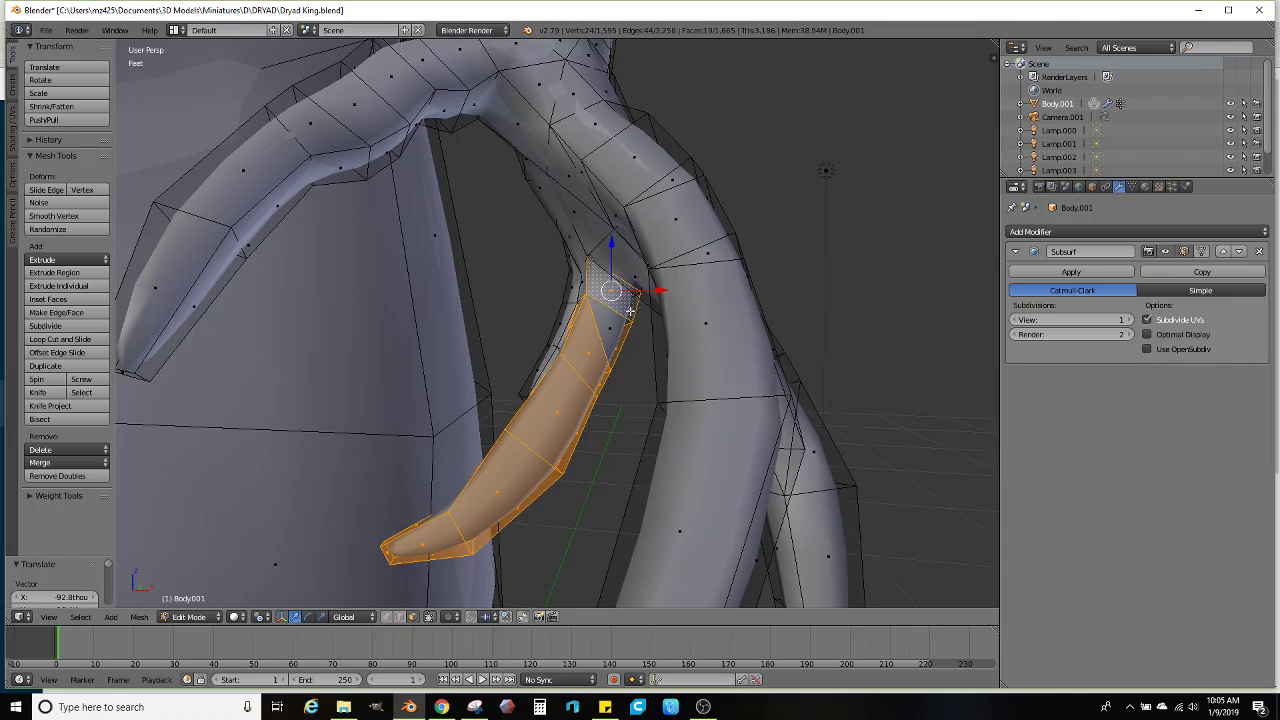
{"action": "middle_click_drag", "start_coordinate": [630, 312], "coordinate": [427, 320]}
{"action": "key", "text": "ctrl+KP_Add"}
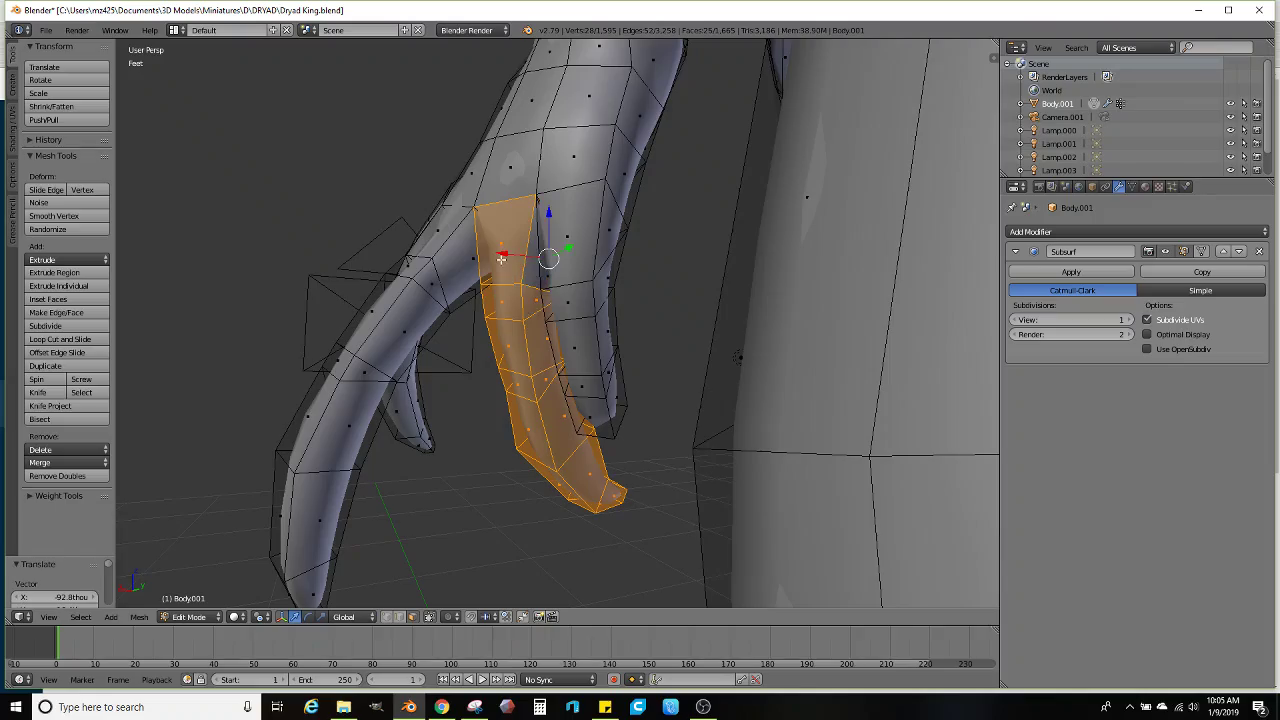
{"action": "middle_click_drag", "start_coordinate": [501, 259], "coordinate": [470, 298]}
{"action": "right_click", "coordinate": [526, 241], "text": "shift"}
{"action": "scroll", "coordinate": [403, 301], "scroll_direction": "up", "scroll_amount": 5}
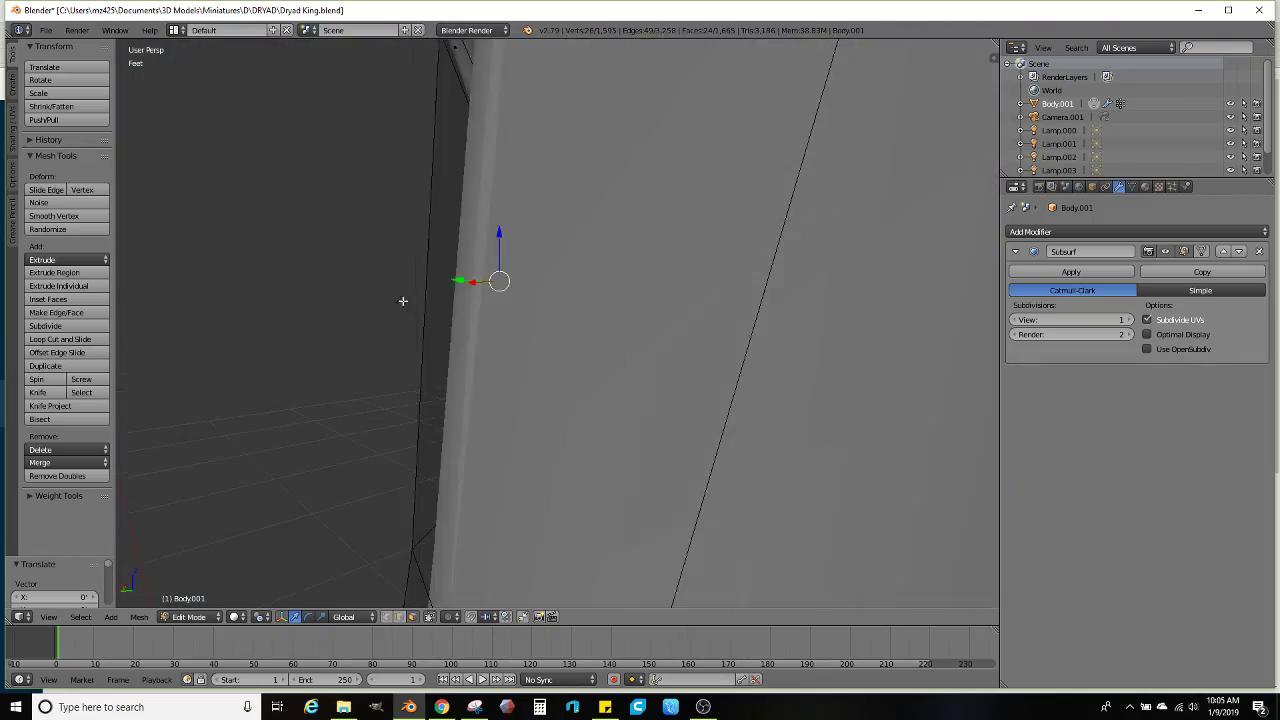
{"action": "scroll", "coordinate": [403, 301], "scroll_direction": "down", "scroll_amount": 5}
Rotate the selected ring finger by 39.4° to swing it outward, then by -4.51° from the side
{"action": "key", "text": "r"}
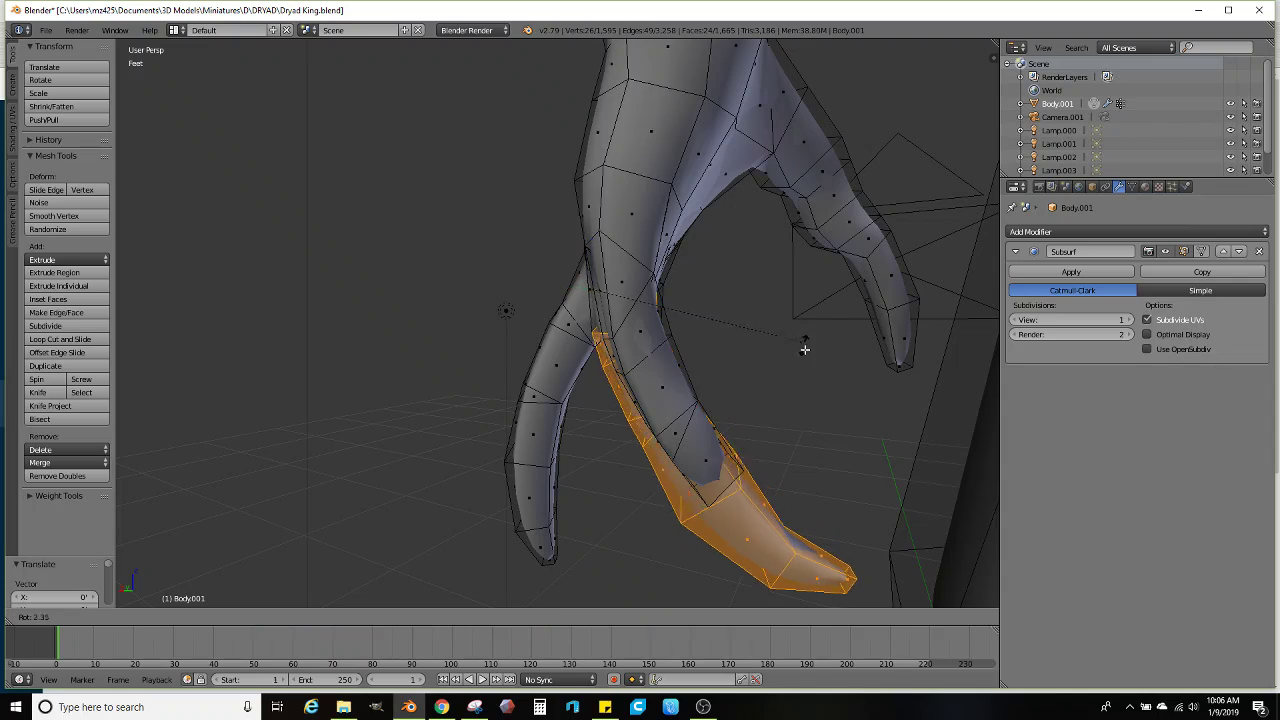
{"action": "left_click", "coordinate": [730, 461]}
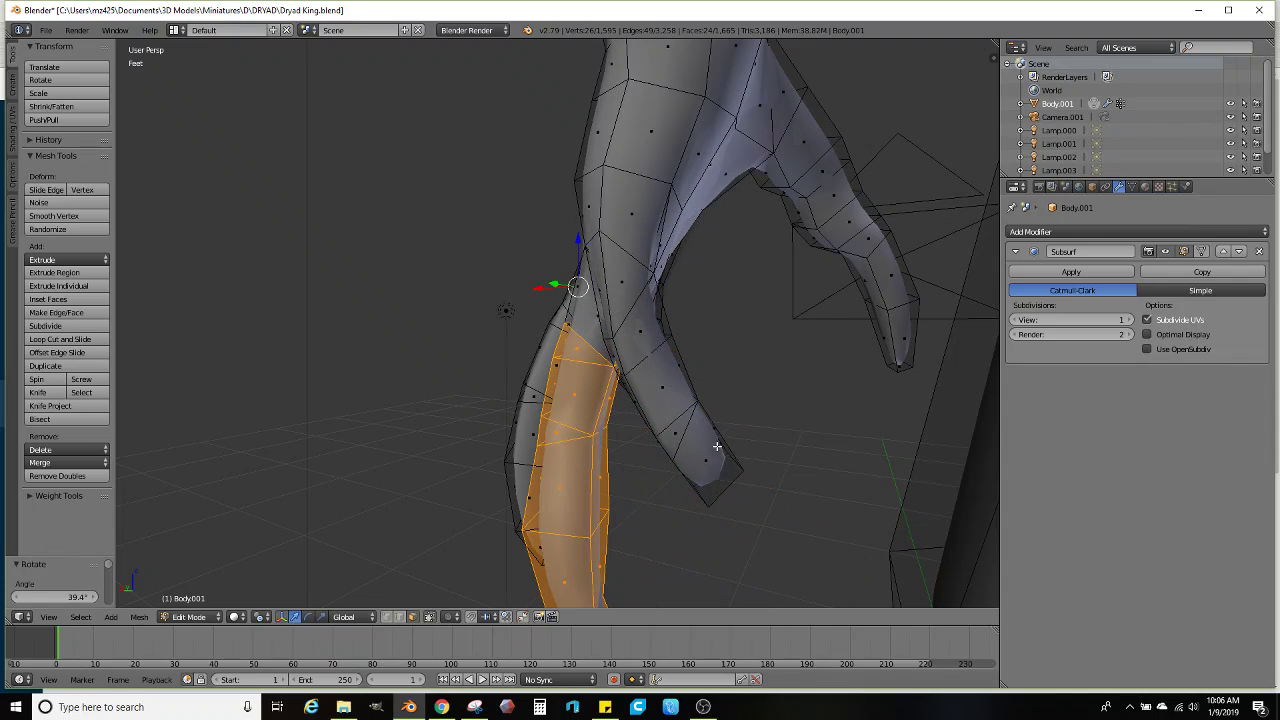
{"action": "middle_click_drag", "start_coordinate": [730, 461], "coordinate": [595, 398]}
{"action": "scroll", "coordinate": [684, 411], "scroll_direction": "up", "scroll_amount": 3}
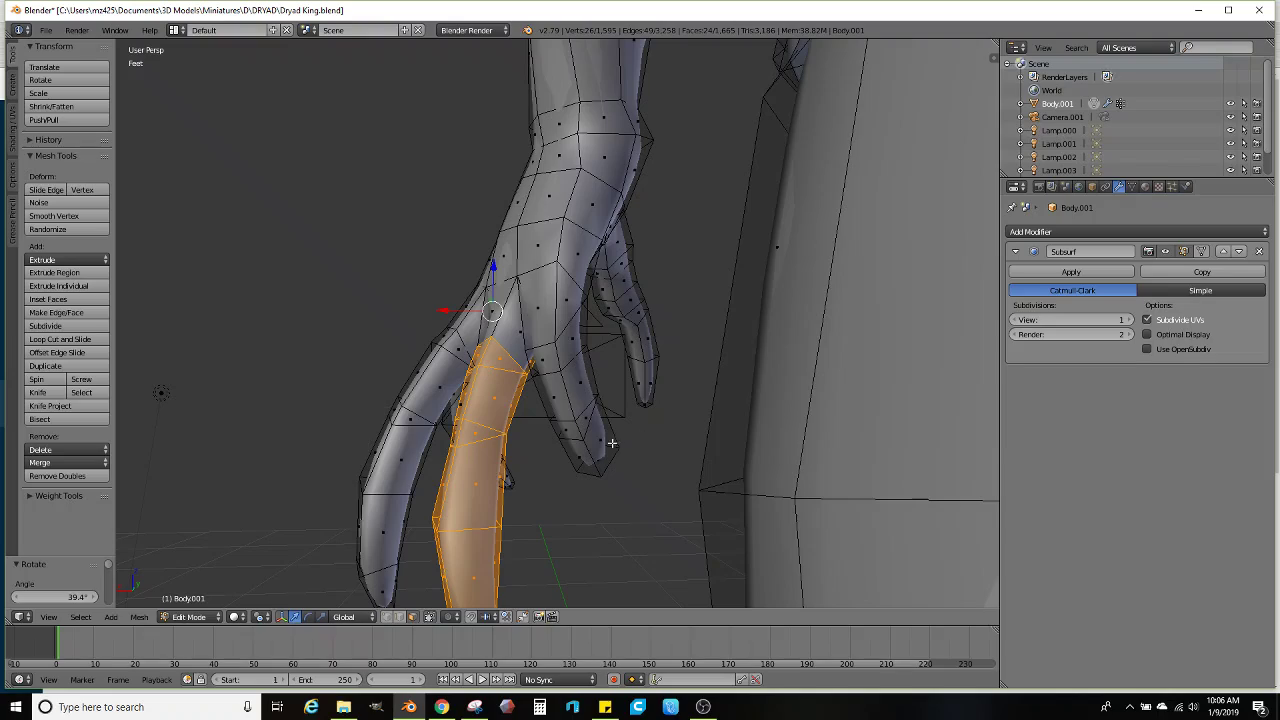
{"action": "middle_click_drag", "start_coordinate": [612, 443], "coordinate": [530, 365]}
{"action": "scroll", "coordinate": [504, 345], "scroll_direction": "up", "scroll_amount": 3}
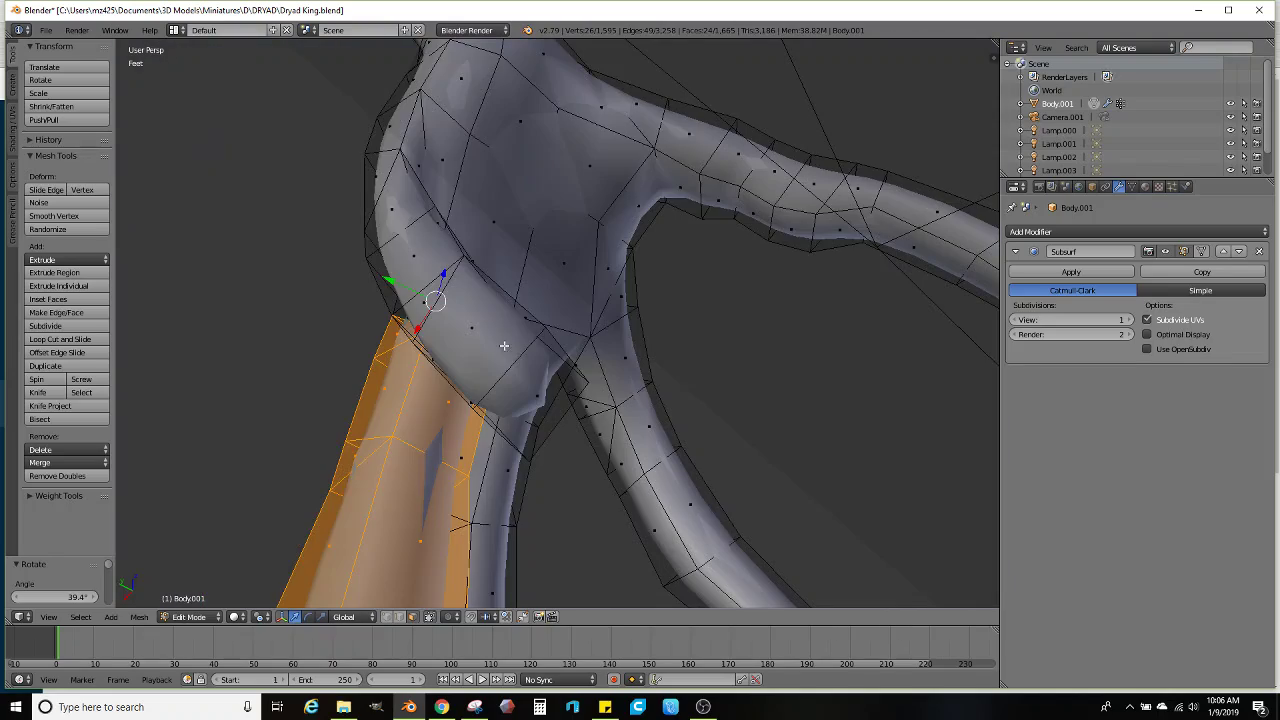
{"action": "middle_click_drag", "start_coordinate": [428, 335], "coordinate": [610, 360]}
{"action": "scroll", "coordinate": [566, 354], "scroll_direction": "down", "scroll_amount": 6}
{"action": "key", "text": "r"}
{"action": "left_click", "coordinate": [729, 325]}
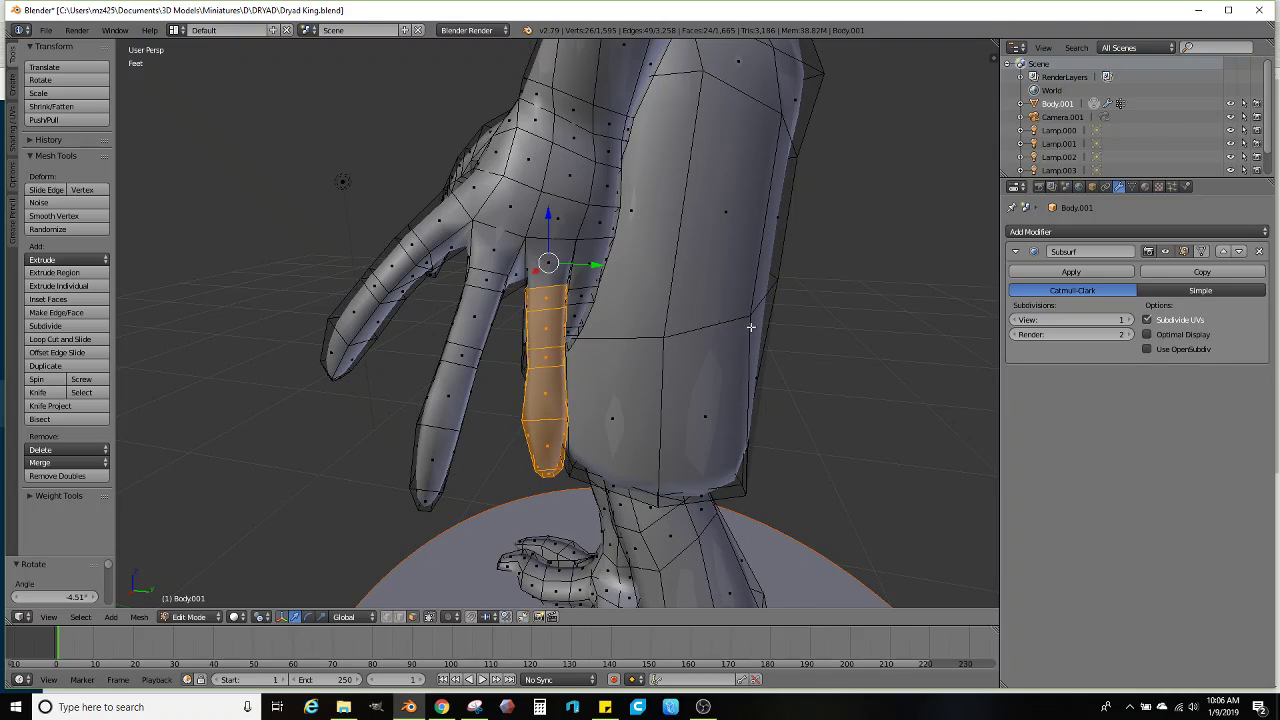
Scale the little finger's tip face to 1.219, extrude it, and scale the new end to 0.761
{"action": "scroll", "coordinate": [729, 325], "scroll_direction": "up", "scroll_amount": 4}
{"action": "middle_click_drag", "start_coordinate": [729, 325], "coordinate": [459, 458]}
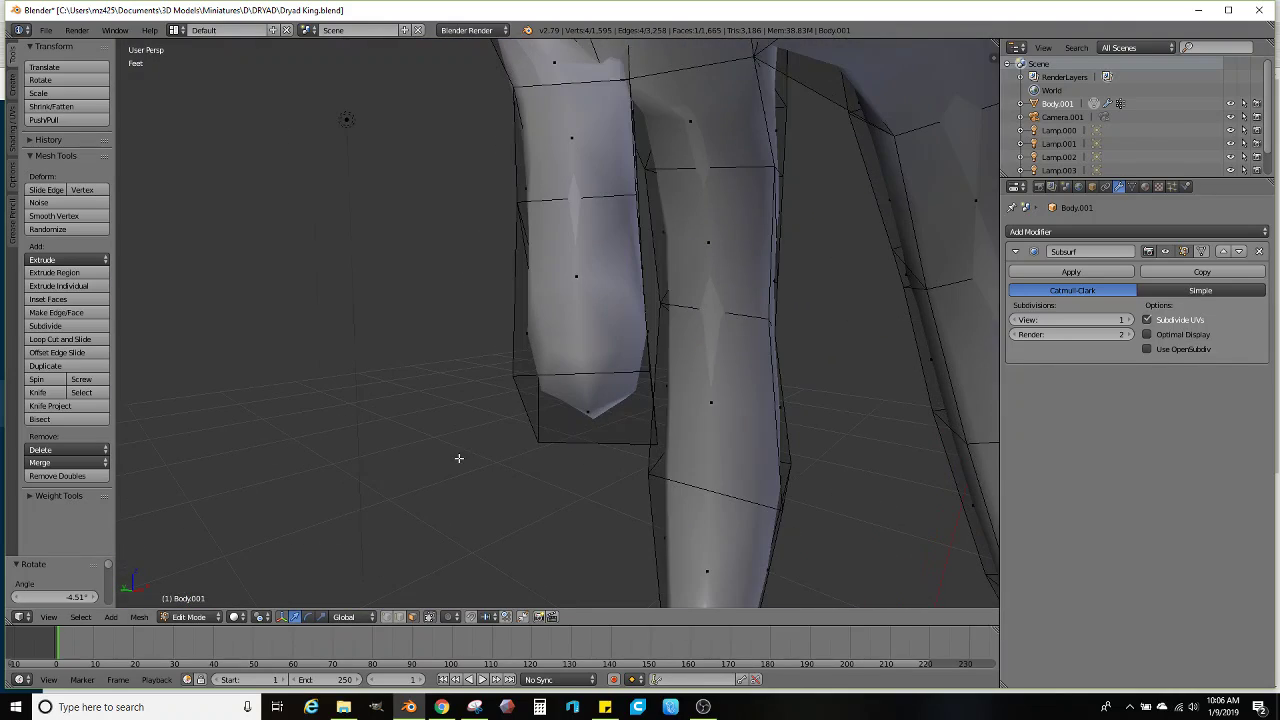
{"action": "middle_click_drag", "start_coordinate": [629, 414], "coordinate": [623, 442]}
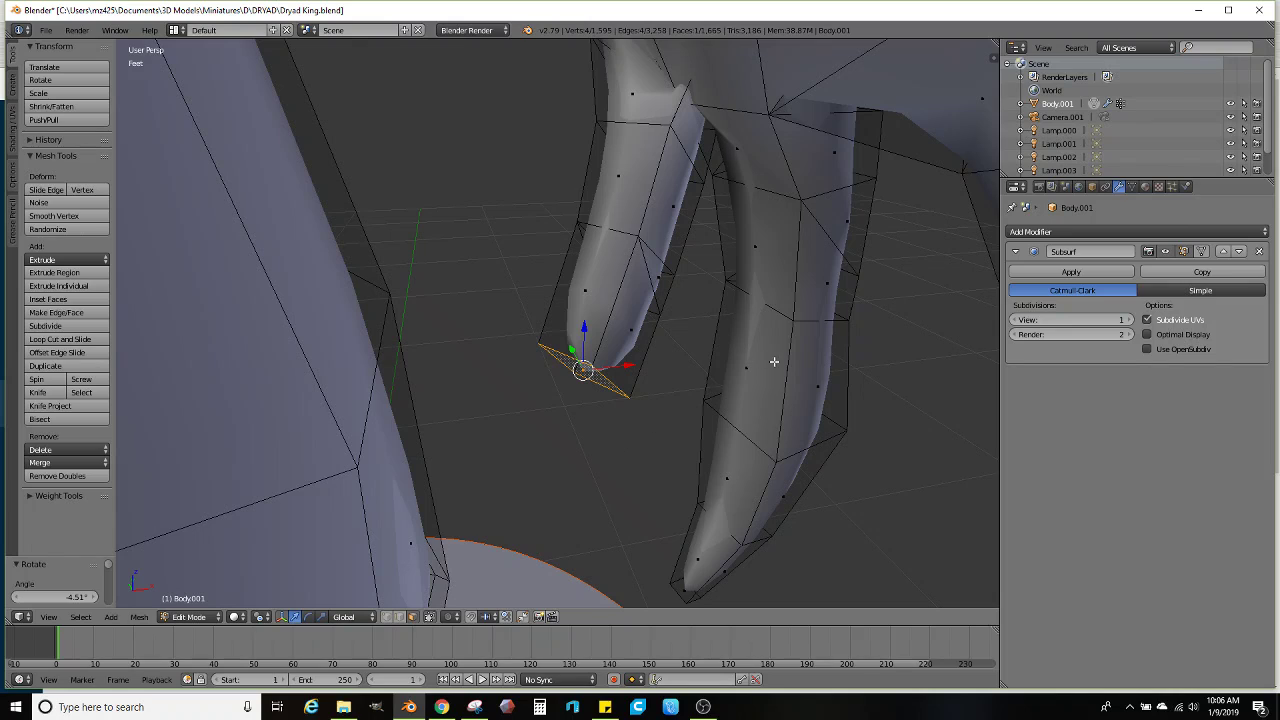
{"action": "key", "text": "s"}
{"action": "left_click", "coordinate": [814, 374]}
{"action": "scroll", "coordinate": [763, 349], "scroll_direction": "up", "scroll_amount": 3}
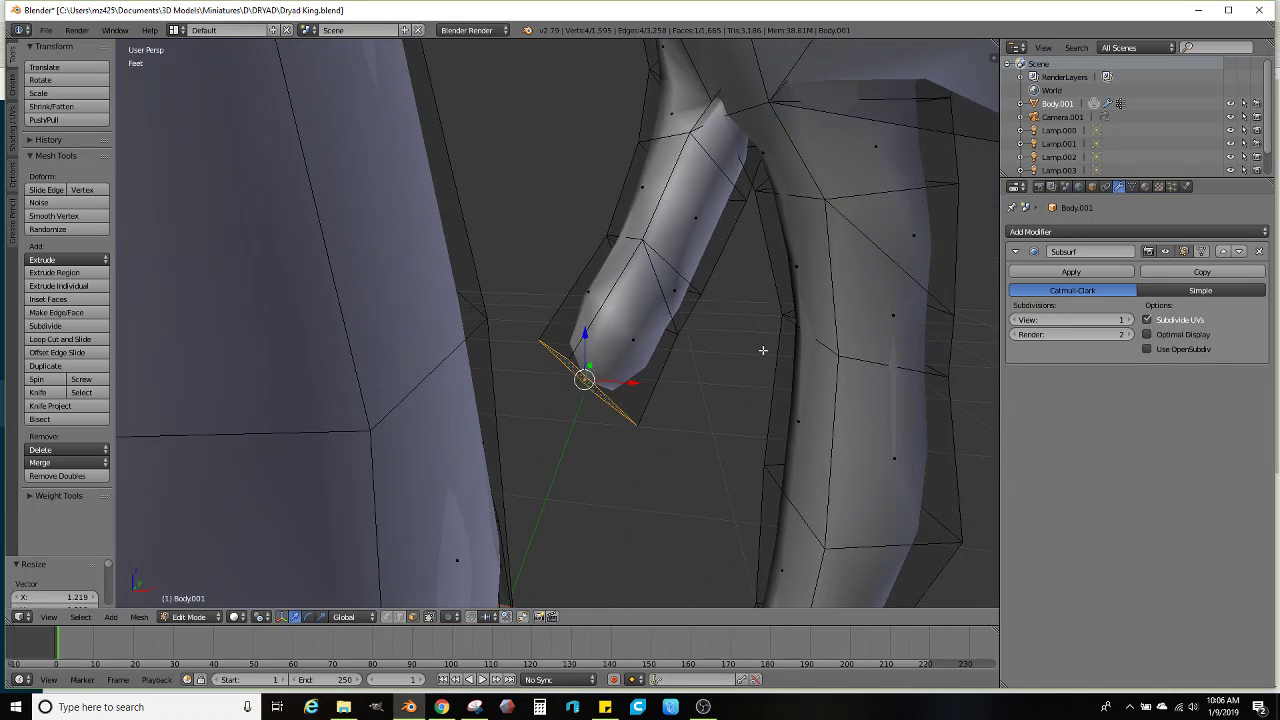
{"action": "key", "text": "e"}
{"action": "left_click", "coordinate": [743, 443]}
{"action": "key", "text": "s"}
{"action": "left_click", "coordinate": [666, 463]}
Angle and shift the little finger's end inward, then extrude it again into a point scaled to 0.231
{"action": "middle_click_drag", "start_coordinate": [666, 463], "coordinate": [643, 423]}
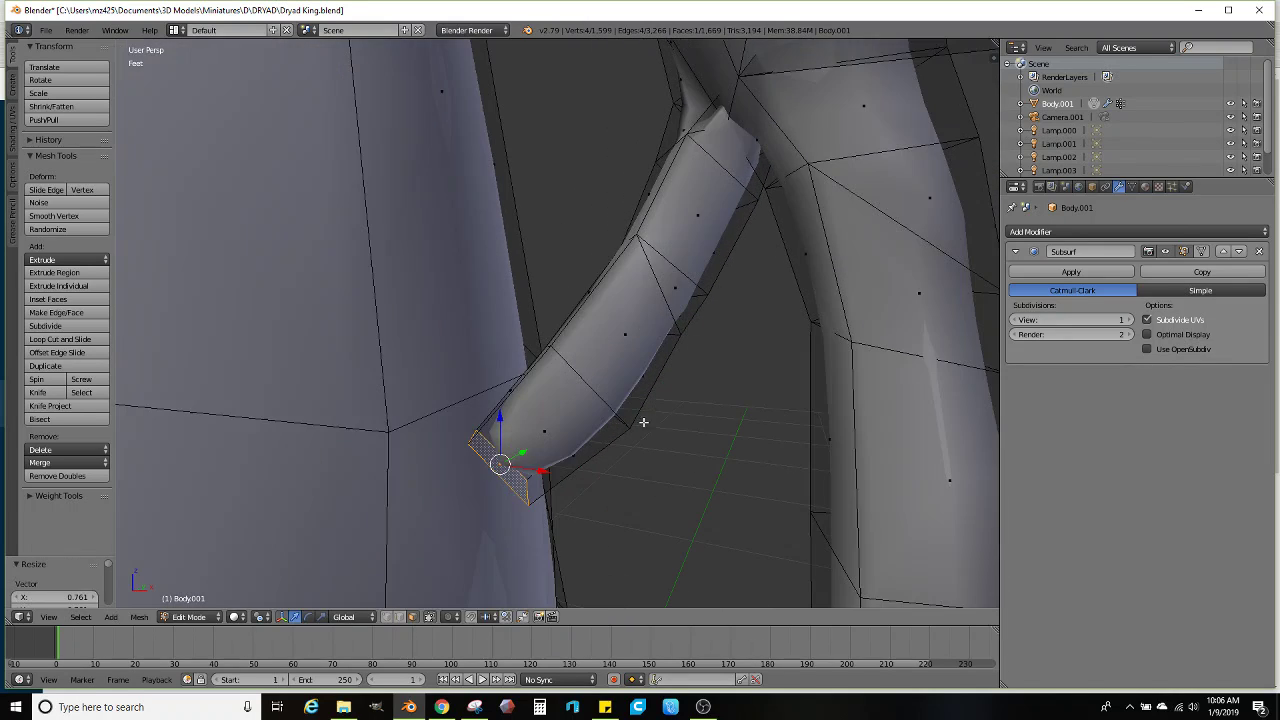
{"action": "key", "text": "r"}
{"action": "left_click", "coordinate": [690, 482]}
{"action": "key", "text": "e"}
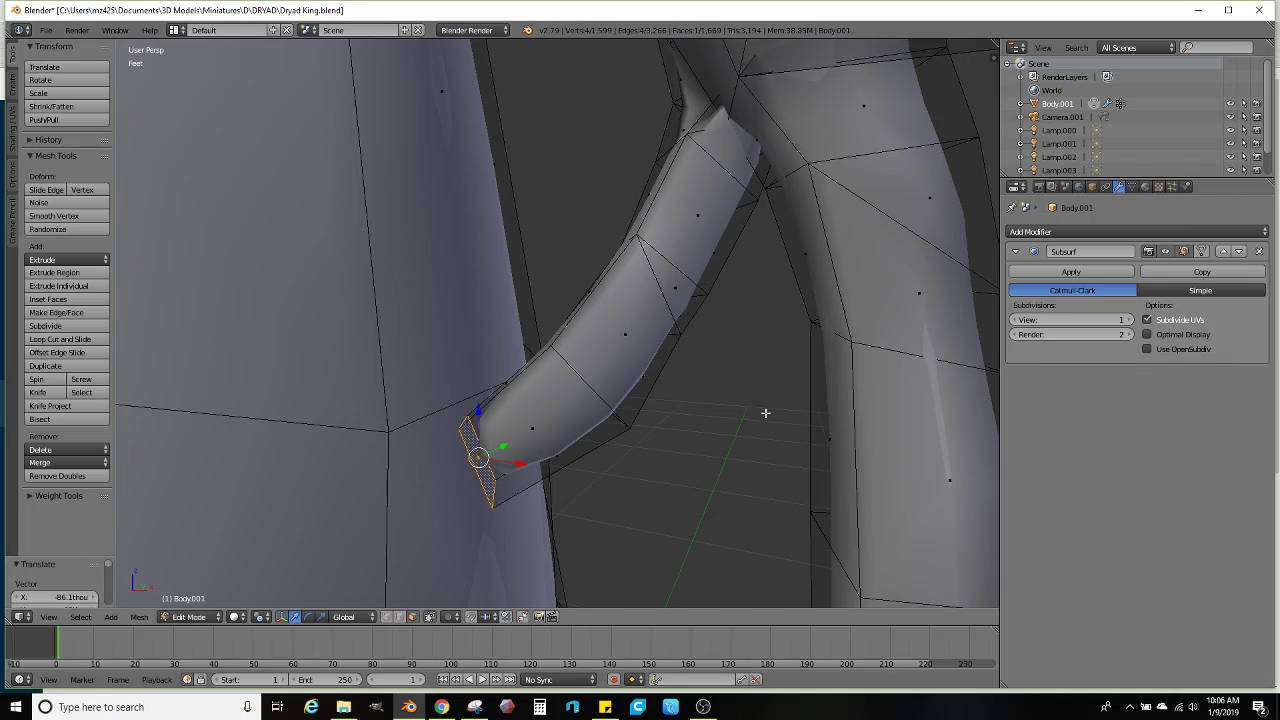
{"action": "left_click", "coordinate": [560, 436]}
{"action": "key", "text": "s"}
{"action": "left_click", "coordinate": [406, 457]}
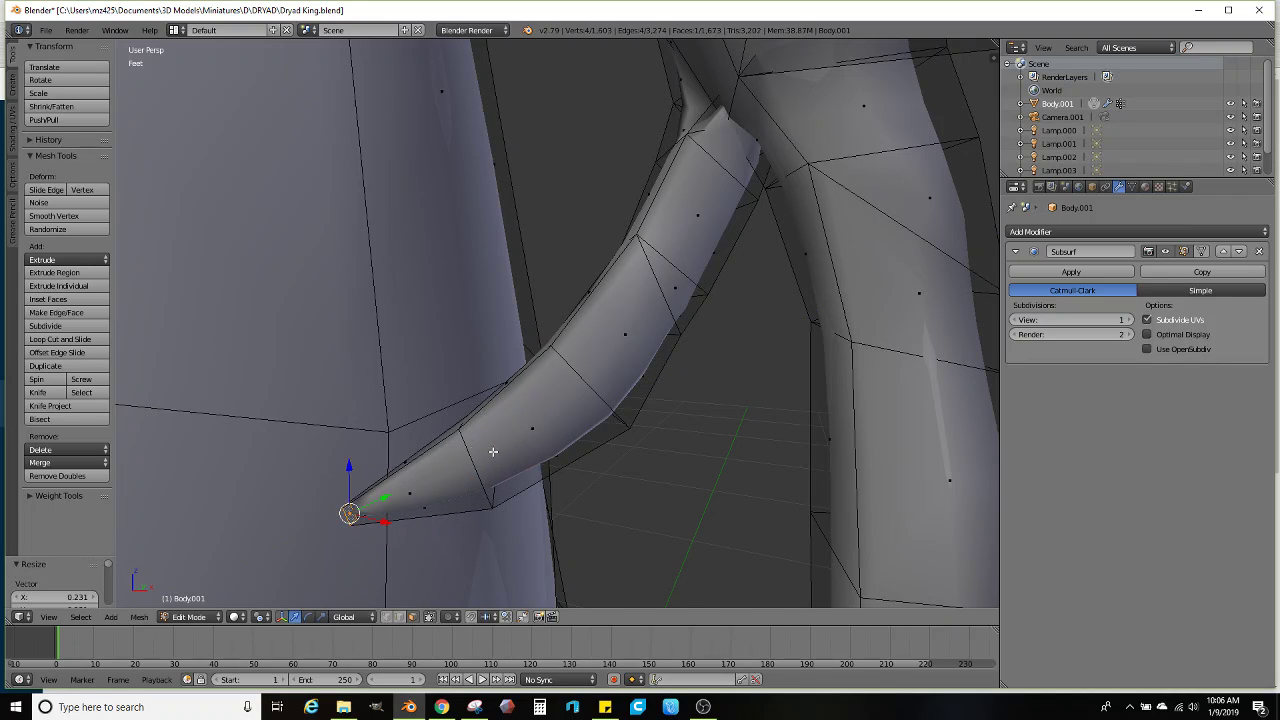
Grow the selection from the little finger's tip to its knuckle and add the faces still missing along the finger
{"action": "middle_click_drag", "start_coordinate": [494, 453], "coordinate": [553, 487]}
{"action": "key", "text": "ctrl+KP_Add"}
{"action": "key", "text": "ctrl+KP_Add"}
{"action": "key", "text": "ctrl+KP_Add"}
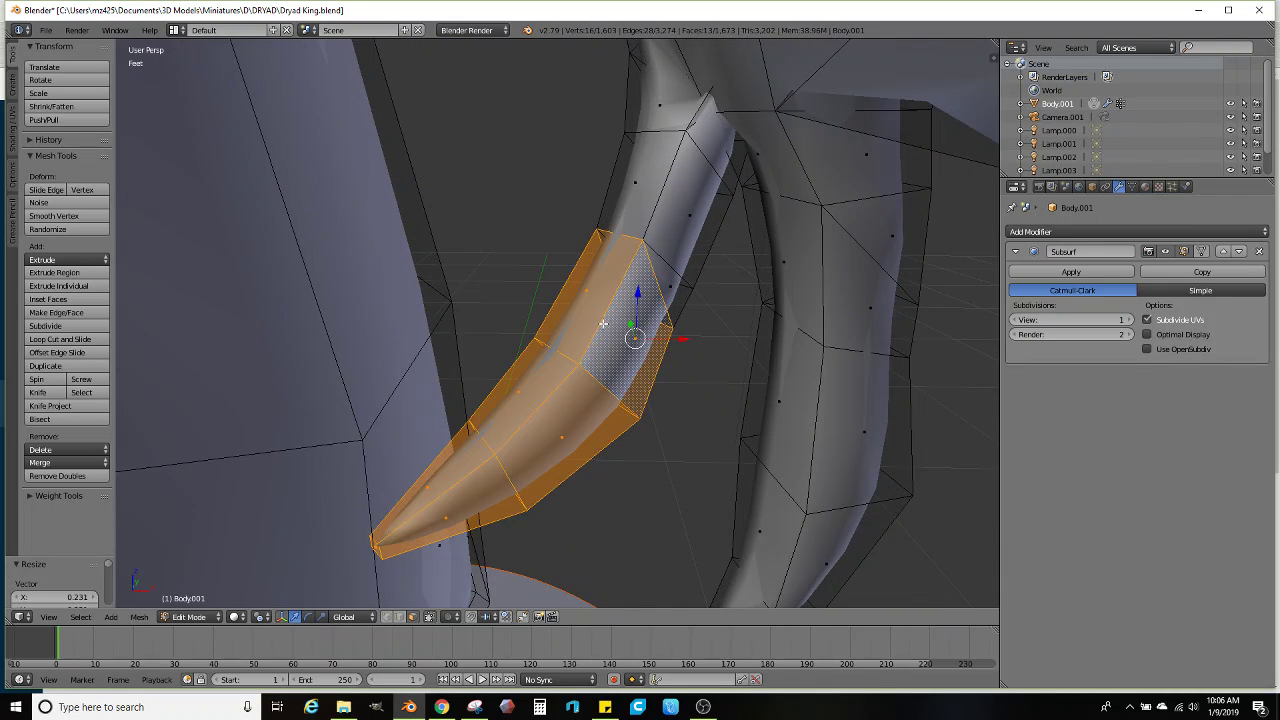
{"action": "key", "text": "ctrl+KP_Add"}
{"action": "middle_click_drag", "start_coordinate": [662, 172], "coordinate": [603, 312]}
{"action": "key", "text": "ctrl+KP_Add"}
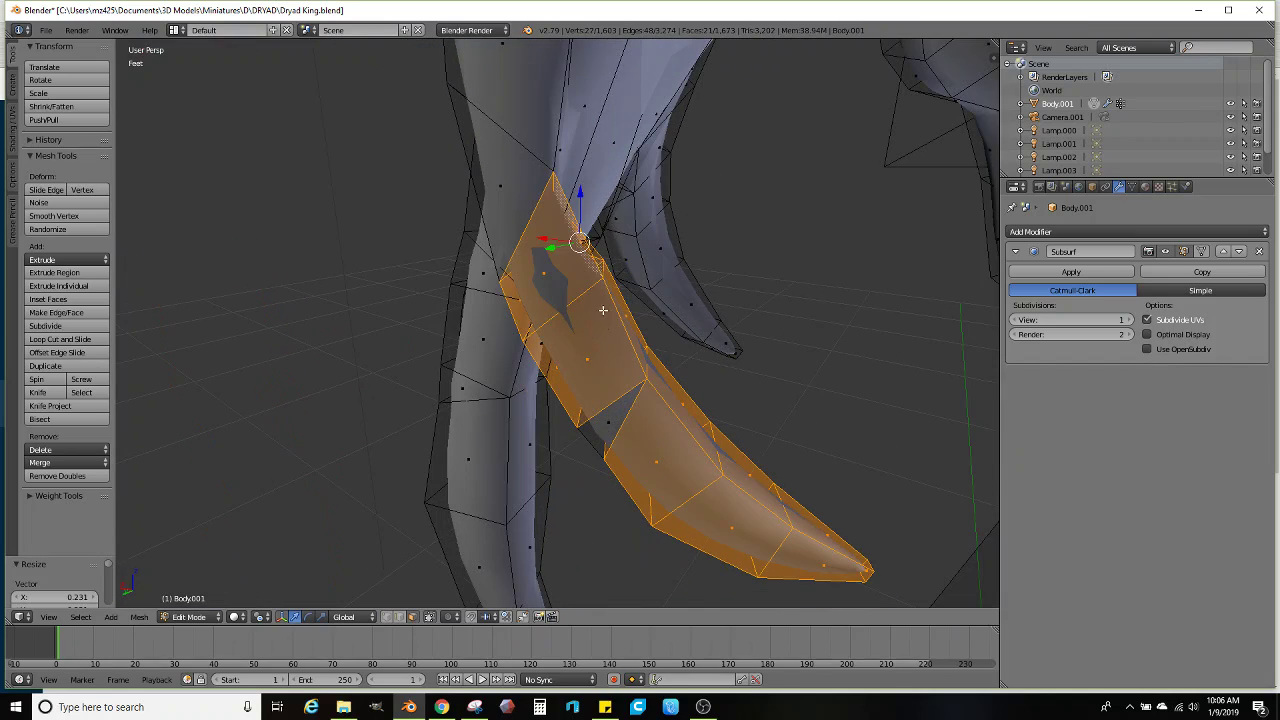
{"action": "middle_click_drag", "start_coordinate": [595, 440], "coordinate": [575, 433]}
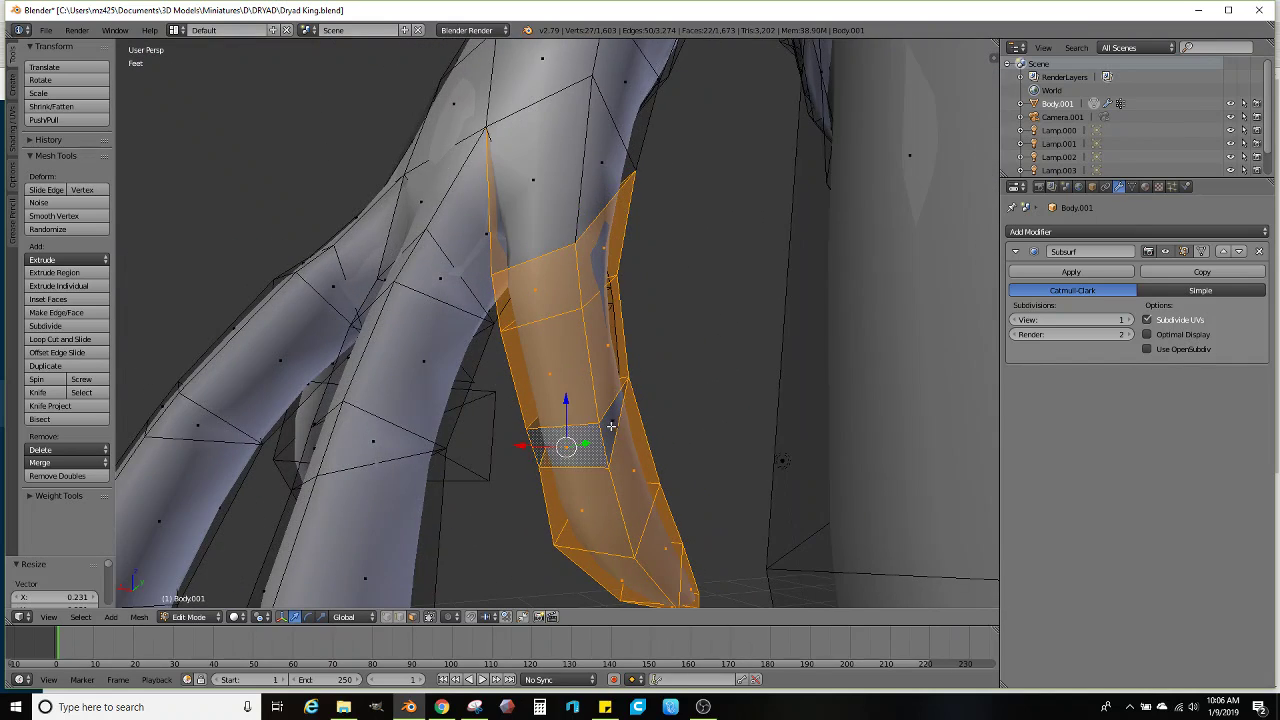
{"action": "middle_click_drag", "start_coordinate": [414, 442], "coordinate": [480, 310]}
Rotate the selected little finger by -15.6°, turn it further from the side, and shift it to realign with the knuckle
{"action": "middle_click_drag", "start_coordinate": [569, 209], "coordinate": [679, 242]}
{"action": "key", "text": "r"}
{"action": "left_click", "coordinate": [655, 248]}
{"action": "key", "text": "g"}
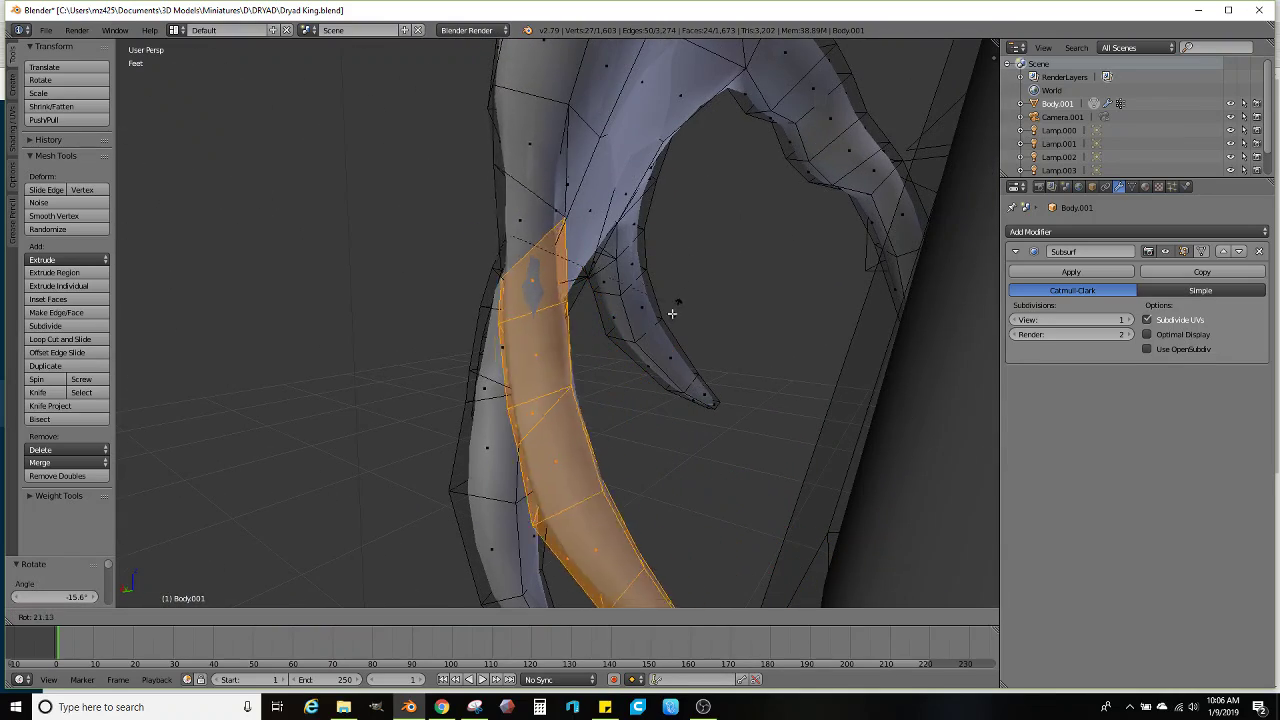
{"action": "left_click", "coordinate": [600, 307]}
Move the face on the outer edge of the little finger's knuckle, rotate it by -18.2°, and correct the angle by 8.15°
{"action": "middle_click_drag", "start_coordinate": [600, 307], "coordinate": [515, 254]}
{"action": "right_click", "coordinate": [565, 258]}
{"action": "key", "text": "g"}
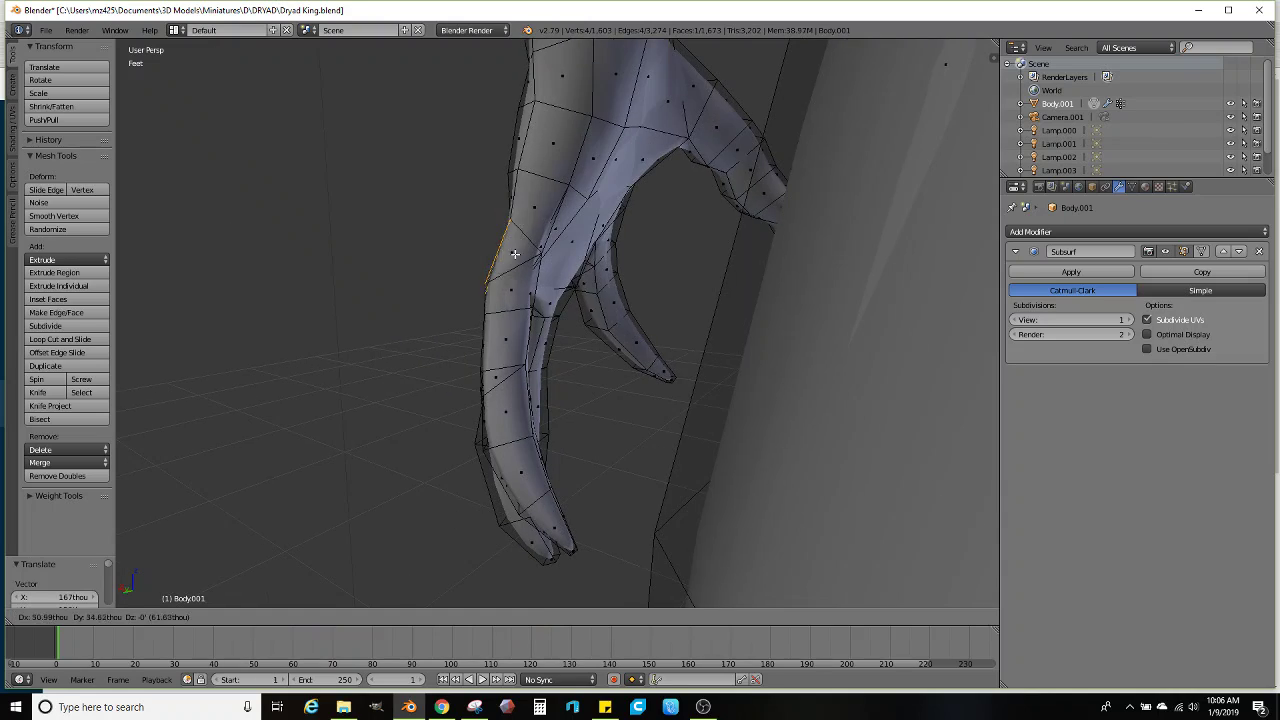
{"action": "key", "text": "r"}
{"action": "left_click", "coordinate": [603, 262]}
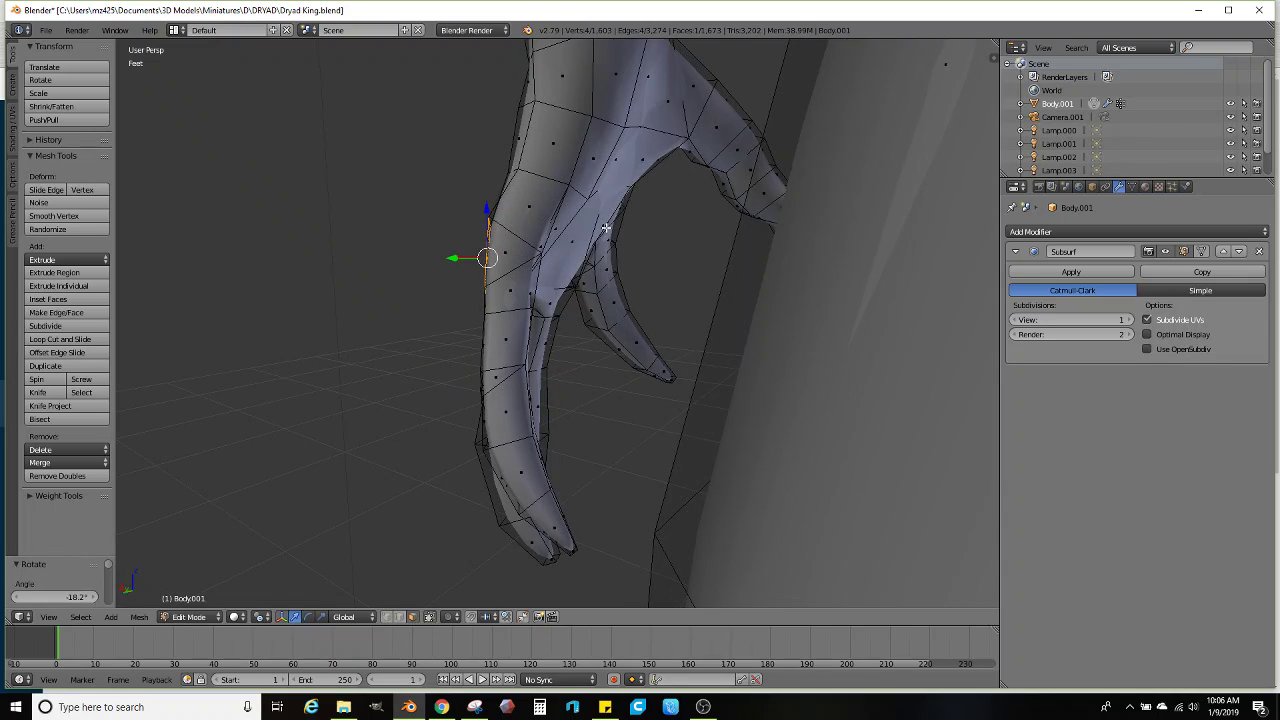
{"action": "key", "text": "r"}
{"action": "left_click", "coordinate": [614, 263]}
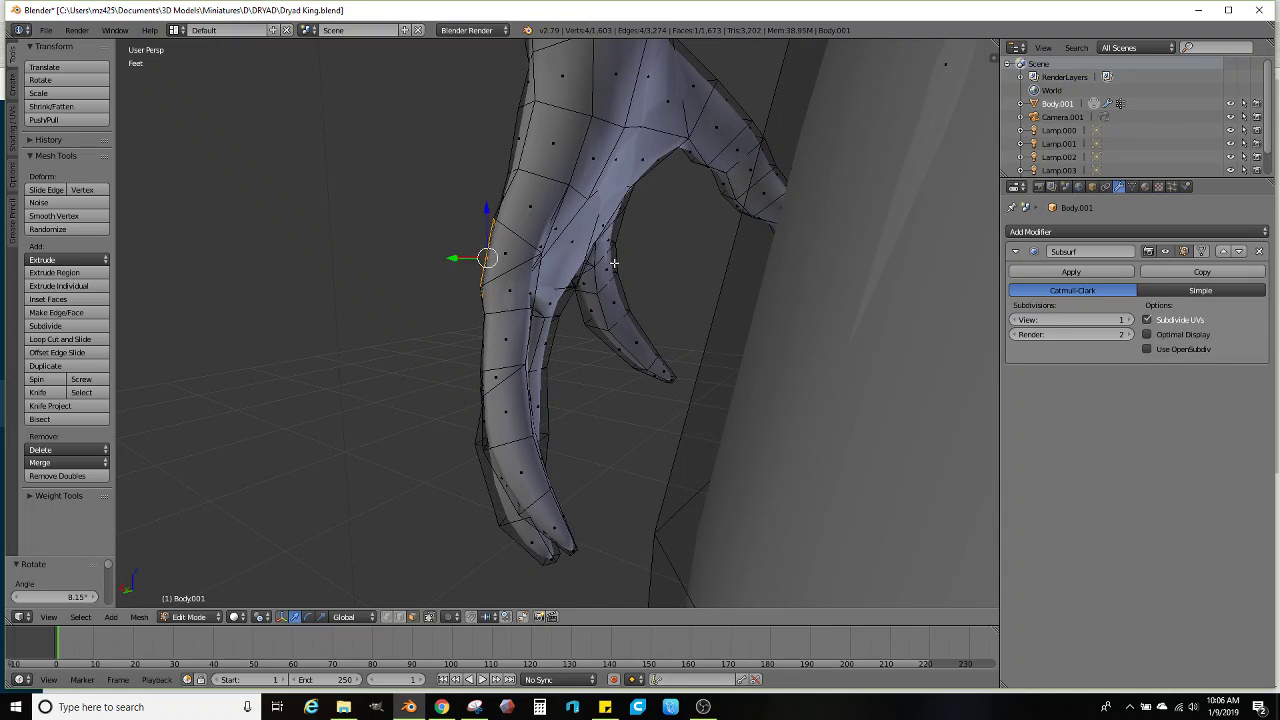
Lasso-select the entire left hand, from wrist to fingertips, through the mesh in wireframe display
{"action": "middle_click_drag", "start_coordinate": [511, 288], "coordinate": [654, 395]}
{"action": "key", "text": "Tab"}
{"action": "key", "text": "Tab"}
{"action": "scroll", "coordinate": [636, 330], "scroll_direction": "up", "scroll_amount": 4}
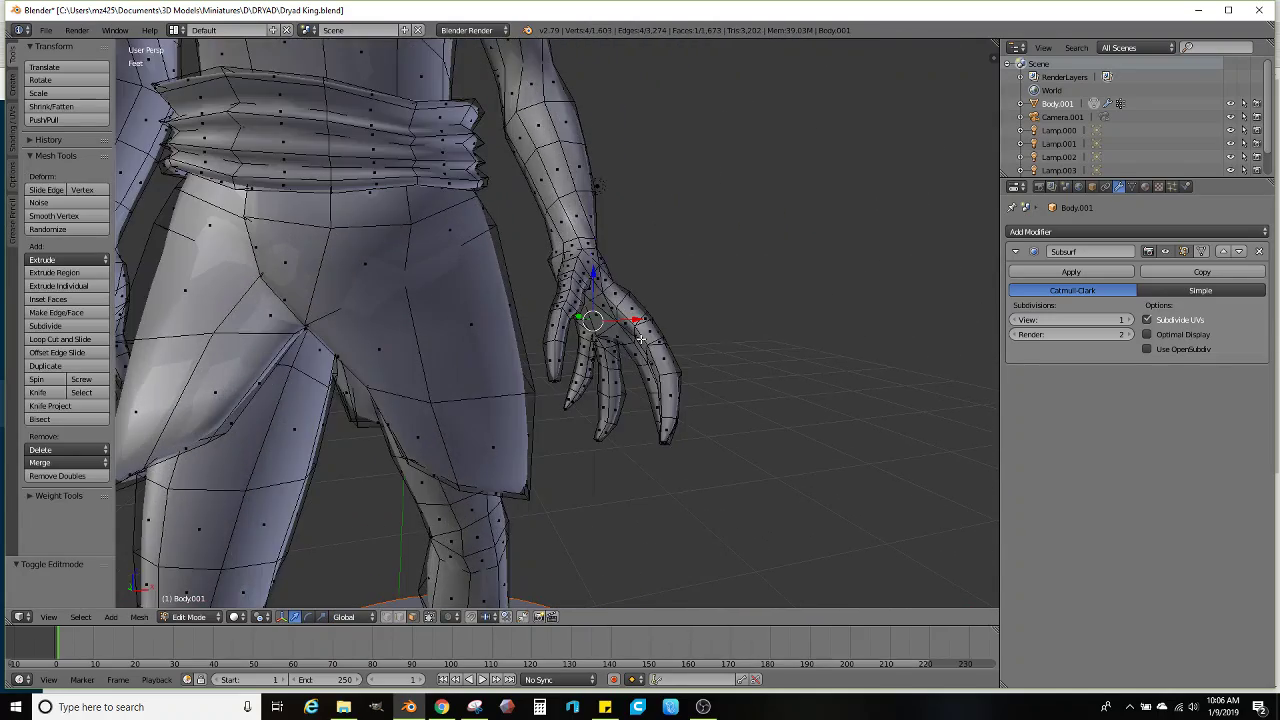
{"action": "key", "text": "z"}
{"action": "mouse_move", "coordinate": [579, 465]}
{"action": "left_mouse_down", "text": "ctrl"}
{"action": "mouse_move", "coordinate": [670, 231]}
{"action": "mouse_move", "coordinate": [584, 245]}
{"action": "mouse_move", "coordinate": [565, 295]}
{"action": "left_mouse_up", "text": "ctrl"}
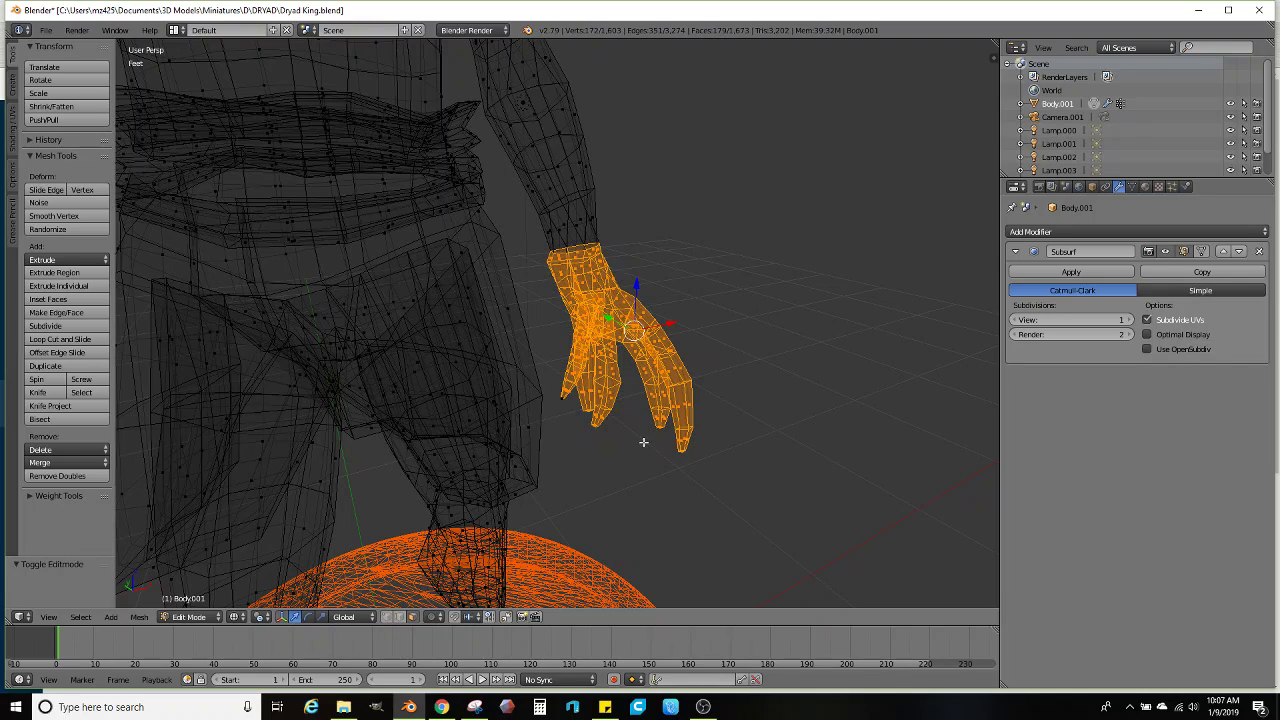
{"action": "left_click_drag", "start_coordinate": [561, 409], "coordinate": [653, 358], "text": "ctrl"}
{"action": "mouse_move", "coordinate": [653, 358]}
{"action": "middle_mouse_down"}
{"action": "mouse_move", "coordinate": [645, 325]}
{"action": "mouse_move", "coordinate": [689, 411]}
{"action": "mouse_move", "coordinate": [700, 397]}
{"action": "mouse_move", "coordinate": [679, 397]}
{"action": "middle_mouse_up"}
{"action": "key", "text": "z"}
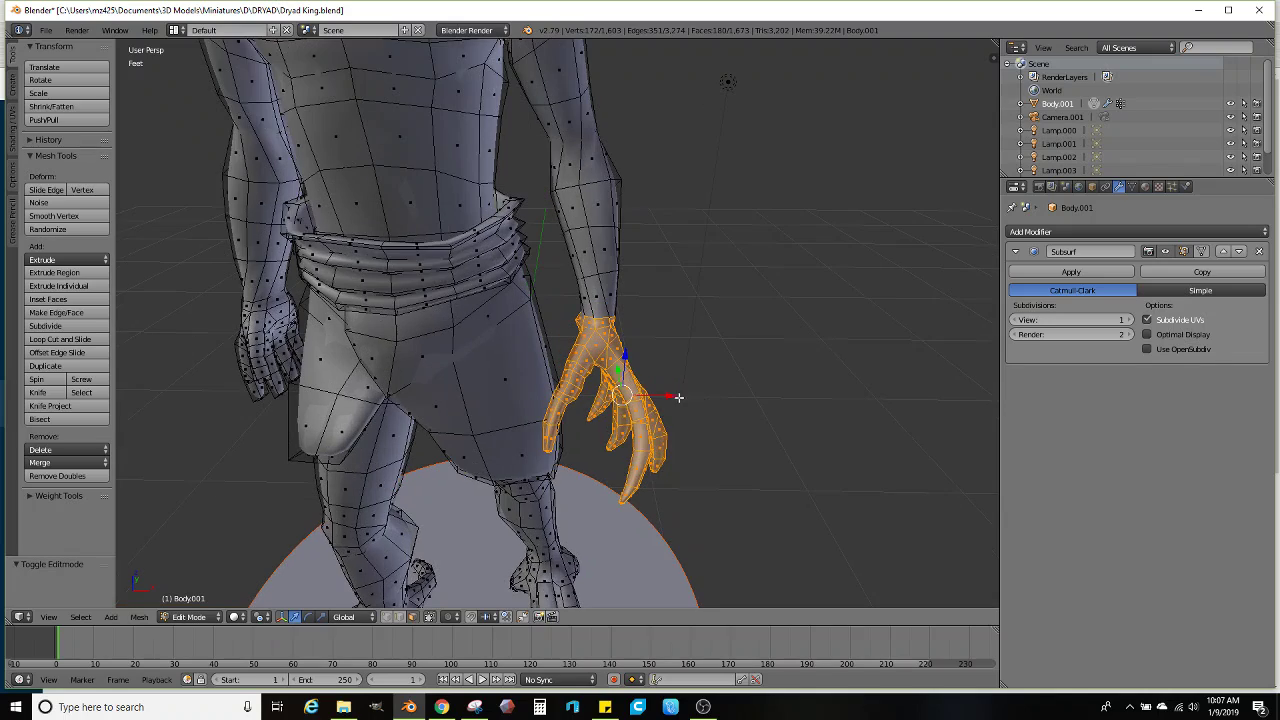
Set the pivot point to Bounding Box Center, scale the left hand to 1.253, and move it back onto the wrist
{"action": "left_click", "coordinate": [263, 617]}
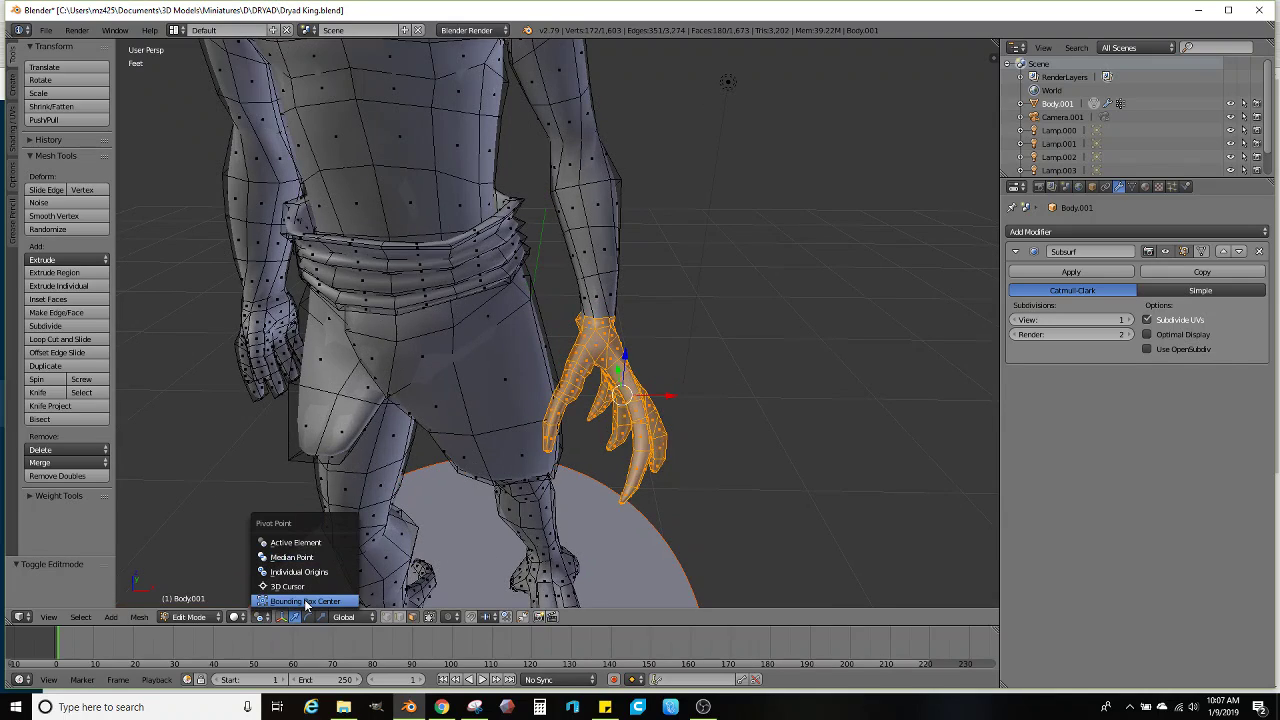
{"action": "left_click", "coordinate": [306, 601]}
{"action": "key", "text": "s"}
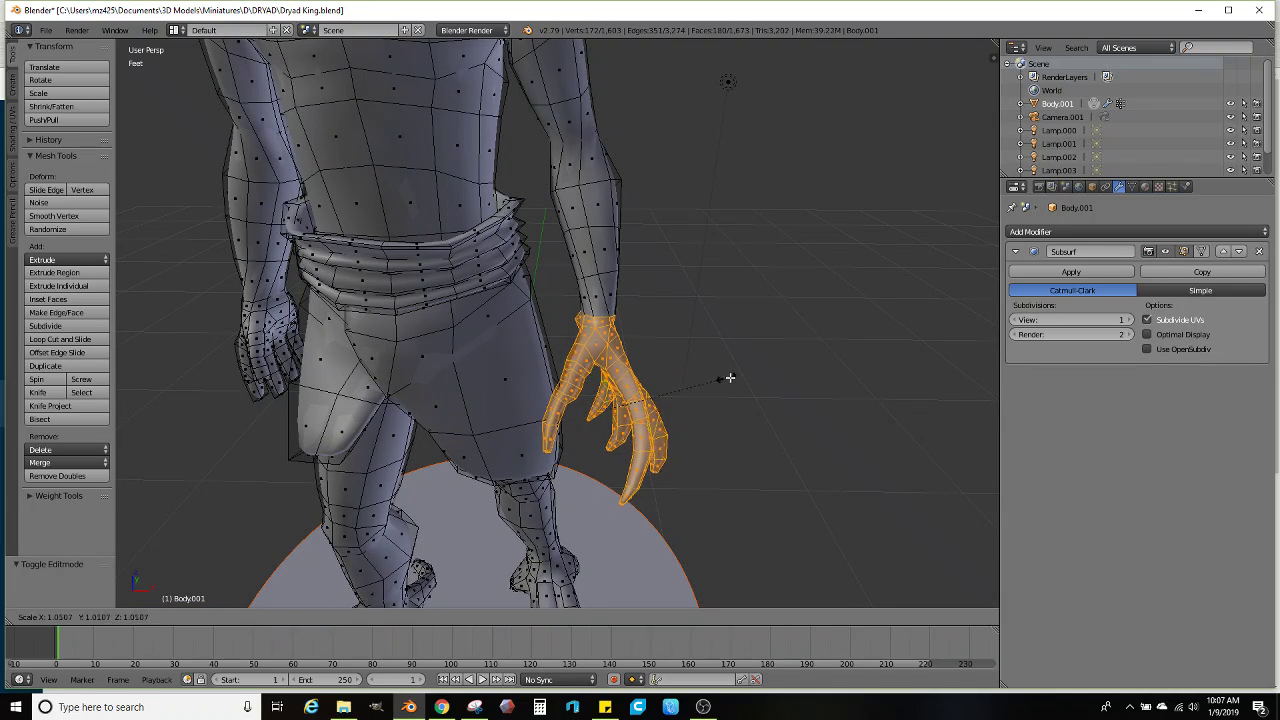
{"action": "left_click", "coordinate": [756, 378]}
{"action": "key", "text": "g"}
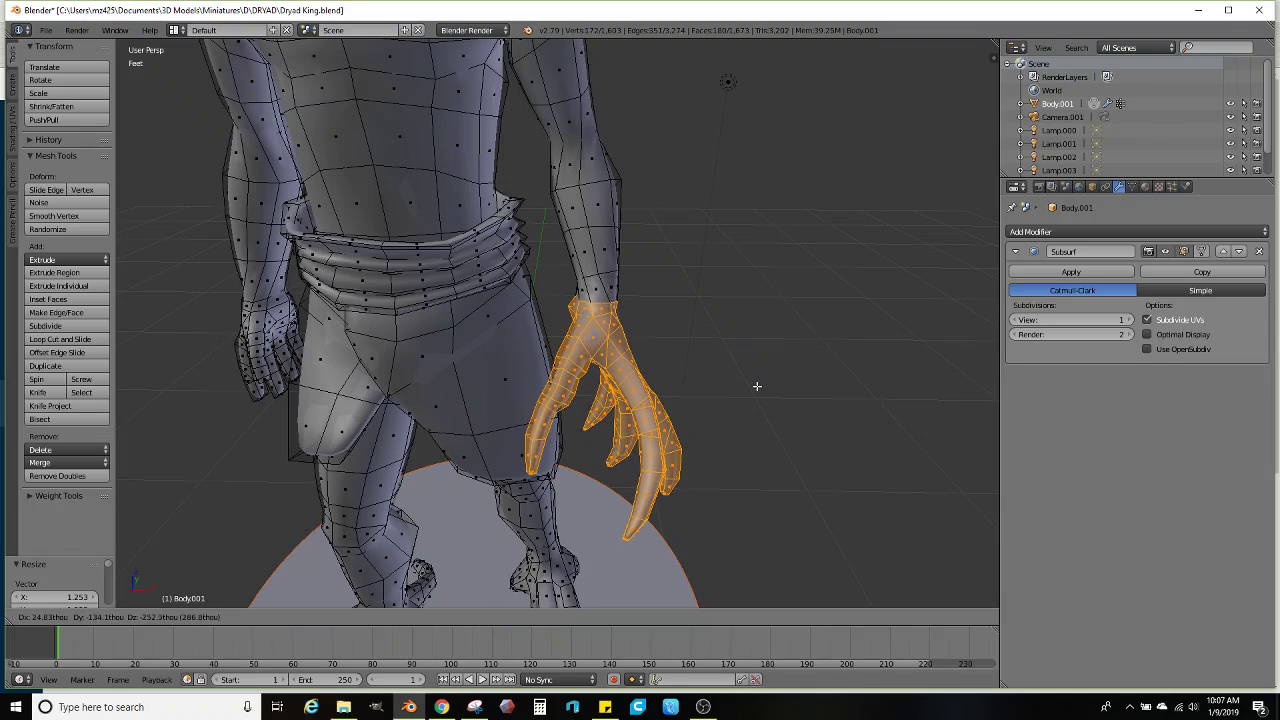
{"action": "left_click", "coordinate": [758, 393]}
Examine the enlarged hand's proportions against the whole figure from the front, sides and back
{"action": "middle_click_drag", "start_coordinate": [691, 371], "coordinate": [744, 363]}
{"action": "scroll", "coordinate": [623, 357], "scroll_direction": "down", "scroll_amount": 3}
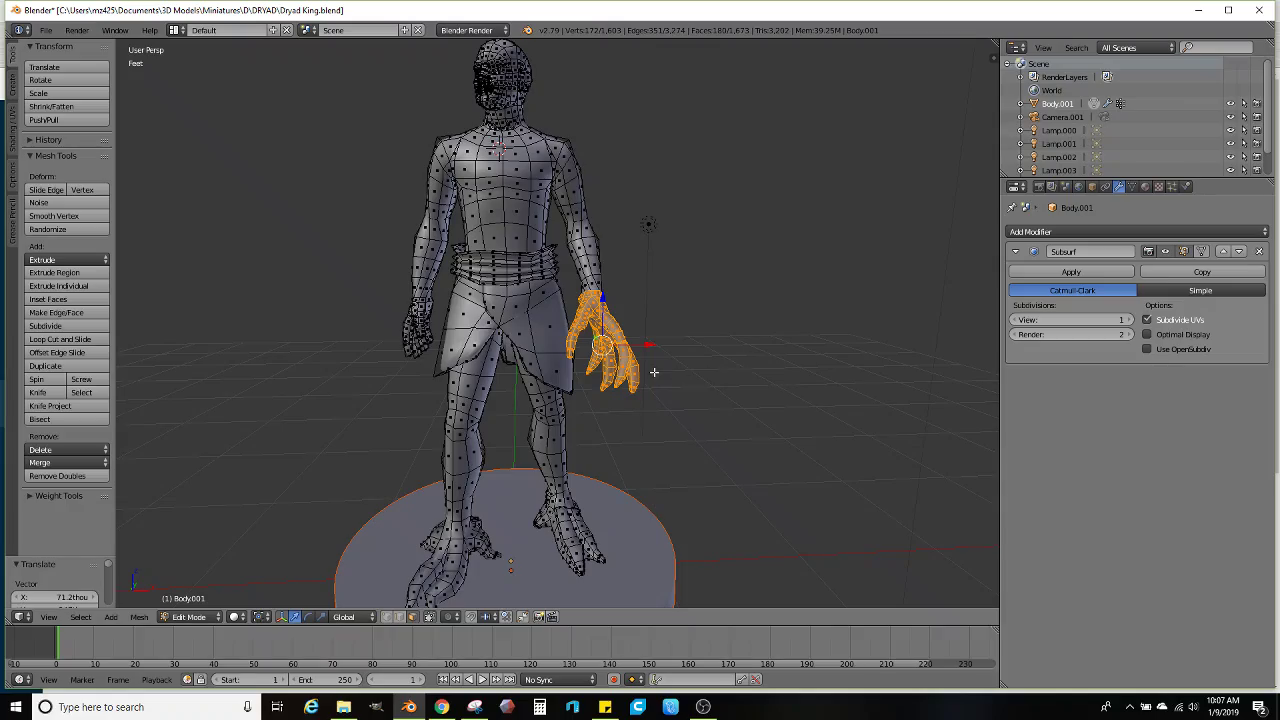
{"action": "middle_click_drag", "start_coordinate": [654, 372], "coordinate": [529, 357]}
{"action": "scroll", "coordinate": [601, 384], "scroll_direction": "down", "scroll_amount": 5}
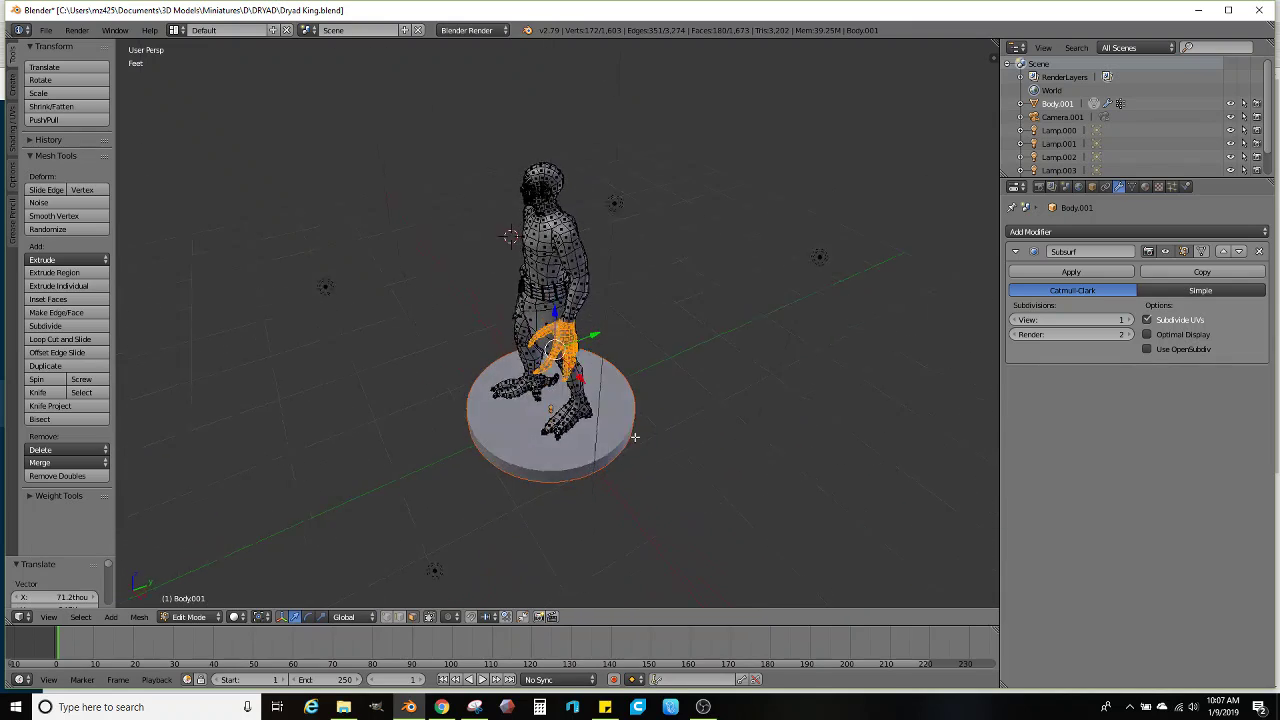
{"action": "scroll", "coordinate": [679, 401], "scroll_direction": "up", "scroll_amount": 2}
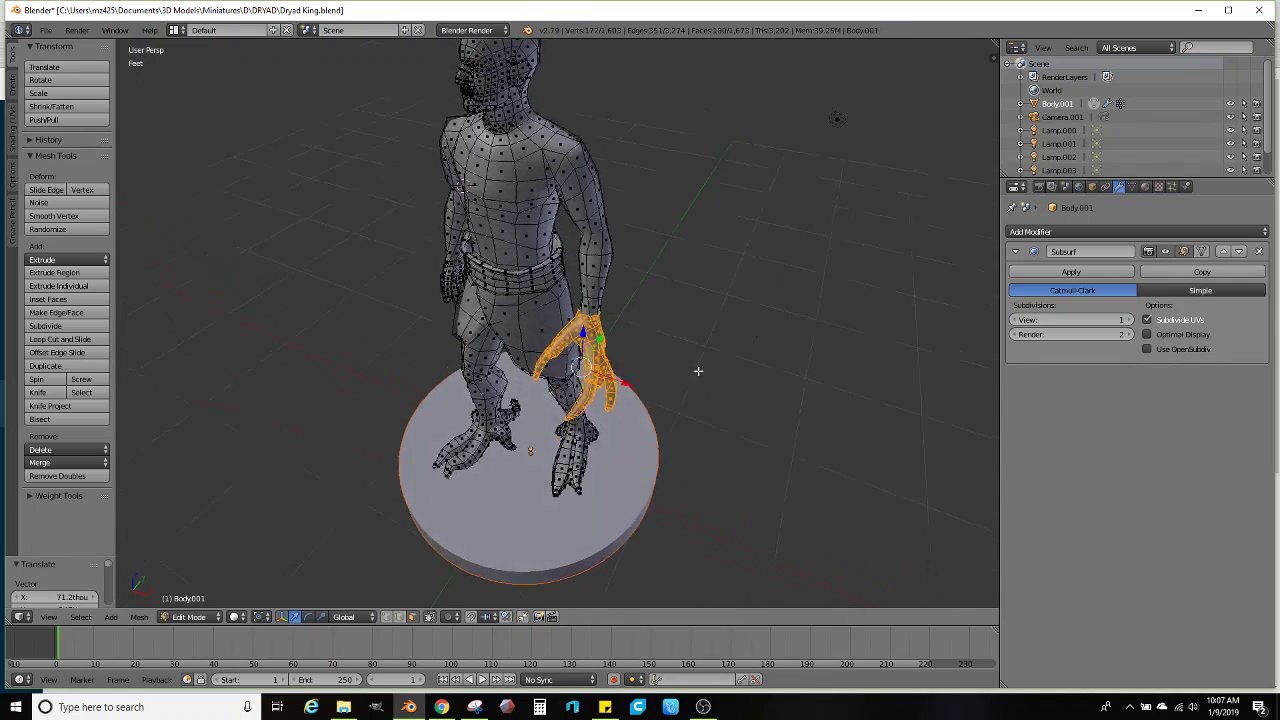
{"action": "middle_click_drag", "start_coordinate": [698, 371], "coordinate": [685, 427]}
{"action": "middle_click_drag", "start_coordinate": [555, 232], "coordinate": [525, 220]}
{"action": "scroll", "coordinate": [525, 220], "scroll_direction": "down", "scroll_amount": 3}
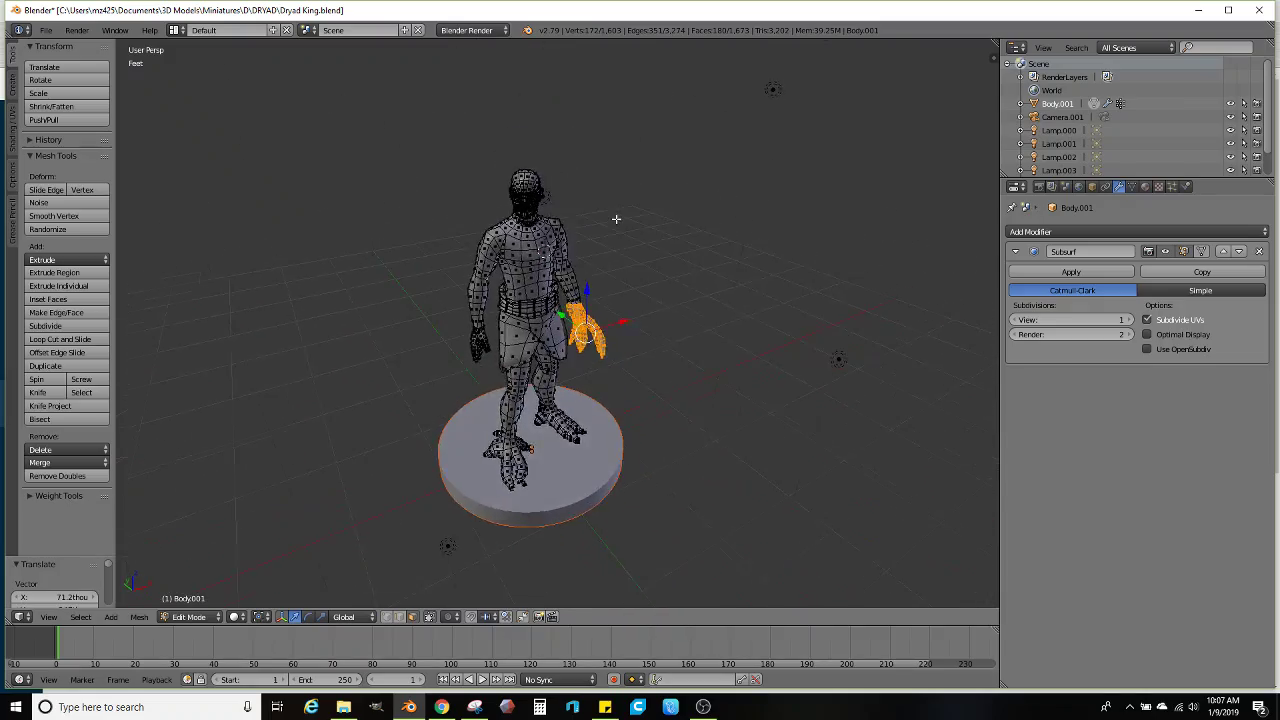
{"action": "scroll", "coordinate": [562, 248], "scroll_direction": "up", "scroll_amount": 3}
{"action": "middle_click_drag", "start_coordinate": [562, 248], "coordinate": [473, 199]}
{"action": "scroll", "coordinate": [473, 199], "scroll_direction": "up", "scroll_amount": 4}
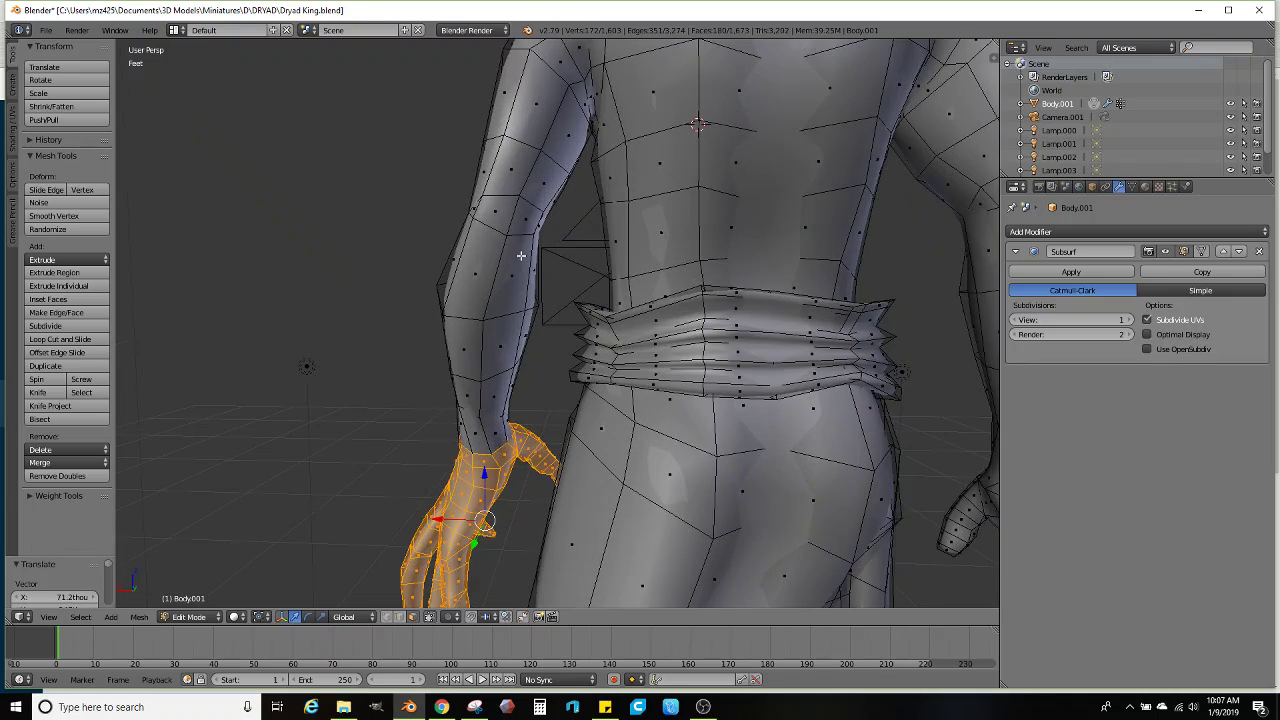
Select the edge at the back of the left elbow and shift the elbow edges to sharpen the joint
{"action": "right_click", "coordinate": [499, 230]}
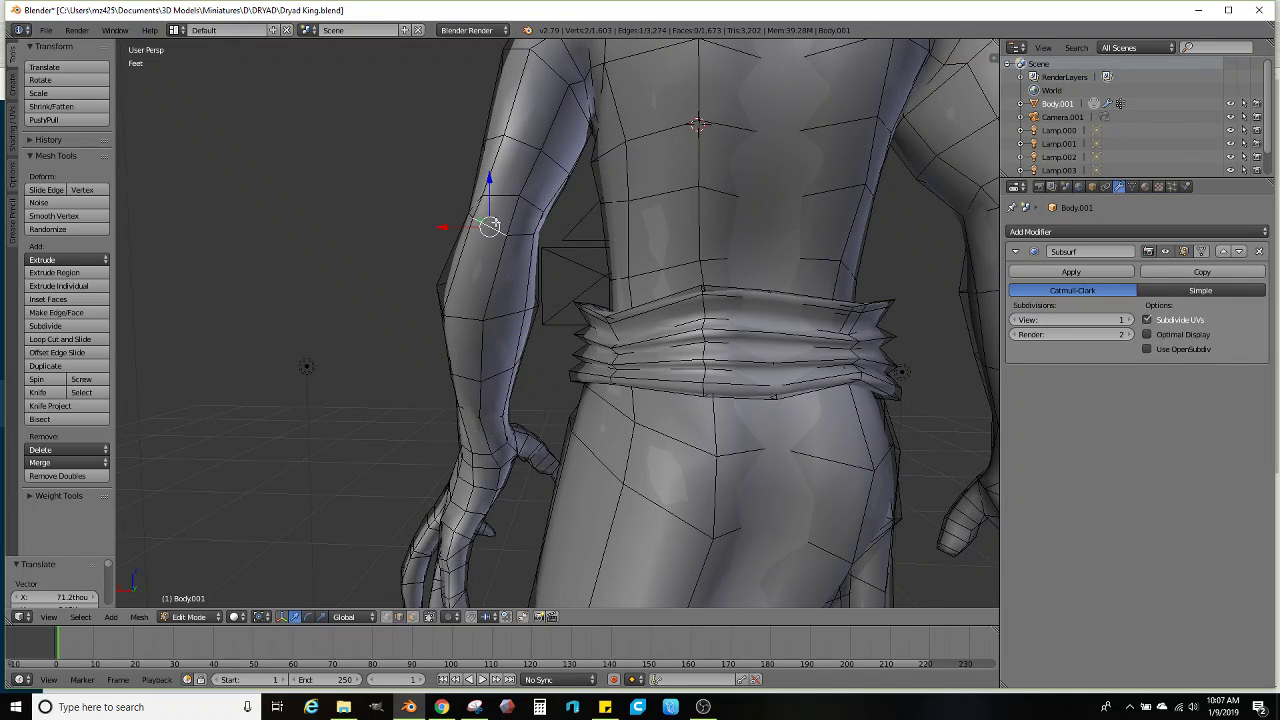
{"action": "middle_click_drag", "start_coordinate": [494, 223], "coordinate": [445, 500]}
{"action": "key", "text": "g"}
{"action": "left_click", "coordinate": [508, 279]}
{"action": "key", "text": "g"}
{"action": "left_click", "coordinate": [789, 261]}
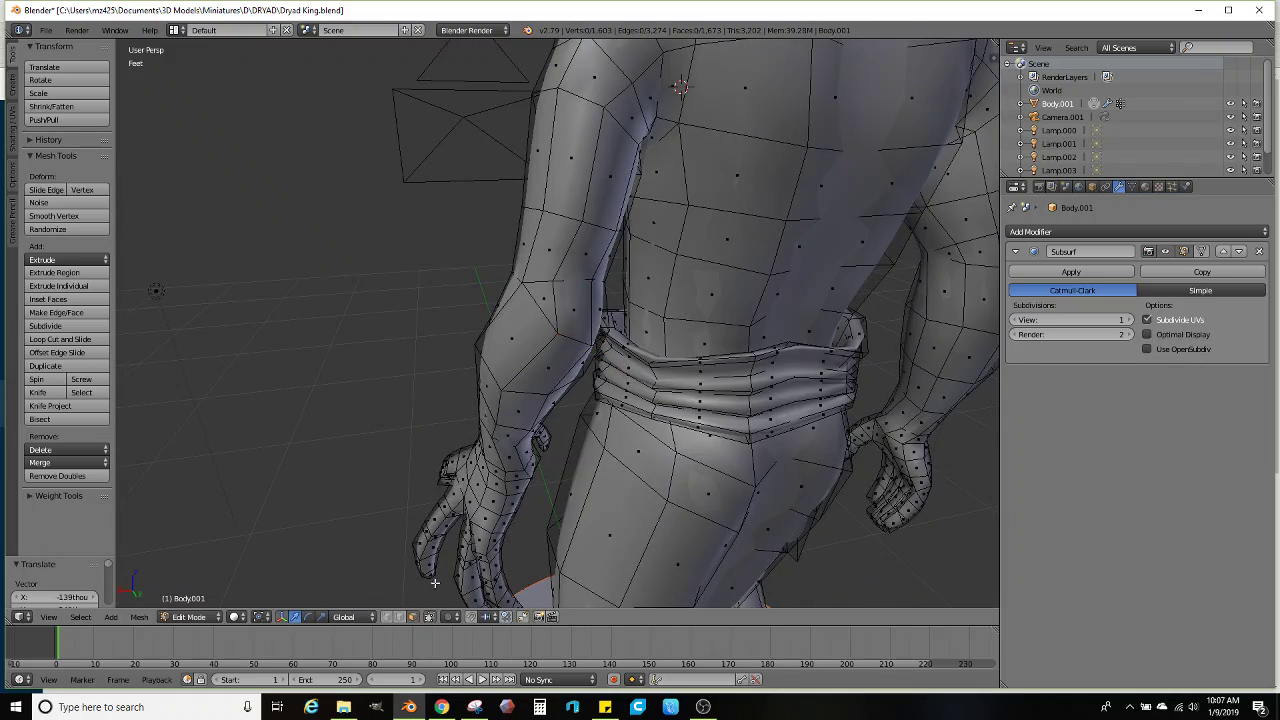
Extrude the faces at the back of the left elbow, scale the extrusion, and check the smoothed result
{"action": "left_click", "coordinate": [580, 303], "text": "ctrl"}
{"action": "middle_click_drag", "start_coordinate": [580, 303], "coordinate": [431, 317]}
{"action": "key", "text": "e"}
{"action": "key", "text": "s"}
{"action": "left_click", "coordinate": [605, 319]}
{"action": "key", "text": "Tab"}
{"action": "key", "text": "Tab"}
{"action": "scroll", "coordinate": [431, 317], "scroll_direction": "up", "scroll_amount": 6}
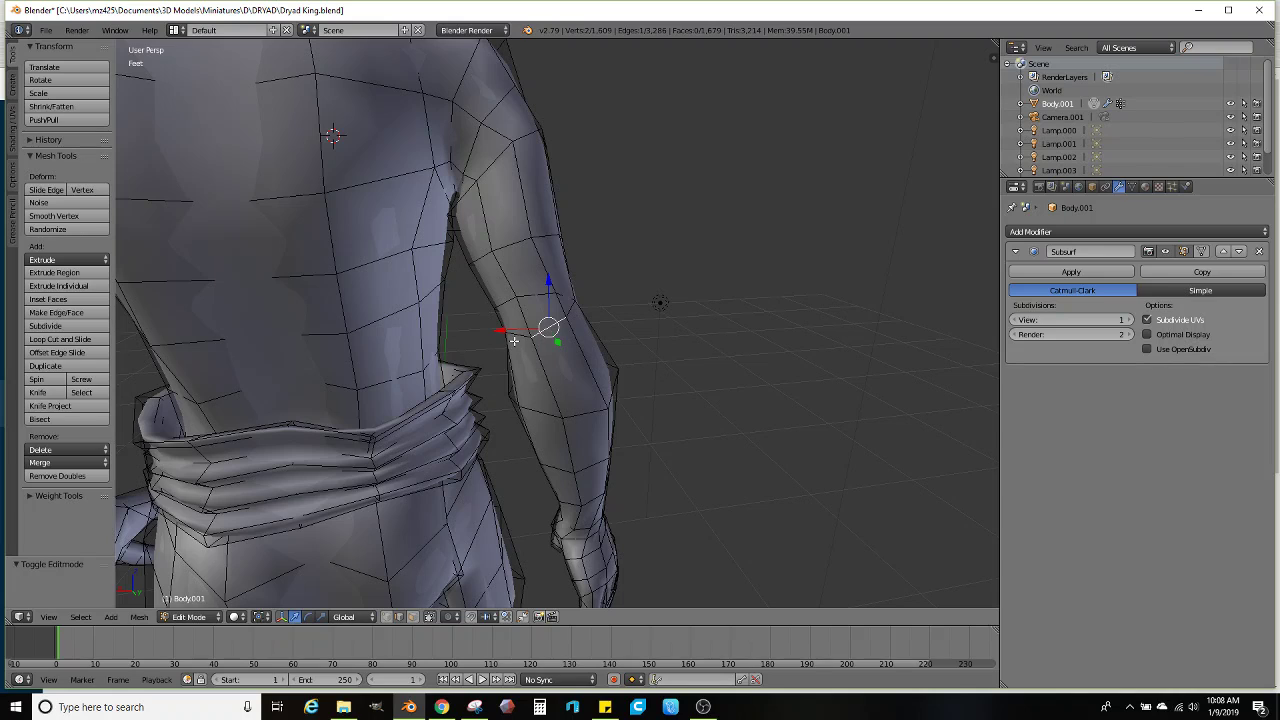
Move the edges at the back of the right elbow to reshape that joint
{"action": "middle_click_drag", "start_coordinate": [521, 339], "coordinate": [590, 354]}
{"action": "key", "text": "g"}
{"action": "left_click", "coordinate": [427, 350]}
{"action": "key", "text": "g"}
{"action": "left_click", "coordinate": [596, 364]}
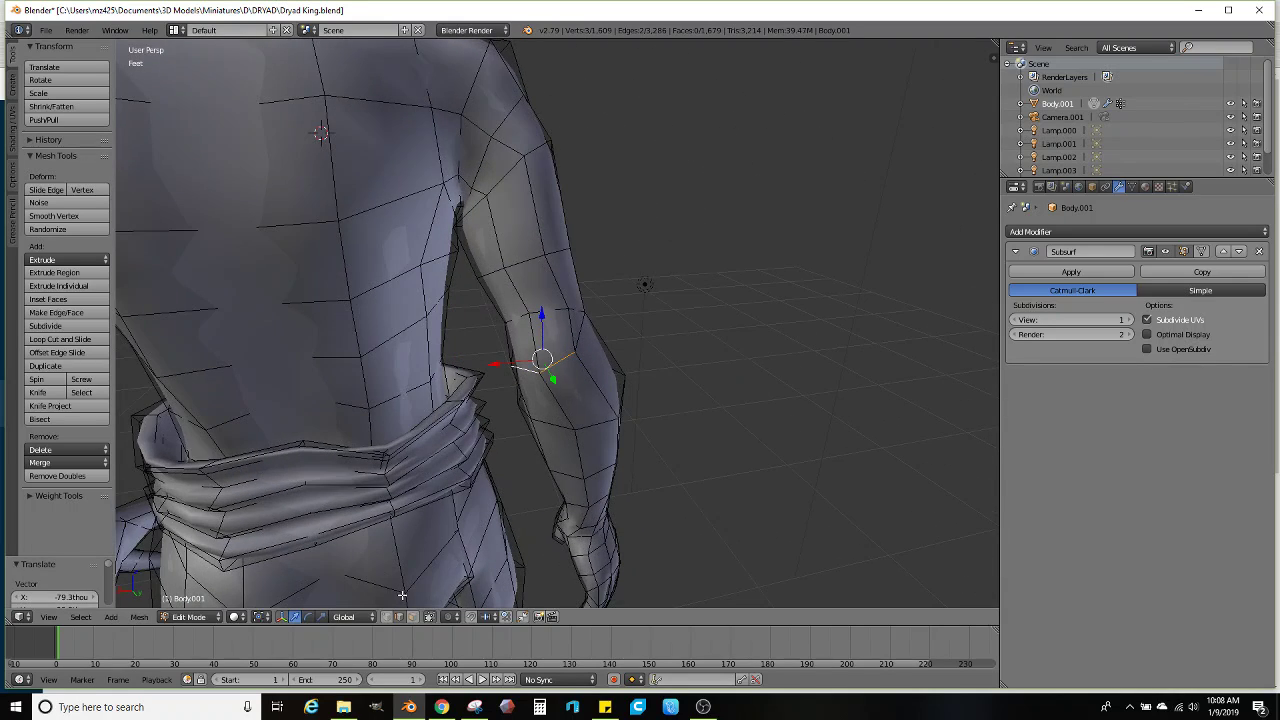
Select the two faces at the back of the right elbow, extrude them, and check the smoothed figure in Object Mode
{"action": "right_click", "coordinate": [549, 324], "text": "ctrl"}
{"action": "middle_click_drag", "start_coordinate": [549, 324], "coordinate": [600, 320]}
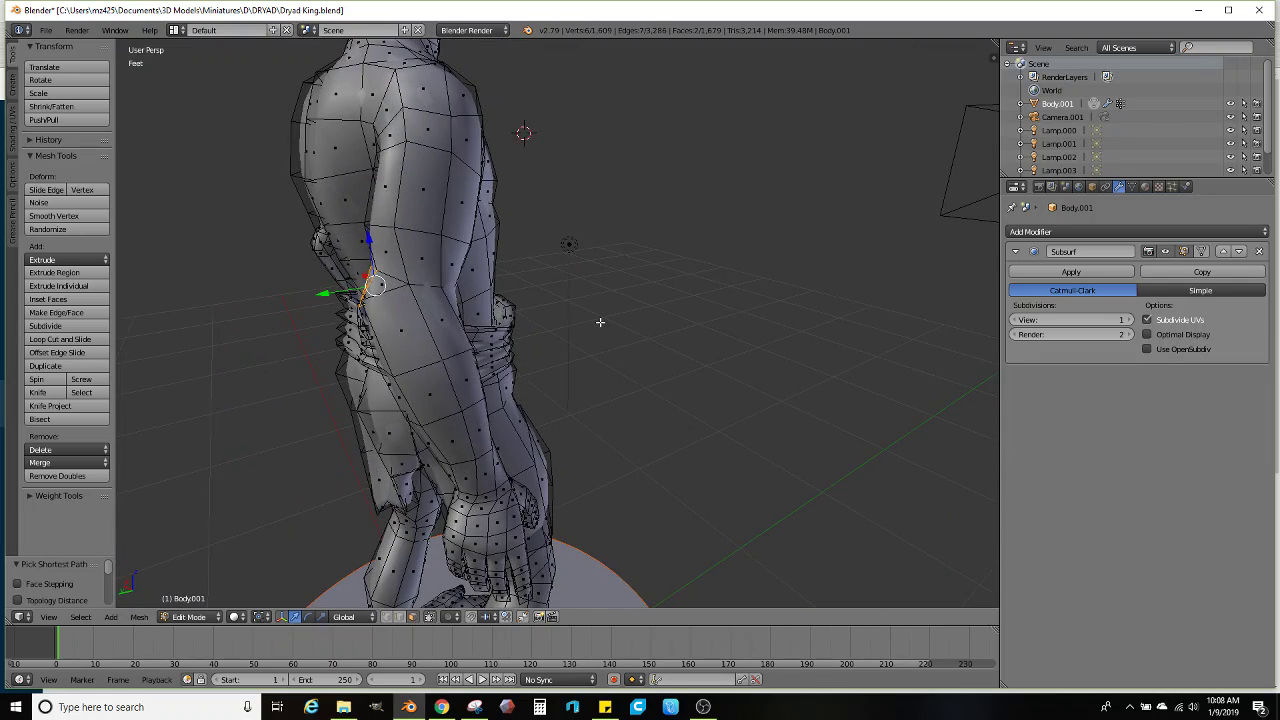
{"action": "key", "text": "g"}
{"action": "key", "text": "z"}
{"action": "key", "text": "z"}
{"action": "key", "text": "Tab"}
{"action": "middle_click_drag", "start_coordinate": [473, 327], "coordinate": [664, 318]}
{"action": "scroll", "coordinate": [664, 318], "scroll_direction": "up", "scroll_amount": 2}
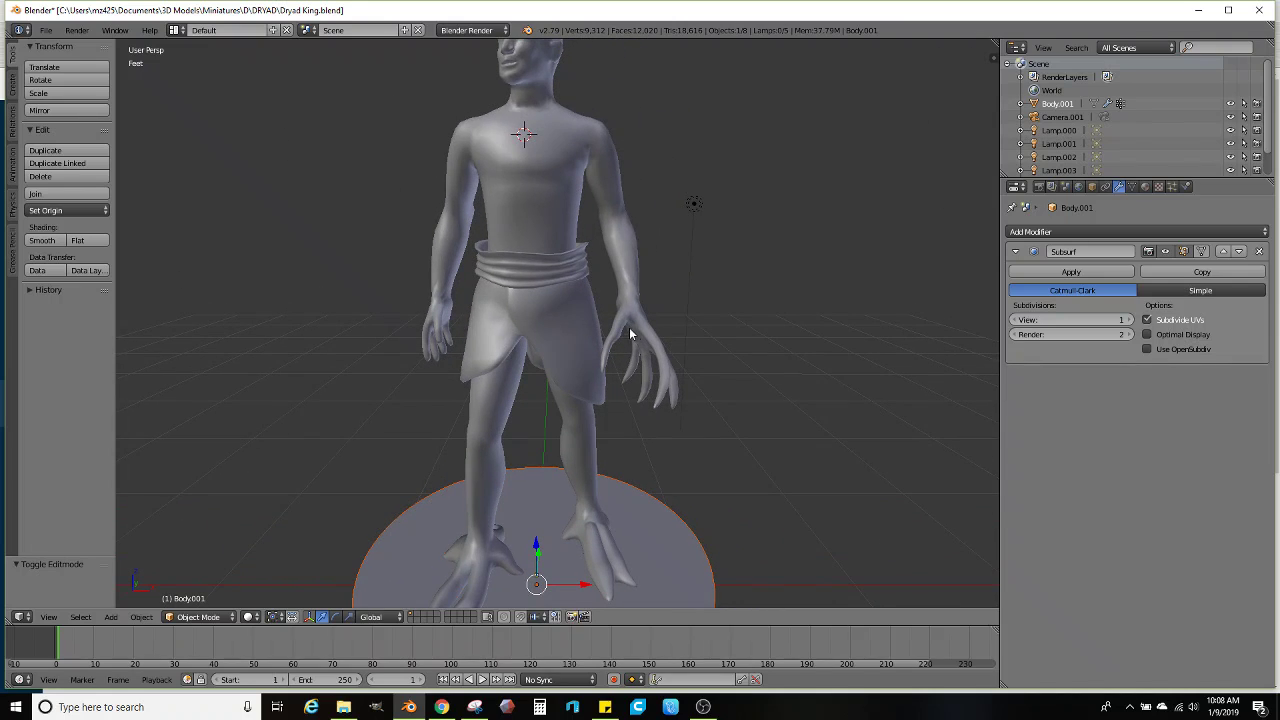
Select a lengthwise strip of three faces along the outside of the left forearm in Edit Mode
{"action": "middle_click_drag", "start_coordinate": [629, 328], "coordinate": [425, 393]}
{"action": "scroll", "coordinate": [583, 326], "scroll_direction": "up", "scroll_amount": 2}
{"action": "scroll", "coordinate": [529, 341], "scroll_direction": "up", "scroll_amount": 2}
{"action": "key", "text": "Tab"}
{"action": "scroll", "coordinate": [540, 393], "scroll_direction": "up", "scroll_amount": 1}
{"action": "right_click", "coordinate": [511, 304]}
{"action": "right_click", "coordinate": [489, 370]}
{"action": "scroll", "coordinate": [499, 409], "scroll_direction": "up", "scroll_amount": 1}
{"action": "middle_click_drag", "start_coordinate": [520, 388], "coordinate": [474, 396]}
{"action": "scroll", "coordinate": [500, 406], "scroll_direction": "up", "scroll_amount": 2}
{"action": "scroll", "coordinate": [514, 358], "scroll_direction": "down", "scroll_amount": 1}
{"action": "right_click", "coordinate": [433, 451], "text": "ctrl"}
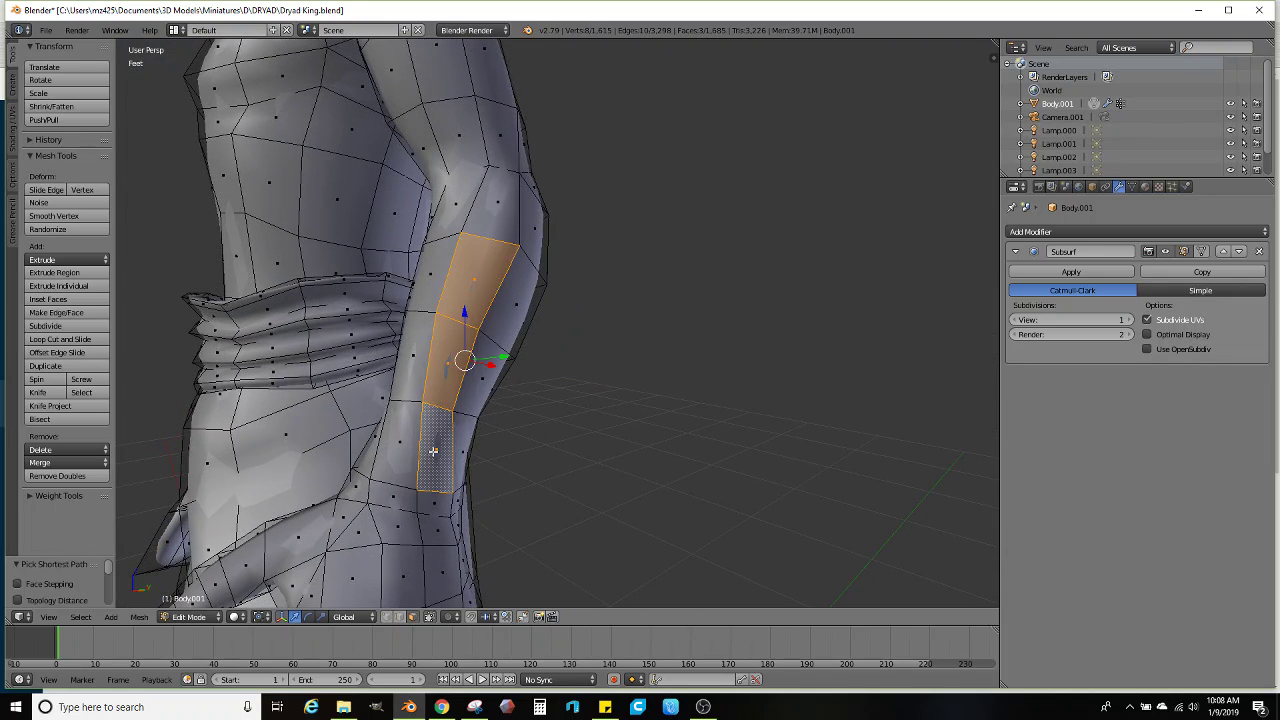
Extrude the forearm strip outward, rotate it by 7.72°, and move it slightly away from the arm
{"action": "middle_click_drag", "start_coordinate": [433, 451], "coordinate": [590, 430]}
{"action": "key", "text": "e"}
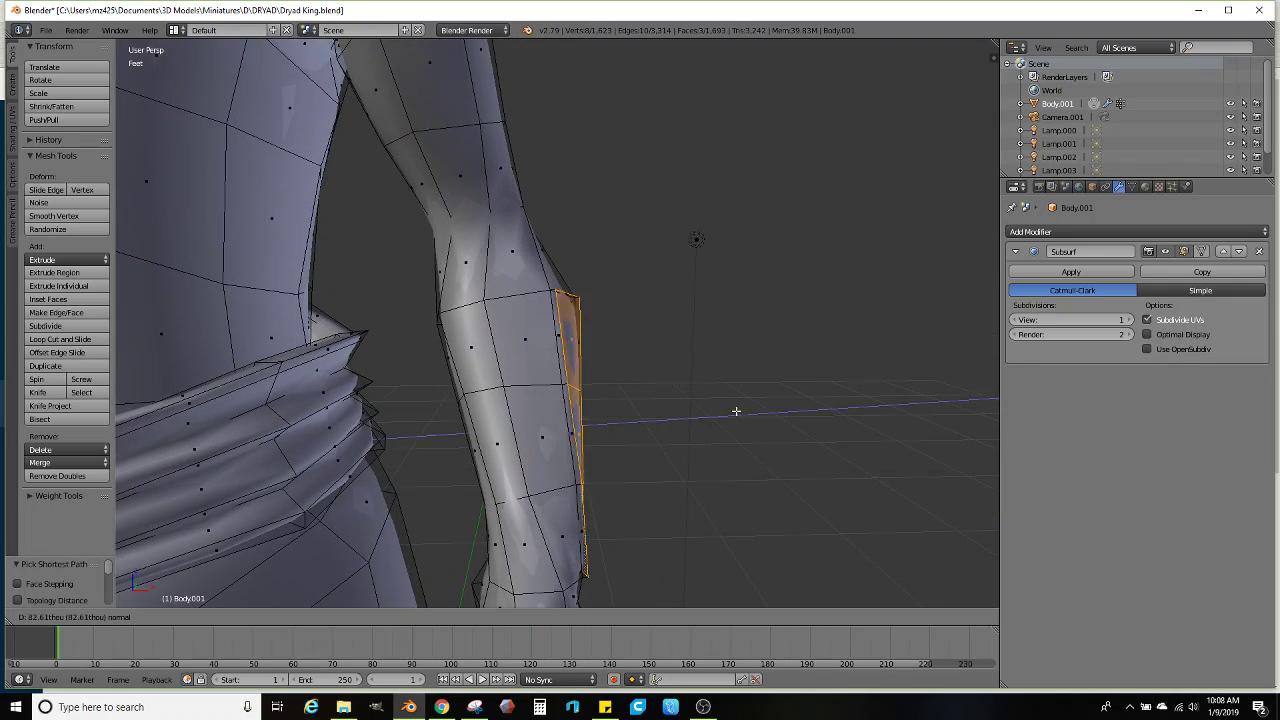
{"action": "left_click", "coordinate": [746, 407]}
{"action": "key", "text": "g"}
{"action": "left_click", "coordinate": [777, 380]}
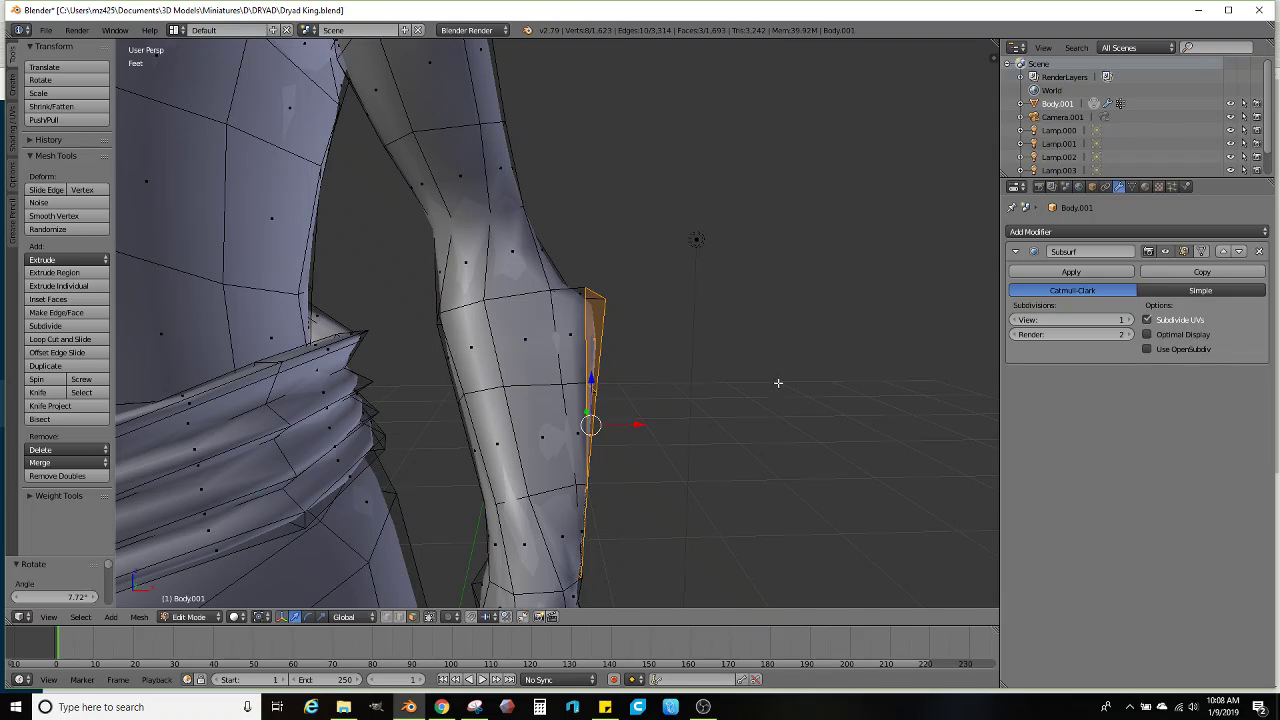
{"action": "key", "text": "g"}
{"action": "left_click", "coordinate": [783, 374]}
Extrude the strip's upper end face up past the elbow and scale the new end to 1.202
{"action": "middle_click_drag", "start_coordinate": [783, 374], "coordinate": [612, 377]}
{"action": "scroll", "coordinate": [612, 377], "scroll_direction": "down", "scroll_amount": 2}
{"action": "right_click", "coordinate": [478, 318]}
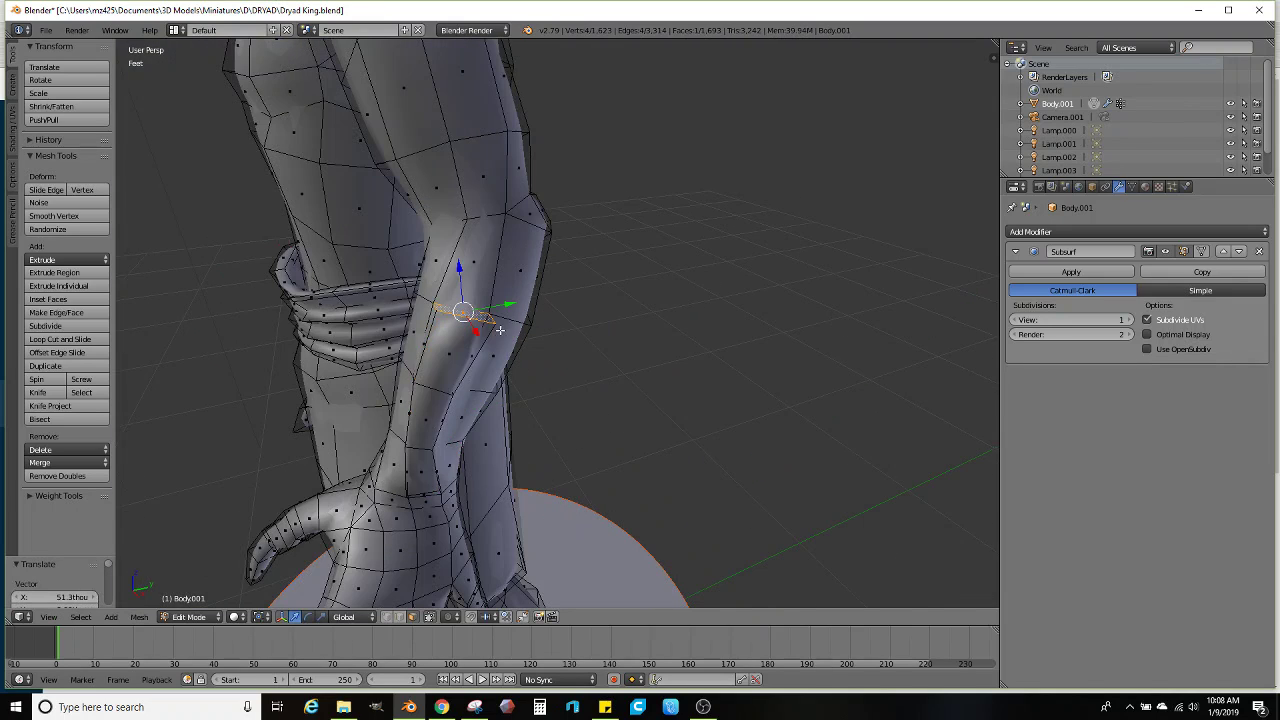
{"action": "middle_click_drag", "start_coordinate": [478, 318], "coordinate": [609, 349]}
{"action": "key", "text": "e"}
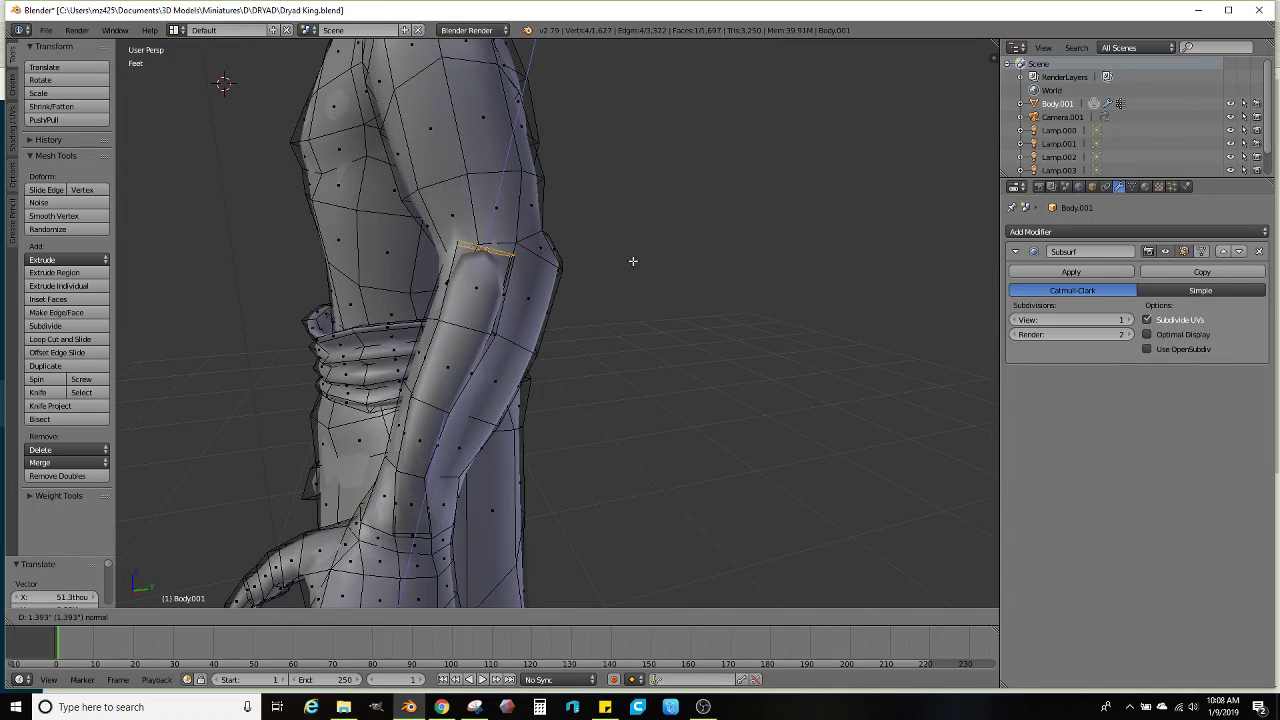
{"action": "left_click", "coordinate": [640, 268]}
{"action": "key", "text": "s"}
{"action": "left_click", "coordinate": [634, 289]}
Extrude the branch's end face farther up beside the upper arm, and add one more very short extrusion at its tip
{"action": "key", "text": "e"}
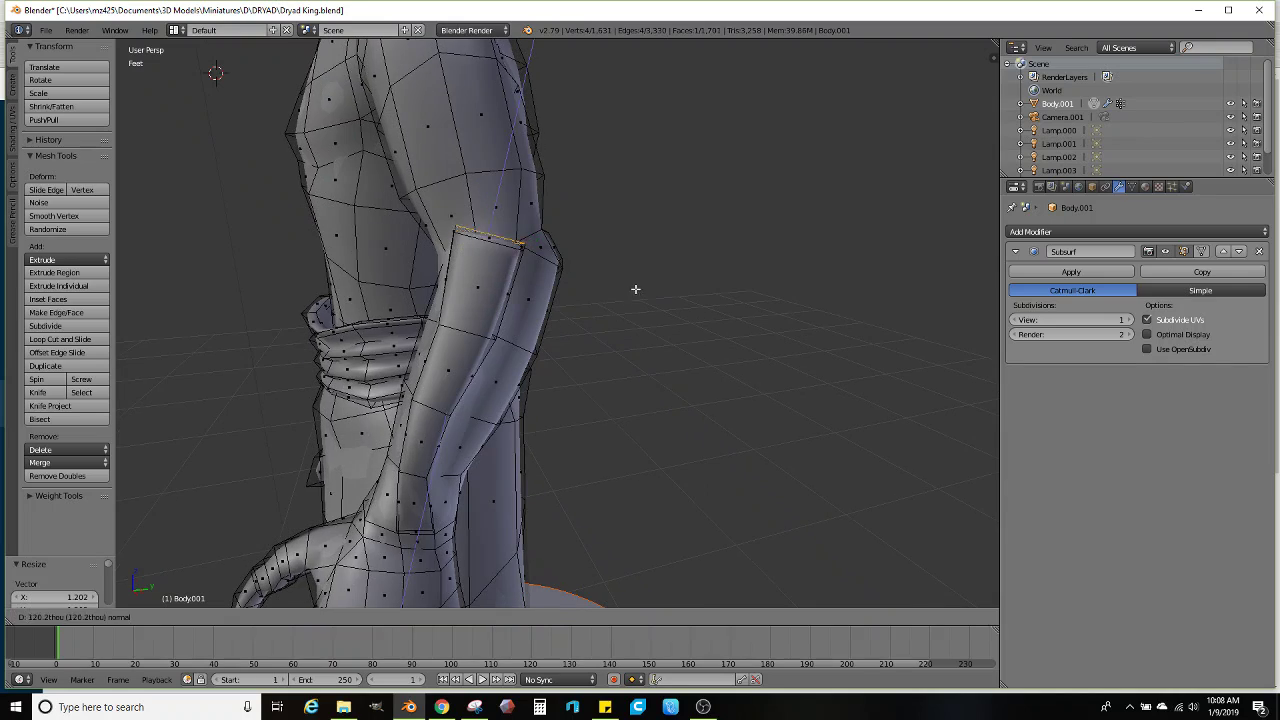
{"action": "left_click", "coordinate": [653, 241]}
{"action": "middle_click_drag", "start_coordinate": [653, 241], "coordinate": [654, 243]}
{"action": "key", "text": "e"}
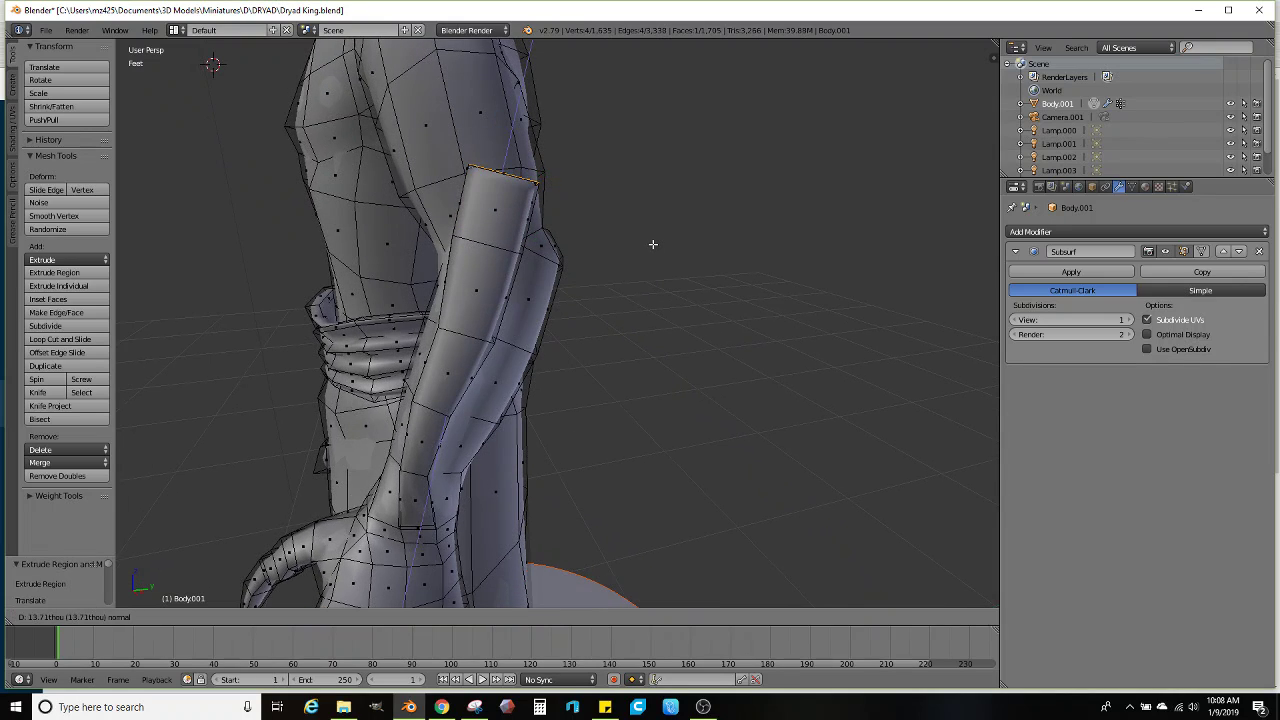
{"action": "left_click", "coordinate": [654, 243]}
Select the neighbouring strip of three faces from the wrist up the back of the left forearm, extrude it, and rotate it by -8.34°
{"action": "middle_click_drag", "start_coordinate": [594, 297], "coordinate": [424, 413]}
{"action": "right_click", "coordinate": [434, 472]}
{"action": "right_click", "coordinate": [472, 396], "text": "ctrl"}
{"action": "key", "text": "e"}
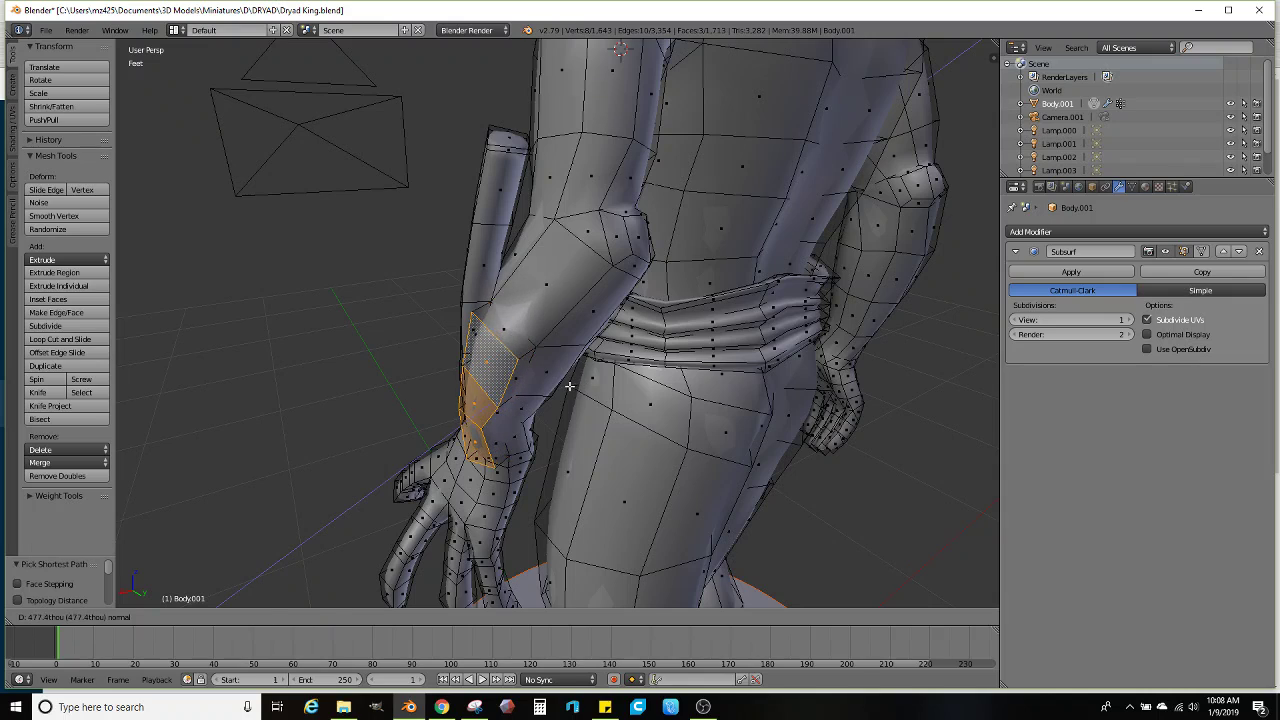
{"action": "left_click", "coordinate": [582, 384]}
{"action": "middle_click_drag", "start_coordinate": [582, 384], "coordinate": [486, 343]}
{"action": "key", "text": "r"}
{"action": "left_click", "coordinate": [577, 371]}
Extrude the second strip's upper end face twice to form a shorter branch beside the first, and check the smoothed shape
{"action": "right_click", "coordinate": [486, 343]}
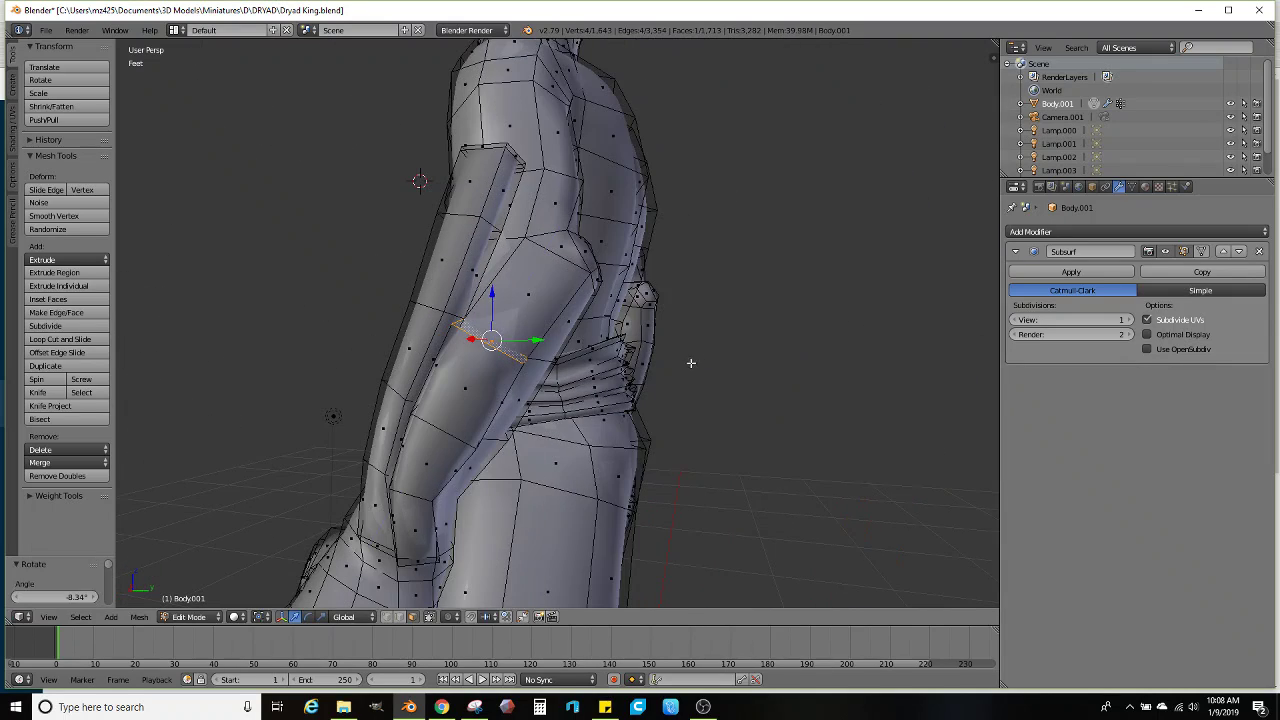
{"action": "key", "text": "e"}
{"action": "left_click", "coordinate": [705, 294]}
{"action": "middle_click_drag", "start_coordinate": [705, 294], "coordinate": [447, 362]}
{"action": "middle_click_drag", "start_coordinate": [657, 336], "coordinate": [632, 410]}
{"action": "key", "text": "e"}
{"action": "left_click", "coordinate": [686, 327]}
{"action": "key", "text": "Tab"}
{"action": "key", "text": "Tab"}
Extrude the strip of three faces along the front of the left forearm, and tilt and shift it -28.1 thou in X
{"action": "scroll", "coordinate": [632, 410], "scroll_direction": "up", "scroll_amount": 3}
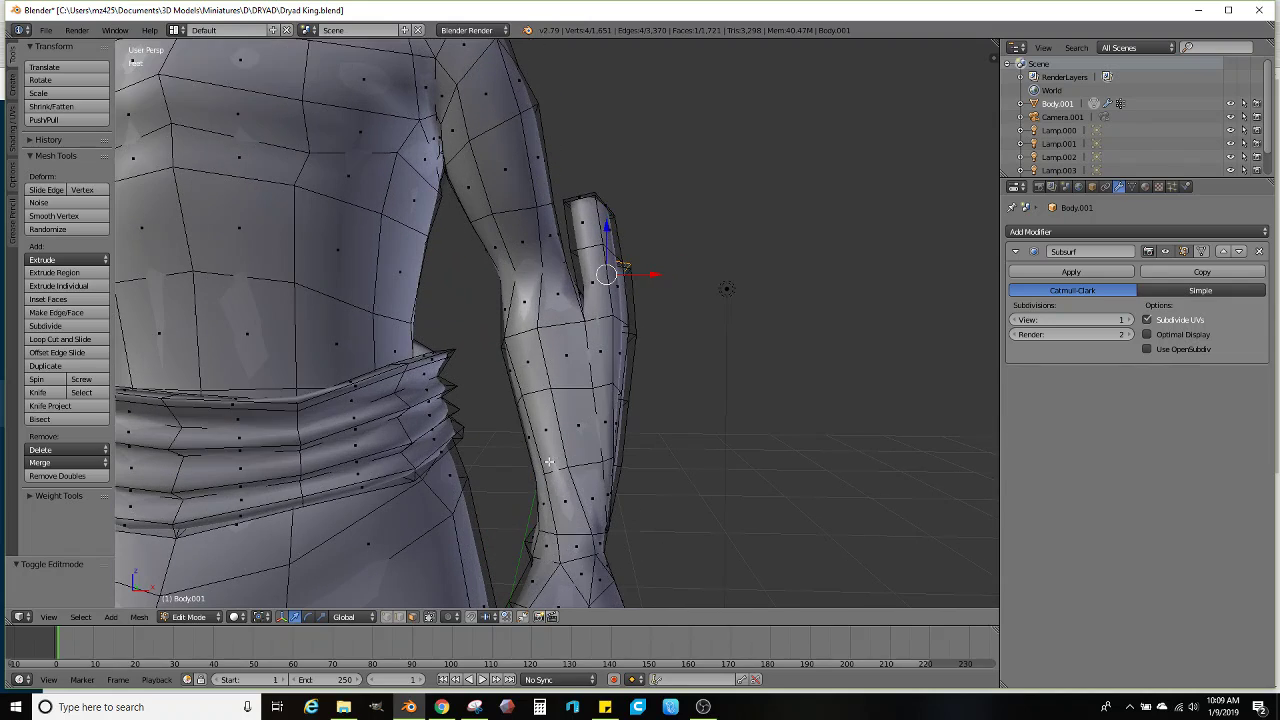
{"action": "right_click", "coordinate": [588, 491]}
{"action": "right_click", "coordinate": [572, 366], "text": "ctrl"}
{"action": "middle_click_drag", "start_coordinate": [572, 366], "coordinate": [512, 370]}
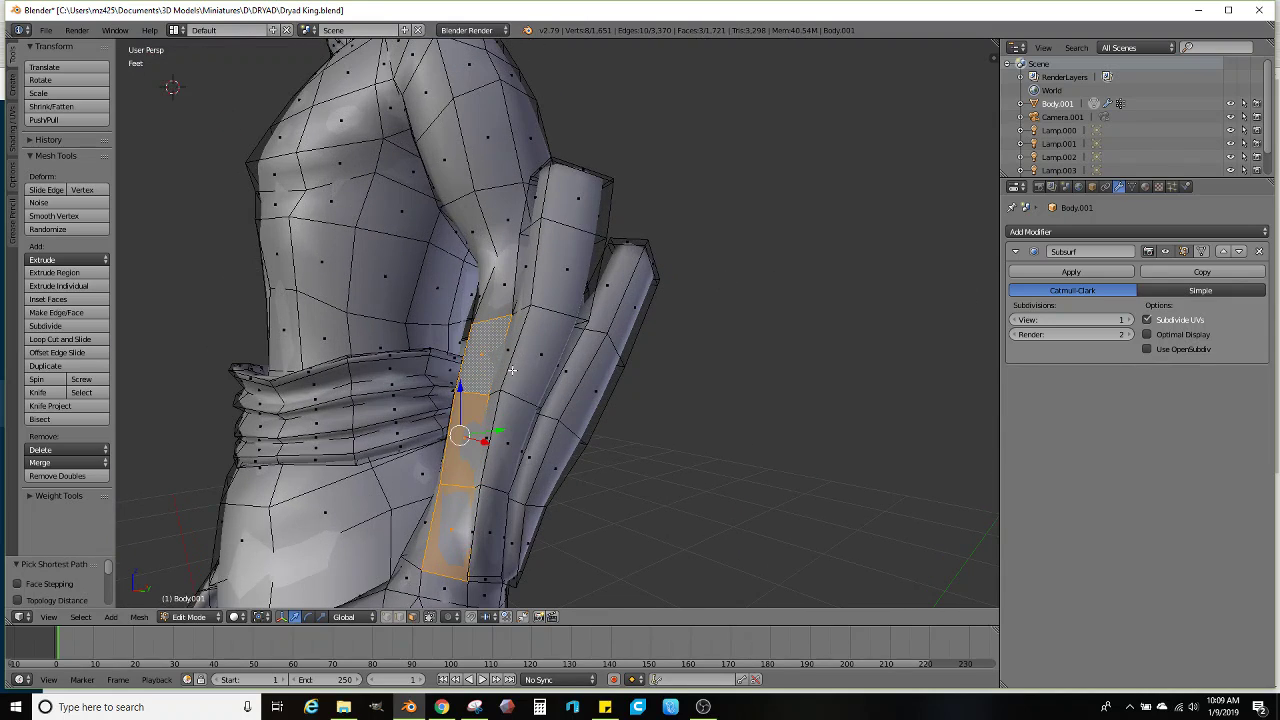
{"action": "middle_click_drag", "start_coordinate": [607, 357], "coordinate": [517, 390]}
{"action": "key", "text": "e"}
{"action": "left_click", "coordinate": [589, 374]}
{"action": "key", "text": "g"}
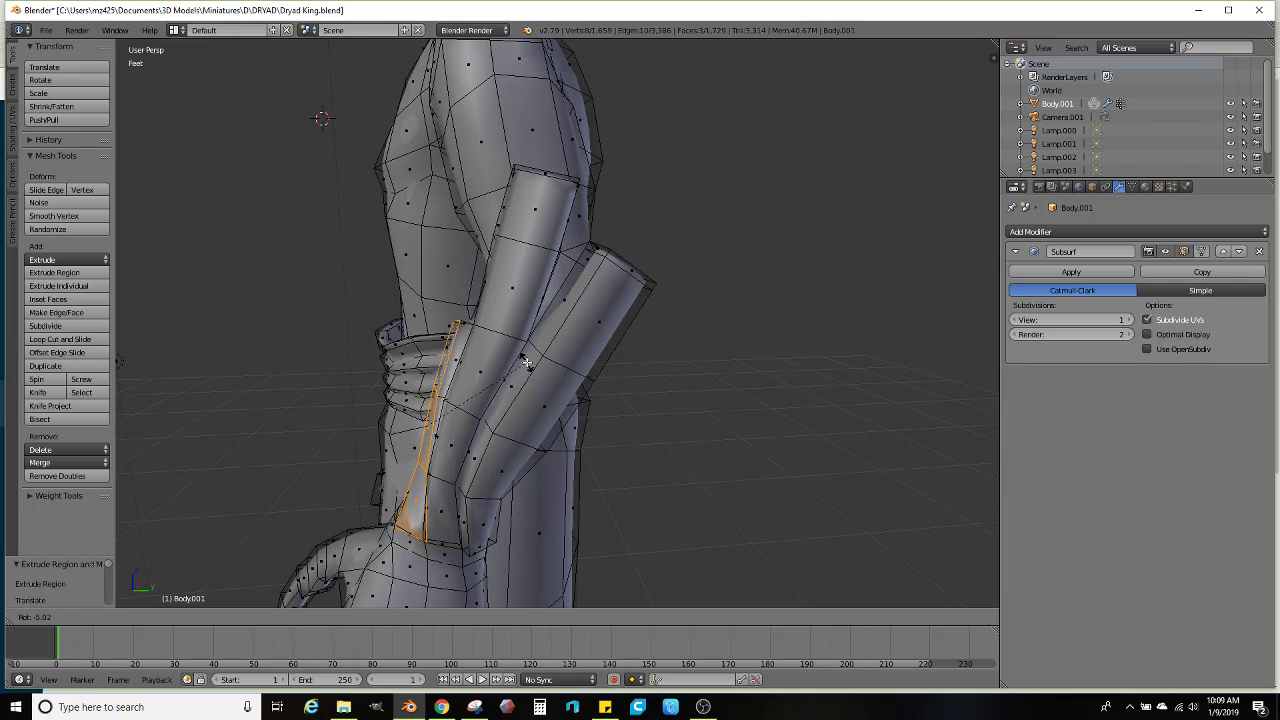
{"action": "left_click", "coordinate": [510, 365]}
{"action": "key", "text": "g"}
{"action": "left_click", "coordinate": [493, 364]}
{"action": "scroll", "coordinate": [493, 364], "scroll_direction": "up", "scroll_amount": 5}
{"action": "middle_click_drag", "start_coordinate": [493, 364], "coordinate": [568, 388]}
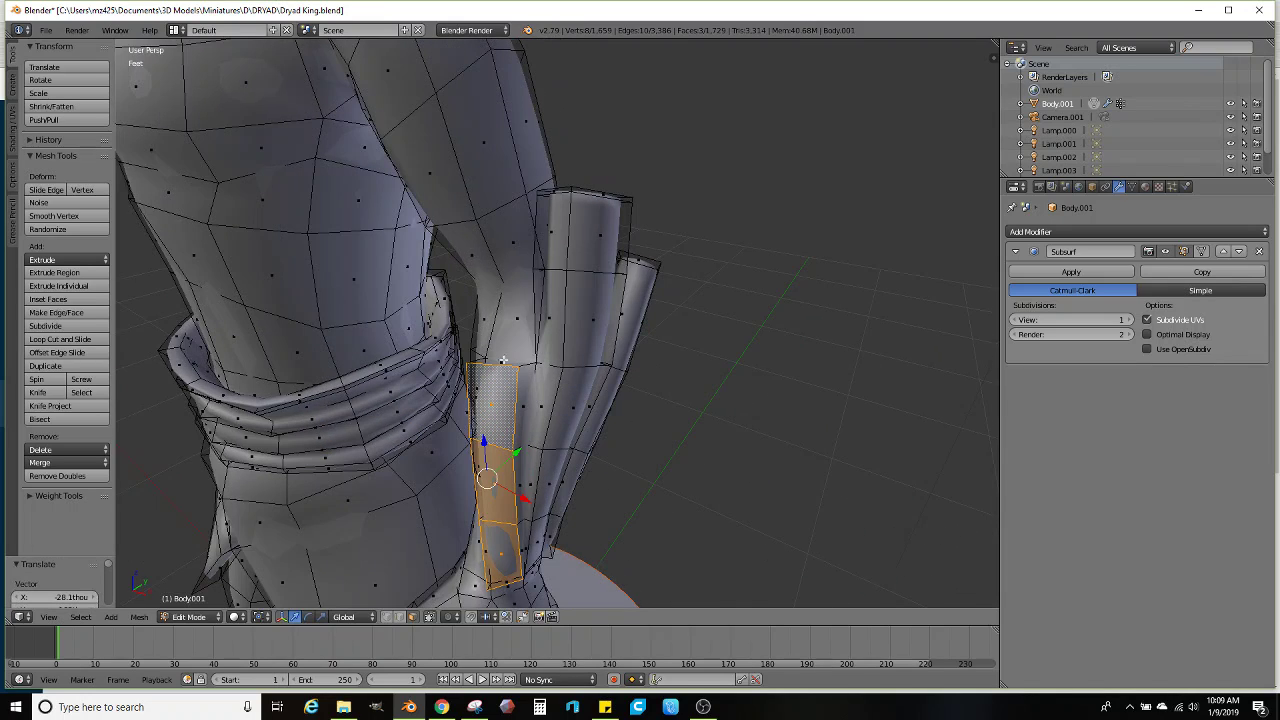
Extrude the front strip's upper end face twice to form a short third branch, and check the smoothed shape
{"action": "right_click", "coordinate": [504, 360]}
{"action": "middle_click_drag", "start_coordinate": [504, 360], "coordinate": [616, 376]}
{"action": "key", "text": "e"}
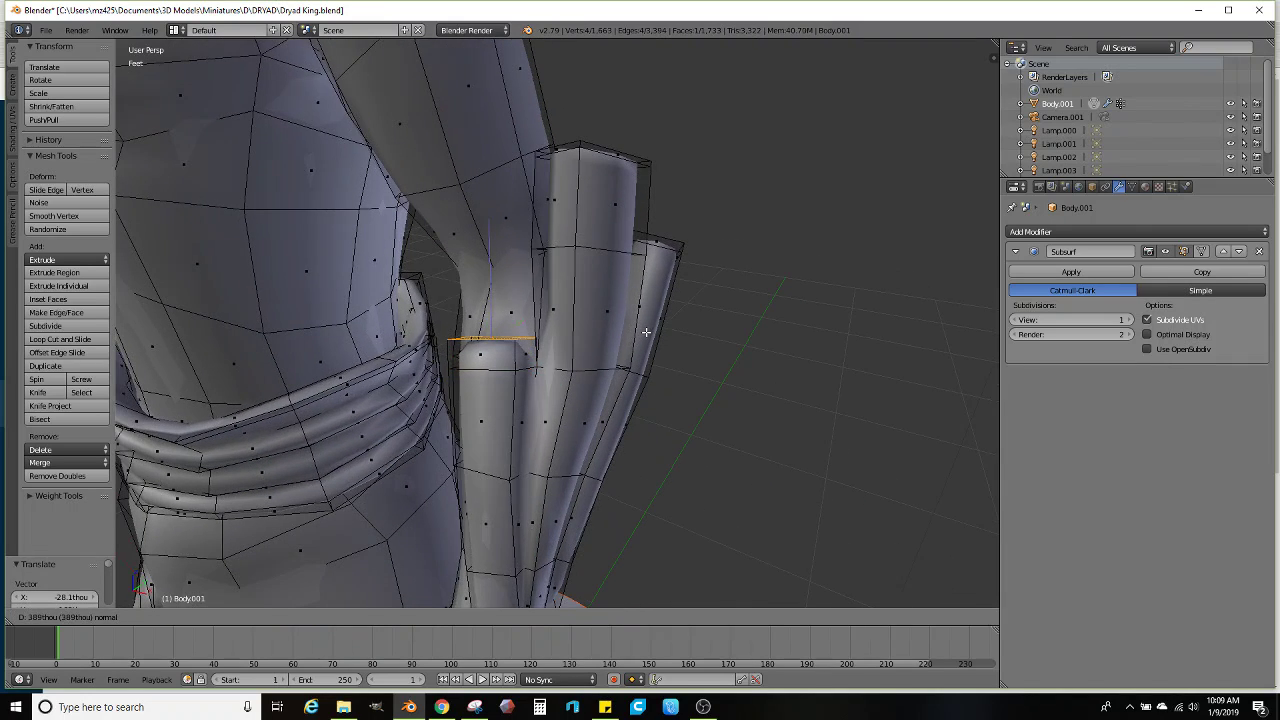
{"action": "left_click", "coordinate": [641, 348]}
{"action": "key", "text": "e"}
{"action": "left_click", "coordinate": [629, 350]}
{"action": "key", "text": "Tab"}
{"action": "scroll", "coordinate": [629, 350], "scroll_direction": "down", "scroll_amount": 6}
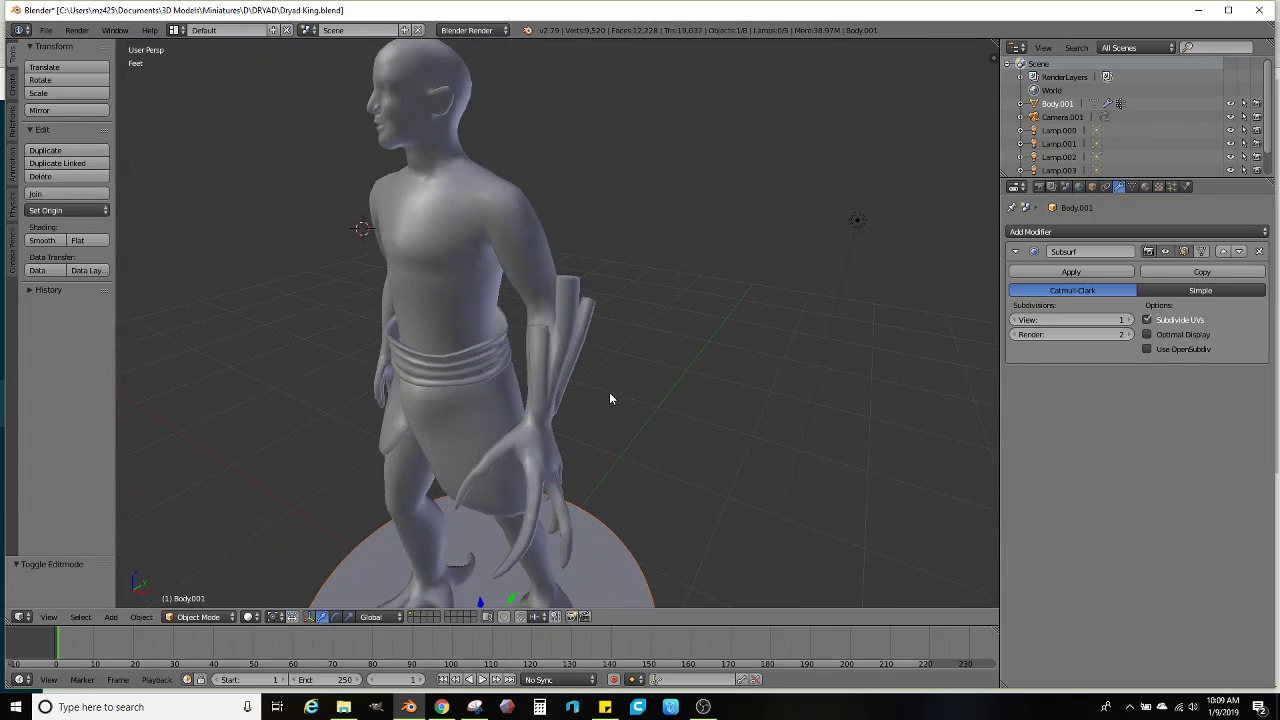
Select the strip of three faces from below the elbow to the wrist on the left forearm's inner back side and extrude it
{"action": "middle_click_drag", "start_coordinate": [609, 392], "coordinate": [565, 335]}
{"action": "scroll", "coordinate": [482, 346], "scroll_direction": "up", "scroll_amount": 3}
{"action": "key", "text": "Tab"}
{"action": "scroll", "coordinate": [534, 340], "scroll_direction": "up", "scroll_amount": 3}
{"action": "right_click", "coordinate": [565, 335]}
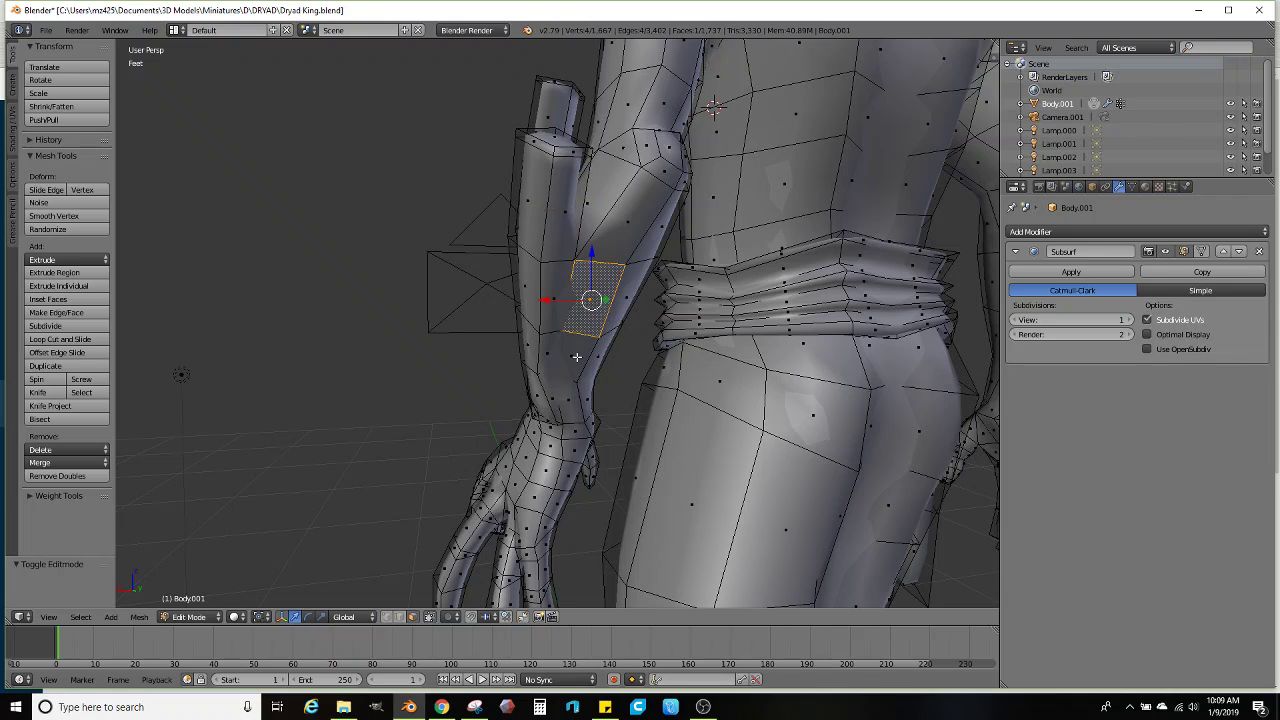
{"action": "right_click", "coordinate": [566, 352], "text": "ctrl"}
{"action": "right_click", "coordinate": [579, 401], "text": "ctrl"}
{"action": "middle_click_drag", "start_coordinate": [579, 401], "coordinate": [890, 420]}
{"action": "key", "text": "e"}
{"action": "left_click", "coordinate": [803, 411]}
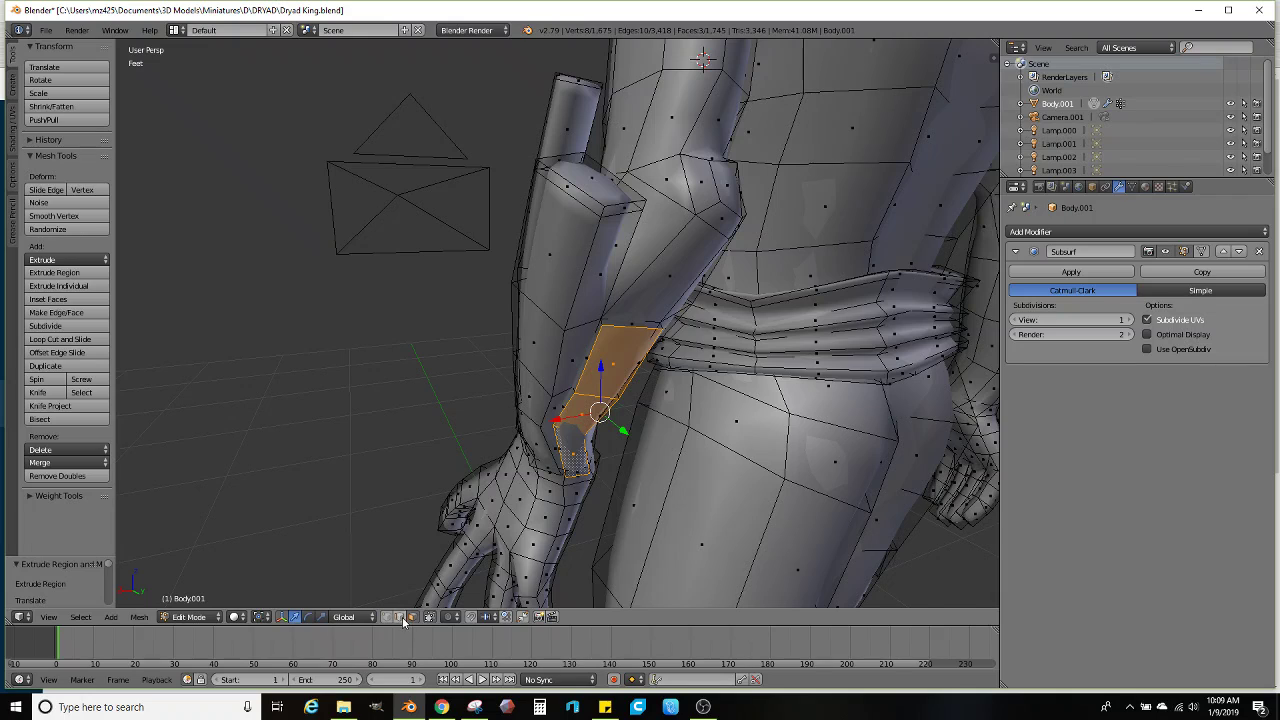
Move the new inner strip's upper edge, extrude its upper end face into a short branch, and check the smoothed shape
{"action": "right_click", "coordinate": [625, 330]}
{"action": "mouse_move", "coordinate": [625, 330]}
{"action": "middle_mouse_down"}
{"action": "mouse_move", "coordinate": [540, 343]}
{"action": "mouse_move", "coordinate": [563, 360]}
{"action": "mouse_move", "coordinate": [606, 328]}
{"action": "middle_mouse_up"}
{"action": "key", "text": "g"}
{"action": "left_click", "coordinate": [502, 465]}
{"action": "left_click", "coordinate": [413, 616]}
{"action": "right_click", "coordinate": [512, 382]}
{"action": "middle_click_drag", "start_coordinate": [708, 307], "coordinate": [557, 325]}
{"action": "key", "text": "Tab"}
{"action": "scroll", "coordinate": [501, 323], "scroll_direction": "down", "scroll_amount": 3}
{"action": "key", "text": "Tab"}
{"action": "scroll", "coordinate": [628, 348], "scroll_direction": "up", "scroll_amount": 2}
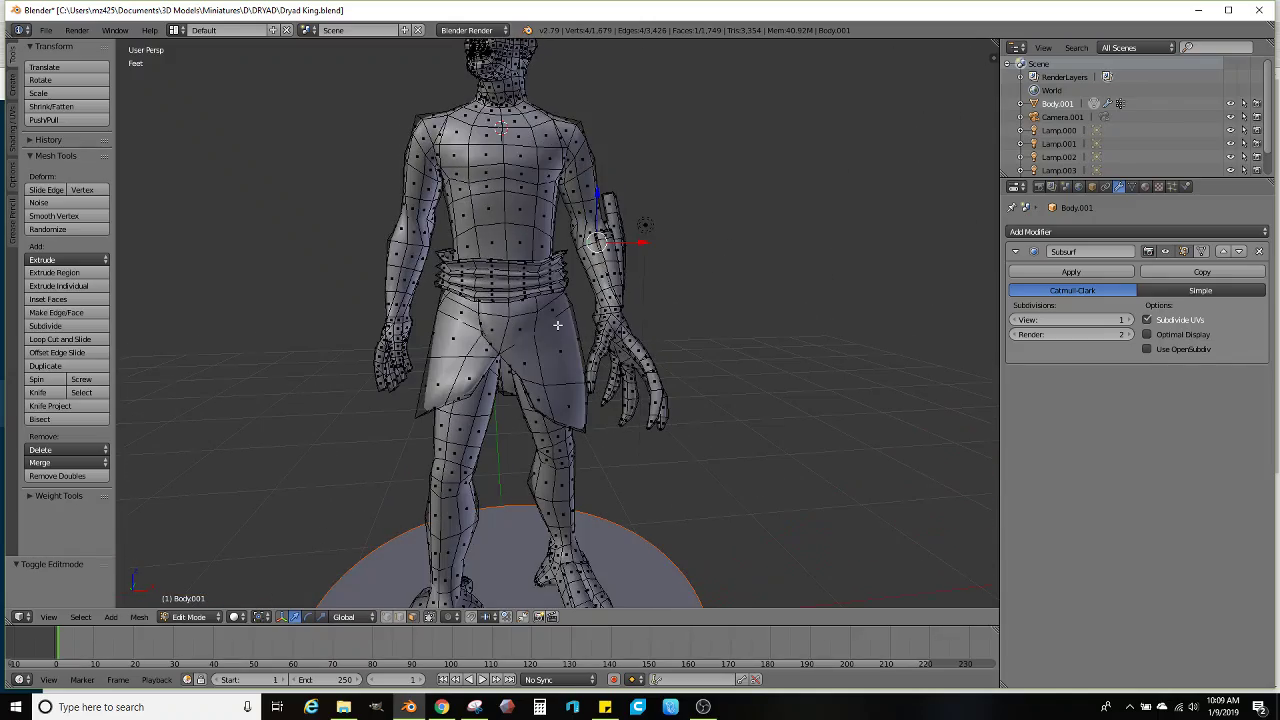
{"action": "scroll", "coordinate": [640, 326], "scroll_direction": "down", "scroll_amount": 3}
{"action": "middle_click_drag", "start_coordinate": [640, 326], "coordinate": [607, 321]}
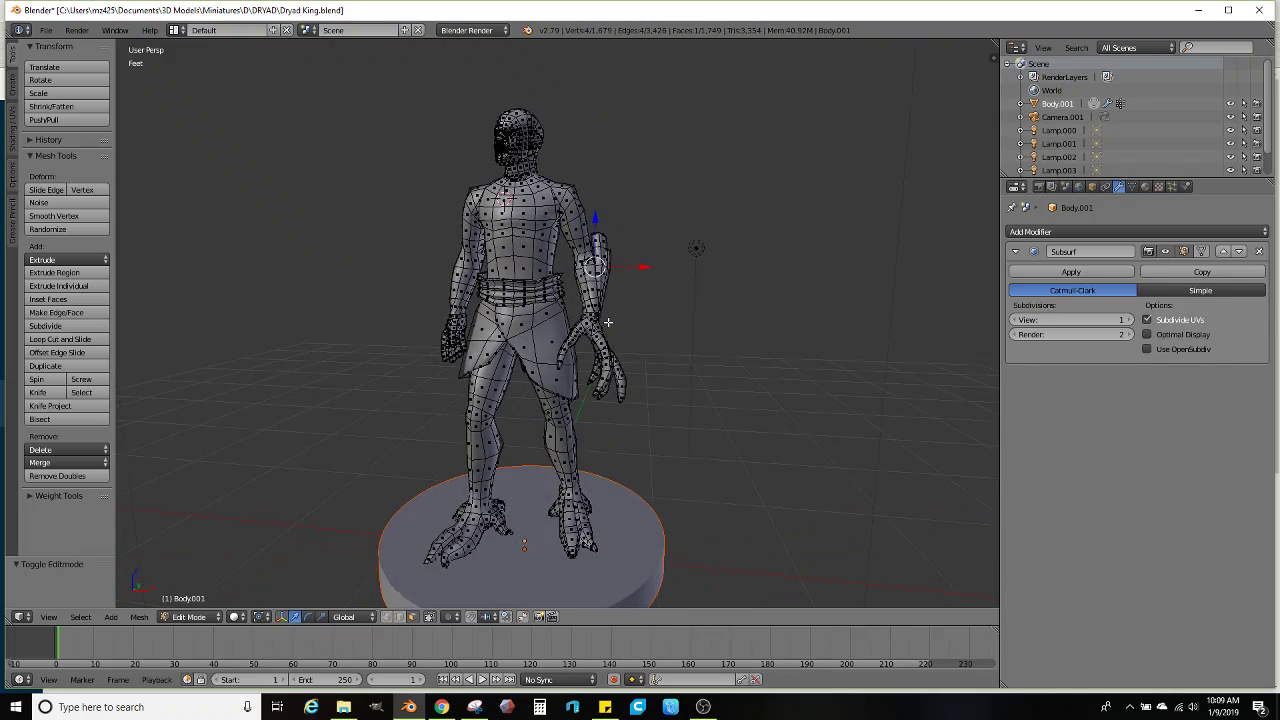
{"action": "scroll", "coordinate": [608, 330], "scroll_direction": "up", "scroll_amount": 5}
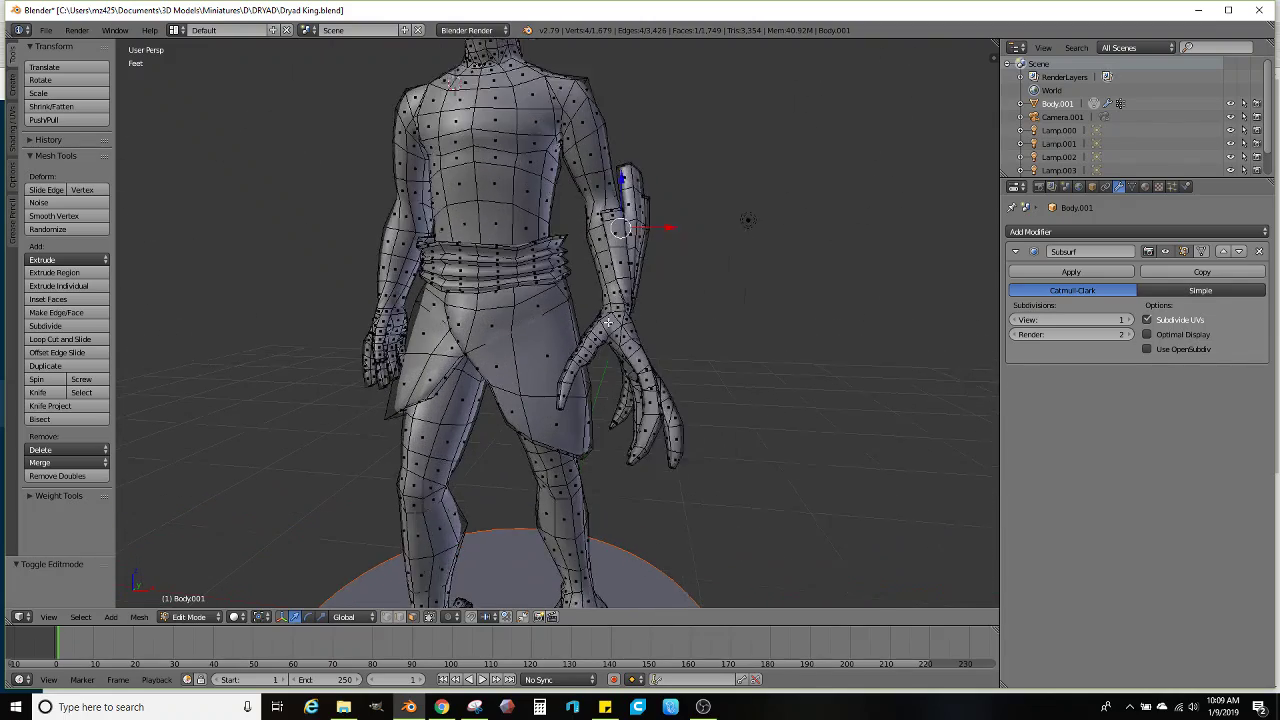
{"action": "middle_click_drag", "start_coordinate": [610, 346], "coordinate": [577, 328], "text": "shift"}
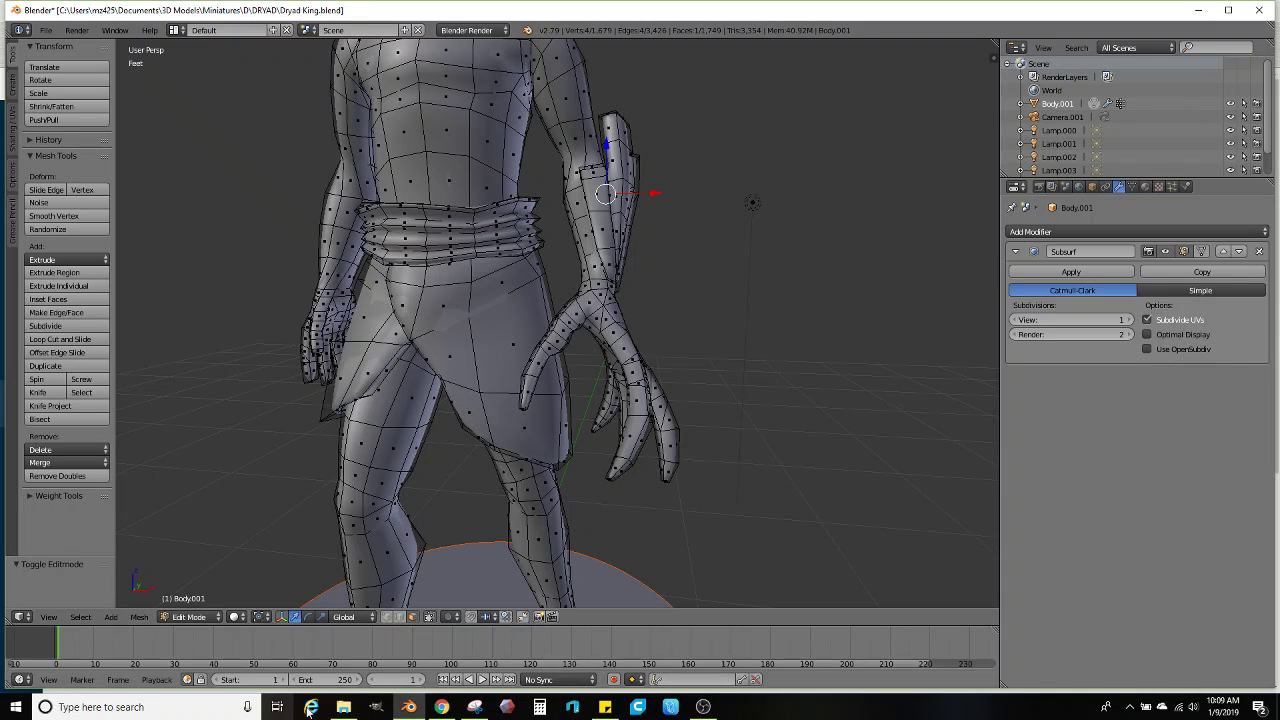
Switch to Word and create a new blank document
{"action": "left_click", "coordinate": [16, 709]}
{"action": "scroll", "coordinate": [117, 575], "scroll_direction": "down", "scroll_amount": 10}
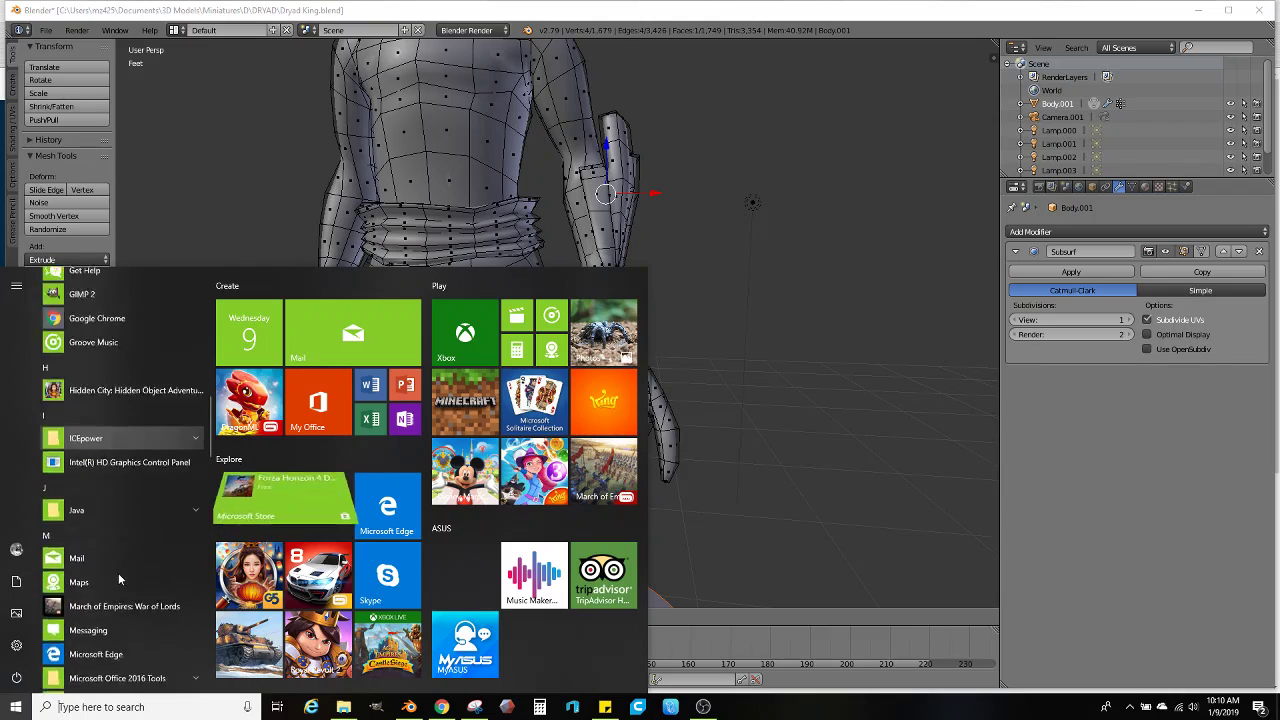
{"action": "scroll", "coordinate": [117, 579], "scroll_direction": "down", "scroll_amount": 3}
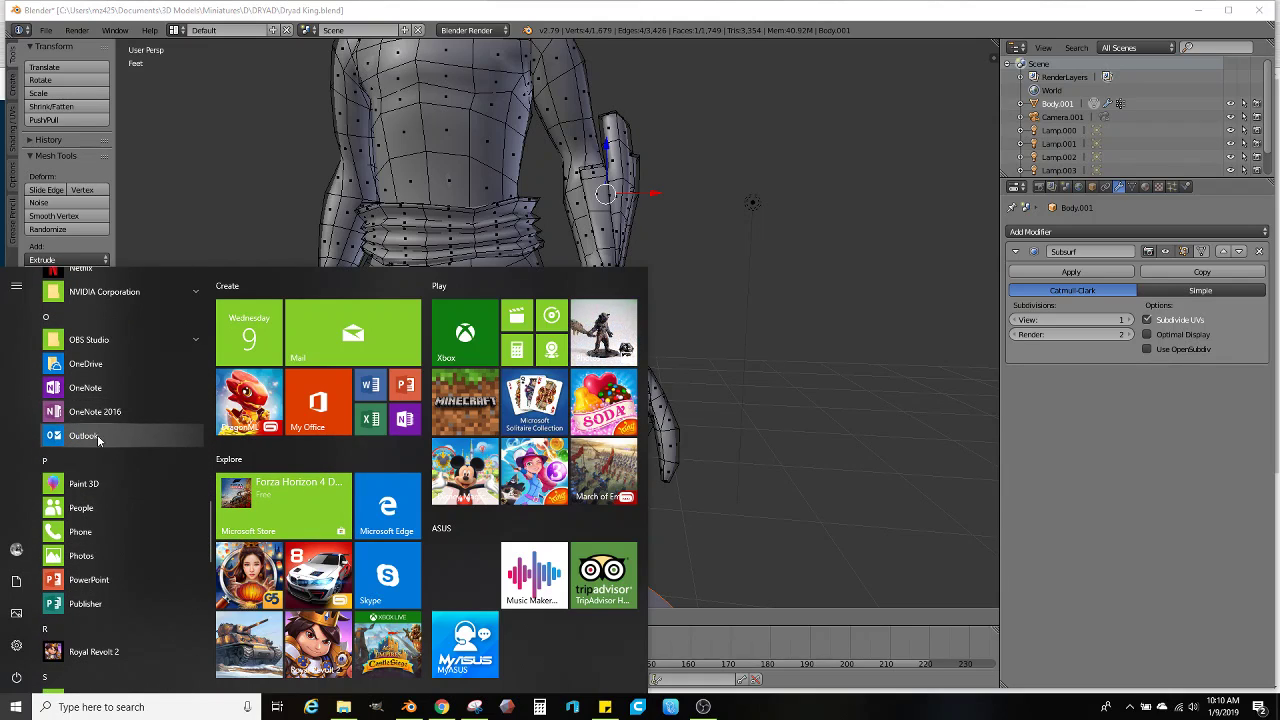
{"action": "scroll", "coordinate": [103, 440], "scroll_direction": "down", "scroll_amount": 4}
{"action": "scroll", "coordinate": [107, 481], "scroll_direction": "down", "scroll_amount": 6}
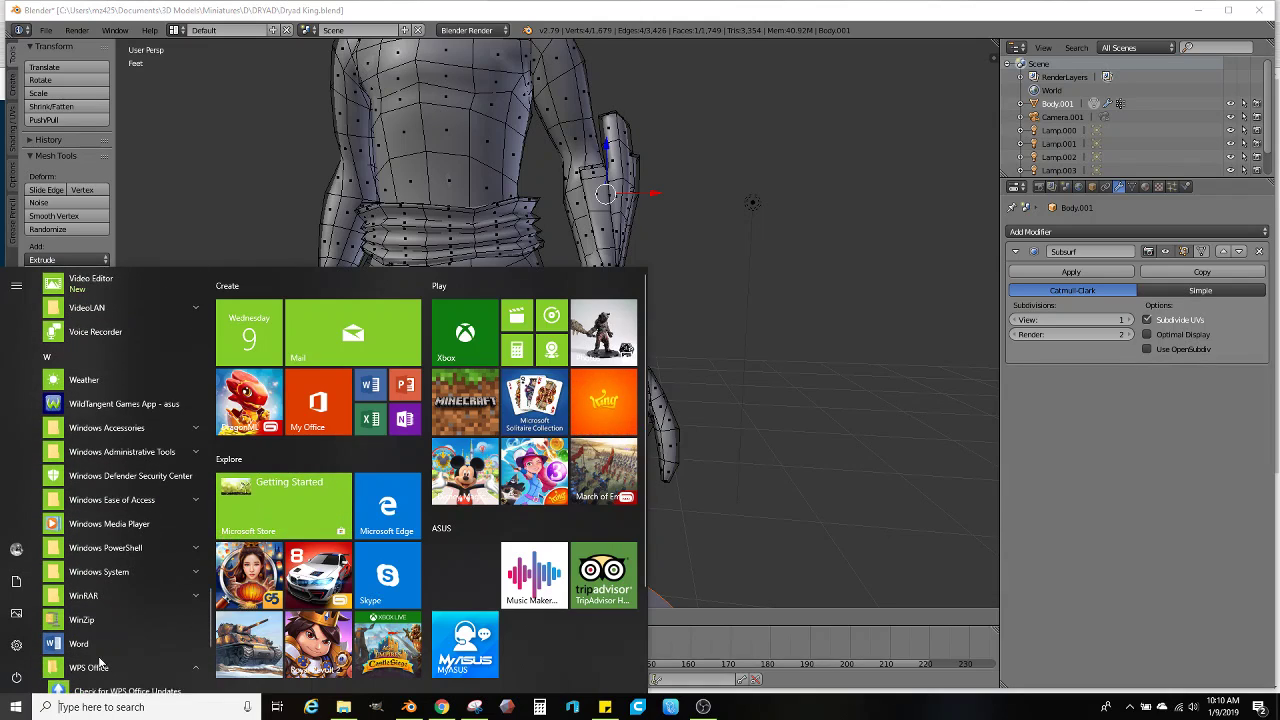
{"action": "left_click", "coordinate": [112, 648]}
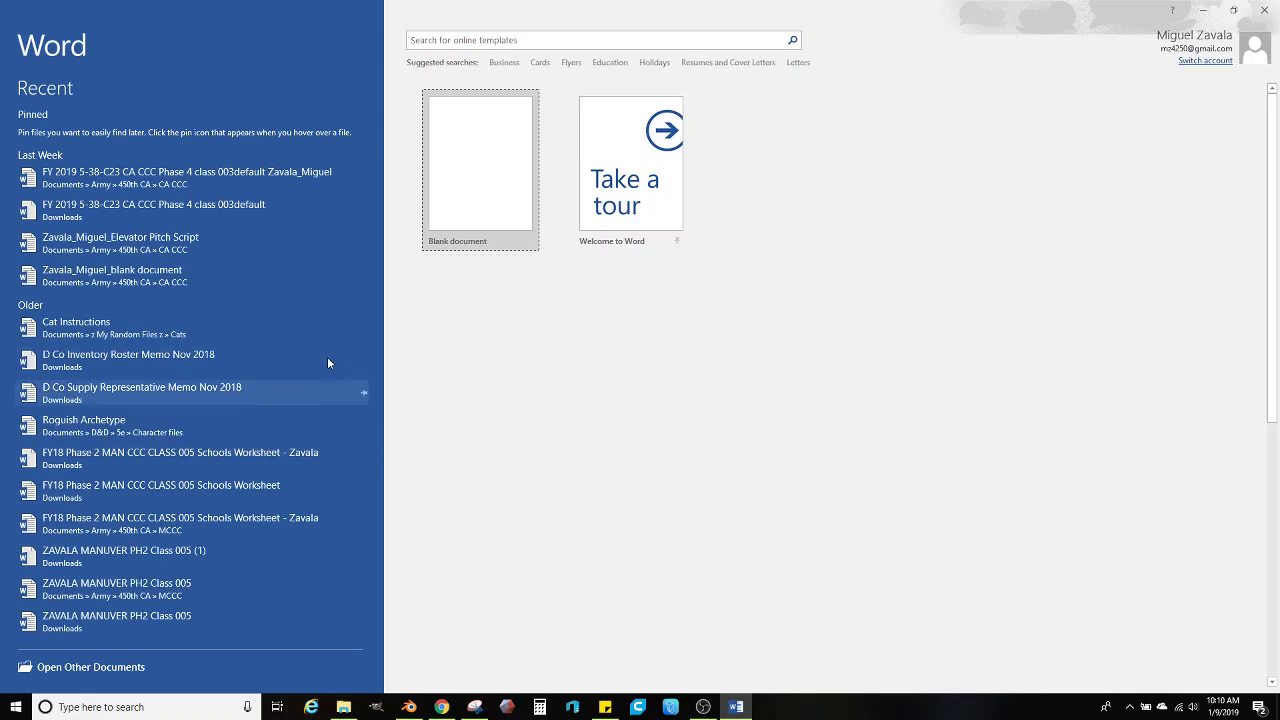
{"action": "left_click", "coordinate": [460, 177]}
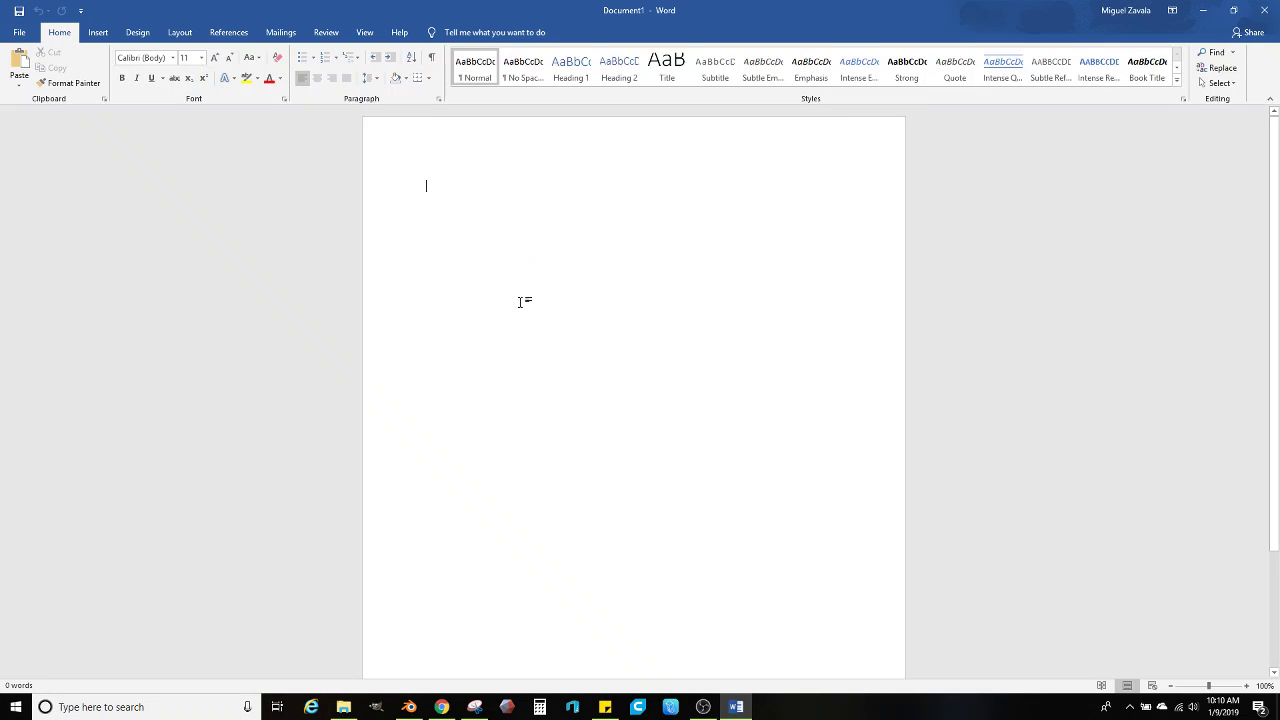
Write the note "Went to get coffee. Be back soon :-3" in the document
{"action": "type", "text": "Went to get"}
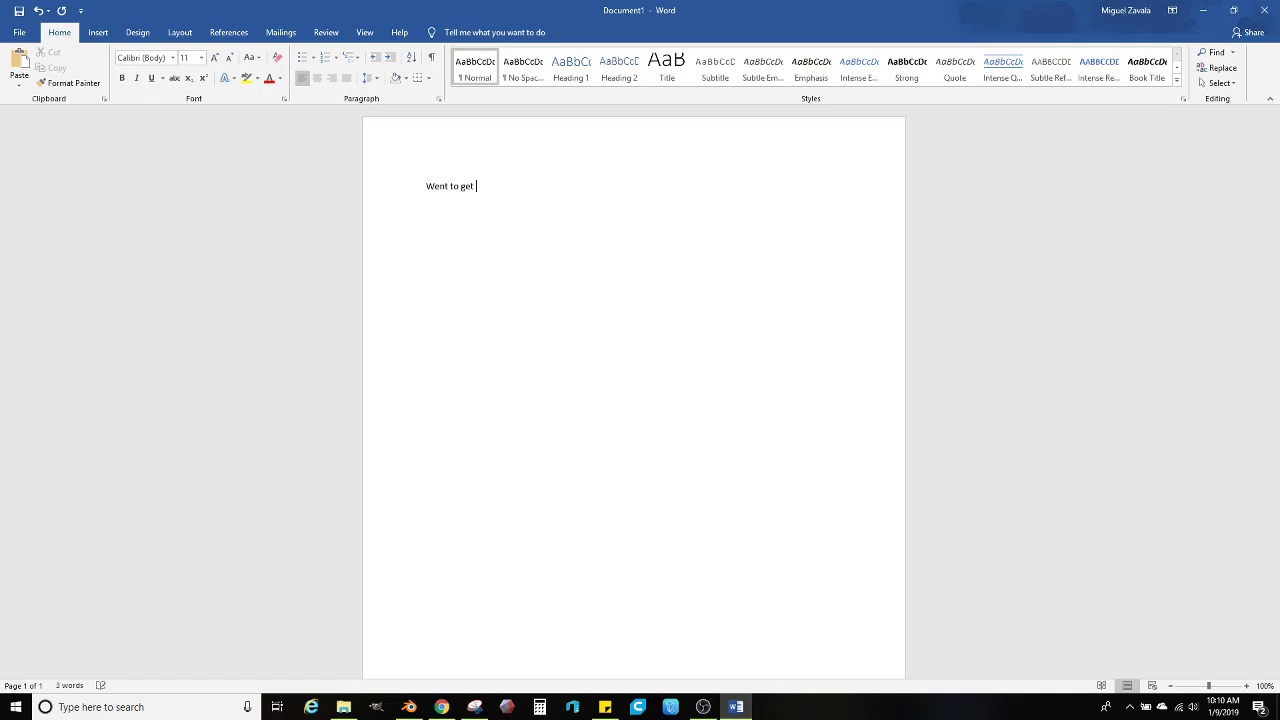
{"action": "type", "text": " coffee. Be t"}
{"action": "type", "text": "ack soon :"}
{"action": "key", "text": "BackSpace"}
Make the whole coffee note bold and enlarge its font size to 100
{"action": "left_click", "coordinate": [400, 188]}
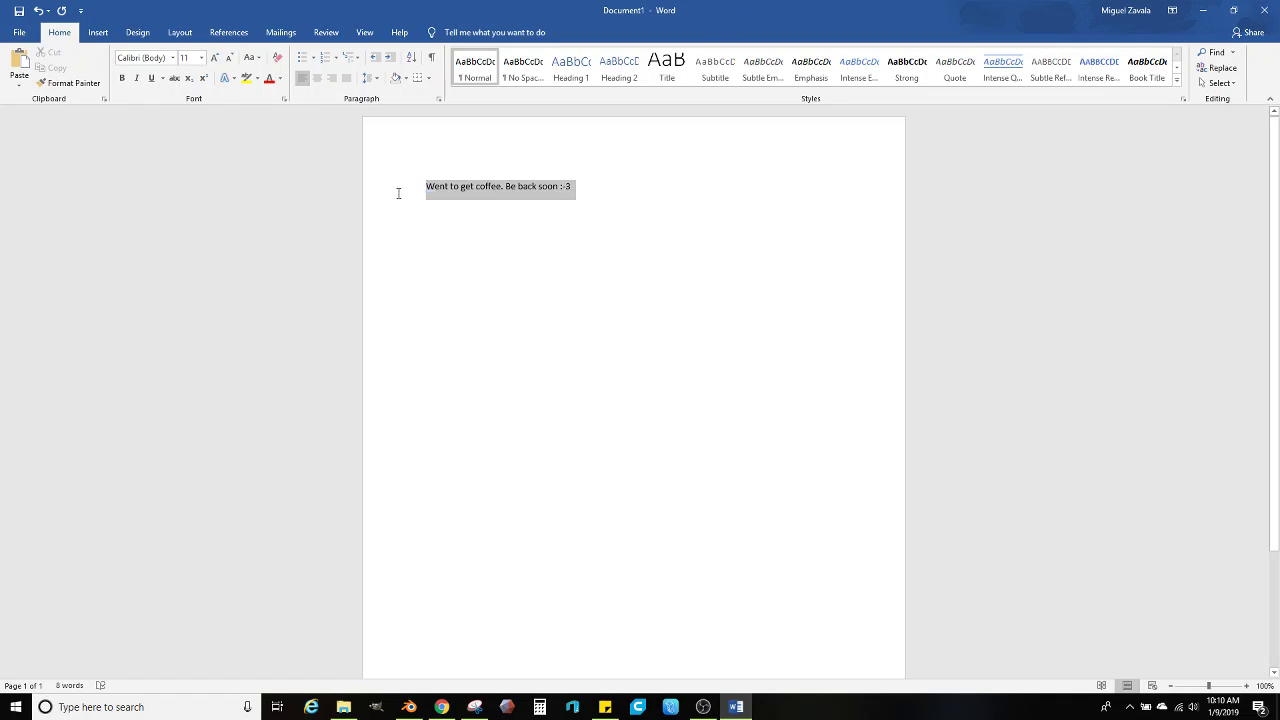
{"action": "left_click", "coordinate": [122, 78]}
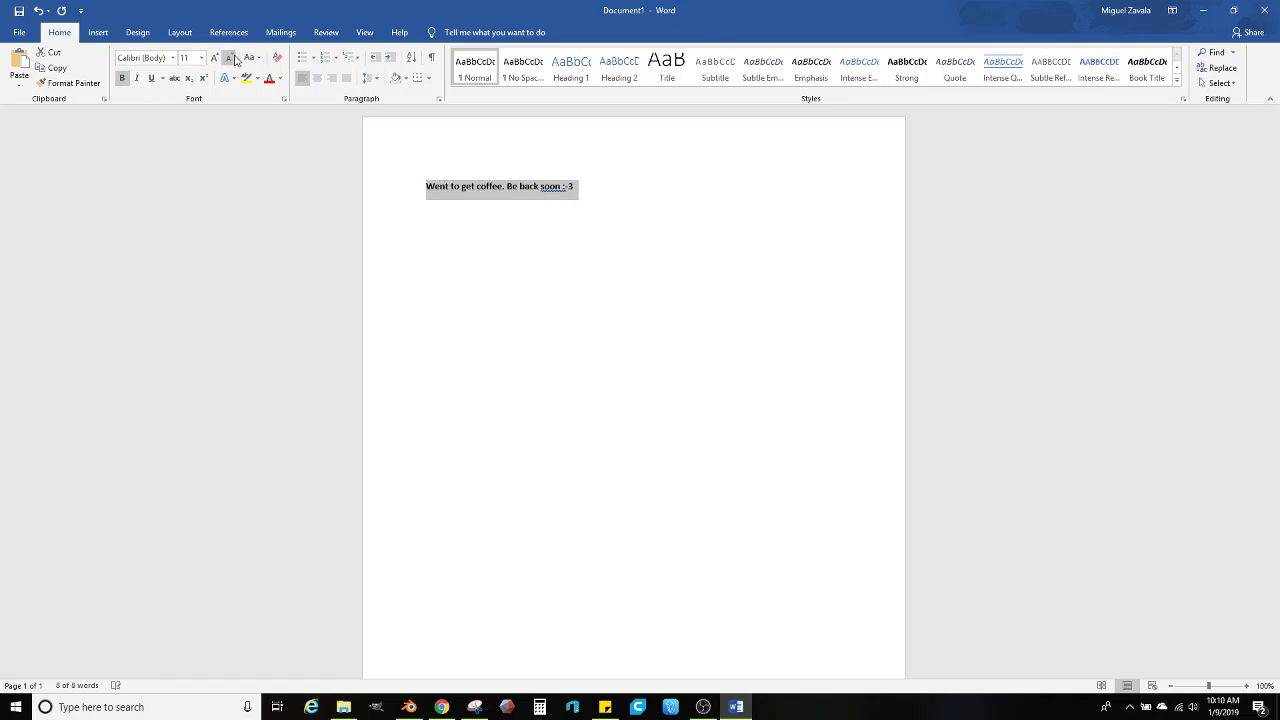
{"action": "left_click", "coordinate": [213, 58]}
{"action": "left_click", "coordinate": [213, 58]}
{"action": "left_click", "coordinate": [213, 58]}
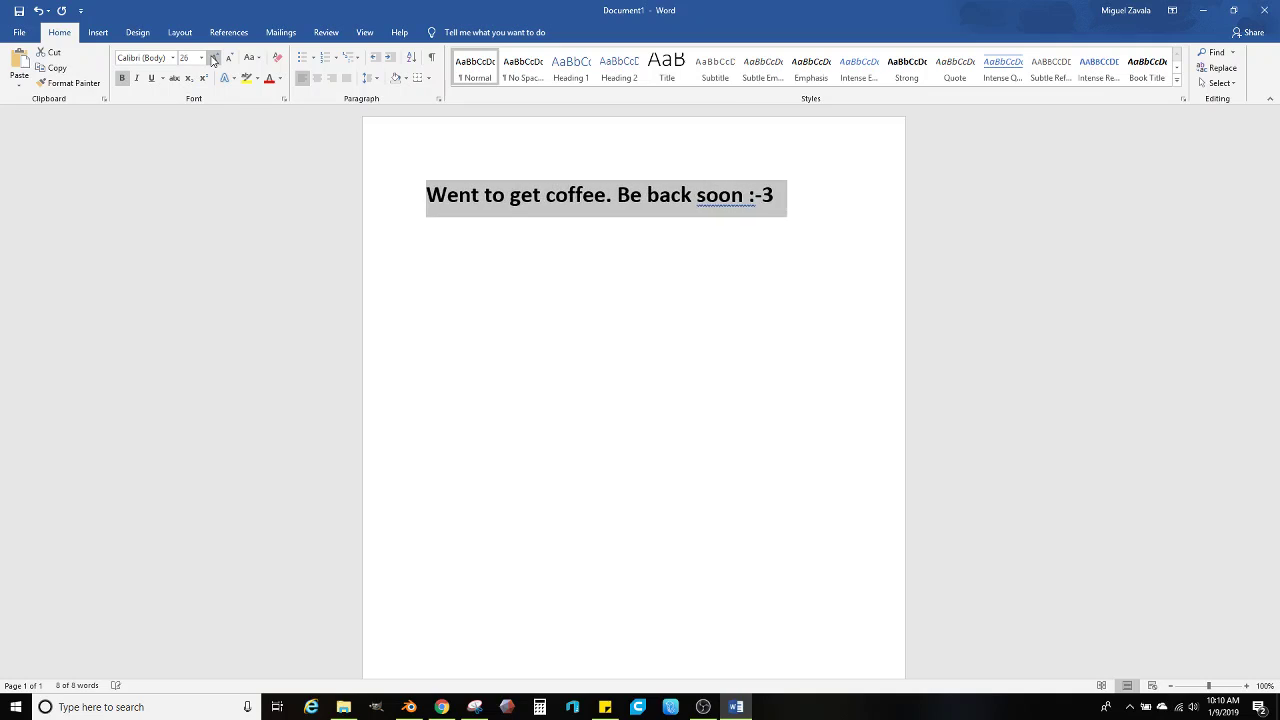
{"action": "left_click", "coordinate": [213, 58]}
{"action": "left_click", "coordinate": [213, 58]}
{"action": "left_click", "coordinate": [213, 58]}
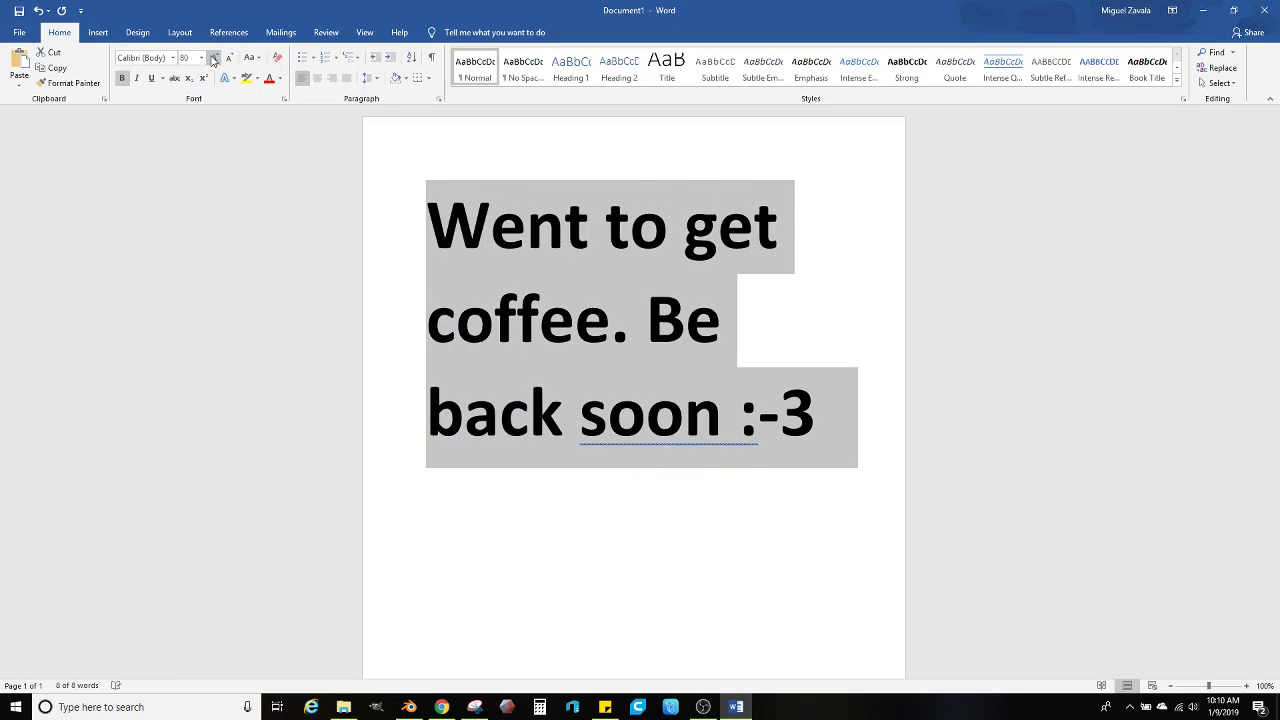
{"action": "left_click", "coordinate": [213, 58]}
{"action": "left_click", "coordinate": [213, 58]}
{"action": "left_click", "coordinate": [621, 290]}
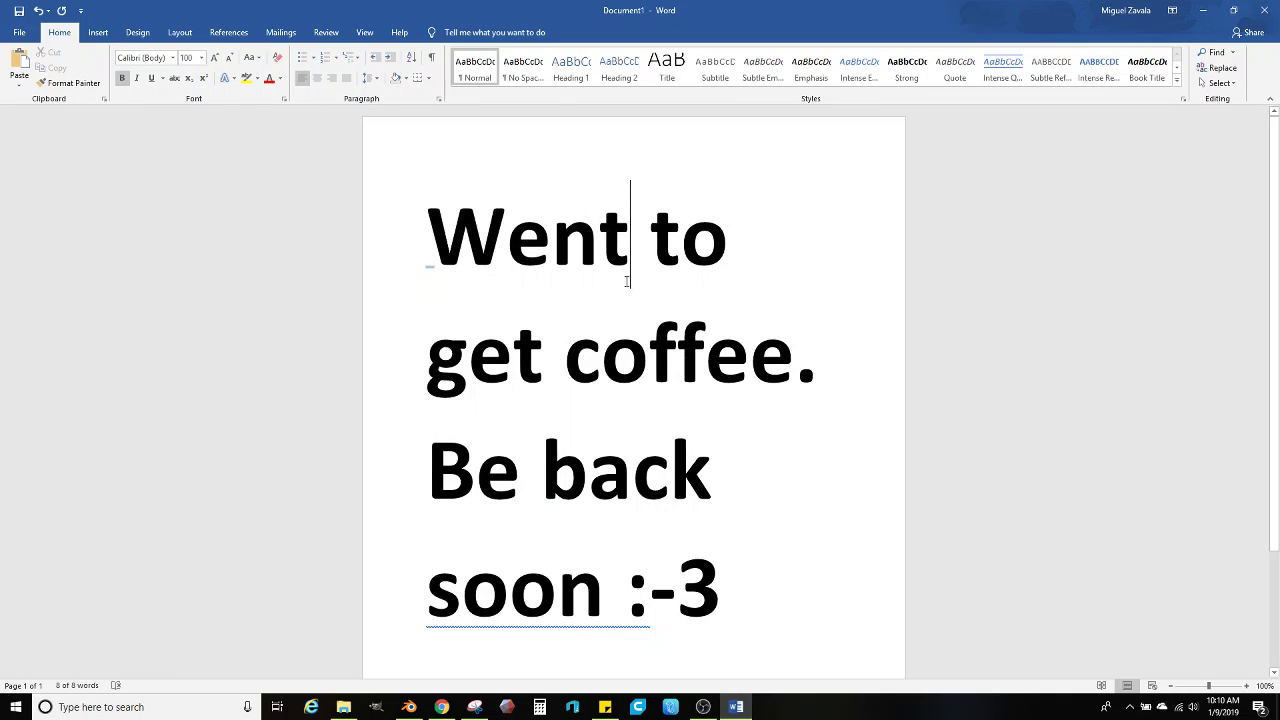
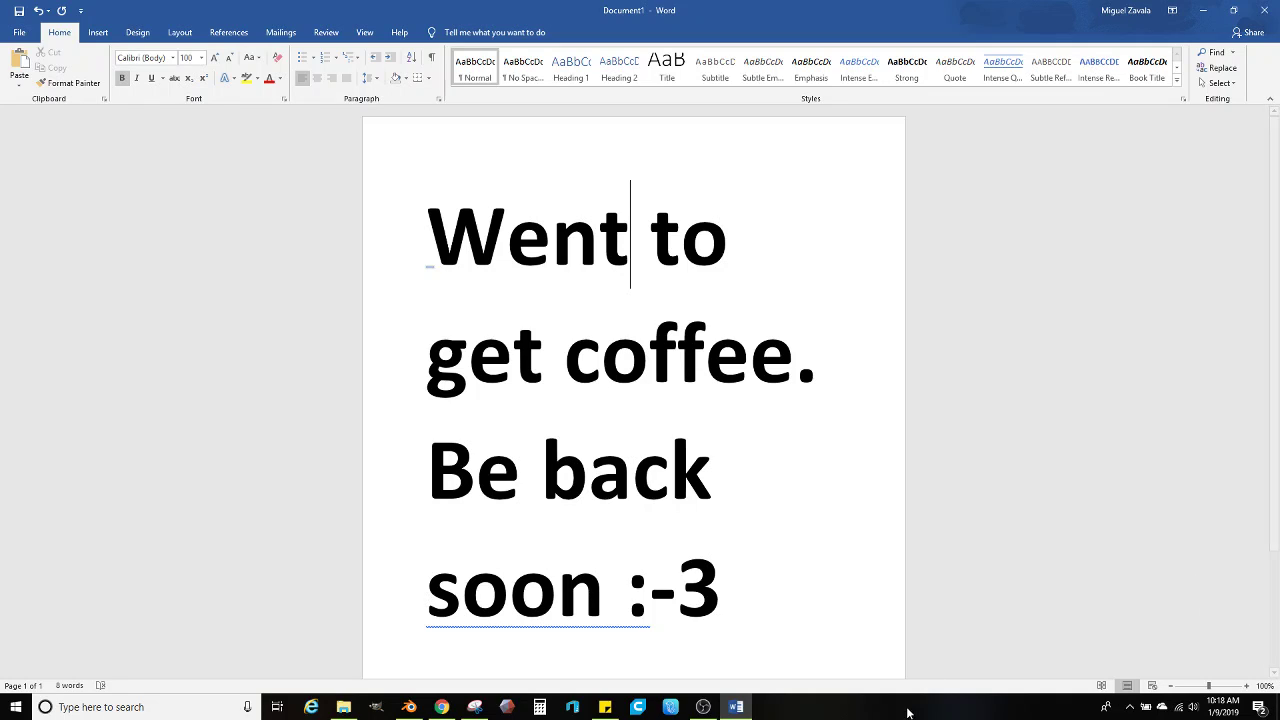
Switch back to Blender and select all faces of the enlarged left hand from the wrist down to the claw tips
{"action": "left_click", "coordinate": [409, 707]}
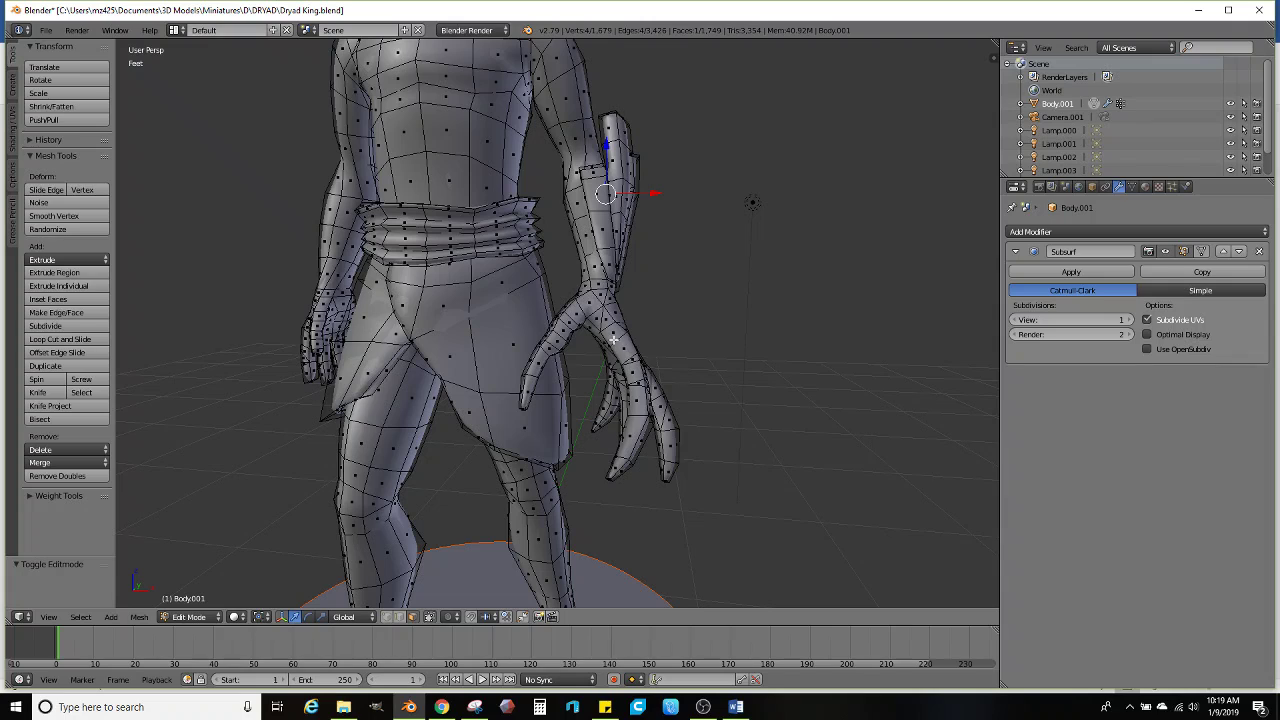
{"action": "scroll", "coordinate": [613, 340], "scroll_direction": "up", "scroll_amount": 4}
{"action": "key", "text": "z"}
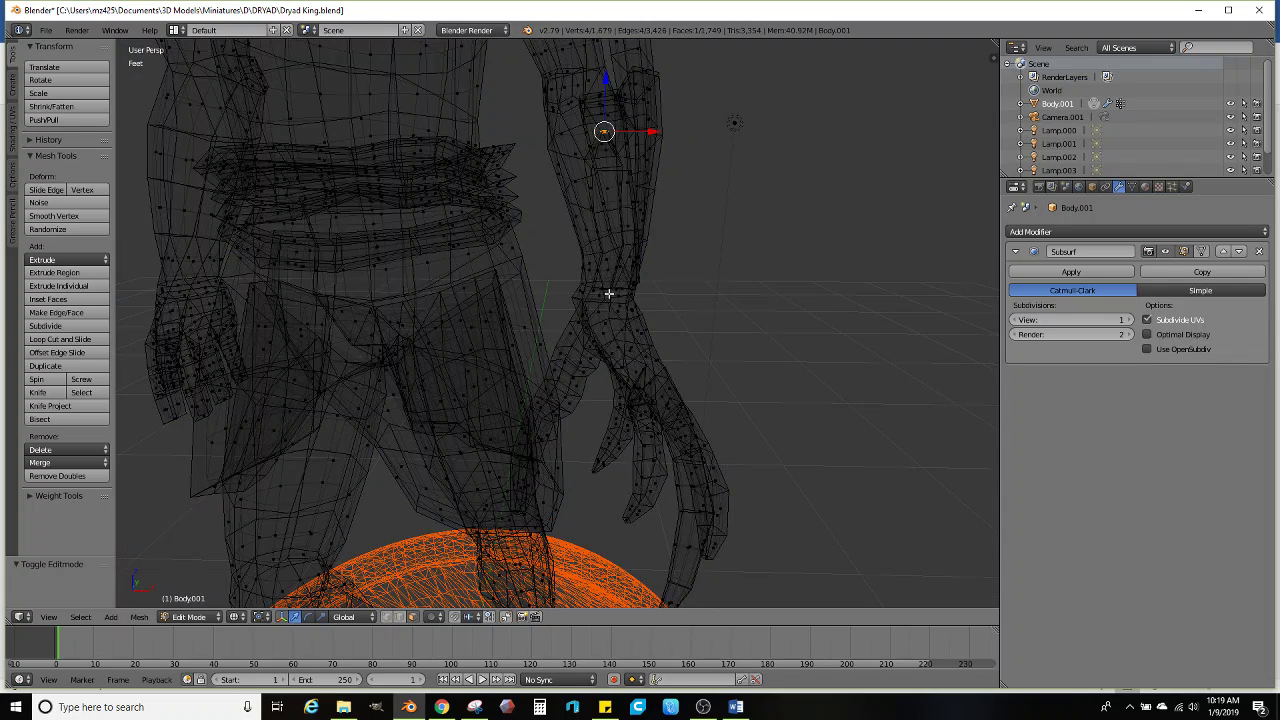
{"action": "right_click", "coordinate": [590, 286], "text": "alt"}
{"action": "right_click", "coordinate": [587, 286], "text": "alt"}
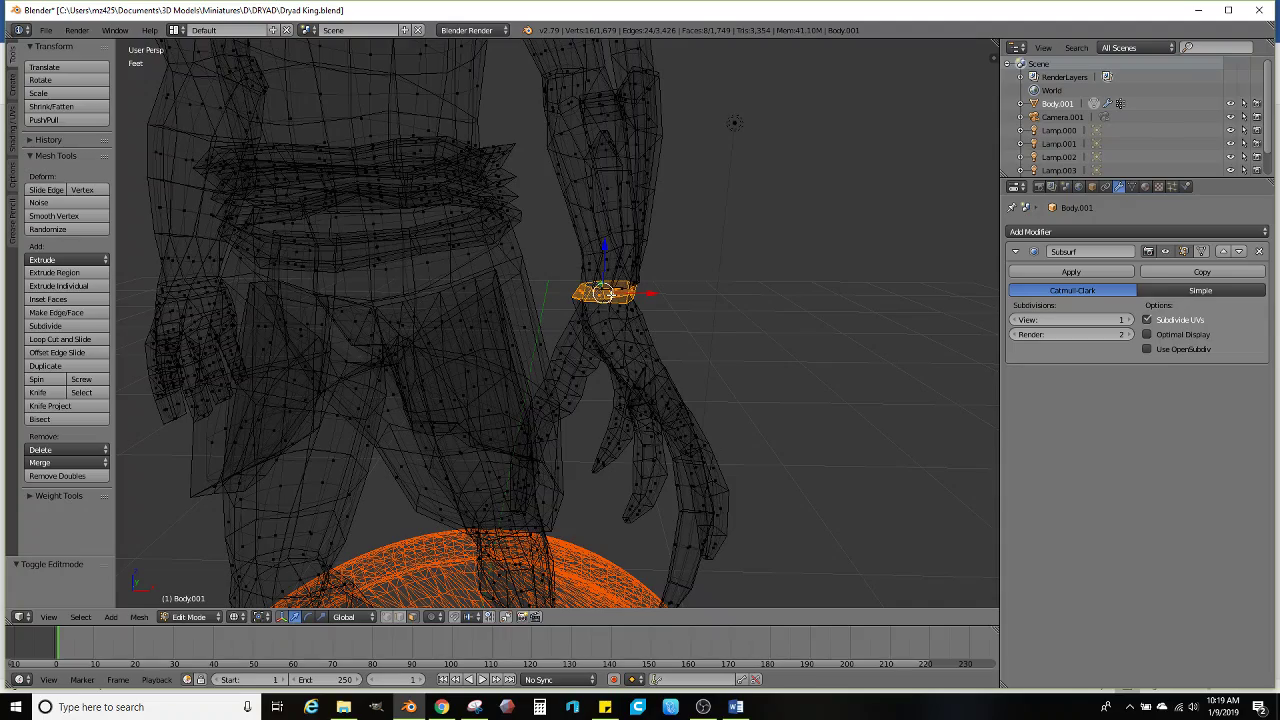
{"action": "mouse_move", "coordinate": [675, 330]}
{"action": "middle_mouse_down"}
{"action": "mouse_move", "coordinate": [643, 306]}
{"action": "mouse_move", "coordinate": [671, 314]}
{"action": "mouse_move", "coordinate": [689, 355]}
{"action": "middle_mouse_up"}
{"action": "key", "text": "z"}
{"action": "key", "text": "z"}
{"action": "mouse_move", "coordinate": [586, 515]}
{"action": "left_mouse_down", "text": "ctrl"}
{"action": "mouse_move", "coordinate": [771, 557]}
{"action": "mouse_move", "coordinate": [694, 300]}
{"action": "mouse_move", "coordinate": [600, 271]}
{"action": "mouse_move", "coordinate": [552, 291]}
{"action": "mouse_move", "coordinate": [534, 320]}
{"action": "mouse_move", "coordinate": [549, 463]}
{"action": "left_mouse_up", "text": "ctrl"}
{"action": "mouse_move", "coordinate": [549, 463]}
{"action": "middle_mouse_down"}
{"action": "mouse_move", "coordinate": [583, 370]}
{"action": "mouse_move", "coordinate": [645, 365]}
{"action": "middle_mouse_up"}
{"action": "key", "text": "z"}
{"action": "scroll", "coordinate": [583, 370], "scroll_direction": "down", "scroll_amount": 2}
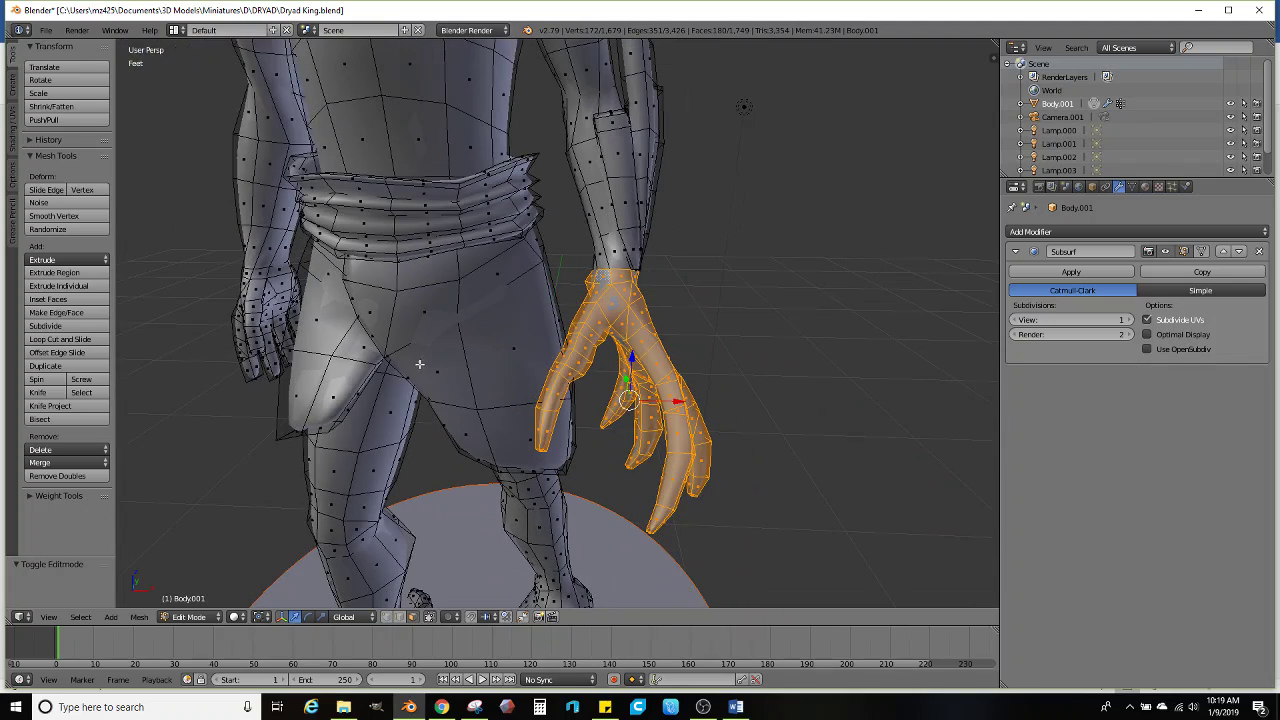
Duplicate the selected left hand and move the copy about -1.39' along X, past the figure's right hand
{"action": "left_click", "coordinate": [76, 366]}
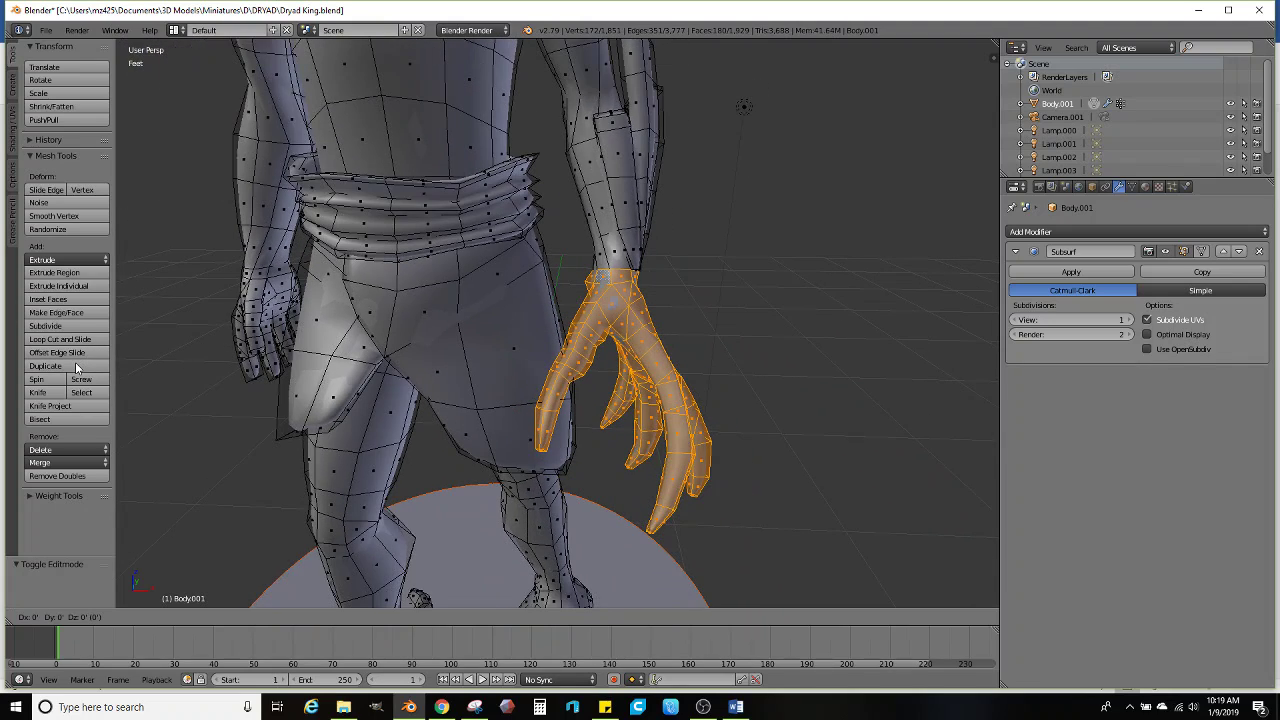
{"action": "right_click", "coordinate": [577, 394]}
{"action": "key", "text": "g"}
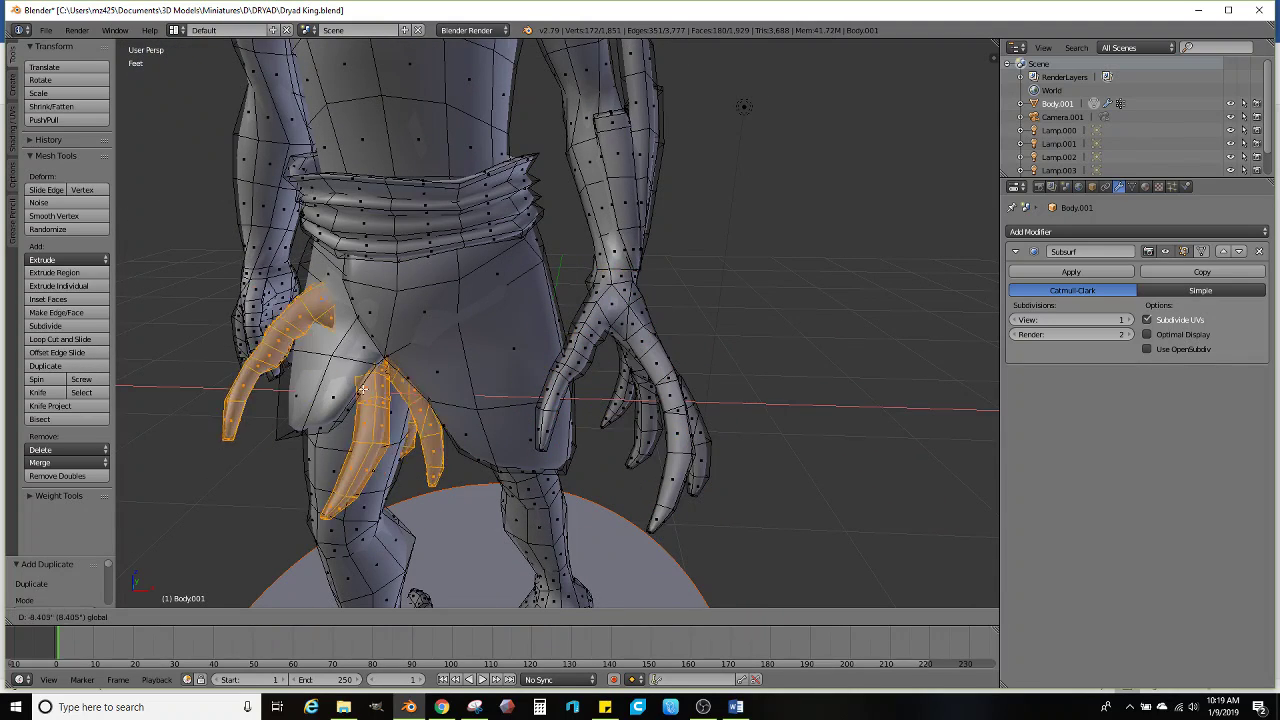
{"action": "left_click", "coordinate": [210, 380]}
Delete all faces of the original small right hand below the wrist
{"action": "middle_click_drag", "start_coordinate": [210, 380], "coordinate": [530, 346]}
{"action": "scroll", "coordinate": [537, 348], "scroll_direction": "up", "scroll_amount": 3}
{"action": "key", "text": "z"}
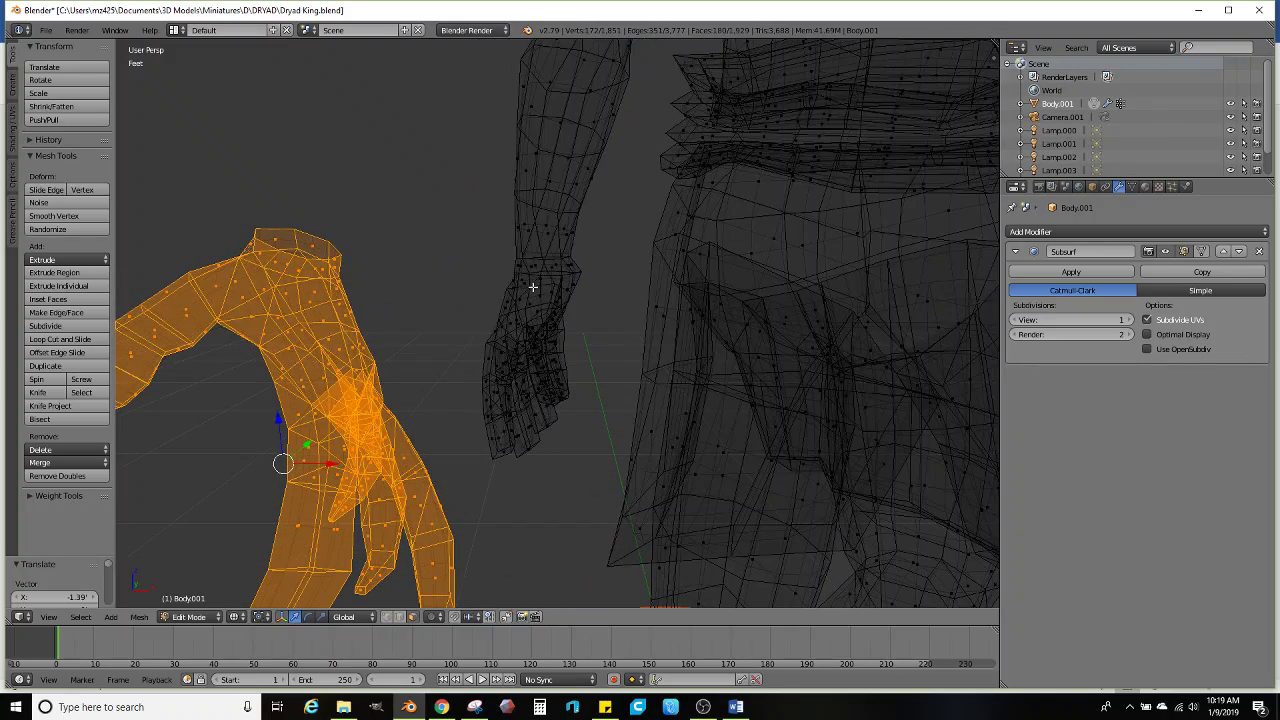
{"action": "right_click", "coordinate": [535, 281]}
{"action": "scroll", "coordinate": [487, 354], "scroll_direction": "down", "scroll_amount": 2}
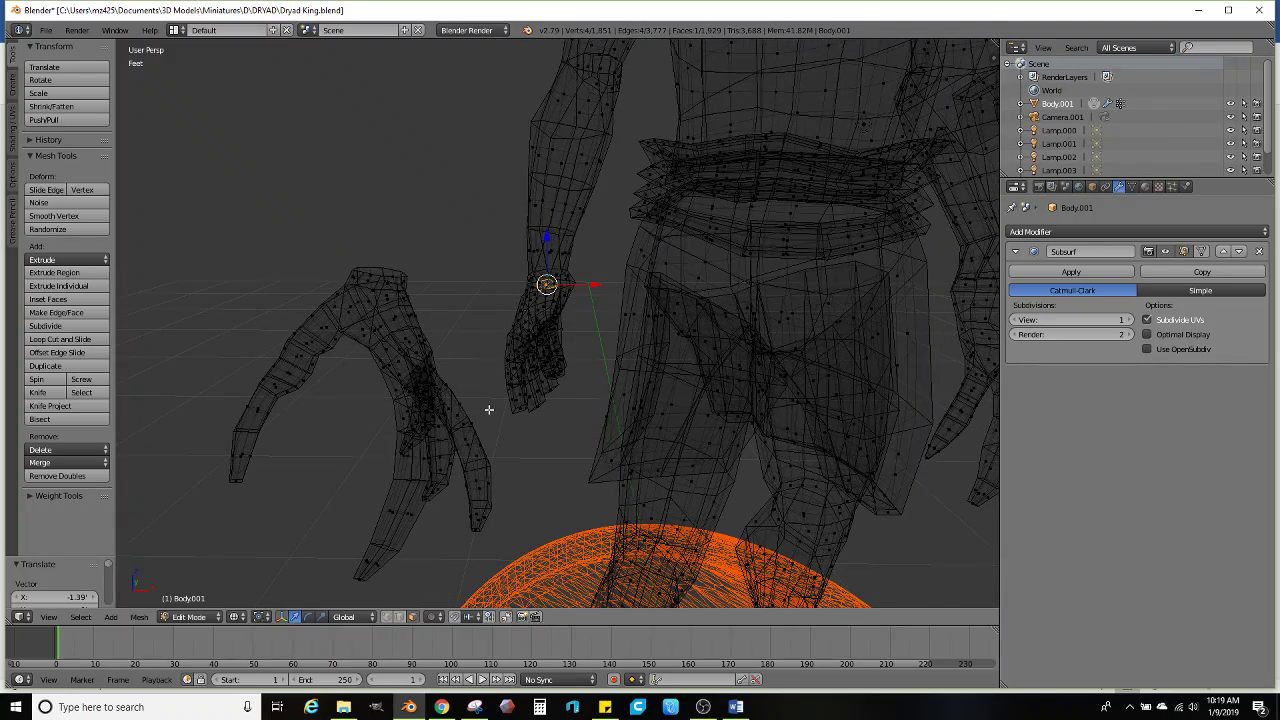
{"action": "mouse_move", "coordinate": [508, 424]}
{"action": "left_mouse_down", "text": "ctrl"}
{"action": "mouse_move", "coordinate": [586, 314]}
{"action": "mouse_move", "coordinate": [505, 268]}
{"action": "left_mouse_up", "text": "ctrl"}
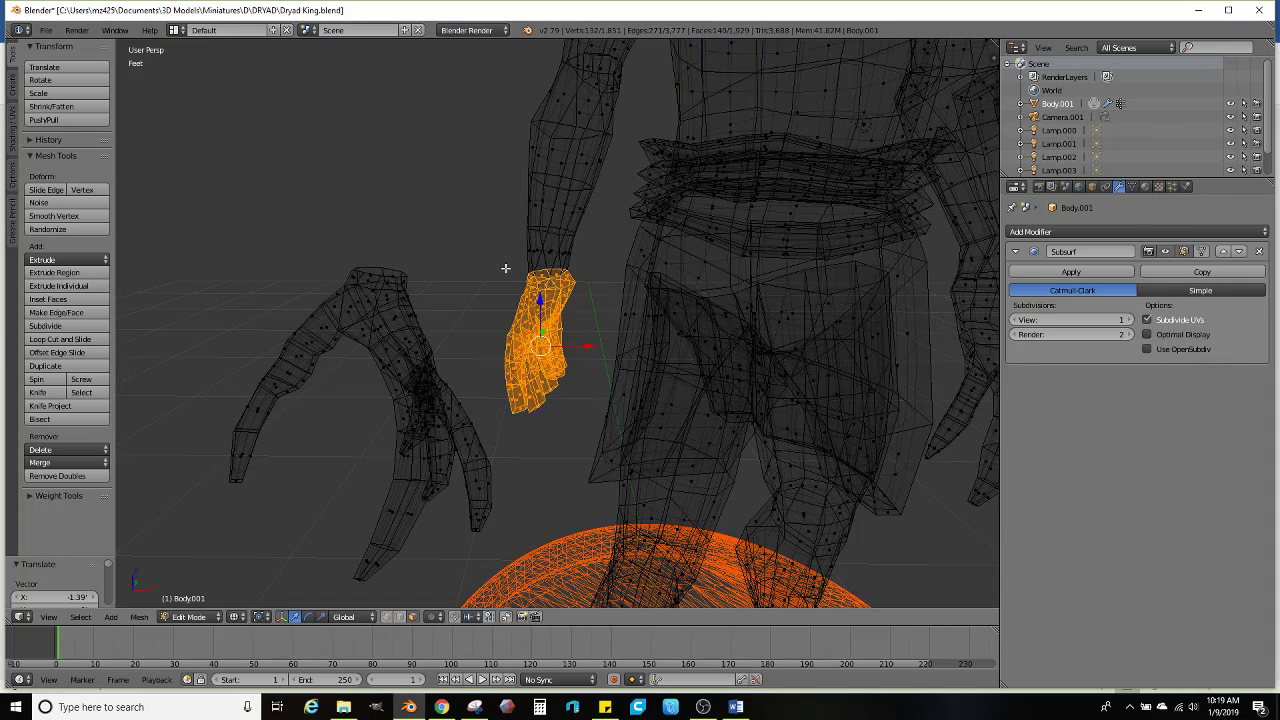
{"action": "key", "text": "x"}
{"action": "left_click", "coordinate": [506, 268]}
Select all faces of the duplicated clawed hand beside the right forearm's open wrist
{"action": "middle_click_drag", "start_coordinate": [506, 268], "coordinate": [448, 341]}
{"action": "key", "text": "Tab"}
{"action": "key", "text": "Tab"}
{"action": "left_click", "coordinate": [438, 311]}
{"action": "scroll", "coordinate": [438, 311], "scroll_direction": "down", "scroll_amount": 2}
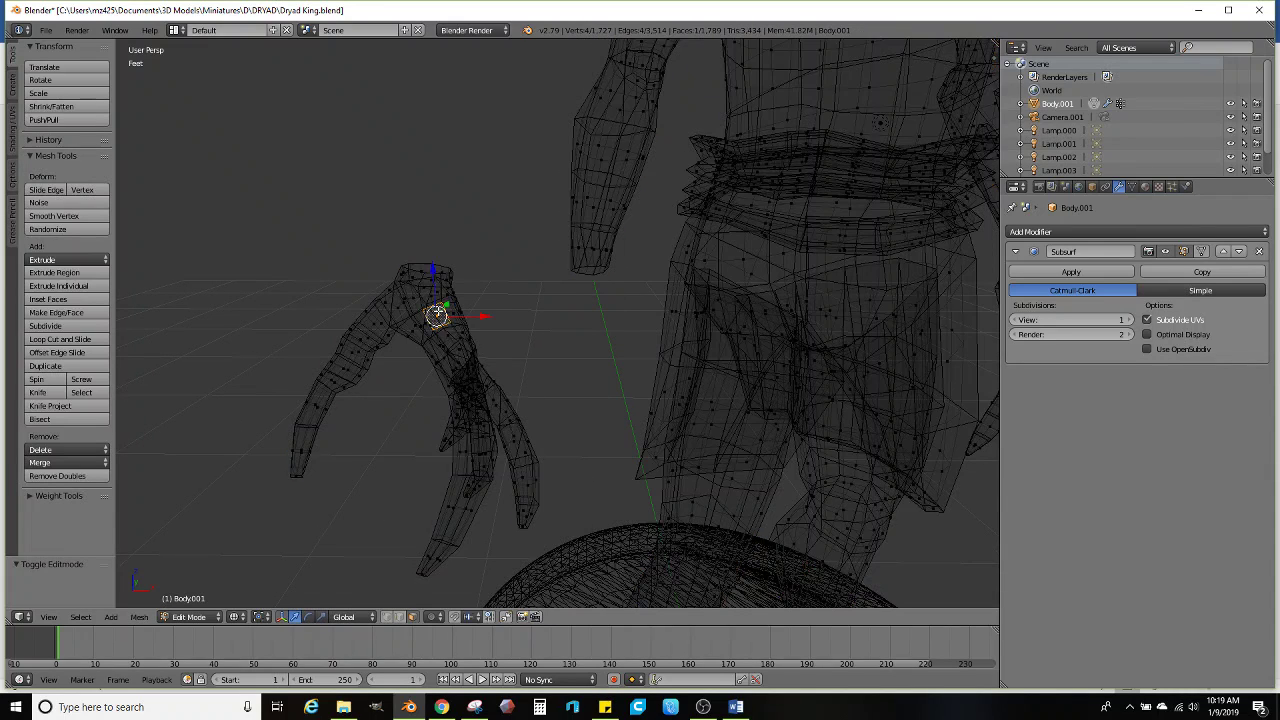
{"action": "key", "text": "z"}
{"action": "key", "text": "z"}
{"action": "mouse_move", "coordinate": [404, 504]}
{"action": "left_mouse_down", "text": "ctrl"}
{"action": "mouse_move", "coordinate": [493, 531]}
{"action": "mouse_move", "coordinate": [551, 367]}
{"action": "mouse_move", "coordinate": [297, 289]}
{"action": "mouse_move", "coordinate": [262, 373]}
{"action": "left_mouse_up", "text": "ctrl"}
{"action": "key", "text": "z"}
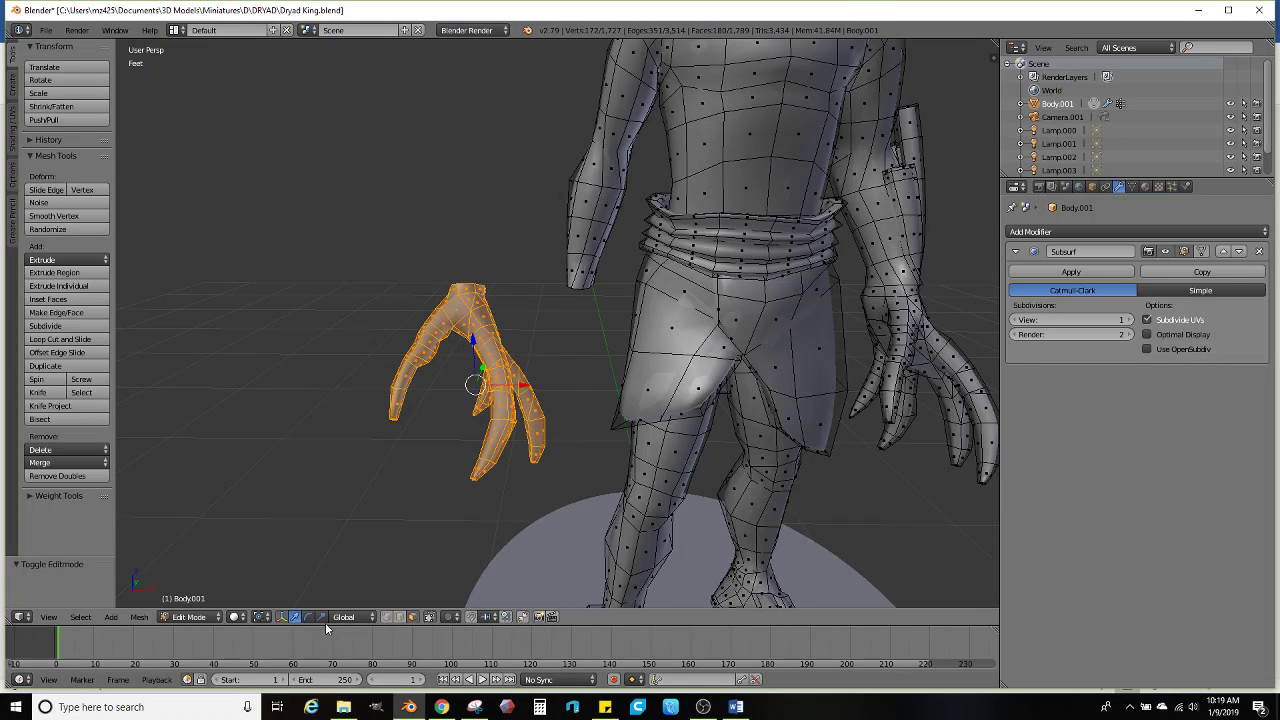
Mirror the duplicated clawed hand by scaling it -1 along X, then recalculate its normals
{"action": "scroll", "coordinate": [472, 402], "scroll_direction": "up", "scroll_amount": 1}
{"action": "key", "text": "s"}
{"action": "key", "text": "x"}
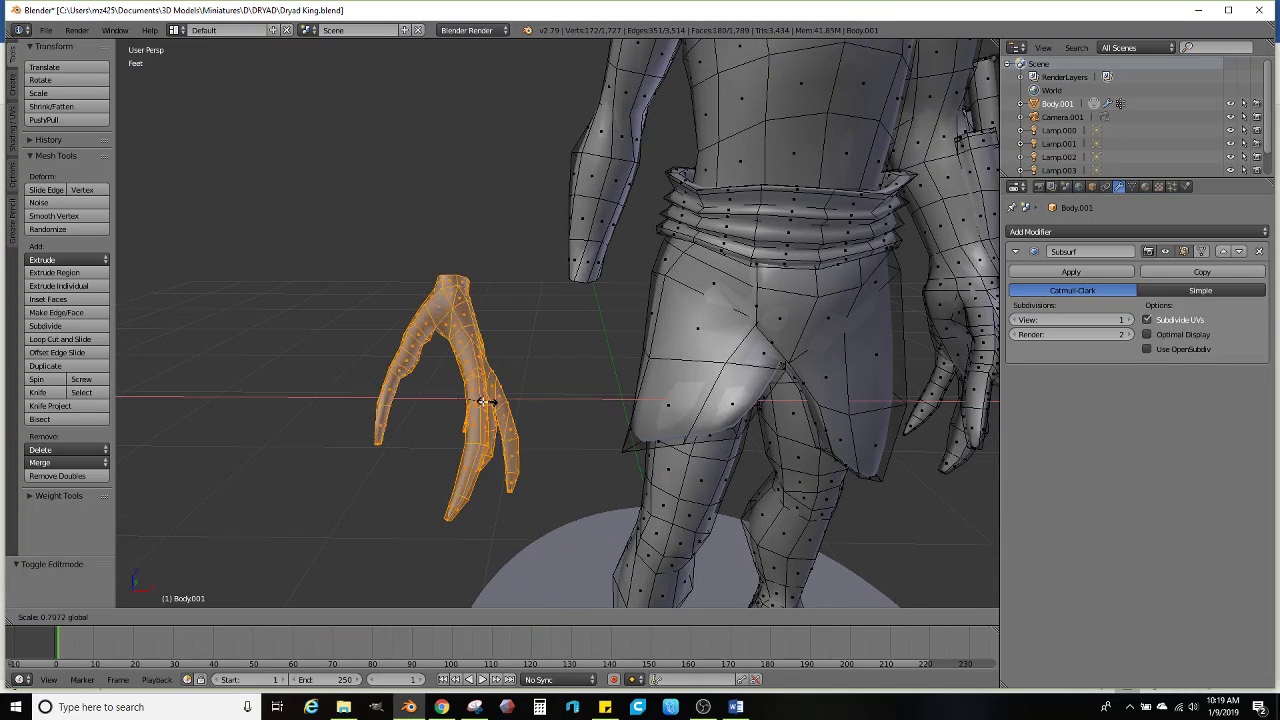
{"action": "left_click", "coordinate": [404, 396]}
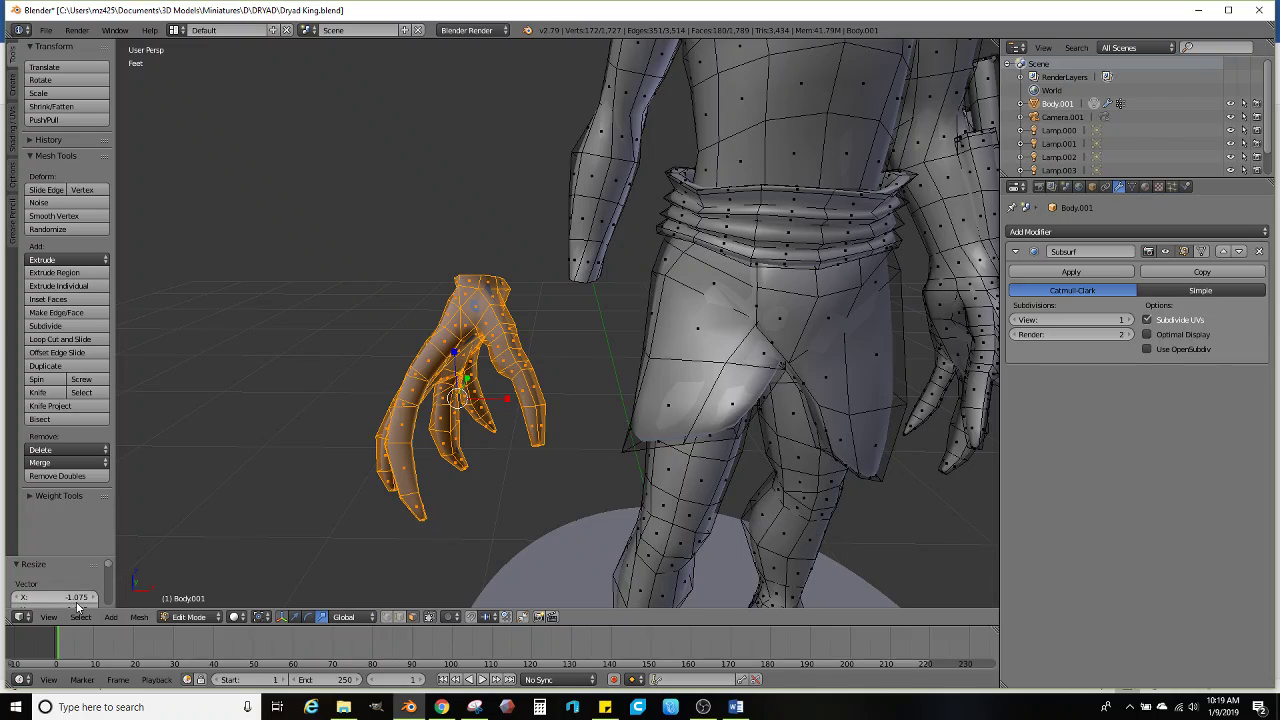
{"action": "scroll", "coordinate": [89, 572], "scroll_direction": "down", "scroll_amount": 2}
{"action": "left_click_drag", "start_coordinate": [89, 572], "coordinate": [80, 570]}
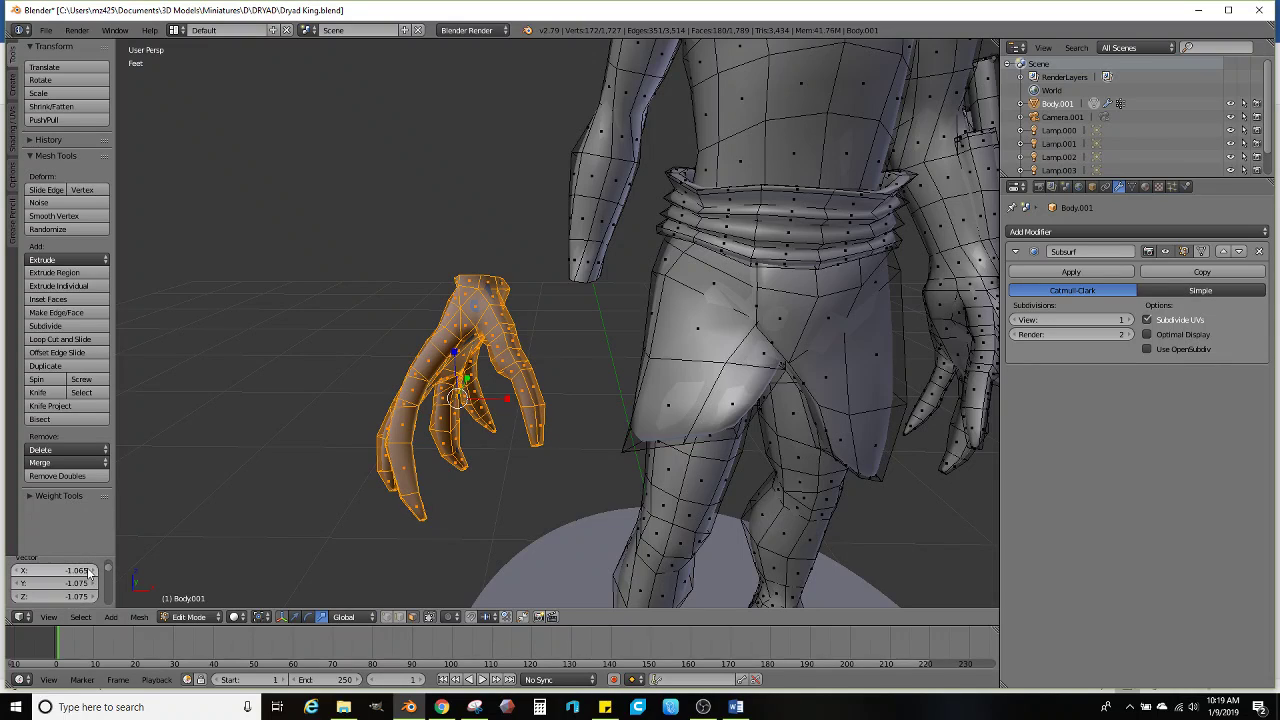
{"action": "double_click", "coordinate": [69, 567]}
{"action": "key", "text": "BackSpace"}
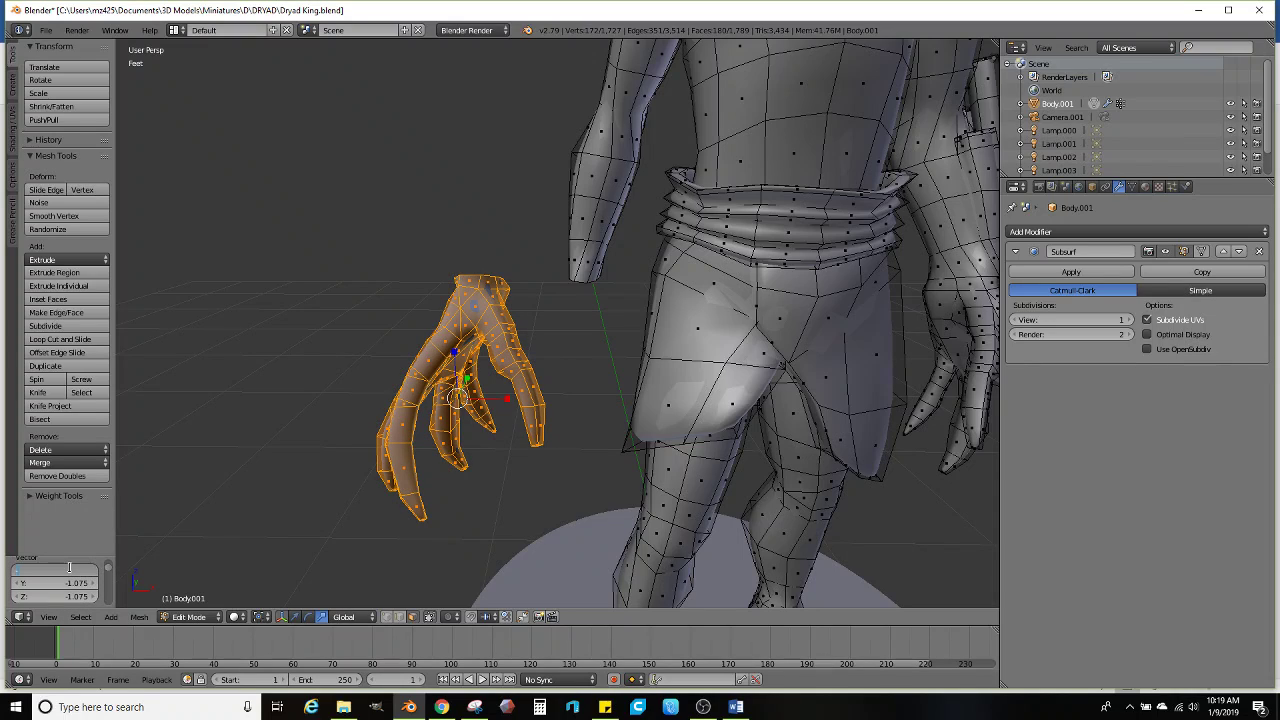
{"action": "type", "text": "-1"}
{"action": "key", "text": "Return"}
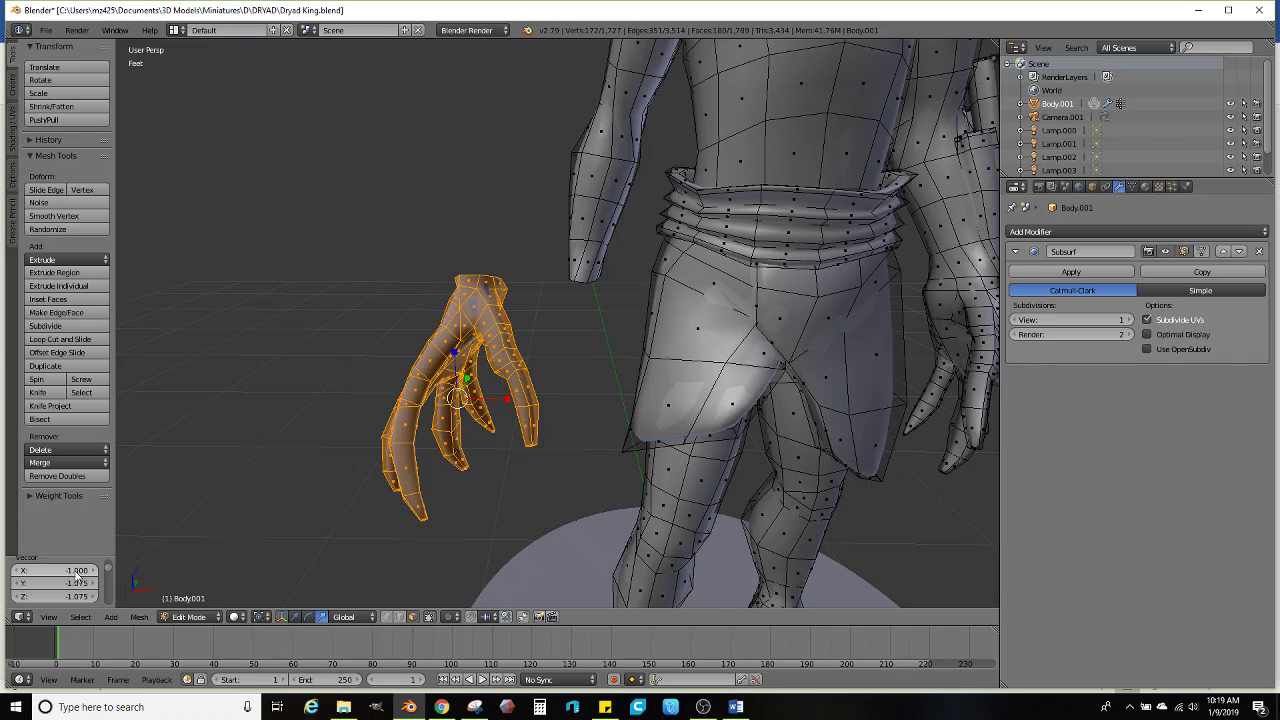
{"action": "key", "text": "ctrl+n"}
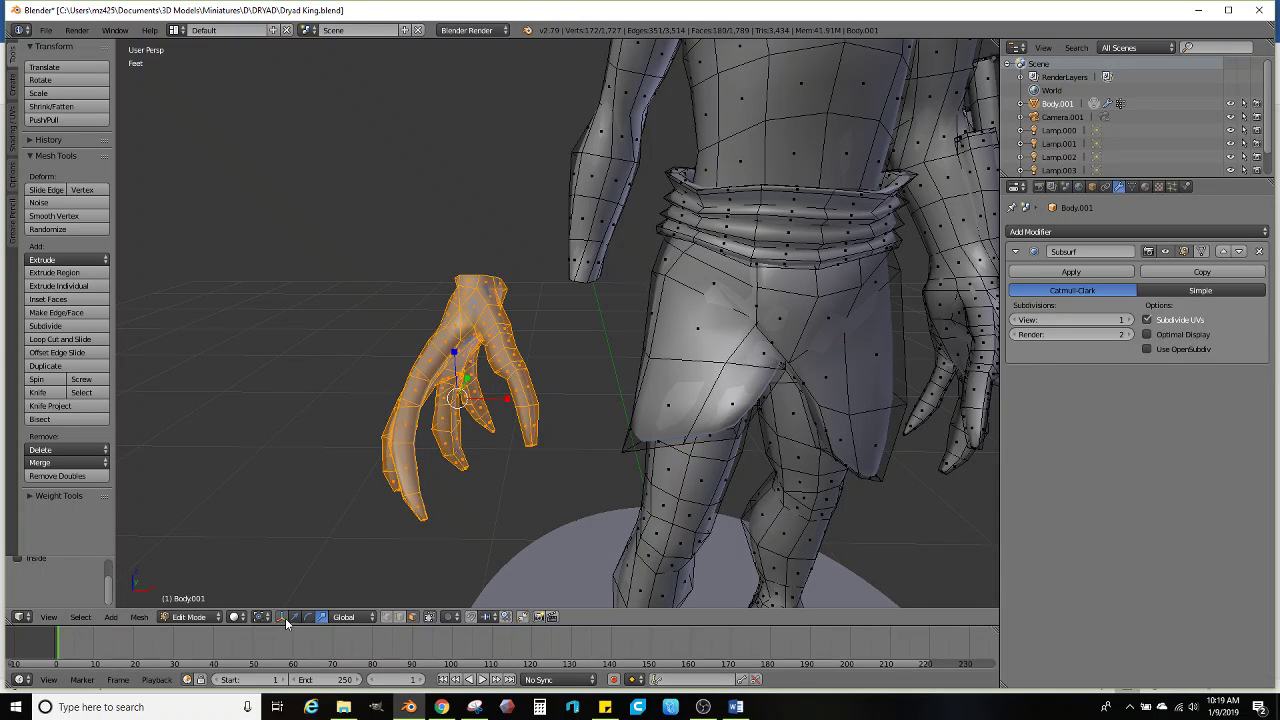
Move the mirrored hand to the right forearm's wrist, including about 1.53" along Y and 827 thou along X
{"action": "middle_click_drag", "start_coordinate": [470, 400], "coordinate": [589, 411]}
{"action": "key", "text": "g"}
{"action": "left_click", "coordinate": [583, 394]}
{"action": "key", "text": "g"}
{"action": "key", "text": "y"}
{"action": "left_click", "coordinate": [610, 395]}
{"action": "key", "text": "g"}
{"action": "key", "text": "x"}
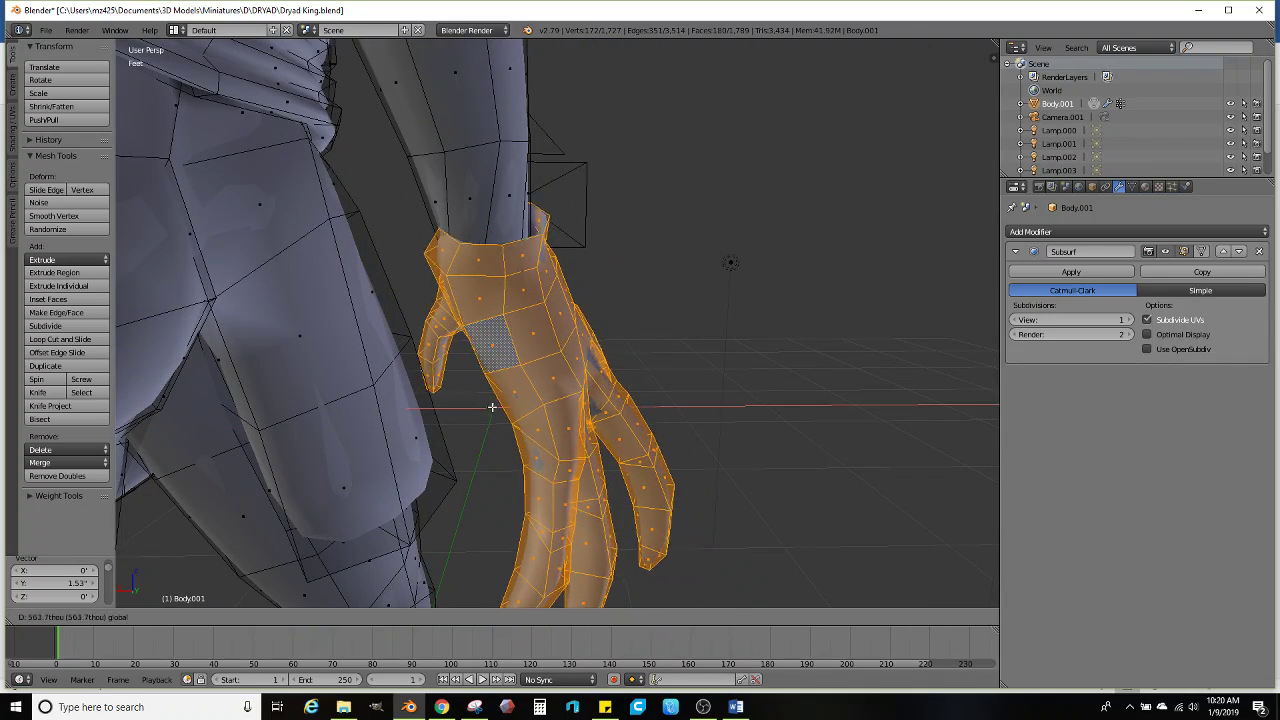
{"action": "left_click", "coordinate": [495, 401]}
Rotate the mirrored hand about 14.2° around X and reposition it directly below the right forearm's wrist
{"action": "middle_click_drag", "start_coordinate": [495, 401], "coordinate": [600, 430]}
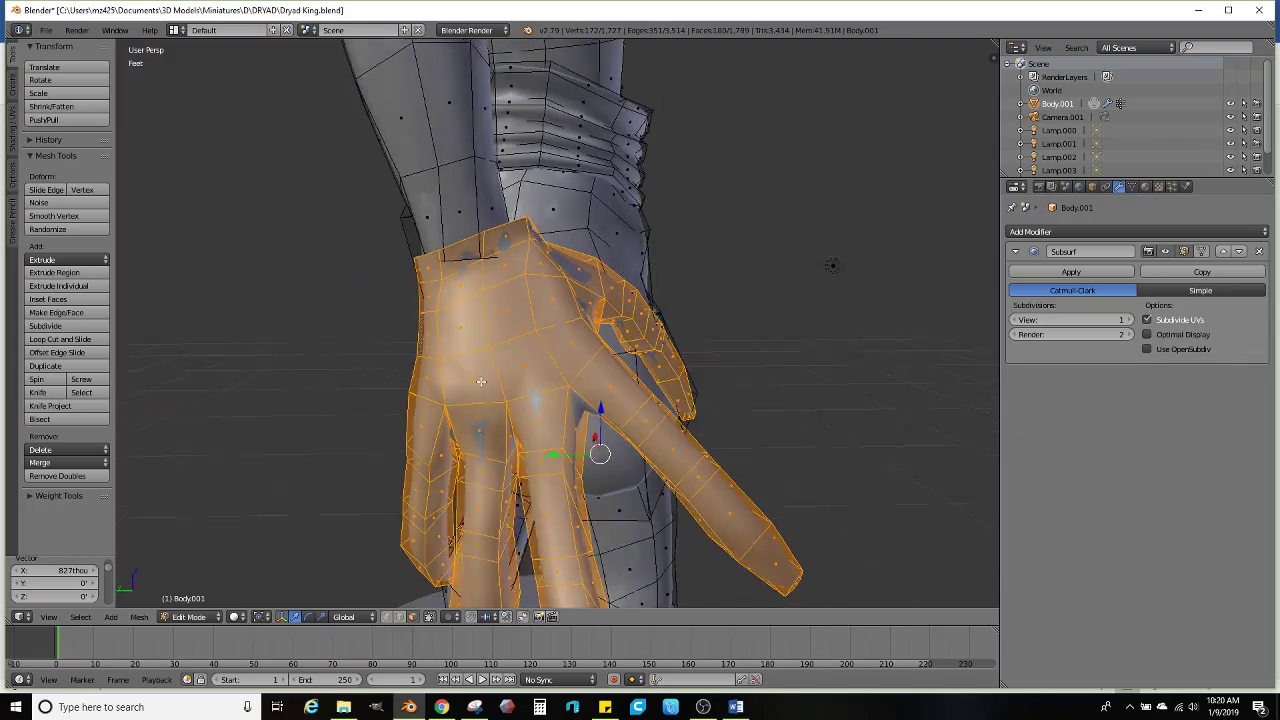
{"action": "key", "text": "r"}
{"action": "key", "text": "x"}
{"action": "left_click", "coordinate": [610, 410]}
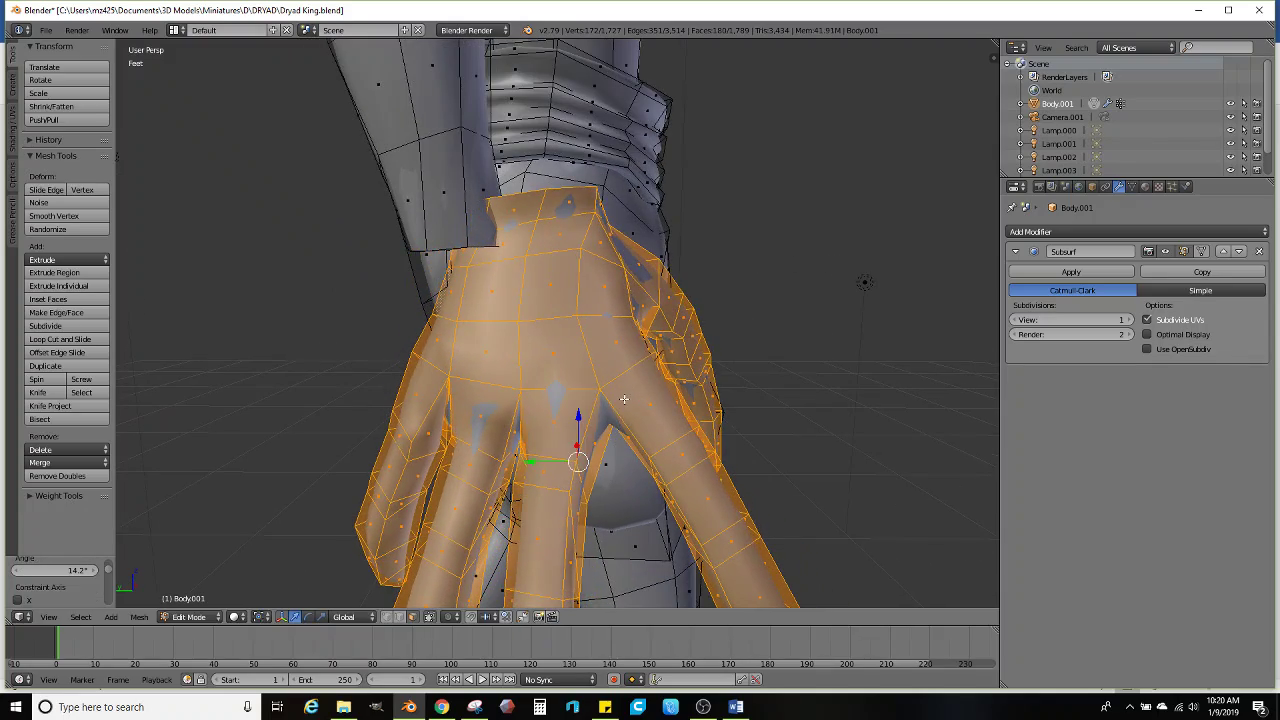
{"action": "key", "text": "g"}
{"action": "left_click", "coordinate": [561, 459]}
{"action": "middle_click_drag", "start_coordinate": [561, 459], "coordinate": [643, 371]}
{"action": "key", "text": "g"}
{"action": "left_click", "coordinate": [626, 387]}
Fine-tune the hand's rotation around X and nudge it about -84 thou along X and 42 thou along Z
{"action": "scroll", "coordinate": [573, 362], "scroll_direction": "up", "scroll_amount": 2}
{"action": "key", "text": "r"}
{"action": "key", "text": "x"}
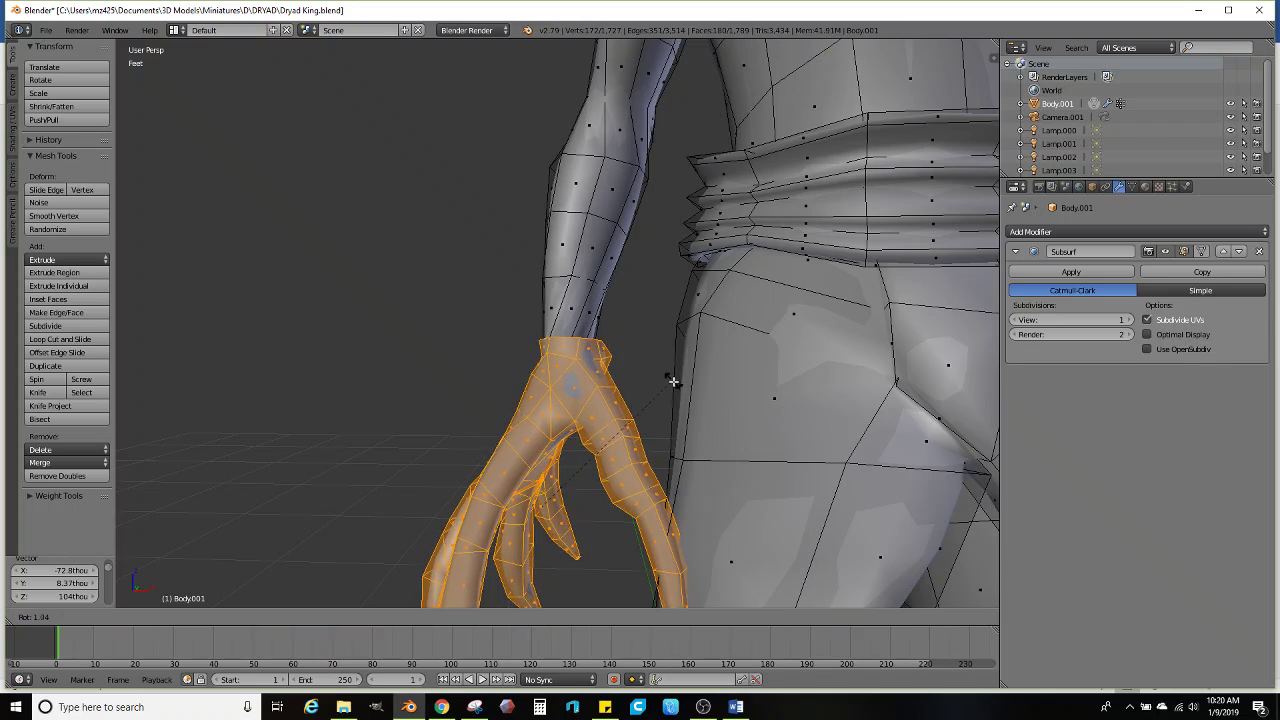
{"action": "left_click", "coordinate": [670, 384]}
{"action": "key", "text": "g"}
{"action": "left_click", "coordinate": [663, 390]}
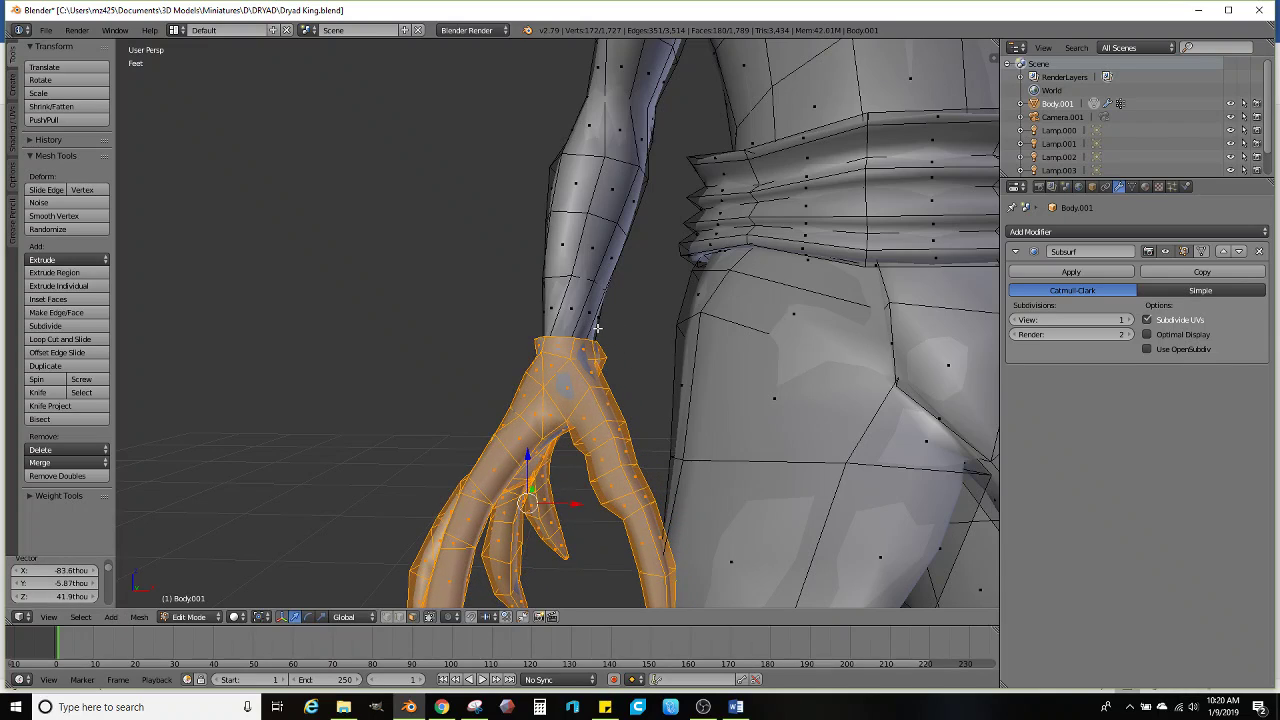
Delete the lowest ring of faces at the end of the right forearm
{"action": "right_click", "coordinate": [575, 318], "text": "alt"}
{"action": "key", "text": "x"}
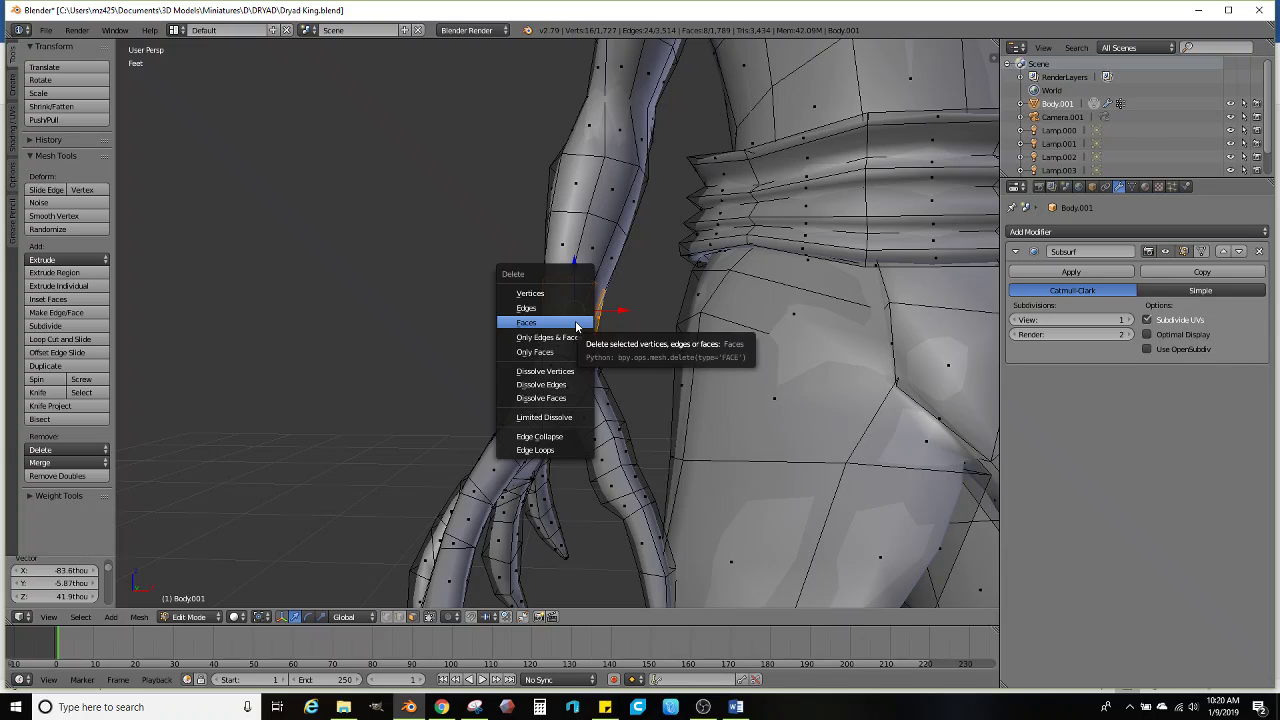
{"action": "left_click", "coordinate": [575, 320]}
Bridge the open edge loops of the right forearm and the mirrored hand, then check the join in Object Mode
{"action": "left_click", "coordinate": [399, 617]}
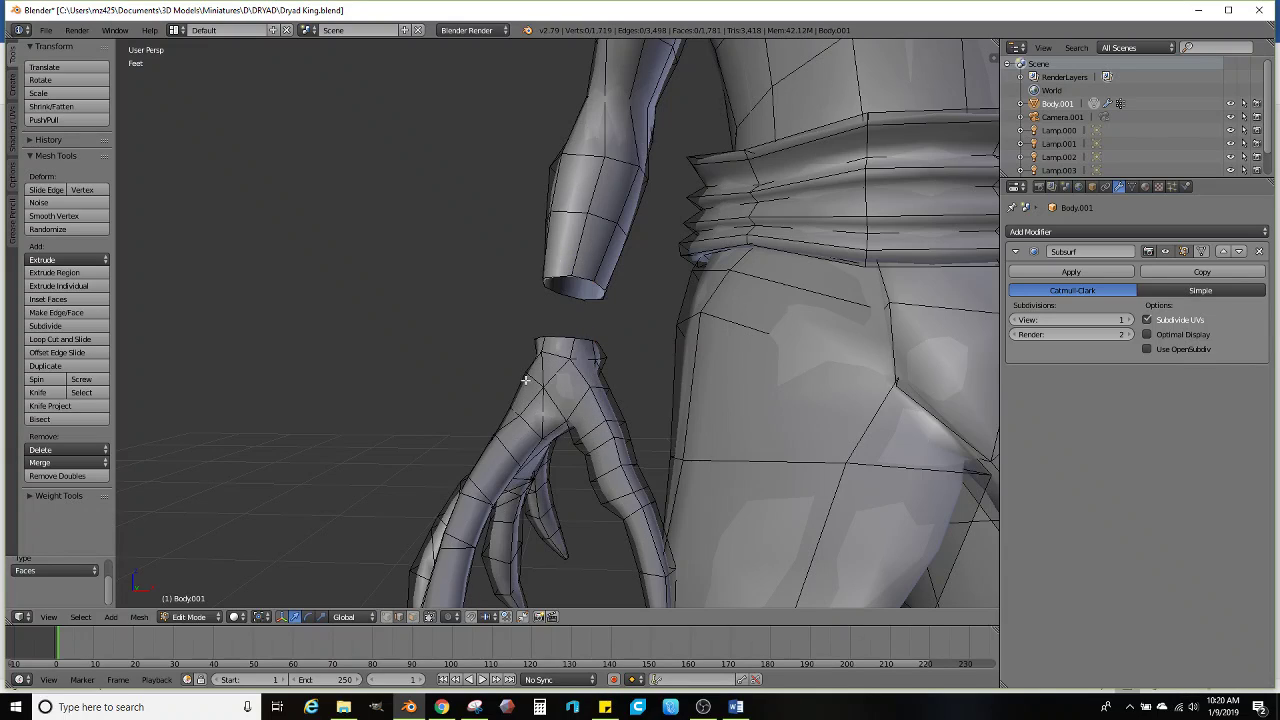
{"action": "right_click", "coordinate": [566, 341], "text": "alt"}
{"action": "right_click", "coordinate": [587, 277], "text": "alt+shift"}
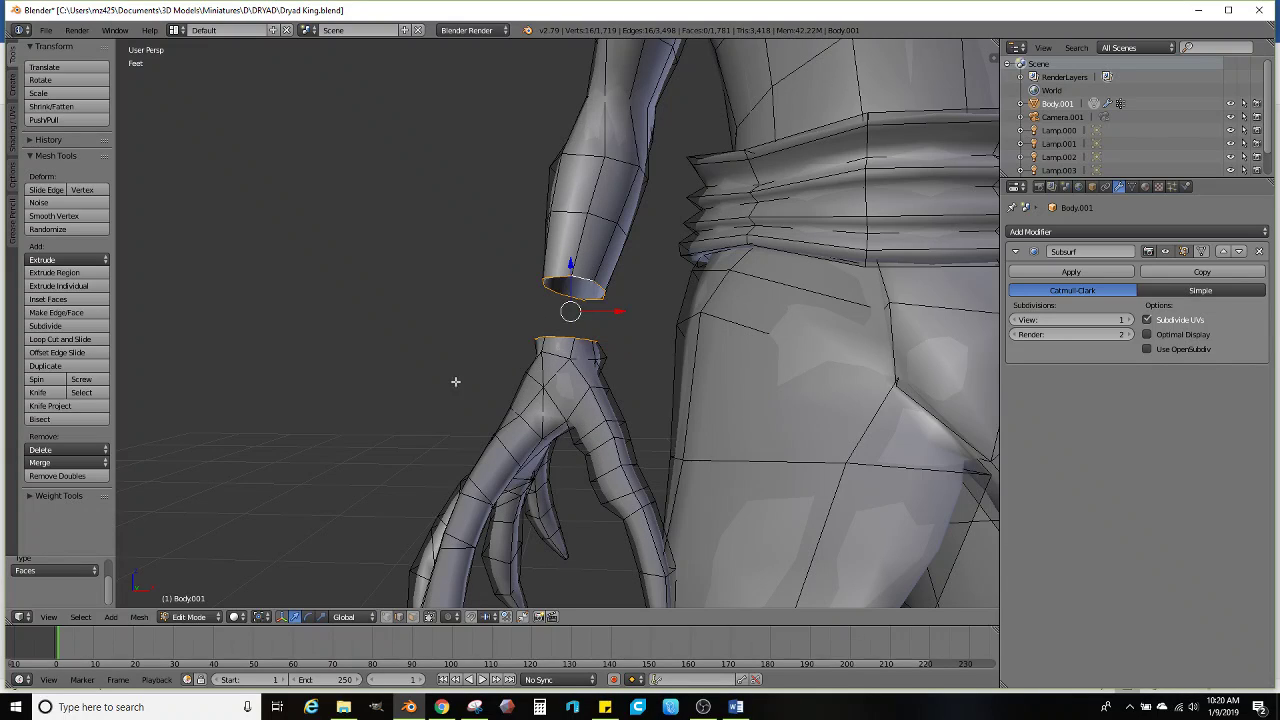
{"action": "left_click", "coordinate": [139, 616]}
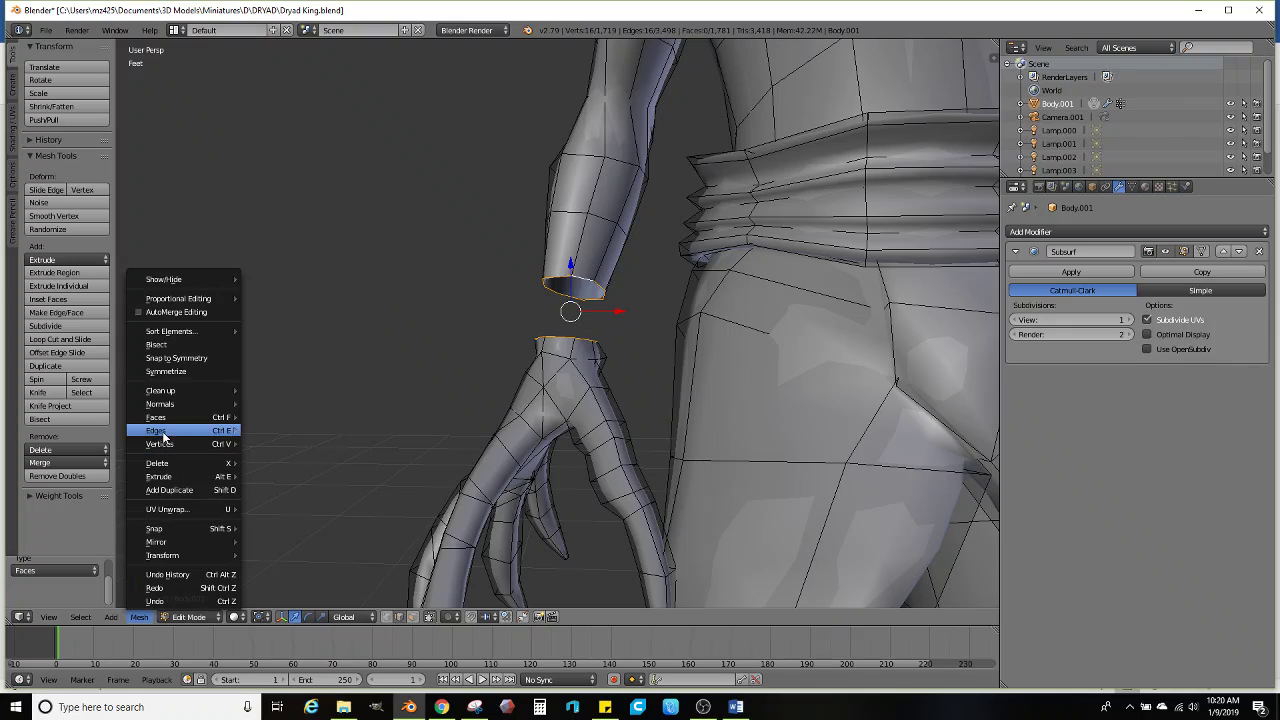
{"action": "mouse_move", "coordinate": [168, 431]}
{"action": "left_click", "coordinate": [300, 357]}
{"action": "scroll", "coordinate": [484, 430], "scroll_direction": "down", "scroll_amount": 8}
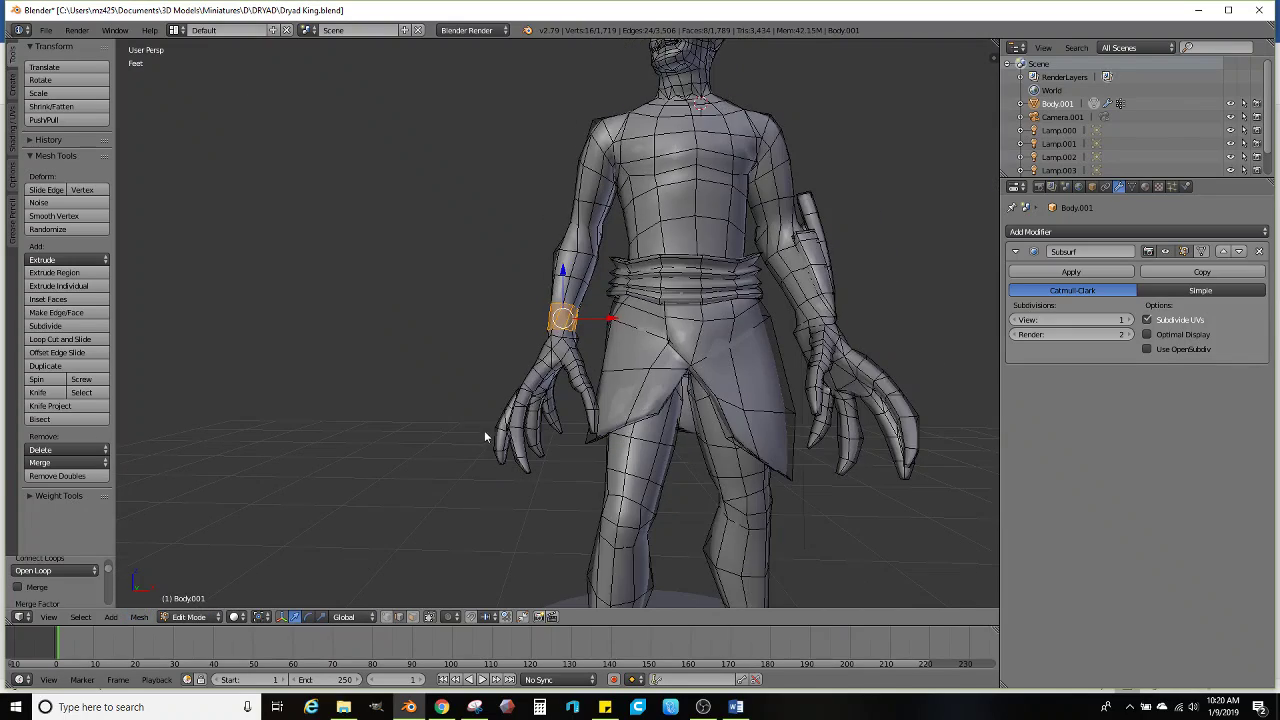
{"action": "key", "text": "Tab"}
{"action": "middle_click_drag", "start_coordinate": [523, 488], "coordinate": [641, 493]}
{"action": "scroll", "coordinate": [641, 493], "scroll_direction": "up", "scroll_amount": 4}
{"action": "key", "text": "Tab"}
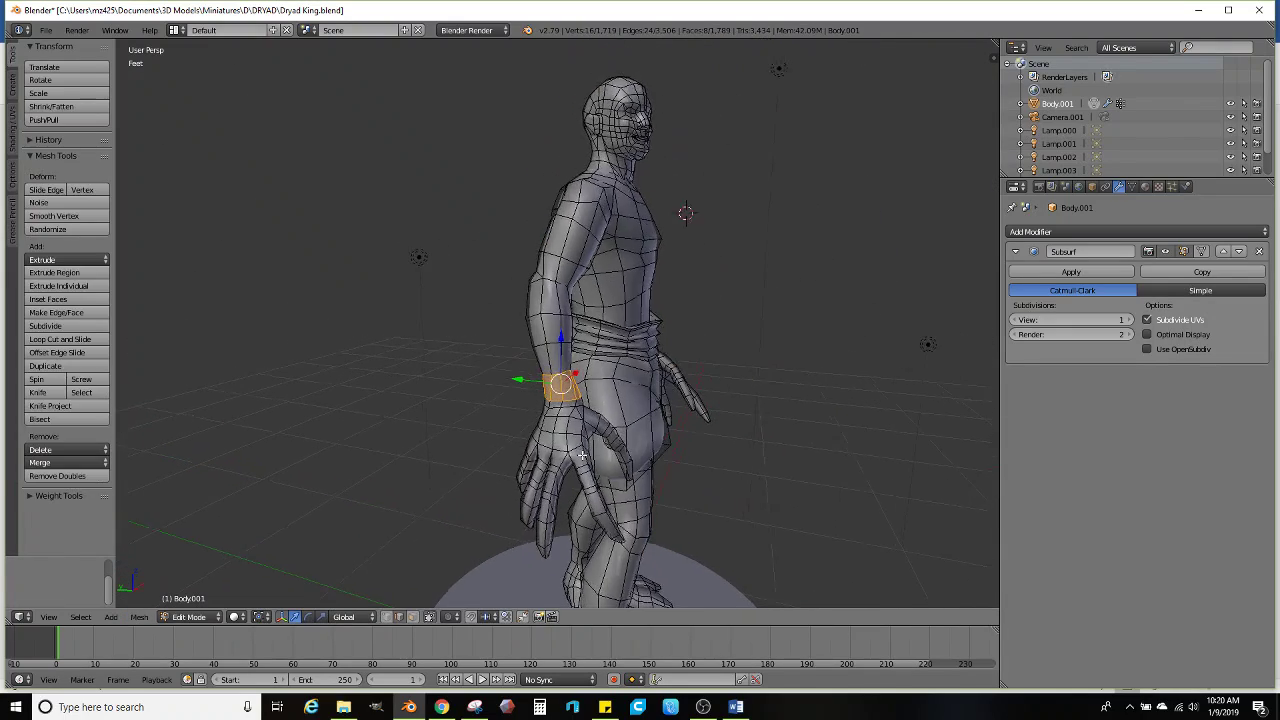
Select a vertical strip of three faces along the outer side of the right forearm below the elbow
{"action": "middle_click_drag", "start_coordinate": [560, 420], "coordinate": [443, 412]}
{"action": "scroll", "coordinate": [443, 412], "scroll_direction": "up", "scroll_amount": 3}
{"action": "scroll", "coordinate": [491, 449], "scroll_direction": "up", "scroll_amount": 7}
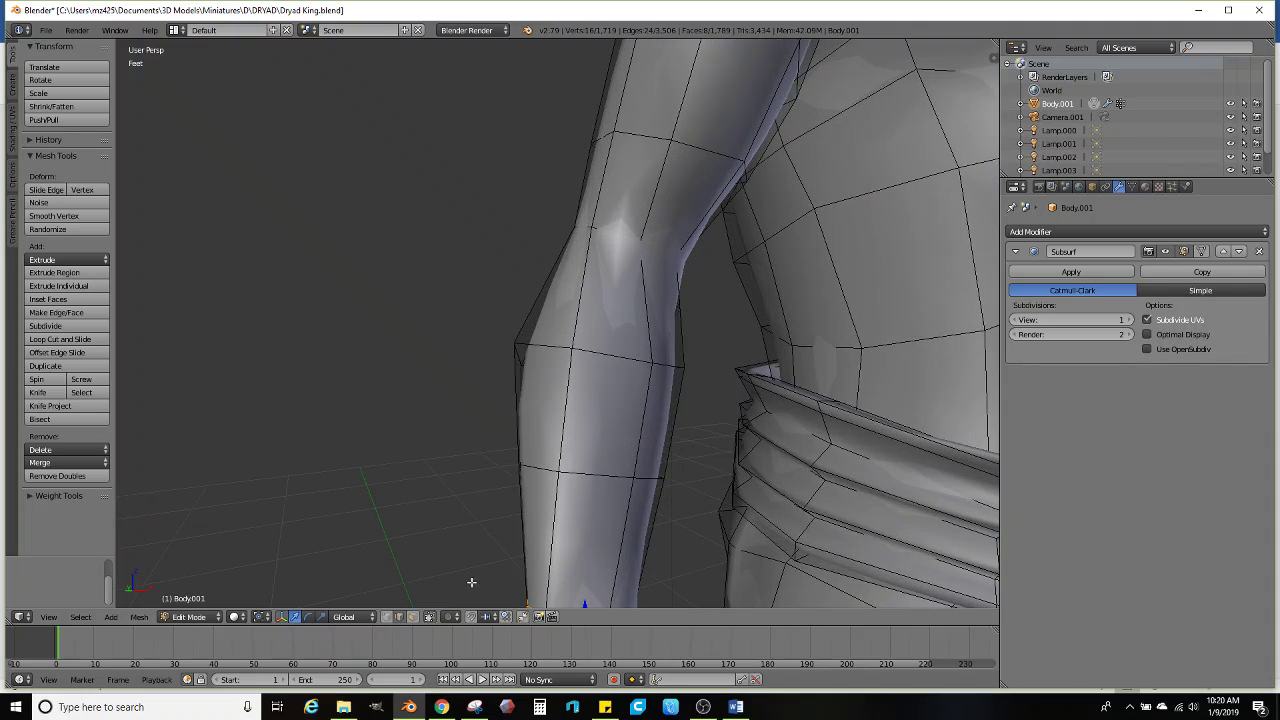
{"action": "left_click", "coordinate": [411, 617]}
{"action": "scroll", "coordinate": [545, 488], "scroll_direction": "down", "scroll_amount": 2}
{"action": "right_click", "coordinate": [560, 295]}
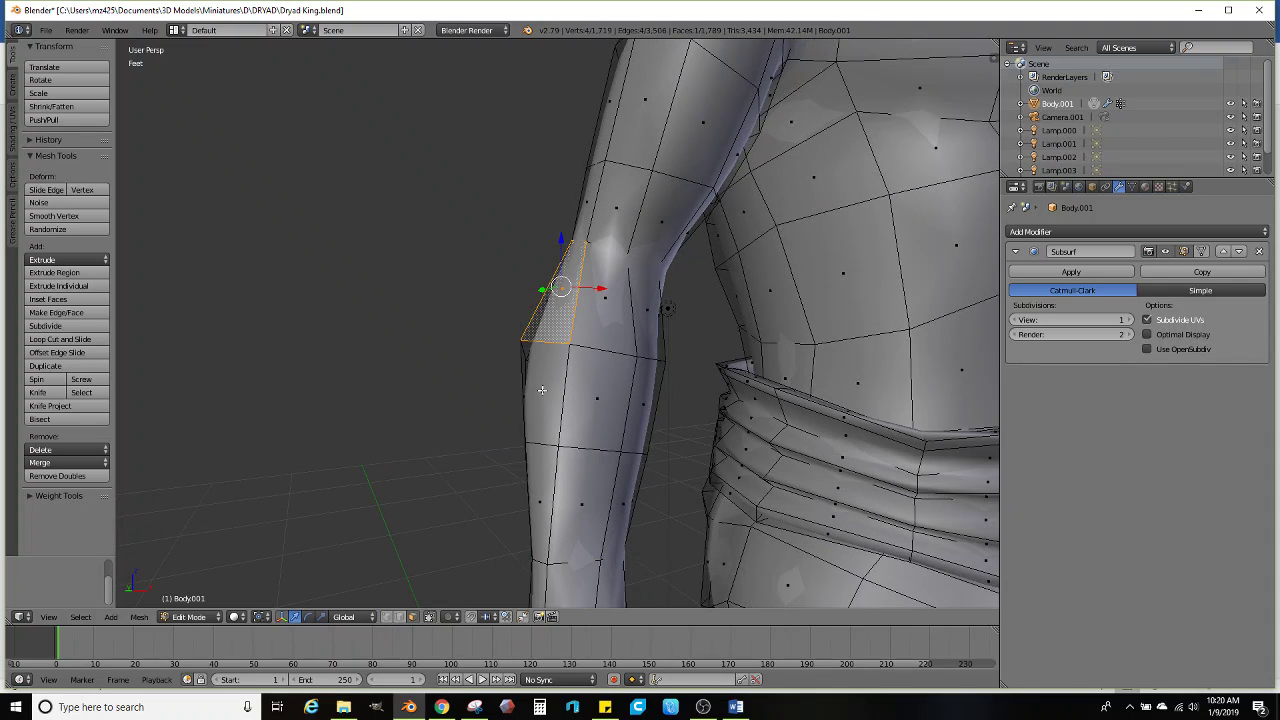
{"action": "right_click", "coordinate": [542, 403]}
{"action": "middle_click_drag", "start_coordinate": [545, 480], "coordinate": [541, 503]}
{"action": "right_click", "coordinate": [540, 524], "text": "ctrl"}
{"action": "scroll", "coordinate": [528, 513], "scroll_direction": "up", "scroll_amount": 2}
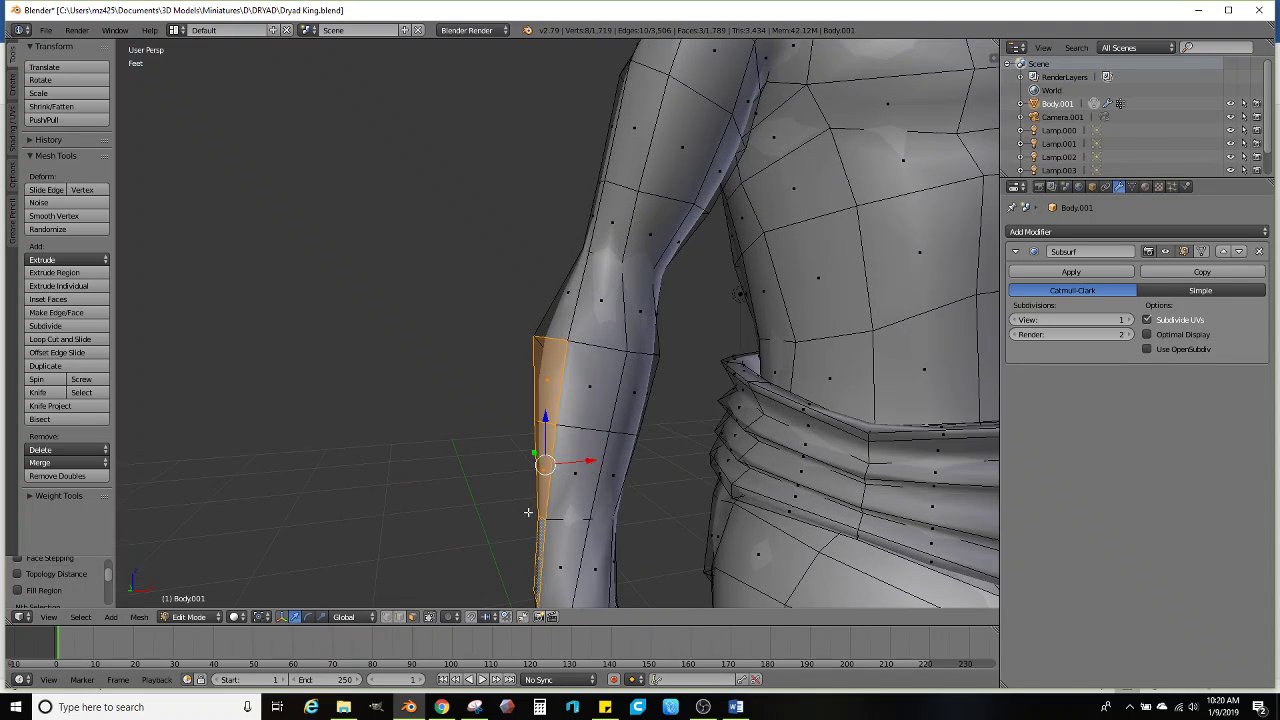
Extrude the selected forearm strip outward into a ridge, scale it, and rotate it about -6.37° around X
{"action": "key", "text": "e"}
{"action": "left_click", "coordinate": [634, 442]}
{"action": "middle_click_drag", "start_coordinate": [640, 443], "coordinate": [614, 434]}
{"action": "key", "text": "s"}
{"action": "left_click", "coordinate": [636, 442]}
{"action": "key", "text": "r"}
{"action": "key", "text": "x"}
{"action": "left_click", "coordinate": [626, 423]}
Extrude the upper end face of the forearm ridge upward in two segments to form a branch stub
{"action": "right_click", "coordinate": [538, 337]}
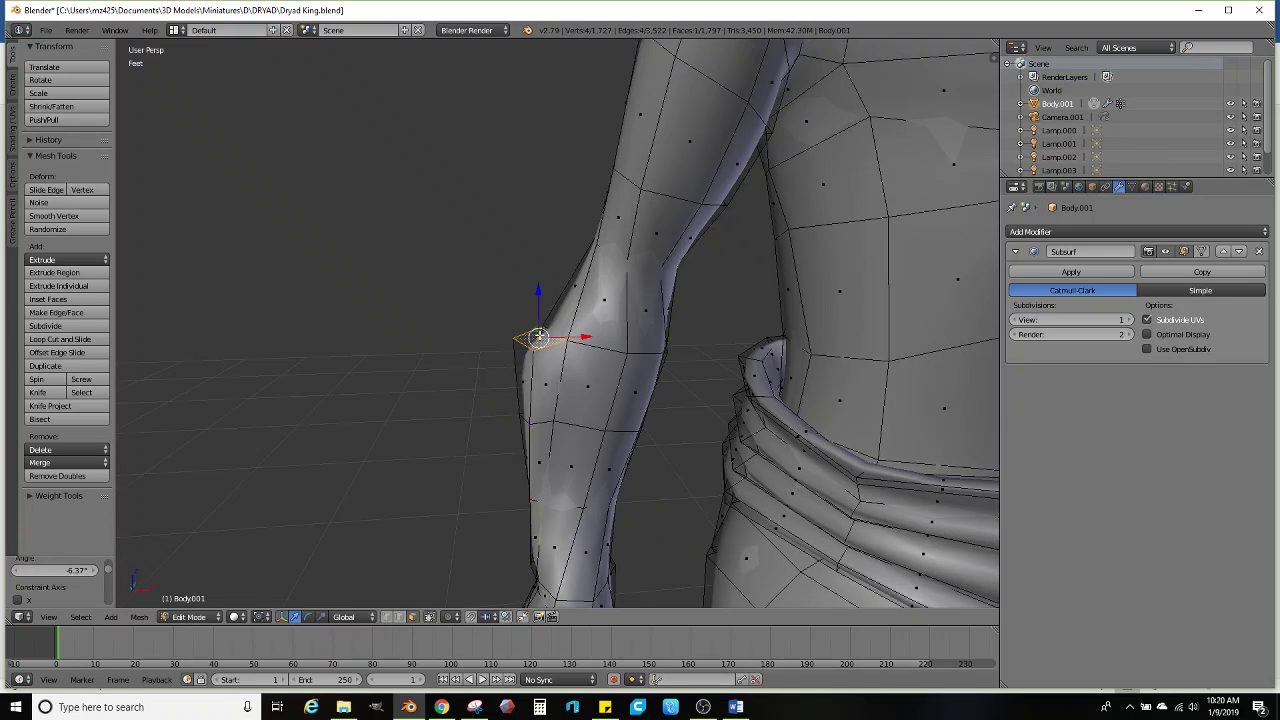
{"action": "key", "text": "e"}
{"action": "left_click", "coordinate": [714, 320]}
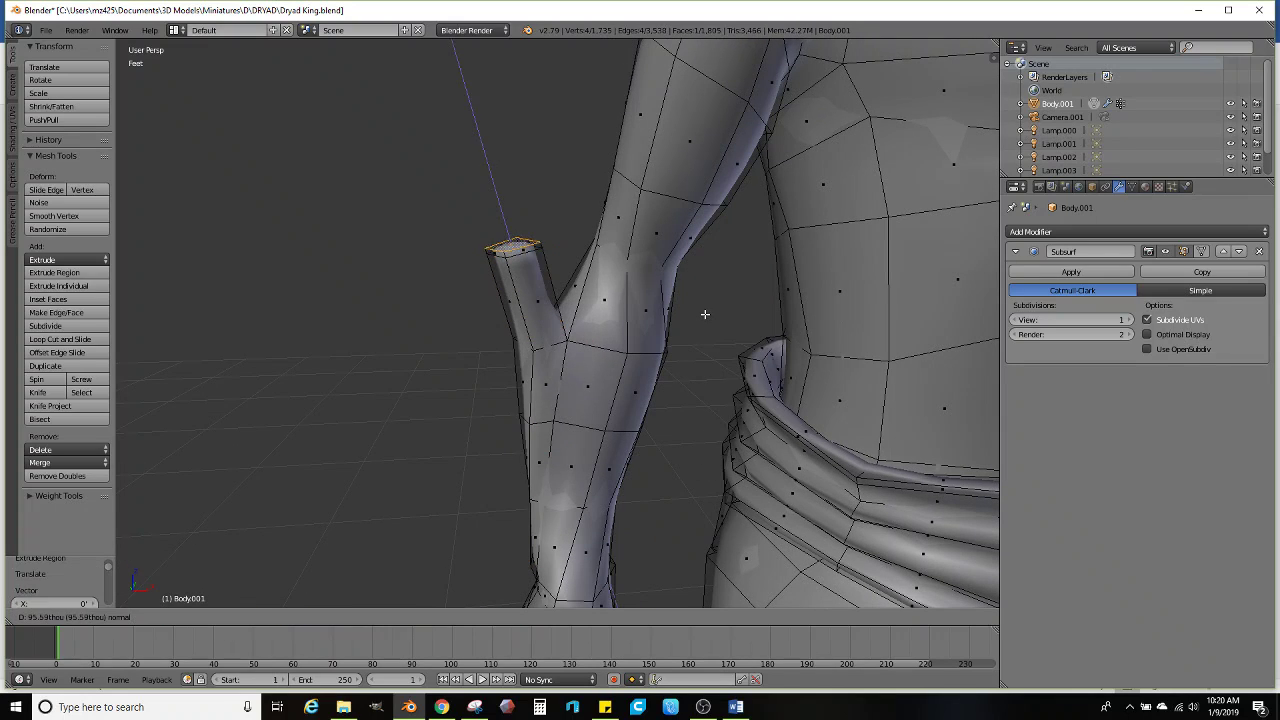
{"action": "middle_click_drag", "start_coordinate": [636, 342], "coordinate": [672, 396]}
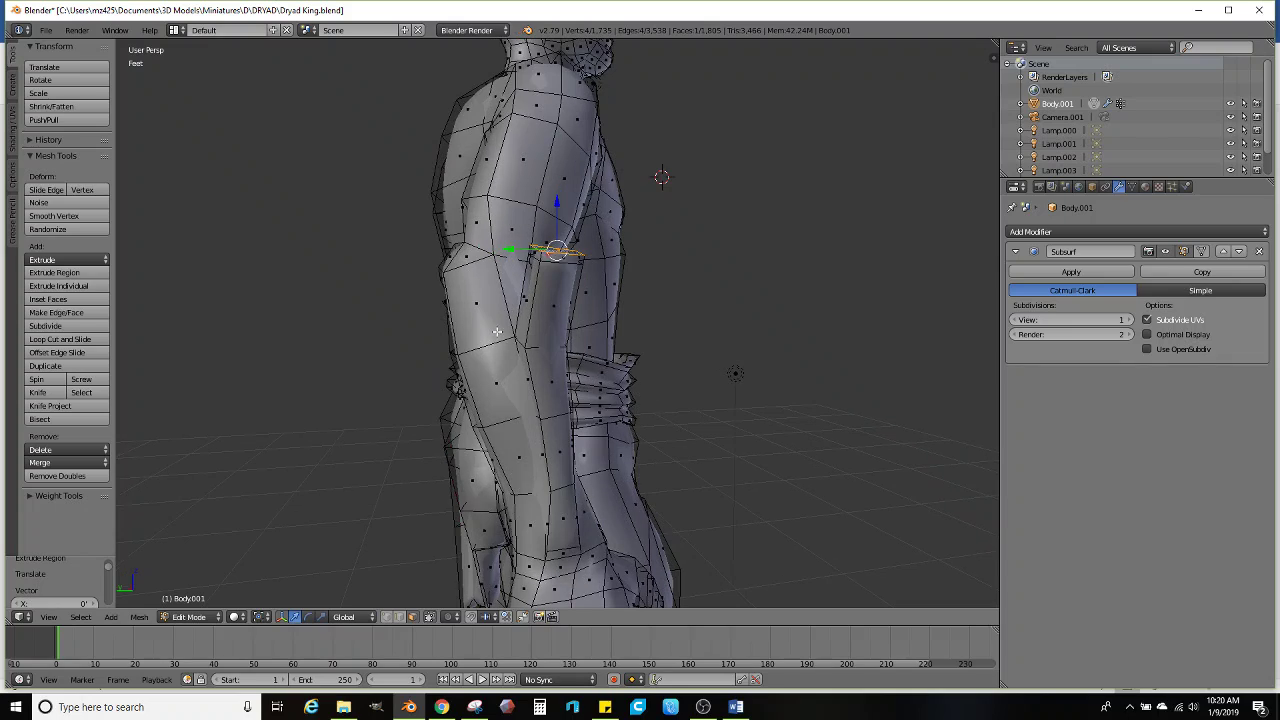
Extrude a second vertical strip of faces along the back of the right forearm and scale it
{"action": "right_click", "coordinate": [479, 306]}
{"action": "right_click", "coordinate": [531, 529], "text": "ctrl"}
{"action": "middle_click_drag", "start_coordinate": [531, 533], "coordinate": [648, 399]}
{"action": "key", "text": "e"}
{"action": "left_click", "coordinate": [588, 358]}
{"action": "key", "text": "s"}
{"action": "left_click", "coordinate": [571, 357]}
Rotate the second ridge around X and shift it about -42 thou along X and 6.6 thou along Y
{"action": "key", "text": "r"}
{"action": "key", "text": "x"}
{"action": "left_click", "coordinate": [654, 357]}
{"action": "key", "text": "g"}
{"action": "left_click", "coordinate": [666, 365]}
Move the second ridge's upper end face outward, extrude it about 1.12" into a branch, rotate the tip about -6.39°, and extrude again
{"action": "right_click", "coordinate": [534, 294]}
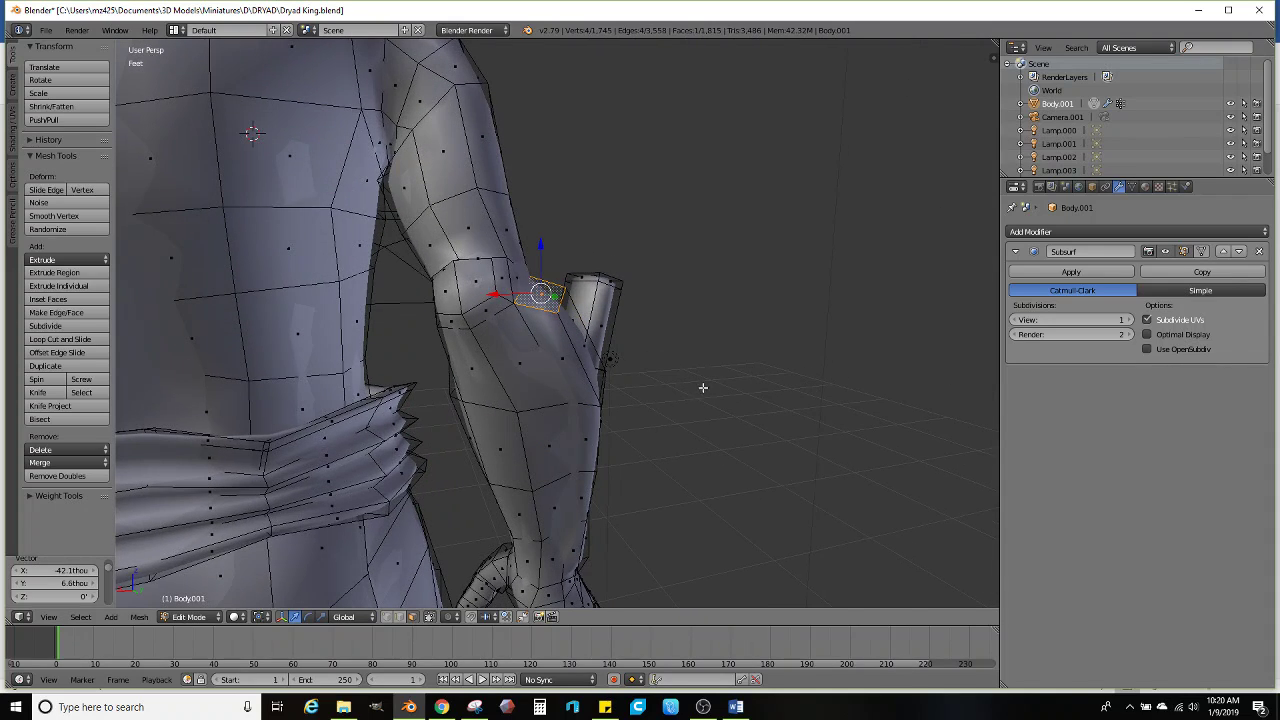
{"action": "key", "text": "g"}
{"action": "left_click", "coordinate": [739, 385]}
{"action": "key", "text": "e"}
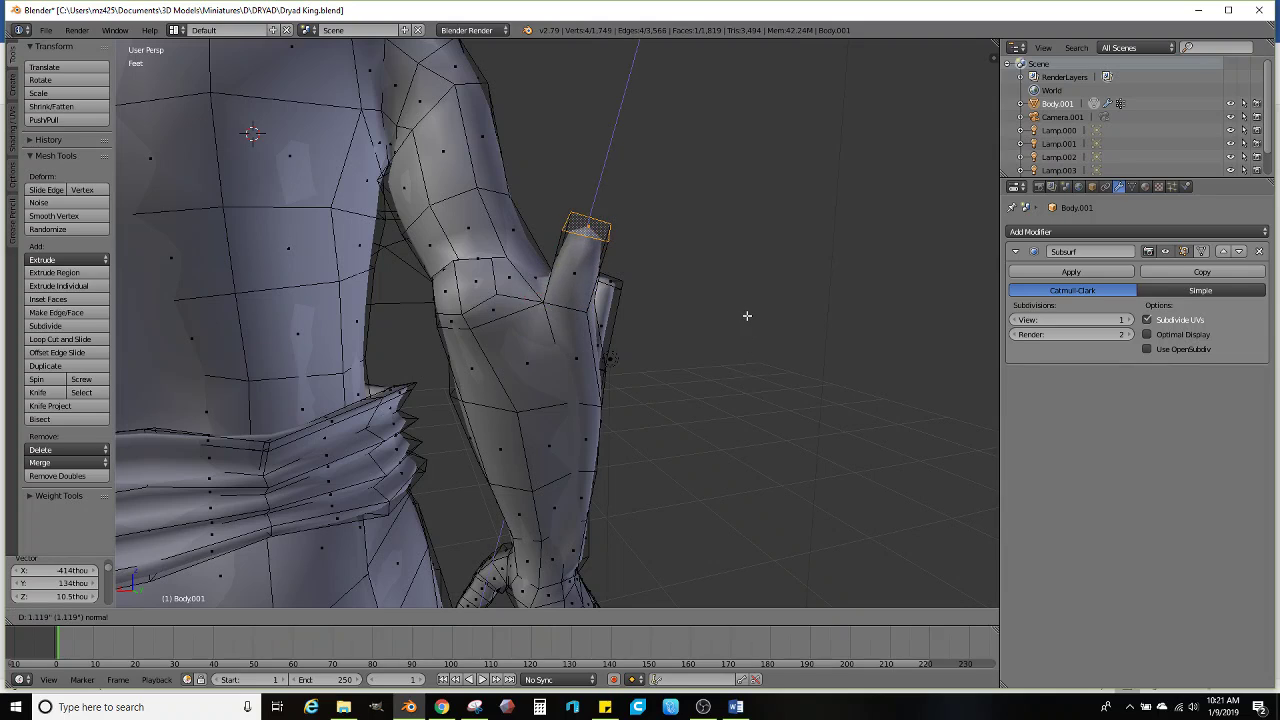
{"action": "left_click", "coordinate": [746, 314]}
{"action": "key", "text": "r"}
{"action": "left_click", "coordinate": [746, 310]}
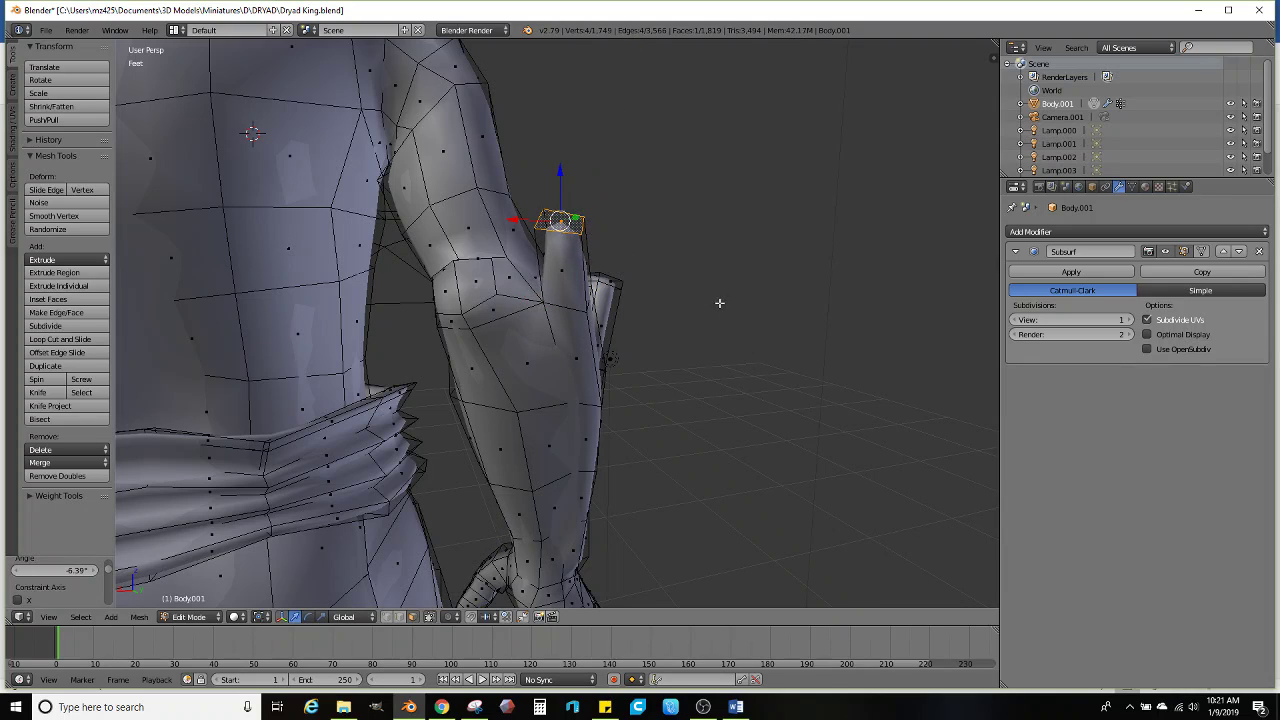
{"action": "middle_click_drag", "start_coordinate": [717, 303], "coordinate": [566, 385]}
{"action": "key", "text": "e"}
{"action": "right_click", "coordinate": [640, 318]}
Extrude a two-face strip on the front of the right forearm about 84 thou, scale it to 0.897, and rotate it about -9.07°
{"action": "right_click", "coordinate": [575, 502]}
{"action": "right_click", "coordinate": [583, 385], "text": "ctrl"}
{"action": "scroll", "coordinate": [575, 400], "scroll_direction": "up", "scroll_amount": 2}
{"action": "right_click", "coordinate": [575, 400], "text": "shift"}
{"action": "key", "text": "e"}
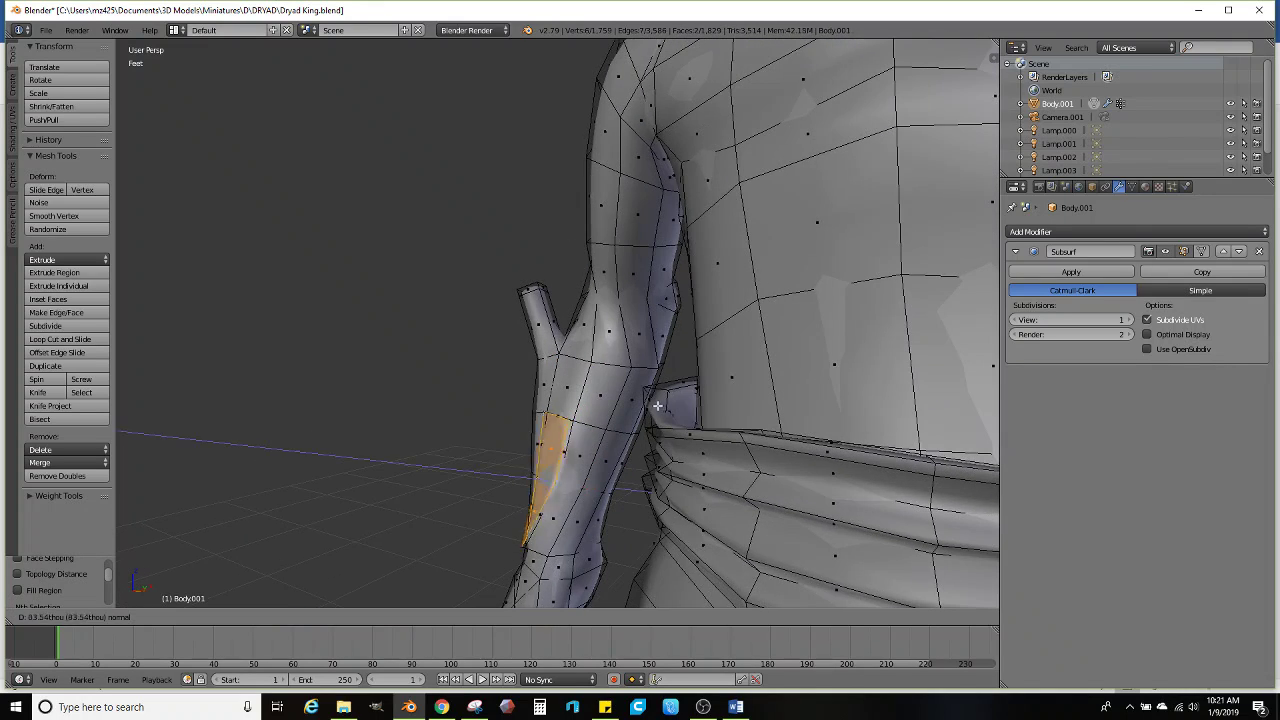
{"action": "right_click", "coordinate": [657, 406]}
{"action": "key", "text": "s"}
{"action": "left_click", "coordinate": [645, 412]}
{"action": "middle_click_drag", "start_coordinate": [645, 412], "coordinate": [612, 410]}
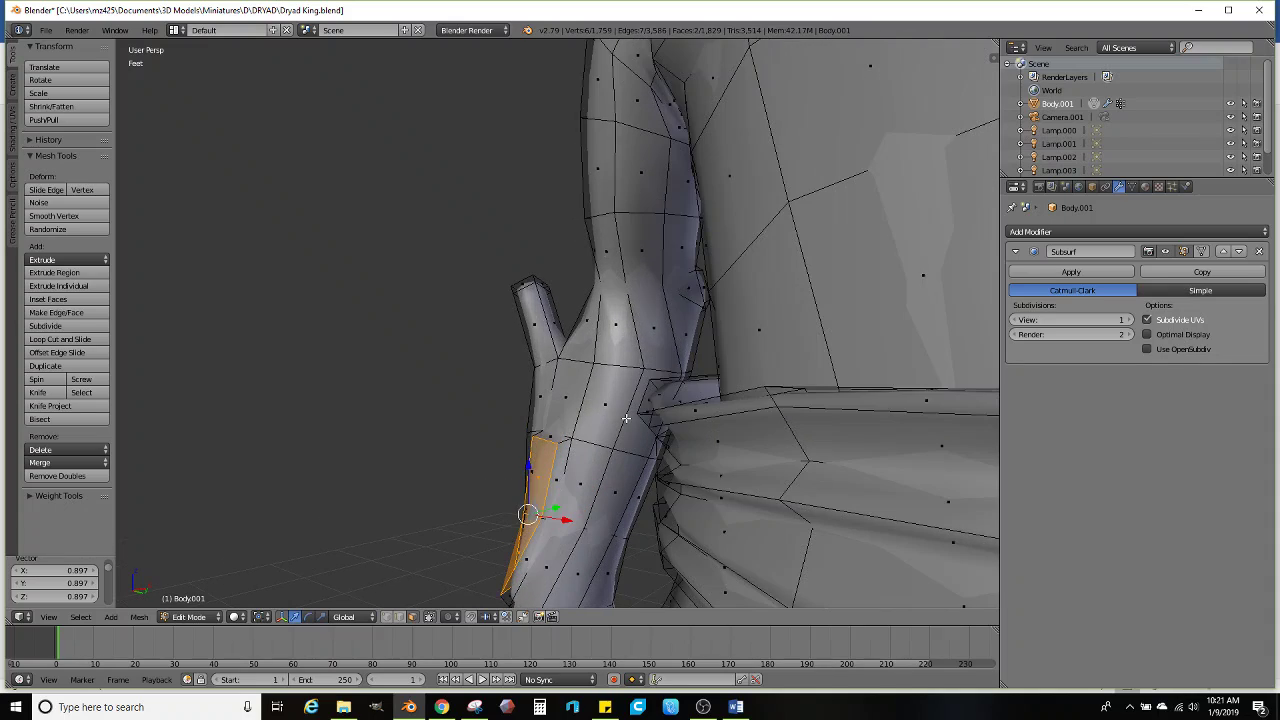
{"action": "key", "text": "r"}
{"action": "left_click", "coordinate": [605, 412]}
Extrude the third ridge's upper end face upward and scale the new end by about 1.42
{"action": "right_click", "coordinate": [548, 437]}
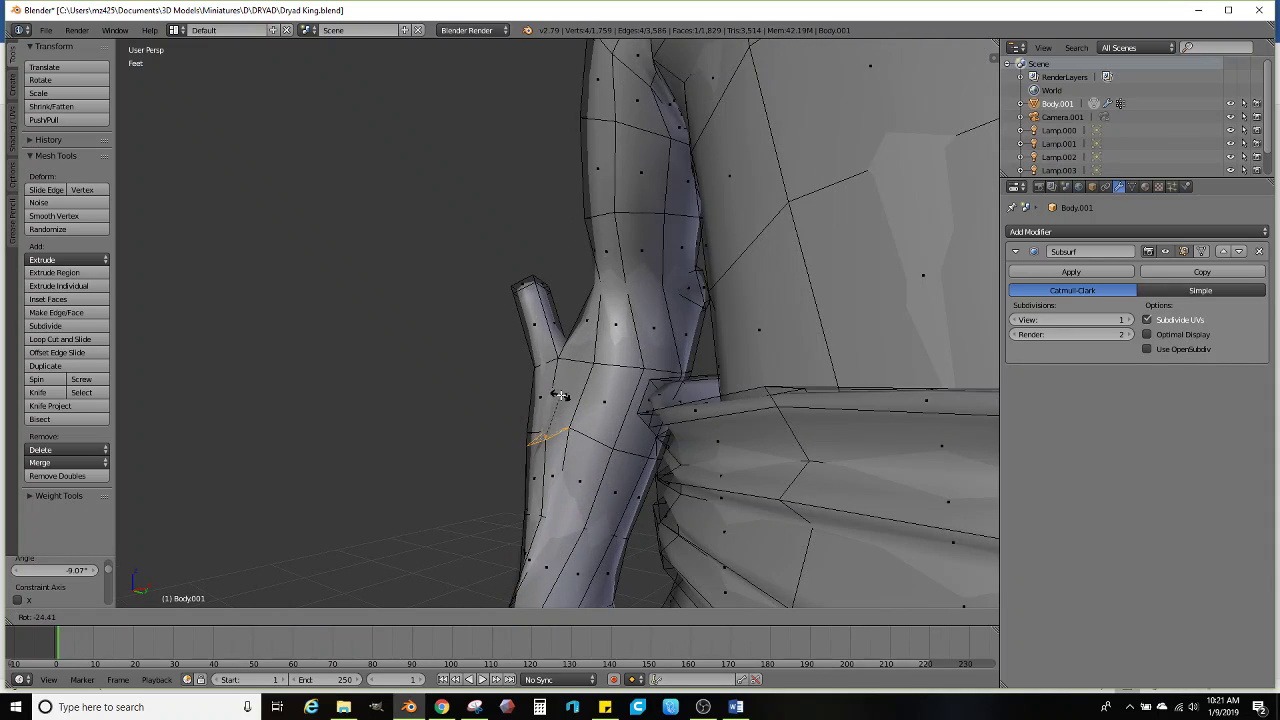
{"action": "key", "text": "ctrl+z"}
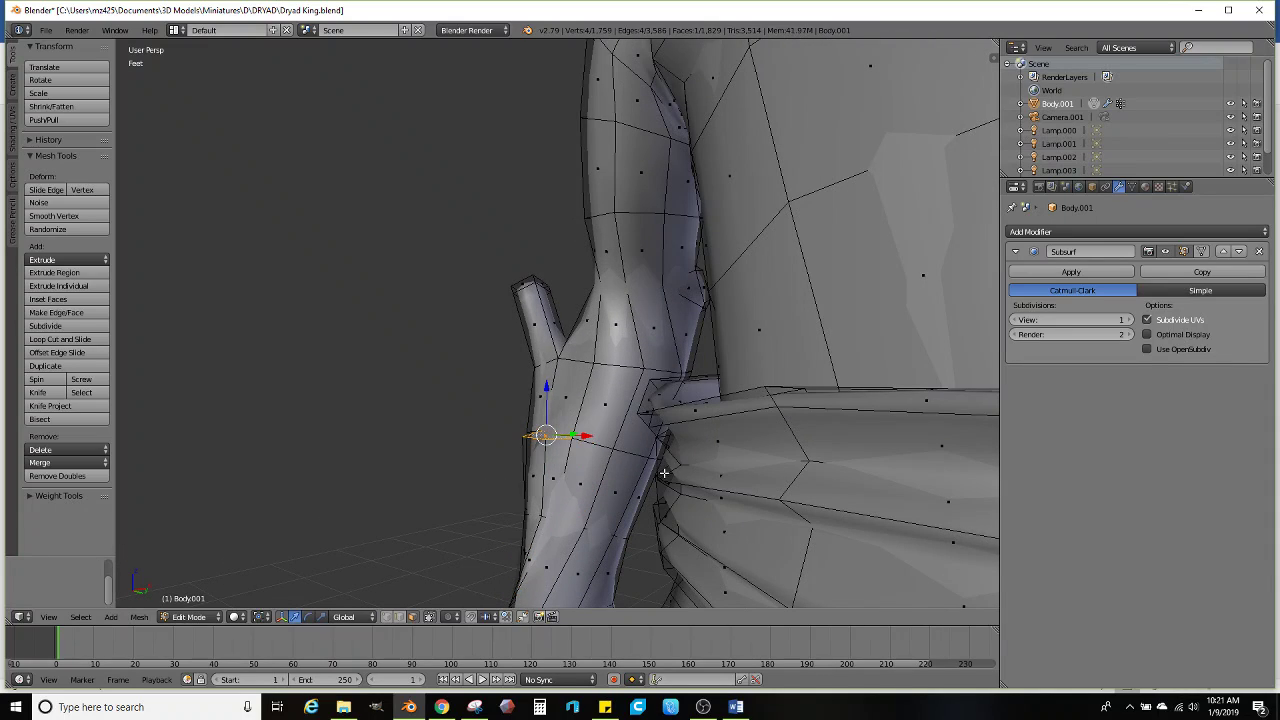
{"action": "key", "text": "s"}
{"action": "left_click", "coordinate": [590, 402]}
{"action": "middle_click_drag", "start_coordinate": [590, 402], "coordinate": [655, 408]}
{"action": "key", "text": "s"}
{"action": "left_click", "coordinate": [699, 412]}
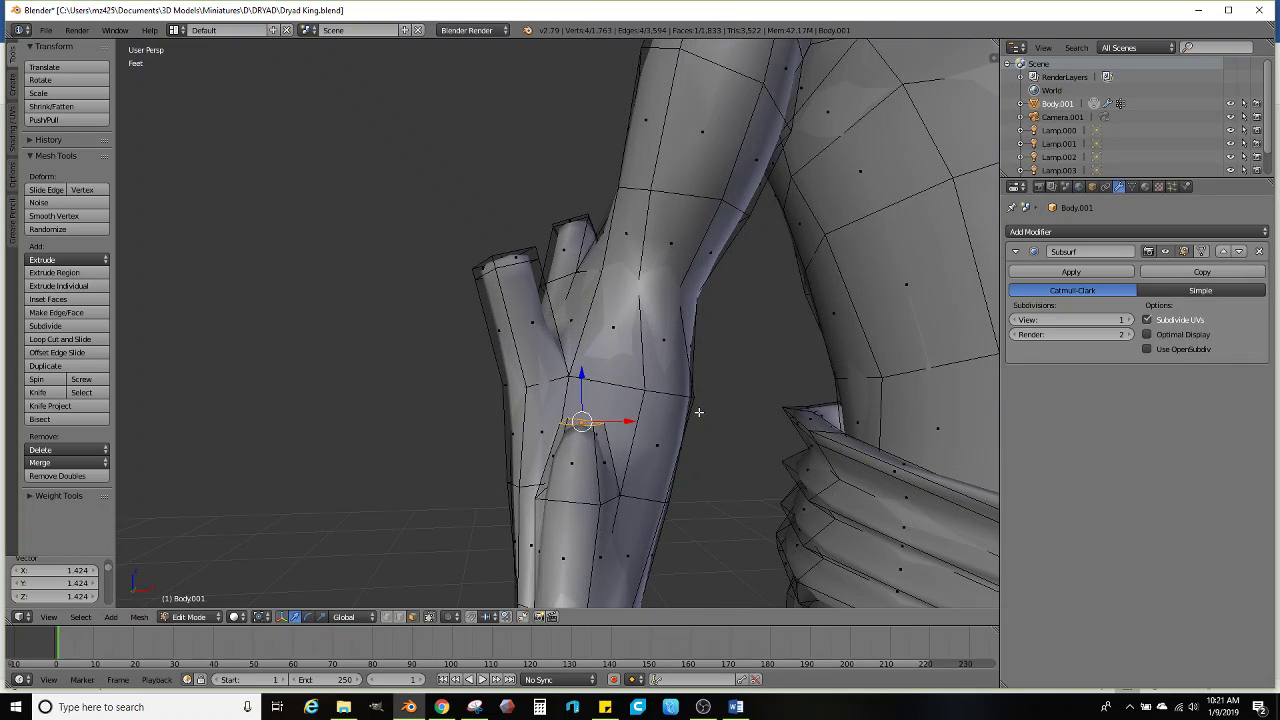
Extrude the third branch's end one more segment upward and scale down its tip
{"action": "key", "text": "e"}
{"action": "left_click", "coordinate": [700, 377]}
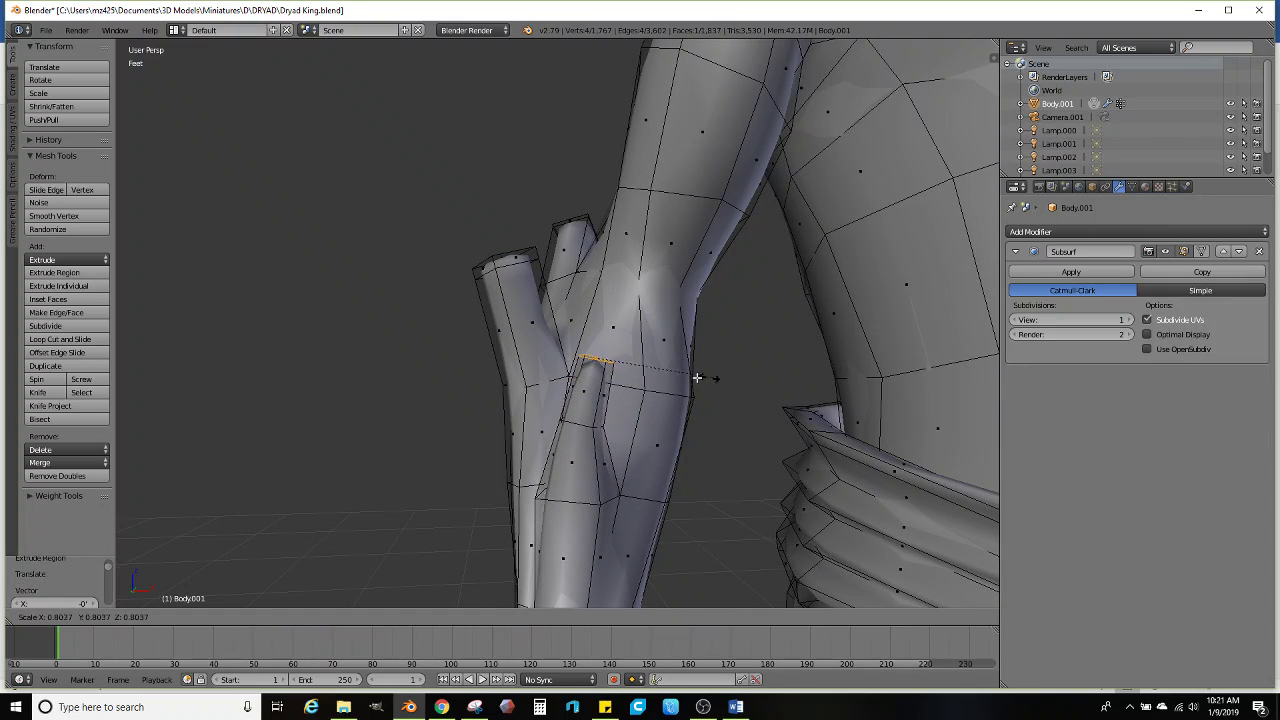
{"action": "key", "text": "s"}
{"action": "left_click", "coordinate": [653, 378]}
Examine the smoothed figure in Object Mode, checking both branched forearms, the clawed hands, and the head and torso
{"action": "key", "text": "Tab"}
{"action": "scroll", "coordinate": [640, 400], "scroll_direction": "down", "scroll_amount": 8}
{"action": "middle_click_drag", "start_coordinate": [634, 409], "coordinate": [541, 400]}
{"action": "scroll", "coordinate": [580, 437], "scroll_direction": "down", "scroll_amount": 3}
{"action": "scroll", "coordinate": [540, 400], "scroll_direction": "up", "scroll_amount": 5}
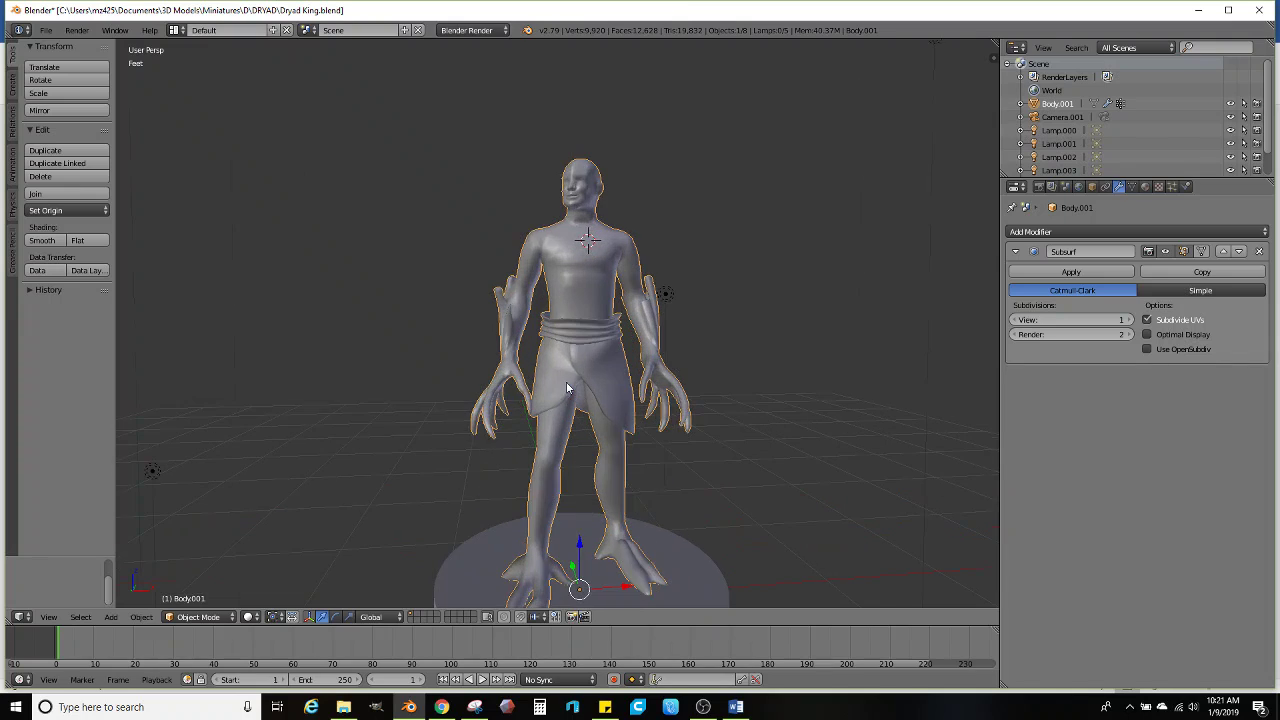
{"action": "middle_click_drag", "start_coordinate": [573, 383], "coordinate": [548, 430]}
{"action": "scroll", "coordinate": [580, 438], "scroll_direction": "up", "scroll_amount": 2}
{"action": "scroll", "coordinate": [548, 430], "scroll_direction": "down", "scroll_amount": 2}
{"action": "scroll", "coordinate": [567, 444], "scroll_direction": "up", "scroll_amount": 4}
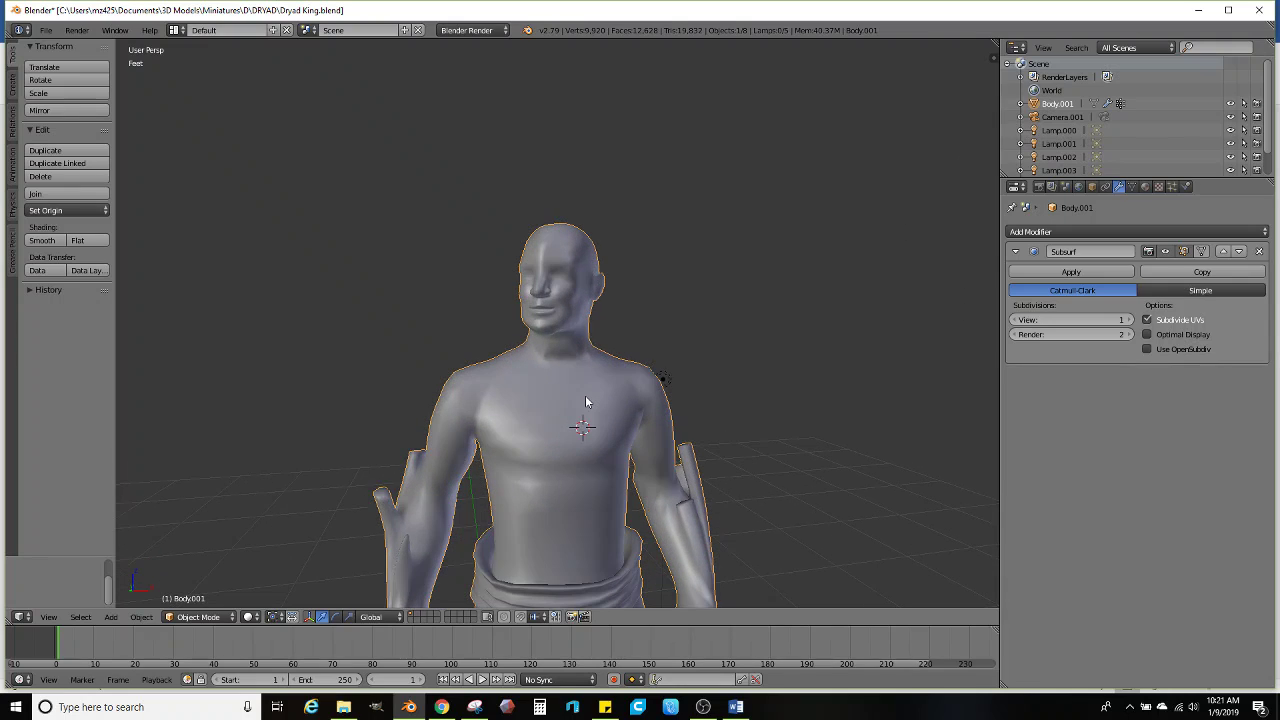
{"action": "scroll", "coordinate": [564, 395], "scroll_direction": "down", "scroll_amount": 1}
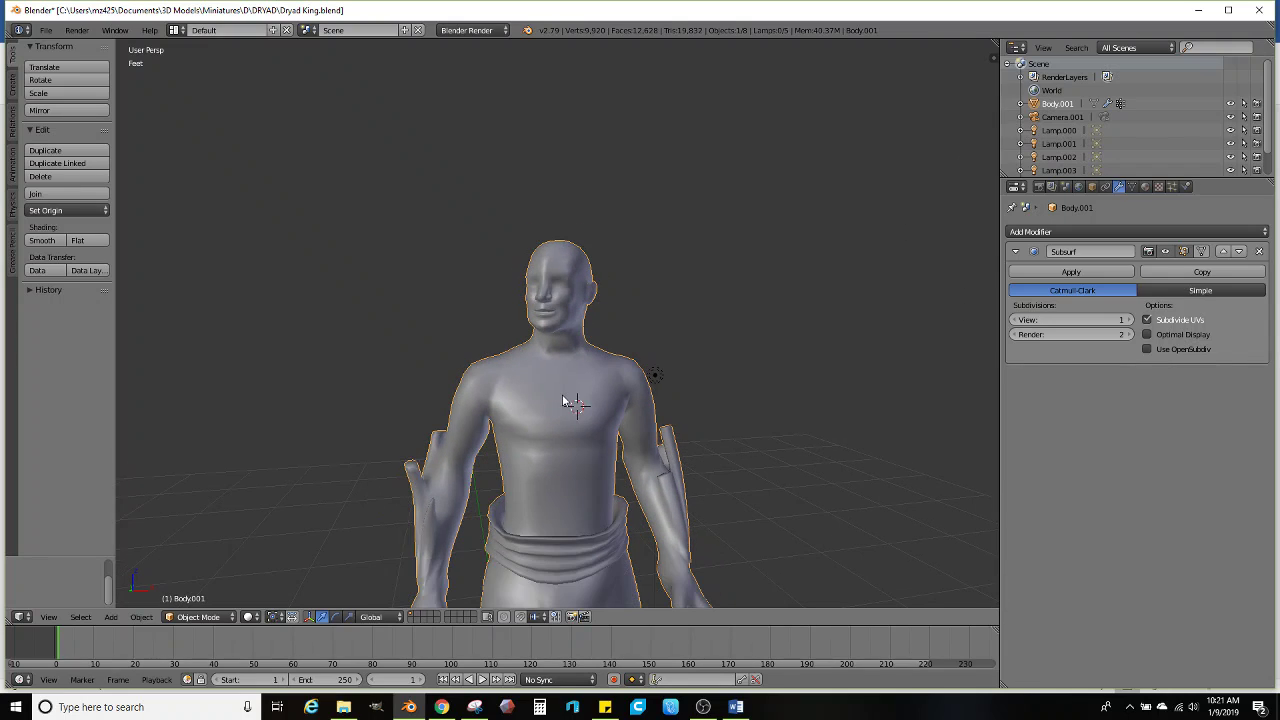
Put the body in Edit Mode and scale the left leg's calf edge loop by about 1.267
{"action": "middle_click_drag", "start_coordinate": [563, 395], "coordinate": [556, 324], "text": "shift"}
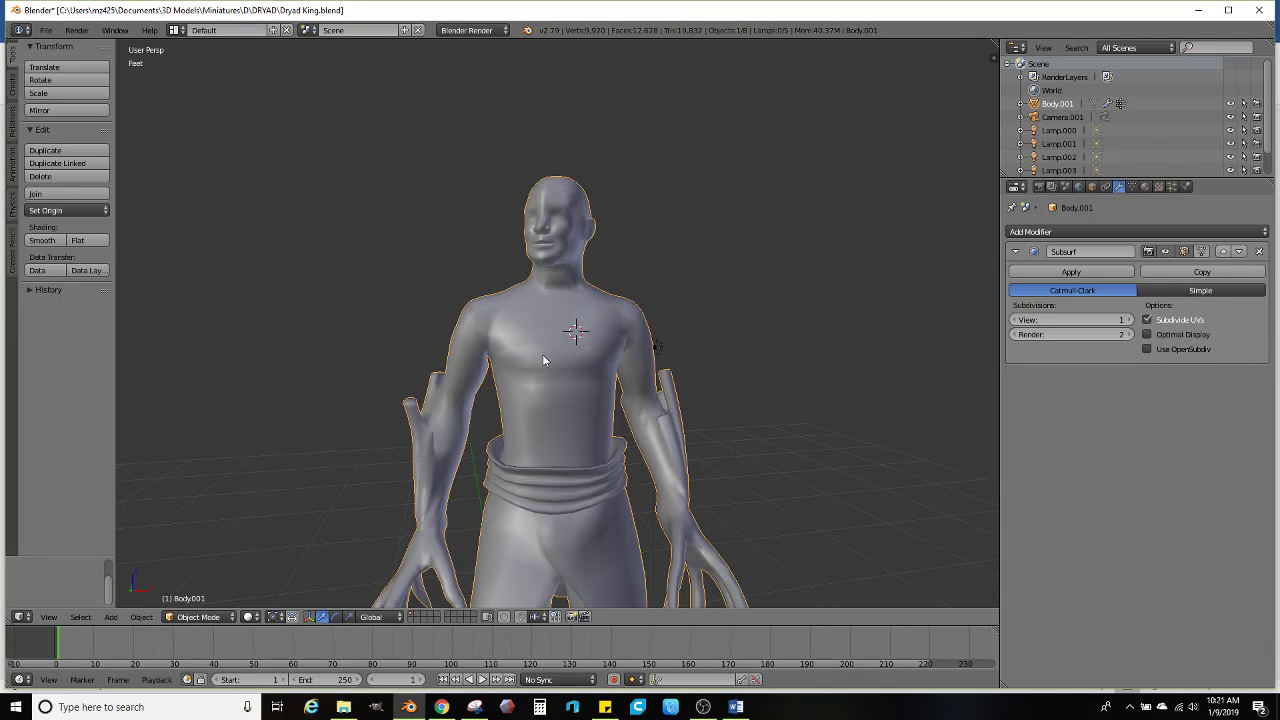
{"action": "middle_click_drag", "start_coordinate": [580, 340], "coordinate": [563, 383]}
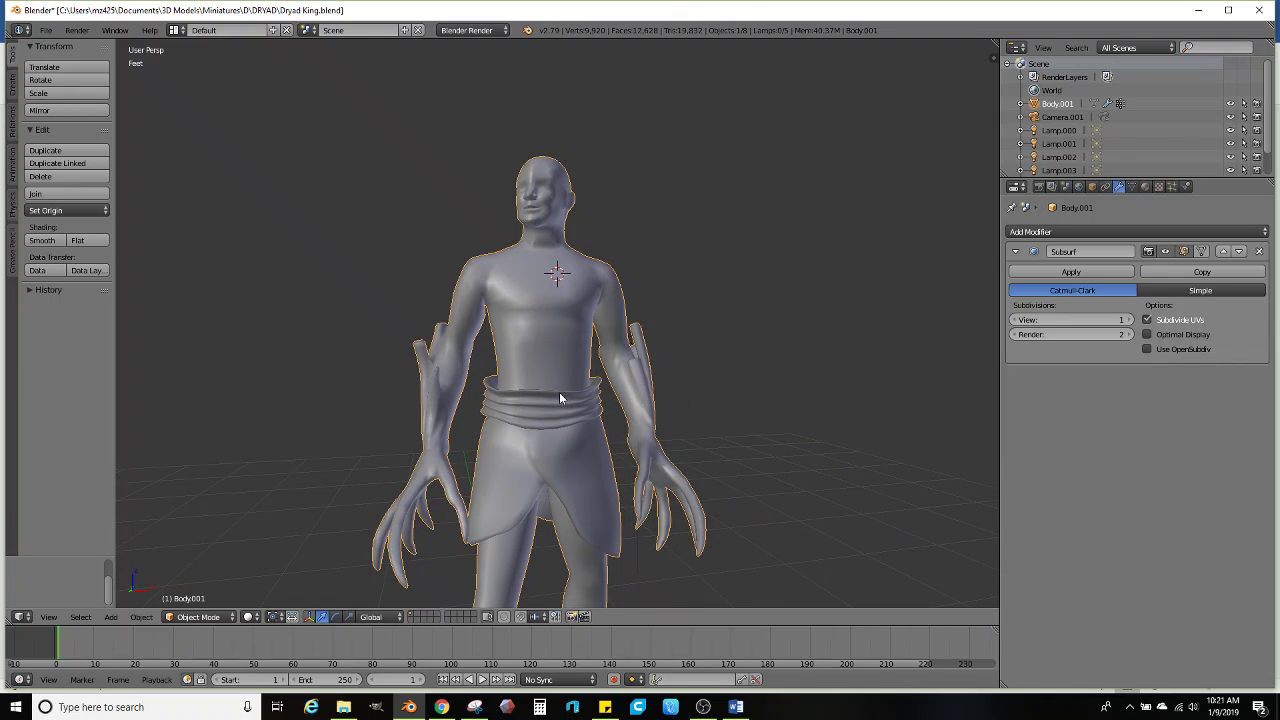
{"action": "middle_click_drag", "start_coordinate": [559, 392], "coordinate": [546, 318]}
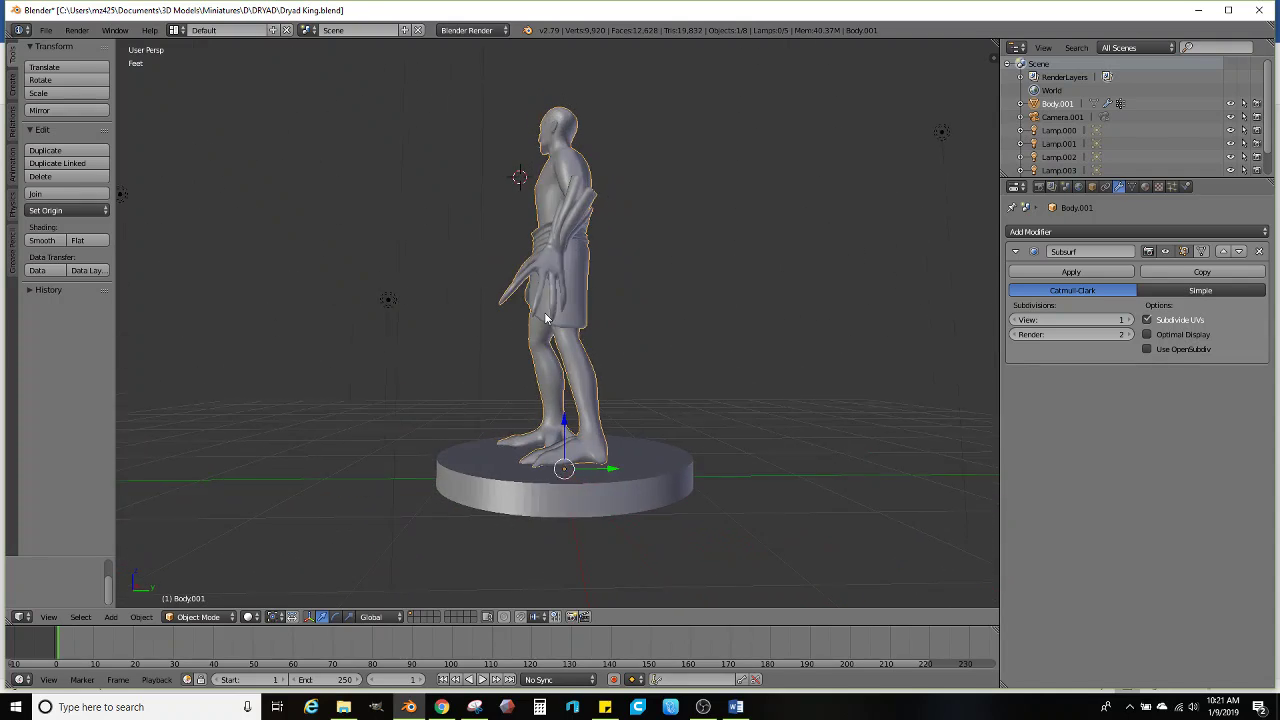
{"action": "scroll", "coordinate": [546, 318], "scroll_direction": "up", "scroll_amount": 4}
{"action": "key", "text": "Tab"}
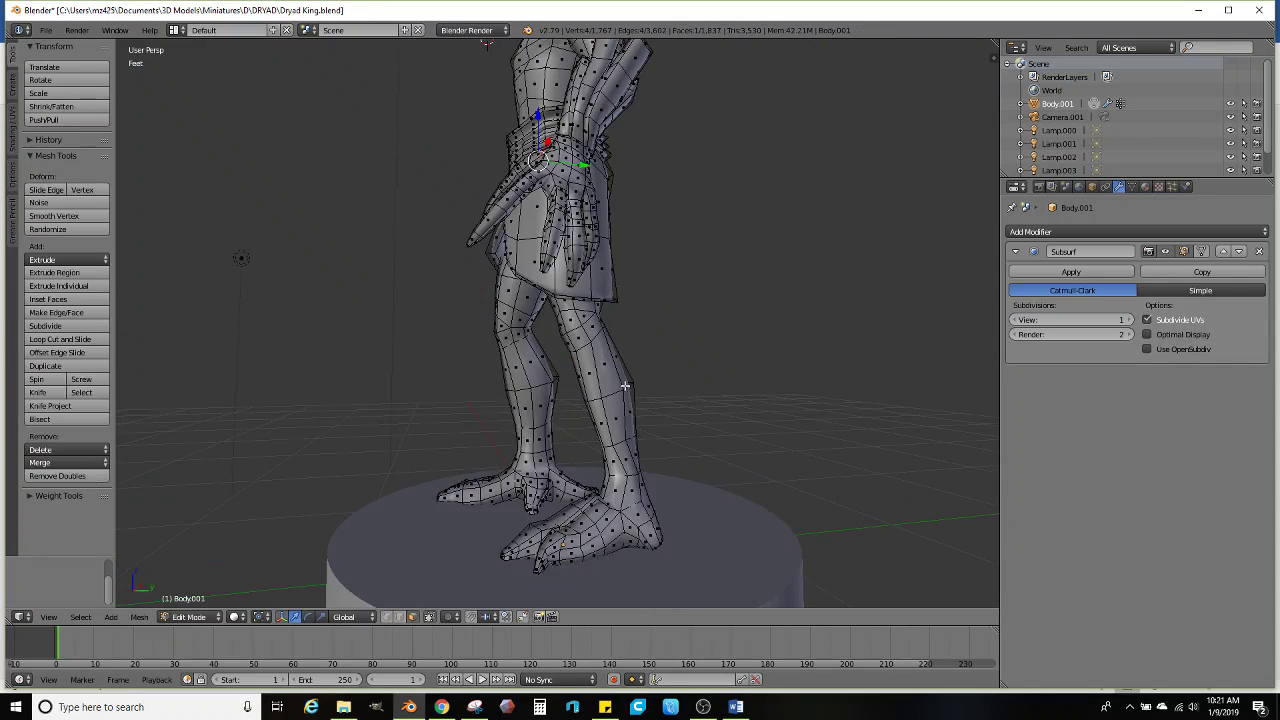
{"action": "middle_click_drag", "start_coordinate": [625, 386], "coordinate": [677, 397]}
{"action": "scroll", "coordinate": [515, 478], "scroll_direction": "up", "scroll_amount": 1}
{"action": "left_click", "coordinate": [400, 618]}
{"action": "right_click", "coordinate": [589, 415], "text": "alt"}
{"action": "key", "text": "s"}
{"action": "left_click", "coordinate": [682, 425]}
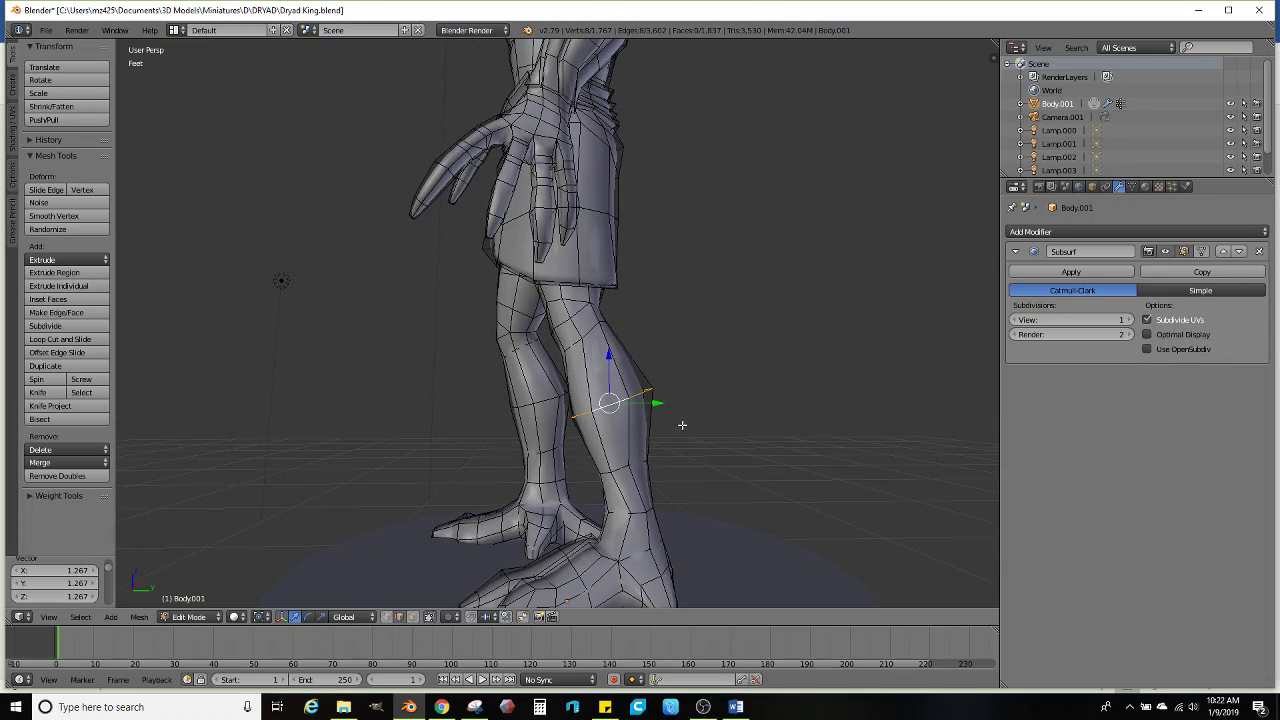
Scale the left leg's two lower edge loops by about 1.127 on the shin and 1.152 above the ankle
{"action": "right_click", "coordinate": [622, 470], "text": "alt"}
{"action": "key", "text": "s"}
{"action": "left_click", "coordinate": [731, 452]}
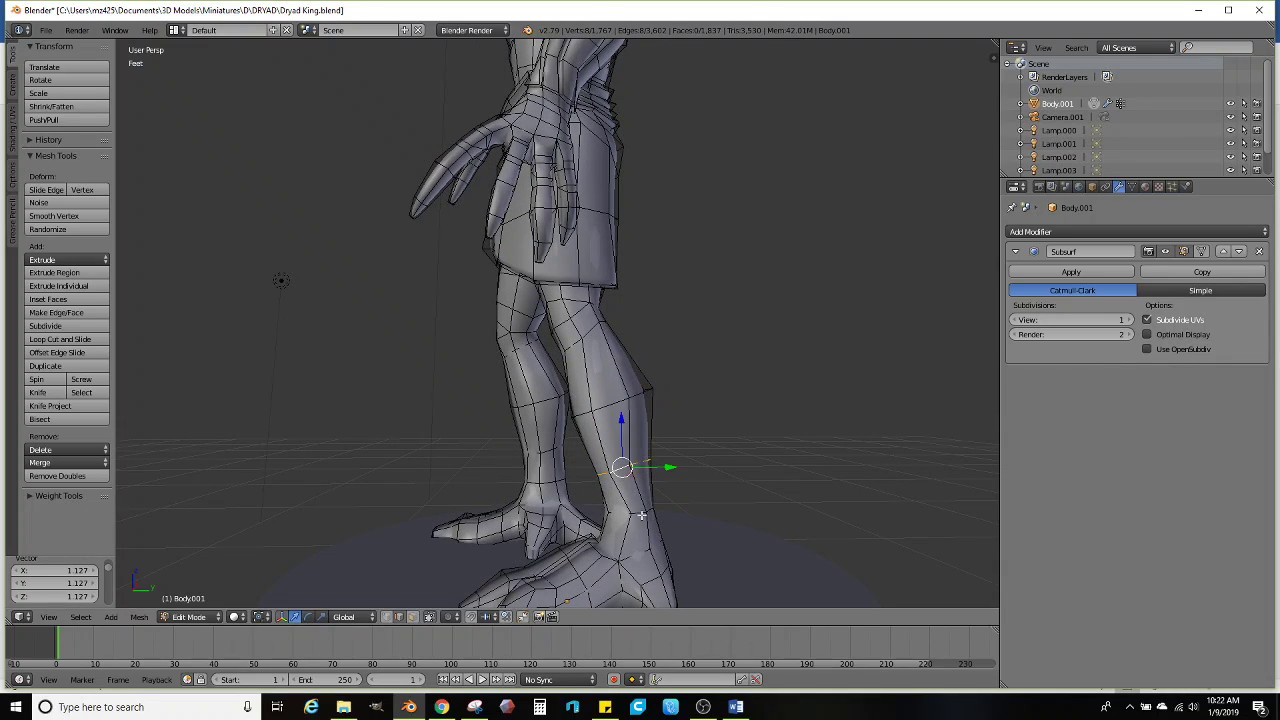
{"action": "right_click", "coordinate": [633, 516], "text": "alt"}
{"action": "right_click", "coordinate": [643, 516], "text": "alt"}
{"action": "key", "text": "s"}
{"action": "left_click", "coordinate": [686, 506]}
Scale the left leg's widest calf edge loop down by about 0.909
{"action": "middle_click_drag", "start_coordinate": [686, 506], "coordinate": [687, 451]}
{"action": "right_click", "coordinate": [588, 415], "text": "alt"}
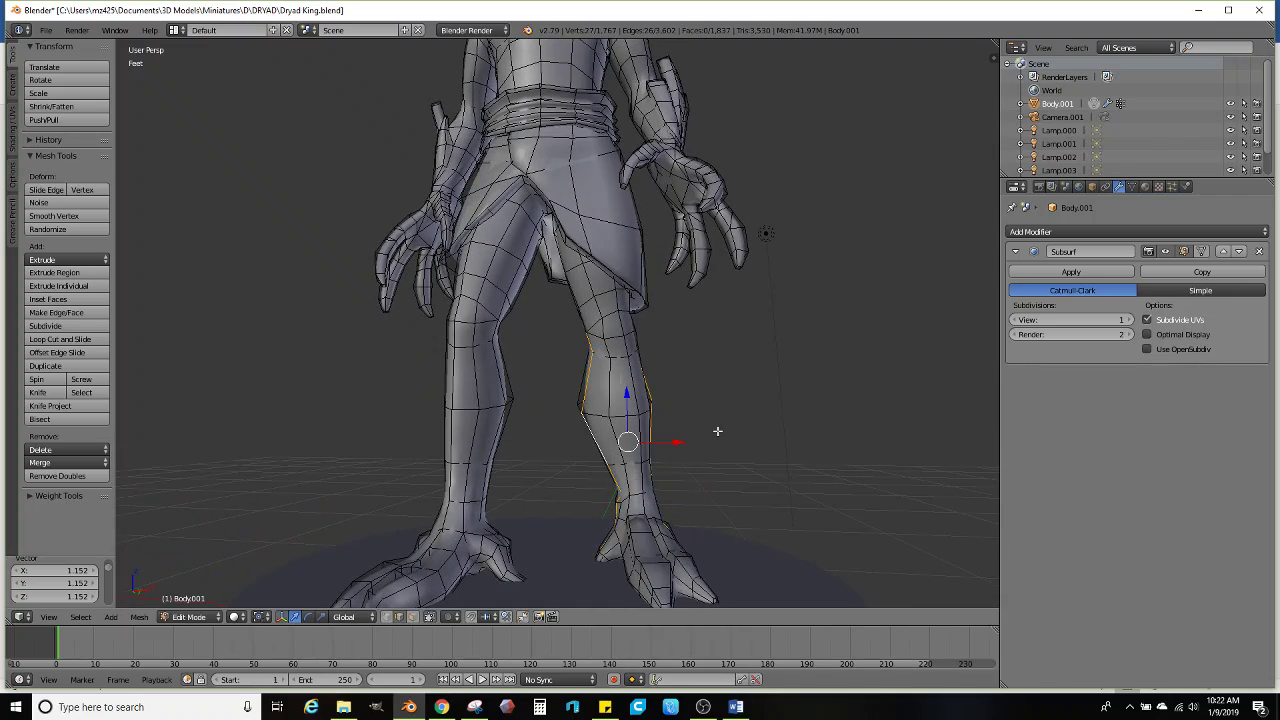
{"action": "right_click", "coordinate": [712, 428], "text": "alt"}
{"action": "key", "text": "s"}
{"action": "left_click", "coordinate": [700, 428]}
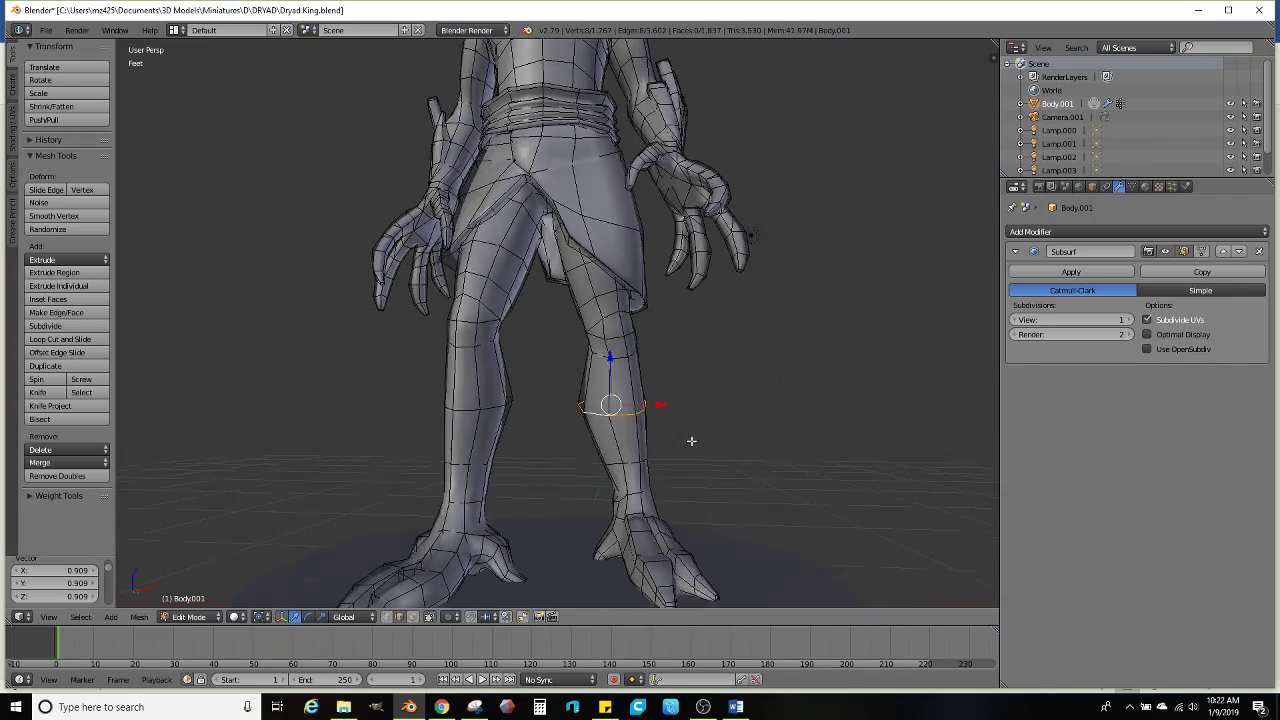
Scale the matching calf edge loop on the right leg by about 1.019
{"action": "scroll", "coordinate": [657, 434], "scroll_direction": "down", "scroll_amount": 3}
{"action": "scroll", "coordinate": [515, 430], "scroll_direction": "up", "scroll_amount": 4}
{"action": "right_click", "coordinate": [505, 437], "text": "alt"}
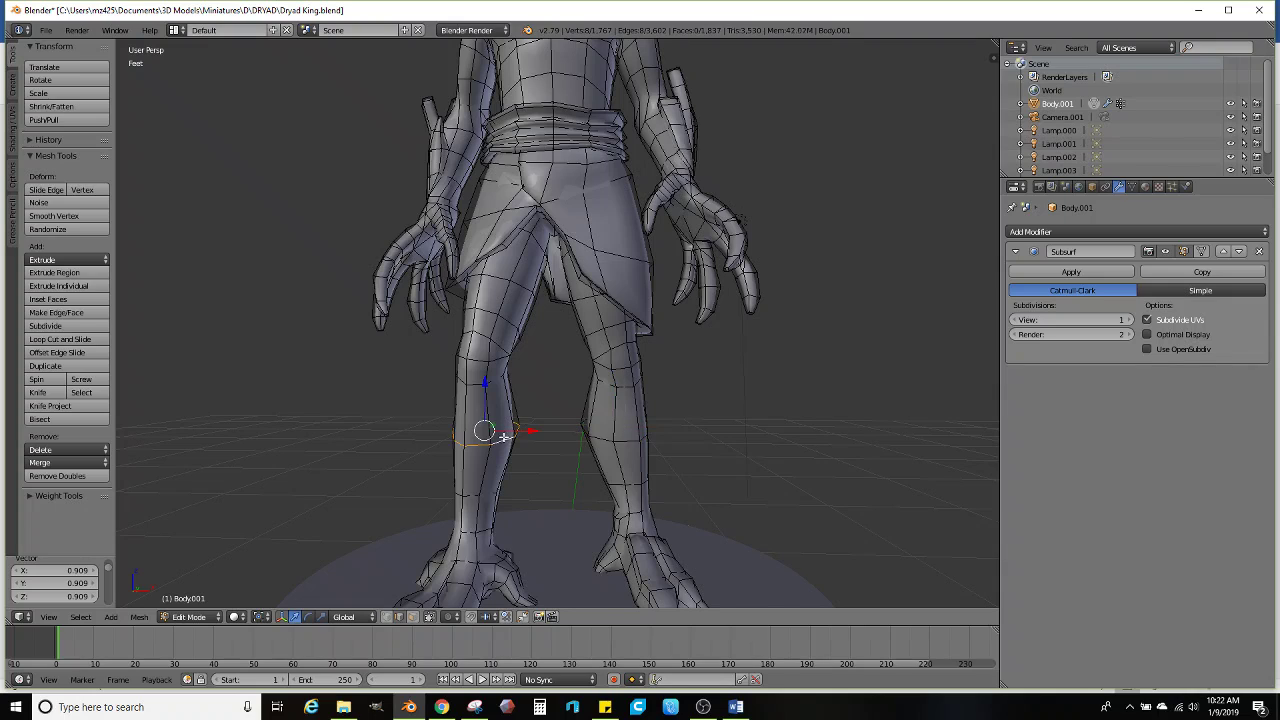
{"action": "key", "text": "s"}
{"action": "left_click", "coordinate": [595, 435]}
{"action": "scroll", "coordinate": [600, 432], "scroll_direction": "down", "scroll_amount": 3}
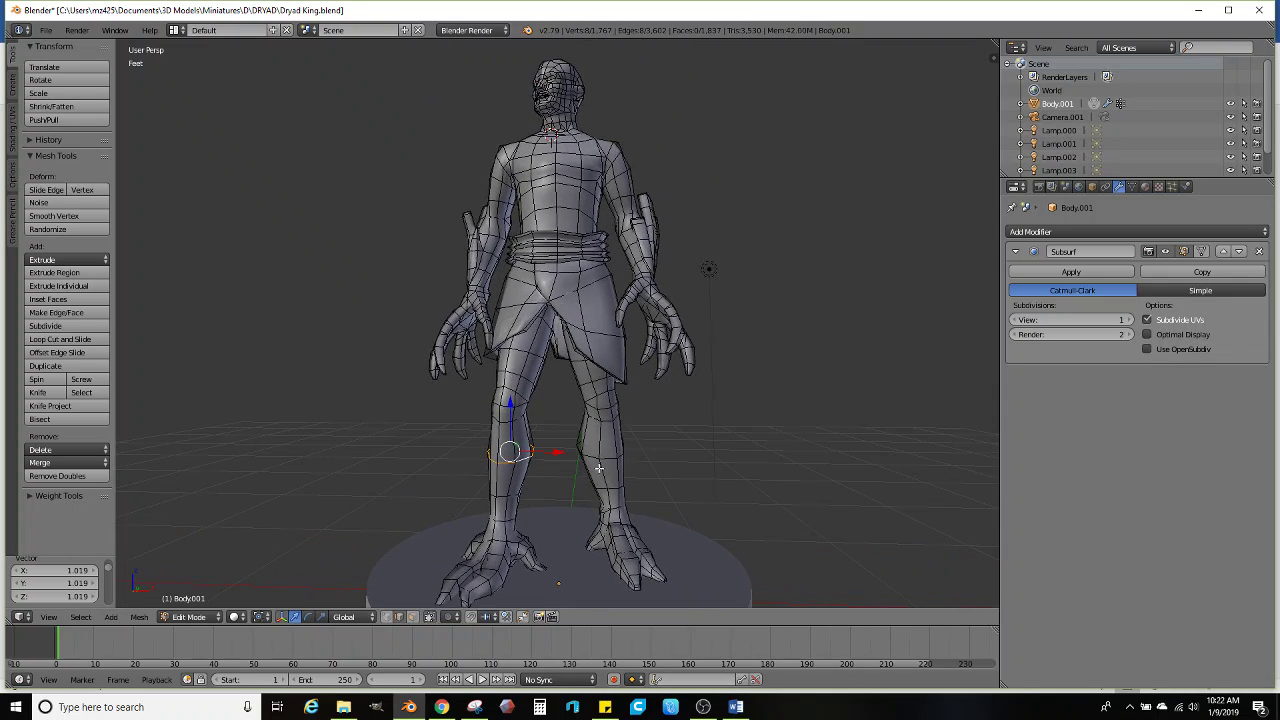
Import the STL file ORGANIC BASE SPHERE.stl from the Basics folder
{"action": "middle_click_drag", "start_coordinate": [614, 428], "coordinate": [597, 476]}
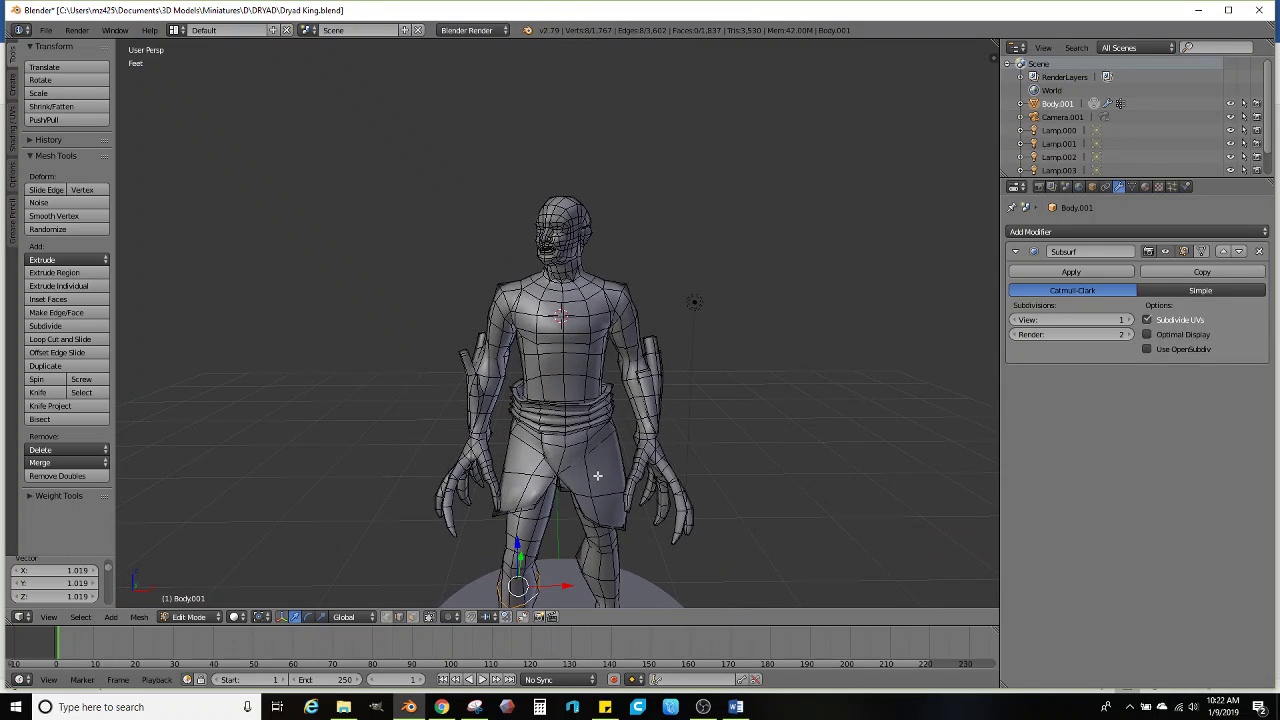
{"action": "middle_click_drag", "start_coordinate": [570, 298], "coordinate": [575, 370]}
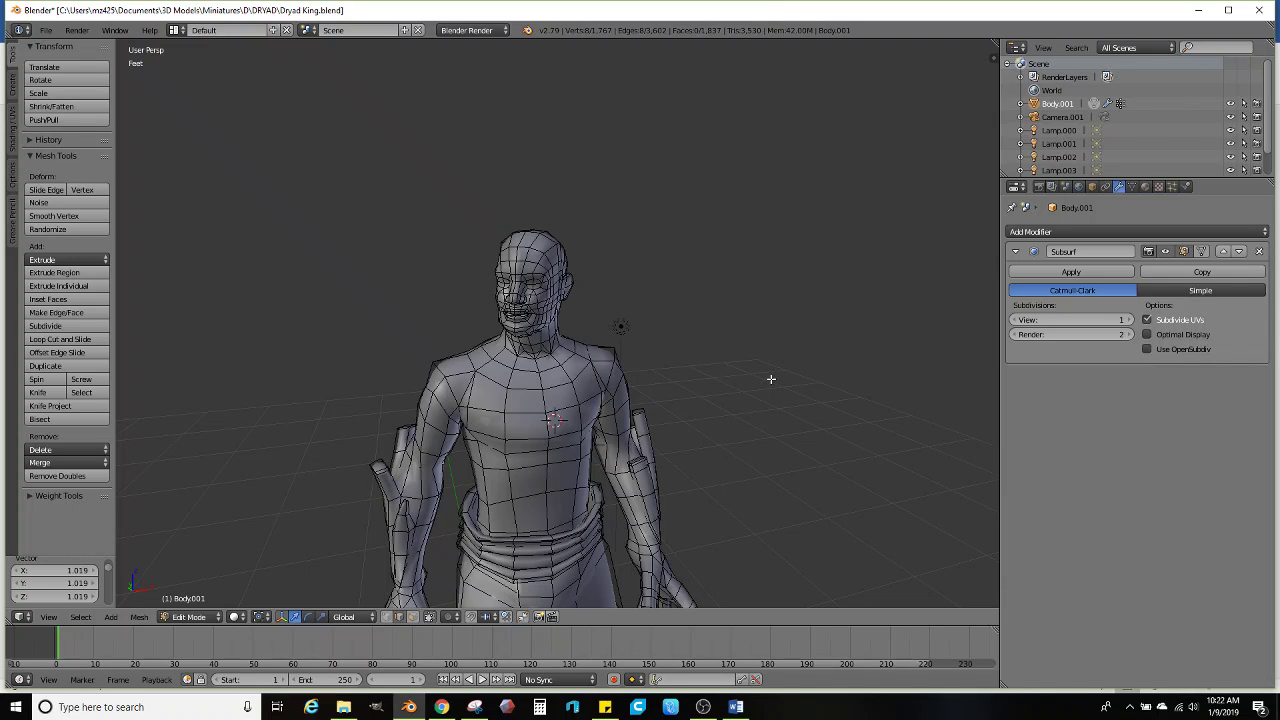
{"action": "middle_click_drag", "start_coordinate": [752, 379], "coordinate": [588, 354]}
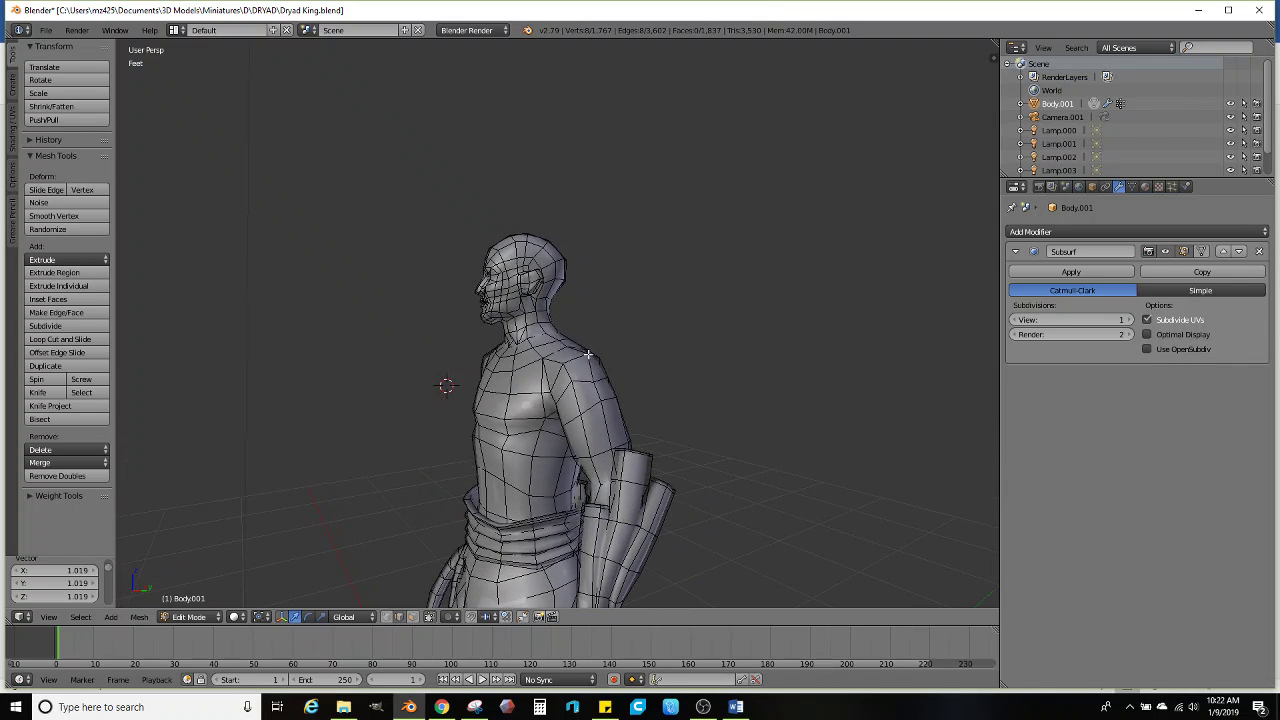
{"action": "left_click", "coordinate": [14, 88]}
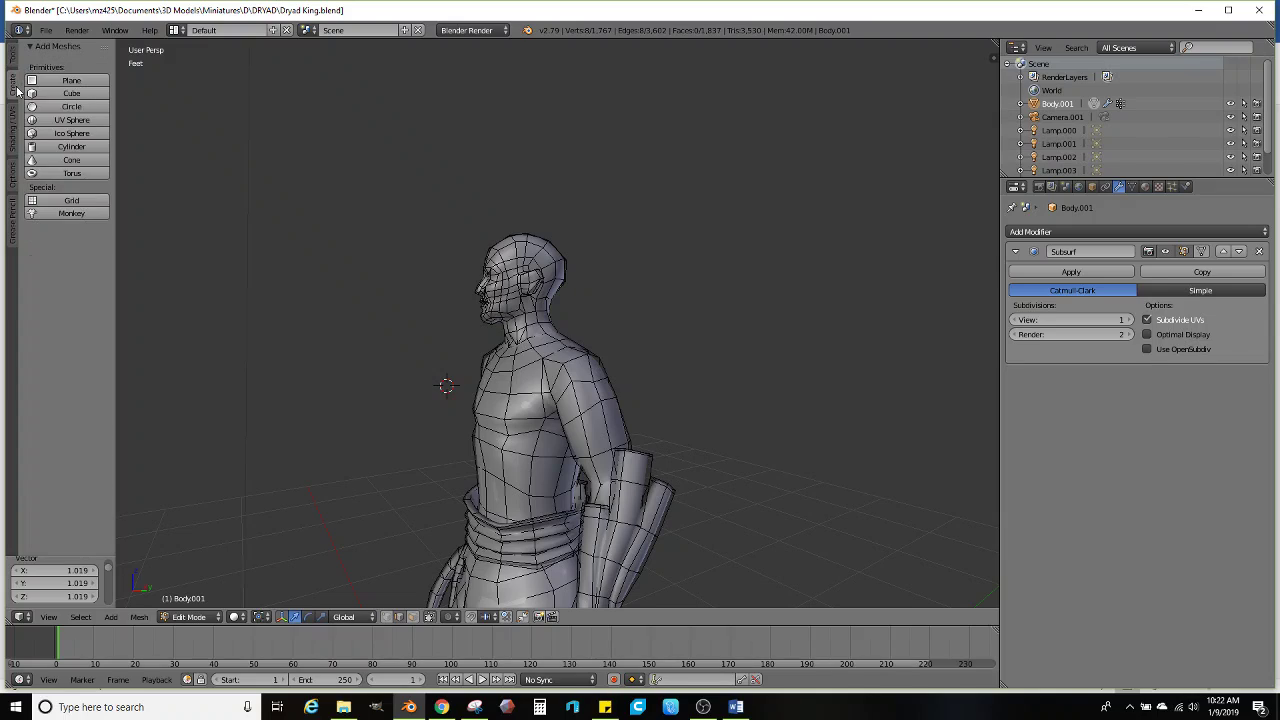
{"action": "left_click", "coordinate": [42, 33]}
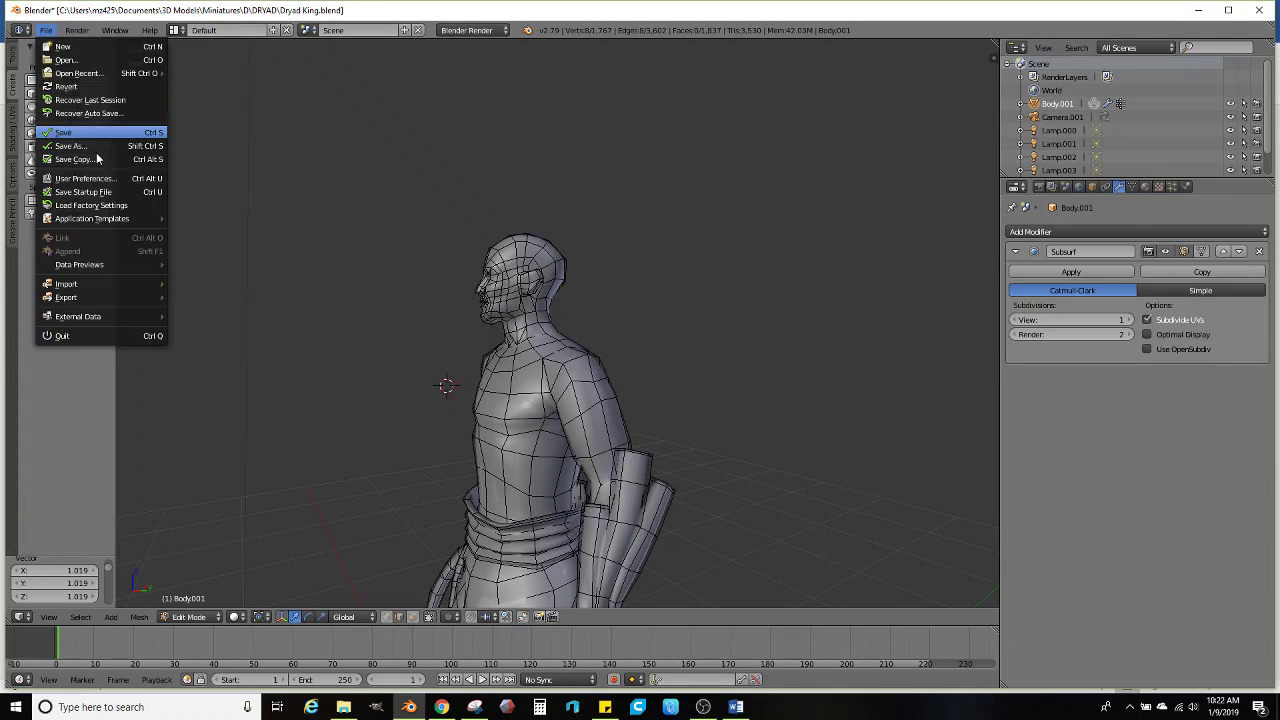
{"action": "mouse_move", "coordinate": [92, 288]}
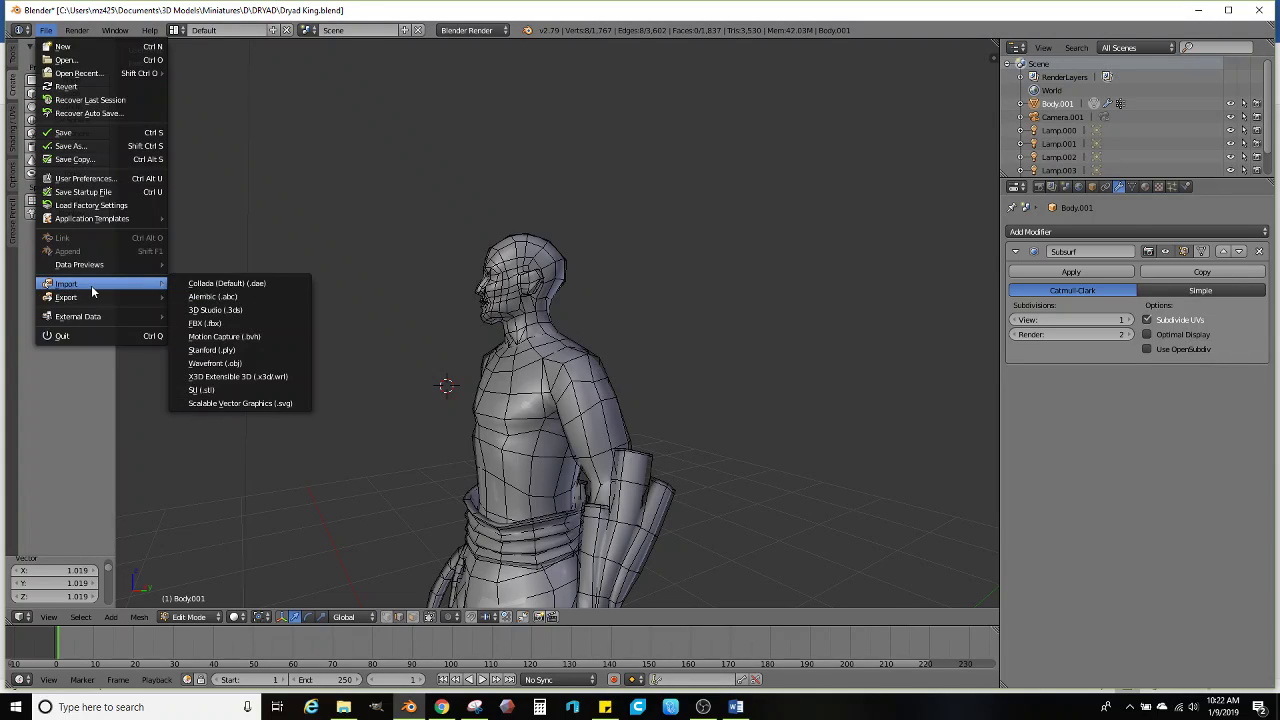
{"action": "left_click", "coordinate": [201, 393]}
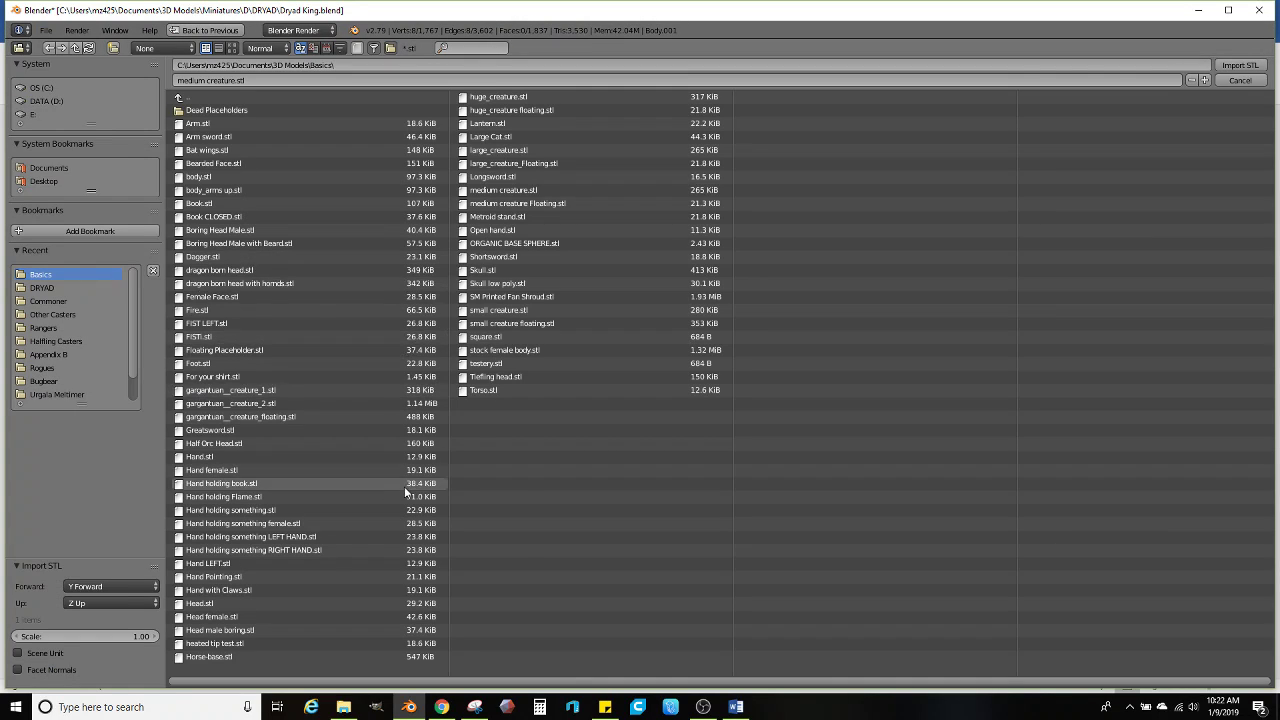
{"action": "double_click", "coordinate": [548, 245]}
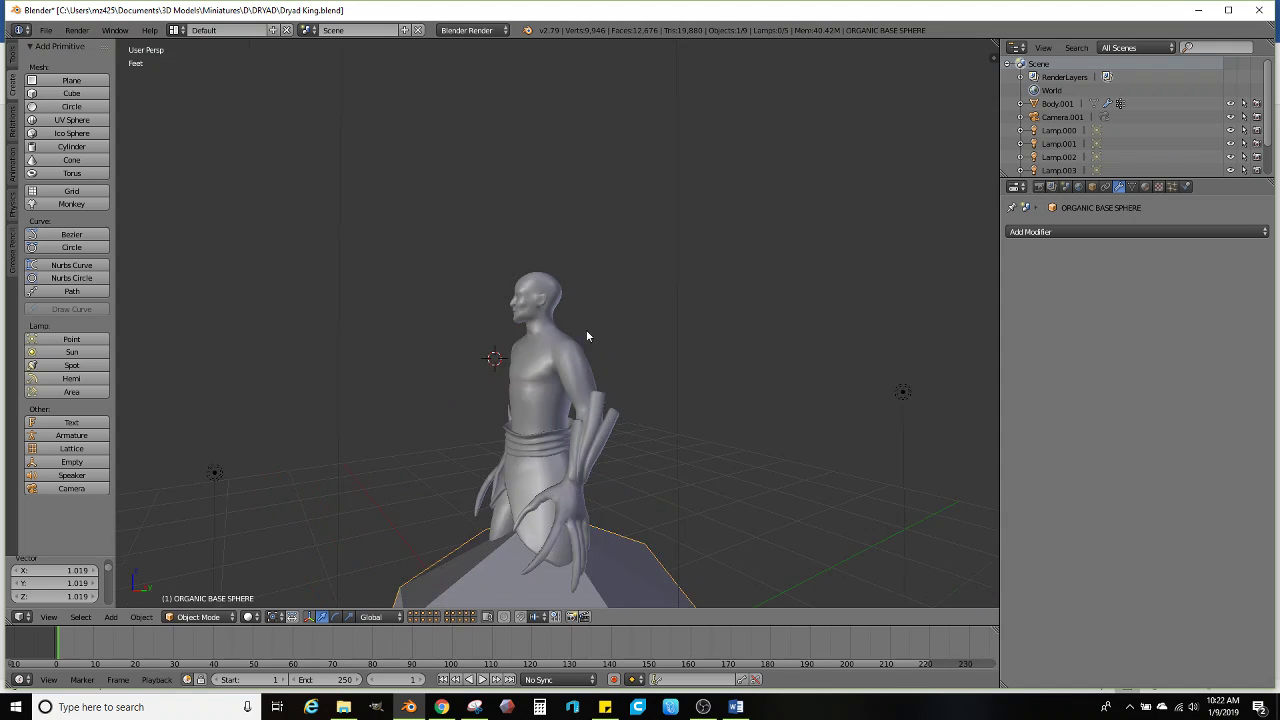
Move the imported sphere straight up above the figure's head and convert its triangles to quads in Edit Mode
{"action": "scroll", "coordinate": [586, 336], "scroll_direction": "down", "scroll_amount": 3}
{"action": "left_click_drag", "start_coordinate": [545, 510], "coordinate": [526, 207]}
{"action": "middle_click_drag", "start_coordinate": [526, 207], "coordinate": [505, 213]}
{"action": "scroll", "coordinate": [503, 215], "scroll_direction": "up", "scroll_amount": 2}
{"action": "key", "text": "Tab"}
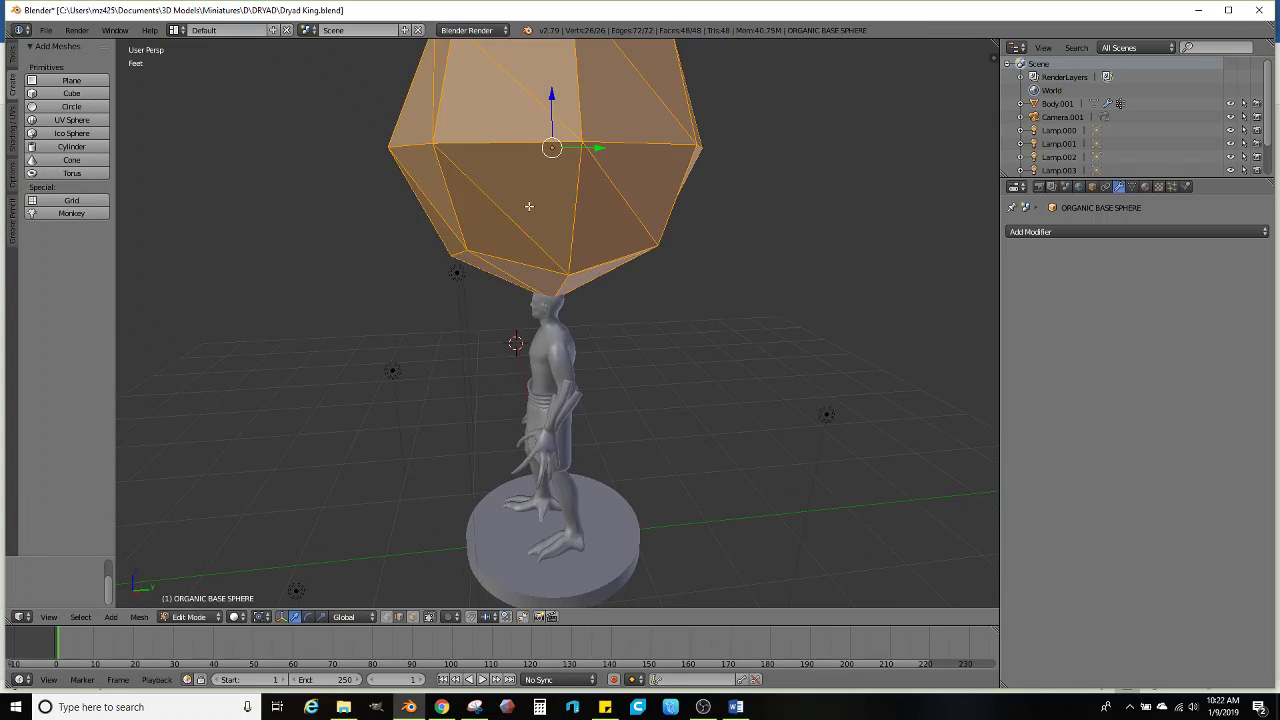
{"action": "scroll", "coordinate": [503, 215], "scroll_direction": "down", "scroll_amount": 5}
{"action": "key", "text": "alt+j"}
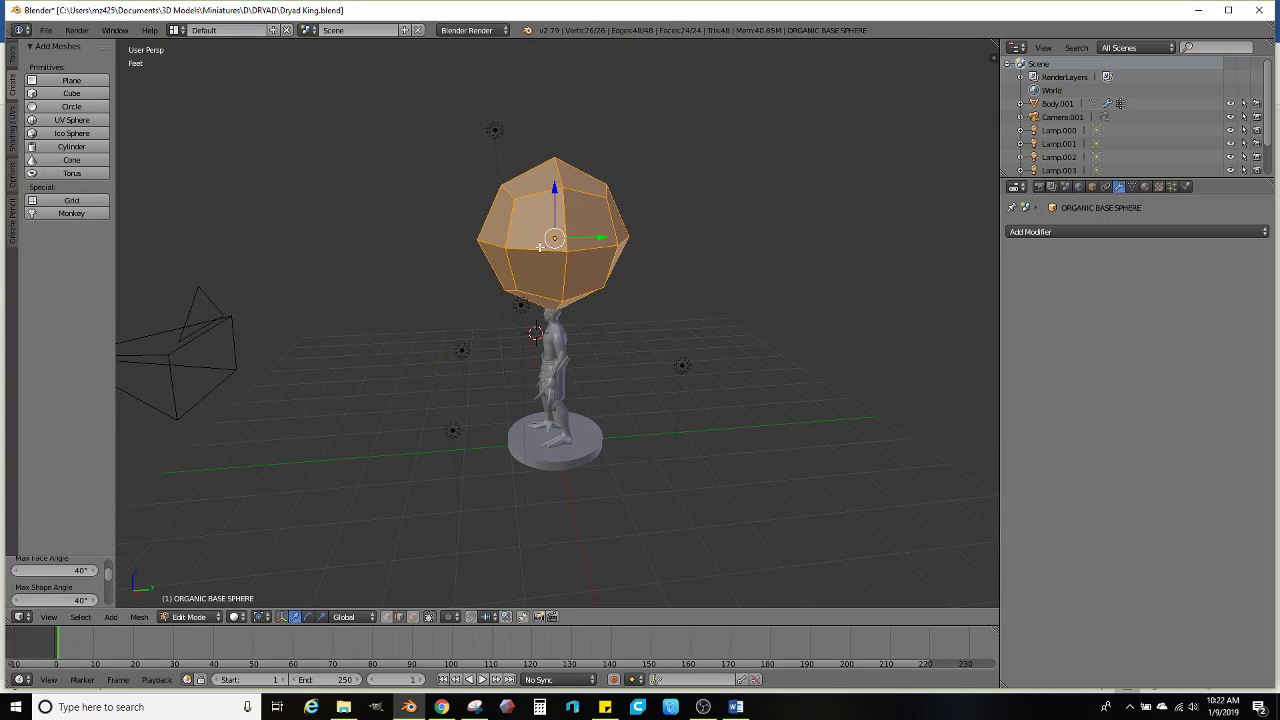
Rotate the whole sphere mesh about 16.4° around the X axis
{"action": "middle_click_drag", "start_coordinate": [523, 302], "coordinate": [566, 308]}
{"action": "scroll", "coordinate": [499, 303], "scroll_direction": "up", "scroll_amount": 2}
{"action": "left_click", "coordinate": [308, 616]}
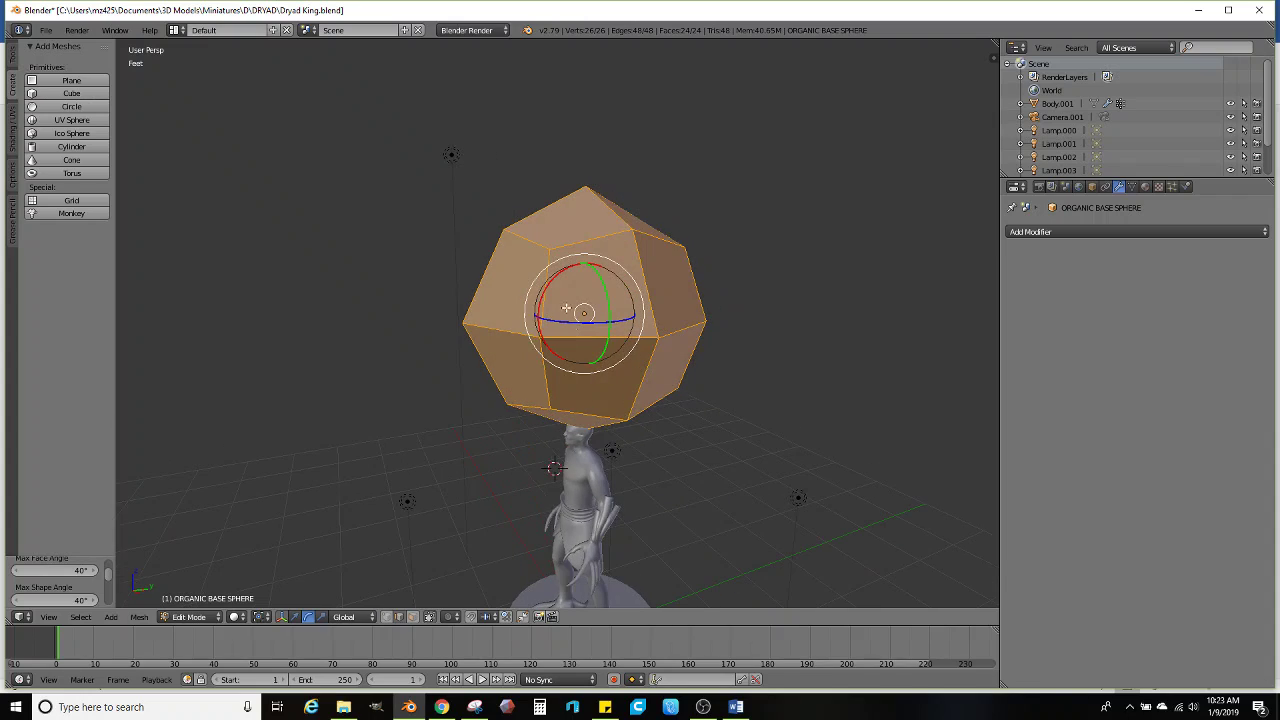
{"action": "left_click_drag", "start_coordinate": [554, 286], "coordinate": [547, 292]}
{"action": "middle_click_drag", "start_coordinate": [547, 292], "coordinate": [598, 358]}
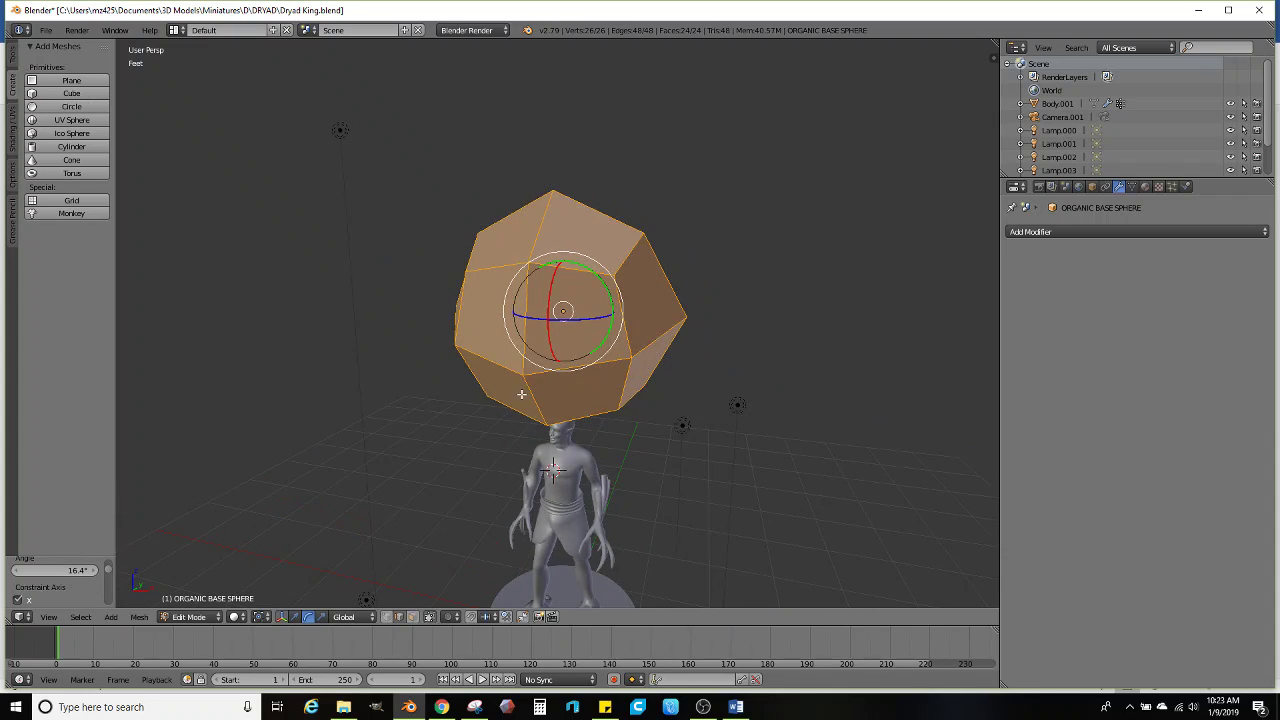
Select the sphere's four front faces, extrude them, and scale the new faces down
{"action": "left_click", "coordinate": [413, 617]}
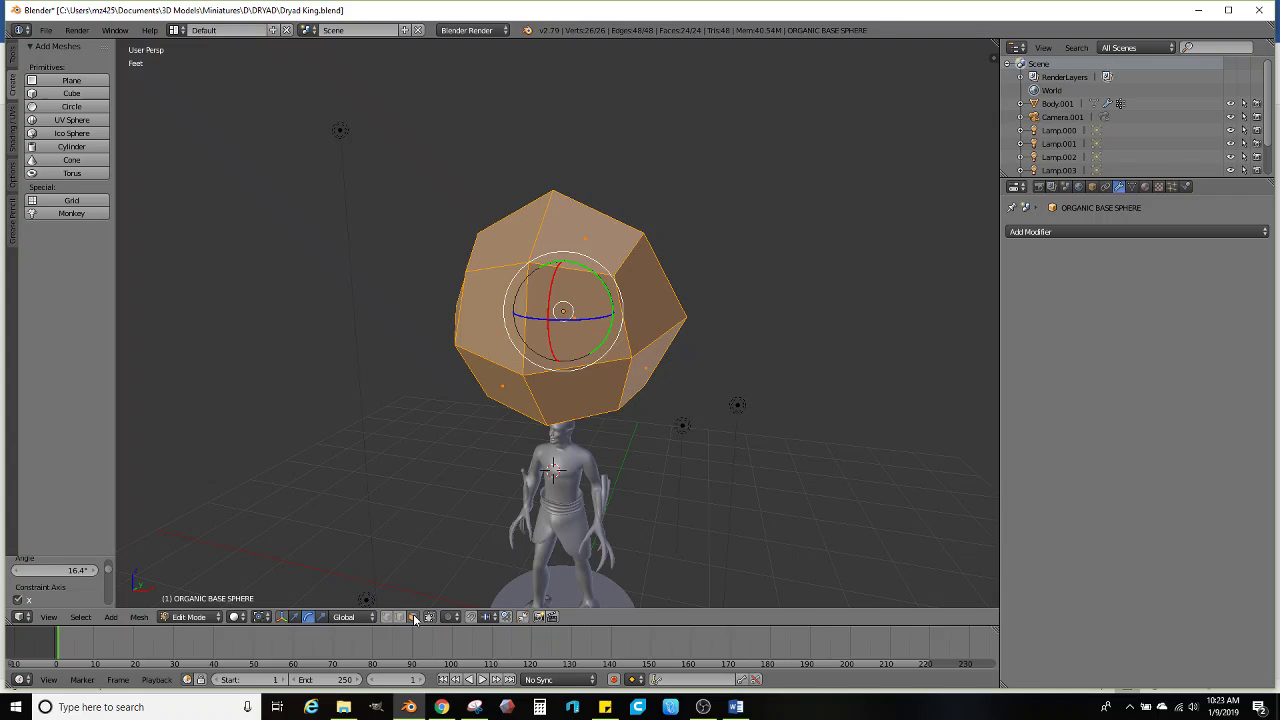
{"action": "key", "text": "a"}
{"action": "right_click", "coordinate": [538, 347]}
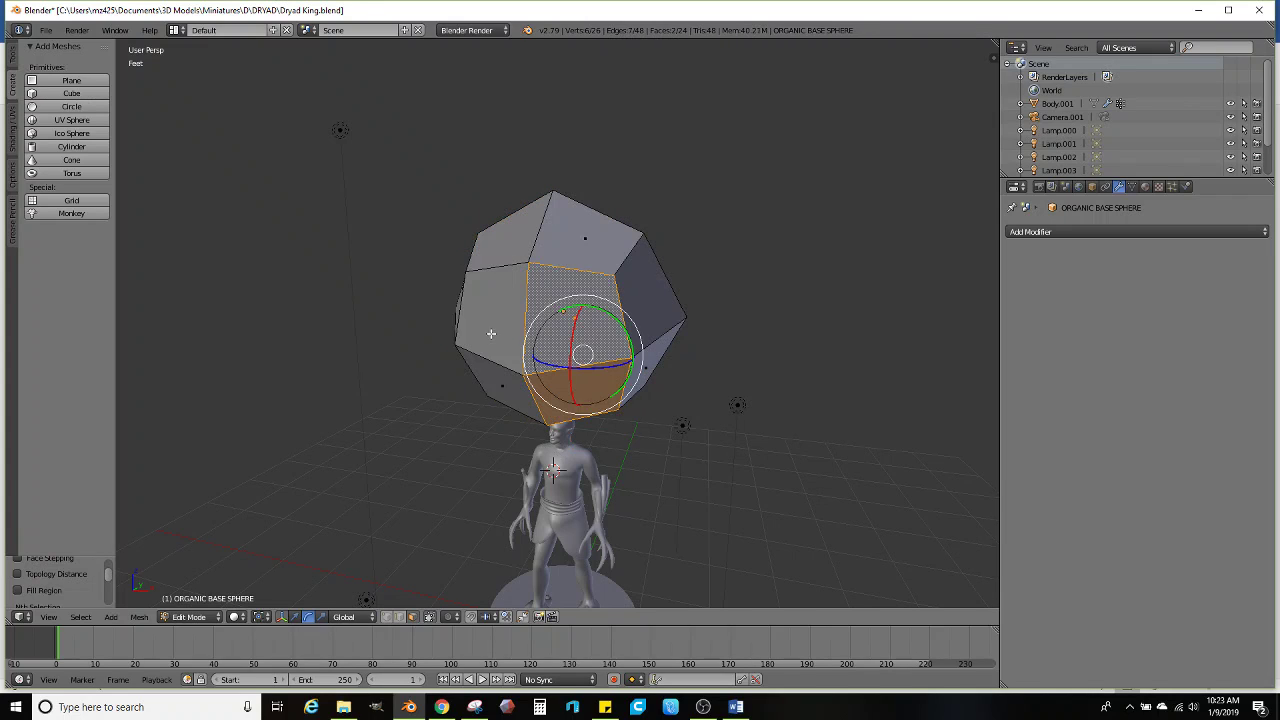
{"action": "right_click", "coordinate": [493, 335], "text": "ctrl"}
{"action": "right_click", "coordinate": [501, 396], "text": "ctrl"}
{"action": "middle_click_drag", "start_coordinate": [501, 396], "coordinate": [455, 381]}
{"action": "middle_click_drag", "start_coordinate": [601, 360], "coordinate": [600, 334]}
{"action": "key", "text": "e"}
{"action": "right_click", "coordinate": [668, 345]}
{"action": "key", "text": "s"}
{"action": "left_click", "coordinate": [672, 345]}
Extrude the four front faces further forward as a longer segment and scale the new end by about 0.838
{"action": "key", "text": "e"}
{"action": "left_click", "coordinate": [598, 340]}
{"action": "key", "text": "s"}
{"action": "left_click", "coordinate": [589, 330]}
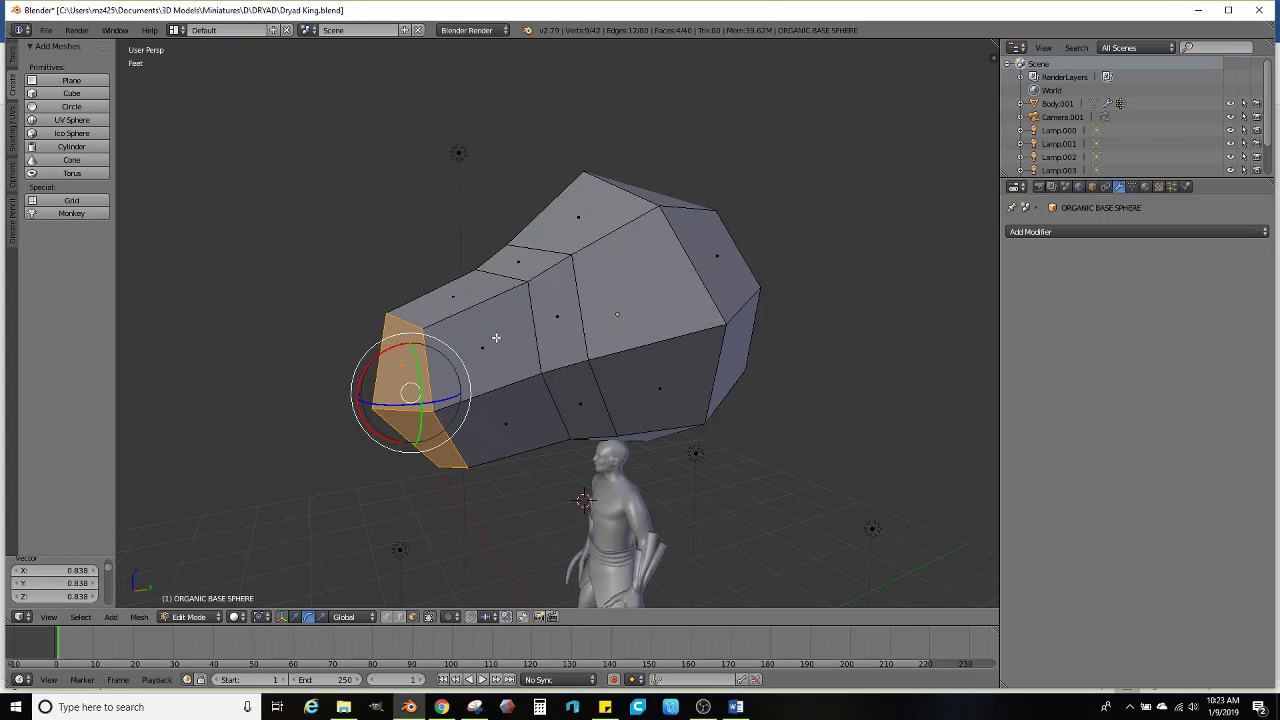
Stretch the extruded end vertically by about 1.245, and scale it down overall by about 0.843
{"action": "middle_click_drag", "start_coordinate": [466, 344], "coordinate": [474, 331]}
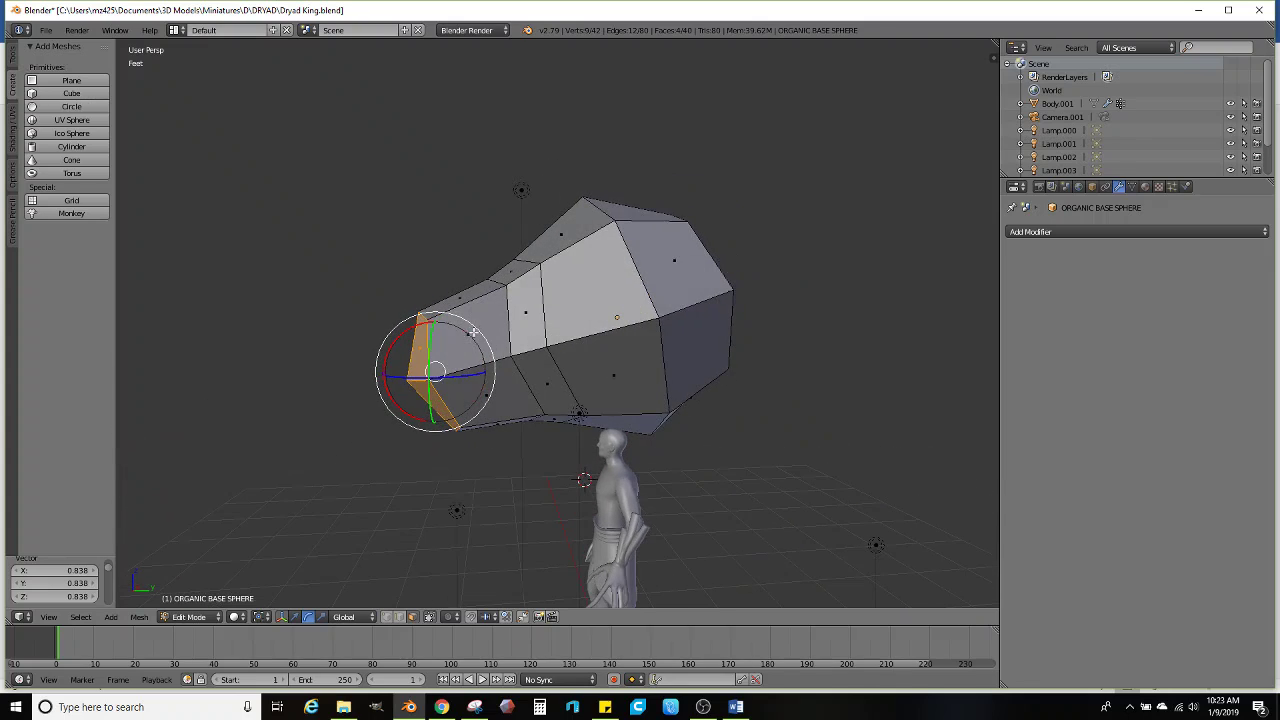
{"action": "left_click", "coordinate": [321, 617]}
{"action": "middle_click_drag", "start_coordinate": [400, 470], "coordinate": [419, 459]}
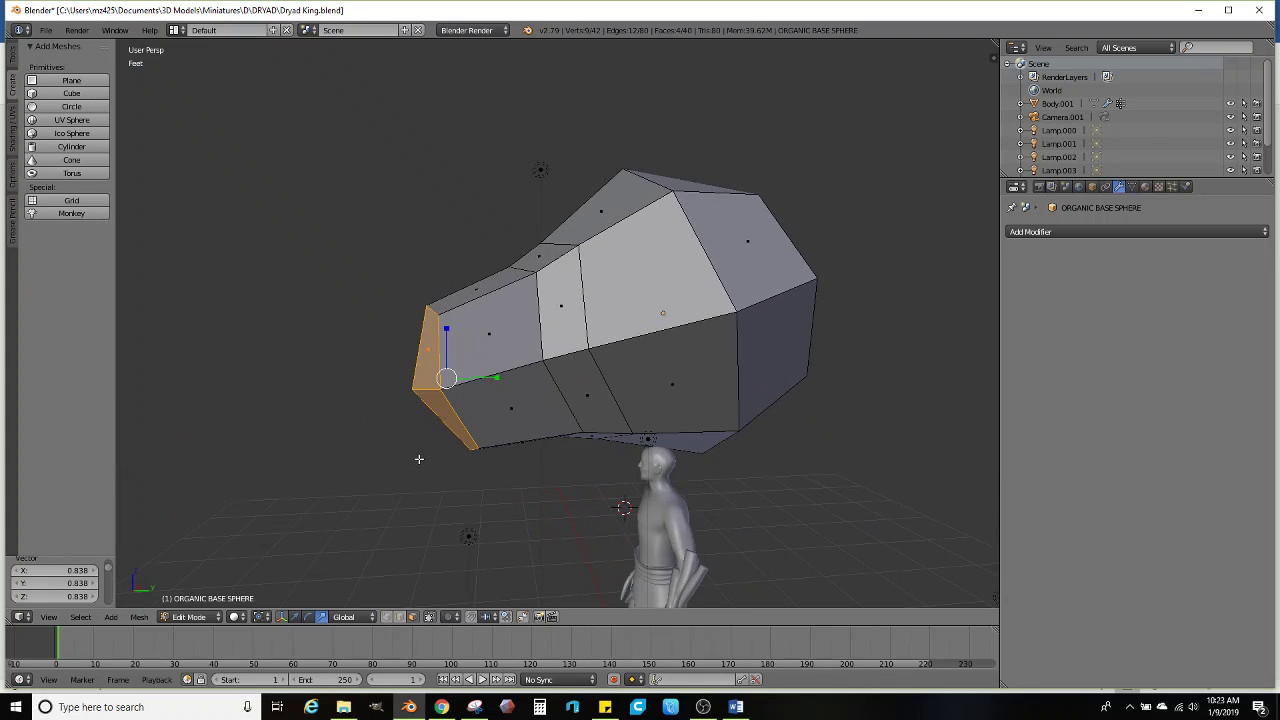
{"action": "left_click_drag", "start_coordinate": [445, 334], "coordinate": [445, 322]}
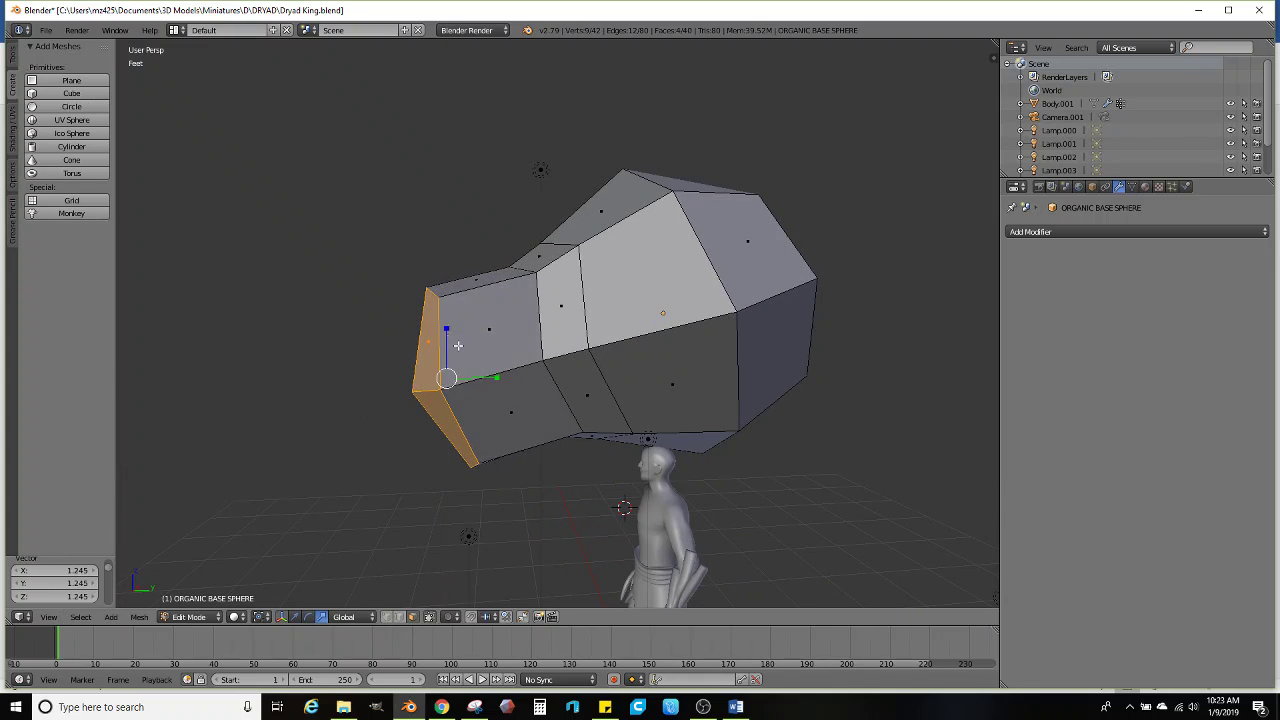
{"action": "middle_click_drag", "start_coordinate": [598, 374], "coordinate": [529, 385]}
{"action": "key", "text": "s"}
{"action": "left_click", "coordinate": [620, 390]}
Extrude the front end faces two more times, scaling the last set by about 0.799 to form a rim
{"action": "key", "text": "e"}
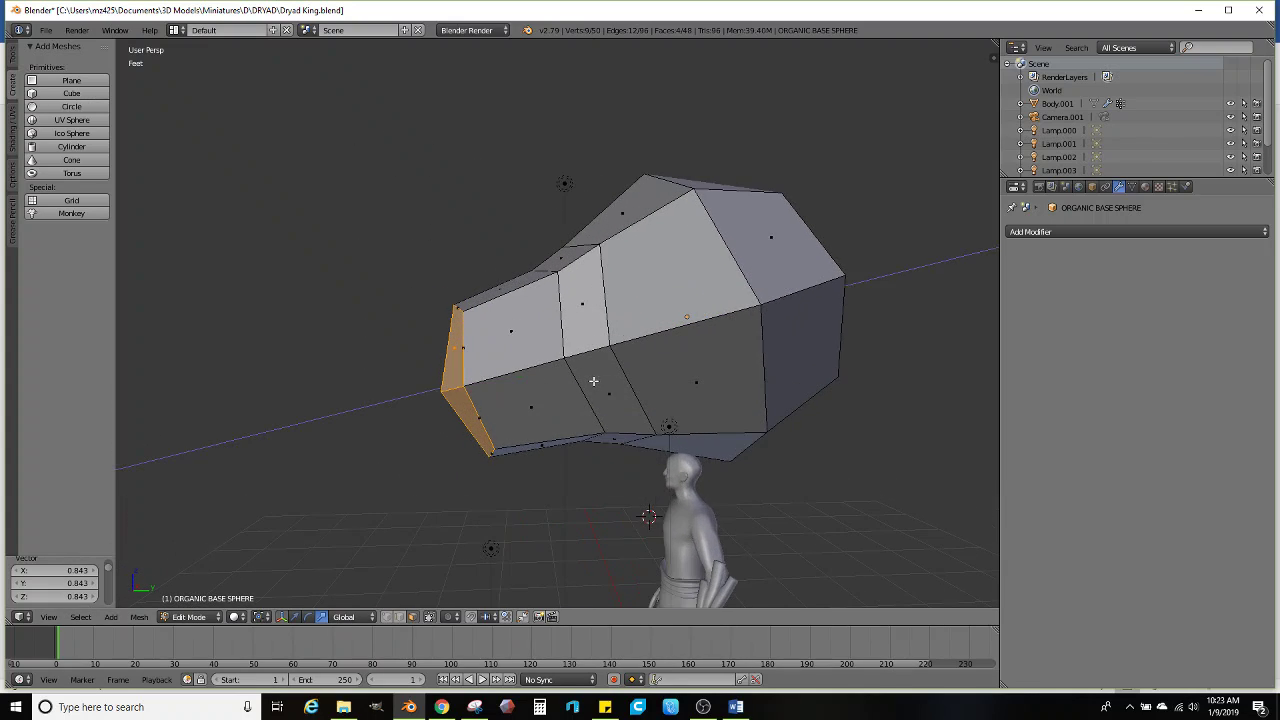
{"action": "left_click", "coordinate": [575, 381]}
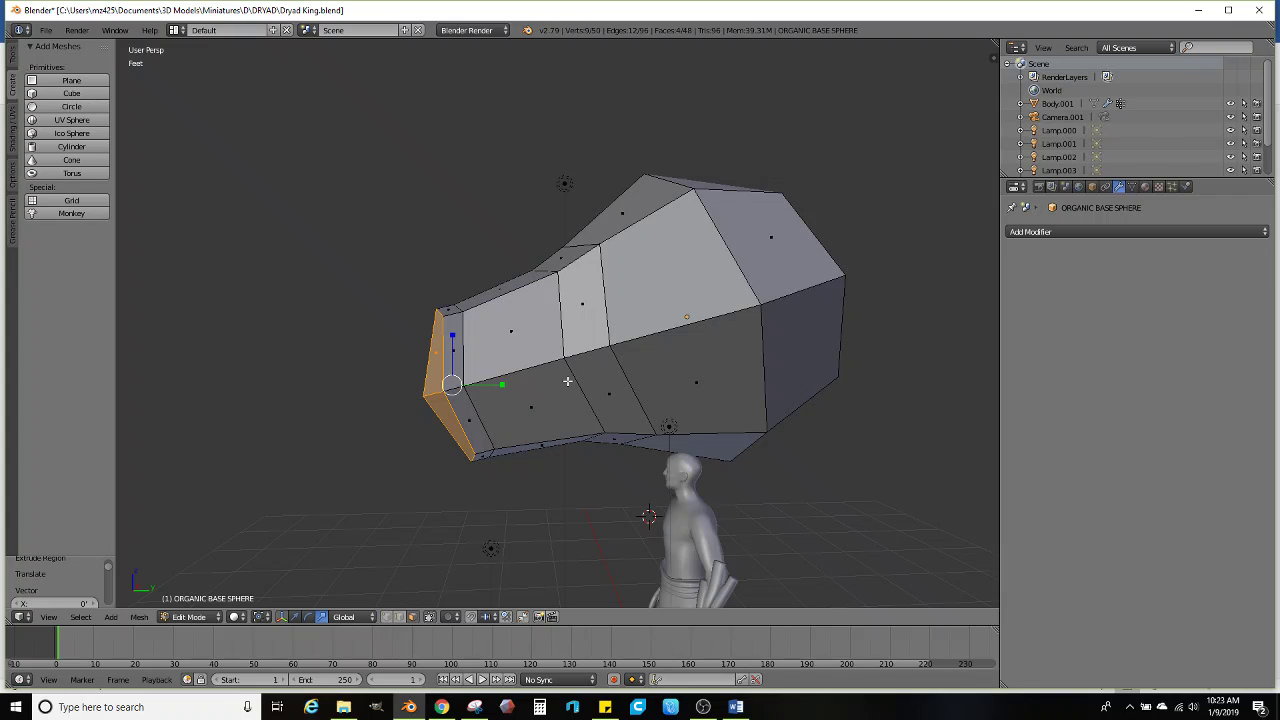
{"action": "middle_click_drag", "start_coordinate": [579, 380], "coordinate": [657, 472]}
{"action": "key", "text": "s"}
{"action": "left_click", "coordinate": [658, 391]}
{"action": "key", "text": "e"}
{"action": "left_click", "coordinate": [640, 388]}
{"action": "key", "text": "s"}
{"action": "left_click", "coordinate": [625, 378]}
Select the two lowest rim faces and move them forward about -6.48 along Y
{"action": "right_click", "coordinate": [560, 483]}
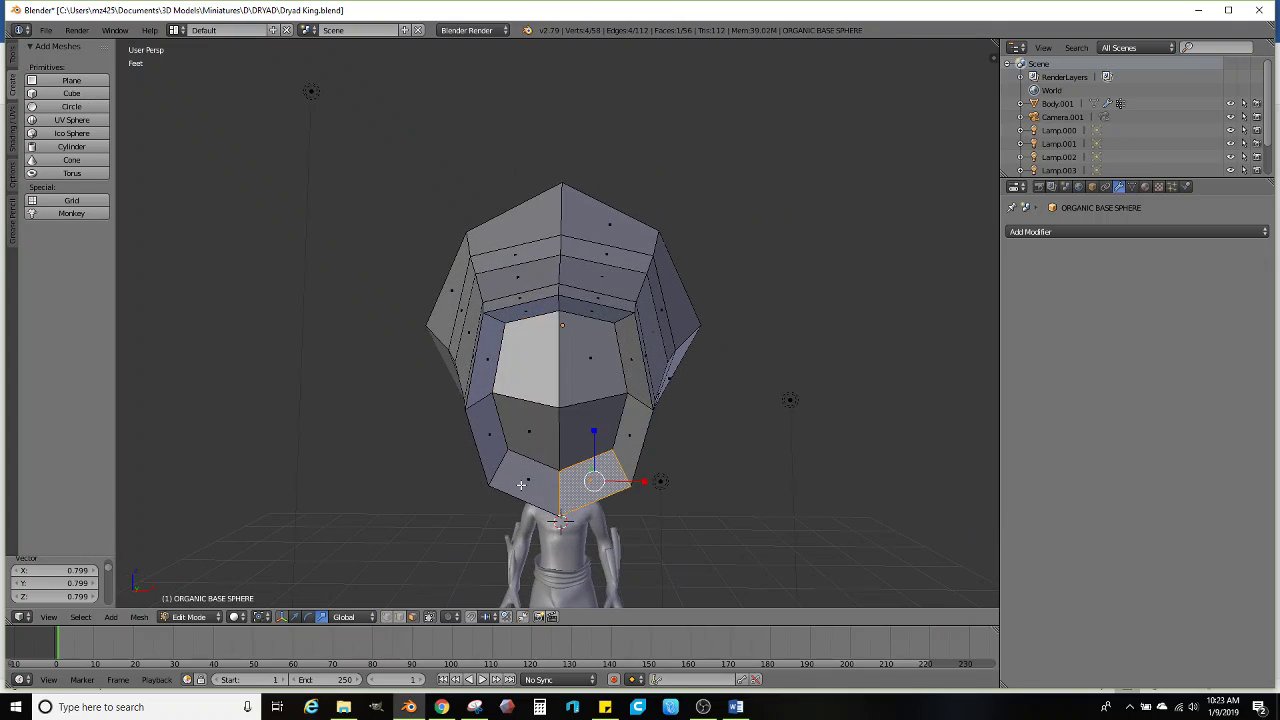
{"action": "right_click", "coordinate": [522, 486], "text": "shift"}
{"action": "middle_click_drag", "start_coordinate": [522, 486], "coordinate": [456, 510]}
{"action": "left_click", "coordinate": [297, 618]}
{"action": "left_click_drag", "start_coordinate": [527, 467], "coordinate": [452, 505]}
{"action": "middle_click_drag", "start_coordinate": [452, 505], "coordinate": [498, 488]}
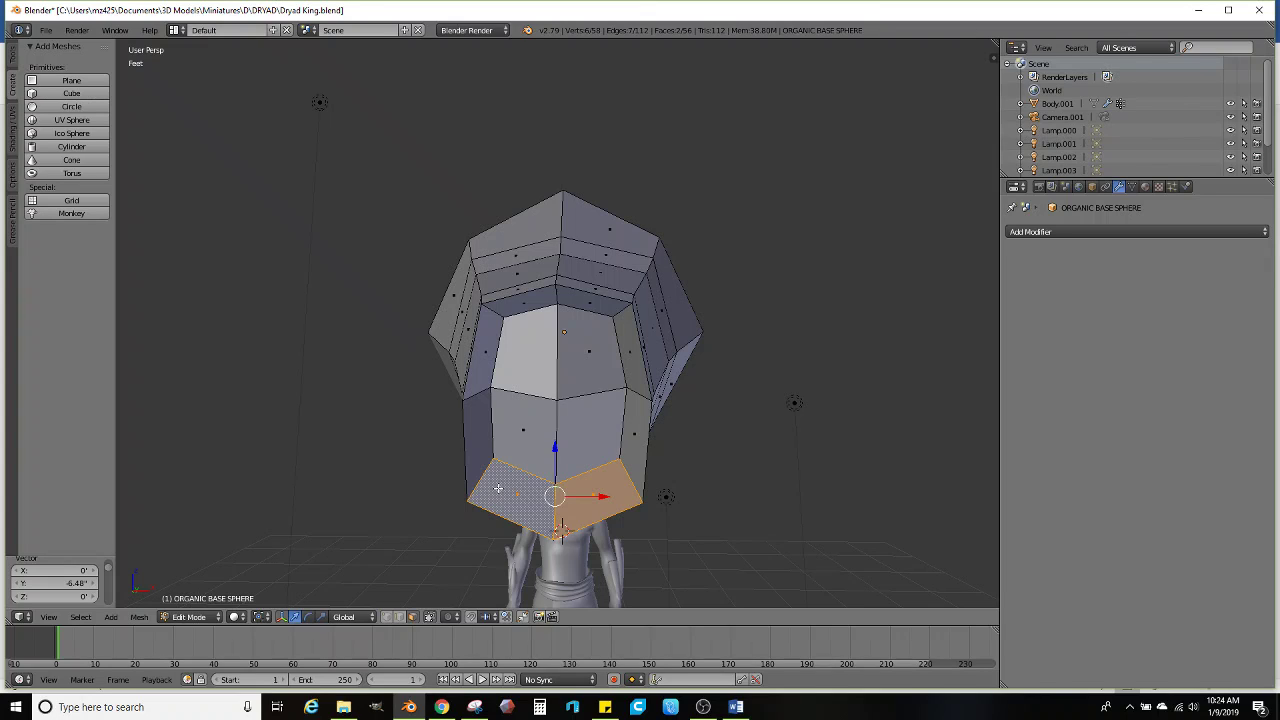
Inset the four faces inside the rim and scale the inset faces down
{"action": "middle_click_drag", "start_coordinate": [535, 437], "coordinate": [506, 410]}
{"action": "left_click", "coordinate": [515, 345]}
{"action": "left_click", "coordinate": [483, 385], "text": "ctrl"}
{"action": "scroll", "coordinate": [509, 424], "scroll_direction": "up", "scroll_amount": 2}
{"action": "key", "text": "i"}
{"action": "left_click", "coordinate": [660, 414]}
{"action": "key", "text": "s"}
{"action": "left_click", "coordinate": [640, 414]}
Push the four inner faces back about 4.35 along Y and raise them about 587 thou to hollow the opening
{"action": "key", "text": "e"}
{"action": "left_click", "coordinate": [516, 400]}
{"action": "left_click_drag", "start_coordinate": [514, 415], "coordinate": [566, 416]}
{"action": "middle_click_drag", "start_coordinate": [566, 416], "coordinate": [609, 407]}
{"action": "left_click_drag", "start_coordinate": [552, 370], "coordinate": [552, 358]}
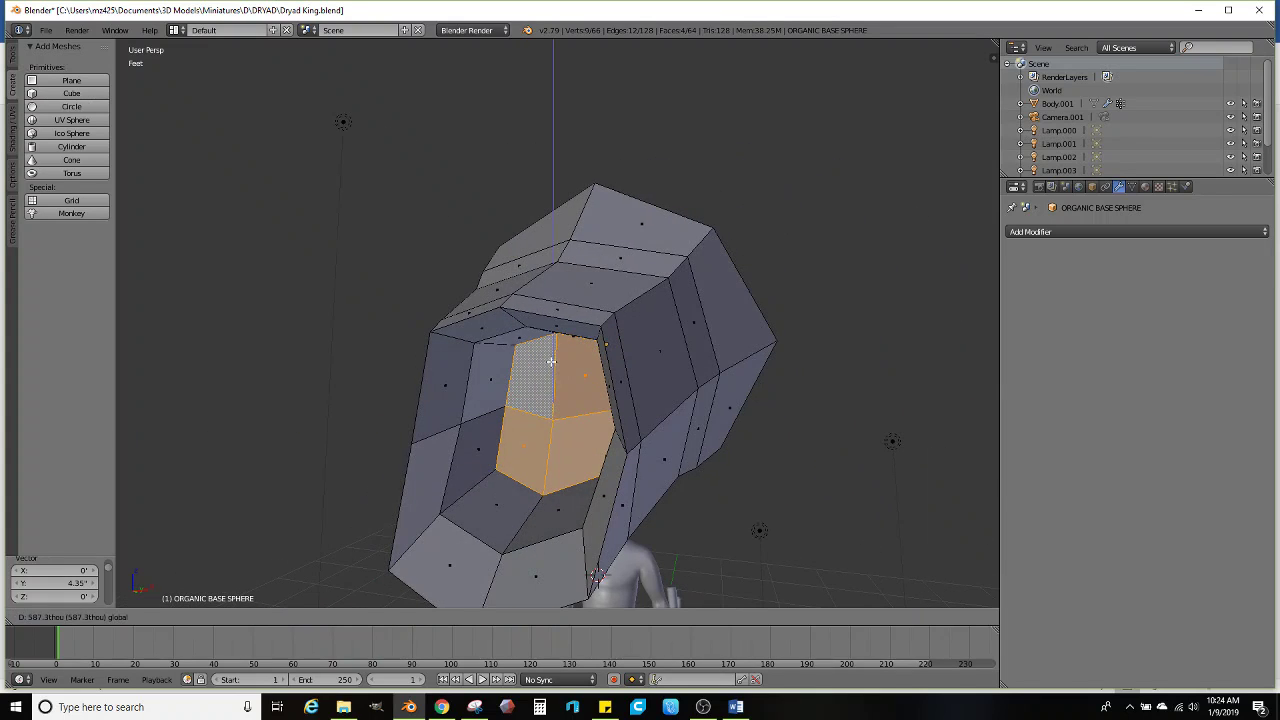
{"action": "middle_click_drag", "start_coordinate": [552, 358], "coordinate": [561, 394]}
{"action": "scroll", "coordinate": [561, 394], "scroll_direction": "up", "scroll_amount": 3}
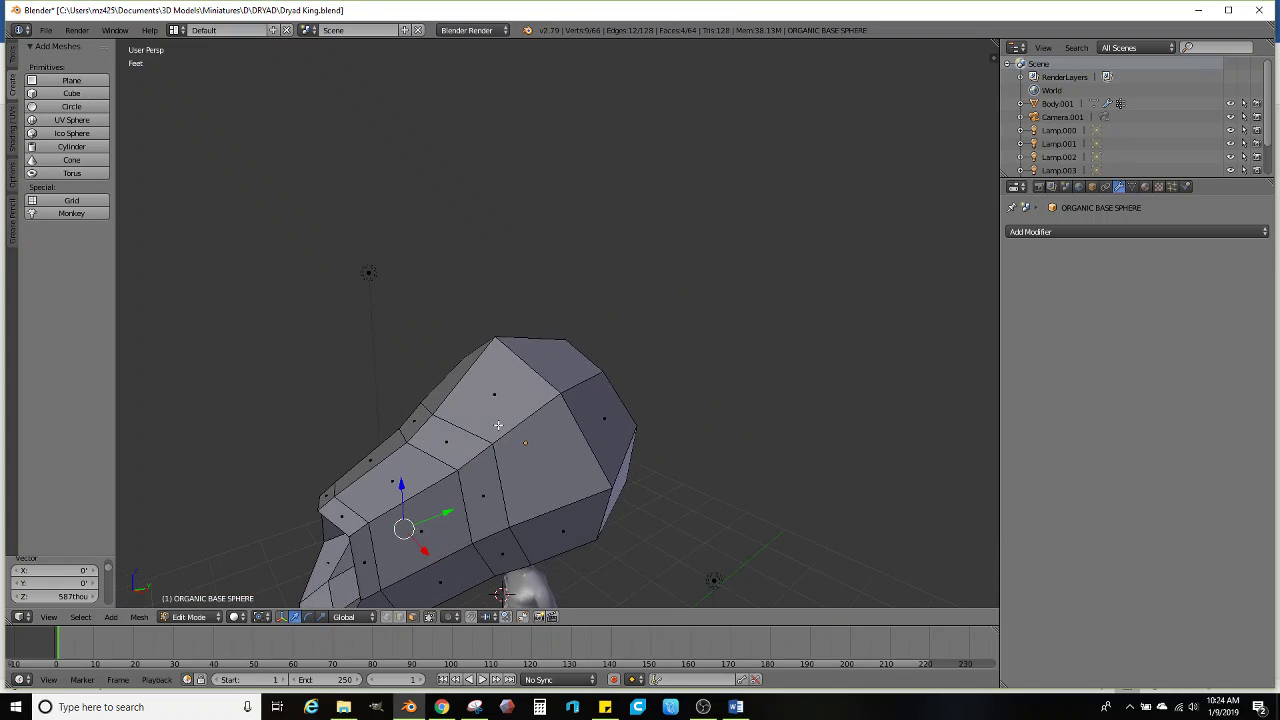
{"action": "left_click", "coordinate": [399, 616]}
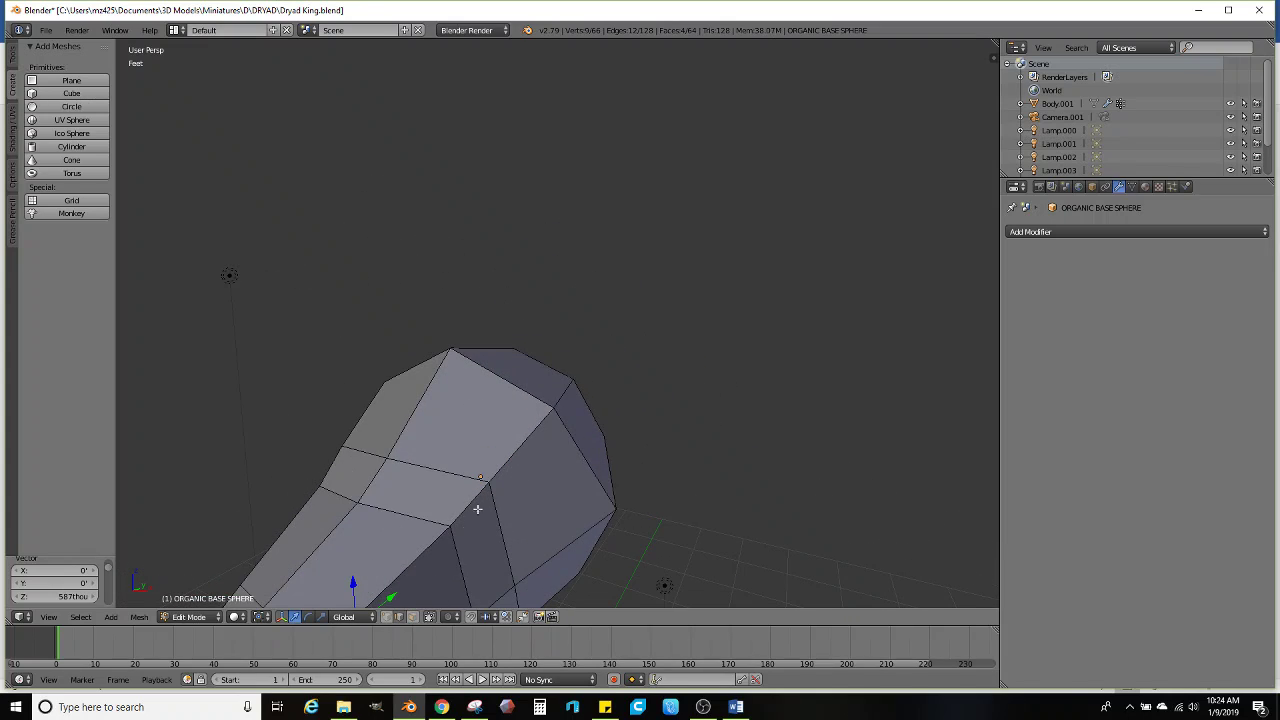
{"action": "right_click", "coordinate": [480, 488]}
{"action": "scroll", "coordinate": [524, 442], "scroll_direction": "down", "scroll_amount": 4}
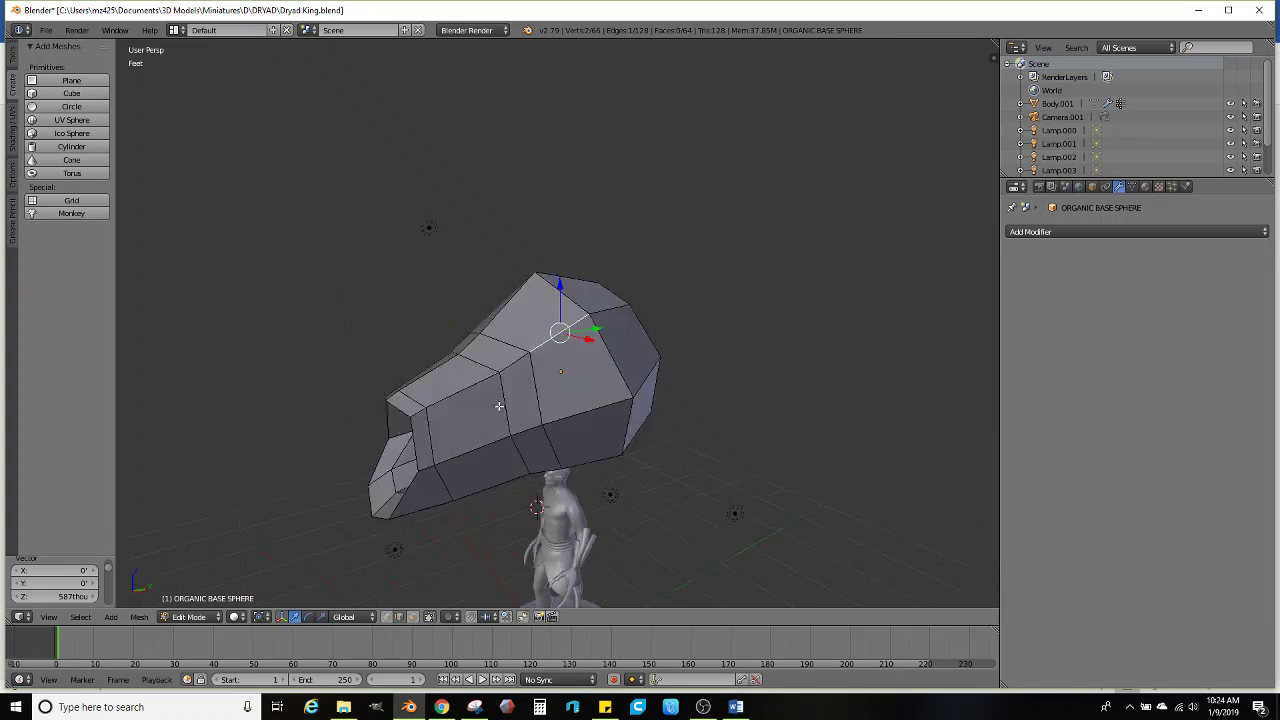
{"action": "middle_click_drag", "start_coordinate": [500, 406], "coordinate": [435, 380]}
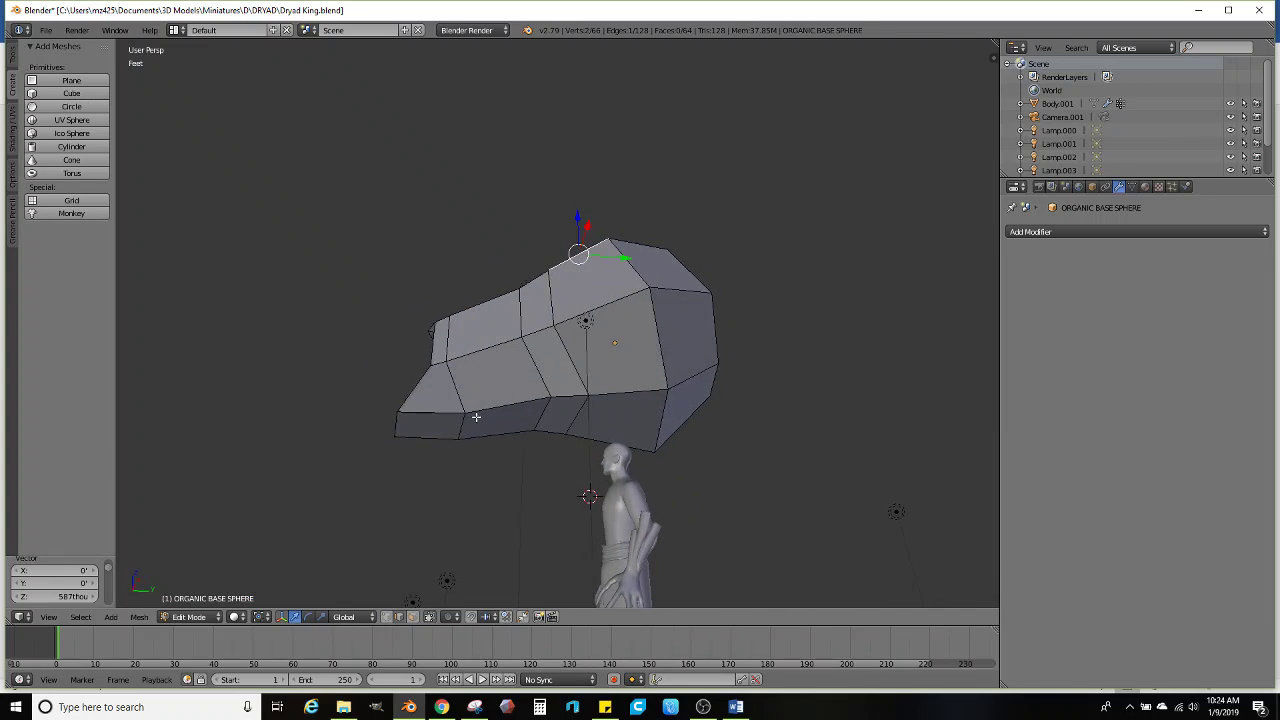
{"action": "middle_click_drag", "start_coordinate": [476, 417], "coordinate": [562, 456]}
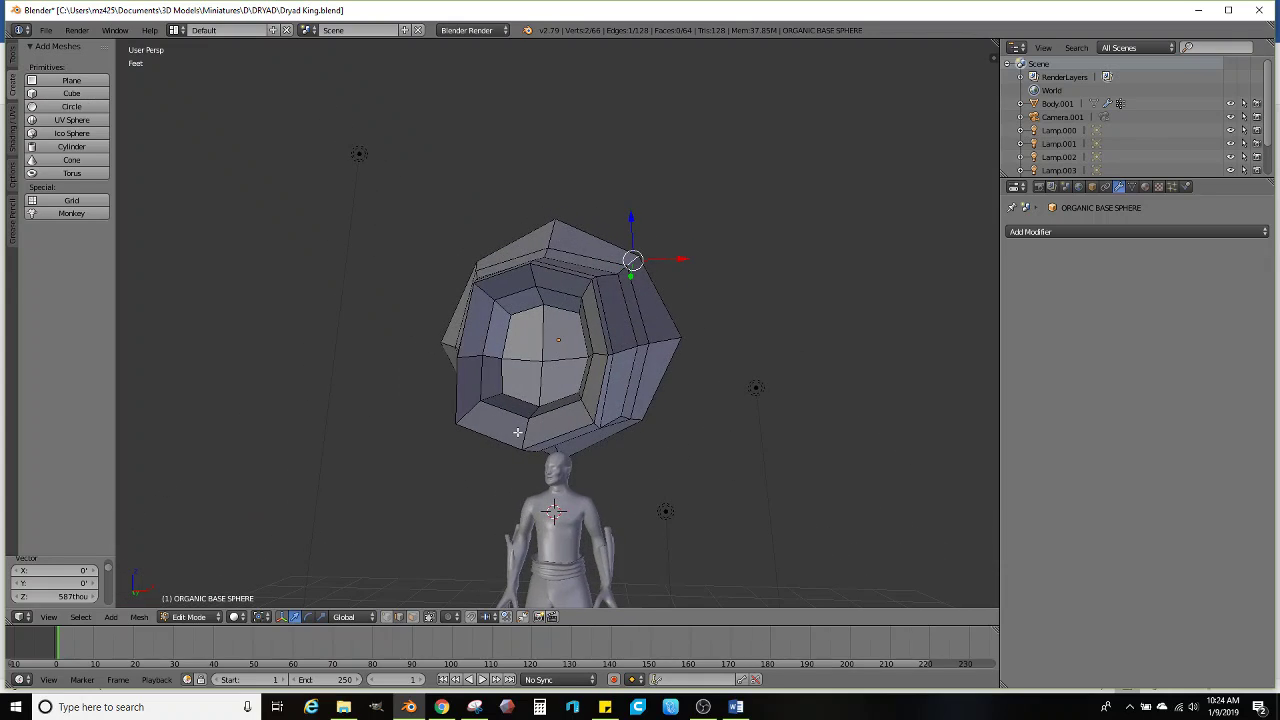
Move the two lowest front rim faces of the headpiece down about -2.22 along Z
{"action": "left_click", "coordinate": [412, 616]}
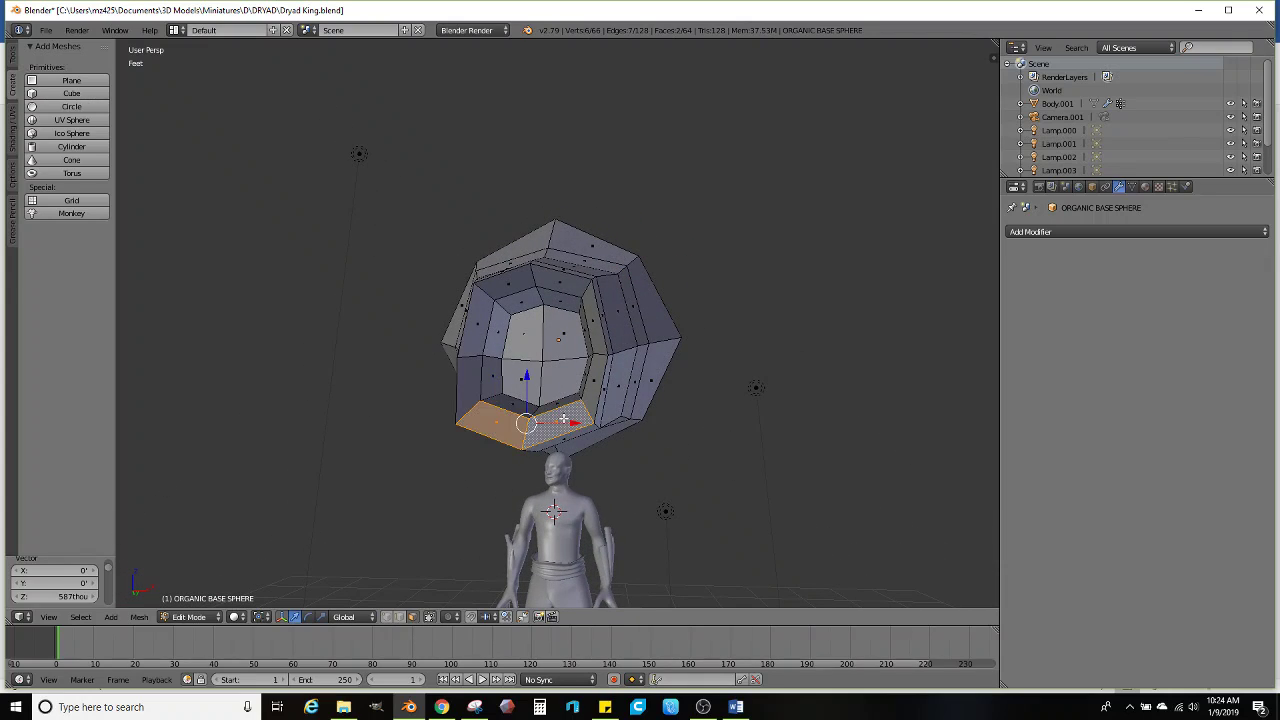
{"action": "middle_click_drag", "start_coordinate": [564, 419], "coordinate": [518, 417]}
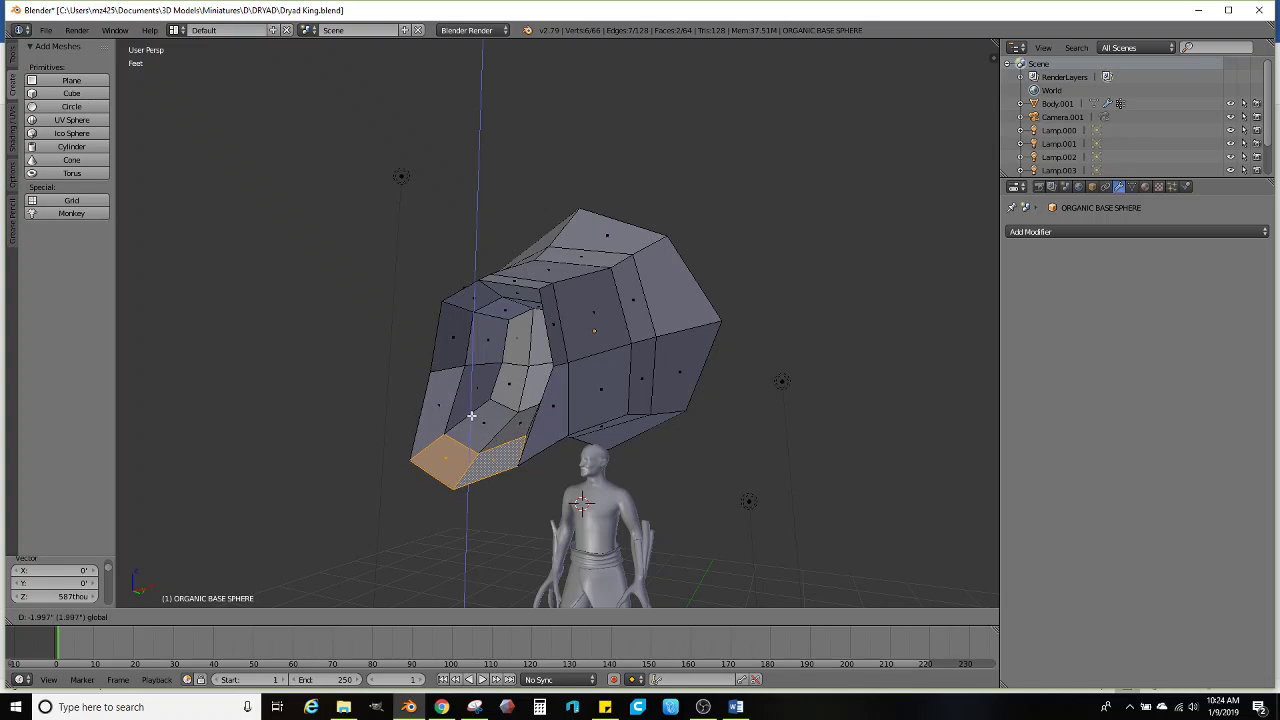
{"action": "middle_click_drag", "start_coordinate": [412, 450], "coordinate": [520, 455]}
Select every face on the negative X half of the headpiece, through the mesh, and delete those faces
{"action": "middle_click_drag", "start_coordinate": [626, 438], "coordinate": [563, 323]}
{"action": "key", "text": "z"}
{"action": "right_click", "coordinate": [537, 257]}
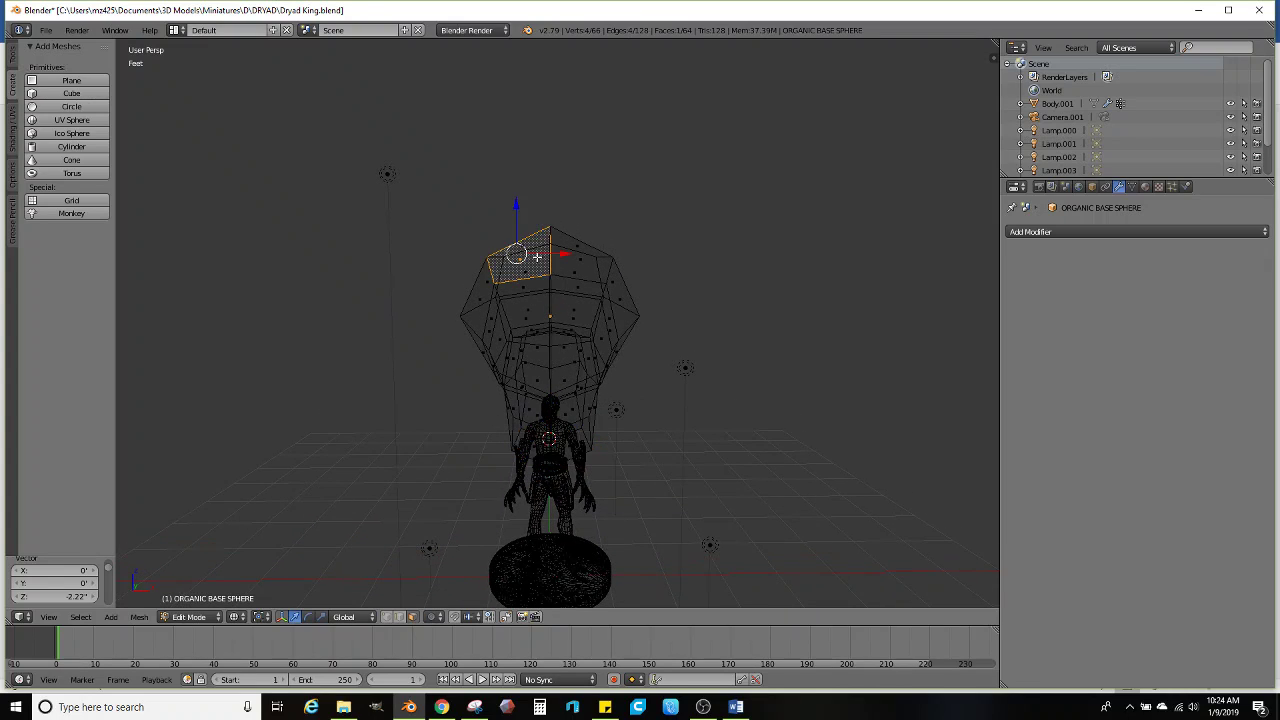
{"action": "key", "text": "b"}
{"action": "left_click_drag", "start_coordinate": [546, 200], "coordinate": [338, 552]}
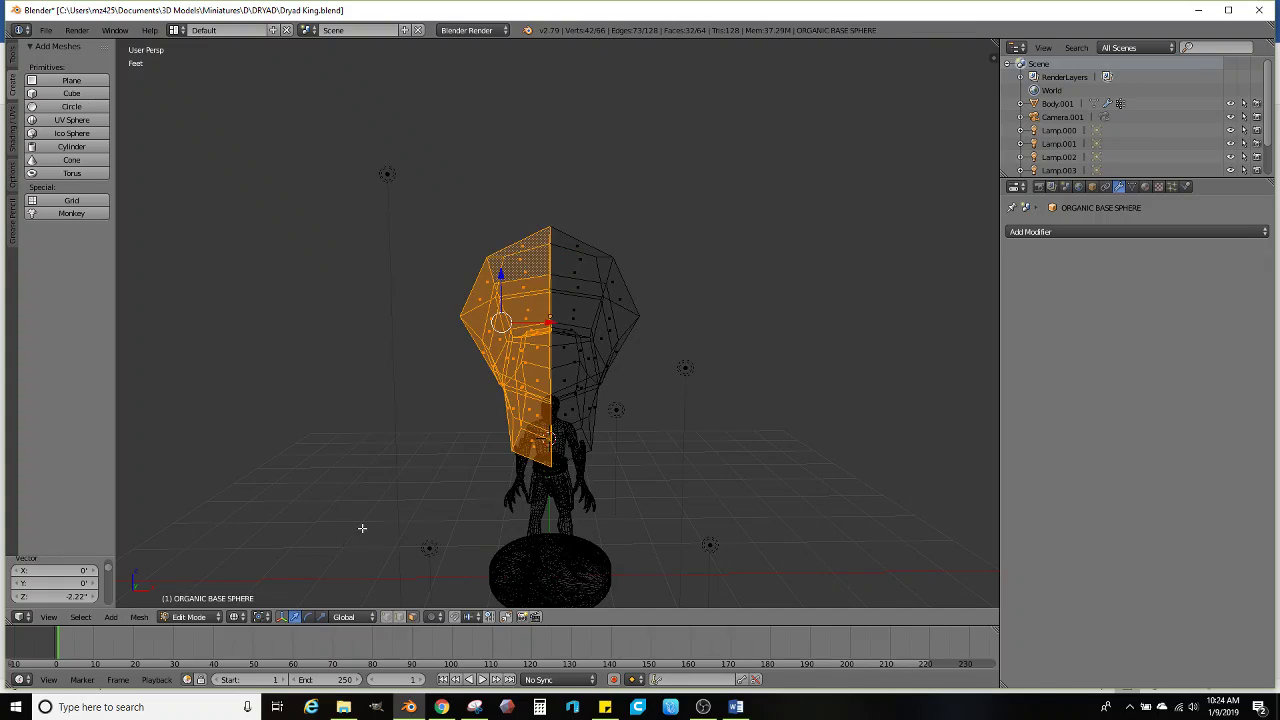
{"action": "key", "text": "z"}
{"action": "key", "text": "x"}
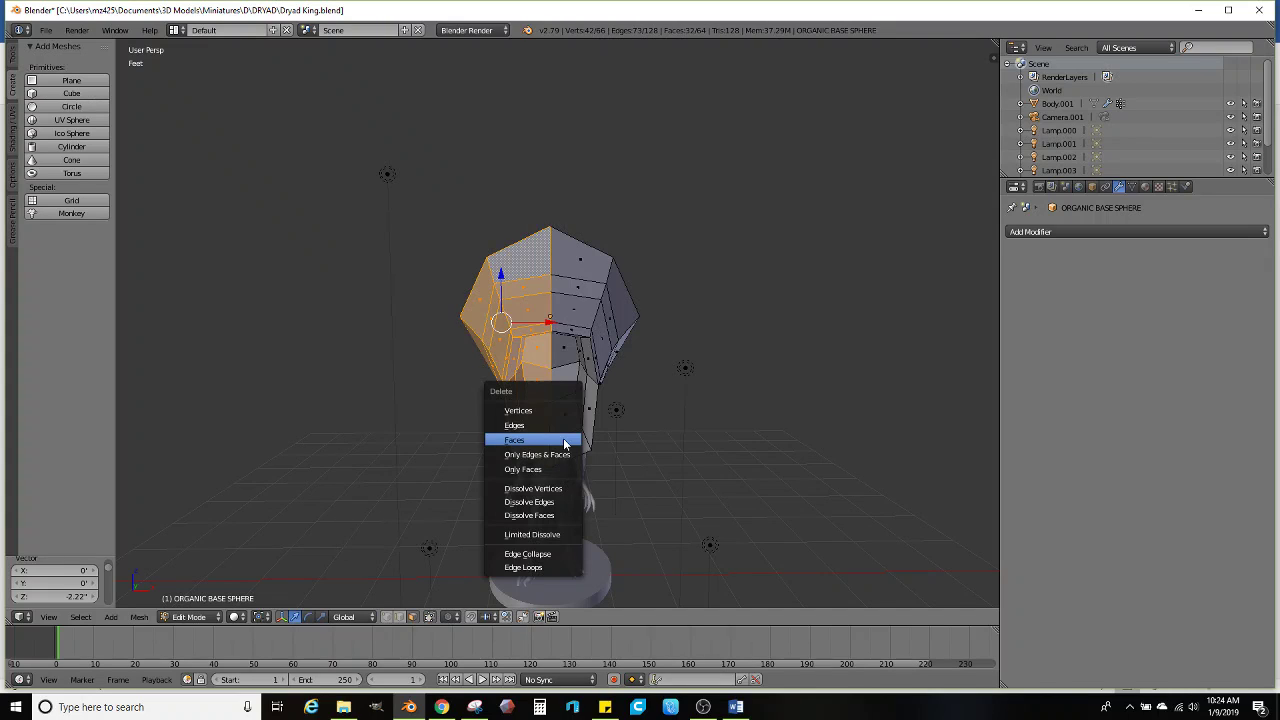
{"action": "left_click", "coordinate": [533, 441]}
{"action": "key", "text": "Tab"}
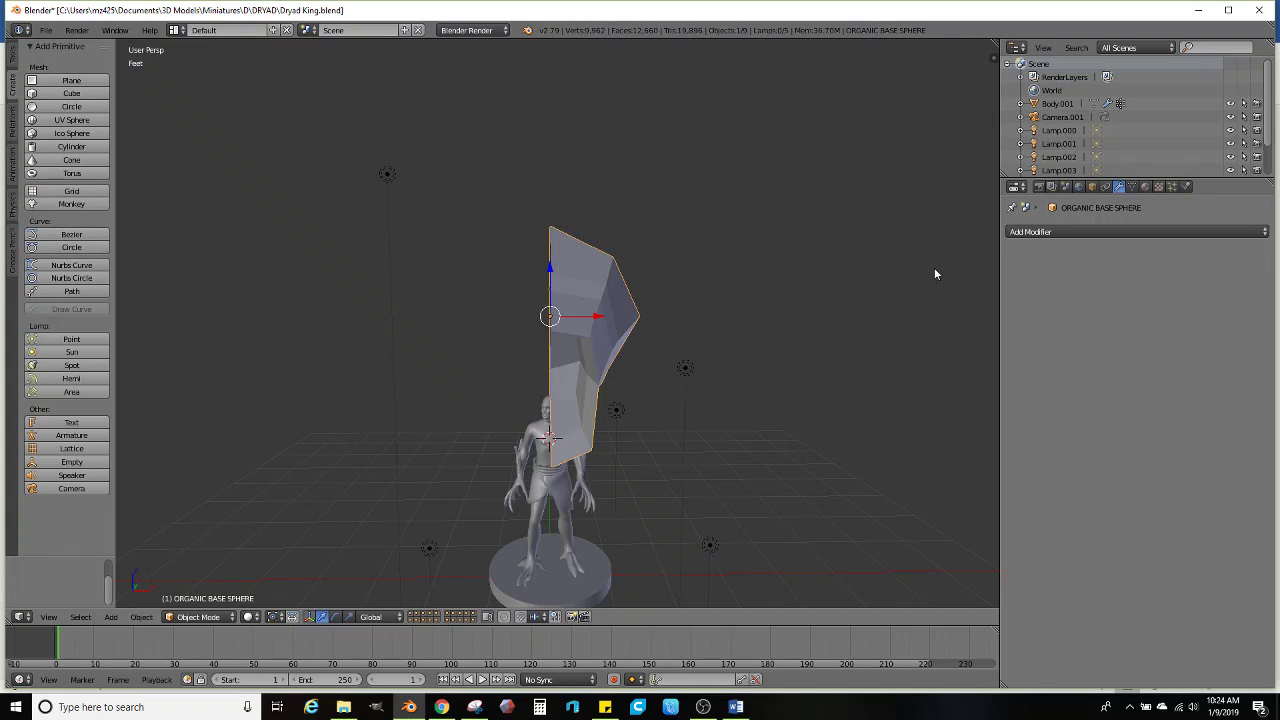
Add a Mirror modifier on the X axis to the remaining half of the headpiece
{"action": "left_click", "coordinate": [1028, 233]}
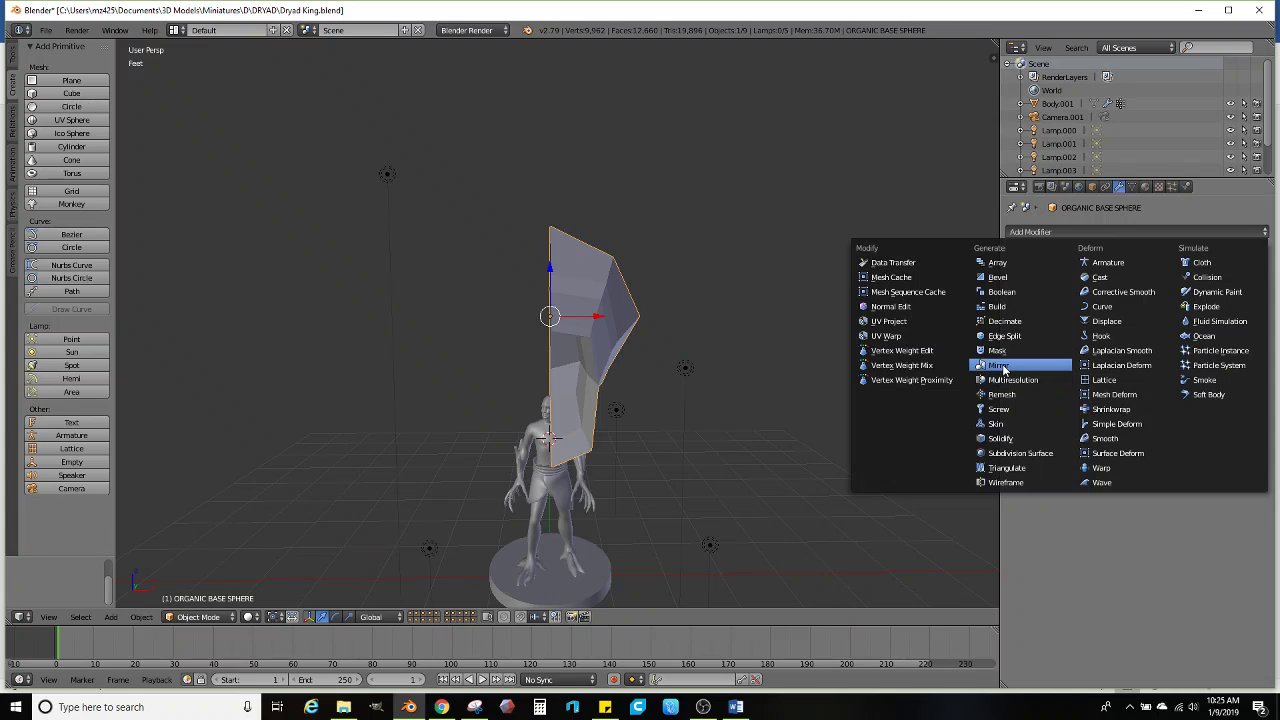
{"action": "left_click", "coordinate": [1000, 366]}
{"action": "middle_click_drag", "start_coordinate": [951, 366], "coordinate": [670, 388]}
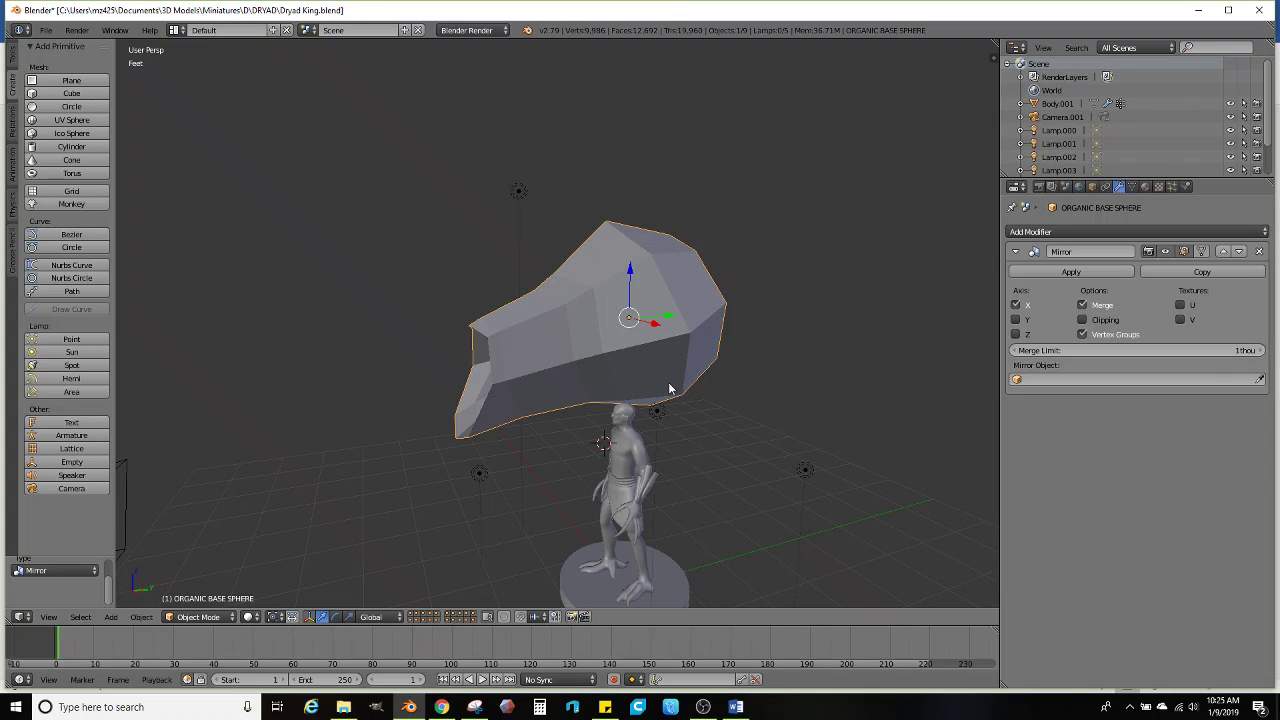
{"action": "middle_click_drag", "start_coordinate": [522, 318], "coordinate": [610, 396]}
Add two lengthwise loop cuts to the half headpiece, one along its top faces and one along its side
{"action": "key", "text": "Tab"}
{"action": "middle_click_drag", "start_coordinate": [205, 375], "coordinate": [268, 380]}
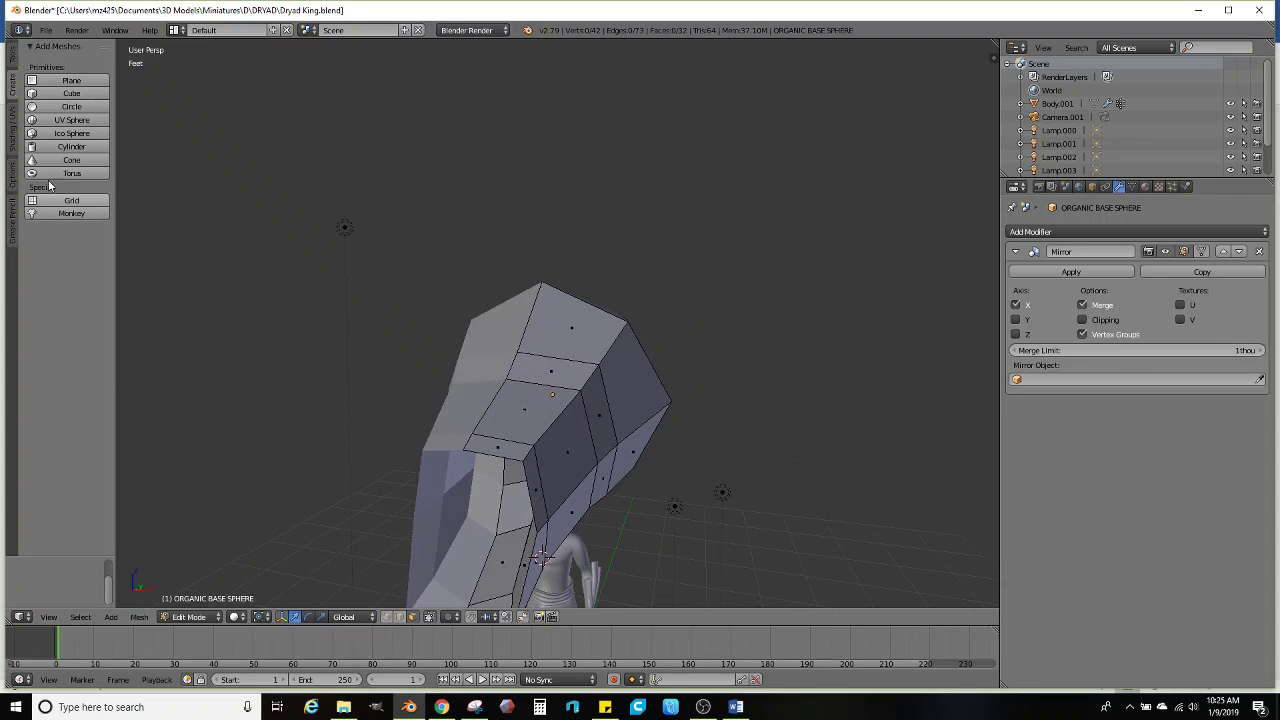
{"action": "left_click", "coordinate": [12, 56]}
{"action": "left_click", "coordinate": [60, 339]}
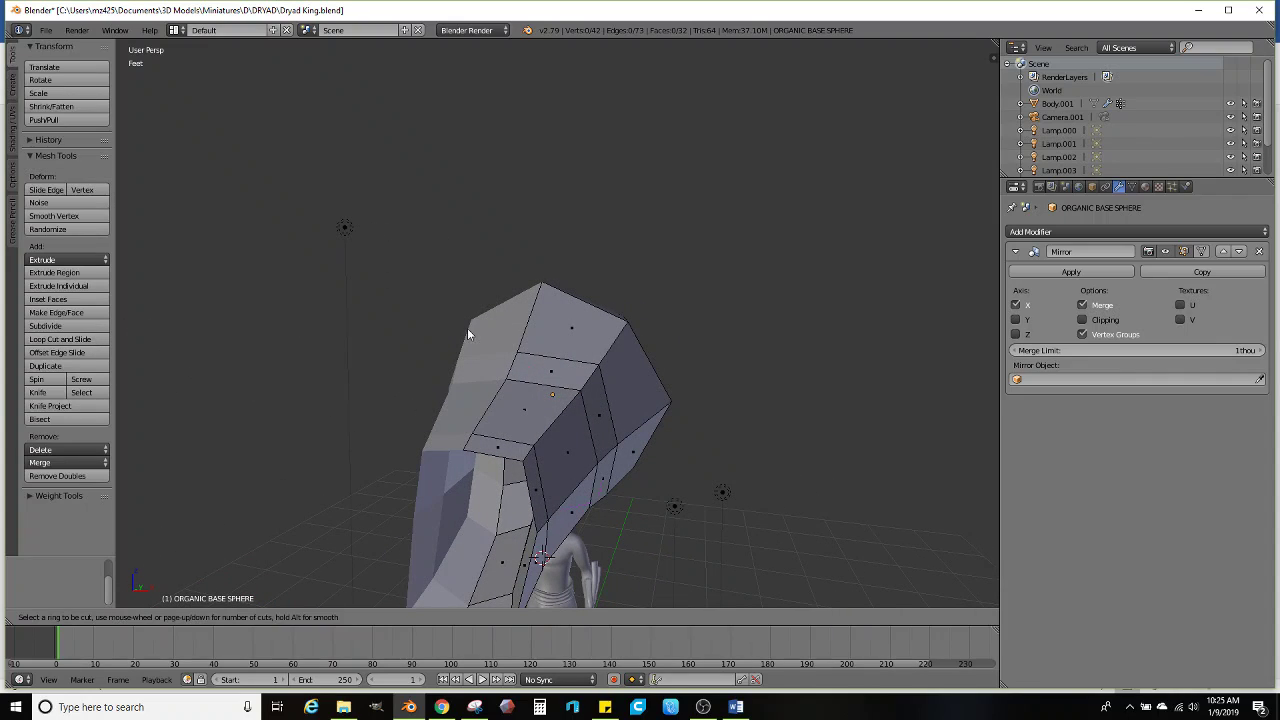
{"action": "left_click", "coordinate": [567, 358]}
{"action": "left_click", "coordinate": [571, 357]}
{"action": "middle_click_drag", "start_coordinate": [571, 357], "coordinate": [169, 395]}
{"action": "left_click", "coordinate": [60, 339]}
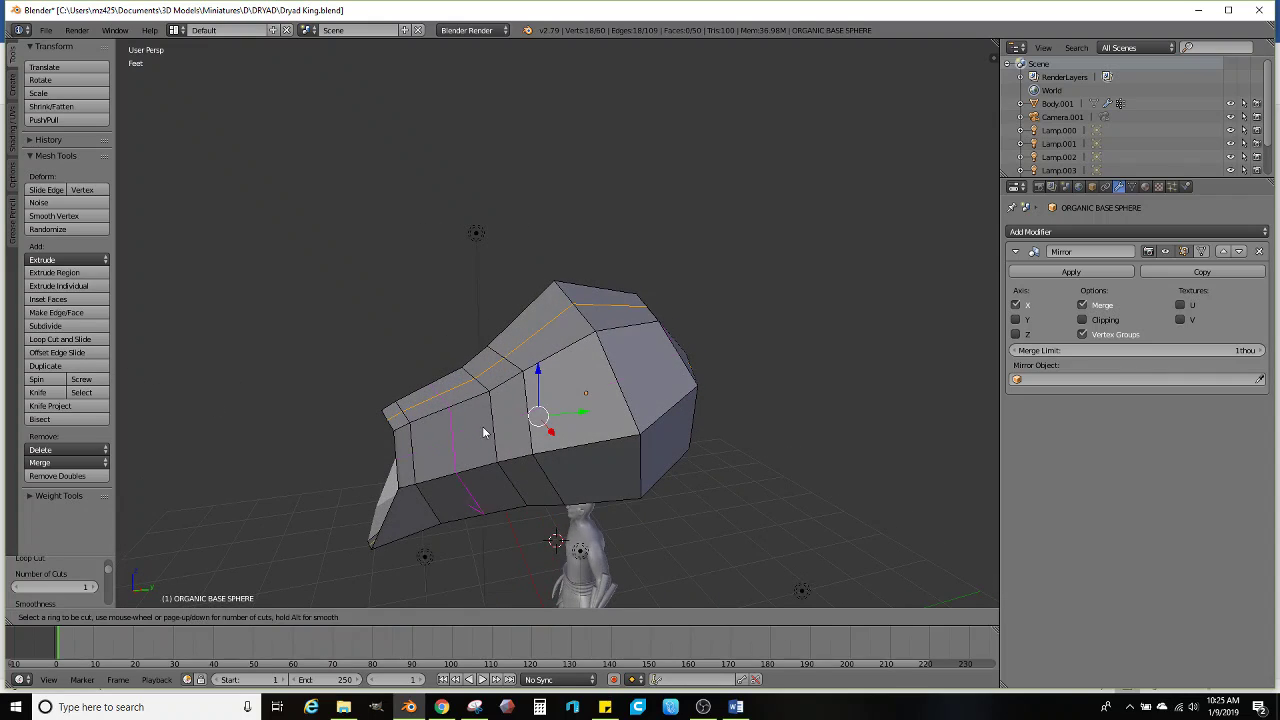
{"action": "left_click", "coordinate": [543, 430]}
{"action": "left_click", "coordinate": [543, 430]}
{"action": "middle_click_drag", "start_coordinate": [543, 430], "coordinate": [552, 456]}
Select the three vertices along the upper side edge and move them outward 1.85 along X to form a brow
{"action": "middle_click_drag", "start_coordinate": [543, 405], "coordinate": [630, 308]}
{"action": "left_click", "coordinate": [580, 361]}
{"action": "right_click", "coordinate": [577, 331], "text": "shift"}
{"action": "left_click_drag", "start_coordinate": [570, 313], "coordinate": [573, 294]}
{"action": "mouse_move", "coordinate": [619, 342]}
{"action": "left_mouse_down"}
{"action": "mouse_move", "coordinate": [643, 337]}
{"action": "mouse_move", "coordinate": [623, 340]}
{"action": "left_mouse_up"}
{"action": "middle_click_drag", "start_coordinate": [623, 340], "coordinate": [495, 434]}
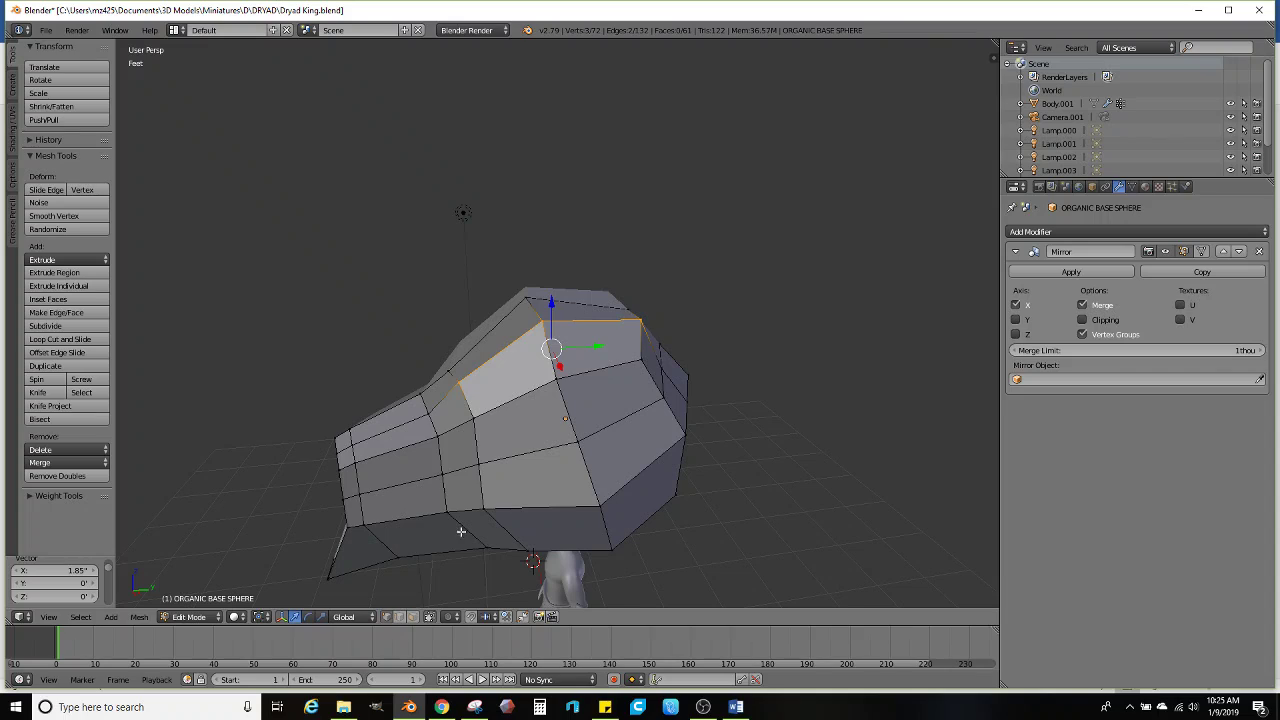
Move the lower front side vertex back about 2.16 along Y and the front brow vertex back about 2.49 and up 1.4
{"action": "right_click", "coordinate": [480, 464]}
{"action": "key", "text": "g"}
{"action": "left_click", "coordinate": [577, 462]}
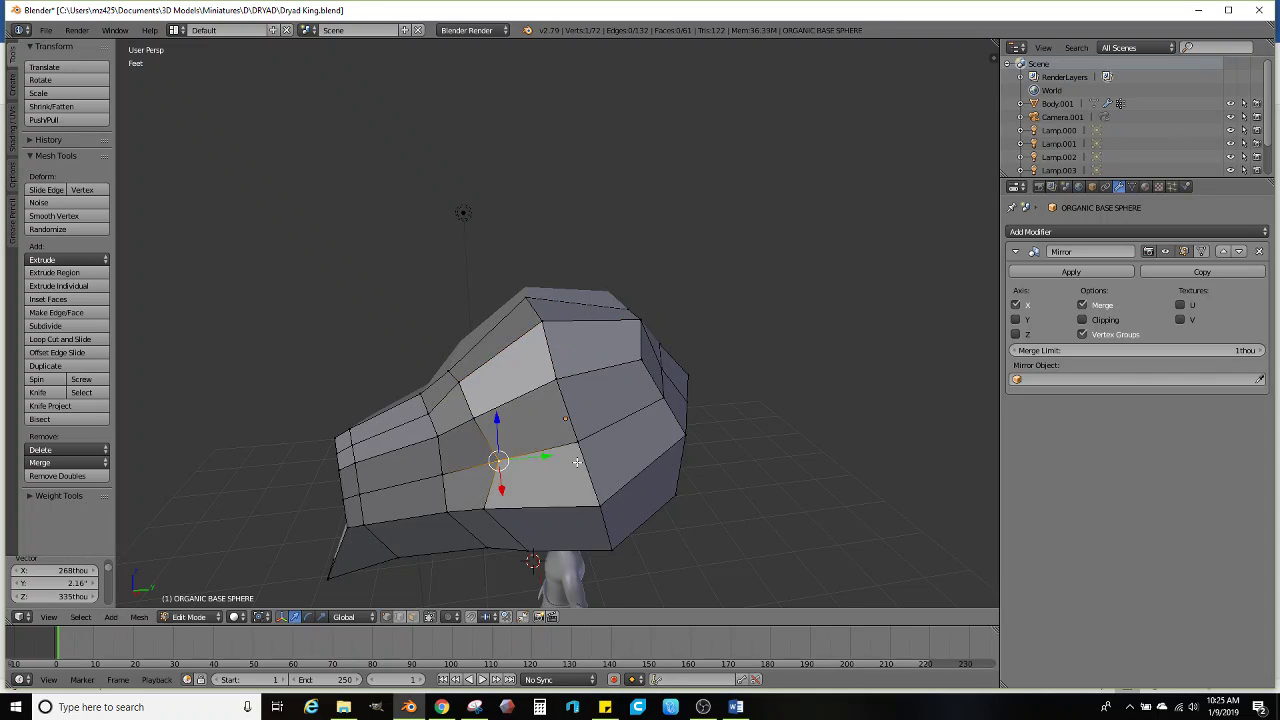
{"action": "right_click", "coordinate": [479, 389]}
{"action": "key", "text": "g"}
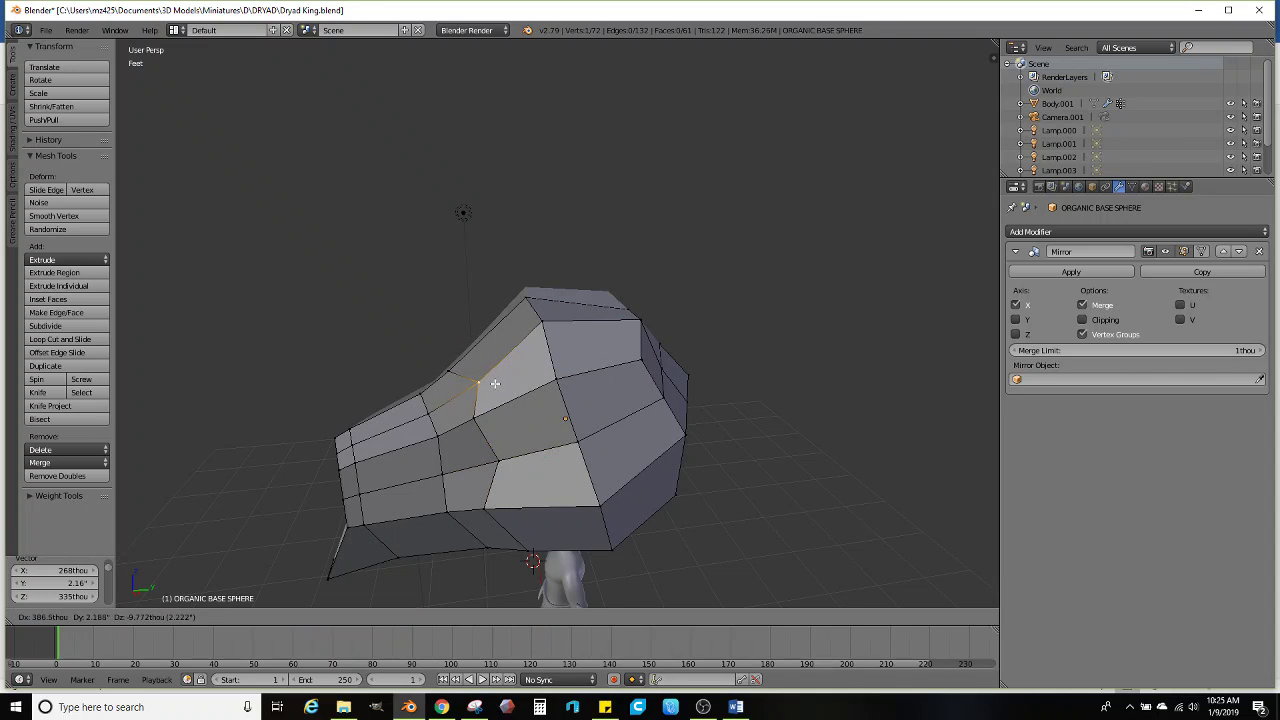
{"action": "left_click", "coordinate": [497, 370]}
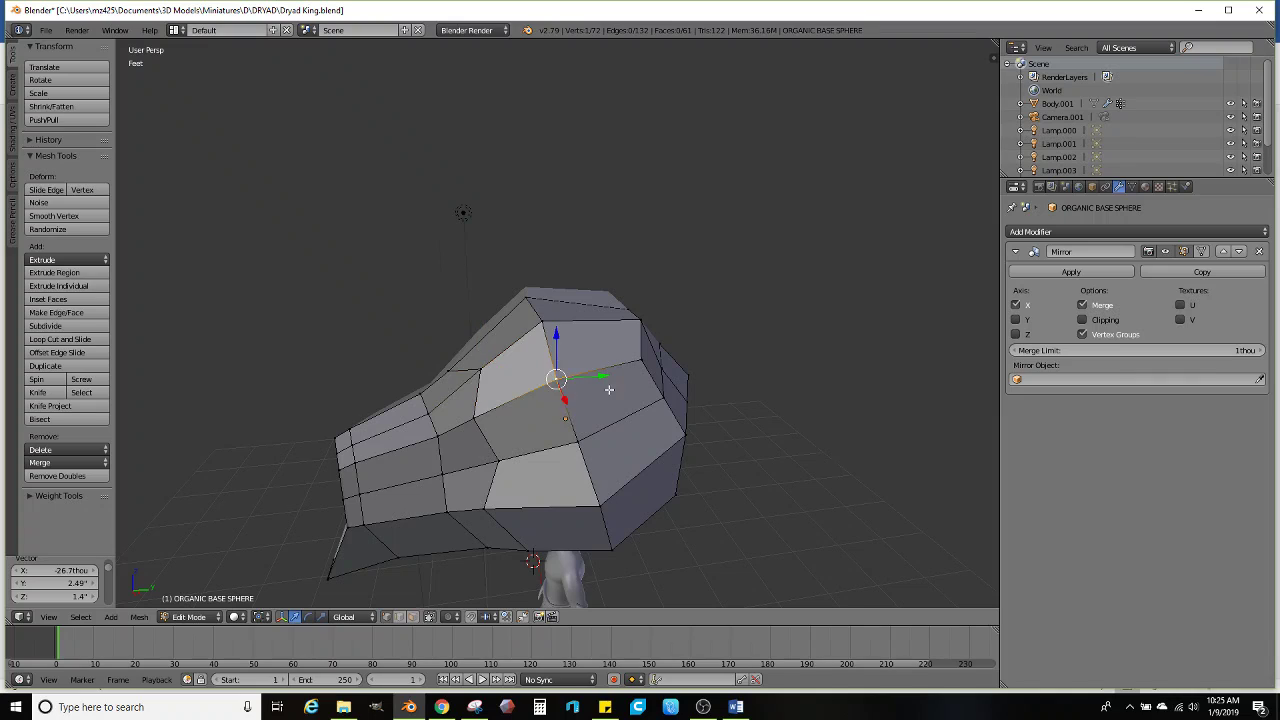
Try to reposition the middle side vertex and the rear brow vertex to round the side of the headpiece
{"action": "mouse_move", "coordinate": [573, 410]}
{"action": "middle_mouse_down"}
{"action": "mouse_move", "coordinate": [720, 357]}
{"action": "mouse_move", "coordinate": [568, 400]}
{"action": "middle_mouse_up"}
{"action": "key", "text": "g"}
{"action": "left_click", "coordinate": [702, 370]}
{"action": "right_click", "coordinate": [631, 340]}
{"action": "middle_click_drag", "start_coordinate": [631, 340], "coordinate": [695, 406]}
{"action": "key", "text": "g"}
{"action": "left_click", "coordinate": [592, 355]}
{"action": "key", "text": "g"}
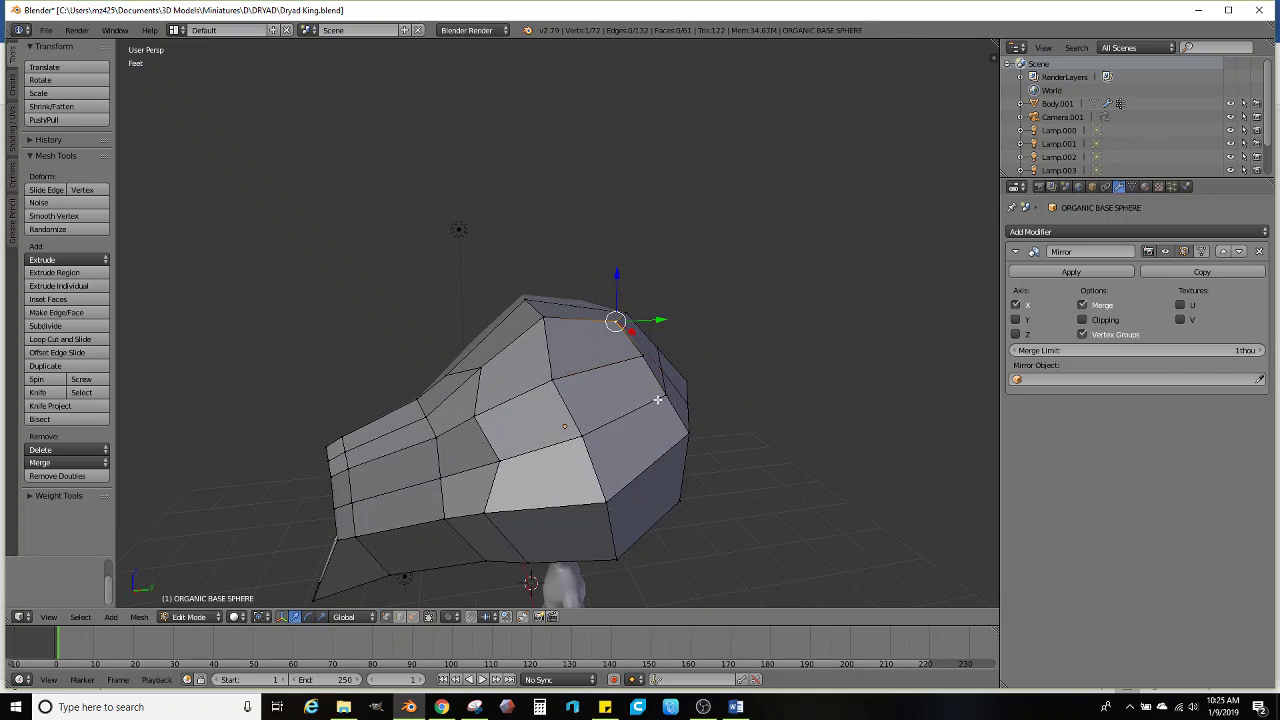
{"action": "left_click", "coordinate": [693, 371]}
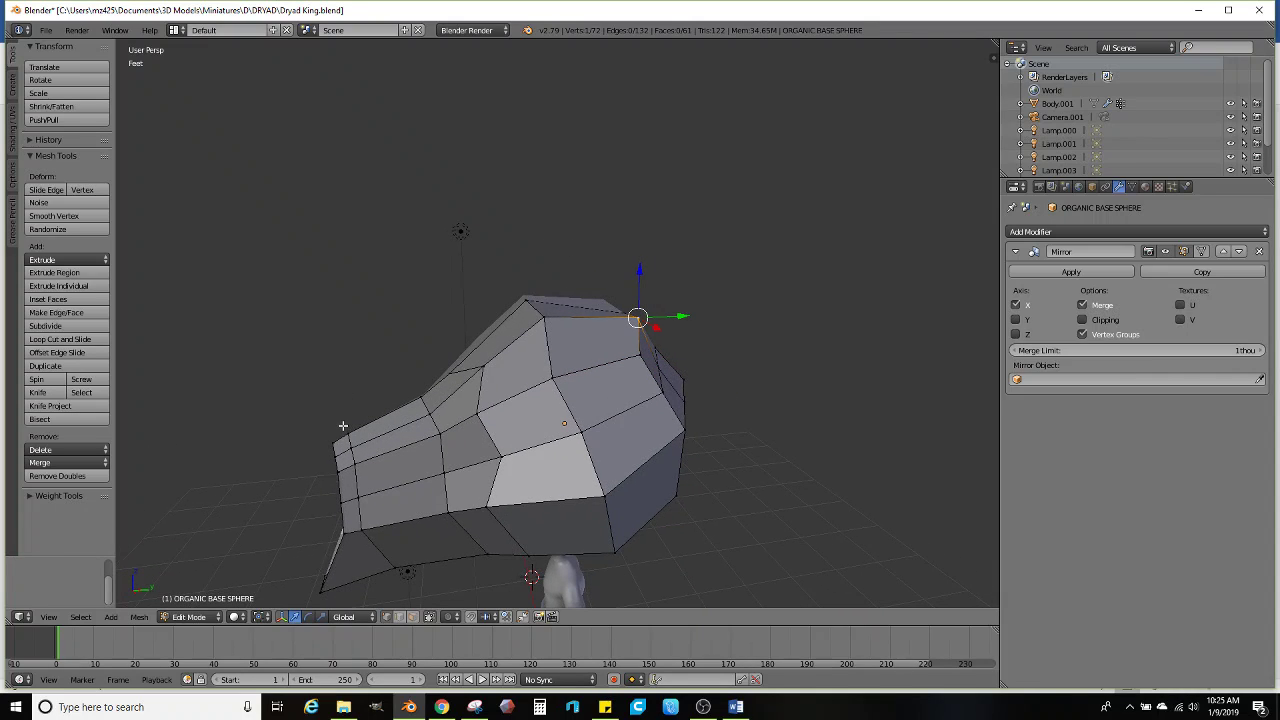
Add one vertical loop cut around the rear section of the headpiece, behind the middle of the brow
{"action": "left_click", "coordinate": [60, 339]}
{"action": "left_click", "coordinate": [598, 322]}
{"action": "left_click", "coordinate": [610, 322]}
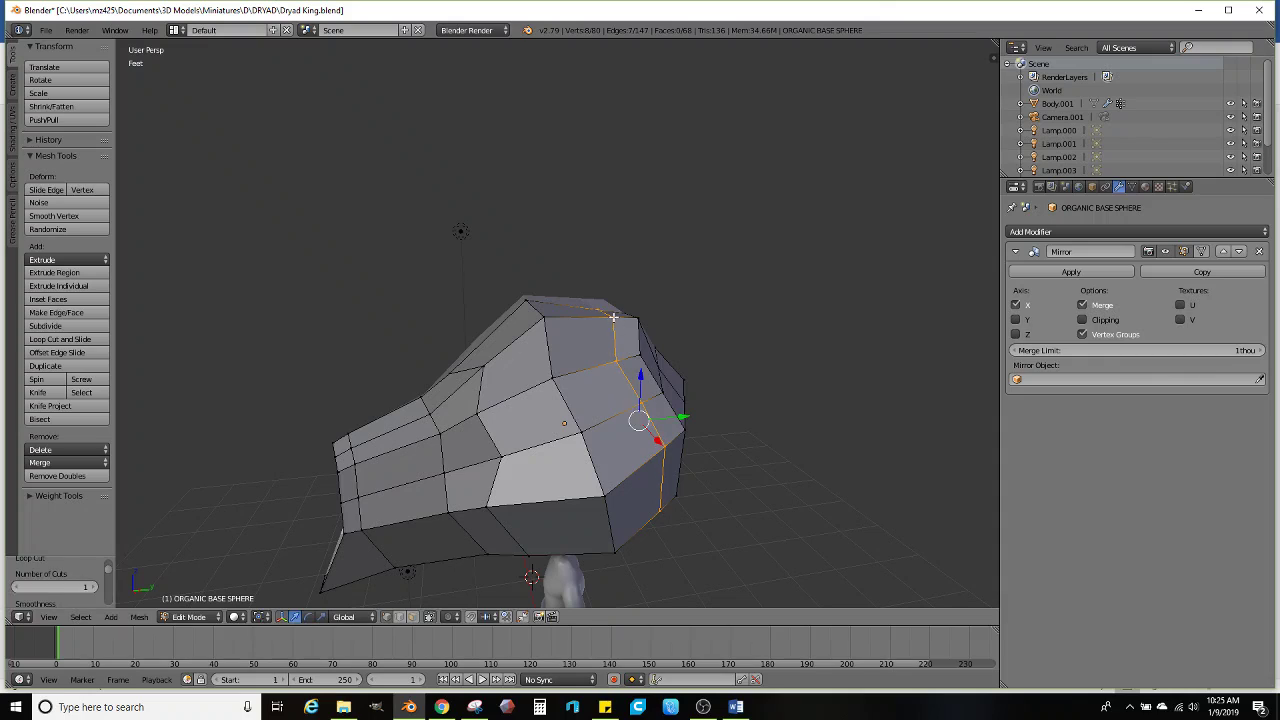
{"action": "middle_click_drag", "start_coordinate": [610, 322], "coordinate": [608, 366]}
Shift the new loop's upper vertices forward to round the eye area, moving the lowest of them -2.05 along Y and -631 thou along Z
{"action": "right_click", "coordinate": [632, 372]}
{"action": "key", "text": "g"}
{"action": "left_click", "coordinate": [694, 352]}
{"action": "key", "text": "g"}
{"action": "left_click", "coordinate": [624, 346]}
{"action": "key", "text": "ctrl+z"}
{"action": "key", "text": "g"}
{"action": "left_click", "coordinate": [579, 345]}
{"action": "key", "text": "g"}
{"action": "left_click", "coordinate": [609, 413]}
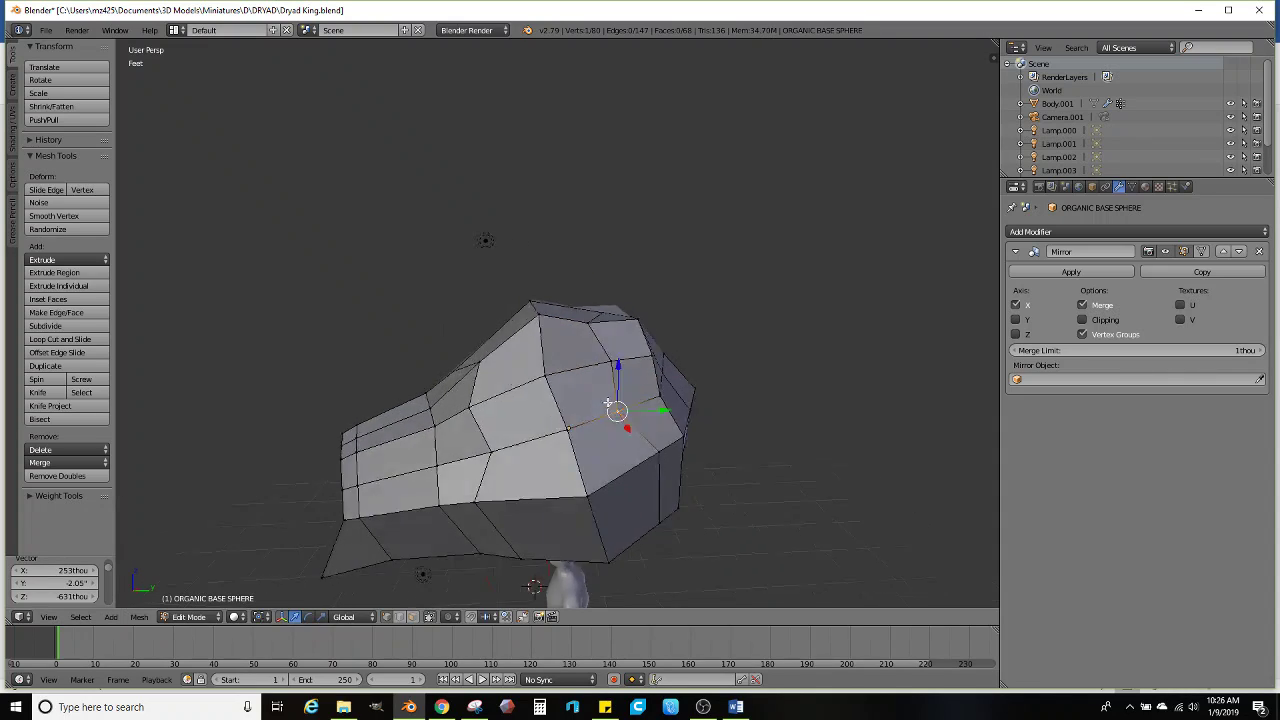
Select the four side faces that surround the eye area, rotate them about the X axis and scale them
{"action": "middle_click_drag", "start_coordinate": [612, 411], "coordinate": [649, 397]}
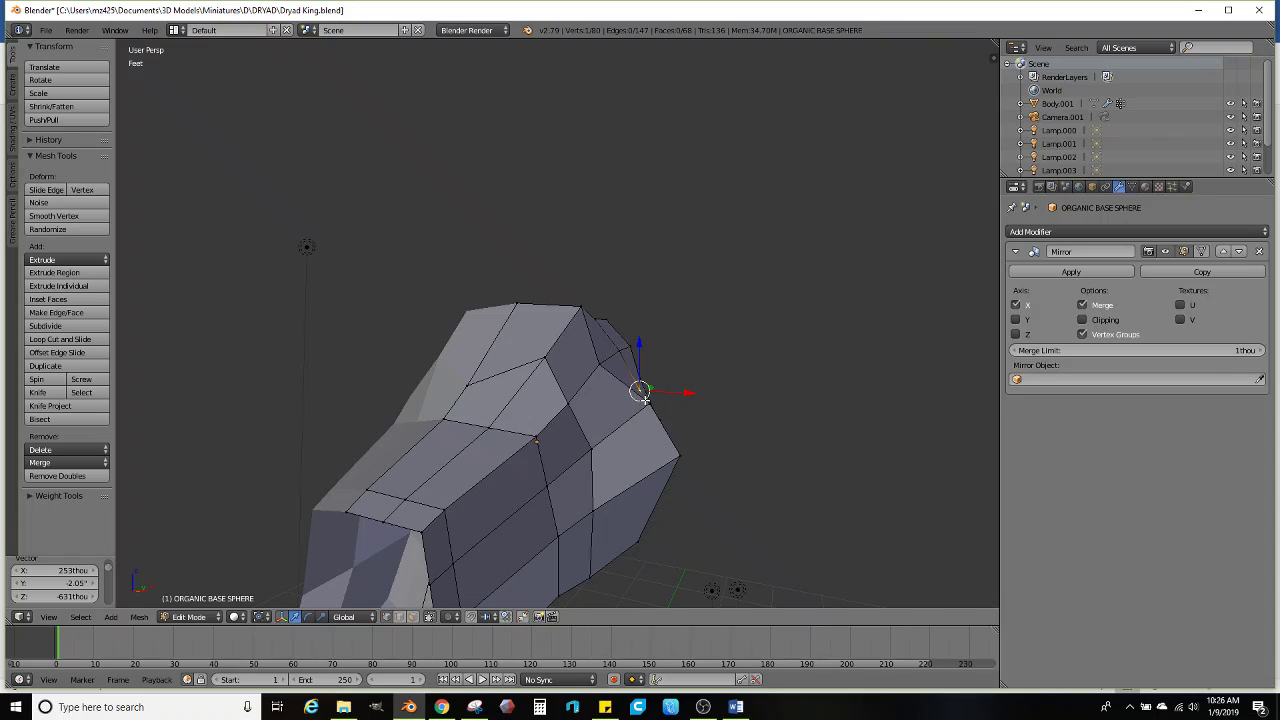
{"action": "scroll", "coordinate": [570, 472], "scroll_direction": "up", "scroll_amount": 2}
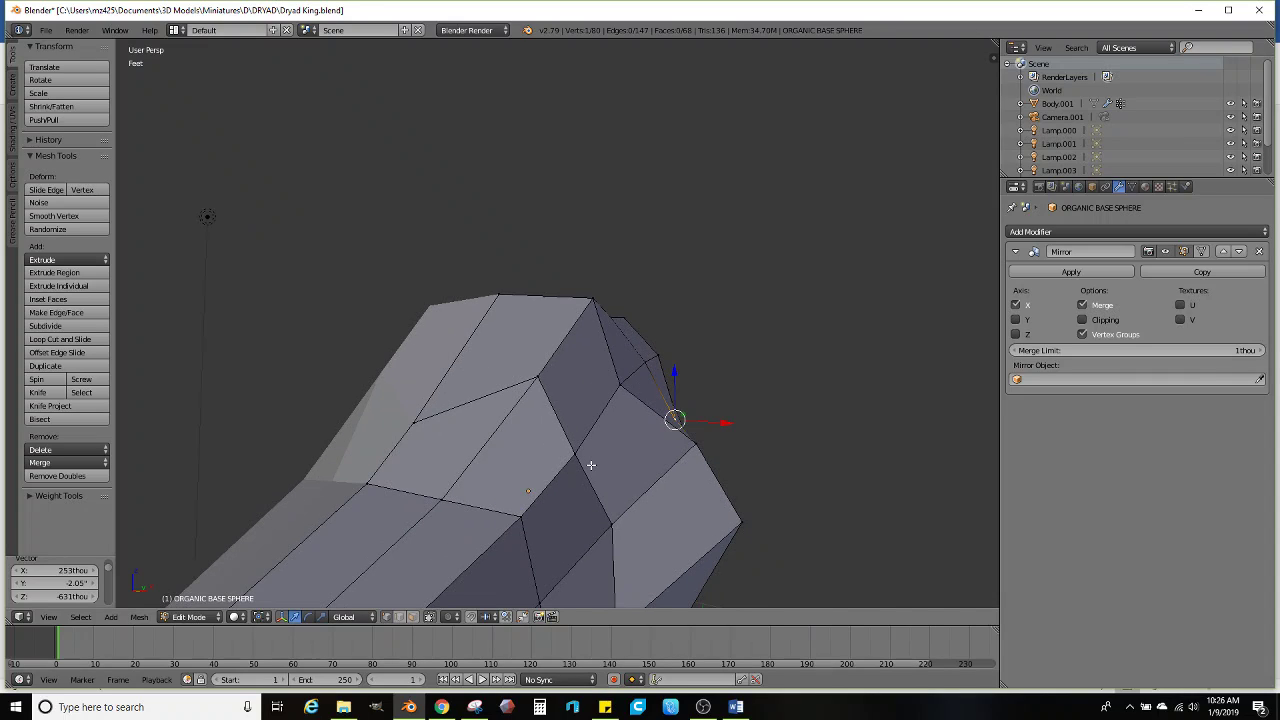
{"action": "scroll", "coordinate": [591, 465], "scroll_direction": "up", "scroll_amount": 1}
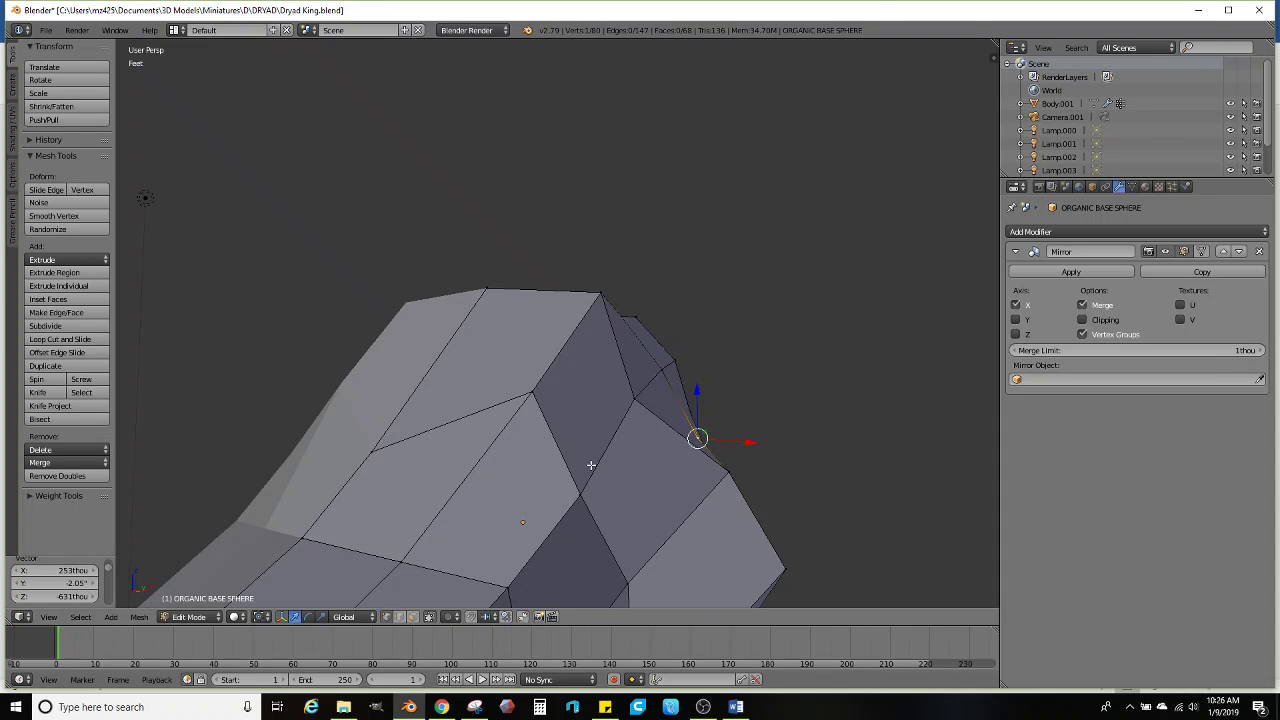
{"action": "scroll", "coordinate": [579, 480], "scroll_direction": "down", "scroll_amount": 2}
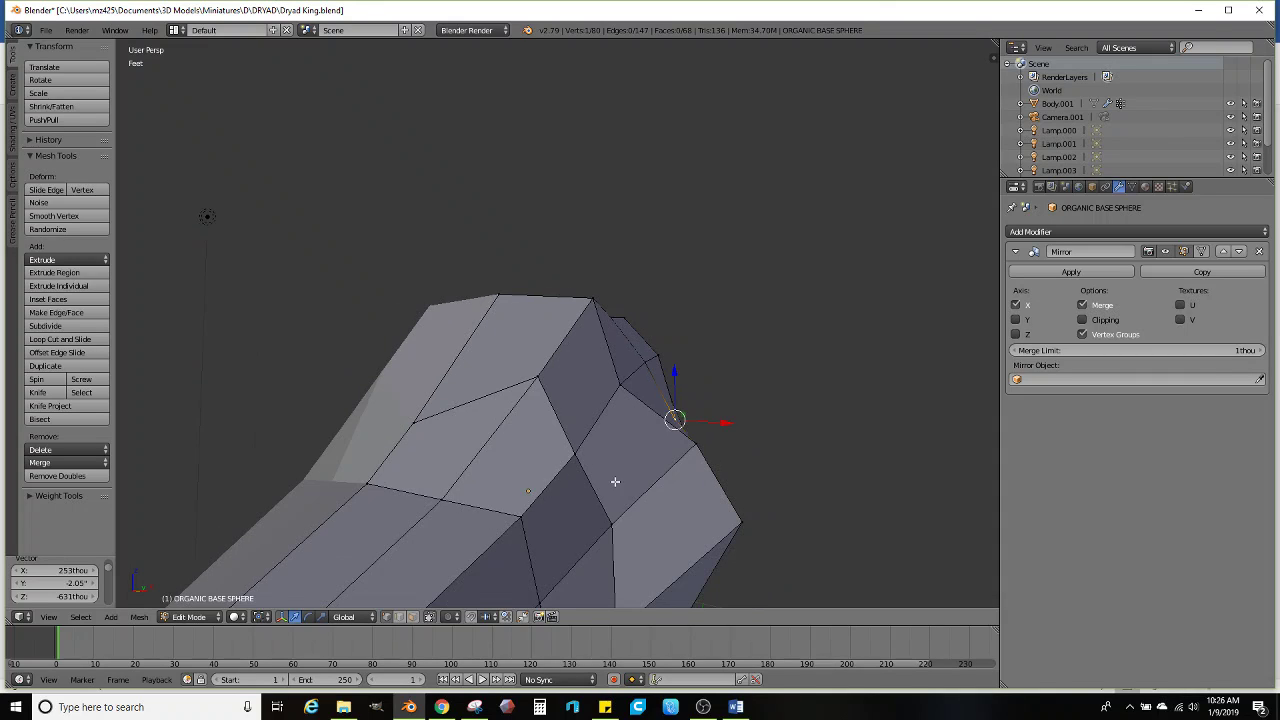
{"action": "middle_click_drag", "start_coordinate": [614, 480], "coordinate": [496, 511]}
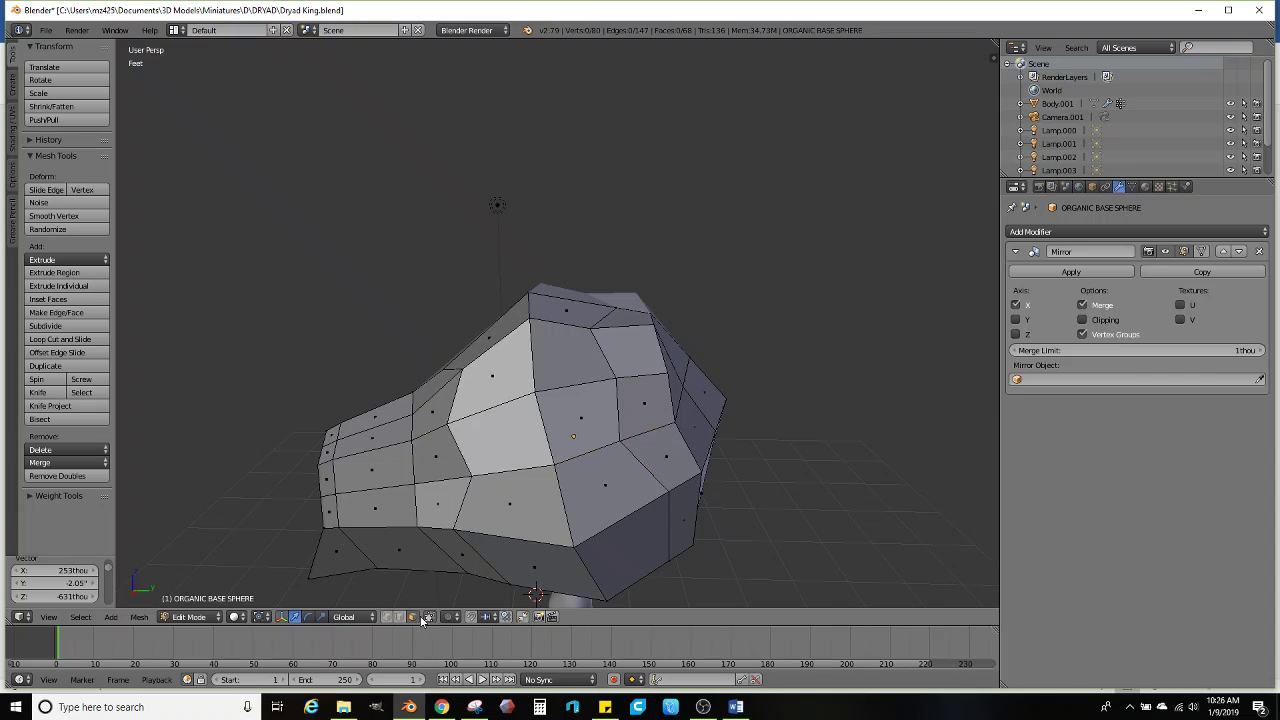
{"action": "left_click", "coordinate": [567, 355]}
{"action": "left_click", "coordinate": [580, 416], "text": "ctrl"}
{"action": "left_click", "coordinate": [510, 440], "text": "ctrl"}
{"action": "middle_click_drag", "start_coordinate": [560, 400], "coordinate": [766, 423]}
{"action": "key", "text": "r"}
{"action": "key", "text": "x"}
{"action": "left_click", "coordinate": [748, 448]}
{"action": "key", "text": "s"}
{"action": "left_click", "coordinate": [716, 428]}
Extrude the four eye faces twice, scaling them down each time, the second set by 0.765
{"action": "key", "text": "e"}
{"action": "right_click", "coordinate": [752, 431]}
{"action": "key", "text": "s"}
{"action": "left_click", "coordinate": [700, 429]}
{"action": "key", "text": "e"}
{"action": "right_click", "coordinate": [726, 441]}
{"action": "key", "text": "s"}
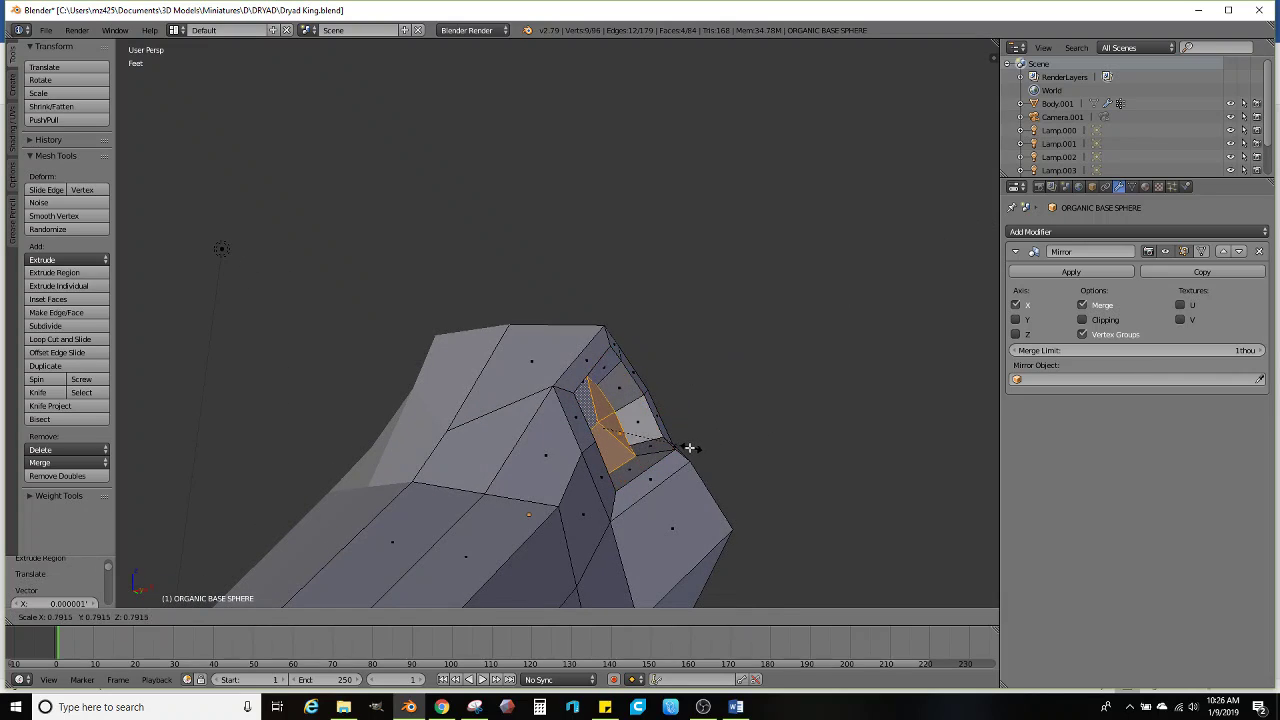
{"action": "left_click", "coordinate": [687, 449]}
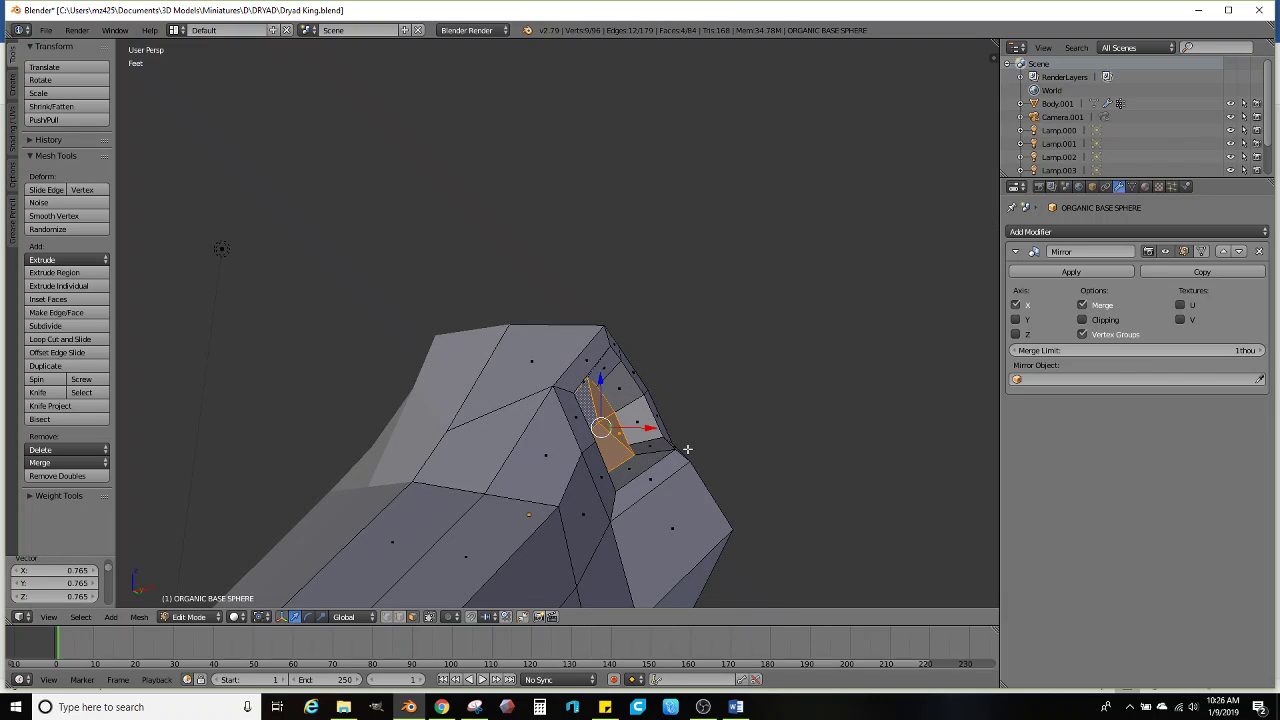
Extrude the inner eye faces once more and scale them by 0.773 to extend the socket
{"action": "middle_click_drag", "start_coordinate": [686, 458], "coordinate": [545, 435]}
{"action": "key", "text": "e"}
{"action": "right_click", "coordinate": [765, 416]}
{"action": "key", "text": "s"}
{"action": "left_click", "coordinate": [690, 433]}
{"action": "scroll", "coordinate": [690, 433], "scroll_direction": "down", "scroll_amount": 5}
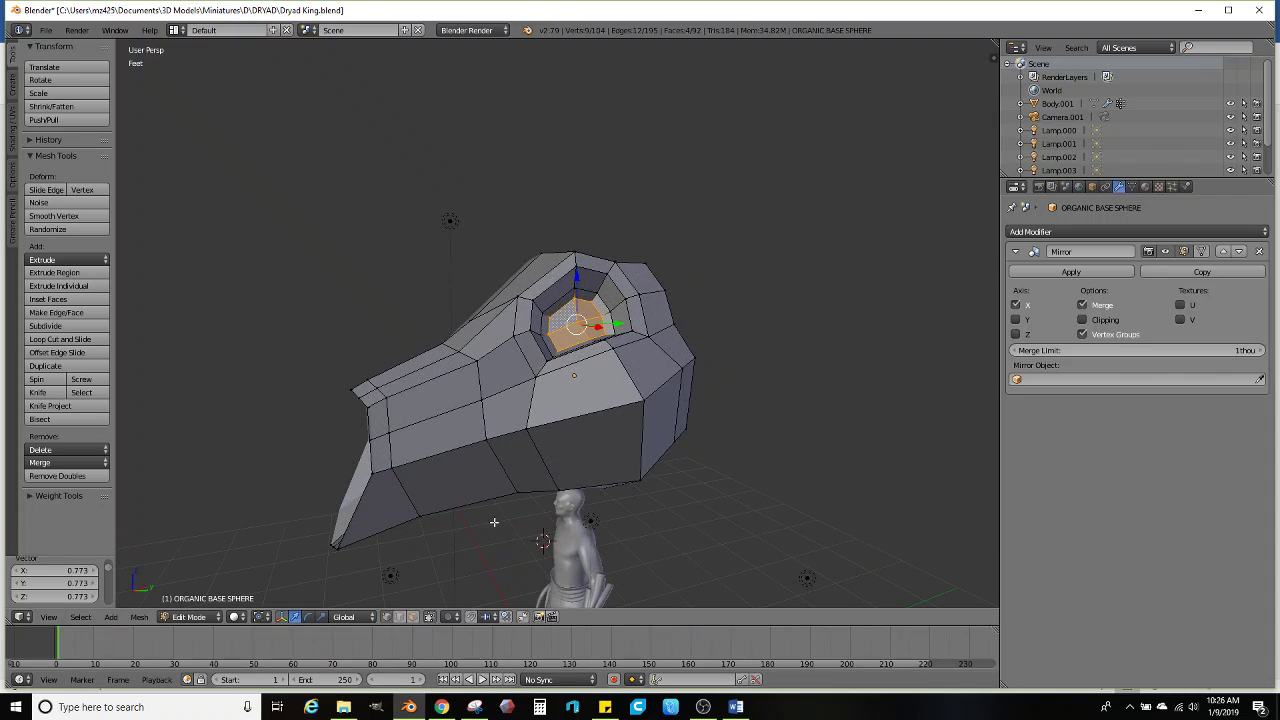
Reposition individual vertices below and behind the eye socket, finishing with the one on the lower side edge
{"action": "middle_click_drag", "start_coordinate": [656, 411], "coordinate": [585, 410]}
{"action": "right_click", "coordinate": [723, 400]}
{"action": "key", "text": "g"}
{"action": "right_click", "coordinate": [715, 413]}
{"action": "key", "text": "g"}
{"action": "left_click", "coordinate": [650, 368]}
{"action": "key", "text": "g"}
{"action": "left_click", "coordinate": [663, 409]}
{"action": "scroll", "coordinate": [585, 430], "scroll_direction": "up", "scroll_amount": 5}
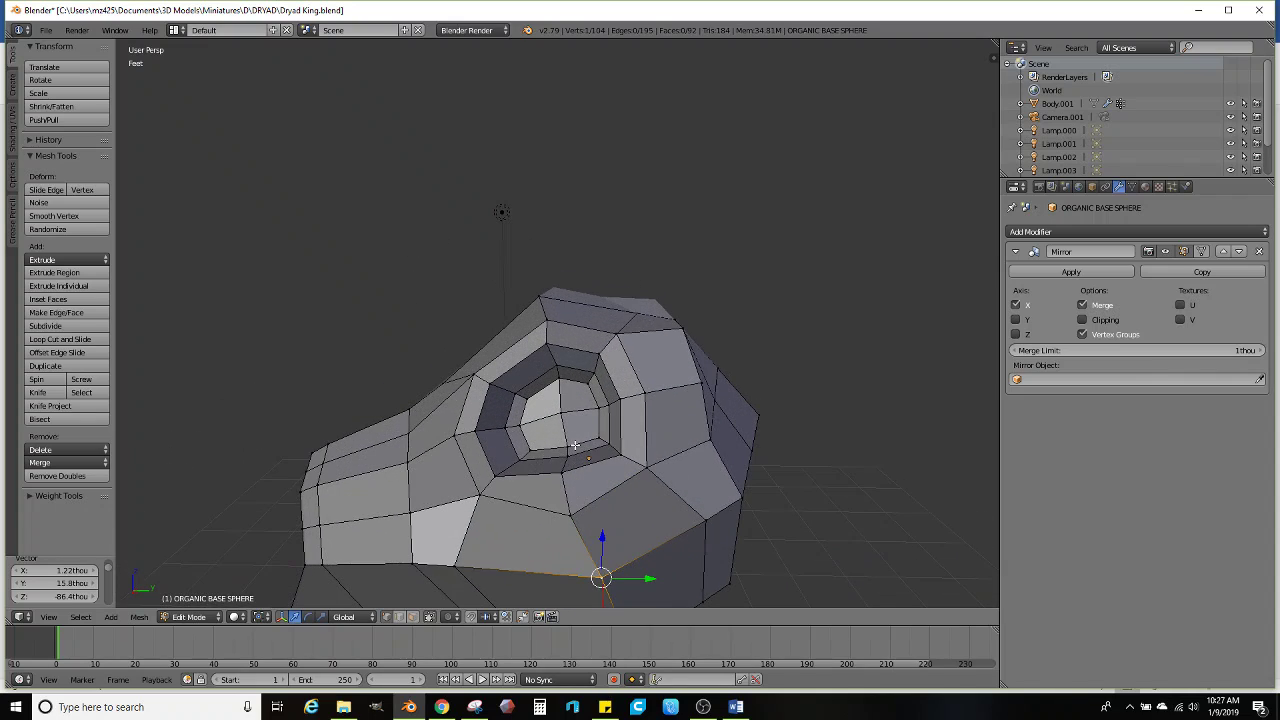
Select the three vertices along the lower rim of the eye socket and try to move them
{"action": "left_click", "coordinate": [565, 471], "text": "ctrl"}
{"action": "middle_click_drag", "start_coordinate": [565, 471], "coordinate": [594, 434]}
{"action": "key", "text": "g"}
{"action": "key", "text": "Escape"}
{"action": "scroll", "coordinate": [572, 485], "scroll_direction": "down", "scroll_amount": 3}
{"action": "key", "text": "Tab"}
{"action": "key", "text": "Tab"}
{"action": "scroll", "coordinate": [594, 434], "scroll_direction": "up", "scroll_amount": 4}
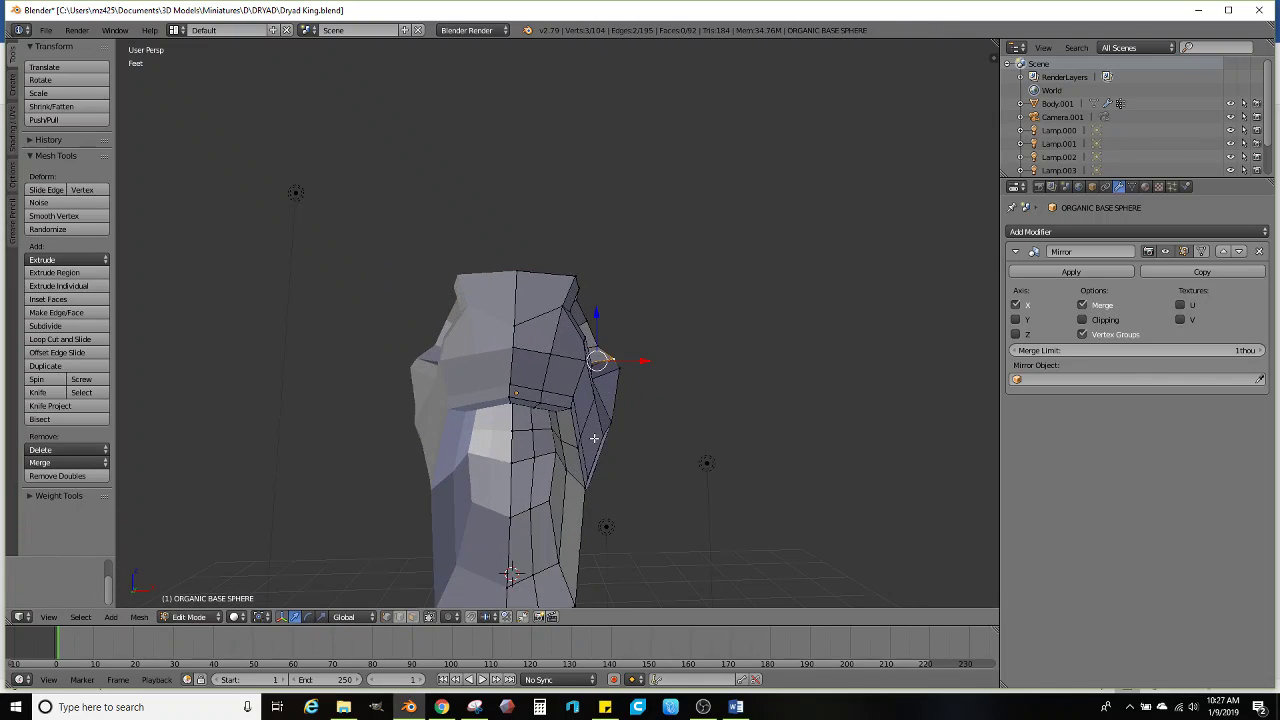
{"action": "scroll", "coordinate": [587, 425], "scroll_direction": "up", "scroll_amount": 2}
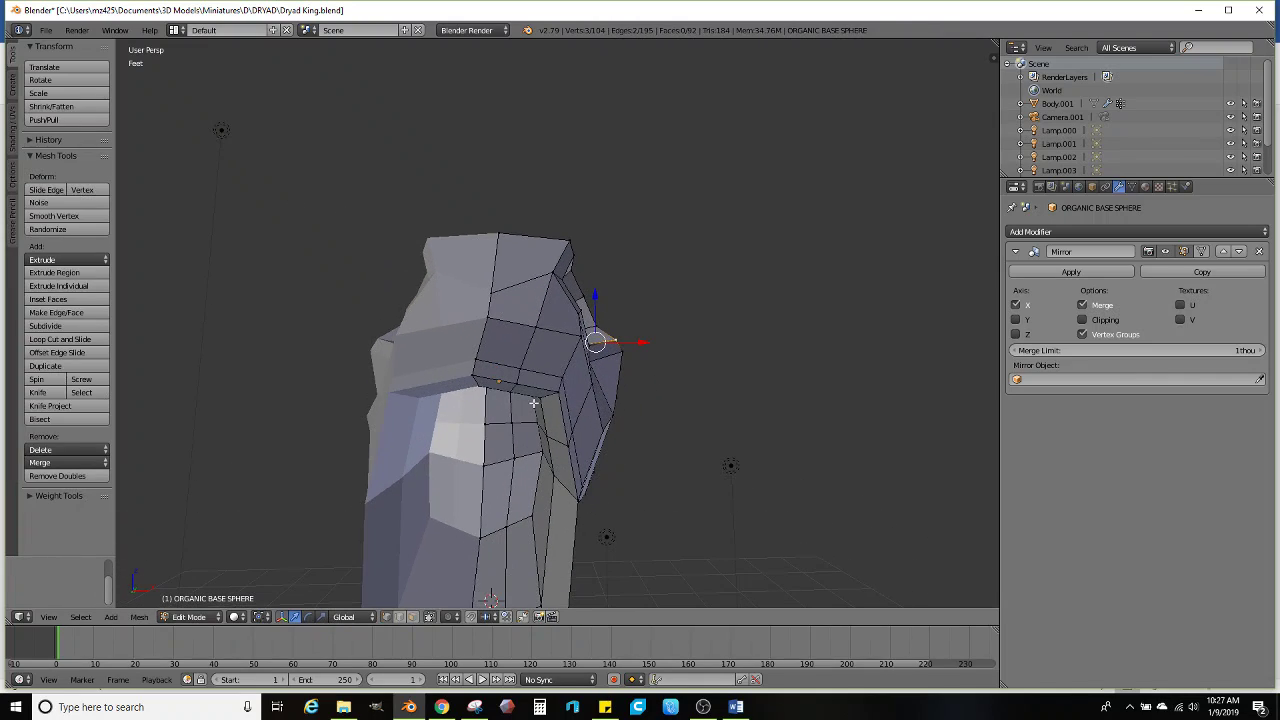
Add one lengthwise loop cut beside the headpiece's midline, running over the snout
{"action": "left_click", "coordinate": [82, 341]}
{"action": "left_click", "coordinate": [500, 288]}
{"action": "left_click", "coordinate": [503, 286]}
{"action": "middle_click_drag", "start_coordinate": [503, 286], "coordinate": [502, 273]}
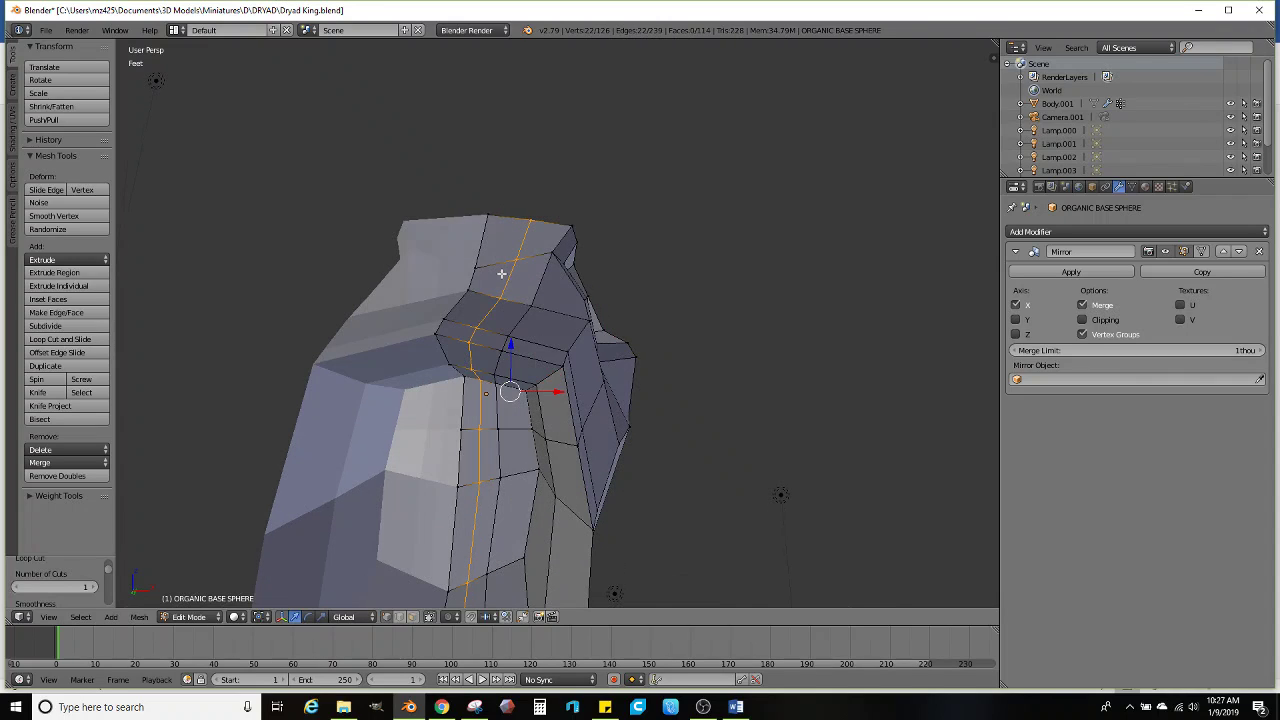
{"action": "right_click", "coordinate": [472, 370]}
{"action": "middle_click_drag", "start_coordinate": [481, 370], "coordinate": [470, 428]}
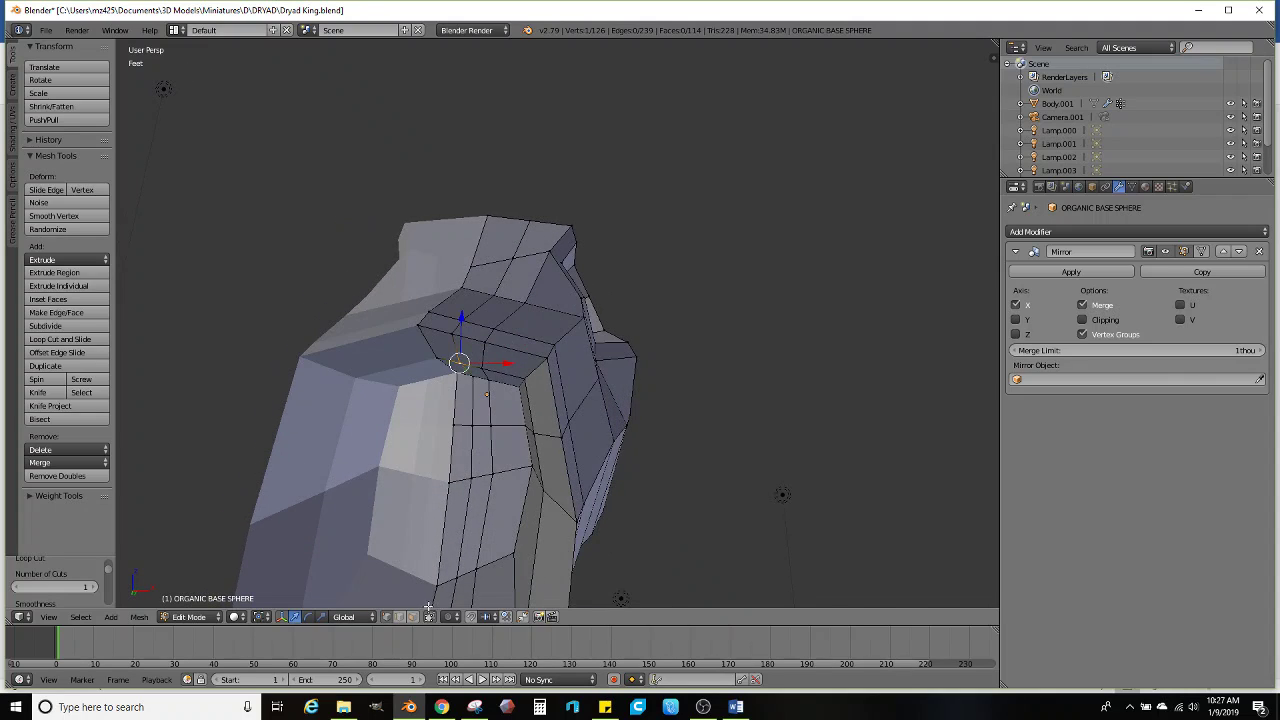
Extrude the two faces under the snout tip nearest the midline, scale them by 0.776 and shift them 353 thou along X
{"action": "right_click", "coordinate": [443, 354]}
{"action": "middle_click_drag", "start_coordinate": [443, 354], "coordinate": [489, 349]}
{"action": "right_click", "coordinate": [490, 316], "text": "ctrl"}
{"action": "key", "text": "e"}
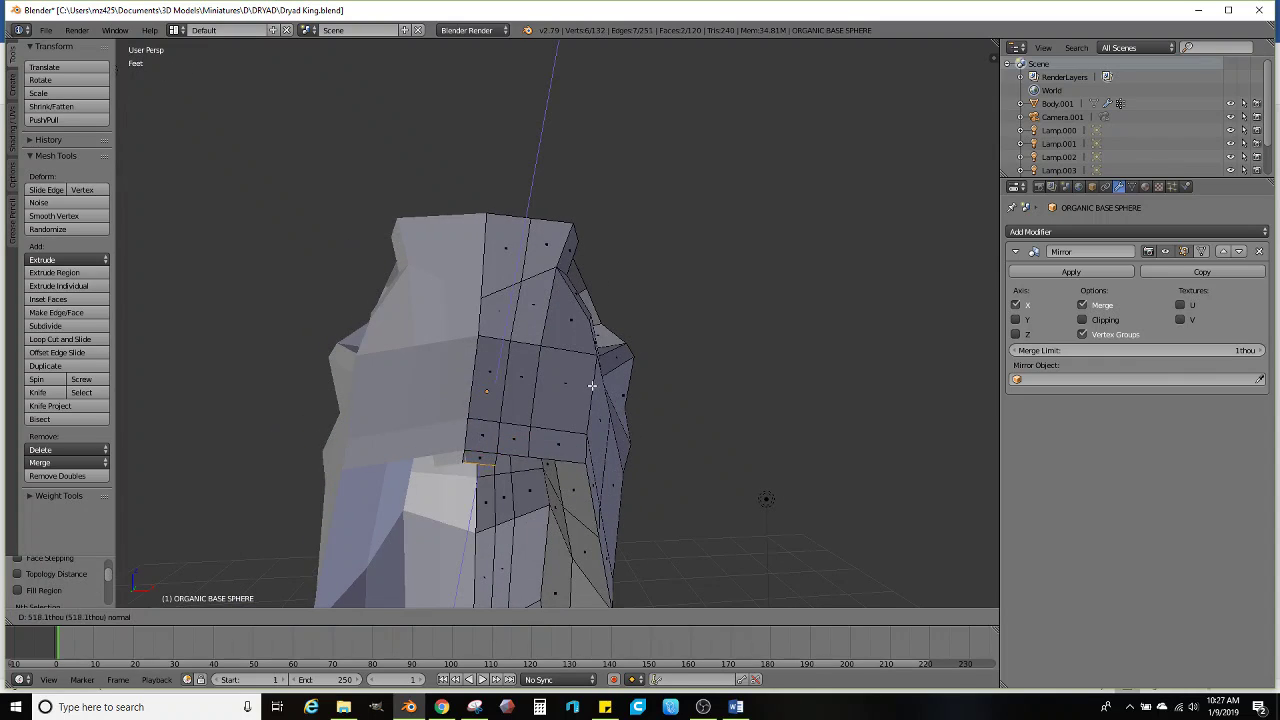
{"action": "right_click", "coordinate": [592, 384]}
{"action": "key", "text": "s"}
{"action": "left_click", "coordinate": [522, 452]}
{"action": "key", "text": "g"}
{"action": "key", "text": "x"}
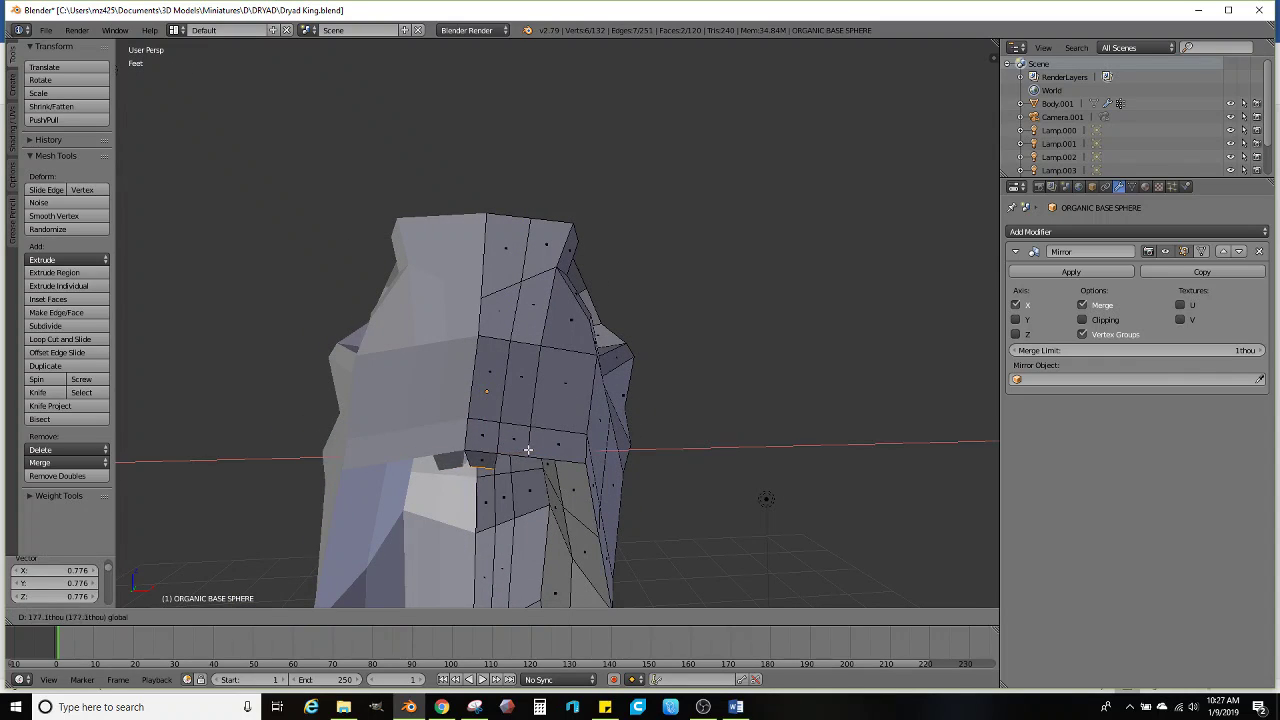
{"action": "left_click", "coordinate": [455, 460]}
{"action": "middle_click_drag", "start_coordinate": [455, 460], "coordinate": [477, 348]}
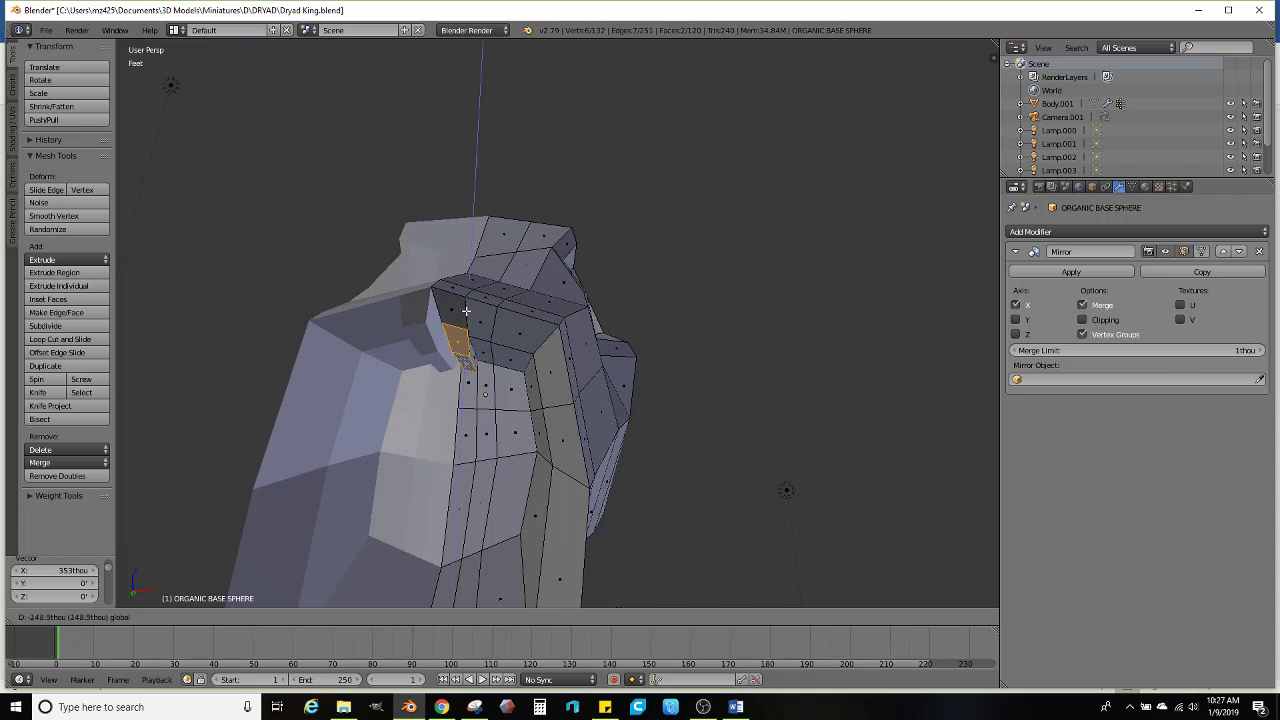
Extrude the adjacent pair of faces under the snout tip, scale them by 0.605 and shift them 433 thou along X
{"action": "right_click", "coordinate": [480, 318]}
{"action": "right_click", "coordinate": [482, 352], "text": "ctrl"}
{"action": "middle_click_drag", "start_coordinate": [482, 352], "coordinate": [482, 386]}
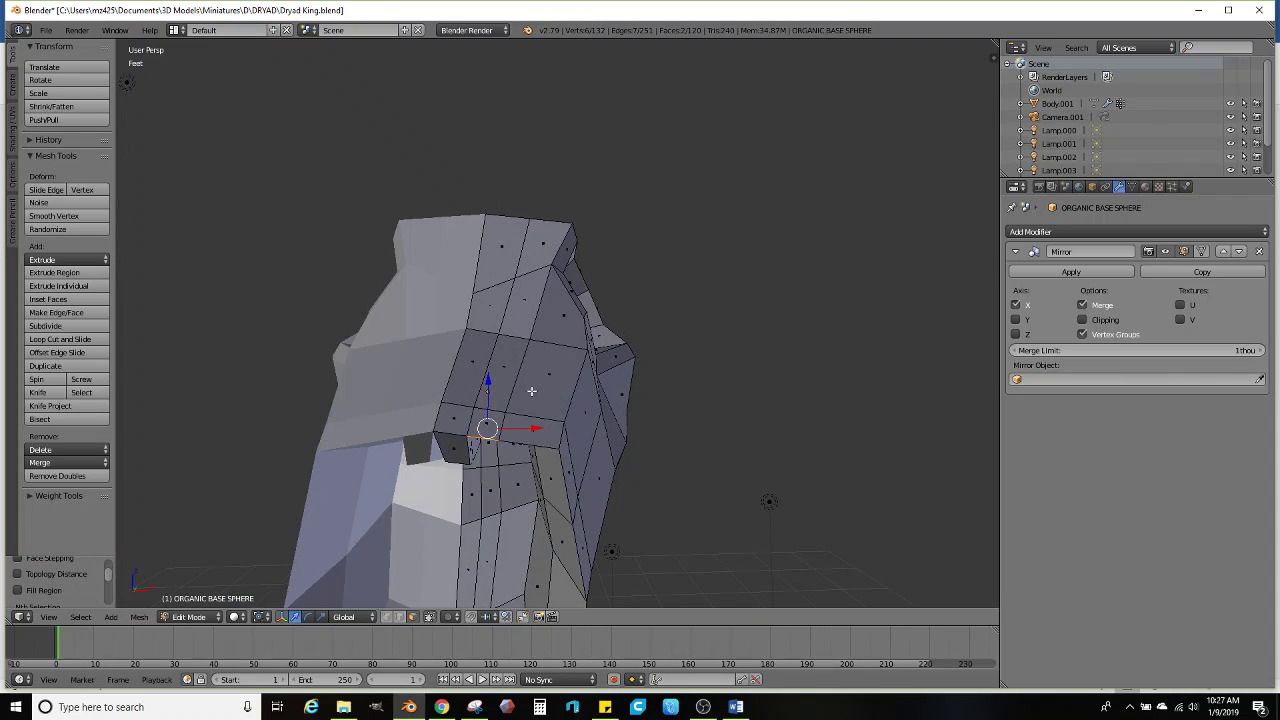
{"action": "key", "text": "e"}
{"action": "right_click", "coordinate": [538, 418]}
{"action": "key", "text": "s"}
{"action": "left_click", "coordinate": [520, 435]}
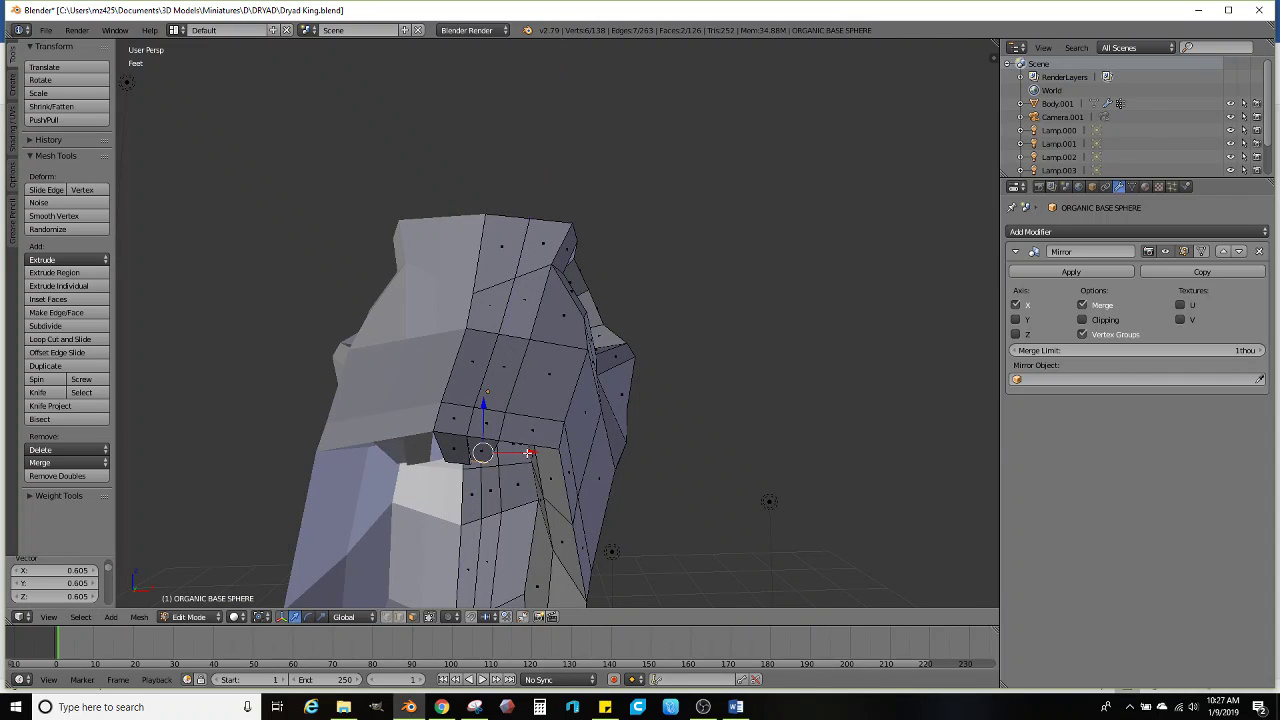
{"action": "key", "text": "g"}
{"action": "key", "text": "x"}
{"action": "left_click", "coordinate": [478, 448]}
Shift the second extrusion under the snout tip along the Y axis and check the headpiece in Object Mode
{"action": "middle_click_drag", "start_coordinate": [478, 448], "coordinate": [467, 398]}
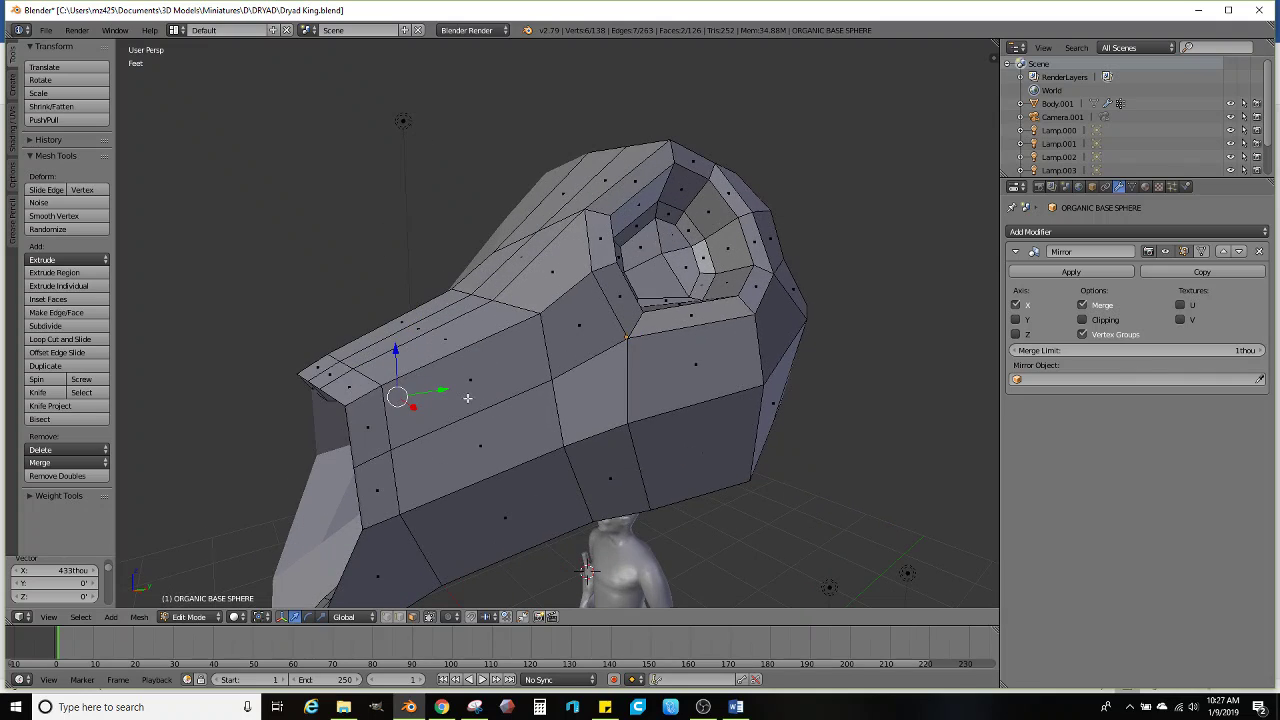
{"action": "key", "text": "g"}
{"action": "key", "text": "y"}
{"action": "left_click", "coordinate": [320, 396]}
{"action": "middle_click_drag", "start_coordinate": [320, 396], "coordinate": [614, 408]}
{"action": "scroll", "coordinate": [520, 410], "scroll_direction": "down", "scroll_amount": 3}
{"action": "key", "text": "Tab"}
{"action": "scroll", "coordinate": [587, 395], "scroll_direction": "up", "scroll_amount": 3}
{"action": "key", "text": "Tab"}
Select a run of faces on the headpiece and shift them along the Y axis
{"action": "right_click", "coordinate": [588, 302]}
{"action": "right_click", "coordinate": [550, 340], "text": "ctrl"}
{"action": "key", "text": "g"}
{"action": "key", "text": "y"}
{"action": "left_click", "coordinate": [657, 320]}
Scale the single face on the back of the headpiece by 1.235 and move it 2.2" along X
{"action": "right_click", "coordinate": [574, 452]}
{"action": "key", "text": "s"}
{"action": "left_click", "coordinate": [640, 405]}
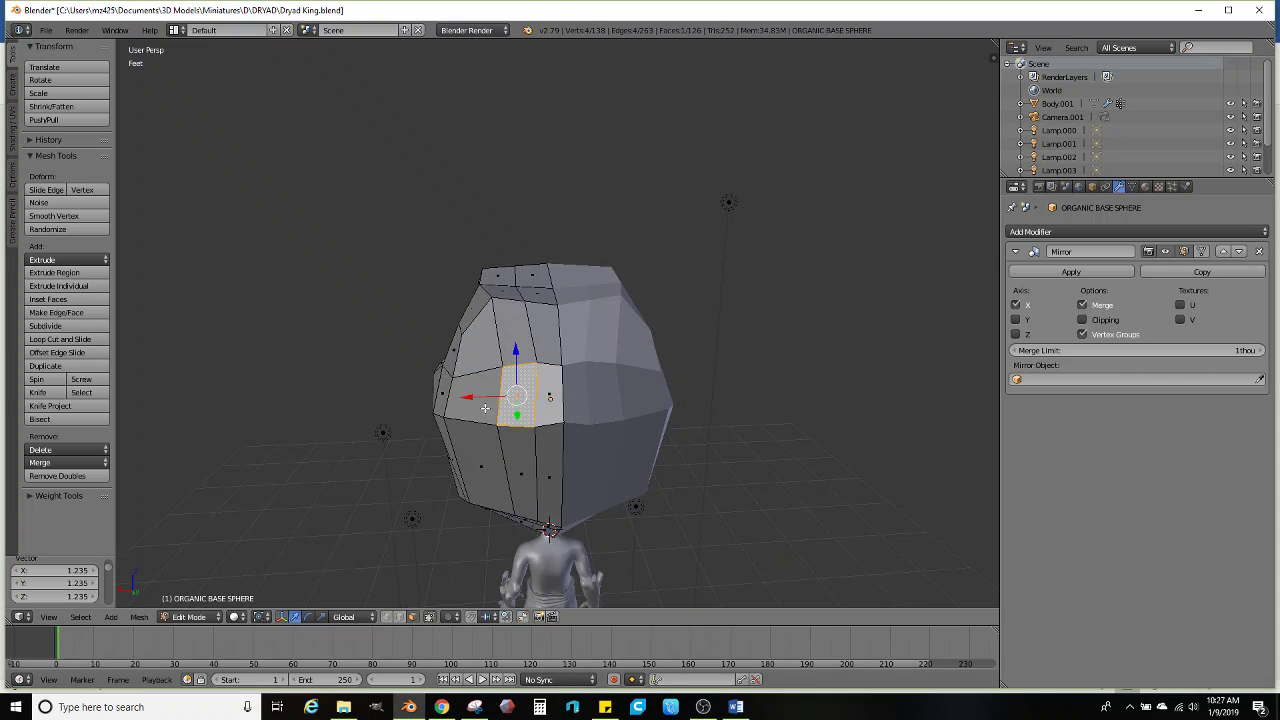
{"action": "left_click_drag", "start_coordinate": [469, 401], "coordinate": [444, 402]}
{"action": "middle_click_drag", "start_coordinate": [444, 402], "coordinate": [624, 386]}
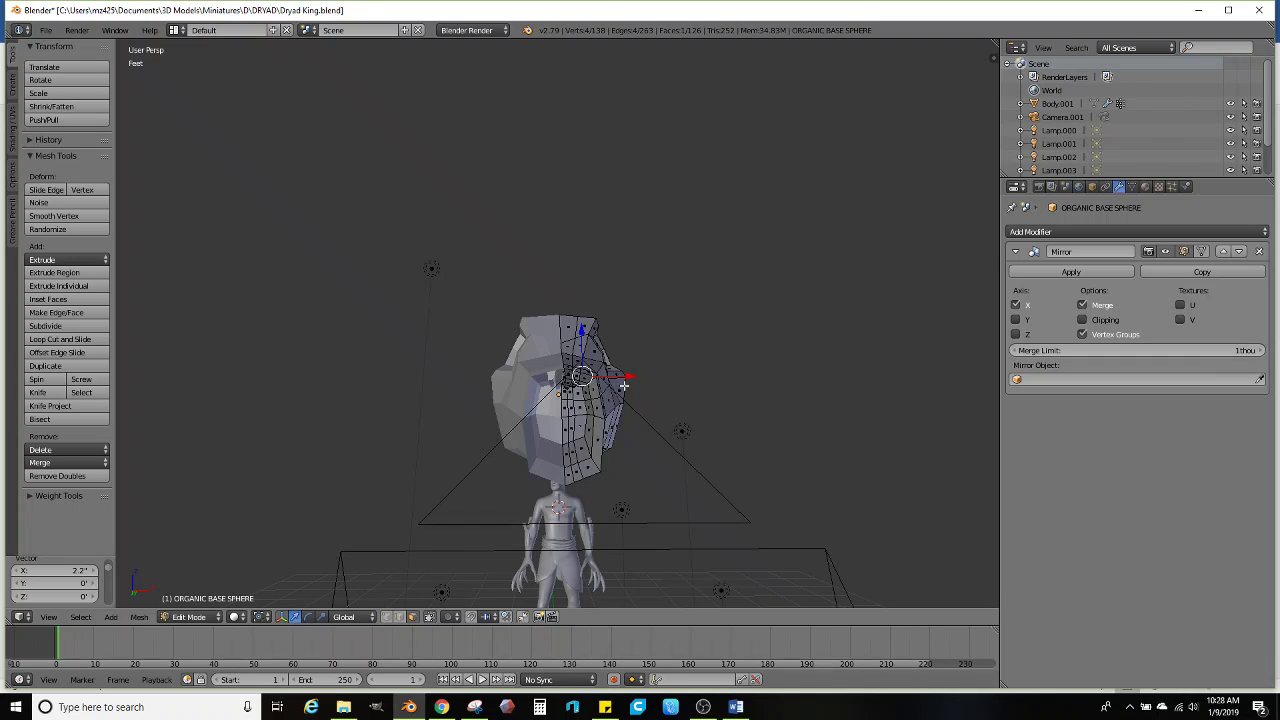
{"action": "middle_click_drag", "start_coordinate": [619, 392], "coordinate": [547, 345]}
{"action": "key", "text": "Tab"}
{"action": "key", "text": "Tab"}
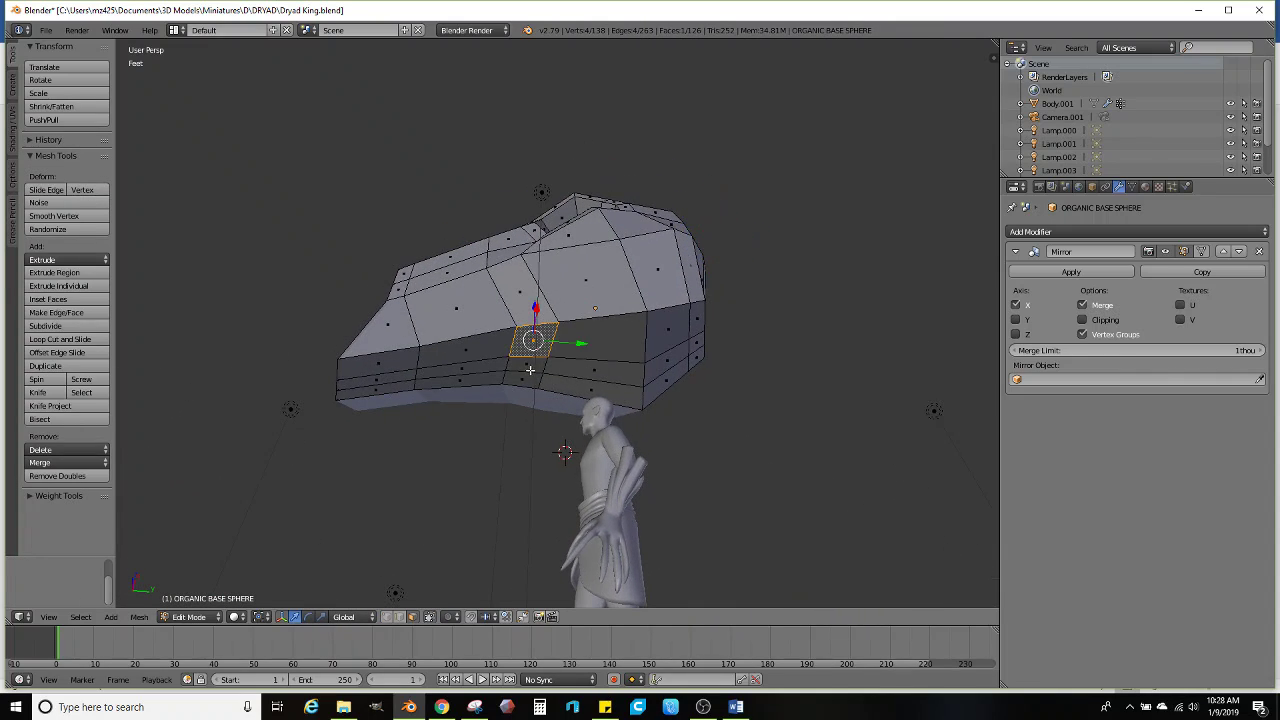
Select the nine faces along the lower side of the headpiece and raise them 3.01" along Z
{"action": "right_click", "coordinate": [526, 377], "text": "ctrl"}
{"action": "right_click", "coordinate": [596, 336], "text": "shift"}
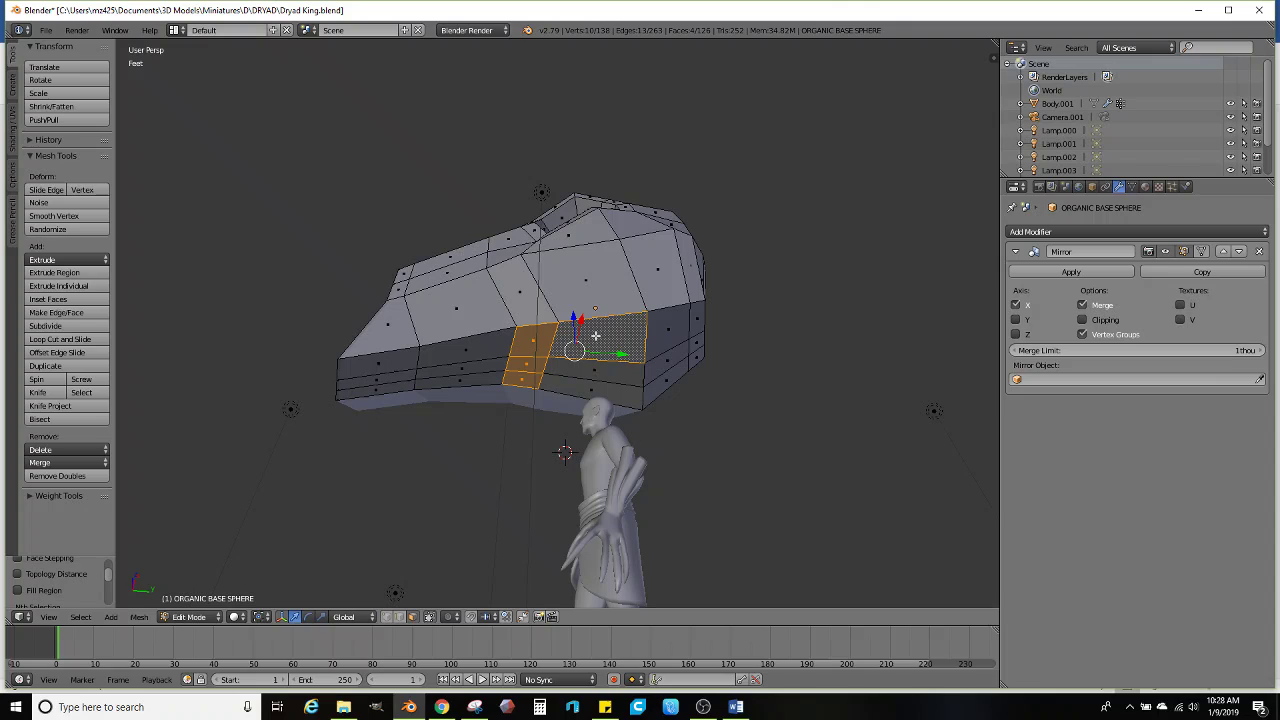
{"action": "right_click", "coordinate": [601, 389], "text": "ctrl"}
{"action": "right_click", "coordinate": [476, 370], "text": "shift"}
{"action": "right_click", "coordinate": [478, 346], "text": "shift"}
{"action": "right_click", "coordinate": [468, 386], "text": "shift"}
{"action": "middle_click_drag", "start_coordinate": [474, 378], "coordinate": [502, 434]}
{"action": "key", "text": "g"}
{"action": "key", "text": "z"}
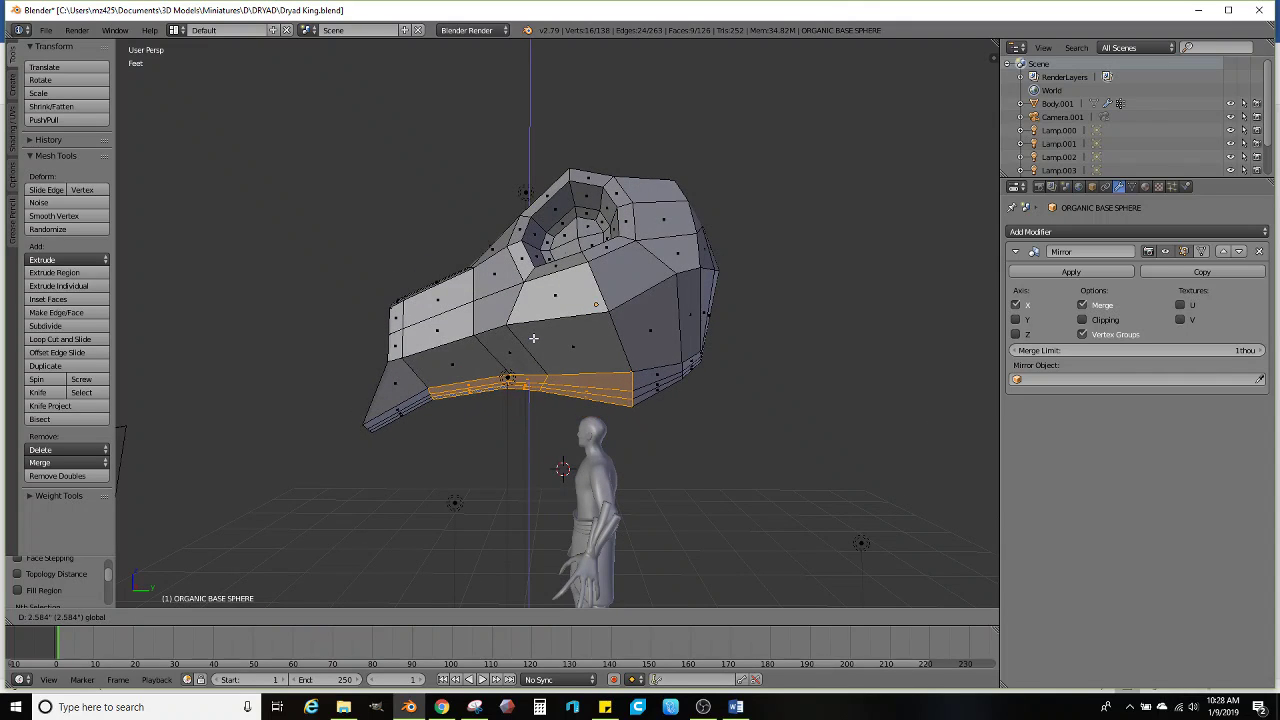
{"action": "left_click", "coordinate": [535, 335]}
{"action": "middle_click_drag", "start_coordinate": [535, 335], "coordinate": [510, 330]}
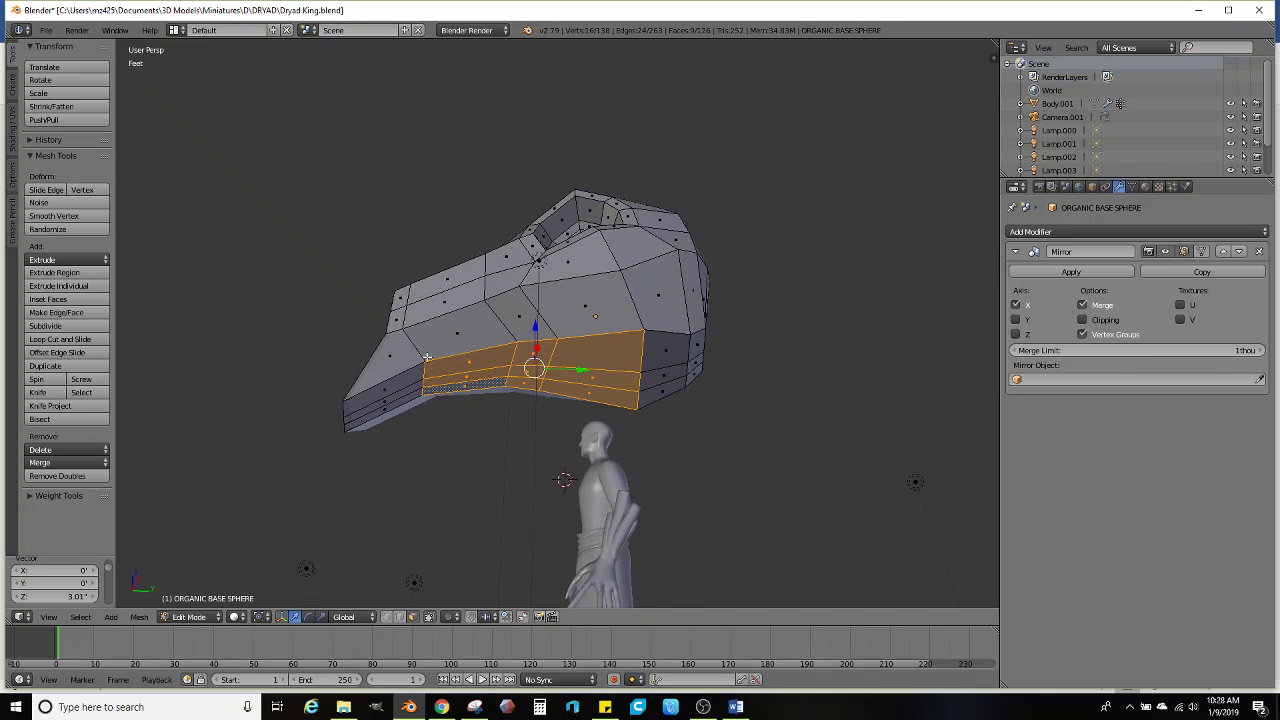
Add two loop cuts across the headpiece's side, one below the eye socket and one midway along the snout
{"action": "left_click", "coordinate": [99, 340]}
{"action": "left_click", "coordinate": [602, 345]}
{"action": "right_click", "coordinate": [602, 345]}
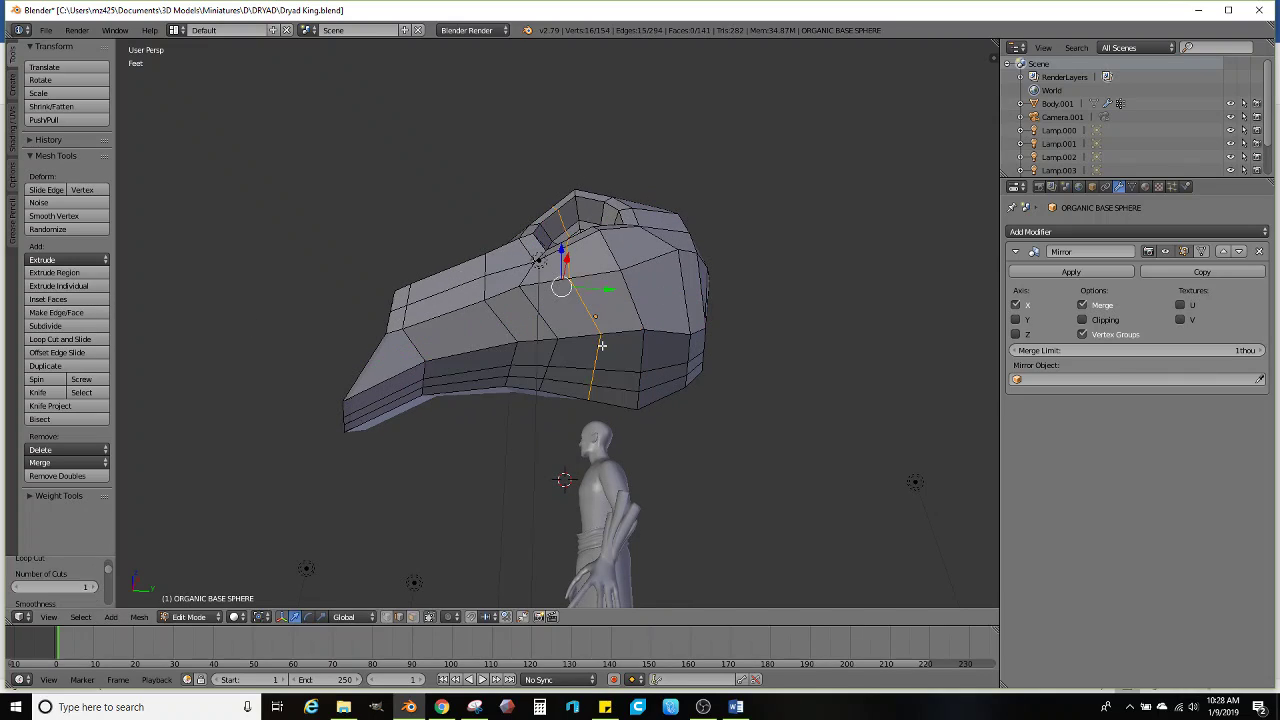
{"action": "left_click", "coordinate": [412, 616]}
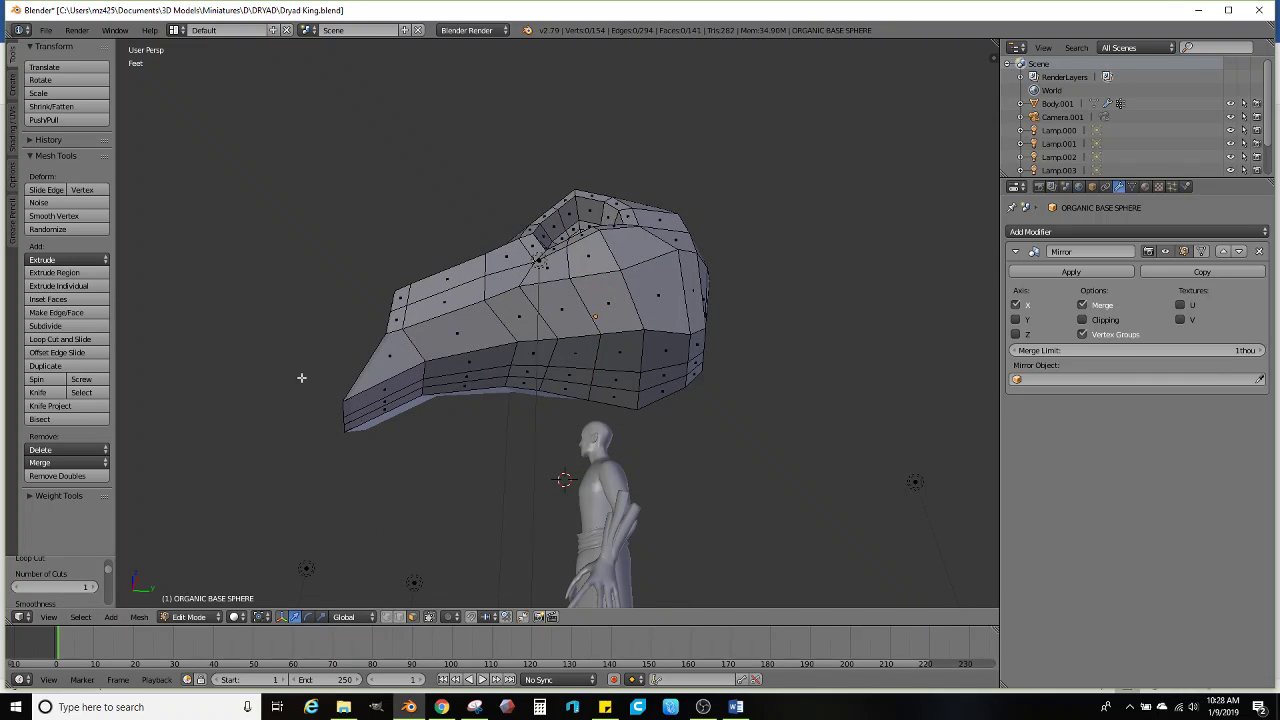
{"action": "left_click", "coordinate": [85, 342]}
{"action": "left_click", "coordinate": [445, 378]}
{"action": "right_click", "coordinate": [474, 380]}
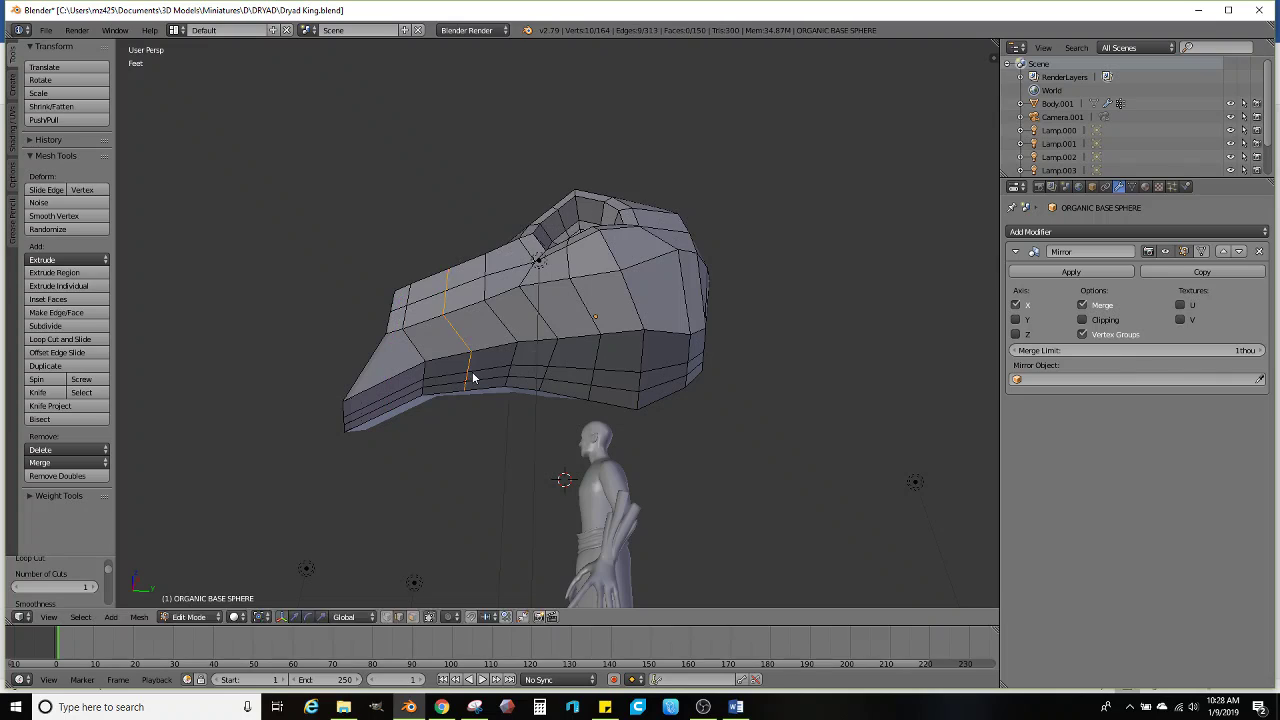
{"action": "left_click", "coordinate": [412, 616]}
{"action": "scroll", "coordinate": [518, 446], "scroll_direction": "up", "scroll_amount": 2}
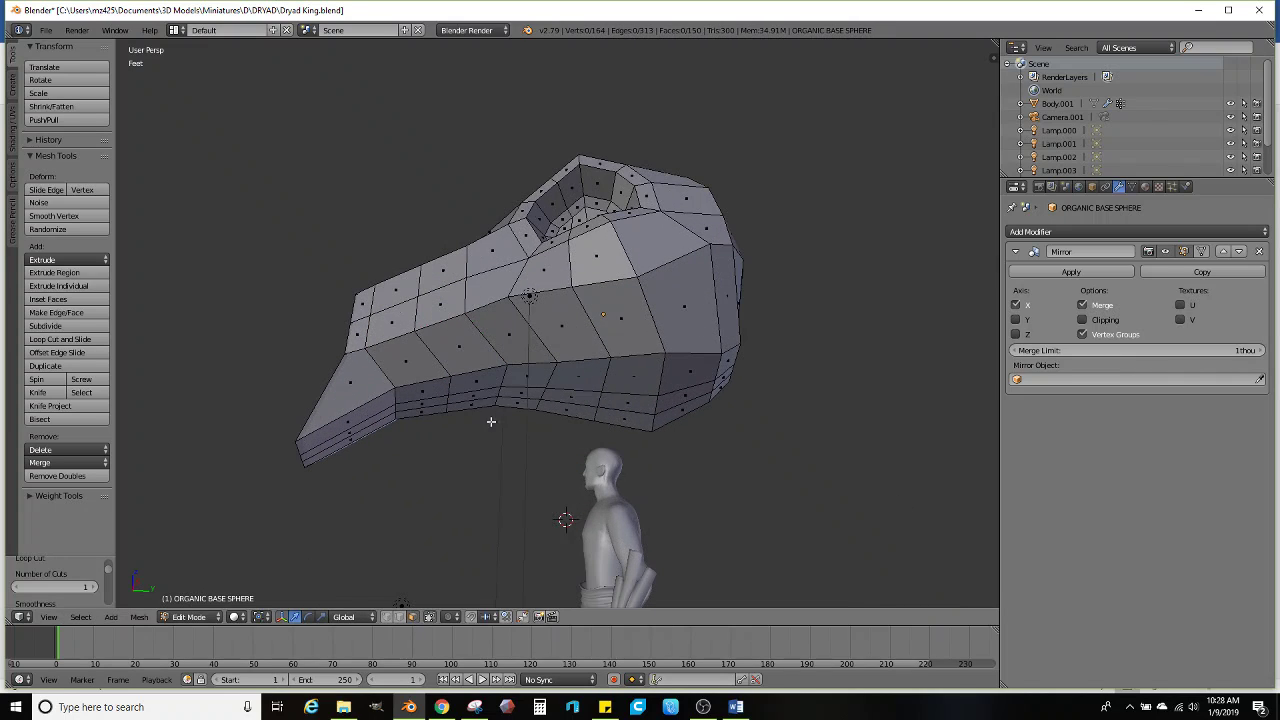
Extrude two neighbouring faces on the lower rim into tapered teeth, scaling the second one's end by 0.711
{"action": "right_click", "coordinate": [475, 384]}
{"action": "middle_click_drag", "start_coordinate": [474, 387], "coordinate": [506, 430]}
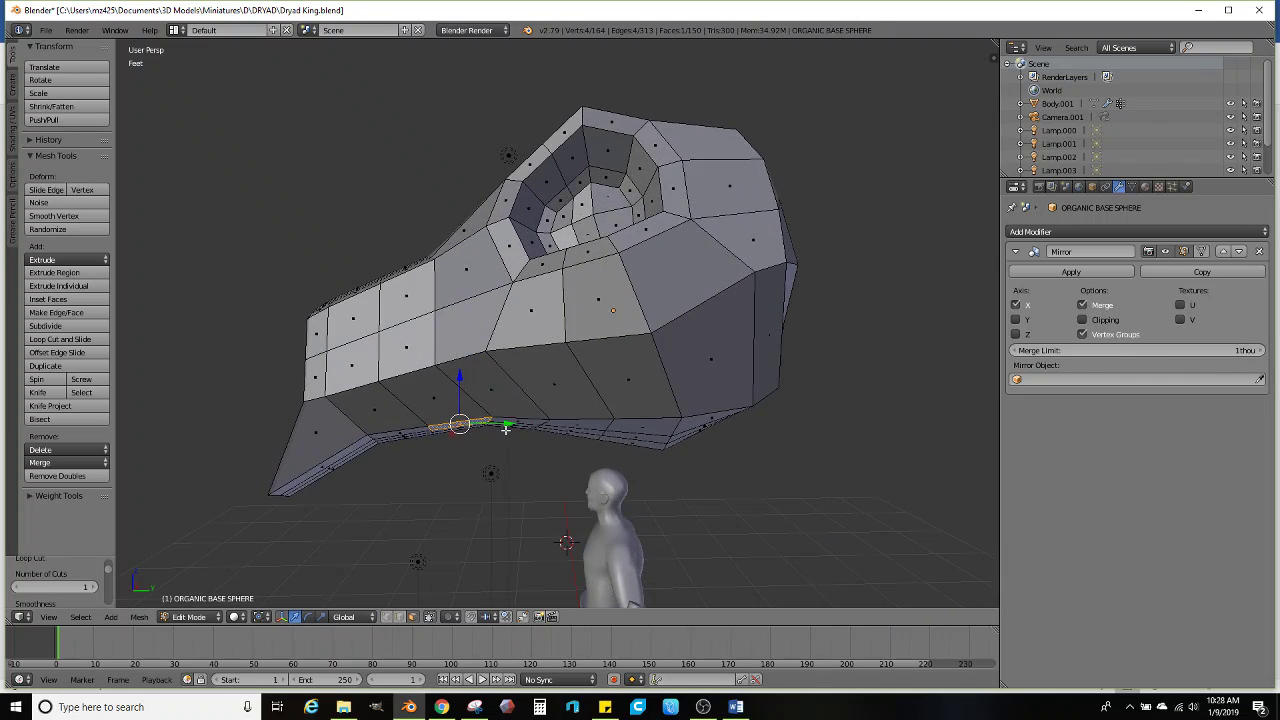
{"action": "key", "text": "e"}
{"action": "right_click", "coordinate": [633, 400]}
{"action": "key", "text": "s"}
{"action": "left_click", "coordinate": [585, 410]}
{"action": "middle_click_drag", "start_coordinate": [585, 410], "coordinate": [530, 415]}
{"action": "key", "text": "e"}
{"action": "left_click", "coordinate": [600, 418]}
{"action": "key", "text": "s"}
{"action": "left_click", "coordinate": [660, 420]}
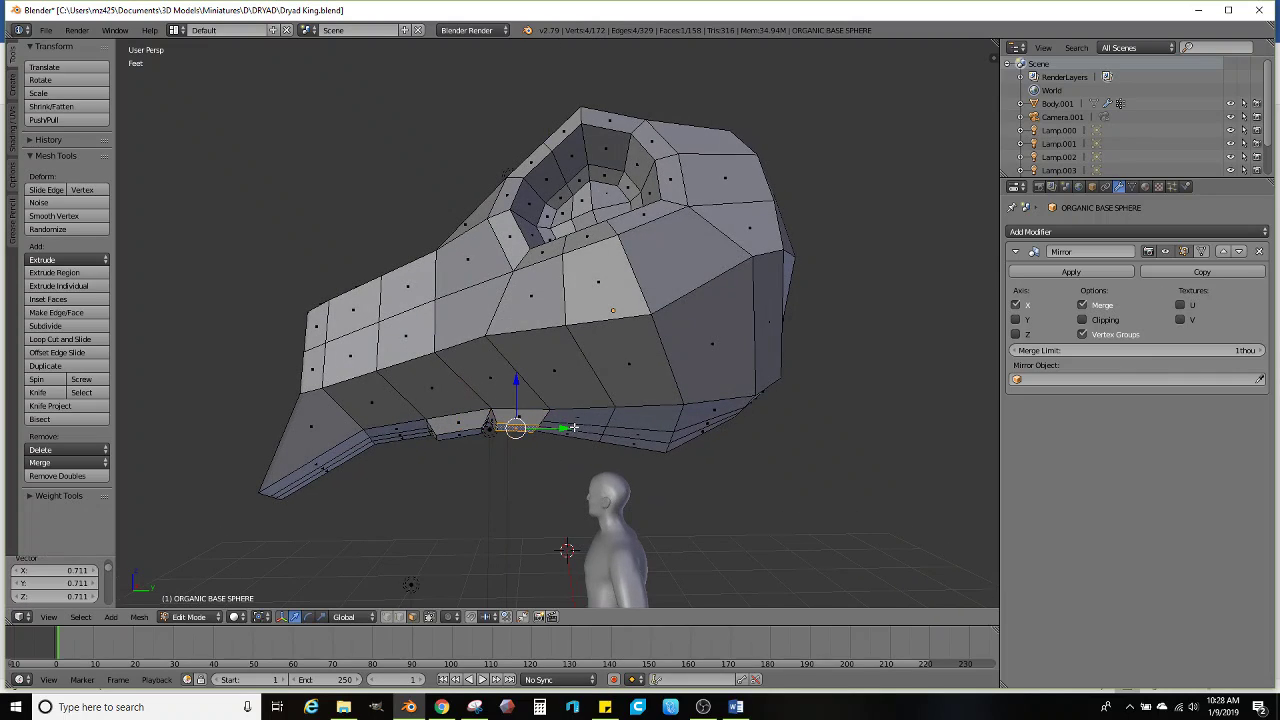
Extrude the next two lower-rim faces toward the back into teeth, scaling their ends by 0.641 and 0.701
{"action": "key", "text": "e"}
{"action": "left_click", "coordinate": [684, 434]}
{"action": "key", "text": "s"}
{"action": "left_click", "coordinate": [650, 432]}
{"action": "right_click", "coordinate": [656, 417]}
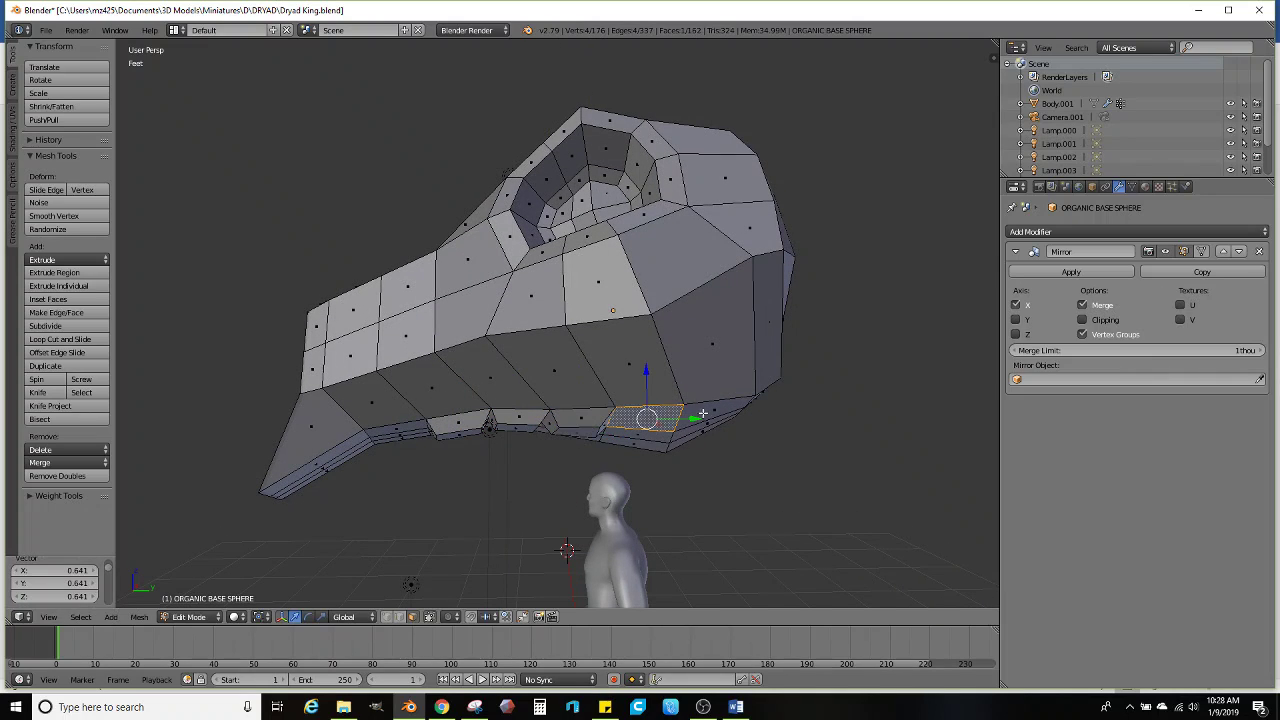
{"action": "key", "text": "e"}
{"action": "left_click", "coordinate": [703, 425]}
{"action": "key", "text": "s"}
{"action": "left_click", "coordinate": [686, 428]}
{"action": "middle_click_drag", "start_coordinate": [686, 428], "coordinate": [745, 410]}
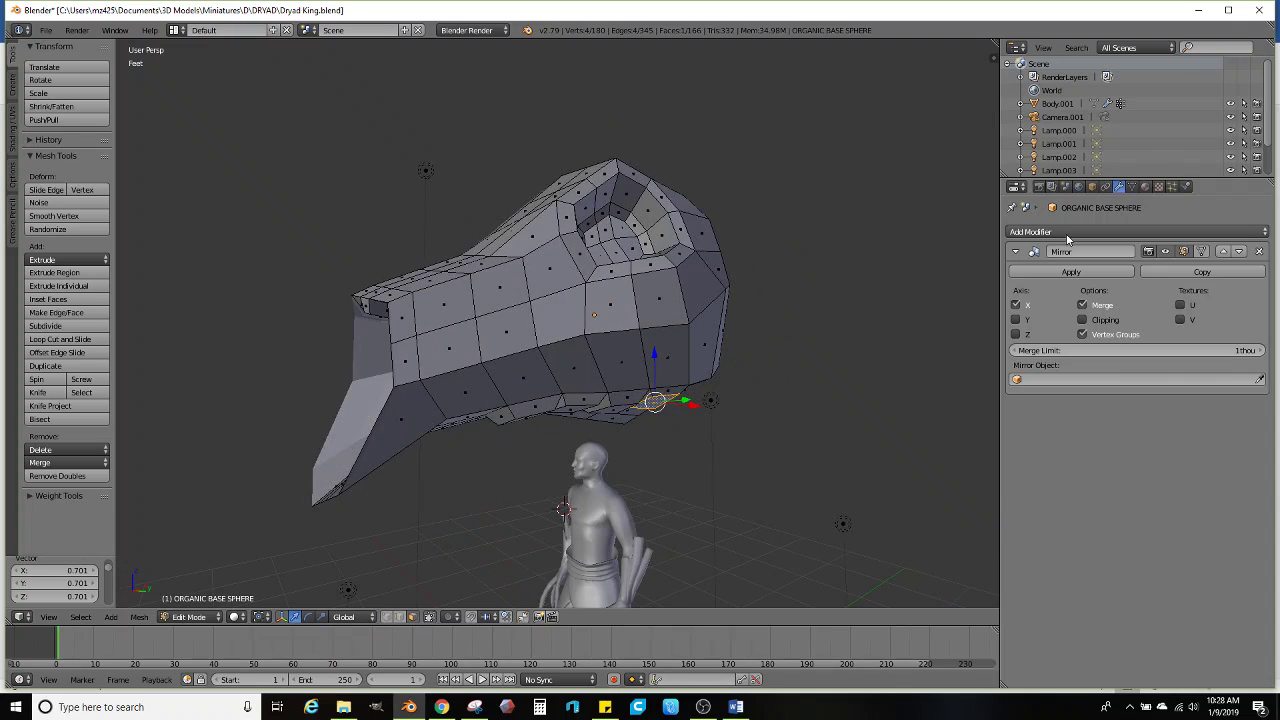
Add a Subdivision Surface modifier to the headpiece and set its shading to smooth
{"action": "left_click", "coordinate": [1100, 231]}
{"action": "left_click", "coordinate": [1013, 455]}
{"action": "middle_click_drag", "start_coordinate": [520, 360], "coordinate": [544, 361]}
{"action": "key", "text": "Tab"}
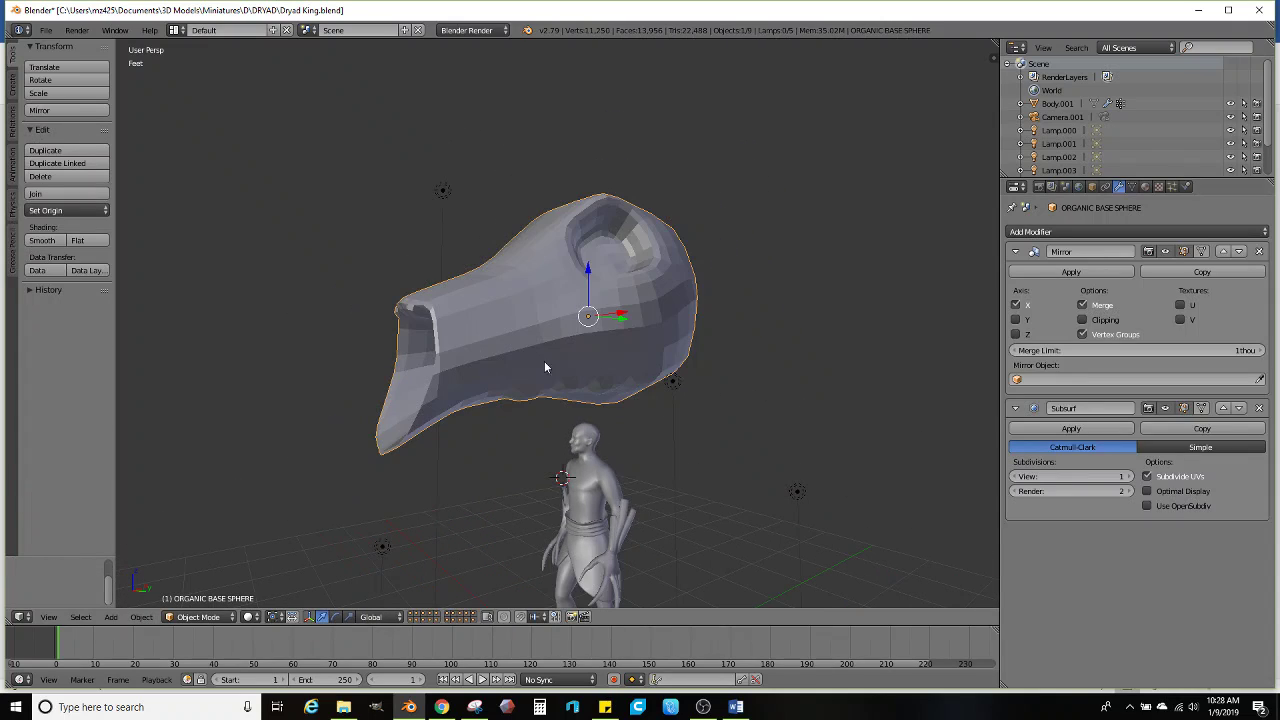
{"action": "left_click", "coordinate": [42, 240]}
{"action": "middle_click_drag", "start_coordinate": [343, 319], "coordinate": [458, 380]}
Select the four tooth-end faces along the lower rim and pull them down to make the teeth more pronounced
{"action": "key", "text": "Tab"}
{"action": "right_click", "coordinate": [462, 388], "text": "shift"}
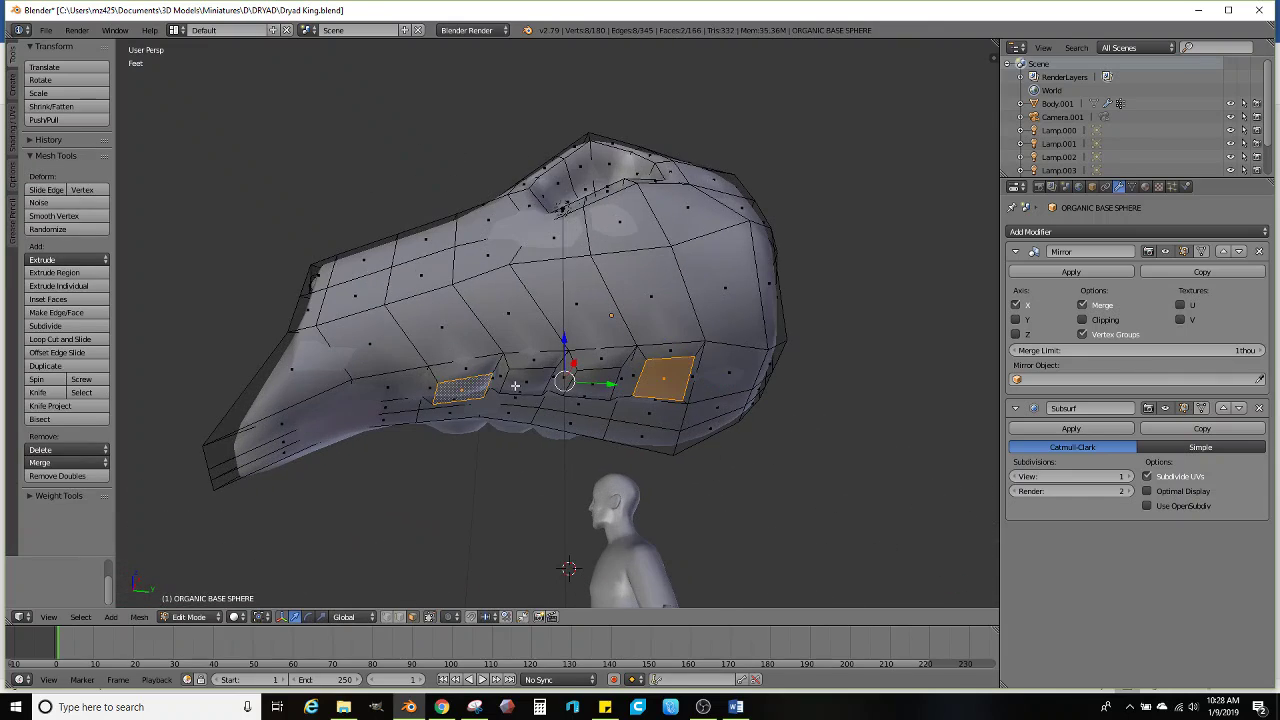
{"action": "right_click", "coordinate": [527, 381], "text": "shift"}
{"action": "right_click", "coordinate": [596, 377], "text": "shift"}
{"action": "middle_click_drag", "start_coordinate": [598, 375], "coordinate": [564, 404]}
{"action": "right_click", "coordinate": [520, 408], "text": "shift"}
{"action": "key", "text": "Tab"}
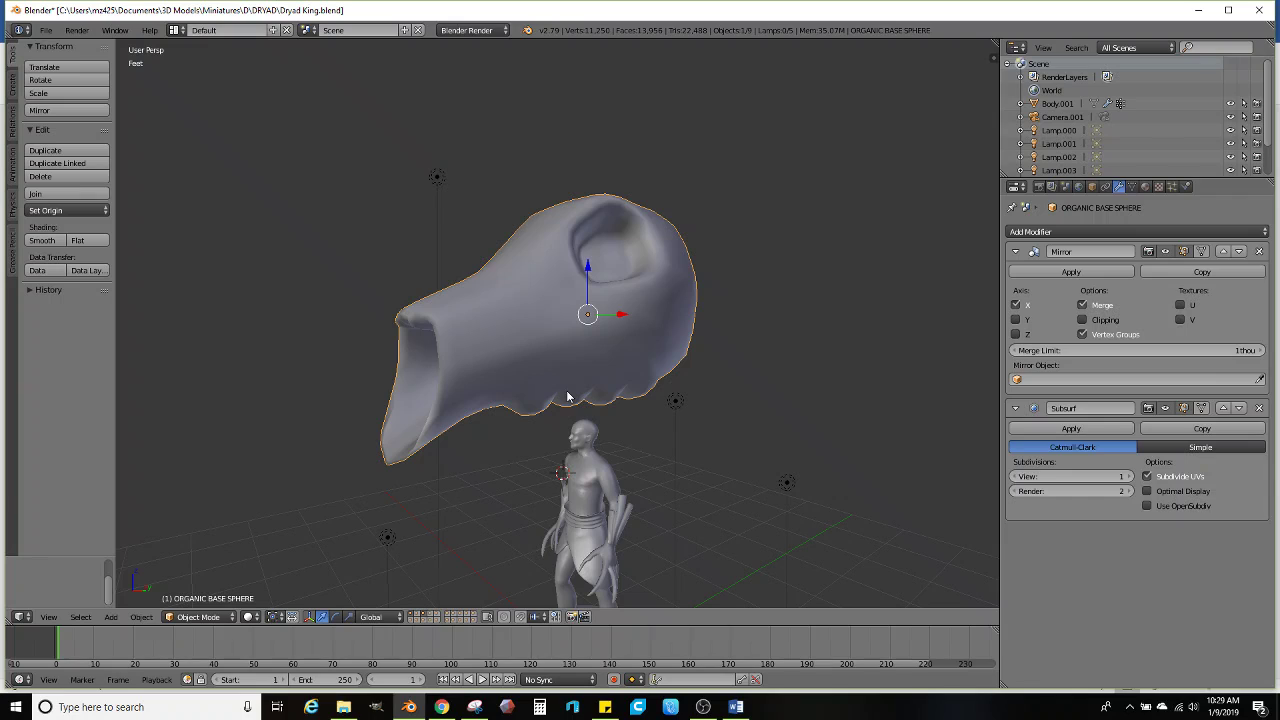
{"action": "key", "text": "Tab"}
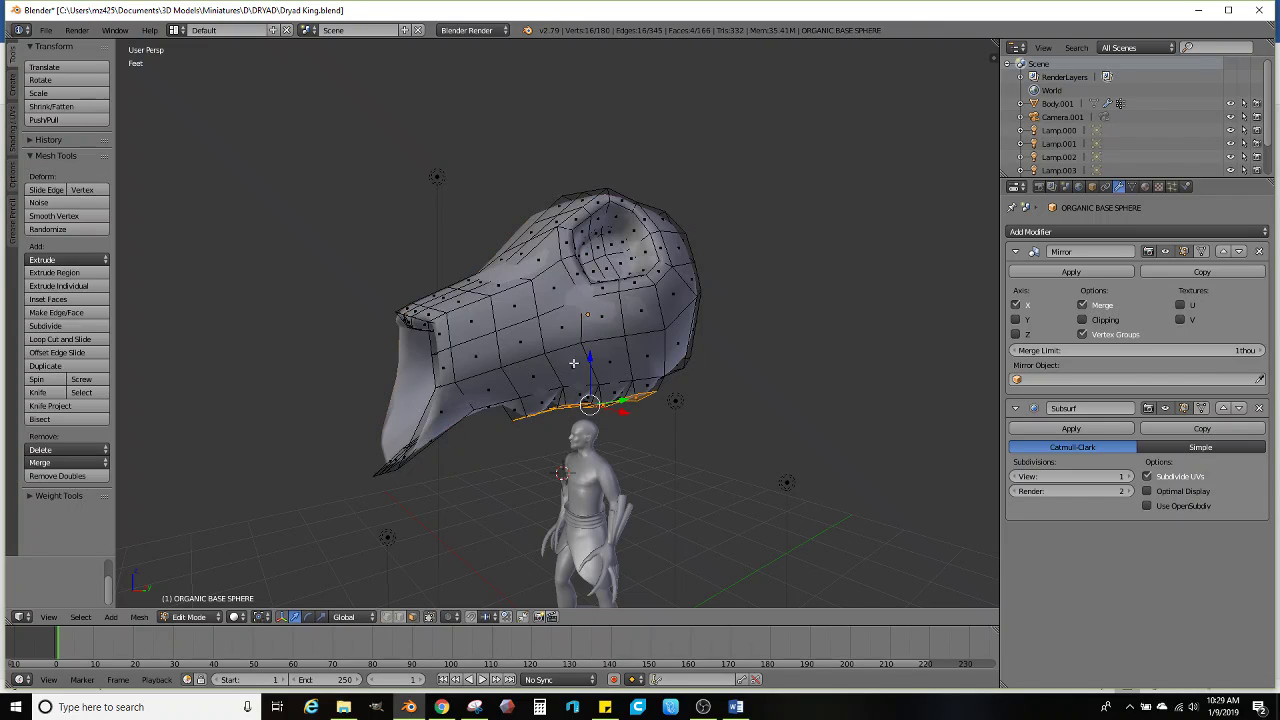
Add a vertical loop cut through the side faces behind the eye socket
{"action": "middle_click_drag", "start_coordinate": [574, 363], "coordinate": [570, 426]}
{"action": "scroll", "coordinate": [518, 452], "scroll_direction": "up", "scroll_amount": 4}
{"action": "left_click", "coordinate": [60, 339]}
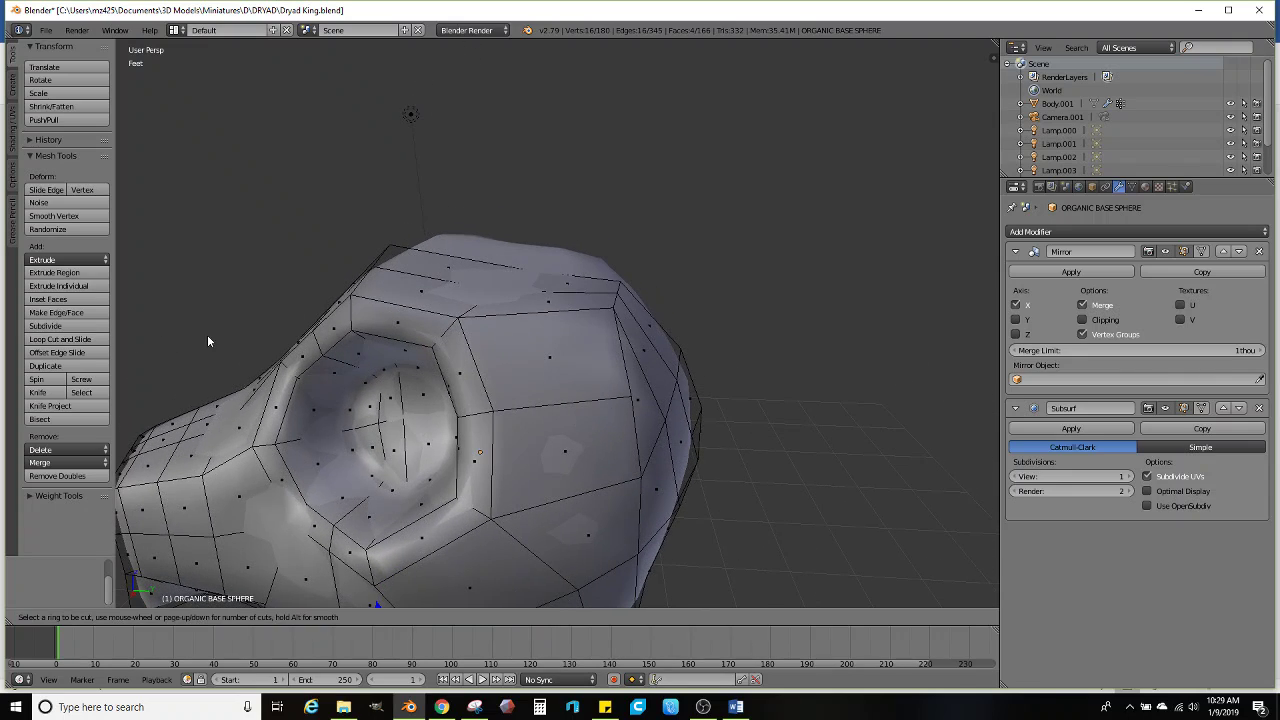
{"action": "left_click", "coordinate": [566, 384]}
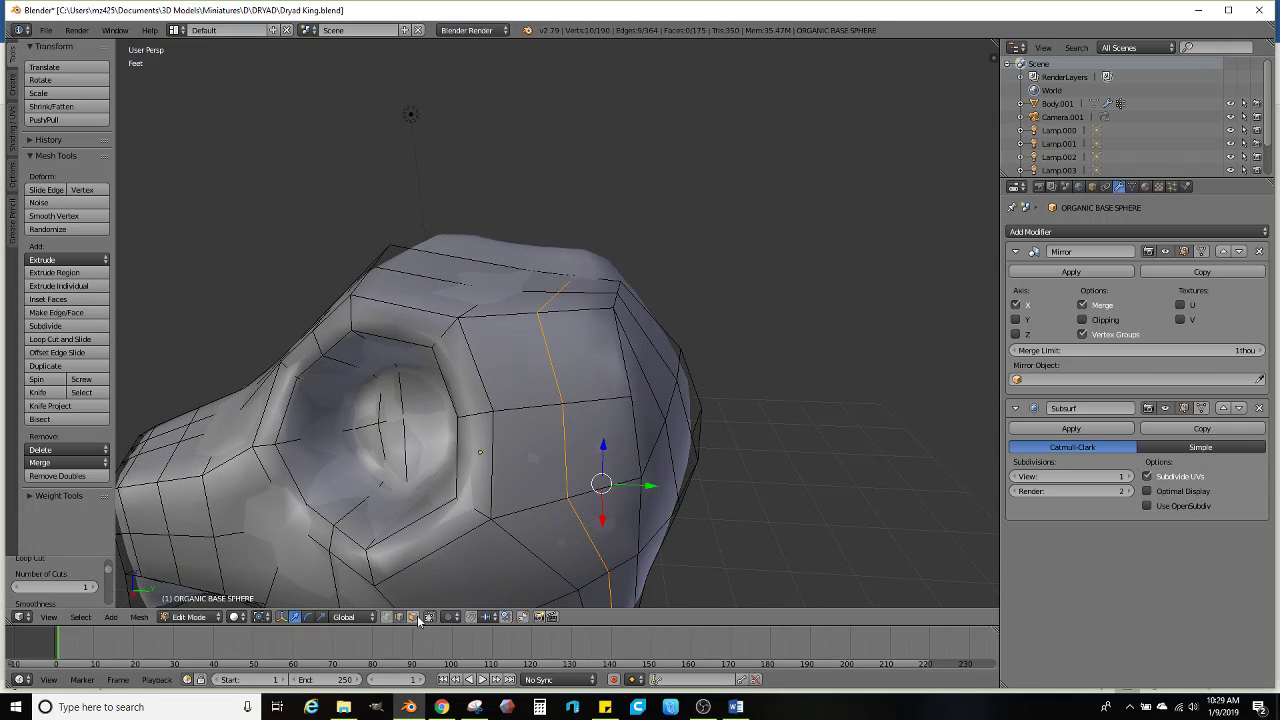
Select two edges at the upper back of the headpiece, scale them and move them along Y
{"action": "middle_click_drag", "start_coordinate": [560, 430], "coordinate": [714, 449]}
{"action": "scroll", "coordinate": [565, 370], "scroll_direction": "up", "scroll_amount": 2}
{"action": "right_click", "coordinate": [586, 360]}
{"action": "right_click", "coordinate": [538, 364], "text": "shift"}
{"action": "key", "text": "s"}
{"action": "left_click", "coordinate": [668, 343]}
{"action": "key", "text": "g"}
{"action": "key", "text": "y"}
{"action": "left_click", "coordinate": [622, 381]}
Select the next pair of edges on the back of the headpiece and move them along Y
{"action": "right_click", "coordinate": [530, 416]}
{"action": "right_click", "coordinate": [590, 399]}
{"action": "right_click", "coordinate": [534, 399], "text": "shift"}
{"action": "key", "text": "g"}
{"action": "key", "text": "y"}
{"action": "left_click", "coordinate": [693, 404]}
Select the two connected edges lower on the back of the headpiece and move them 1.27" along Y
{"action": "right_click", "coordinate": [605, 460], "text": "ctrl"}
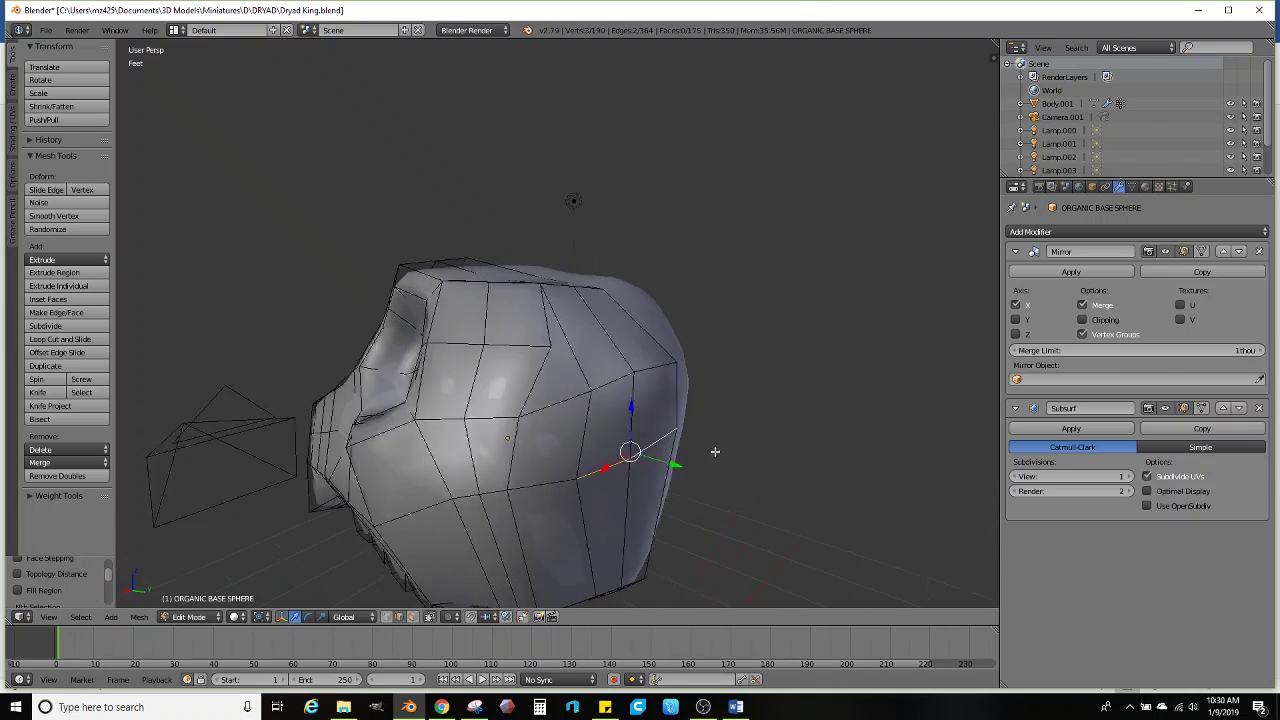
{"action": "key", "text": "g"}
{"action": "key", "text": "y"}
{"action": "left_click", "coordinate": [637, 440]}
{"action": "scroll", "coordinate": [615, 443], "scroll_direction": "up", "scroll_amount": 1, "text": "shift"}
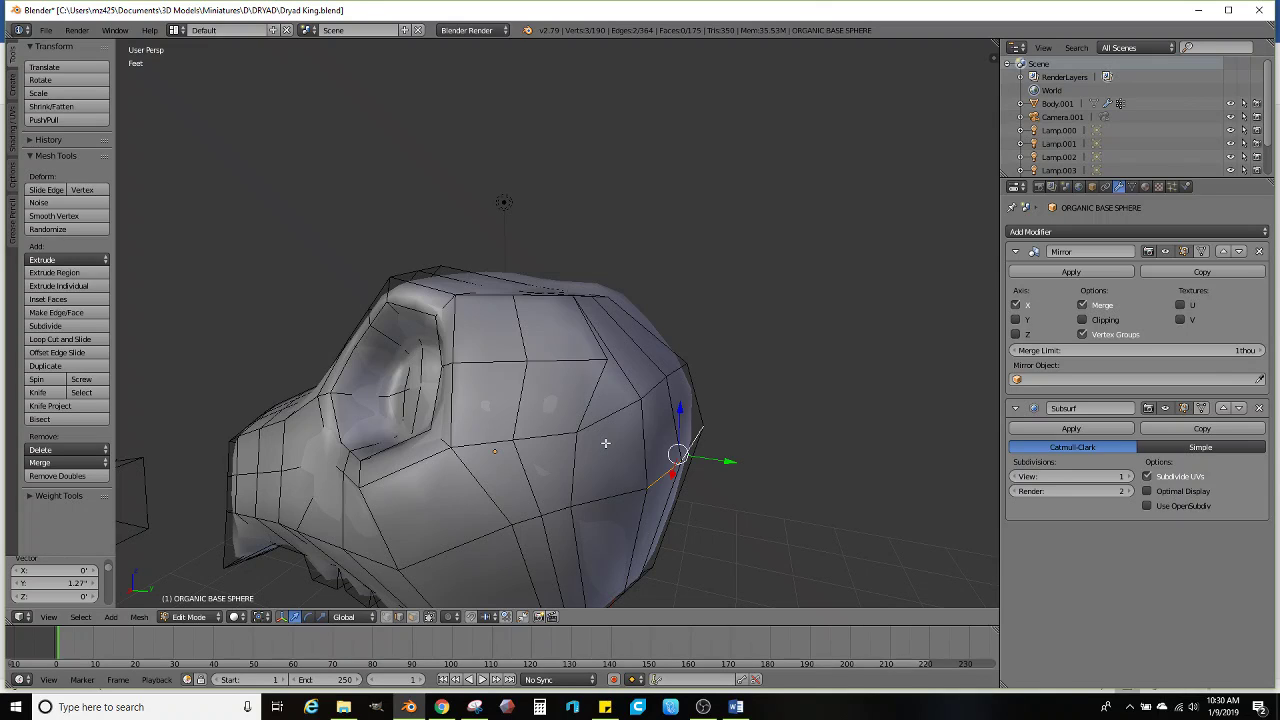
Reposition the vertices behind the lower and upper corners of the eye socket, shifting both toward the back of the head
{"action": "middle_click_drag", "start_coordinate": [613, 396], "coordinate": [540, 436]}
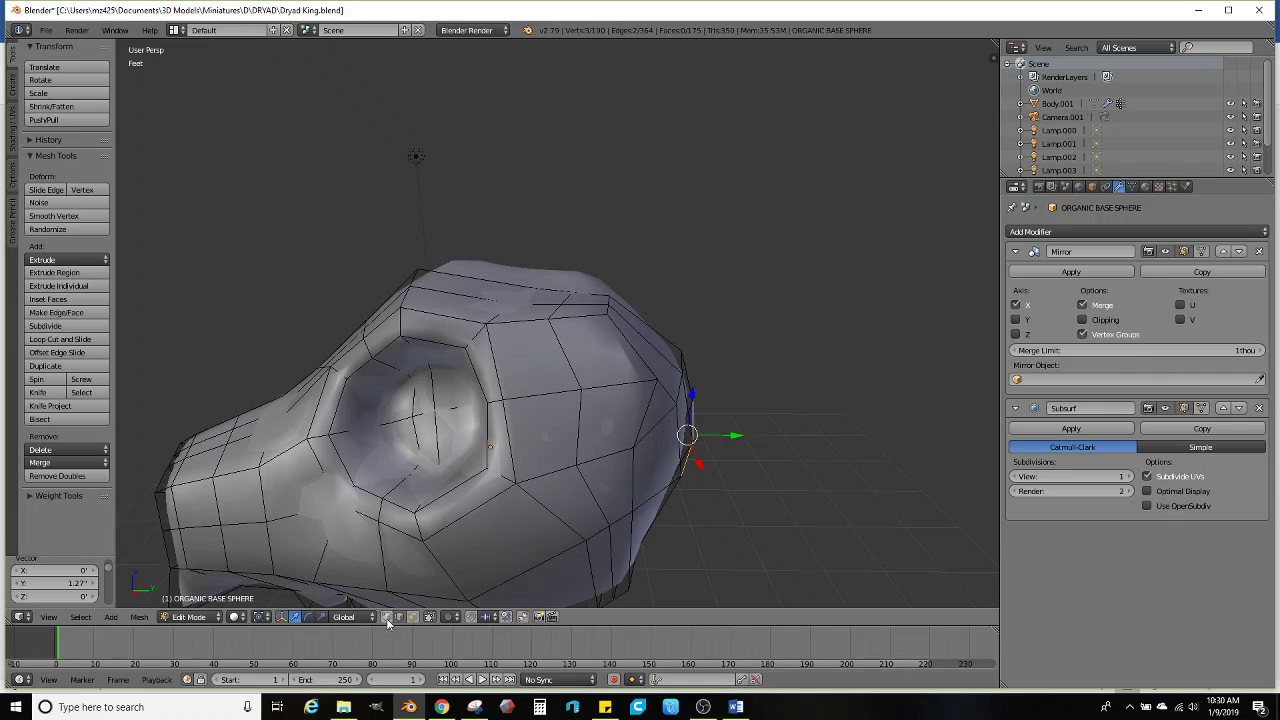
{"action": "right_click", "coordinate": [513, 483]}
{"action": "key", "text": "g"}
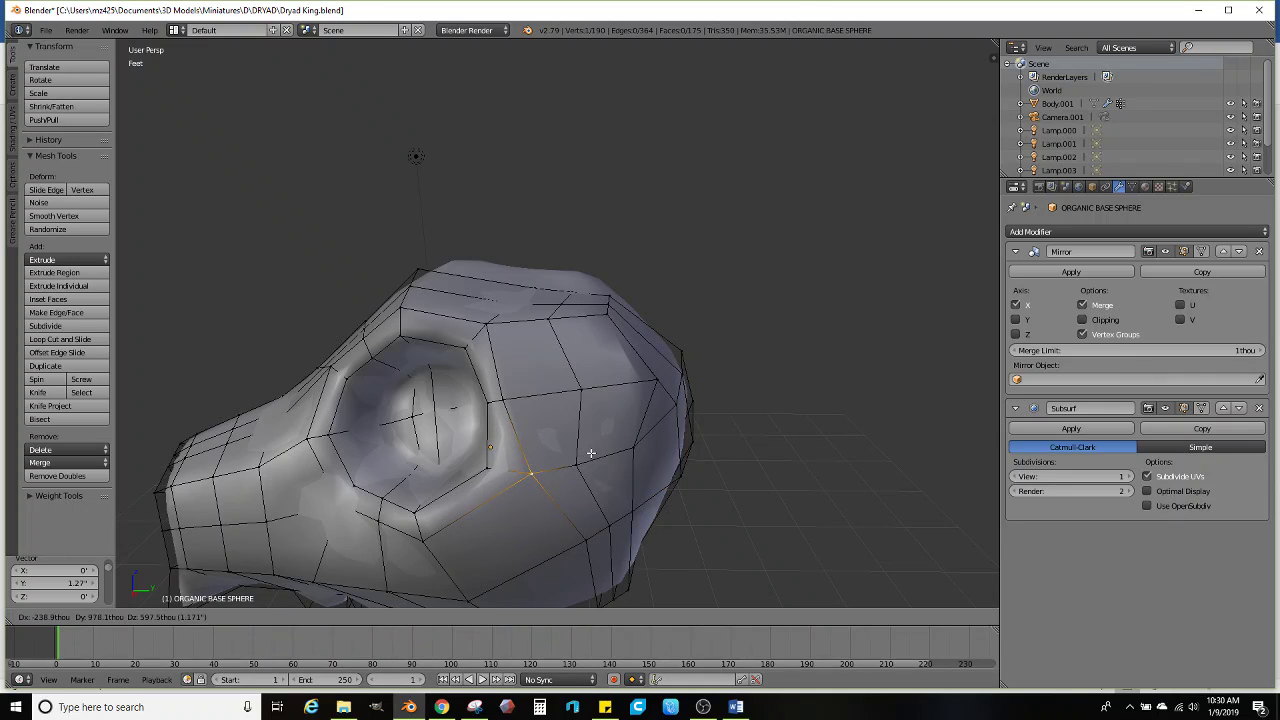
{"action": "right_click", "coordinate": [588, 452]}
{"action": "right_click", "coordinate": [503, 337]}
{"action": "key", "text": "g"}
{"action": "left_click", "coordinate": [517, 344]}
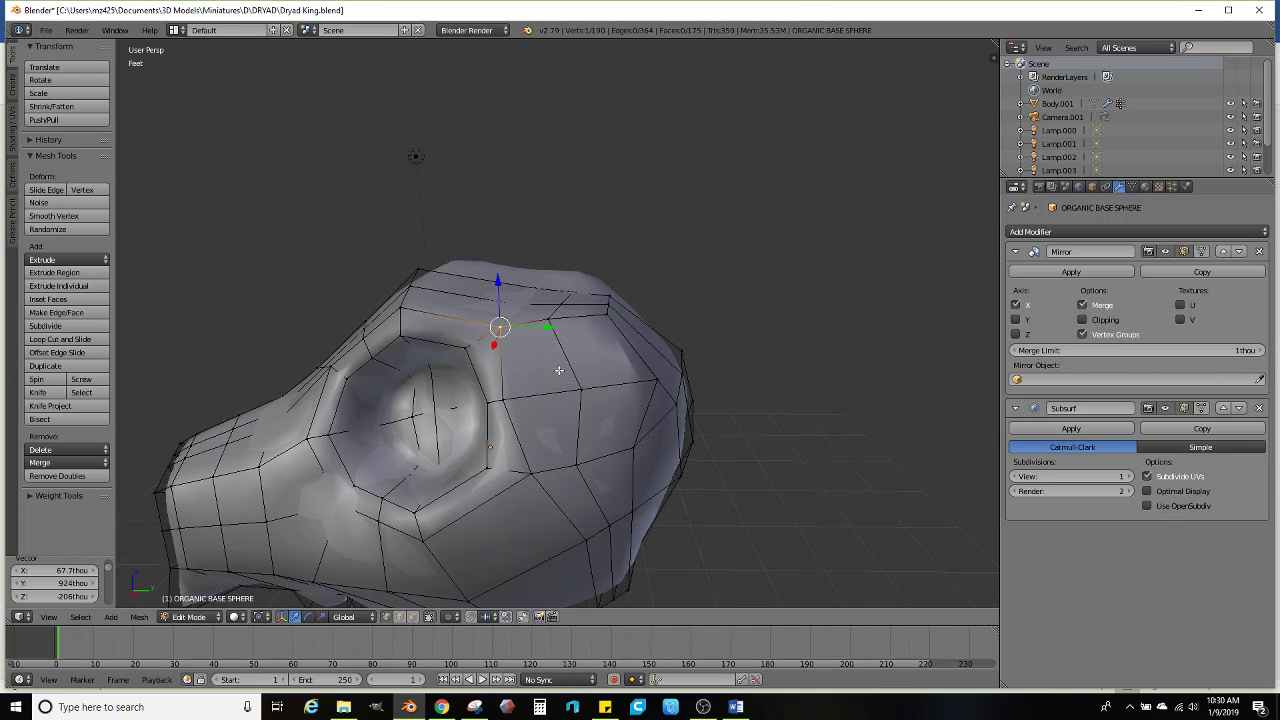
Reposition three vertices on the side of the skull behind the eye socket to even out the faces there
{"action": "right_click", "coordinate": [582, 388]}
{"action": "key", "text": "g"}
{"action": "left_click", "coordinate": [573, 389]}
{"action": "middle_click_drag", "start_coordinate": [604, 429], "coordinate": [562, 468]}
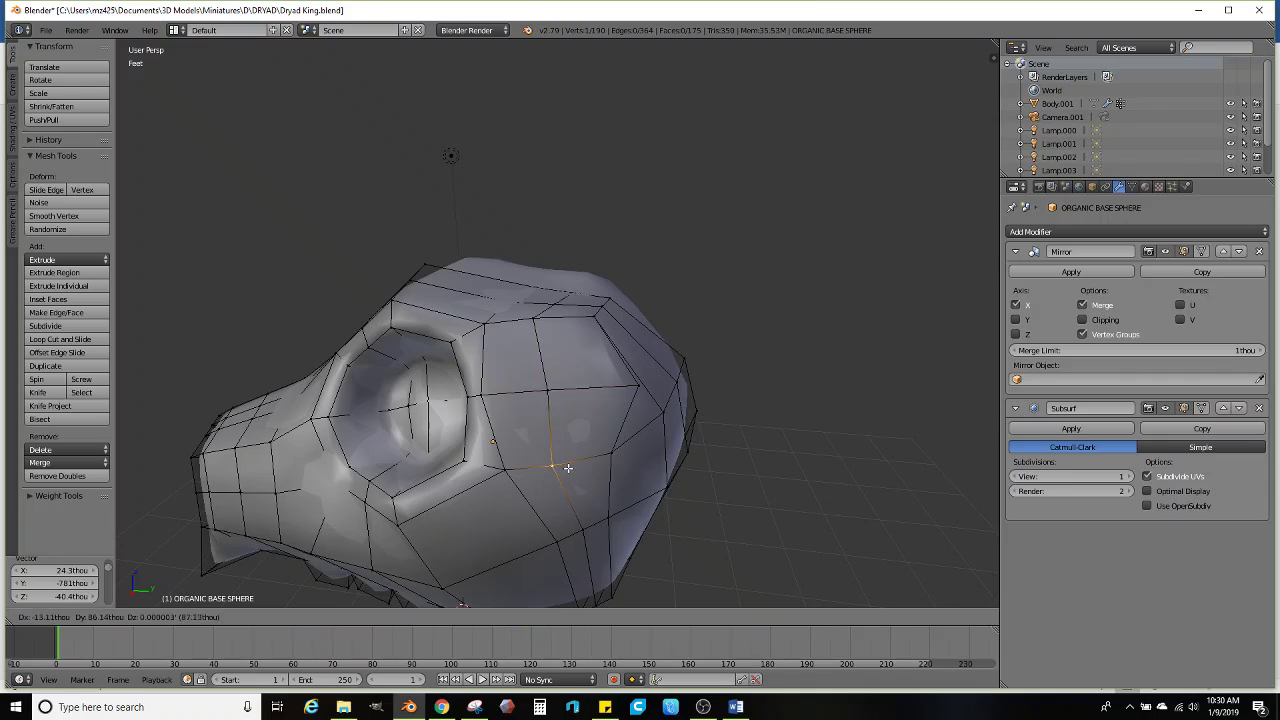
{"action": "right_click", "coordinate": [532, 320]}
{"action": "key", "text": "g"}
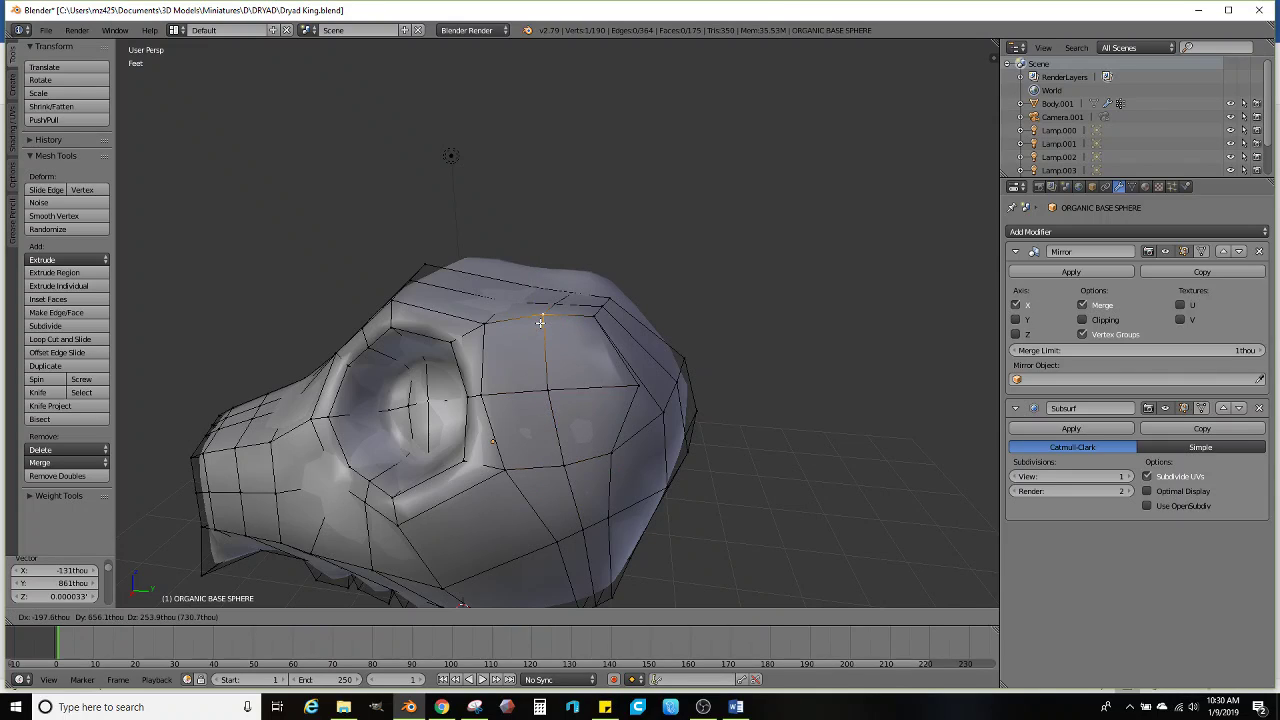
{"action": "left_click", "coordinate": [540, 322]}
{"action": "right_click", "coordinate": [482, 390]}
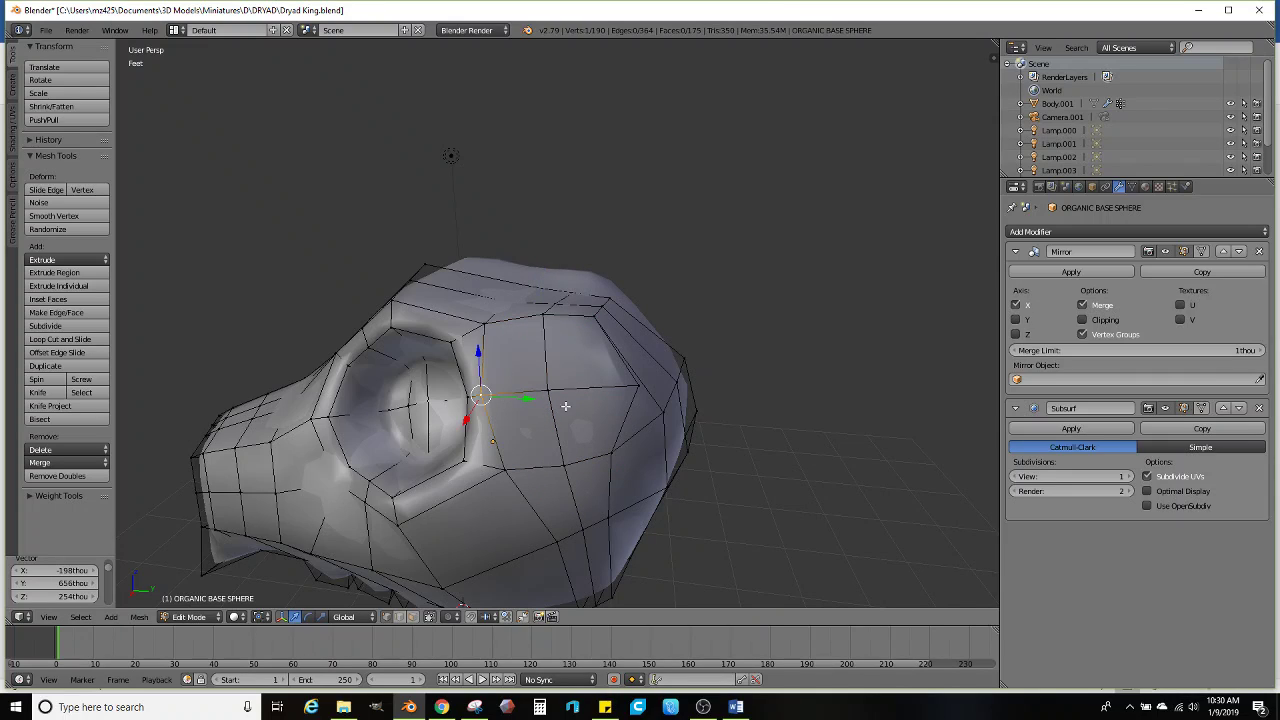
Switch to face selection and select the block of four faces behind the upper part of the eye socket
{"action": "left_click", "coordinate": [413, 617]}
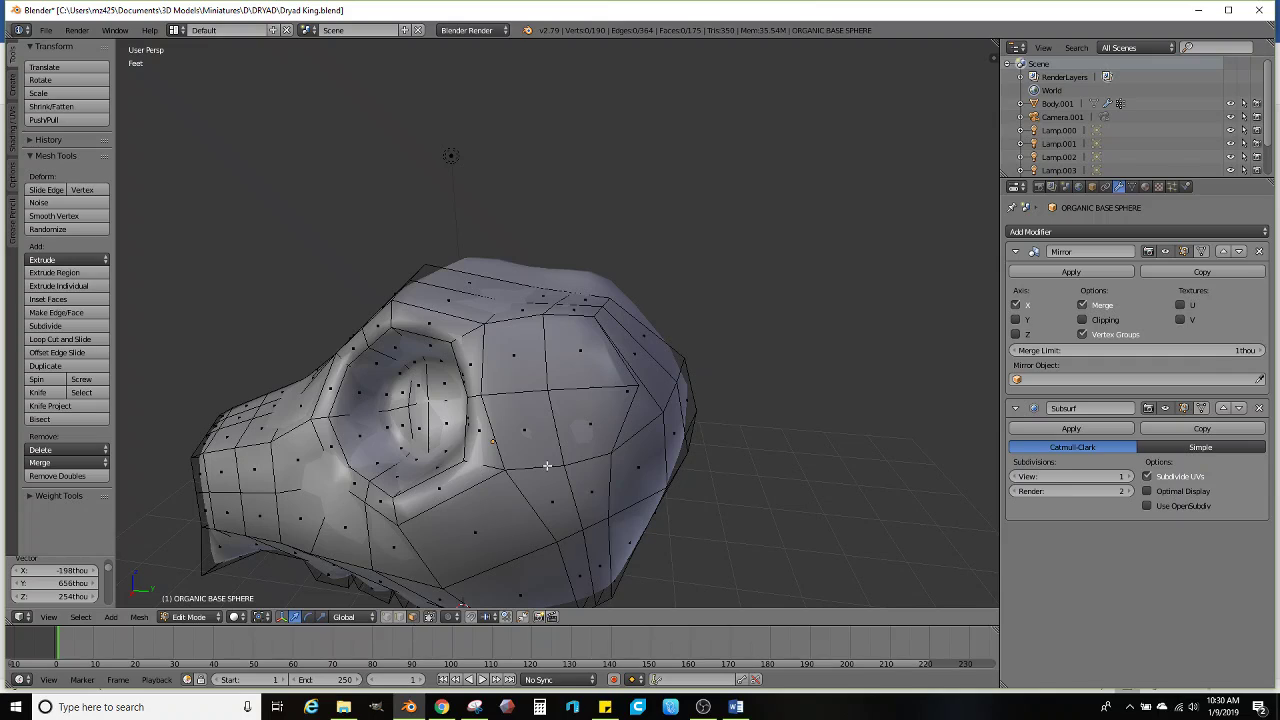
{"action": "right_click", "coordinate": [583, 375]}
{"action": "right_click", "coordinate": [511, 405], "text": "shift"}
{"action": "middle_click_drag", "start_coordinate": [511, 405], "coordinate": [591, 413]}
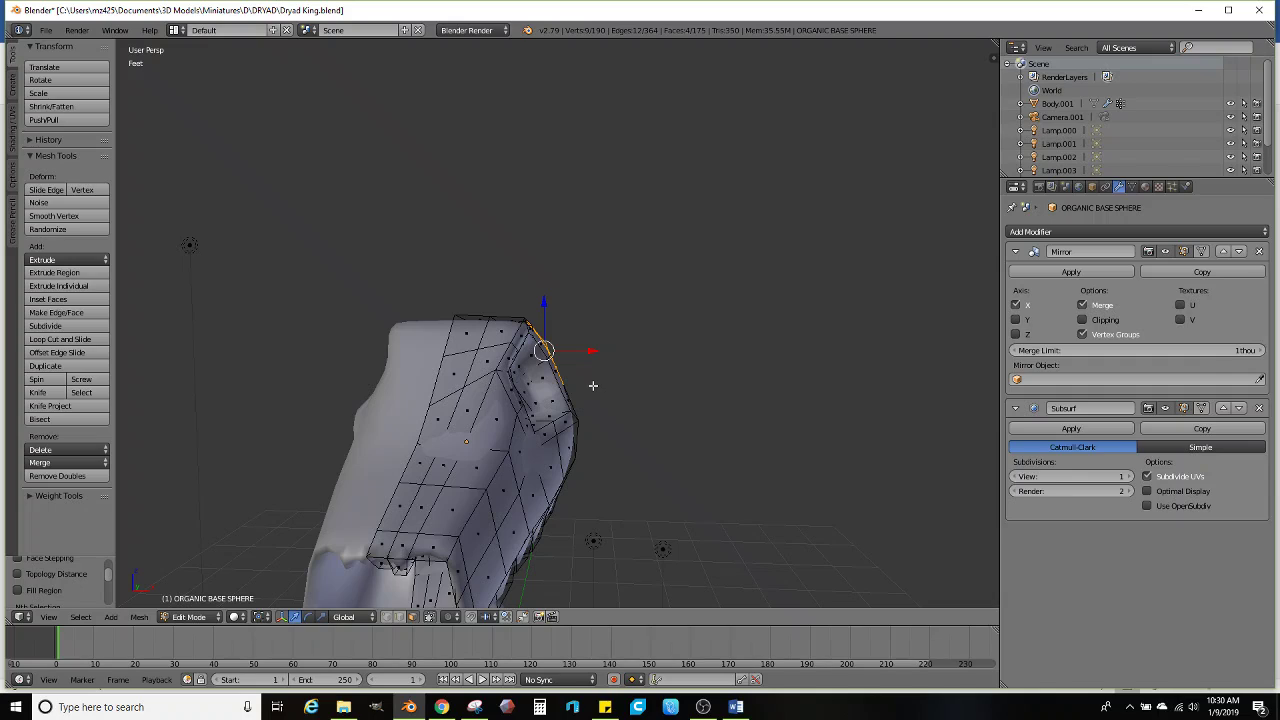
{"action": "middle_click_drag", "start_coordinate": [578, 392], "coordinate": [500, 414]}
Extrude the four faces outward as the horn's base, then scale down, rotate 25° and reposition the end faces
{"action": "key", "text": "e"}
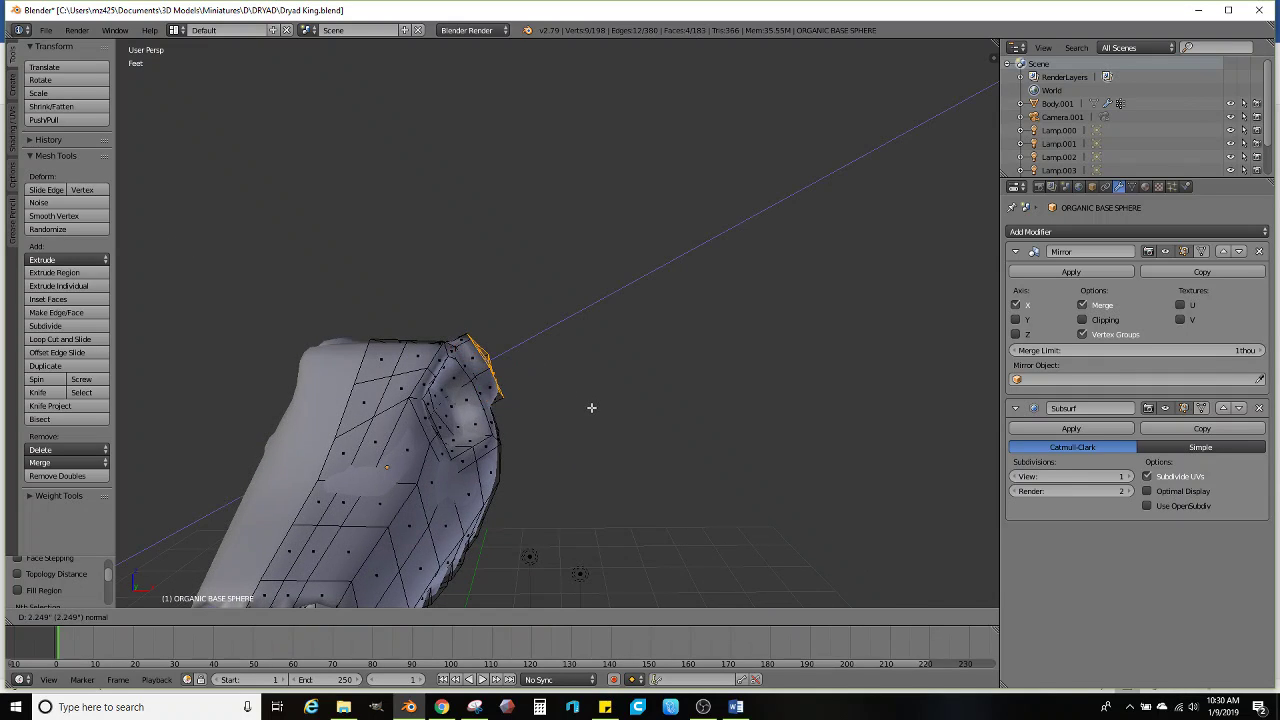
{"action": "right_click", "coordinate": [590, 404]}
{"action": "key", "text": "e"}
{"action": "left_click", "coordinate": [708, 381]}
{"action": "key", "text": "s"}
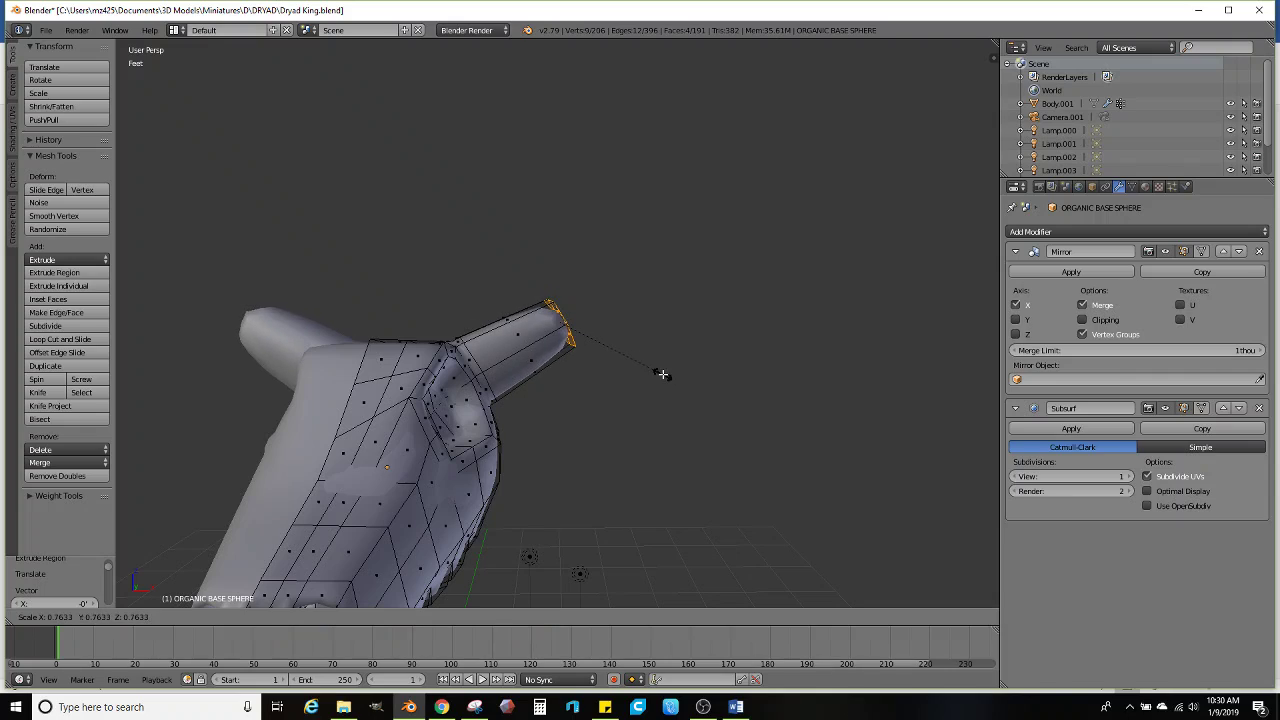
{"action": "left_click", "coordinate": [655, 367]}
{"action": "key", "text": "g"}
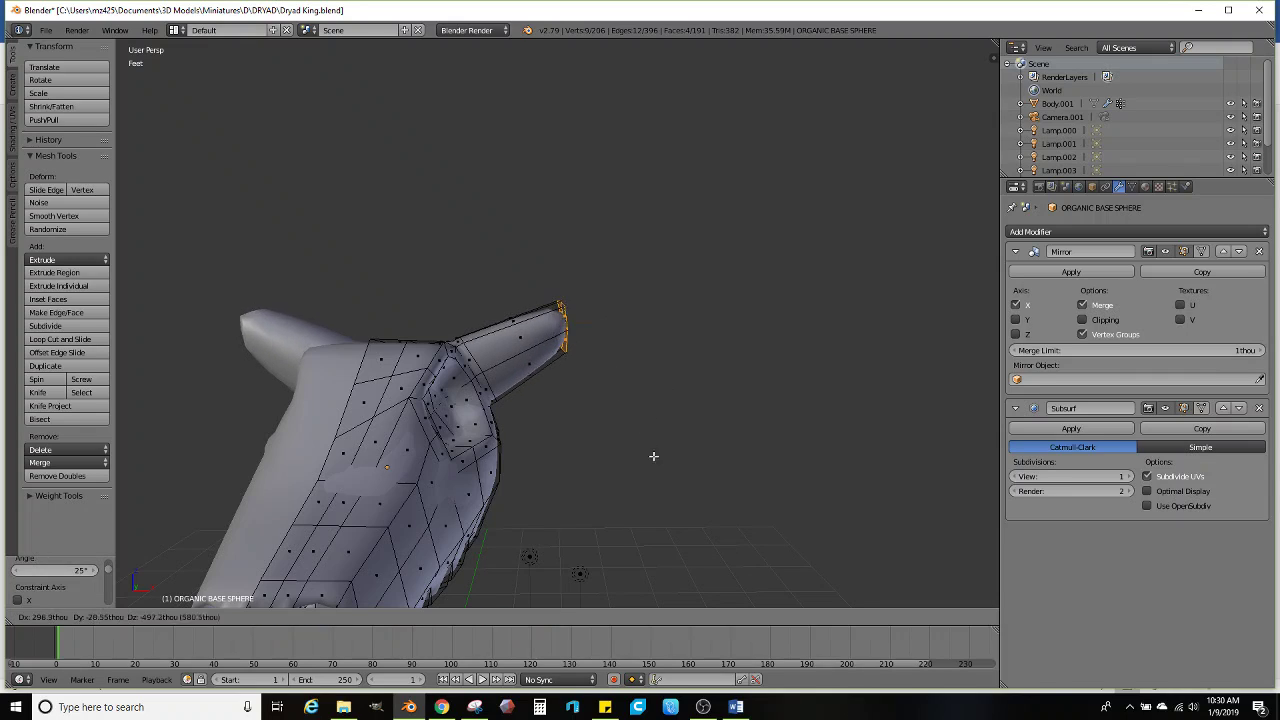
{"action": "left_click", "coordinate": [655, 460]}
Extrude a second horn segment outward, rotate its end faces 11.1° and raise them slightly
{"action": "middle_click_drag", "start_coordinate": [657, 466], "coordinate": [637, 403]}
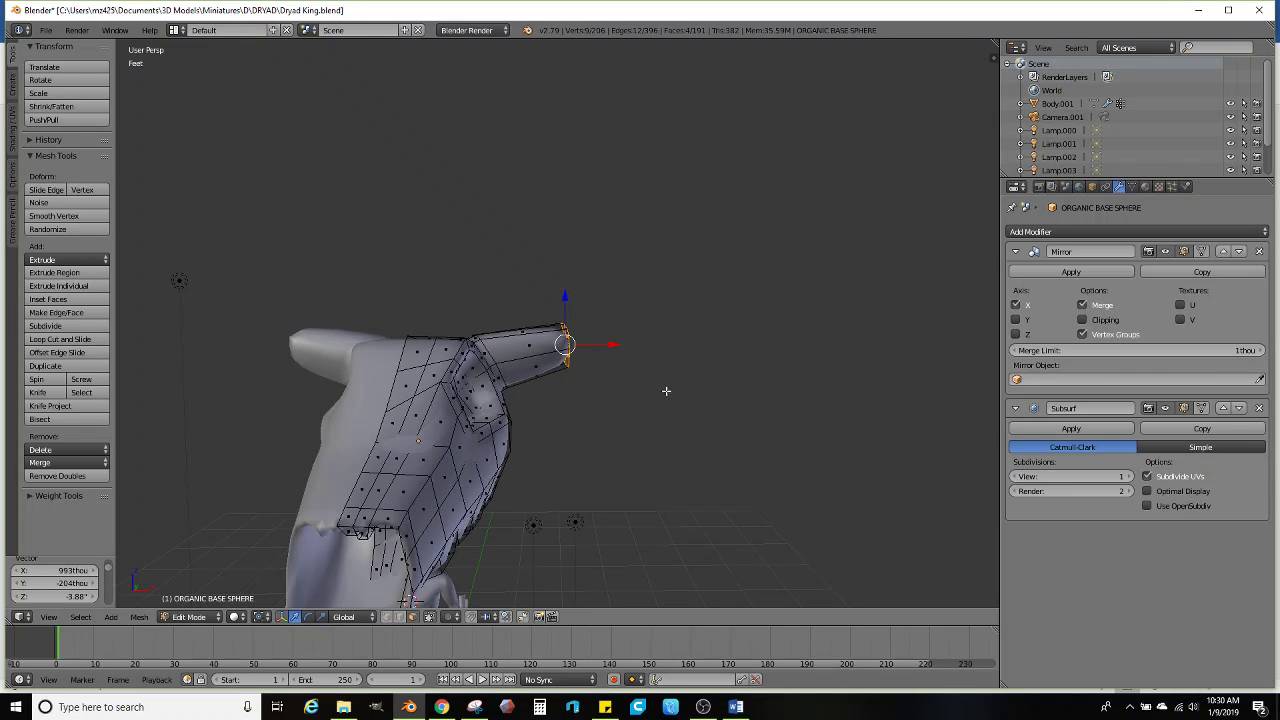
{"action": "key", "text": "e"}
{"action": "left_click", "coordinate": [765, 380]}
{"action": "key", "text": "r"}
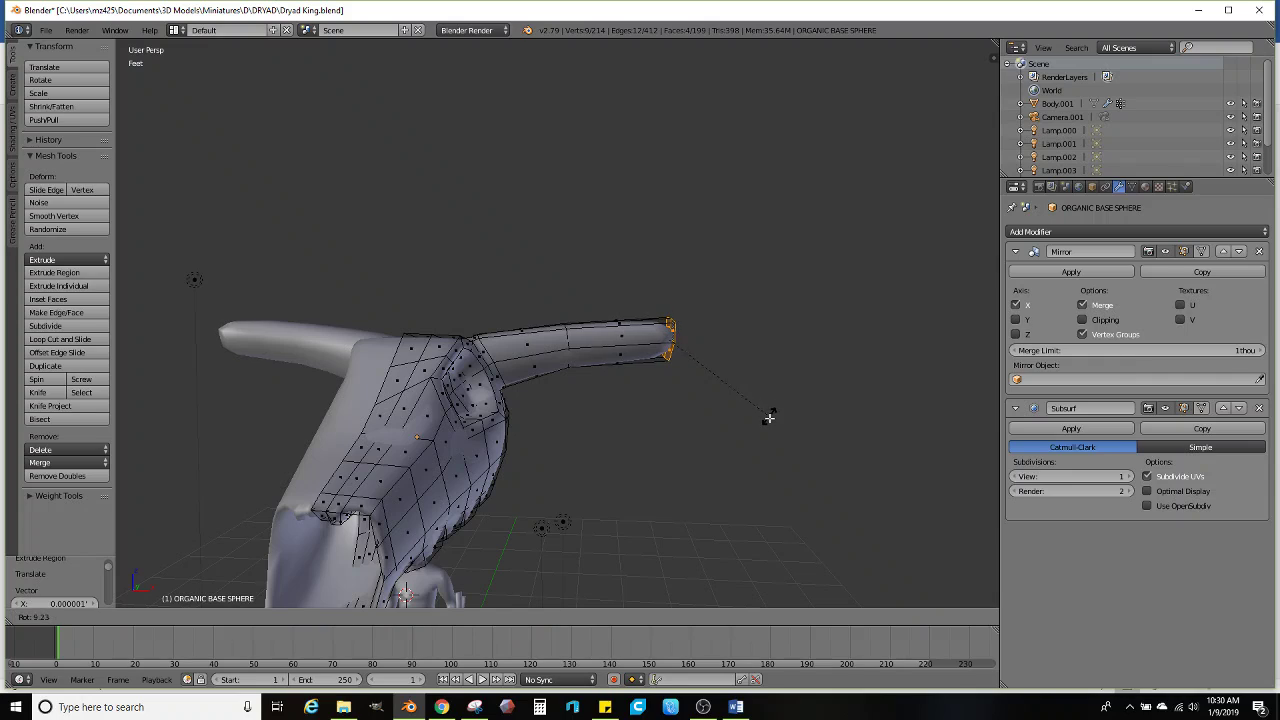
{"action": "left_click", "coordinate": [769, 421]}
{"action": "key", "text": "r"}
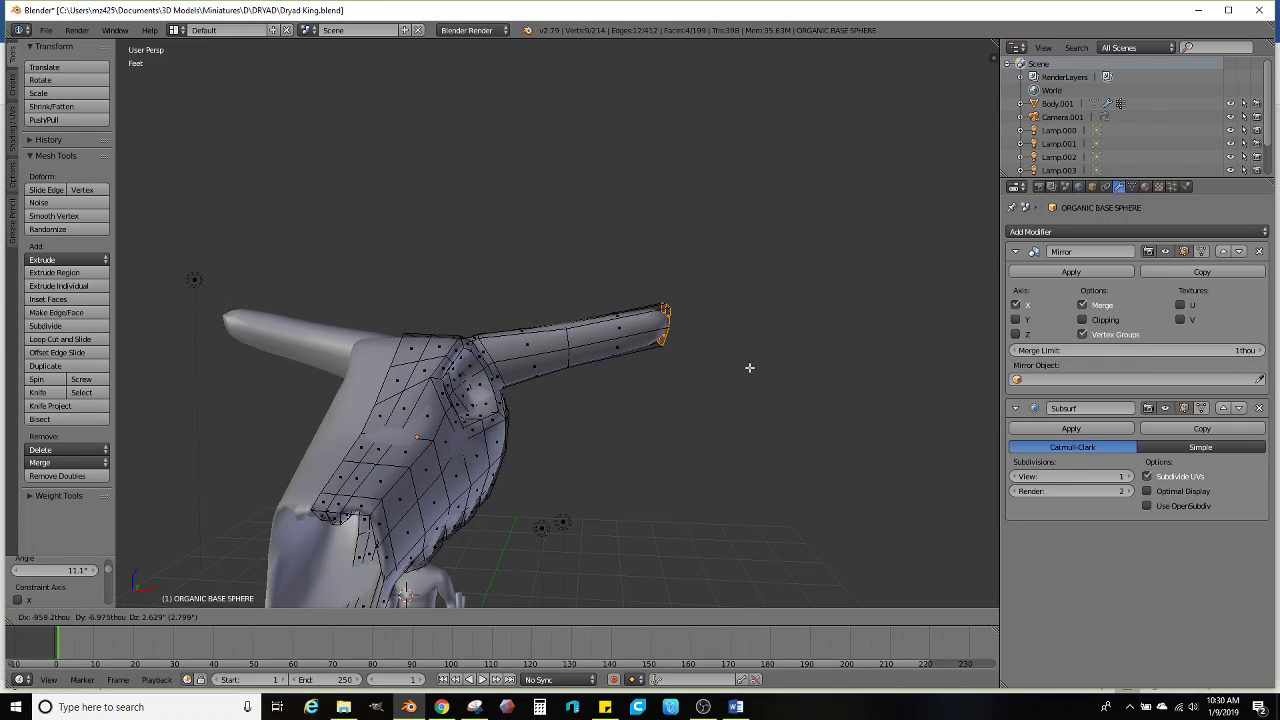
{"action": "left_click", "coordinate": [751, 336]}
Viewed from above, rotate the horn's end faces and move them about -3.34" along Y toward the front of the skull
{"action": "mouse_move", "coordinate": [751, 336]}
{"action": "middle_mouse_down"}
{"action": "mouse_move", "coordinate": [751, 446]}
{"action": "mouse_move", "coordinate": [749, 384]}
{"action": "mouse_move", "coordinate": [711, 395]}
{"action": "mouse_move", "coordinate": [734, 343]}
{"action": "middle_mouse_up"}
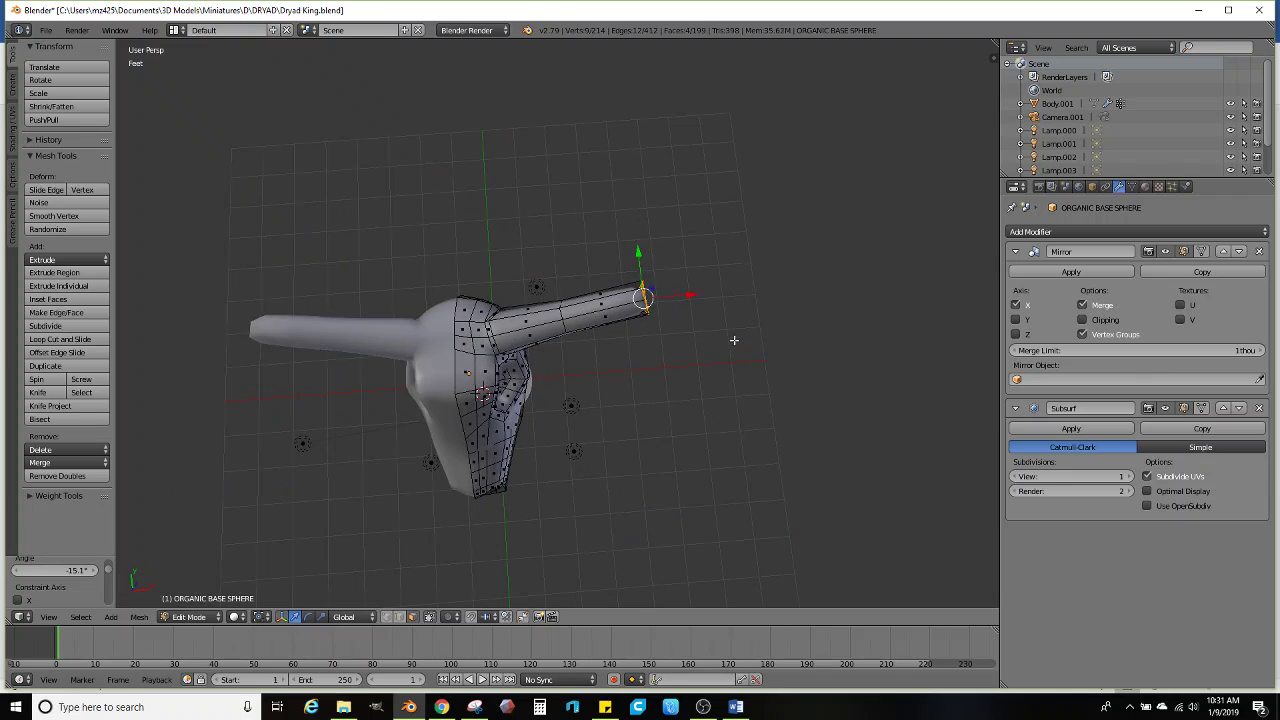
{"action": "key", "text": "r"}
{"action": "left_click", "coordinate": [737, 370]}
{"action": "key", "text": "g"}
{"action": "left_click", "coordinate": [739, 387]}
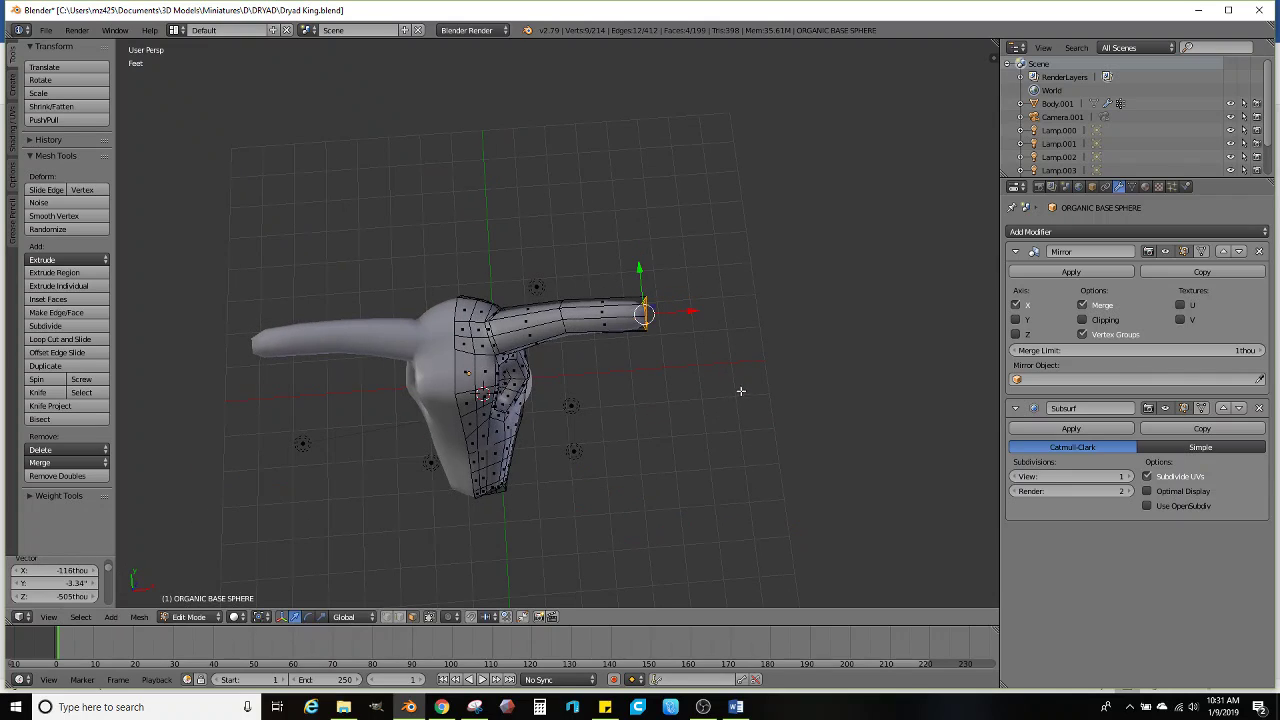
{"action": "middle_click_drag", "start_coordinate": [739, 387], "coordinate": [728, 314]}
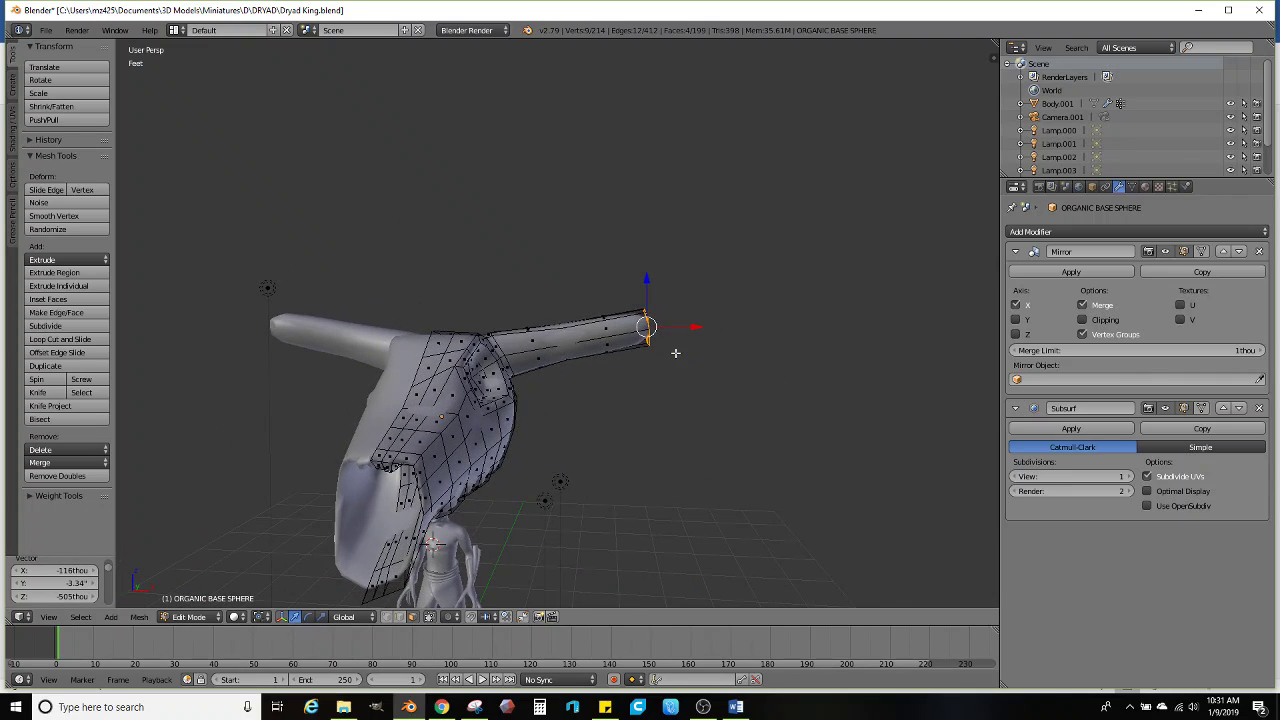
Extrude a third horn segment, lower its end faces and scale them to 0.921
{"action": "key", "text": "e"}
{"action": "left_click", "coordinate": [795, 360]}
{"action": "middle_click_drag", "start_coordinate": [795, 360], "coordinate": [791, 357]}
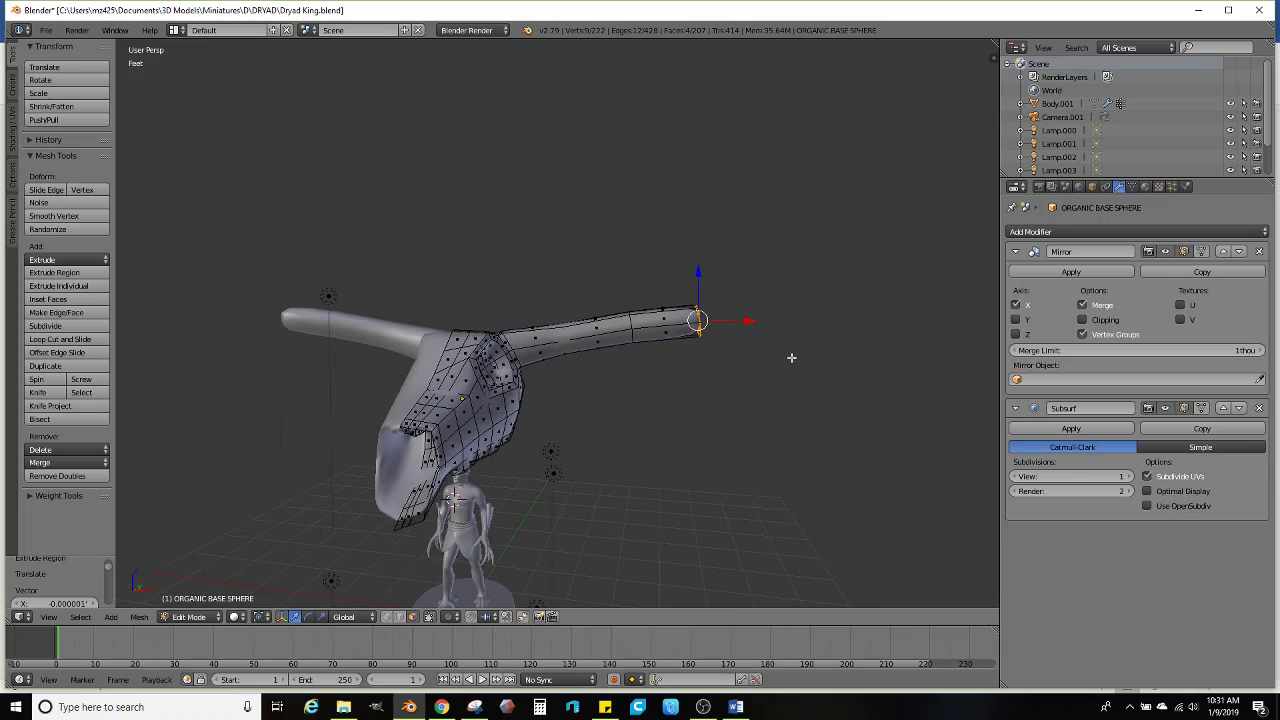
{"action": "key", "text": "g"}
{"action": "left_click", "coordinate": [818, 383]}
{"action": "key", "text": "s"}
{"action": "left_click", "coordinate": [826, 361]}
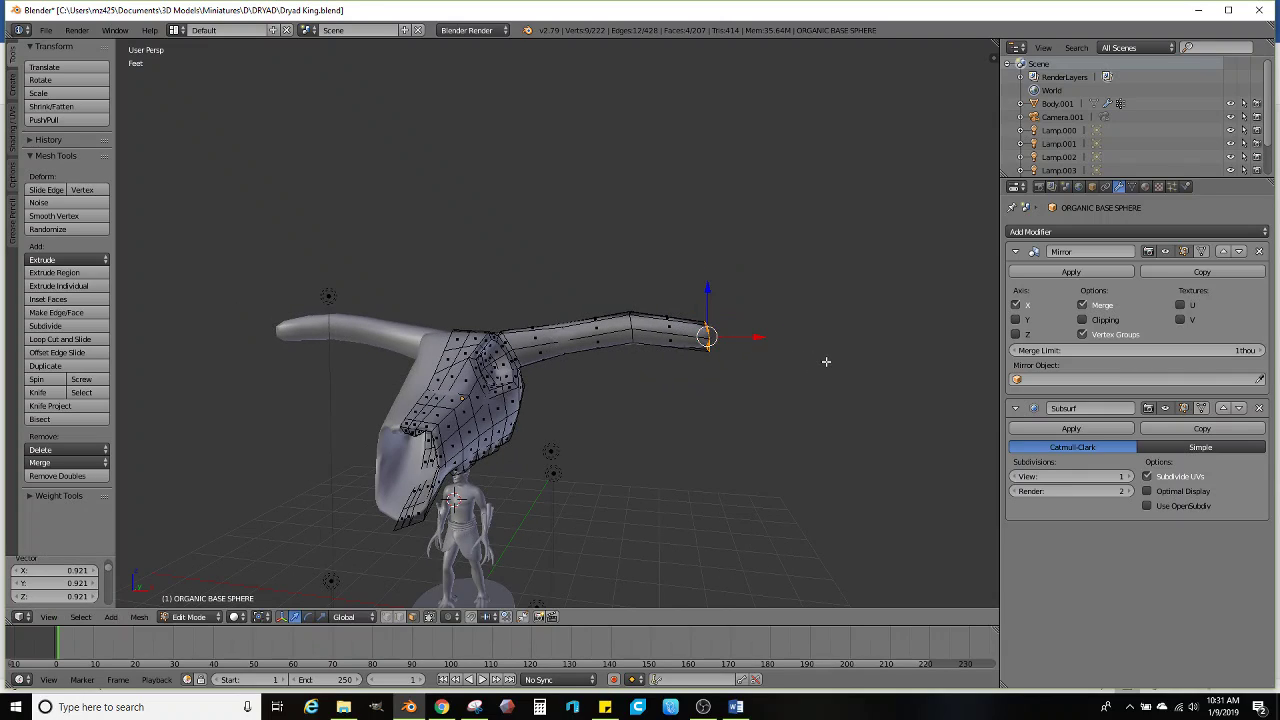
Extrude a fourth horn segment, rotate its end faces upward and move them about 1.5" along X and 1.7" along Z
{"action": "key", "text": "e"}
{"action": "left_click", "coordinate": [910, 362]}
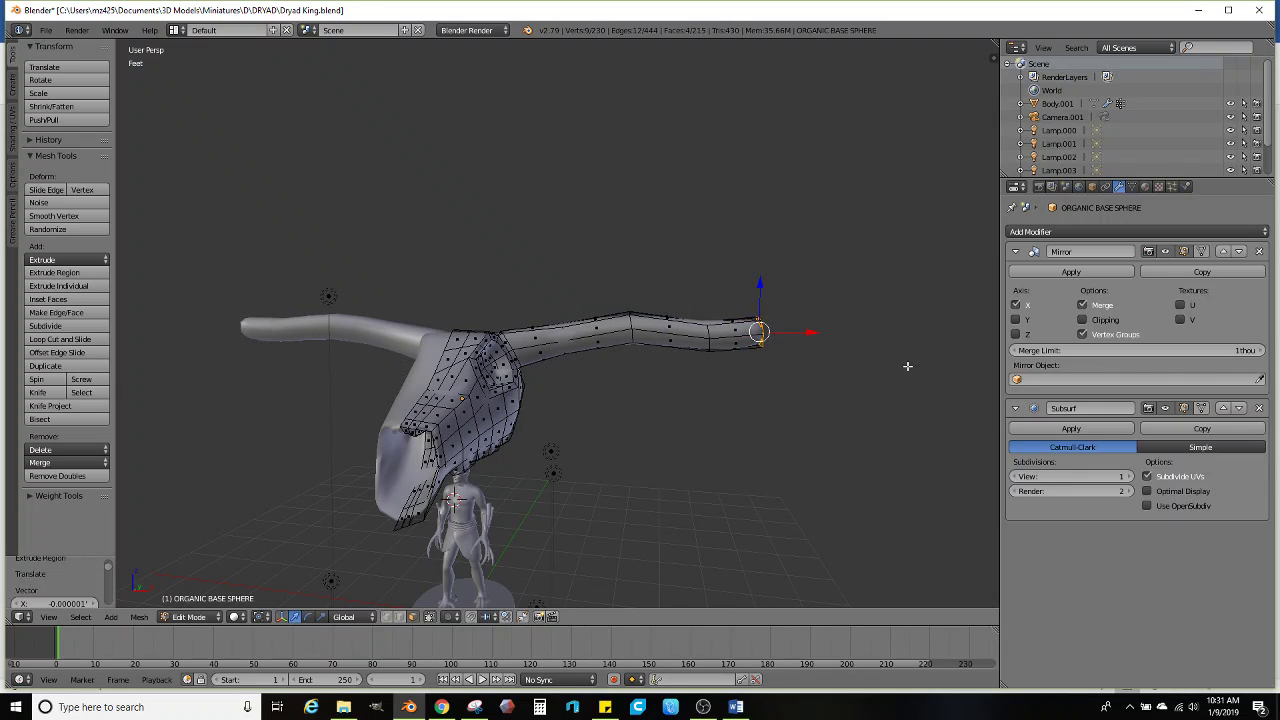
{"action": "key", "text": "r"}
{"action": "left_click", "coordinate": [883, 304]}
{"action": "key", "text": "g"}
{"action": "left_click", "coordinate": [879, 287]}
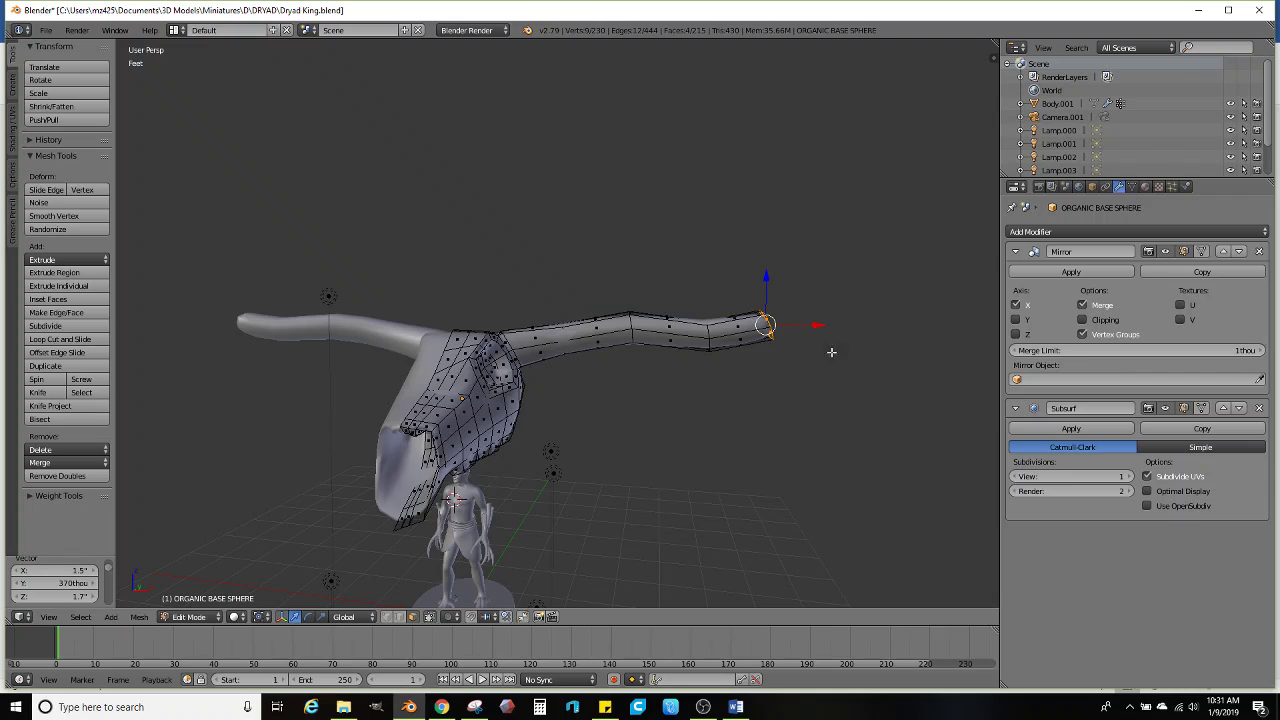
Extrude a fifth horn segment, scale its end faces down and move them about -2.56" along Y
{"action": "key", "text": "e"}
{"action": "left_click", "coordinate": [891, 333]}
{"action": "key", "text": "s"}
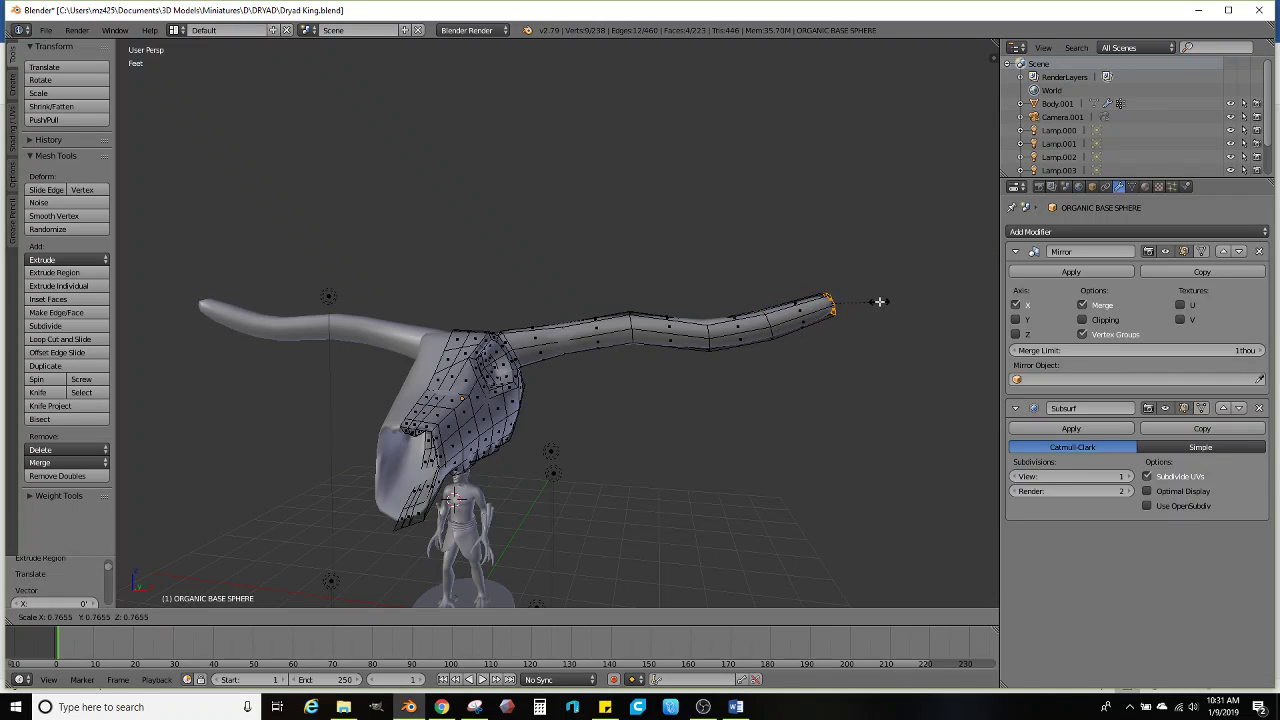
{"action": "left_click", "coordinate": [881, 303]}
{"action": "middle_click_drag", "start_coordinate": [880, 308], "coordinate": [731, 463]}
{"action": "key", "text": "g"}
{"action": "left_click", "coordinate": [836, 520]}
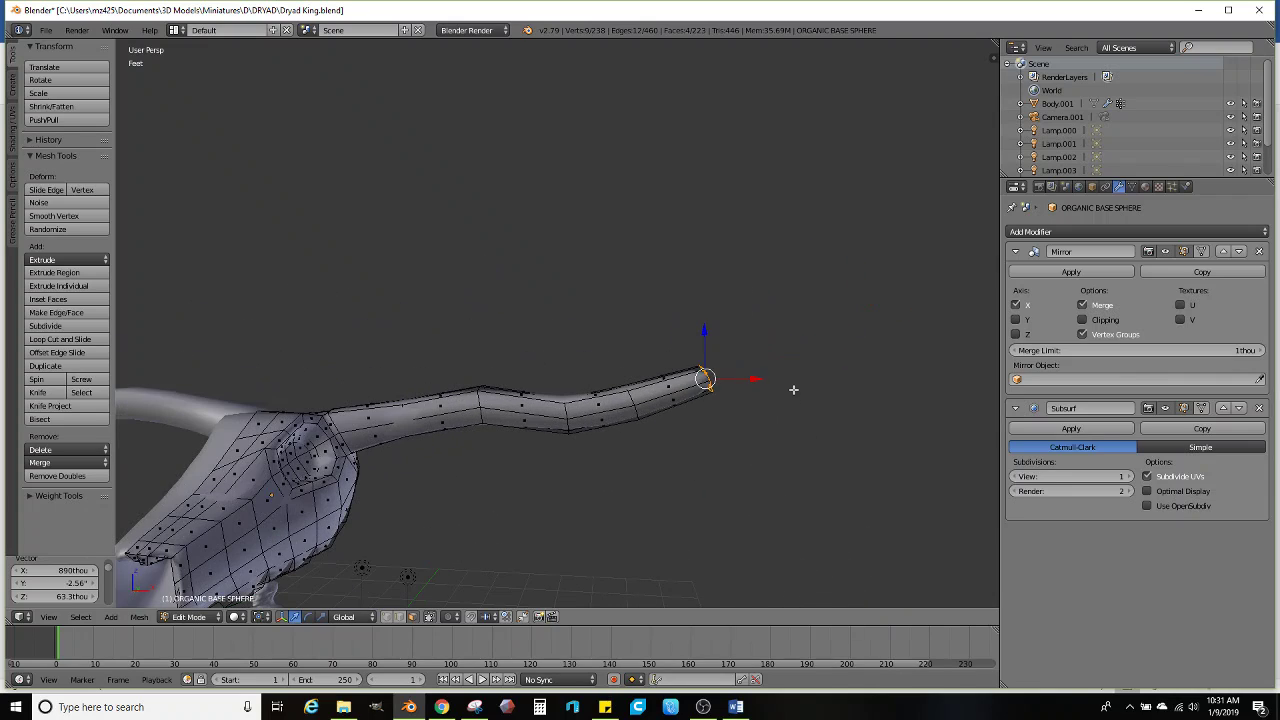
Rotate the horn's end faces about X and reposition them so the end curves forward and upward
{"action": "key", "text": "r"}
{"action": "key", "text": "x"}
{"action": "left_click", "coordinate": [767, 354]}
{"action": "key", "text": "g"}
{"action": "left_click", "coordinate": [783, 403]}
{"action": "middle_click_drag", "start_coordinate": [783, 403], "coordinate": [742, 379]}
{"action": "key", "text": "g"}
{"action": "left_click", "coordinate": [629, 323]}
{"action": "key", "text": "g"}
{"action": "left_click", "coordinate": [605, 358]}
Extrude the horn's end upward into a tip and scale the tip faces to 0.342
{"action": "scroll", "coordinate": [678, 377], "scroll_direction": "up", "scroll_amount": 3}
{"action": "key", "text": "e"}
{"action": "right_click", "coordinate": [760, 393]}
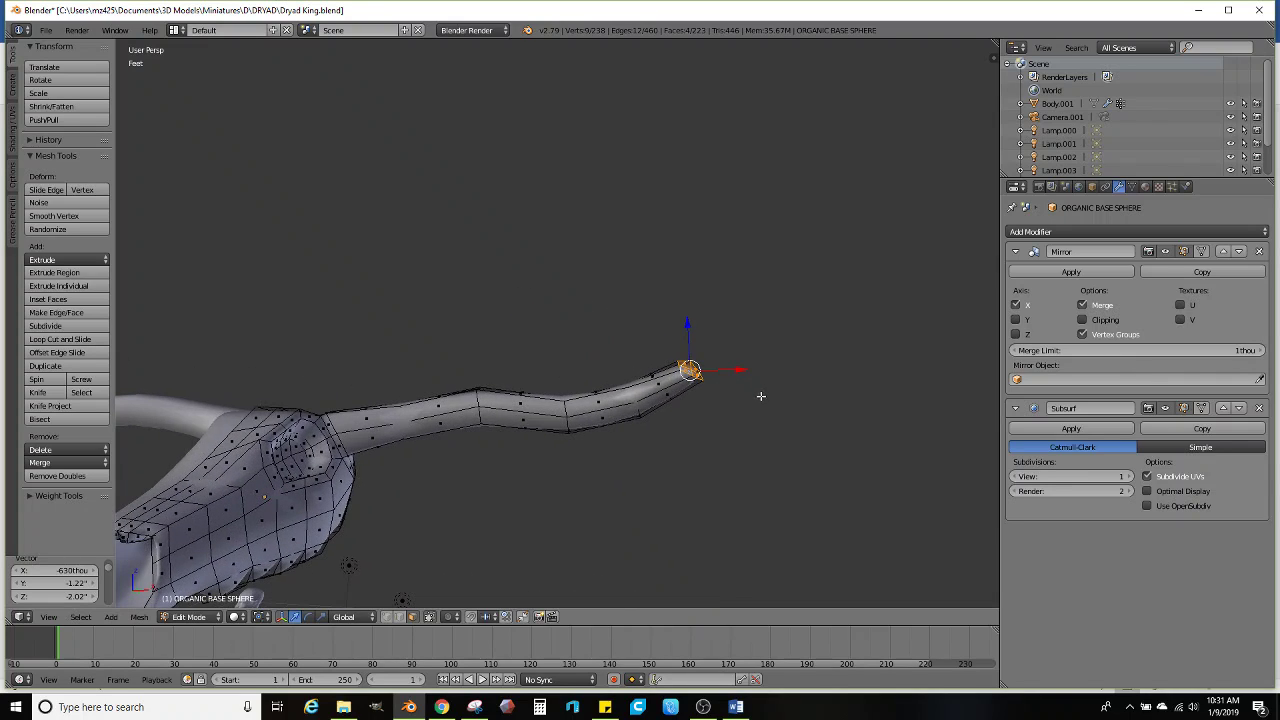
{"action": "key", "text": "s"}
{"action": "left_click", "coordinate": [743, 357]}
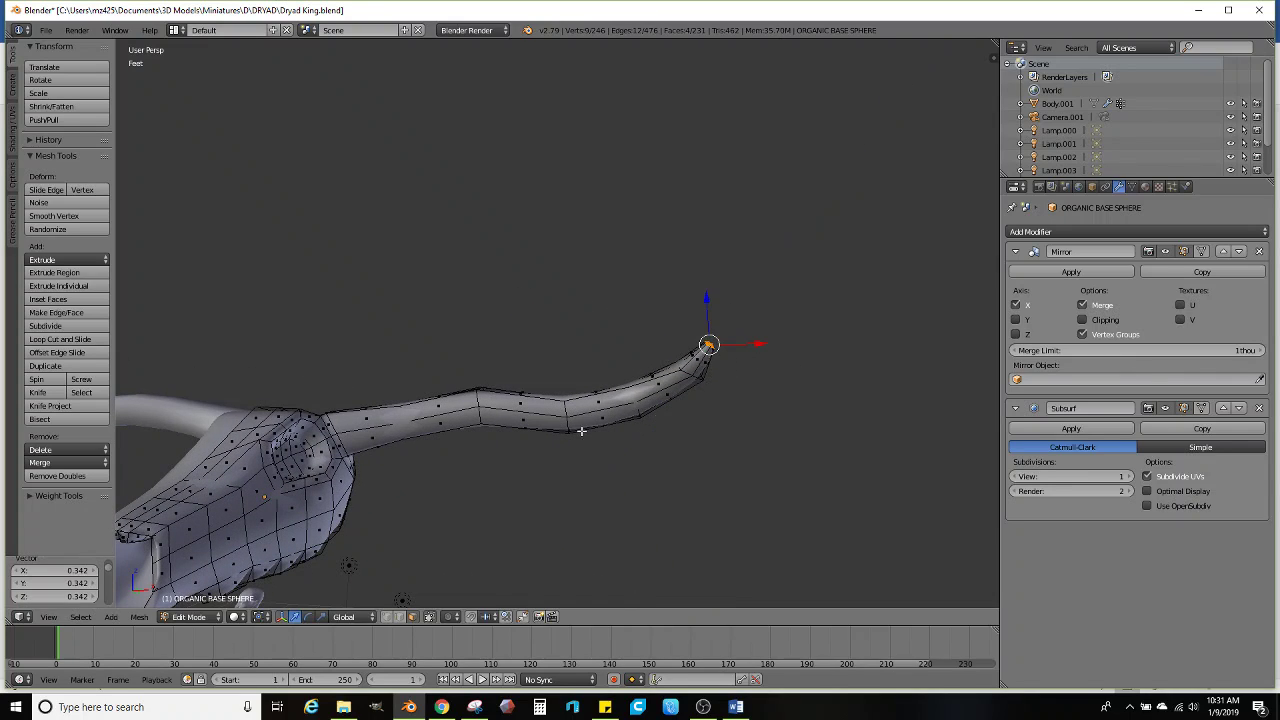
Add a loop cut across the horn segment just before the tip segment
{"action": "middle_click_drag", "start_coordinate": [580, 429], "coordinate": [645, 397]}
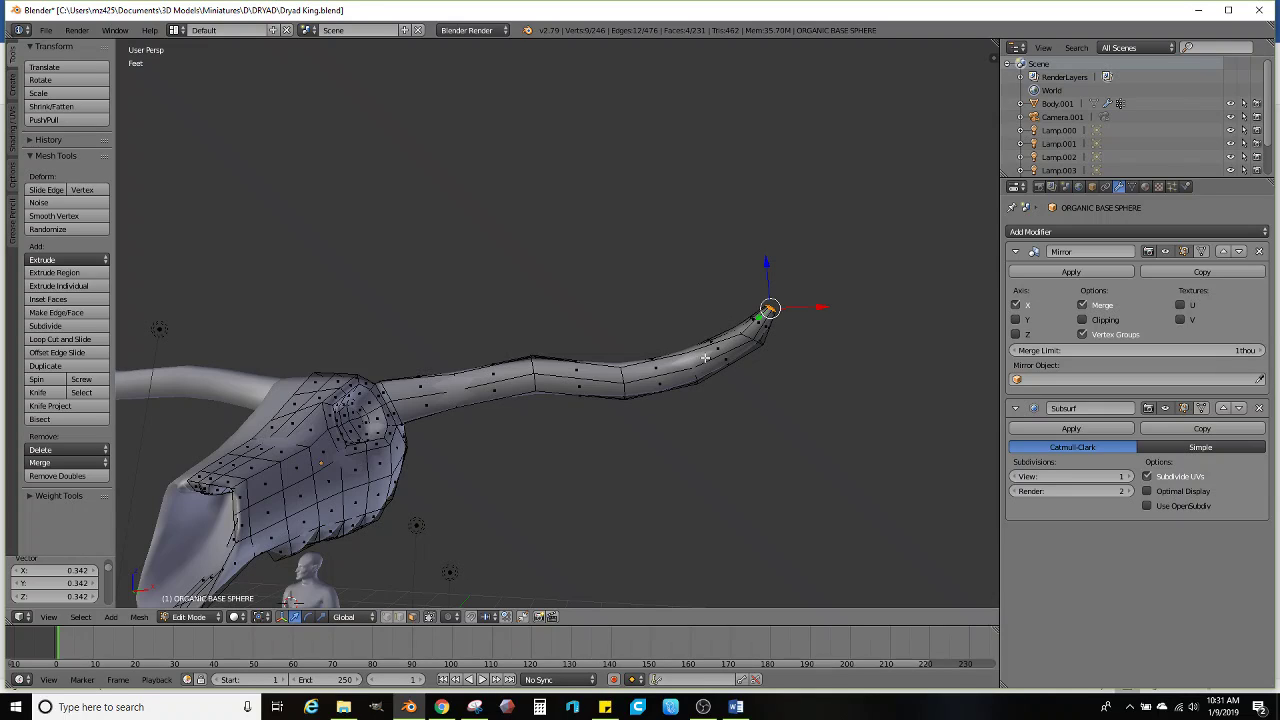
{"action": "middle_click_drag", "start_coordinate": [770, 351], "coordinate": [594, 377], "text": "shift"}
{"action": "scroll", "coordinate": [686, 374], "scroll_direction": "up", "scroll_amount": 1}
{"action": "scroll", "coordinate": [594, 377], "scroll_direction": "up", "scroll_amount": 1}
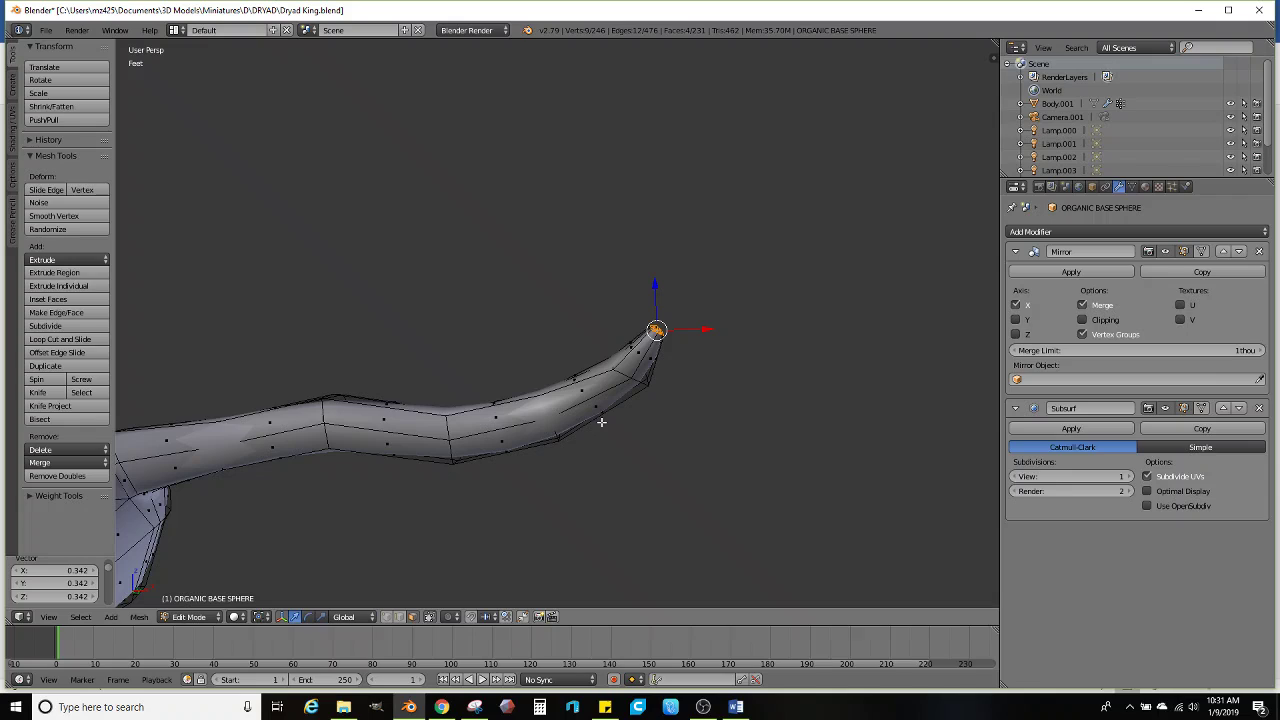
{"action": "left_click", "coordinate": [100, 340]}
{"action": "left_click", "coordinate": [575, 400]}
{"action": "right_click", "coordinate": [575, 400]}
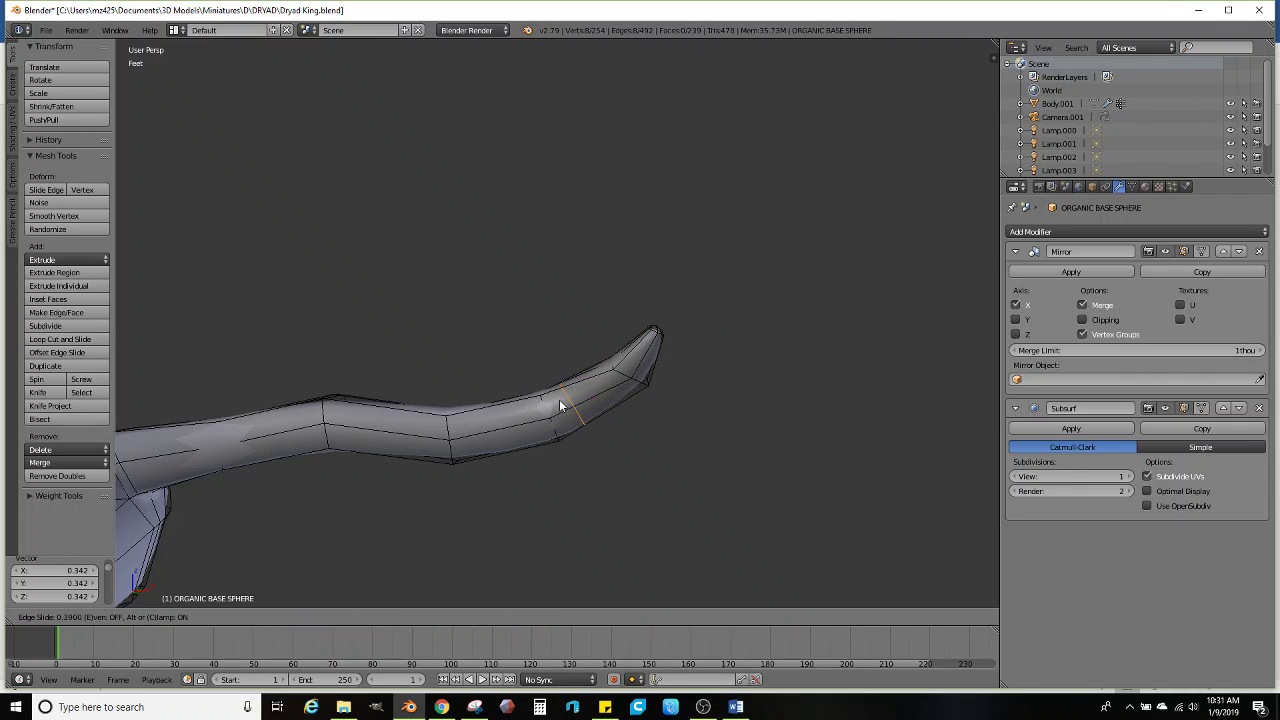
{"action": "left_click", "coordinate": [572, 396]}
Add another loop cut on the next segment inward and select the two horn faces between it and the segment's outer edge
{"action": "middle_click_drag", "start_coordinate": [572, 396], "coordinate": [375, 427]}
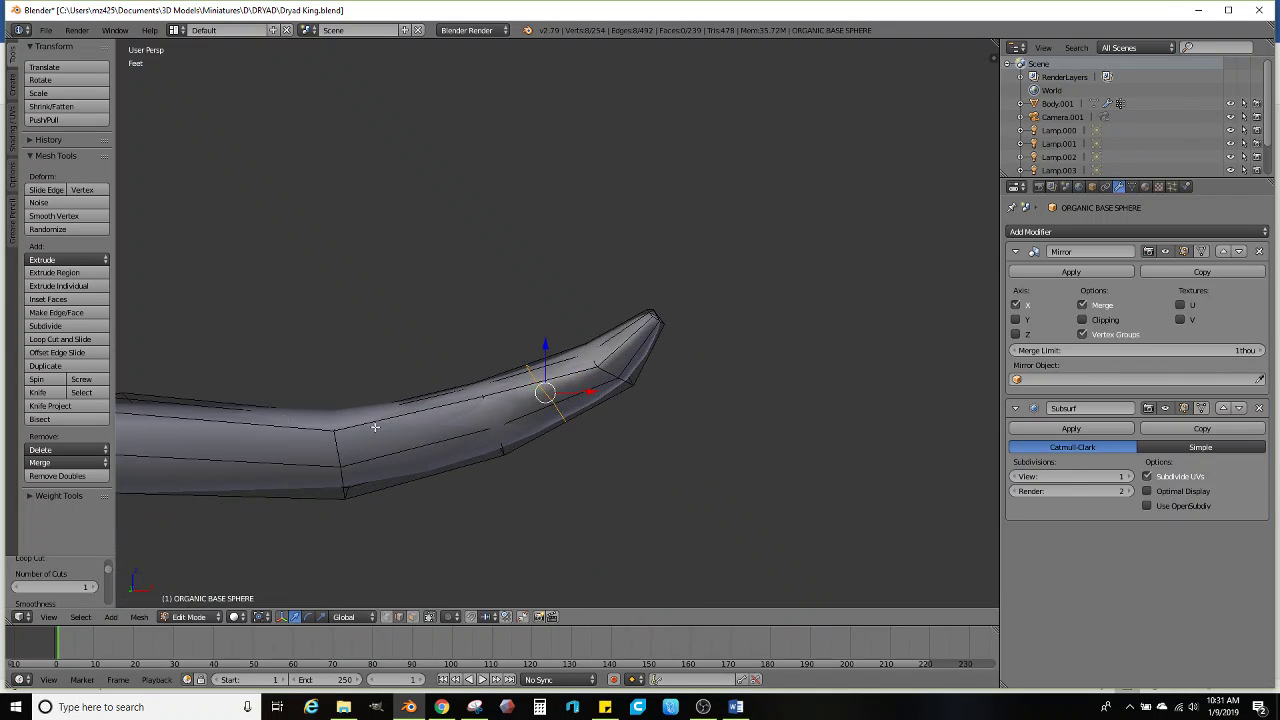
{"action": "left_click", "coordinate": [64, 341]}
{"action": "left_click", "coordinate": [489, 424]}
{"action": "right_click", "coordinate": [480, 440]}
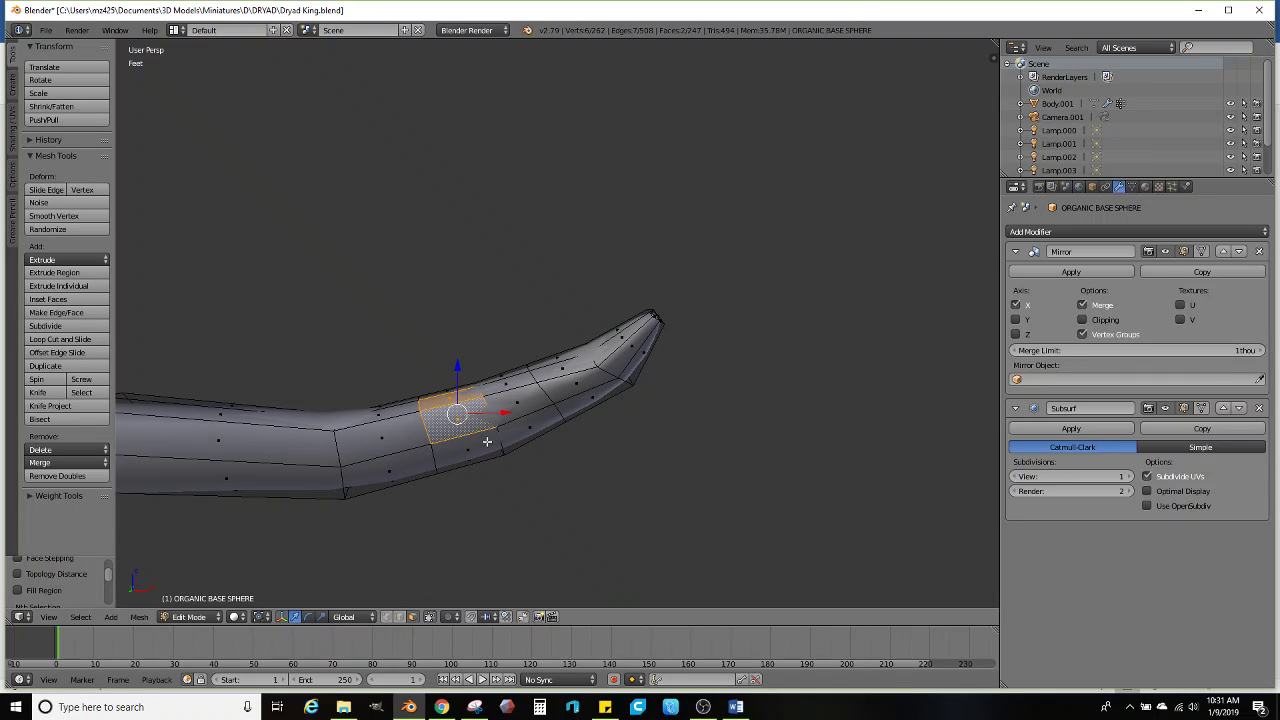
Extrude the two selected faces outward as a side branch, scale the end to 0.701 and reposition it
{"action": "middle_click_drag", "start_coordinate": [487, 441], "coordinate": [756, 484]}
{"action": "key", "text": "e"}
{"action": "left_click", "coordinate": [733, 428]}
{"action": "key", "text": "g"}
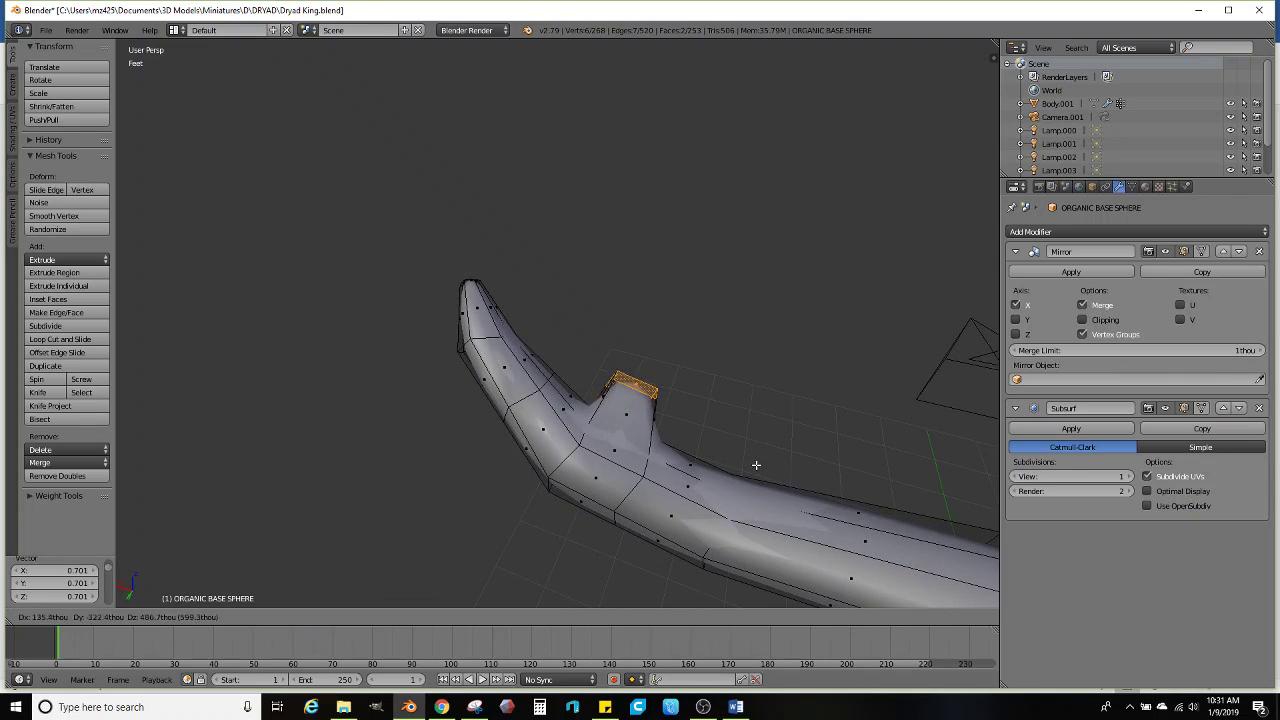
{"action": "left_click", "coordinate": [746, 459]}
Extrude the branch further, scale its tip to 0.570 and move it about 869 thou along Y and 913 thou along Z
{"action": "key", "text": "e"}
{"action": "left_click", "coordinate": [794, 382]}
{"action": "key", "text": "s"}
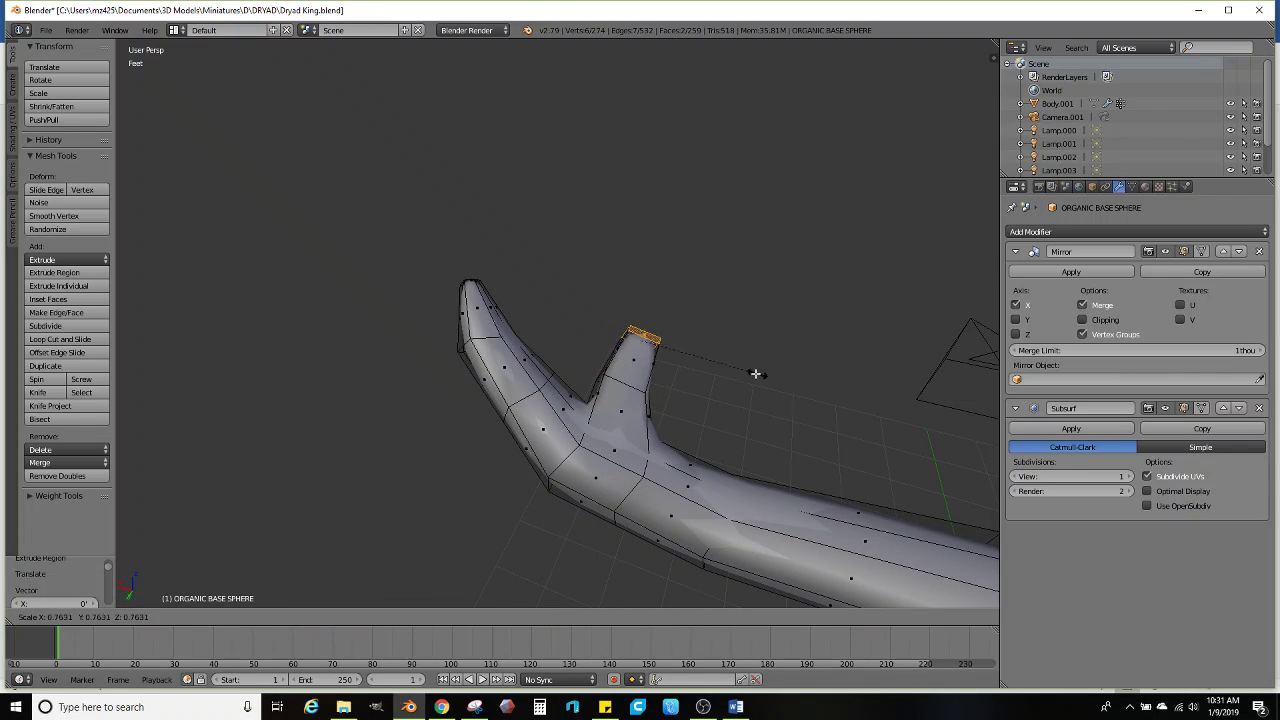
{"action": "left_click", "coordinate": [728, 370]}
{"action": "middle_click_drag", "start_coordinate": [728, 370], "coordinate": [750, 460]}
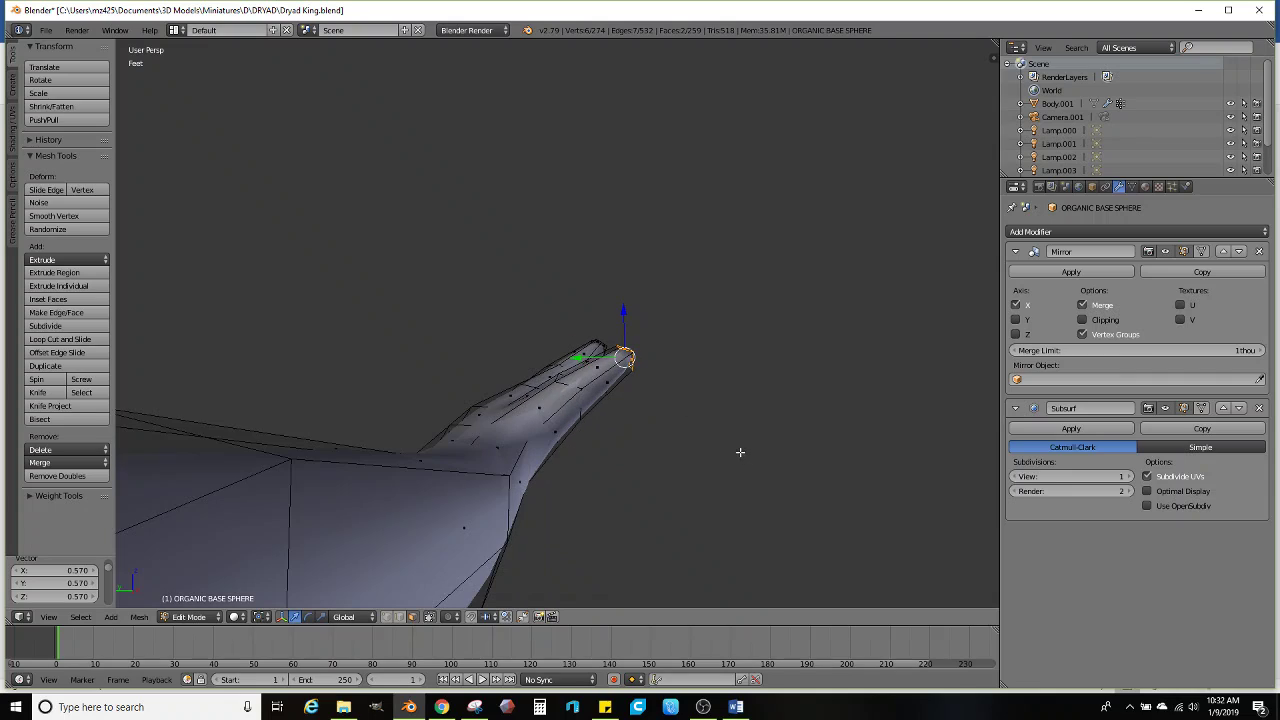
{"action": "key", "text": "g"}
{"action": "left_click", "coordinate": [697, 413]}
Select the outer part of the horn with its branch, rotate it toward the face and move it -4.92", -4.8" and -1.39" along X, Y and Z
{"action": "middle_click_drag", "start_coordinate": [697, 413], "coordinate": [551, 387]}
{"action": "mouse_move", "coordinate": [550, 397]}
{"action": "left_mouse_down", "text": "ctrl"}
{"action": "mouse_move", "coordinate": [620, 154]}
{"action": "mouse_move", "coordinate": [640, 251]}
{"action": "left_mouse_up", "text": "ctrl"}
{"action": "key", "text": "z"}
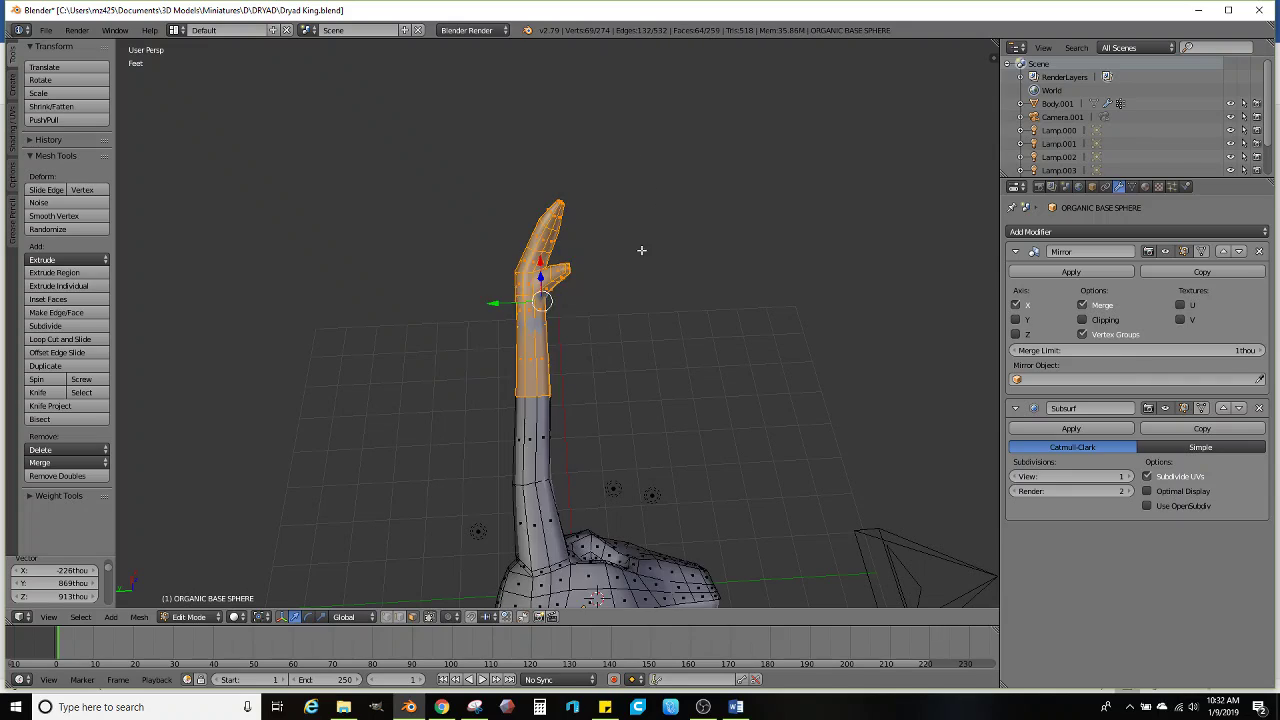
{"action": "mouse_move", "coordinate": [640, 251]}
{"action": "middle_mouse_down"}
{"action": "mouse_move", "coordinate": [614, 306]}
{"action": "mouse_move", "coordinate": [671, 315]}
{"action": "middle_mouse_up"}
{"action": "key", "text": "r"}
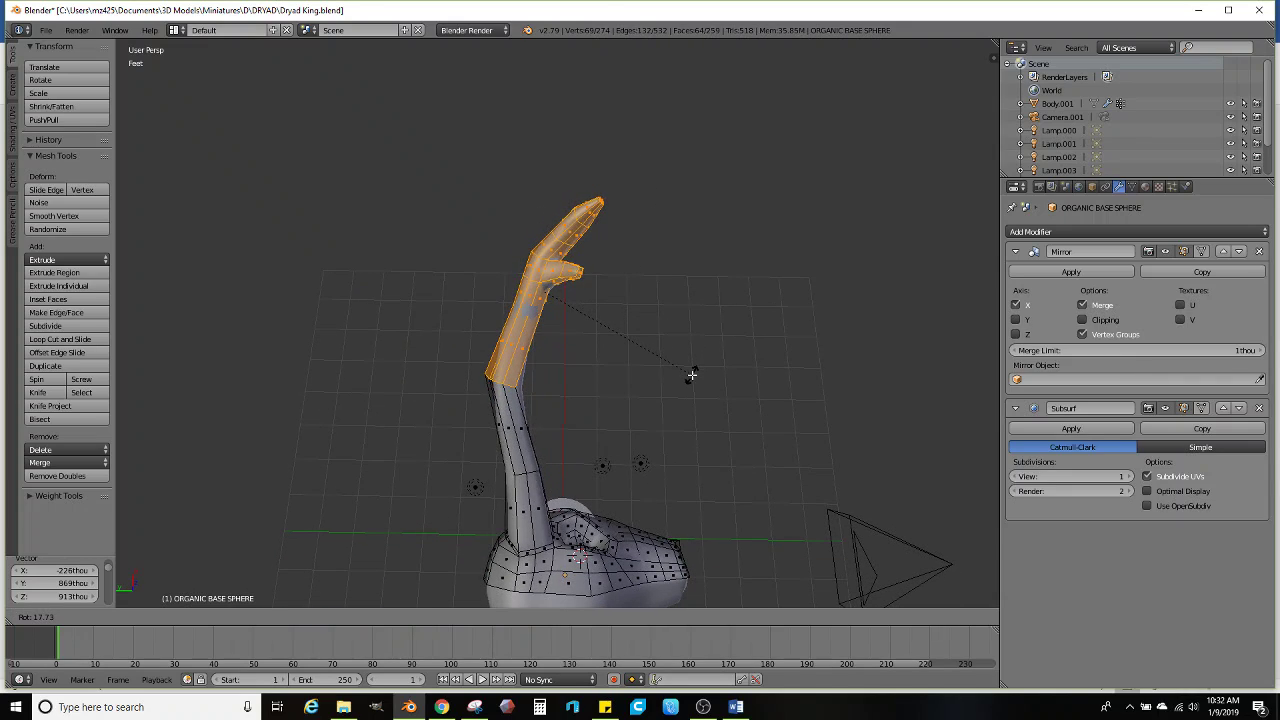
{"action": "left_click", "coordinate": [723, 403]}
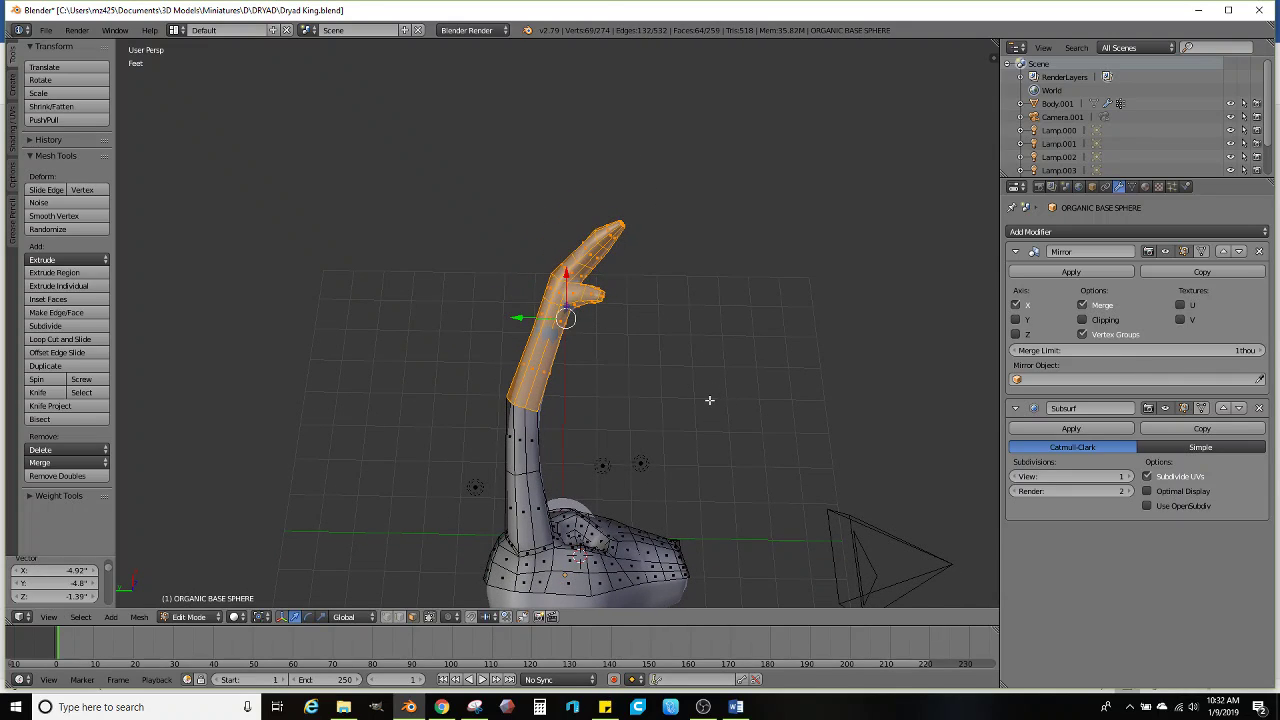
Extrude the selected outer part of the horn away from the inner part to add a connecting segment, and rotate it
{"action": "key", "text": "g"}
{"action": "key", "text": "z"}
{"action": "key", "text": "z"}
{"action": "left_click", "coordinate": [745, 340]}
{"action": "key", "text": "r"}
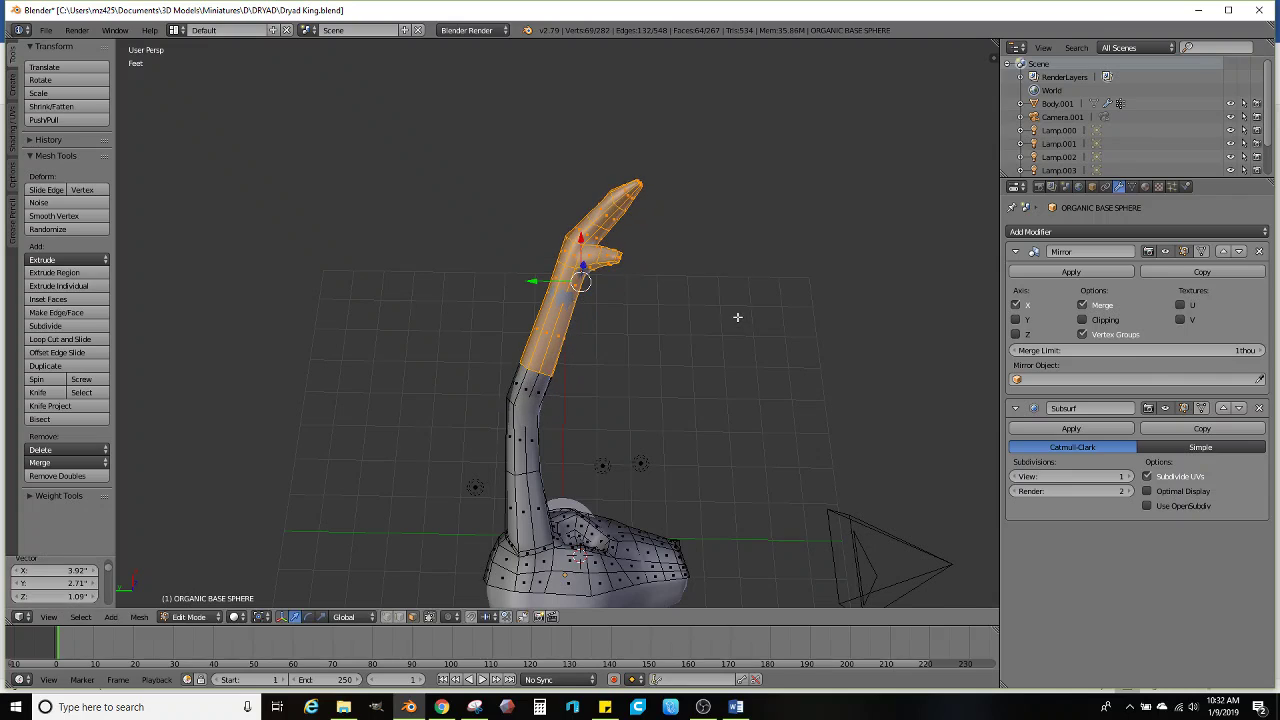
Rotate the selected outer antler section about 16.1° and reposition it so the antler curves forward and upward from its base
{"action": "left_click", "coordinate": [748, 413]}
{"action": "key", "text": "g"}
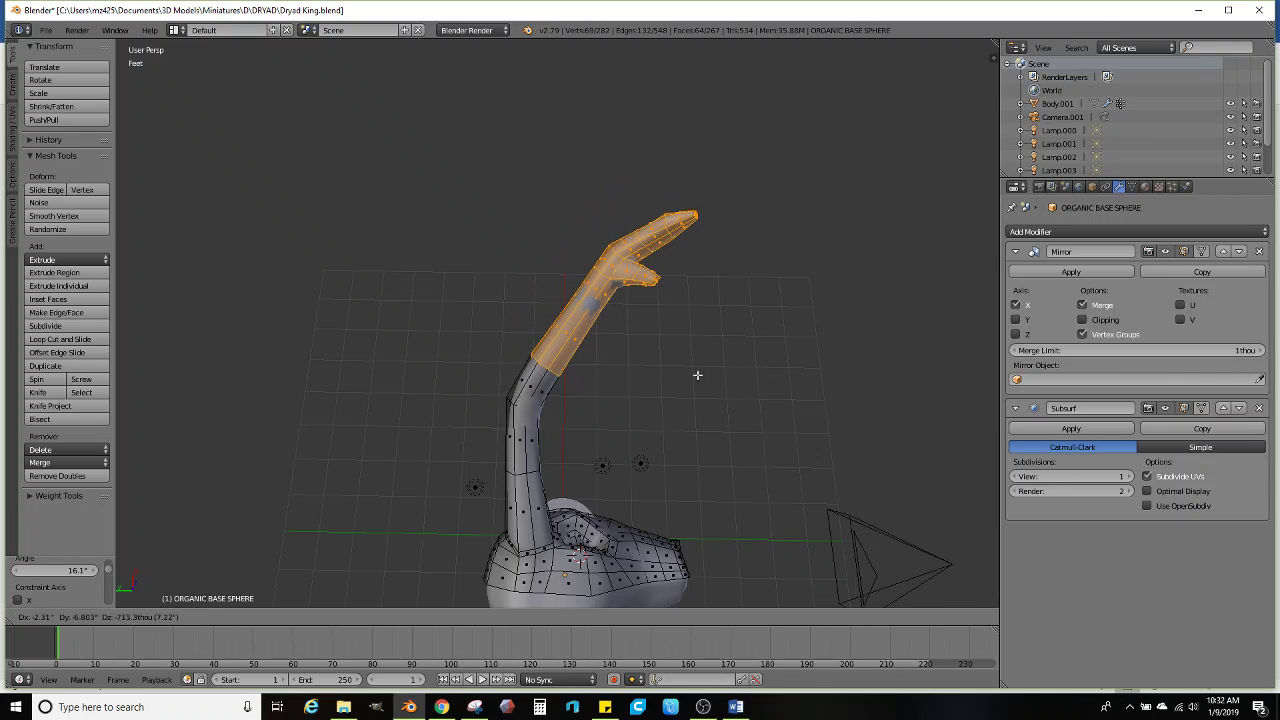
{"action": "left_click", "coordinate": [698, 375]}
{"action": "middle_click_drag", "start_coordinate": [712, 374], "coordinate": [652, 398]}
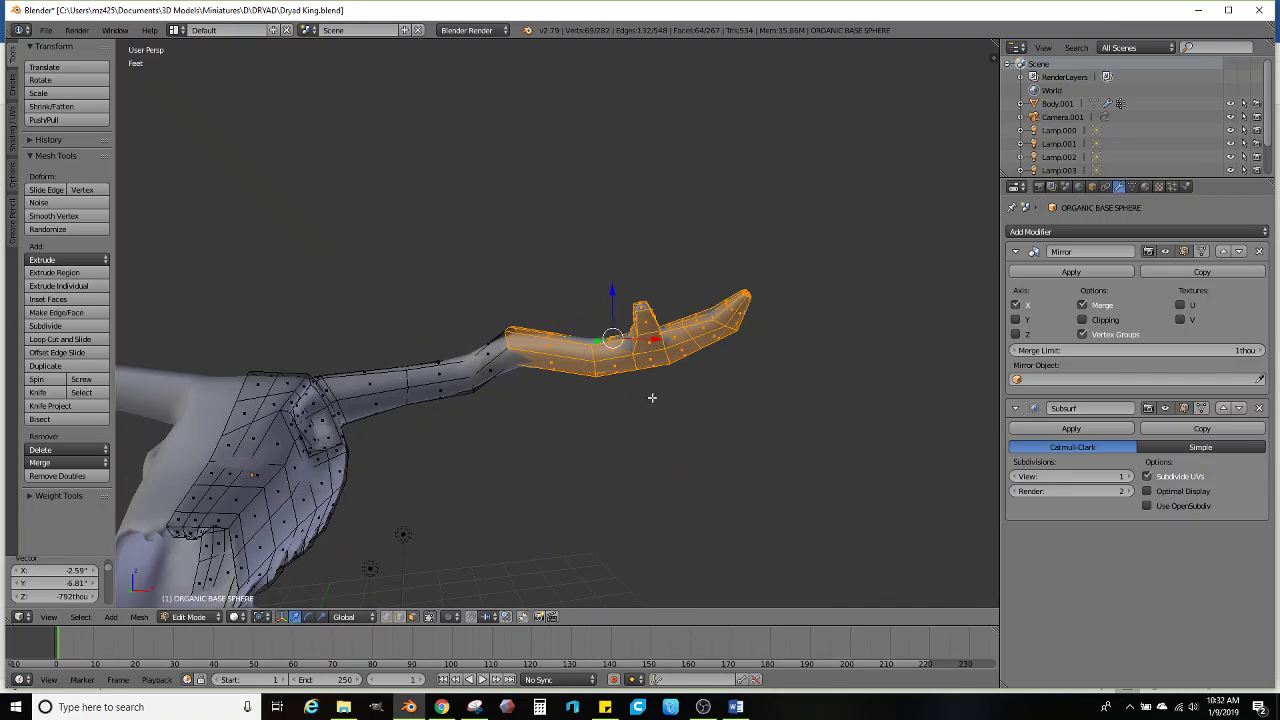
{"action": "key", "text": "g"}
{"action": "left_click", "coordinate": [658, 362]}
{"action": "key", "text": "g"}
{"action": "left_click", "coordinate": [628, 352]}
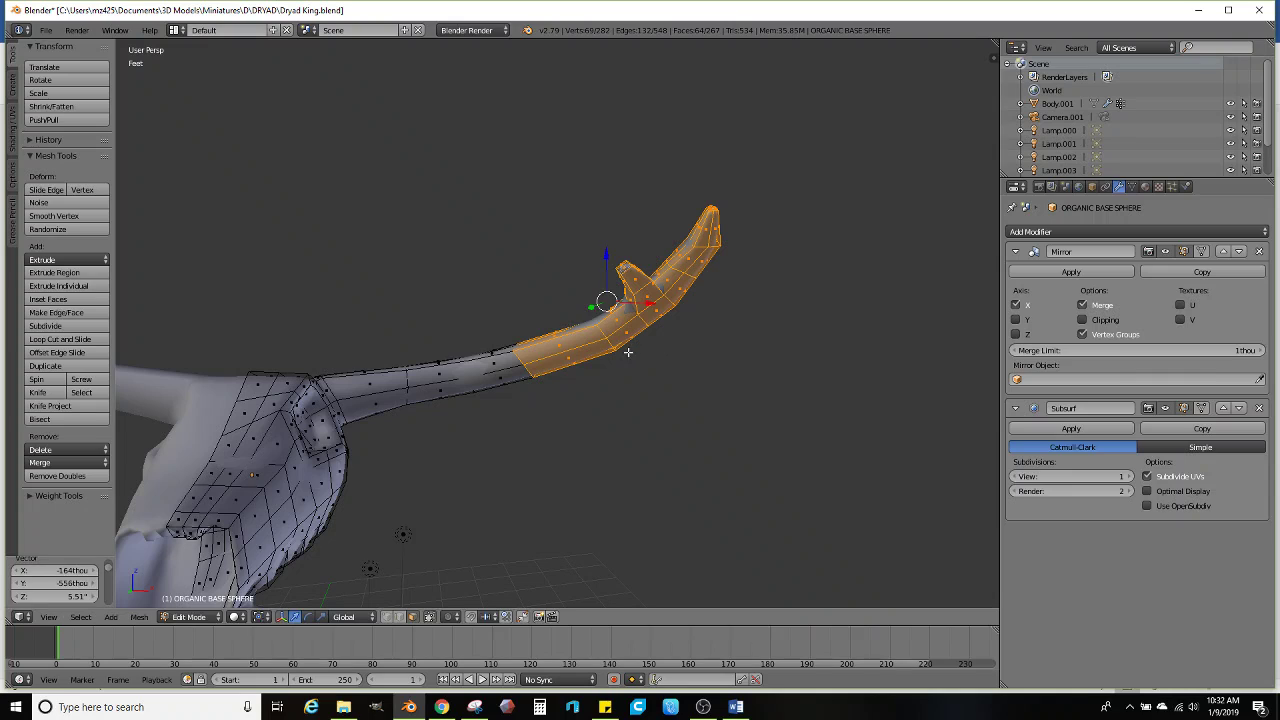
Rotate the selected outer antler section about 5.3° to refine its bend
{"action": "middle_click_drag", "start_coordinate": [628, 352], "coordinate": [591, 431]}
{"action": "key", "text": "r"}
{"action": "left_click", "coordinate": [727, 396]}
{"action": "scroll", "coordinate": [549, 403], "scroll_direction": "up", "scroll_amount": 3}
{"action": "scroll", "coordinate": [558, 391], "scroll_direction": "up", "scroll_amount": 2}
{"action": "middle_click_drag", "start_coordinate": [558, 391], "coordinate": [245, 326]}
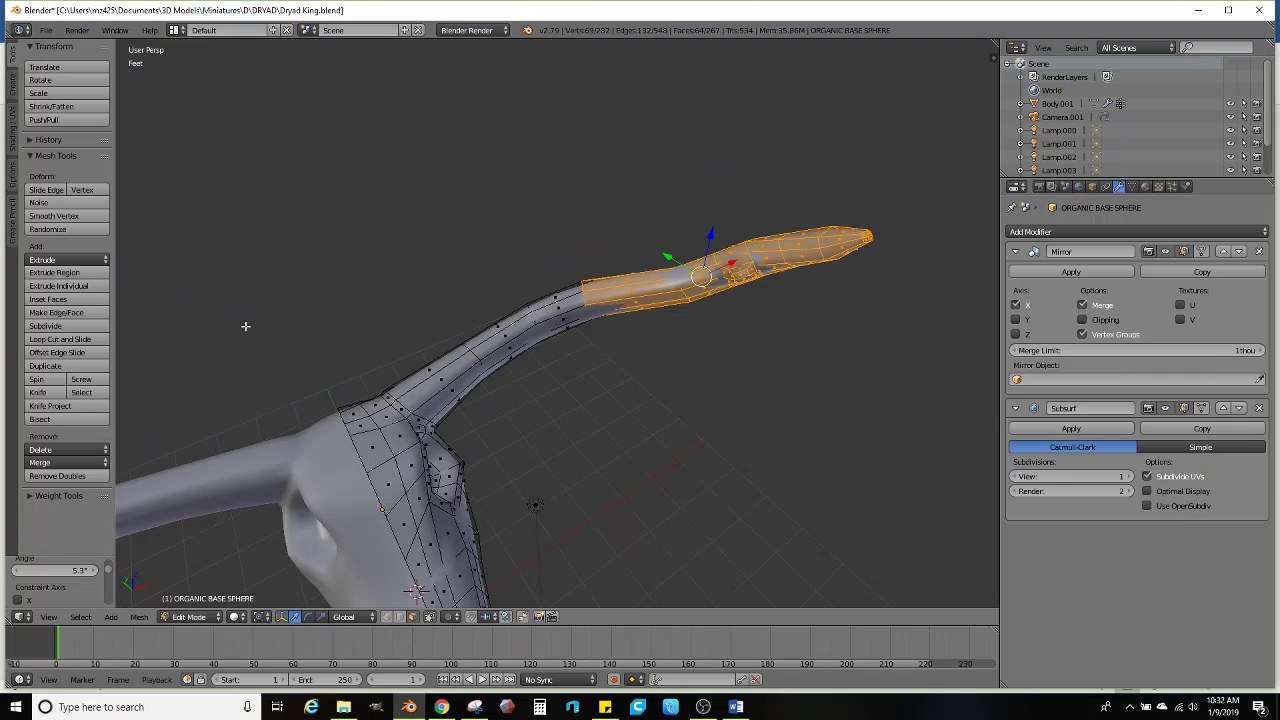
Add a single loop cut around the middle of the antler's main beam
{"action": "left_click", "coordinate": [85, 340]}
{"action": "left_click", "coordinate": [508, 337]}
{"action": "middle_click_drag", "start_coordinate": [508, 337], "coordinate": [659, 370]}
Select the lengthwise edge beside the new loop, stretch it slightly in two passes and shift it along the beam
{"action": "left_click", "coordinate": [412, 617]}
{"action": "middle_click_drag", "start_coordinate": [490, 455], "coordinate": [629, 409]}
{"action": "right_click", "coordinate": [555, 402]}
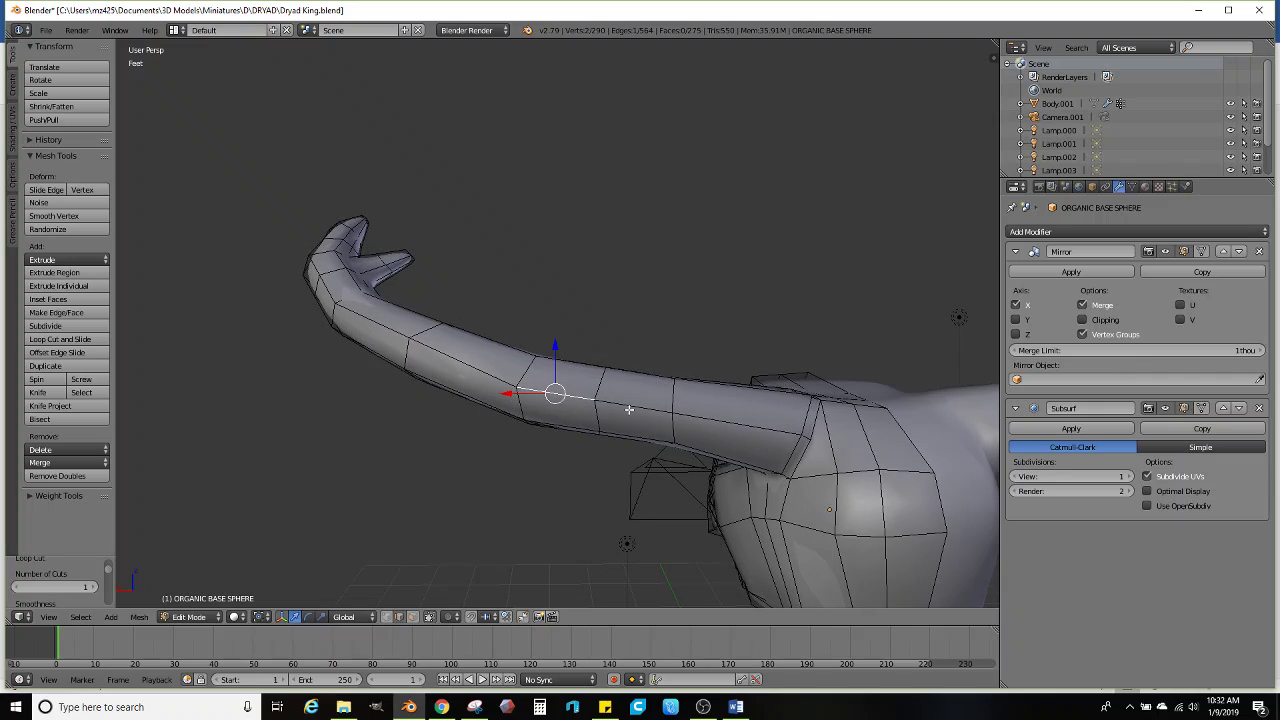
{"action": "left_click", "coordinate": [666, 406]}
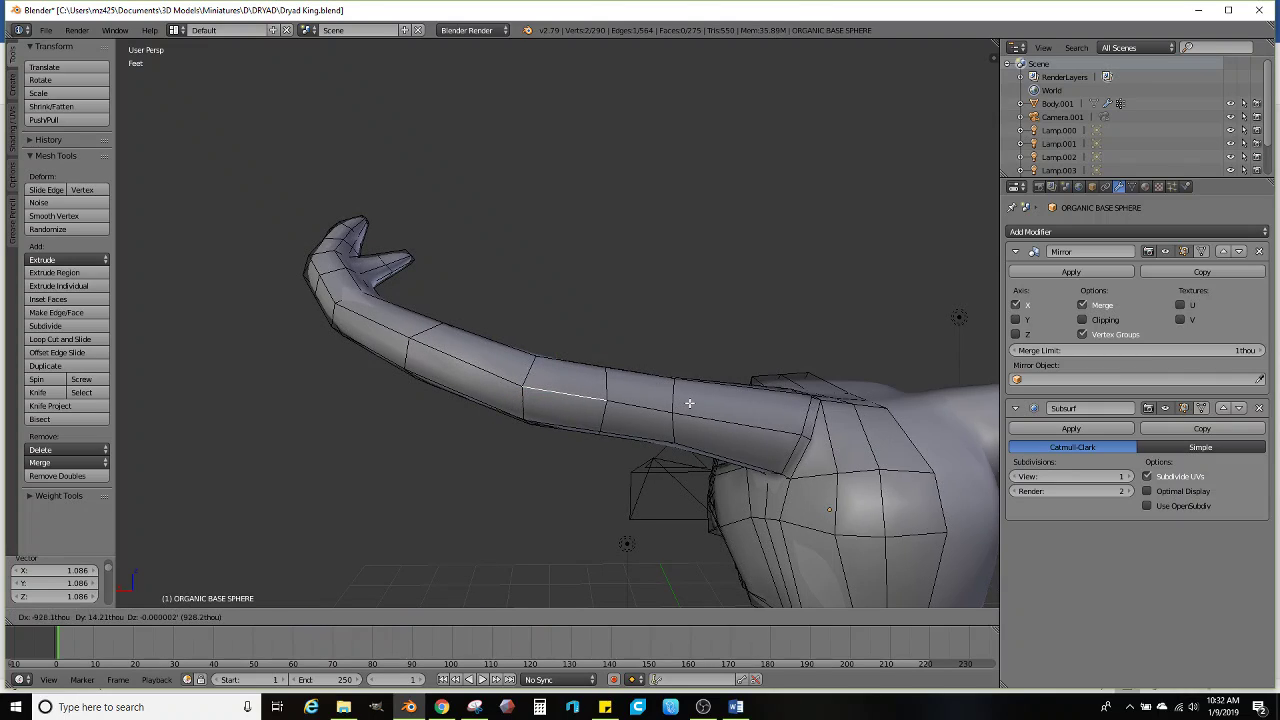
{"action": "left_click", "coordinate": [698, 403]}
{"action": "left_click", "coordinate": [717, 403]}
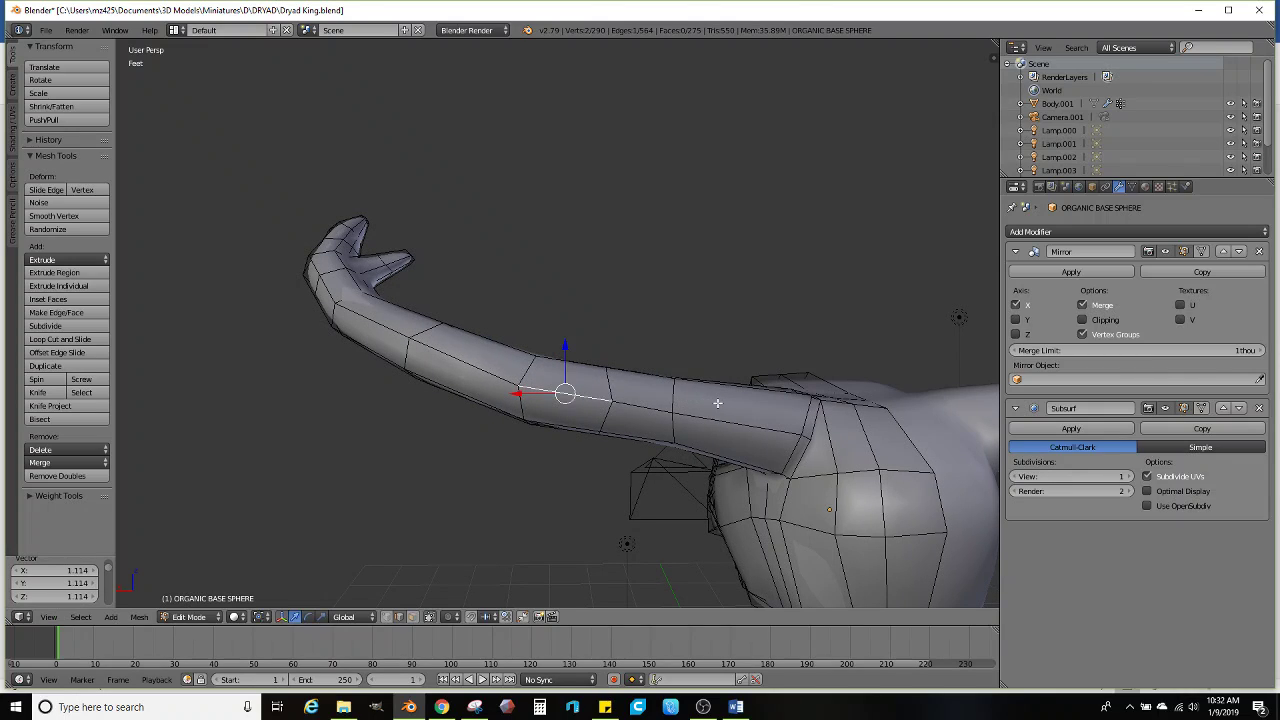
Add another loop cut across the middle of that beam segment and scale it to about 1.364 to form a bulge
{"action": "left_click", "coordinate": [106, 340]}
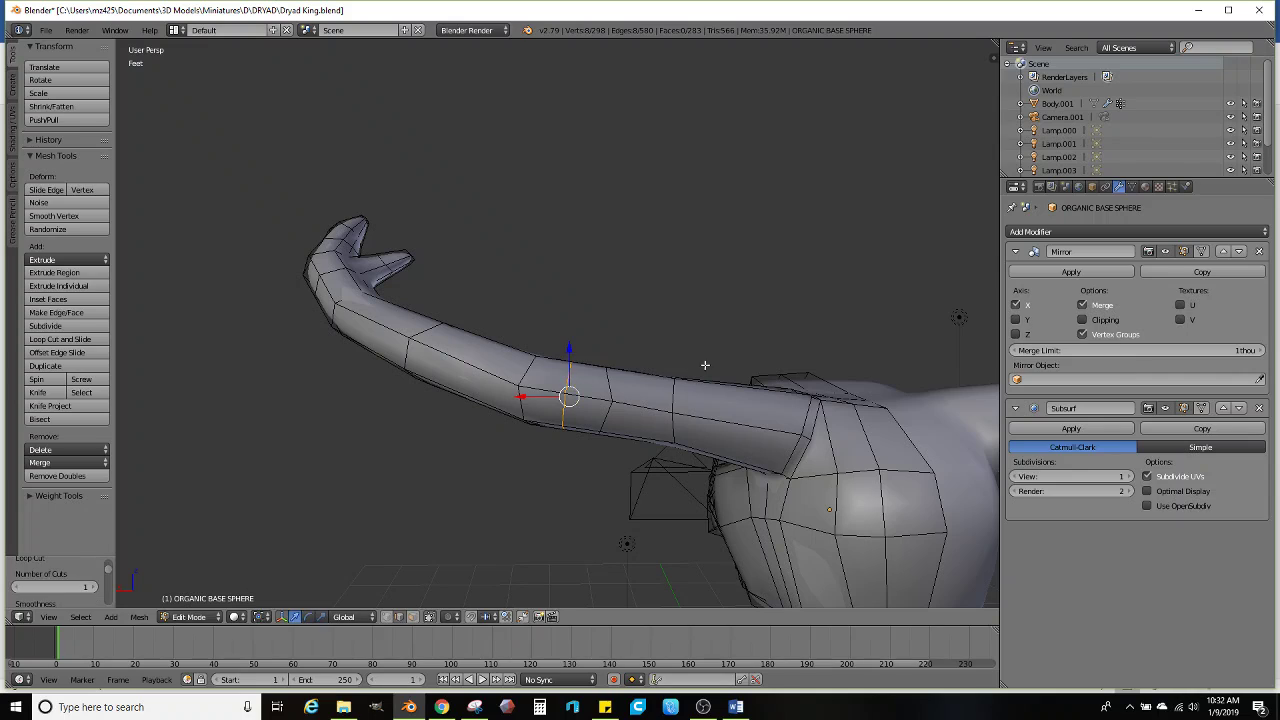
{"action": "key", "text": "s"}
{"action": "left_click", "coordinate": [756, 350]}
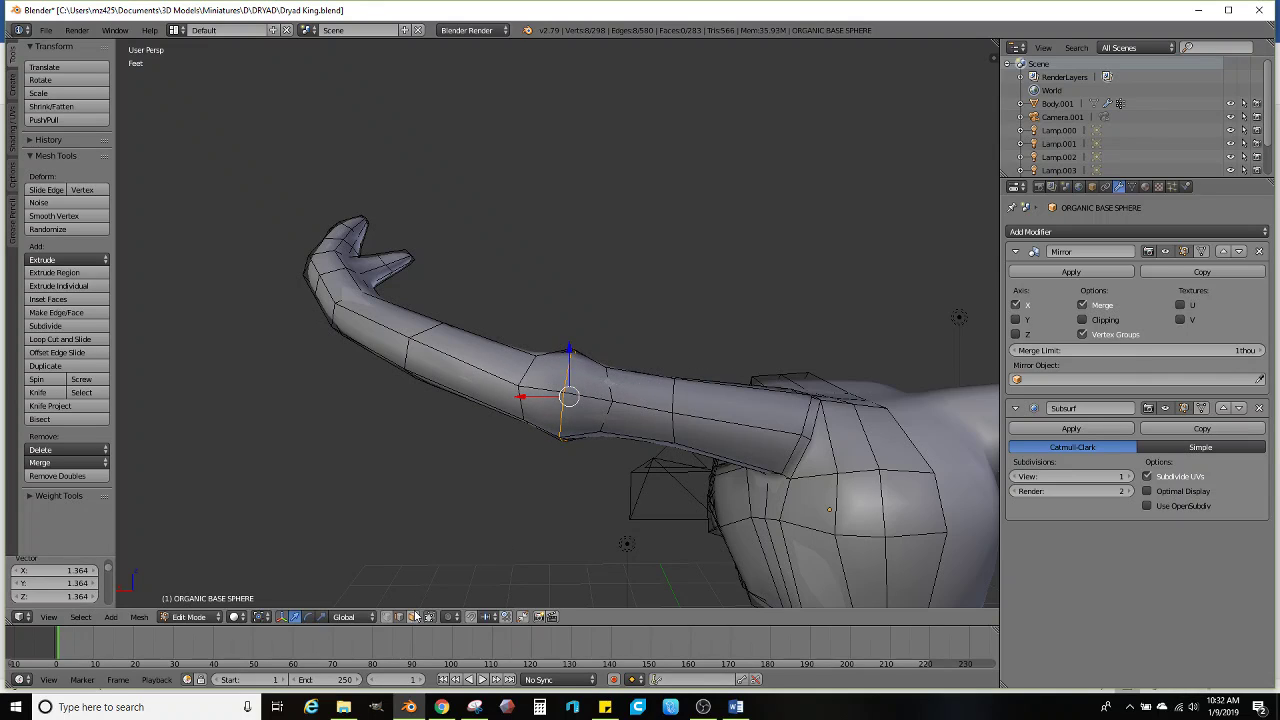
Select the four faces on the outer side of the bulge, extrude them into a side-branch stub and reposition its end
{"action": "right_click", "coordinate": [541, 387], "text": "ctrl"}
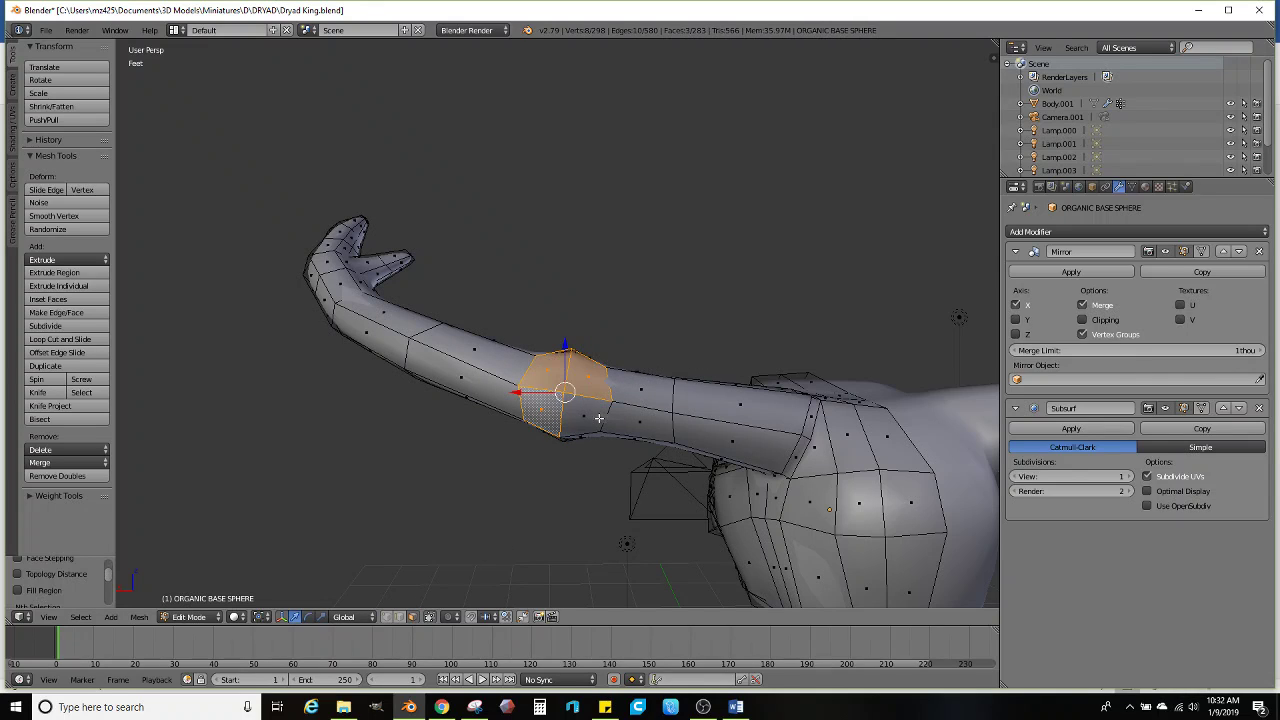
{"action": "middle_click_drag", "start_coordinate": [607, 385], "coordinate": [688, 419]}
{"action": "key", "text": "e"}
{"action": "right_click", "coordinate": [686, 434]}
{"action": "left_click", "coordinate": [667, 492]}
{"action": "key", "text": "g"}
{"action": "left_click", "coordinate": [664, 474]}
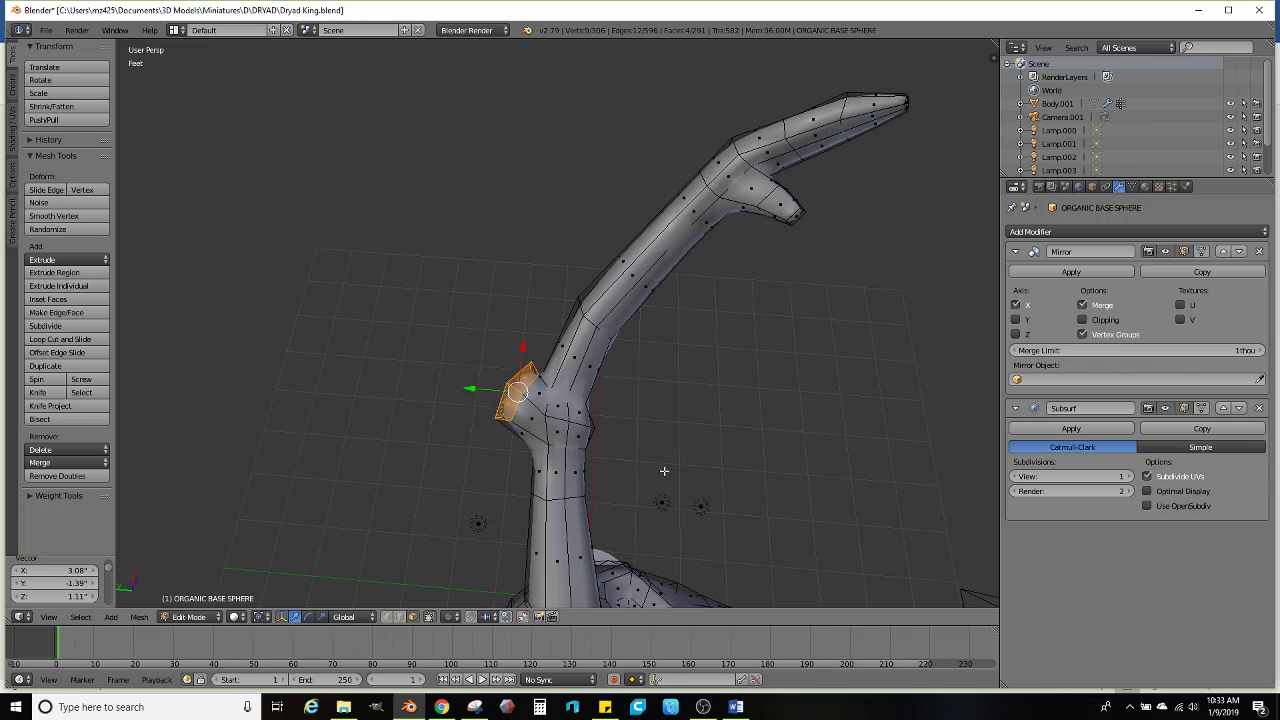
Rotate the stub's end faces about 11.9° and extrude them farther outward
{"action": "middle_click_drag", "start_coordinate": [664, 472], "coordinate": [650, 355]}
{"action": "left_click", "coordinate": [710, 440]}
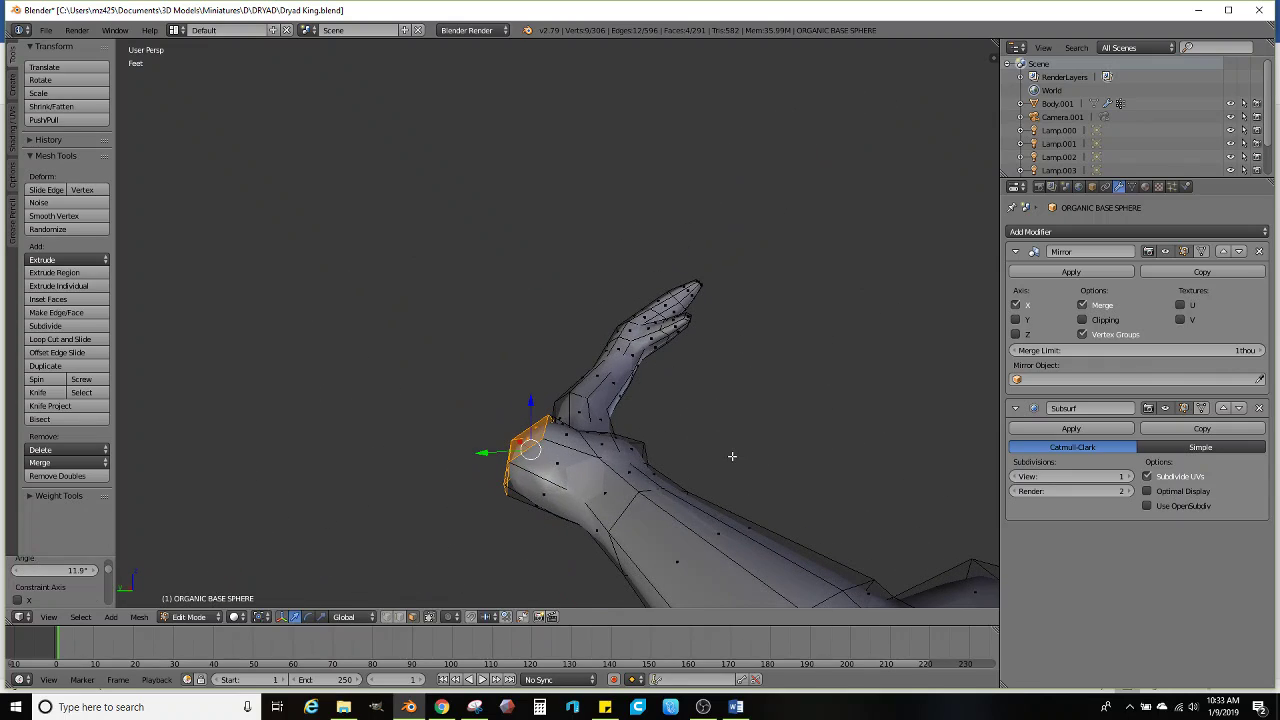
{"action": "key", "text": "e"}
{"action": "left_click", "coordinate": [713, 335]}
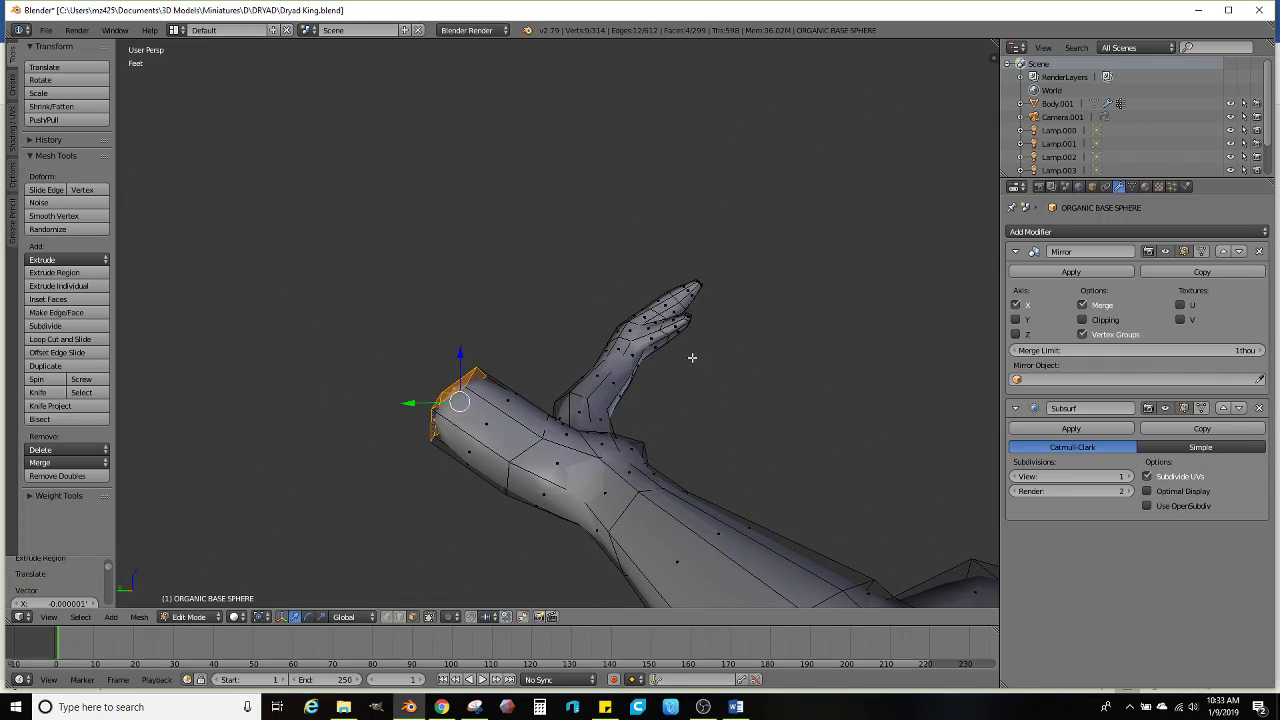
Rotate the side branch's end faces in several passes, including about 18.4° and 9.51°, to turn them upward
{"action": "key", "text": "r"}
{"action": "left_click", "coordinate": [650, 362]}
{"action": "key", "text": "r"}
{"action": "mouse_move", "coordinate": [650, 362]}
{"action": "middle_mouse_down"}
{"action": "mouse_move", "coordinate": [654, 425]}
{"action": "mouse_move", "coordinate": [623, 446]}
{"action": "mouse_move", "coordinate": [581, 420]}
{"action": "mouse_move", "coordinate": [665, 358]}
{"action": "middle_mouse_up"}
{"action": "left_click", "coordinate": [637, 454]}
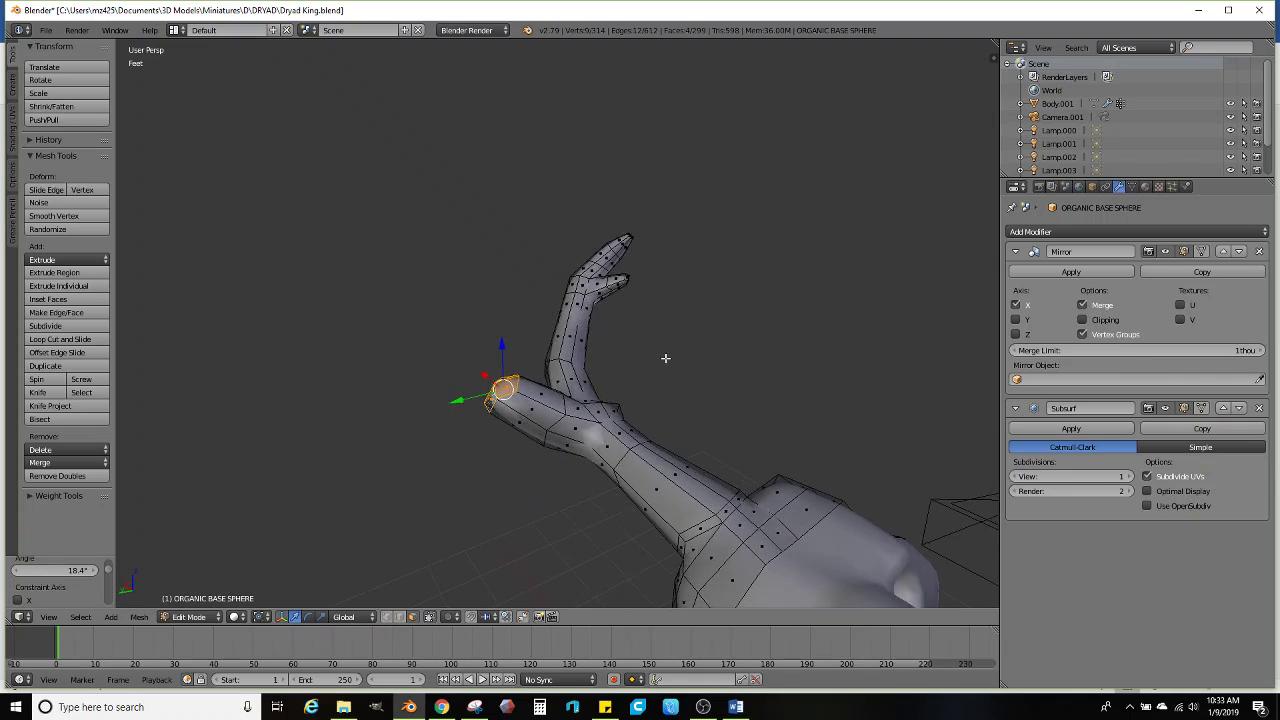
{"action": "key", "text": "r"}
{"action": "mouse_move", "coordinate": [671, 410]}
{"action": "middle_mouse_down"}
{"action": "mouse_move", "coordinate": [600, 534]}
{"action": "mouse_move", "coordinate": [526, 449]}
{"action": "mouse_move", "coordinate": [666, 403]}
{"action": "mouse_move", "coordinate": [686, 409]}
{"action": "middle_mouse_up"}
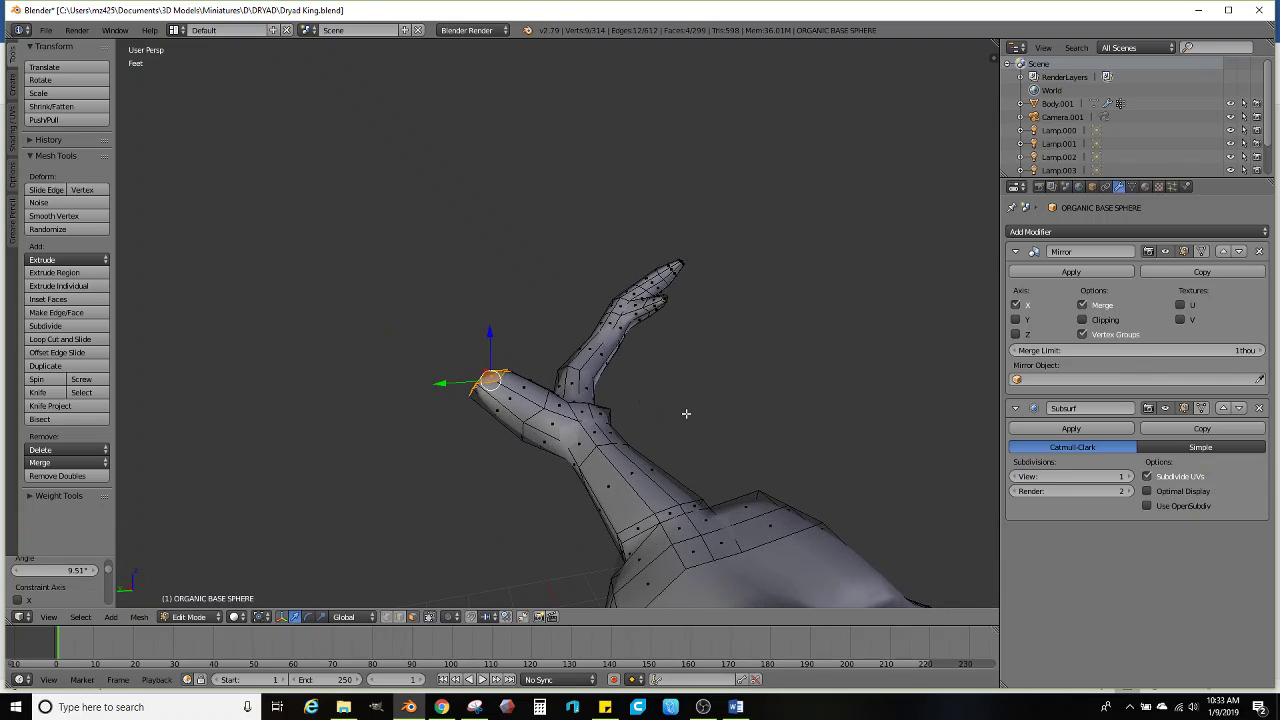
Extrude another side-branch segment upward and rotate its end about 23.9°
{"action": "key", "text": "e"}
{"action": "left_click", "coordinate": [655, 344]}
{"action": "key", "text": "r"}
{"action": "left_click", "coordinate": [620, 460]}
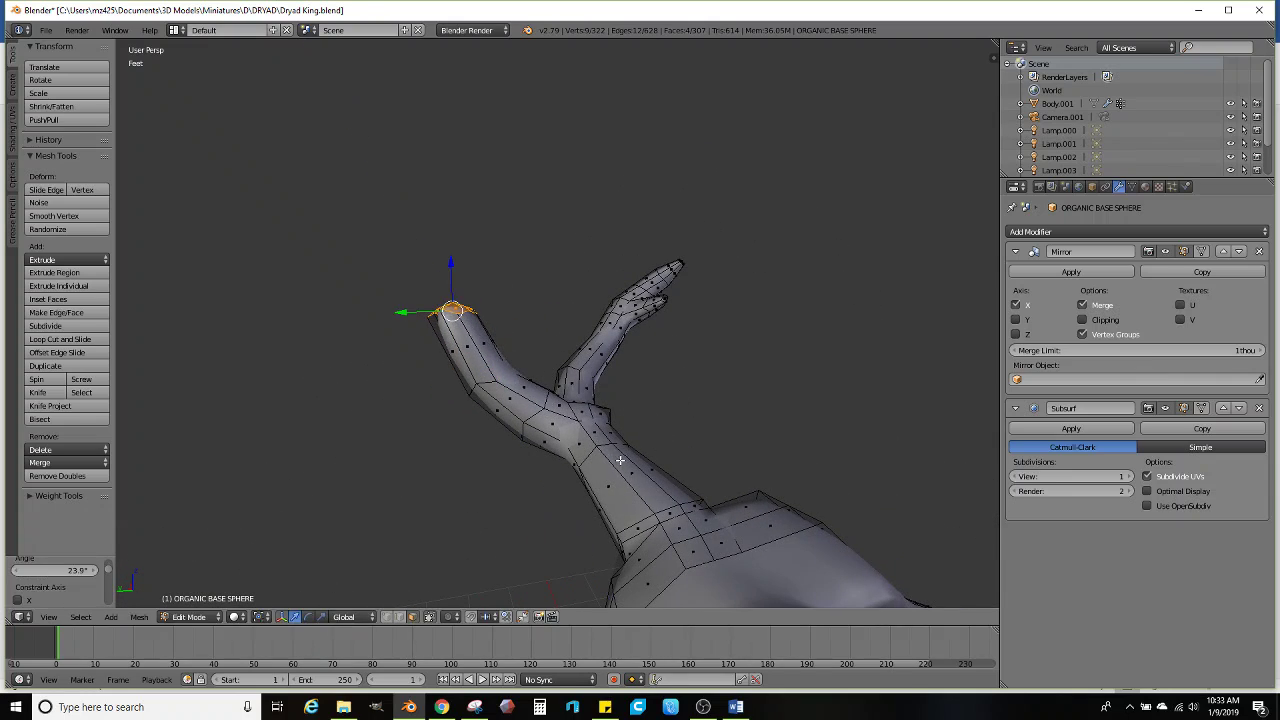
Extrude the next side-branch segment upward, taper its end to about 0.639 and adjust the end's position, angle and size
{"action": "middle_click_drag", "start_coordinate": [723, 403], "coordinate": [713, 352]}
{"action": "key", "text": "e"}
{"action": "left_click", "coordinate": [743, 263]}
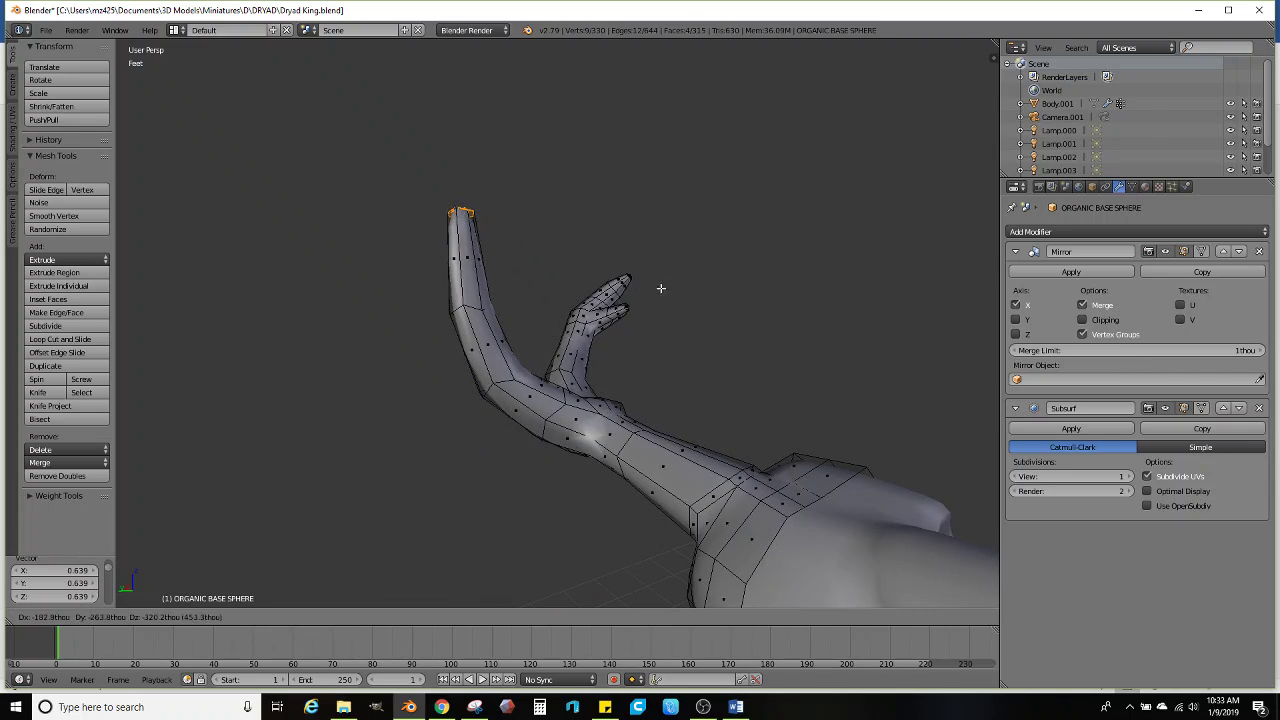
{"action": "key", "text": "s"}
{"action": "left_click", "coordinate": [657, 349]}
{"action": "middle_click_drag", "start_coordinate": [657, 349], "coordinate": [654, 369]}
{"action": "key", "text": "s"}
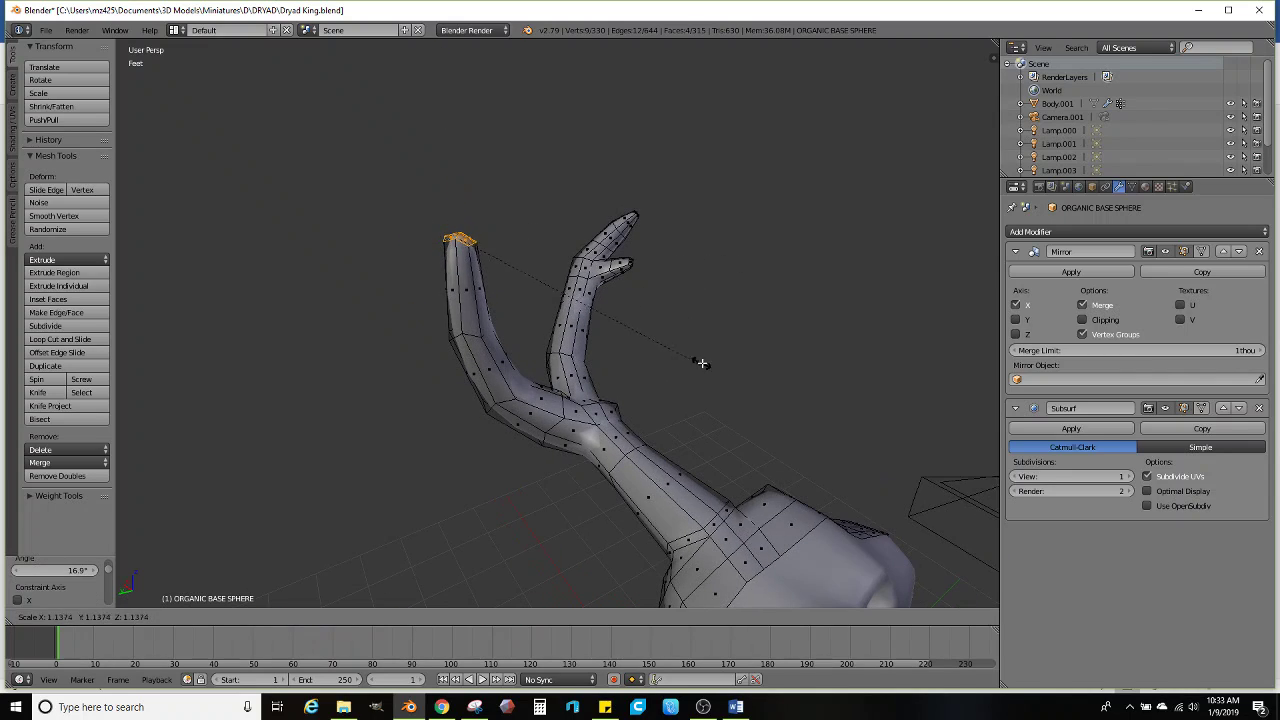
{"action": "left_click", "coordinate": [701, 378]}
Extrude the final tip segment of the side branch and check the mirrored antlers in Object Mode before resuming mesh editing
{"action": "key", "text": "e"}
{"action": "left_click", "coordinate": [694, 286]}
{"action": "middle_click_drag", "start_coordinate": [694, 286], "coordinate": [507, 275]}
{"action": "key", "text": "Tab"}
{"action": "scroll", "coordinate": [579, 347], "scroll_direction": "down", "scroll_amount": 2}
{"action": "middle_click_drag", "start_coordinate": [579, 347], "coordinate": [606, 457]}
{"action": "key", "text": "Tab"}
Add a loop cut around the upper segment of the side branch and scale it to about 1.416 to form a bulge
{"action": "left_click", "coordinate": [97, 342]}
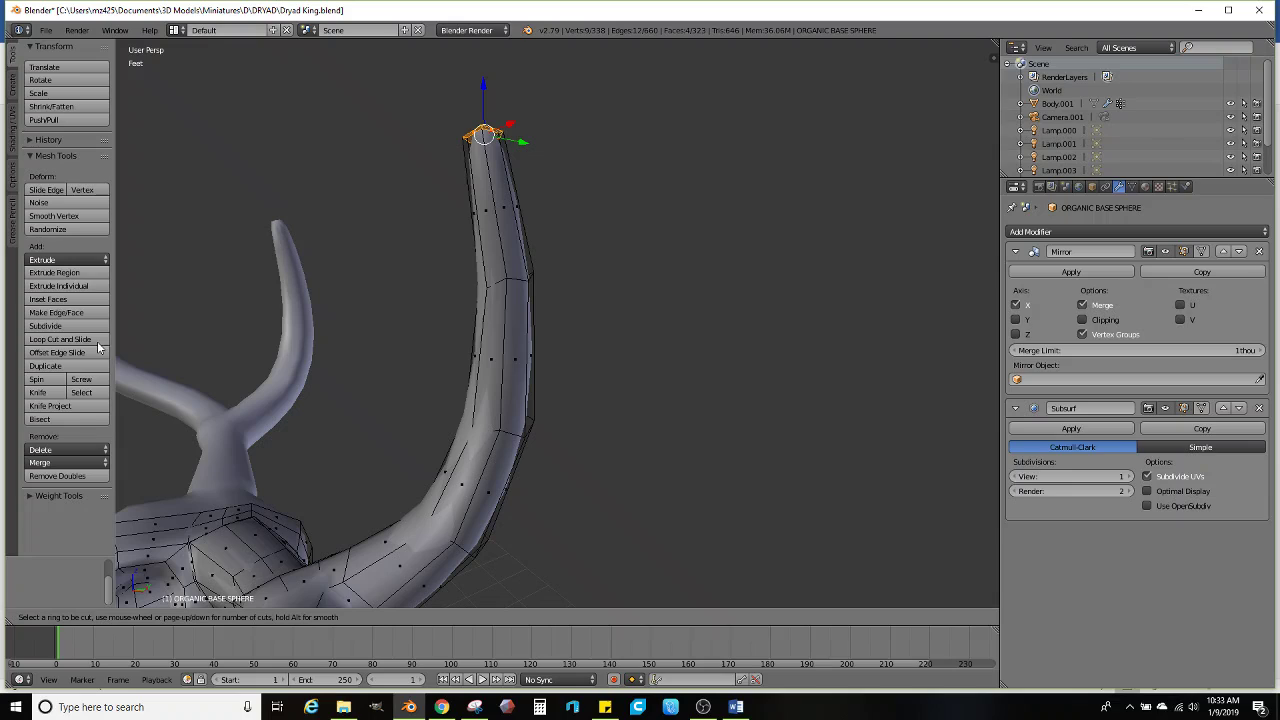
{"action": "left_click", "coordinate": [530, 381]}
{"action": "right_click", "coordinate": [534, 374]}
{"action": "middle_click_drag", "start_coordinate": [534, 374], "coordinate": [490, 408]}
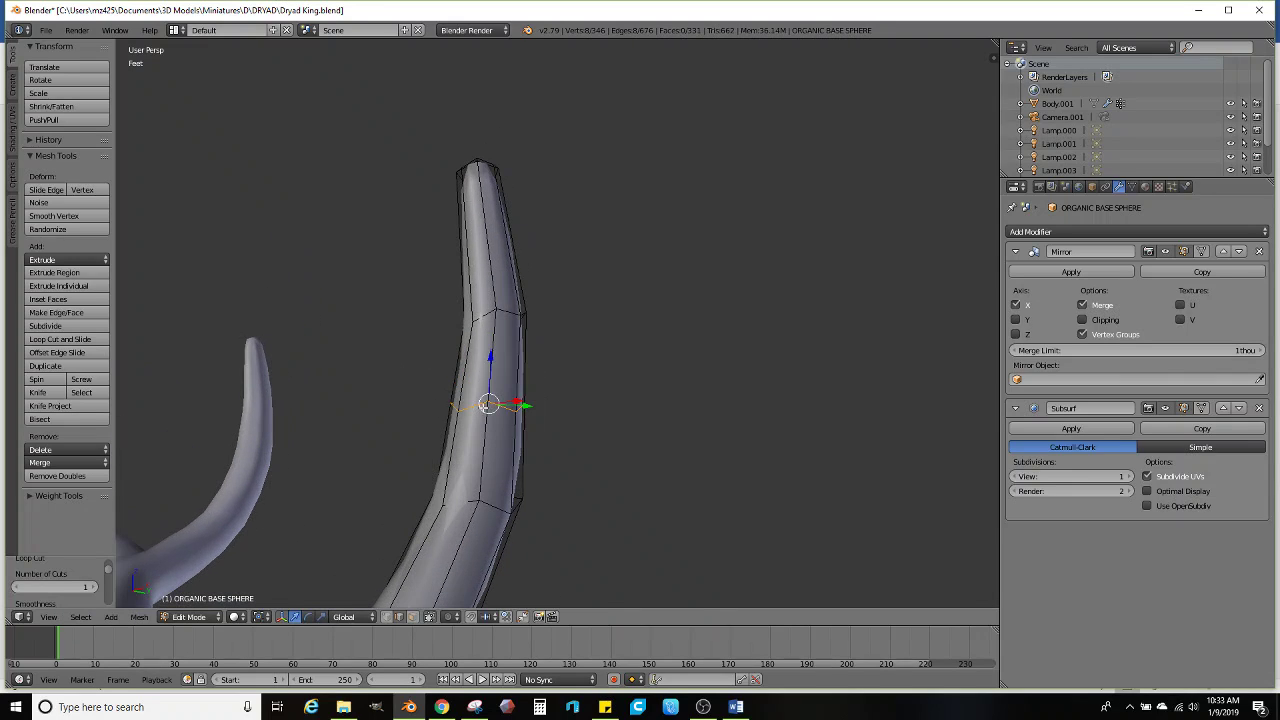
{"action": "key", "text": "s"}
{"action": "left_click", "coordinate": [620, 406]}
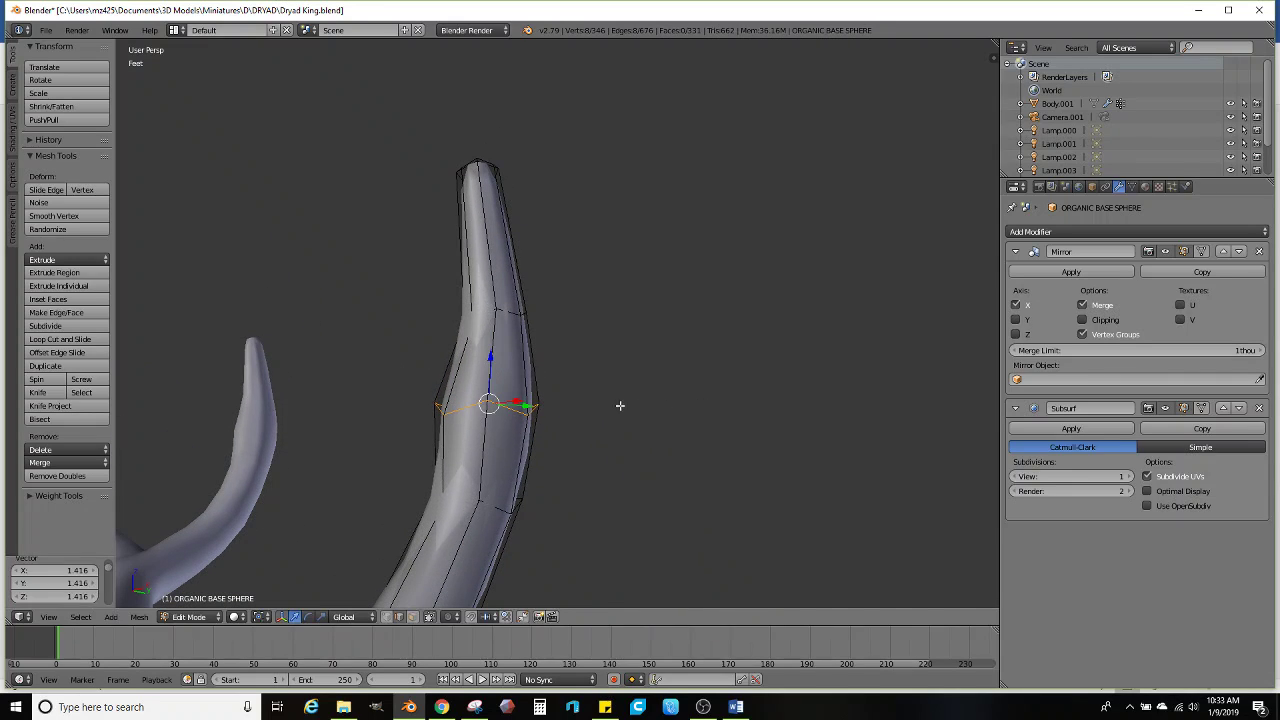
Add loop cuts above and below the side branch's widened loop and enlarge them slightly to round the bulge
{"action": "left_click", "coordinate": [57, 338]}
{"action": "left_click", "coordinate": [554, 346]}
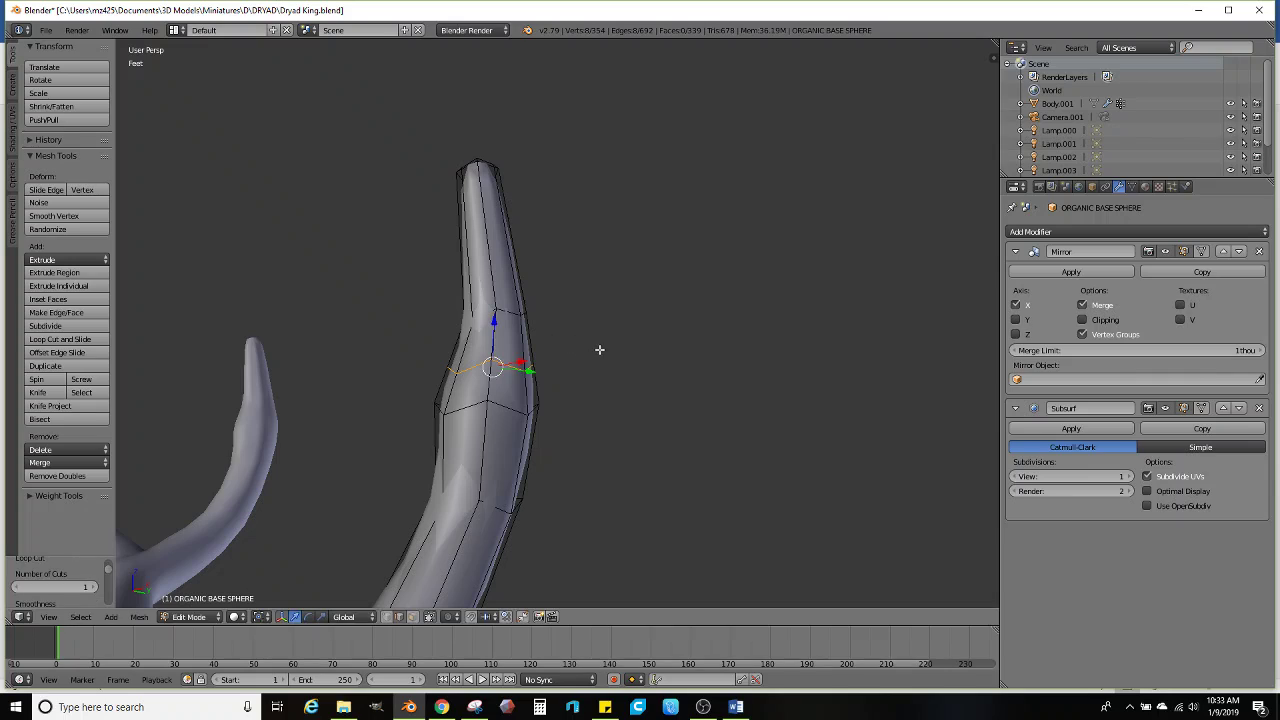
{"action": "left_click", "coordinate": [85, 340]}
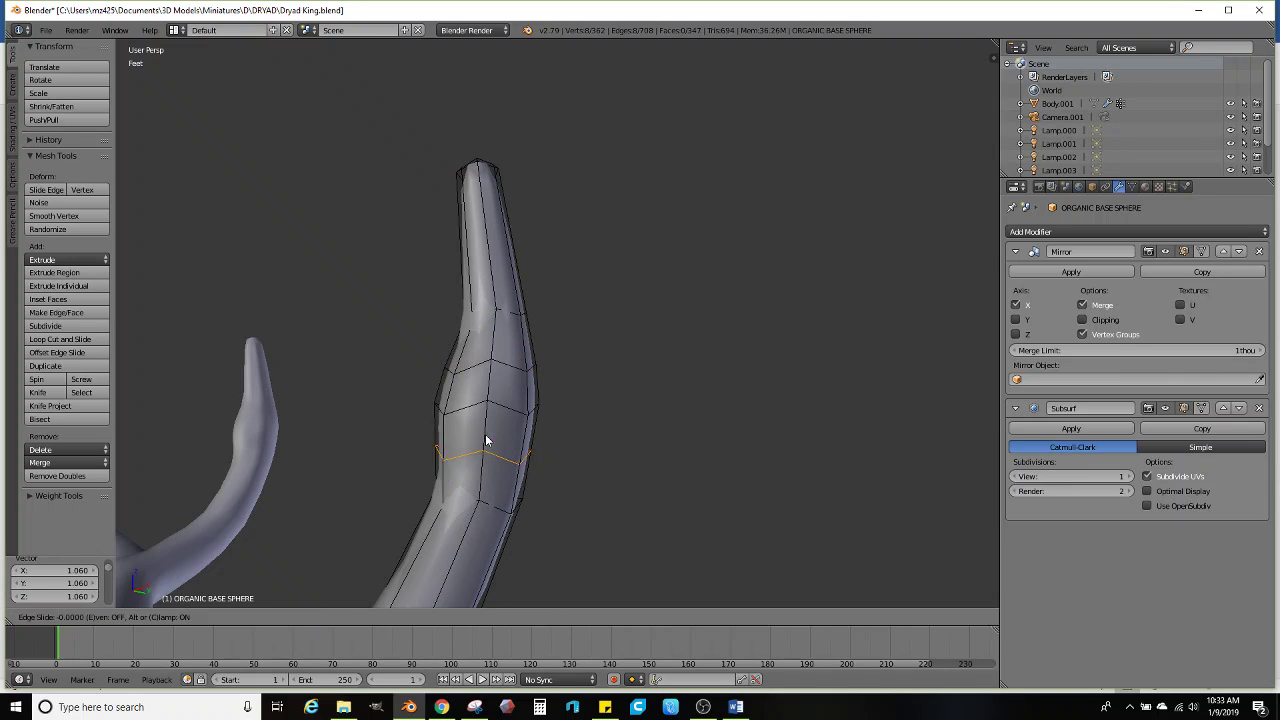
{"action": "left_click", "coordinate": [492, 430]}
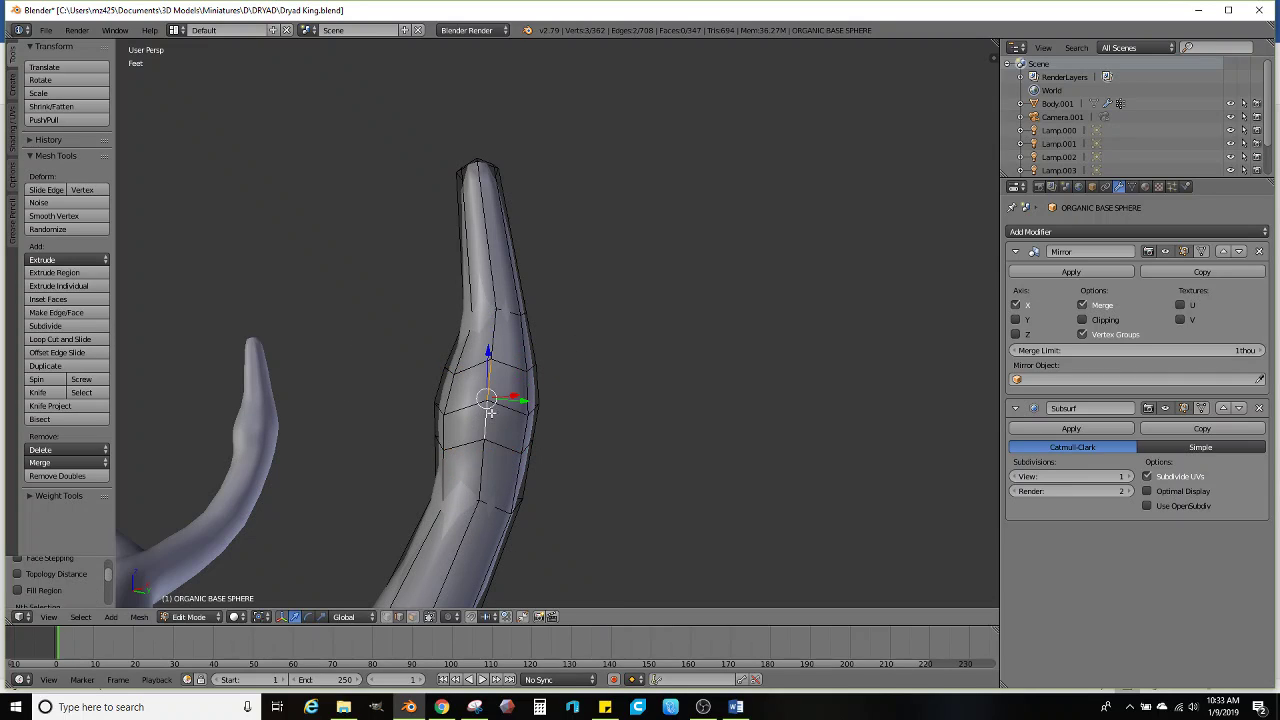
Scale the selected pair of lengthwise edges on the bulge to about 1.293 and shift them slightly down the branch
{"action": "key", "text": "g"}
{"action": "left_click", "coordinate": [593, 399]}
{"action": "key", "text": "g"}
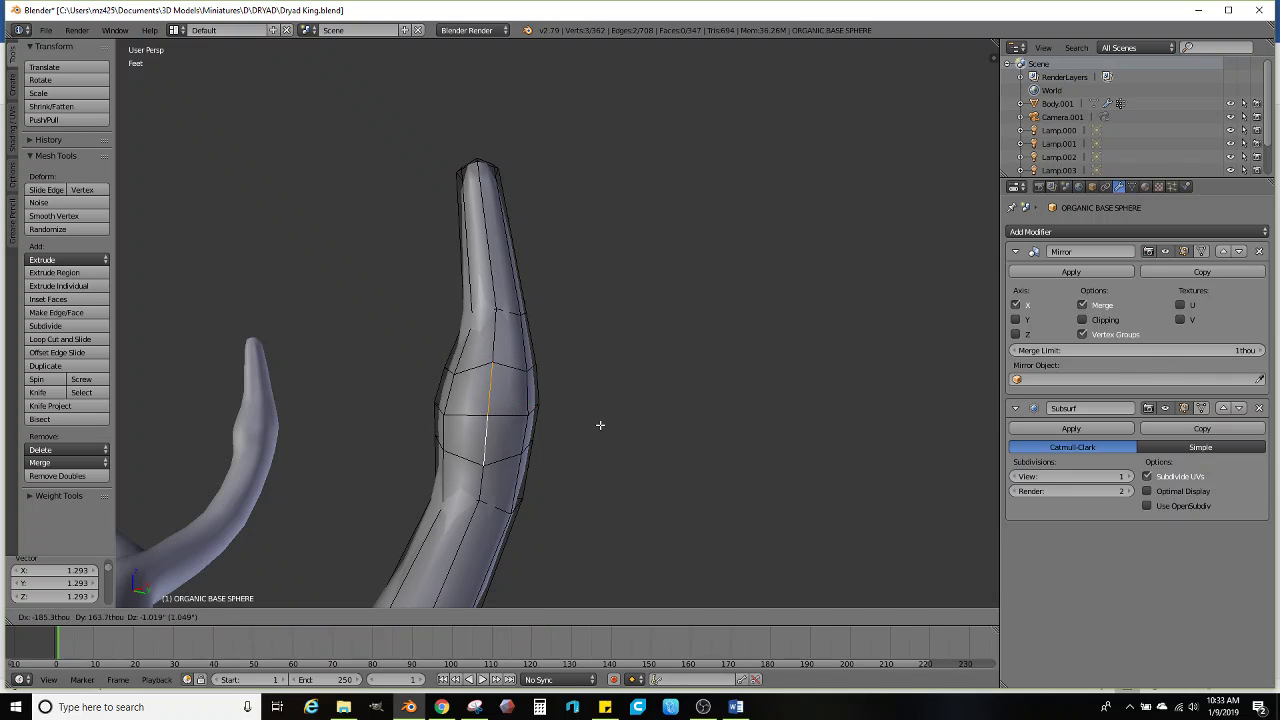
{"action": "left_click", "coordinate": [600, 425]}
Scale the matching lengthwise edges on the other side of the bulge to about 1.197, then about 1.077, and reposition them
{"action": "middle_click_drag", "start_coordinate": [438, 426], "coordinate": [664, 420]}
{"action": "middle_click_drag", "start_coordinate": [430, 412], "coordinate": [634, 403]}
{"action": "key", "text": "s"}
{"action": "left_click", "coordinate": [697, 407]}
{"action": "key", "text": "g"}
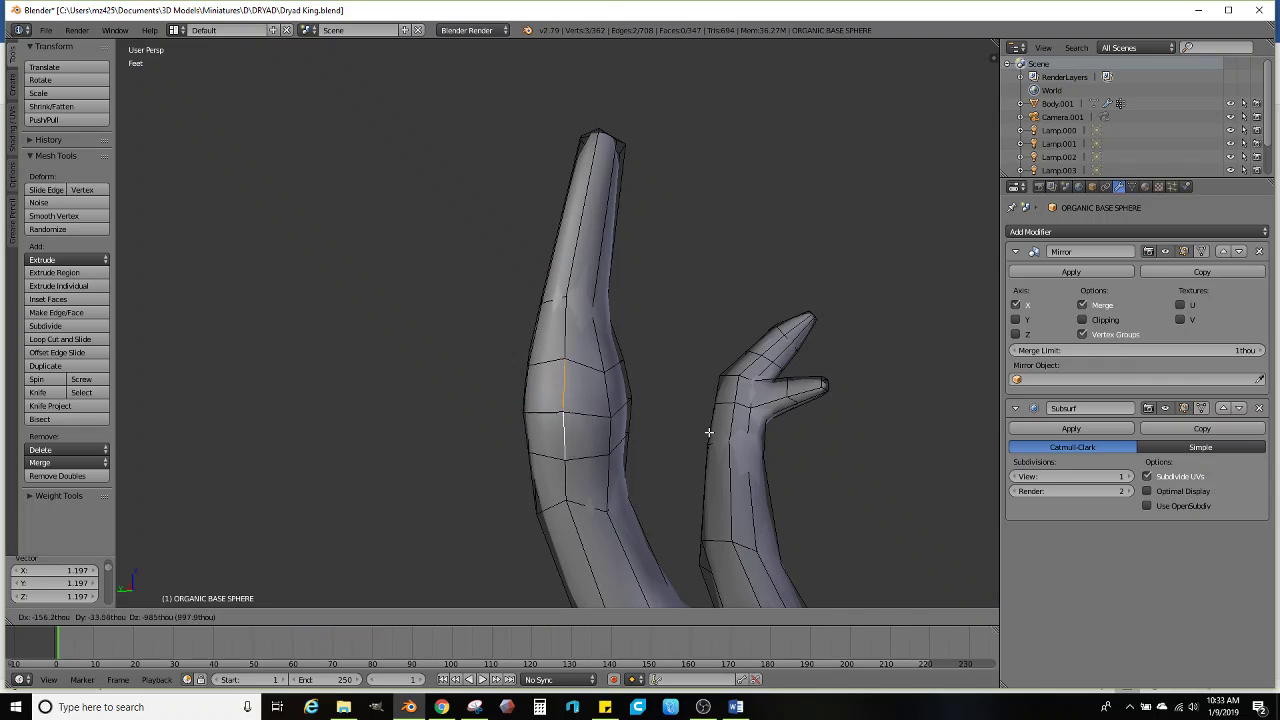
{"action": "right_click", "coordinate": [709, 432]}
{"action": "key", "text": "s"}
{"action": "left_click", "coordinate": [712, 430]}
Select four faces on one side of the upper bulge, extrude them into a tine stub and rotate its end upward
{"action": "middle_click_drag", "start_coordinate": [712, 430], "coordinate": [427, 606]}
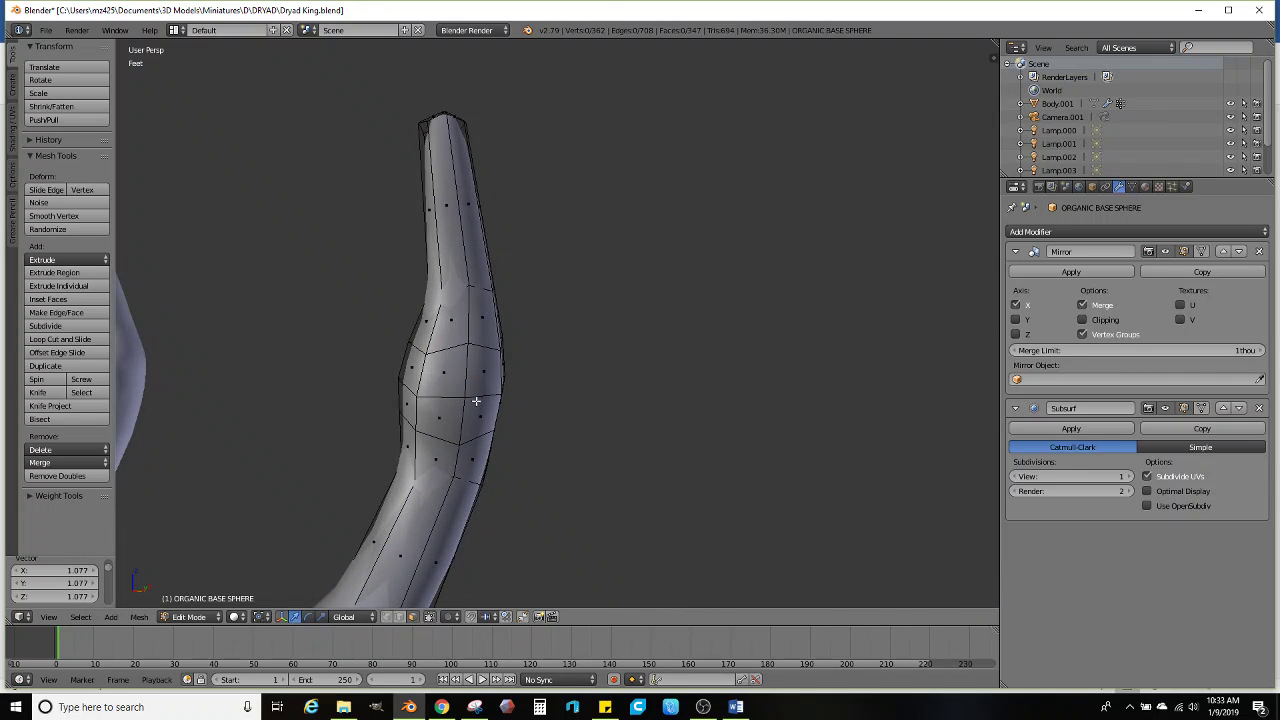
{"action": "right_click", "coordinate": [438, 421], "text": "ctrl"}
{"action": "middle_click_drag", "start_coordinate": [431, 373], "coordinate": [591, 409]}
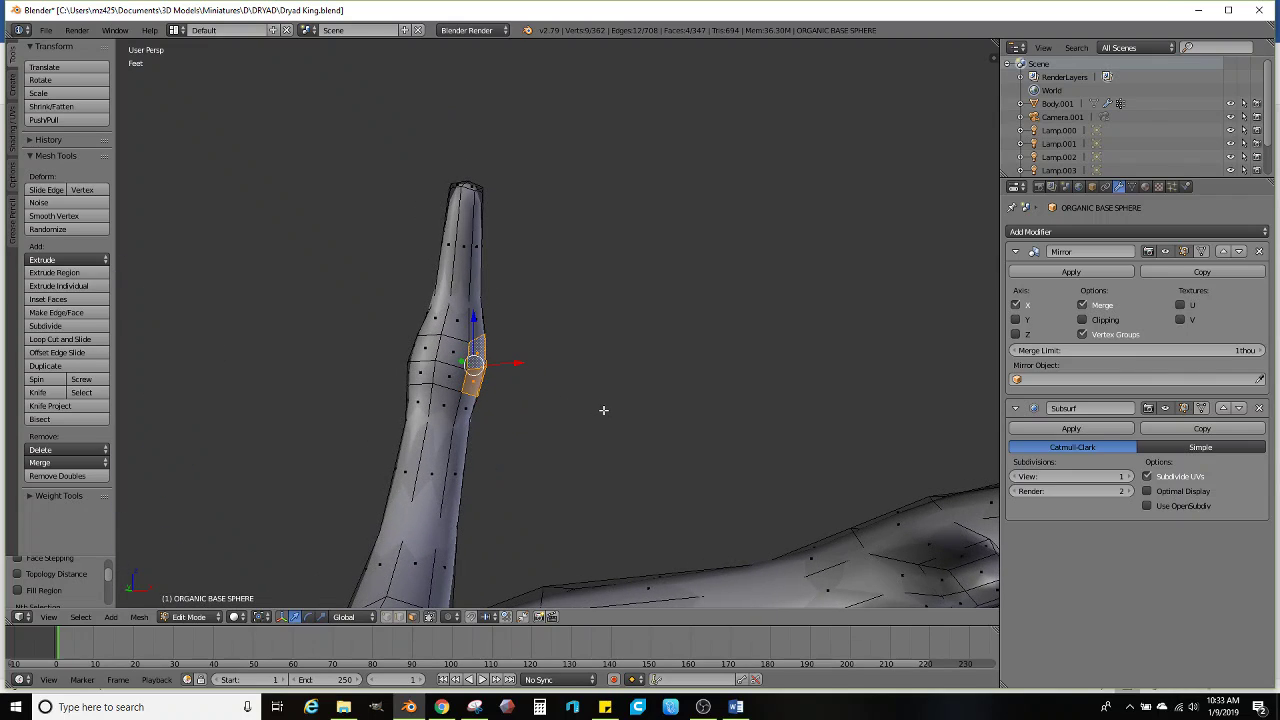
{"action": "key", "text": "e"}
{"action": "left_click", "coordinate": [641, 411]}
{"action": "key", "text": "r"}
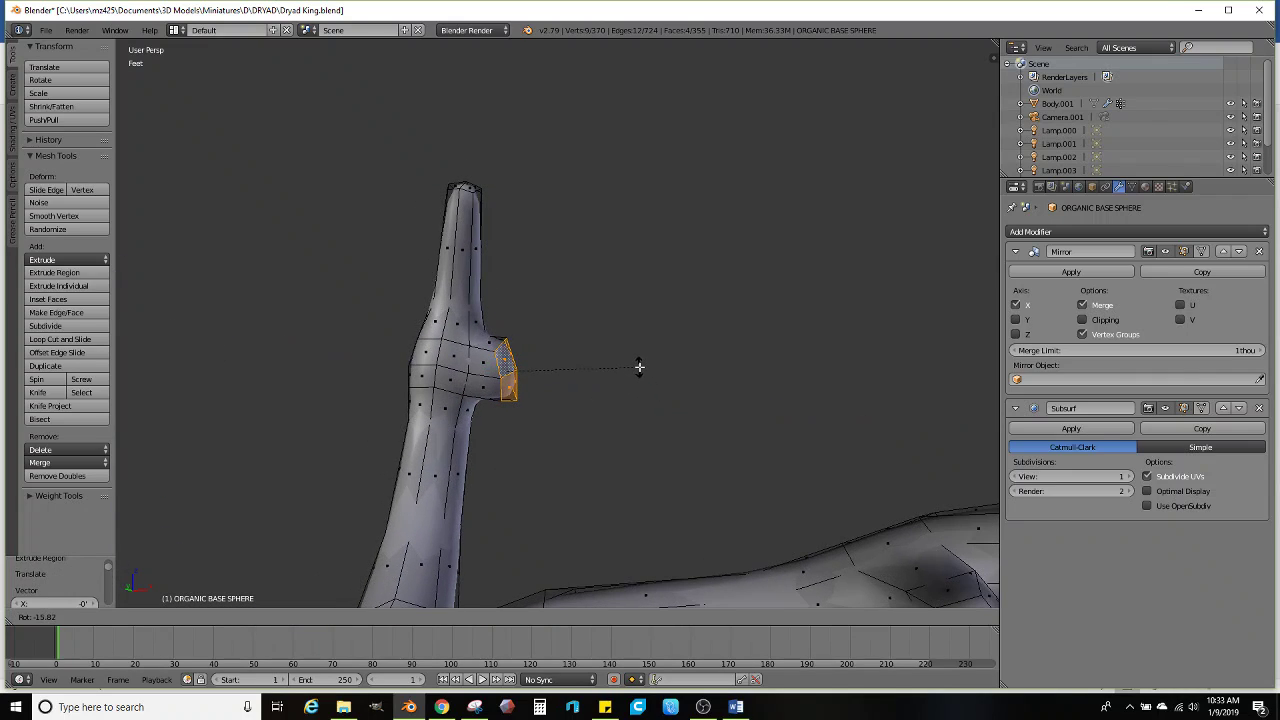
{"action": "left_click", "coordinate": [645, 368]}
Extrude the tine stub outward, rotate its end upward and scale it to about 0.748
{"action": "key", "text": "e"}
{"action": "left_click", "coordinate": [757, 363]}
{"action": "key", "text": "r"}
{"action": "left_click", "coordinate": [718, 329]}
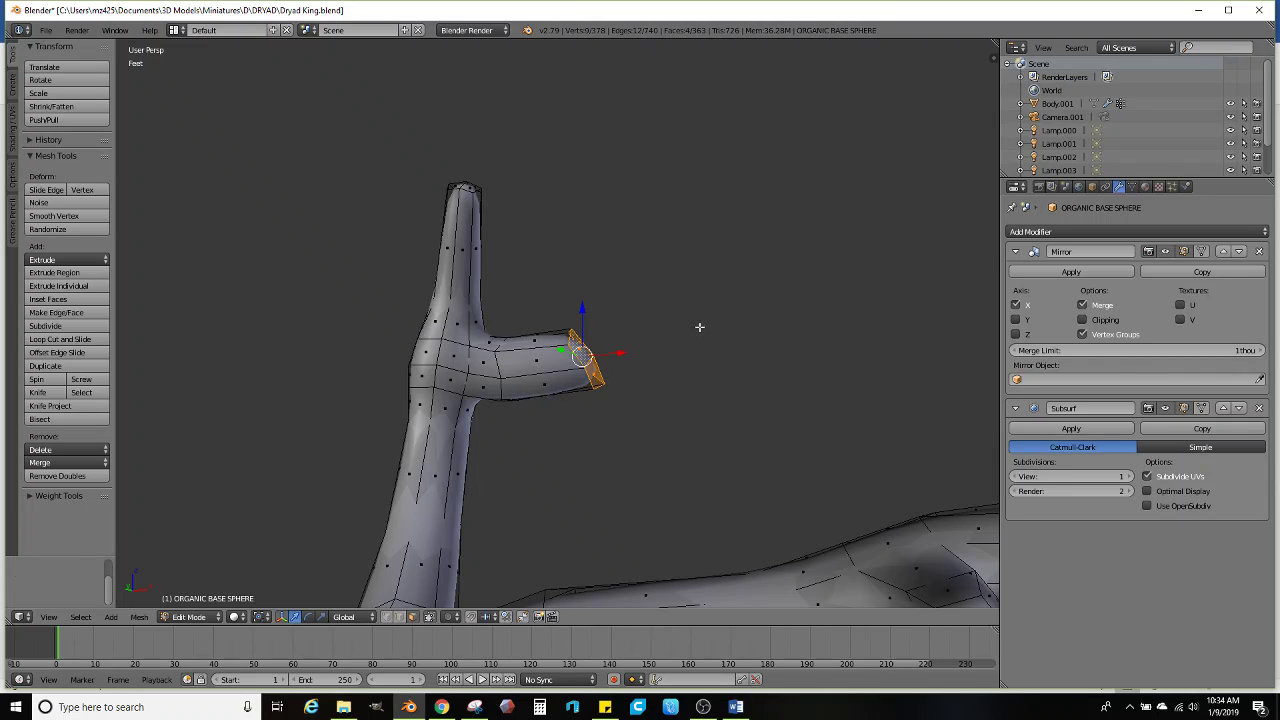
{"action": "key", "text": "s"}
{"action": "left_click", "coordinate": [711, 351]}
Extrude another tine segment diagonally upward and shrink its end faces
{"action": "key", "text": "e"}
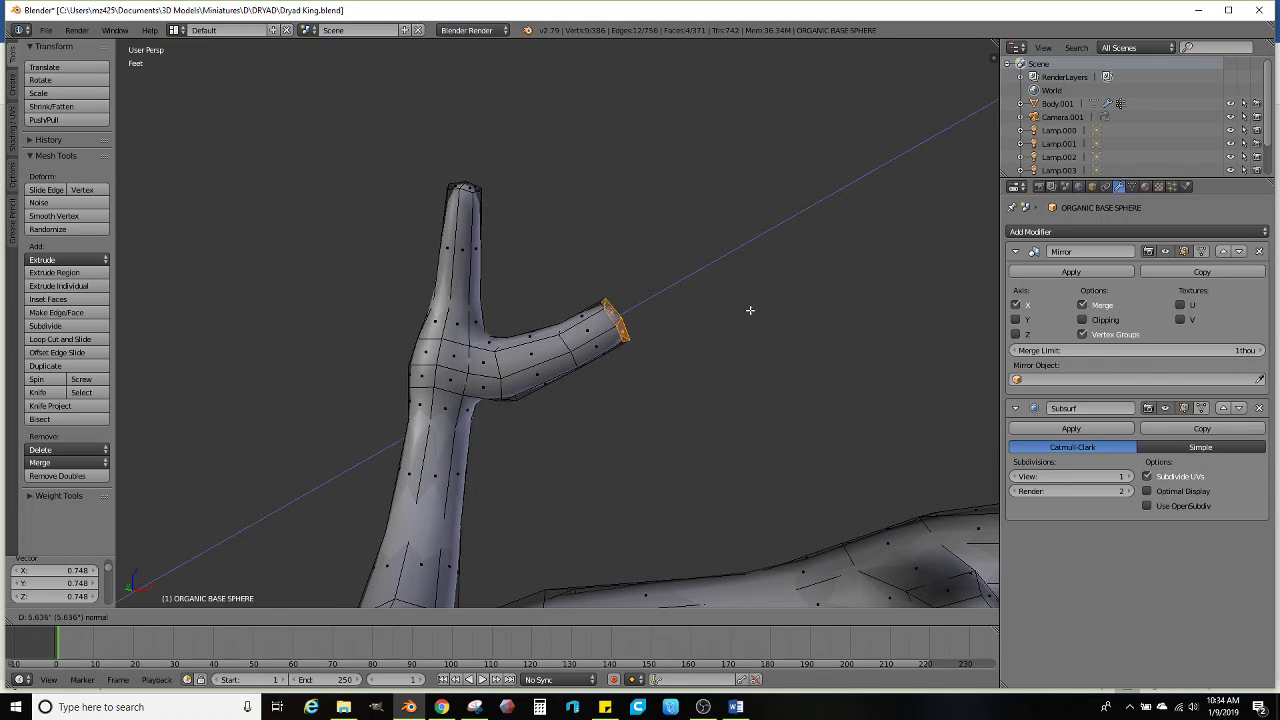
{"action": "left_click", "coordinate": [725, 303]}
{"action": "key", "text": "s"}
{"action": "left_click", "coordinate": [766, 317]}
Move the tine's end faces and rotate them about the X axis to adjust the curve
{"action": "middle_click_drag", "start_coordinate": [766, 317], "coordinate": [592, 349]}
{"action": "key", "text": "g"}
{"action": "left_click", "coordinate": [596, 277]}
{"action": "key", "text": "r"}
{"action": "key", "text": "x"}
{"action": "left_click", "coordinate": [720, 274]}
Extrude the tine's tip segment, shrink its end to a narrow point and adjust the tip's position
{"action": "key", "text": "e"}
{"action": "left_click", "coordinate": [805, 300]}
{"action": "key", "text": "s"}
{"action": "left_click", "coordinate": [786, 294]}
{"action": "key", "text": "g"}
{"action": "left_click", "coordinate": [640, 289]}
Extrude a second tine from the opposite side of the bulge in two segments and rotate its end about 16.8°
{"action": "scroll", "coordinate": [600, 345], "scroll_direction": "up", "scroll_amount": 2}
{"action": "key", "text": "e"}
{"action": "left_click", "coordinate": [567, 346]}
{"action": "key", "text": "e"}
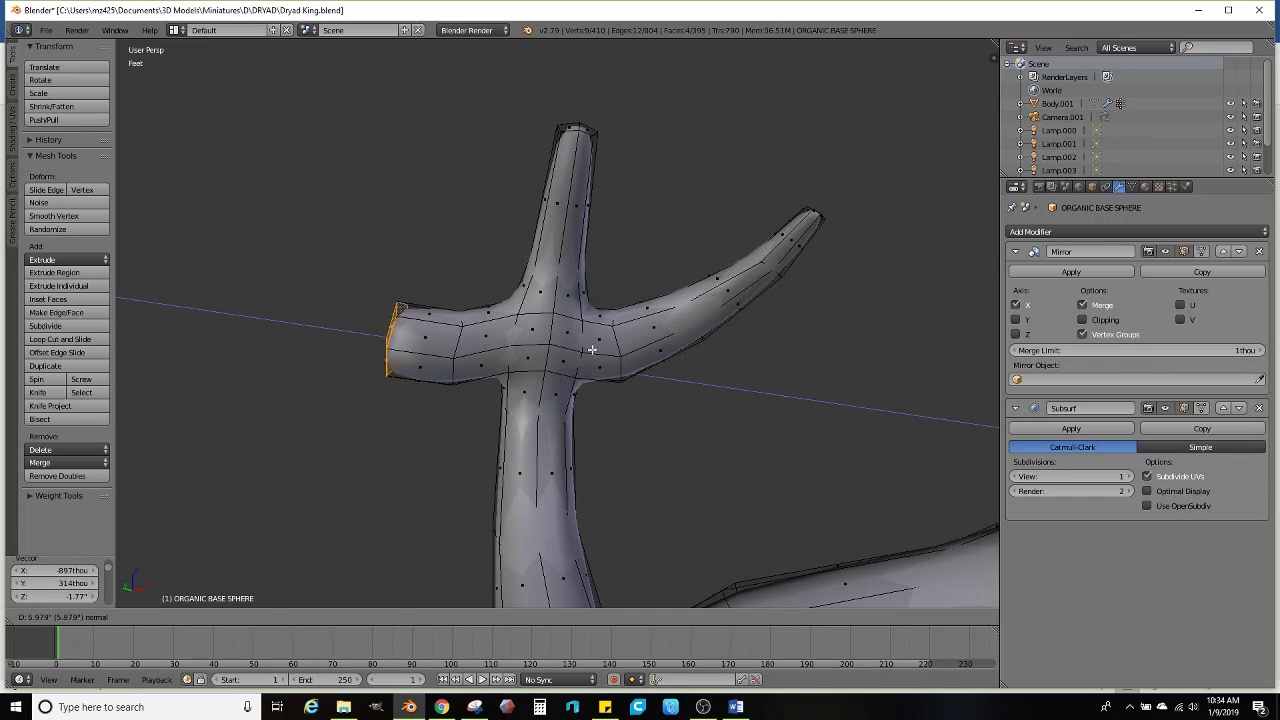
{"action": "left_click", "coordinate": [592, 349]}
{"action": "key", "text": "r"}
{"action": "left_click", "coordinate": [563, 425]}
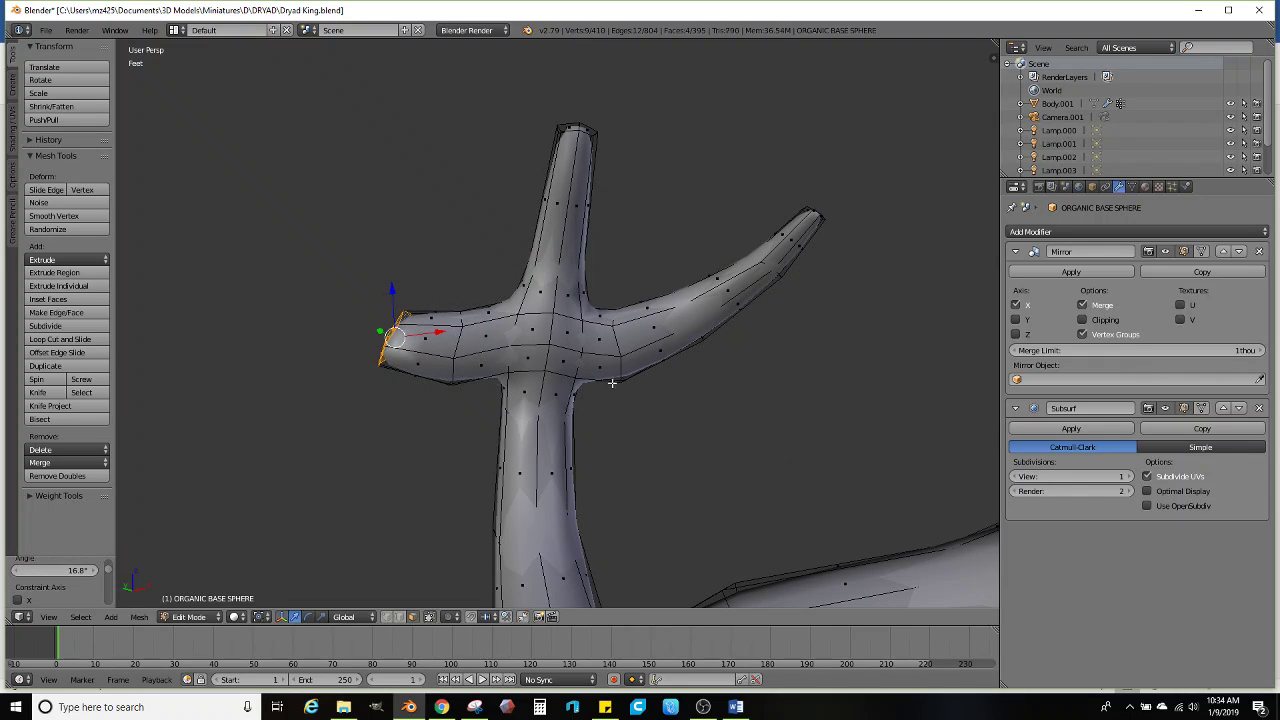
Extend the second tine upward by one segment, with its end scaled to about 0.527, repositioned and rotated about 41.3°
{"action": "key", "text": "s"}
{"action": "left_click", "coordinate": [430, 345]}
{"action": "middle_click_drag", "start_coordinate": [430, 345], "coordinate": [585, 283]}
{"action": "key", "text": "g"}
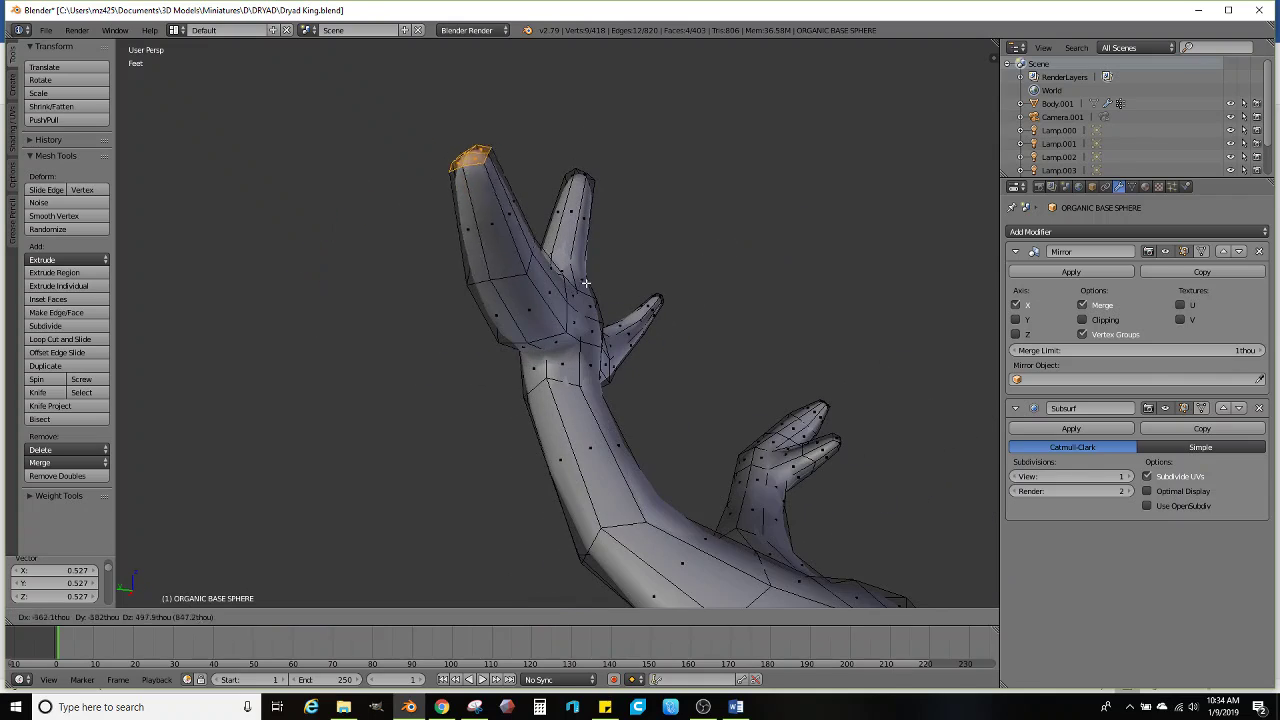
{"action": "left_click", "coordinate": [604, 275]}
{"action": "key", "text": "r"}
{"action": "left_click", "coordinate": [537, 368]}
{"action": "middle_click_drag", "start_coordinate": [537, 368], "coordinate": [600, 300]}
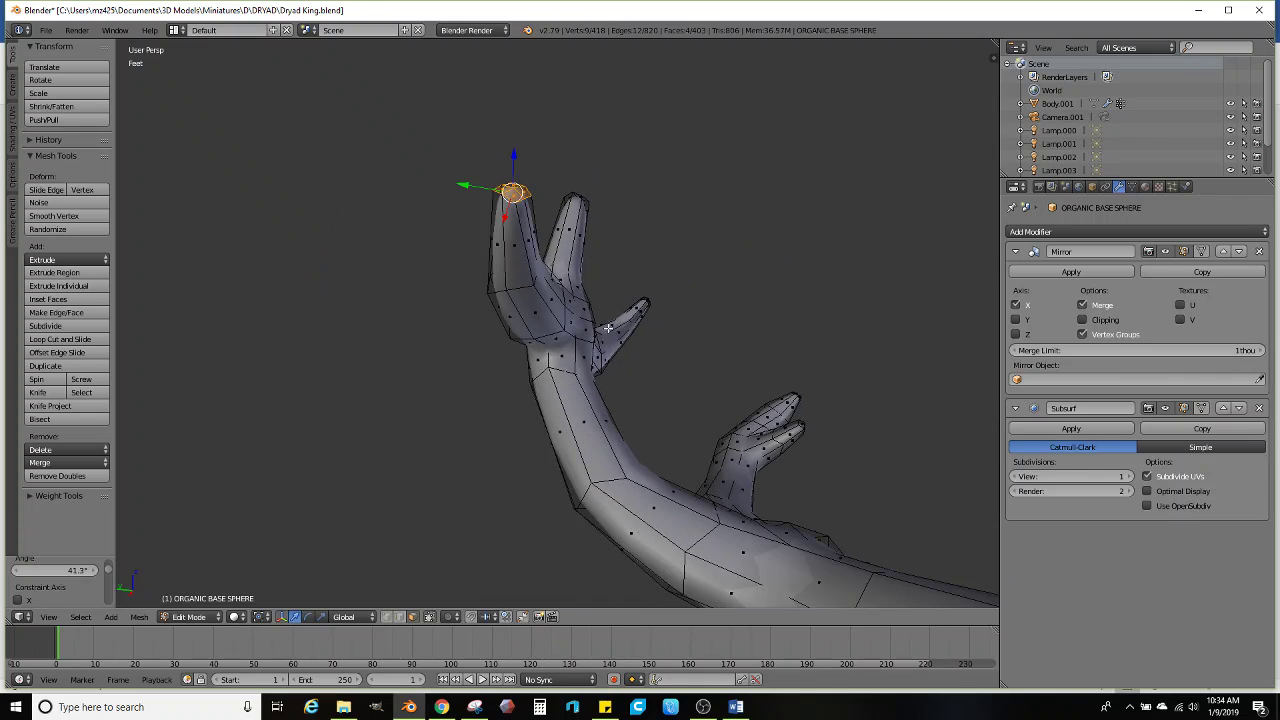
Scale the second tine's end to about 0.508 to taper its tip
{"action": "key", "text": "s"}
{"action": "left_click", "coordinate": [595, 240]}
Add a loop cut on the main beam between the skull and the side branch, and enlarge the edges crossing at it
{"action": "middle_click_drag", "start_coordinate": [595, 240], "coordinate": [497, 374]}
{"action": "scroll", "coordinate": [537, 333], "scroll_direction": "up", "scroll_amount": 3}
{"action": "scroll", "coordinate": [560, 409], "scroll_direction": "up", "scroll_amount": 2}
{"action": "scroll", "coordinate": [497, 374], "scroll_direction": "up", "scroll_amount": 1}
{"action": "left_click", "coordinate": [76, 340]}
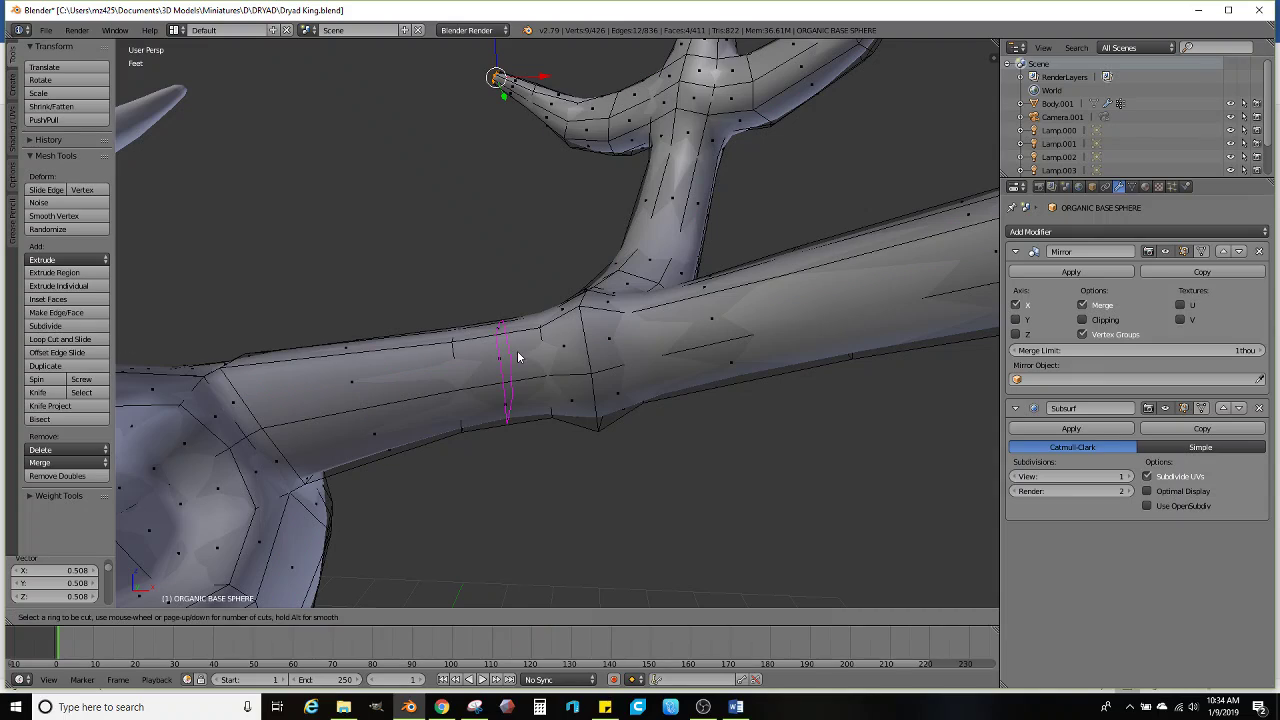
{"action": "left_click", "coordinate": [507, 370]}
{"action": "right_click", "coordinate": [510, 368]}
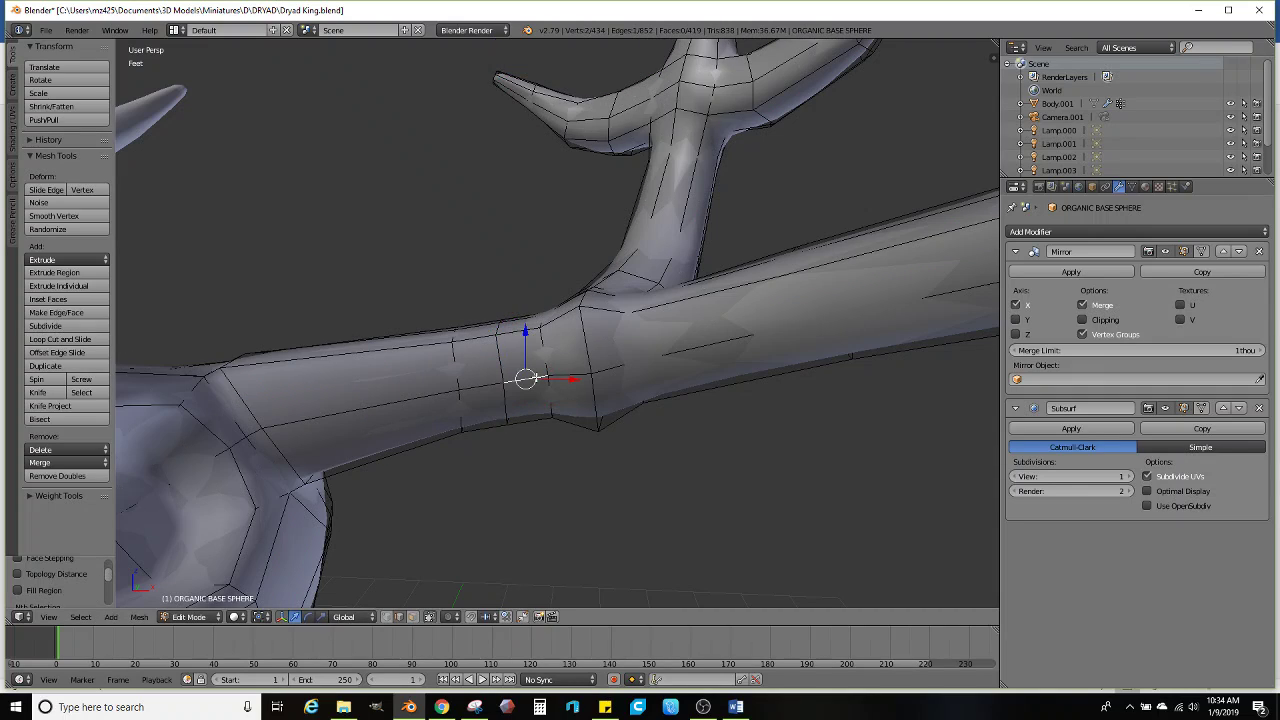
{"action": "key", "text": "s"}
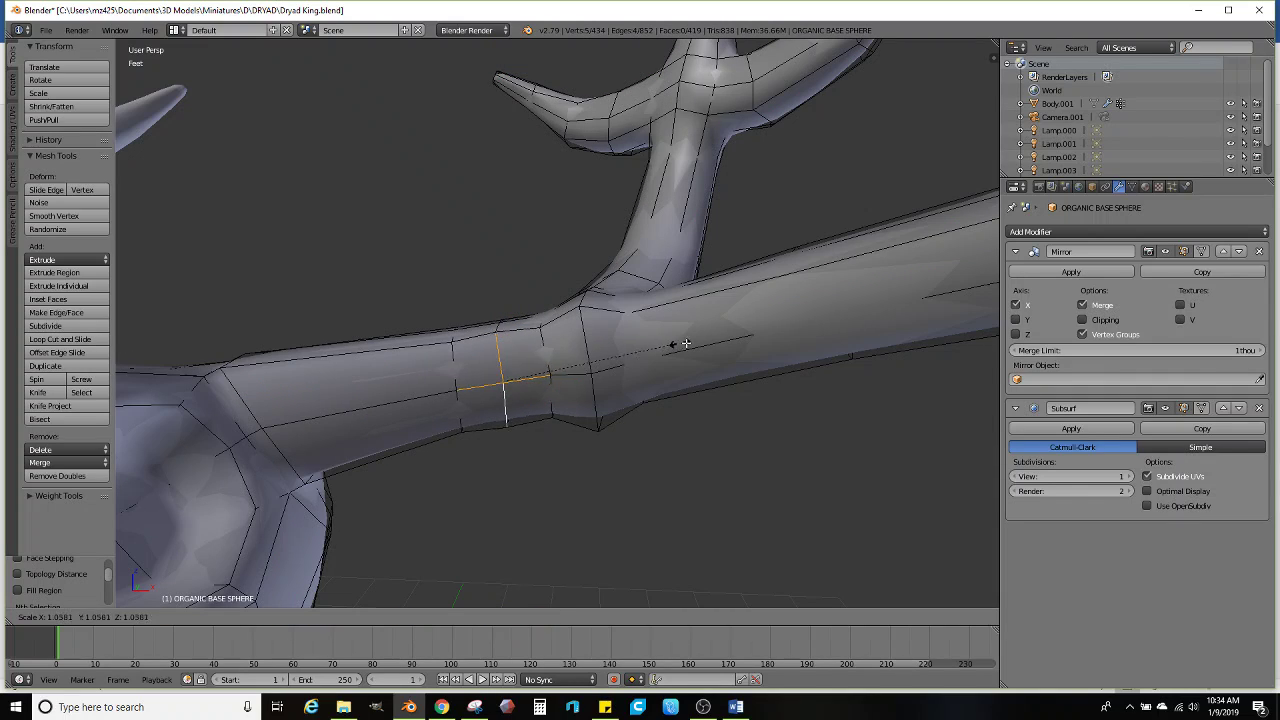
{"action": "left_click", "coordinate": [748, 337]}
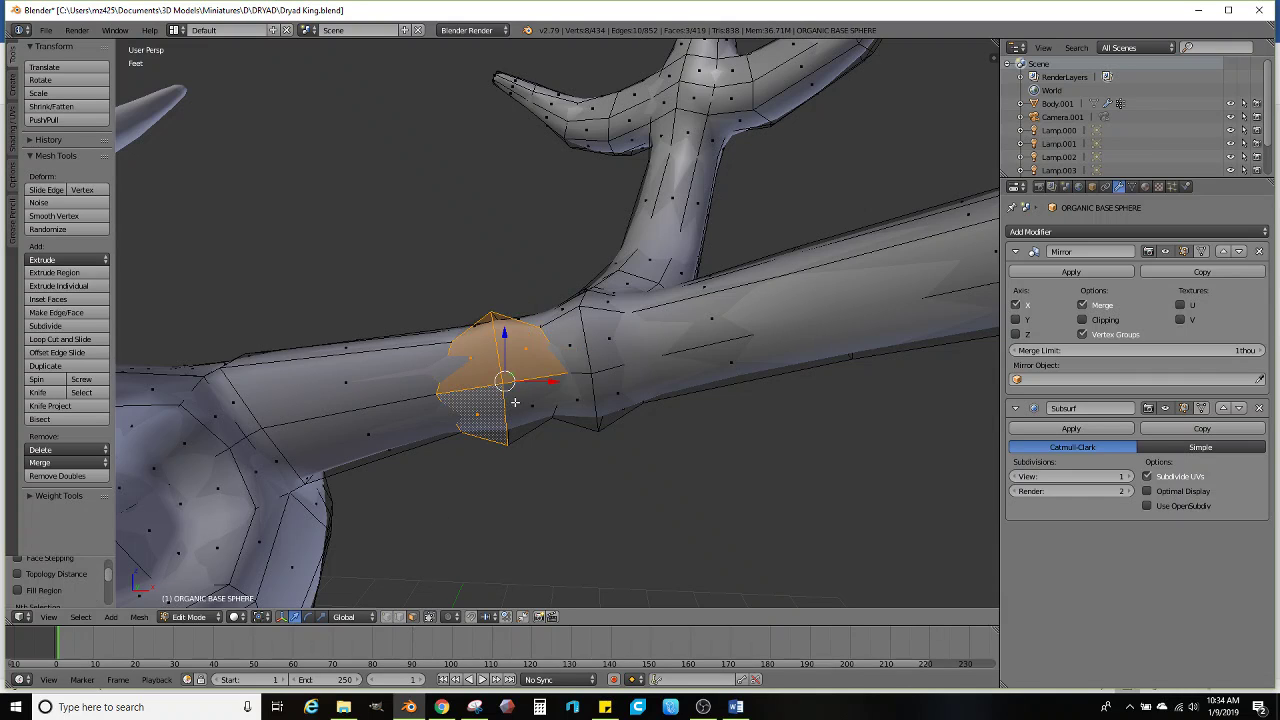
Extrude the four faces around the crossing edges outward as a new branch base and scale down its end
{"action": "middle_click_drag", "start_coordinate": [543, 405], "coordinate": [563, 412]}
{"action": "key", "text": "e"}
{"action": "left_click", "coordinate": [683, 380]}
{"action": "key", "text": "s"}
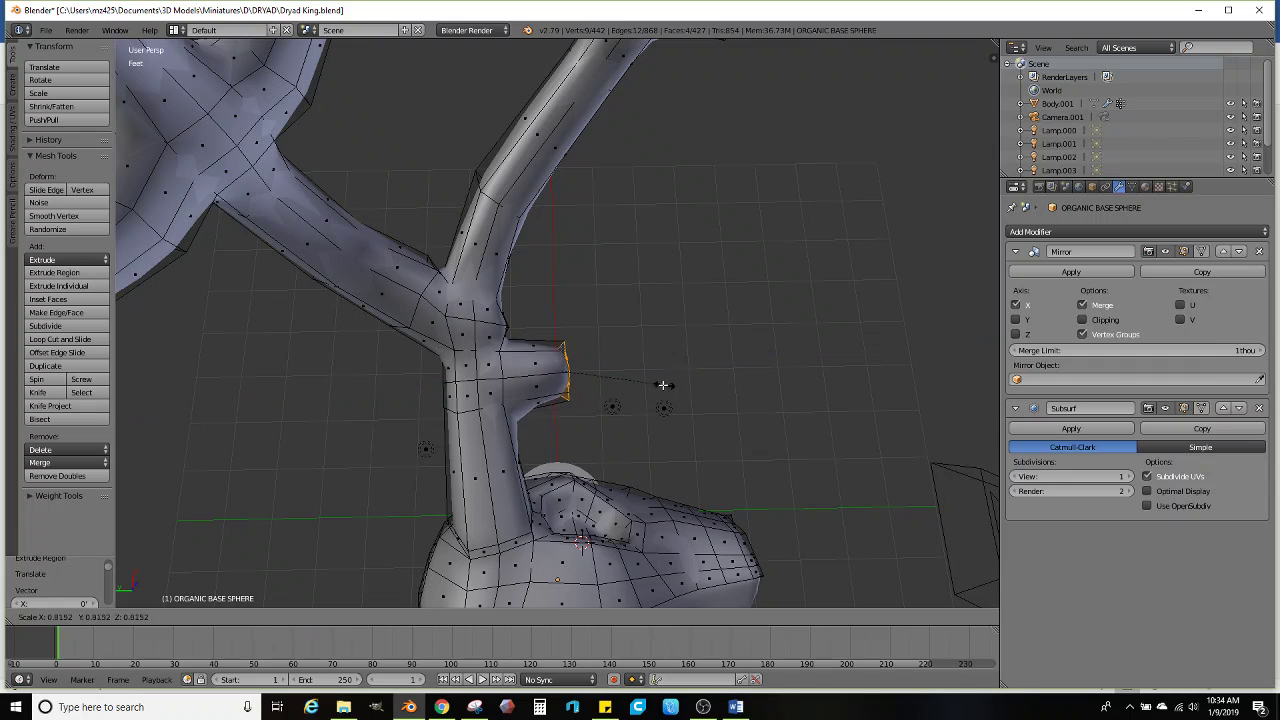
{"action": "left_click", "coordinate": [660, 383]}
Rotate the new branch base's end about -39.3° and move it so the branch starts angling upward
{"action": "middle_click_drag", "start_coordinate": [677, 393], "coordinate": [676, 276]}
{"action": "key", "text": "r"}
{"action": "left_click", "coordinate": [569, 364]}
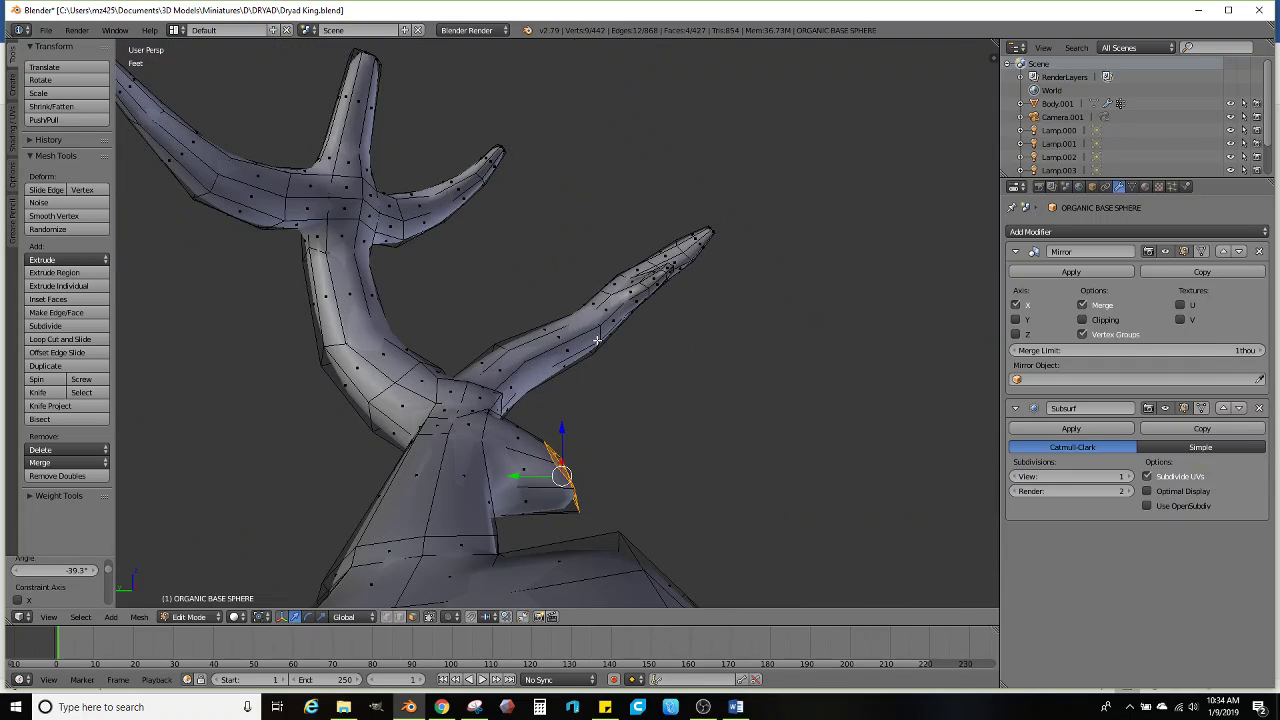
{"action": "key", "text": "g"}
{"action": "left_click", "coordinate": [619, 306]}
Extrude a second segment from the new branch, rotating and moving its end to curve the branch upward
{"action": "middle_click_drag", "start_coordinate": [619, 306], "coordinate": [651, 337]}
{"action": "key", "text": "e"}
{"action": "left_click", "coordinate": [723, 297]}
{"action": "key", "text": "r"}
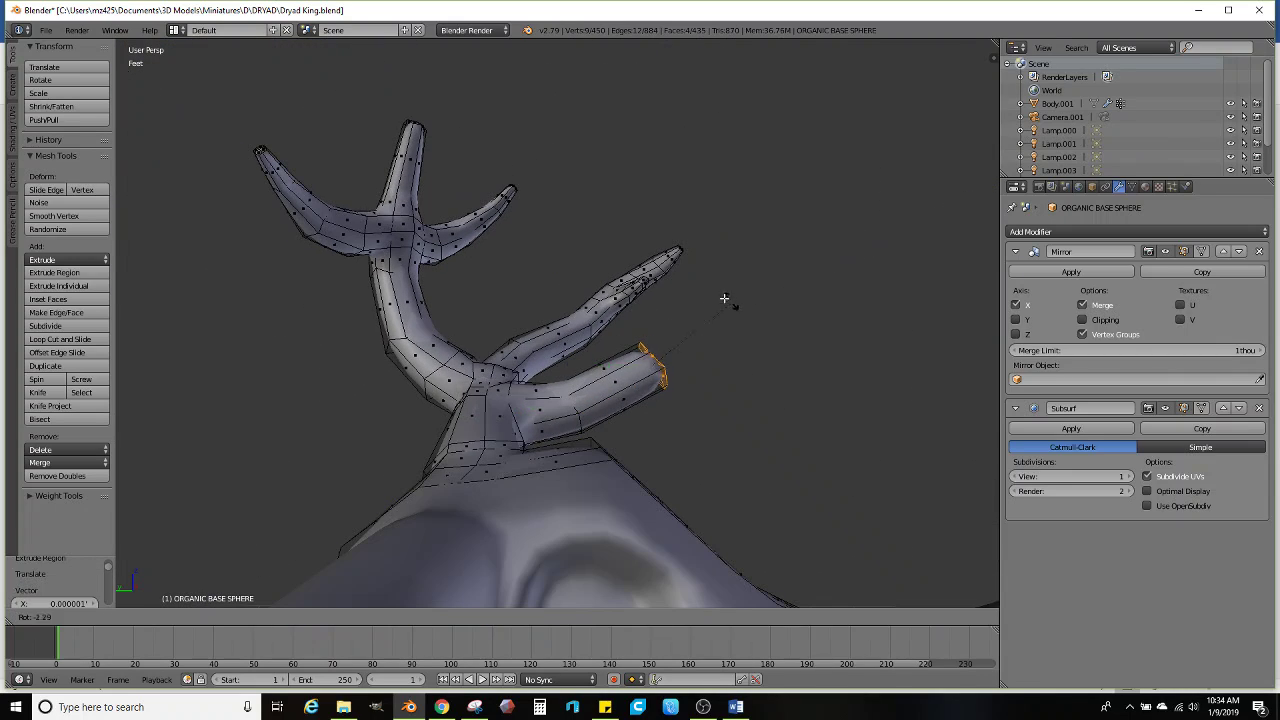
{"action": "left_click", "coordinate": [653, 292]}
{"action": "key", "text": "g"}
{"action": "left_click", "coordinate": [714, 277]}
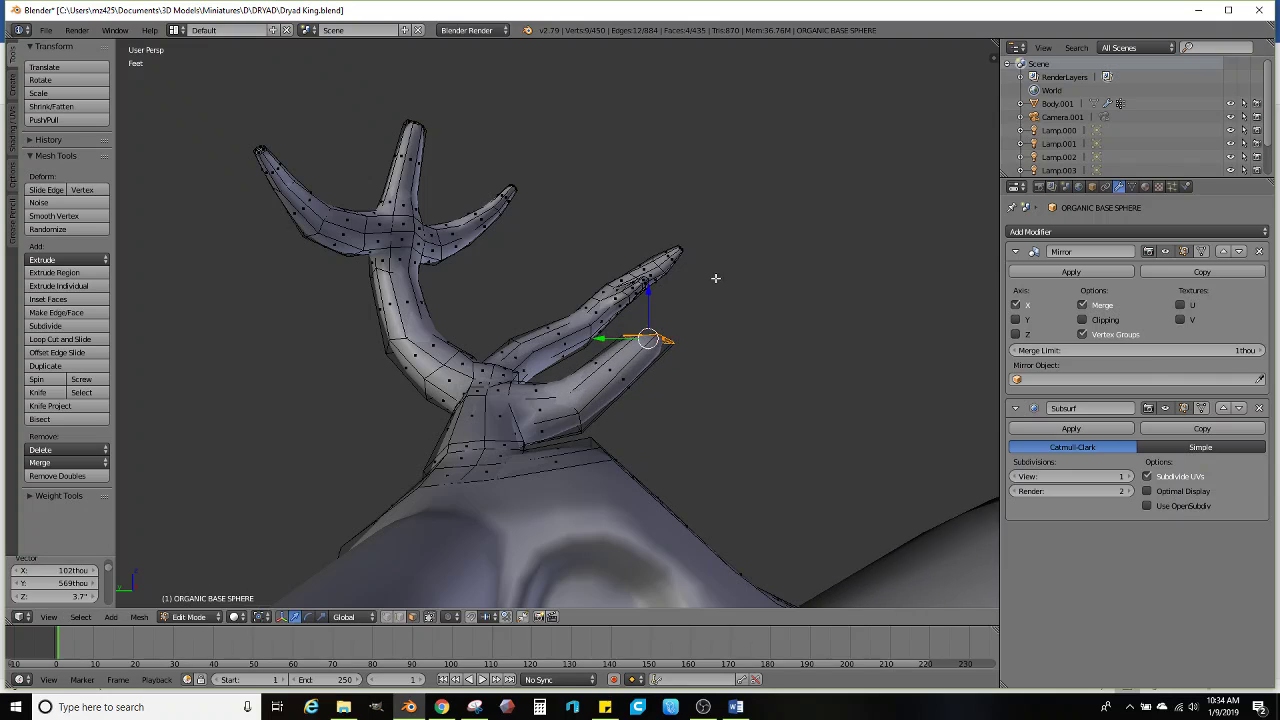
Move and rotate the second segment's end sideways to align the branch above the main beam
{"action": "middle_click_drag", "start_coordinate": [714, 277], "coordinate": [540, 278]}
{"action": "key", "text": "g"}
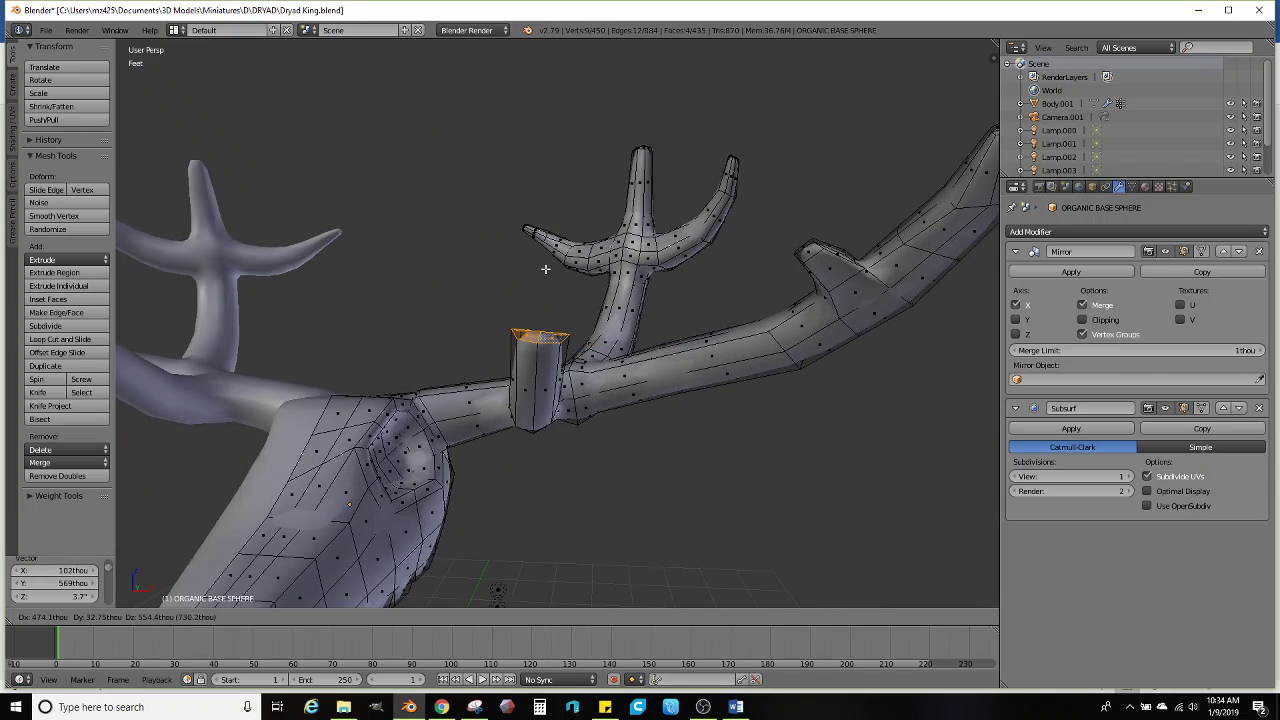
{"action": "left_click", "coordinate": [566, 287]}
{"action": "middle_click_drag", "start_coordinate": [618, 323], "coordinate": [625, 324]}
{"action": "key", "text": "r"}
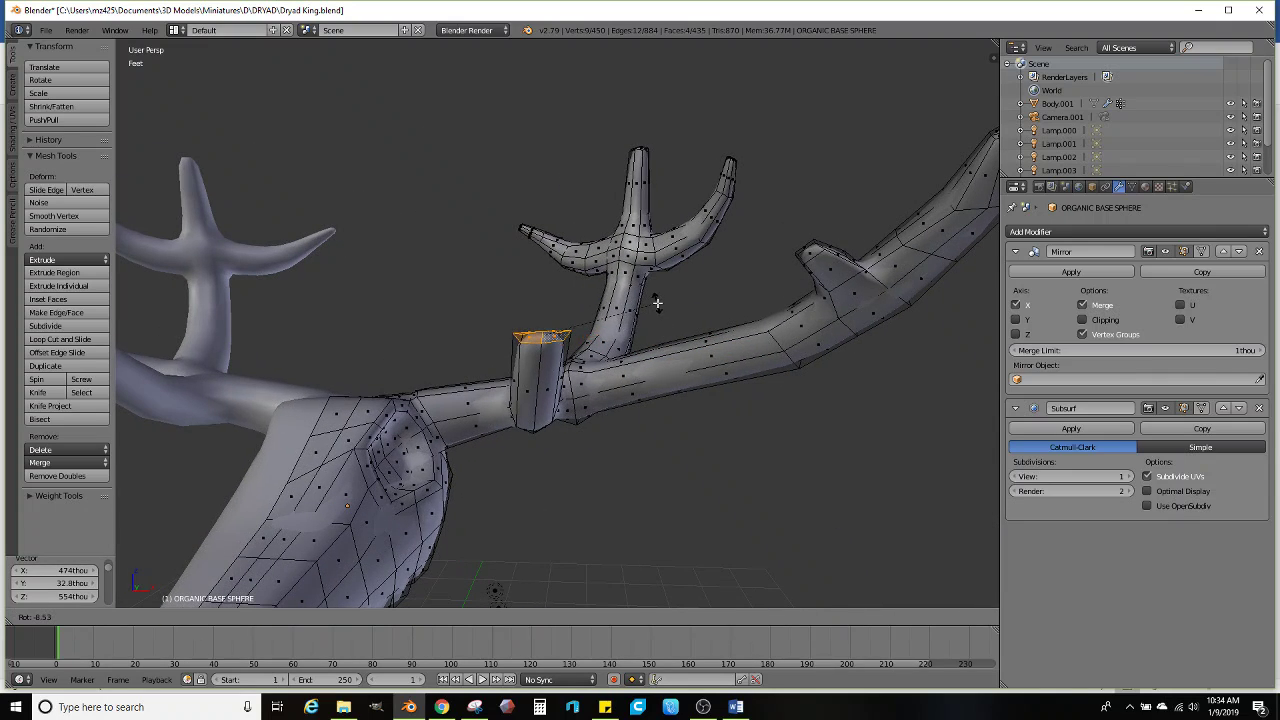
{"action": "left_click", "coordinate": [657, 303]}
{"action": "key", "text": "g"}
{"action": "left_click", "coordinate": [713, 317]}
Extrude a third branch segment about 1.03' upward, scale and reposition its end, and rotate it about -16.8°
{"action": "key", "text": "e"}
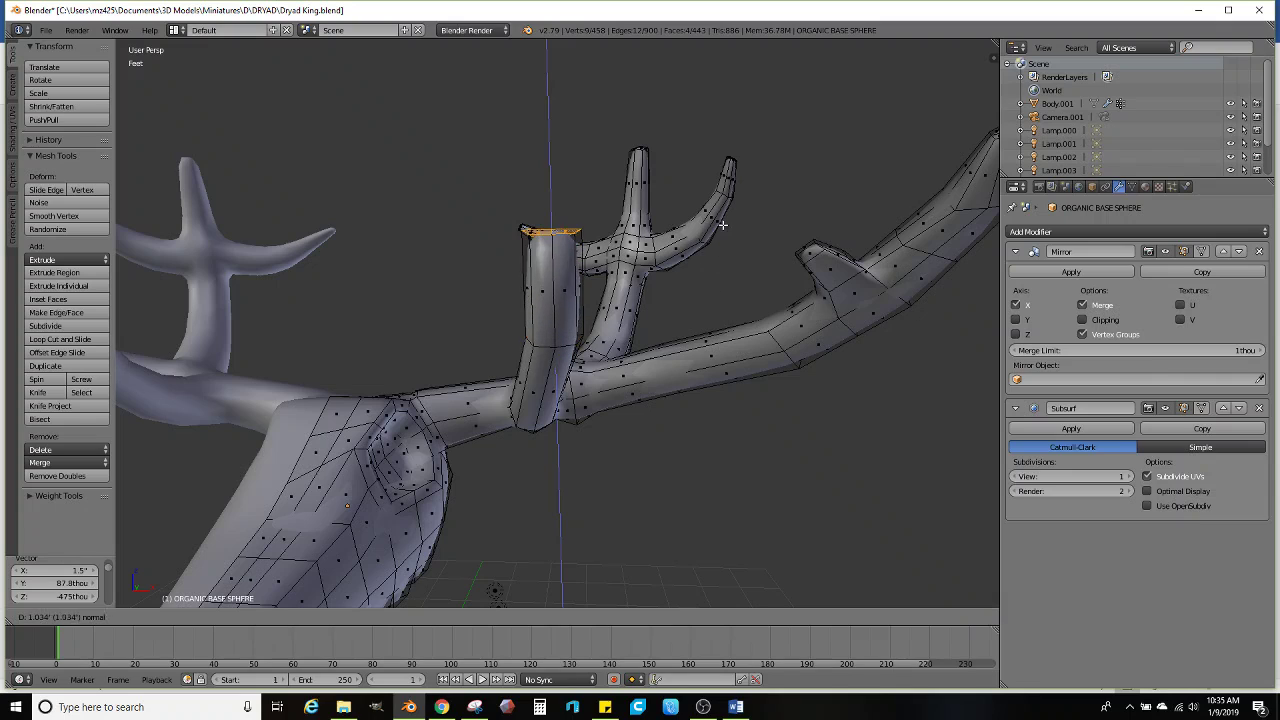
{"action": "left_click", "coordinate": [722, 227]}
{"action": "key", "text": "s"}
{"action": "left_click", "coordinate": [675, 234]}
{"action": "key", "text": "r"}
{"action": "left_click", "coordinate": [702, 230]}
{"action": "key", "text": "g"}
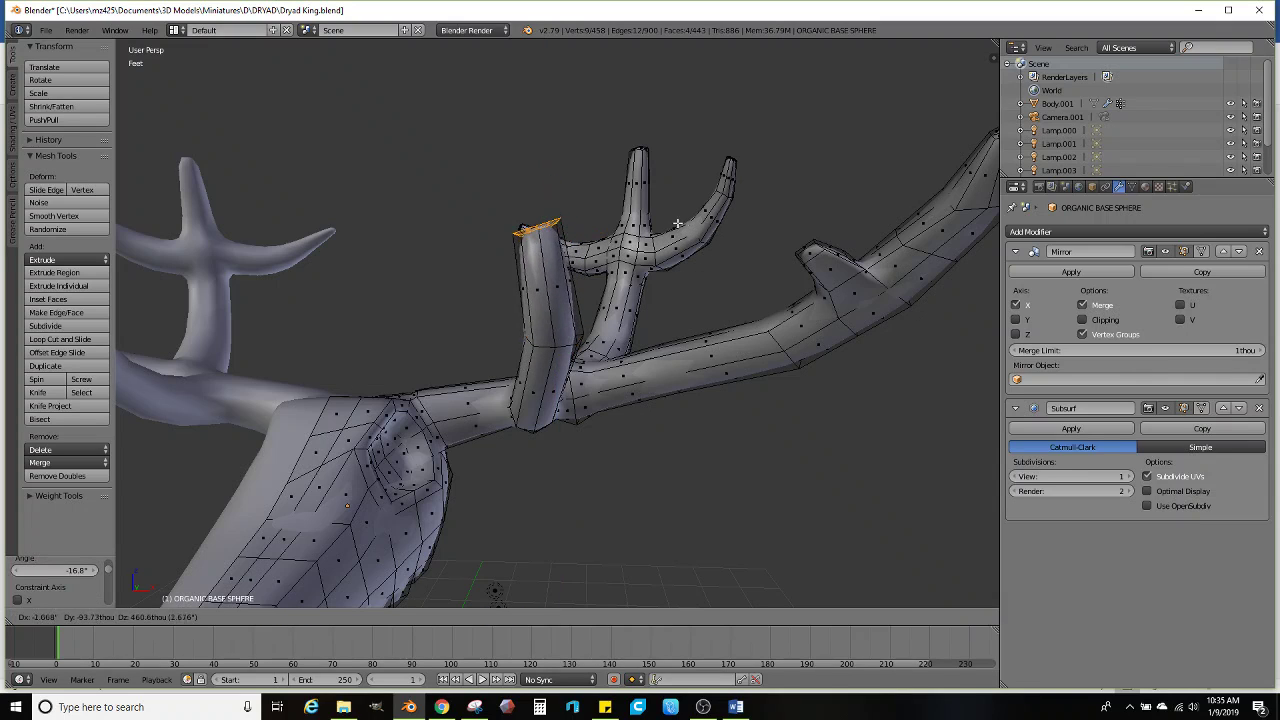
{"action": "left_click", "coordinate": [674, 222]}
Extrude a fourth branch segment upward, taper its end and move the end lower
{"action": "scroll", "coordinate": [673, 223], "scroll_direction": "down", "scroll_amount": 2}
{"action": "middle_click_drag", "start_coordinate": [673, 224], "coordinate": [537, 318]}
{"action": "key", "text": "e"}
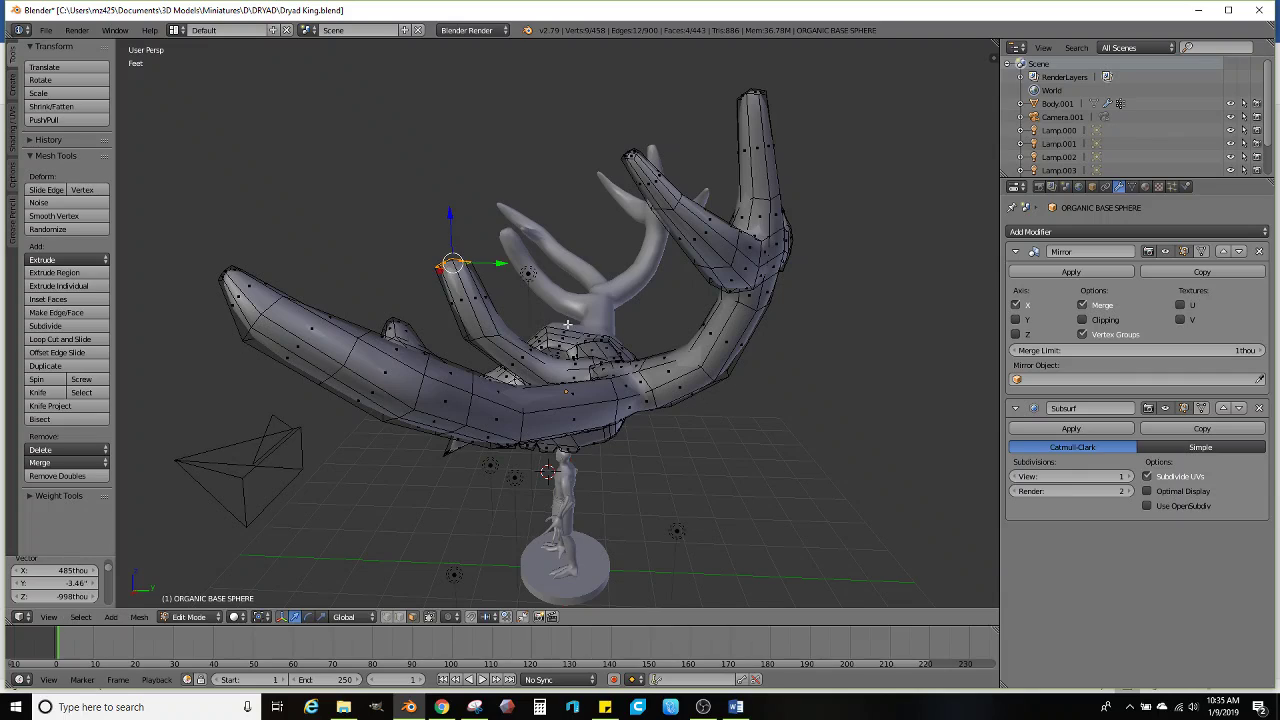
{"action": "left_click", "coordinate": [598, 200]}
{"action": "key", "text": "s"}
{"action": "left_click", "coordinate": [521, 198]}
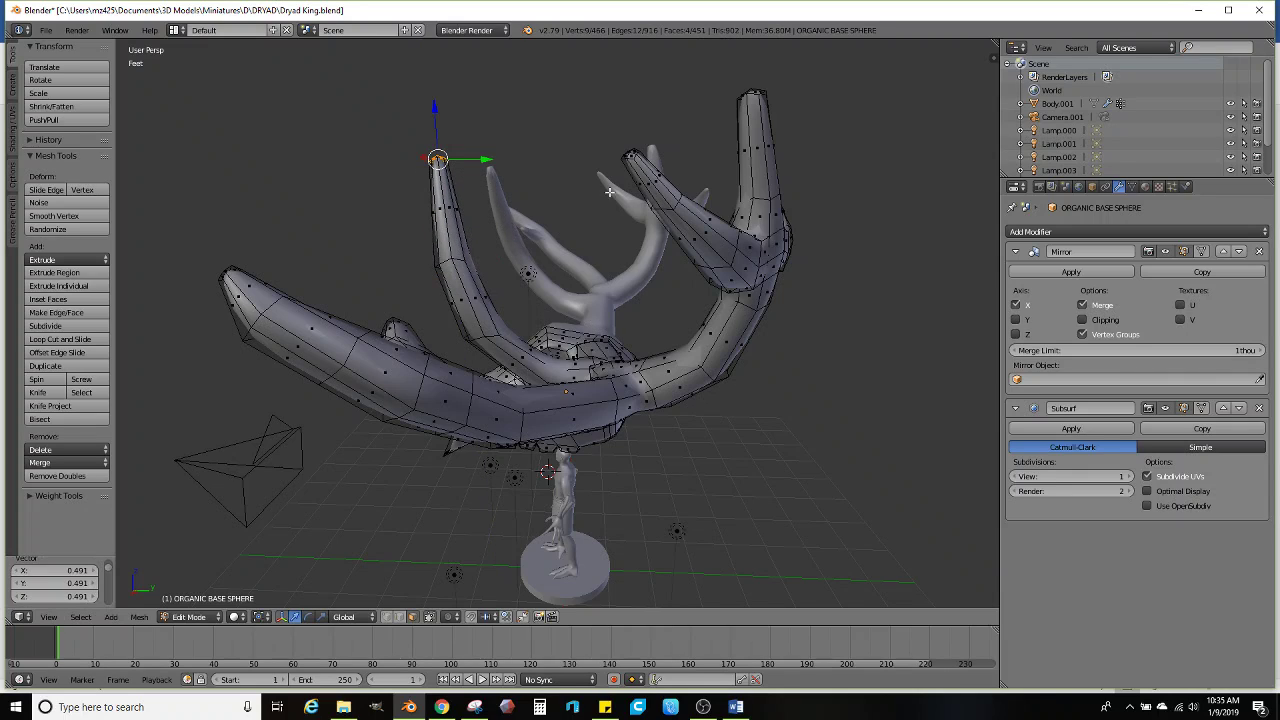
{"action": "key", "text": "e"}
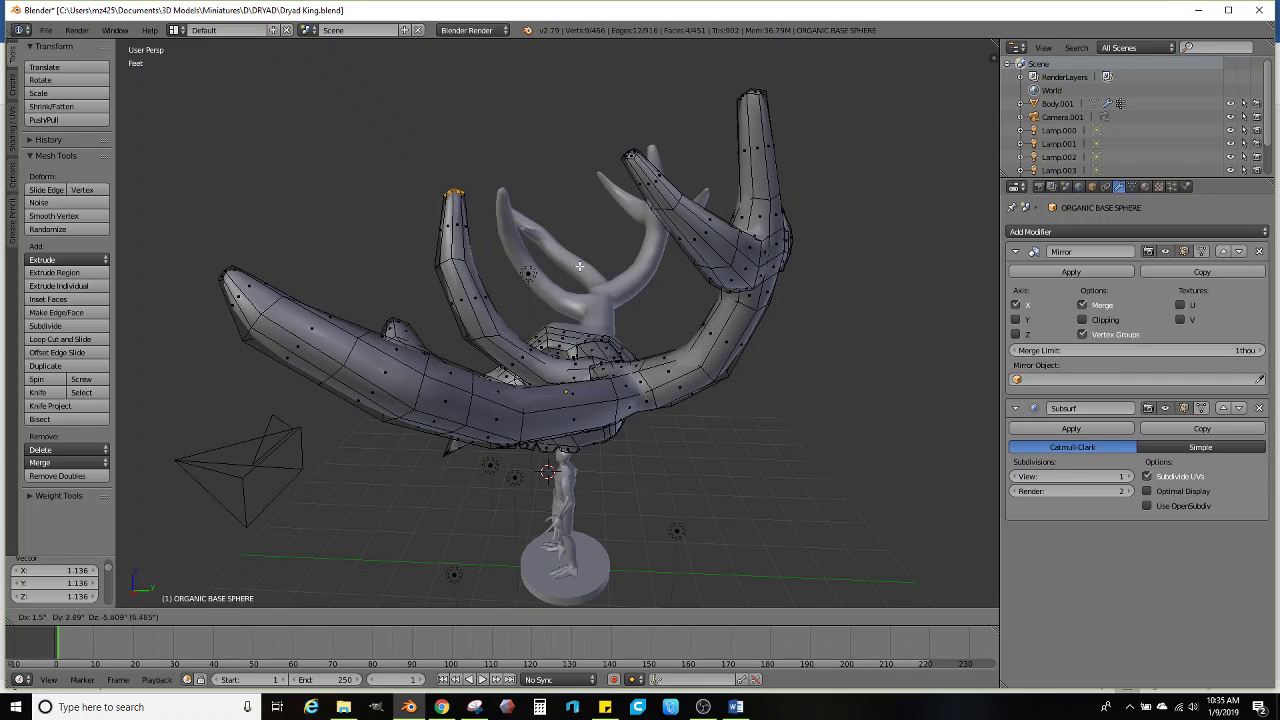
{"action": "left_click", "coordinate": [579, 266]}
Extrude the branch's tip segment and scale its end to about 0.593
{"action": "key", "text": "e"}
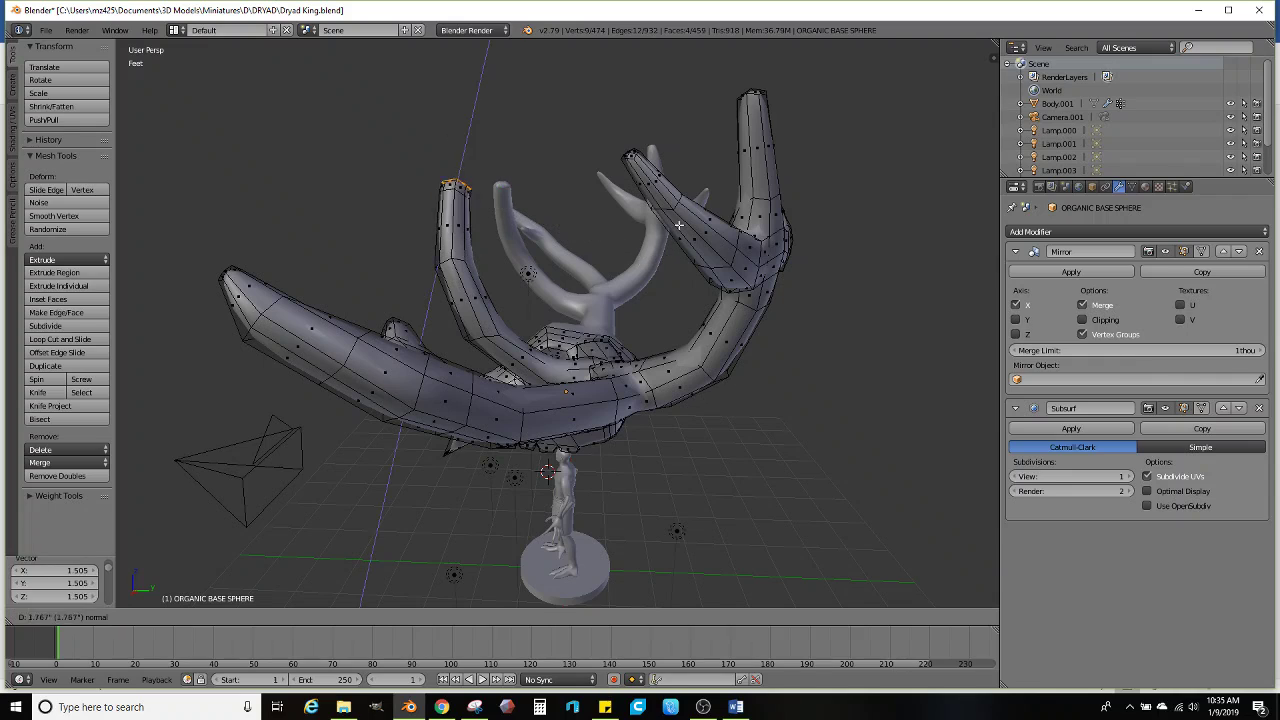
{"action": "left_click", "coordinate": [678, 225]}
{"action": "scroll", "coordinate": [640, 240], "scroll_direction": "up", "scroll_amount": 5}
{"action": "middle_click_drag", "start_coordinate": [640, 240], "coordinate": [604, 262]}
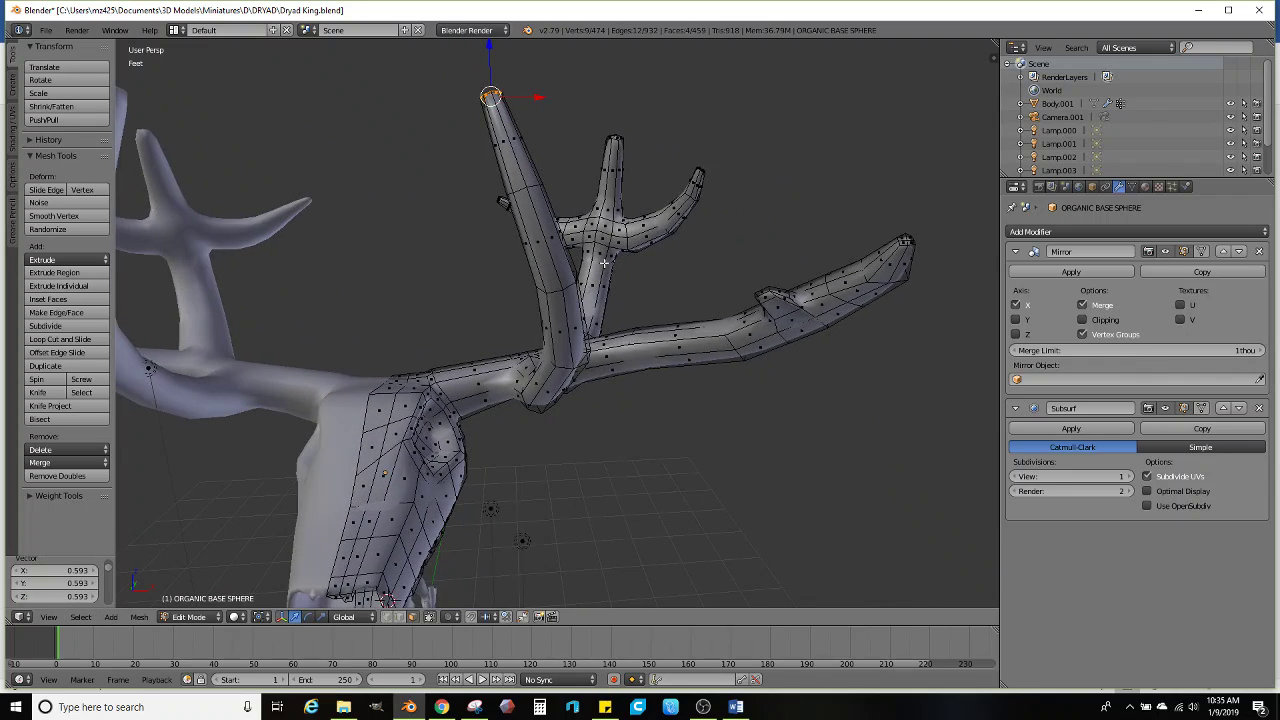
{"action": "scroll", "coordinate": [604, 262], "scroll_direction": "down", "scroll_amount": 3}
{"action": "middle_click_drag", "start_coordinate": [509, 479], "coordinate": [587, 450]}
{"action": "scroll", "coordinate": [564, 344], "scroll_direction": "down", "scroll_amount": 2}
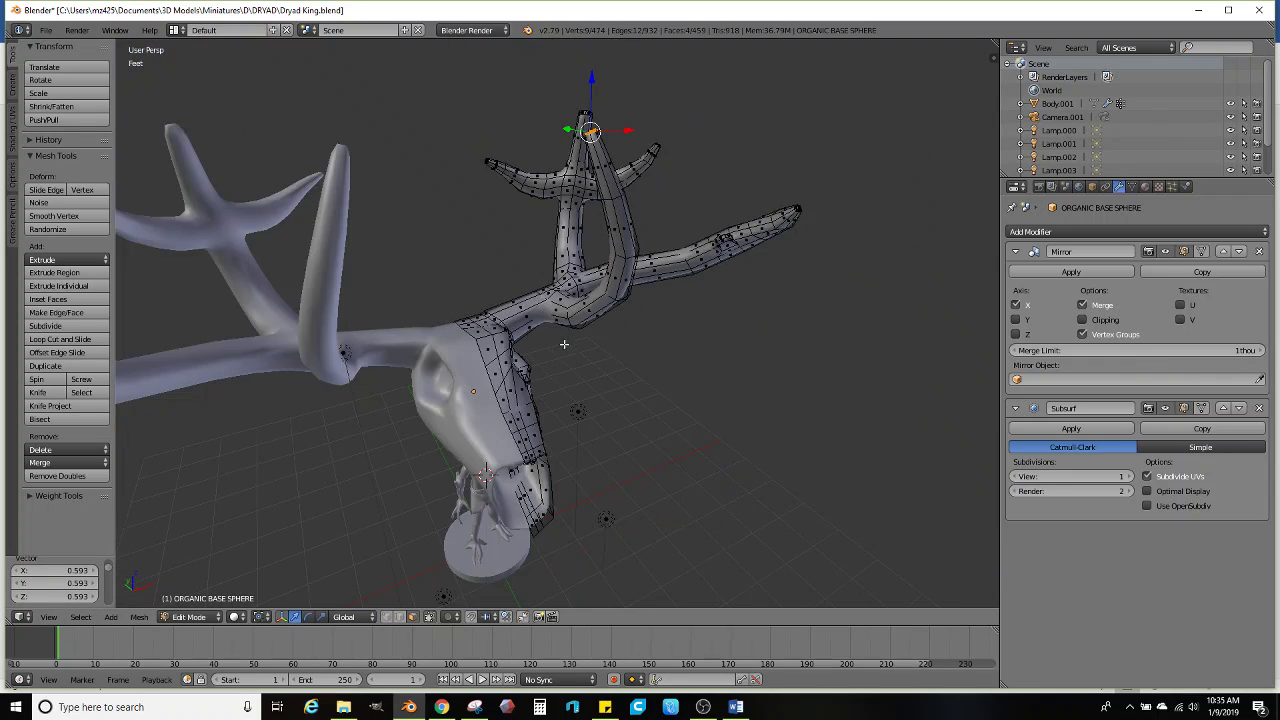
{"action": "middle_click_drag", "start_coordinate": [564, 344], "coordinate": [527, 336]}
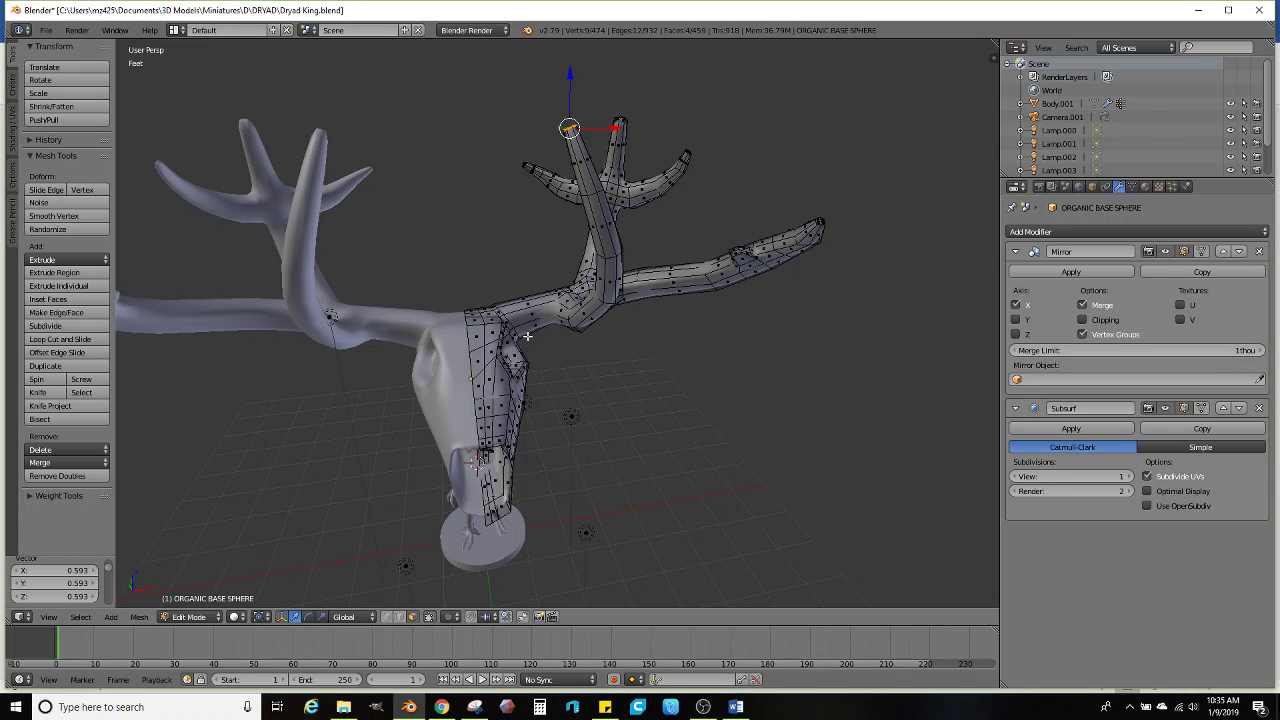
Add a centred loop cut on the main beam between the skull and the newly finished branch
{"action": "scroll", "coordinate": [575, 410], "scroll_direction": "up", "scroll_amount": 3}
{"action": "middle_click_drag", "start_coordinate": [578, 405], "coordinate": [604, 382]}
{"action": "scroll", "coordinate": [578, 403], "scroll_direction": "up", "scroll_amount": 3}
{"action": "left_click", "coordinate": [60, 339]}
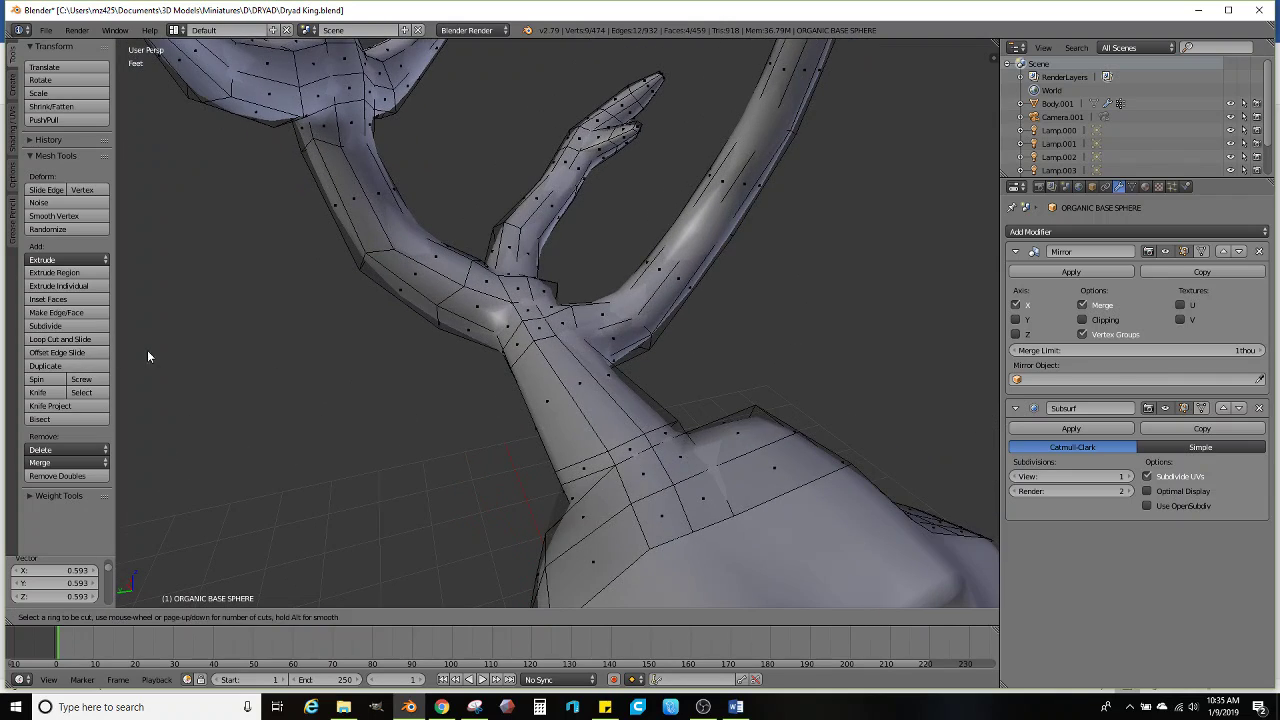
{"action": "left_click", "coordinate": [580, 409]}
{"action": "right_click", "coordinate": [548, 416]}
{"action": "middle_click_drag", "start_coordinate": [548, 416], "coordinate": [665, 357]}
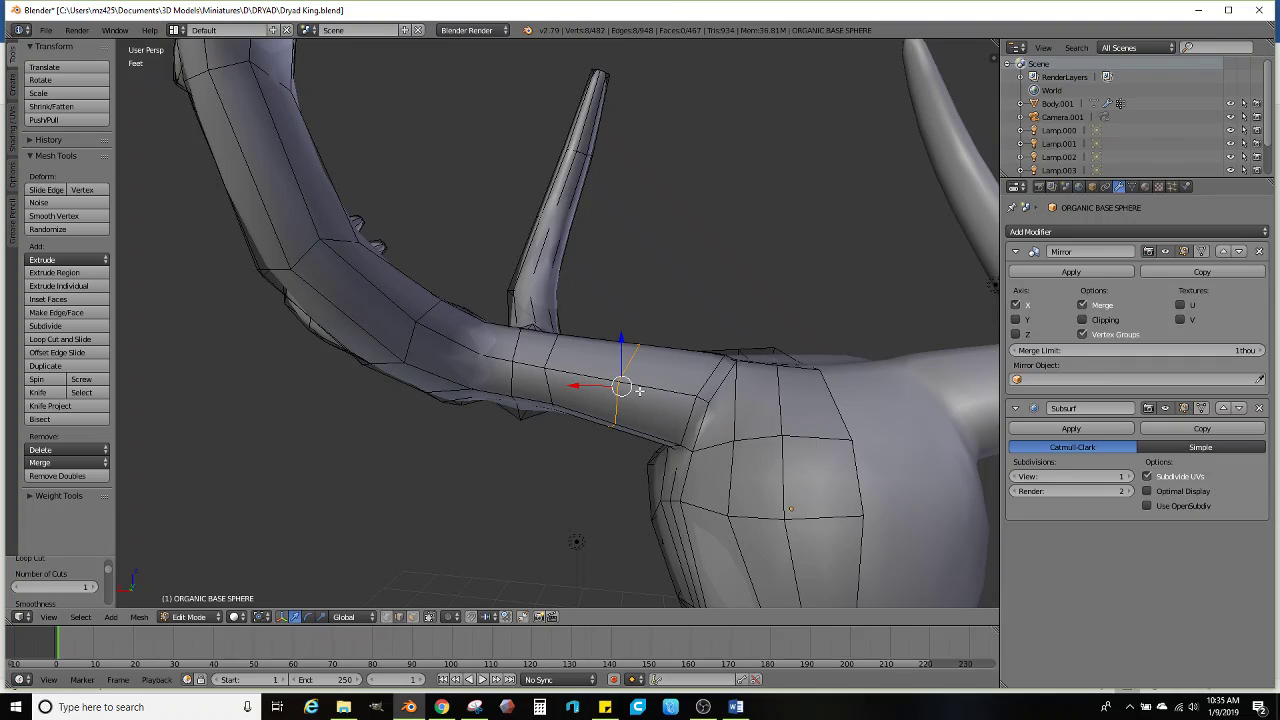
Add two more loop cuts on the main beam, one on each side of the previous cut
{"action": "scroll", "coordinate": [596, 405], "scroll_direction": "up", "scroll_amount": 1}
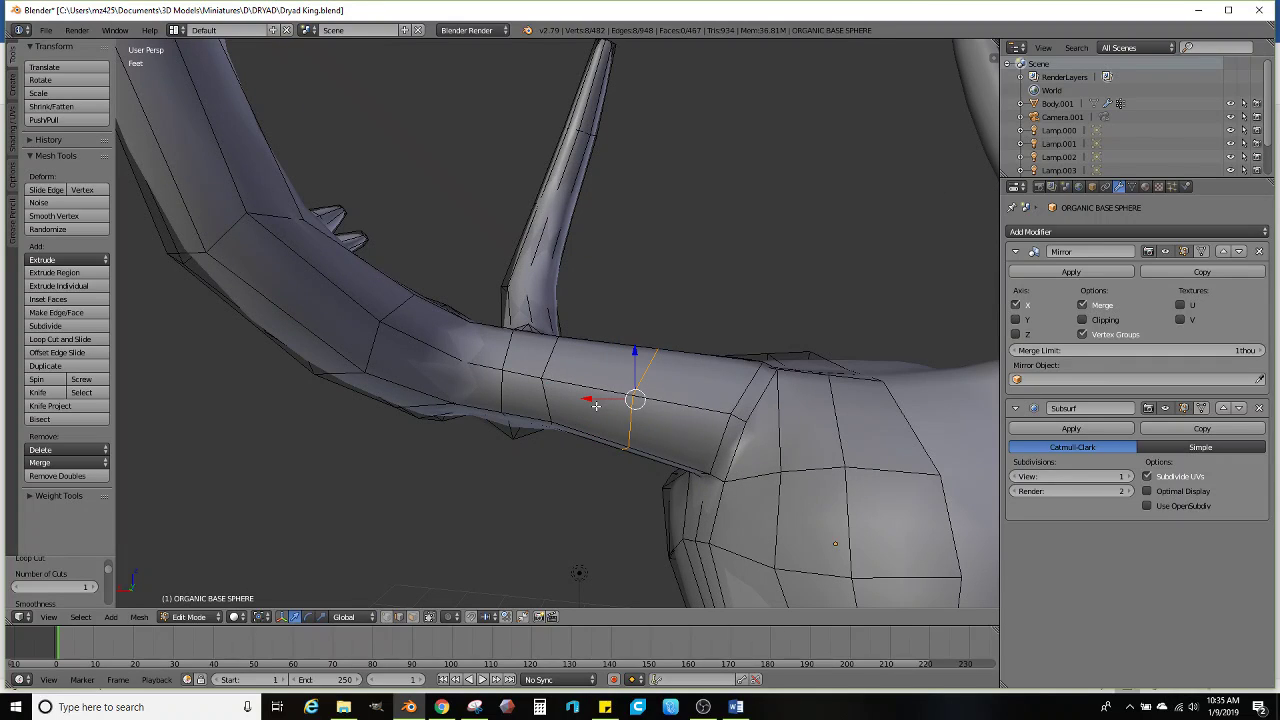
{"action": "scroll", "coordinate": [555, 405], "scroll_direction": "down", "scroll_amount": 6}
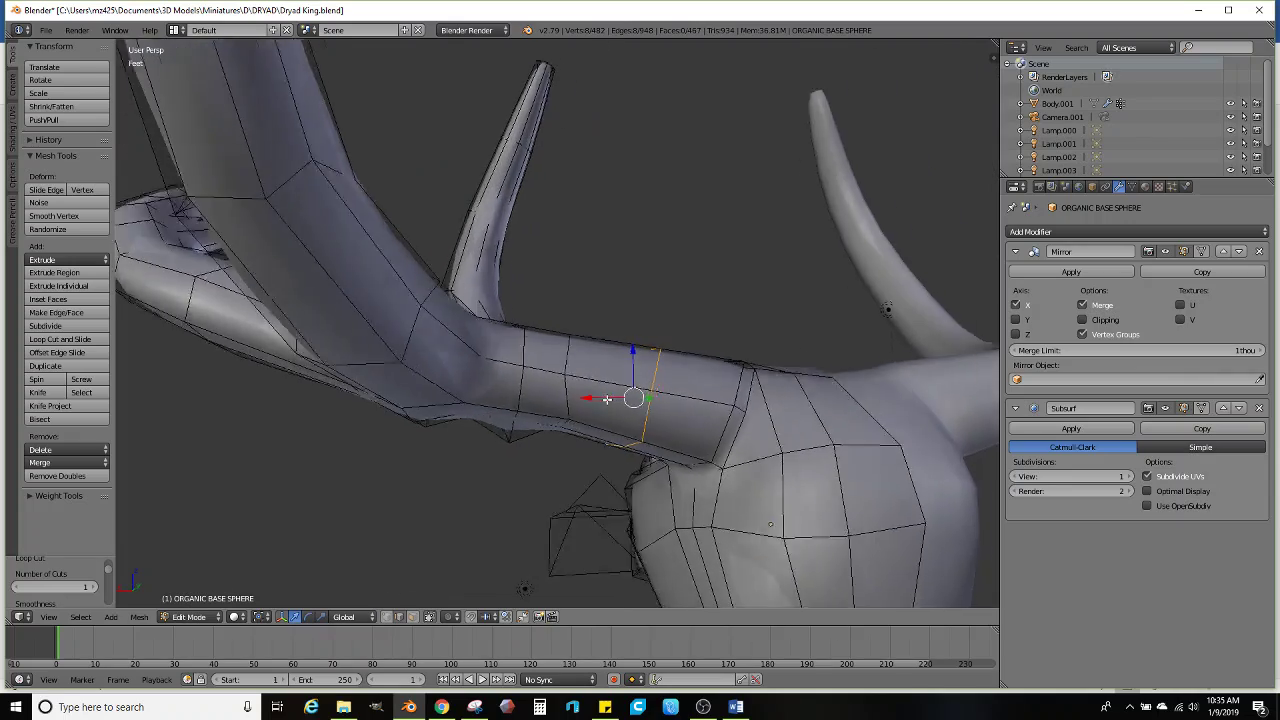
{"action": "mouse_move", "coordinate": [477, 424]}
{"action": "middle_mouse_down"}
{"action": "mouse_move", "coordinate": [588, 461]}
{"action": "mouse_move", "coordinate": [580, 435]}
{"action": "mouse_move", "coordinate": [533, 422]}
{"action": "mouse_move", "coordinate": [560, 424]}
{"action": "mouse_move", "coordinate": [573, 382]}
{"action": "mouse_move", "coordinate": [480, 410]}
{"action": "middle_mouse_up"}
{"action": "scroll", "coordinate": [570, 465], "scroll_direction": "up", "scroll_amount": 3}
{"action": "scroll", "coordinate": [533, 422], "scroll_direction": "up", "scroll_amount": 3}
{"action": "scroll", "coordinate": [560, 424], "scroll_direction": "up", "scroll_amount": 3}
{"action": "scroll", "coordinate": [573, 382], "scroll_direction": "up", "scroll_amount": 3}
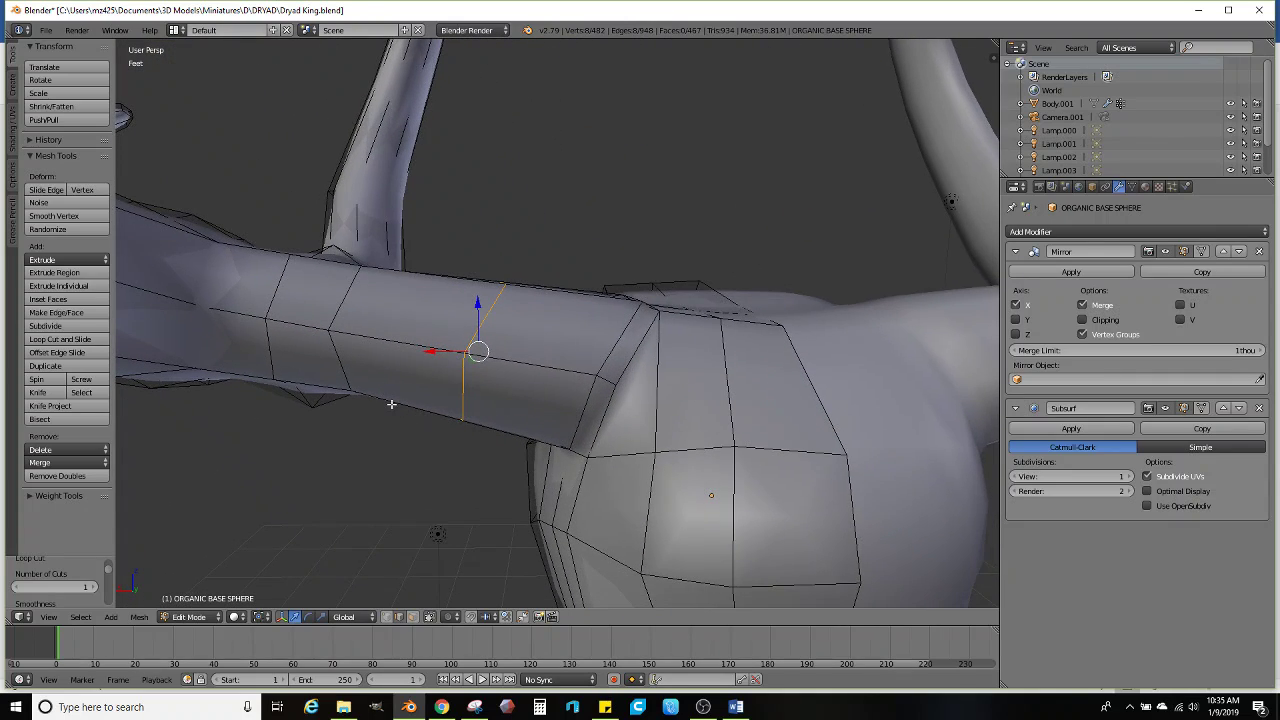
{"action": "left_click", "coordinate": [60, 339]}
{"action": "left_click", "coordinate": [528, 357]}
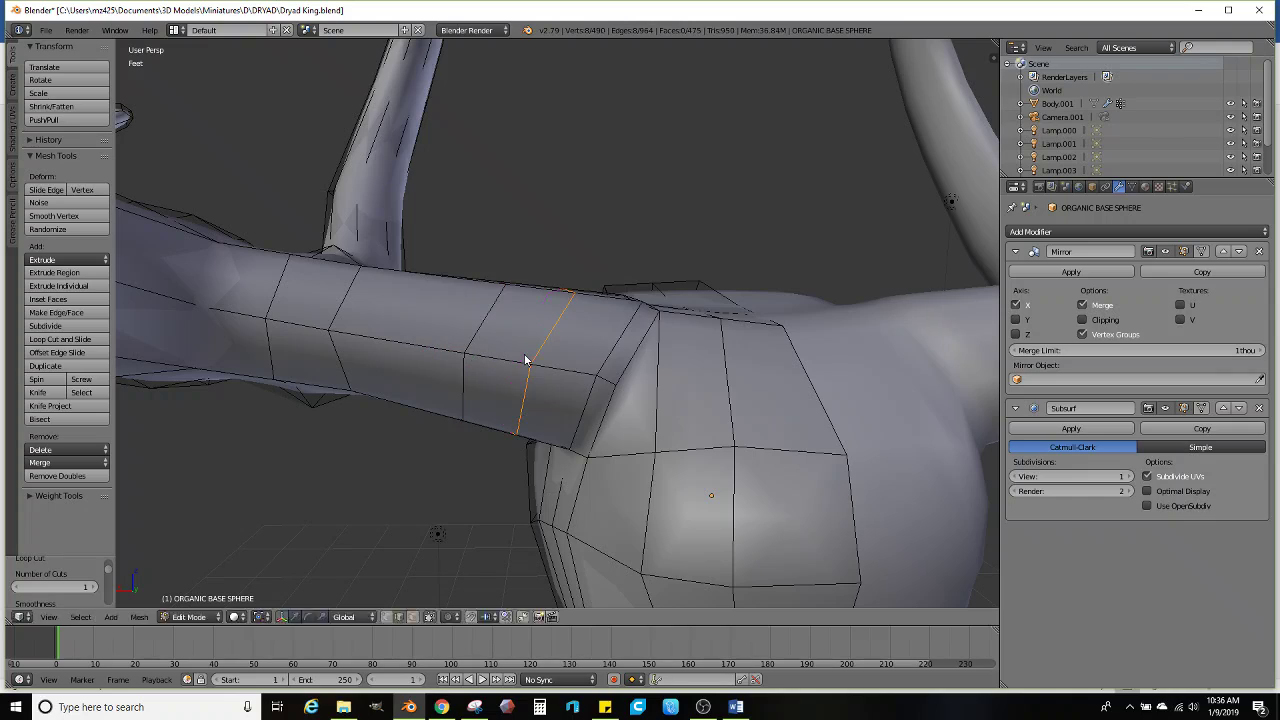
{"action": "left_click", "coordinate": [528, 357]}
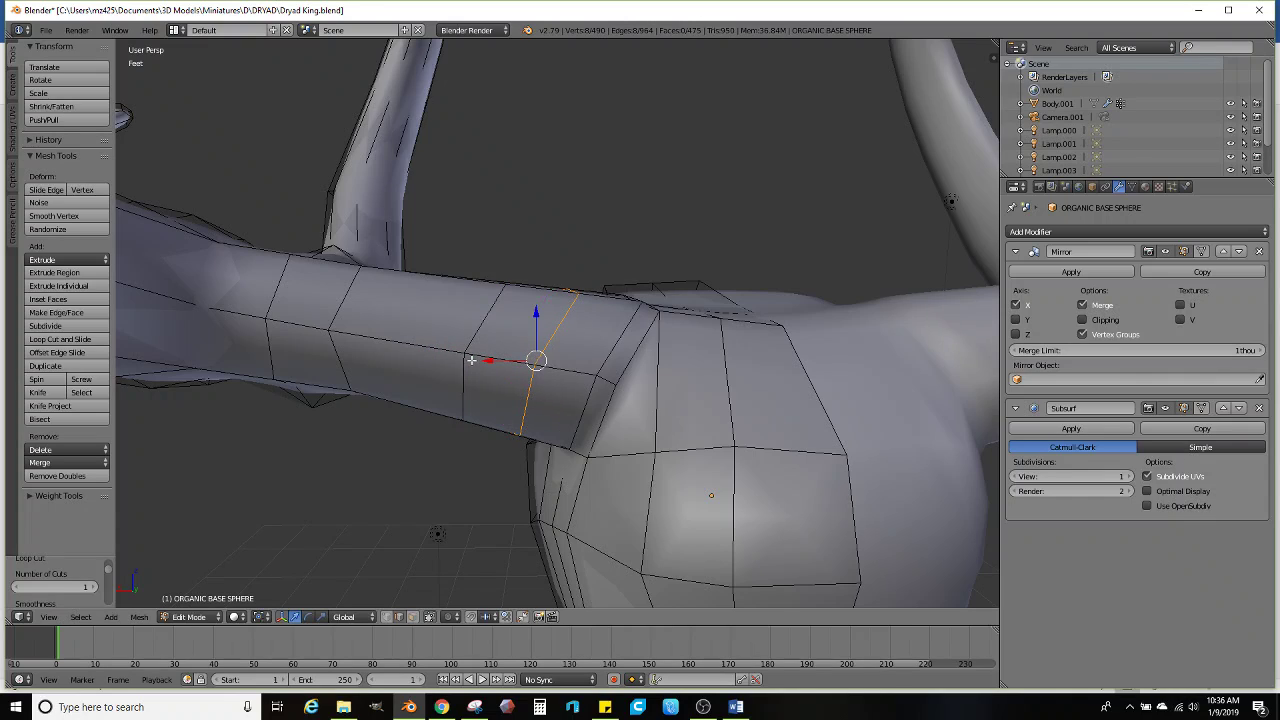
{"action": "left_click", "coordinate": [47, 338]}
{"action": "left_click", "coordinate": [420, 351]}
{"action": "left_click", "coordinate": [423, 349]}
Select the two lengthwise edges meeting at the middle loop and scale them to about 1.173
{"action": "right_click", "coordinate": [454, 353]}
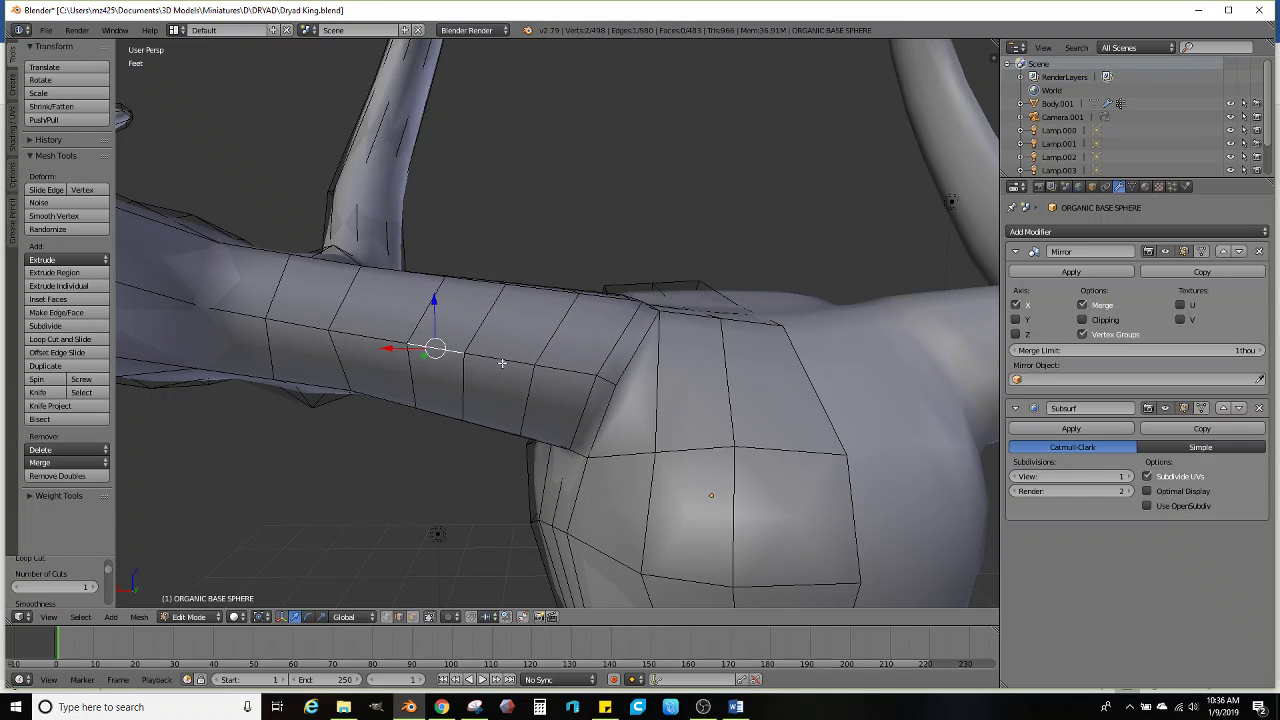
{"action": "right_click", "coordinate": [502, 364], "text": "shift"}
{"action": "key", "text": "s"}
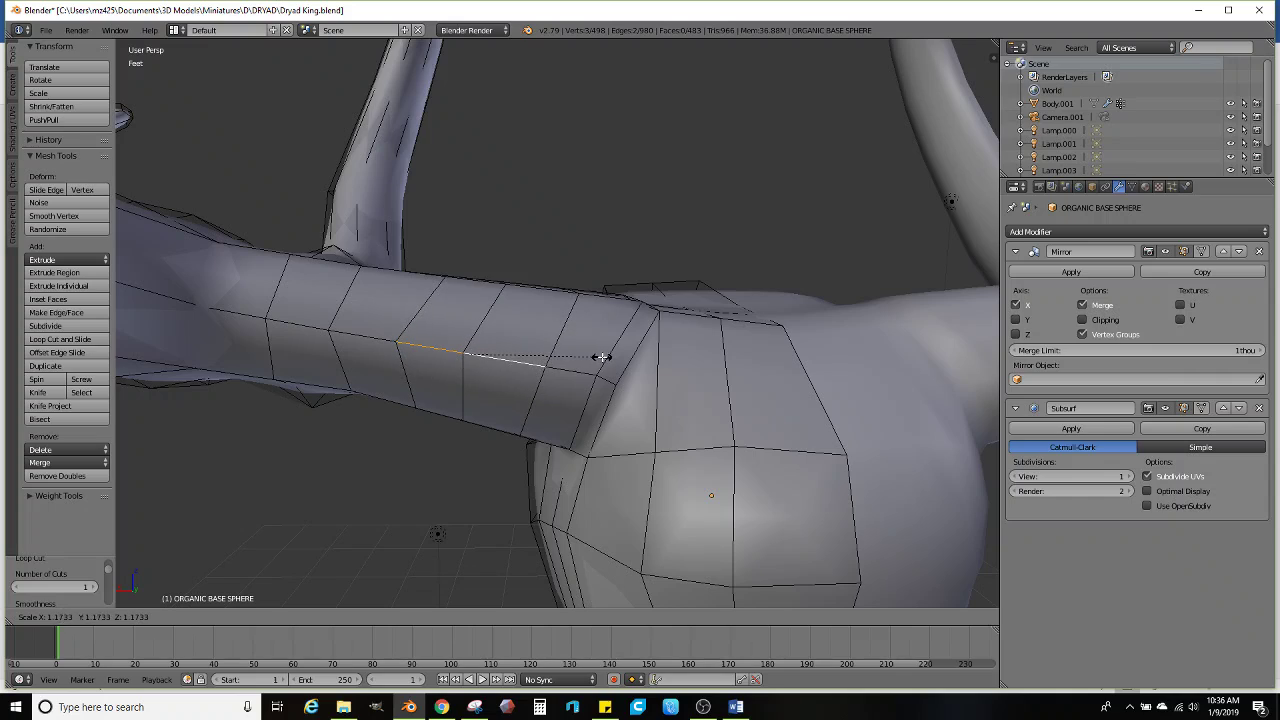
{"action": "left_click", "coordinate": [550, 330]}
Rotate the middle loop's upper edge about -22.1°, and rotate and shift the neighbouring loop's upper edge to match
{"action": "right_click", "coordinate": [498, 316]}
{"action": "key", "text": "r"}
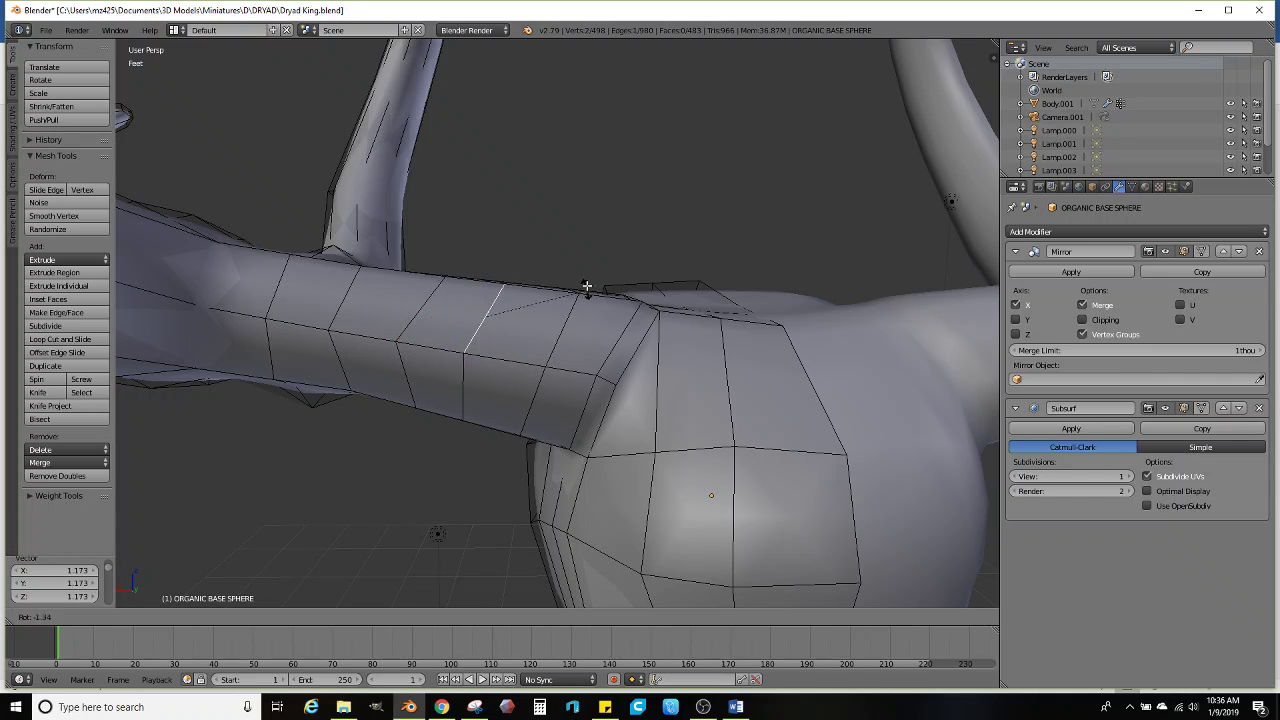
{"action": "left_click", "coordinate": [564, 330]}
{"action": "key", "text": "r"}
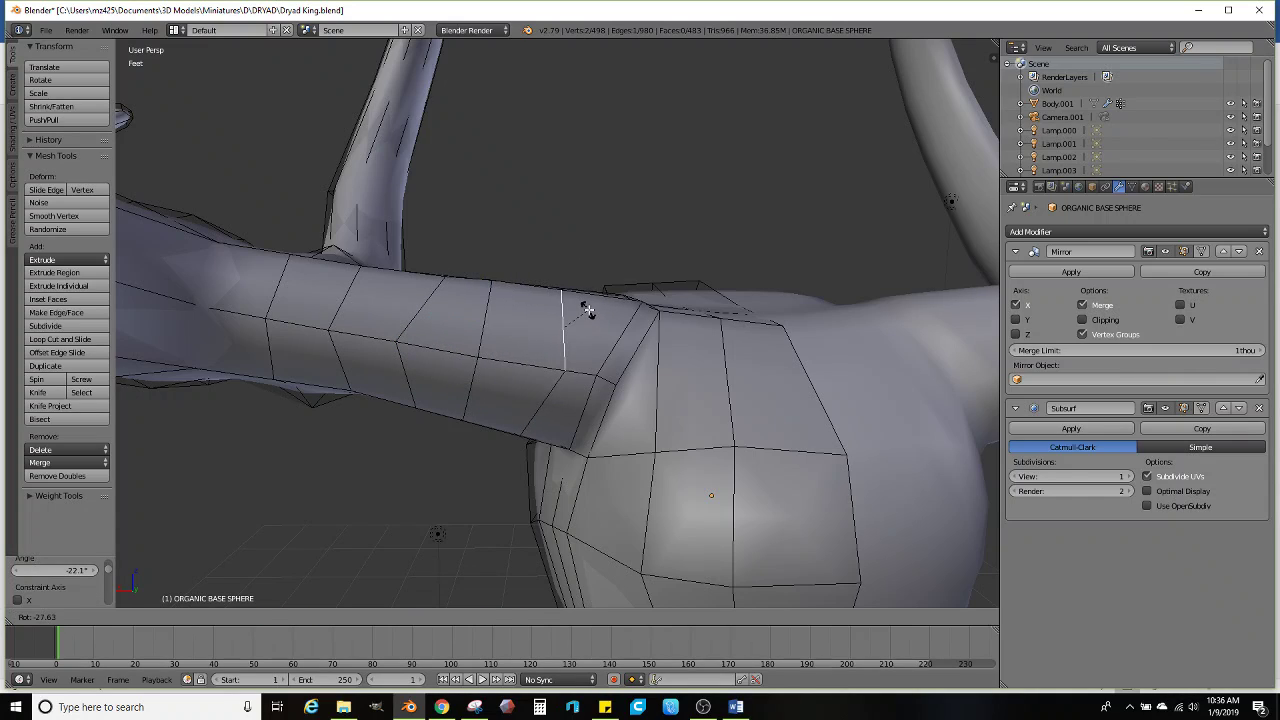
{"action": "left_click", "coordinate": [584, 306]}
{"action": "key", "text": "g"}
{"action": "left_click", "coordinate": [561, 303]}
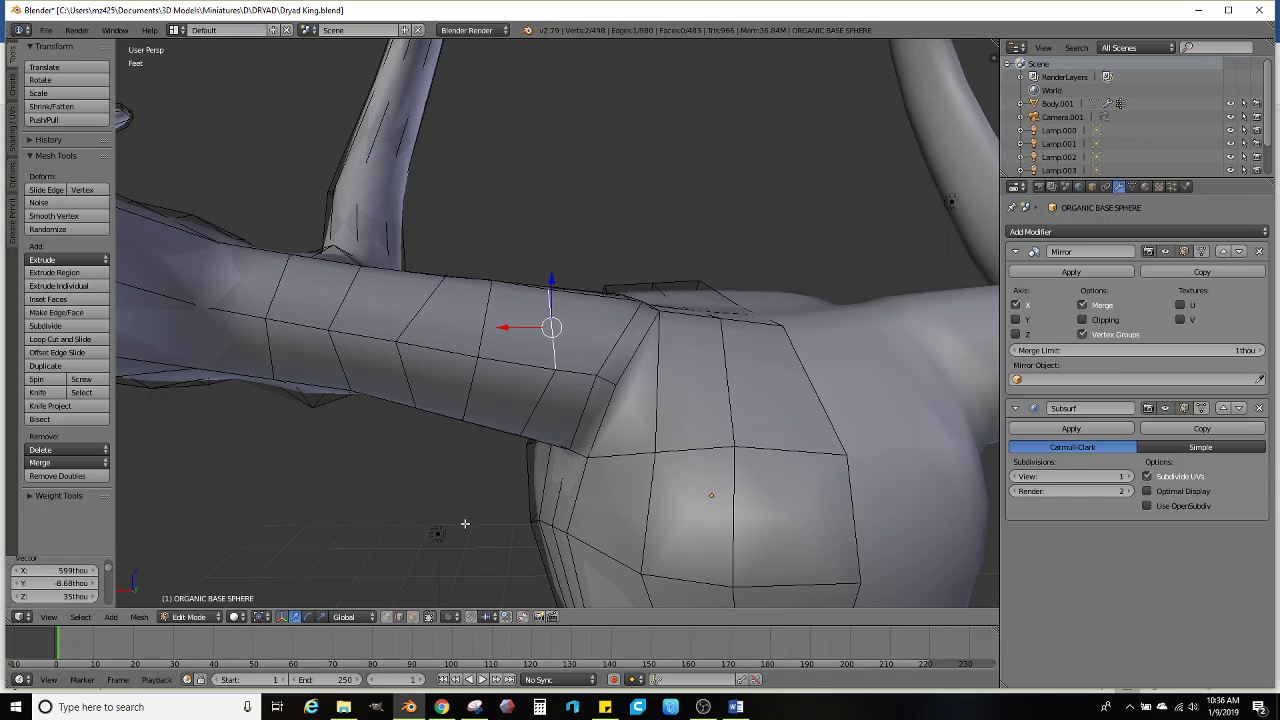
Select the four faces around the middle loop on the beam's rear side and extrude a slightly narrowed stub, rotated about 25° and shifted
{"action": "left_click", "coordinate": [412, 617]}
{"action": "right_click", "coordinate": [486, 358]}
{"action": "right_click", "coordinate": [503, 393], "text": "ctrl"}
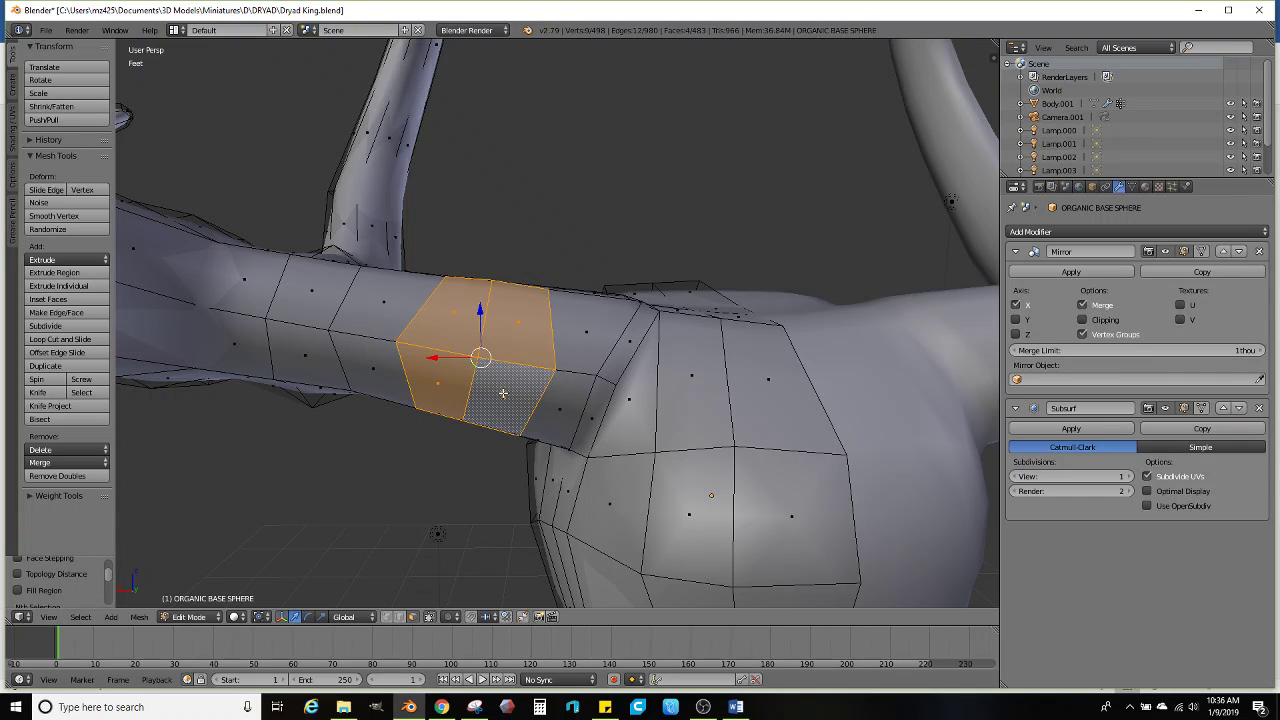
{"action": "scroll", "coordinate": [566, 383], "scroll_direction": "down", "scroll_amount": 2}
{"action": "mouse_move", "coordinate": [566, 383]}
{"action": "middle_mouse_down"}
{"action": "mouse_move", "coordinate": [577, 385]}
{"action": "mouse_move", "coordinate": [555, 391]}
{"action": "middle_mouse_up"}
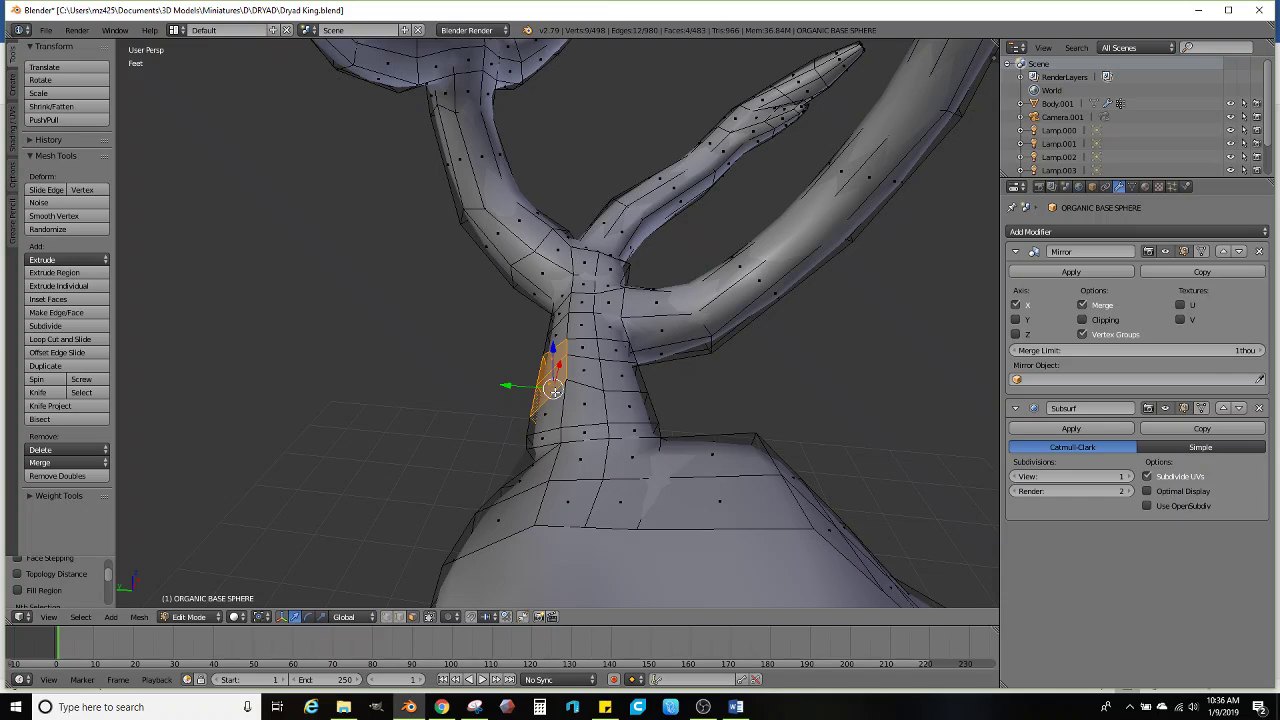
{"action": "key", "text": "e"}
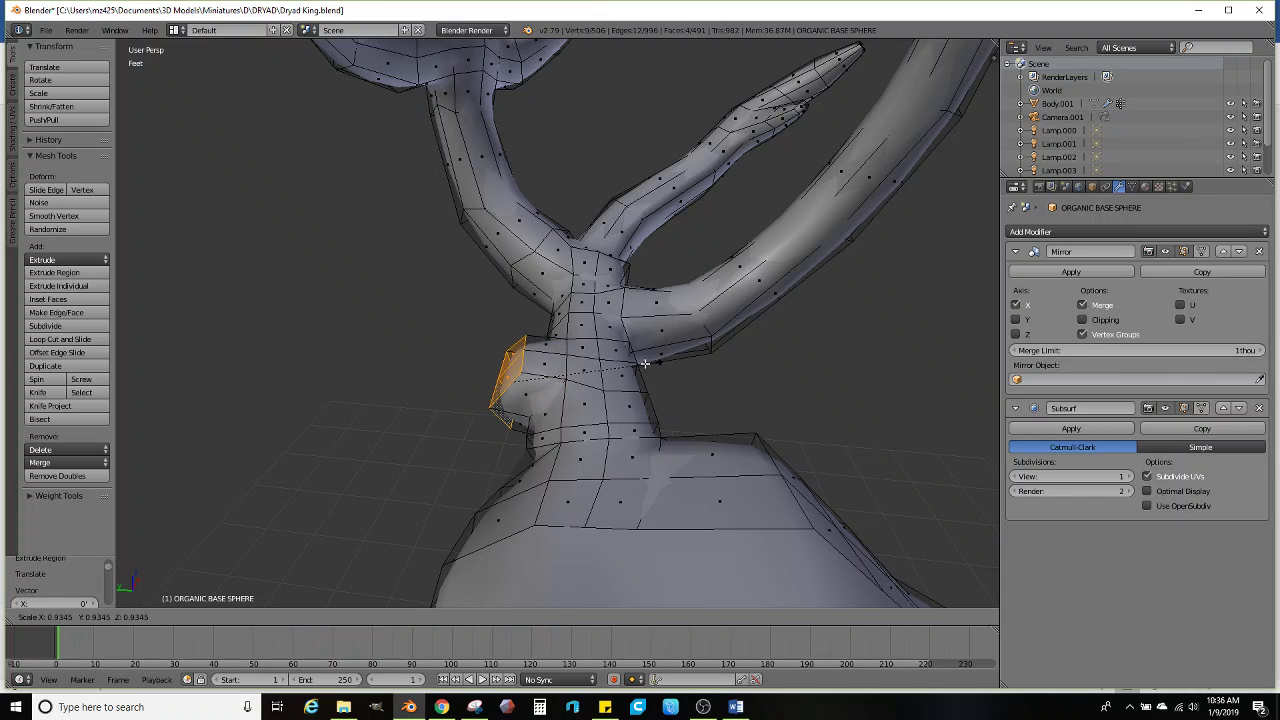
{"action": "left_click", "coordinate": [660, 360]}
{"action": "mouse_move", "coordinate": [660, 360]}
{"action": "middle_mouse_down"}
{"action": "mouse_move", "coordinate": [633, 352]}
{"action": "mouse_move", "coordinate": [650, 365]}
{"action": "middle_mouse_up"}
{"action": "key", "text": "e"}
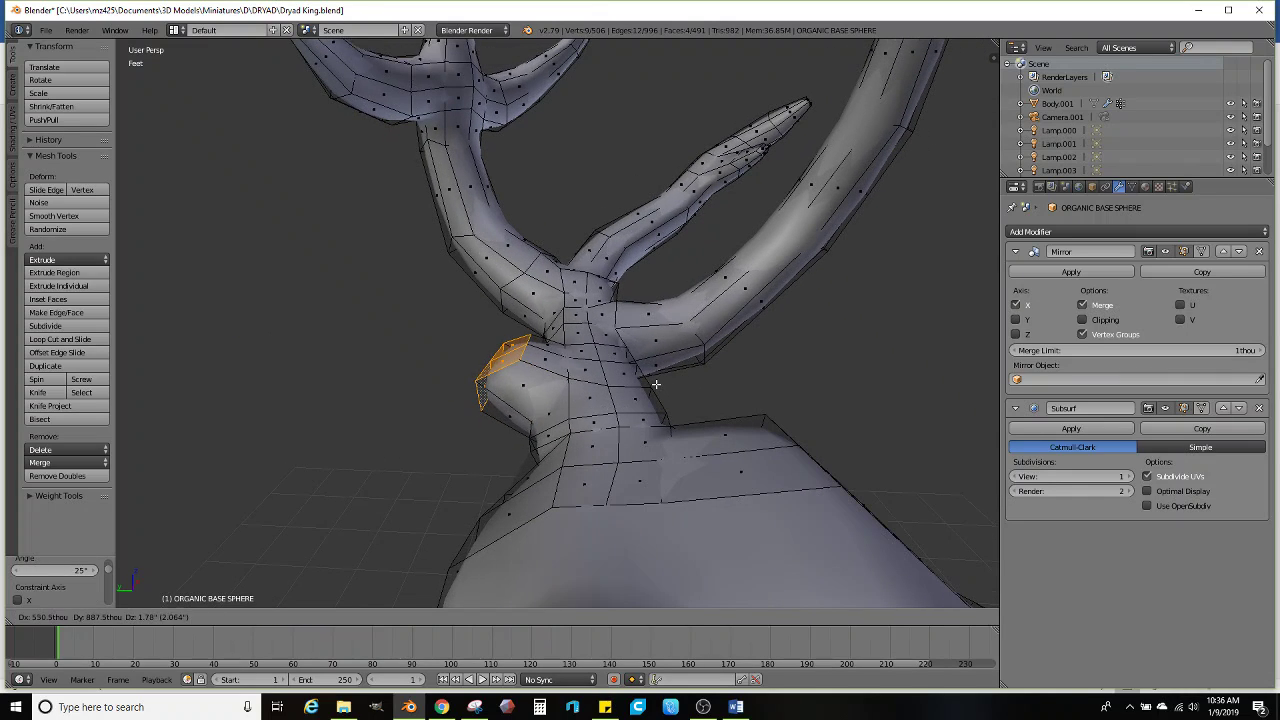
{"action": "left_click", "coordinate": [656, 384]}
Extrude a second segment from the rear stub, scale it to 0.724, move it upward and rotate it about 35°
{"action": "key", "text": "s"}
{"action": "left_click", "coordinate": [614, 329]}
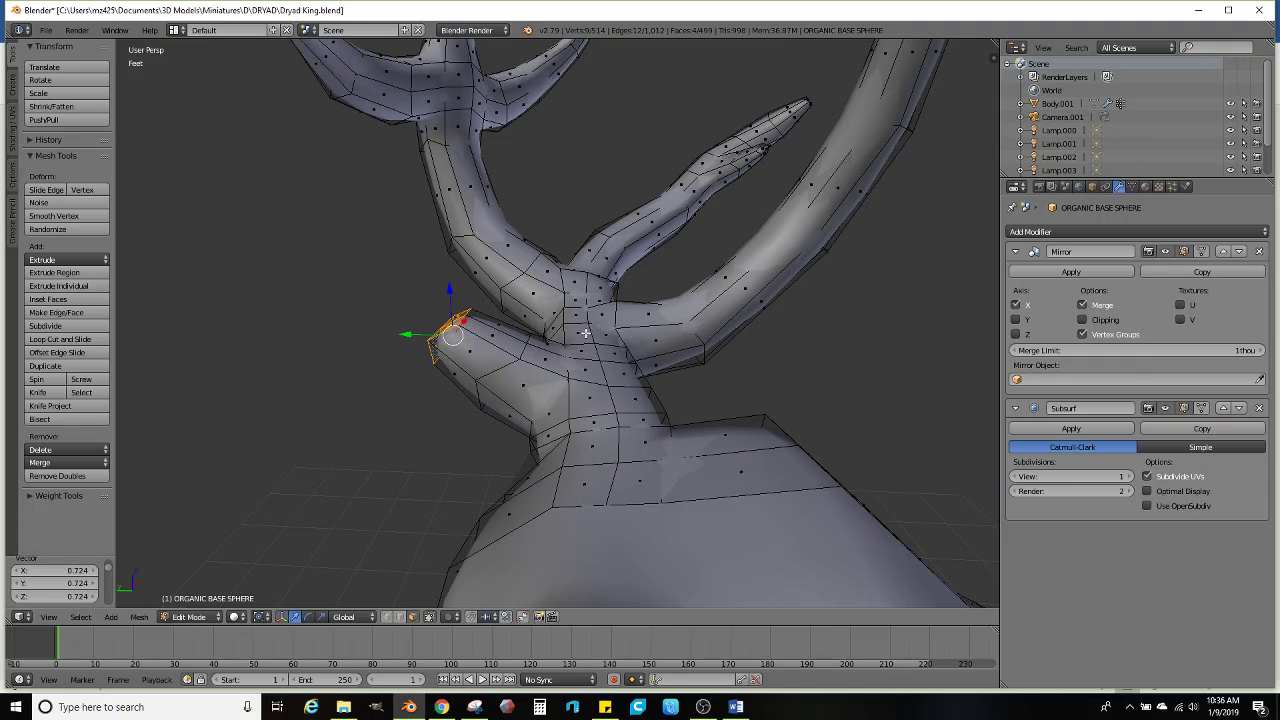
{"action": "key", "text": "g"}
{"action": "left_click", "coordinate": [612, 294]}
{"action": "key", "text": "r"}
{"action": "key", "text": "x"}
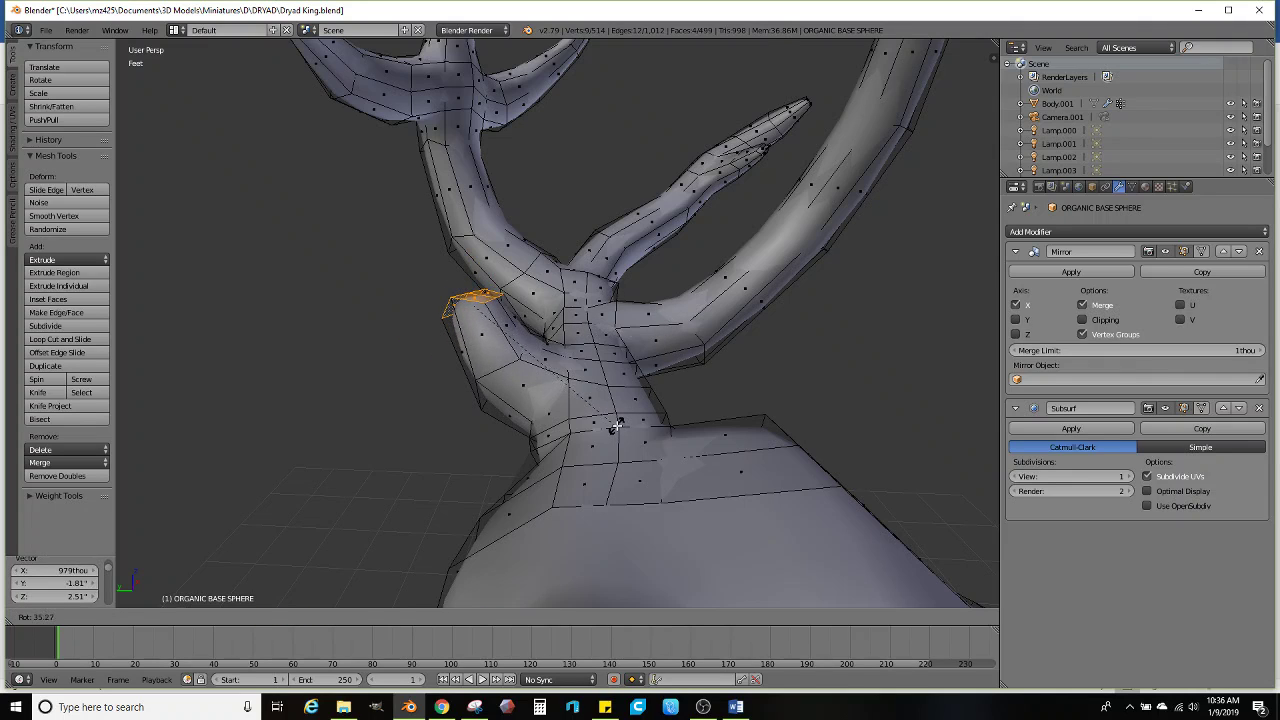
{"action": "left_click", "coordinate": [617, 428]}
Extrude a third, narrower segment of the rear tine, shift it inward and rotate its end about 29°
{"action": "middle_click_drag", "start_coordinate": [617, 428], "coordinate": [630, 360]}
{"action": "key", "text": "e"}
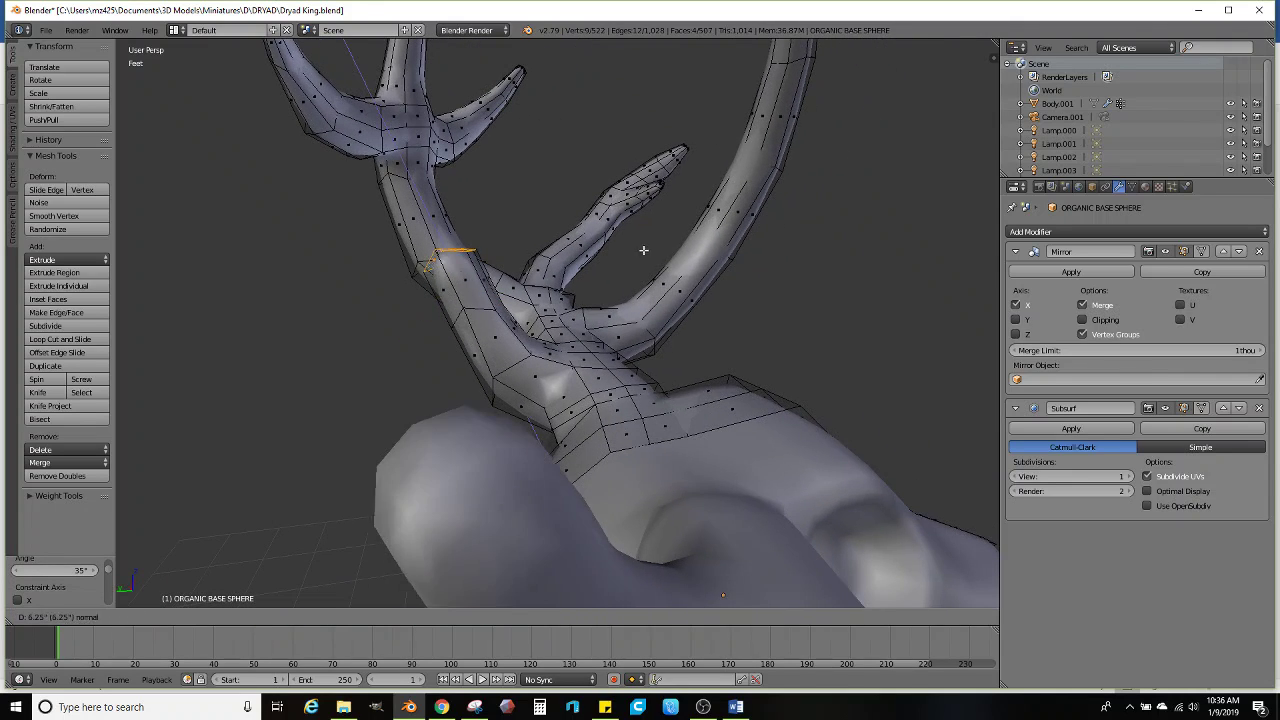
{"action": "key", "text": "s"}
{"action": "left_click", "coordinate": [601, 241]}
{"action": "middle_click_drag", "start_coordinate": [601, 241], "coordinate": [558, 269]}
{"action": "key", "text": "g"}
{"action": "left_click", "coordinate": [575, 265]}
{"action": "key", "text": "r"}
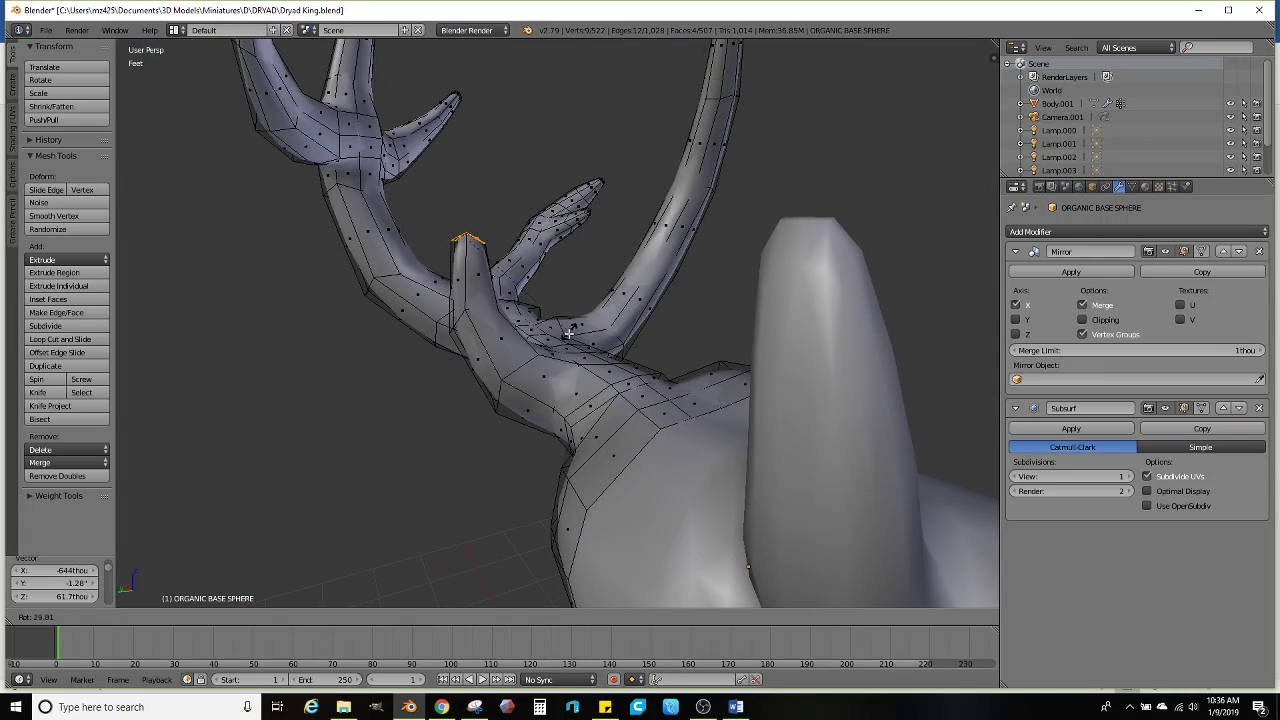
{"action": "left_click", "coordinate": [572, 330]}
Extrude the rear tine's tip, scale it down to a point and adjust its position
{"action": "middle_click_drag", "start_coordinate": [650, 352], "coordinate": [560, 340]}
{"action": "key", "text": "e"}
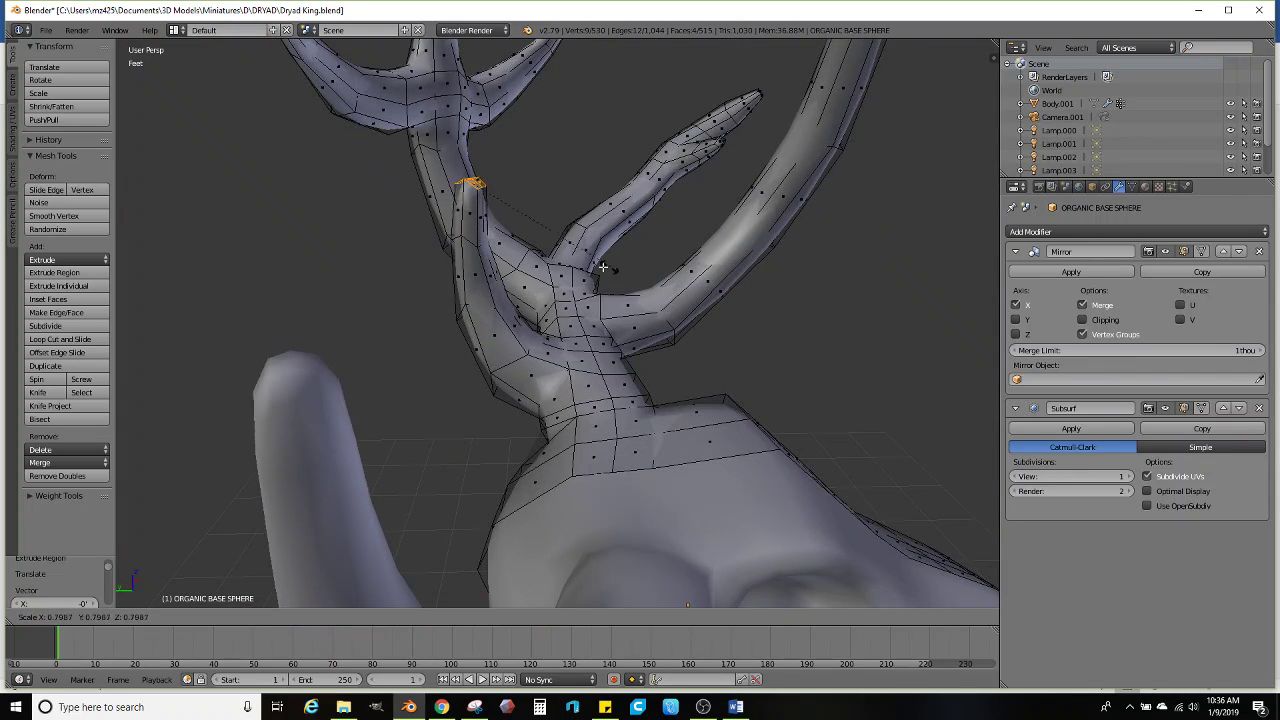
{"action": "left_click", "coordinate": [540, 265]}
{"action": "middle_click_drag", "start_coordinate": [571, 271], "coordinate": [443, 276]}
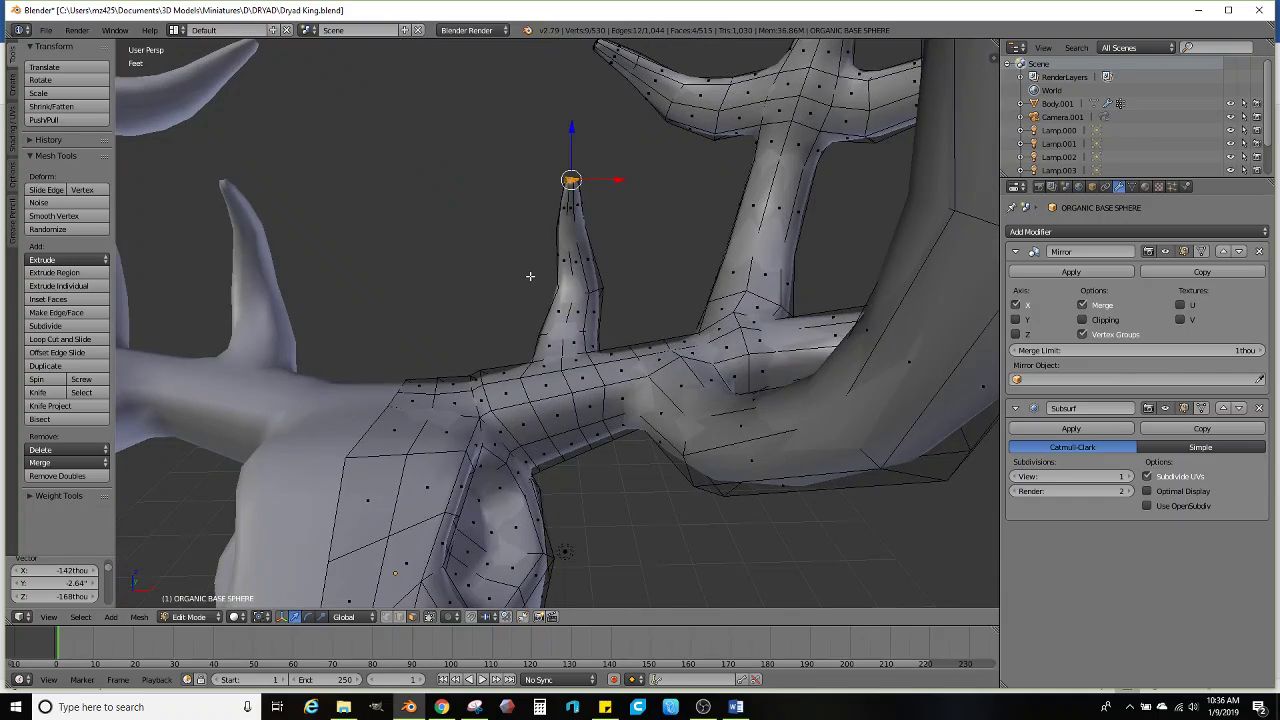
{"action": "key", "text": "g"}
{"action": "left_click", "coordinate": [508, 276]}
Add two loop cuts close together on the outer beam just beyond the rear branch, keeping the last one centred
{"action": "scroll", "coordinate": [549, 309], "scroll_direction": "down", "scroll_amount": 6}
{"action": "middle_click_drag", "start_coordinate": [549, 309], "coordinate": [610, 385]}
{"action": "scroll", "coordinate": [529, 324], "scroll_direction": "up", "scroll_amount": 5}
{"action": "scroll", "coordinate": [547, 410], "scroll_direction": "up", "scroll_amount": 3}
{"action": "right_click", "coordinate": [625, 371], "text": "alt"}
{"action": "scroll", "coordinate": [625, 371], "scroll_direction": "up", "scroll_amount": 2}
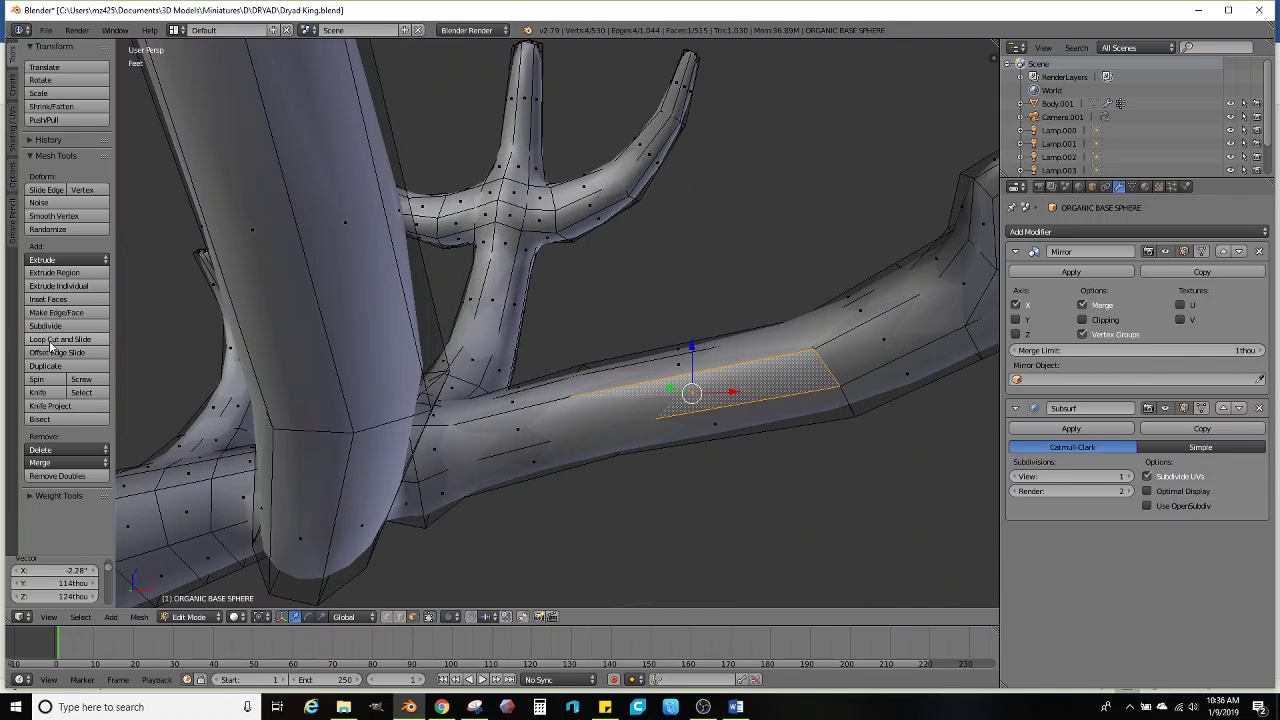
{"action": "left_click", "coordinate": [60, 339]}
{"action": "left_click", "coordinate": [663, 406]}
{"action": "left_click", "coordinate": [600, 410]}
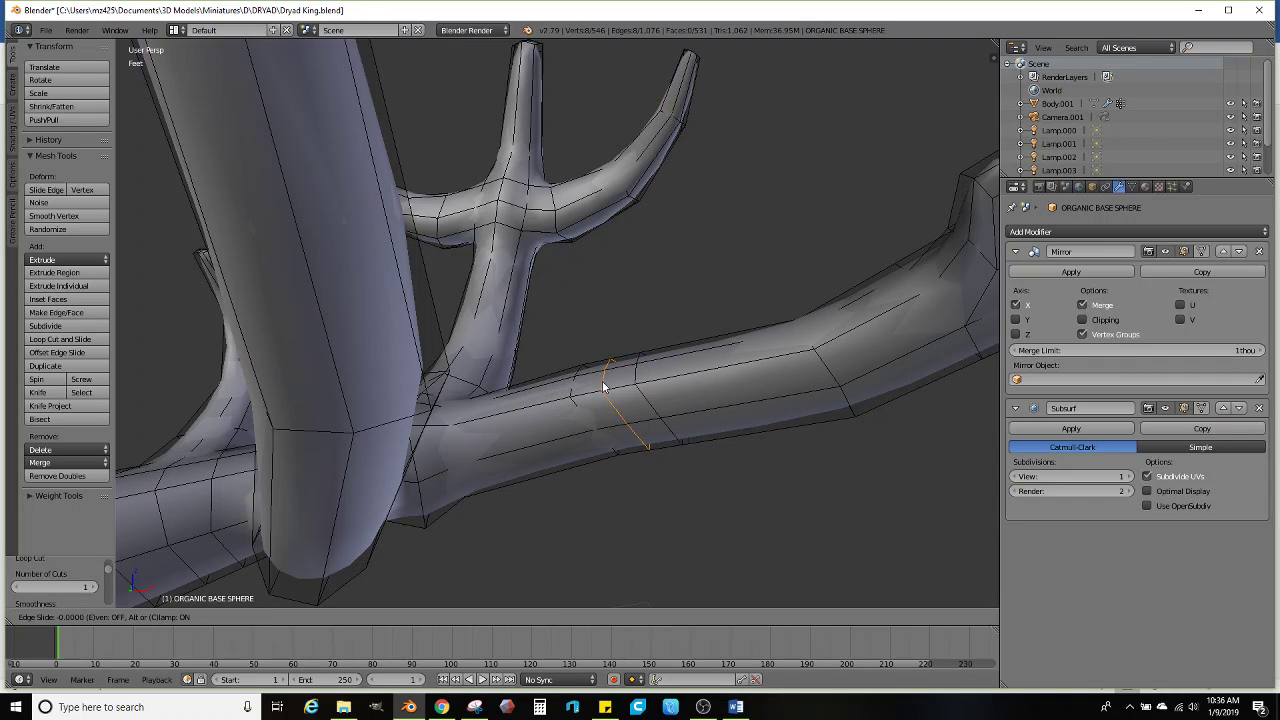
Select the four edges meeting at the middle loop on the outer beam's upper side and scale them to 1.361
{"action": "middle_click_drag", "start_coordinate": [606, 383], "coordinate": [612, 422]}
{"action": "right_click", "coordinate": [586, 371]}
{"action": "right_click", "coordinate": [638, 365], "text": "ctrl"}
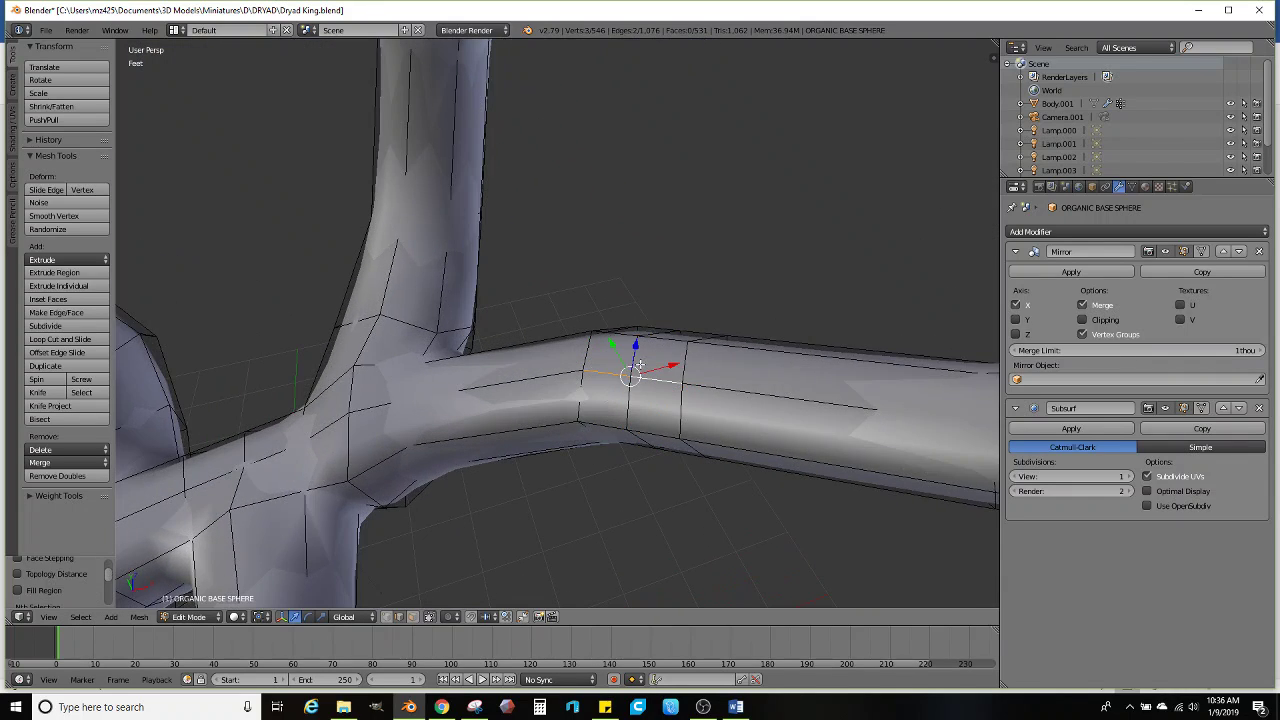
{"action": "right_click", "coordinate": [631, 396], "text": "shift"}
{"action": "key", "text": "s"}
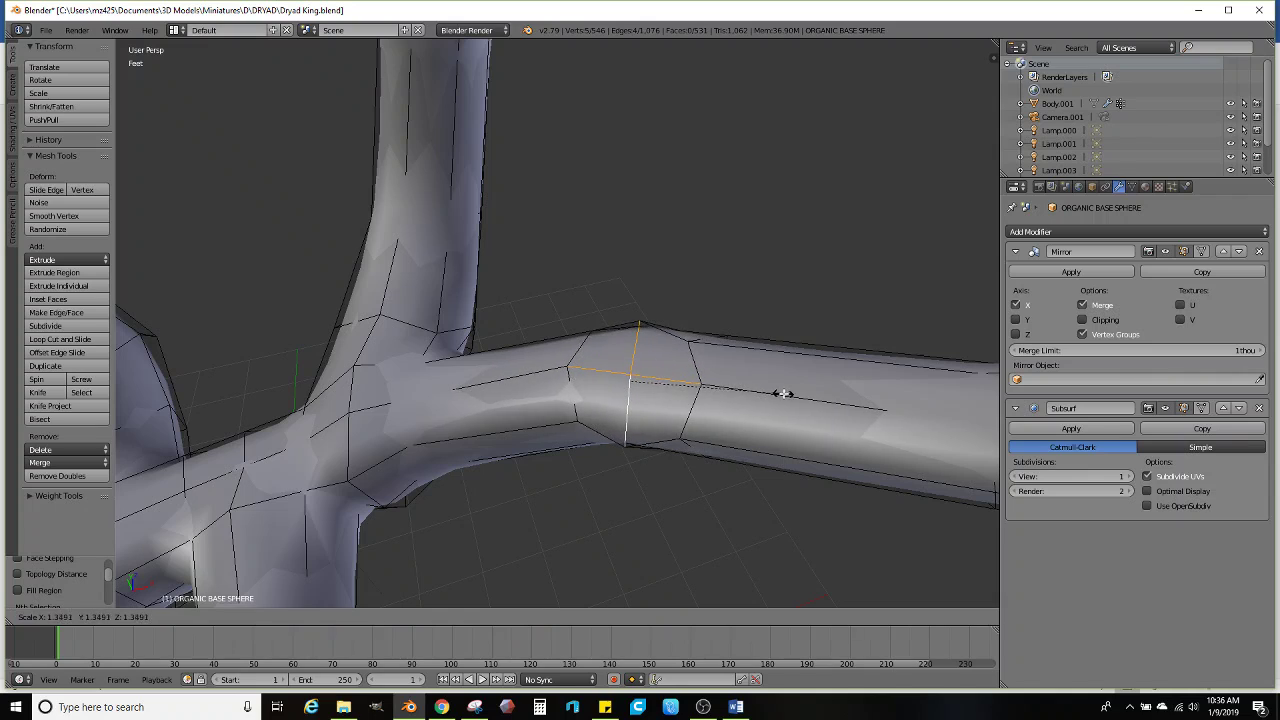
{"action": "left_click", "coordinate": [780, 392]}
Select the four faces around the enlarged edge crossing on the outer beam and shift them slightly
{"action": "left_click", "coordinate": [411, 617]}
{"action": "right_click", "coordinate": [663, 354]}
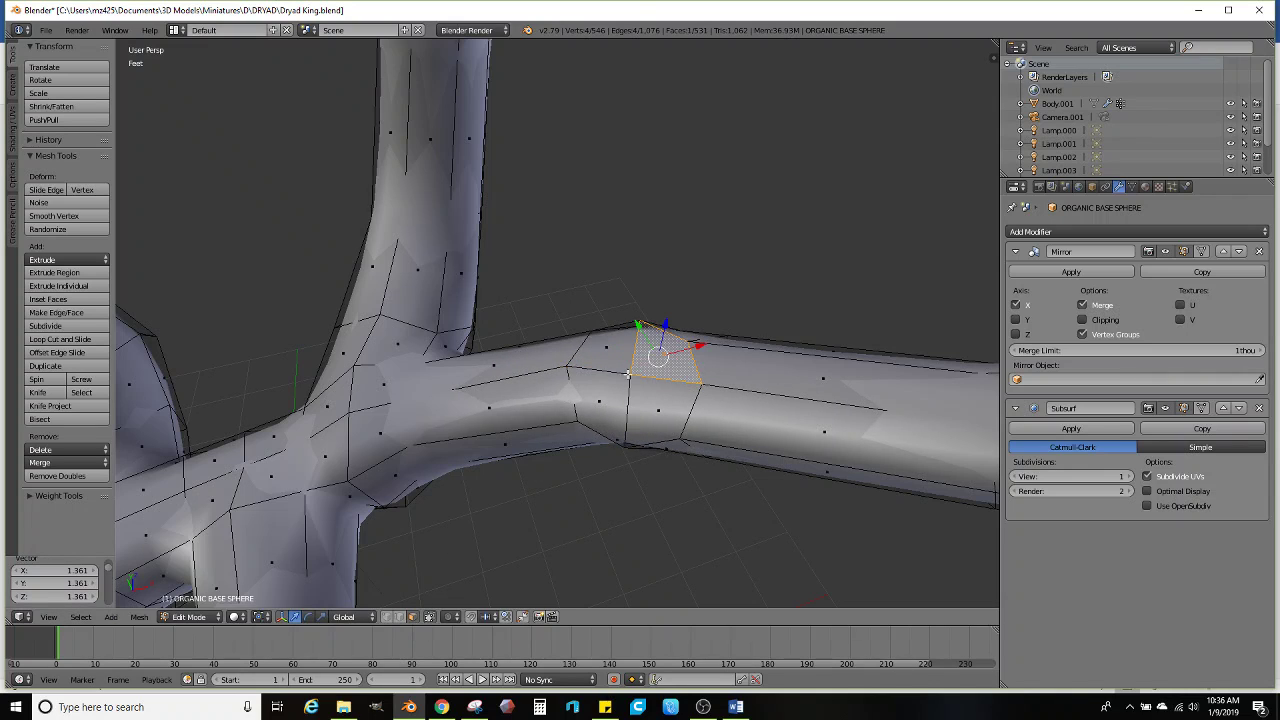
{"action": "right_click", "coordinate": [606, 347], "text": "shift"}
{"action": "right_click", "coordinate": [599, 402], "text": "shift"}
{"action": "right_click", "coordinate": [658, 410], "text": "shift"}
{"action": "middle_click_drag", "start_coordinate": [658, 410], "coordinate": [738, 375]}
{"action": "key", "text": "g"}
{"action": "left_click", "coordinate": [729, 349]}
Extrude the four faces into a short upward stub and rotate its end 15.5°
{"action": "key", "text": "e"}
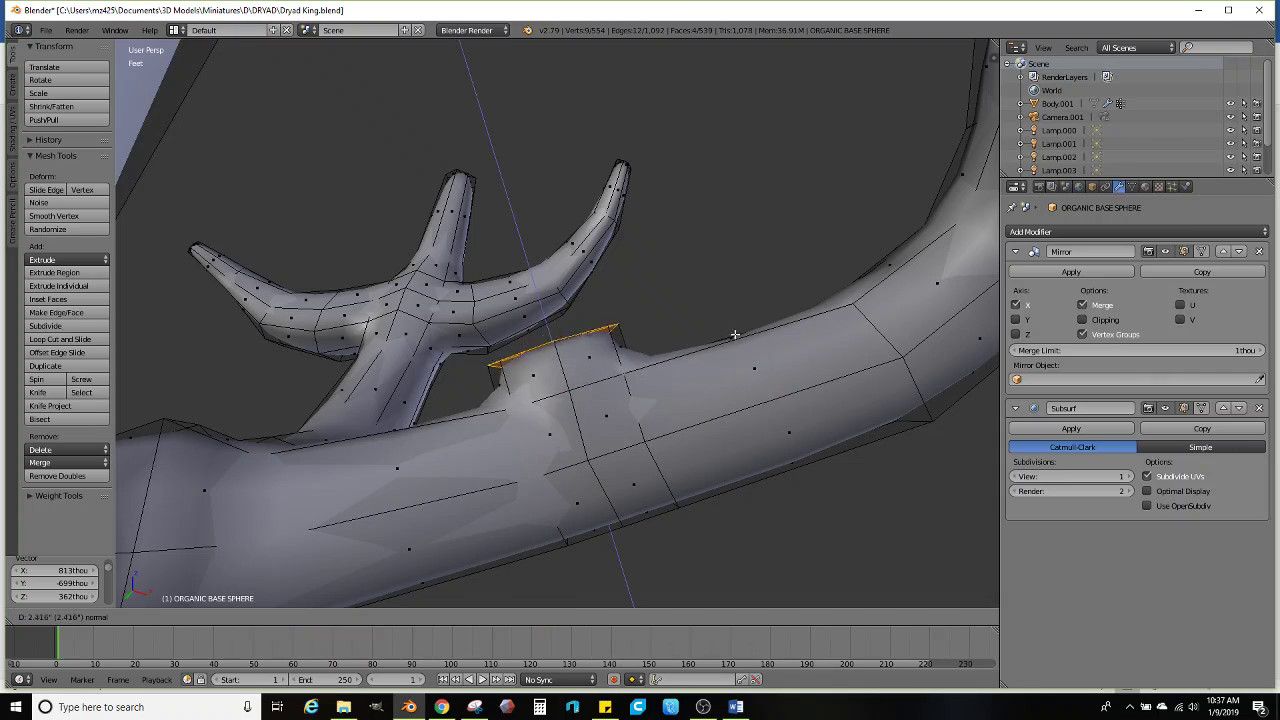
{"action": "left_click", "coordinate": [723, 309]}
{"action": "mouse_move", "coordinate": [723, 309]}
{"action": "middle_mouse_down"}
{"action": "mouse_move", "coordinate": [749, 320]}
{"action": "mouse_move", "coordinate": [735, 334]}
{"action": "middle_mouse_up"}
{"action": "key", "text": "r"}
{"action": "left_click", "coordinate": [724, 340]}
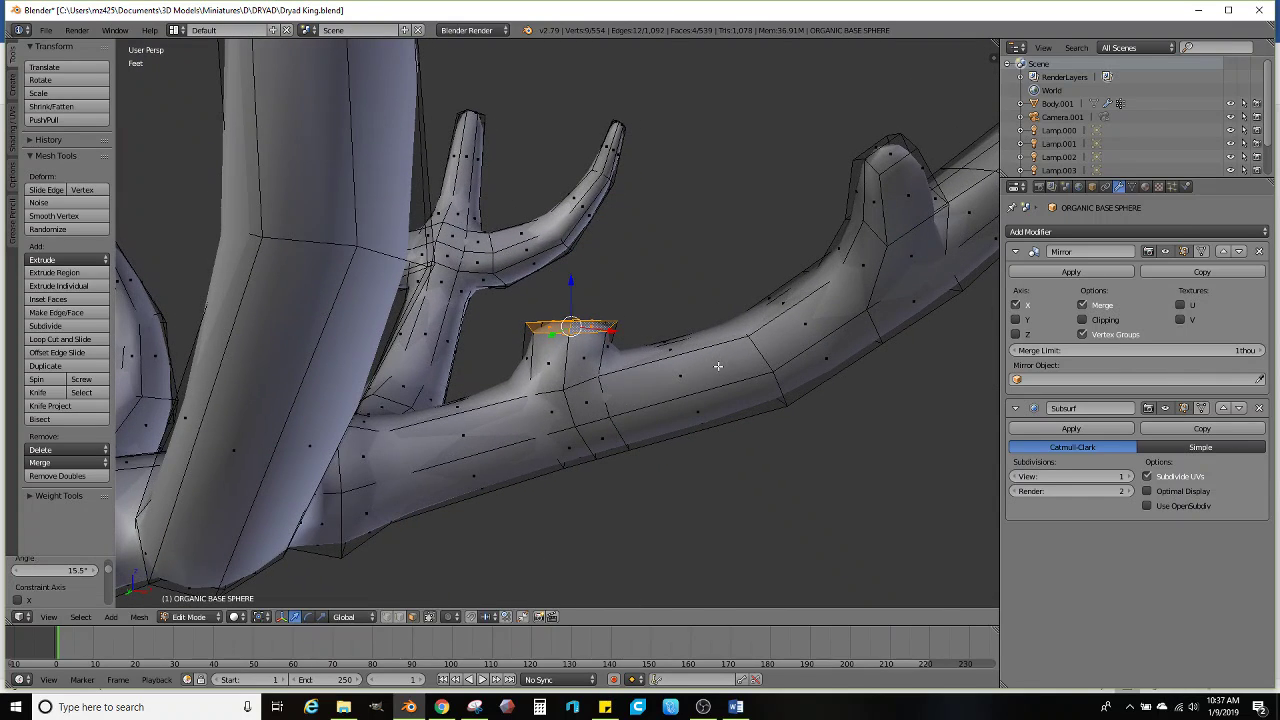
Extrude a second segment from the outer beam's stub, scale it to 0.725, then rotate and reposition its end
{"action": "key", "text": "e"}
{"action": "left_click", "coordinate": [743, 266]}
{"action": "key", "text": "s"}
{"action": "left_click", "coordinate": [685, 271]}
{"action": "key", "text": "g"}
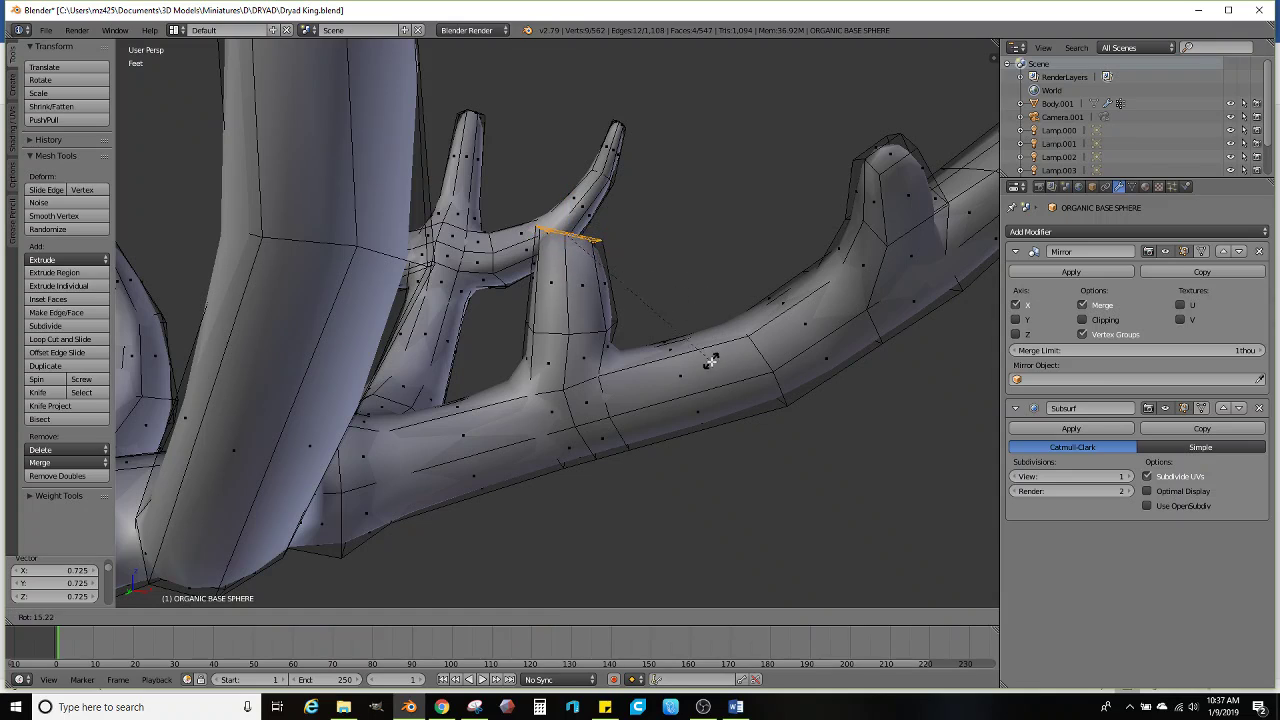
{"action": "left_click", "coordinate": [778, 392]}
Rotate and move the new segment's end as seen from the side to bend the tine forward
{"action": "middle_click_drag", "start_coordinate": [754, 347], "coordinate": [614, 377]}
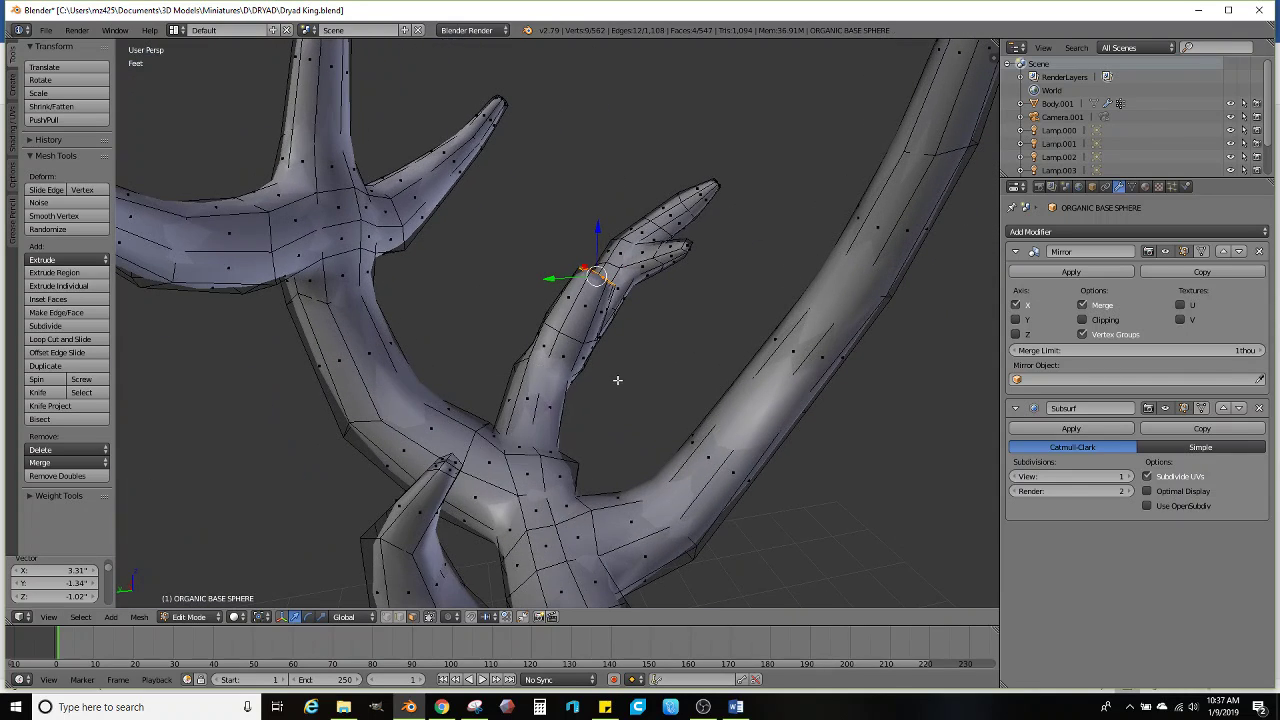
{"action": "key", "text": "r"}
{"action": "left_click", "coordinate": [673, 395]}
{"action": "key", "text": "g"}
{"action": "left_click", "coordinate": [745, 399]}
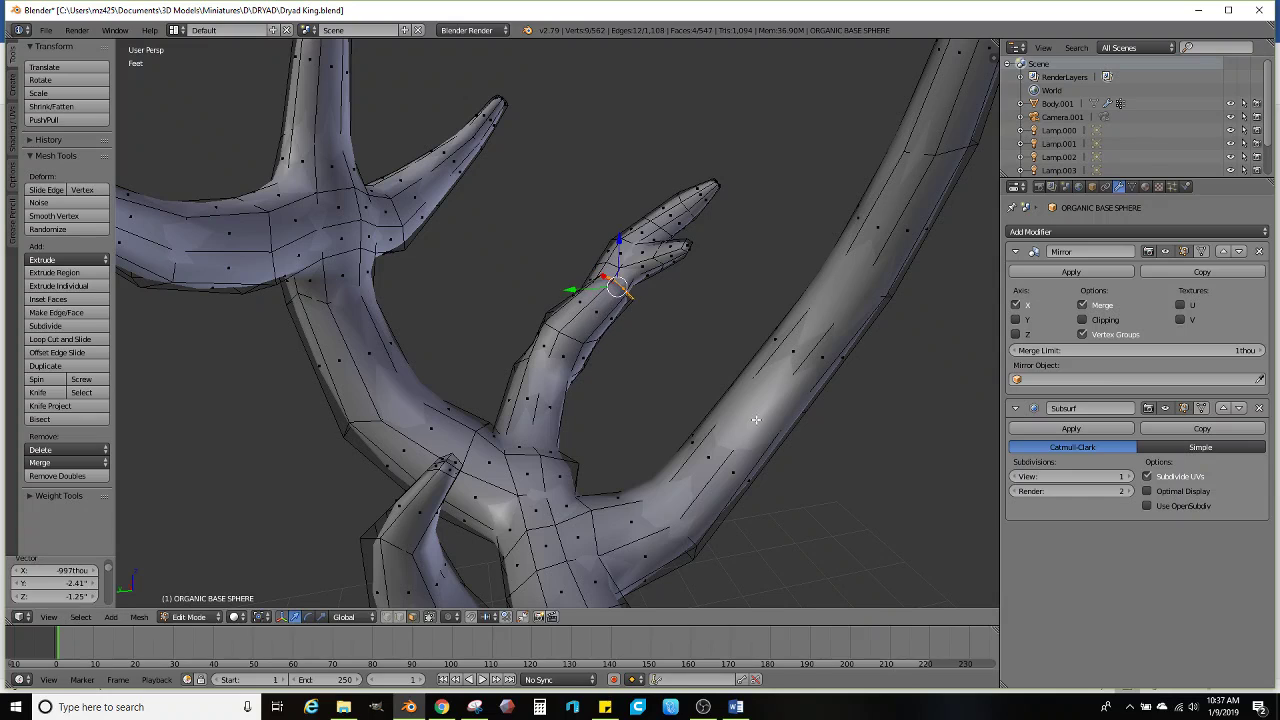
Extrude the outer tine's tip, scale it to 0.427 and reposition it from the side and front
{"action": "key", "text": "e"}
{"action": "left_click", "coordinate": [816, 335]}
{"action": "key", "text": "s"}
{"action": "left_click", "coordinate": [721, 284]}
{"action": "key", "text": "g"}
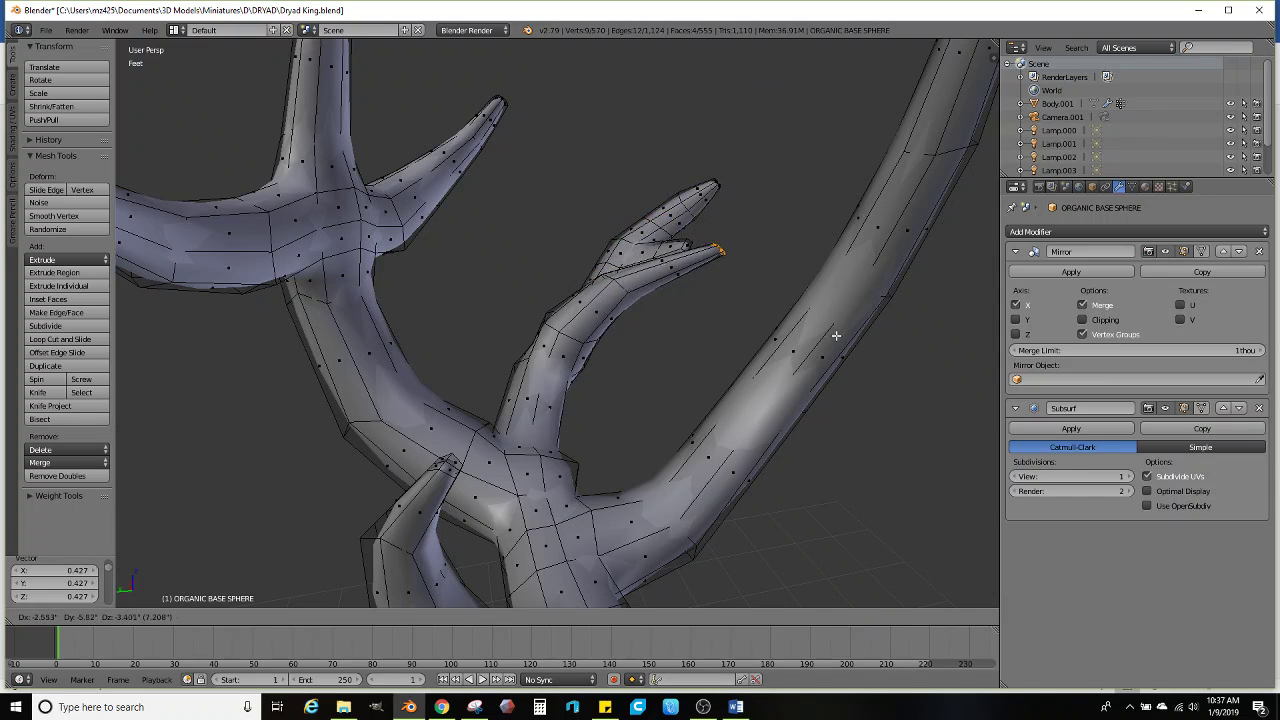
{"action": "left_click", "coordinate": [834, 335]}
{"action": "middle_click_drag", "start_coordinate": [834, 335], "coordinate": [677, 306]}
{"action": "key", "text": "g"}
{"action": "left_click", "coordinate": [685, 305]}
{"action": "key", "text": "g"}
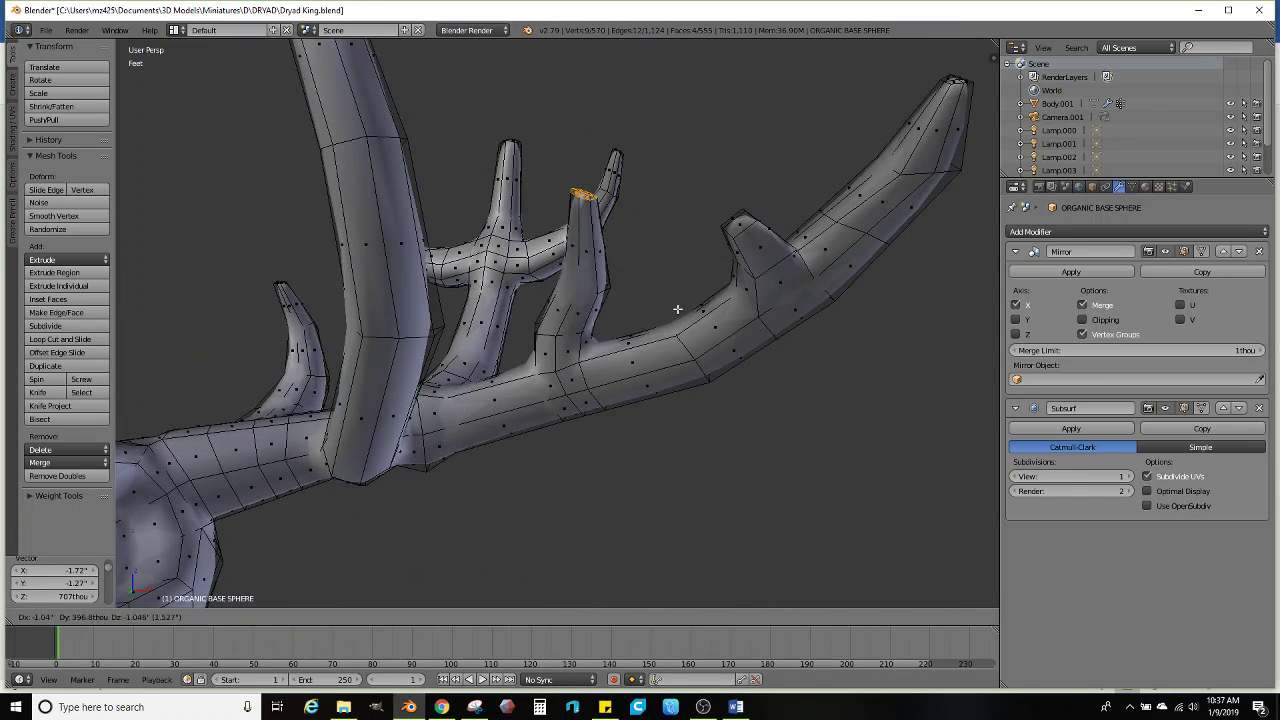
{"action": "left_click", "coordinate": [674, 324]}
Examine the mirrored antlers in Object Mode from several angles and distances, including their proportion to the body
{"action": "key", "text": "Tab"}
{"action": "scroll", "coordinate": [534, 421], "scroll_direction": "down", "scroll_amount": 6}
{"action": "middle_click_drag", "start_coordinate": [534, 421], "coordinate": [567, 405]}
{"action": "scroll", "coordinate": [567, 405], "scroll_direction": "up", "scroll_amount": 10}
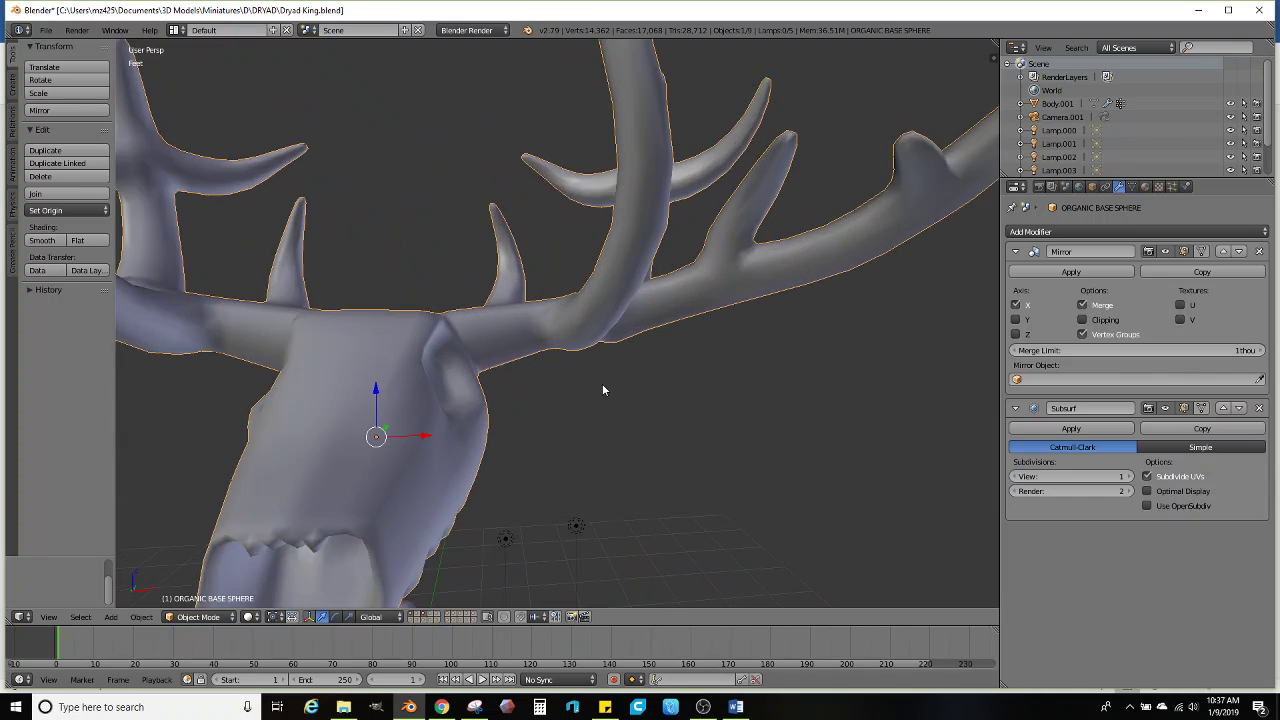
{"action": "scroll", "coordinate": [585, 423], "scroll_direction": "up", "scroll_amount": 2}
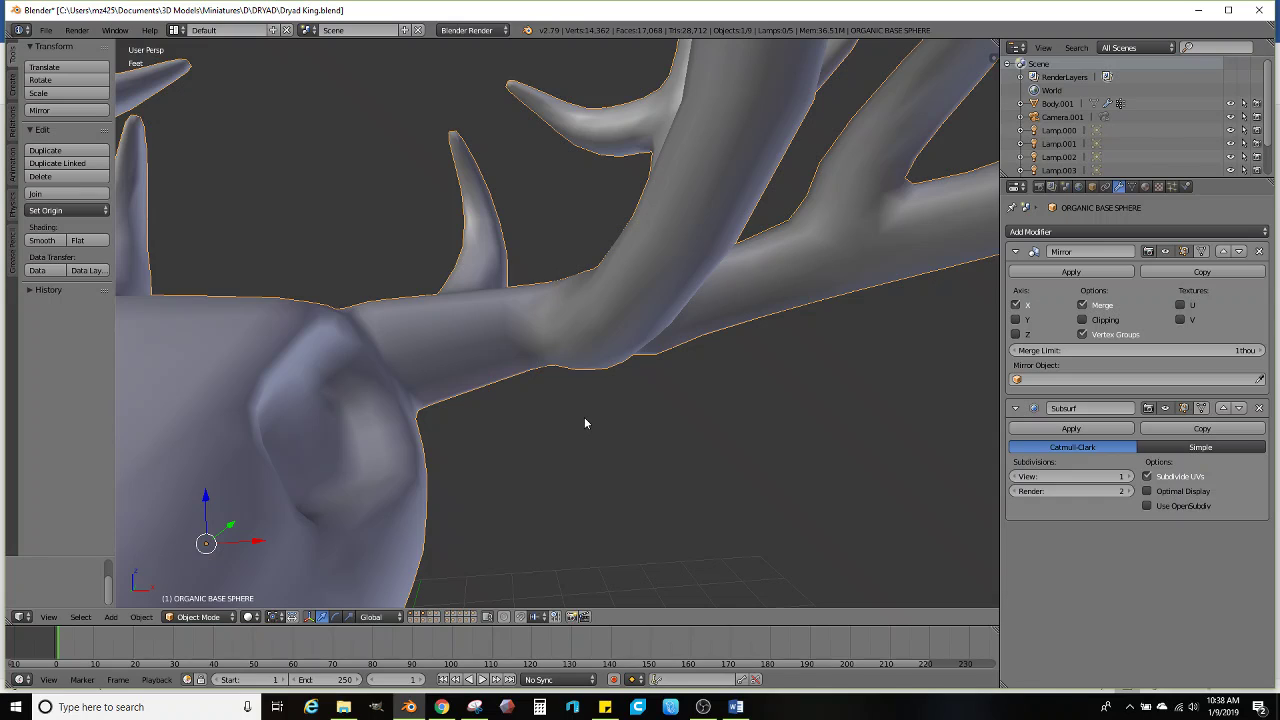
{"action": "scroll", "coordinate": [600, 420], "scroll_direction": "down", "scroll_amount": 10}
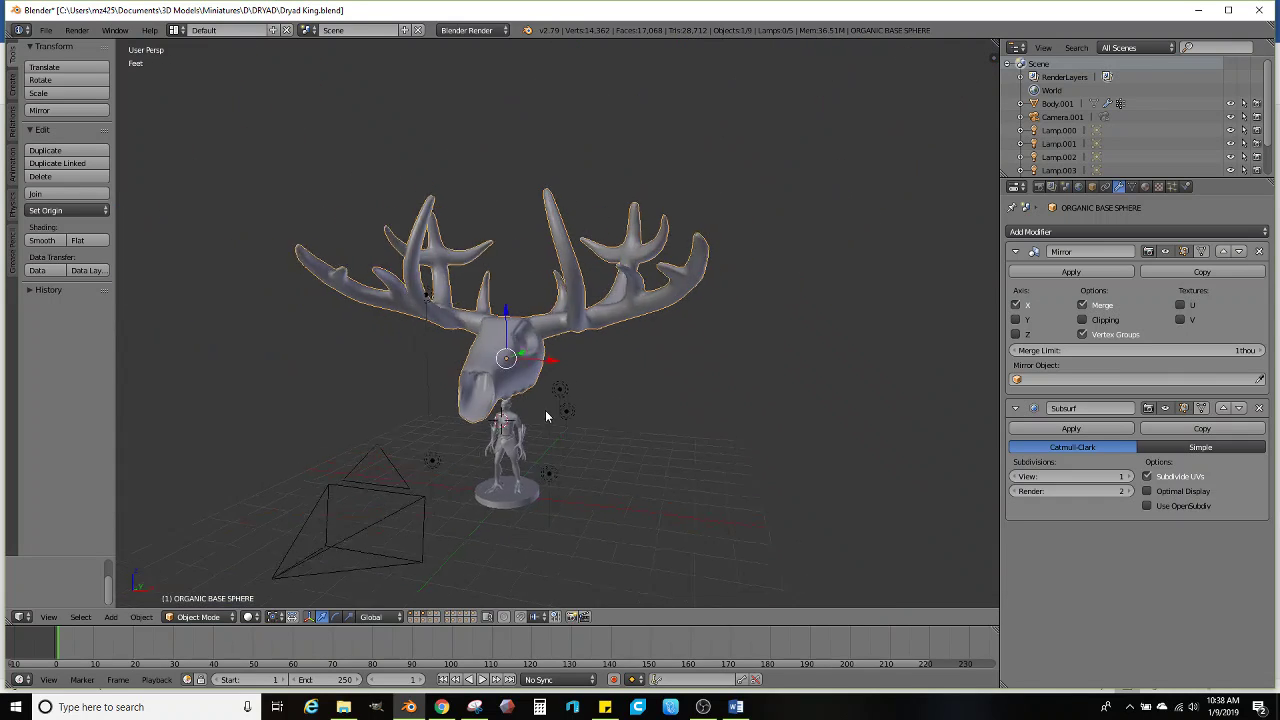
{"action": "middle_click_drag", "start_coordinate": [546, 409], "coordinate": [603, 407]}
{"action": "scroll", "coordinate": [604, 407], "scroll_direction": "up", "scroll_amount": 3}
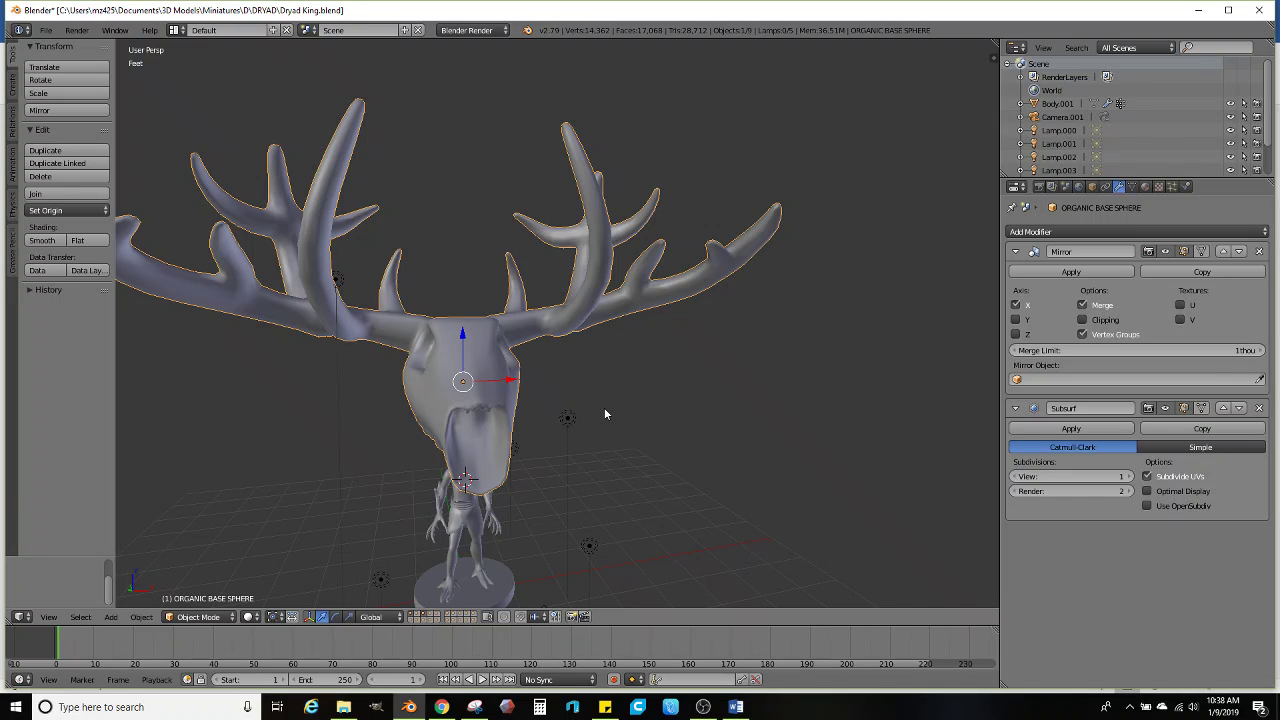
{"action": "middle_click_drag", "start_coordinate": [586, 371], "coordinate": [587, 480]}
{"action": "scroll", "coordinate": [597, 448], "scroll_direction": "up", "scroll_amount": 2}
{"action": "middle_click_drag", "start_coordinate": [583, 428], "coordinate": [423, 463]}
{"action": "scroll", "coordinate": [522, 484], "scroll_direction": "down", "scroll_amount": 2}
{"action": "scroll", "coordinate": [486, 487], "scroll_direction": "up", "scroll_amount": 5}
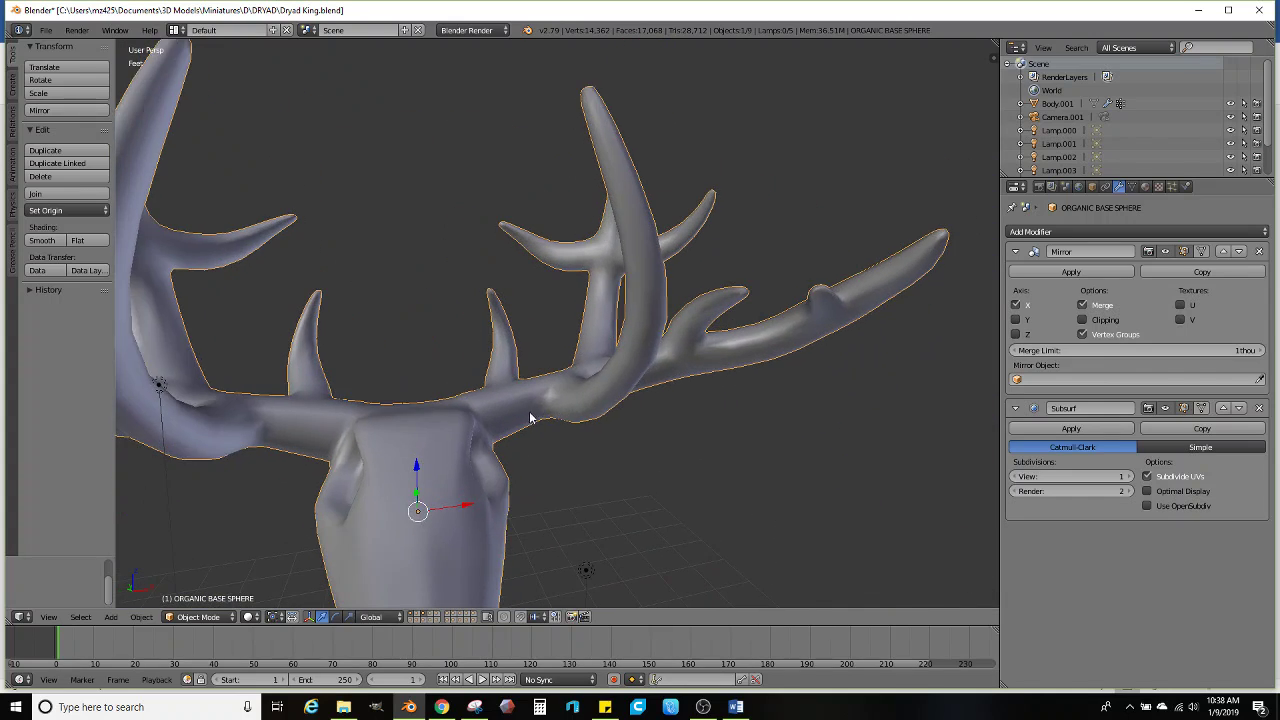
Return to Edit Mode, select four faces on the main beam's front near the skull and extrude a slightly tapered stub
{"action": "key", "text": "Tab"}
{"action": "middle_click_drag", "start_coordinate": [468, 486], "coordinate": [500, 452], "text": "shift"}
{"action": "scroll", "coordinate": [500, 452], "scroll_direction": "up", "scroll_amount": 2}
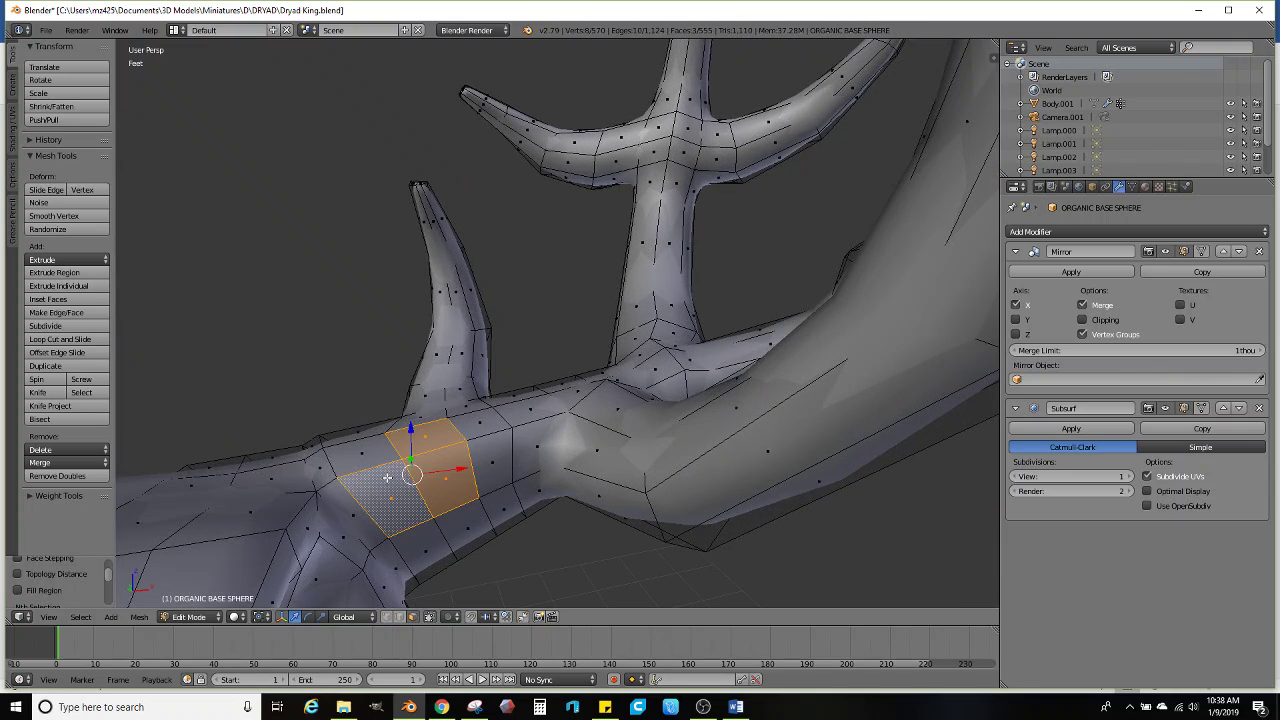
{"action": "middle_click_drag", "start_coordinate": [373, 459], "coordinate": [662, 478]}
{"action": "key", "text": "e"}
{"action": "right_click", "coordinate": [663, 430]}
{"action": "key", "text": "s"}
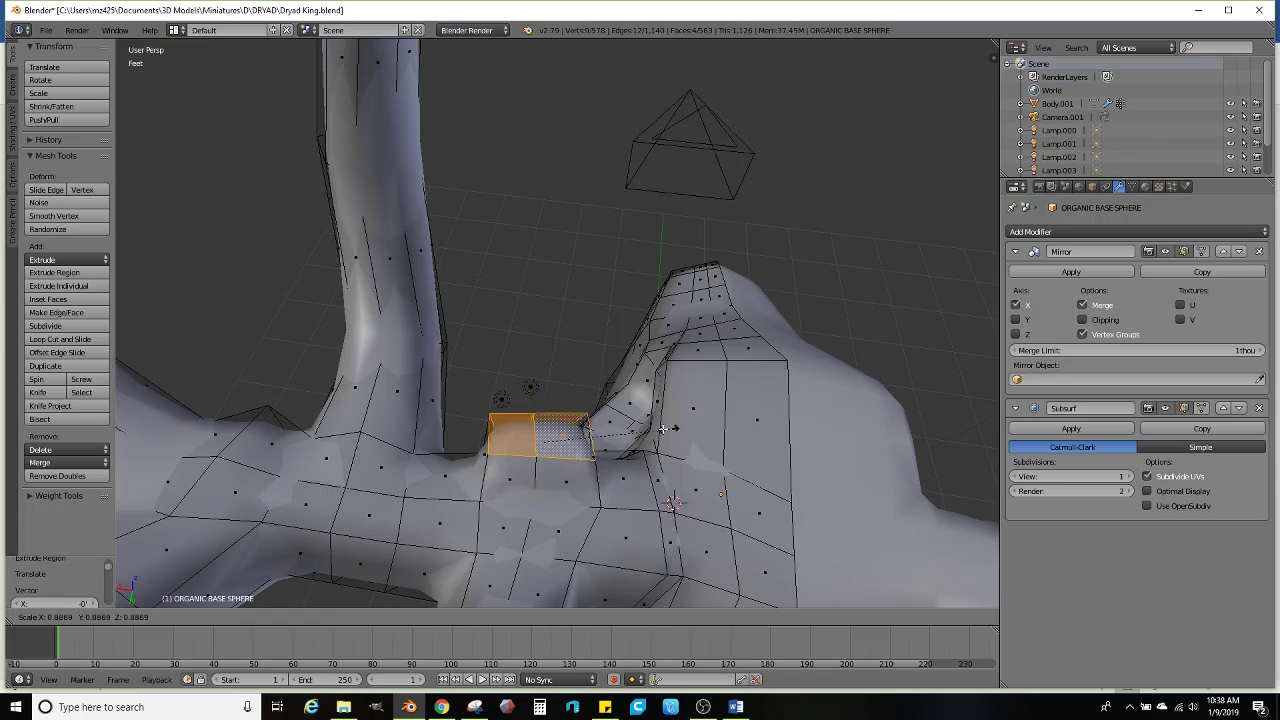
{"action": "left_click", "coordinate": [643, 430]}
Rotate the front stub's end 9.62° and adjust its position
{"action": "left_click", "coordinate": [682, 458]}
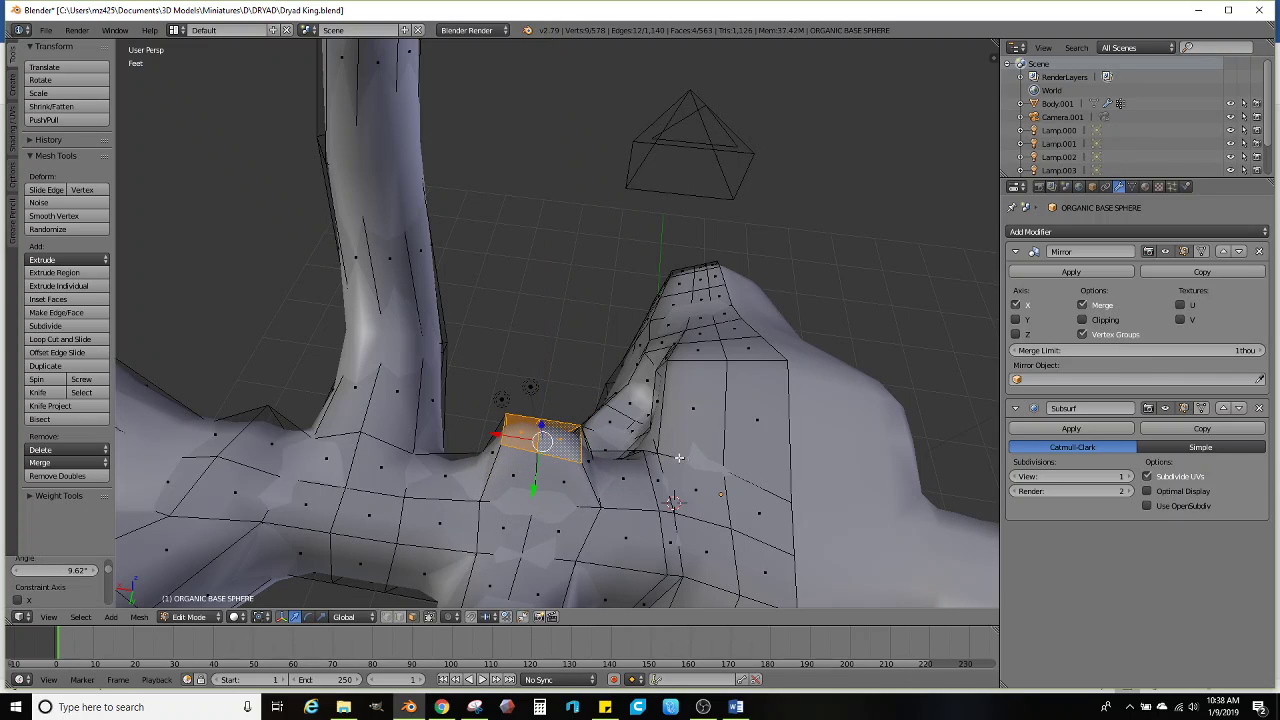
{"action": "key", "text": "g"}
{"action": "left_click", "coordinate": [666, 449]}
{"action": "middle_click_drag", "start_coordinate": [666, 449], "coordinate": [664, 456]}
Extrude a second segment from the front stub and shift its end sideways
{"action": "key", "text": "e"}
{"action": "left_click", "coordinate": [732, 354]}
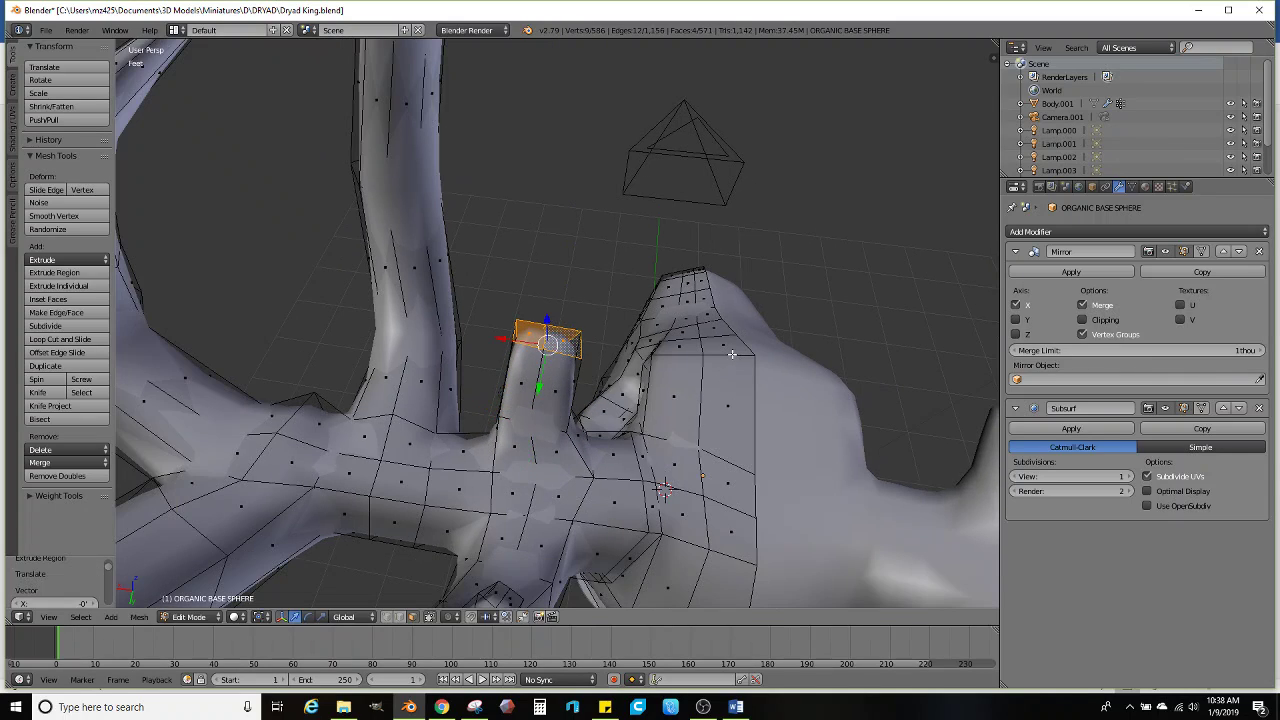
{"action": "left_click", "coordinate": [697, 364]}
{"action": "key", "text": "g"}
{"action": "left_click", "coordinate": [668, 364]}
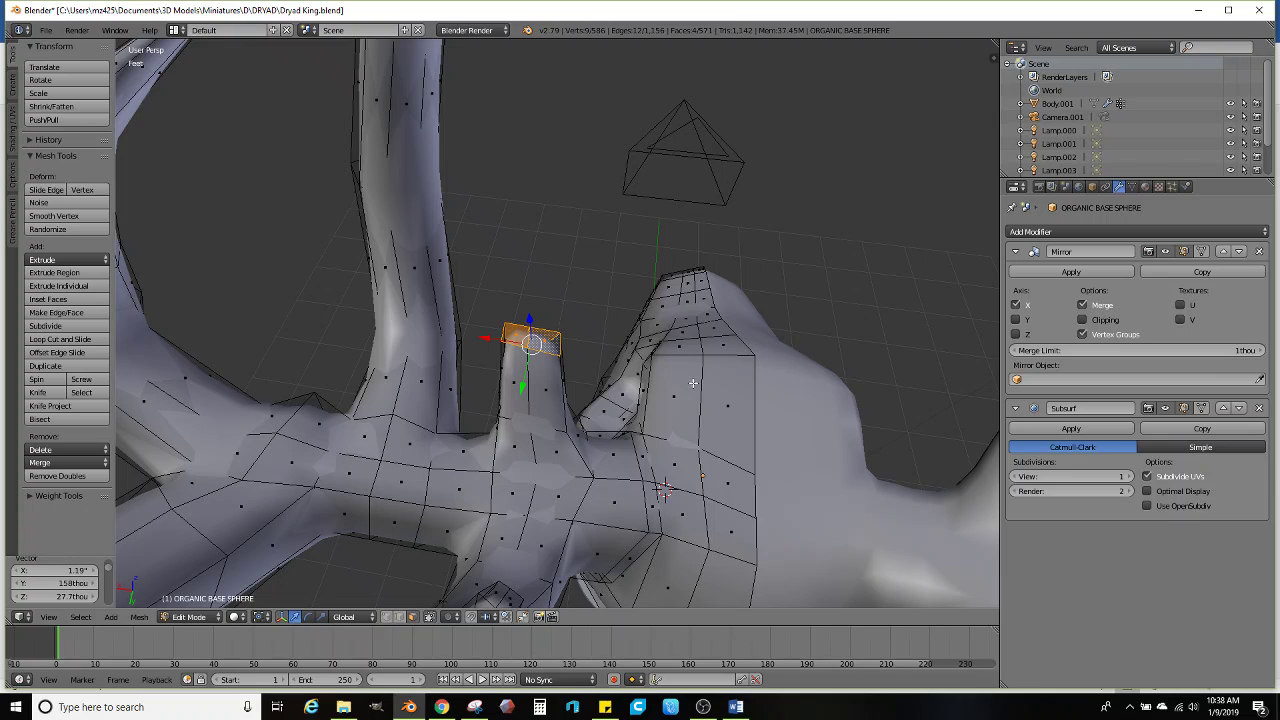
Extrude a third segment of the front tine, scale it to 1.156 and rotate its end
{"action": "key", "text": "e"}
{"action": "left_click", "coordinate": [734, 323]}
{"action": "key", "text": "s"}
{"action": "left_click", "coordinate": [692, 328]}
{"action": "middle_click_drag", "start_coordinate": [692, 328], "coordinate": [645, 396]}
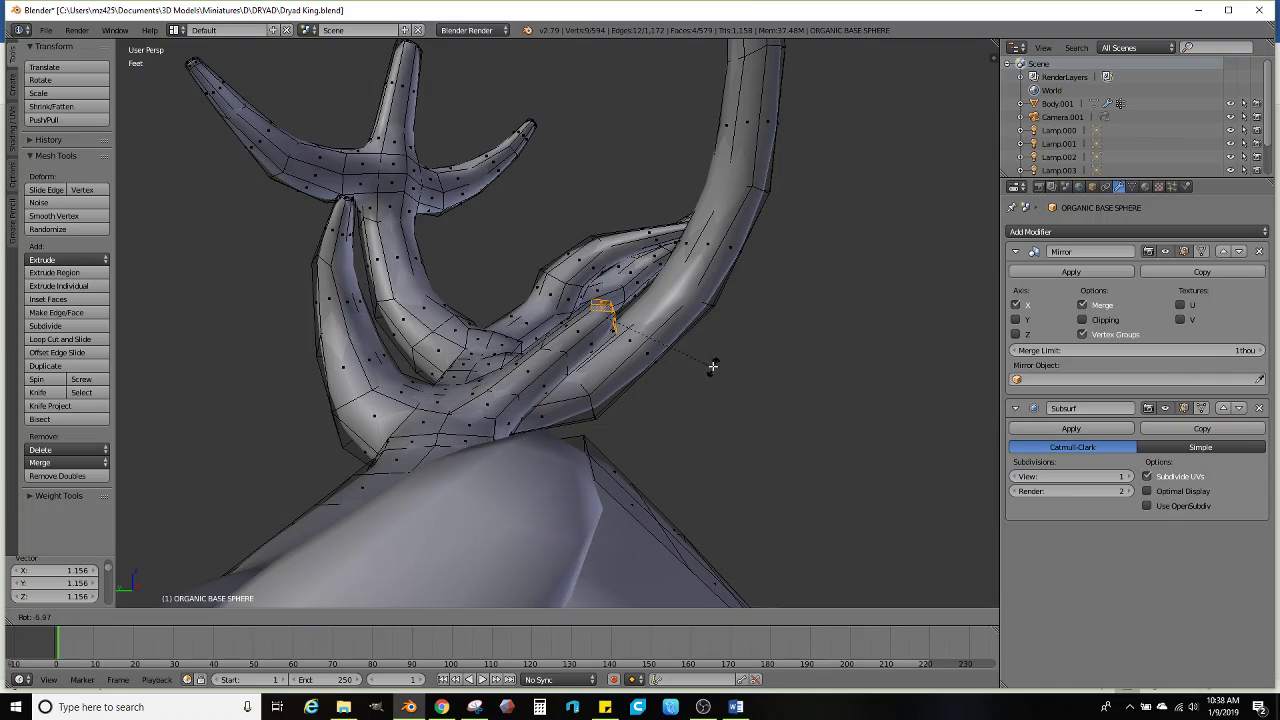
{"action": "left_click", "coordinate": [694, 340]}
Extrude a fourth segment from the front tine, scale its end to 0.684, reposition it and rotate it by -10.6°
{"action": "mouse_move", "coordinate": [694, 340]}
{"action": "middle_mouse_down"}
{"action": "mouse_move", "coordinate": [680, 400]}
{"action": "mouse_move", "coordinate": [673, 352]}
{"action": "middle_mouse_up"}
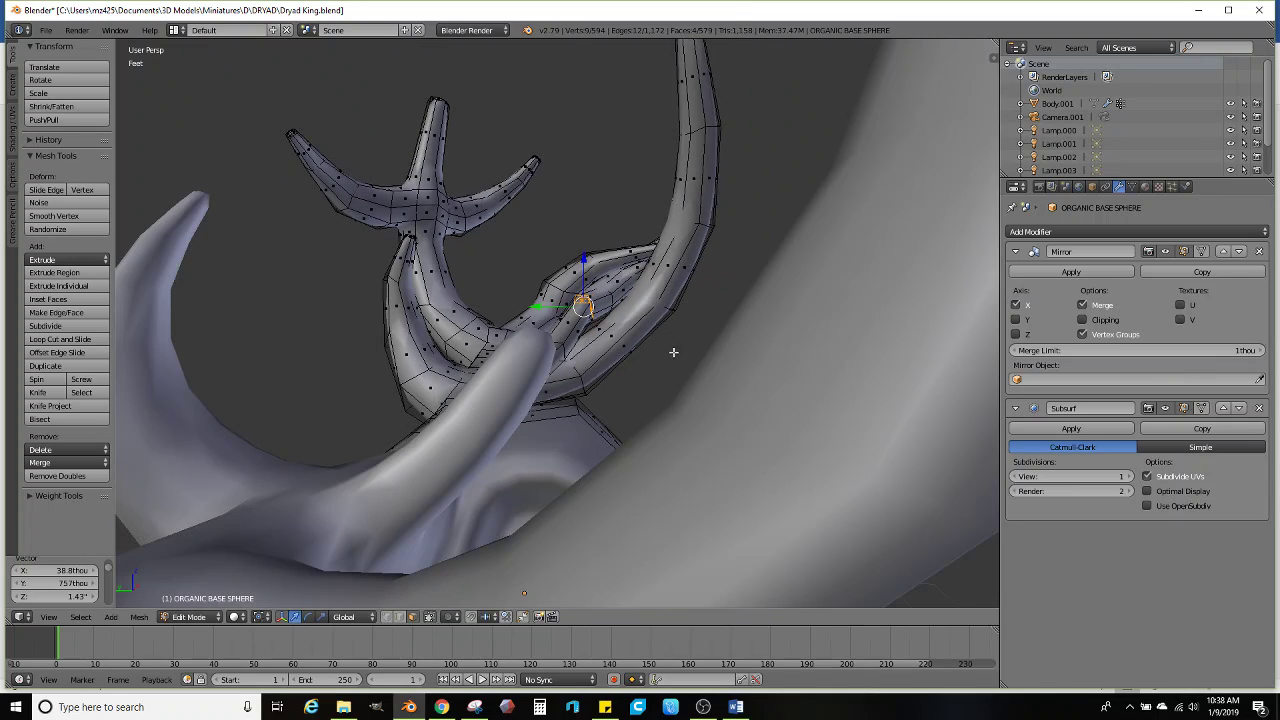
{"action": "key", "text": "e"}
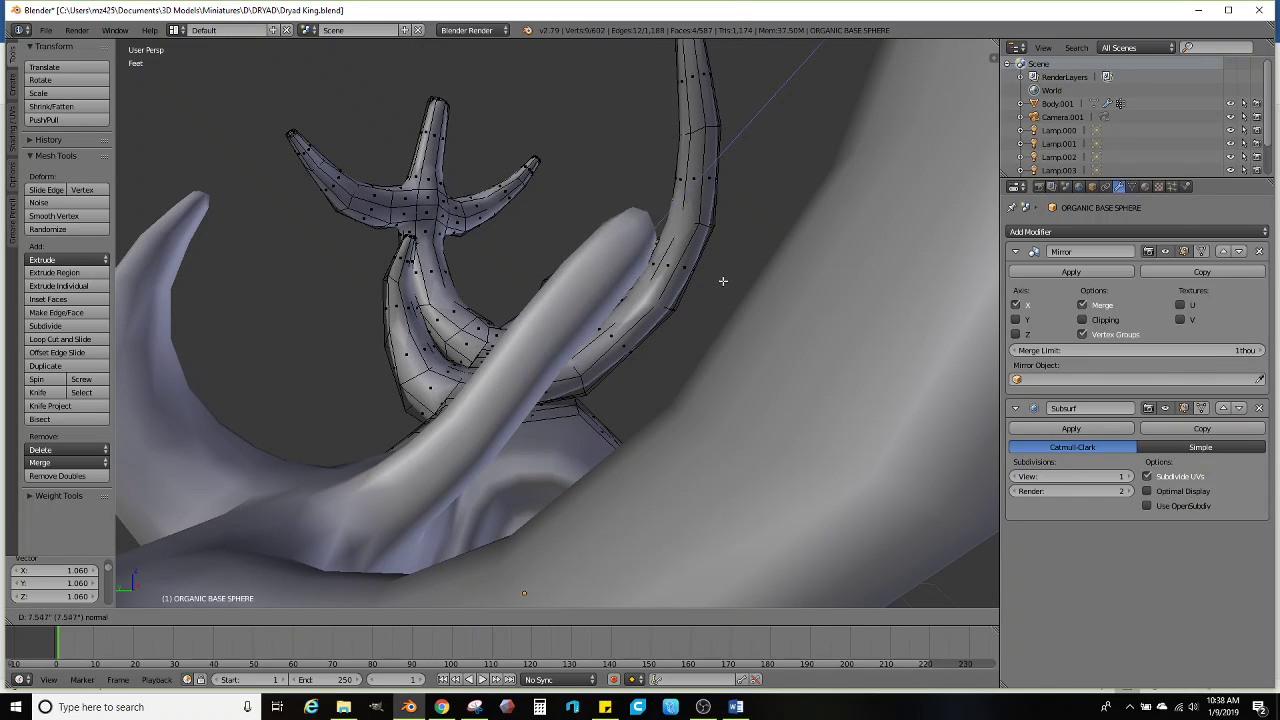
{"action": "left_click", "coordinate": [723, 279]}
{"action": "key", "text": "s"}
{"action": "left_click", "coordinate": [675, 266]}
{"action": "key", "text": "g"}
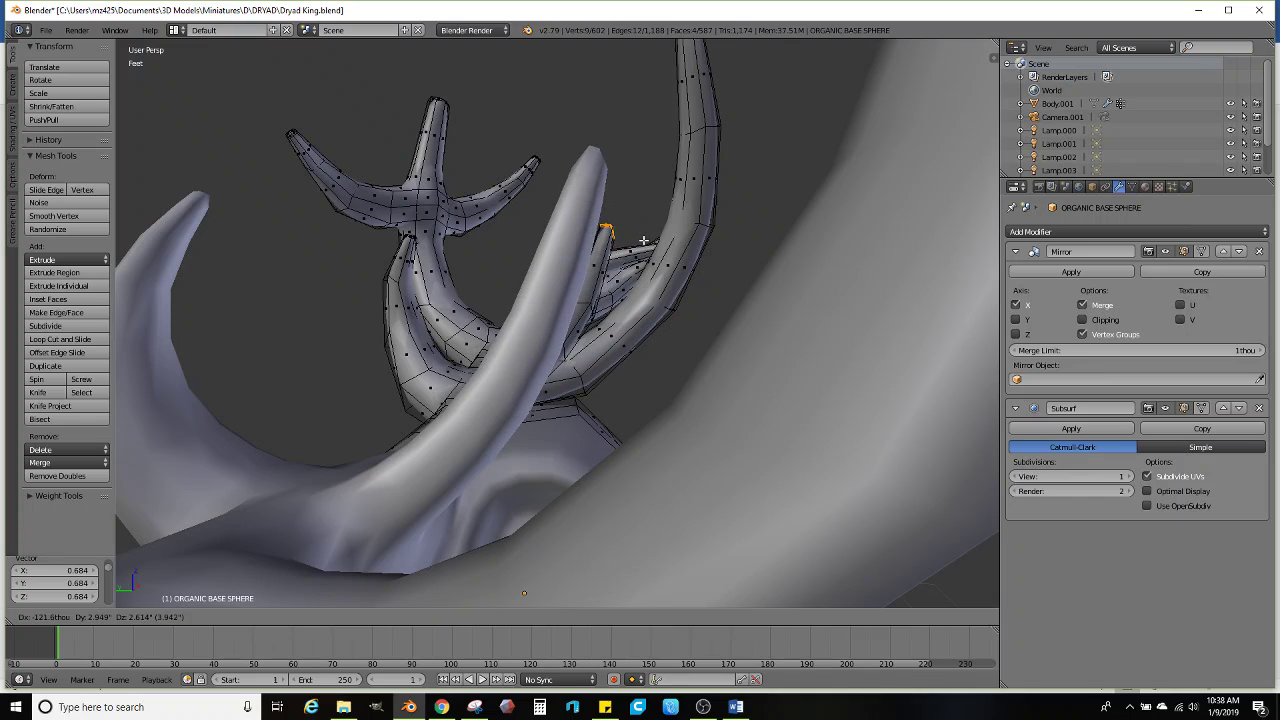
{"action": "left_click", "coordinate": [697, 261]}
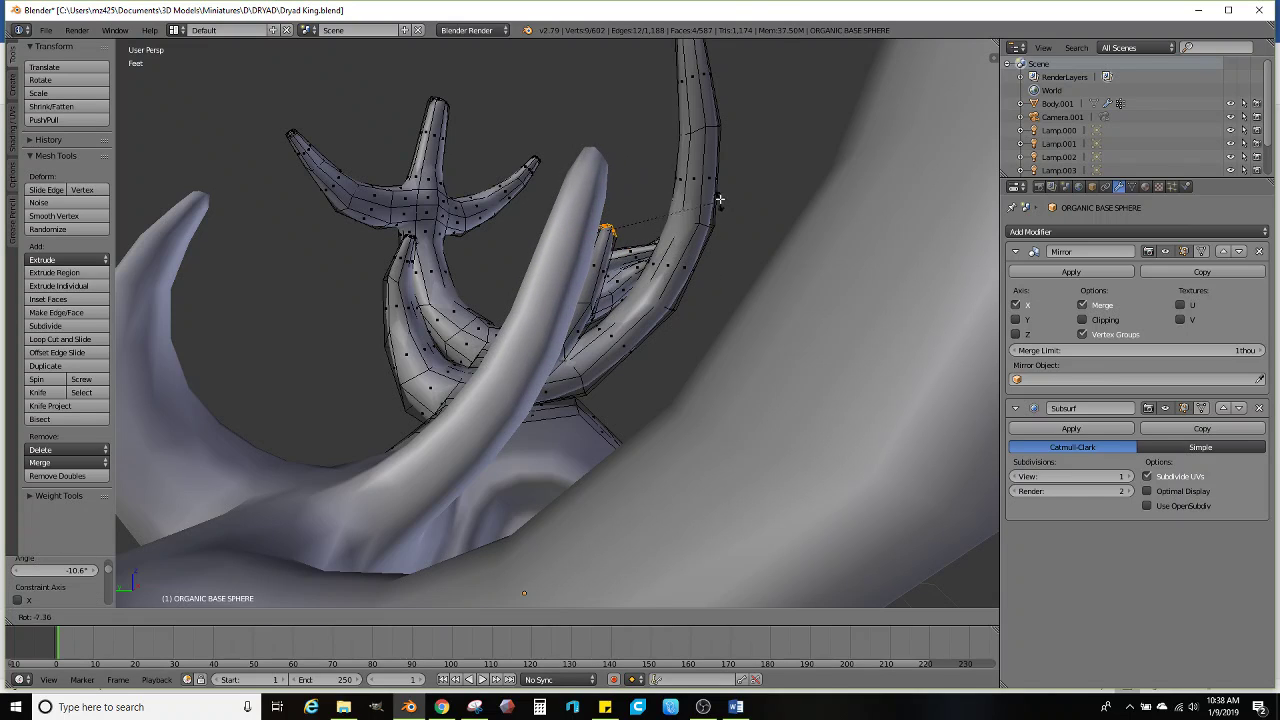
Extrude the front tine's tip, taper it to about 0.49 scale and shift the tine's upper segments sideways
{"action": "key", "text": "e"}
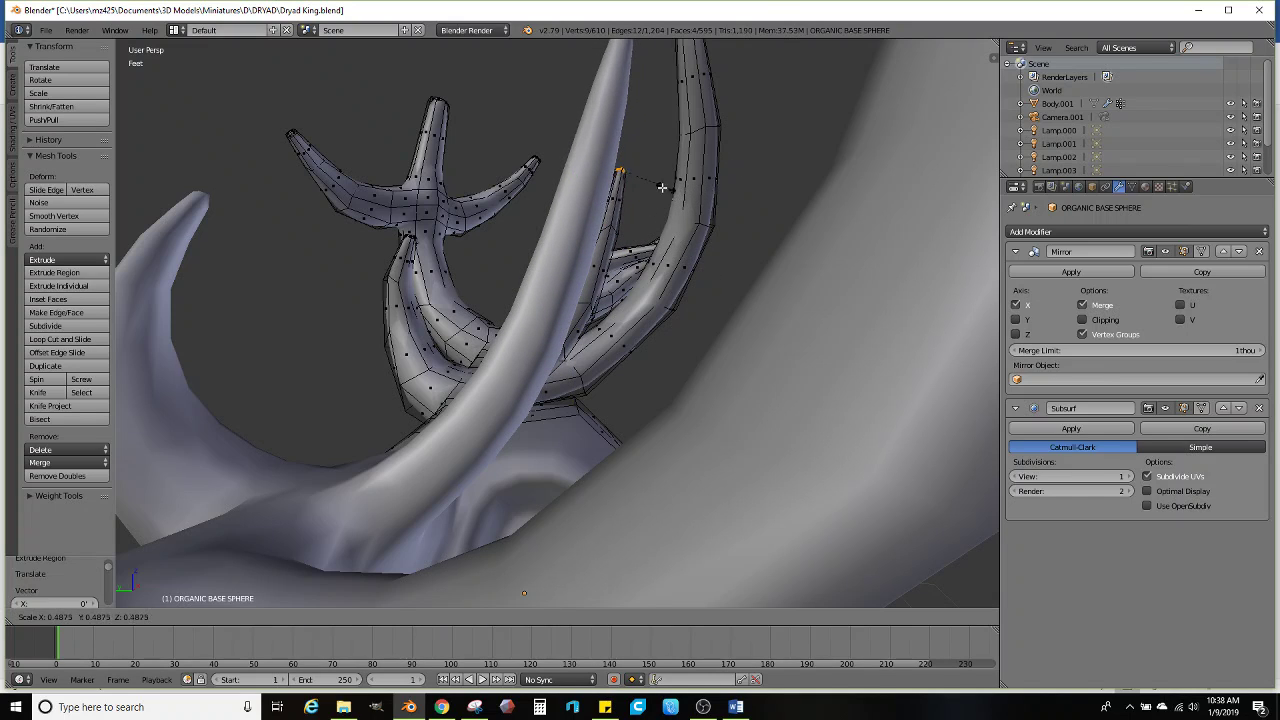
{"action": "left_click", "coordinate": [662, 187]}
{"action": "middle_click_drag", "start_coordinate": [655, 194], "coordinate": [588, 194]}
{"action": "key", "text": "g"}
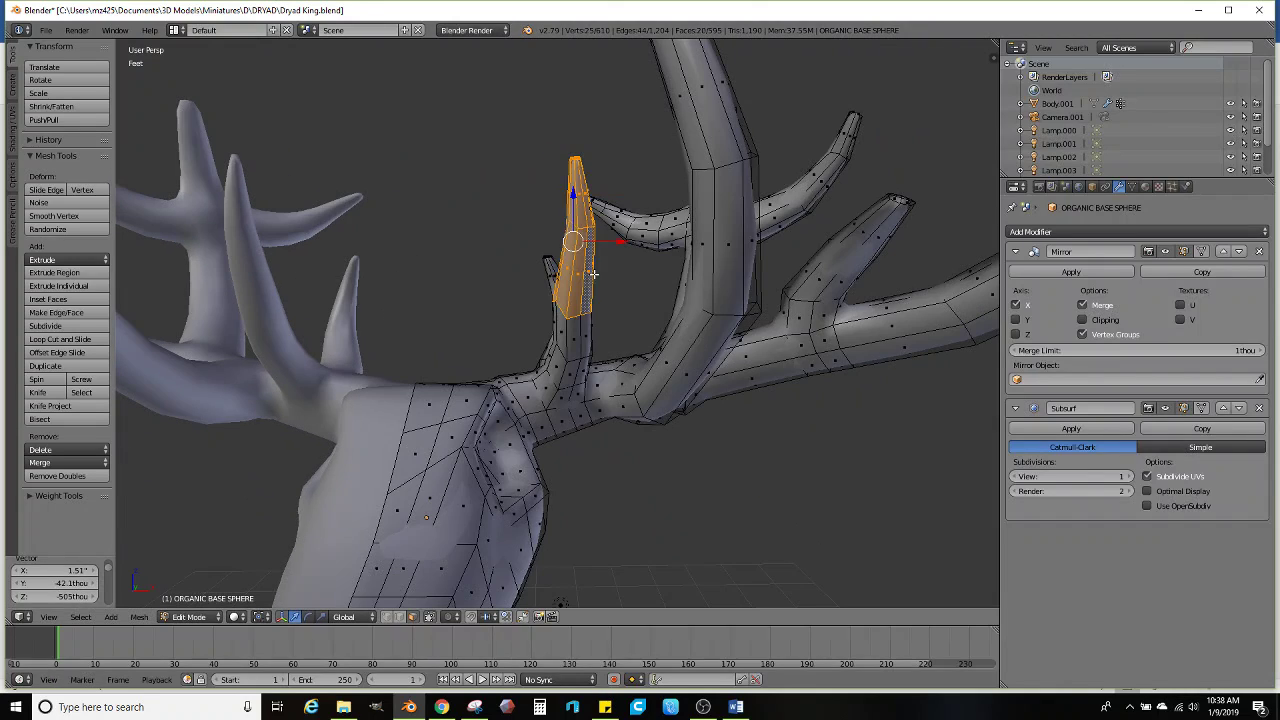
{"action": "key", "text": "g"}
Return to Object Mode and examine the antlers' silhouette and tine shapes from several angles
{"action": "key", "text": "Tab"}
{"action": "scroll", "coordinate": [580, 309], "scroll_direction": "down", "scroll_amount": 6}
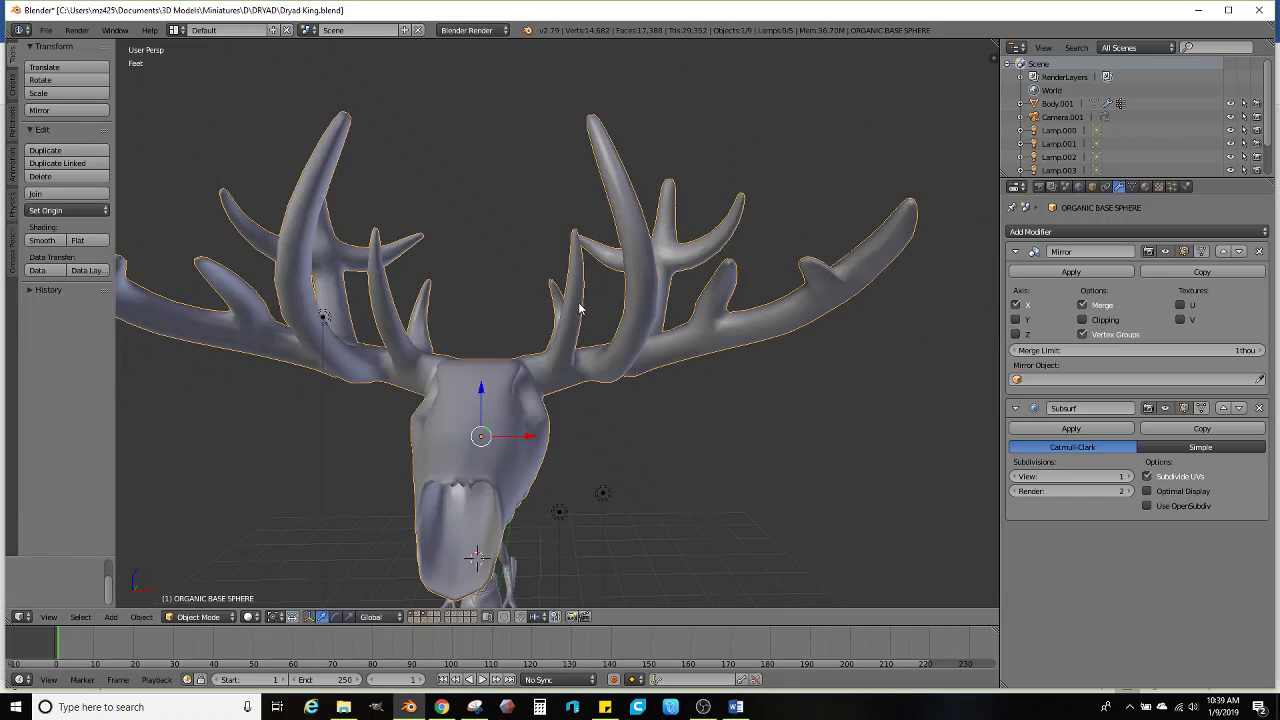
{"action": "middle_click_drag", "start_coordinate": [580, 312], "coordinate": [587, 340]}
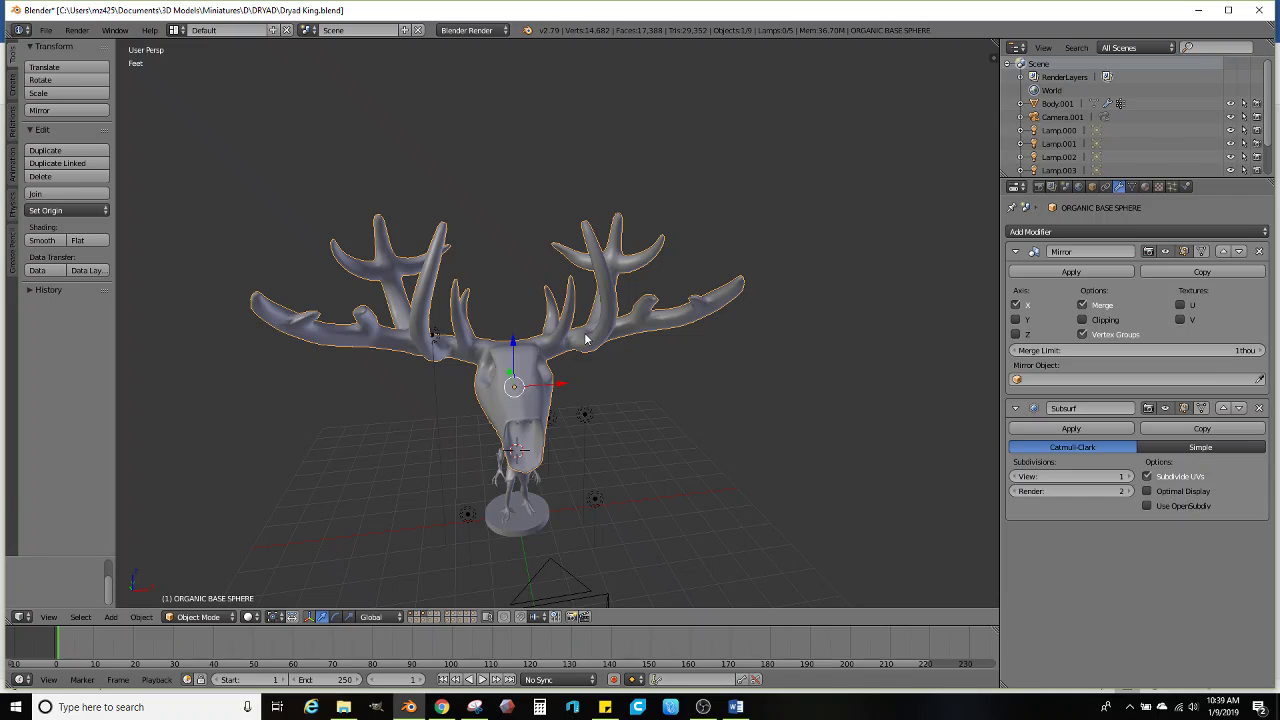
{"action": "scroll", "coordinate": [573, 346], "scroll_direction": "down", "scroll_amount": 3}
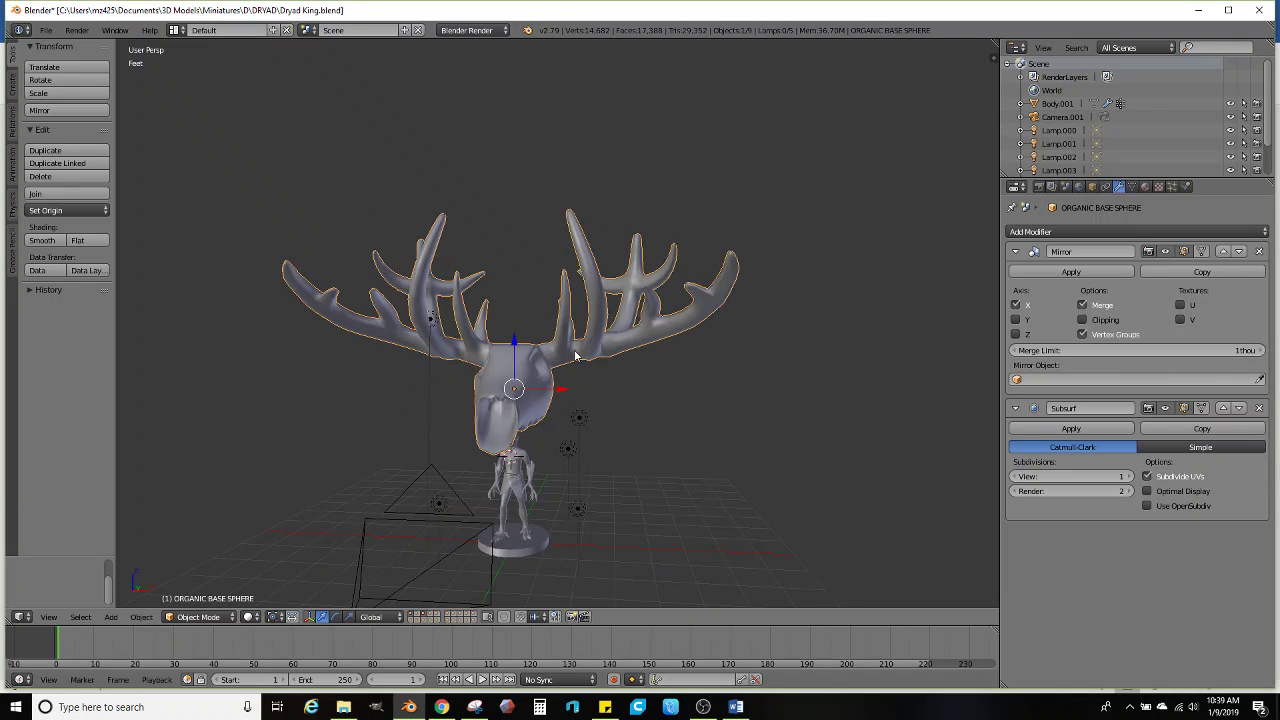
{"action": "middle_click_drag", "start_coordinate": [573, 346], "coordinate": [550, 430]}
{"action": "scroll", "coordinate": [585, 348], "scroll_direction": "up", "scroll_amount": 3}
{"action": "scroll", "coordinate": [550, 430], "scroll_direction": "up", "scroll_amount": 5}
{"action": "middle_click_drag", "start_coordinate": [534, 473], "coordinate": [540, 426]}
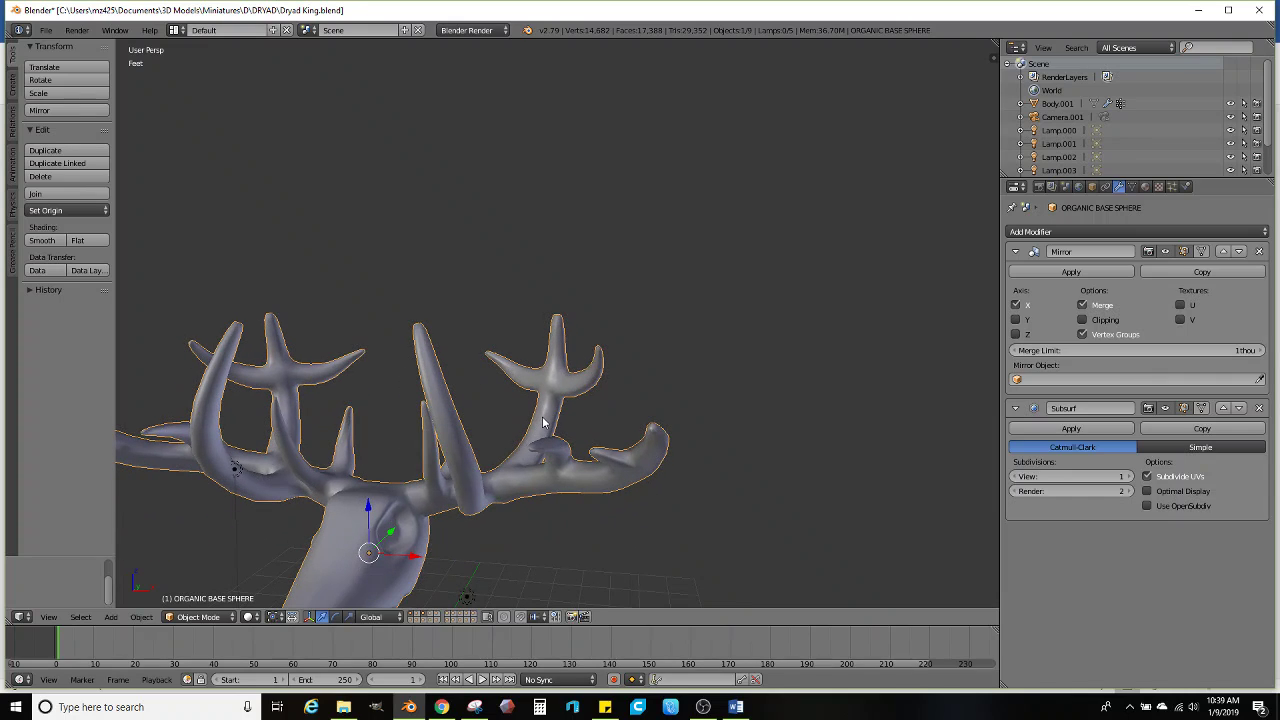
{"action": "scroll", "coordinate": [543, 422], "scroll_direction": "up", "scroll_amount": 6}
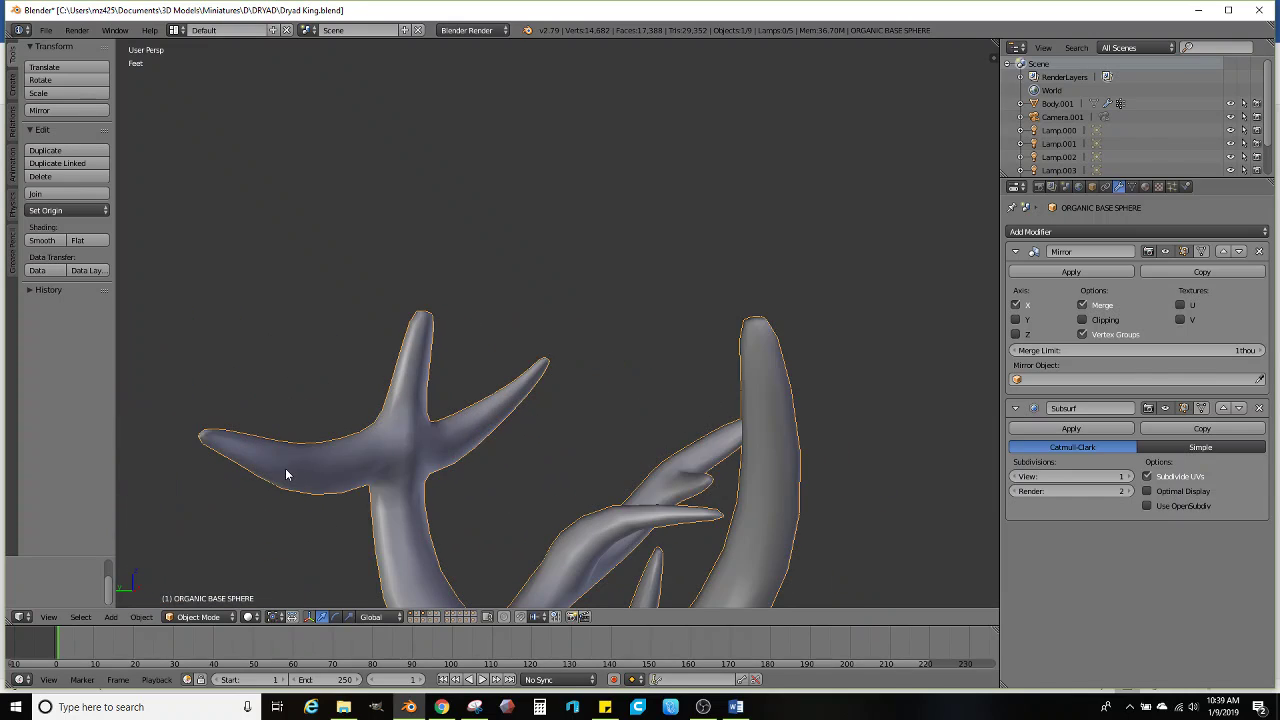
In Edit Mode, reposition the end segment of the rear antler branch's backward-pointing tine and scale it to 1.318
{"action": "key", "text": "Tab"}
{"action": "mouse_move", "coordinate": [285, 474]}
{"action": "middle_mouse_down"}
{"action": "mouse_move", "coordinate": [449, 400]}
{"action": "mouse_move", "coordinate": [651, 449]}
{"action": "mouse_move", "coordinate": [607, 413]}
{"action": "mouse_move", "coordinate": [649, 454]}
{"action": "middle_mouse_up"}
{"action": "key", "text": "z"}
{"action": "key", "text": "ctrl+l"}
{"action": "key", "text": "z"}
{"action": "key", "text": "s"}
{"action": "left_click", "coordinate": [681, 341]}
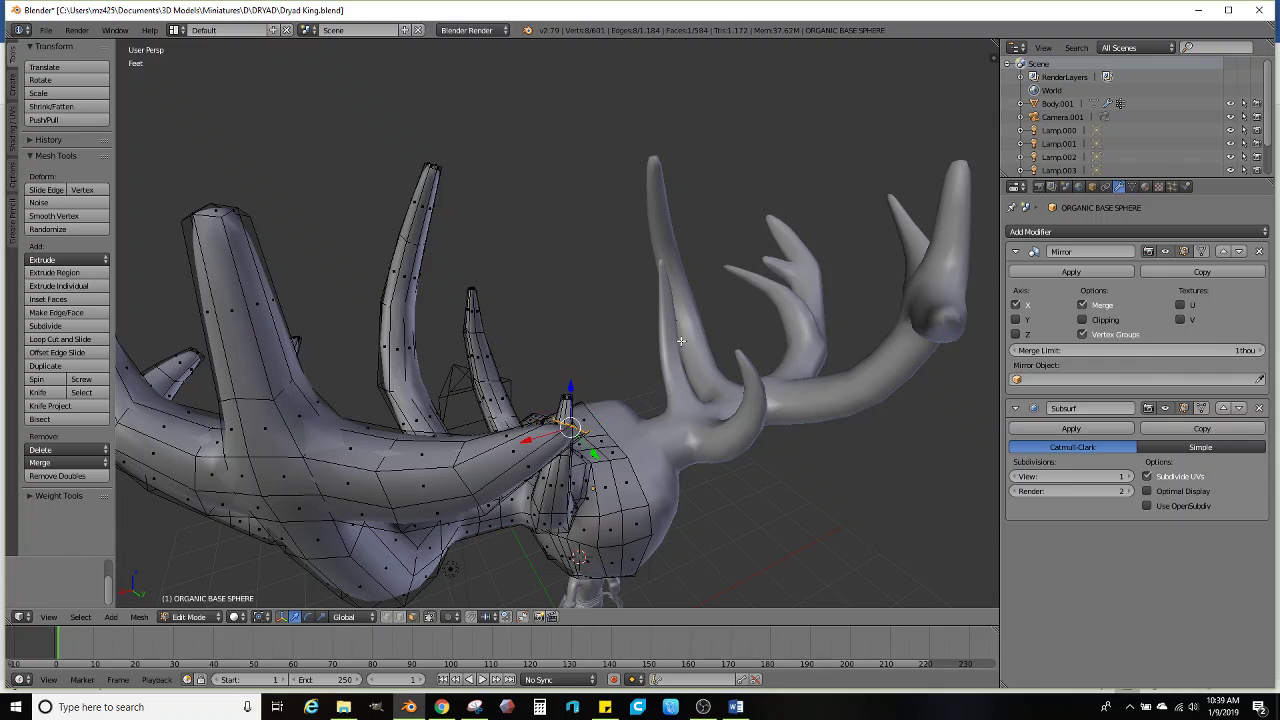
{"action": "key", "text": "e"}
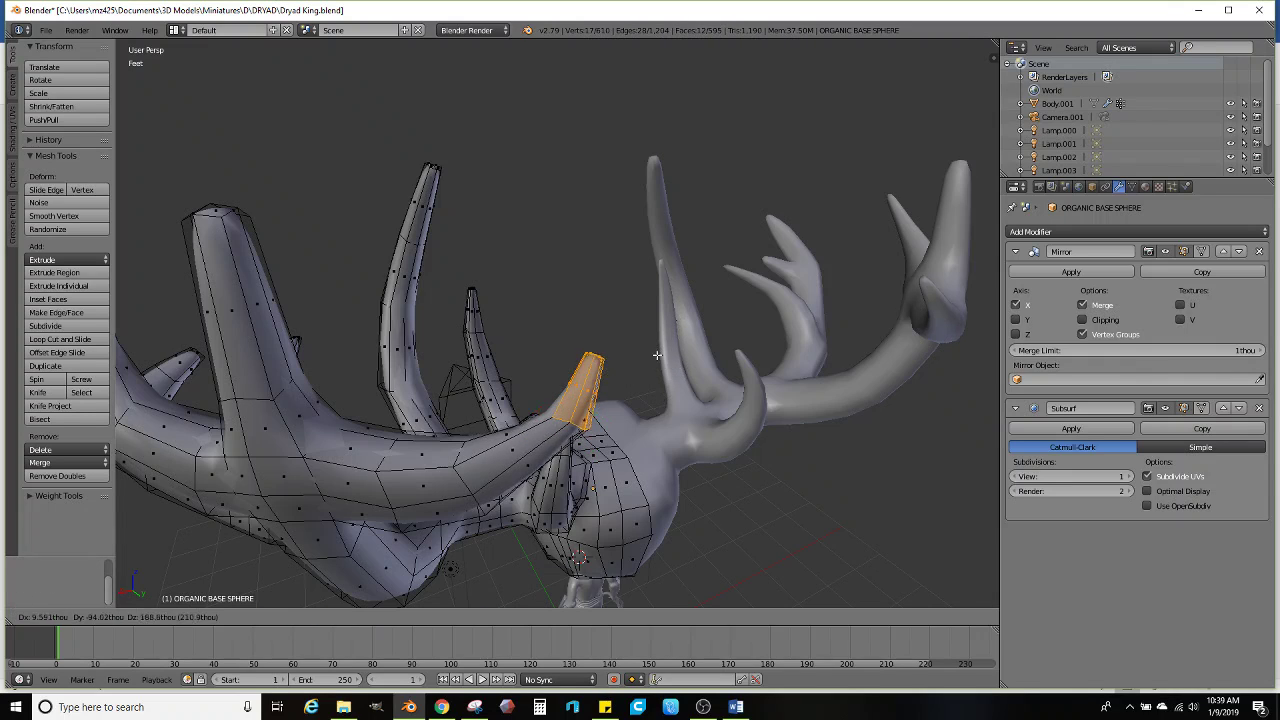
{"action": "left_click", "coordinate": [688, 350]}
{"action": "key", "text": "s"}
{"action": "left_click", "coordinate": [719, 348]}
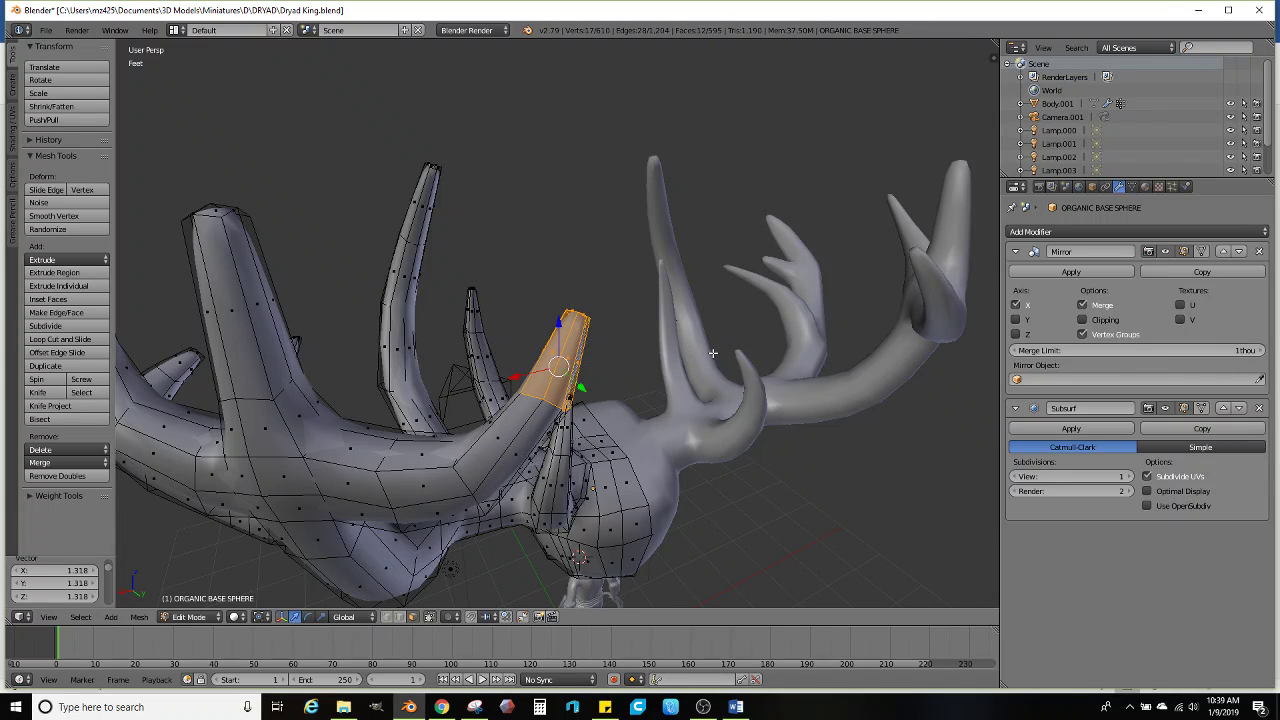
{"action": "middle_click_drag", "start_coordinate": [719, 348], "coordinate": [614, 339]}
Return to Object Mode and scale the whole antlered skull to 0.33
{"action": "key", "text": "Tab"}
{"action": "scroll", "coordinate": [651, 394], "scroll_direction": "down", "scroll_amount": 2}
{"action": "scroll", "coordinate": [582, 422], "scroll_direction": "up", "scroll_amount": 1}
{"action": "scroll", "coordinate": [601, 349], "scroll_direction": "up", "scroll_amount": 5}
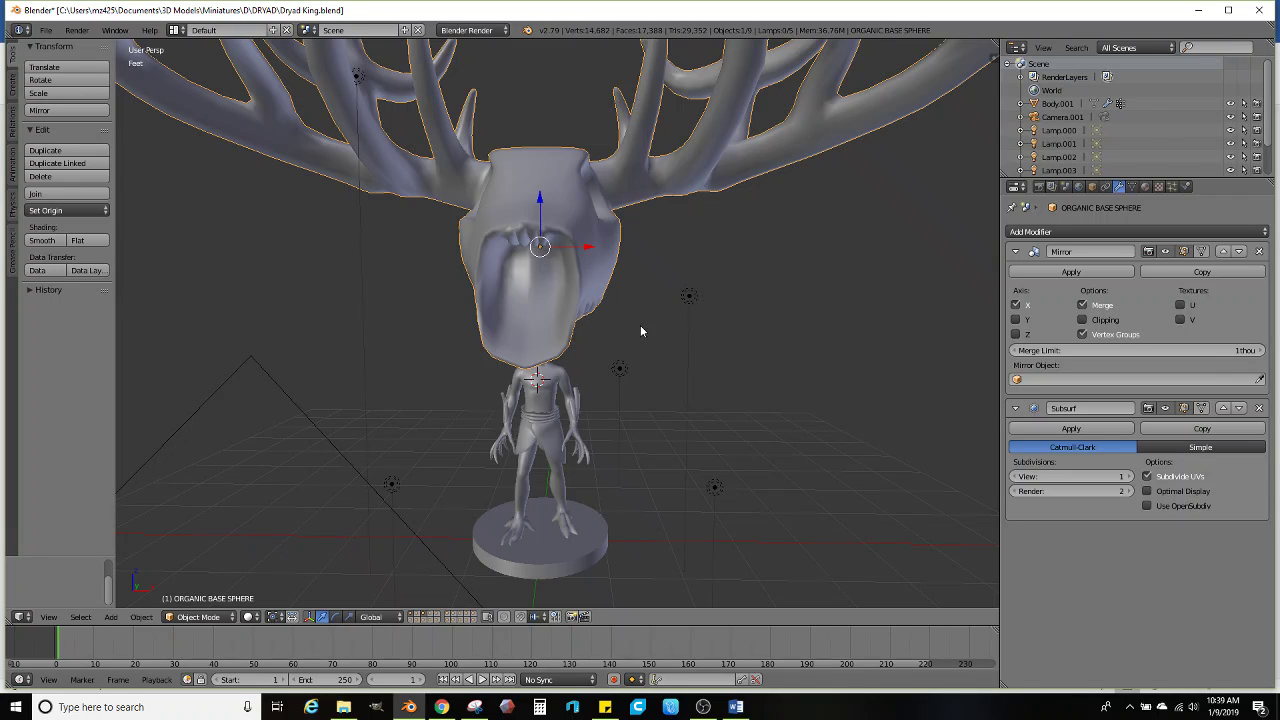
{"action": "scroll", "coordinate": [660, 338], "scroll_direction": "up", "scroll_amount": 2}
{"action": "scroll", "coordinate": [700, 300], "scroll_direction": "down", "scroll_amount": 4}
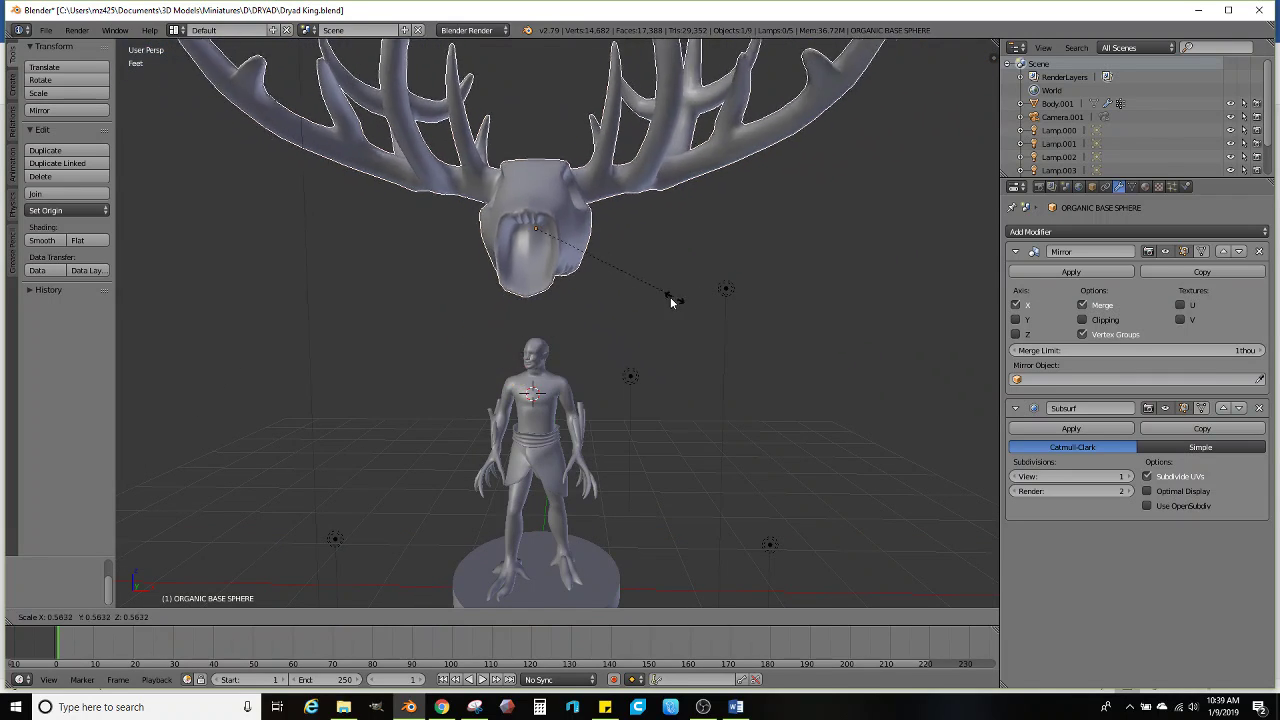
{"action": "type", "text": "s.33"}
{"action": "key", "text": "Return"}
Scale the skull down slightly further and move it down onto the figure's head
{"action": "middle_click_drag", "start_coordinate": [701, 255], "coordinate": [548, 284]}
{"action": "scroll", "coordinate": [548, 284], "scroll_direction": "up", "scroll_amount": 2}
{"action": "key", "text": "s"}
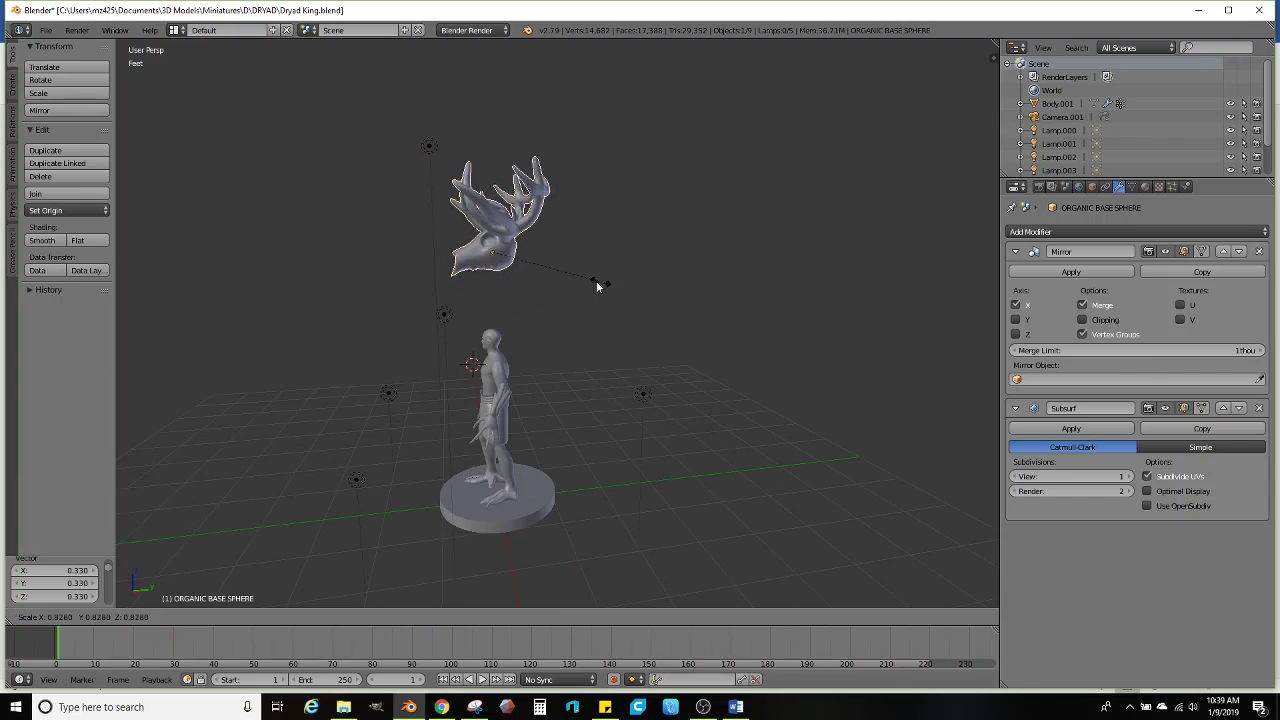
{"action": "scroll", "coordinate": [541, 288], "scroll_direction": "up", "scroll_amount": 2}
{"action": "key", "text": "g"}
{"action": "left_click", "coordinate": [528, 383]}
{"action": "middle_click_drag", "start_coordinate": [528, 383], "coordinate": [629, 416]}
{"action": "scroll", "coordinate": [650, 371], "scroll_direction": "up", "scroll_amount": 2}
{"action": "key", "text": "g"}
{"action": "left_click", "coordinate": [625, 394]}
{"action": "scroll", "coordinate": [628, 423], "scroll_direction": "up", "scroll_amount": 3}
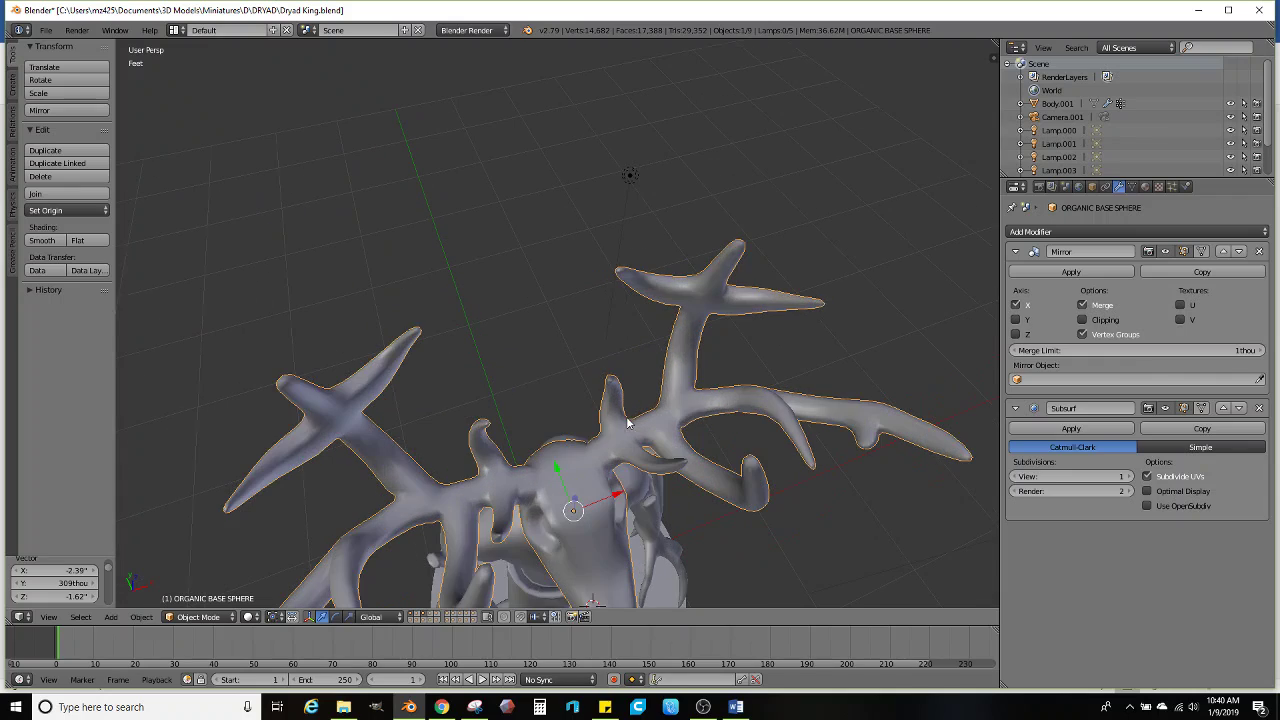
Rotate the skull 16.1° about the X axis and fine-tune its tilt on the same axis
{"action": "key", "text": "r"}
{"action": "key", "text": "x"}
{"action": "left_click", "coordinate": [766, 486]}
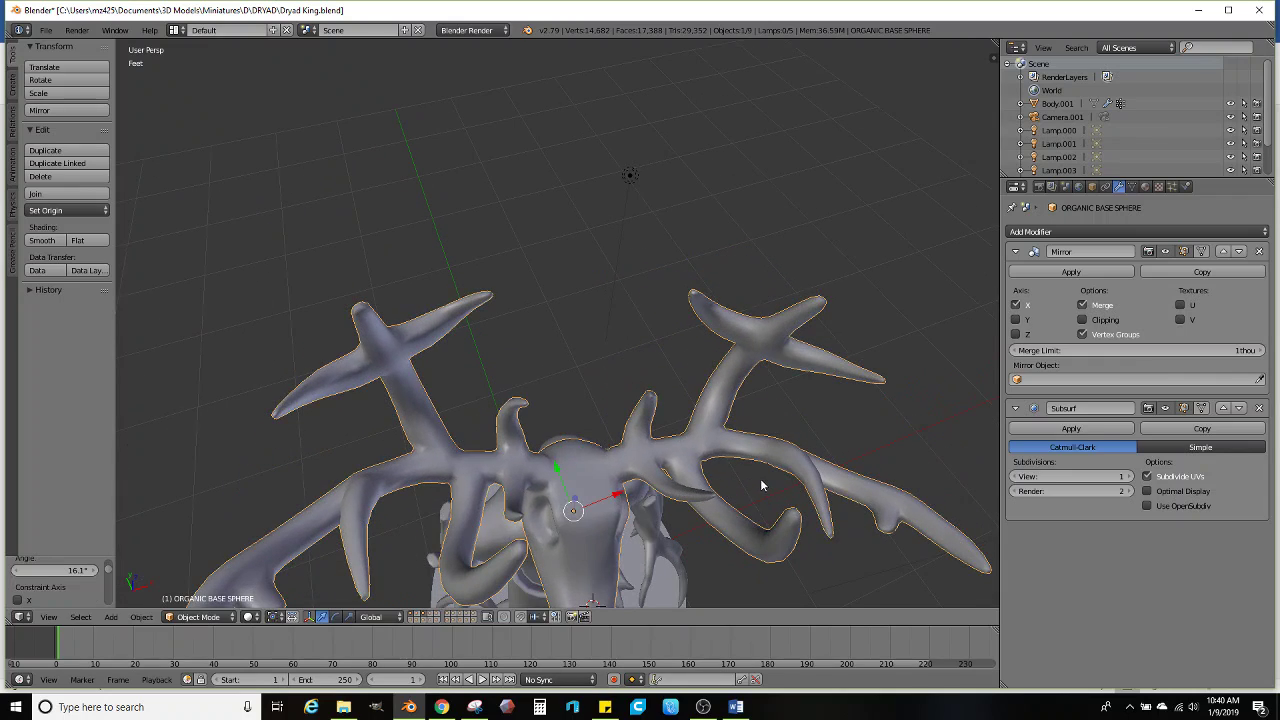
{"action": "middle_click_drag", "start_coordinate": [668, 539], "coordinate": [651, 455]}
{"action": "key", "text": "r"}
{"action": "key", "text": "x"}
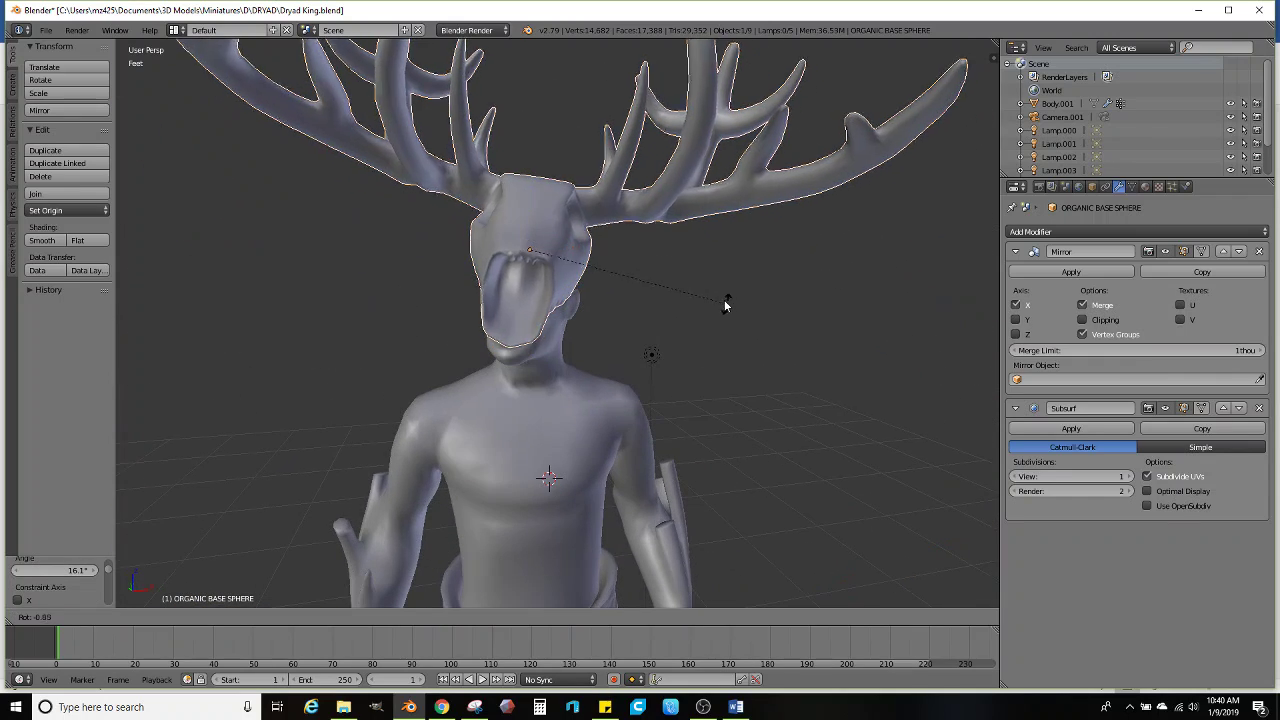
{"action": "left_click", "coordinate": [700, 270]}
Rotate the skull by -8.84° about the X axis
{"action": "middle_click_drag", "start_coordinate": [700, 270], "coordinate": [672, 341]}
{"action": "key", "text": "r"}
{"action": "key", "text": "x"}
{"action": "left_click", "coordinate": [702, 269]}
{"action": "middle_click_drag", "start_coordinate": [702, 269], "coordinate": [589, 444]}
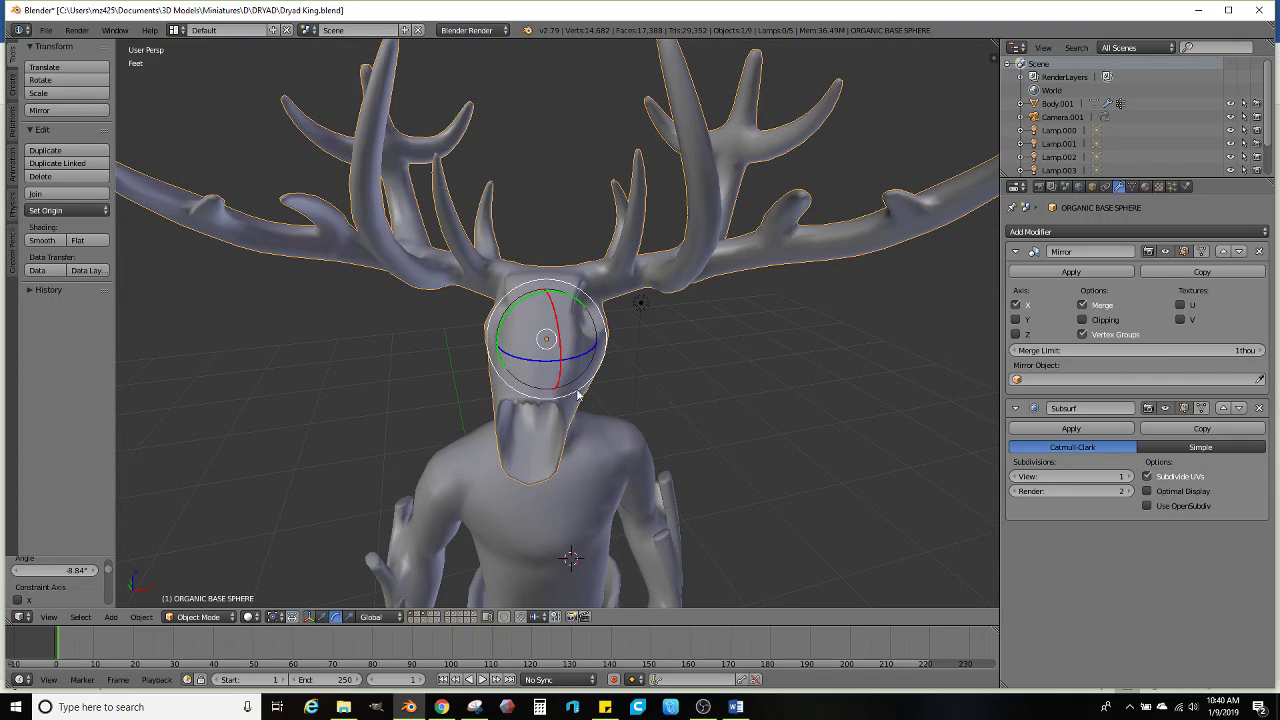
Rotate the skull by -3.48° about the X axis and make one more small tilt correction
{"action": "middle_click_drag", "start_coordinate": [578, 357], "coordinate": [558, 328]}
{"action": "key", "text": "r"}
{"action": "key", "text": "x"}
{"action": "left_click", "coordinate": [588, 370]}
{"action": "key", "text": "r"}
{"action": "key", "text": "x"}
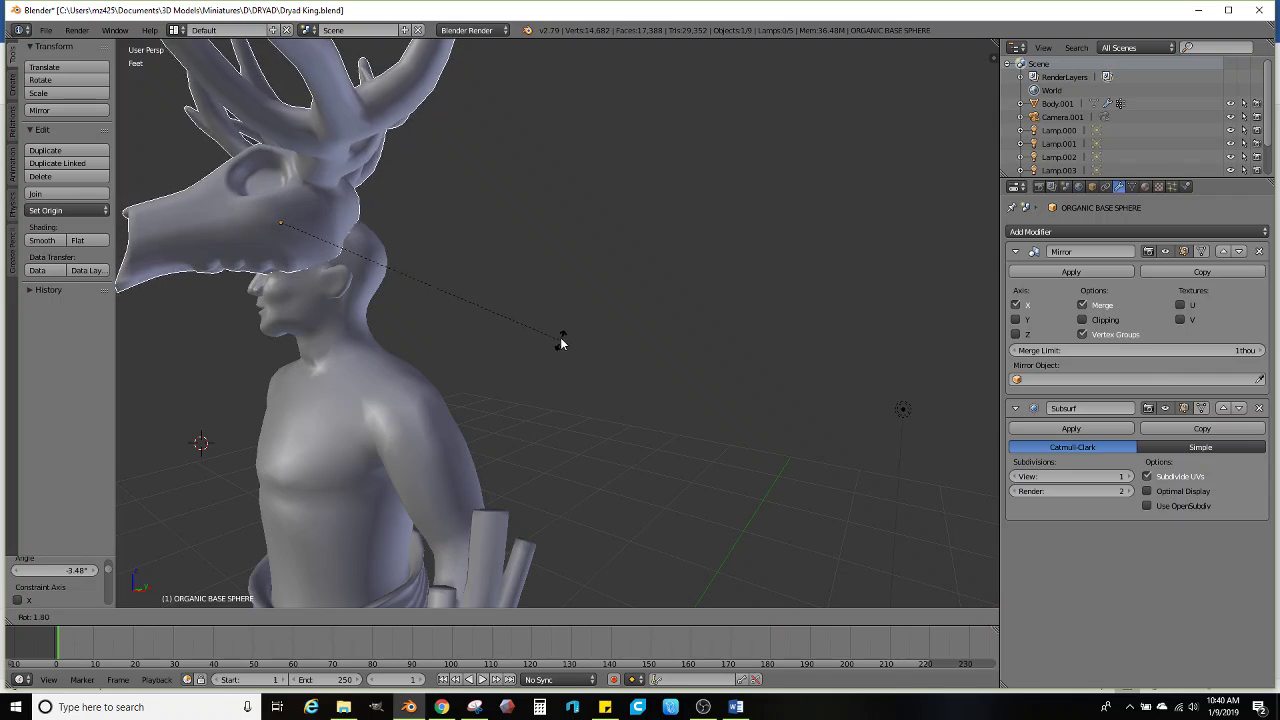
{"action": "left_click", "coordinate": [561, 343]}
Lower the skull over the figure's head and shift it by -789 thou in X and 375 thou in Y
{"action": "key", "text": "g"}
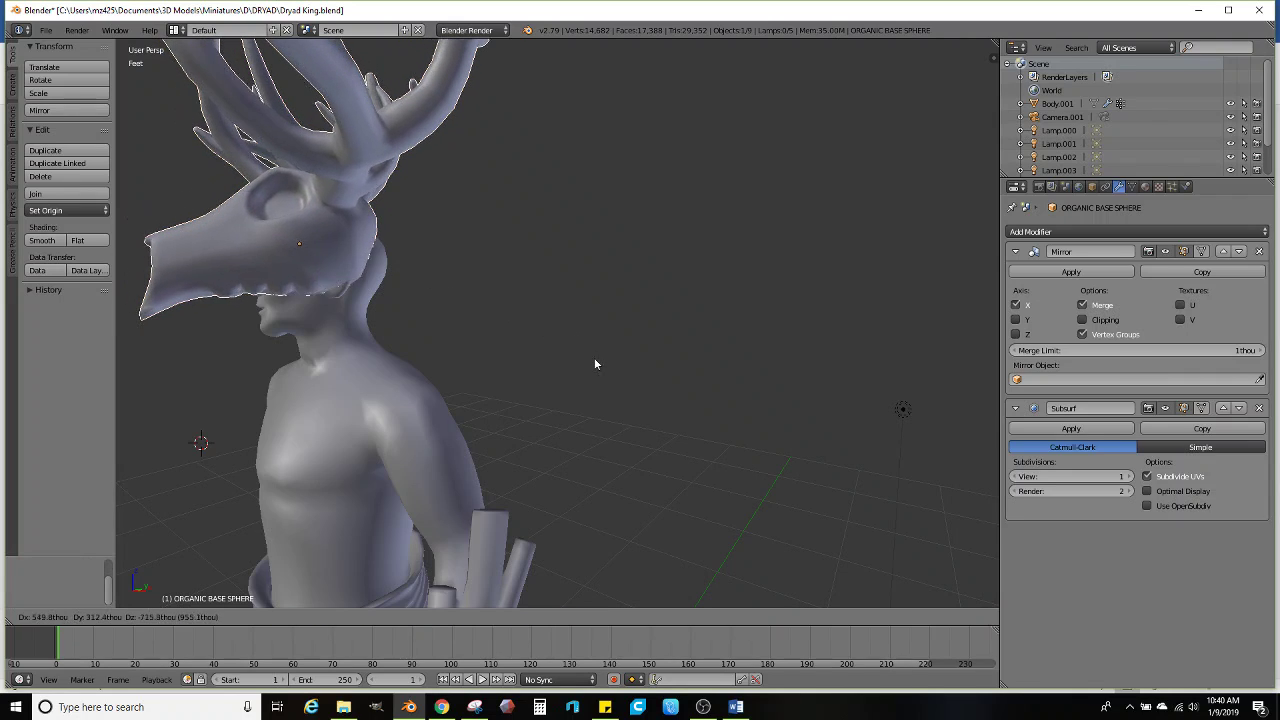
{"action": "left_click", "coordinate": [596, 380]}
{"action": "middle_click_drag", "start_coordinate": [523, 360], "coordinate": [600, 360]}
{"action": "key", "text": "g"}
{"action": "left_click", "coordinate": [658, 349]}
{"action": "scroll", "coordinate": [654, 350], "scroll_direction": "down", "scroll_amount": 3}
{"action": "scroll", "coordinate": [658, 348], "scroll_direction": "up", "scroll_amount": 3}
{"action": "scroll", "coordinate": [640, 350], "scroll_direction": "up", "scroll_amount": 2}
{"action": "scroll", "coordinate": [610, 356], "scroll_direction": "up", "scroll_amount": 2}
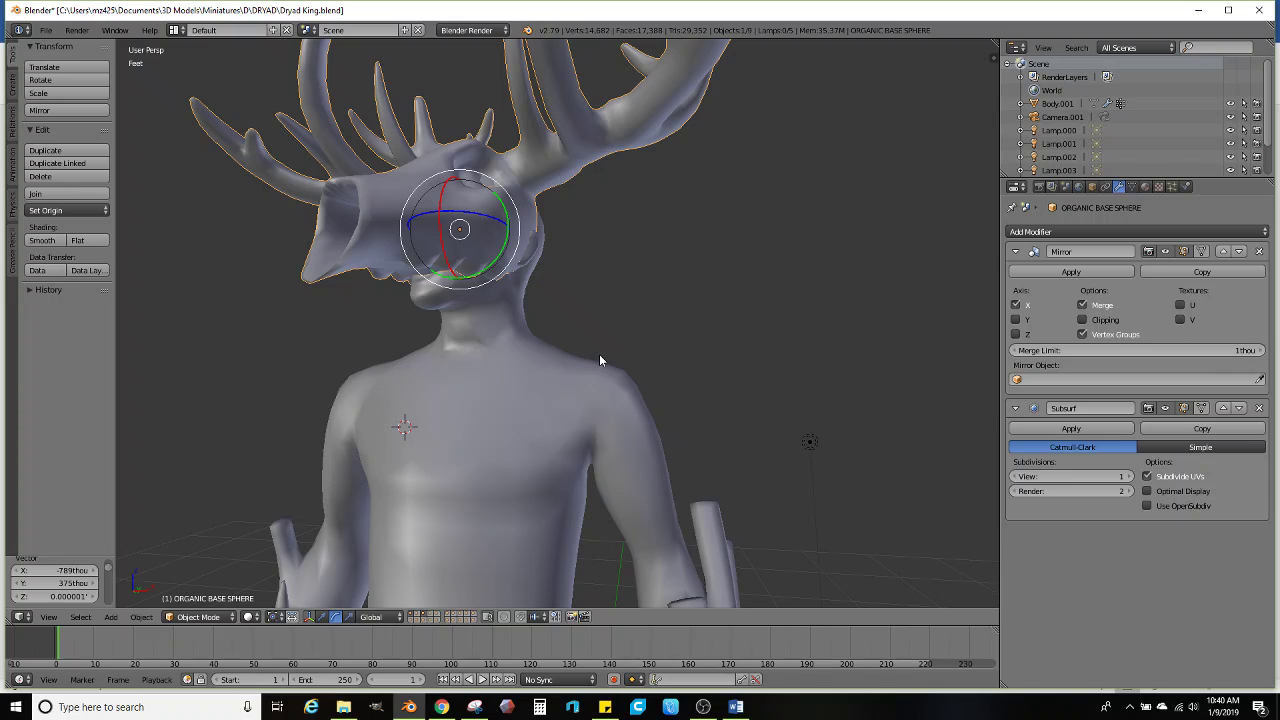
{"action": "scroll", "coordinate": [590, 350], "scroll_direction": "down", "scroll_amount": 6}
{"action": "scroll", "coordinate": [620, 370], "scroll_direction": "up", "scroll_amount": 7}
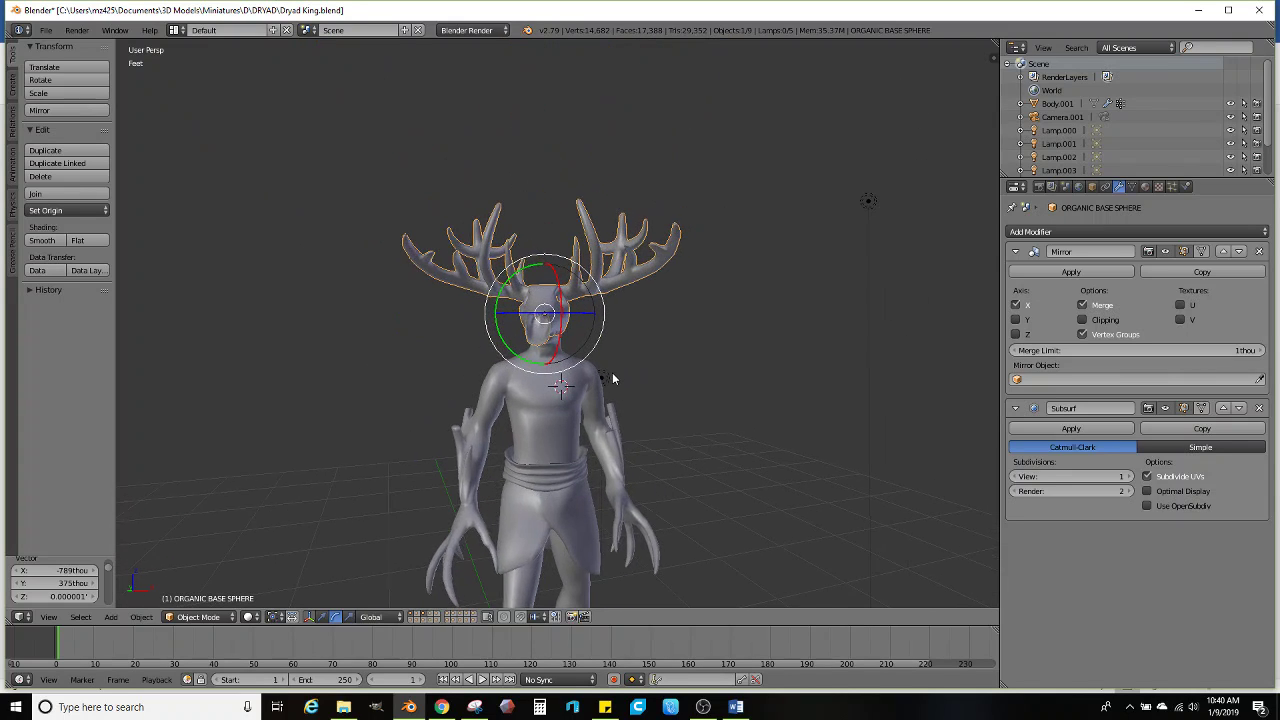
Edit the body mesh, lasso-select the whole human head above the neck in wireframe display and delete it
{"action": "middle_click_drag", "start_coordinate": [550, 380], "coordinate": [538, 357]}
{"action": "right_click", "coordinate": [430, 360]}
{"action": "mouse_move", "coordinate": [426, 359]}
{"action": "middle_mouse_down"}
{"action": "mouse_move", "coordinate": [634, 361]}
{"action": "mouse_move", "coordinate": [509, 360]}
{"action": "mouse_move", "coordinate": [600, 354]}
{"action": "mouse_move", "coordinate": [601, 374]}
{"action": "mouse_move", "coordinate": [571, 349]}
{"action": "mouse_move", "coordinate": [534, 354]}
{"action": "mouse_move", "coordinate": [649, 363]}
{"action": "mouse_move", "coordinate": [625, 342]}
{"action": "mouse_move", "coordinate": [628, 325]}
{"action": "middle_mouse_up"}
{"action": "scroll", "coordinate": [534, 354], "scroll_direction": "up", "scroll_amount": 2}
{"action": "key", "text": "Tab"}
{"action": "key", "text": "z"}
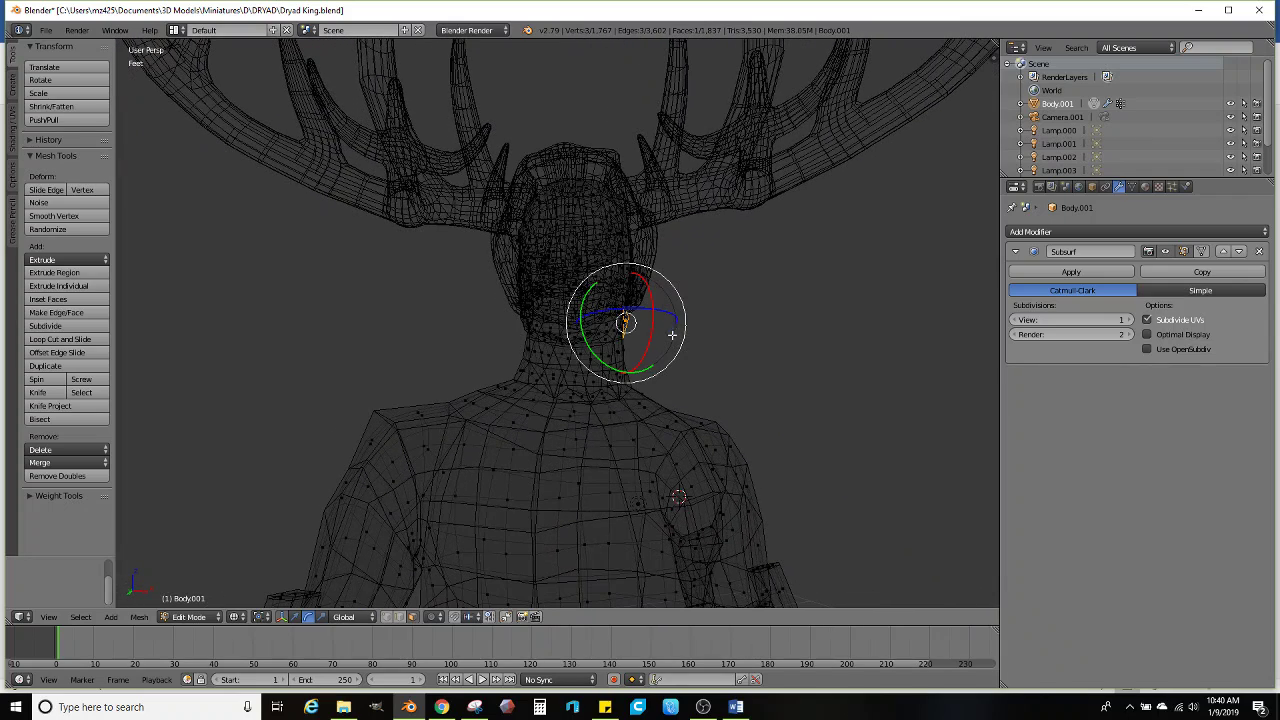
{"action": "mouse_move", "coordinate": [535, 345]}
{"action": "left_mouse_down", "text": "ctrl"}
{"action": "mouse_move", "coordinate": [759, 134]}
{"action": "mouse_move", "coordinate": [744, 227]}
{"action": "left_mouse_up", "text": "ctrl"}
{"action": "key", "text": "z"}
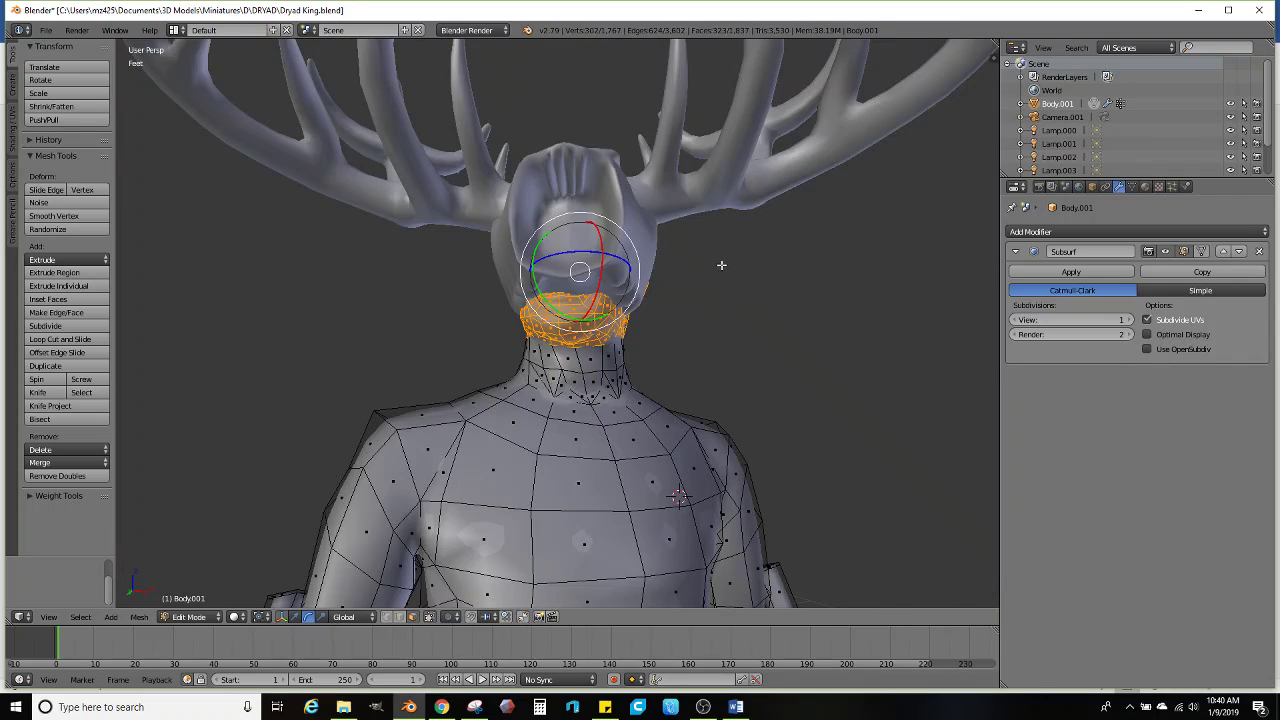
{"action": "key", "text": "x"}
{"action": "left_click", "coordinate": [720, 268]}
{"action": "middle_click_drag", "start_coordinate": [660, 285], "coordinate": [620, 367]}
{"action": "key", "text": "Tab"}
Try to join the skull into the body object and undo the join
{"action": "right_click", "coordinate": [504, 335]}
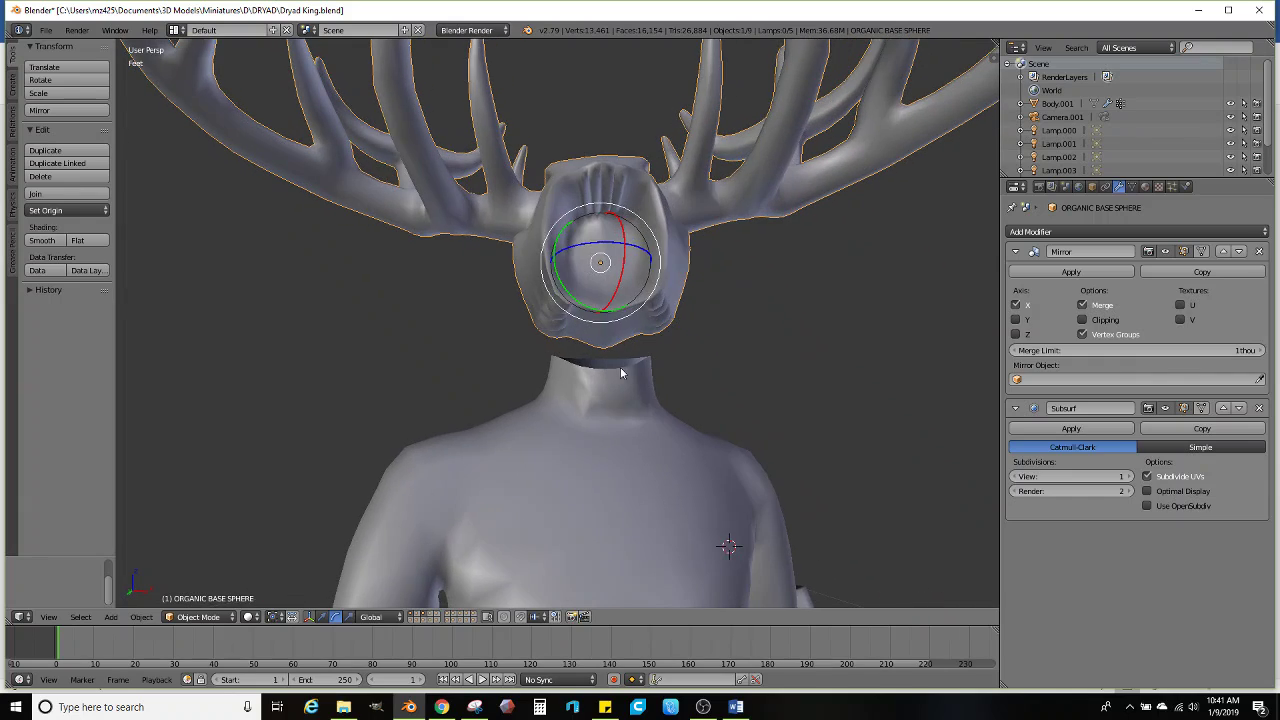
{"action": "right_click", "coordinate": [620, 367], "text": "shift"}
{"action": "left_click", "coordinate": [67, 194]}
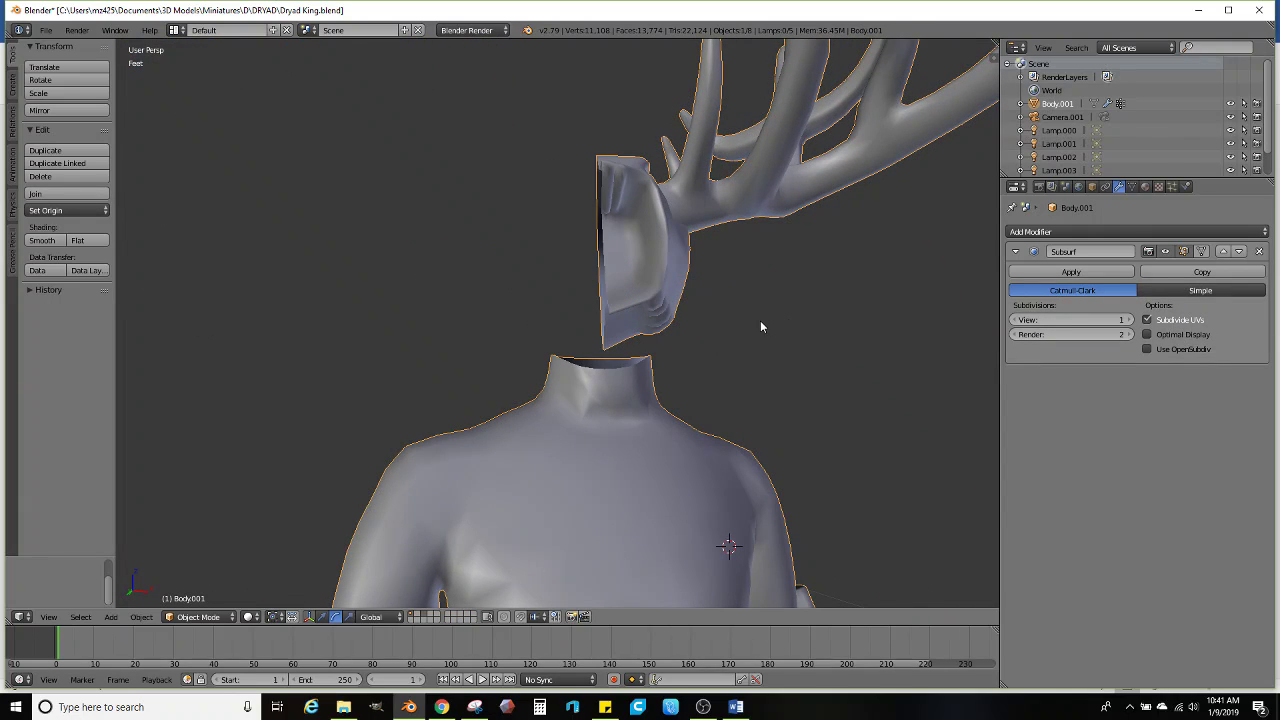
{"action": "key", "text": "ctrl+z"}
Apply the skull's Mirror modifier and join the body into the skull object
{"action": "right_click", "coordinate": [608, 288], "text": "shift"}
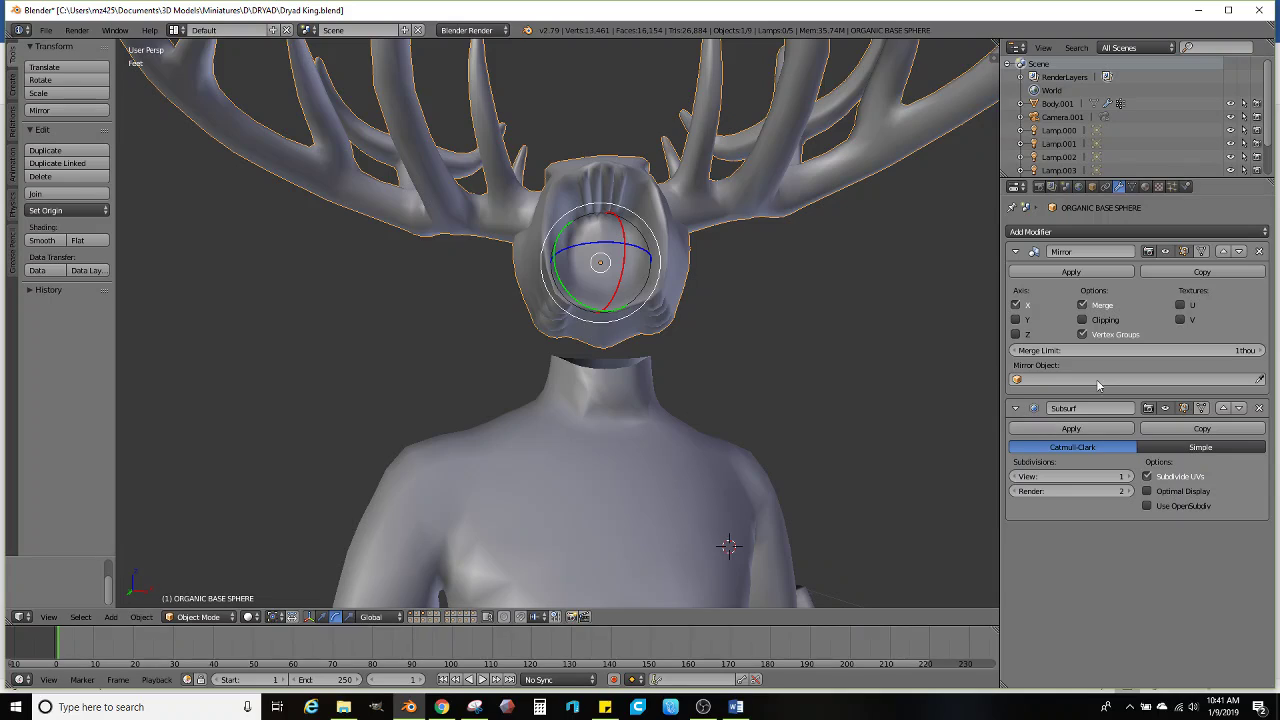
{"action": "left_click", "coordinate": [1068, 272]}
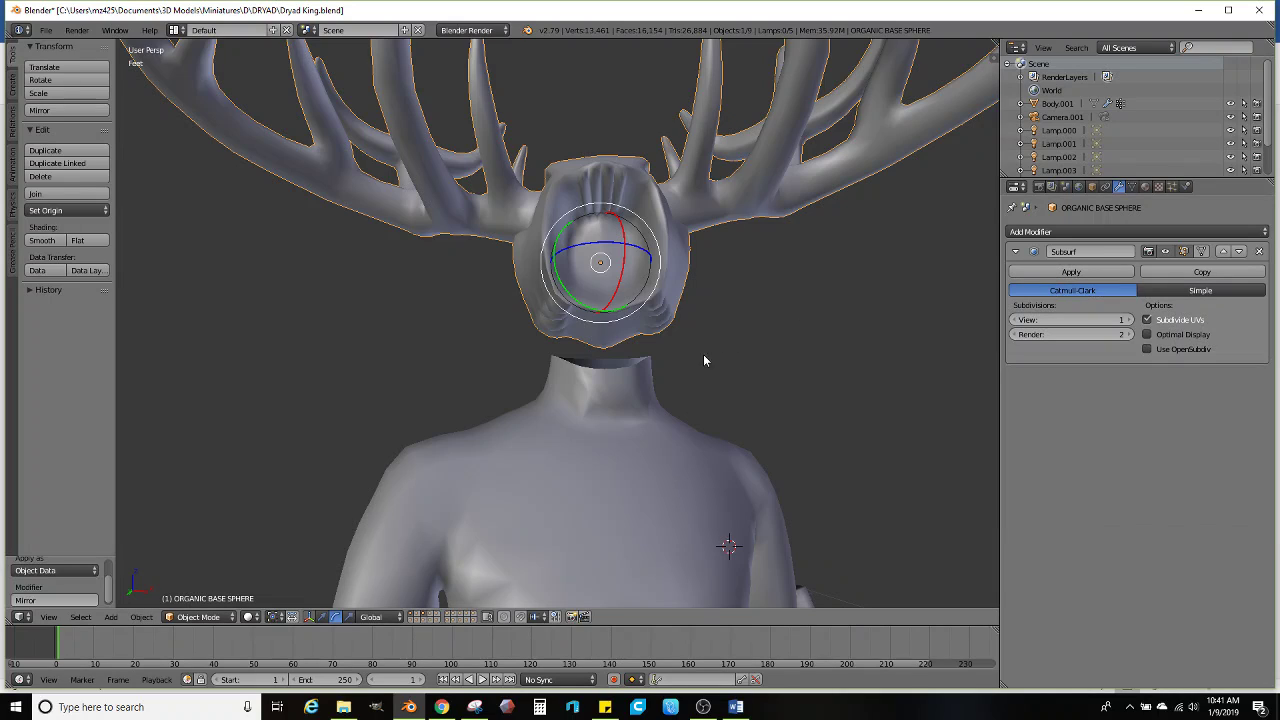
{"action": "right_click", "coordinate": [609, 432], "text": "shift"}
{"action": "right_click", "coordinate": [575, 266], "text": "shift"}
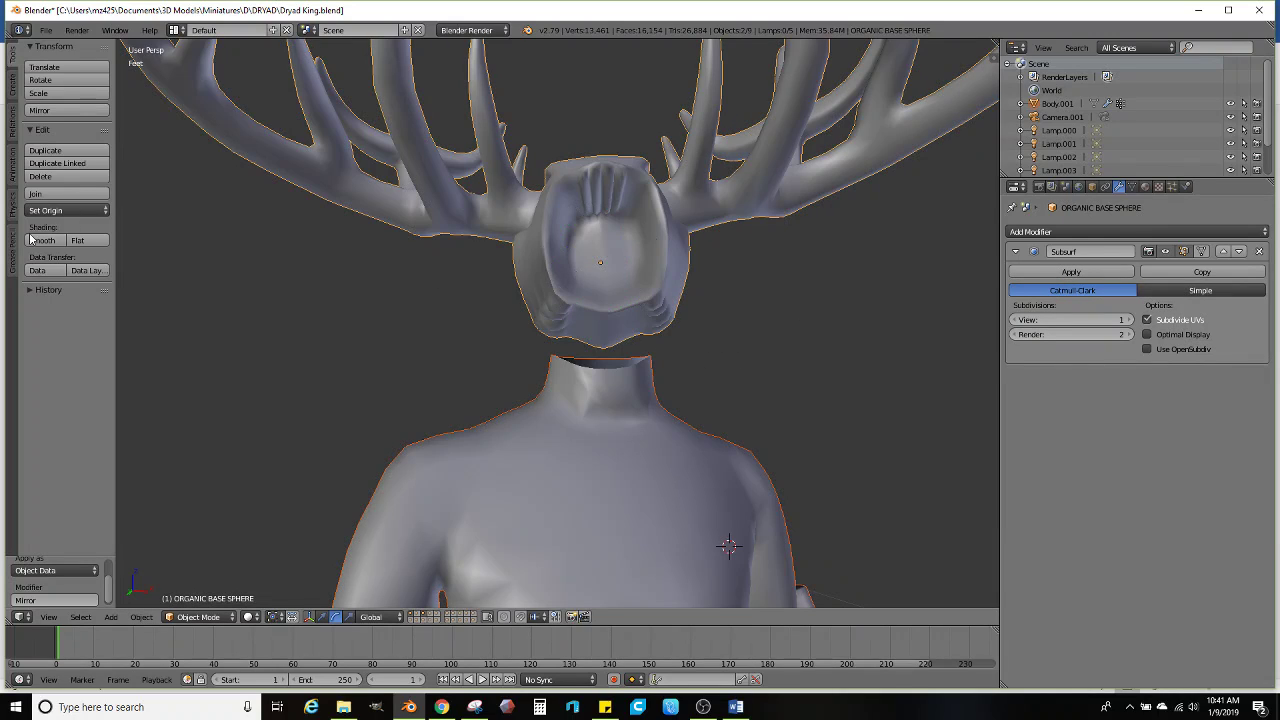
{"action": "left_click", "coordinate": [56, 197]}
In Edit Mode, select the skull's underside faces above the neck, scale them to 1.157 and delete the faces
{"action": "middle_click_drag", "start_coordinate": [420, 342], "coordinate": [531, 352]}
{"action": "key", "text": "Tab"}
{"action": "left_click", "coordinate": [602, 366], "text": "ctrl"}
{"action": "middle_click_drag", "start_coordinate": [451, 343], "coordinate": [634, 323]}
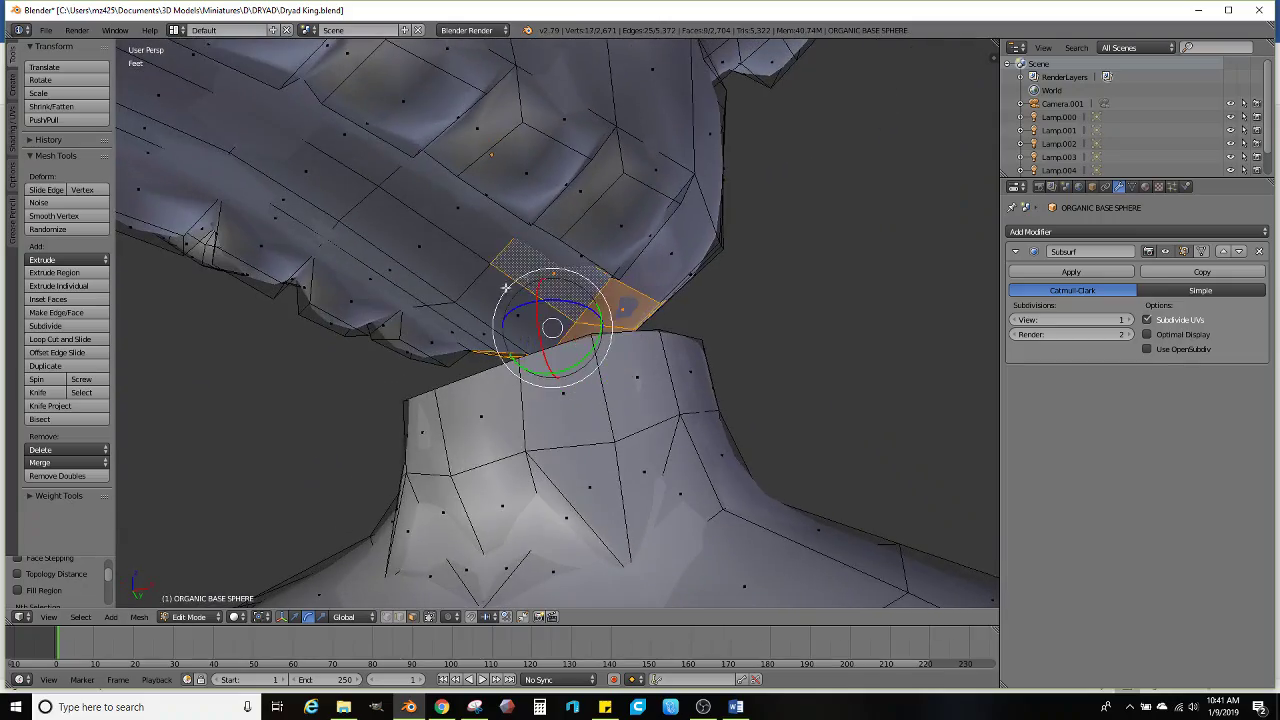
{"action": "middle_click_drag", "start_coordinate": [506, 288], "coordinate": [722, 370]}
{"action": "left_click", "coordinate": [823, 374]}
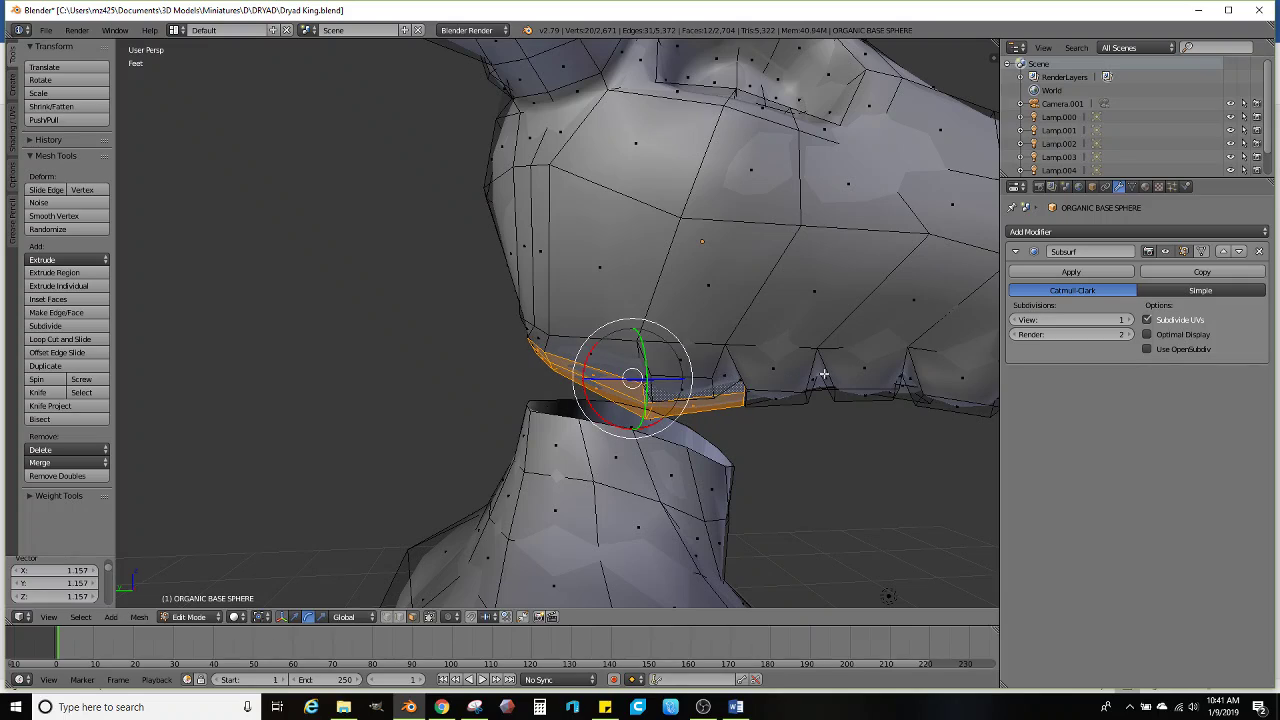
{"action": "key", "text": "x"}
{"action": "left_click", "coordinate": [823, 372]}
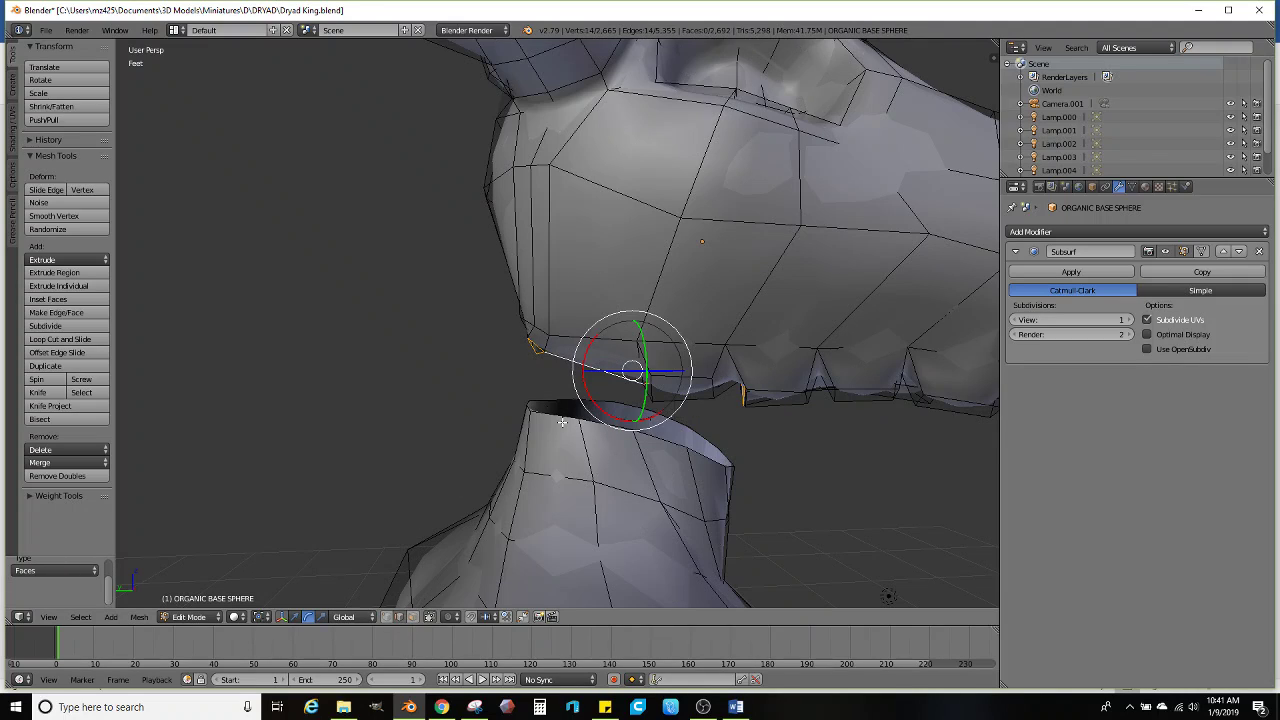
Bridge the open edge loops of the skull's underside and the neck, and smooth the vertices of the bridge
{"action": "left_click", "coordinate": [139, 617]}
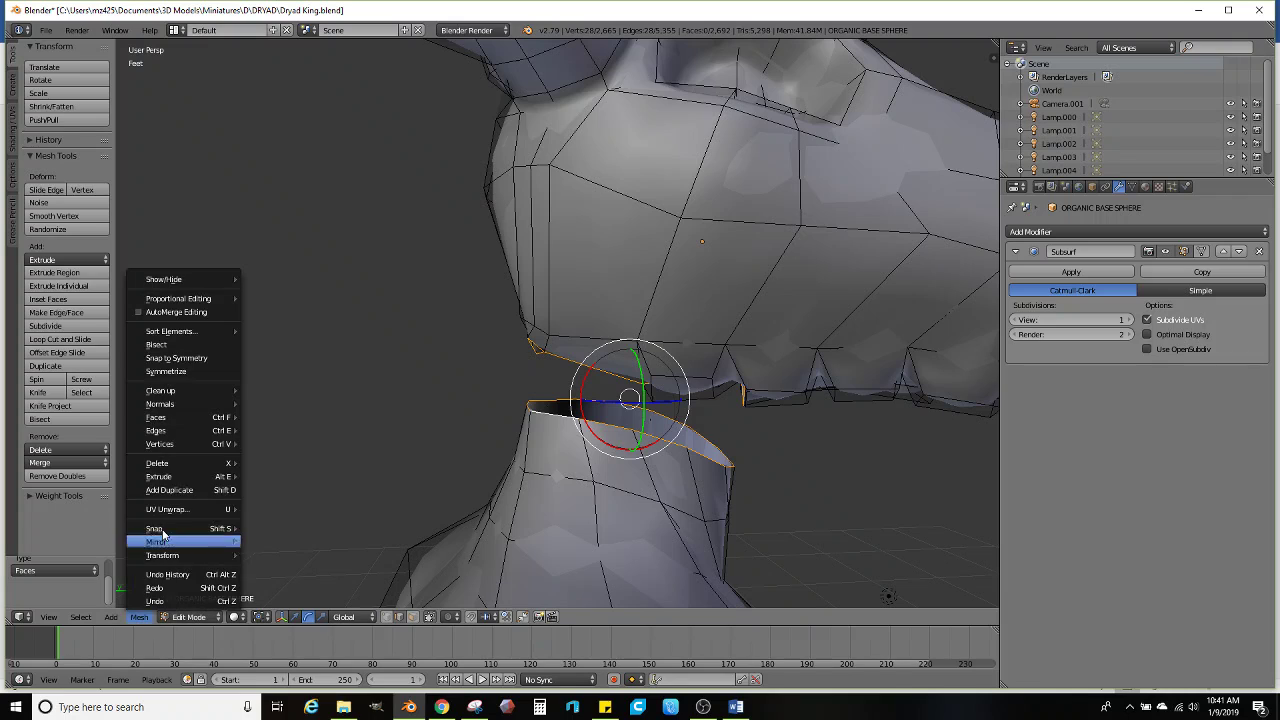
{"action": "mouse_move", "coordinate": [171, 436]}
{"action": "left_click", "coordinate": [305, 358]}
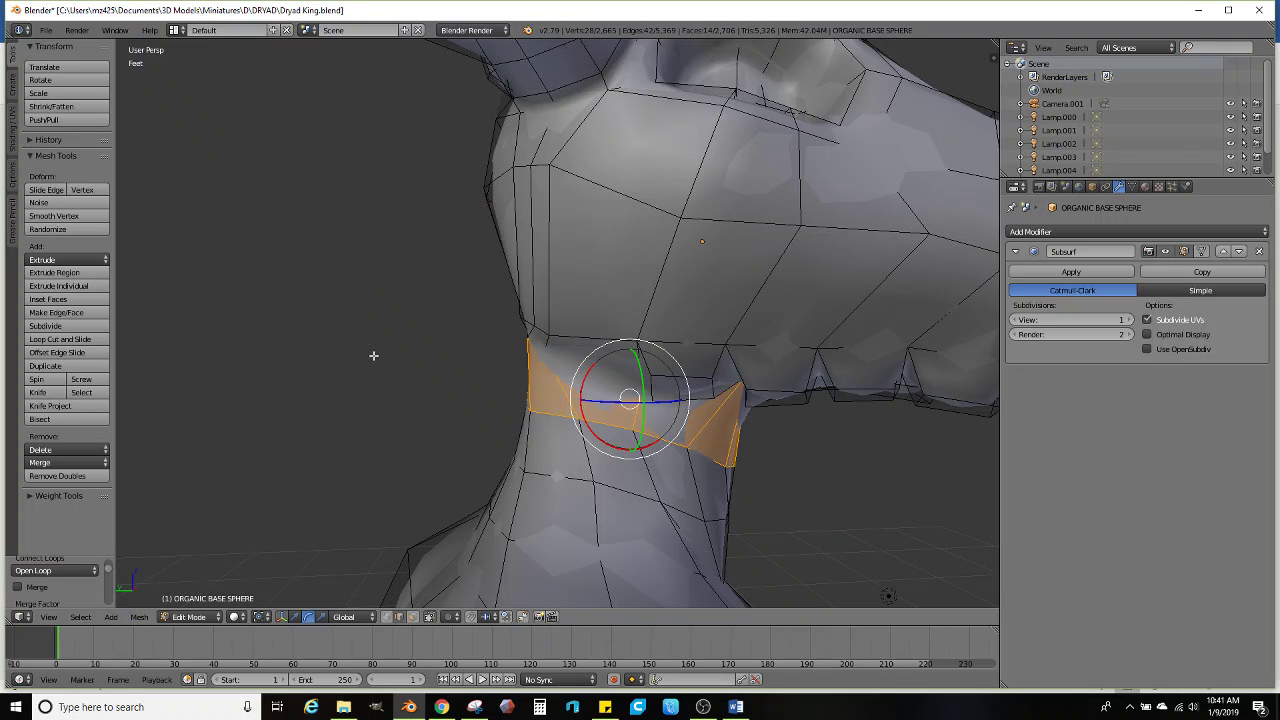
{"action": "left_click", "coordinate": [87, 220]}
On the skull's left eye socket, scale the inner face ring to 0.791 and the outer face ring to 0.777
{"action": "scroll", "coordinate": [723, 341], "scroll_direction": "down", "scroll_amount": 5}
{"action": "middle_click_drag", "start_coordinate": [723, 341], "coordinate": [534, 380]}
{"action": "scroll", "coordinate": [534, 380], "scroll_direction": "up", "scroll_amount": 4}
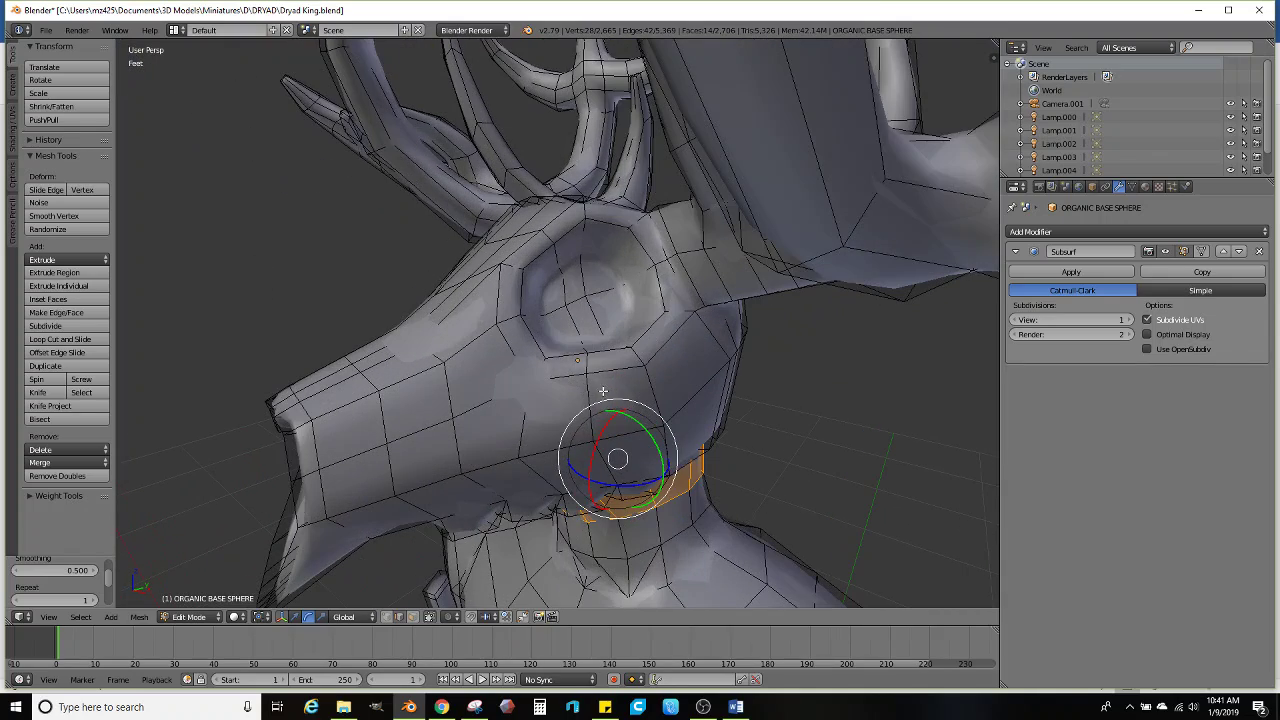
{"action": "scroll", "coordinate": [557, 303], "scroll_direction": "up", "scroll_amount": 1}
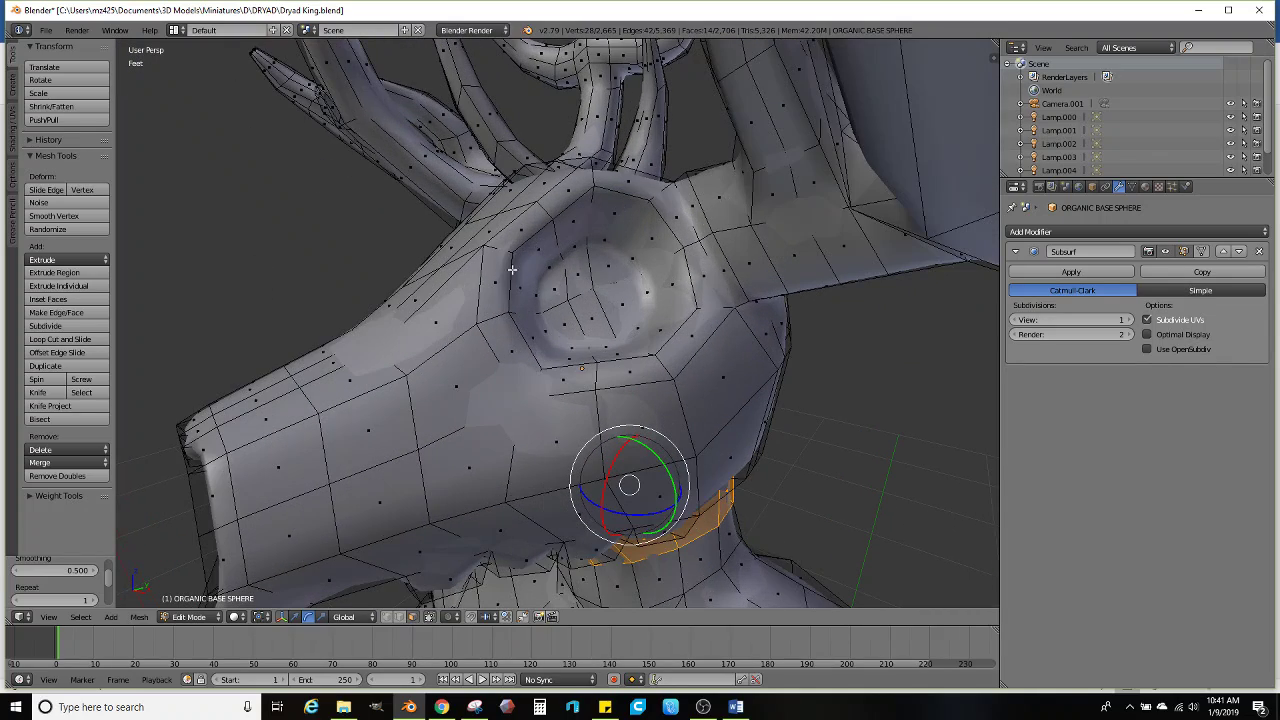
{"action": "right_click", "coordinate": [523, 250], "text": "alt"}
{"action": "right_click", "coordinate": [595, 209], "text": "alt"}
{"action": "middle_click_drag", "start_coordinate": [640, 213], "coordinate": [650, 243]}
{"action": "key", "text": "s"}
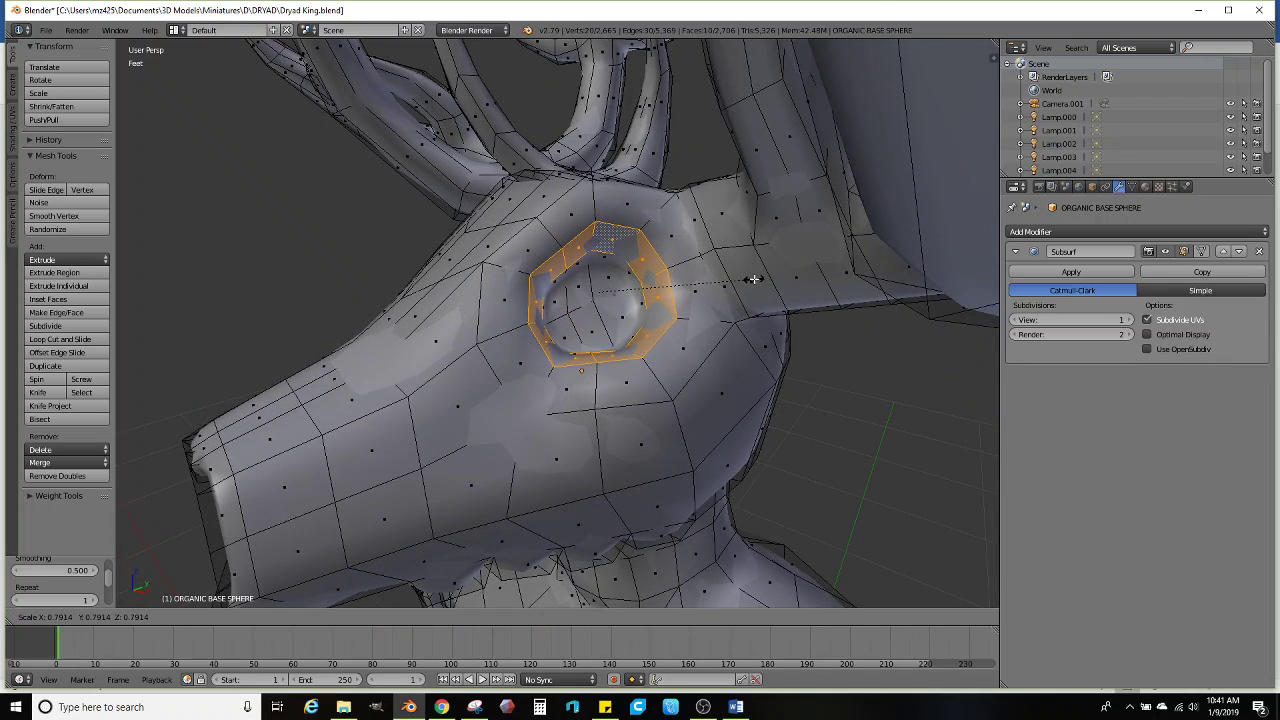
{"action": "left_click", "coordinate": [754, 279]}
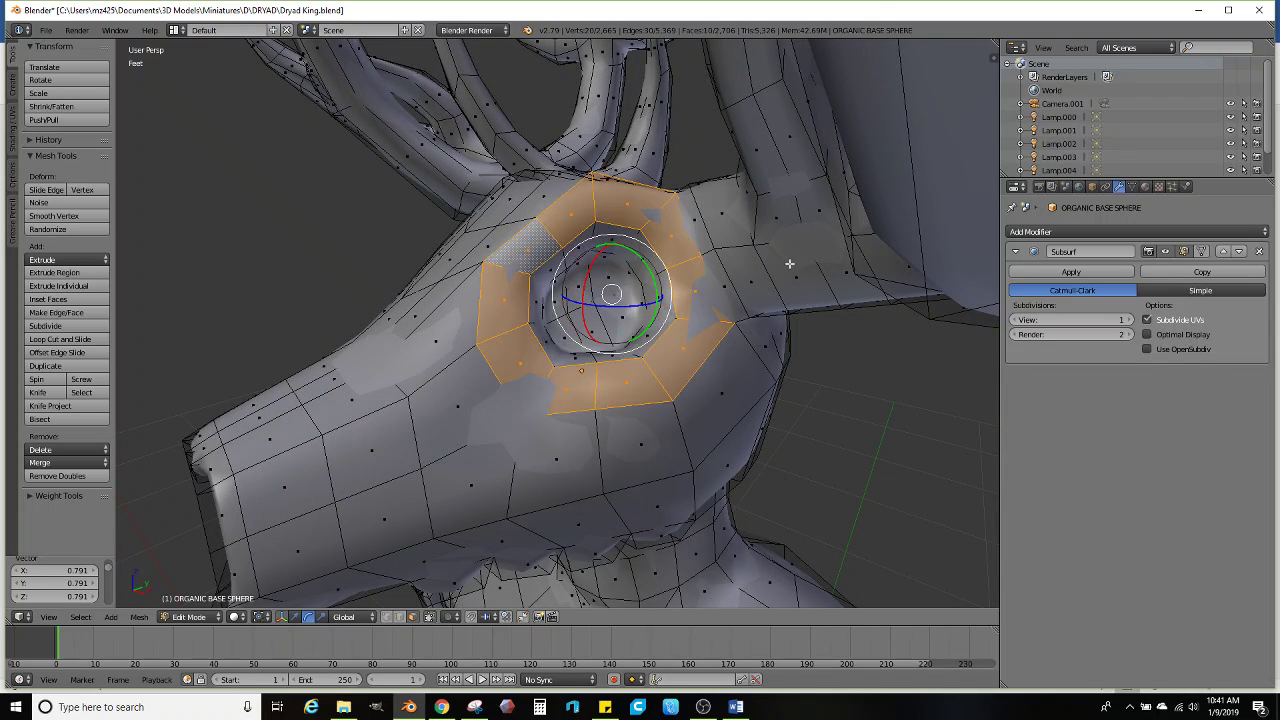
{"action": "key", "text": "s"}
{"action": "left_click", "coordinate": [749, 270]}
On the skull's right eye socket, scale the inner face ring to 0.812 and shrink the outer face ring slightly
{"action": "middle_click_drag", "start_coordinate": [749, 270], "coordinate": [548, 224]}
{"action": "key", "text": "s"}
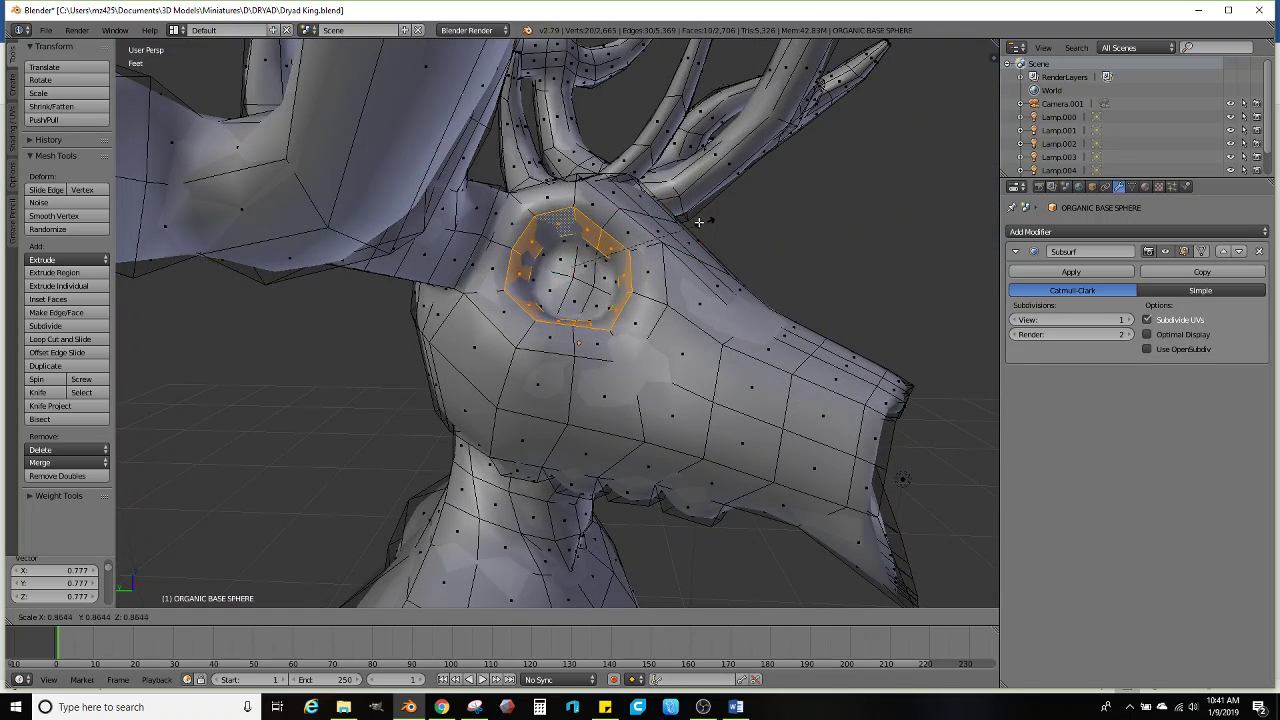
{"action": "left_click", "coordinate": [609, 226]}
{"action": "key", "text": "s"}
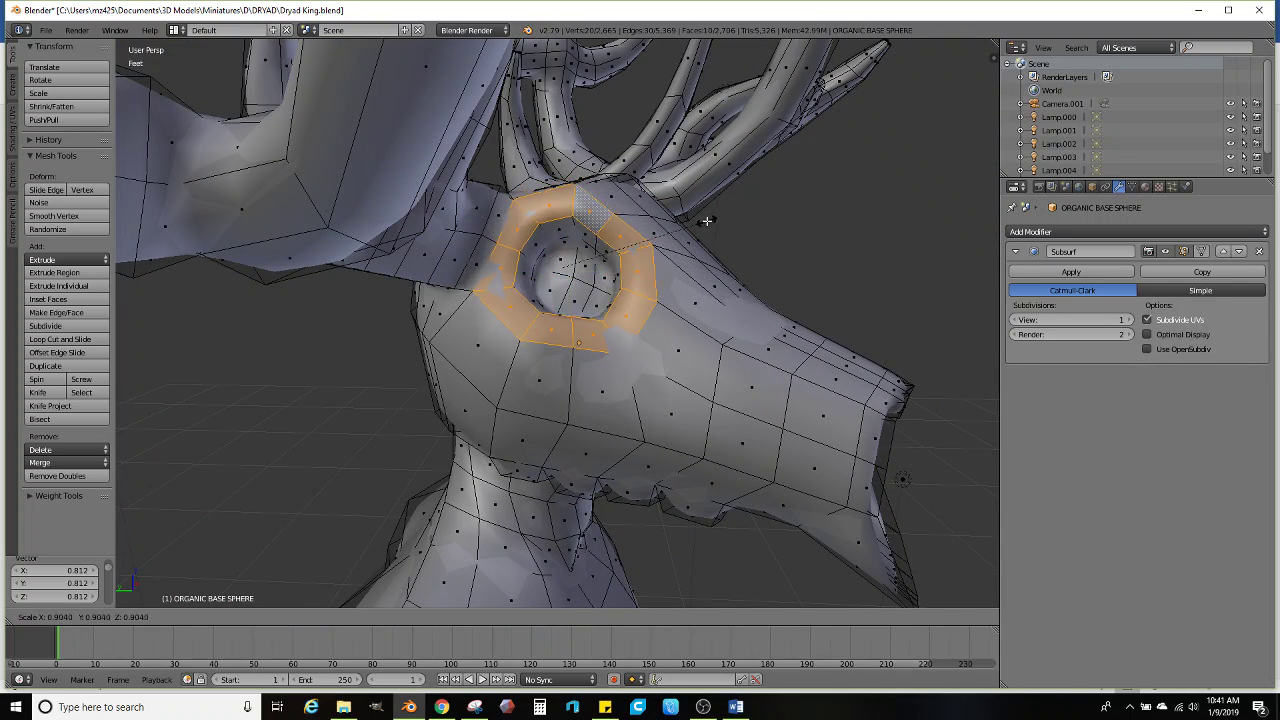
{"action": "left_click", "coordinate": [695, 223]}
{"action": "key", "text": "Tab"}
{"action": "middle_click_drag", "start_coordinate": [723, 237], "coordinate": [617, 311]}
{"action": "key", "text": "Tab"}
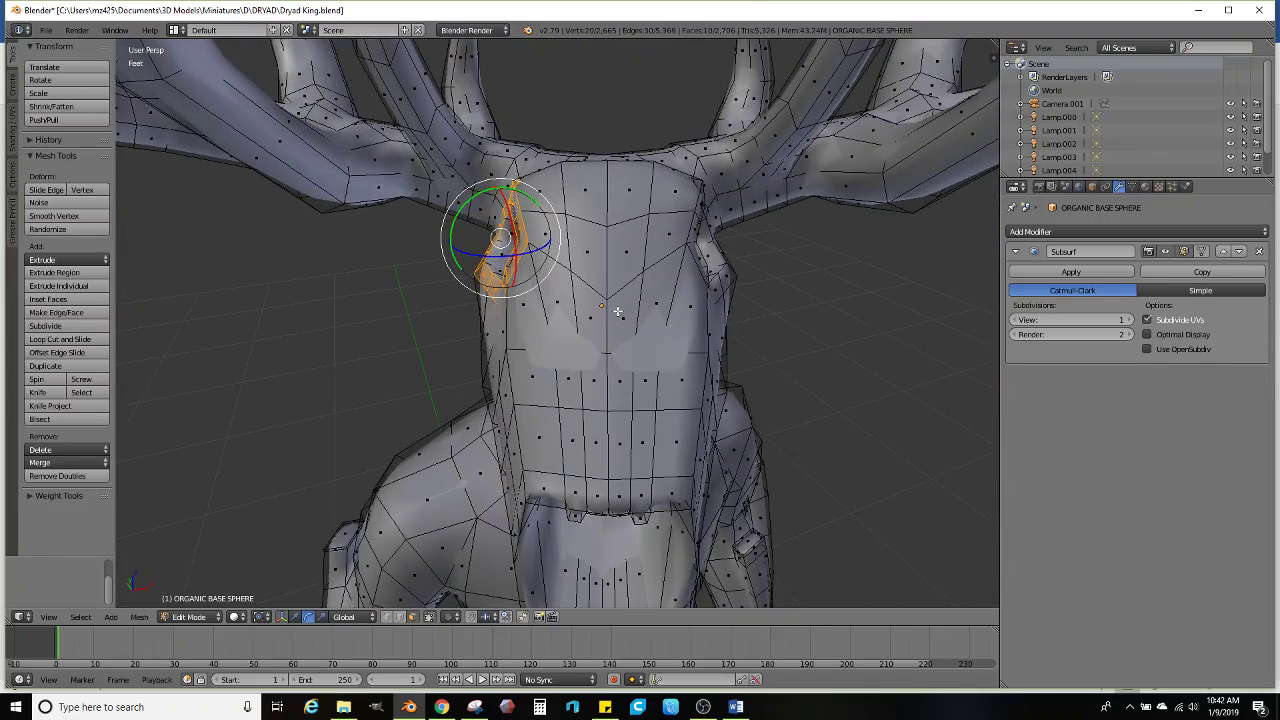
Select the six faces on the left half of the skull's forehead, extrude them in place and scale them to 0.925
{"action": "middle_click_drag", "start_coordinate": [579, 350], "coordinate": [647, 283]}
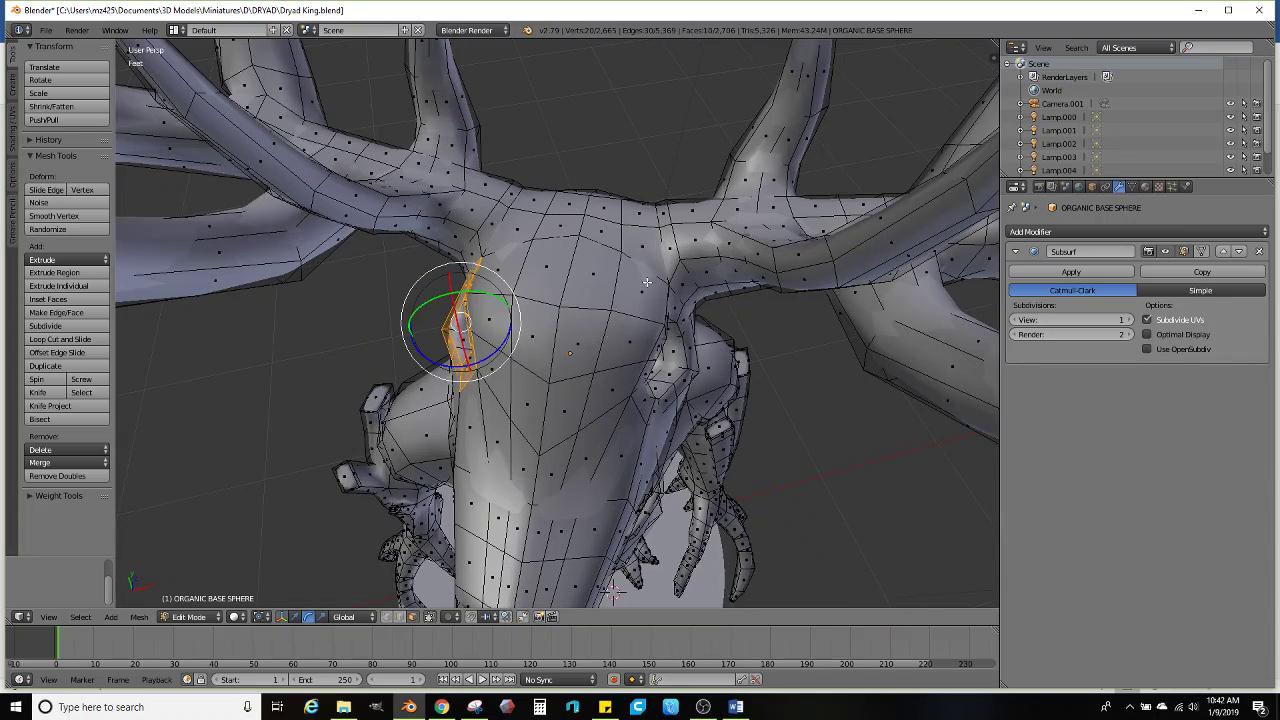
{"action": "middle_click_drag", "start_coordinate": [561, 385], "coordinate": [594, 322]}
{"action": "scroll", "coordinate": [594, 322], "scroll_direction": "up", "scroll_amount": 2}
{"action": "key", "text": "e"}
{"action": "left_click", "coordinate": [791, 309]}
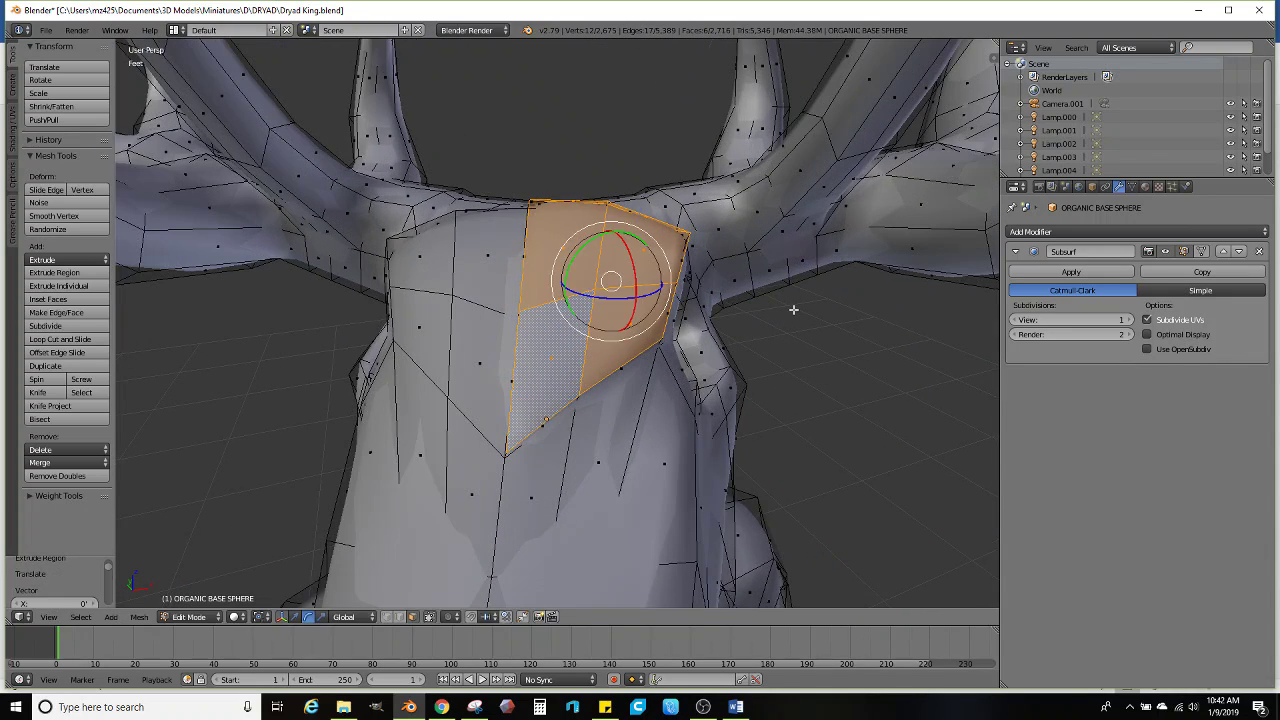
{"action": "key", "text": "s"}
{"action": "left_click", "coordinate": [778, 309]}
Extrude the six faces on the right half of the forehead in place, shrink them slightly and preview the result in Object Mode
{"action": "right_click", "coordinate": [484, 350]}
{"action": "middle_click_drag", "start_coordinate": [484, 350], "coordinate": [449, 237]}
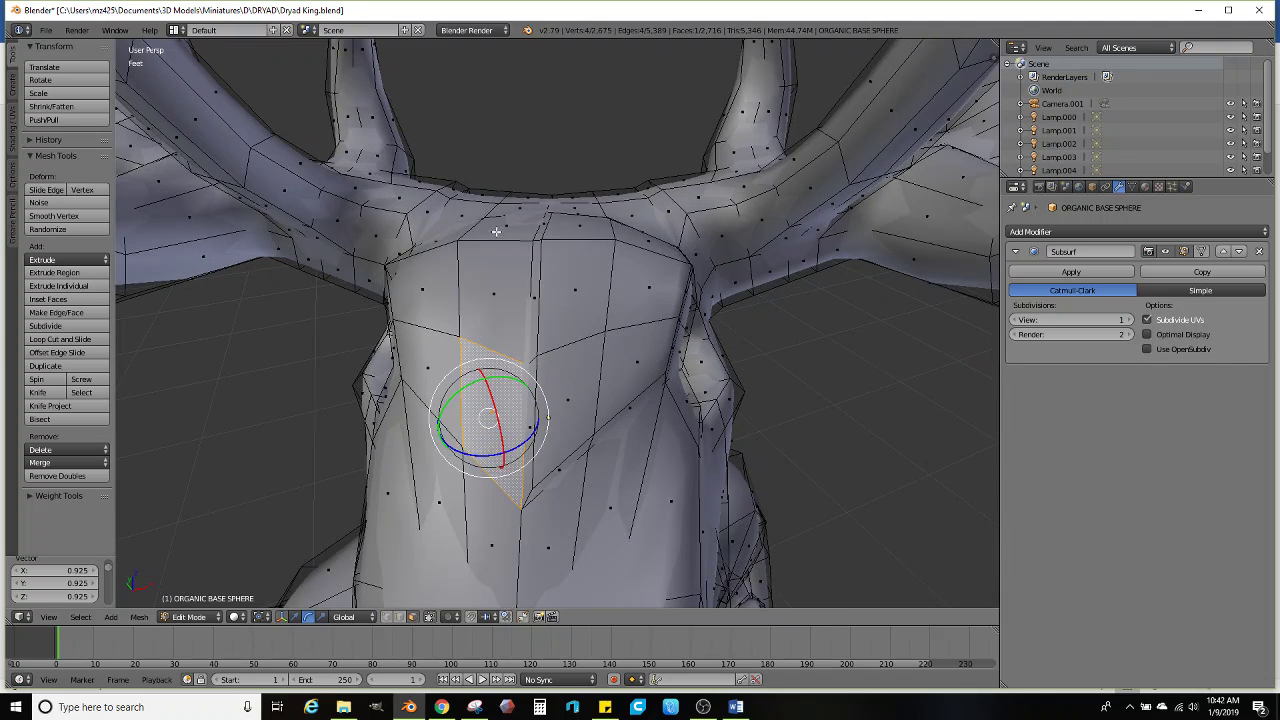
{"action": "right_click", "coordinate": [449, 237], "text": "ctrl"}
{"action": "right_click", "coordinate": [424, 362], "text": "ctrl"}
{"action": "middle_click_drag", "start_coordinate": [424, 362], "coordinate": [428, 298]}
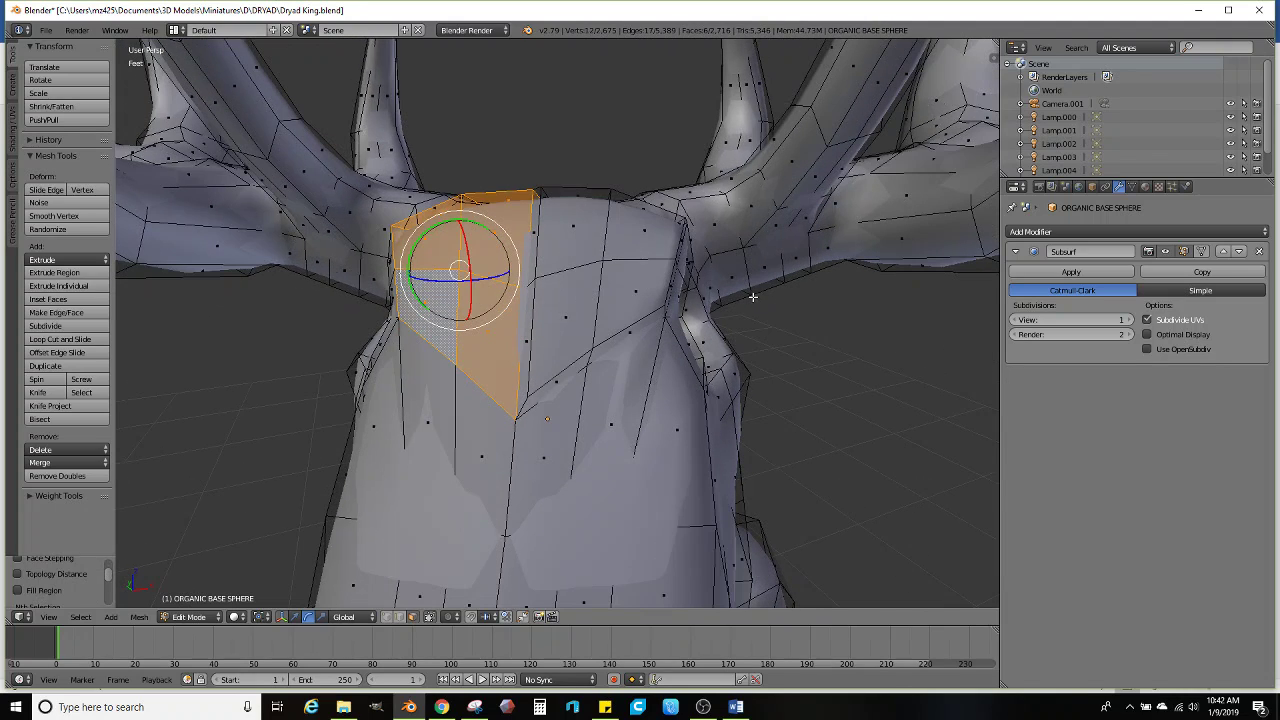
{"action": "key", "text": "e"}
{"action": "left_click", "coordinate": [755, 283]}
{"action": "key", "text": "s"}
{"action": "left_click", "coordinate": [737, 283]}
{"action": "key", "text": "Tab"}
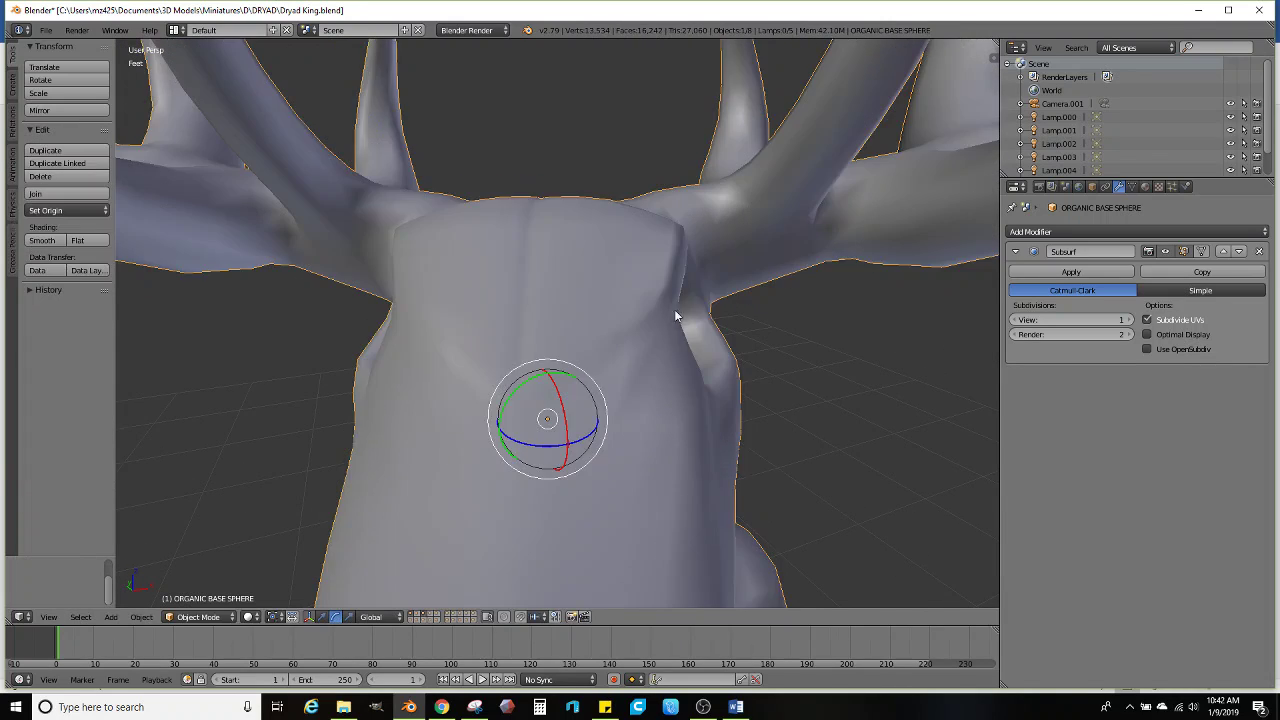
Select the four-face strip just left of the snout's midline, extrude it in place and scale it to 0.952
{"action": "scroll", "coordinate": [640, 357], "scroll_direction": "down", "scroll_amount": 3}
{"action": "middle_click_drag", "start_coordinate": [620, 357], "coordinate": [471, 428]}
{"action": "key", "text": "Tab"}
{"action": "right_click", "coordinate": [434, 496], "text": "ctrl"}
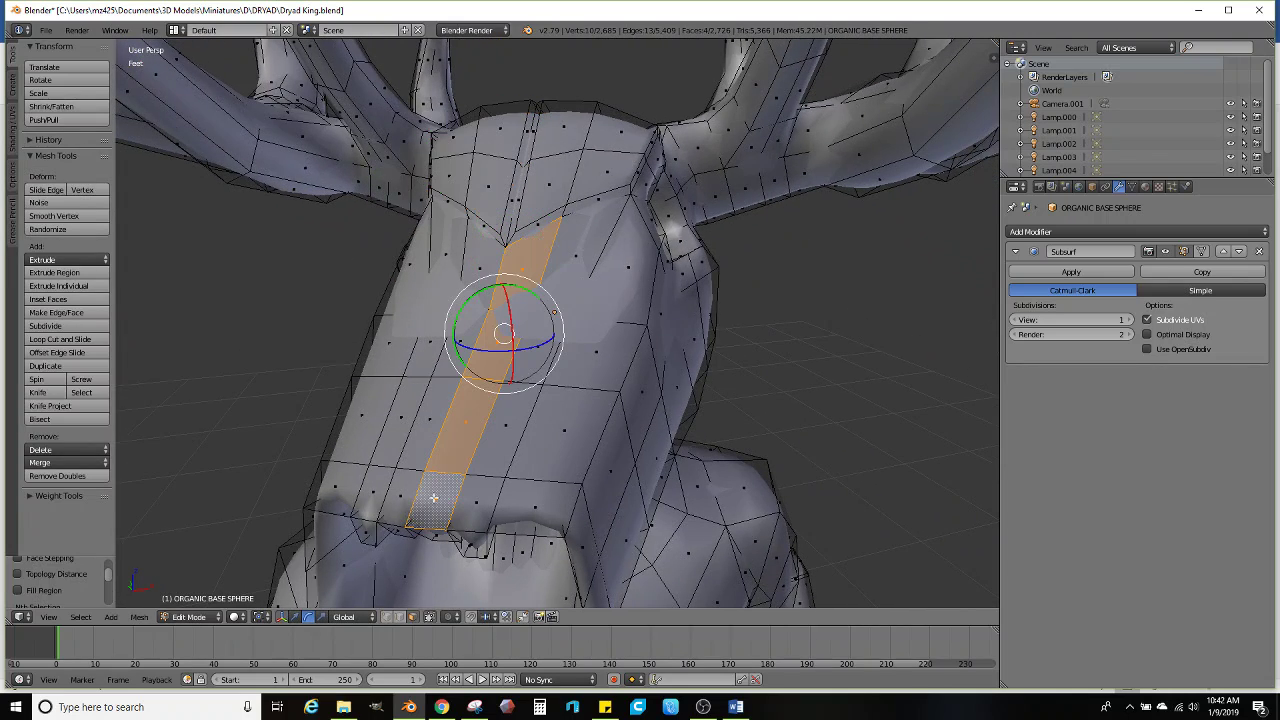
{"action": "scroll", "coordinate": [541, 289], "scroll_direction": "up", "scroll_amount": 4}
{"action": "key", "text": "e"}
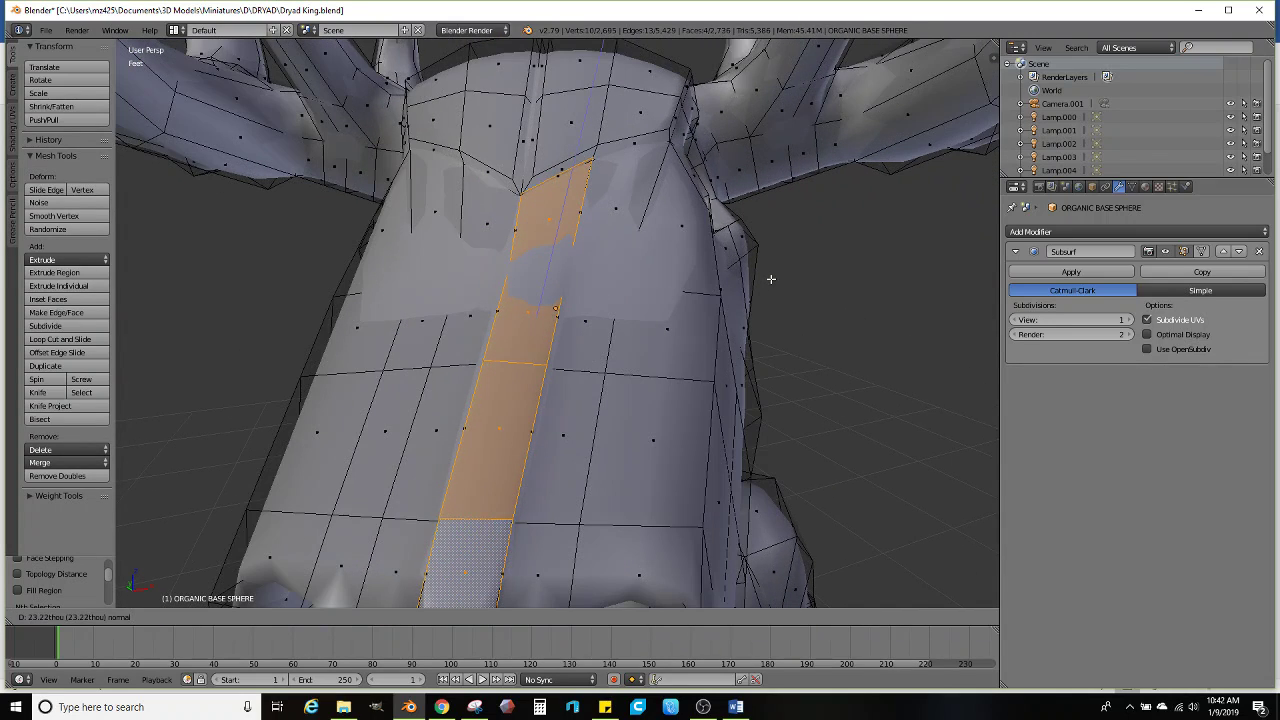
{"action": "right_click", "coordinate": [768, 279]}
{"action": "key", "text": "s"}
{"action": "left_click", "coordinate": [756, 279]}
Select the face strip just right of the snout's midline, extrude it in place and scale it to 0.961
{"action": "right_click", "coordinate": [481, 267]}
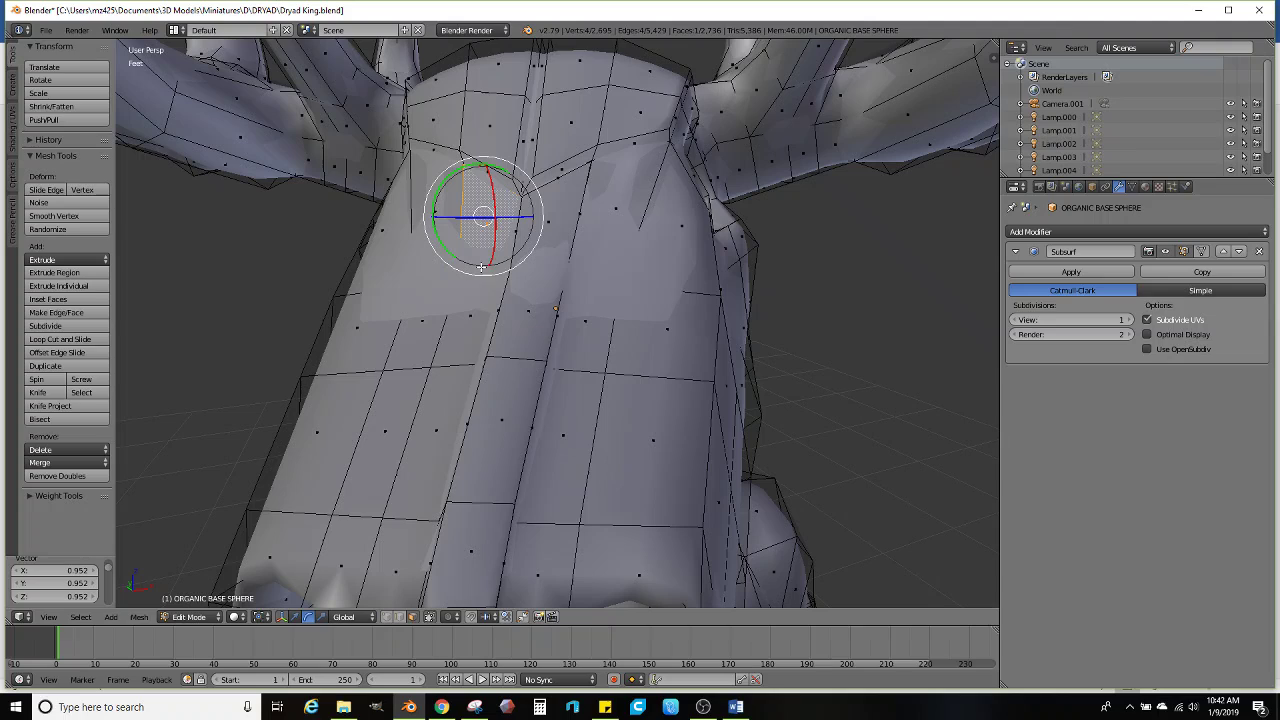
{"action": "right_click", "coordinate": [413, 514], "text": "ctrl"}
{"action": "key", "text": "e"}
{"action": "right_click", "coordinate": [660, 370]}
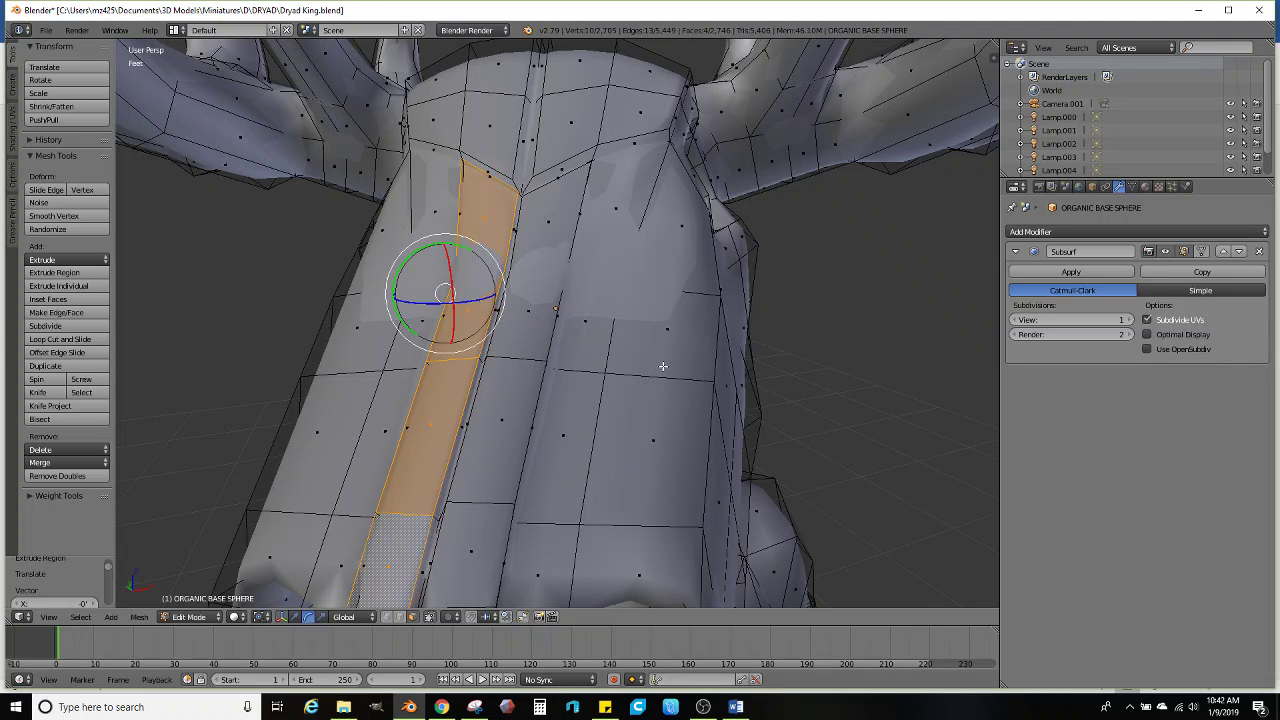
{"action": "key", "text": "s"}
{"action": "left_click", "coordinate": [618, 233]}
Extrude the second face strip left of the snout's midline in place and scale it to 0.905
{"action": "right_click", "coordinate": [616, 219]}
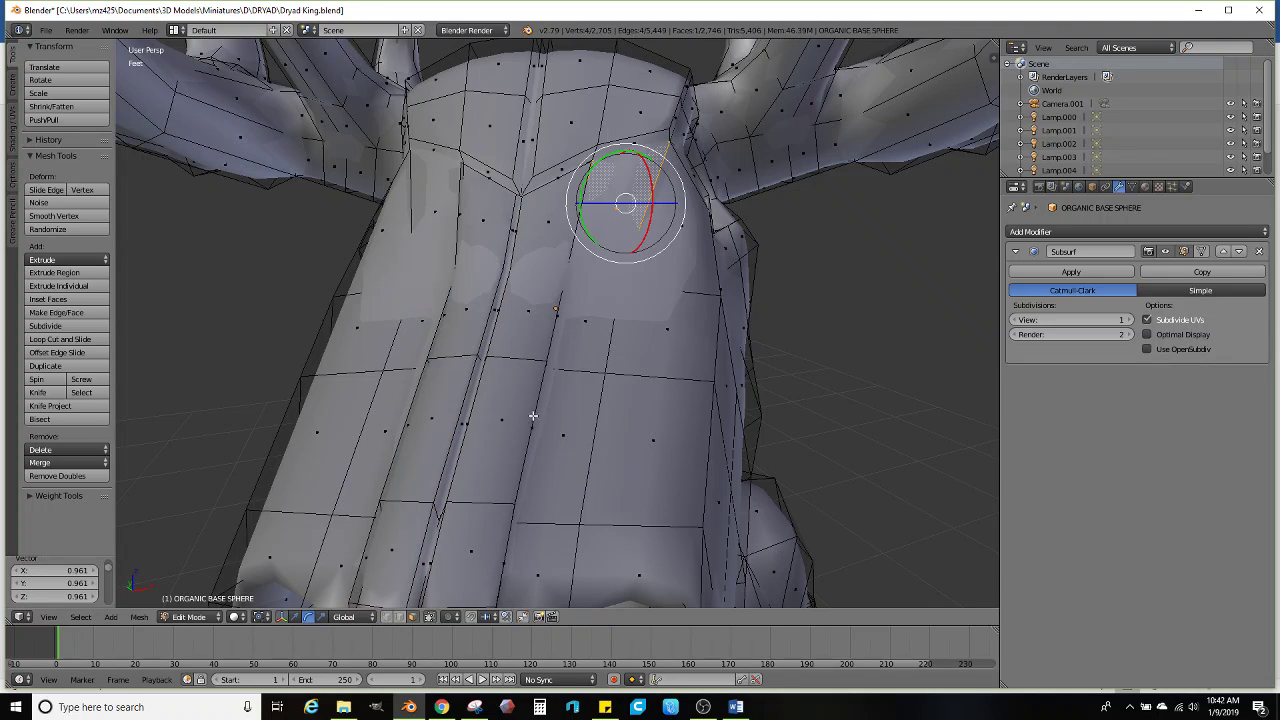
{"action": "right_click", "coordinate": [545, 540], "text": "ctrl"}
{"action": "key", "text": "e"}
{"action": "right_click", "coordinate": [839, 394]}
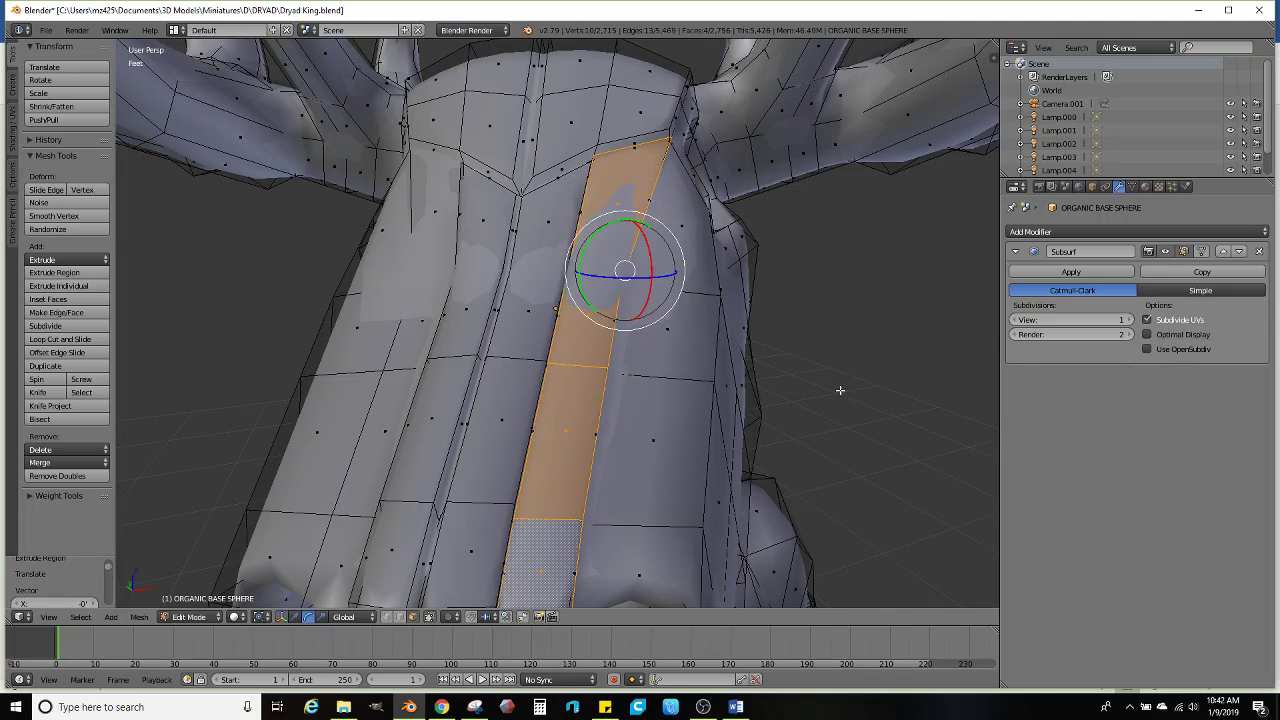
{"action": "key", "text": "s"}
{"action": "left_click", "coordinate": [797, 394]}
Extrude the second face strip right of the snout's midline in place and scale it to about 0.97
{"action": "right_click", "coordinate": [438, 228]}
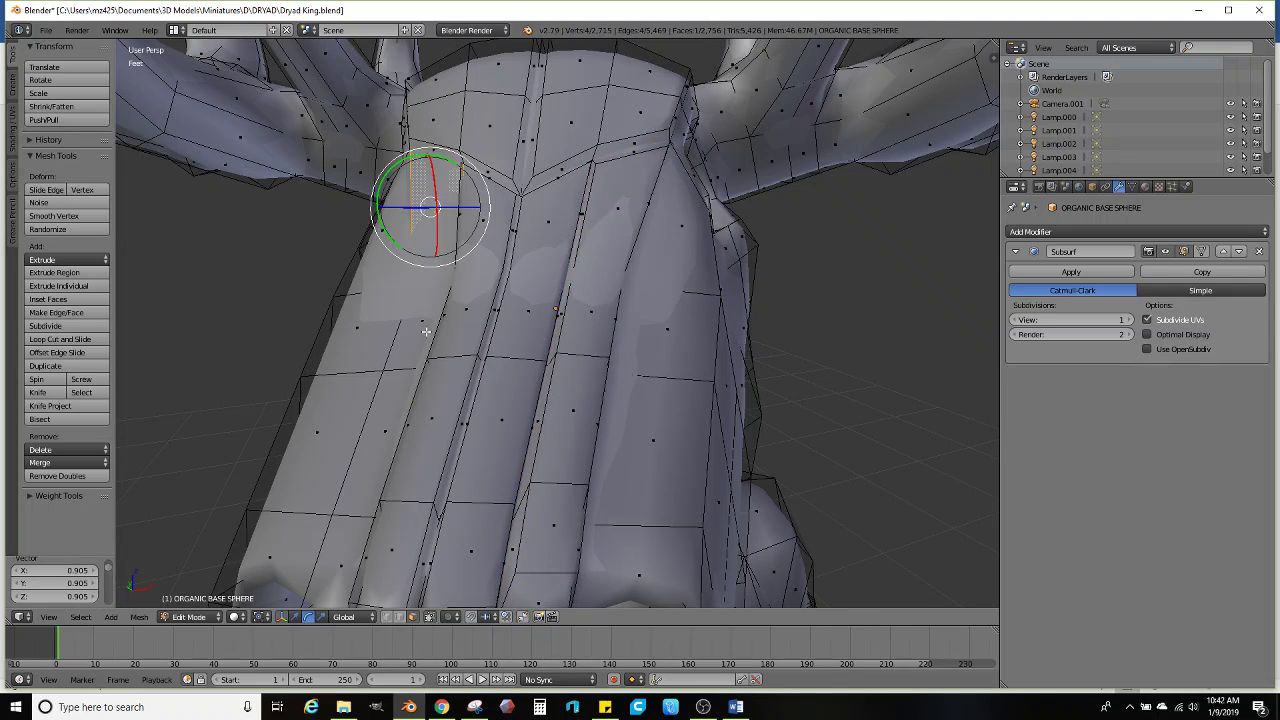
{"action": "right_click", "coordinate": [343, 533], "text": "ctrl"}
{"action": "key", "text": "e"}
{"action": "right_click", "coordinate": [720, 380]}
{"action": "key", "text": "s"}
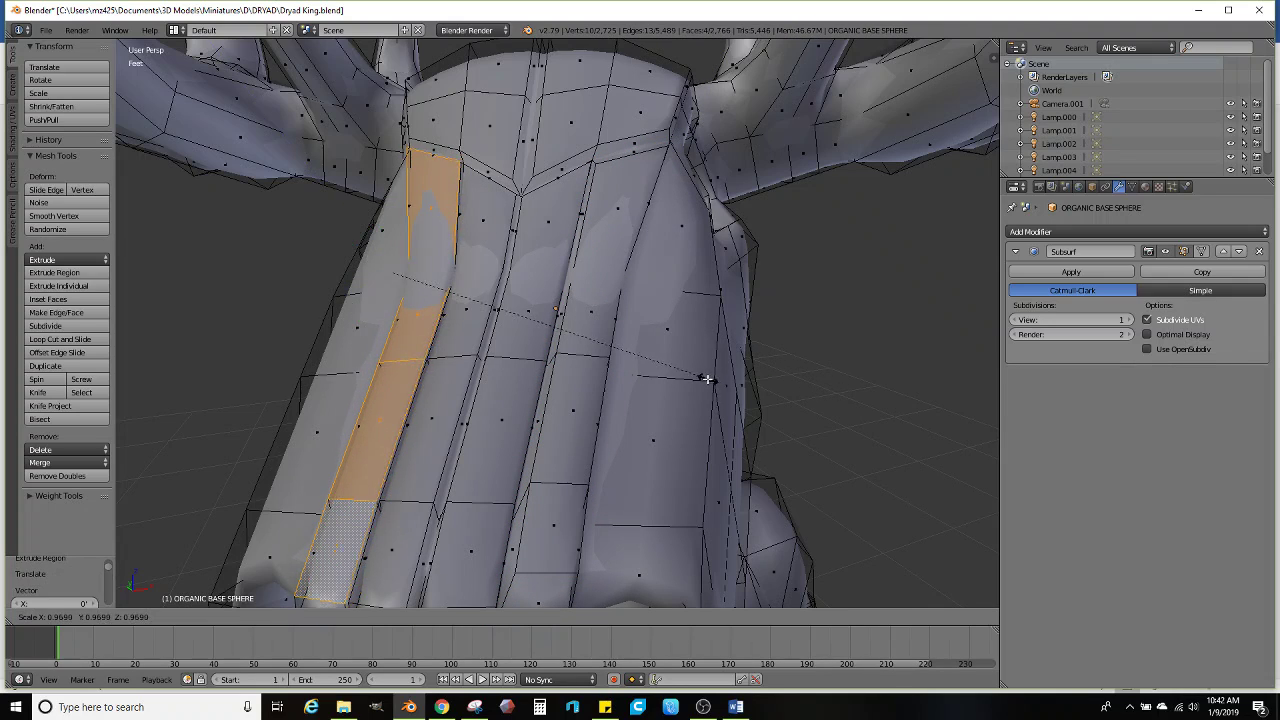
{"action": "left_click", "coordinate": [706, 380]}
Examine the whole miniature and the skull's snout and mouth from several angles, and select a face on the left cheek
{"action": "scroll", "coordinate": [555, 395], "scroll_direction": "down", "scroll_amount": 3}
{"action": "key", "text": "Tab"}
{"action": "mouse_move", "coordinate": [555, 395]}
{"action": "middle_mouse_down"}
{"action": "mouse_move", "coordinate": [520, 374]}
{"action": "mouse_move", "coordinate": [580, 423]}
{"action": "mouse_move", "coordinate": [614, 371]}
{"action": "mouse_move", "coordinate": [729, 384]}
{"action": "mouse_move", "coordinate": [727, 342]}
{"action": "mouse_move", "coordinate": [717, 366]}
{"action": "mouse_move", "coordinate": [558, 361]}
{"action": "mouse_move", "coordinate": [640, 375]}
{"action": "middle_mouse_up"}
{"action": "scroll", "coordinate": [688, 345], "scroll_direction": "up", "scroll_amount": 2}
{"action": "key", "text": "Tab"}
{"action": "scroll", "coordinate": [680, 368], "scroll_direction": "down", "scroll_amount": 2}
{"action": "scroll", "coordinate": [622, 366], "scroll_direction": "down", "scroll_amount": 4}
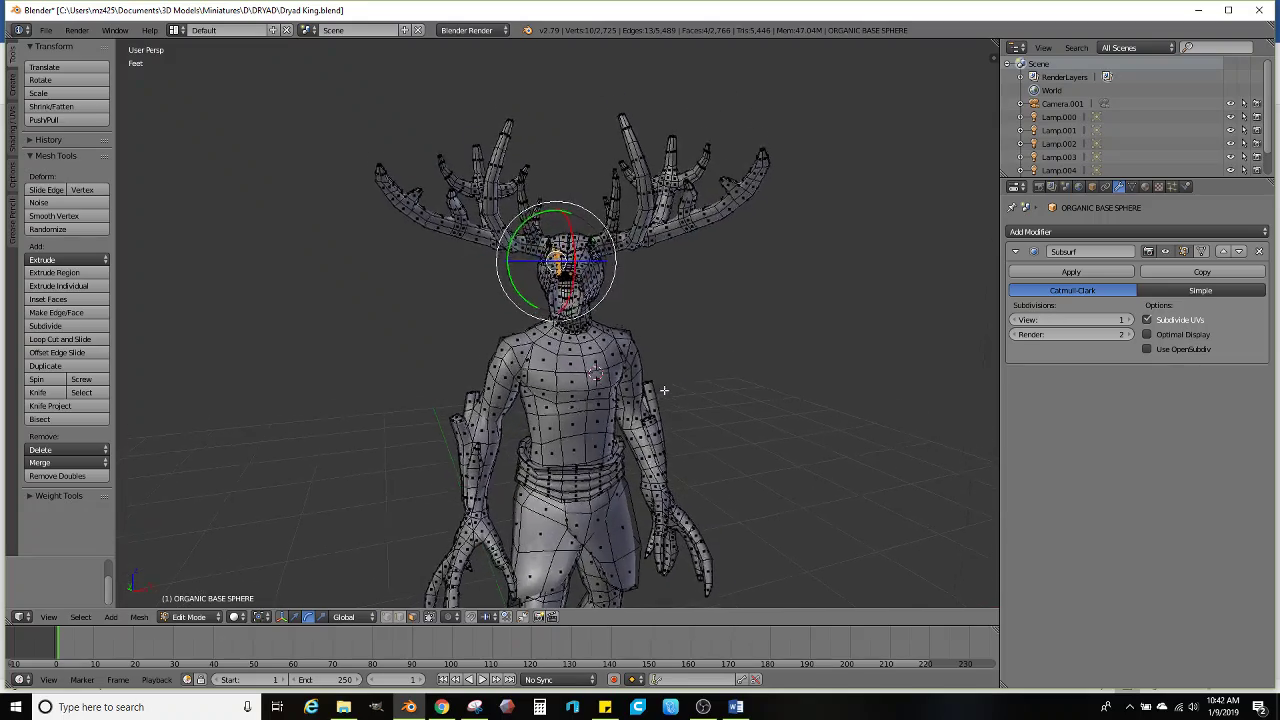
{"action": "key", "text": "Tab"}
{"action": "scroll", "coordinate": [660, 380], "scroll_direction": "up", "scroll_amount": 5}
{"action": "scroll", "coordinate": [618, 418], "scroll_direction": "up", "scroll_amount": 2}
{"action": "key", "text": "Tab"}
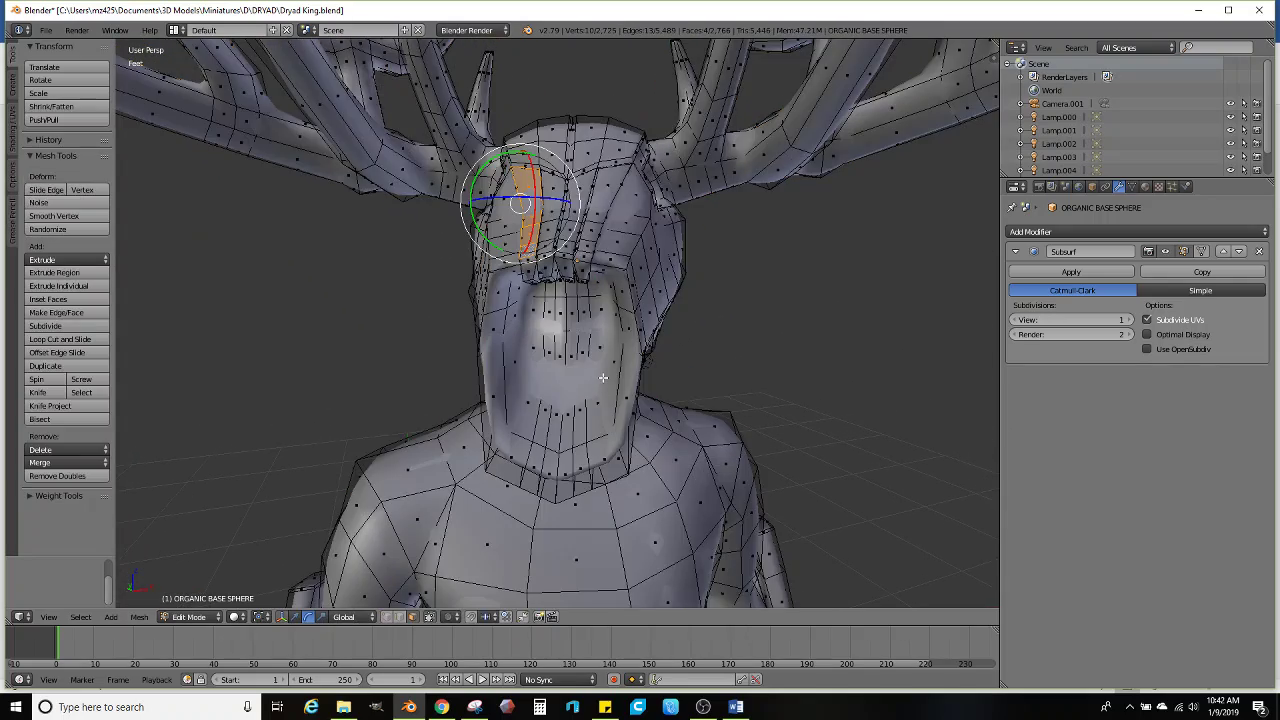
{"action": "scroll", "coordinate": [606, 378], "scroll_direction": "up", "scroll_amount": 1}
{"action": "middle_click_drag", "start_coordinate": [646, 346], "coordinate": [654, 336]}
{"action": "scroll", "coordinate": [655, 335], "scroll_direction": "up", "scroll_amount": 1}
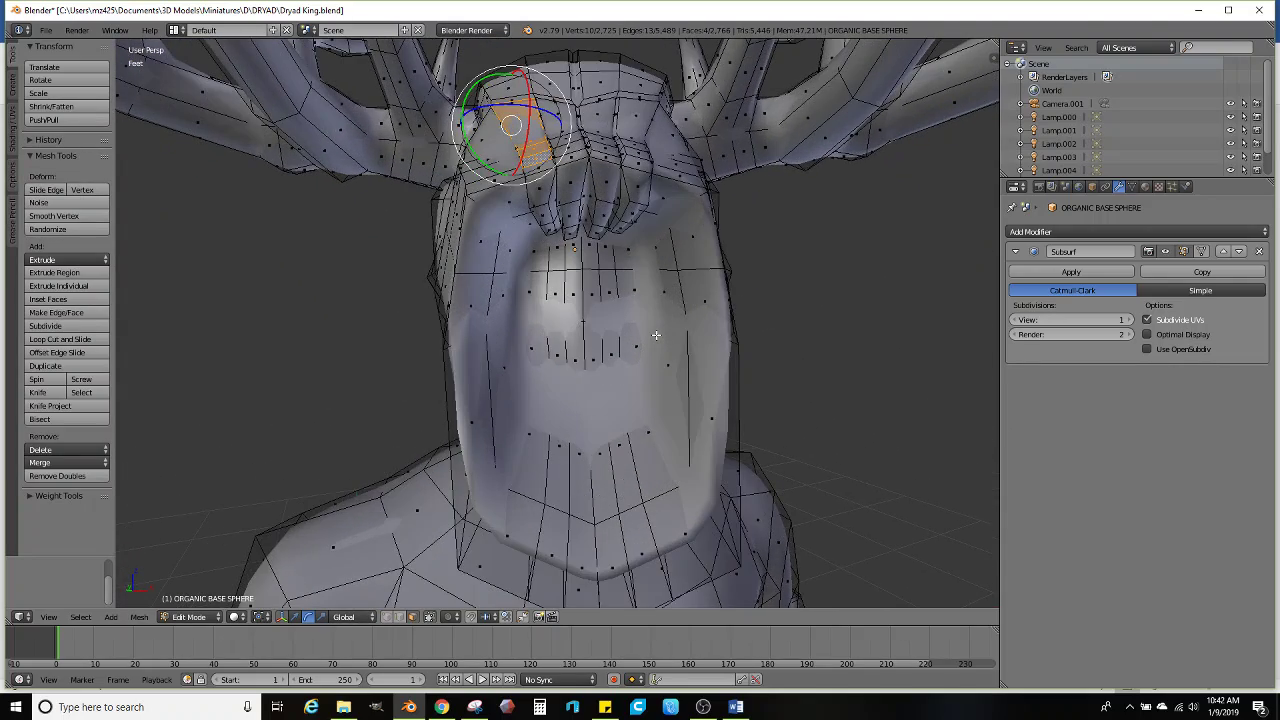
{"action": "scroll", "coordinate": [656, 335], "scroll_direction": "up", "scroll_amount": 2}
{"action": "scroll", "coordinate": [633, 343], "scroll_direction": "down", "scroll_amount": 2}
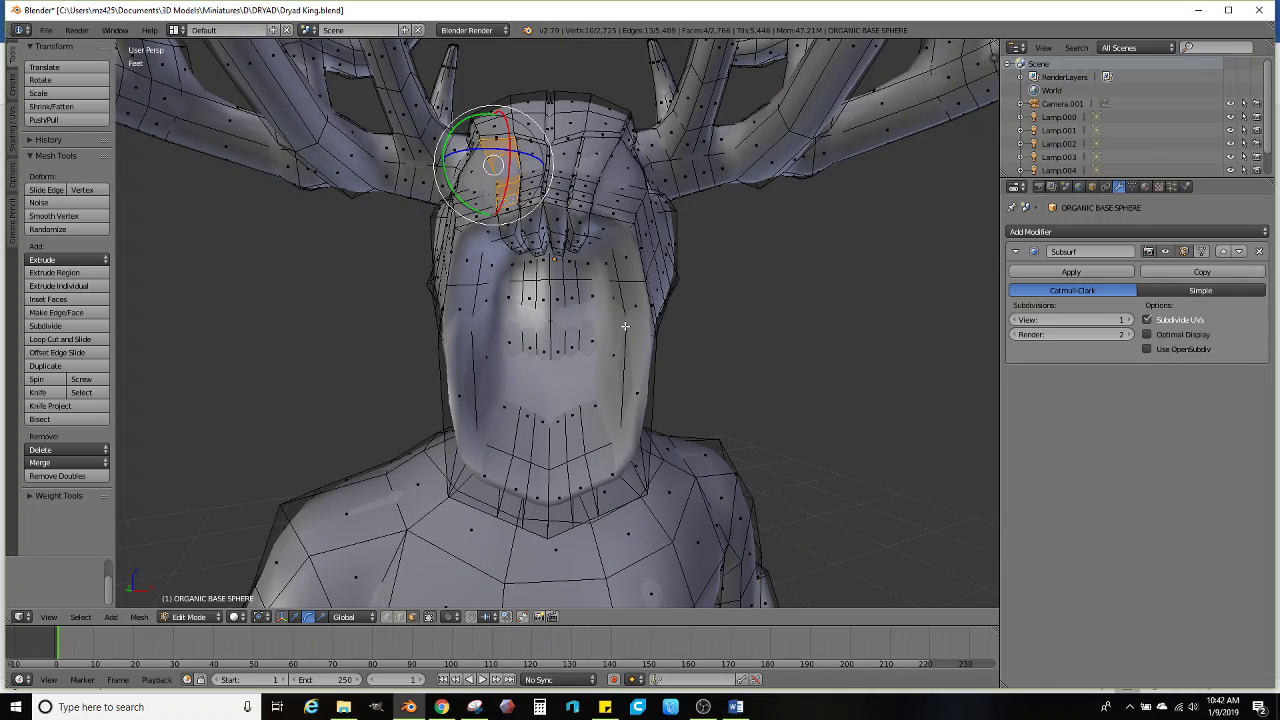
{"action": "middle_click_drag", "start_coordinate": [627, 326], "coordinate": [559, 353]}
{"action": "right_click", "coordinate": [516, 358]}
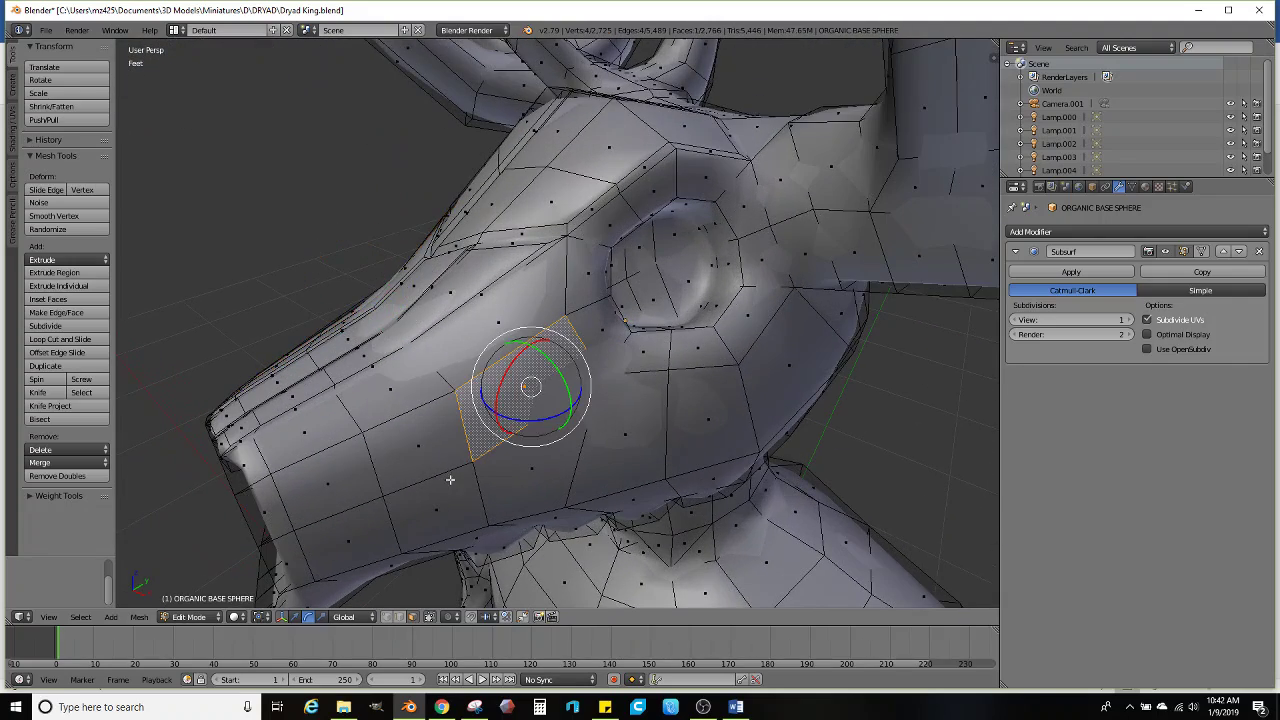
Switch to Chrome and search Google for "deer skull side view" in a new tab
{"action": "left_click", "coordinate": [441, 707]}
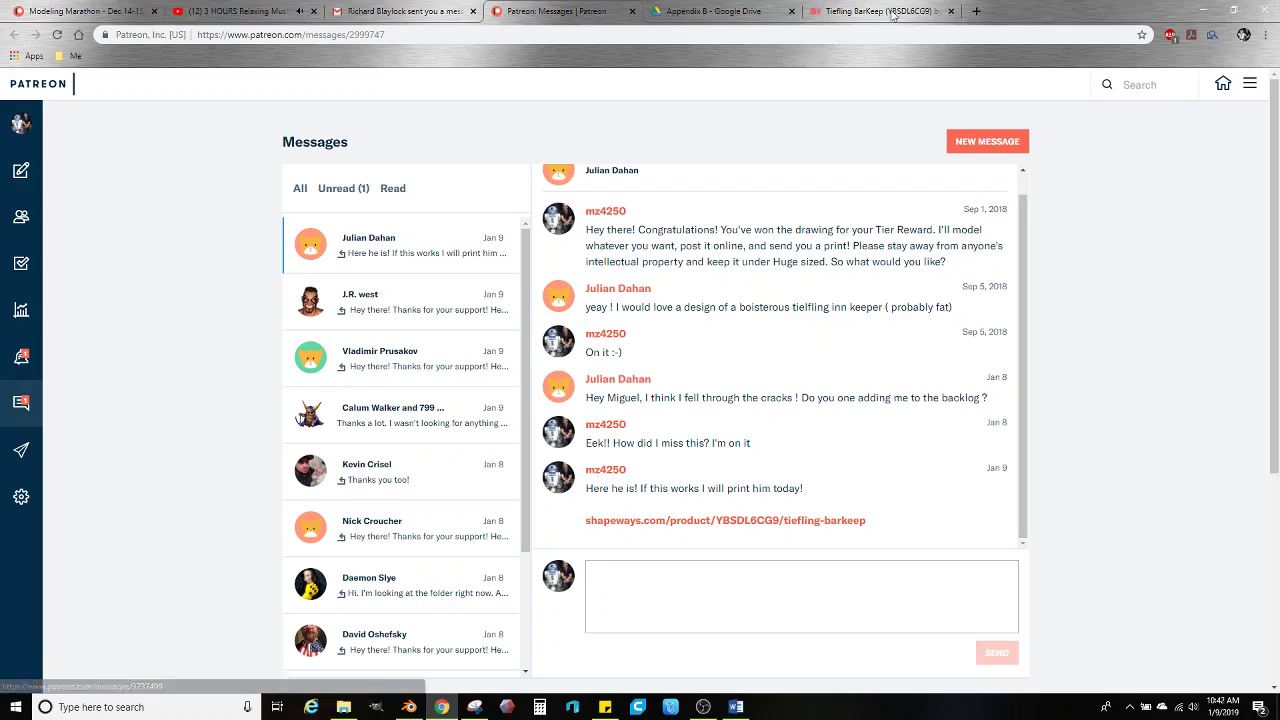
{"action": "left_click", "coordinate": [976, 11]}
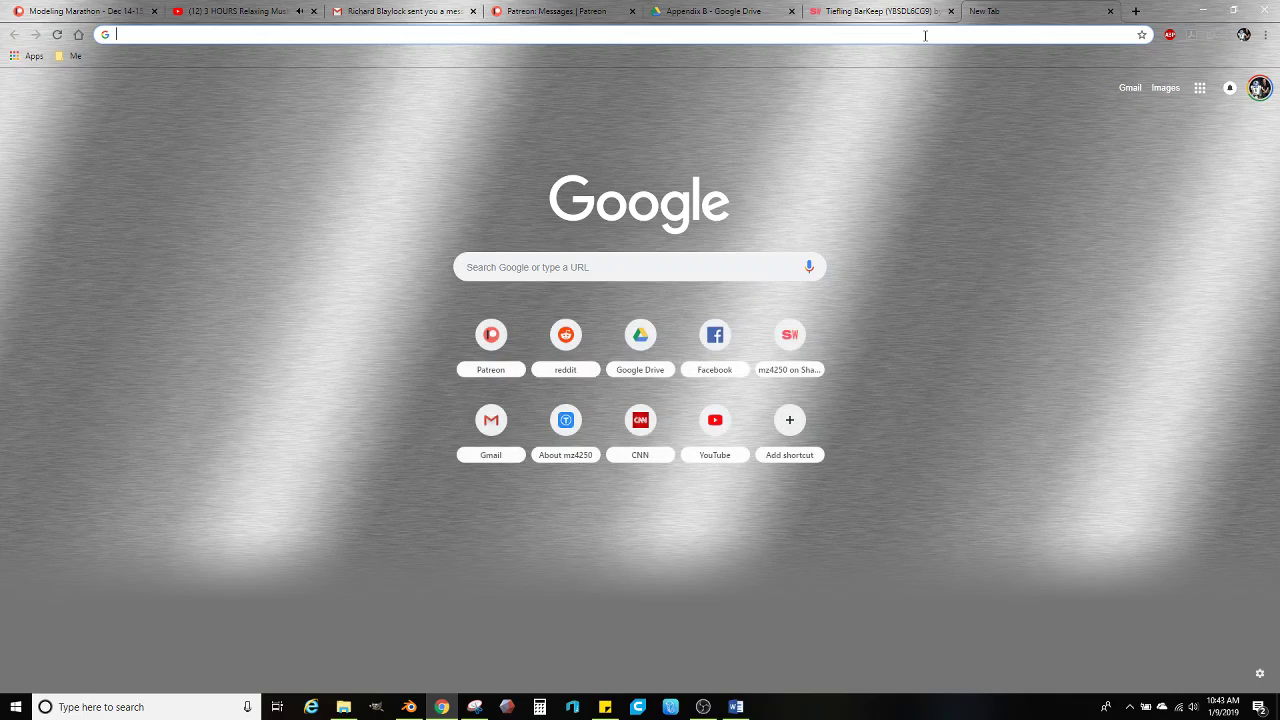
{"action": "type", "text": "deer d"}
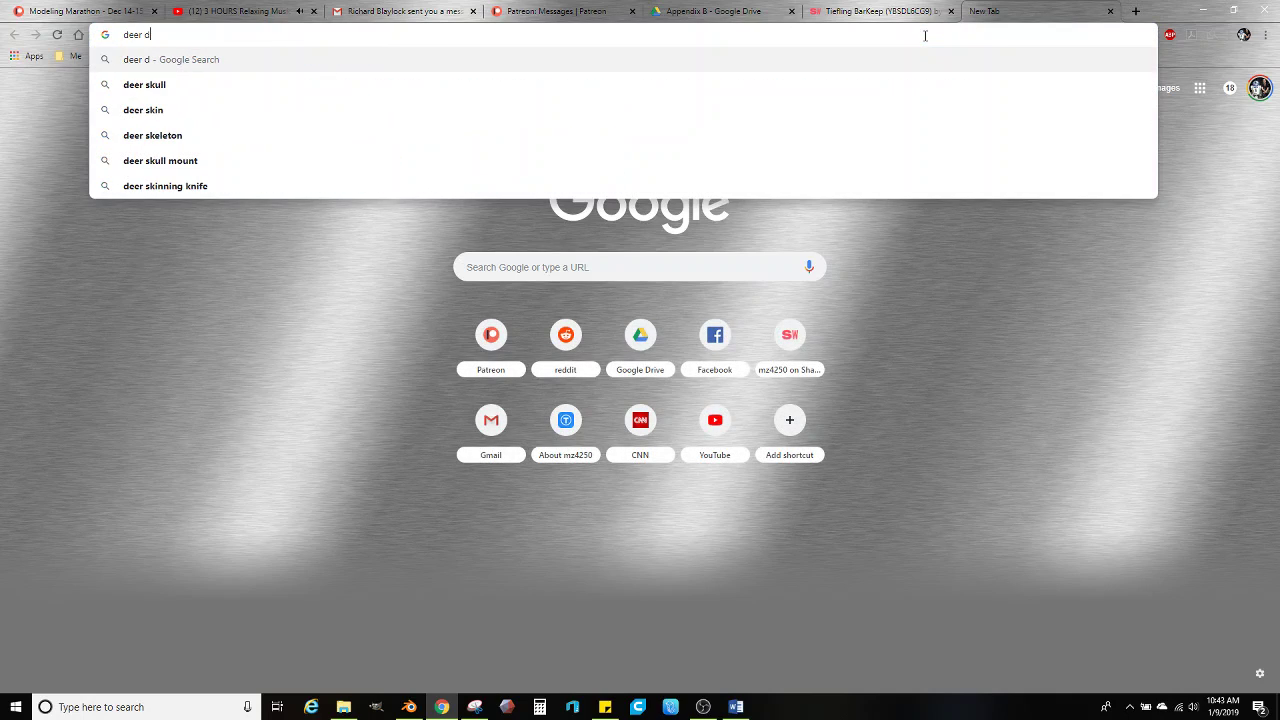
{"action": "key", "text": "BackSpace"}
{"action": "type", "text": "skull side"}
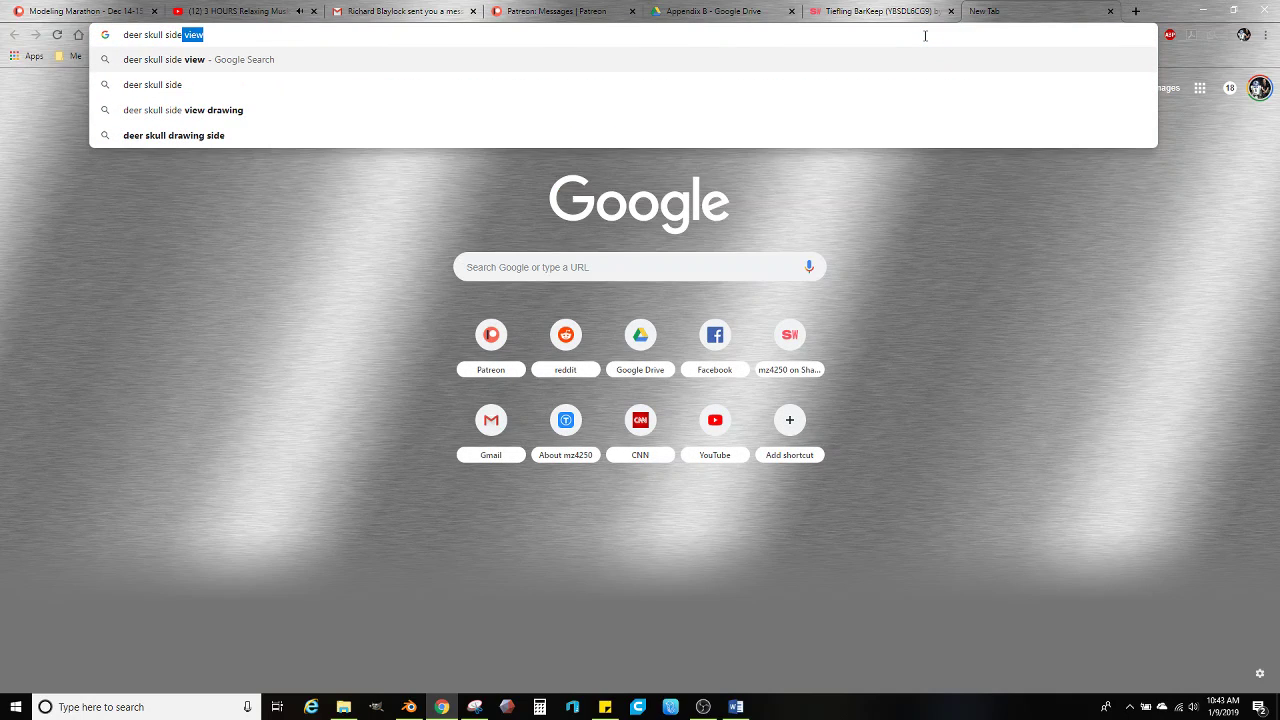
{"action": "key", "text": "Return"}
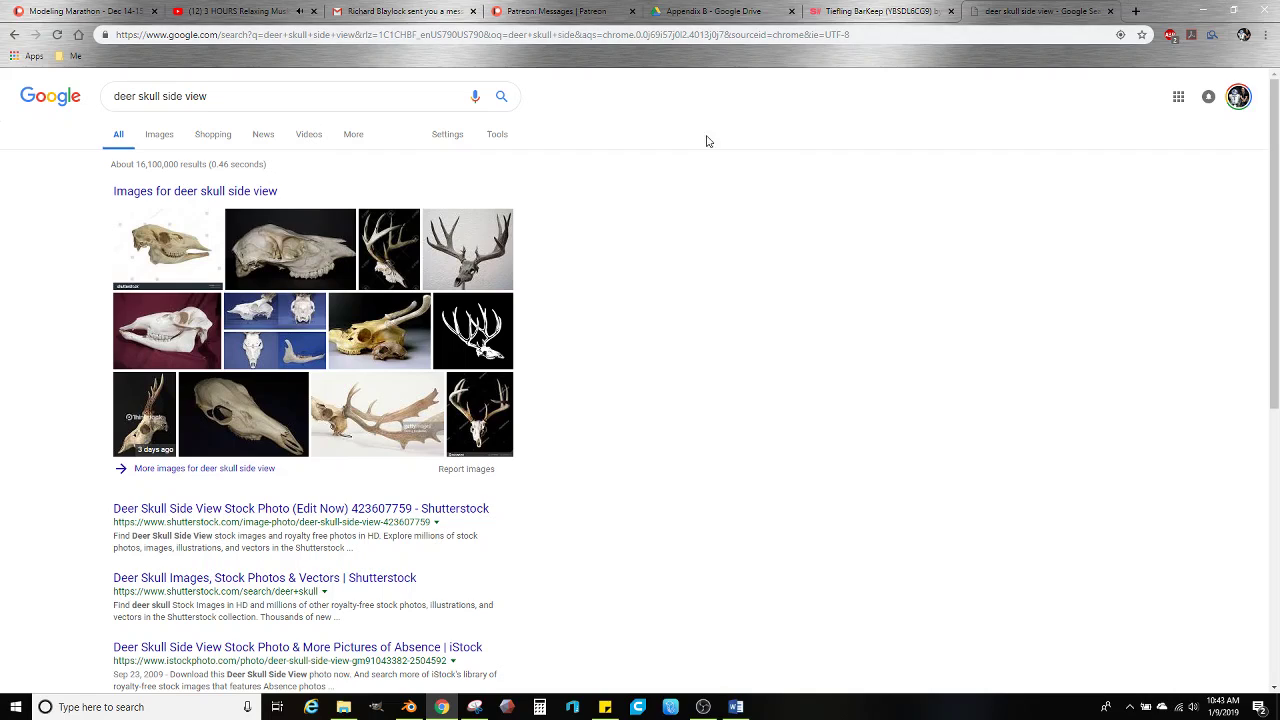
View enlarged side-view deer skull photos from the results as reference and return to Blender
{"action": "left_click", "coordinate": [168, 250]}
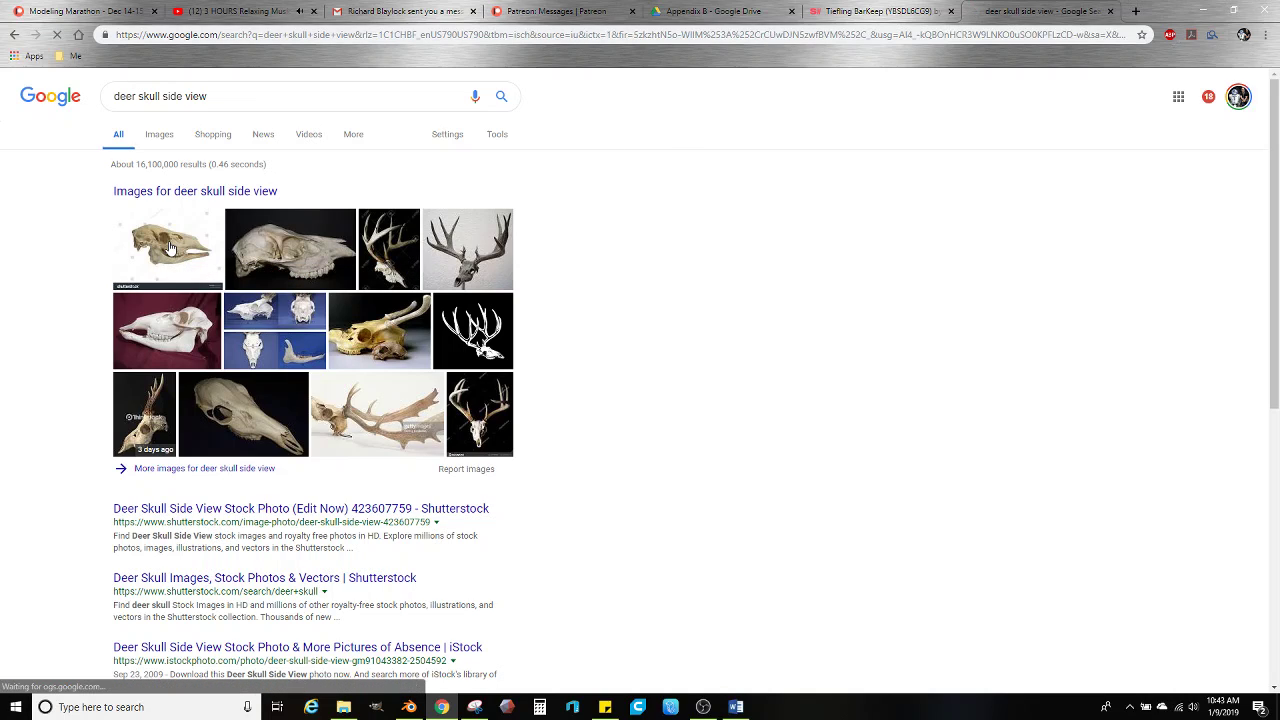
{"action": "left_click", "coordinate": [114, 260]}
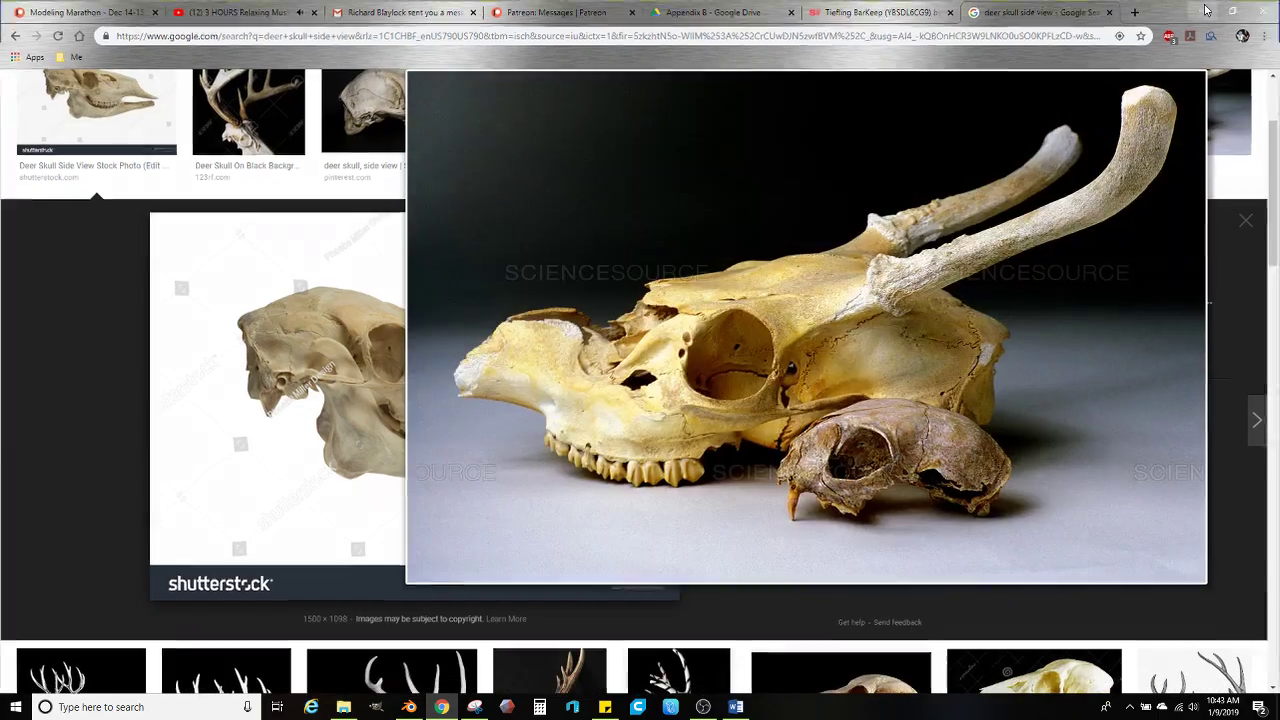
{"action": "left_click", "coordinate": [1205, 10]}
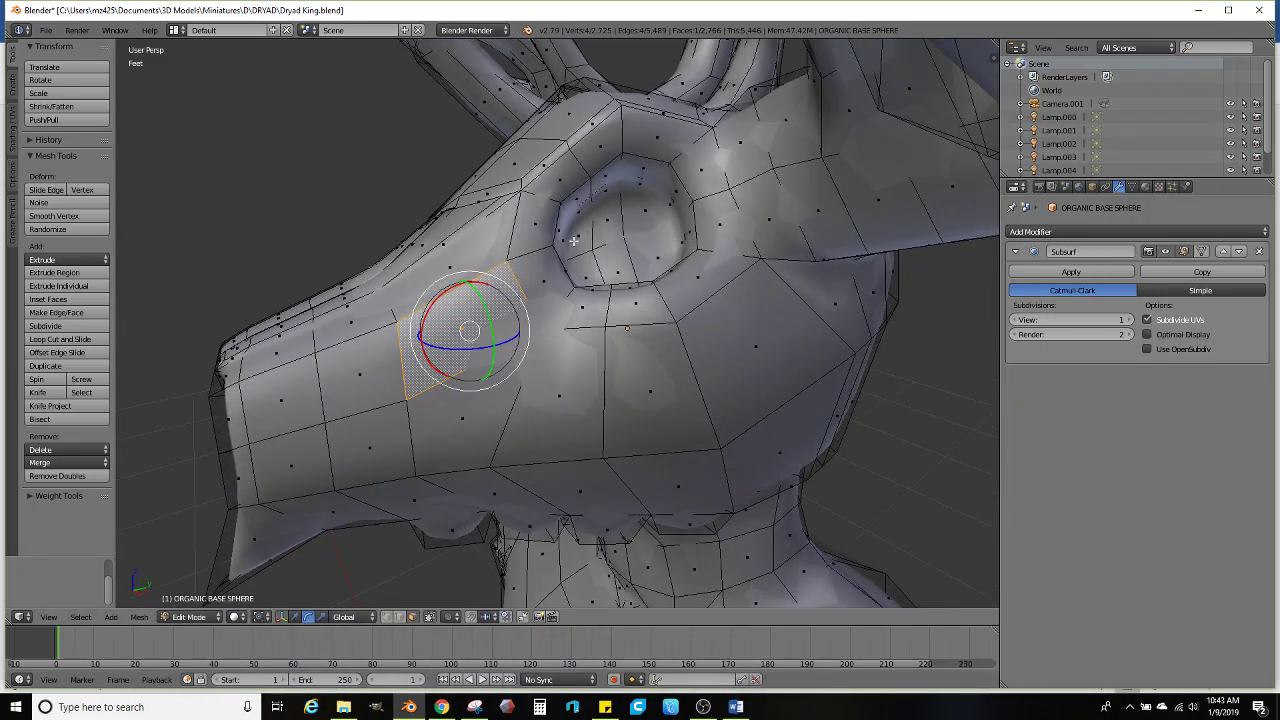
Extrude the cheek face in front of the eye socket and sink it into the skull as a hollow
{"action": "middle_click_drag", "start_coordinate": [485, 262], "coordinate": [578, 241]}
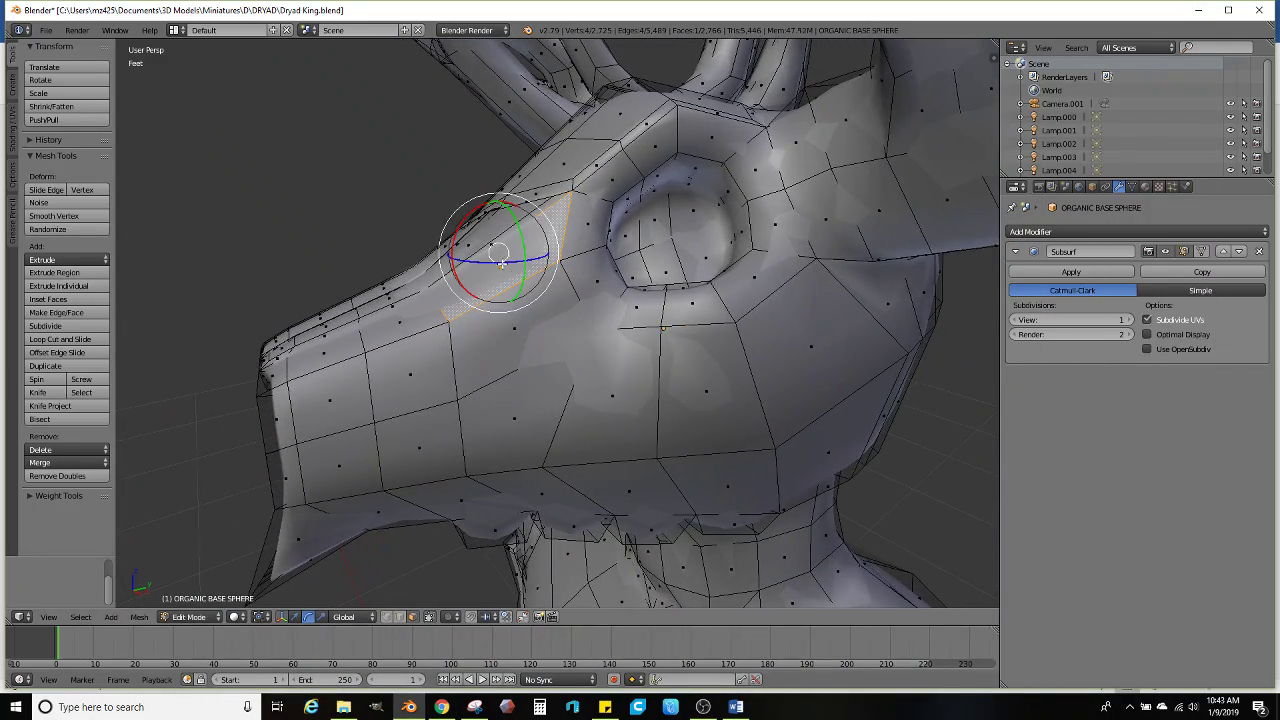
{"action": "middle_click_drag", "start_coordinate": [512, 304], "coordinate": [684, 268]}
{"action": "key", "text": "g"}
{"action": "left_click", "coordinate": [546, 314]}
{"action": "key", "text": "e"}
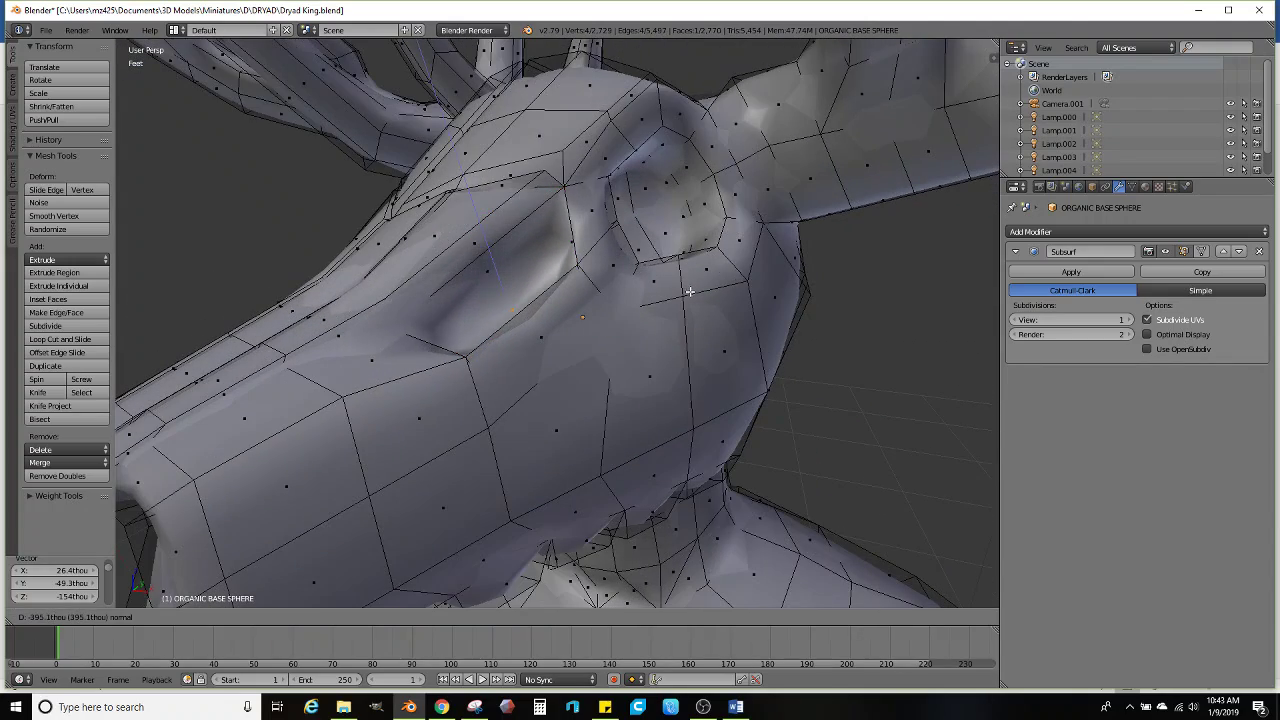
{"action": "left_click", "coordinate": [640, 295]}
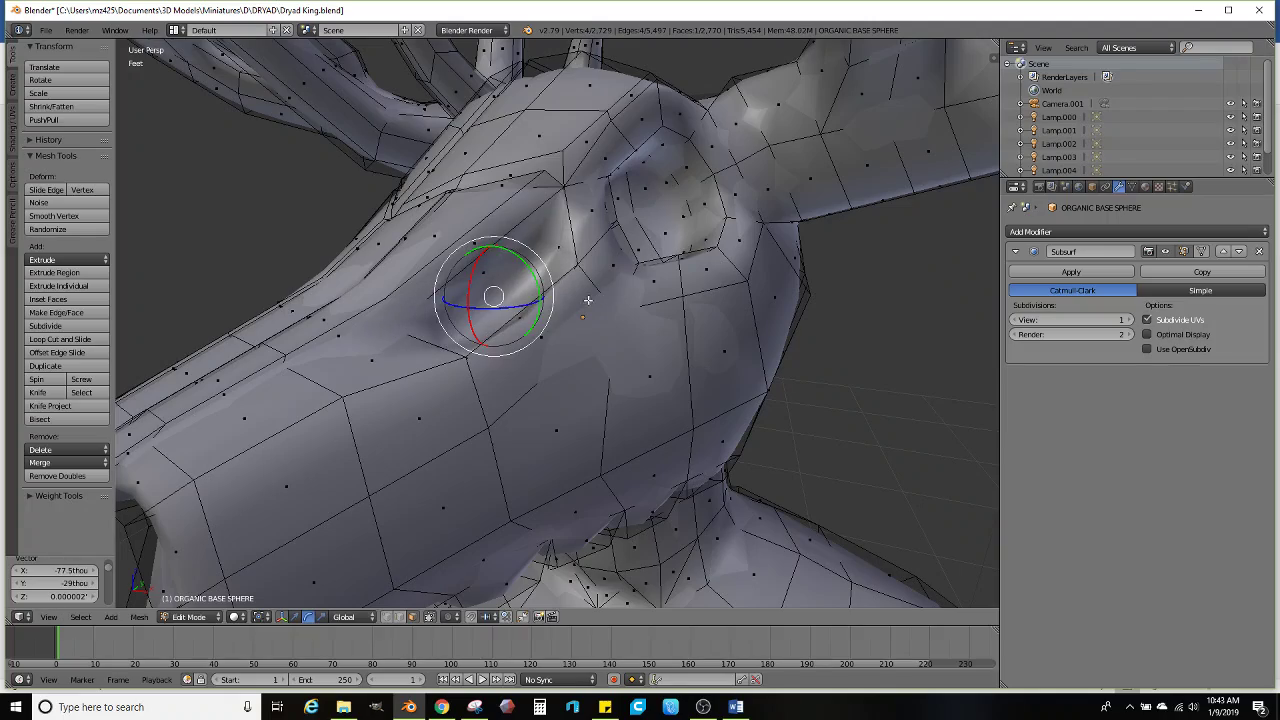
Move the inner face of the hollow in front of the eye socket, extrude it in place and scale it
{"action": "middle_click_drag", "start_coordinate": [588, 300], "coordinate": [497, 302]}
{"action": "key", "text": "g"}
{"action": "left_click", "coordinate": [642, 328]}
{"action": "key", "text": "e"}
{"action": "right_click", "coordinate": [724, 308]}
{"action": "key", "text": "s"}
{"action": "left_click", "coordinate": [664, 320]}
Reposition the hollow's inner face with two small moves and extrude it again in place
{"action": "key", "text": "g"}
{"action": "left_click", "coordinate": [668, 316]}
{"action": "key", "text": "g"}
{"action": "left_click", "coordinate": [671, 313]}
{"action": "key", "text": "e"}
{"action": "right_click", "coordinate": [634, 320]}
Examine the shaded skull in Object Mode and compare it with the deer skull photo in Chrome
{"action": "scroll", "coordinate": [590, 318], "scroll_direction": "down", "scroll_amount": 5}
{"action": "key", "text": "Tab"}
{"action": "scroll", "coordinate": [521, 320], "scroll_direction": "up", "scroll_amount": 2}
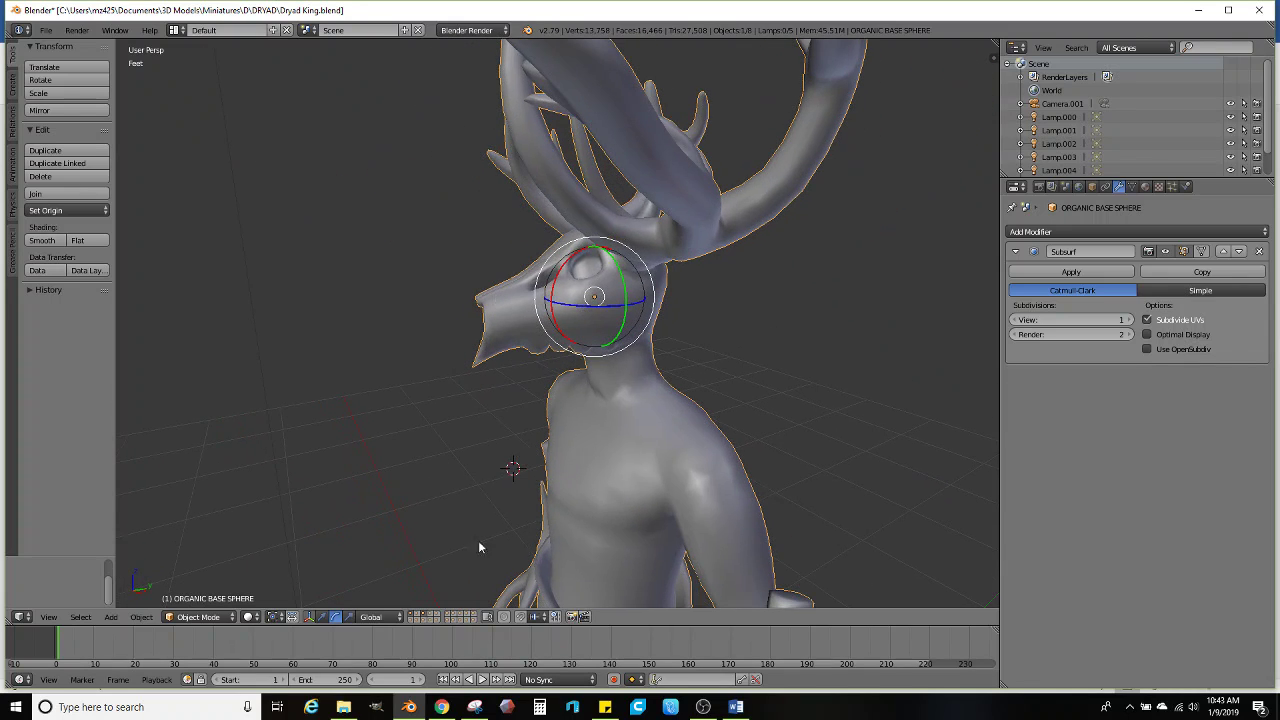
{"action": "left_click", "coordinate": [441, 707]}
{"action": "left_click", "coordinate": [409, 707]}
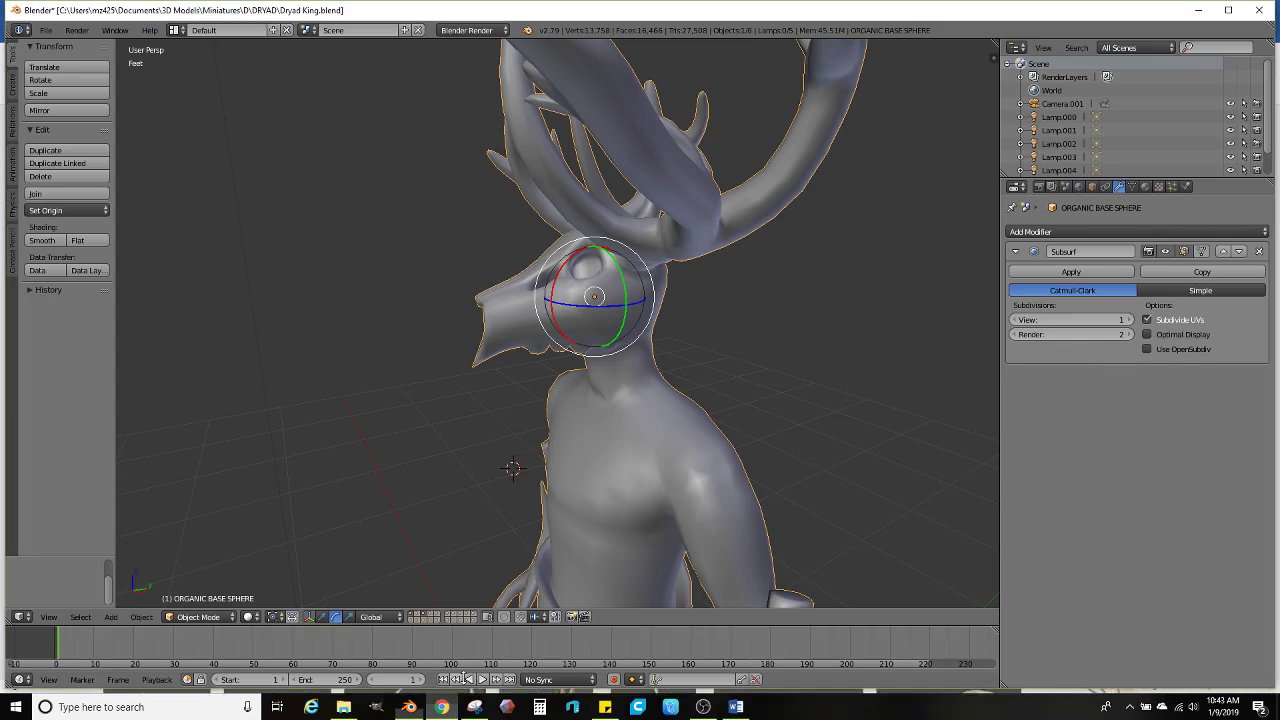
{"action": "middle_click_drag", "start_coordinate": [492, 440], "coordinate": [484, 419]}
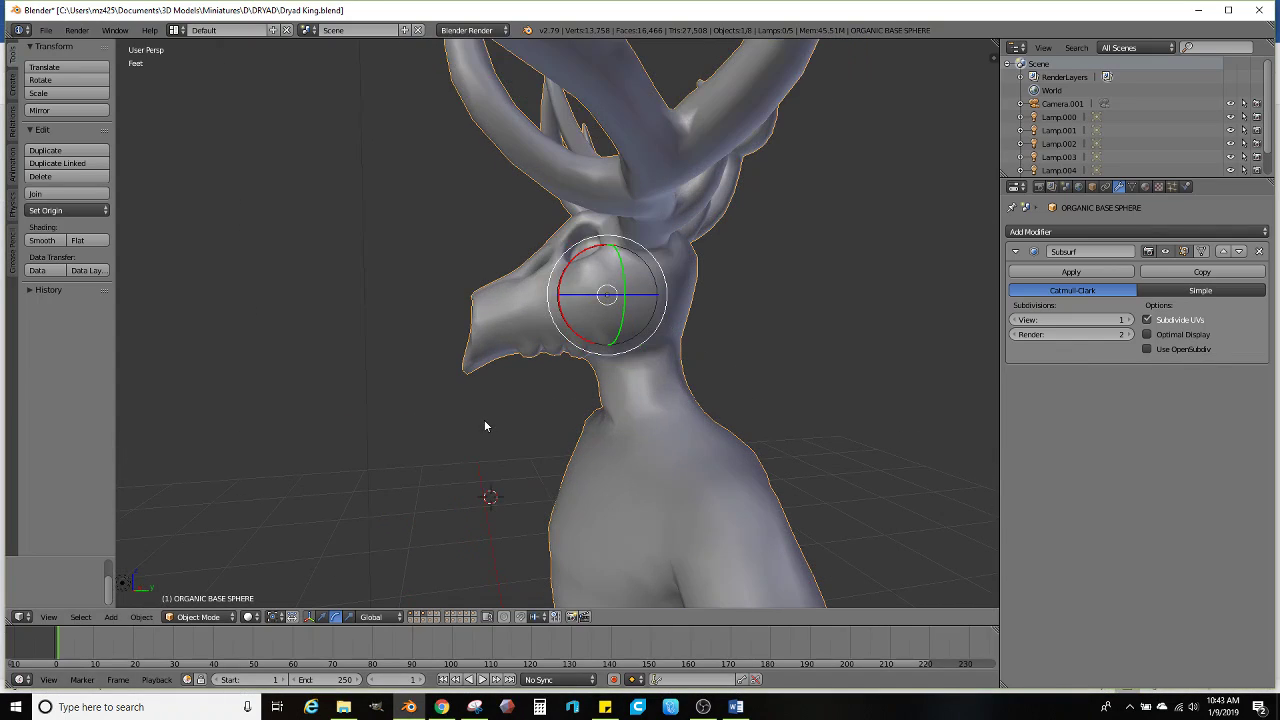
{"action": "left_click", "coordinate": [443, 707]}
{"action": "left_click", "coordinate": [409, 707]}
In Edit Mode, select the inner and outer faces of the lower jaw's tip and raise them about 283 thou along Z
{"action": "key", "text": "Tab"}
{"action": "middle_click_drag", "start_coordinate": [590, 400], "coordinate": [600, 310]}
{"action": "right_click", "coordinate": [670, 301], "text": "ctrl"}
{"action": "right_click", "coordinate": [688, 278], "text": "ctrl"}
{"action": "middle_click_drag", "start_coordinate": [688, 278], "coordinate": [592, 362]}
{"action": "right_click", "coordinate": [345, 276], "text": "ctrl"}
{"action": "right_click", "coordinate": [394, 260], "text": "ctrl"}
{"action": "right_click", "coordinate": [475, 253], "text": "ctrl"}
{"action": "right_click", "coordinate": [466, 355], "text": "ctrl"}
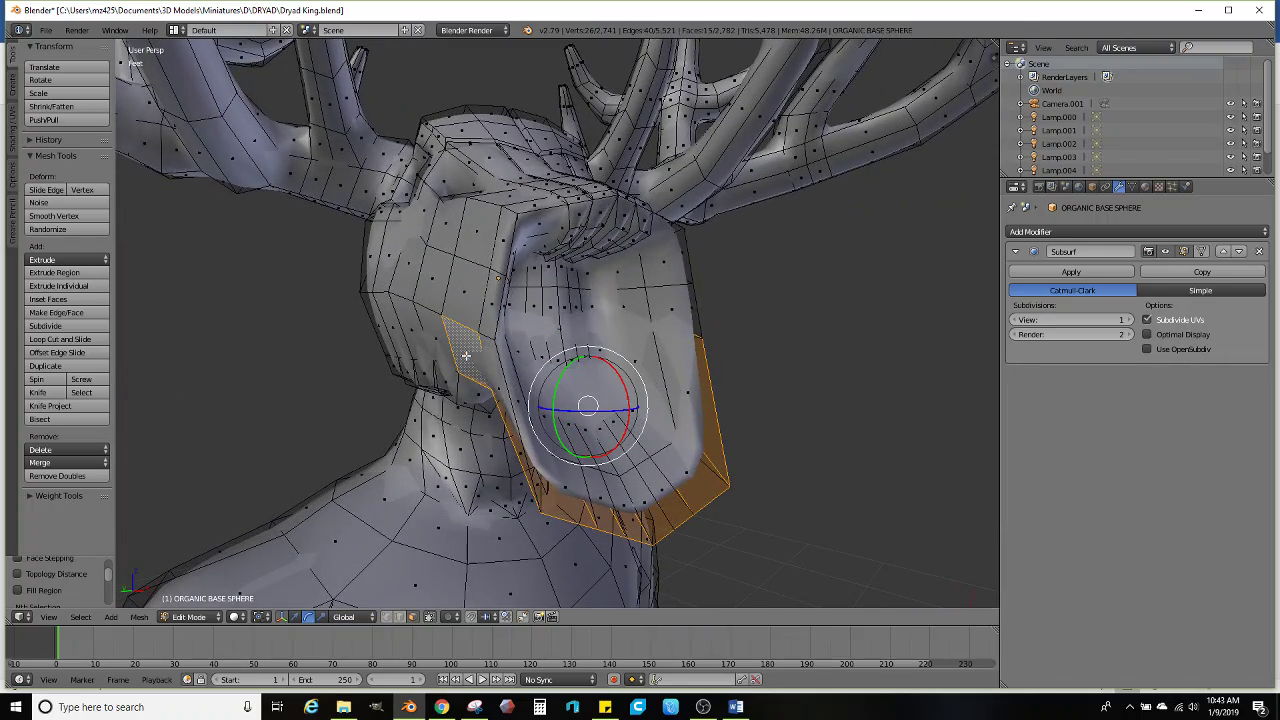
{"action": "right_click", "coordinate": [663, 422], "text": "ctrl"}
{"action": "right_click", "coordinate": [556, 488], "text": "ctrl"}
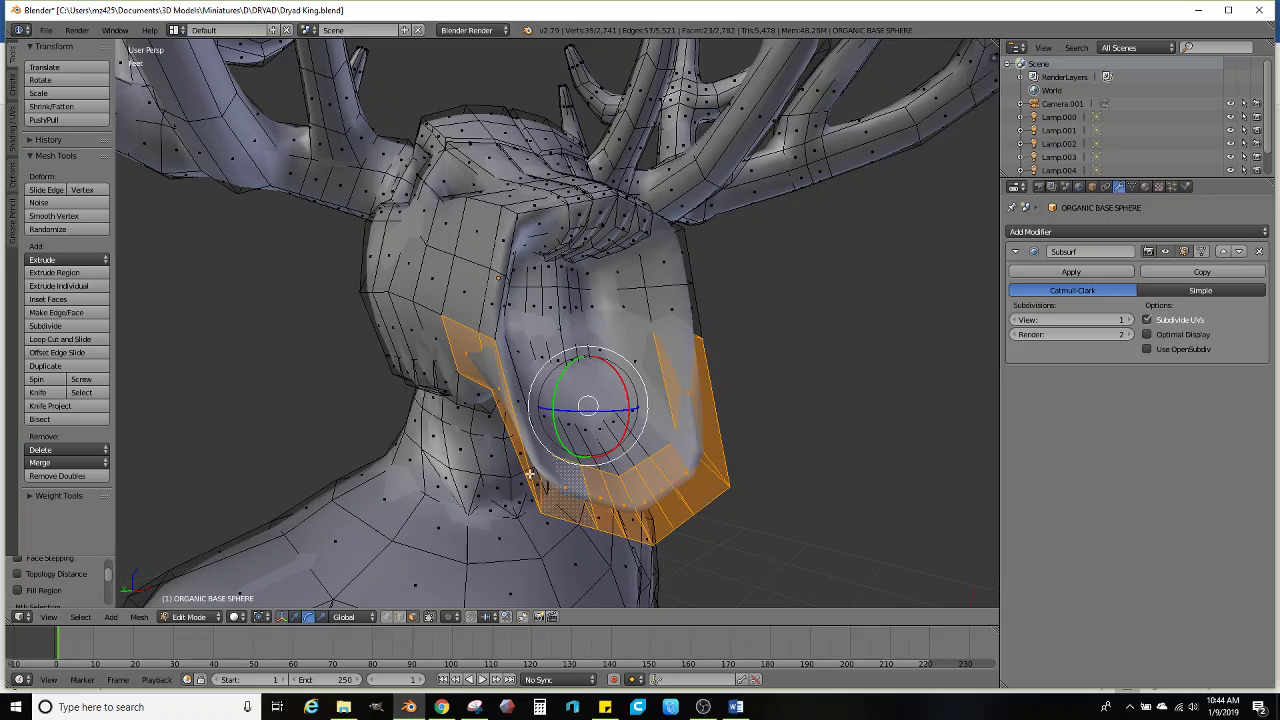
{"action": "mouse_move", "coordinate": [535, 431]}
{"action": "middle_mouse_down"}
{"action": "mouse_move", "coordinate": [461, 447]}
{"action": "mouse_move", "coordinate": [514, 445]}
{"action": "middle_mouse_up"}
{"action": "right_click", "coordinate": [612, 452], "text": "ctrl"}
{"action": "middle_click_drag", "start_coordinate": [618, 453], "coordinate": [568, 448]}
{"action": "right_click", "coordinate": [677, 365], "text": "ctrl"}
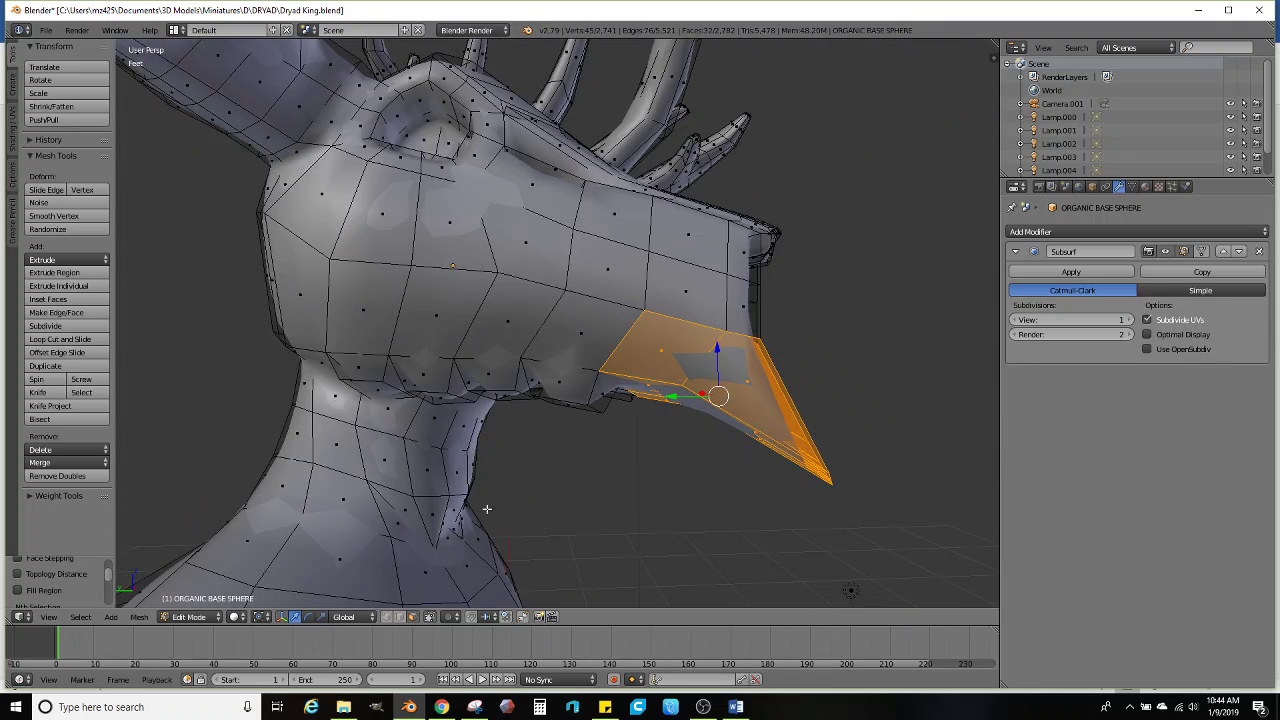
{"action": "right_click", "coordinate": [709, 350]}
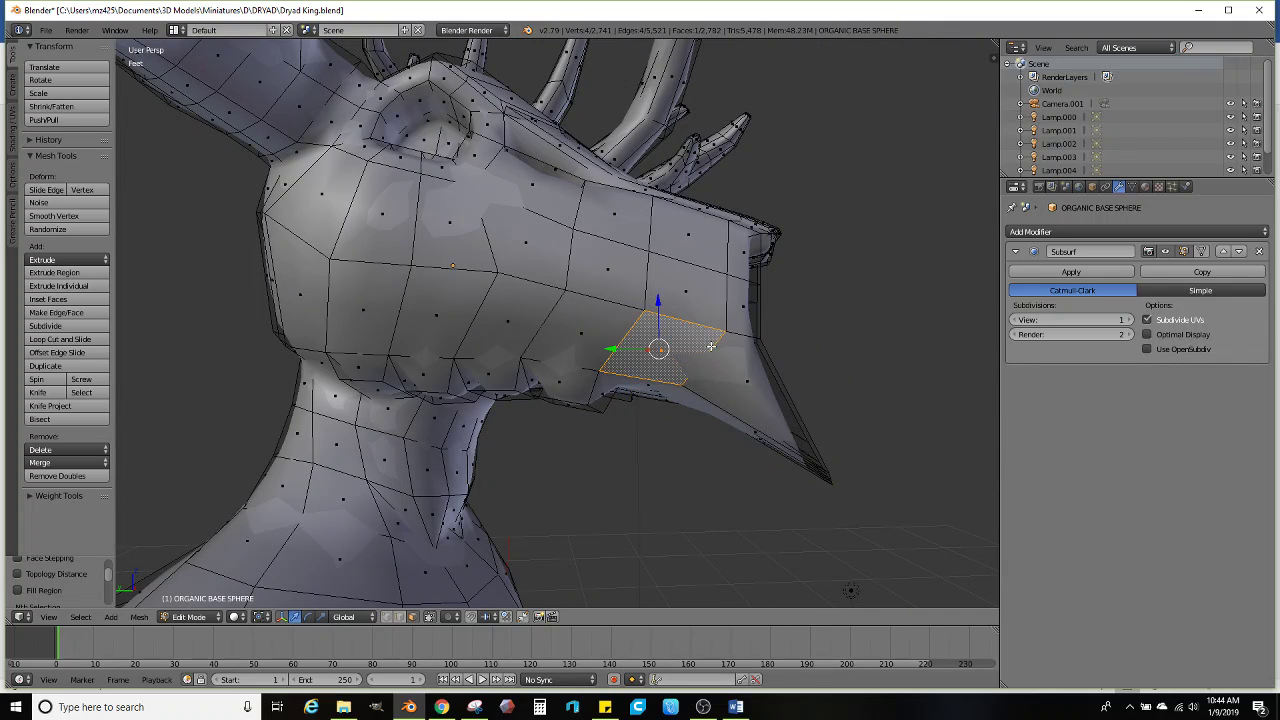
{"action": "key", "text": "ctrl+z"}
{"action": "left_click_drag", "start_coordinate": [717, 347], "coordinate": [717, 323]}
Compare the raised jaw with the side-view deer skull photo in Chrome and return to Blender
{"action": "middle_click_drag", "start_coordinate": [717, 323], "coordinate": [606, 340]}
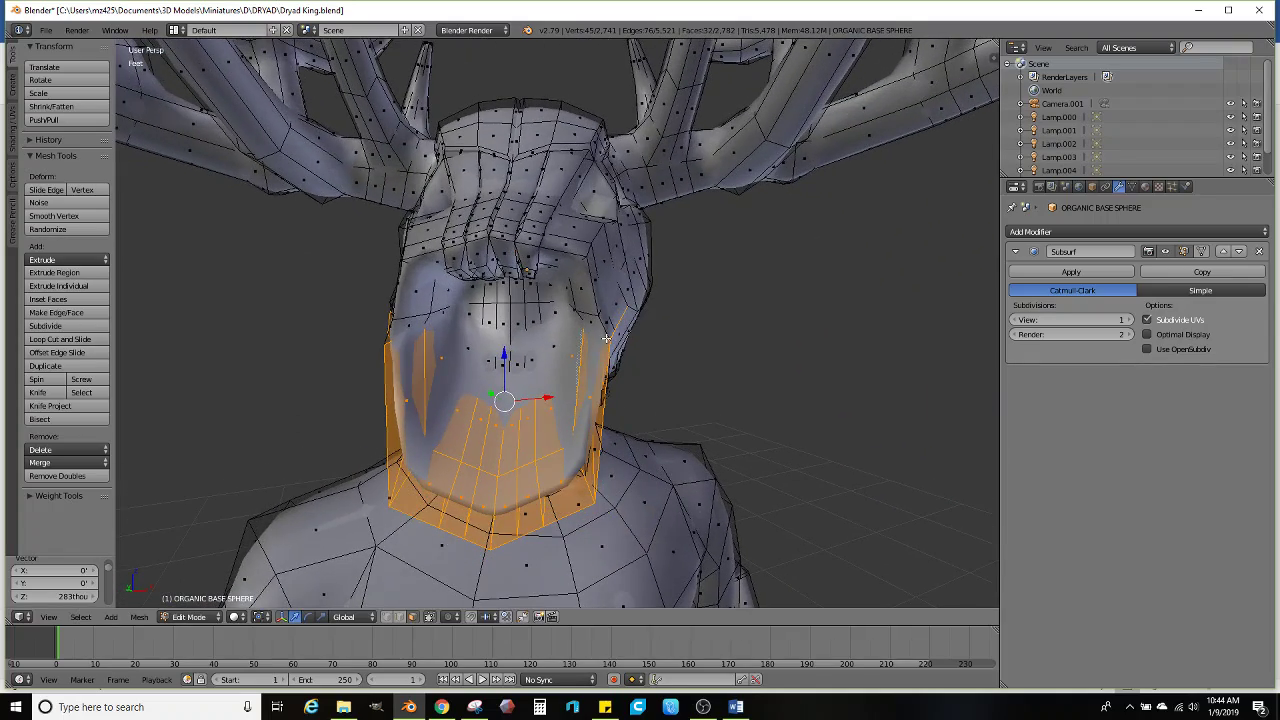
{"action": "scroll", "coordinate": [537, 566], "scroll_direction": "down", "scroll_amount": 3}
{"action": "left_click", "coordinate": [443, 707]}
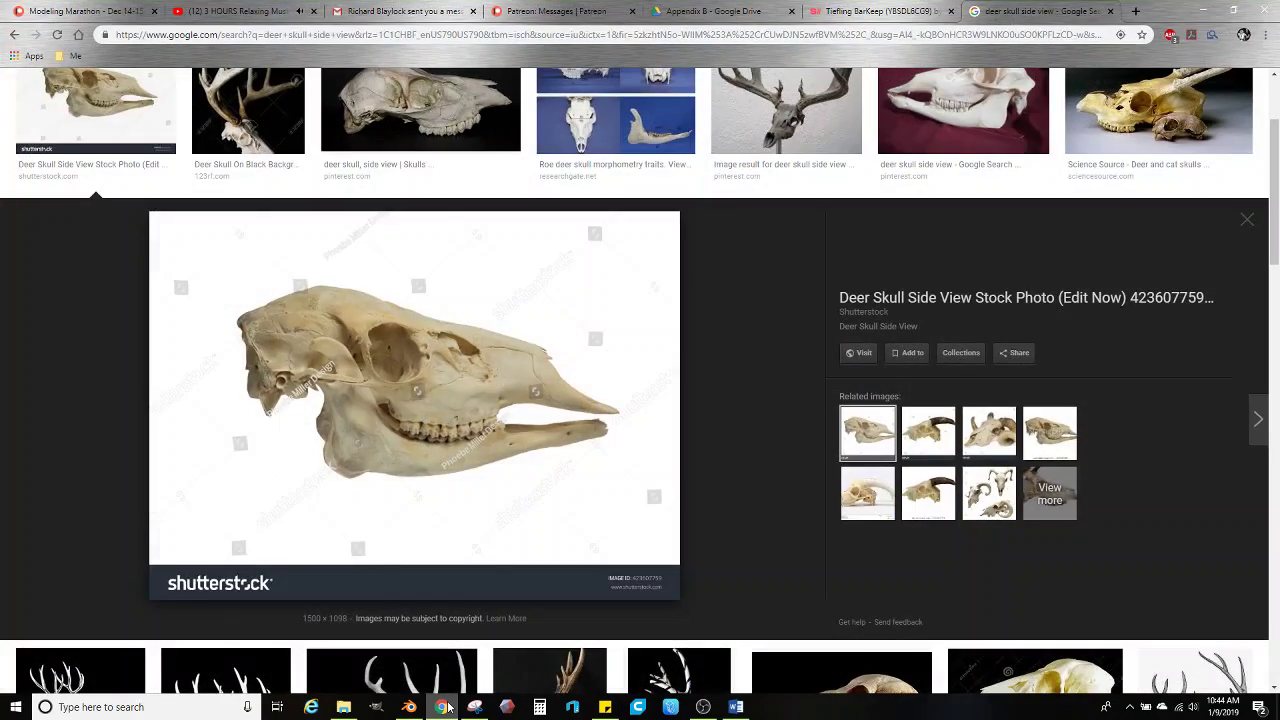
{"action": "left_click", "coordinate": [409, 707]}
{"action": "middle_click_drag", "start_coordinate": [380, 597], "coordinate": [455, 590]}
{"action": "left_click", "coordinate": [441, 707]}
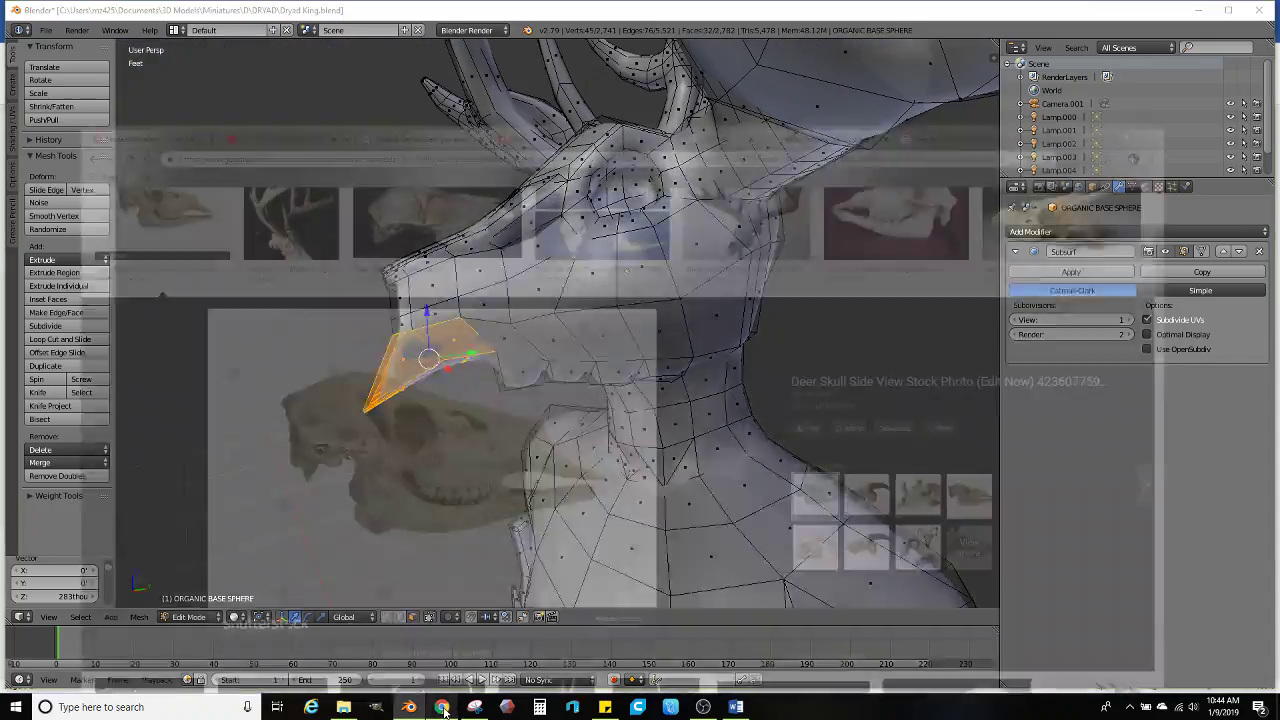
{"action": "left_click", "coordinate": [409, 707]}
Select two cheek faces below the eye socket and set the transform orientation to Normal
{"action": "middle_click_drag", "start_coordinate": [590, 315], "coordinate": [699, 344]}
{"action": "right_click", "coordinate": [645, 305]}
{"action": "right_click", "coordinate": [570, 330], "text": "shift"}
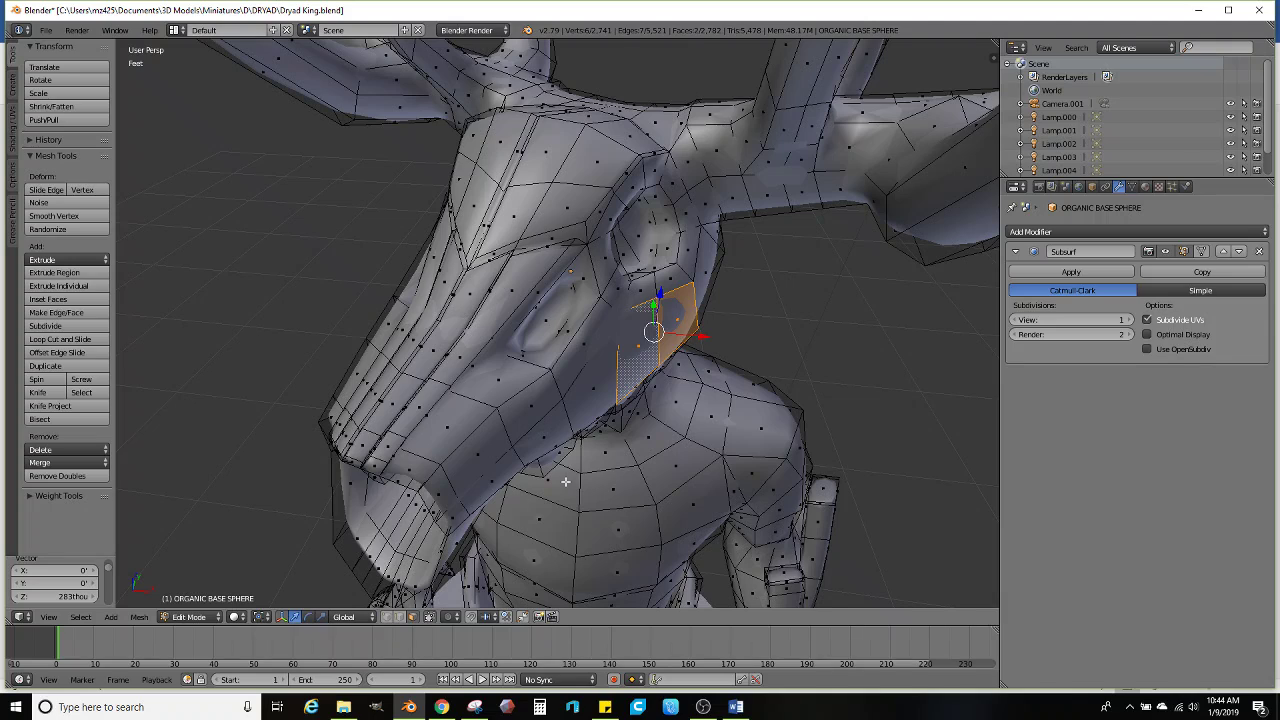
{"action": "left_click", "coordinate": [345, 617]}
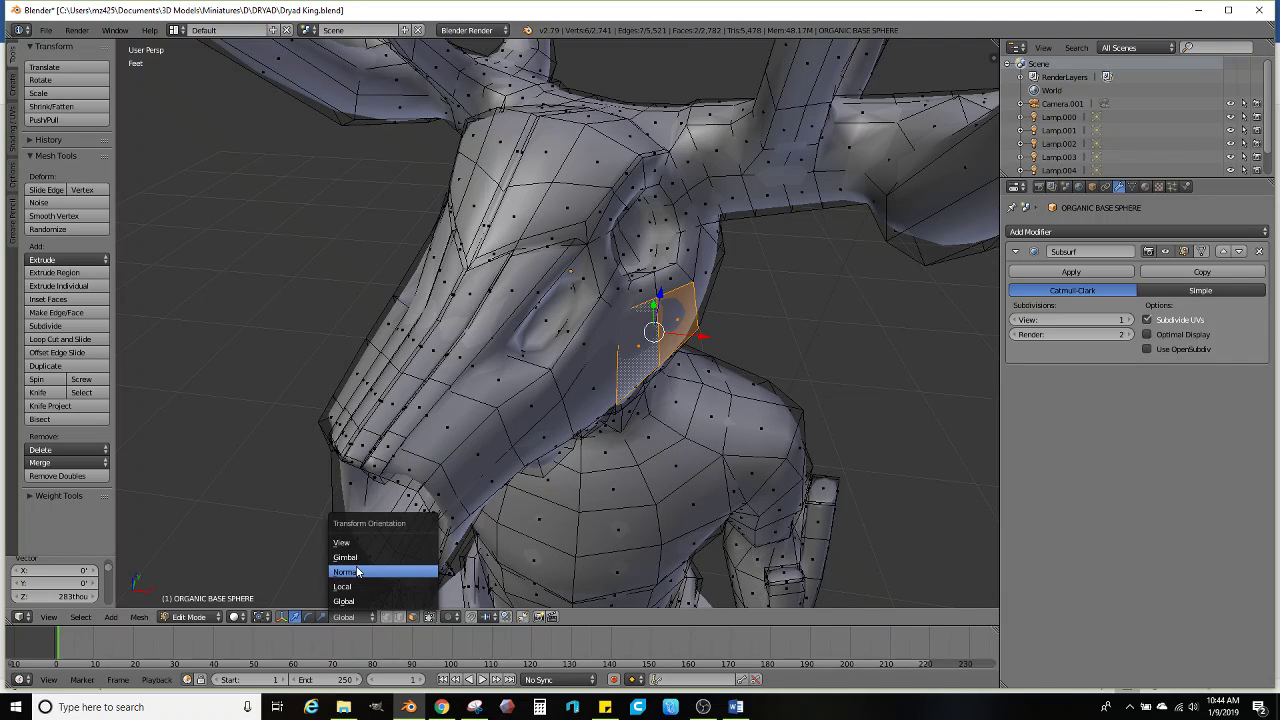
{"action": "left_click", "coordinate": [357, 571]}
Try to push the selected cheek faces inward along their normal
{"action": "middle_click_drag", "start_coordinate": [660, 335], "coordinate": [717, 385]}
{"action": "left_click_drag", "start_coordinate": [680, 357], "coordinate": [648, 355]}
{"action": "middle_click_drag", "start_coordinate": [648, 355], "coordinate": [614, 344]}
{"action": "key", "text": "ctrl+z"}
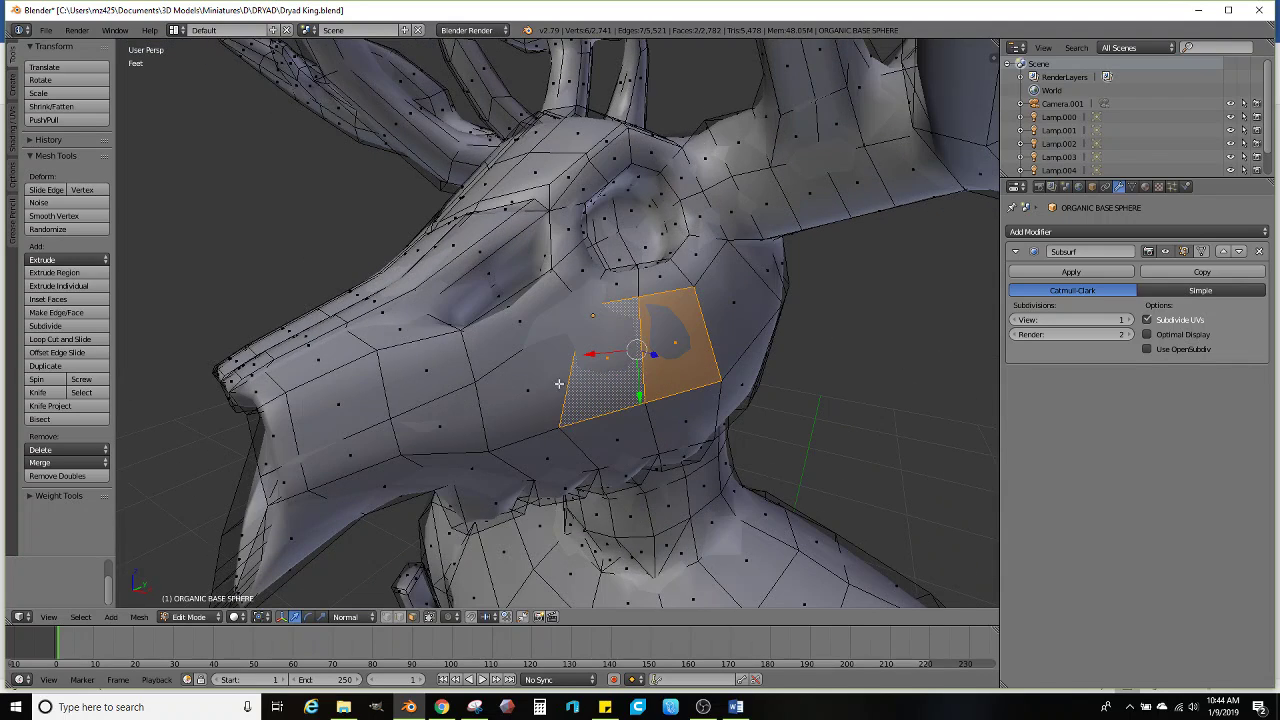
Add one loop cut across the cheek and push the two faces below it inward about 179 thou along their normal
{"action": "left_click", "coordinate": [66, 340]}
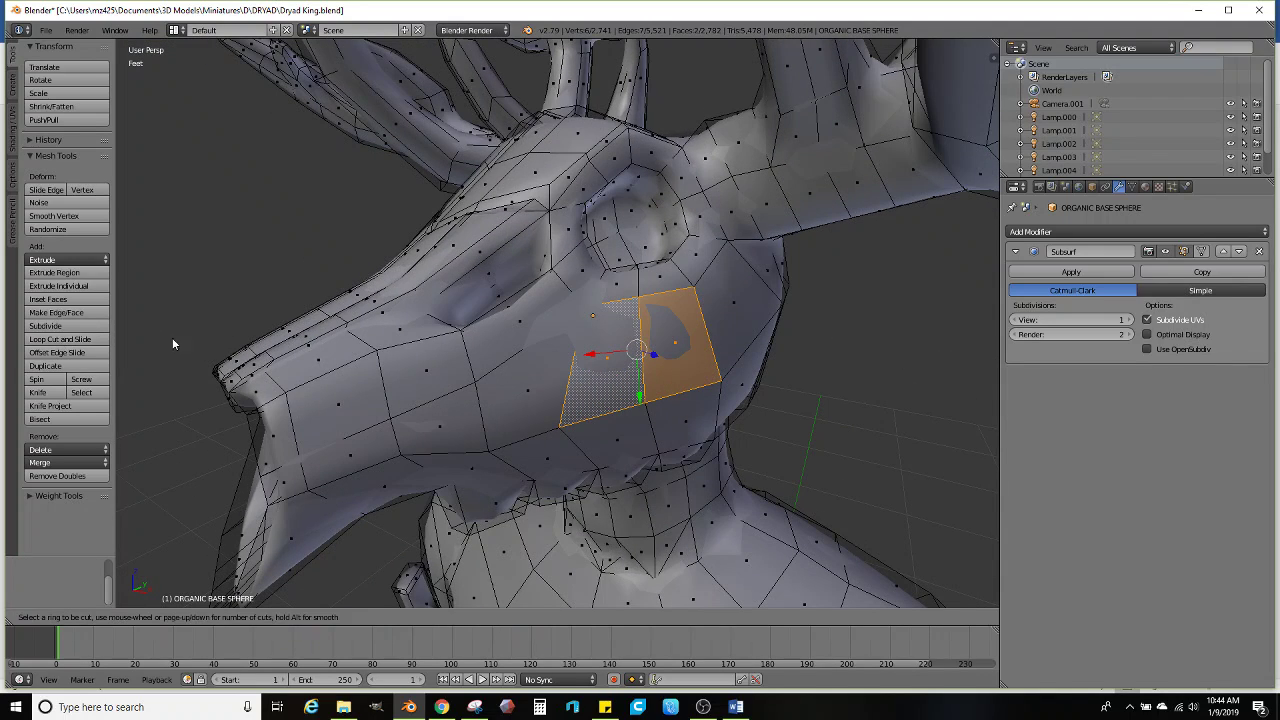
{"action": "left_click", "coordinate": [621, 371]}
{"action": "left_click", "coordinate": [665, 345]}
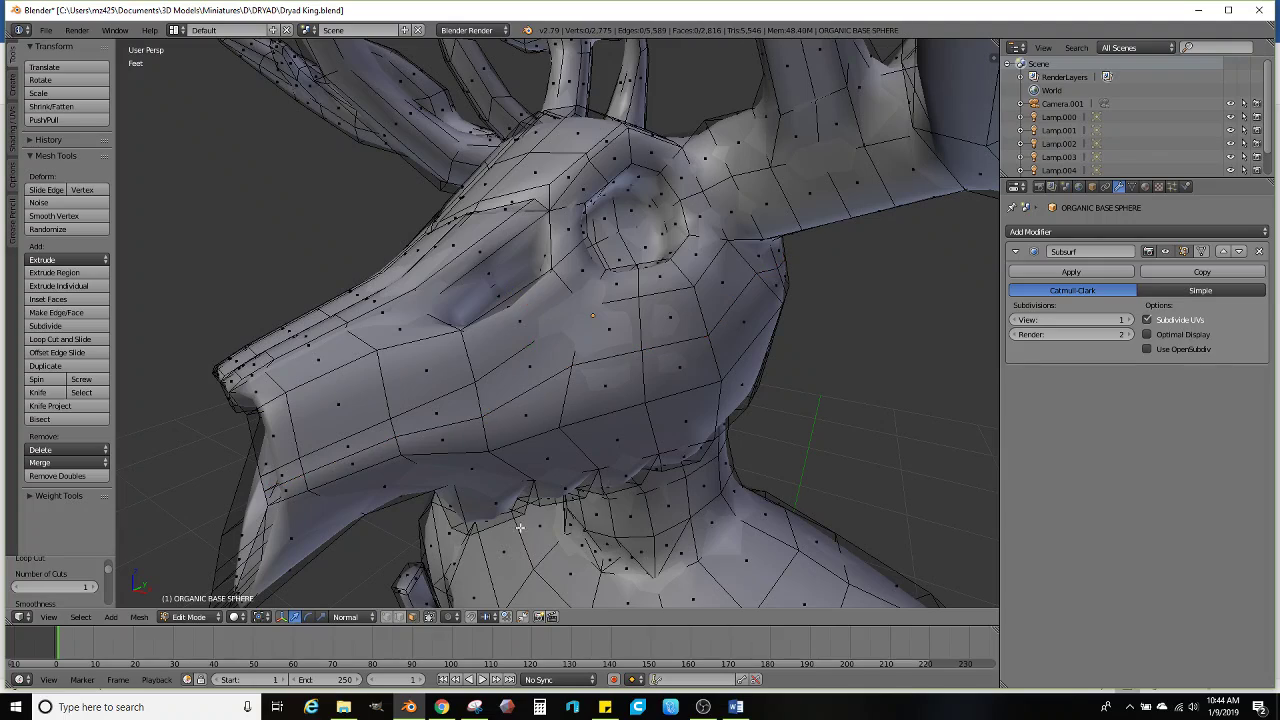
{"action": "left_click", "coordinate": [567, 384], "text": "shift"}
{"action": "left_click", "coordinate": [601, 386], "text": "shift"}
{"action": "left_click", "coordinate": [526, 404], "text": "shift"}
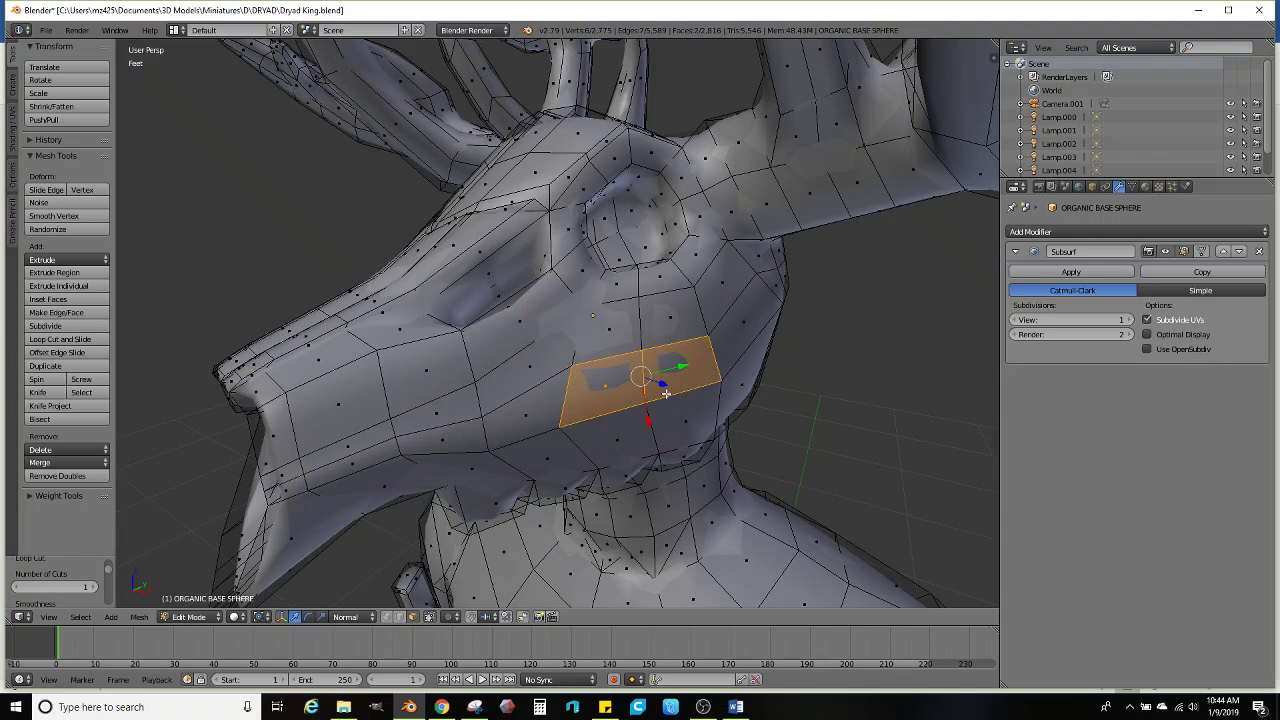
{"action": "middle_click_drag", "start_coordinate": [666, 394], "coordinate": [689, 378]}
{"action": "left_click_drag", "start_coordinate": [683, 376], "coordinate": [672, 392]}
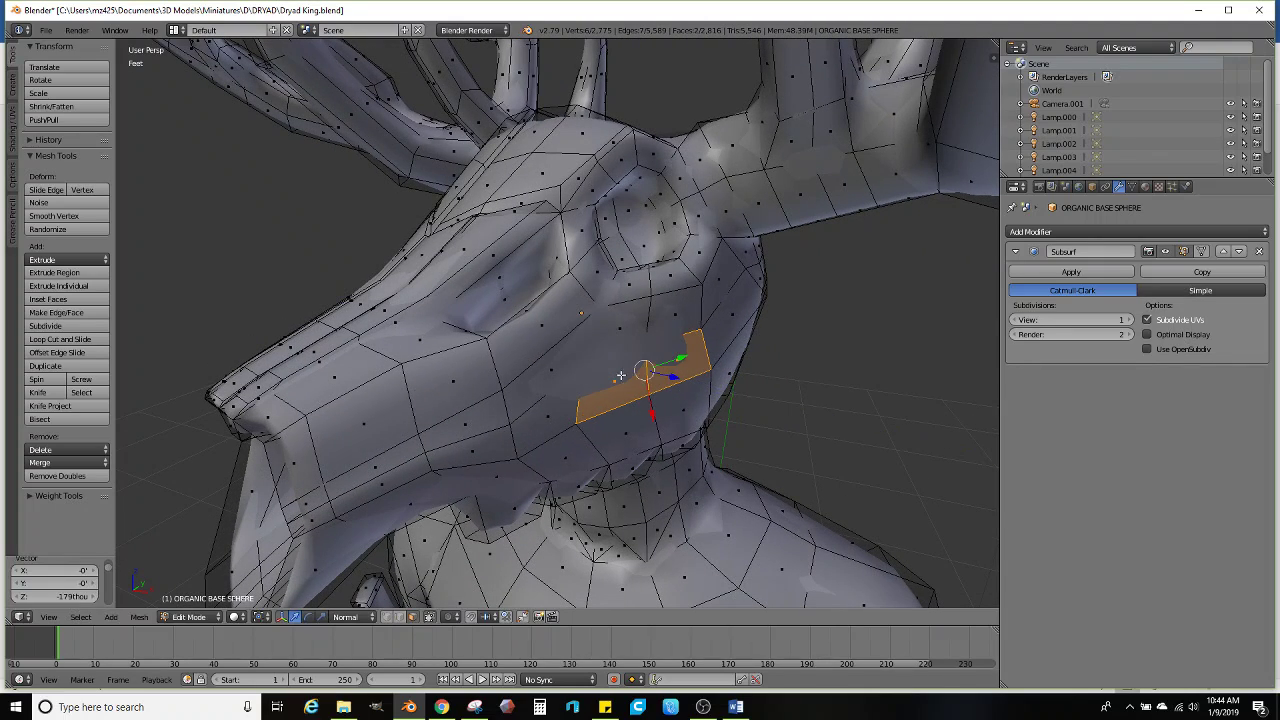
Select the matching two faces on the opposite cheek and push them inward along their normal
{"action": "middle_click_drag", "start_coordinate": [672, 392], "coordinate": [471, 393]}
{"action": "right_click", "coordinate": [425, 390]}
{"action": "right_click", "coordinate": [352, 381], "text": "shift"}
{"action": "middle_click_drag", "start_coordinate": [352, 381], "coordinate": [310, 431]}
{"action": "left_click_drag", "start_coordinate": [303, 437], "coordinate": [316, 432]}
{"action": "left_click", "coordinate": [316, 432]}
Examine the shaded skull's cheeks and jaw from several angles
{"action": "key", "text": "Tab"}
{"action": "scroll", "coordinate": [316, 432], "scroll_direction": "down", "scroll_amount": 3}
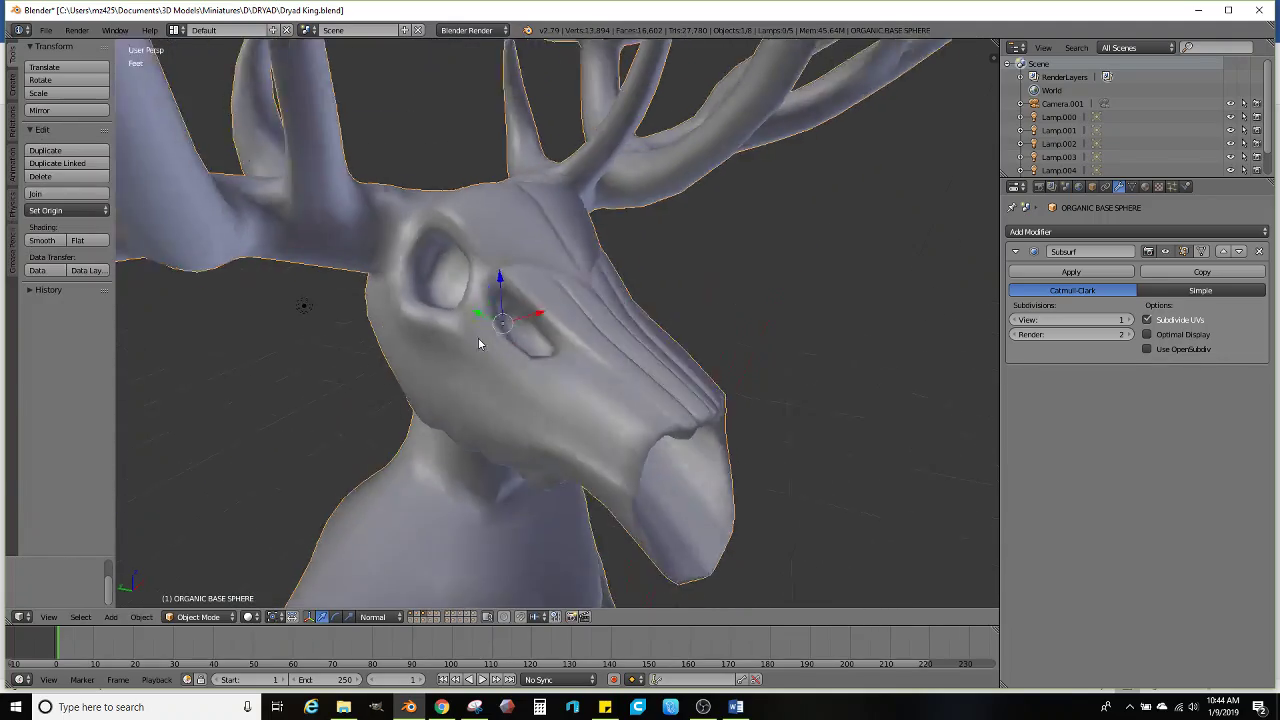
{"action": "middle_click_drag", "start_coordinate": [316, 432], "coordinate": [534, 393]}
{"action": "scroll", "coordinate": [494, 341], "scroll_direction": "up", "scroll_amount": 5}
{"action": "key", "text": "Tab"}
{"action": "scroll", "coordinate": [630, 346], "scroll_direction": "down", "scroll_amount": 3}
{"action": "key", "text": "Tab"}
{"action": "scroll", "coordinate": [509, 431], "scroll_direction": "down", "scroll_amount": 3}
{"action": "mouse_move", "coordinate": [602, 420]}
{"action": "middle_mouse_down"}
{"action": "mouse_move", "coordinate": [560, 434]}
{"action": "mouse_move", "coordinate": [629, 416]}
{"action": "mouse_move", "coordinate": [512, 418]}
{"action": "middle_mouse_up"}
Lasso-select the rows of teeth under the skull in wireframe view and move them up about 340 thou along the normal's Z axis
{"action": "key", "text": "z"}
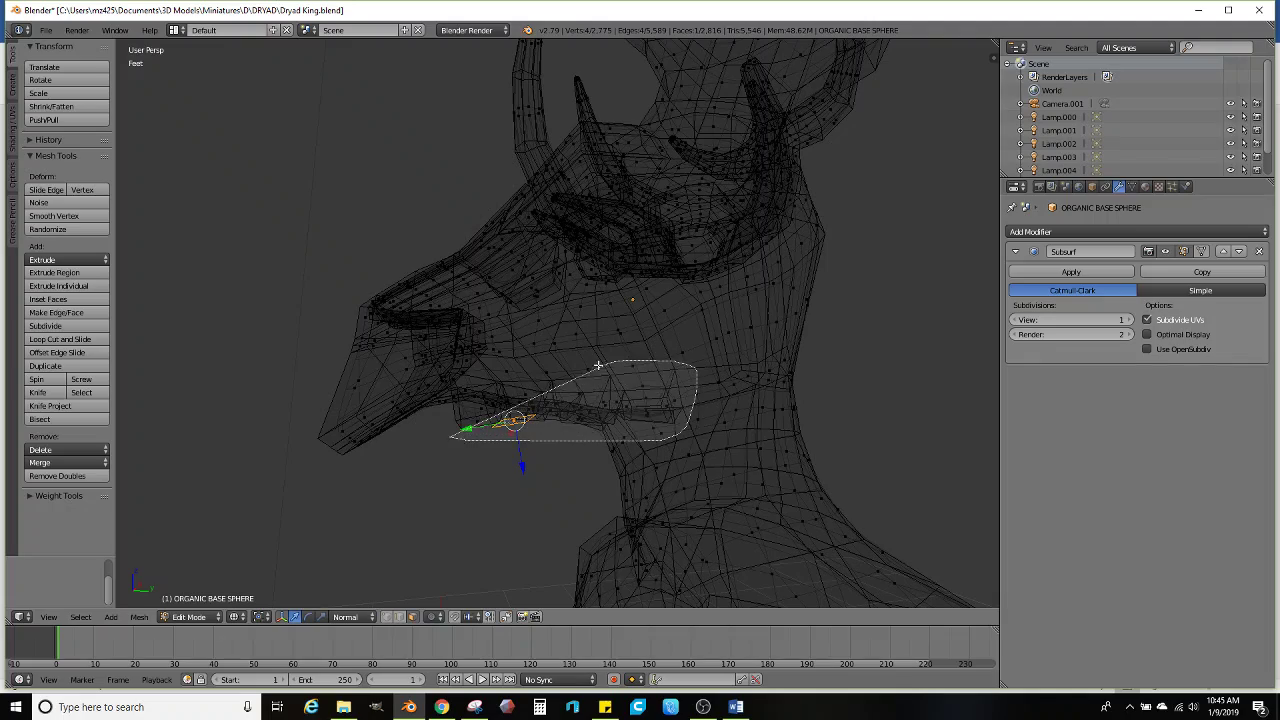
{"action": "left_click_drag", "start_coordinate": [459, 390], "coordinate": [458, 392], "text": "ctrl"}
{"action": "key", "text": "z"}
{"action": "mouse_move", "coordinate": [458, 392]}
{"action": "middle_mouse_down"}
{"action": "mouse_move", "coordinate": [635, 438]}
{"action": "mouse_move", "coordinate": [558, 459]}
{"action": "middle_mouse_up"}
{"action": "mouse_move", "coordinate": [519, 418]}
{"action": "middle_mouse_down"}
{"action": "mouse_move", "coordinate": [581, 387]}
{"action": "mouse_move", "coordinate": [568, 384]}
{"action": "middle_mouse_up"}
{"action": "right_click", "coordinate": [448, 339], "text": "alt+shift"}
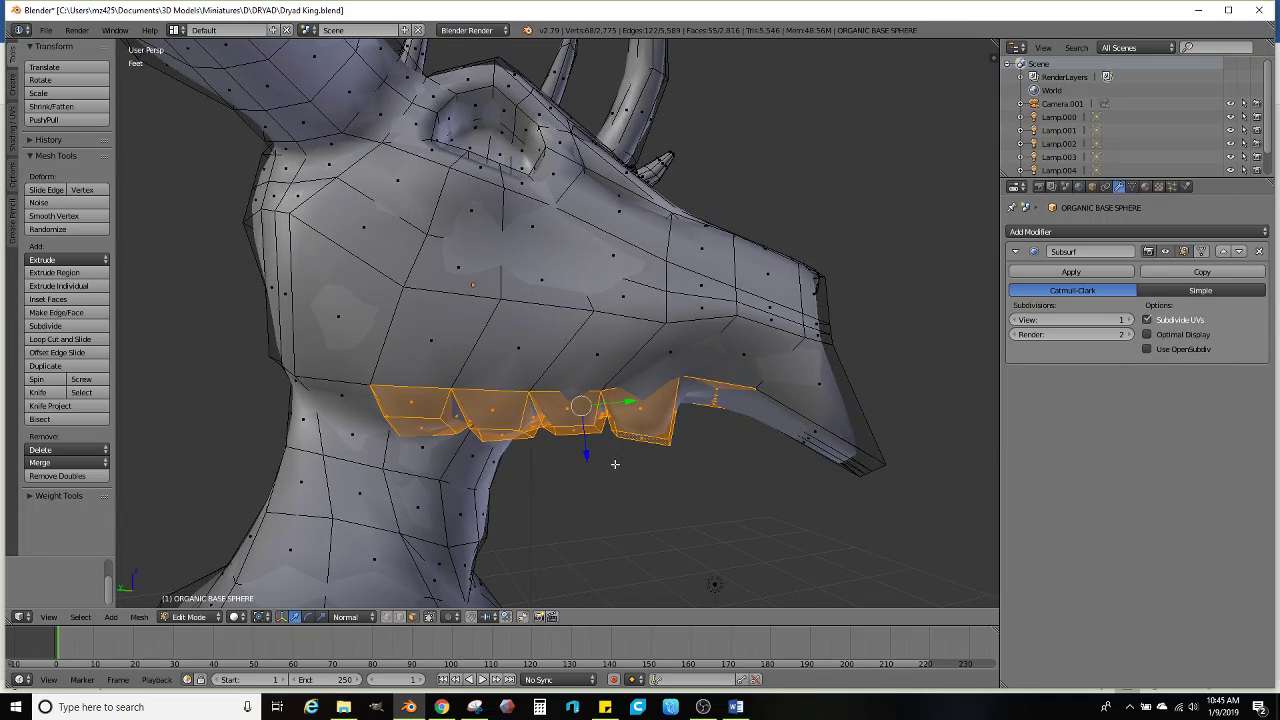
{"action": "left_click_drag", "start_coordinate": [587, 454], "coordinate": [558, 421]}
{"action": "key", "text": "ctrl+z"}
Examine the miniature's head, antlers and torso from several sides and distances
{"action": "scroll", "coordinate": [557, 422], "scroll_direction": "down", "scroll_amount": 4}
{"action": "middle_click_drag", "start_coordinate": [557, 422], "coordinate": [652, 374]}
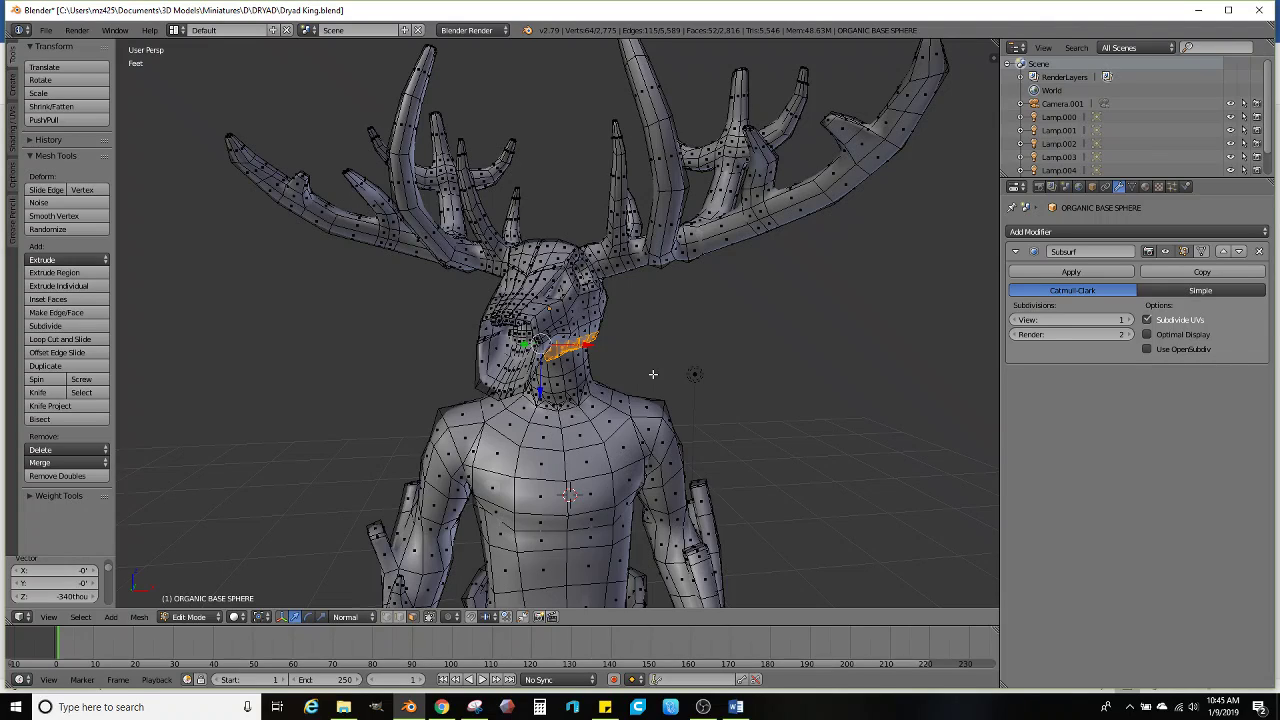
{"action": "scroll", "coordinate": [656, 353], "scroll_direction": "down", "scroll_amount": 2}
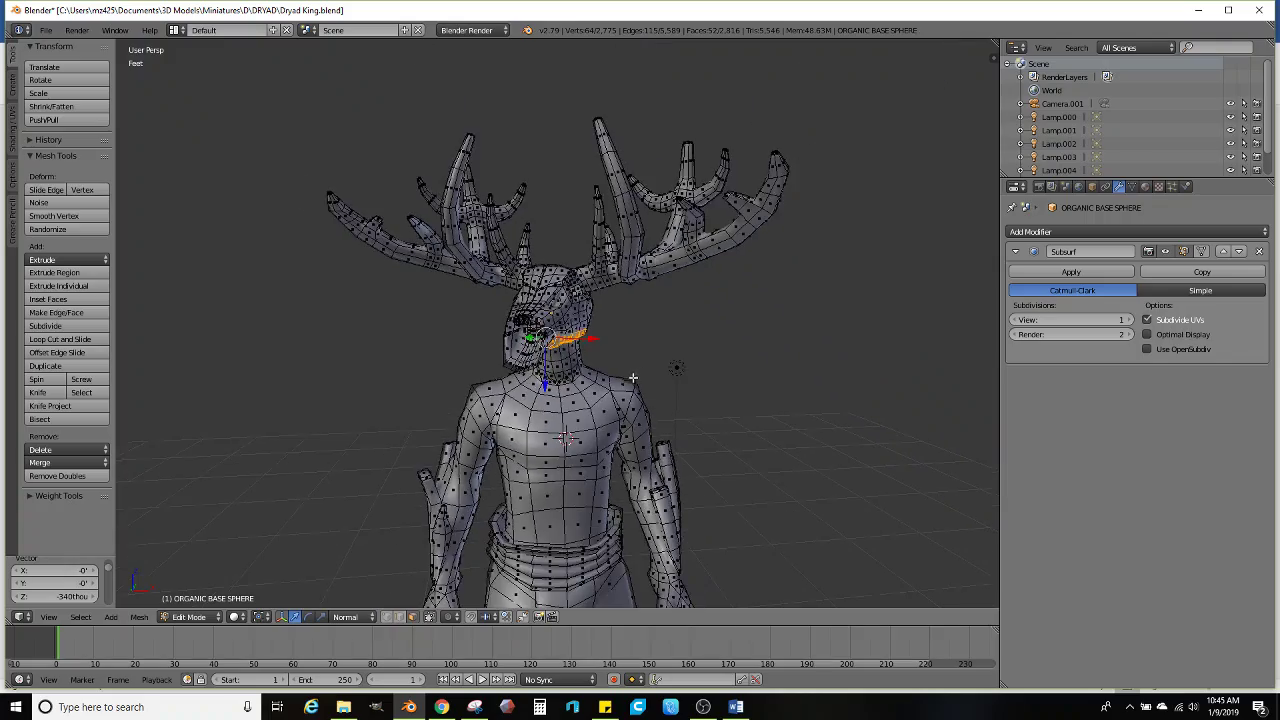
{"action": "middle_click_drag", "start_coordinate": [656, 353], "coordinate": [561, 337]}
{"action": "scroll", "coordinate": [591, 357], "scroll_direction": "down", "scroll_amount": 6}
{"action": "scroll", "coordinate": [490, 420], "scroll_direction": "up", "scroll_amount": 1}
{"action": "scroll", "coordinate": [522, 420], "scroll_direction": "up", "scroll_amount": 4}
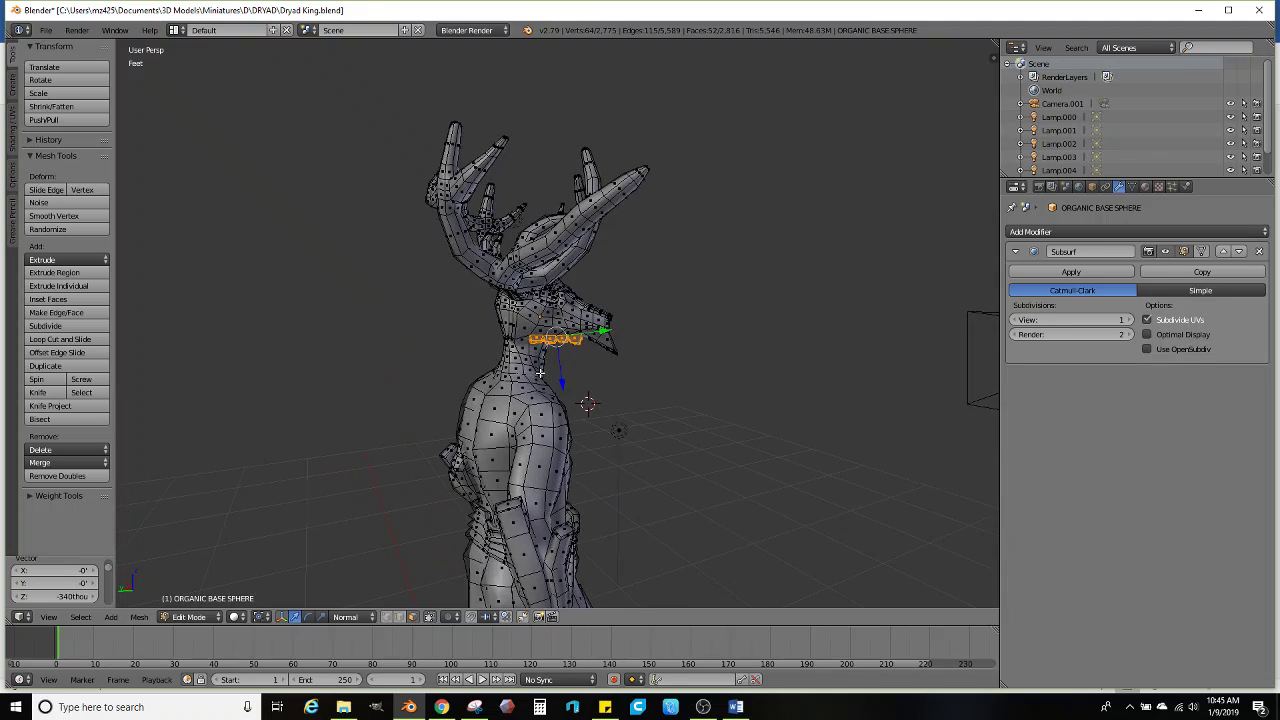
{"action": "scroll", "coordinate": [561, 337], "scroll_direction": "up", "scroll_amount": 3}
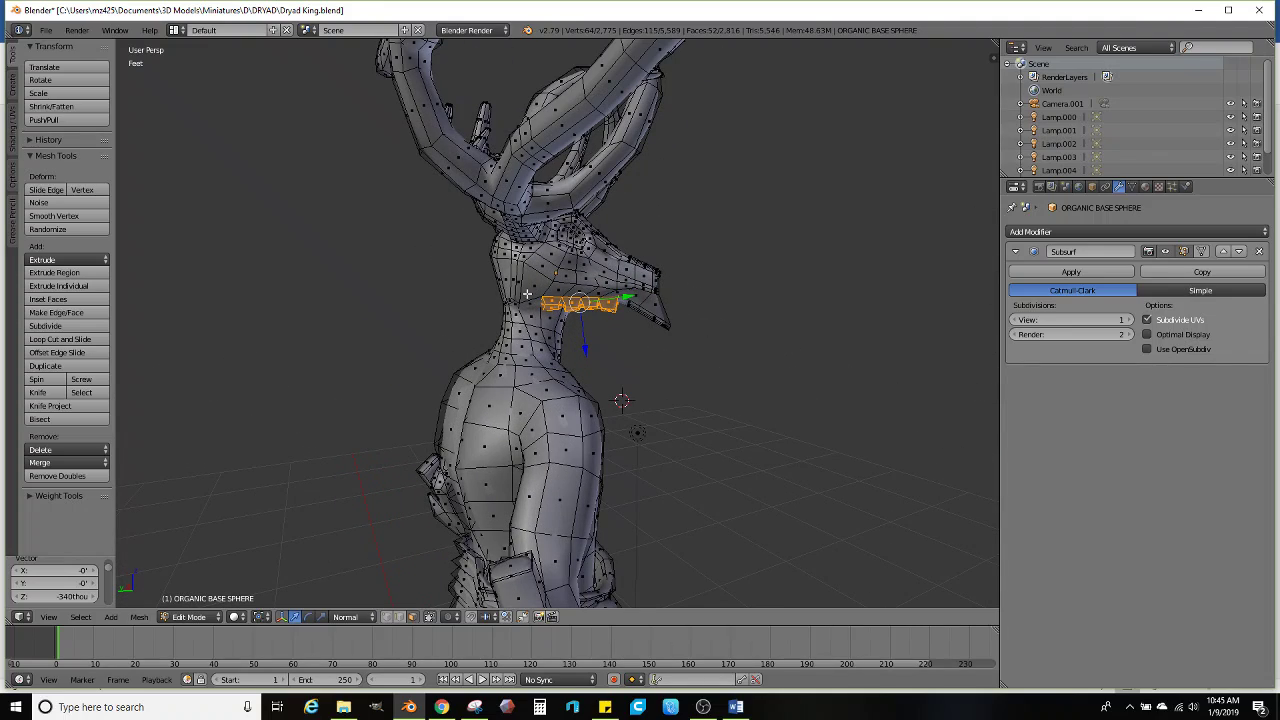
{"action": "middle_click_drag", "start_coordinate": [527, 293], "coordinate": [578, 247]}
{"action": "middle_click_drag", "start_coordinate": [508, 273], "coordinate": [459, 353]}
{"action": "middle_click_drag", "start_coordinate": [586, 418], "coordinate": [508, 385]}
{"action": "scroll", "coordinate": [608, 376], "scroll_direction": "up", "scroll_amount": 2}
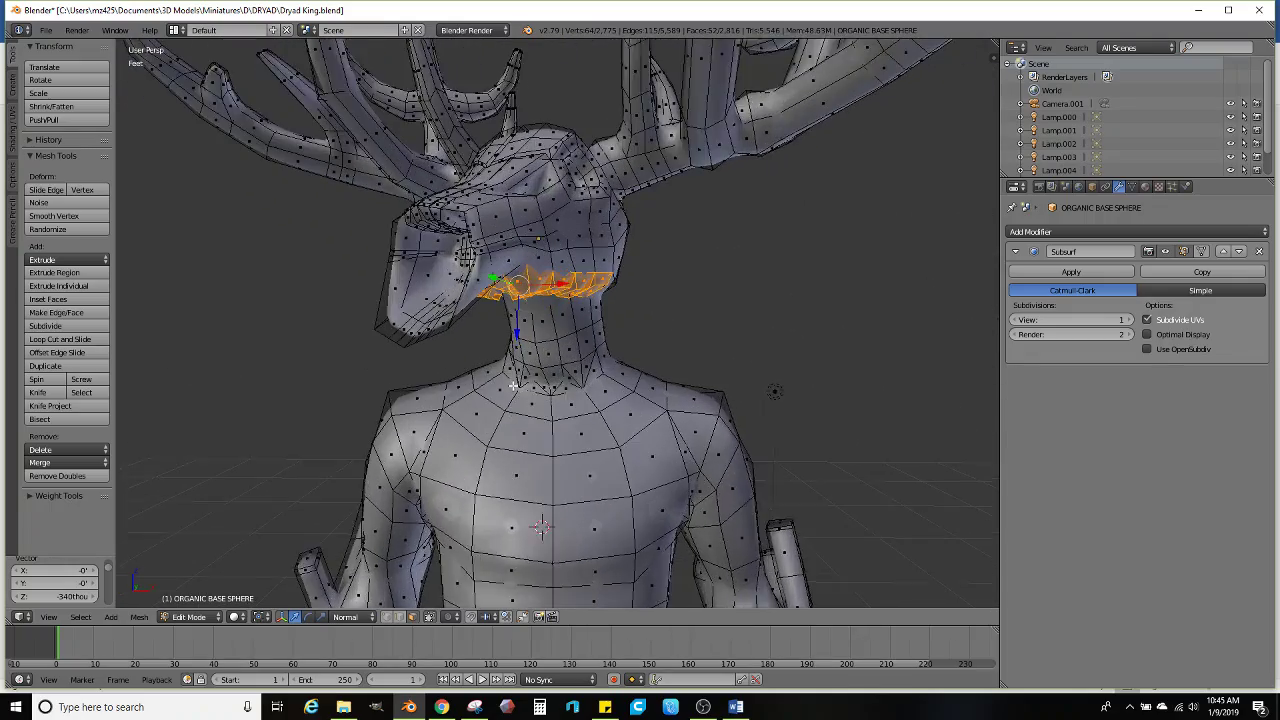
Select two face loops around the base of the neck, extrude them about 79 thou and scale the collar to about 1.10
{"action": "right_click", "coordinate": [645, 373], "text": "alt"}
{"action": "right_click", "coordinate": [639, 380], "text": "alt"}
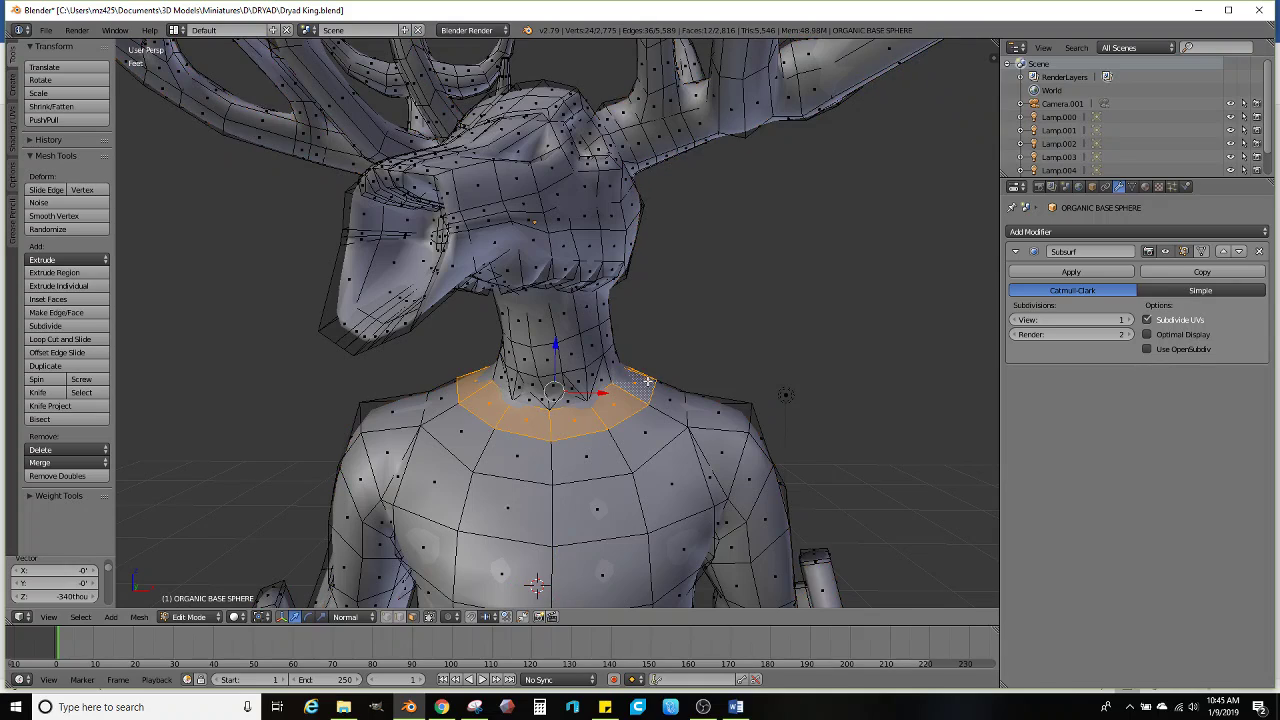
{"action": "right_click", "coordinate": [666, 386], "text": "alt+shift"}
{"action": "middle_click_drag", "start_coordinate": [669, 412], "coordinate": [672, 405]}
{"action": "key", "text": "e"}
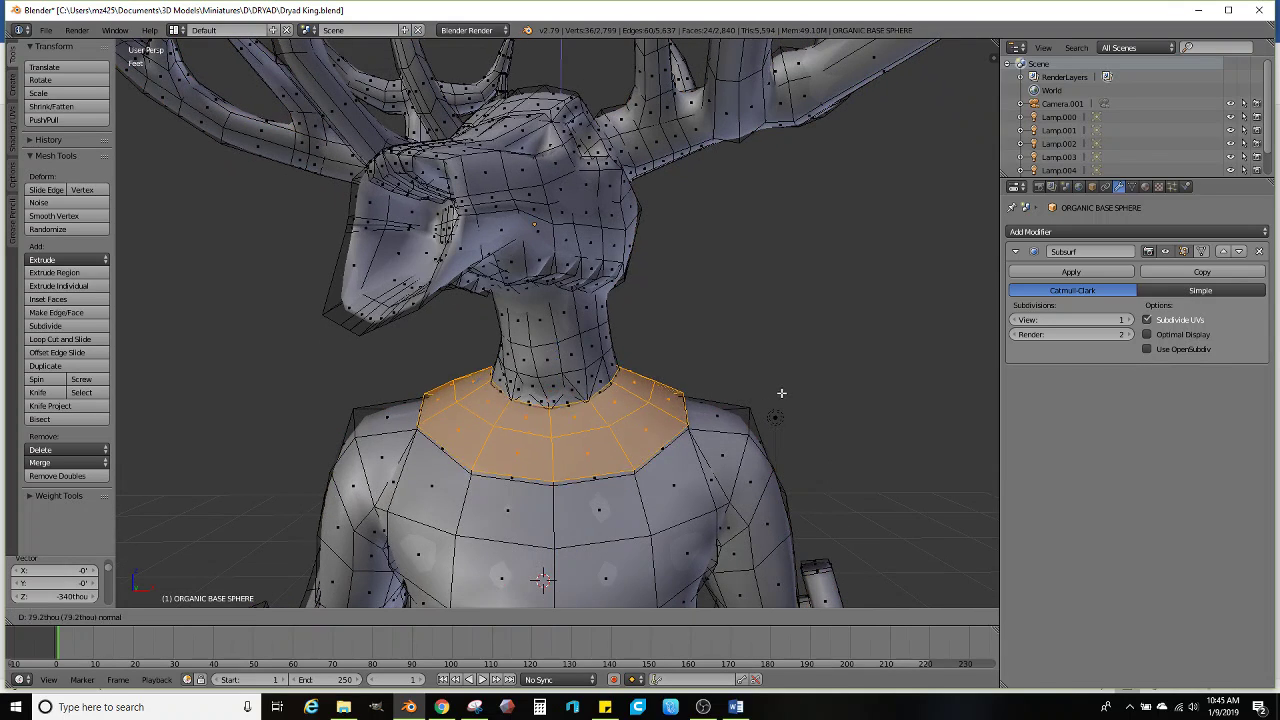
{"action": "left_click", "coordinate": [783, 387]}
{"action": "key", "text": "s"}
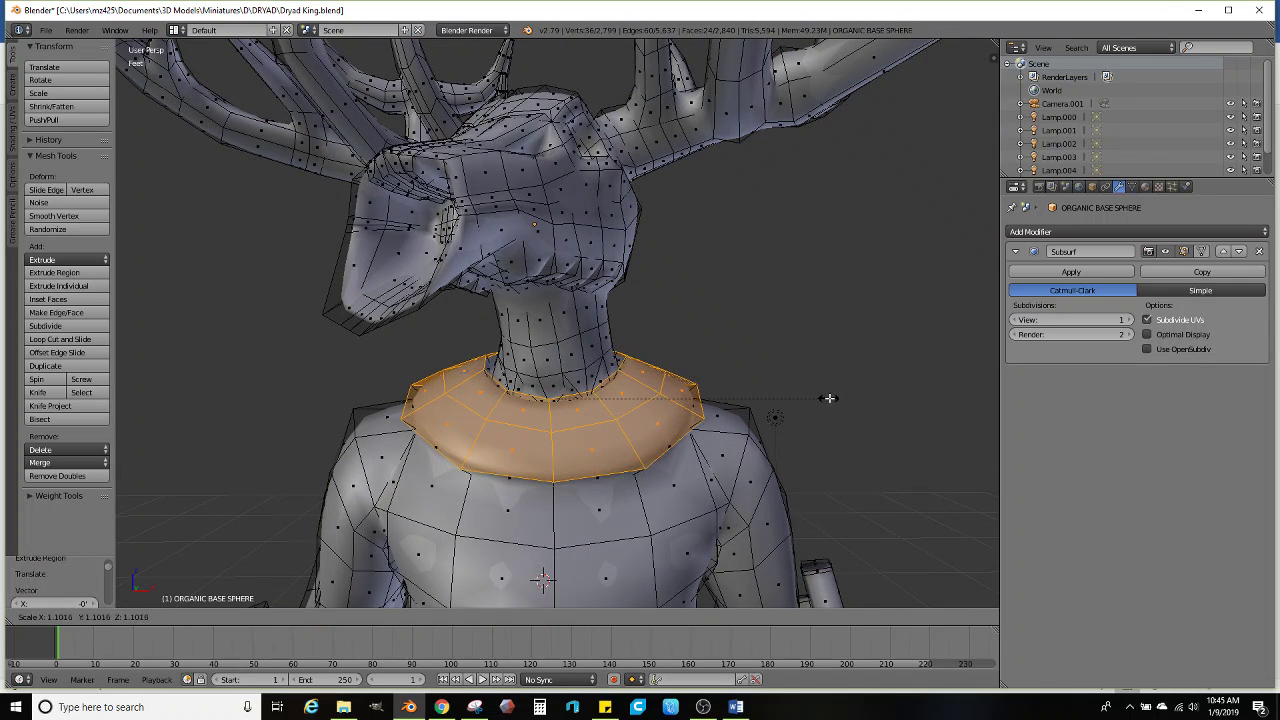
{"action": "left_click", "coordinate": [831, 398]}
Extrude the face loop along the collar's outer edge and scale it to 1.351
{"action": "middle_click_drag", "start_coordinate": [799, 405], "coordinate": [726, 422]}
{"action": "right_click", "coordinate": [616, 467], "text": "alt"}
{"action": "right_click", "coordinate": [653, 465], "text": "alt"}
{"action": "right_click", "coordinate": [650, 462], "text": "alt"}
{"action": "key", "text": "e"}
{"action": "left_click", "coordinate": [775, 416]}
{"action": "key", "text": "s"}
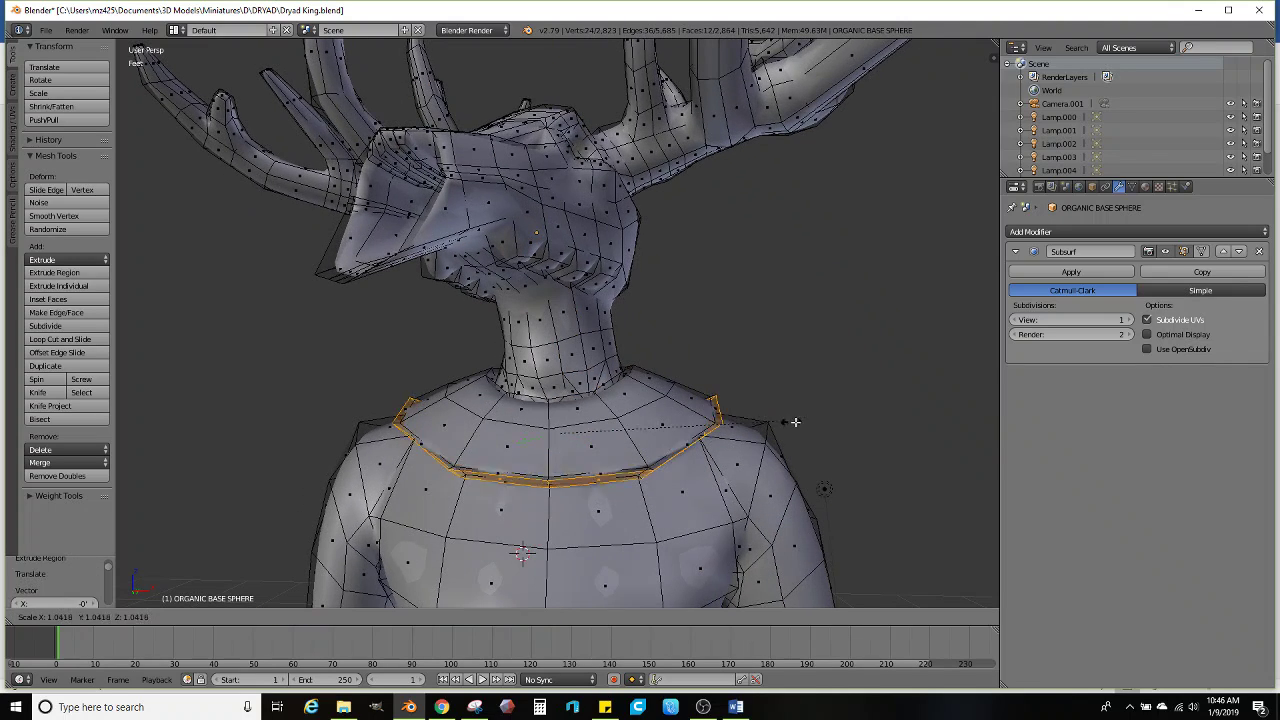
{"action": "left_click", "coordinate": [856, 439]}
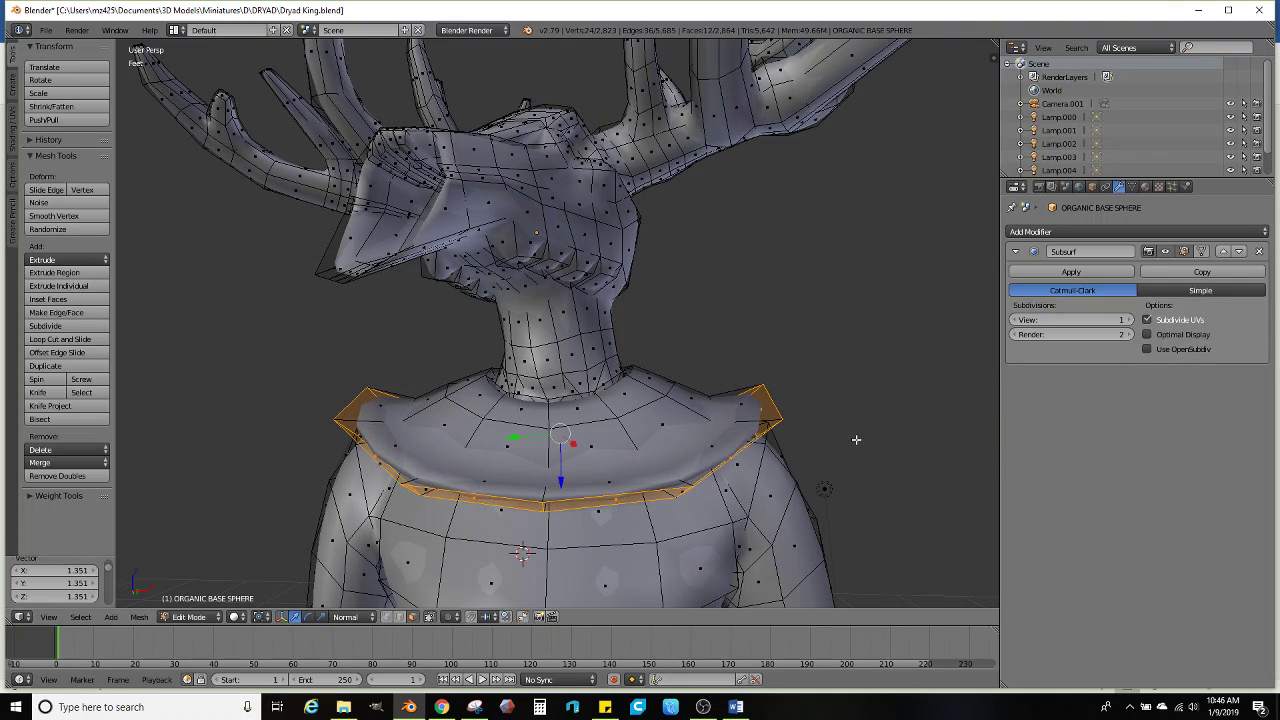
Lower the collar's outer rim about 367 thou along its Z axis and scale it to about 1.066
{"action": "key", "text": "e"}
{"action": "left_click", "coordinate": [566, 488]}
{"action": "key", "text": "s"}
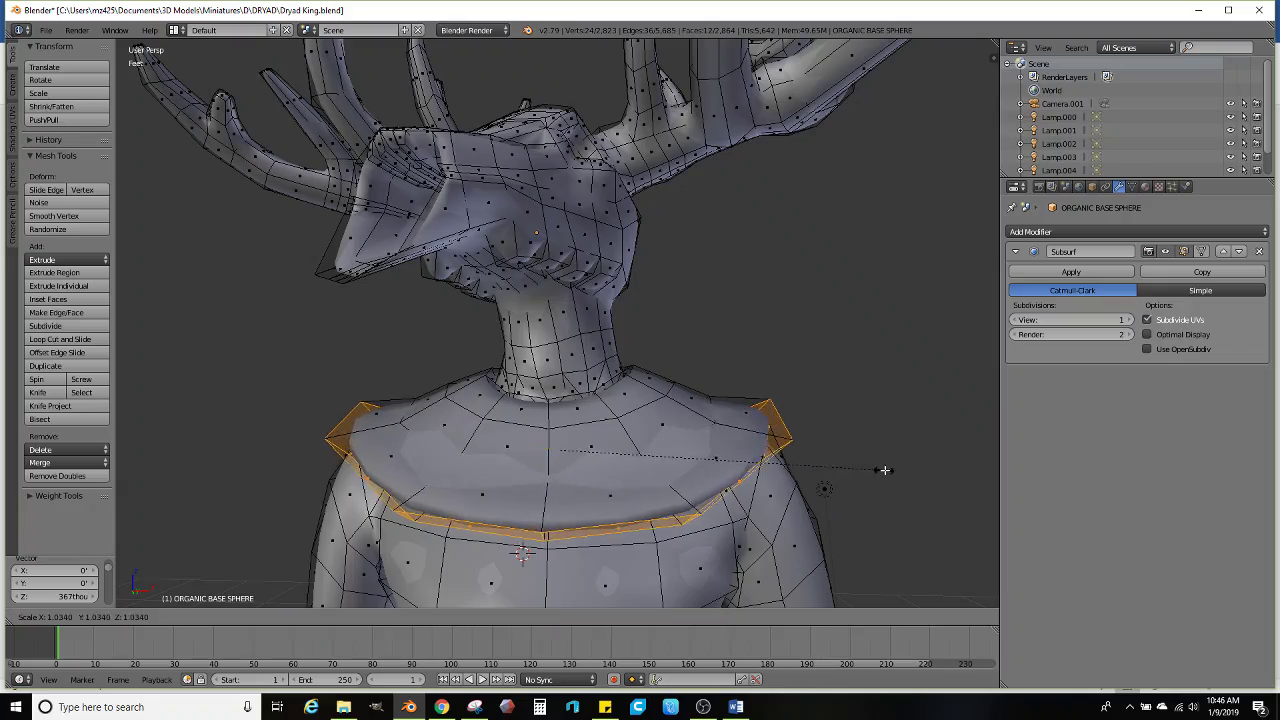
{"action": "left_click", "coordinate": [894, 469]}
Select the four rim faces along the collar's front edge and lower them about 649 thou along the global Z axis
{"action": "middle_click_drag", "start_coordinate": [716, 468], "coordinate": [732, 346]}
{"action": "right_click", "coordinate": [636, 304]}
{"action": "right_click", "coordinate": [718, 320], "text": "shift"}
{"action": "right_click", "coordinate": [646, 332], "text": "shift"}
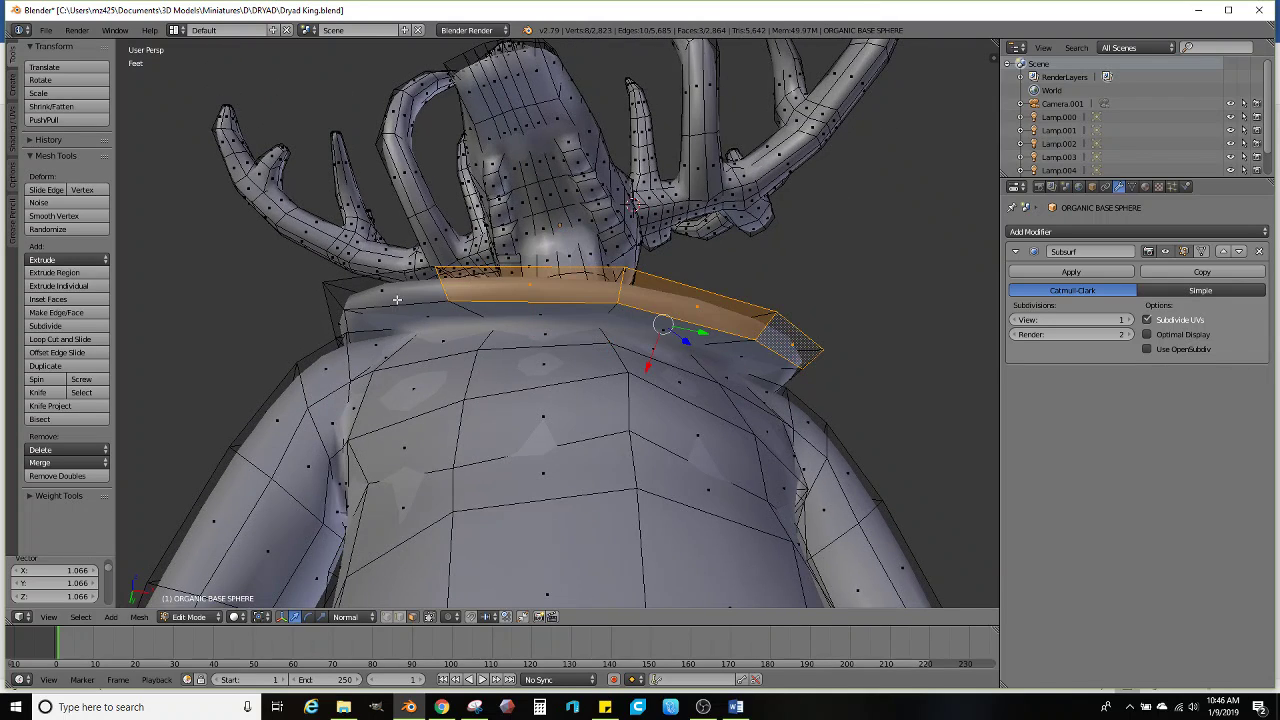
{"action": "right_click", "coordinate": [396, 299], "text": "shift"}
{"action": "middle_click_drag", "start_coordinate": [396, 299], "coordinate": [637, 415]}
{"action": "left_click", "coordinate": [345, 617]}
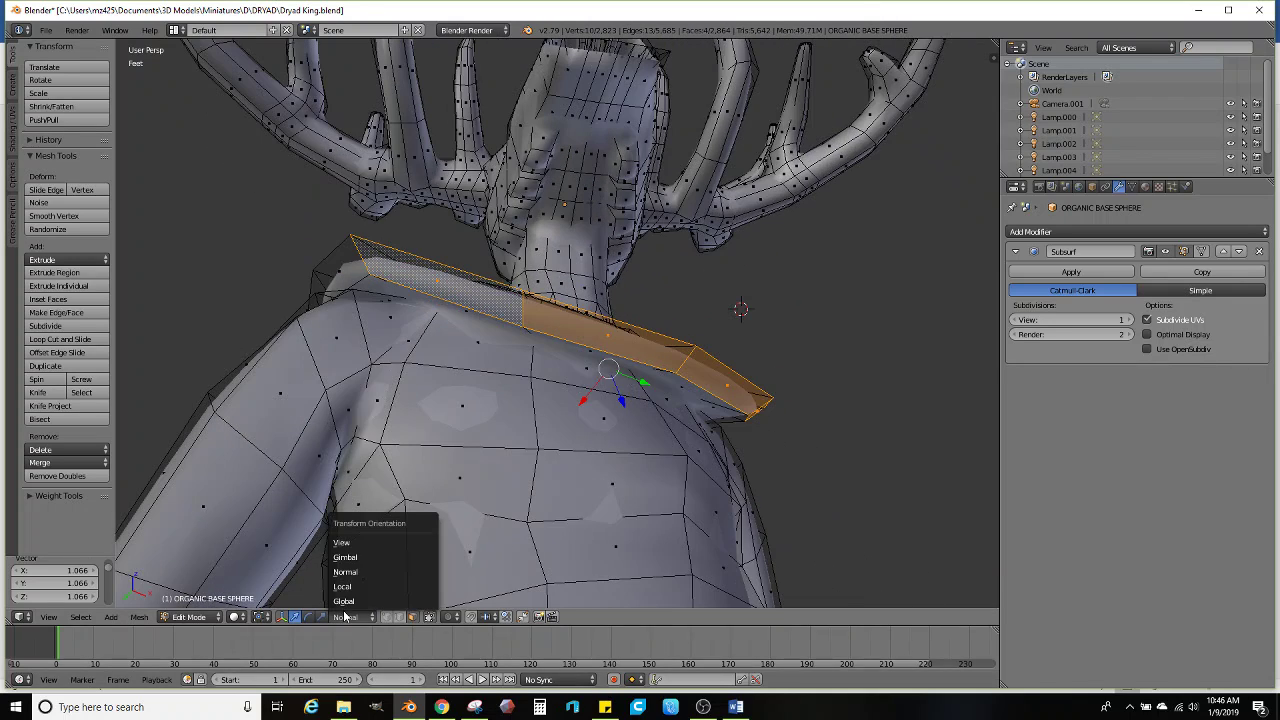
{"action": "left_click", "coordinate": [354, 601]}
{"action": "middle_click_drag", "start_coordinate": [420, 480], "coordinate": [441, 348]}
{"action": "key", "text": "g"}
{"action": "key", "text": "z"}
{"action": "left_click", "coordinate": [618, 385]}
{"action": "scroll", "coordinate": [480, 400], "scroll_direction": "up", "scroll_amount": 2}
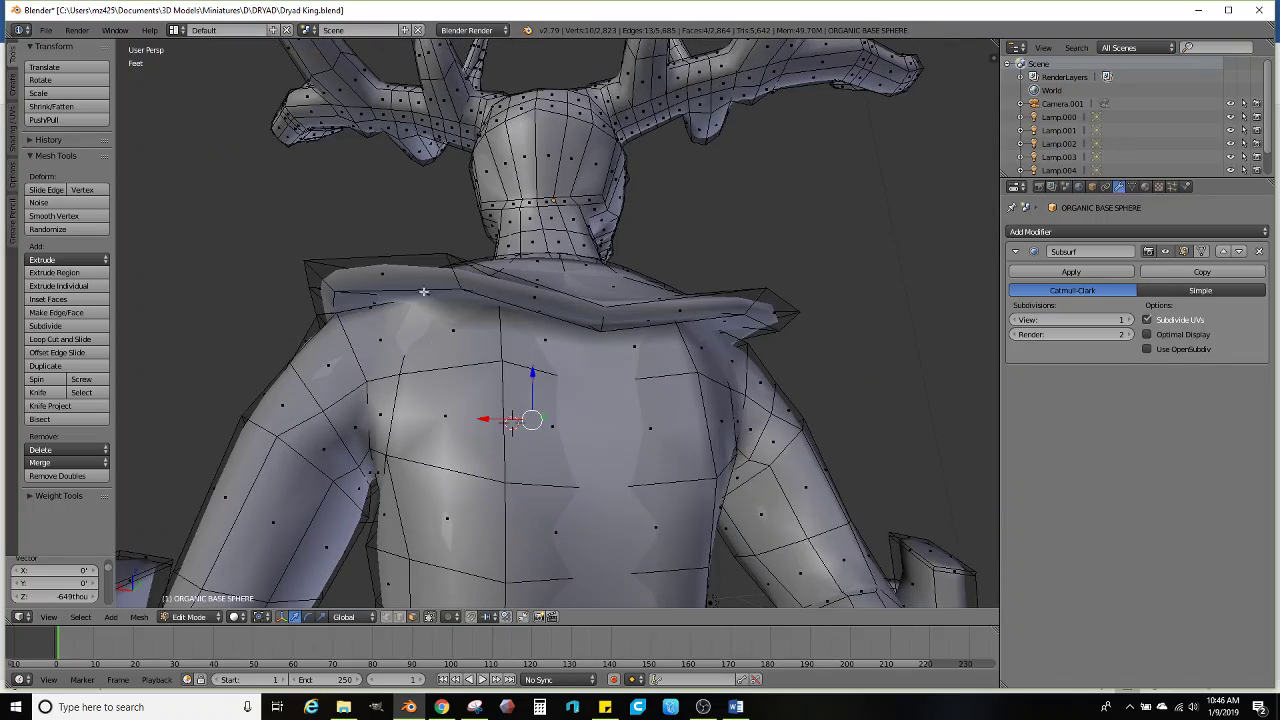
Select the four rim faces along the collar's back edge and lower them about 1.36 inches along the global Z axis
{"action": "middle_click_drag", "start_coordinate": [718, 341], "coordinate": [646, 329]}
{"action": "left_click", "coordinate": [702, 338], "text": "ctrl"}
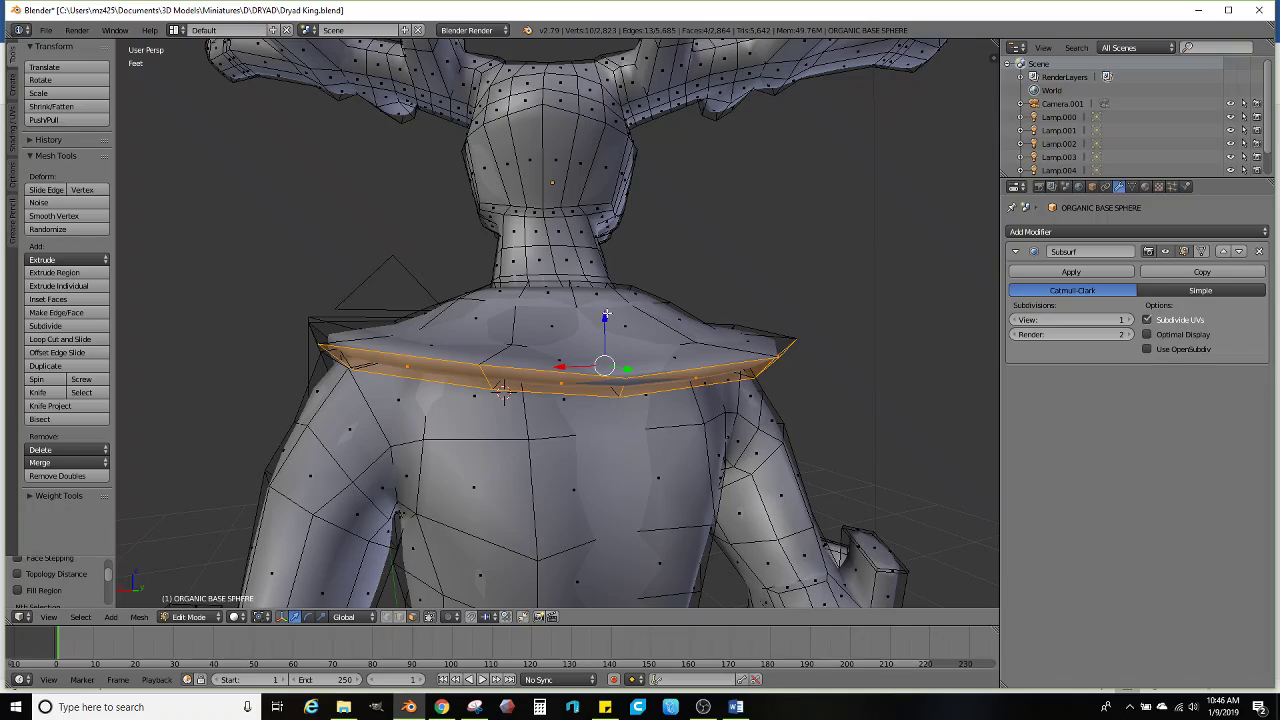
{"action": "left_click_drag", "start_coordinate": [606, 314], "coordinate": [600, 395]}
{"action": "middle_click_drag", "start_coordinate": [600, 395], "coordinate": [593, 420]}
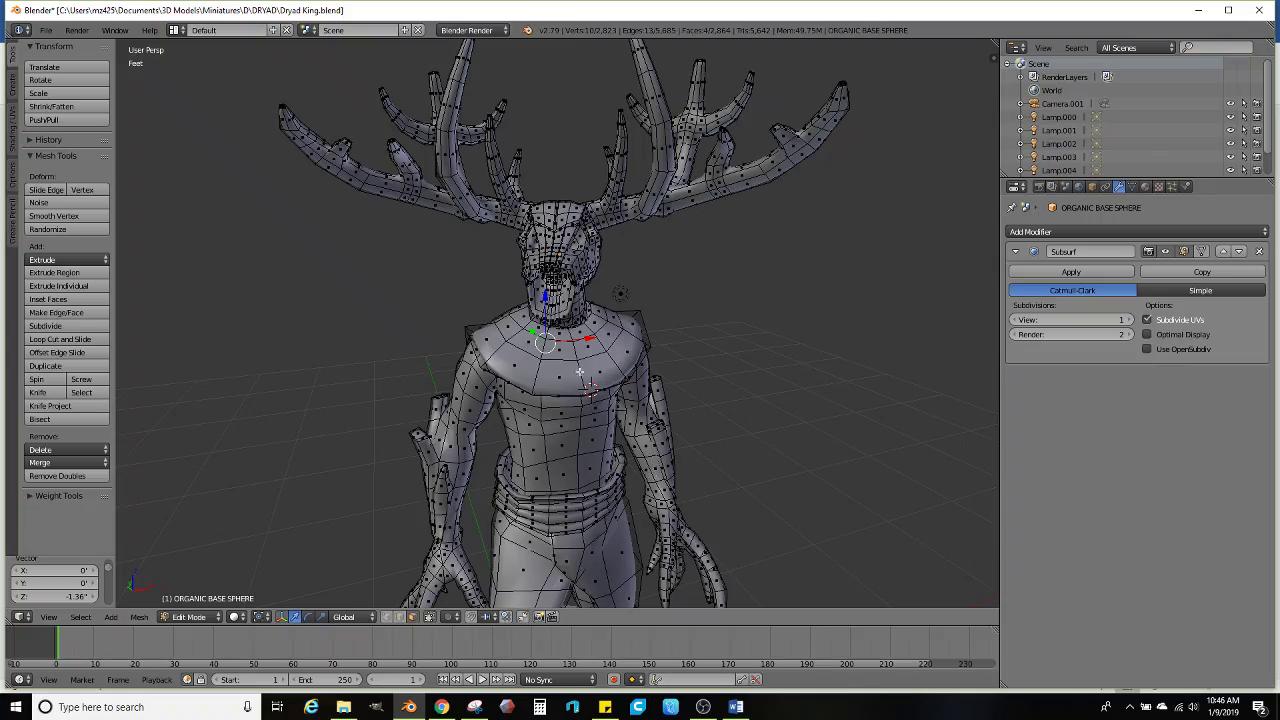
{"action": "middle_click_drag", "start_coordinate": [579, 372], "coordinate": [632, 460]}
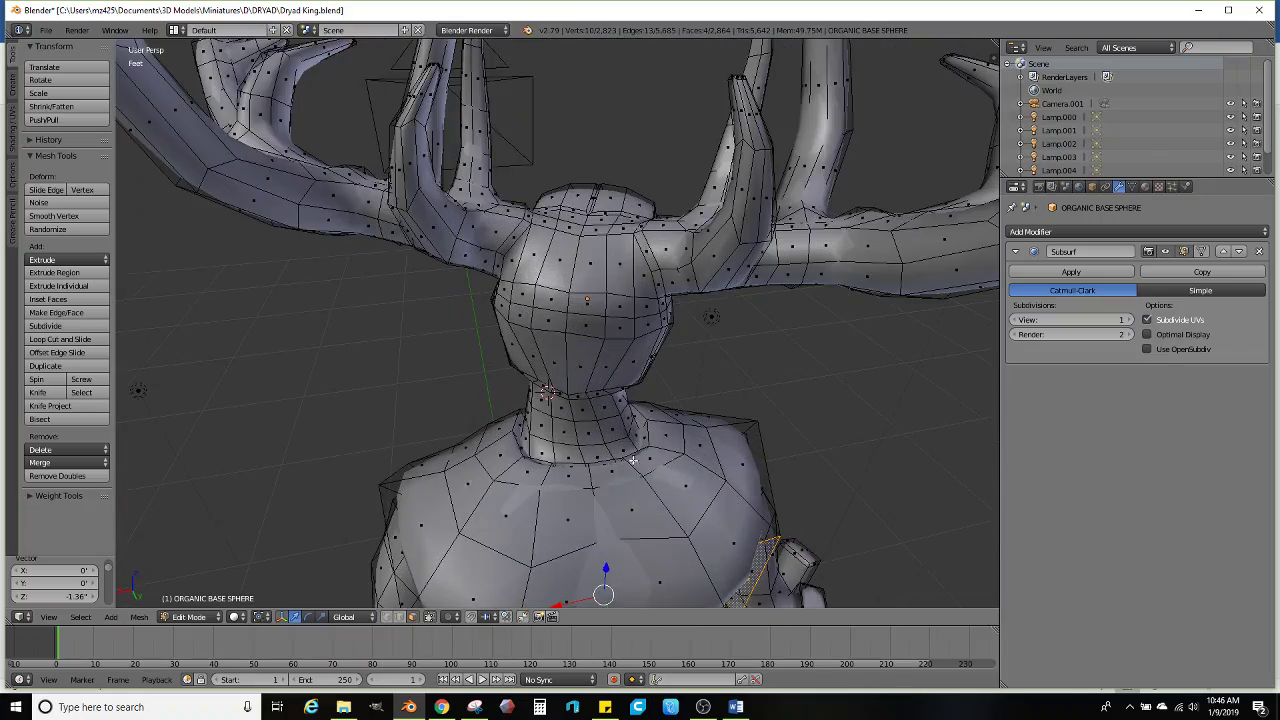
Select the collar faces around the back of the neck base and move them about 180 thou along the Y axis
{"action": "left_click", "coordinate": [534, 477], "text": "ctrl"}
{"action": "middle_click_drag", "start_coordinate": [534, 477], "coordinate": [700, 484]}
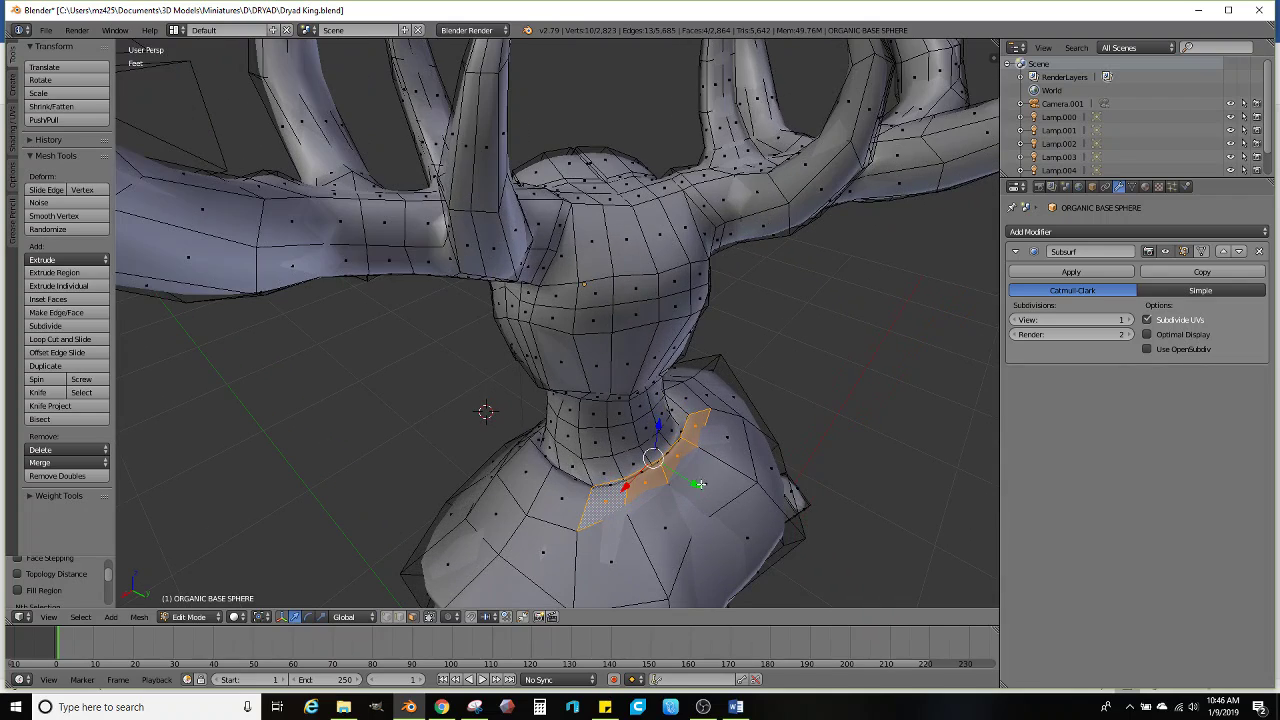
{"action": "left_click", "coordinate": [697, 485]}
Select the edges on the upper back of the collar and nudge them along the Y axis
{"action": "scroll", "coordinate": [700, 487], "scroll_direction": "up", "scroll_amount": 3}
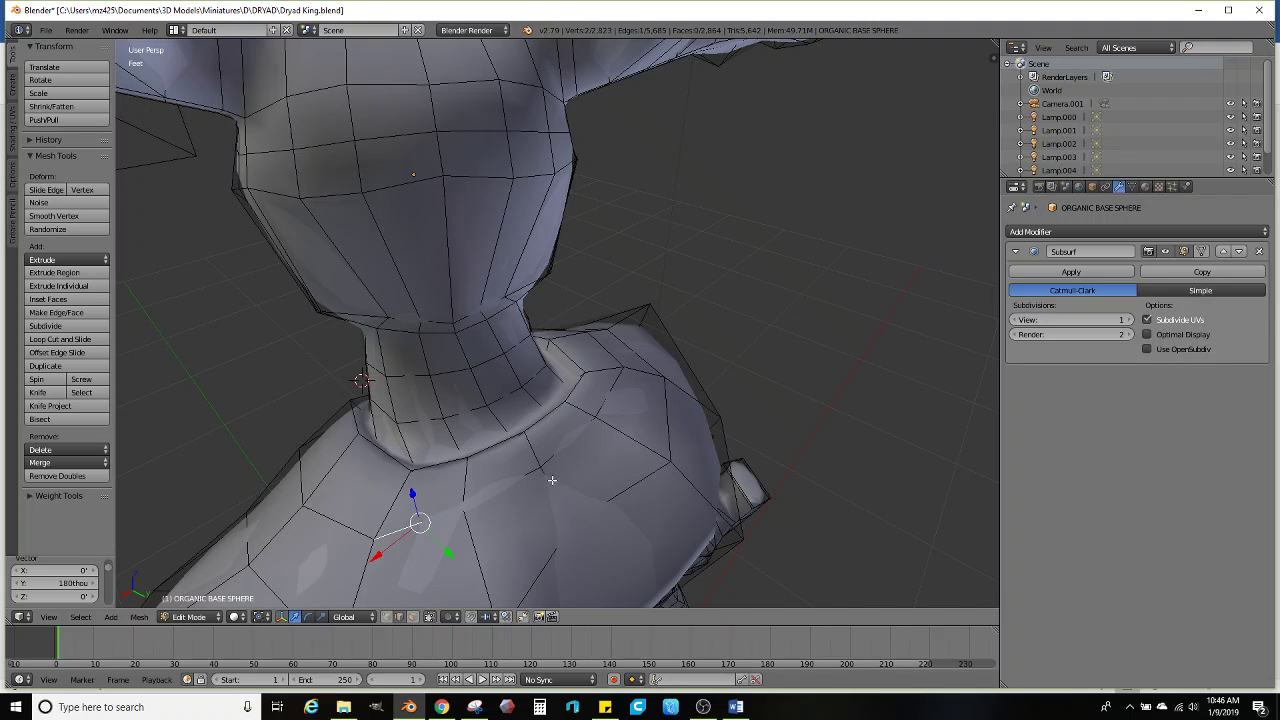
{"action": "left_click", "coordinate": [611, 395], "text": "ctrl"}
{"action": "middle_click_drag", "start_coordinate": [611, 395], "coordinate": [607, 440]}
{"action": "left_click_drag", "start_coordinate": [577, 463], "coordinate": [594, 472]}
Select eight collar faces around the back and sides of the neck, extrude them upward and scale them to 0.864
{"action": "middle_click_drag", "start_coordinate": [594, 472], "coordinate": [520, 370]}
{"action": "left_click", "coordinate": [645, 400], "text": "ctrl"}
{"action": "scroll", "coordinate": [520, 370], "scroll_direction": "down", "scroll_amount": 3}
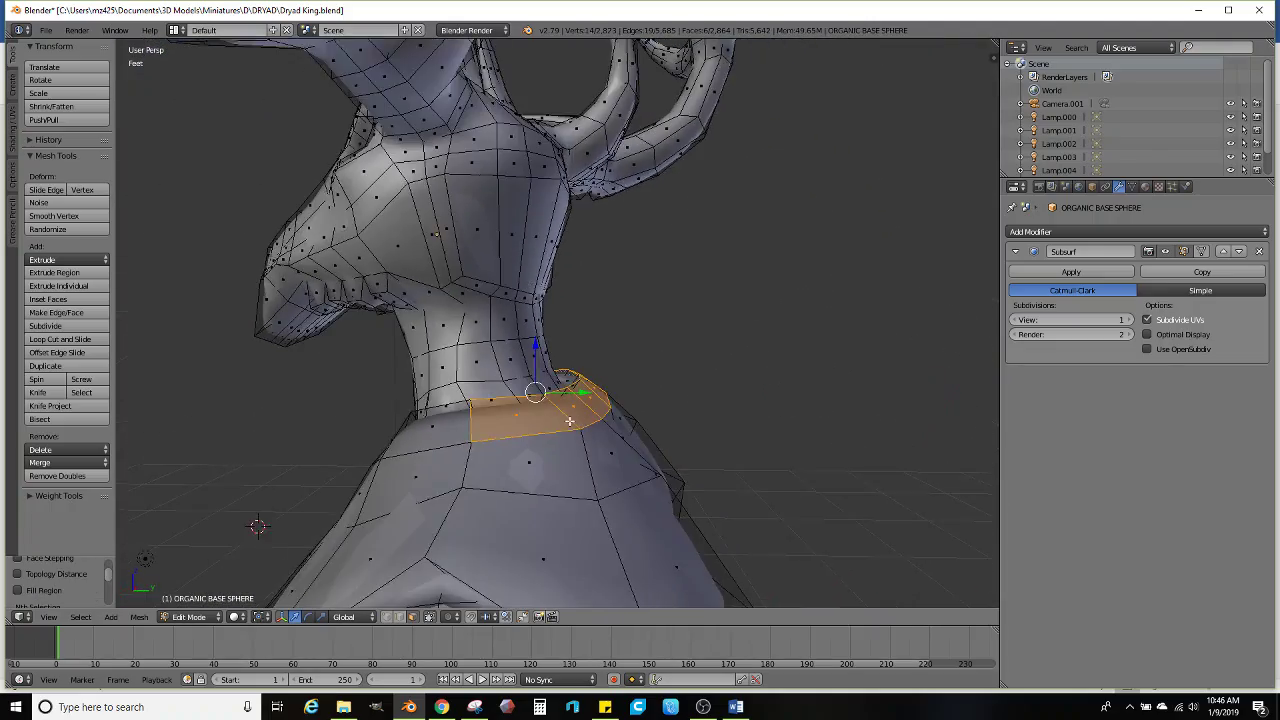
{"action": "scroll", "coordinate": [508, 366], "scroll_direction": "up", "scroll_amount": 2}
{"action": "middle_click_drag", "start_coordinate": [485, 231], "coordinate": [545, 382]}
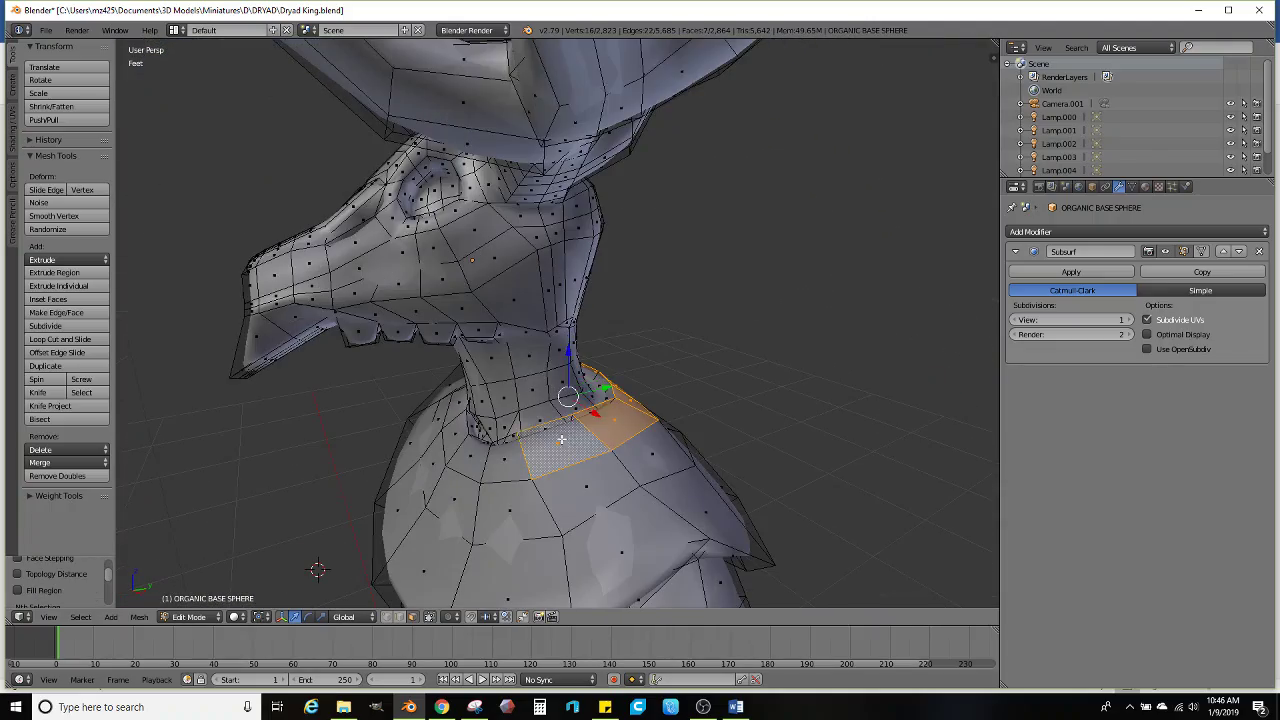
{"action": "middle_click_drag", "start_coordinate": [561, 439], "coordinate": [675, 395]}
{"action": "key", "text": "g"}
{"action": "left_click", "coordinate": [676, 362]}
{"action": "key", "text": "s"}
{"action": "left_click", "coordinate": [676, 360]}
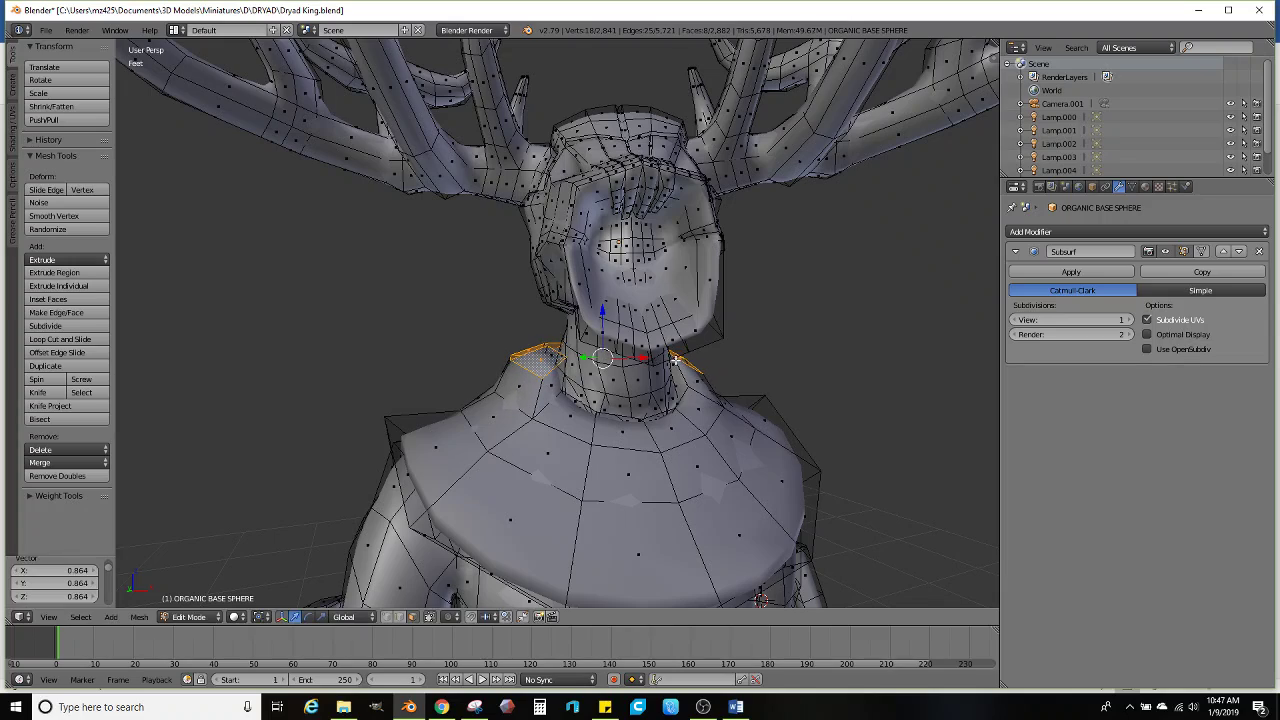
Extrude the raised collar's top faces upward to skull height and scale them to 0.840
{"action": "key", "text": "g"}
{"action": "left_click", "coordinate": [689, 350]}
{"action": "key", "text": "s"}
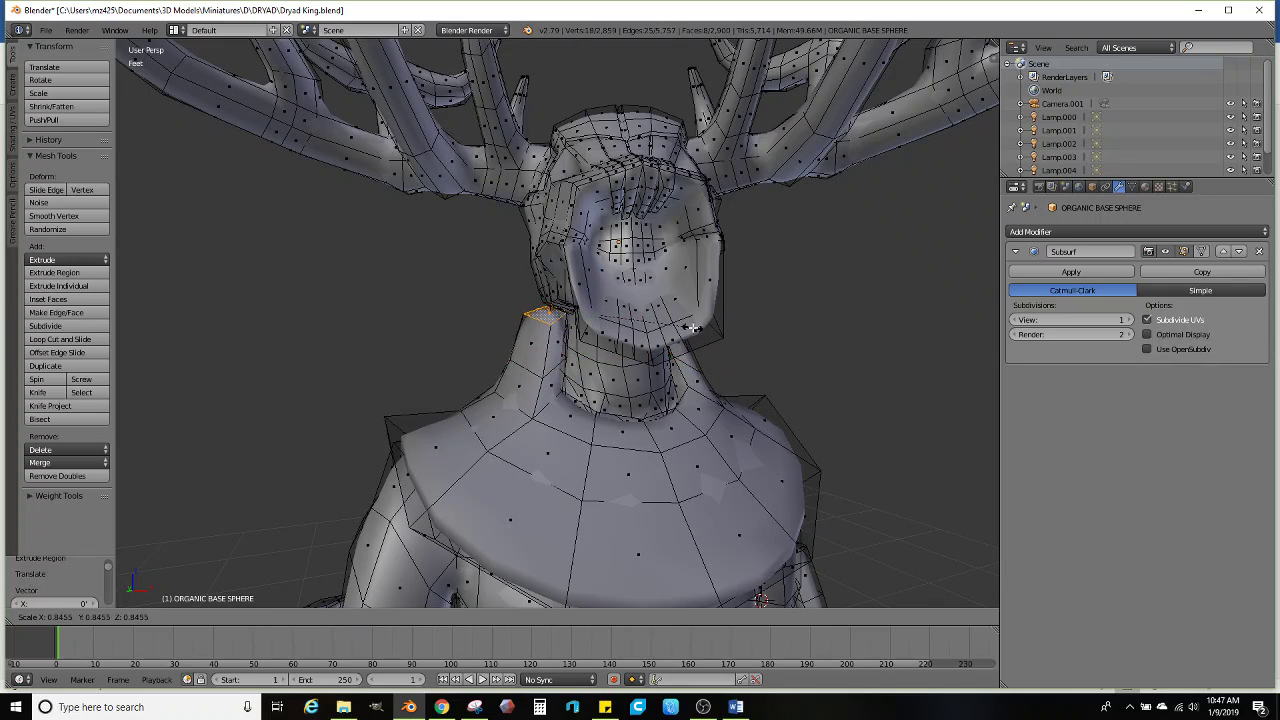
{"action": "left_click", "coordinate": [712, 328]}
{"action": "middle_click_drag", "start_coordinate": [712, 328], "coordinate": [677, 343]}
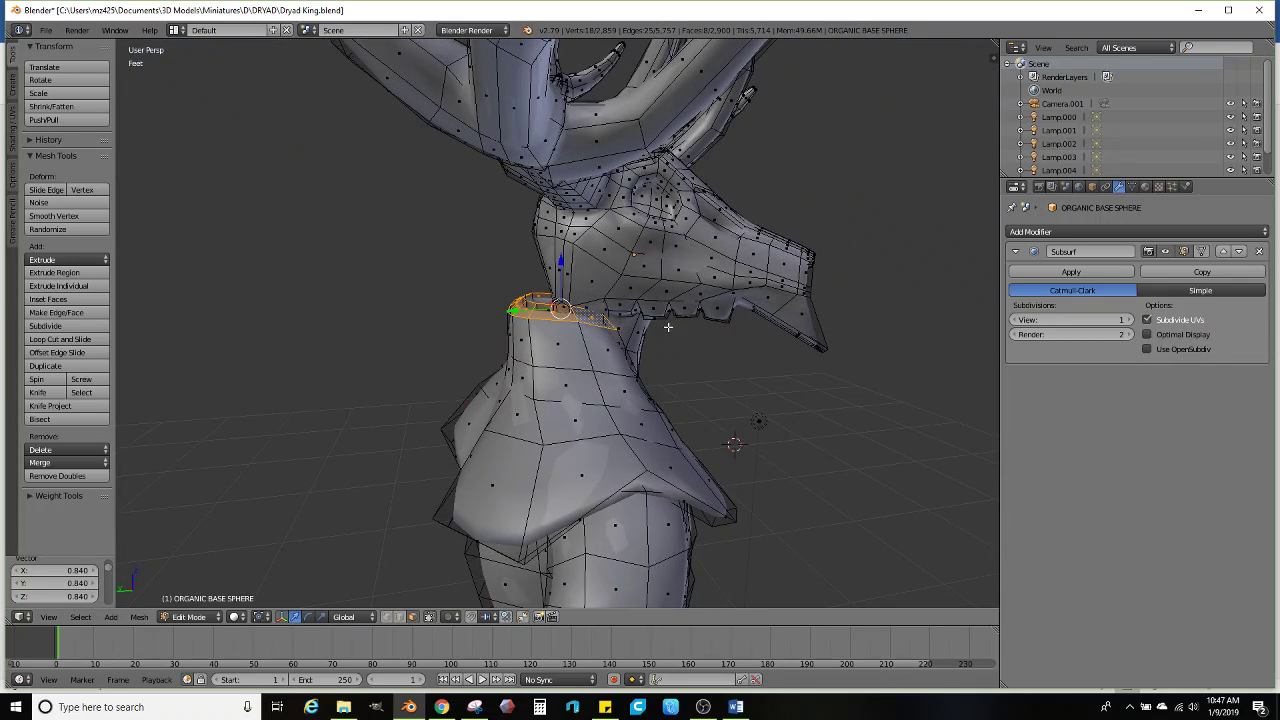
Extrude another section behind the skull from the raised collar's top faces and rotate it about -9.23°
{"action": "right_click", "coordinate": [663, 299]}
{"action": "middle_click_drag", "start_coordinate": [663, 299], "coordinate": [652, 433]}
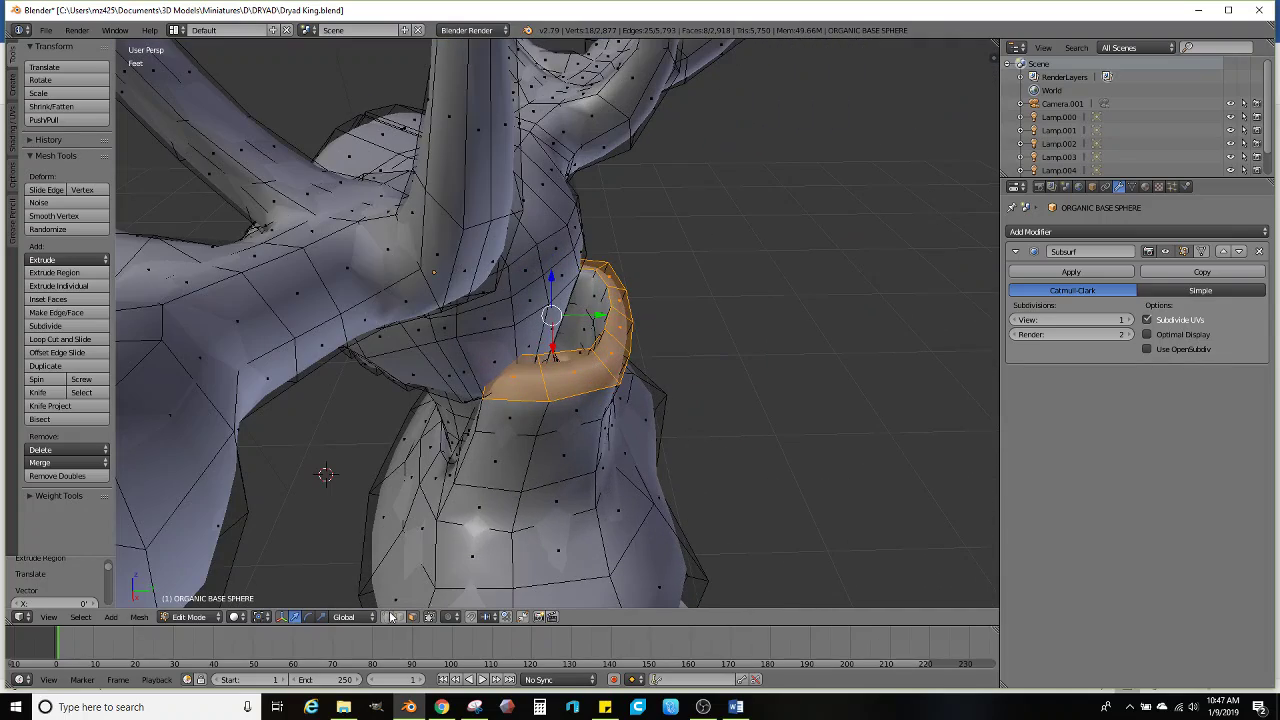
{"action": "left_click", "coordinate": [309, 617]}
{"action": "middle_click_drag", "start_coordinate": [480, 450], "coordinate": [493, 389]}
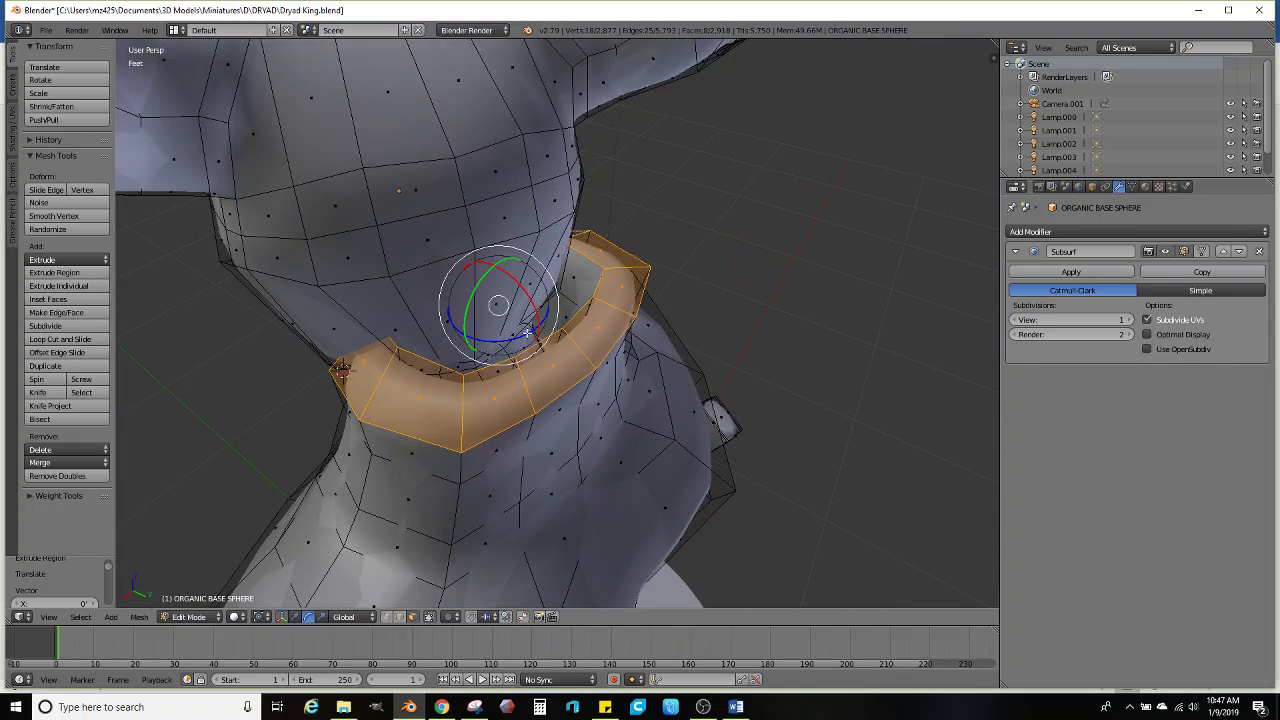
{"action": "left_click_drag", "start_coordinate": [527, 333], "coordinate": [532, 312]}
Enlarge the new top faces twice, finishing with a 1.018 scale, and shift them about 133 thou in X and -457 thou in Y
{"action": "middle_click_drag", "start_coordinate": [532, 312], "coordinate": [590, 342]}
{"action": "key", "text": "s"}
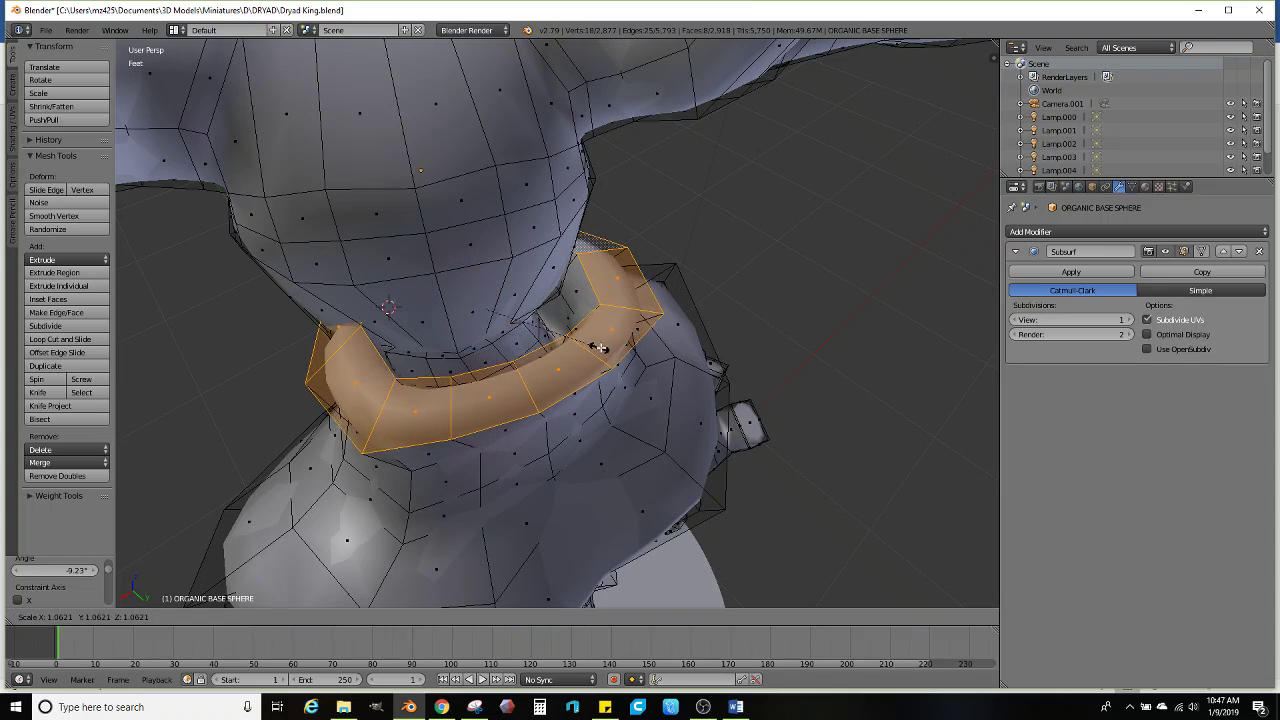
{"action": "left_click", "coordinate": [604, 349]}
{"action": "left_click_drag", "start_coordinate": [493, 350], "coordinate": [493, 358]}
{"action": "key", "text": "s"}
{"action": "left_click", "coordinate": [447, 426]}
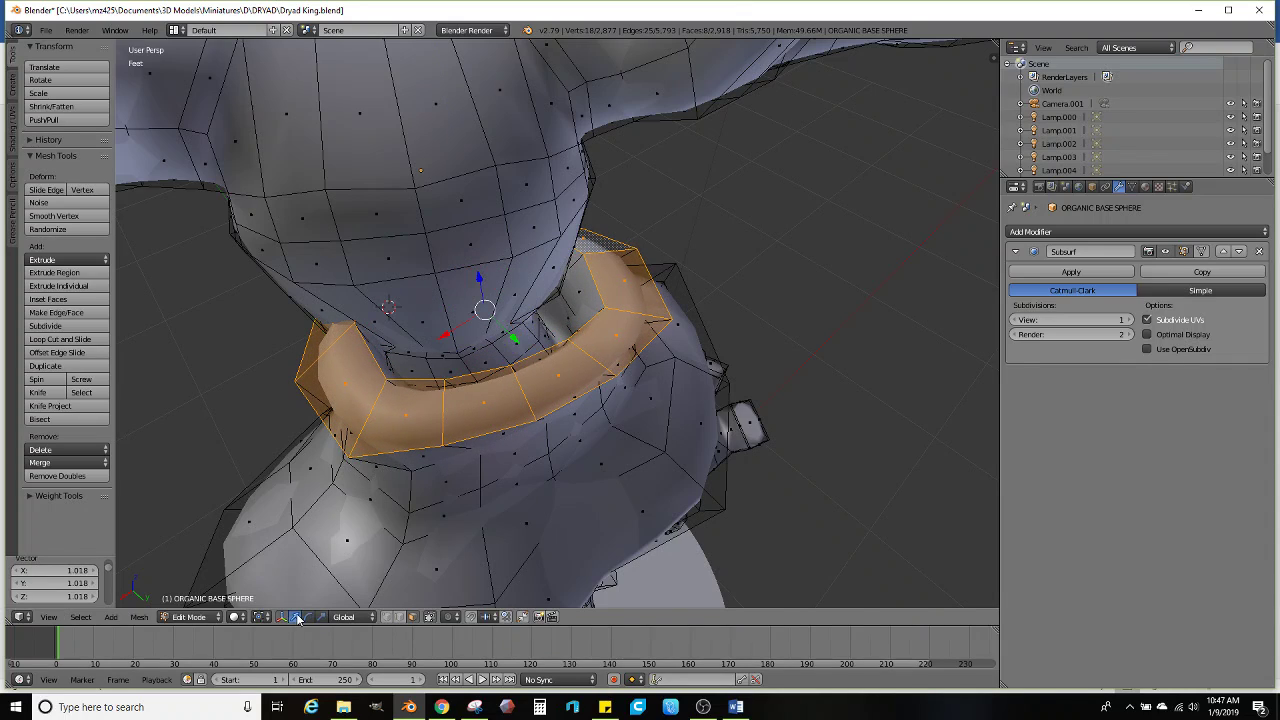
{"action": "left_click_drag", "start_coordinate": [439, 339], "coordinate": [428, 347]}
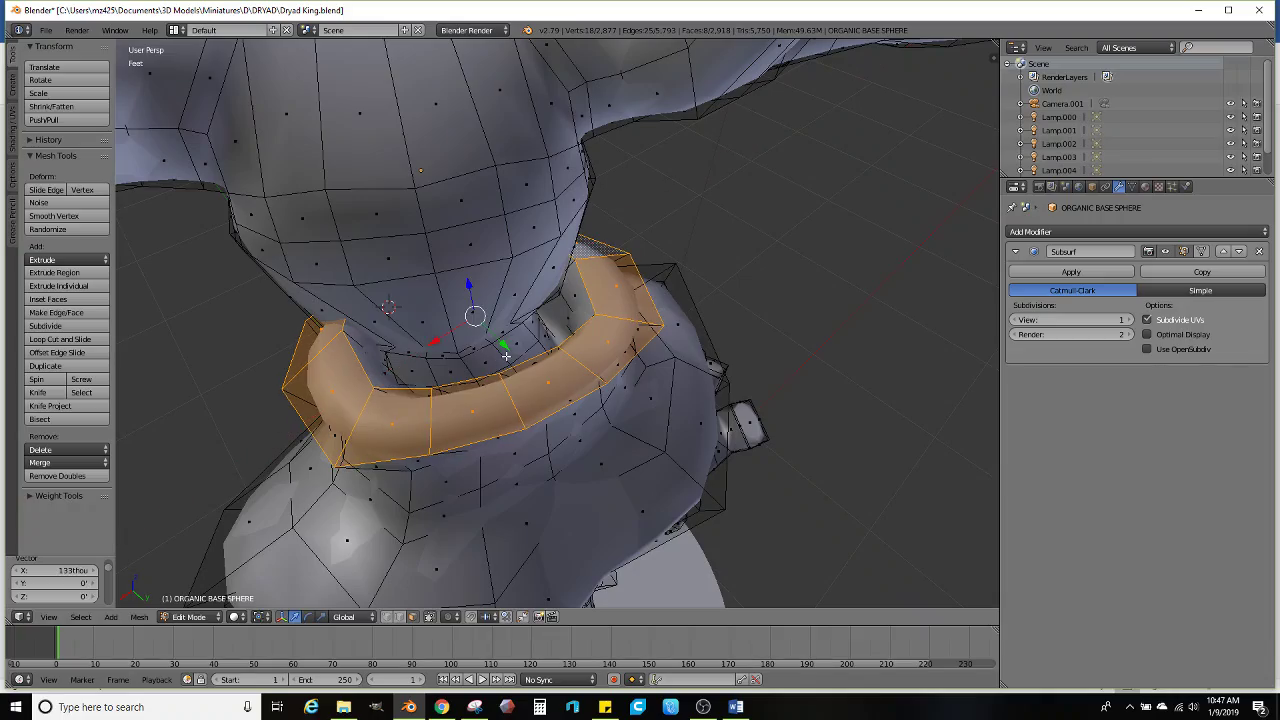
{"action": "left_click_drag", "start_coordinate": [505, 348], "coordinate": [469, 339]}
Extrude the top faces up behind the skull and shift them about -193 thou in X, -410 thou in Y and 87.4 thou in Z
{"action": "scroll", "coordinate": [469, 339], "scroll_direction": "down", "scroll_amount": 4}
{"action": "middle_click_drag", "start_coordinate": [469, 339], "coordinate": [660, 450]}
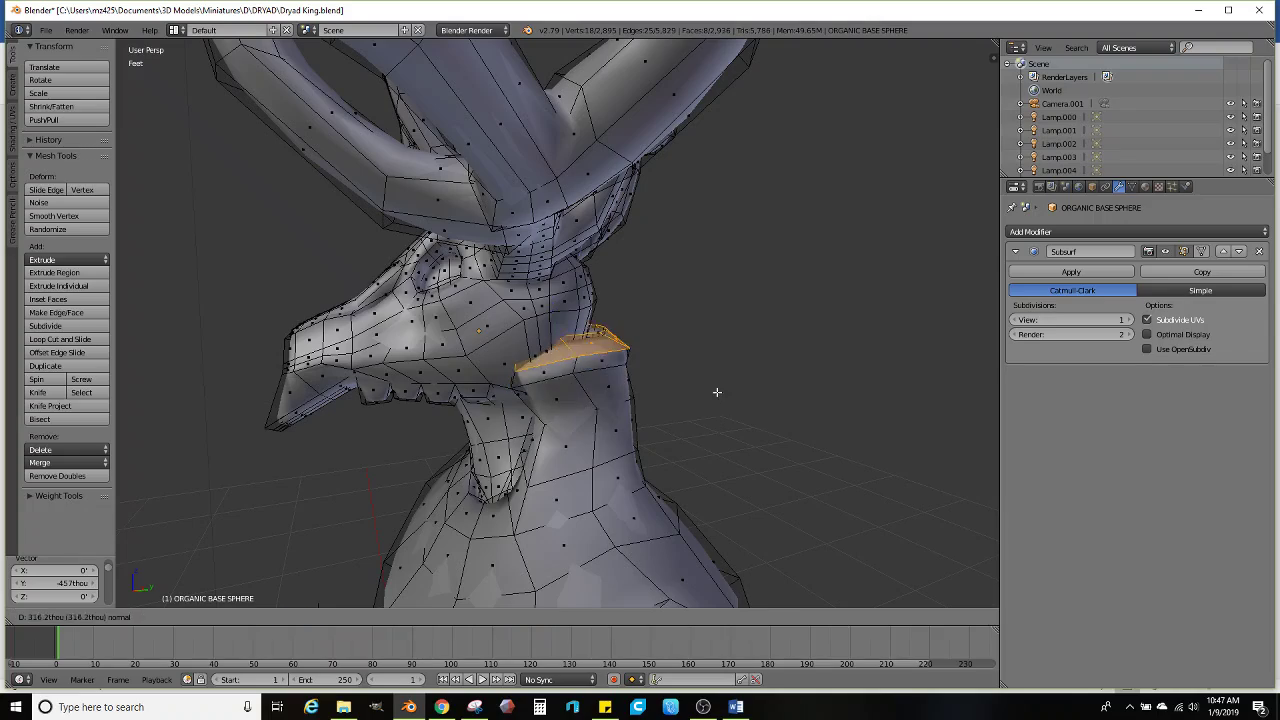
{"action": "left_click", "coordinate": [711, 339]}
{"action": "left_click", "coordinate": [702, 347]}
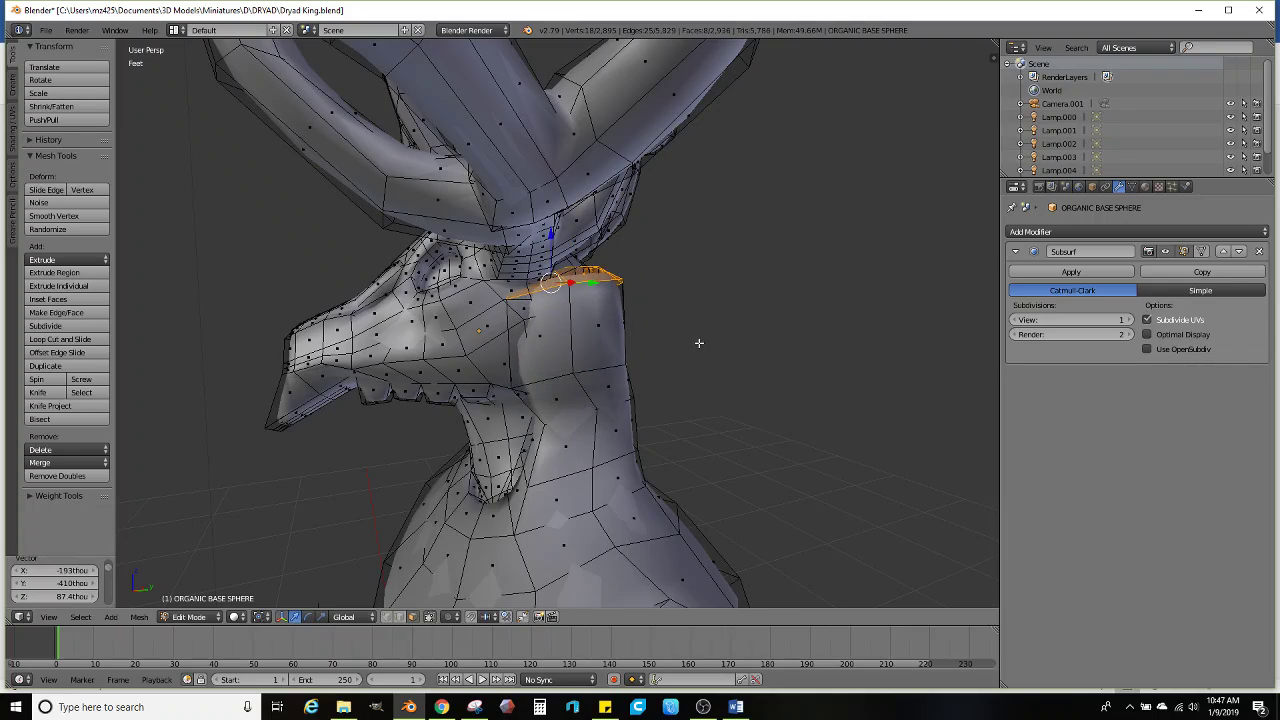
Extrude the hood's top faces over the back of the skull, scale them to about 0.88 and rotate them about -21.1°
{"action": "middle_click_drag", "start_coordinate": [694, 343], "coordinate": [655, 466]}
{"action": "left_click", "coordinate": [683, 405]}
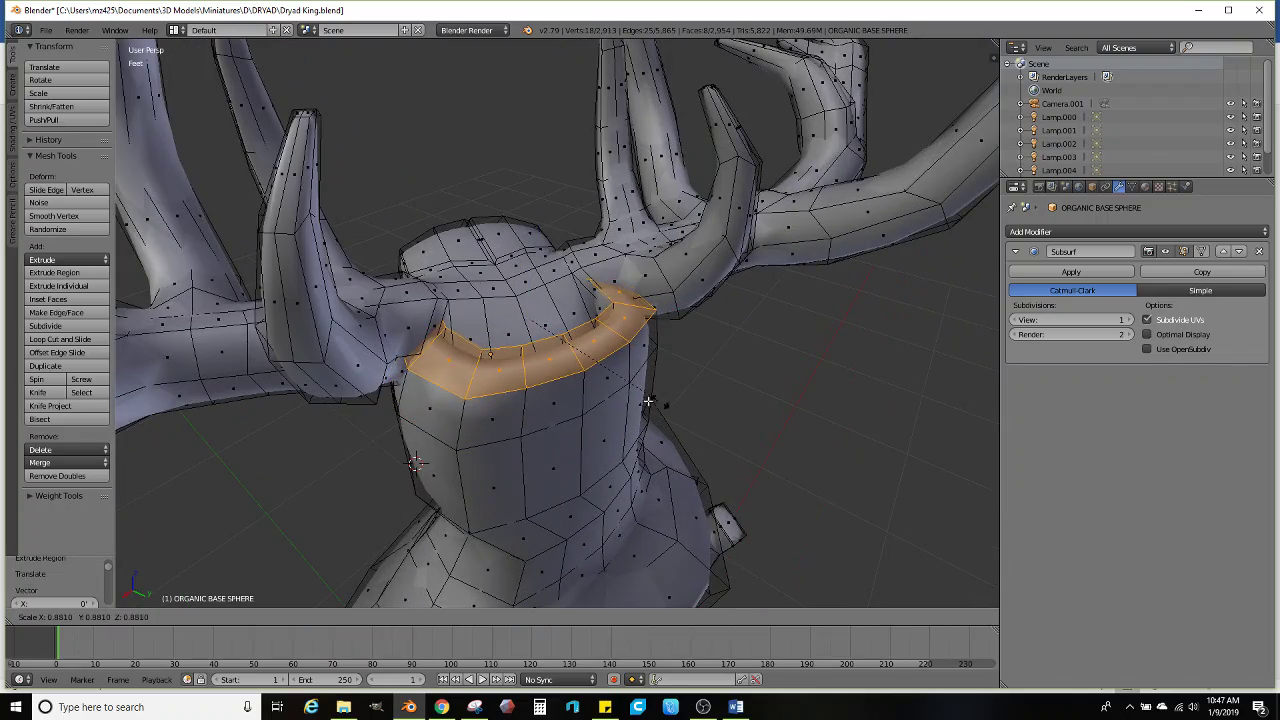
{"action": "left_click", "coordinate": [645, 400]}
{"action": "mouse_move", "coordinate": [645, 400]}
{"action": "middle_mouse_down"}
{"action": "mouse_move", "coordinate": [694, 414]}
{"action": "mouse_move", "coordinate": [684, 401]}
{"action": "mouse_move", "coordinate": [571, 466]}
{"action": "mouse_move", "coordinate": [580, 443]}
{"action": "mouse_move", "coordinate": [583, 477]}
{"action": "mouse_move", "coordinate": [623, 366]}
{"action": "mouse_move", "coordinate": [630, 386]}
{"action": "middle_mouse_up"}
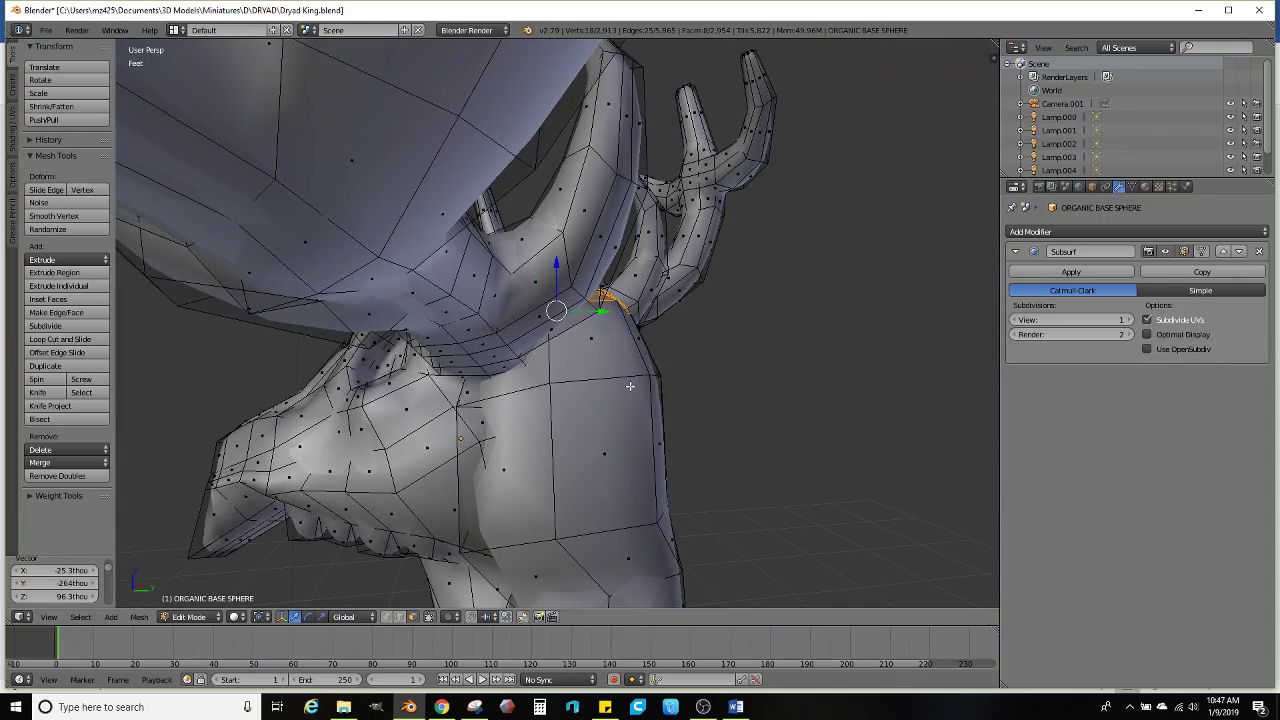
{"action": "left_click", "coordinate": [726, 326]}
Select the hood's inner top edges, move them about -283, -862 and -223 thou in X, Y and Z, and scale them to 0.855
{"action": "middle_click_drag", "start_coordinate": [726, 326], "coordinate": [620, 480]}
{"action": "scroll", "coordinate": [700, 430], "scroll_direction": "up", "scroll_amount": 4}
{"action": "right_click", "coordinate": [591, 403]}
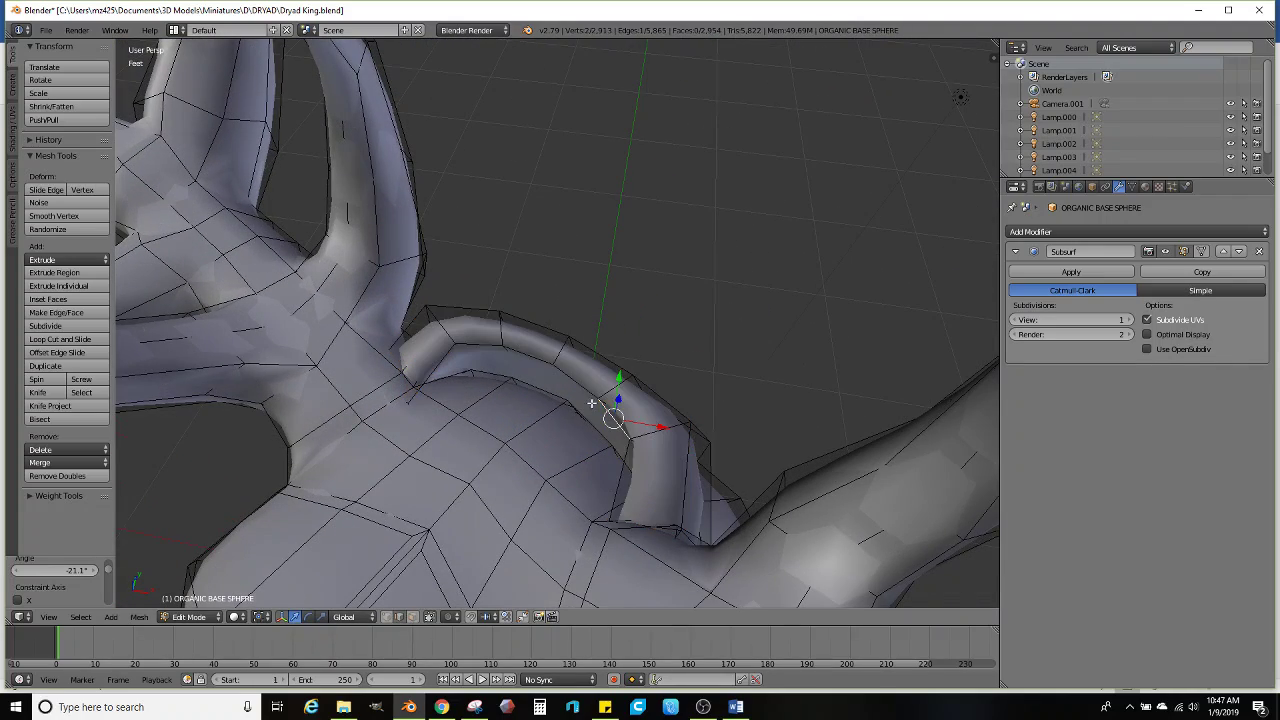
{"action": "middle_click_drag", "start_coordinate": [569, 369], "coordinate": [530, 400]}
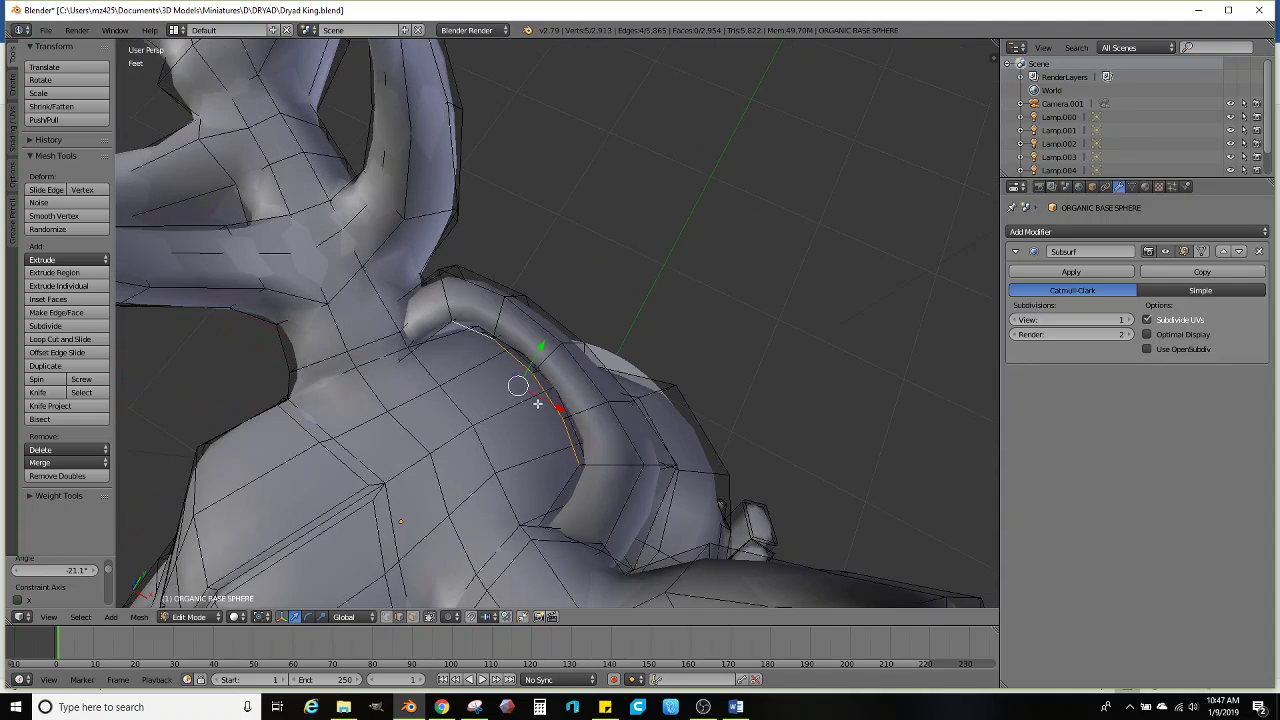
{"action": "key", "text": "g"}
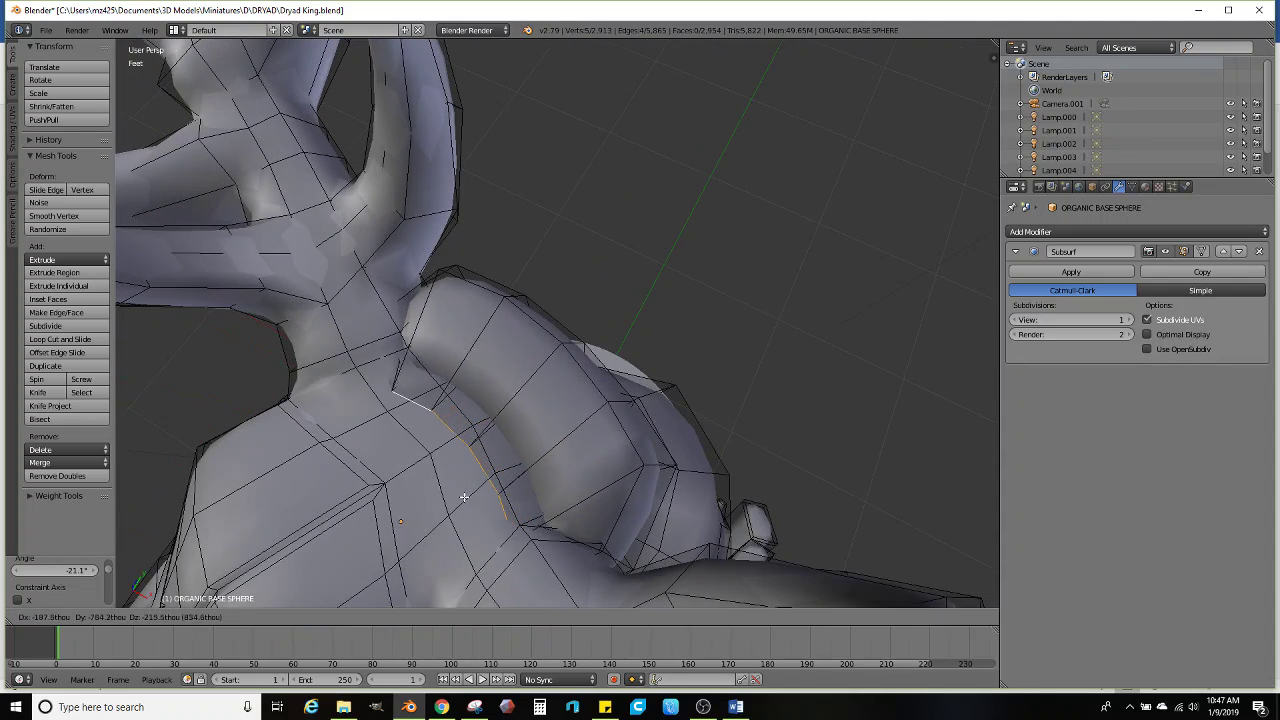
{"action": "left_click", "coordinate": [453, 497]}
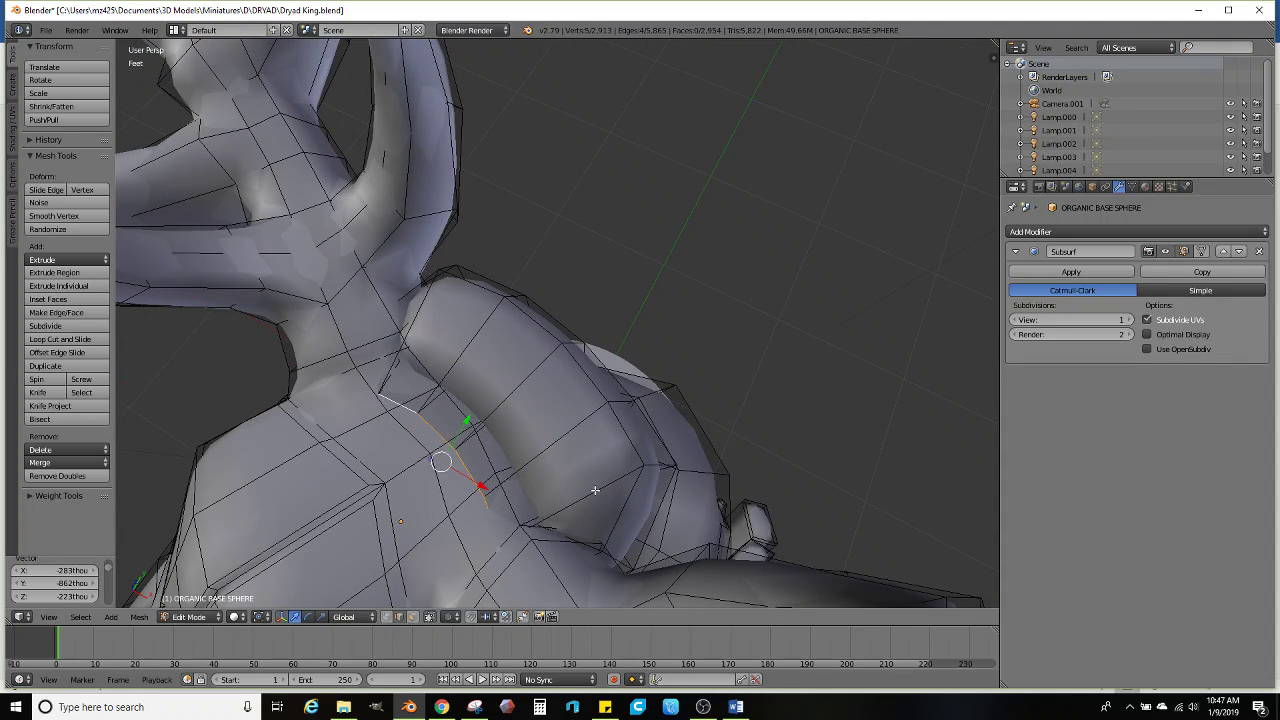
{"action": "key", "text": "s"}
{"action": "left_click", "coordinate": [541, 550]}
{"action": "left_click", "coordinate": [441, 707]}
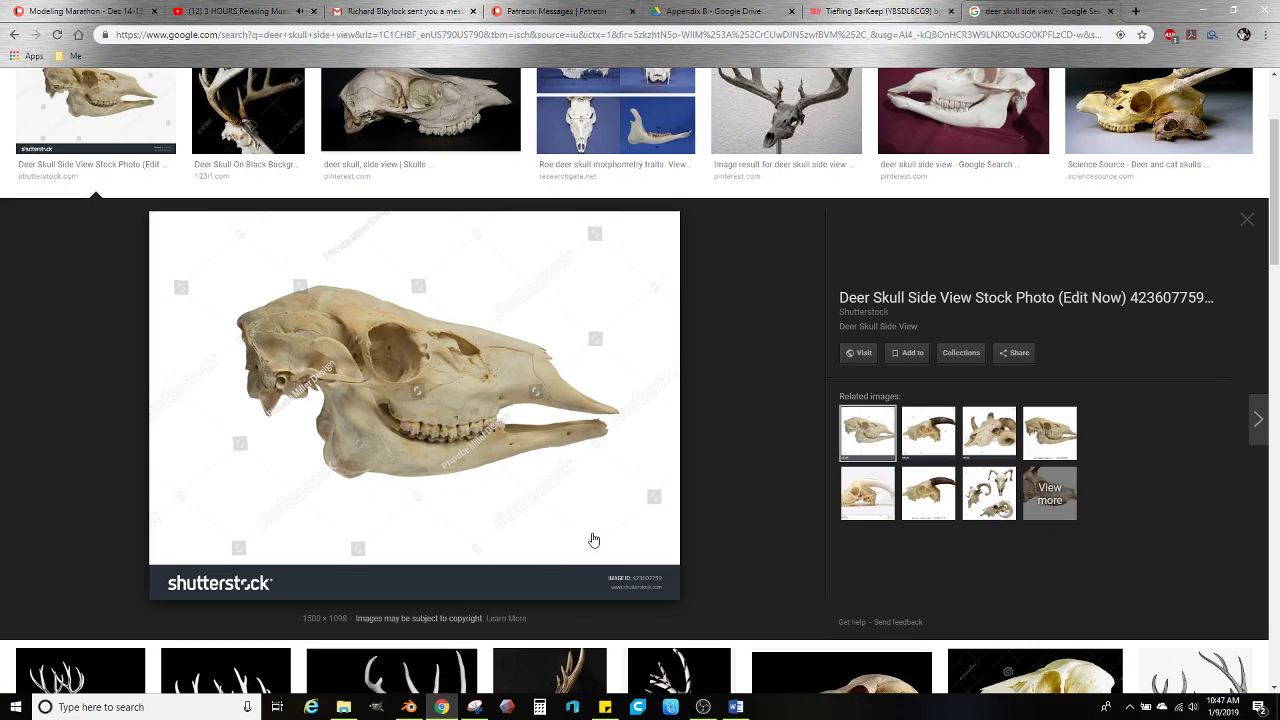
{"action": "left_click", "coordinate": [1201, 12]}
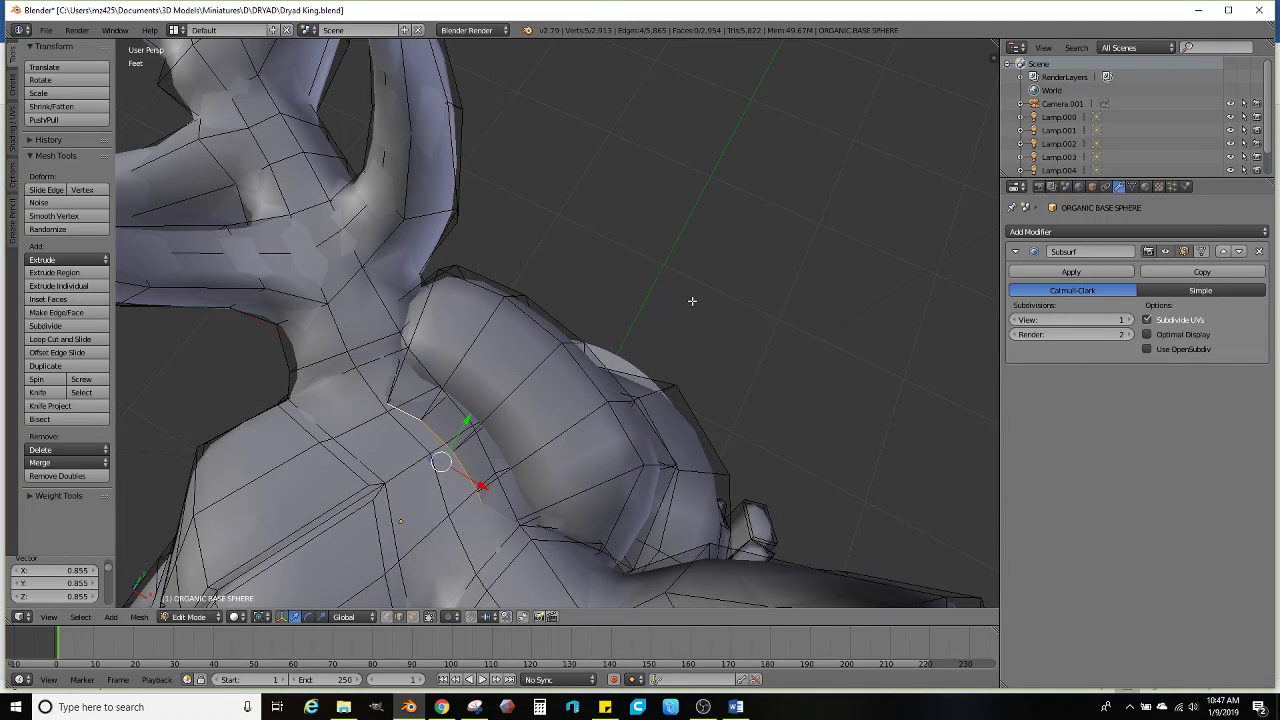
Scale the edge row across the hood's back behind the skull to 0.916 and move it about -67.9 thou along Y
{"action": "scroll", "coordinate": [507, 460], "scroll_direction": "up", "scroll_amount": 1}
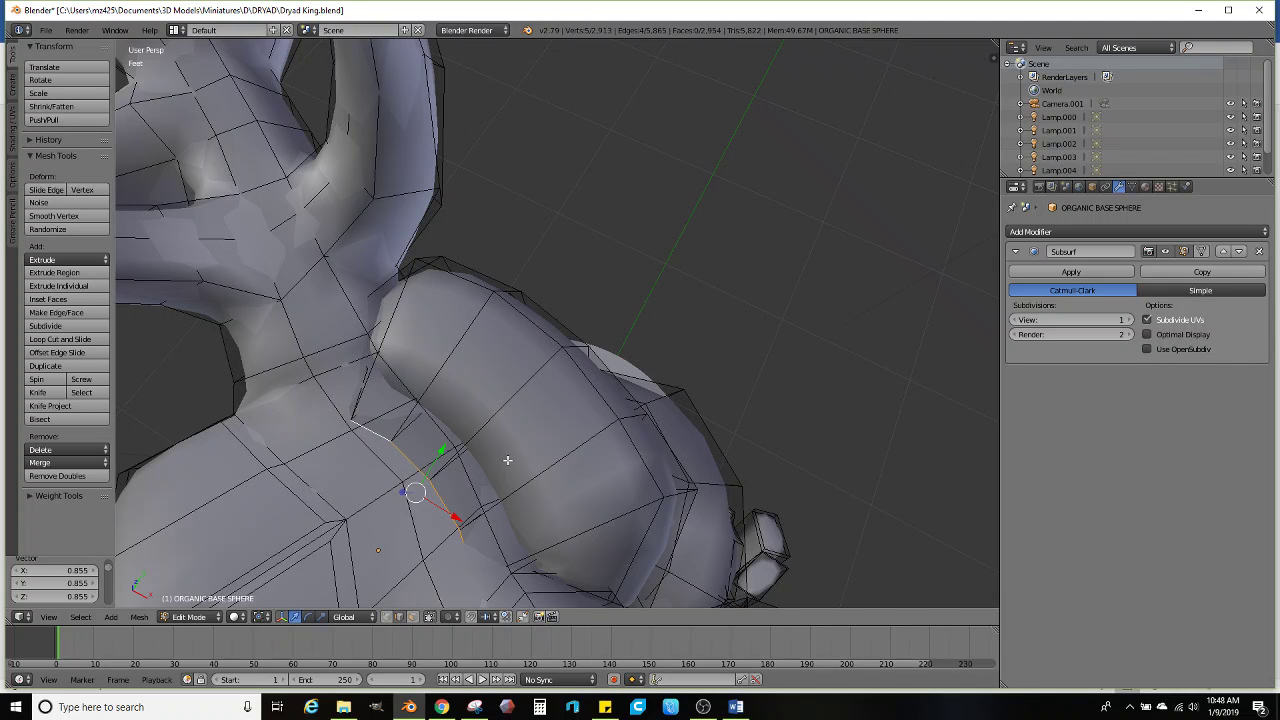
{"action": "middle_click_drag", "start_coordinate": [507, 460], "coordinate": [667, 450]}
{"action": "middle_click_drag", "start_coordinate": [709, 507], "coordinate": [761, 461]}
{"action": "key", "text": "s"}
{"action": "left_click", "coordinate": [763, 451]}
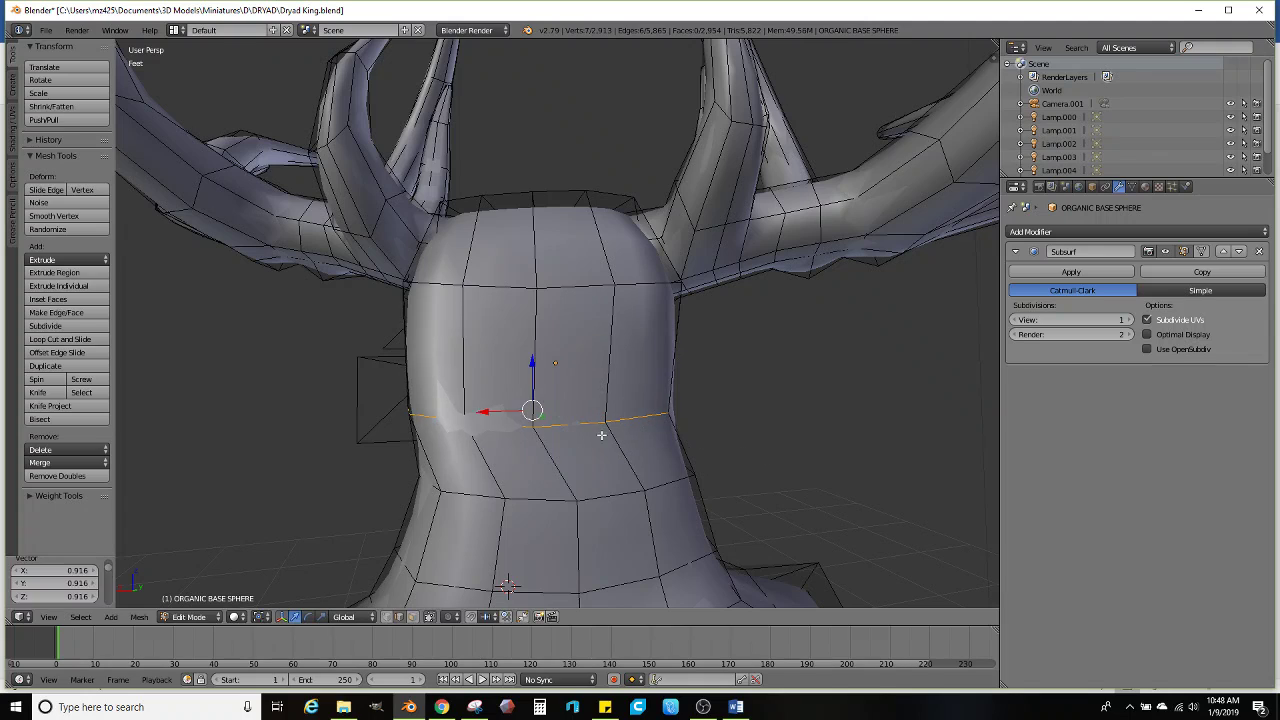
{"action": "middle_click_drag", "start_coordinate": [603, 431], "coordinate": [649, 431]}
{"action": "left_click_drag", "start_coordinate": [603, 411], "coordinate": [595, 411]}
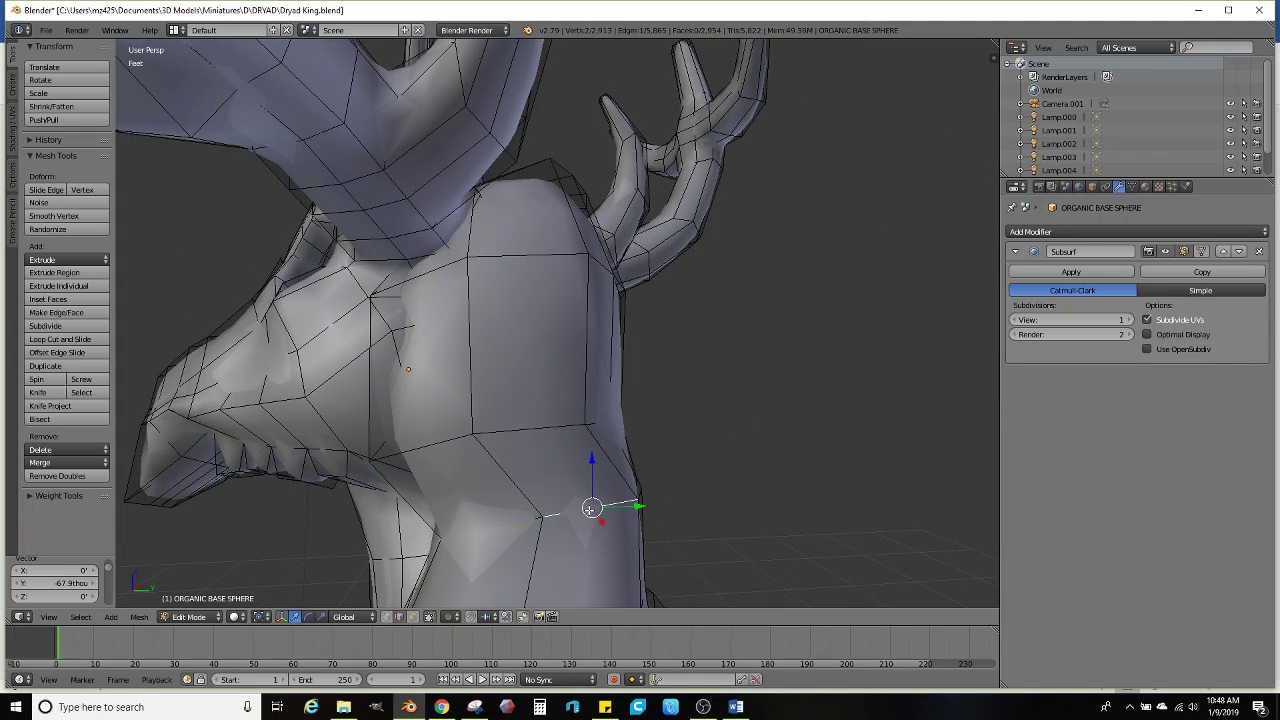
Scale the next lower edge row on the hood's back to 0.937 and move it about -71.5, -365 and -106 thou in X, Y and Z
{"action": "middle_click_drag", "start_coordinate": [589, 510], "coordinate": [474, 470]}
{"action": "right_click", "coordinate": [700, 484], "text": "ctrl"}
{"action": "middle_click_drag", "start_coordinate": [643, 491], "coordinate": [717, 439]}
{"action": "key", "text": "s"}
{"action": "left_click", "coordinate": [737, 467]}
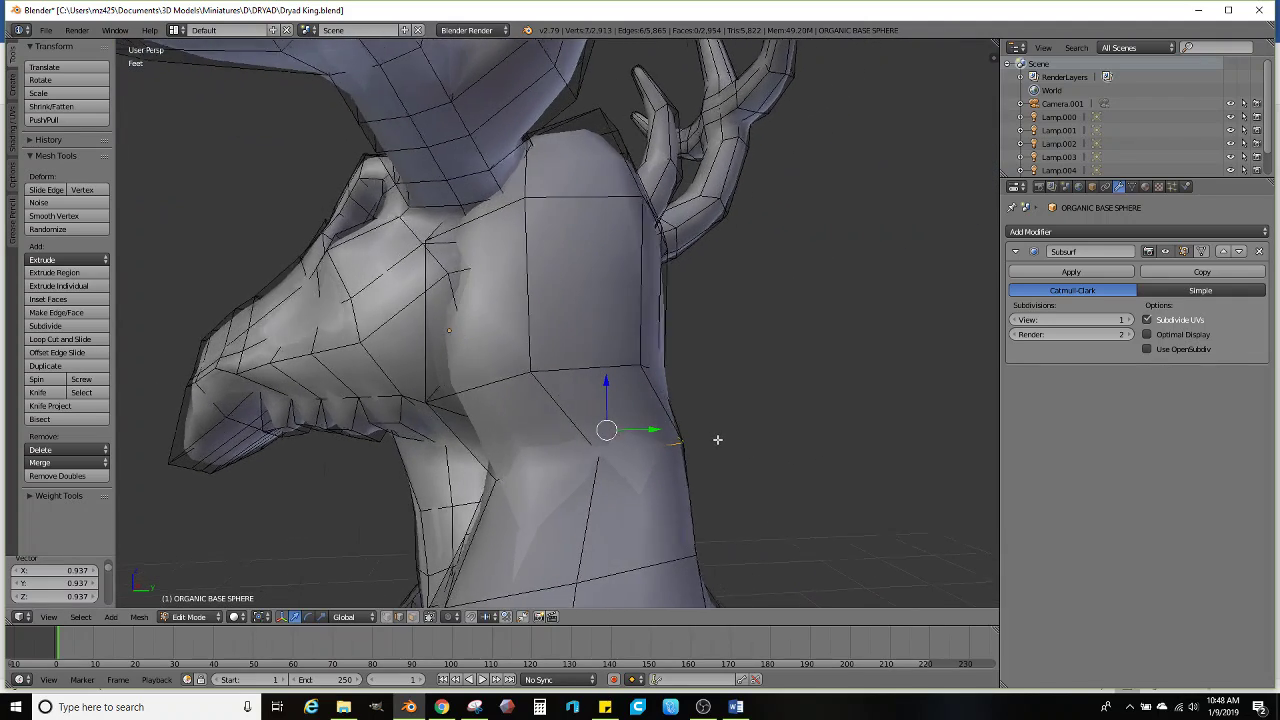
{"action": "key", "text": "g"}
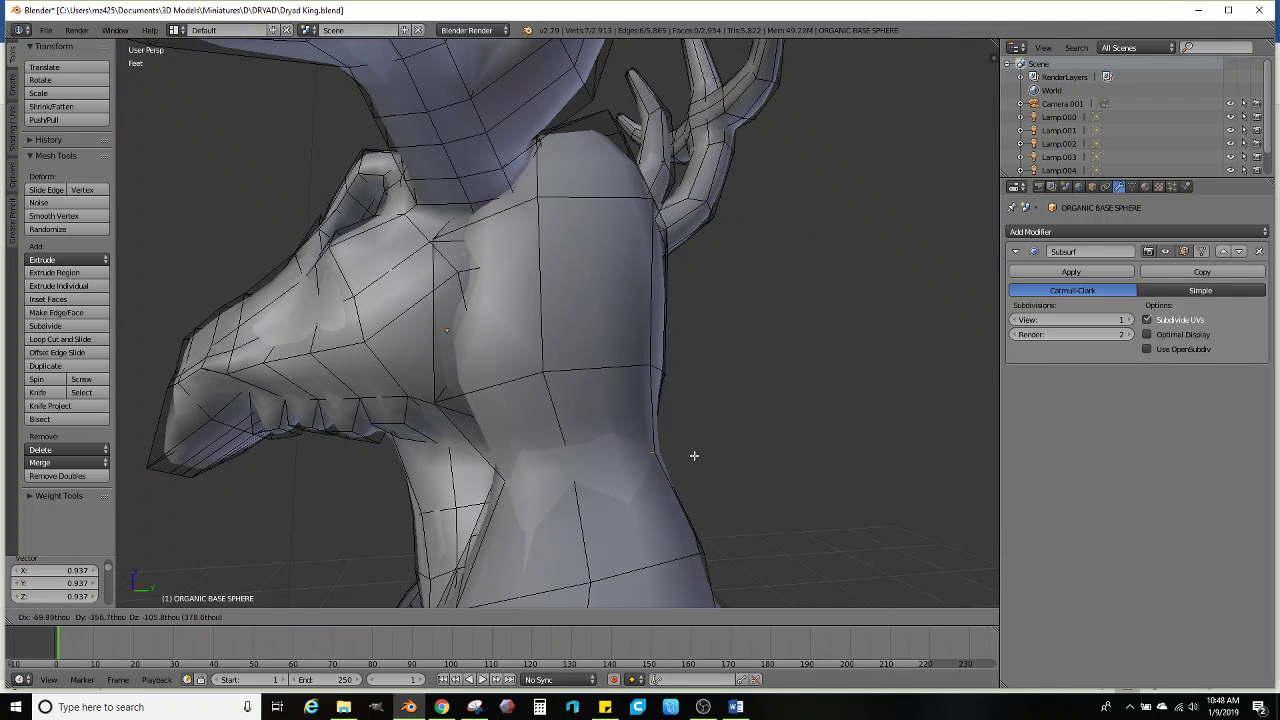
{"action": "left_click", "coordinate": [698, 452]}
Select a vertical edge of the hood behind the skull and reposition it
{"action": "middle_click_drag", "start_coordinate": [743, 443], "coordinate": [593, 446]}
{"action": "right_click", "coordinate": [590, 310]}
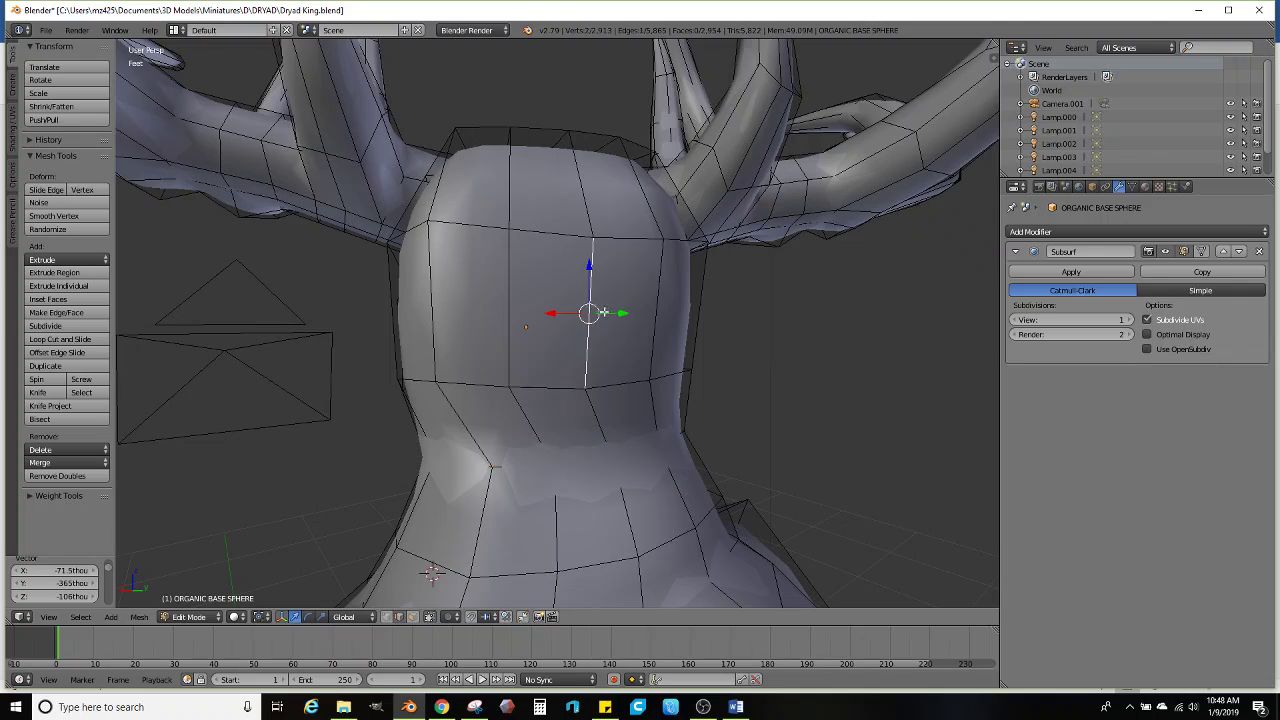
{"action": "middle_click_drag", "start_coordinate": [590, 310], "coordinate": [748, 334]}
{"action": "key", "text": "g"}
{"action": "left_click", "coordinate": [754, 334]}
Preview the hood outside Edit Mode, and move the selected hood edge about 333 thou along X
{"action": "key", "text": "Tab"}
{"action": "scroll", "coordinate": [671, 346], "scroll_direction": "down", "scroll_amount": 5}
{"action": "scroll", "coordinate": [484, 323], "scroll_direction": "up", "scroll_amount": 3}
{"action": "scroll", "coordinate": [557, 306], "scroll_direction": "up", "scroll_amount": 4}
{"action": "key", "text": "Tab"}
{"action": "key", "text": "g"}
{"action": "left_click", "coordinate": [788, 326]}
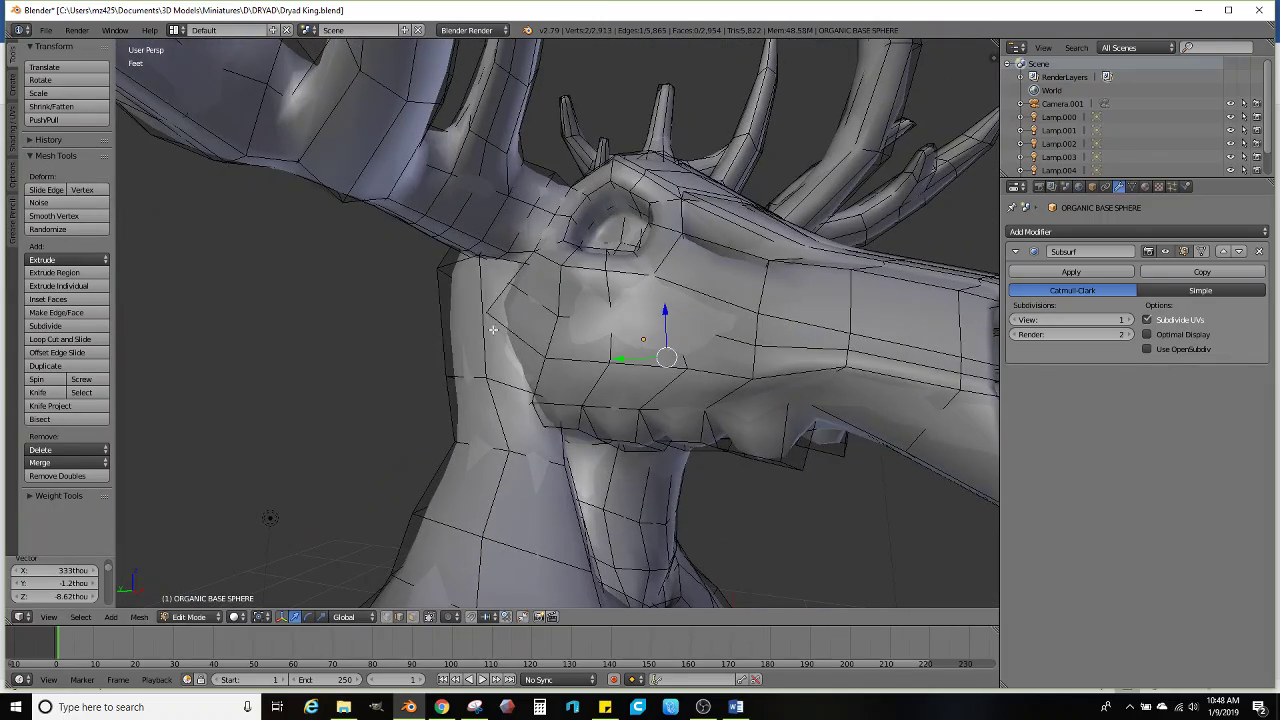
Move two edges on the hood's side rim behind the jaw by about -159, 155, -28.9 thou and -181, 178, -31.1 thou in X, Y, Z
{"action": "right_click", "coordinate": [493, 330]}
{"action": "middle_click_drag", "start_coordinate": [533, 325], "coordinate": [503, 409]}
{"action": "key", "text": "g"}
{"action": "left_click", "coordinate": [457, 342]}
{"action": "key", "text": "g"}
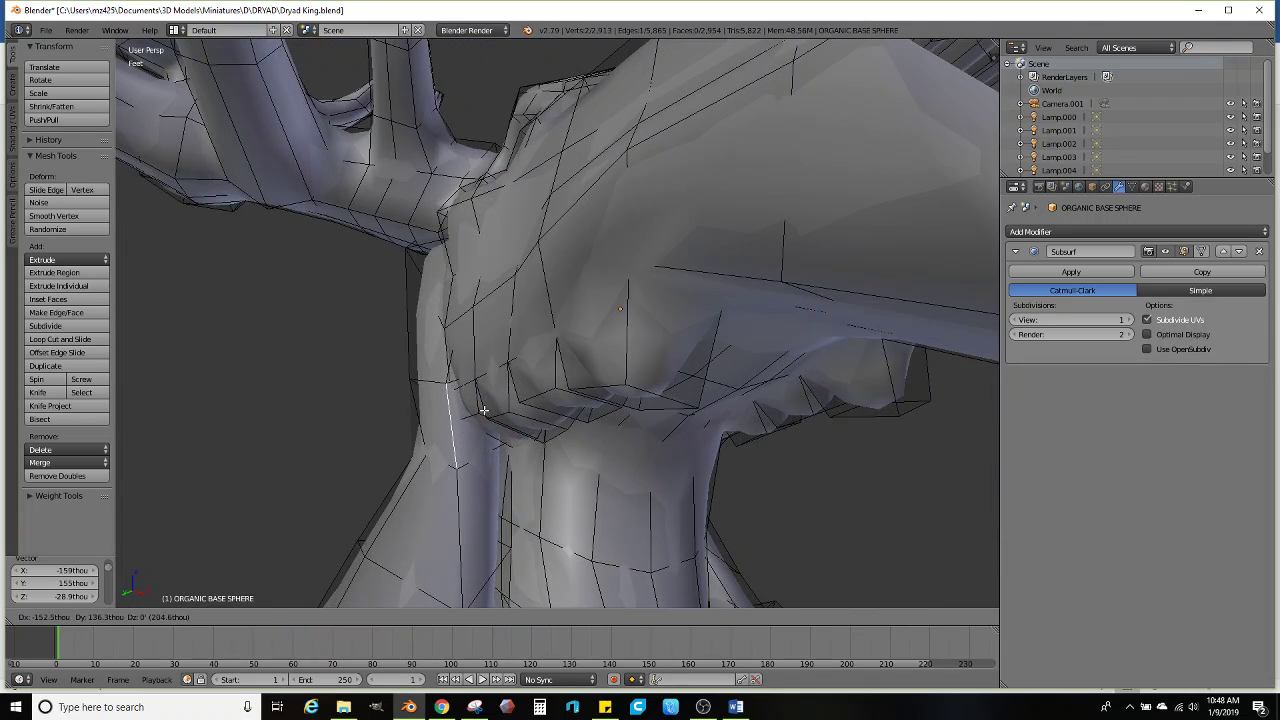
{"action": "left_click", "coordinate": [483, 411]}
{"action": "key", "text": "g"}
{"action": "left_click", "coordinate": [452, 348]}
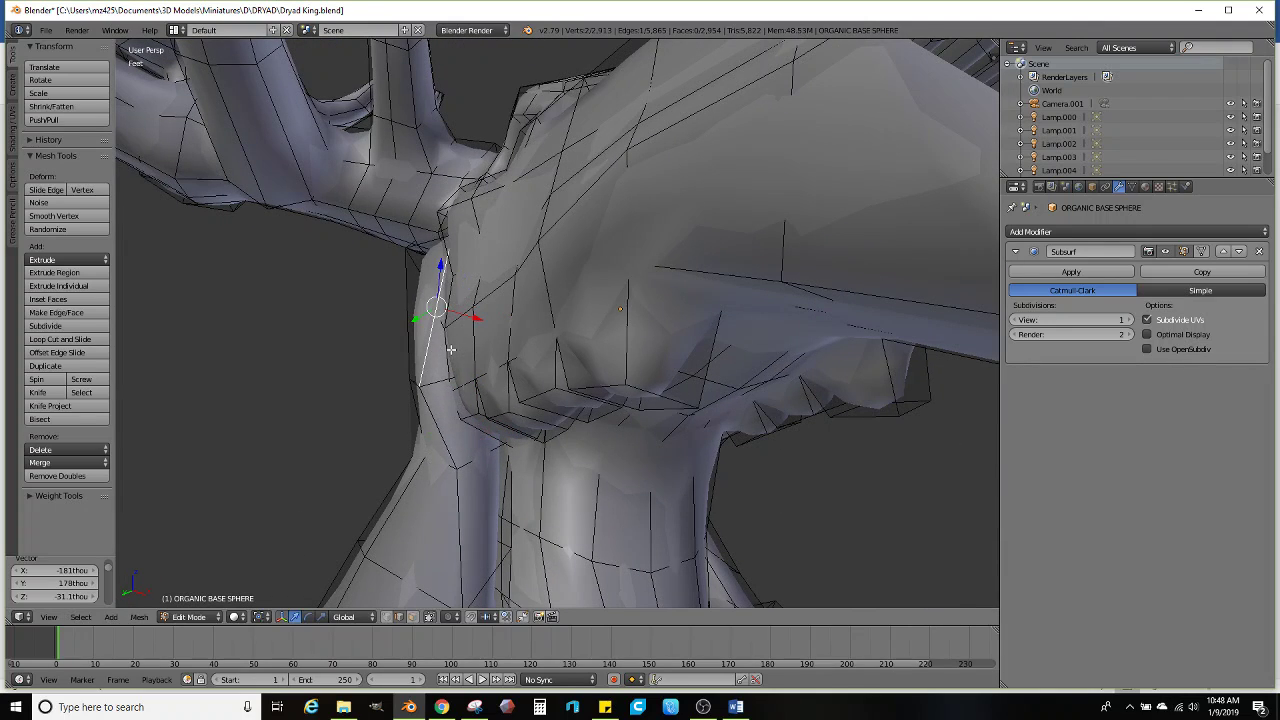
Rotate the upper side-rim edge of the hood and move it about -30, 190 and -86.1 thou in X, Y and Z
{"action": "key", "text": "r"}
{"action": "left_click", "coordinate": [527, 295]}
{"action": "middle_click_drag", "start_coordinate": [527, 295], "coordinate": [478, 545]}
{"action": "key", "text": "g"}
{"action": "left_click", "coordinate": [470, 298]}
{"action": "scroll", "coordinate": [476, 555], "scroll_direction": "up", "scroll_amount": 3}
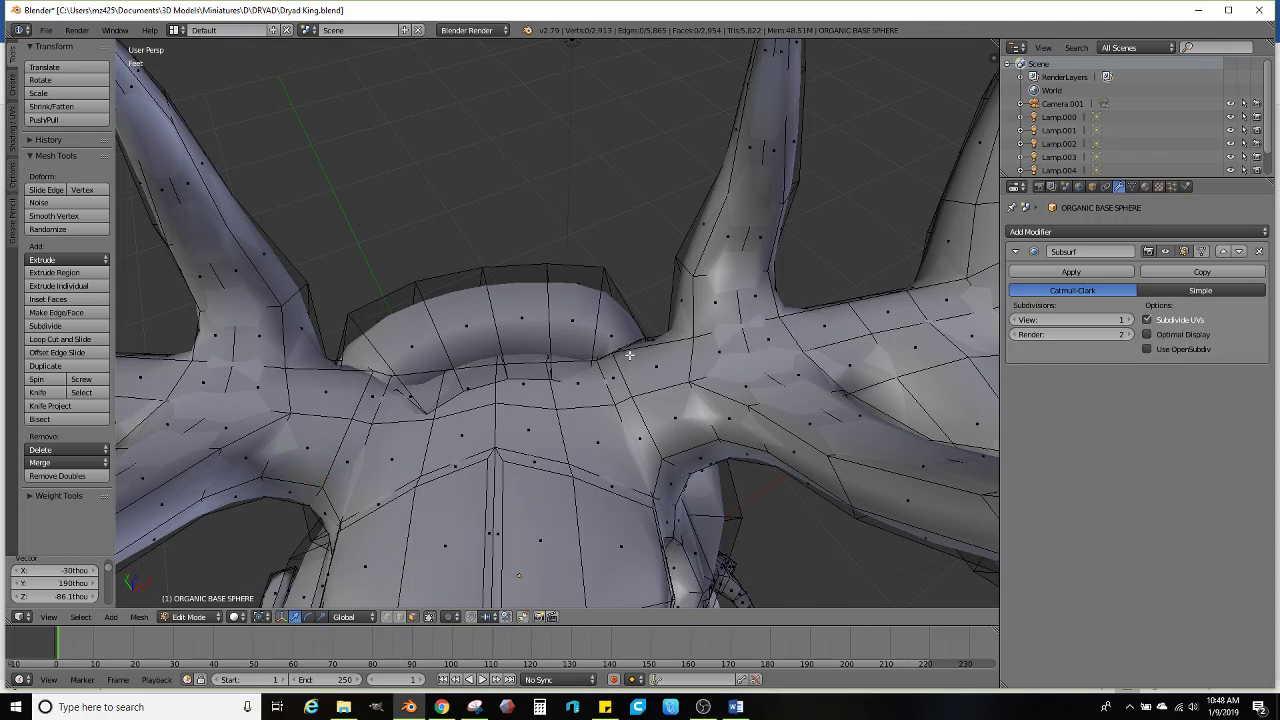
Extrude the strip of faces along the hood's top rim behind the antlers and scale the new faces to 0.888
{"action": "left_click", "coordinate": [370, 348], "text": "ctrl"}
{"action": "key", "text": "KP_Decimal"}
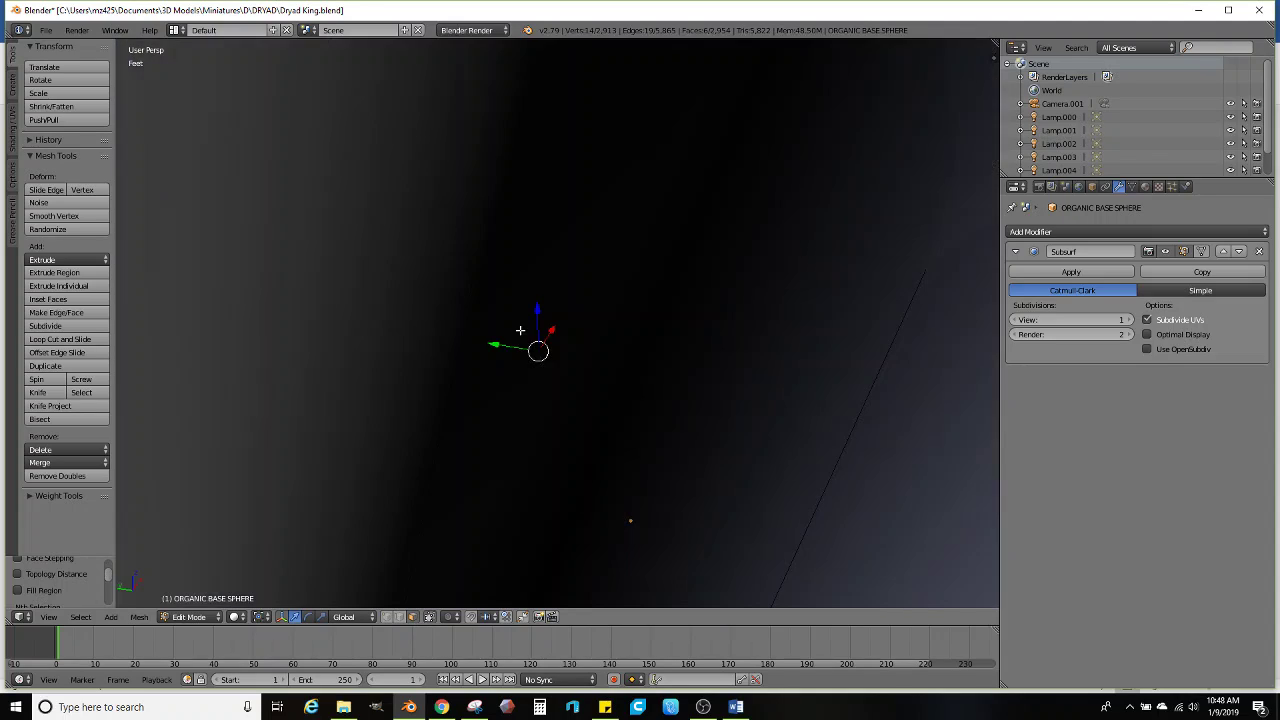
{"action": "scroll", "coordinate": [595, 290], "scroll_direction": "down", "scroll_amount": 8}
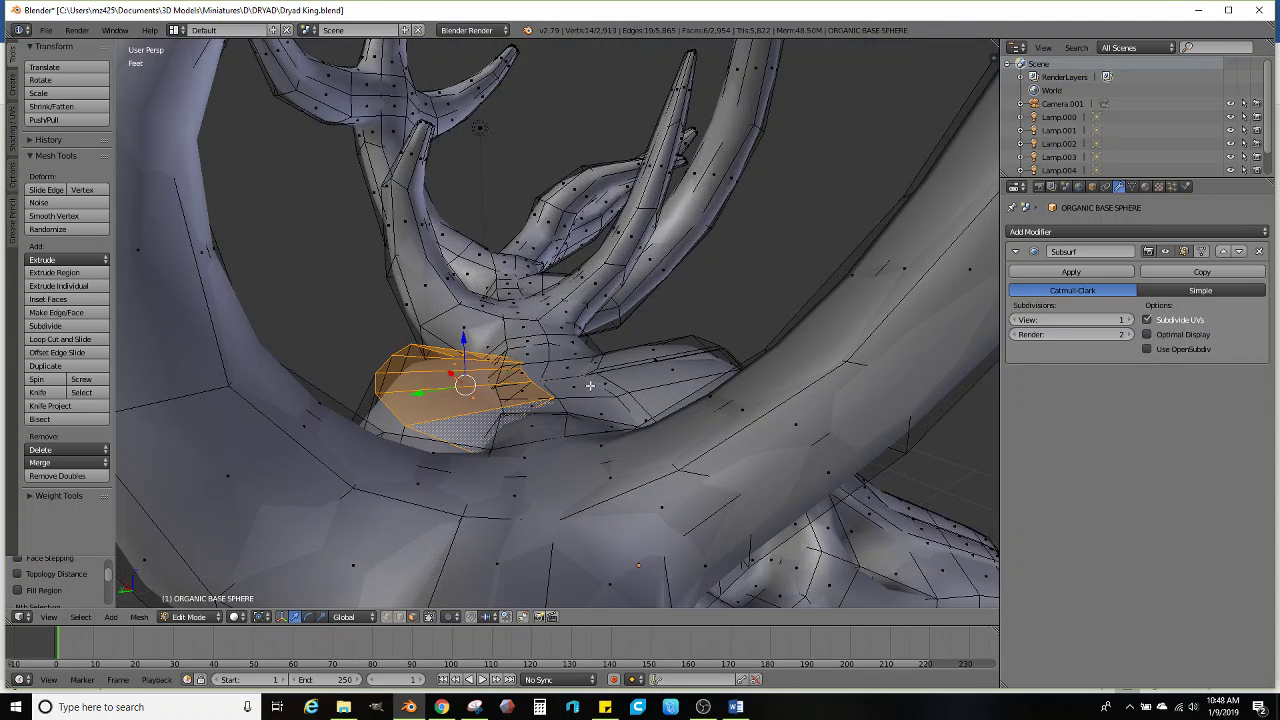
{"action": "key", "text": "s"}
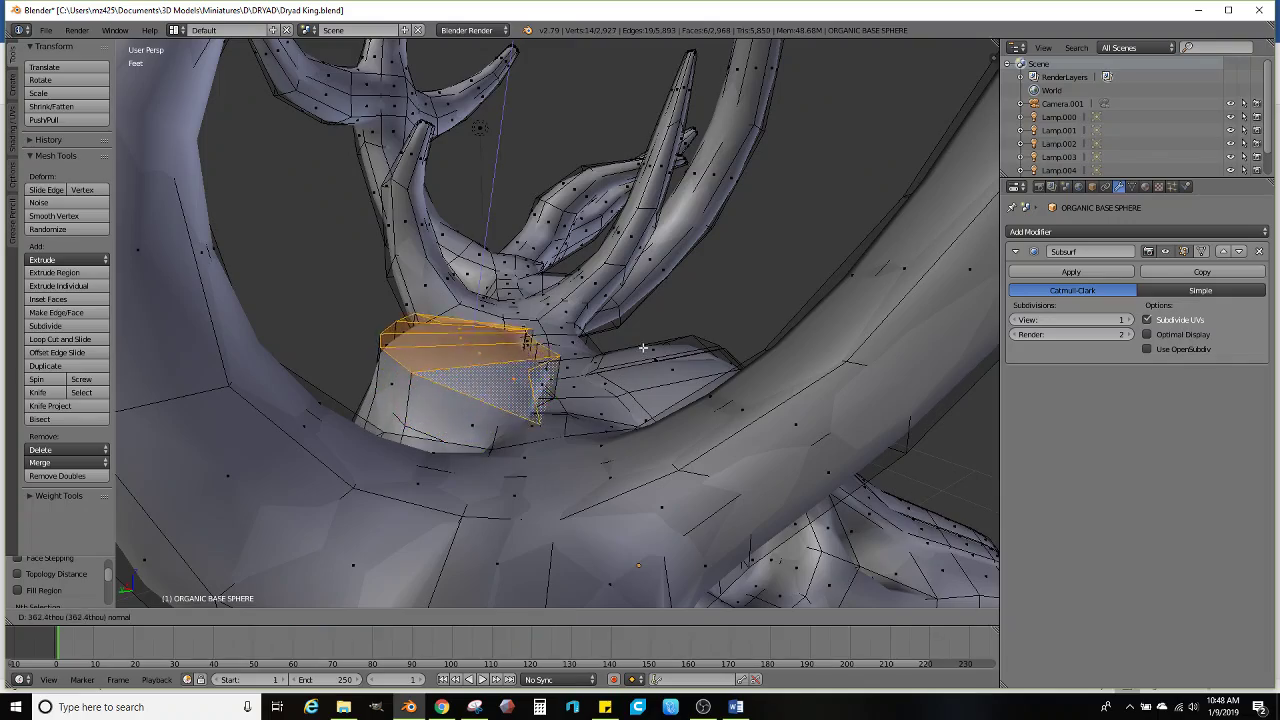
{"action": "left_click", "coordinate": [602, 384]}
{"action": "middle_click_drag", "start_coordinate": [602, 384], "coordinate": [393, 332]}
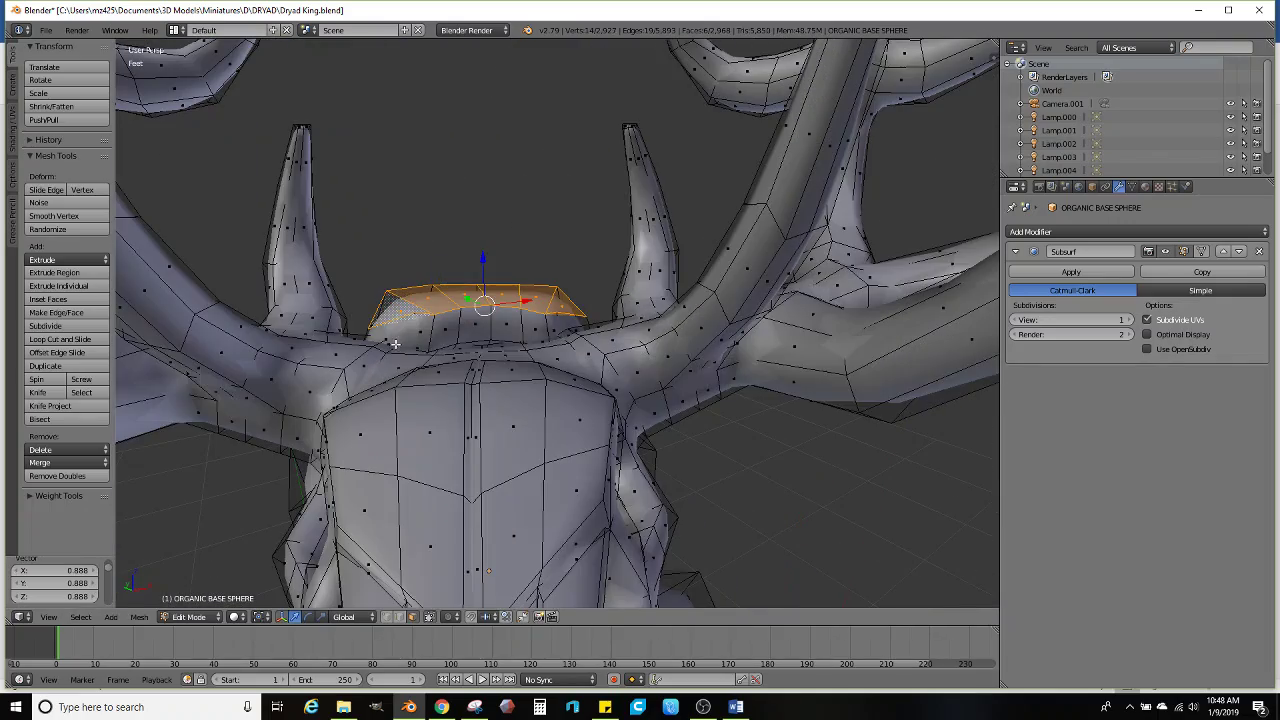
Extrude the hood's front-facing top strip toward the crown and move it about -59.3, -2.85 and -109 thou in X, Y and Z
{"action": "right_click", "coordinate": [551, 323], "text": "ctrl"}
{"action": "middle_click_drag", "start_coordinate": [551, 323], "coordinate": [505, 318]}
{"action": "key", "text": "e"}
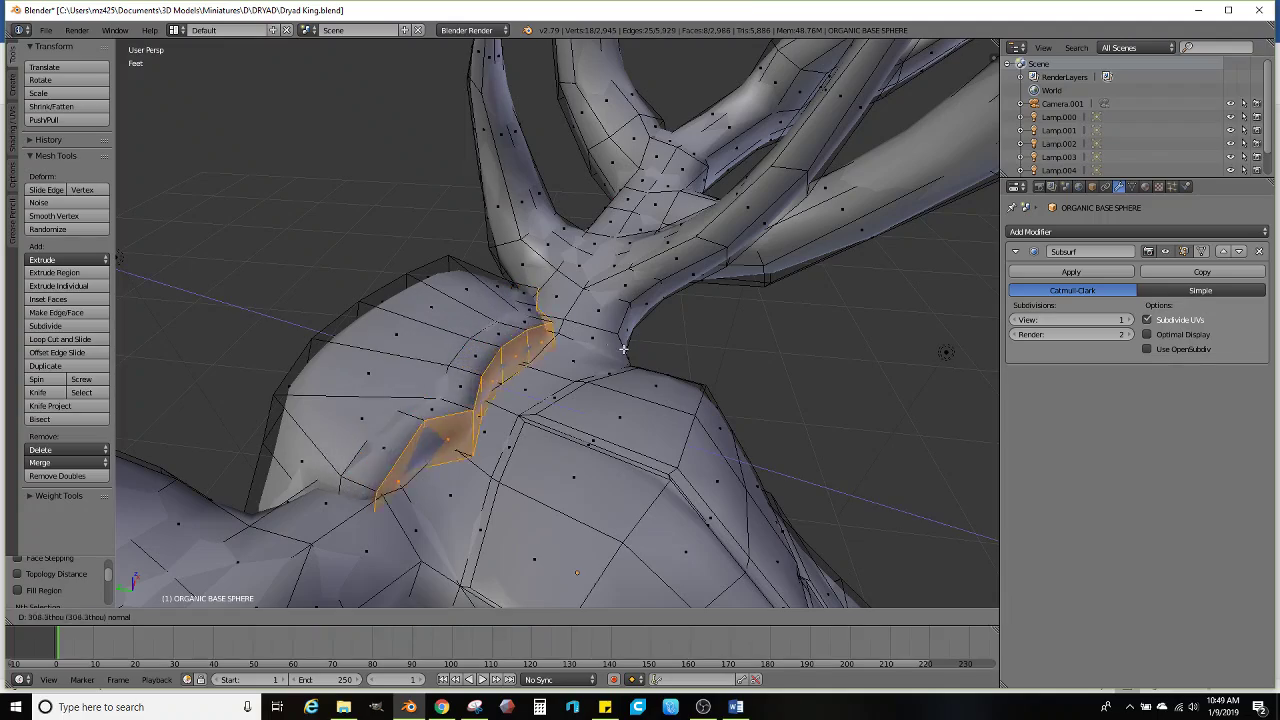
{"action": "left_click", "coordinate": [723, 378]}
{"action": "middle_click_drag", "start_coordinate": [723, 378], "coordinate": [353, 577]}
{"action": "key", "text": "g"}
{"action": "left_click", "coordinate": [548, 312]}
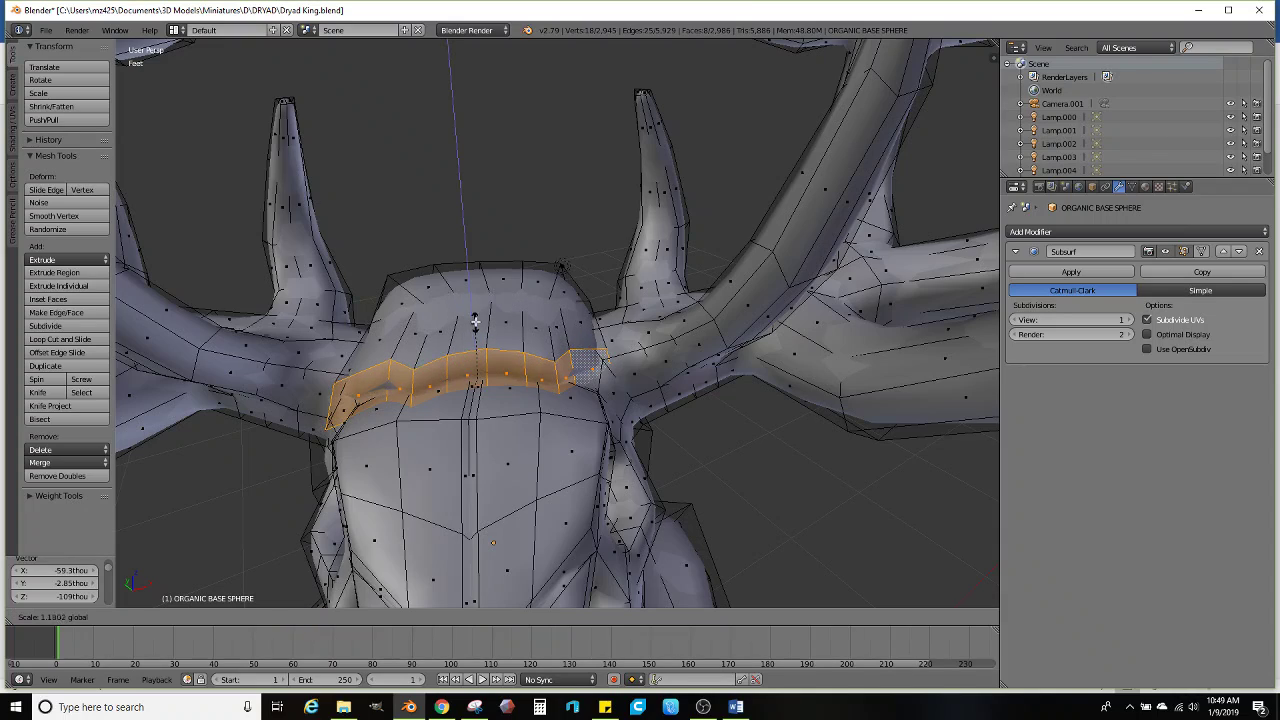
Stretch the extruded hood strip along Z, rotate it about -7.48°, and smooth its vertices
{"action": "middle_click_drag", "start_coordinate": [472, 330], "coordinate": [612, 256]}
{"action": "key", "text": "r"}
{"action": "left_click", "coordinate": [634, 388]}
{"action": "key", "text": "r"}
{"action": "left_click", "coordinate": [567, 249]}
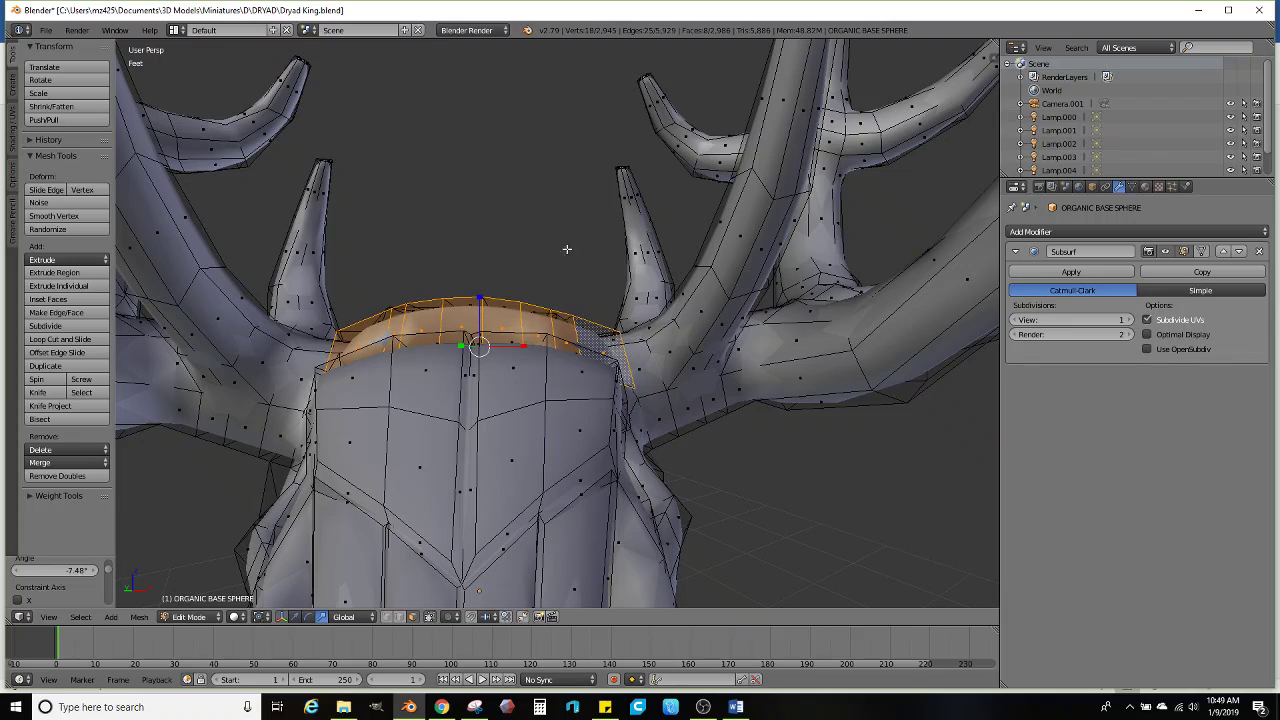
{"action": "left_click", "coordinate": [78, 216]}
Rescale the strip along Z, extrude it again over the skull's crown, and scale the new faces to 0.817
{"action": "middle_click_drag", "start_coordinate": [470, 330], "coordinate": [534, 279]}
{"action": "key", "text": "s"}
{"action": "key", "text": "z"}
{"action": "left_click", "coordinate": [462, 274]}
{"action": "key", "text": "e"}
{"action": "left_click", "coordinate": [607, 393]}
{"action": "key", "text": "s"}
{"action": "left_click", "coordinate": [534, 302]}
{"action": "scroll", "coordinate": [534, 302], "scroll_direction": "up", "scroll_amount": 1}
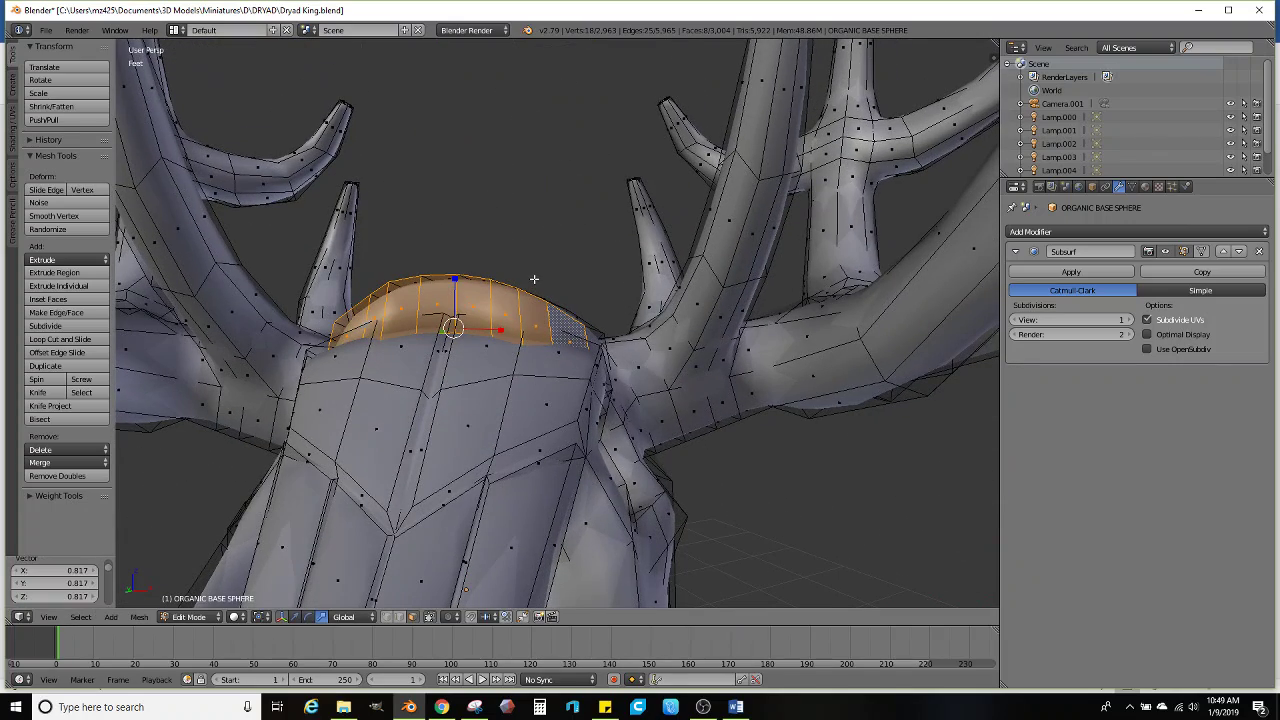
Move the two end faces of the hood's top band out toward the antler bases, and preview the model in Object Mode
{"action": "right_click", "coordinate": [580, 333]}
{"action": "middle_click_drag", "start_coordinate": [571, 337], "coordinate": [586, 340]}
{"action": "key", "text": "g"}
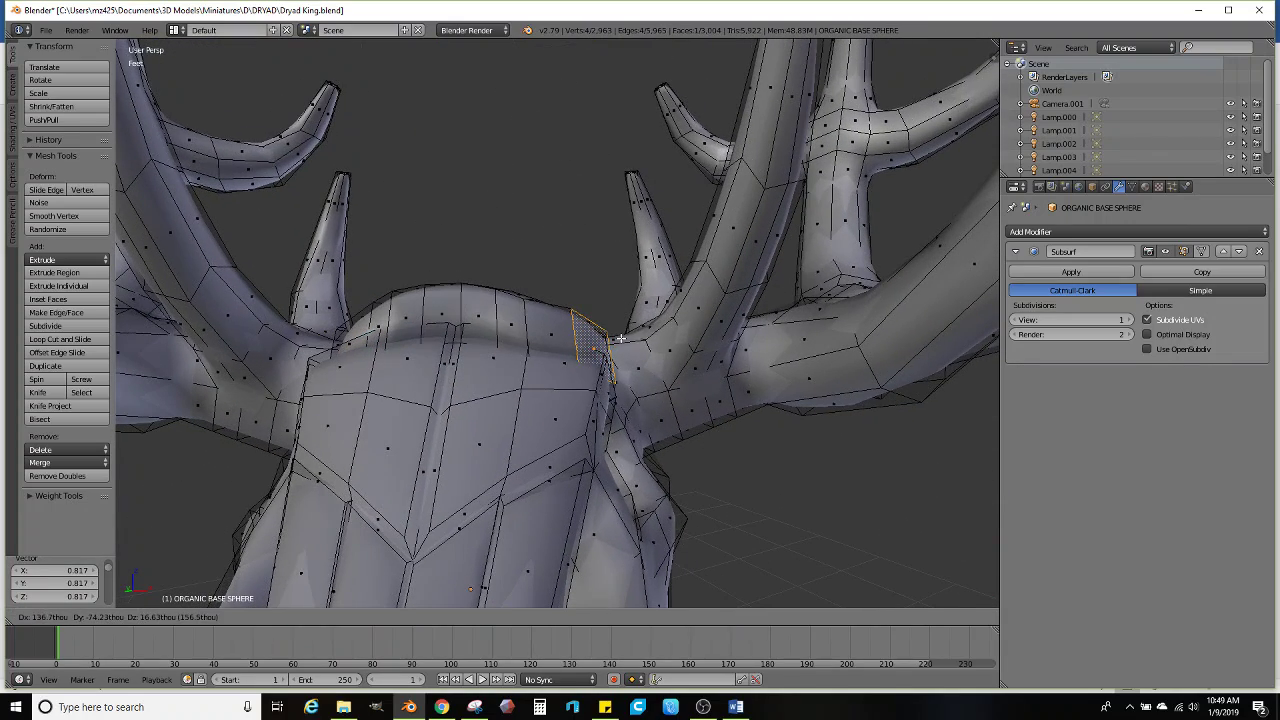
{"action": "left_click", "coordinate": [605, 345]}
{"action": "key", "text": "g"}
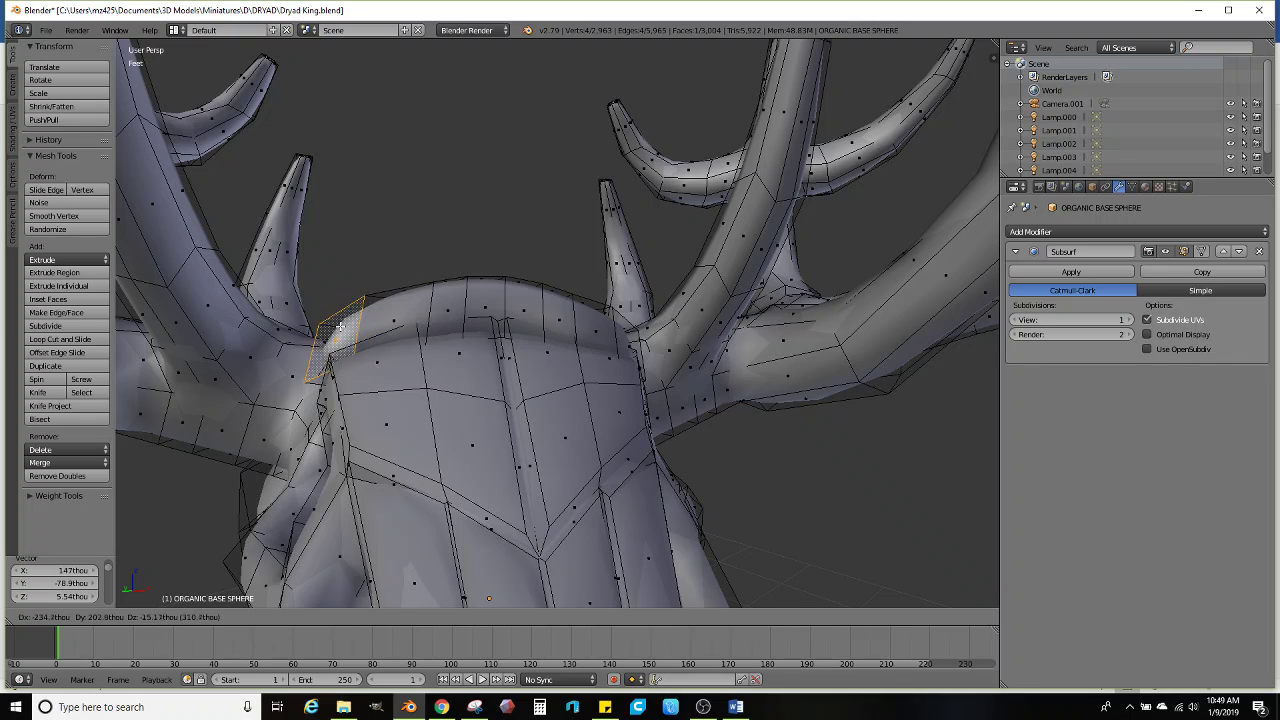
{"action": "left_click", "coordinate": [383, 333]}
{"action": "middle_click_drag", "start_coordinate": [383, 333], "coordinate": [447, 355]}
{"action": "key", "text": "Tab"}
{"action": "scroll", "coordinate": [477, 354], "scroll_direction": "down", "scroll_amount": 4}
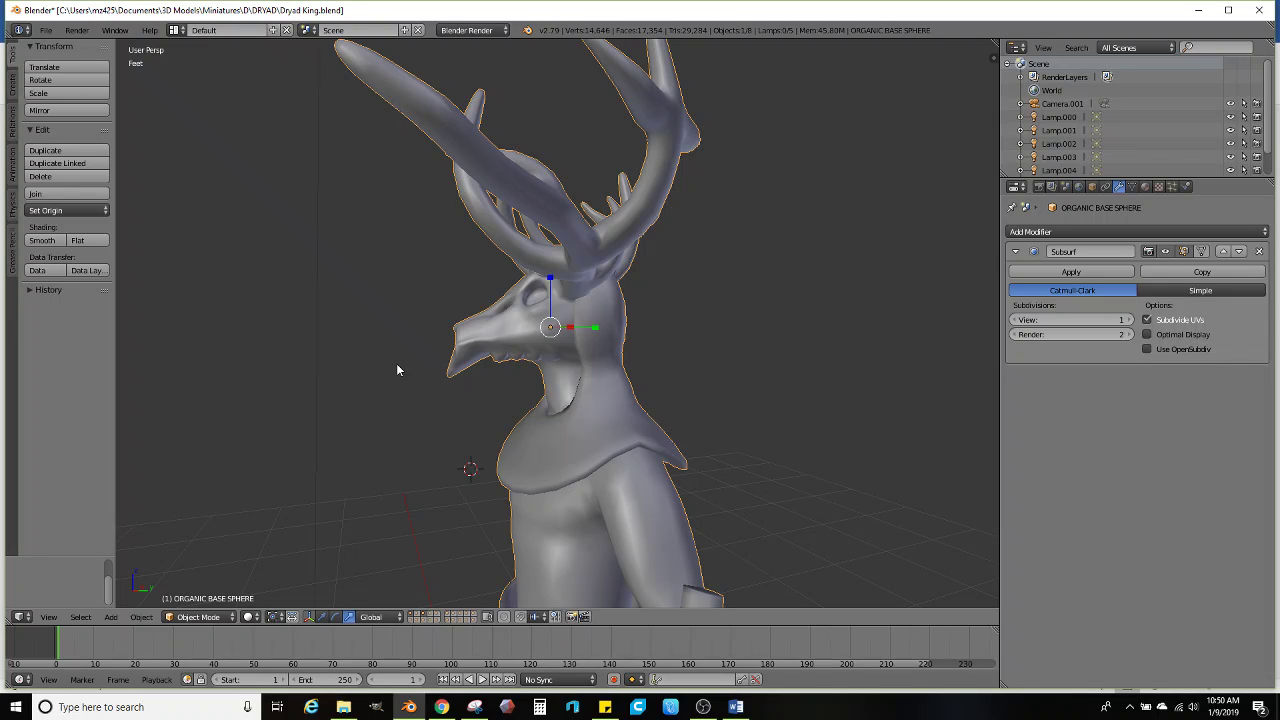
{"action": "middle_click_drag", "start_coordinate": [615, 426], "coordinate": [482, 424]}
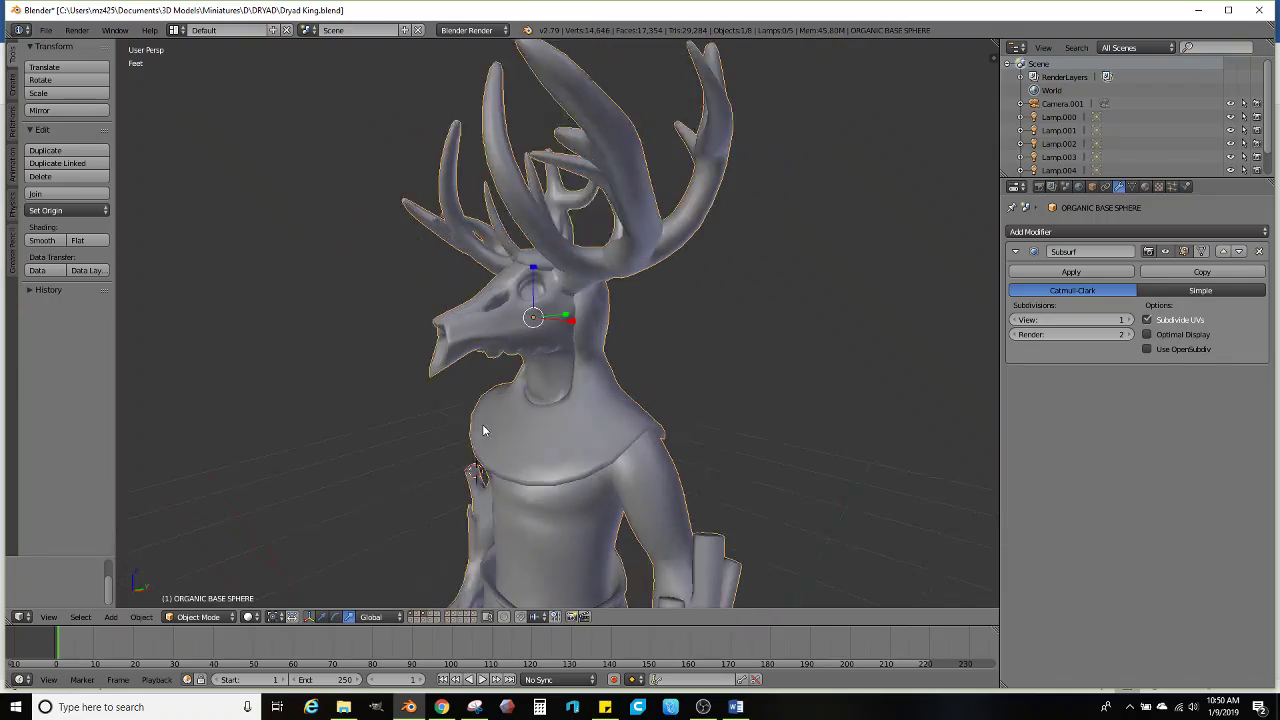
{"action": "scroll", "coordinate": [482, 424], "scroll_direction": "up", "scroll_amount": 2}
Select the inner rim faces on both sides of the hood's neck opening and move them about 465 thou along Z in Normal orientation
{"action": "key", "text": "Tab"}
{"action": "scroll", "coordinate": [611, 387], "scroll_direction": "up", "scroll_amount": 3}
{"action": "right_click", "coordinate": [611, 387]}
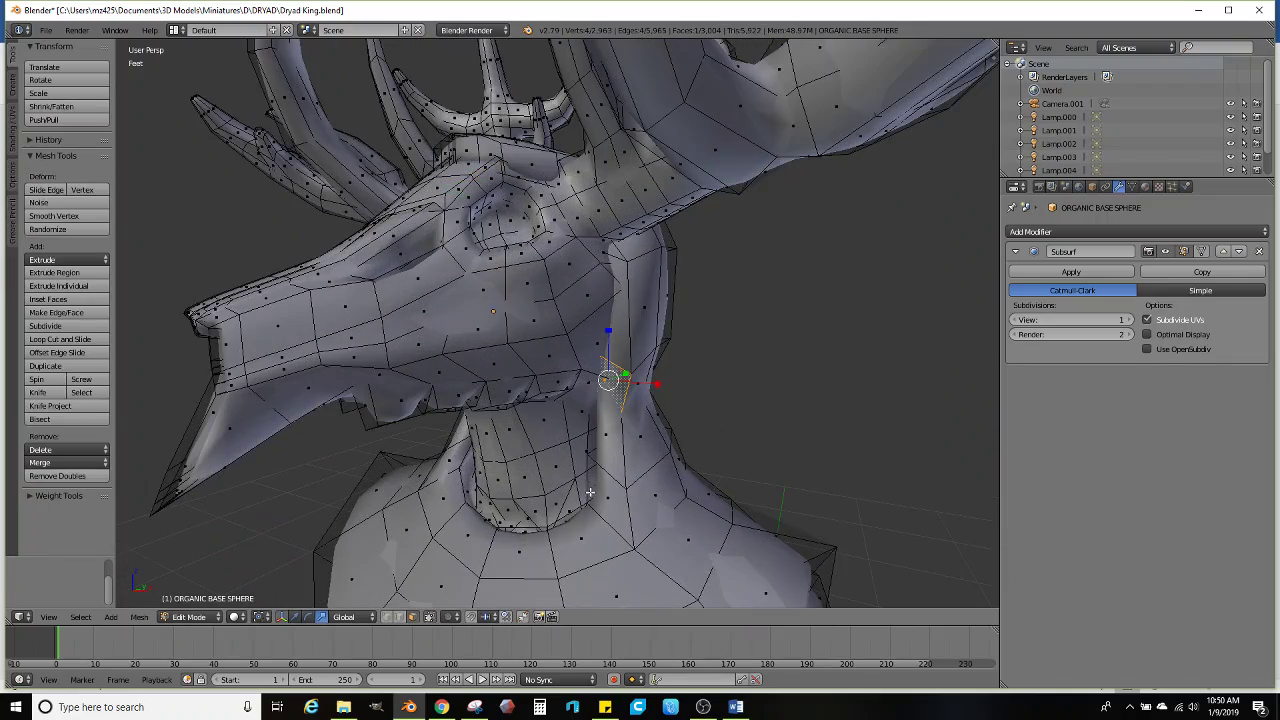
{"action": "right_click", "coordinate": [590, 492], "text": "ctrl"}
{"action": "middle_click_drag", "start_coordinate": [590, 492], "coordinate": [537, 494]}
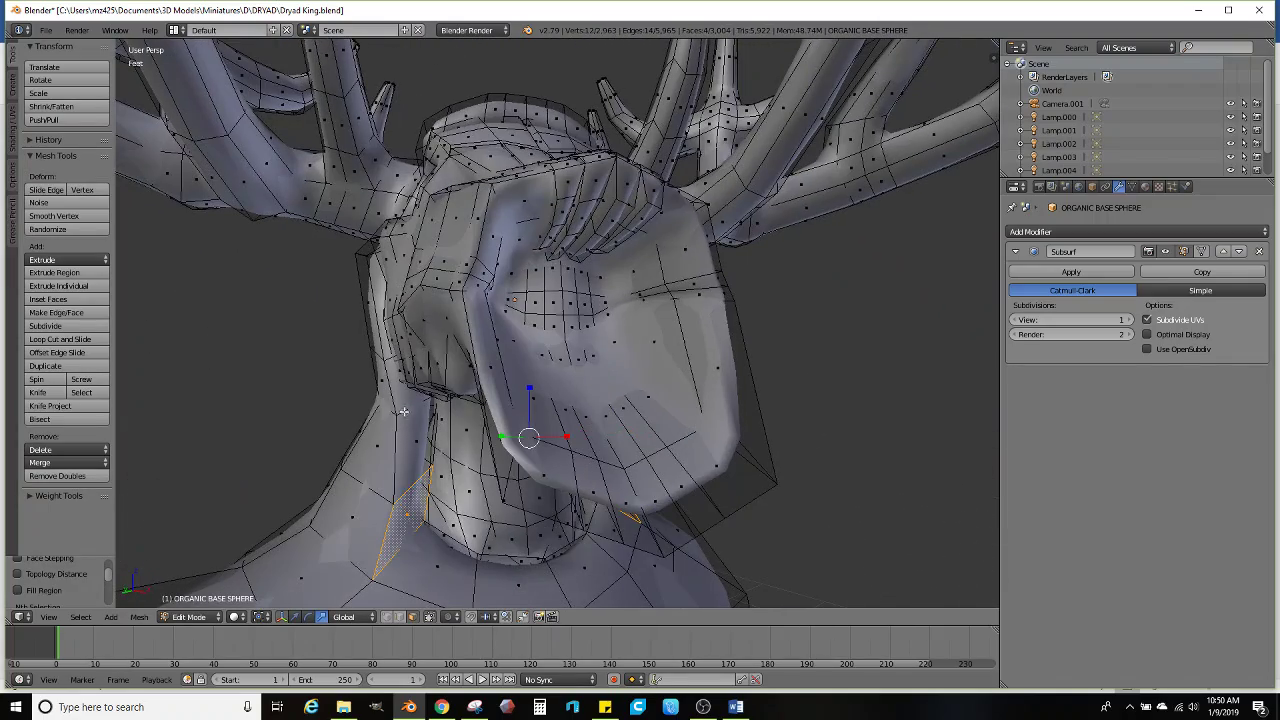
{"action": "middle_click_drag", "start_coordinate": [405, 515], "coordinate": [480, 495]}
{"action": "left_click", "coordinate": [343, 616]}
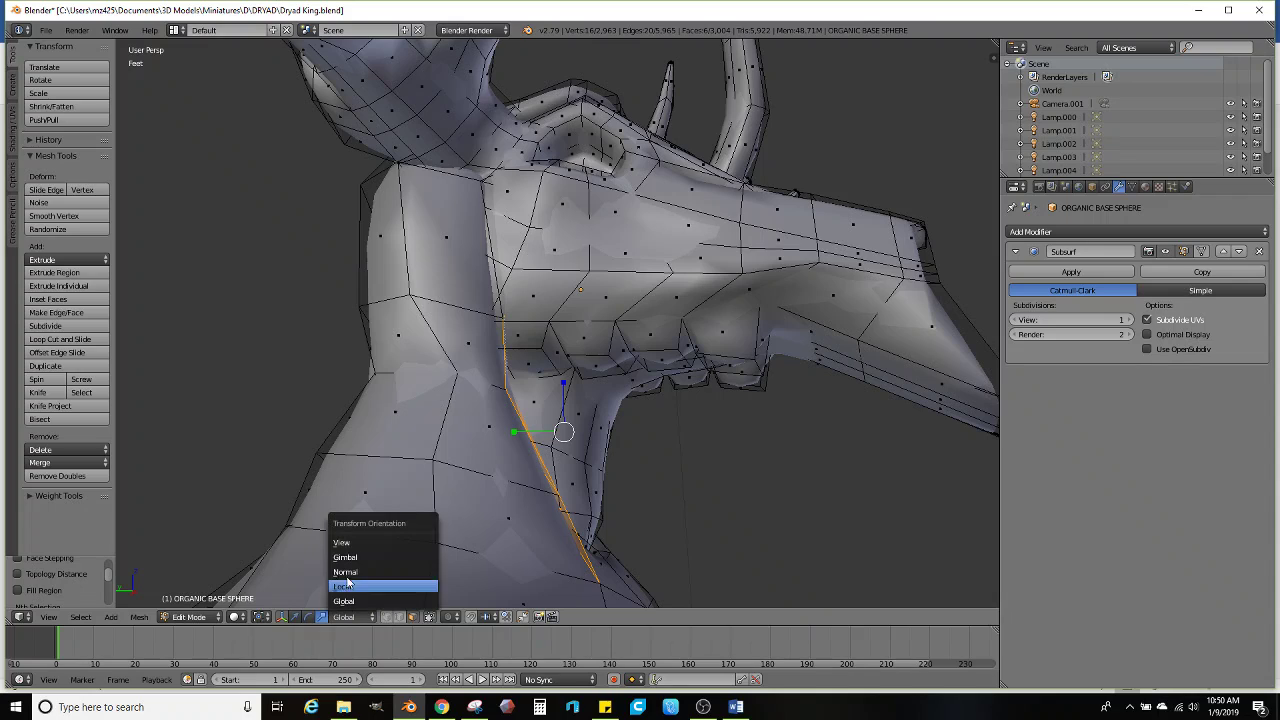
{"action": "left_click", "coordinate": [365, 569]}
{"action": "middle_click_drag", "start_coordinate": [365, 569], "coordinate": [363, 606]}
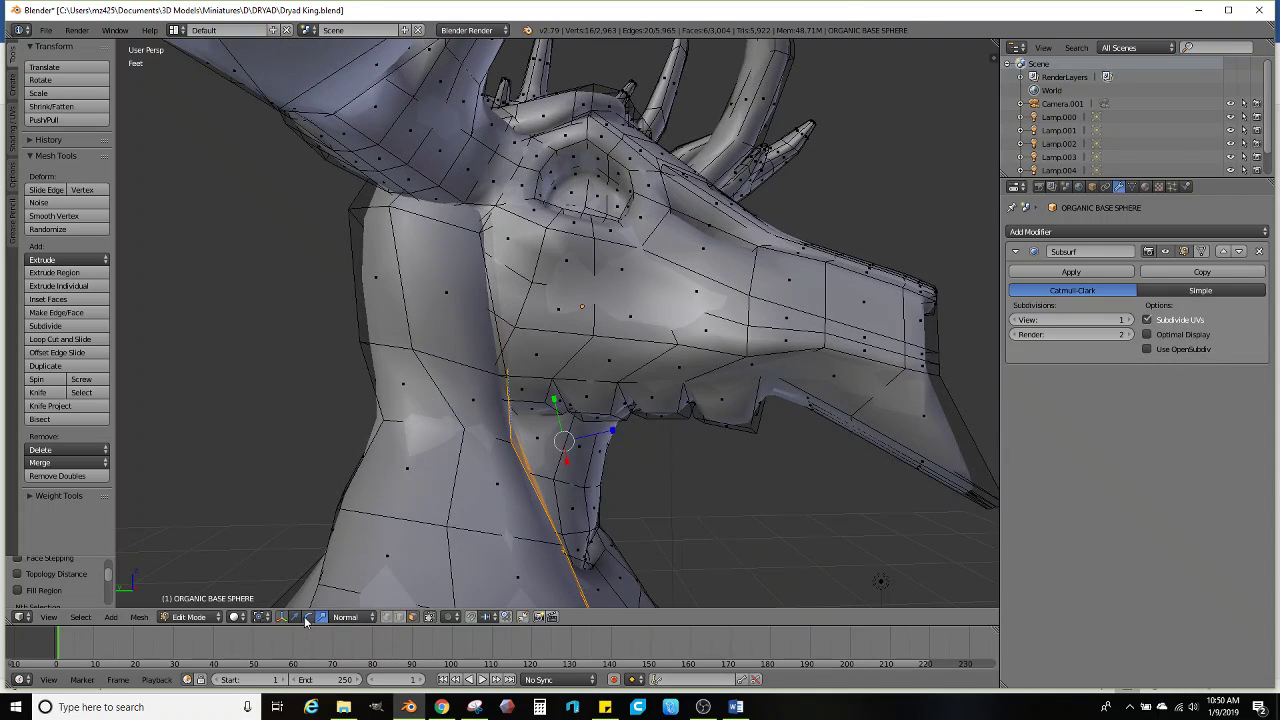
{"action": "left_click_drag", "start_coordinate": [606, 432], "coordinate": [625, 427]}
{"action": "middle_click_drag", "start_coordinate": [625, 427], "coordinate": [417, 409]}
Move the hood's side rim face at the jaw about -314 thou along its normal Y, and the face above about -208 thou along X
{"action": "right_click", "coordinate": [417, 392]}
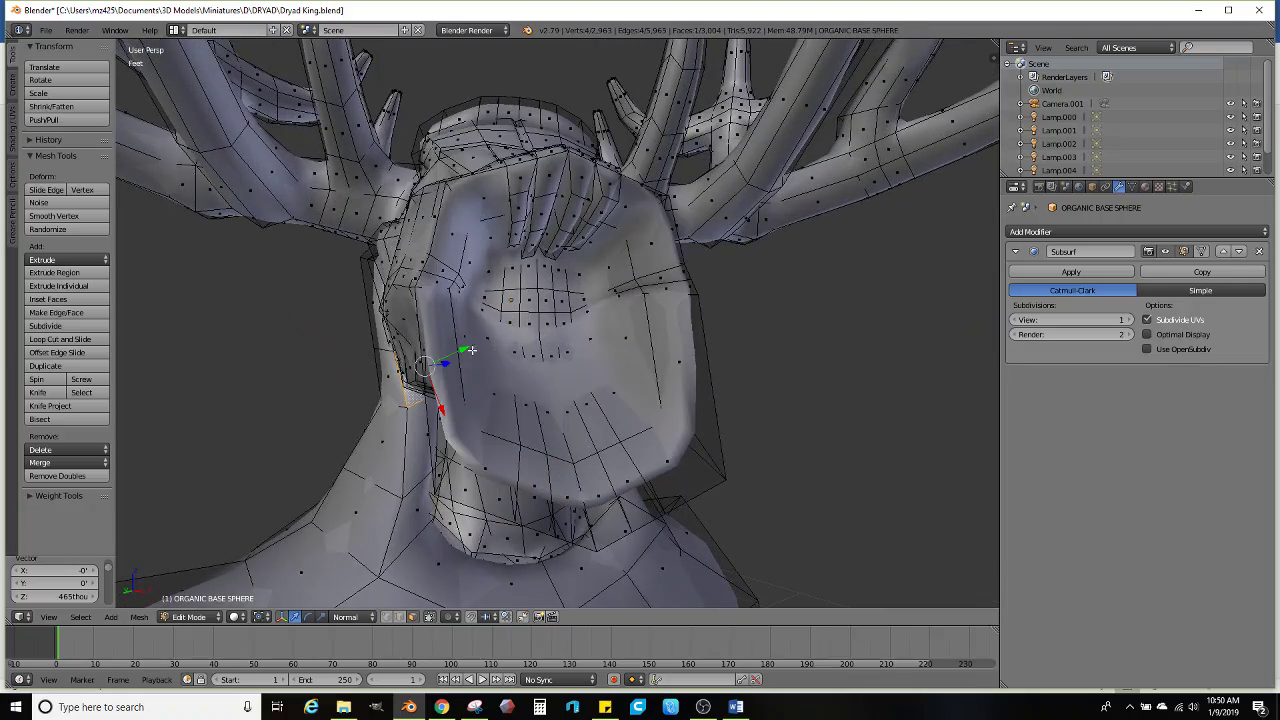
{"action": "left_click_drag", "start_coordinate": [471, 350], "coordinate": [571, 366]}
{"action": "middle_click_drag", "start_coordinate": [571, 366], "coordinate": [372, 370]}
{"action": "right_click", "coordinate": [621, 376]}
{"action": "right_click", "coordinate": [394, 356]}
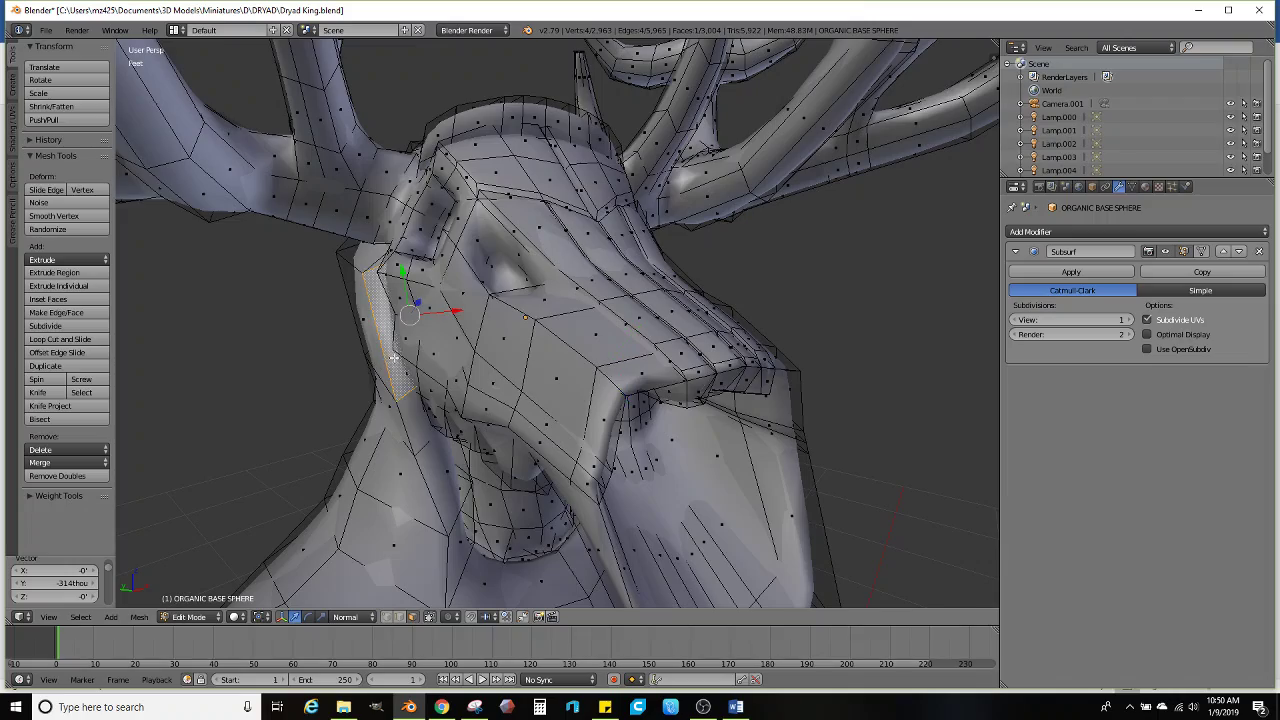
{"action": "left_click_drag", "start_coordinate": [453, 309], "coordinate": [441, 309]}
{"action": "scroll", "coordinate": [441, 309], "scroll_direction": "down", "scroll_amount": 2}
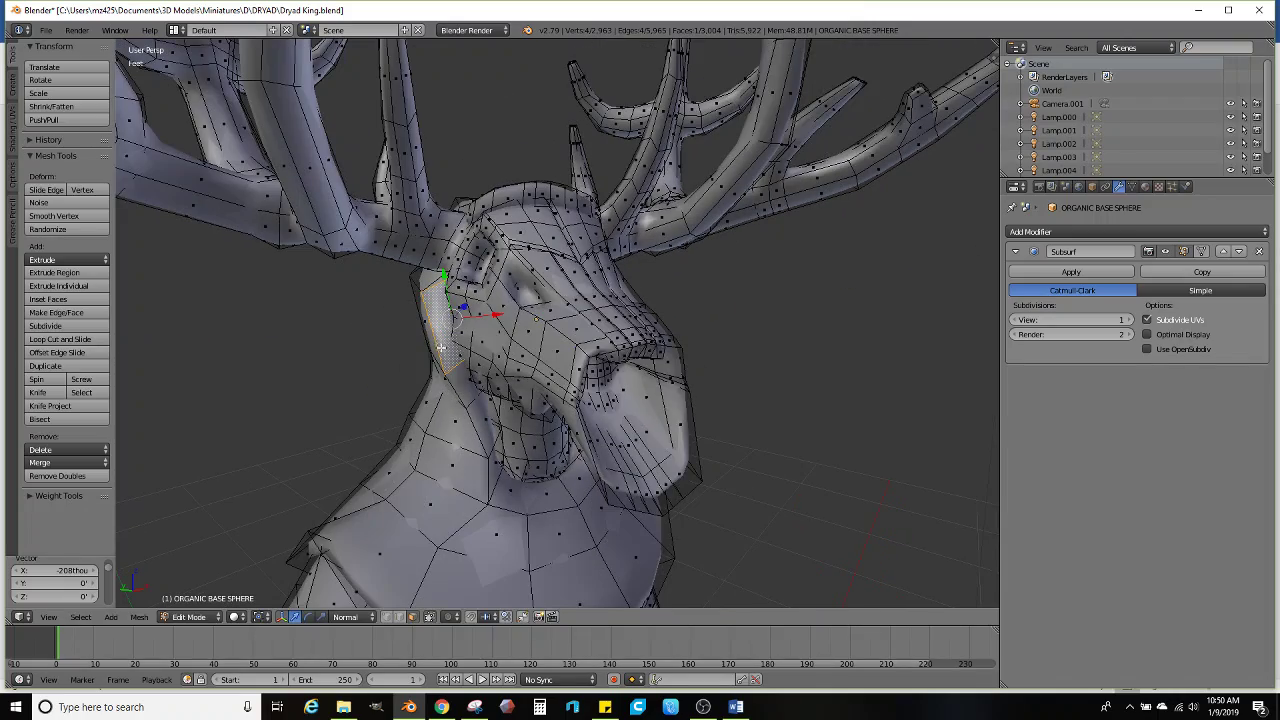
Move the rim face beside the neck about -395, 77.6 and -51.4 thou, then shift the opposite face outward and rotate it -5.41°
{"action": "mouse_move", "coordinate": [447, 345]}
{"action": "middle_mouse_down"}
{"action": "mouse_move", "coordinate": [468, 300]}
{"action": "mouse_move", "coordinate": [492, 371]}
{"action": "mouse_move", "coordinate": [445, 366]}
{"action": "middle_mouse_up"}
{"action": "right_click", "coordinate": [434, 358]}
{"action": "key", "text": "r"}
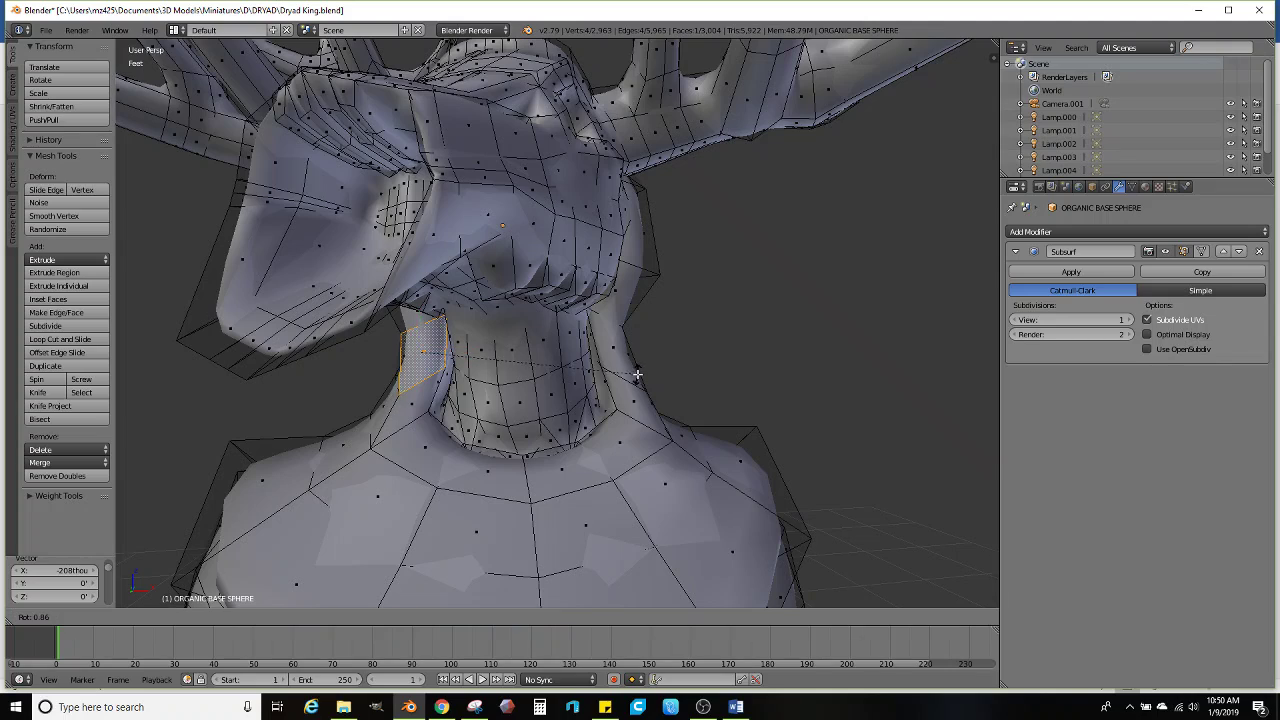
{"action": "key", "text": "Escape"}
{"action": "key", "text": "g"}
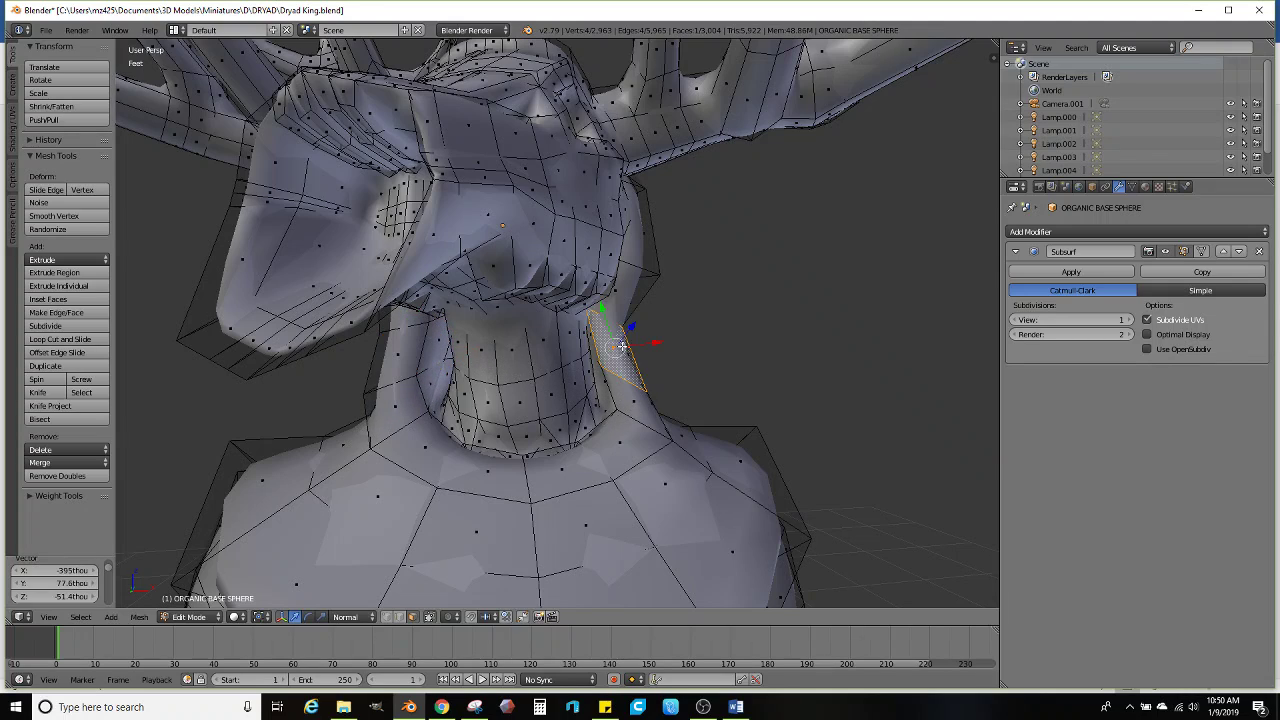
{"action": "left_click", "coordinate": [652, 349]}
{"action": "key", "text": "r"}
{"action": "left_click", "coordinate": [714, 334]}
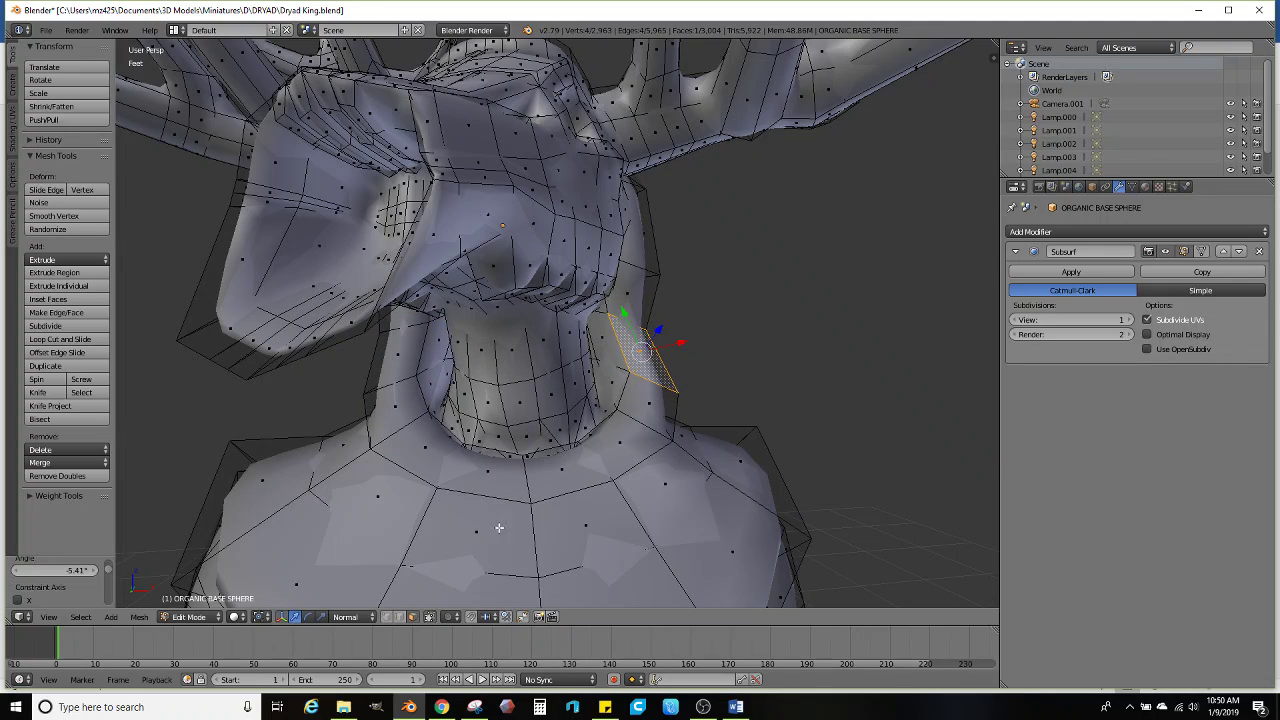
Rotate the hood's rim edge below the jaw about -19.8° and move the edge above about 122, -33.3 and 125 thou in X, Y, Z
{"action": "right_click", "coordinate": [609, 309]}
{"action": "left_click_drag", "start_coordinate": [611, 313], "coordinate": [621, 314]}
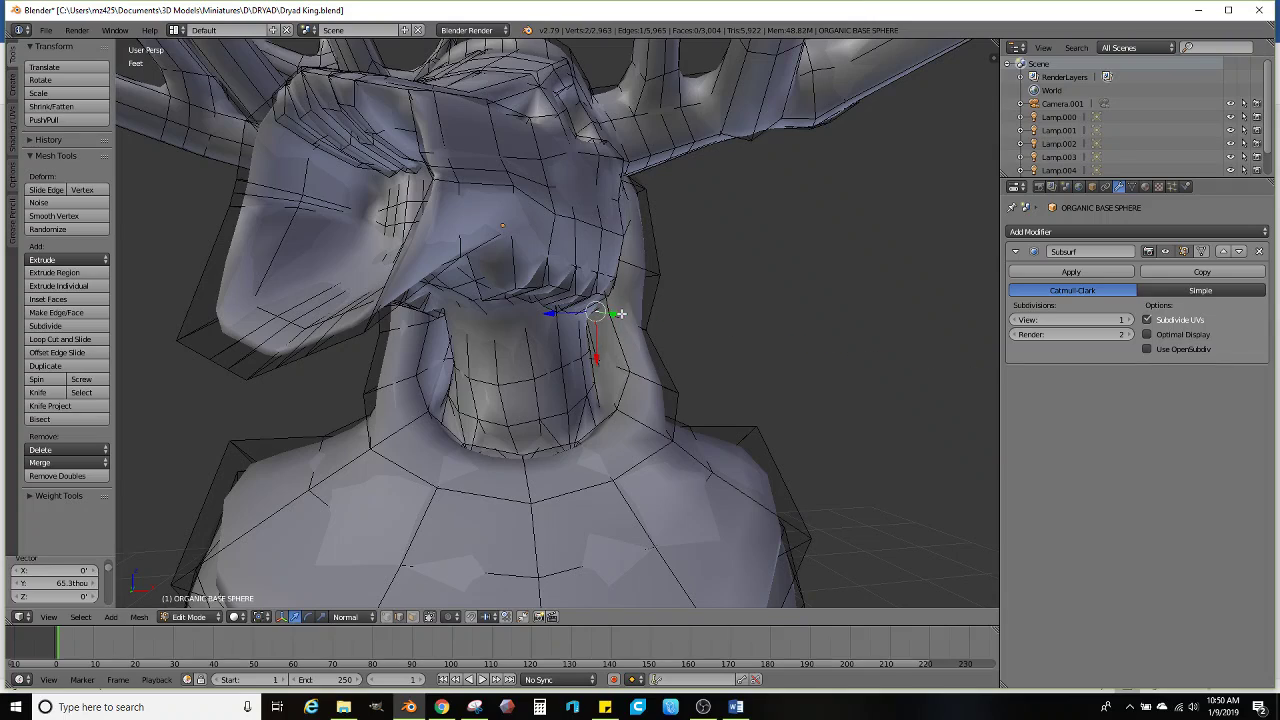
{"action": "key", "text": "r"}
{"action": "left_click", "coordinate": [710, 282]}
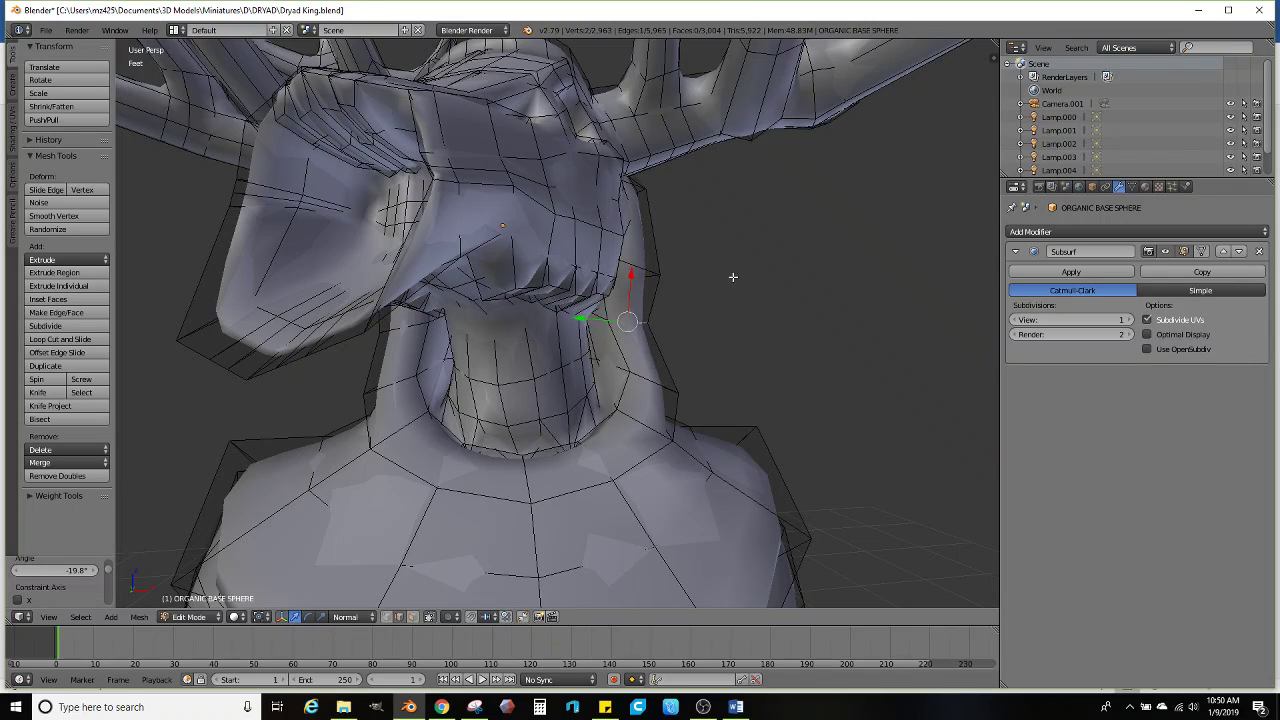
{"action": "key", "text": "g"}
{"action": "left_click", "coordinate": [649, 256]}
Rotate the hood's upper rim edge beside the jaw about -13.2°, and also rotate the lower rim edge beside the neck
{"action": "key", "text": "r"}
{"action": "right_click", "coordinate": [677, 263]}
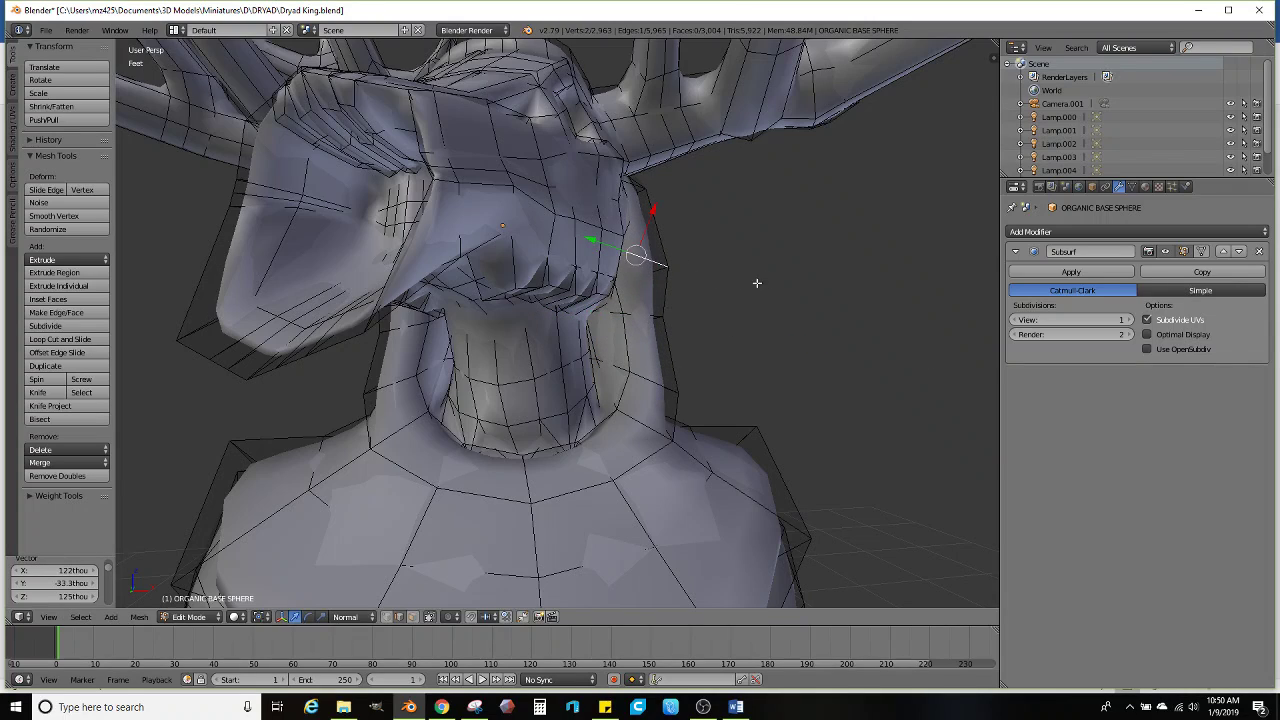
{"action": "key", "text": "r"}
{"action": "left_click", "coordinate": [718, 300]}
{"action": "key", "text": "r"}
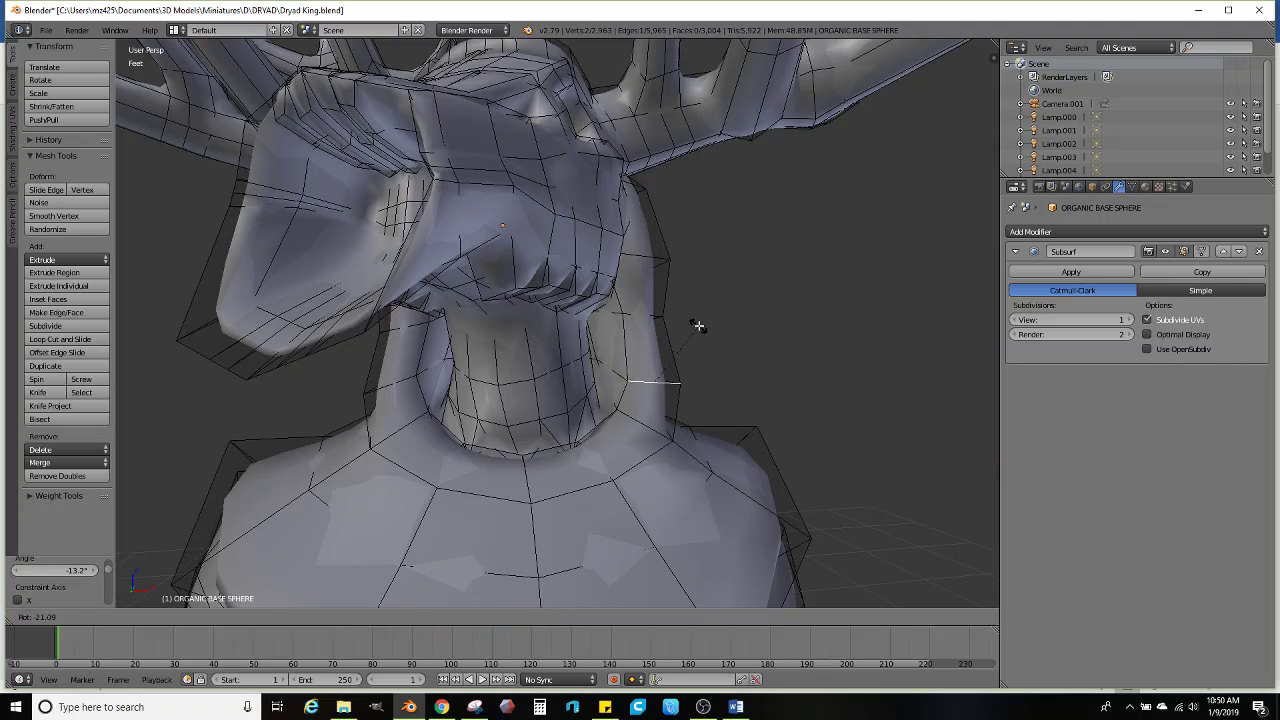
{"action": "left_click", "coordinate": [697, 323]}
Rotate and shrink the hood's rim edge beside the skull, and move it about -186 thou in X and 2.86 thou in Y
{"action": "middle_click_drag", "start_coordinate": [697, 323], "coordinate": [781, 268]}
{"action": "key", "text": "r"}
{"action": "left_click", "coordinate": [700, 257]}
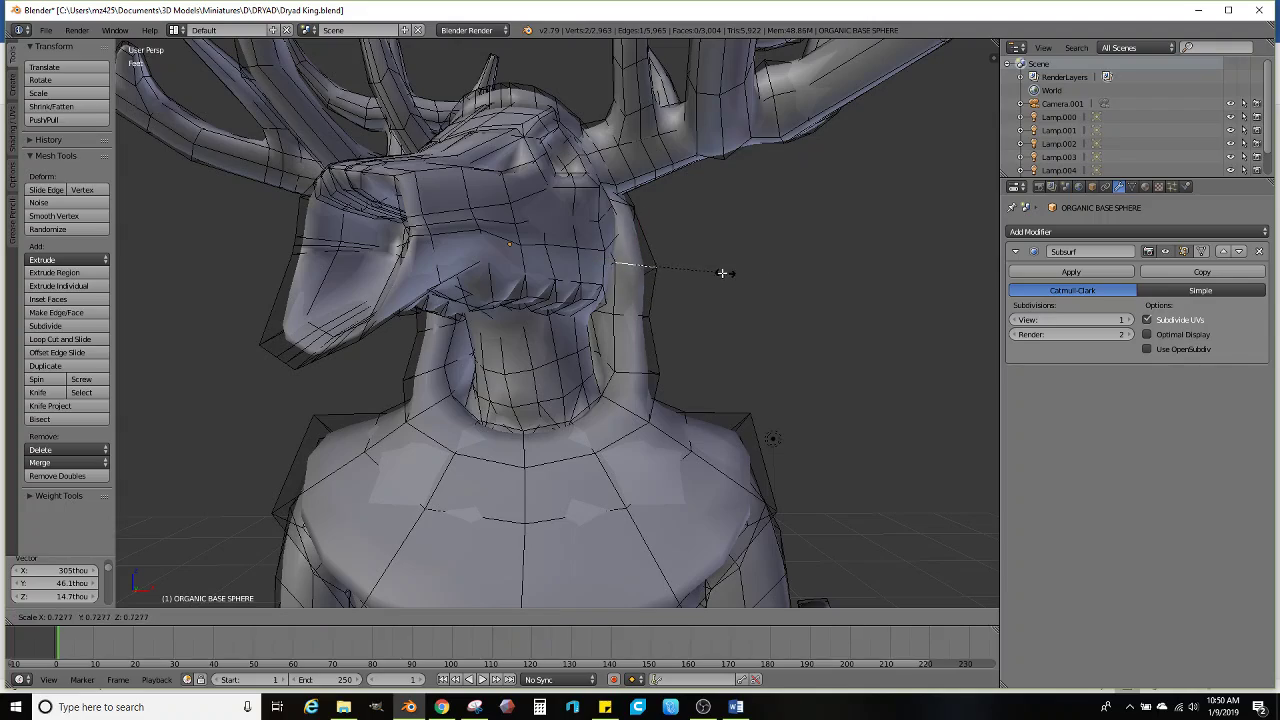
{"action": "mouse_move", "coordinate": [680, 274]}
{"action": "middle_mouse_down"}
{"action": "mouse_move", "coordinate": [636, 273]}
{"action": "mouse_move", "coordinate": [670, 290]}
{"action": "middle_mouse_up"}
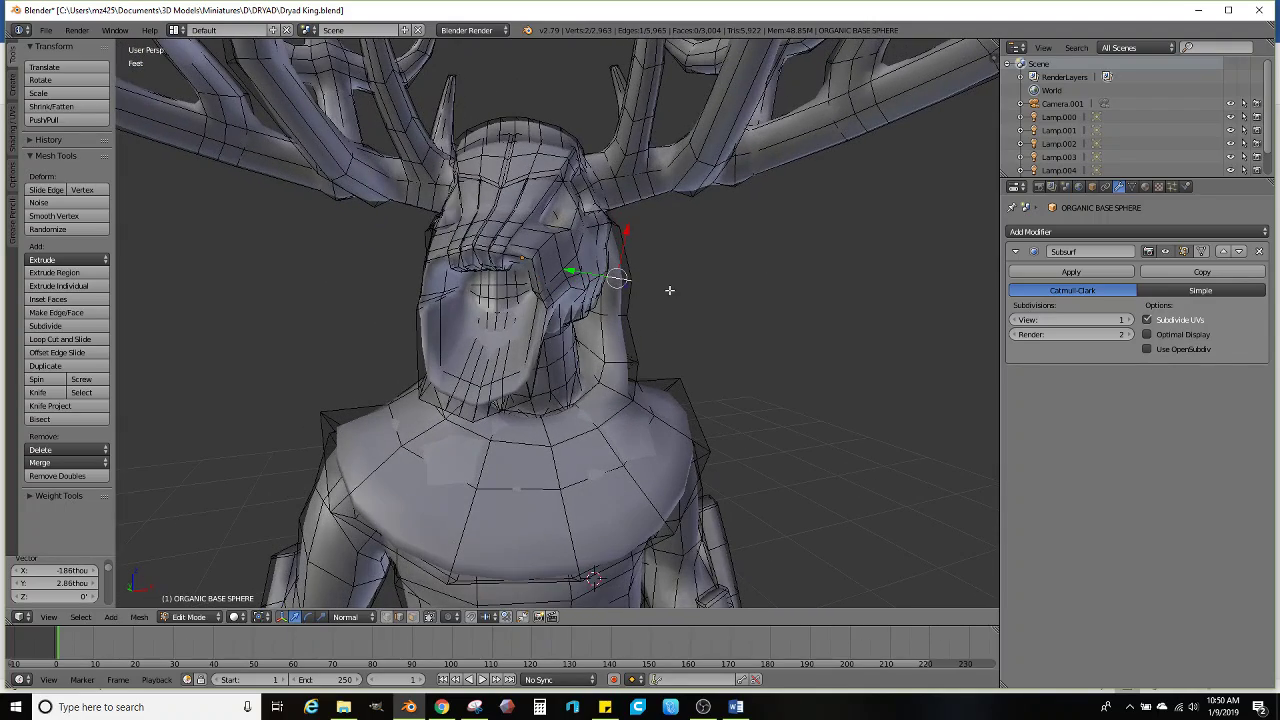
Select the two front edges on the collar's underside and move them about 883 thou along the global Y axis
{"action": "middle_click_drag", "start_coordinate": [583, 355], "coordinate": [537, 337]}
{"action": "scroll", "coordinate": [535, 290], "scroll_direction": "down", "scroll_amount": 2}
{"action": "scroll", "coordinate": [520, 300], "scroll_direction": "down", "scroll_amount": 2}
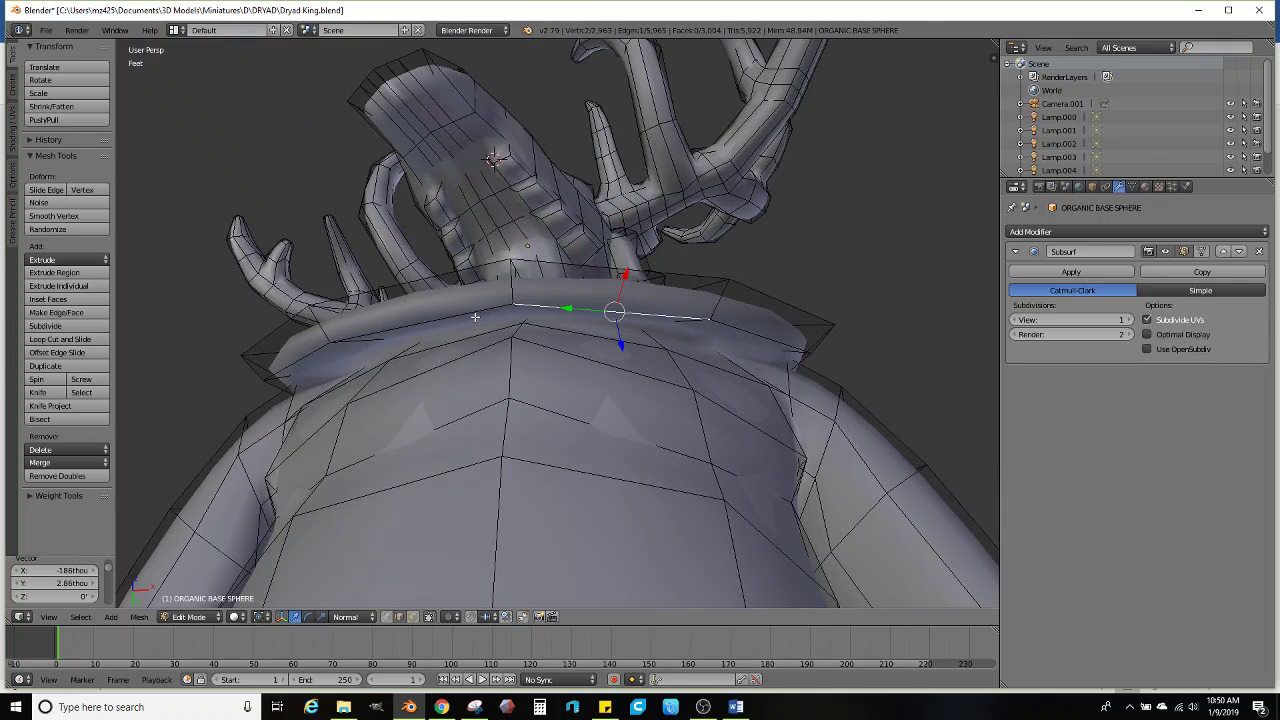
{"action": "right_click", "coordinate": [430, 318], "text": "ctrl"}
{"action": "middle_click_drag", "start_coordinate": [430, 318], "coordinate": [390, 390]}
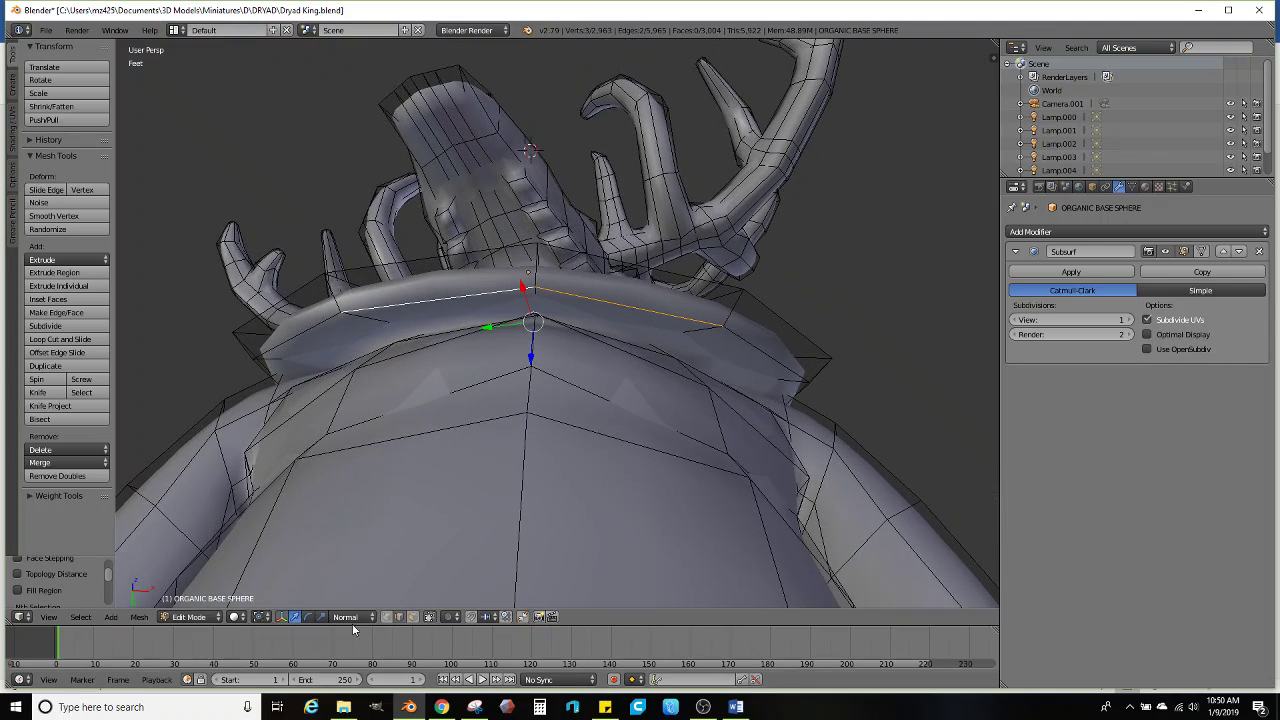
{"action": "left_click", "coordinate": [345, 616]}
{"action": "left_click", "coordinate": [375, 540]}
{"action": "left_click_drag", "start_coordinate": [531, 354], "coordinate": [530, 424]}
{"action": "middle_click_drag", "start_coordinate": [530, 424], "coordinate": [552, 440]}
Move the neighbouring underside edge of the collar along Y, and move the edges at the back of the collar about -1.13' along Y
{"action": "right_click", "coordinate": [552, 440]}
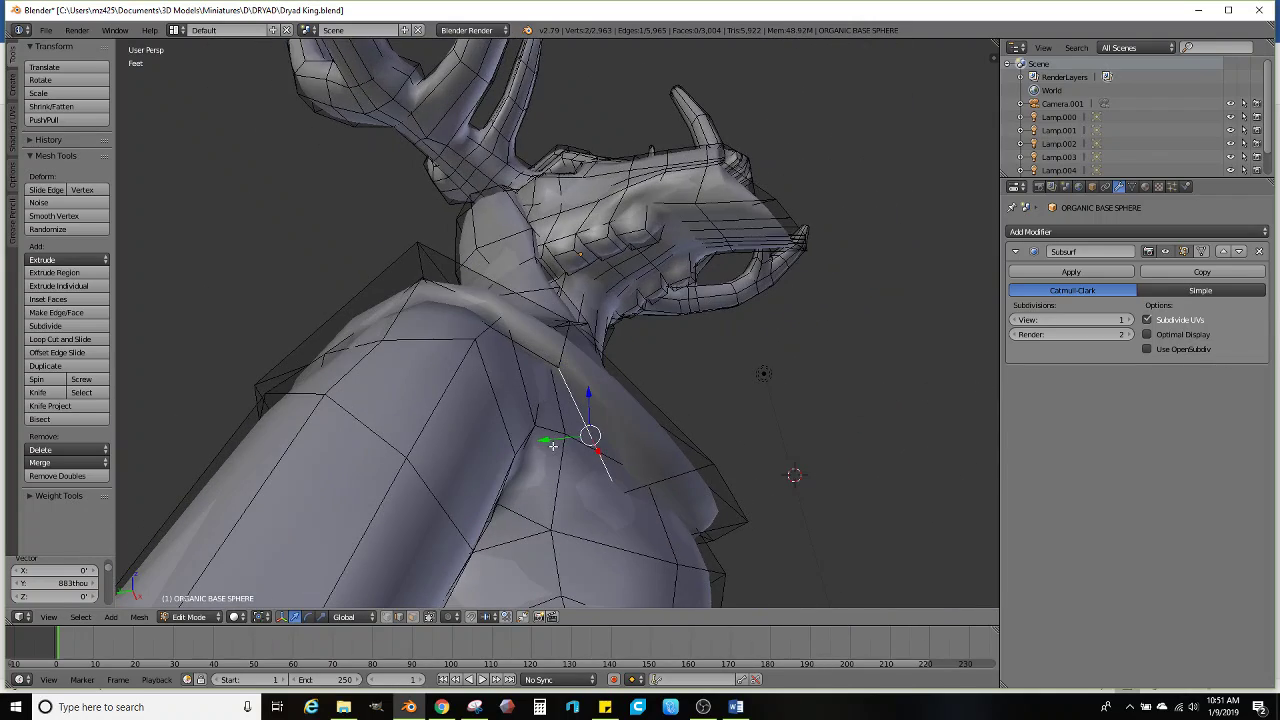
{"action": "left_click_drag", "start_coordinate": [543, 443], "coordinate": [496, 455]}
{"action": "middle_click_drag", "start_coordinate": [496, 455], "coordinate": [533, 263]}
{"action": "right_click", "coordinate": [404, 266], "text": "ctrl"}
{"action": "left_click_drag", "start_coordinate": [563, 218], "coordinate": [565, 274]}
{"action": "middle_click_drag", "start_coordinate": [565, 274], "coordinate": [555, 323]}
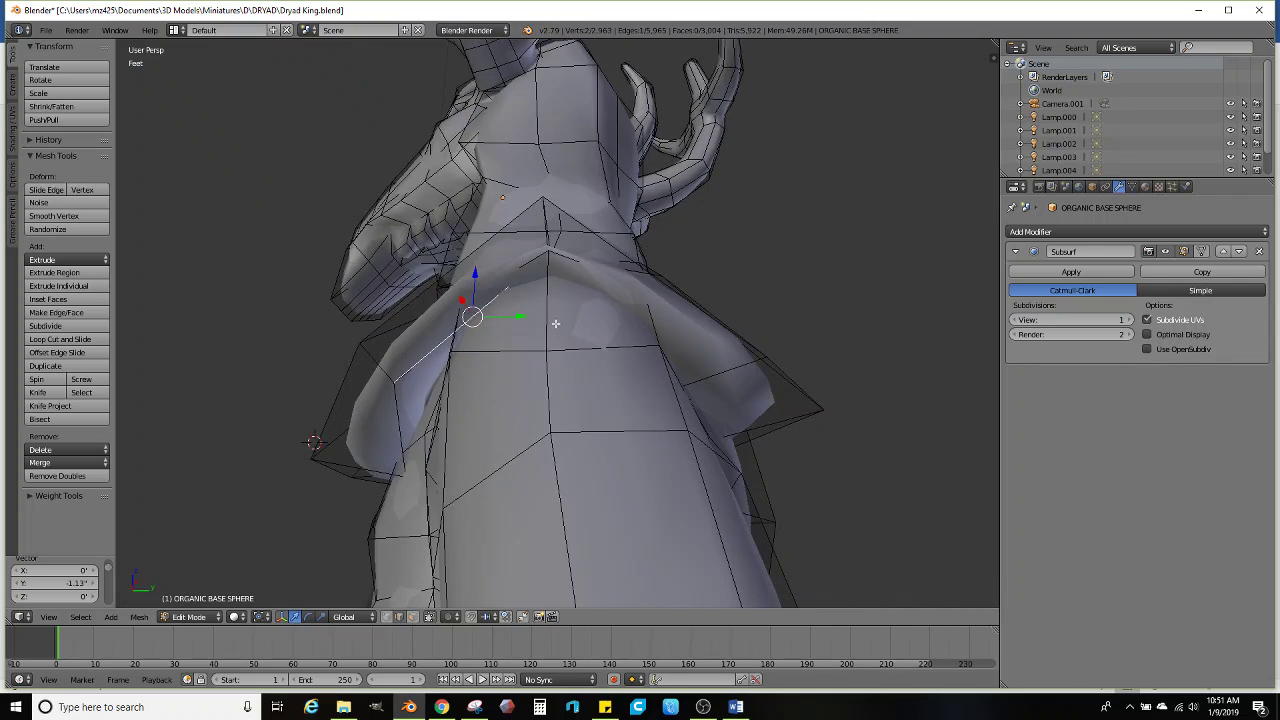
Move the collar's side underside edge about -91 thou in X, 309 thou in Y and -228 thou in Z, and scale it to about 1.572
{"action": "left_click_drag", "start_coordinate": [518, 317], "coordinate": [422, 370]}
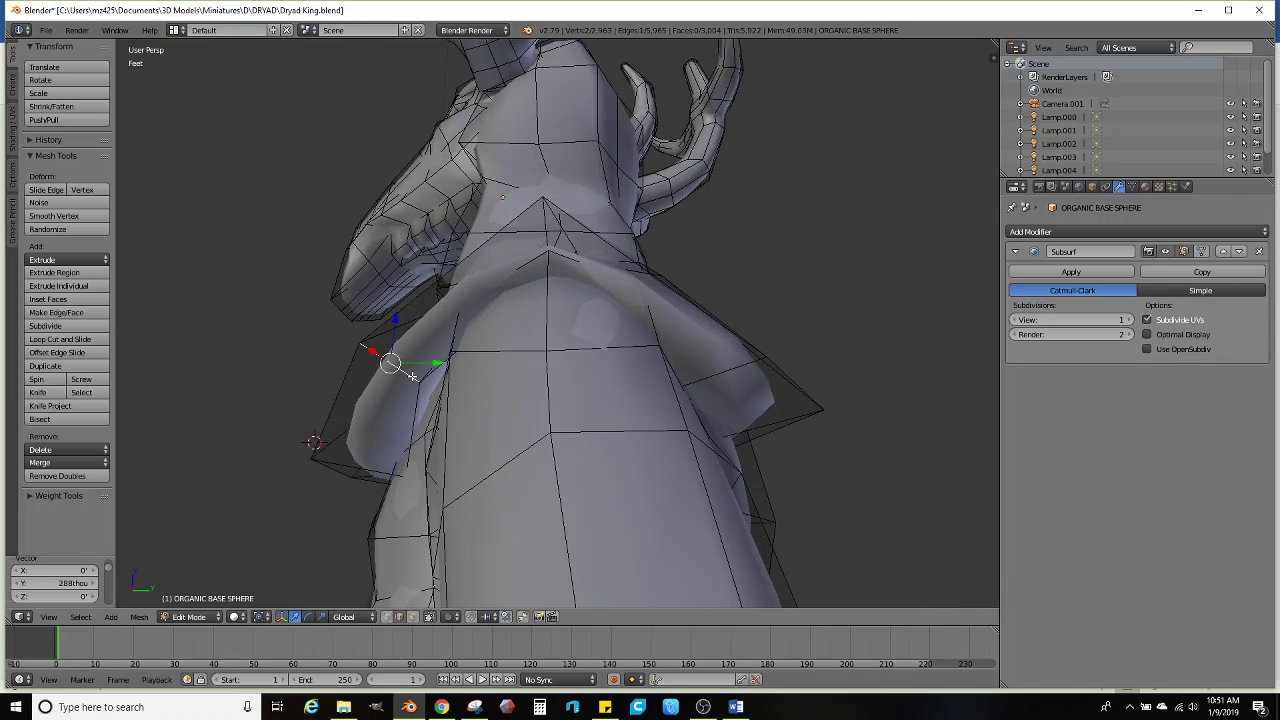
{"action": "key", "text": "g"}
{"action": "left_click", "coordinate": [490, 428]}
{"action": "key", "text": "s"}
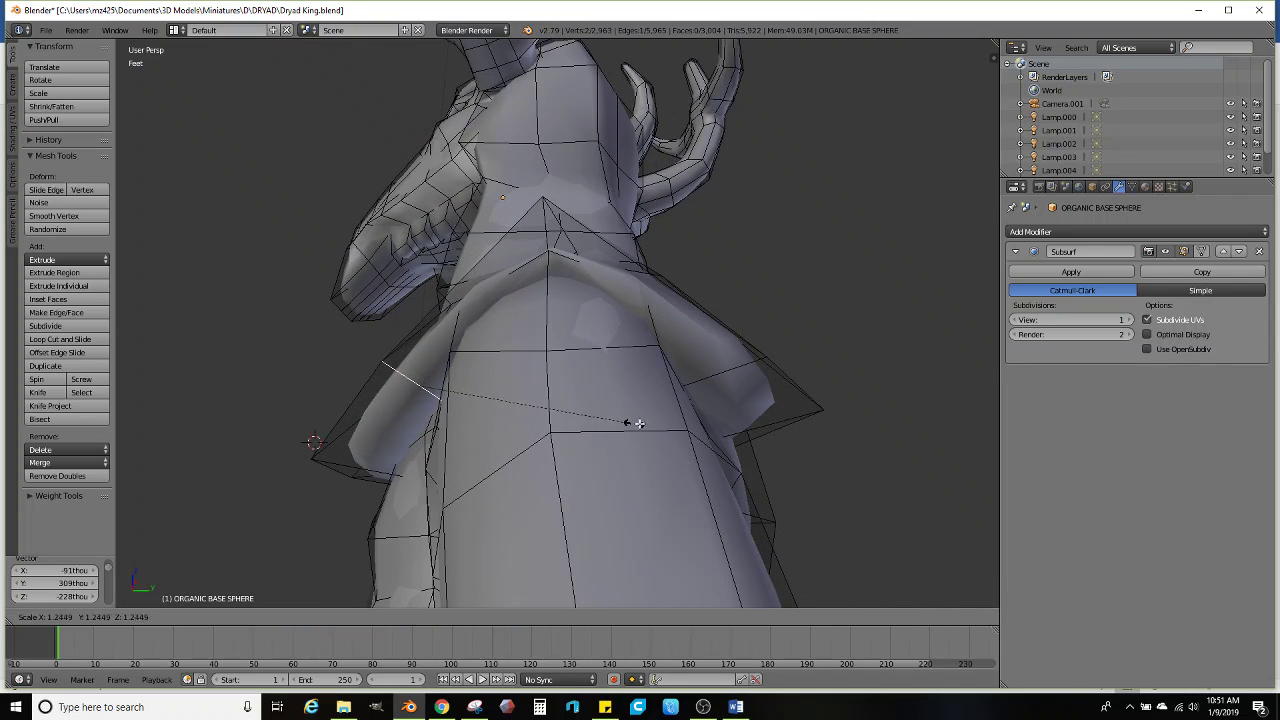
{"action": "left_click", "coordinate": [697, 415]}
{"action": "right_click", "coordinate": [697, 413]}
Select the face loop around the collar's lower rim, extrude it and scale the extrusion to about 1.146
{"action": "middle_click_drag", "start_coordinate": [697, 413], "coordinate": [563, 357]}
{"action": "left_click", "coordinate": [411, 617]}
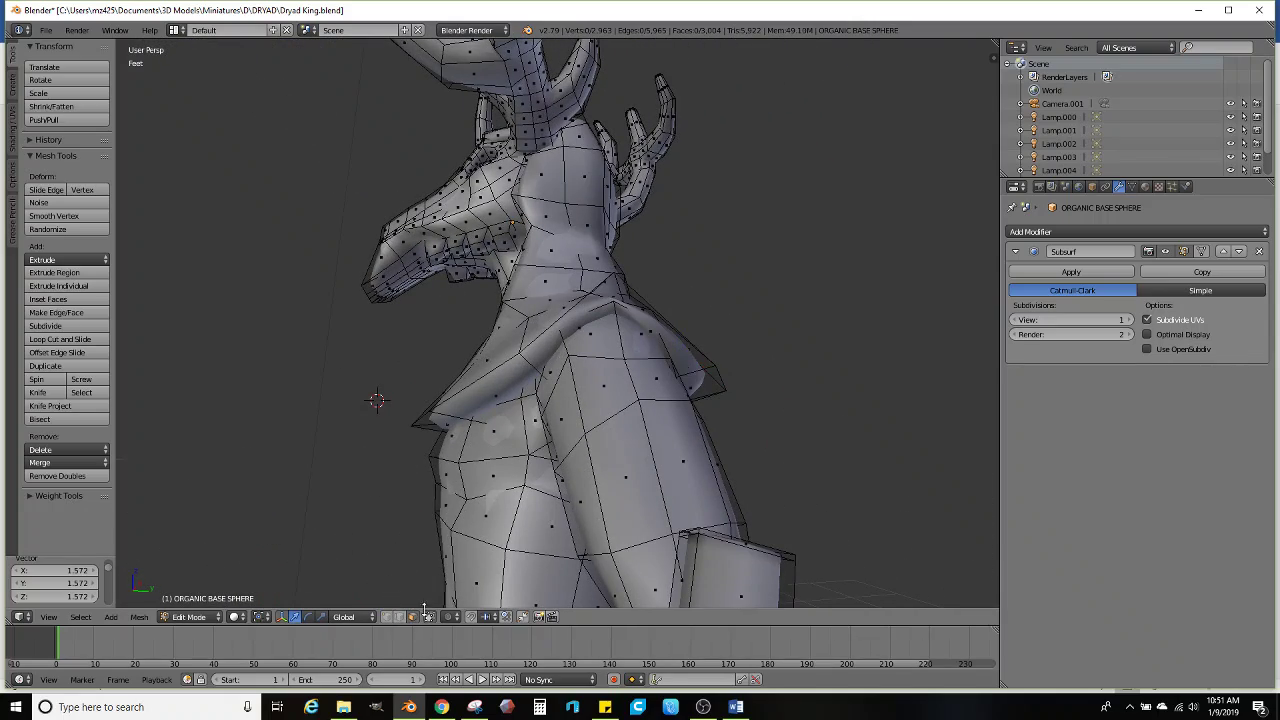
{"action": "right_click", "coordinate": [527, 348], "text": "alt"}
{"action": "middle_click_drag", "start_coordinate": [527, 348], "coordinate": [692, 378]}
{"action": "key", "text": "e"}
{"action": "key", "text": "s"}
{"action": "left_click", "coordinate": [786, 374]}
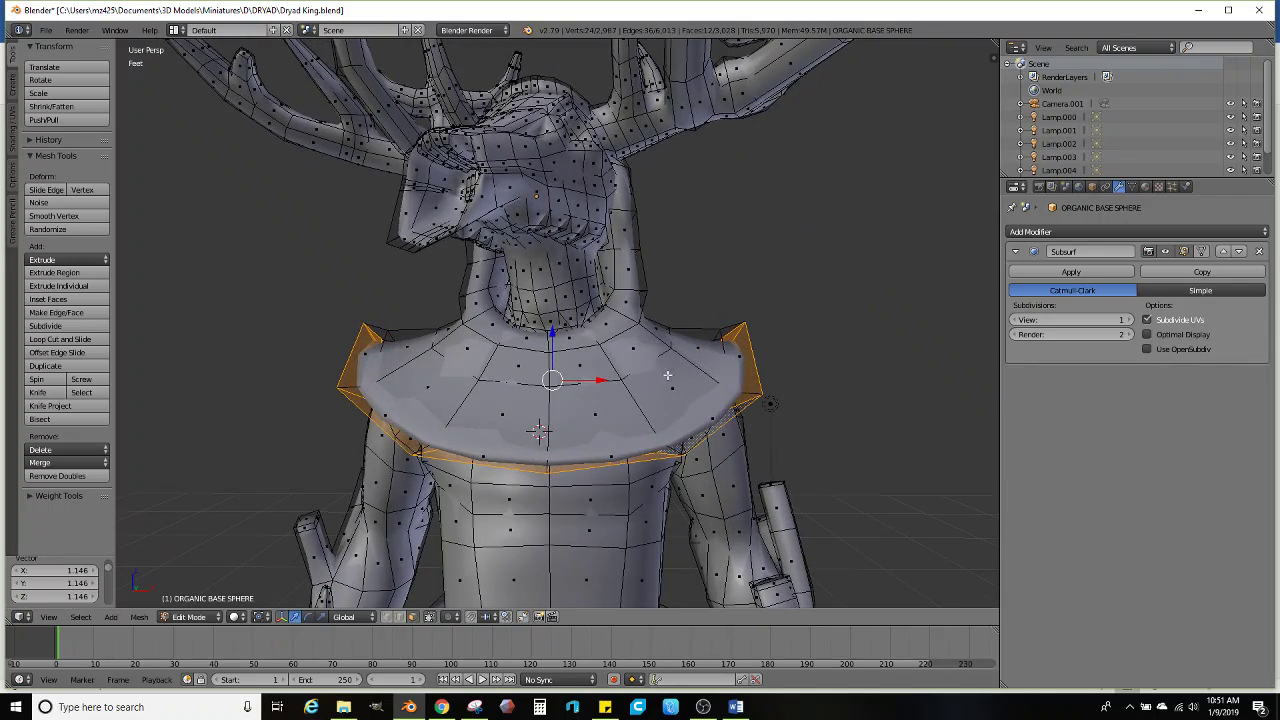
Lower the extruded rim faces of the collar about -1.13' along the global Z axis
{"action": "middle_click_drag", "start_coordinate": [786, 374], "coordinate": [577, 338]}
{"action": "key", "text": "g"}
{"action": "key", "text": "z"}
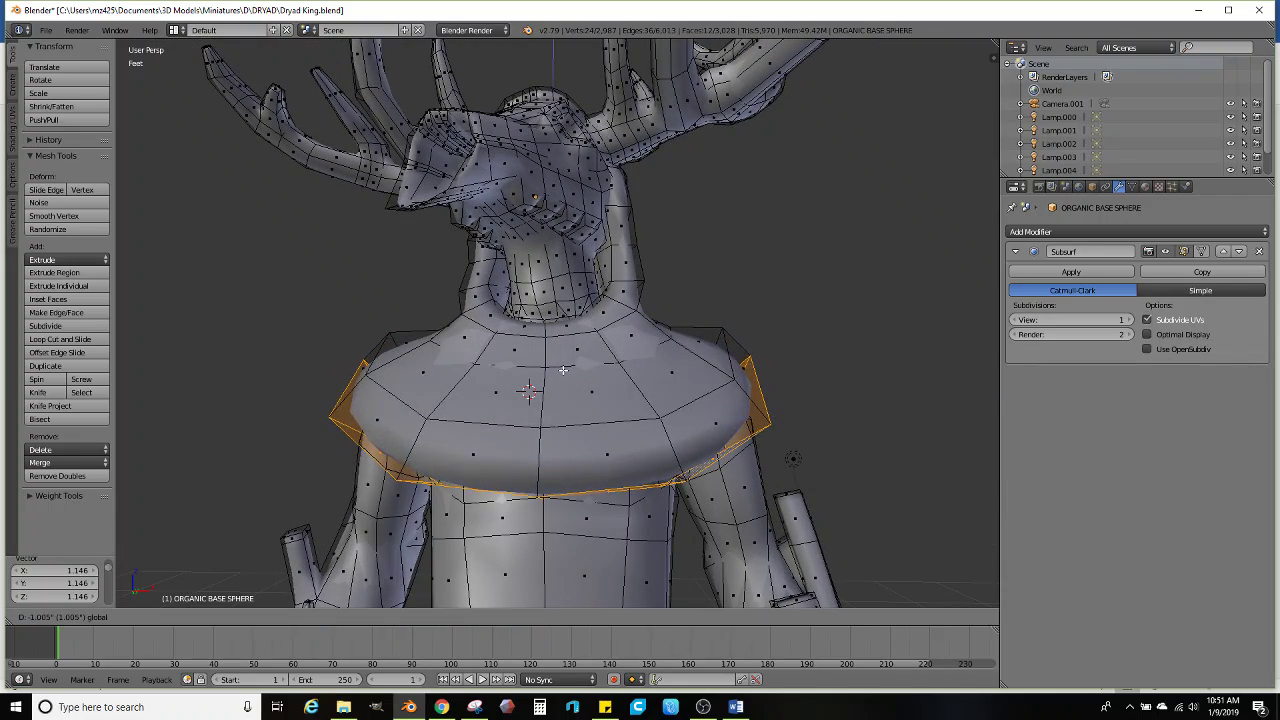
{"action": "left_click", "coordinate": [563, 375]}
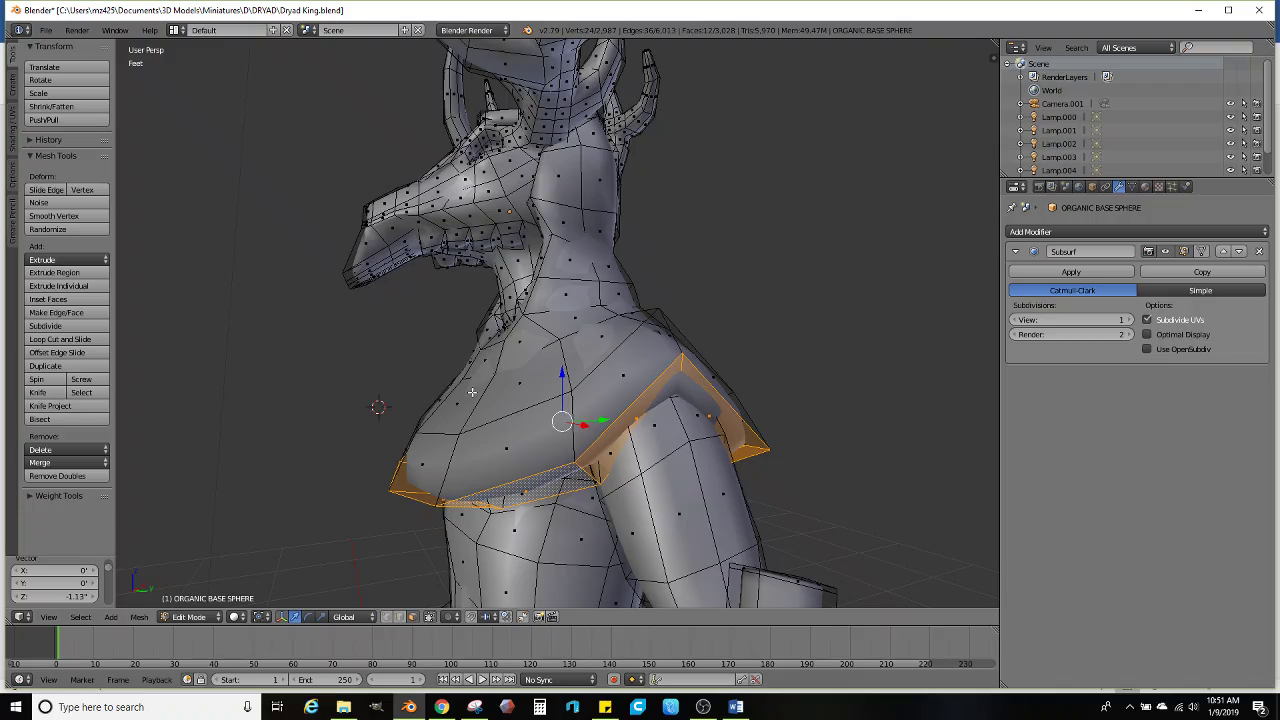
Move the two front edges of the collar's lower rim about 760 thou along Y, and the neighbouring front edge pair about 267 thou
{"action": "middle_click_drag", "start_coordinate": [472, 392], "coordinate": [477, 376]}
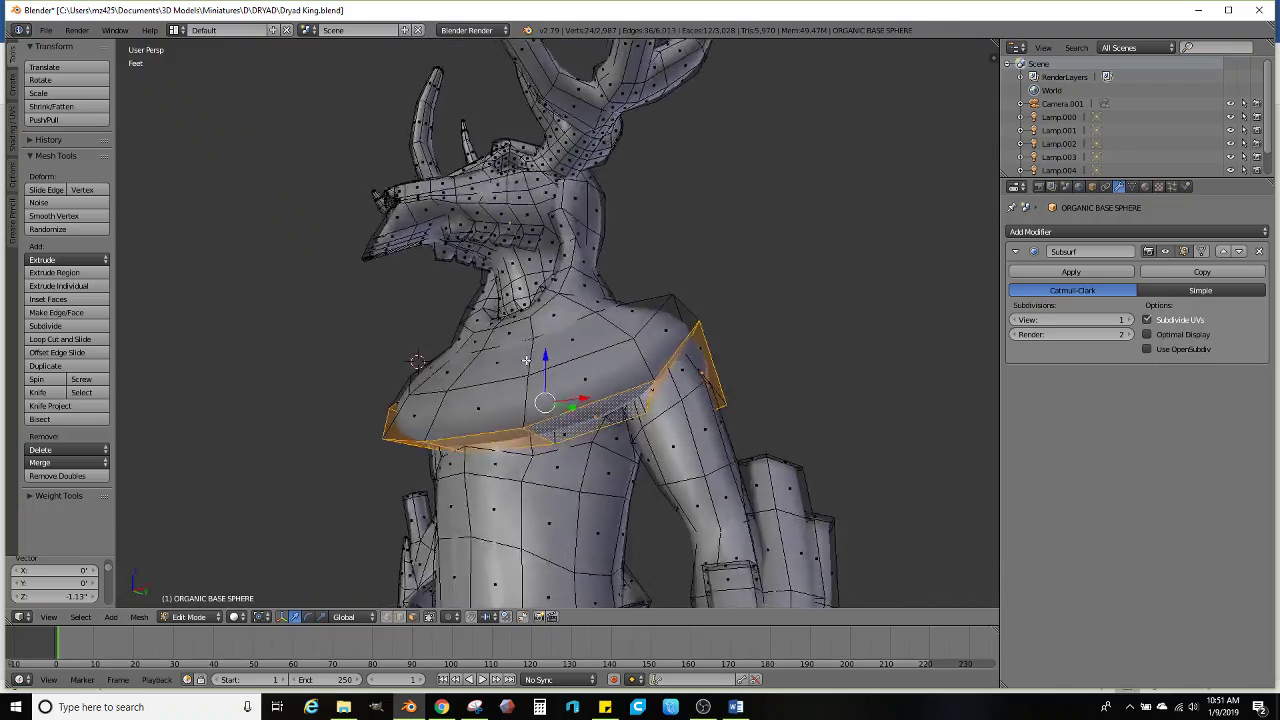
{"action": "middle_click_drag", "start_coordinate": [539, 403], "coordinate": [445, 513]}
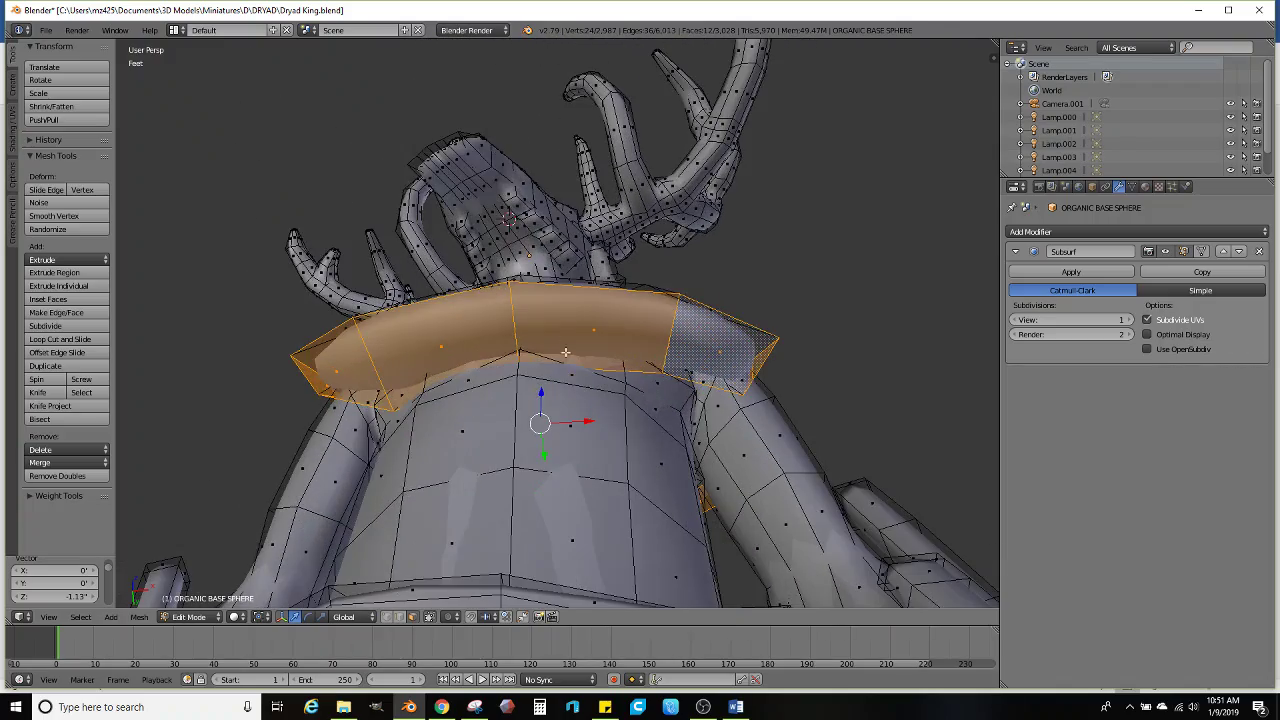
{"action": "middle_click_drag", "start_coordinate": [565, 352], "coordinate": [553, 409]}
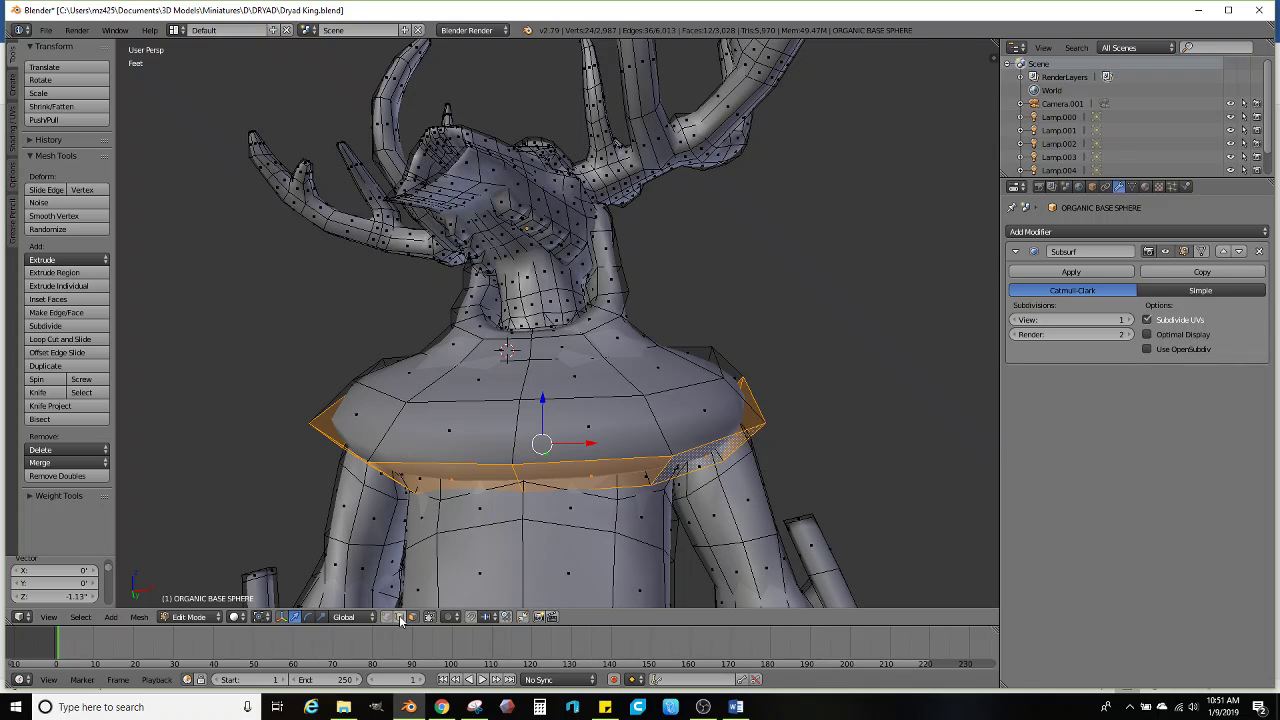
{"action": "right_click", "coordinate": [606, 467]}
{"action": "right_click", "coordinate": [474, 465], "text": "shift"}
{"action": "middle_click_drag", "start_coordinate": [502, 432], "coordinate": [538, 302]}
{"action": "left_click_drag", "start_coordinate": [538, 320], "coordinate": [540, 364]}
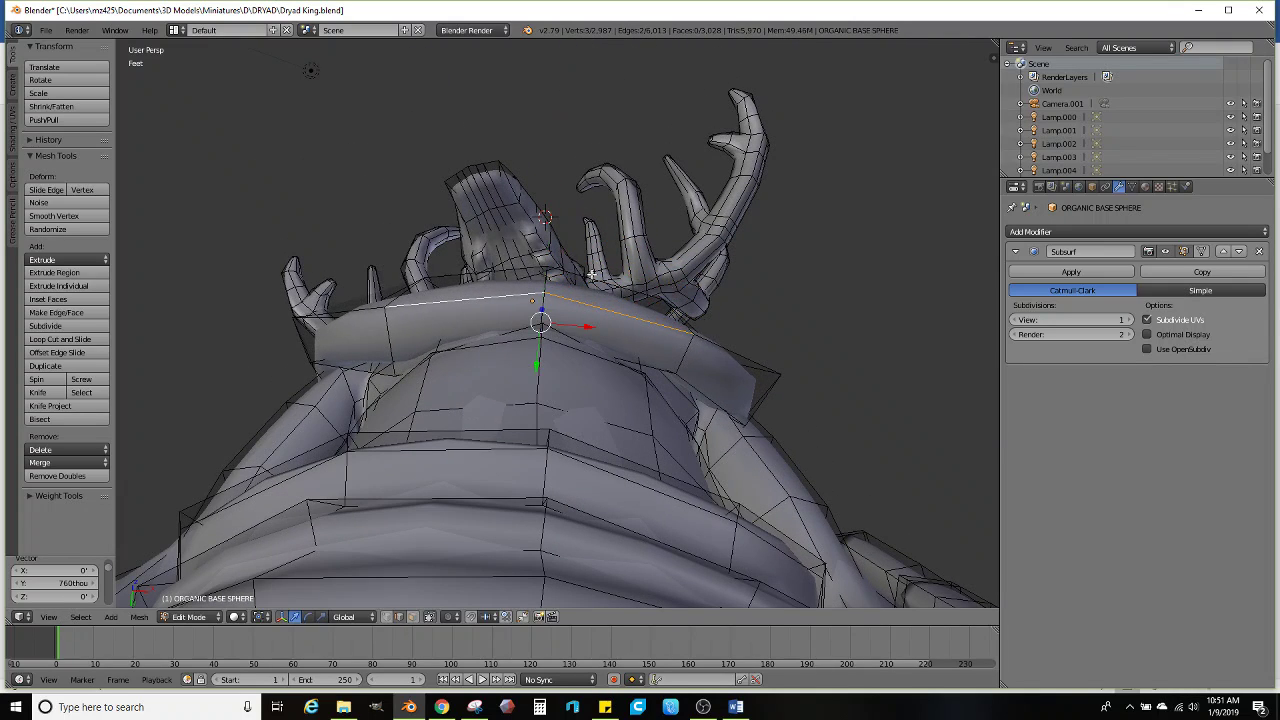
{"action": "right_click", "coordinate": [592, 283]}
{"action": "middle_click_drag", "start_coordinate": [498, 272], "coordinate": [631, 289]}
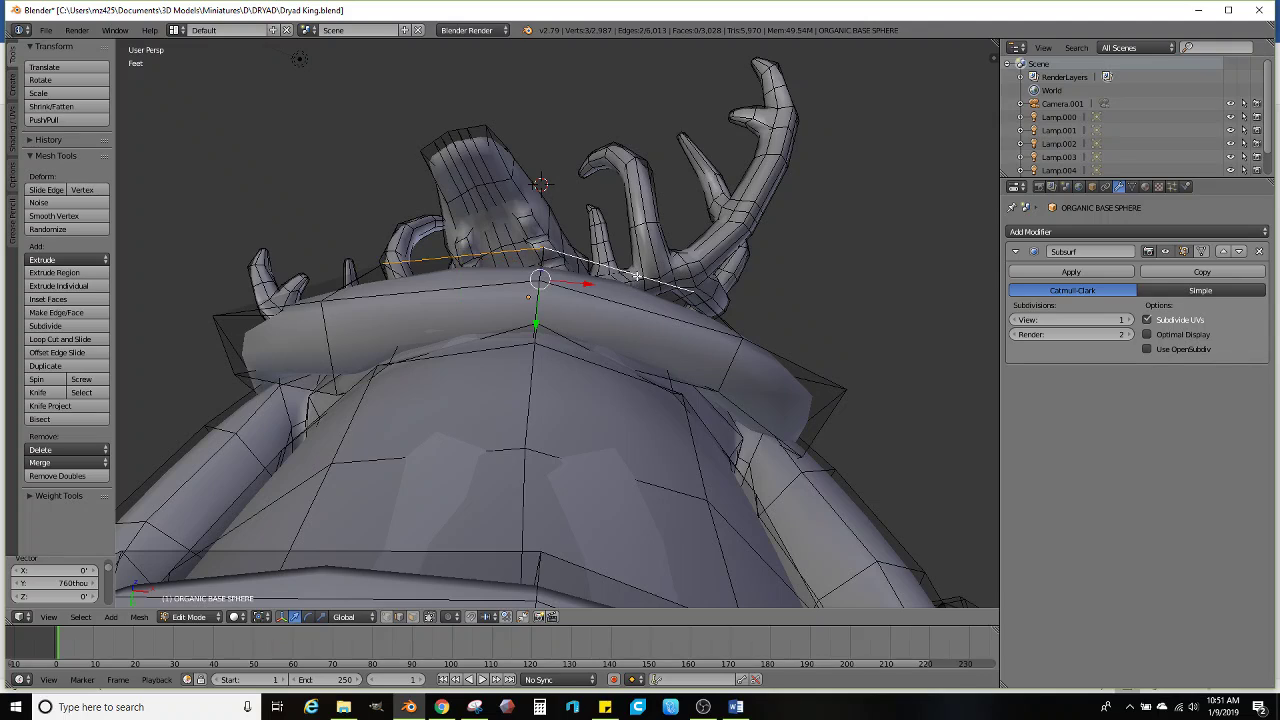
{"action": "left_click_drag", "start_coordinate": [533, 326], "coordinate": [536, 342]}
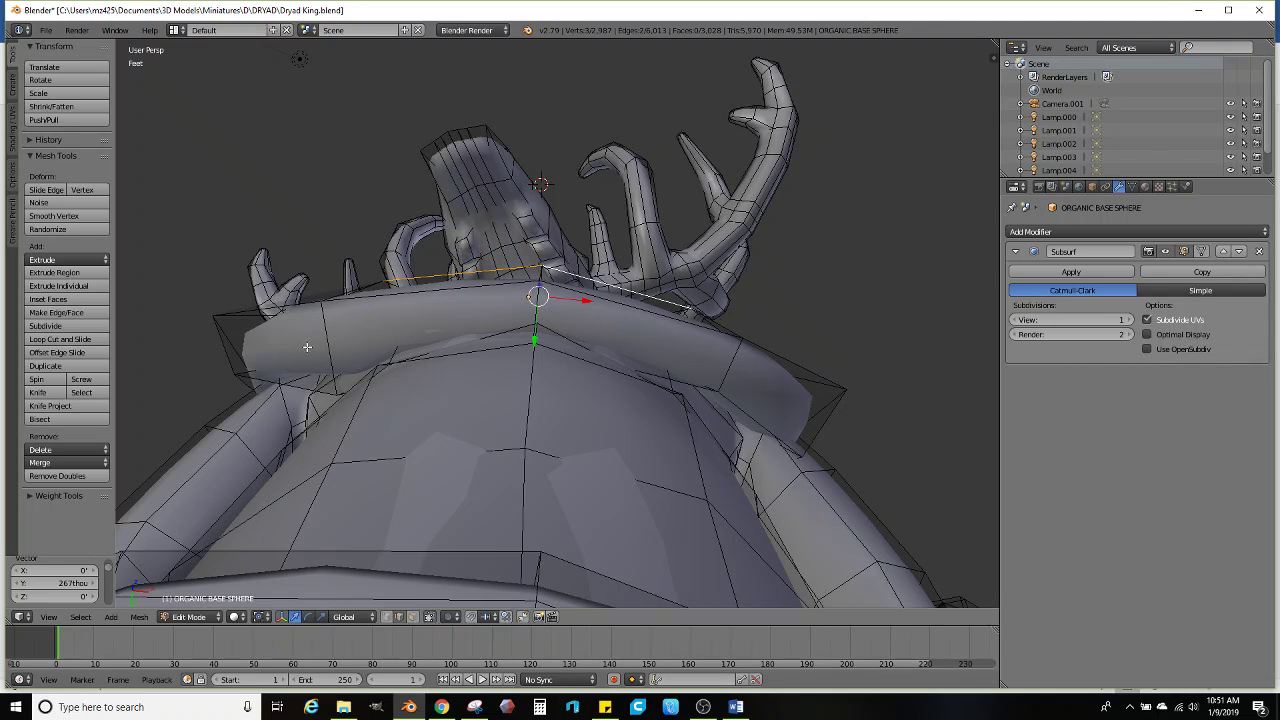
Move the two rim edges flanking the collar's front along Y, about 484 thou on one side and 725 thou on the other
{"action": "right_click", "coordinate": [326, 343]}
{"action": "left_click_drag", "start_coordinate": [333, 388], "coordinate": [335, 400]}
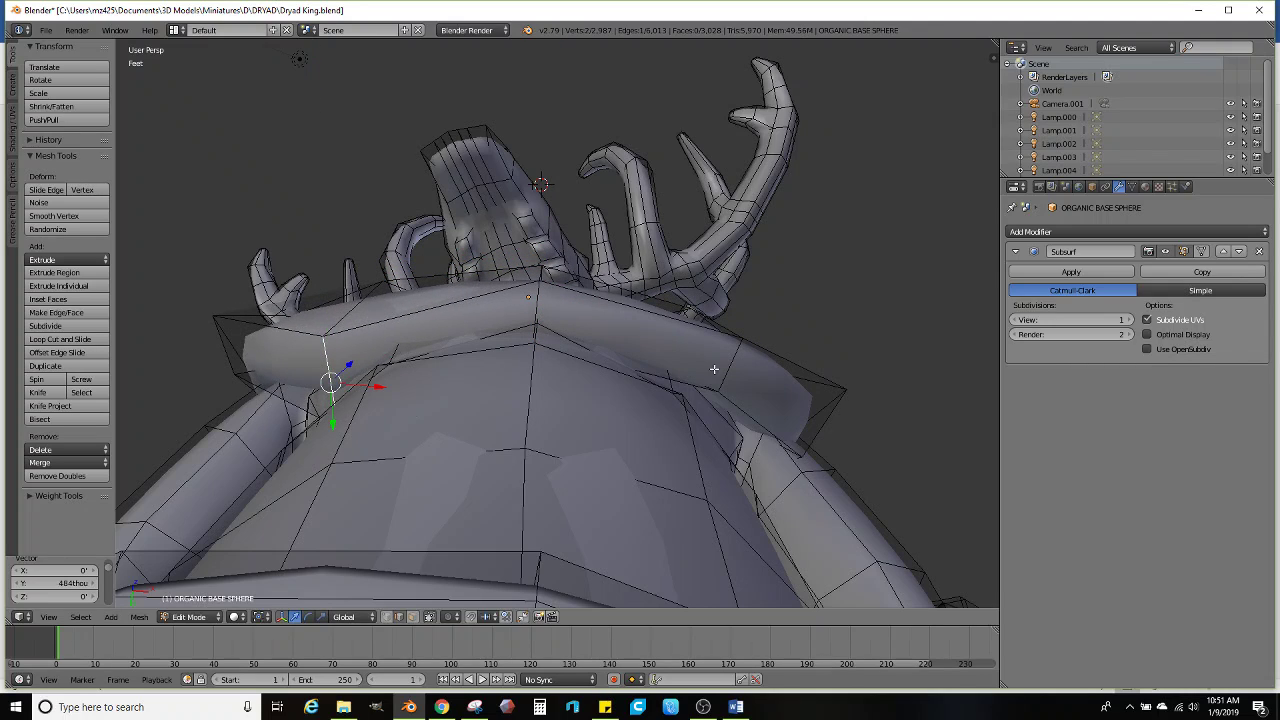
{"action": "right_click", "coordinate": [716, 370]}
{"action": "left_click_drag", "start_coordinate": [727, 402], "coordinate": [711, 458]}
{"action": "scroll", "coordinate": [626, 454], "scroll_direction": "down", "scroll_amount": 3}
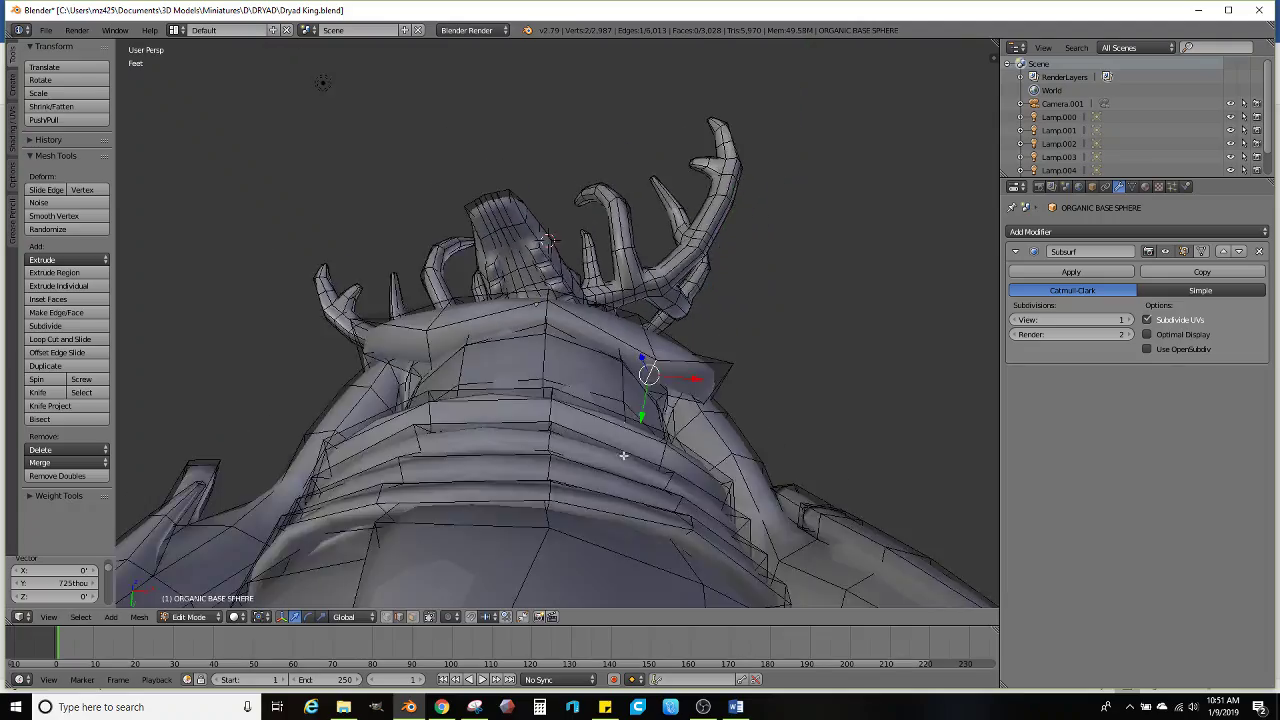
Move two further single edges of the collar's rim along the global Y axis, one after the other
{"action": "middle_click_drag", "start_coordinate": [626, 454], "coordinate": [630, 550]}
{"action": "middle_click_drag", "start_coordinate": [500, 488], "coordinate": [574, 331]}
{"action": "scroll", "coordinate": [626, 266], "scroll_direction": "up", "scroll_amount": 1}
{"action": "right_click", "coordinate": [657, 273]}
{"action": "middle_click_drag", "start_coordinate": [661, 268], "coordinate": [668, 444]}
{"action": "key", "text": "g"}
{"action": "key", "text": "y"}
{"action": "left_click", "coordinate": [571, 188]}
{"action": "right_click", "coordinate": [419, 405]}
{"action": "key", "text": "g"}
{"action": "key", "text": "y"}
{"action": "left_click", "coordinate": [421, 300]}
Inspect the thickened collar and hood in Object Mode and Edit Mode from the front and both sides
{"action": "key", "text": "Tab"}
{"action": "scroll", "coordinate": [502, 435], "scroll_direction": "down", "scroll_amount": 2}
{"action": "middle_click_drag", "start_coordinate": [560, 440], "coordinate": [648, 450]}
{"action": "scroll", "coordinate": [580, 419], "scroll_direction": "down", "scroll_amount": 2}
{"action": "middle_click_drag", "start_coordinate": [578, 418], "coordinate": [614, 422]}
{"action": "middle_click_drag", "start_coordinate": [614, 422], "coordinate": [557, 354], "text": "shift"}
{"action": "scroll", "coordinate": [557, 354], "scroll_direction": "up", "scroll_amount": 4}
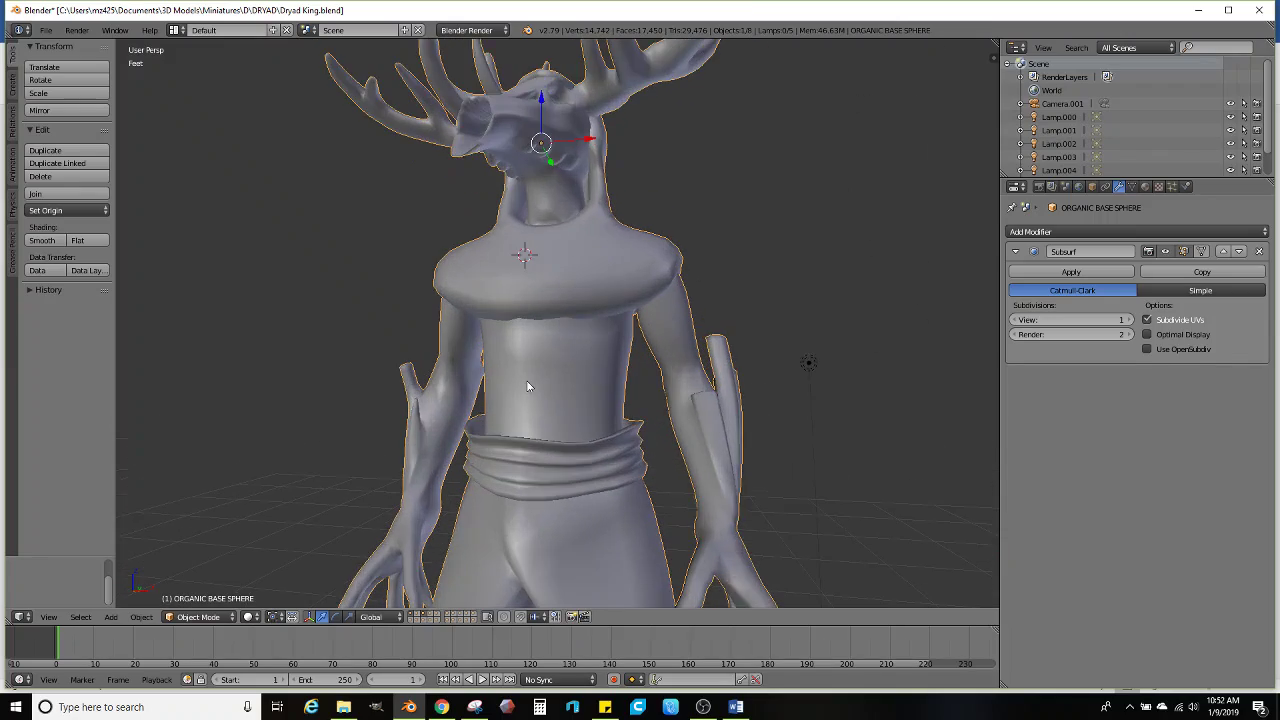
{"action": "scroll", "coordinate": [528, 386], "scroll_direction": "up", "scroll_amount": 2}
{"action": "key", "text": "Tab"}
{"action": "middle_click_drag", "start_coordinate": [564, 339], "coordinate": [595, 404]}
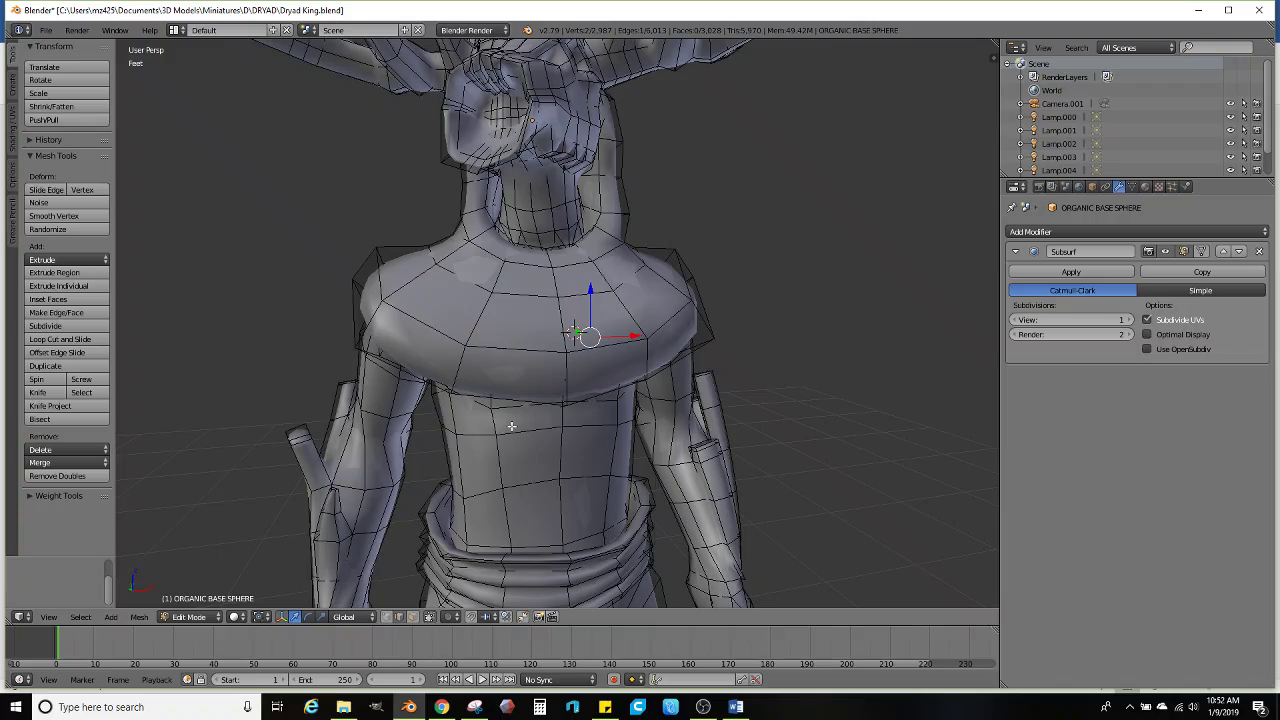
{"action": "mouse_move", "coordinate": [511, 426]}
{"action": "middle_mouse_down"}
{"action": "mouse_move", "coordinate": [502, 385]}
{"action": "mouse_move", "coordinate": [504, 467]}
{"action": "mouse_move", "coordinate": [528, 427]}
{"action": "middle_mouse_up"}
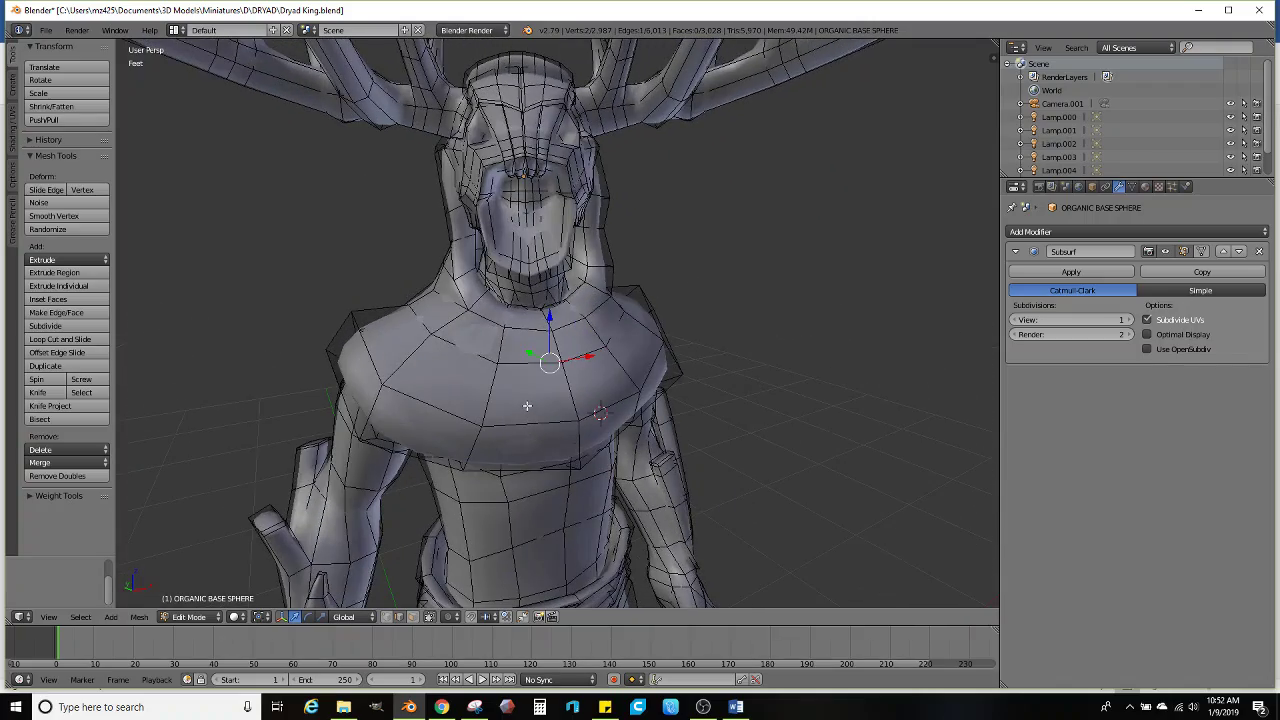
{"action": "middle_click_drag", "start_coordinate": [533, 381], "coordinate": [490, 378]}
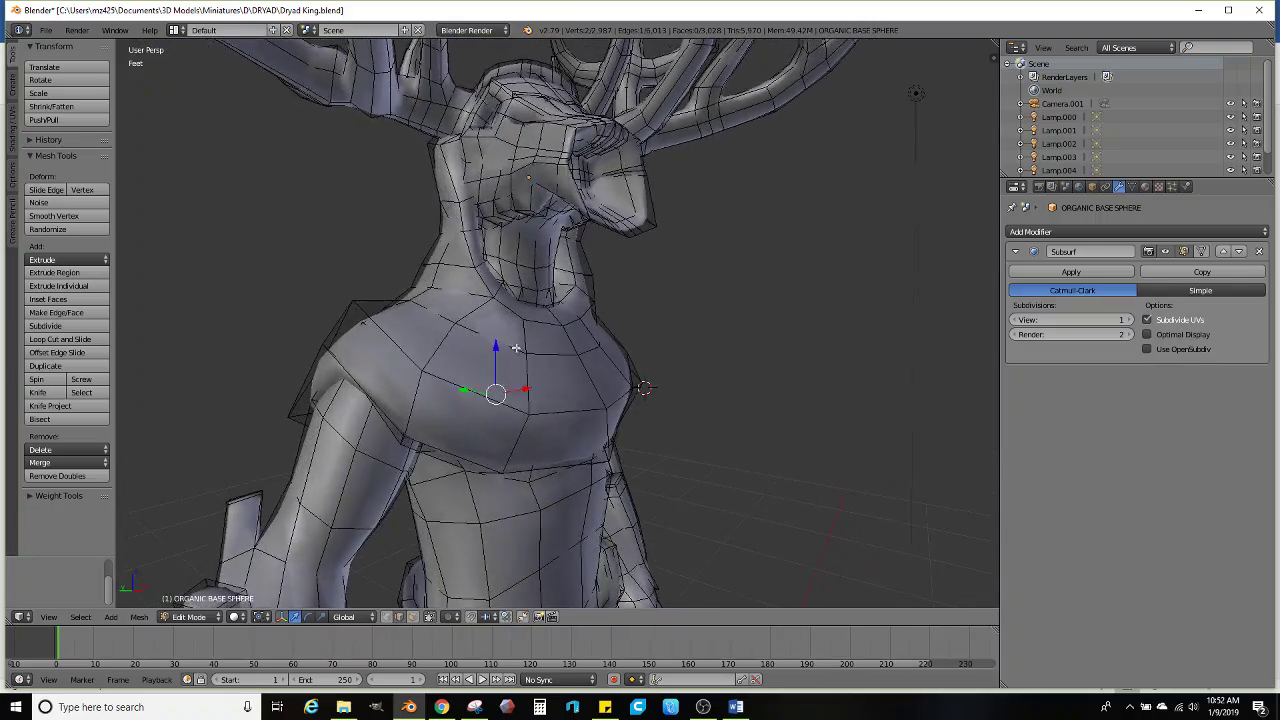
{"action": "scroll", "coordinate": [481, 379], "scroll_direction": "down", "scroll_amount": 4}
{"action": "scroll", "coordinate": [481, 379], "scroll_direction": "up", "scroll_amount": 5}
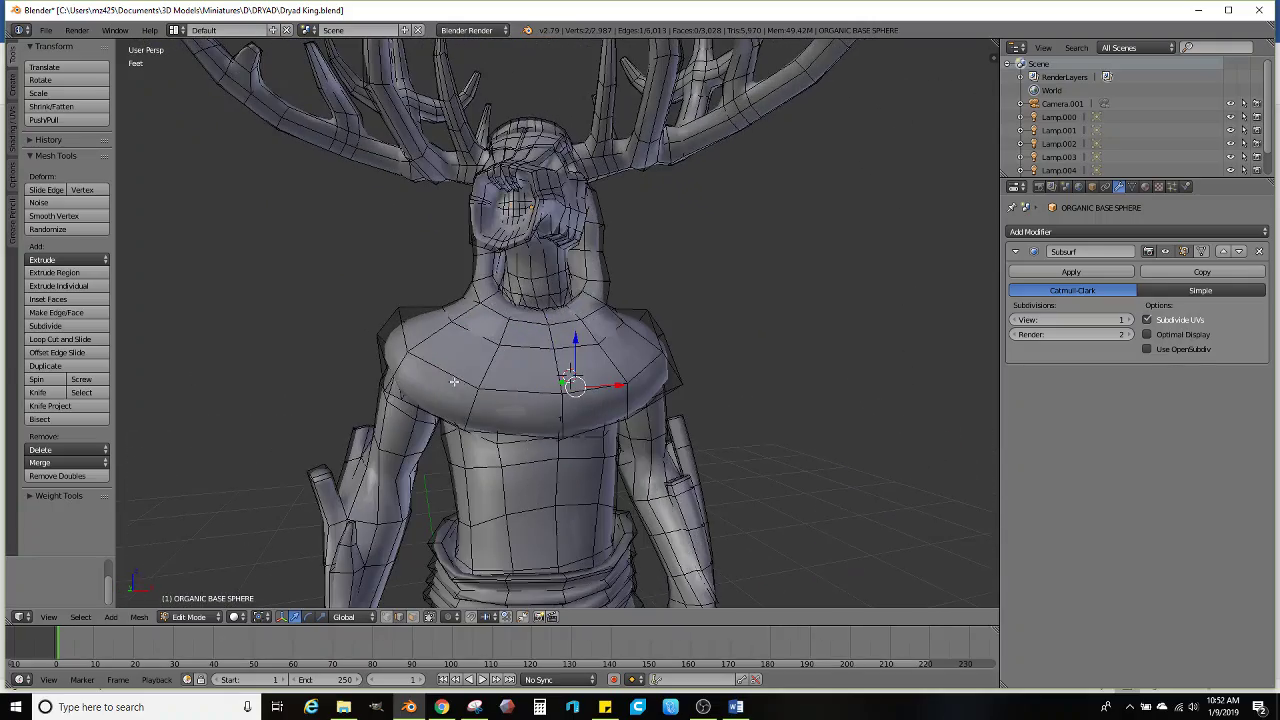
Add loop cuts around the lower rim band of the collar, close to its underside
{"action": "left_click", "coordinate": [99, 341]}
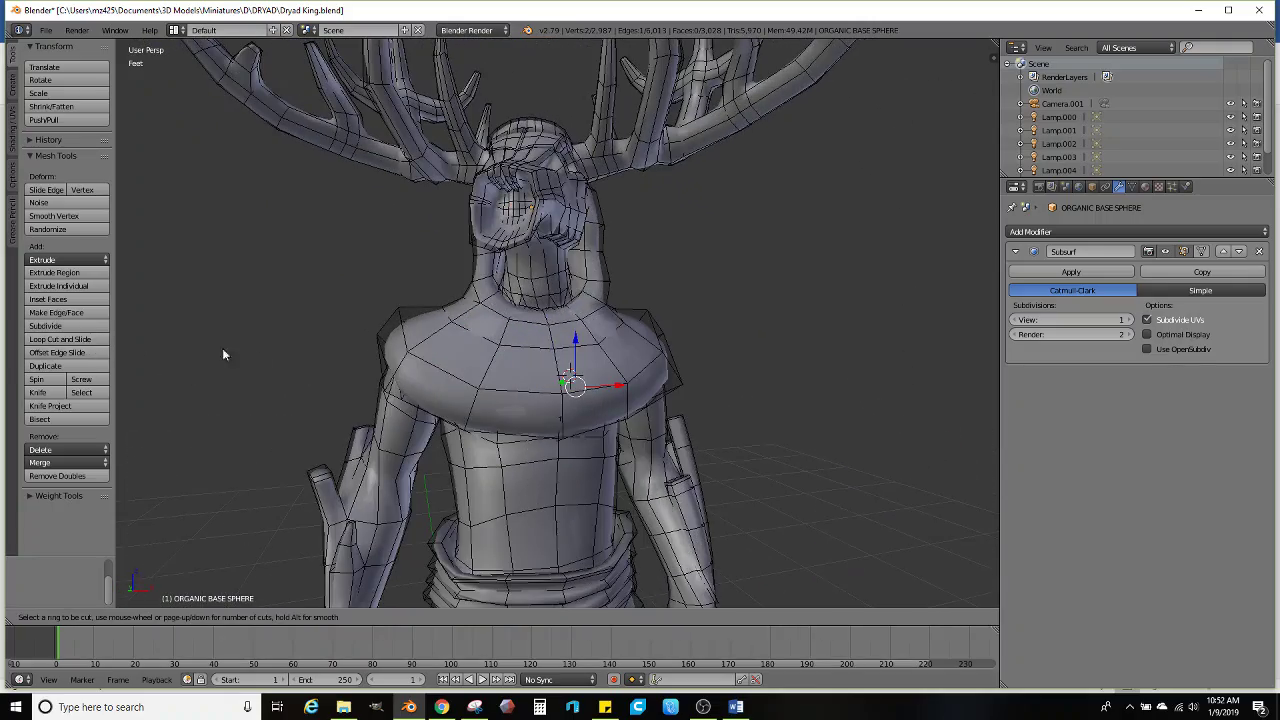
{"action": "right_click", "coordinate": [520, 398]}
{"action": "scroll", "coordinate": [532, 406], "scroll_direction": "up", "scroll_amount": 5}
{"action": "middle_click_drag", "start_coordinate": [532, 406], "coordinate": [413, 388]}
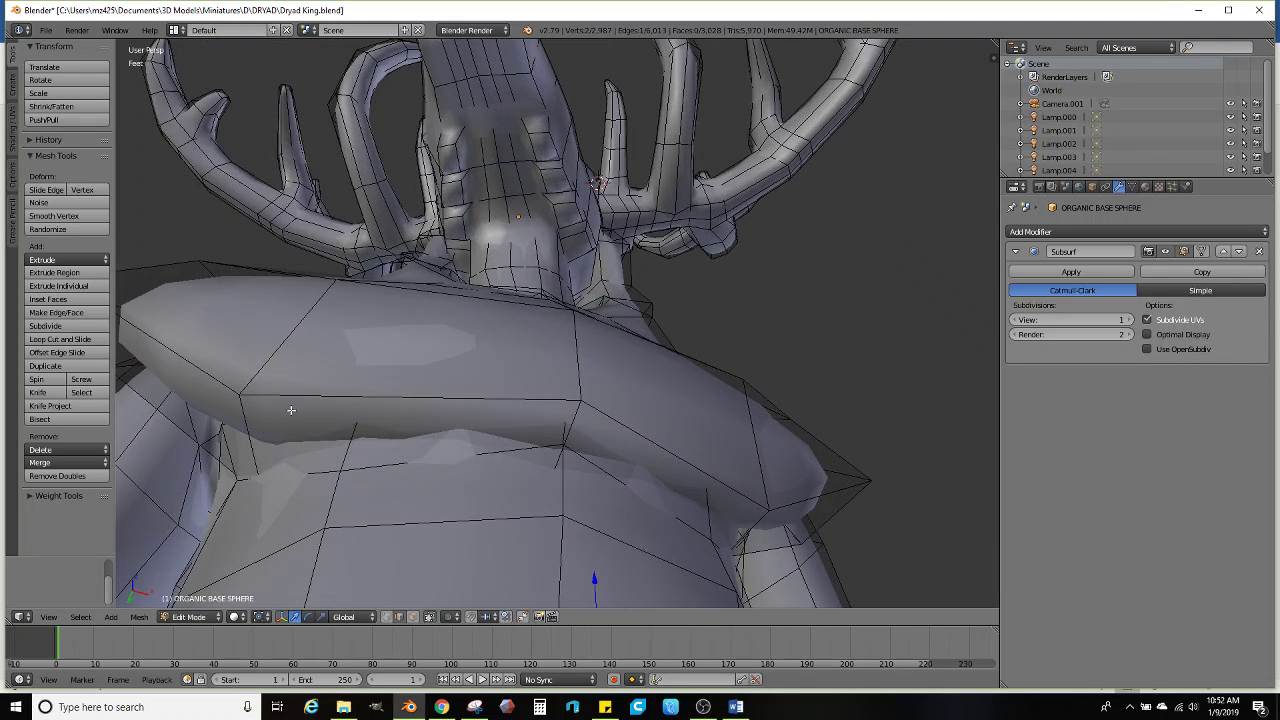
{"action": "left_click", "coordinate": [65, 339]}
{"action": "left_click", "coordinate": [249, 418]}
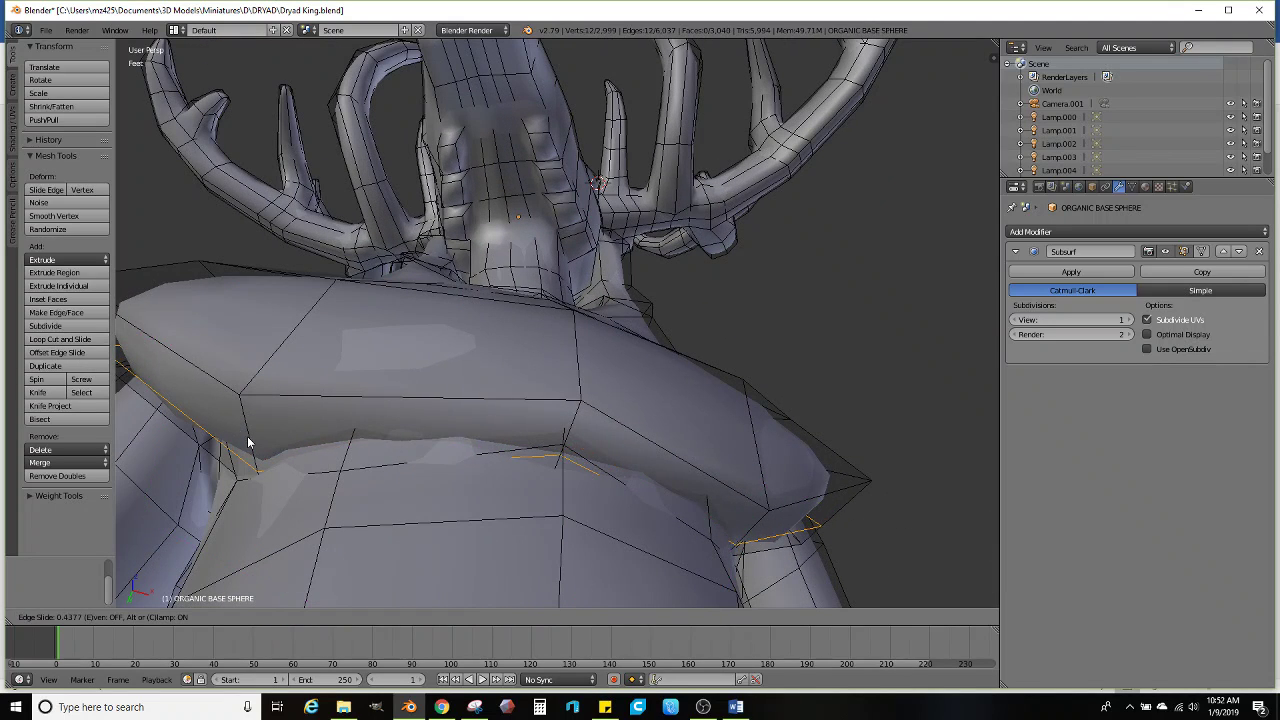
{"action": "right_click", "coordinate": [247, 437]}
{"action": "left_click", "coordinate": [65, 339]}
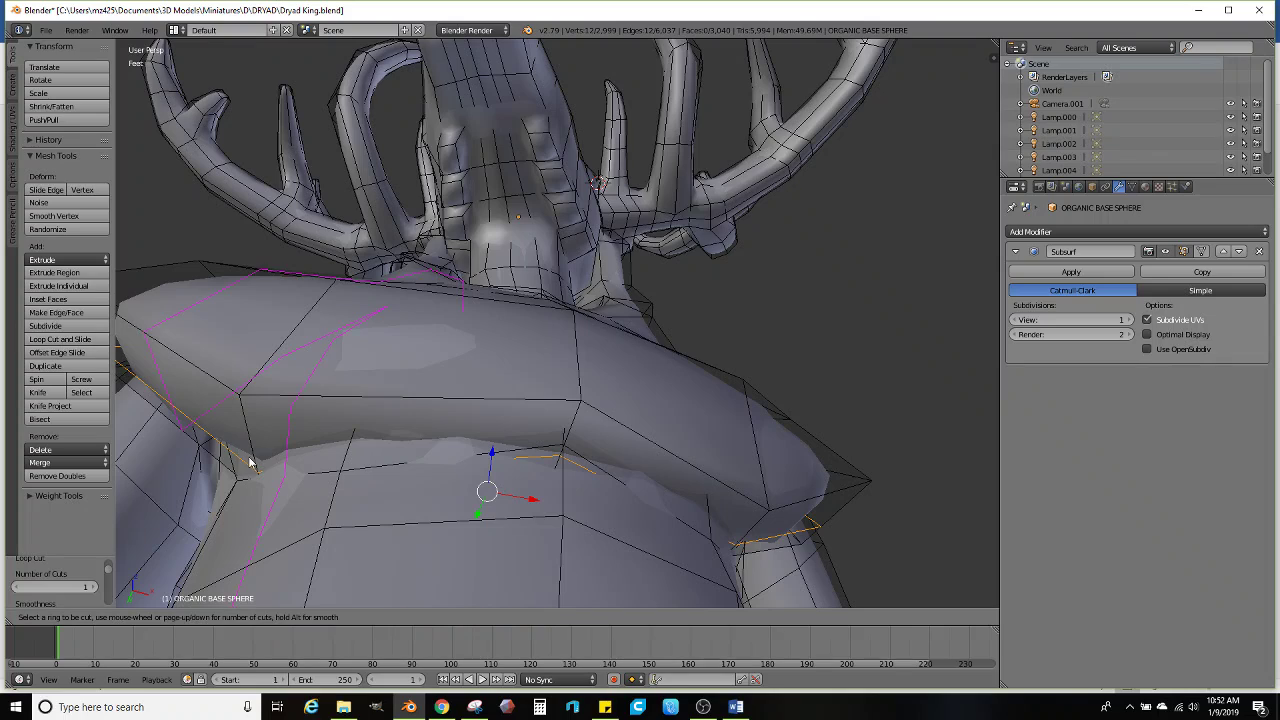
{"action": "left_click", "coordinate": [264, 459]}
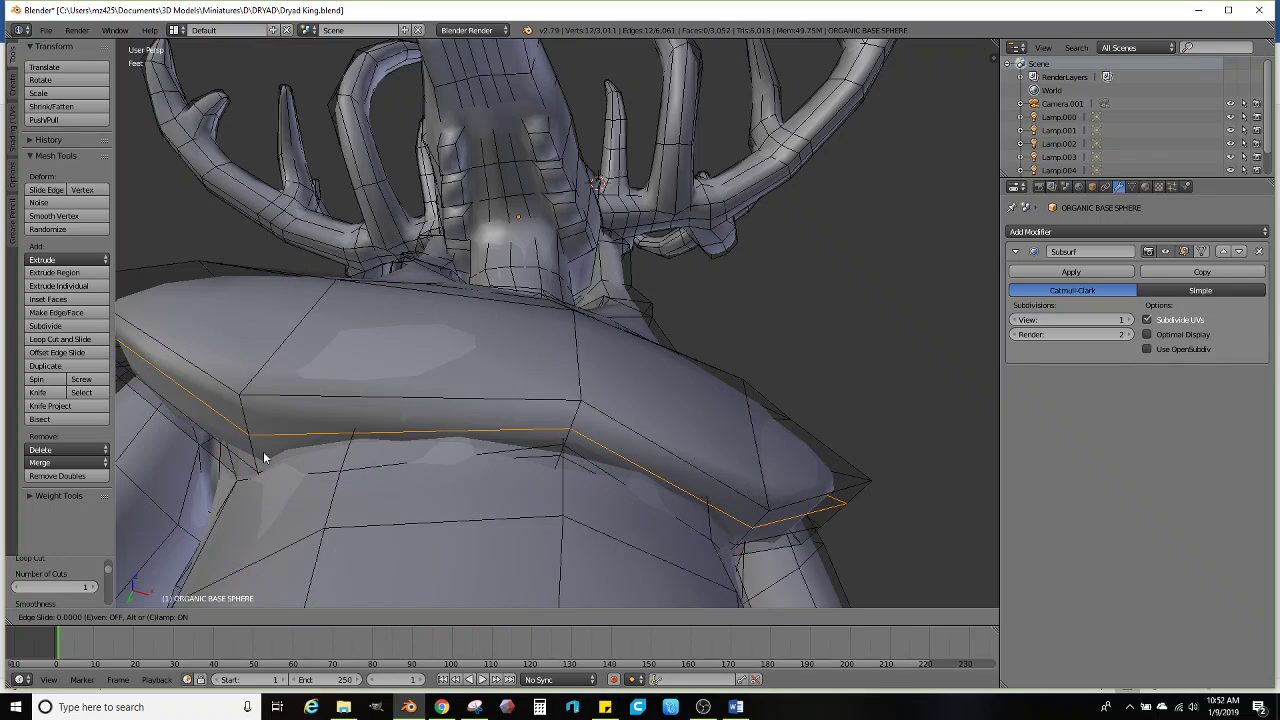
{"action": "left_click", "coordinate": [233, 452]}
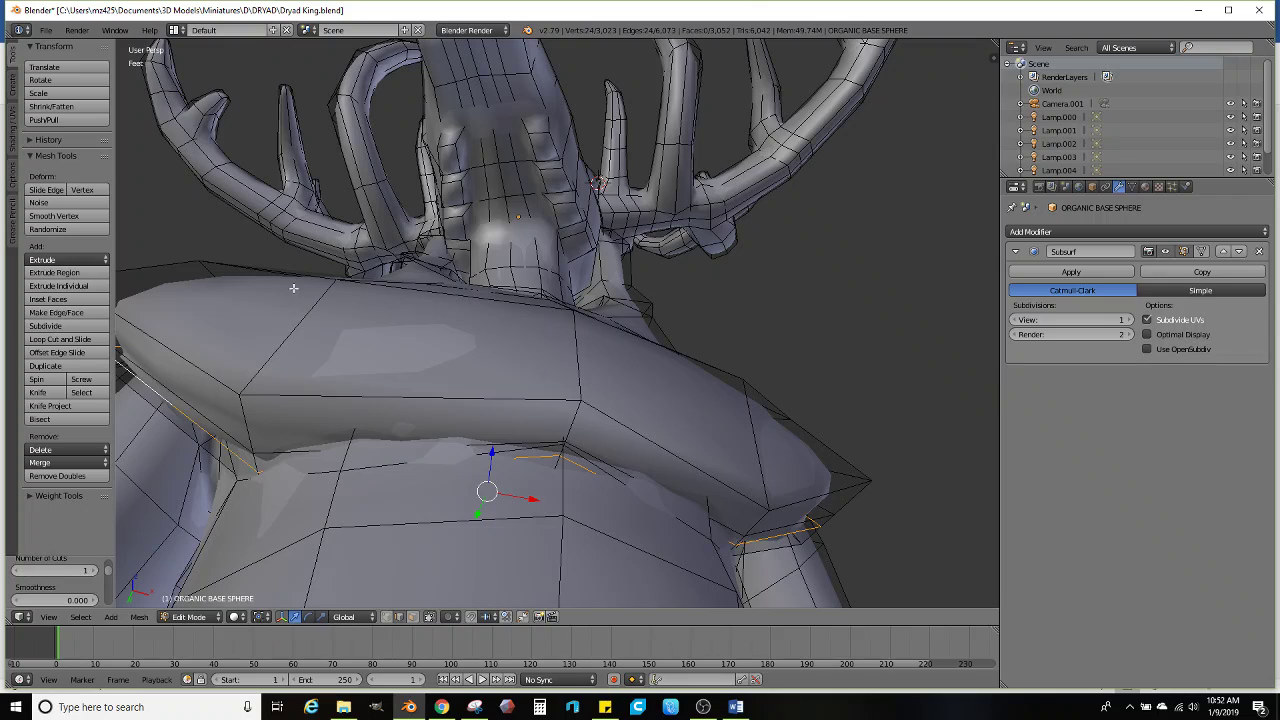
Add two loop cuts around the middle of the collar's upper surface, one just inside the other
{"action": "scroll", "coordinate": [293, 288], "scroll_direction": "down", "scroll_amount": 6}
{"action": "left_click", "coordinate": [72, 340]}
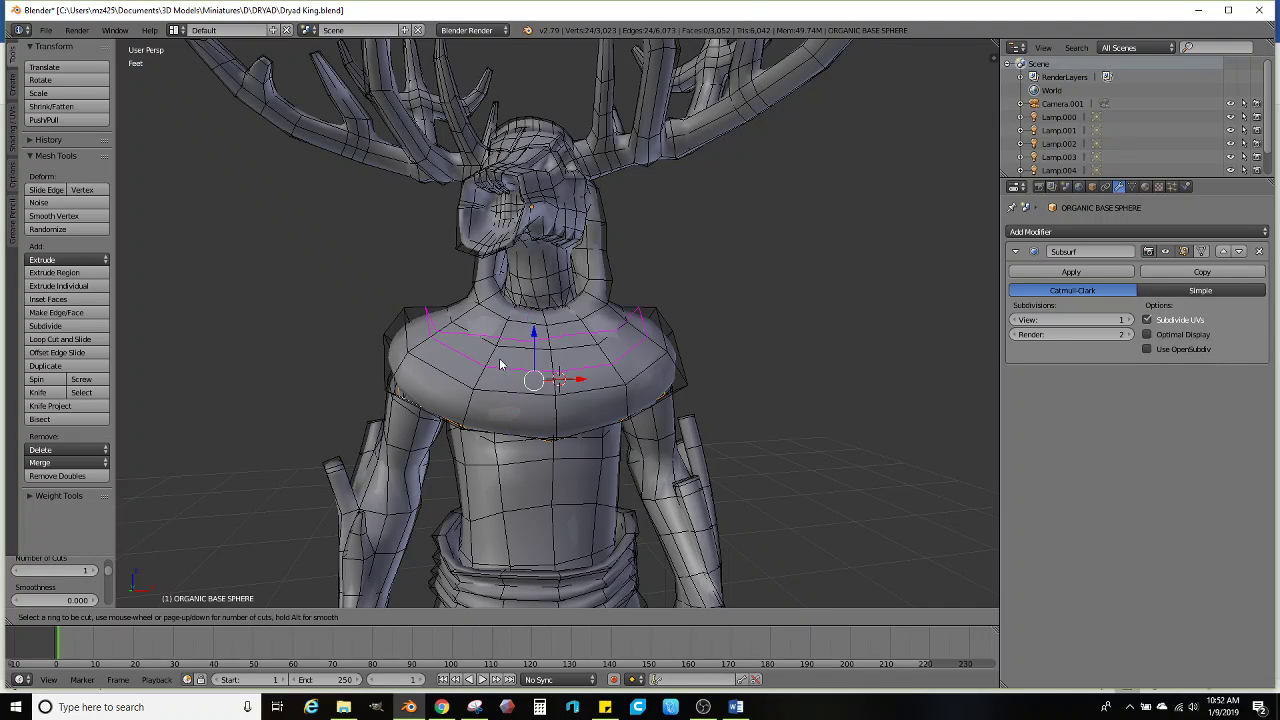
{"action": "left_click", "coordinate": [501, 364]}
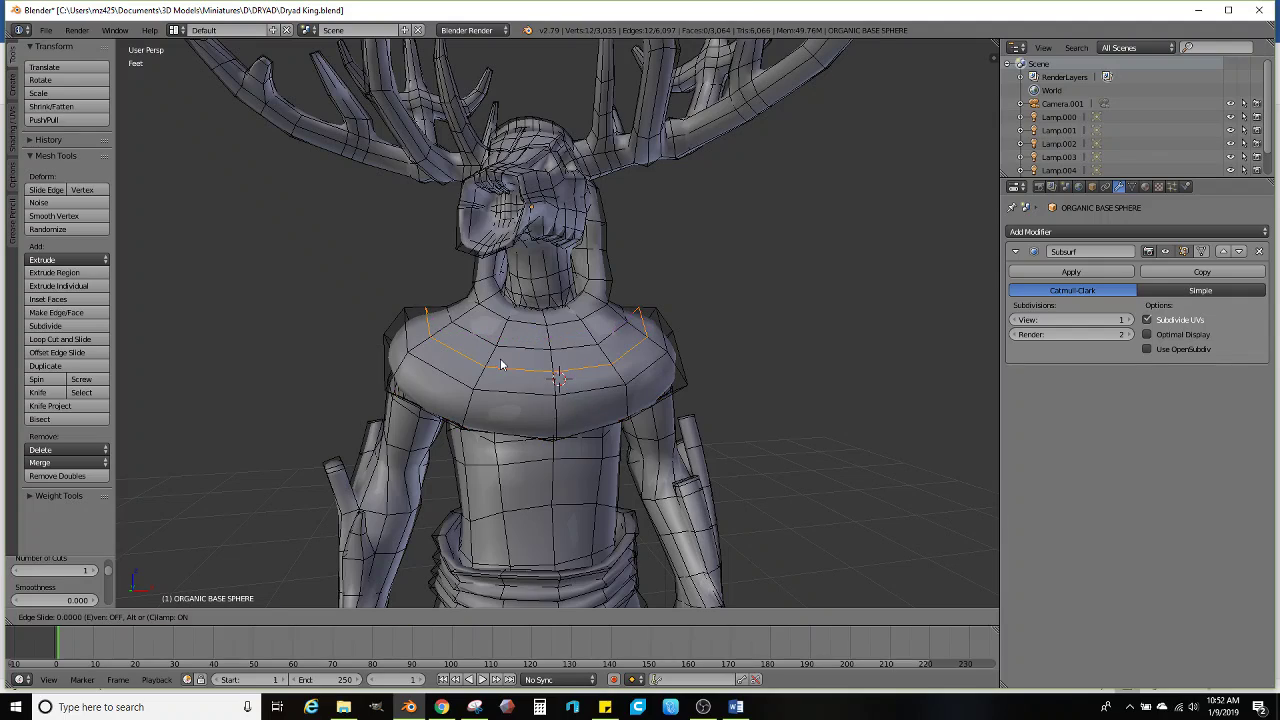
{"action": "left_click", "coordinate": [367, 355]}
{"action": "left_click", "coordinate": [75, 340]}
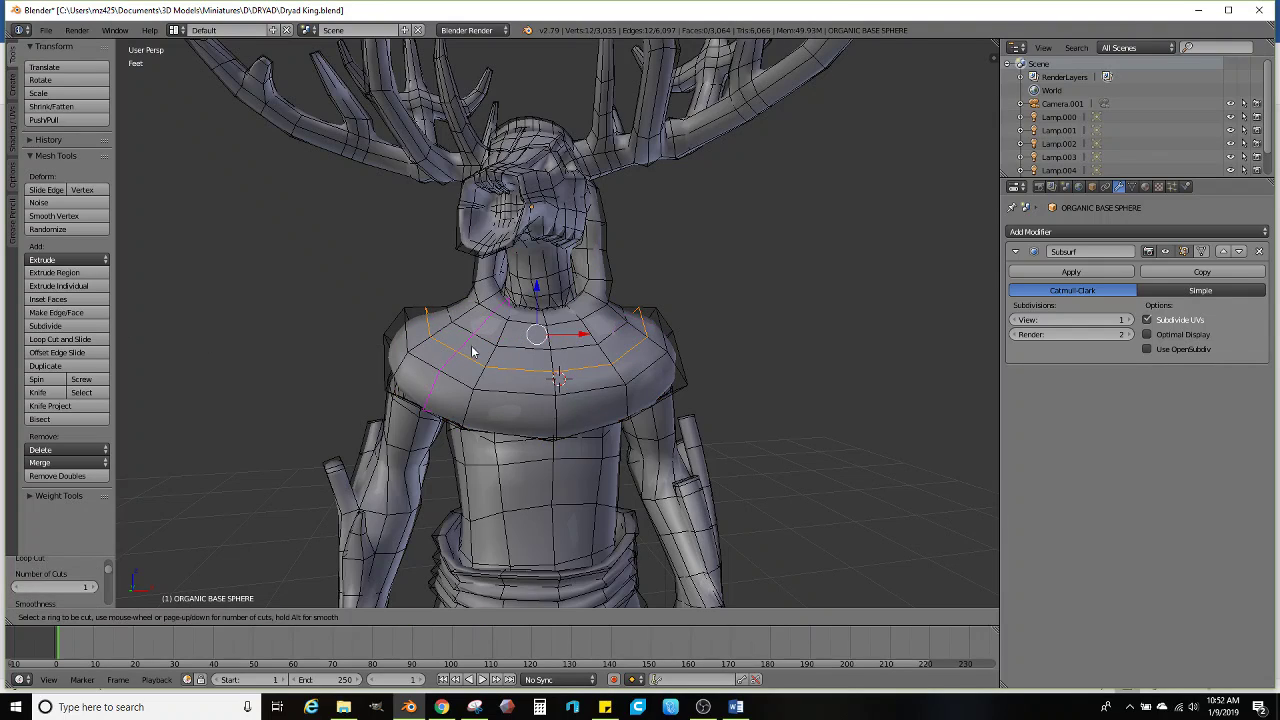
{"action": "left_click", "coordinate": [489, 355]}
{"action": "left_click", "coordinate": [373, 353]}
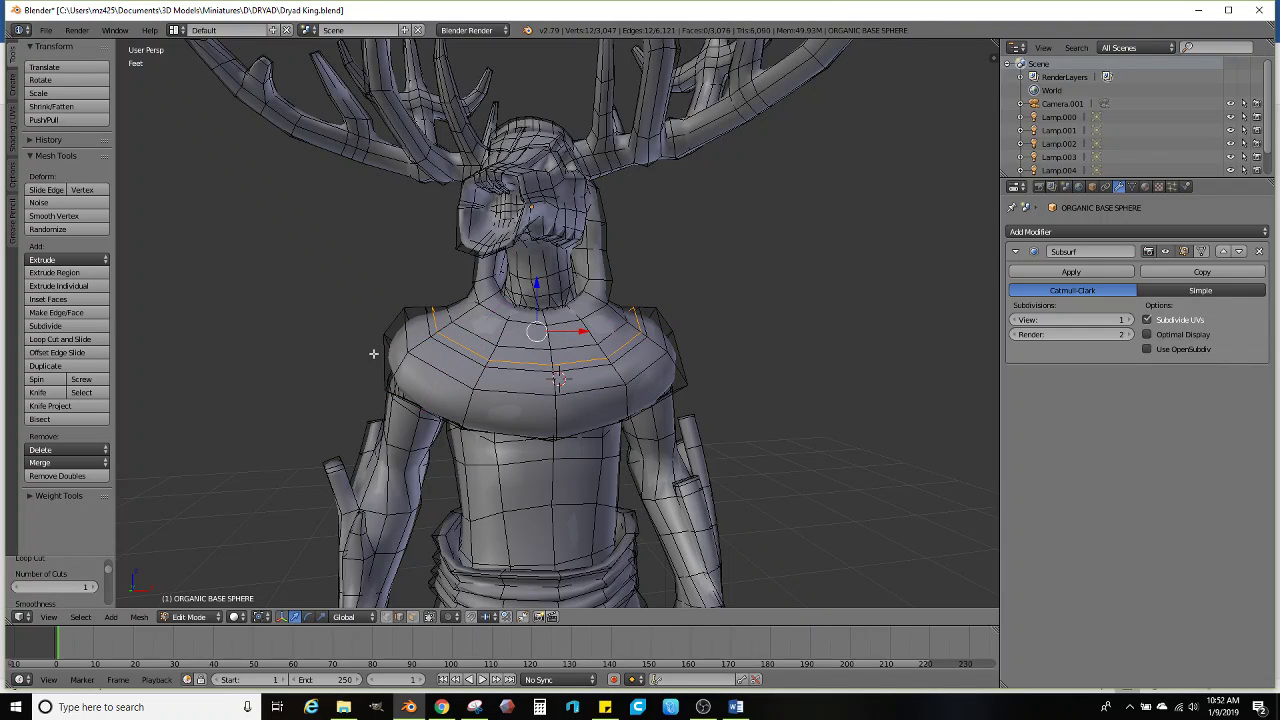
Add three more loop cuts on the collar's upper surface: near the neck, in the outer band and in the middle band
{"action": "left_click", "coordinate": [89, 341]}
{"action": "left_click", "coordinate": [490, 340]}
{"action": "left_click", "coordinate": [493, 337]}
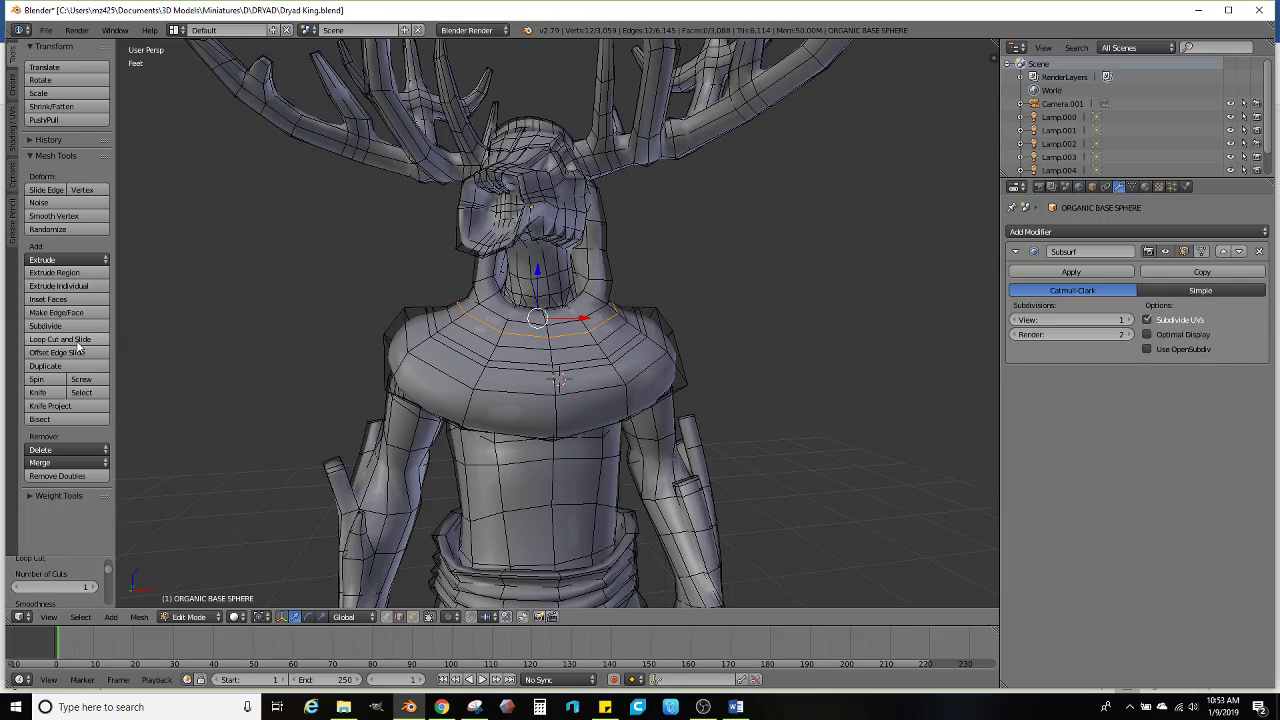
{"action": "left_click", "coordinate": [77, 341]}
{"action": "left_click", "coordinate": [476, 379]}
{"action": "left_click", "coordinate": [478, 377]}
{"action": "scroll", "coordinate": [485, 379], "scroll_direction": "up", "scroll_amount": 2}
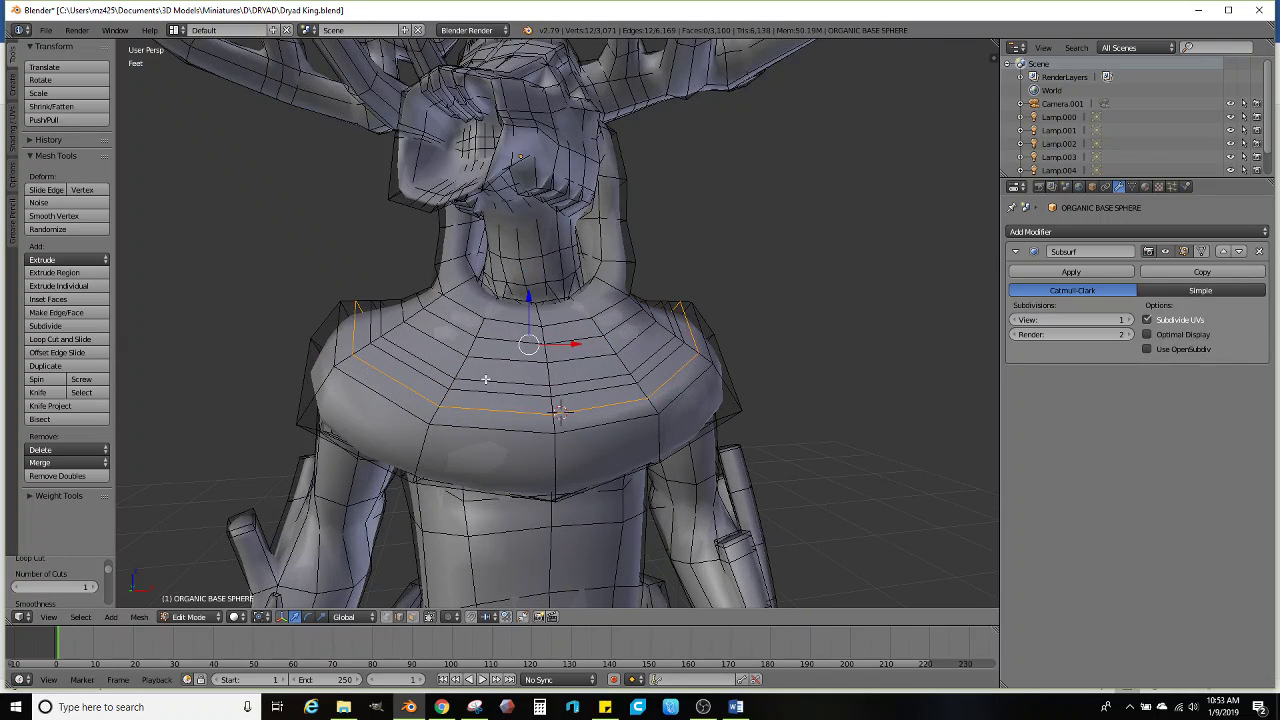
{"action": "left_click", "coordinate": [83, 342]}
{"action": "left_click", "coordinate": [463, 363]}
{"action": "left_click", "coordinate": [462, 366]}
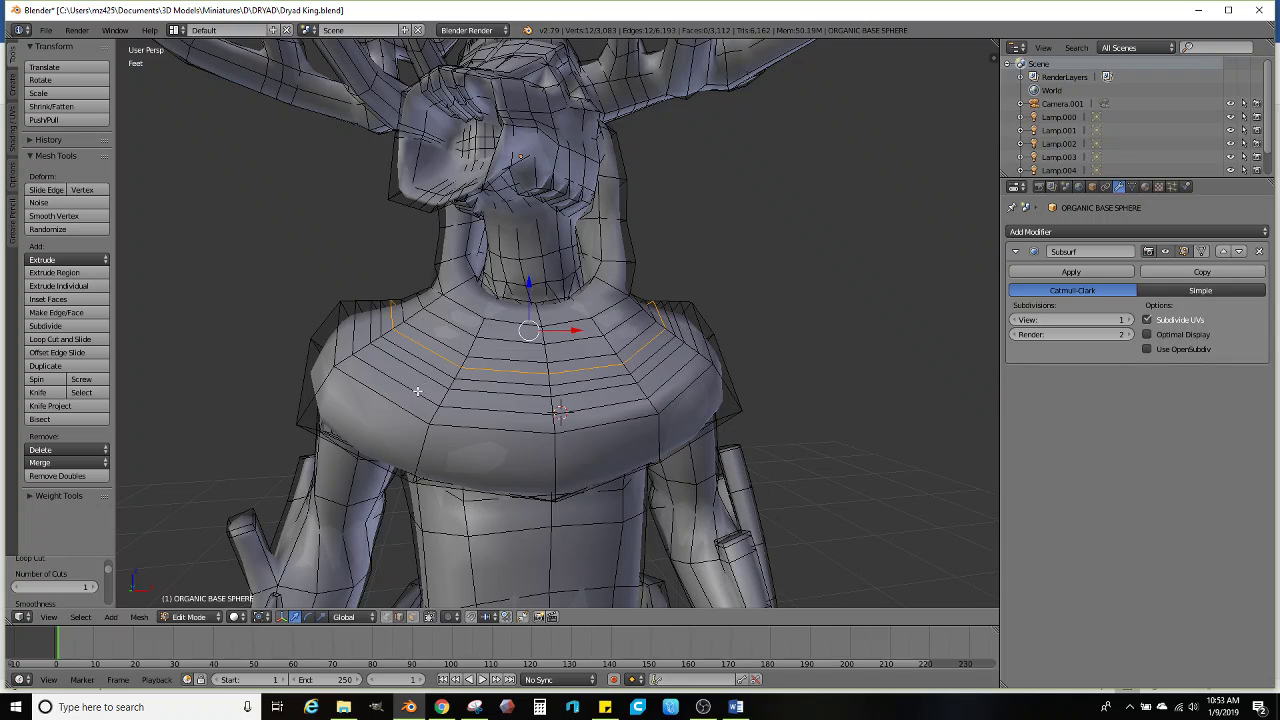
Select the six edge loops on the collar's upper surface and randomize their vertices with an amount of 0.100
{"action": "left_click", "coordinate": [408, 382], "text": "alt+shift"}
{"action": "left_click", "coordinate": [422, 374], "text": "alt+shift"}
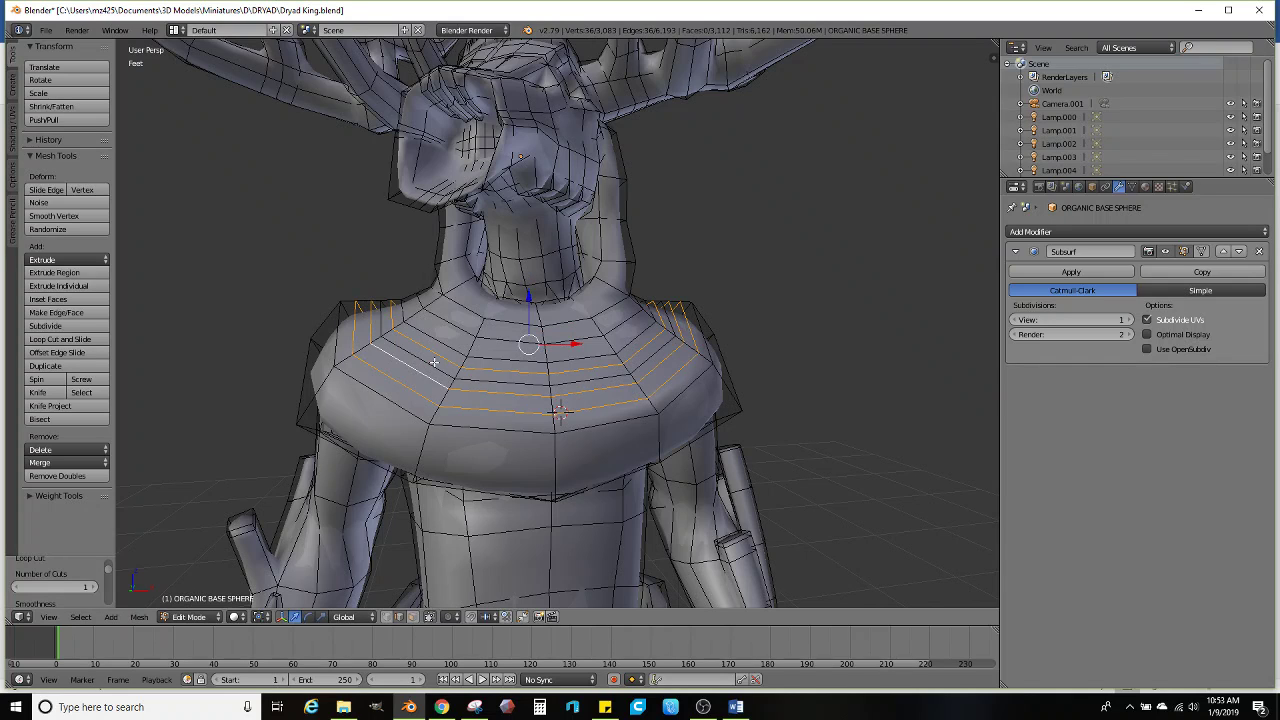
{"action": "left_click", "coordinate": [434, 362], "text": "alt+shift"}
{"action": "left_click", "coordinate": [455, 339], "text": "alt+shift"}
{"action": "left_click", "coordinate": [461, 335], "text": "alt+shift"}
{"action": "middle_click_drag", "start_coordinate": [461, 335], "coordinate": [150, 305]}
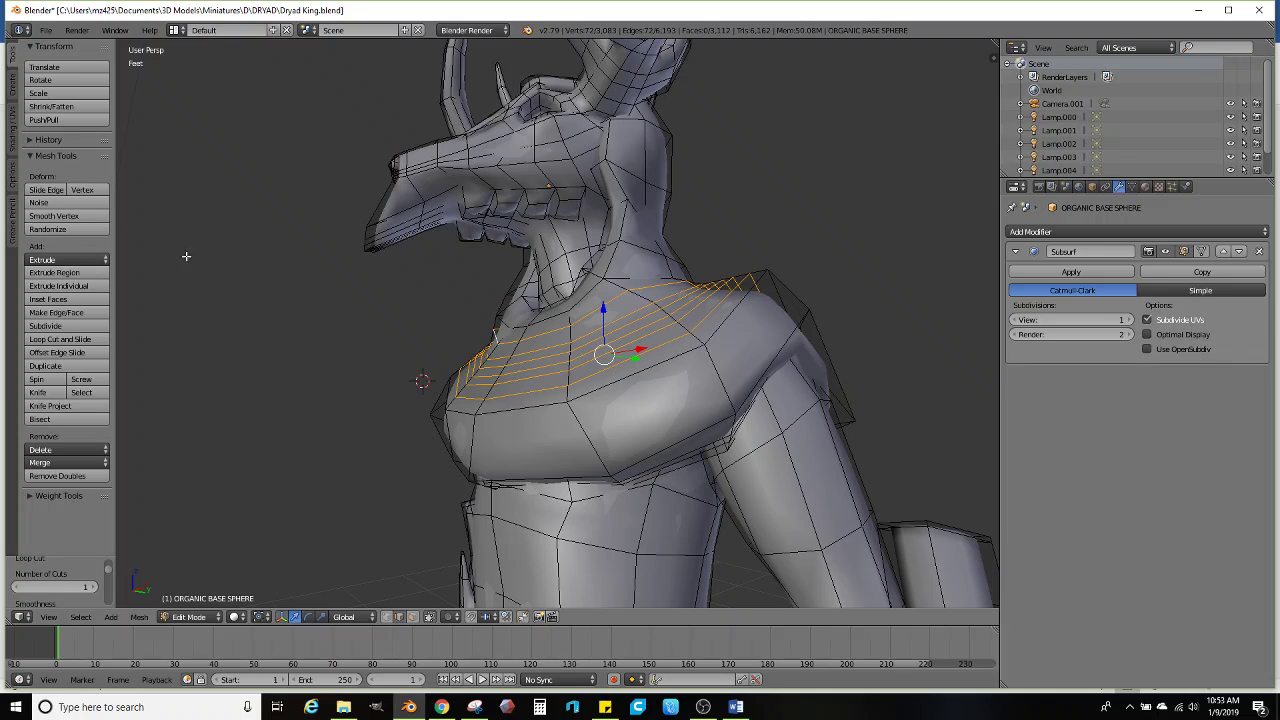
{"action": "middle_click_drag", "start_coordinate": [186, 256], "coordinate": [48, 252]}
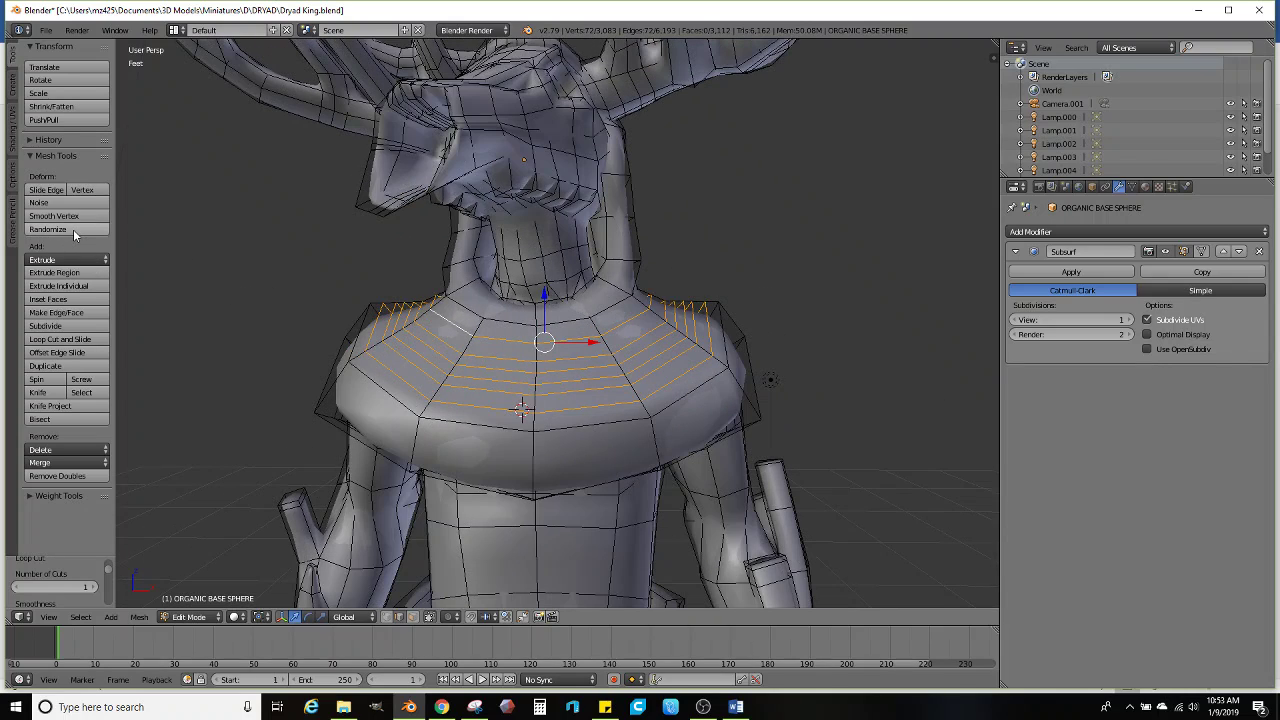
{"action": "left_click", "coordinate": [73, 229]}
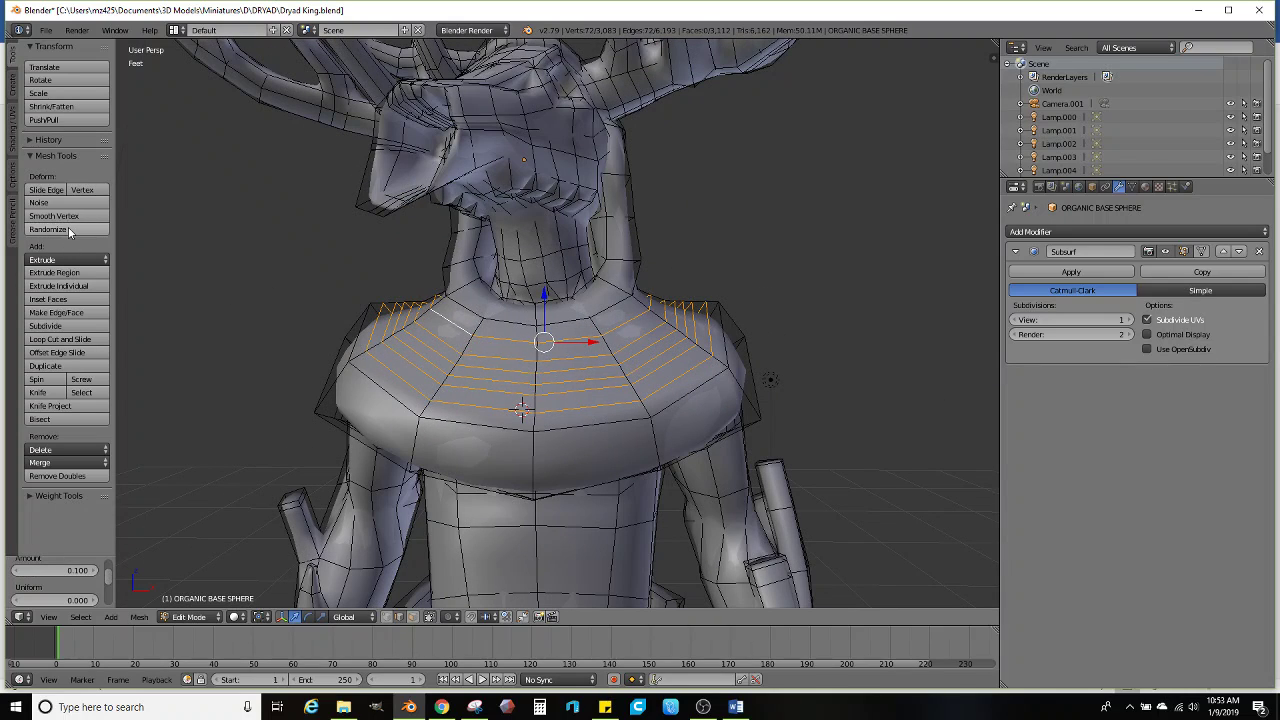
{"action": "middle_click_drag", "start_coordinate": [257, 270], "coordinate": [529, 326]}
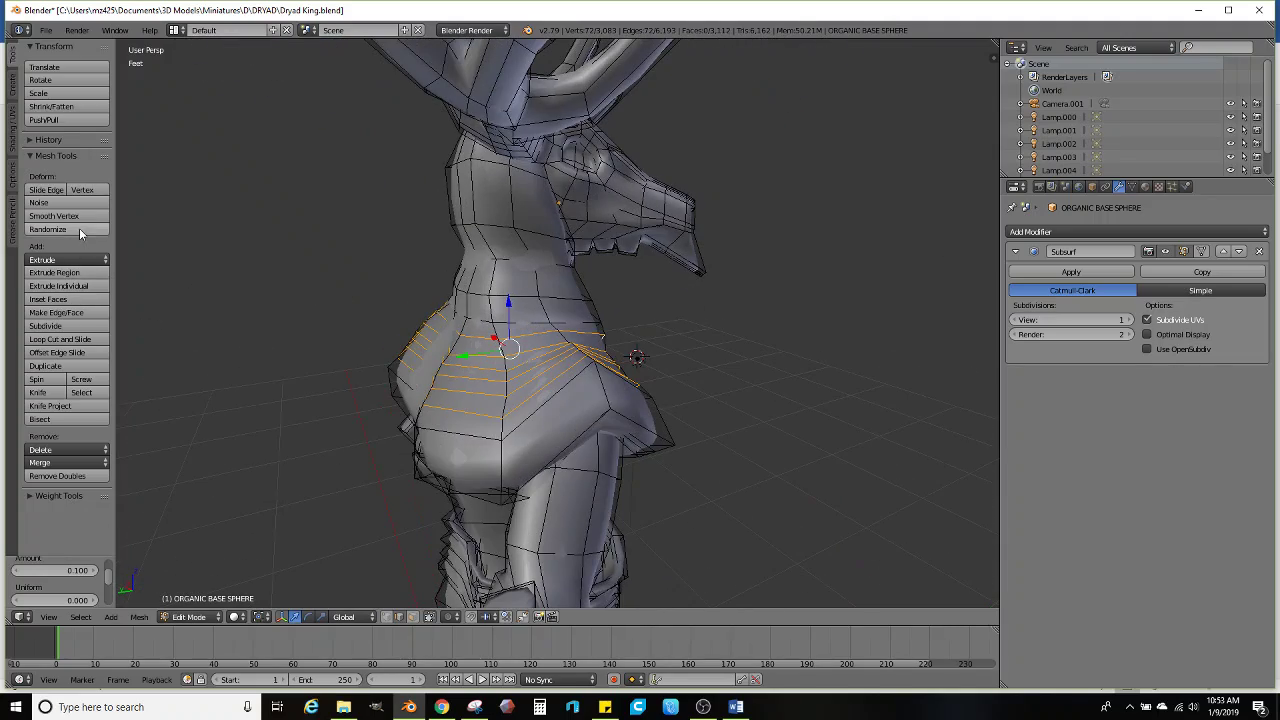
{"action": "key", "text": "Tab"}
{"action": "middle_click_drag", "start_coordinate": [490, 336], "coordinate": [401, 336]}
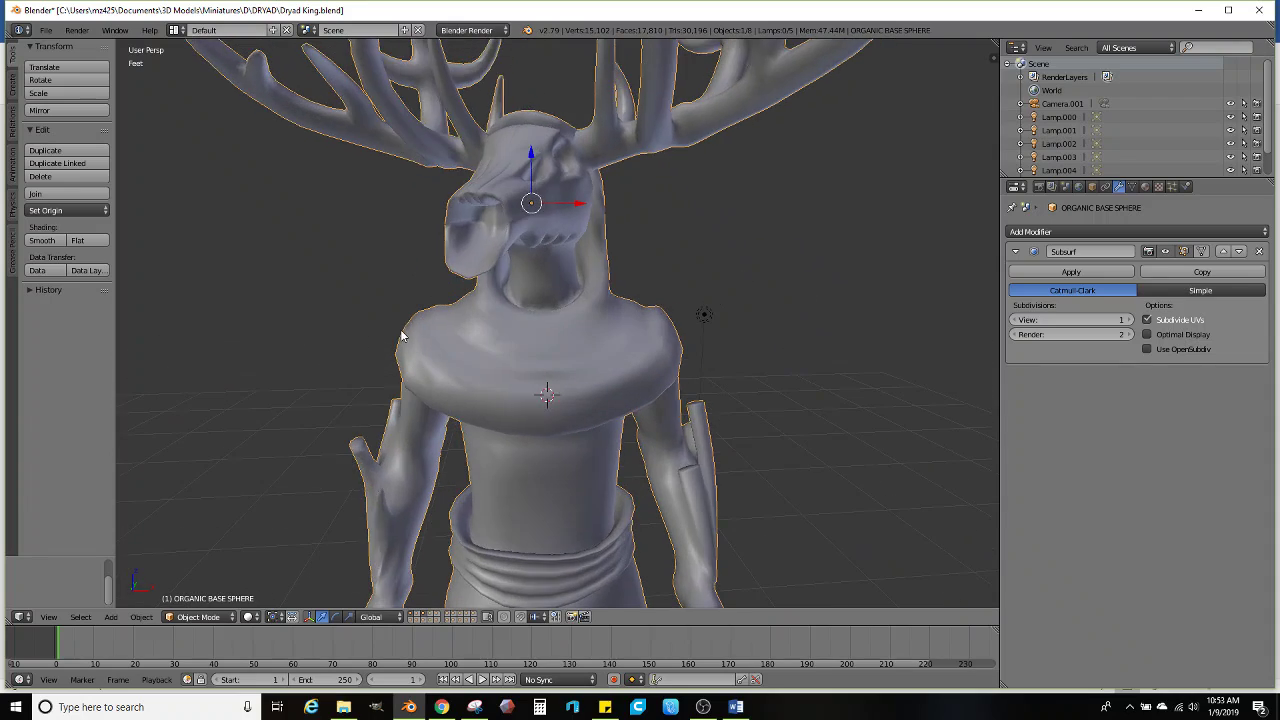
Select two short edges on the front of the collar's upper surface and move them along the Y axis
{"action": "key", "text": "Tab"}
{"action": "scroll", "coordinate": [401, 336], "scroll_direction": "up", "scroll_amount": 3}
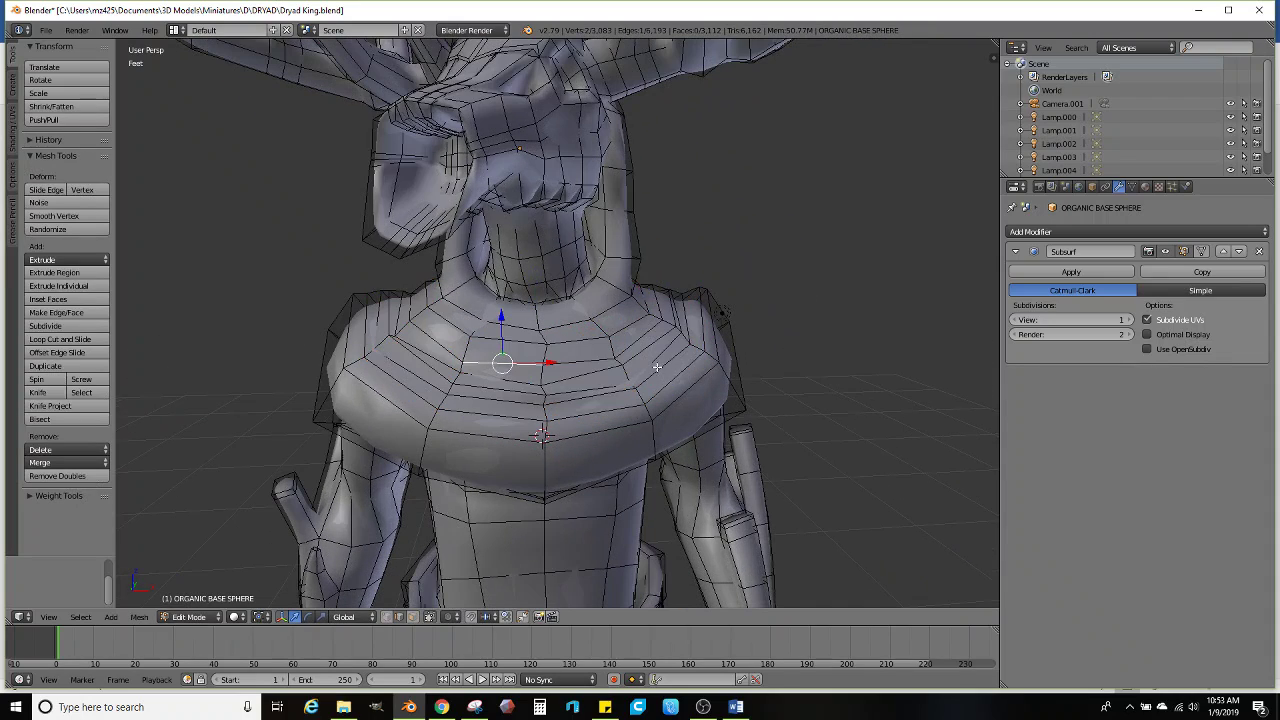
{"action": "right_click", "coordinate": [634, 404], "text": "shift"}
{"action": "middle_click_drag", "start_coordinate": [634, 404], "coordinate": [468, 380]}
{"action": "key", "text": "g"}
{"action": "key", "text": "y"}
{"action": "key", "text": "Return"}
{"action": "key", "text": "Tab"}
{"action": "scroll", "coordinate": [468, 380], "scroll_direction": "down", "scroll_amount": 3}
{"action": "scroll", "coordinate": [472, 398], "scroll_direction": "down", "scroll_amount": 4}
{"action": "middle_click_drag", "start_coordinate": [566, 401], "coordinate": [571, 352]}
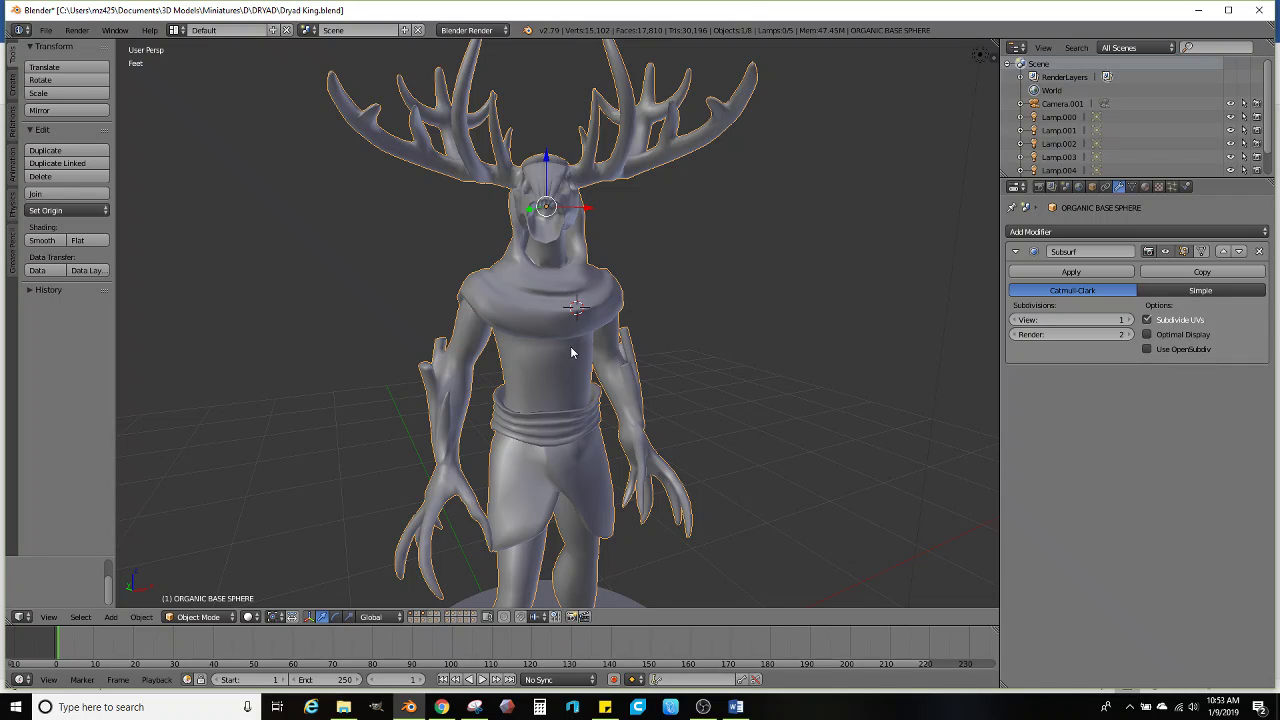
{"action": "scroll", "coordinate": [570, 380], "scroll_direction": "up", "scroll_amount": 6}
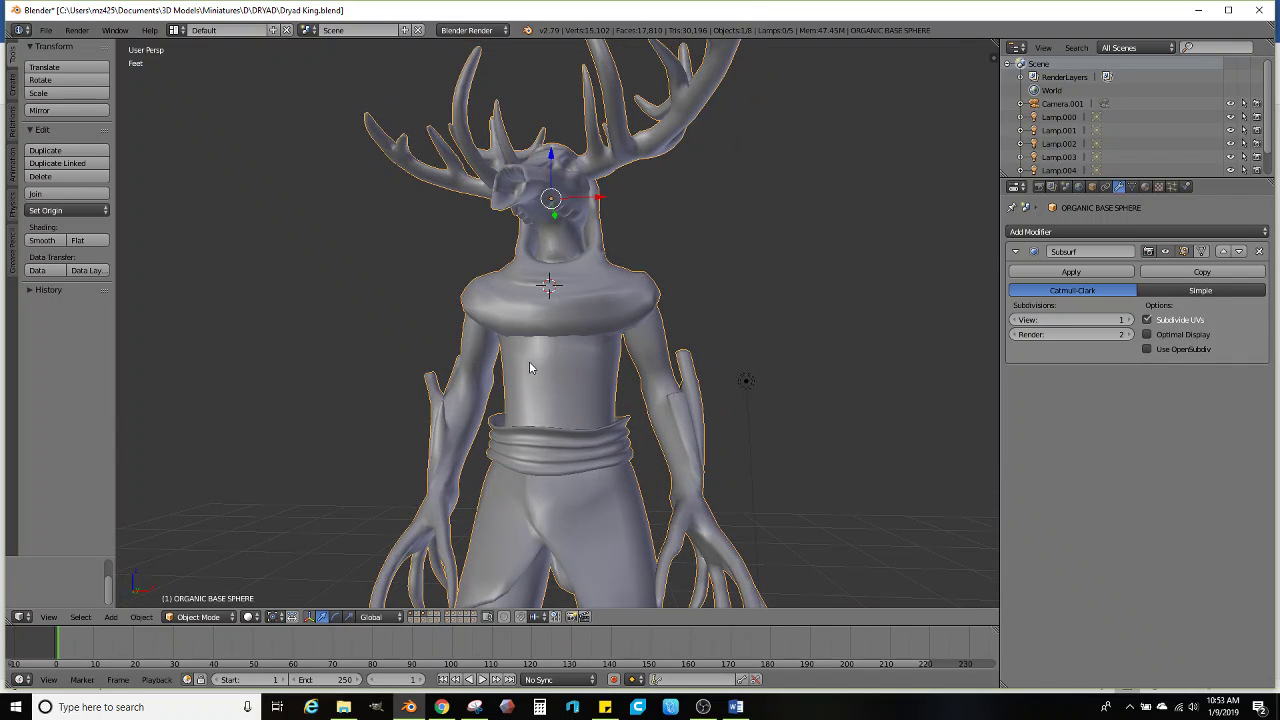
Lower the edge loop around the collar's outer bulge by about 201 thou along the Z axis
{"action": "key", "text": "Tab"}
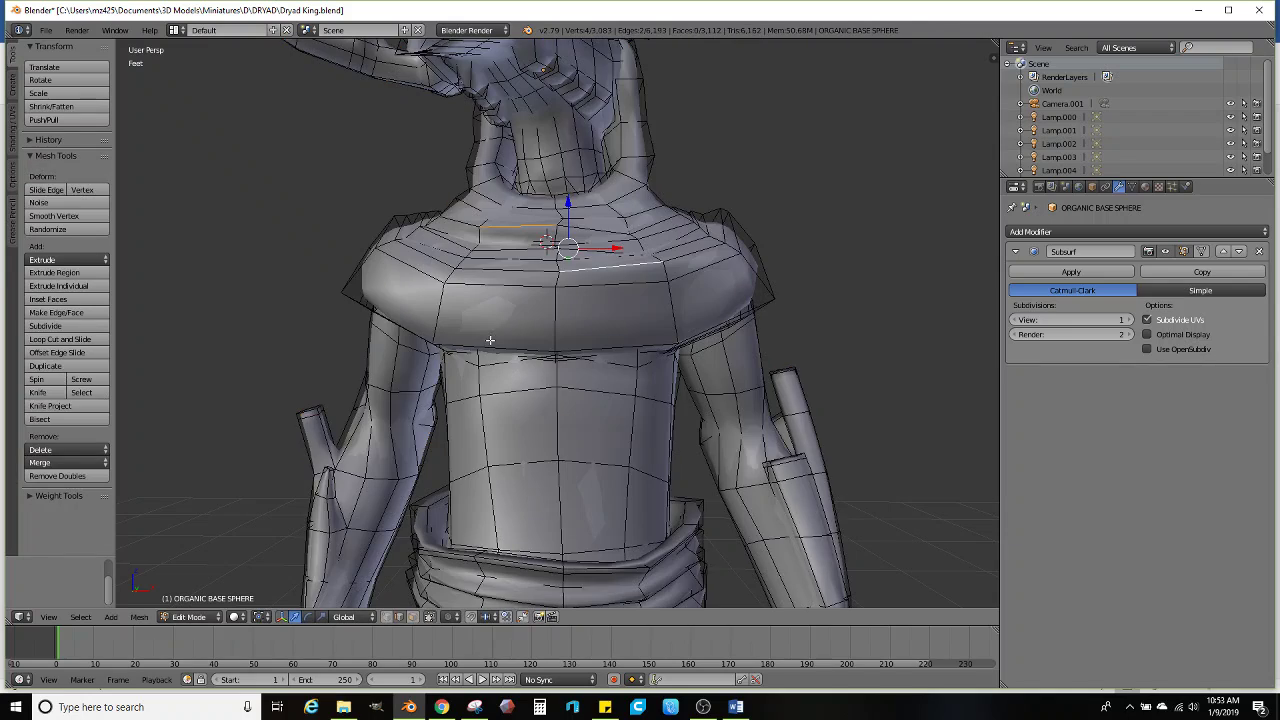
{"action": "right_click", "coordinate": [487, 299], "text": "alt"}
{"action": "middle_click_drag", "start_coordinate": [506, 301], "coordinate": [638, 330]}
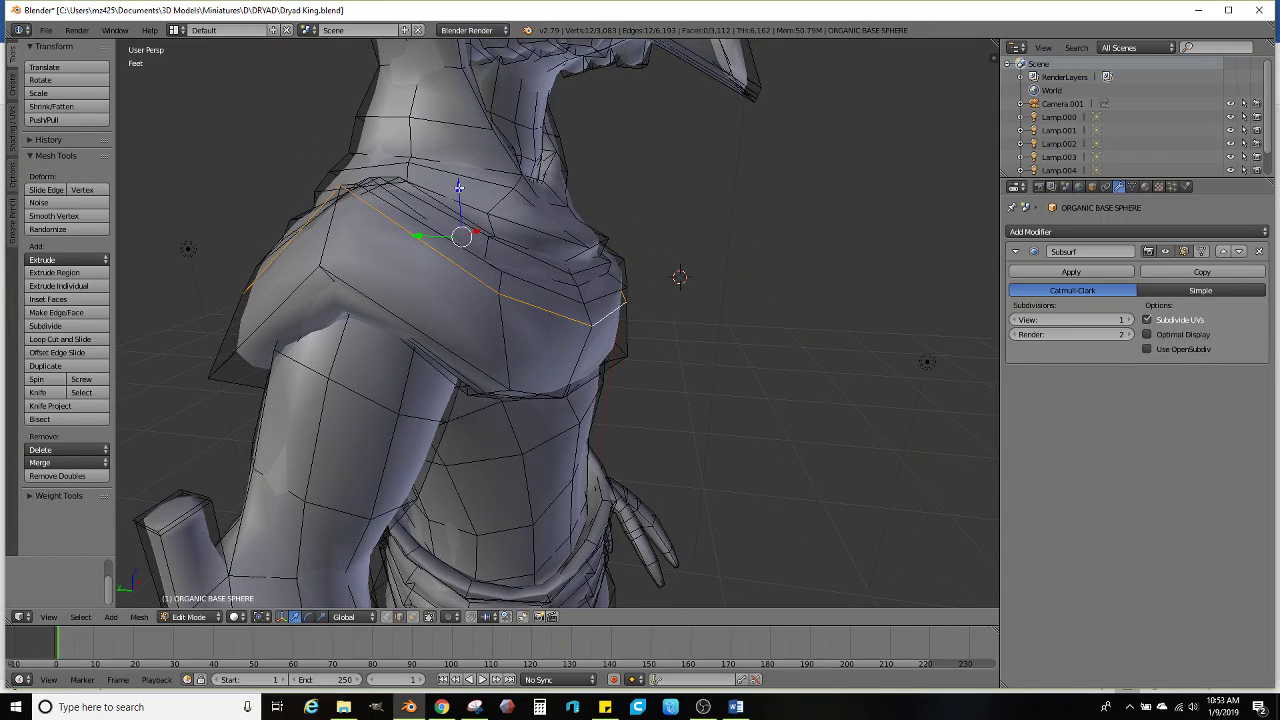
{"action": "key", "text": "g"}
{"action": "key", "text": "z"}
{"action": "left_click", "coordinate": [462, 197]}
{"action": "middle_click_drag", "start_coordinate": [462, 197], "coordinate": [612, 299]}
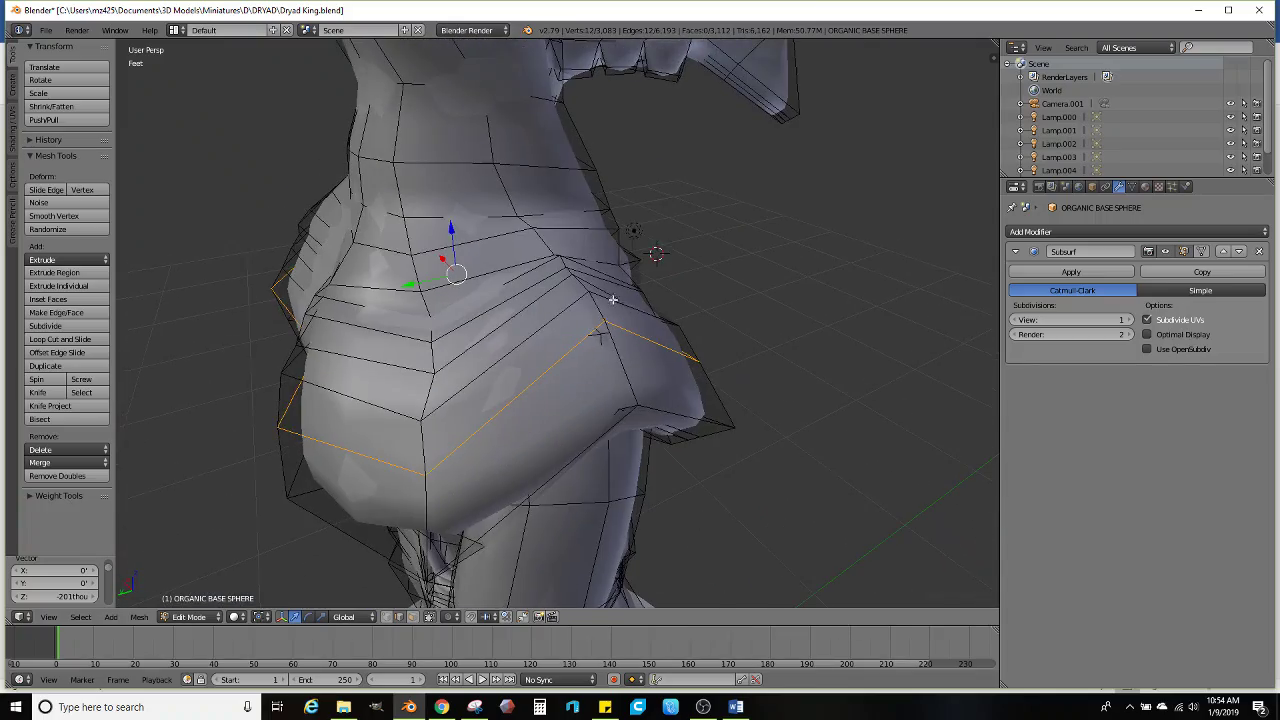
Reshape the collar's silhouette by moving one rim edge above each shoulder
{"action": "right_click", "coordinate": [621, 353]}
{"action": "middle_click_drag", "start_coordinate": [621, 353], "coordinate": [703, 329]}
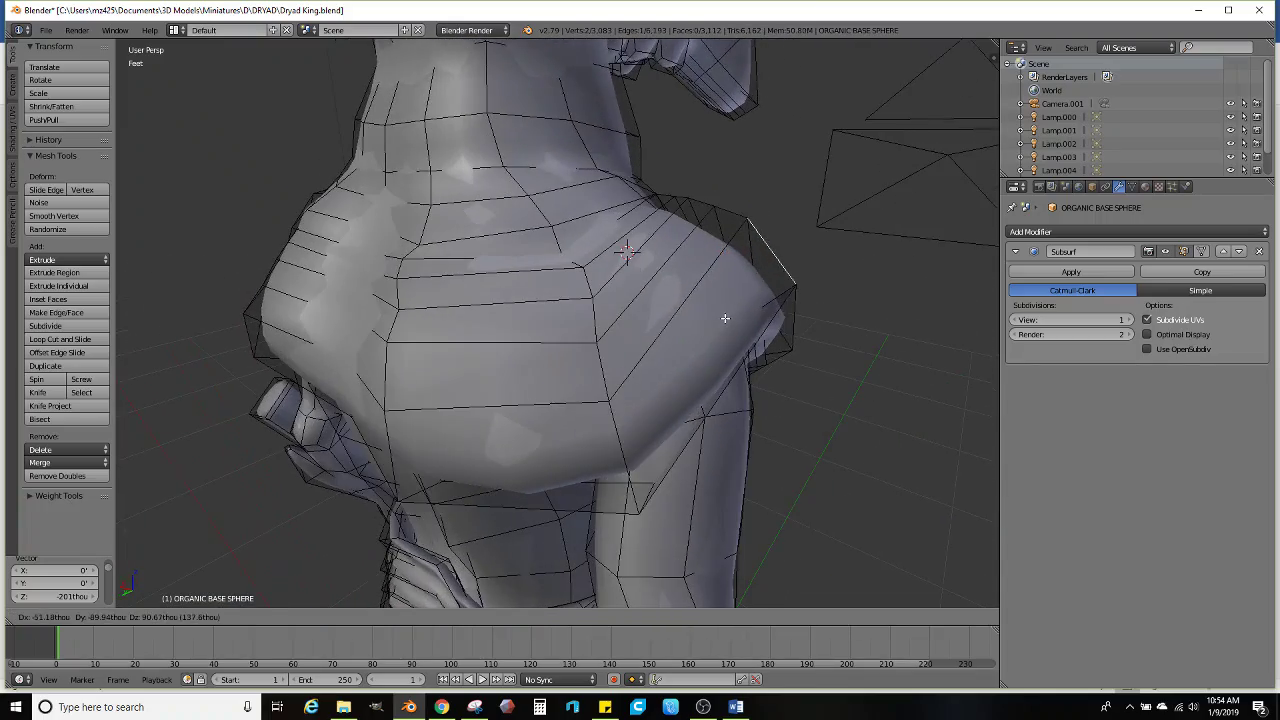
{"action": "middle_click_drag", "start_coordinate": [523, 313], "coordinate": [400, 290]}
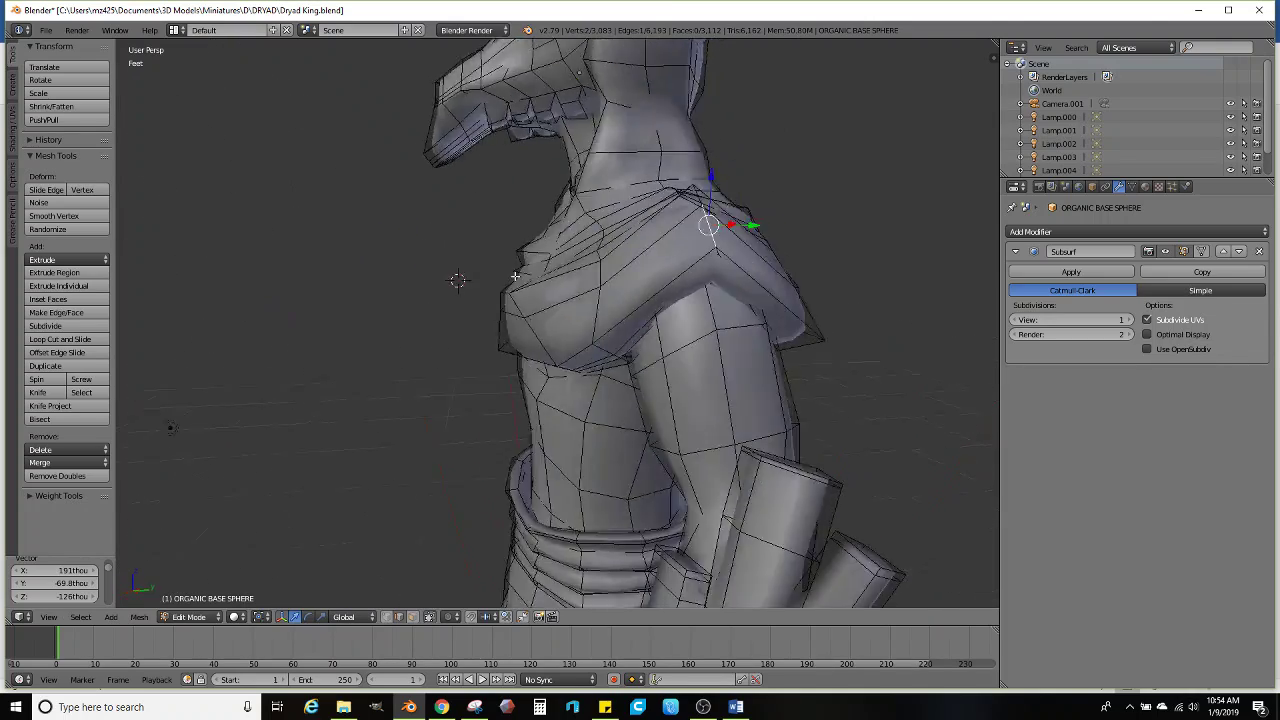
{"action": "middle_click_drag", "start_coordinate": [515, 276], "coordinate": [395, 329]}
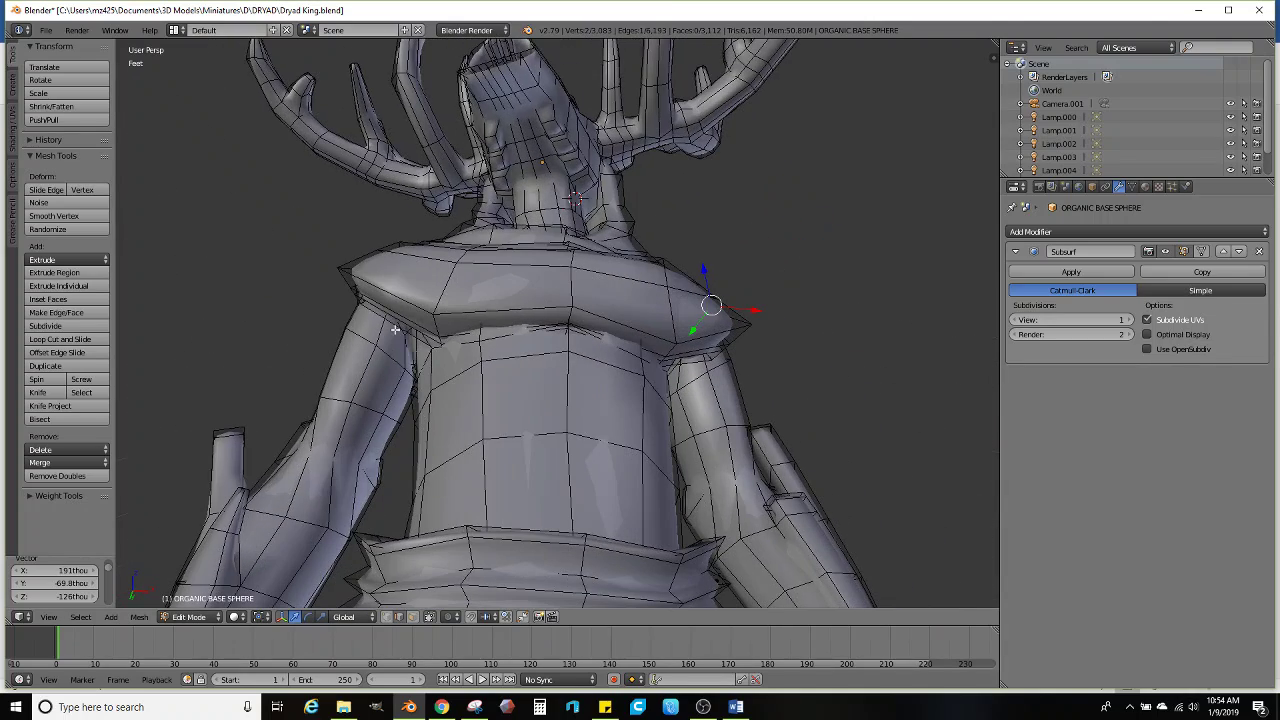
Add two evenly spaced vertical loop cuts through the front collar panel just left of centre
{"action": "left_click", "coordinate": [95, 339]}
{"action": "scroll", "coordinate": [516, 301], "scroll_direction": "up", "scroll_amount": 1}
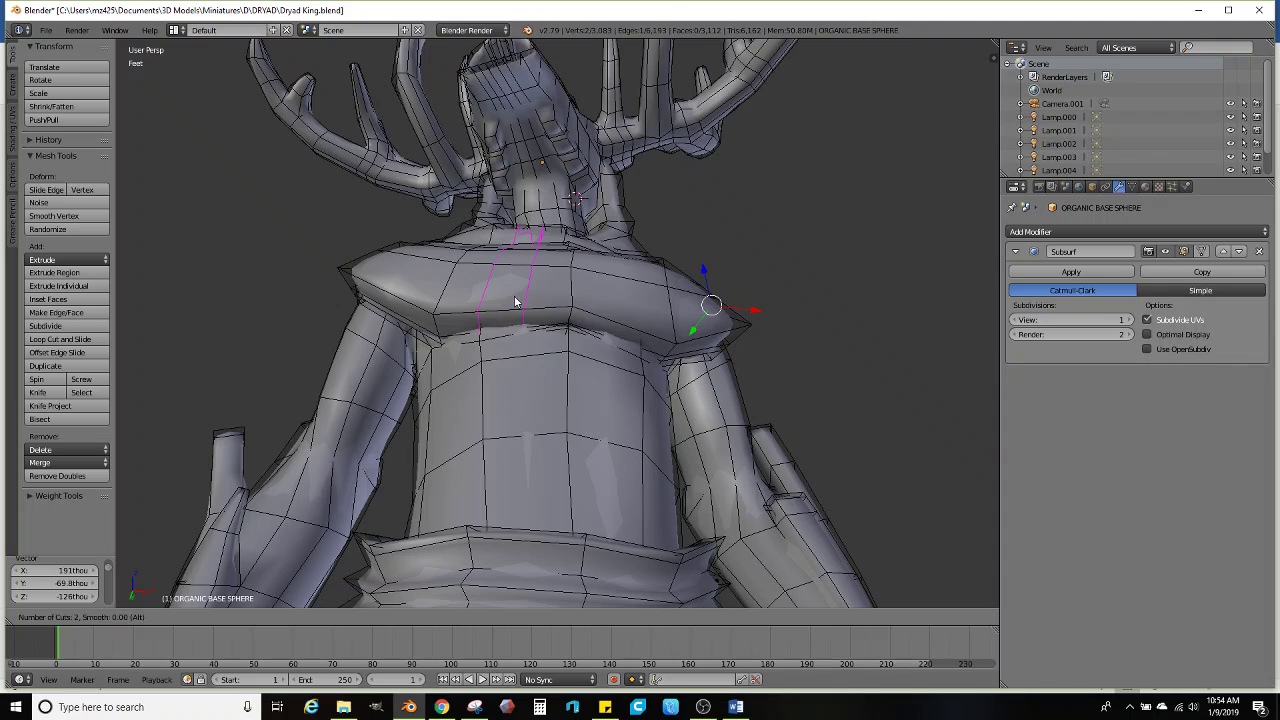
{"action": "left_click", "coordinate": [516, 301]}
{"action": "right_click", "coordinate": [516, 301]}
{"action": "mouse_move", "coordinate": [516, 316]}
{"action": "middle_mouse_down"}
{"action": "mouse_move", "coordinate": [501, 347]}
{"action": "mouse_move", "coordinate": [528, 310]}
{"action": "middle_mouse_up"}
Extrude the collar's underside face just left of front centre downward, narrow its end and move it into a hanging point
{"action": "left_click", "coordinate": [411, 617]}
{"action": "right_click", "coordinate": [520, 336]}
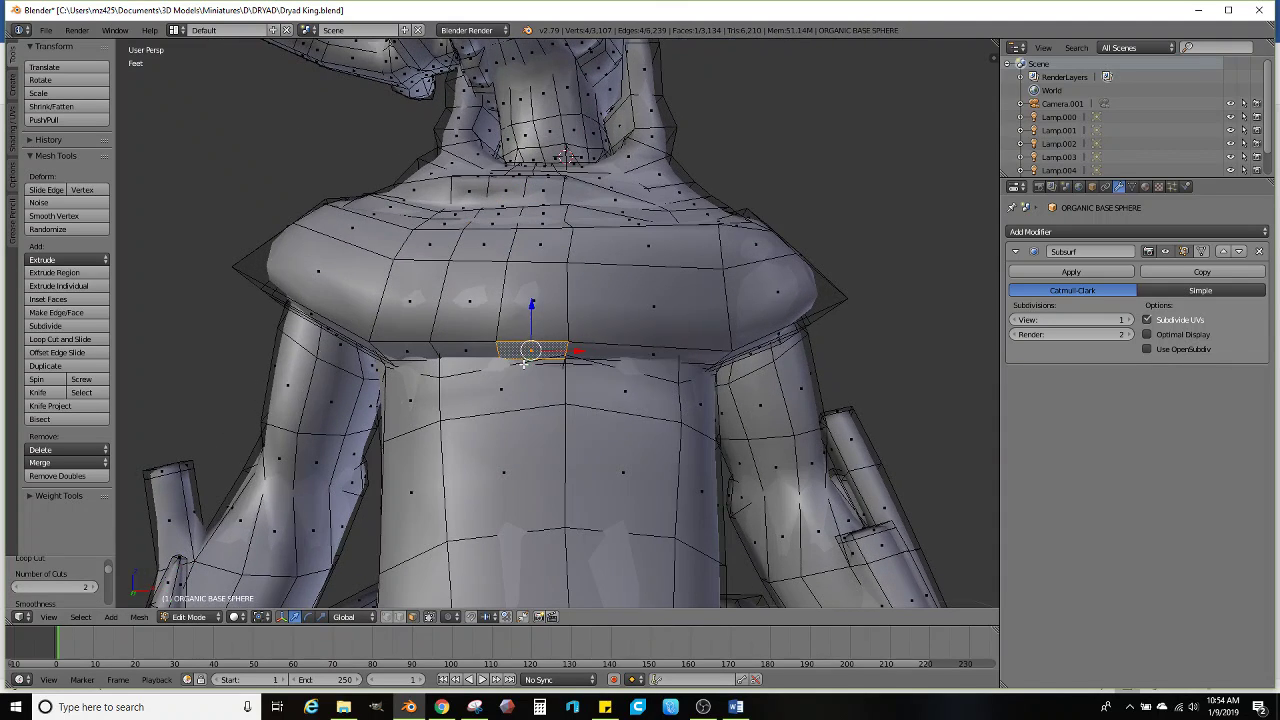
{"action": "key", "text": "e"}
{"action": "left_click", "coordinate": [525, 355]}
{"action": "key", "text": "s"}
{"action": "left_click", "coordinate": [569, 408]}
{"action": "middle_click_drag", "start_coordinate": [569, 408], "coordinate": [655, 374]}
{"action": "key", "text": "g"}
{"action": "left_click", "coordinate": [650, 404]}
Extrude the neighbouring underside face to the left into a longer two-segment hanging point, rotating its end about 20 degrees and tapering the tip
{"action": "right_click", "coordinate": [557, 340]}
{"action": "middle_click_drag", "start_coordinate": [557, 340], "coordinate": [540, 368]}
{"action": "key", "text": "r"}
{"action": "key", "text": "x"}
{"action": "left_click", "coordinate": [540, 366]}
{"action": "key", "text": "s"}
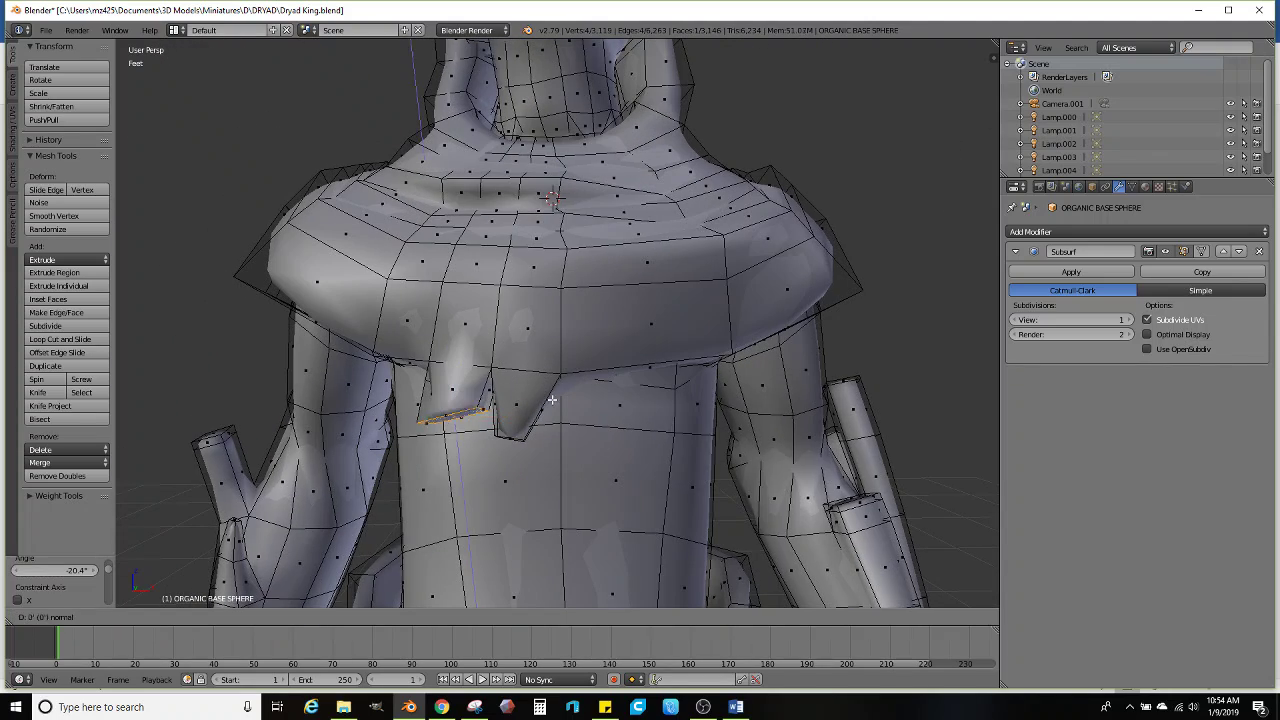
{"action": "left_click", "coordinate": [560, 430]}
{"action": "middle_click_drag", "start_coordinate": [560, 430], "coordinate": [577, 355]}
{"action": "key", "text": "g"}
{"action": "left_click", "coordinate": [632, 433]}
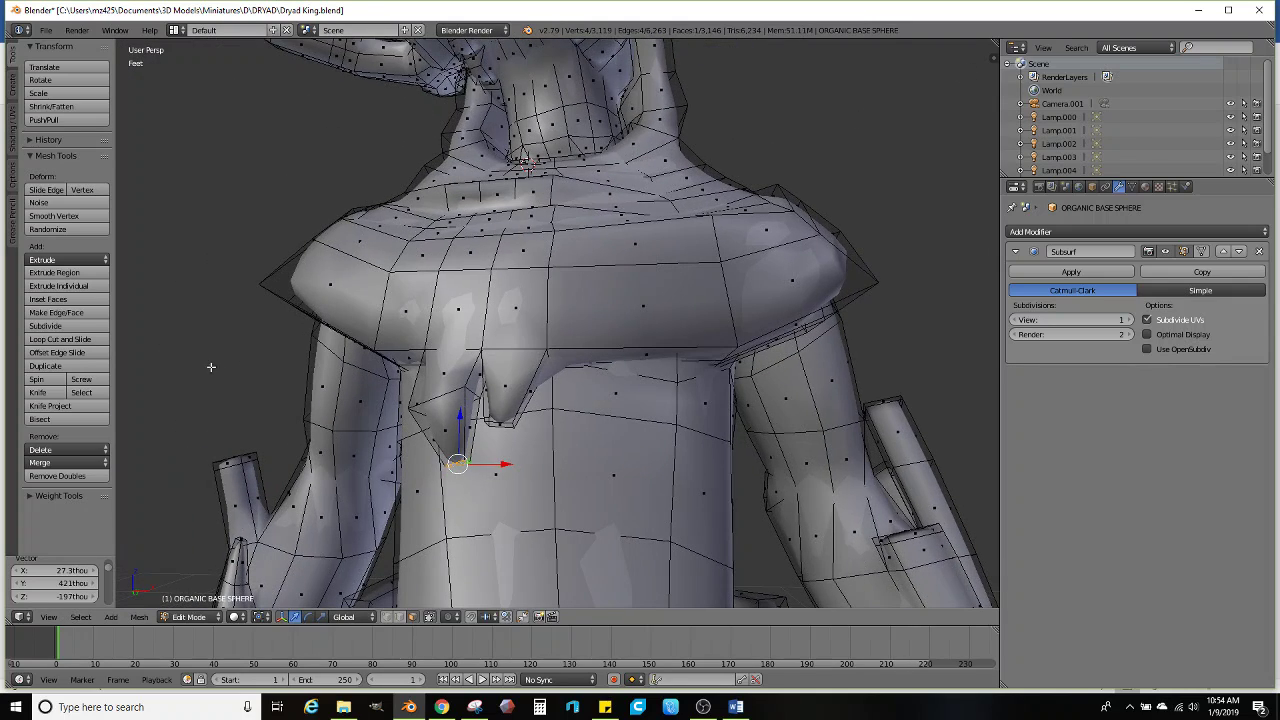
Add two evenly spaced vertical loop cuts through the front collar panel just right of centre
{"action": "left_click", "coordinate": [102, 340]}
{"action": "left_click", "coordinate": [632, 339]}
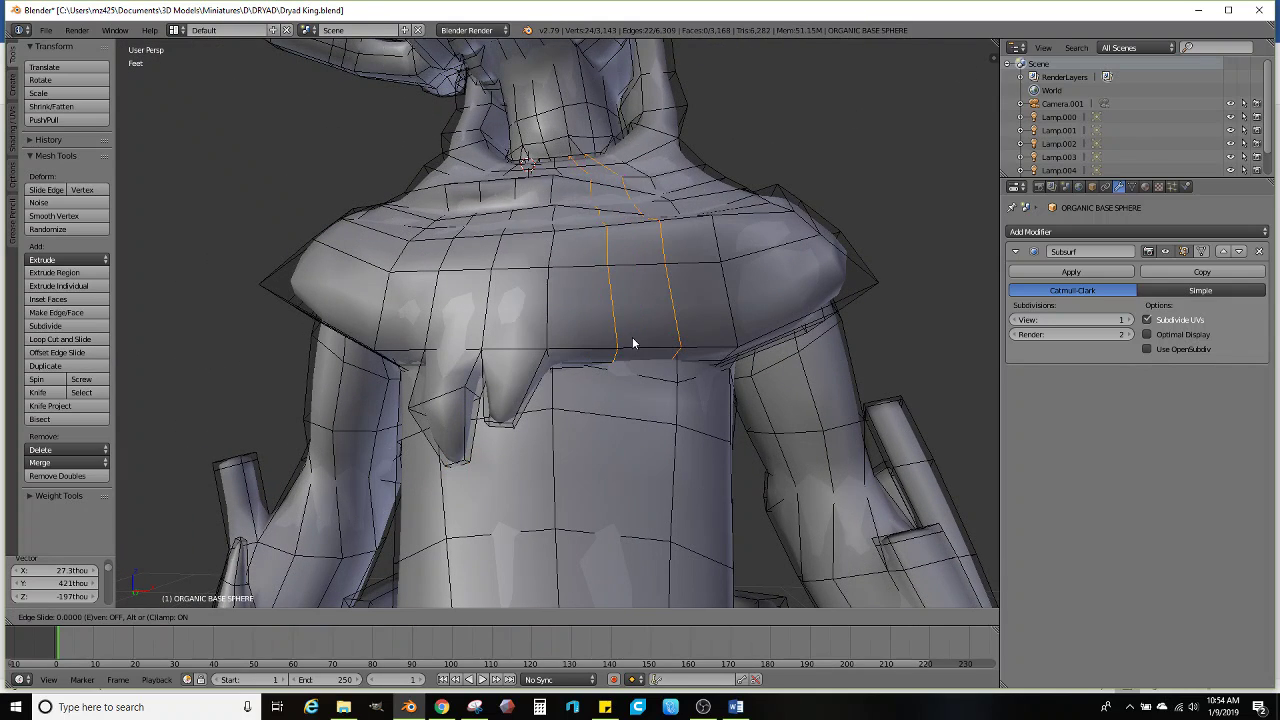
{"action": "left_click", "coordinate": [632, 343]}
Extrude the underside face just right of front centre downward, shrink its end and rotate it about 16 degrees
{"action": "left_click", "coordinate": [412, 617]}
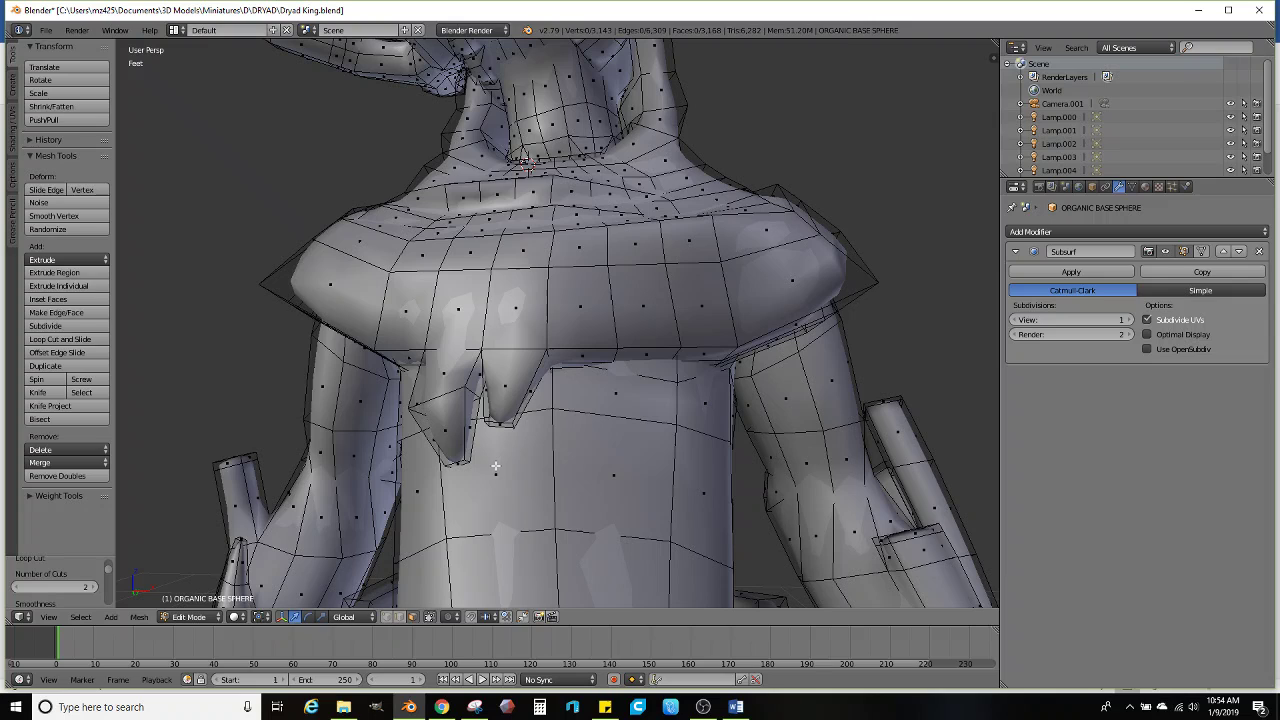
{"action": "right_click", "coordinate": [572, 352]}
{"action": "mouse_move", "coordinate": [572, 352]}
{"action": "middle_mouse_down"}
{"action": "mouse_move", "coordinate": [632, 295]}
{"action": "mouse_move", "coordinate": [586, 334]}
{"action": "middle_mouse_up"}
{"action": "key", "text": "e"}
{"action": "right_click", "coordinate": [590, 370]}
{"action": "key", "text": "s"}
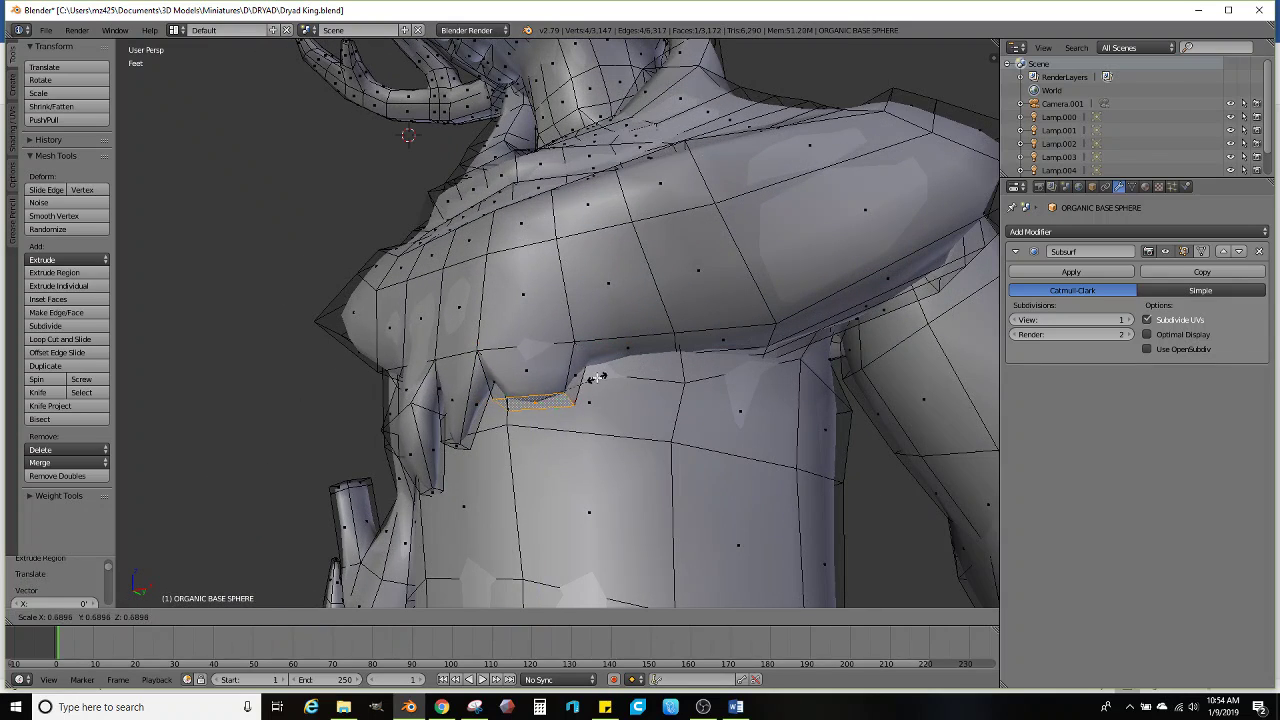
{"action": "left_click", "coordinate": [597, 377]}
{"action": "middle_click_drag", "start_coordinate": [597, 377], "coordinate": [450, 318]}
{"action": "key", "text": "r"}
{"action": "left_click", "coordinate": [508, 323]}
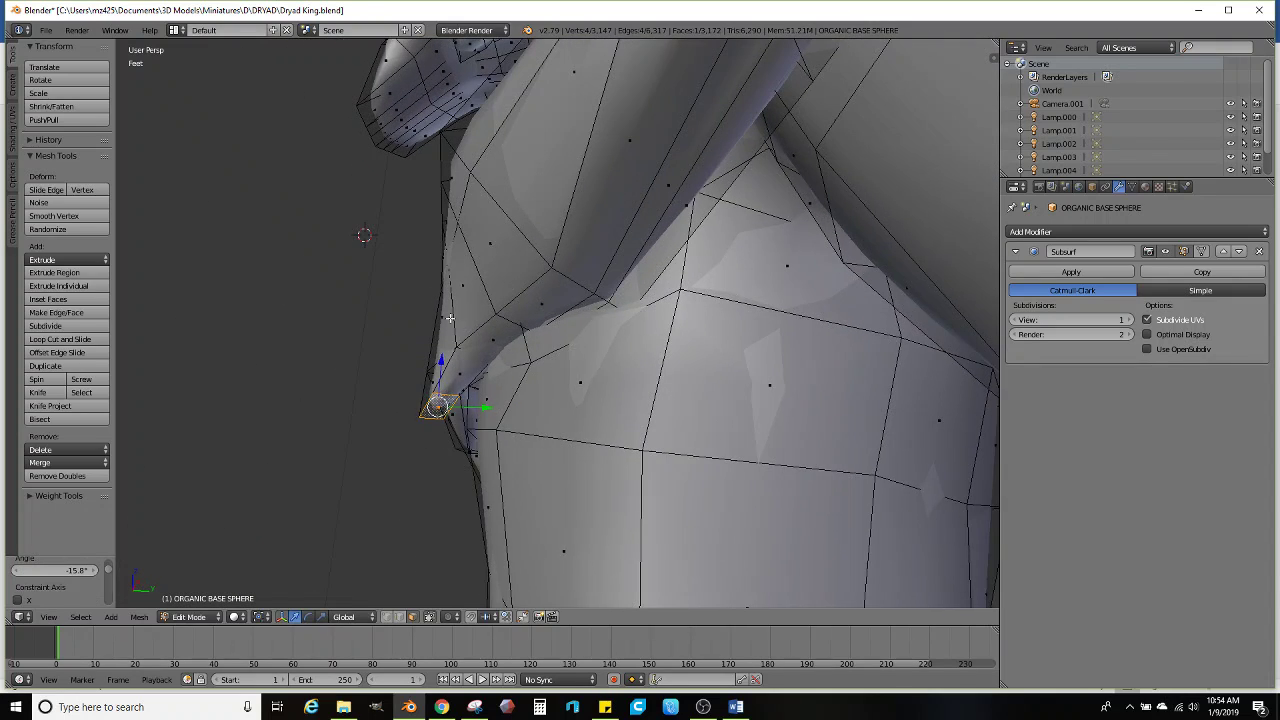
Widen the end face of the third hanging point along the Y axis by a factor of about 1.64
{"action": "right_click", "coordinate": [471, 325]}
{"action": "key", "text": "ctrl+z"}
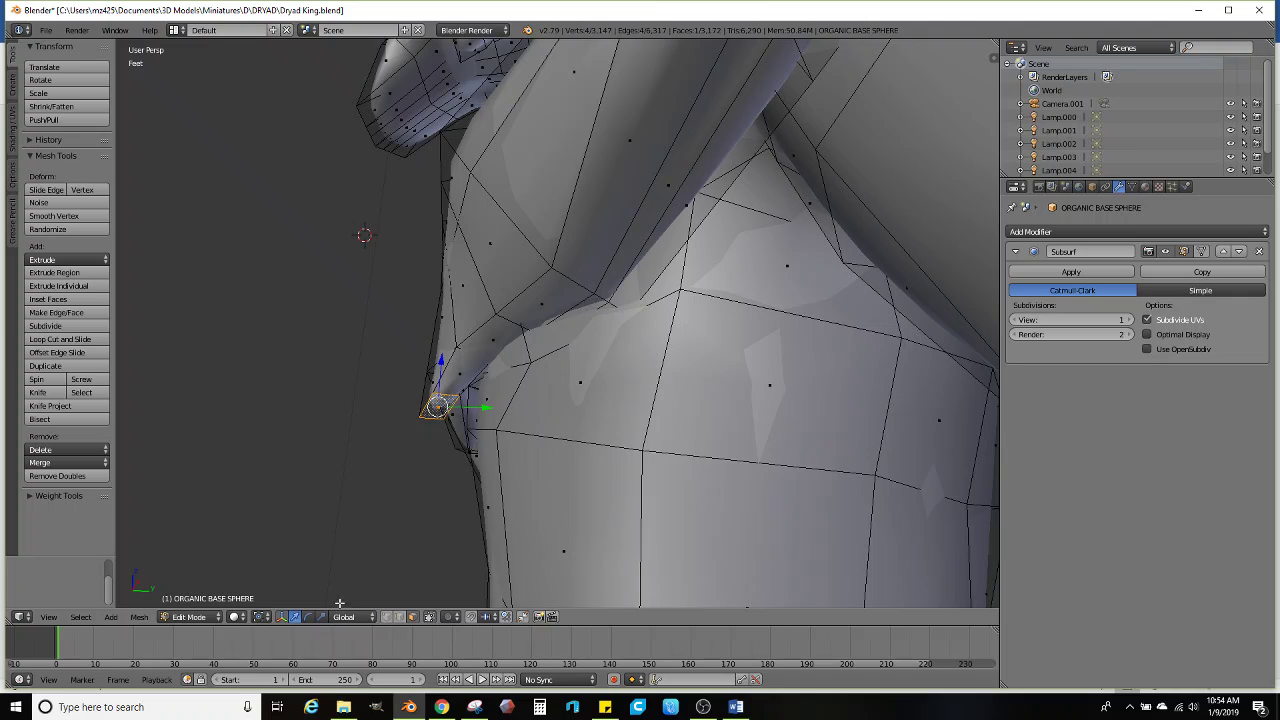
{"action": "key", "text": "s"}
{"action": "key", "text": "y"}
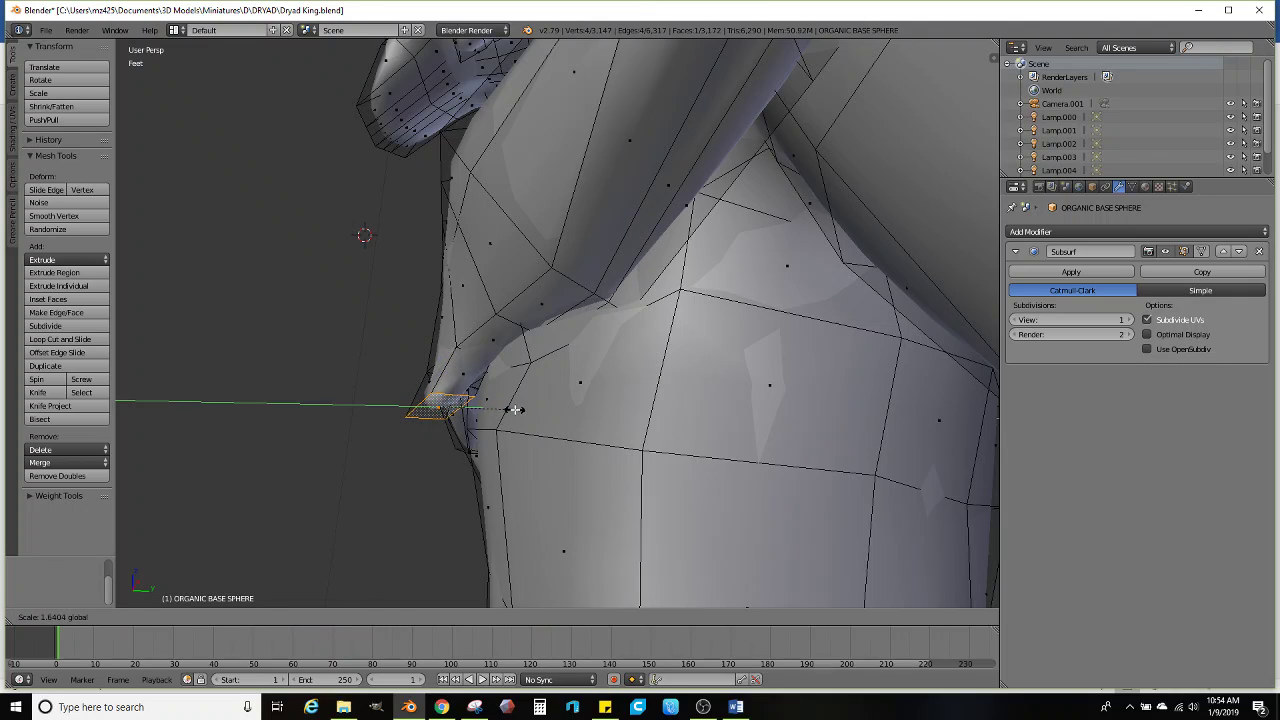
{"action": "left_click", "coordinate": [515, 409]}
Extrude a second segment on the third hanging point, scale its end to about 0.566 and move it toward the chest
{"action": "key", "text": "e"}
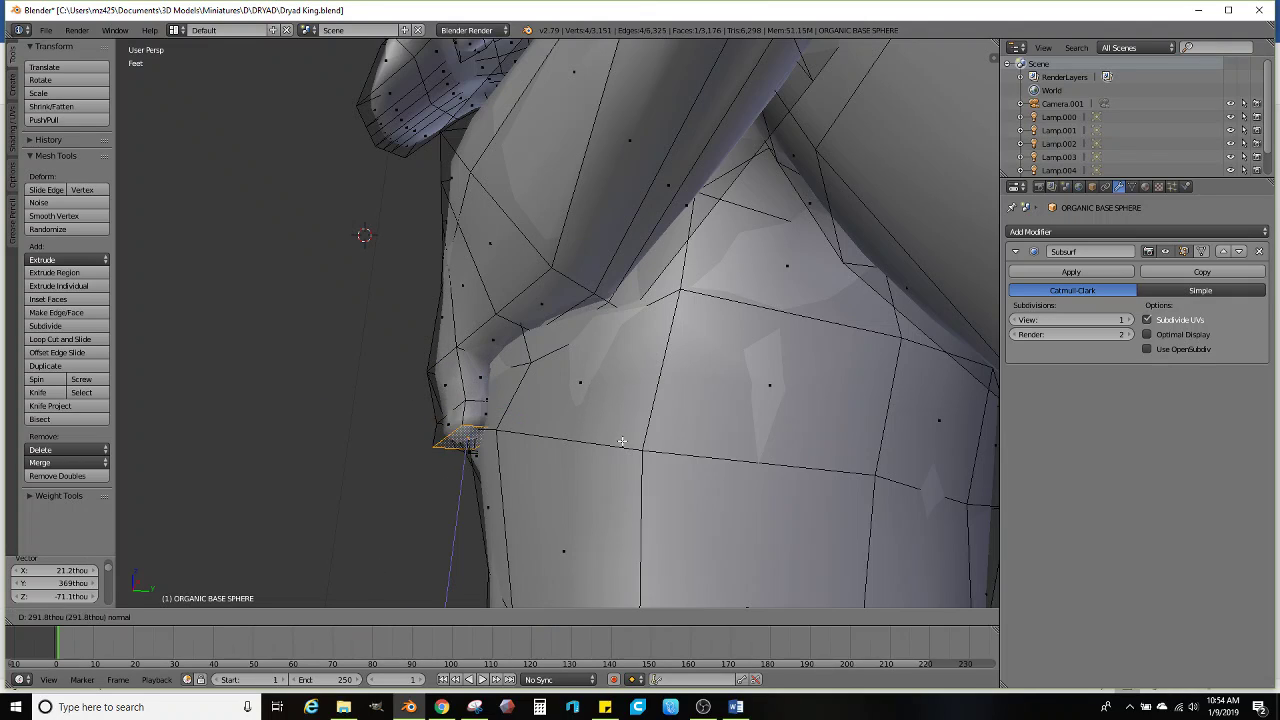
{"action": "left_click", "coordinate": [630, 480]}
{"action": "key", "text": "s"}
{"action": "left_click", "coordinate": [560, 486]}
{"action": "key", "text": "g"}
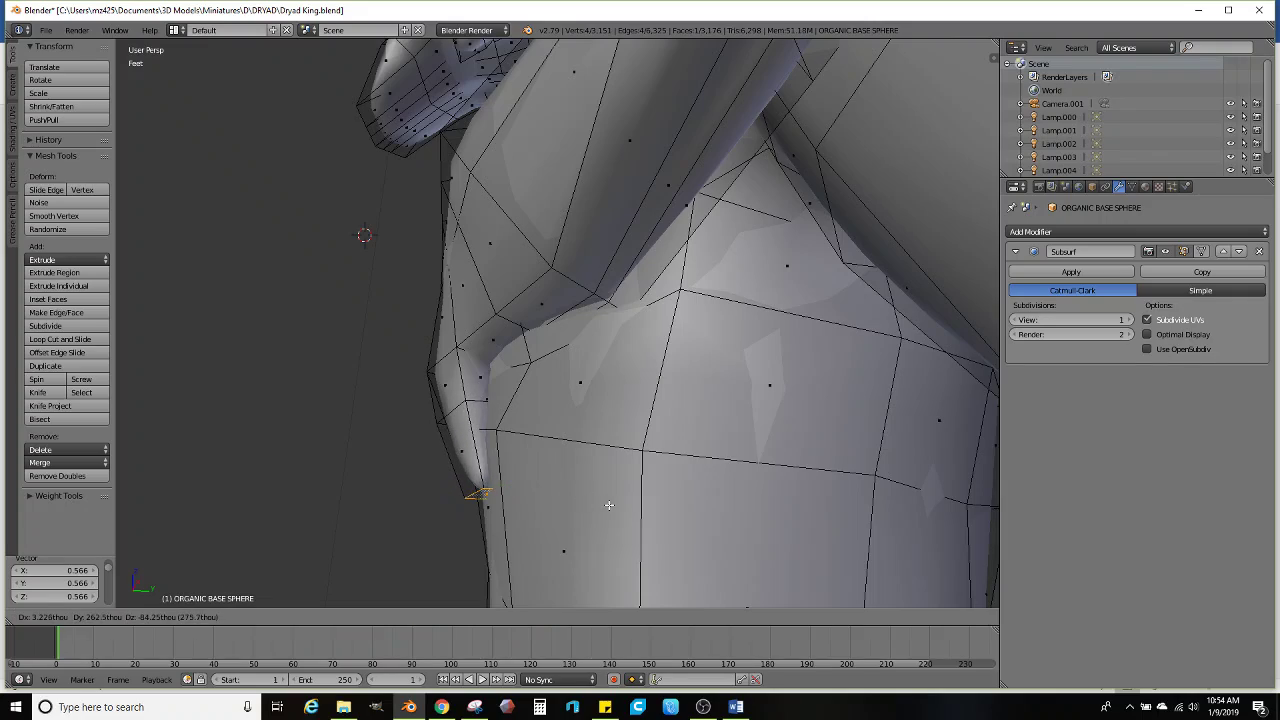
{"action": "left_click", "coordinate": [609, 505]}
{"action": "middle_click_drag", "start_coordinate": [602, 495], "coordinate": [694, 453]}
Shift the tip of the third hanging point about 215 thou in the negative X direction
{"action": "right_click", "coordinate": [686, 351]}
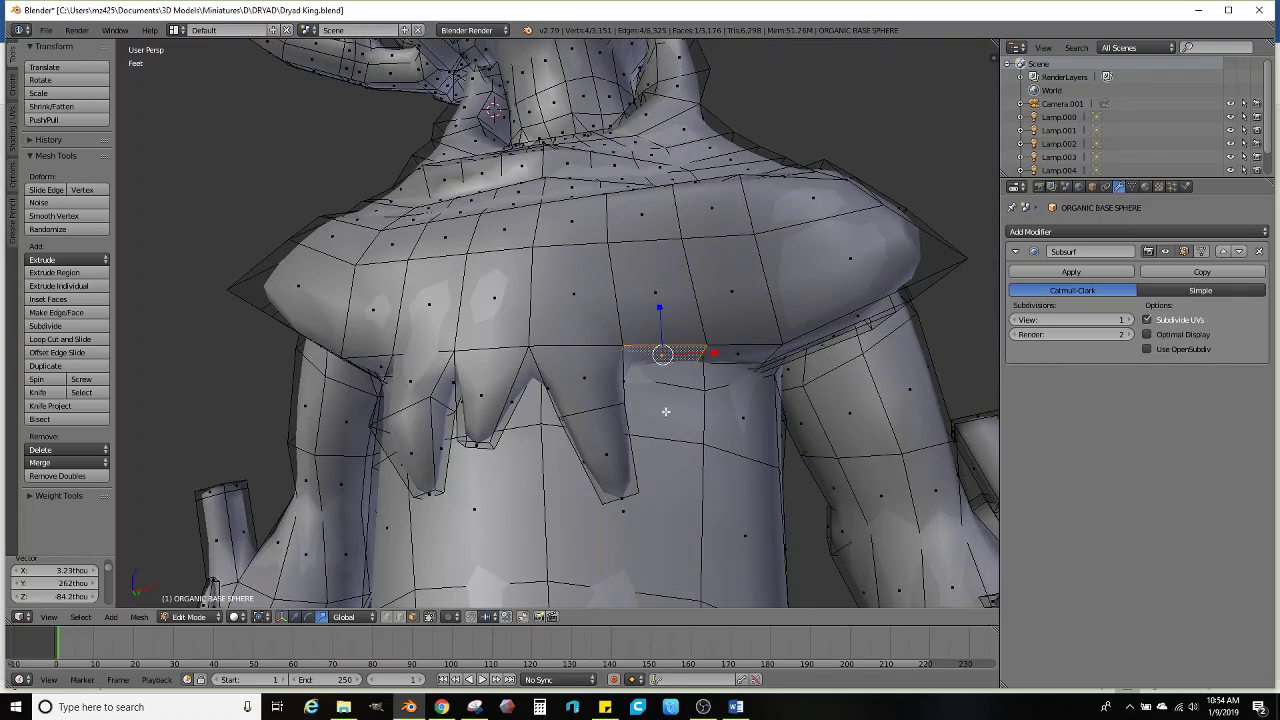
{"action": "right_click", "coordinate": [622, 492]}
{"action": "middle_click_drag", "start_coordinate": [622, 492], "coordinate": [670, 424]}
Extrude the next underside face right of the third hanging point downward
{"action": "right_click", "coordinate": [660, 328]}
{"action": "middle_click_drag", "start_coordinate": [664, 332], "coordinate": [562, 363]}
{"action": "key", "text": "e"}
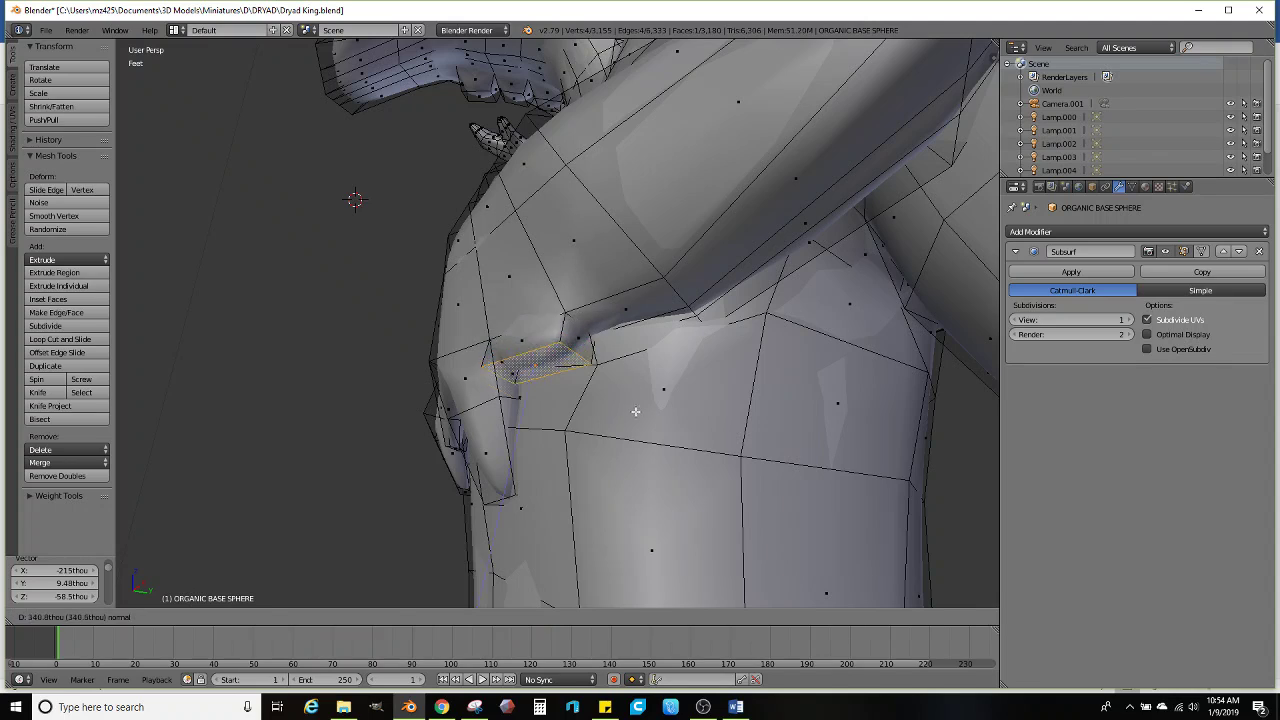
{"action": "left_click", "coordinate": [606, 436]}
{"action": "middle_click_drag", "start_coordinate": [604, 434], "coordinate": [494, 415]}
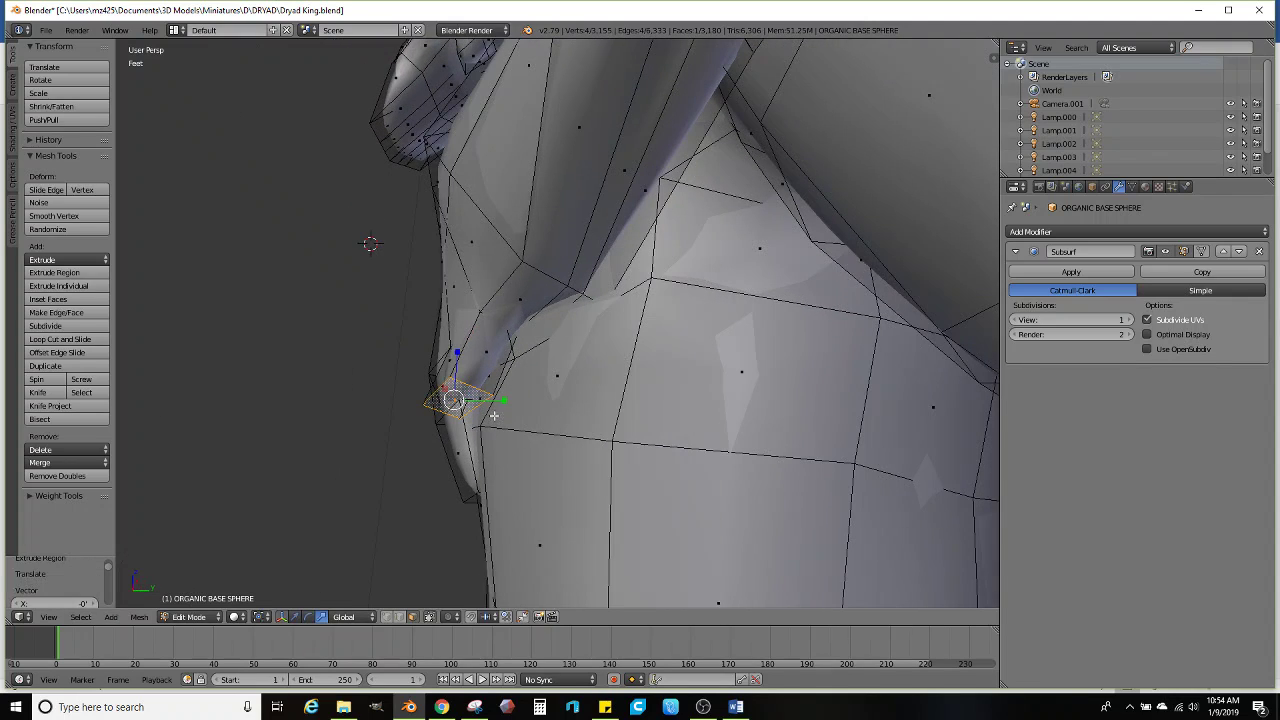
Switch the transform orientation to Normal, stretch the fourth point's end face along its normal X axis and rotate it about 9 degrees
{"action": "left_click", "coordinate": [344, 616]}
{"action": "left_click", "coordinate": [370, 573]}
{"action": "left_click_drag", "start_coordinate": [498, 424], "coordinate": [534, 431]}
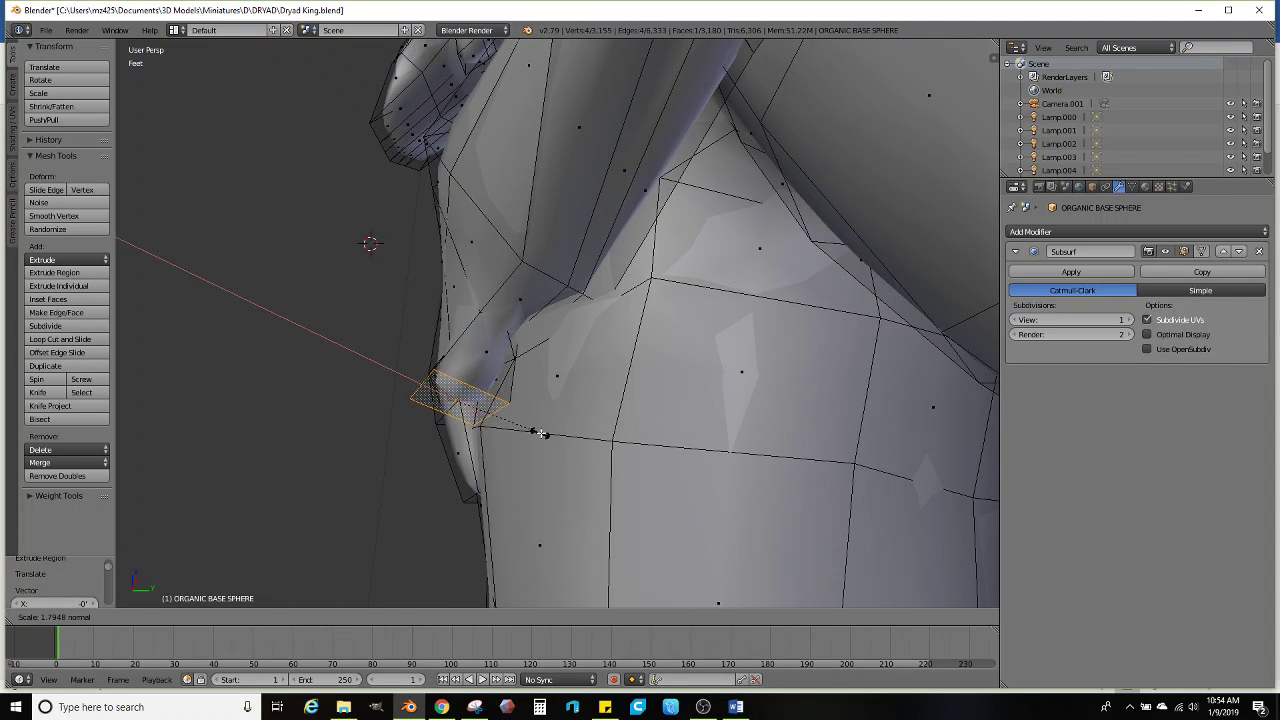
{"action": "mouse_move", "coordinate": [534, 431]}
{"action": "middle_mouse_down"}
{"action": "mouse_move", "coordinate": [480, 415]}
{"action": "mouse_move", "coordinate": [527, 405]}
{"action": "mouse_move", "coordinate": [540, 418]}
{"action": "middle_mouse_up"}
{"action": "key", "text": "r"}
{"action": "middle_click_drag", "start_coordinate": [535, 382], "coordinate": [714, 389]}
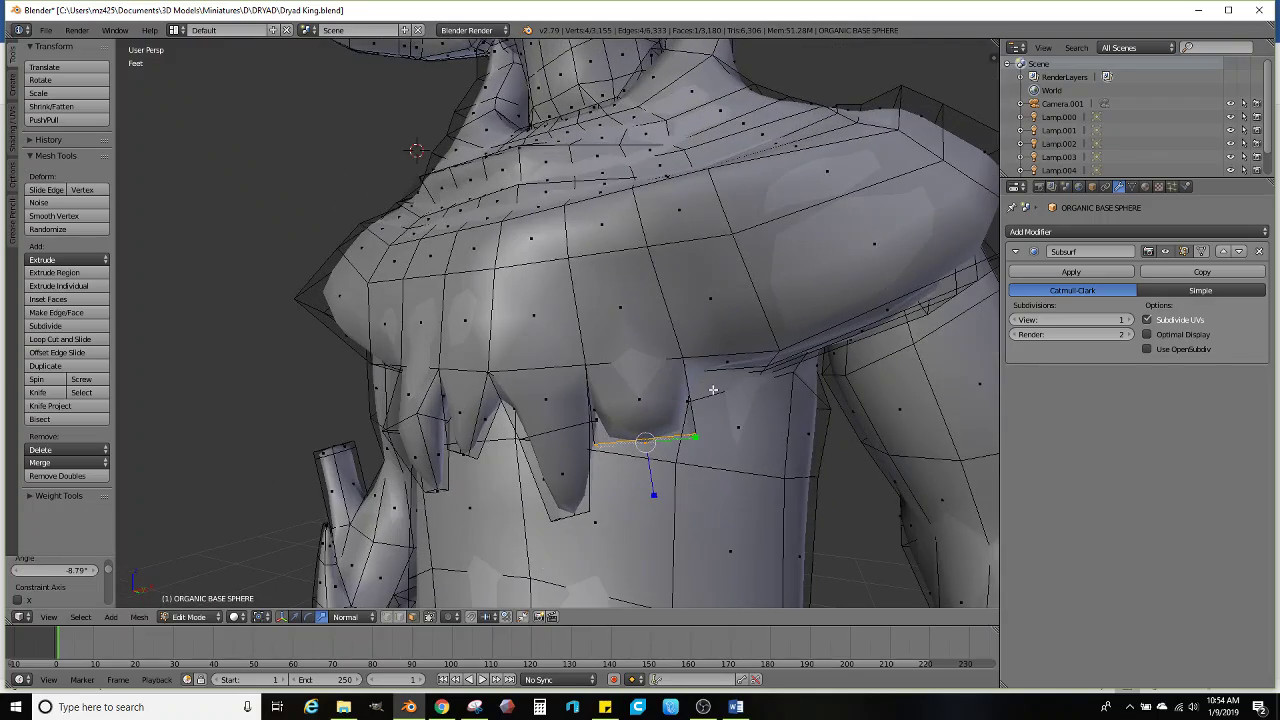
Extrude a second segment on the fourth hanging point, narrow its tip and move it against the chest
{"action": "key", "text": "e"}
{"action": "left_click", "coordinate": [748, 469]}
{"action": "key", "text": "s"}
{"action": "left_click", "coordinate": [694, 474]}
{"action": "key", "text": "g"}
{"action": "middle_click_drag", "start_coordinate": [742, 452], "coordinate": [595, 295]}
{"action": "left_click", "coordinate": [748, 463]}
Extrude the two adjacent rim faces beside the fourth hanging point, then scale, stretch and reposition their ends as a fifth point
{"action": "left_click", "coordinate": [594, 285], "text": "ctrl"}
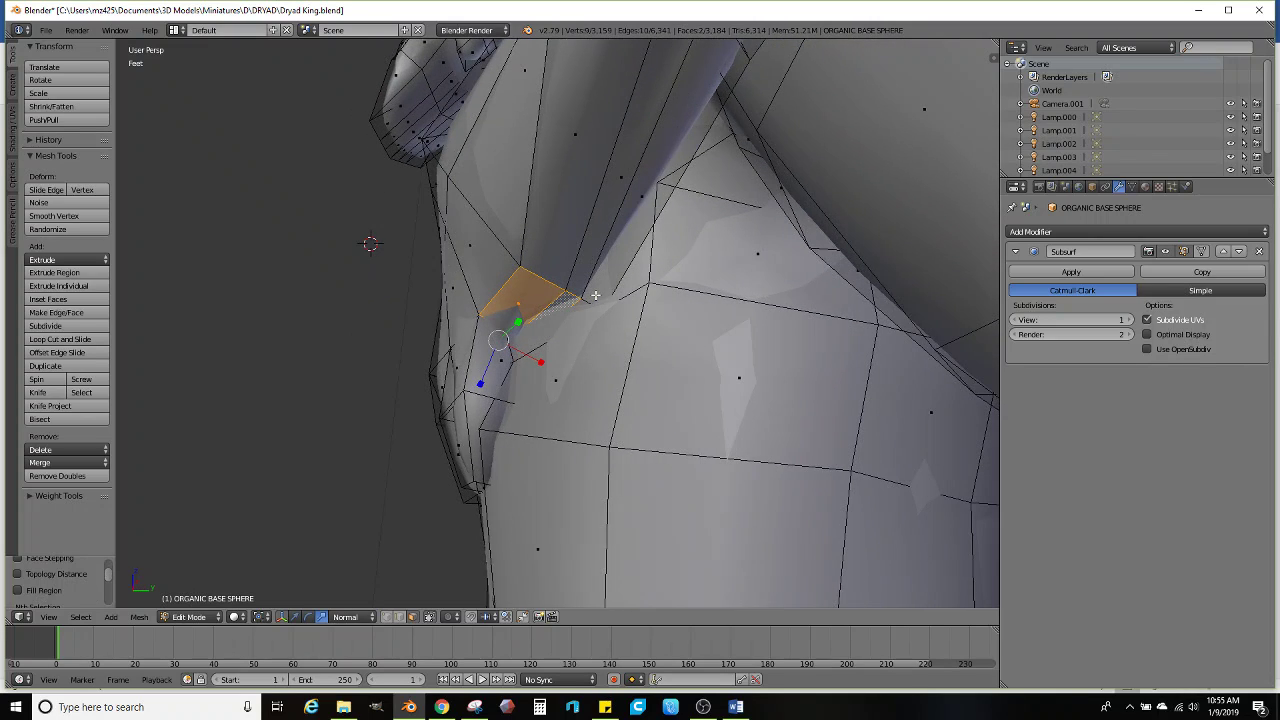
{"action": "key", "text": "e"}
{"action": "left_click", "coordinate": [588, 351]}
{"action": "key", "text": "s"}
{"action": "left_click", "coordinate": [573, 360]}
{"action": "left_click_drag", "start_coordinate": [519, 401], "coordinate": [545, 410]}
{"action": "middle_click_drag", "start_coordinate": [547, 410], "coordinate": [532, 412]}
{"action": "key", "text": "g"}
{"action": "left_click", "coordinate": [549, 414]}
Extrude the fifth hanging point by a second segment, shrink its end and move it into place against the torso
{"action": "key", "text": "e"}
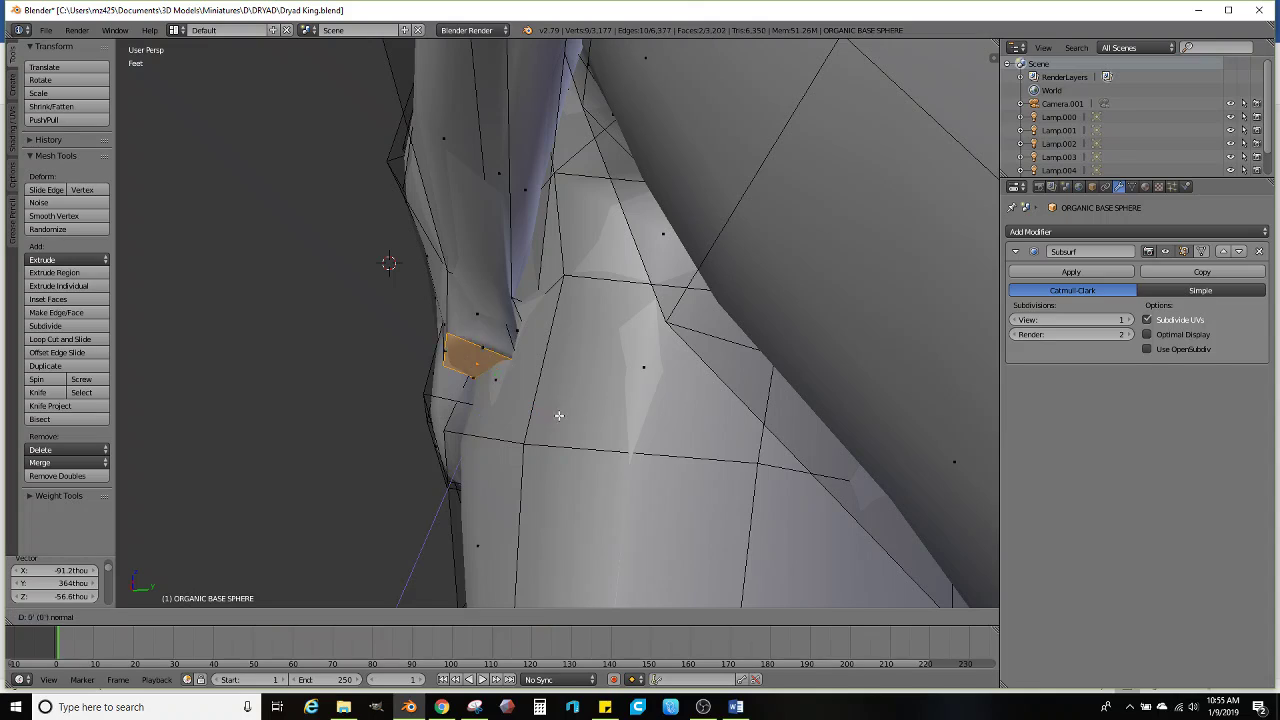
{"action": "left_click", "coordinate": [551, 463]}
{"action": "key", "text": "s"}
{"action": "left_click", "coordinate": [486, 464]}
{"action": "middle_click_drag", "start_coordinate": [489, 465], "coordinate": [517, 397]}
{"action": "key", "text": "g"}
{"action": "left_click", "coordinate": [794, 450]}
{"action": "key", "text": "g"}
{"action": "left_click", "coordinate": [823, 466]}
{"action": "key", "text": "g"}
{"action": "left_click", "coordinate": [746, 408]}
Extrude the next chest rim face as another hanging point, rotate and enlarge its end by about 1.3, and move it into place
{"action": "right_click", "coordinate": [575, 316]}
{"action": "right_click", "coordinate": [628, 358], "text": "ctrl"}
{"action": "key", "text": "r"}
{"action": "left_click", "coordinate": [638, 428]}
{"action": "key", "text": "e"}
{"action": "left_click", "coordinate": [623, 415]}
{"action": "key", "text": "s"}
{"action": "left_click", "coordinate": [589, 431]}
{"action": "middle_click_drag", "start_coordinate": [589, 431], "coordinate": [527, 349]}
{"action": "key", "text": "s"}
{"action": "left_click", "coordinate": [527, 349]}
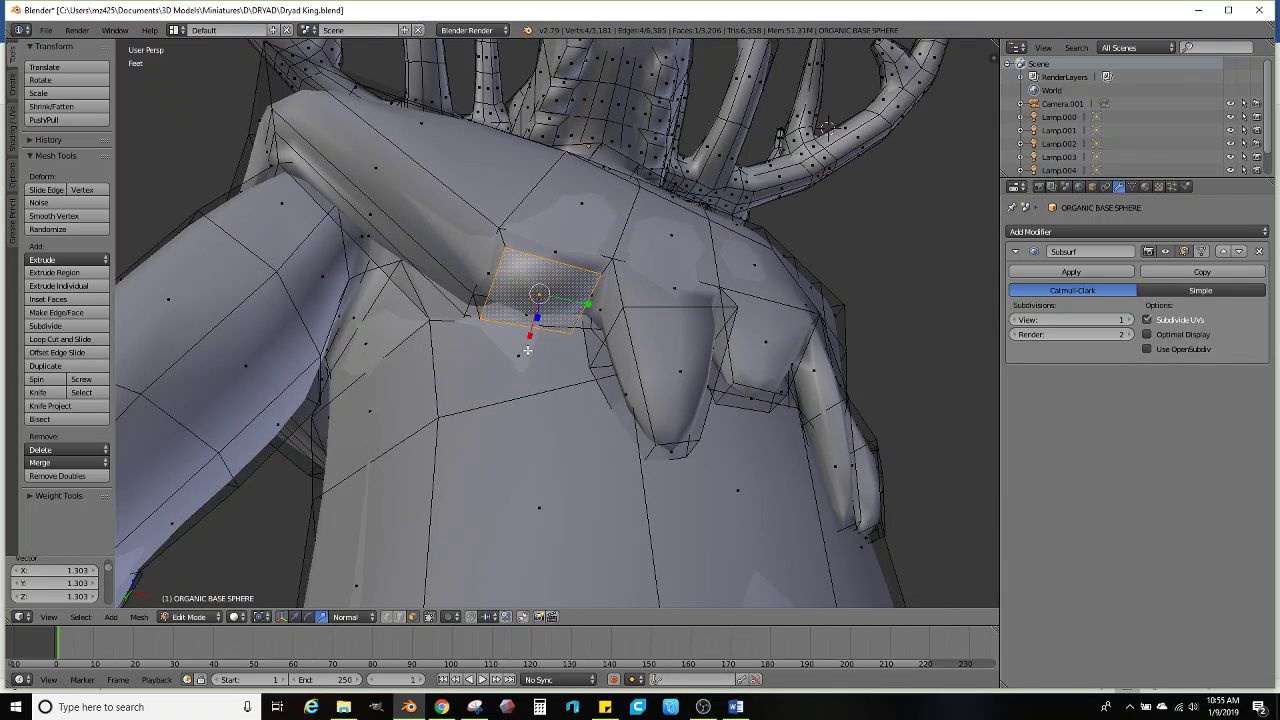
{"action": "key", "text": "g"}
{"action": "left_click", "coordinate": [470, 437]}
Extrude a second segment on the new hanging point, shrink its tip and position it against the torso
{"action": "middle_click_drag", "start_coordinate": [500, 368], "coordinate": [541, 390]}
{"action": "key", "text": "e"}
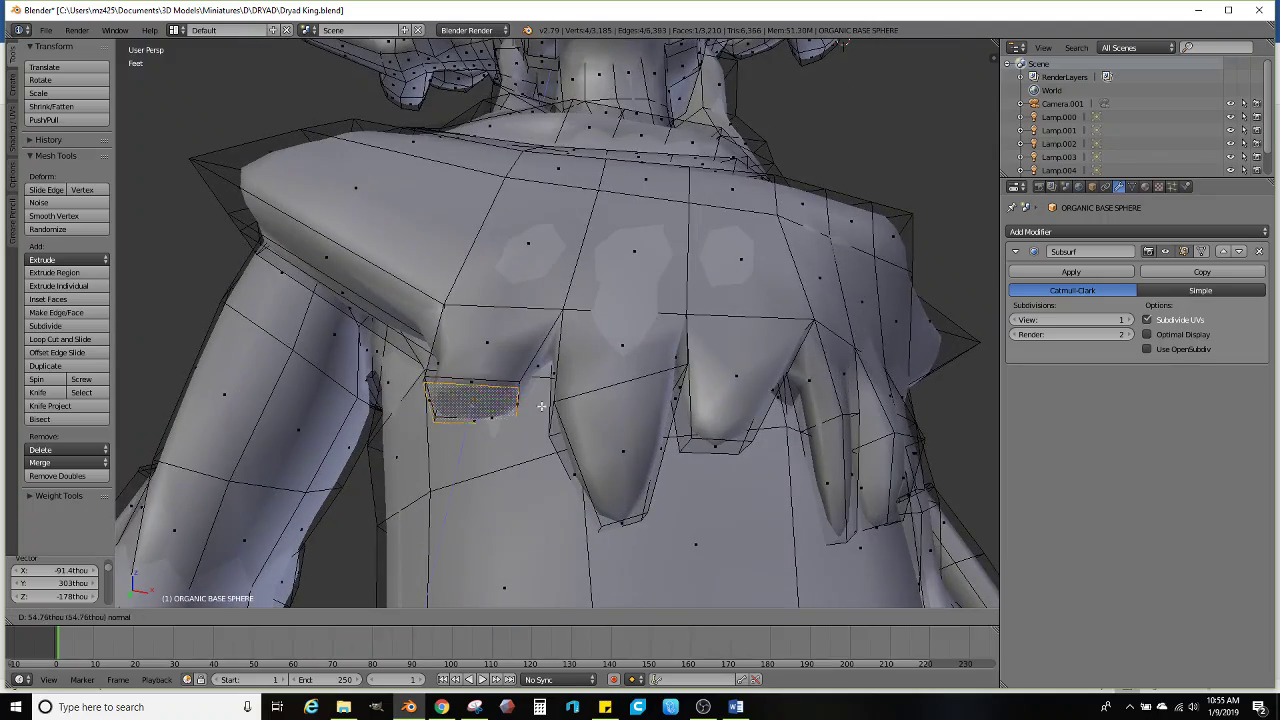
{"action": "left_click", "coordinate": [549, 450]}
{"action": "key", "text": "s"}
{"action": "left_click", "coordinate": [511, 449]}
{"action": "key", "text": "g"}
{"action": "middle_click_drag", "start_coordinate": [511, 449], "coordinate": [247, 388]}
{"action": "left_click", "coordinate": [522, 461]}
Add a loop cut across the collar between the chest points and the shoulder, and shift it to reshape the cloth
{"action": "scroll", "coordinate": [522, 458], "scroll_direction": "down", "scroll_amount": 3}
{"action": "key", "text": "Tab"}
{"action": "scroll", "coordinate": [508, 437], "scroll_direction": "down", "scroll_amount": 3}
{"action": "key", "text": "Tab"}
{"action": "scroll", "coordinate": [548, 394], "scroll_direction": "up", "scroll_amount": 1}
{"action": "left_click", "coordinate": [88, 341]}
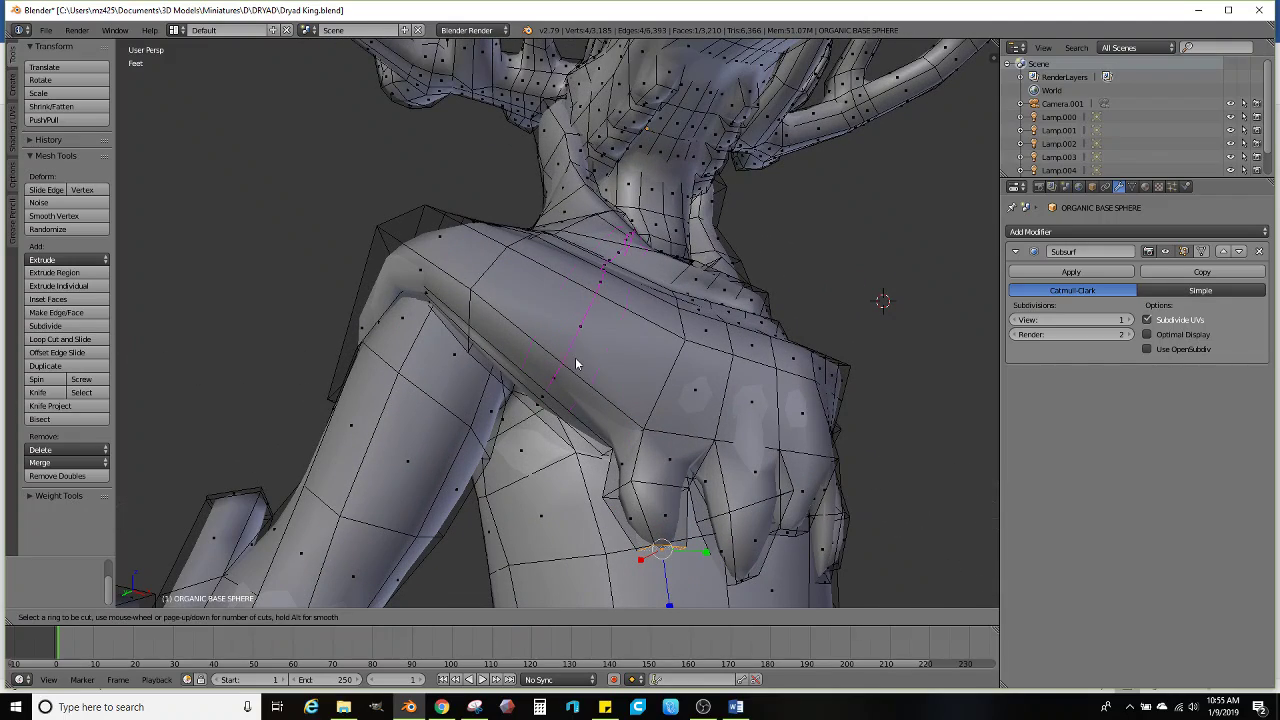
{"action": "left_click", "coordinate": [576, 364]}
{"action": "right_click", "coordinate": [576, 364]}
{"action": "middle_click_drag", "start_coordinate": [576, 364], "coordinate": [655, 336]}
{"action": "key", "text": "g"}
{"action": "left_click", "coordinate": [571, 349]}
{"action": "key", "text": "g"}
{"action": "left_click", "coordinate": [557, 356]}
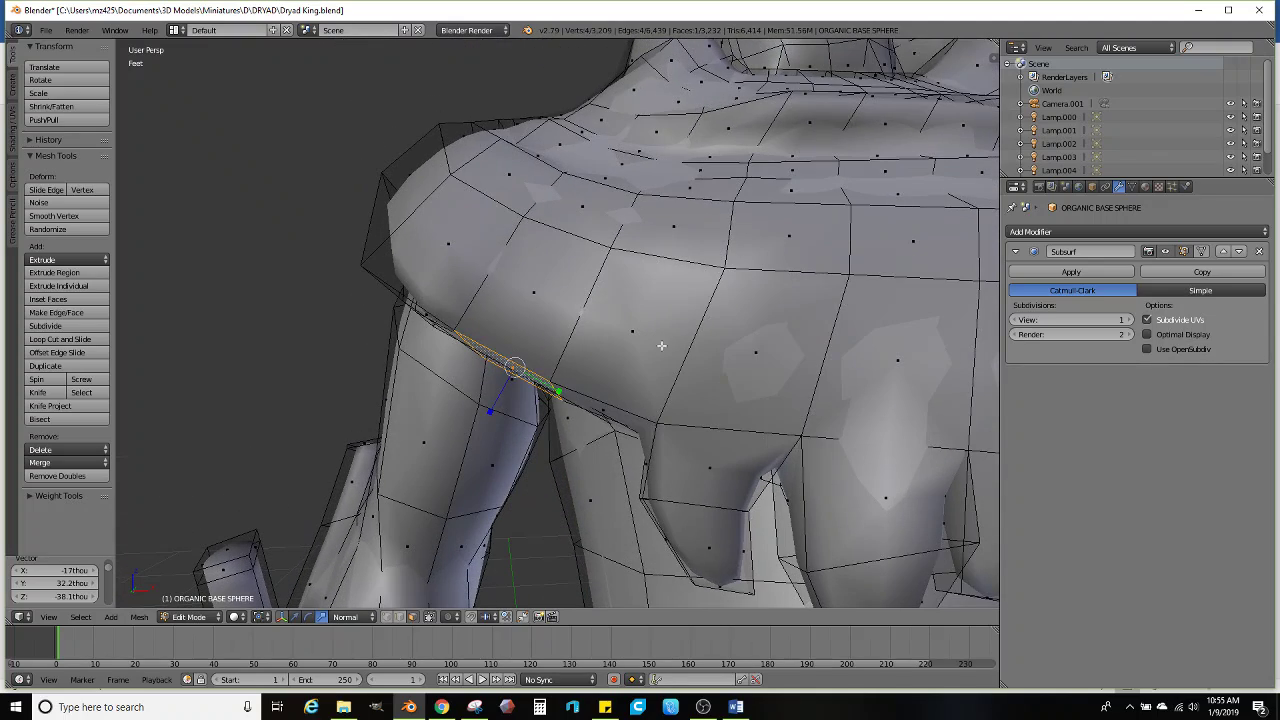
Extrude the rim face in front of the upper arm, scale its end to about 0.81, and rotate and reposition it as a hanging point
{"action": "key", "text": "s"}
{"action": "left_click", "coordinate": [610, 374]}
{"action": "key", "text": "r"}
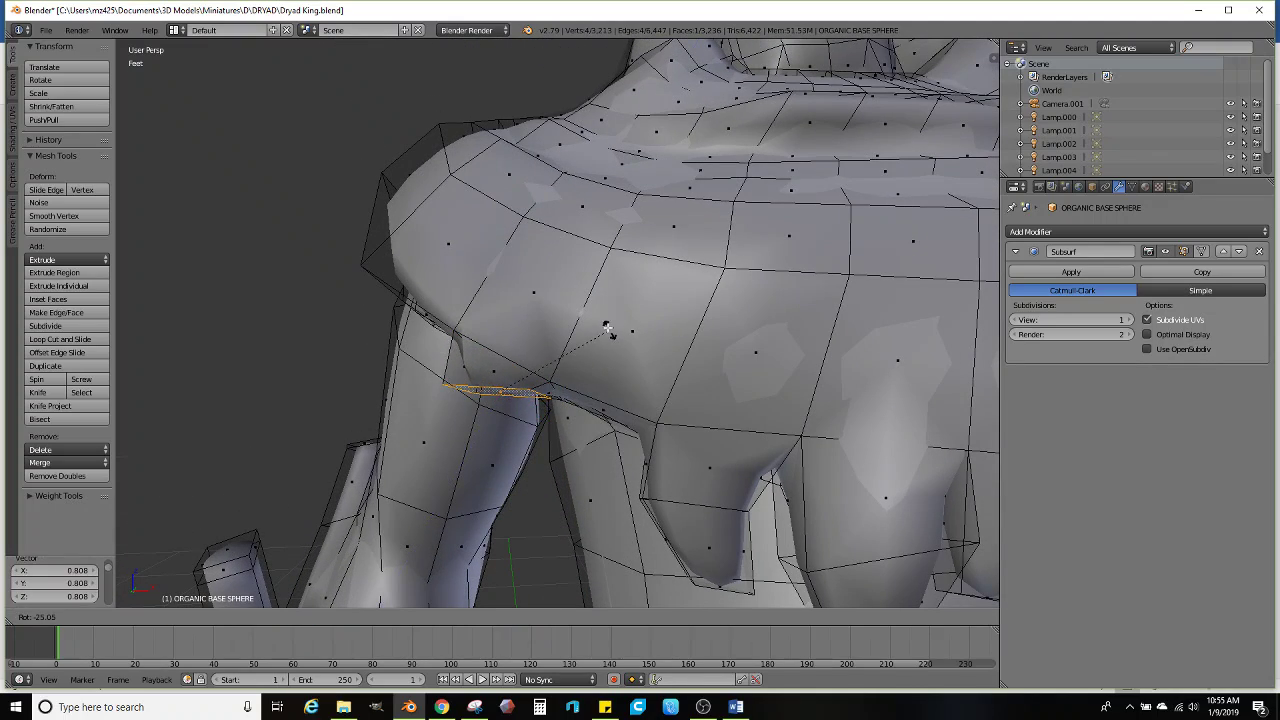
{"action": "left_click", "coordinate": [608, 329]}
{"action": "key", "text": "g"}
{"action": "left_click", "coordinate": [623, 397]}
{"action": "mouse_move", "coordinate": [623, 397]}
{"action": "middle_mouse_down"}
{"action": "mouse_move", "coordinate": [767, 367]}
{"action": "mouse_move", "coordinate": [697, 426]}
{"action": "mouse_move", "coordinate": [615, 417]}
{"action": "mouse_move", "coordinate": [638, 395]}
{"action": "middle_mouse_up"}
{"action": "key", "text": "g"}
{"action": "left_click", "coordinate": [745, 376]}
{"action": "key", "text": "r"}
{"action": "left_click", "coordinate": [771, 422]}
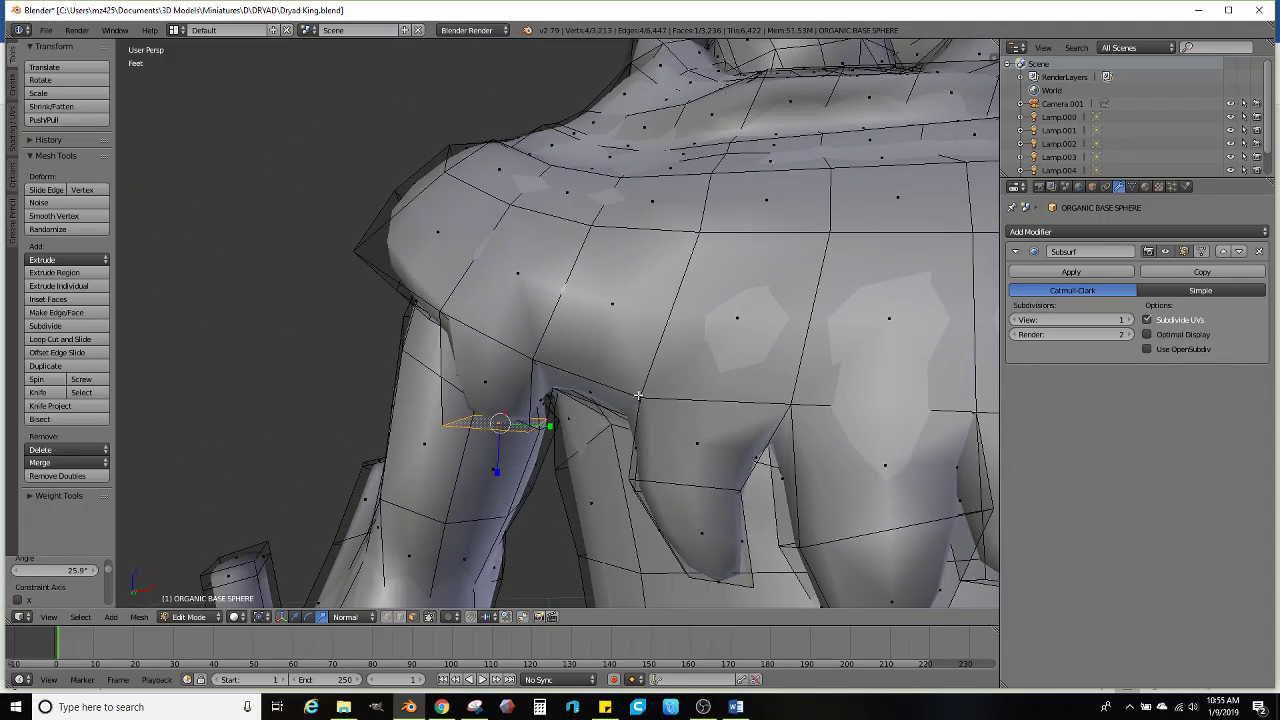
{"action": "key", "text": "r"}
{"action": "left_click", "coordinate": [638, 370]}
Extrude a second segment on the point beside the arm, scale its tip to about 0.58 and move it into place
{"action": "key", "text": "e"}
{"action": "left_click", "coordinate": [660, 433]}
{"action": "key", "text": "s"}
{"action": "left_click", "coordinate": [595, 443]}
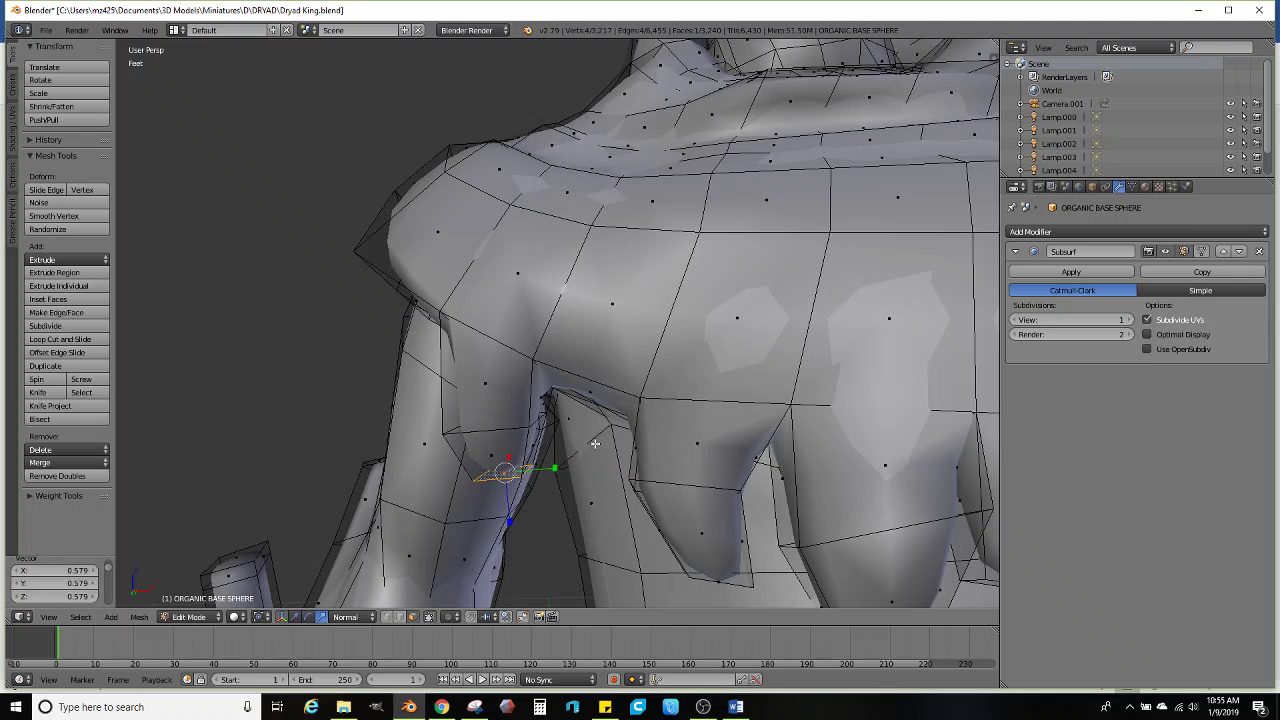
{"action": "key", "text": "g"}
{"action": "left_click", "coordinate": [665, 487]}
Extrude a rim face between the chest's hanging points, shrink its end and check the collar in Object Mode
{"action": "middle_click_drag", "start_coordinate": [665, 482], "coordinate": [548, 408]}
{"action": "right_click", "coordinate": [628, 352]}
{"action": "key", "text": "e"}
{"action": "left_click", "coordinate": [706, 405]}
{"action": "key", "text": "s"}
{"action": "left_click", "coordinate": [640, 414]}
{"action": "key", "text": "Tab"}
{"action": "scroll", "coordinate": [648, 406], "scroll_direction": "down", "scroll_amount": 4}
{"action": "scroll", "coordinate": [583, 413], "scroll_direction": "up", "scroll_amount": 2}
{"action": "key", "text": "Tab"}
Add a loop cut across the collar on the opposite shoulder and move it to shape the drape
{"action": "middle_click_drag", "start_coordinate": [748, 403], "coordinate": [616, 399]}
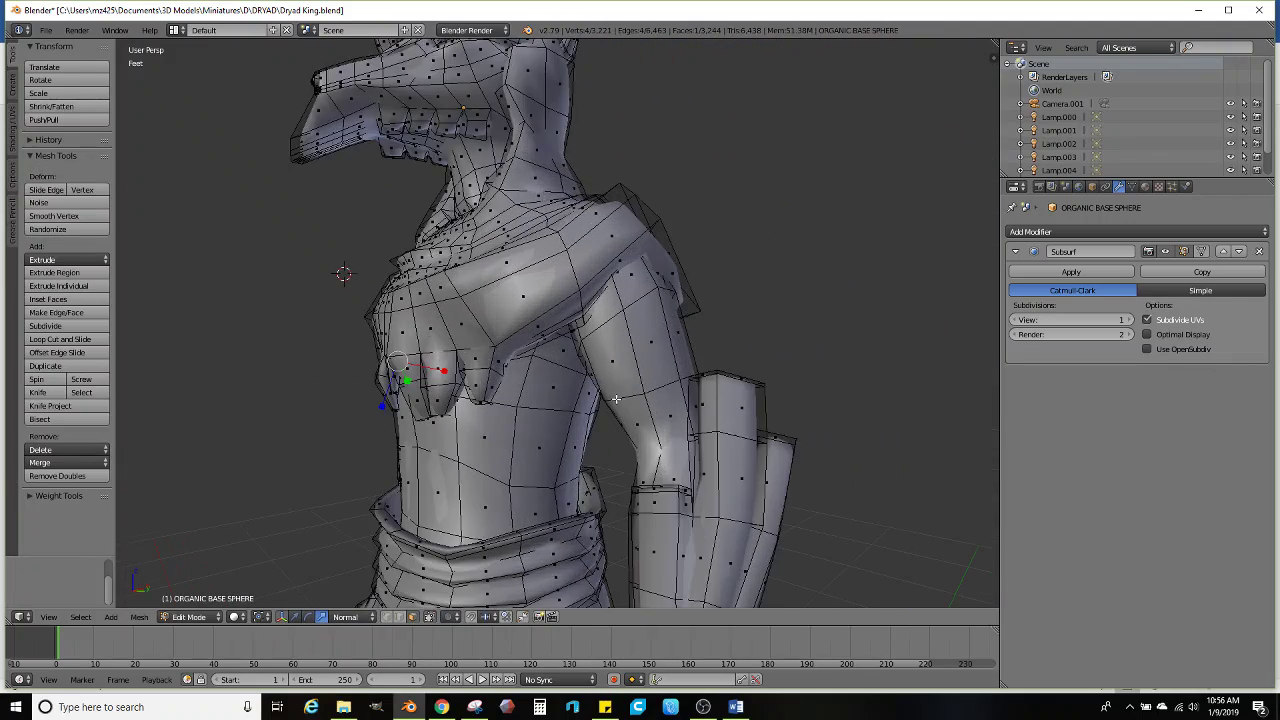
{"action": "scroll", "coordinate": [616, 399], "scroll_direction": "up", "scroll_amount": 3}
{"action": "left_click", "coordinate": [84, 339]}
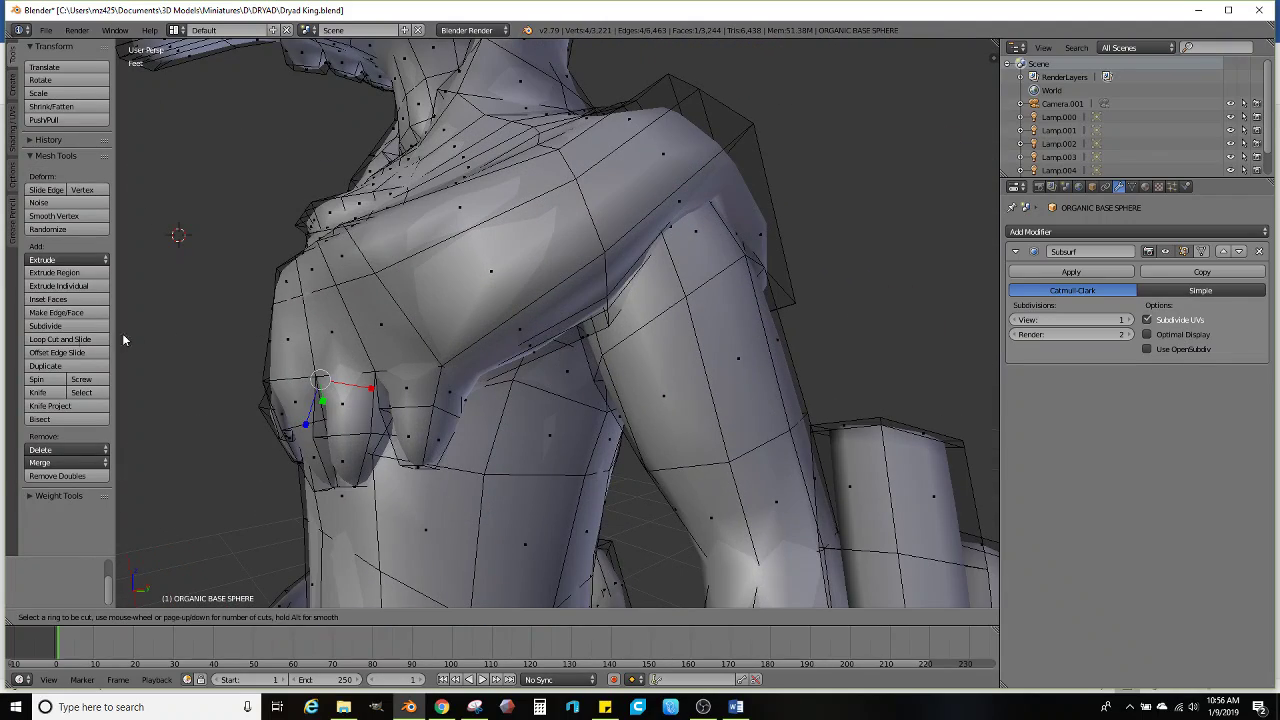
{"action": "left_click", "coordinate": [505, 313]}
{"action": "middle_click_drag", "start_coordinate": [500, 310], "coordinate": [600, 420]}
{"action": "key", "text": "g"}
{"action": "left_click", "coordinate": [506, 323]}
{"action": "key", "text": "g"}
{"action": "left_click", "coordinate": [451, 338]}
{"action": "key", "text": "Tab"}
{"action": "key", "text": "Tab"}
Select the three adjoining rim faces between the chest points and the arm and extrude them with Extrude Individual
{"action": "scroll", "coordinate": [578, 407], "scroll_direction": "up", "scroll_amount": 3}
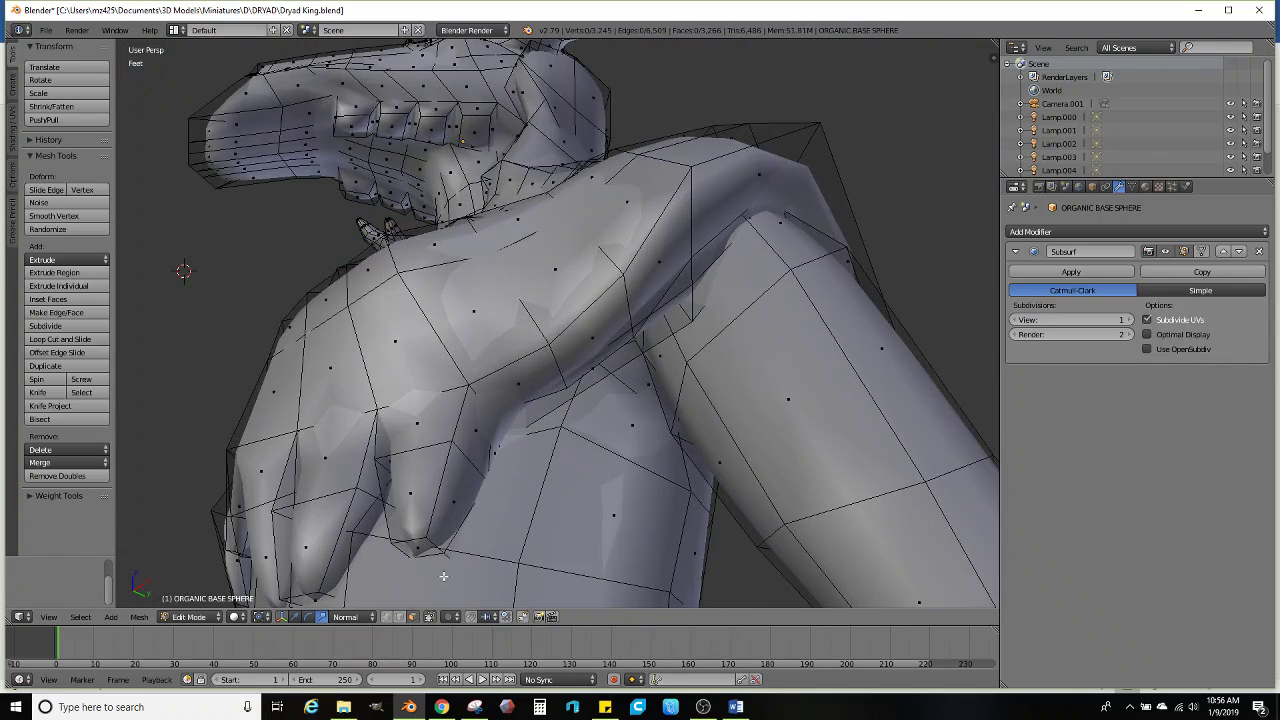
{"action": "left_click", "coordinate": [589, 342], "text": "shift"}
{"action": "left_click", "coordinate": [516, 388], "text": "shift"}
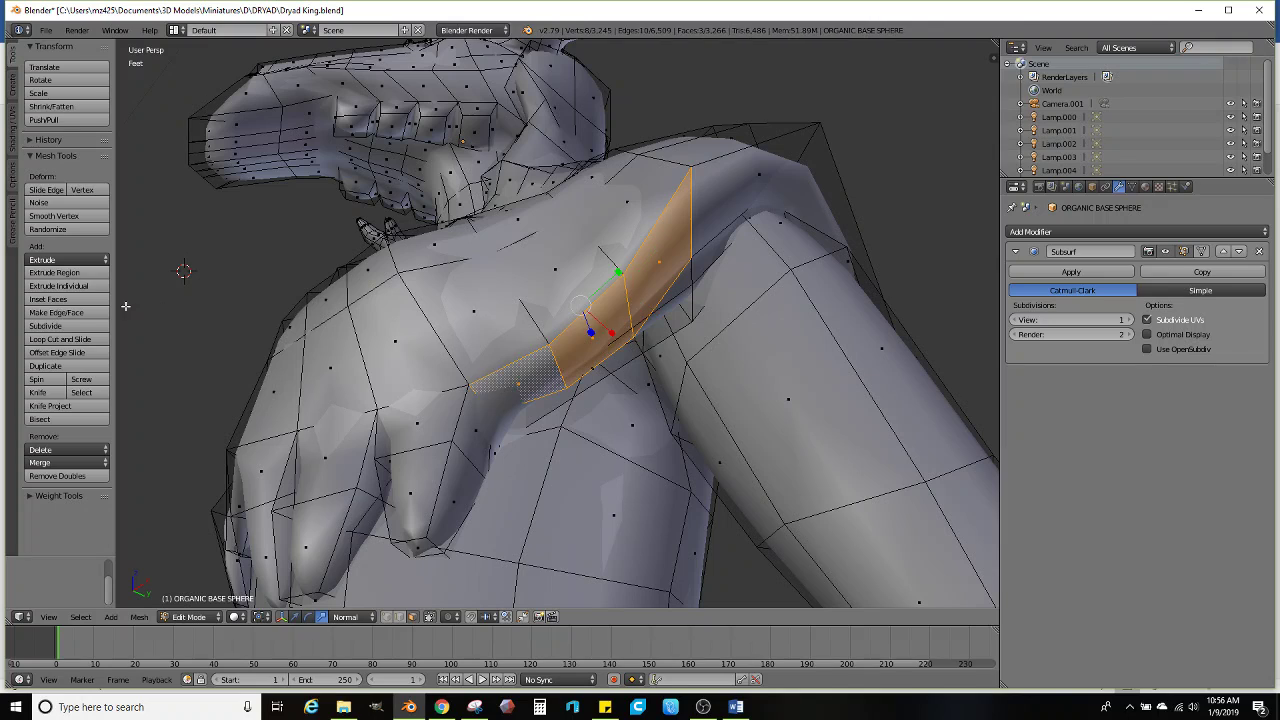
{"action": "left_click", "coordinate": [70, 286]}
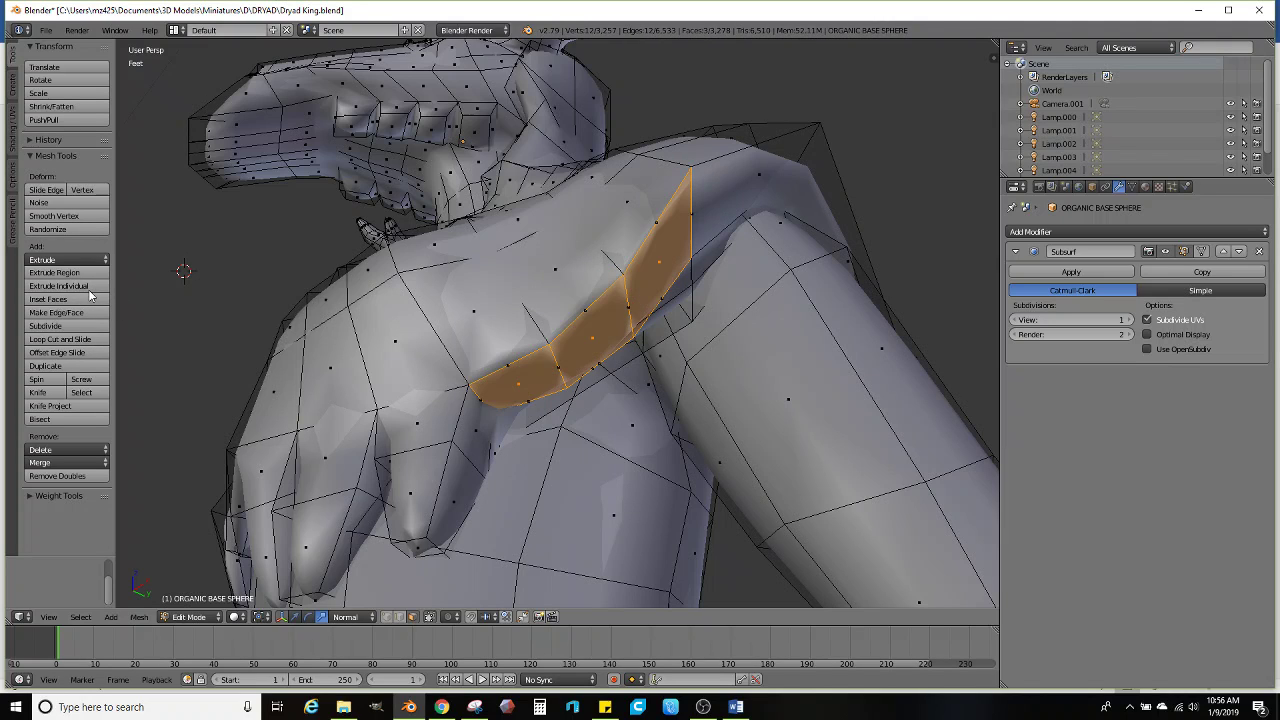
{"action": "left_click", "coordinate": [176, 370]}
Move the three extruded rim faces into place beside the arm and rotate them about 15 degrees
{"action": "middle_click_drag", "start_coordinate": [176, 370], "coordinate": [631, 345]}
{"action": "key", "text": "g"}
{"action": "left_click", "coordinate": [735, 400]}
{"action": "key", "text": "g"}
{"action": "left_click", "coordinate": [731, 370]}
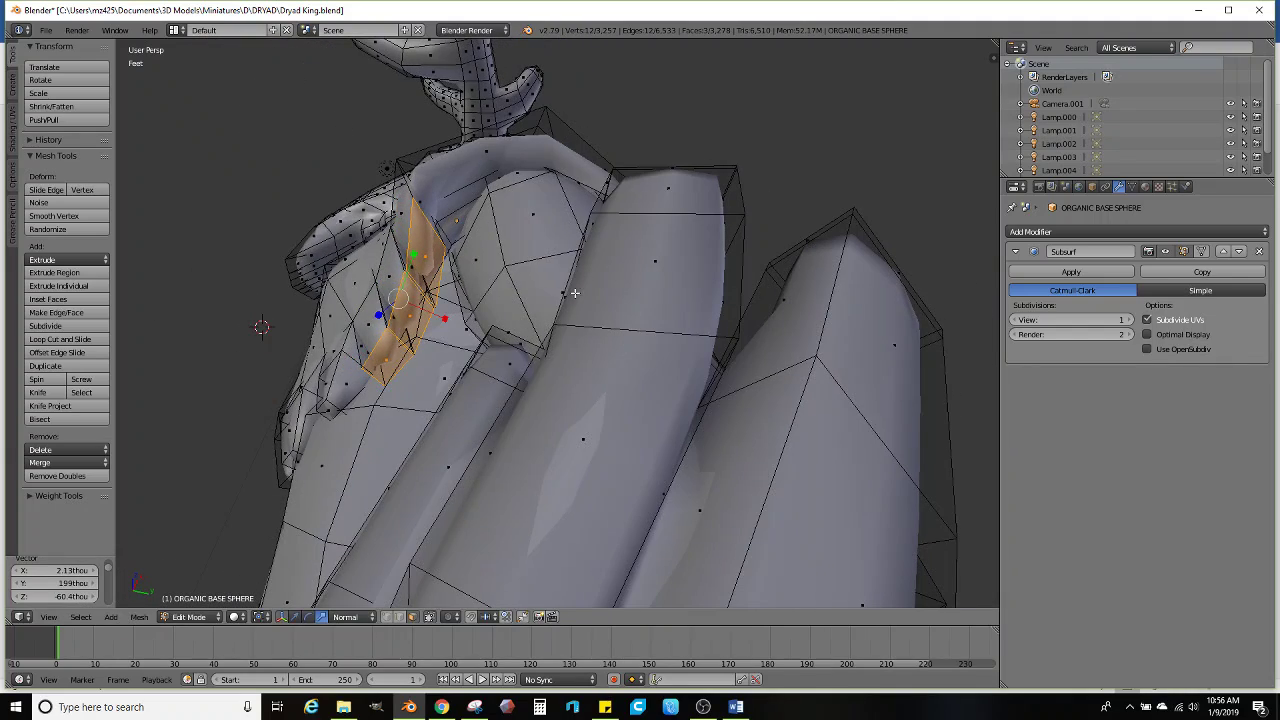
{"action": "key", "text": "r"}
{"action": "left_click", "coordinate": [623, 398]}
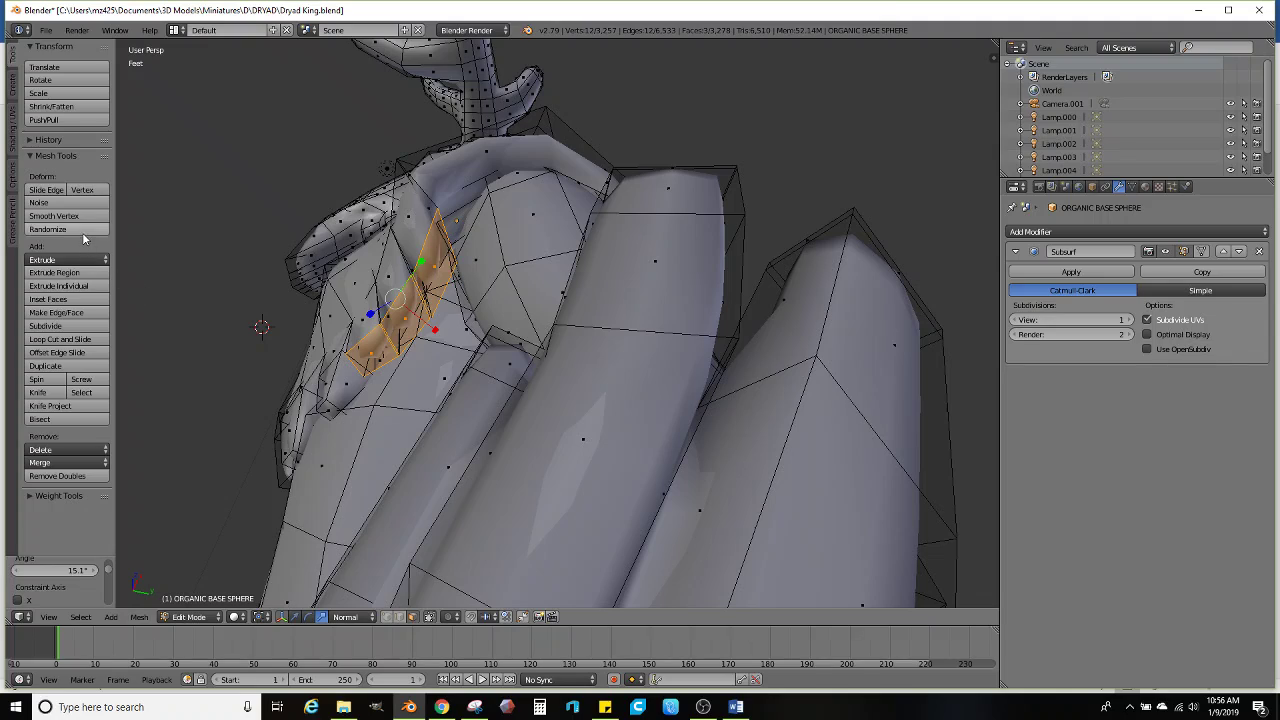
{"action": "key", "text": "Tab"}
{"action": "scroll", "coordinate": [368, 301], "scroll_direction": "down", "scroll_amount": 5}
{"action": "middle_click_drag", "start_coordinate": [368, 301], "coordinate": [491, 337]}
{"action": "key", "text": "Tab"}
{"action": "scroll", "coordinate": [545, 388], "scroll_direction": "up", "scroll_amount": 3}
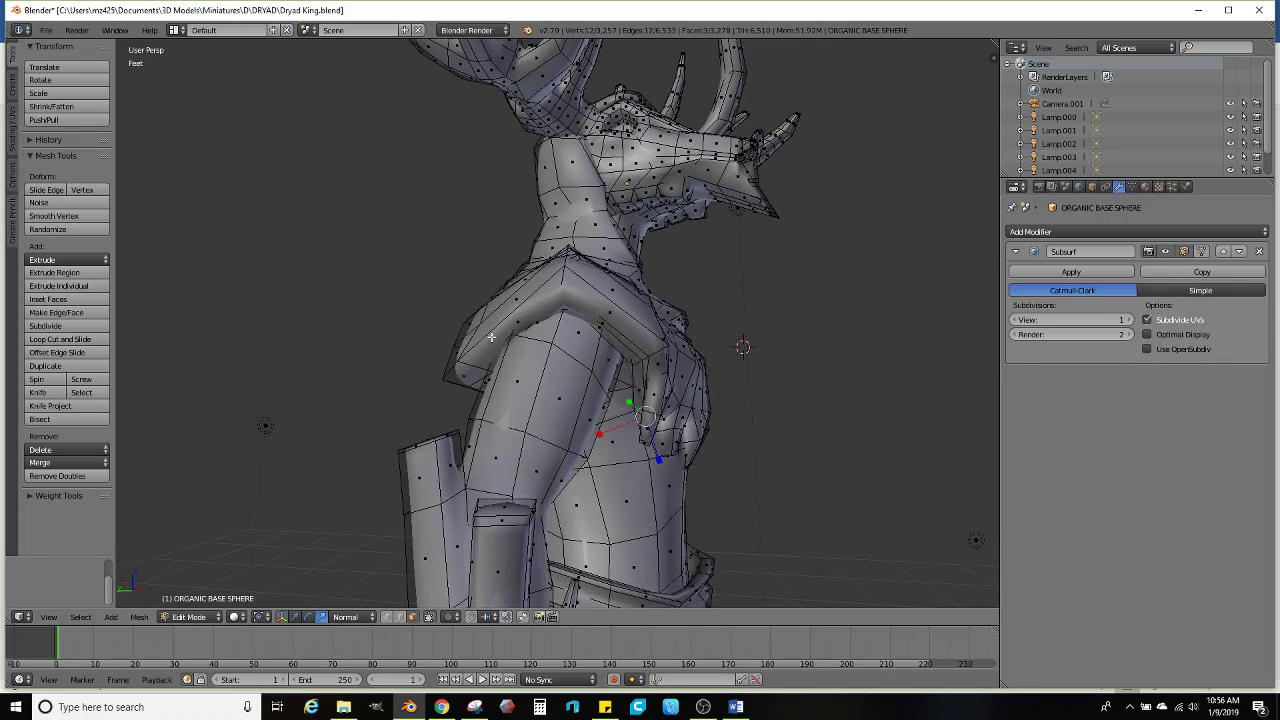
{"action": "left_click", "coordinate": [73, 340]}
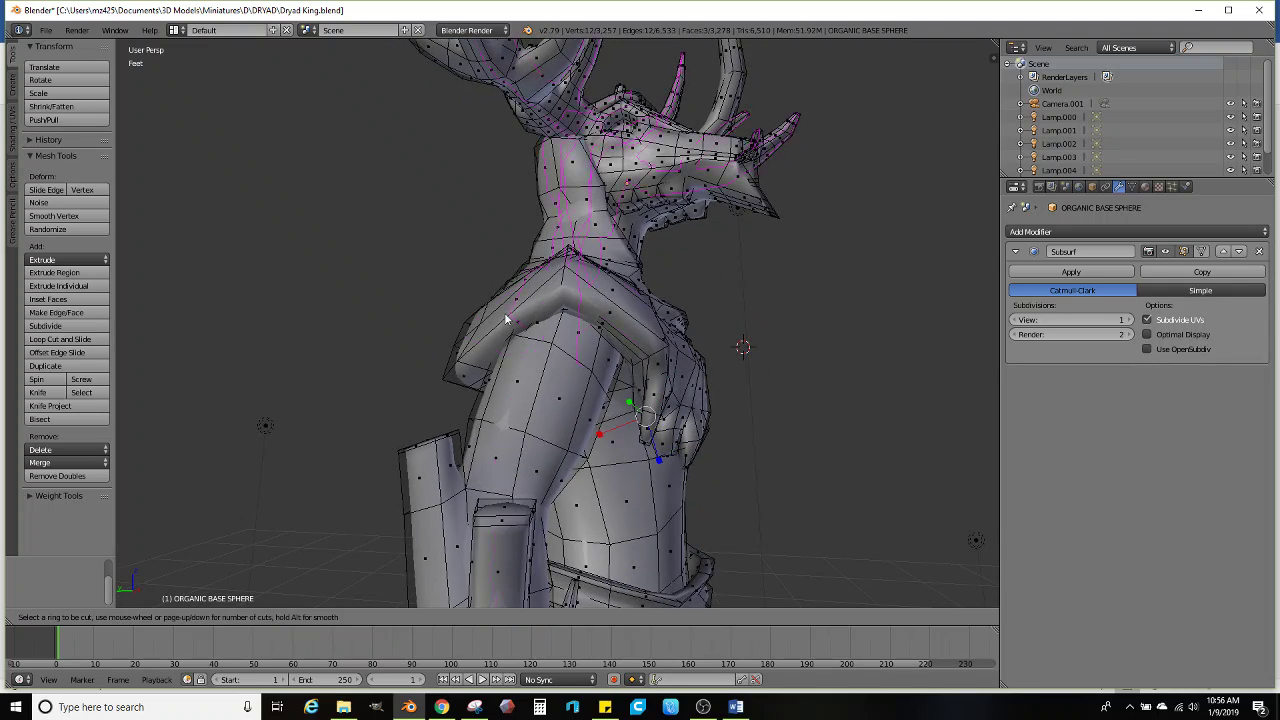
{"action": "left_click", "coordinate": [604, 313]}
{"action": "middle_click_drag", "start_coordinate": [604, 313], "coordinate": [568, 384]}
{"action": "left_click", "coordinate": [88, 341]}
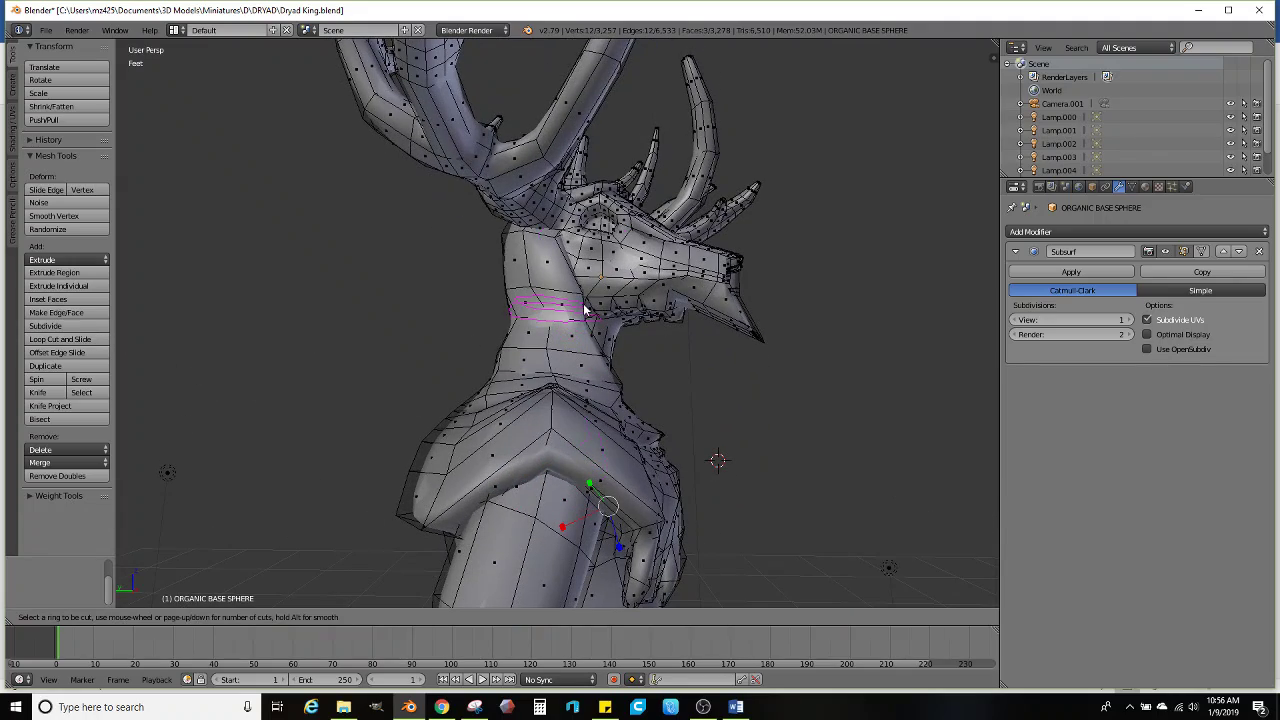
{"action": "key", "text": "Escape"}
Add two loop cuts along the hood's rim over the forehead and subdivide the second loop's edges
{"action": "middle_click_drag", "start_coordinate": [547, 303], "coordinate": [490, 392]}
{"action": "scroll", "coordinate": [510, 395], "scroll_direction": "up", "scroll_amount": 5}
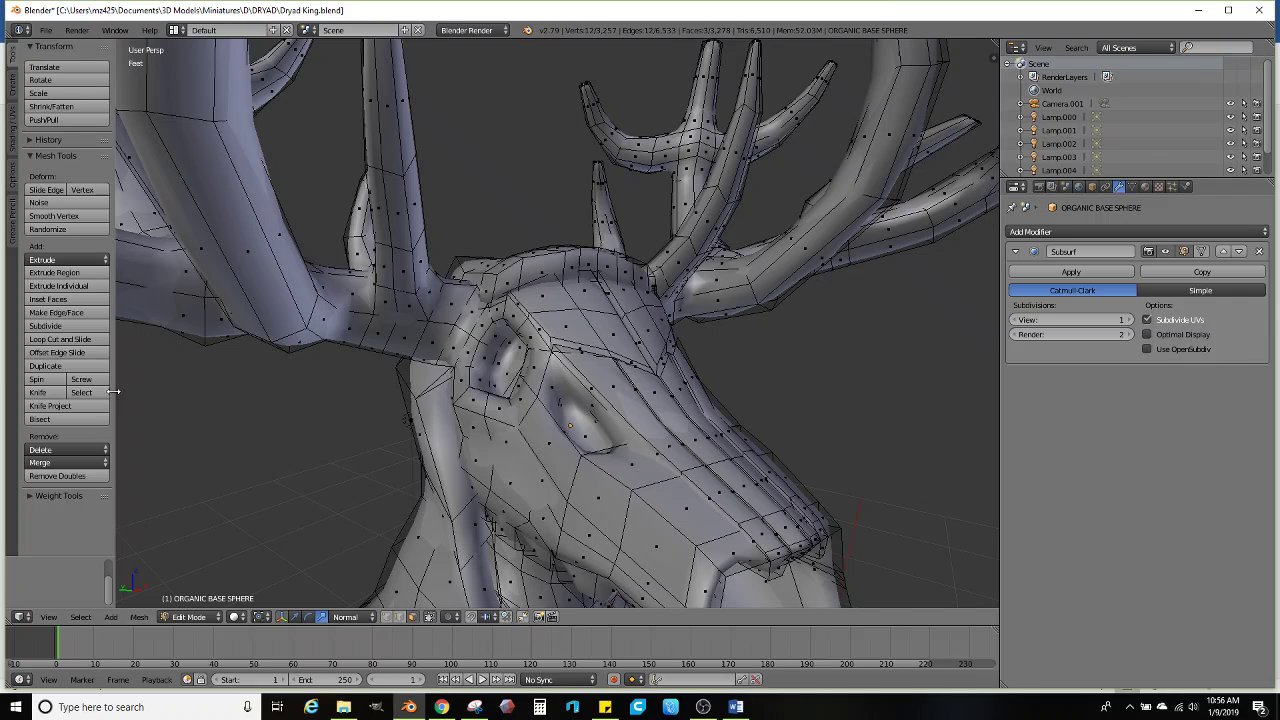
{"action": "left_click", "coordinate": [70, 340]}
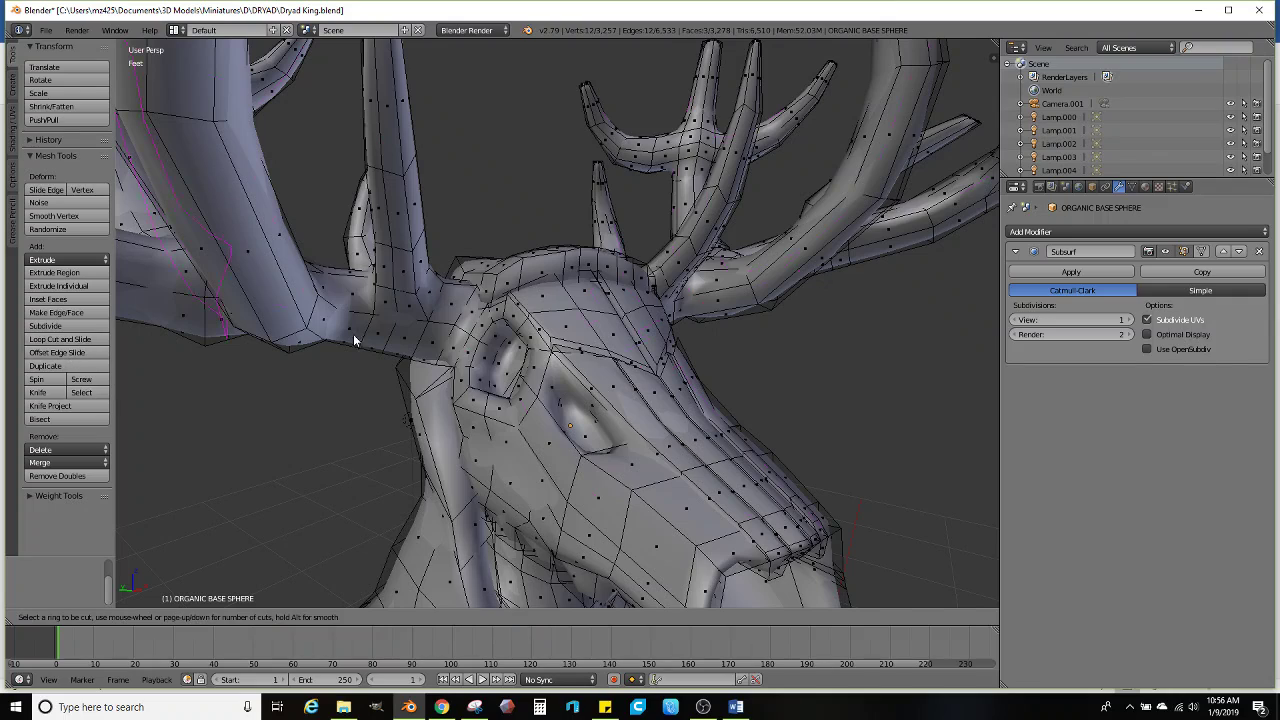
{"action": "left_click", "coordinate": [500, 283]}
{"action": "left_click", "coordinate": [497, 285]}
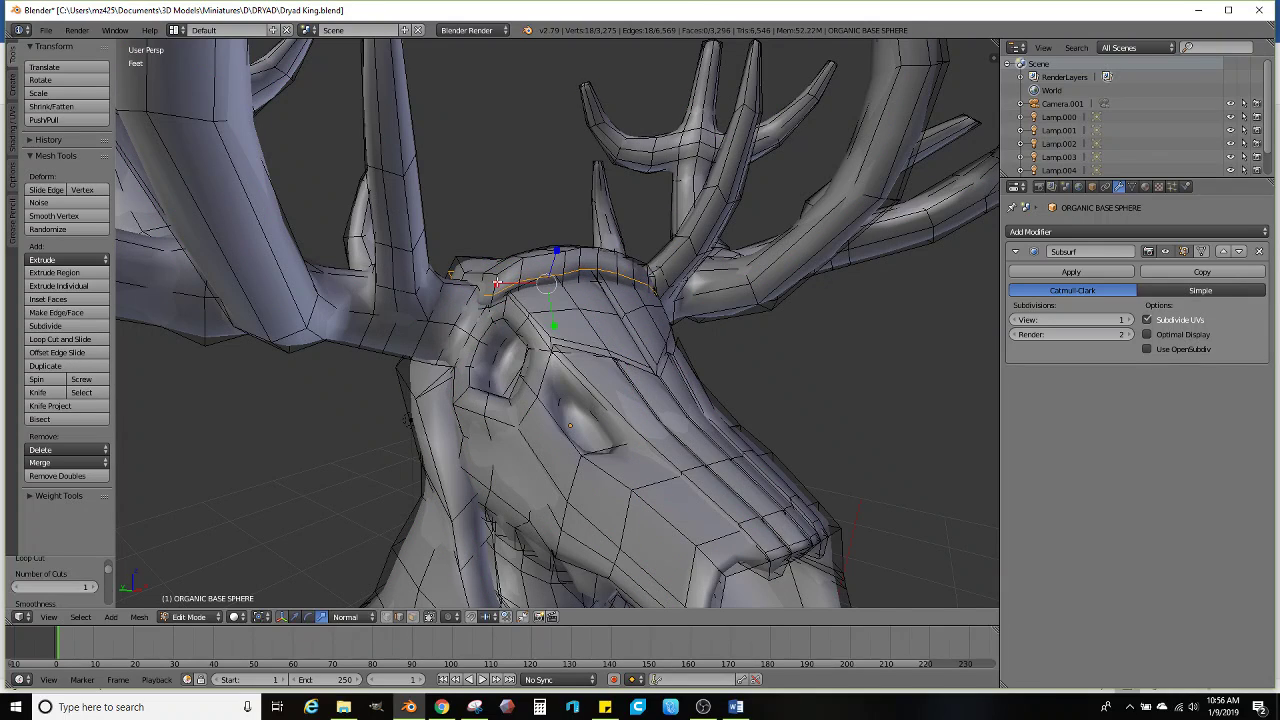
{"action": "middle_click_drag", "start_coordinate": [432, 381], "coordinate": [126, 348]}
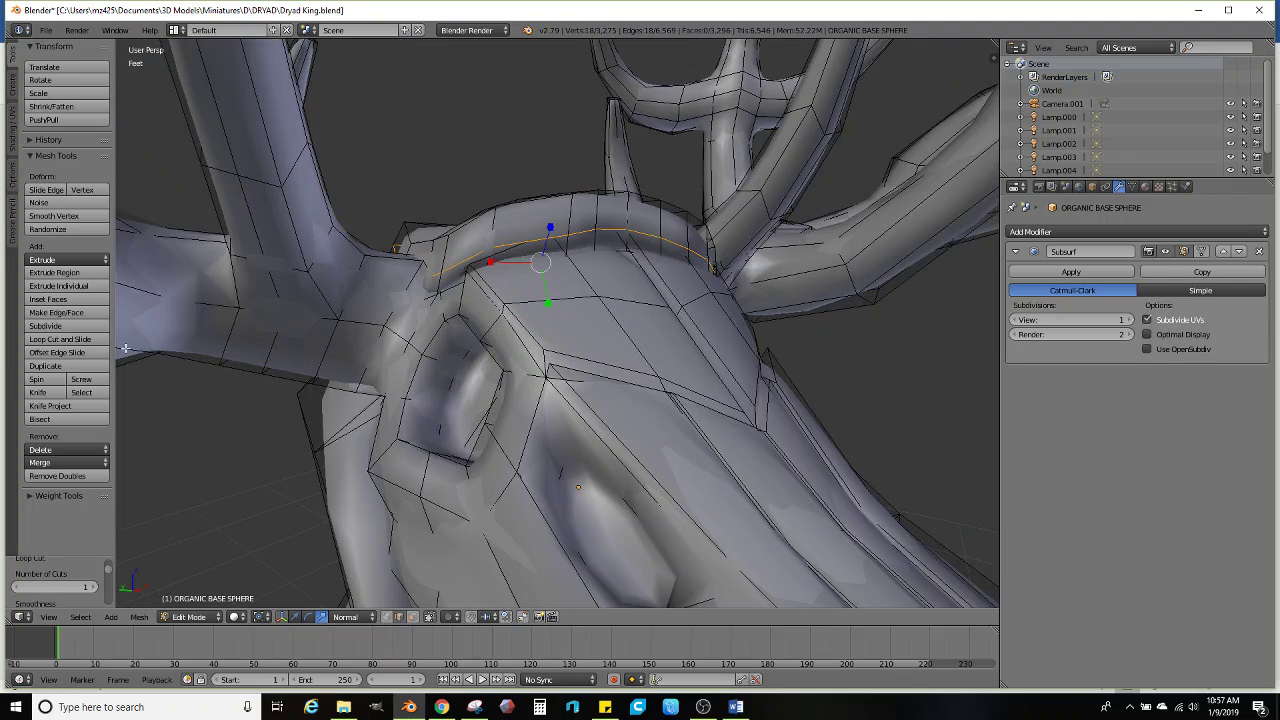
{"action": "left_click", "coordinate": [33, 343]}
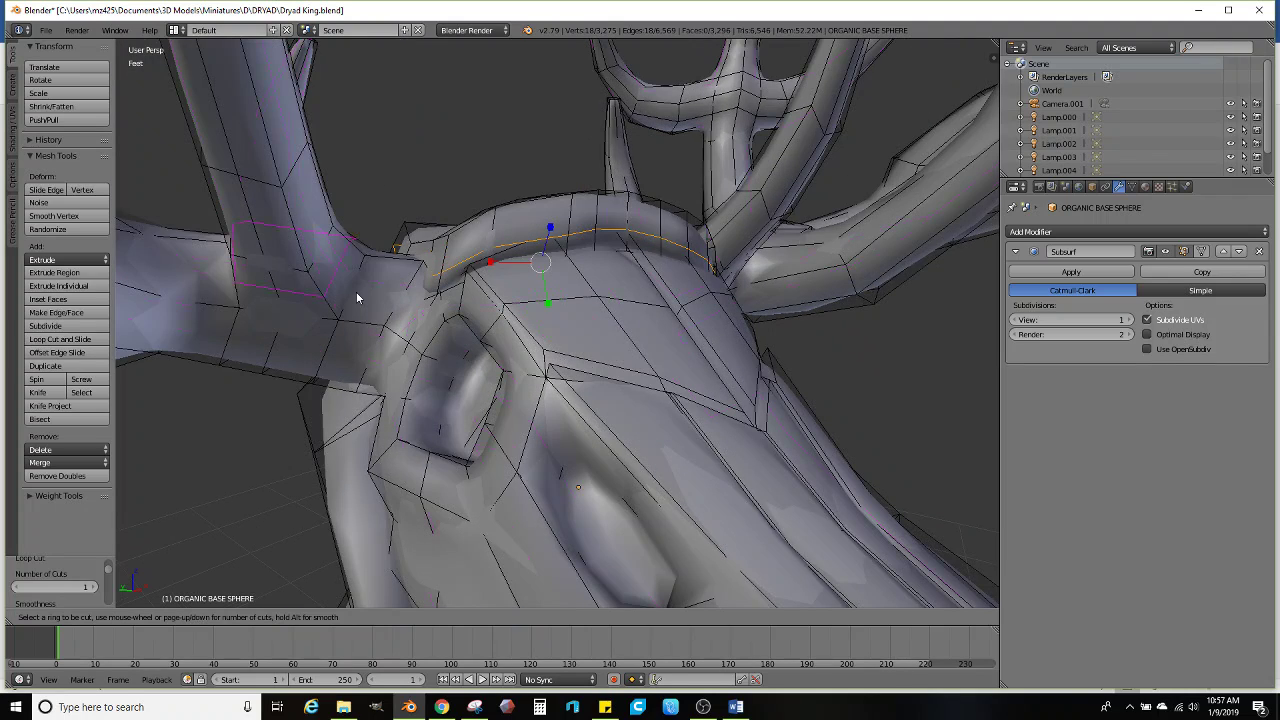
{"action": "left_click", "coordinate": [440, 283]}
{"action": "left_click", "coordinate": [55, 328]}
Add two loop cuts around the hood's front opening below the jaw and subdivide the edges of the second one
{"action": "middle_click_drag", "start_coordinate": [150, 340], "coordinate": [342, 373]}
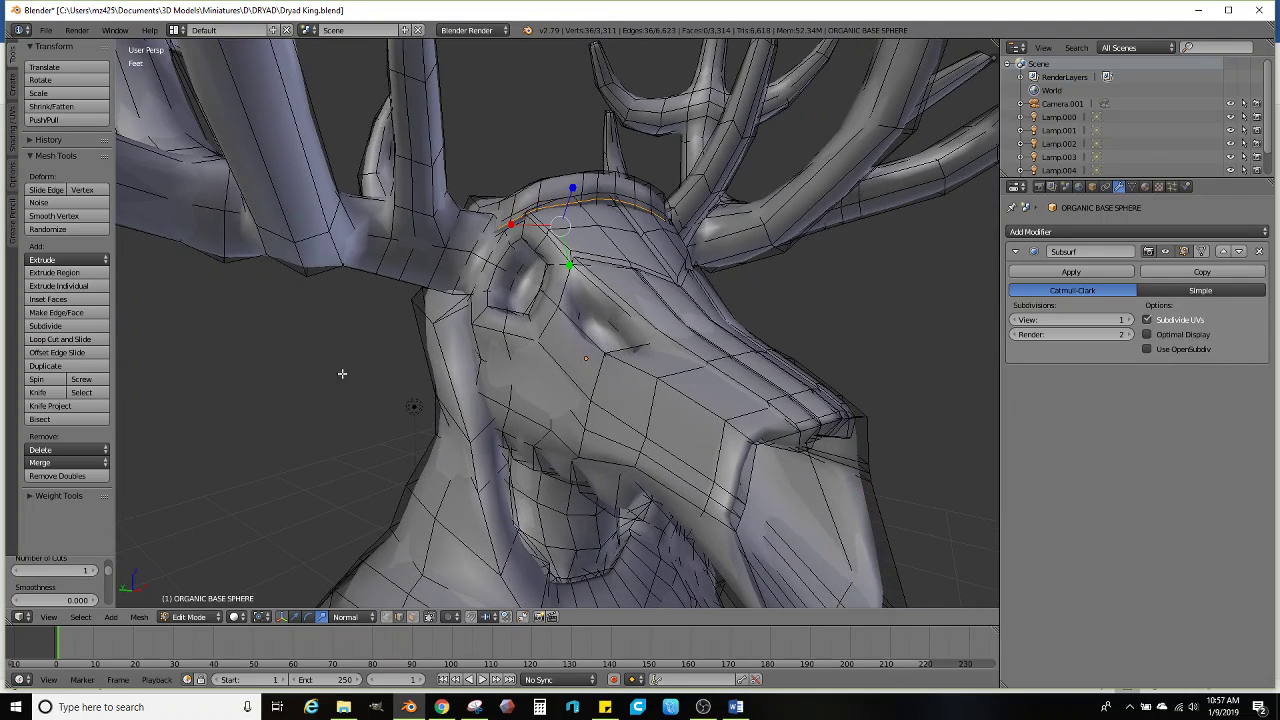
{"action": "left_click", "coordinate": [65, 341]}
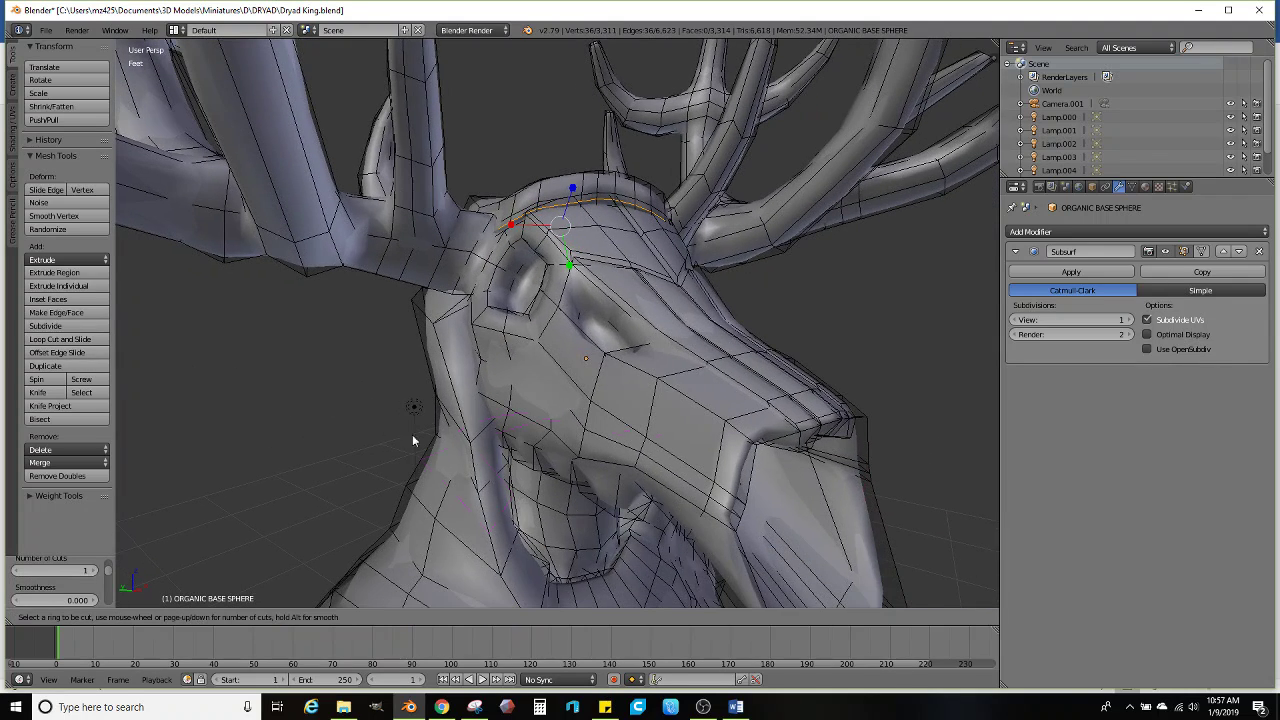
{"action": "left_click", "coordinate": [475, 437]}
{"action": "left_click", "coordinate": [475, 437]}
{"action": "middle_click_drag", "start_coordinate": [475, 437], "coordinate": [435, 383]}
{"action": "scroll", "coordinate": [452, 379], "scroll_direction": "up", "scroll_amount": 3}
{"action": "left_click", "coordinate": [60, 340]}
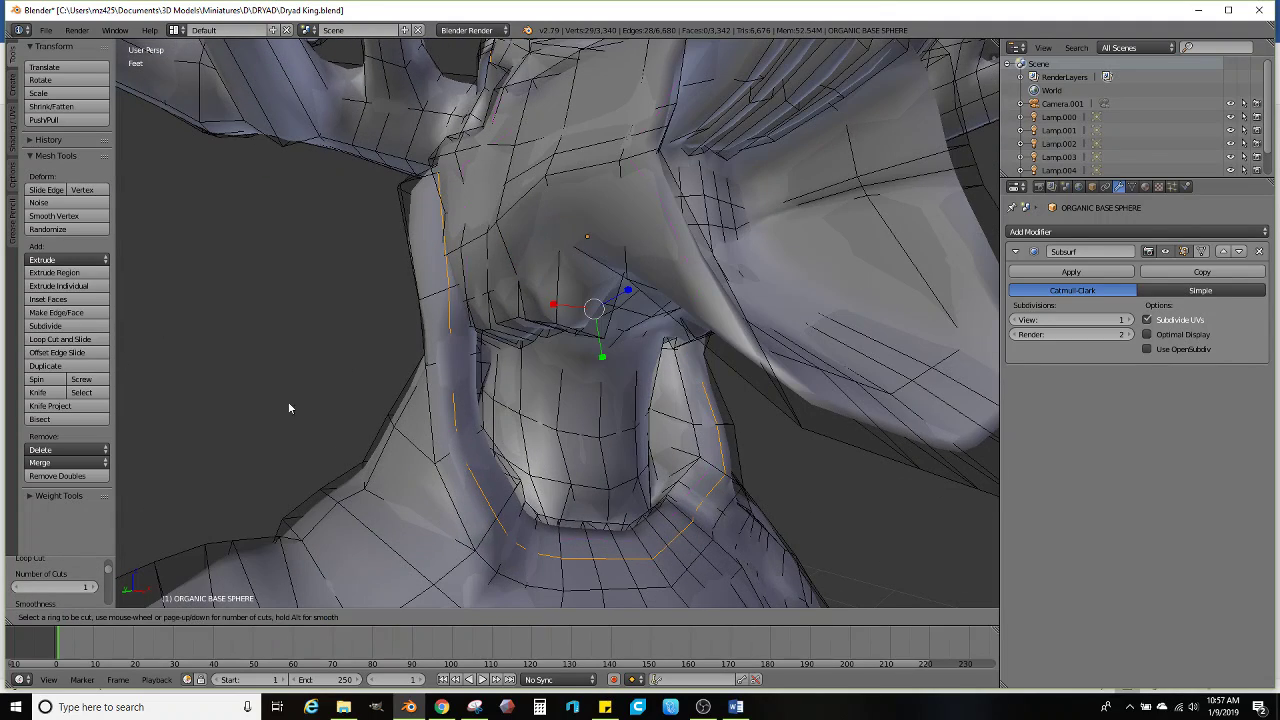
{"action": "left_click", "coordinate": [645, 537]}
{"action": "left_click", "coordinate": [645, 537]}
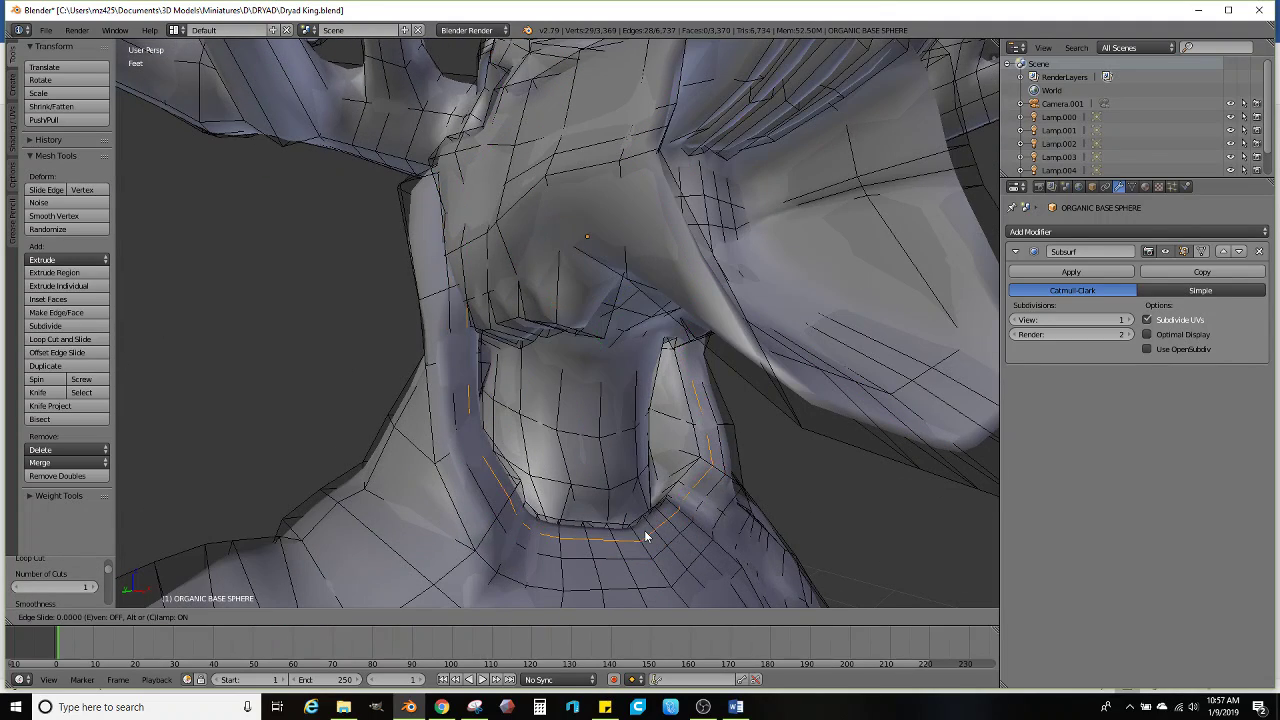
{"action": "left_click", "coordinate": [71, 325]}
Add a loop cut running down the side of the hood and over the collar beside the shoulder
{"action": "scroll", "coordinate": [294, 401], "scroll_direction": "down", "scroll_amount": 5}
{"action": "middle_click_drag", "start_coordinate": [294, 401], "coordinate": [426, 421]}
{"action": "left_click", "coordinate": [71, 341]}
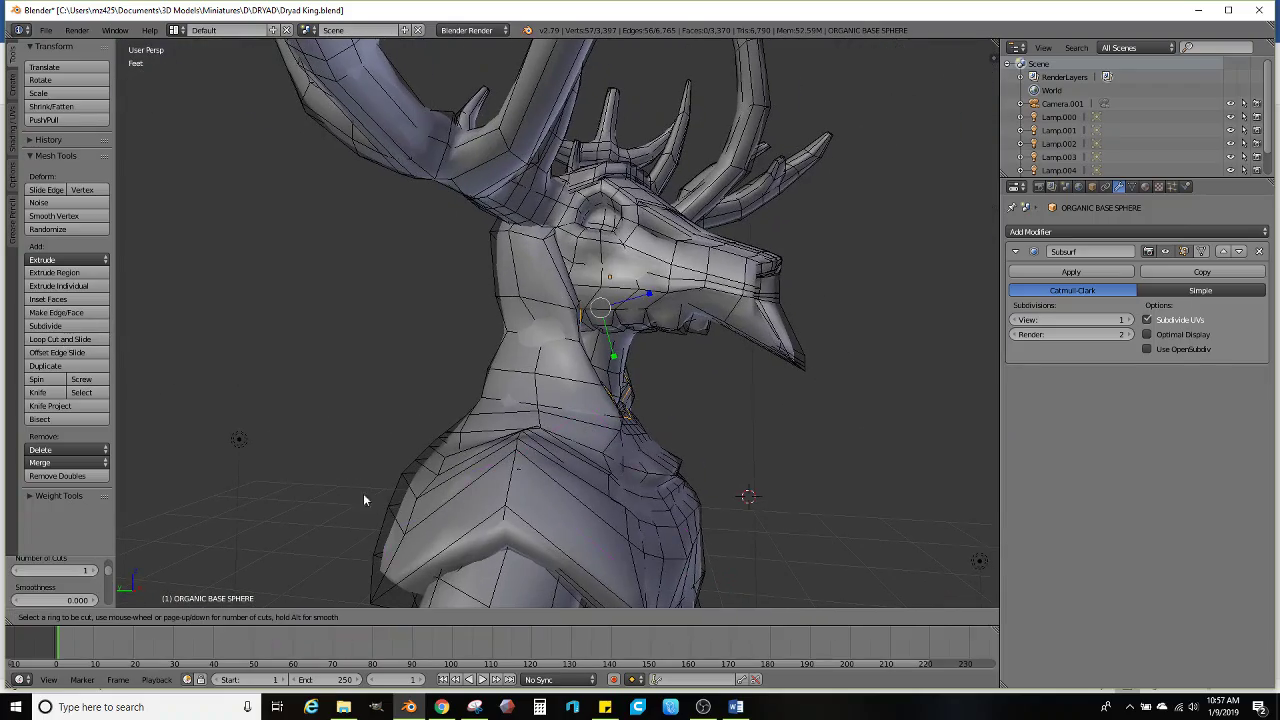
{"action": "left_click", "coordinate": [616, 544]}
{"action": "left_click", "coordinate": [616, 544]}
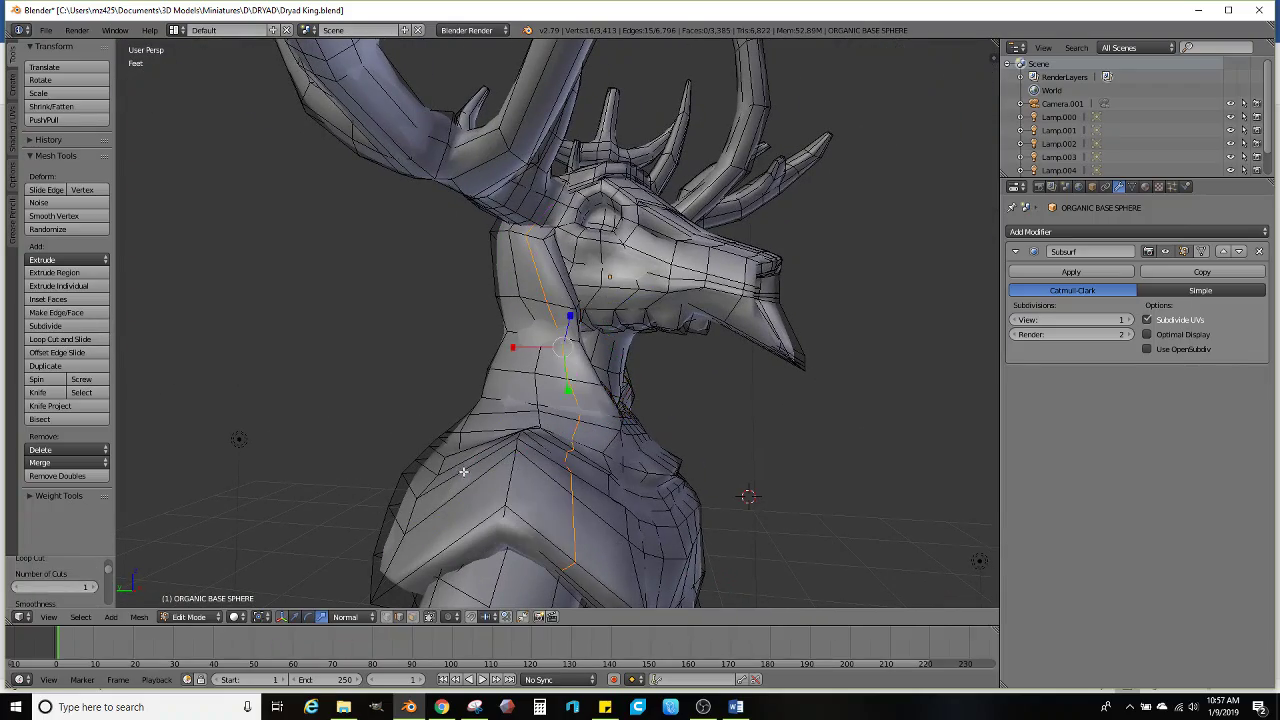
{"action": "middle_click_drag", "start_coordinate": [616, 544], "coordinate": [478, 477]}
{"action": "key", "text": "f"}
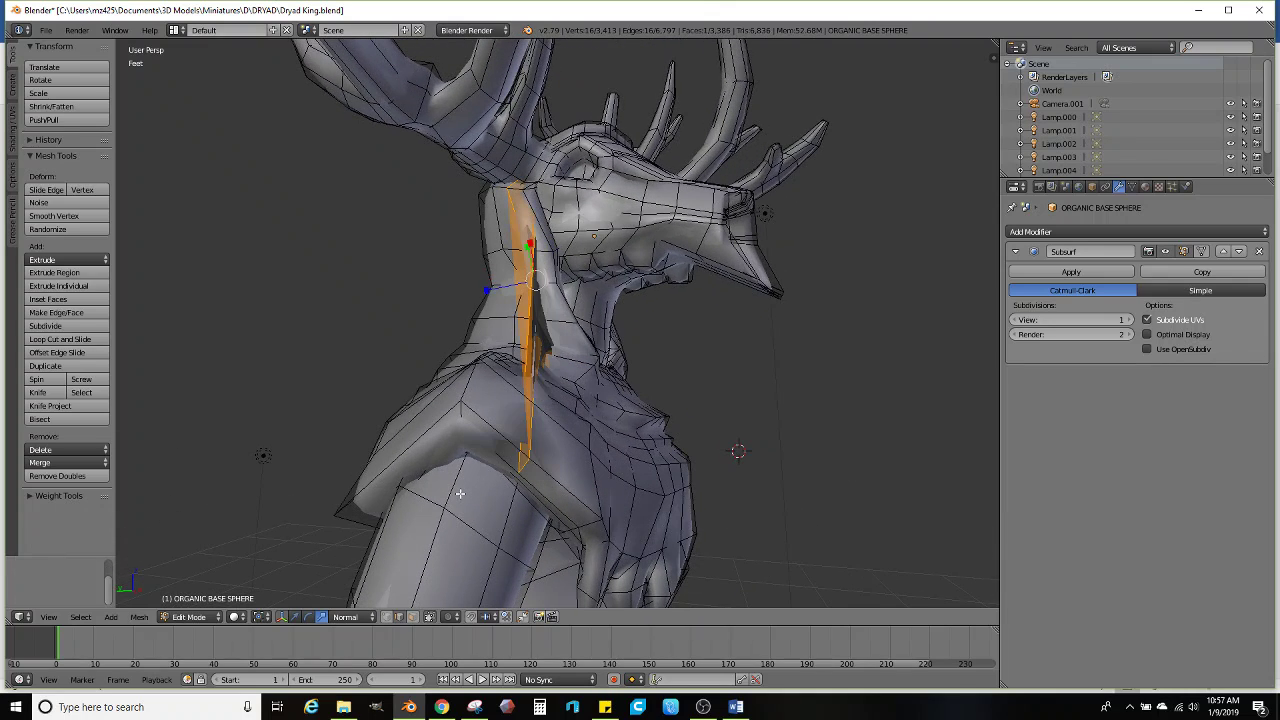
{"action": "key", "text": "ctrl+z"}
Move the new side loop on the hood and collar, and reposition single collar edges on top of the shoulder
{"action": "key", "text": "g"}
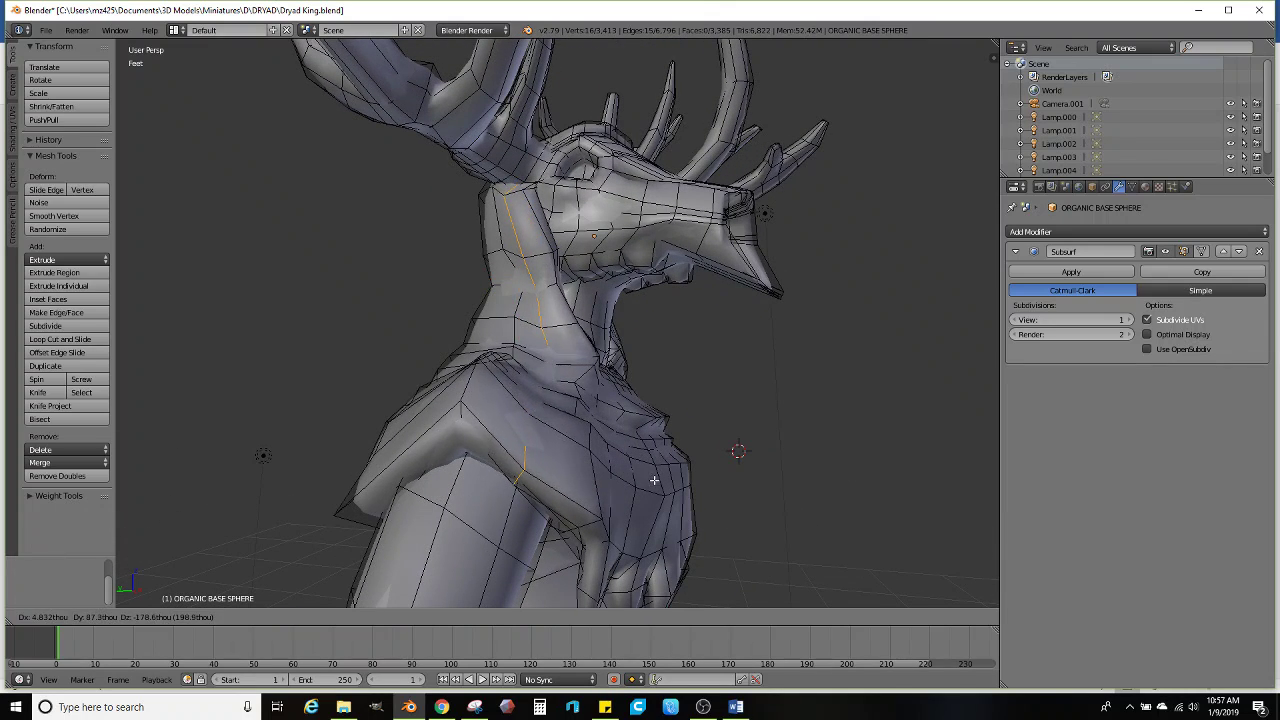
{"action": "left_click", "coordinate": [657, 478]}
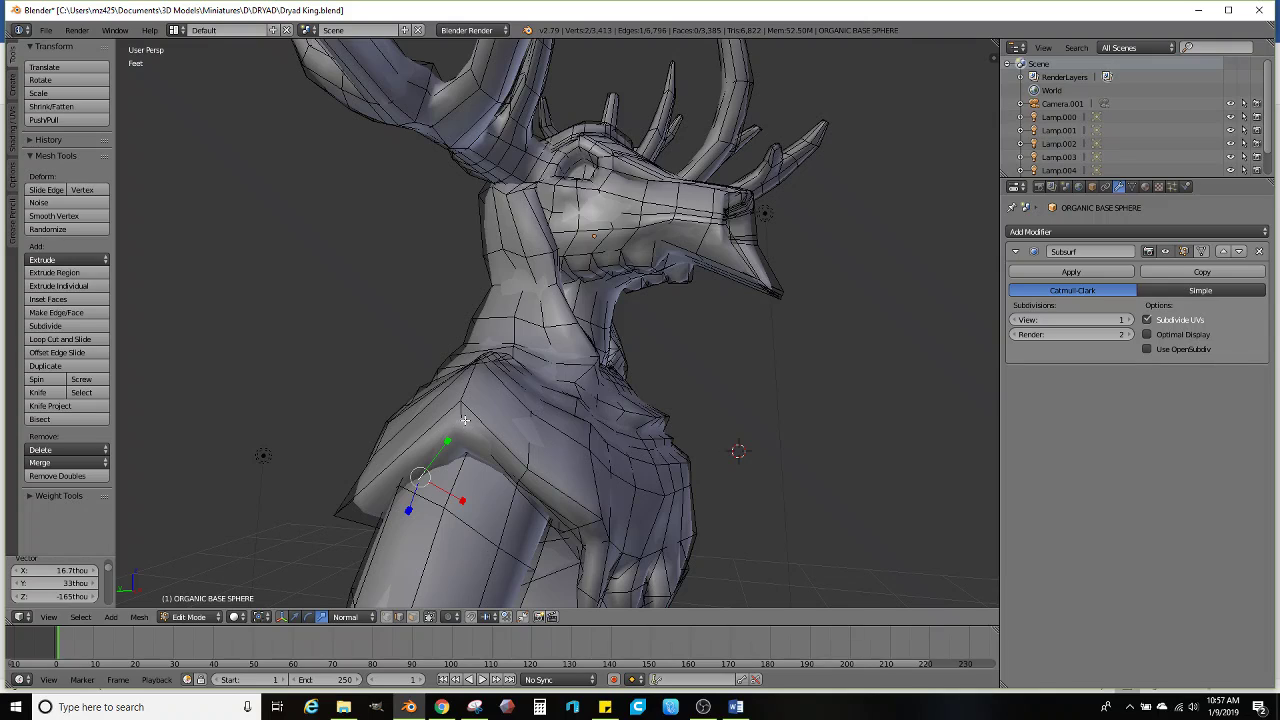
{"action": "key", "text": "g"}
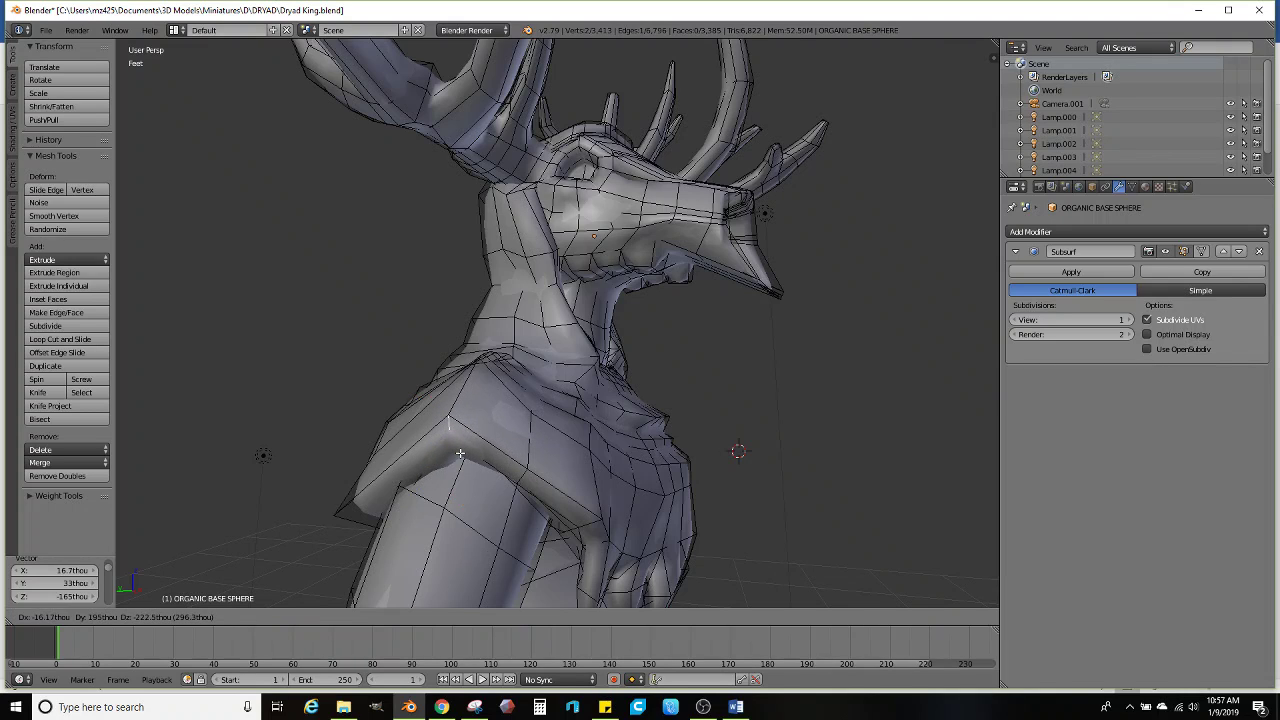
{"action": "right_click", "coordinate": [460, 453]}
{"action": "key", "text": "g"}
{"action": "left_click", "coordinate": [482, 382]}
{"action": "key", "text": "g"}
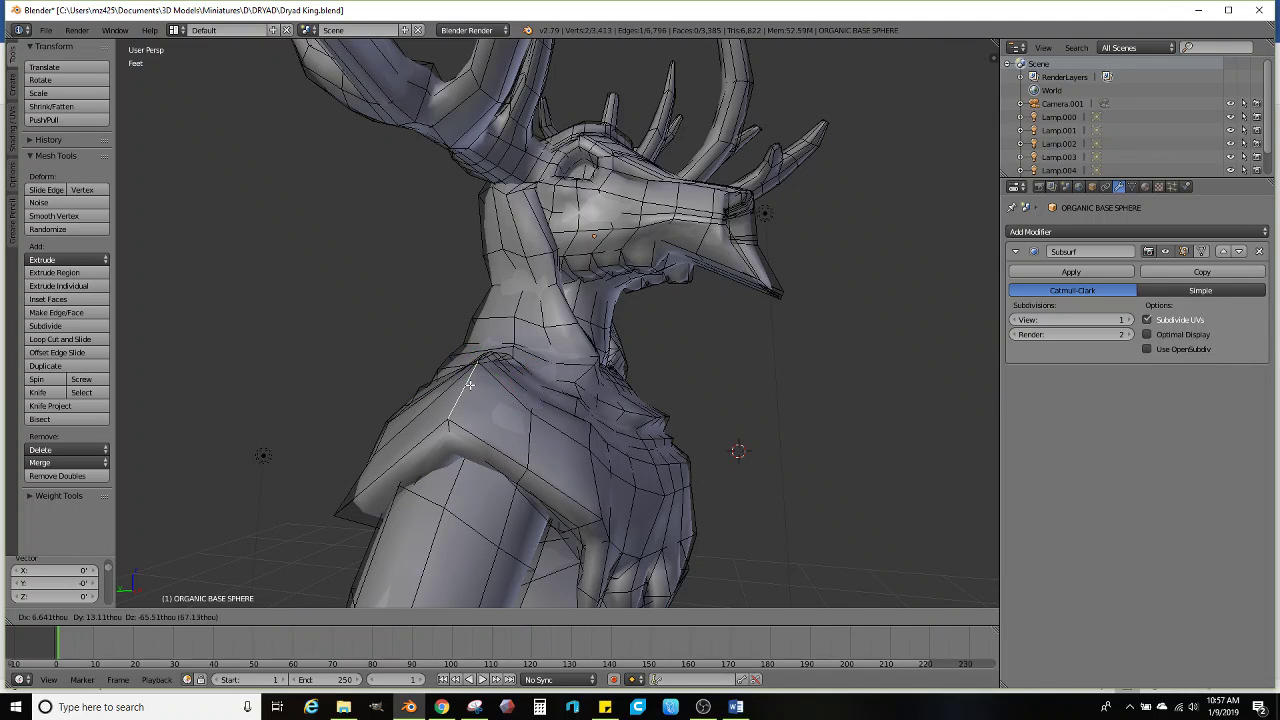
{"action": "left_click", "coordinate": [469, 385]}
{"action": "scroll", "coordinate": [440, 388], "scroll_direction": "up", "scroll_amount": 4}
{"action": "key", "text": "g"}
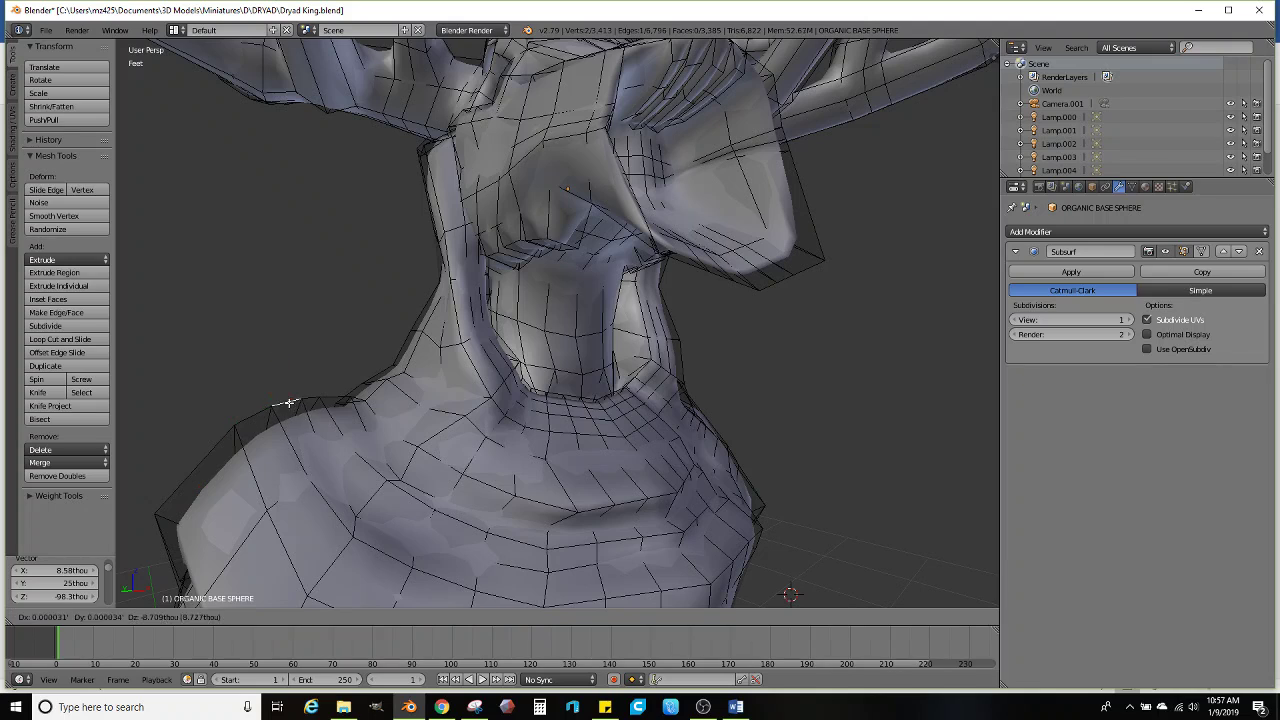
{"action": "left_click", "coordinate": [283, 404]}
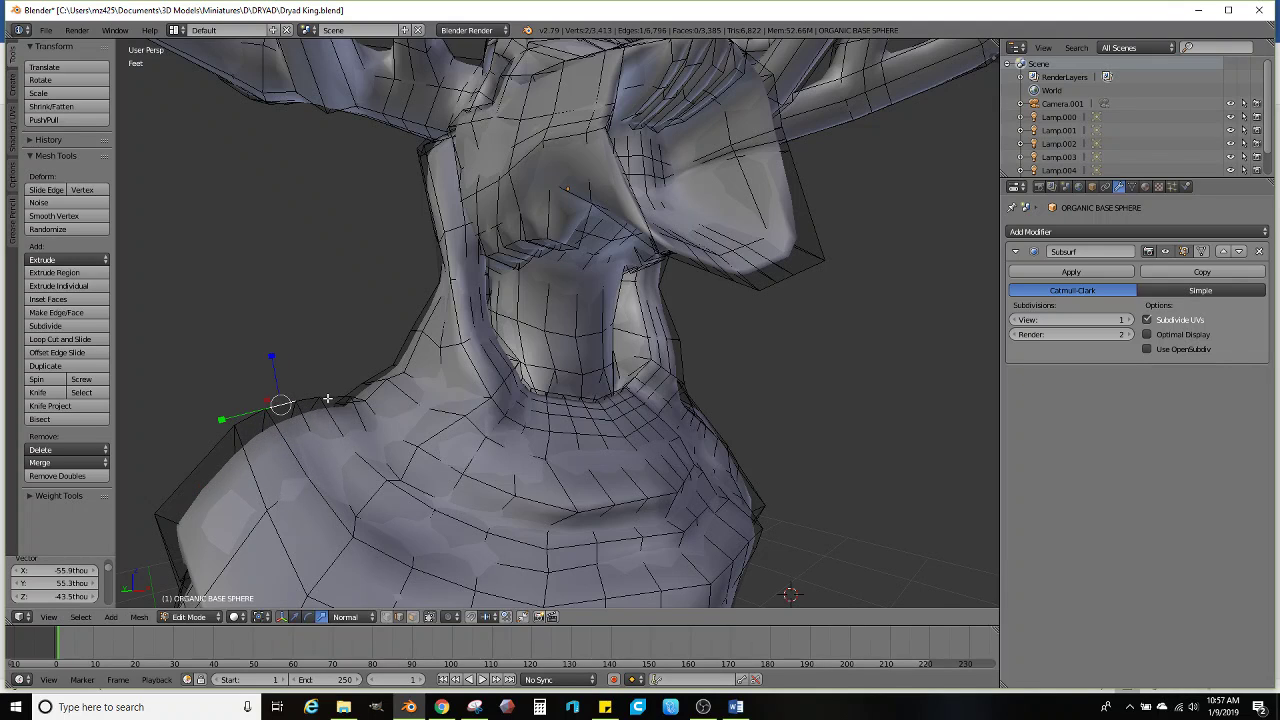
Move the selected collar edge on top of the shoulder slightly inward toward the neck
{"action": "key", "text": "g"}
{"action": "left_click", "coordinate": [332, 406]}
{"action": "scroll", "coordinate": [340, 403], "scroll_direction": "down", "scroll_amount": 3}
{"action": "middle_click_drag", "start_coordinate": [355, 402], "coordinate": [482, 402]}
Add two loop cuts down the side of the hood and over the collar behind the shoulder, and randomize their vertices by 0.100
{"action": "left_click", "coordinate": [67, 341]}
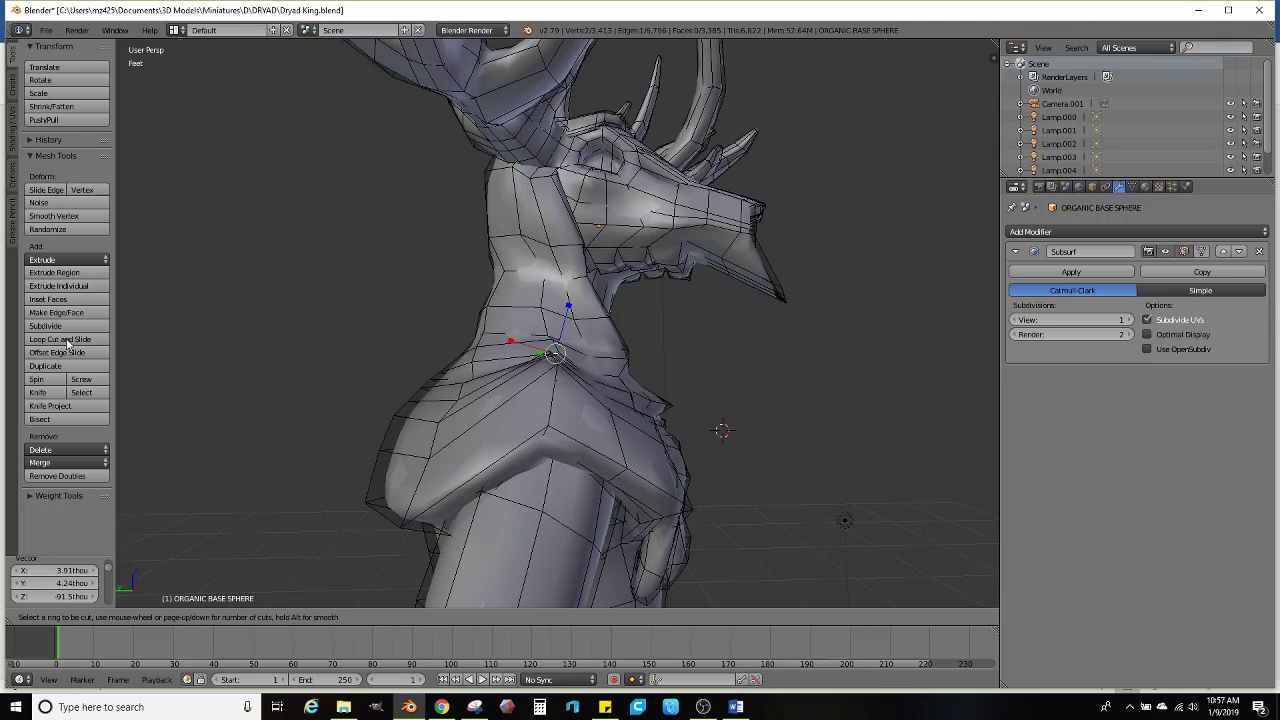
{"action": "left_click", "coordinate": [490, 477]}
{"action": "right_click", "coordinate": [491, 477]}
{"action": "middle_click_drag", "start_coordinate": [491, 477], "coordinate": [505, 456]}
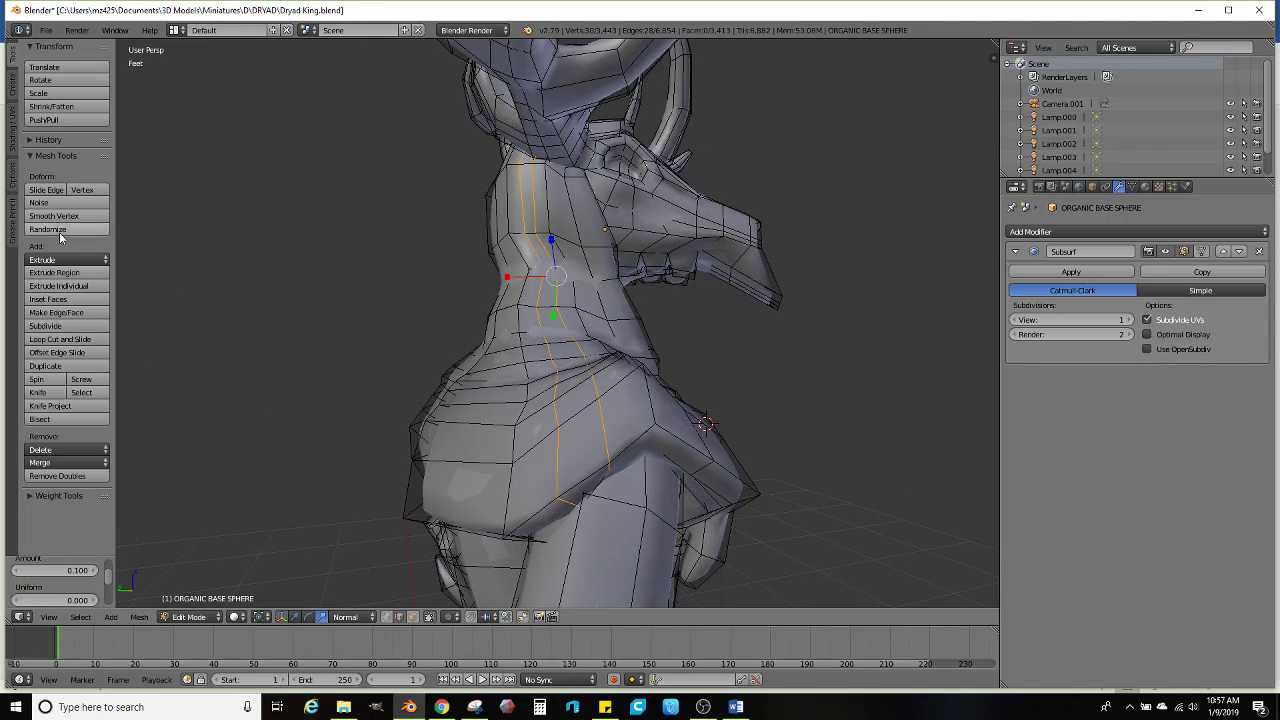
{"action": "mouse_move", "coordinate": [400, 330]}
{"action": "middle_mouse_down"}
{"action": "mouse_move", "coordinate": [443, 366]}
{"action": "mouse_move", "coordinate": [442, 326]}
{"action": "middle_mouse_up"}
{"action": "key", "text": "Tab"}
{"action": "key", "text": "Tab"}
Select five faces along the collar's lower rim over the upper arm and extrude them individually by about -1.64
{"action": "left_click", "coordinate": [413, 617]}
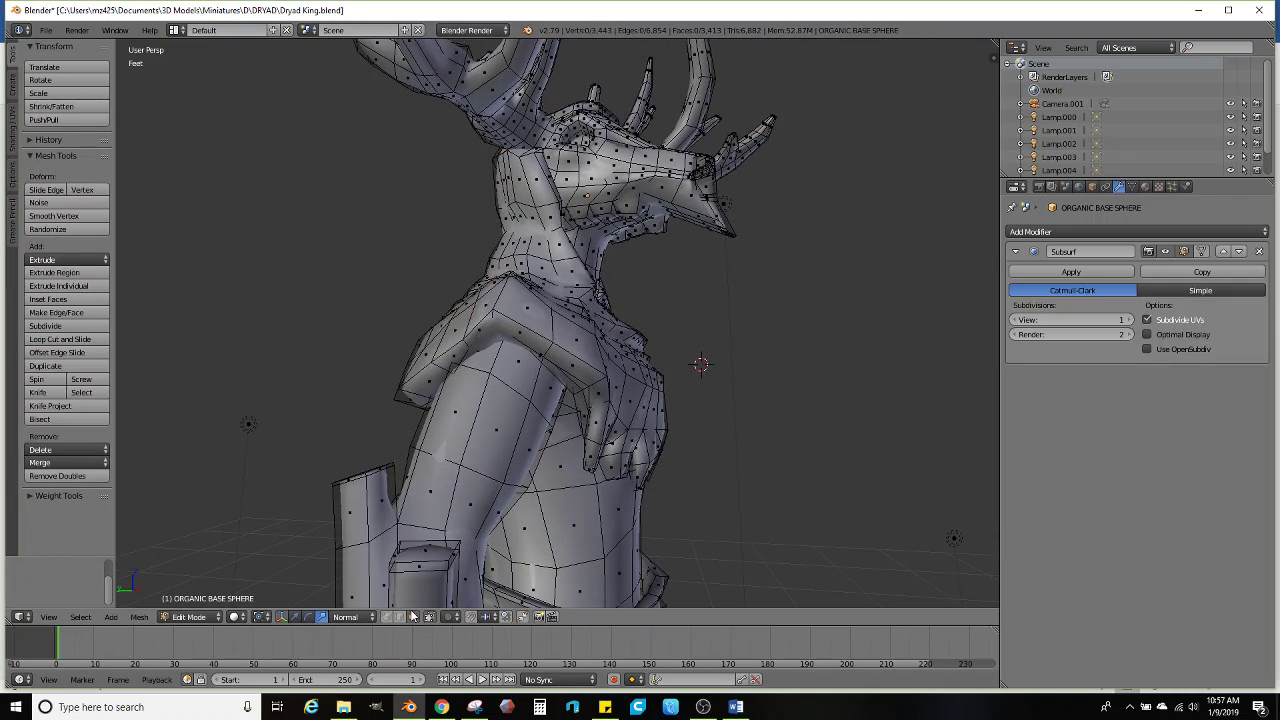
{"action": "scroll", "coordinate": [537, 444], "scroll_direction": "up", "scroll_amount": 1}
{"action": "middle_click_drag", "start_coordinate": [576, 379], "coordinate": [565, 338]}
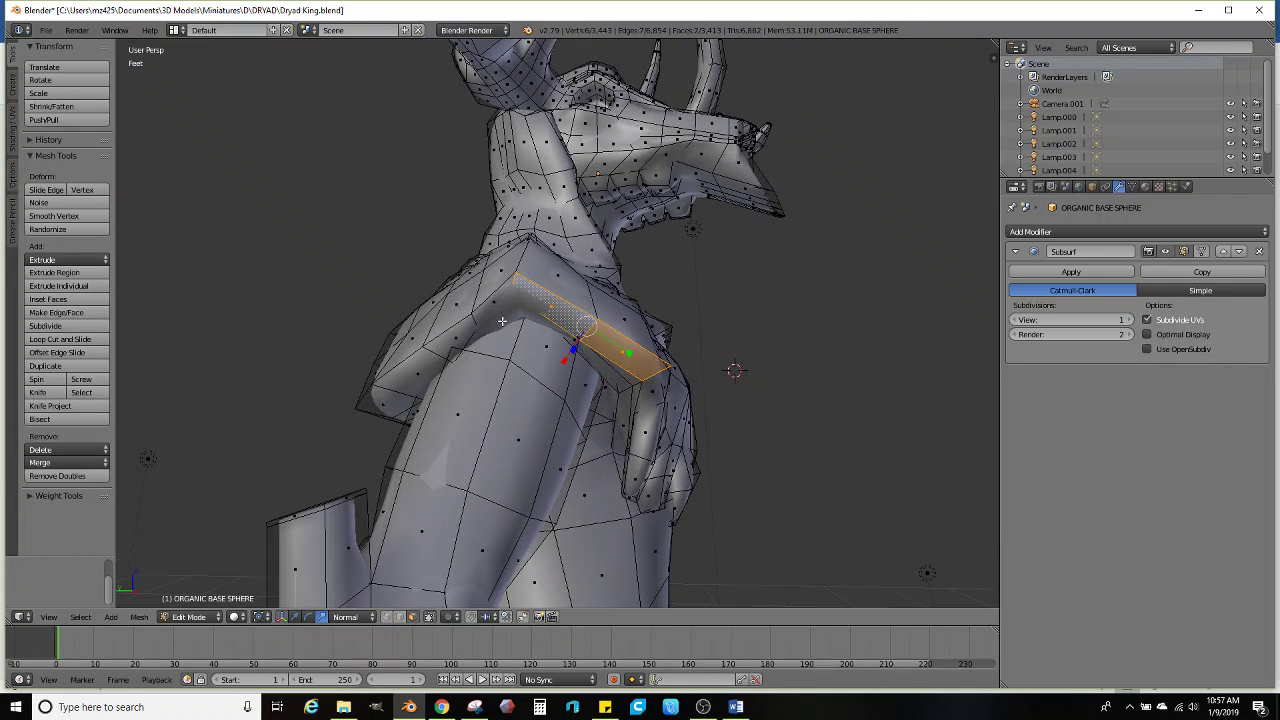
{"action": "left_click", "coordinate": [404, 366], "text": "shift"}
{"action": "middle_click_drag", "start_coordinate": [404, 366], "coordinate": [249, 363]}
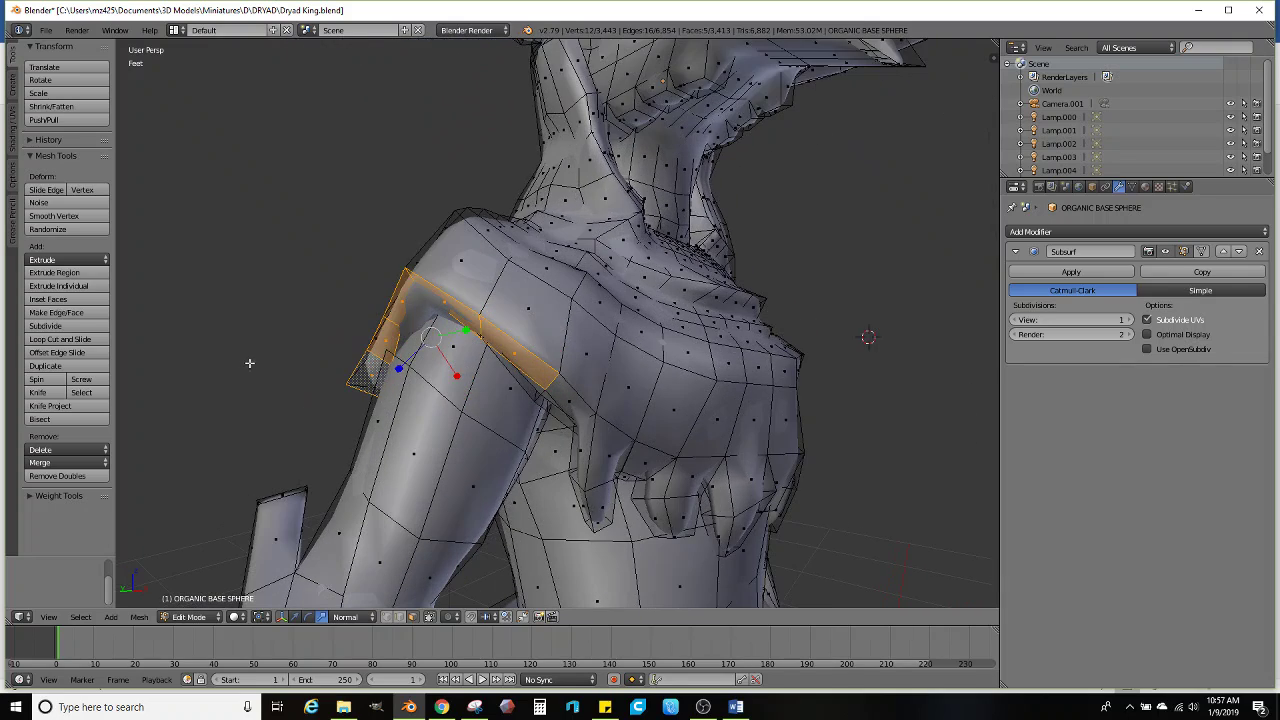
{"action": "left_click", "coordinate": [90, 287]}
{"action": "left_click", "coordinate": [77, 350]}
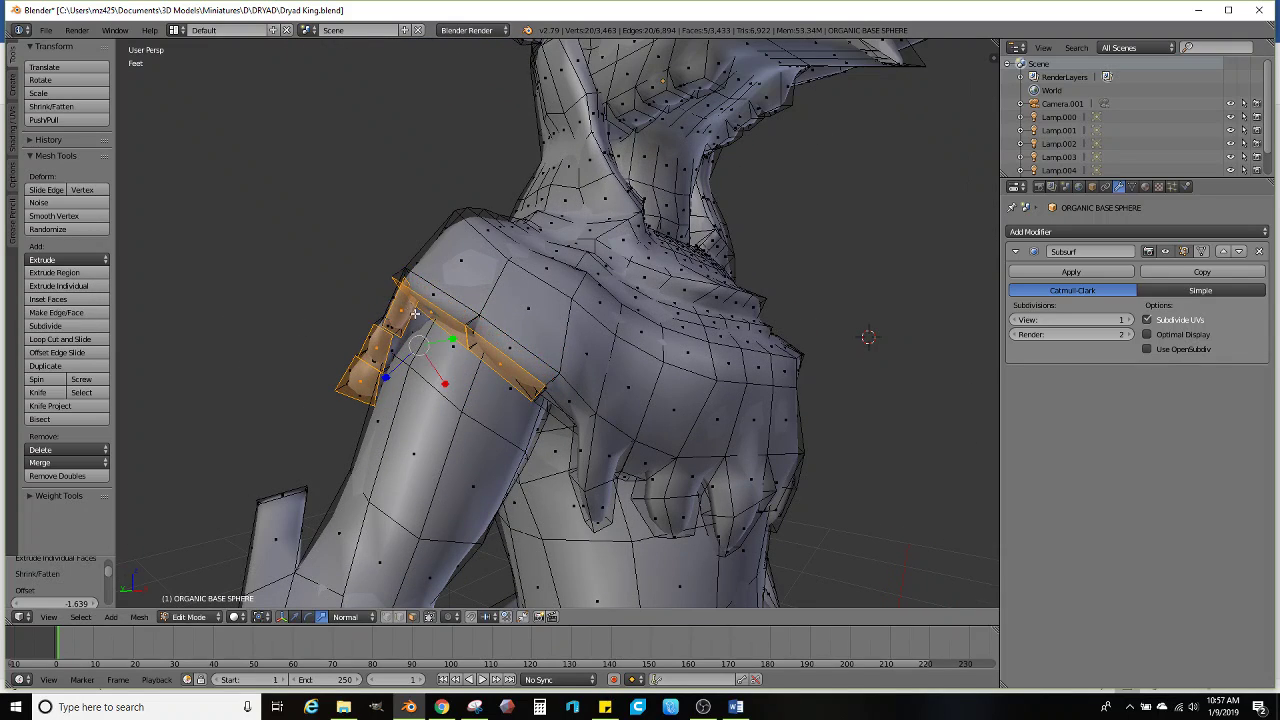
Pull the five extruded rim faces down over the upper arm and smooth their vertices
{"action": "middle_click_drag", "start_coordinate": [415, 313], "coordinate": [486, 342]}
{"action": "key", "text": "g"}
{"action": "left_click", "coordinate": [590, 415]}
{"action": "middle_click_drag", "start_coordinate": [590, 415], "coordinate": [601, 416]}
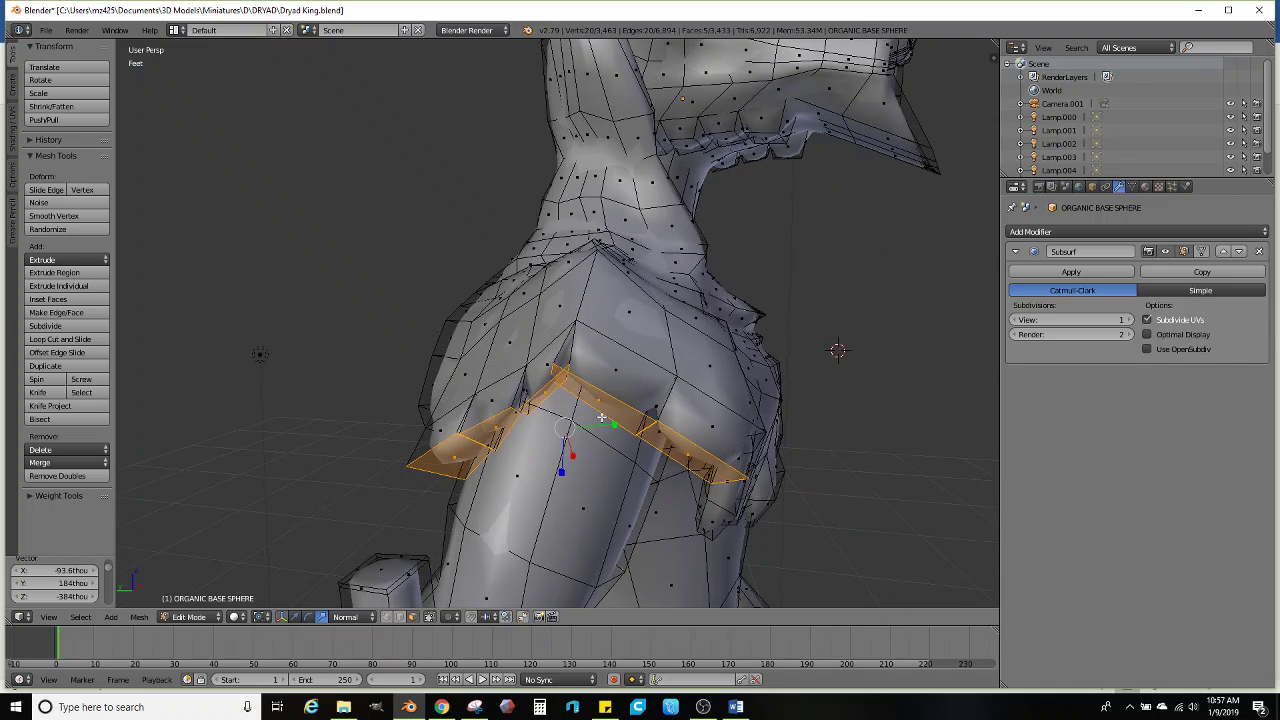
{"action": "left_click", "coordinate": [73, 222]}
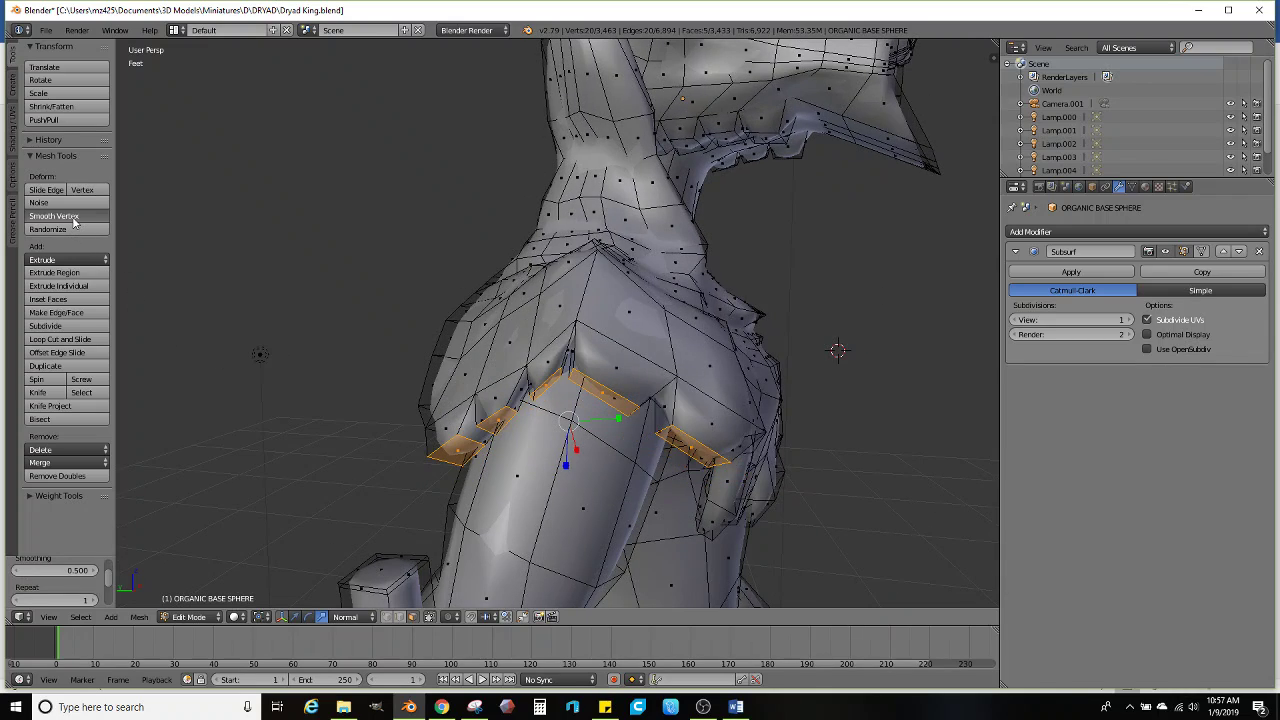
{"action": "left_click", "coordinate": [73, 222]}
Lower the five smoothed rim faces further and scale them up by a factor of 1.411
{"action": "key", "text": "g"}
{"action": "middle_click_drag", "start_coordinate": [394, 286], "coordinate": [433, 232]}
{"action": "left_click", "coordinate": [410, 328]}
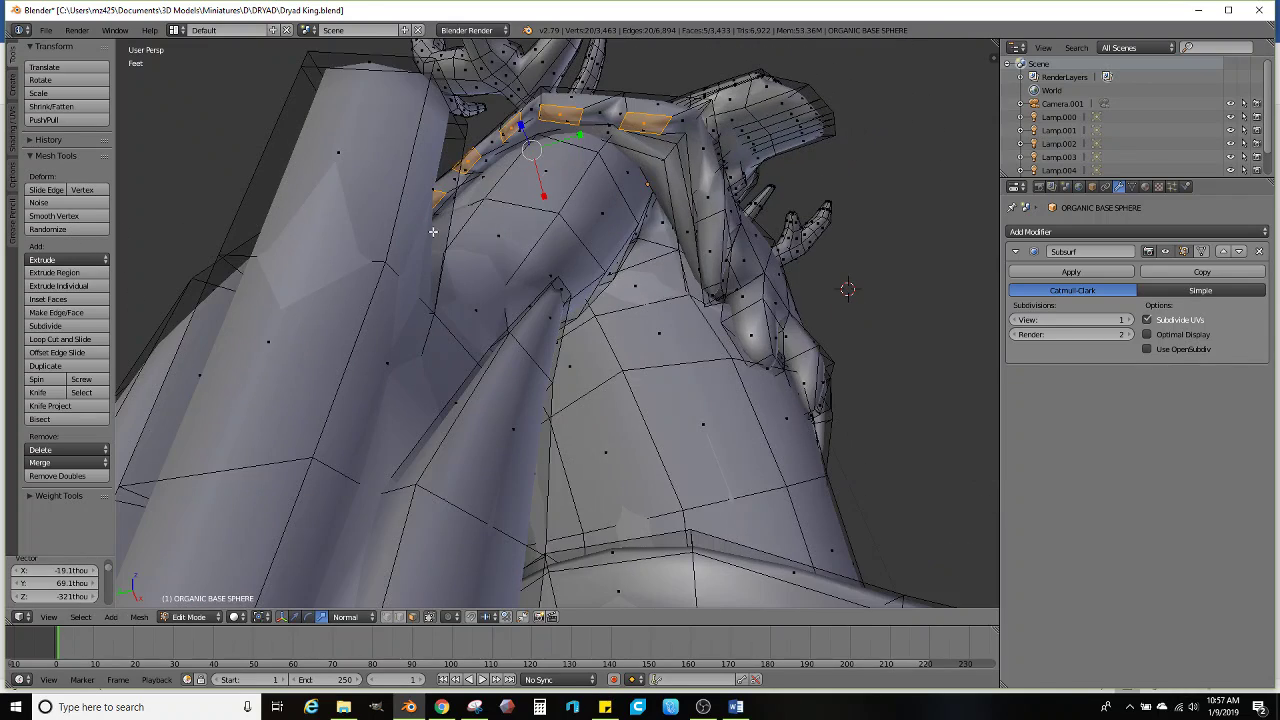
{"action": "middle_click_drag", "start_coordinate": [527, 234], "coordinate": [572, 315]}
{"action": "key", "text": "s"}
{"action": "left_click", "coordinate": [523, 322]}
Rotate the inner edge of the hanging point just behind the shoulder peak and move it downward
{"action": "scroll", "coordinate": [574, 369], "scroll_direction": "up", "scroll_amount": 2}
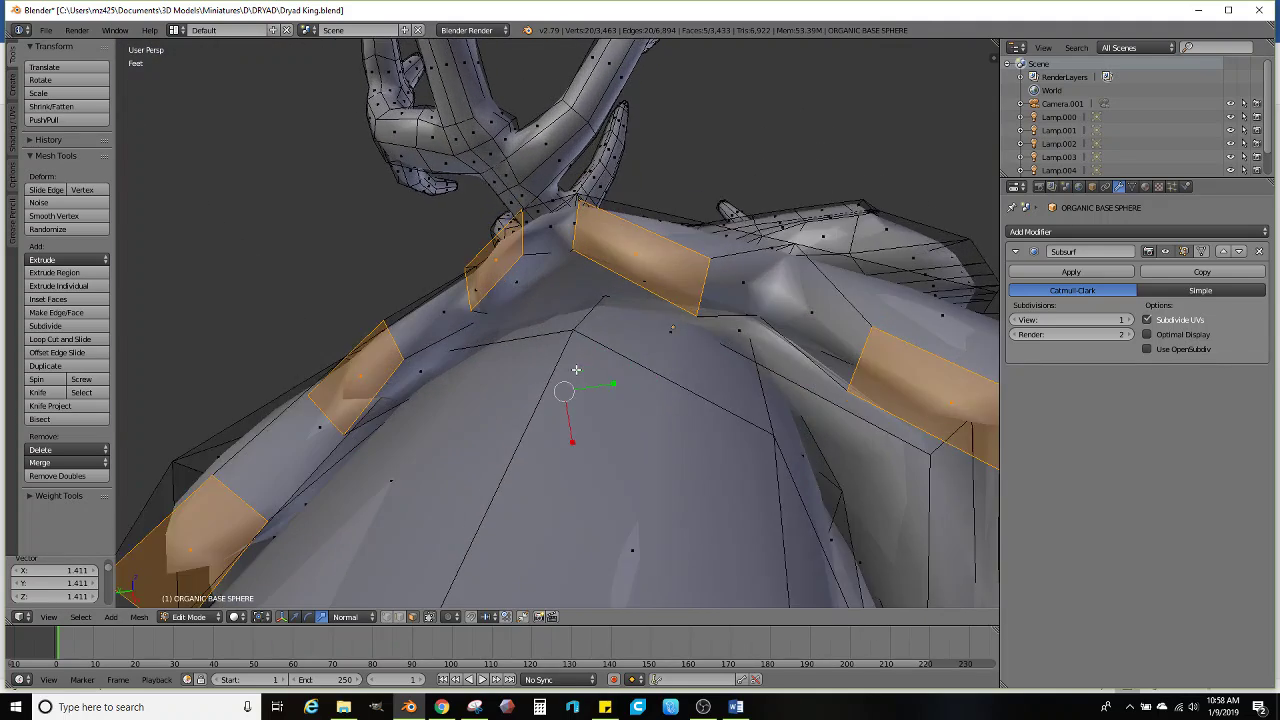
{"action": "scroll", "coordinate": [560, 405], "scroll_direction": "up", "scroll_amount": 2}
{"action": "scroll", "coordinate": [450, 570], "scroll_direction": "down", "scroll_amount": 2}
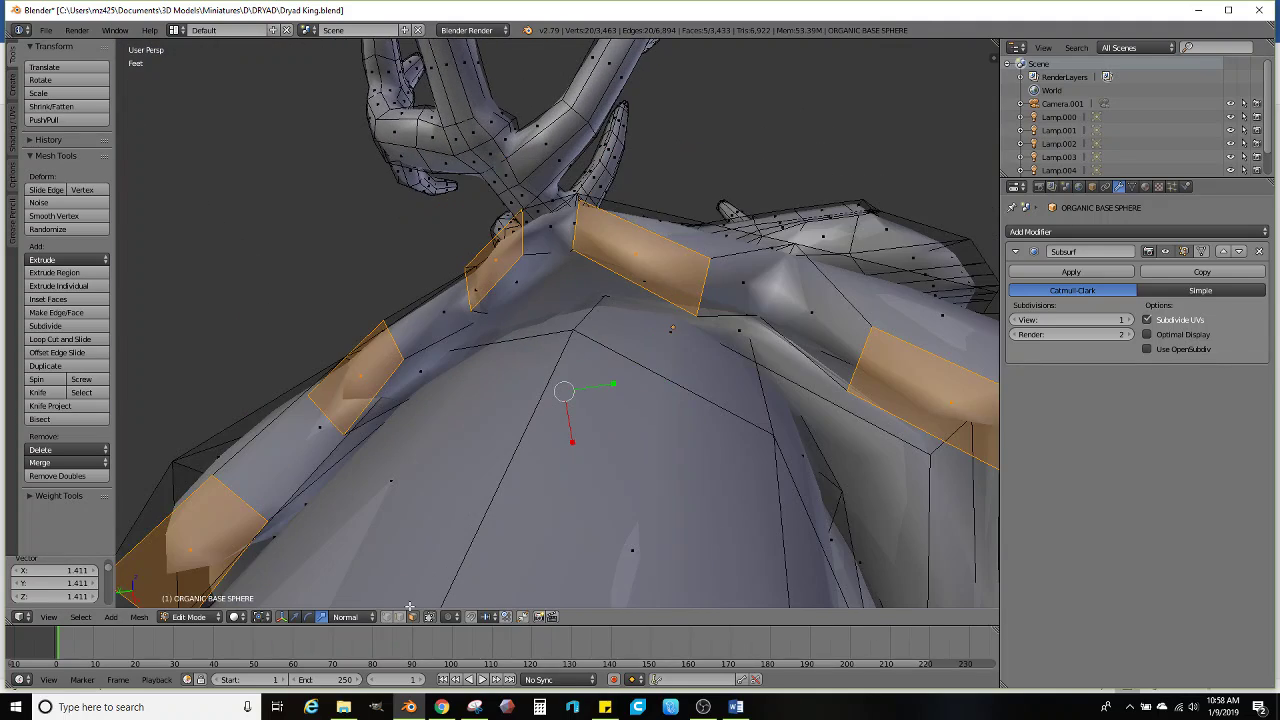
{"action": "right_click", "coordinate": [496, 279]}
{"action": "scroll", "coordinate": [545, 290], "scroll_direction": "down", "scroll_amount": 2}
{"action": "middle_click_drag", "start_coordinate": [573, 299], "coordinate": [597, 295]}
{"action": "key", "text": "r"}
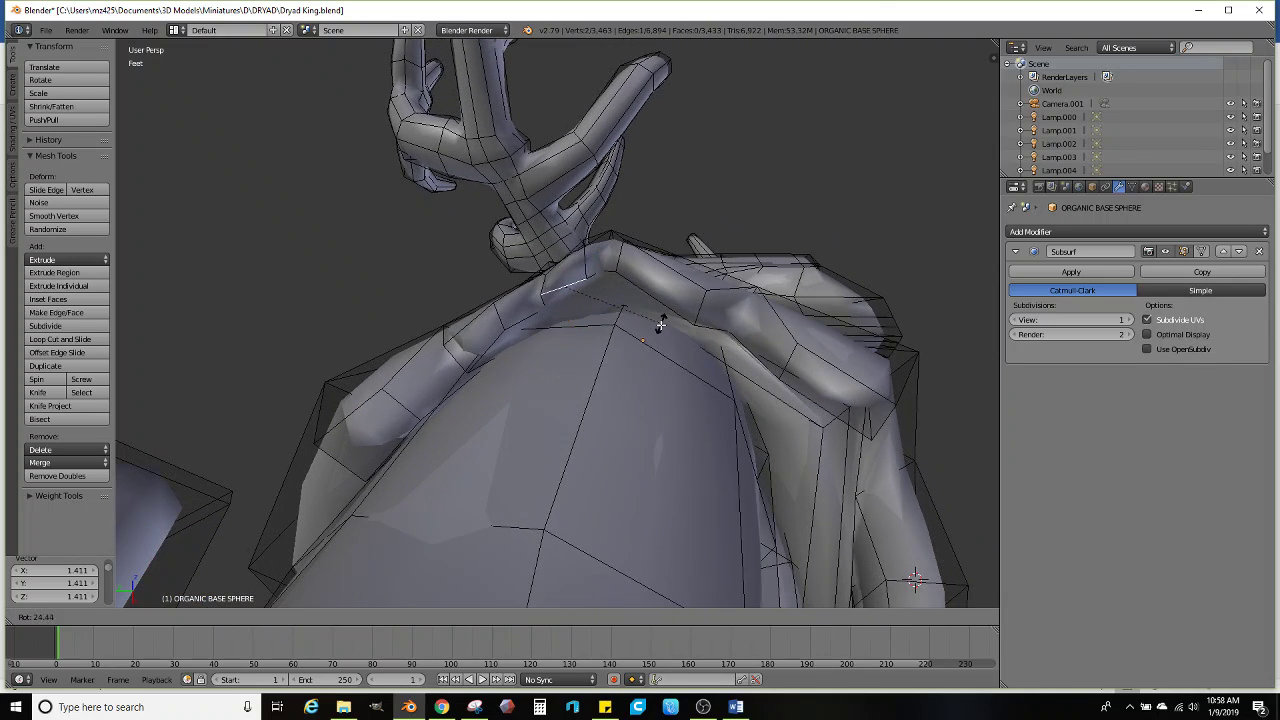
{"action": "left_click", "coordinate": [660, 323]}
{"action": "key", "text": "g"}
{"action": "left_click", "coordinate": [664, 358]}
Move the inner edges of the remaining hanging points one by one, two in front of the shoulder peak and one behind it
{"action": "right_click", "coordinate": [667, 311]}
{"action": "key", "text": "g"}
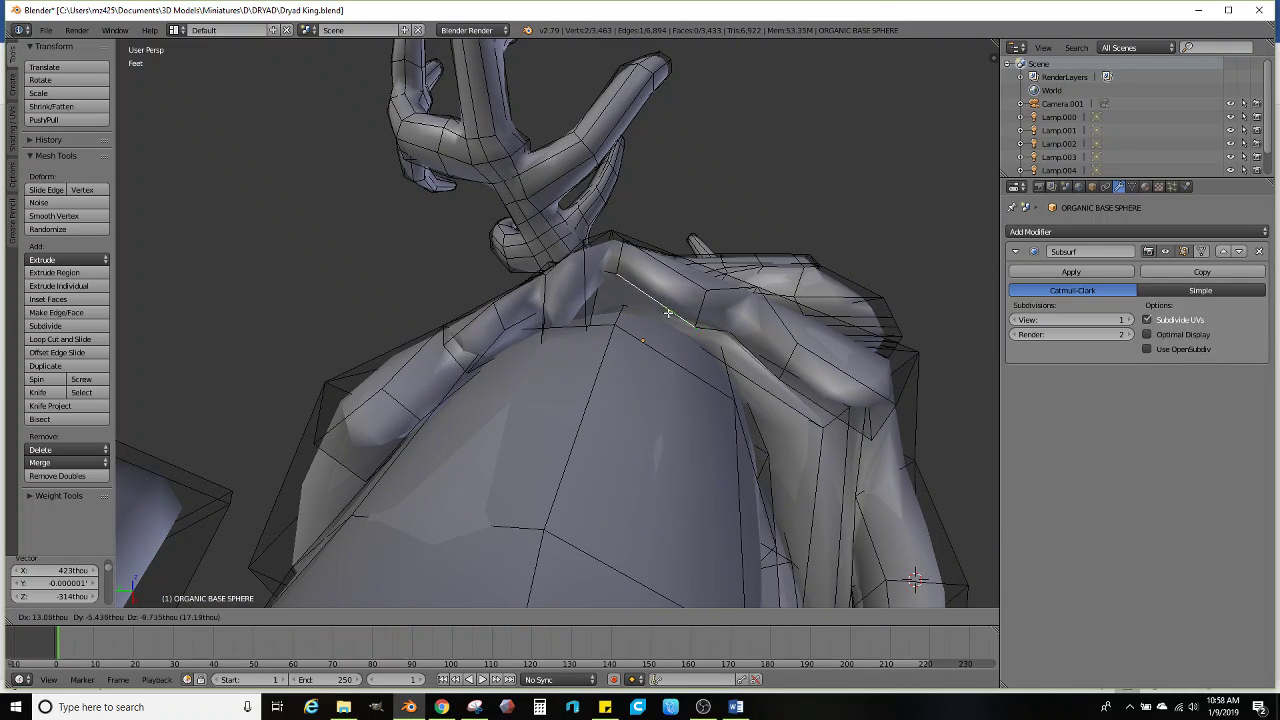
{"action": "left_click", "coordinate": [666, 318]}
{"action": "right_click", "coordinate": [640, 377]}
{"action": "key", "text": "g"}
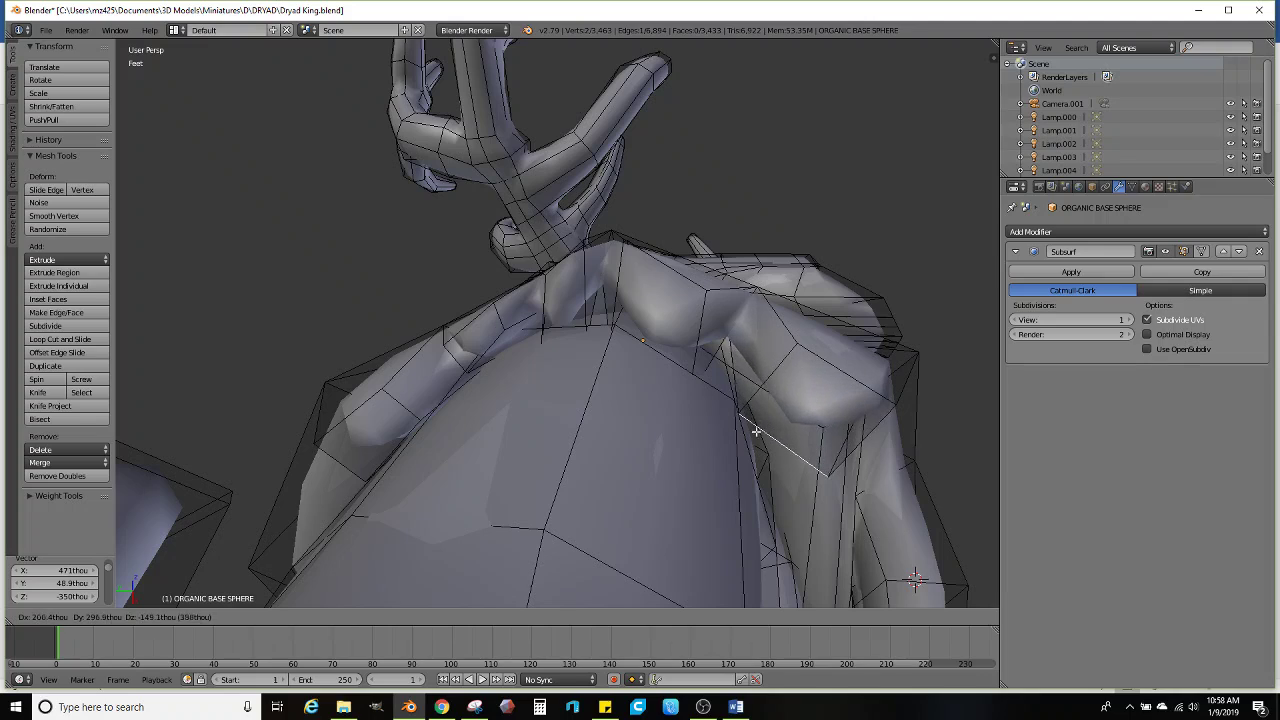
{"action": "left_click", "coordinate": [757, 431]}
{"action": "key", "text": "g"}
{"action": "left_click", "coordinate": [516, 385]}
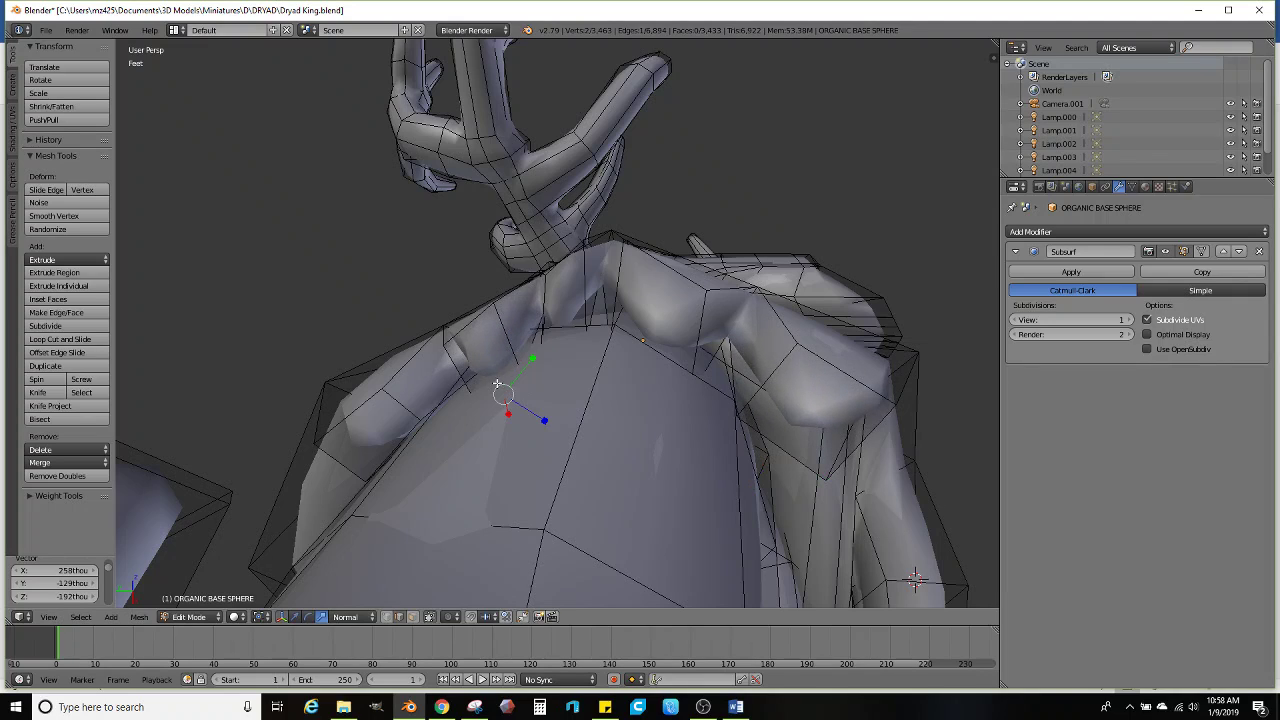
{"action": "middle_click_drag", "start_coordinate": [492, 385], "coordinate": [514, 394]}
{"action": "scroll", "coordinate": [526, 472], "scroll_direction": "down", "scroll_amount": 2}
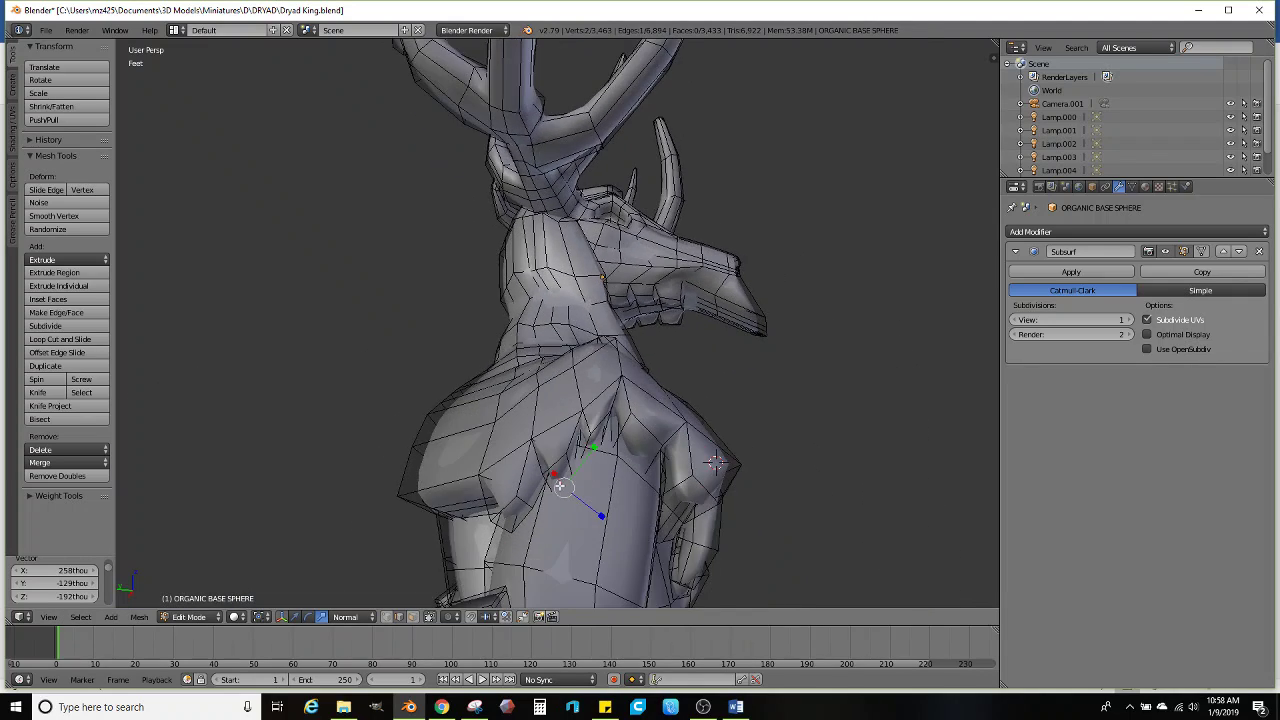
Add two loop cuts on each side of the opposite shoulder's peak, running over the hood and collar
{"action": "key", "text": "Tab"}
{"action": "middle_click_drag", "start_coordinate": [526, 472], "coordinate": [325, 424]}
{"action": "key", "text": "Tab"}
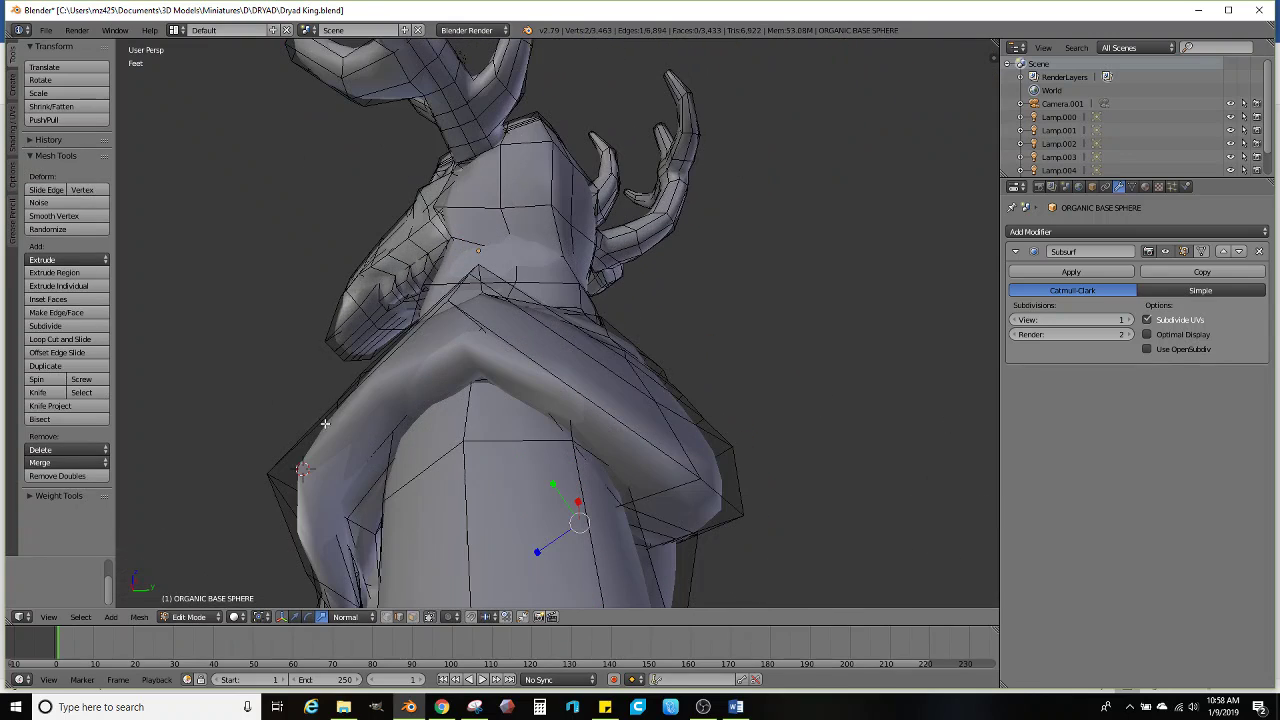
{"action": "left_click", "coordinate": [59, 339]}
{"action": "scroll", "coordinate": [416, 376], "scroll_direction": "up", "scroll_amount": 2}
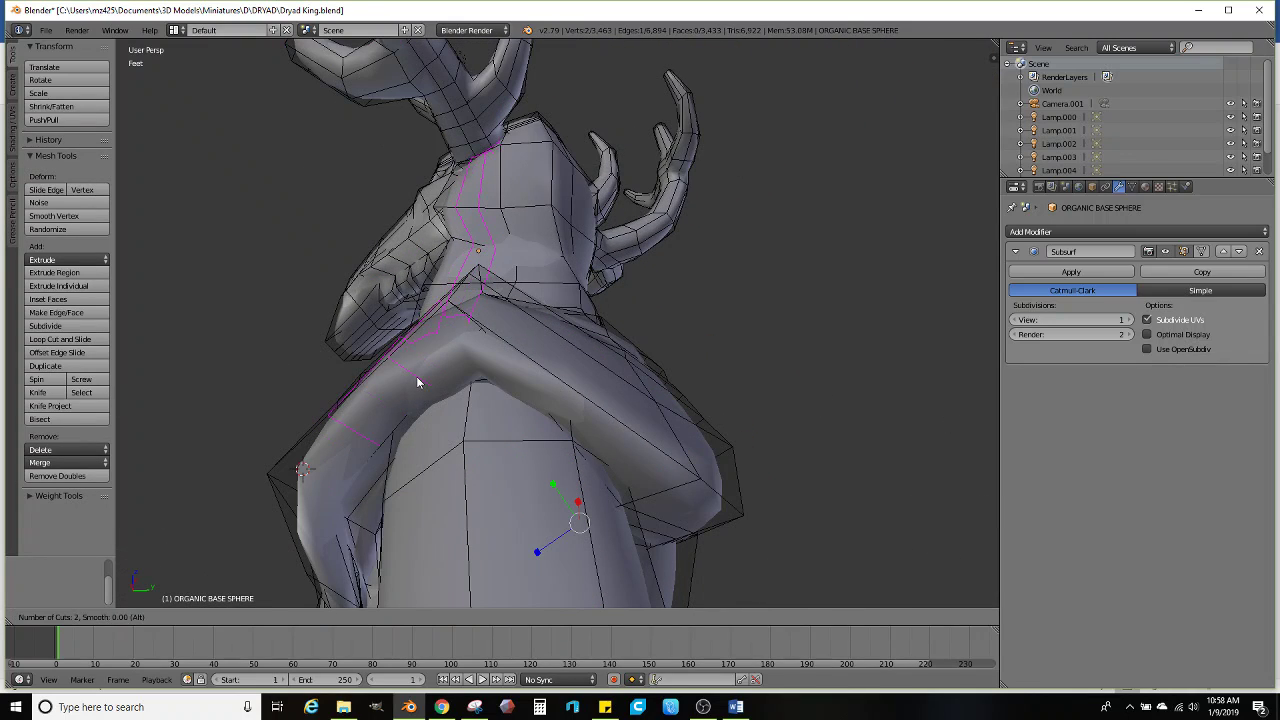
{"action": "left_click", "coordinate": [418, 376]}
{"action": "right_click", "coordinate": [420, 376]}
{"action": "key", "text": "ctrl+r"}
{"action": "scroll", "coordinate": [561, 417], "scroll_direction": "up", "scroll_amount": 1}
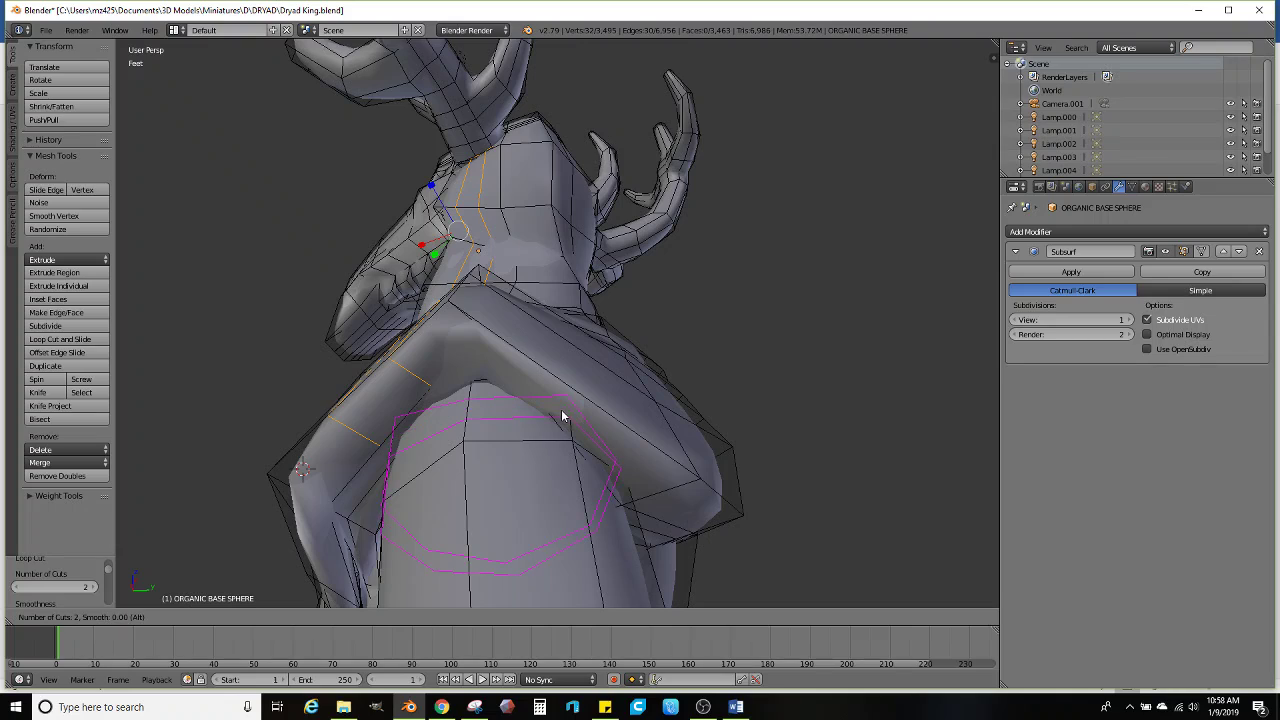
{"action": "left_click", "coordinate": [572, 392]}
{"action": "right_click", "coordinate": [572, 392]}
Add the front pair of loops to the selection and randomize all four new loops' vertices by 0.100
{"action": "right_click", "coordinate": [401, 370], "text": "alt+shift"}
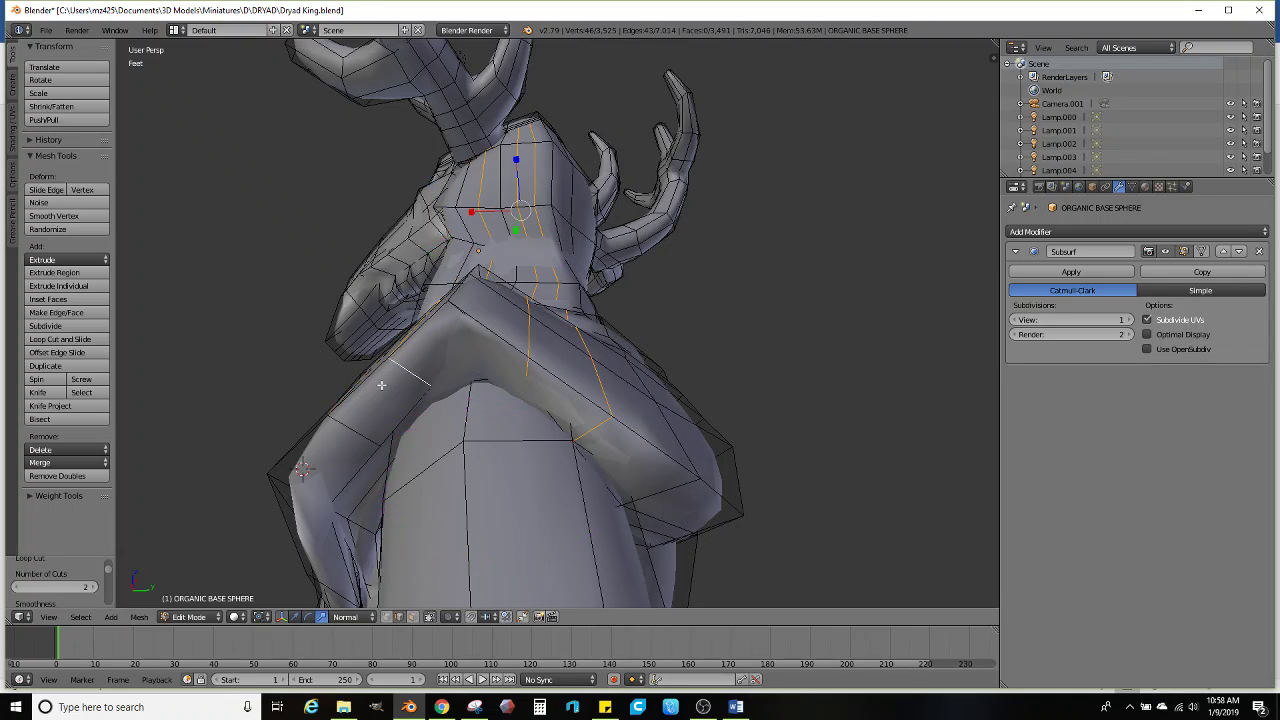
{"action": "right_click", "coordinate": [364, 405], "text": "alt+shift"}
{"action": "key", "text": "ctrl+z"}
{"action": "right_click", "coordinate": [356, 421], "text": "alt+shift"}
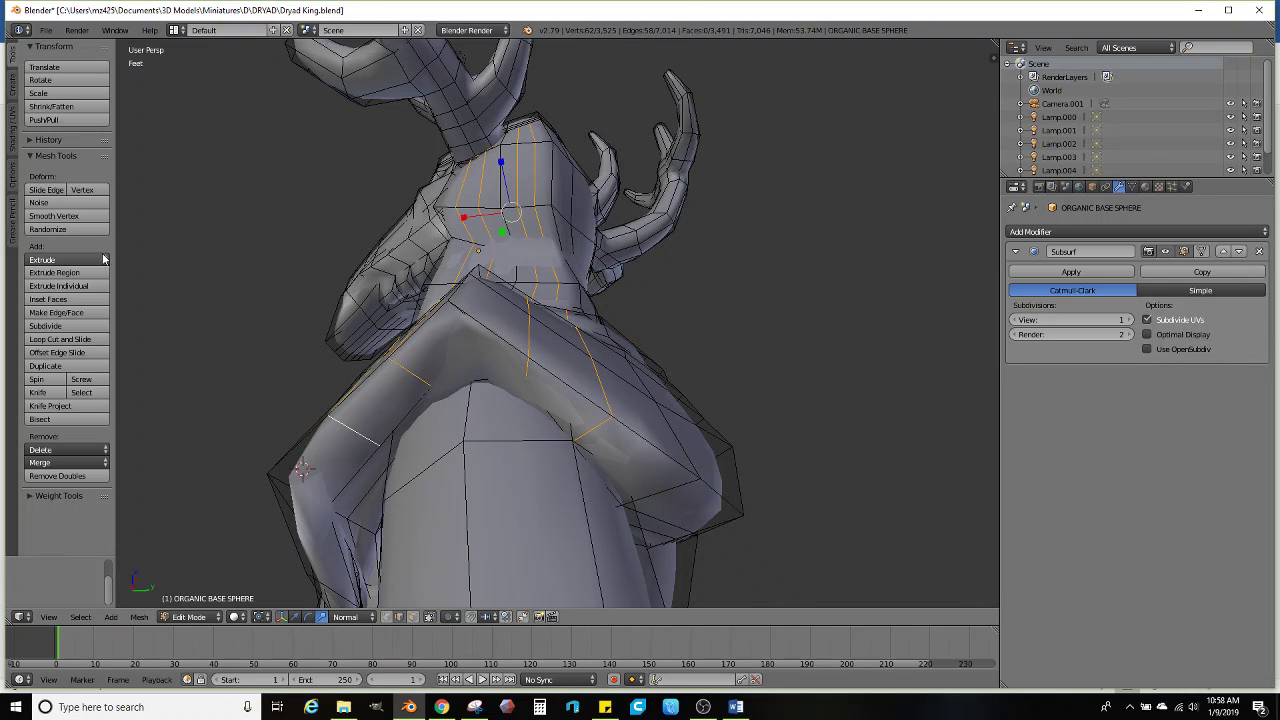
{"action": "left_click", "coordinate": [103, 259]}
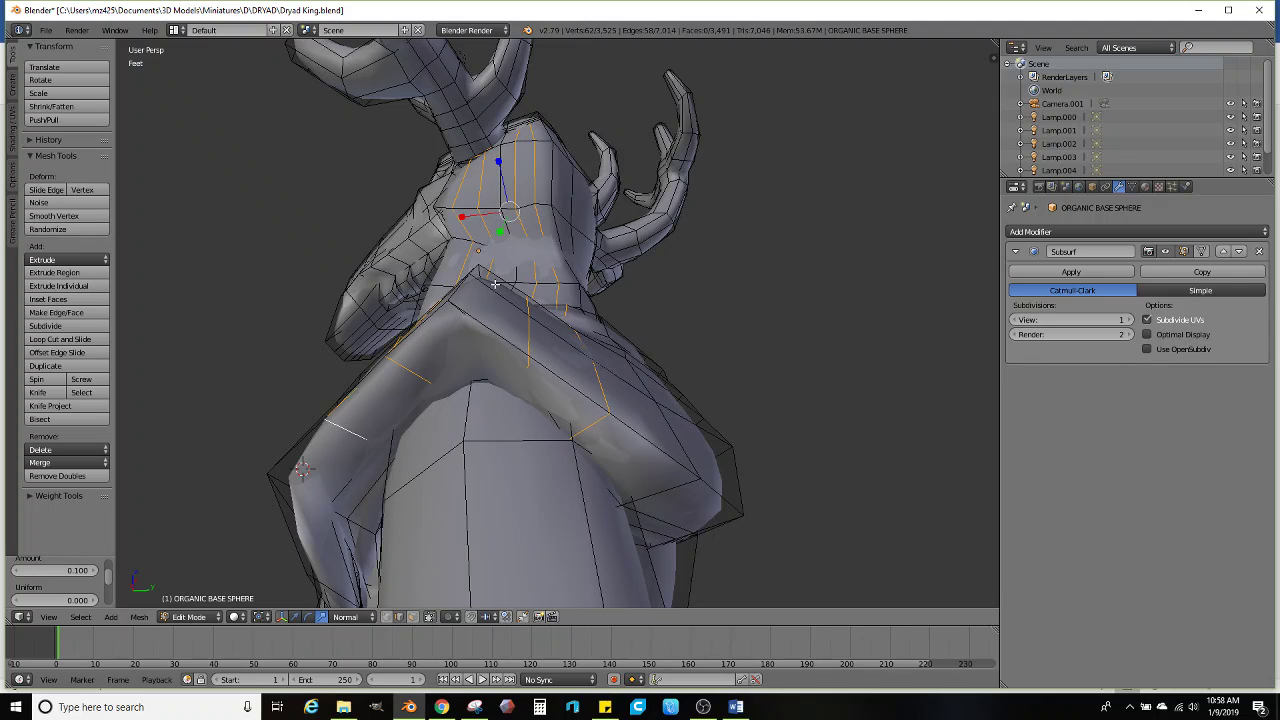
{"action": "left_click", "coordinate": [669, 332]}
Clear the loop selection and switch to face selection at the opposite shoulder's lower collar rim
{"action": "middle_click_drag", "start_coordinate": [669, 334], "coordinate": [604, 404]}
{"action": "key", "text": "Tab"}
{"action": "key", "text": "Tab"}
{"action": "left_click", "coordinate": [411, 617]}
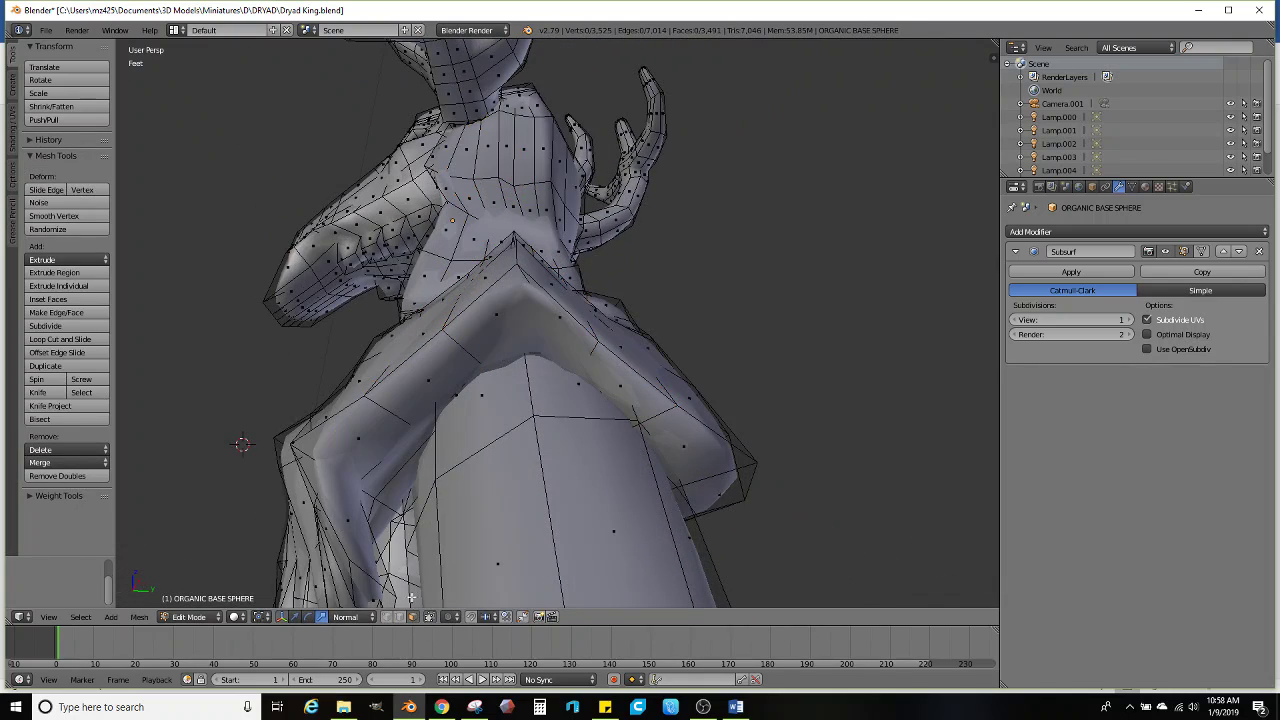
Select six faces along the underside of the shoulder cape's outer edge and extrude them individually with an offset of about -0.508
{"action": "right_click", "coordinate": [365, 468]}
{"action": "right_click", "coordinate": [414, 392], "text": "shift"}
{"action": "right_click", "coordinate": [564, 328], "text": "shift"}
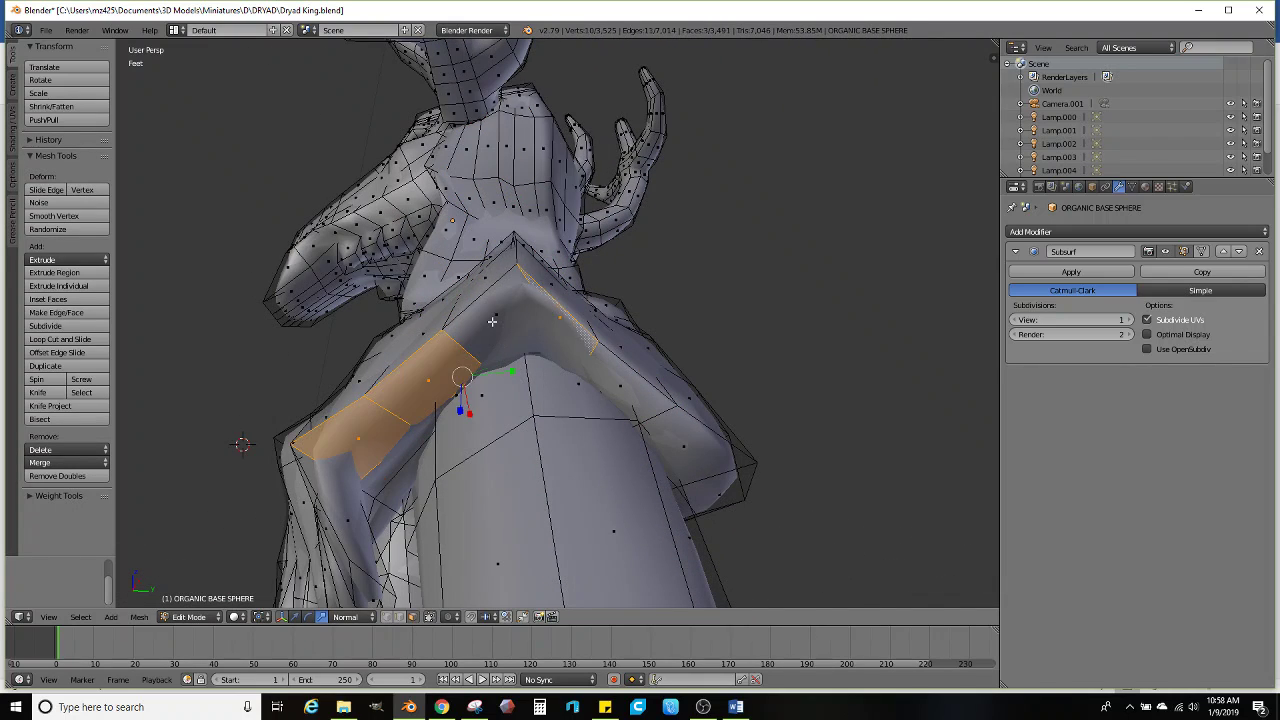
{"action": "right_click", "coordinate": [492, 321], "text": "shift"}
{"action": "right_click", "coordinate": [629, 380], "text": "shift"}
{"action": "right_click", "coordinate": [682, 431], "text": "shift"}
{"action": "middle_click_drag", "start_coordinate": [682, 431], "coordinate": [627, 445]}
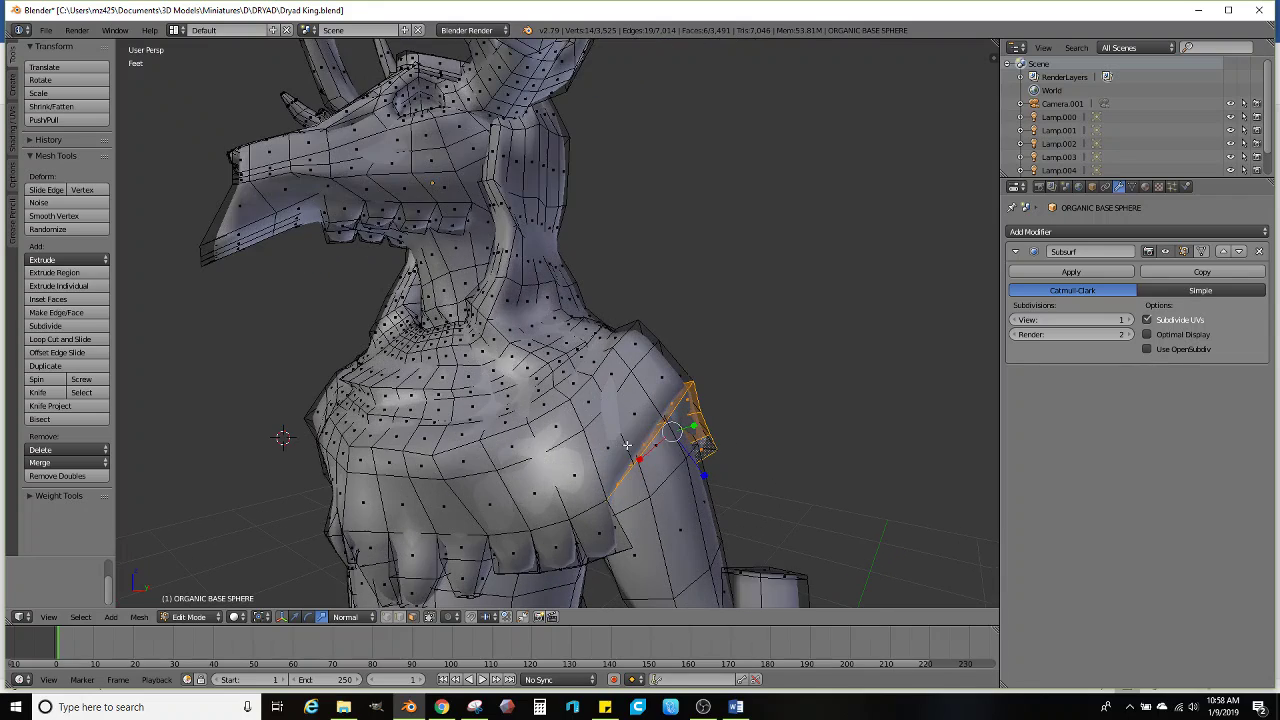
{"action": "left_click", "coordinate": [80, 286]}
{"action": "left_click", "coordinate": [88, 308]}
Move the extruded faces down over the upper arm as hanging flaps and set the transform orientation to Global
{"action": "middle_click_drag", "start_coordinate": [668, 388], "coordinate": [532, 400]}
{"action": "key", "text": "g"}
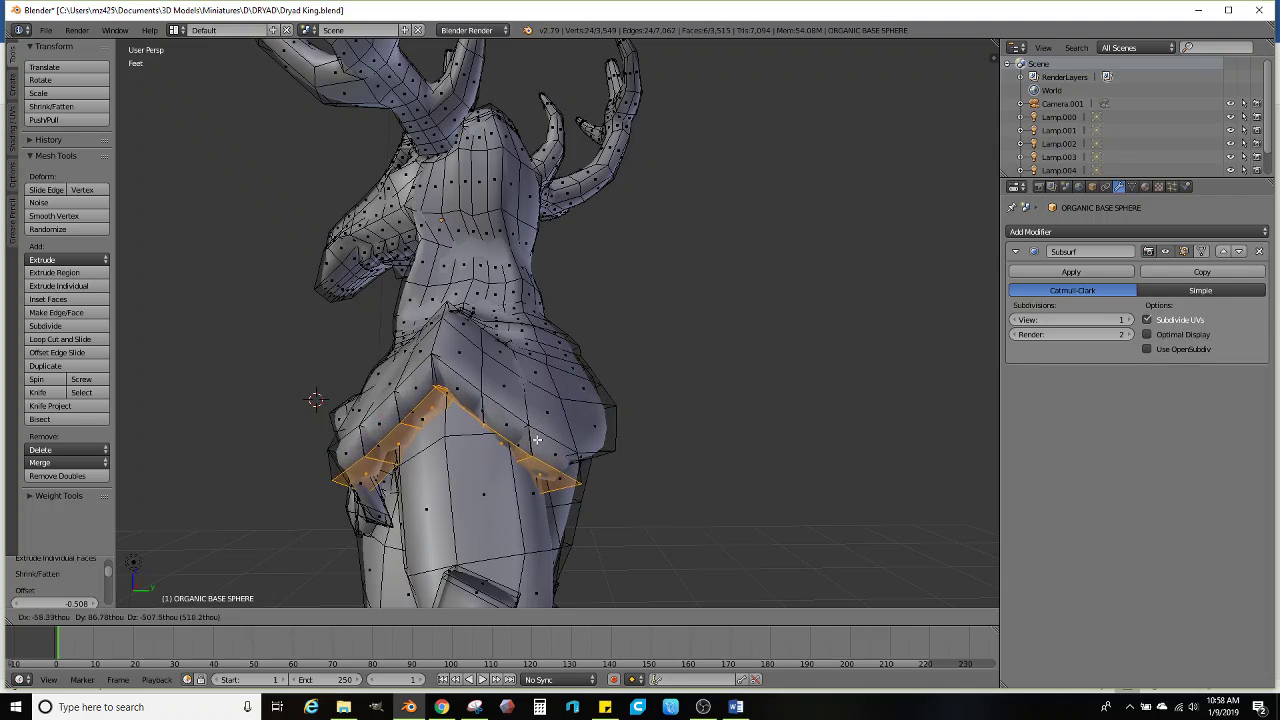
{"action": "left_click", "coordinate": [540, 454]}
{"action": "middle_click_drag", "start_coordinate": [470, 485], "coordinate": [491, 500]}
{"action": "left_click", "coordinate": [340, 617]}
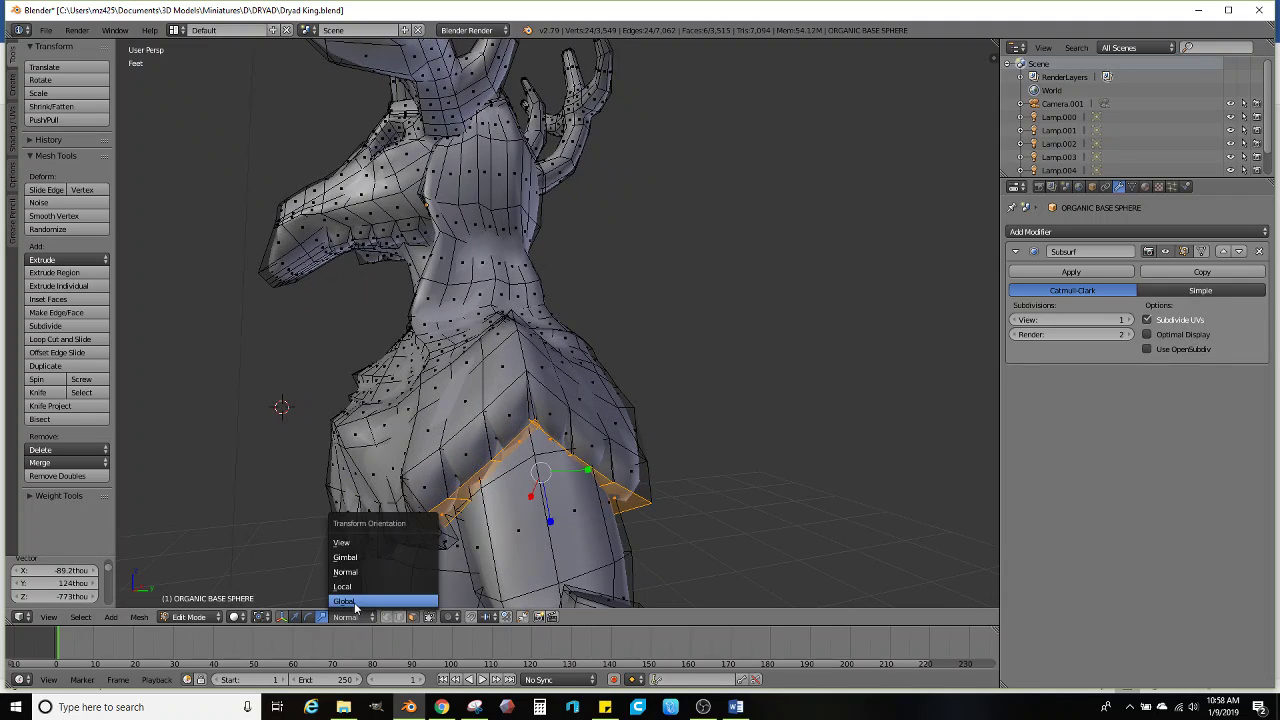
{"action": "left_click", "coordinate": [360, 543]}
Fit the shoulder flap ends around the arm by repositioning them and scaling them to about 0.612, then about 0.908
{"action": "left_click_drag", "start_coordinate": [541, 430], "coordinate": [541, 448]}
{"action": "middle_click_drag", "start_coordinate": [541, 448], "coordinate": [678, 465]}
{"action": "mouse_move", "coordinate": [678, 465]}
{"action": "left_mouse_down"}
{"action": "mouse_move", "coordinate": [668, 500]}
{"action": "mouse_move", "coordinate": [700, 456]}
{"action": "left_mouse_up"}
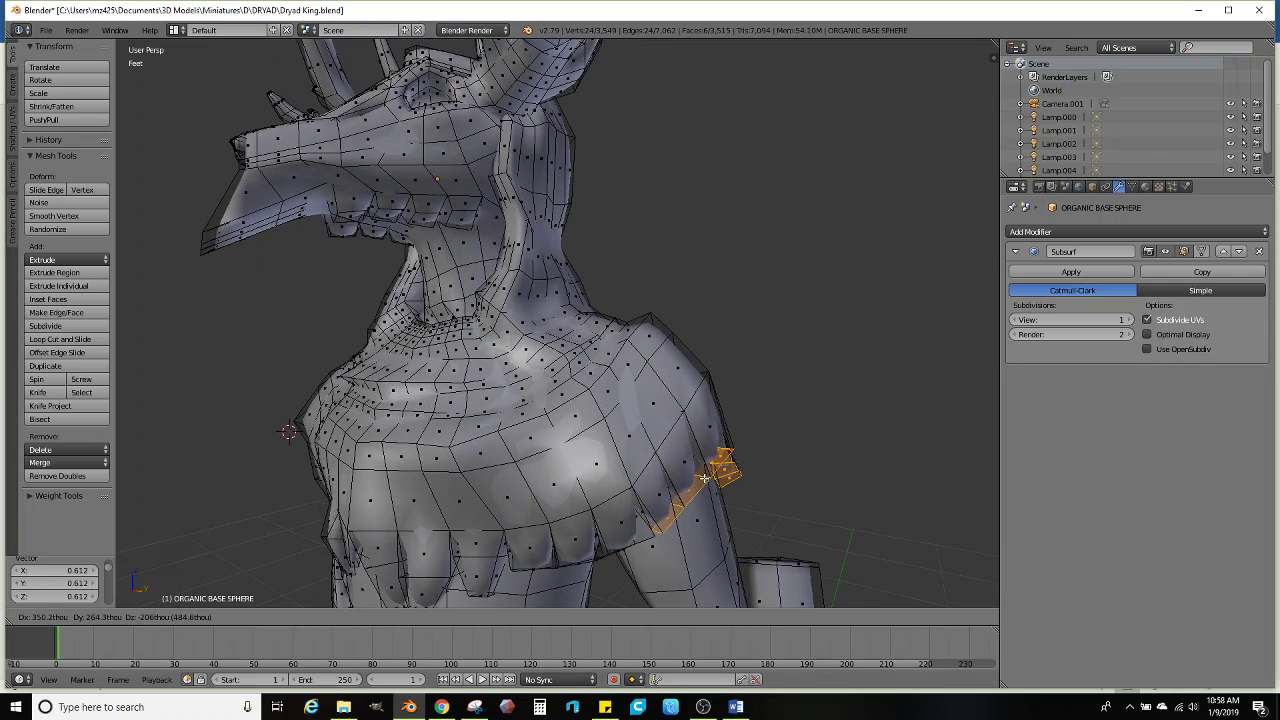
{"action": "middle_click_drag", "start_coordinate": [700, 456], "coordinate": [591, 480]}
{"action": "key", "text": "g"}
{"action": "left_click", "coordinate": [587, 480]}
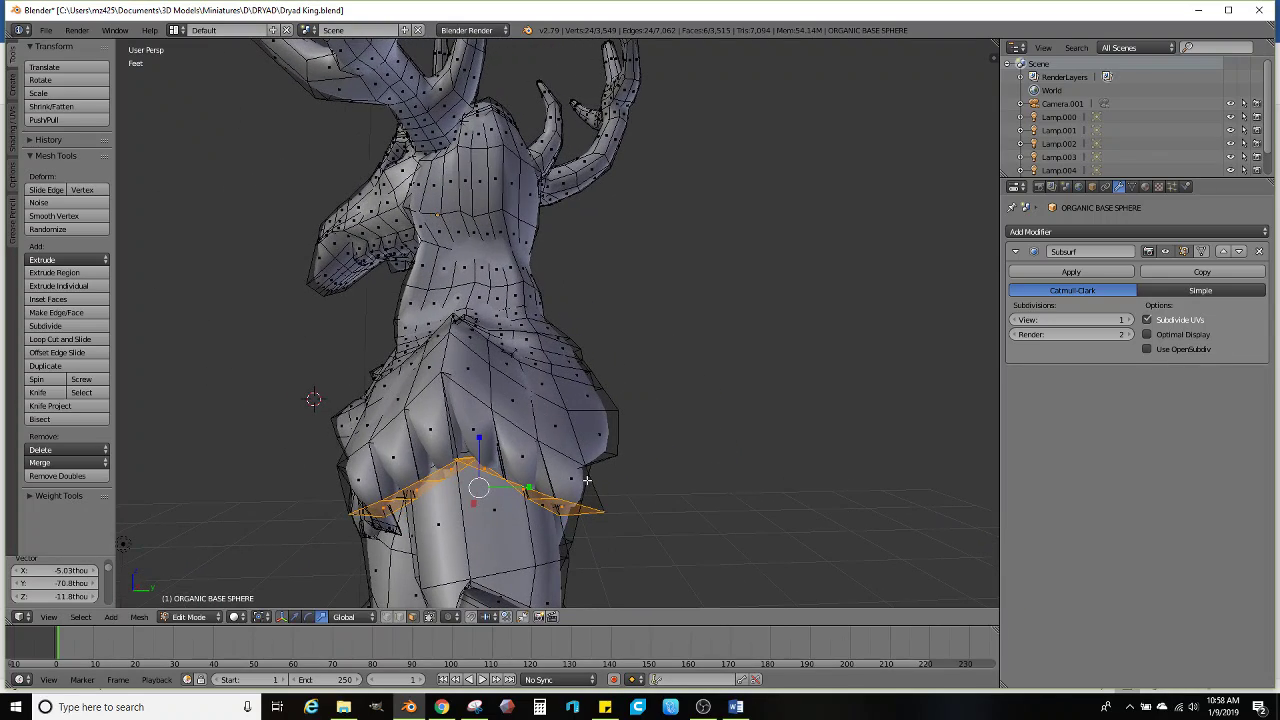
{"action": "key", "text": "s"}
{"action": "left_click", "coordinate": [629, 471]}
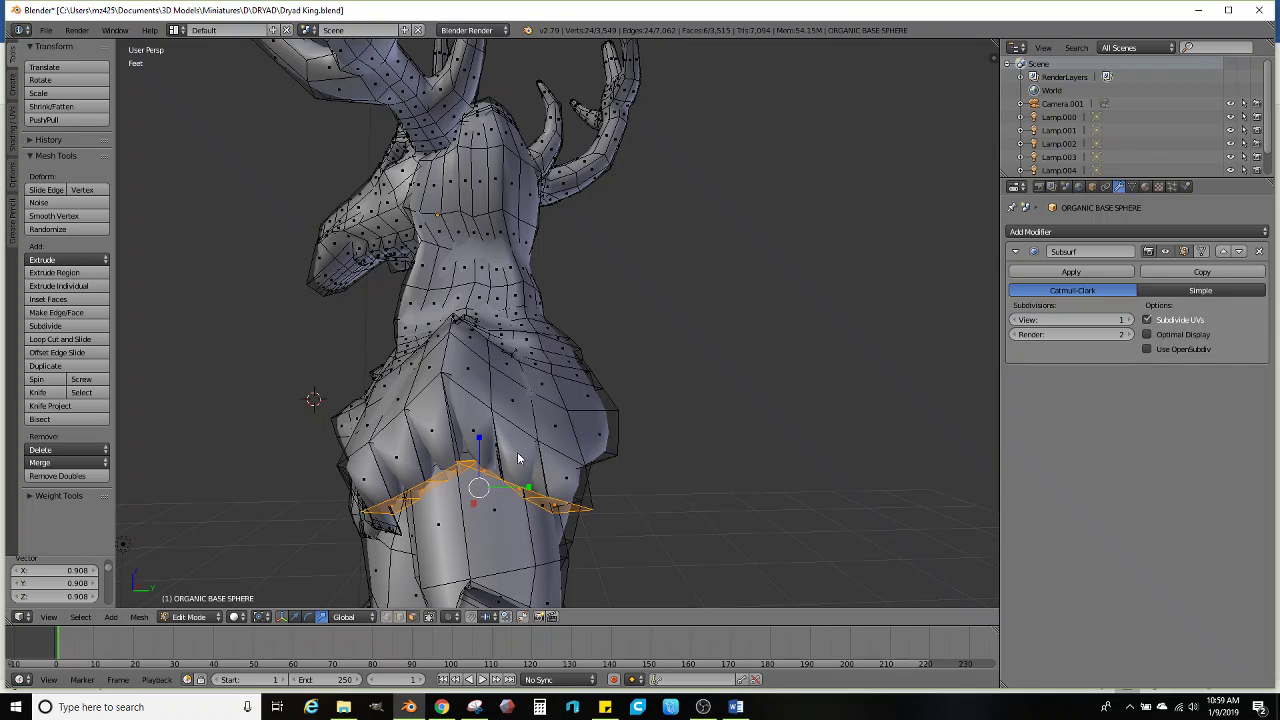
Inspect the cape and shoulder flaps from the side and back in Object Mode
{"action": "key", "text": "Tab"}
{"action": "middle_click_drag", "start_coordinate": [519, 458], "coordinate": [687, 434]}
{"action": "scroll", "coordinate": [606, 451], "scroll_direction": "down", "scroll_amount": 4}
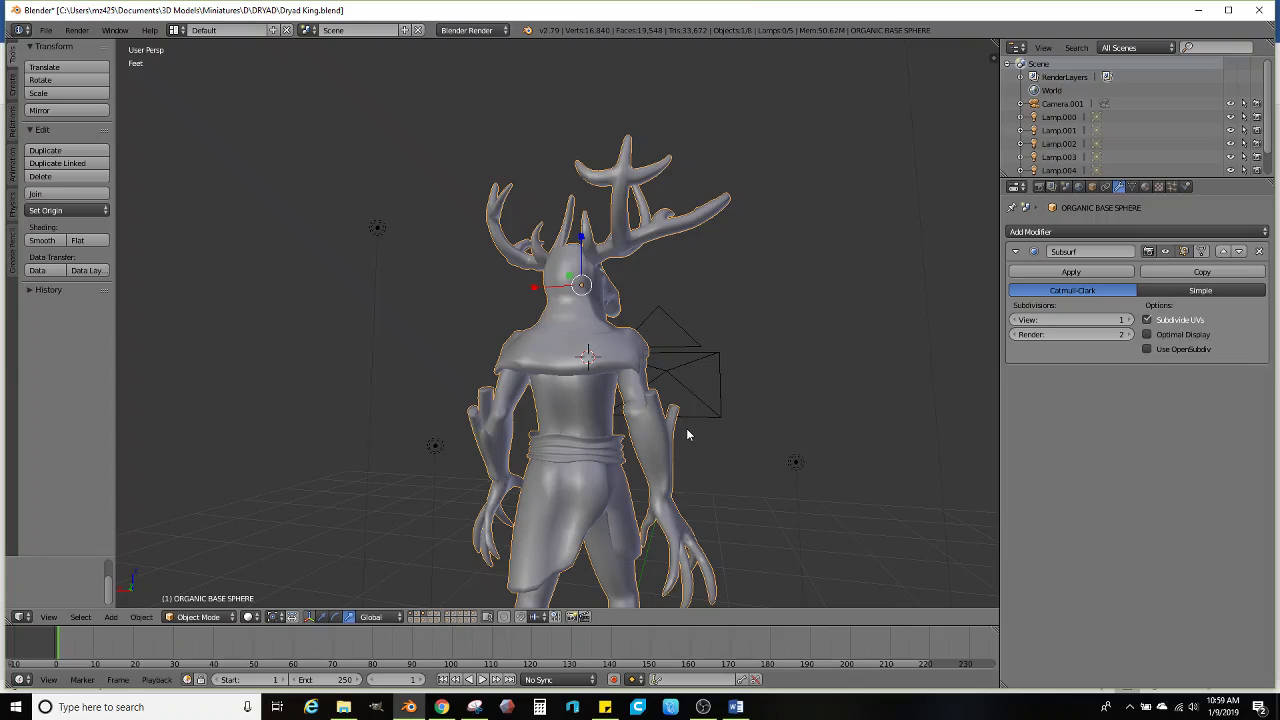
{"action": "mouse_move", "coordinate": [687, 430]}
{"action": "middle_mouse_down"}
{"action": "mouse_move", "coordinate": [562, 406]}
{"action": "mouse_move", "coordinate": [664, 393]}
{"action": "mouse_move", "coordinate": [520, 390]}
{"action": "mouse_move", "coordinate": [460, 374]}
{"action": "mouse_move", "coordinate": [740, 403]}
{"action": "mouse_move", "coordinate": [811, 374]}
{"action": "mouse_move", "coordinate": [717, 369]}
{"action": "mouse_move", "coordinate": [514, 394]}
{"action": "mouse_move", "coordinate": [515, 379]}
{"action": "mouse_move", "coordinate": [495, 371]}
{"action": "middle_mouse_up"}
{"action": "scroll", "coordinate": [562, 406], "scroll_direction": "up", "scroll_amount": 2}
{"action": "key", "text": "Tab"}
{"action": "key", "text": "Tab"}
{"action": "scroll", "coordinate": [514, 394], "scroll_direction": "up", "scroll_amount": 2}
Add two pairs of vertical edge loops with Loop Cut and Slide on the left half of the cape's back
{"action": "key", "text": "Tab"}
{"action": "left_click", "coordinate": [82, 340]}
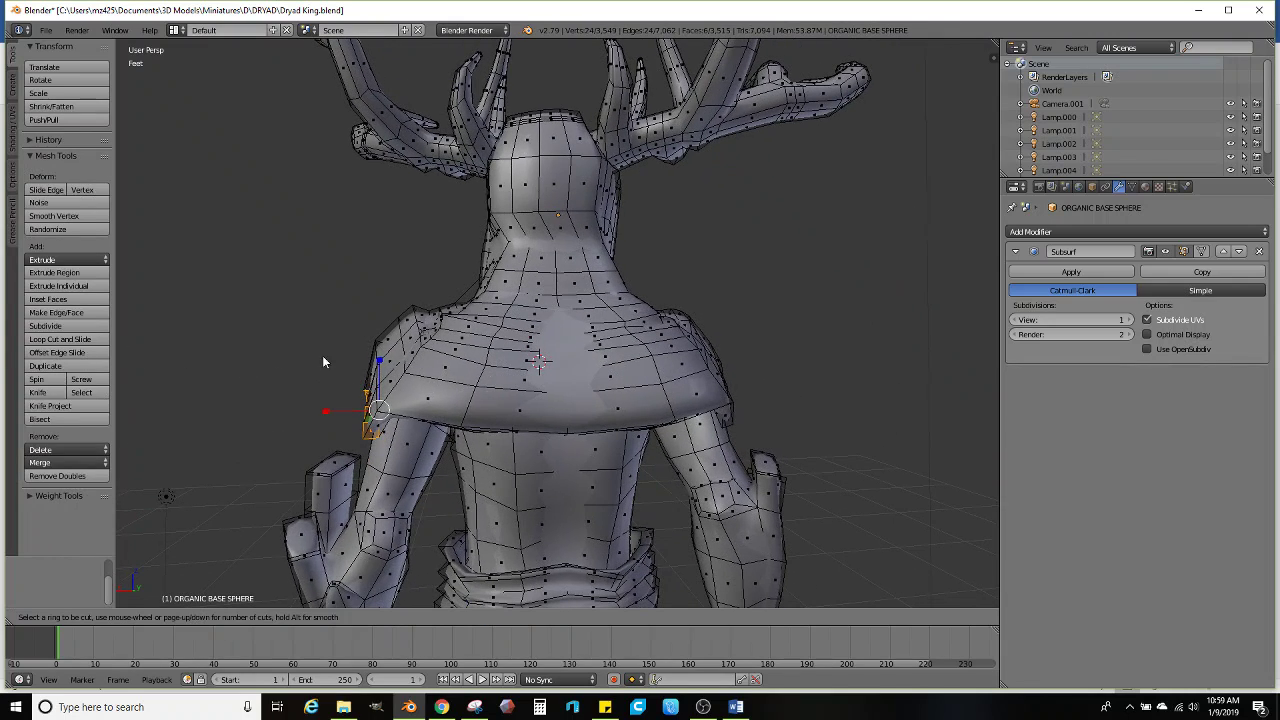
{"action": "scroll", "coordinate": [467, 384], "scroll_direction": "up", "scroll_amount": 1}
{"action": "left_click", "coordinate": [467, 384]}
{"action": "right_click", "coordinate": [467, 384]}
{"action": "left_click", "coordinate": [88, 340]}
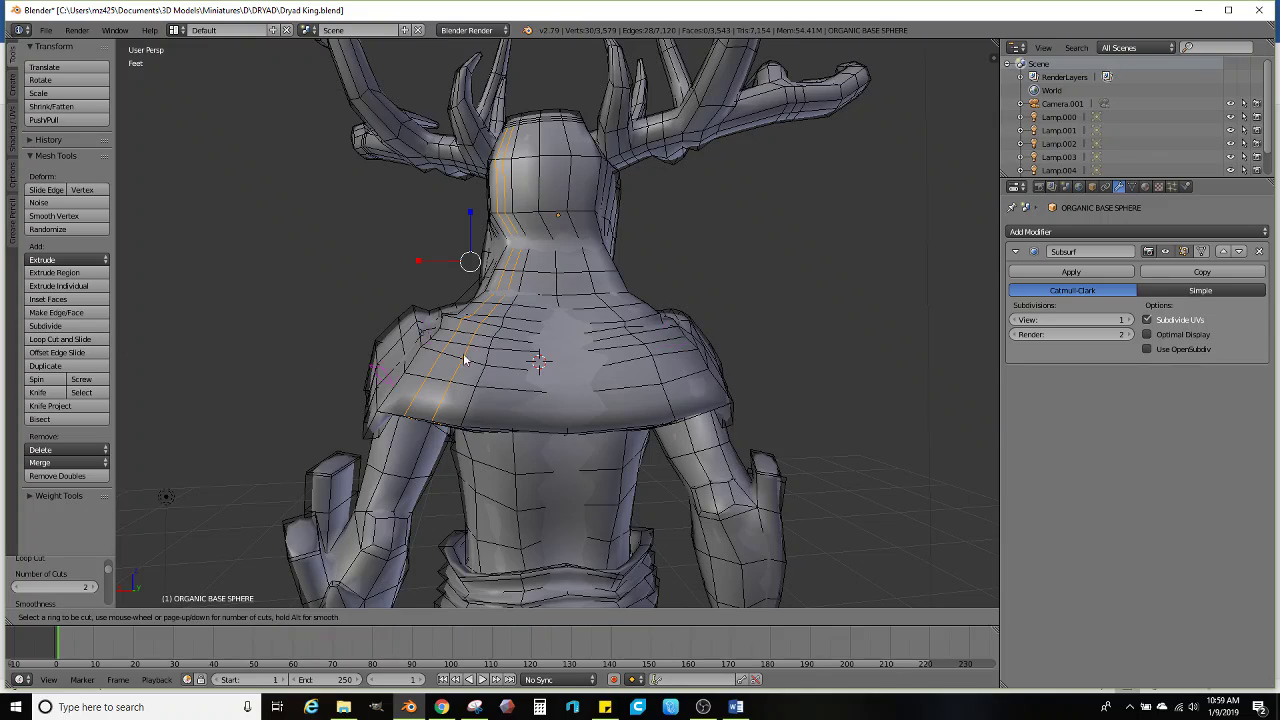
{"action": "left_click", "coordinate": [503, 386]}
{"action": "right_click", "coordinate": [503, 382]}
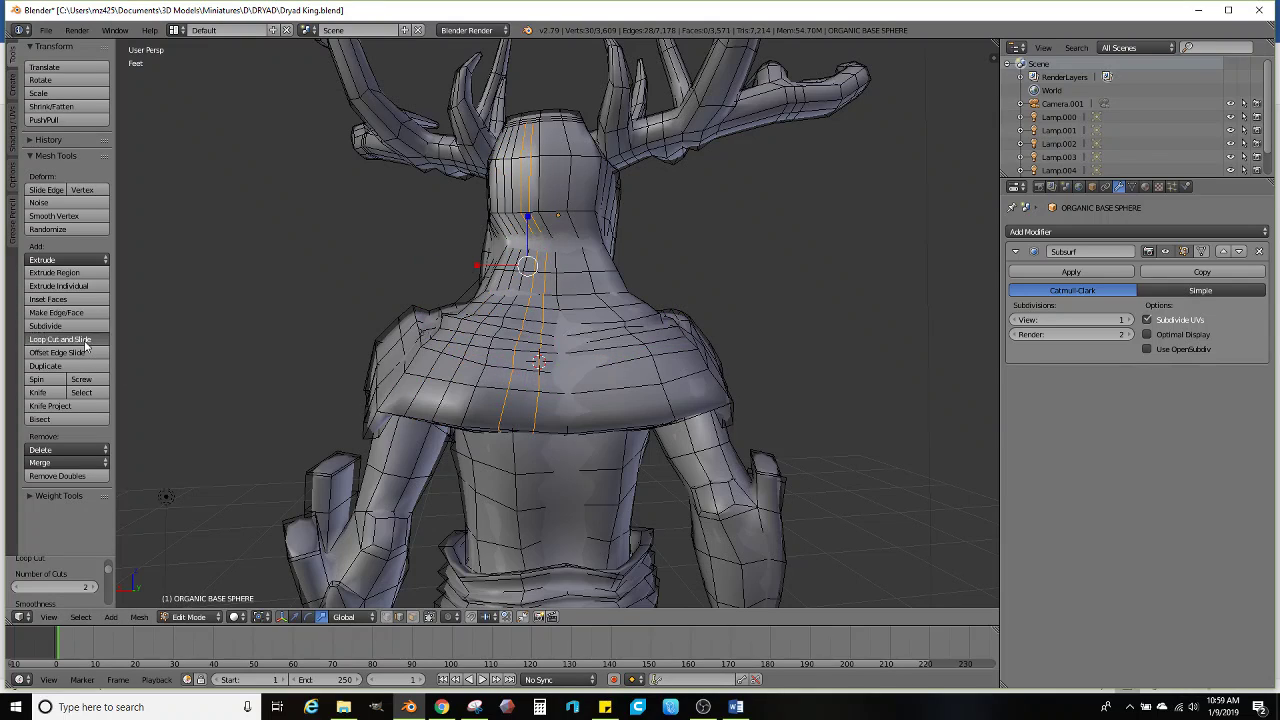
Cut three vertical edge loops just right of the cape's spine and two more in the strip beside them
{"action": "left_click", "coordinate": [86, 342]}
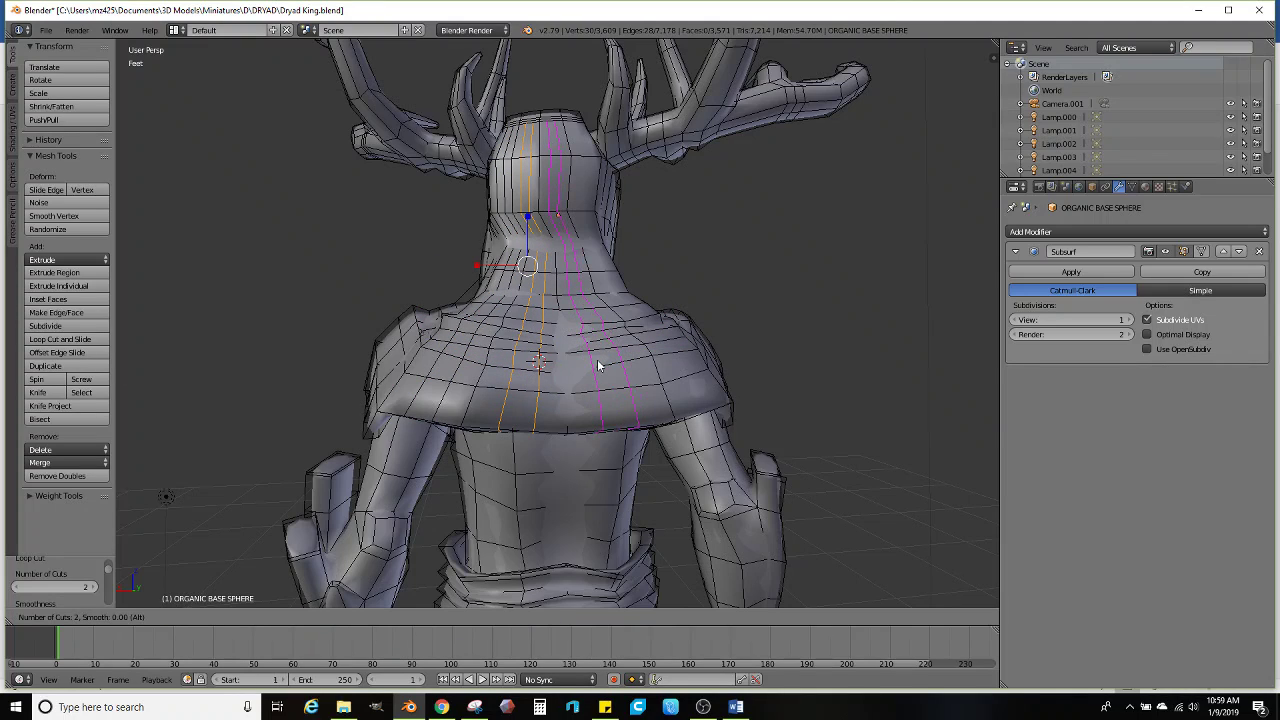
{"action": "left_click", "coordinate": [596, 358]}
{"action": "right_click", "coordinate": [597, 360]}
{"action": "left_click", "coordinate": [80, 352]}
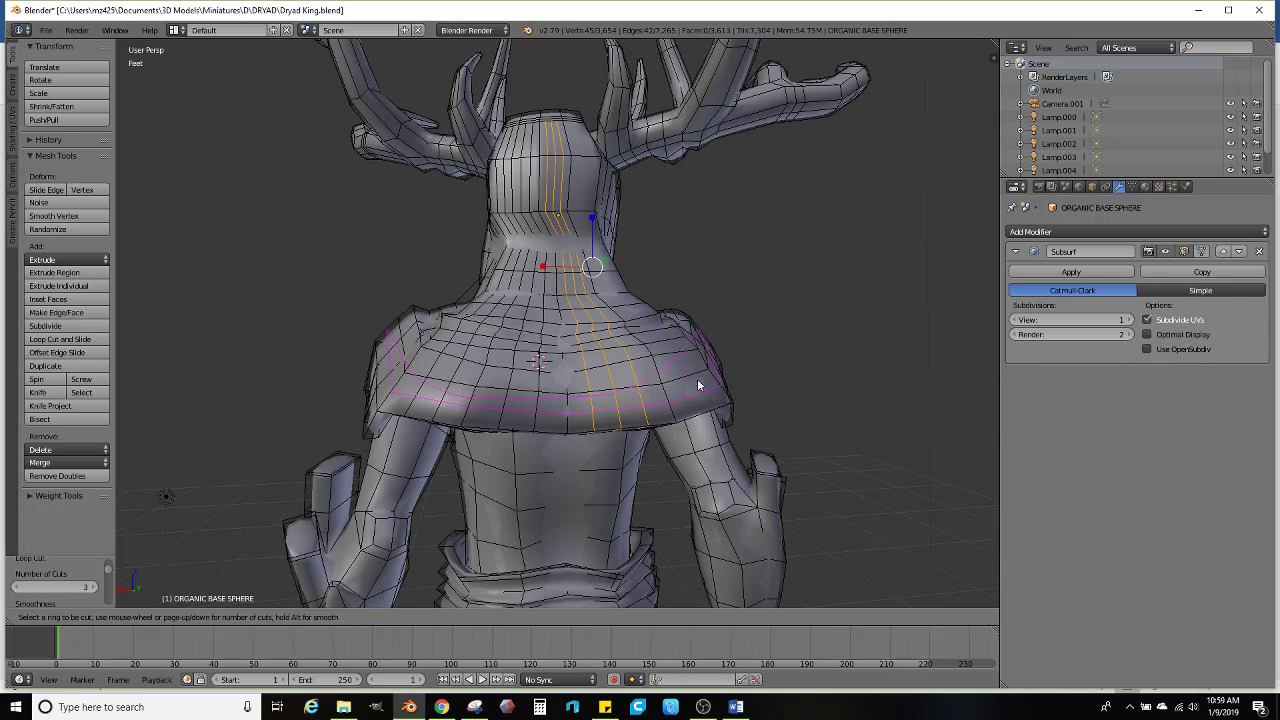
{"action": "right_click", "coordinate": [690, 382]}
Select spaced vertical edge loops across the full width of the cape's back, from the right shoulder to the left
{"action": "mouse_move", "coordinate": [690, 382]}
{"action": "middle_mouse_down"}
{"action": "mouse_move", "coordinate": [657, 396]}
{"action": "mouse_move", "coordinate": [684, 405]}
{"action": "middle_mouse_up"}
{"action": "right_click", "coordinate": [685, 412], "text": "alt+shift"}
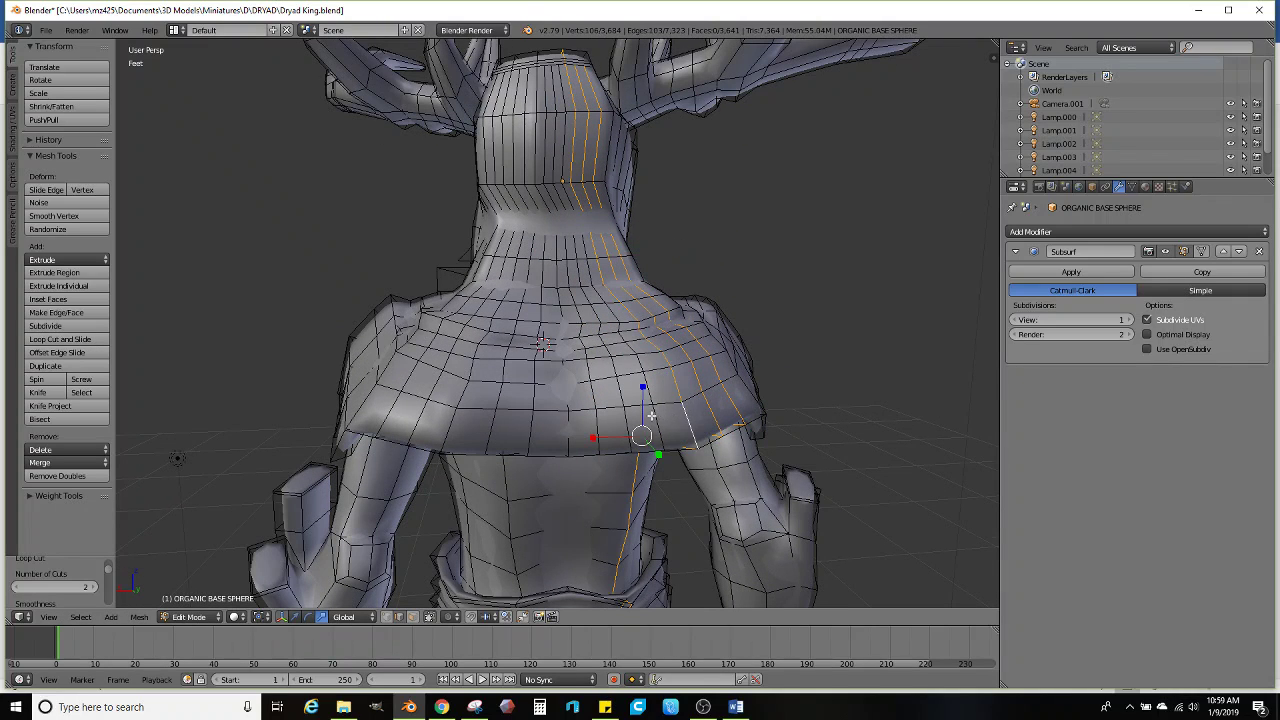
{"action": "right_click", "coordinate": [656, 422], "text": "alt+shift"}
{"action": "right_click", "coordinate": [628, 424], "text": "alt+shift"}
{"action": "right_click", "coordinate": [604, 426], "text": "alt+shift"}
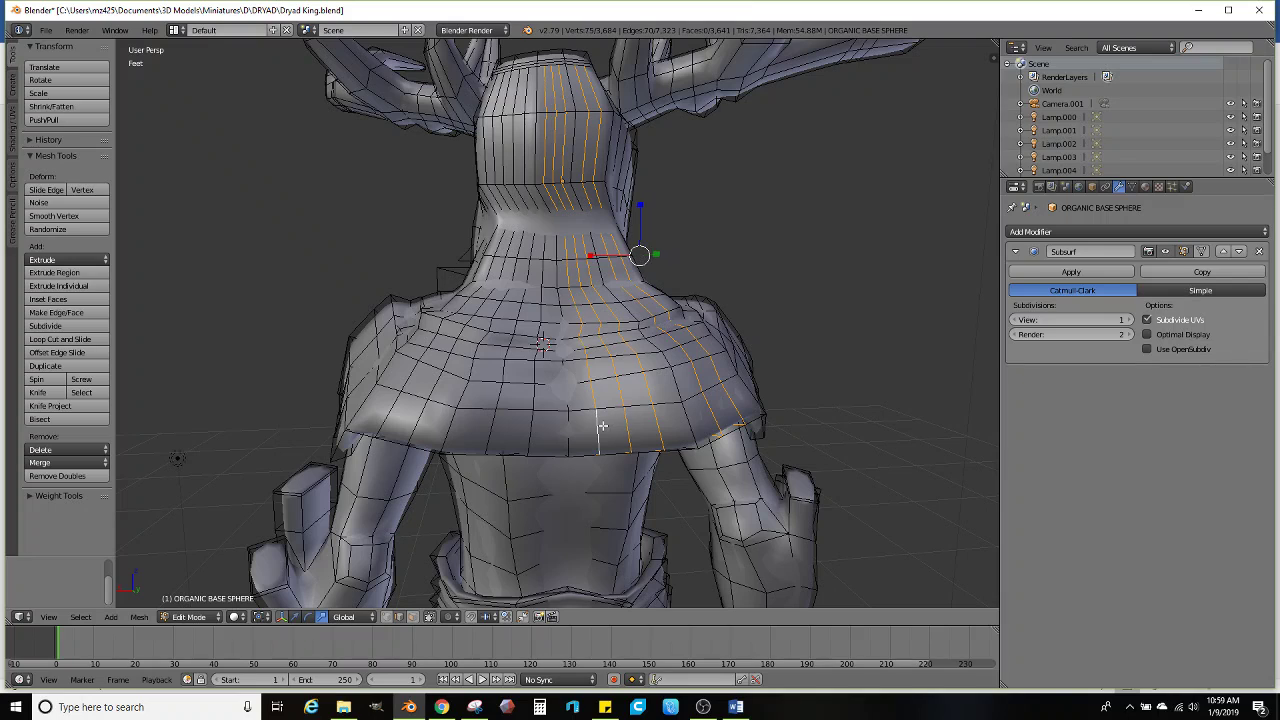
{"action": "right_click", "coordinate": [565, 428], "text": "alt+shift"}
{"action": "right_click", "coordinate": [534, 430], "text": "alt+shift"}
{"action": "right_click", "coordinate": [501, 430], "text": "alt+shift"}
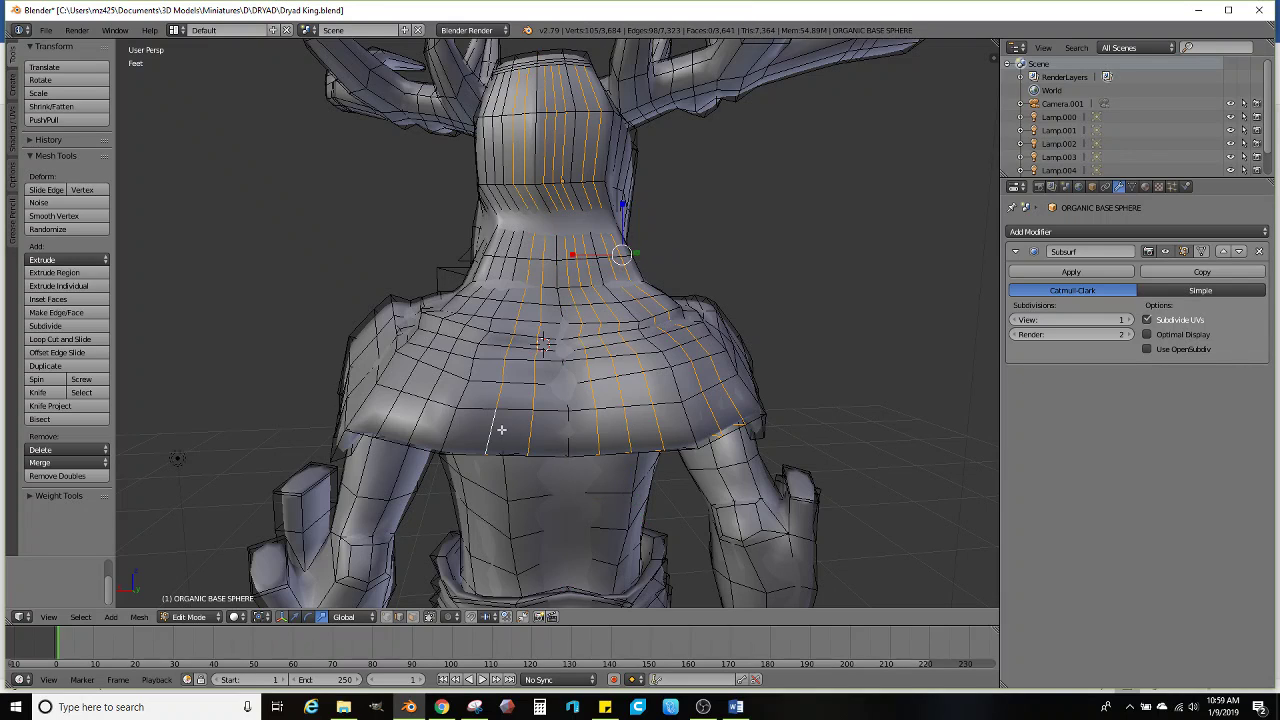
{"action": "right_click", "coordinate": [451, 428], "text": "alt+shift"}
{"action": "right_click", "coordinate": [451, 428], "text": "alt+shift"}
{"action": "right_click", "coordinate": [407, 420], "text": "alt+shift"}
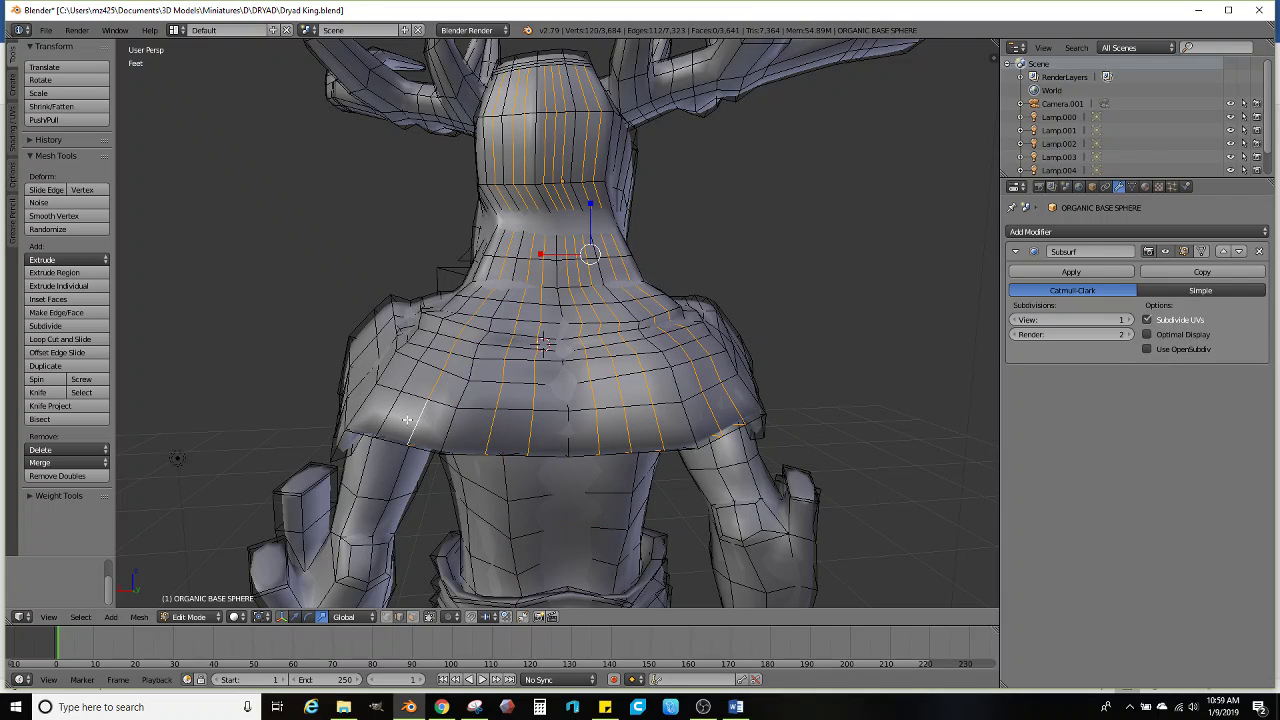
{"action": "right_click", "coordinate": [392, 417], "text": "alt+shift"}
Roughen the selected cape loops into folds by applying Randomize seven times with an amount of 0.100
{"action": "middle_click_drag", "start_coordinate": [392, 417], "coordinate": [485, 357]}
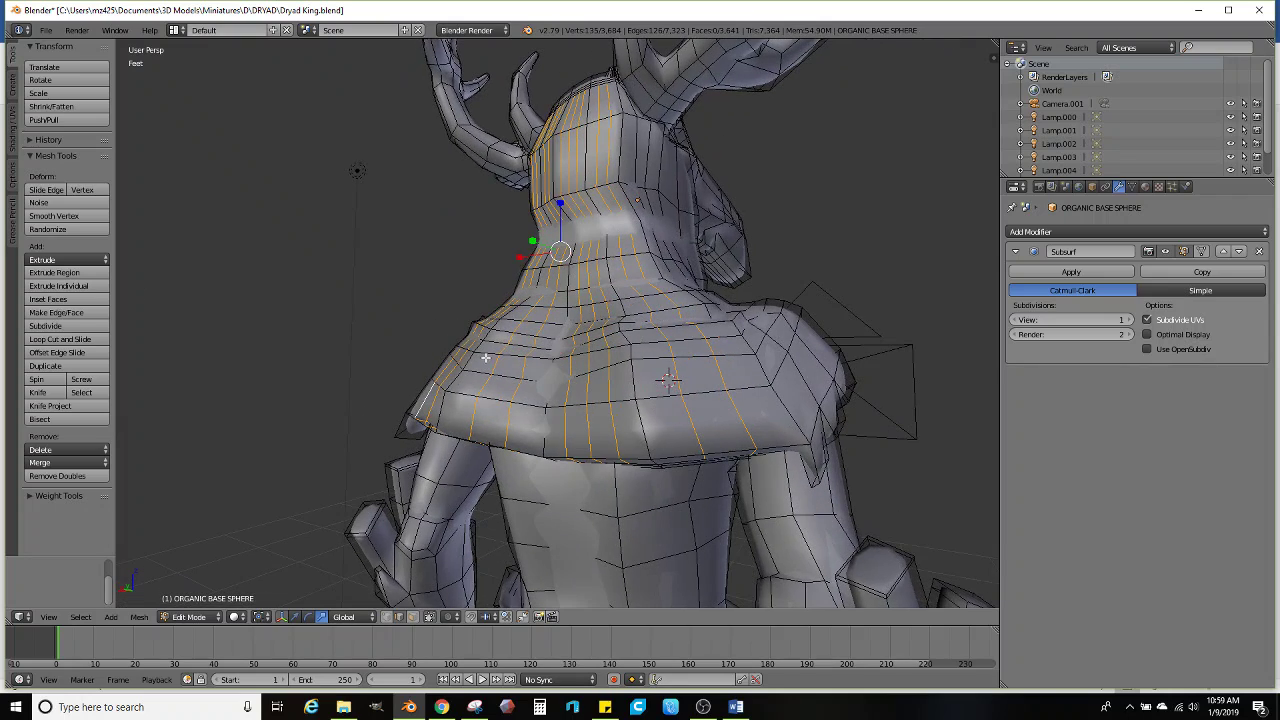
{"action": "middle_click_drag", "start_coordinate": [399, 359], "coordinate": [126, 261]}
{"action": "left_click", "coordinate": [74, 229]}
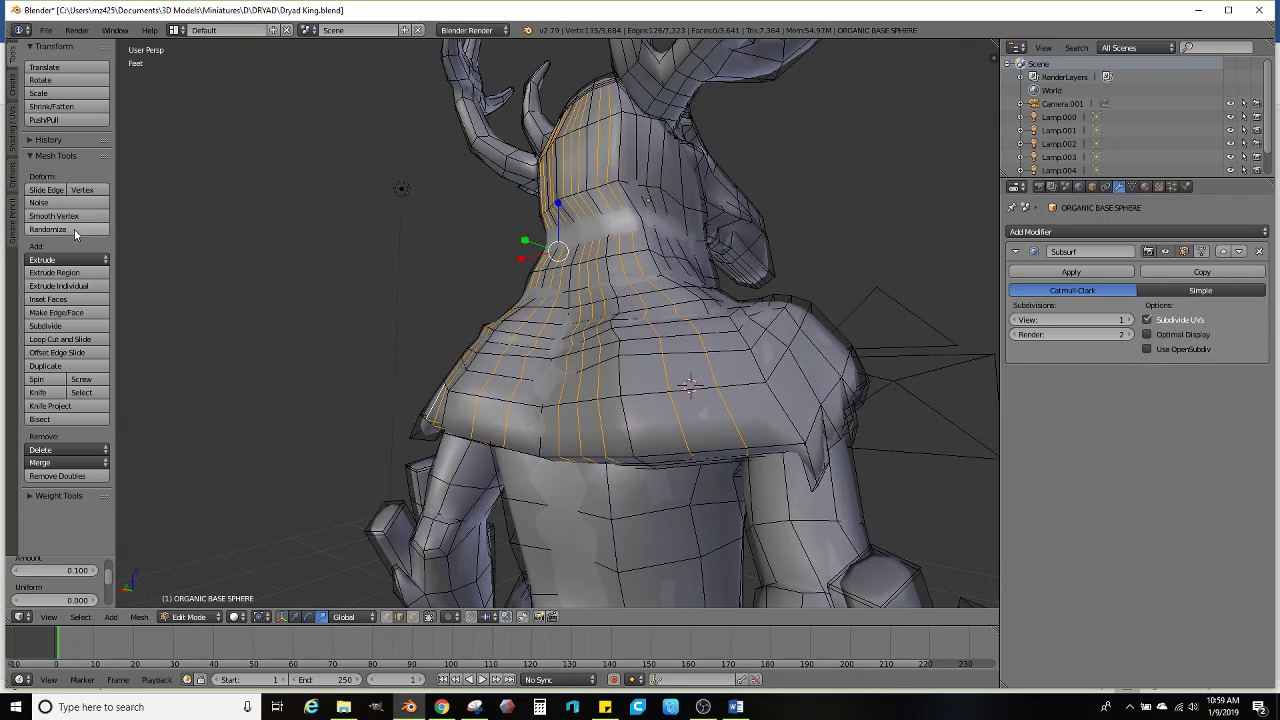
{"action": "left_click", "coordinate": [74, 229]}
{"action": "left_click", "coordinate": [74, 229]}
{"action": "left_click", "coordinate": [74, 229]}
{"action": "left_click", "coordinate": [74, 229]}
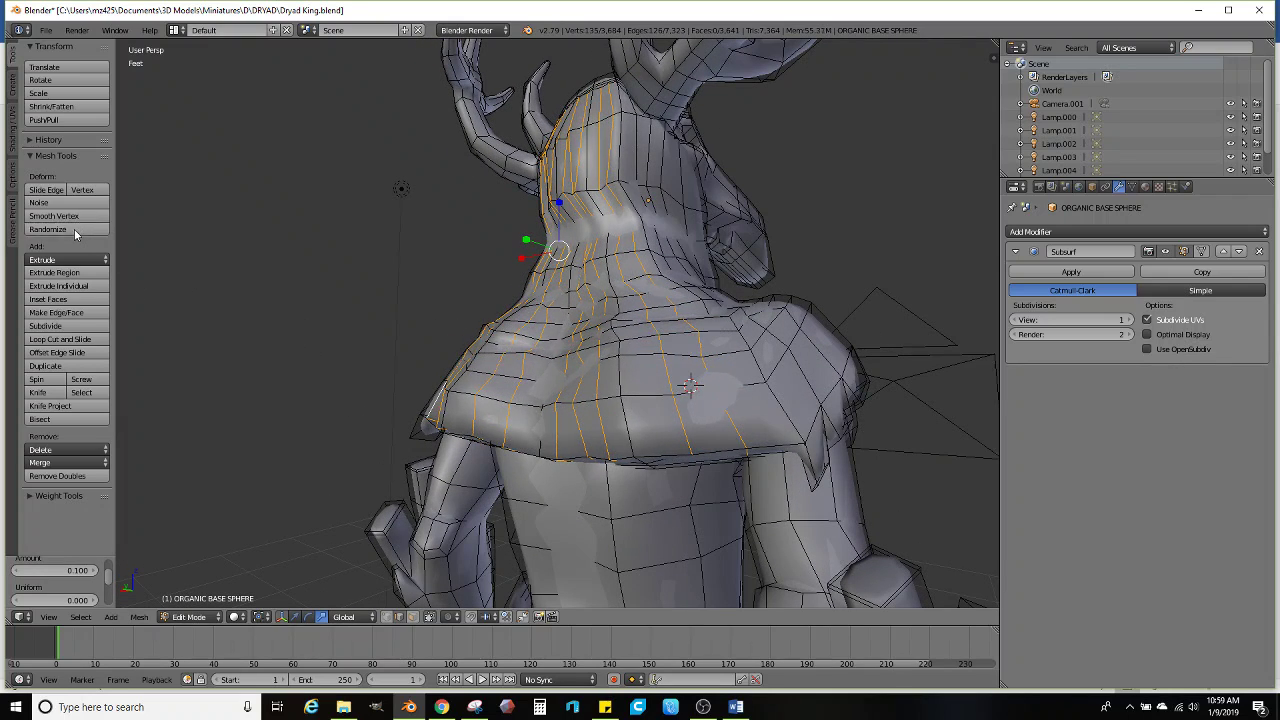
{"action": "left_click", "coordinate": [74, 229]}
{"action": "left_click", "coordinate": [74, 229]}
Check the folds on the hood and cape in Object Mode and Sculpt Mode
{"action": "middle_click_drag", "start_coordinate": [203, 260], "coordinate": [325, 508]}
{"action": "key", "text": "Tab"}
{"action": "left_click", "coordinate": [200, 616]}
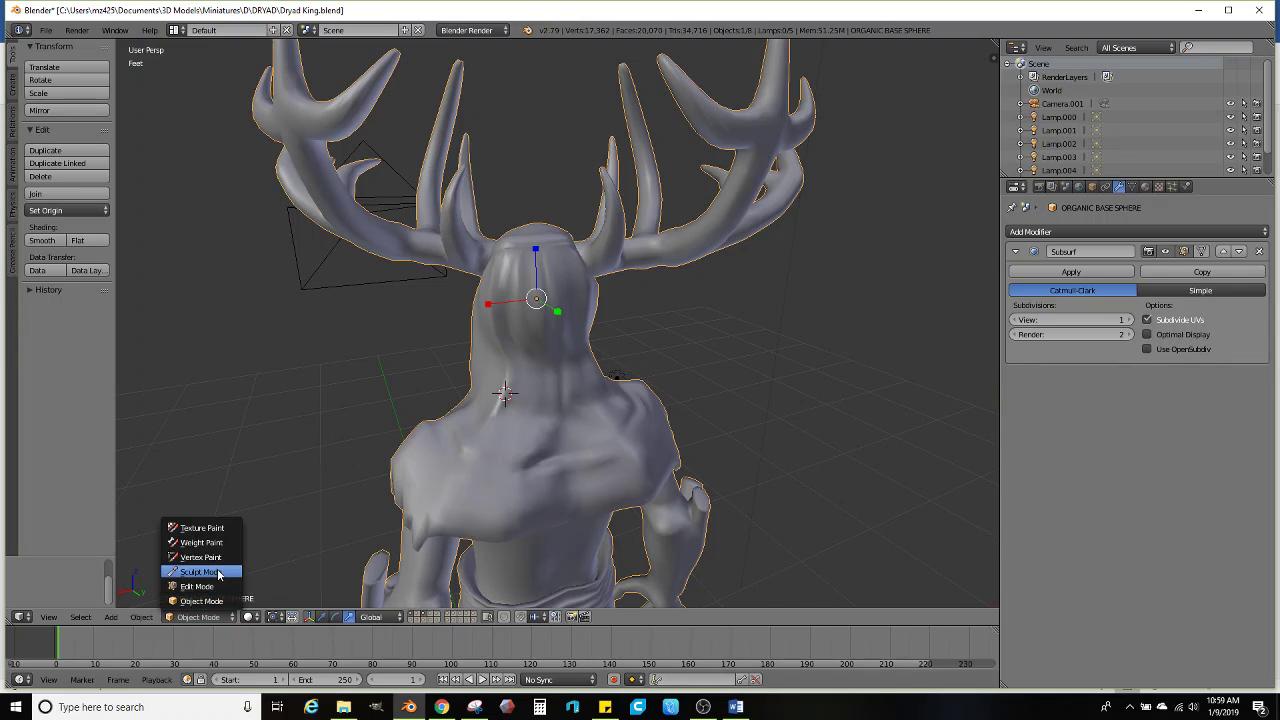
{"action": "left_click", "coordinate": [218, 573]}
{"action": "middle_click_drag", "start_coordinate": [484, 222], "coordinate": [508, 295]}
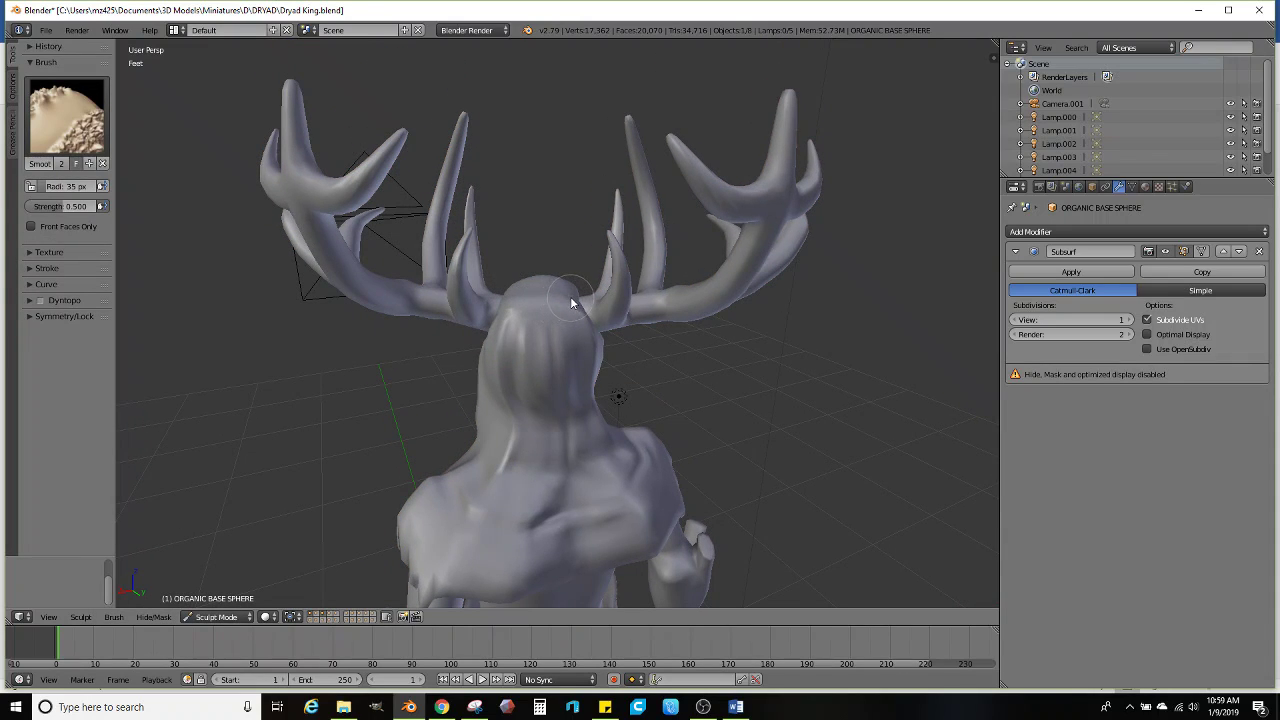
{"action": "middle_click_drag", "start_coordinate": [528, 320], "coordinate": [500, 333]}
Select the row of twelve faces along the underside of the cape's rear hem in Edit Mode with face selection
{"action": "key", "text": "Tab"}
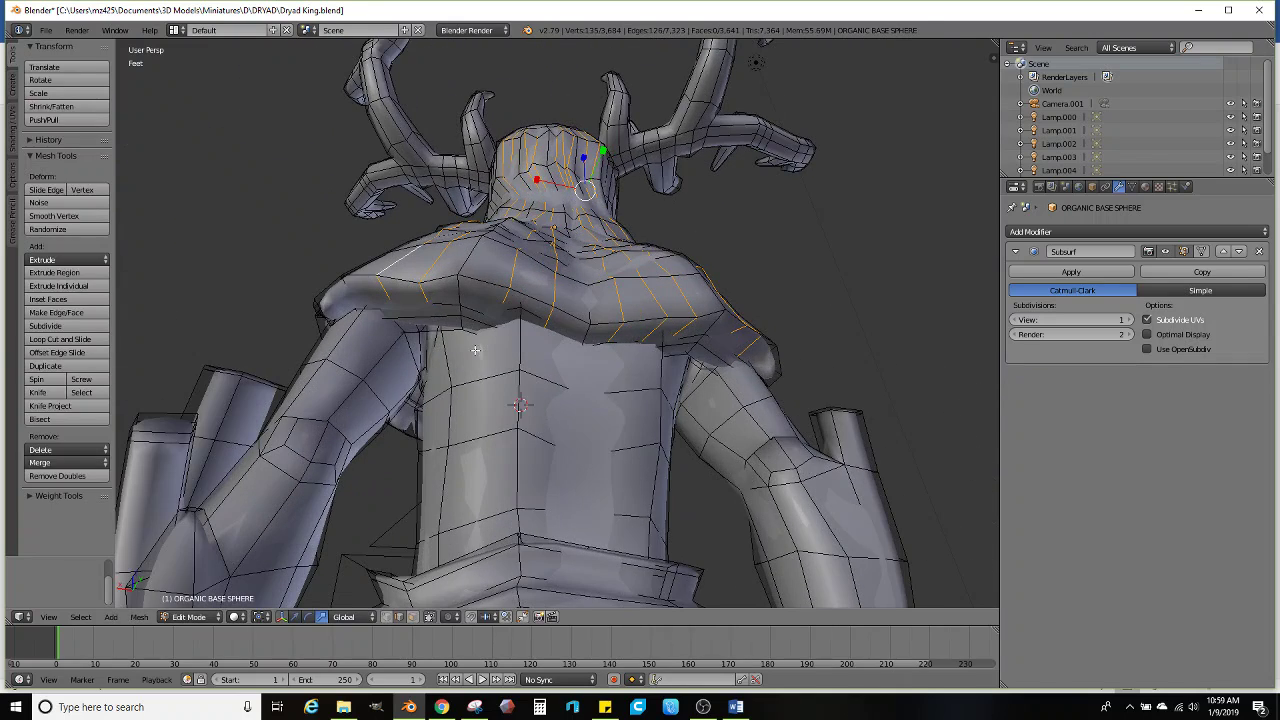
{"action": "left_click", "coordinate": [412, 617]}
{"action": "middle_click_drag", "start_coordinate": [412, 590], "coordinate": [376, 266]}
{"action": "right_click", "coordinate": [376, 266]}
{"action": "right_click", "coordinate": [412, 264], "text": "shift"}
{"action": "right_click", "coordinate": [437, 261], "text": "shift"}
{"action": "right_click", "coordinate": [486, 261], "text": "shift"}
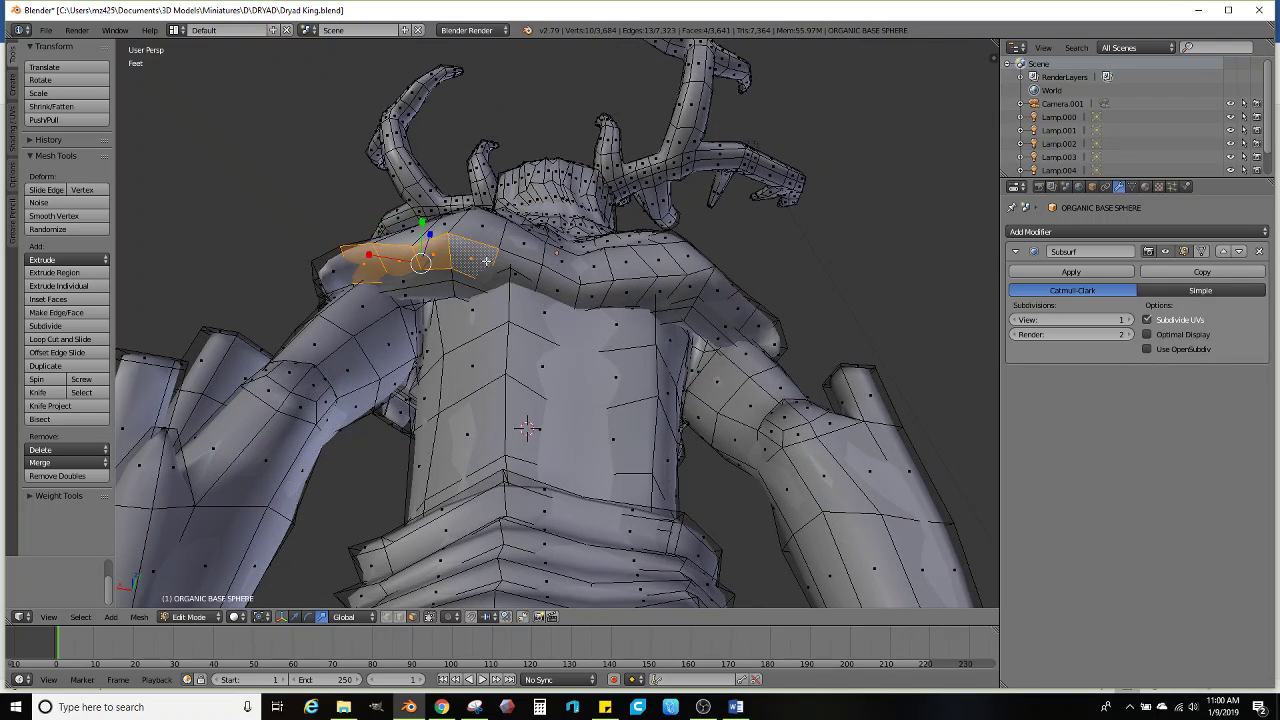
{"action": "right_click", "coordinate": [527, 268], "text": "shift"}
{"action": "right_click", "coordinate": [562, 288], "text": "shift"}
{"action": "right_click", "coordinate": [600, 294], "text": "shift"}
{"action": "right_click", "coordinate": [622, 294], "text": "shift"}
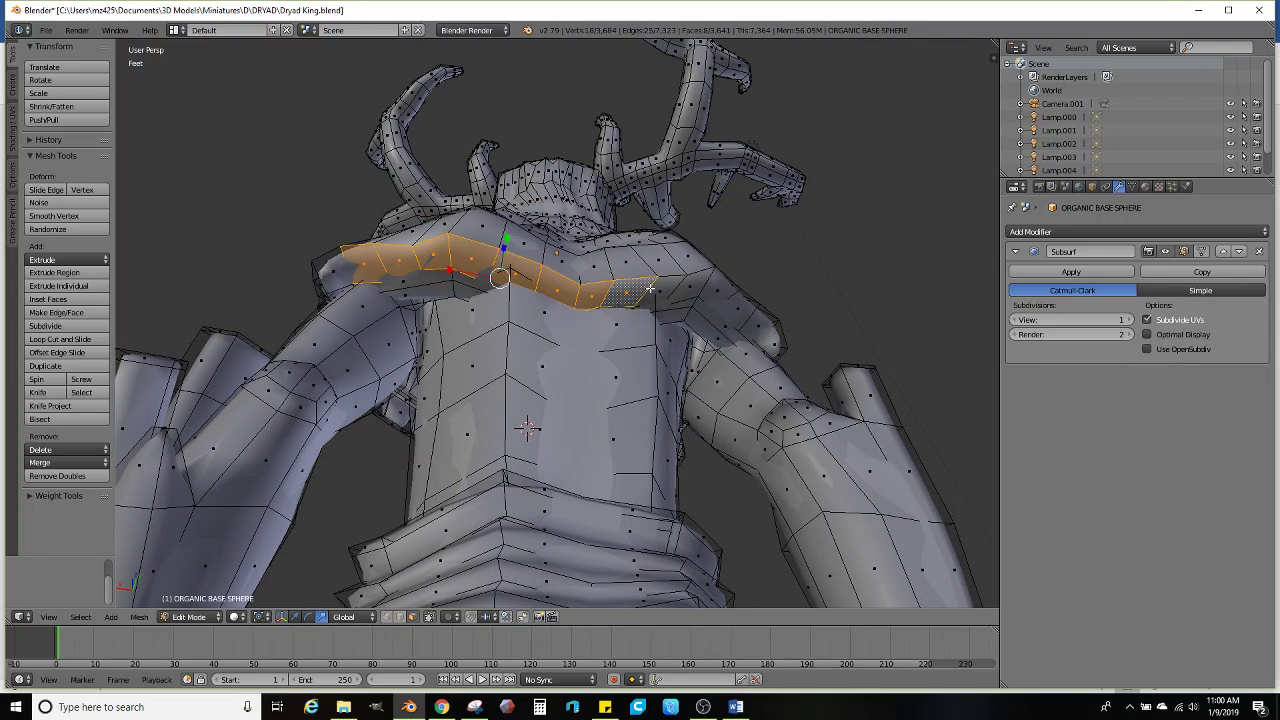
{"action": "right_click", "coordinate": [660, 288], "text": "shift"}
{"action": "right_click", "coordinate": [690, 286], "text": "shift"}
{"action": "right_click", "coordinate": [706, 284], "text": "shift"}
{"action": "middle_click_drag", "start_coordinate": [706, 284], "coordinate": [138, 297]}
{"action": "right_click", "coordinate": [720, 305], "text": "shift"}
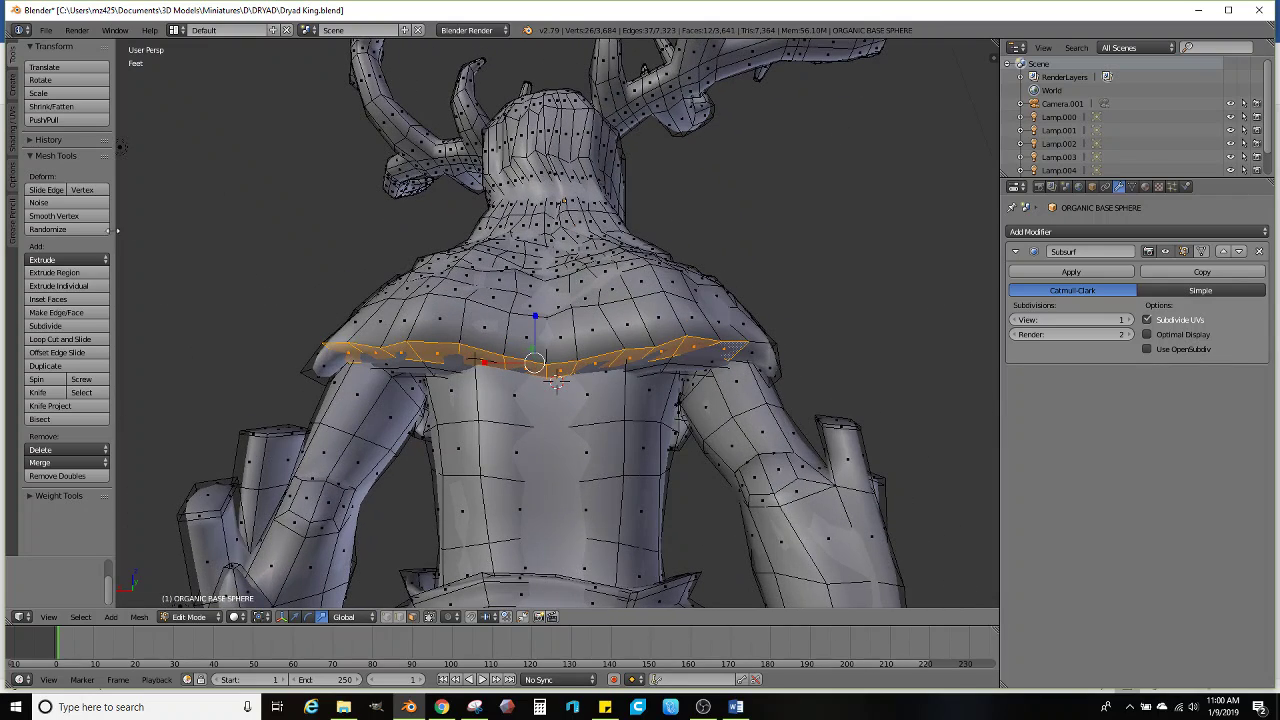
Extrude the rear hem faces individually with an offset of about -2.297 and move them down about 610 thou as flaps
{"action": "left_click", "coordinate": [100, 290]}
{"action": "left_click", "coordinate": [376, 344]}
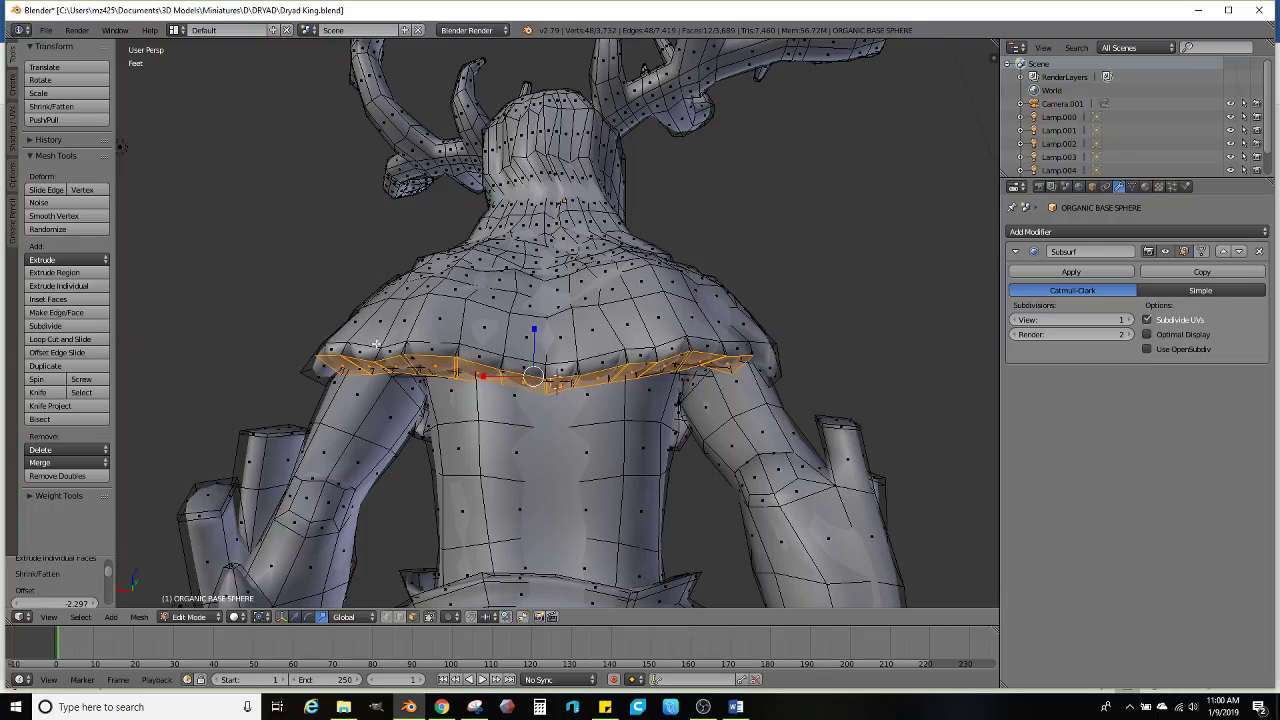
{"action": "middle_click_drag", "start_coordinate": [376, 344], "coordinate": [440, 330]}
{"action": "key", "text": "g"}
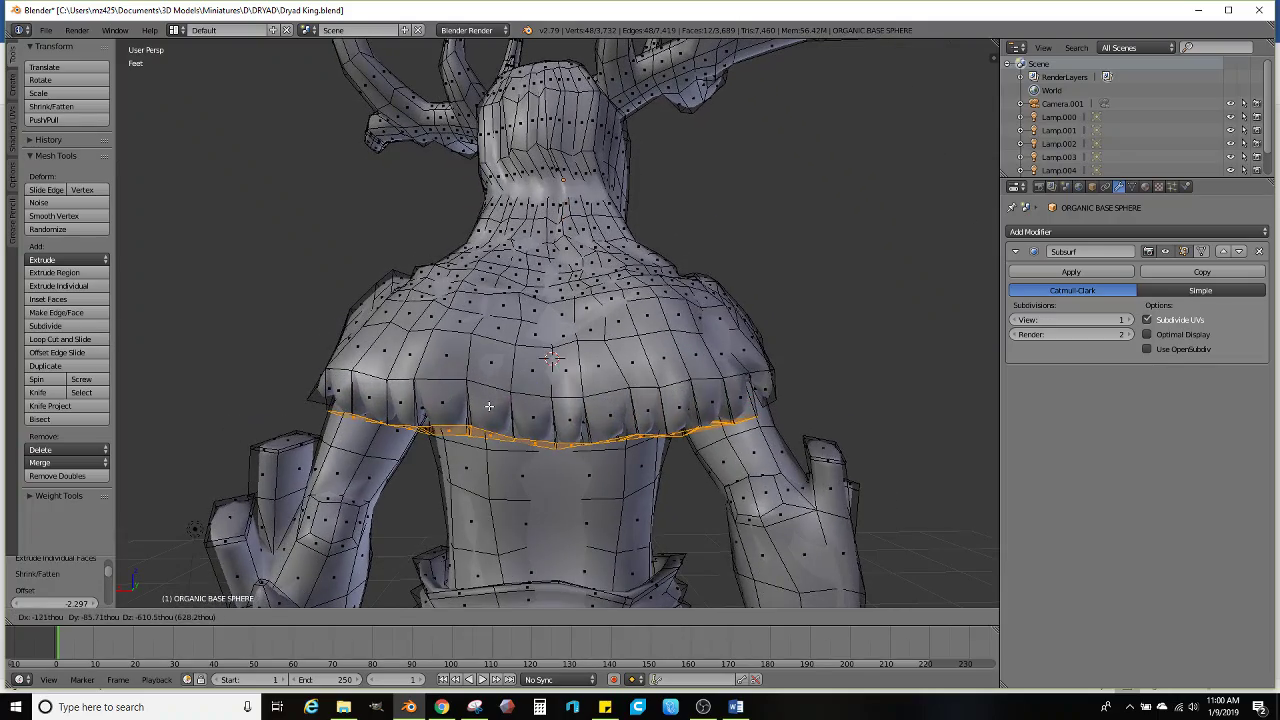
{"action": "left_click", "coordinate": [489, 405]}
Extrude the bottom faces of the rear flaps farther down to add a second segment
{"action": "middle_click_drag", "start_coordinate": [506, 391], "coordinate": [521, 345]}
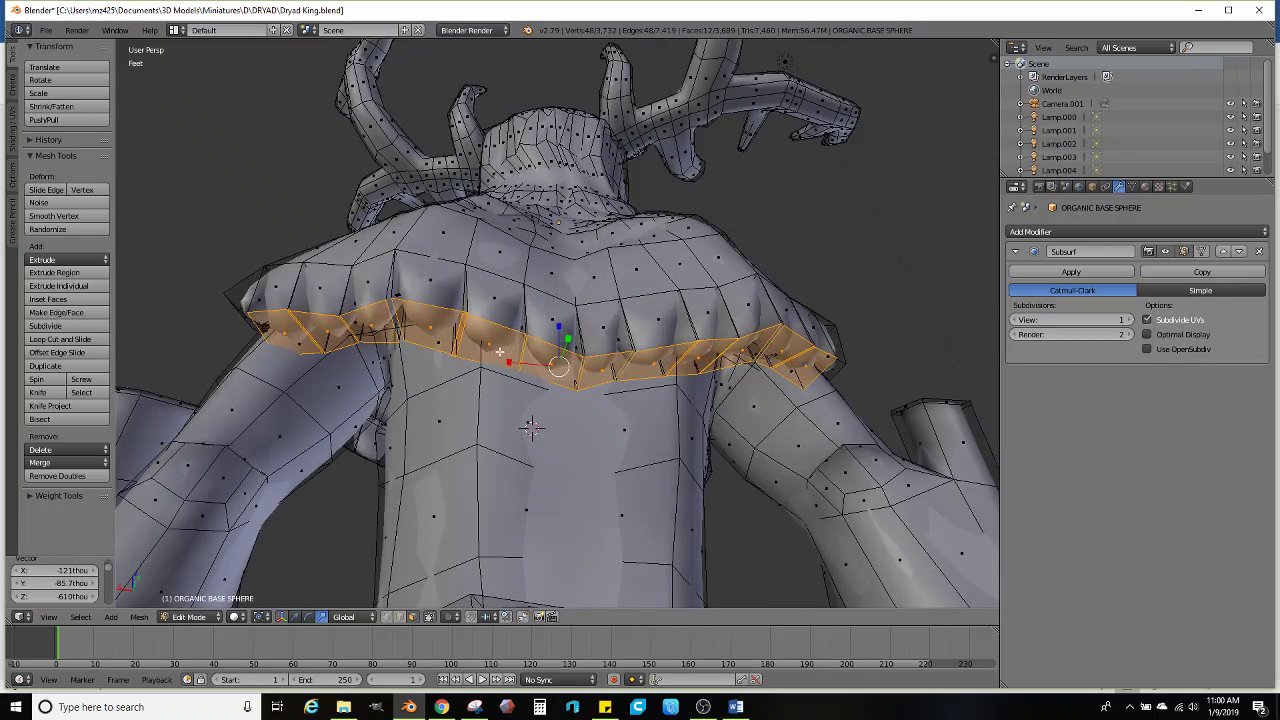
{"action": "middle_click_drag", "start_coordinate": [531, 428], "coordinate": [528, 388]}
{"action": "middle_click_drag", "start_coordinate": [652, 382], "coordinate": [675, 398]}
{"action": "key", "text": "e"}
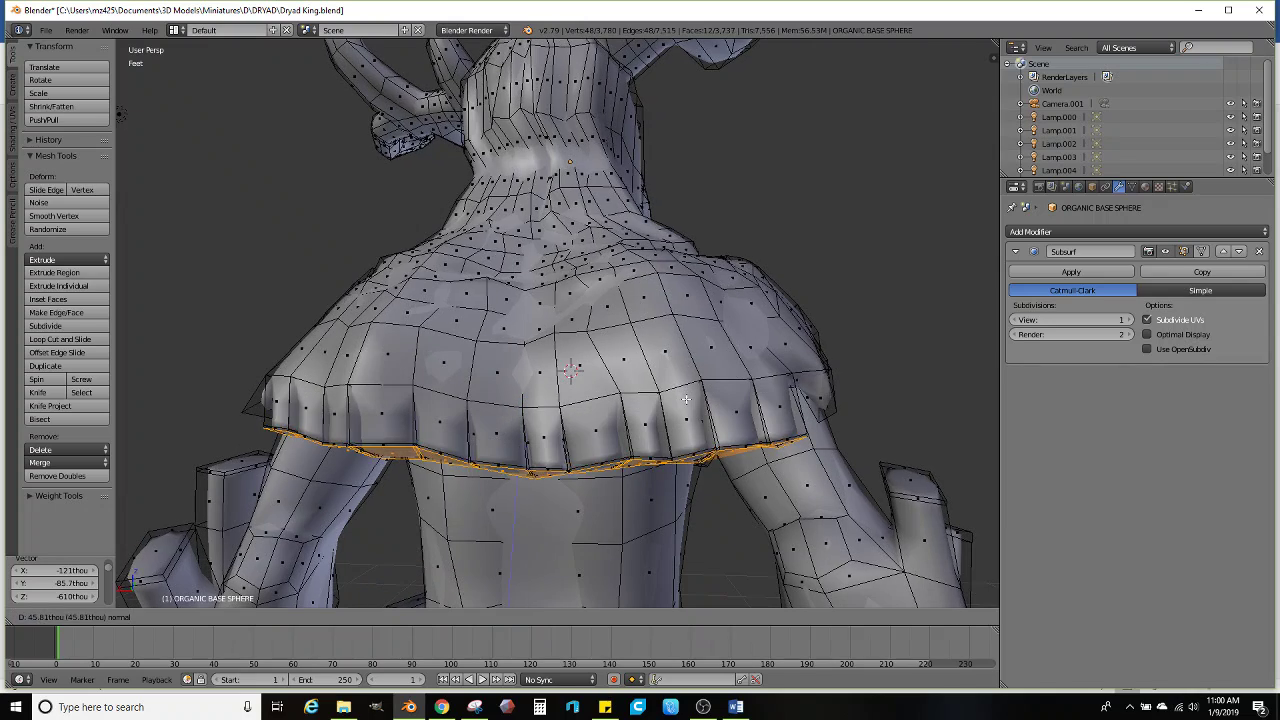
{"action": "left_click", "coordinate": [681, 433]}
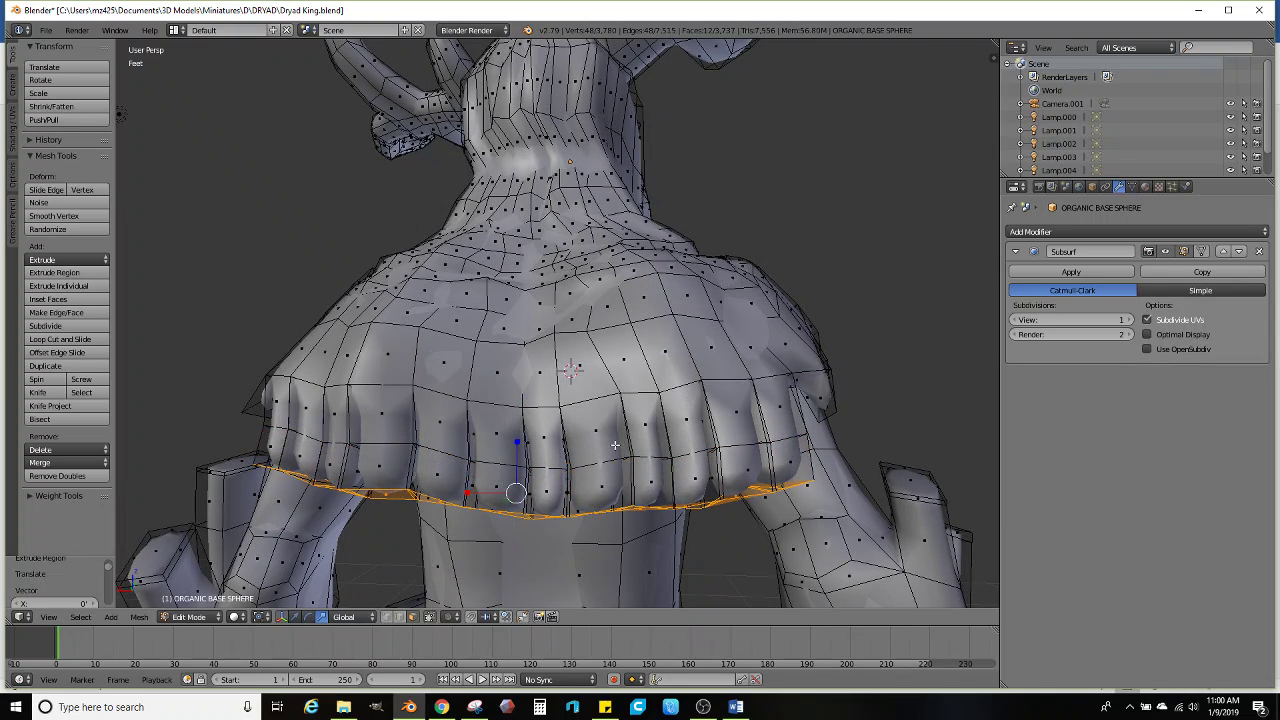
Add the face rings around the lower segments of all the cape's rear flaps to the selection
{"action": "middle_click_drag", "start_coordinate": [579, 463], "coordinate": [314, 398]}
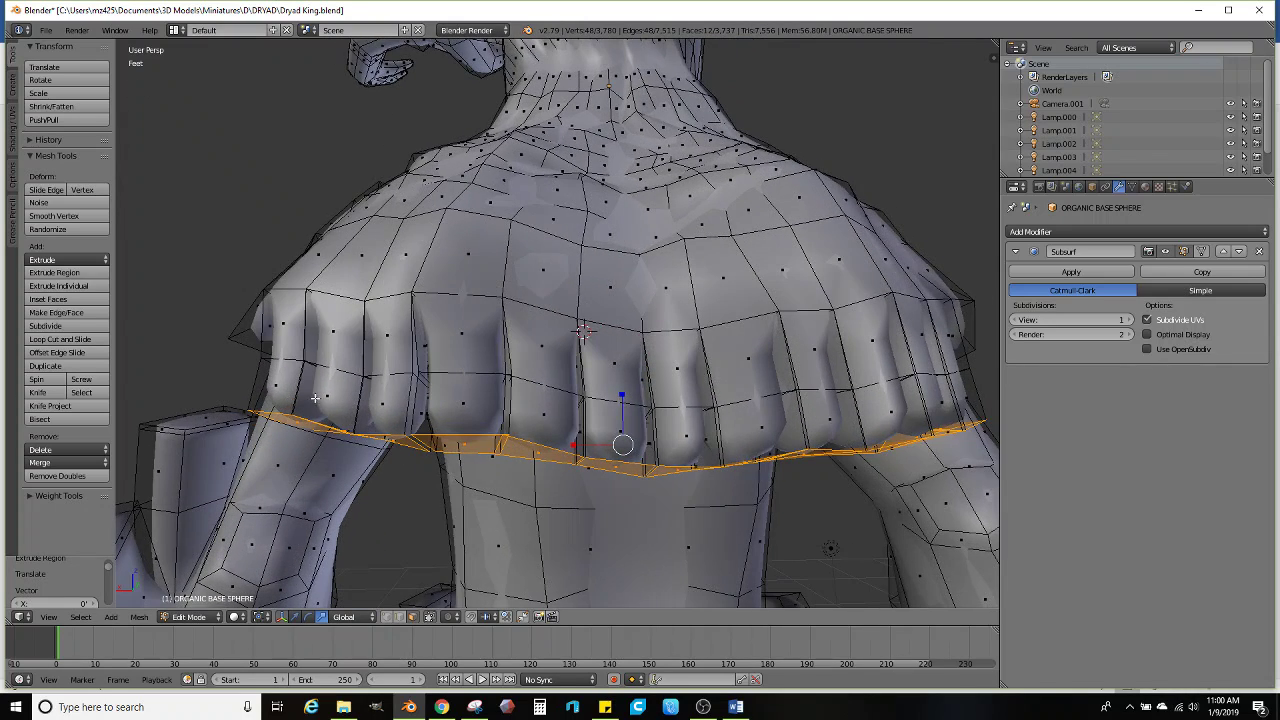
{"action": "right_click", "coordinate": [260, 375], "text": "shift"}
{"action": "right_click", "coordinate": [353, 392], "text": "shift"}
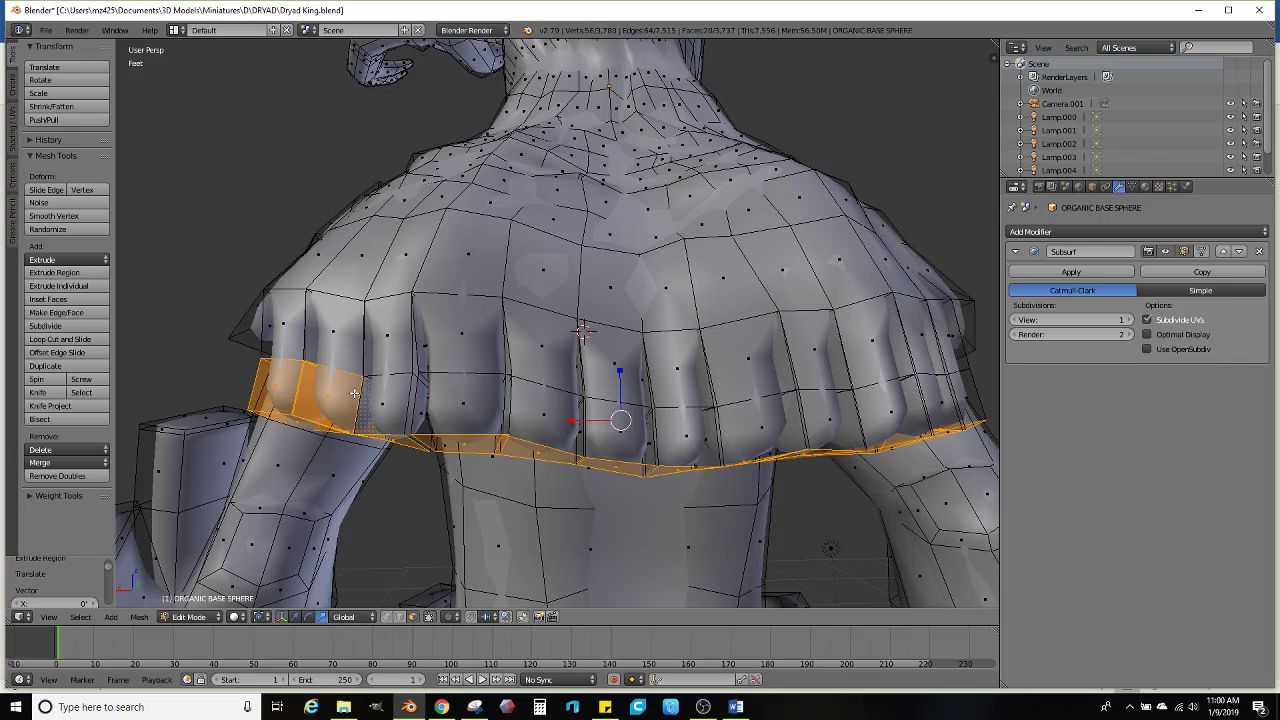
{"action": "right_click", "coordinate": [404, 396], "text": "shift"}
{"action": "right_click", "coordinate": [500, 400], "text": "shift"}
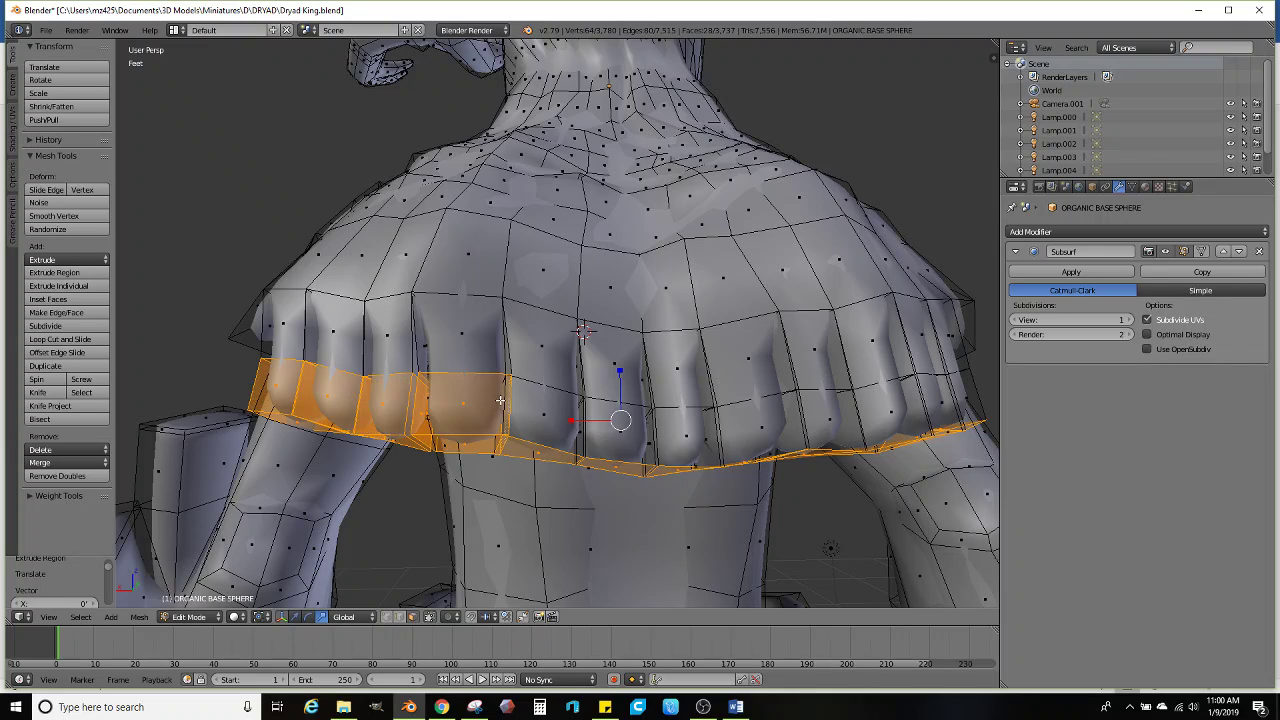
{"action": "right_click", "coordinate": [569, 400], "text": "alt+shift"}
{"action": "key", "text": "ctrl+z"}
{"action": "right_click", "coordinate": [581, 410], "text": "shift"}
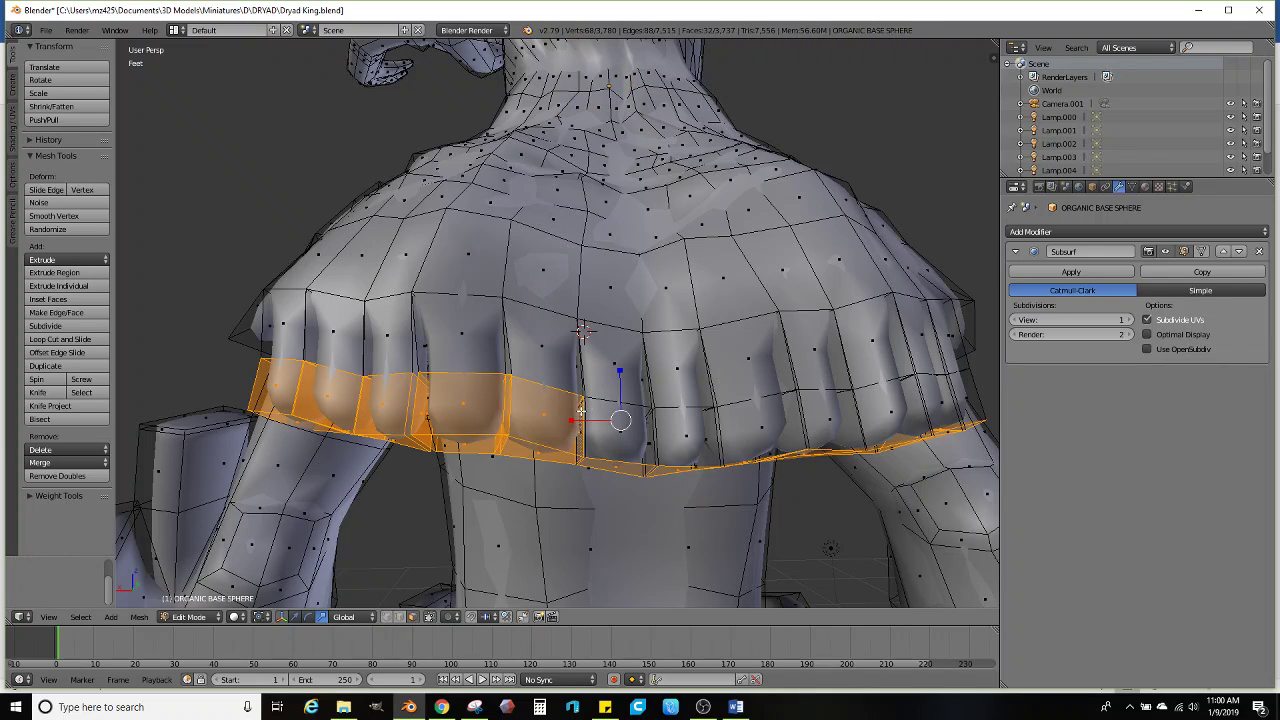
{"action": "right_click", "coordinate": [643, 432], "text": "shift"}
{"action": "right_click", "coordinate": [710, 434], "text": "shift"}
{"action": "right_click", "coordinate": [787, 423], "text": "shift"}
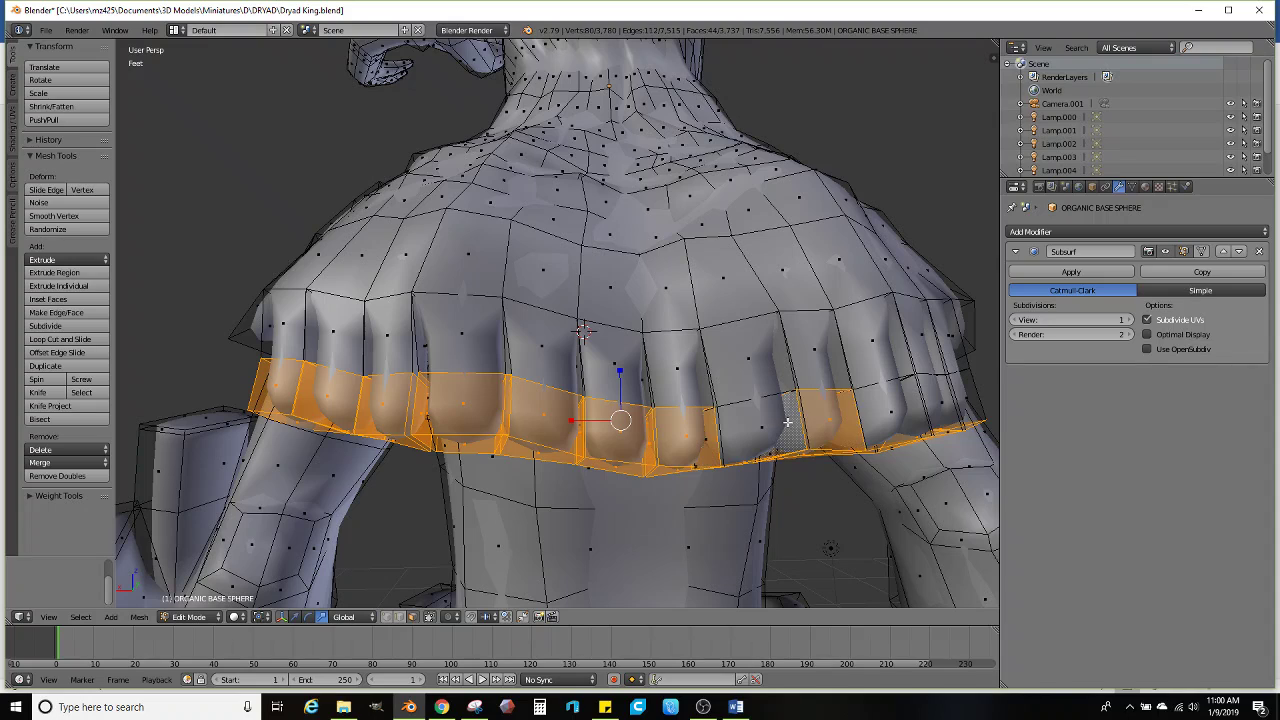
{"action": "middle_click_drag", "start_coordinate": [803, 410], "coordinate": [681, 416]}
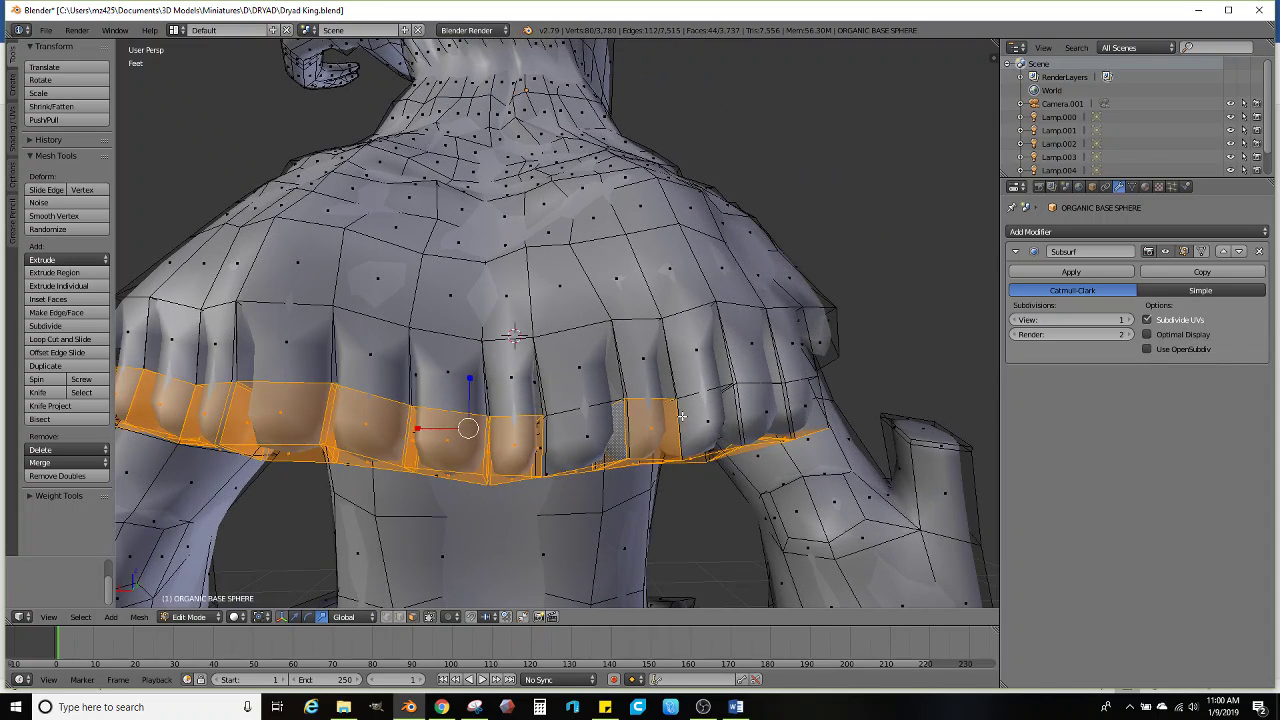
{"action": "right_click", "coordinate": [552, 441], "text": "shift"}
{"action": "right_click", "coordinate": [737, 411], "text": "shift"}
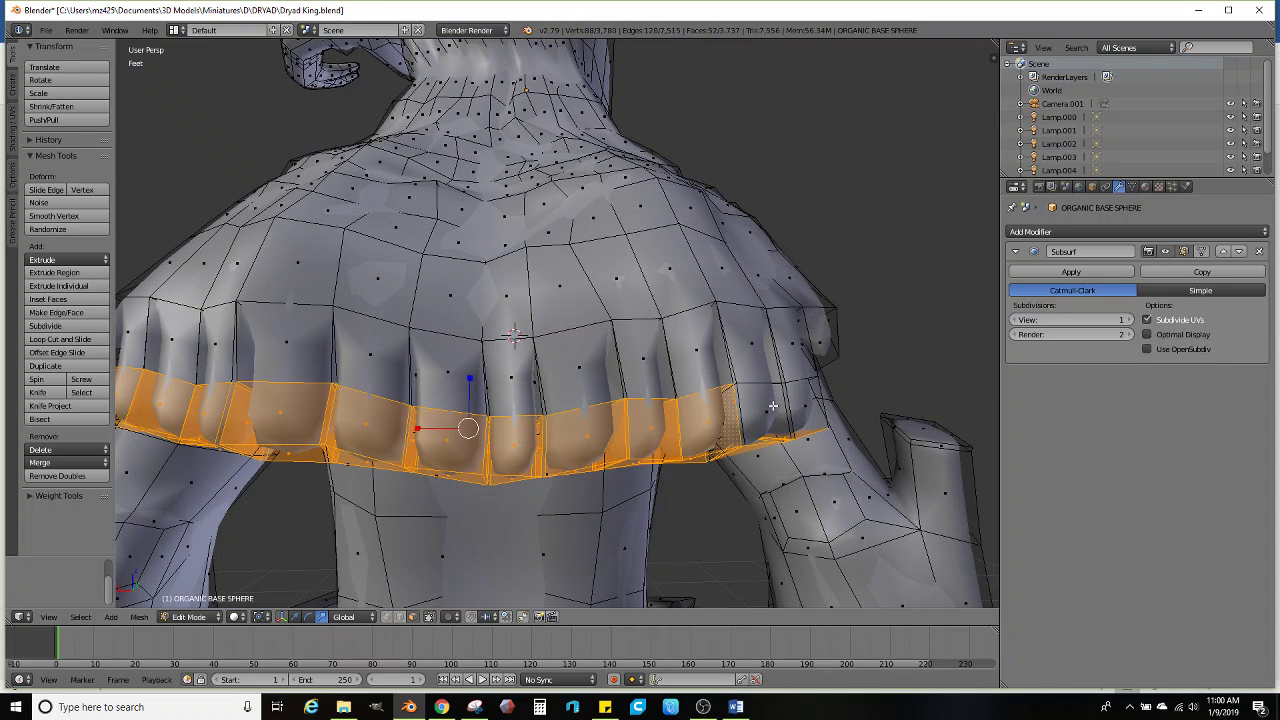
{"action": "right_click", "coordinate": [775, 406], "text": "shift"}
{"action": "right_click", "coordinate": [812, 400], "text": "shift"}
{"action": "middle_click_drag", "start_coordinate": [785, 397], "coordinate": [564, 397]}
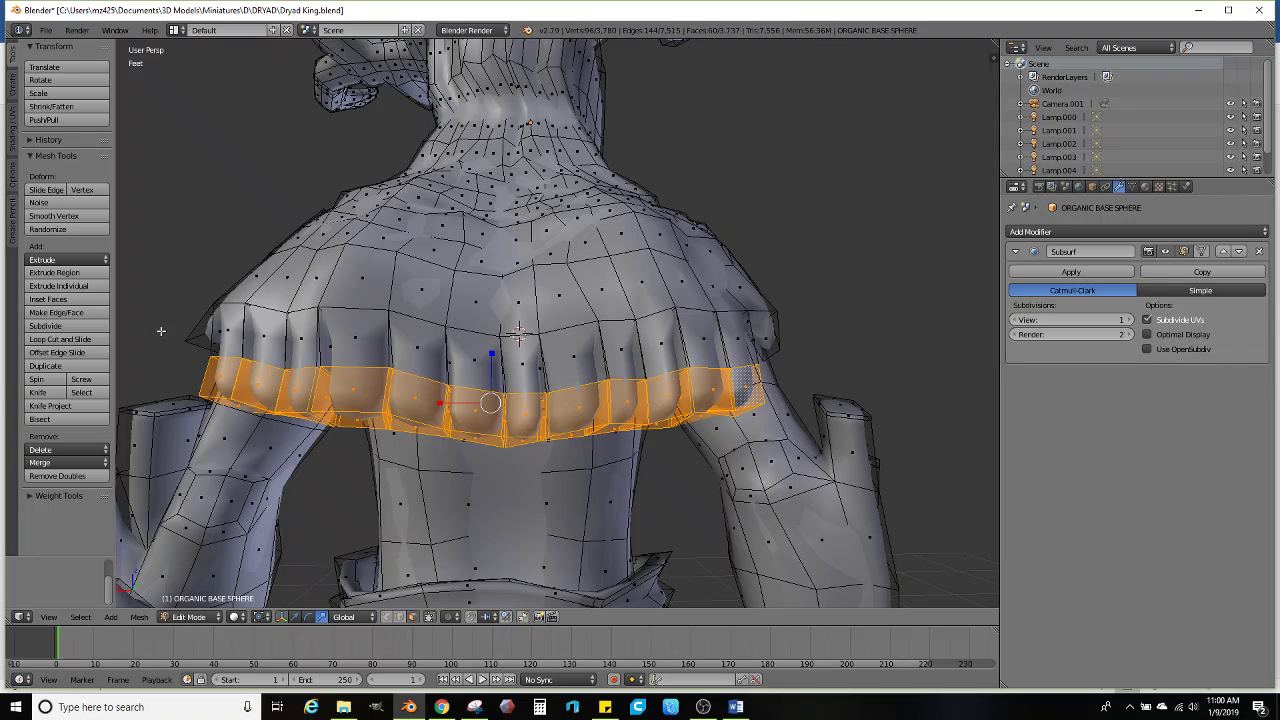
Smooth the vertices of the selected rear flap segments at 0.500 and randomize them by 0.100
{"action": "left_click", "coordinate": [83, 215]}
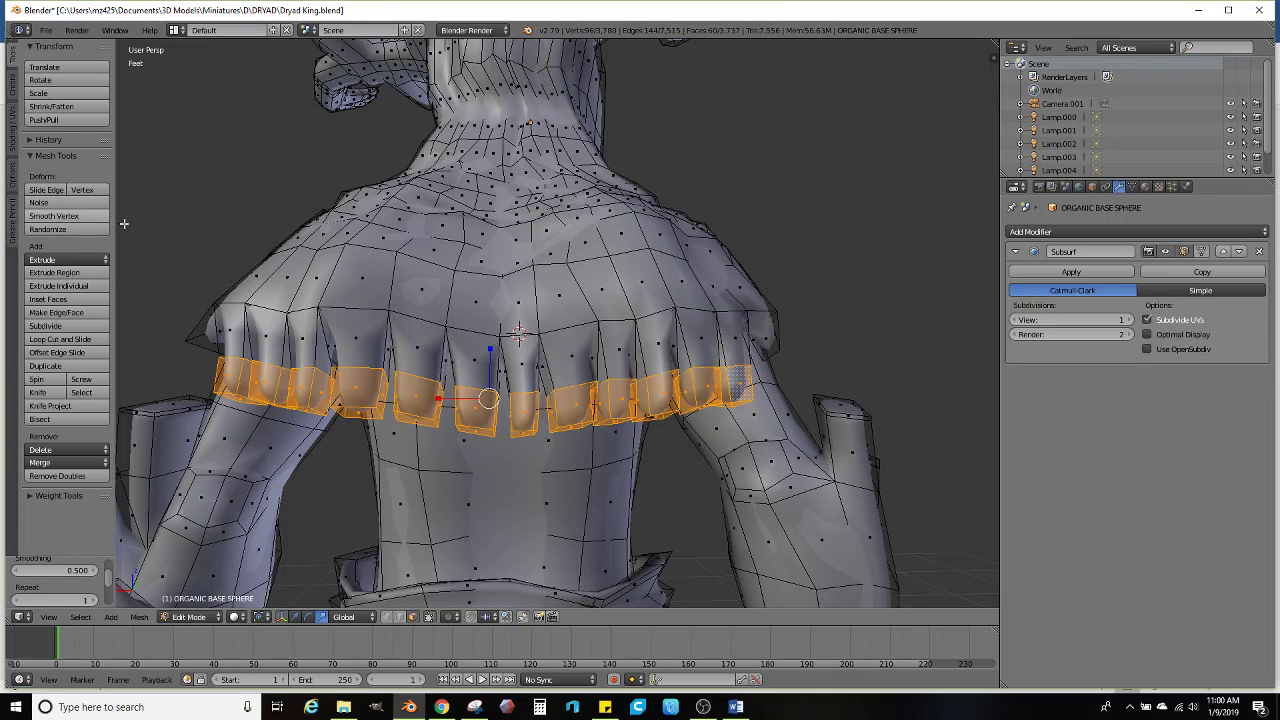
{"action": "left_click", "coordinate": [50, 289]}
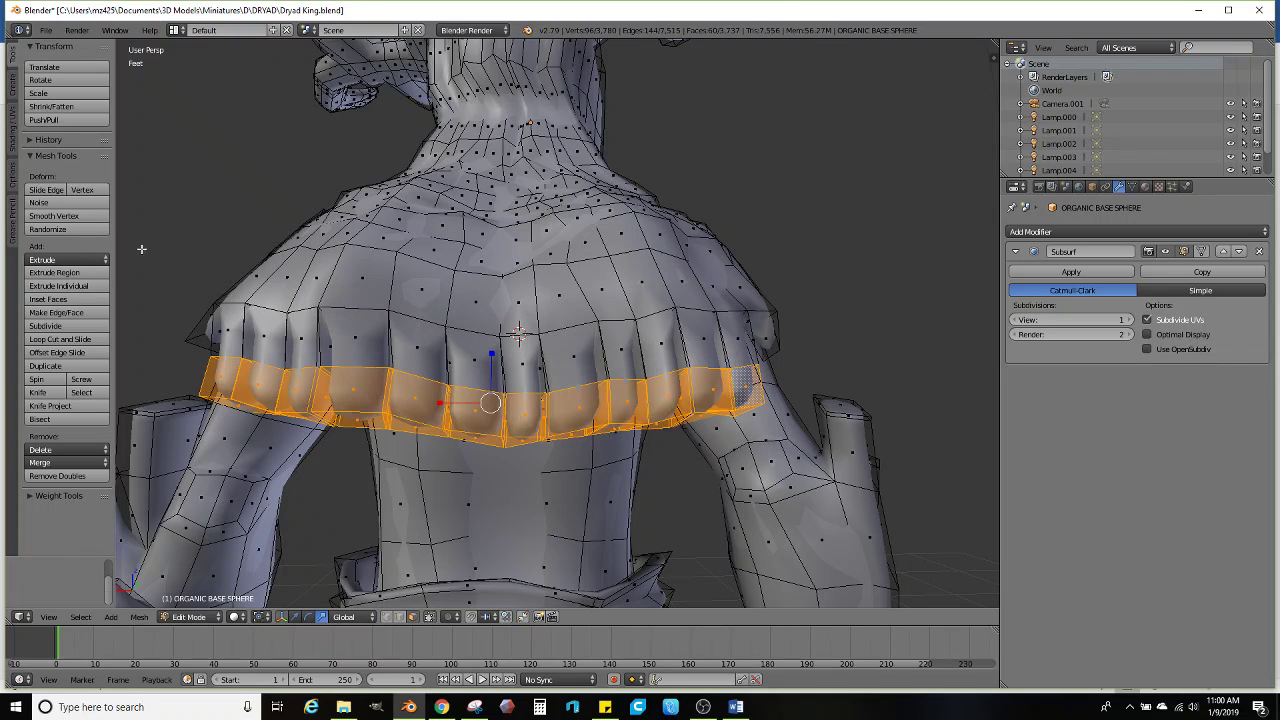
{"action": "left_click", "coordinate": [61, 230]}
{"action": "left_click", "coordinate": [61, 230]}
{"action": "left_click", "coordinate": [61, 230]}
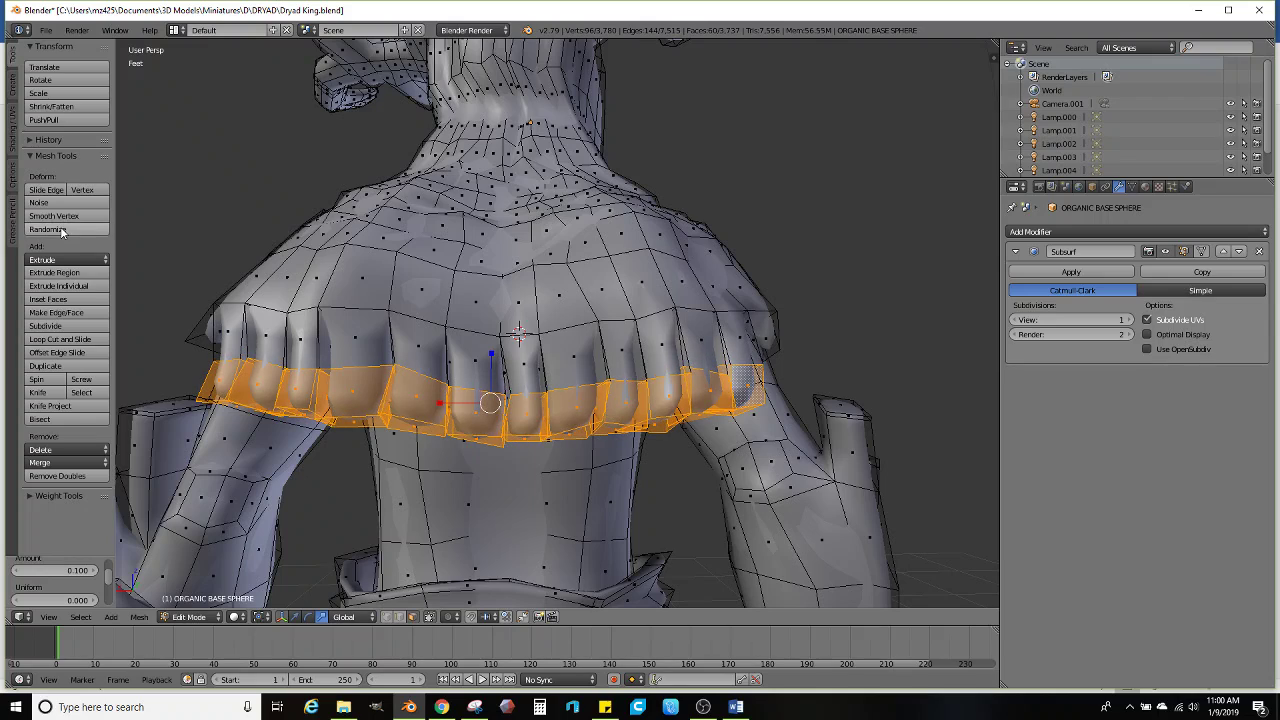
{"action": "left_click", "coordinate": [40, 216]}
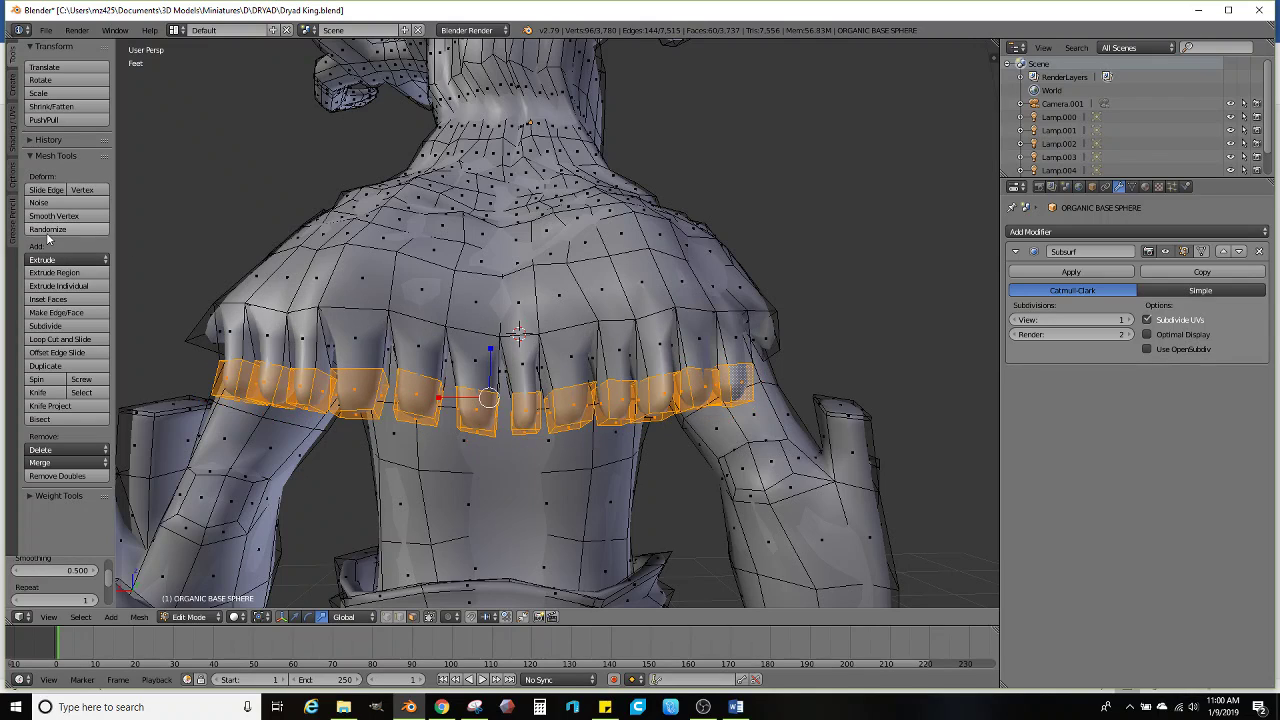
{"action": "left_click", "coordinate": [50, 230]}
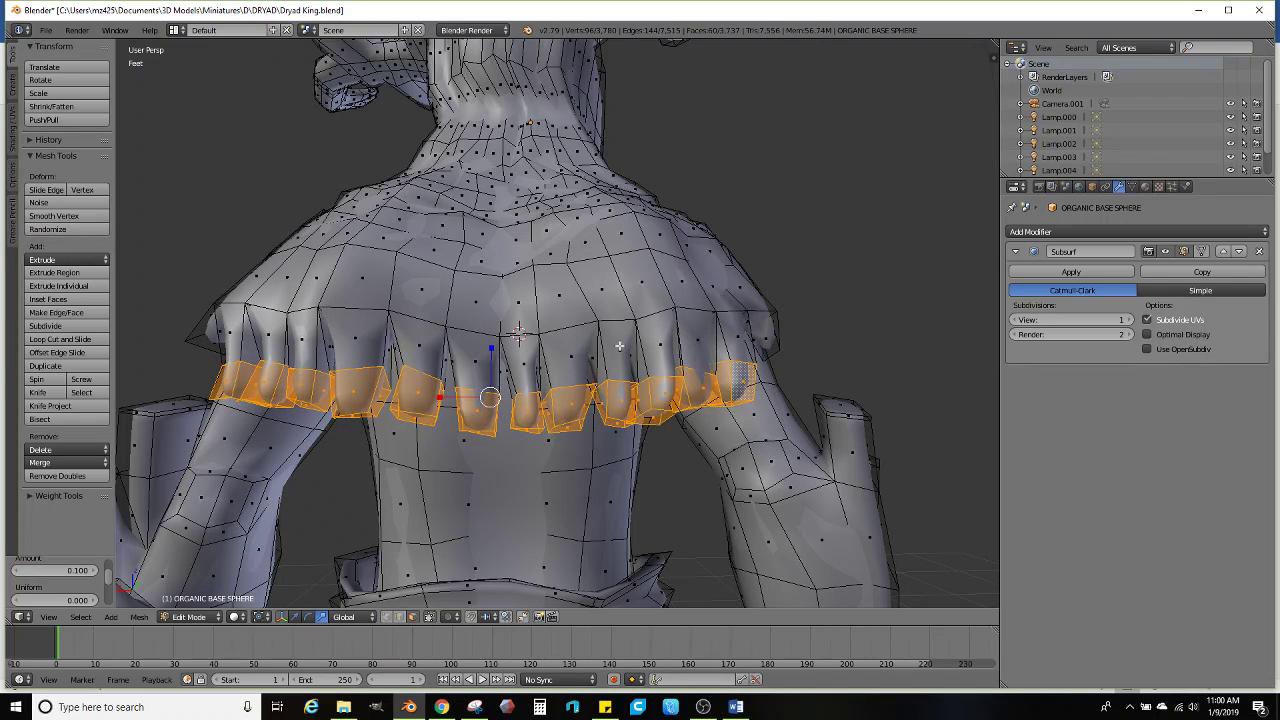
Move the selected rear flap segments to adjust how they hang below the cape's hem
{"action": "key", "text": "g"}
{"action": "left_click", "coordinate": [717, 352]}
{"action": "mouse_move", "coordinate": [717, 352]}
{"action": "middle_mouse_down"}
{"action": "mouse_move", "coordinate": [572, 340]}
{"action": "mouse_move", "coordinate": [596, 306]}
{"action": "mouse_move", "coordinate": [582, 380]}
{"action": "middle_mouse_up"}
{"action": "key", "text": "g"}
{"action": "left_click", "coordinate": [597, 317]}
Examine the cape's flaps from the back and front of the figure in Sculpt Mode
{"action": "scroll", "coordinate": [597, 317], "scroll_direction": "down", "scroll_amount": 3}
{"action": "key", "text": "Tab"}
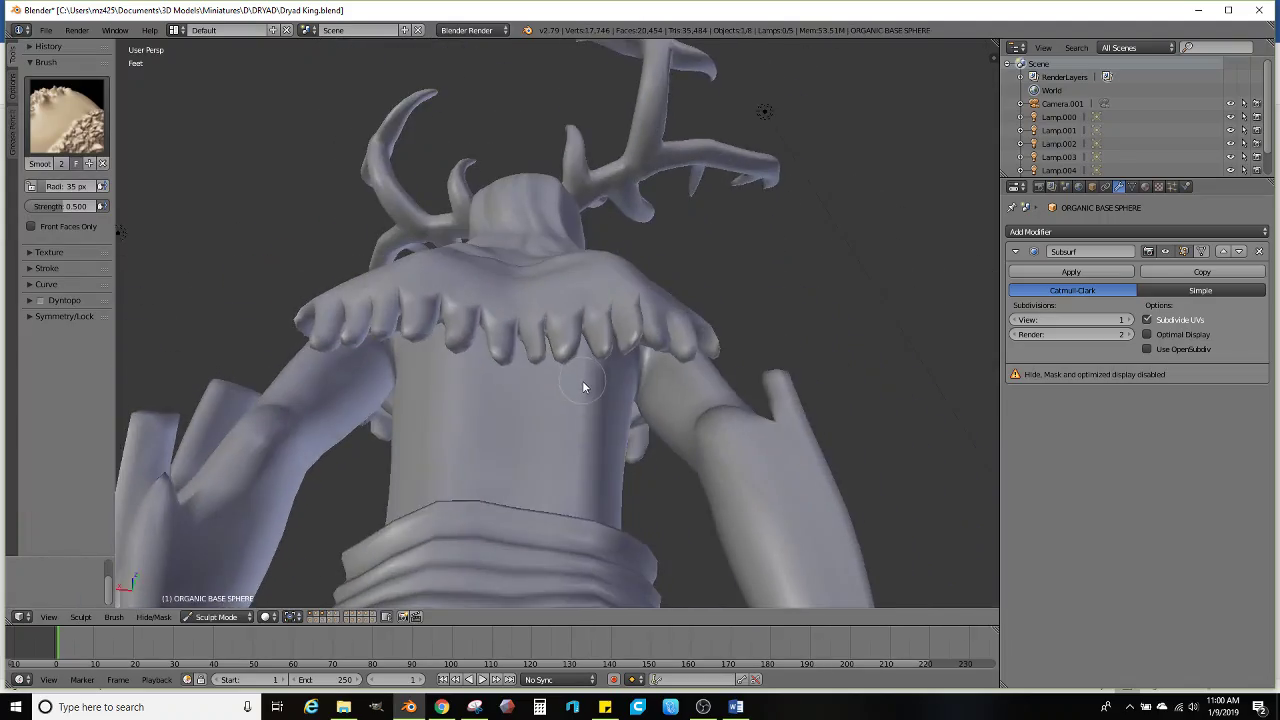
{"action": "scroll", "coordinate": [582, 380], "scroll_direction": "down", "scroll_amount": 3}
{"action": "middle_click_drag", "start_coordinate": [539, 446], "coordinate": [547, 397]}
{"action": "scroll", "coordinate": [547, 397], "scroll_direction": "up", "scroll_amount": 3}
{"action": "scroll", "coordinate": [580, 378], "scroll_direction": "up", "scroll_amount": 2}
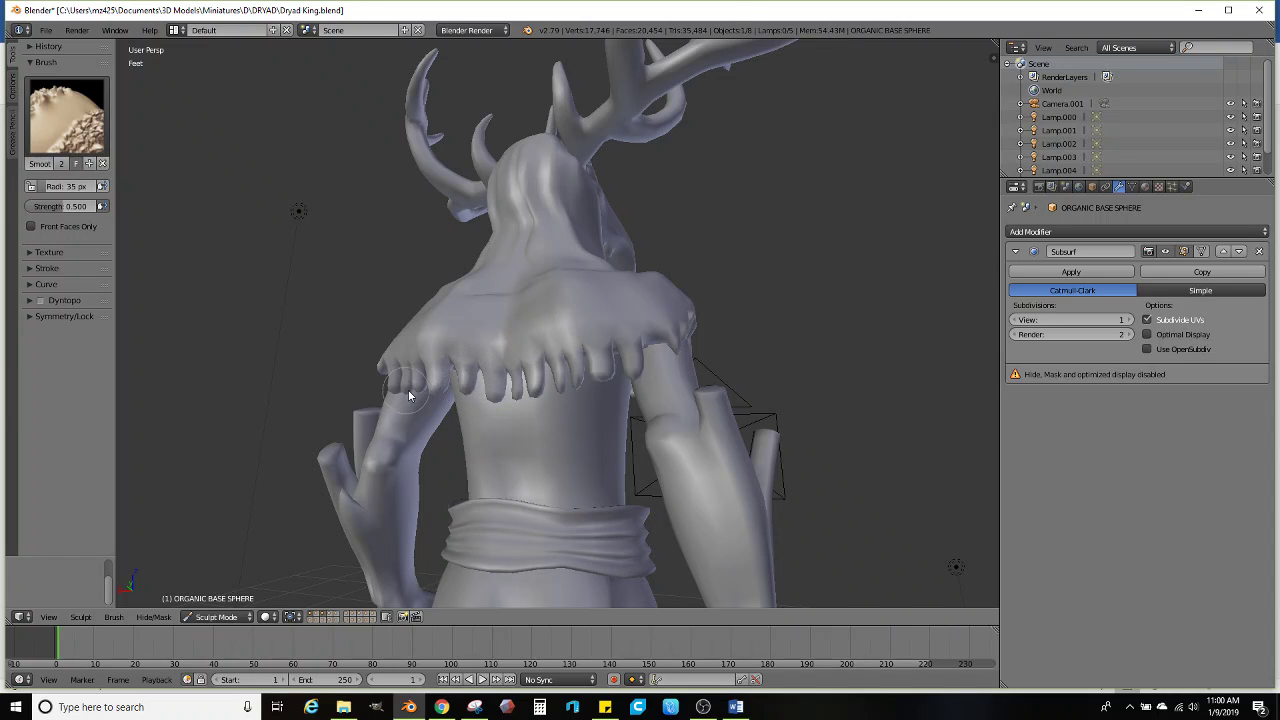
{"action": "middle_click_drag", "start_coordinate": [409, 396], "coordinate": [460, 397]}
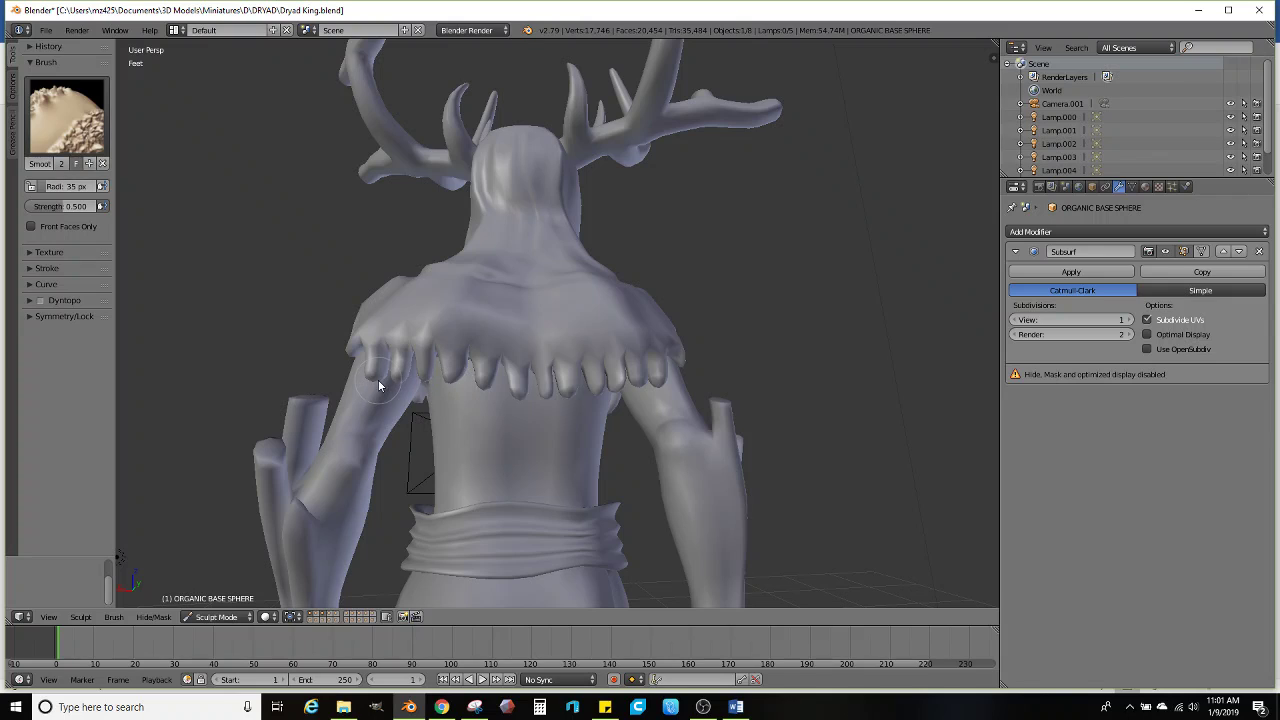
{"action": "left_click_drag", "start_coordinate": [378, 379], "coordinate": [398, 375]}
{"action": "scroll", "coordinate": [668, 382], "scroll_direction": "down", "scroll_amount": 1}
{"action": "key", "text": "Tab"}
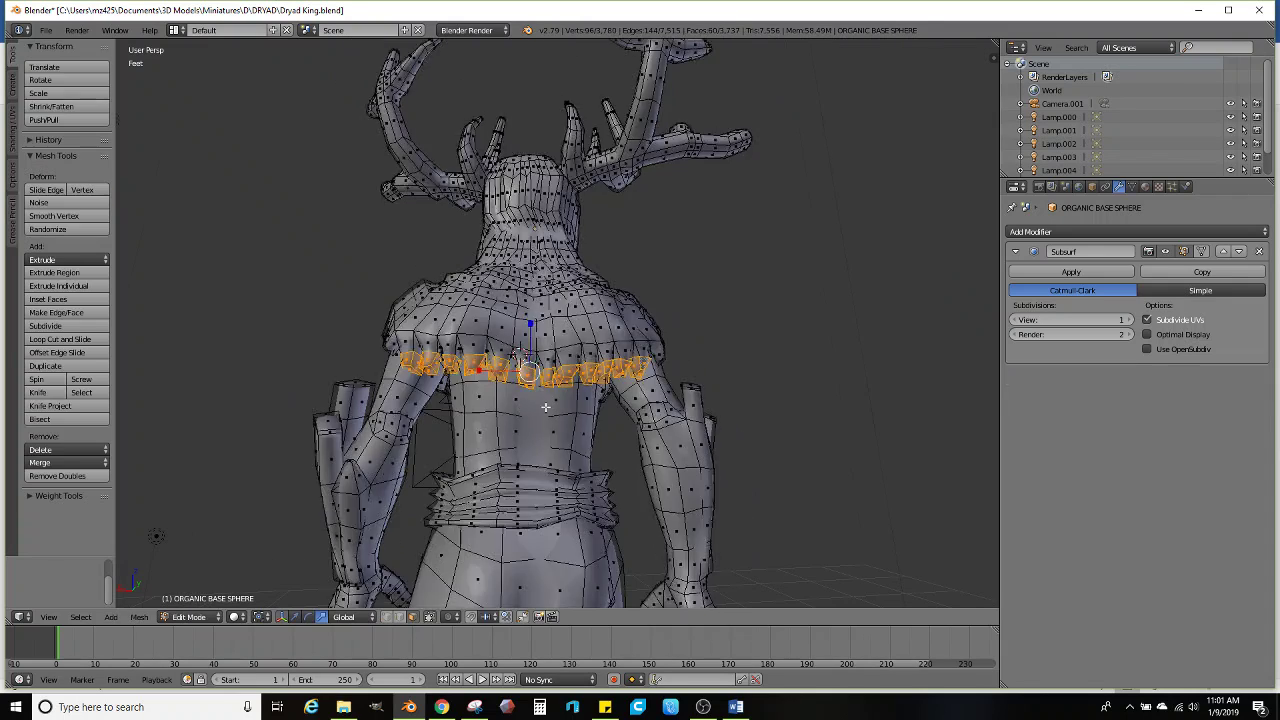
{"action": "scroll", "coordinate": [546, 403], "scroll_direction": "down", "scroll_amount": 2}
{"action": "mouse_move", "coordinate": [546, 403]}
{"action": "middle_mouse_down"}
{"action": "mouse_move", "coordinate": [414, 451]}
{"action": "mouse_move", "coordinate": [607, 406]}
{"action": "mouse_move", "coordinate": [508, 347]}
{"action": "middle_mouse_up"}
{"action": "key", "text": "Tab"}
{"action": "scroll", "coordinate": [612, 408], "scroll_direction": "down", "scroll_amount": 2}
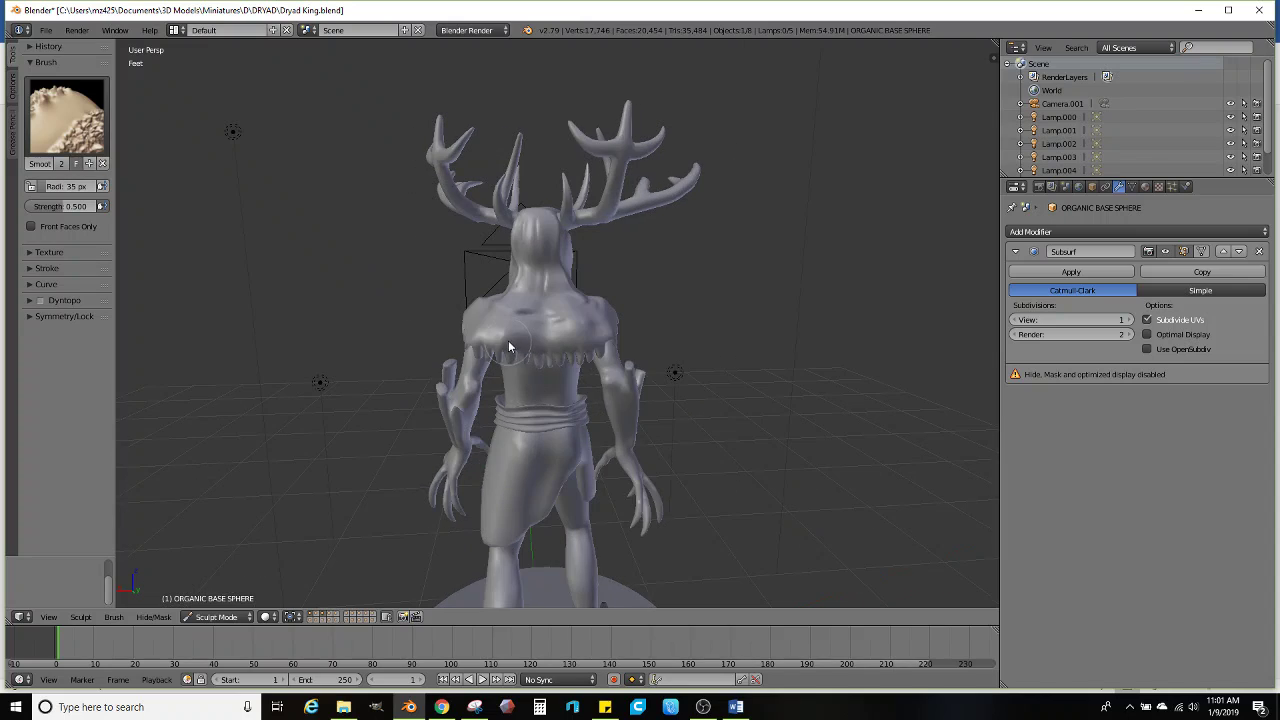
{"action": "mouse_move", "coordinate": [574, 321]}
{"action": "middle_mouse_down"}
{"action": "mouse_move", "coordinate": [643, 346]}
{"action": "mouse_move", "coordinate": [535, 296]}
{"action": "mouse_move", "coordinate": [550, 370]}
{"action": "mouse_move", "coordinate": [575, 390]}
{"action": "mouse_move", "coordinate": [590, 379]}
{"action": "mouse_move", "coordinate": [562, 418]}
{"action": "middle_mouse_up"}
{"action": "scroll", "coordinate": [557, 380], "scroll_direction": "up", "scroll_amount": 5}
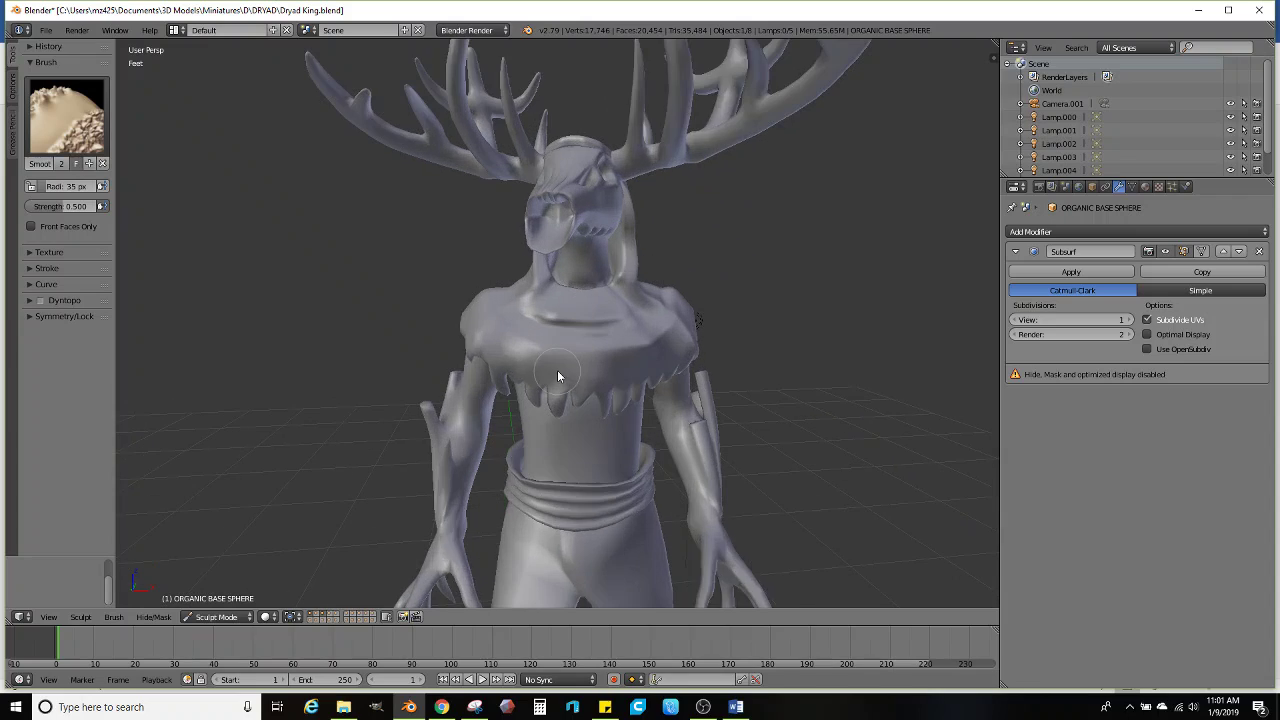
Set the sculpting brush to Blob
{"action": "left_click", "coordinate": [90, 145]}
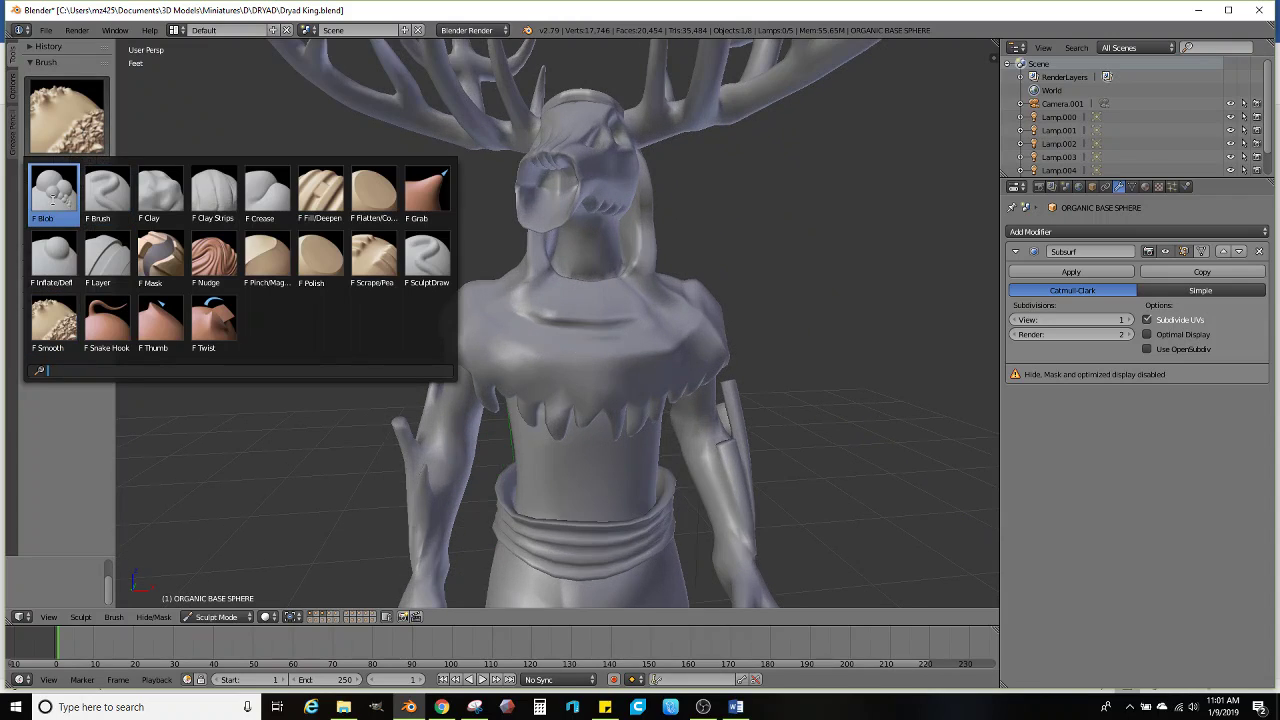
{"action": "left_click", "coordinate": [75, 265]}
{"action": "left_click", "coordinate": [67, 115]}
{"action": "left_click", "coordinate": [55, 192]}
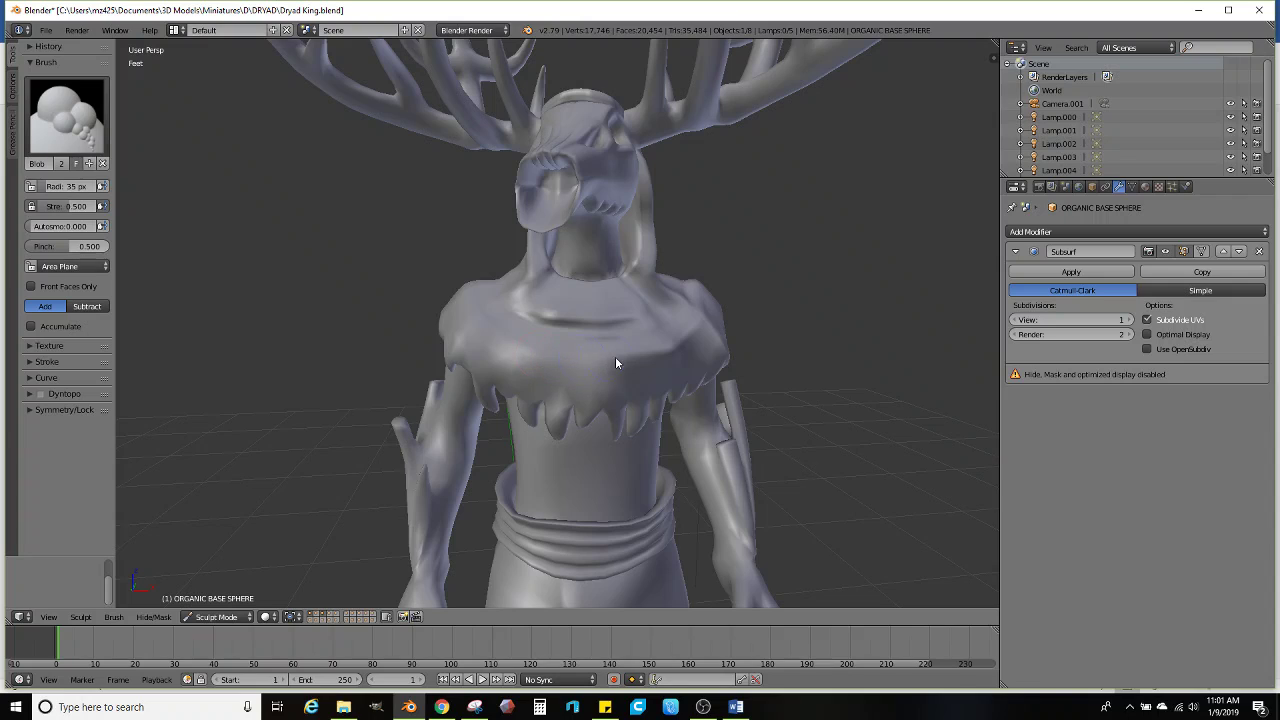
Select the four-edge path across the front of the cape in Edit Mode and move it 300 thou along Y
{"action": "scroll", "coordinate": [668, 359], "scroll_direction": "up", "scroll_amount": 3}
{"action": "key", "text": "Tab"}
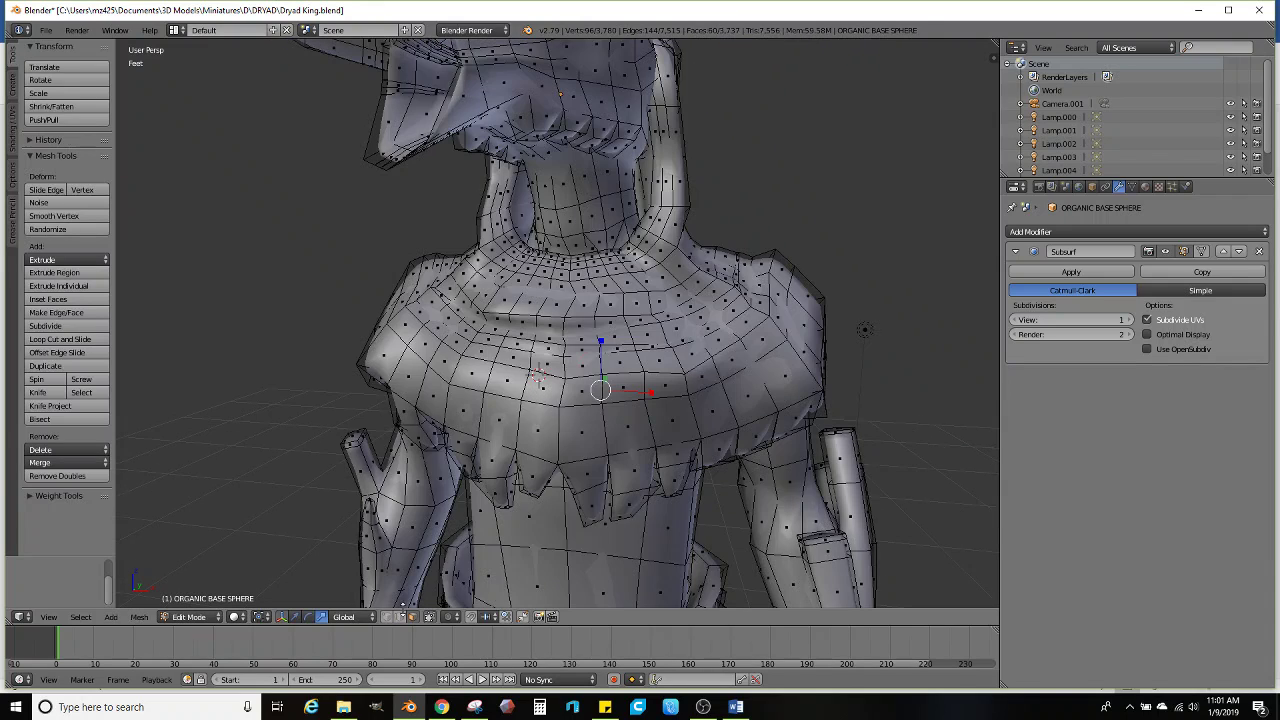
{"action": "left_click", "coordinate": [419, 378]}
{"action": "left_click", "coordinate": [505, 397], "text": "ctrl"}
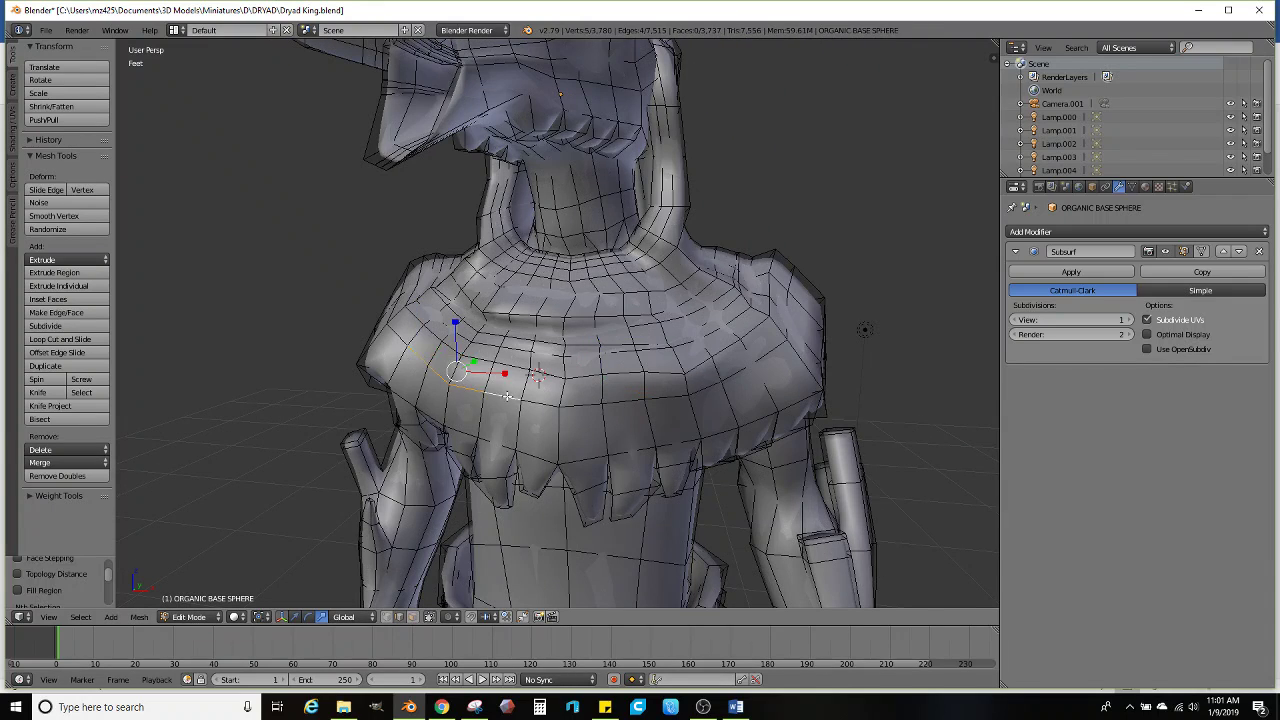
{"action": "middle_click_drag", "start_coordinate": [505, 397], "coordinate": [340, 540]}
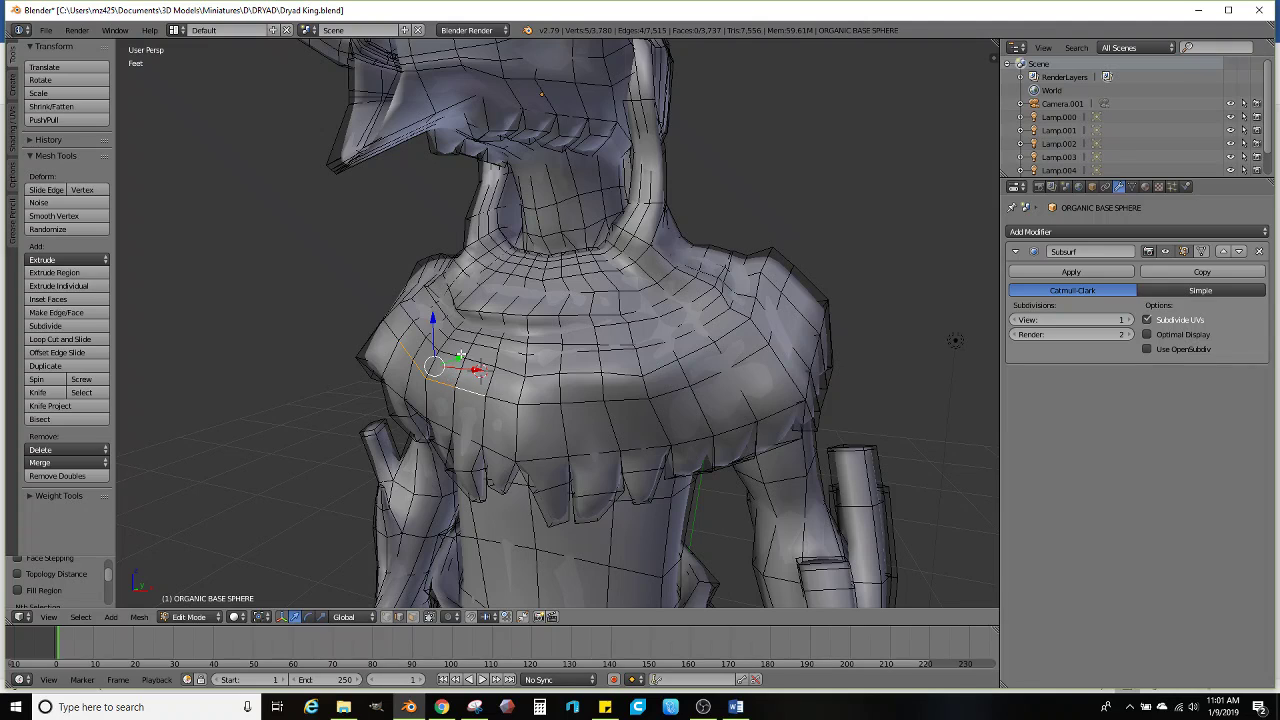
{"action": "left_click_drag", "start_coordinate": [460, 355], "coordinate": [659, 397]}
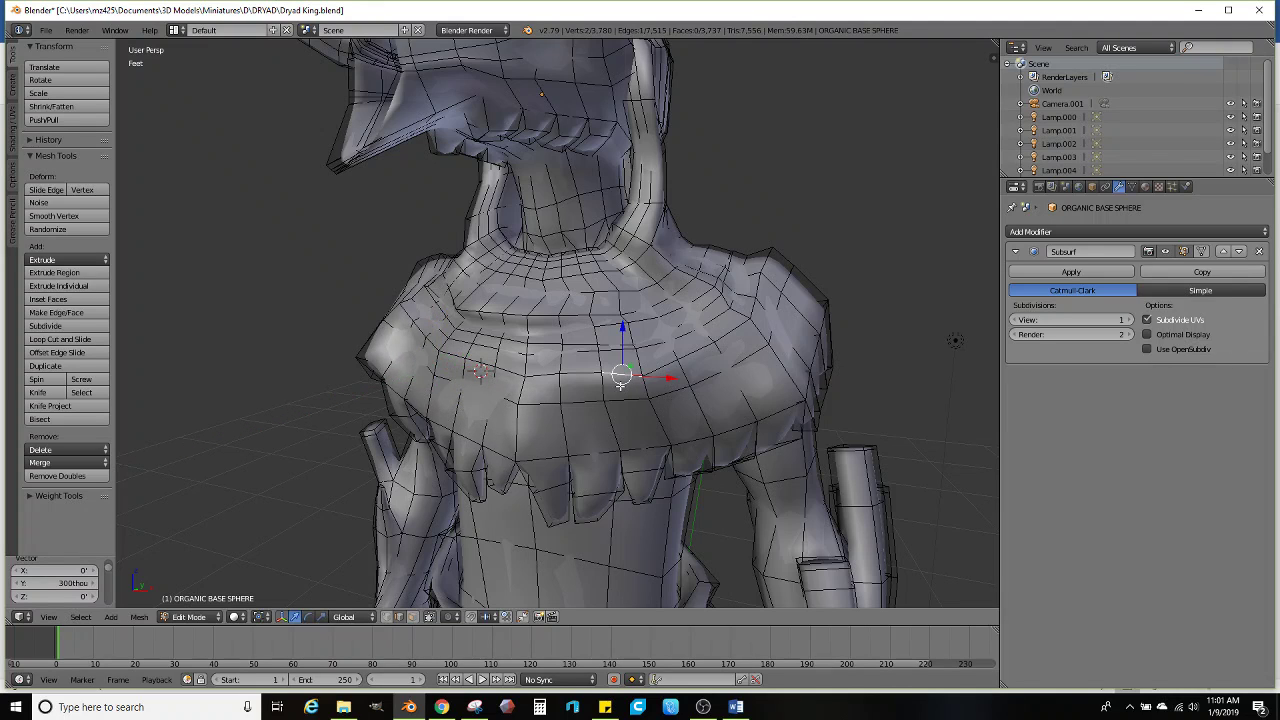
Inspect the whole figure from several sides in Sculpt Mode
{"action": "key", "text": "ctrl+Tab"}
{"action": "scroll", "coordinate": [698, 385], "scroll_direction": "down", "scroll_amount": 7}
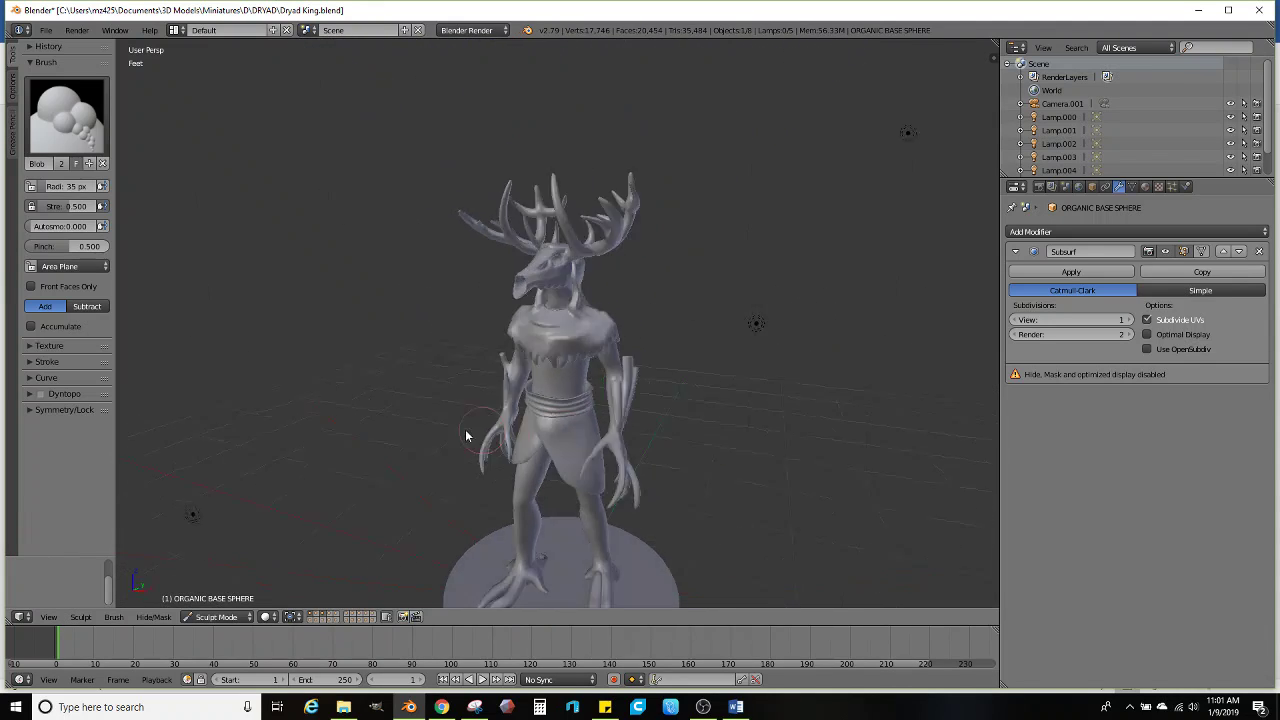
{"action": "middle_click_drag", "start_coordinate": [466, 436], "coordinate": [619, 397]}
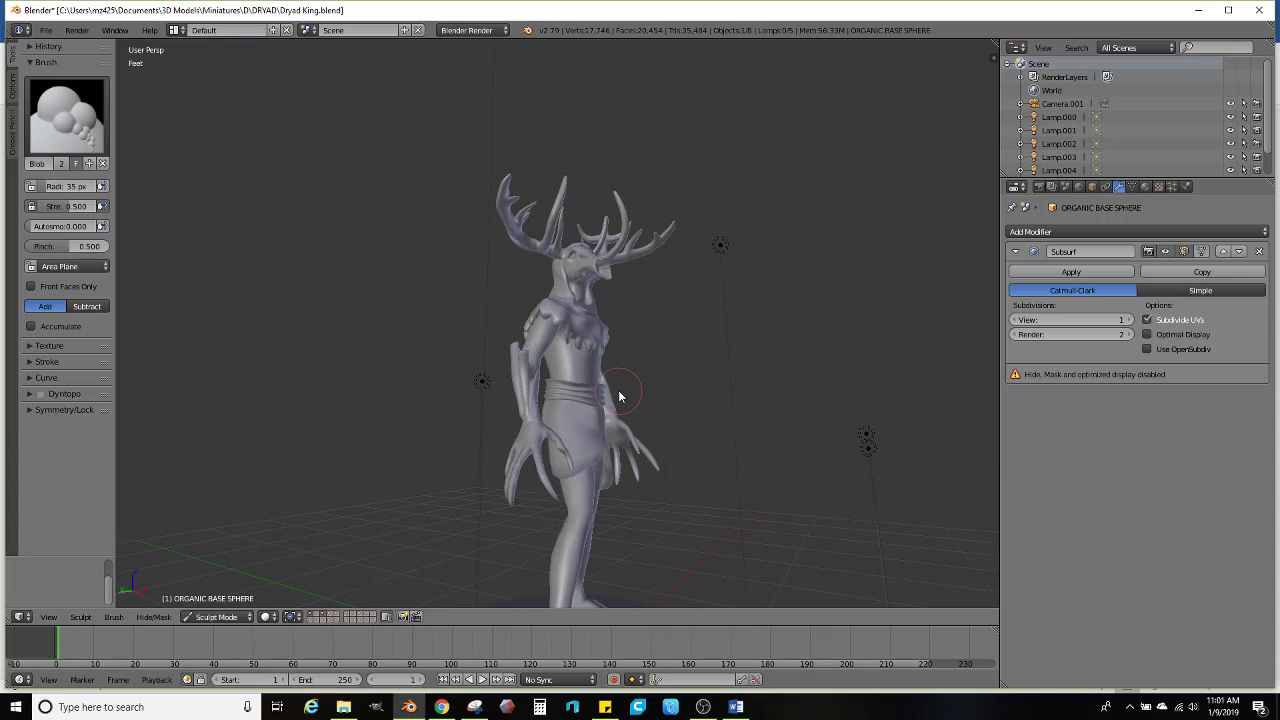
{"action": "middle_click_drag", "start_coordinate": [614, 379], "coordinate": [477, 383]}
{"action": "mouse_move", "coordinate": [556, 423]}
{"action": "middle_mouse_down", "text": "shift"}
{"action": "mouse_move", "coordinate": [534, 389]}
{"action": "mouse_move", "coordinate": [440, 395]}
{"action": "mouse_move", "coordinate": [600, 400]}
{"action": "mouse_move", "coordinate": [470, 405]}
{"action": "mouse_move", "coordinate": [566, 400]}
{"action": "mouse_move", "coordinate": [549, 426]}
{"action": "mouse_move", "coordinate": [505, 420]}
{"action": "mouse_move", "coordinate": [620, 429]}
{"action": "mouse_move", "coordinate": [592, 438]}
{"action": "mouse_move", "coordinate": [505, 418]}
{"action": "middle_mouse_up", "text": "shift"}
Add a single loop cut around the torso just below the cape's front flaps in Edit Mode
{"action": "key", "text": "Tab"}
{"action": "scroll", "coordinate": [545, 407], "scroll_direction": "up", "scroll_amount": 2}
{"action": "scroll", "coordinate": [493, 397], "scroll_direction": "up", "scroll_amount": 2}
{"action": "scroll", "coordinate": [550, 398], "scroll_direction": "down", "scroll_amount": 1}
{"action": "scroll", "coordinate": [566, 407], "scroll_direction": "up", "scroll_amount": 1}
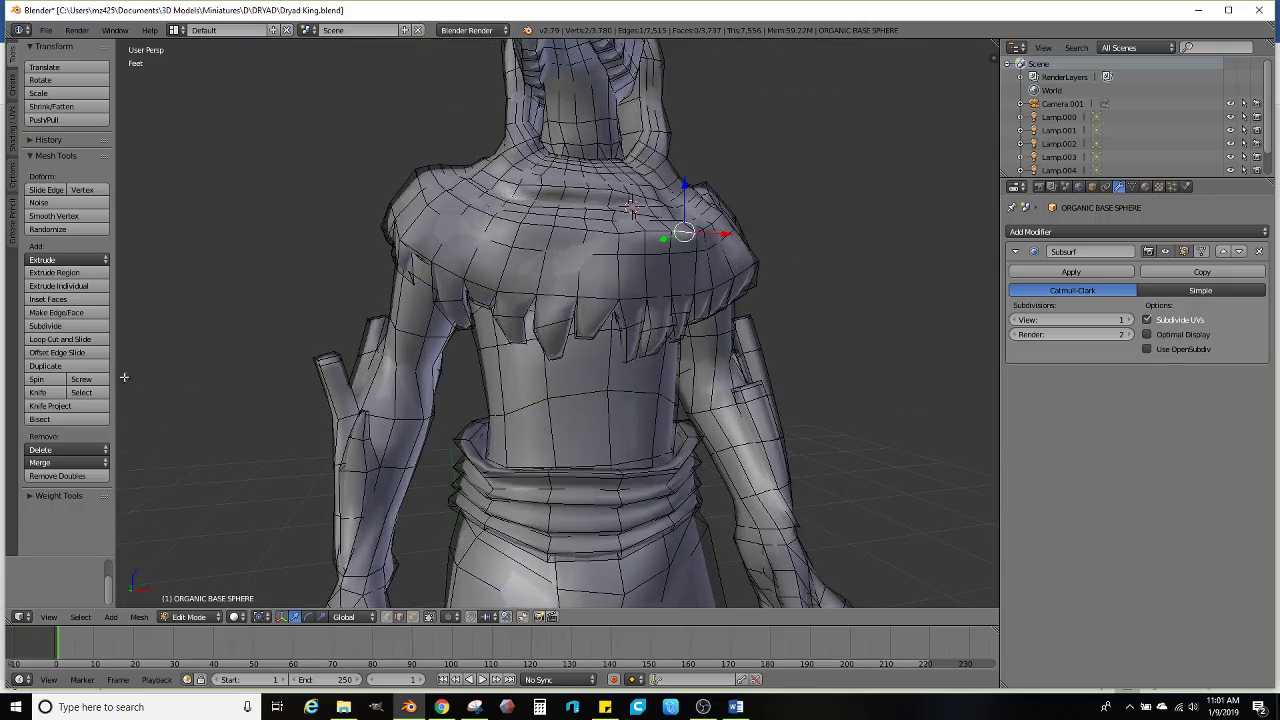
{"action": "left_click", "coordinate": [60, 339]}
{"action": "left_click", "coordinate": [511, 381]}
{"action": "left_click", "coordinate": [523, 369]}
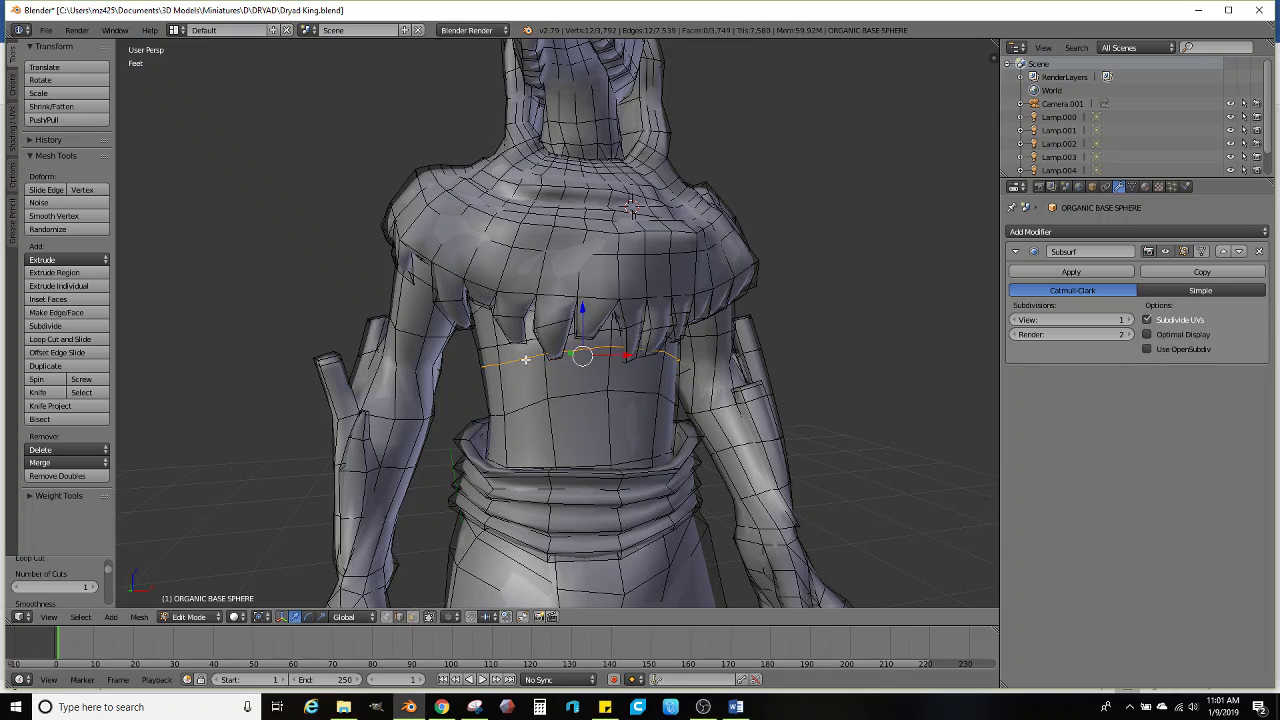
{"action": "middle_click_drag", "start_coordinate": [537, 359], "coordinate": [518, 358]}
{"action": "scroll", "coordinate": [494, 364], "scroll_direction": "up", "scroll_amount": 1}
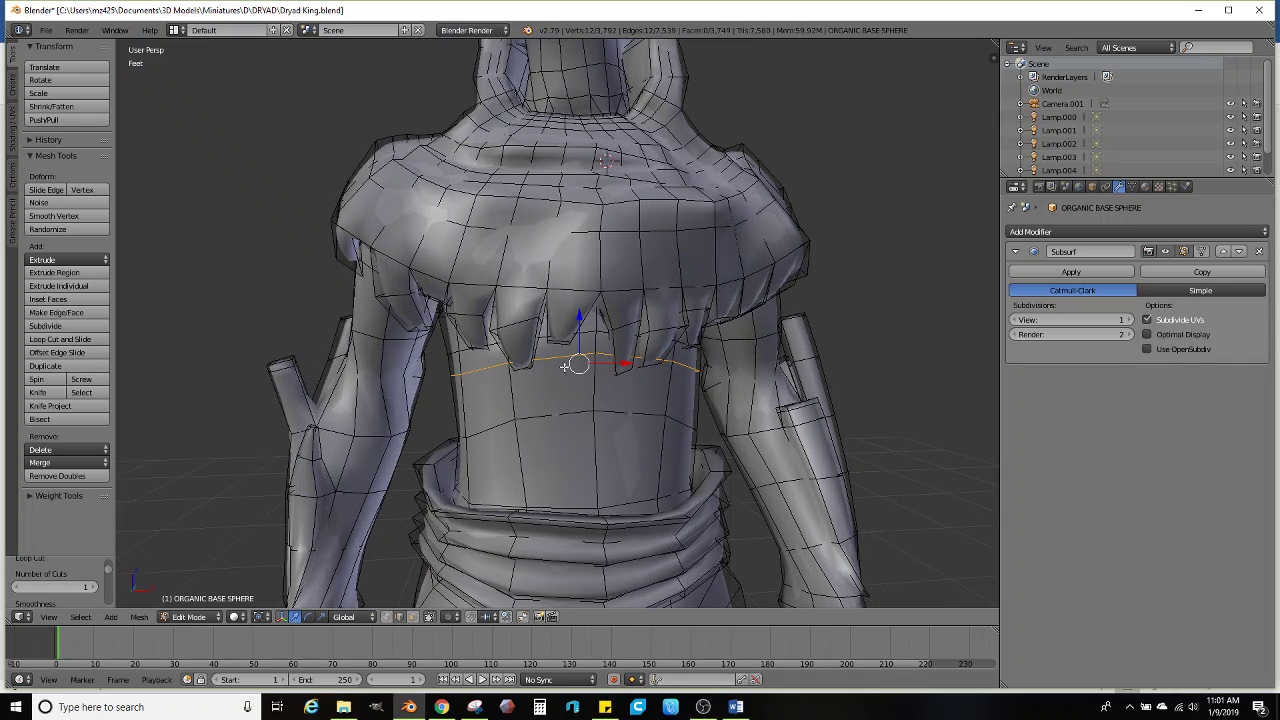
Select two neighbouring front edges of the new torso loop and shift them along the Y axis
{"action": "right_click", "coordinate": [608, 353]}
{"action": "middle_click_drag", "start_coordinate": [569, 364], "coordinate": [665, 360]}
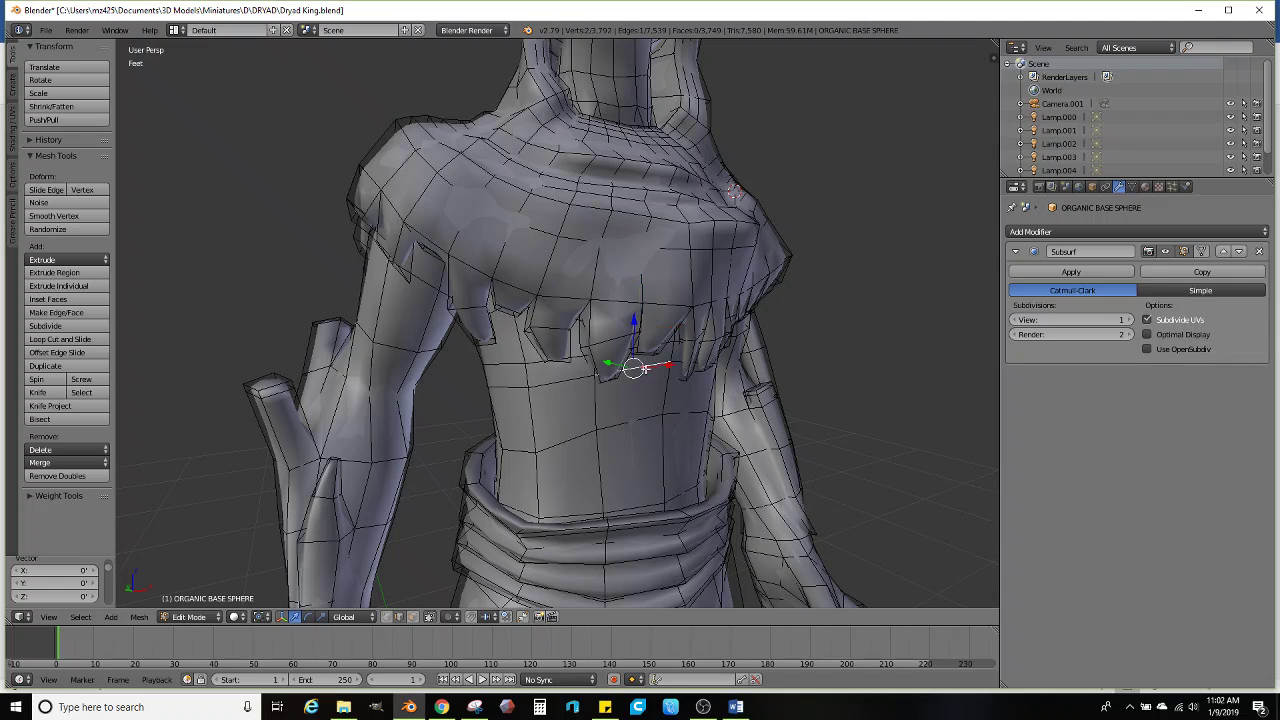
{"action": "left_click_drag", "start_coordinate": [681, 360], "coordinate": [677, 359], "text": "shift"}
{"action": "middle_click_drag", "start_coordinate": [677, 359], "coordinate": [643, 385]}
{"action": "scroll", "coordinate": [643, 385], "scroll_direction": "up", "scroll_amount": 1}
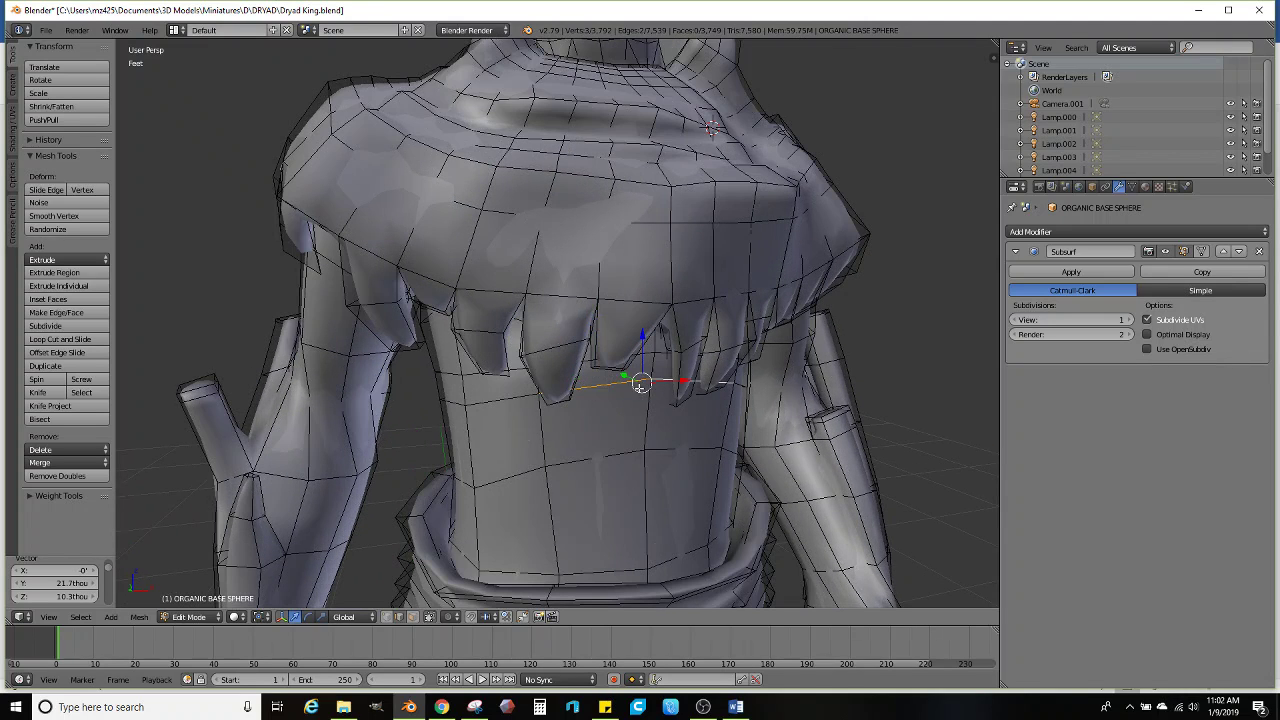
{"action": "left_click_drag", "start_coordinate": [622, 378], "coordinate": [614, 372]}
Move an edge of the torso loop by about 155 thou in X, 37.1 thou in Y and -87 thou in Z
{"action": "scroll", "coordinate": [614, 372], "scroll_direction": "down", "scroll_amount": 3}
{"action": "mouse_move", "coordinate": [606, 373]}
{"action": "middle_mouse_down"}
{"action": "mouse_move", "coordinate": [529, 396]}
{"action": "mouse_move", "coordinate": [650, 345]}
{"action": "mouse_move", "coordinate": [694, 356]}
{"action": "mouse_move", "coordinate": [487, 355]}
{"action": "middle_mouse_up"}
{"action": "key", "text": "Tab"}
{"action": "key", "text": "Tab"}
{"action": "key", "text": "g"}
{"action": "left_click", "coordinate": [730, 366]}
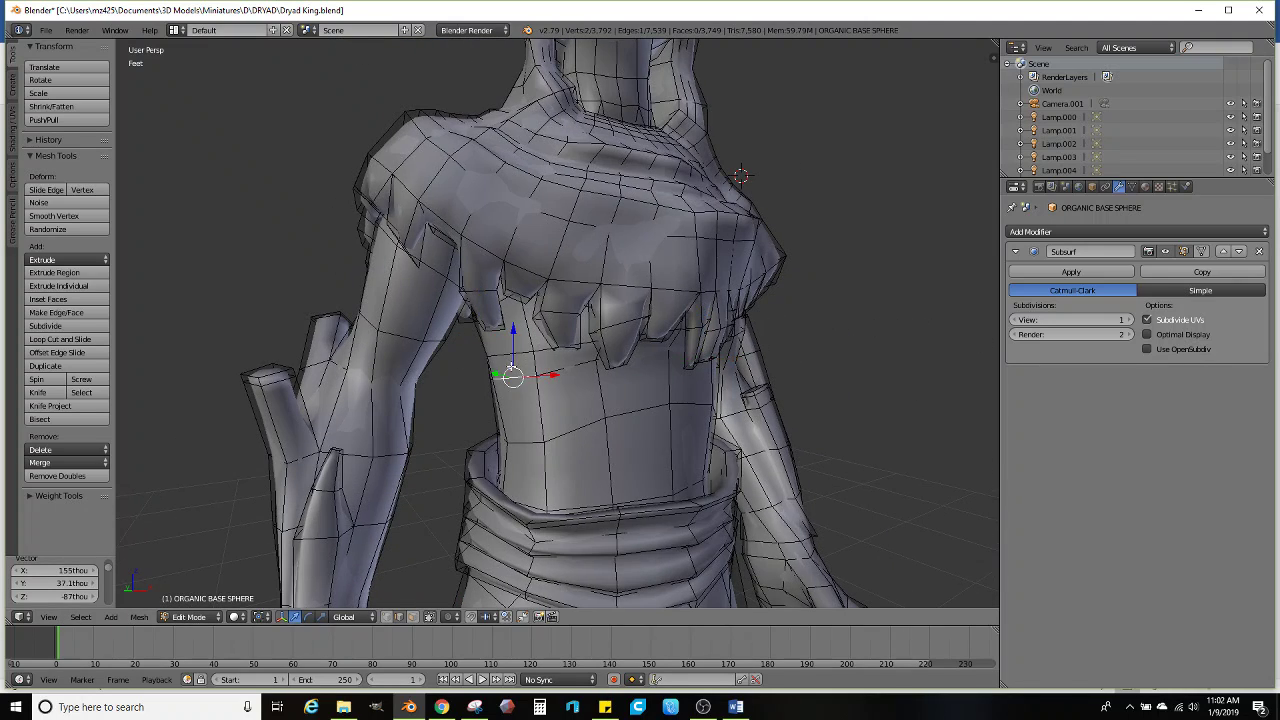
Reposition the torso loop's edges along the flank under the flaps to shape the rib area
{"action": "middle_click_drag", "start_coordinate": [478, 329], "coordinate": [506, 360]}
{"action": "key", "text": "g"}
{"action": "left_click", "coordinate": [472, 356]}
{"action": "right_click", "coordinate": [504, 347]}
{"action": "key", "text": "g"}
{"action": "left_click", "coordinate": [472, 363]}
Move the loop edge on the torso's opposite flank outward and down, and check the torso in Sculpt Mode
{"action": "right_click", "coordinate": [679, 354]}
{"action": "middle_click_drag", "start_coordinate": [679, 354], "coordinate": [768, 382]}
{"action": "key", "text": "g"}
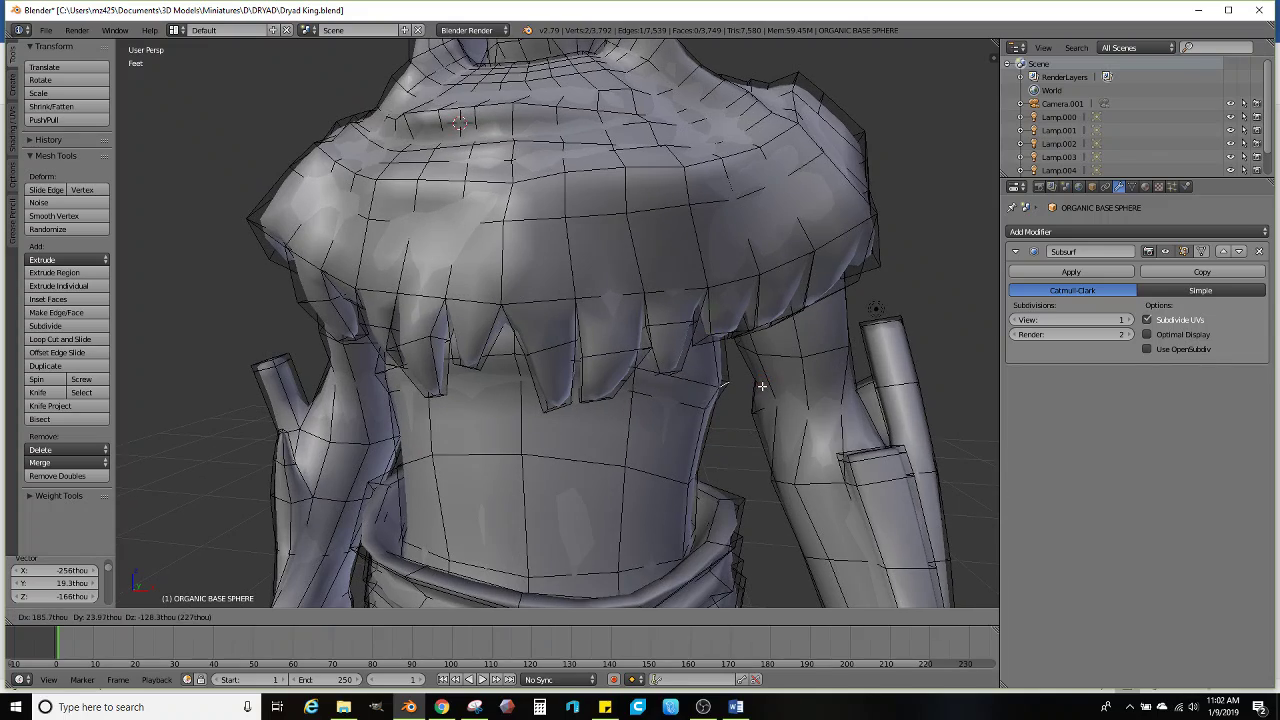
{"action": "left_click", "coordinate": [749, 388]}
{"action": "key", "text": "Tab"}
{"action": "scroll", "coordinate": [700, 395], "scroll_direction": "down", "scroll_amount": 4}
{"action": "scroll", "coordinate": [667, 407], "scroll_direction": "down", "scroll_amount": 4}
{"action": "middle_click_drag", "start_coordinate": [667, 407], "coordinate": [588, 400]}
{"action": "key", "text": "Tab"}
{"action": "scroll", "coordinate": [514, 387], "scroll_direction": "up", "scroll_amount": 6}
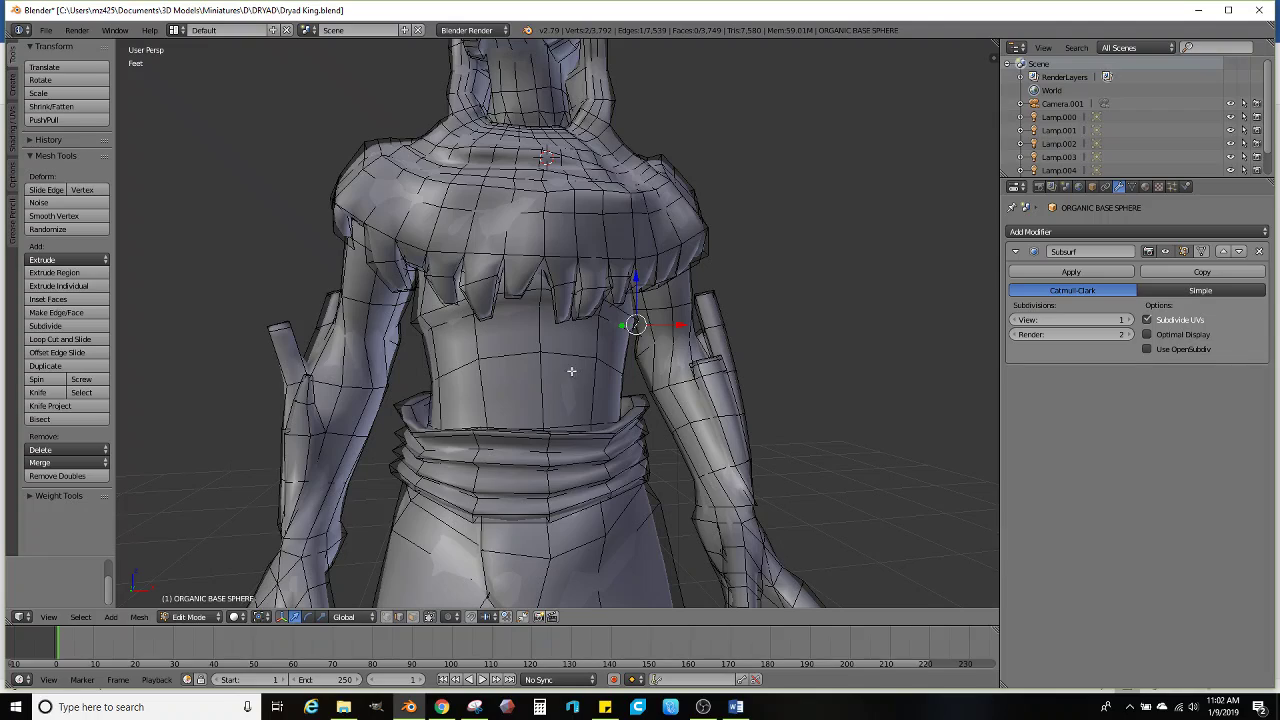
Check the figure in Sculpt Mode, and in Edit Mode shift the two upper front abdomen faces slightly along the Z axis
{"action": "scroll", "coordinate": [571, 371], "scroll_direction": "down", "scroll_amount": 6}
{"action": "key", "text": "Tab"}
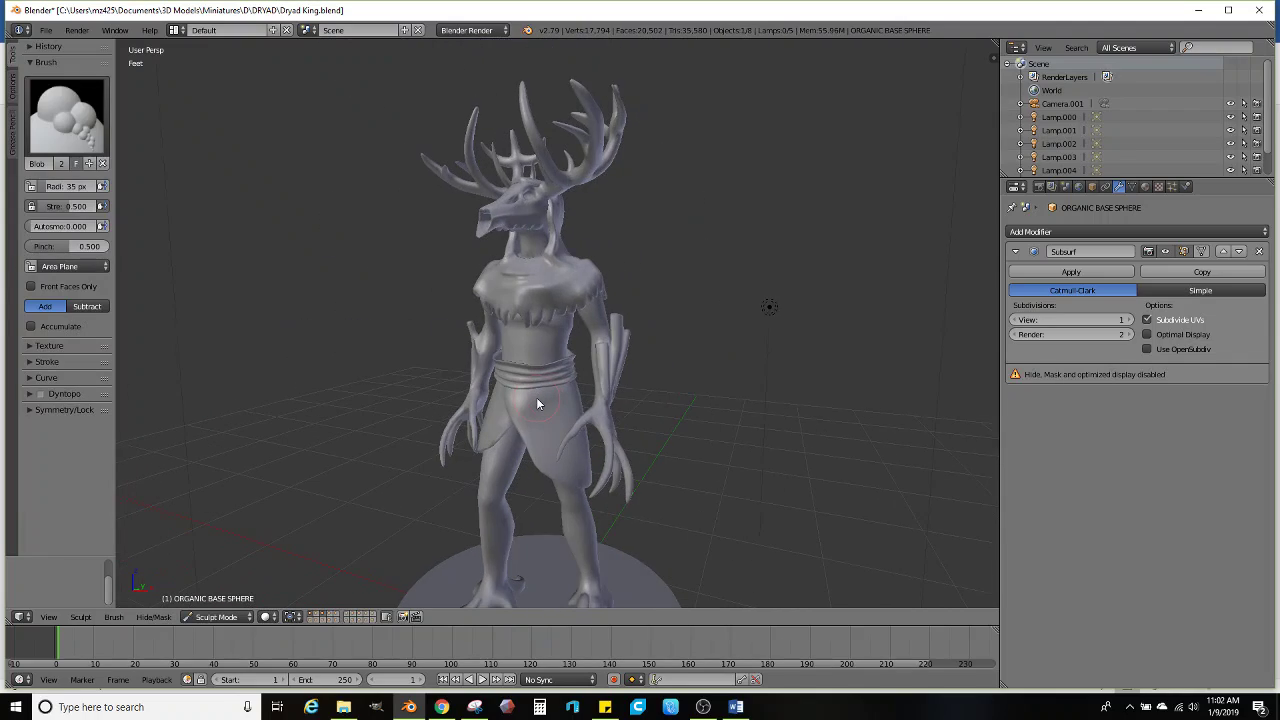
{"action": "scroll", "coordinate": [553, 386], "scroll_direction": "up", "scroll_amount": 2}
{"action": "key", "text": "Tab"}
{"action": "scroll", "coordinate": [553, 386], "scroll_direction": "up", "scroll_amount": 4}
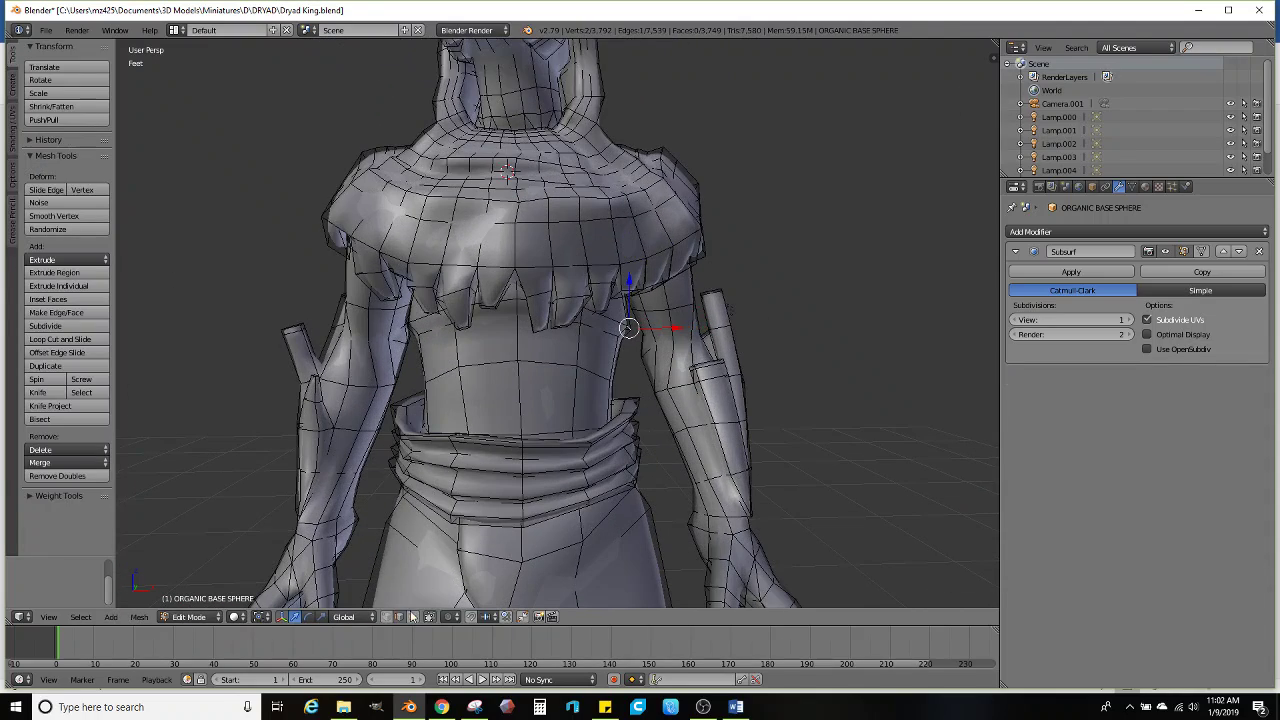
{"action": "right_click", "coordinate": [553, 346]}
{"action": "middle_click_drag", "start_coordinate": [553, 346], "coordinate": [525, 365]}
{"action": "scroll", "coordinate": [491, 349], "scroll_direction": "up", "scroll_amount": 1}
{"action": "scroll", "coordinate": [572, 380], "scroll_direction": "up", "scroll_amount": 1}
{"action": "right_click", "coordinate": [520, 362], "text": "shift"}
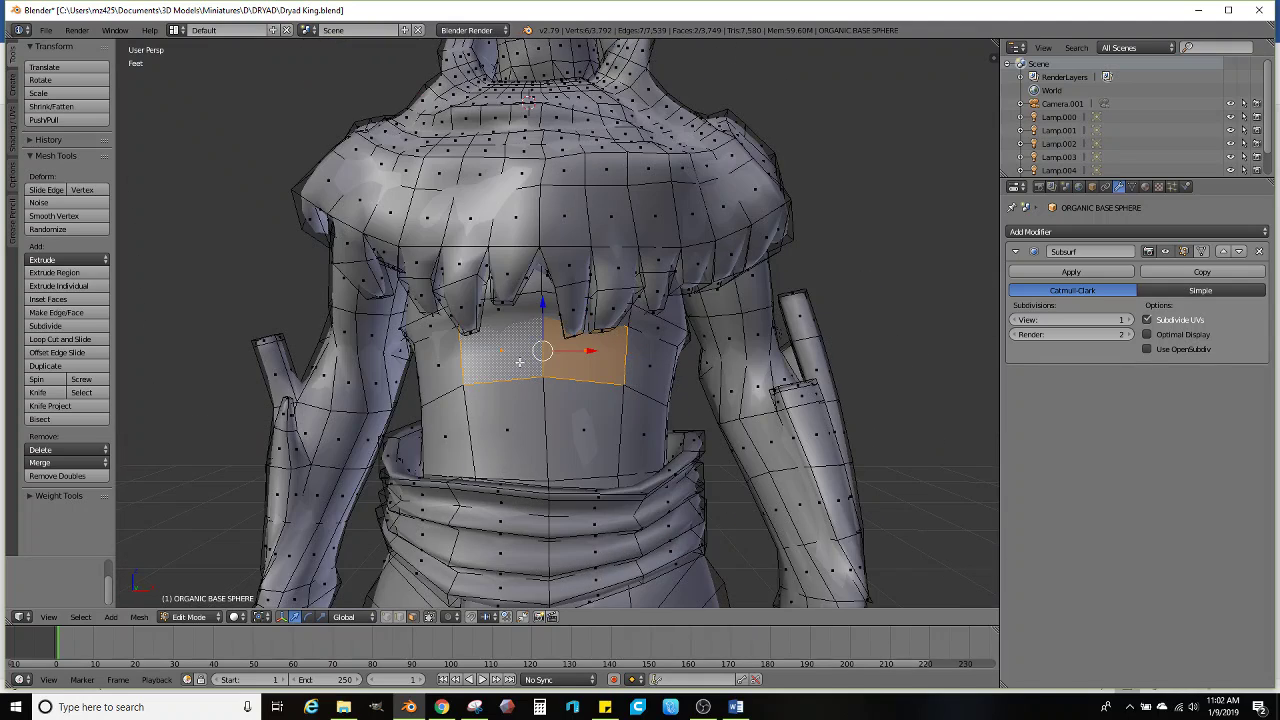
{"action": "left_click_drag", "start_coordinate": [544, 309], "coordinate": [540, 305]}
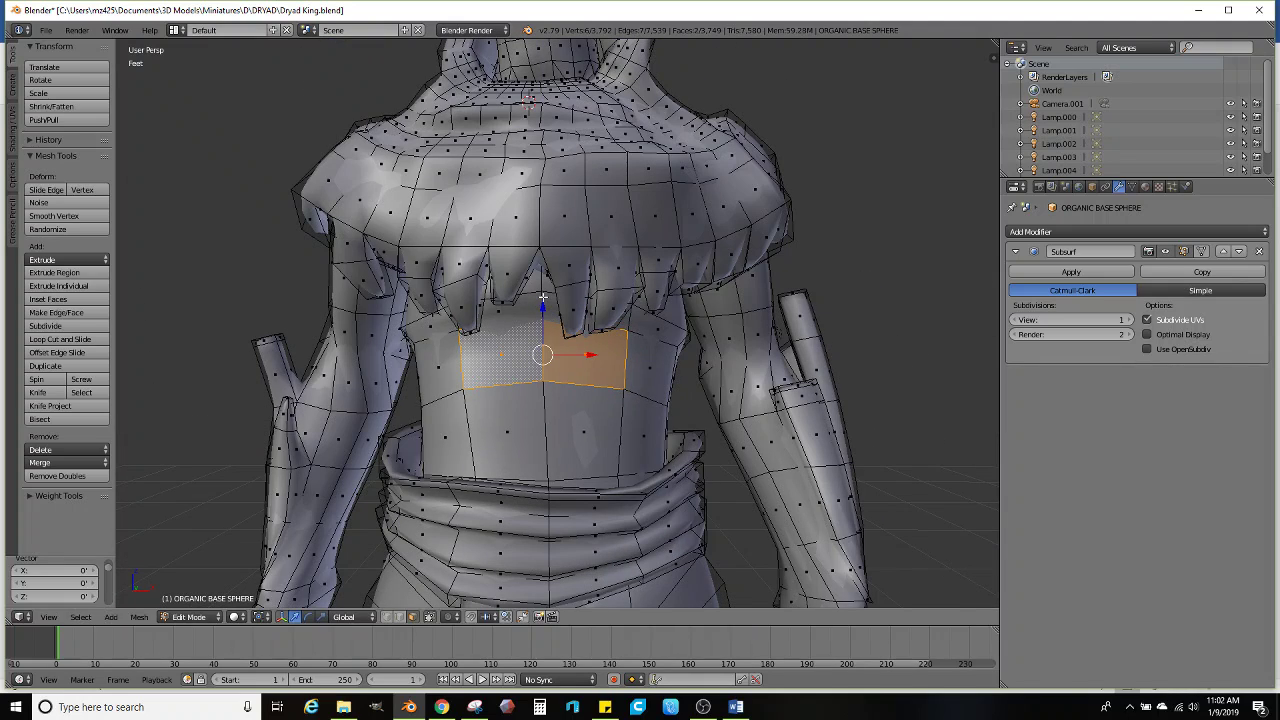
Select the two torso faces just beneath the cape's front flaps and raise them 229 thou along the Z axis
{"action": "right_click", "coordinate": [514, 300]}
{"action": "right_click", "coordinate": [549, 299]}
{"action": "right_click", "coordinate": [532, 304], "text": "shift"}
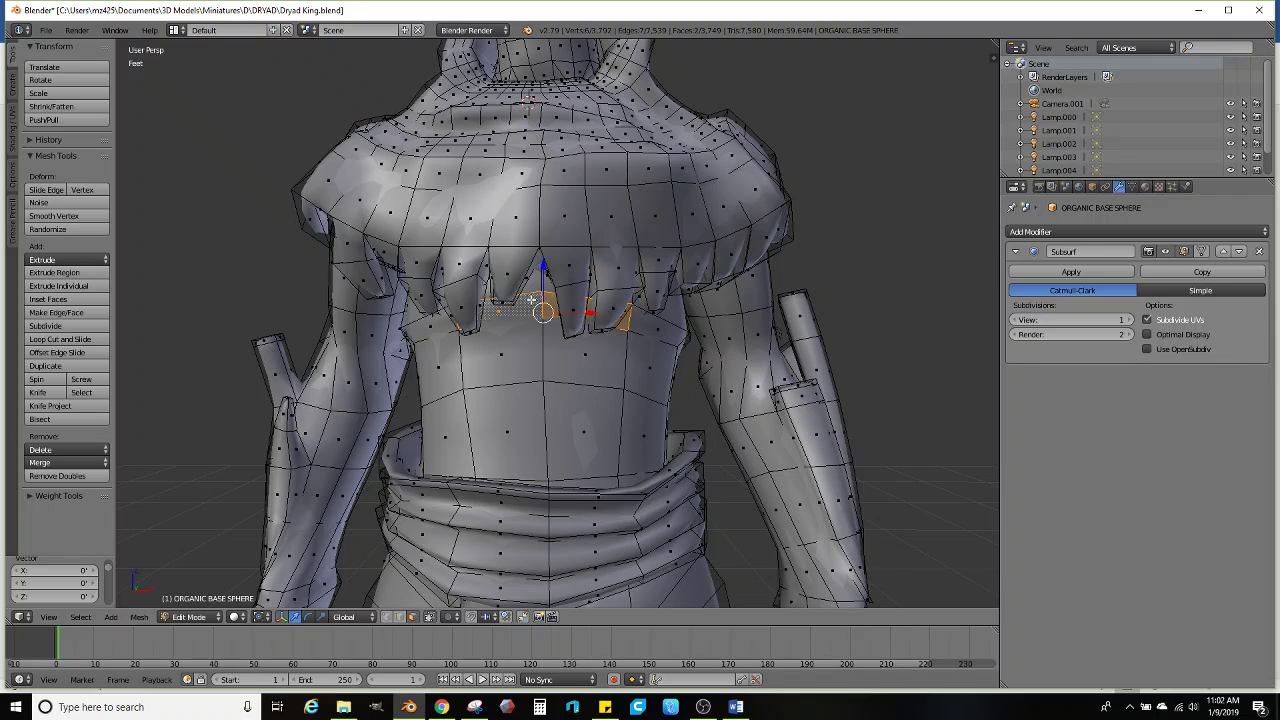
{"action": "left_click_drag", "start_coordinate": [540, 268], "coordinate": [541, 263]}
Extrude one of the two upper front abdomen faces outward and shrink it into a raised muscle block
{"action": "right_click", "coordinate": [564, 354]}
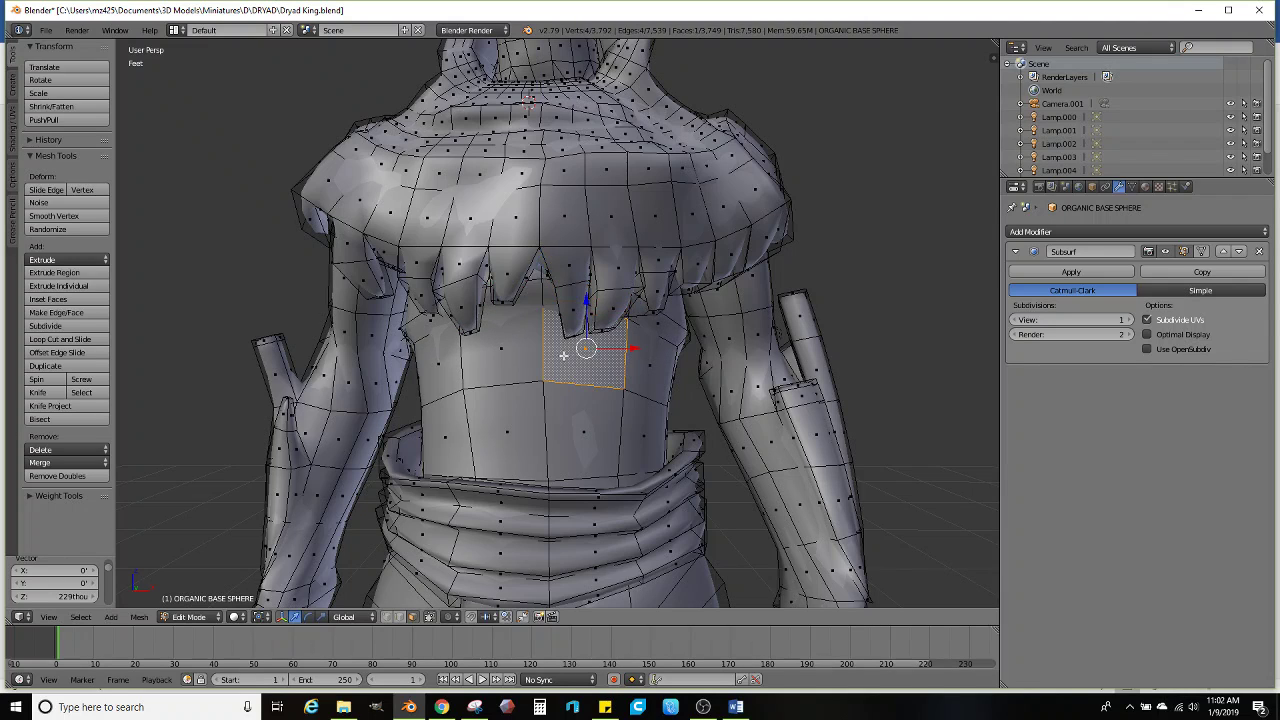
{"action": "middle_click_drag", "start_coordinate": [552, 366], "coordinate": [460, 368]}
{"action": "scroll", "coordinate": [651, 376], "scroll_direction": "up", "scroll_amount": 1}
{"action": "key", "text": "e"}
{"action": "left_click", "coordinate": [647, 376]}
{"action": "key", "text": "s"}
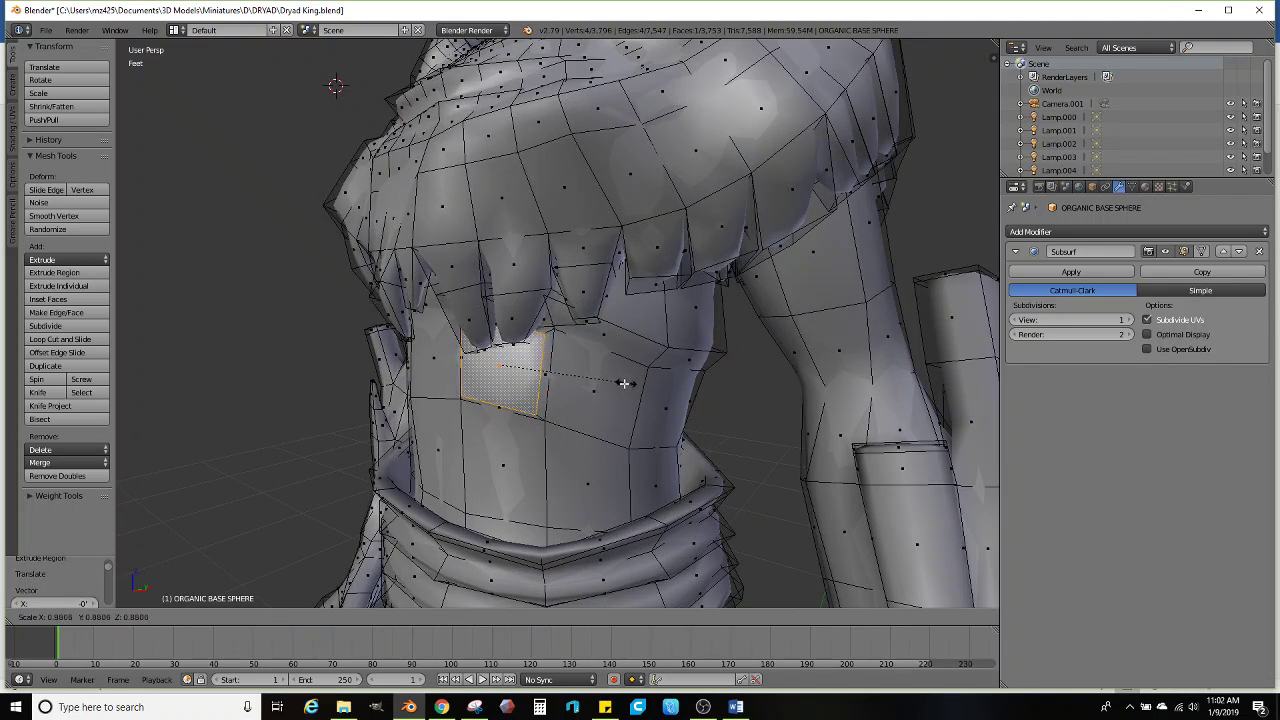
{"action": "left_click", "coordinate": [625, 384]}
Extrude the neighbouring upper abdomen face across the centre line and scale it to 0.816
{"action": "right_click", "coordinate": [452, 376]}
{"action": "key", "text": "e"}
{"action": "left_click", "coordinate": [575, 354]}
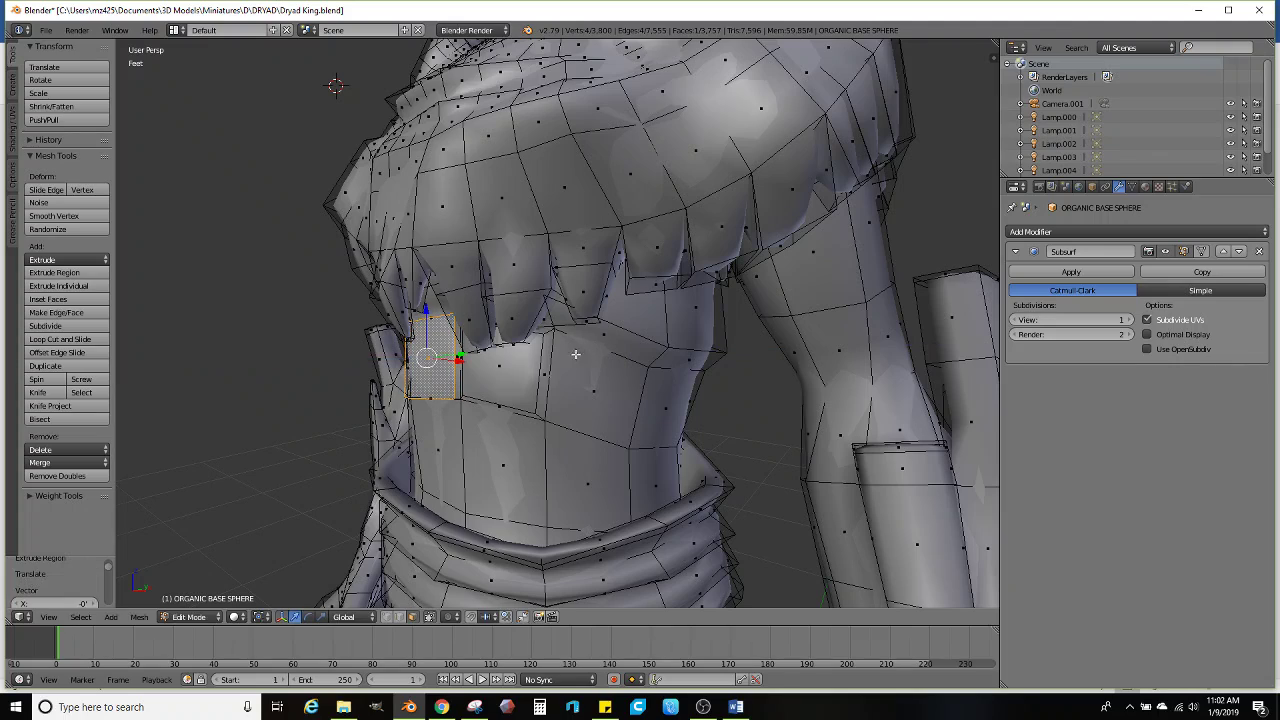
{"action": "key", "text": "s"}
{"action": "left_click", "coordinate": [552, 362]}
Extrude the lower abdomen face just above the waist sash outward and scale it to 0.802
{"action": "right_click", "coordinate": [517, 444]}
{"action": "key", "text": "e"}
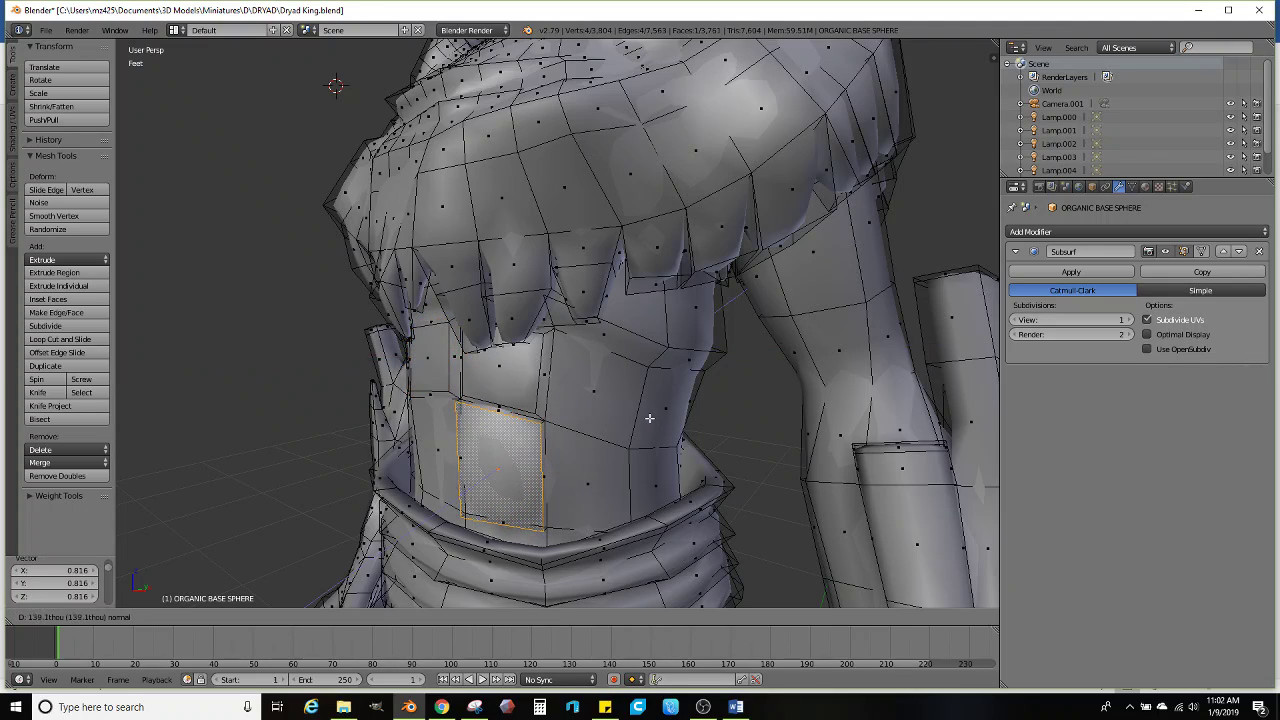
{"action": "left_click", "coordinate": [638, 420]}
{"action": "key", "text": "s"}
{"action": "left_click", "coordinate": [618, 424]}
Extrude the other lower abdomen face, shrink it slightly, and check the abdomen from the side
{"action": "right_click", "coordinate": [446, 450]}
{"action": "key", "text": "e"}
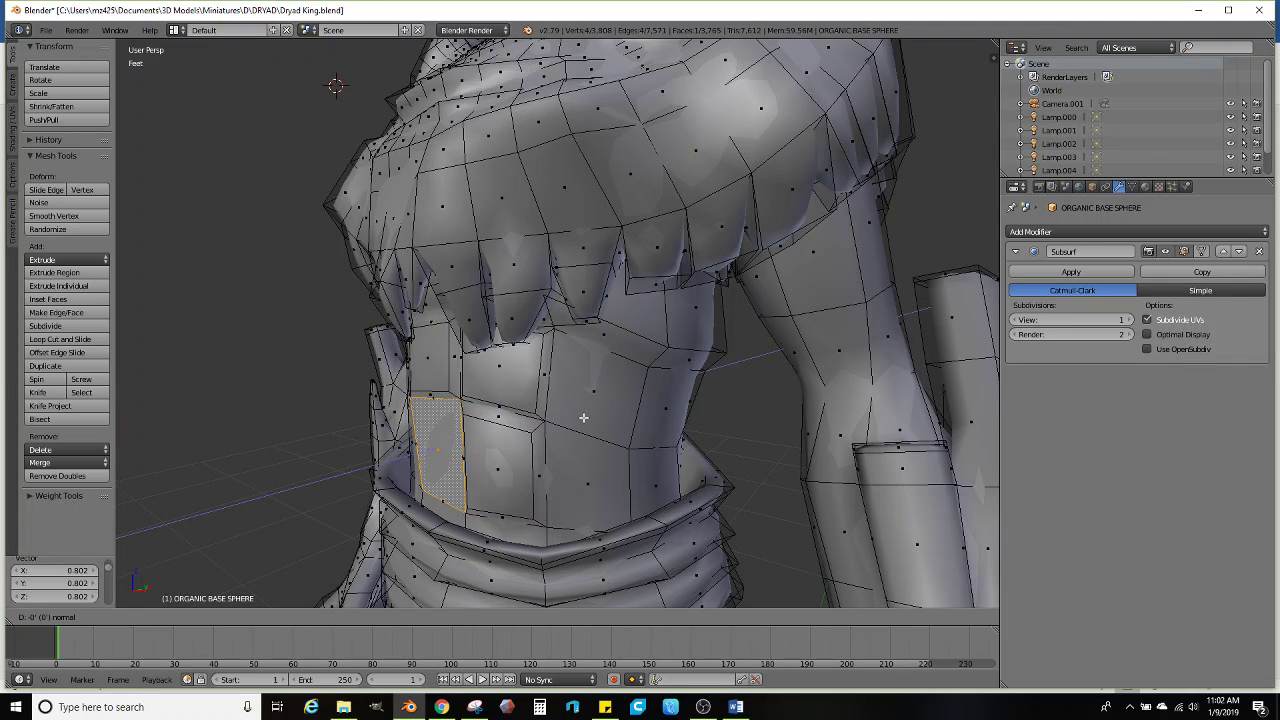
{"action": "left_click", "coordinate": [582, 420]}
{"action": "key", "text": "s"}
{"action": "left_click", "coordinate": [536, 424]}
{"action": "scroll", "coordinate": [536, 424], "scroll_direction": "down", "scroll_amount": 8}
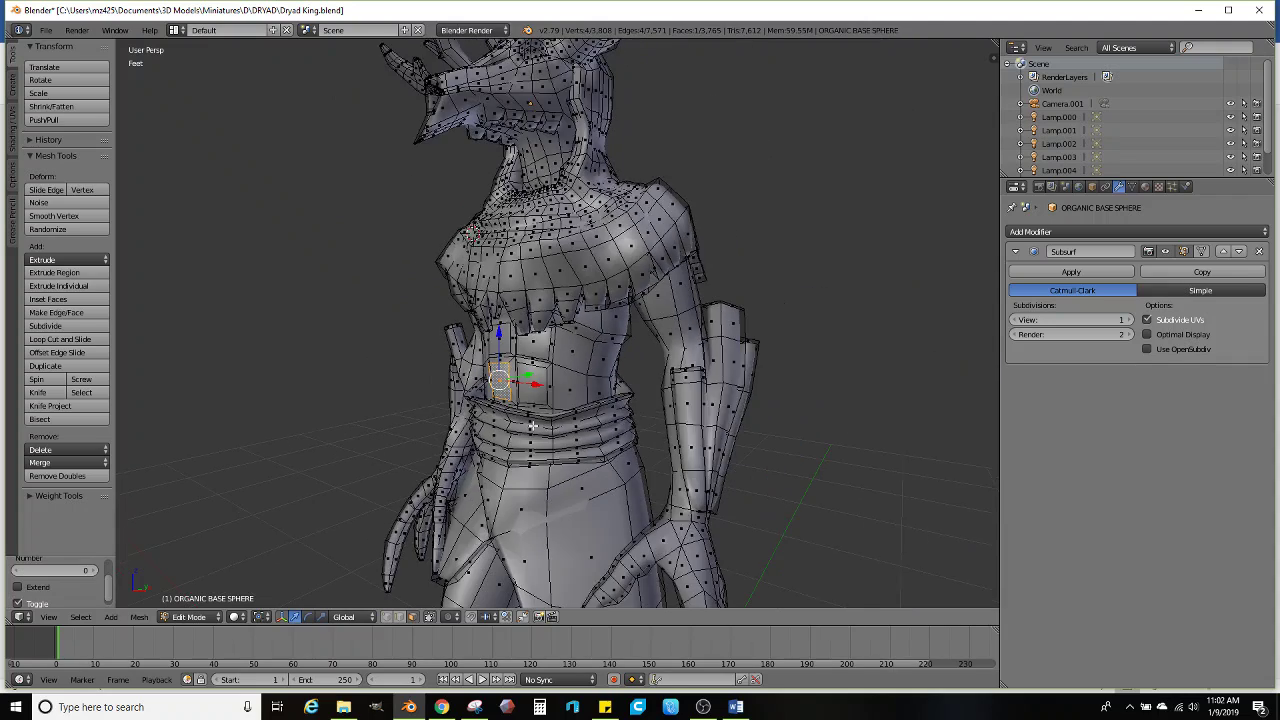
{"action": "key", "text": "ctrl+Tab"}
{"action": "middle_click_drag", "start_coordinate": [629, 430], "coordinate": [527, 430]}
{"action": "scroll", "coordinate": [532, 401], "scroll_direction": "up", "scroll_amount": 4}
{"action": "key", "text": "Tab"}
{"action": "scroll", "coordinate": [578, 375], "scroll_direction": "up", "scroll_amount": 2}
Select the four faces on each flank beside the abdominal blocks and extrude them individually with a -0.091 offset
{"action": "right_click", "coordinate": [560, 355]}
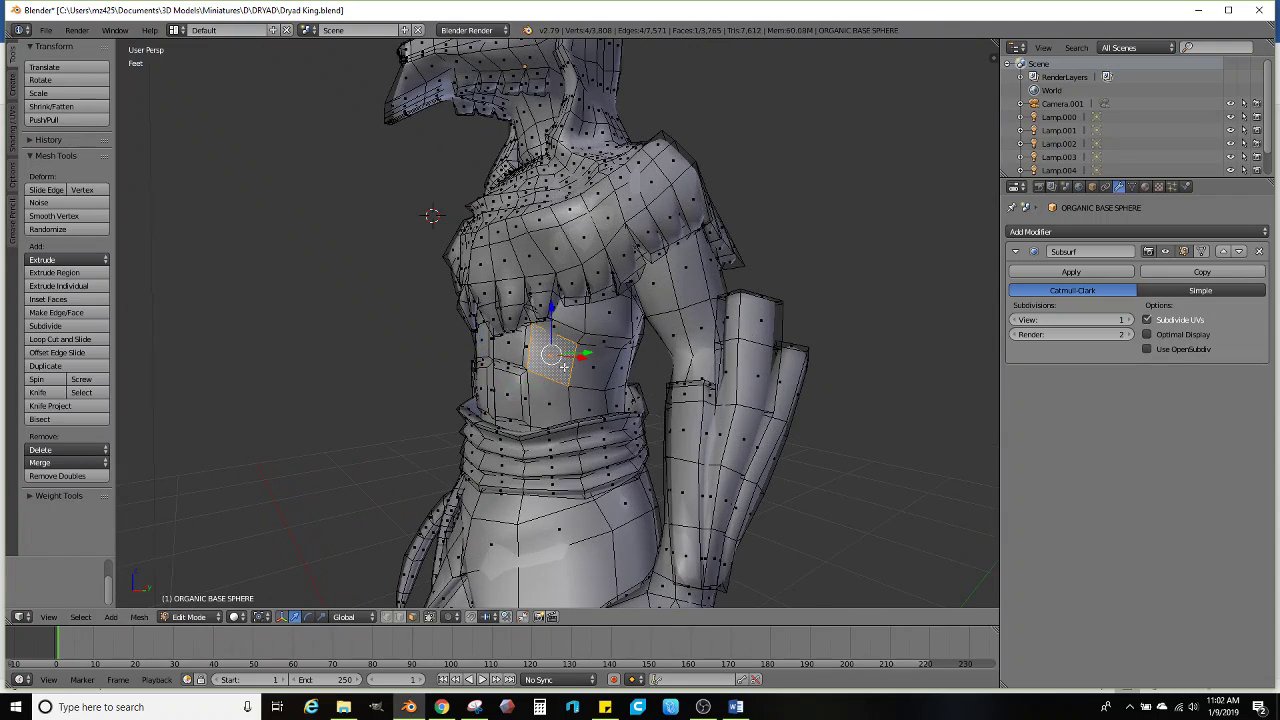
{"action": "right_click", "coordinate": [595, 350], "text": "shift"}
{"action": "right_click", "coordinate": [550, 400], "text": "shift"}
{"action": "right_click", "coordinate": [590, 403], "text": "shift"}
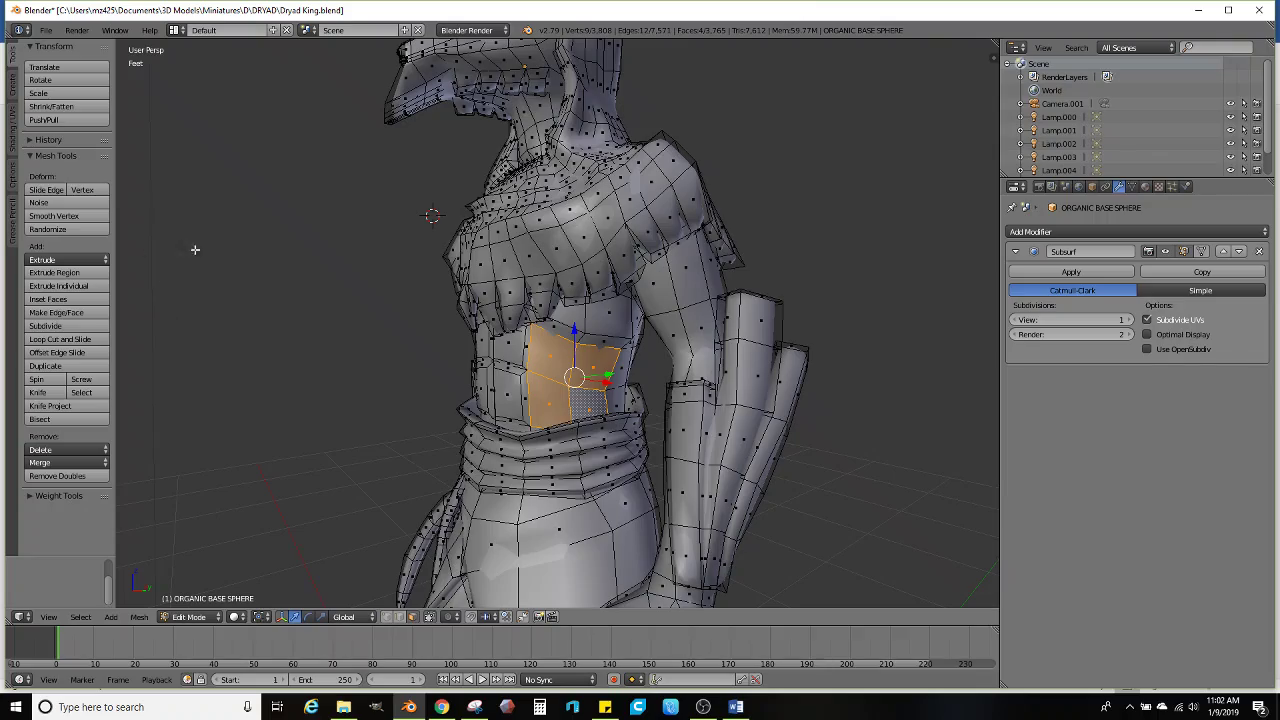
{"action": "scroll", "coordinate": [195, 249], "scroll_direction": "up", "scroll_amount": 2}
{"action": "middle_click_drag", "start_coordinate": [322, 307], "coordinate": [420, 350]}
{"action": "right_click", "coordinate": [440, 350], "text": "shift"}
{"action": "right_click", "coordinate": [419, 438], "text": "shift"}
{"action": "right_click", "coordinate": [405, 398], "text": "shift"}
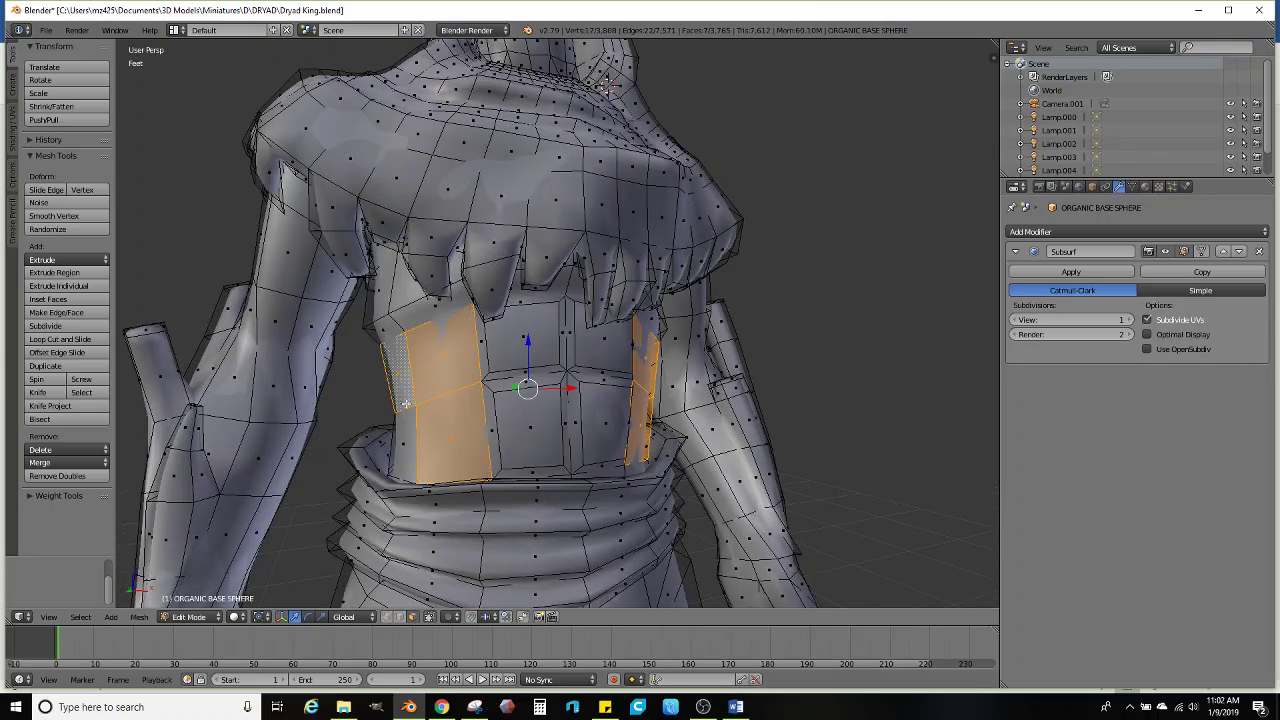
{"action": "right_click", "coordinate": [408, 456], "text": "shift"}
{"action": "middle_click_drag", "start_coordinate": [408, 456], "coordinate": [357, 416]}
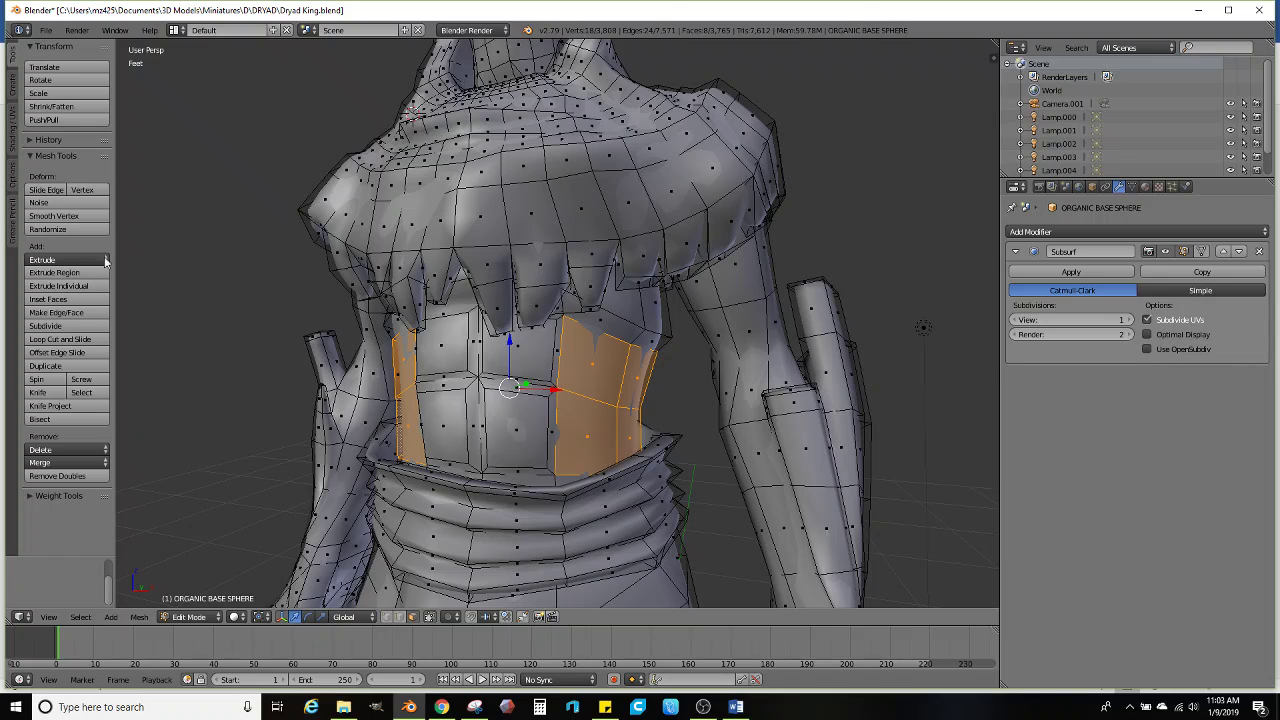
{"action": "left_click", "coordinate": [60, 286]}
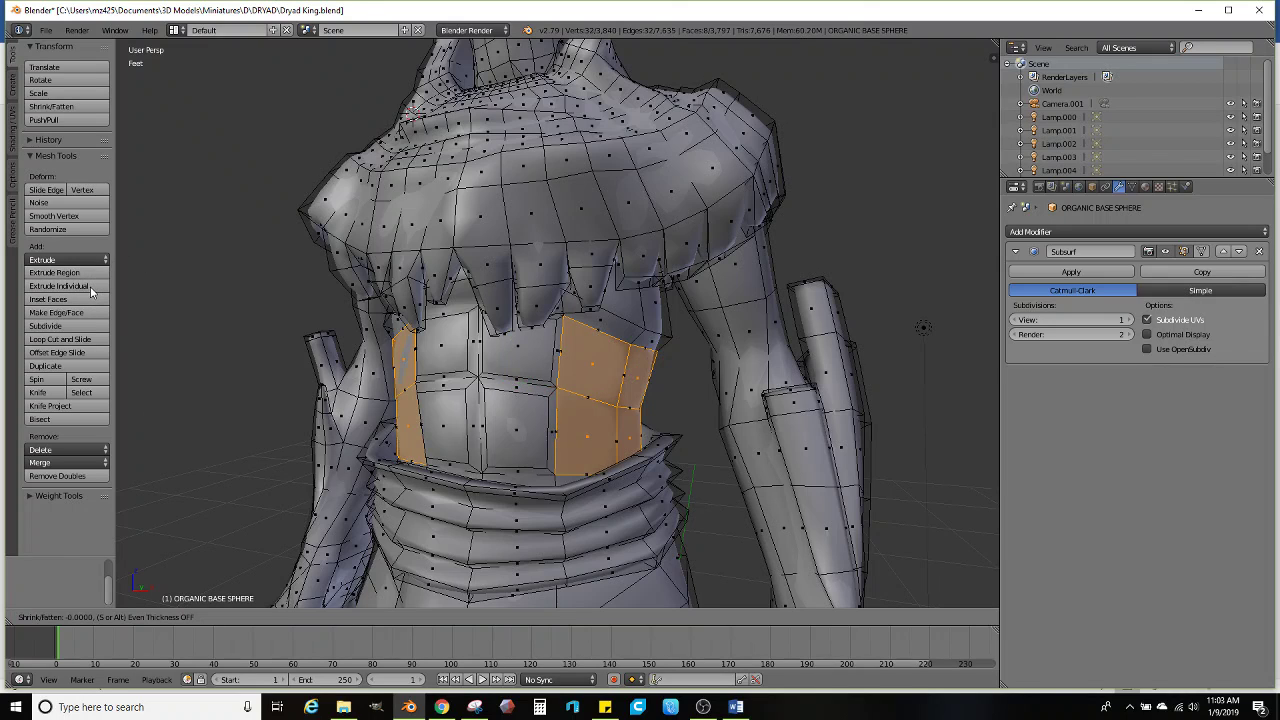
{"action": "left_click", "coordinate": [88, 290]}
Shrink the upper extruded face beside the abdominal blocks on one flank and scale the lower one to 0.688
{"action": "scroll", "coordinate": [192, 309], "scroll_direction": "up", "scroll_amount": 2}
{"action": "middle_click_drag", "start_coordinate": [192, 309], "coordinate": [410, 354]}
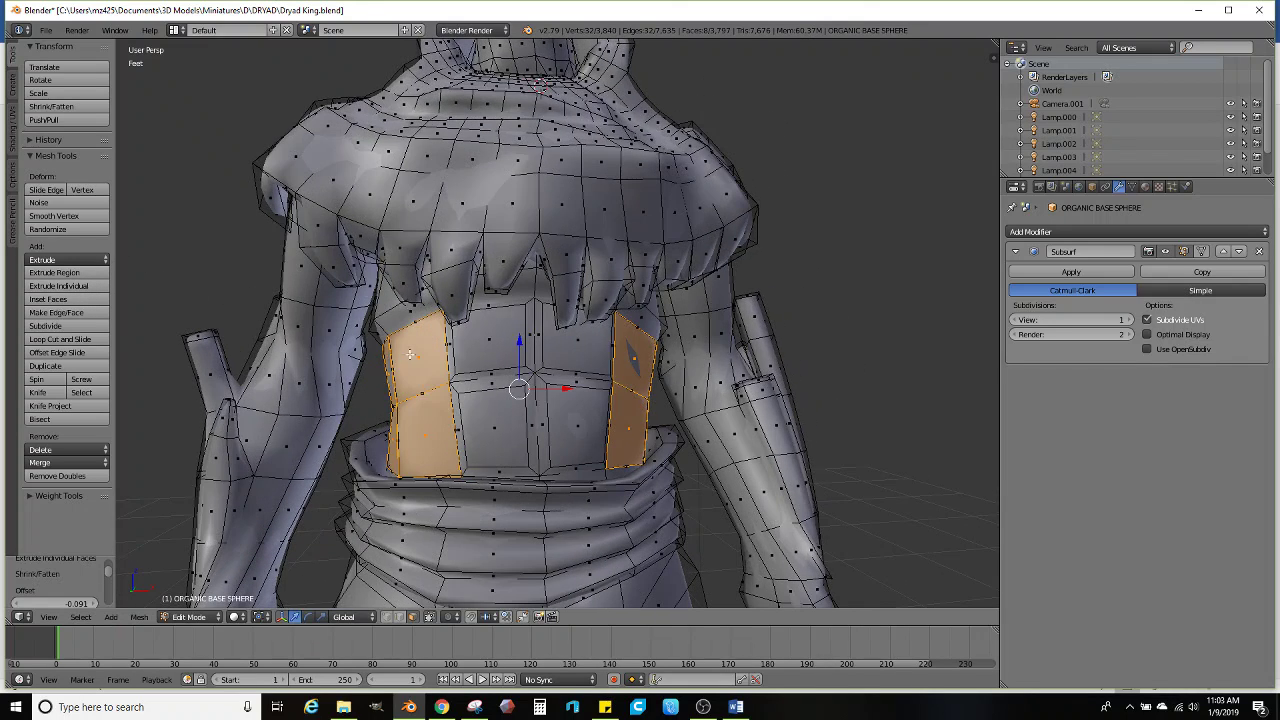
{"action": "right_click", "coordinate": [410, 354]}
{"action": "key", "text": "s"}
{"action": "left_click", "coordinate": [418, 363]}
{"action": "key", "text": "s"}
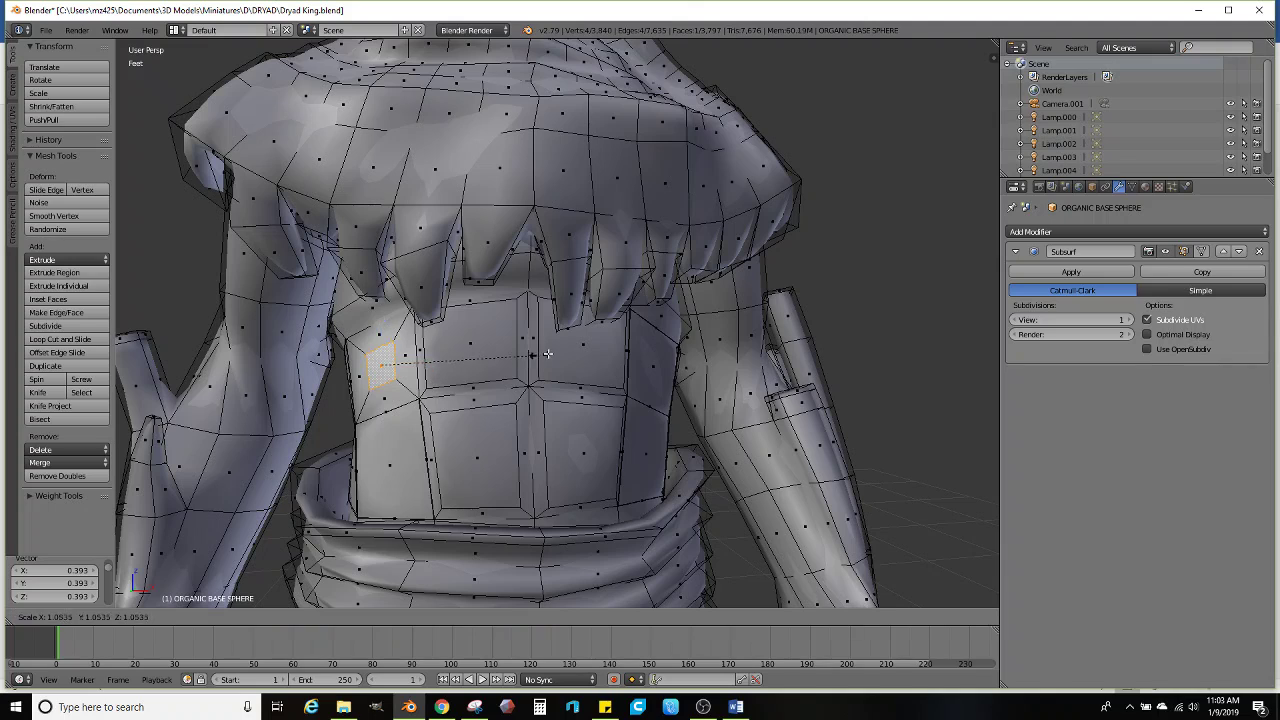
{"action": "left_click", "coordinate": [592, 347]}
{"action": "right_click", "coordinate": [397, 456]}
{"action": "key", "text": "s"}
{"action": "left_click", "coordinate": [476, 416]}
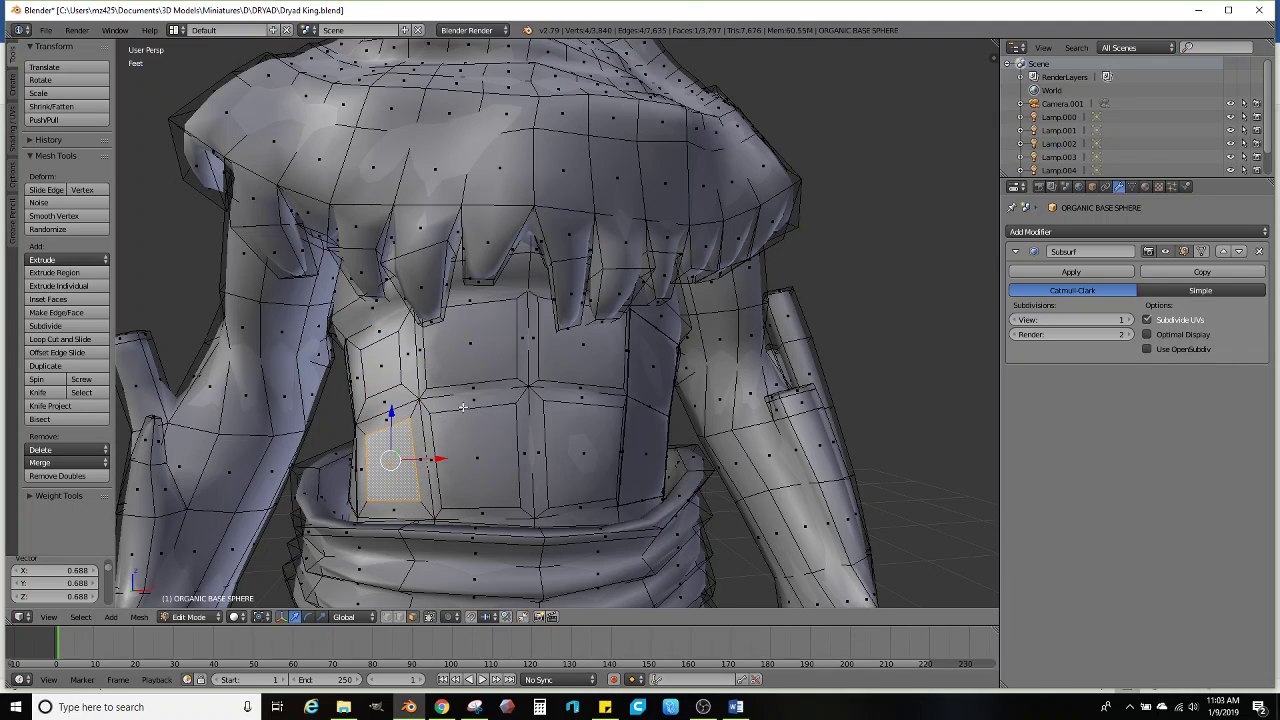
Scale the outermost extruded faces on the same flank, the upper to 0.595 and the lower to 0.706
{"action": "middle_click_drag", "start_coordinate": [476, 416], "coordinate": [389, 373]}
{"action": "right_click", "coordinate": [389, 373]}
{"action": "key", "text": "s"}
{"action": "right_click", "coordinate": [457, 374]}
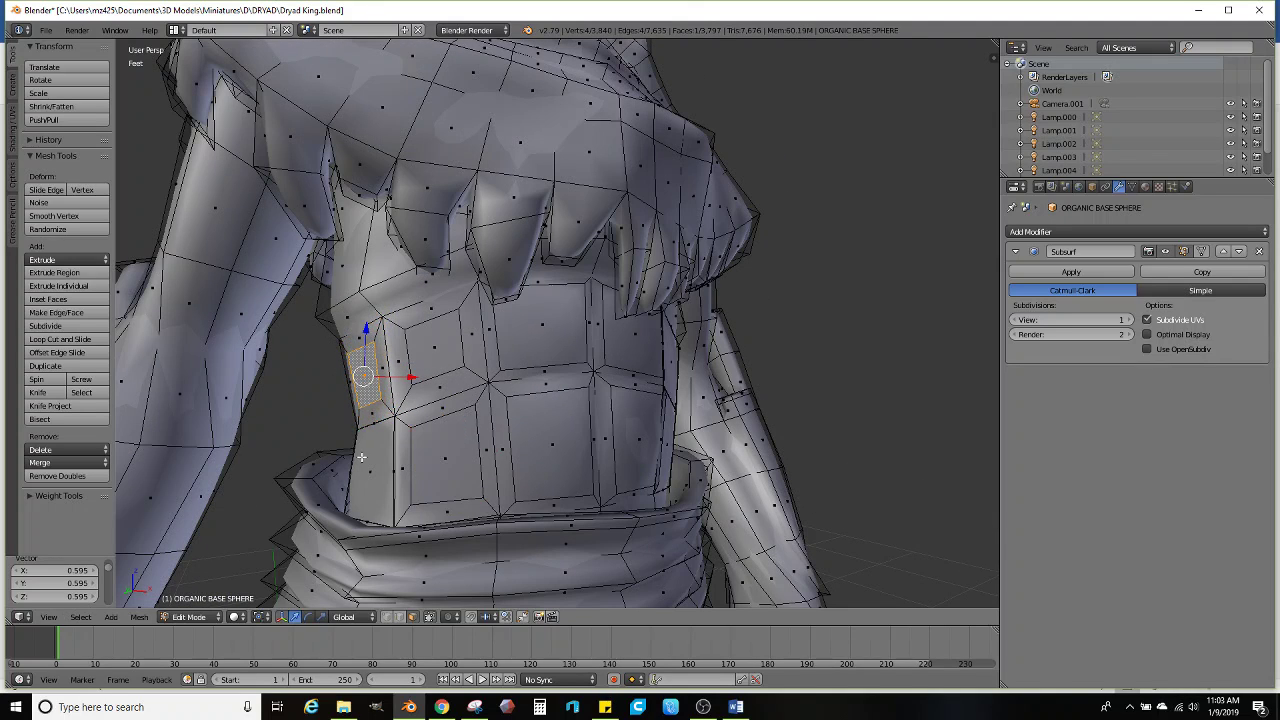
{"action": "right_click", "coordinate": [370, 470]}
{"action": "key", "text": "s"}
{"action": "left_click", "coordinate": [451, 449]}
Shrink the extruded faces on the opposite flank, scaling the upper one nearest the abdominal blocks to 0.698
{"action": "middle_click_drag", "start_coordinate": [451, 449], "coordinate": [409, 443]}
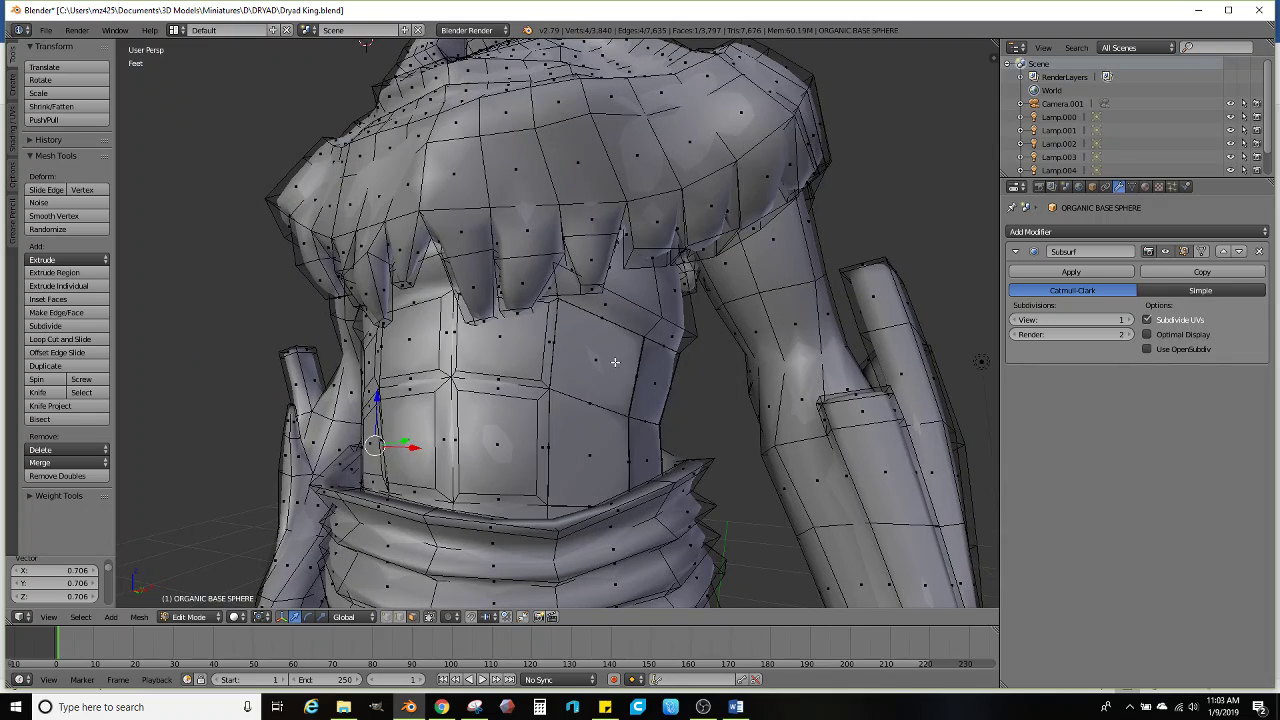
{"action": "right_click", "coordinate": [598, 352]}
{"action": "key", "text": "s"}
{"action": "left_click", "coordinate": [680, 374]}
{"action": "right_click", "coordinate": [590, 448]}
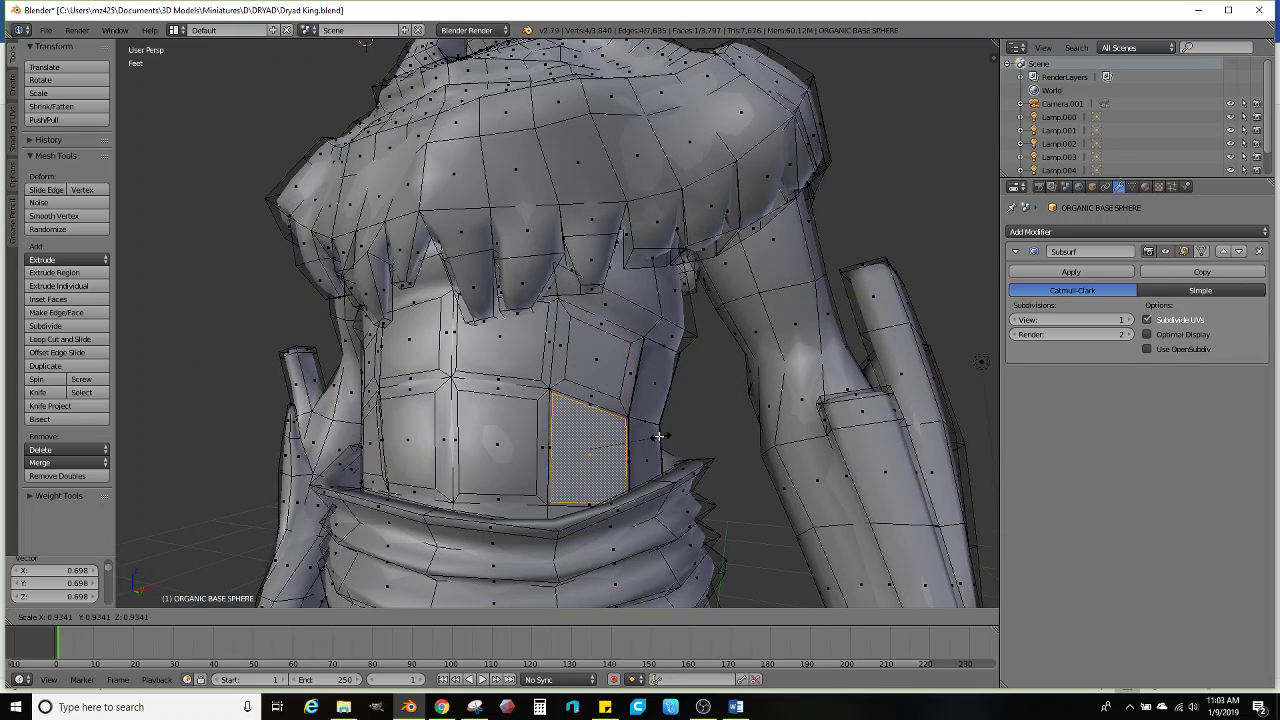
{"action": "right_click", "coordinate": [655, 382]}
{"action": "key", "text": "s"}
{"action": "left_click", "coordinate": [705, 403]}
{"action": "right_click", "coordinate": [650, 455]}
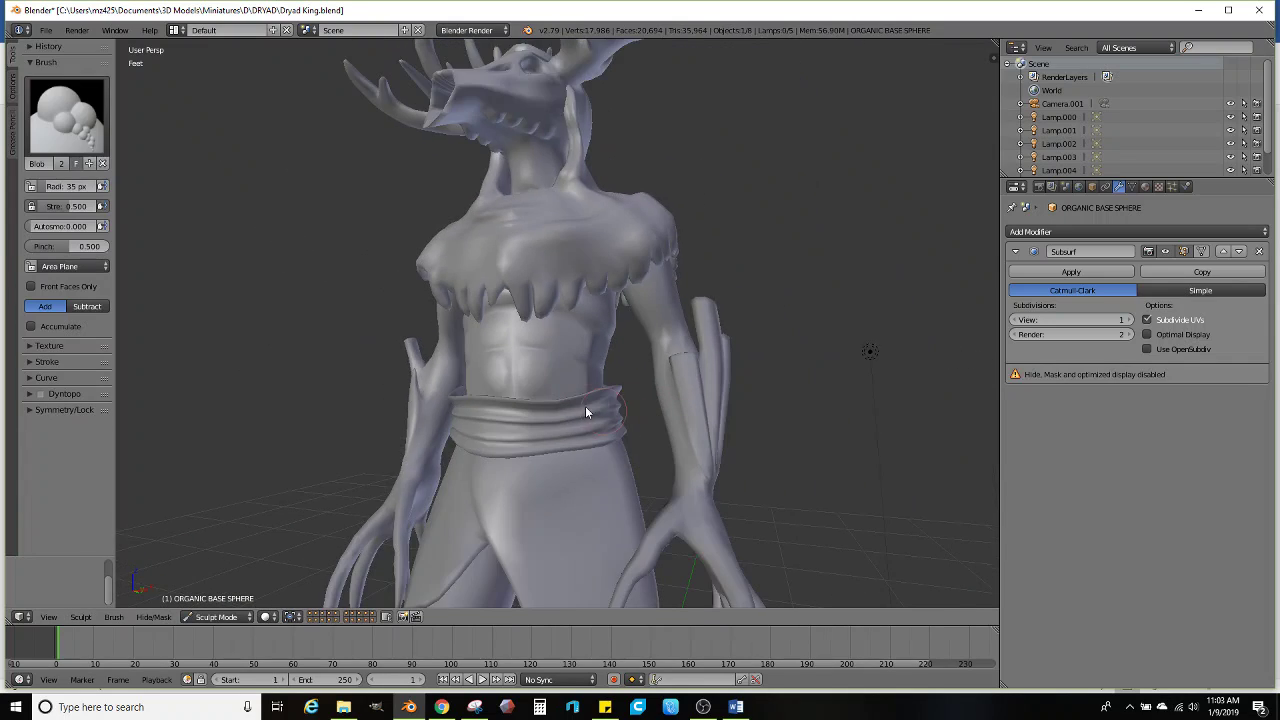
Examine the whole figure in Sculpt Mode from several angles, including the torso, sash and skirt
{"action": "scroll", "coordinate": [586, 407], "scroll_direction": "down", "scroll_amount": 5}
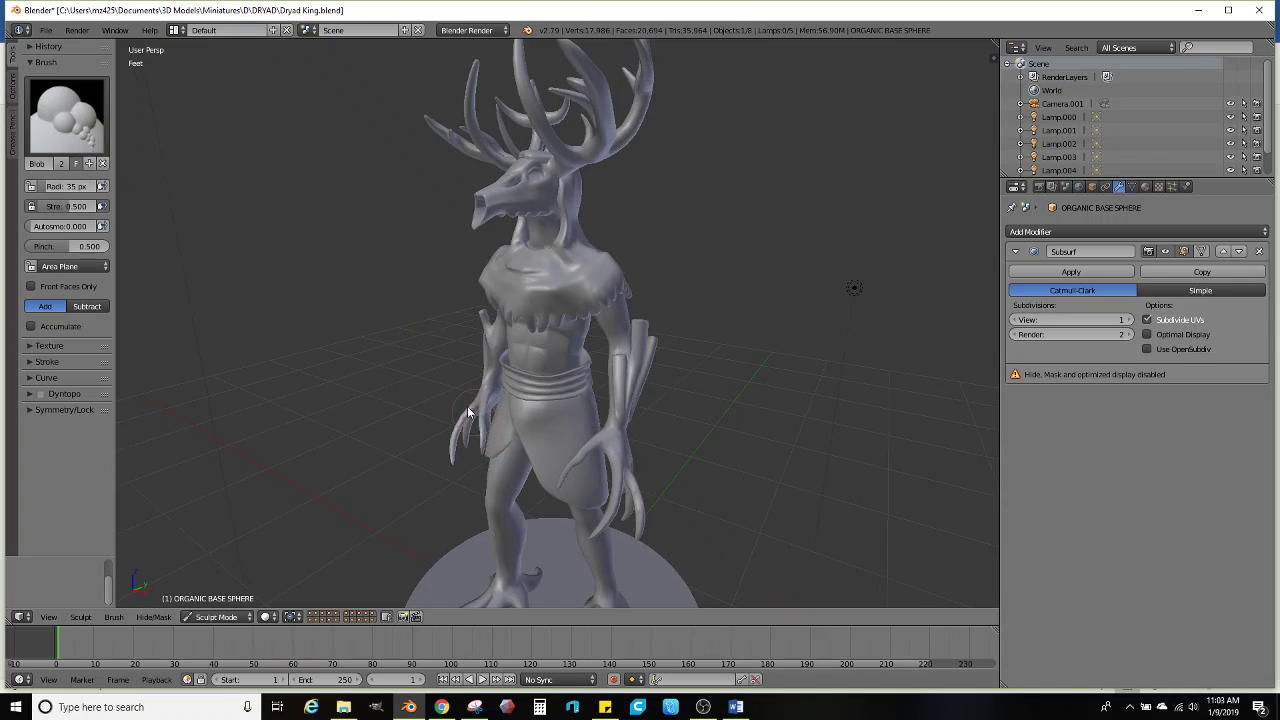
{"action": "mouse_move", "coordinate": [483, 432]}
{"action": "middle_mouse_down"}
{"action": "mouse_move", "coordinate": [630, 384]}
{"action": "mouse_move", "coordinate": [466, 386]}
{"action": "mouse_move", "coordinate": [689, 384]}
{"action": "mouse_move", "coordinate": [463, 363]}
{"action": "mouse_move", "coordinate": [571, 371]}
{"action": "middle_mouse_up"}
{"action": "scroll", "coordinate": [471, 366], "scroll_direction": "down", "scroll_amount": 3}
{"action": "scroll", "coordinate": [490, 377], "scroll_direction": "up", "scroll_amount": 1}
{"action": "scroll", "coordinate": [566, 366], "scroll_direction": "up", "scroll_amount": 2}
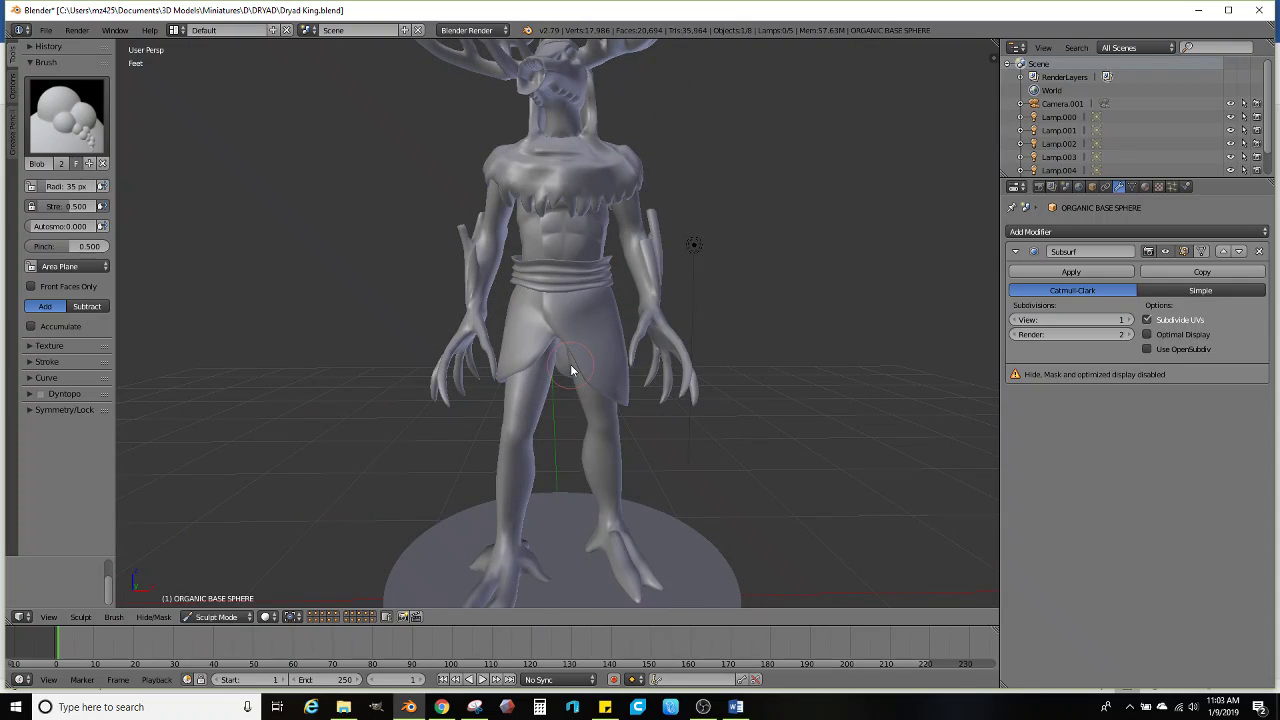
{"action": "mouse_move", "coordinate": [585, 347]}
{"action": "middle_mouse_down"}
{"action": "mouse_move", "coordinate": [620, 357]}
{"action": "mouse_move", "coordinate": [597, 360]}
{"action": "middle_mouse_up"}
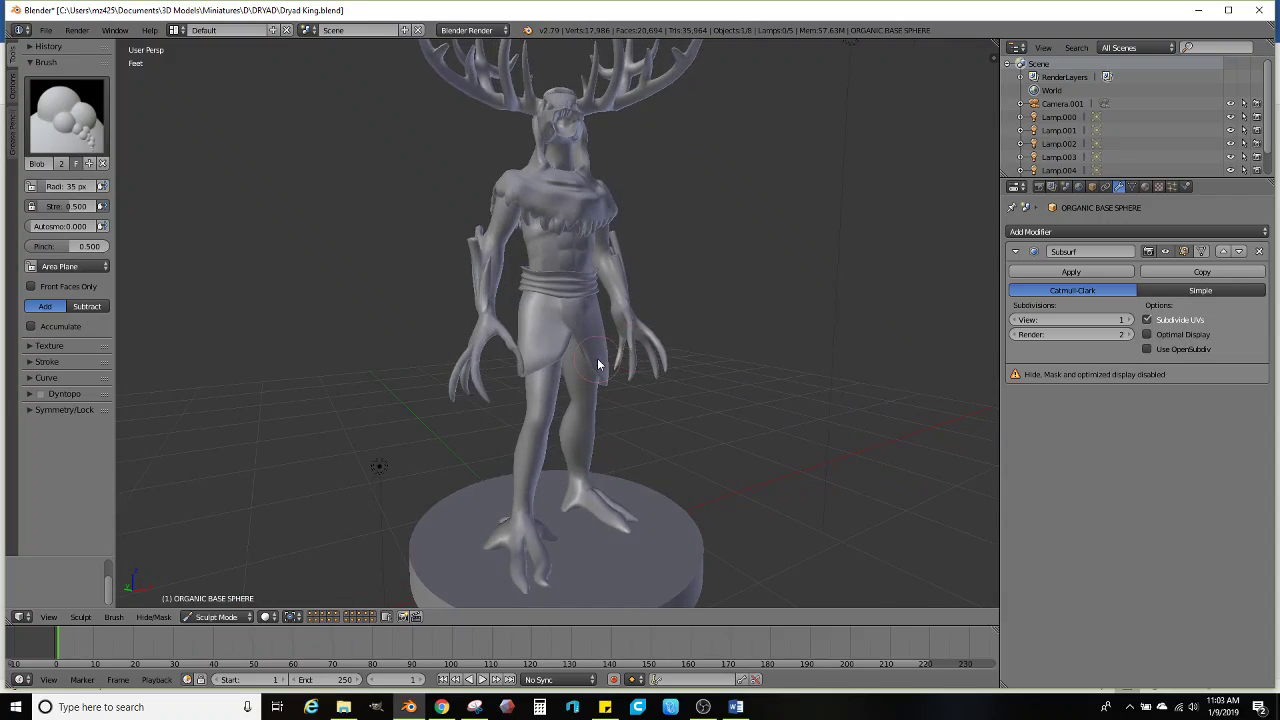
{"action": "scroll", "coordinate": [540, 366], "scroll_direction": "up", "scroll_amount": 2}
{"action": "scroll", "coordinate": [538, 370], "scroll_direction": "down", "scroll_amount": 3}
{"action": "mouse_move", "coordinate": [512, 343]}
{"action": "middle_mouse_down"}
{"action": "mouse_move", "coordinate": [654, 360]}
{"action": "mouse_move", "coordinate": [771, 354]}
{"action": "mouse_move", "coordinate": [535, 368]}
{"action": "middle_mouse_up"}
{"action": "scroll", "coordinate": [757, 363], "scroll_direction": "up", "scroll_amount": 2}
Add a one-cut edge loop around the underside of the waist sash, working from the back in Edit Mode
{"action": "key", "text": "Tab"}
{"action": "scroll", "coordinate": [614, 366], "scroll_direction": "up", "scroll_amount": 2}
{"action": "scroll", "coordinate": [535, 368], "scroll_direction": "up", "scroll_amount": 2}
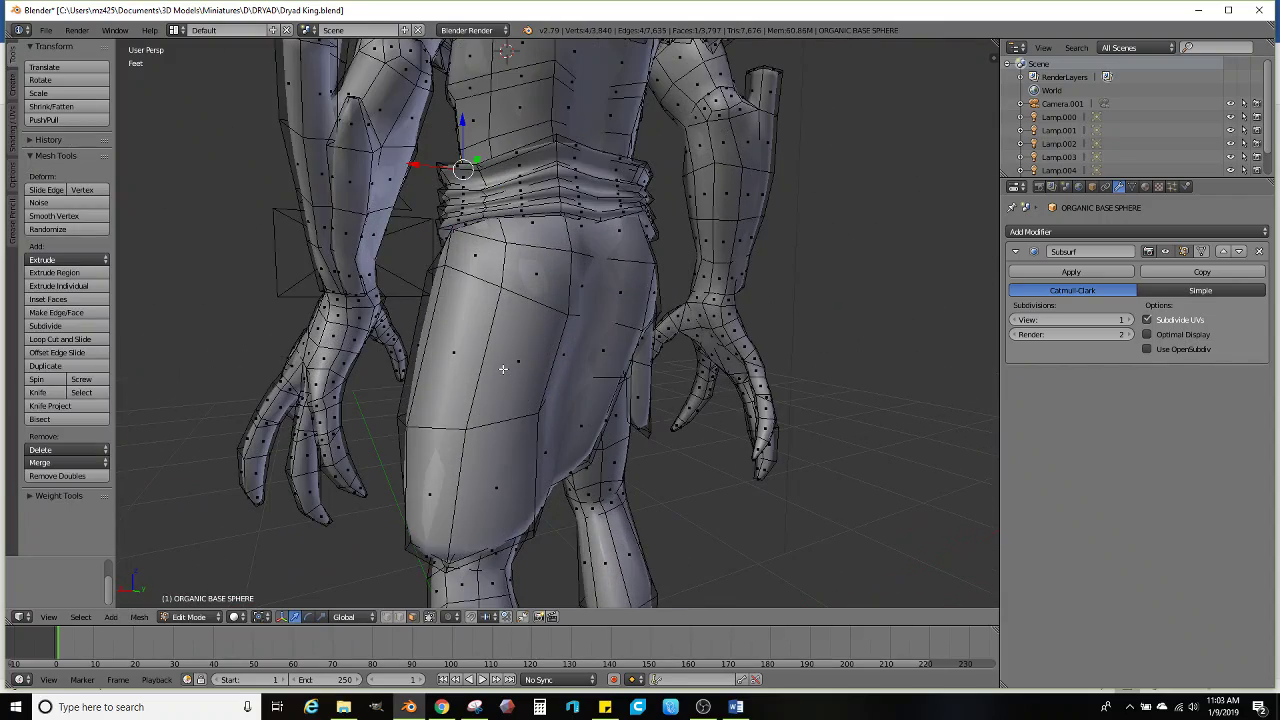
{"action": "left_click", "coordinate": [78, 338]}
{"action": "right_click", "coordinate": [528, 271]}
{"action": "scroll", "coordinate": [563, 280], "scroll_direction": "up", "scroll_amount": 3}
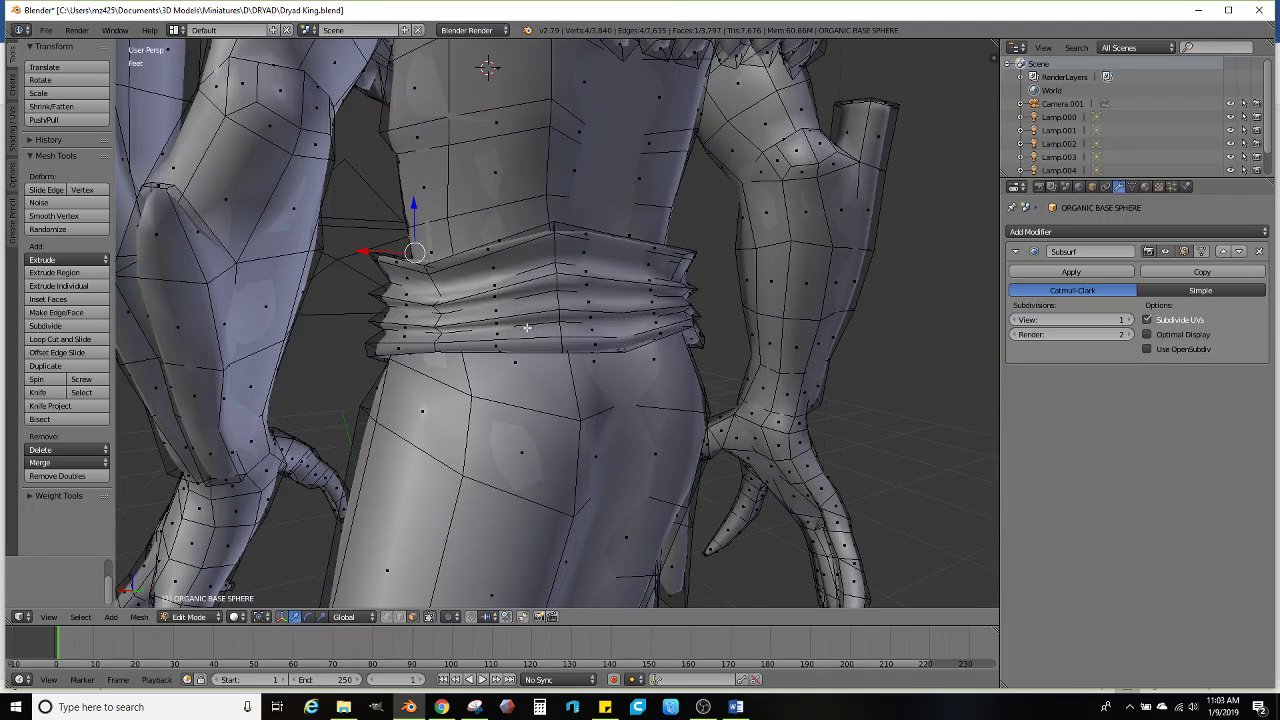
{"action": "right_click", "coordinate": [509, 316], "text": "alt"}
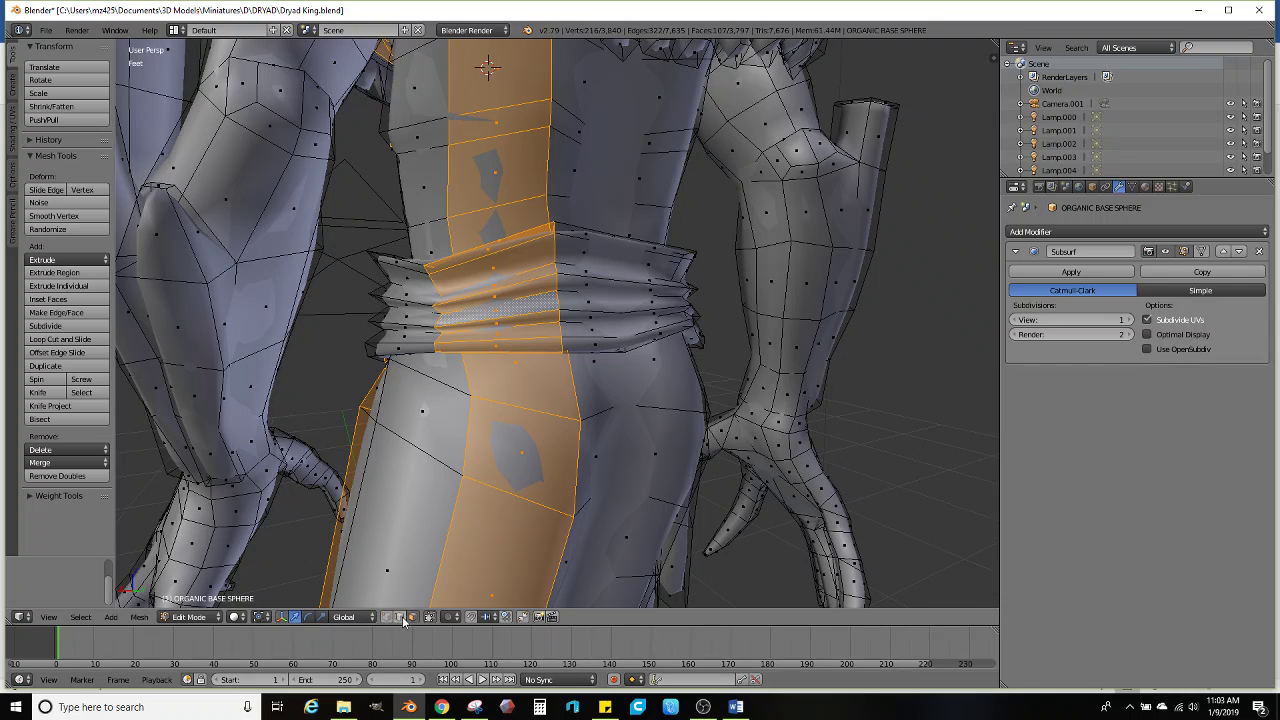
{"action": "right_click", "coordinate": [482, 320], "text": "alt"}
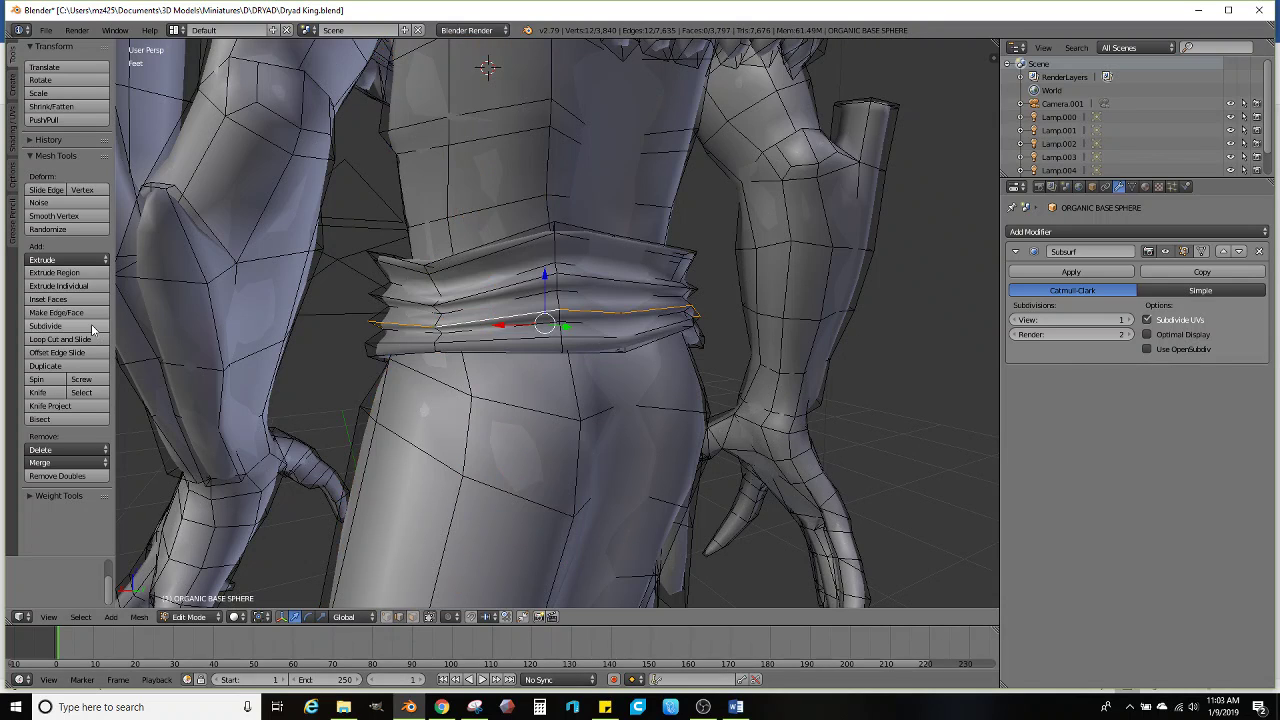
{"action": "scroll", "coordinate": [532, 357], "scroll_direction": "up", "scroll_amount": 6}
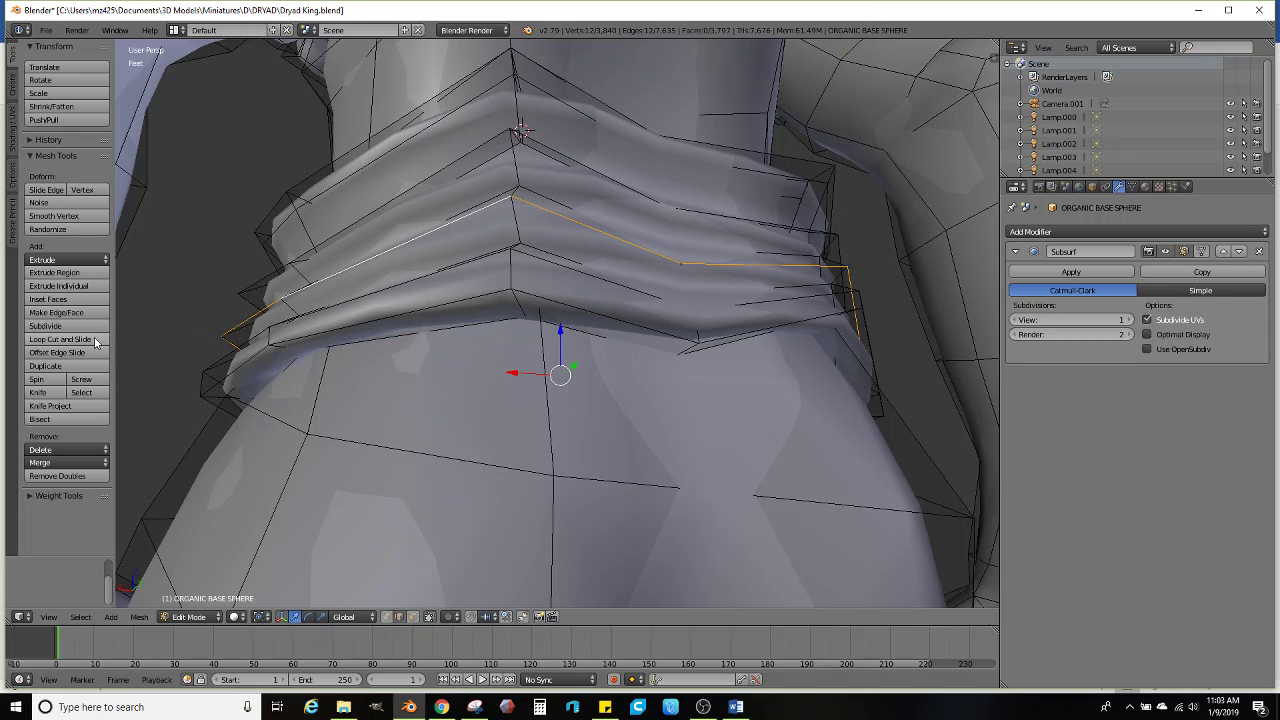
{"action": "left_click", "coordinate": [94, 340]}
{"action": "left_click", "coordinate": [523, 313]}
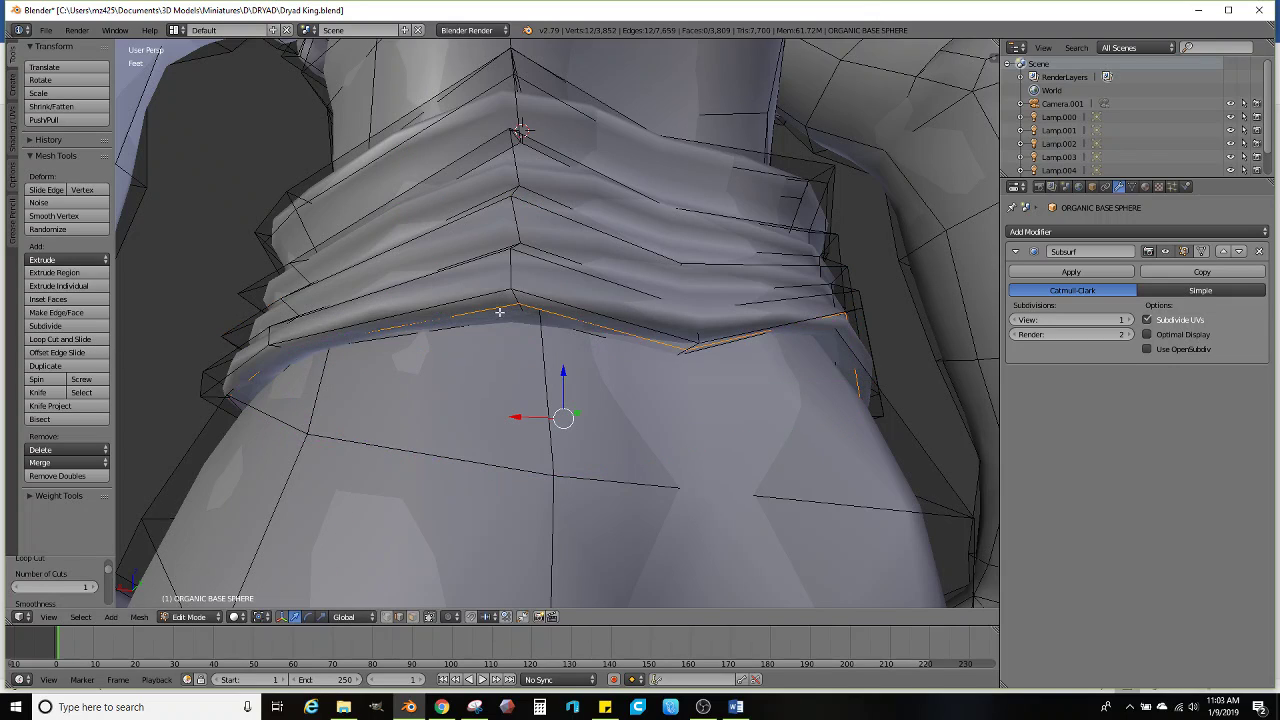
Select the edge loop along the sash's bottom rim and move it -53.1 thou along the Z axis
{"action": "right_click", "coordinate": [432, 330], "text": "alt"}
{"action": "key", "text": "z"}
{"action": "key", "text": "z"}
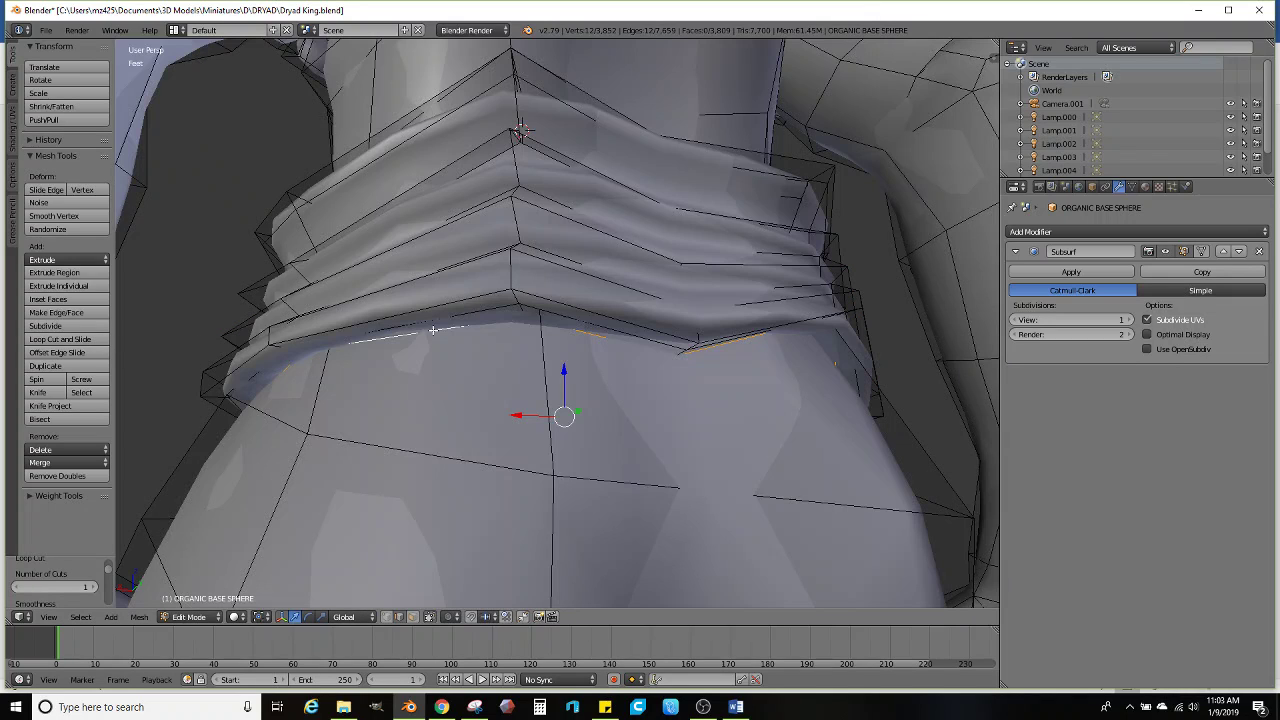
{"action": "scroll", "coordinate": [526, 320], "scroll_direction": "up", "scroll_amount": 2}
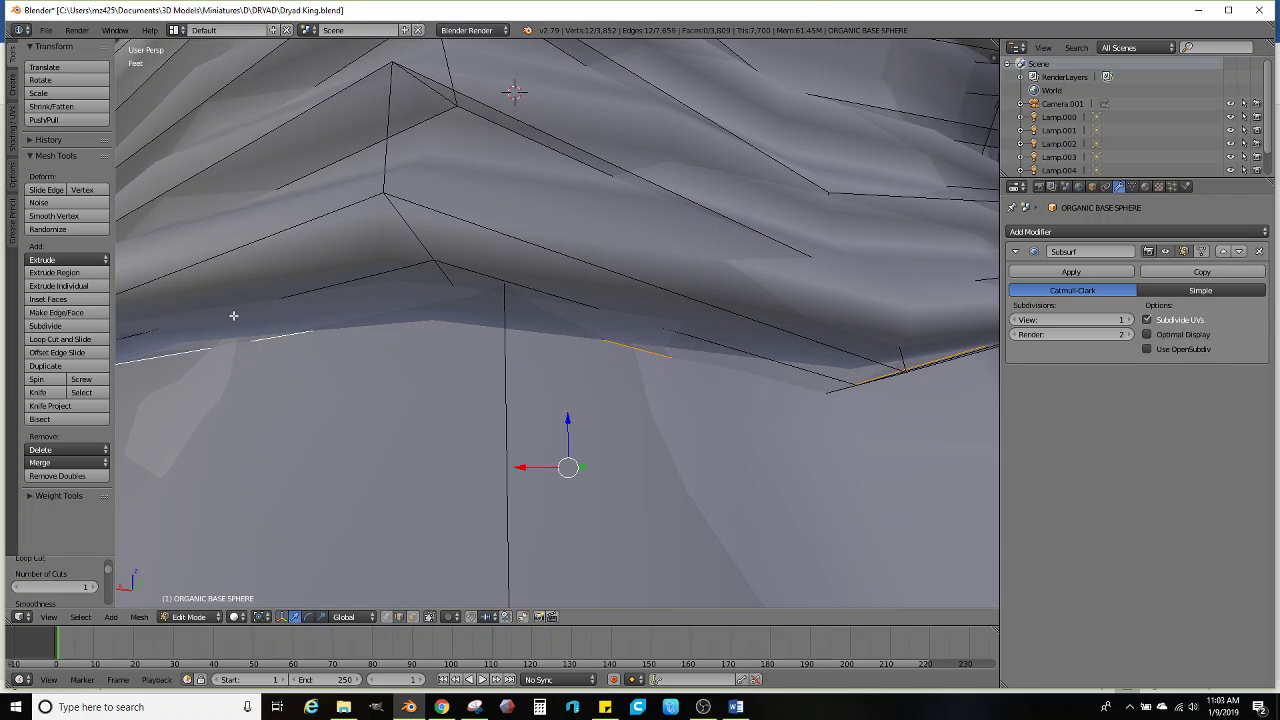
{"action": "right_click", "coordinate": [284, 294], "text": "alt"}
{"action": "left_click_drag", "start_coordinate": [564, 418], "coordinate": [563, 430]}
Add a one-cut edge loop just beneath the lowered bottom rim of the waist sash at the back
{"action": "left_click", "coordinate": [60, 339]}
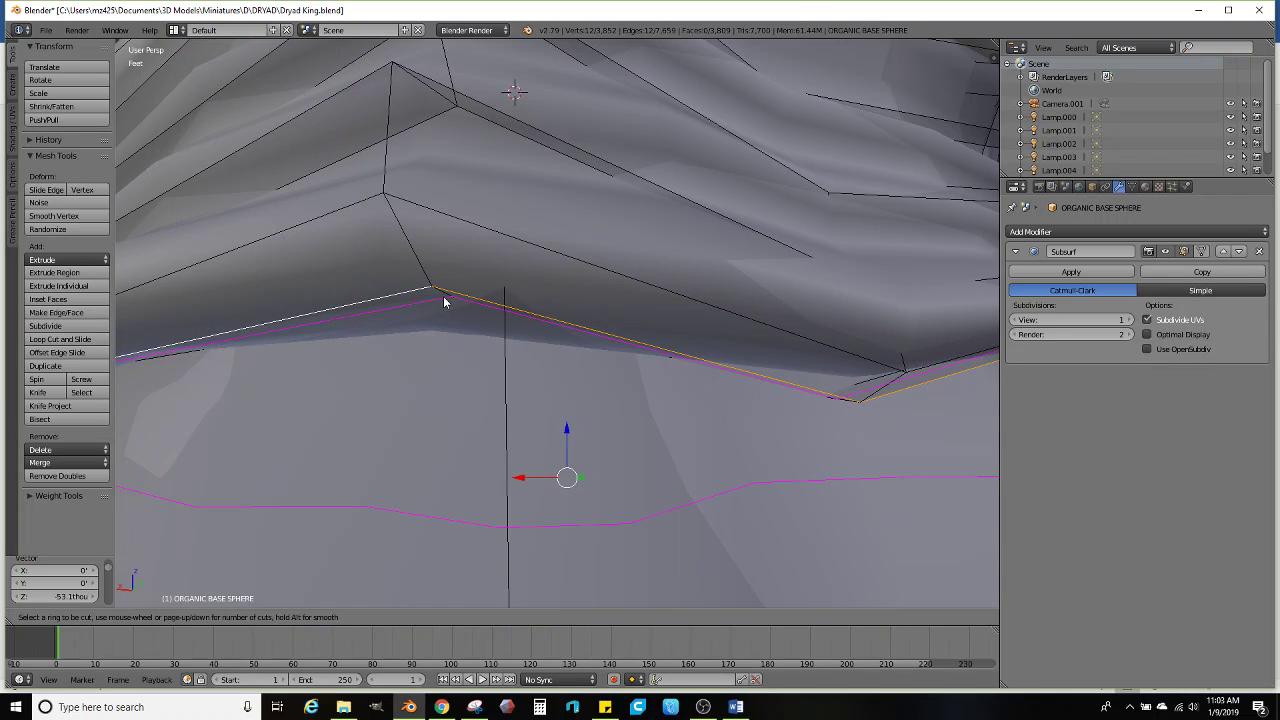
{"action": "left_click", "coordinate": [445, 302]}
{"action": "left_click", "coordinate": [395, 304]}
{"action": "scroll", "coordinate": [727, 353], "scroll_direction": "down", "scroll_amount": 10}
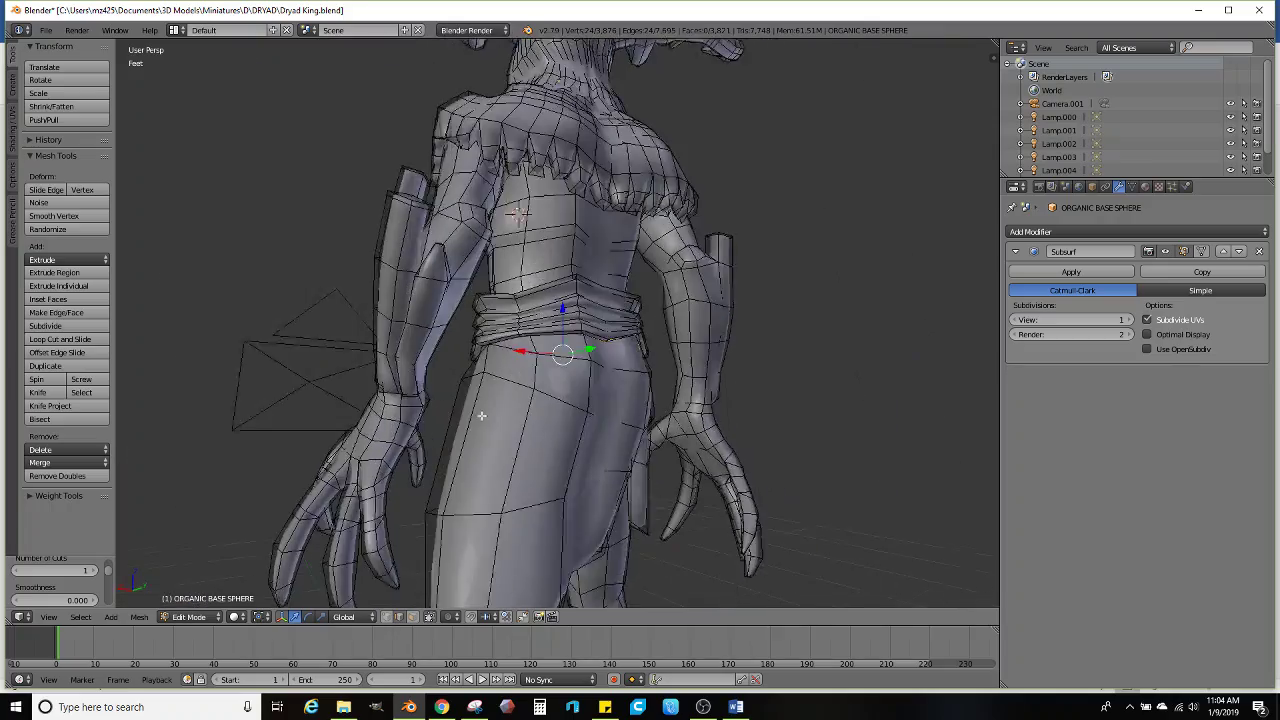
Select the edge loop on the inside of the skirt between the legs and subdivide it with one cut
{"action": "scroll", "coordinate": [727, 353], "scroll_direction": "up", "scroll_amount": 5}
{"action": "middle_click_drag", "start_coordinate": [727, 353], "coordinate": [493, 389]}
{"action": "left_click", "coordinate": [493, 389], "text": "alt"}
{"action": "right_click", "coordinate": [673, 485], "text": "alt+shift"}
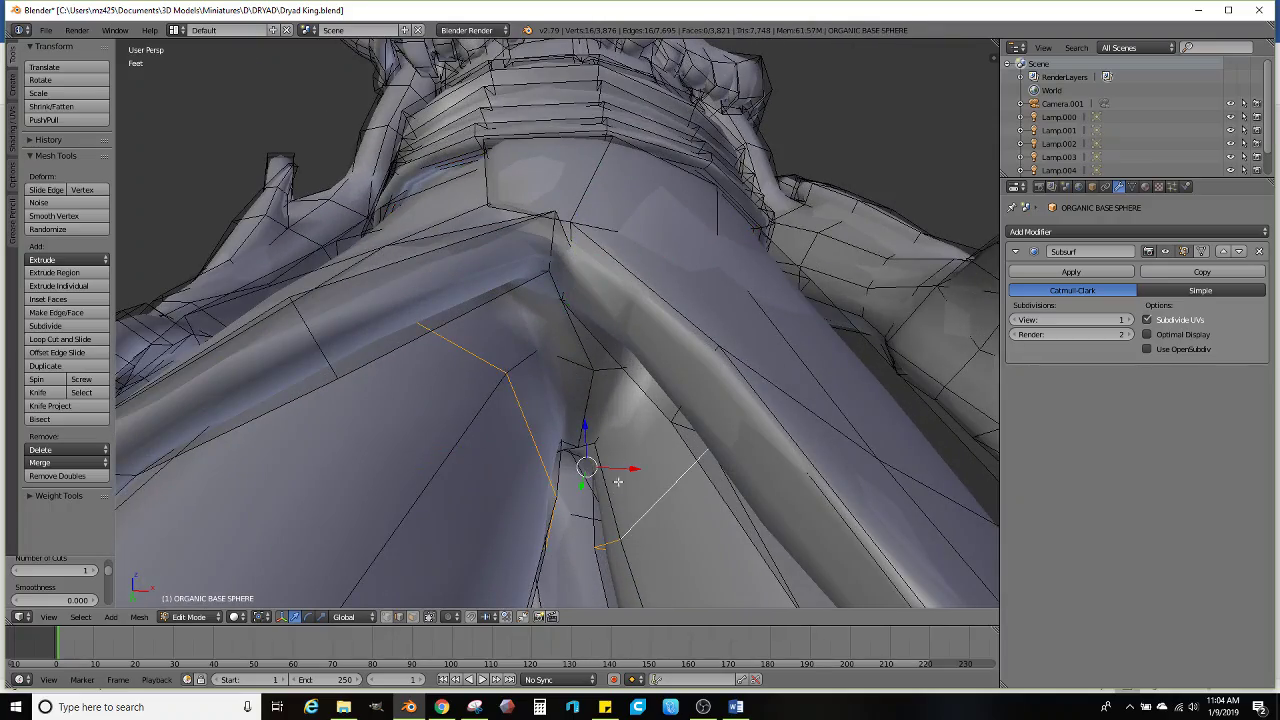
{"action": "left_click", "coordinate": [65, 328]}
{"action": "middle_click_drag", "start_coordinate": [472, 354], "coordinate": [497, 428]}
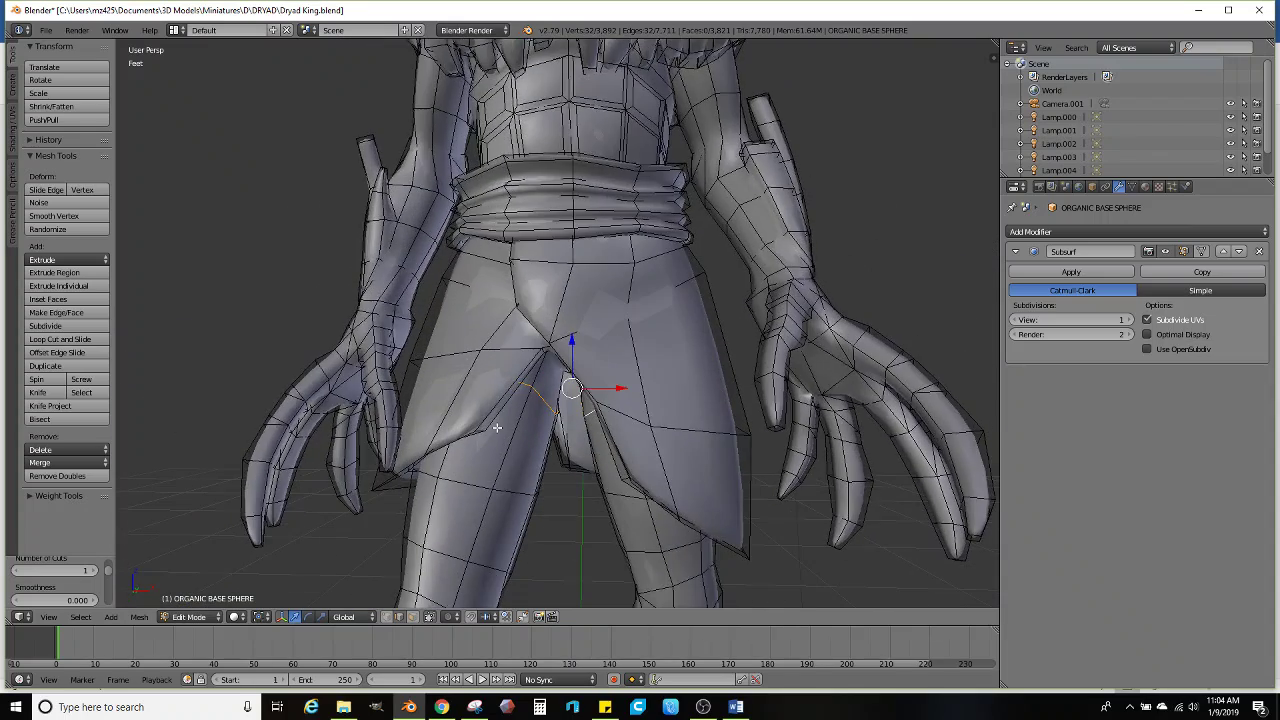
Add five vertical edge loops, without sliding them, to the outer section of the skirt's larger front panel
{"action": "scroll", "coordinate": [493, 421], "scroll_direction": "down", "scroll_amount": 3}
{"action": "scroll", "coordinate": [574, 414], "scroll_direction": "up", "scroll_amount": 2}
{"action": "middle_click_drag", "start_coordinate": [574, 414], "coordinate": [596, 413]}
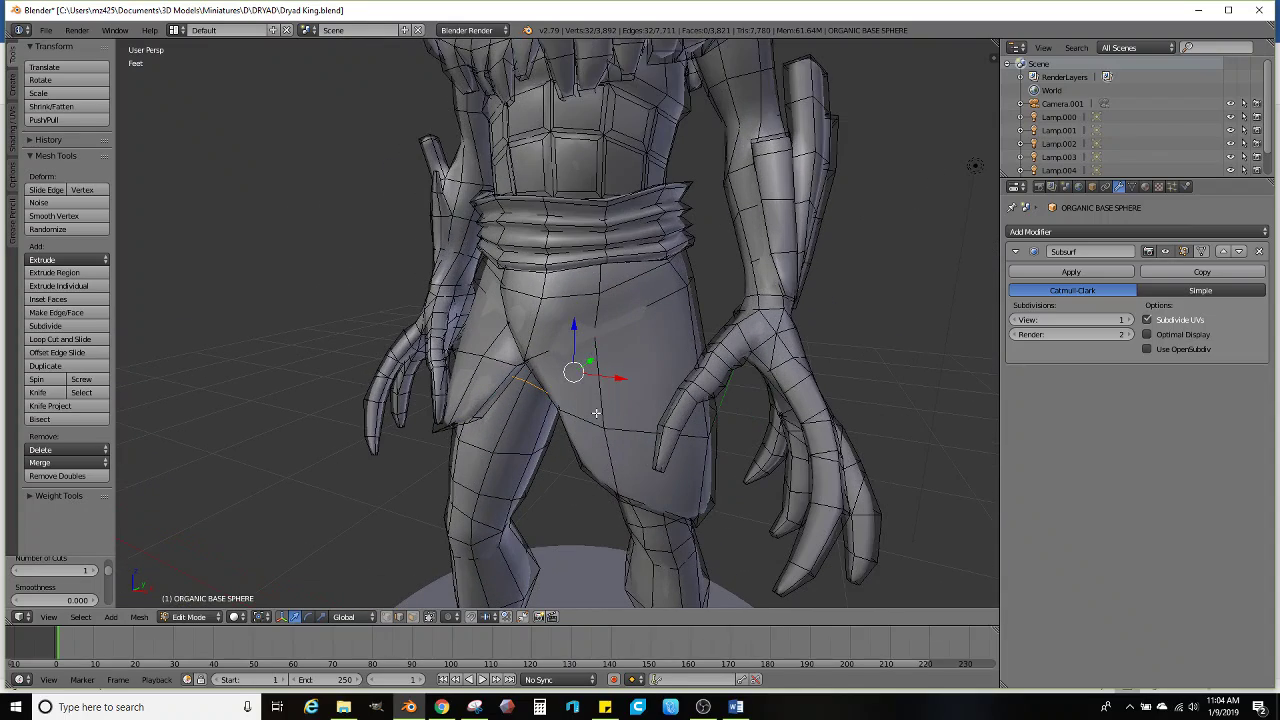
{"action": "left_click", "coordinate": [100, 340]}
{"action": "scroll", "coordinate": [653, 325], "scroll_direction": "up", "scroll_amount": 3}
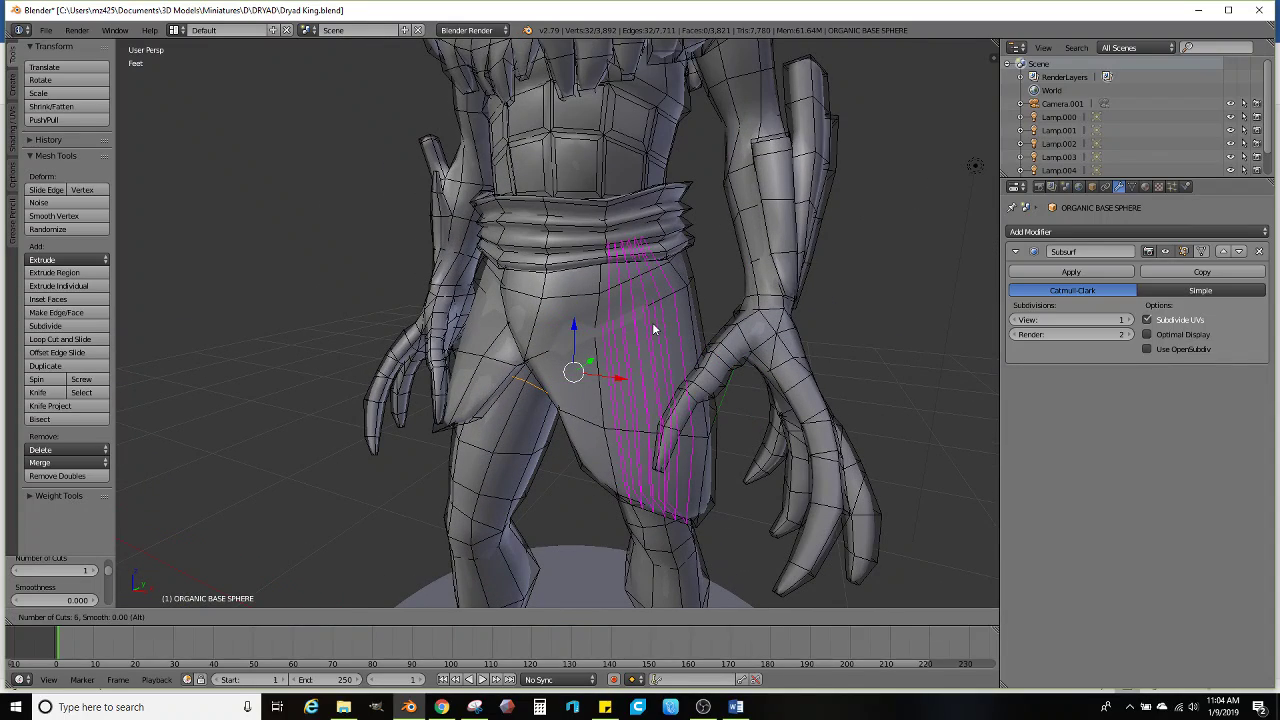
{"action": "left_click", "coordinate": [653, 328]}
{"action": "right_click", "coordinate": [653, 324]}
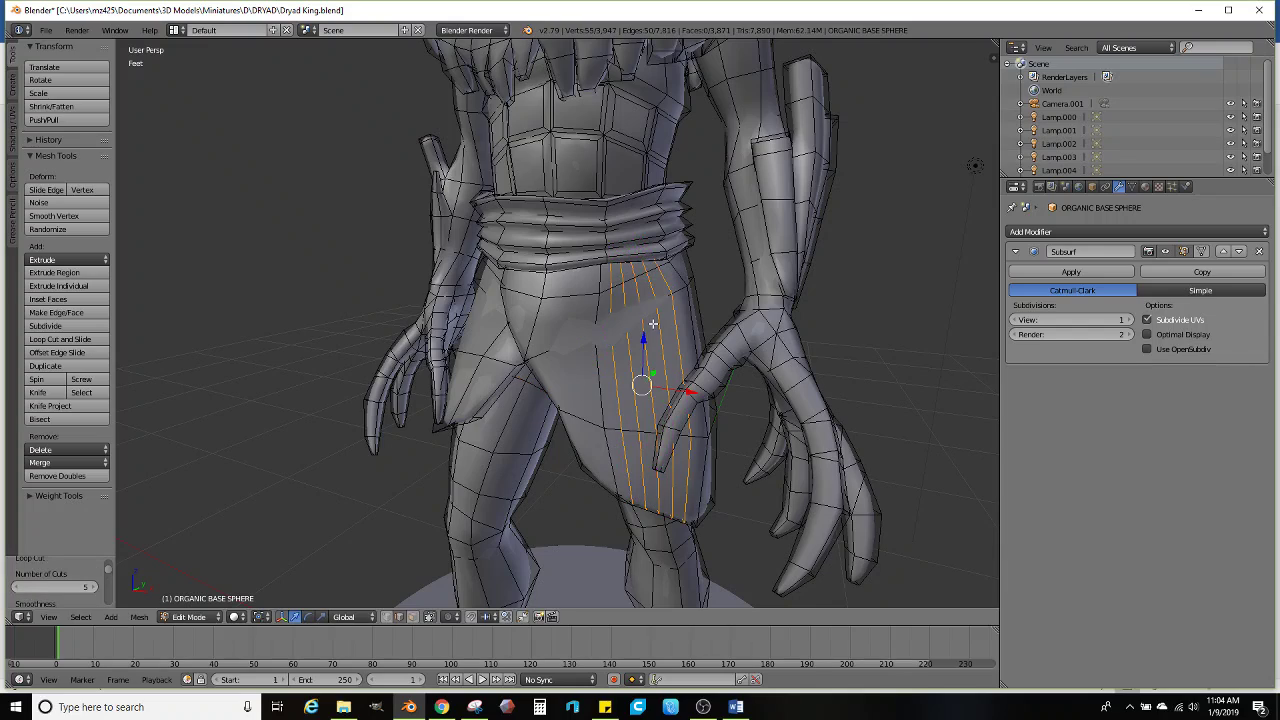
Add three vertical edge loops to the adjoining front skirt section and three more beside the front opening, leaving them unslid
{"action": "left_click", "coordinate": [30, 339]}
{"action": "scroll", "coordinate": [582, 346], "scroll_direction": "up", "scroll_amount": 2}
{"action": "left_click", "coordinate": [582, 346]}
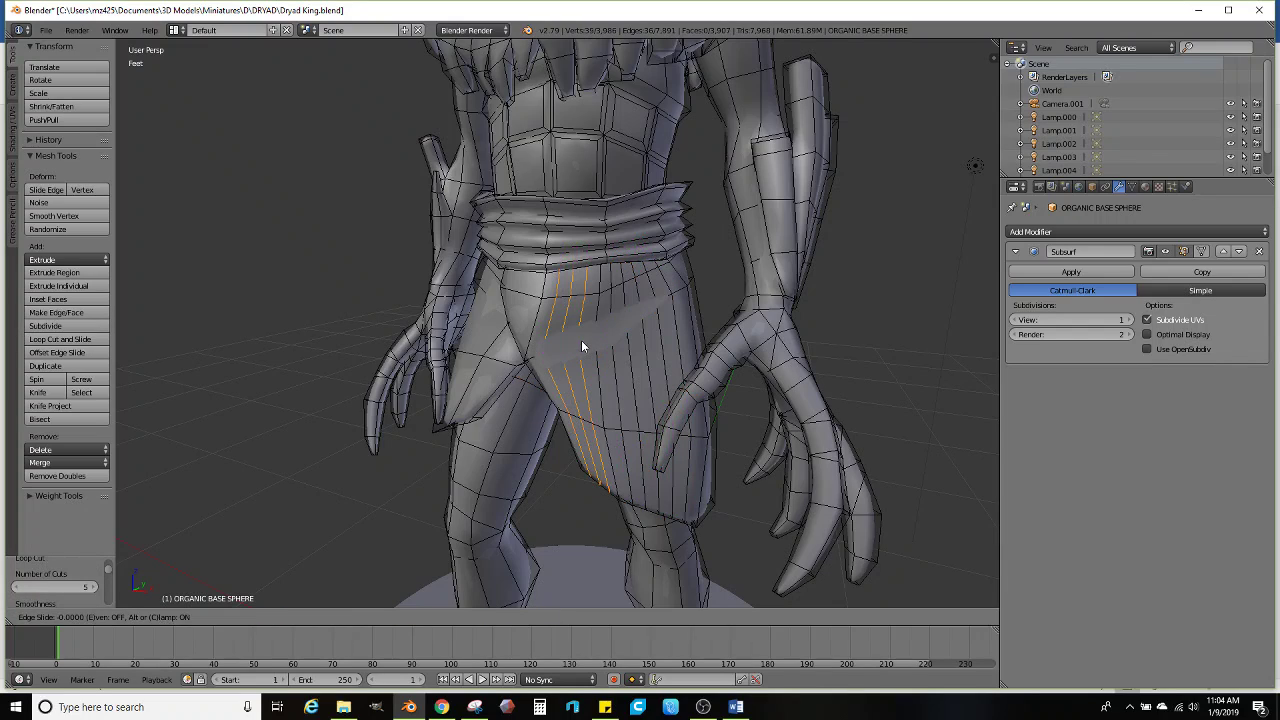
{"action": "right_click", "coordinate": [582, 346]}
{"action": "left_click", "coordinate": [30, 339]}
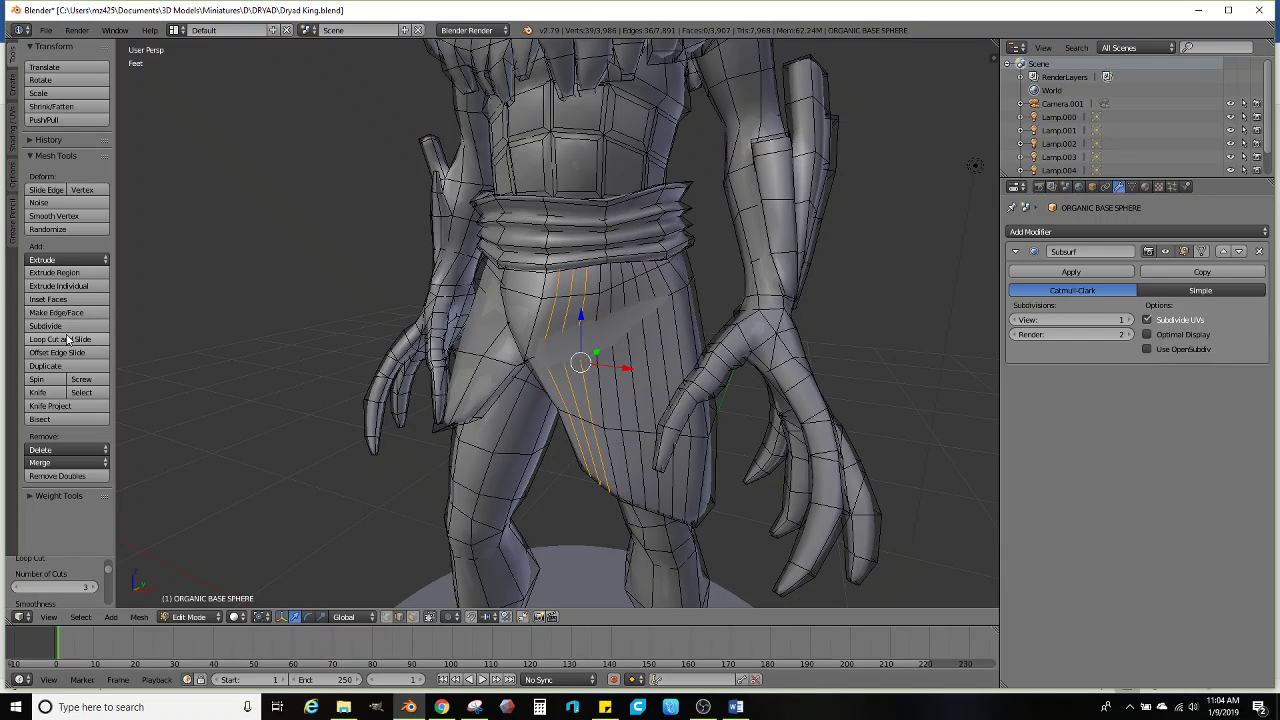
{"action": "left_click", "coordinate": [532, 308]}
{"action": "right_click", "coordinate": [531, 302]}
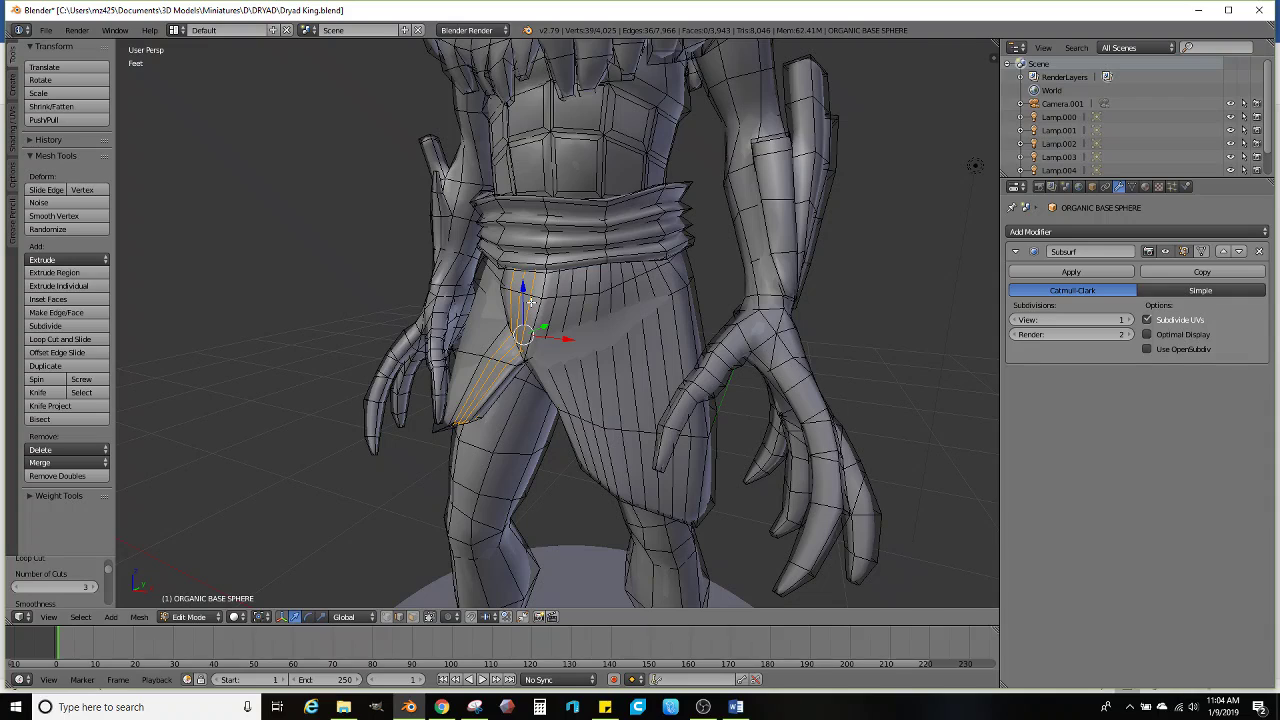
Select the new vertical edge loops across the front of the skirt, from the front opening to the hip
{"action": "scroll", "coordinate": [531, 302], "scroll_direction": "up", "scroll_amount": 2}
{"action": "middle_click_drag", "start_coordinate": [531, 302], "coordinate": [558, 304]}
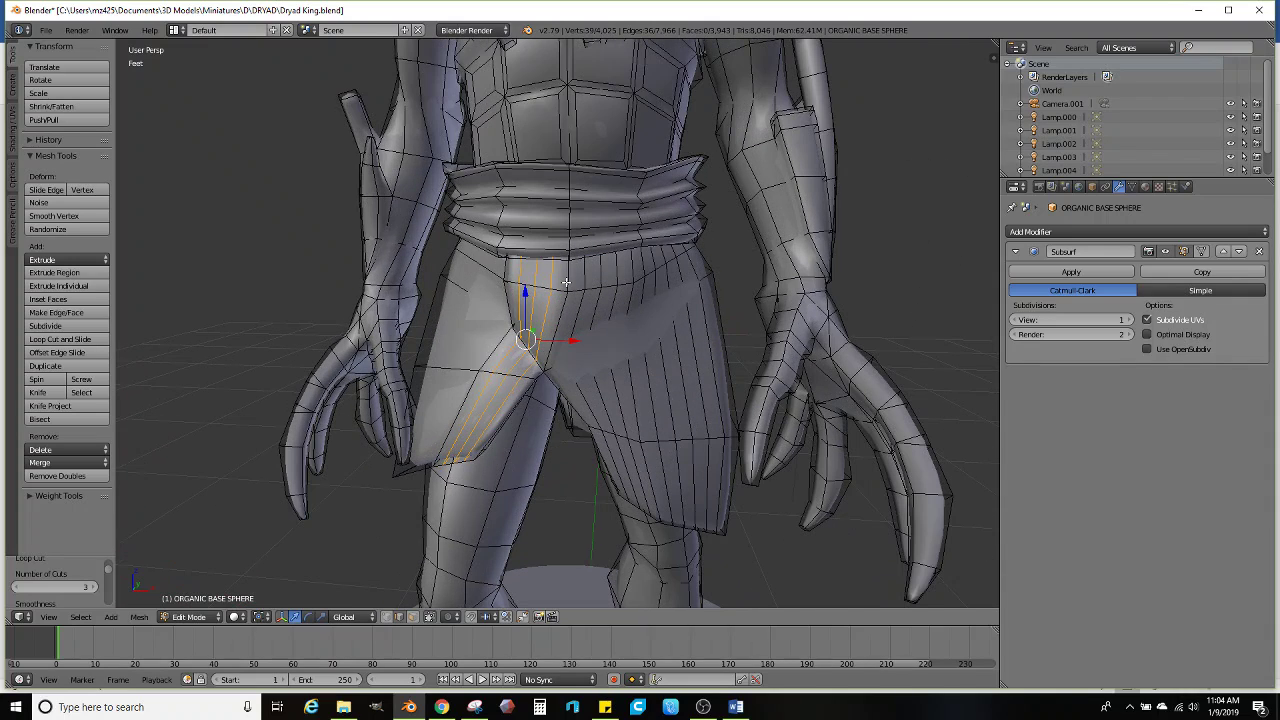
{"action": "key", "text": "ctrl+z"}
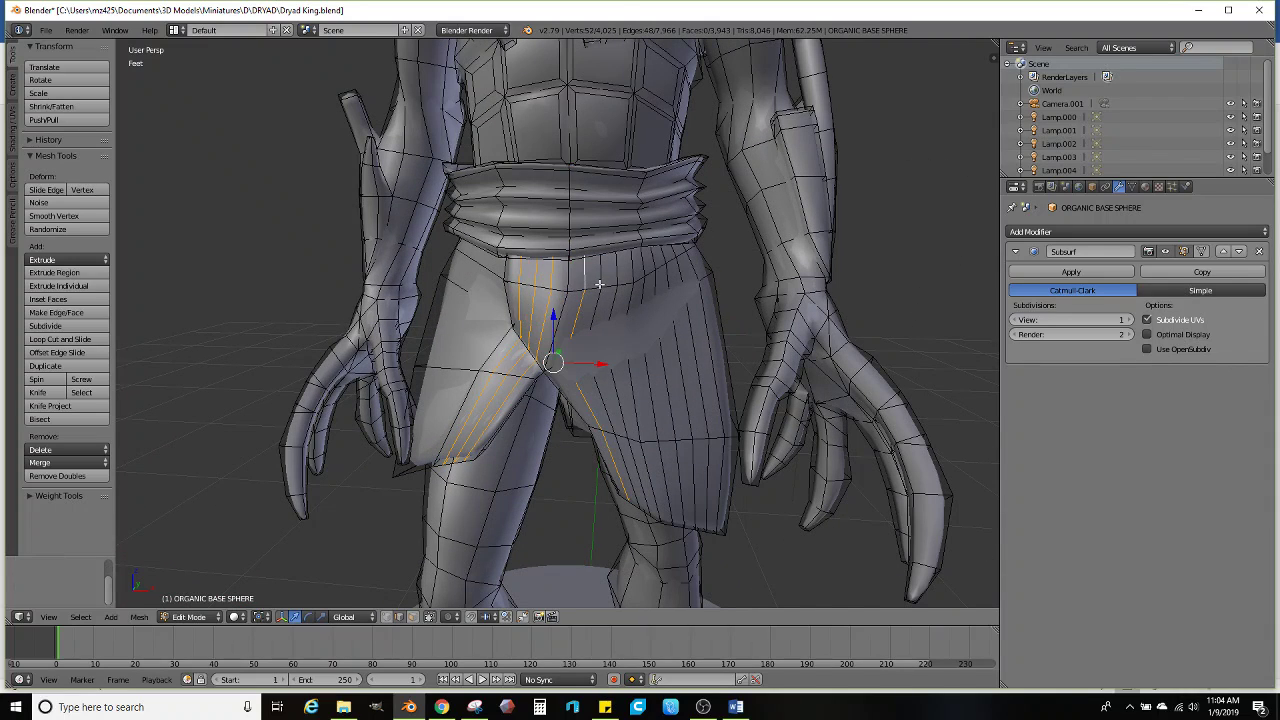
{"action": "right_click", "coordinate": [638, 267], "text": "alt+shift"}
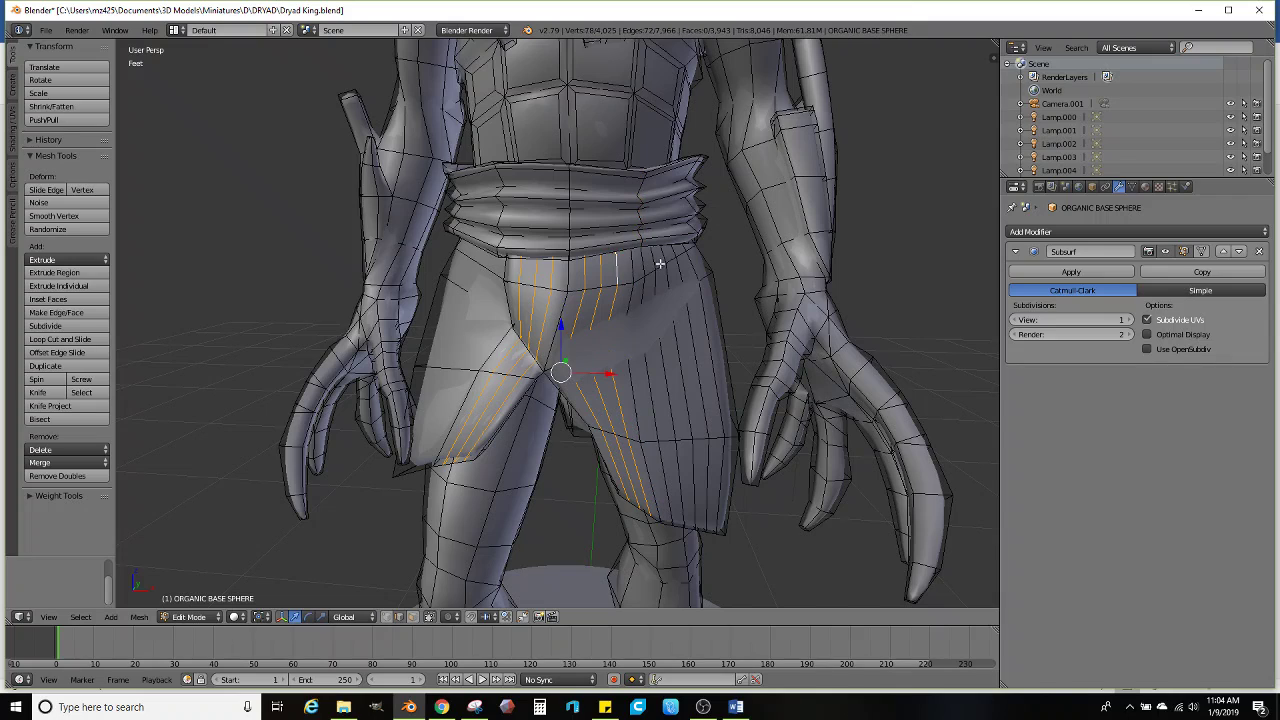
{"action": "right_click", "coordinate": [659, 262], "text": "alt+shift"}
{"action": "key", "text": "ctrl+z"}
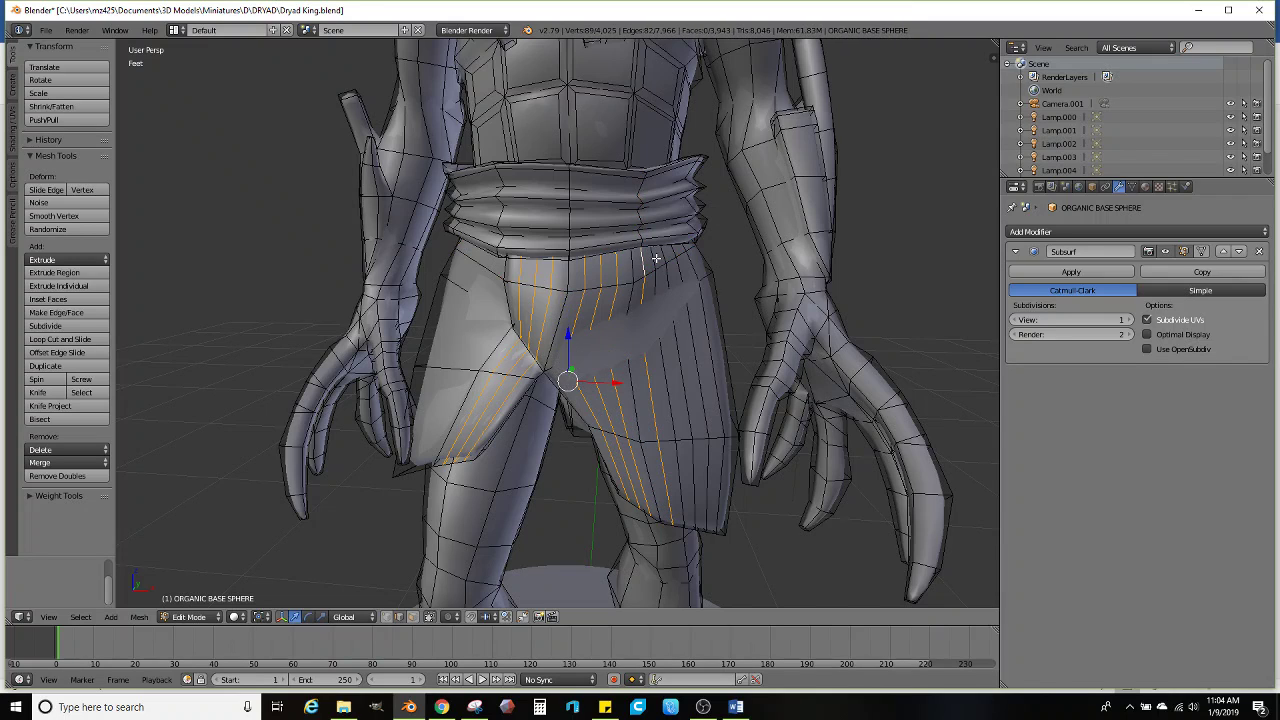
{"action": "right_click", "coordinate": [667, 258], "text": "alt+shift"}
{"action": "right_click", "coordinate": [677, 255], "text": "alt+shift"}
{"action": "key", "text": "ctrl+z"}
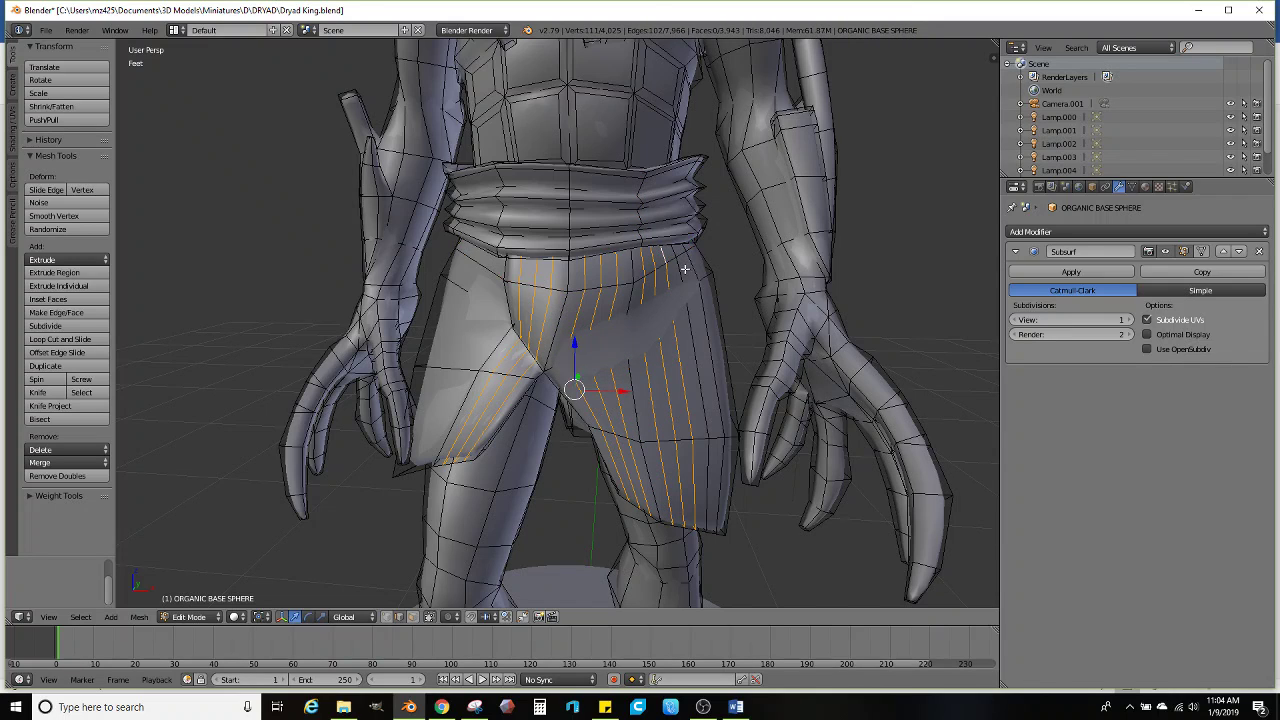
{"action": "right_click", "coordinate": [691, 263], "text": "alt+shift"}
{"action": "right_click", "coordinate": [694, 265], "text": "alt+shift"}
{"action": "middle_click_drag", "start_coordinate": [694, 265], "coordinate": [570, 274]}
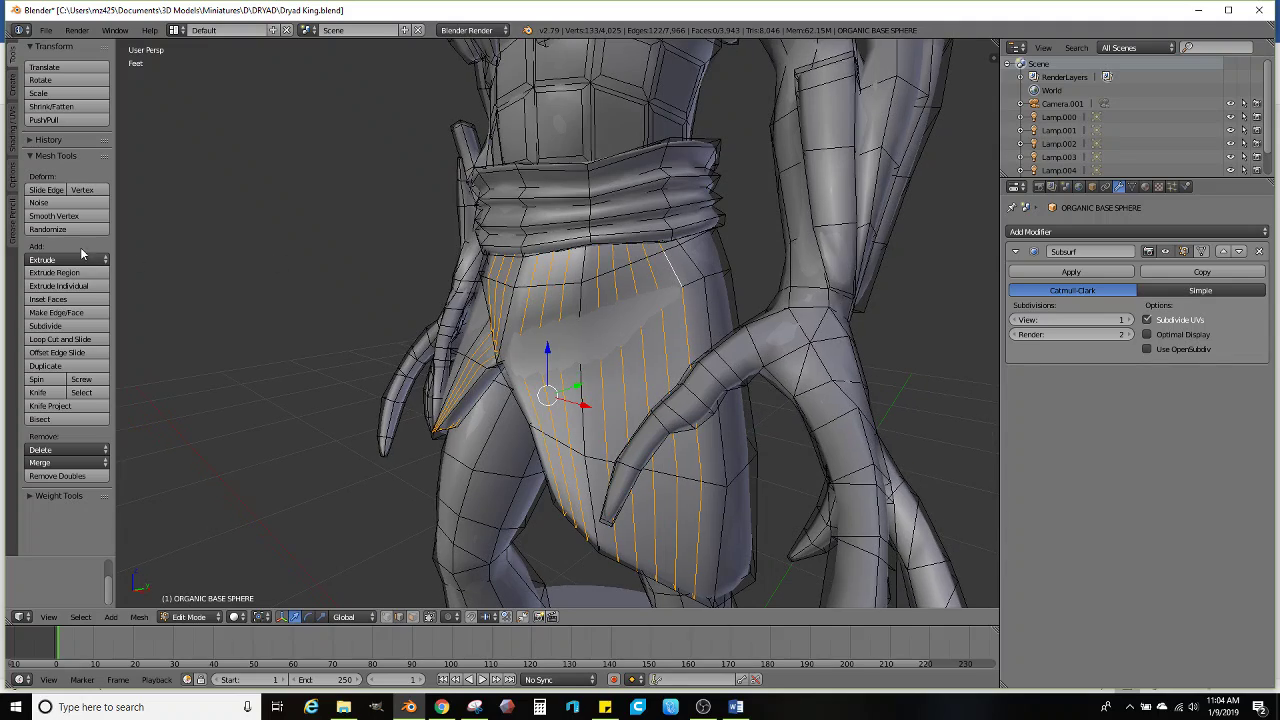
Randomize the vertices of the selected front skirt loops with an amount of 0.100
{"action": "left_click", "coordinate": [82, 228]}
{"action": "middle_click_drag", "start_coordinate": [334, 286], "coordinate": [494, 276]}
{"action": "left_click", "coordinate": [72, 232]}
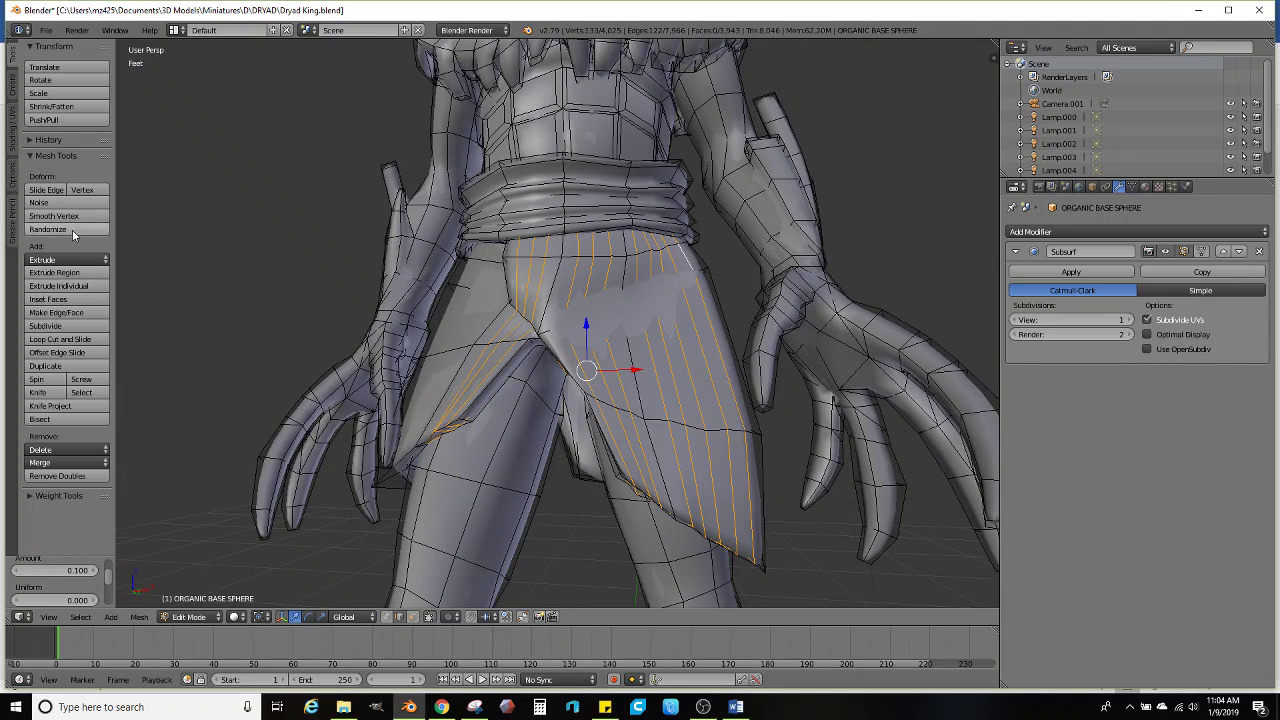
Select individual fold edges on the skirt's larger front panel and move them -373 thou along the Y axis
{"action": "middle_click_drag", "start_coordinate": [380, 312], "coordinate": [616, 327]}
{"action": "right_click", "coordinate": [640, 432]}
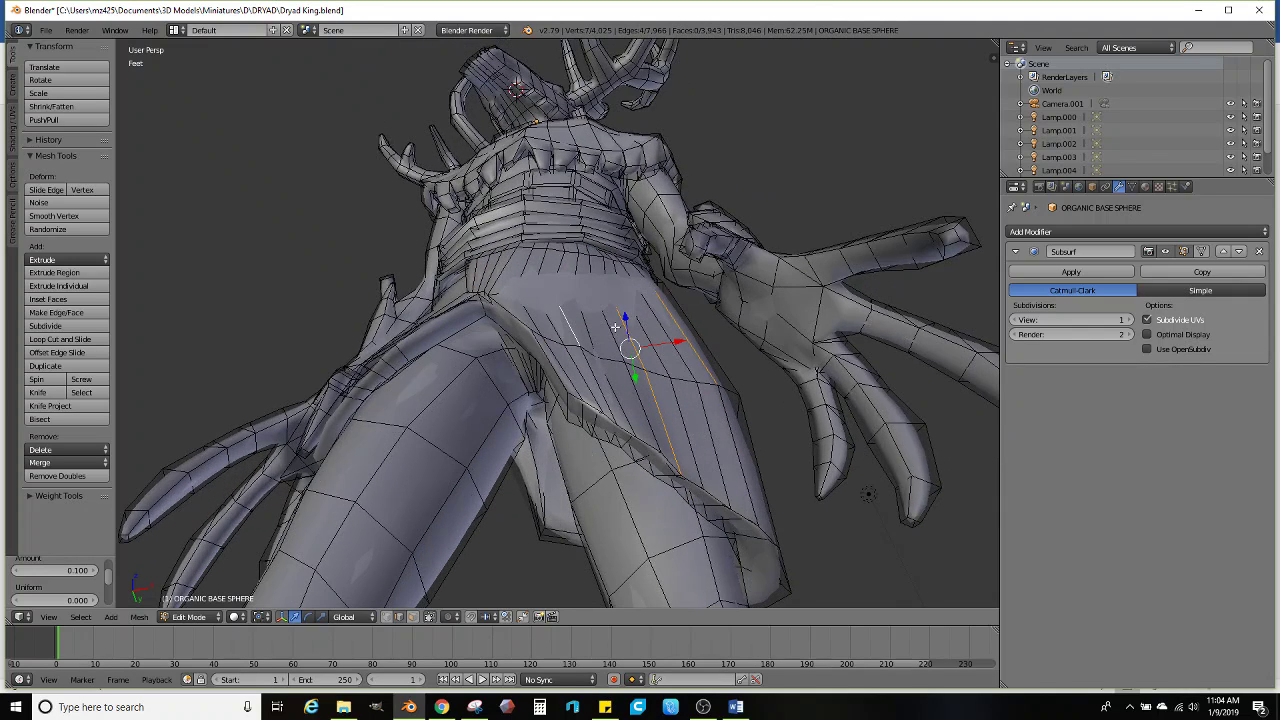
{"action": "left_click_drag", "start_coordinate": [636, 372], "coordinate": [643, 356]}
{"action": "middle_click_drag", "start_coordinate": [625, 335], "coordinate": [513, 406]}
Select vertical edges around the skirt's front overlap and move them to shape the folds
{"action": "right_click", "coordinate": [471, 385]}
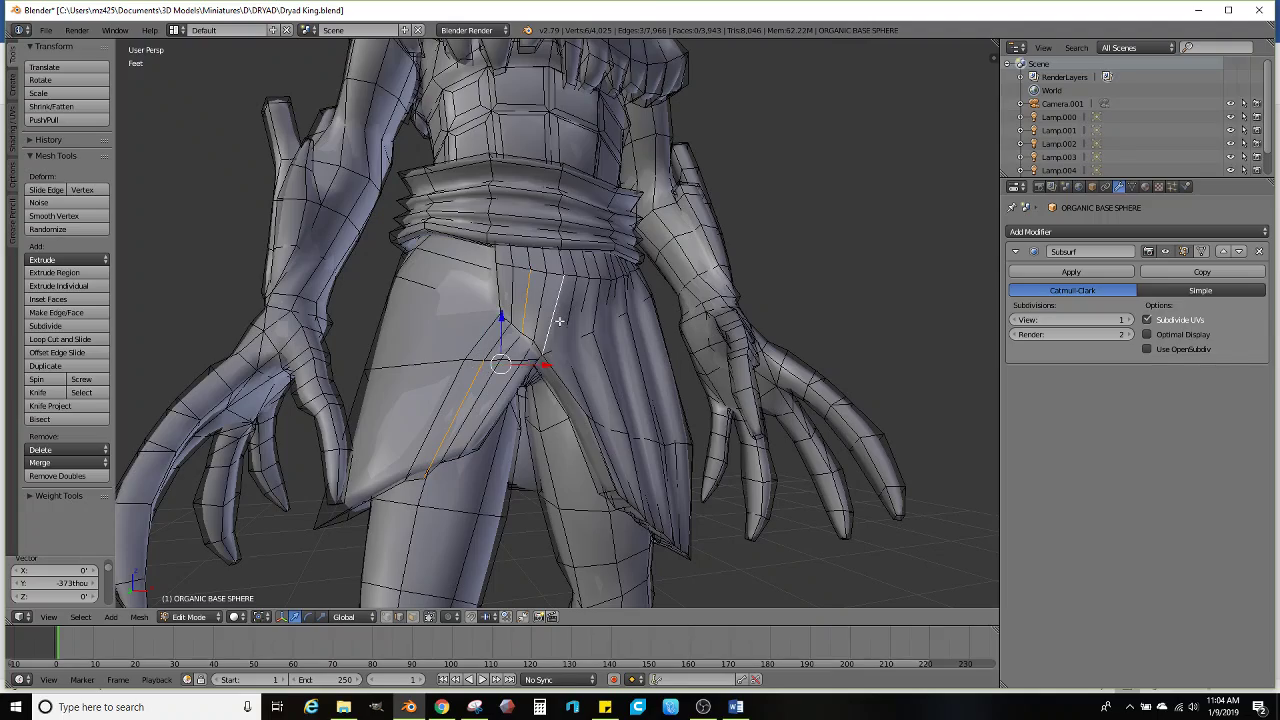
{"action": "mouse_move", "coordinate": [560, 321]}
{"action": "middle_mouse_down"}
{"action": "mouse_move", "coordinate": [489, 311]}
{"action": "mouse_move", "coordinate": [473, 428]}
{"action": "middle_mouse_up"}
{"action": "key", "text": "g"}
{"action": "left_click", "coordinate": [486, 299]}
Examine the skirt folds on the whole figure in Sculpt Mode from the front and side
{"action": "scroll", "coordinate": [473, 429], "scroll_direction": "down", "scroll_amount": 2}
{"action": "key", "text": "Tab"}
{"action": "scroll", "coordinate": [476, 428], "scroll_direction": "down", "scroll_amount": 2}
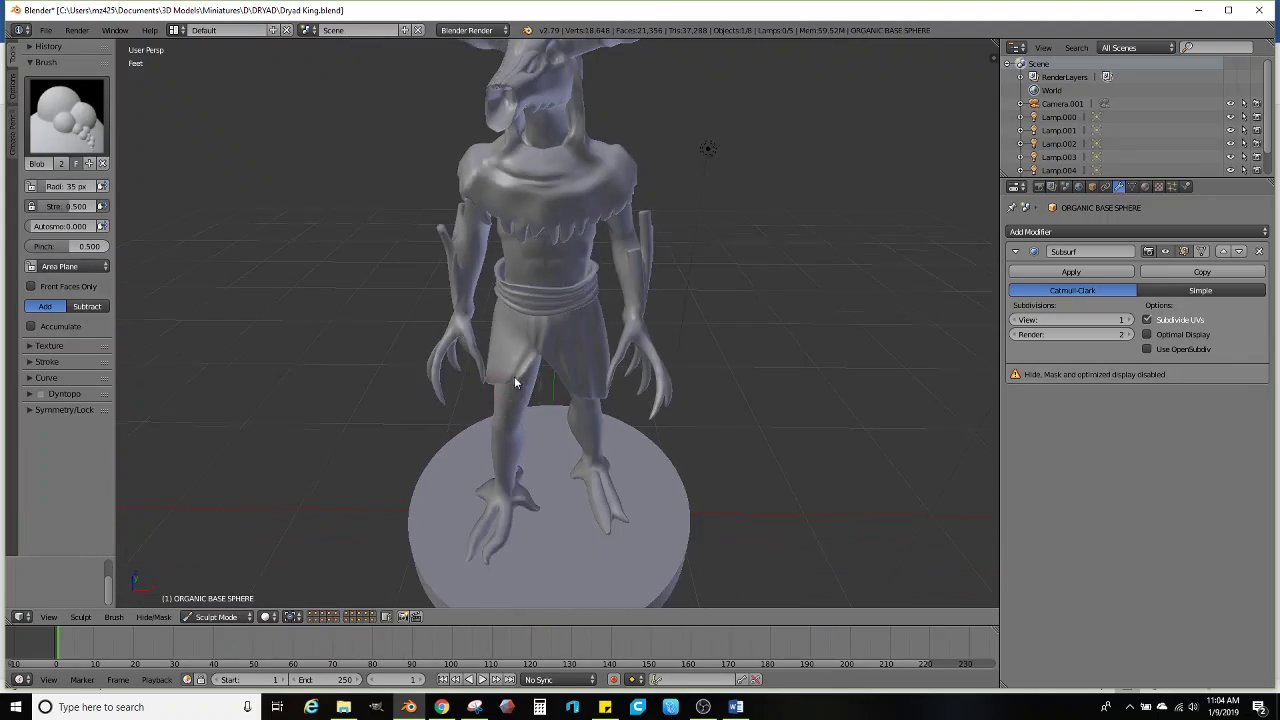
{"action": "middle_click_drag", "start_coordinate": [516, 383], "coordinate": [478, 431]}
{"action": "scroll", "coordinate": [526, 379], "scroll_direction": "up", "scroll_amount": 2}
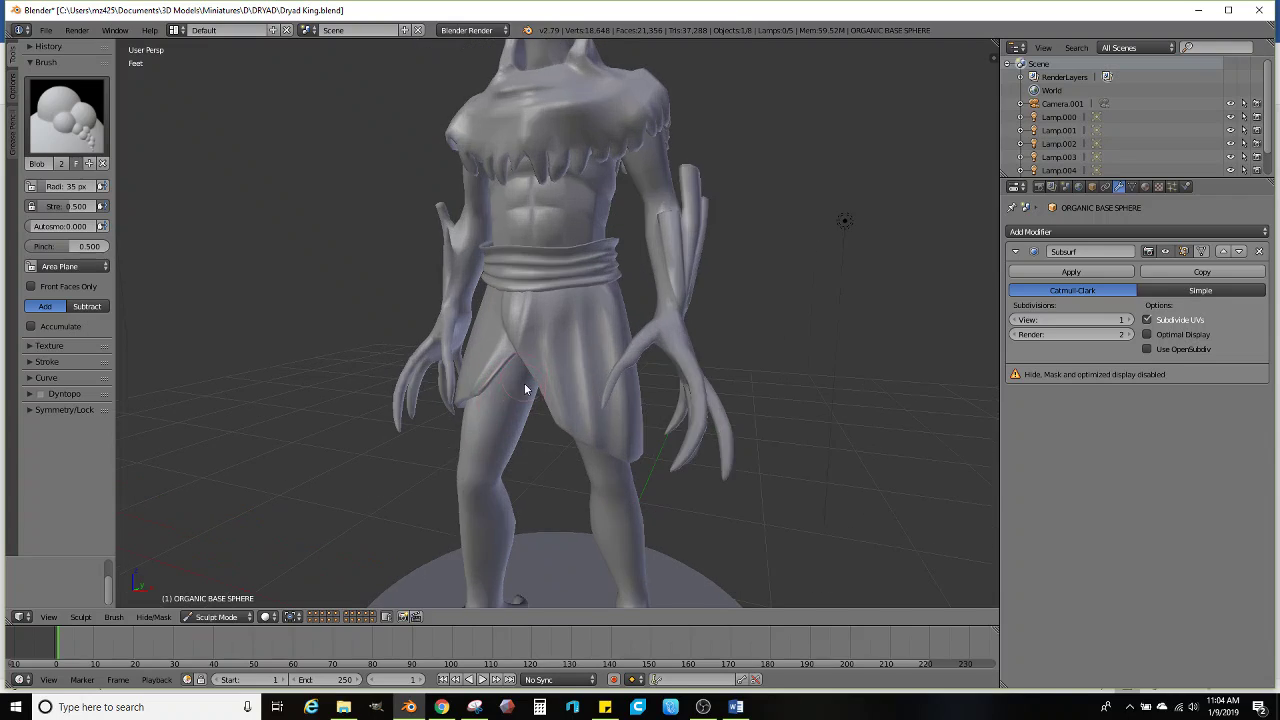
{"action": "middle_click_drag", "start_coordinate": [524, 383], "coordinate": [614, 371]}
{"action": "scroll", "coordinate": [531, 354], "scroll_direction": "up", "scroll_amount": 2}
{"action": "key", "text": "Tab"}
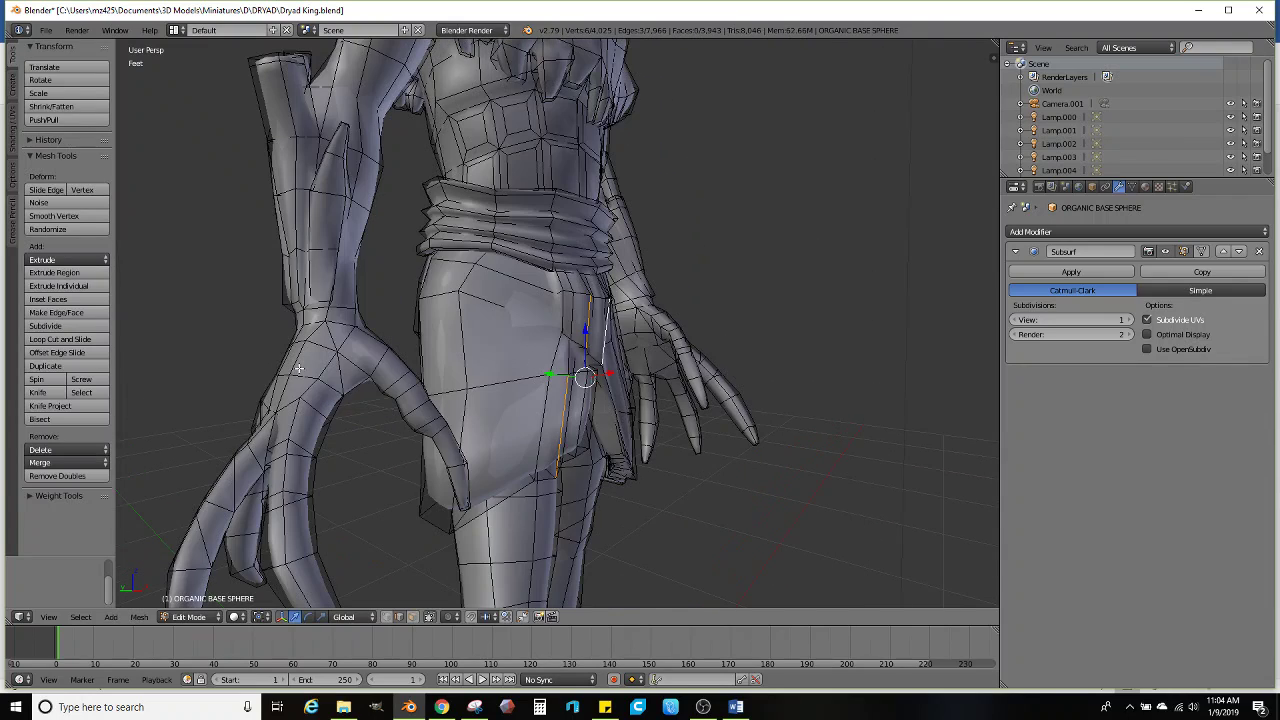
Add five vertical edge loops to the skirt flap on the figure's right hip and four to the section behind it
{"action": "left_click", "coordinate": [60, 339]}
{"action": "scroll", "coordinate": [504, 384], "scroll_direction": "up", "scroll_amount": 1}
{"action": "left_click", "coordinate": [504, 384]}
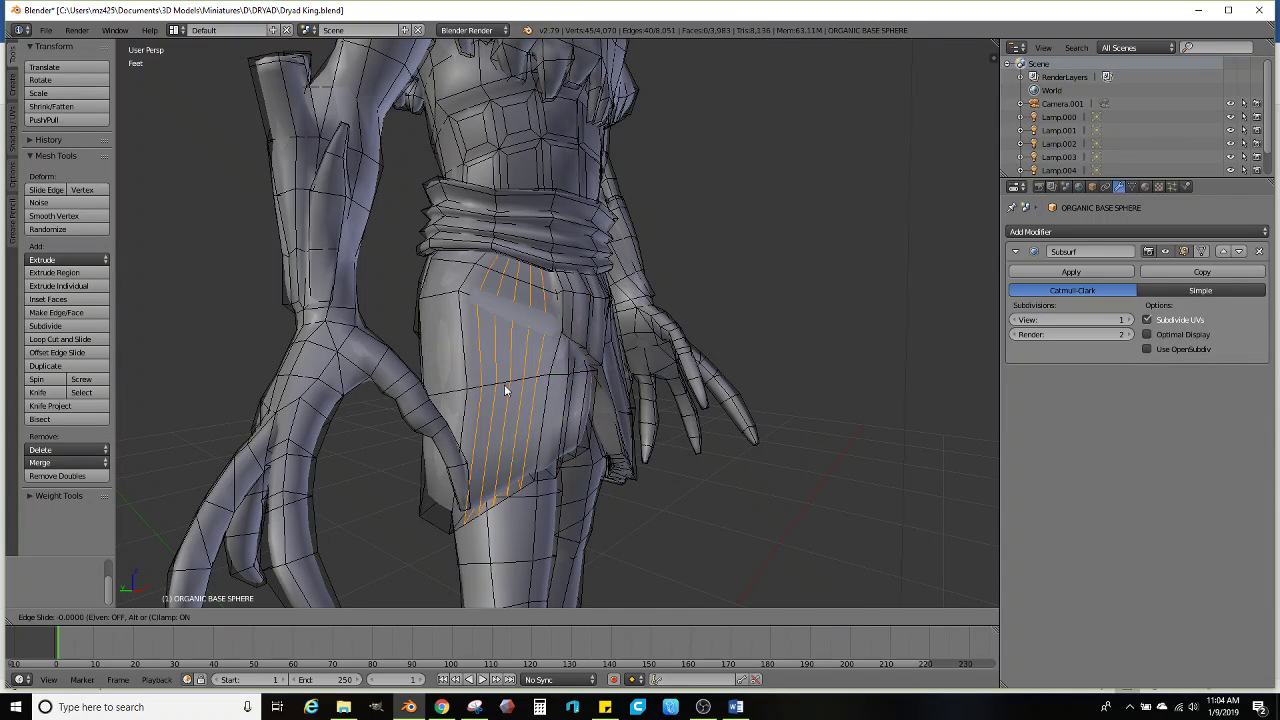
{"action": "right_click", "coordinate": [504, 384]}
{"action": "left_click", "coordinate": [83, 340]}
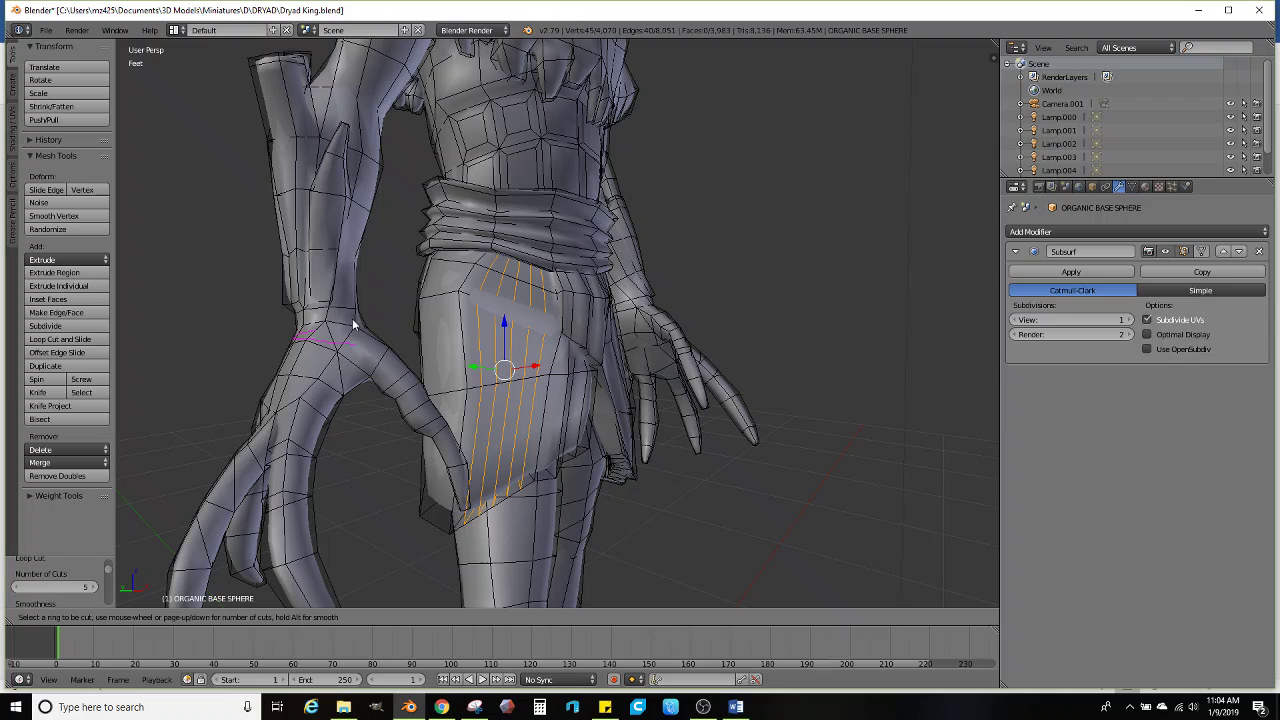
{"action": "left_click", "coordinate": [437, 297]}
{"action": "middle_click_drag", "start_coordinate": [444, 303], "coordinate": [590, 322]}
Add four vertical edge loops to the right rear skirt section and five to the neighbouring section toward the back
{"action": "left_click", "coordinate": [88, 340]}
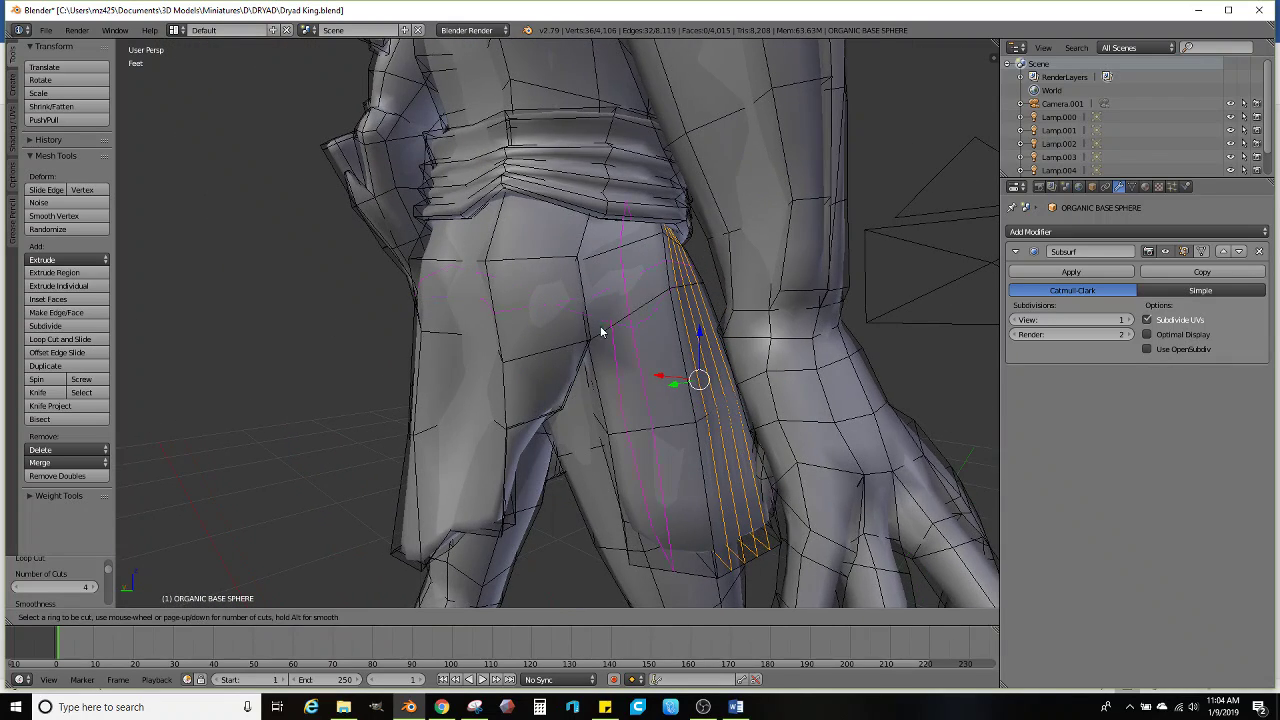
{"action": "left_click", "coordinate": [614, 328]}
{"action": "right_click", "coordinate": [575, 321]}
{"action": "left_click", "coordinate": [72, 341]}
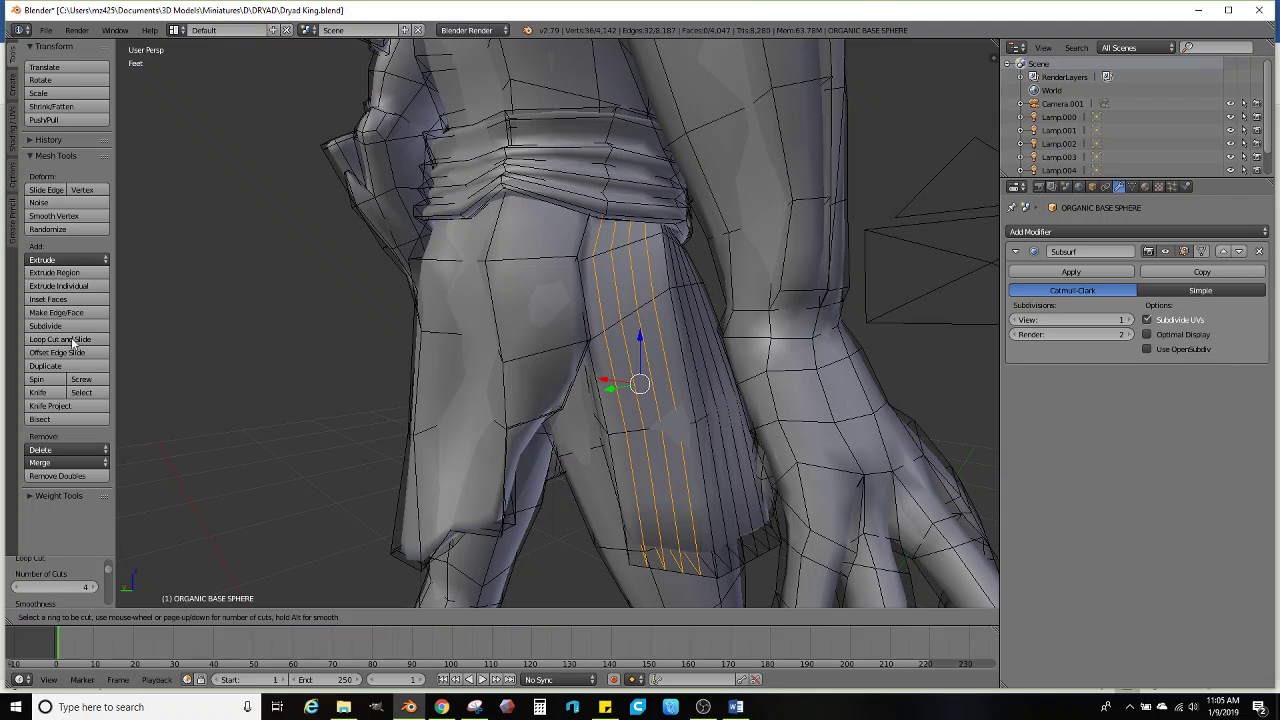
{"action": "left_click", "coordinate": [538, 363]}
{"action": "right_click", "coordinate": [538, 363]}
Add five vertical edge loops beside the center back of the skirt and four to the next section leftward
{"action": "middle_click_drag", "start_coordinate": [538, 363], "coordinate": [263, 366]}
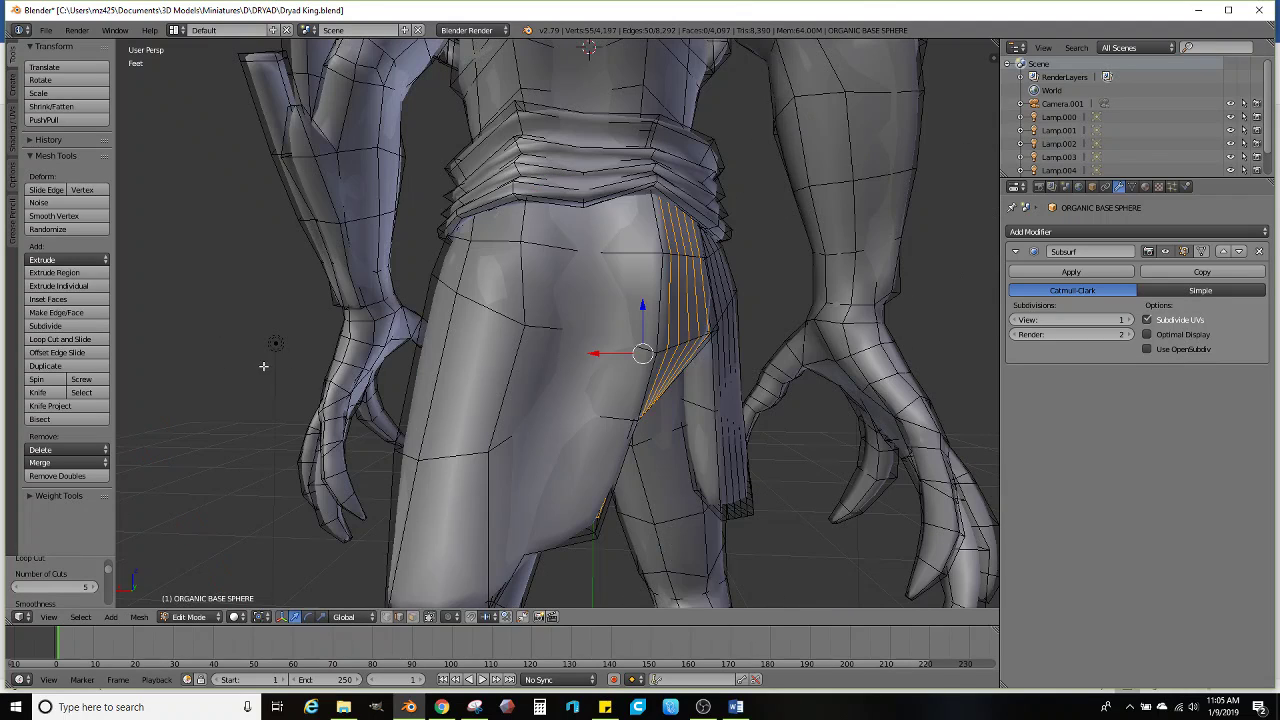
{"action": "left_click", "coordinate": [88, 341]}
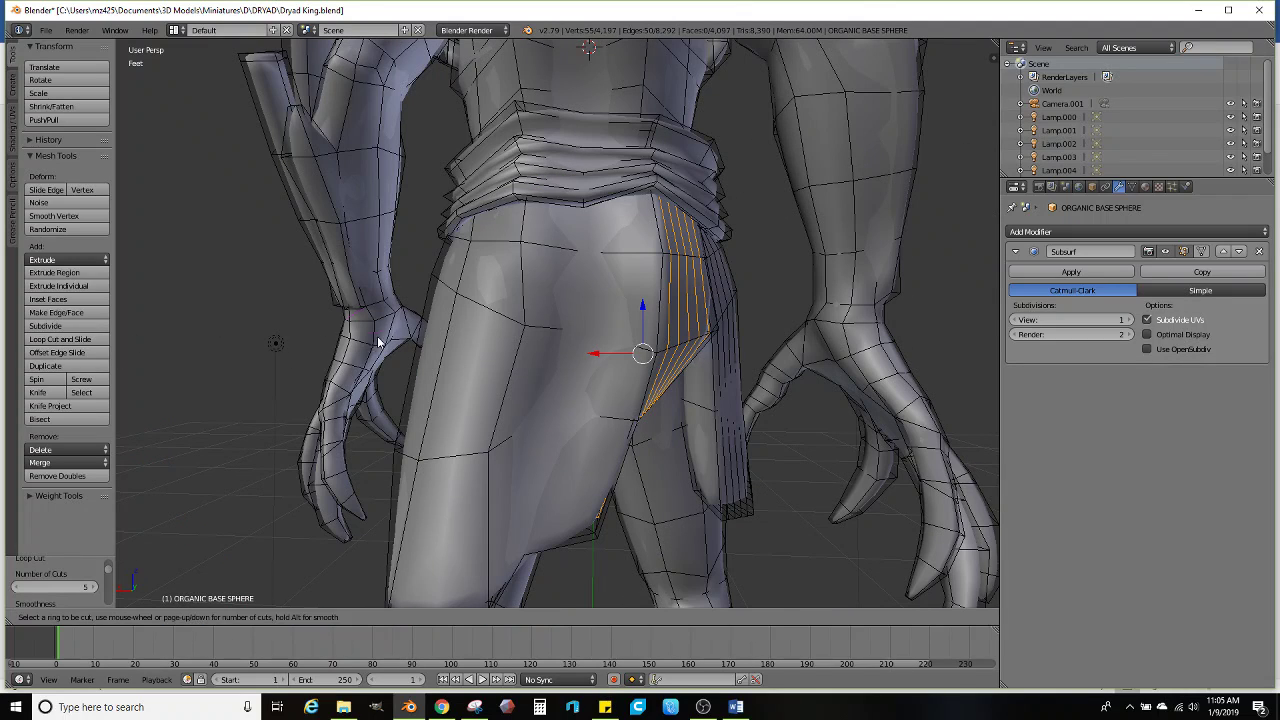
{"action": "left_click", "coordinate": [609, 346]}
{"action": "right_click", "coordinate": [609, 346]}
{"action": "left_click", "coordinate": [86, 341]}
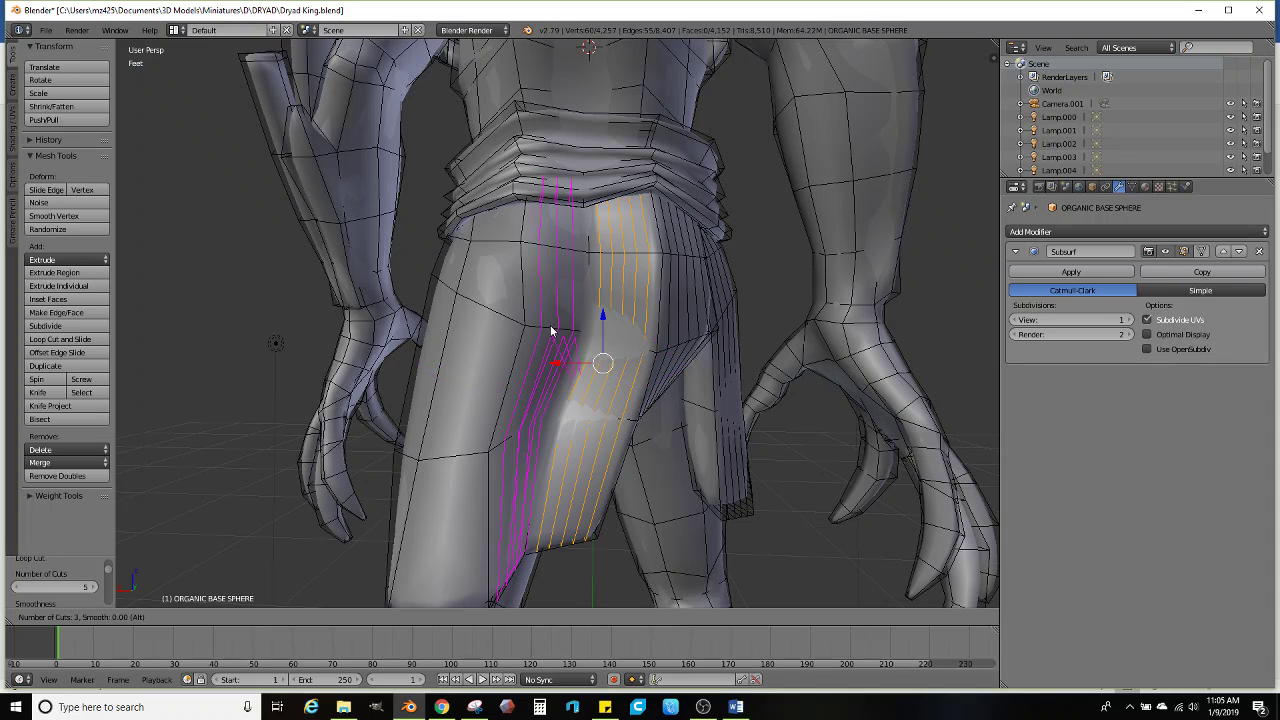
{"action": "left_click", "coordinate": [551, 331]}
{"action": "right_click", "coordinate": [248, 340]}
Add four vertical edge loops to the left rear skirt section and five to the section reaching the left hip
{"action": "left_click", "coordinate": [86, 341]}
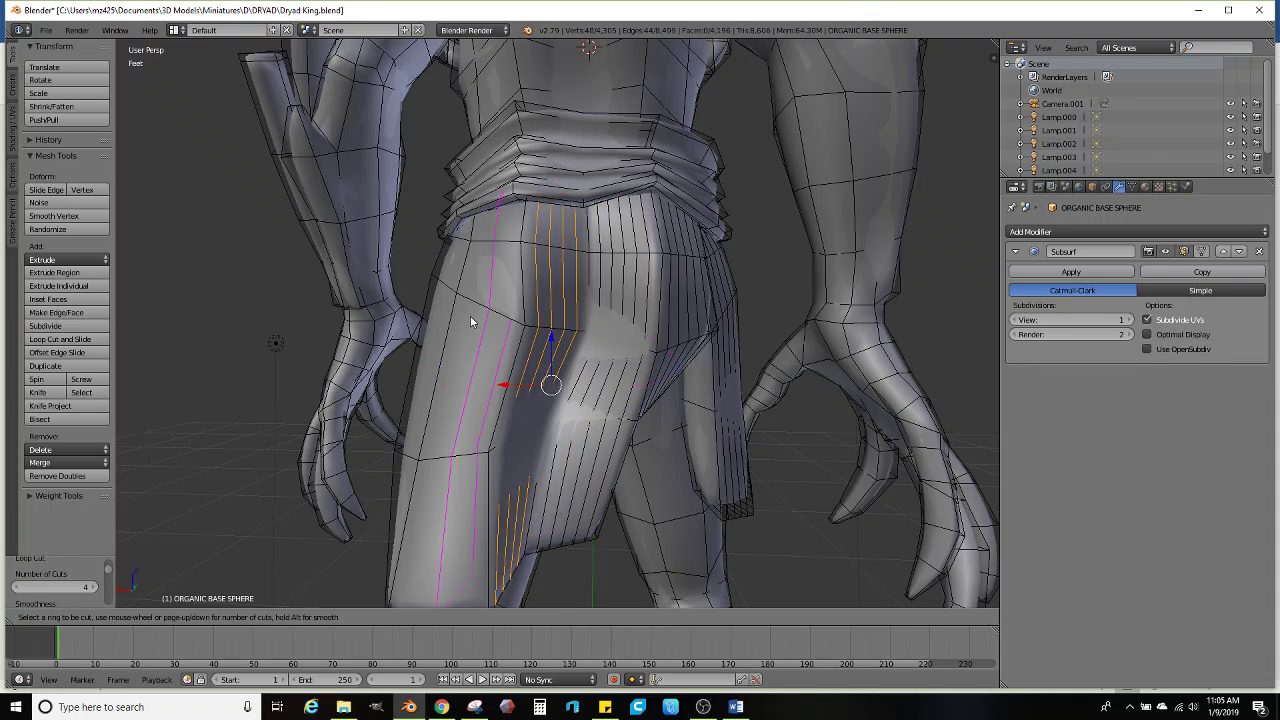
{"action": "left_click", "coordinate": [477, 318]}
{"action": "right_click", "coordinate": [210, 320]}
{"action": "left_click", "coordinate": [80, 338]}
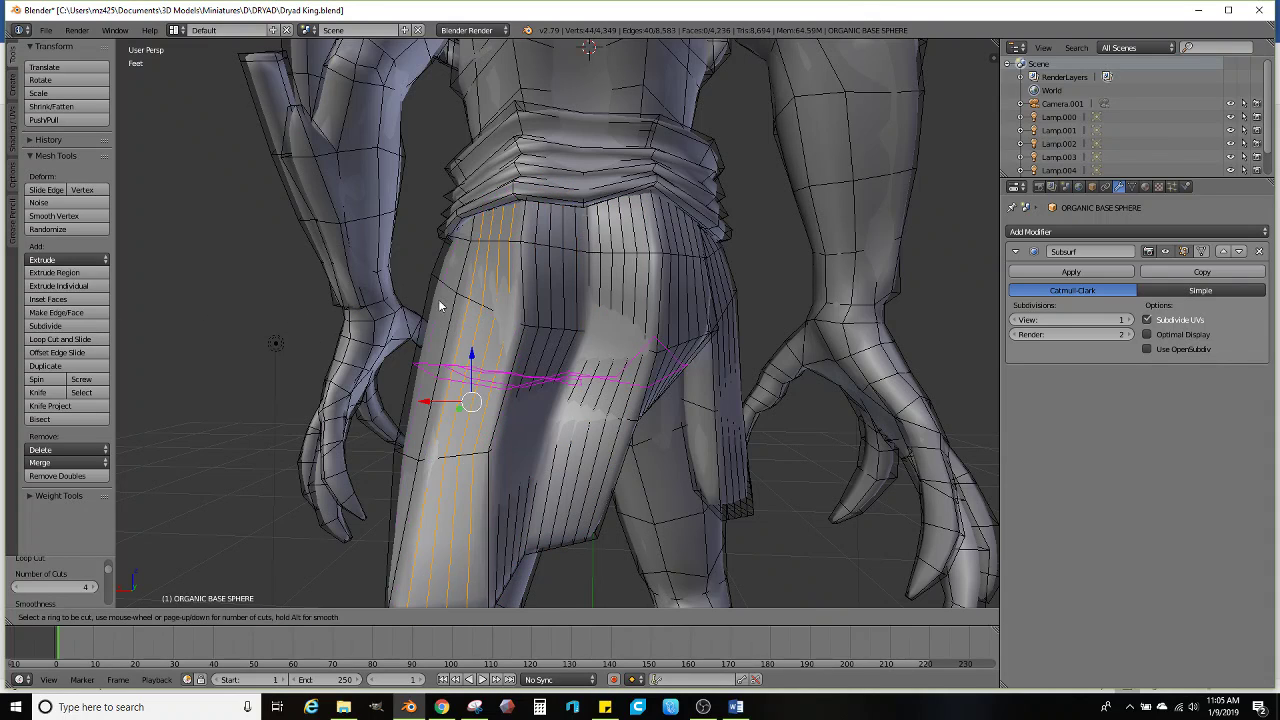
{"action": "scroll", "coordinate": [449, 292], "scroll_direction": "up", "scroll_amount": 4}
{"action": "left_click", "coordinate": [449, 292]}
{"action": "right_click", "coordinate": [449, 292]}
Add four vertical edge loops to the last uncut skirt section on the figure's left hip
{"action": "middle_click_drag", "start_coordinate": [449, 292], "coordinate": [624, 334]}
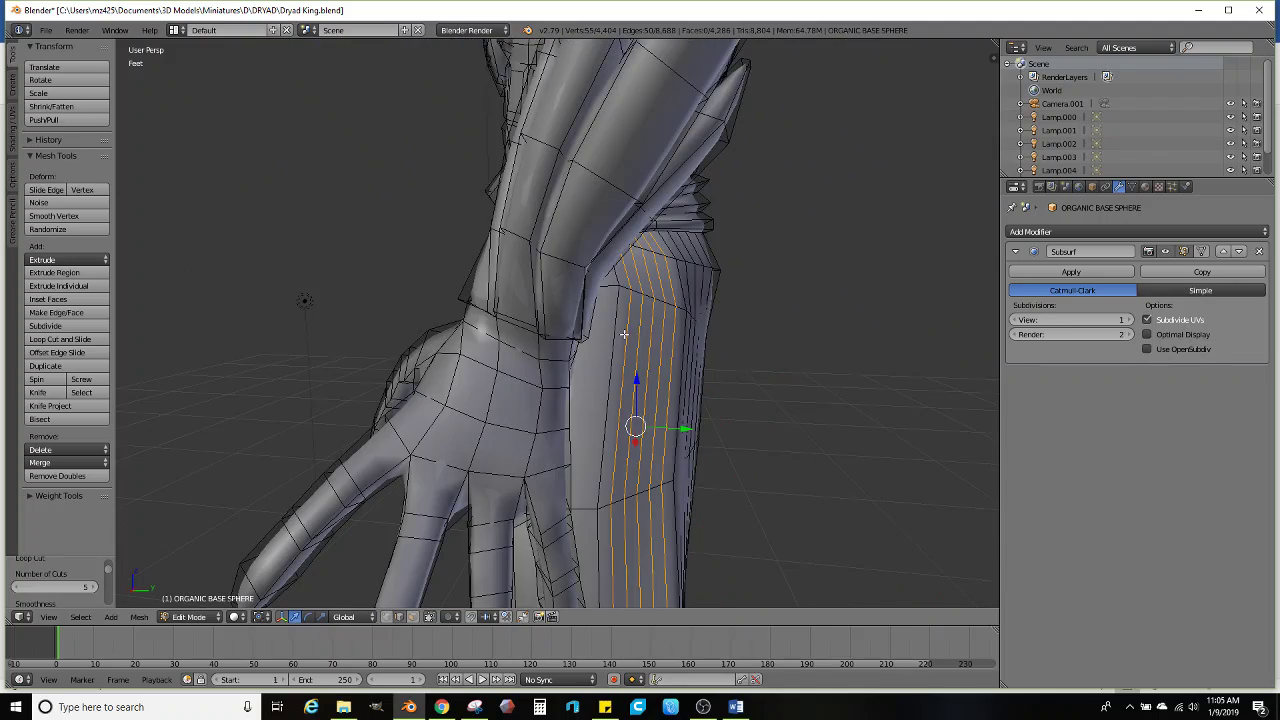
{"action": "middle_click_drag", "start_coordinate": [209, 366], "coordinate": [134, 353]}
{"action": "left_click", "coordinate": [95, 341]}
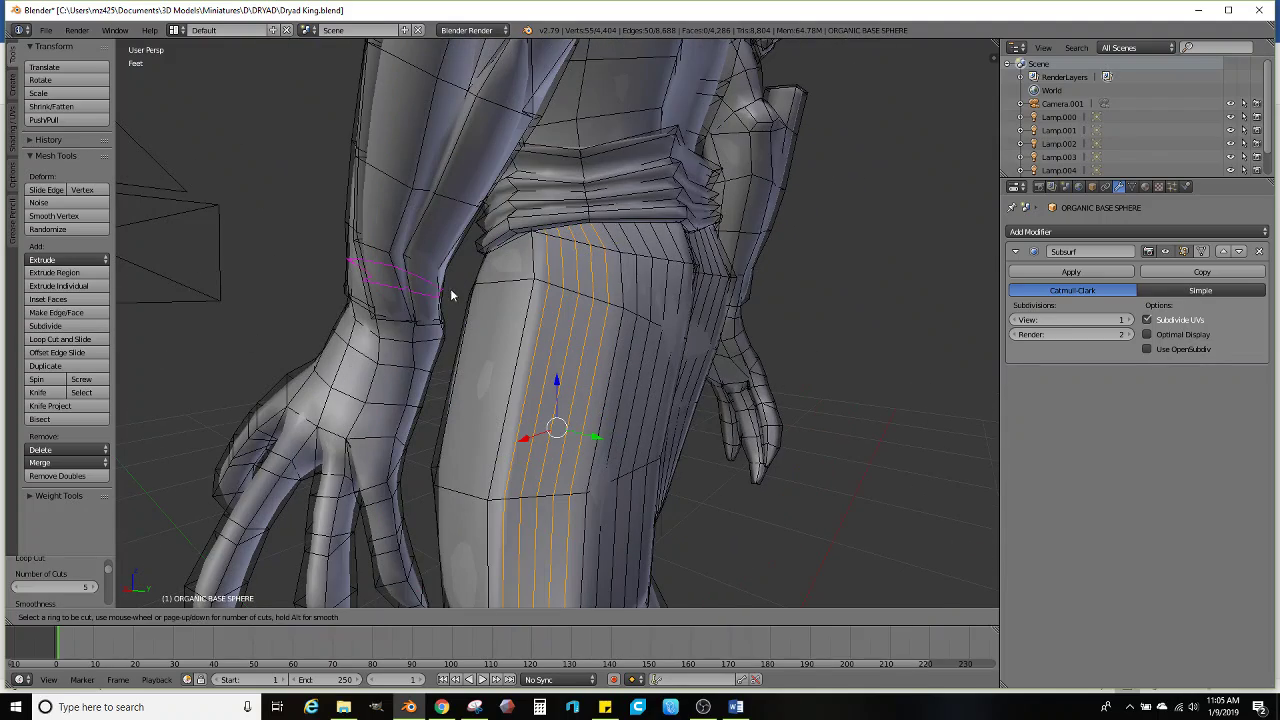
{"action": "left_click", "coordinate": [506, 291]}
{"action": "right_click", "coordinate": [506, 290]}
Select the skirt's face loops below the row under the sash and repeatedly randomize their vertices with an amount of 0.100
{"action": "middle_click_drag", "start_coordinate": [506, 290], "coordinate": [627, 408]}
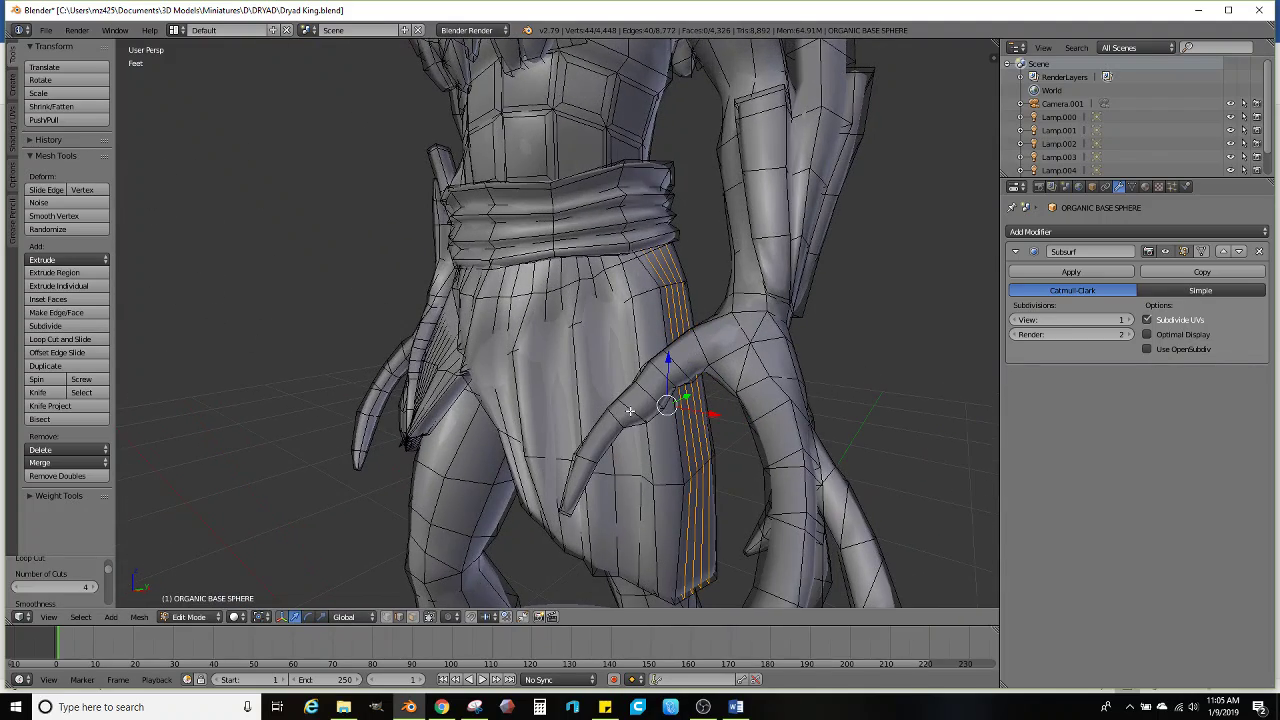
{"action": "left_click", "coordinate": [413, 618]}
{"action": "right_click", "coordinate": [674, 326], "text": "alt"}
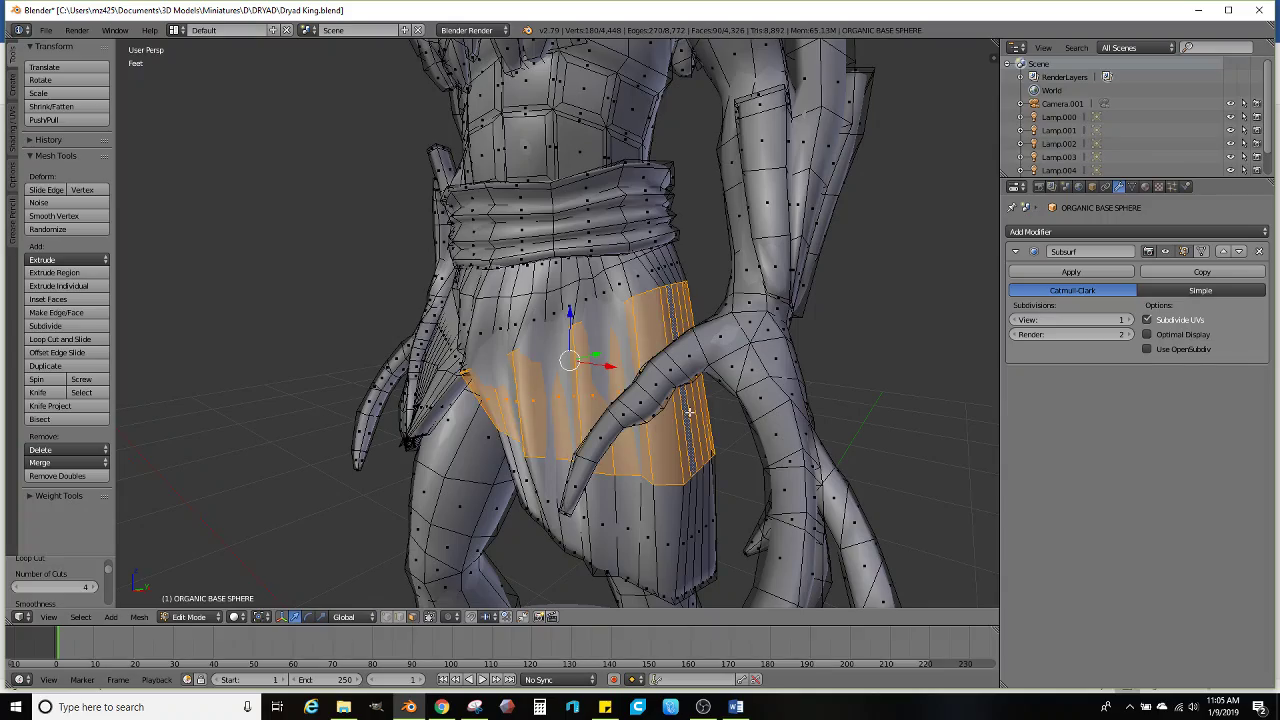
{"action": "right_click", "coordinate": [692, 522], "text": "alt+shift"}
{"action": "middle_click_drag", "start_coordinate": [715, 516], "coordinate": [514, 512]}
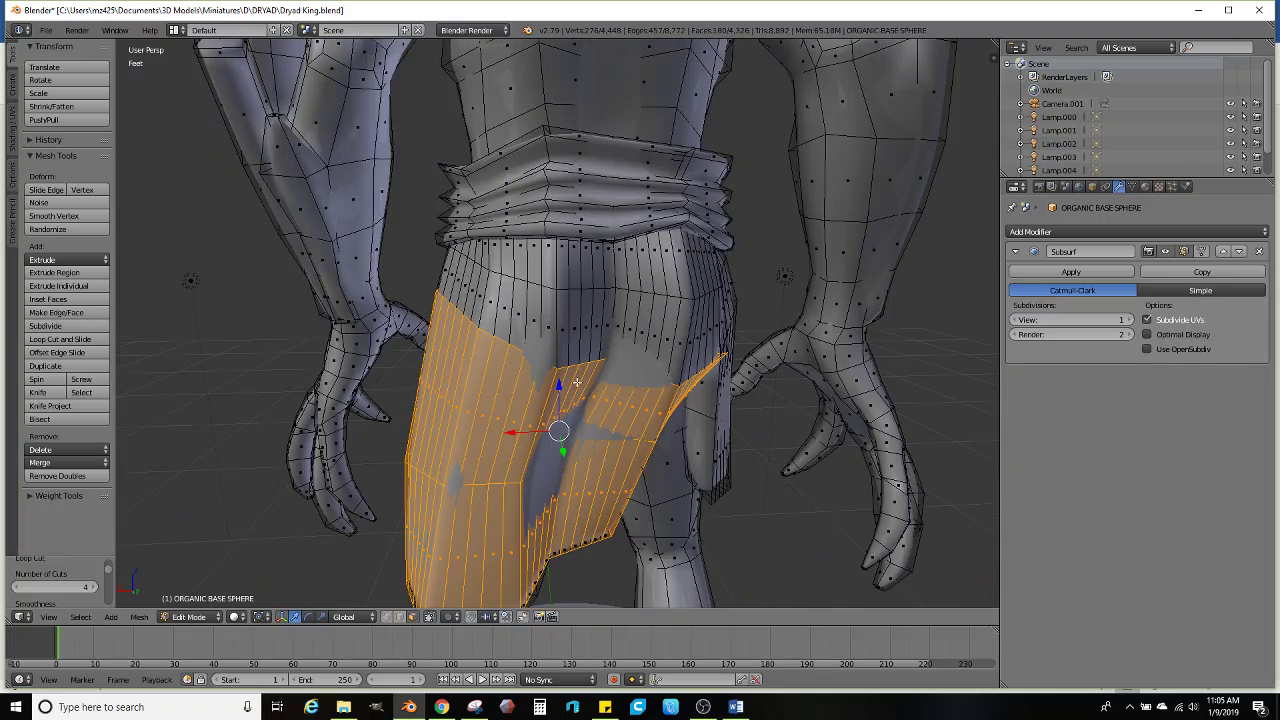
{"action": "right_click", "coordinate": [532, 320], "text": "alt+shift"}
{"action": "middle_click_drag", "start_coordinate": [645, 348], "coordinate": [485, 338]}
{"action": "right_click", "coordinate": [529, 361], "text": "alt+shift"}
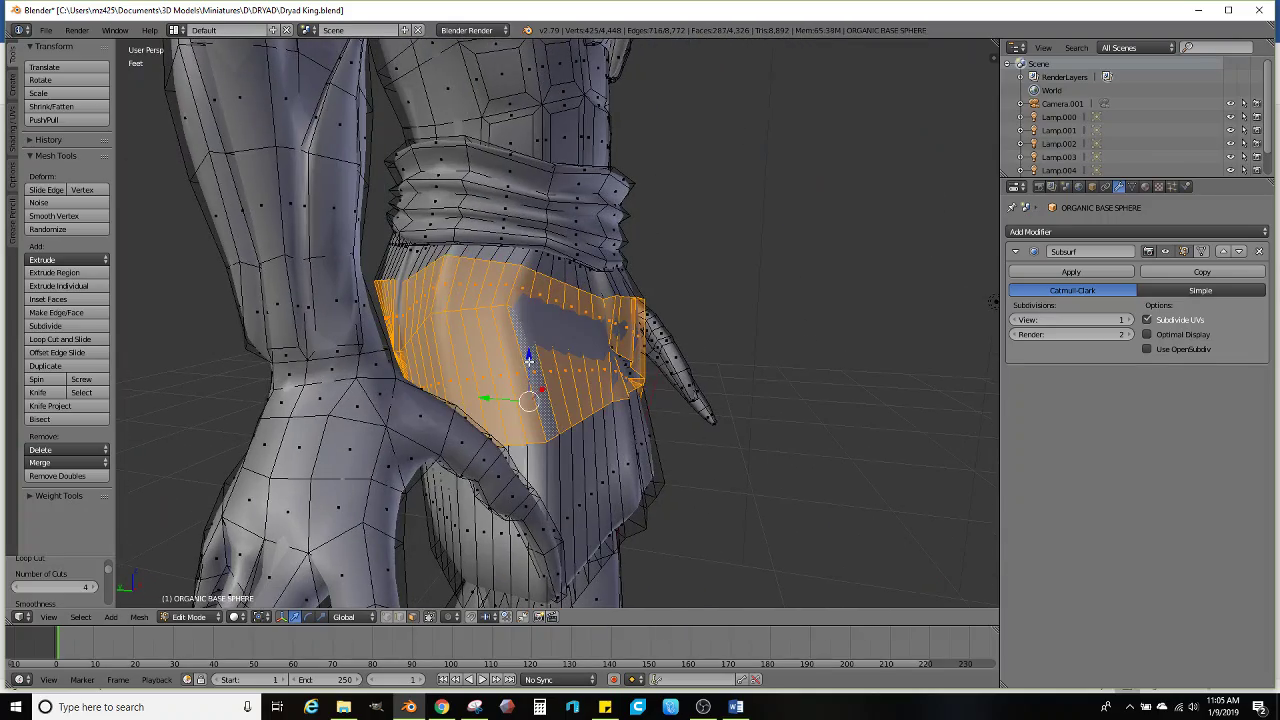
{"action": "right_click", "coordinate": [586, 484], "text": "alt+shift"}
{"action": "middle_click_drag", "start_coordinate": [543, 296], "coordinate": [388, 338]}
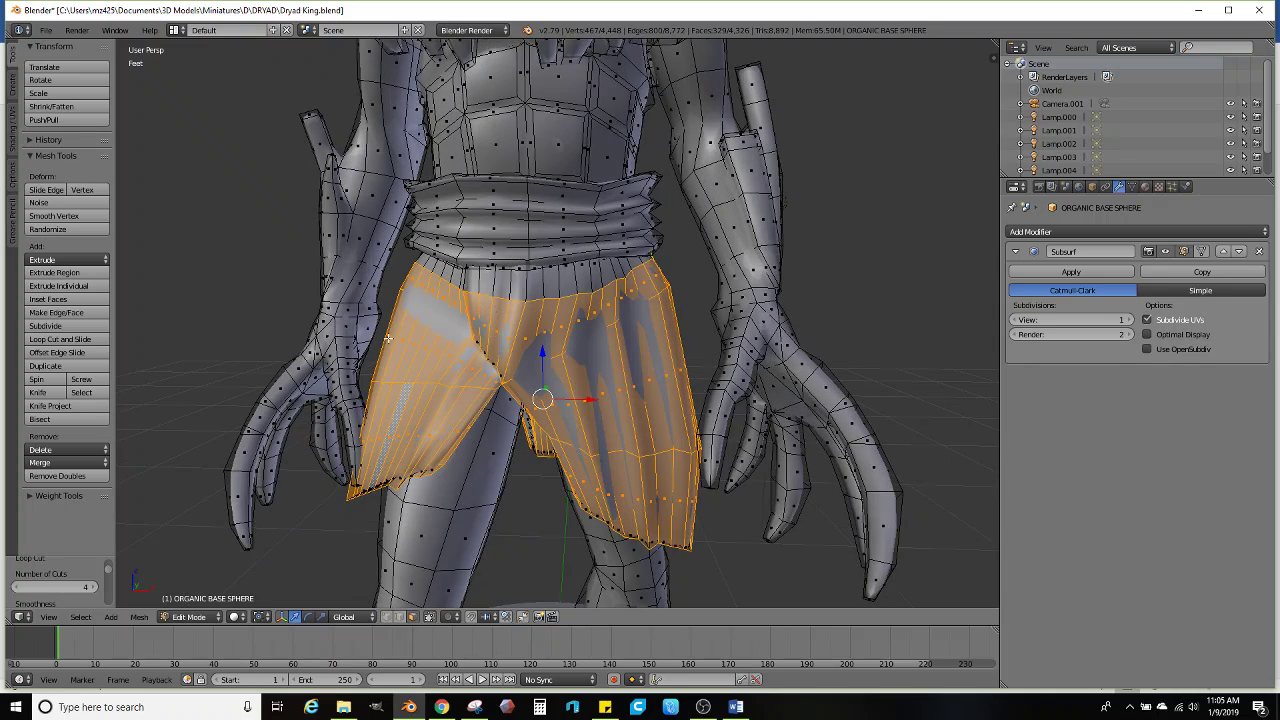
{"action": "left_click", "coordinate": [82, 230]}
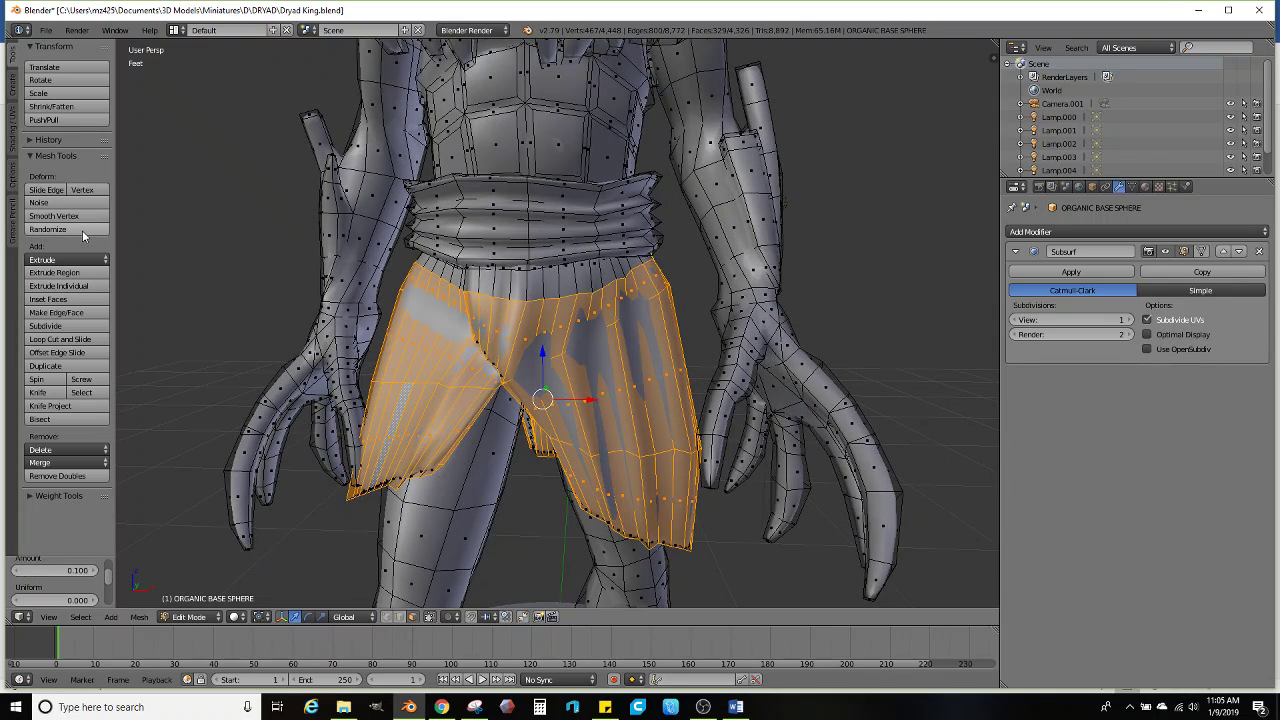
{"action": "left_click", "coordinate": [82, 230]}
{"action": "left_click", "coordinate": [82, 230]}
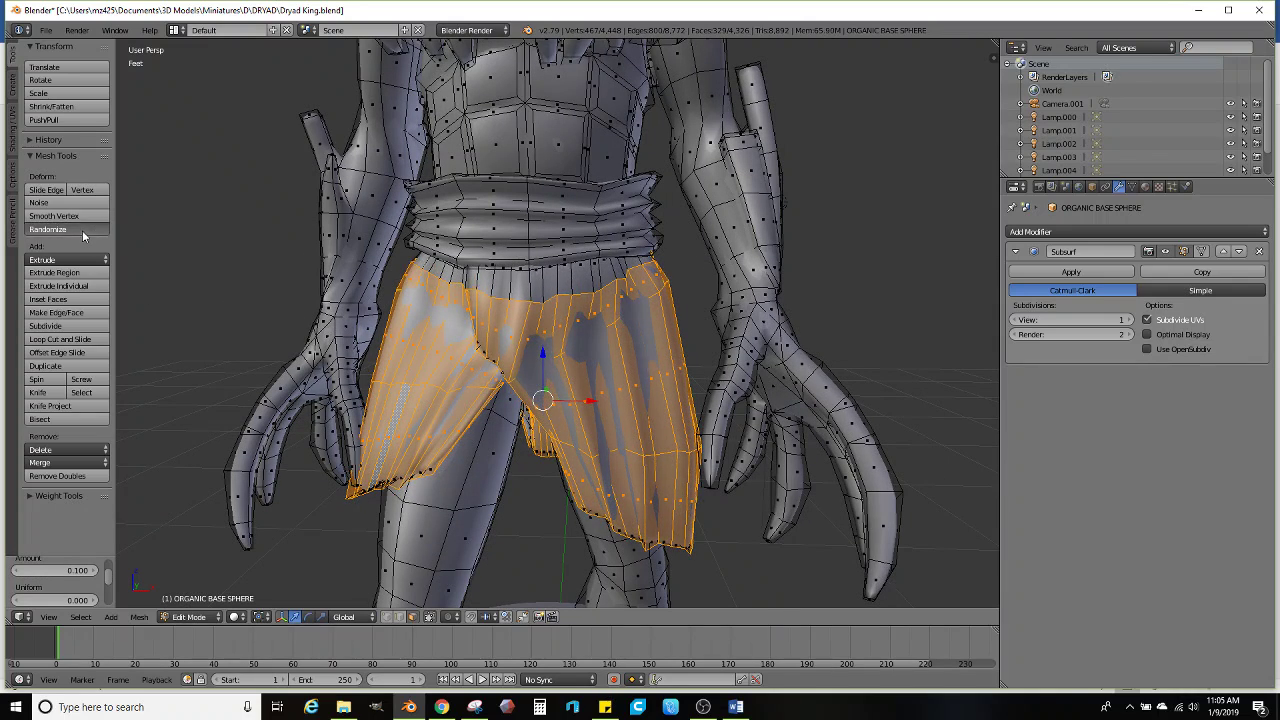
{"action": "left_click", "coordinate": [82, 230]}
Examine the randomized skirt folds on the smooth-shaded figure from the back and the front
{"action": "scroll", "coordinate": [501, 385], "scroll_direction": "down", "scroll_amount": 1}
{"action": "scroll", "coordinate": [501, 385], "scroll_direction": "down", "scroll_amount": 1}
{"action": "key", "text": "Tab"}
{"action": "middle_click_drag", "start_coordinate": [434, 391], "coordinate": [724, 378]}
{"action": "scroll", "coordinate": [499, 390], "scroll_direction": "down", "scroll_amount": 2}
{"action": "key", "text": "Tab"}
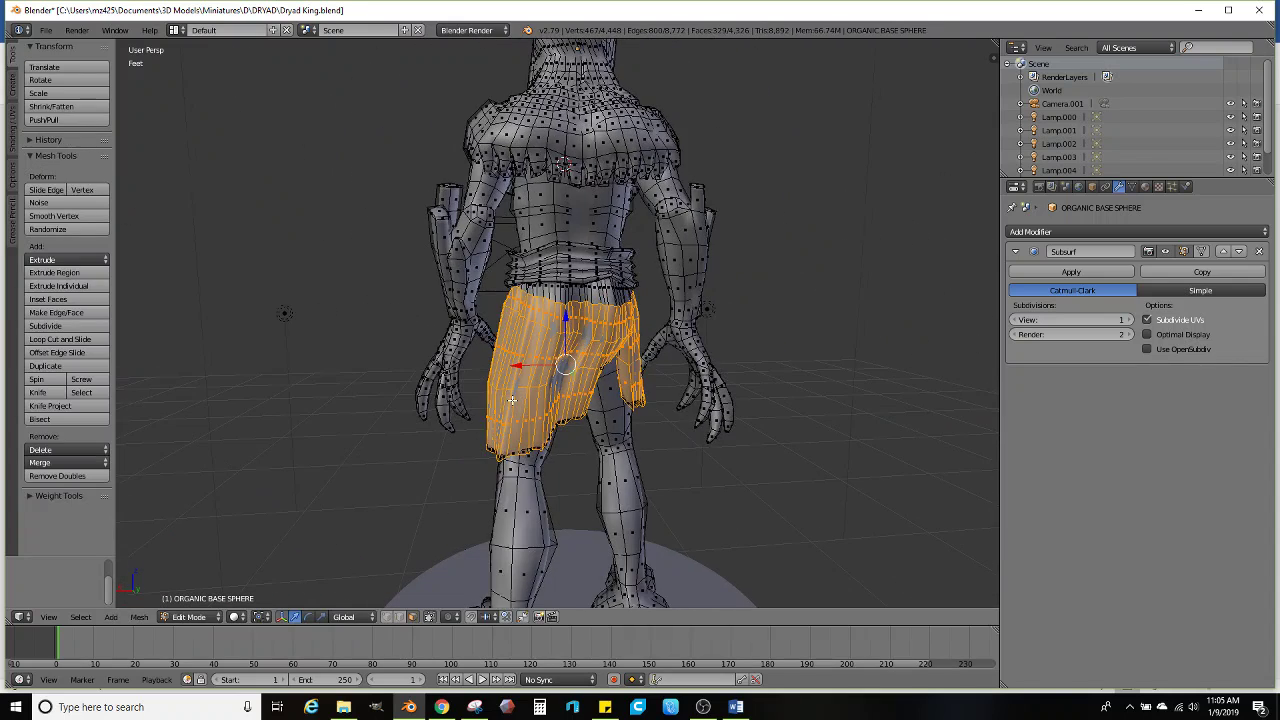
{"action": "key", "text": "Tab"}
{"action": "mouse_move", "coordinate": [514, 400]}
{"action": "middle_mouse_down"}
{"action": "mouse_move", "coordinate": [349, 363]}
{"action": "mouse_move", "coordinate": [567, 390]}
{"action": "middle_mouse_up"}
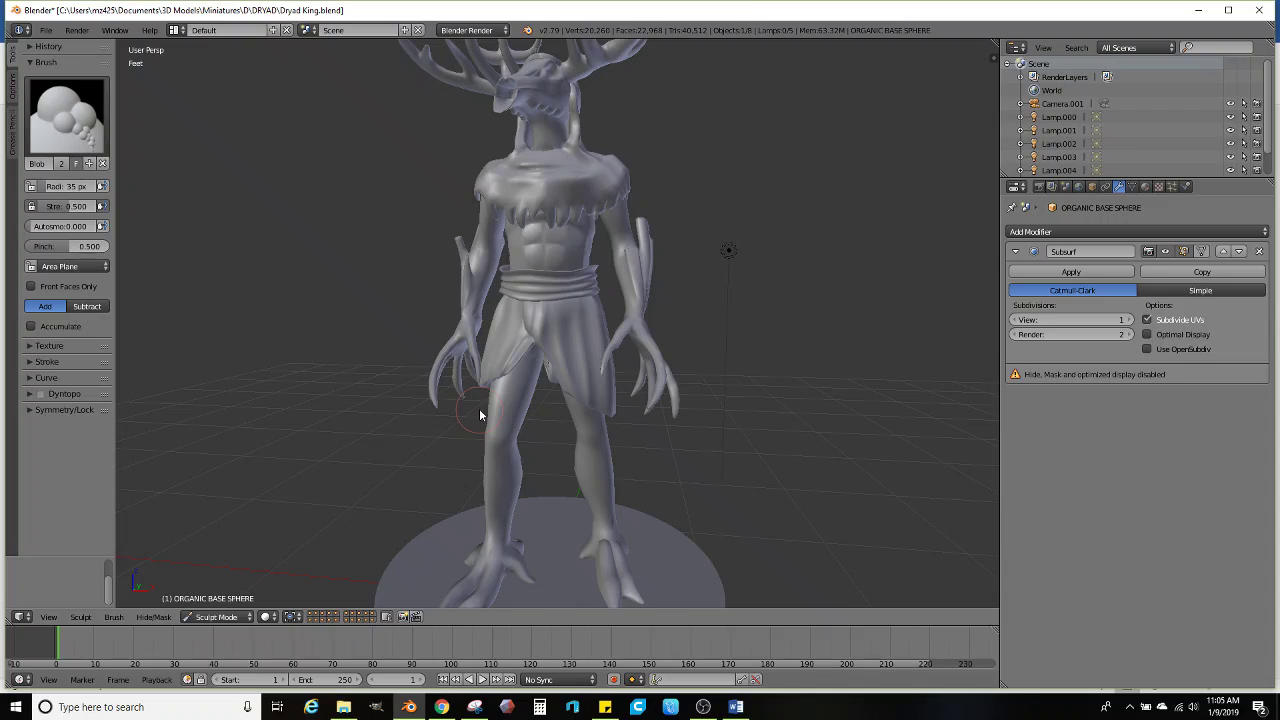
Extrude the face loop along the skirt's bottom hem and thicken it with Shrink/Fatten
{"action": "mouse_move", "coordinate": [517, 366]}
{"action": "middle_mouse_down"}
{"action": "mouse_move", "coordinate": [486, 377]}
{"action": "mouse_move", "coordinate": [540, 346]}
{"action": "mouse_move", "coordinate": [543, 295]}
{"action": "middle_mouse_up"}
{"action": "key", "text": "Tab"}
{"action": "scroll", "coordinate": [471, 348], "scroll_direction": "up", "scroll_amount": 2}
{"action": "right_click", "coordinate": [398, 385], "text": "alt"}
{"action": "middle_click_drag", "start_coordinate": [452, 359], "coordinate": [469, 428]}
{"action": "scroll", "coordinate": [520, 417], "scroll_direction": "up", "scroll_amount": 1}
{"action": "key", "text": "alt+s"}
{"action": "left_click", "coordinate": [667, 409]}
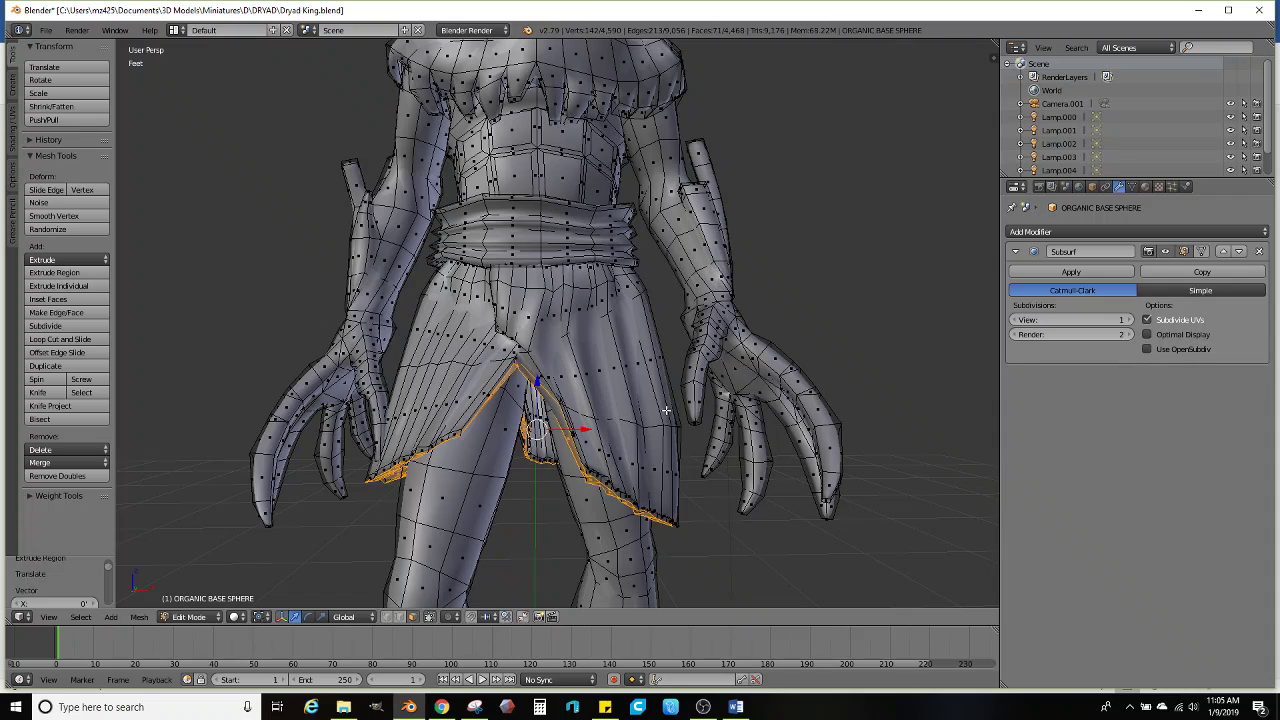
Examine the skirt's extruded hem on the smooth-shaded figure from the front and the side
{"action": "key", "text": "Tab"}
{"action": "scroll", "coordinate": [660, 414], "scroll_direction": "down", "scroll_amount": 4}
{"action": "mouse_move", "coordinate": [646, 426]}
{"action": "middle_mouse_down"}
{"action": "mouse_move", "coordinate": [609, 432]}
{"action": "mouse_move", "coordinate": [660, 420]}
{"action": "middle_mouse_up"}
{"action": "key", "text": "Tab"}
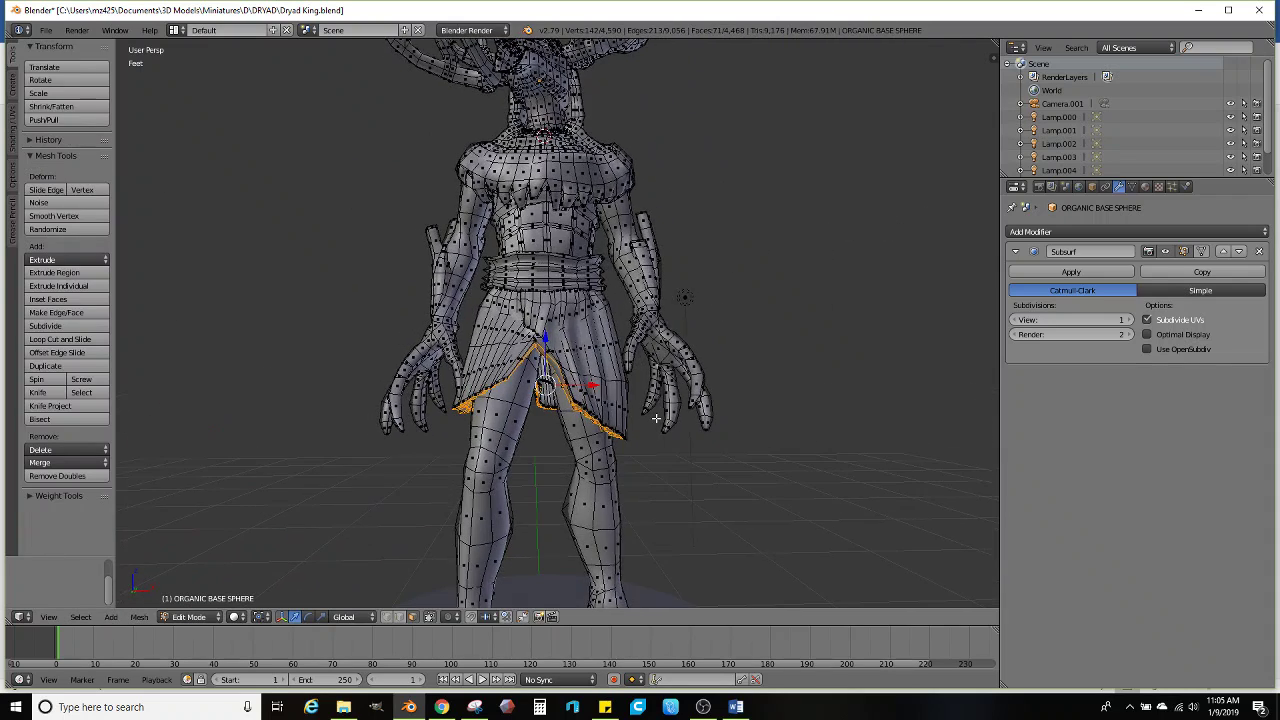
{"action": "scroll", "coordinate": [705, 400], "scroll_direction": "up", "scroll_amount": 2}
{"action": "key", "text": "Tab"}
{"action": "key", "text": "s"}
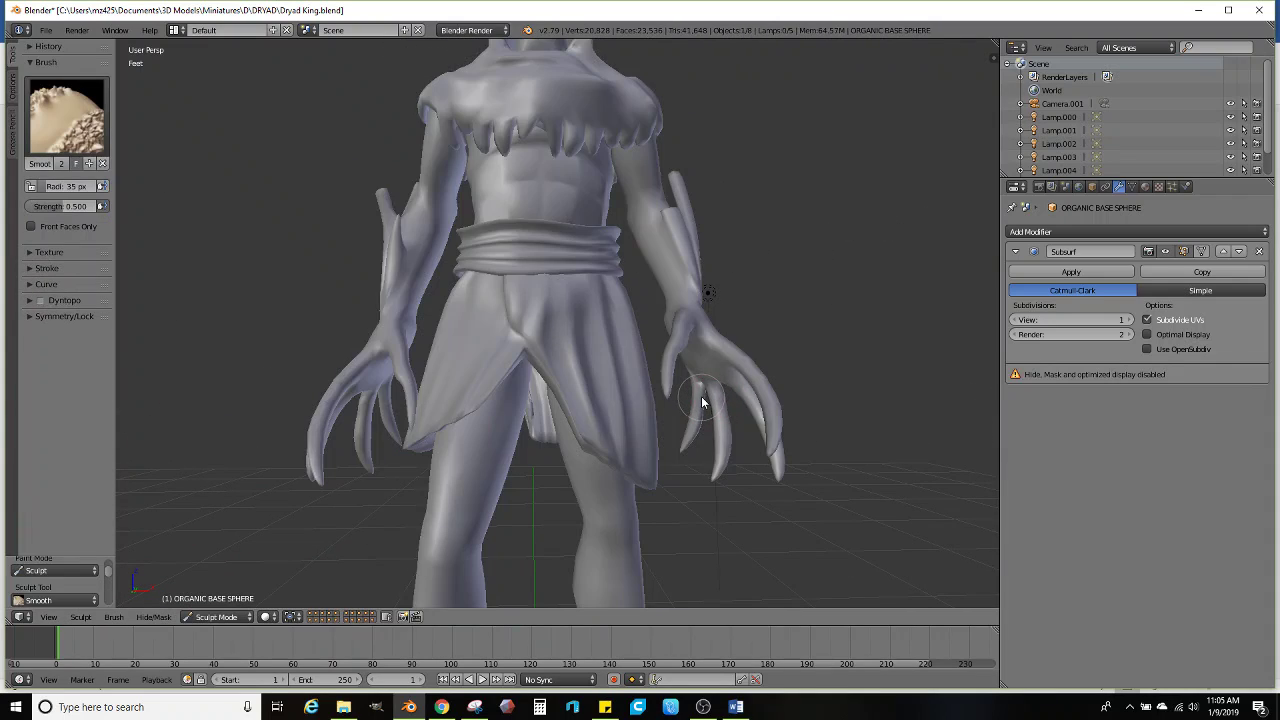
{"action": "key", "text": "Tab"}
{"action": "key", "text": "Tab"}
{"action": "scroll", "coordinate": [600, 410], "scroll_direction": "down", "scroll_amount": 2}
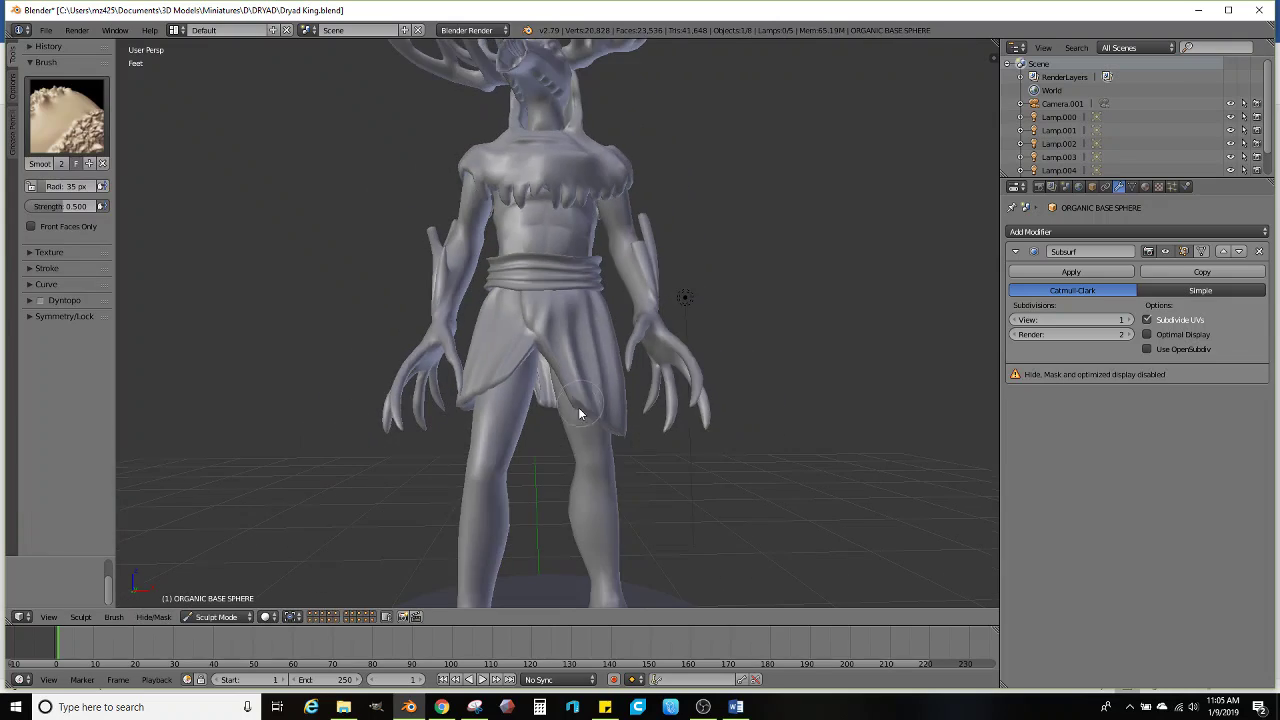
{"action": "mouse_move", "coordinate": [580, 409]}
{"action": "middle_mouse_down"}
{"action": "mouse_move", "coordinate": [614, 457]}
{"action": "mouse_move", "coordinate": [666, 414]}
{"action": "mouse_move", "coordinate": [510, 370]}
{"action": "mouse_move", "coordinate": [548, 312]}
{"action": "middle_mouse_up"}
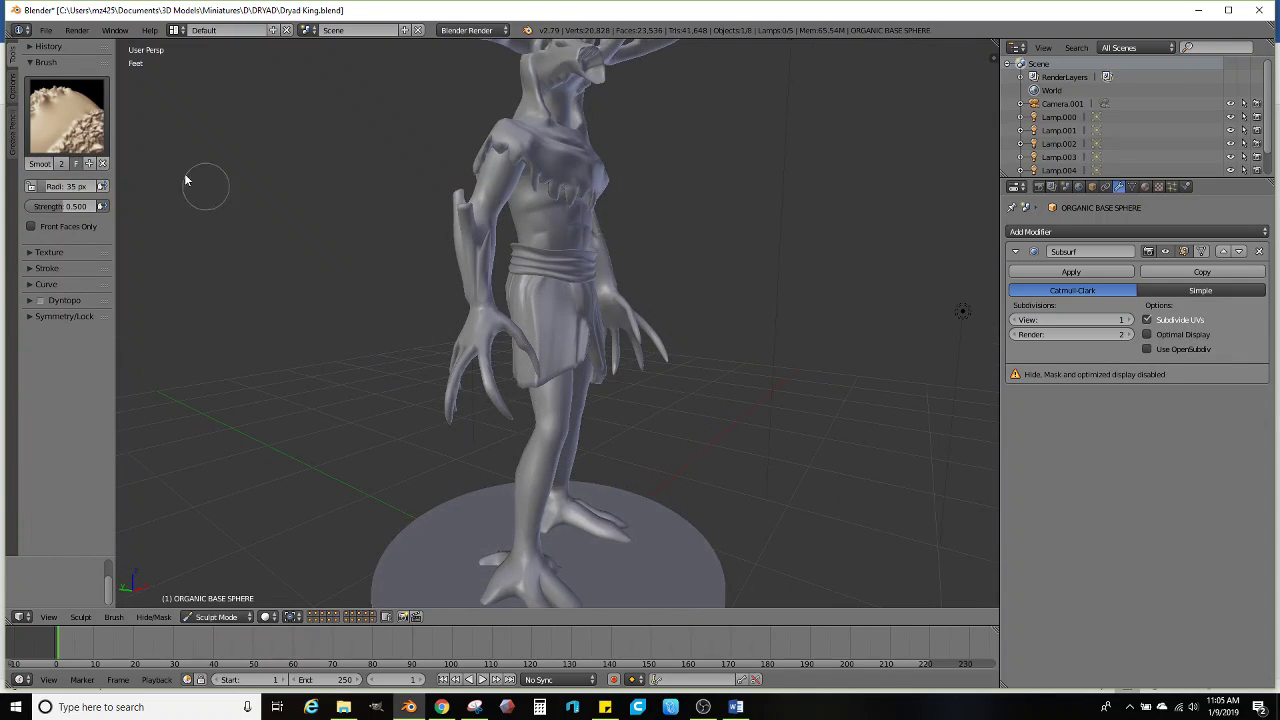
Set the sculpting brush to Blob and look over the whole figure, its legs and its base
{"action": "left_click", "coordinate": [66, 116]}
{"action": "left_click", "coordinate": [63, 194]}
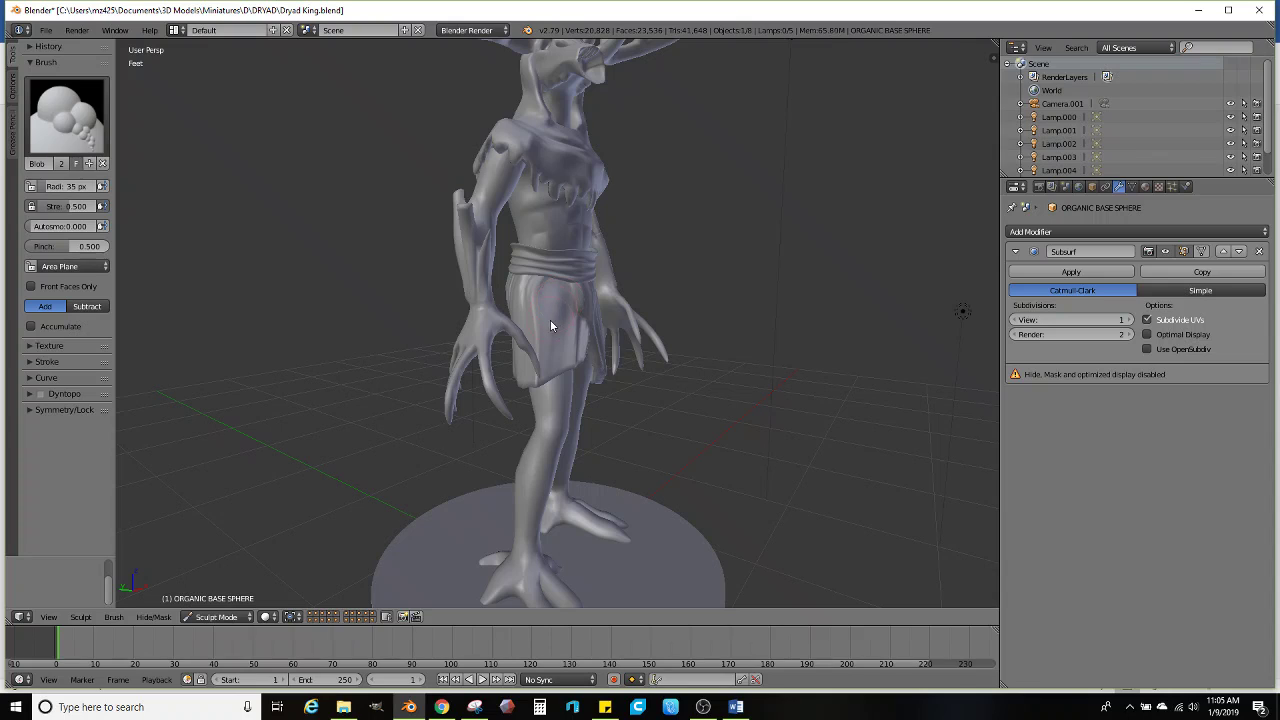
{"action": "middle_click_drag", "start_coordinate": [550, 325], "coordinate": [511, 325]}
{"action": "scroll", "coordinate": [511, 325], "scroll_direction": "down", "scroll_amount": 4}
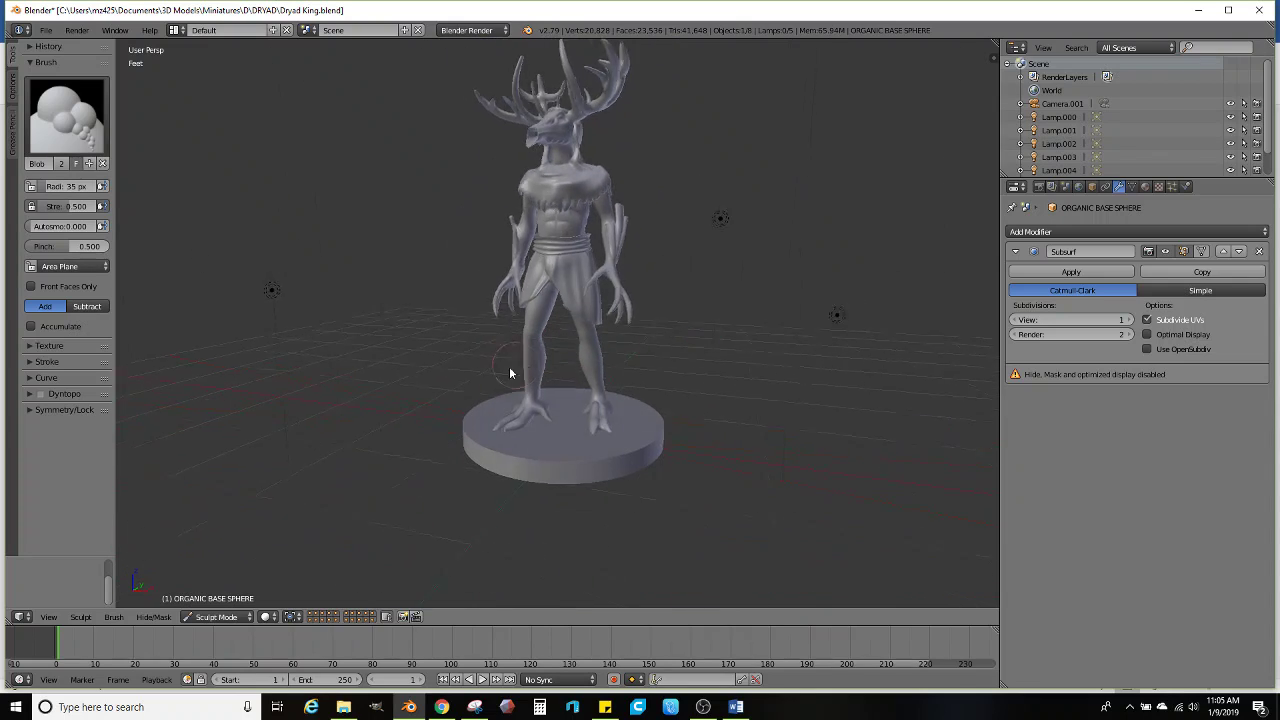
{"action": "middle_click_drag", "start_coordinate": [510, 373], "coordinate": [505, 406]}
{"action": "scroll", "coordinate": [505, 406], "scroll_direction": "up", "scroll_amount": 4}
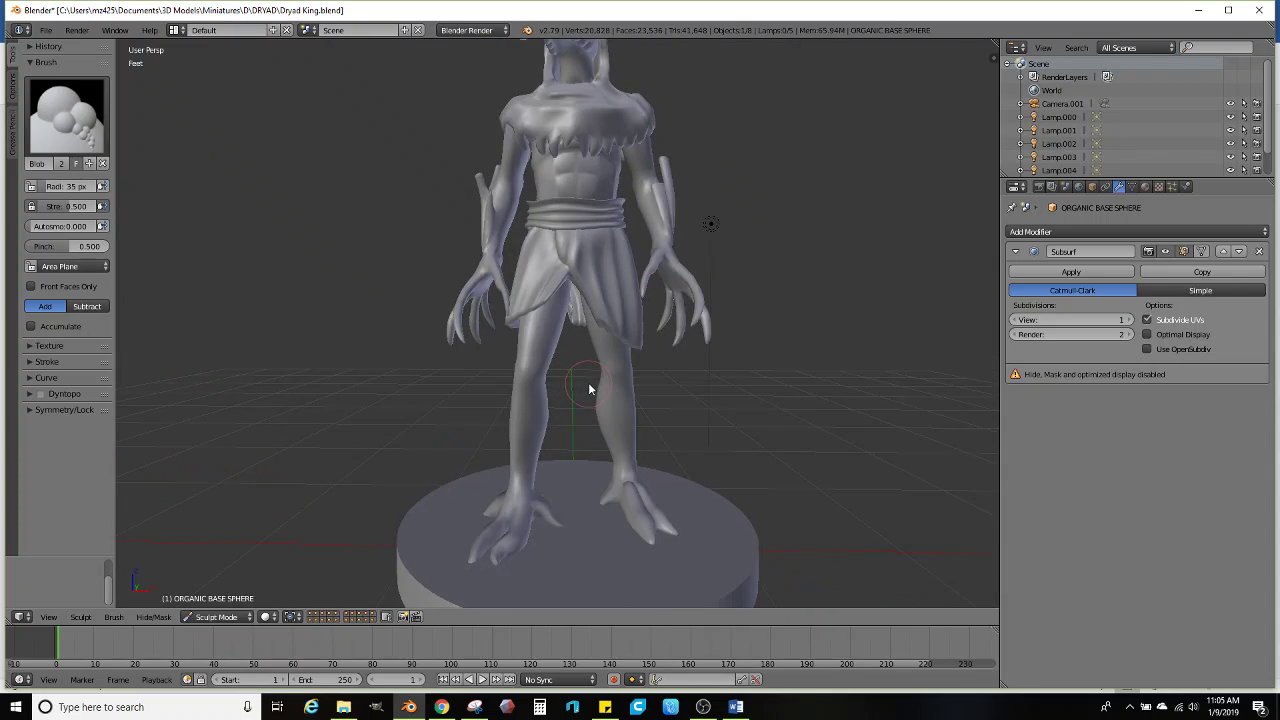
{"action": "middle_click_drag", "start_coordinate": [588, 382], "coordinate": [594, 350]}
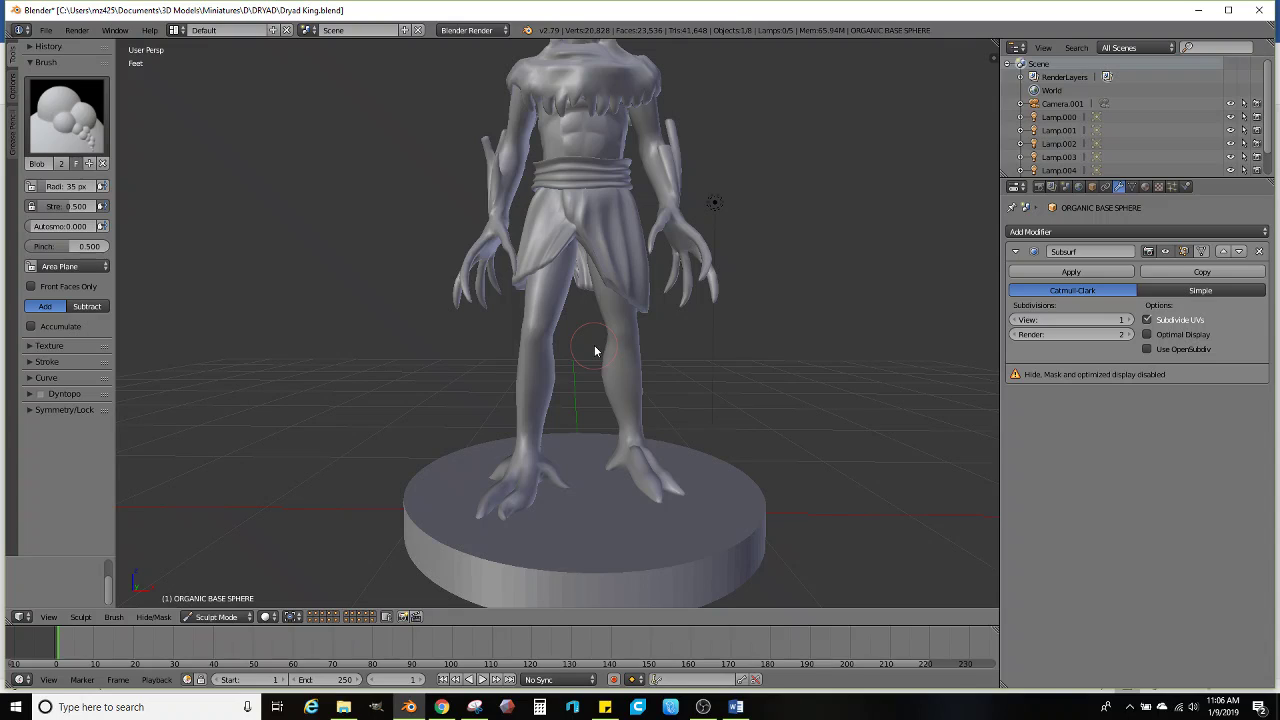
{"action": "scroll", "coordinate": [540, 340], "scroll_direction": "up", "scroll_amount": 3}
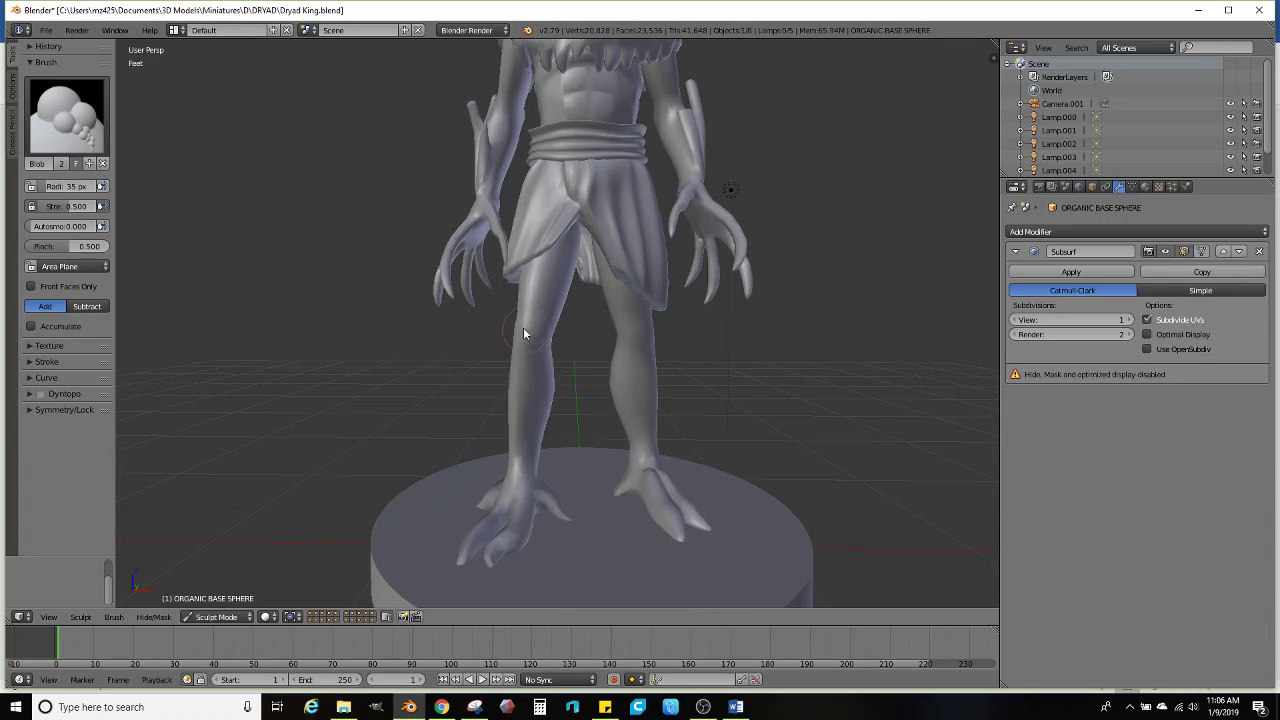
Extrude a three-face strip down the outer side of the figure's right lower leg and rotate it about -4.35°
{"action": "mouse_move", "coordinate": [523, 334]}
{"action": "middle_mouse_down"}
{"action": "mouse_move", "coordinate": [571, 334]}
{"action": "mouse_move", "coordinate": [544, 310]}
{"action": "mouse_move", "coordinate": [559, 342]}
{"action": "mouse_move", "coordinate": [493, 341]}
{"action": "middle_mouse_up"}
{"action": "key", "text": "Tab"}
{"action": "scroll", "coordinate": [559, 342], "scroll_direction": "down", "scroll_amount": 2}
{"action": "right_click", "coordinate": [493, 341]}
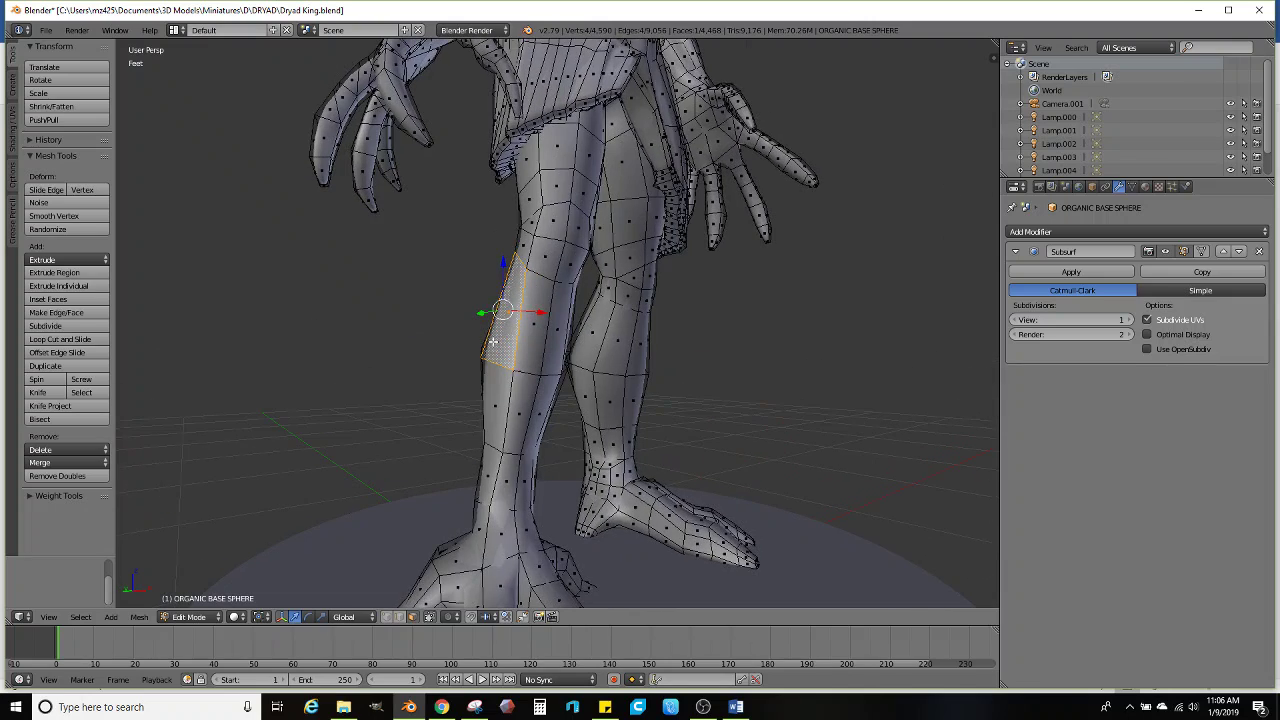
{"action": "right_click", "coordinate": [491, 456], "text": "ctrl"}
{"action": "scroll", "coordinate": [491, 456], "scroll_direction": "up", "scroll_amount": 2}
{"action": "middle_click_drag", "start_coordinate": [491, 456], "coordinate": [572, 362]}
{"action": "key", "text": "e"}
{"action": "left_click", "coordinate": [665, 330]}
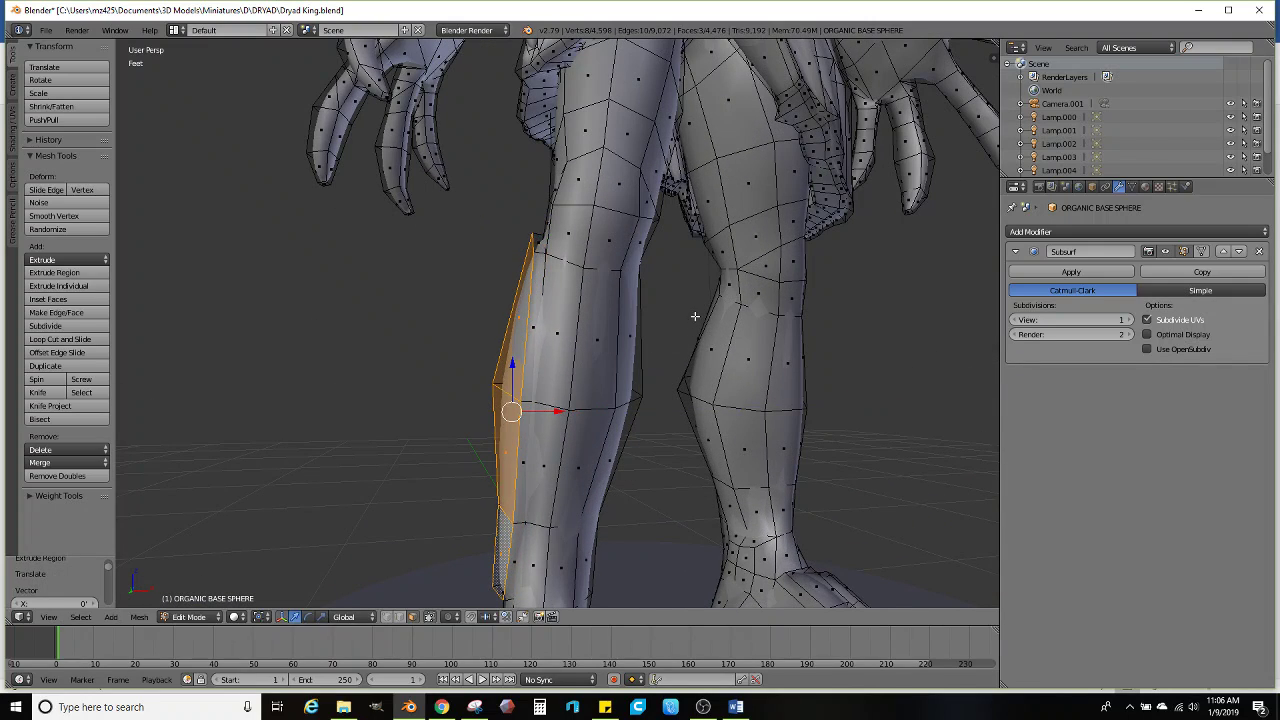
{"action": "key", "text": "r"}
{"action": "left_click", "coordinate": [692, 298]}
Extrude the strip's top end face upward beside the right knee and adjust the new end's size and offset
{"action": "right_click", "coordinate": [531, 242]}
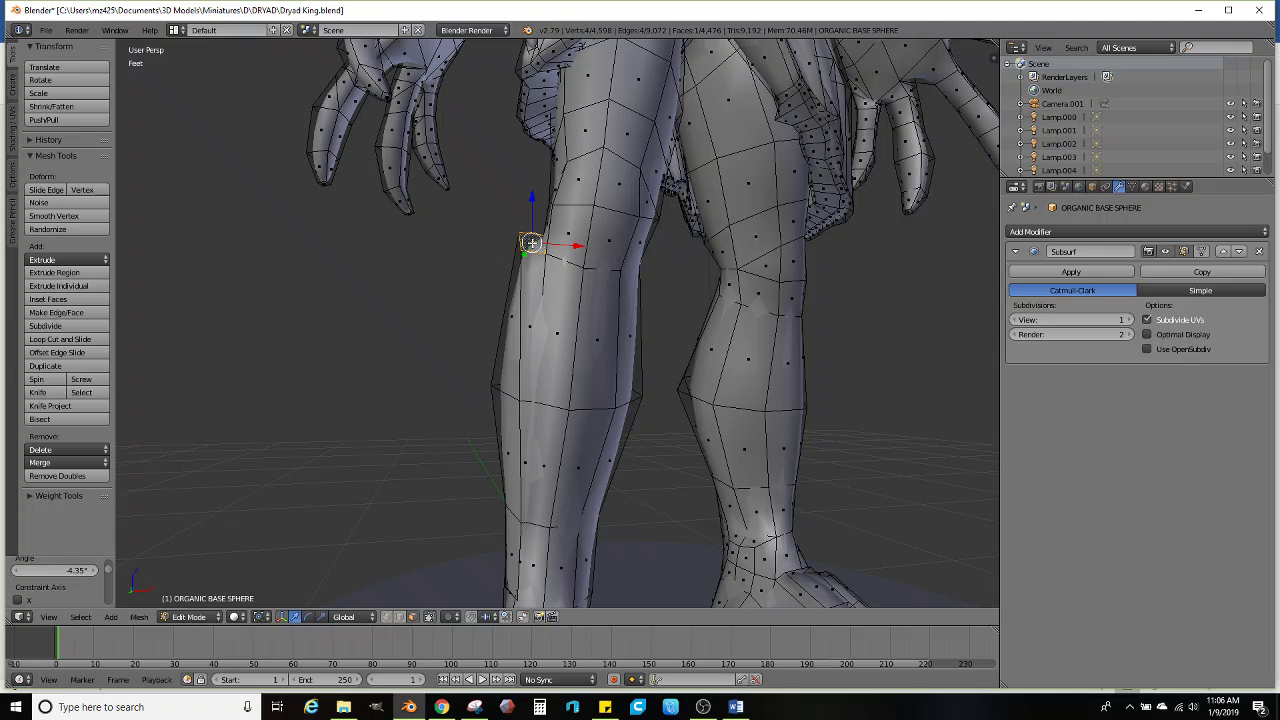
{"action": "key", "text": "e"}
{"action": "left_click", "coordinate": [697, 331]}
{"action": "key", "text": "e"}
{"action": "left_click", "coordinate": [716, 241]}
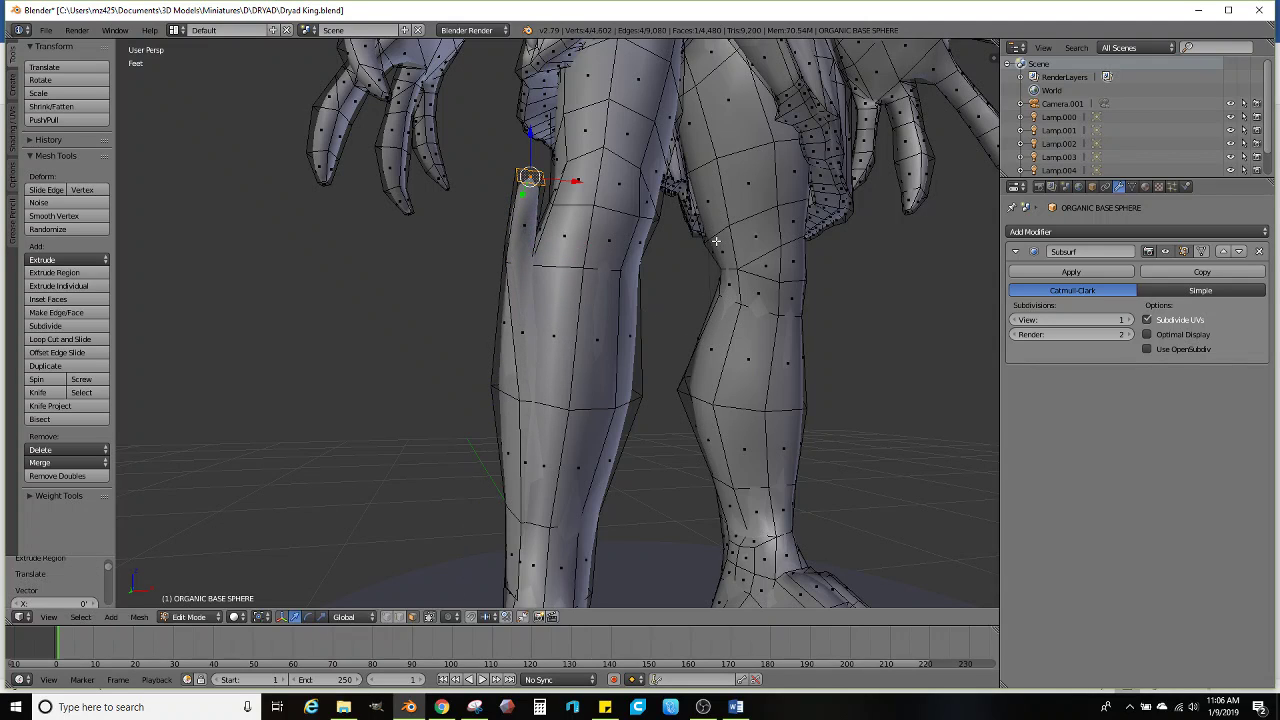
{"action": "key", "text": "s"}
{"action": "left_click", "coordinate": [760, 243]}
{"action": "key", "text": "ctrl+z"}
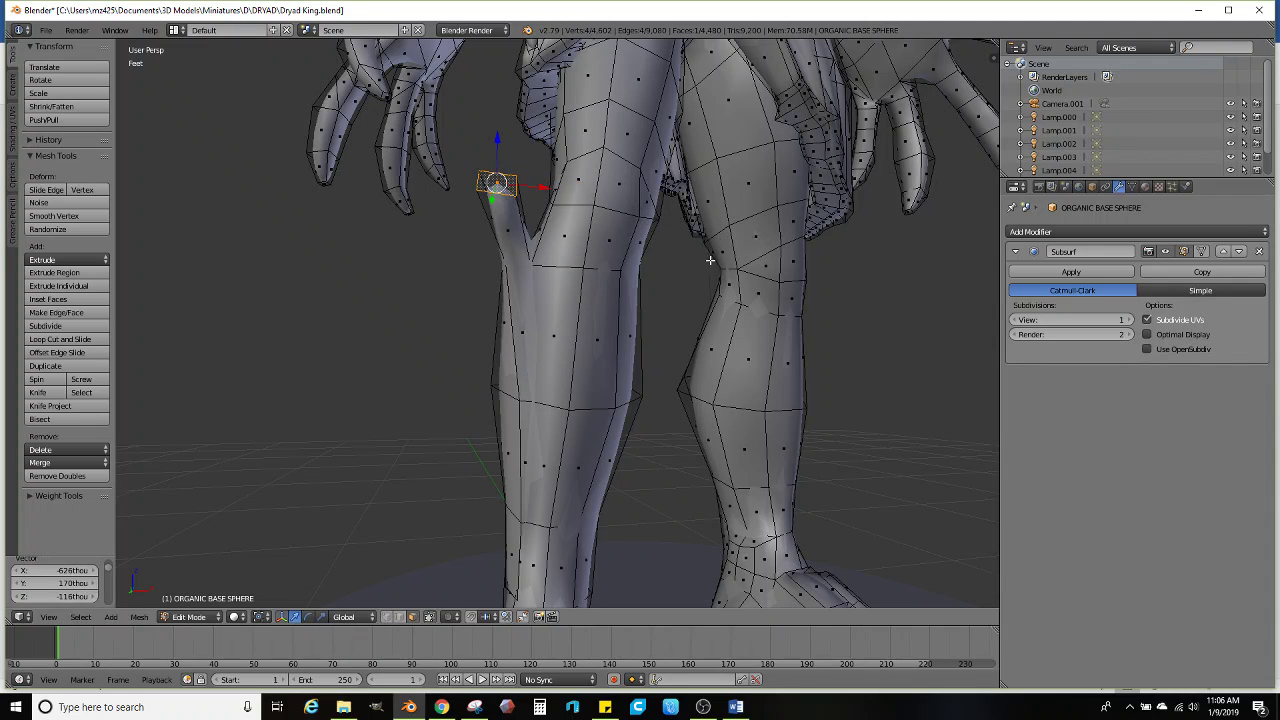
{"action": "key", "text": "ctrl+shift+z"}
Rotate and move the knee spike's end face into line with the leg, and extrude it further upward
{"action": "middle_click_drag", "start_coordinate": [694, 263], "coordinate": [797, 280]}
{"action": "key", "text": "r"}
{"action": "key", "text": "x"}
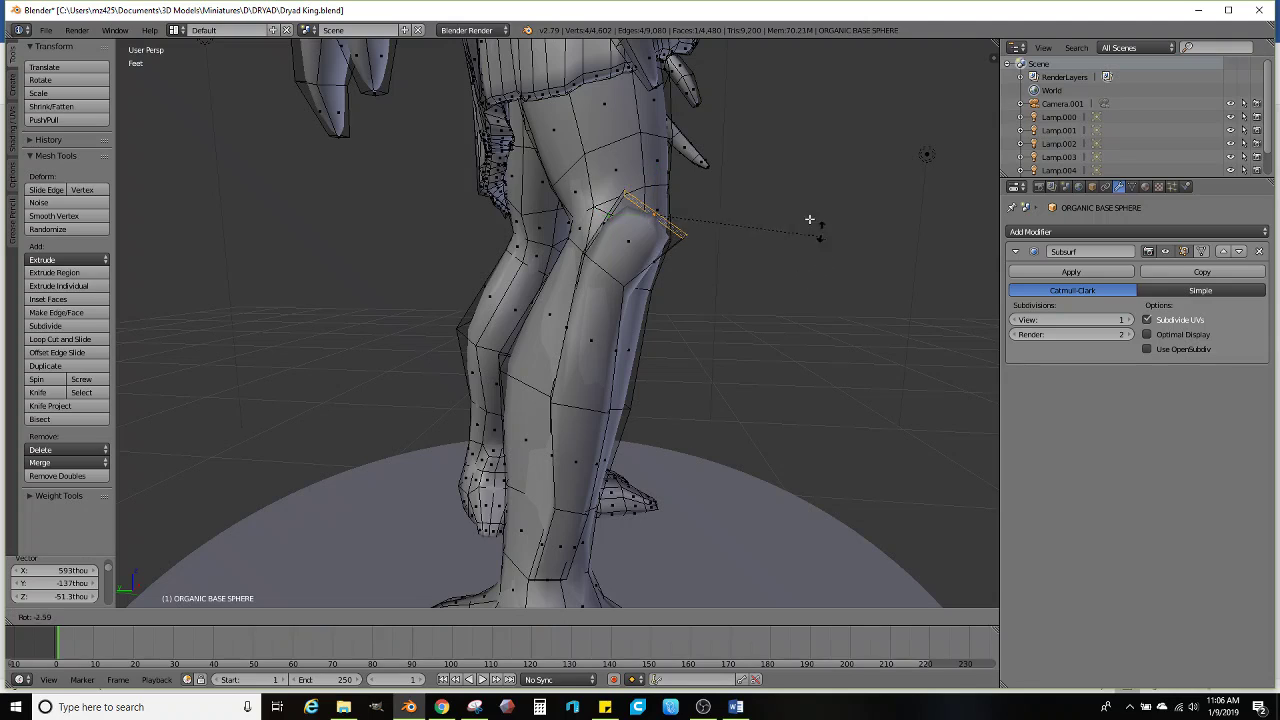
{"action": "left_click", "coordinate": [790, 250]}
{"action": "key", "text": "g"}
{"action": "left_click", "coordinate": [742, 274]}
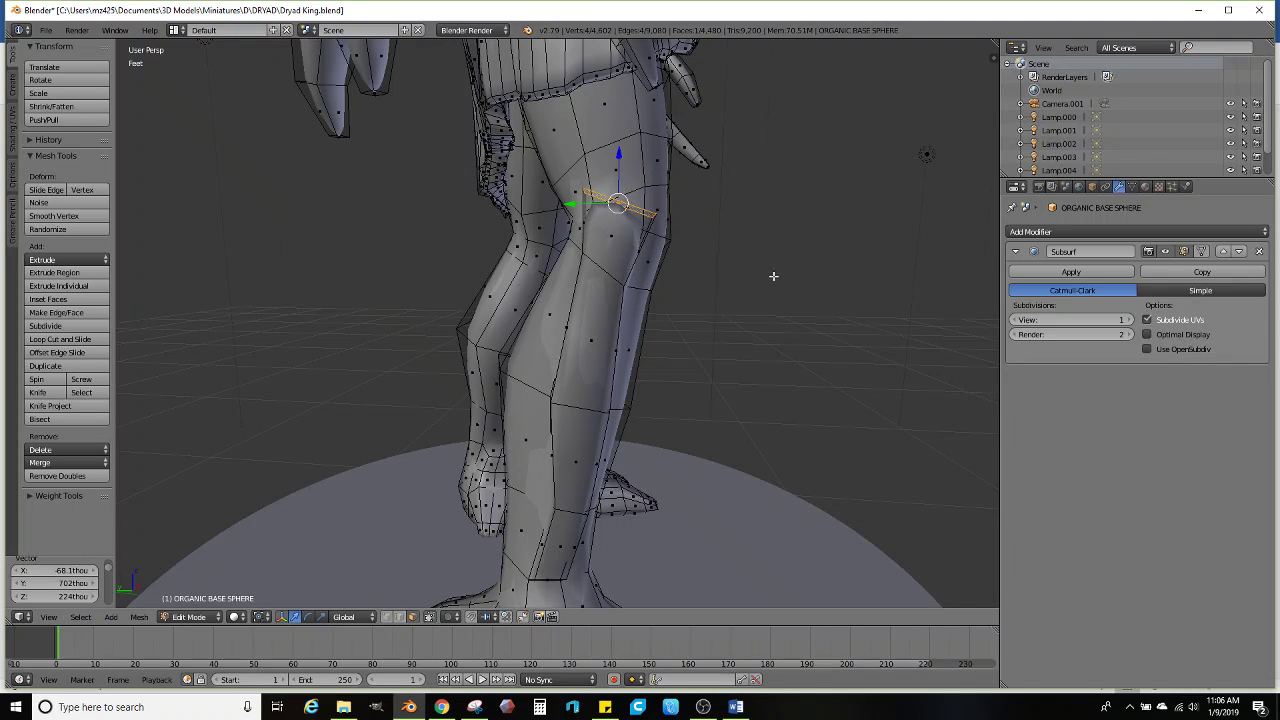
{"action": "middle_click_drag", "start_coordinate": [771, 274], "coordinate": [687, 270]}
{"action": "key", "text": "e"}
{"action": "key", "text": "Escape"}
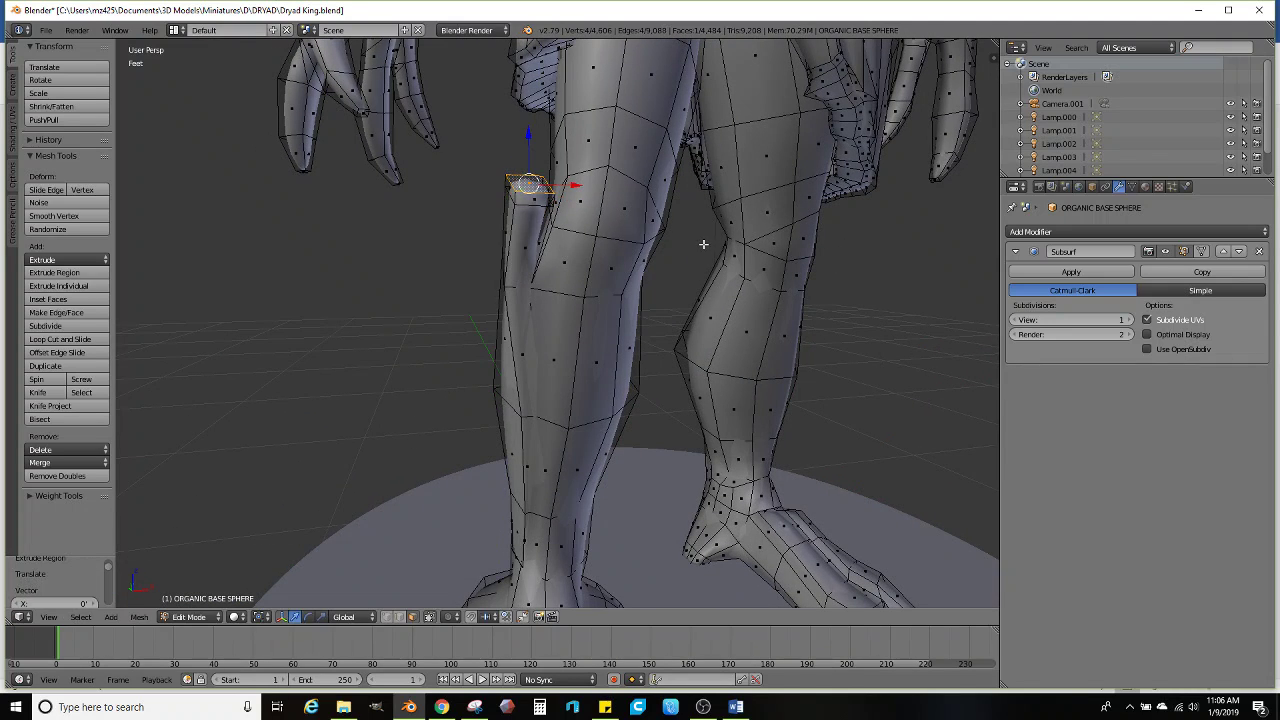
Extrude a two-face strip on the lower right shin just above the foot and rotate it about -10.1°
{"action": "middle_click_drag", "start_coordinate": [618, 352], "coordinate": [530, 474]}
{"action": "left_click", "coordinate": [530, 474], "text": "ctrl"}
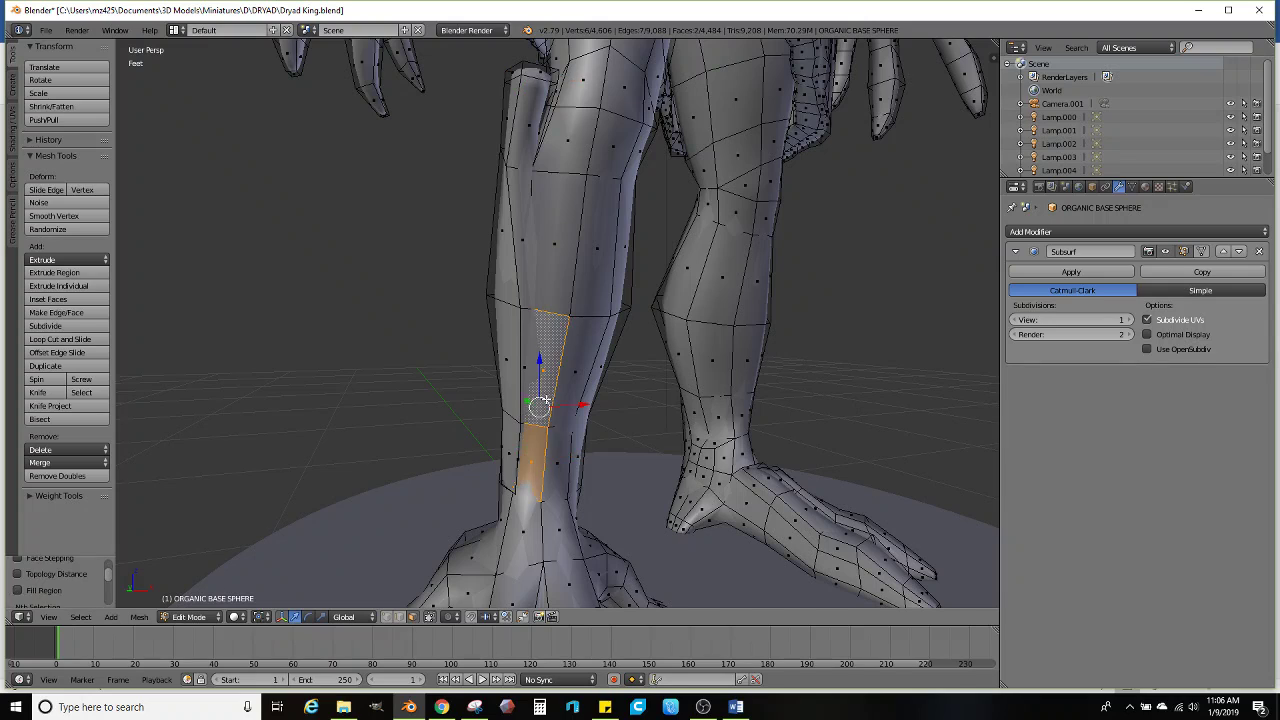
{"action": "scroll", "coordinate": [471, 400], "scroll_direction": "up", "scroll_amount": 4}
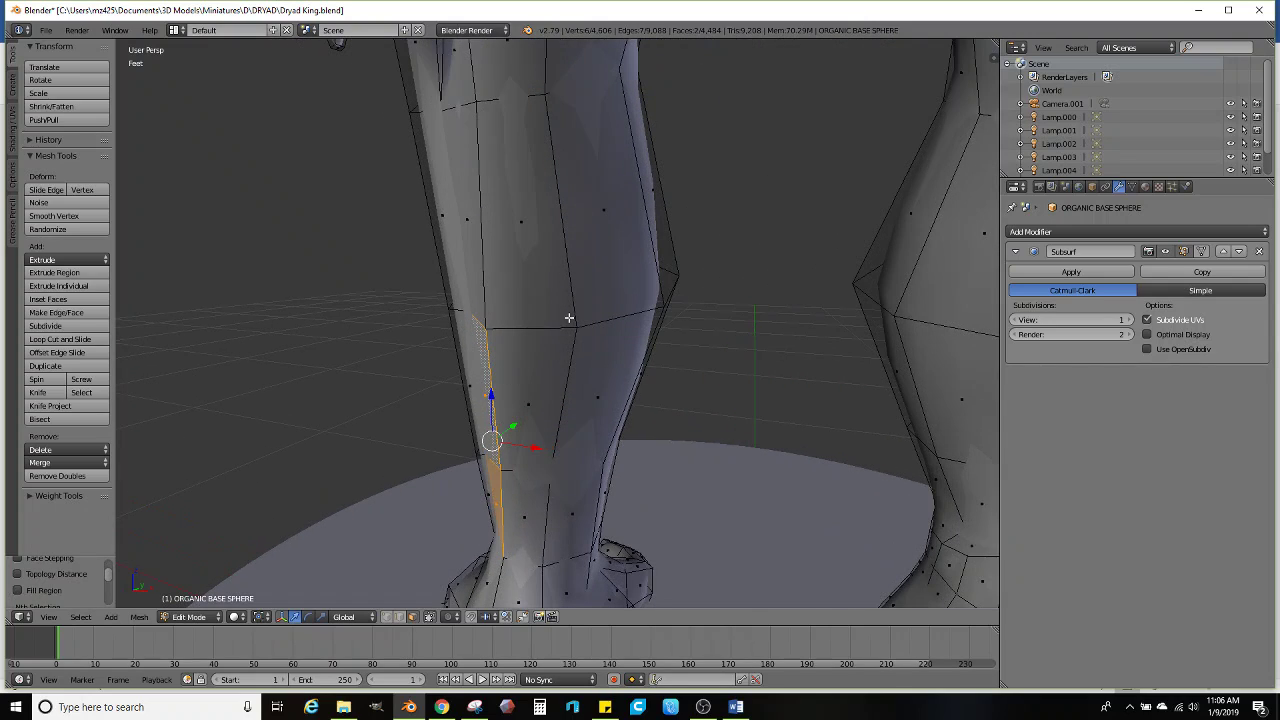
{"action": "key", "text": "r"}
{"action": "left_click", "coordinate": [543, 323]}
{"action": "middle_click_drag", "start_coordinate": [543, 323], "coordinate": [529, 314]}
{"action": "key", "text": "r"}
{"action": "left_click", "coordinate": [438, 310]}
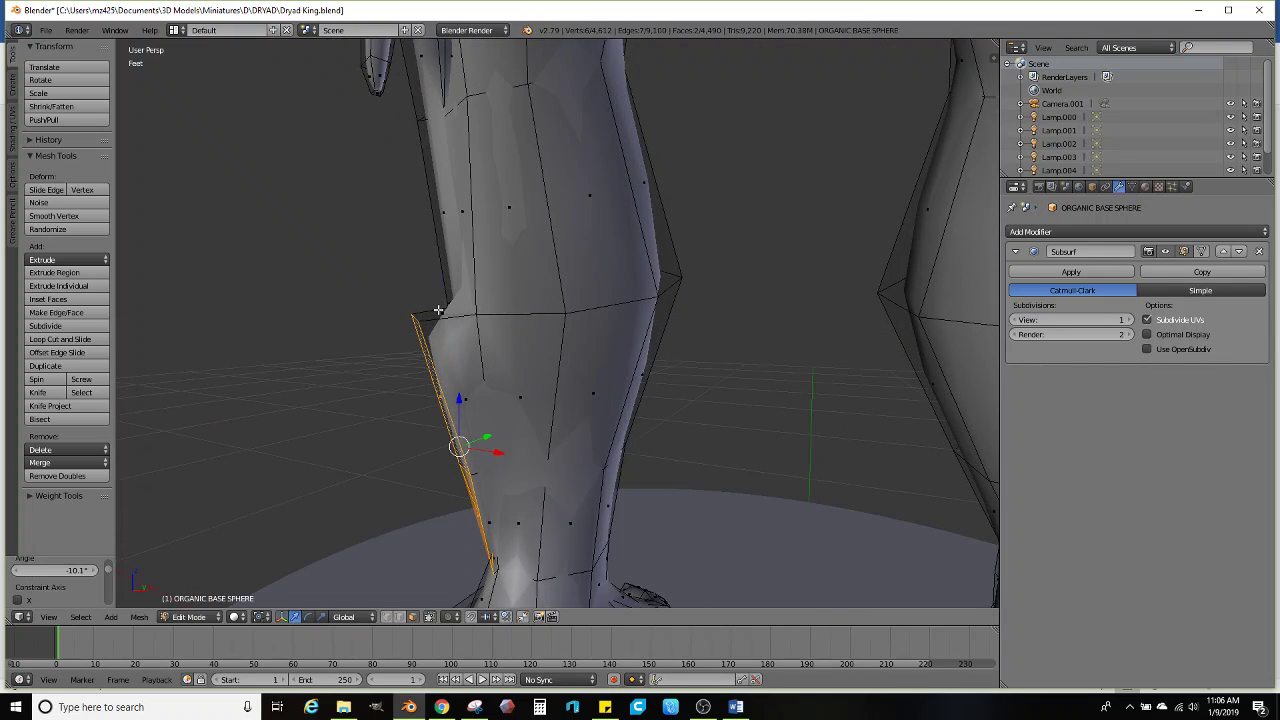
Extrude the second strip's top end face upward in stages, scaling and moving the ends to form a tapered shin spike
{"action": "right_click", "coordinate": [438, 310]}
{"action": "middle_click_drag", "start_coordinate": [438, 310], "coordinate": [452, 315]}
{"action": "key", "text": "s"}
{"action": "left_click", "coordinate": [520, 268]}
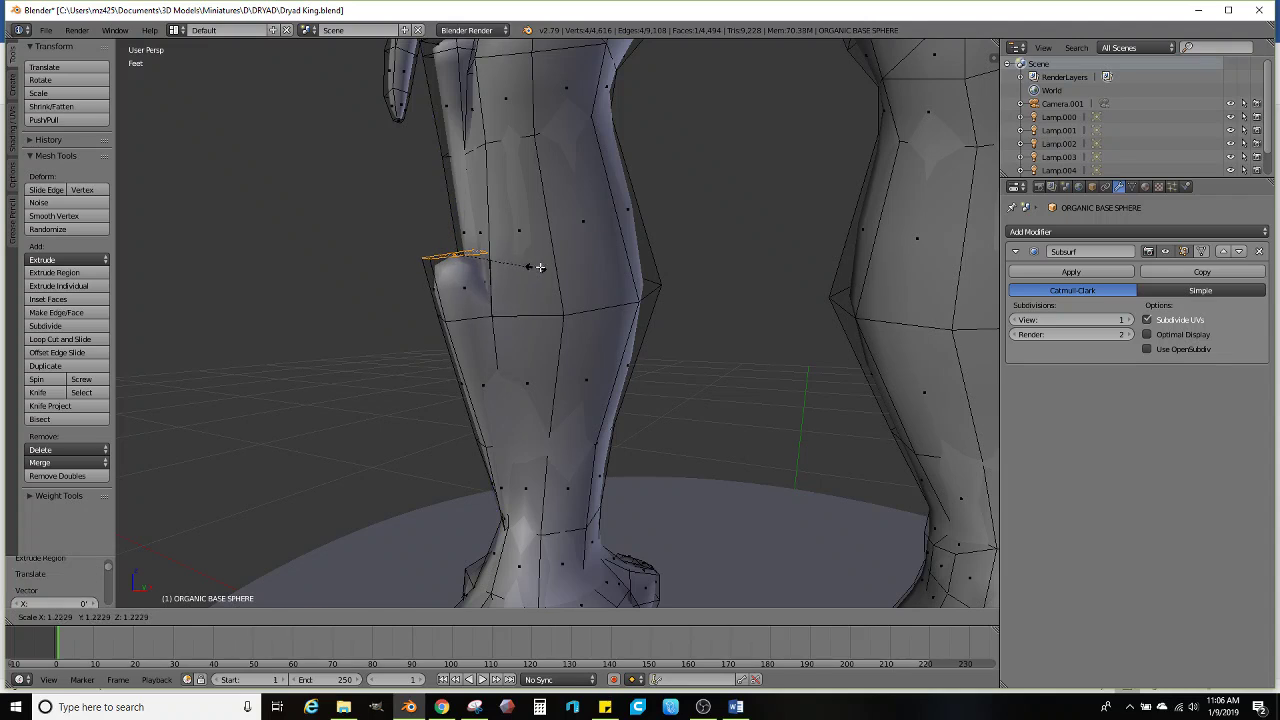
{"action": "middle_click_drag", "start_coordinate": [529, 263], "coordinate": [631, 236]}
{"action": "key", "text": "g"}
{"action": "left_click", "coordinate": [600, 229]}
{"action": "key", "text": "e"}
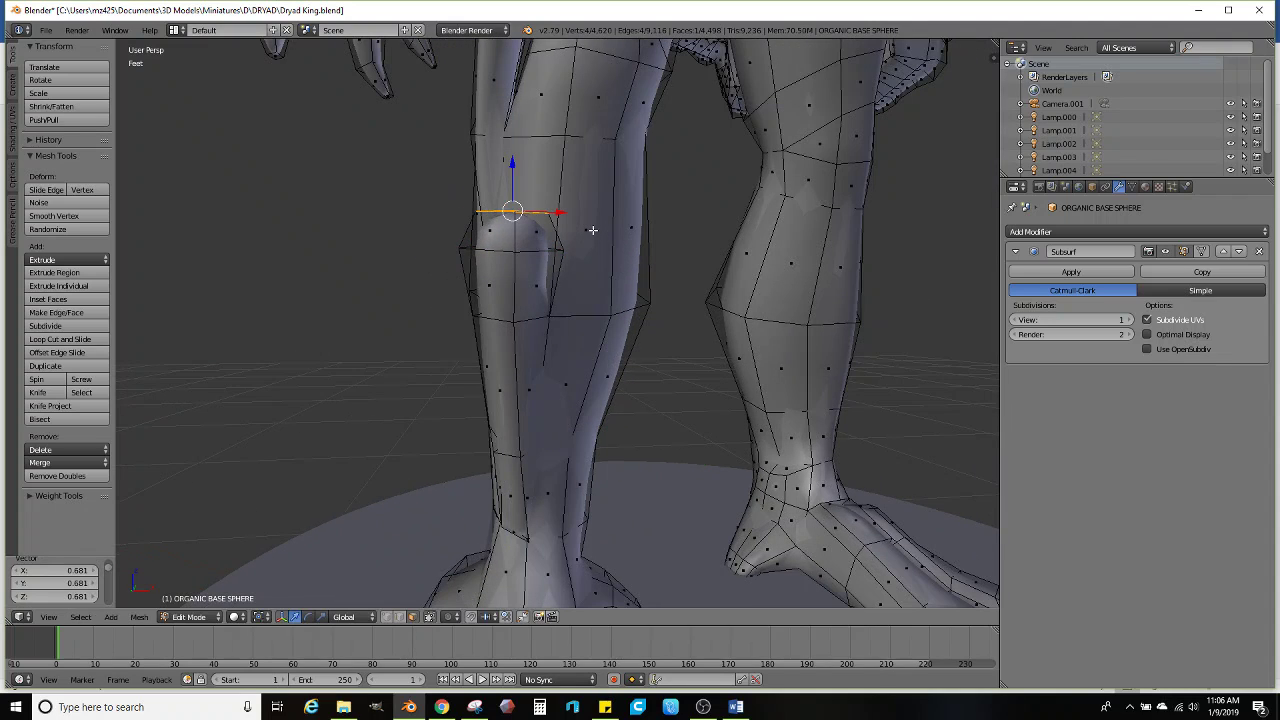
{"action": "left_click", "coordinate": [595, 160]}
{"action": "key", "text": "s"}
{"action": "left_click", "coordinate": [535, 155]}
Examine both right-leg spikes on the smooth-shaded model up close and with the full figure in view
{"action": "middle_click_drag", "start_coordinate": [535, 155], "coordinate": [481, 191]}
{"action": "middle_click_drag", "start_coordinate": [574, 191], "coordinate": [600, 191]}
{"action": "key", "text": "Tab"}
{"action": "left_click", "coordinate": [534, 277]}
{"action": "scroll", "coordinate": [534, 277], "scroll_direction": "down", "scroll_amount": 3}
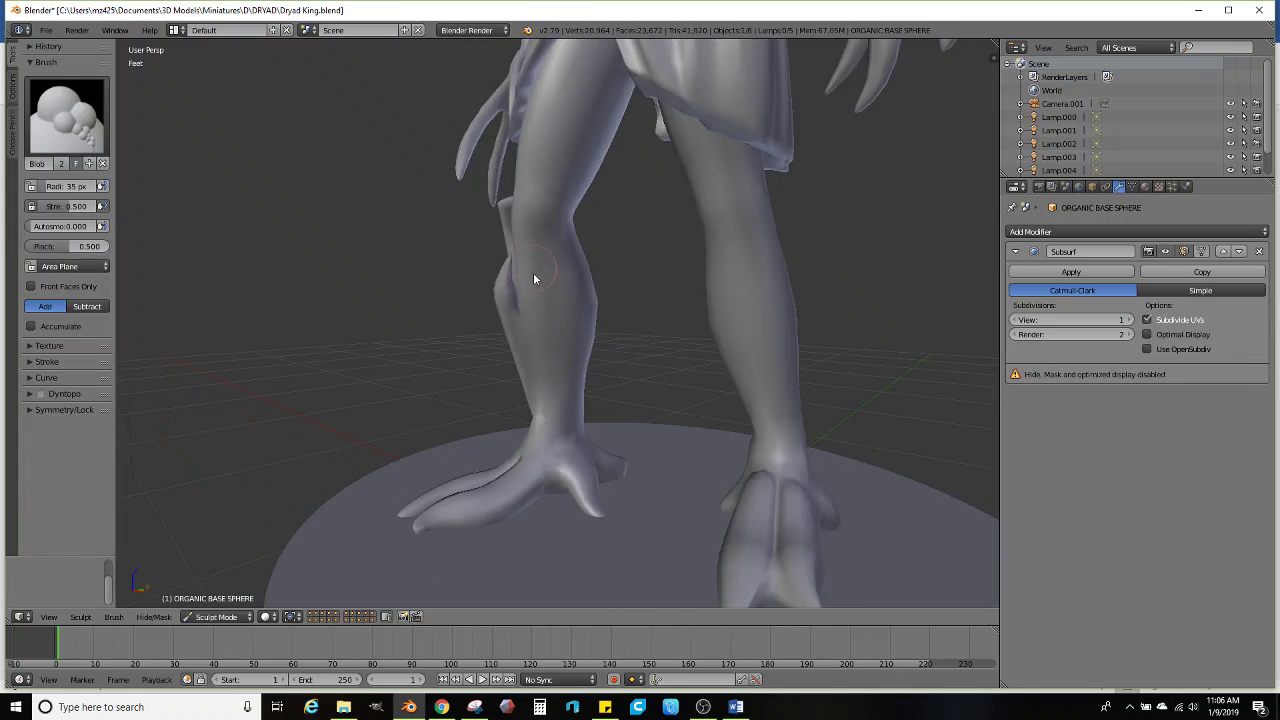
{"action": "middle_click_drag", "start_coordinate": [534, 277], "coordinate": [739, 313]}
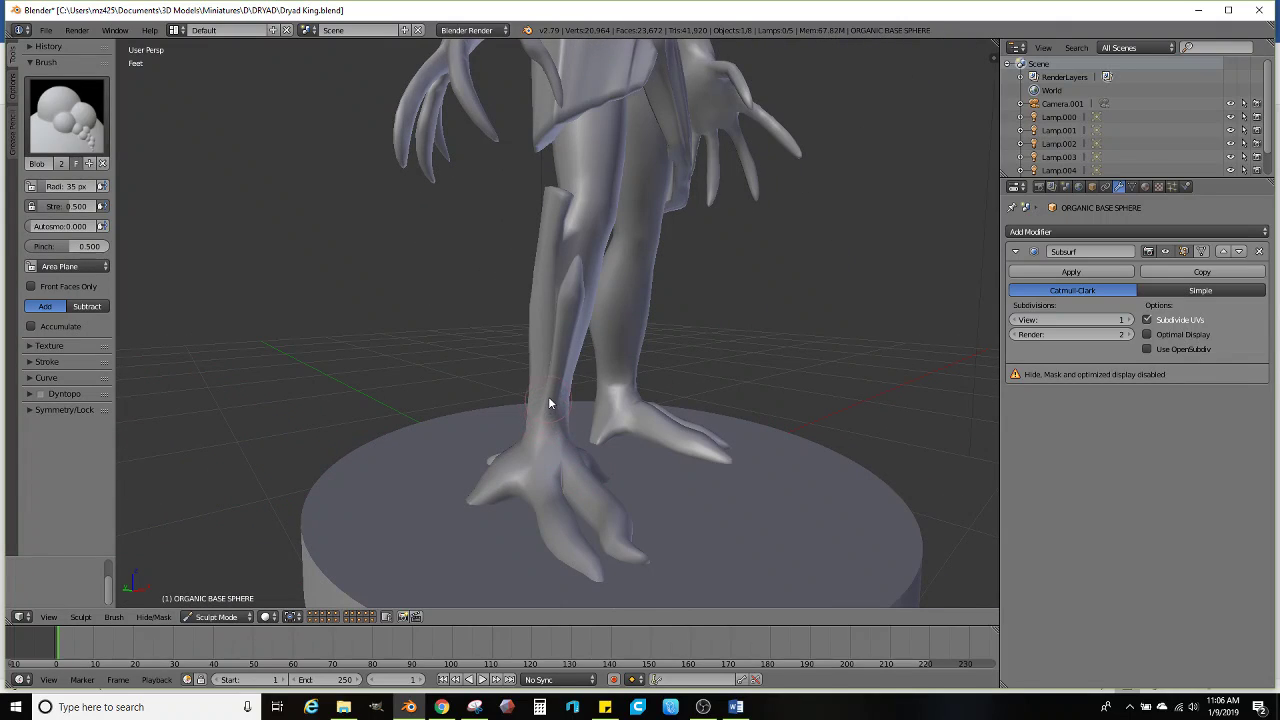
{"action": "scroll", "coordinate": [546, 407], "scroll_direction": "down", "scroll_amount": 4}
{"action": "mouse_move", "coordinate": [531, 410]}
{"action": "middle_mouse_down"}
{"action": "mouse_move", "coordinate": [484, 401]}
{"action": "mouse_move", "coordinate": [610, 347]}
{"action": "middle_mouse_up"}
{"action": "scroll", "coordinate": [508, 360], "scroll_direction": "down", "scroll_amount": 3}
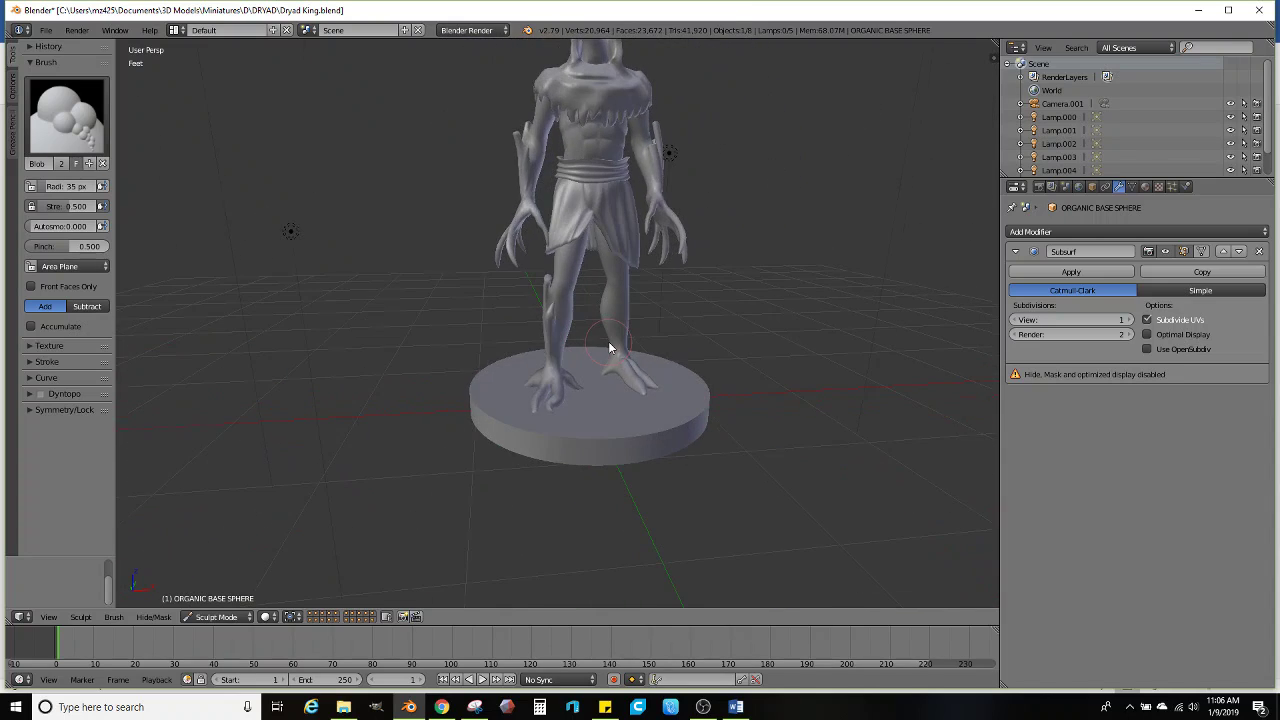
Extrude a three-face strip along the front inner side of the right shin and rotate it 6.46°
{"action": "scroll", "coordinate": [600, 360], "scroll_direction": "down", "scroll_amount": 2}
{"action": "scroll", "coordinate": [556, 394], "scroll_direction": "up", "scroll_amount": 5}
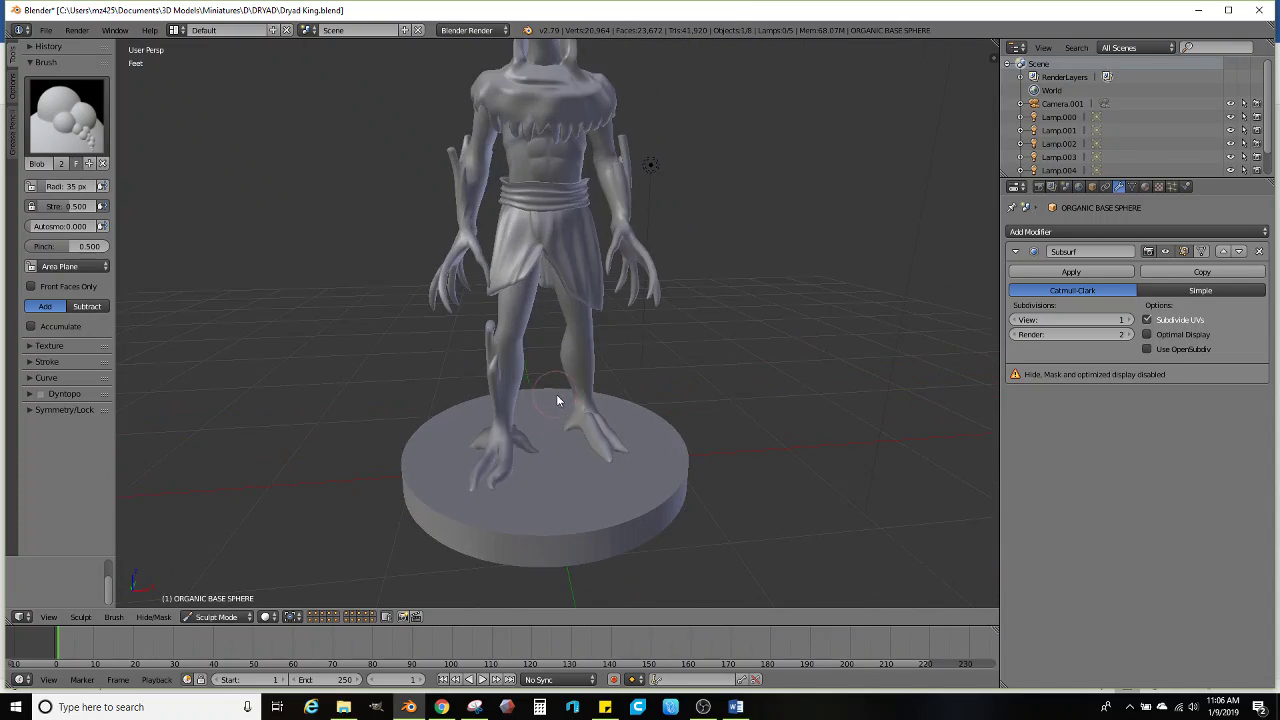
{"action": "key", "text": "Tab"}
{"action": "scroll", "coordinate": [514, 418], "scroll_direction": "up", "scroll_amount": 3}
{"action": "right_click", "coordinate": [478, 383]}
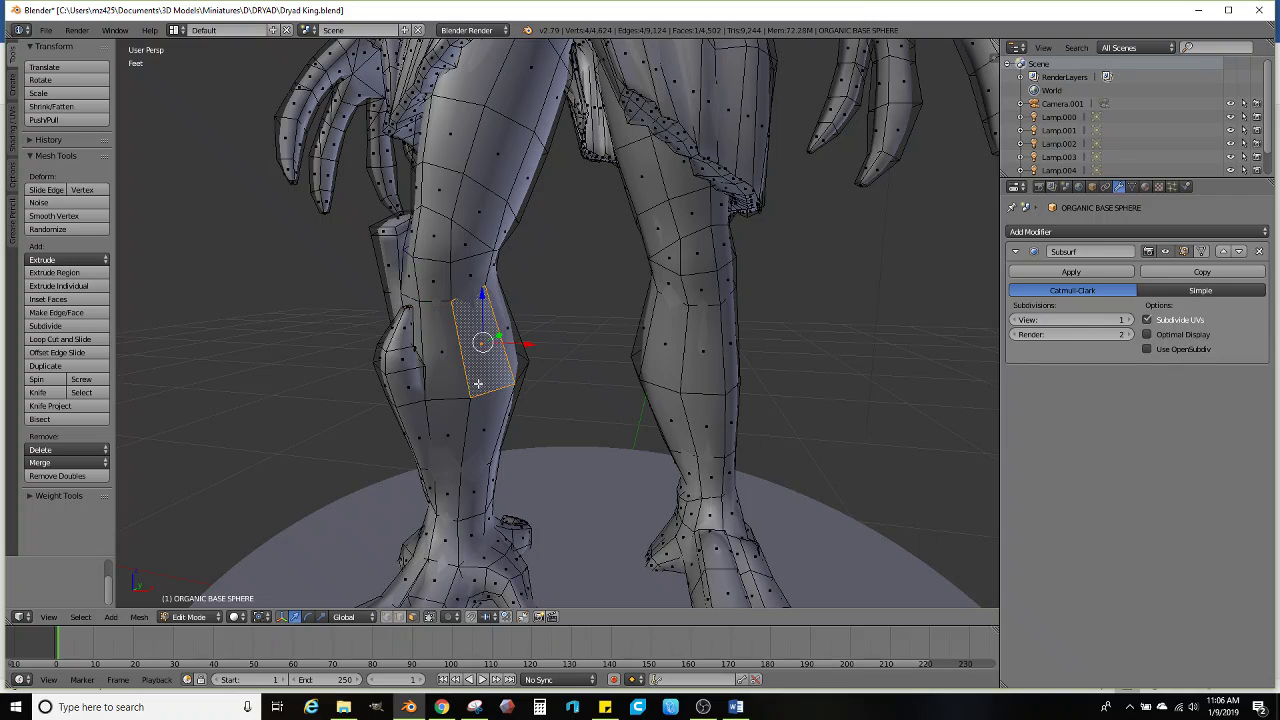
{"action": "right_click", "coordinate": [471, 528], "text": "ctrl"}
{"action": "middle_click_drag", "start_coordinate": [471, 528], "coordinate": [643, 366]}
{"action": "right_click", "coordinate": [510, 358], "text": "shift"}
{"action": "key", "text": "e"}
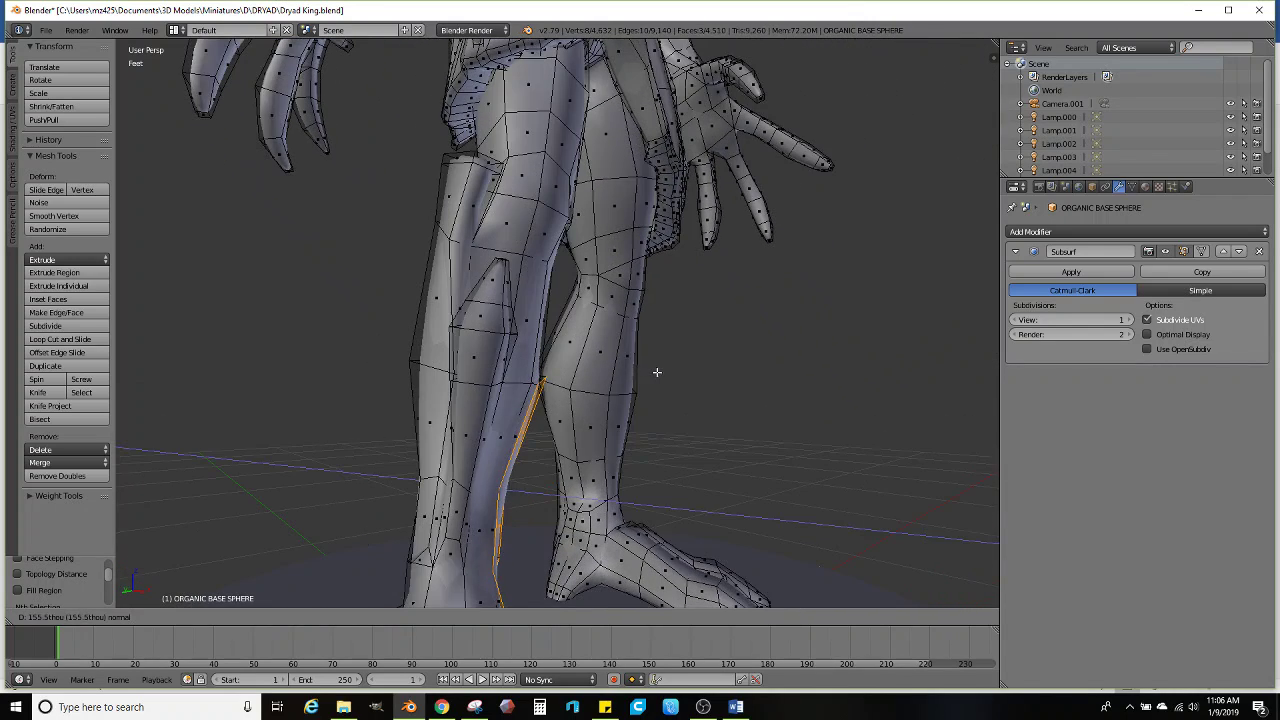
{"action": "right_click", "coordinate": [657, 371]}
{"action": "key", "text": "r"}
{"action": "left_click", "coordinate": [681, 411]}
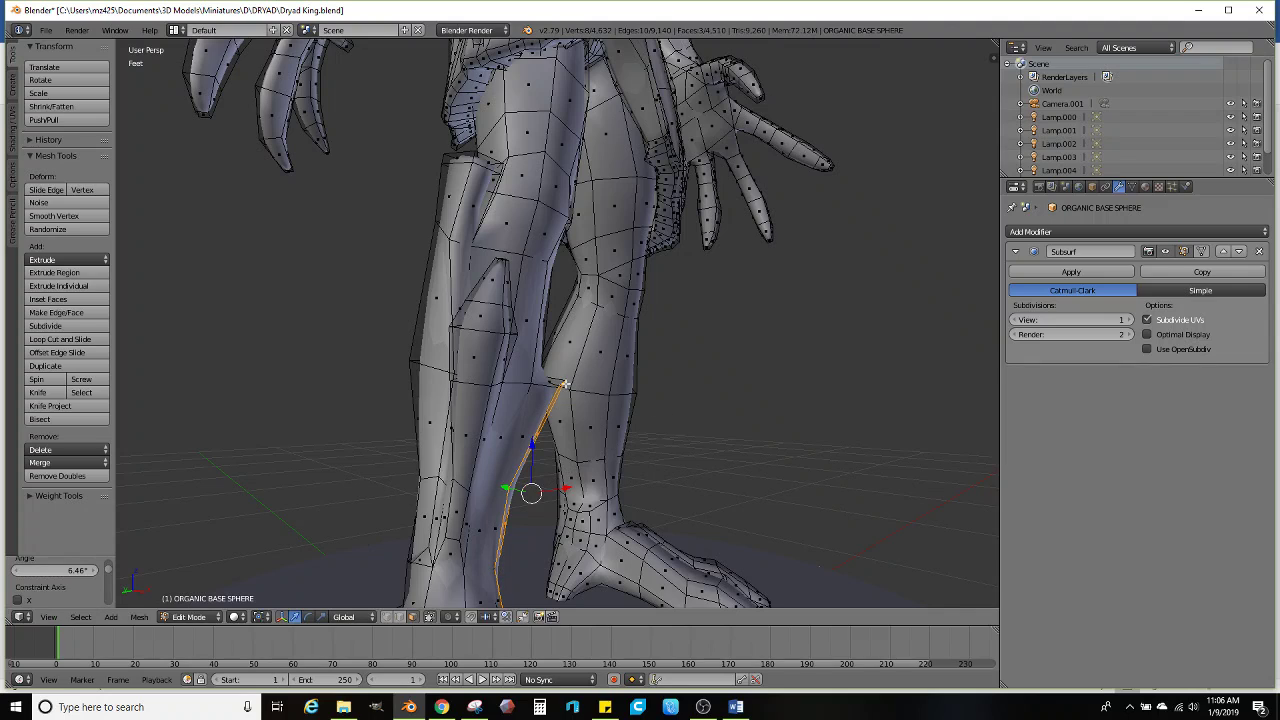
Rotate the front shin strip's top end face -27.9°, then extrude it upward and scale it
{"action": "key", "text": "r"}
{"action": "left_click", "coordinate": [663, 327]}
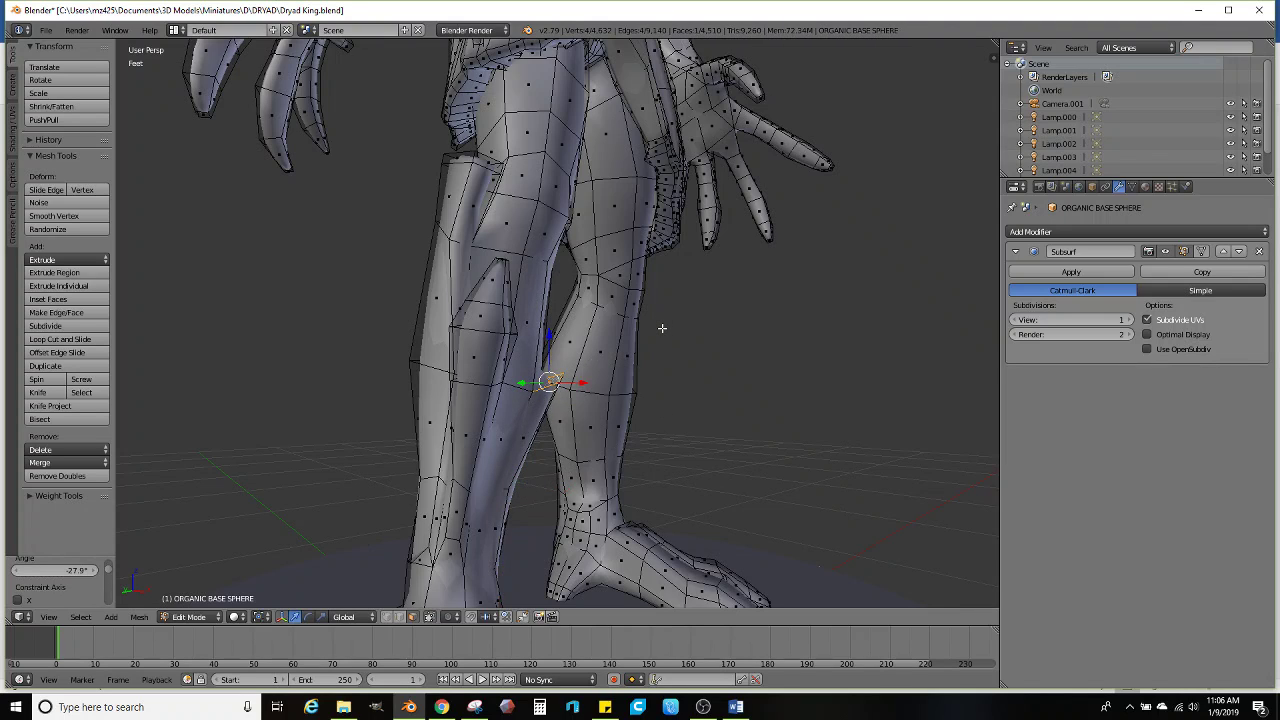
{"action": "key", "text": "e"}
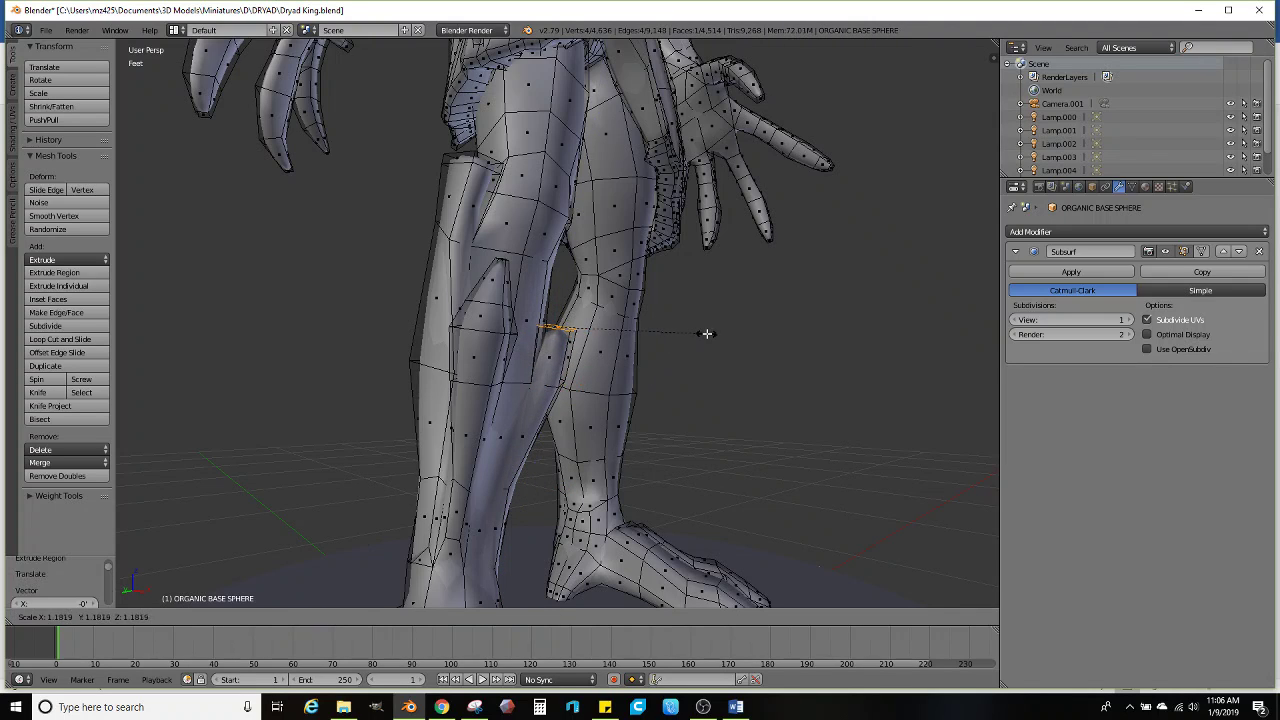
{"action": "left_click", "coordinate": [706, 333]}
Extrude a three-face strip along the inner back side of the right calf
{"action": "middle_click_drag", "start_coordinate": [708, 323], "coordinate": [500, 371]}
{"action": "right_click", "coordinate": [640, 432]}
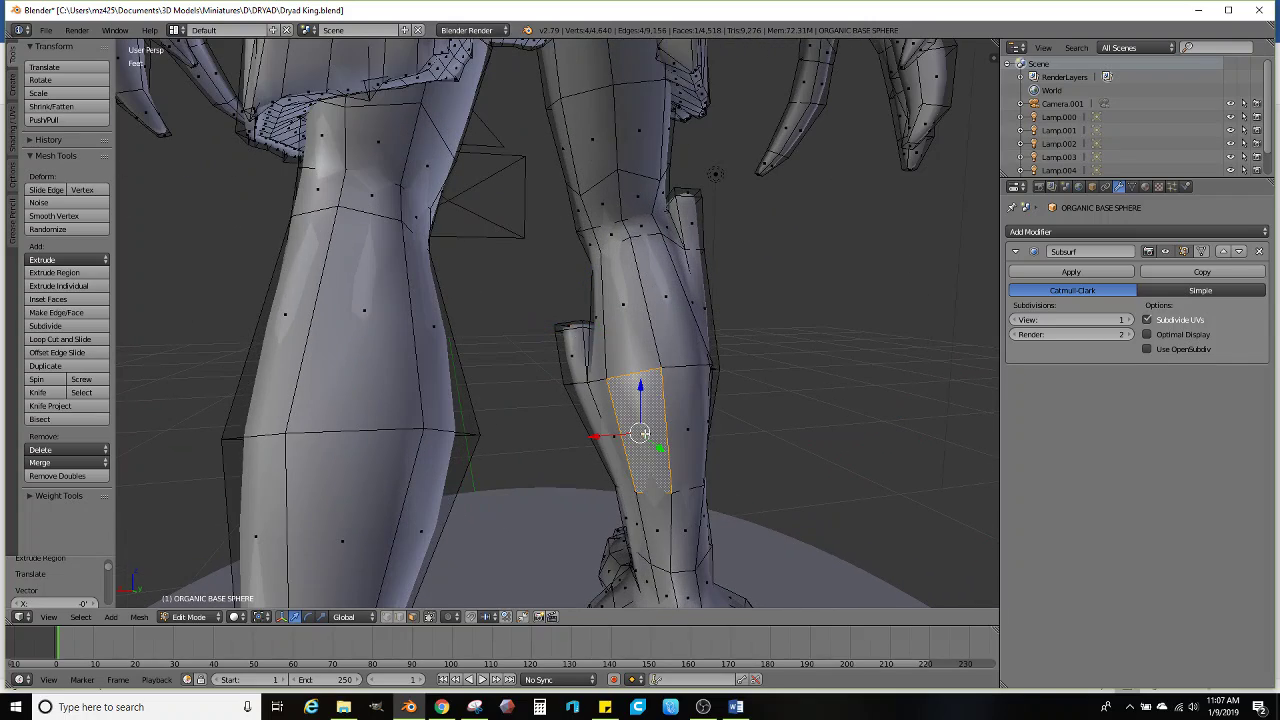
{"action": "right_click", "coordinate": [673, 540], "text": "shift"}
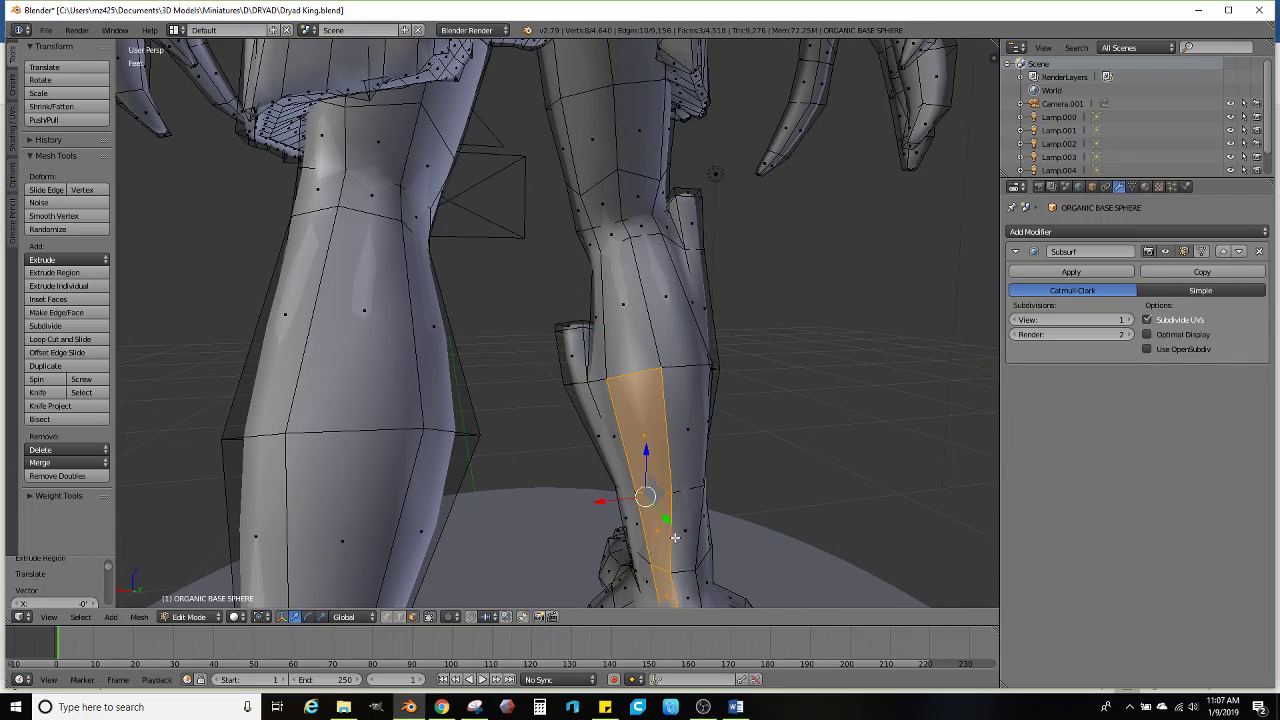
{"action": "middle_click_drag", "start_coordinate": [673, 540], "coordinate": [725, 440]}
{"action": "key", "text": "e"}
{"action": "left_click", "coordinate": [604, 419]}
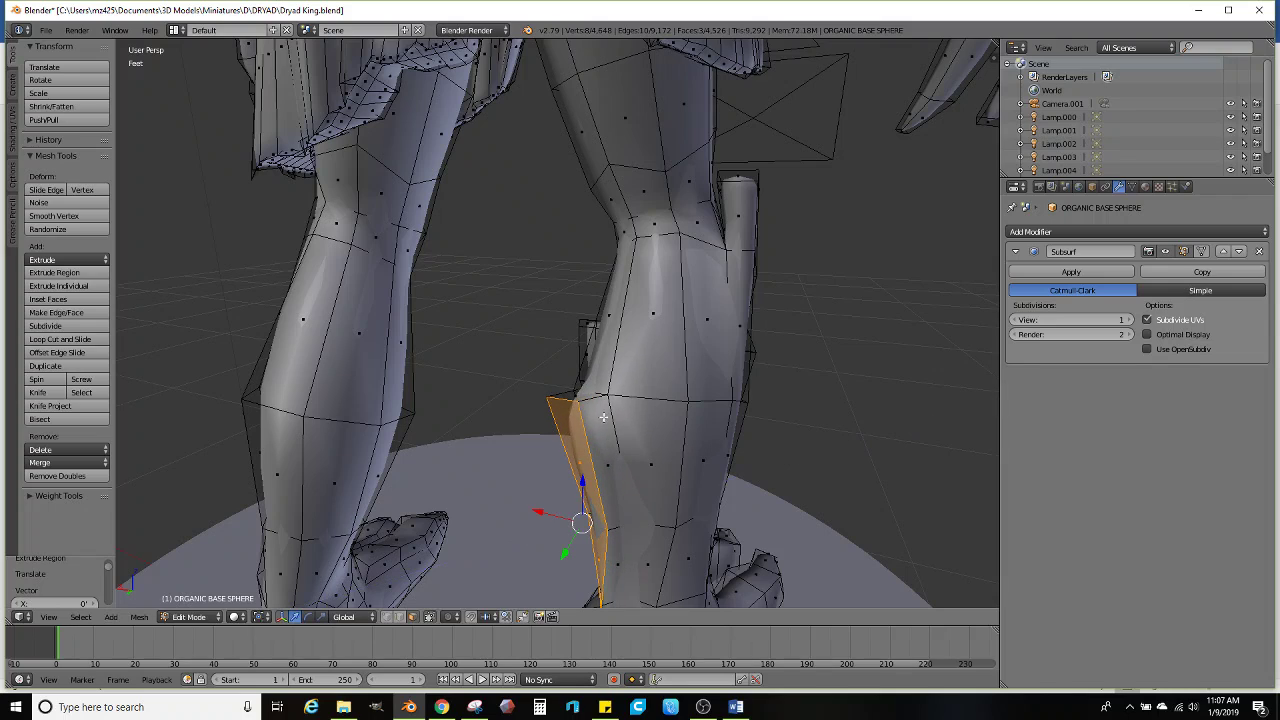
Extrude the calf strip's top end face upward and scale it by 0.649
{"action": "right_click", "coordinate": [580, 396]}
{"action": "key", "text": "e"}
{"action": "left_click", "coordinate": [657, 336]}
{"action": "key", "text": "s"}
{"action": "left_click", "coordinate": [623, 343]}
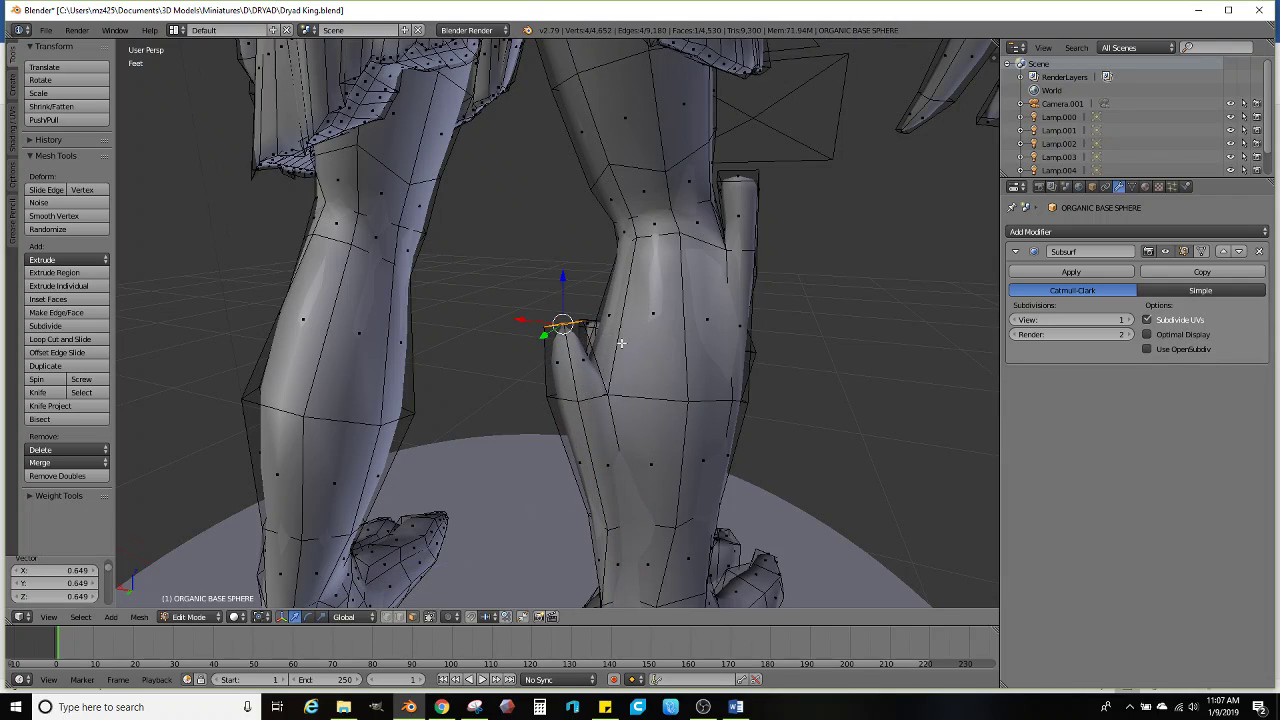
Rotate the calf spike's end face, extrude it into a narrower tip and move the tip into place
{"action": "middle_click_drag", "start_coordinate": [623, 343], "coordinate": [634, 361]}
{"action": "key", "text": "r"}
{"action": "left_click", "coordinate": [634, 406]}
{"action": "key", "text": "e"}
{"action": "left_click", "coordinate": [628, 372]}
{"action": "key", "text": "s"}
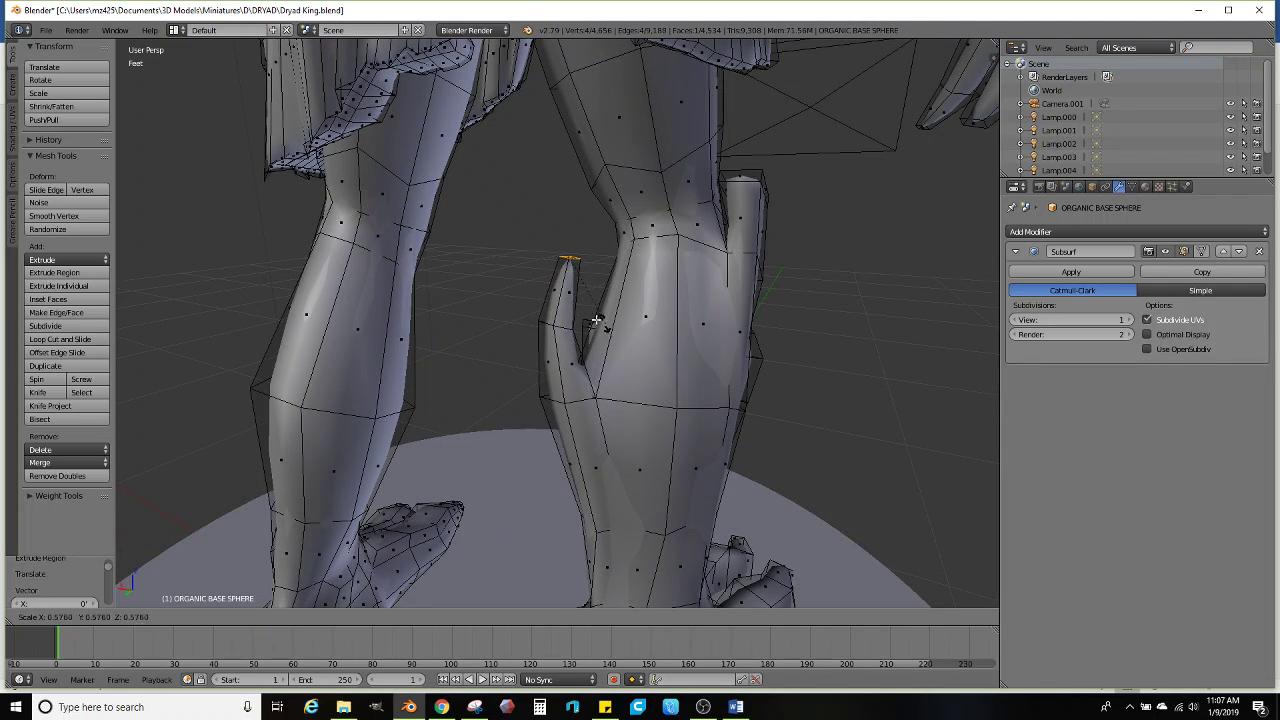
{"action": "left_click", "coordinate": [617, 330]}
{"action": "key", "text": "g"}
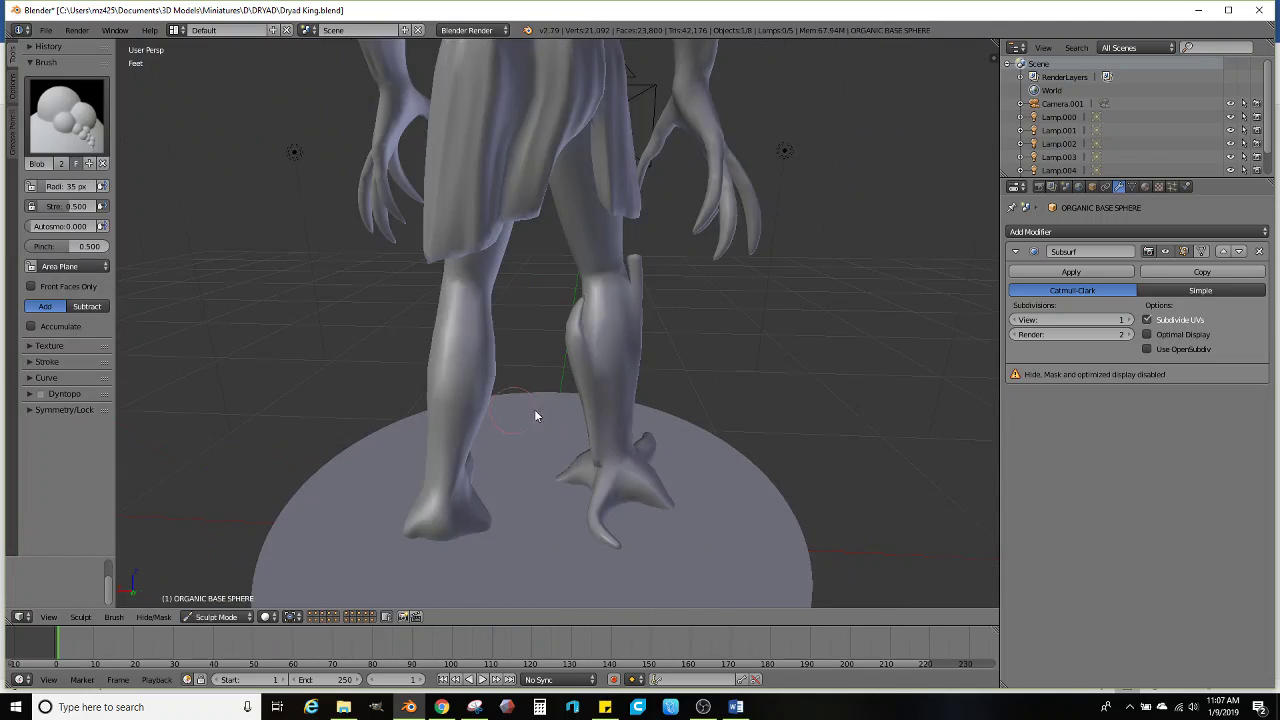
Extrude a face strip along the right thigh from above the knee and scale its upper end face by 0.875
{"action": "mouse_move", "coordinate": [534, 414]}
{"action": "middle_mouse_down"}
{"action": "mouse_move", "coordinate": [751, 391]}
{"action": "mouse_move", "coordinate": [670, 405]}
{"action": "middle_mouse_up"}
{"action": "scroll", "coordinate": [670, 405], "scroll_direction": "down", "scroll_amount": 6}
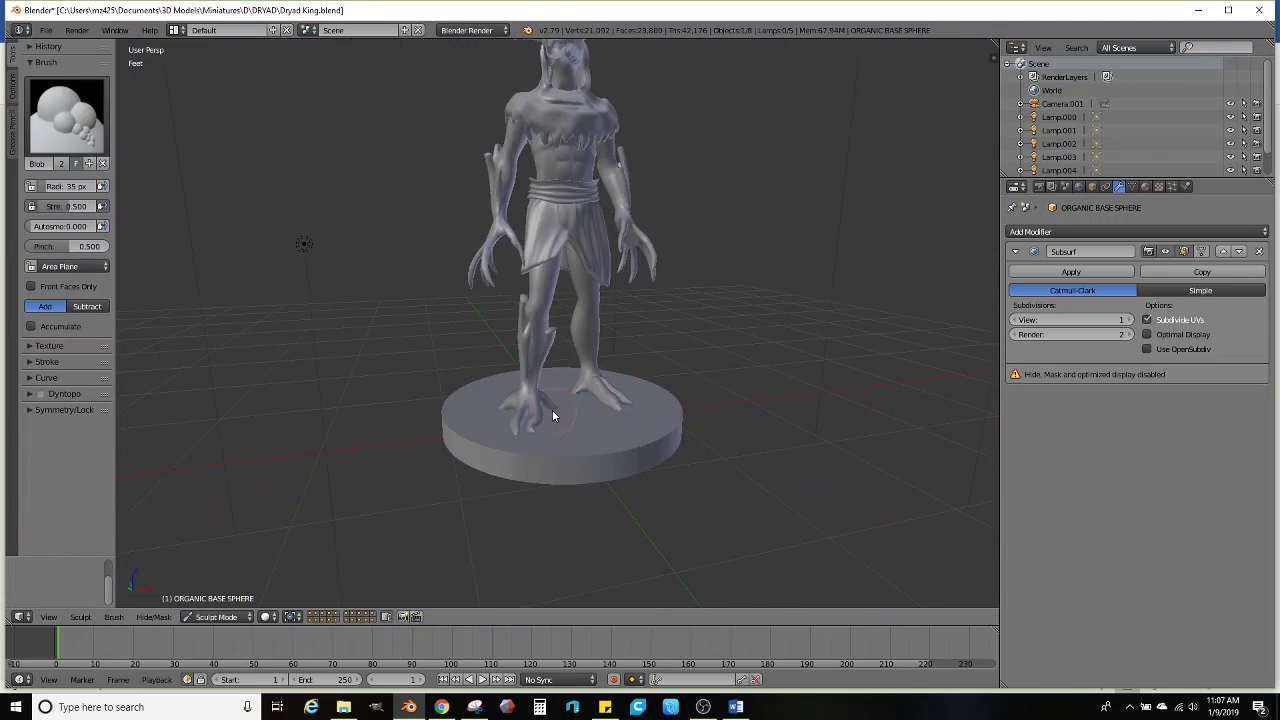
{"action": "scroll", "coordinate": [530, 410], "scroll_direction": "up", "scroll_amount": 1}
{"action": "scroll", "coordinate": [564, 420], "scroll_direction": "up", "scroll_amount": 5}
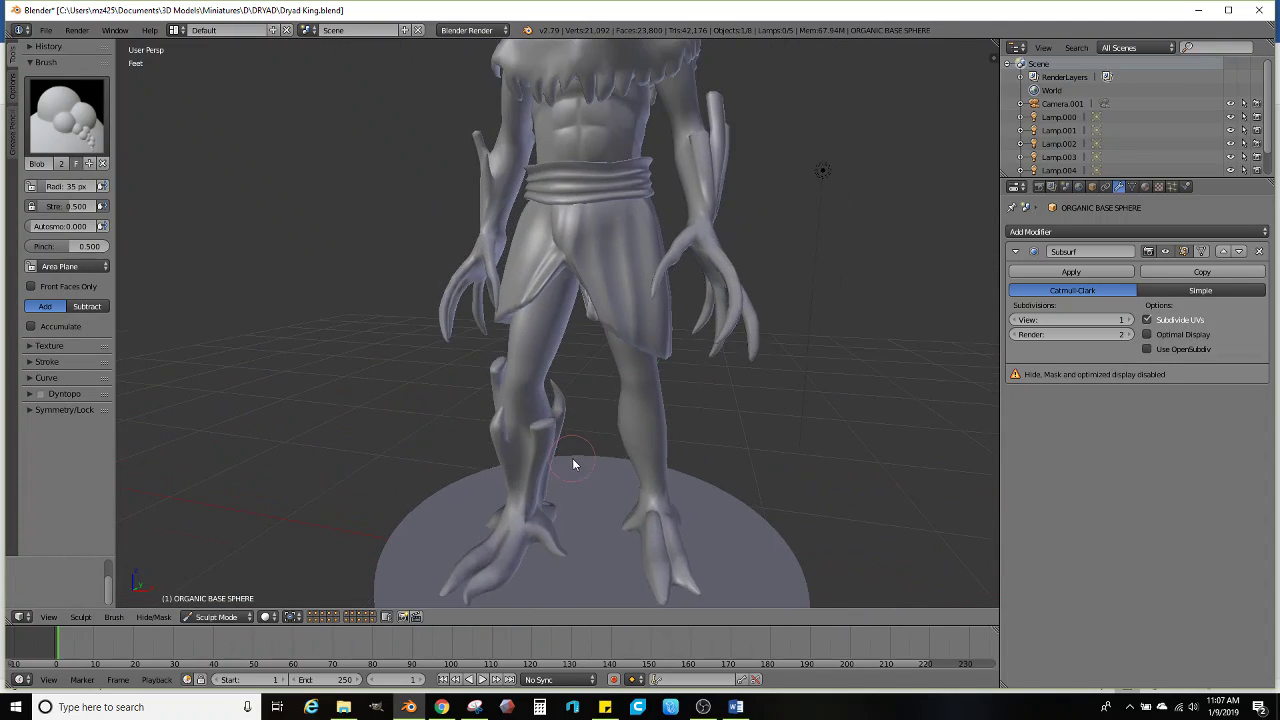
{"action": "key", "text": "Tab"}
{"action": "scroll", "coordinate": [548, 432], "scroll_direction": "up", "scroll_amount": 1}
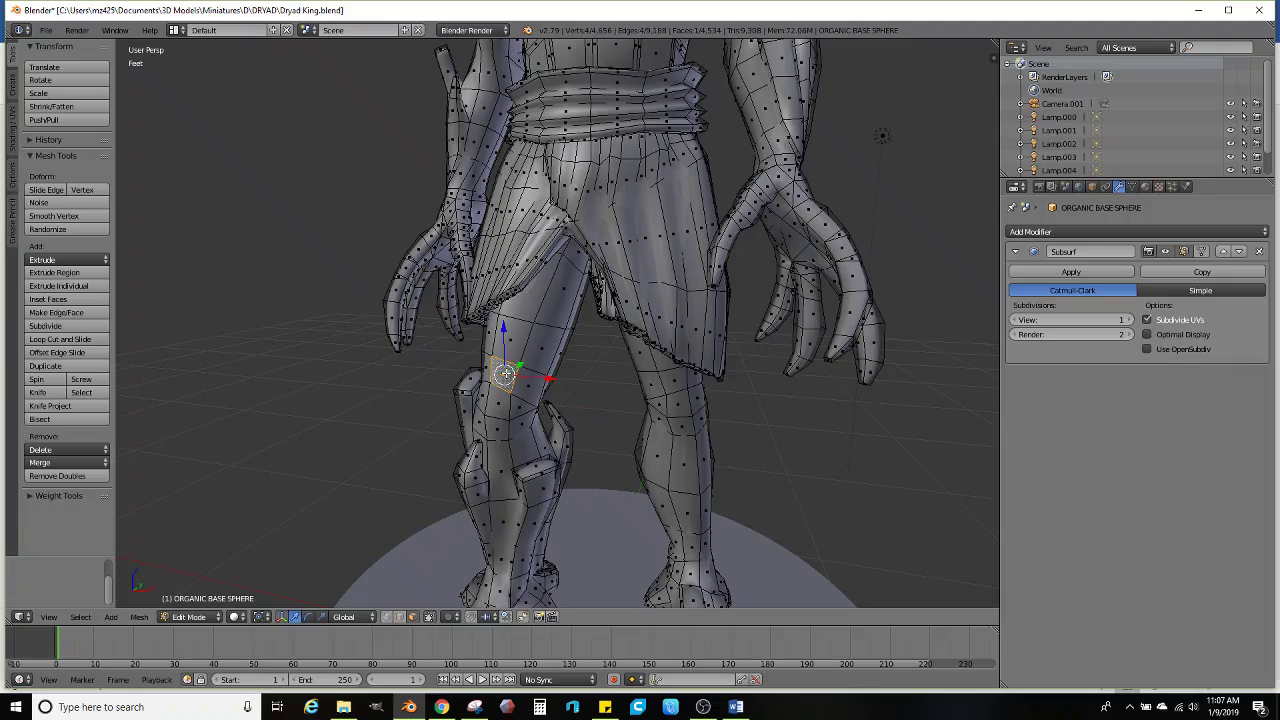
{"action": "left_click", "coordinate": [528, 302], "text": "ctrl"}
{"action": "middle_click_drag", "start_coordinate": [528, 302], "coordinate": [572, 334]}
{"action": "key", "text": "g"}
{"action": "key", "text": "z"}
{"action": "key", "text": "z"}
{"action": "left_click", "coordinate": [817, 323]}
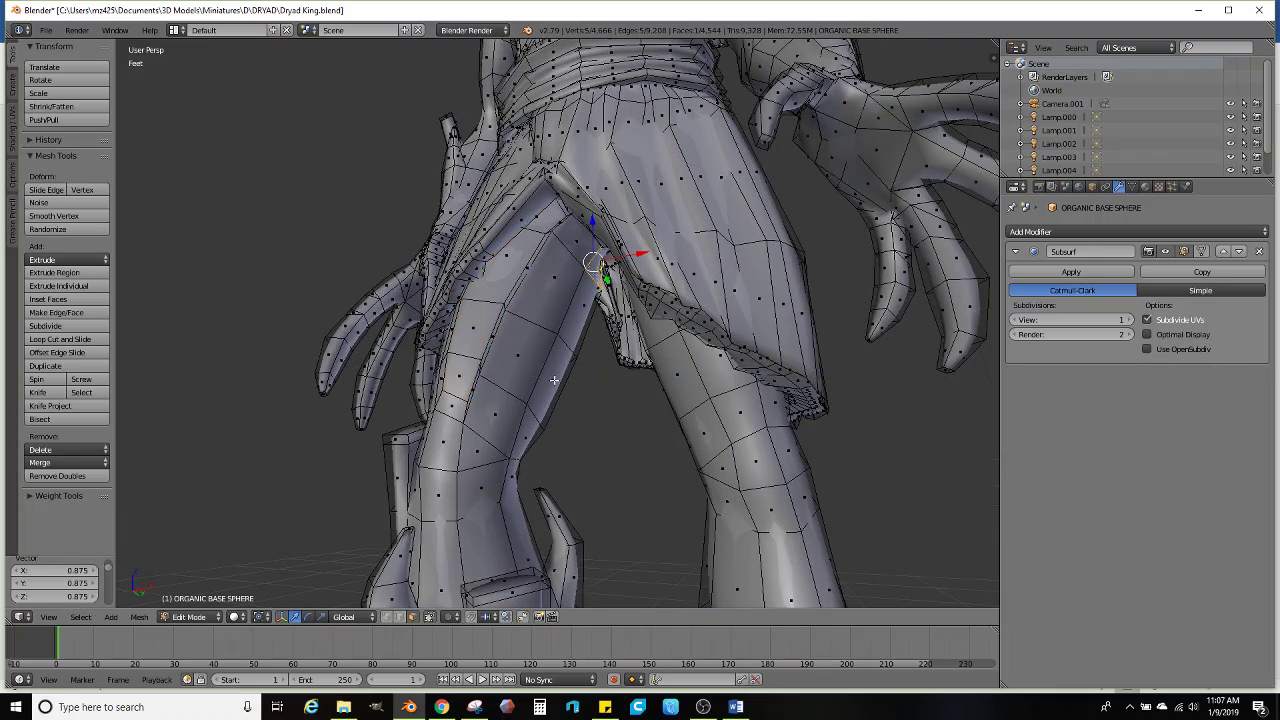
Extrude the thigh strip's upper end face further beneath the skirt and scale it
{"action": "key", "text": "e"}
{"action": "right_click", "coordinate": [532, 440]}
{"action": "mouse_move", "coordinate": [532, 440]}
{"action": "middle_mouse_down"}
{"action": "mouse_move", "coordinate": [640, 406]}
{"action": "mouse_move", "coordinate": [612, 429]}
{"action": "mouse_move", "coordinate": [711, 409]}
{"action": "middle_mouse_up"}
{"action": "key", "text": "s"}
{"action": "left_click", "coordinate": [664, 411]}
Extrude a three-face strip along the inner side of the left lower leg, from the knee towards the ankle
{"action": "key", "text": "Tab"}
{"action": "scroll", "coordinate": [640, 424], "scroll_direction": "down", "scroll_amount": 5}
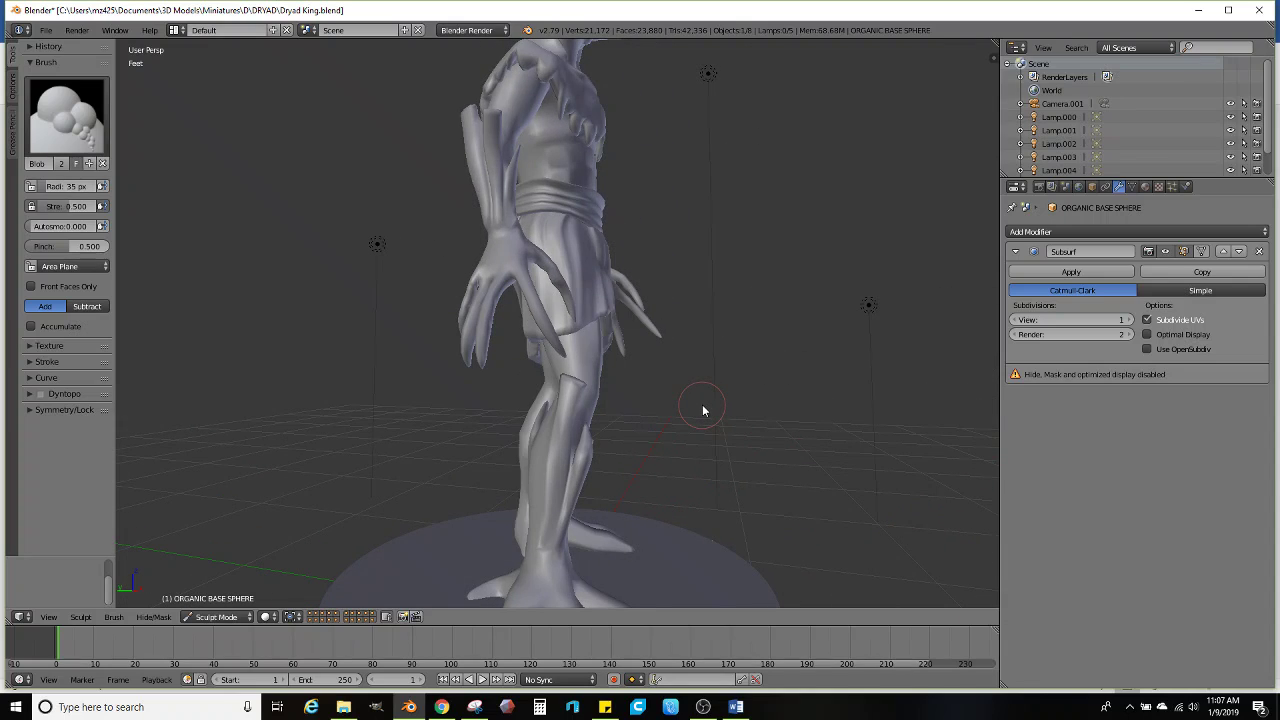
{"action": "scroll", "coordinate": [847, 468], "scroll_direction": "down", "scroll_amount": 4}
{"action": "middle_click_drag", "start_coordinate": [847, 468], "coordinate": [537, 428]}
{"action": "scroll", "coordinate": [537, 428], "scroll_direction": "up", "scroll_amount": 7}
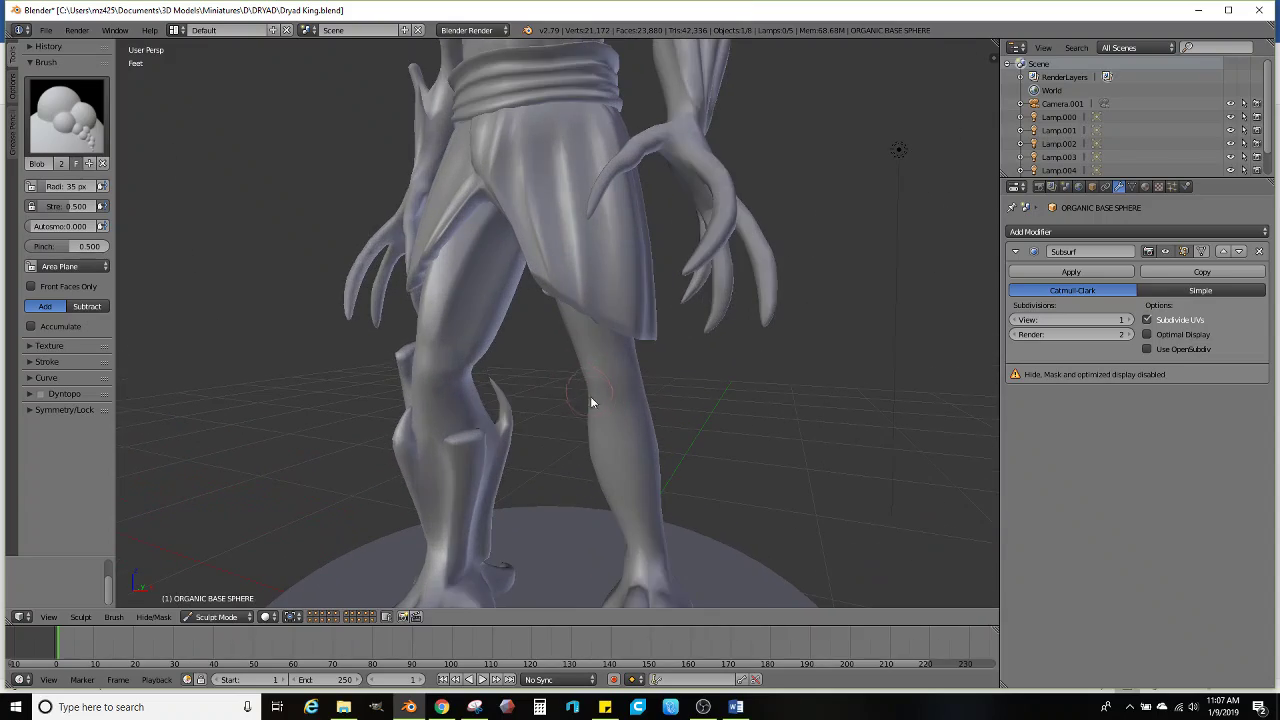
{"action": "key", "text": "Tab"}
{"action": "scroll", "coordinate": [647, 414], "scroll_direction": "up", "scroll_amount": 2}
{"action": "right_click", "coordinate": [588, 422]}
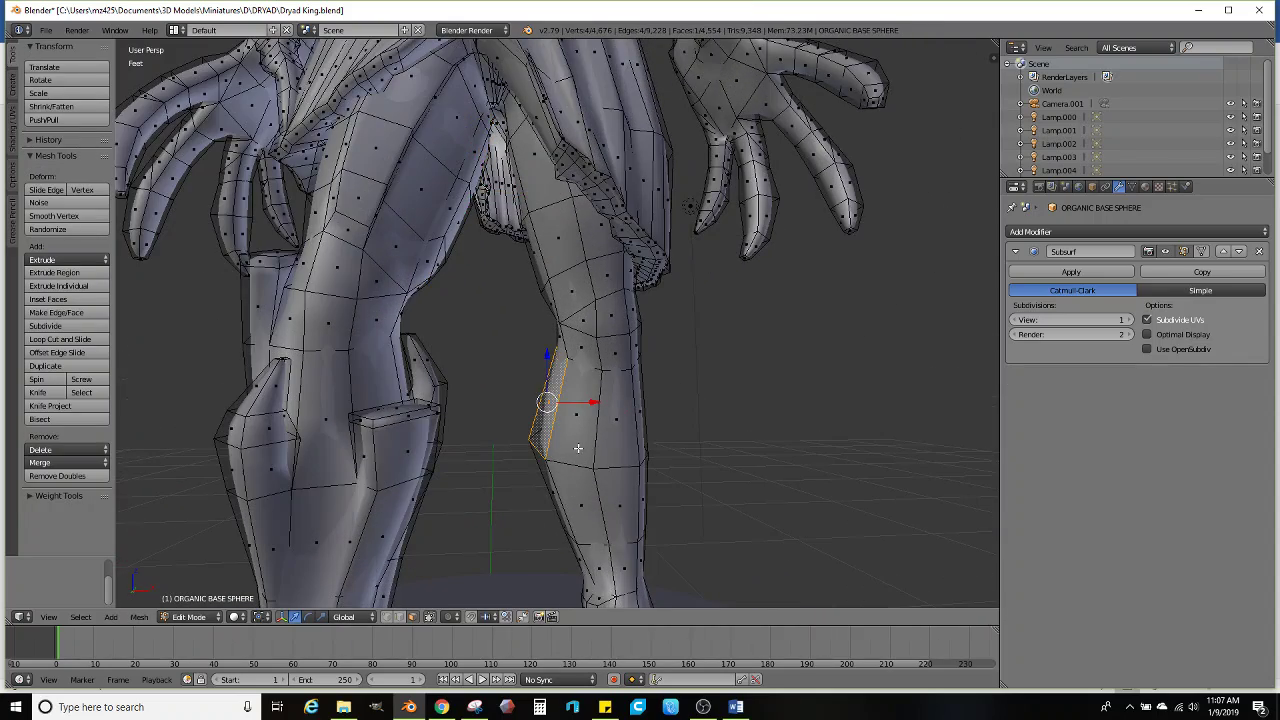
{"action": "middle_click_drag", "start_coordinate": [578, 448], "coordinate": [604, 474]}
{"action": "right_click", "coordinate": [598, 530], "text": "alt+shift"}
{"action": "key", "text": "e"}
{"action": "left_click", "coordinate": [606, 405]}
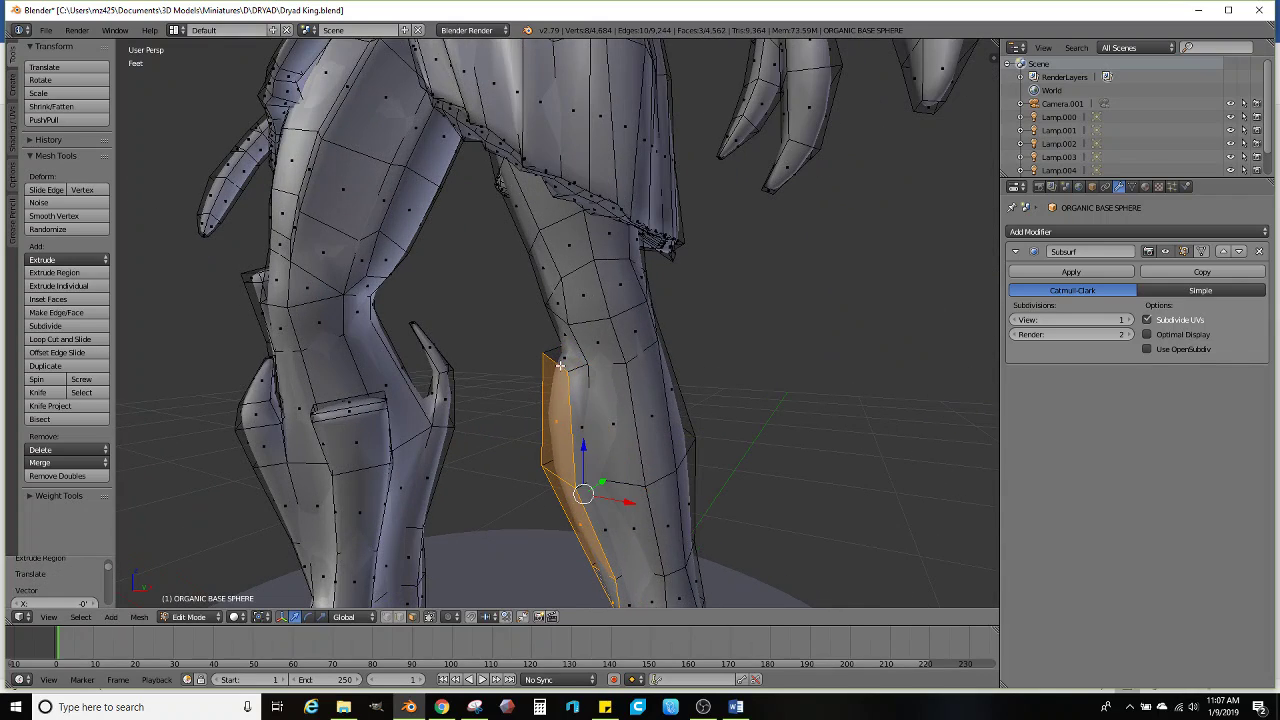
Extrude the inner left strip's top end face upward in two stages, scaling it and rotating it -25.6° to form a tapered spike
{"action": "right_click", "coordinate": [562, 362]}
{"action": "key", "text": "e"}
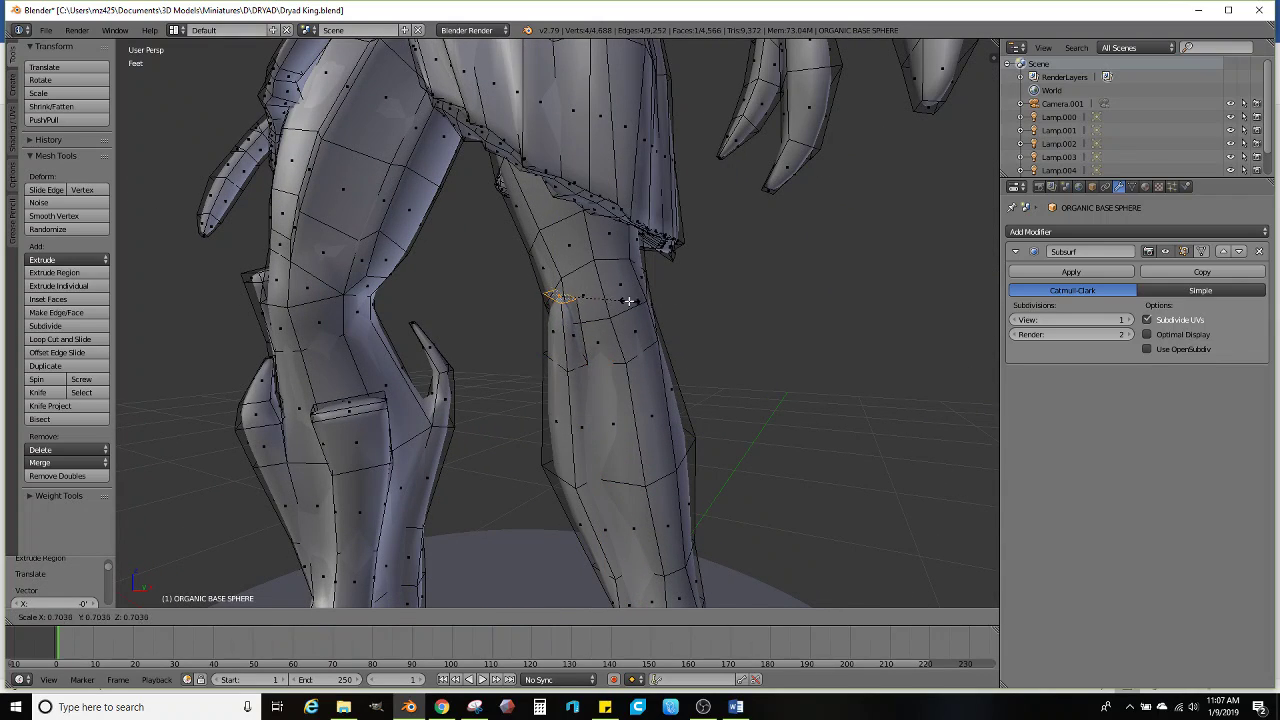
{"action": "left_click", "coordinate": [628, 301]}
{"action": "key", "text": "r"}
{"action": "left_click", "coordinate": [628, 301]}
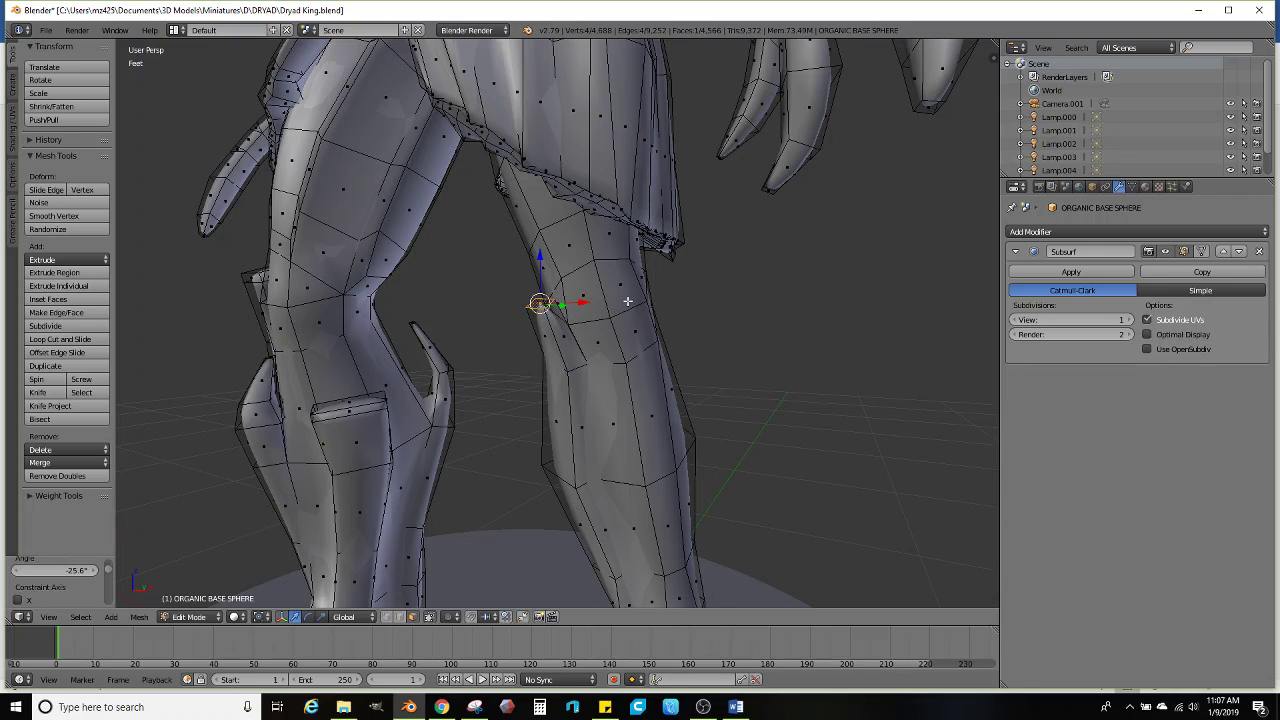
{"action": "key", "text": "e"}
{"action": "left_click", "coordinate": [606, 266]}
{"action": "key", "text": "s"}
{"action": "left_click", "coordinate": [548, 278]}
Extrude a two-face strip on the front of the left shin and rotate it -5.03°
{"action": "scroll", "coordinate": [602, 338], "scroll_direction": "down", "scroll_amount": 2}
{"action": "middle_click_drag", "start_coordinate": [631, 456], "coordinate": [600, 410], "text": "shift"}
{"action": "right_click", "coordinate": [612, 360], "text": "ctrl"}
{"action": "key", "text": "e"}
{"action": "left_click", "coordinate": [640, 416]}
{"action": "key", "text": "r"}
{"action": "left_click", "coordinate": [588, 407]}
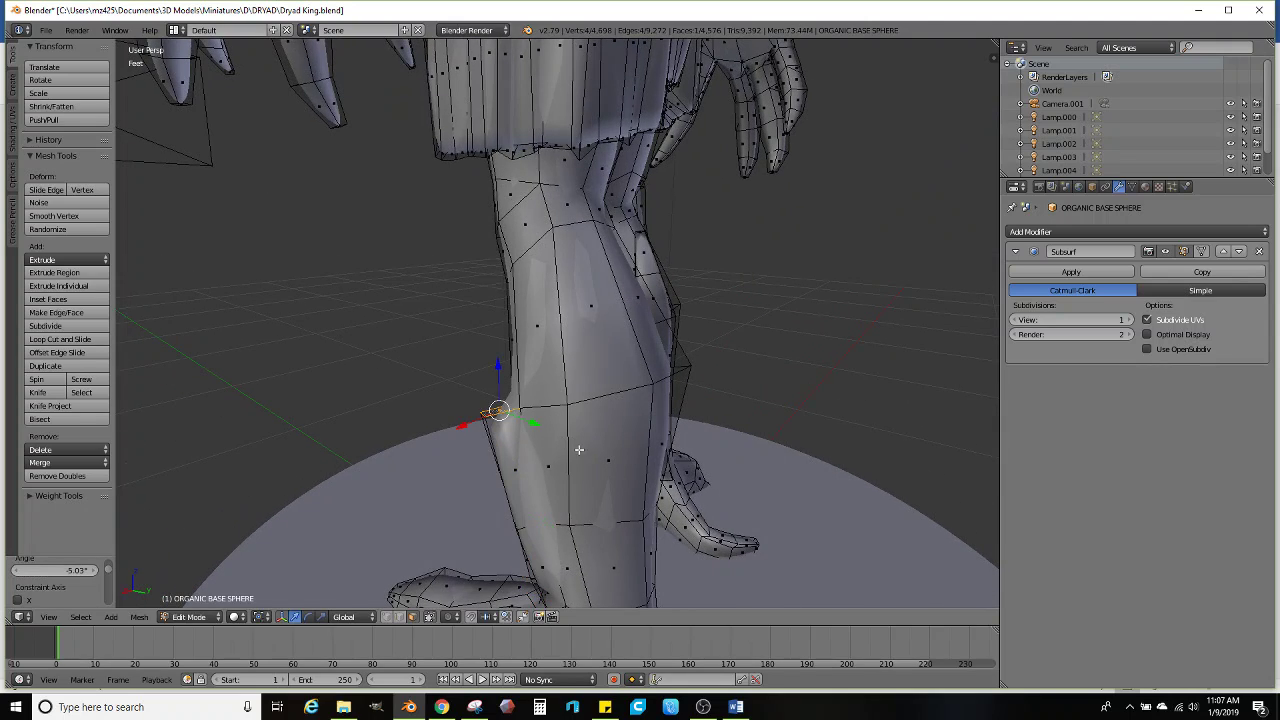
Extrude the front left strip's top end face upward, rotate it -40.1°, scale it and extrude it once more
{"action": "key", "text": "e"}
{"action": "left_click", "coordinate": [622, 346]}
{"action": "middle_click_drag", "start_coordinate": [556, 385], "coordinate": [740, 369]}
{"action": "key", "text": "r"}
{"action": "left_click", "coordinate": [726, 288]}
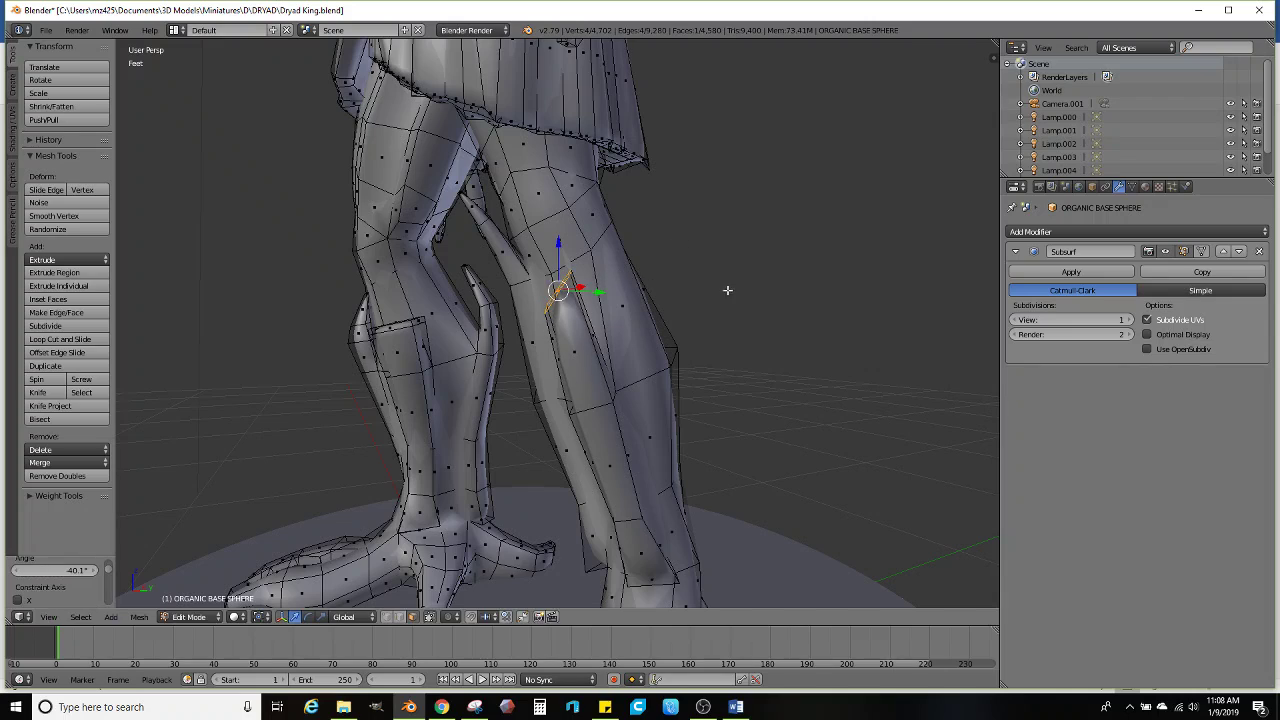
{"action": "key", "text": "s"}
{"action": "left_click", "coordinate": [778, 293]}
{"action": "key", "text": "e"}
{"action": "left_click", "coordinate": [776, 290]}
Extrude a three-face strip along the outer side of the left lower leg and rotate it 5.8°
{"action": "scroll", "coordinate": [571, 336], "scroll_direction": "down", "scroll_amount": 2}
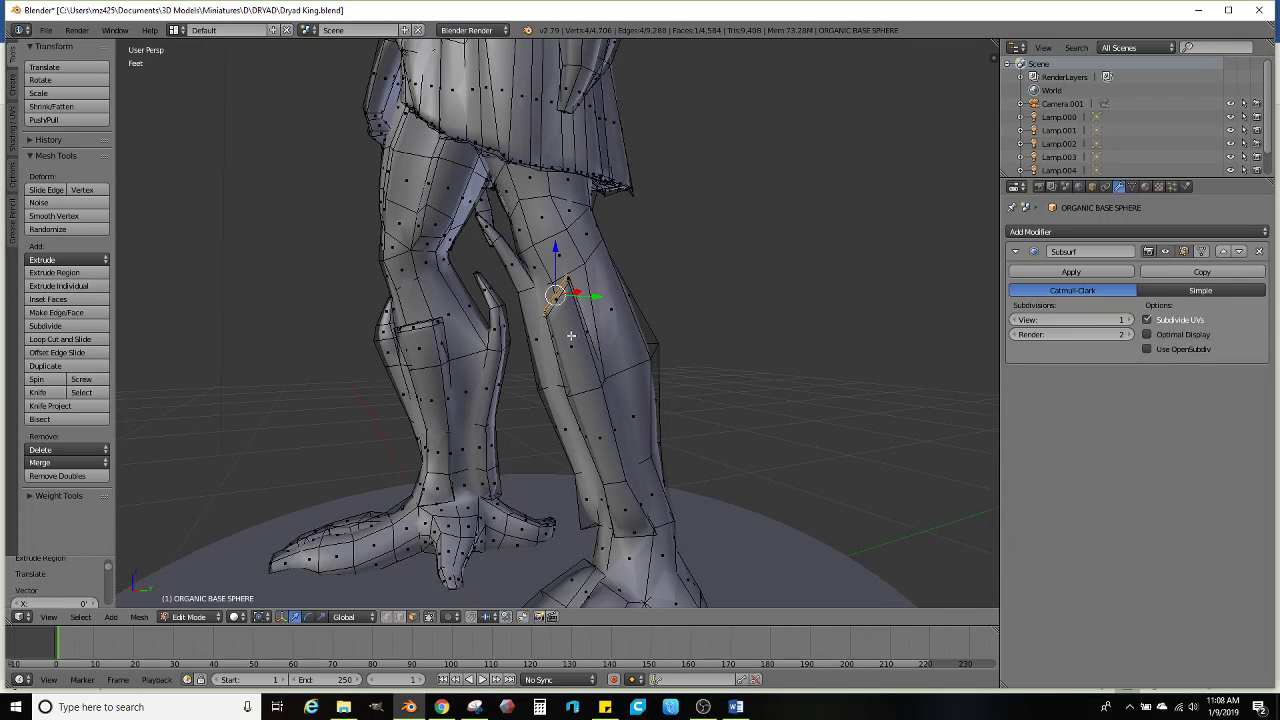
{"action": "right_click", "coordinate": [654, 491], "text": "ctrl"}
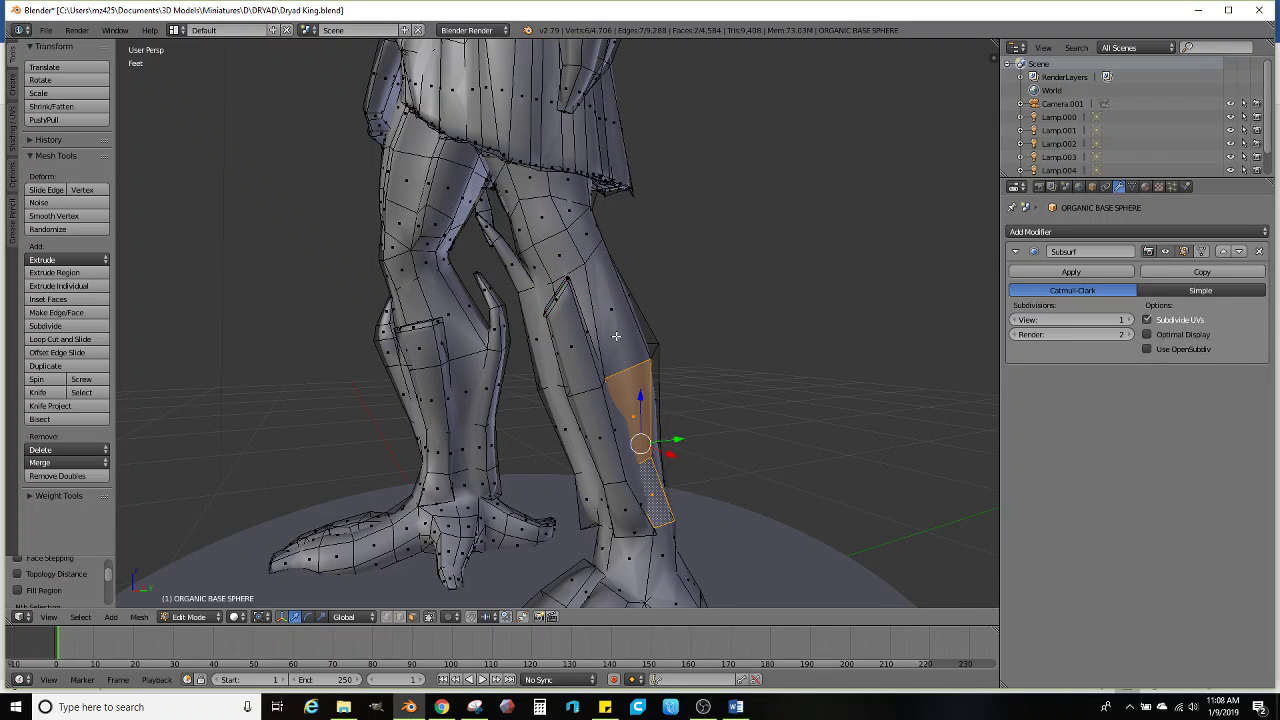
{"action": "right_click", "coordinate": [614, 312], "text": "ctrl"}
{"action": "middle_click_drag", "start_coordinate": [642, 342], "coordinate": [687, 338]}
{"action": "key", "text": "e"}
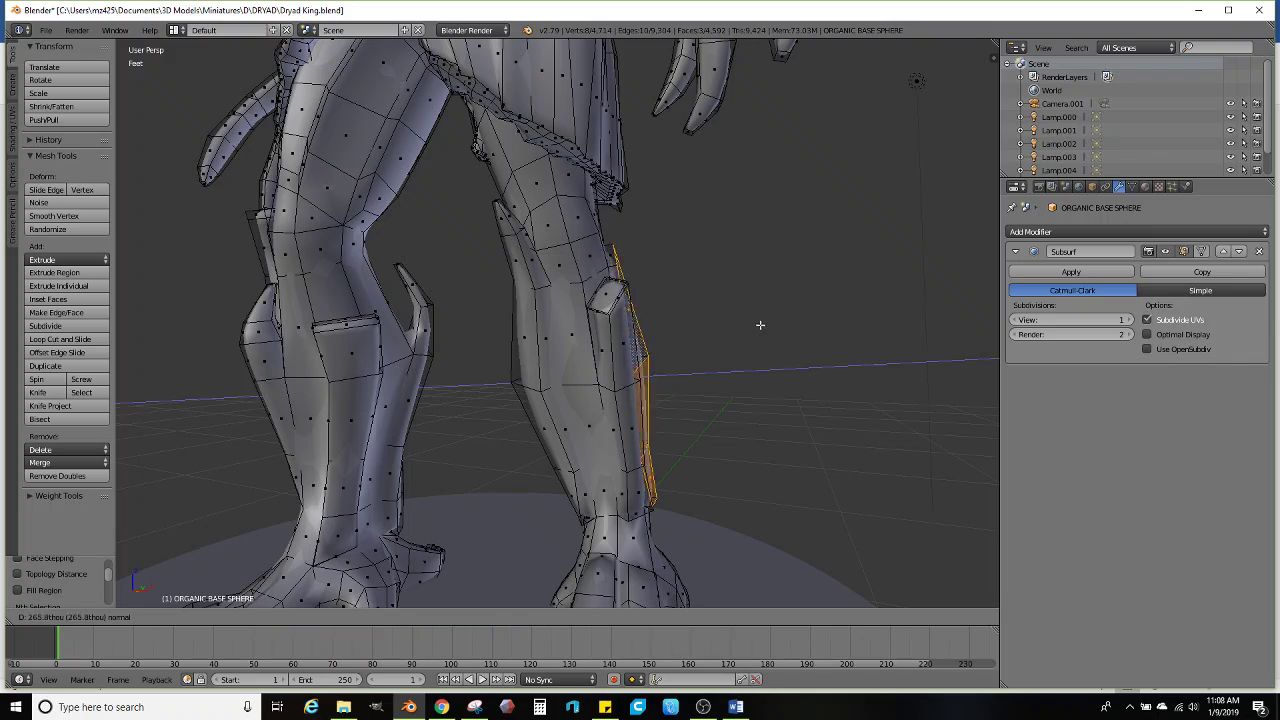
{"action": "left_click", "coordinate": [762, 323]}
{"action": "key", "text": "r"}
{"action": "key", "text": "x"}
{"action": "left_click", "coordinate": [649, 276]}
Rotate the outer left strip's top end face -4.37°, extrude it upward and scale it by 0.553
{"action": "right_click", "coordinate": [637, 276]}
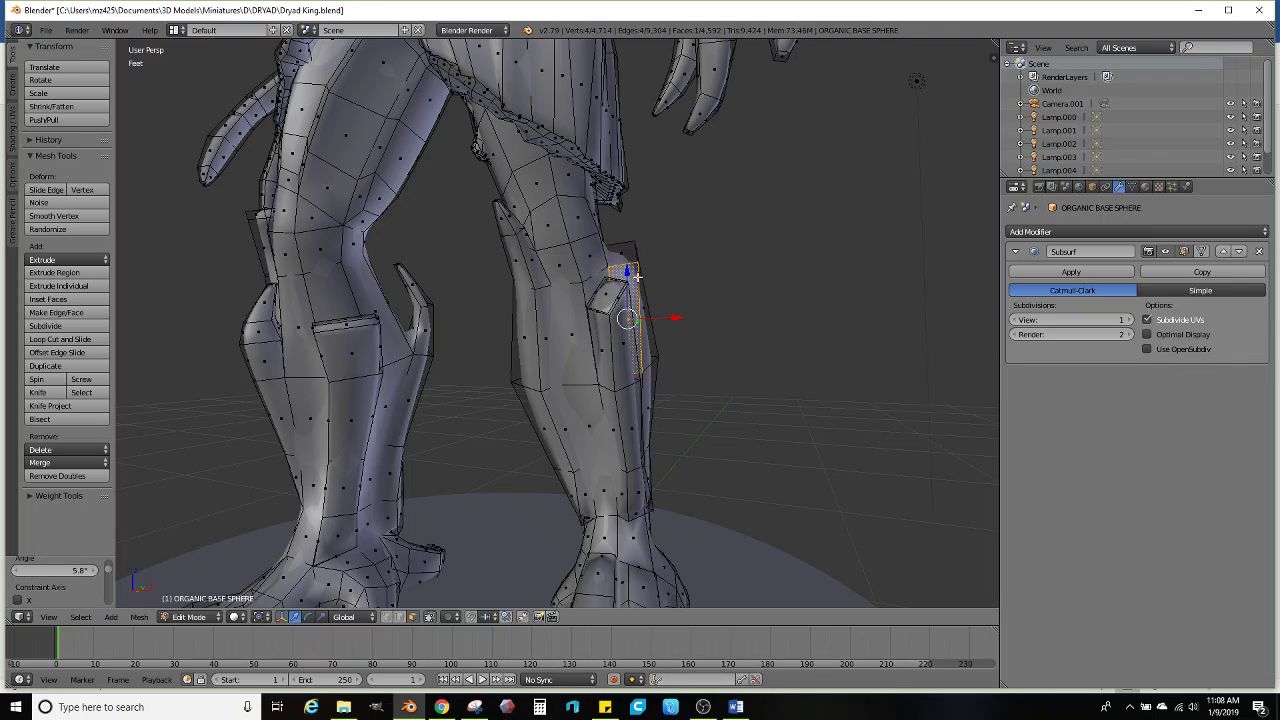
{"action": "key", "text": "e"}
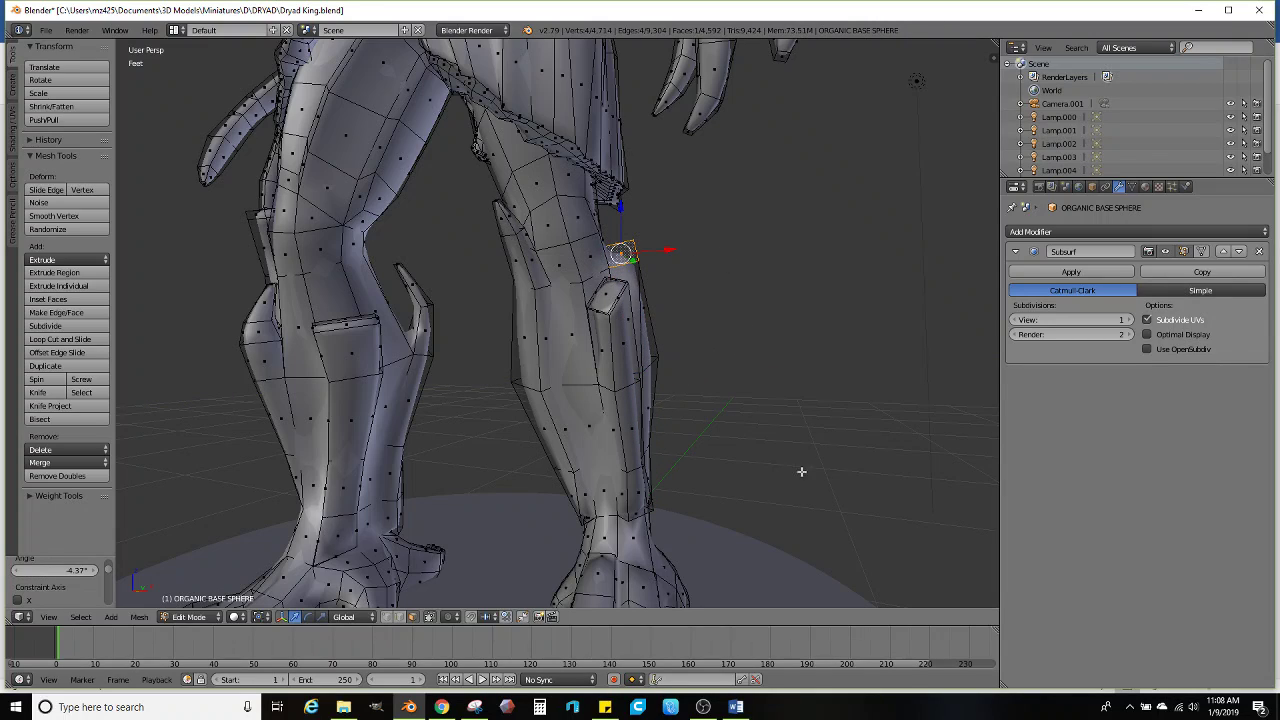
{"action": "left_click", "coordinate": [829, 346]}
{"action": "key", "text": "s"}
{"action": "left_click", "coordinate": [722, 306]}
Adjust the outer spike's end face and scale it by 1.212, then extrude a tip scaled by 0.615
{"action": "key", "text": "r"}
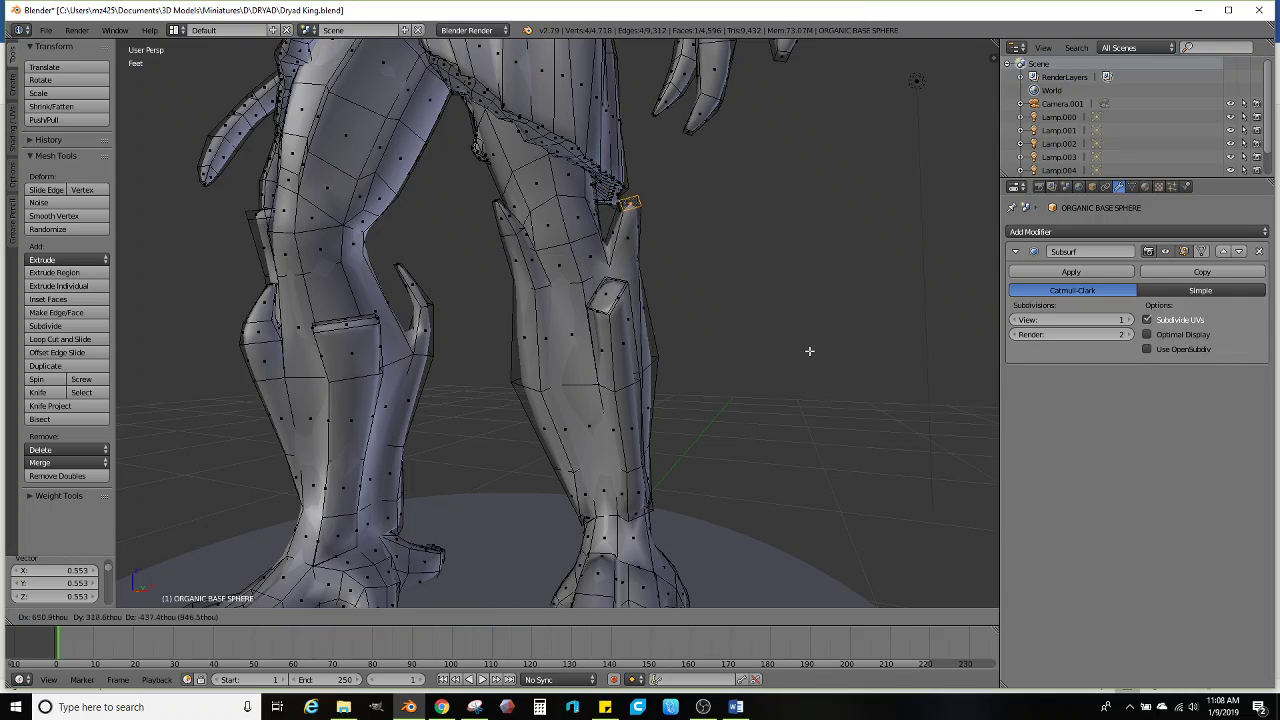
{"action": "left_click", "coordinate": [712, 332]}
{"action": "key", "text": "s"}
{"action": "left_click", "coordinate": [803, 307]}
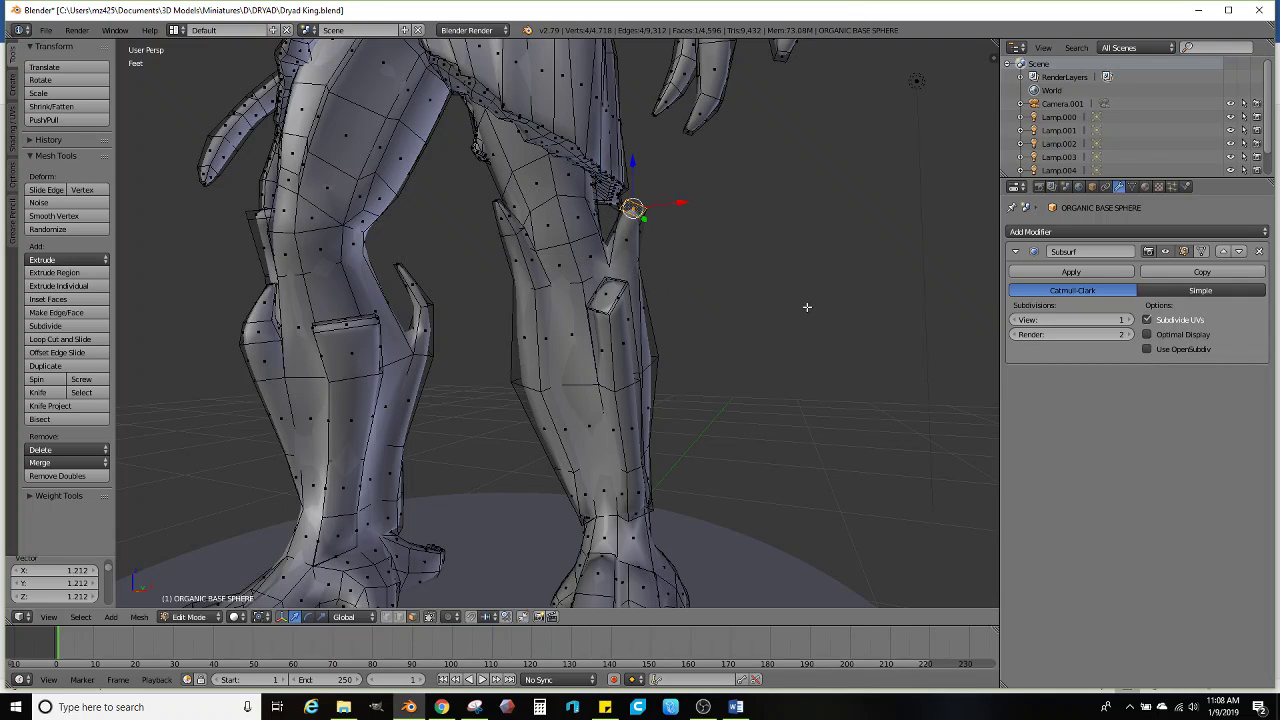
{"action": "key", "text": "e"}
{"action": "left_click", "coordinate": [815, 281]}
{"action": "key", "text": "s"}
{"action": "left_click", "coordinate": [748, 267]}
Extrude a three-face strip along the back of the left calf and rotate it -10.5°
{"action": "scroll", "coordinate": [567, 301], "scroll_direction": "down", "scroll_amount": 1}
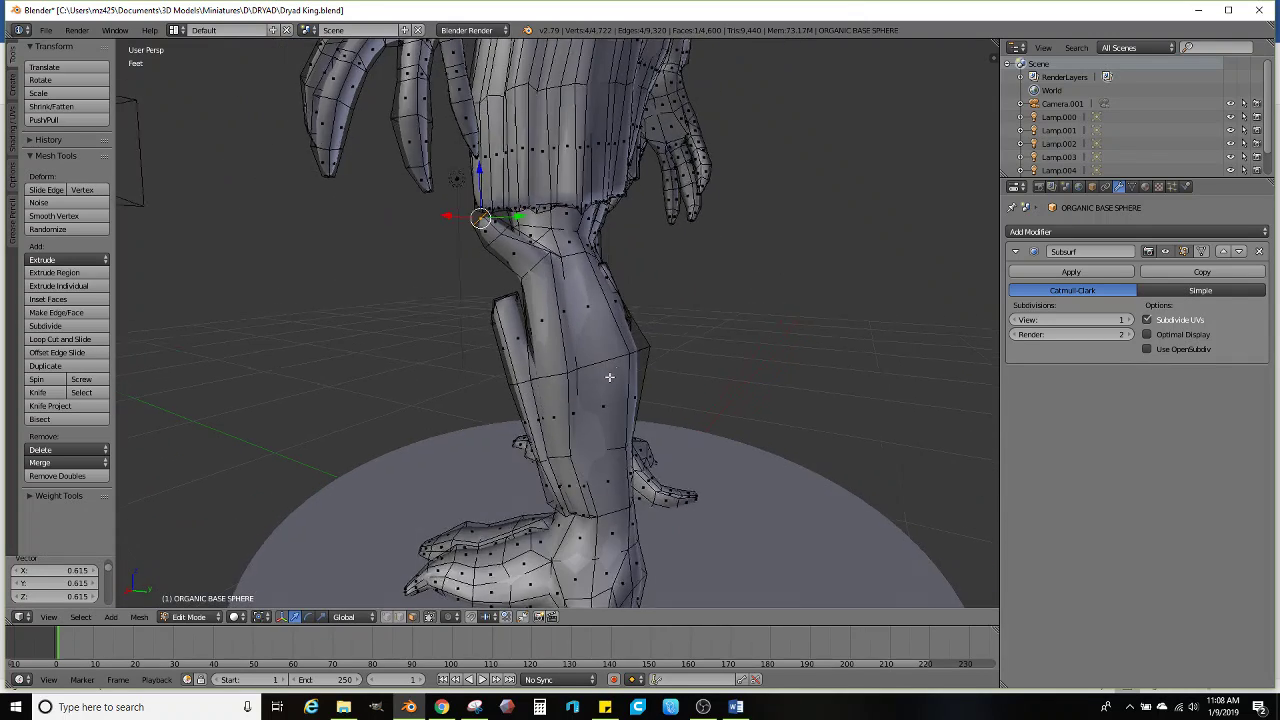
{"action": "middle_click_drag", "start_coordinate": [608, 374], "coordinate": [526, 462]}
{"action": "right_click", "coordinate": [521, 476]}
{"action": "right_click", "coordinate": [541, 411], "text": "ctrl"}
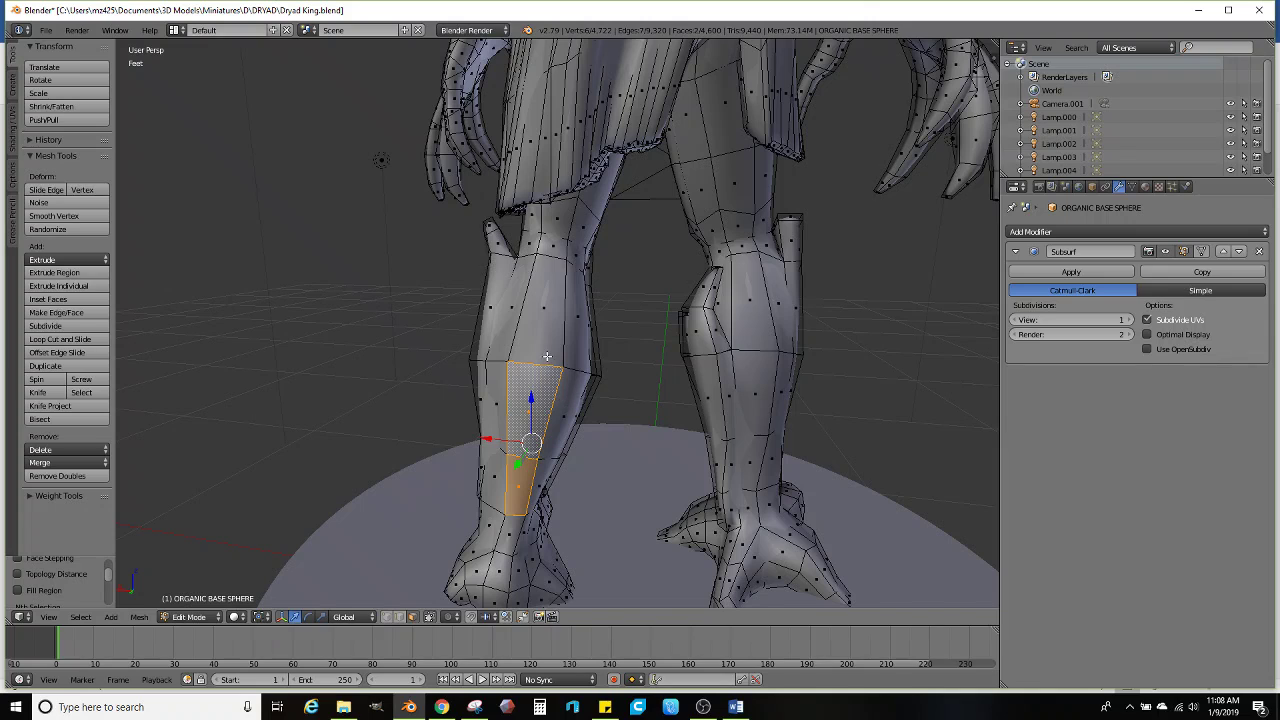
{"action": "middle_click_drag", "start_coordinate": [547, 356], "coordinate": [541, 370]}
{"action": "key", "text": "e"}
{"action": "left_click", "coordinate": [620, 363]}
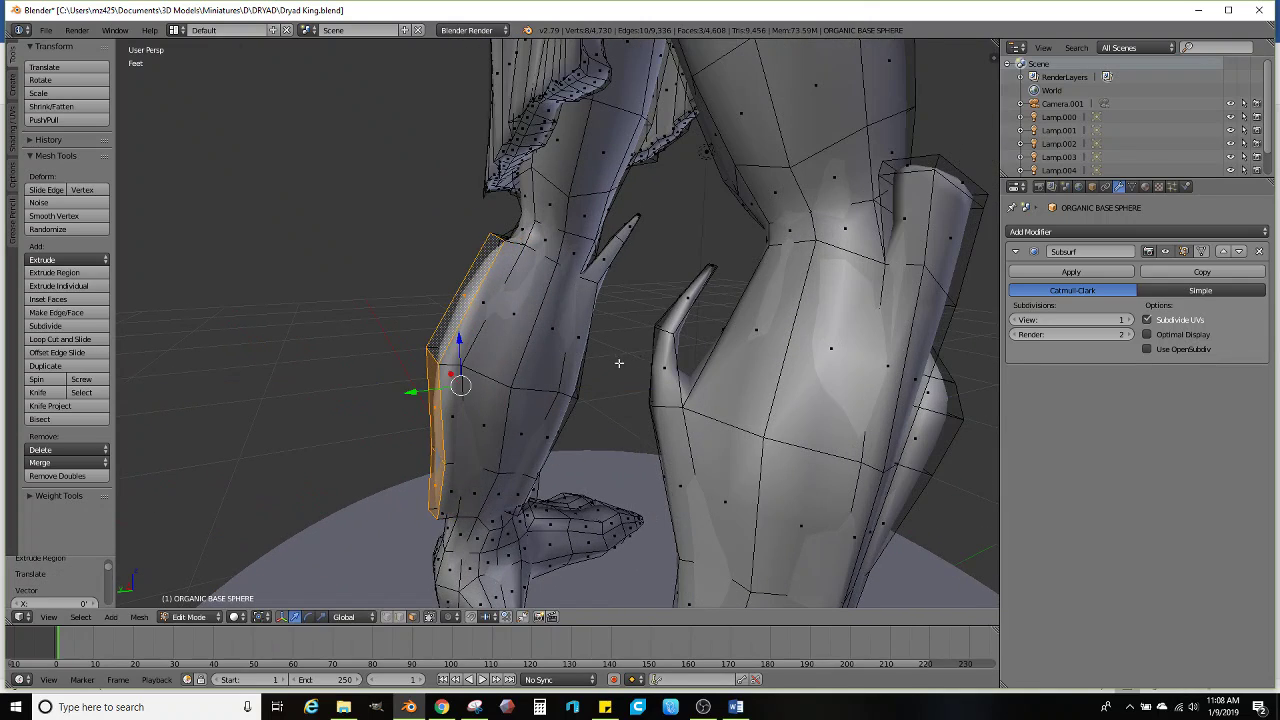
{"action": "middle_click_drag", "start_coordinate": [620, 363], "coordinate": [595, 362]}
{"action": "key", "text": "r"}
{"action": "left_click", "coordinate": [598, 340]}
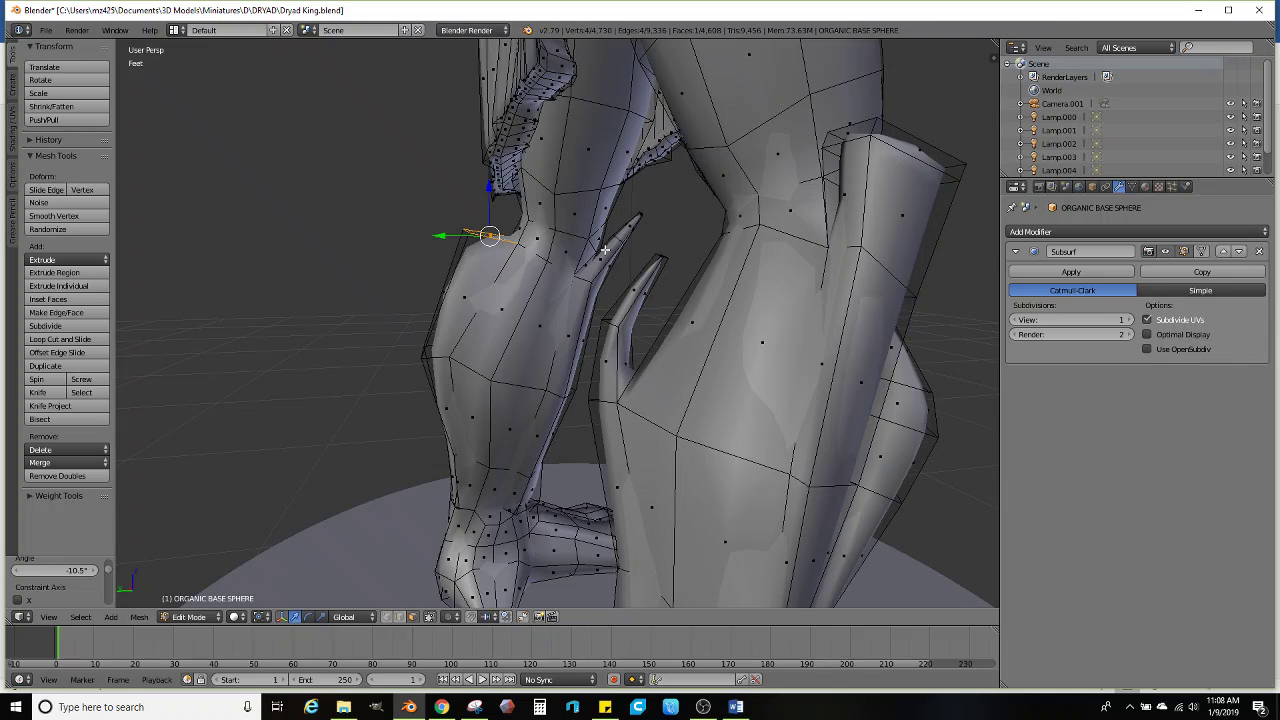
Lower and rotate the top end face of the left calf's back strip, then extrude it upward and scale it by 0.570
{"action": "left_click", "coordinate": [573, 312]}
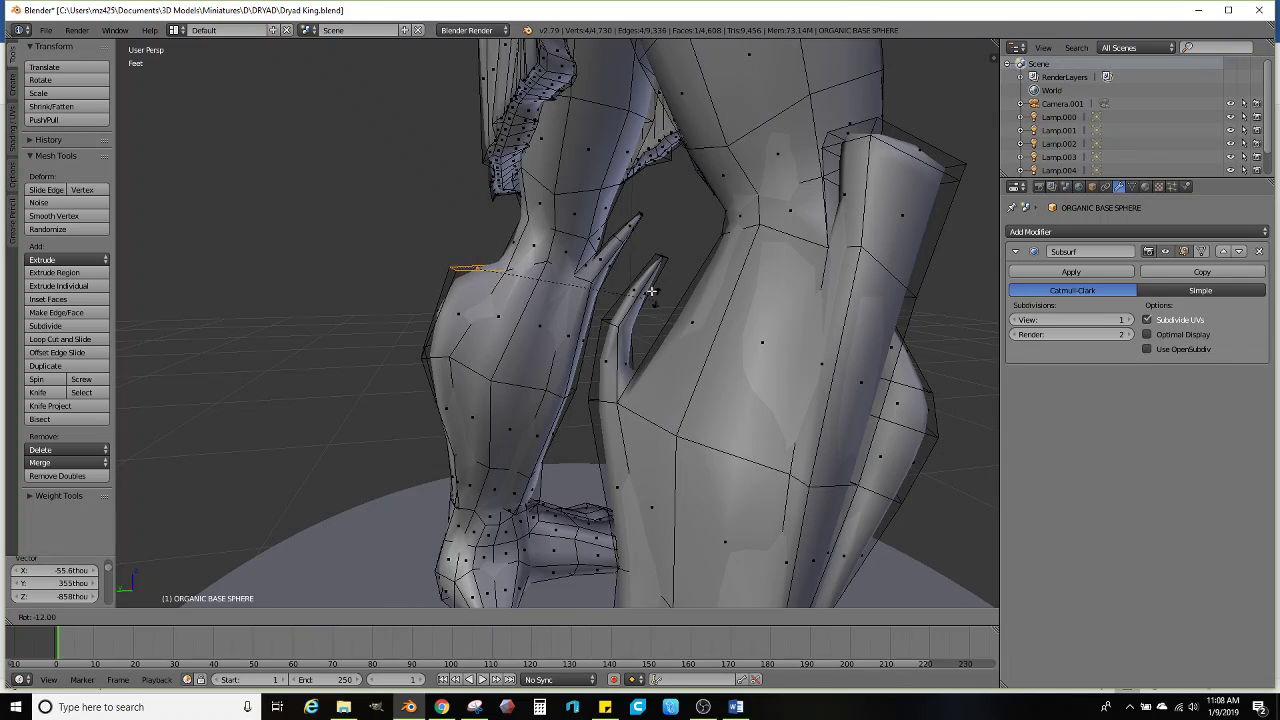
{"action": "left_click", "coordinate": [684, 326]}
{"action": "key", "text": "e"}
{"action": "left_click", "coordinate": [596, 274]}
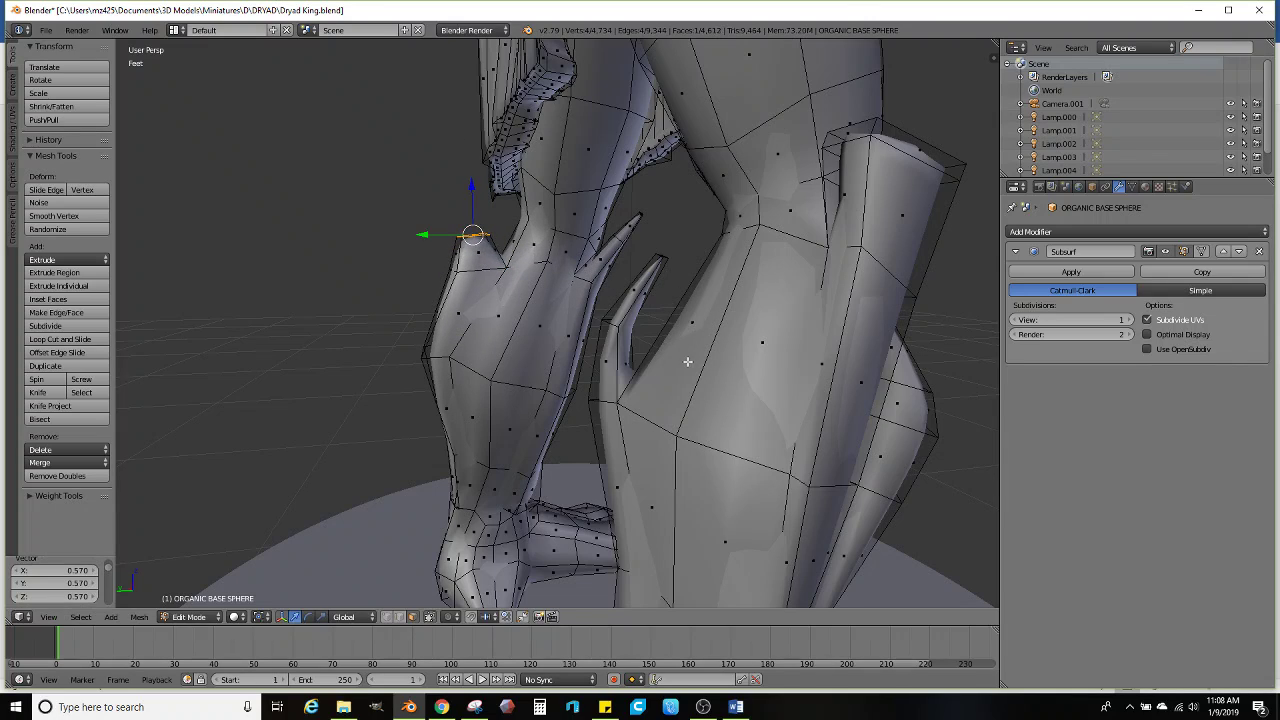
Extrude the back calf spike's end face further upward and scale the new end
{"action": "left_click", "coordinate": [622, 286]}
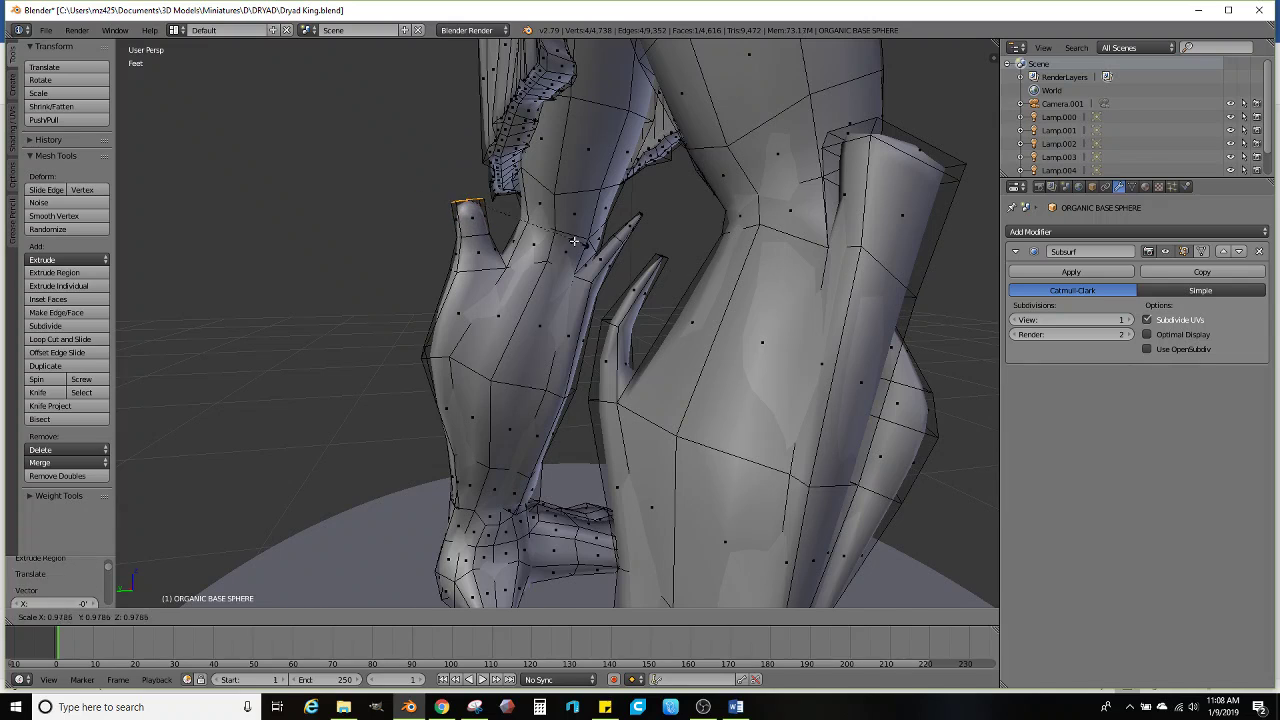
{"action": "left_click", "coordinate": [530, 240]}
{"action": "scroll", "coordinate": [497, 363], "scroll_direction": "down", "scroll_amount": 3}
{"action": "key", "text": "Tab"}
{"action": "mouse_move", "coordinate": [497, 363]}
{"action": "middle_mouse_down"}
{"action": "mouse_move", "coordinate": [742, 371]}
{"action": "mouse_move", "coordinate": [751, 386]}
{"action": "mouse_move", "coordinate": [634, 434]}
{"action": "mouse_move", "coordinate": [571, 398]}
{"action": "middle_mouse_up"}
{"action": "scroll", "coordinate": [691, 384], "scroll_direction": "down", "scroll_amount": 4}
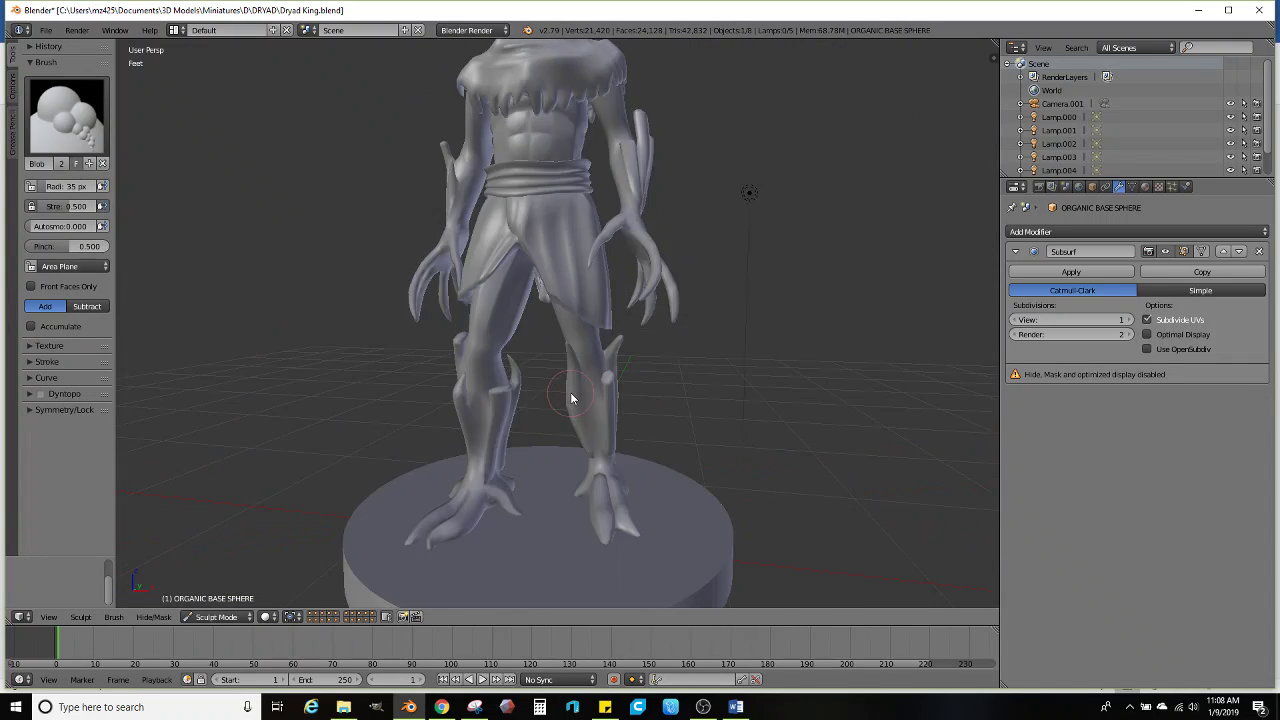
Extrude a three-face strip on the inner side of the left thigh, above the knee, and scale it by 0.805
{"action": "scroll", "coordinate": [571, 398], "scroll_direction": "up", "scroll_amount": 2}
{"action": "key", "text": "Tab"}
{"action": "scroll", "coordinate": [571, 328], "scroll_direction": "up", "scroll_amount": 3}
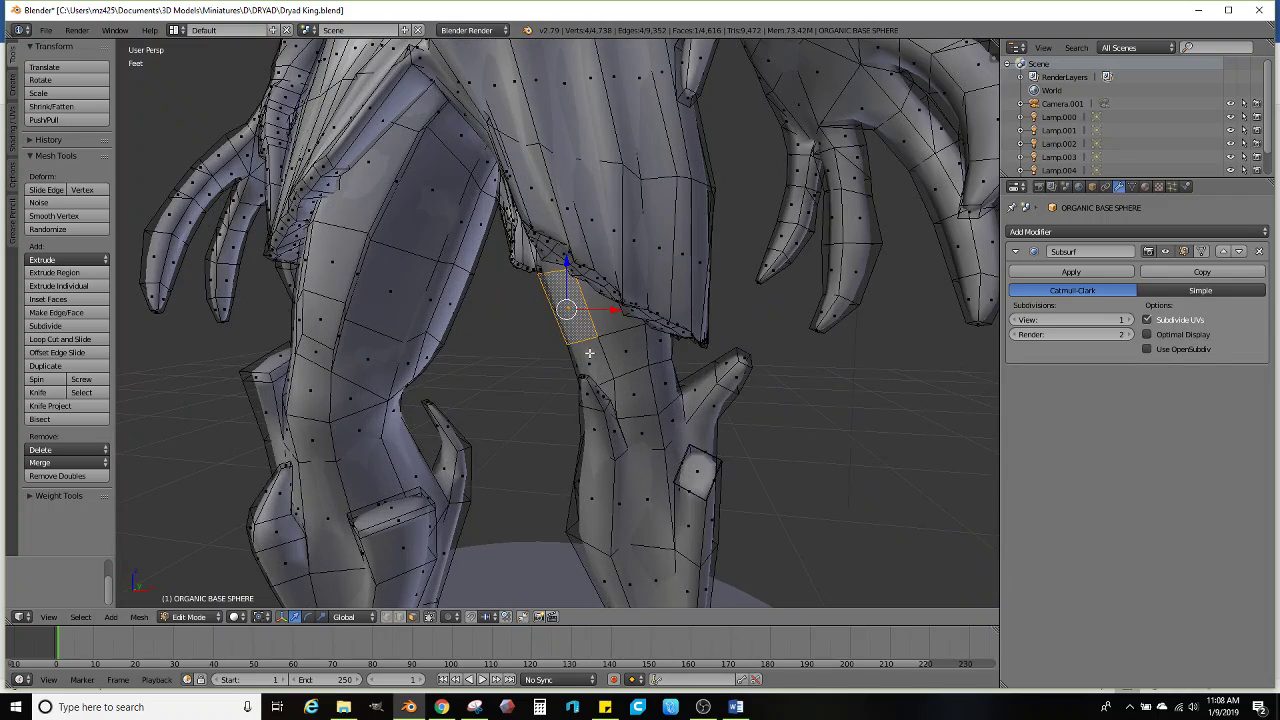
{"action": "key", "text": "e"}
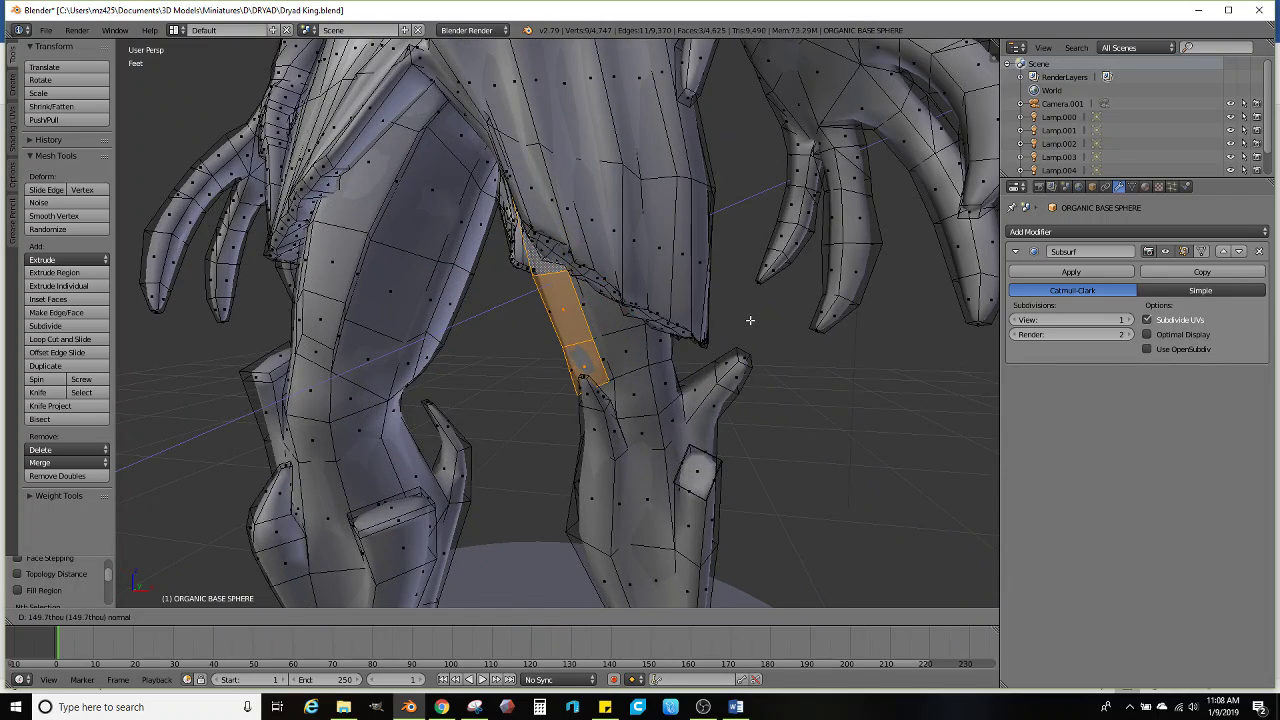
{"action": "left_click", "coordinate": [734, 322]}
{"action": "key", "text": "s"}
{"action": "left_click", "coordinate": [682, 350]}
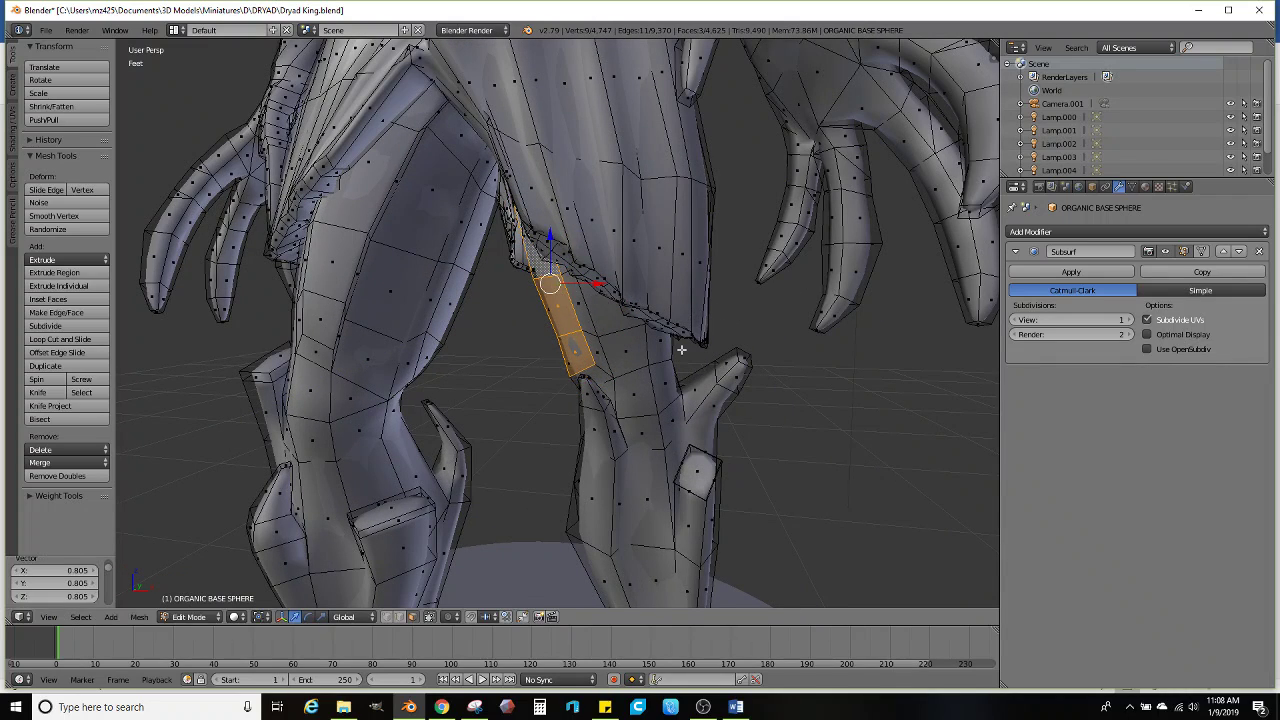
Extrude a four-face patch on the front of the left knee outward and shrink it into a kneecap
{"action": "right_click", "coordinate": [626, 318], "text": "ctrl"}
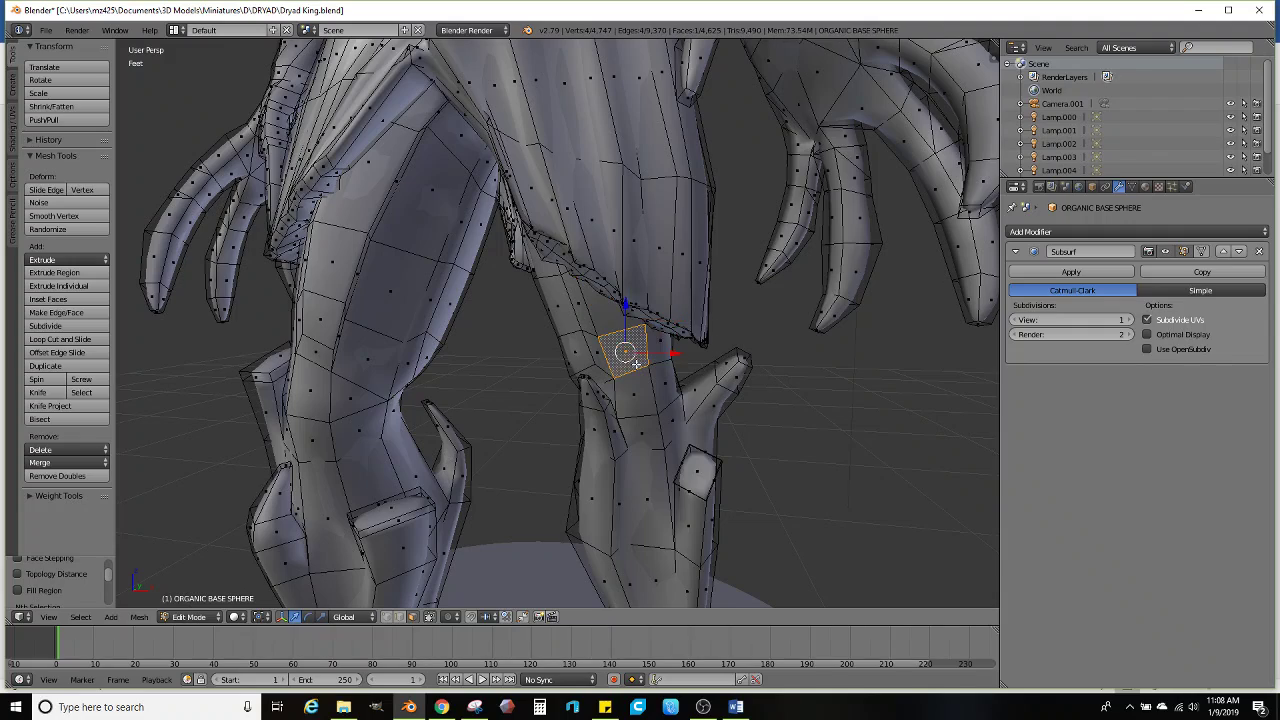
{"action": "scroll", "coordinate": [636, 364], "scroll_direction": "down", "scroll_amount": 3}
{"action": "mouse_move", "coordinate": [646, 386]}
{"action": "middle_mouse_down"}
{"action": "mouse_move", "coordinate": [594, 430]}
{"action": "mouse_move", "coordinate": [477, 393]}
{"action": "mouse_move", "coordinate": [633, 377]}
{"action": "mouse_move", "coordinate": [620, 405]}
{"action": "mouse_move", "coordinate": [644, 402]}
{"action": "middle_mouse_up"}
{"action": "key", "text": "e"}
{"action": "left_click", "coordinate": [702, 406]}
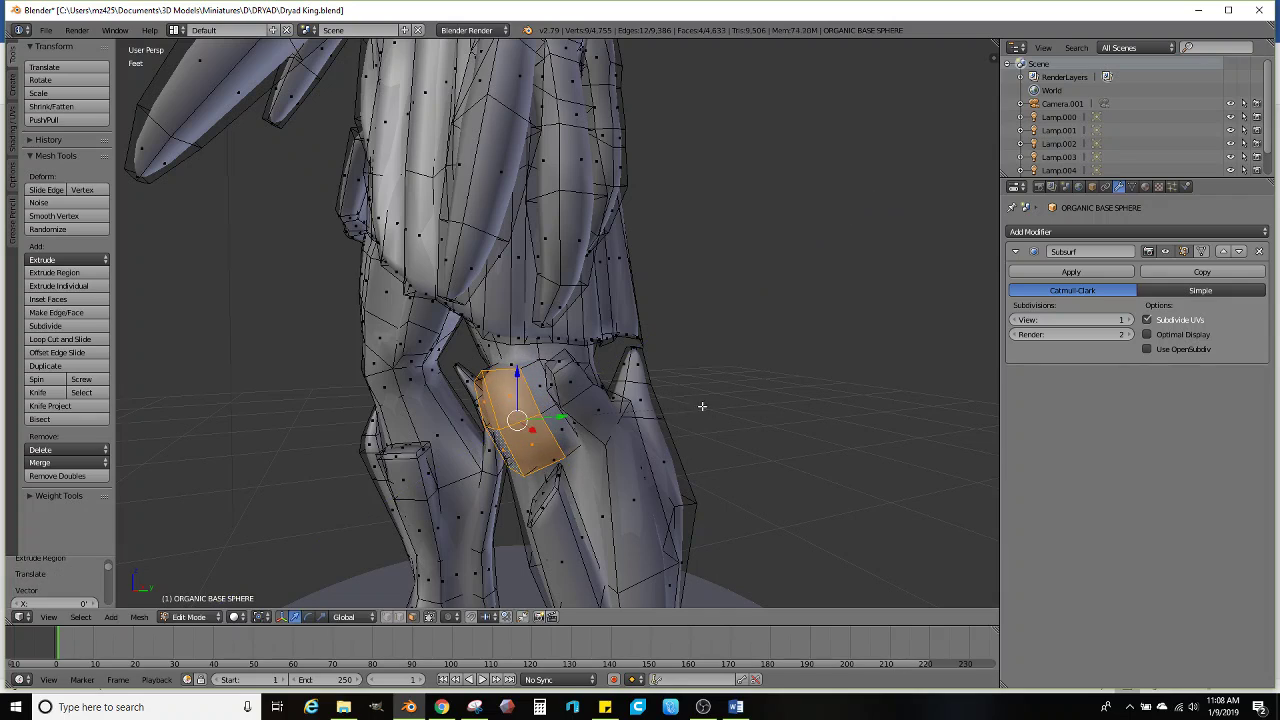
{"action": "key", "text": "s"}
{"action": "left_click", "coordinate": [642, 414]}
{"action": "key", "text": "Tab"}
{"action": "mouse_move", "coordinate": [490, 425]}
{"action": "middle_mouse_down"}
{"action": "mouse_move", "coordinate": [603, 440]}
{"action": "mouse_move", "coordinate": [426, 443]}
{"action": "mouse_move", "coordinate": [531, 434]}
{"action": "middle_mouse_up"}
{"action": "scroll", "coordinate": [603, 440], "scroll_direction": "down", "scroll_amount": 3}
{"action": "key", "text": "Tab"}
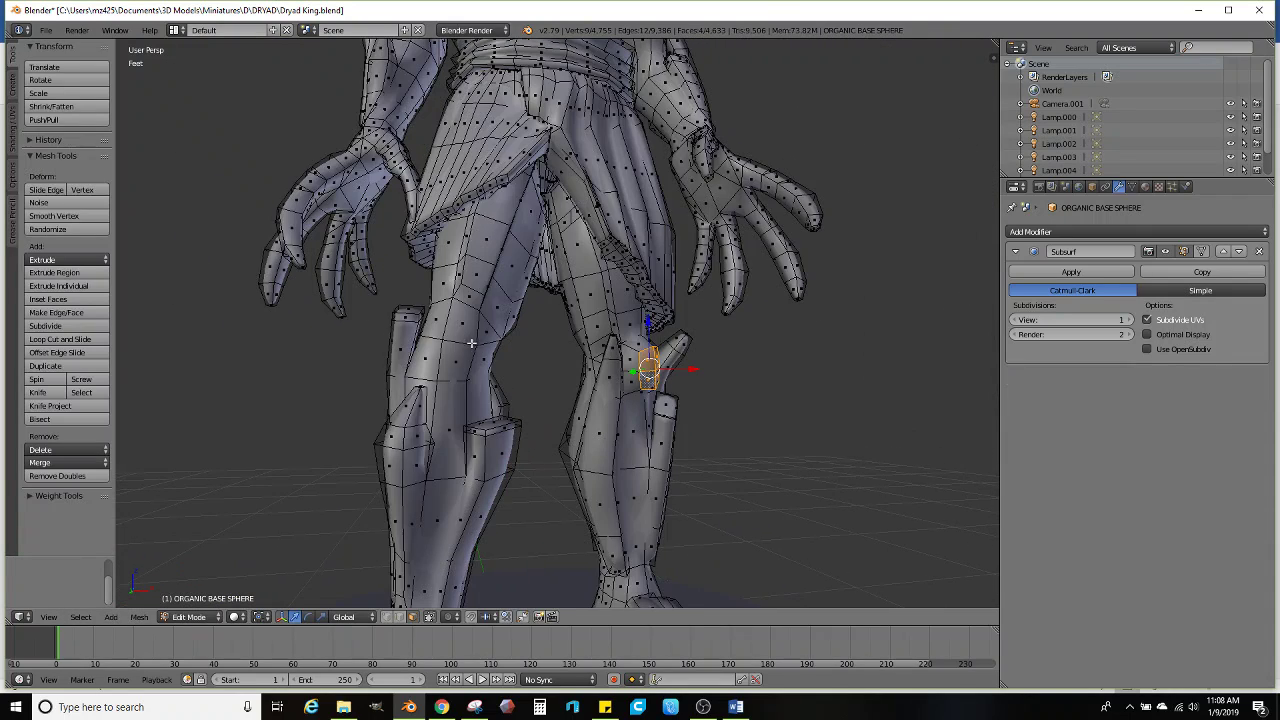
Extrude the matching four-face patch on the right knee and scale it down
{"action": "middle_click_drag", "start_coordinate": [502, 362], "coordinate": [460, 373]}
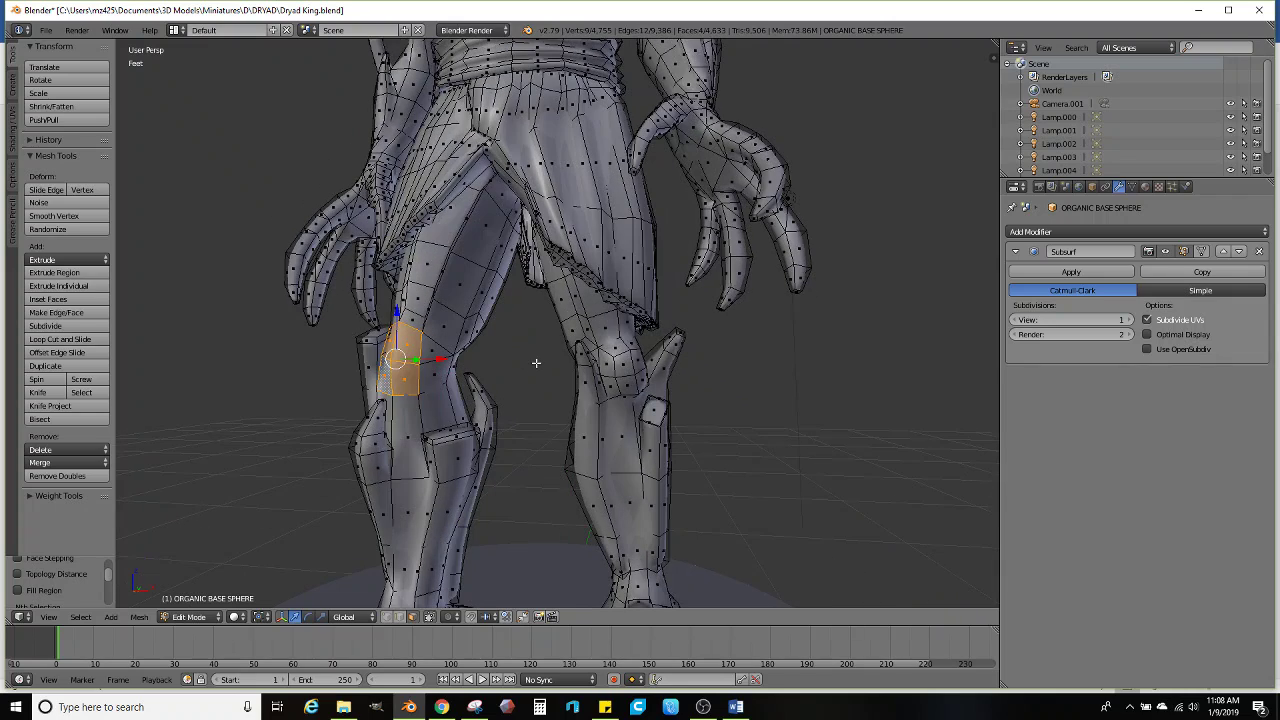
{"action": "key", "text": "g"}
{"action": "key", "text": "x"}
{"action": "left_click", "coordinate": [526, 363]}
{"action": "key", "text": "s"}
{"action": "left_click", "coordinate": [487, 364]}
{"action": "key", "text": "Tab"}
{"action": "scroll", "coordinate": [485, 370], "scroll_direction": "down", "scroll_amount": 5}
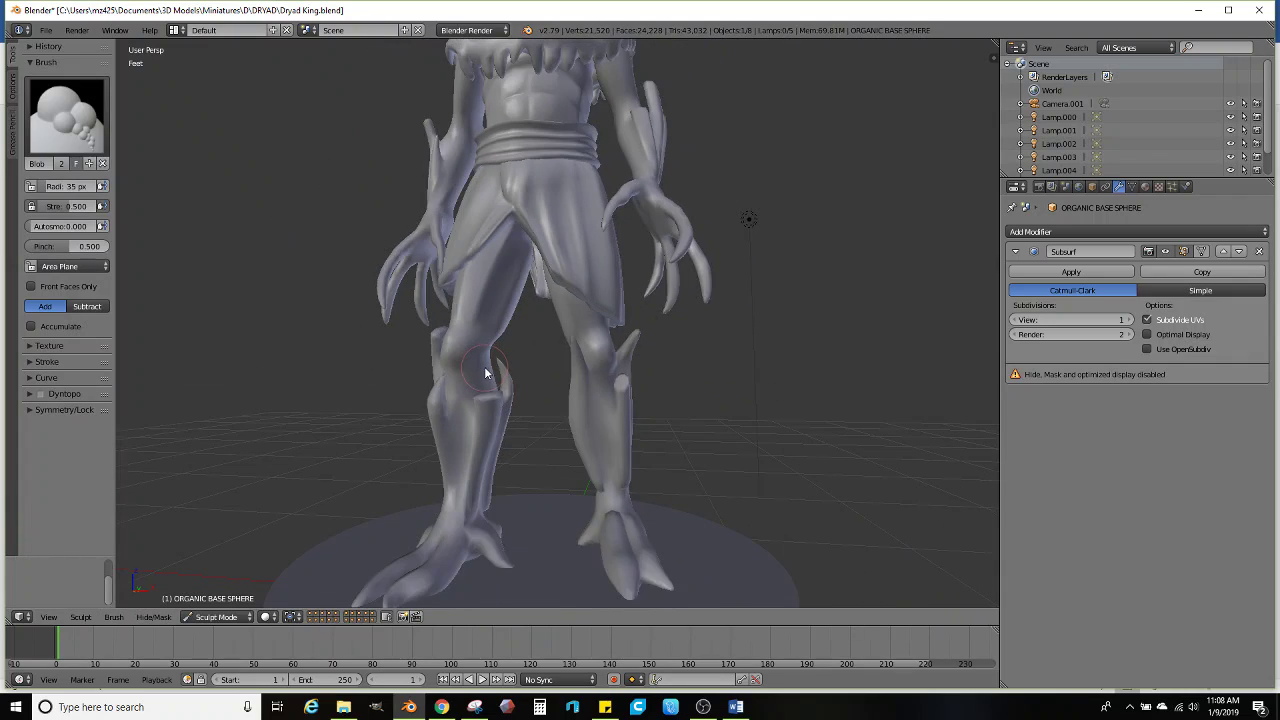
Examine the smooth-shaded figure from the front, side and back
{"action": "mouse_move", "coordinate": [503, 347]}
{"action": "middle_mouse_down"}
{"action": "mouse_move", "coordinate": [534, 366]}
{"action": "mouse_move", "coordinate": [515, 375]}
{"action": "mouse_move", "coordinate": [575, 380]}
{"action": "mouse_move", "coordinate": [608, 366]}
{"action": "mouse_move", "coordinate": [518, 406]}
{"action": "middle_mouse_up"}
{"action": "key", "text": "Tab"}
{"action": "key", "text": "Tab"}
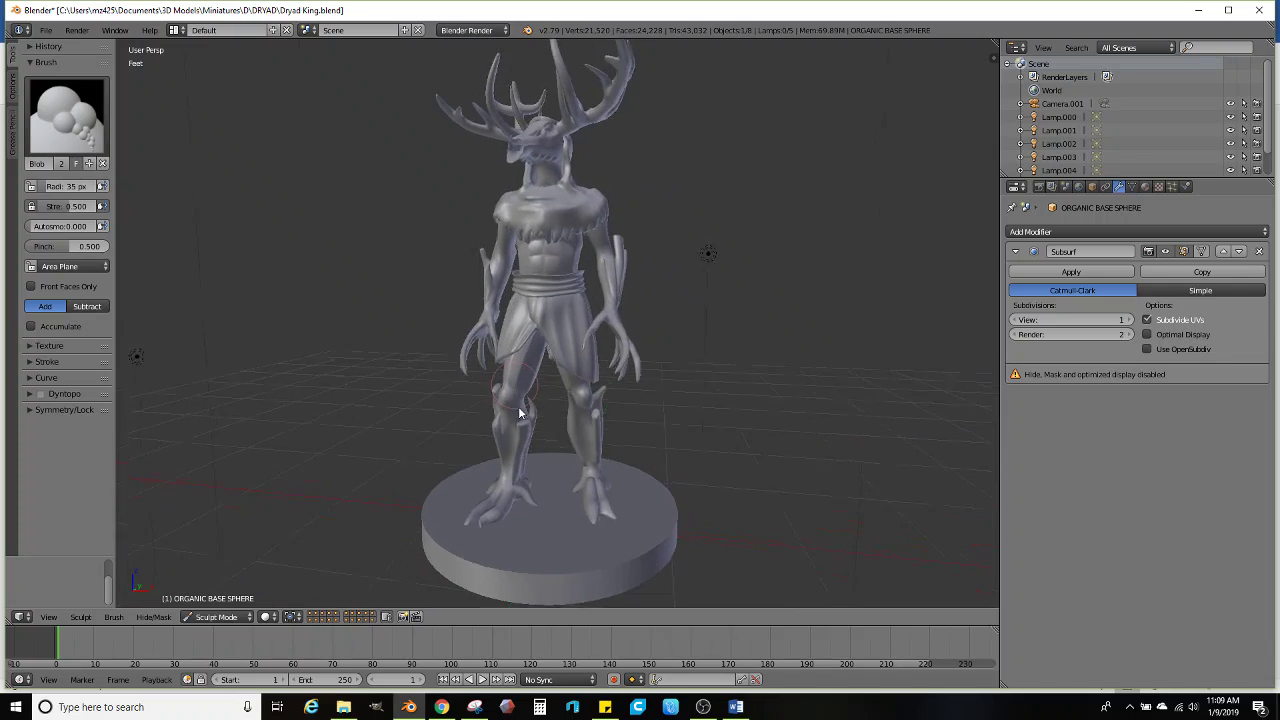
{"action": "scroll", "coordinate": [575, 372], "scroll_direction": "up", "scroll_amount": 4}
{"action": "middle_click_drag", "start_coordinate": [648, 407], "coordinate": [644, 394]}
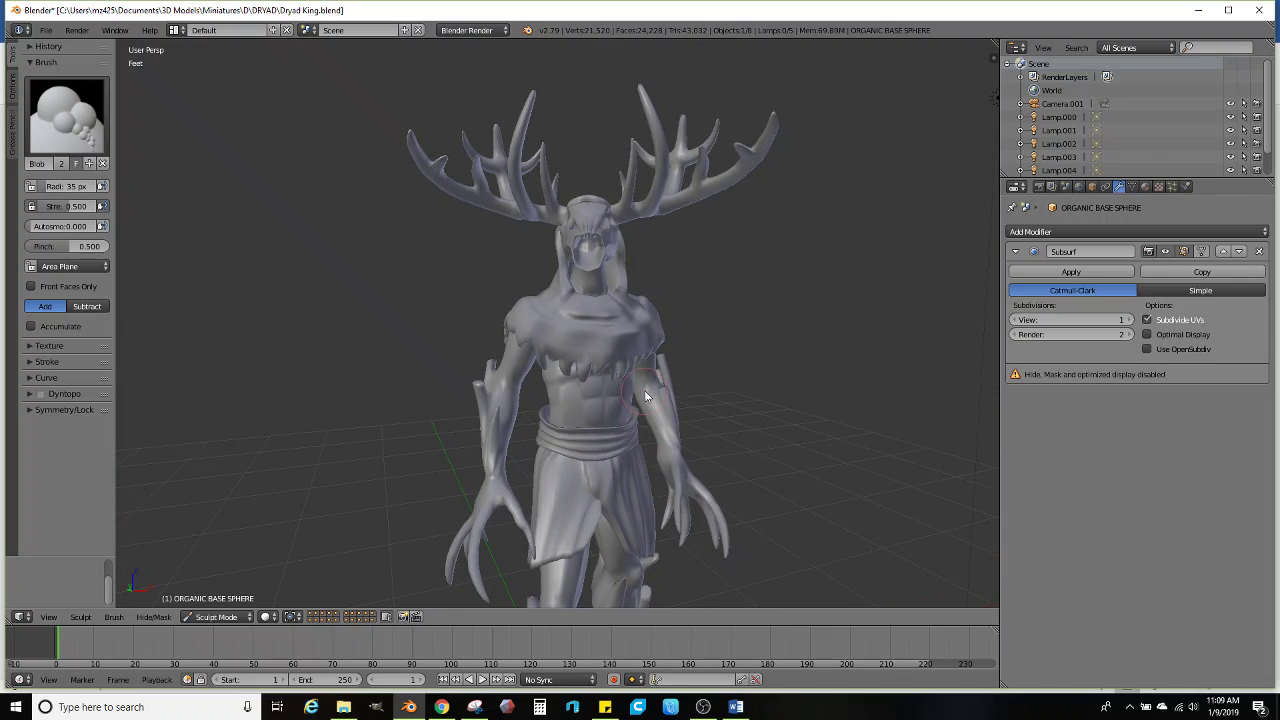
{"action": "mouse_move", "coordinate": [645, 397]}
{"action": "middle_mouse_down"}
{"action": "mouse_move", "coordinate": [614, 371]}
{"action": "mouse_move", "coordinate": [553, 356]}
{"action": "mouse_move", "coordinate": [665, 370]}
{"action": "mouse_move", "coordinate": [649, 439]}
{"action": "mouse_move", "coordinate": [592, 424]}
{"action": "mouse_move", "coordinate": [631, 403]}
{"action": "middle_mouse_up"}
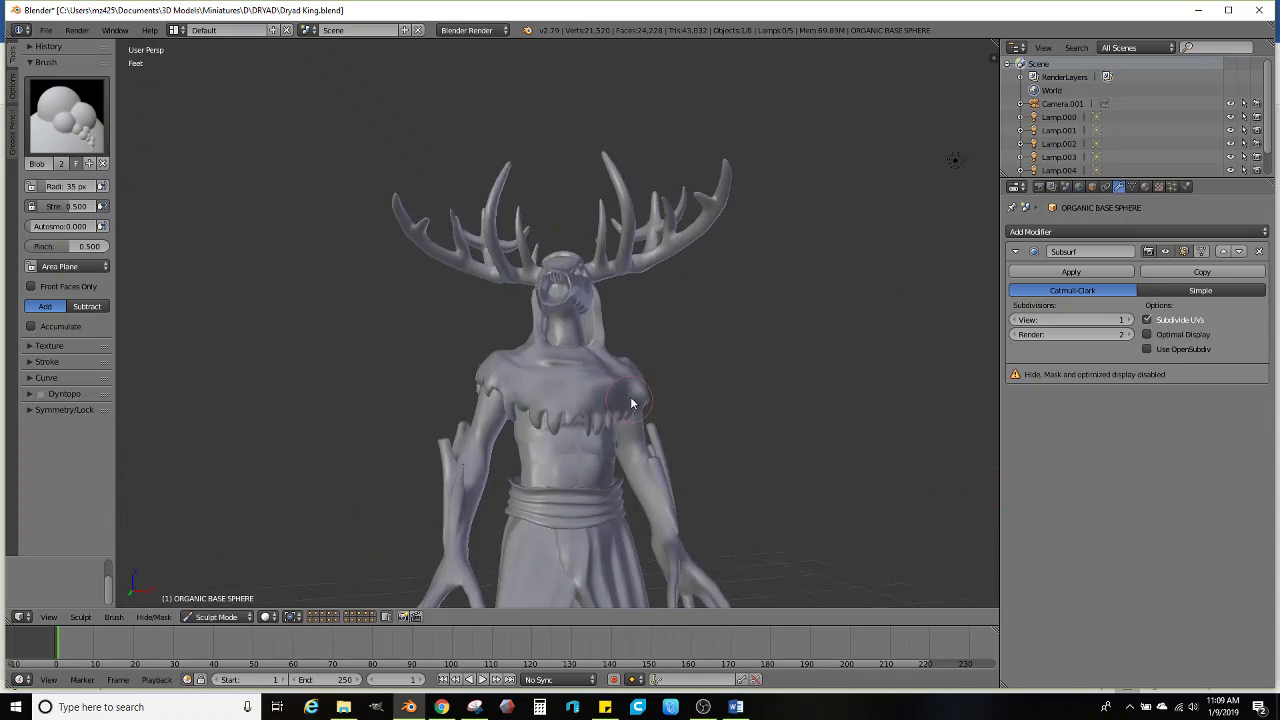
{"action": "scroll", "coordinate": [631, 403], "scroll_direction": "down", "scroll_amount": 4}
{"action": "middle_click_drag", "start_coordinate": [657, 449], "coordinate": [821, 478]}
{"action": "scroll", "coordinate": [724, 403], "scroll_direction": "up", "scroll_amount": 3}
{"action": "scroll", "coordinate": [821, 478], "scroll_direction": "up", "scroll_amount": 3}
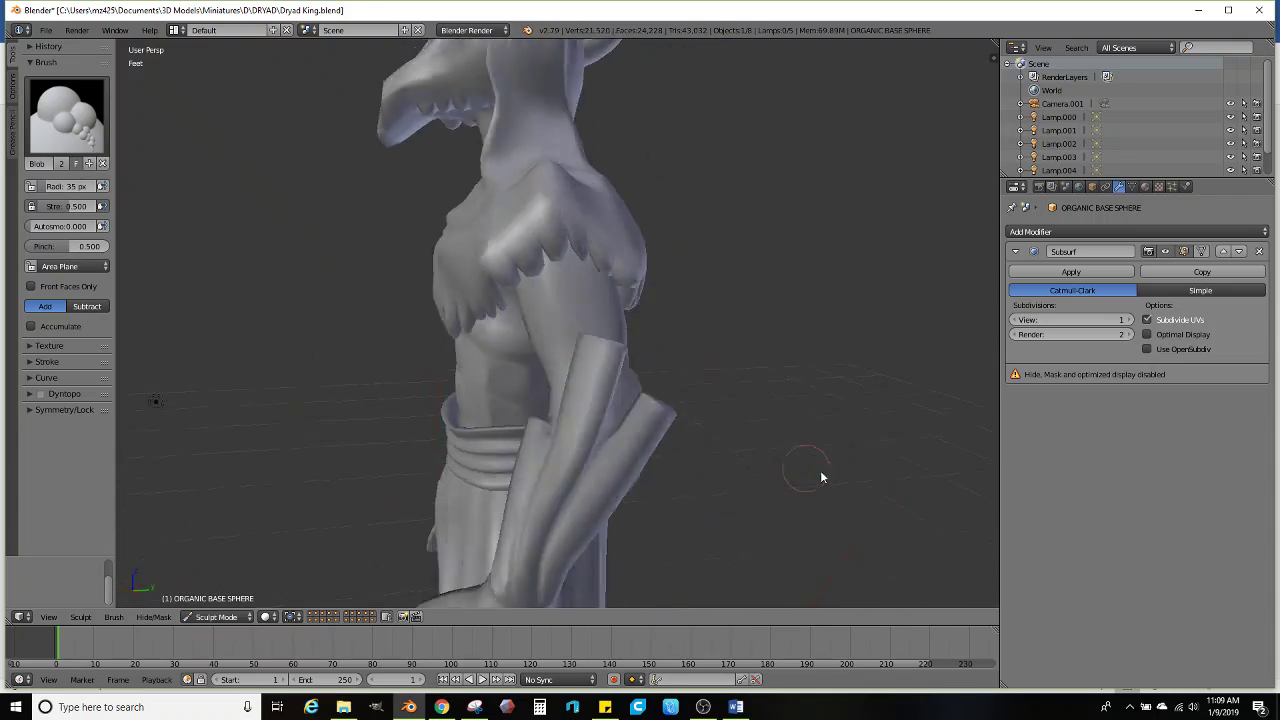
{"action": "scroll", "coordinate": [821, 478], "scroll_direction": "down", "scroll_amount": 5}
{"action": "mouse_move", "coordinate": [609, 443]}
{"action": "middle_mouse_down"}
{"action": "mouse_move", "coordinate": [740, 466]}
{"action": "mouse_move", "coordinate": [671, 429]}
{"action": "mouse_move", "coordinate": [829, 427]}
{"action": "mouse_move", "coordinate": [749, 414]}
{"action": "mouse_move", "coordinate": [657, 423]}
{"action": "mouse_move", "coordinate": [669, 374]}
{"action": "mouse_move", "coordinate": [645, 401]}
{"action": "mouse_move", "coordinate": [783, 434]}
{"action": "mouse_move", "coordinate": [709, 477]}
{"action": "mouse_move", "coordinate": [720, 503]}
{"action": "mouse_move", "coordinate": [729, 497]}
{"action": "mouse_move", "coordinate": [681, 481]}
{"action": "mouse_move", "coordinate": [663, 423]}
{"action": "mouse_move", "coordinate": [697, 406]}
{"action": "mouse_move", "coordinate": [690, 447]}
{"action": "mouse_move", "coordinate": [605, 453]}
{"action": "middle_mouse_up"}
{"action": "scroll", "coordinate": [645, 401], "scroll_direction": "up", "scroll_amount": 2}
{"action": "scroll", "coordinate": [712, 491], "scroll_direction": "up", "scroll_amount": 2}
{"action": "scroll", "coordinate": [573, 396], "scroll_direction": "up", "scroll_amount": 5}
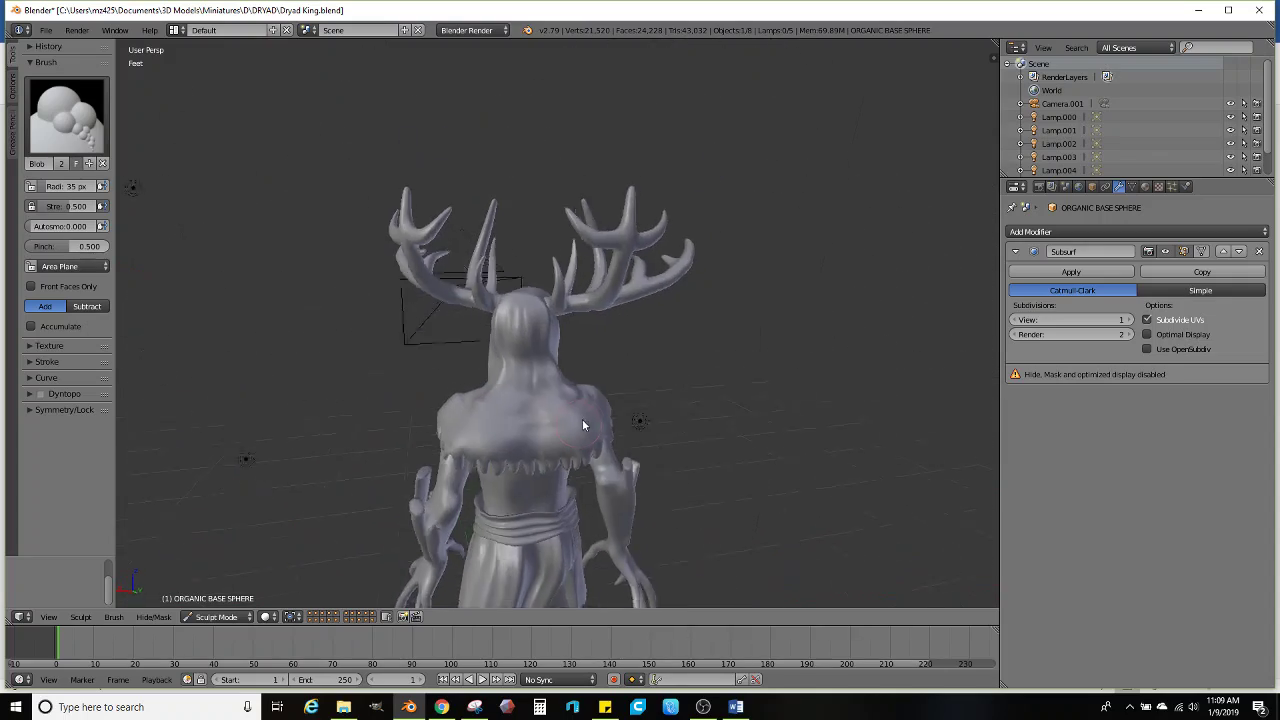
Select the whole head with its antlers, turn it slightly and move it by X -66.1, Y -73.8 and Z 8.95 thou
{"action": "key", "text": "Tab"}
{"action": "mouse_move", "coordinate": [528, 349]}
{"action": "middle_mouse_down"}
{"action": "mouse_move", "coordinate": [551, 398]}
{"action": "mouse_move", "coordinate": [565, 384]}
{"action": "mouse_move", "coordinate": [534, 383]}
{"action": "mouse_move", "coordinate": [553, 377]}
{"action": "middle_mouse_up"}
{"action": "key", "text": "z"}
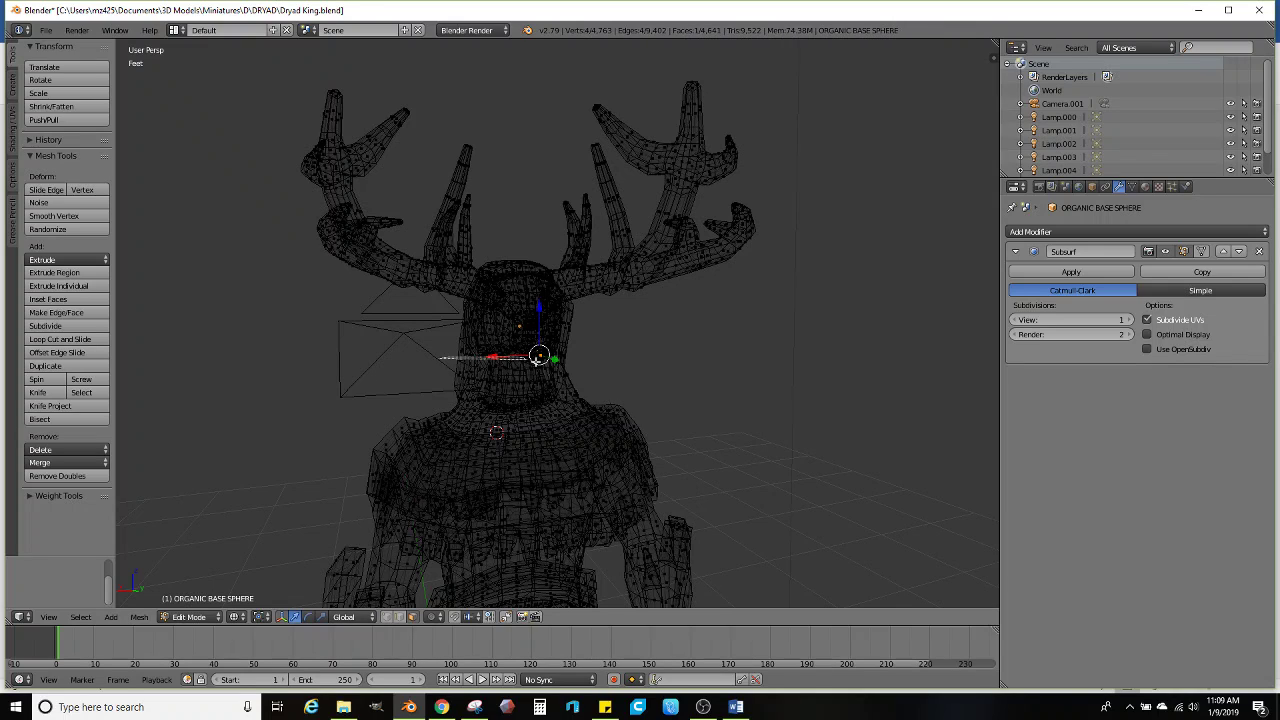
{"action": "mouse_move", "coordinate": [538, 358]}
{"action": "left_mouse_down", "text": "ctrl"}
{"action": "mouse_move", "coordinate": [886, 200]}
{"action": "mouse_move", "coordinate": [354, 23]}
{"action": "mouse_move", "coordinate": [228, 244]}
{"action": "left_mouse_up", "text": "ctrl"}
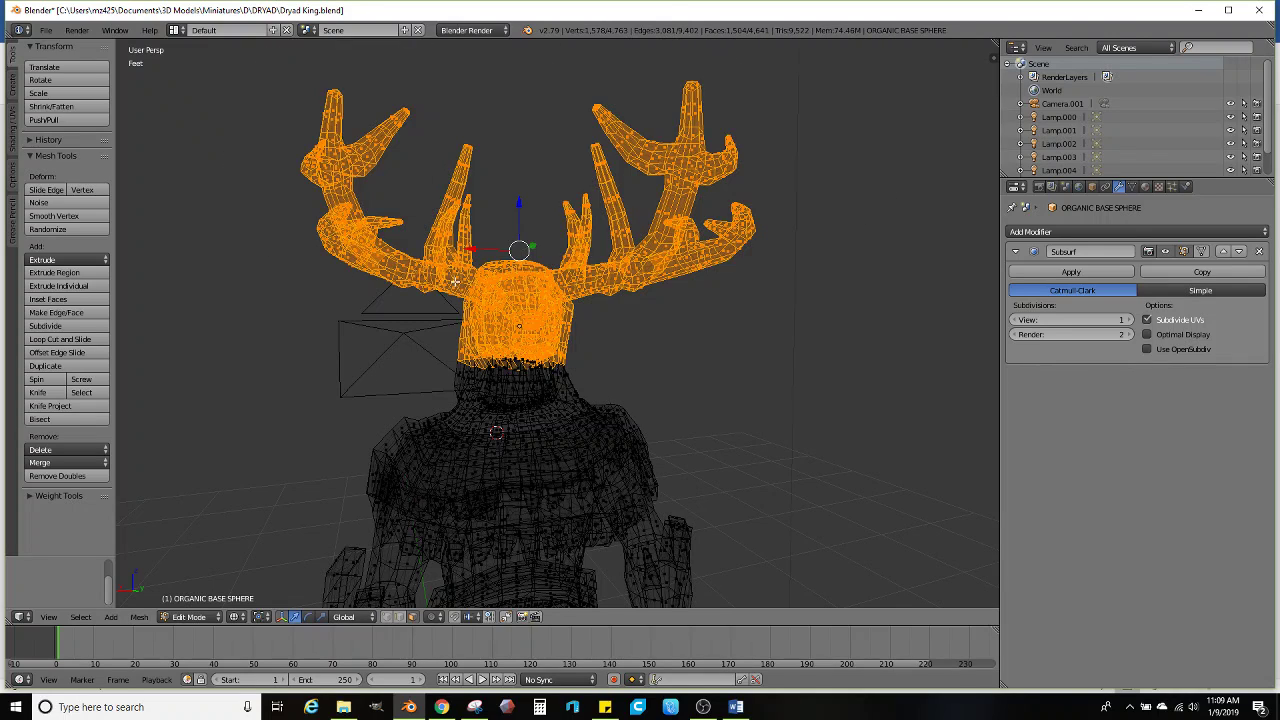
{"action": "key", "text": "z"}
{"action": "mouse_move", "coordinate": [455, 283]}
{"action": "middle_mouse_down"}
{"action": "mouse_move", "coordinate": [651, 380]}
{"action": "mouse_move", "coordinate": [645, 400]}
{"action": "mouse_move", "coordinate": [629, 287]}
{"action": "middle_mouse_up"}
{"action": "scroll", "coordinate": [629, 287], "scroll_direction": "up", "scroll_amount": 3}
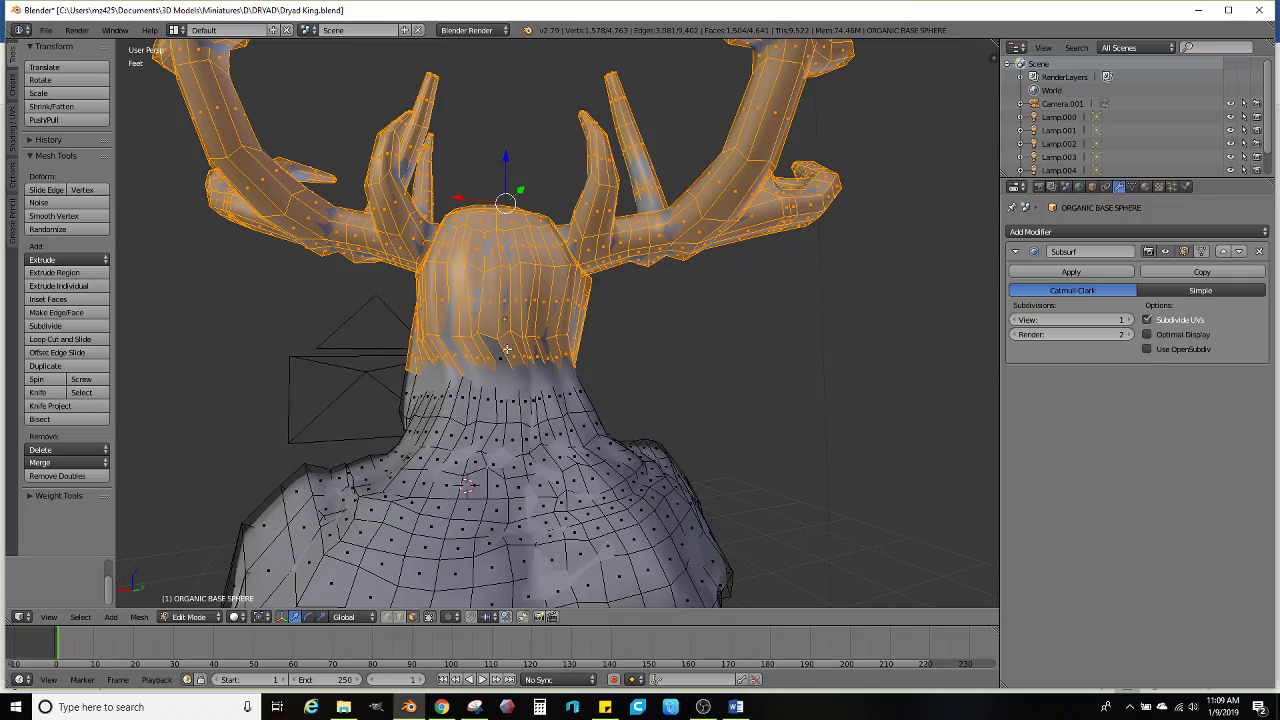
{"action": "middle_click_drag", "start_coordinate": [513, 284], "coordinate": [640, 435]}
{"action": "key", "text": "r"}
{"action": "key", "text": "x"}
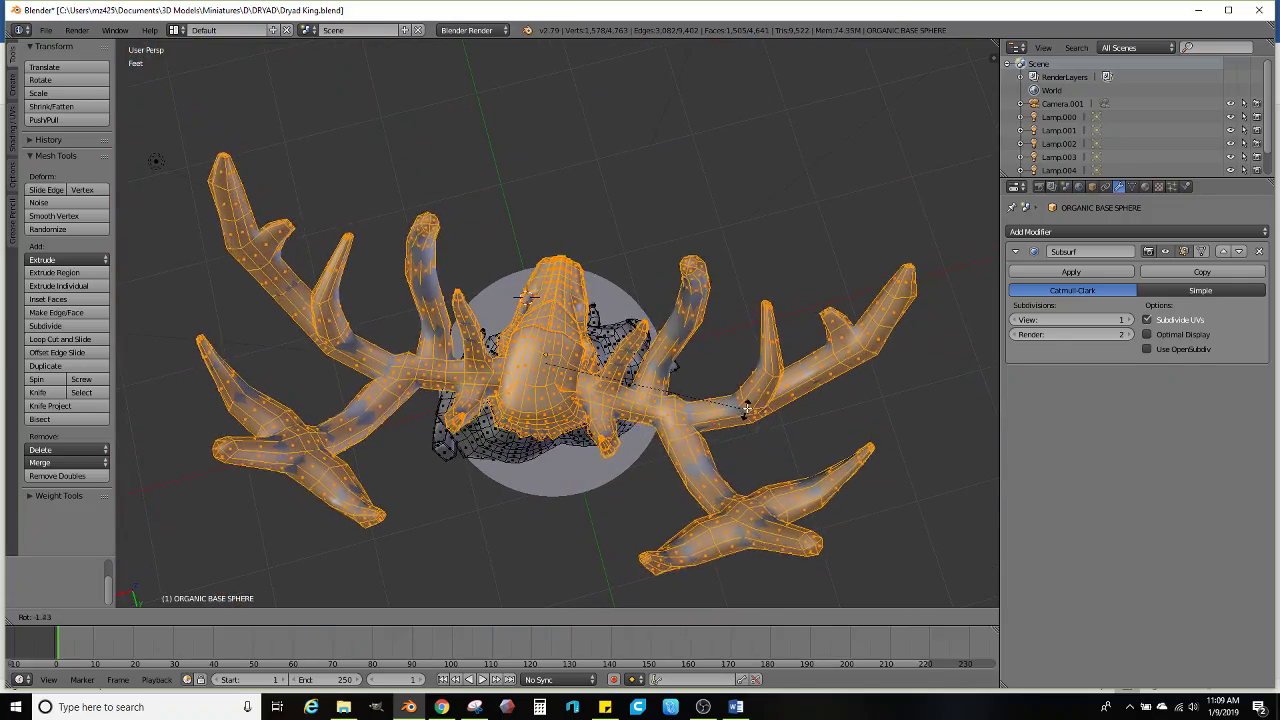
{"action": "left_click", "coordinate": [755, 395]}
{"action": "key", "text": "g"}
{"action": "left_click", "coordinate": [760, 387]}
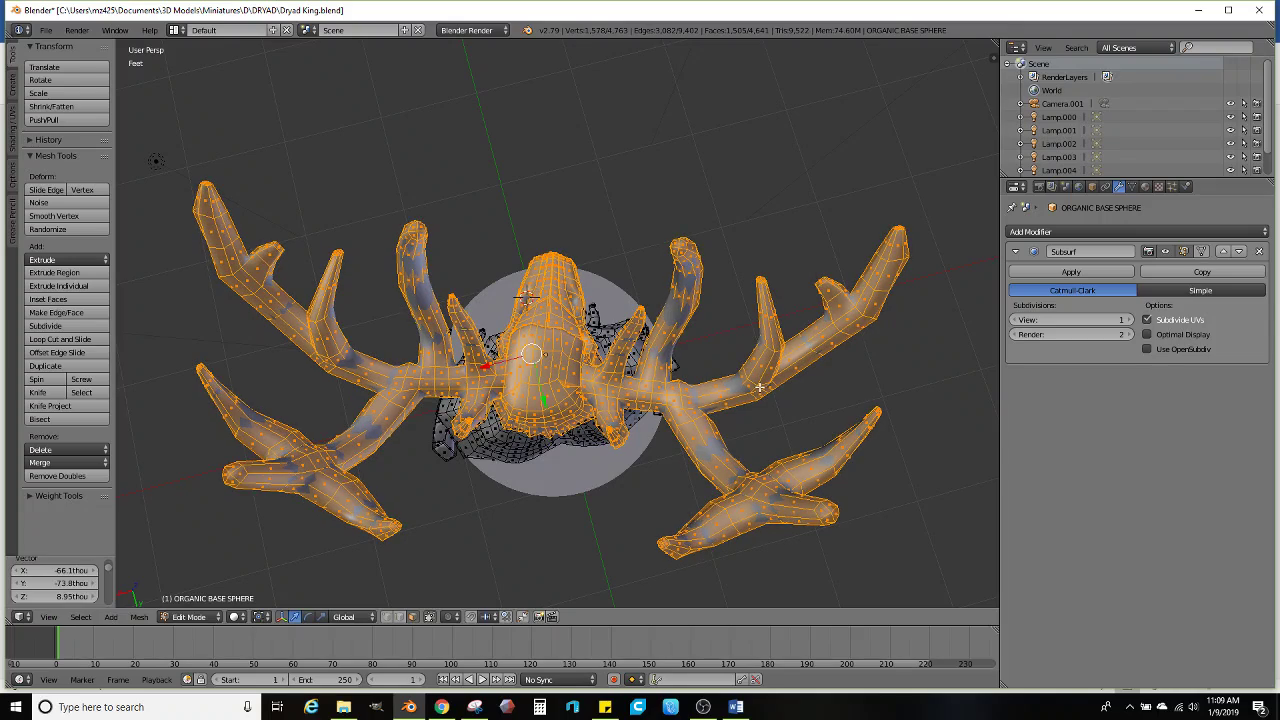
Try to rotate the head and antlers a further -1.81° and move them 42.9 thou in X and -11.6 thou in Y
{"action": "key", "text": "r"}
{"action": "key", "text": "x"}
{"action": "left_click", "coordinate": [773, 402]}
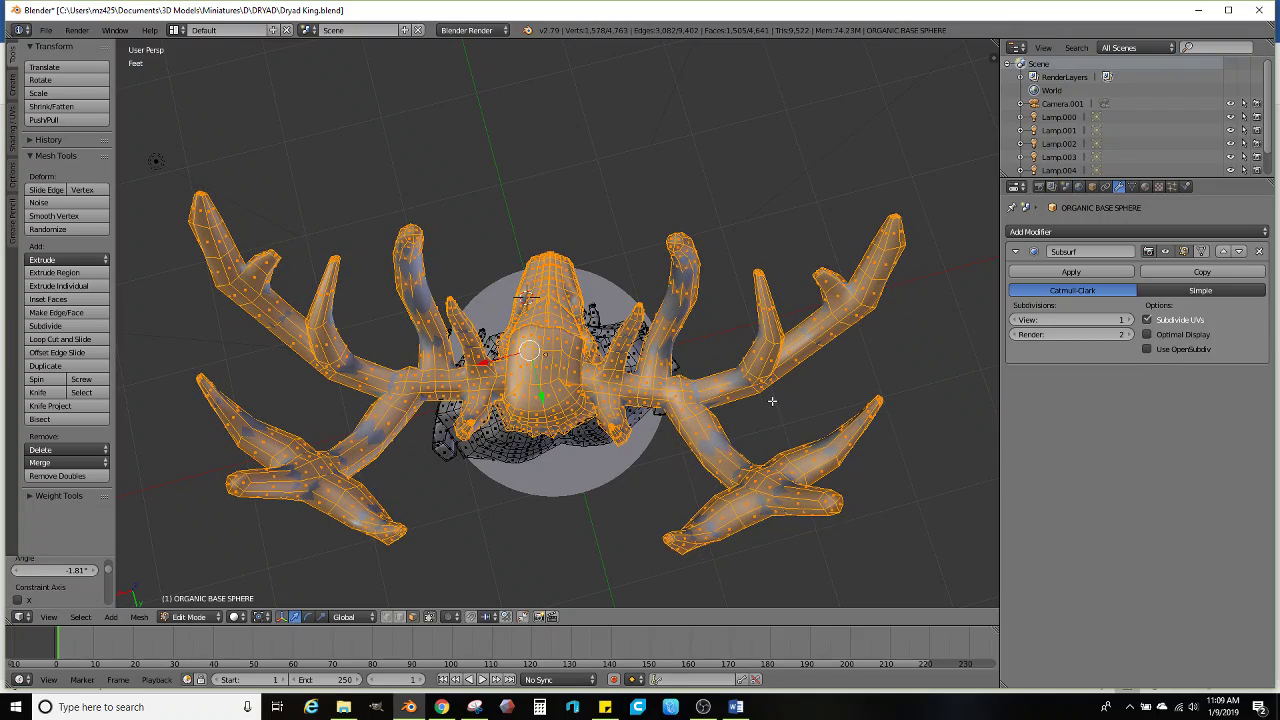
{"action": "key", "text": "g"}
{"action": "left_click", "coordinate": [767, 398]}
Check the turned head from several sides and undo its last rotation and move
{"action": "scroll", "coordinate": [766, 397], "scroll_direction": "down", "scroll_amount": 2}
{"action": "middle_click_drag", "start_coordinate": [766, 397], "coordinate": [629, 309]}
{"action": "scroll", "coordinate": [735, 364], "scroll_direction": "down", "scroll_amount": 3}
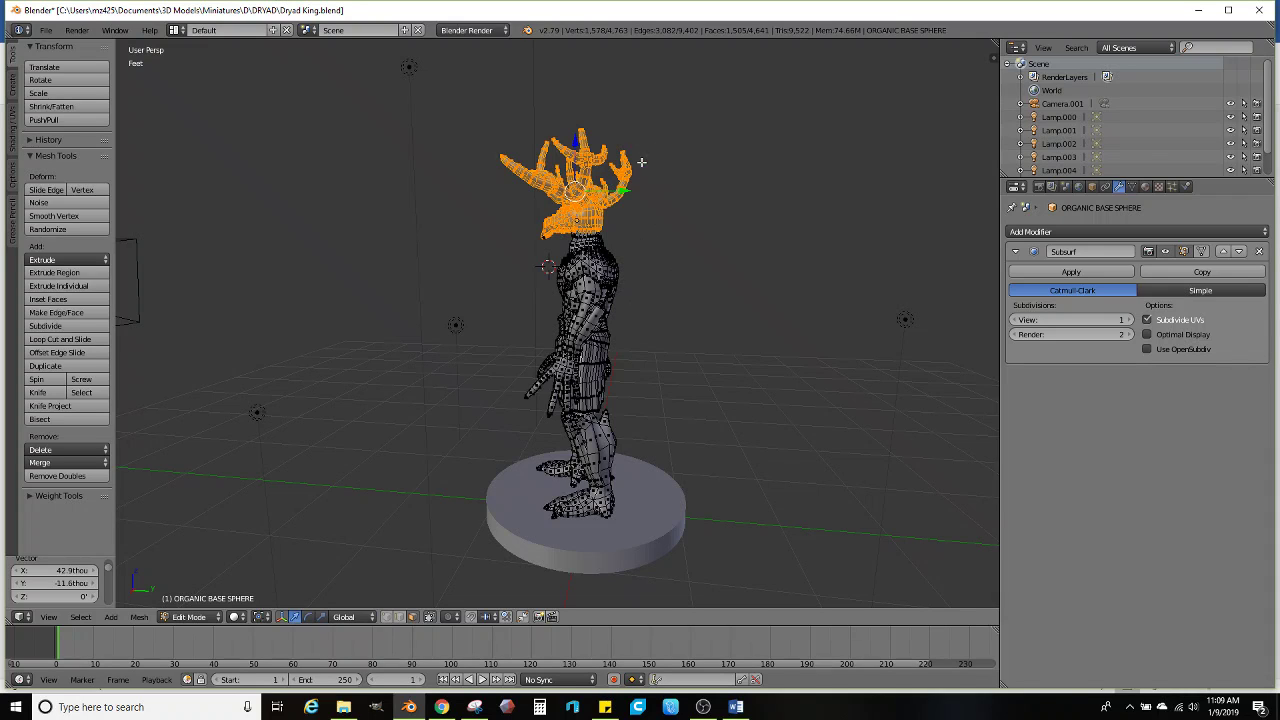
{"action": "middle_click_drag", "start_coordinate": [641, 162], "coordinate": [541, 386]}
{"action": "middle_click_drag", "start_coordinate": [571, 298], "coordinate": [598, 416]}
{"action": "scroll", "coordinate": [640, 321], "scroll_direction": "up", "scroll_amount": 5}
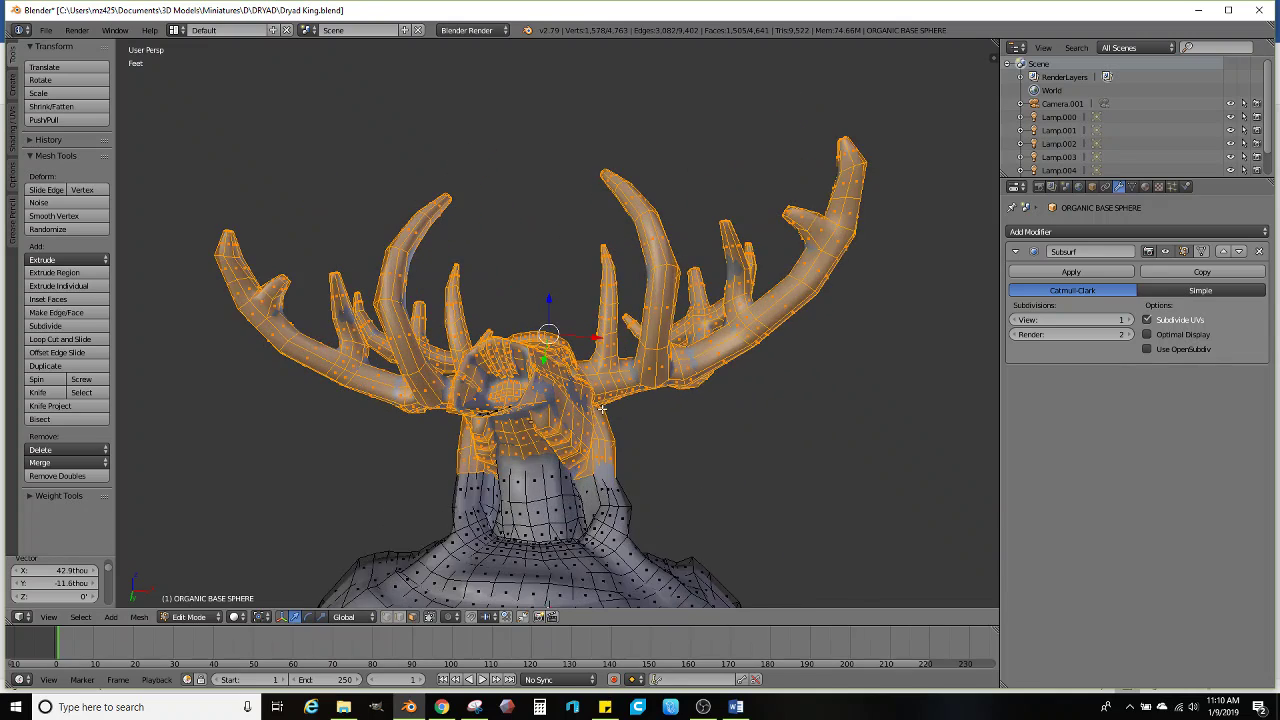
{"action": "scroll", "coordinate": [598, 416], "scroll_direction": "up", "scroll_amount": 3}
{"action": "key", "text": "ctrl+z"}
{"action": "key", "text": "ctrl+z"}
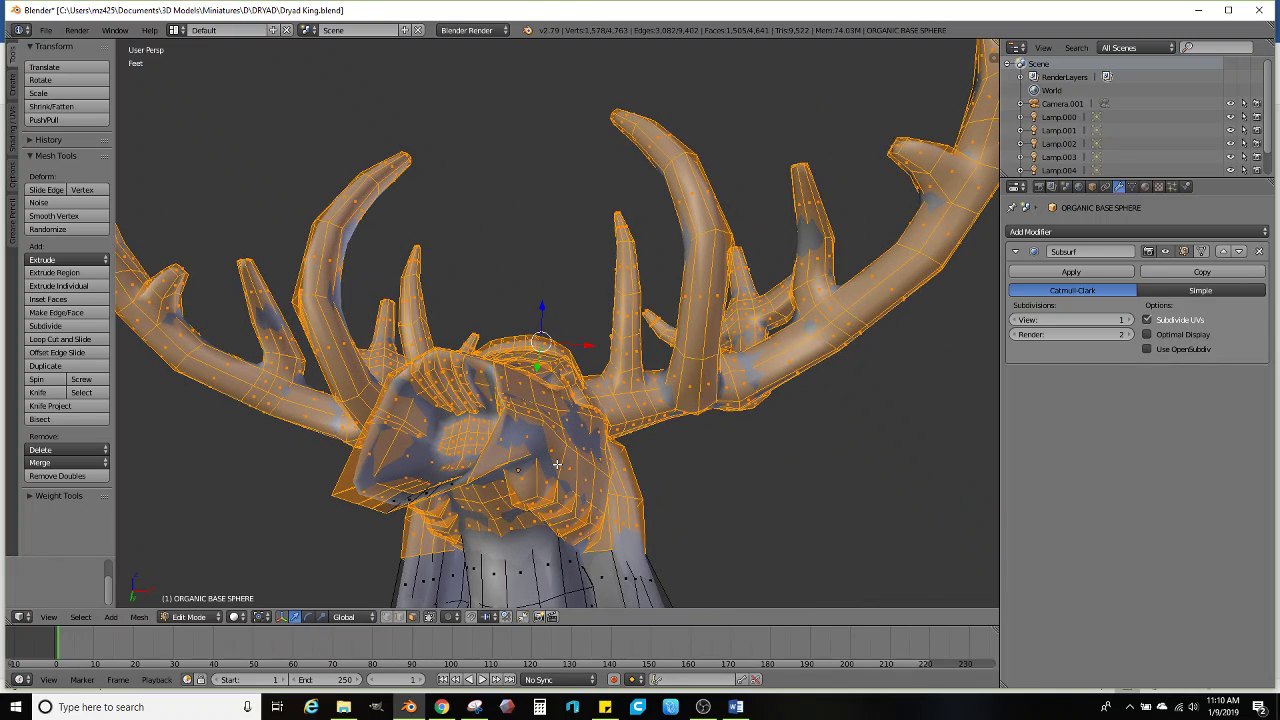
Examine the skull's cheek area up close and the full figure from the front and side
{"action": "scroll", "coordinate": [557, 464], "scroll_direction": "down", "scroll_amount": 5}
{"action": "key", "text": "ctrl+Tab"}
{"action": "mouse_move", "coordinate": [557, 464]}
{"action": "middle_mouse_down"}
{"action": "mouse_move", "coordinate": [563, 523]}
{"action": "mouse_move", "coordinate": [614, 411]}
{"action": "mouse_move", "coordinate": [585, 382]}
{"action": "mouse_move", "coordinate": [549, 374]}
{"action": "mouse_move", "coordinate": [686, 366]}
{"action": "mouse_move", "coordinate": [651, 386]}
{"action": "mouse_move", "coordinate": [669, 357]}
{"action": "mouse_move", "coordinate": [630, 360]}
{"action": "mouse_move", "coordinate": [588, 408]}
{"action": "mouse_move", "coordinate": [575, 404]}
{"action": "mouse_move", "coordinate": [675, 376]}
{"action": "middle_mouse_up"}
{"action": "scroll", "coordinate": [675, 376], "scroll_direction": "up", "scroll_amount": 3}
{"action": "scroll", "coordinate": [675, 376], "scroll_direction": "up", "scroll_amount": 3}
{"action": "key", "text": "Tab"}
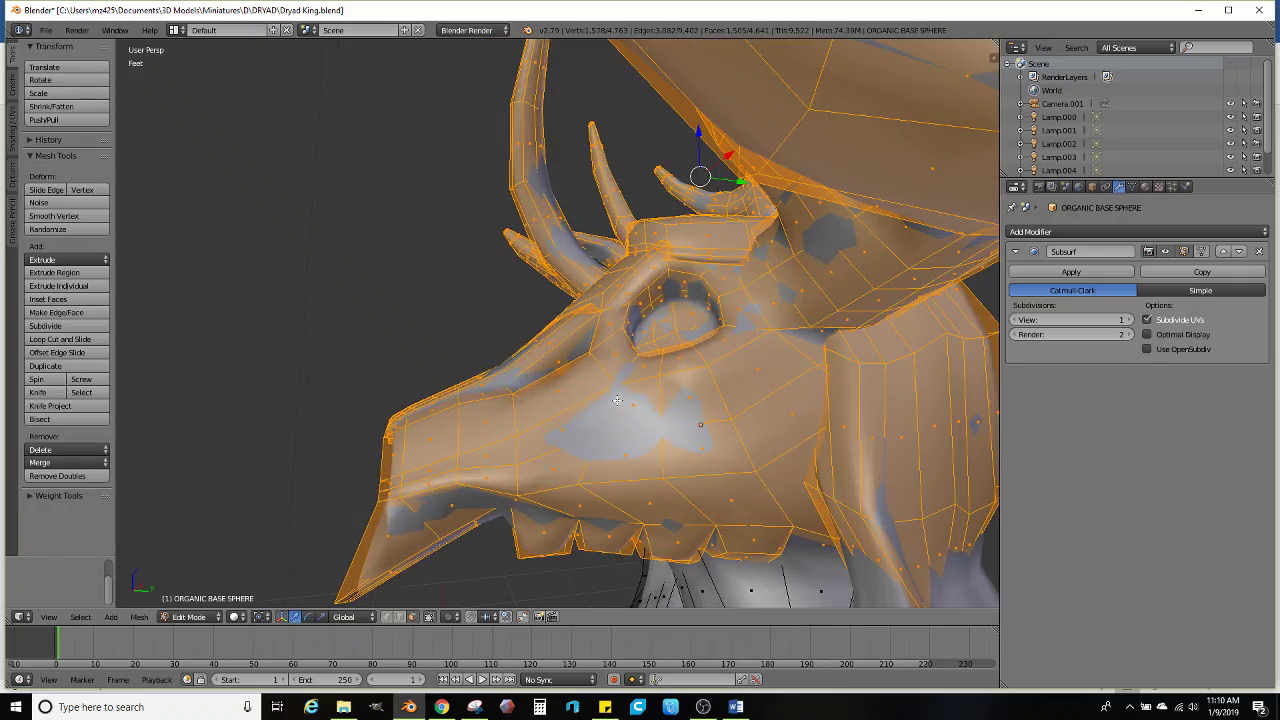
{"action": "right_click", "coordinate": [699, 409]}
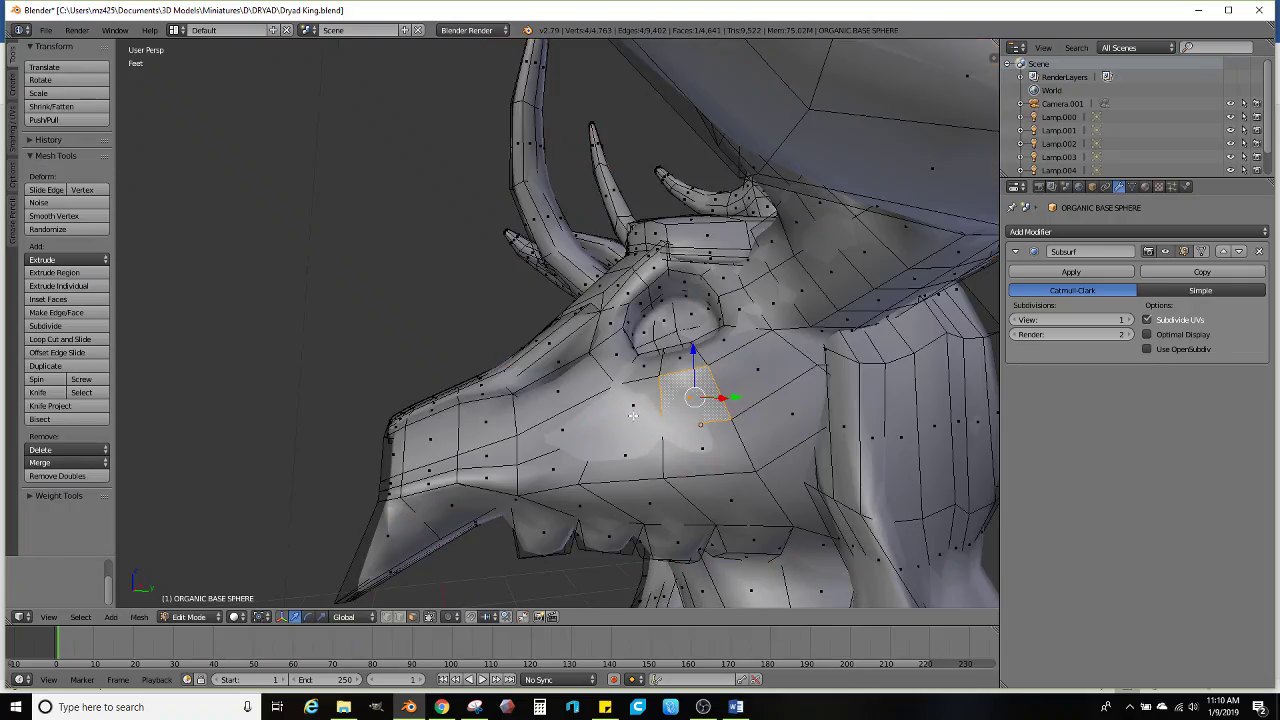
{"action": "middle_click_drag", "start_coordinate": [633, 415], "coordinate": [467, 368]}
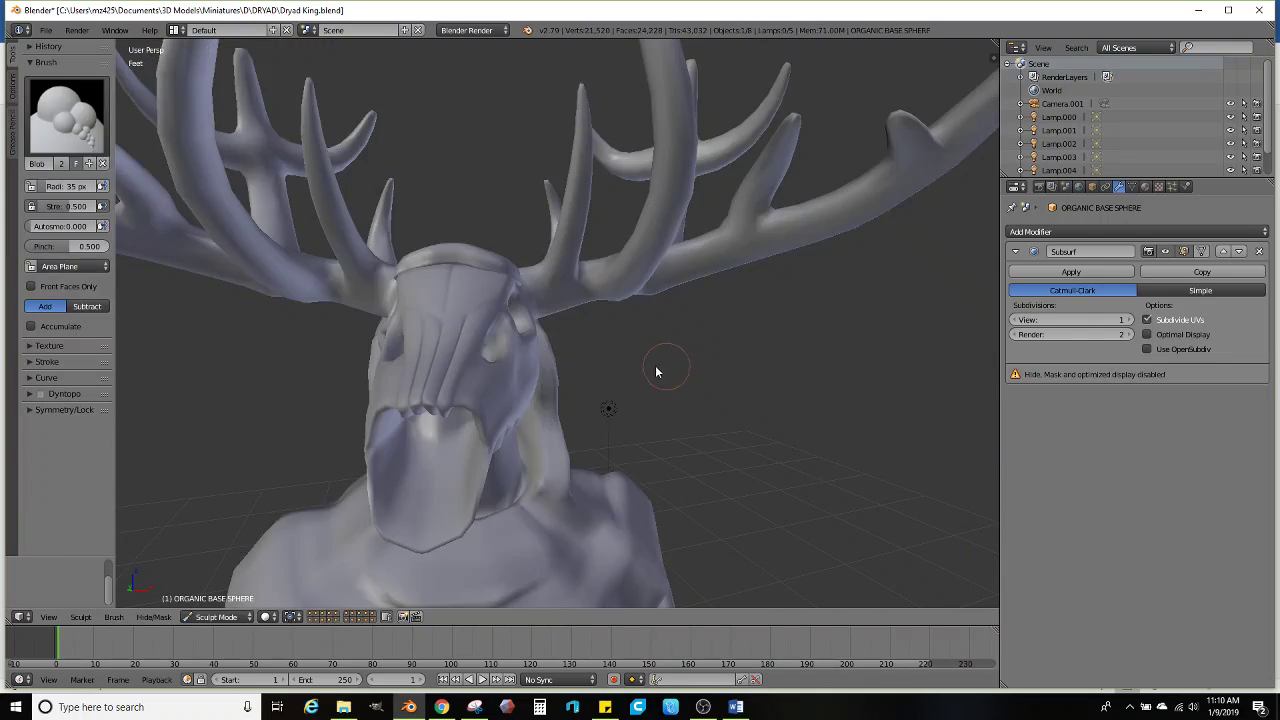
{"action": "mouse_move", "coordinate": [657, 366]}
{"action": "middle_mouse_down"}
{"action": "mouse_move", "coordinate": [530, 359]}
{"action": "mouse_move", "coordinate": [680, 393]}
{"action": "mouse_move", "coordinate": [651, 323]}
{"action": "middle_mouse_up"}
{"action": "scroll", "coordinate": [651, 323], "scroll_direction": "down", "scroll_amount": 4}
{"action": "scroll", "coordinate": [628, 316], "scroll_direction": "up", "scroll_amount": 1}
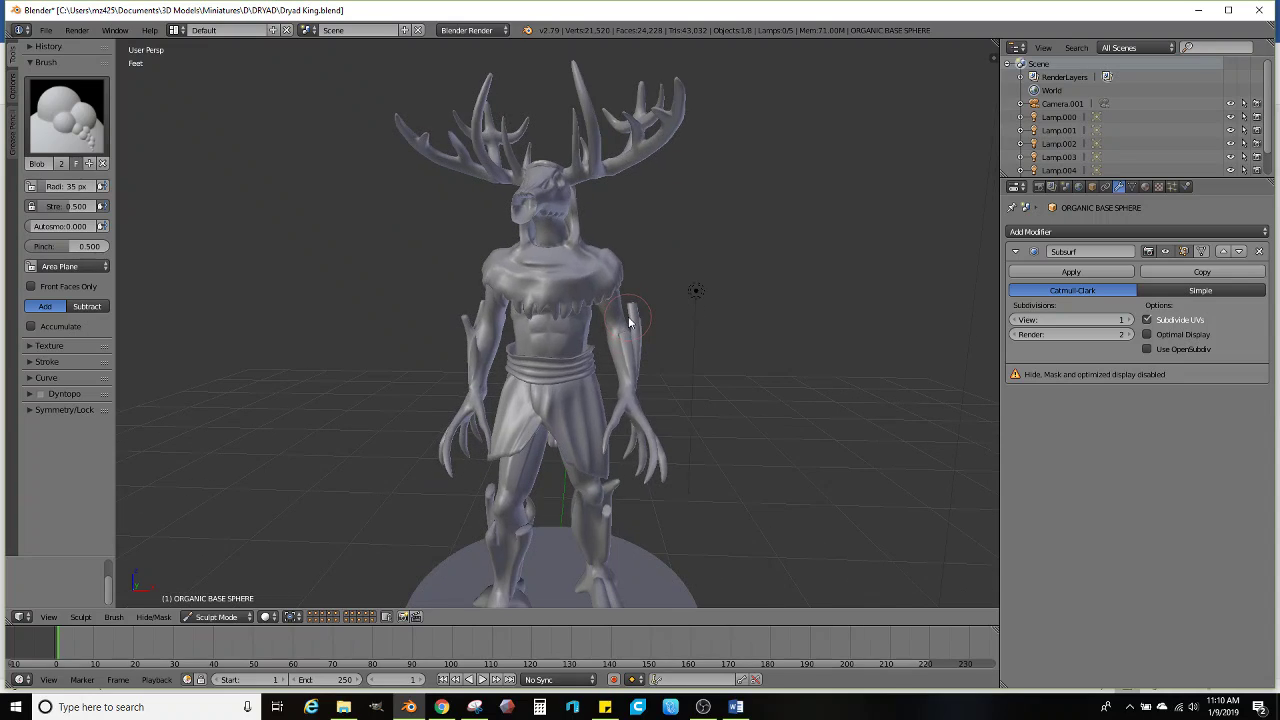
{"action": "middle_click_drag", "start_coordinate": [628, 316], "coordinate": [526, 366]}
{"action": "scroll", "coordinate": [717, 371], "scroll_direction": "down", "scroll_amount": 3}
{"action": "scroll", "coordinate": [526, 366], "scroll_direction": "up", "scroll_amount": 4}
{"action": "scroll", "coordinate": [640, 400], "scroll_direction": "up", "scroll_amount": 3}
Select the face rings around the right upper arm below the cape's fringe
{"action": "key", "text": "Tab"}
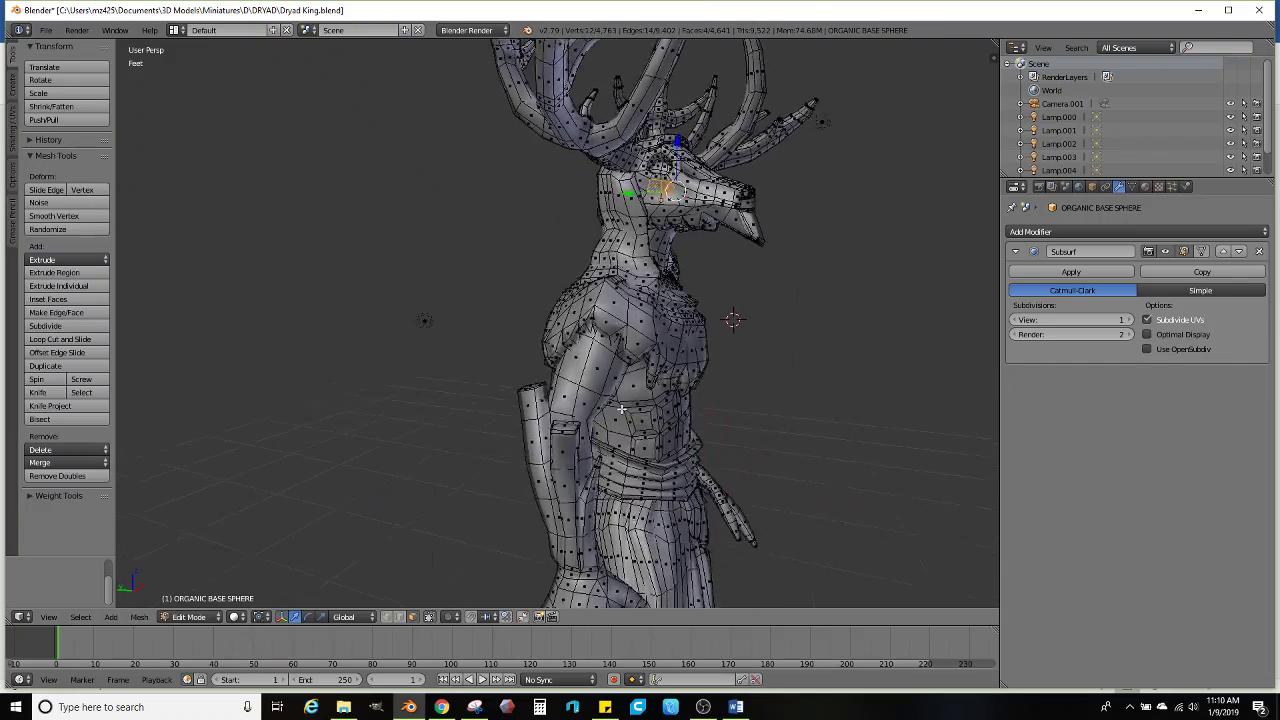
{"action": "middle_click_drag", "start_coordinate": [640, 403], "coordinate": [560, 410]}
{"action": "scroll", "coordinate": [547, 413], "scroll_direction": "up", "scroll_amount": 2}
{"action": "right_click", "coordinate": [535, 318], "text": "alt+shift"}
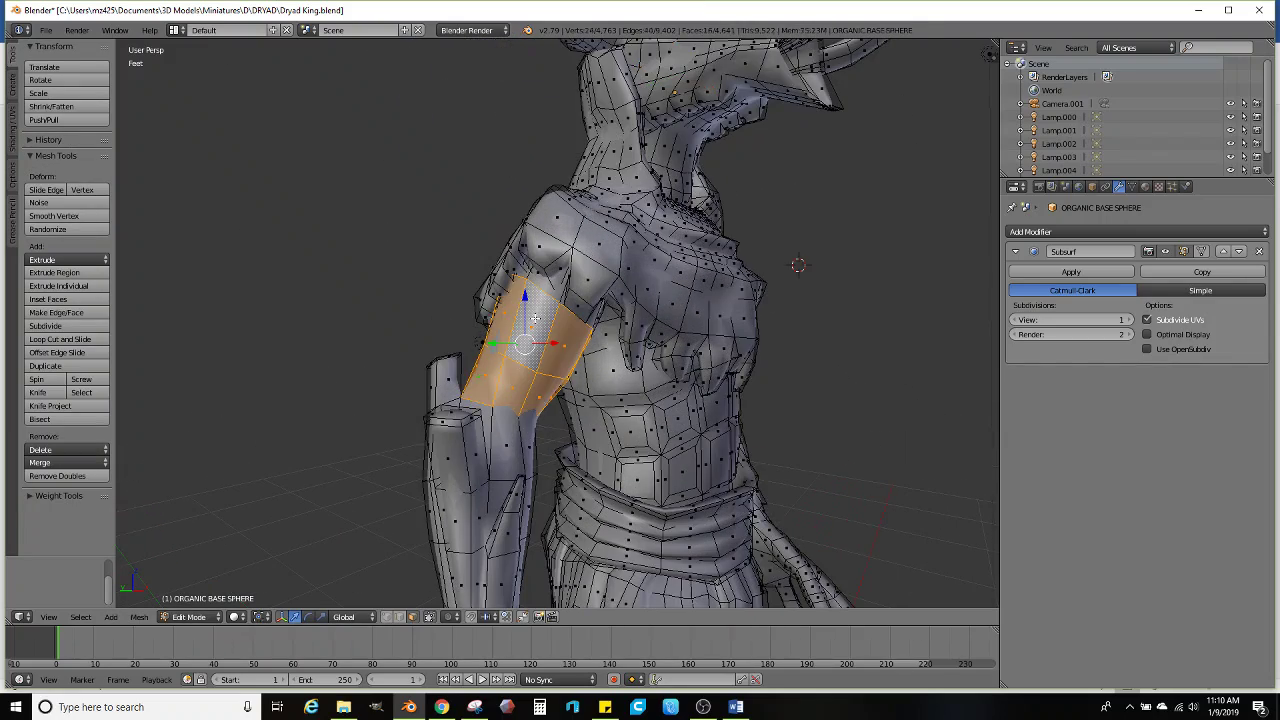
Add the face rings around the left upper arm below the cape's fringe to the selection
{"action": "scroll", "coordinate": [642, 338], "scroll_direction": "down", "scroll_amount": 3}
{"action": "middle_click_drag", "start_coordinate": [600, 360], "coordinate": [624, 370]}
{"action": "scroll", "coordinate": [624, 370], "scroll_direction": "up", "scroll_amount": 2}
{"action": "scroll", "coordinate": [672, 382], "scroll_direction": "up", "scroll_amount": 2}
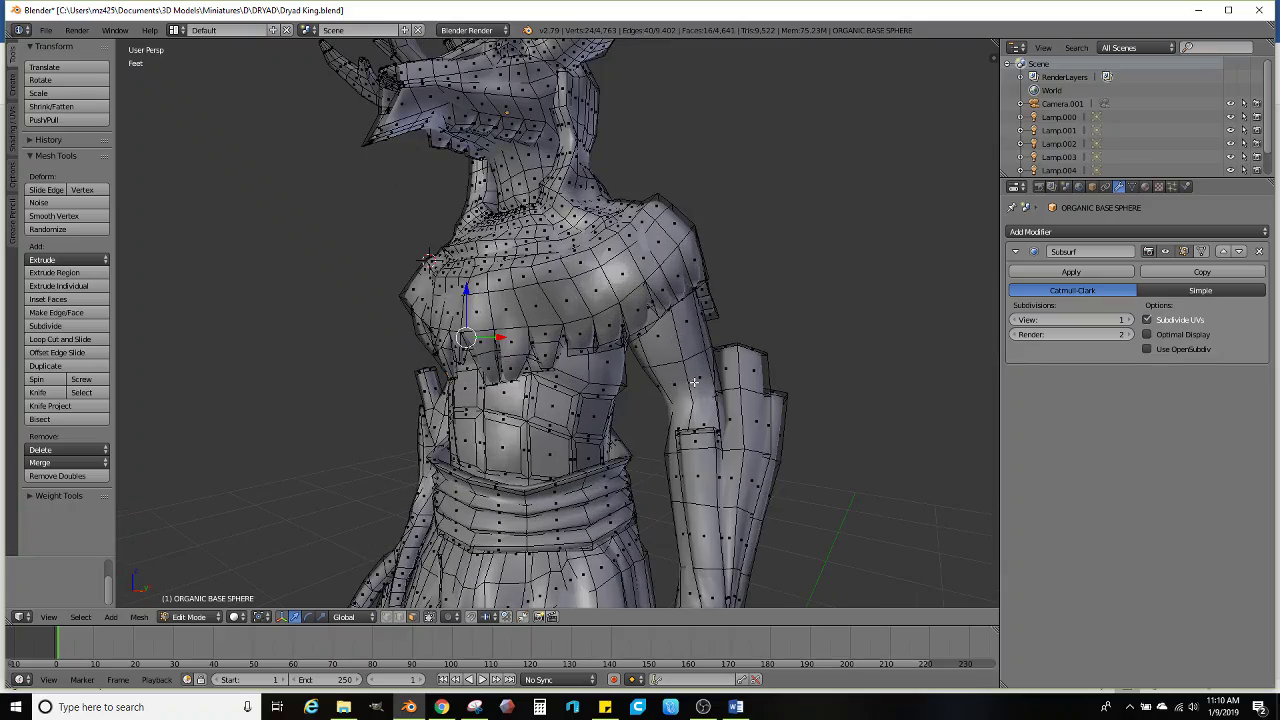
{"action": "middle_click_drag", "start_coordinate": [678, 338], "coordinate": [561, 246]}
{"action": "right_click", "coordinate": [562, 287], "text": "alt+shift"}
{"action": "middle_click_drag", "start_coordinate": [593, 170], "coordinate": [667, 288]}
{"action": "scroll", "coordinate": [612, 228], "scroll_direction": "down", "scroll_amount": 3}
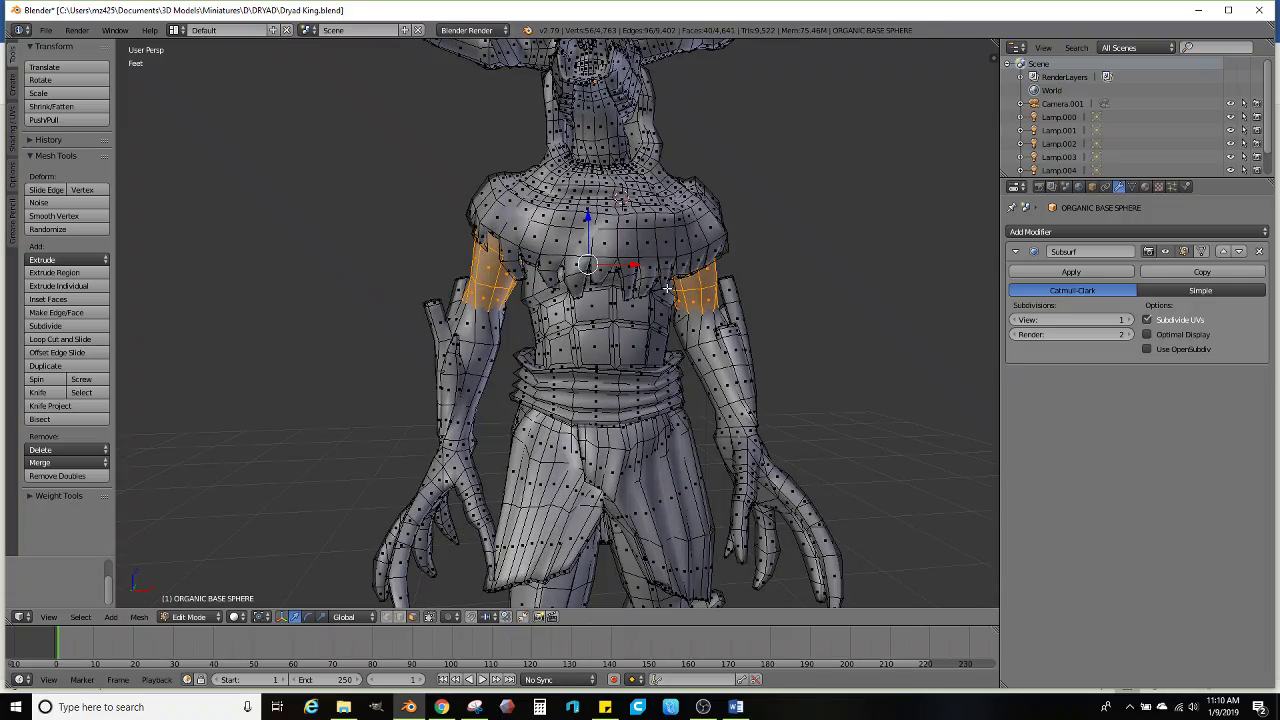
Extend the upper-arm selection with the remaining ring of faces tucked under the cape at the left armpit
{"action": "scroll", "coordinate": [703, 296], "scroll_direction": "down", "scroll_amount": 3}
{"action": "middle_click_drag", "start_coordinate": [703, 296], "coordinate": [620, 385]}
{"action": "scroll", "coordinate": [610, 383], "scroll_direction": "up", "scroll_amount": 6}
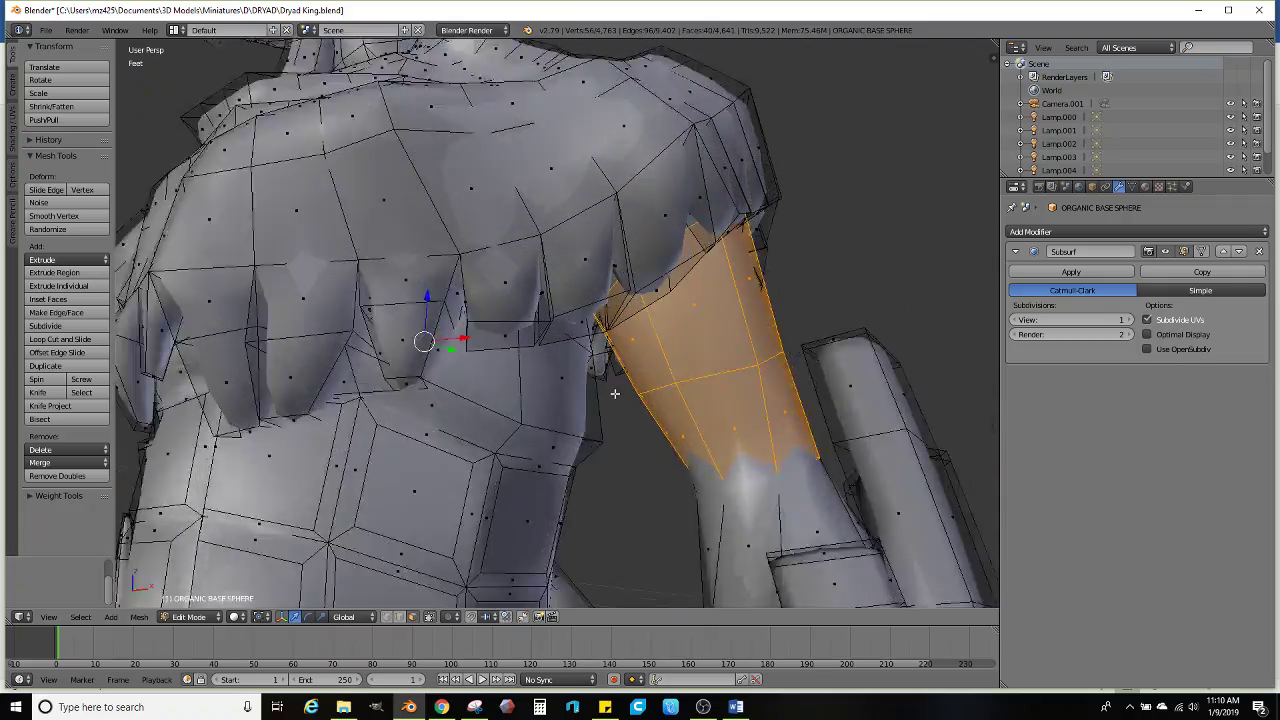
{"action": "scroll", "coordinate": [639, 298], "scroll_direction": "down", "scroll_amount": 4}
{"action": "middle_click_drag", "start_coordinate": [639, 298], "coordinate": [597, 342]}
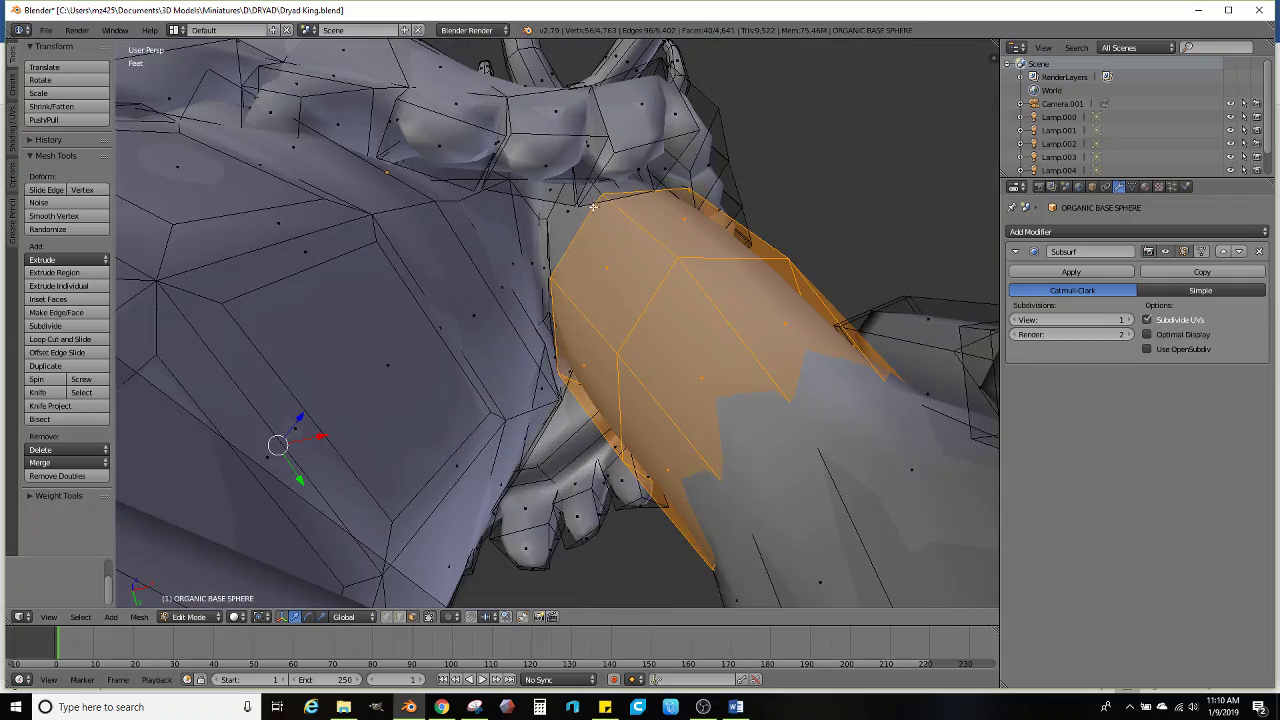
{"action": "middle_click_drag", "start_coordinate": [600, 193], "coordinate": [432, 382]}
{"action": "scroll", "coordinate": [555, 244], "scroll_direction": "down", "scroll_amount": 5}
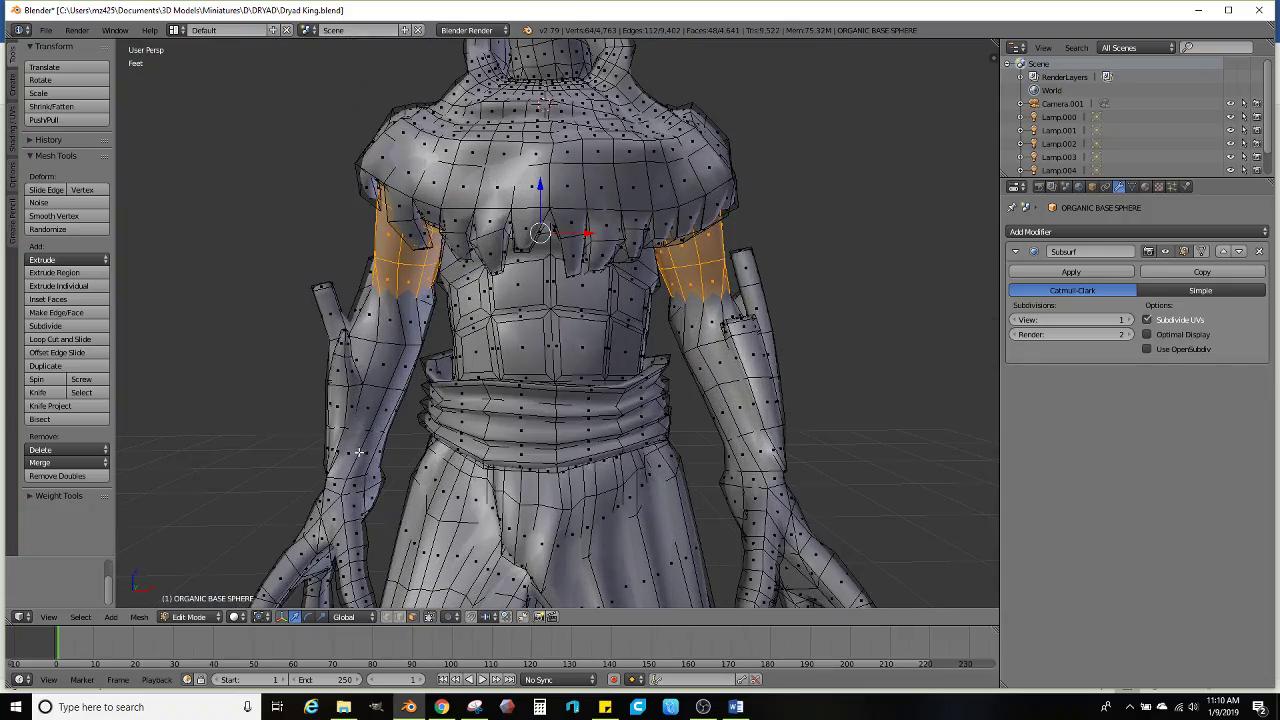
{"action": "middle_click_drag", "start_coordinate": [358, 452], "coordinate": [546, 386]}
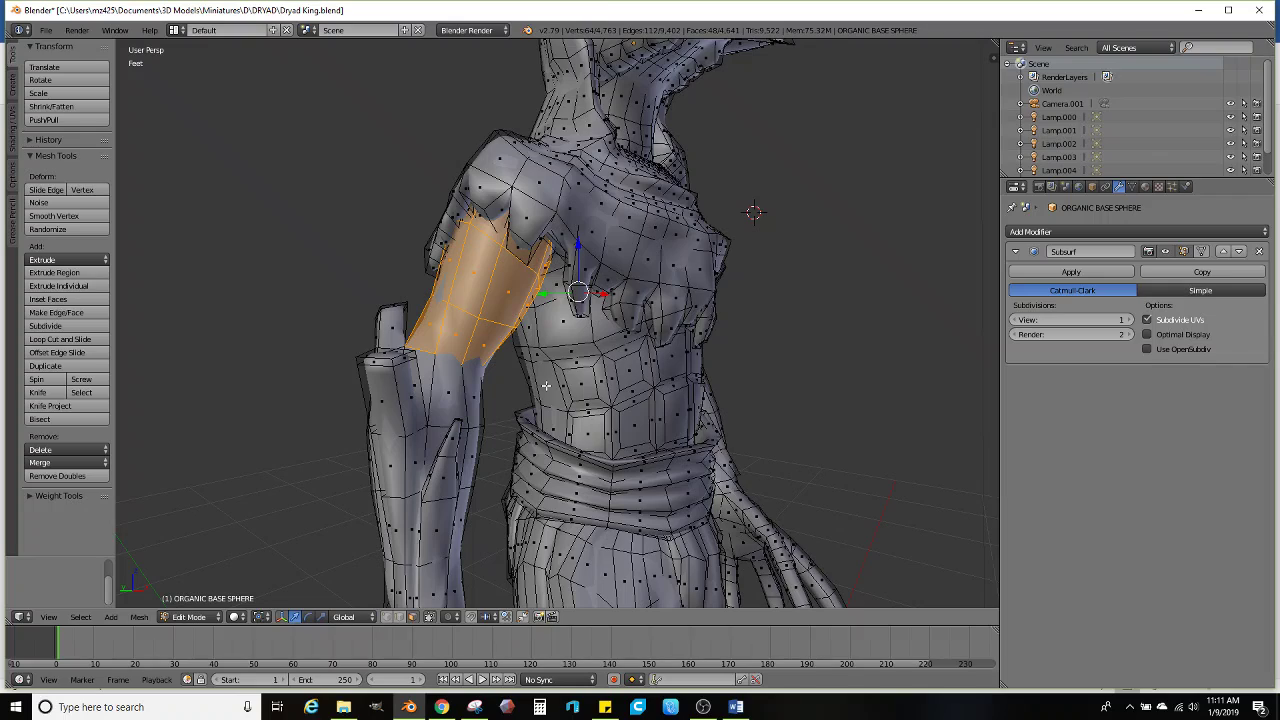
Subdivide the selected faces of both upper arms twice and randomize their vertices with an amount of 0.100
{"action": "left_click", "coordinate": [65, 326]}
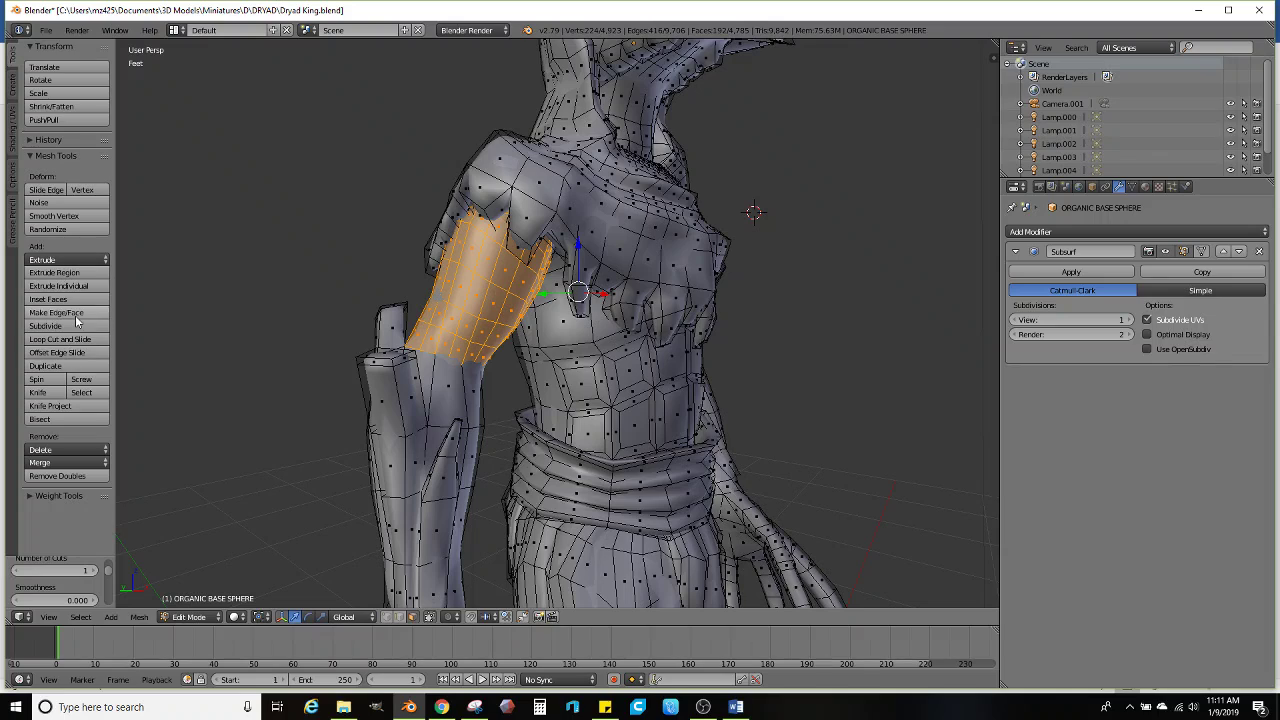
{"action": "left_click", "coordinate": [85, 229]}
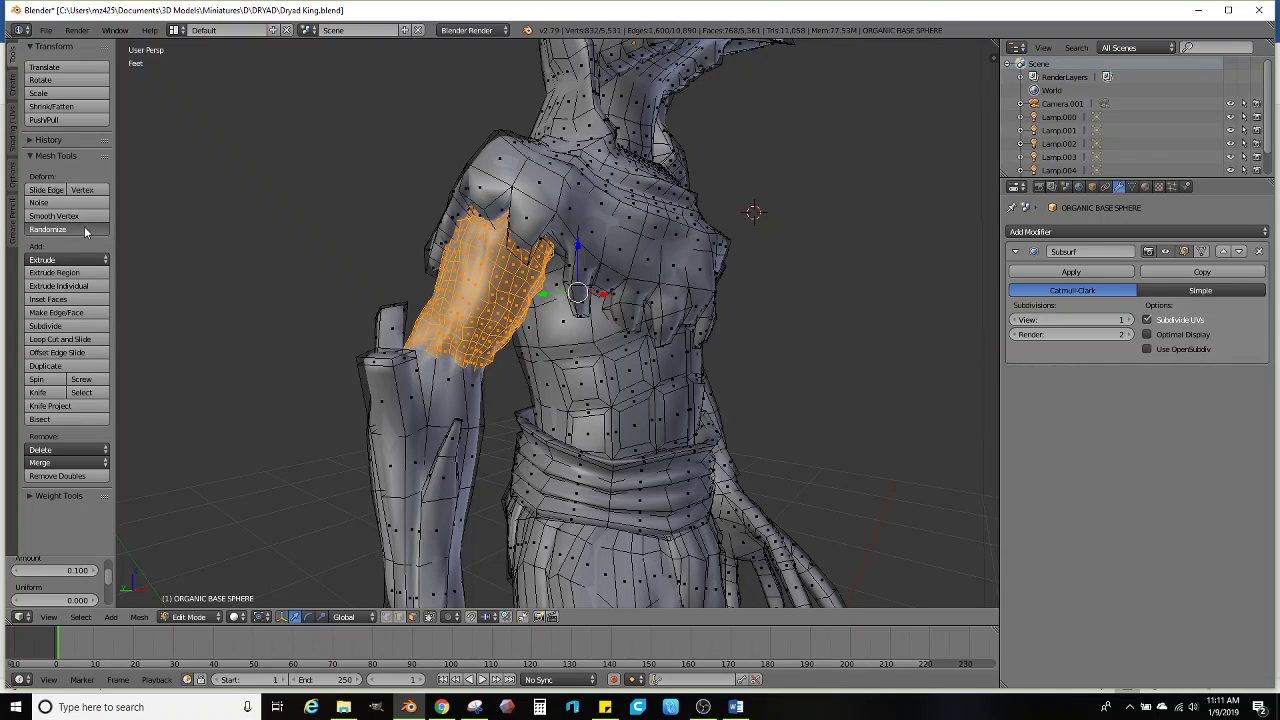
{"action": "left_click", "coordinate": [84, 229]}
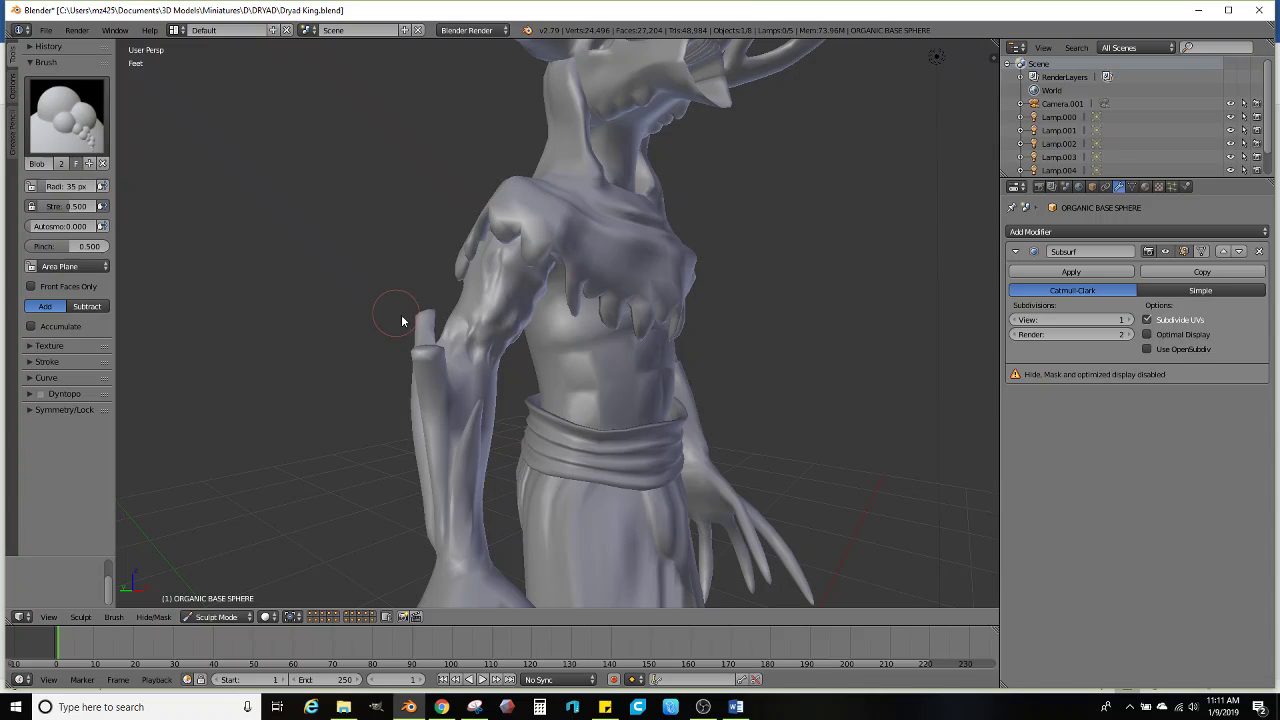
Examine the roughened upper arms in Sculpt Mode from behind and the figure from the front
{"action": "mouse_move", "coordinate": [400, 320]}
{"action": "middle_mouse_down"}
{"action": "mouse_move", "coordinate": [557, 352]}
{"action": "mouse_move", "coordinate": [288, 342]}
{"action": "mouse_move", "coordinate": [682, 350]}
{"action": "middle_mouse_up"}
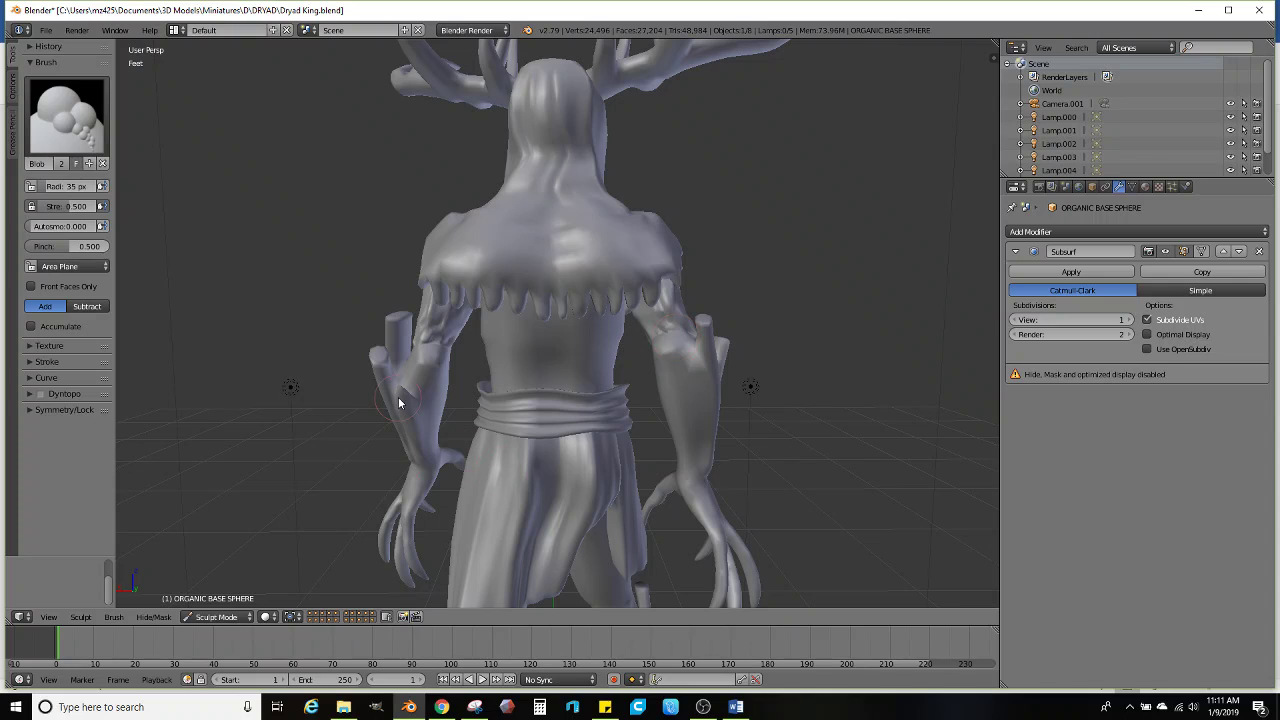
{"action": "mouse_move", "coordinate": [398, 403]}
{"action": "middle_mouse_down"}
{"action": "mouse_move", "coordinate": [420, 420]}
{"action": "mouse_move", "coordinate": [466, 340]}
{"action": "mouse_move", "coordinate": [632, 370]}
{"action": "mouse_move", "coordinate": [630, 400]}
{"action": "mouse_move", "coordinate": [657, 402]}
{"action": "mouse_move", "coordinate": [618, 376]}
{"action": "mouse_move", "coordinate": [686, 409]}
{"action": "mouse_move", "coordinate": [650, 374]}
{"action": "middle_mouse_up"}
{"action": "scroll", "coordinate": [632, 368], "scroll_direction": "down", "scroll_amount": 3}
{"action": "scroll", "coordinate": [618, 376], "scroll_direction": "up", "scroll_amount": 2}
{"action": "scroll", "coordinate": [614, 385], "scroll_direction": "down", "scroll_amount": 6}
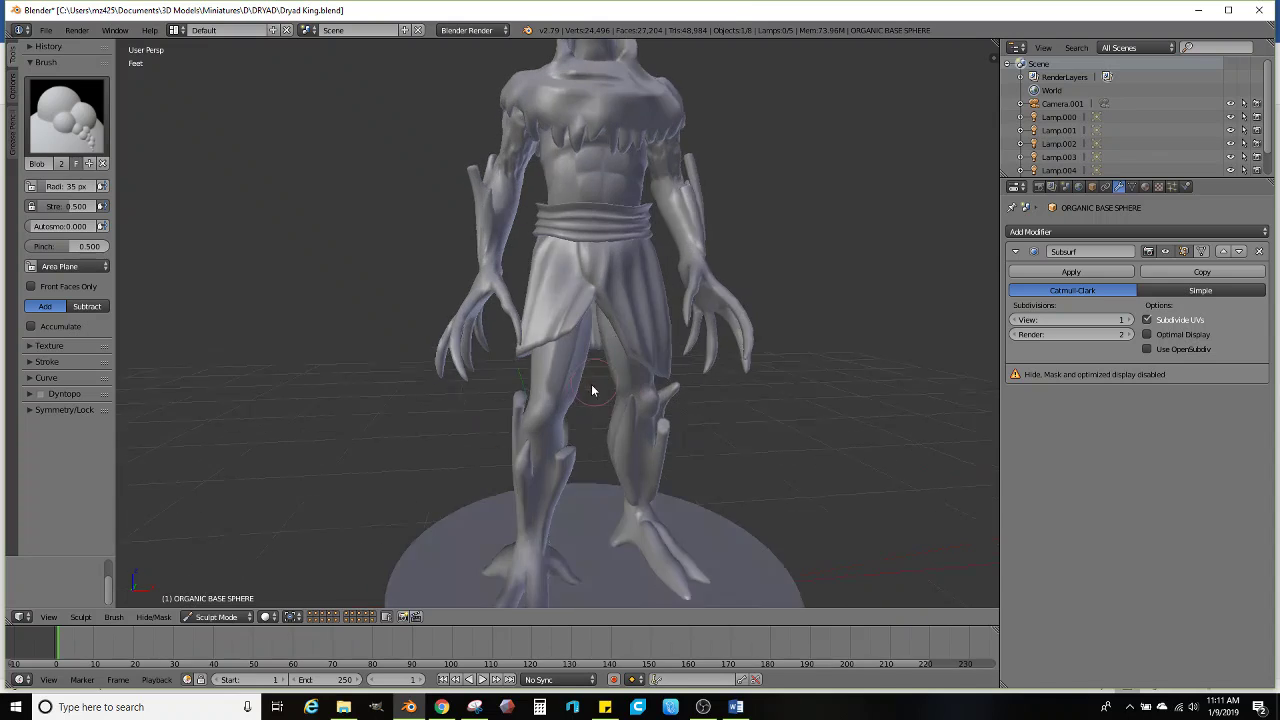
{"action": "middle_click_drag", "start_coordinate": [558, 388], "coordinate": [625, 392]}
{"action": "scroll", "coordinate": [549, 402], "scroll_direction": "up", "scroll_amount": 2}
{"action": "scroll", "coordinate": [625, 392], "scroll_direction": "up", "scroll_amount": 2}
{"action": "scroll", "coordinate": [564, 400], "scroll_direction": "down", "scroll_amount": 4}
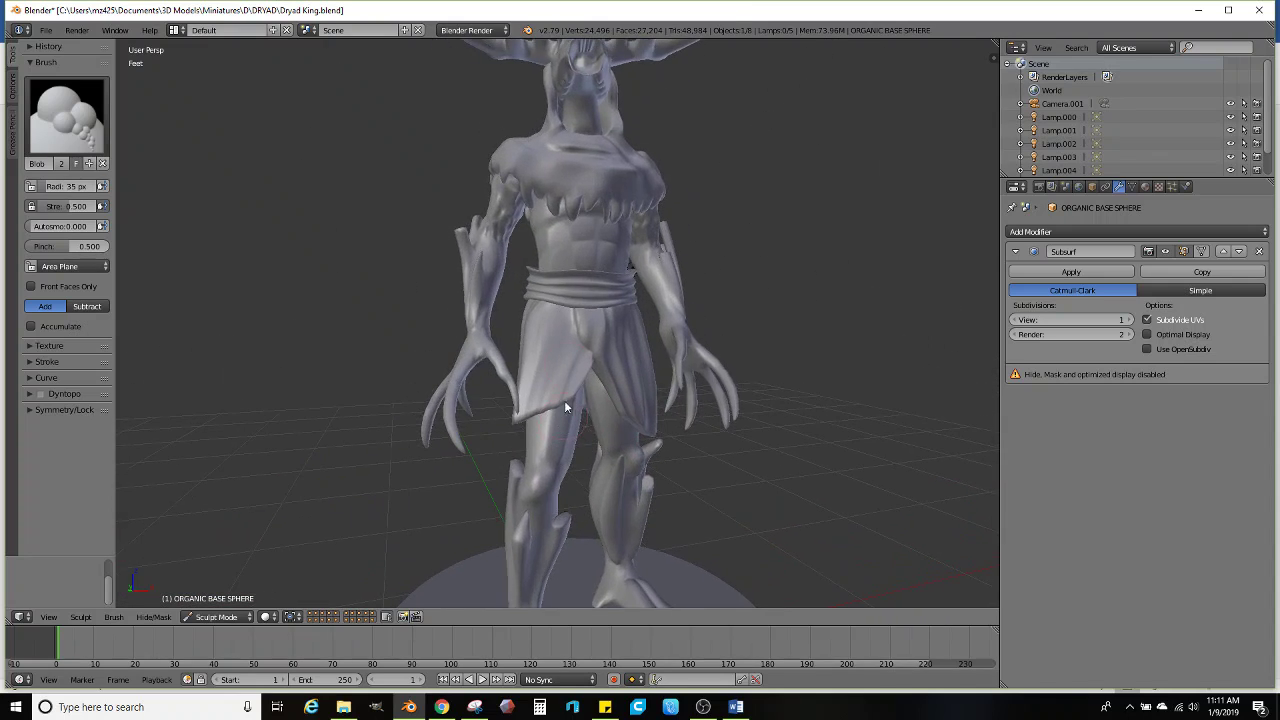
Return to Edit Mode, alternating with Sculpt Mode to examine the legs below the skirt
{"action": "key", "text": "Tab"}
{"action": "scroll", "coordinate": [562, 407], "scroll_direction": "up", "scroll_amount": 2}
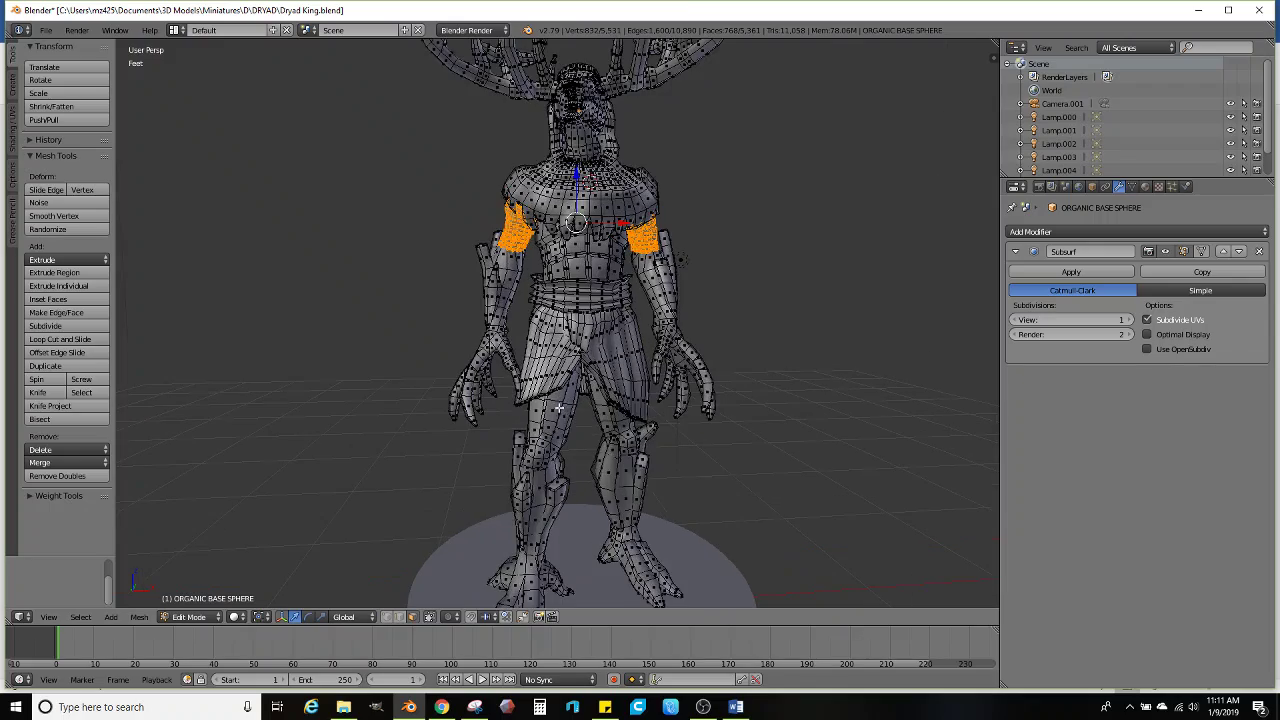
{"action": "key", "text": "Tab"}
{"action": "scroll", "coordinate": [560, 414], "scroll_direction": "up", "scroll_amount": 2}
{"action": "key", "text": "Tab"}
{"action": "scroll", "coordinate": [517, 382], "scroll_direction": "up", "scroll_amount": 2}
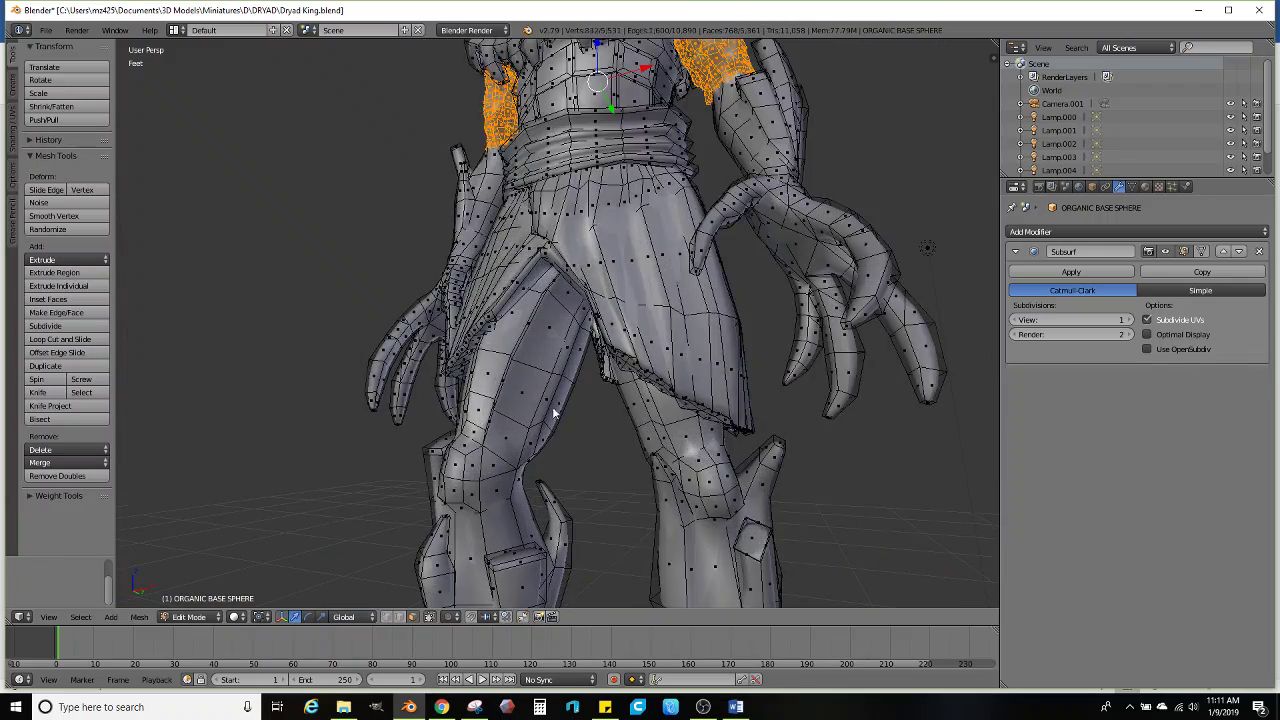
{"action": "key", "text": "Tab"}
{"action": "scroll", "coordinate": [542, 372], "scroll_direction": "up", "scroll_amount": 2}
{"action": "key", "text": "Tab"}
Select the face rings of the right thigh between the knee and the skirt's hem
{"action": "middle_click_drag", "start_coordinate": [543, 434], "coordinate": [558, 376]}
{"action": "right_click", "coordinate": [544, 420], "text": "alt"}
{"action": "right_click", "coordinate": [552, 379], "text": "alt+shift"}
{"action": "right_click", "coordinate": [561, 324], "text": "alt+shift"}
{"action": "right_click", "coordinate": [520, 300], "text": "alt+shift"}
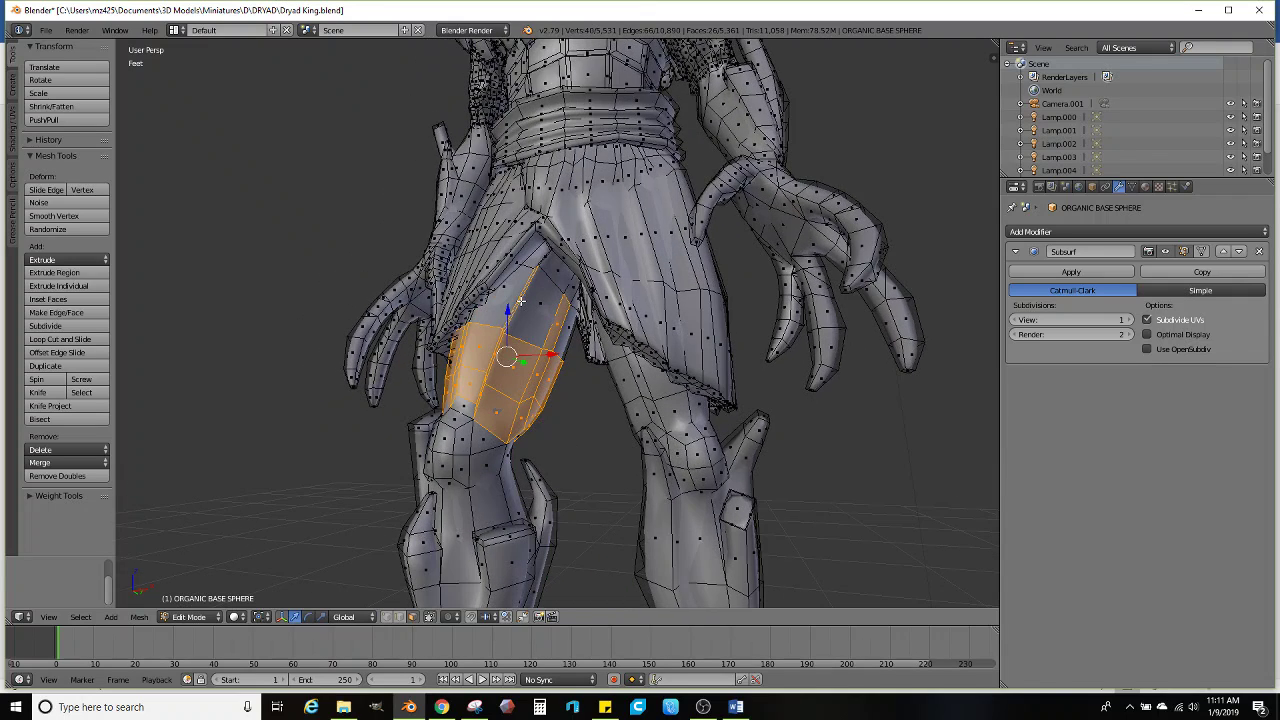
{"action": "right_click", "coordinate": [538, 304], "text": "ctrl"}
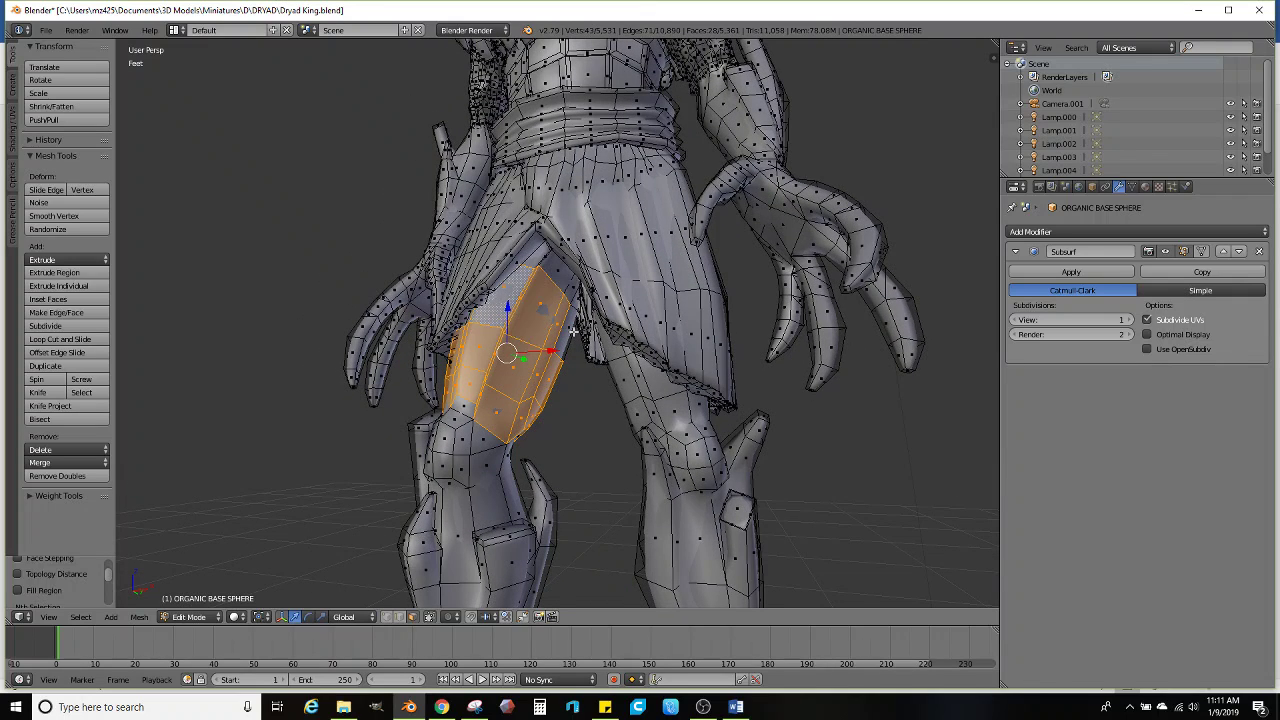
Add the left thigh's faces between skirt and kneecap to the selection, leaving out the stray face at the knee
{"action": "right_click", "coordinate": [636, 384], "text": "alt+shift"}
{"action": "right_click", "coordinate": [640, 428], "text": "shift"}
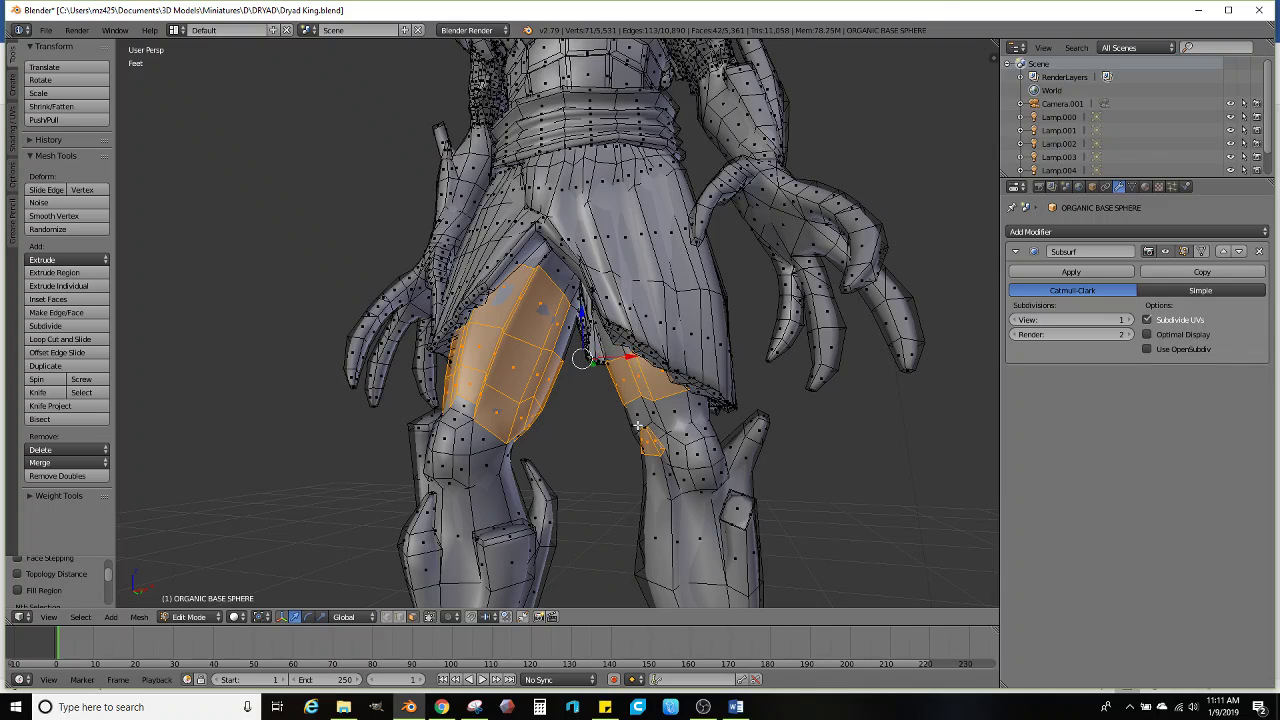
{"action": "right_click", "coordinate": [634, 413], "text": "alt+shift"}
{"action": "middle_click_drag", "start_coordinate": [637, 412], "coordinate": [650, 430]}
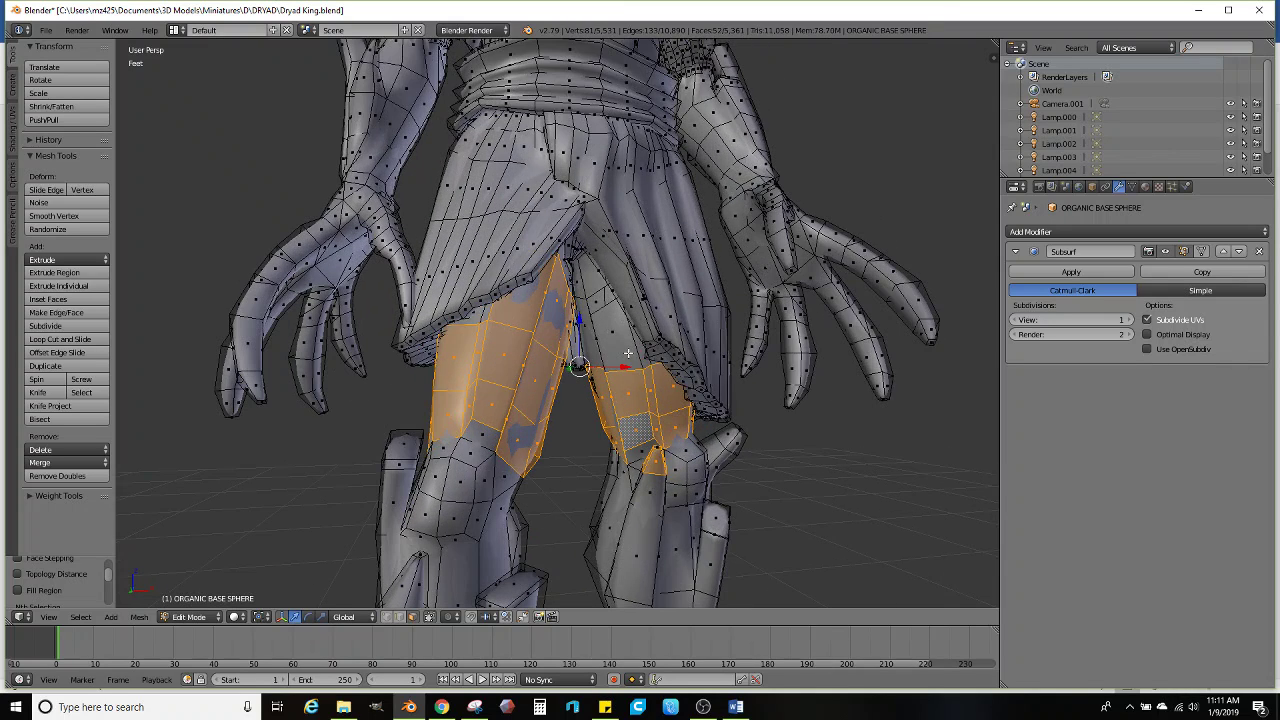
{"action": "right_click", "coordinate": [593, 311], "text": "shift"}
{"action": "right_click", "coordinate": [597, 351], "text": "shift"}
{"action": "right_click", "coordinate": [631, 357], "text": "shift"}
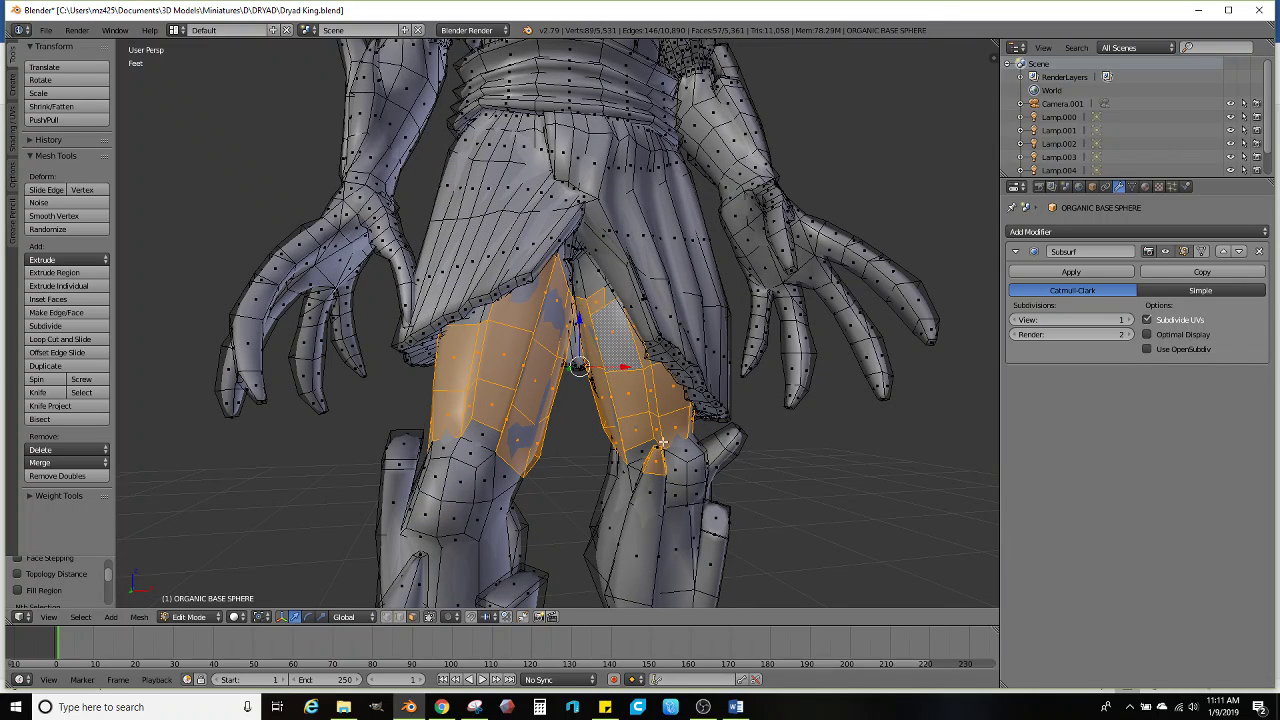
{"action": "right_click", "coordinate": [661, 467], "text": "shift"}
{"action": "scroll", "coordinate": [674, 484], "scroll_direction": "down", "scroll_amount": 2}
{"action": "middle_click_drag", "start_coordinate": [674, 484], "coordinate": [620, 444]}
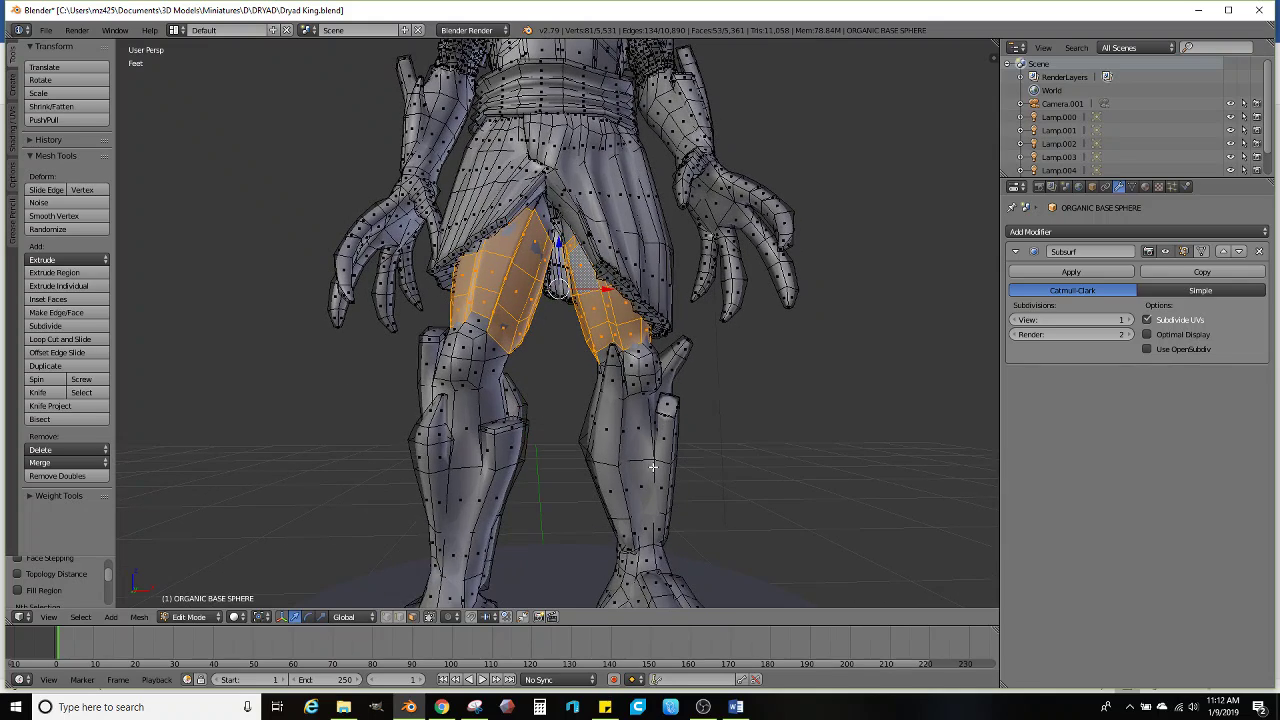
Add the face rings just below both knees, undoing the stray loop picked along the right leg's spikes
{"action": "right_click", "coordinate": [647, 433], "text": "alt+shift"}
{"action": "right_click", "coordinate": [471, 443], "text": "alt+shift"}
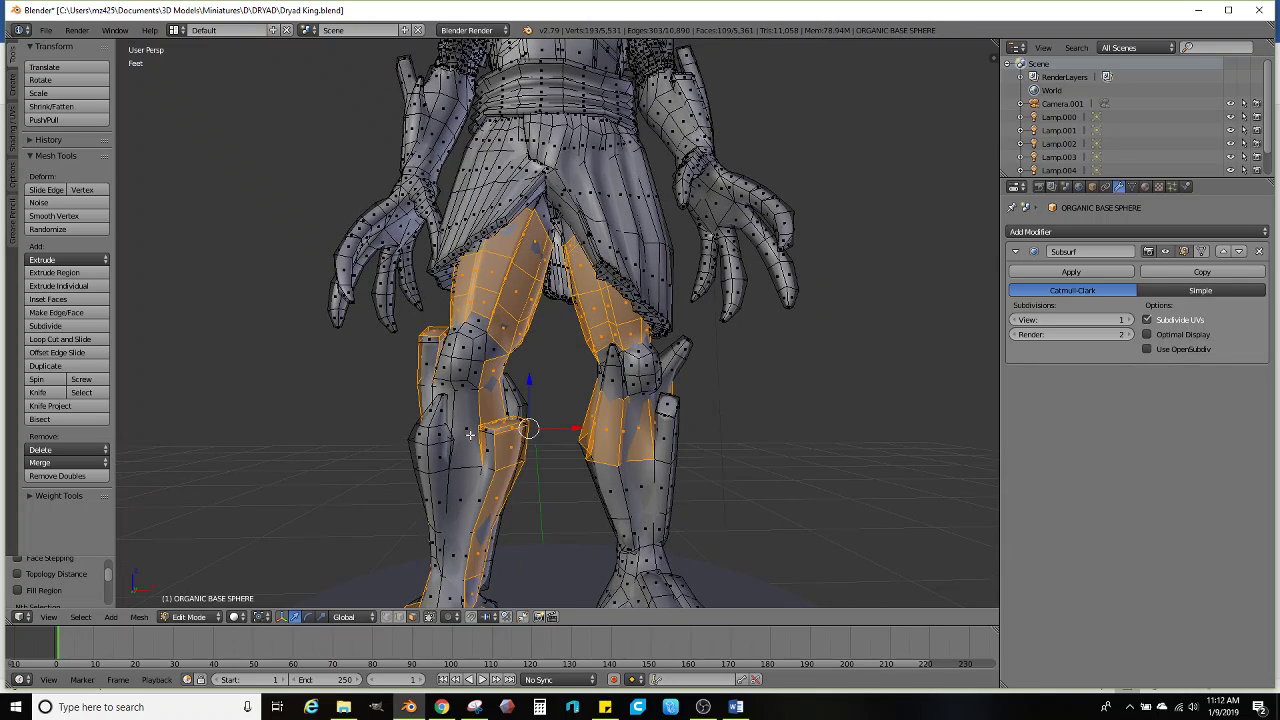
{"action": "key", "text": "ctrl+z"}
{"action": "right_click", "coordinate": [471, 413], "text": "alt+shift"}
{"action": "middle_click_drag", "start_coordinate": [478, 488], "coordinate": [488, 396], "text": "shift"}
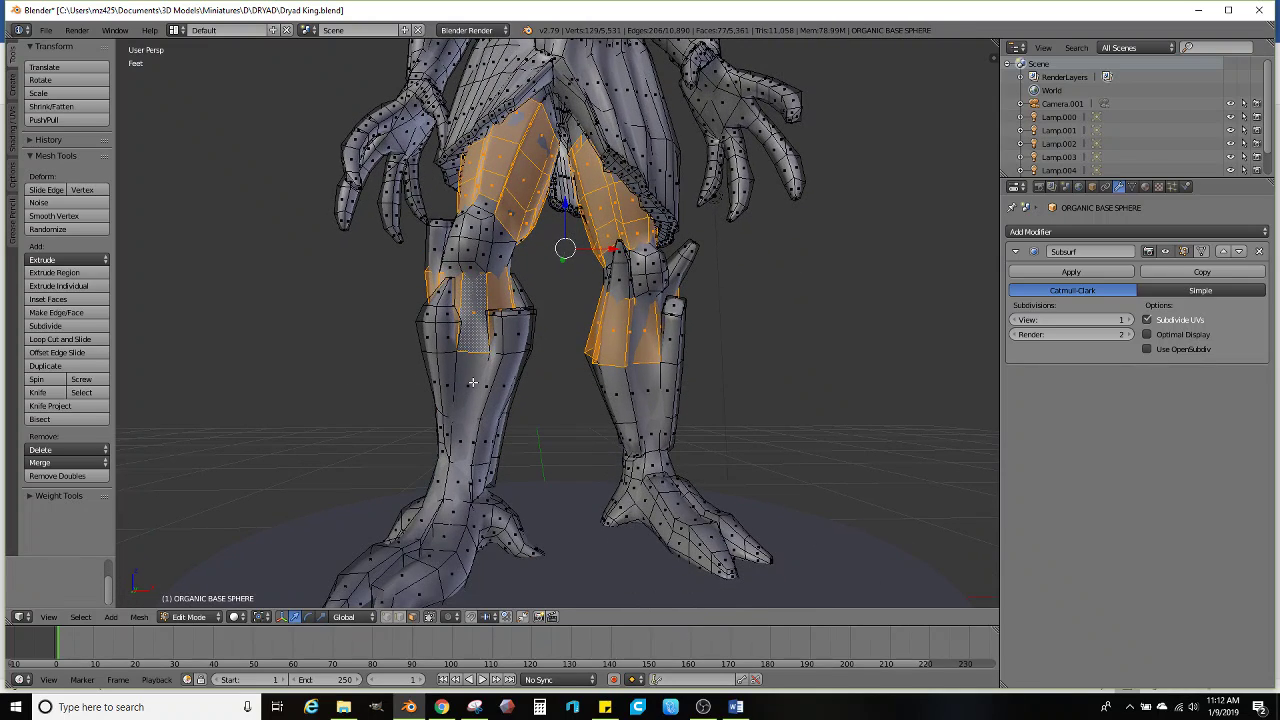
Add the lower calf rings of both legs down to the ankles to the selection
{"action": "right_click", "coordinate": [472, 382], "text": "alt+shift"}
{"action": "right_click", "coordinate": [677, 418], "text": "alt+shift"}
{"action": "right_click", "coordinate": [672, 438], "text": "alt+shift"}
{"action": "right_click", "coordinate": [454, 443], "text": "alt+shift"}
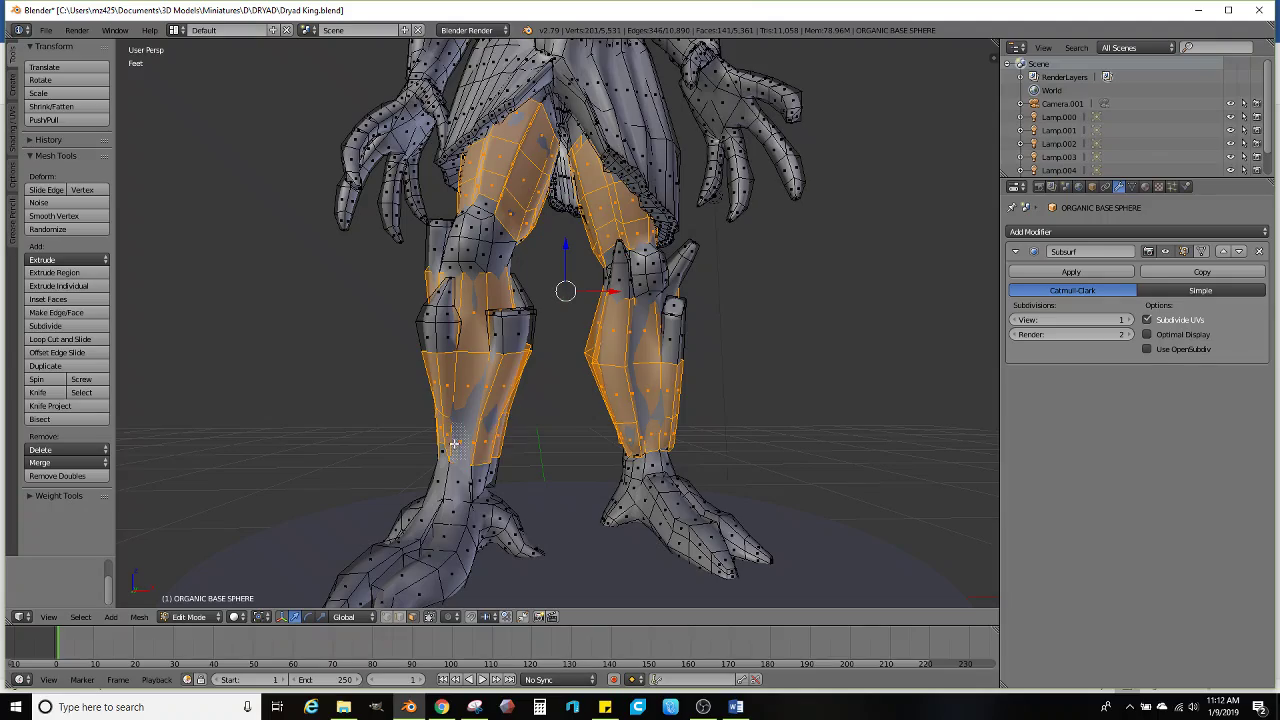
{"action": "right_click", "coordinate": [452, 484], "text": "alt+shift"}
{"action": "middle_click_drag", "start_coordinate": [492, 395], "coordinate": [500, 521], "text": "shift"}
{"action": "middle_click_drag", "start_coordinate": [554, 388], "coordinate": [553, 509], "text": "shift"}
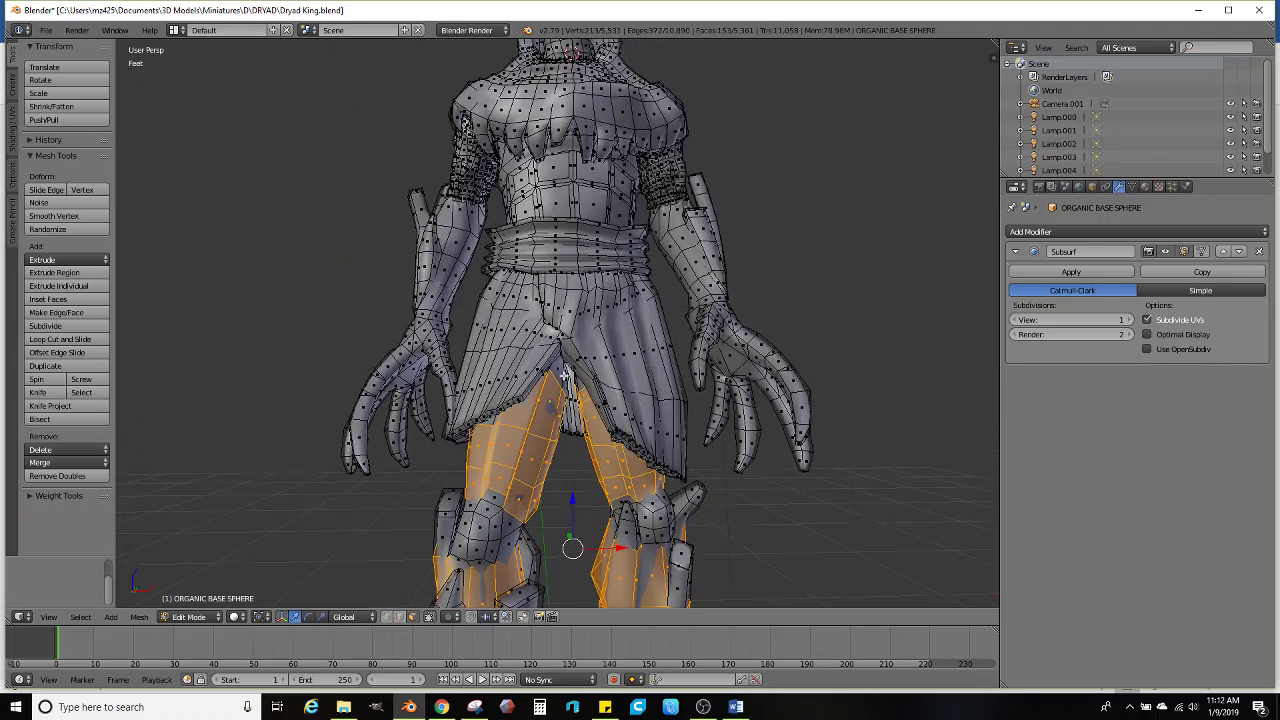
Add the face rings around the right forearm below the elbow to the selection
{"action": "scroll", "coordinate": [575, 377], "scroll_direction": "down", "scroll_amount": 2}
{"action": "middle_click_drag", "start_coordinate": [664, 393], "coordinate": [549, 414]}
{"action": "scroll", "coordinate": [555, 490], "scroll_direction": "up", "scroll_amount": 4}
{"action": "right_click", "coordinate": [478, 364], "text": "alt+shift"}
{"action": "right_click", "coordinate": [495, 364], "text": "alt+shift"}
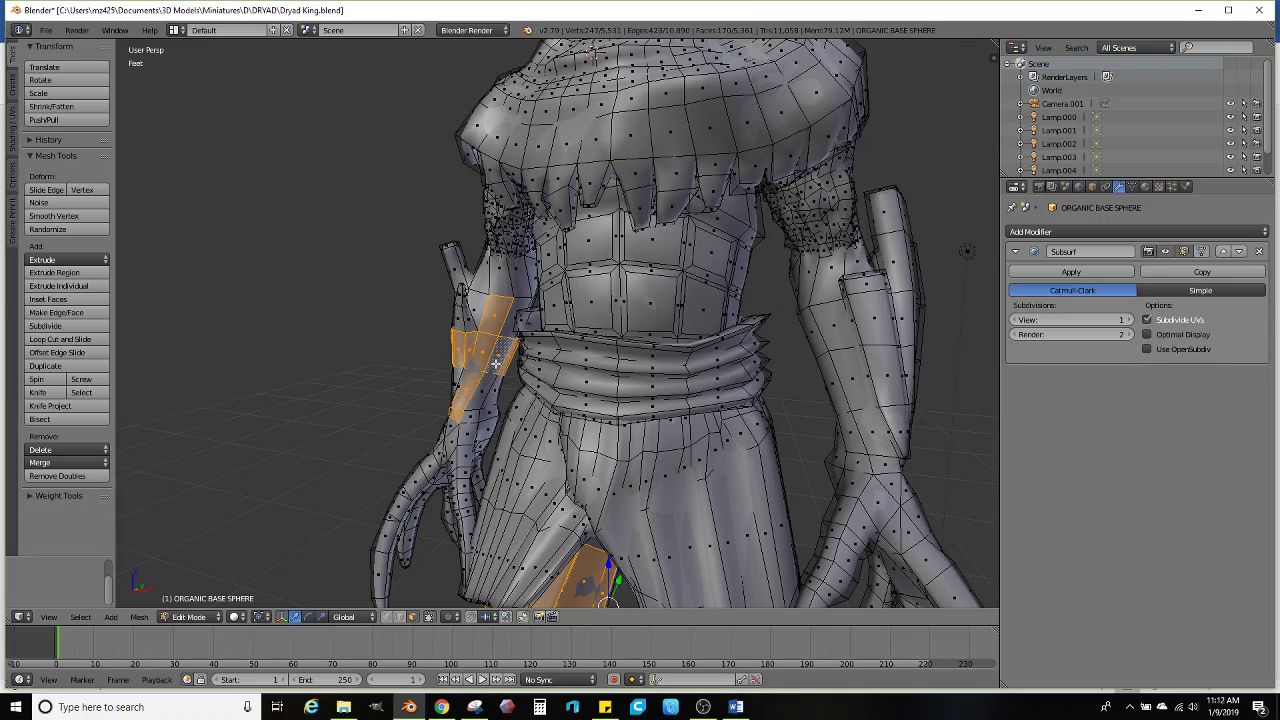
{"action": "right_click", "coordinate": [498, 318], "text": "alt+shift"}
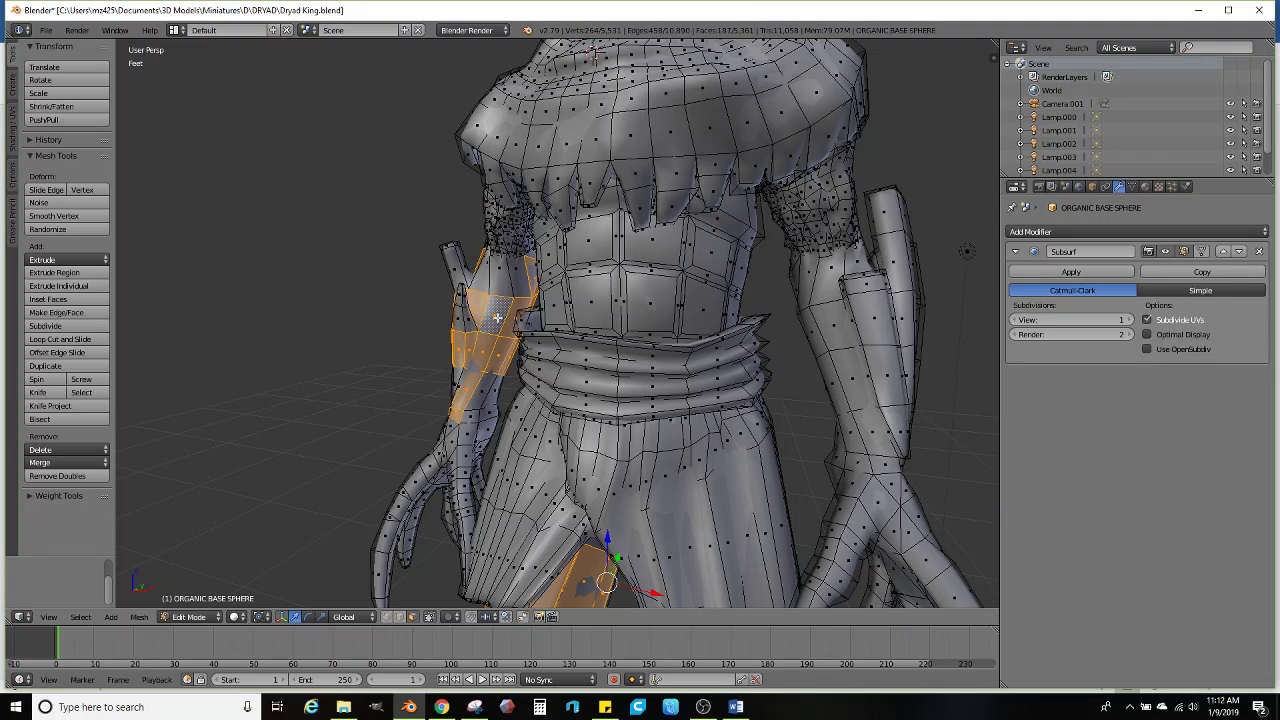
Add the left forearm's face rings from below the elbow to the wrist
{"action": "right_click", "coordinate": [823, 326], "text": "alt+shift"}
{"action": "right_click", "coordinate": [840, 400], "text": "alt+shift"}
{"action": "right_click", "coordinate": [856, 440], "text": "alt+shift"}
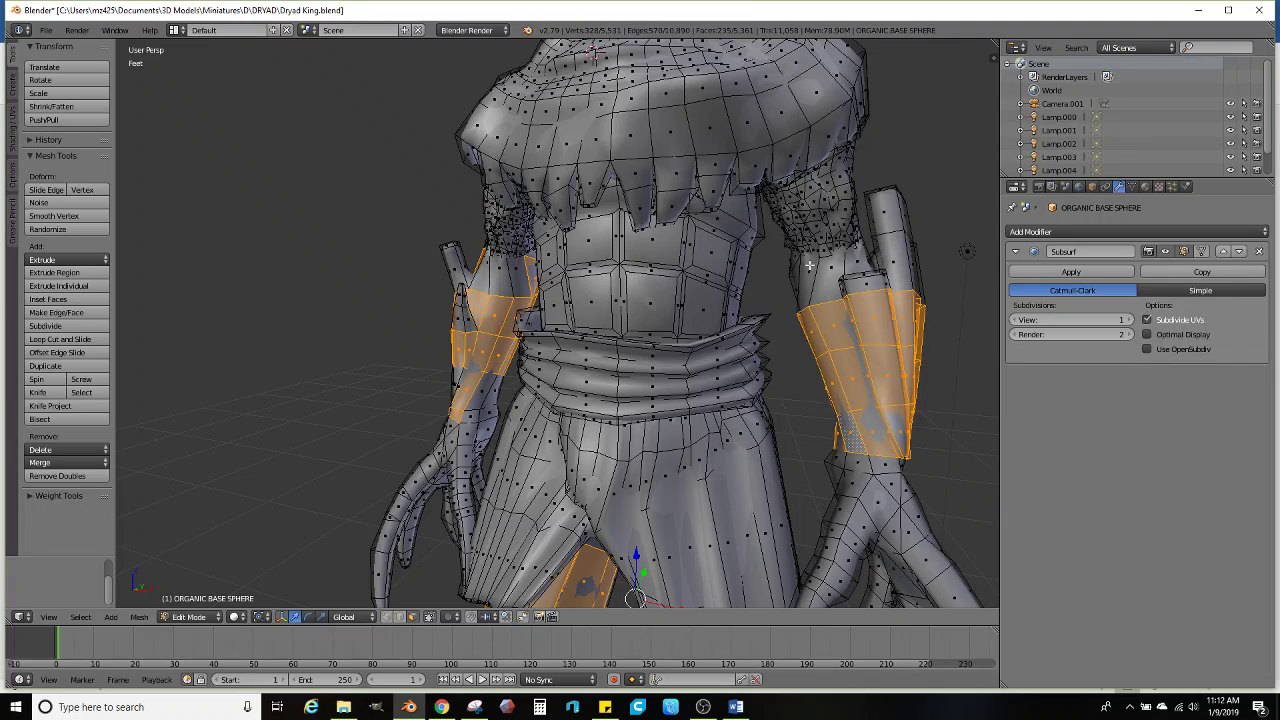
{"action": "right_click", "coordinate": [808, 298], "text": "alt+shift"}
{"action": "right_click", "coordinate": [489, 391], "text": "alt+shift"}
{"action": "middle_click_drag", "start_coordinate": [489, 391], "coordinate": [564, 400]}
{"action": "key", "text": "ctrl+z"}
{"action": "key", "text": "ctrl+z"}
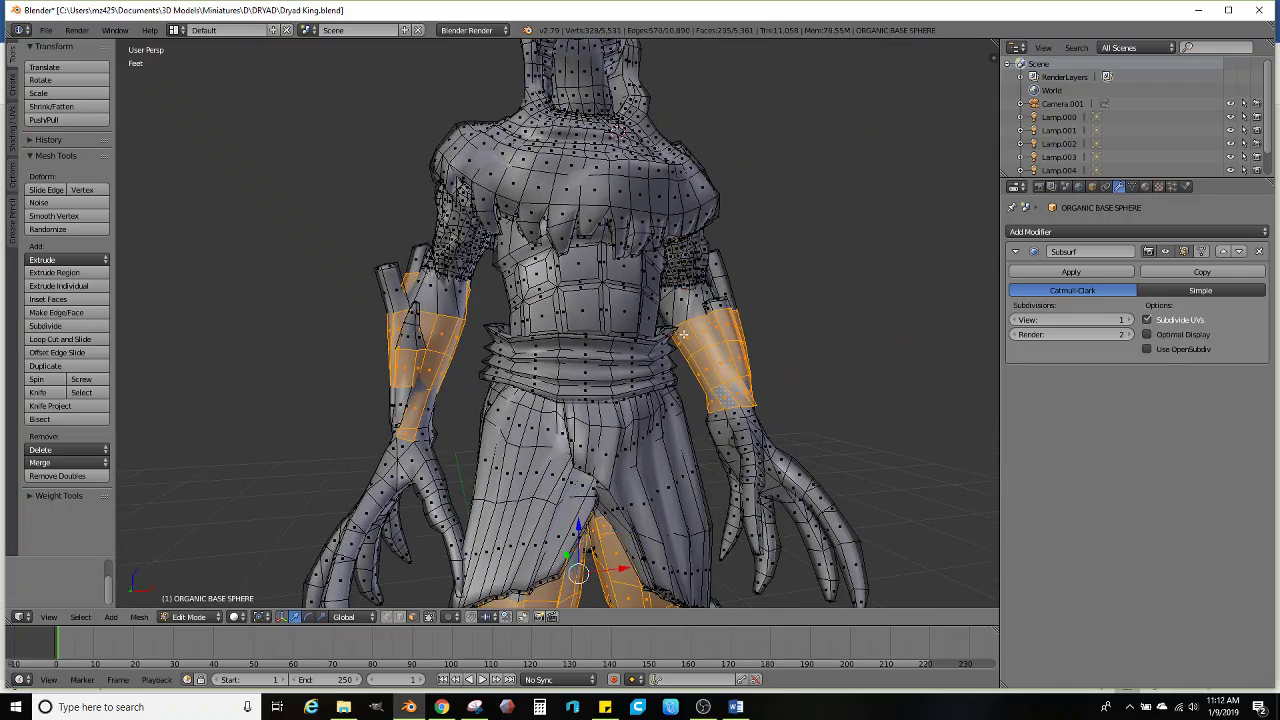
Add the missing face ring above the right wrist and check both forearms from behind
{"action": "right_click", "coordinate": [420, 418], "text": "alt+shift"}
{"action": "scroll", "coordinate": [445, 396], "scroll_direction": "down", "scroll_amount": 2}
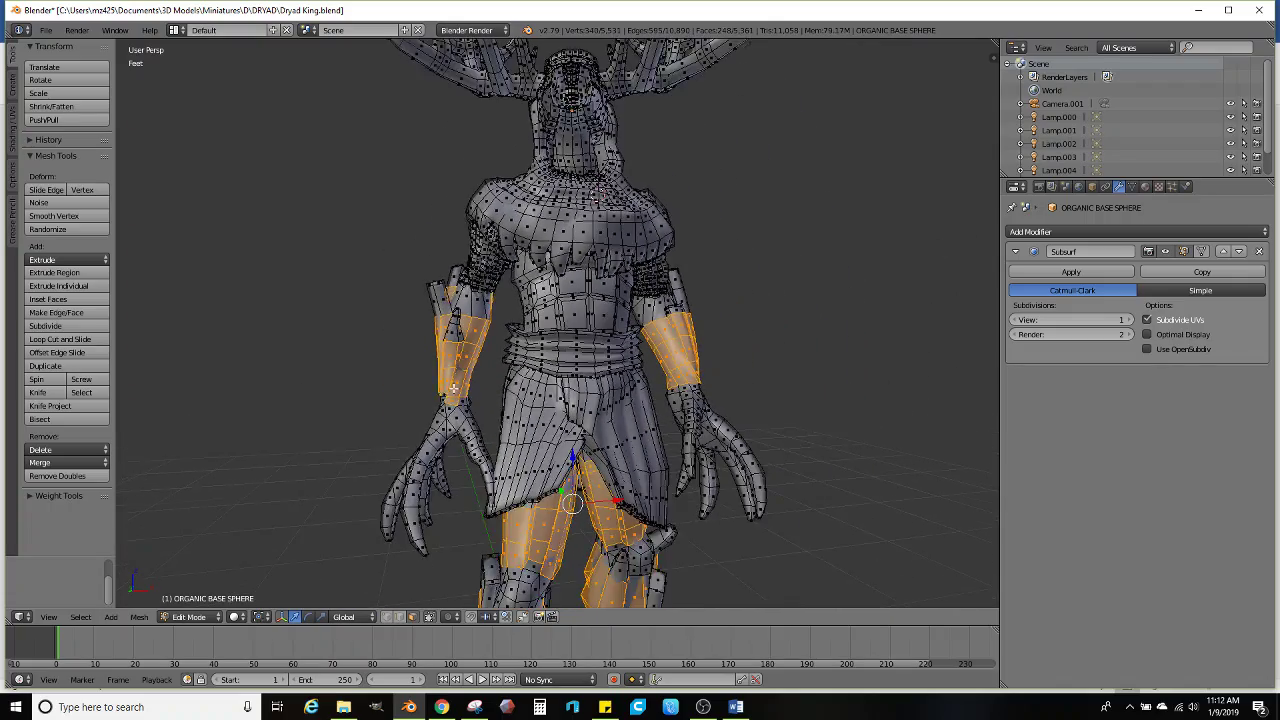
{"action": "middle_click_drag", "start_coordinate": [445, 396], "coordinate": [633, 354]}
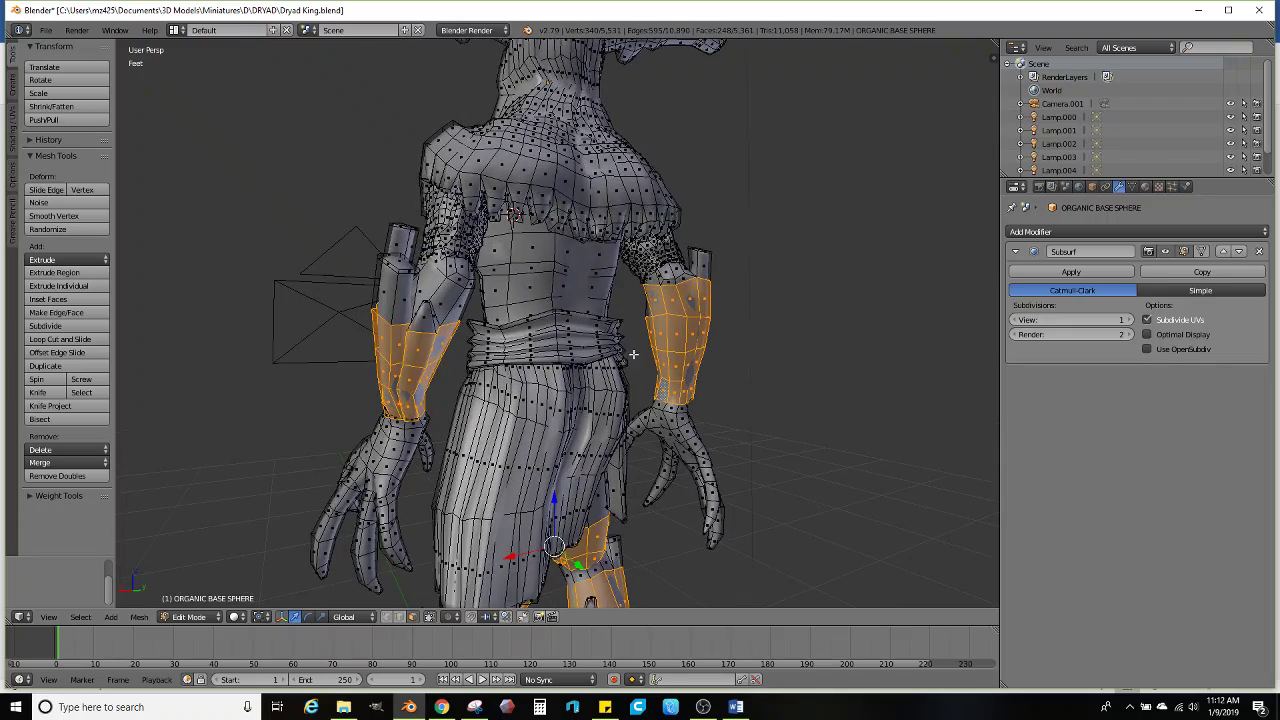
Add the bare torso's face loops between the cape's fringe and the waist sash, on the back and abdomen
{"action": "right_click", "coordinate": [551, 284], "text": "alt+shift"}
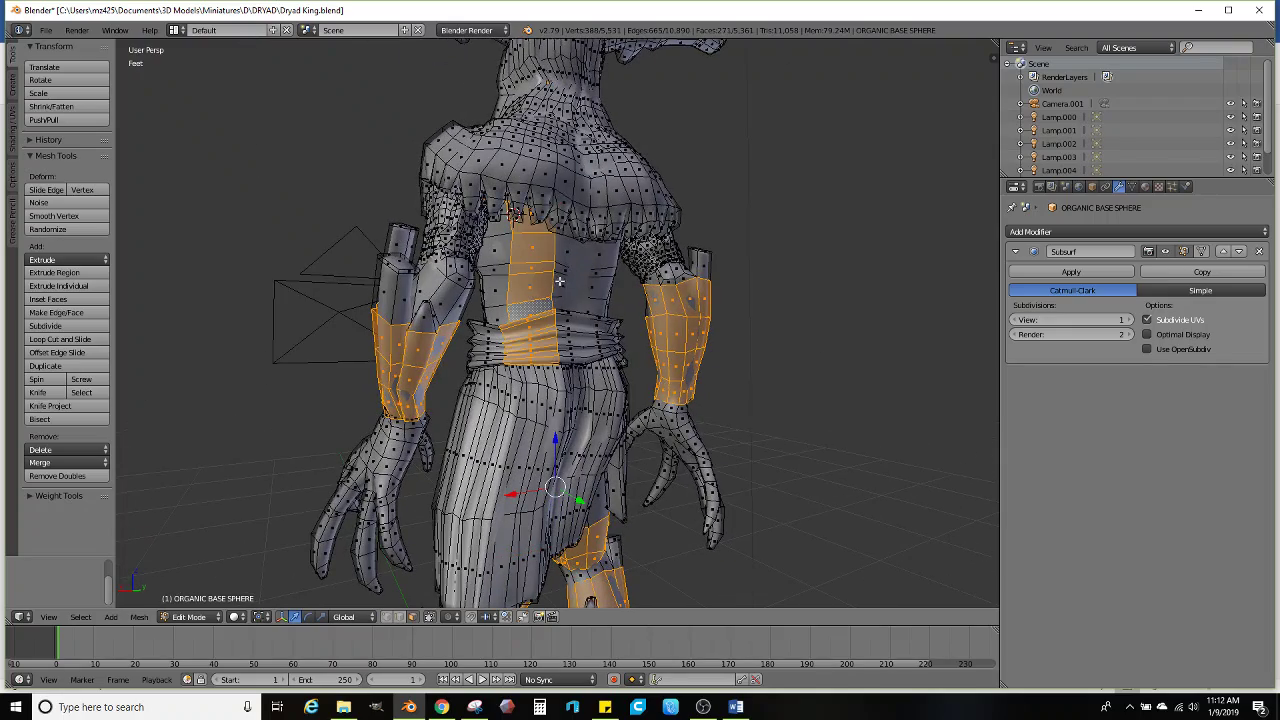
{"action": "right_click", "coordinate": [559, 281], "text": "alt+shift"}
{"action": "middle_click_drag", "start_coordinate": [559, 281], "coordinate": [655, 372]}
{"action": "right_click", "coordinate": [525, 300], "text": "alt+shift"}
{"action": "right_click", "coordinate": [522, 289], "text": "alt+shift"}
{"action": "right_click", "coordinate": [528, 268], "text": "alt+shift"}
{"action": "middle_click_drag", "start_coordinate": [630, 470], "coordinate": [608, 392], "text": "shift"}
{"action": "scroll", "coordinate": [608, 392], "scroll_direction": "down", "scroll_amount": 2}
{"action": "mouse_move", "coordinate": [594, 490]}
{"action": "middle_mouse_down", "text": "shift"}
{"action": "mouse_move", "coordinate": [602, 386]}
{"action": "mouse_move", "coordinate": [605, 480]}
{"action": "middle_mouse_up", "text": "shift"}
{"action": "scroll", "coordinate": [602, 388], "scroll_direction": "up", "scroll_amount": 1}
{"action": "middle_click_drag", "start_coordinate": [603, 360], "coordinate": [703, 411], "text": "shift"}
{"action": "scroll", "coordinate": [748, 434], "scroll_direction": "up", "scroll_amount": 4}
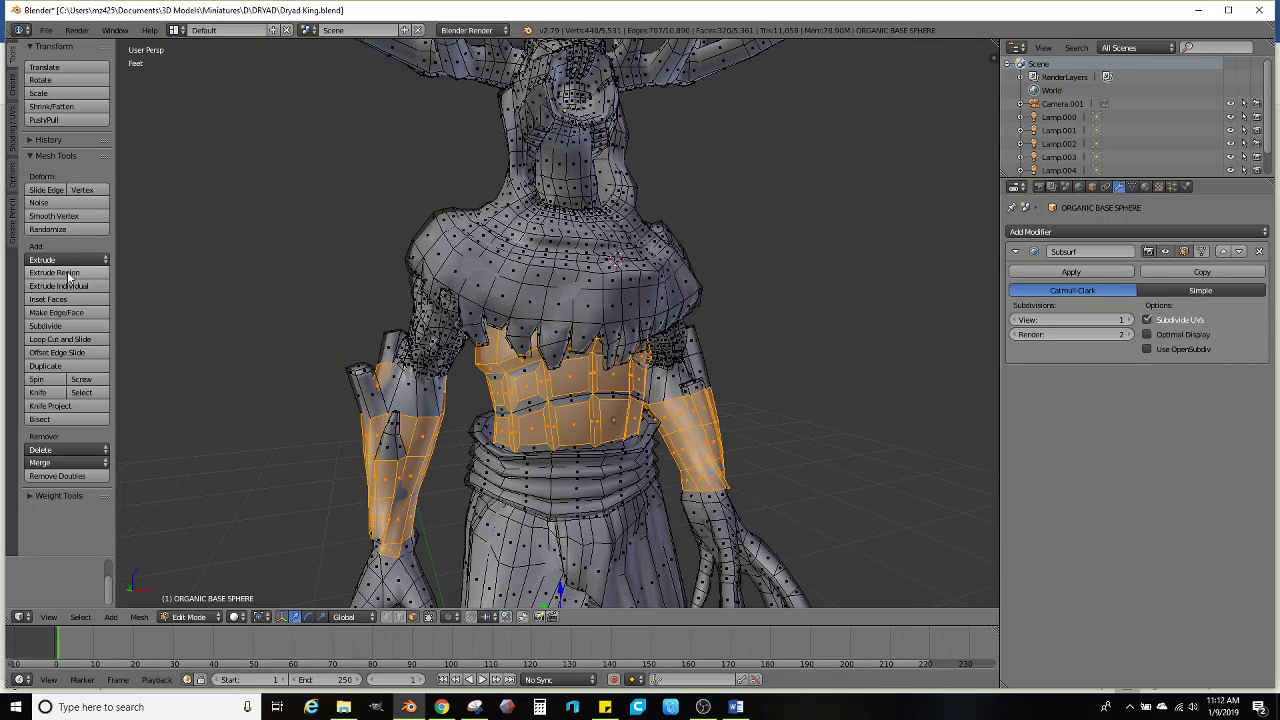
Subdivide the selected torso, forearm and leg faces twice, and roughen them with Randomize at 0.100 followed by Smooth Vertex at 0.500
{"action": "left_click", "coordinate": [57, 326]}
{"action": "left_click", "coordinate": [57, 326]}
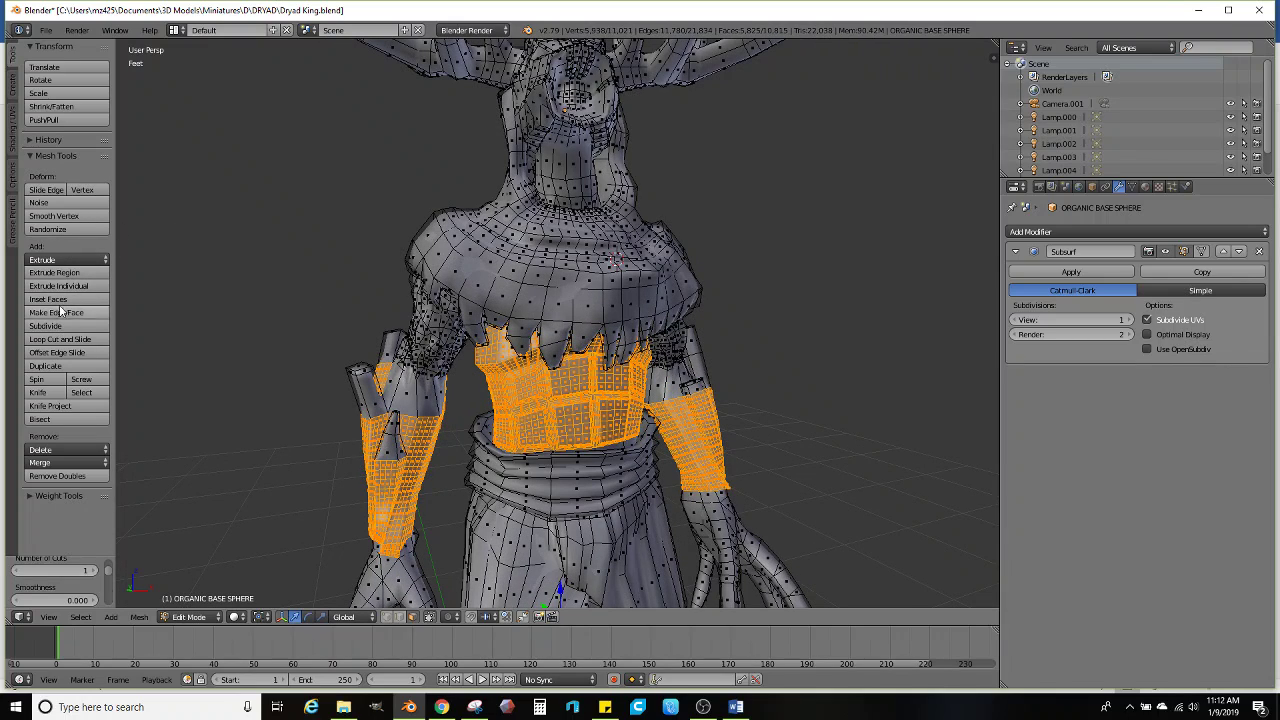
{"action": "left_click", "coordinate": [63, 231]}
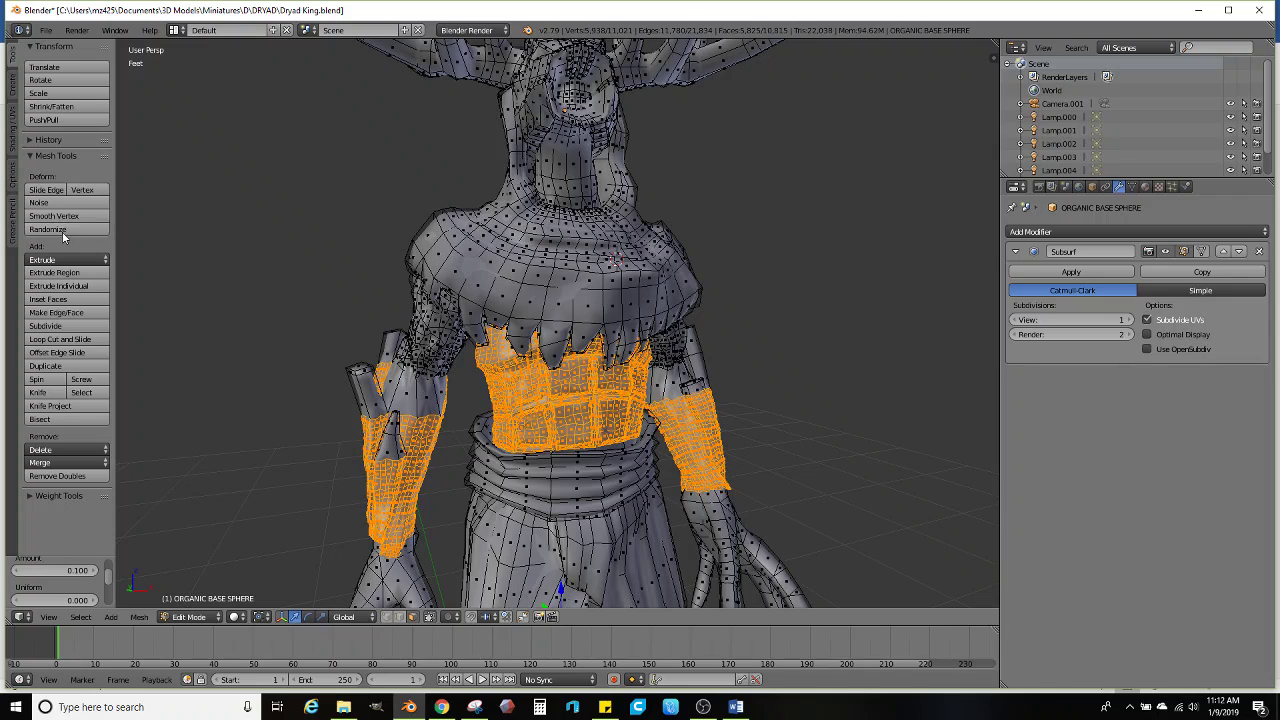
{"action": "left_click", "coordinate": [58, 216]}
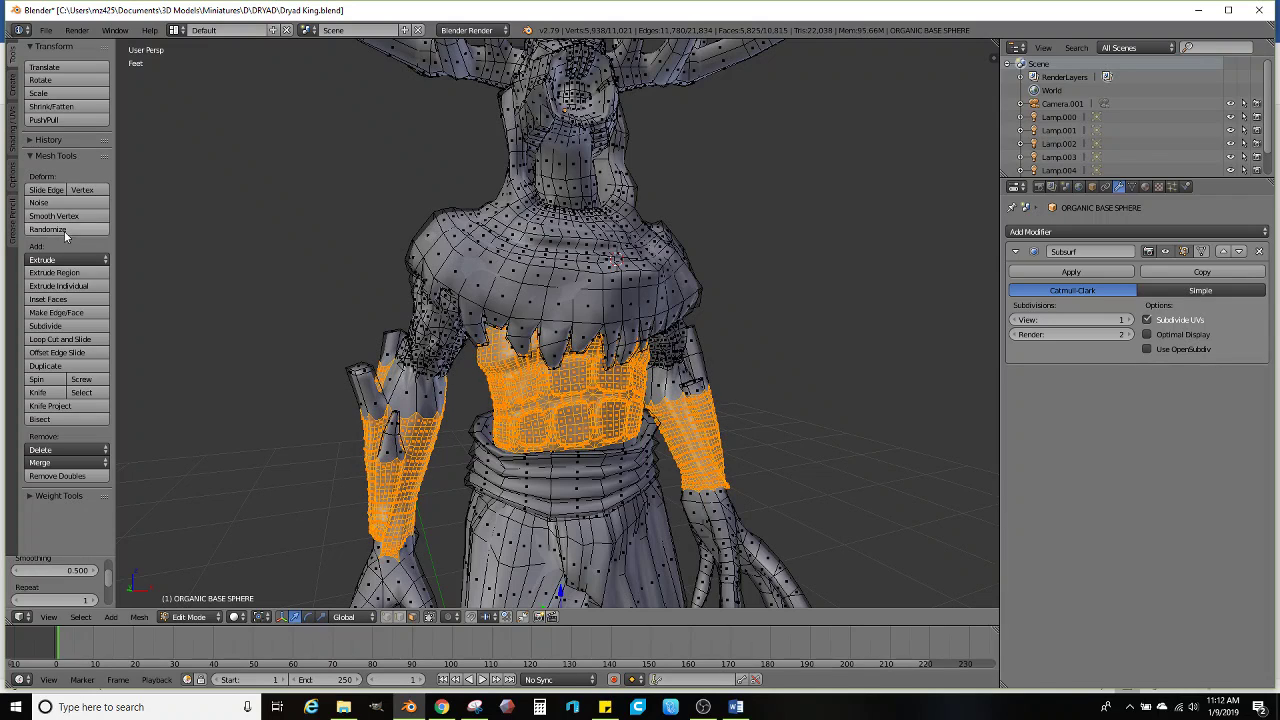
Randomize the selected torso, forearm and leg faces once more and inspect the roughened figure from several sides
{"action": "left_click", "coordinate": [63, 231]}
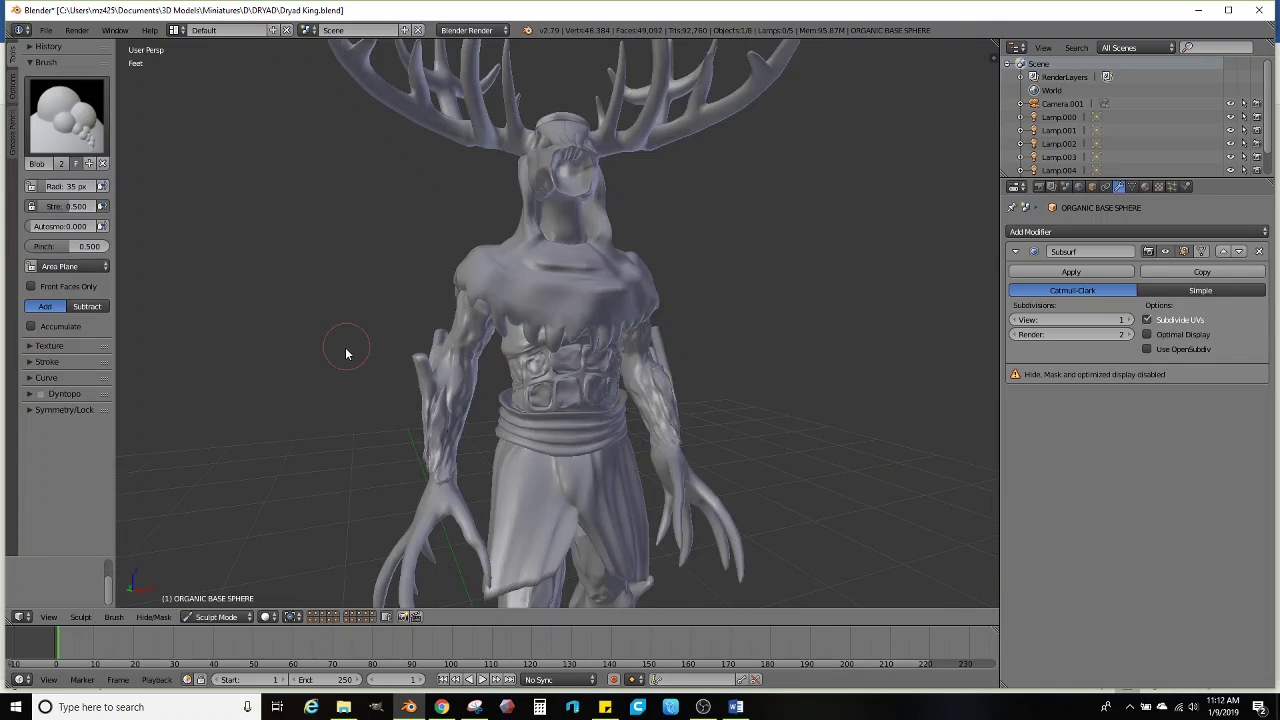
{"action": "middle_click_drag", "start_coordinate": [369, 380], "coordinate": [477, 394]}
{"action": "scroll", "coordinate": [463, 335], "scroll_direction": "up", "scroll_amount": 2}
{"action": "scroll", "coordinate": [490, 335], "scroll_direction": "down", "scroll_amount": 6}
{"action": "scroll", "coordinate": [547, 354], "scroll_direction": "up", "scroll_amount": 4}
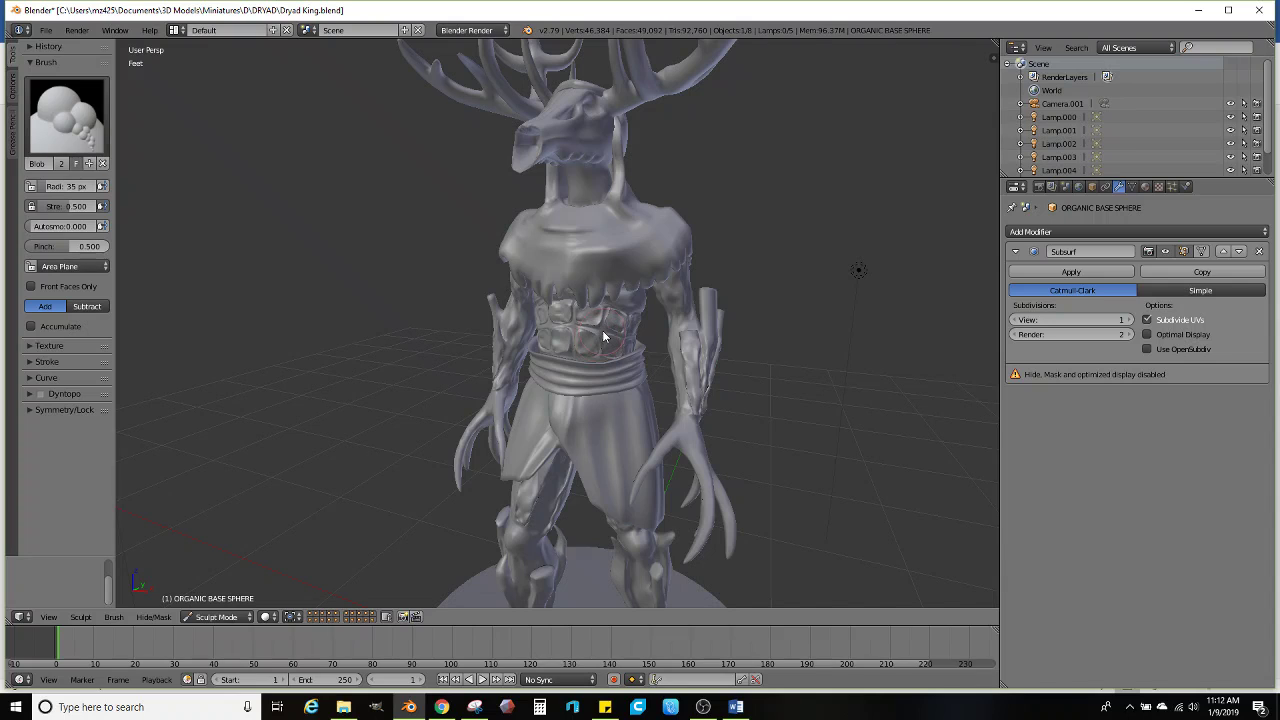
{"action": "middle_click_drag", "start_coordinate": [600, 329], "coordinate": [457, 380]}
{"action": "scroll", "coordinate": [540, 340], "scroll_direction": "up", "scroll_amount": 4}
{"action": "scroll", "coordinate": [515, 351], "scroll_direction": "down", "scroll_amount": 4}
{"action": "scroll", "coordinate": [484, 368], "scroll_direction": "up", "scroll_amount": 5}
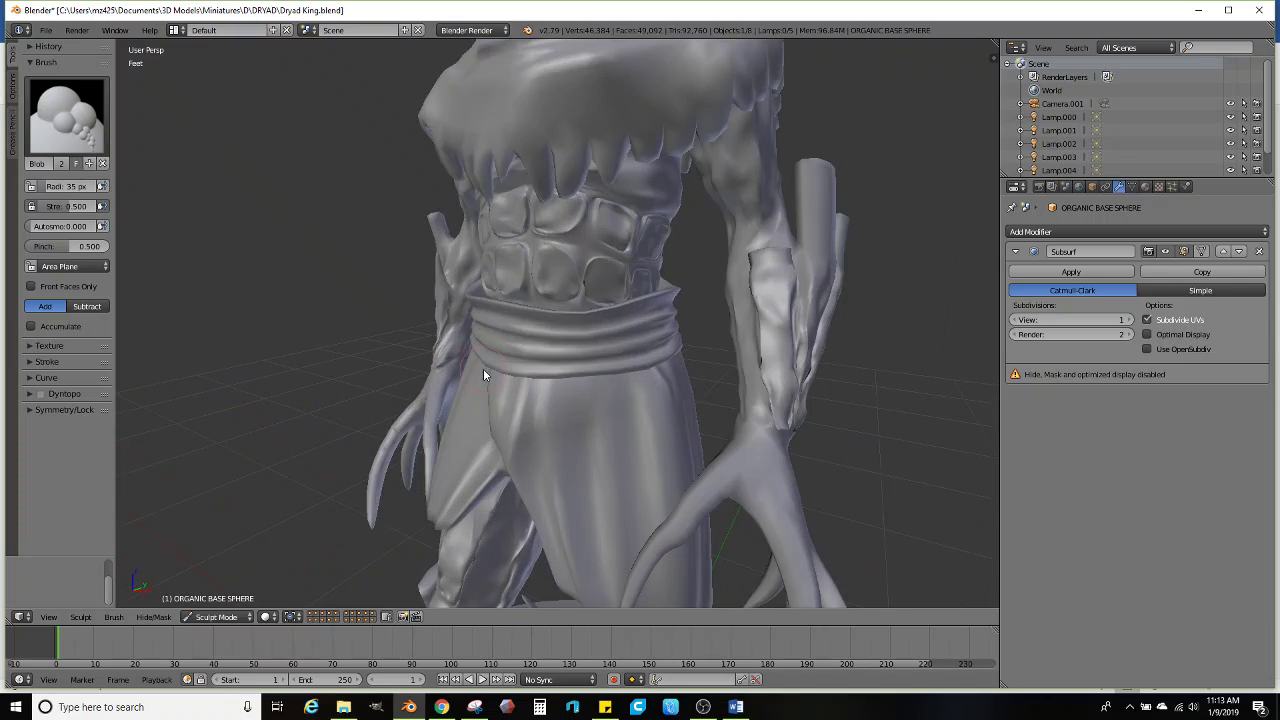
{"action": "scroll", "coordinate": [484, 369], "scroll_direction": "down", "scroll_amount": 1}
Undo the randomizing, smoothing and subdivision, and undo the selection of the torso's faces, keeping the forearm and leg faces selected
{"action": "key", "text": "Tab"}
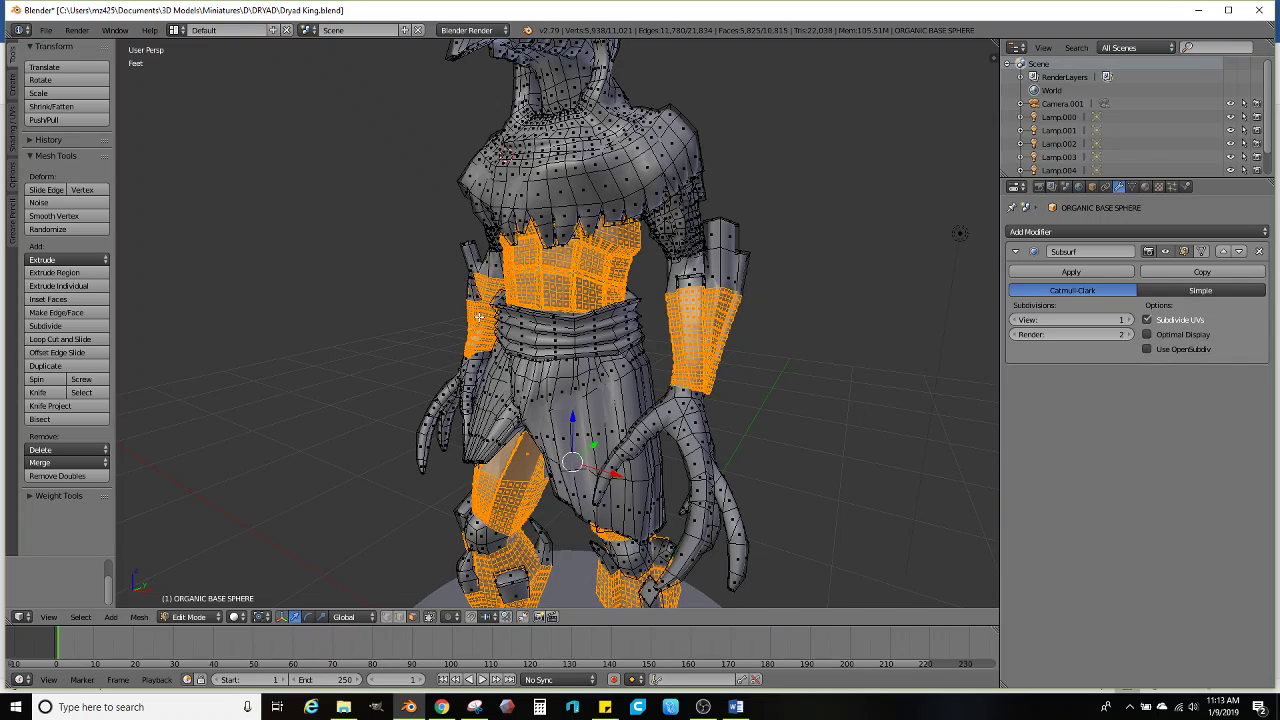
{"action": "key", "text": "ctrl+z"}
{"action": "key", "text": "ctrl+z"}
{"action": "key", "text": "ctrl+z"}
{"action": "key", "text": "ctrl+z"}
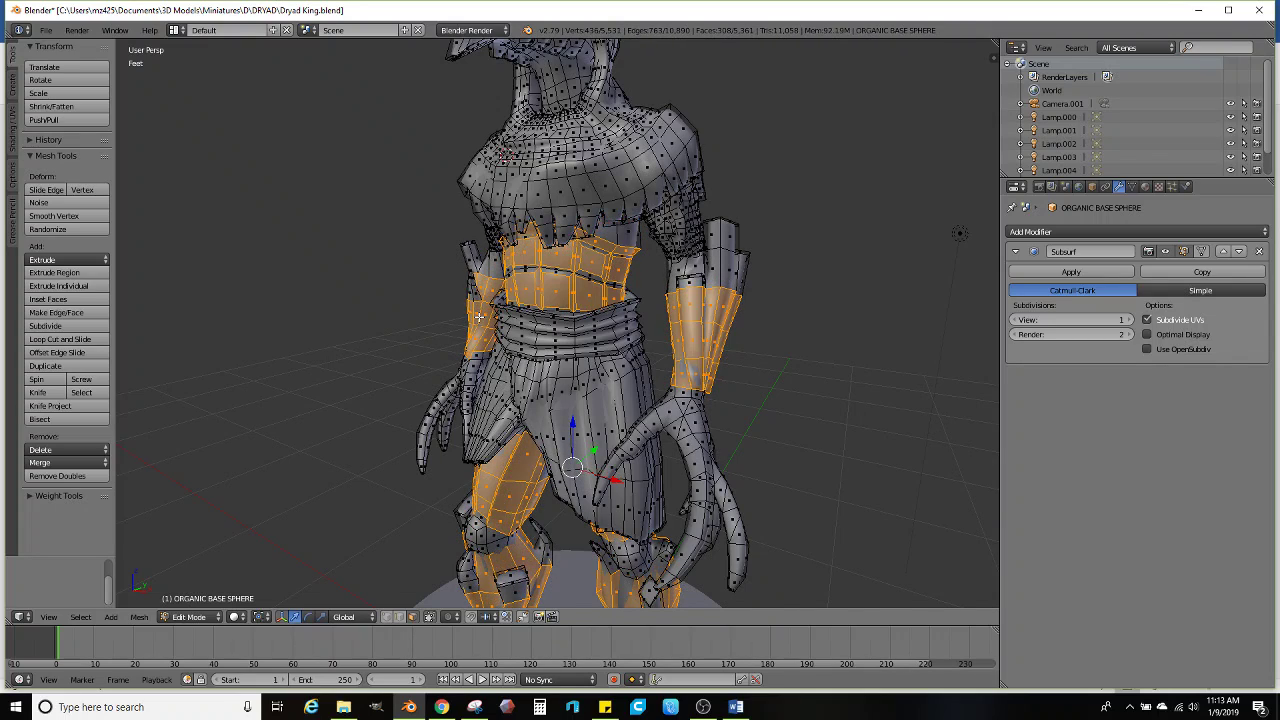
{"action": "key", "text": "ctrl+z"}
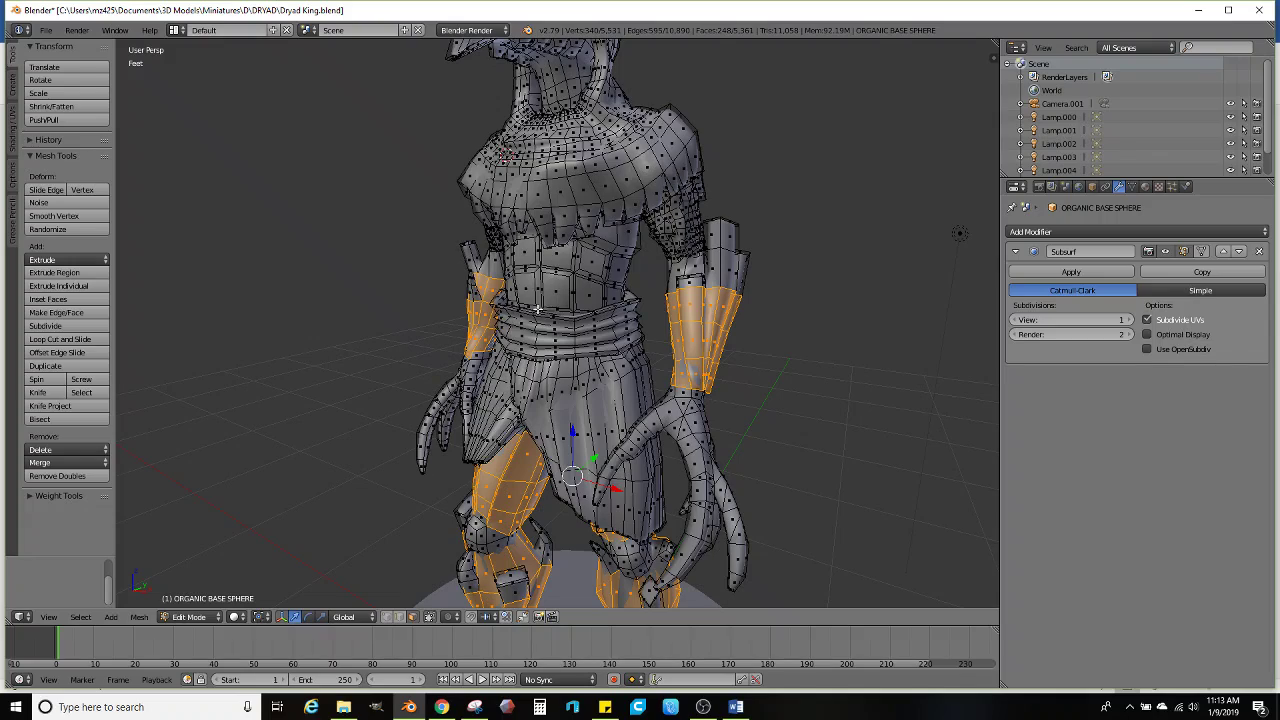
Subdivide the selected forearm and leg faces once, apply Randomize at 0.100, and check the result from behind
{"action": "middle_click_drag", "start_coordinate": [538, 310], "coordinate": [151, 282]}
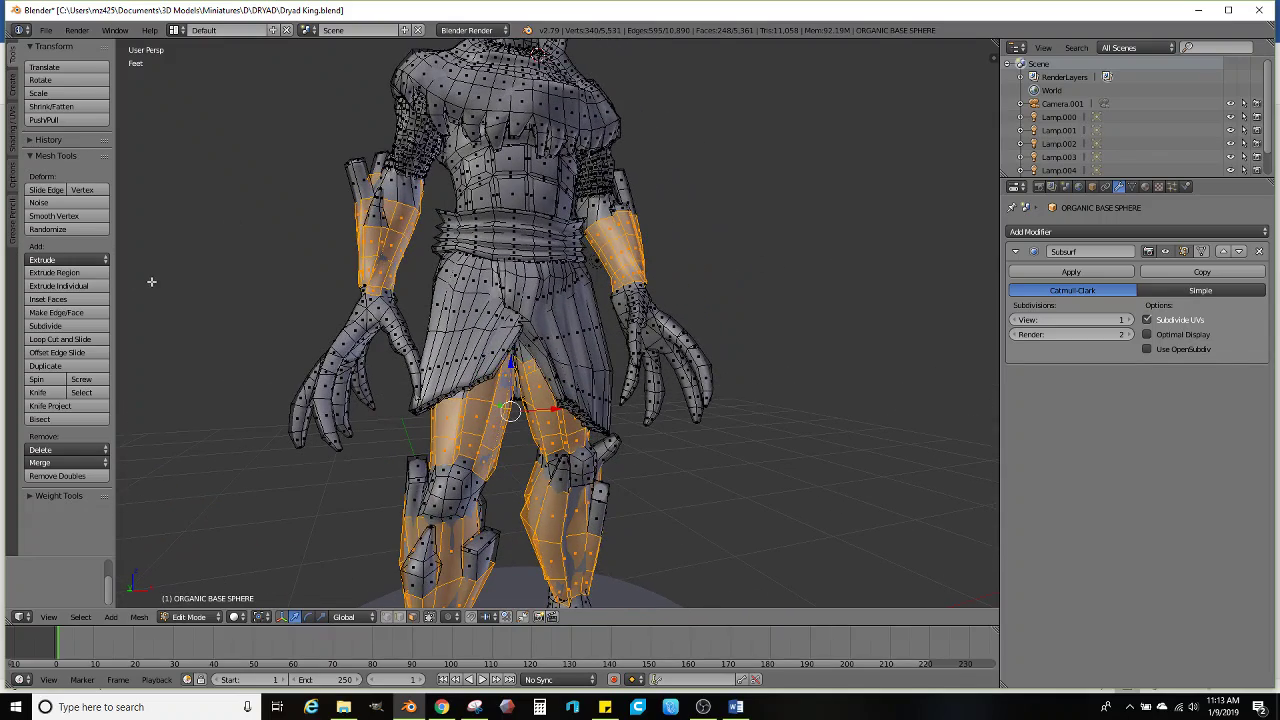
{"action": "left_click", "coordinate": [83, 327]}
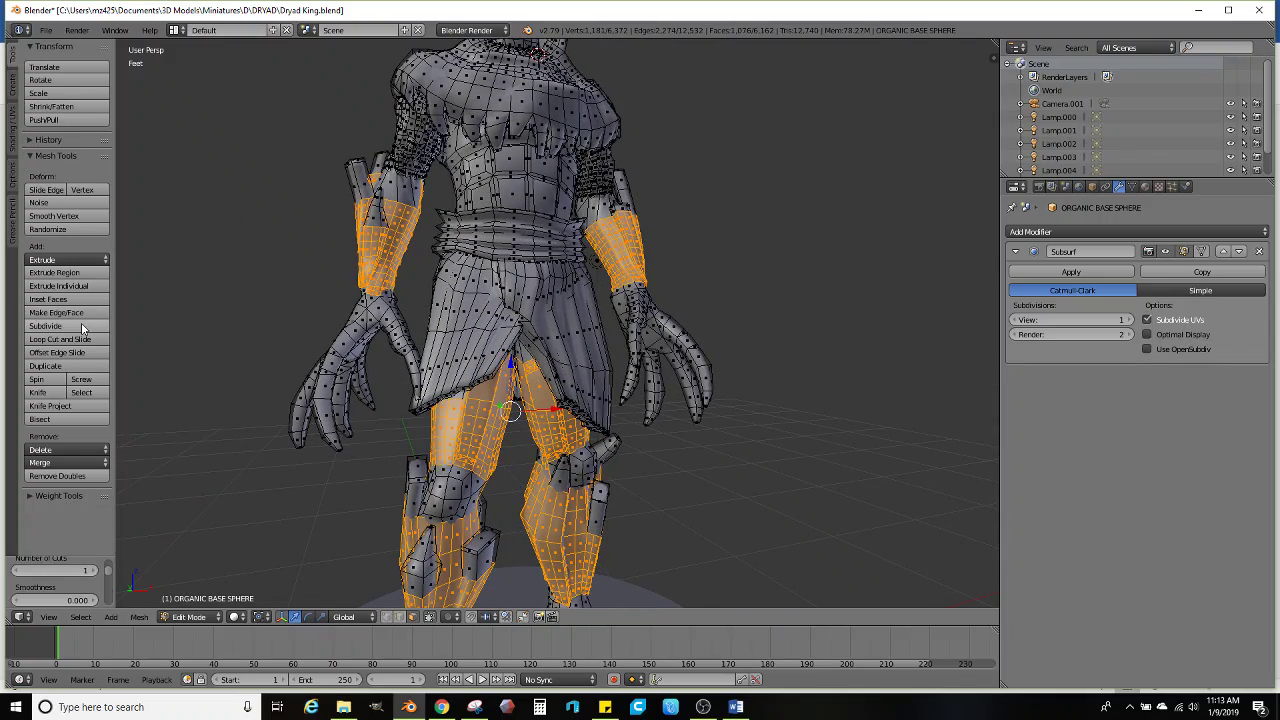
{"action": "left_click", "coordinate": [64, 229]}
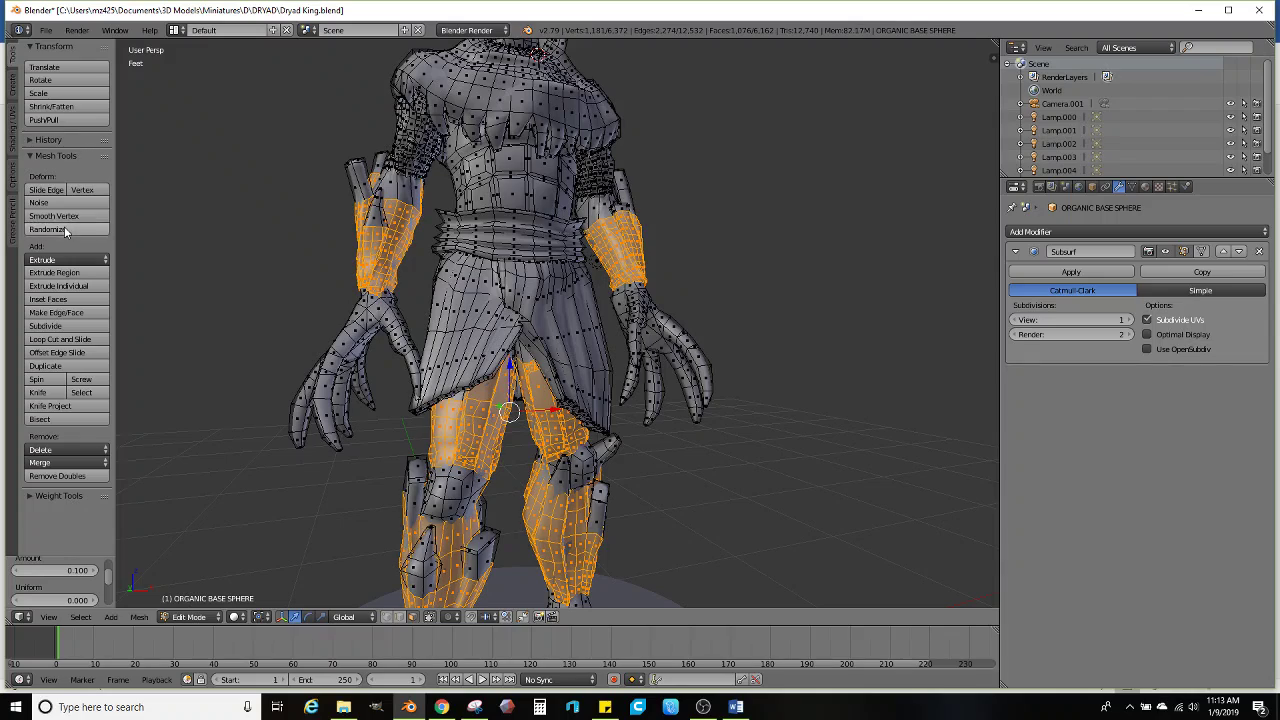
{"action": "key", "text": "ctrl+Tab"}
{"action": "scroll", "coordinate": [305, 346], "scroll_direction": "down", "scroll_amount": 3}
{"action": "mouse_move", "coordinate": [327, 353]}
{"action": "middle_mouse_down"}
{"action": "mouse_move", "coordinate": [431, 331]}
{"action": "mouse_move", "coordinate": [592, 334]}
{"action": "mouse_move", "coordinate": [409, 334]}
{"action": "mouse_move", "coordinate": [617, 349]}
{"action": "middle_mouse_up"}
Select the bare back's faces from the right flank to near the spine, undoing the picks that stray into the sash
{"action": "key", "text": "Tab"}
{"action": "scroll", "coordinate": [675, 284], "scroll_direction": "up", "scroll_amount": 4}
{"action": "right_click", "coordinate": [684, 252]}
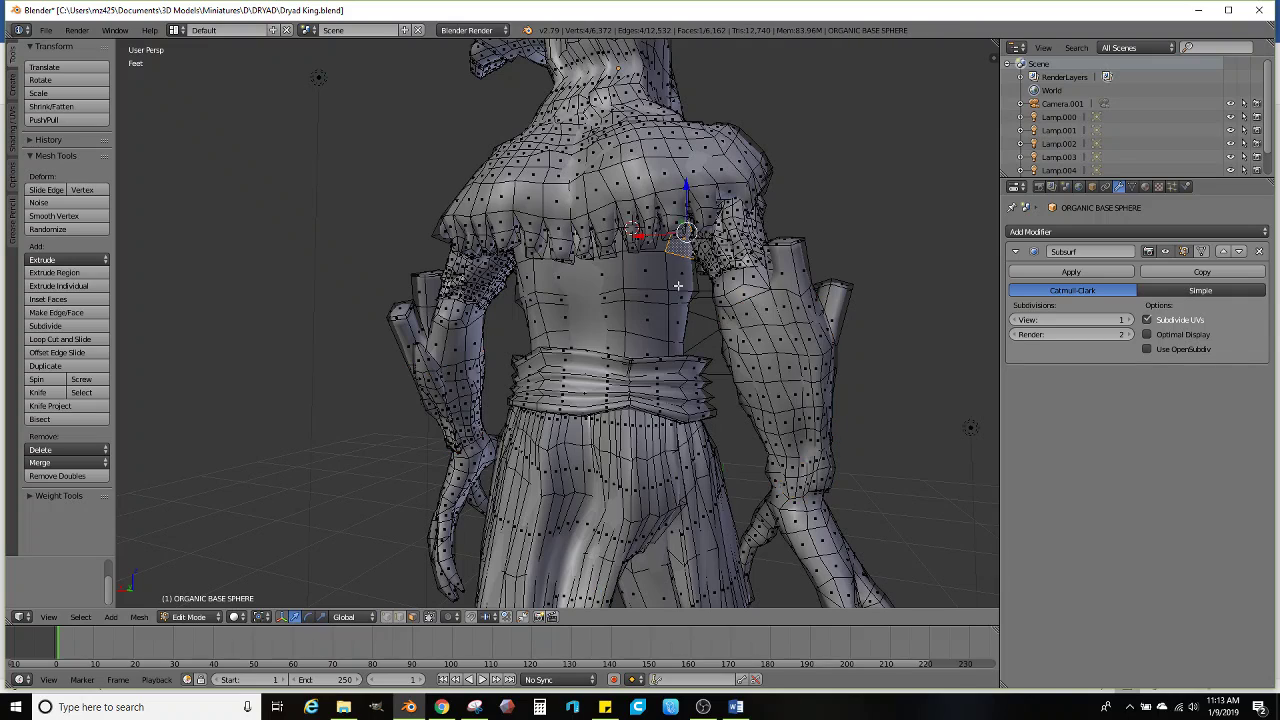
{"action": "right_click", "coordinate": [670, 342], "text": "ctrl"}
{"action": "right_click", "coordinate": [590, 282], "text": "ctrl+shift"}
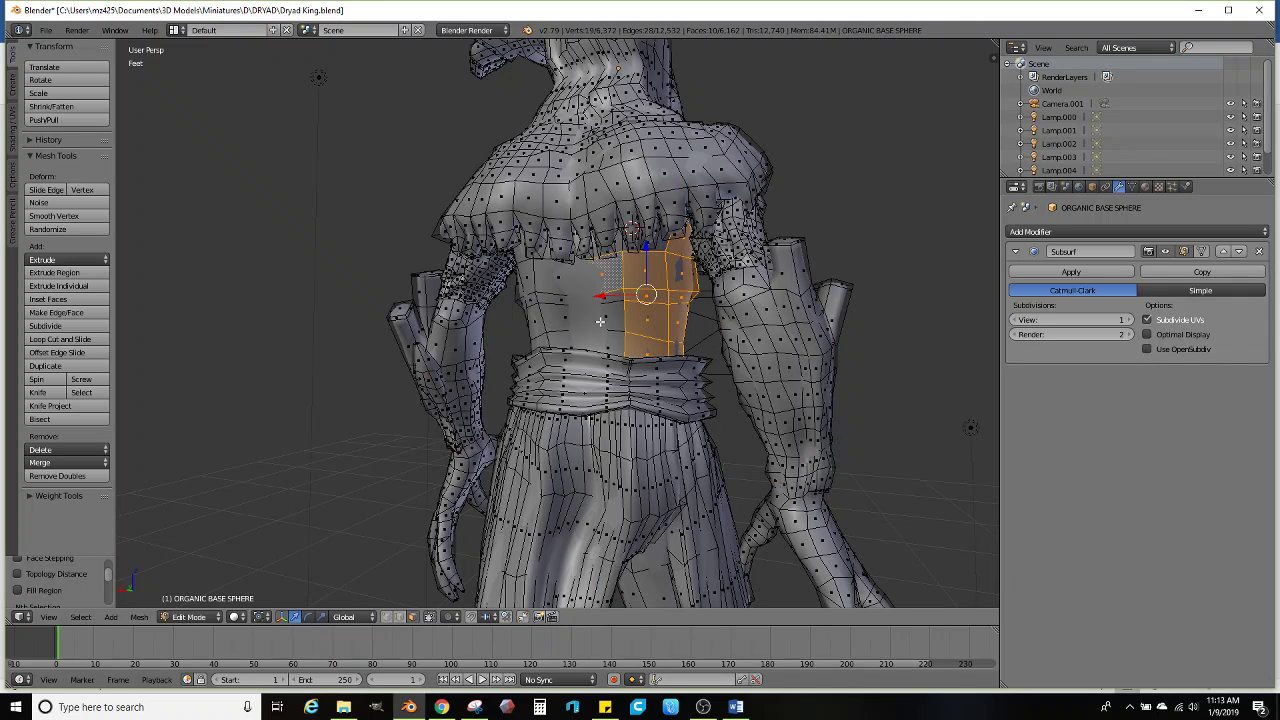
{"action": "right_click", "coordinate": [600, 358], "text": "ctrl+shift"}
{"action": "right_click", "coordinate": [574, 338], "text": "ctrl+shift"}
{"action": "right_click", "coordinate": [562, 284], "text": "ctrl+shift"}
{"action": "scroll", "coordinate": [507, 326], "scroll_direction": "up", "scroll_amount": 3}
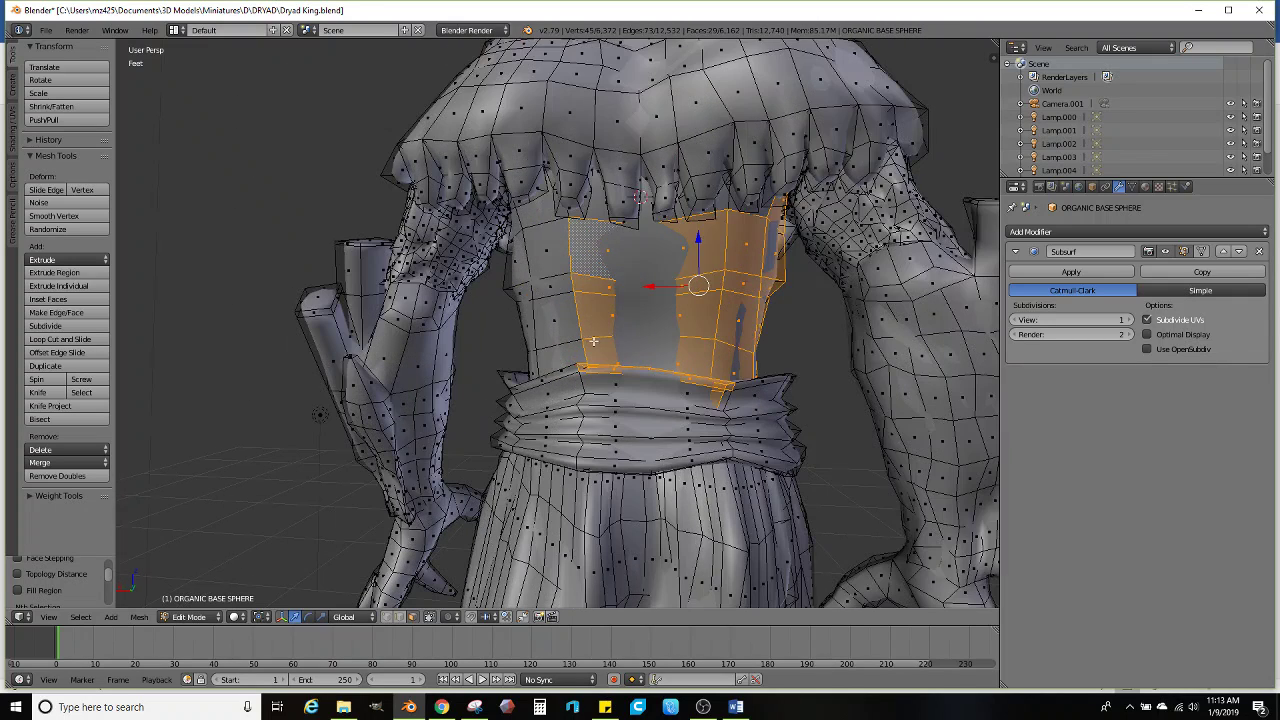
{"action": "key", "text": "ctrl+z"}
{"action": "key", "text": "ctrl+z"}
Extend the face selection across the rest of the back to the left flank and up under the cape's fringe
{"action": "right_click", "coordinate": [680, 358], "text": "ctrl+shift"}
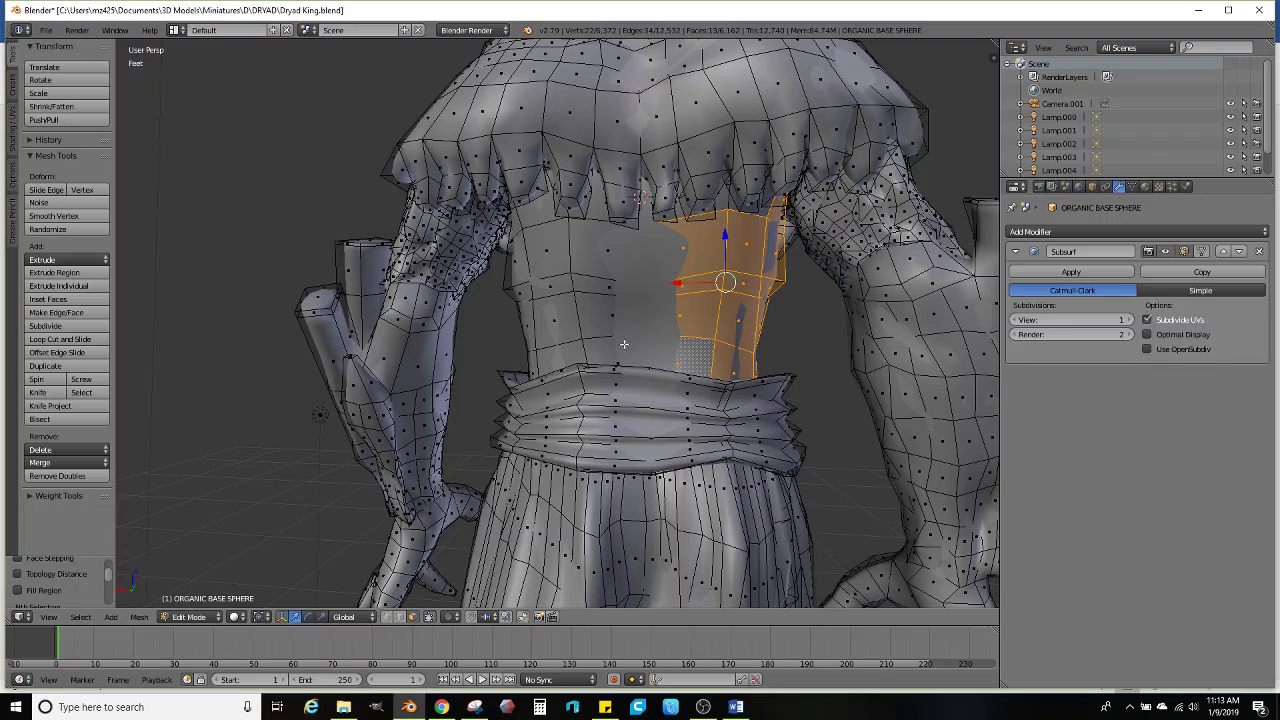
{"action": "right_click", "coordinate": [624, 344], "text": "ctrl+shift"}
{"action": "right_click", "coordinate": [608, 268], "text": "ctrl+shift"}
{"action": "right_click", "coordinate": [540, 360], "text": "ctrl+shift"}
{"action": "middle_click_drag", "start_coordinate": [540, 360], "coordinate": [594, 354]}
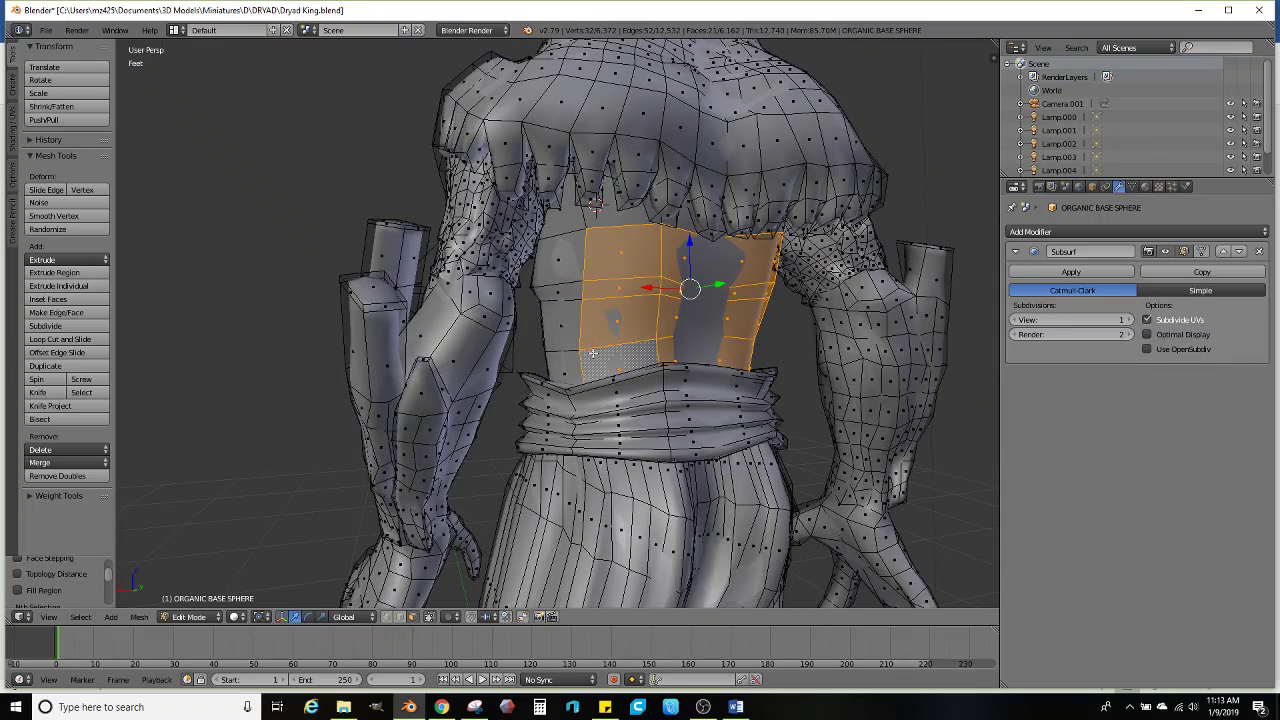
{"action": "right_click", "coordinate": [566, 366], "text": "ctrl+shift"}
{"action": "right_click", "coordinate": [552, 252], "text": "ctrl+shift"}
{"action": "right_click", "coordinate": [598, 220], "text": "ctrl+shift"}
{"action": "middle_click_drag", "start_coordinate": [658, 216], "coordinate": [600, 200]}
{"action": "right_click", "coordinate": [660, 135], "text": "ctrl+shift"}
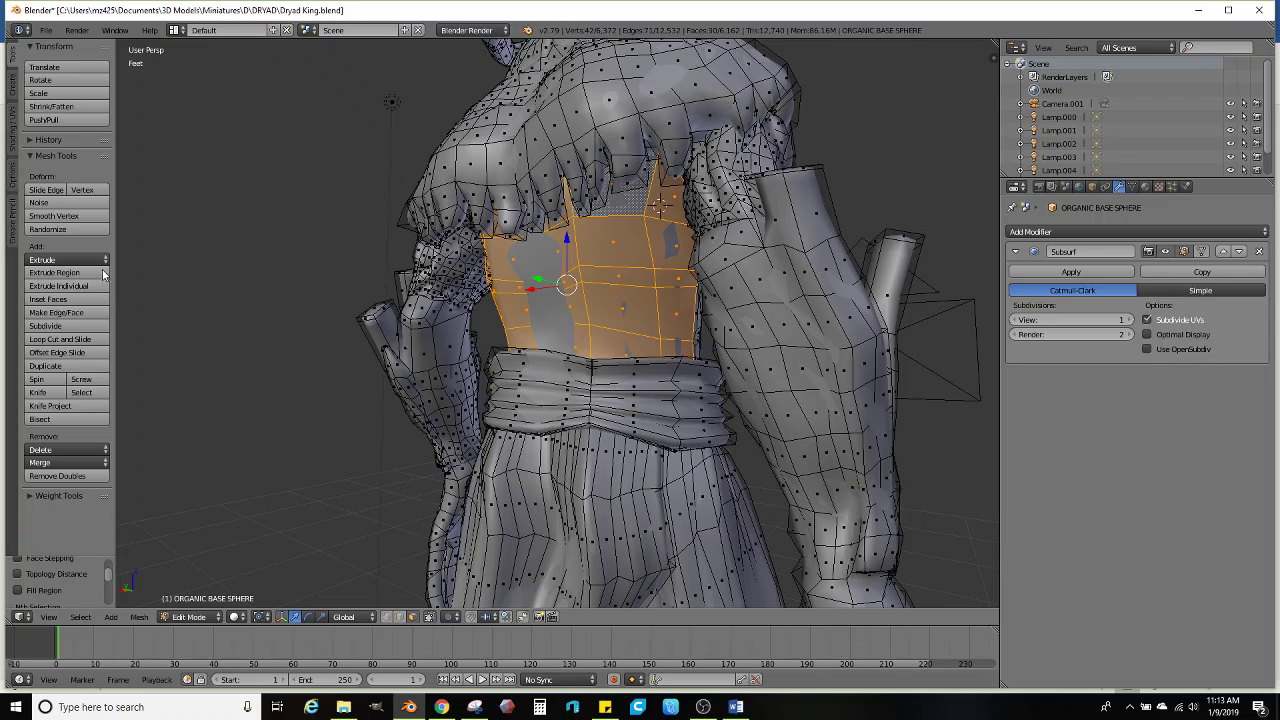
Subdivide the selected back faces twice, randomize them, and compare the back's surface with the abdomen and arms
{"action": "left_click", "coordinate": [45, 326]}
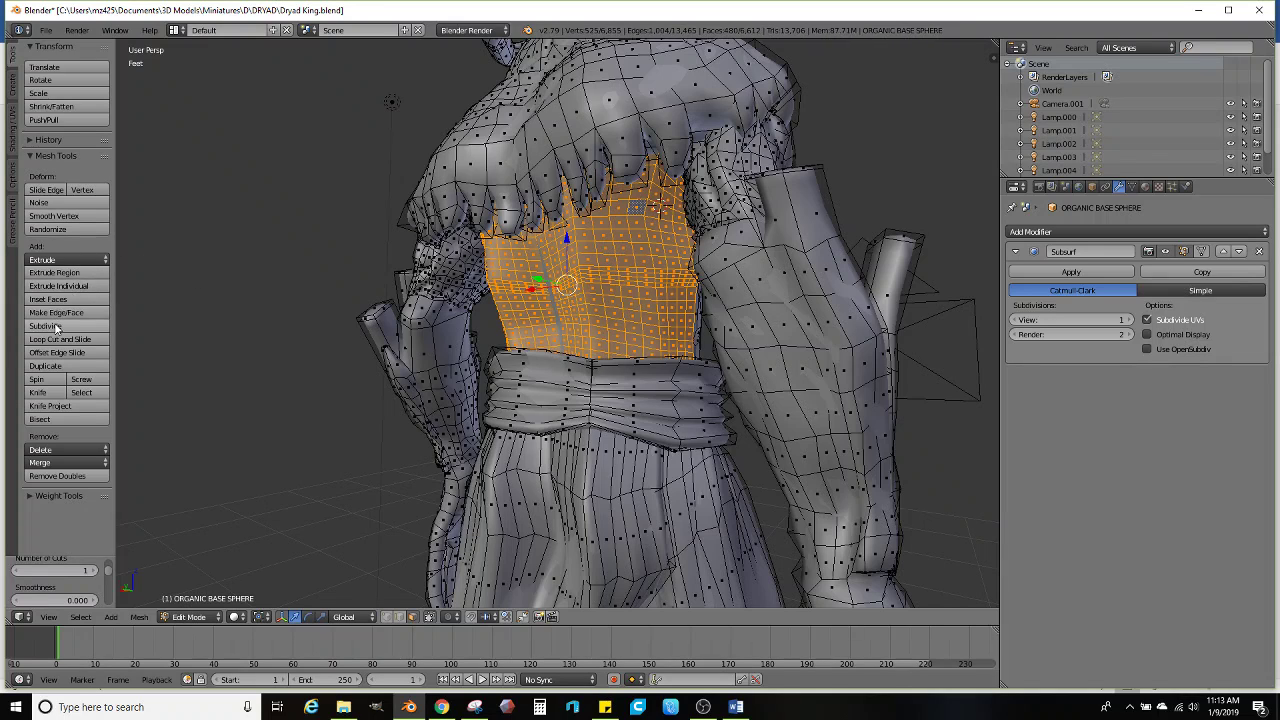
{"action": "left_click", "coordinate": [64, 230]}
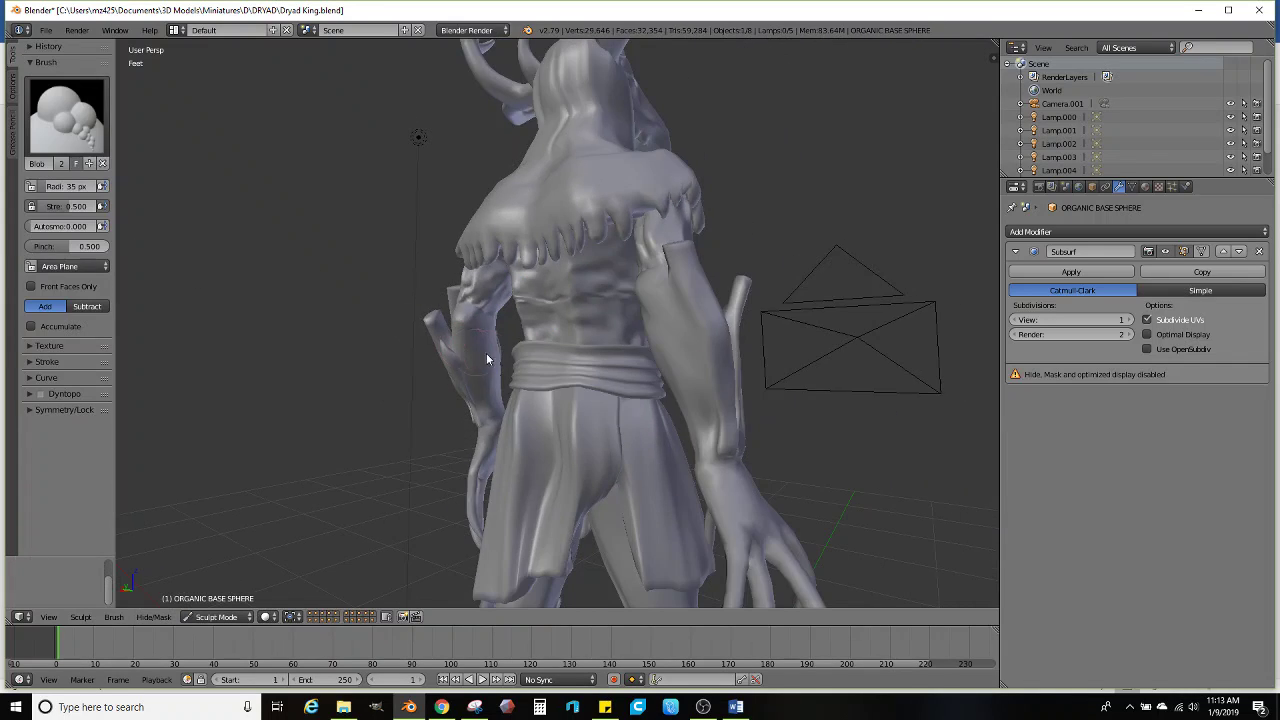
{"action": "mouse_move", "coordinate": [486, 353]}
{"action": "middle_mouse_down"}
{"action": "mouse_move", "coordinate": [443, 378]}
{"action": "mouse_move", "coordinate": [266, 391]}
{"action": "mouse_move", "coordinate": [375, 349]}
{"action": "middle_mouse_up"}
{"action": "key", "text": "Tab"}
{"action": "scroll", "coordinate": [498, 345], "scroll_direction": "up", "scroll_amount": 3}
{"action": "scroll", "coordinate": [498, 345], "scroll_direction": "down", "scroll_amount": 4}
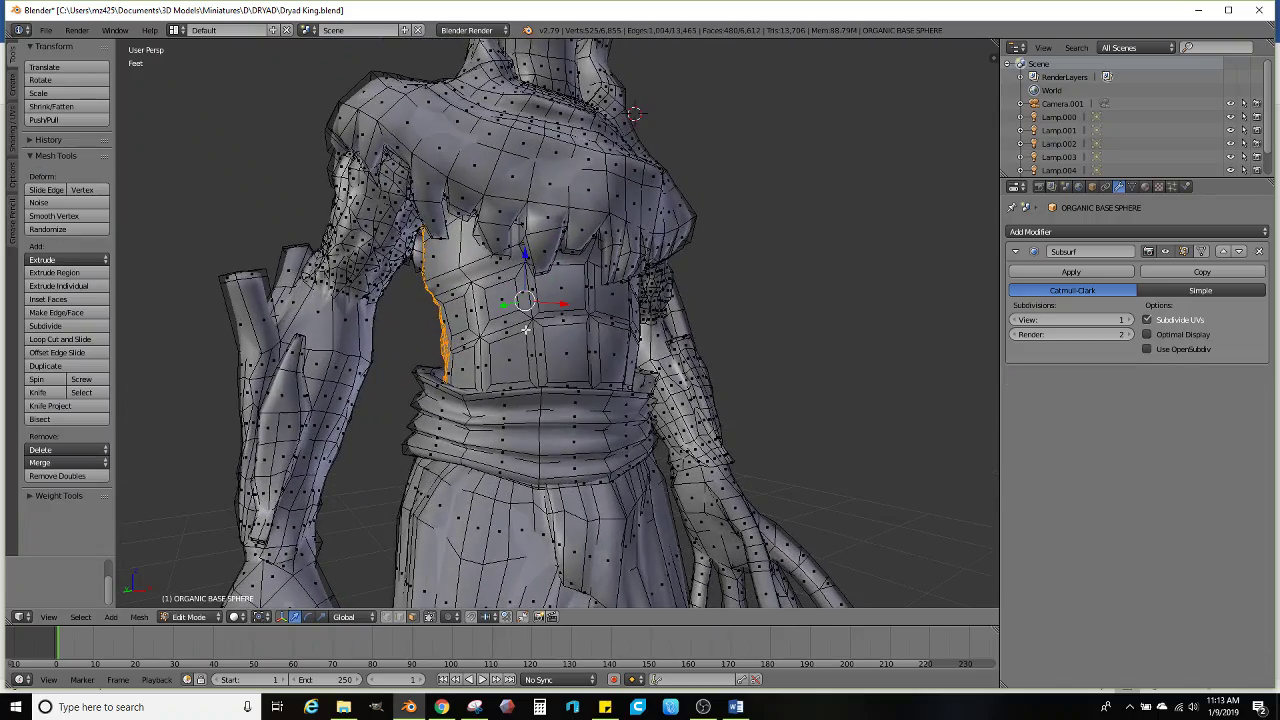
{"action": "mouse_move", "coordinate": [498, 345]}
{"action": "middle_mouse_down"}
{"action": "mouse_move", "coordinate": [578, 362]}
{"action": "mouse_move", "coordinate": [737, 363]}
{"action": "mouse_move", "coordinate": [620, 349]}
{"action": "mouse_move", "coordinate": [547, 367]}
{"action": "mouse_move", "coordinate": [594, 394]}
{"action": "mouse_move", "coordinate": [709, 334]}
{"action": "mouse_move", "coordinate": [749, 337]}
{"action": "mouse_move", "coordinate": [514, 333]}
{"action": "middle_mouse_up"}
{"action": "key", "text": "Tab"}
{"action": "scroll", "coordinate": [557, 395], "scroll_direction": "up", "scroll_amount": 2}
{"action": "middle_click_drag", "start_coordinate": [557, 395], "coordinate": [766, 360]}
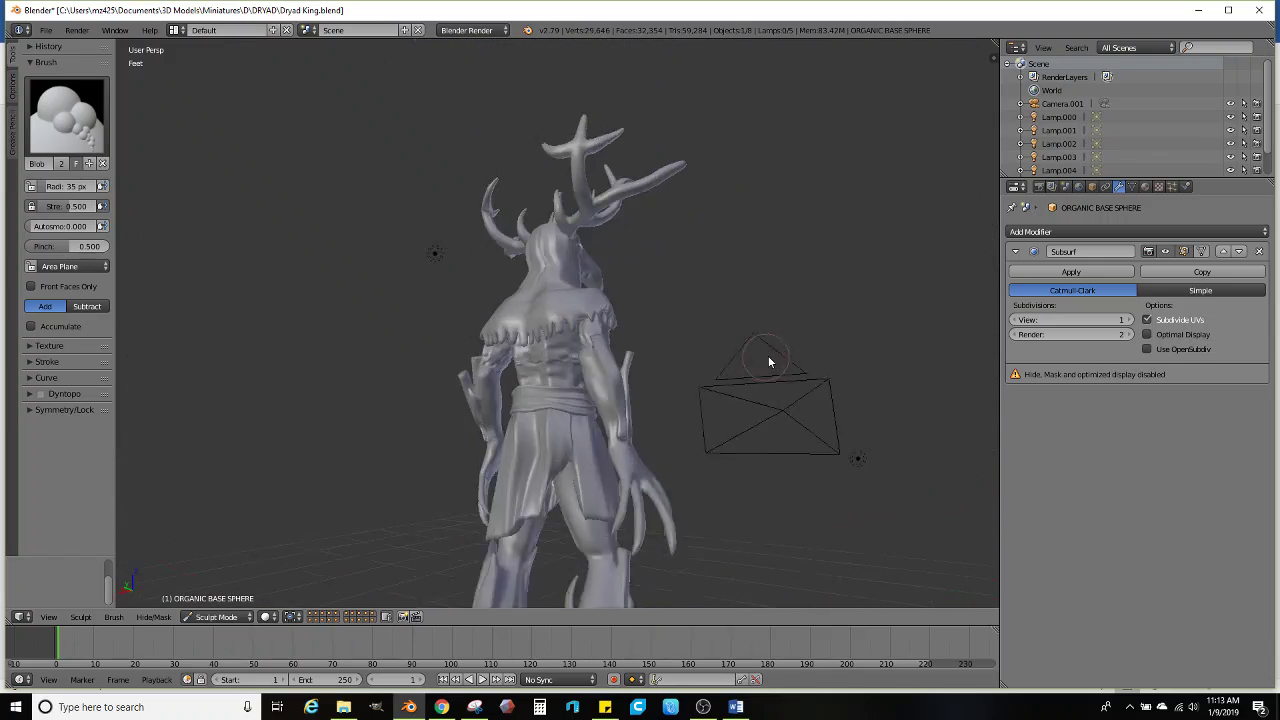
{"action": "scroll", "coordinate": [665, 397], "scroll_direction": "up", "scroll_amount": 2}
{"action": "key", "text": "Tab"}
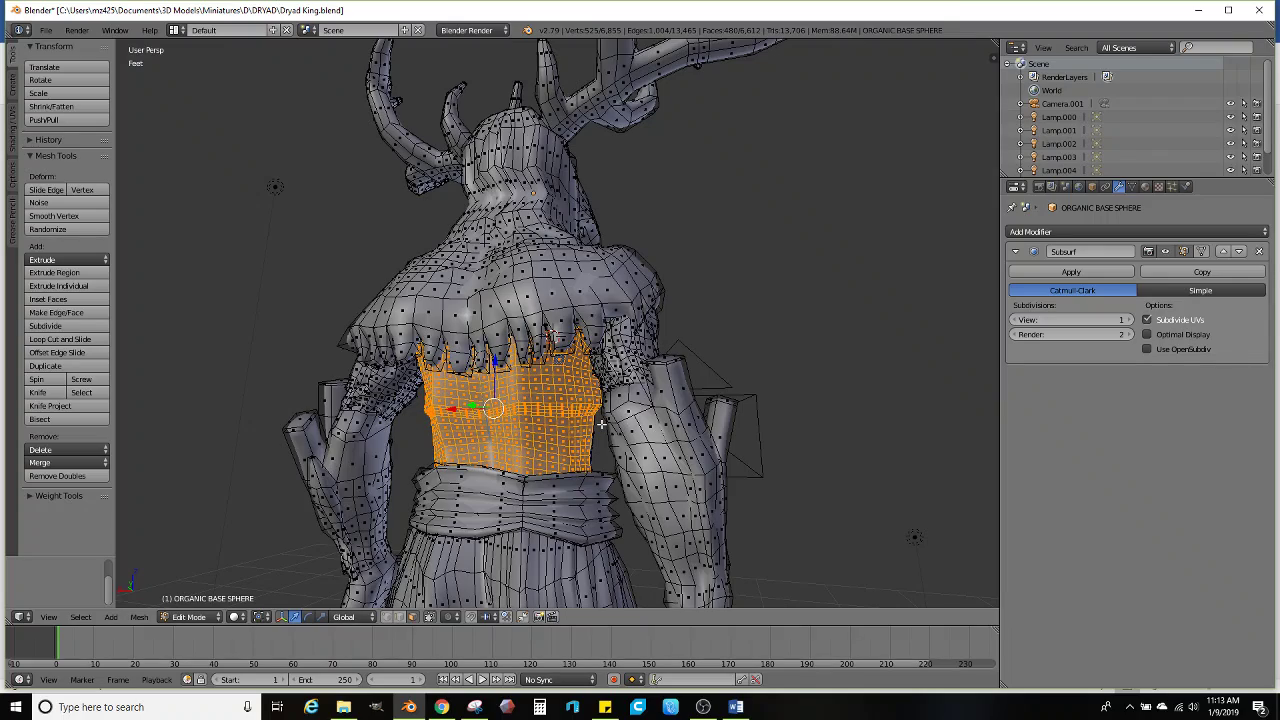
Undo the back's changes down to a single subdivision and review the whole smoothed figure
{"action": "key", "text": "ctrl+z"}
{"action": "middle_click_drag", "start_coordinate": [648, 426], "coordinate": [780, 402]}
{"action": "scroll", "coordinate": [568, 410], "scroll_direction": "down", "scroll_amount": 3}
{"action": "scroll", "coordinate": [669, 392], "scroll_direction": "up", "scroll_amount": 2}
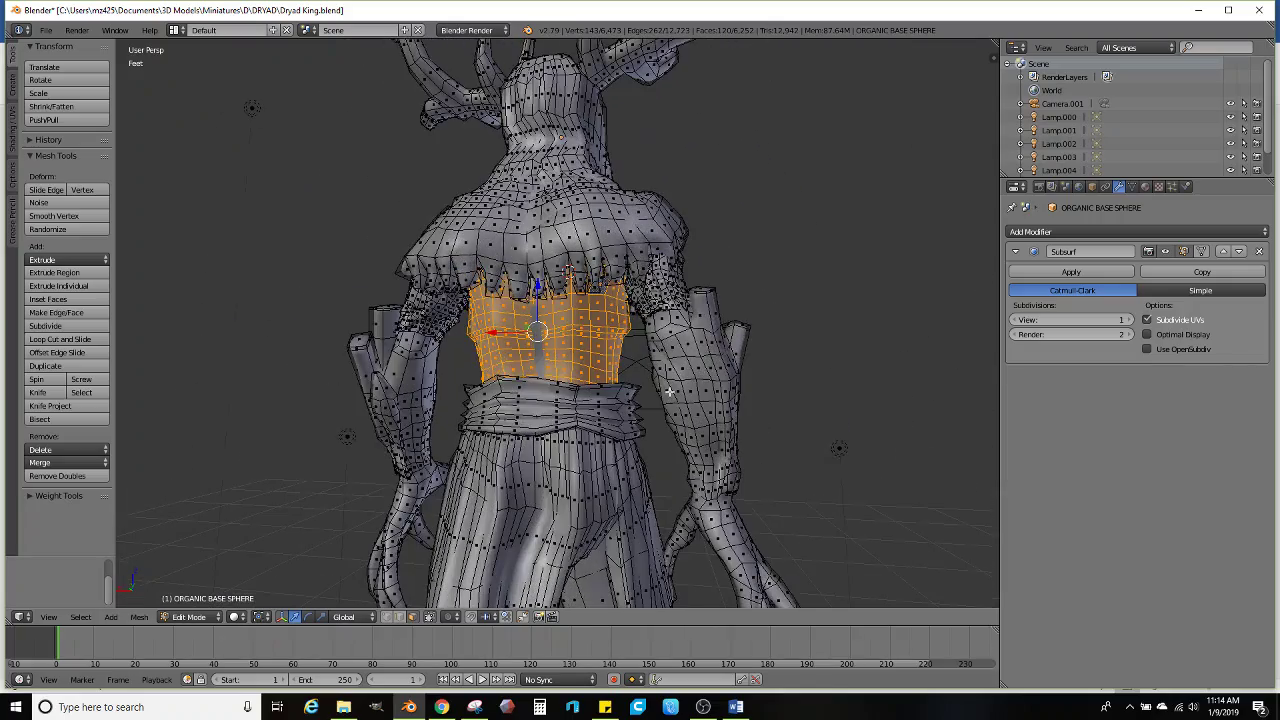
{"action": "mouse_move", "coordinate": [609, 397]}
{"action": "middle_mouse_down"}
{"action": "mouse_move", "coordinate": [387, 418]}
{"action": "mouse_move", "coordinate": [456, 410]}
{"action": "middle_mouse_up"}
{"action": "key", "text": "Tab"}
{"action": "scroll", "coordinate": [477, 411], "scroll_direction": "down", "scroll_amount": 2}
{"action": "scroll", "coordinate": [461, 415], "scroll_direction": "down", "scroll_amount": 2}
{"action": "scroll", "coordinate": [430, 424], "scroll_direction": "down", "scroll_amount": 2}
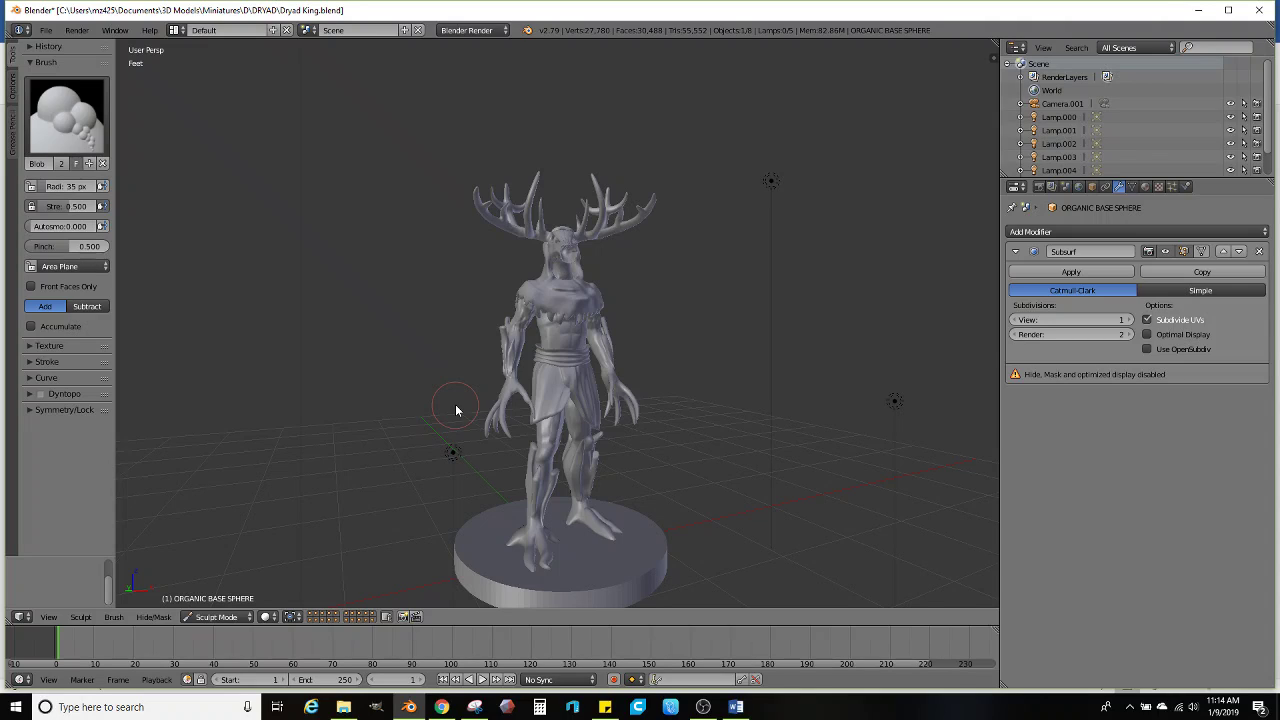
{"action": "scroll", "coordinate": [422, 452], "scroll_direction": "down", "scroll_amount": 4}
Switch to Object Mode and select all five lamps around the figure
{"action": "left_click", "coordinate": [216, 616]}
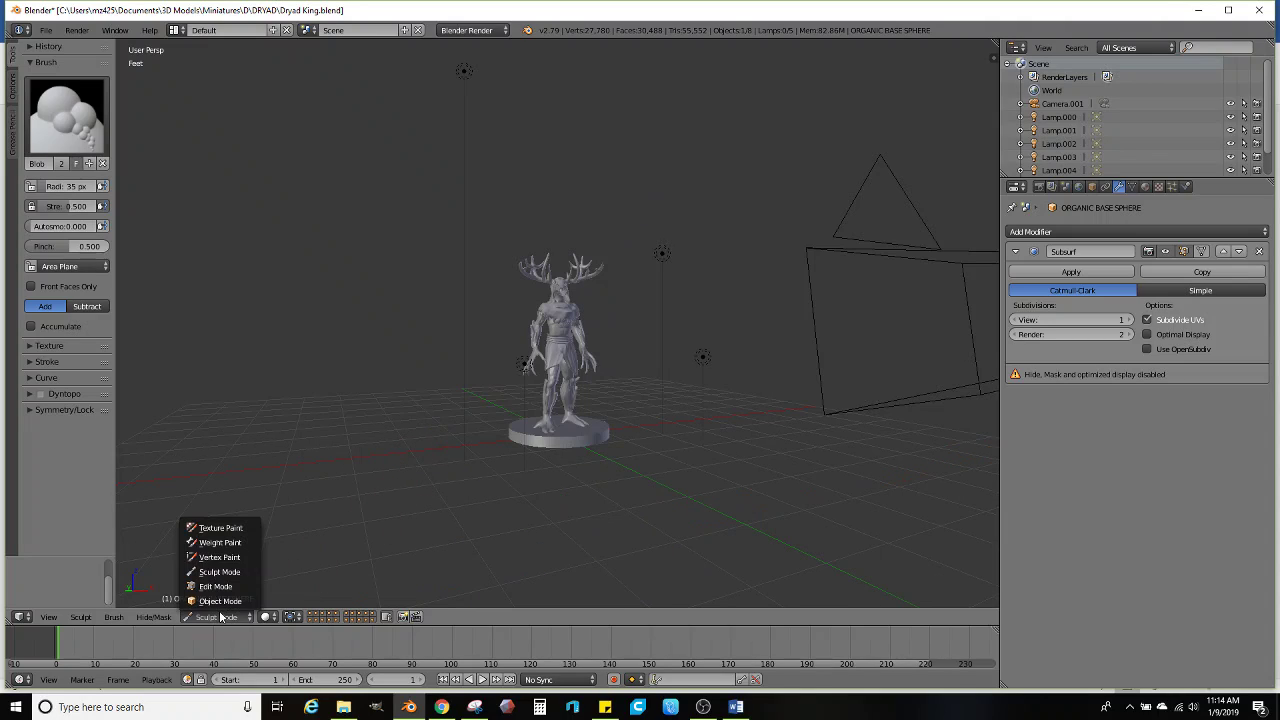
{"action": "left_click", "coordinate": [215, 600]}
{"action": "scroll", "coordinate": [470, 216], "scroll_direction": "down", "scroll_amount": 2}
{"action": "left_click", "coordinate": [508, 191]}
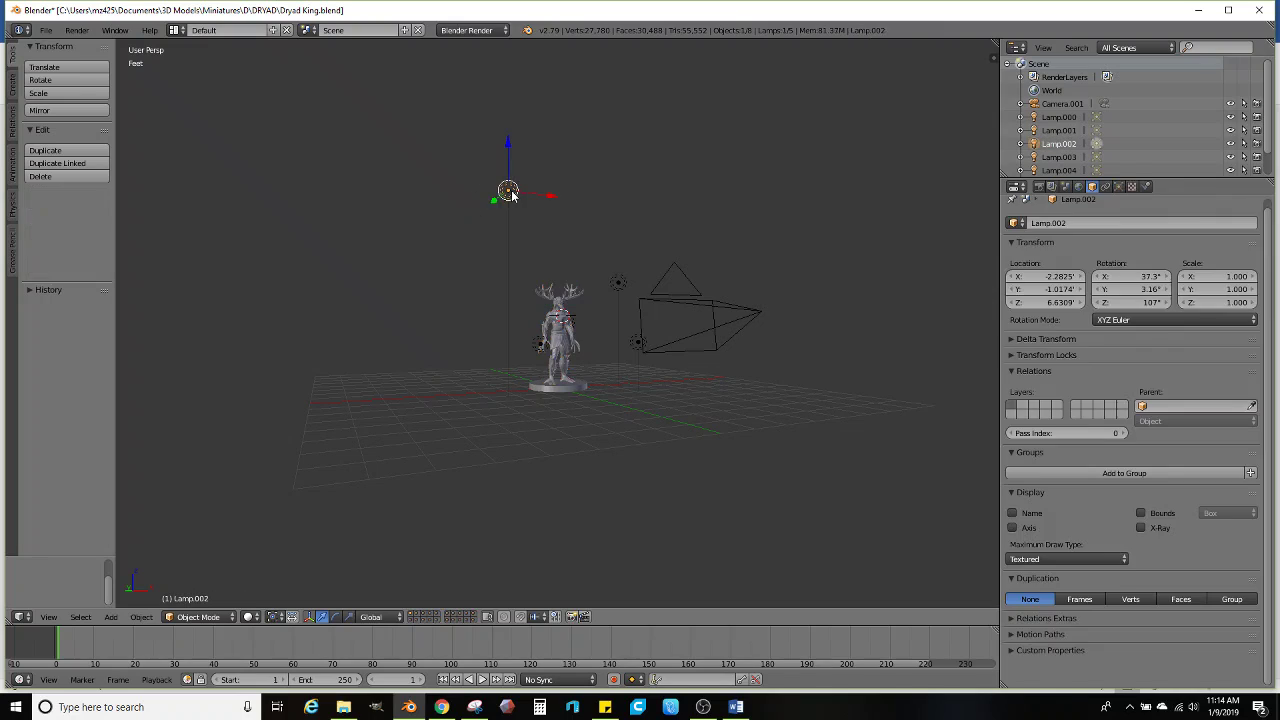
{"action": "scroll", "coordinate": [590, 282], "scroll_direction": "up", "scroll_amount": 2}
{"action": "left_click", "coordinate": [663, 255], "text": "shift"}
{"action": "right_click", "coordinate": [710, 361], "text": "shift"}
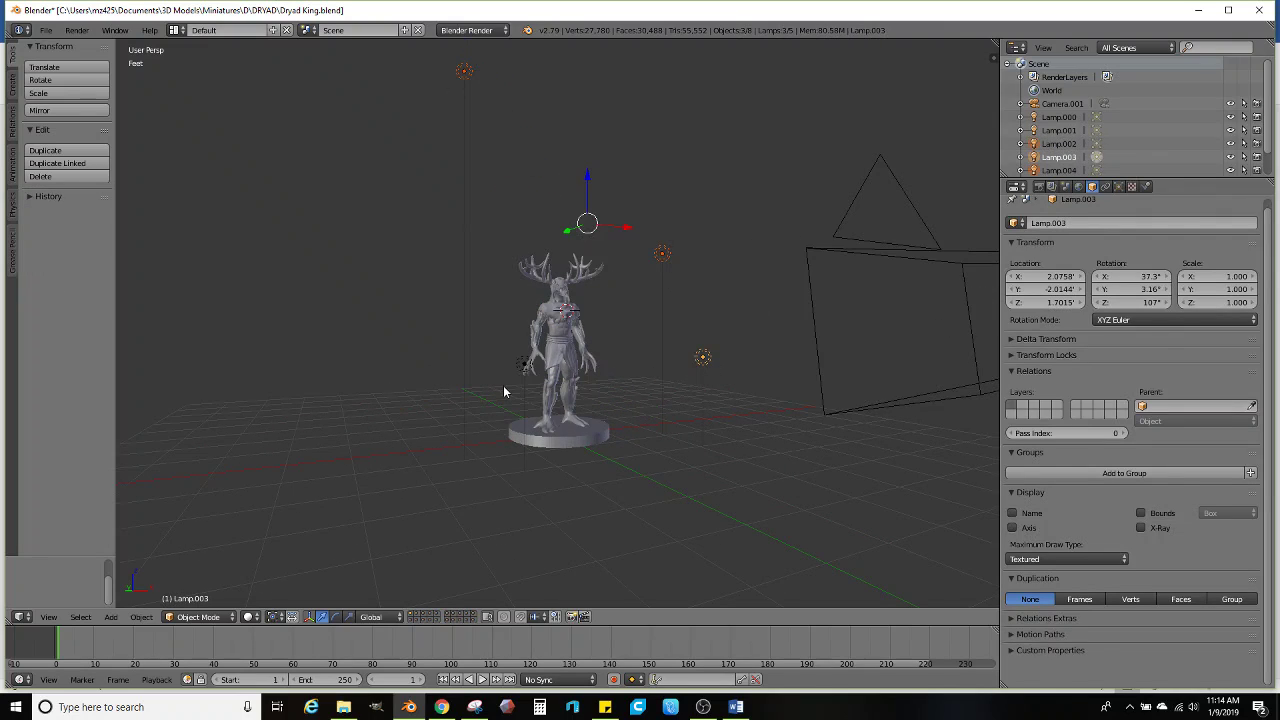
{"action": "middle_click_drag", "start_coordinate": [504, 386], "coordinate": [580, 402]}
{"action": "scroll", "coordinate": [600, 403], "scroll_direction": "up", "scroll_amount": 2}
{"action": "right_click", "coordinate": [728, 393], "text": "shift"}
{"action": "right_click", "coordinate": [431, 315], "text": "shift"}
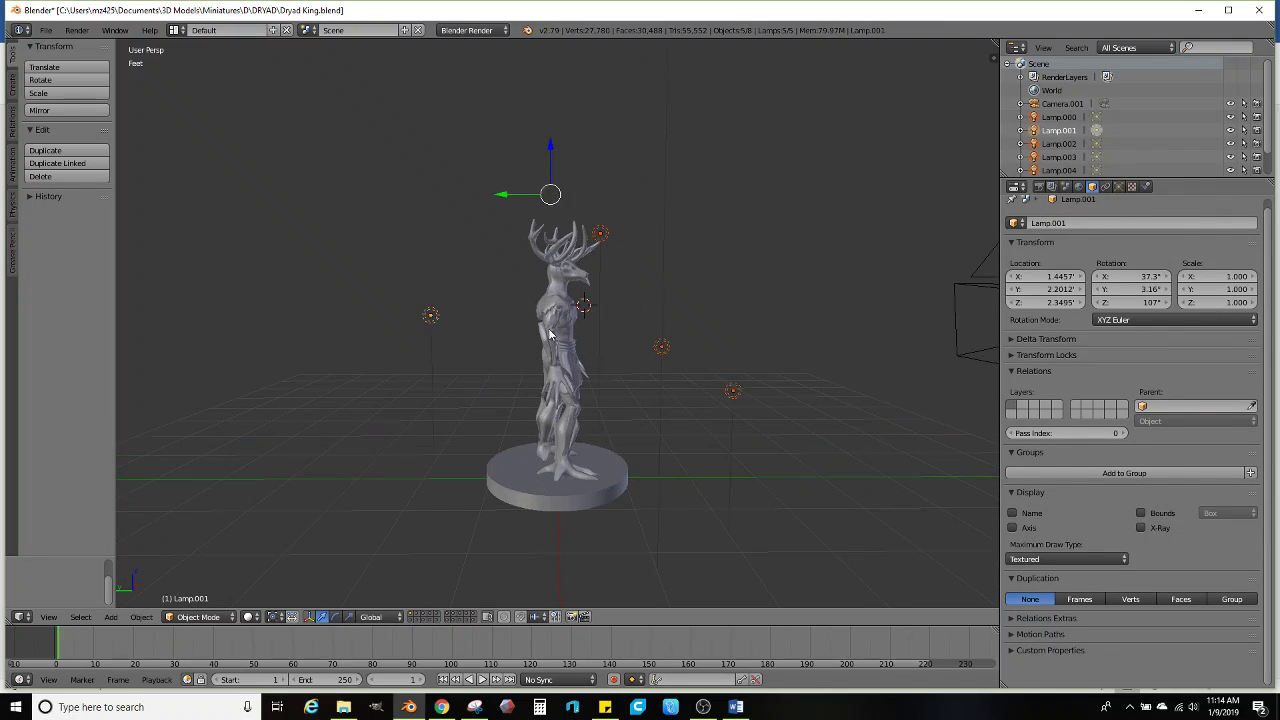
Scale the five lamps' arrangement to 0.898 and lower it 1.22 feet along Z
{"action": "middle_click_drag", "start_coordinate": [549, 337], "coordinate": [418, 326]}
{"action": "key", "text": "s"}
{"action": "left_click", "coordinate": [760, 329]}
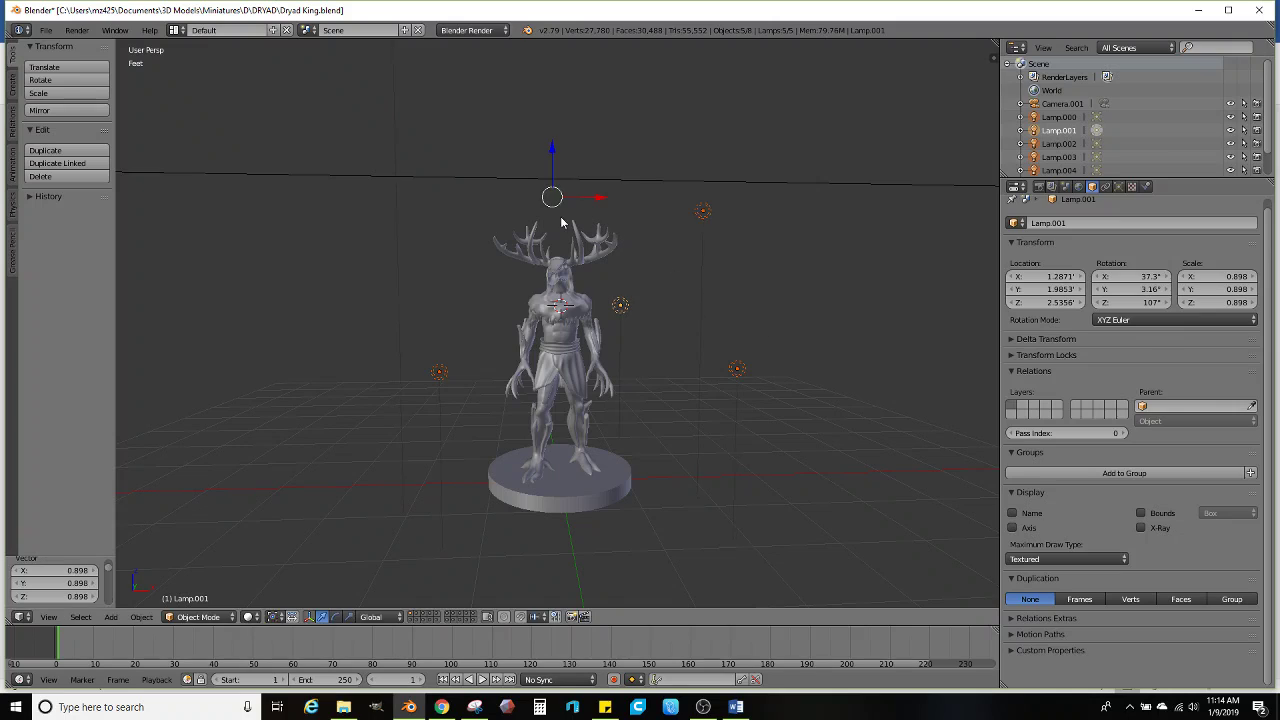
{"action": "key", "text": "g"}
{"action": "key", "text": "z"}
{"action": "left_click", "coordinate": [551, 260]}
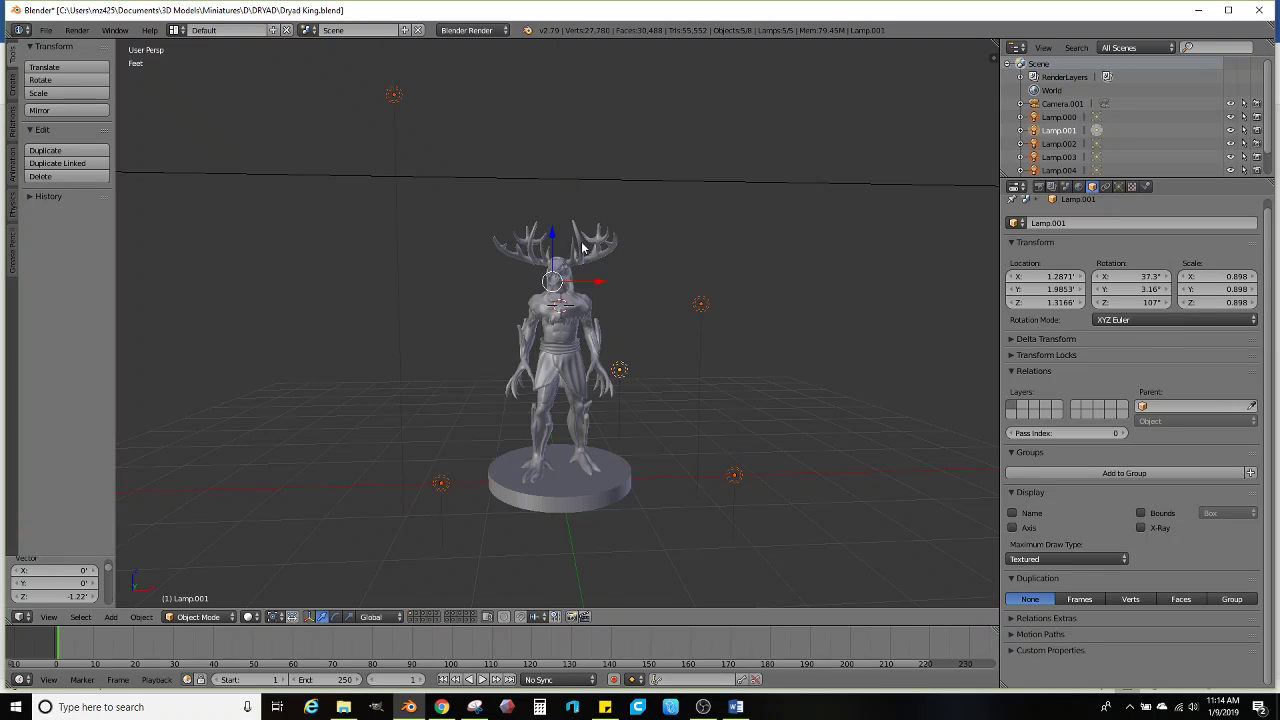
Rescale the lamps' arrangement, finishing by spreading it outward by a factor of 1.196
{"action": "middle_click_drag", "start_coordinate": [551, 260], "coordinate": [710, 261]}
{"action": "key", "text": "s"}
{"action": "left_click", "coordinate": [699, 267]}
{"action": "key", "text": "s"}
{"action": "left_click", "coordinate": [774, 262]}
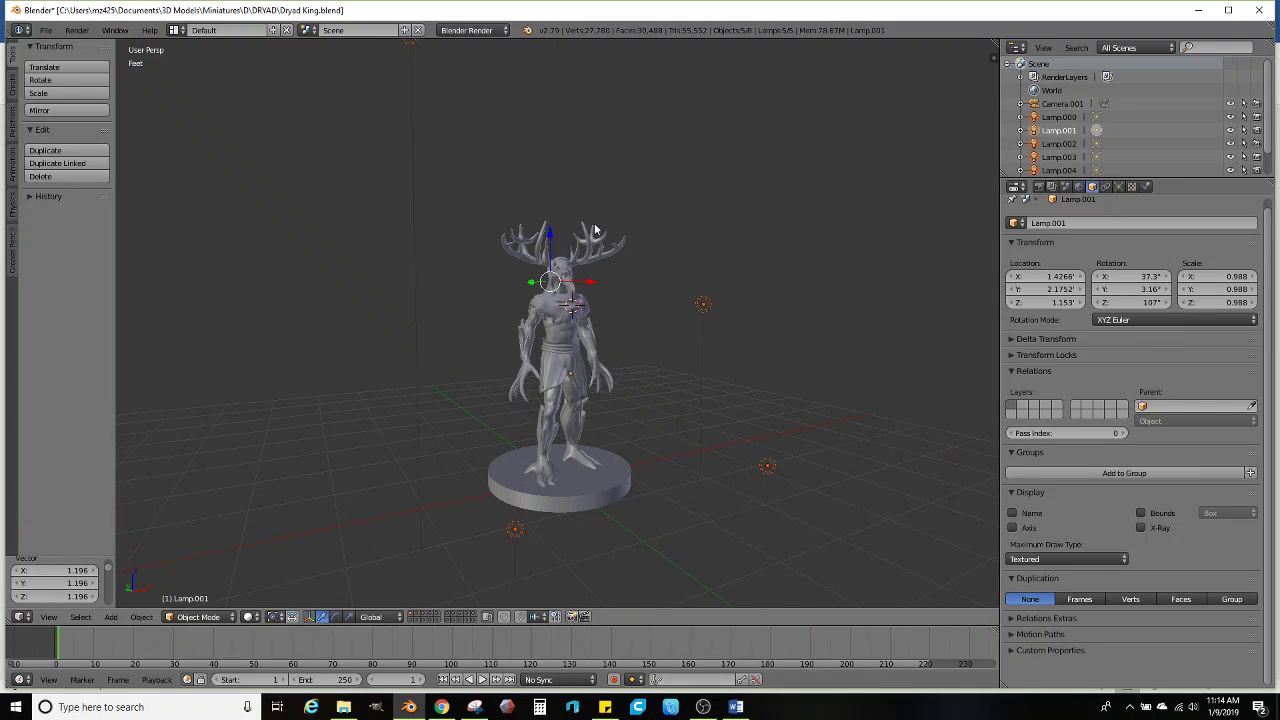
Select only the high lamp, Lamp.002, and move it about 4.02 inches in X and -2.03 inches in Y
{"action": "scroll", "coordinate": [487, 156], "scroll_direction": "down", "scroll_amount": 2}
{"action": "right_click", "coordinate": [471, 151]}
{"action": "mouse_move", "coordinate": [482, 168]}
{"action": "middle_mouse_down"}
{"action": "mouse_move", "coordinate": [552, 190]}
{"action": "mouse_move", "coordinate": [494, 179]}
{"action": "middle_mouse_up"}
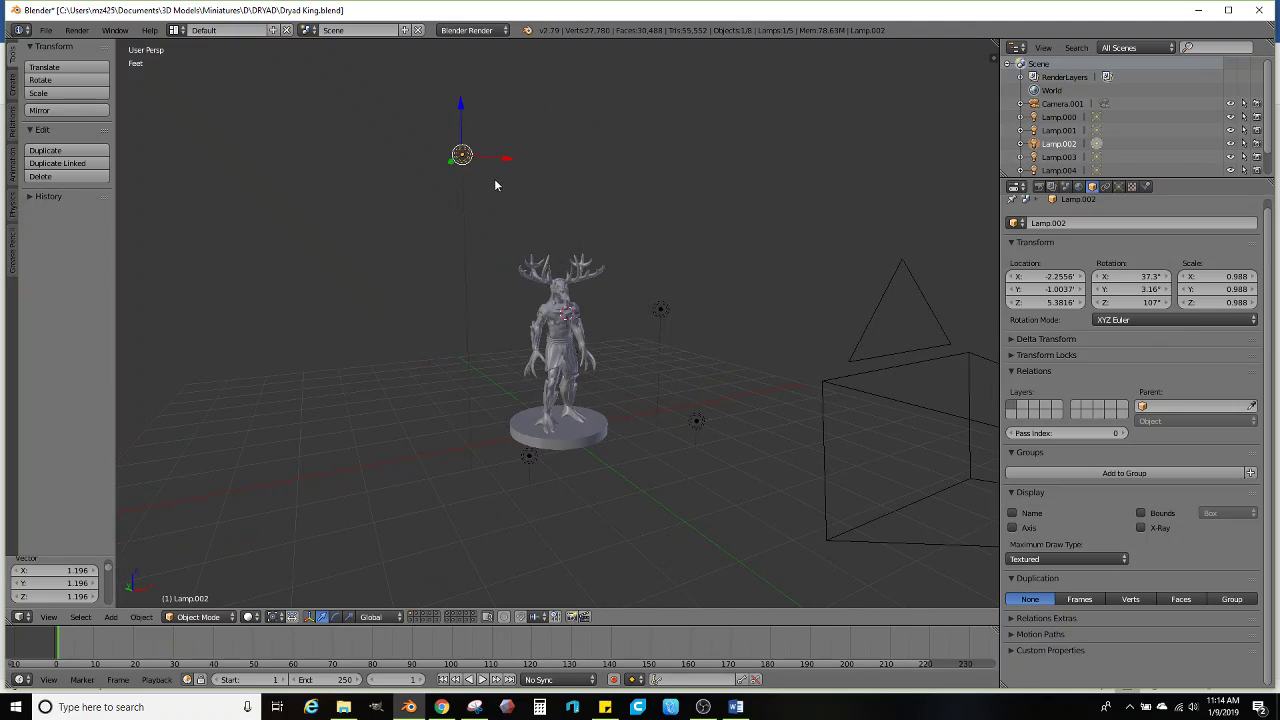
{"action": "key", "text": "g"}
{"action": "left_click", "coordinate": [576, 197]}
Preview the figure's lighting in Rendered viewport shading from the front and slightly to the side
{"action": "scroll", "coordinate": [557, 197], "scroll_direction": "up", "scroll_amount": 1}
{"action": "middle_click_drag", "start_coordinate": [588, 322], "coordinate": [592, 280], "text": "shift"}
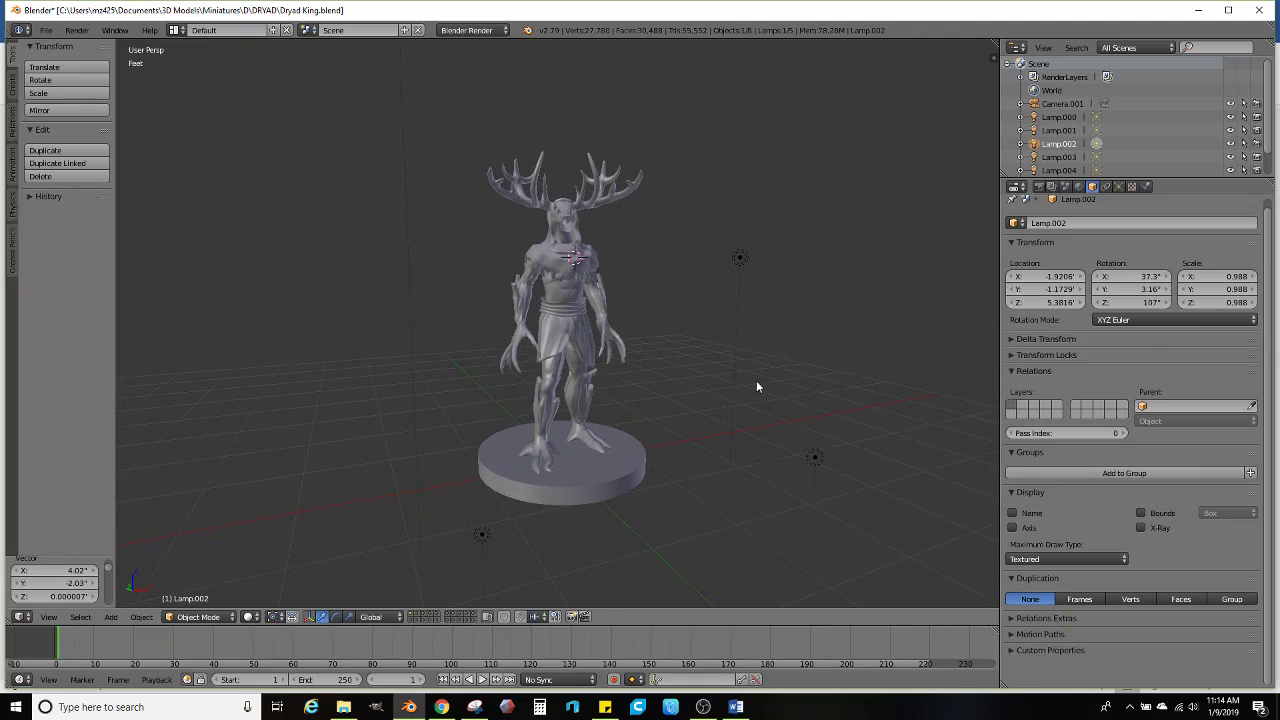
{"action": "left_click", "coordinate": [758, 383]}
{"action": "scroll", "coordinate": [761, 388], "scroll_direction": "up", "scroll_amount": 1}
{"action": "middle_click_drag", "start_coordinate": [741, 406], "coordinate": [717, 417], "text": "shift"}
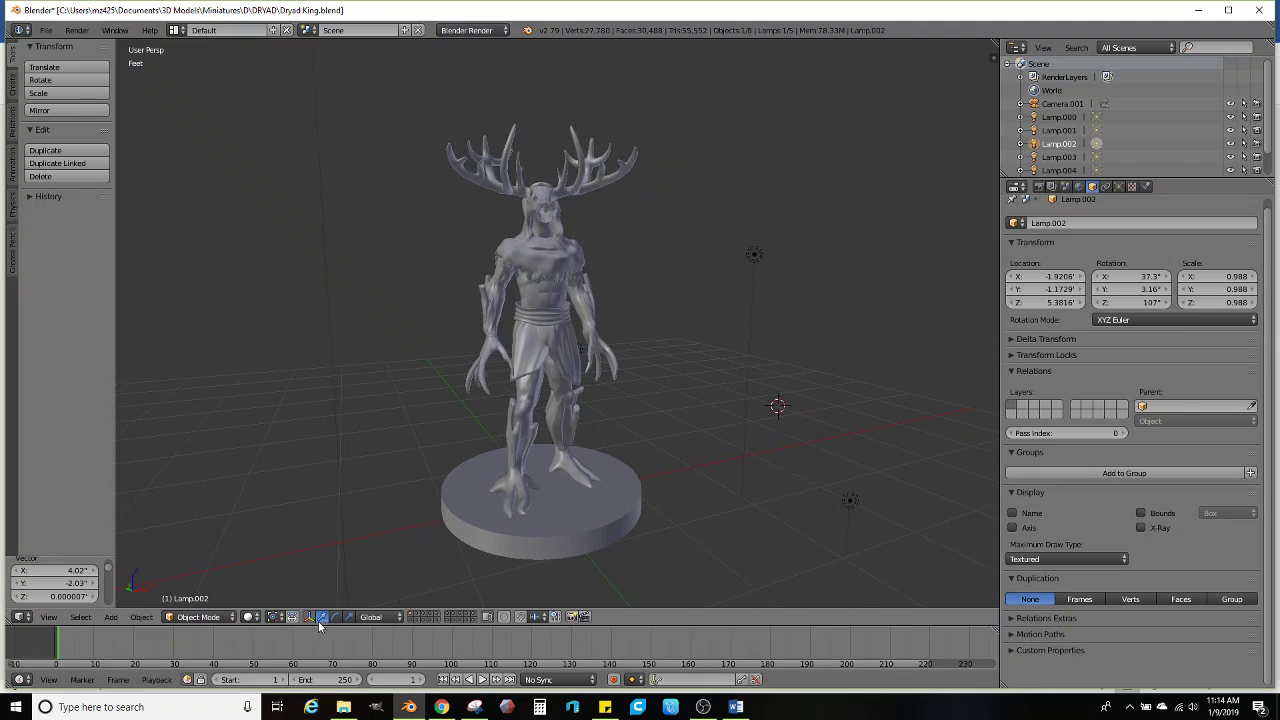
{"action": "left_click", "coordinate": [250, 617]}
{"action": "left_click", "coordinate": [290, 521]}
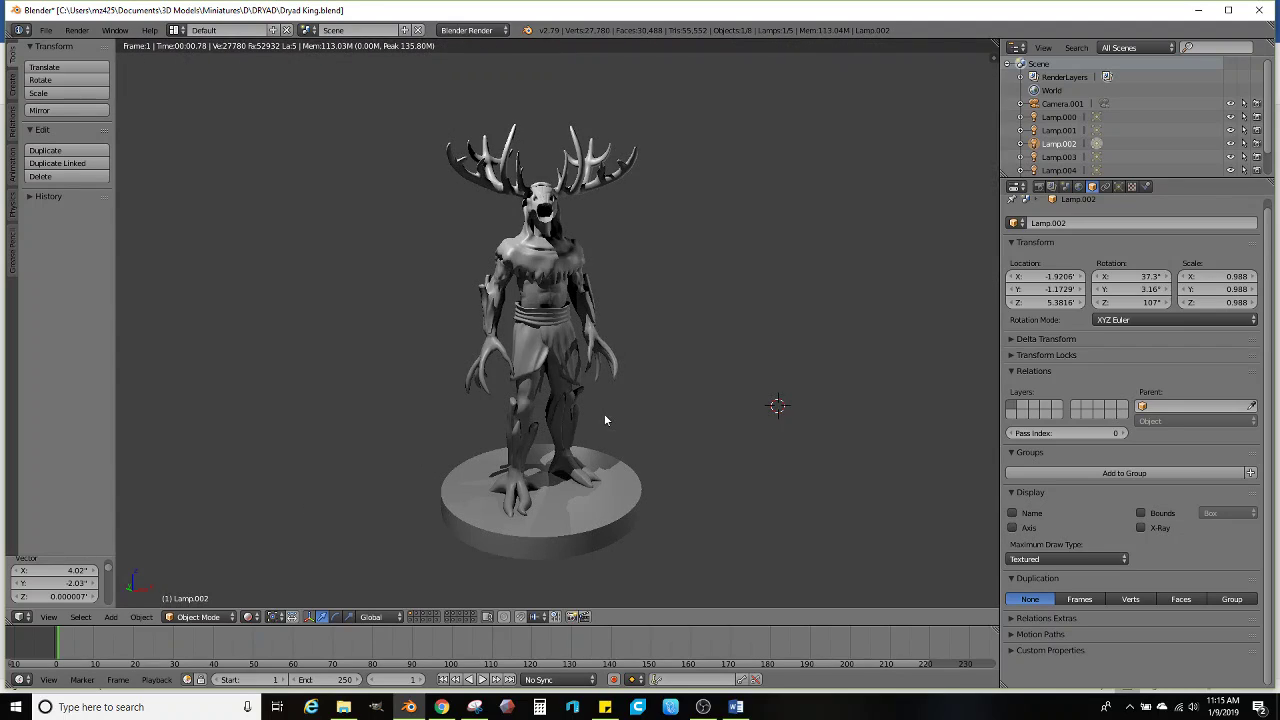
{"action": "middle_click_drag", "start_coordinate": [608, 414], "coordinate": [633, 415]}
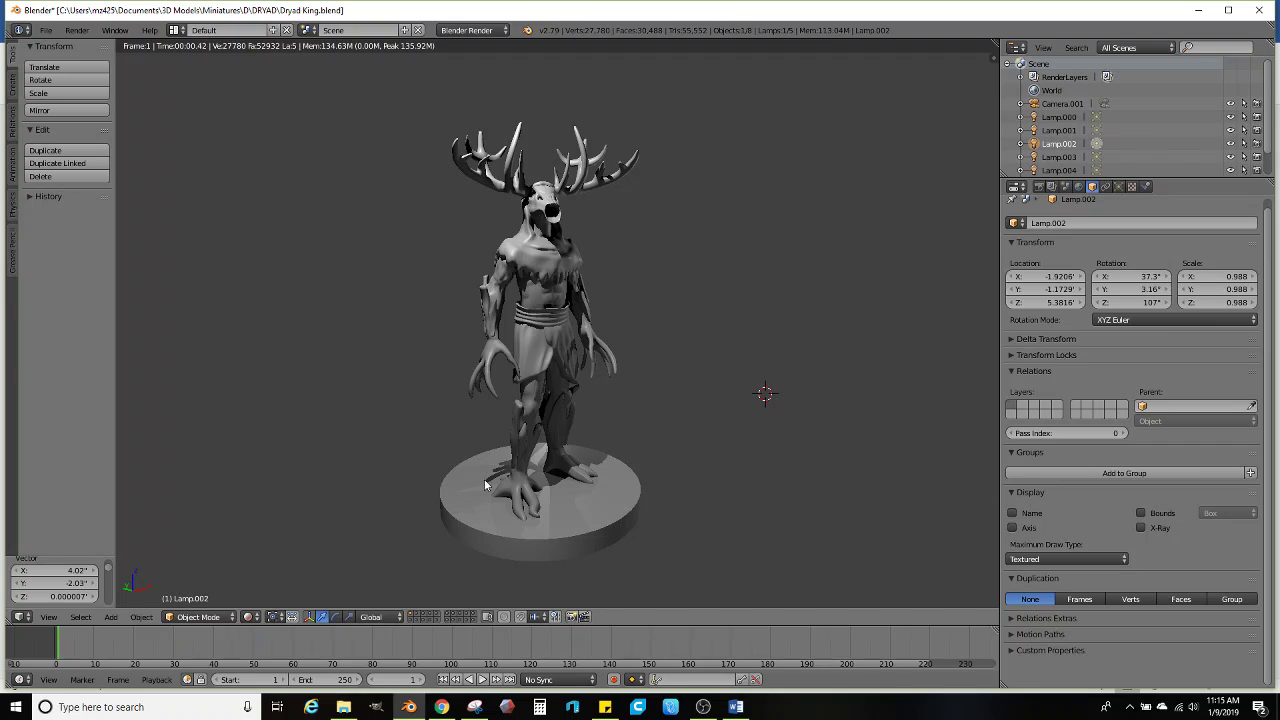
Switch the viewport to Solid shading and, in the body mesh's Edit Mode, select all faces of the skull's front muzzle, through the mesh
{"action": "left_click", "coordinate": [250, 616]}
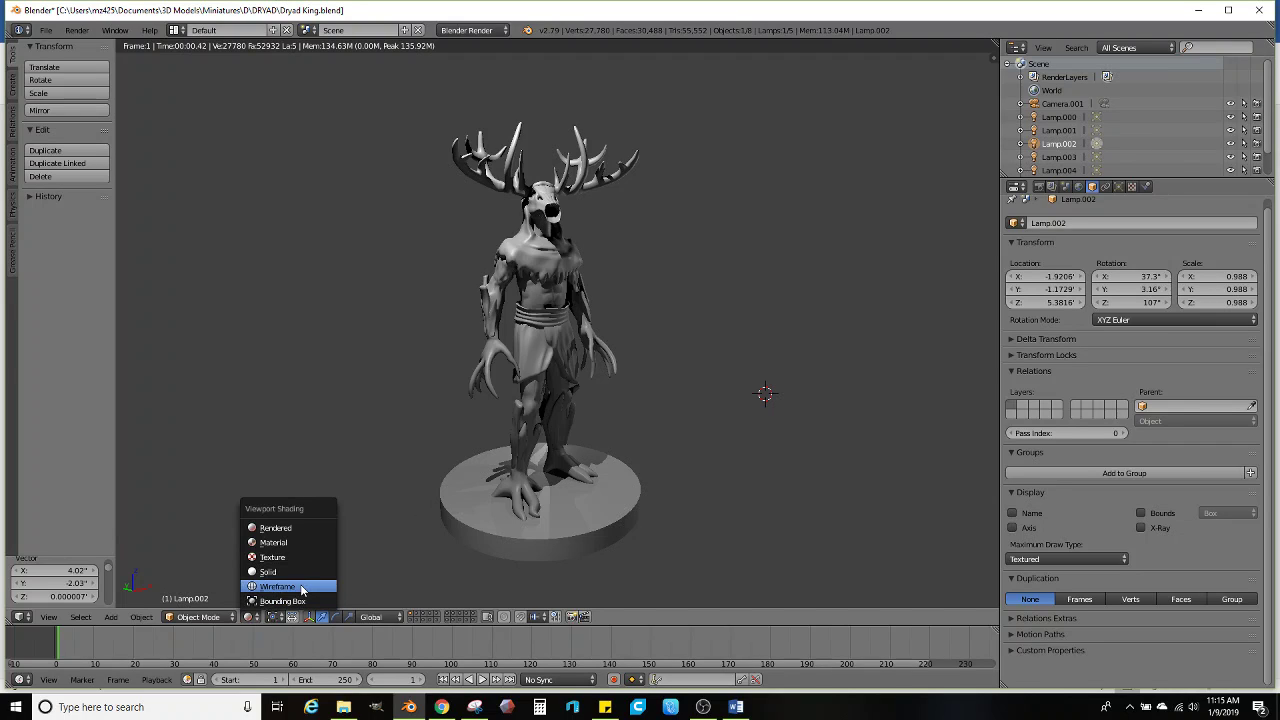
{"action": "left_click", "coordinate": [270, 571]}
{"action": "mouse_move", "coordinate": [450, 350]}
{"action": "middle_mouse_down"}
{"action": "mouse_move", "coordinate": [432, 285]}
{"action": "mouse_move", "coordinate": [429, 354]}
{"action": "middle_mouse_up"}
{"action": "scroll", "coordinate": [479, 334], "scroll_direction": "up", "scroll_amount": 6}
{"action": "middle_click_drag", "start_coordinate": [581, 337], "coordinate": [602, 393]}
{"action": "right_click", "coordinate": [590, 315]}
{"action": "key", "text": "Tab"}
{"action": "middle_click_drag", "start_coordinate": [592, 335], "coordinate": [637, 338]}
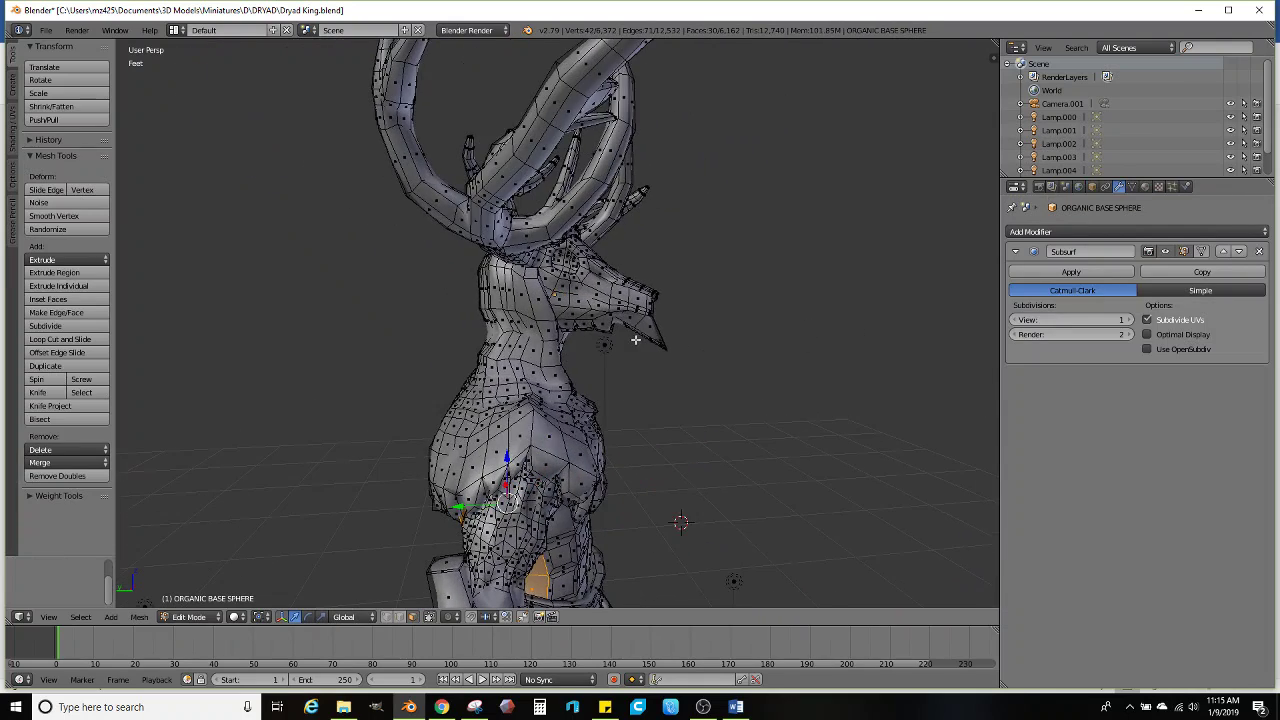
{"action": "scroll", "coordinate": [640, 340], "scroll_direction": "up", "scroll_amount": 2}
{"action": "key", "text": "z"}
{"action": "right_click", "coordinate": [690, 320]}
{"action": "mouse_move", "coordinate": [662, 380]}
{"action": "left_mouse_down", "text": "ctrl"}
{"action": "mouse_move", "coordinate": [757, 329]}
{"action": "mouse_move", "coordinate": [678, 263]}
{"action": "mouse_move", "coordinate": [640, 296]}
{"action": "mouse_move", "coordinate": [655, 376]}
{"action": "left_mouse_up", "text": "ctrl"}
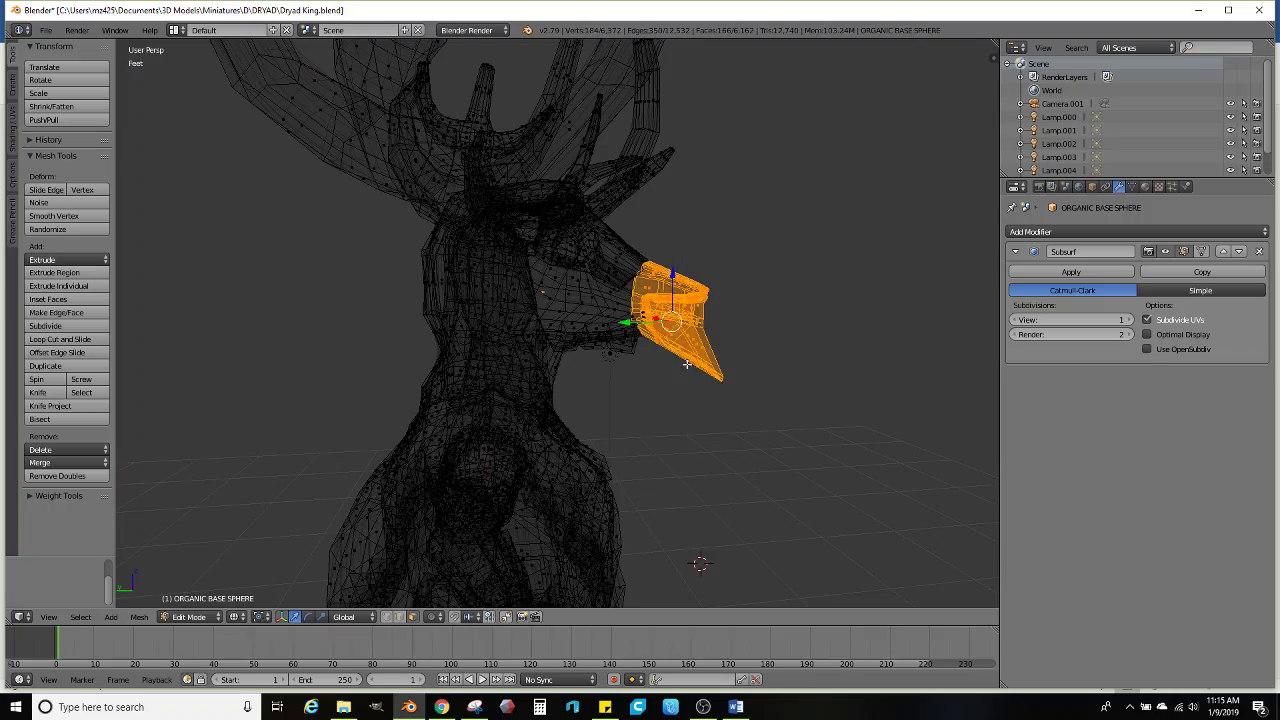
{"action": "middle_click_drag", "start_coordinate": [655, 376], "coordinate": [519, 376]}
{"action": "key", "text": "z"}
{"action": "scroll", "coordinate": [519, 376], "scroll_direction": "up", "scroll_amount": 2}
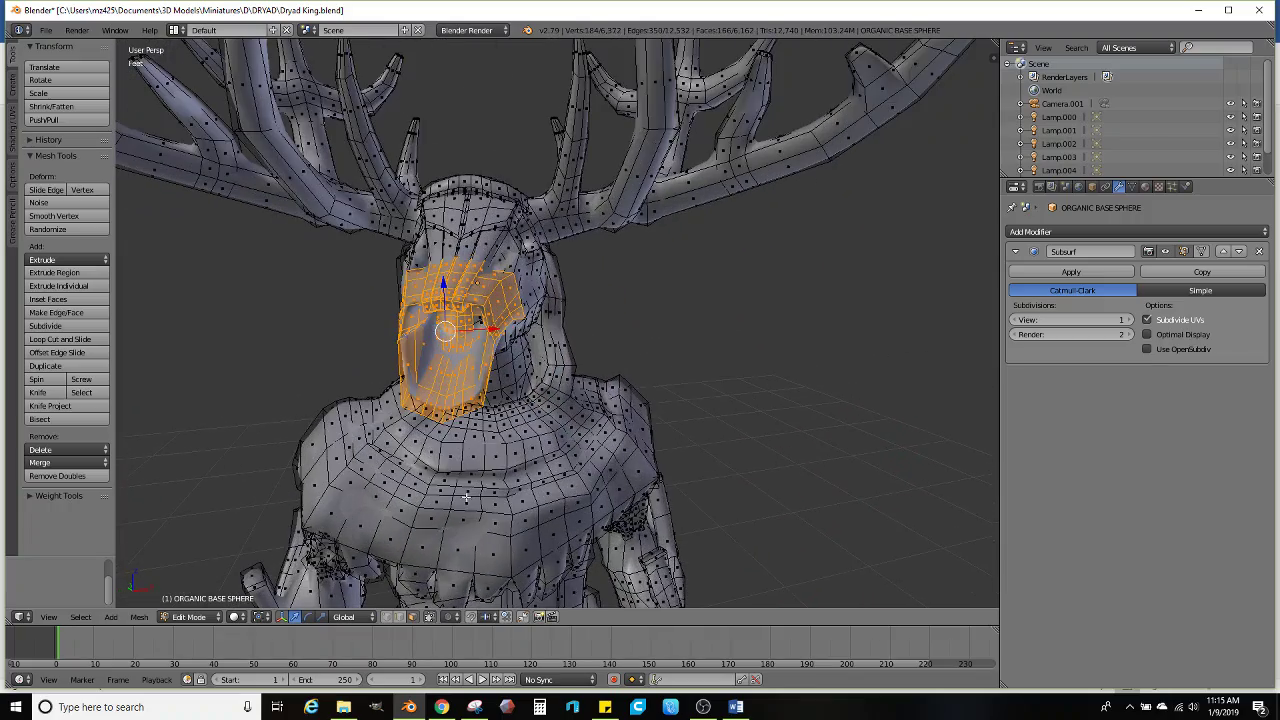
Using the Normal orientation, narrow the selected muzzle sideways by a scale factor of 0.811 along its X axis
{"action": "left_click", "coordinate": [344, 616]}
{"action": "left_click", "coordinate": [345, 571]}
{"action": "middle_click_drag", "start_coordinate": [345, 571], "coordinate": [428, 377]}
{"action": "scroll", "coordinate": [511, 326], "scroll_direction": "up", "scroll_amount": 1}
{"action": "right_click", "coordinate": [462, 270], "text": "ctrl"}
{"action": "scroll", "coordinate": [462, 275], "scroll_direction": "down", "scroll_amount": 3}
{"action": "scroll", "coordinate": [455, 340], "scroll_direction": "up", "scroll_amount": 2}
{"action": "left_click", "coordinate": [321, 616]}
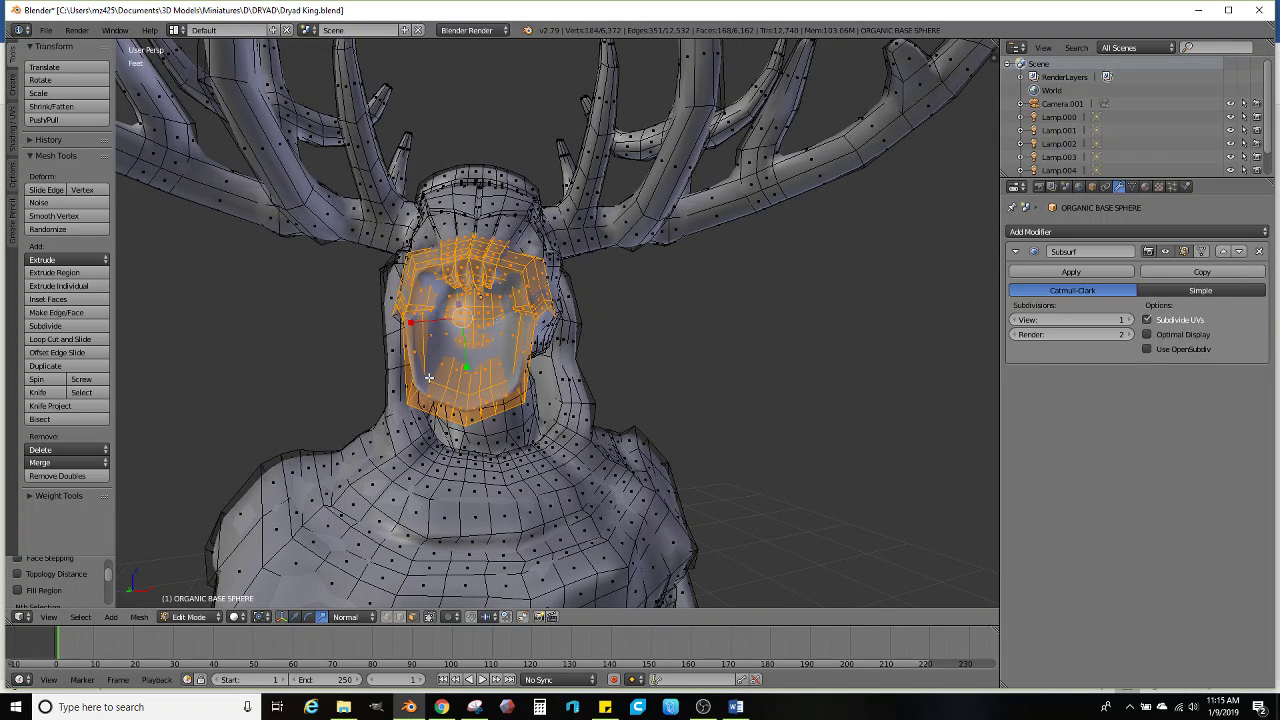
{"action": "left_click_drag", "start_coordinate": [412, 324], "coordinate": [422, 318]}
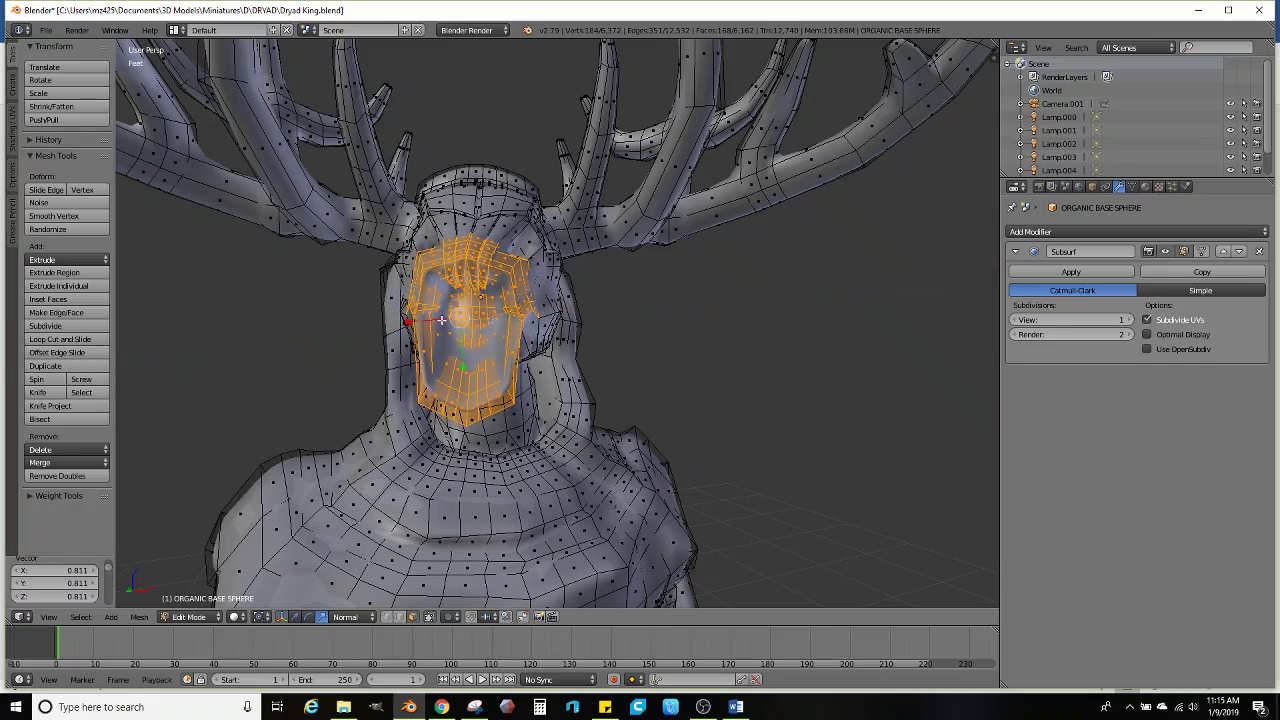
{"action": "mouse_move", "coordinate": [422, 318]}
{"action": "middle_mouse_down"}
{"action": "mouse_move", "coordinate": [548, 337]}
{"action": "mouse_move", "coordinate": [525, 418]}
{"action": "mouse_move", "coordinate": [560, 420]}
{"action": "mouse_move", "coordinate": [517, 360]}
{"action": "mouse_move", "coordinate": [578, 385]}
{"action": "mouse_move", "coordinate": [559, 389]}
{"action": "middle_mouse_up"}
Return to Object Mode, frame the whole figure on its base from the front, and show it in Rendered viewport shading
{"action": "key", "text": "Tab"}
{"action": "scroll", "coordinate": [594, 423], "scroll_direction": "down", "scroll_amount": 3}
{"action": "scroll", "coordinate": [551, 418], "scroll_direction": "down", "scroll_amount": 5}
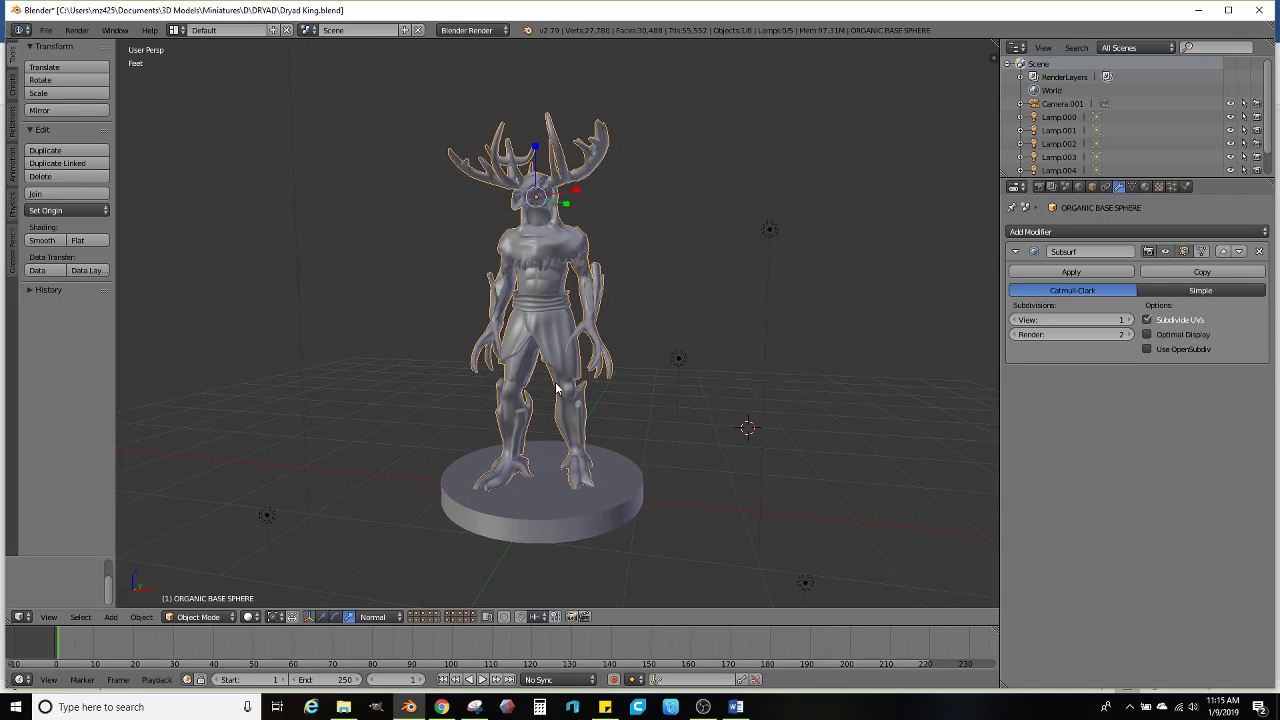
{"action": "left_click", "coordinate": [250, 617]}
{"action": "left_click", "coordinate": [297, 527]}
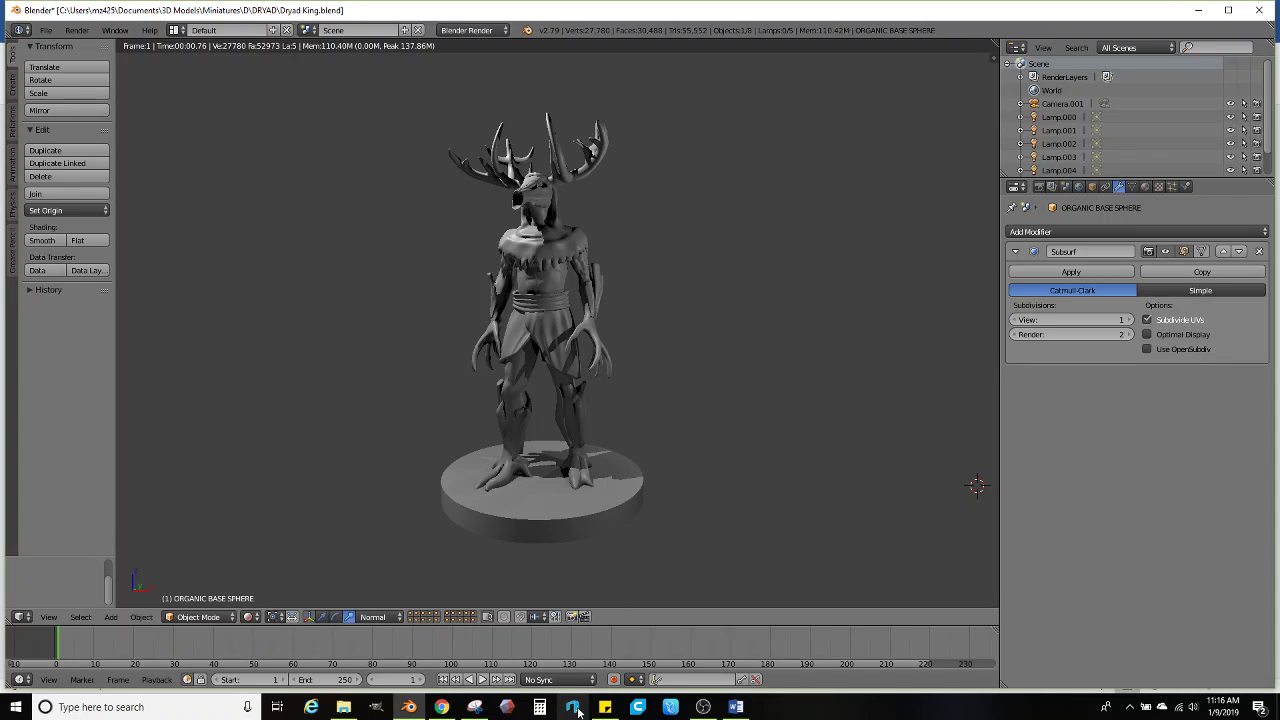
Switch to Snipping Tool and capture a new snip of the rendered figure with its base and antlers
{"action": "left_click", "coordinate": [474, 710]}
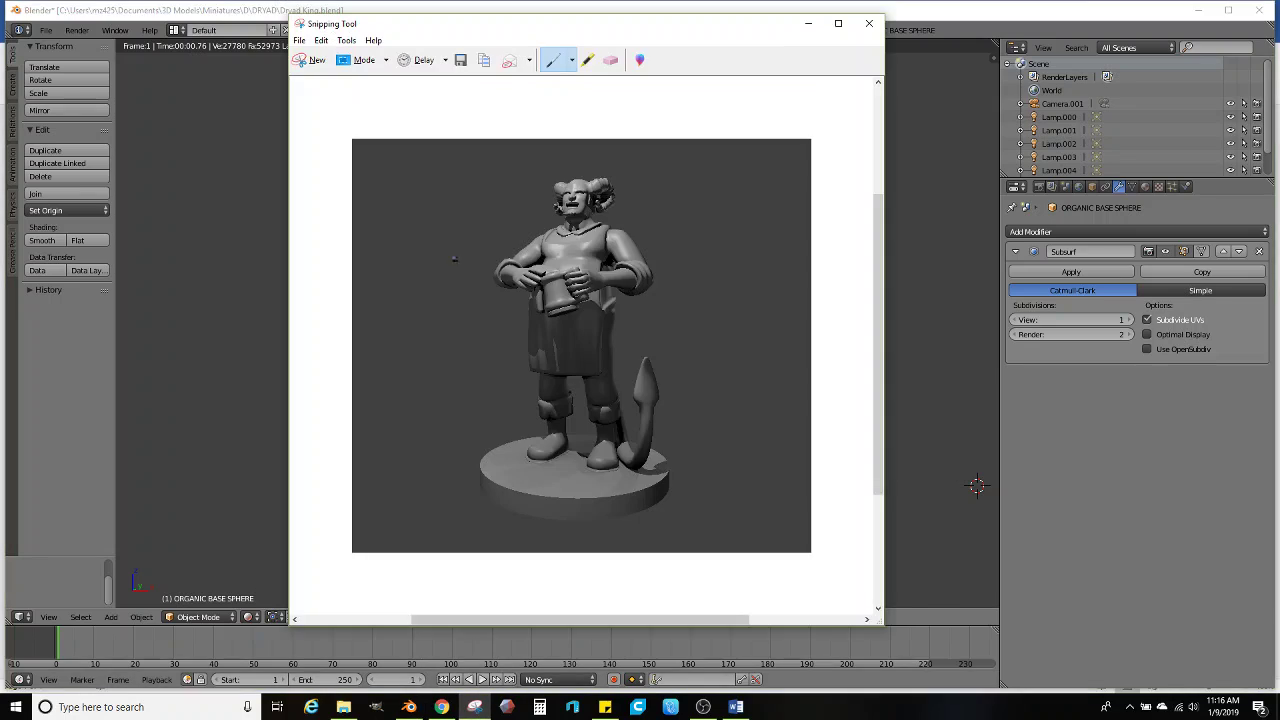
{"action": "left_click", "coordinate": [305, 57]}
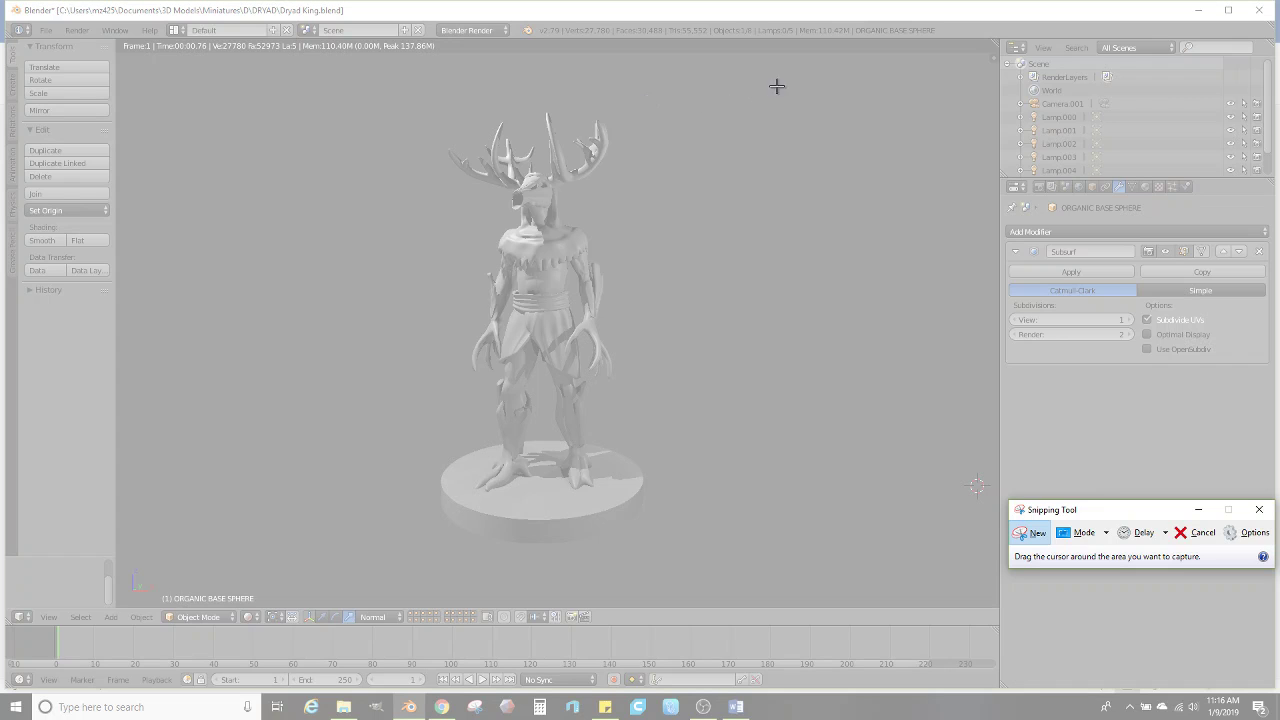
{"action": "left_click_drag", "start_coordinate": [814, 80], "coordinate": [280, 578]}
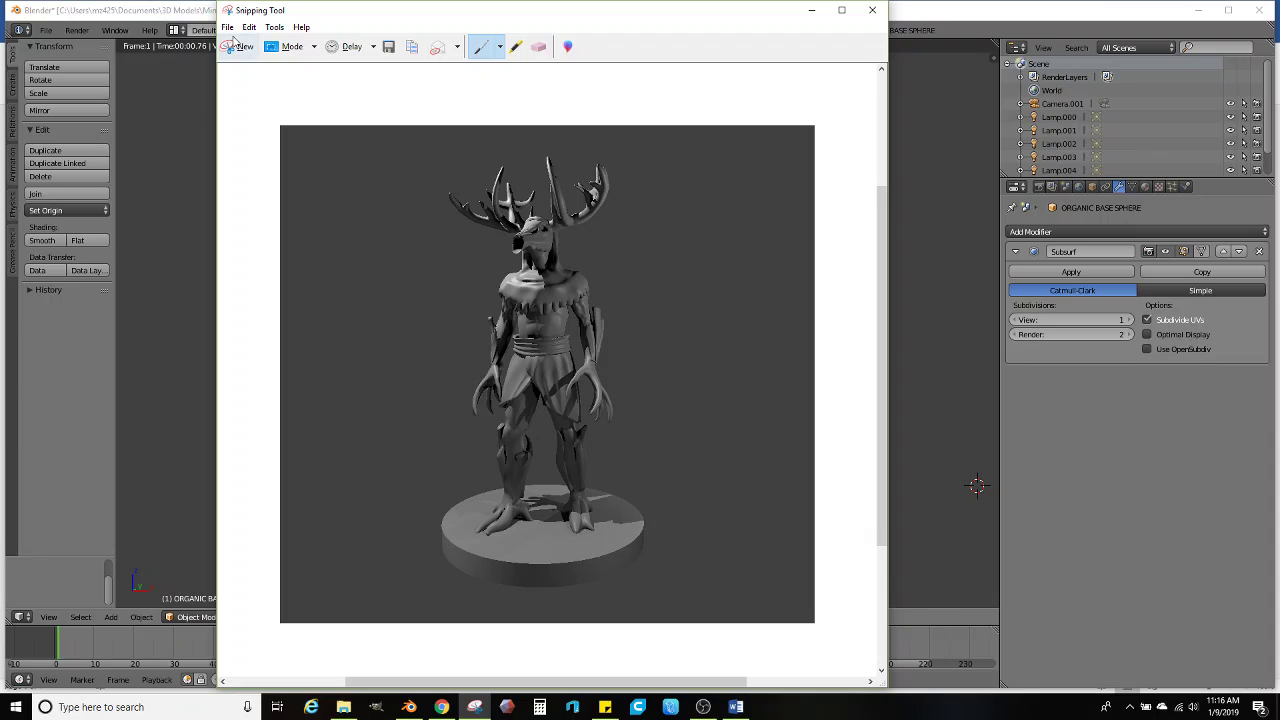
Start saving the snip and browse to the 3D Models > Miniatures > D > DRYAD folder
{"action": "left_click", "coordinate": [228, 27]}
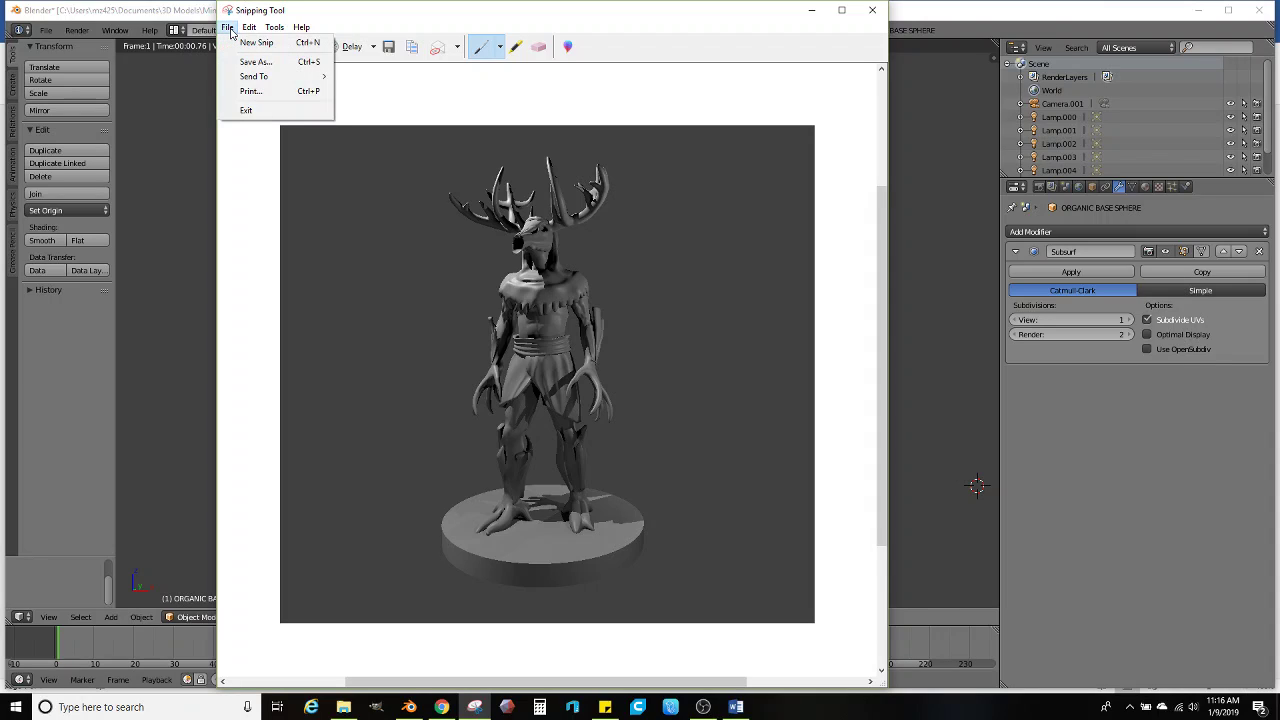
{"action": "left_click", "coordinate": [266, 67]}
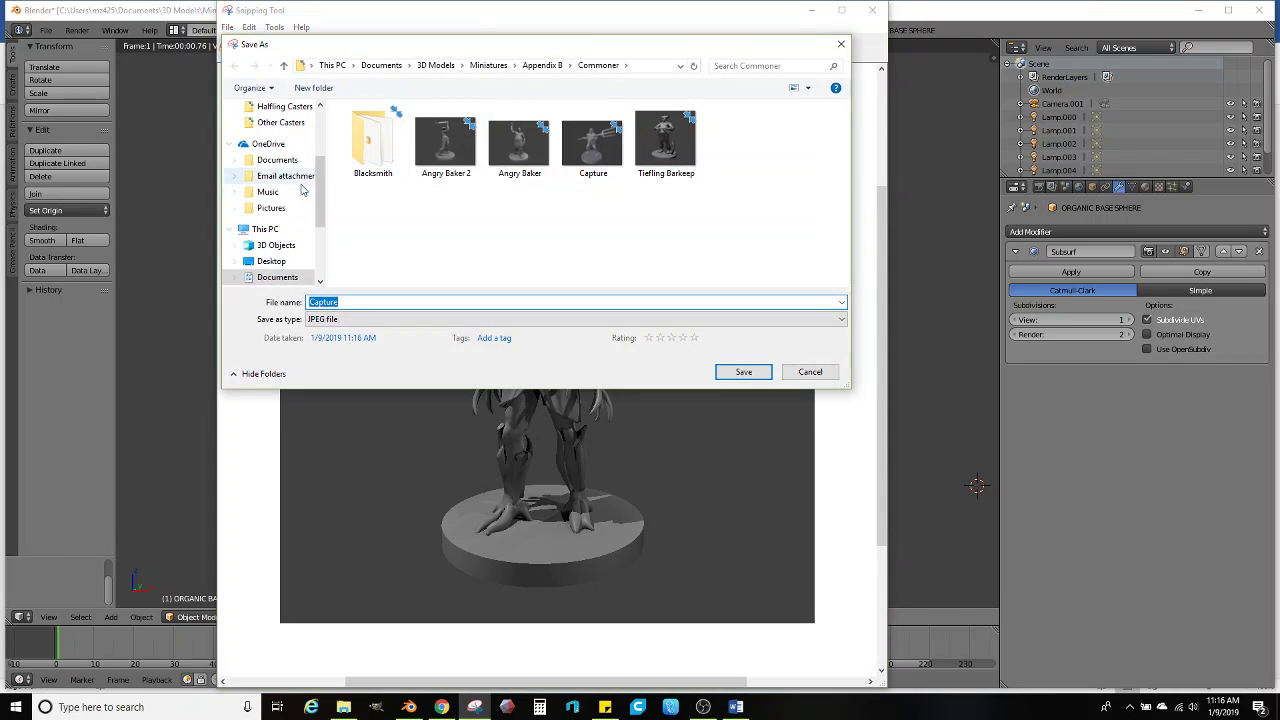
{"action": "left_click", "coordinate": [436, 65]}
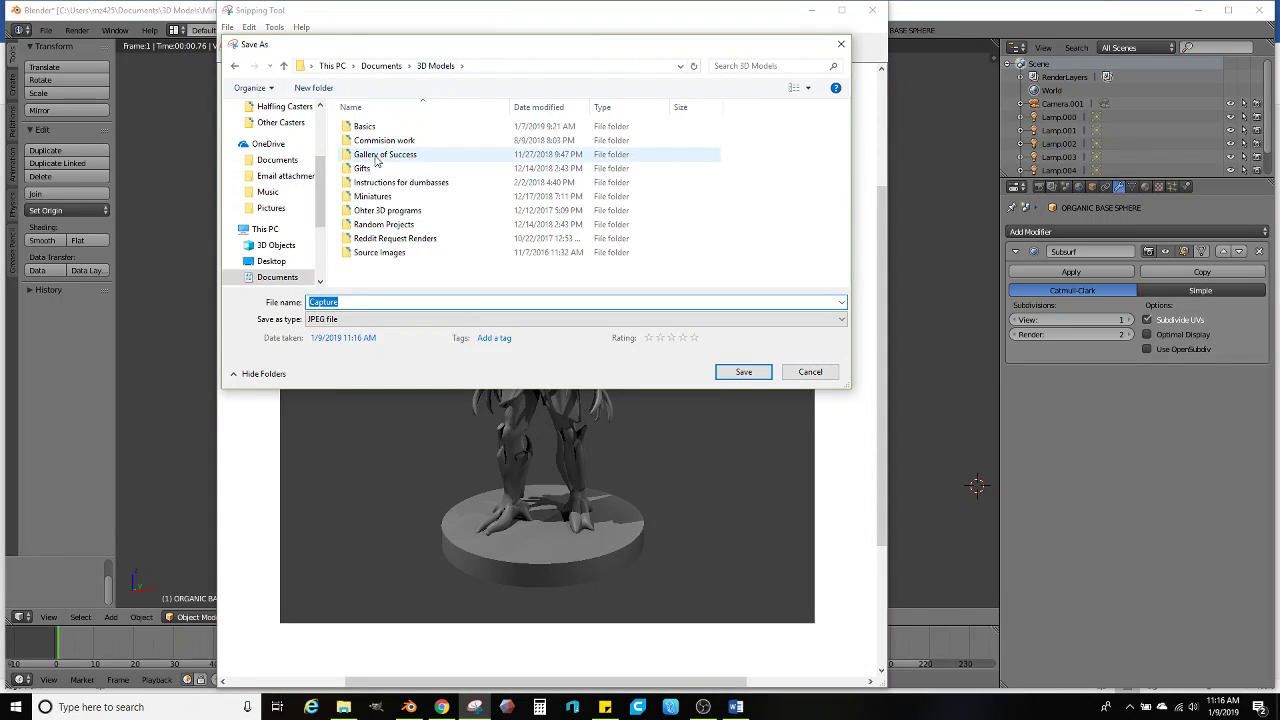
{"action": "left_click", "coordinate": [378, 155]}
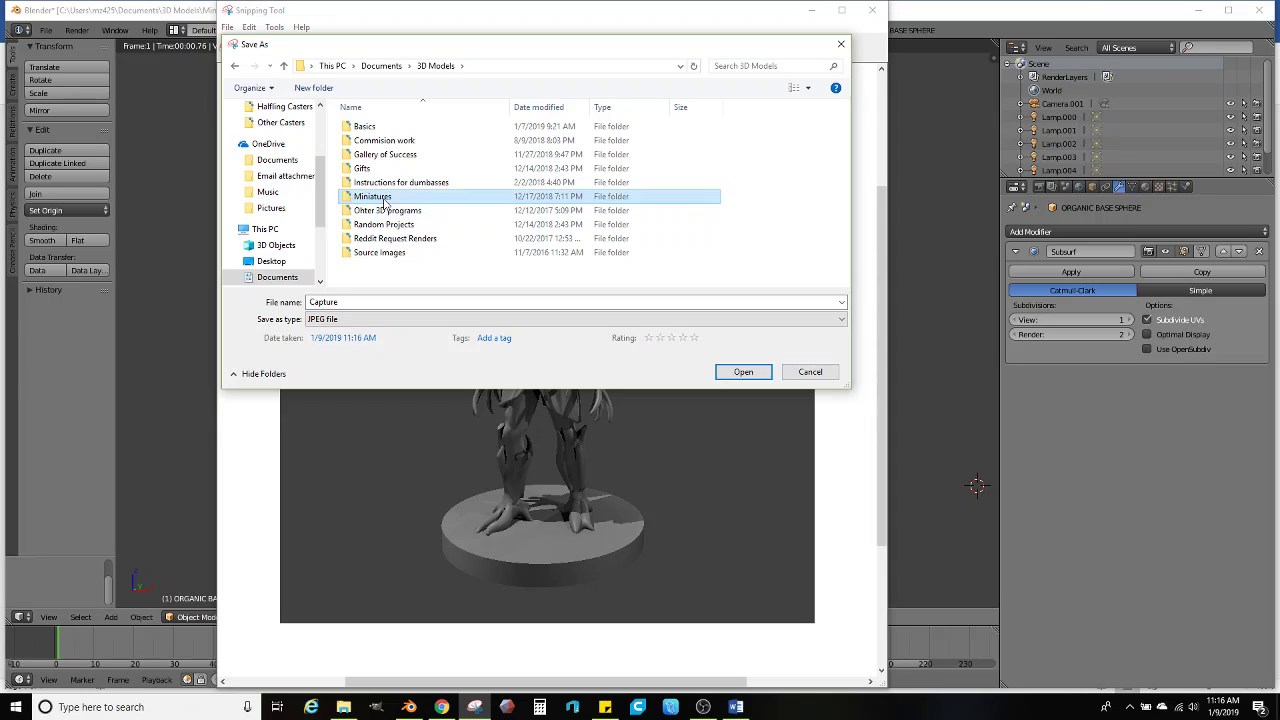
{"action": "double_click", "coordinate": [383, 197]}
{"action": "double_click", "coordinate": [370, 241]}
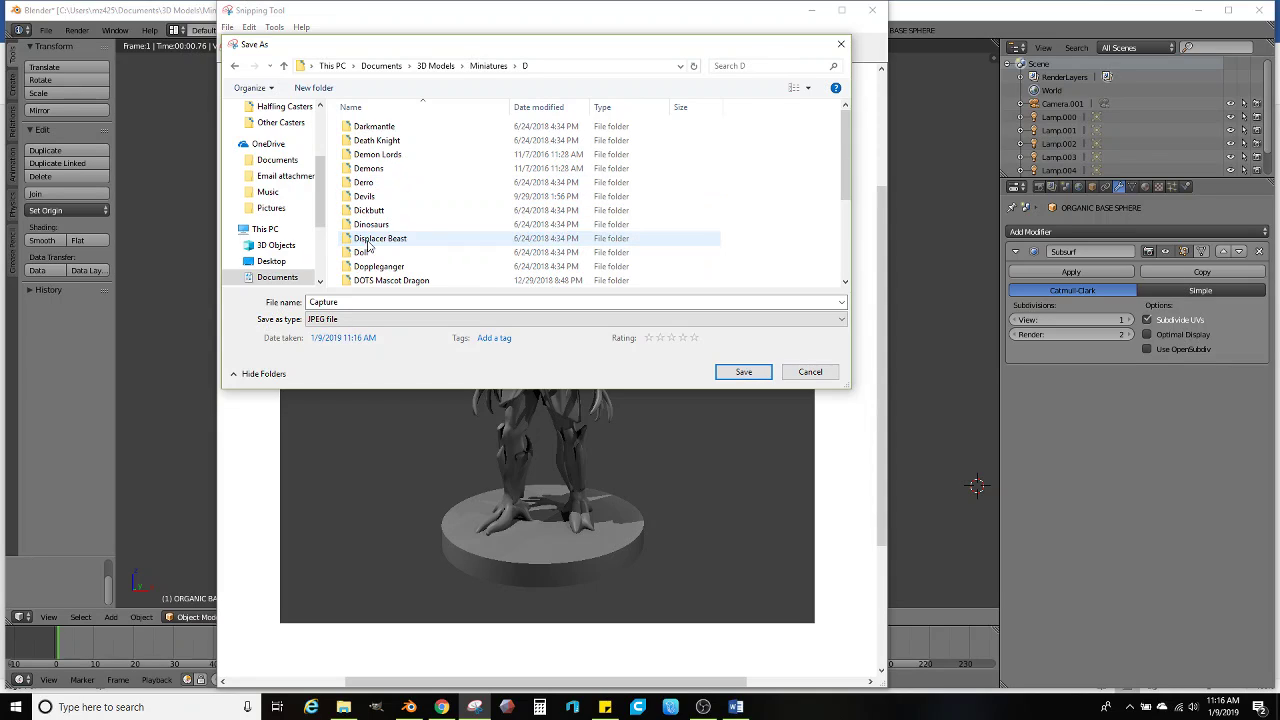
{"action": "scroll", "coordinate": [404, 230], "scroll_direction": "down", "scroll_amount": 3}
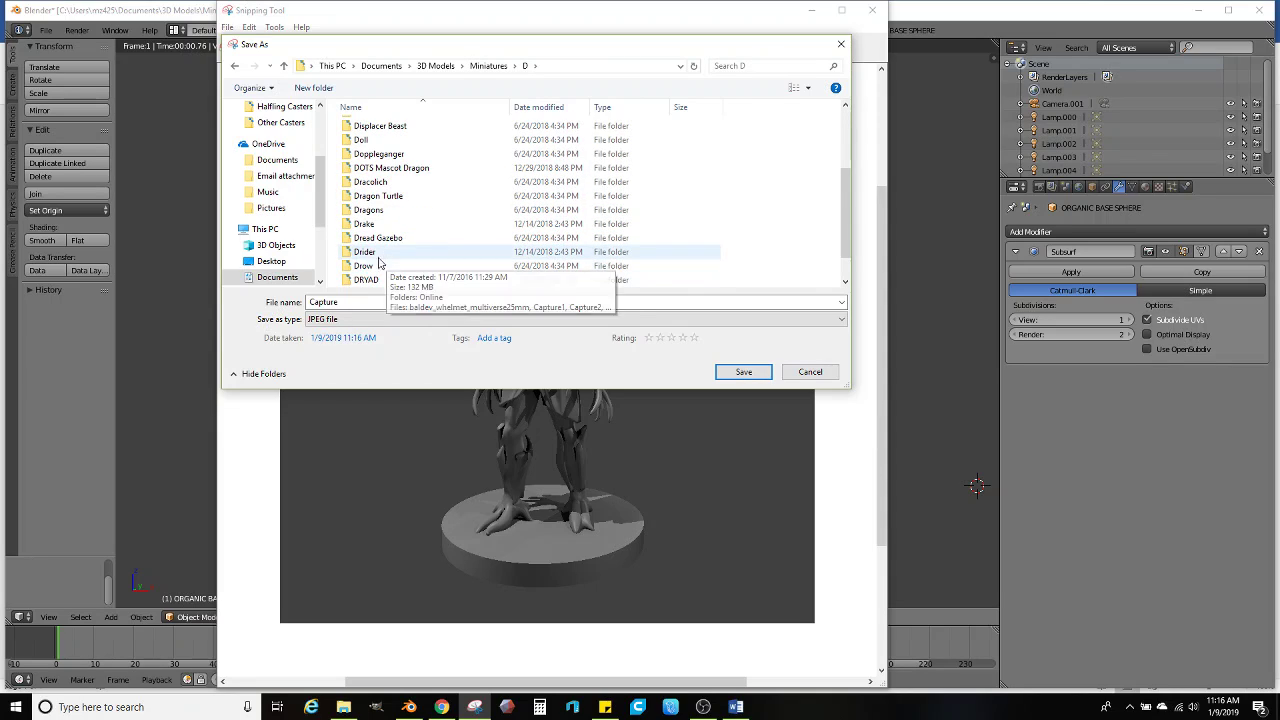
{"action": "double_click", "coordinate": [380, 279]}
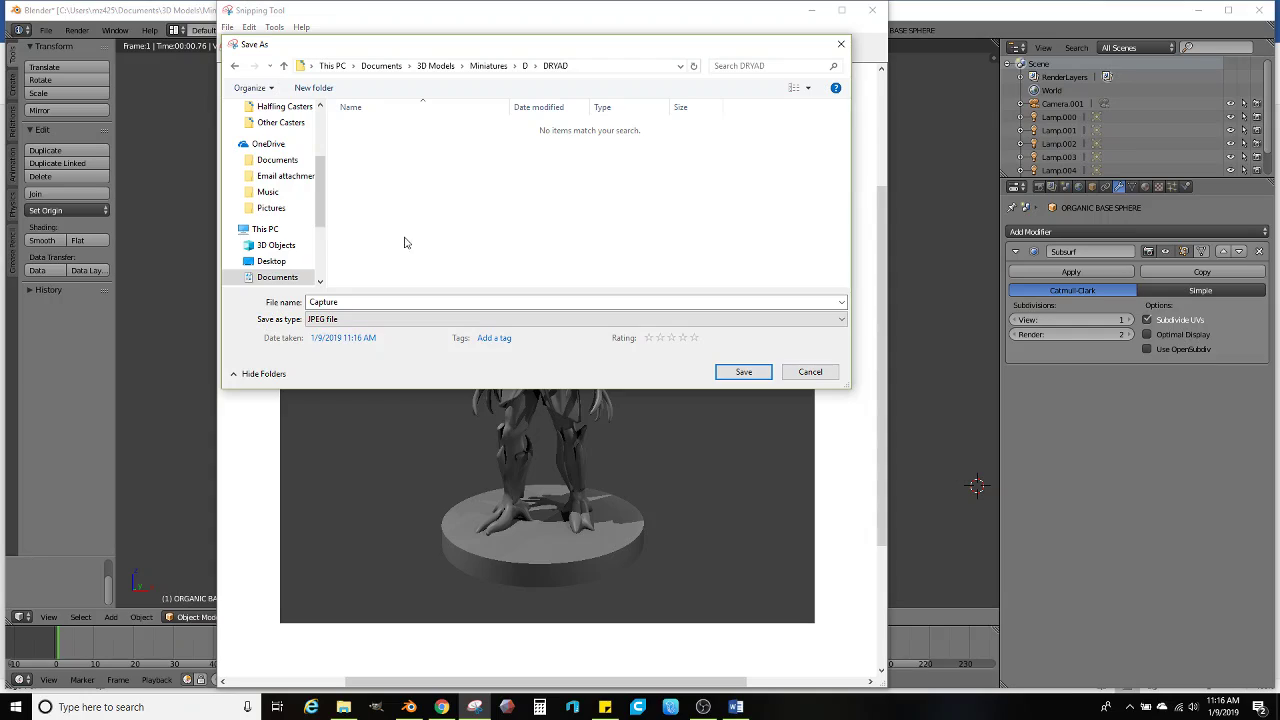
Save the snip as the JPEG file Dryad King and close Snipping Tool
{"action": "double_click", "coordinate": [376, 301]}
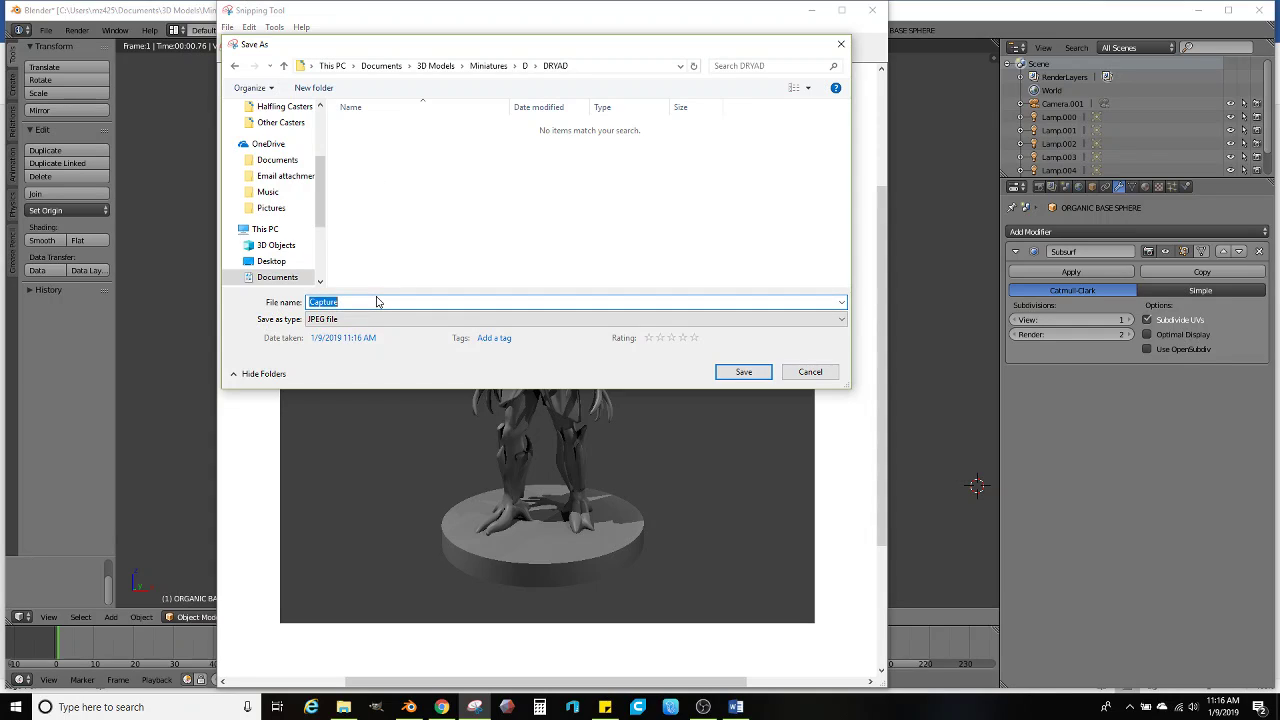
{"action": "type", "text": "dRY"}
{"action": "key", "text": "BackSpace"}
{"action": "key", "text": "BackSpace"}
{"action": "key", "text": "BackSpace"}
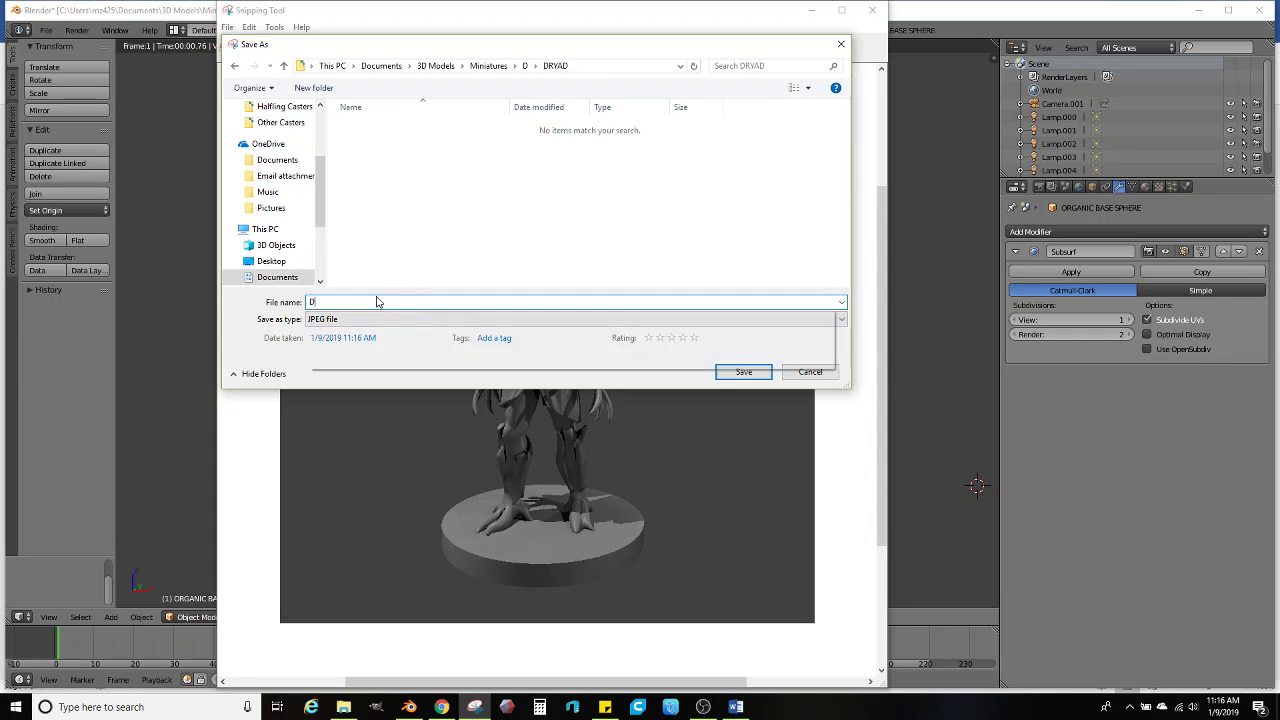
{"action": "type", "text": "Dryad King"}
{"action": "key", "text": "Return"}
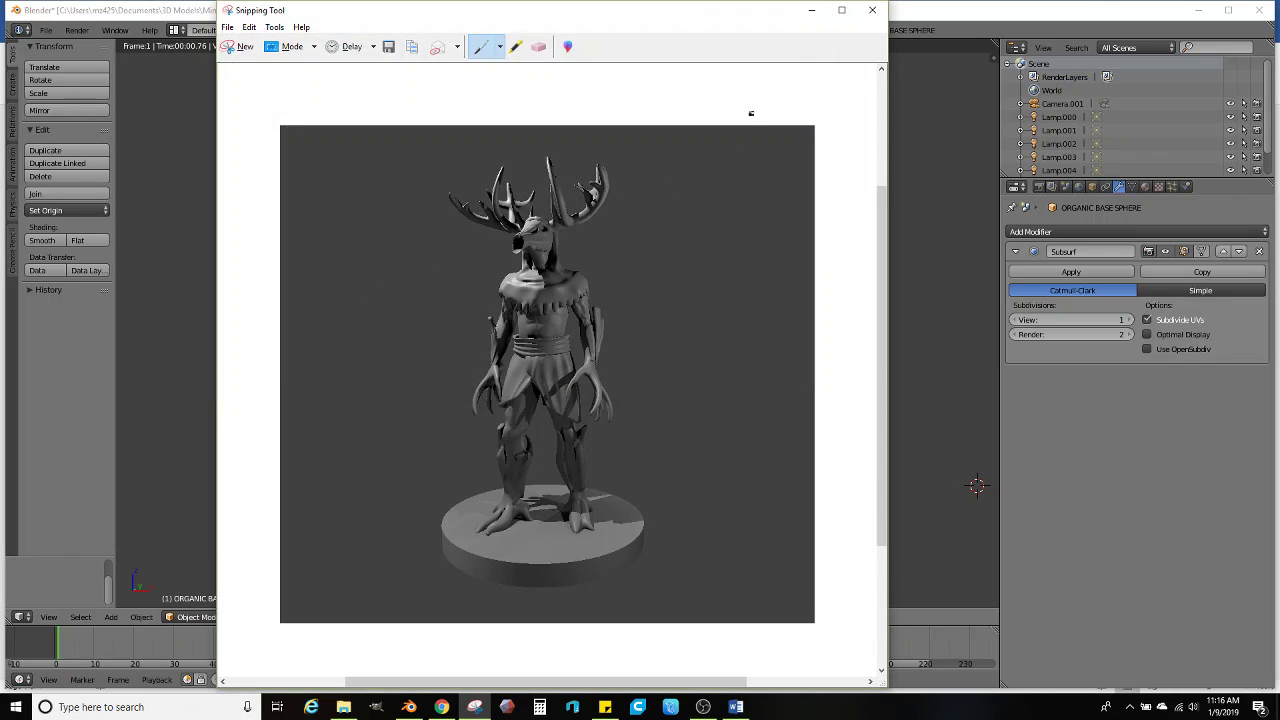
{"action": "left_click", "coordinate": [873, 12]}
Export the Blender model as Dryad King.stl into the DRYAD folder
{"action": "left_click", "coordinate": [46, 30]}
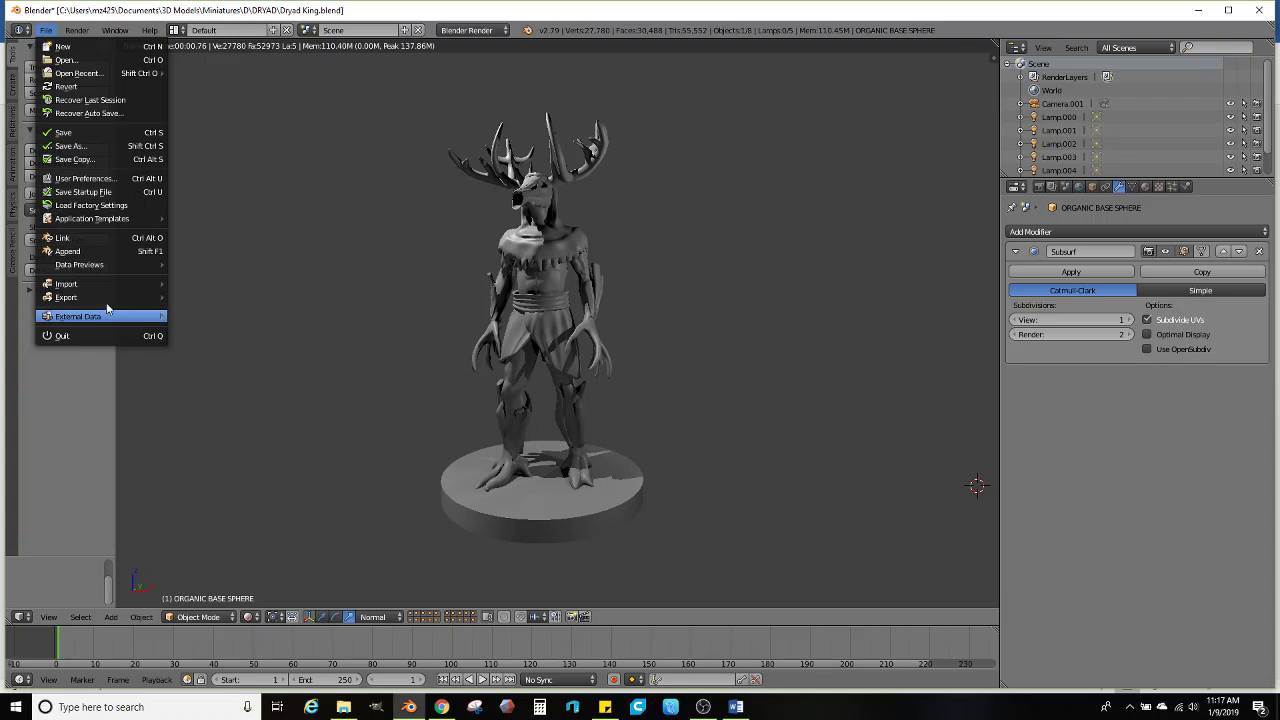
{"action": "mouse_move", "coordinate": [100, 297]}
{"action": "left_click", "coordinate": [210, 401]}
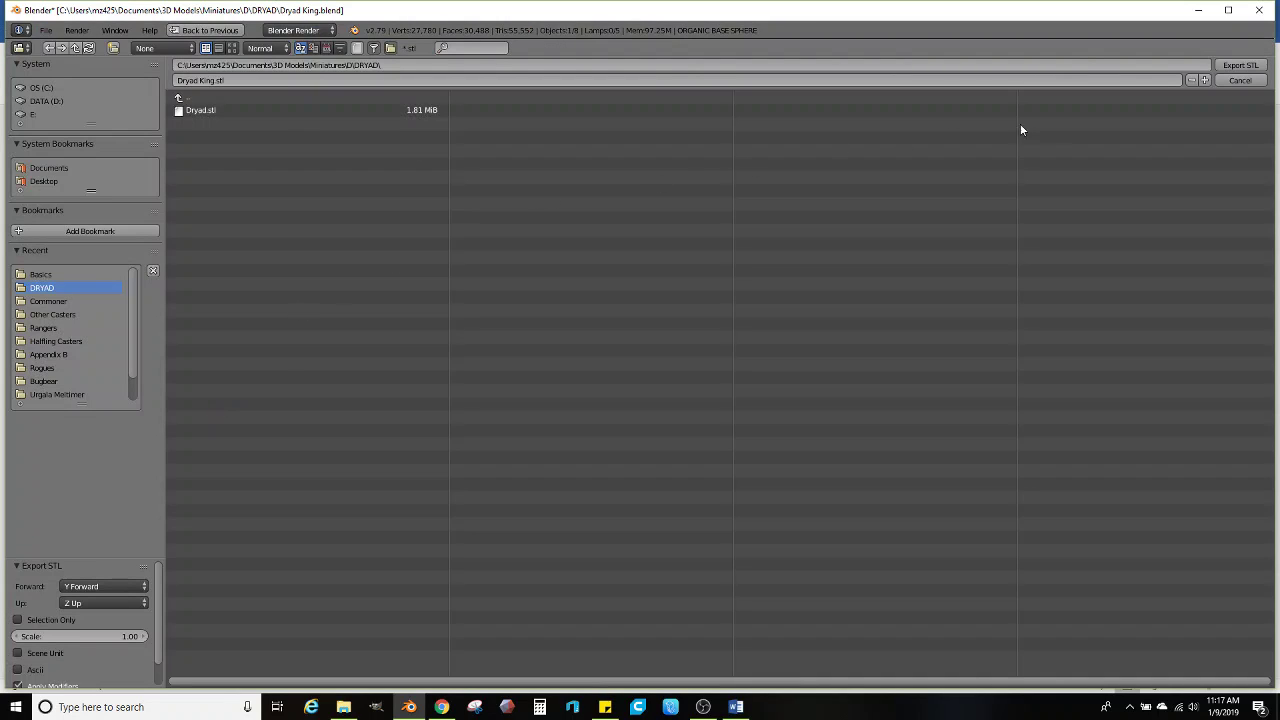
{"action": "left_click", "coordinate": [1240, 65]}
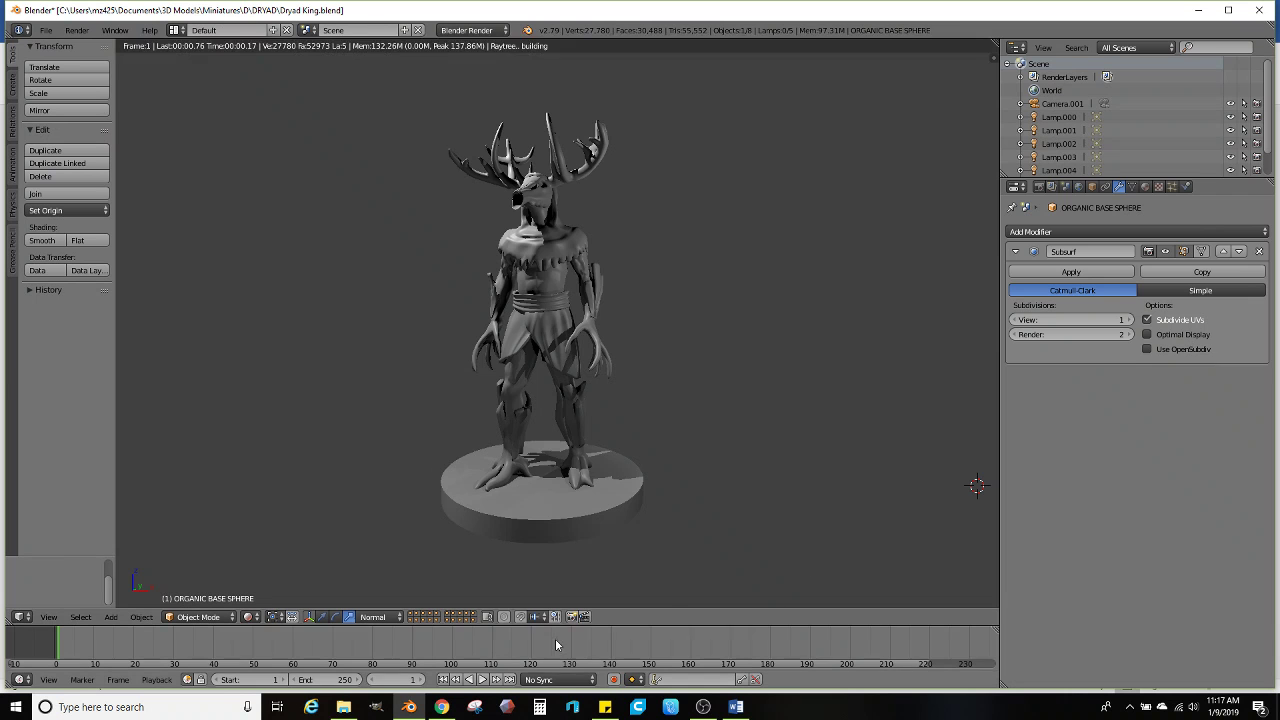
Switch to 3D Builder, import Dryad King.stl from the Miniatures > D > DRYAD folder in mm to inspect it, and close the program
{"action": "left_click", "coordinate": [571, 707]}
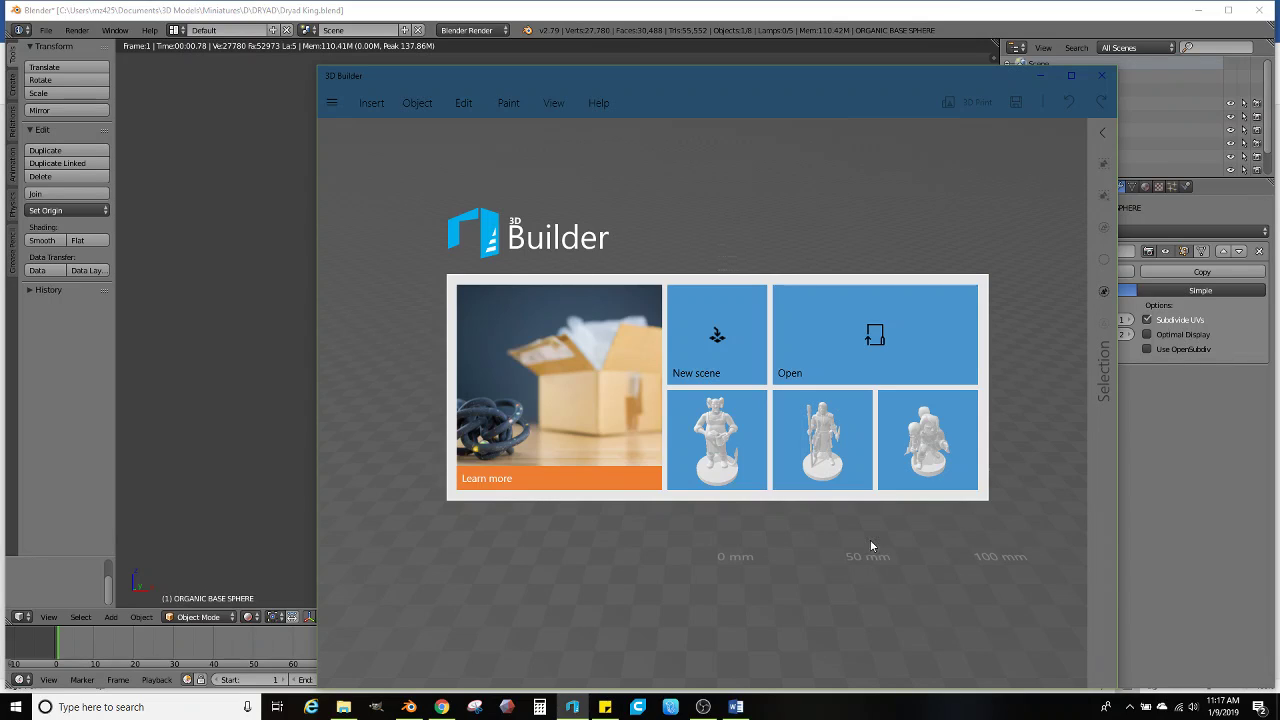
{"action": "left_click", "coordinate": [852, 370]}
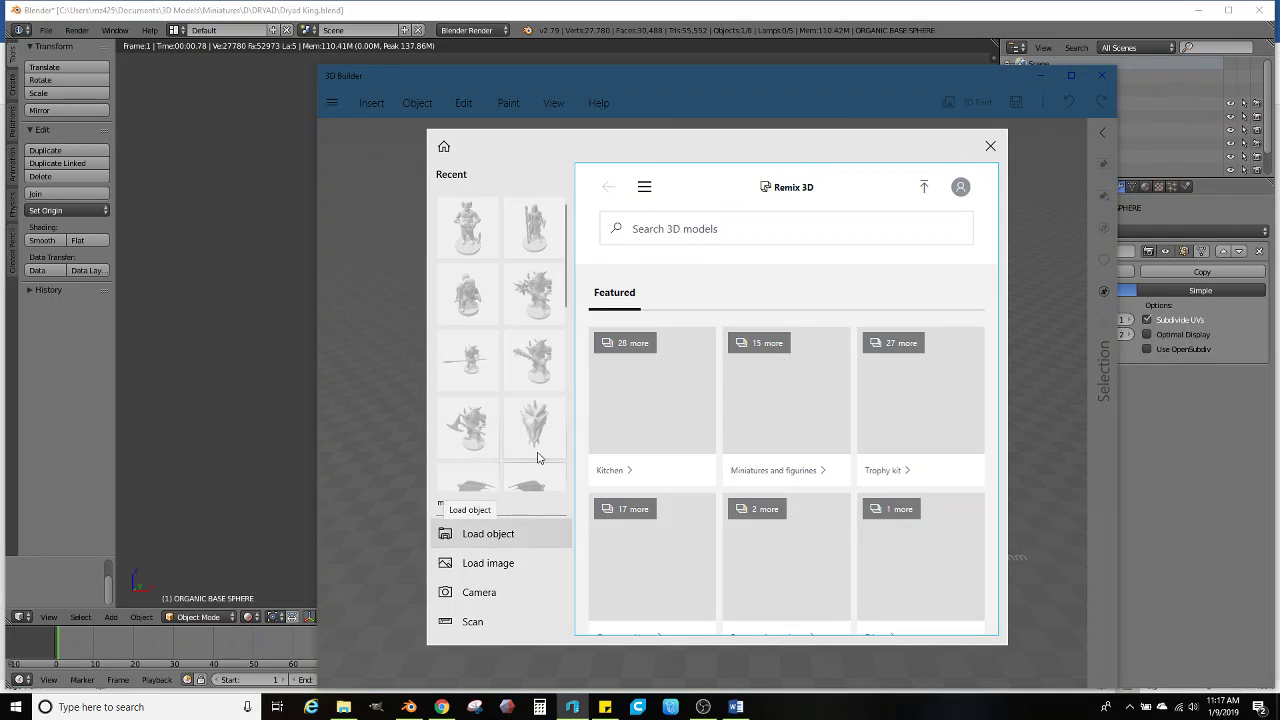
{"action": "left_click", "coordinate": [473, 537]}
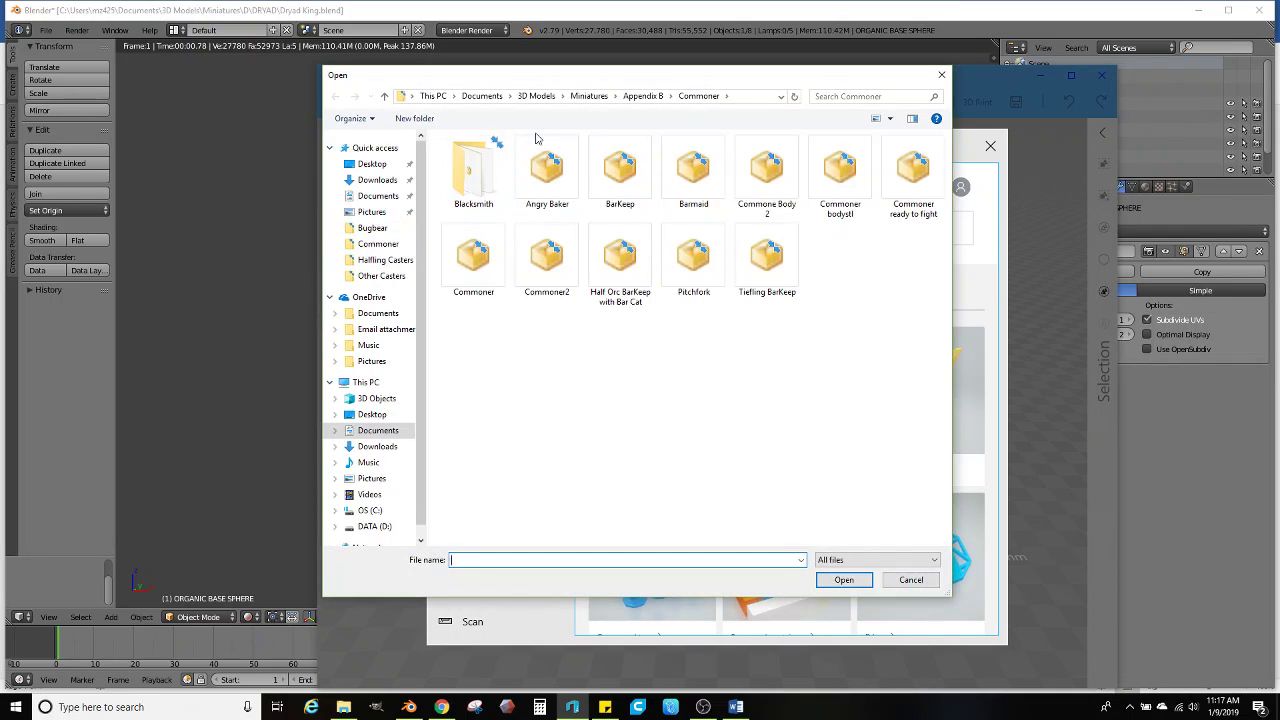
{"action": "left_click", "coordinate": [589, 96]}
{"action": "double_click", "coordinate": [474, 271]}
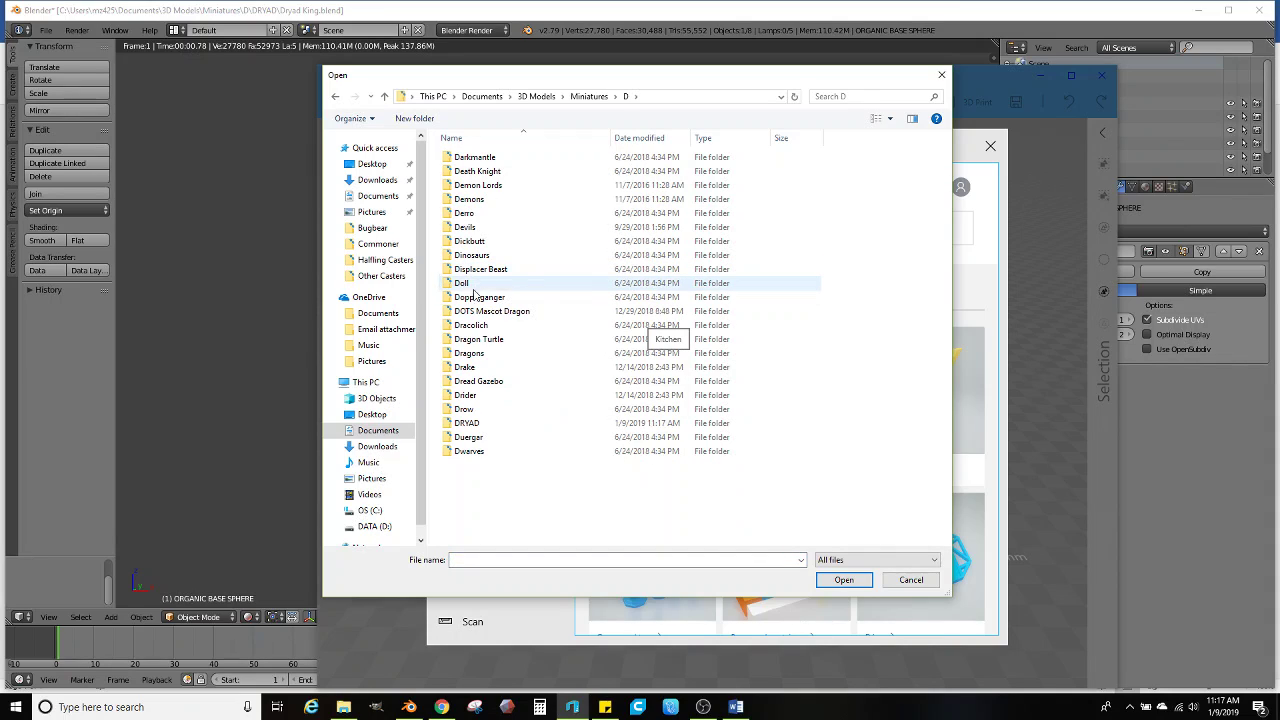
{"action": "left_click", "coordinate": [476, 424]}
{"action": "double_click", "coordinate": [476, 424]}
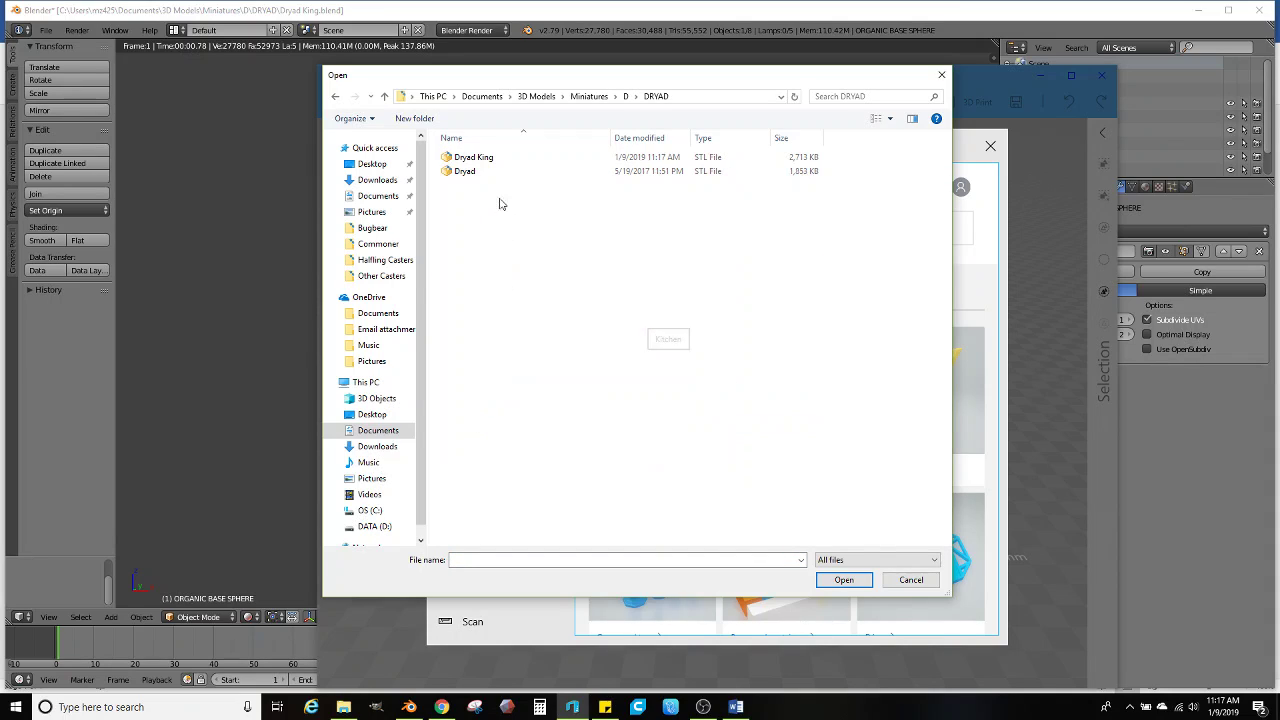
{"action": "double_click", "coordinate": [480, 160]}
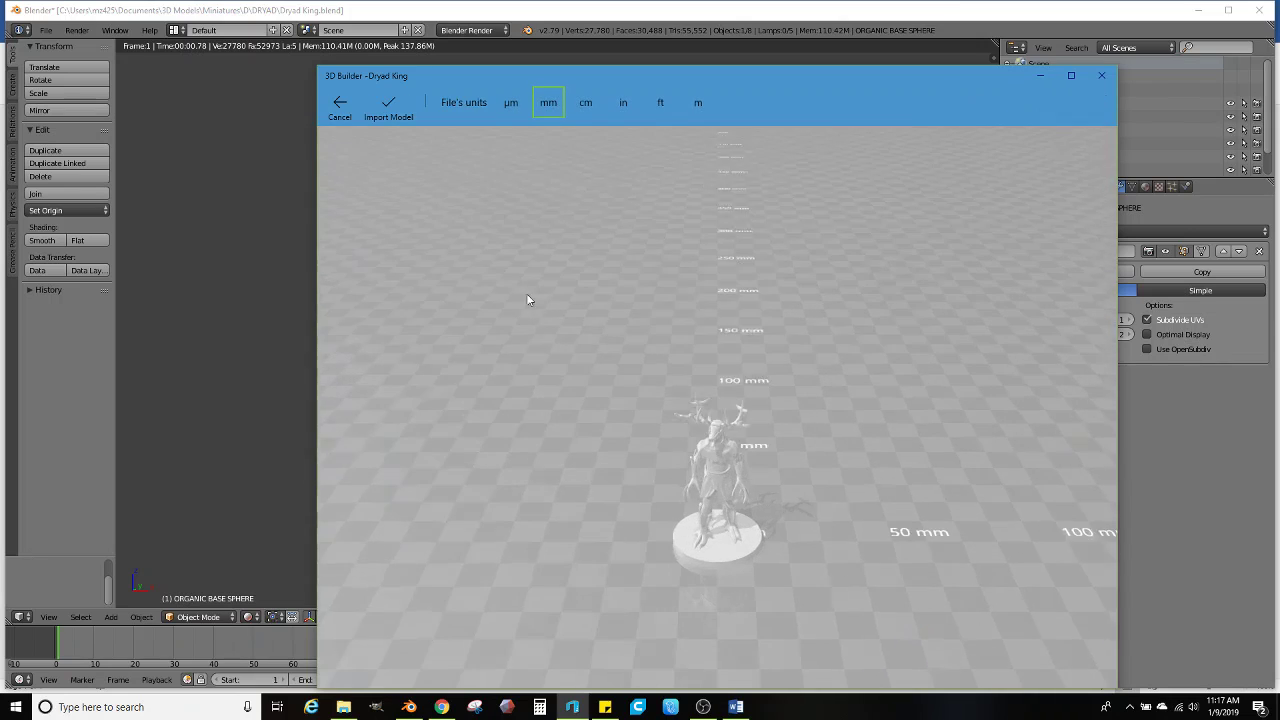
{"action": "left_click", "coordinate": [390, 108]}
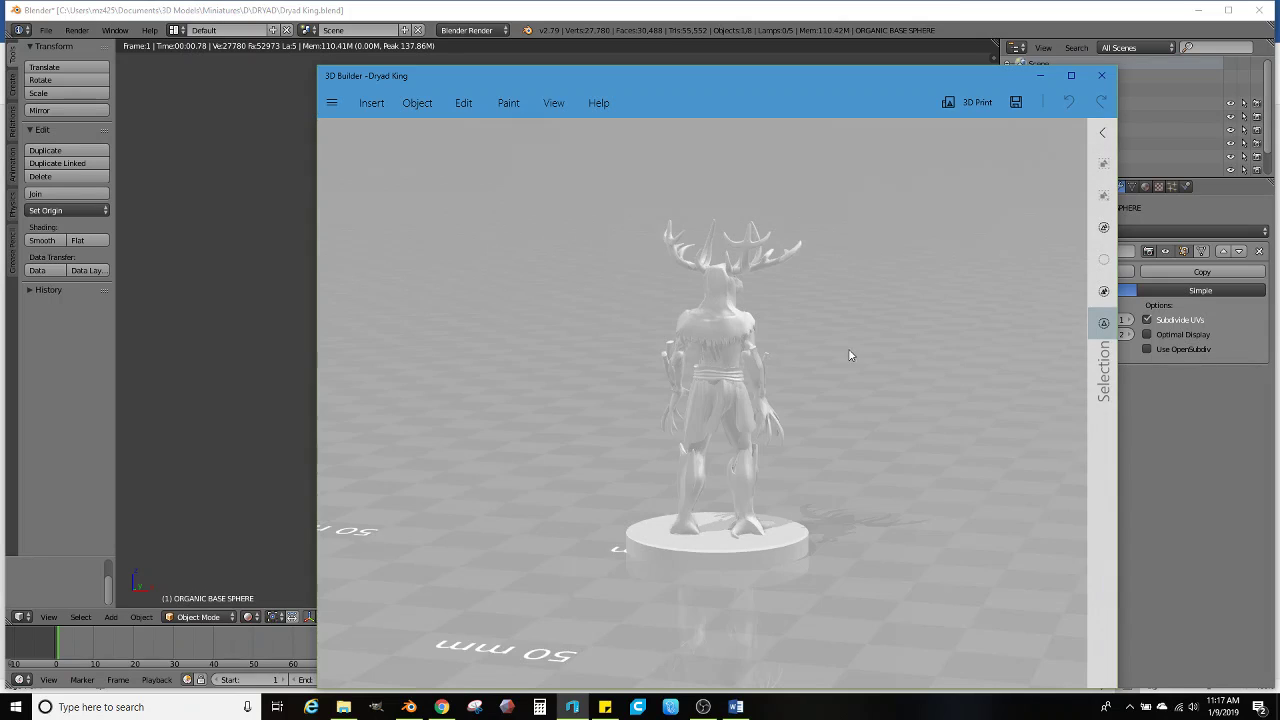
{"action": "left_click", "coordinate": [1102, 77]}
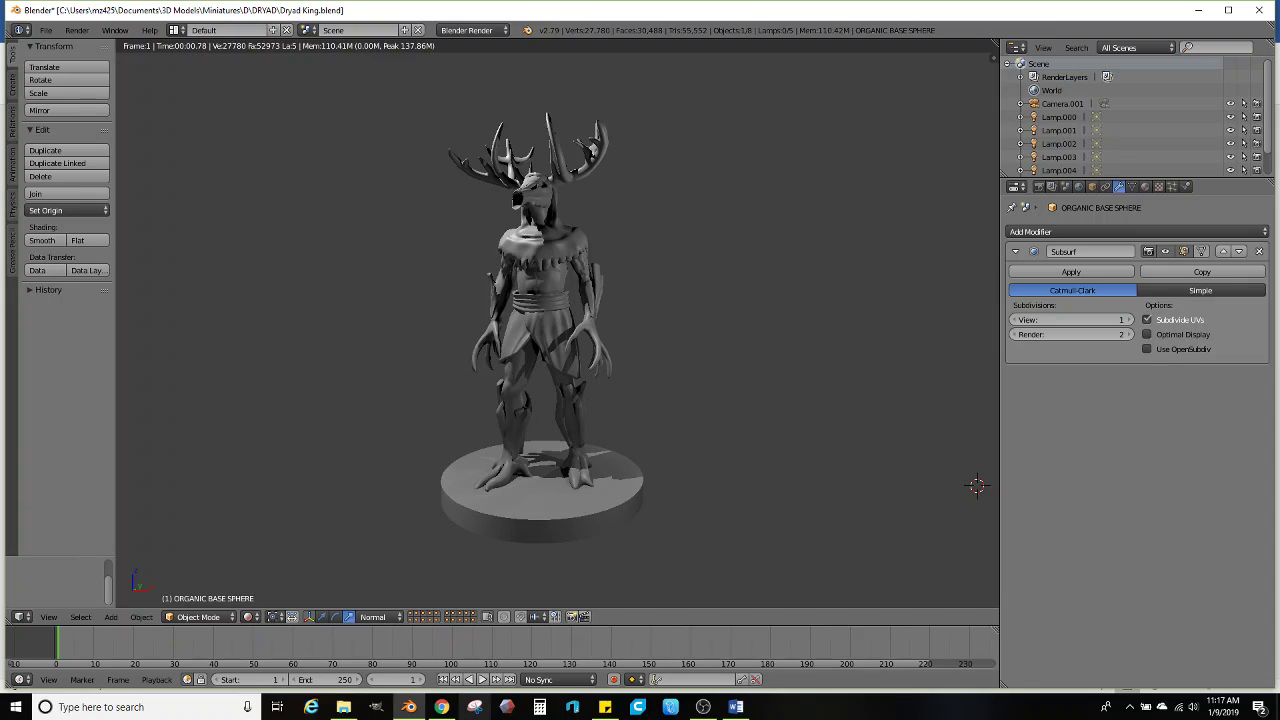
Switch to Chrome, close the deer skull image search, and copy the TO DOWNLOAD description text from the Tiefling BarKeep product page
{"action": "left_click", "coordinate": [443, 707]}
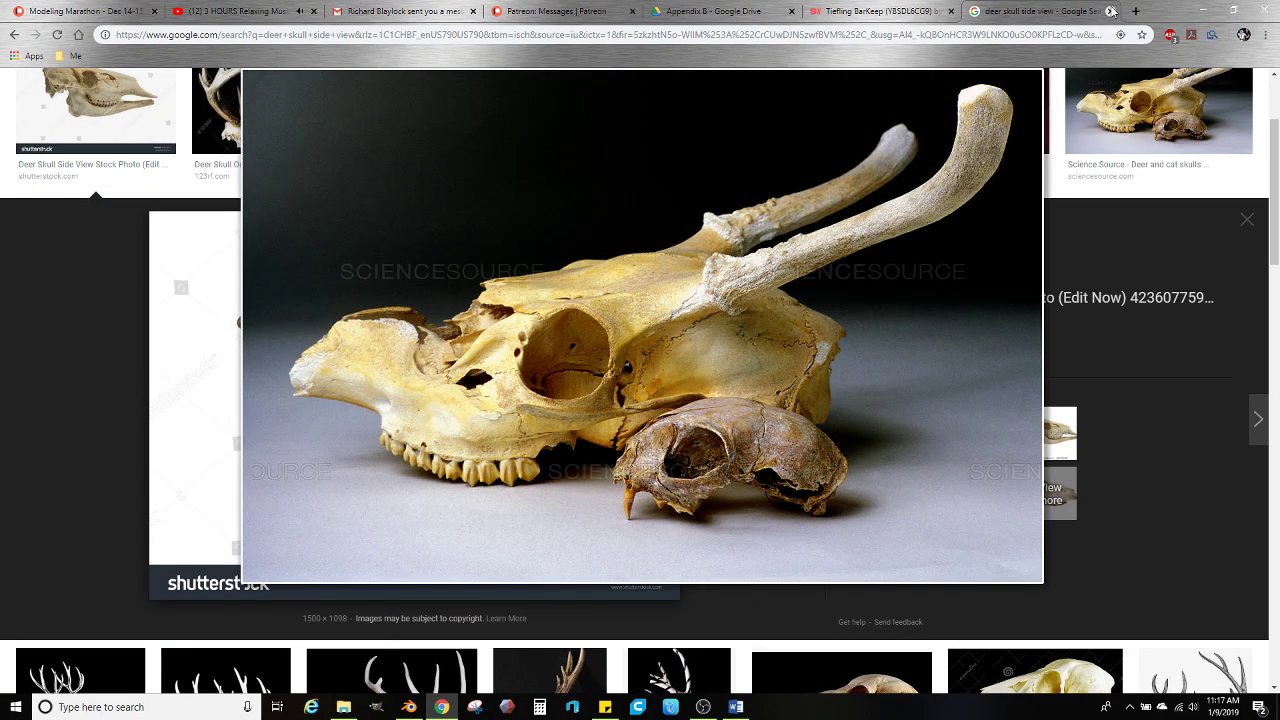
{"action": "left_click", "coordinate": [1109, 11]}
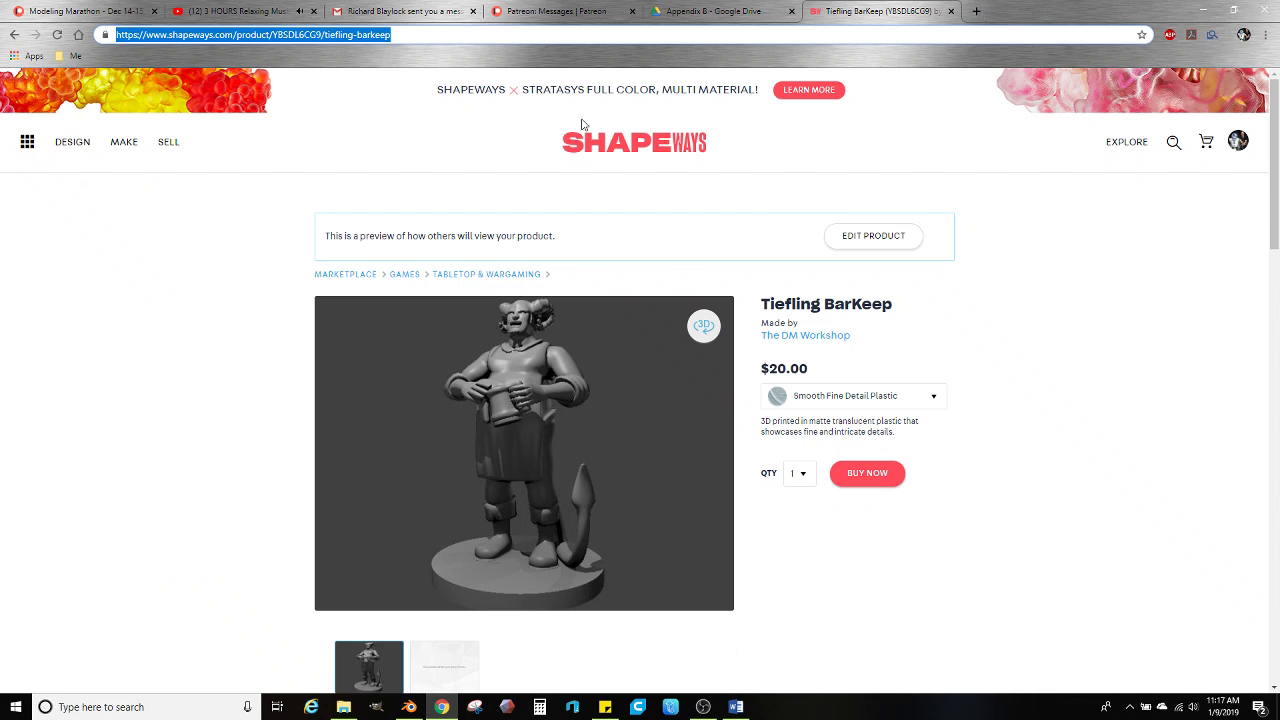
{"action": "scroll", "coordinate": [304, 301], "scroll_direction": "down", "scroll_amount": 1}
{"action": "scroll", "coordinate": [304, 301], "scroll_direction": "down", "scroll_amount": 5}
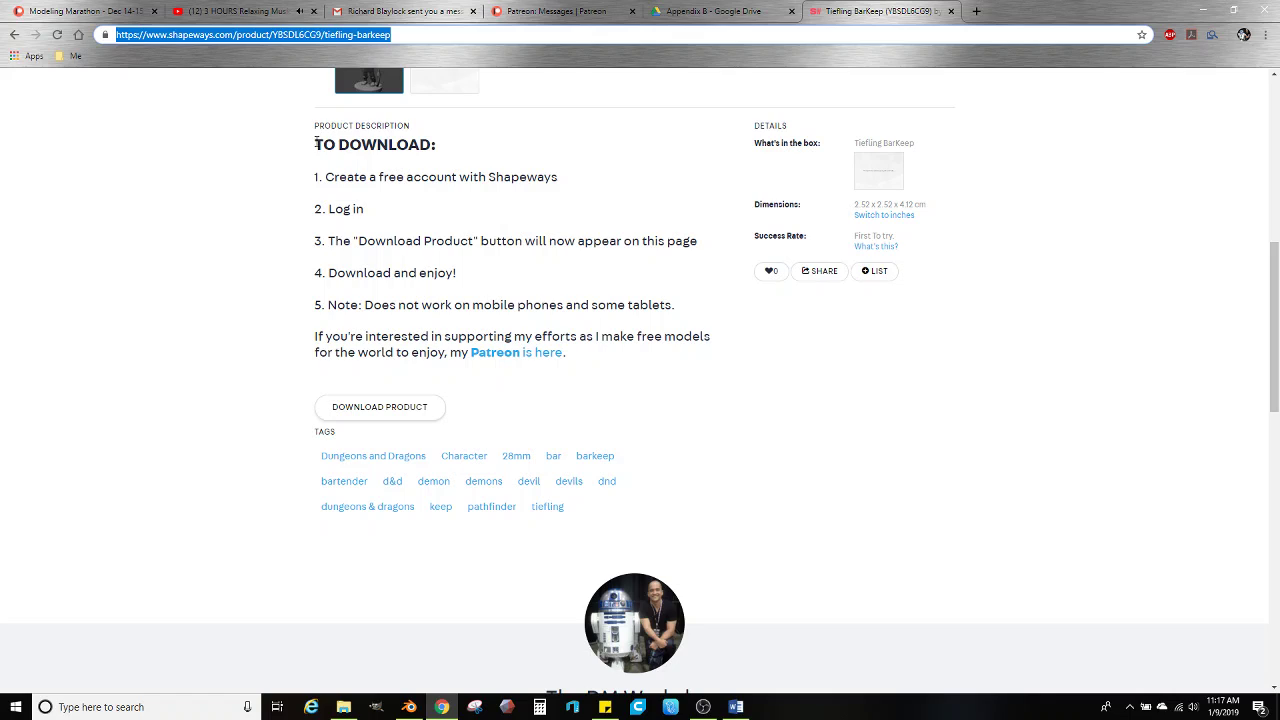
{"action": "left_click_drag", "start_coordinate": [315, 143], "coordinate": [593, 353]}
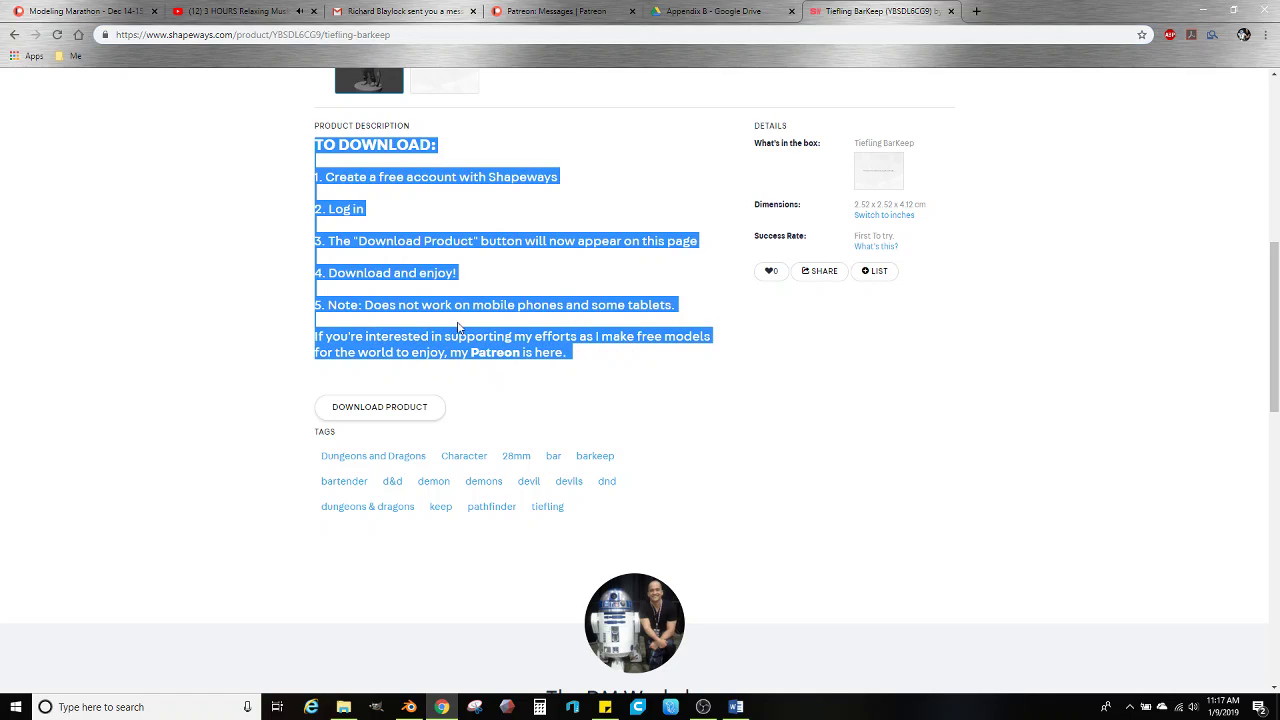
{"action": "right_click", "coordinate": [424, 337]}
{"action": "left_click", "coordinate": [444, 350]}
Open the Shapeways 3D Models page in a new tab and switch to it
{"action": "scroll", "coordinate": [338, 287], "scroll_direction": "up", "scroll_amount": 4}
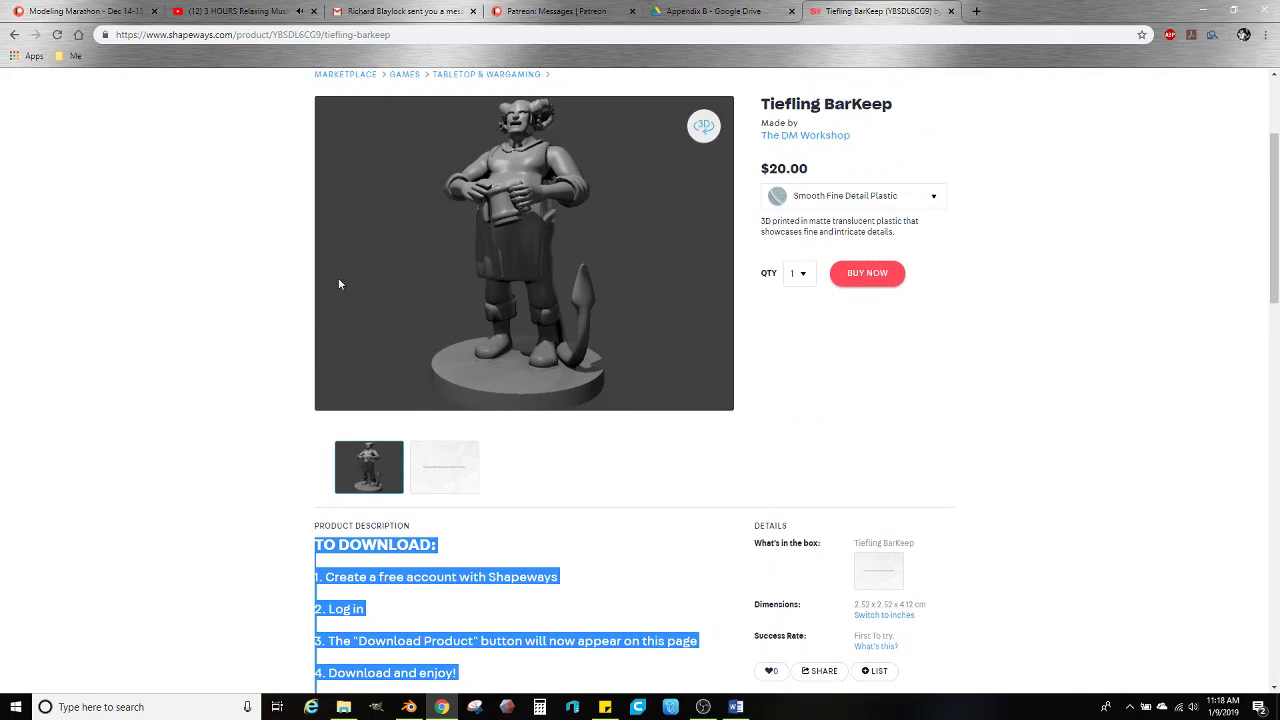
{"action": "scroll", "coordinate": [322, 310], "scroll_direction": "up", "scroll_amount": 2}
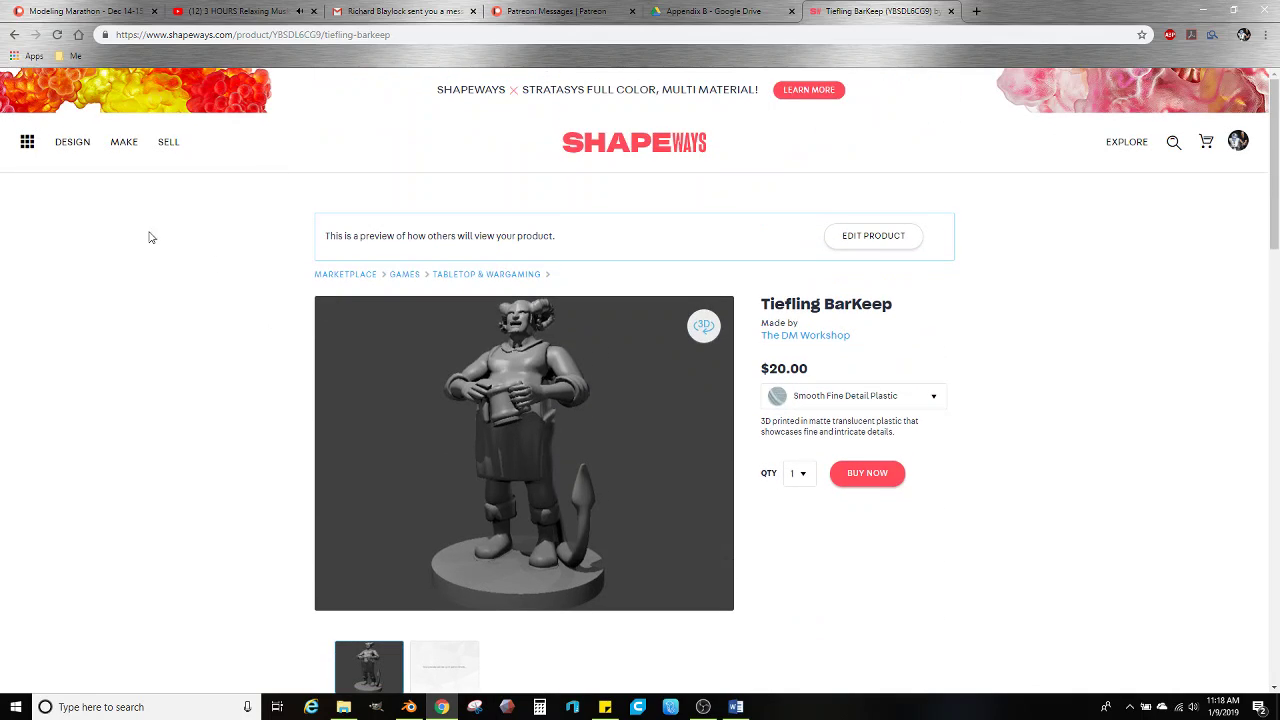
{"action": "left_click", "coordinate": [27, 145]}
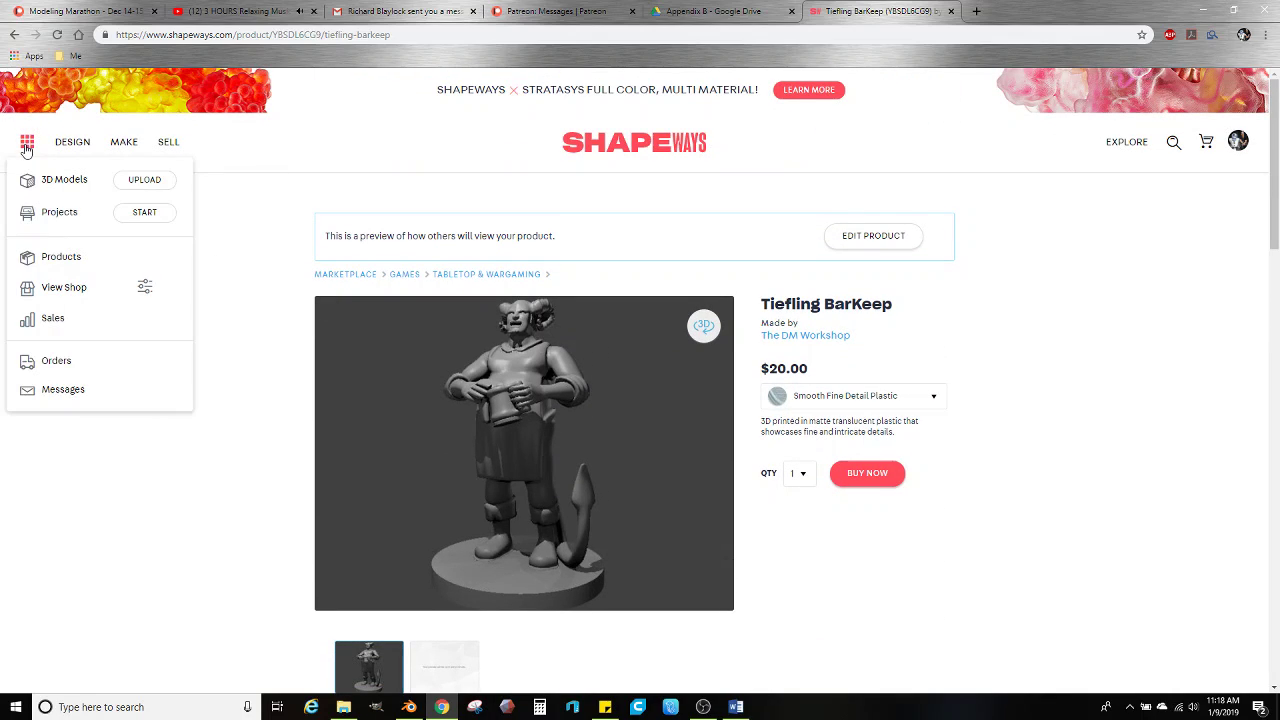
{"action": "right_click", "coordinate": [60, 183]}
{"action": "left_click", "coordinate": [110, 189]}
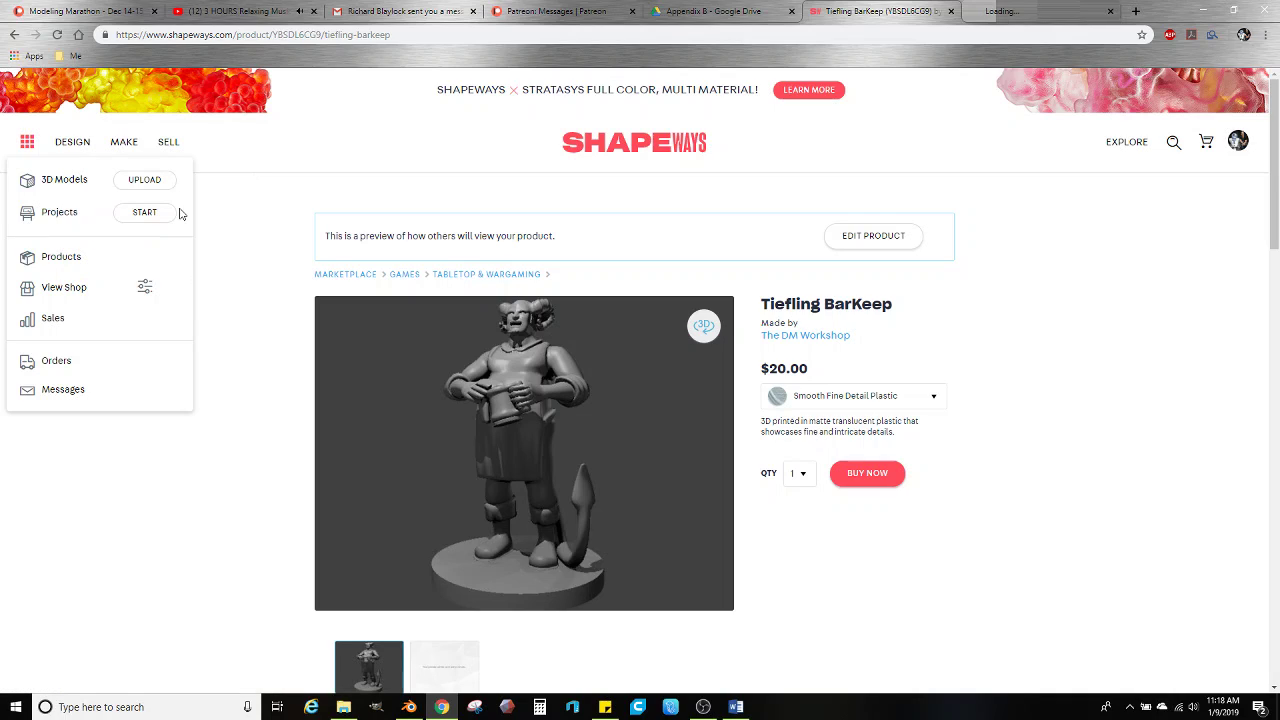
{"action": "left_click", "coordinate": [990, 9]}
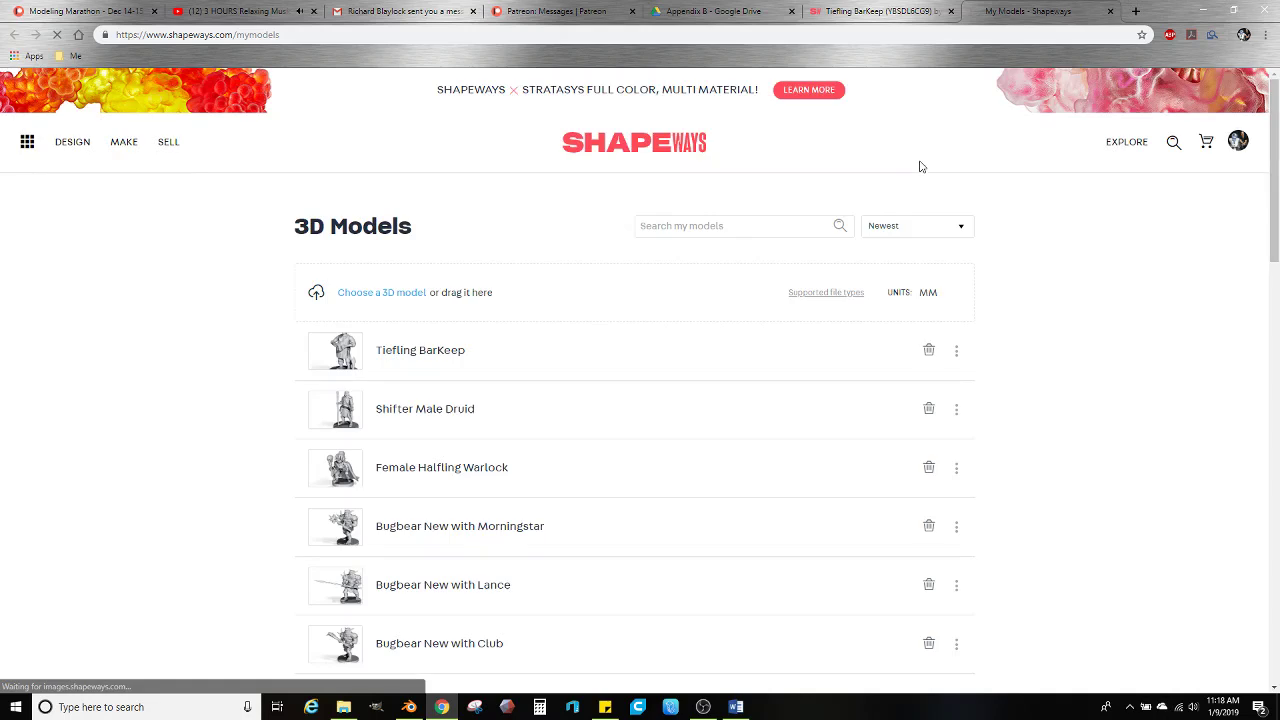
Go to the bookmarked Thingiverse profile, sign in, and start uploading a new Thing
{"action": "left_click", "coordinate": [72, 57]}
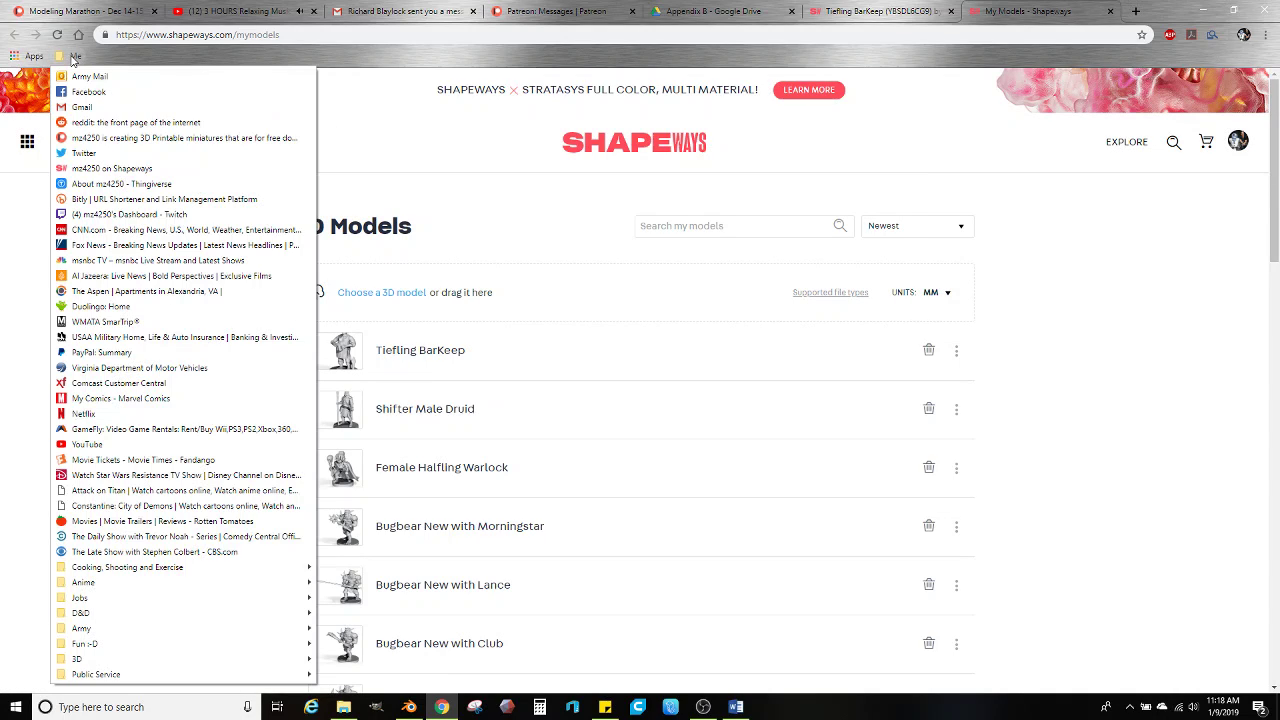
{"action": "left_click", "coordinate": [90, 184]}
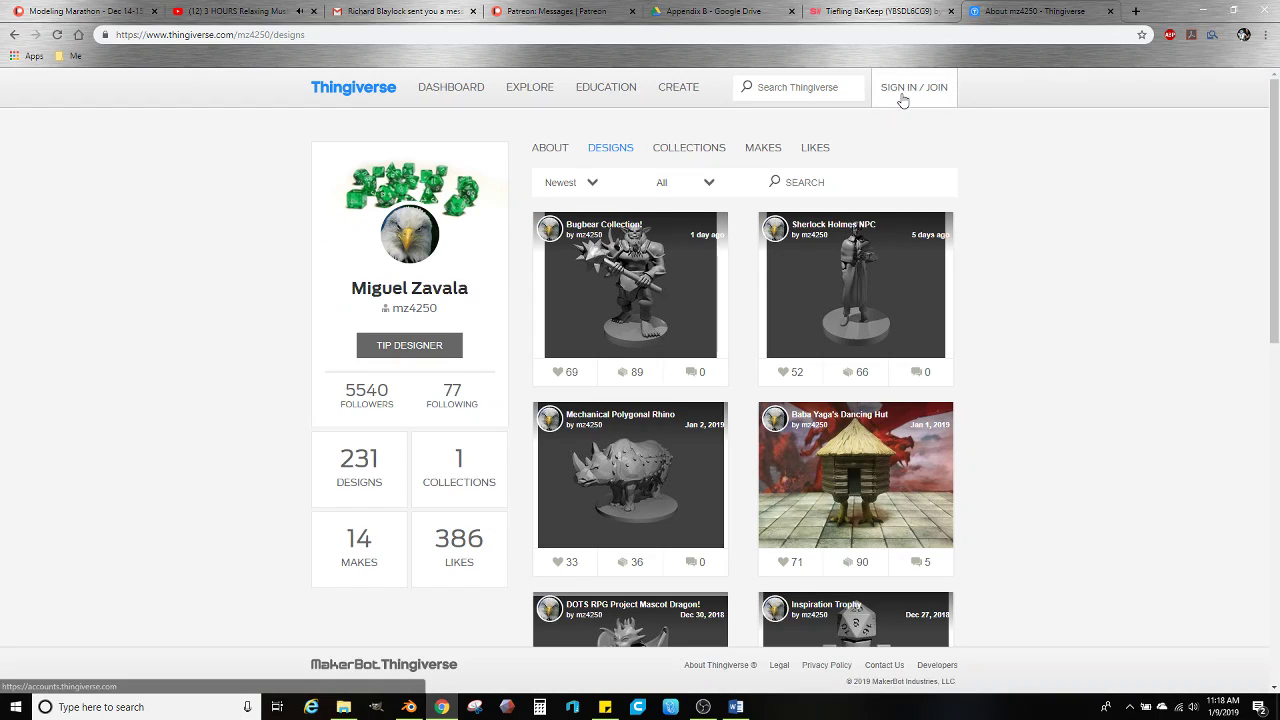
{"action": "left_click", "coordinate": [905, 90]}
{"action": "left_click", "coordinate": [911, 233]}
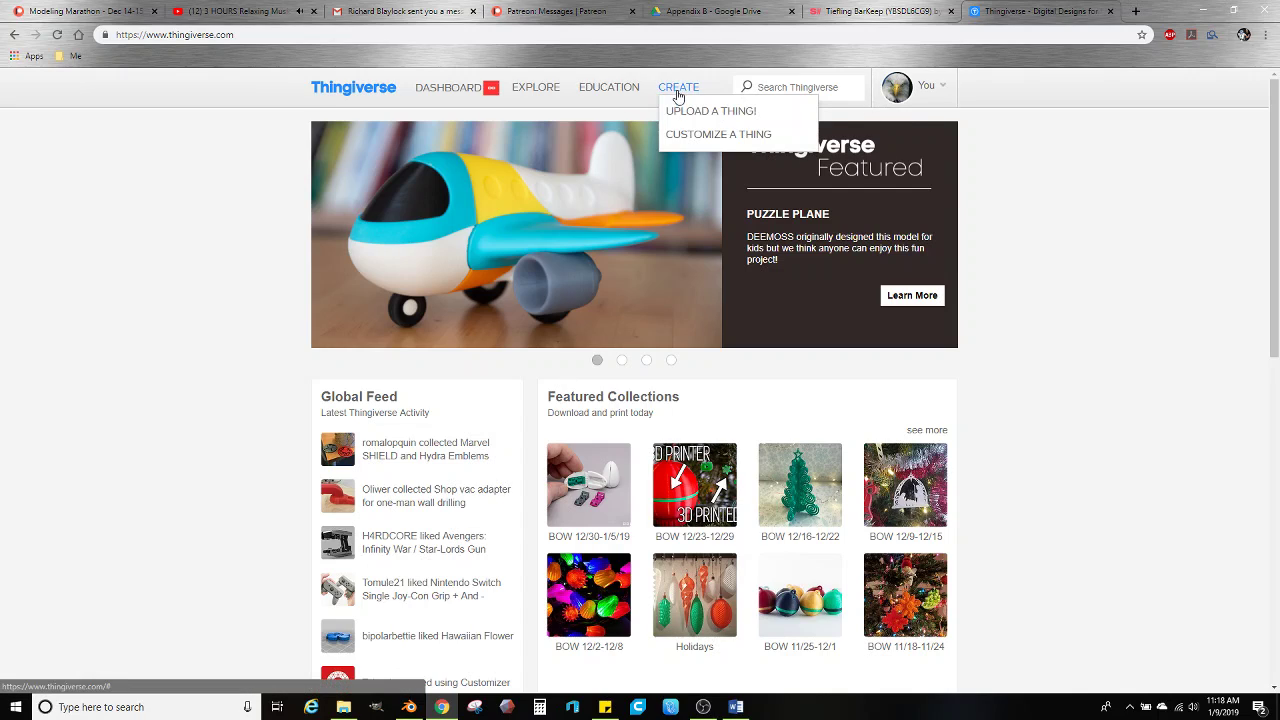
{"action": "left_click", "coordinate": [686, 109]}
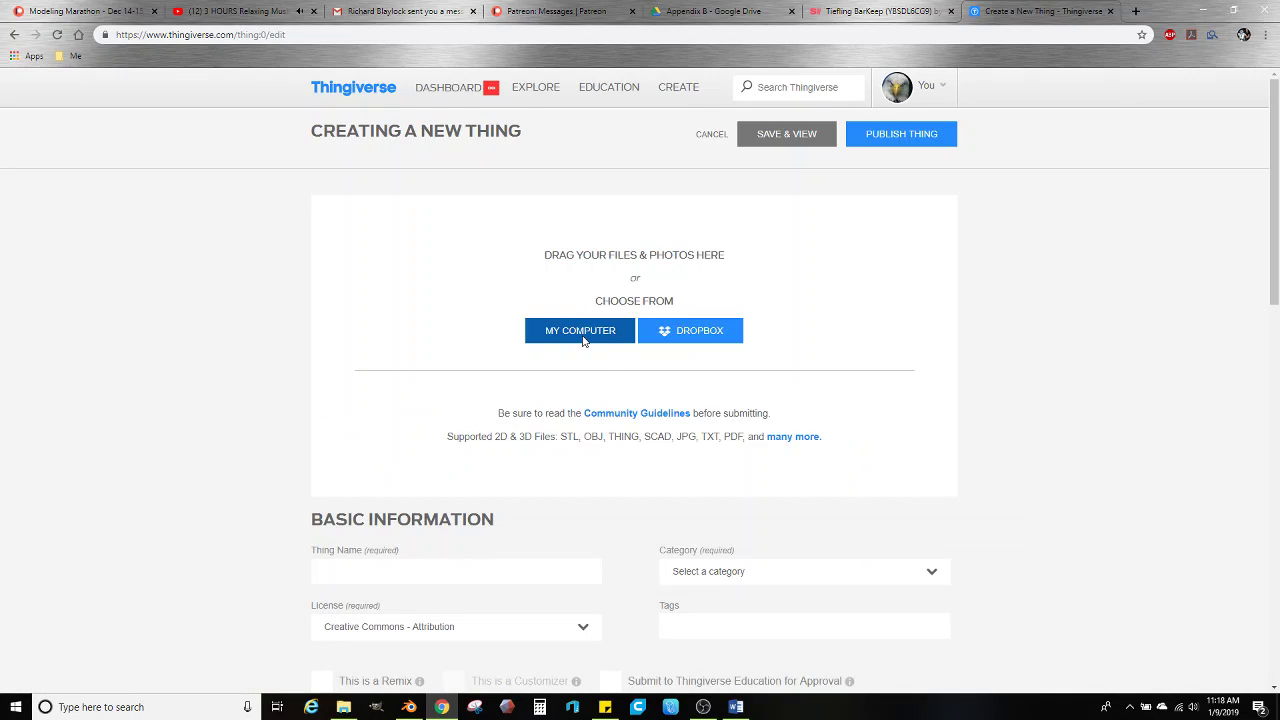
Upload the Dryad King Blender, JPG and STL files from the Miniatures > D > DRYAD folder to the new Thing
{"action": "left_click", "coordinate": [584, 341]}
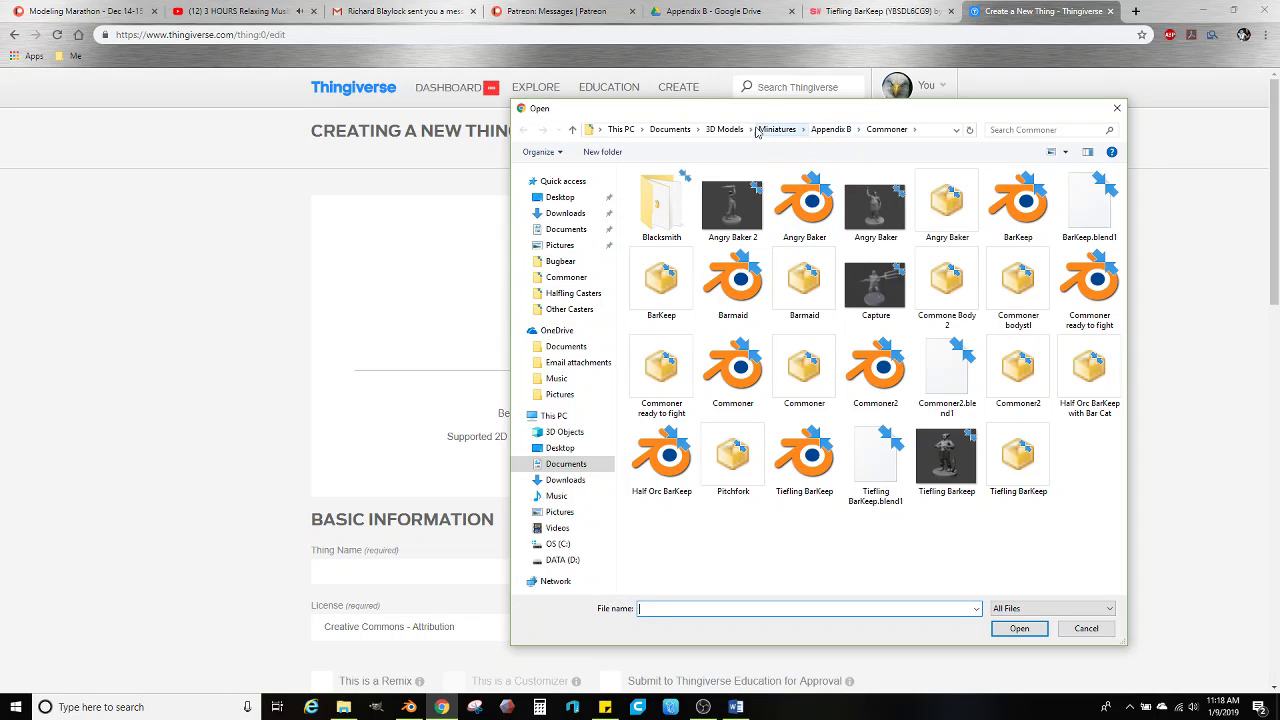
{"action": "left_click", "coordinate": [772, 130]}
{"action": "double_click", "coordinate": [645, 302]}
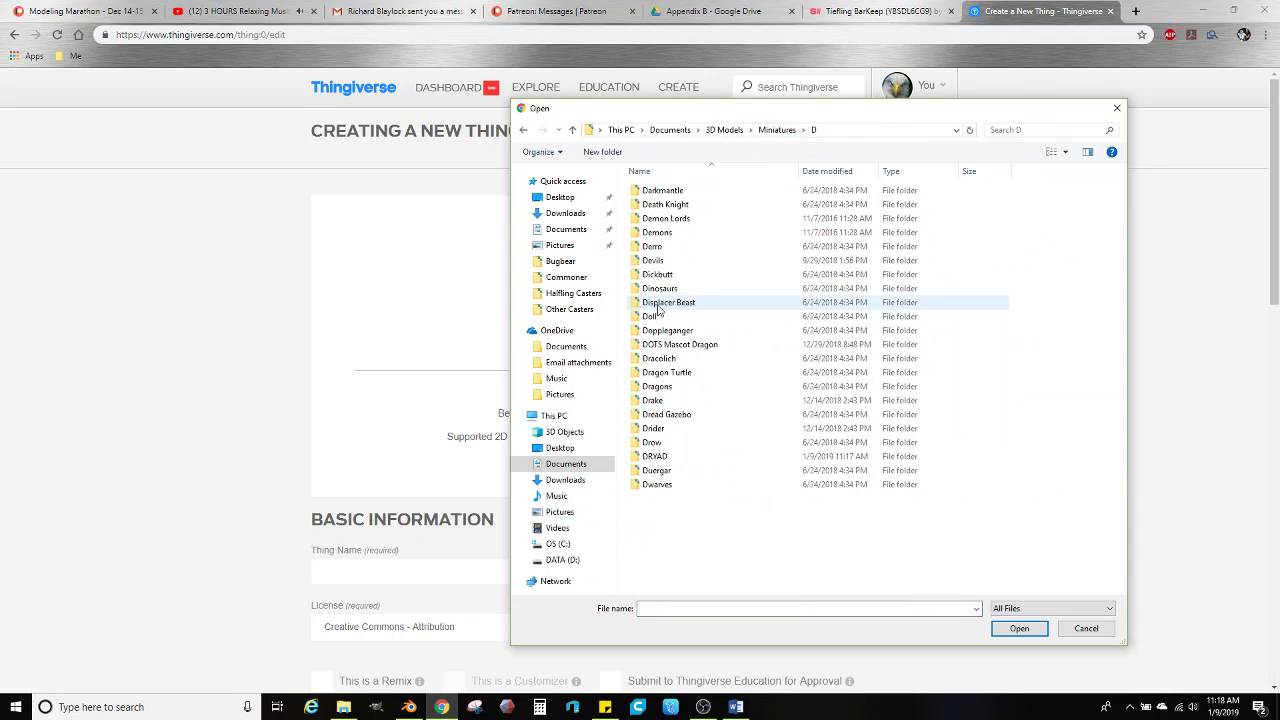
{"action": "left_click", "coordinate": [645, 457]}
{"action": "double_click", "coordinate": [645, 457]}
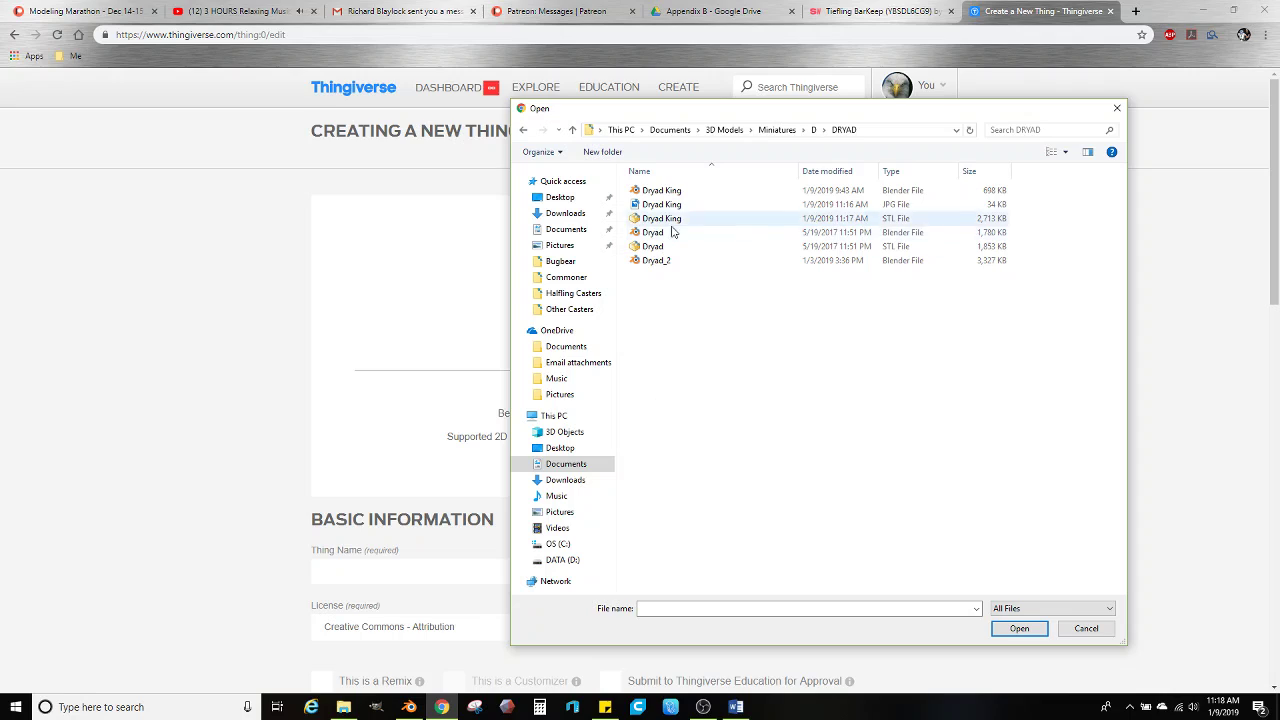
{"action": "left_click", "coordinate": [676, 191]}
{"action": "left_click", "coordinate": [676, 218], "text": "shift"}
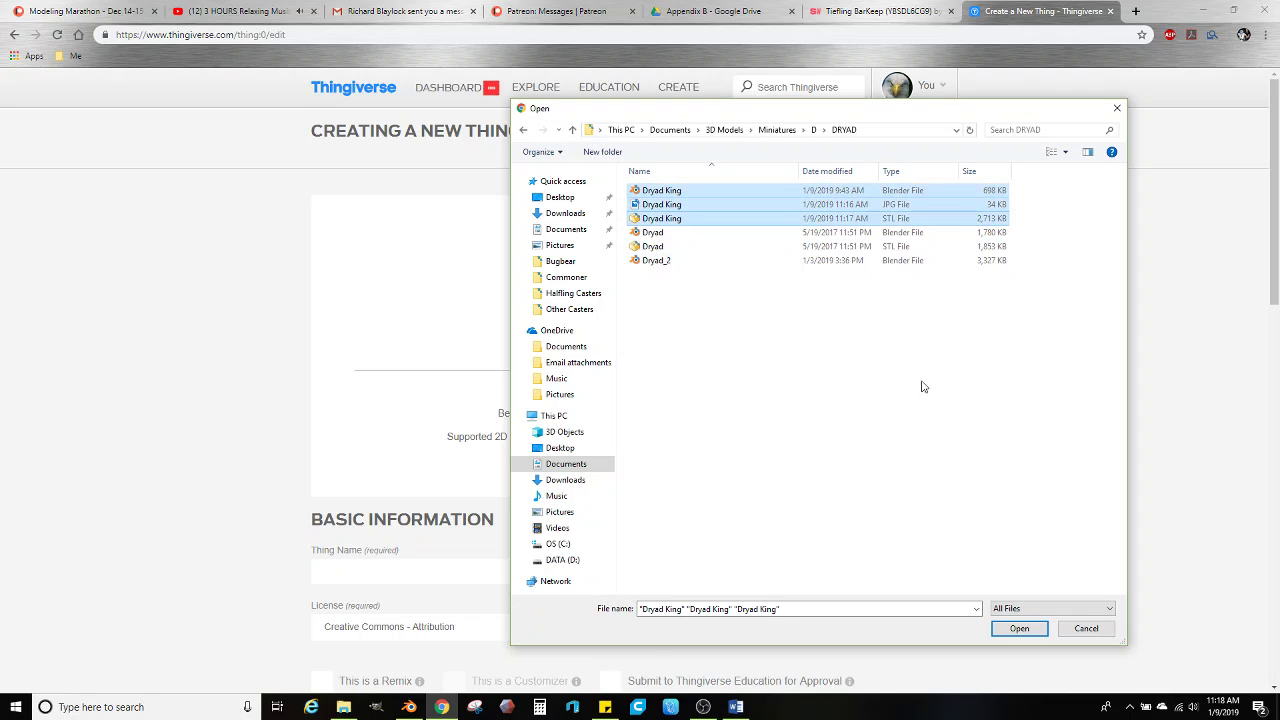
{"action": "left_click", "coordinate": [1019, 628]}
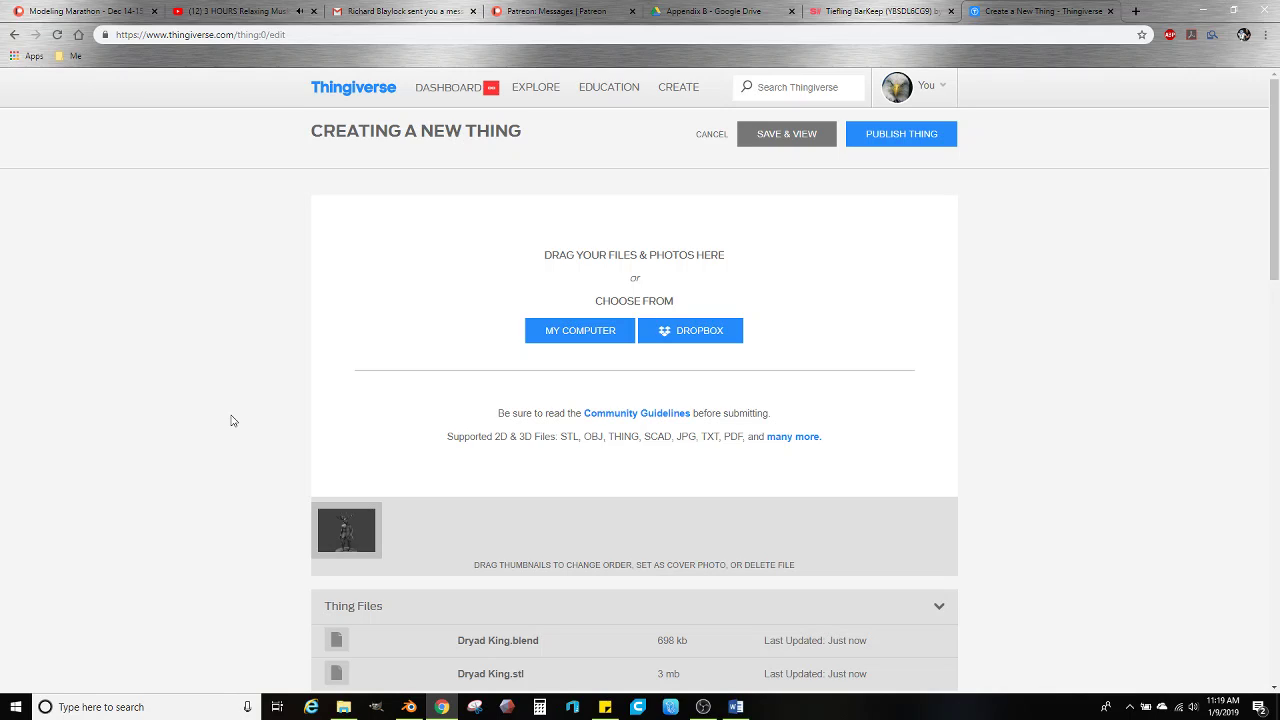
Name the new Thing Dryad King
{"action": "scroll", "coordinate": [178, 401], "scroll_direction": "down", "scroll_amount": 3}
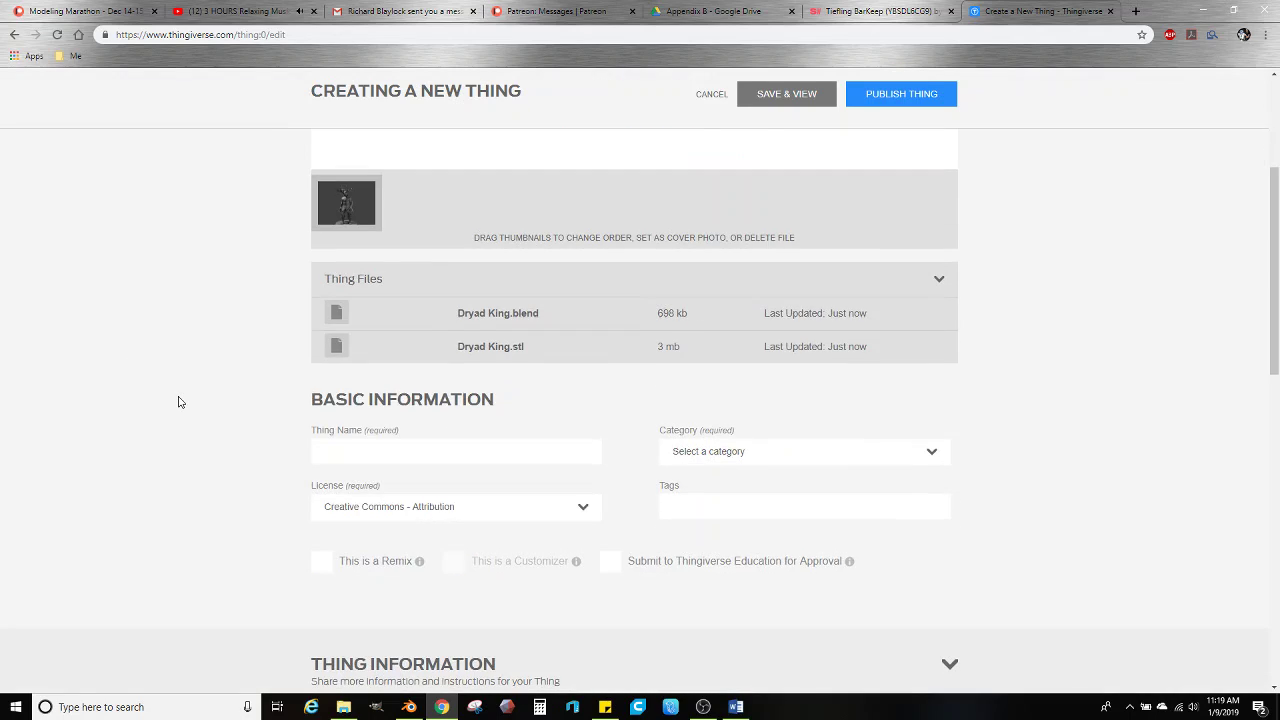
{"action": "scroll", "coordinate": [190, 407], "scroll_direction": "down", "scroll_amount": 1}
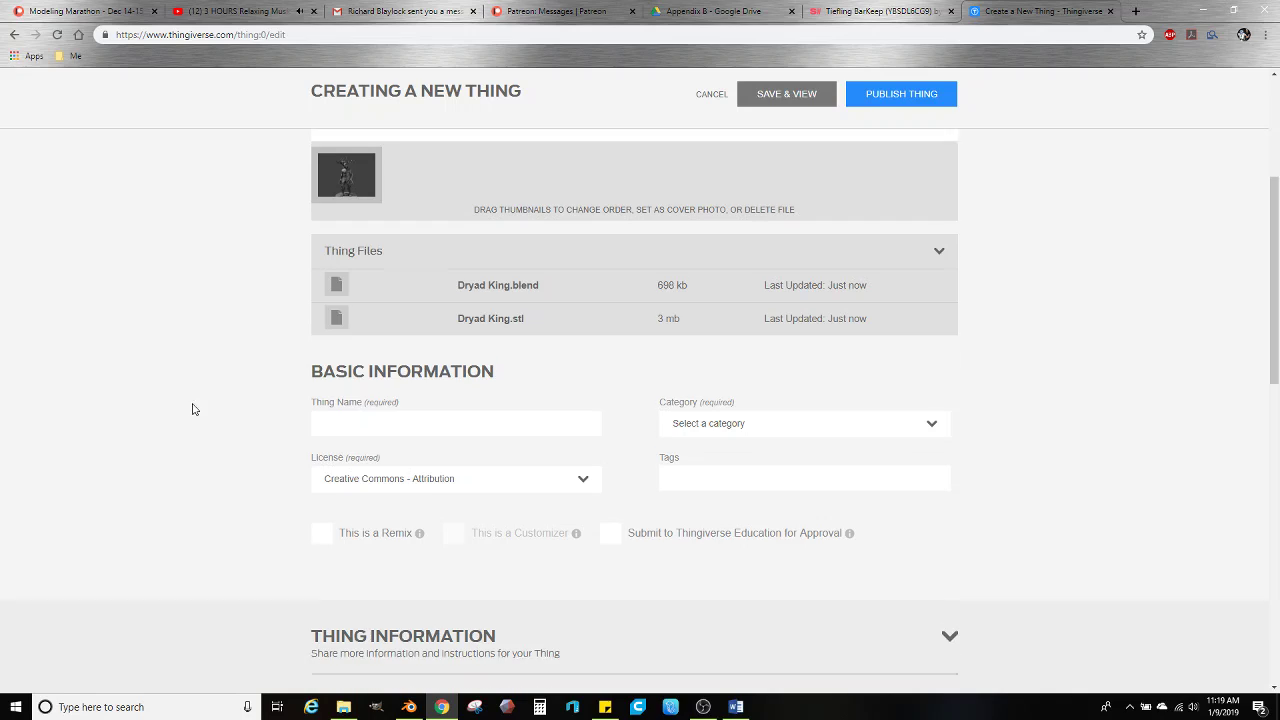
{"action": "left_click", "coordinate": [388, 387]}
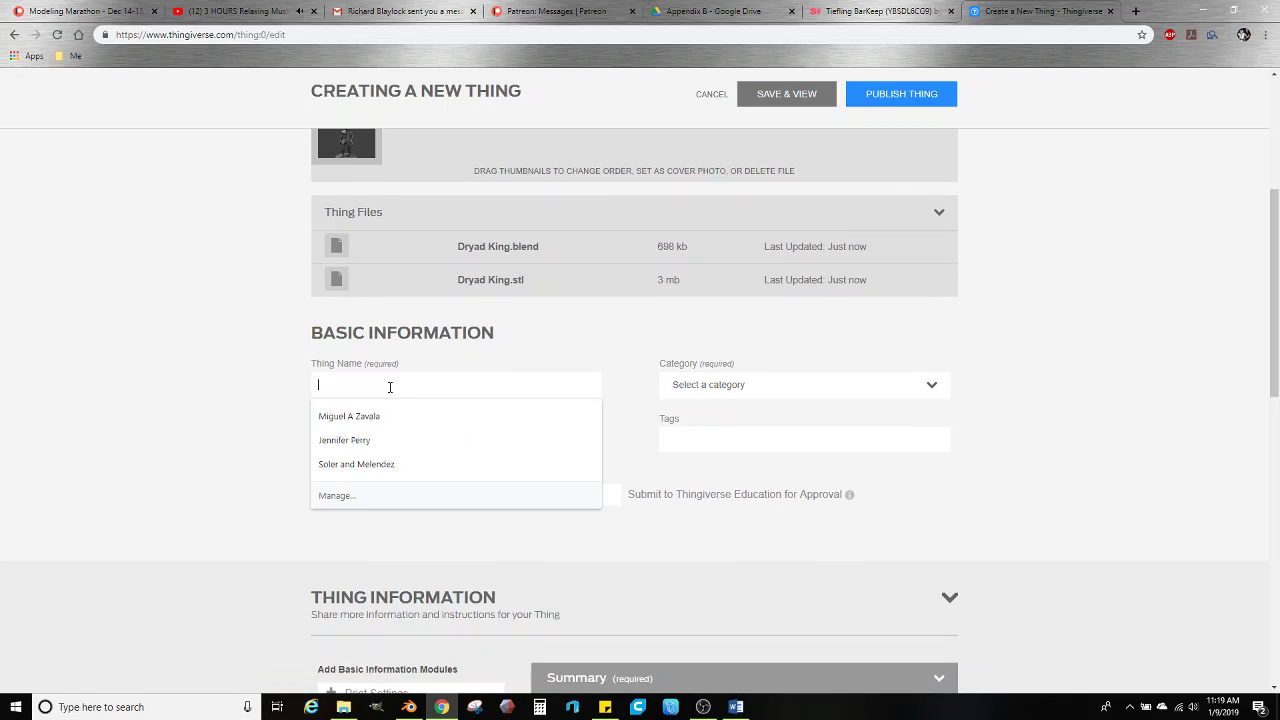
{"action": "type", "text": "Dryad King"}
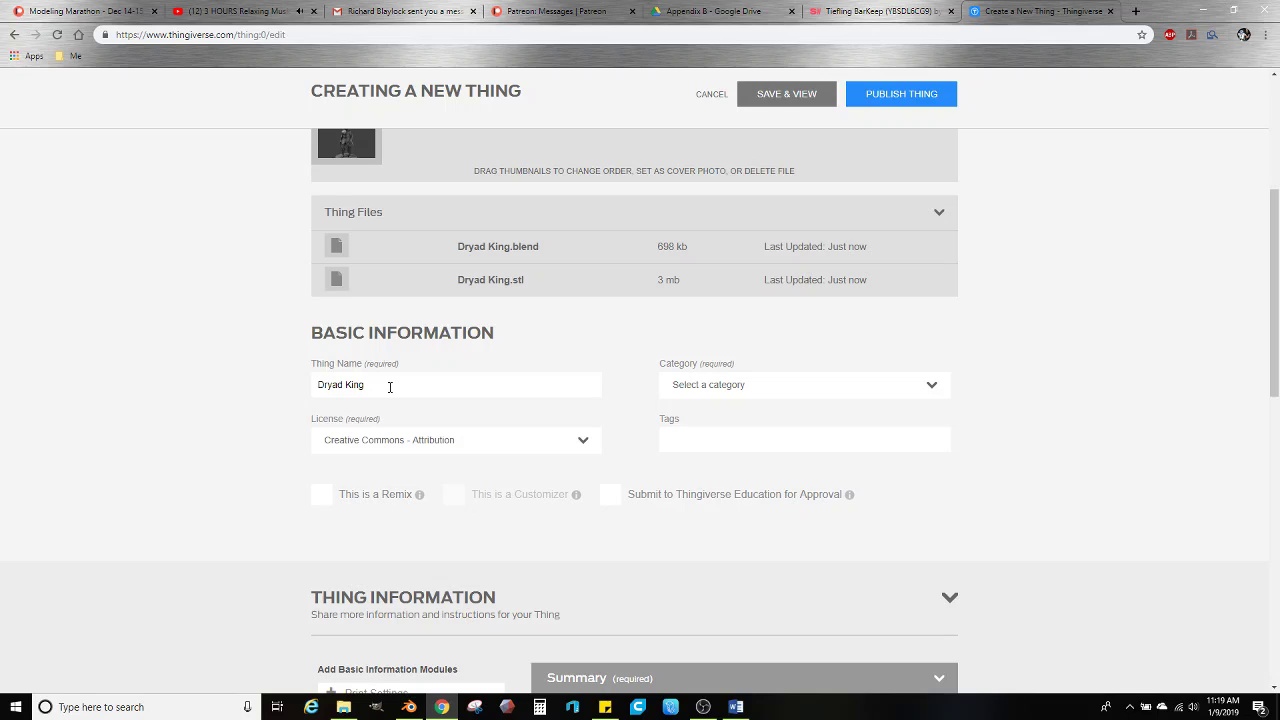
Set the Thing's category to Games and add the tag dryad
{"action": "left_click", "coordinate": [697, 390]}
{"action": "scroll", "coordinate": [727, 470], "scroll_direction": "down", "scroll_amount": 5}
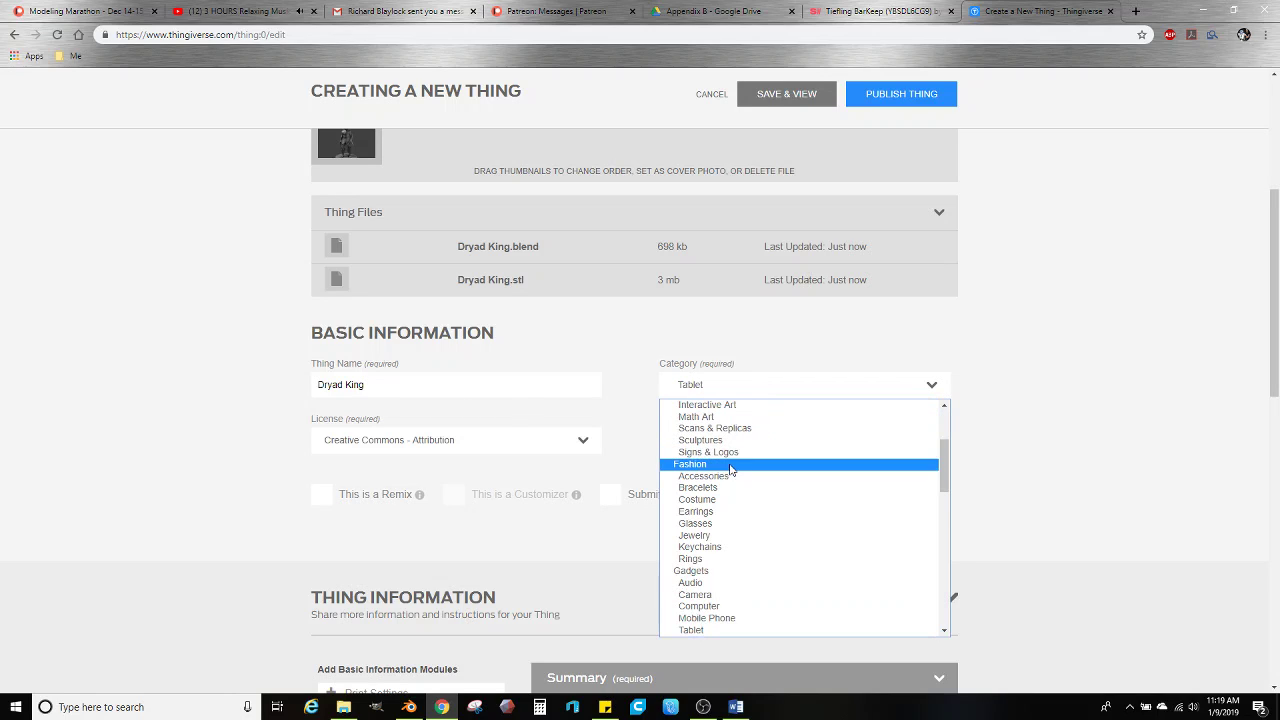
{"action": "scroll", "coordinate": [728, 525], "scroll_direction": "down", "scroll_amount": 3}
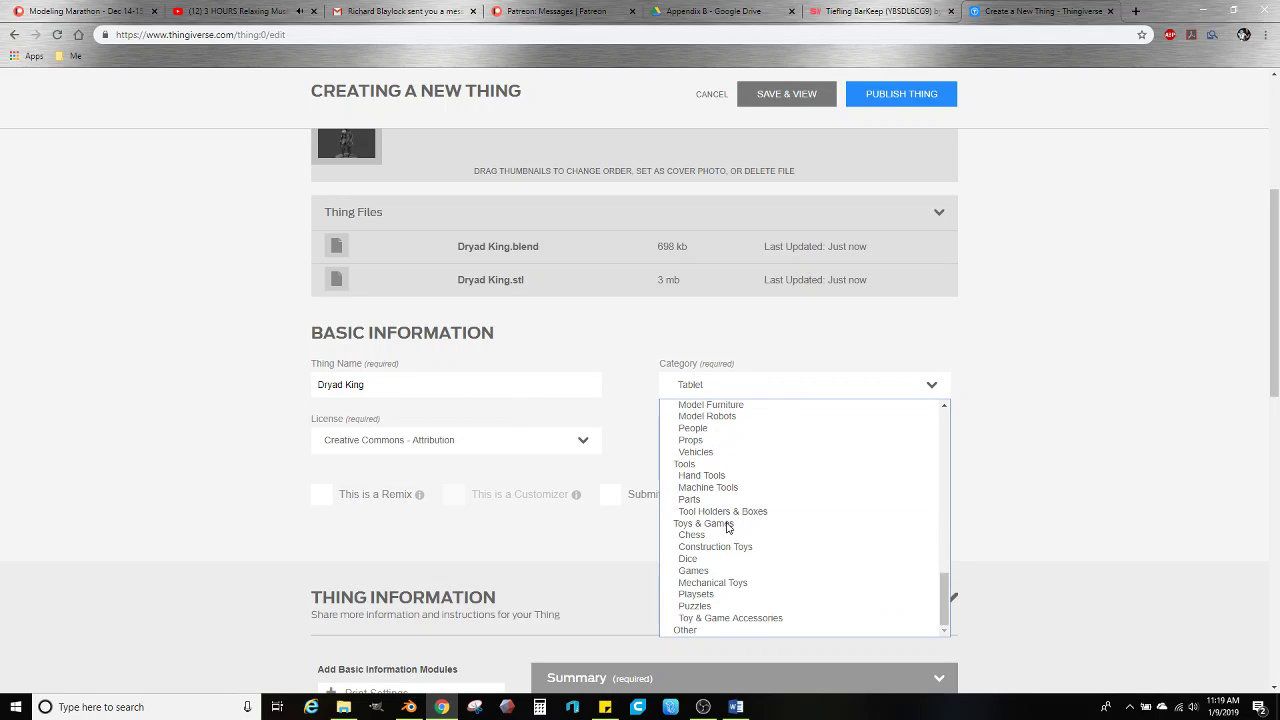
{"action": "left_click", "coordinate": [736, 571]}
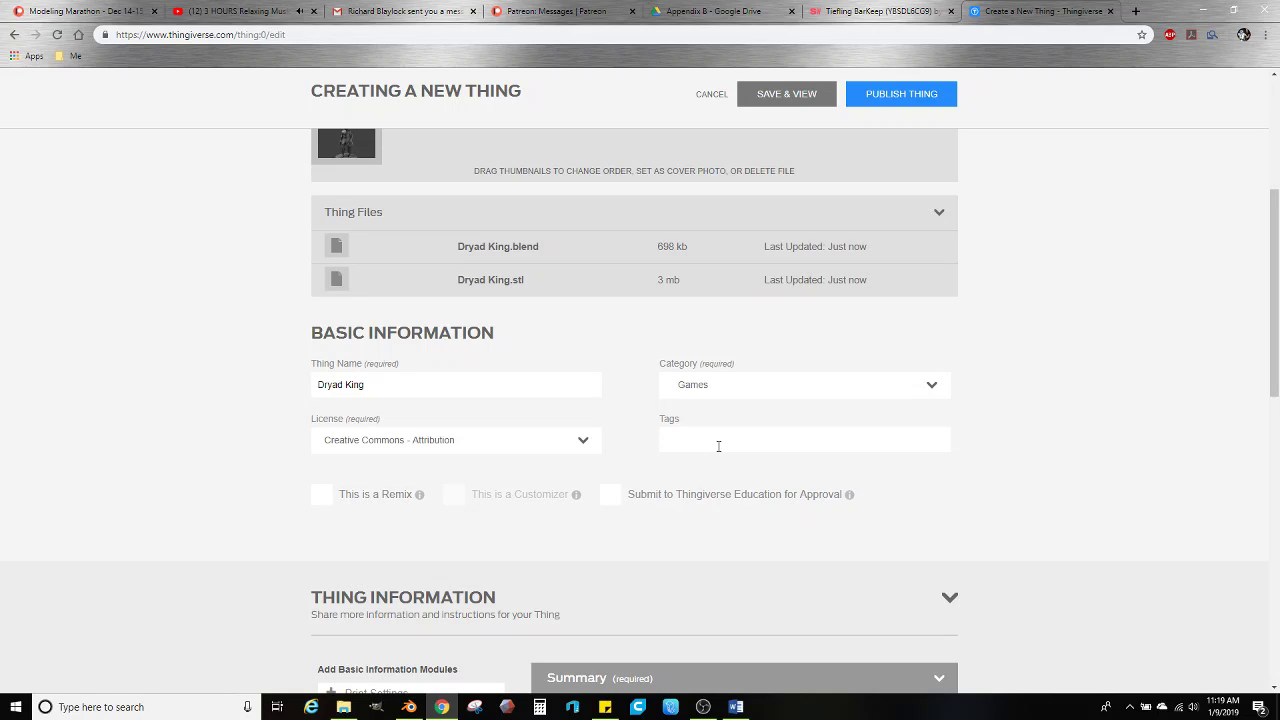
{"action": "key", "text": "Return"}
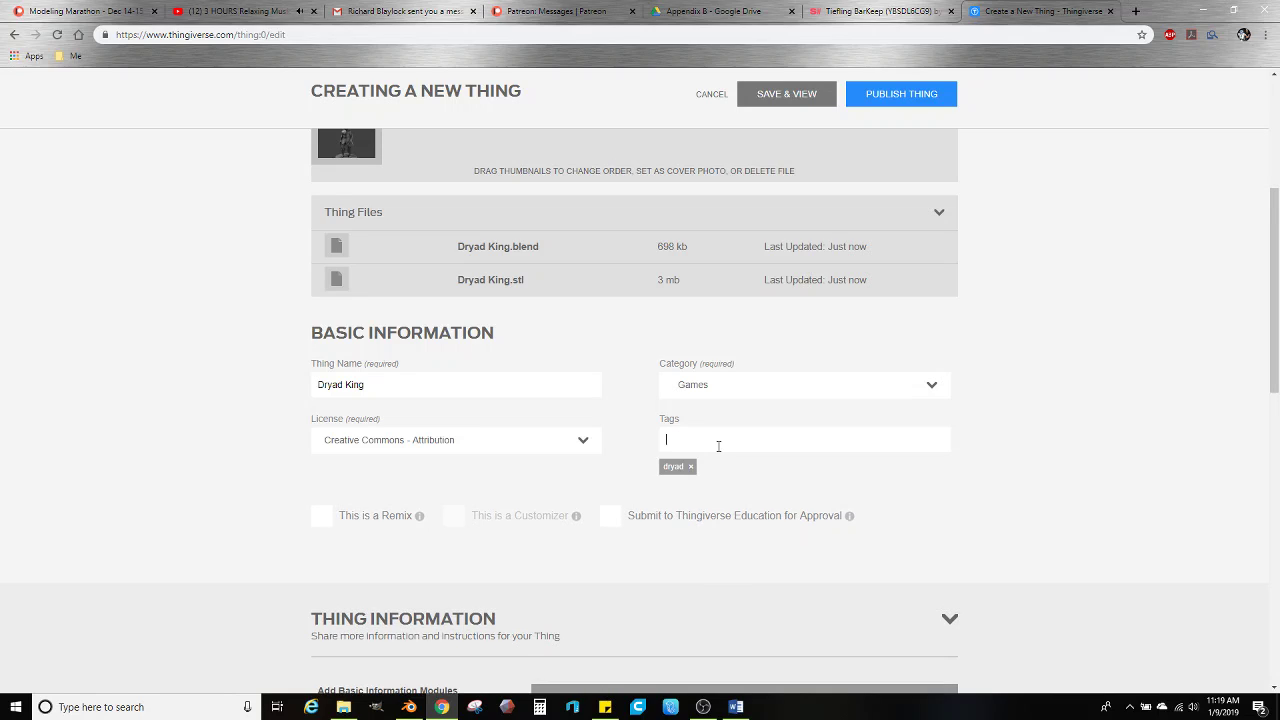
Open My Things in a new tab and bring up the published Bugbear Collection! page
{"action": "scroll", "coordinate": [719, 447], "scroll_direction": "down", "scroll_amount": 1}
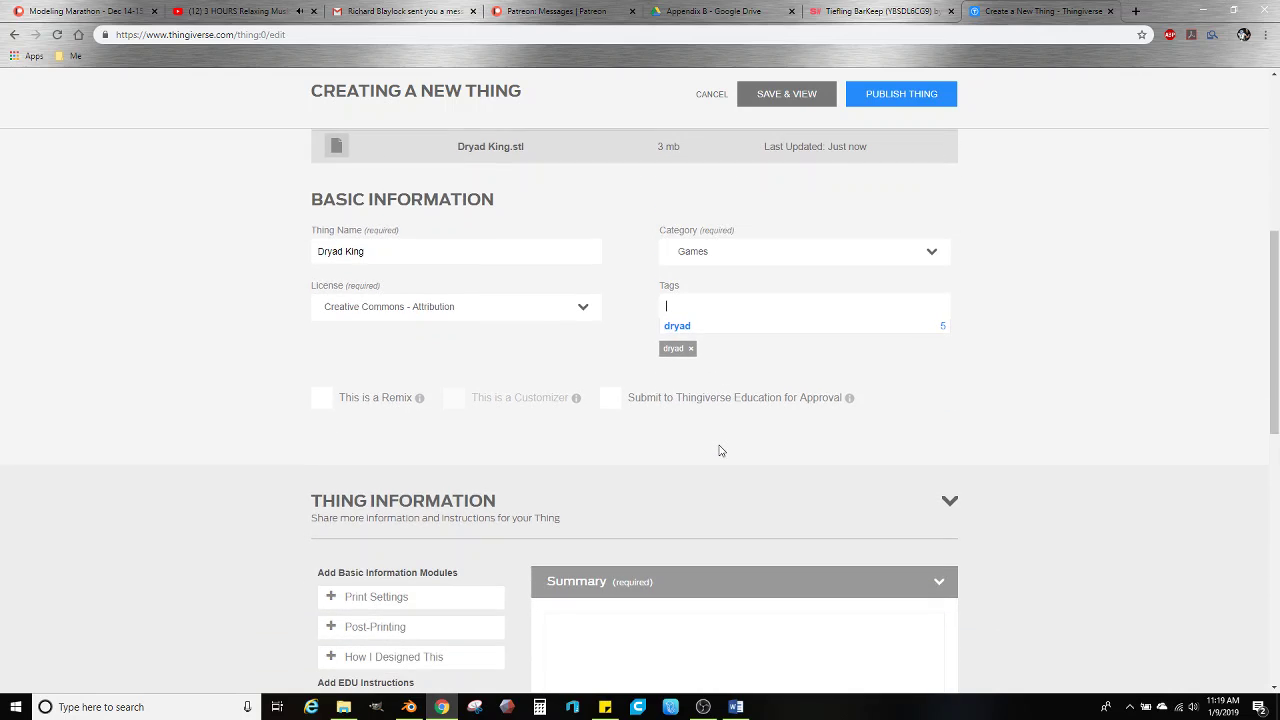
{"action": "scroll", "coordinate": [700, 470], "scroll_direction": "down", "scroll_amount": 1}
{"action": "left_click", "coordinate": [660, 523]}
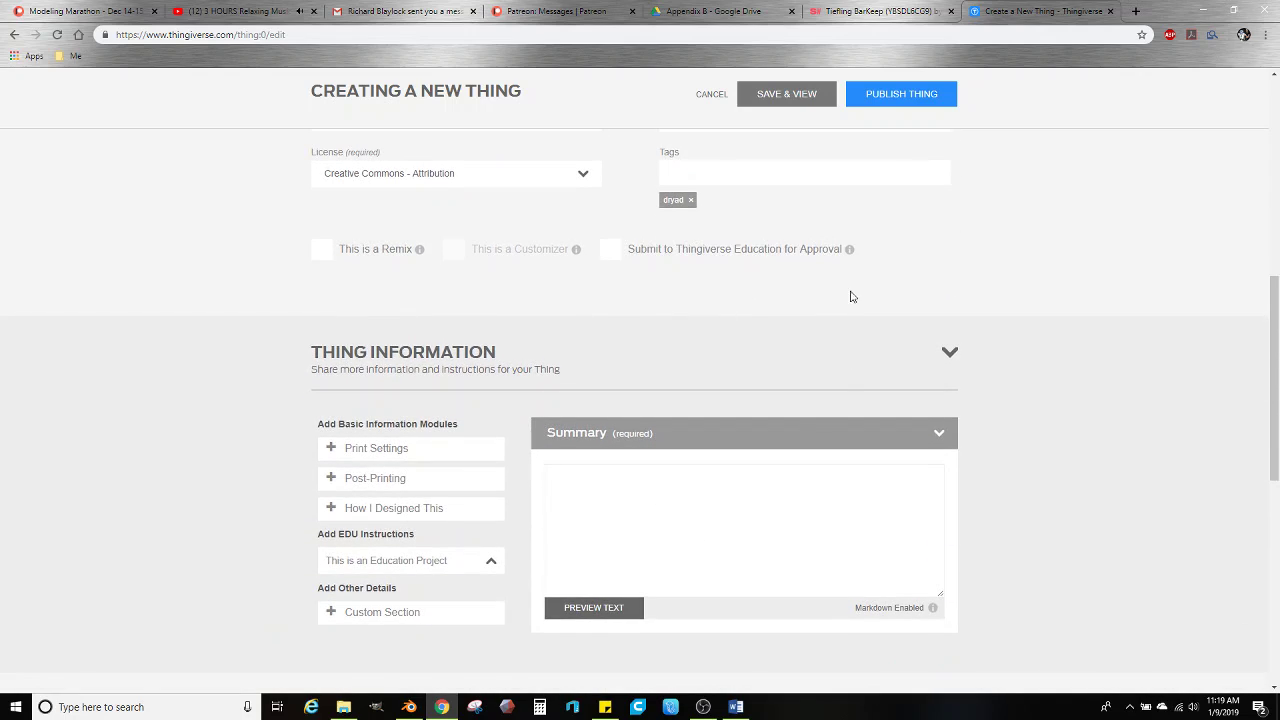
{"action": "scroll", "coordinate": [1071, 194], "scroll_direction": "up", "scroll_amount": 10}
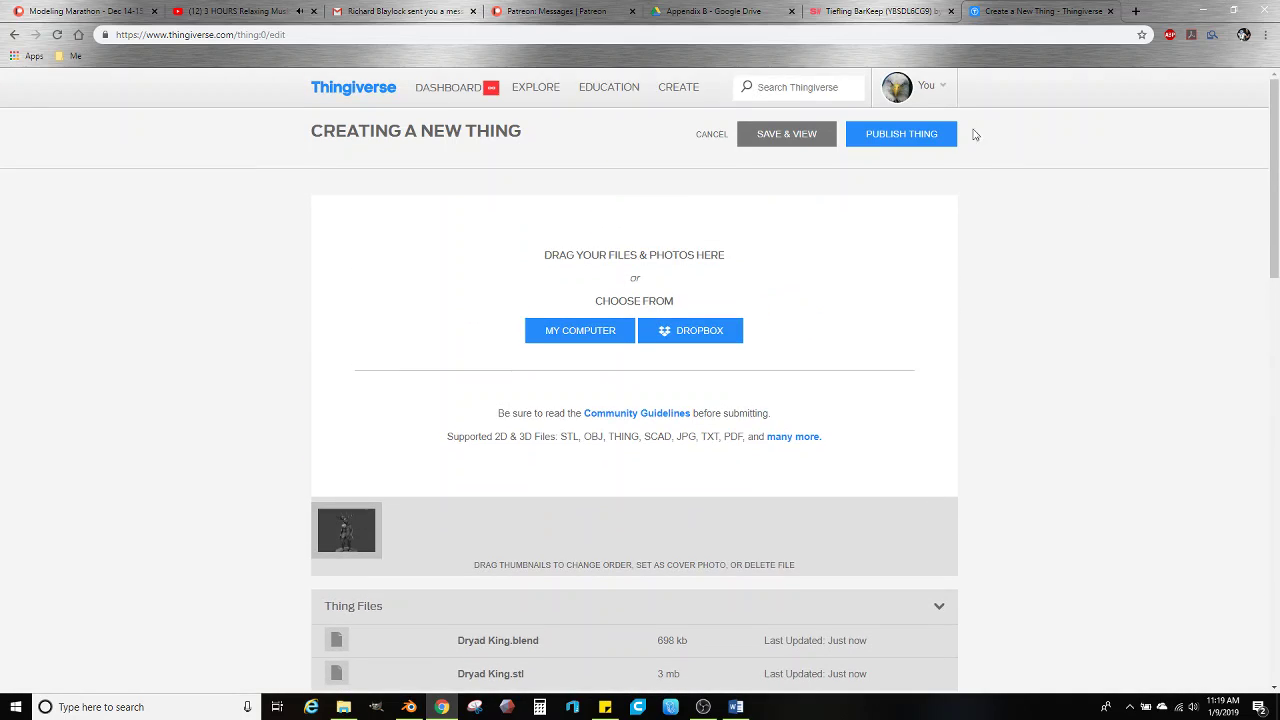
{"action": "left_click", "coordinate": [943, 85]}
{"action": "right_click", "coordinate": [860, 227]}
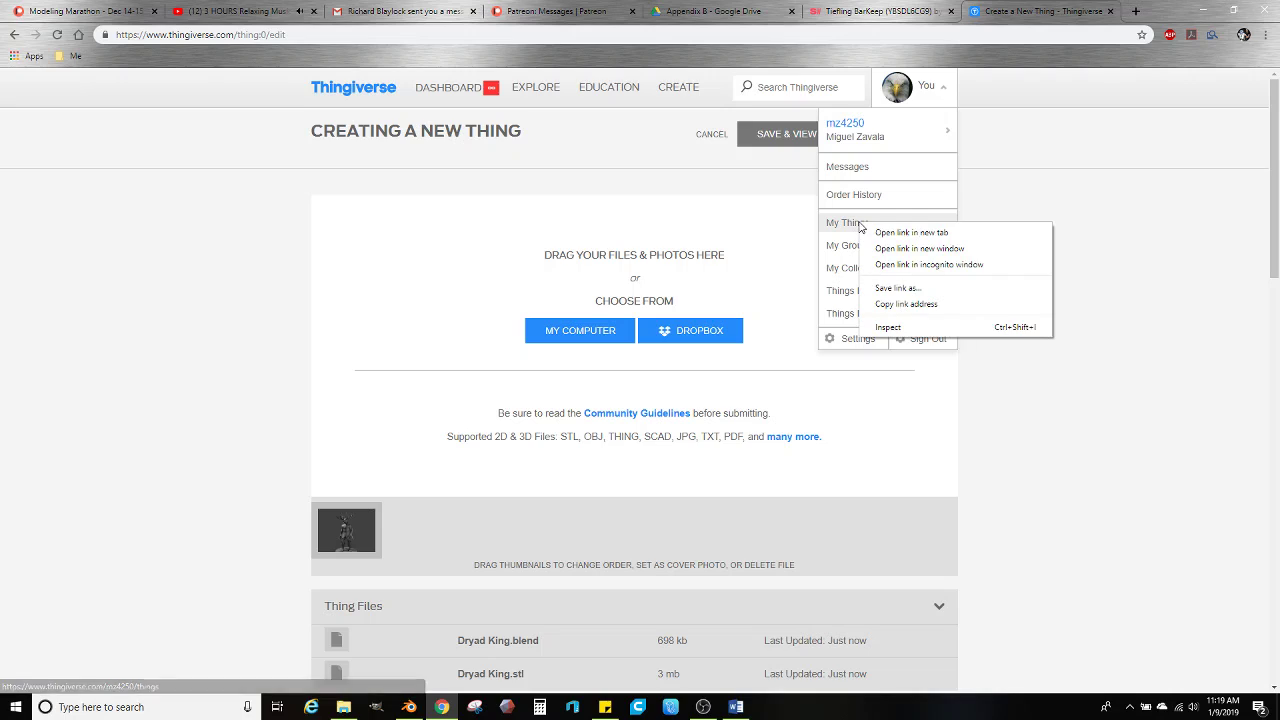
{"action": "left_click", "coordinate": [871, 231]}
{"action": "left_click", "coordinate": [1050, 11]}
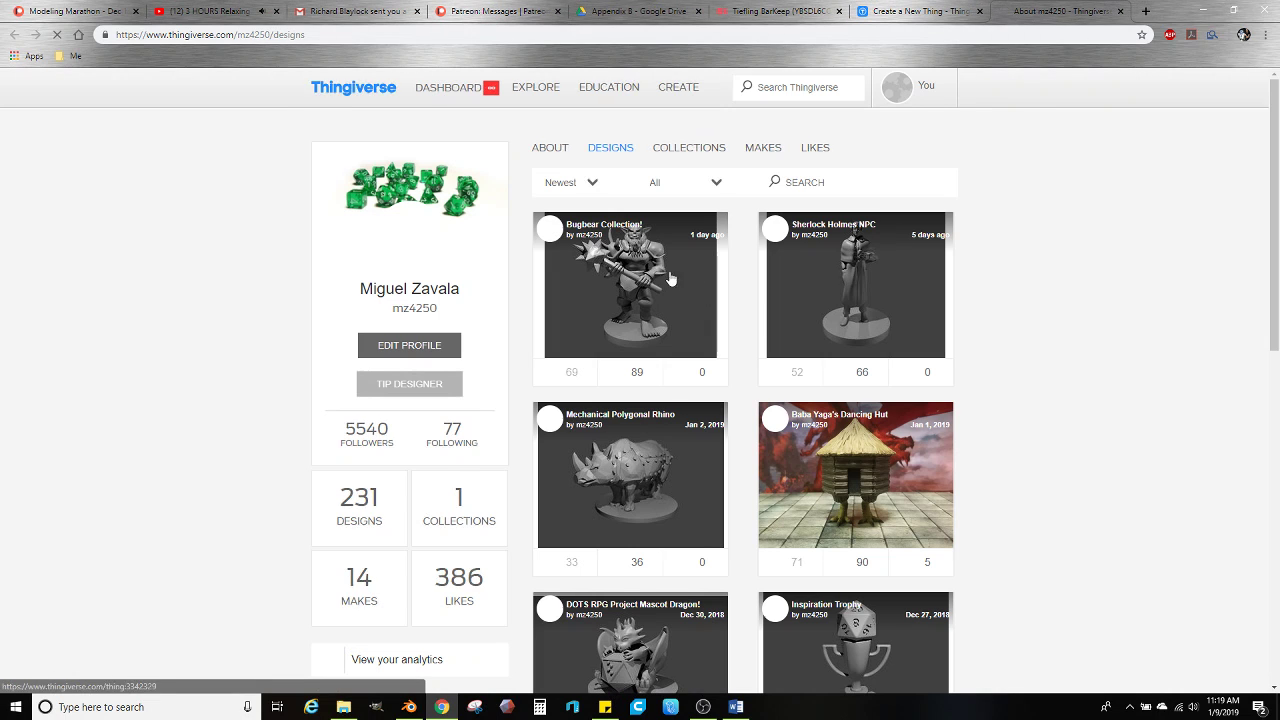
{"action": "left_click", "coordinate": [649, 306]}
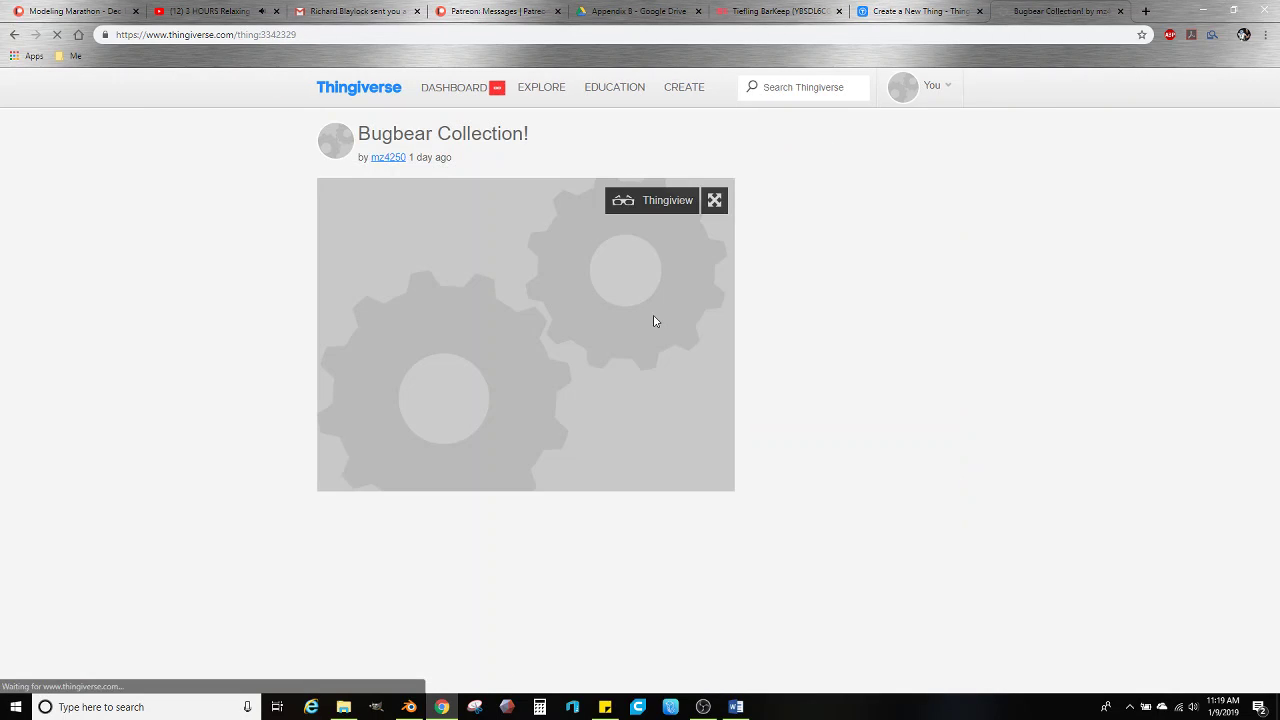
Copy the Bugbear Collection's Summary text with the Patreon link and return to the new Thing form
{"action": "scroll", "coordinate": [477, 451], "scroll_direction": "down", "scroll_amount": 3}
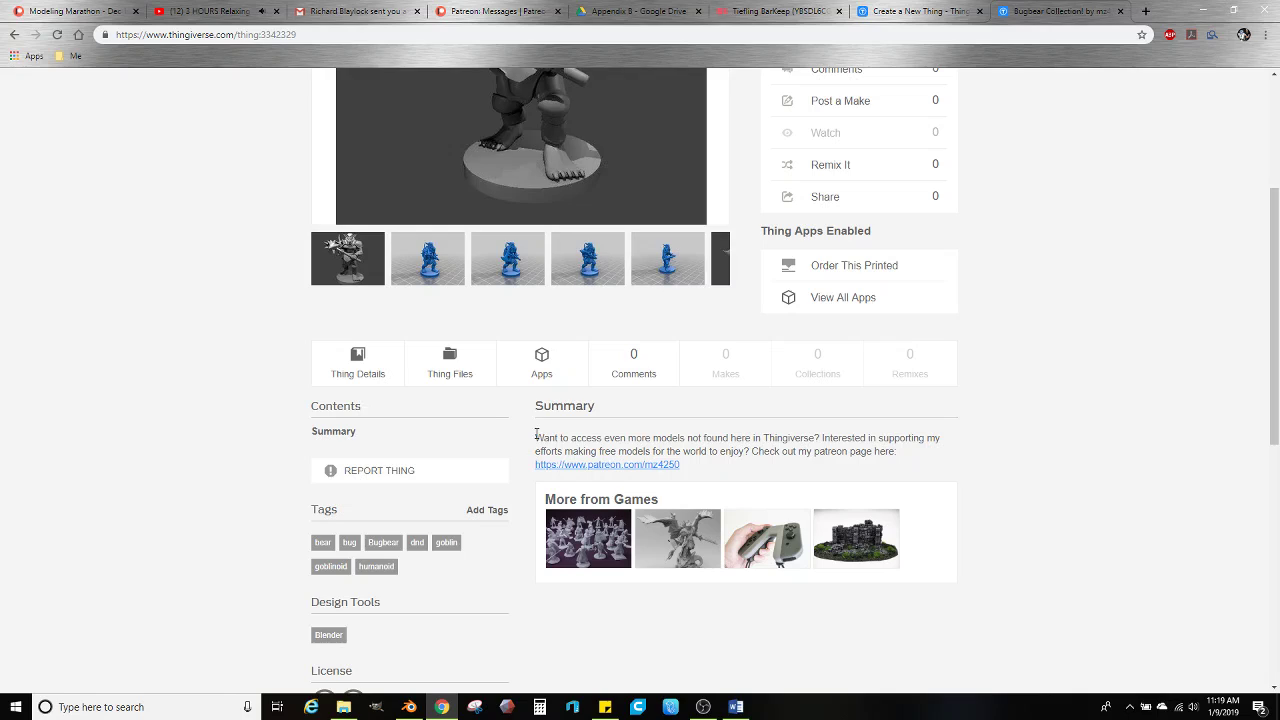
{"action": "left_click_drag", "start_coordinate": [537, 437], "coordinate": [729, 476]}
{"action": "key", "text": "ctrl+c"}
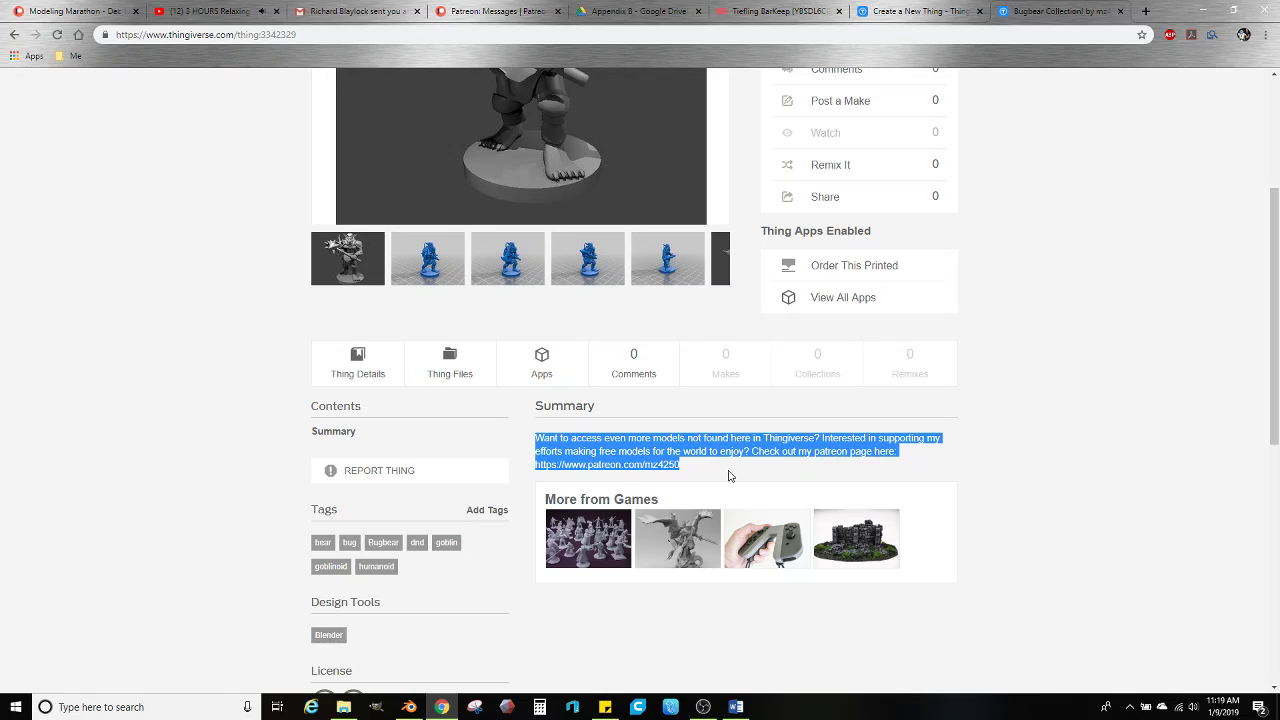
{"action": "left_click", "coordinate": [770, 10]}
{"action": "left_click", "coordinate": [915, 11]}
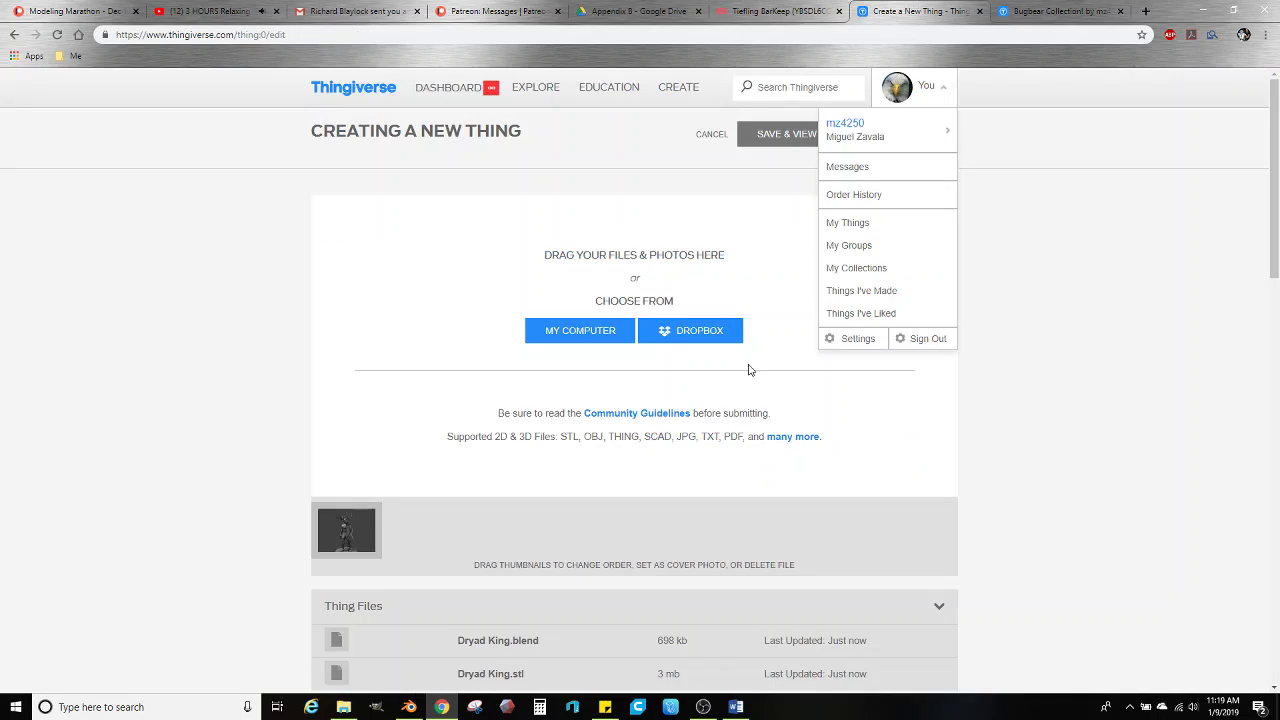
Paste the copied text with the Patreon link into the new Thing's Summary
{"action": "scroll", "coordinate": [237, 474], "scroll_direction": "down", "scroll_amount": 5}
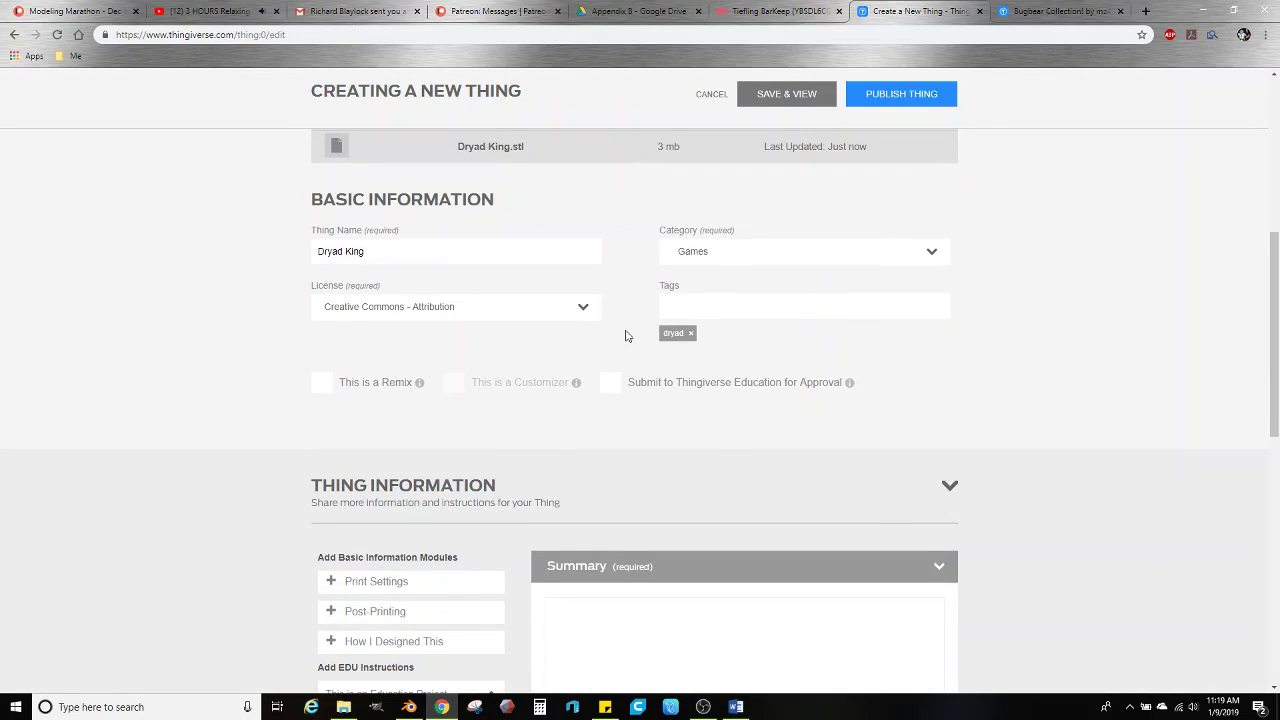
{"action": "left_click", "coordinate": [601, 577]}
{"action": "key", "text": "ctrl+v"}
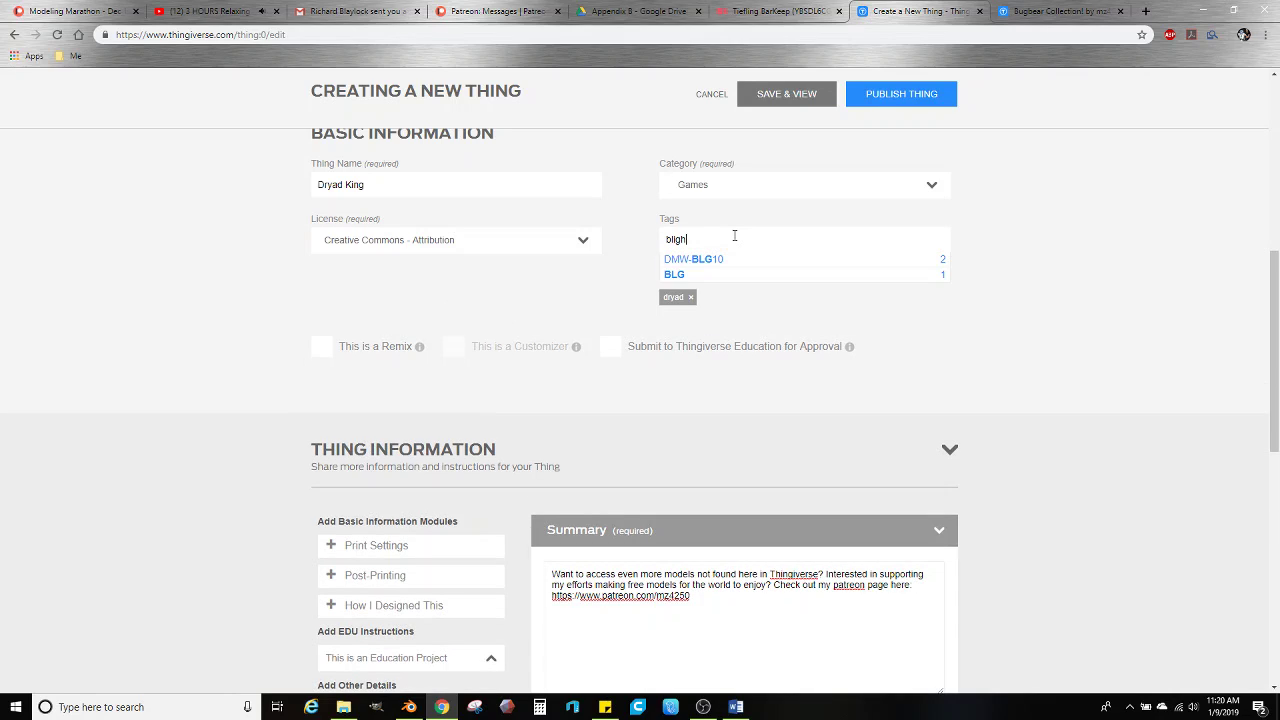
Add the tags blight, tree, monster and dnd to the Thing
{"action": "type", "text": "t"}
{"action": "key", "text": "Return"}
{"action": "key", "text": "Return"}
{"action": "type", "text": "monster"}
{"action": "key", "text": "Return"}
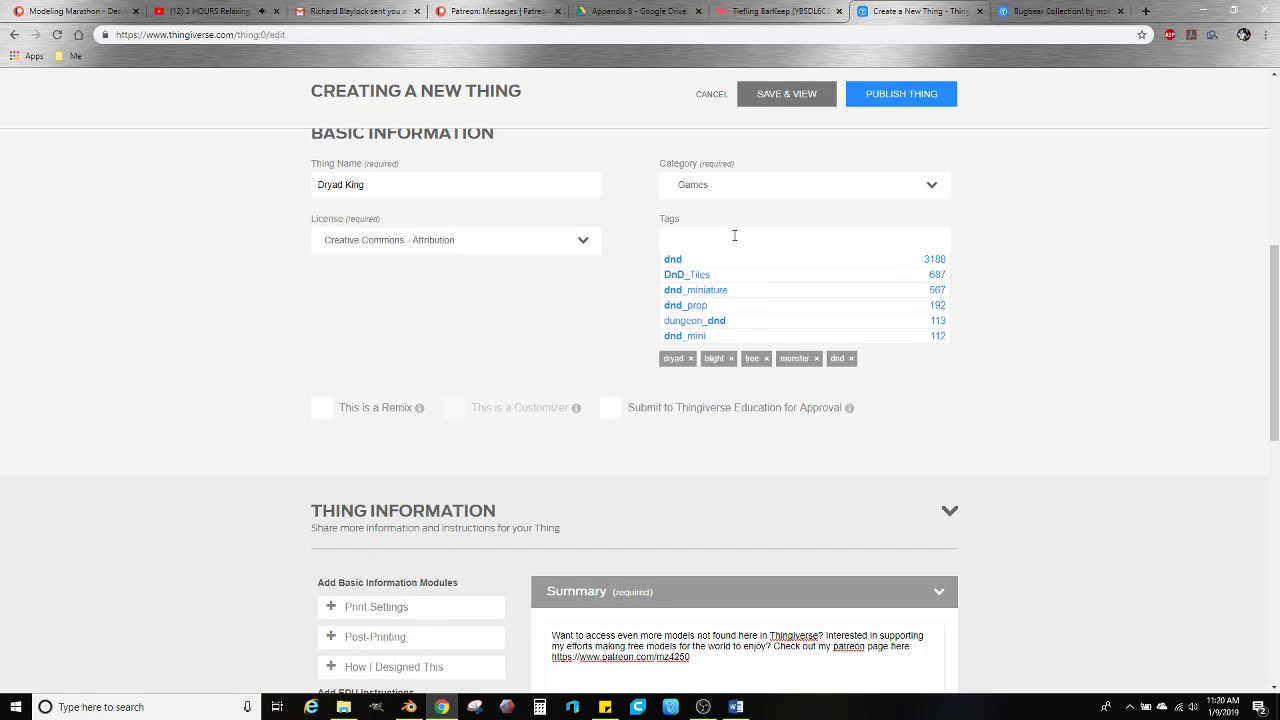
Share the Thing in the groups RPG Minis Makers and Table Top Gamers
{"action": "scroll", "coordinate": [650, 399], "scroll_direction": "down", "scroll_amount": 4}
{"action": "scroll", "coordinate": [648, 399], "scroll_direction": "down", "scroll_amount": 2}
{"action": "left_click", "coordinate": [756, 352]}
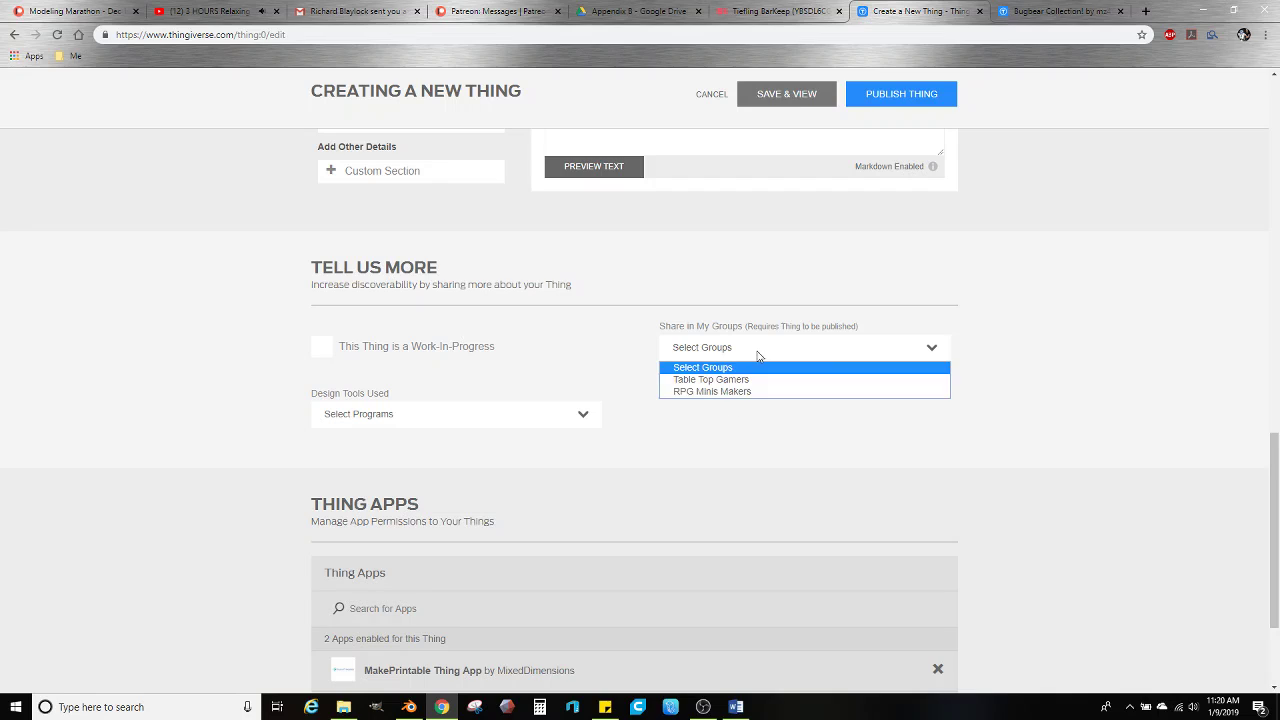
{"action": "left_click", "coordinate": [728, 392]}
{"action": "left_click", "coordinate": [756, 348]}
{"action": "left_click", "coordinate": [743, 386]}
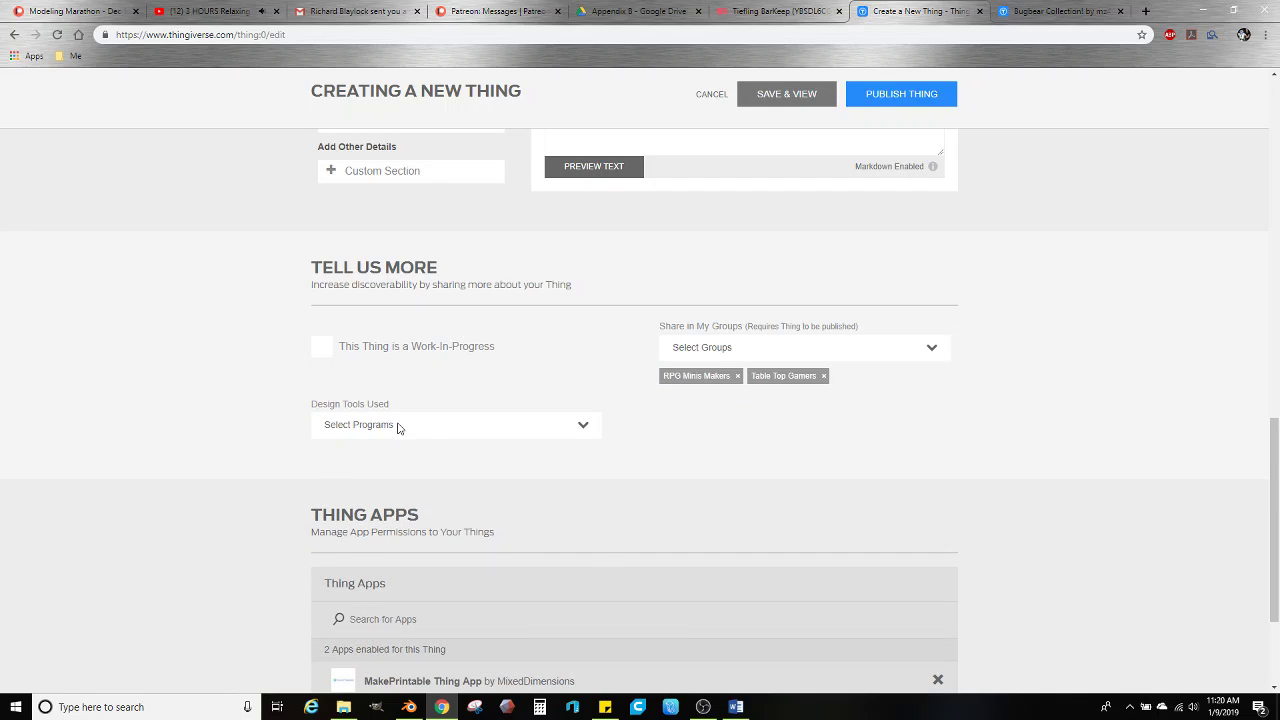
Set Blender as the design tool used for the Thing
{"action": "left_click", "coordinate": [400, 428]}
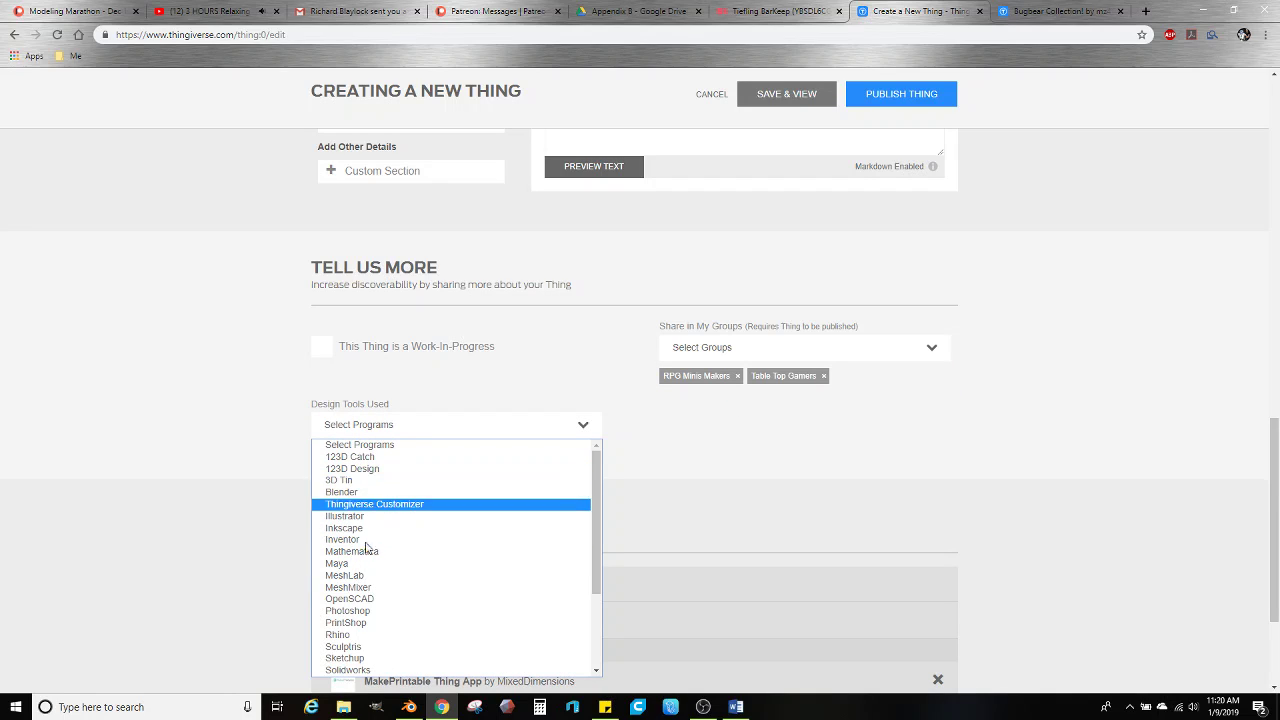
{"action": "scroll", "coordinate": [352, 611], "scroll_direction": "down", "scroll_amount": 2}
{"action": "scroll", "coordinate": [352, 611], "scroll_direction": "up", "scroll_amount": 5}
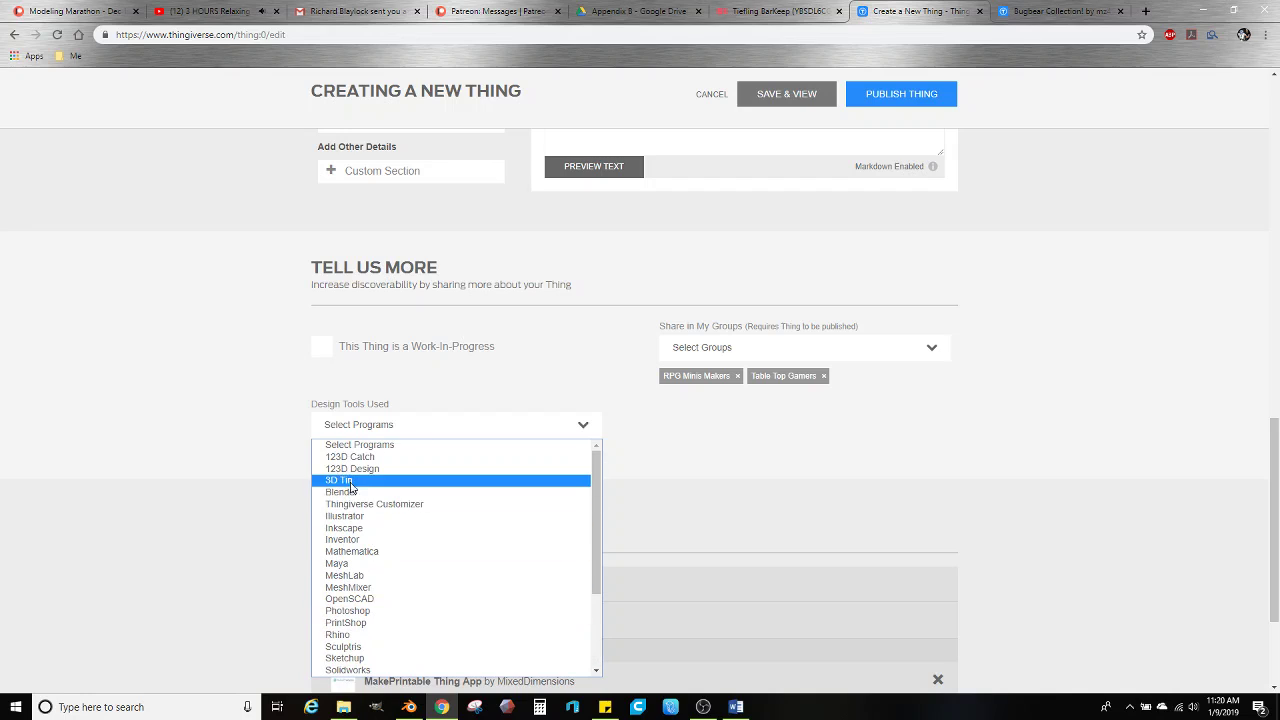
{"action": "left_click", "coordinate": [345, 488]}
Review the completed form and publish the Dryad King Thing
{"action": "scroll", "coordinate": [615, 485], "scroll_direction": "down", "scroll_amount": 2}
{"action": "scroll", "coordinate": [617, 483], "scroll_direction": "up", "scroll_amount": 10}
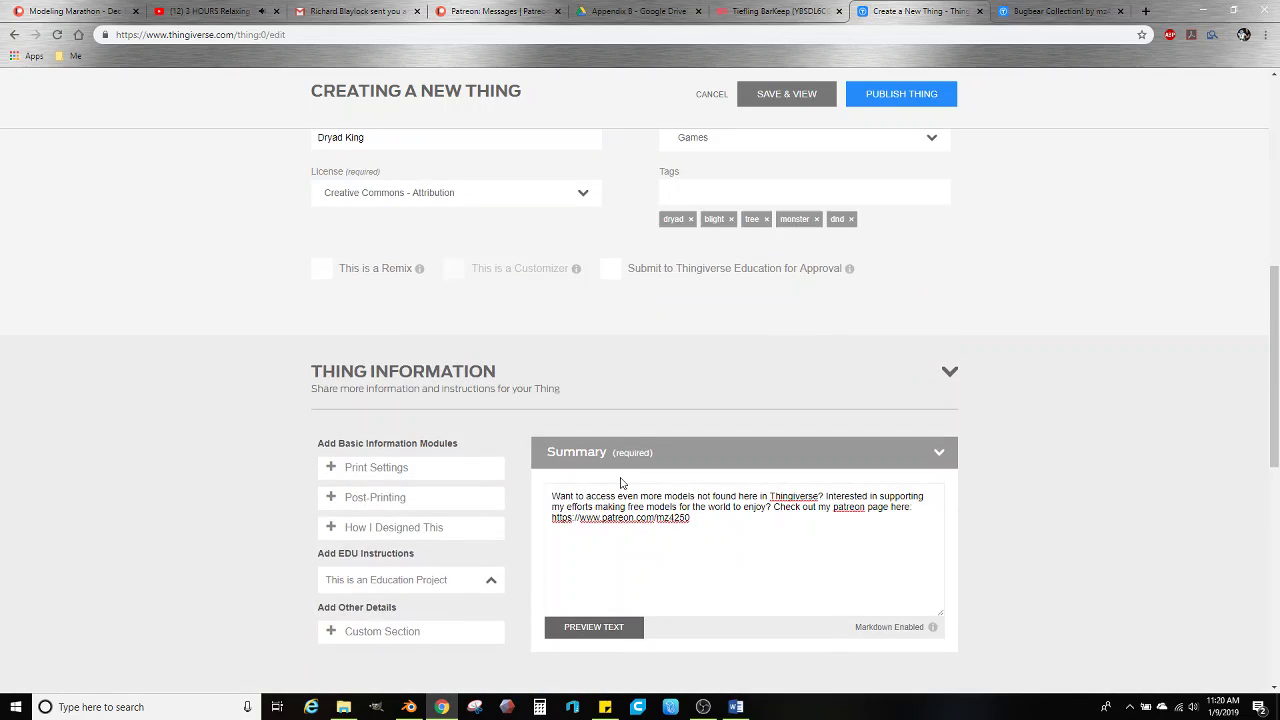
{"action": "scroll", "coordinate": [726, 382], "scroll_direction": "up", "scroll_amount": 5}
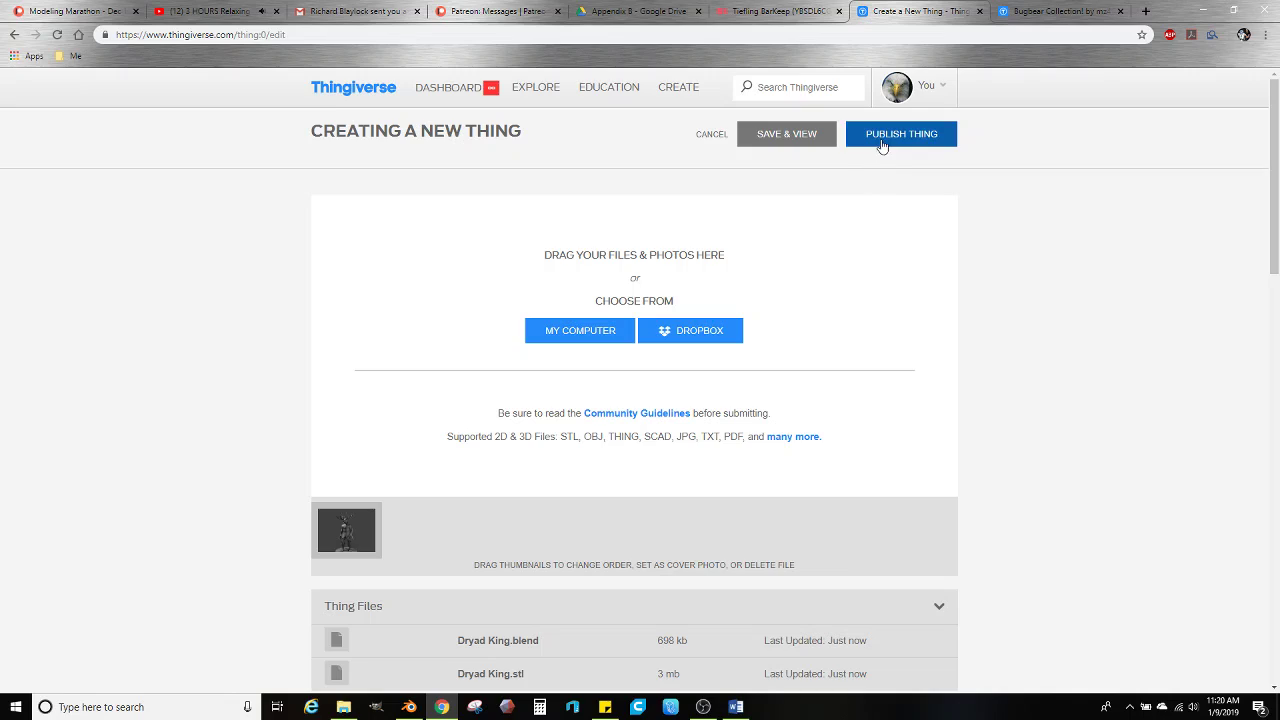
{"action": "left_click", "coordinate": [882, 144]}
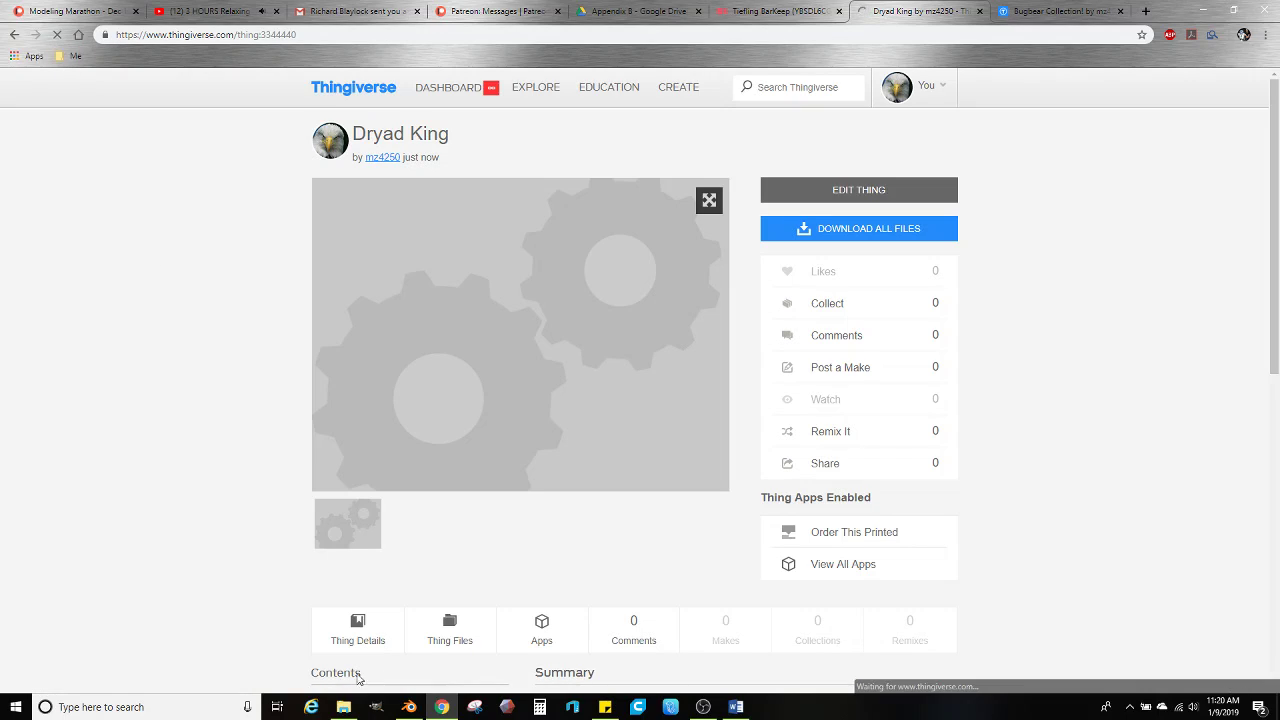
Open the 3D Miniature Models - January 2019 folder in Google Drive and the local Miniatures > D > DRYAD folder in File Explorer
{"action": "left_click", "coordinate": [640, 11]}
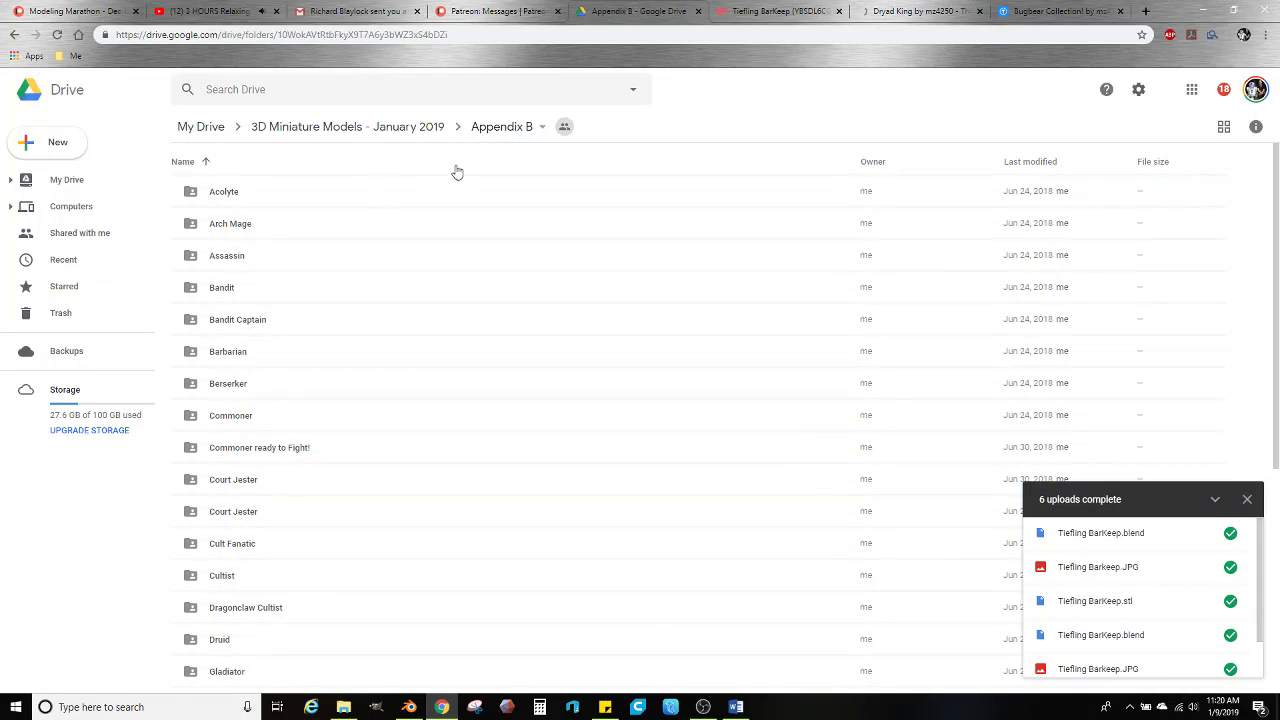
{"action": "left_click", "coordinate": [302, 130]}
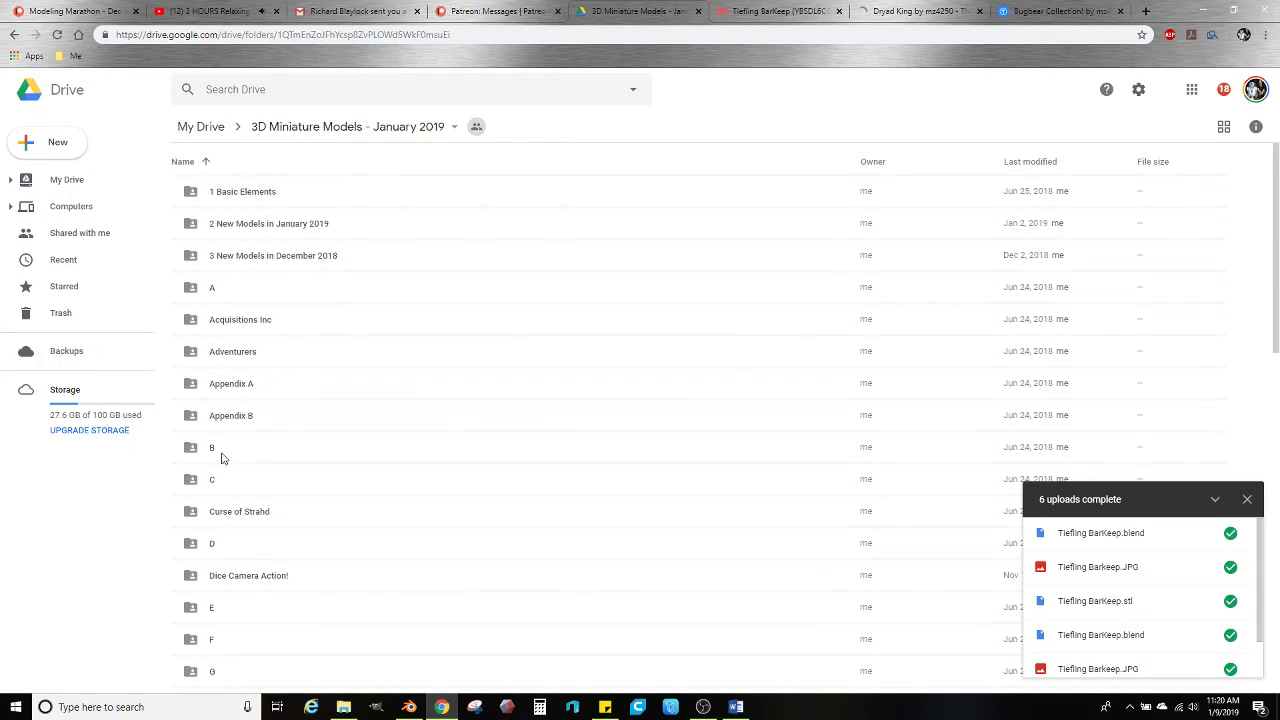
{"action": "left_click", "coordinate": [343, 707]}
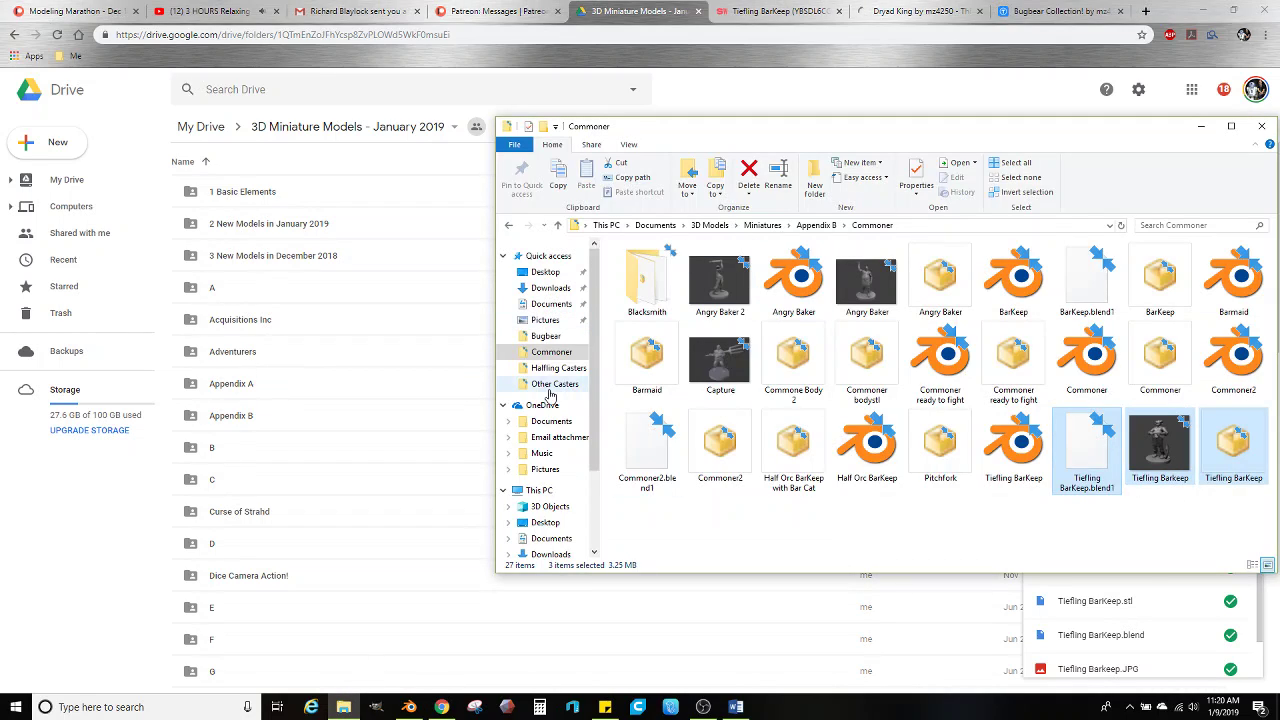
{"action": "left_click", "coordinate": [763, 225]}
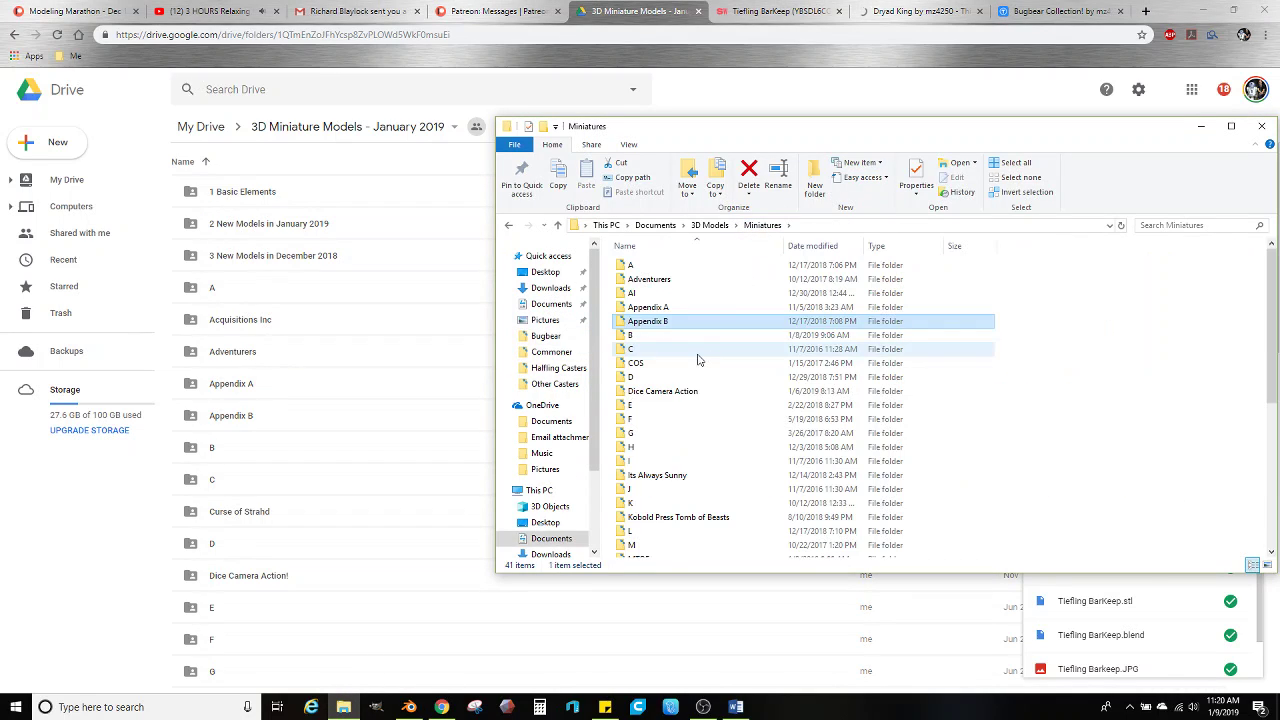
{"action": "double_click", "coordinate": [633, 378]}
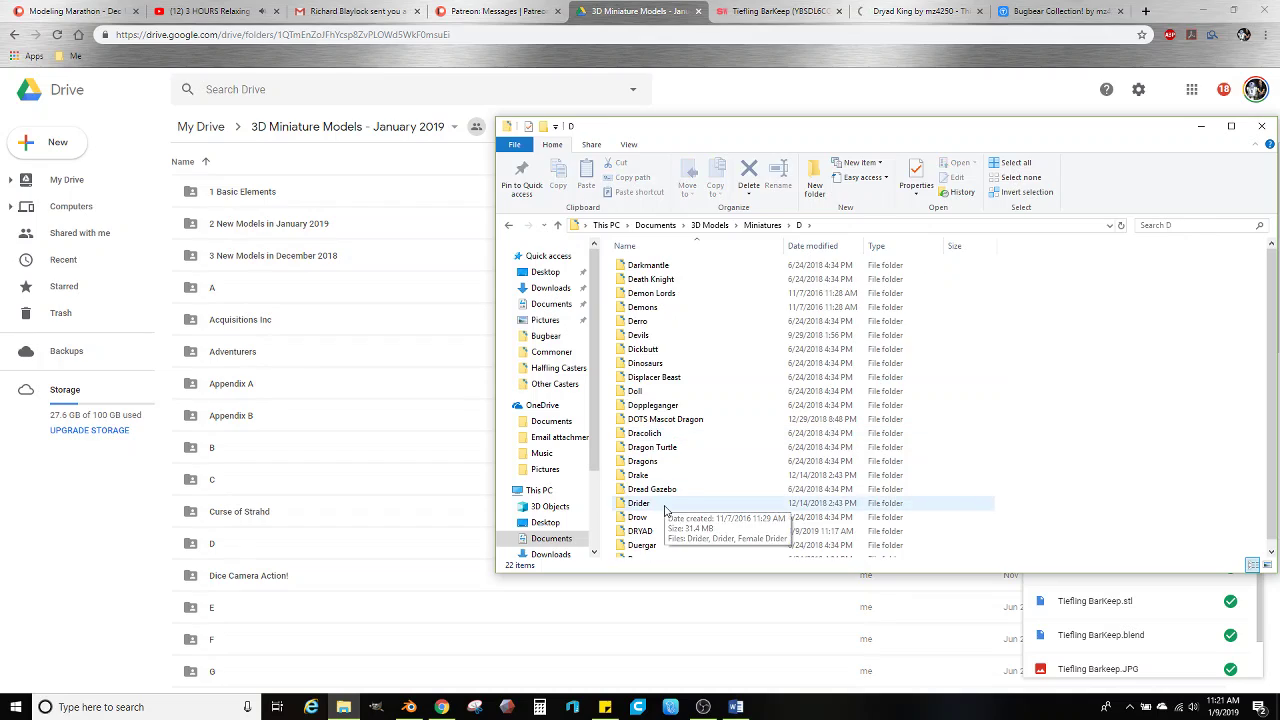
{"action": "double_click", "coordinate": [641, 530]}
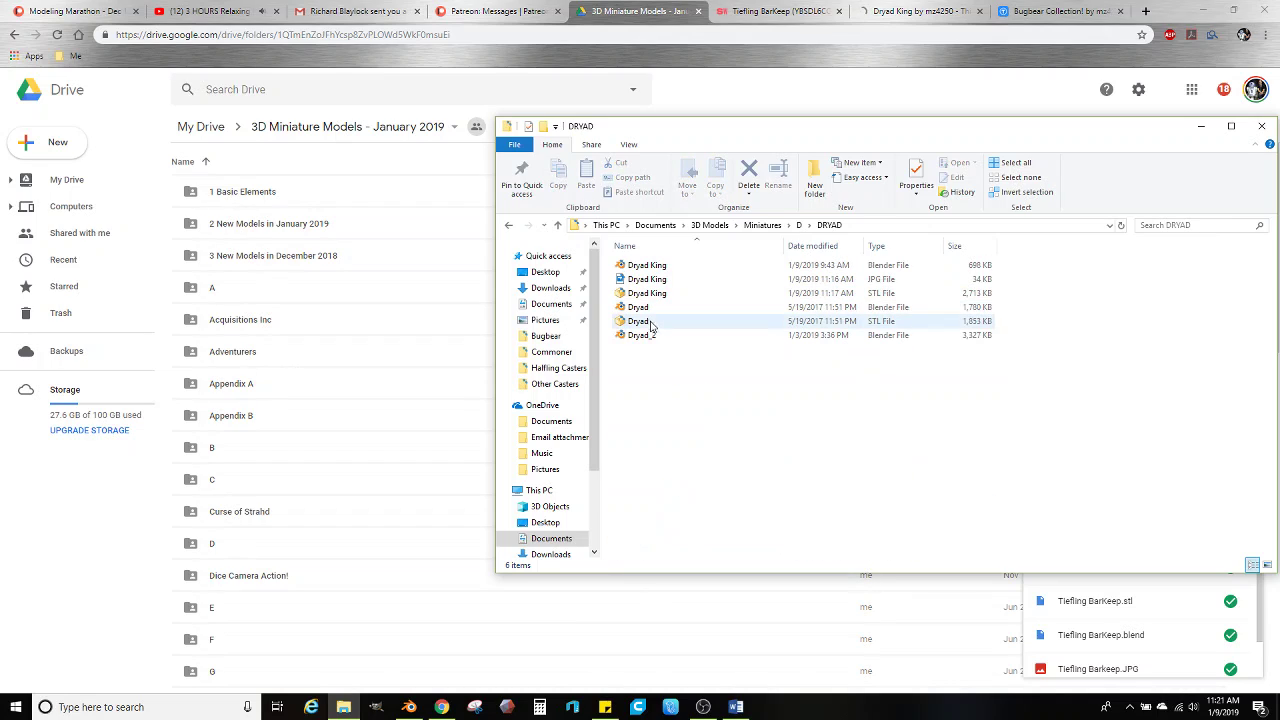
Upload the Dryad King Blender, JPG and STL files to the Drive folder 2 New Models in January 2019
{"action": "left_click", "coordinate": [660, 267]}
{"action": "left_click", "coordinate": [655, 293], "text": "shift"}
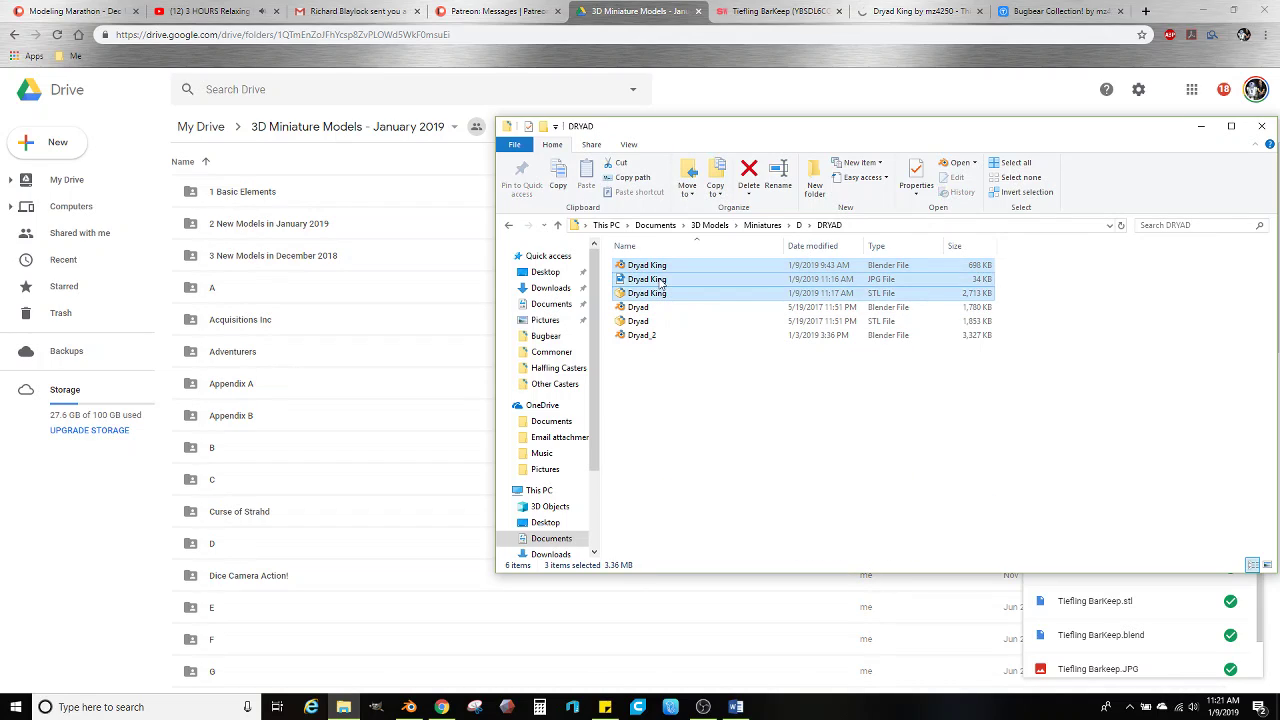
{"action": "left_click_drag", "start_coordinate": [660, 283], "coordinate": [306, 506]}
{"action": "left_click_drag", "start_coordinate": [218, 552], "coordinate": [218, 548]}
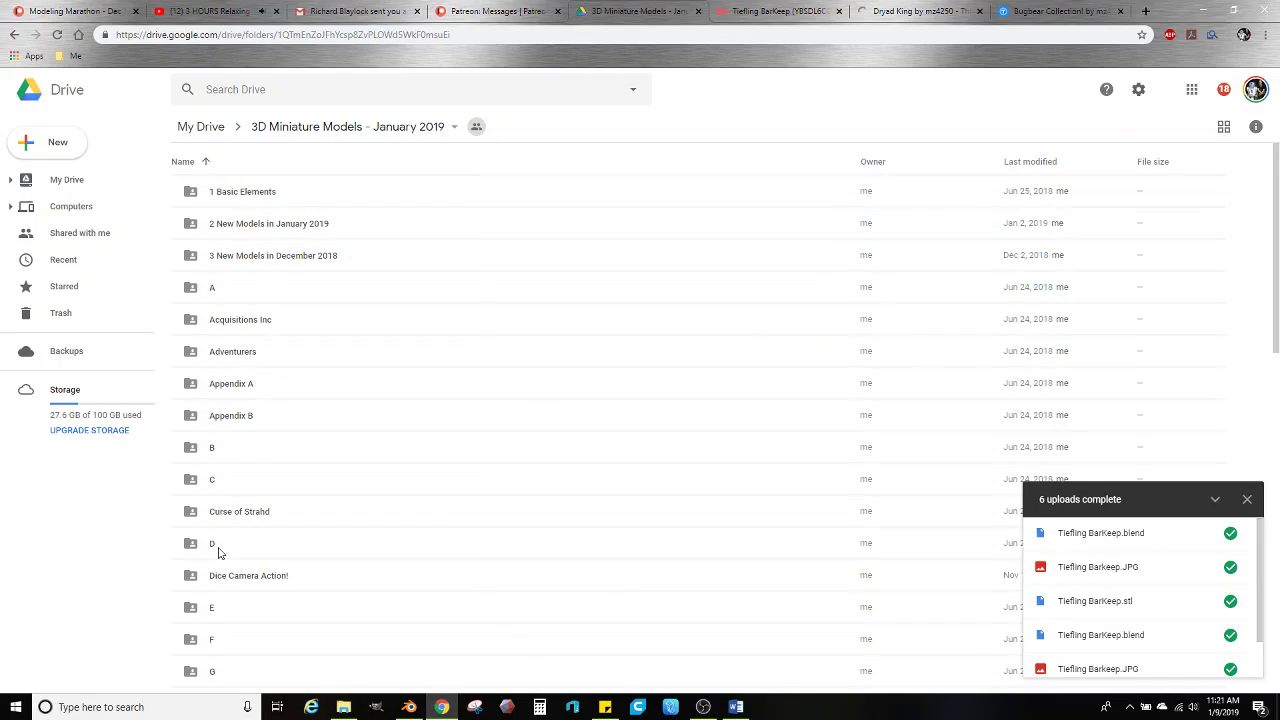
{"action": "left_click", "coordinate": [343, 707]}
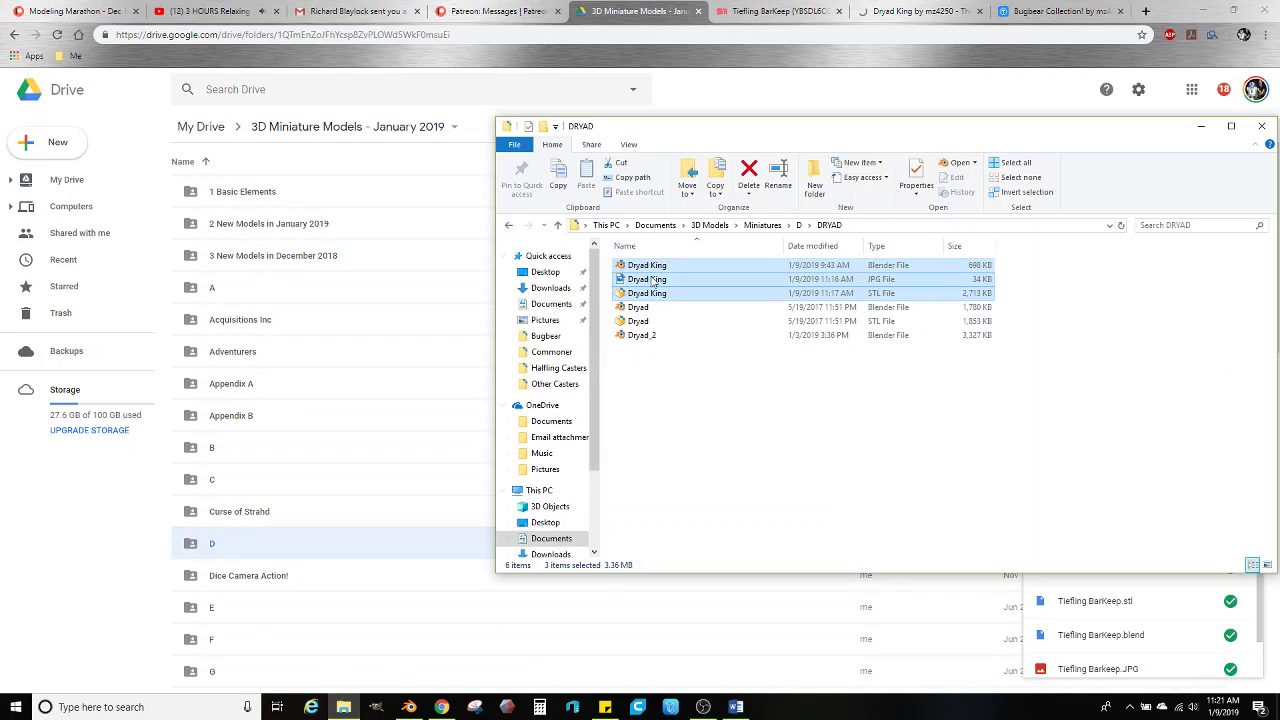
{"action": "left_click_drag", "start_coordinate": [654, 290], "coordinate": [302, 225]}
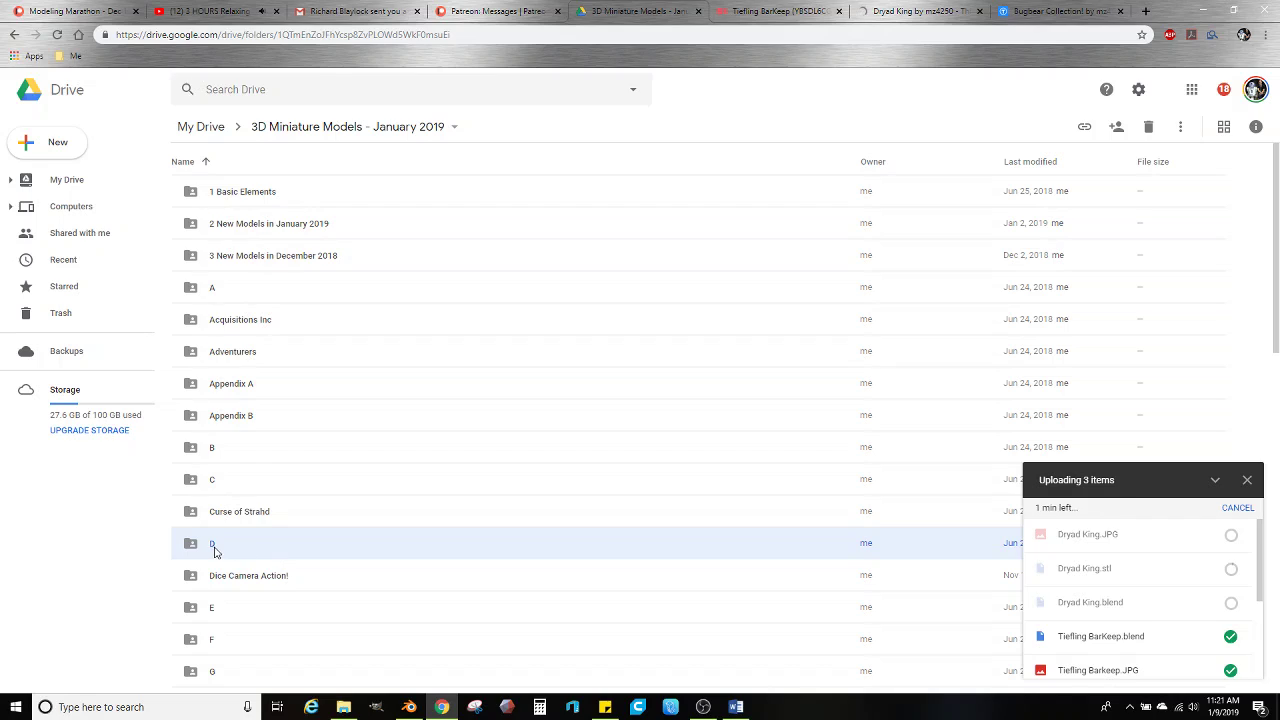
Open the DRYAD folder inside the Drive folder D and upload the three Dryad King files there too
{"action": "double_click", "coordinate": [213, 546]}
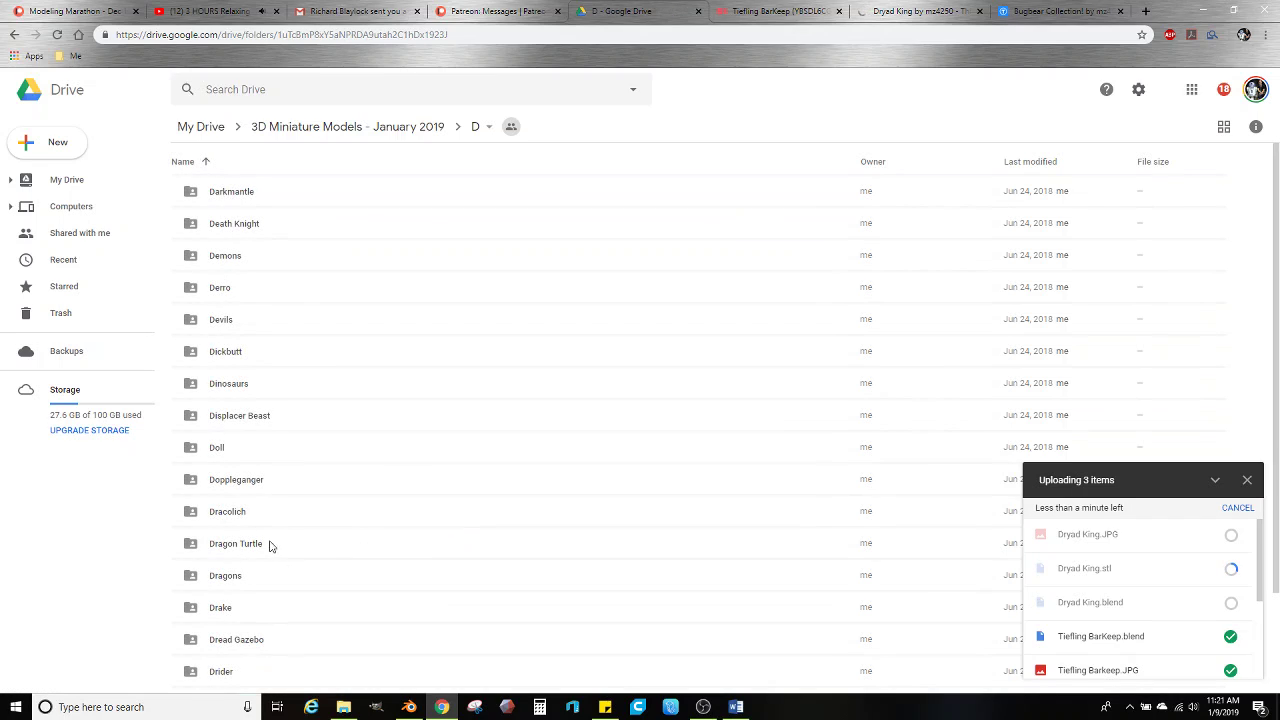
{"action": "scroll", "coordinate": [335, 548], "scroll_direction": "down", "scroll_amount": 1}
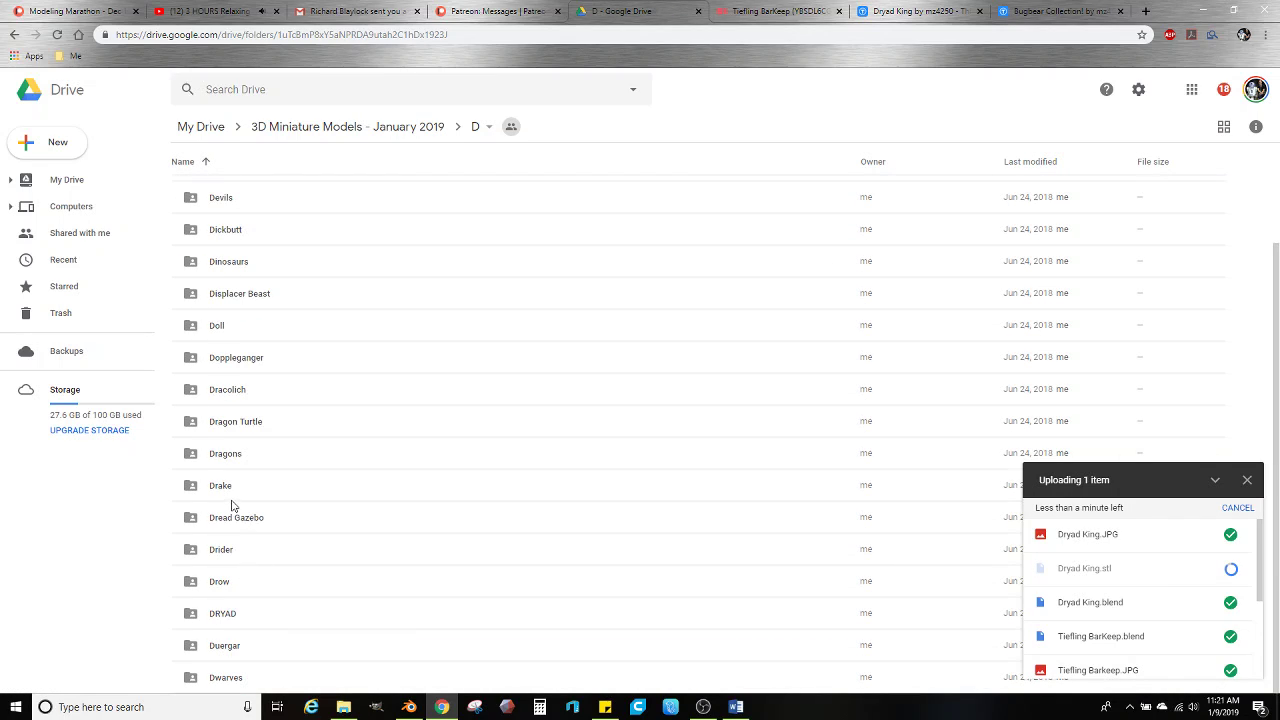
{"action": "double_click", "coordinate": [226, 614]}
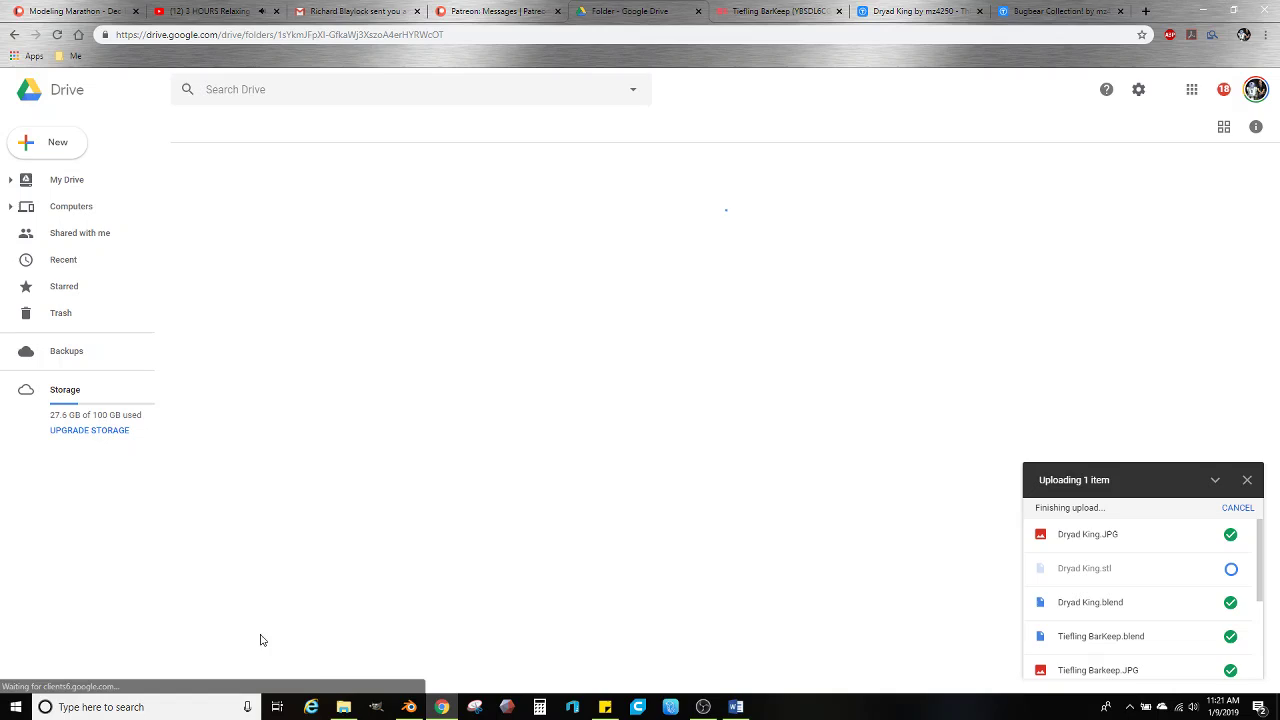
{"action": "left_click", "coordinate": [343, 707]}
{"action": "left_click_drag", "start_coordinate": [660, 292], "coordinate": [309, 439]}
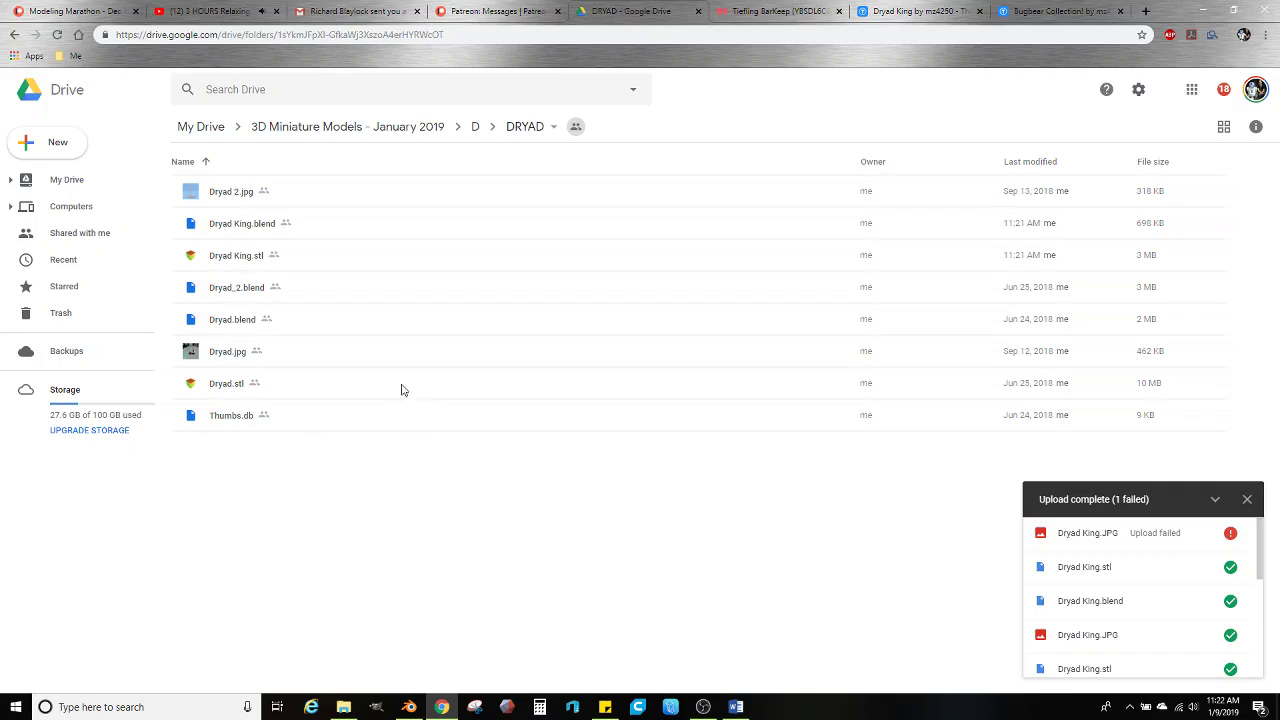
Switch to Blender to view the finished Dryad King model, and bring up the OBS window
{"action": "left_click", "coordinate": [409, 707]}
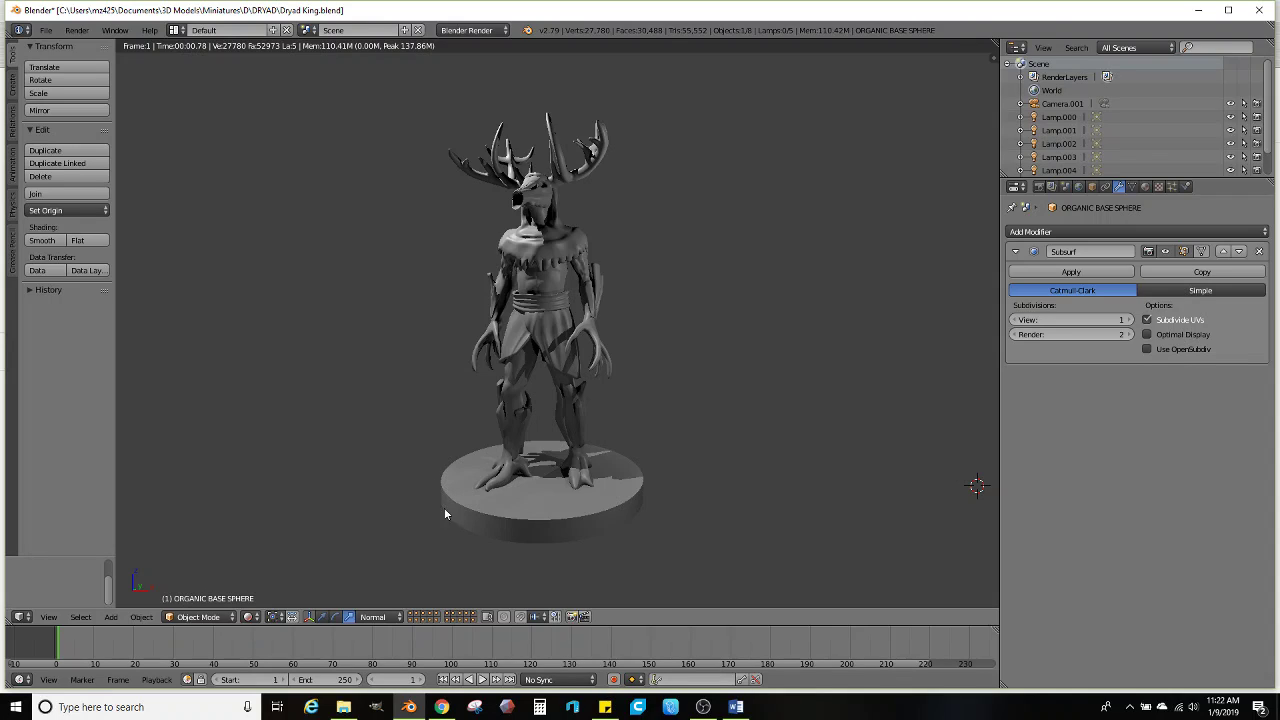
{"action": "mouse_move", "coordinate": [705, 710]}
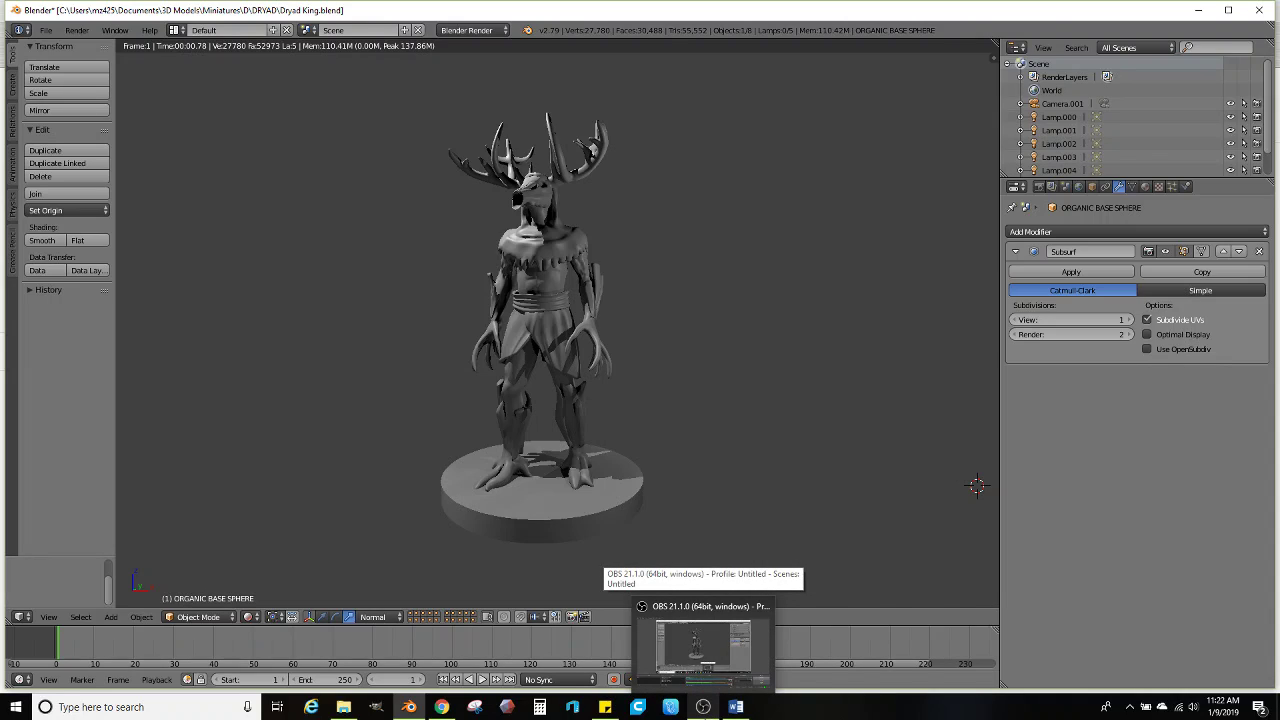
{"action": "left_click", "coordinate": [704, 708]}
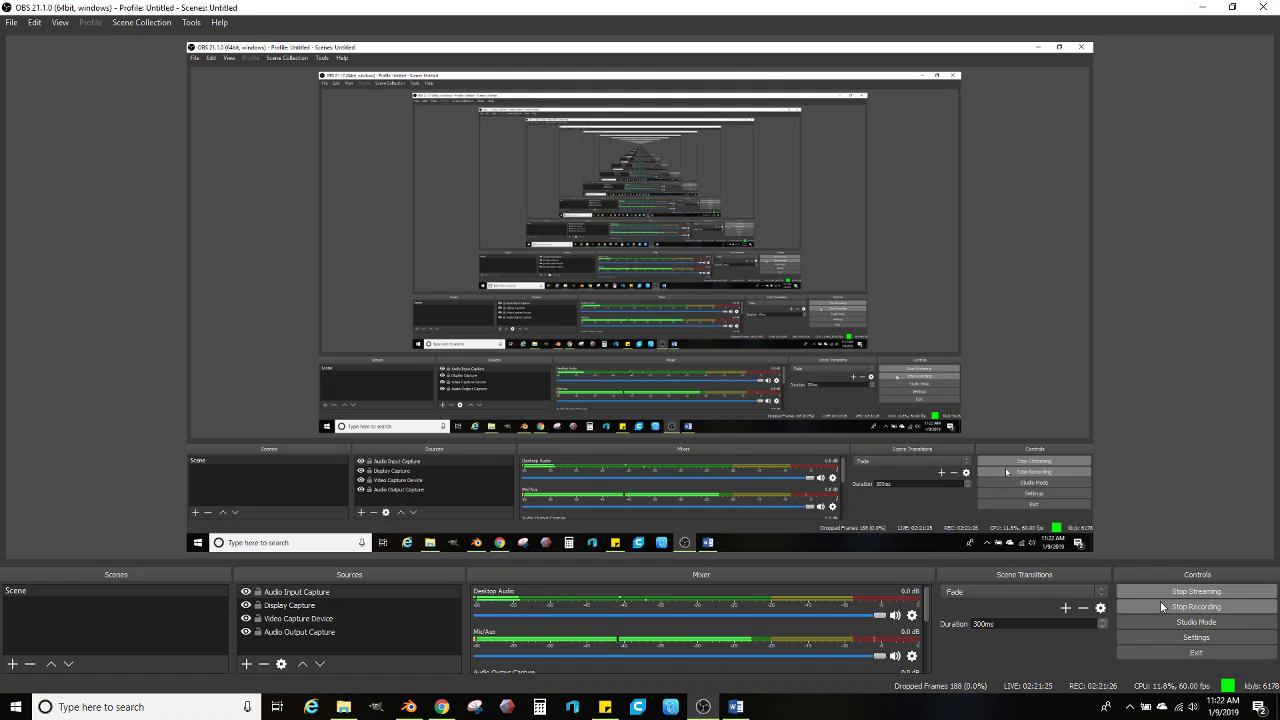